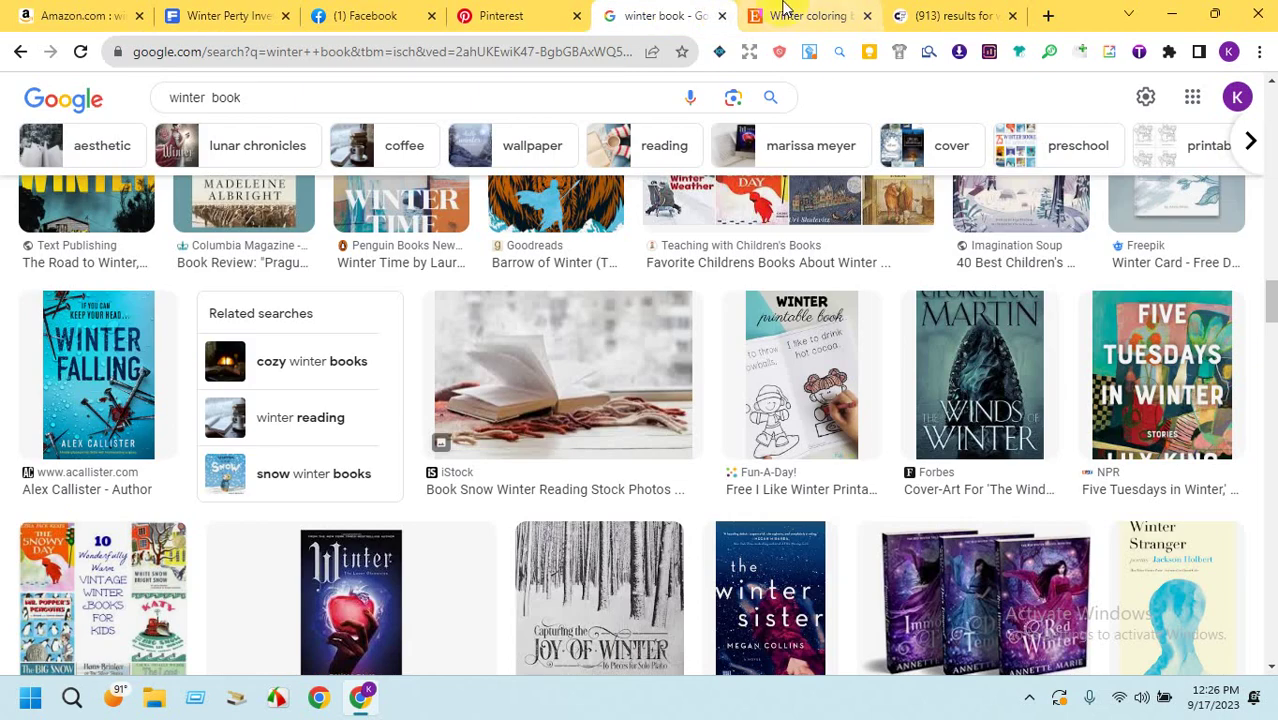
Look through the winter coloring book results on Creative Fabrica and go on to results page 5.
left_click(782, 14)
left_click(943, 12)
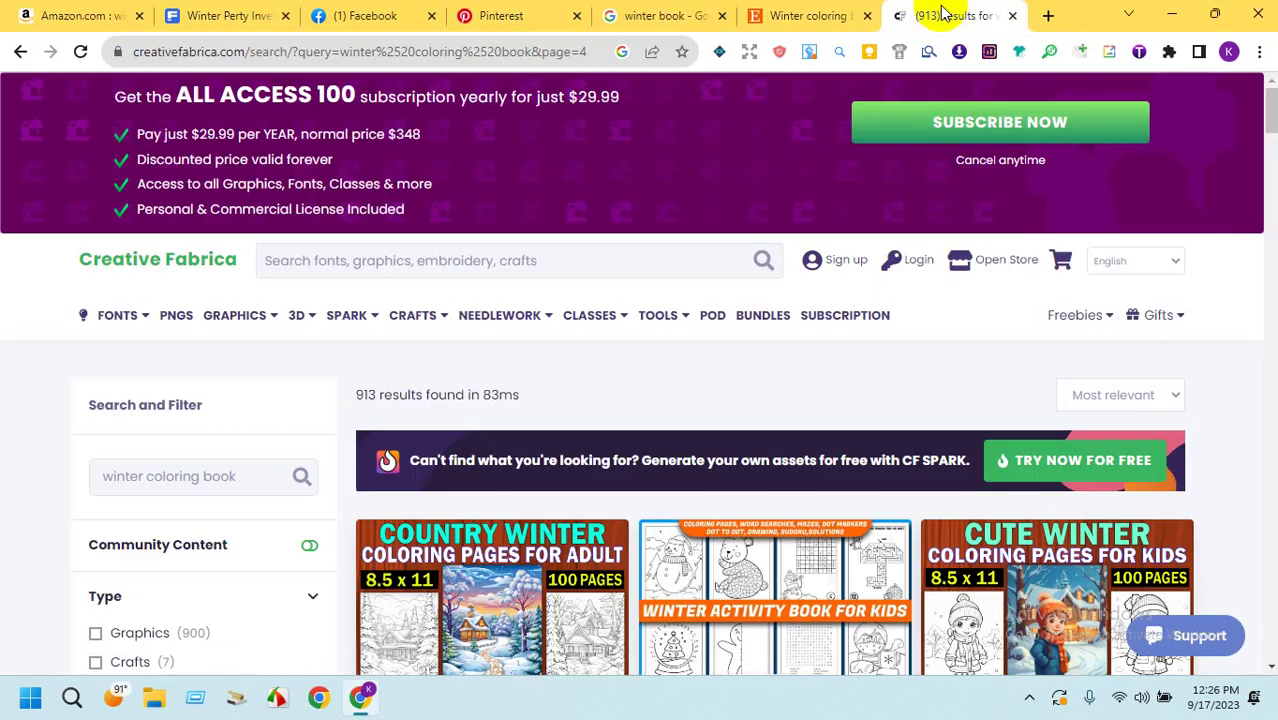
left_click_drag(1270, 118, 1272, 600)
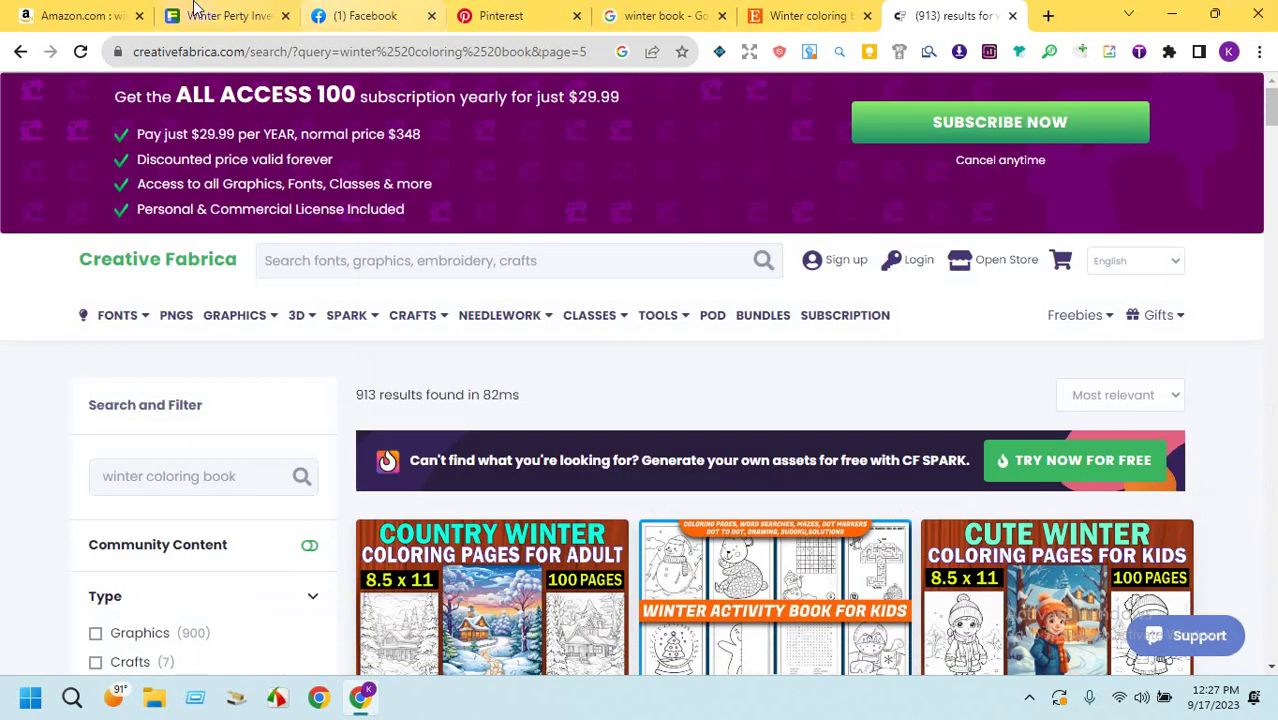
Switch to Facebook, leave the Winter Activity Book photo, and view the Jungle Activity Book cover posted in the IT Vanilla group.
left_click(240, 15)
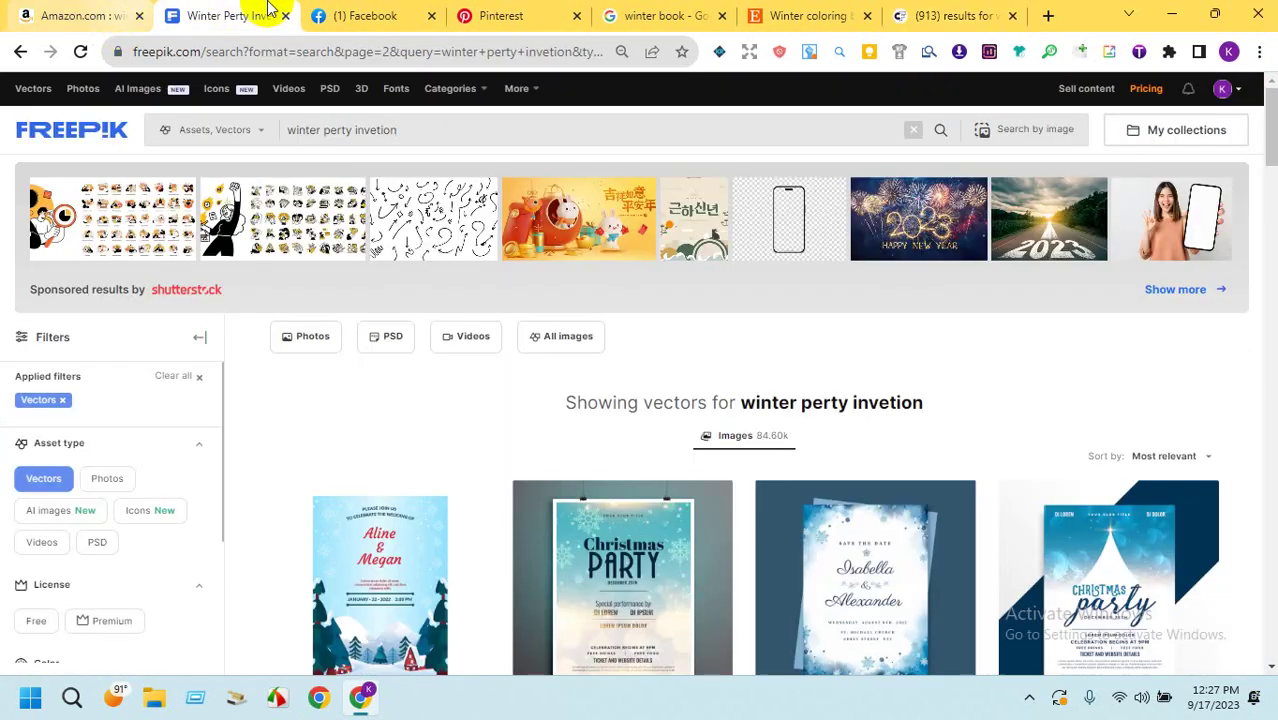
left_click(340, 14)
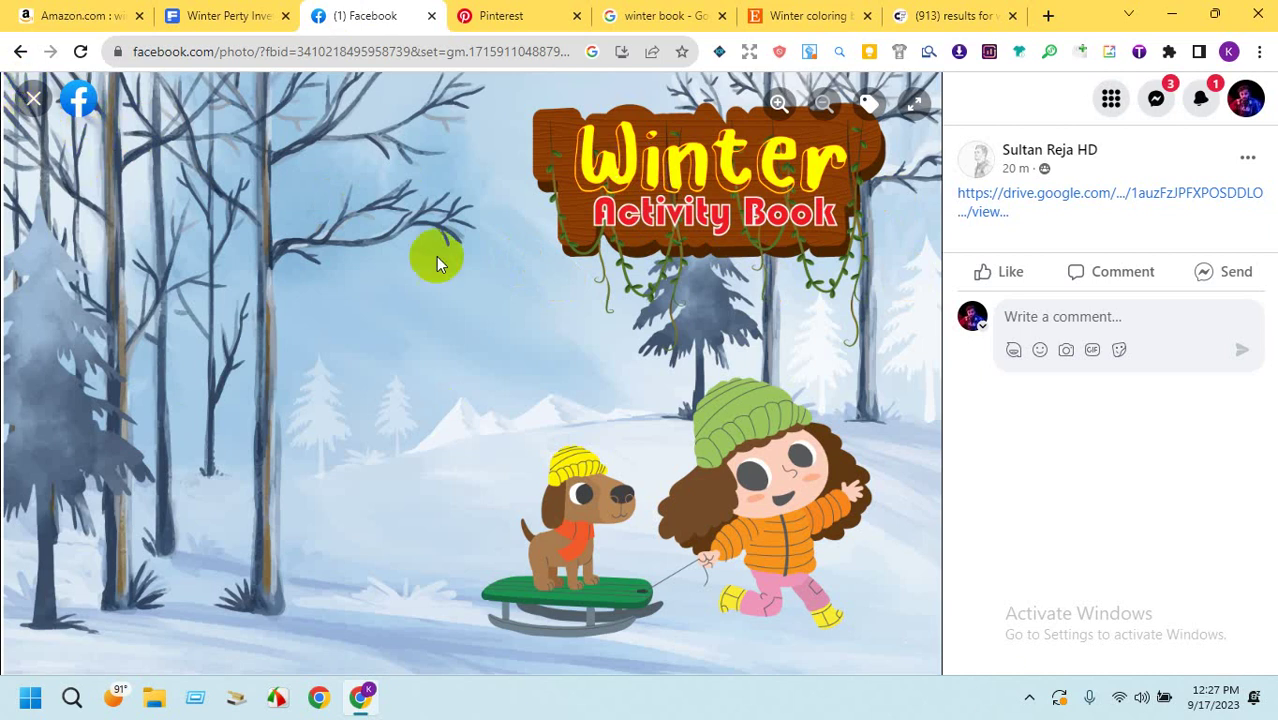
left_click(35, 112)
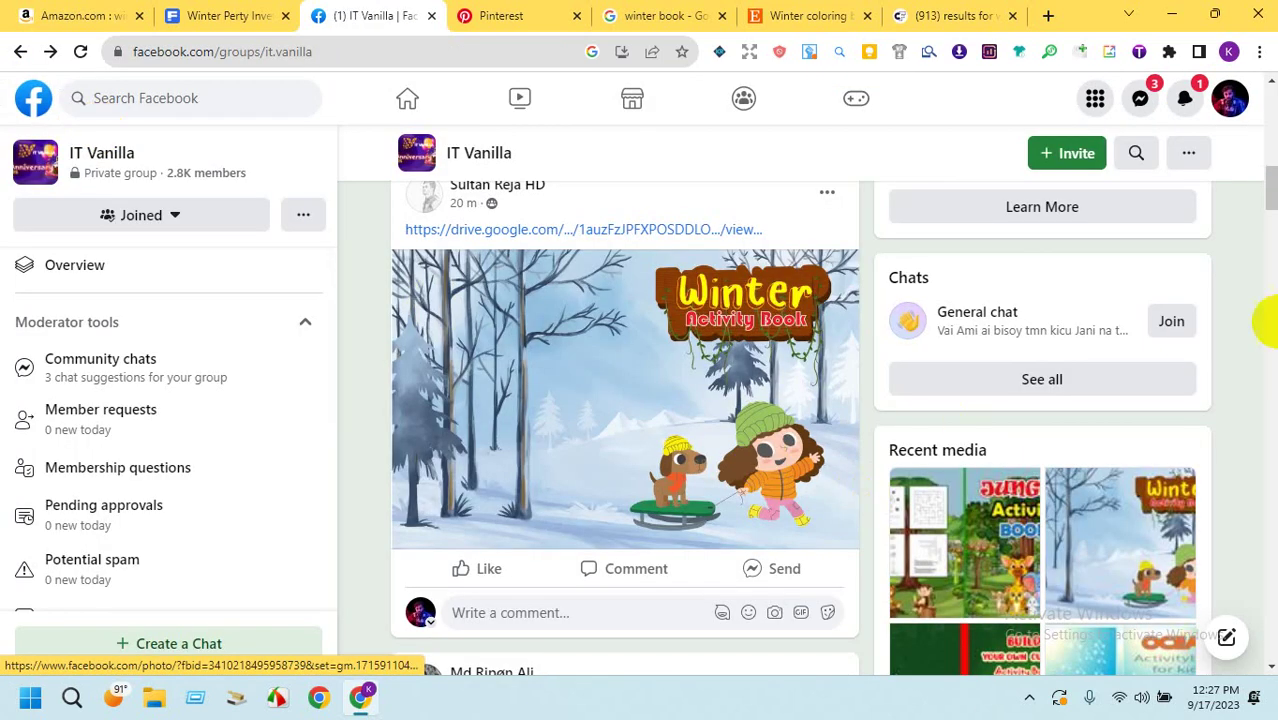
left_click_drag(1266, 196, 1264, 234)
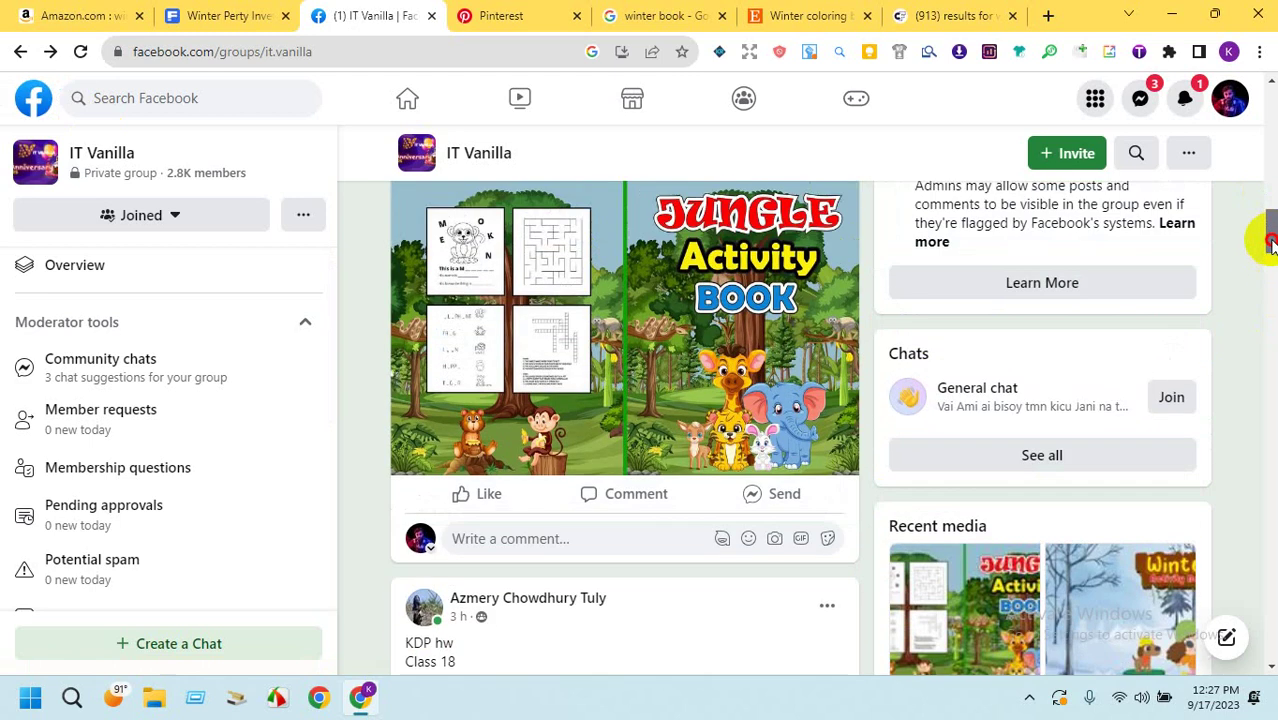
left_click(798, 263)
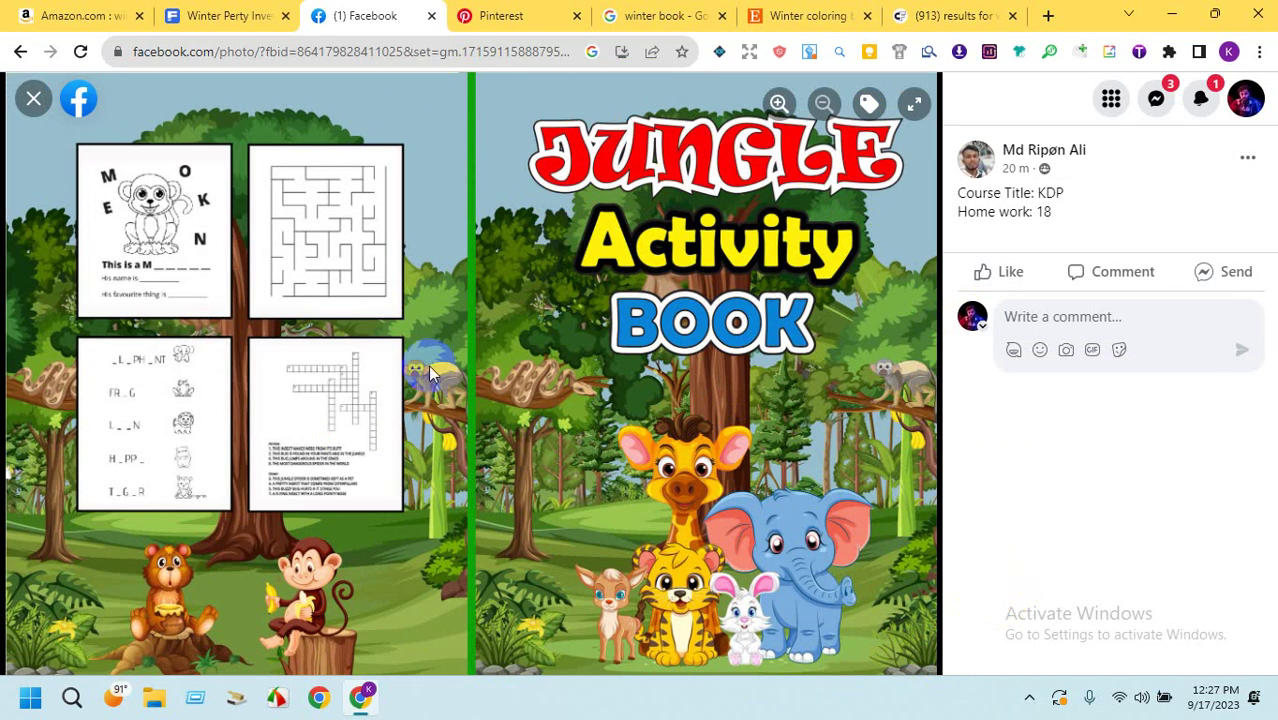
Search Freepik vectors for "jungle perty invetion" in place of the winter query.
left_click(220, 15)
left_click_drag(322, 132, 270, 131)
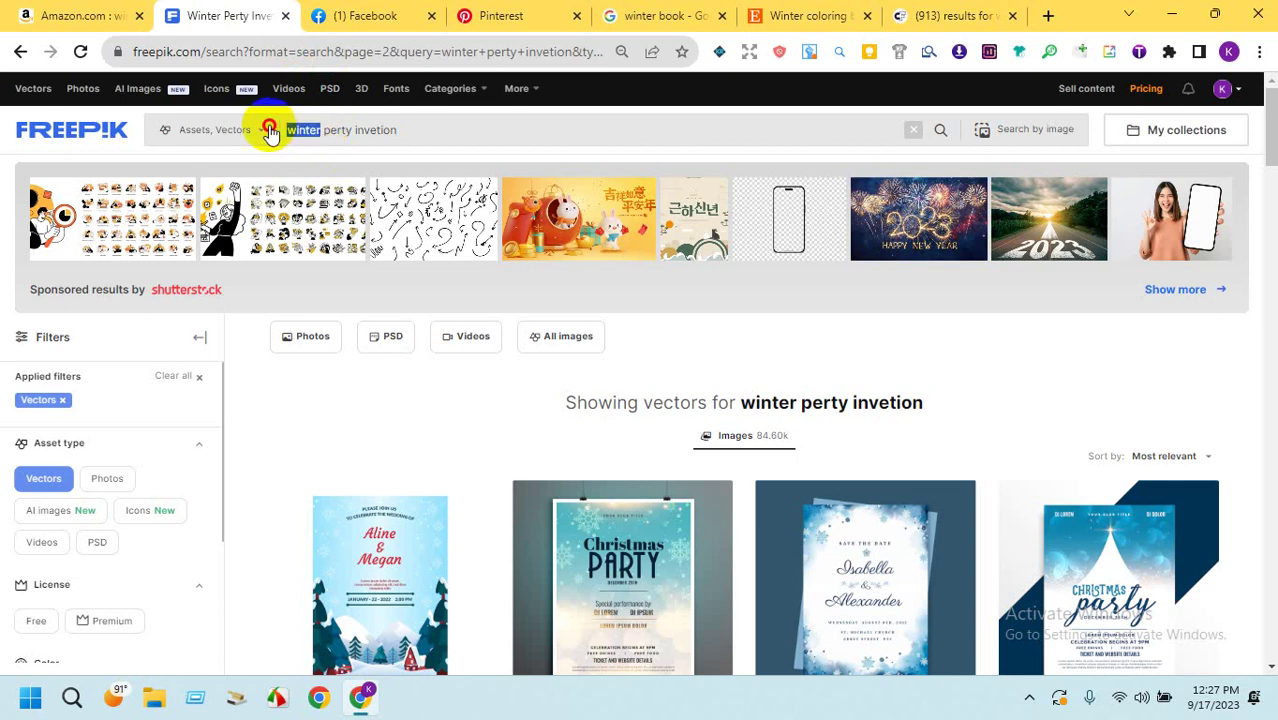
type("jungl")
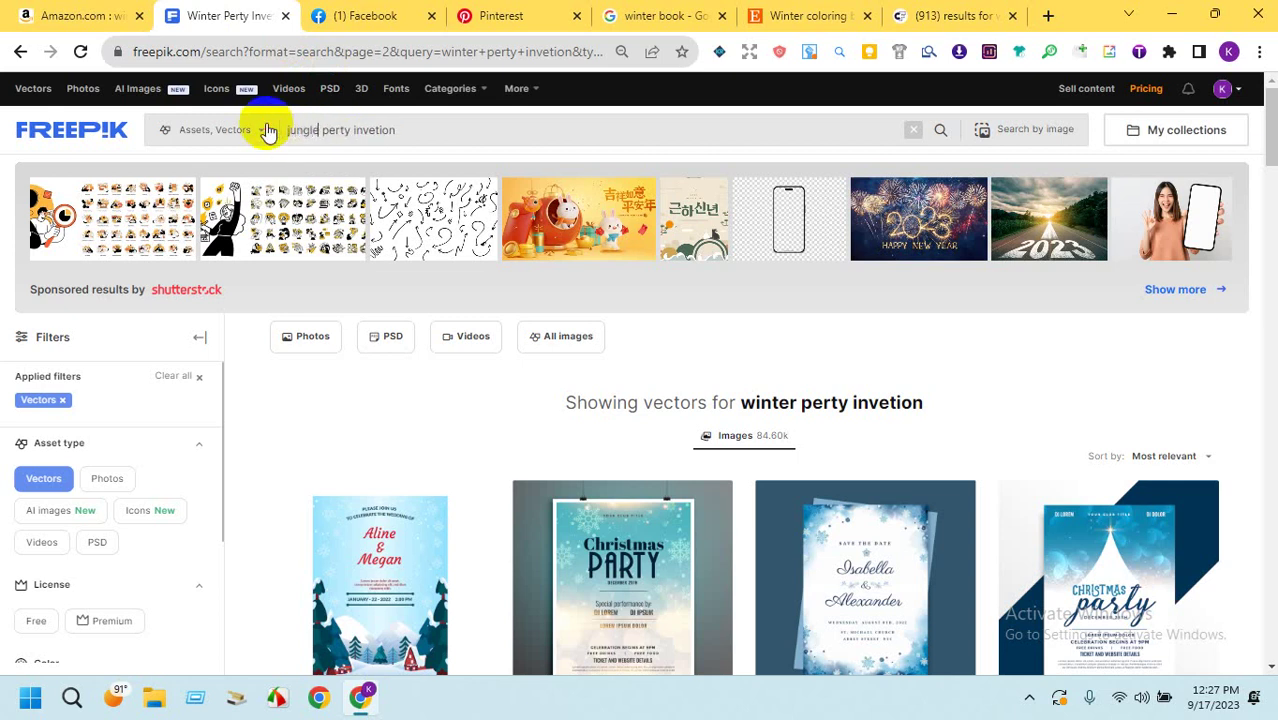
key("Return")
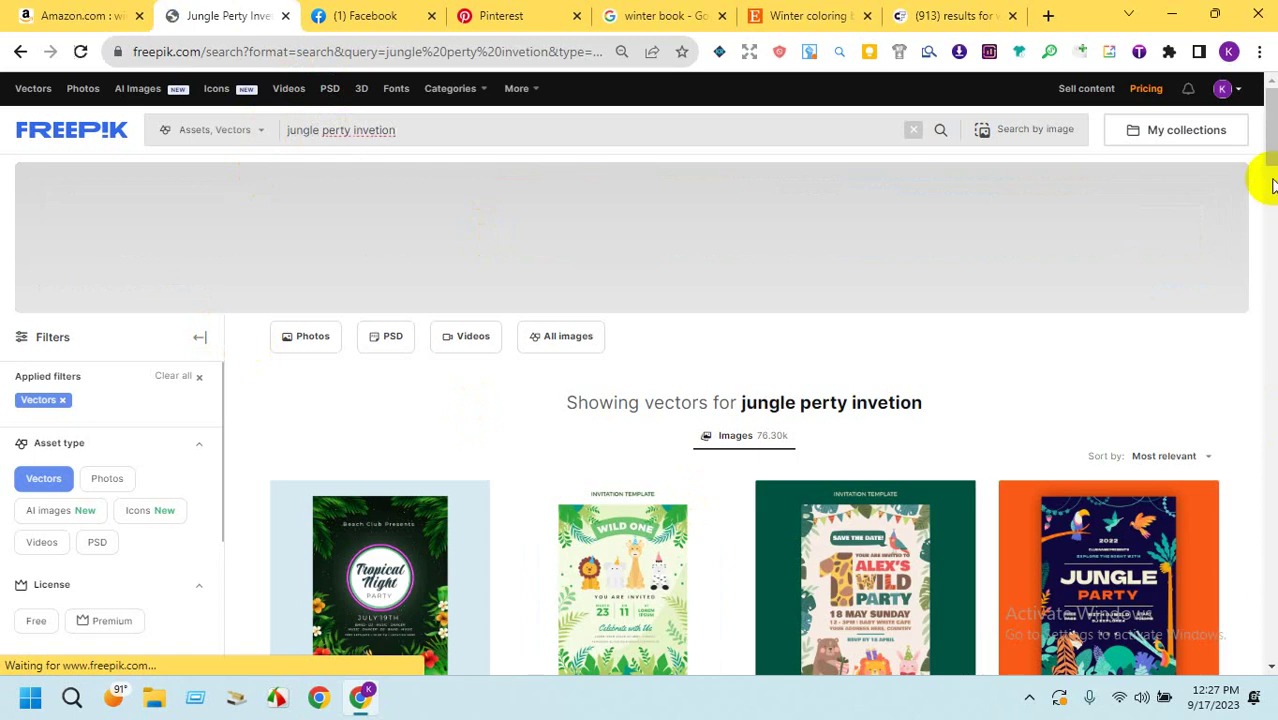
Examine the jungle party invitation vectors on Freepik for backgrounds, animals and layouts usable as cover ideas.
scroll(1268, 170, "down", 2)
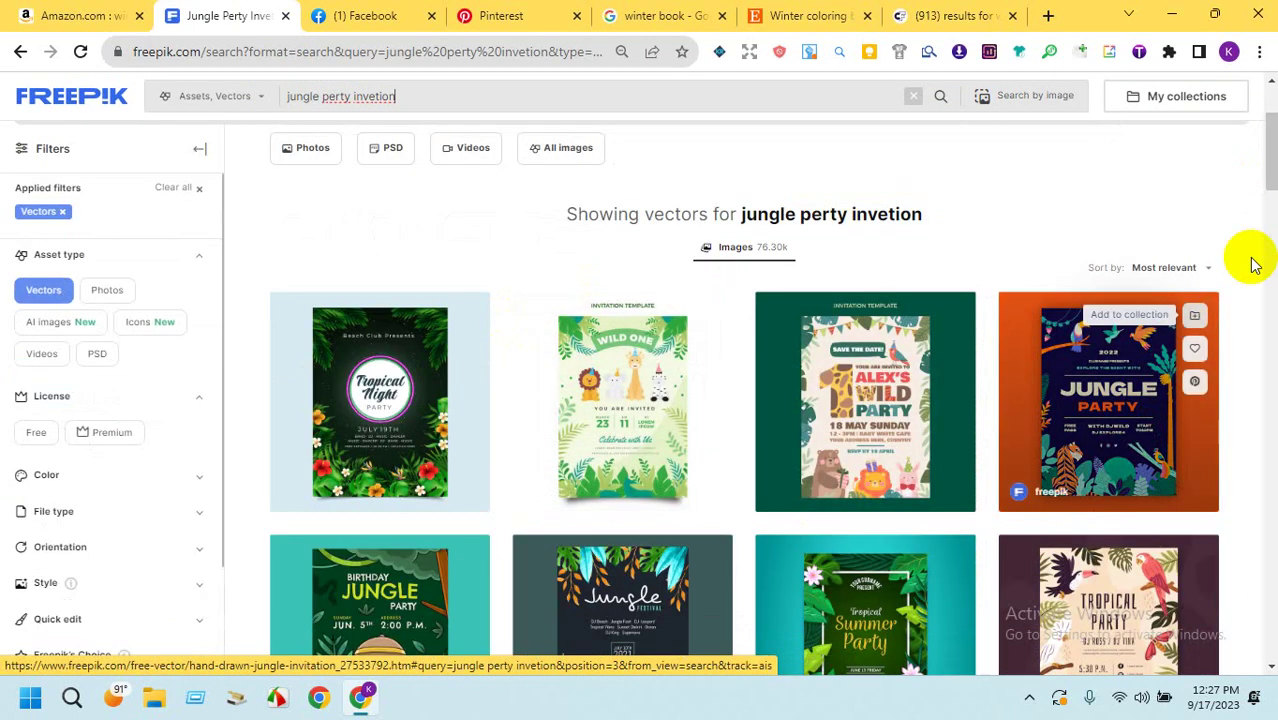
left_click_drag(1263, 162, 1268, 209)
mouse_move(368, 352)
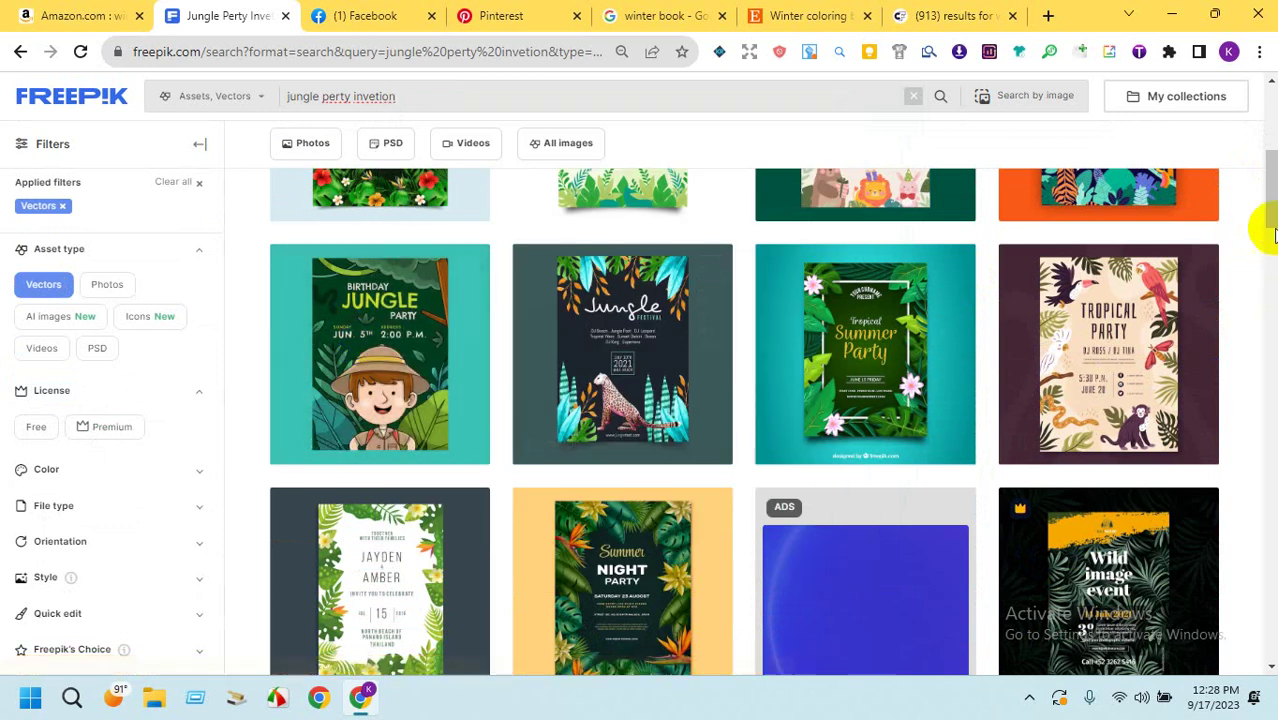
left_click_drag(1266, 228, 1272, 237)
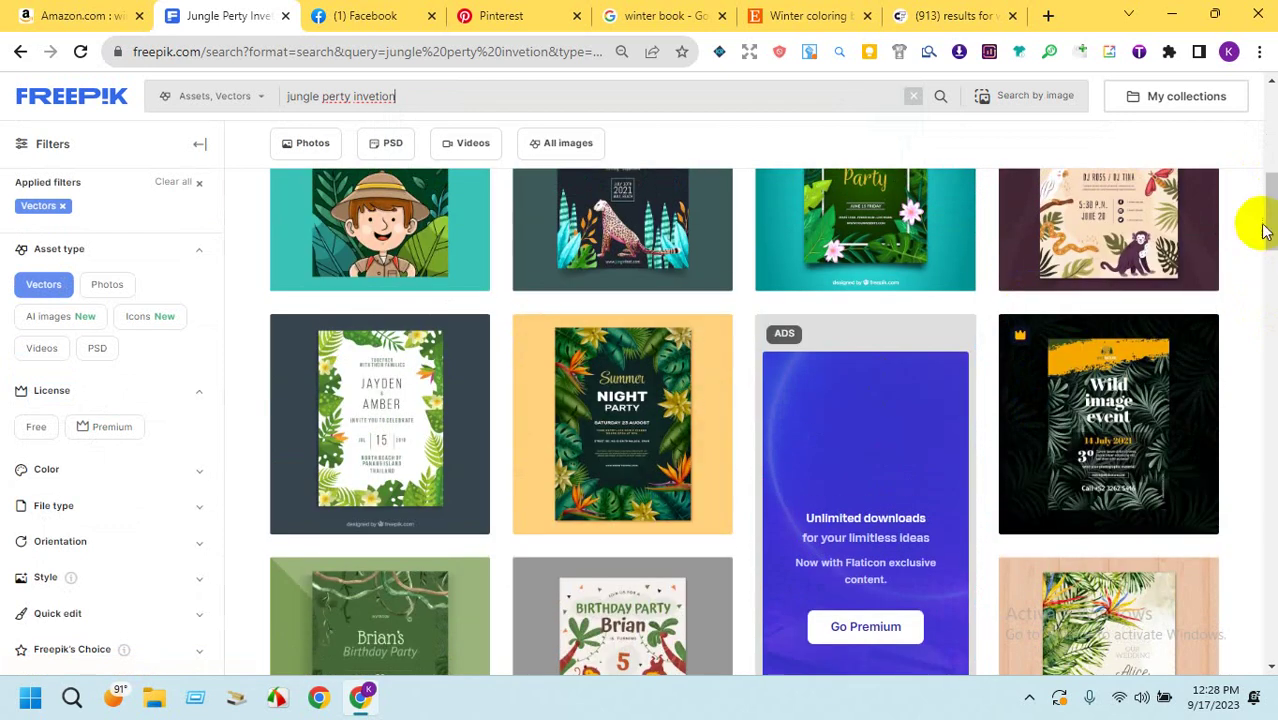
scroll(1258, 232, "down", 2)
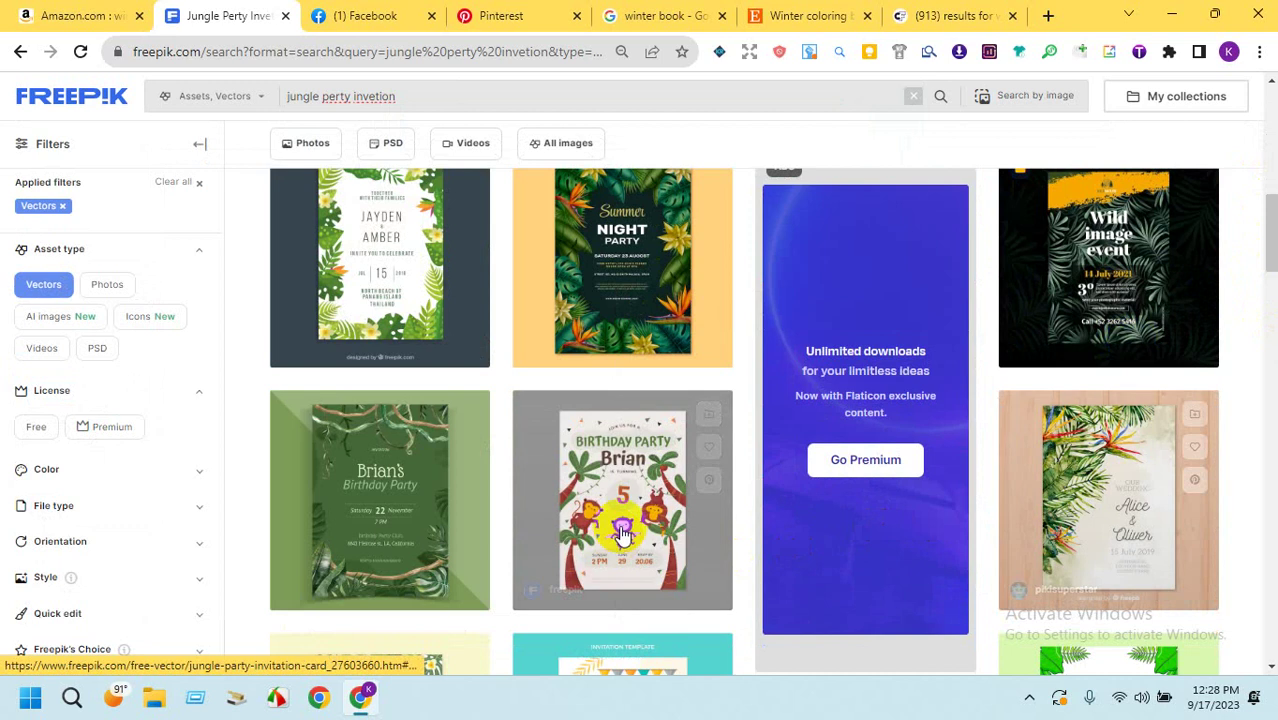
mouse_move(632, 527)
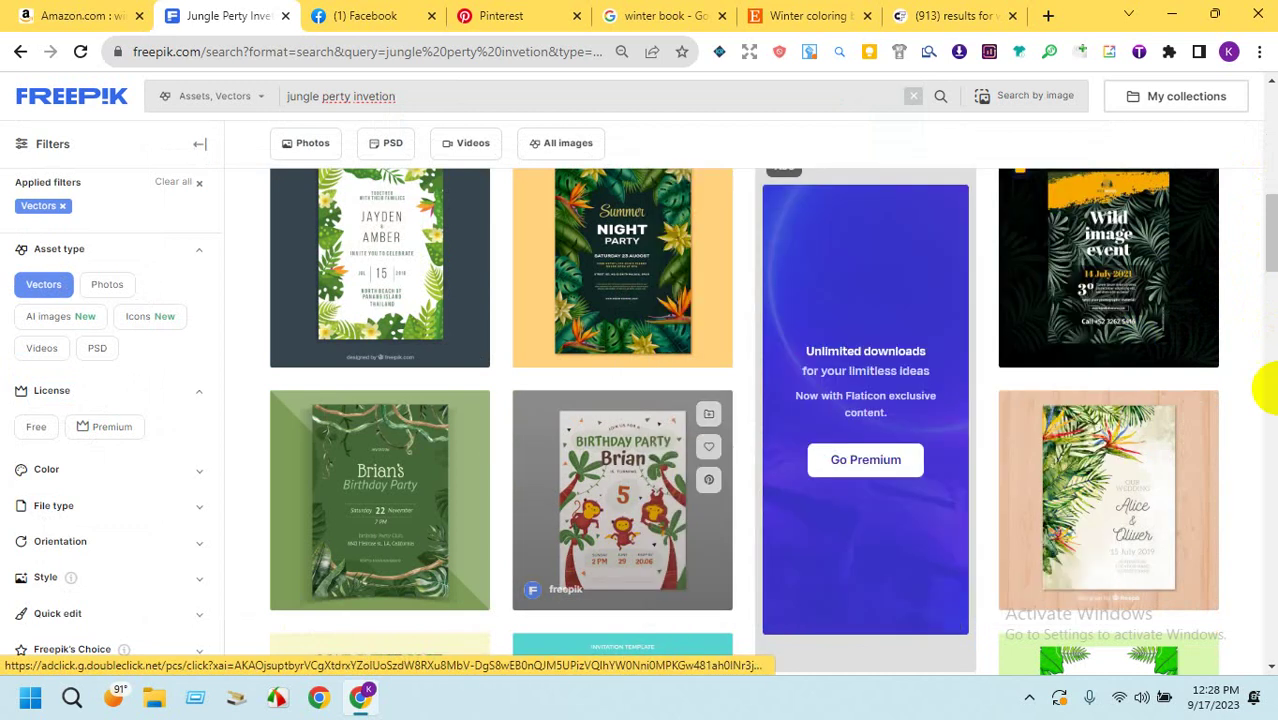
left_click_drag(1264, 257, 1272, 338)
scroll(984, 171, "down", 2)
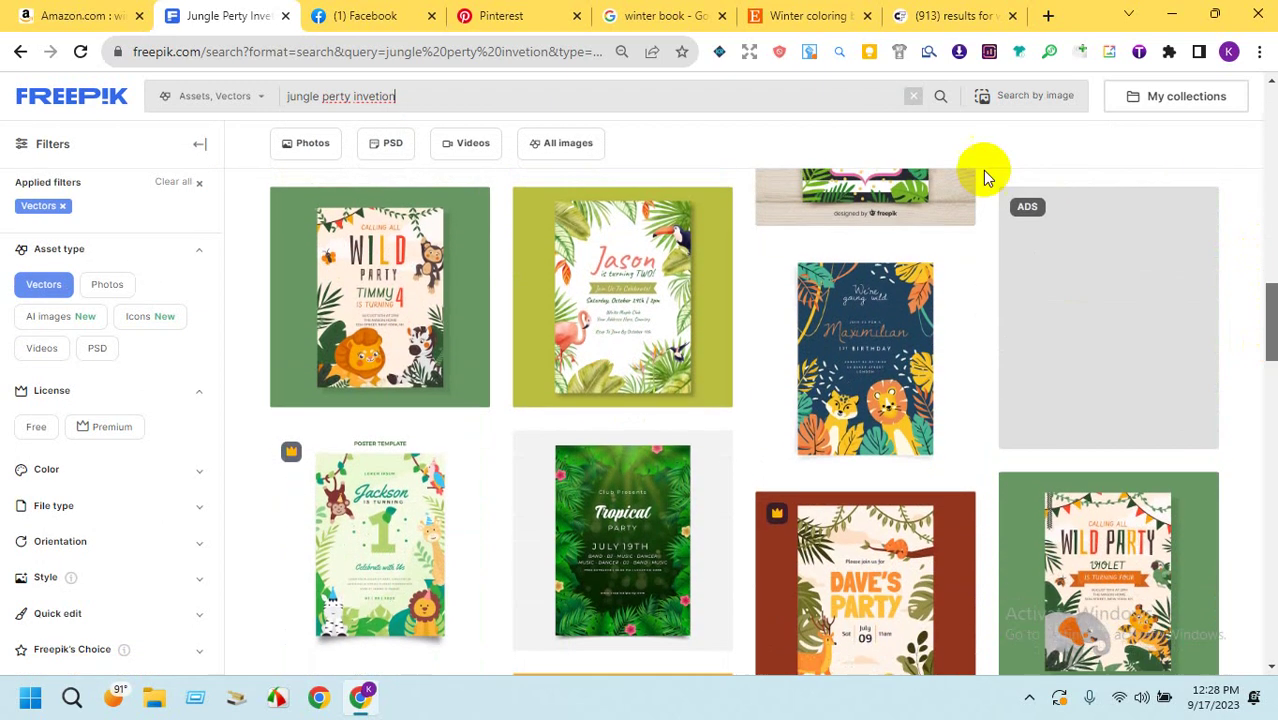
Switch to Etsy and search for "jungle coloring book" in place of the winter query.
left_click(660, 15)
left_click(781, 12)
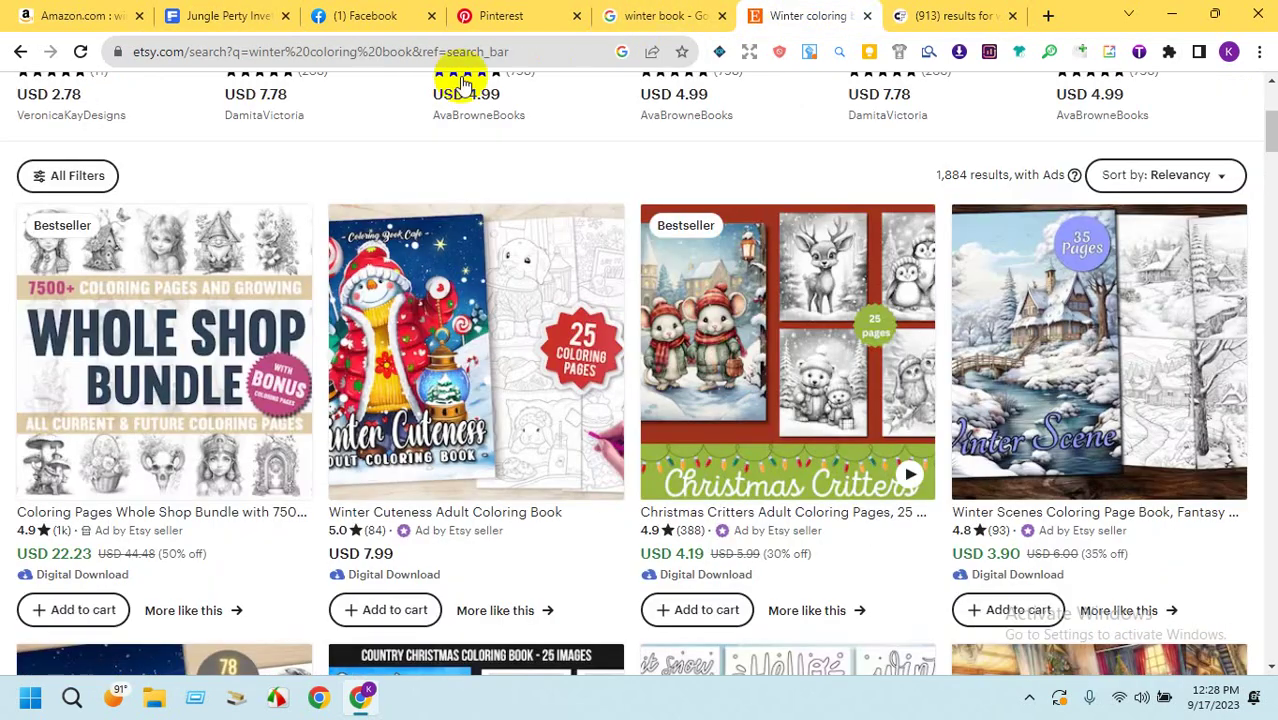
scroll(1268, 105, "up", 4)
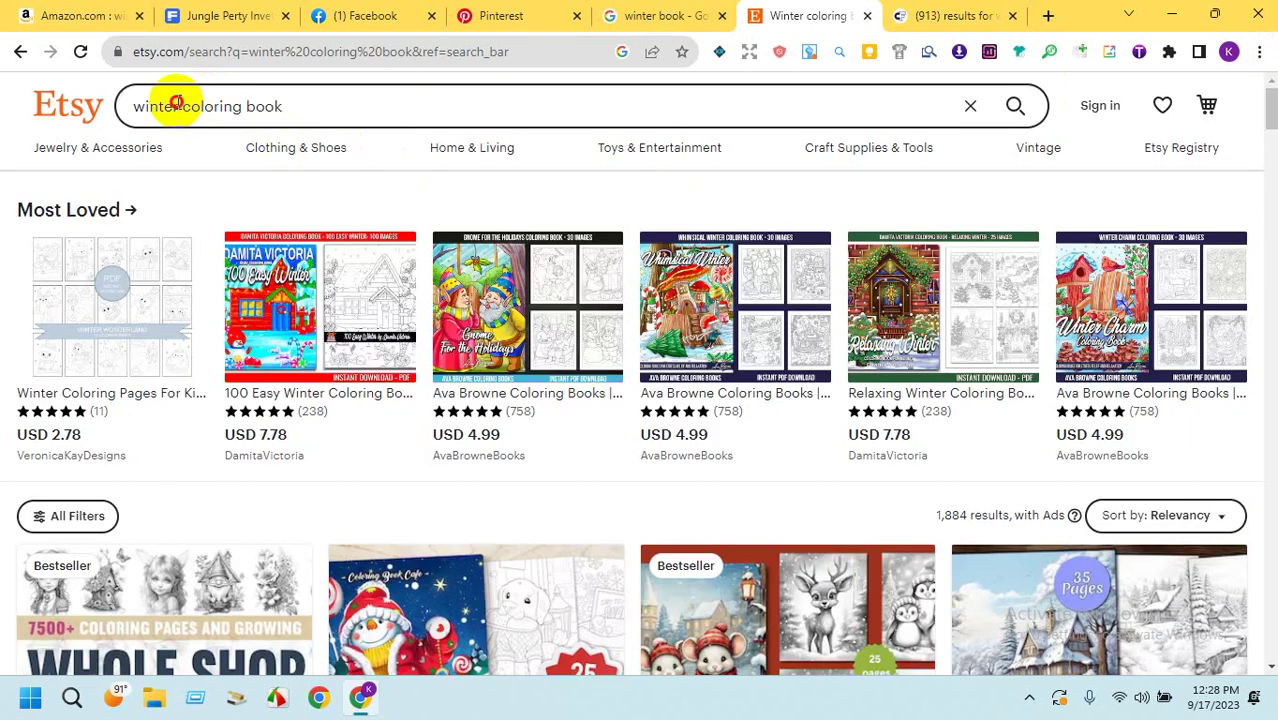
left_click_drag(176, 103, 108, 105)
key("BackSpace")
type("jun")
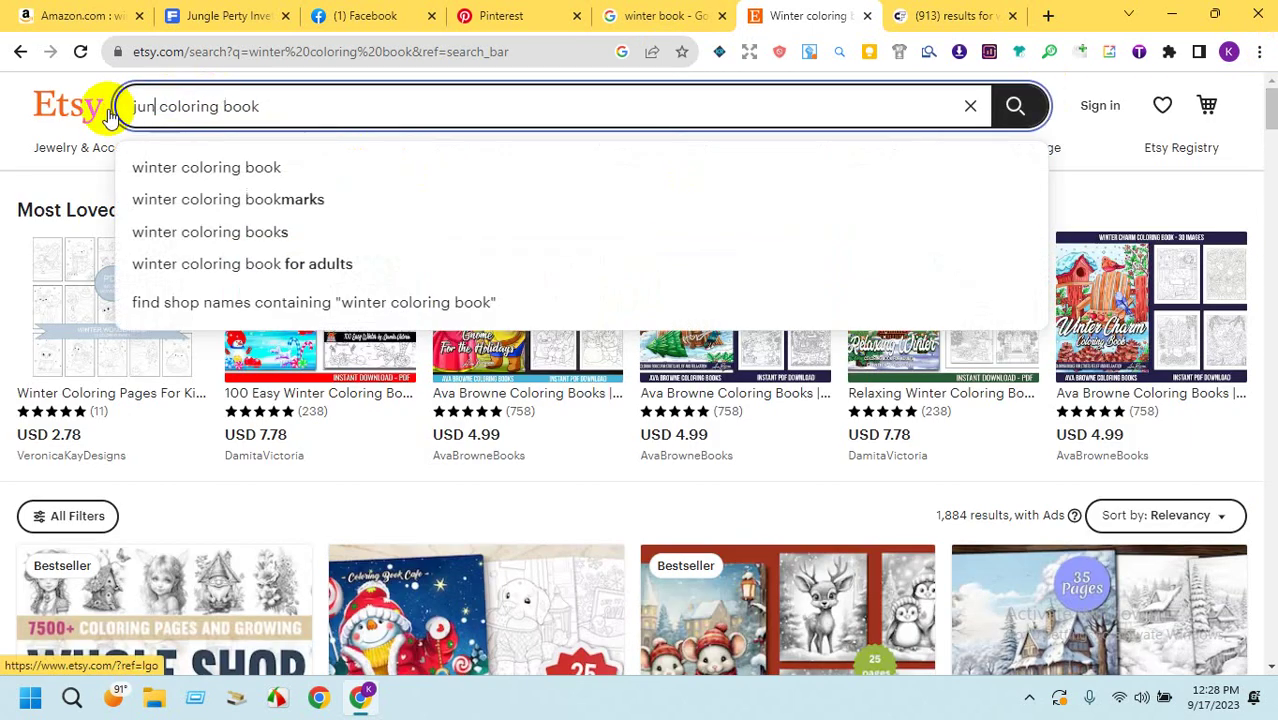
type("gl;e4")
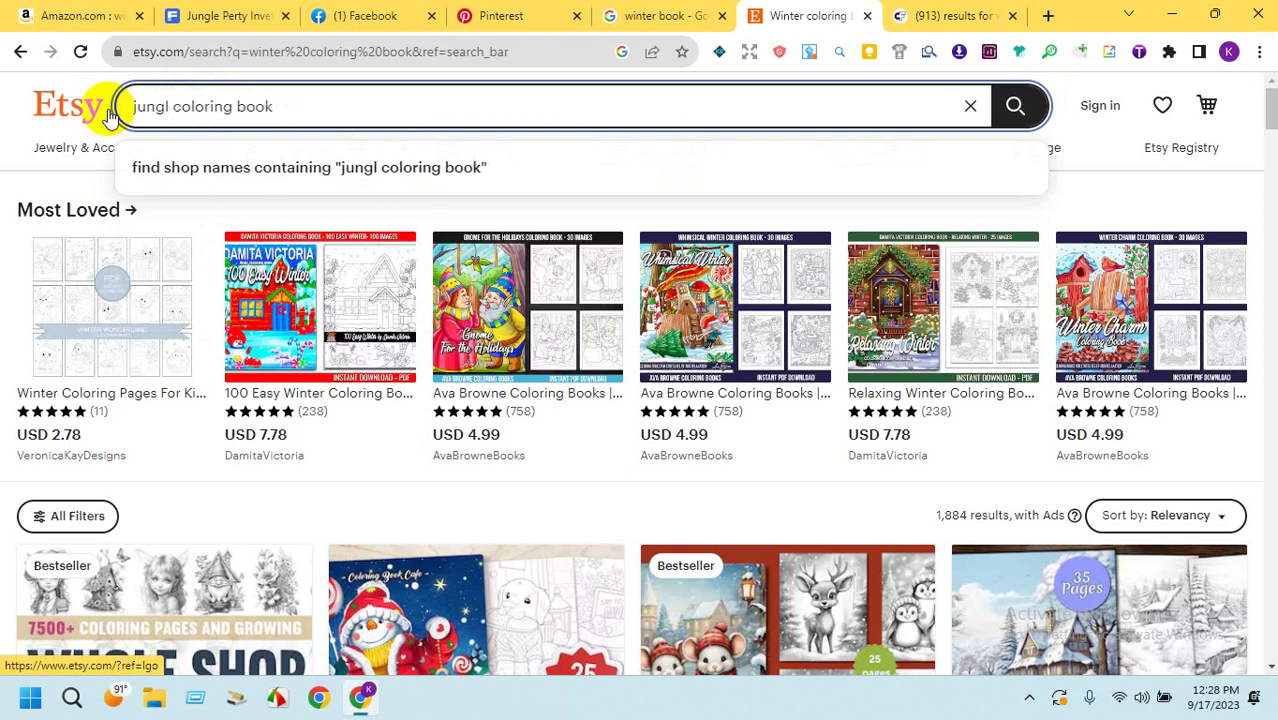
key("Return")
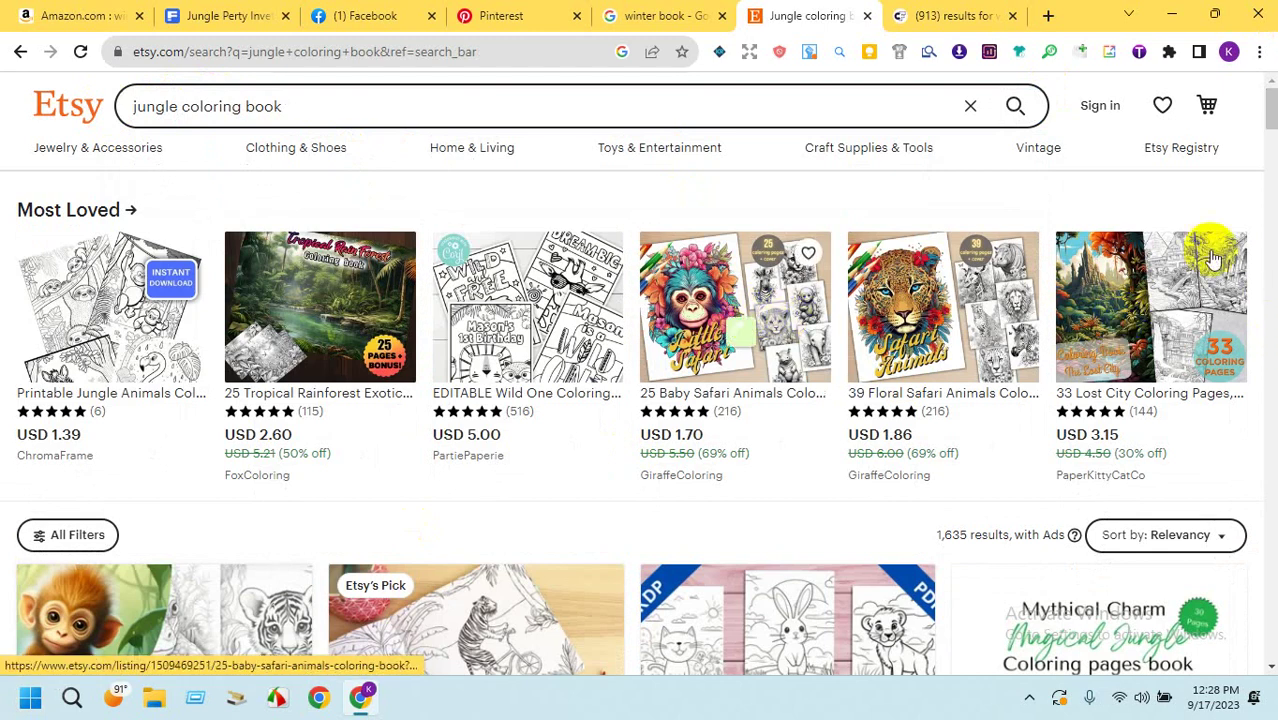
Examine the covers and page previews of the jungle coloring book listings on Etsy.
left_click_drag(1266, 100, 1271, 168)
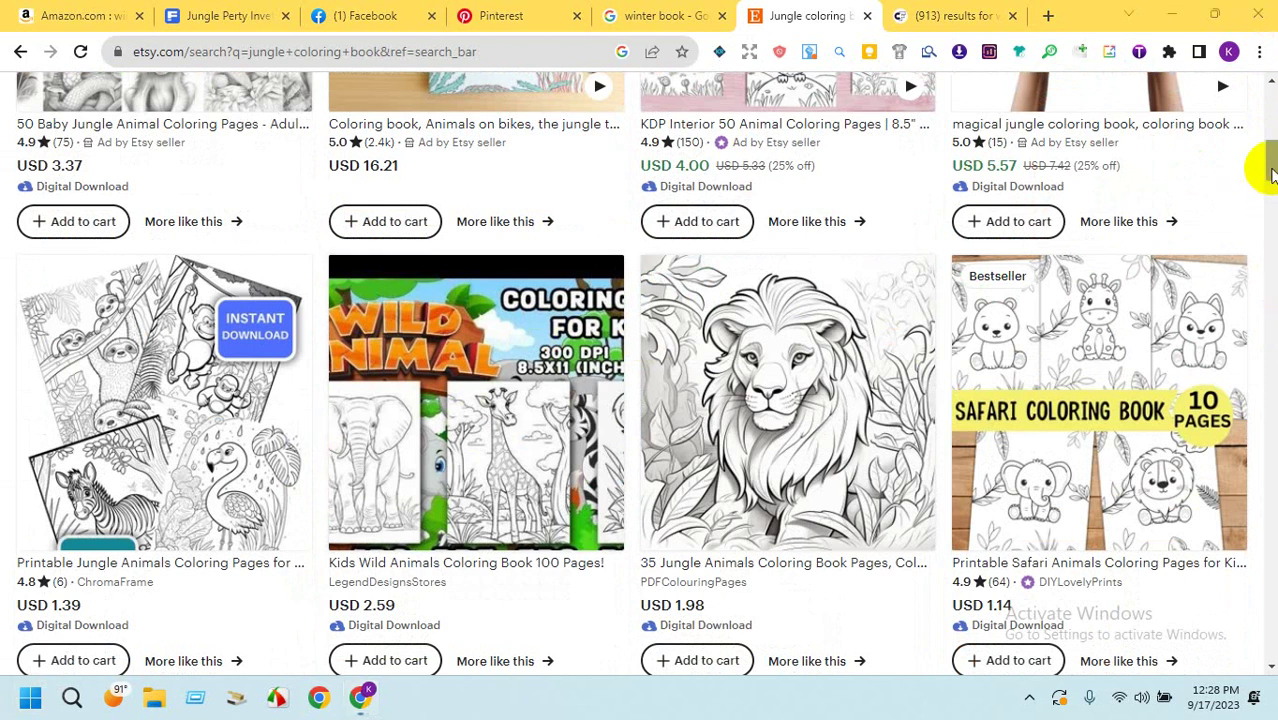
left_click_drag(1270, 175, 1270, 214)
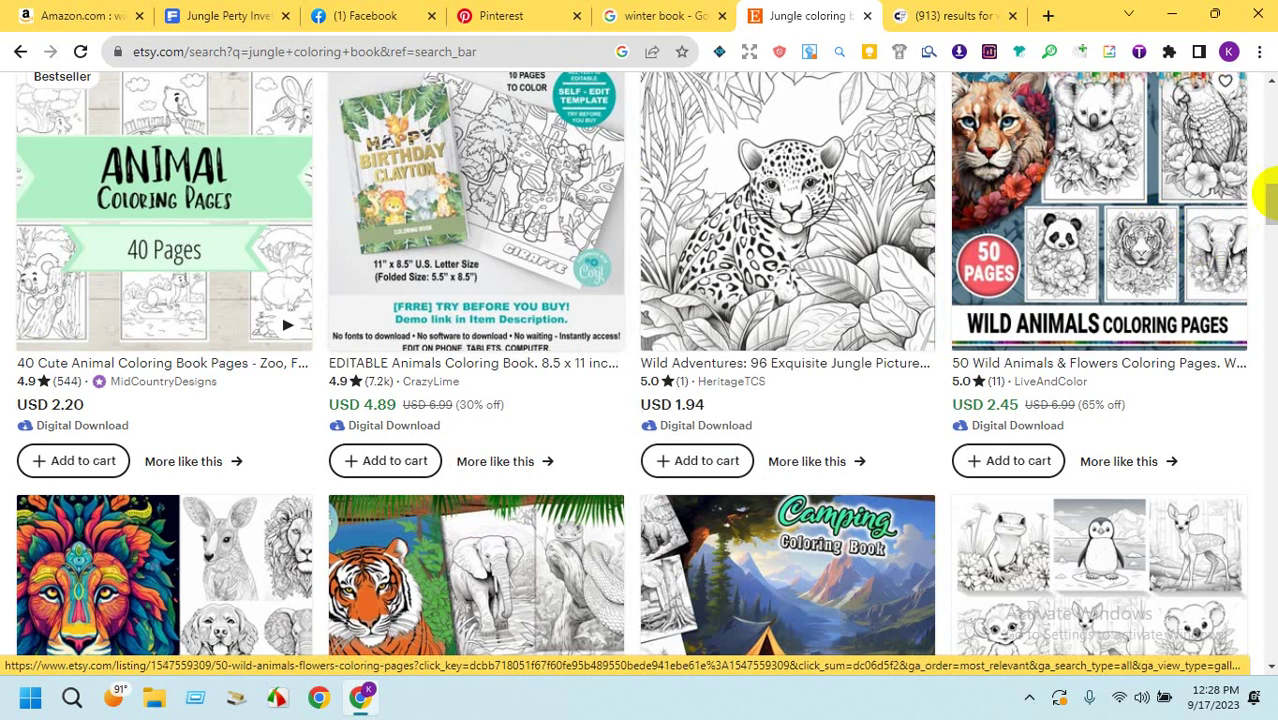
left_click_drag(1268, 194, 1270, 225)
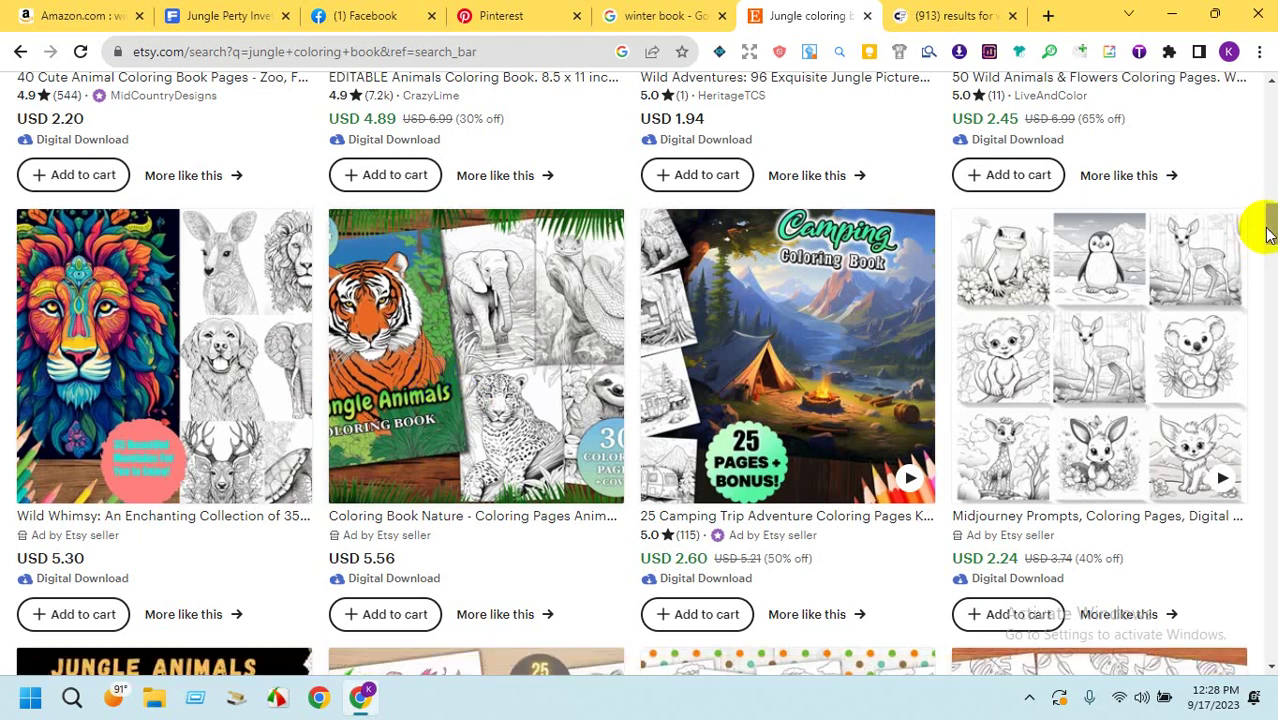
left_click_drag(1268, 232, 1270, 471)
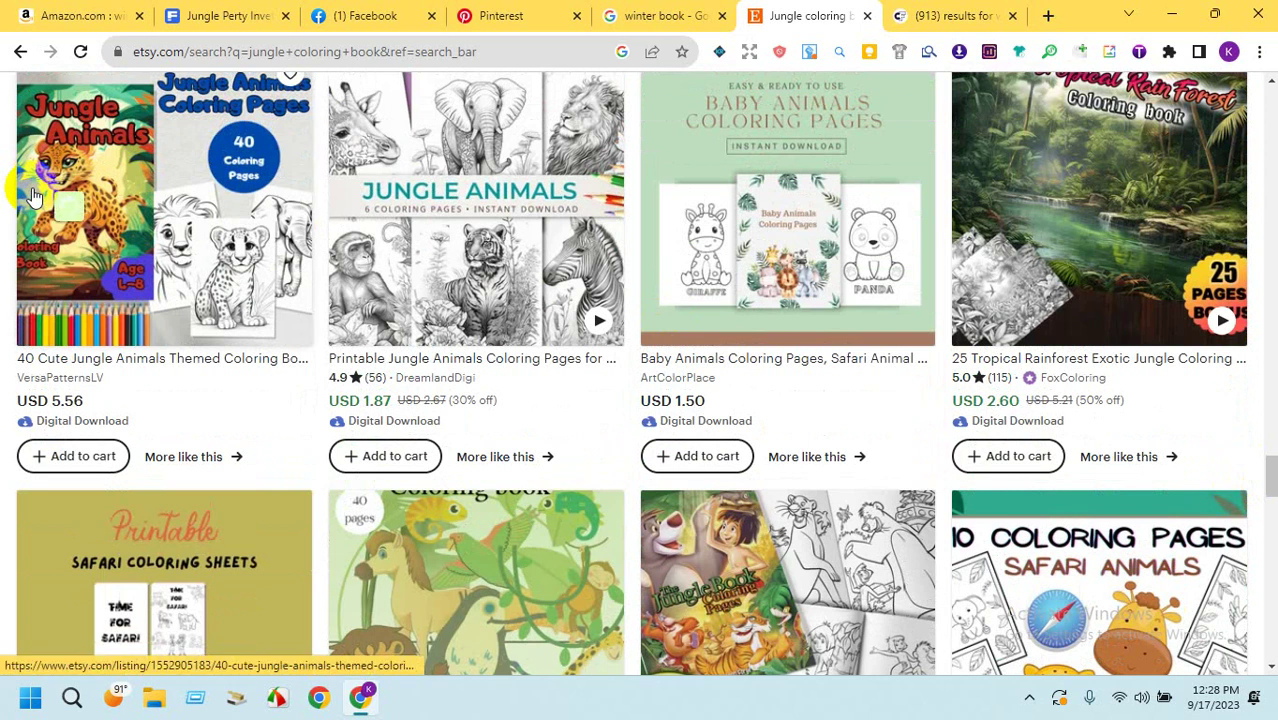
left_click_drag(33, 195, 1272, 234)
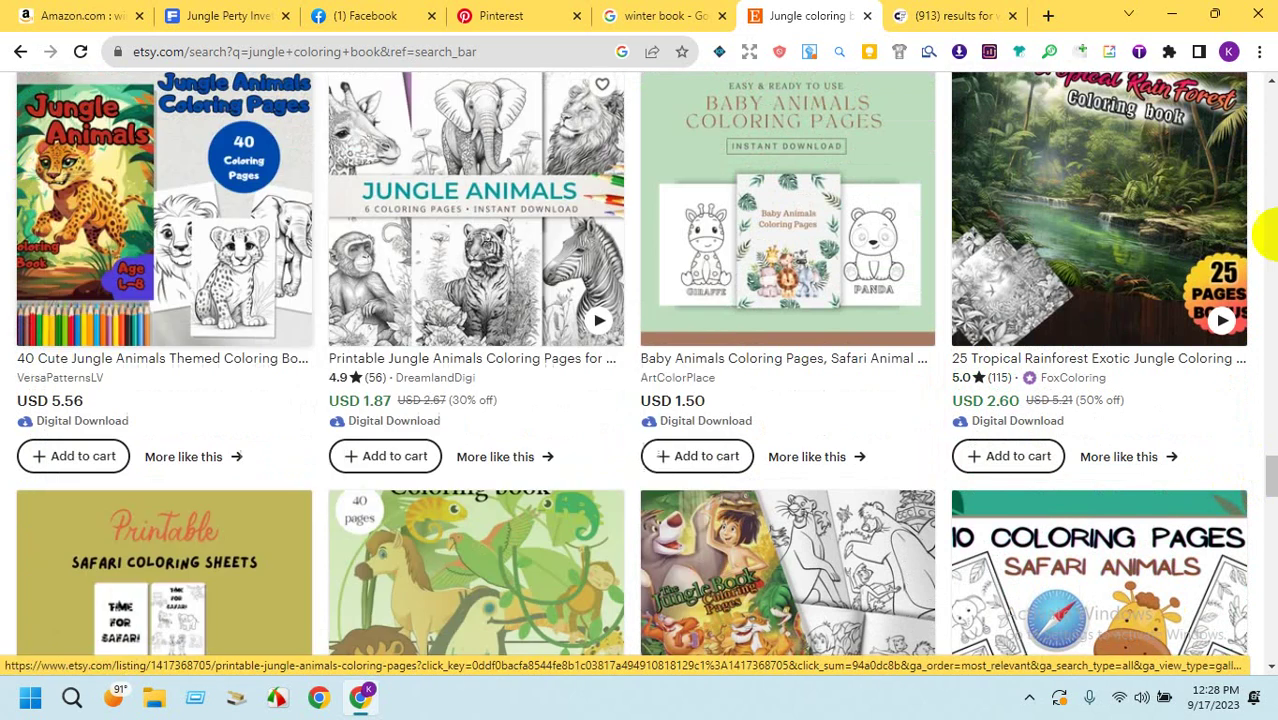
left_click_drag(1272, 482, 1270, 534)
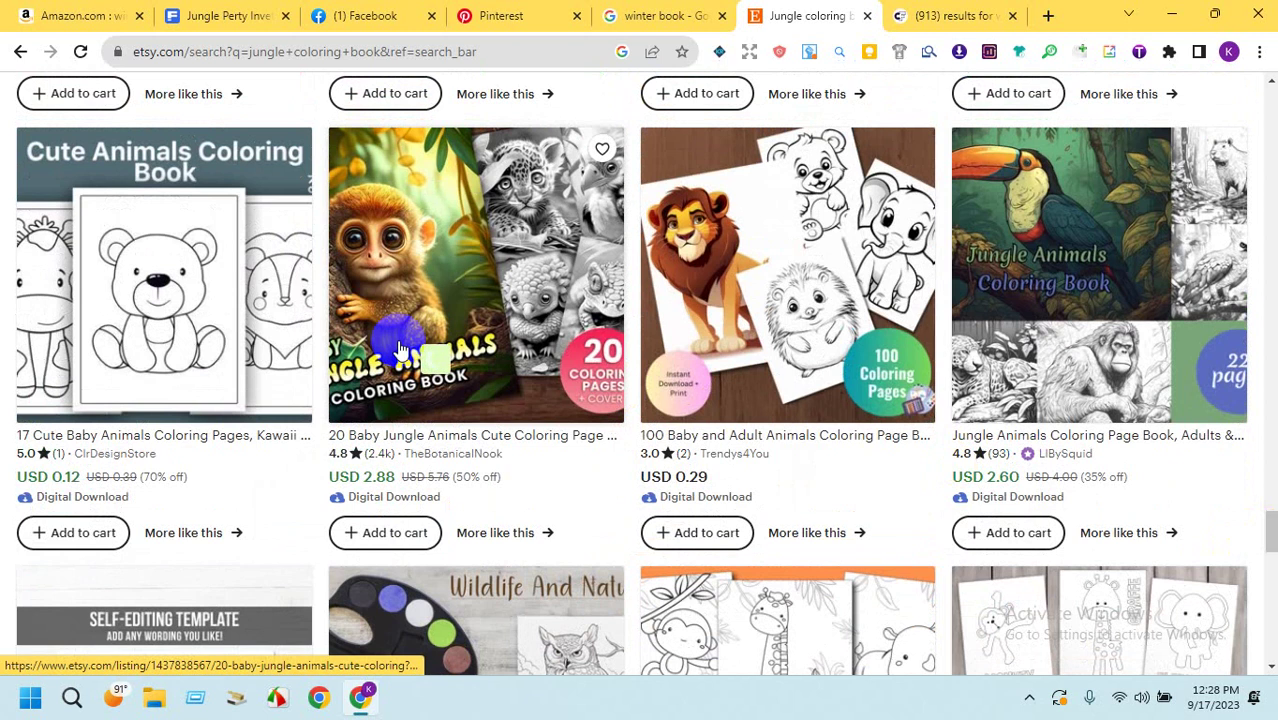
mouse_move(434, 185)
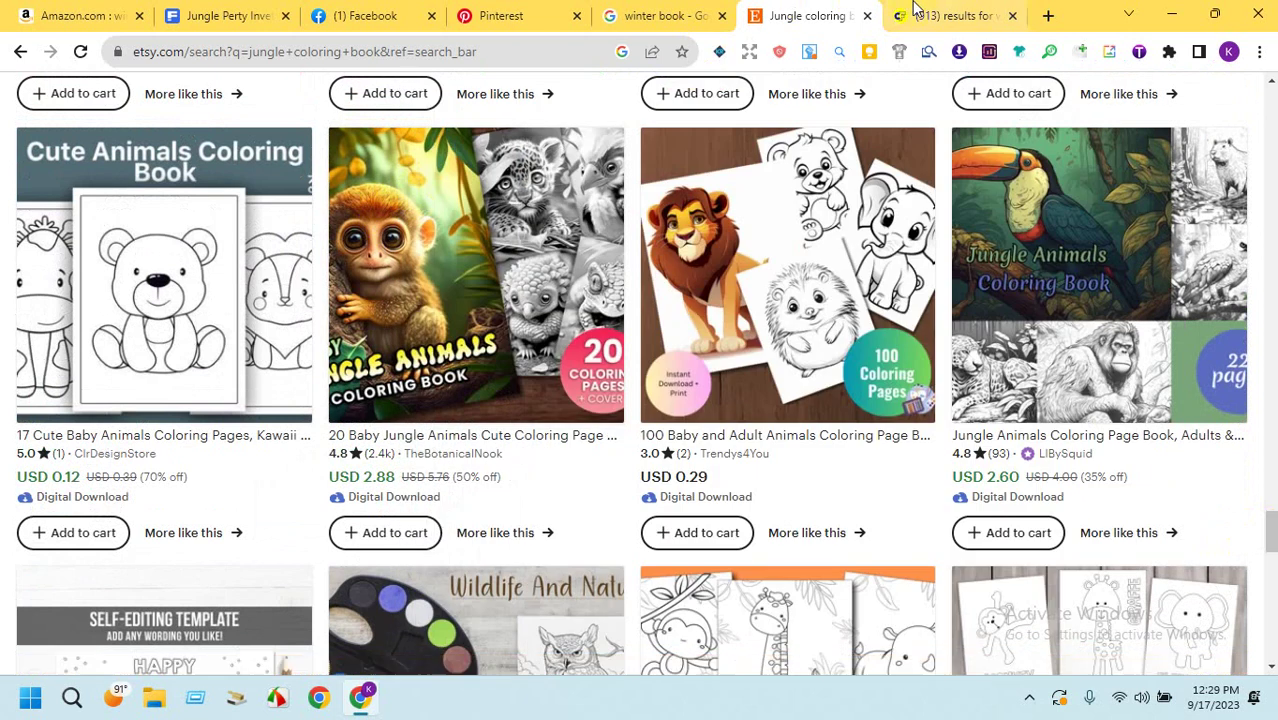
Switch to Creative Fabrica, search for "jungle coloring book", and view the first listings.
left_click(913, 12)
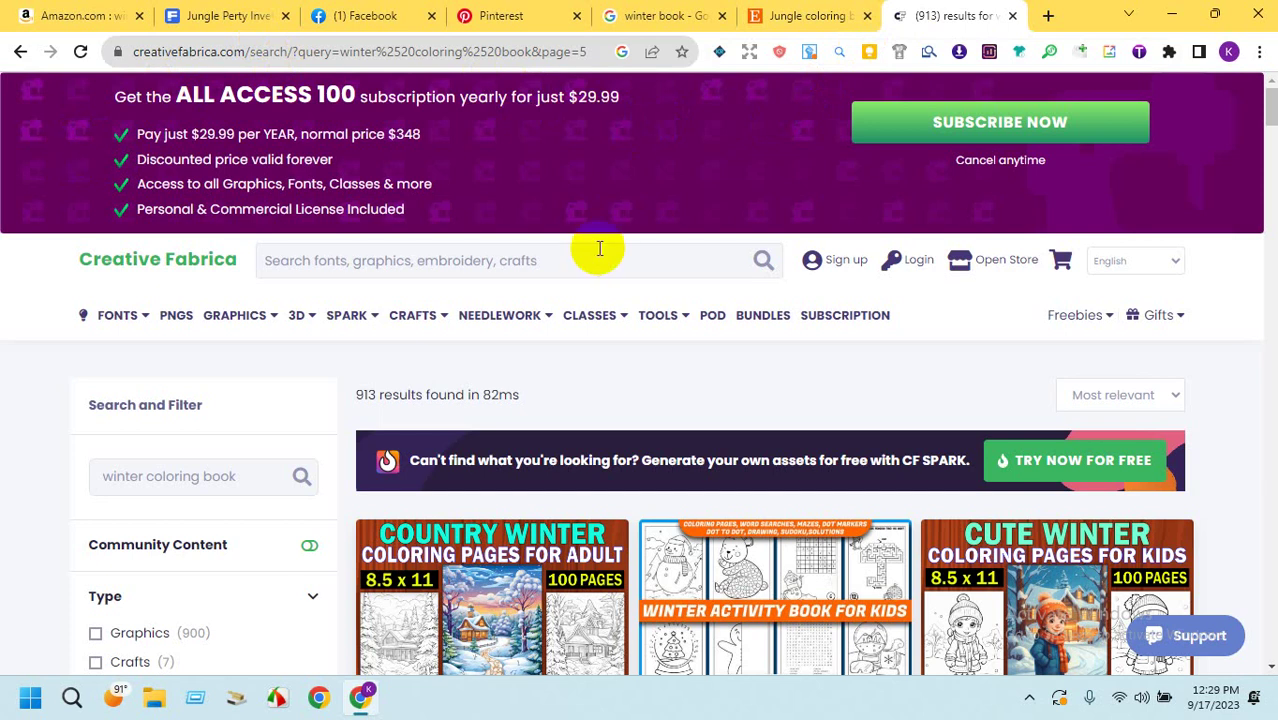
left_click(539, 260)
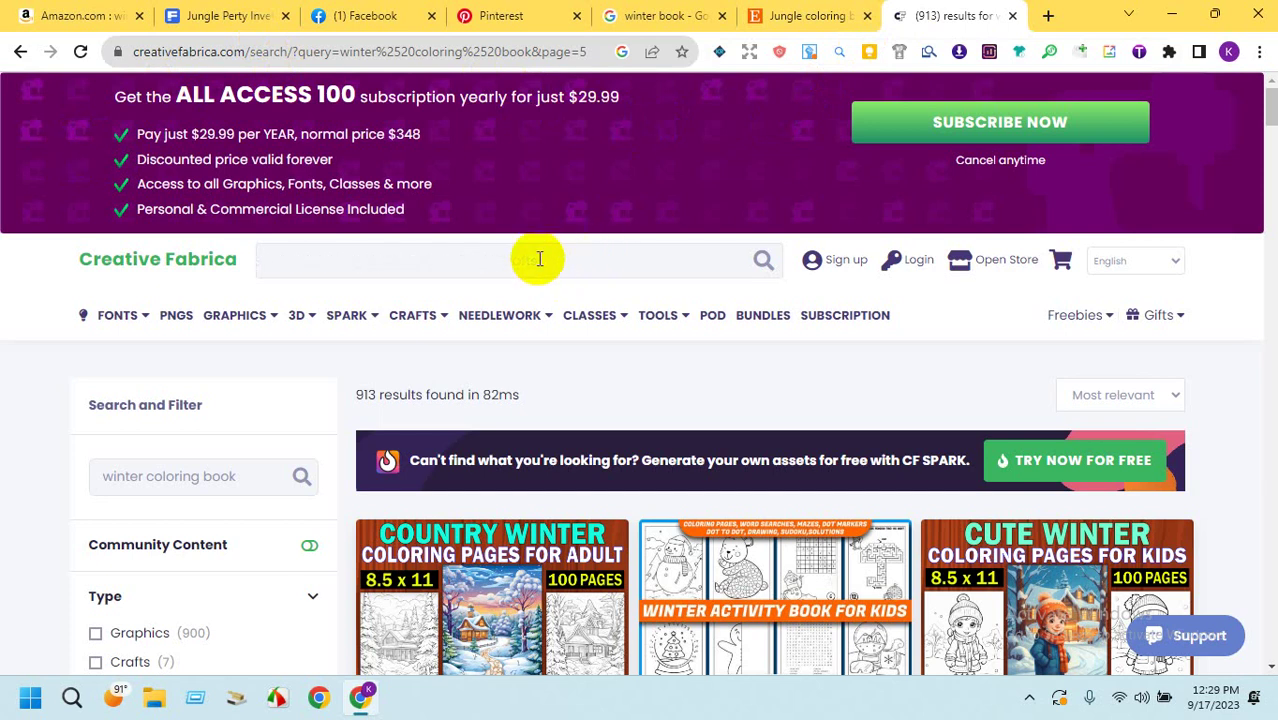
type("jungle")
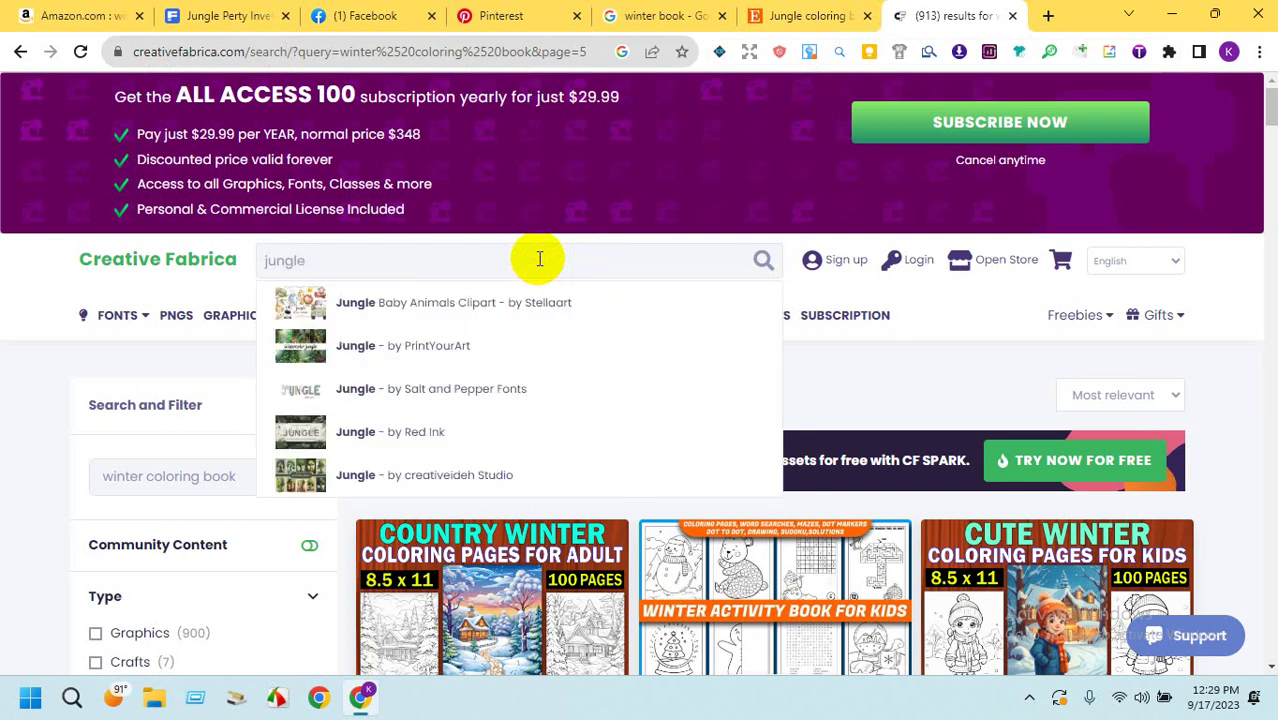
type("colorin")
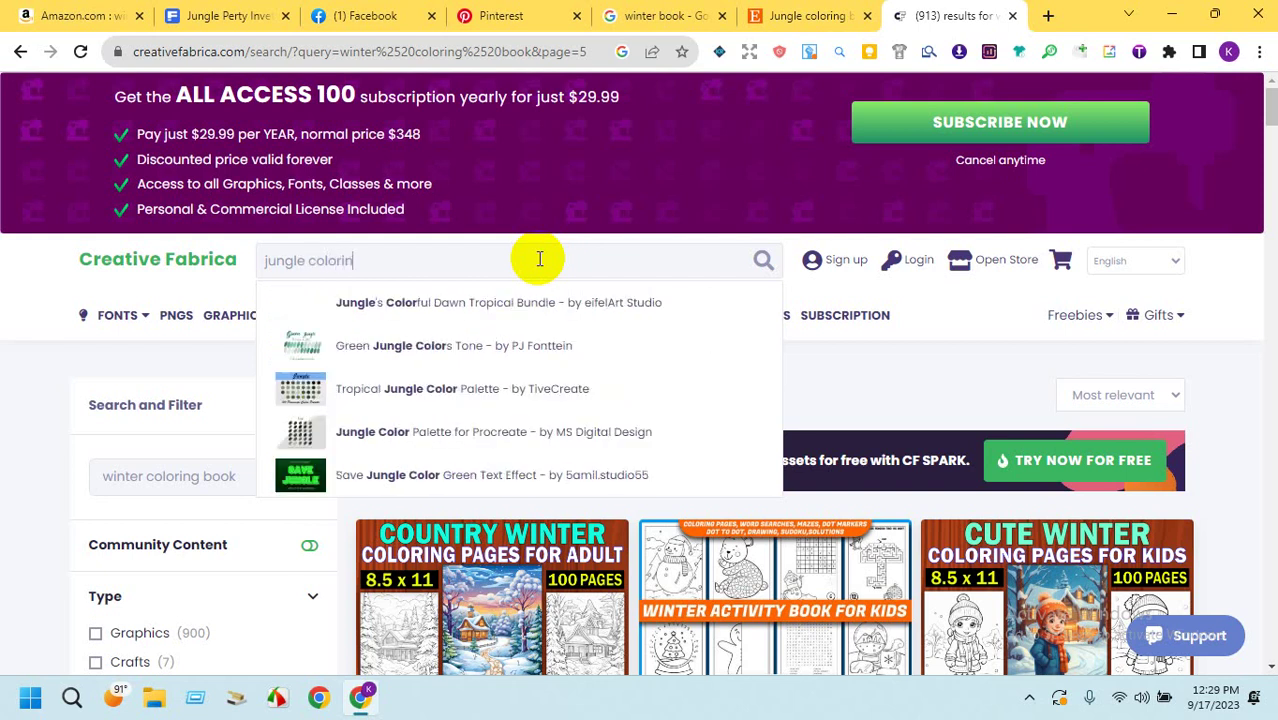
type("g book")
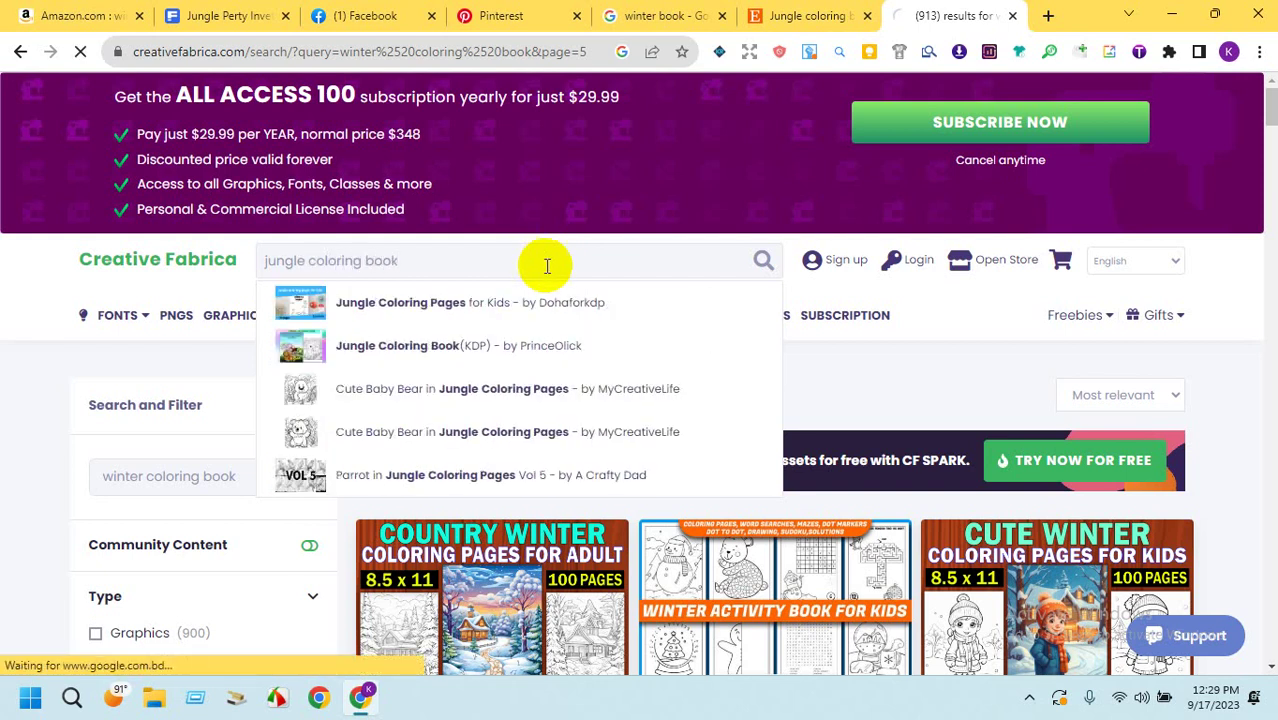
key("Return")
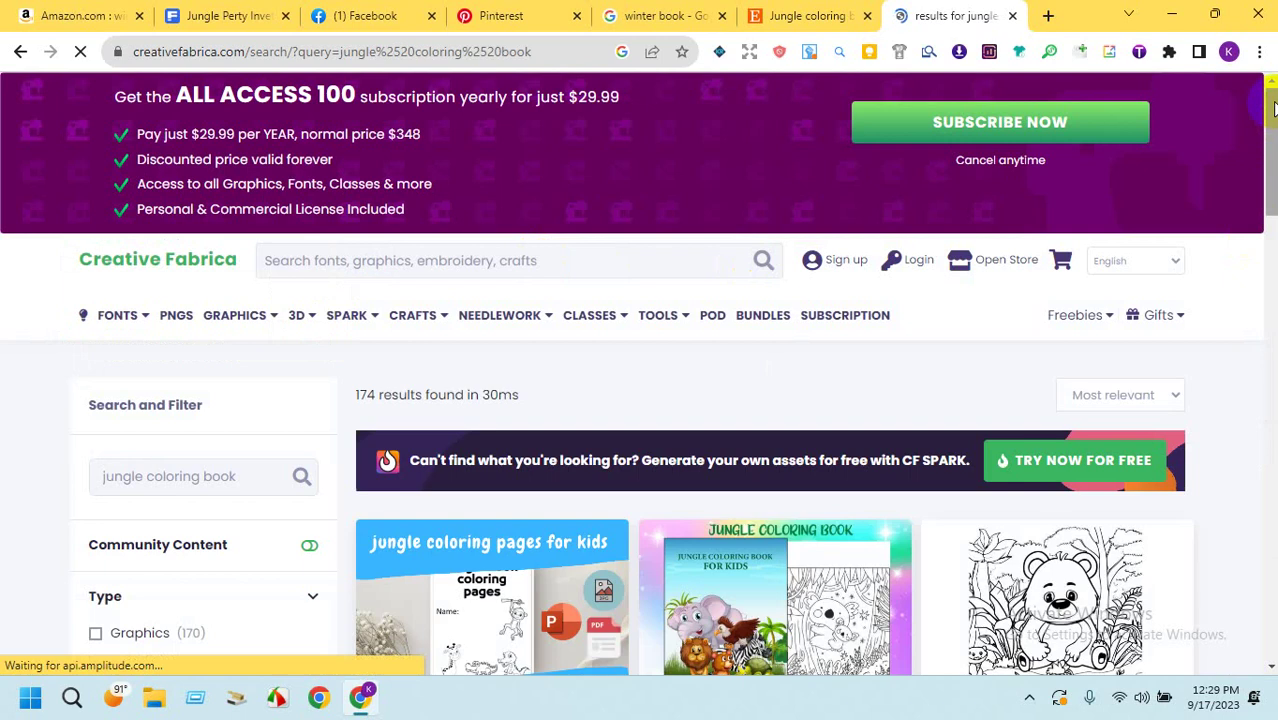
left_click_drag(1272, 108, 1268, 143)
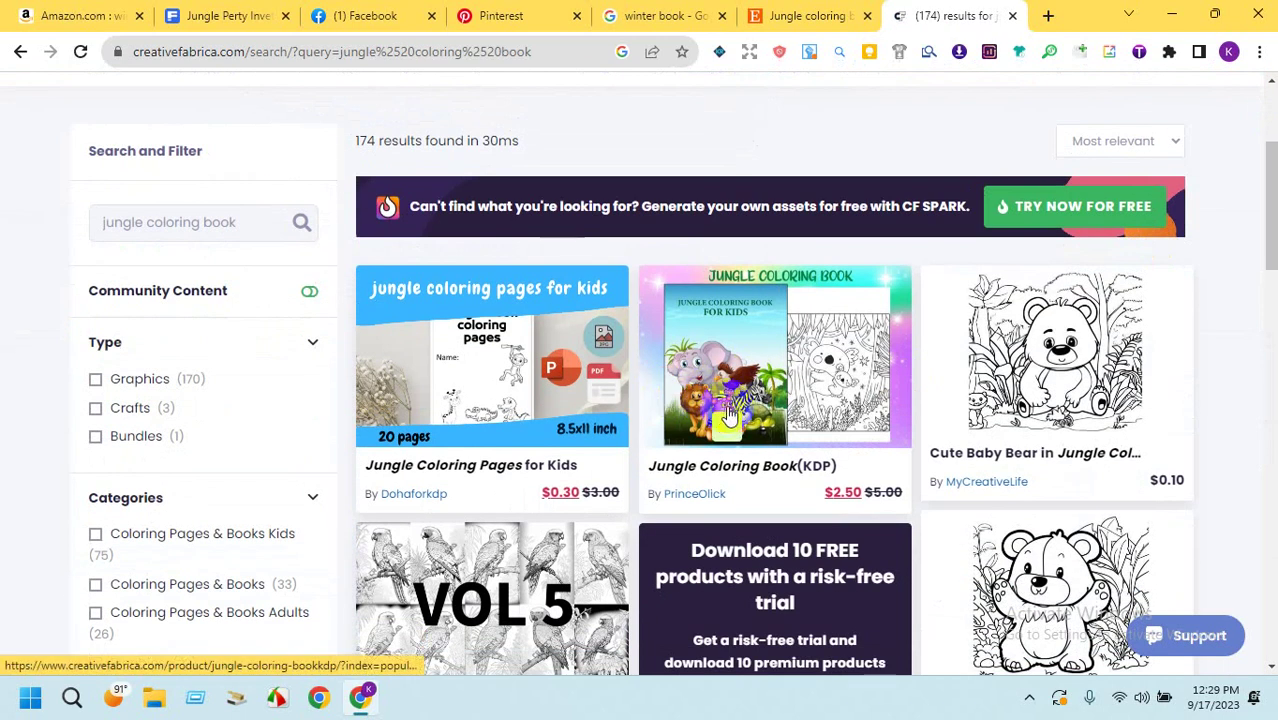
Examine the covers in the further pages of jungle coloring book results on Creative Fabrica.
left_click_drag(1269, 180, 1266, 560)
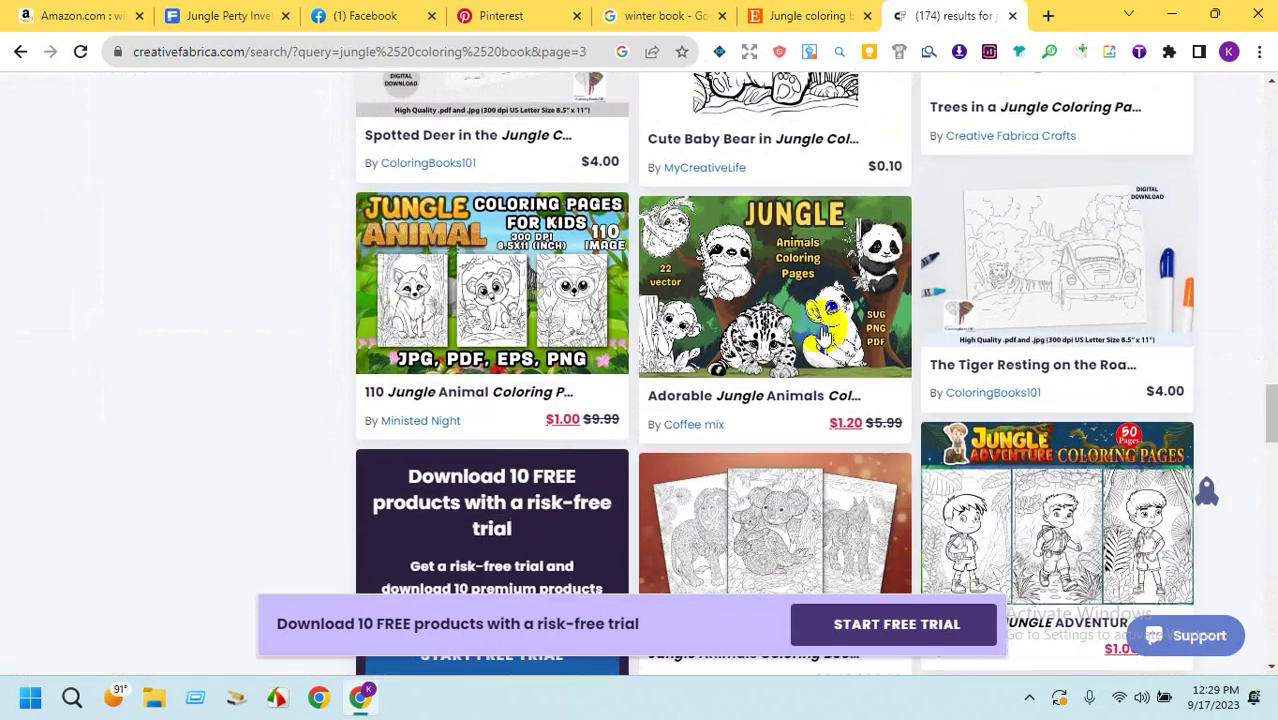
left_click_drag(1267, 428, 1268, 570)
Switch to Freepik and examine the remaining jungle party invitation vectors on the first results page for animal and leaf layouts.
key("ctrl+2")
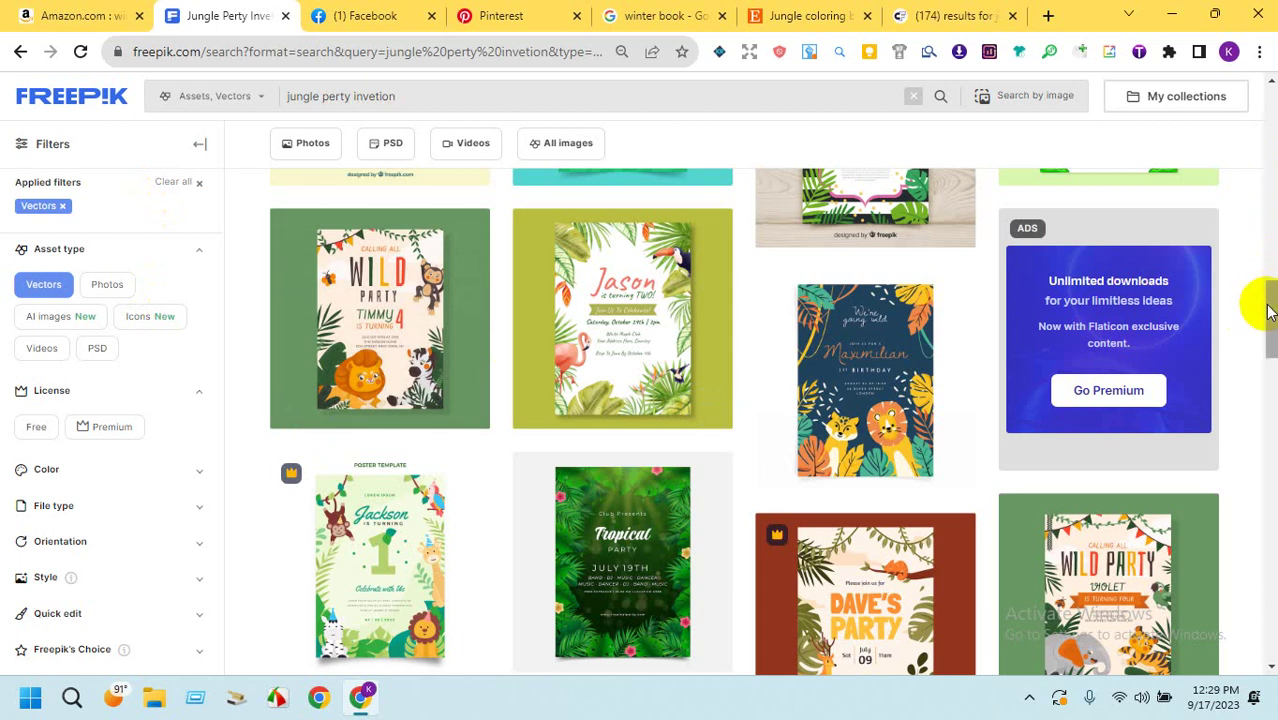
left_click_drag(1264, 320, 1270, 390)
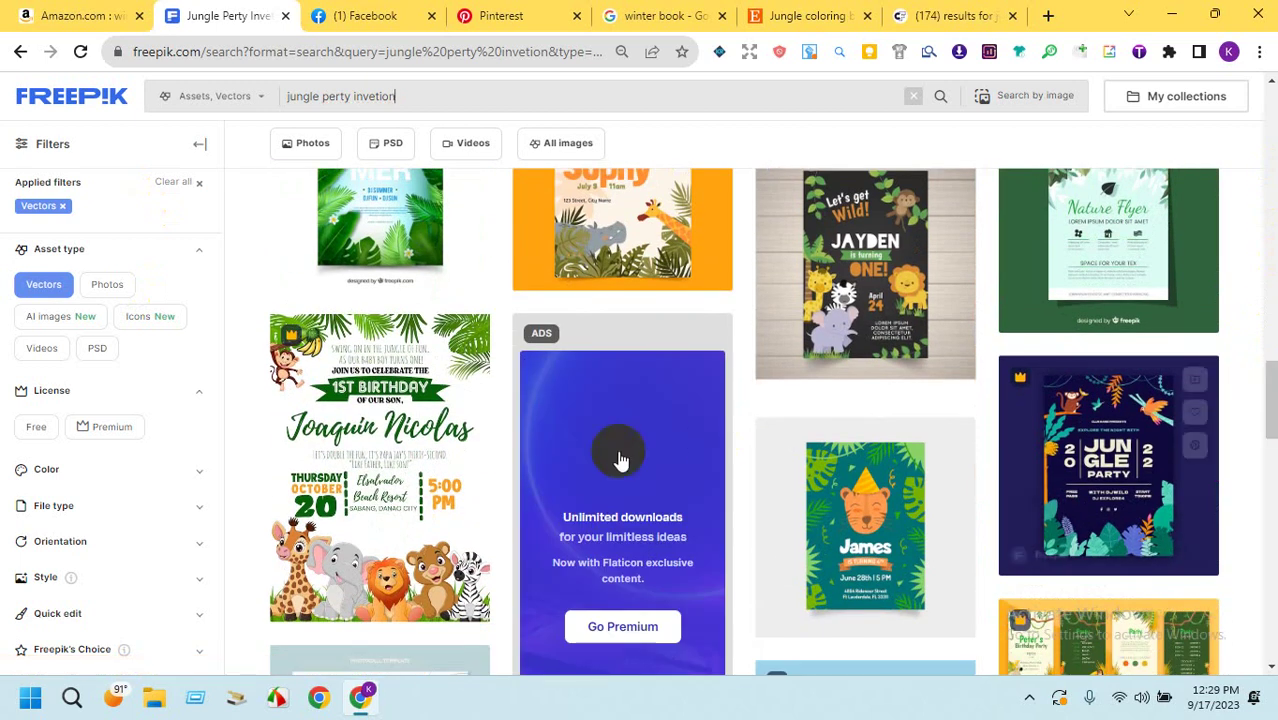
mouse_move(405, 452)
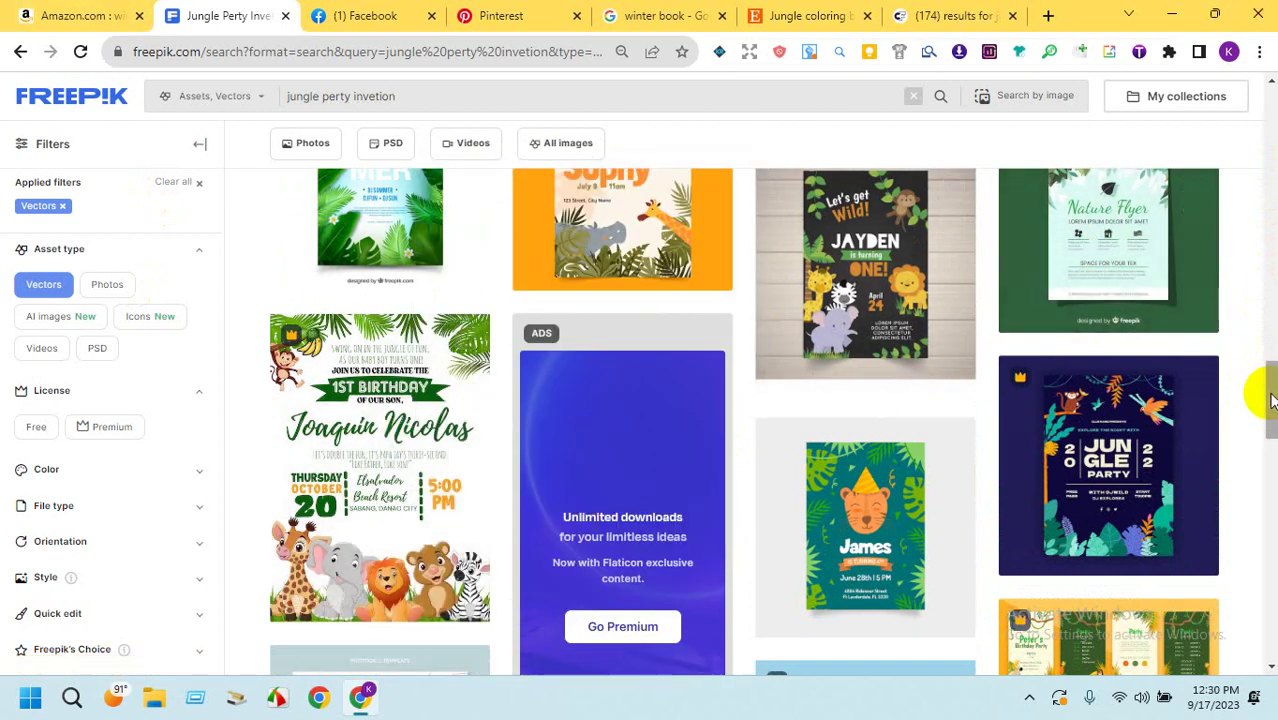
left_click_drag(1270, 395, 1270, 447)
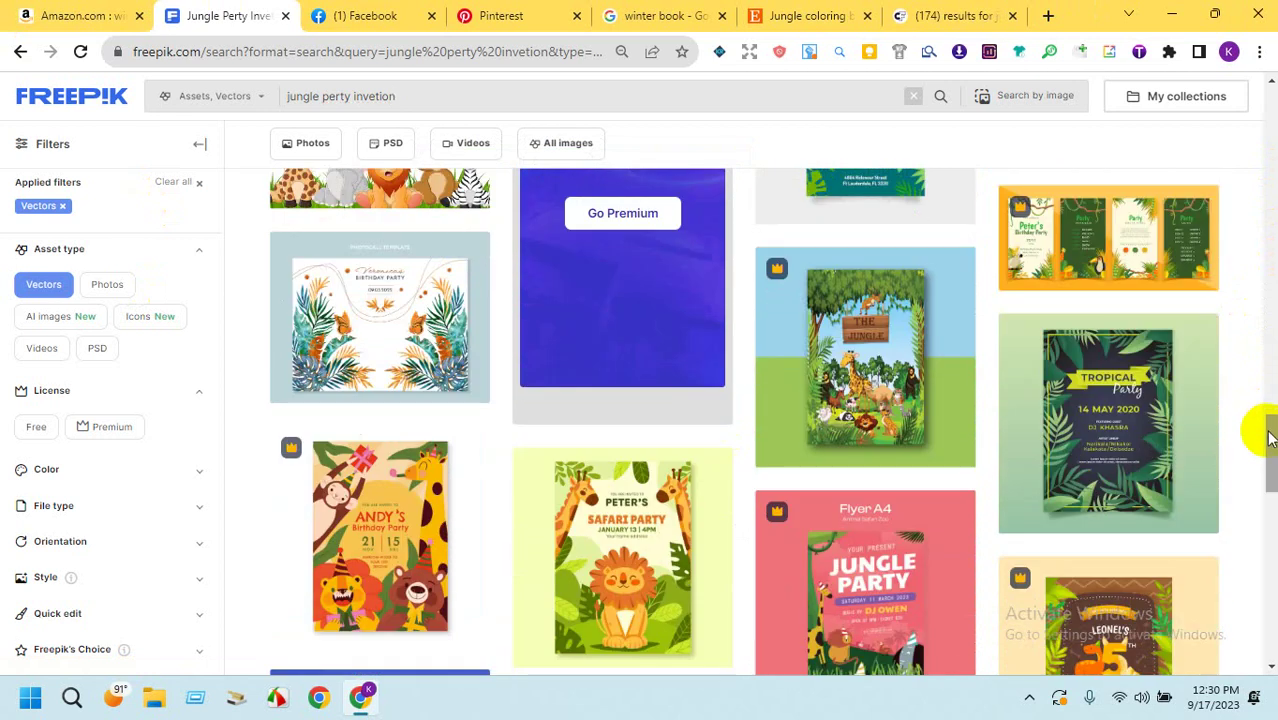
left_click_drag(1270, 437, 1270, 455)
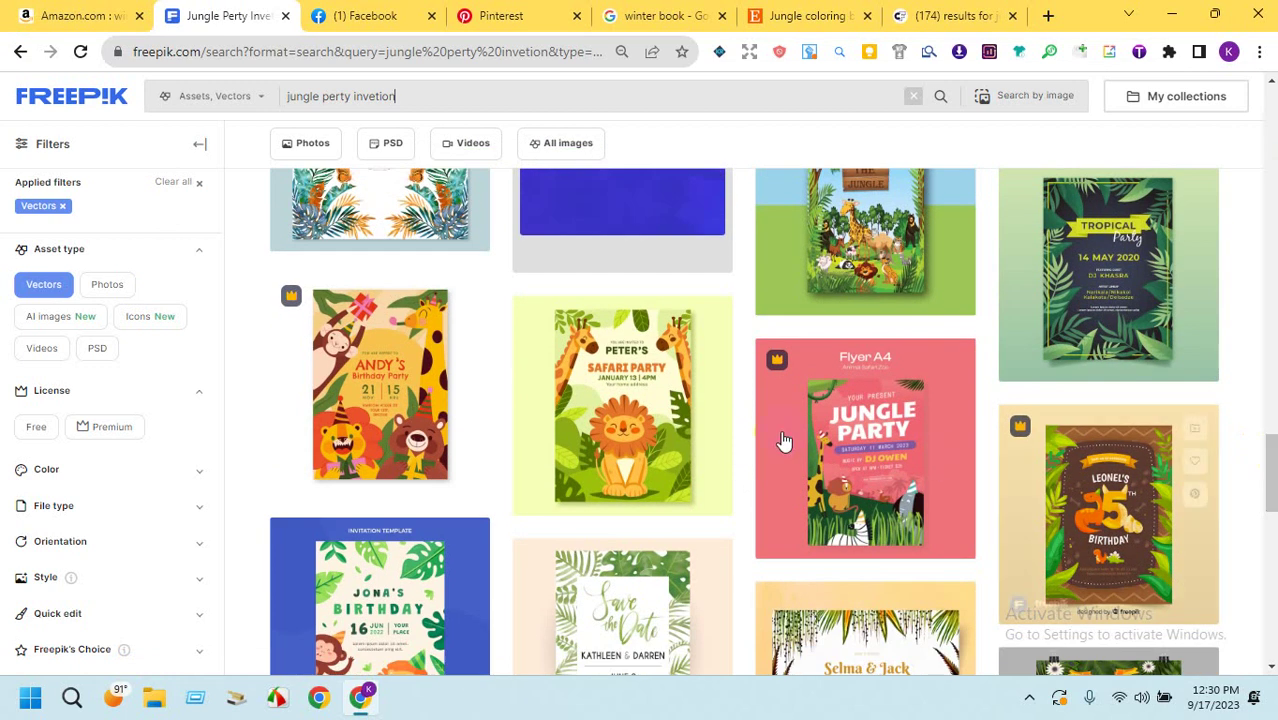
mouse_move(658, 365)
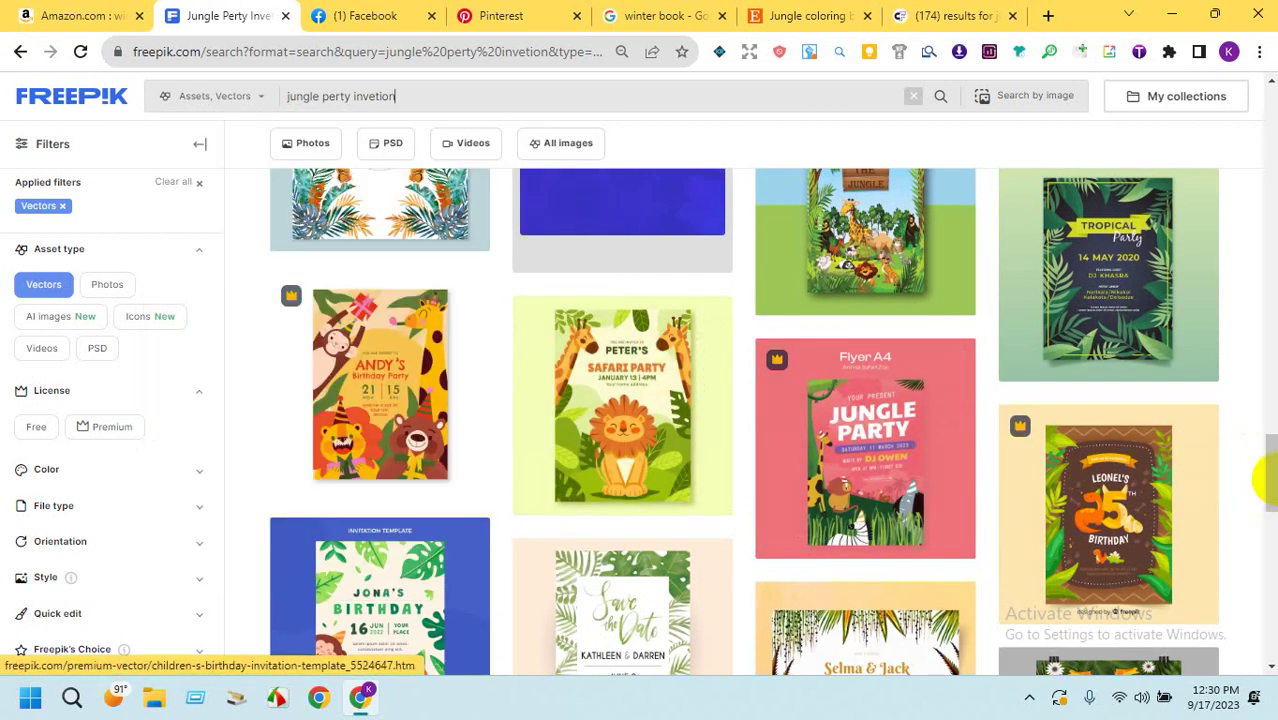
left_click_drag(1270, 490, 1272, 510)
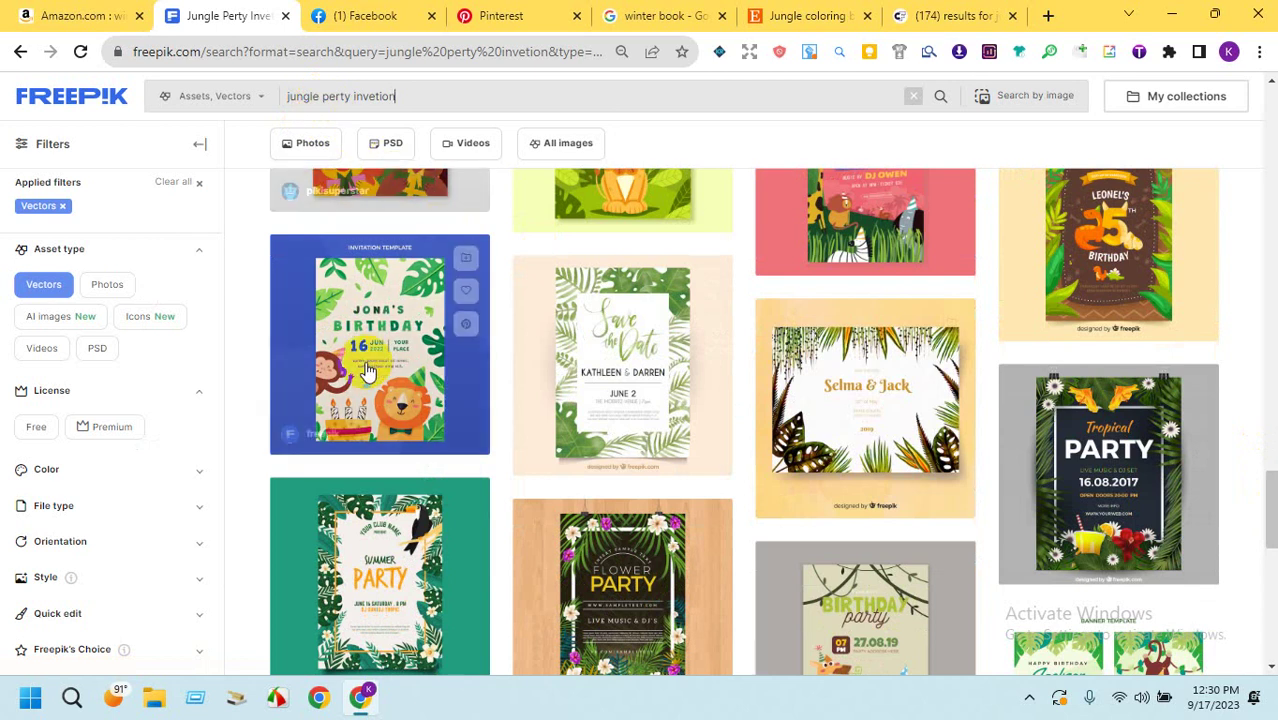
Go to page 2 of the jungle invitation vectors and enlarge the preview of the green tiger birthday invitation.
left_click_drag(1270, 503, 1268, 550)
left_click(776, 515)
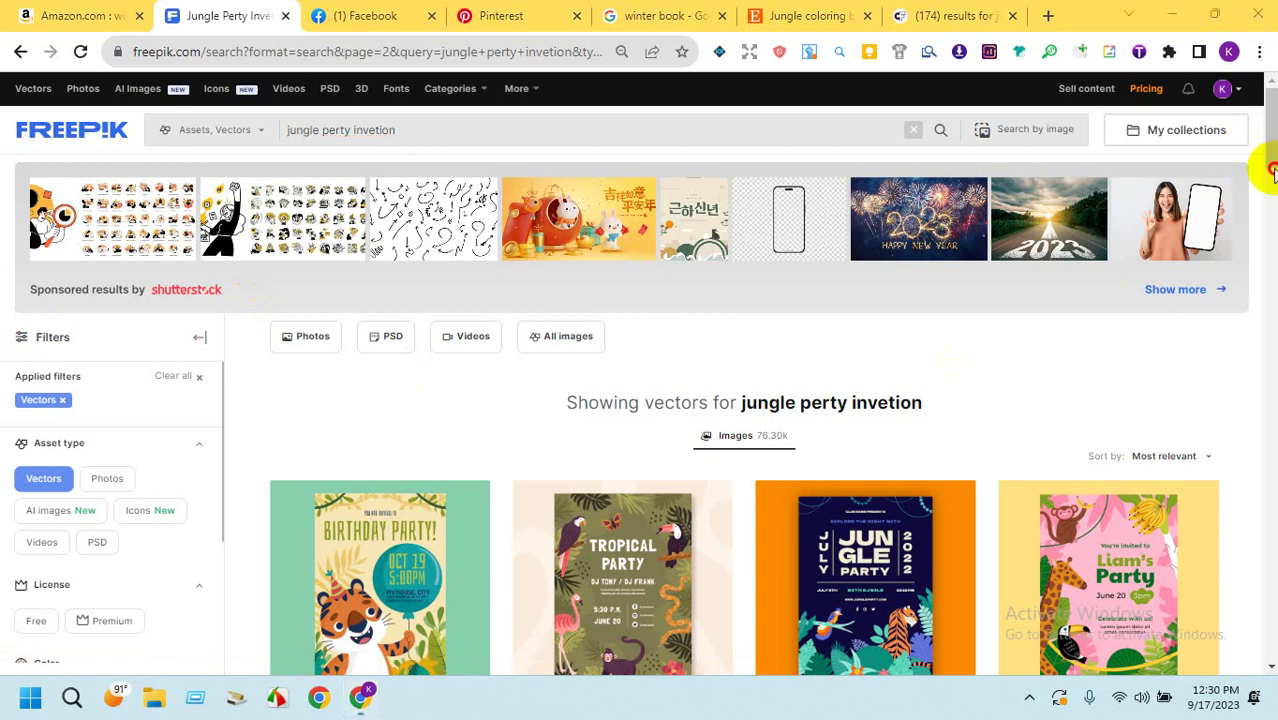
left_click_drag(1270, 150, 1270, 252)
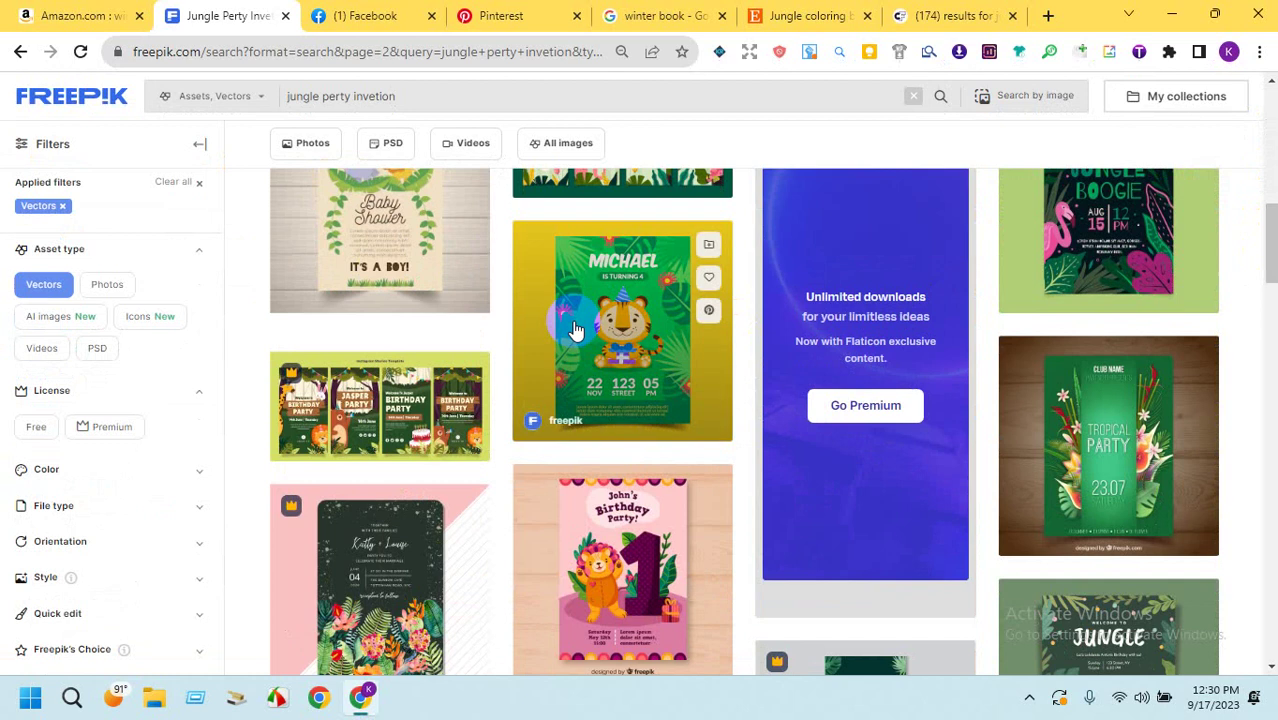
mouse_move(575, 330)
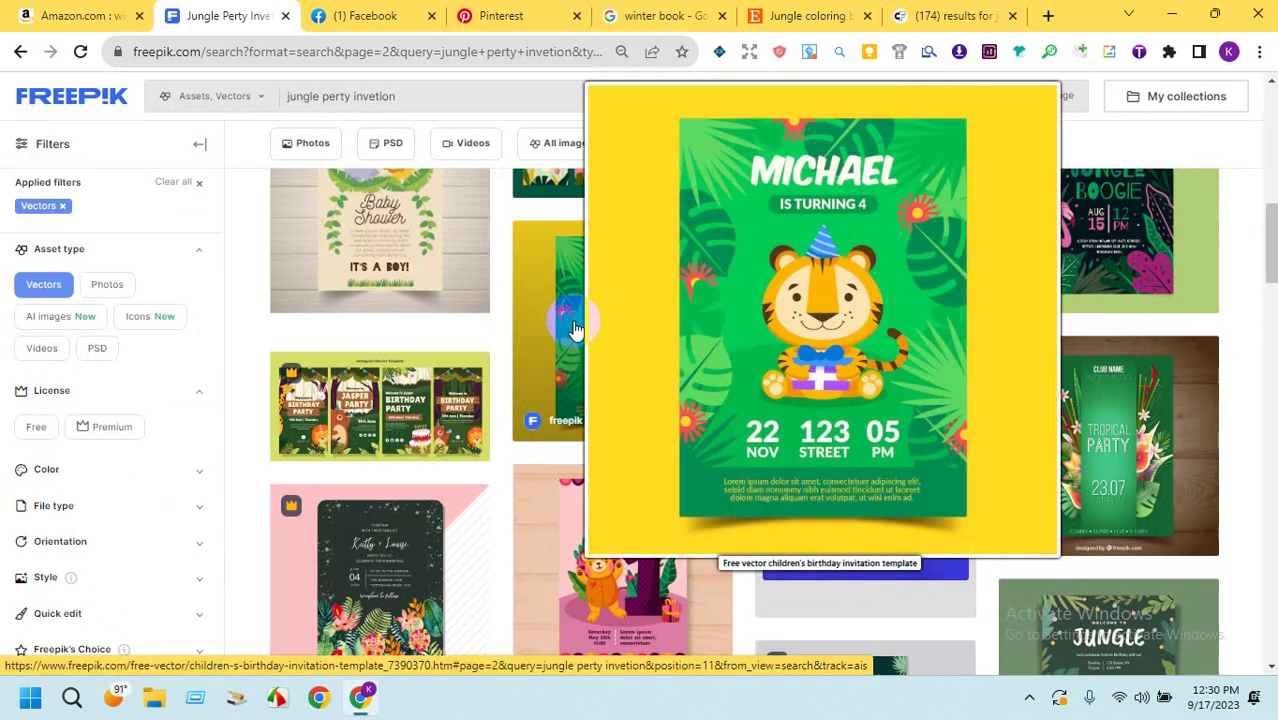
Switch to Facebook and examine the Jungle Activity Book cover, closing the photo and reopening it from the IT Vanilla group post.
left_click(345, 15)
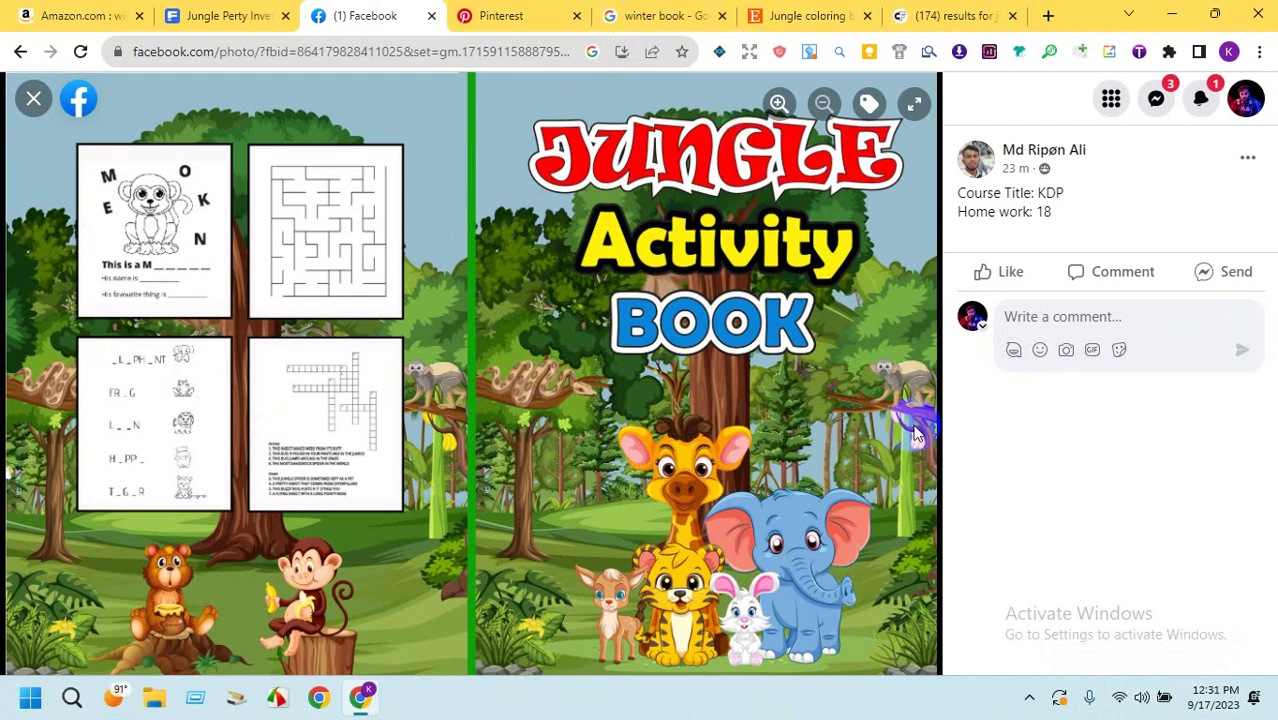
left_click(728, 343)
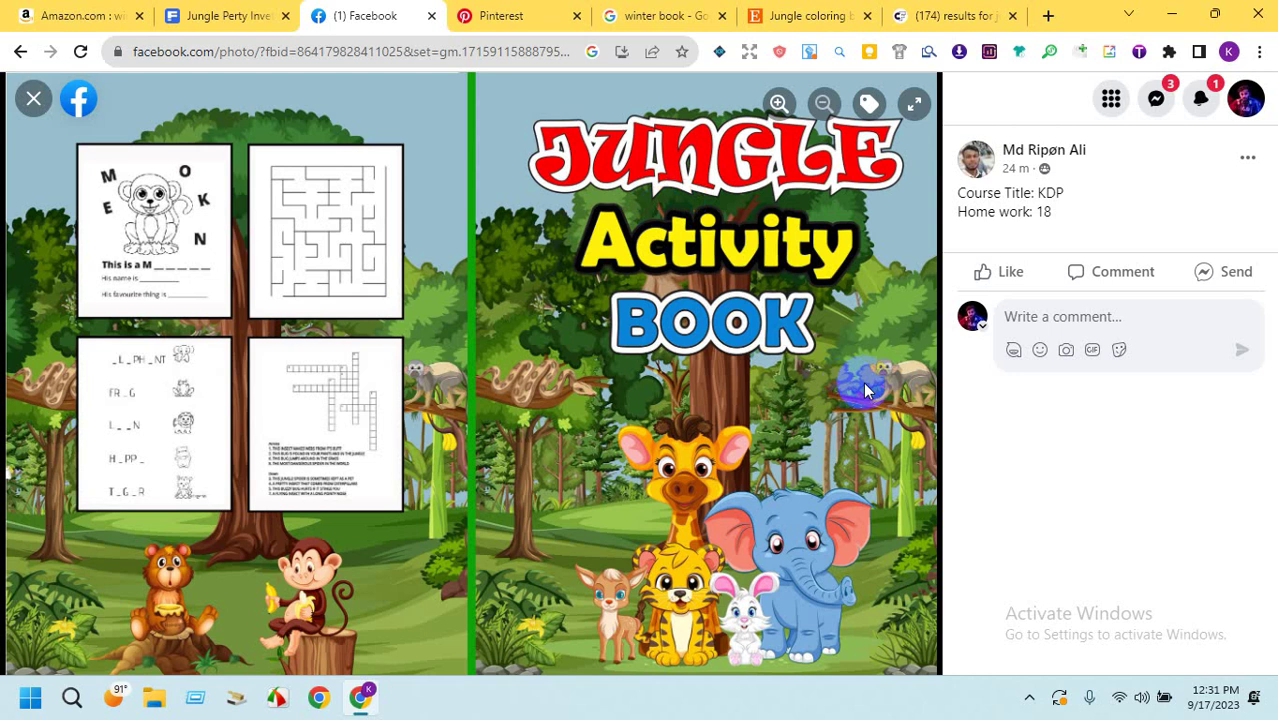
left_click(34, 101)
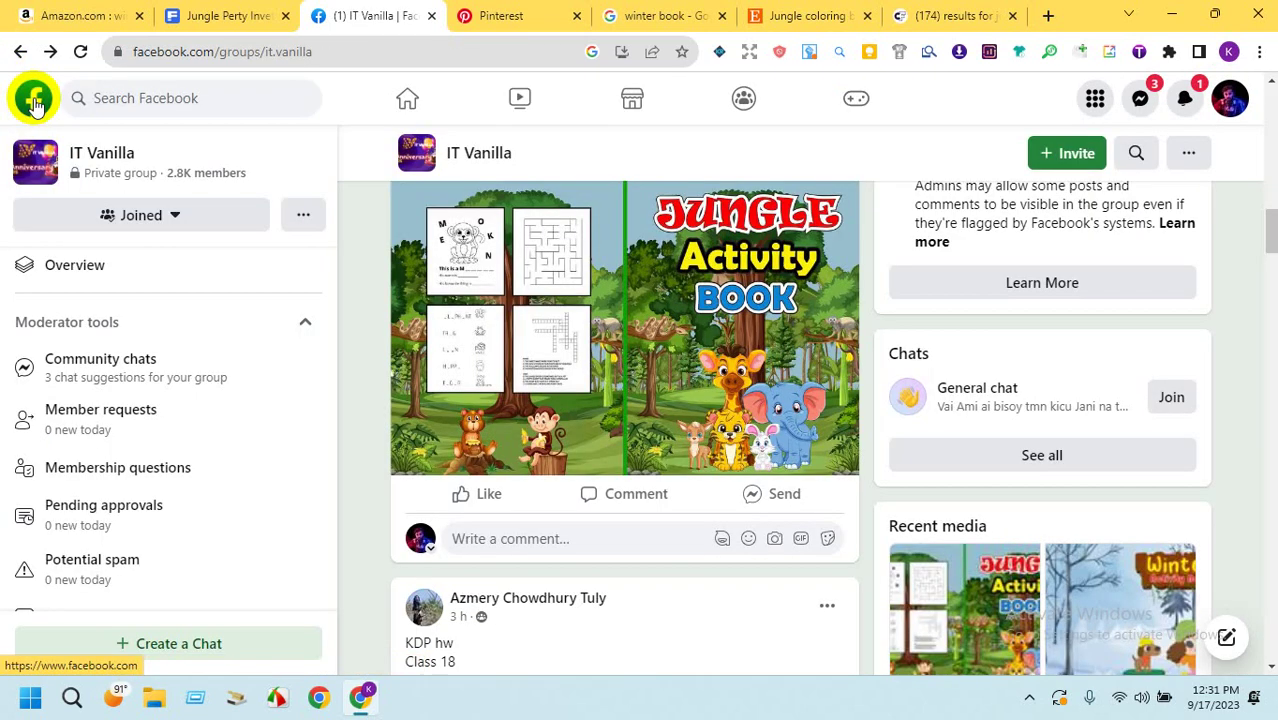
left_click(690, 360)
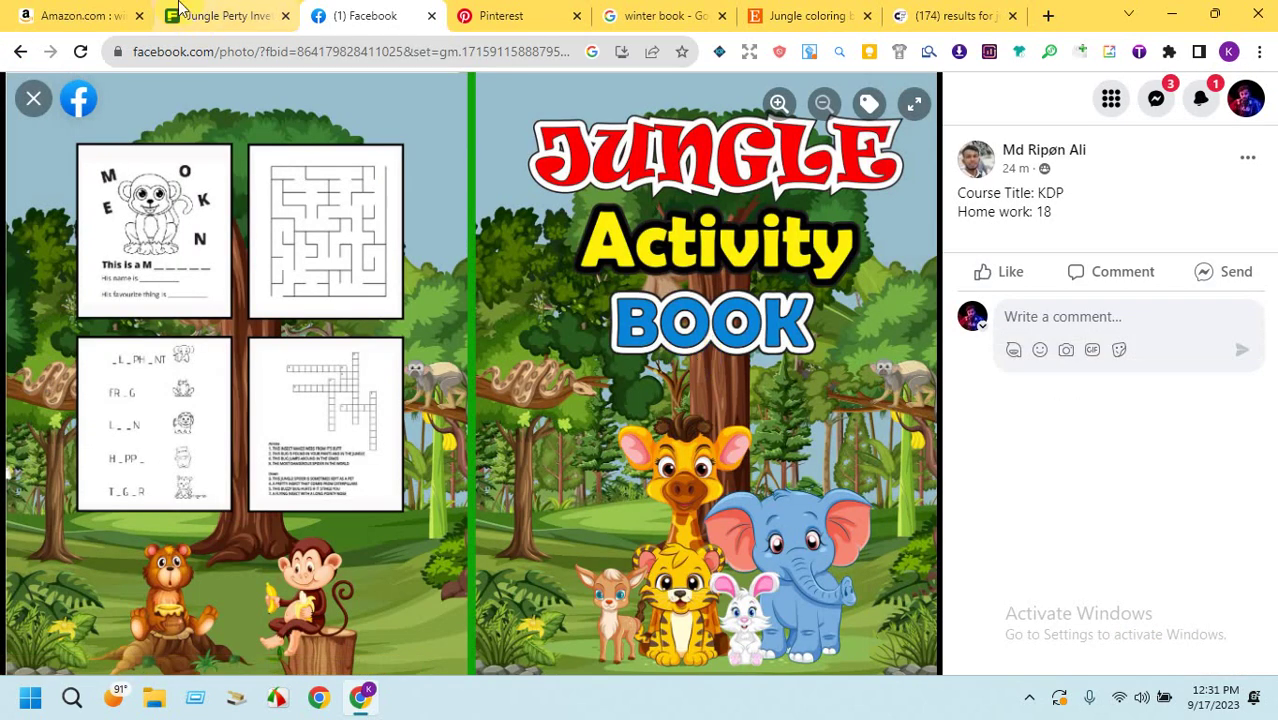
Switch to Amazon and search for "jungle coloring book for kids" in place of the winter query.
left_click(228, 15)
left_click(80, 15)
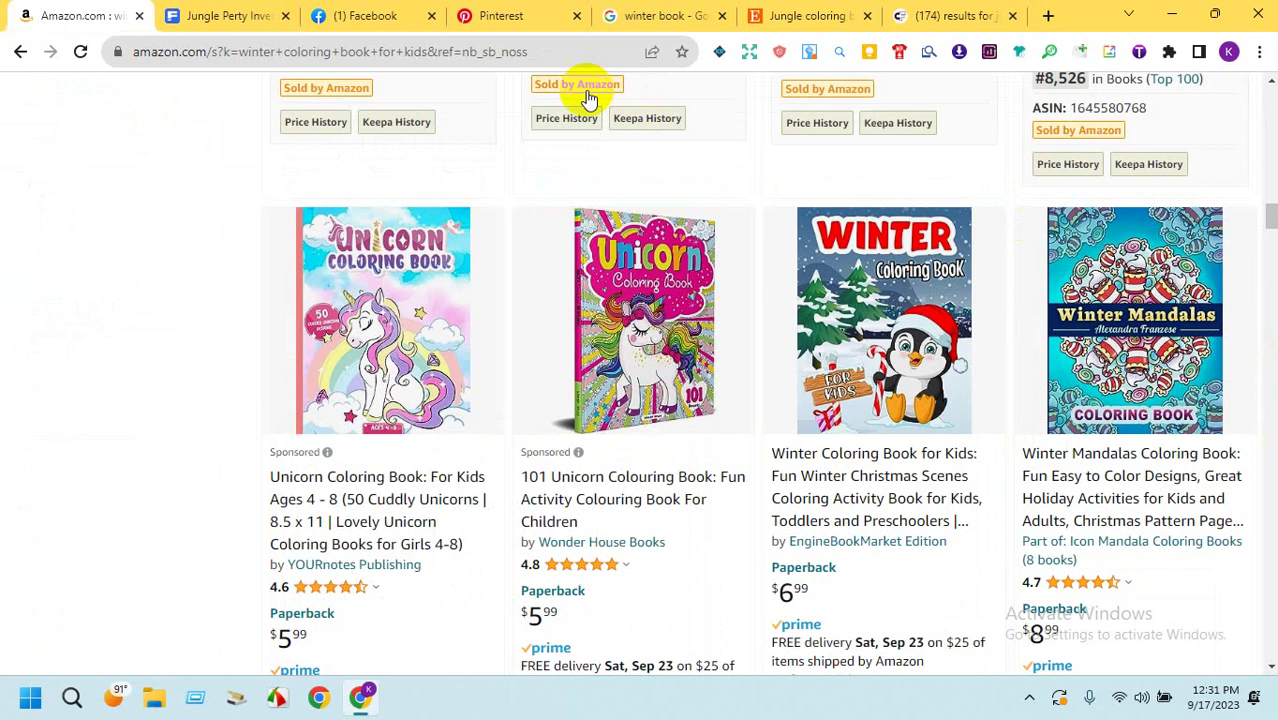
left_click_drag(1271, 190, 1270, 35)
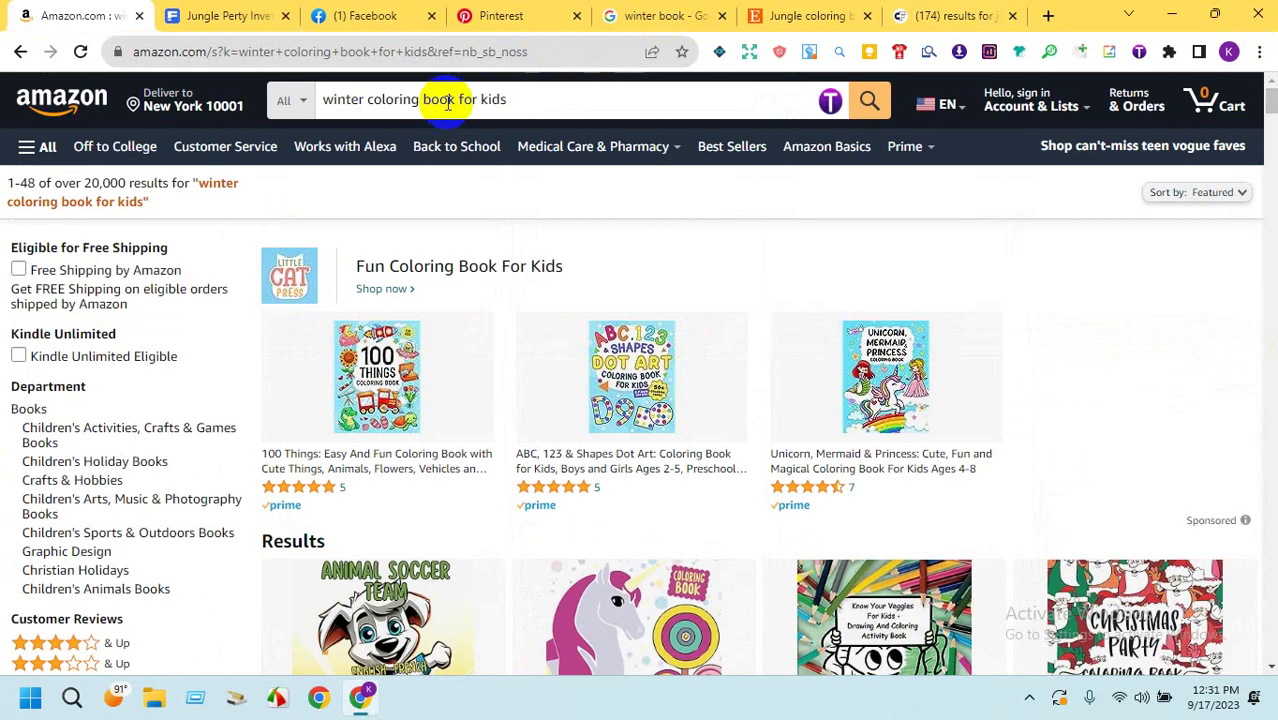
left_click_drag(364, 100, 303, 101)
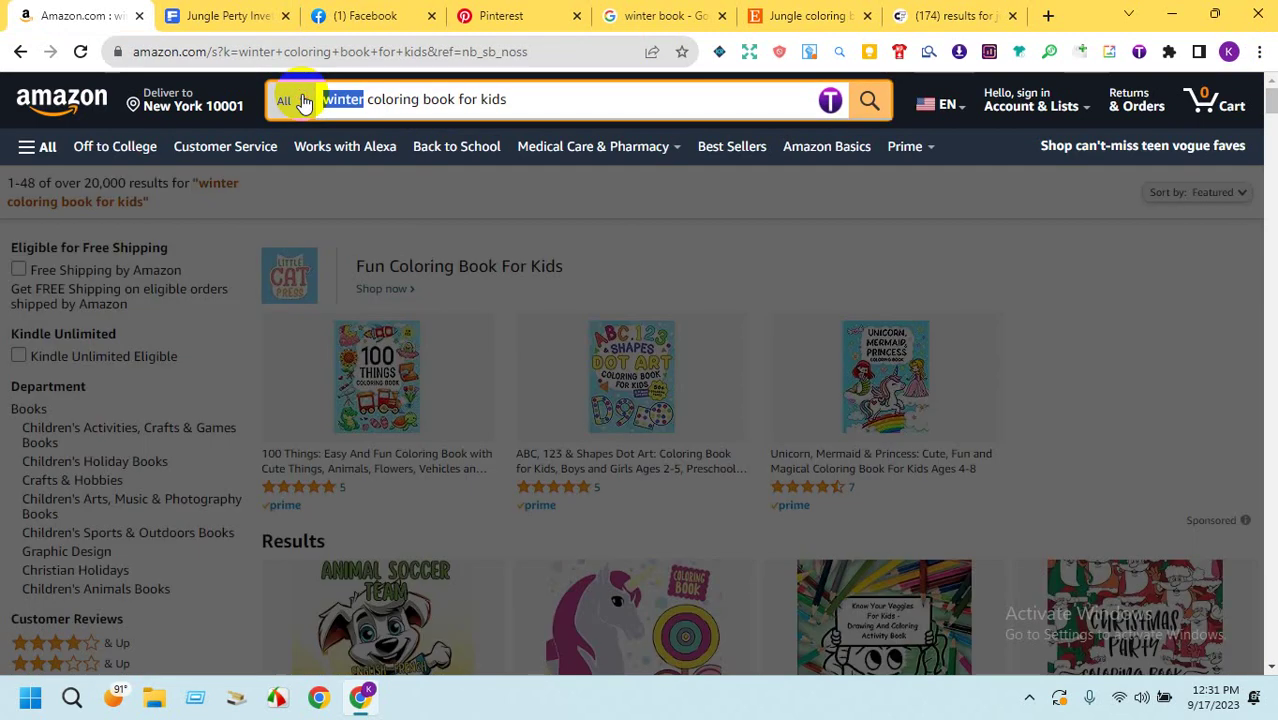
type("jung")
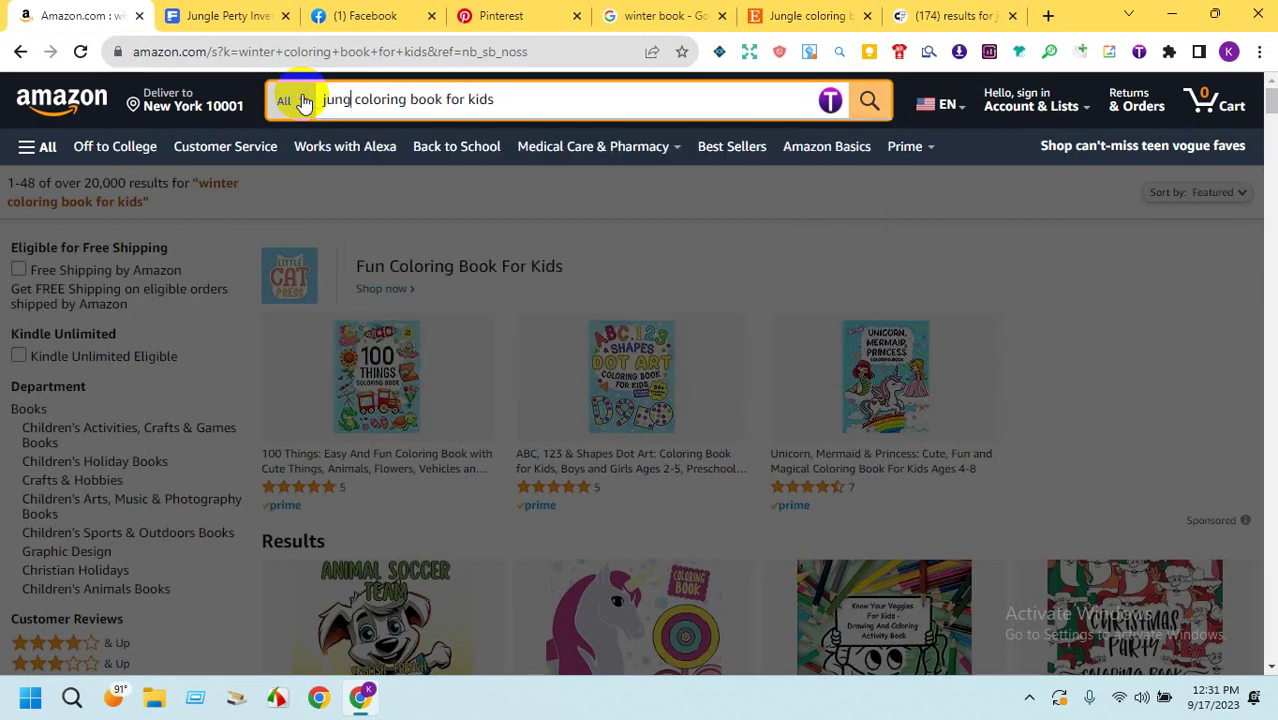
type("le")
key("Return")
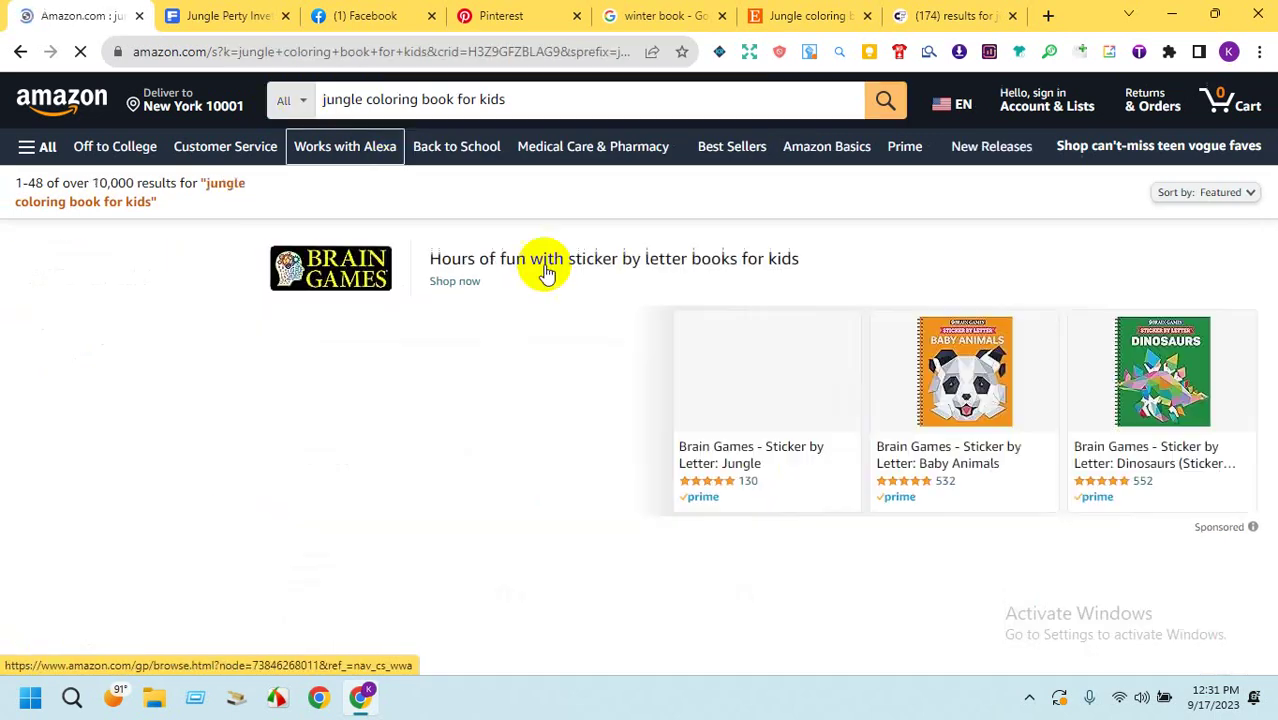
Examine the jungle and animal coloring book covers in the Amazon results, enlarging the Happy Animals cover.
scroll(1270, 150, "down", 8)
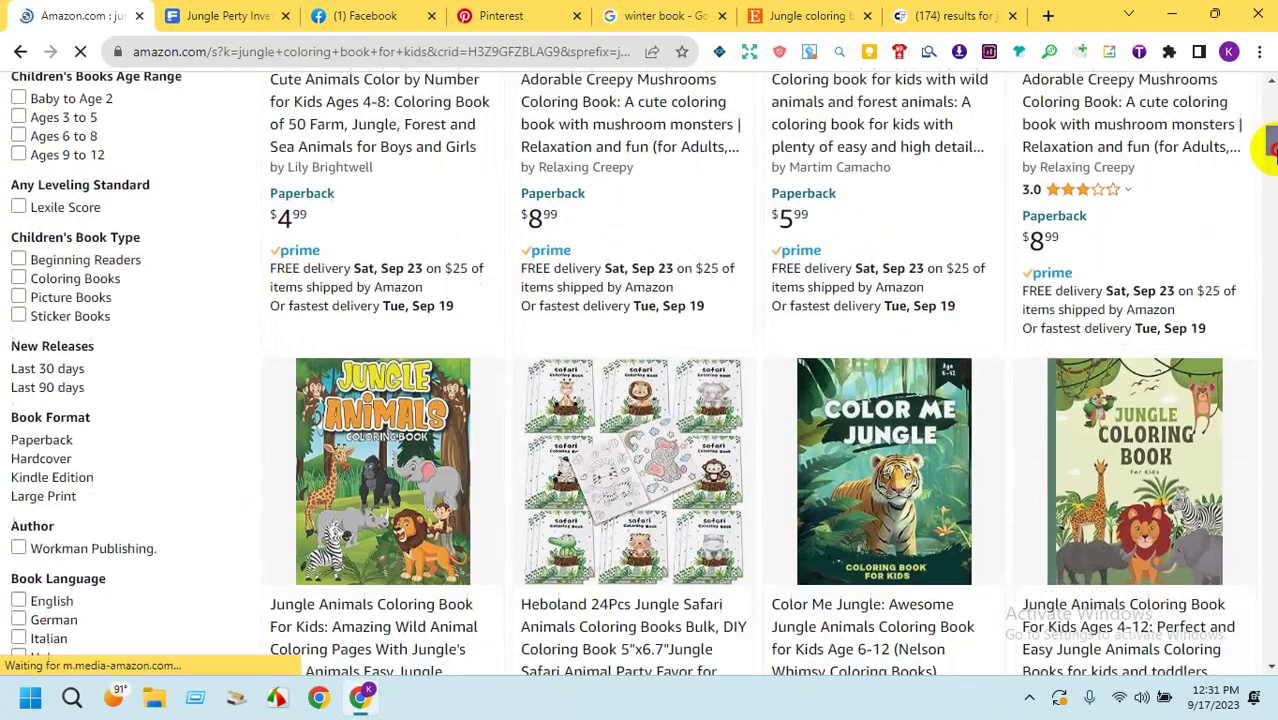
left_click_drag(1270, 150, 1268, 237)
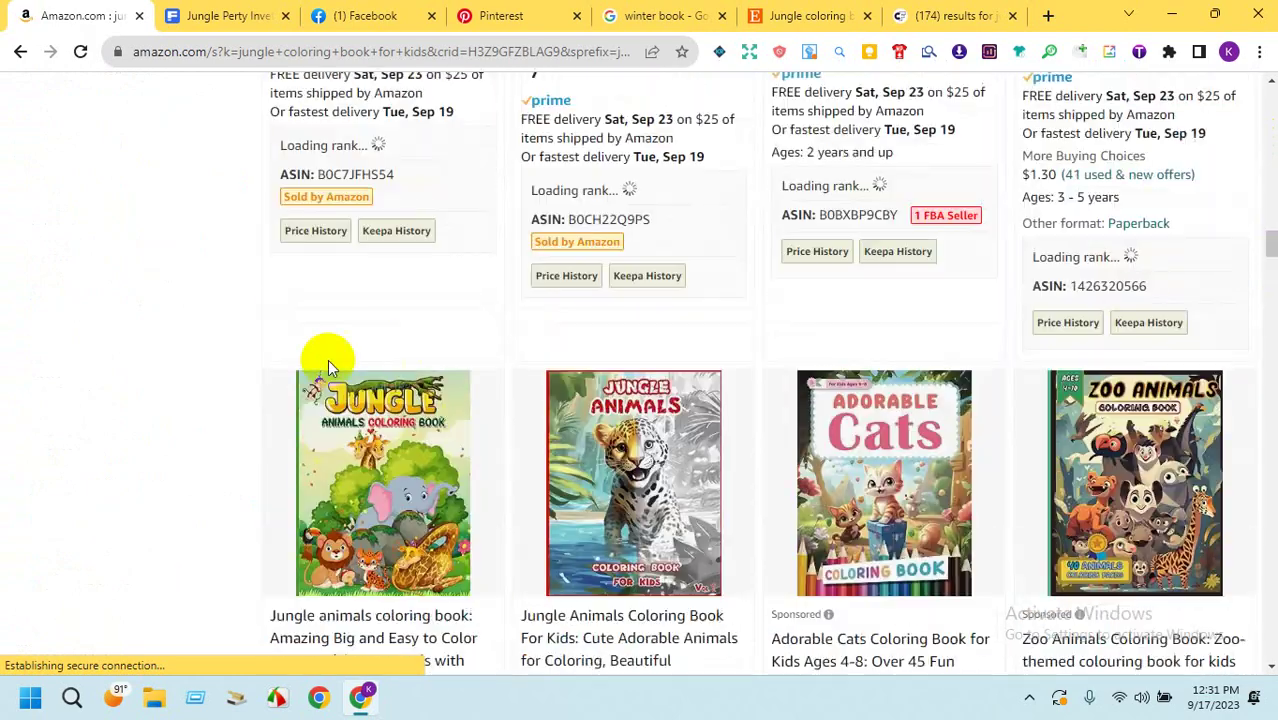
mouse_move(343, 452)
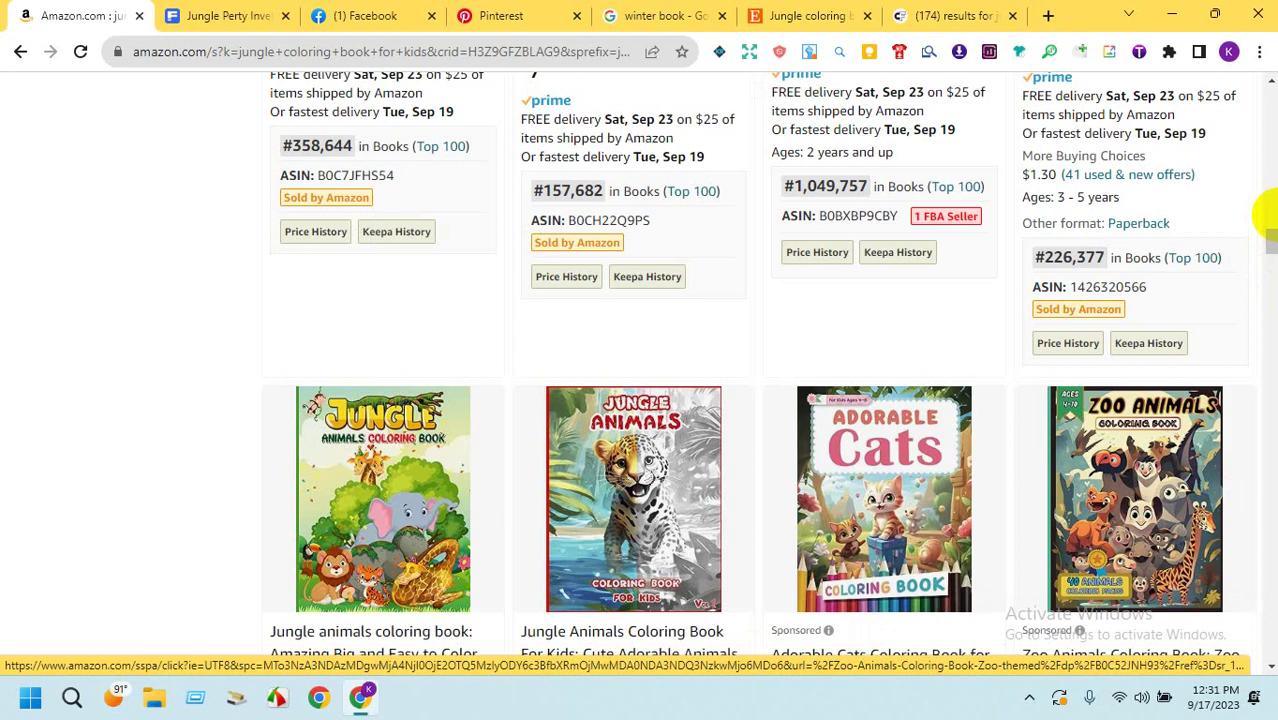
left_click(1270, 262)
left_click_drag(1270, 262, 1270, 362)
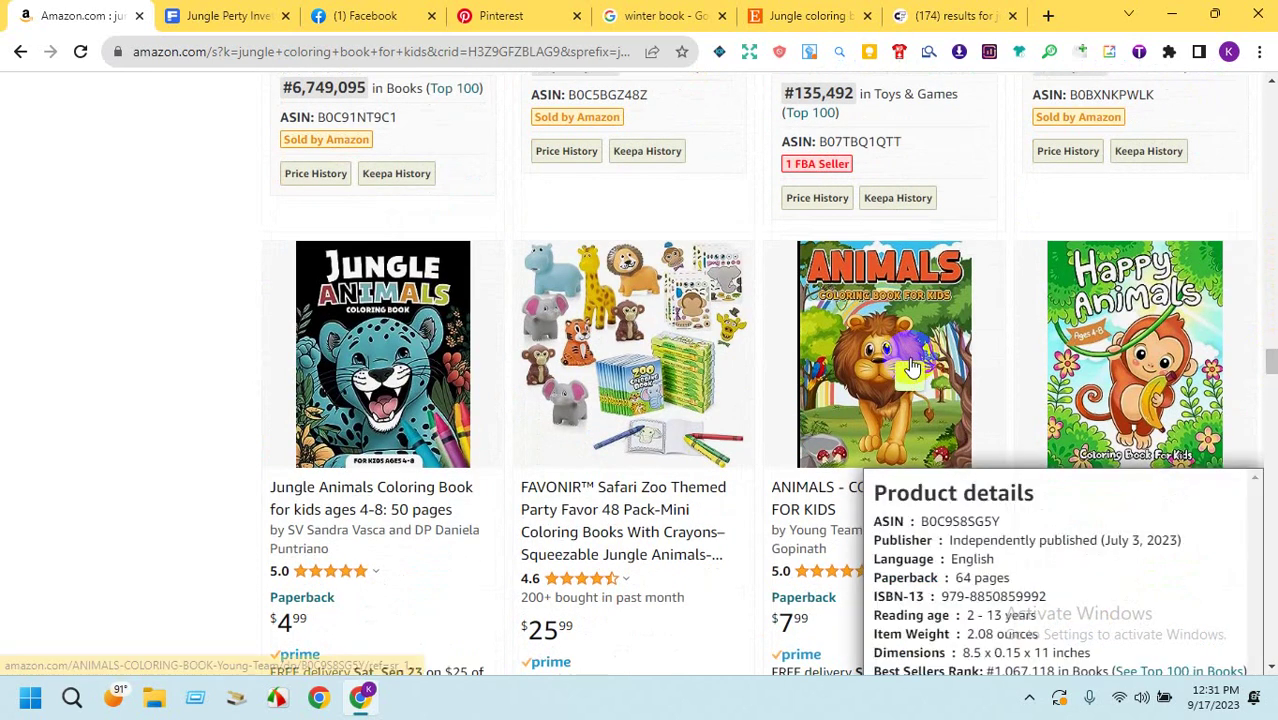
mouse_move(912, 360)
mouse_move(1125, 368)
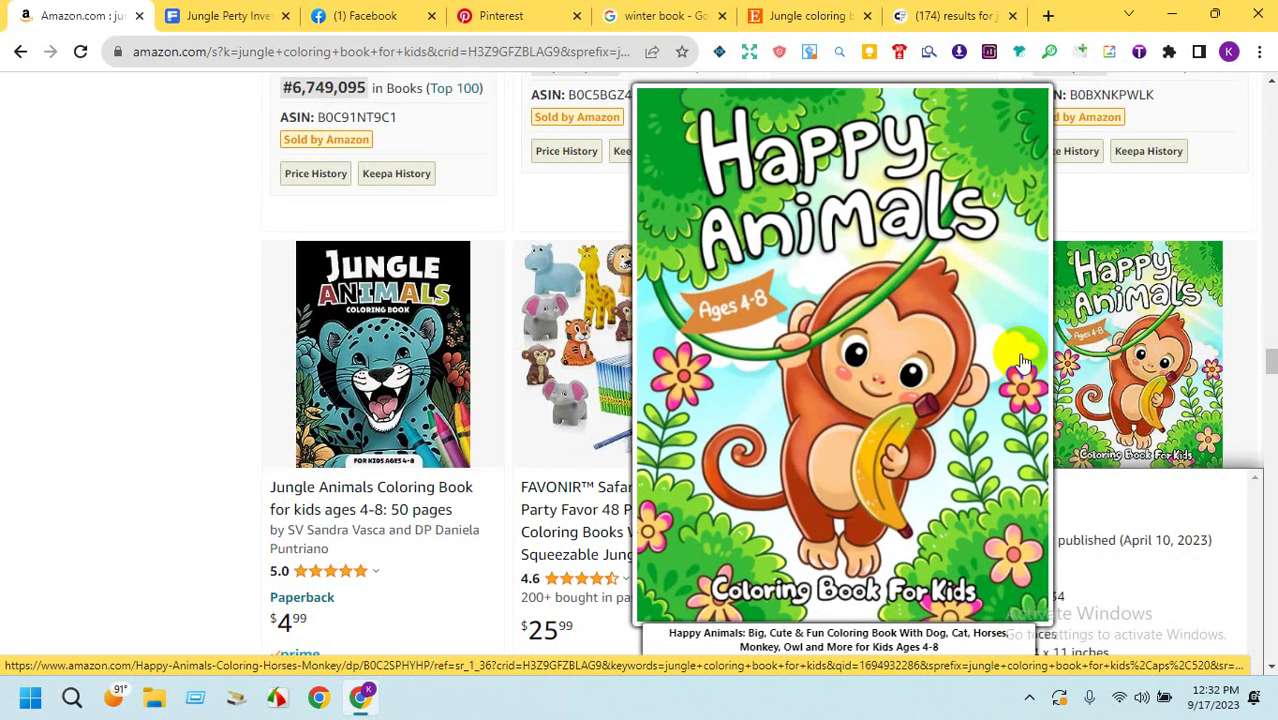
Examine the remaining Amazon covers down to the related searches, including Happy Animals Mandala, and enlarge the Trucks Activity Book For Kids cover.
left_click_drag(1266, 348, 1268, 398)
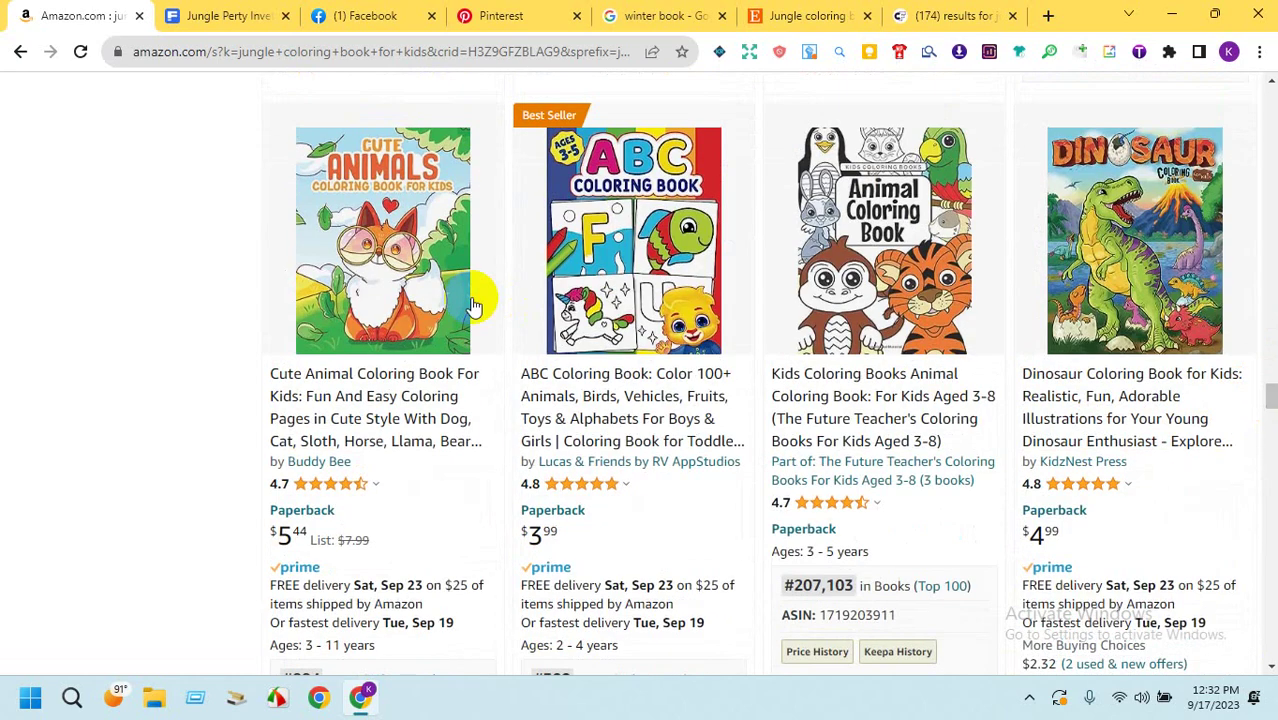
mouse_move(471, 294)
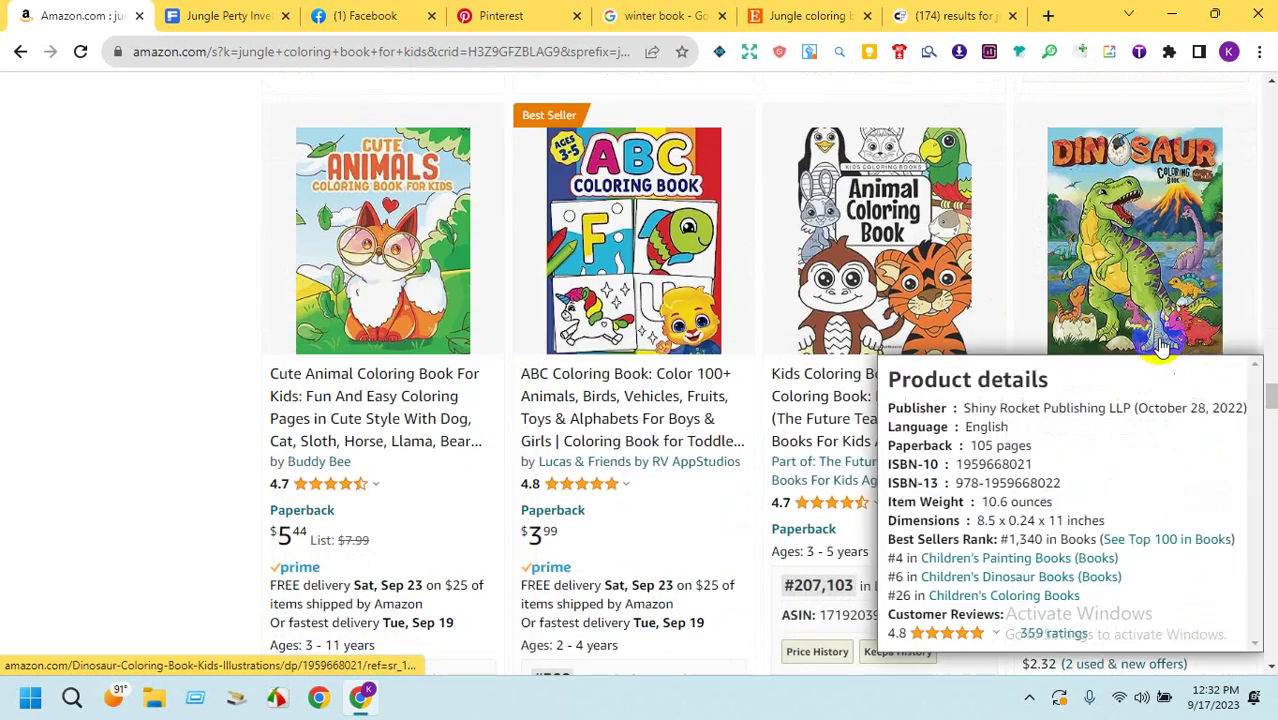
left_click(1268, 428)
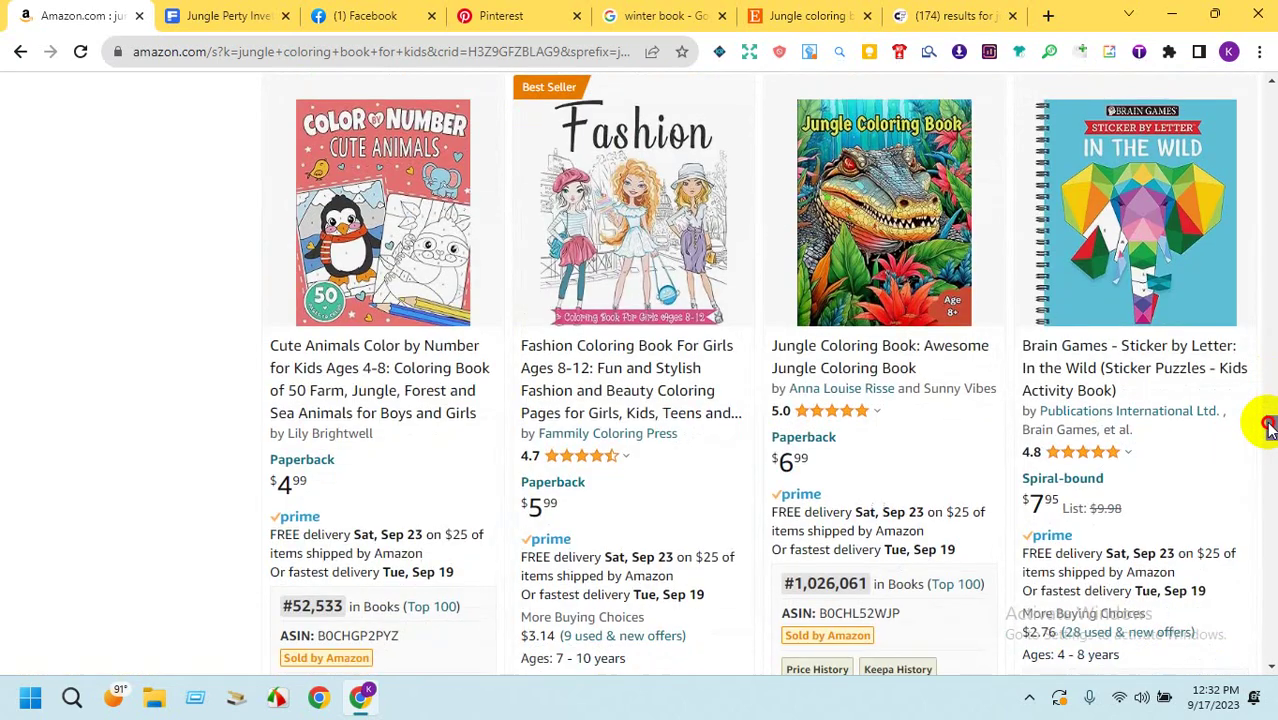
left_click_drag(1268, 428, 1252, 476)
mouse_move(645, 515)
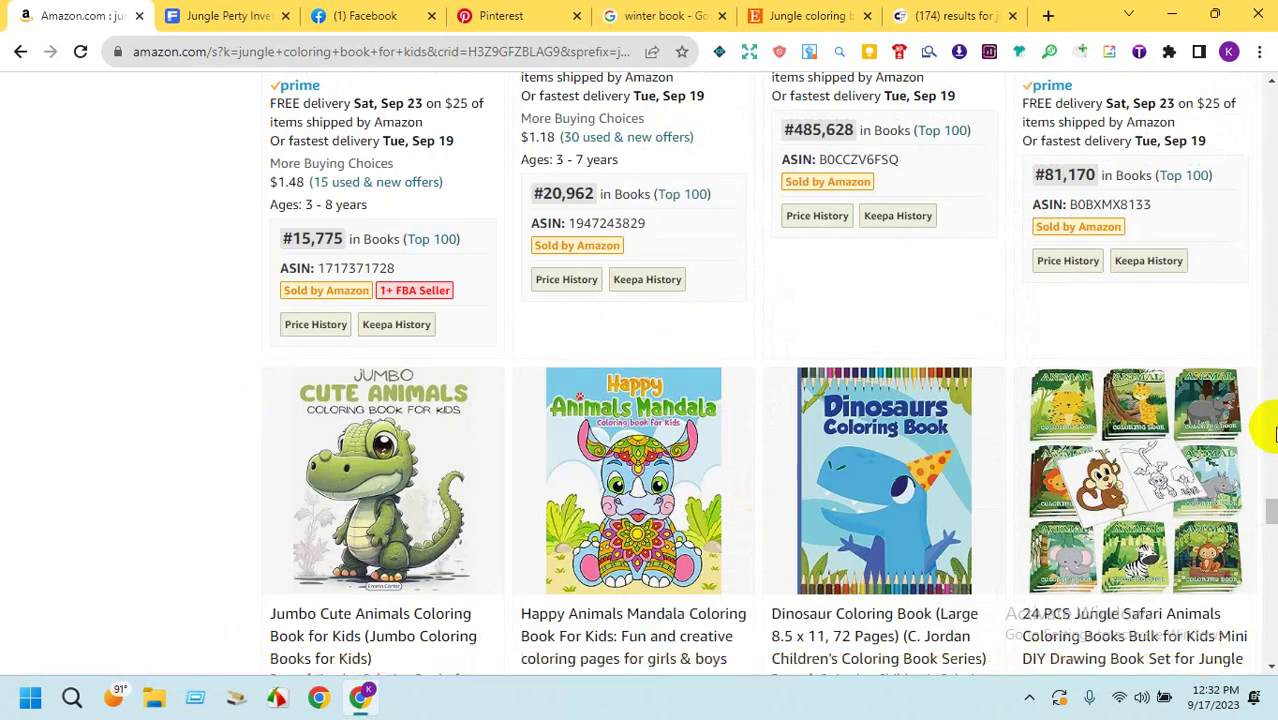
mouse_move(580, 450)
mouse_move(614, 493)
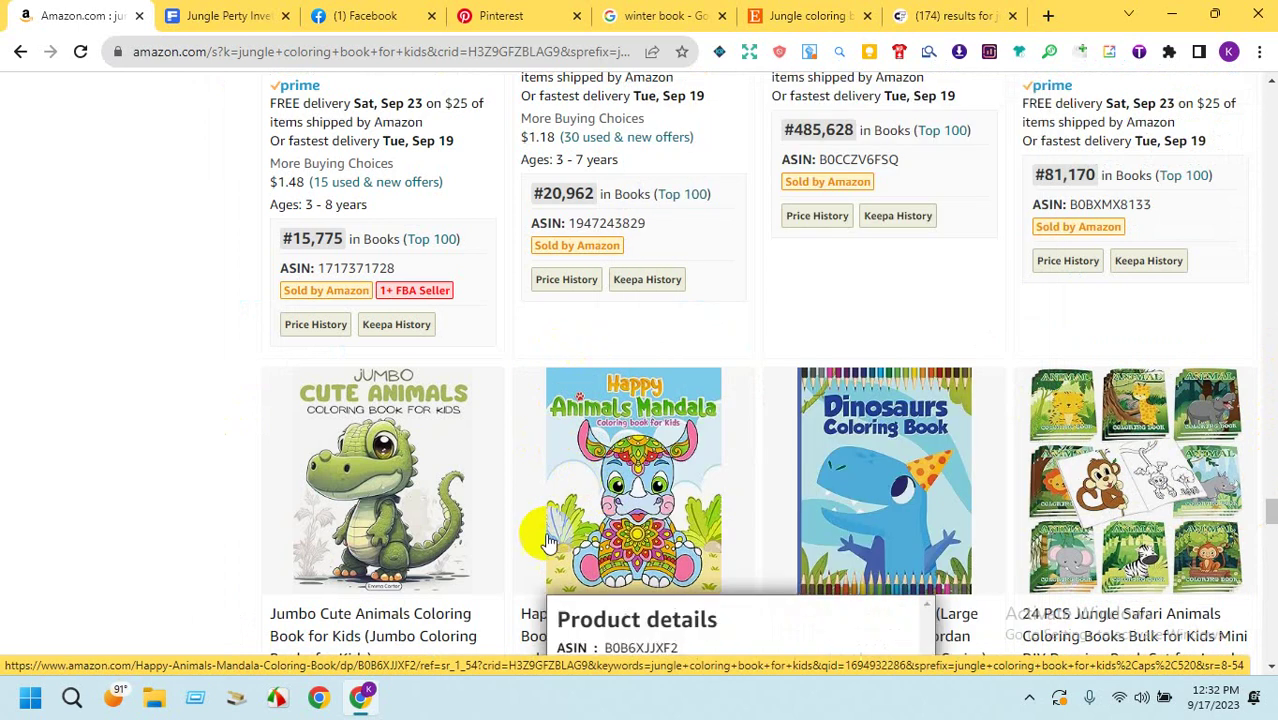
mouse_move(605, 551)
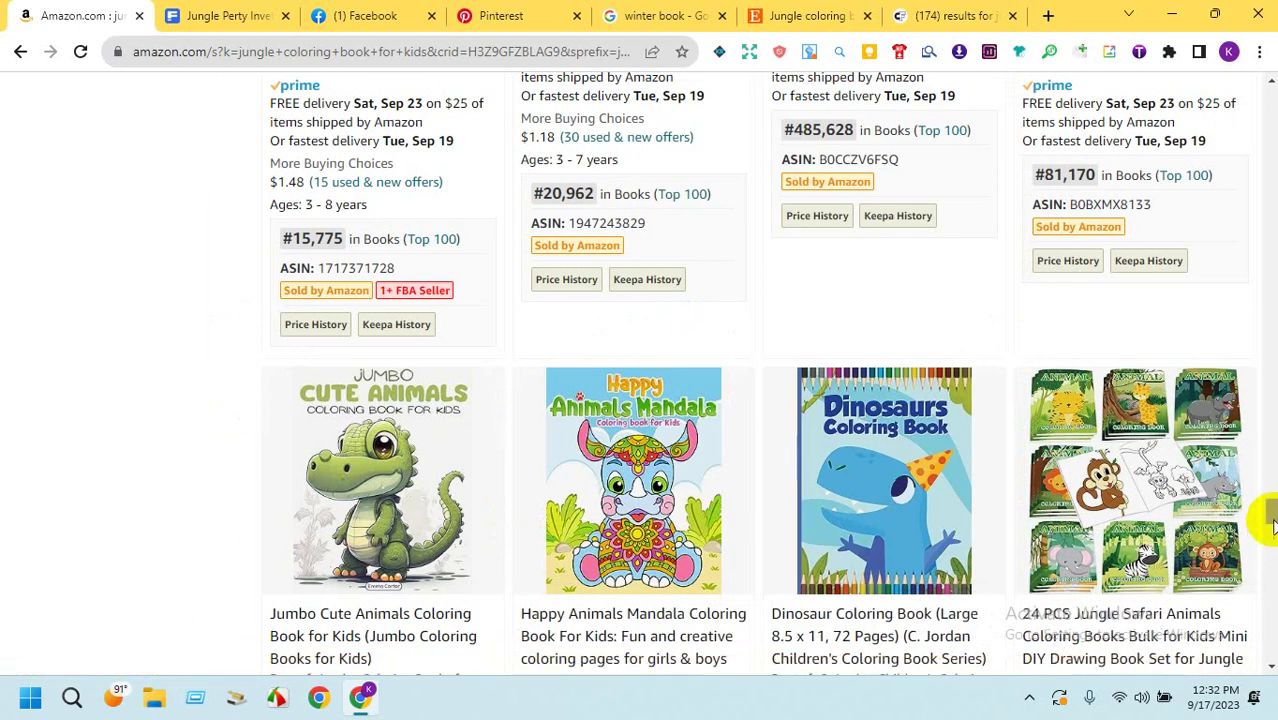
left_click_drag(1268, 522, 1258, 573)
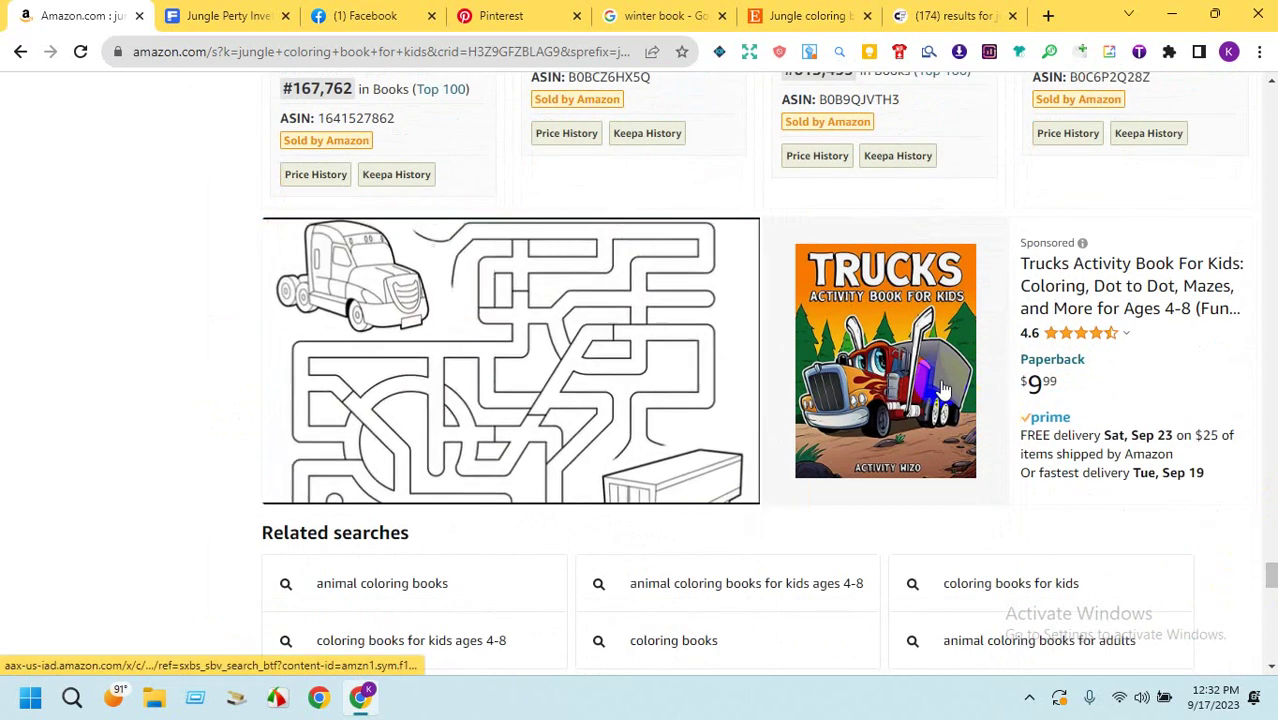
mouse_move(935, 390)
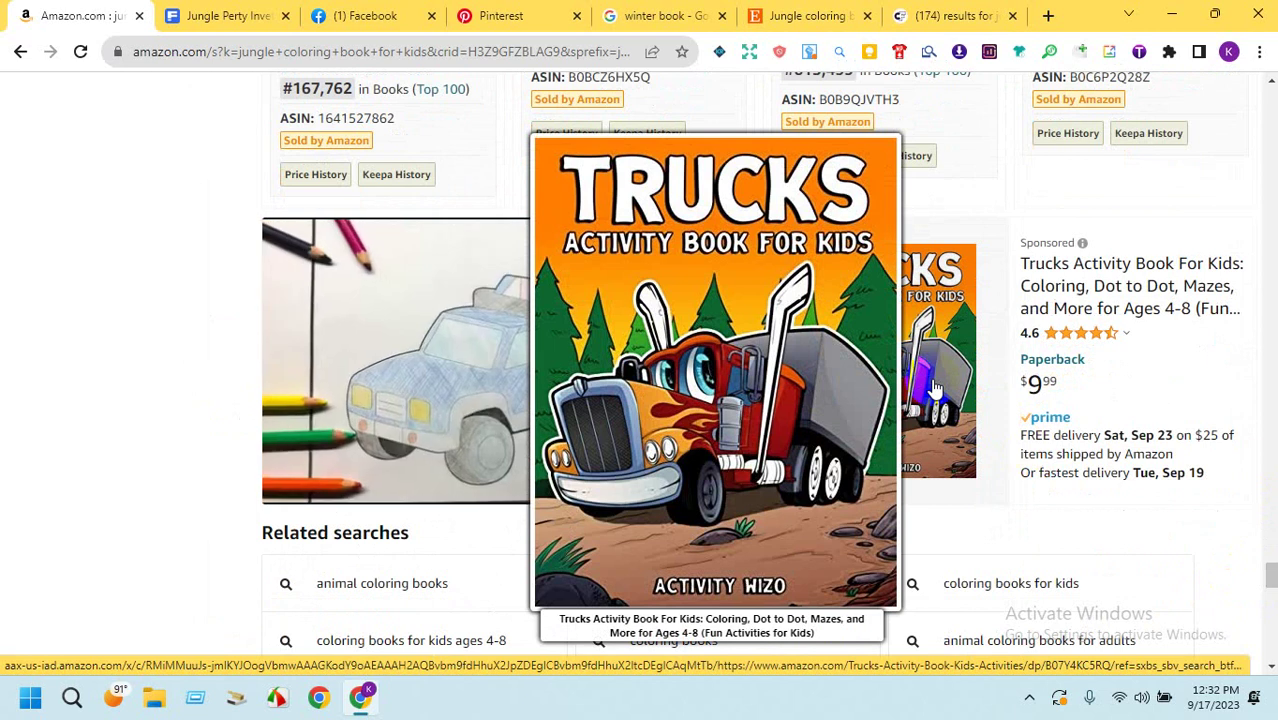
Switch to Facebook and close the Jungle Activity Book photo to return to the IT Vanilla group feed.
left_click(215, 15)
left_click(368, 12)
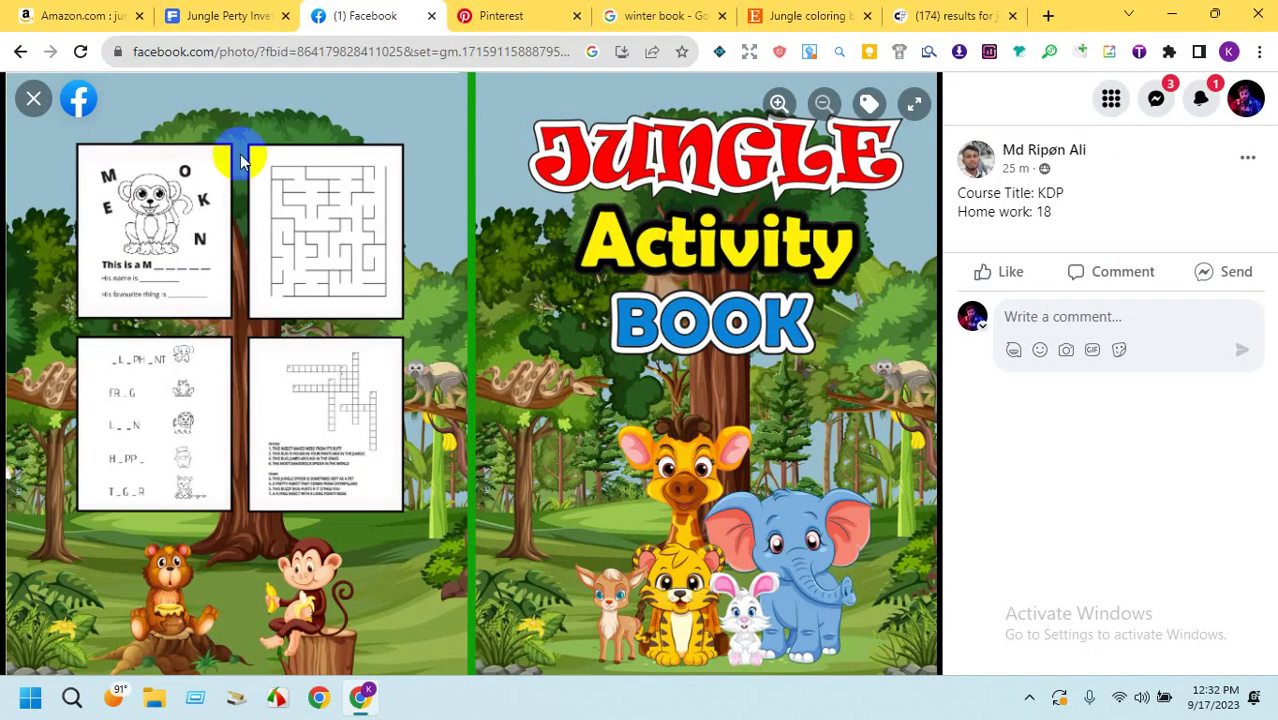
left_click(33, 98)
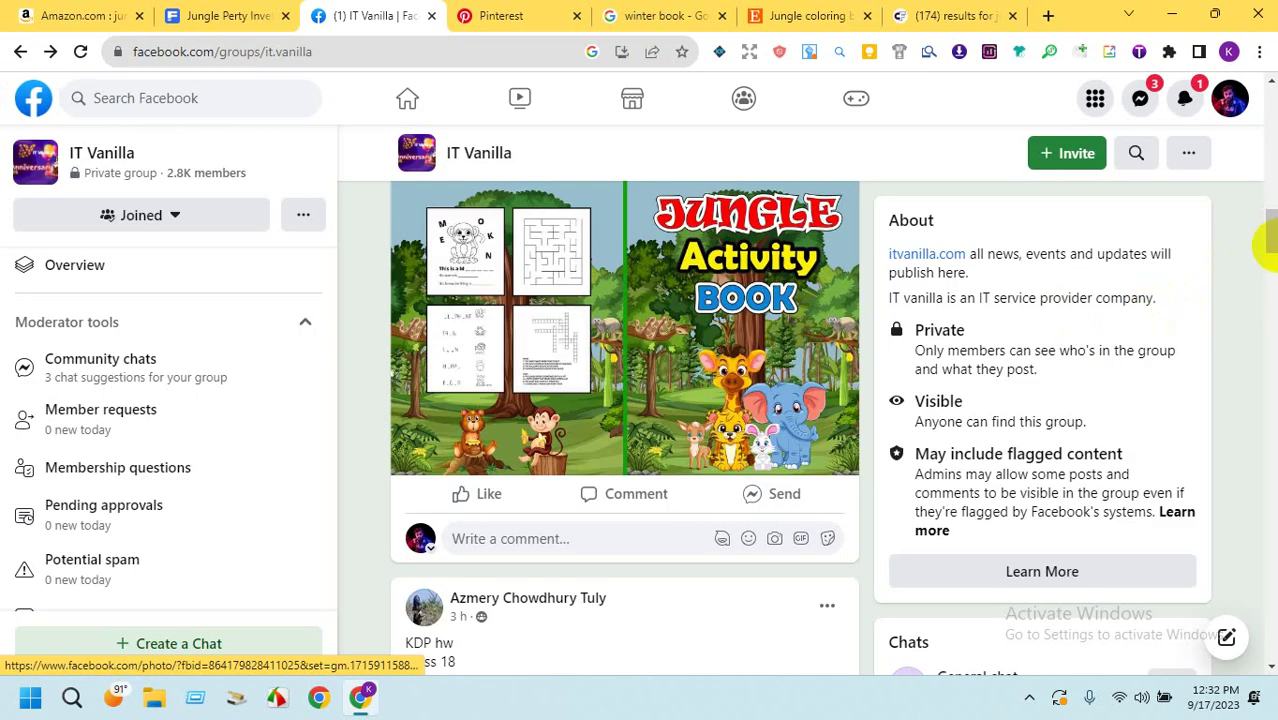
Enlarge the Space Activity Book For Kids photo in the IT Vanilla feed and compare it with Amazon's jungle coloring book results.
scroll(789, 352, "down", 5)
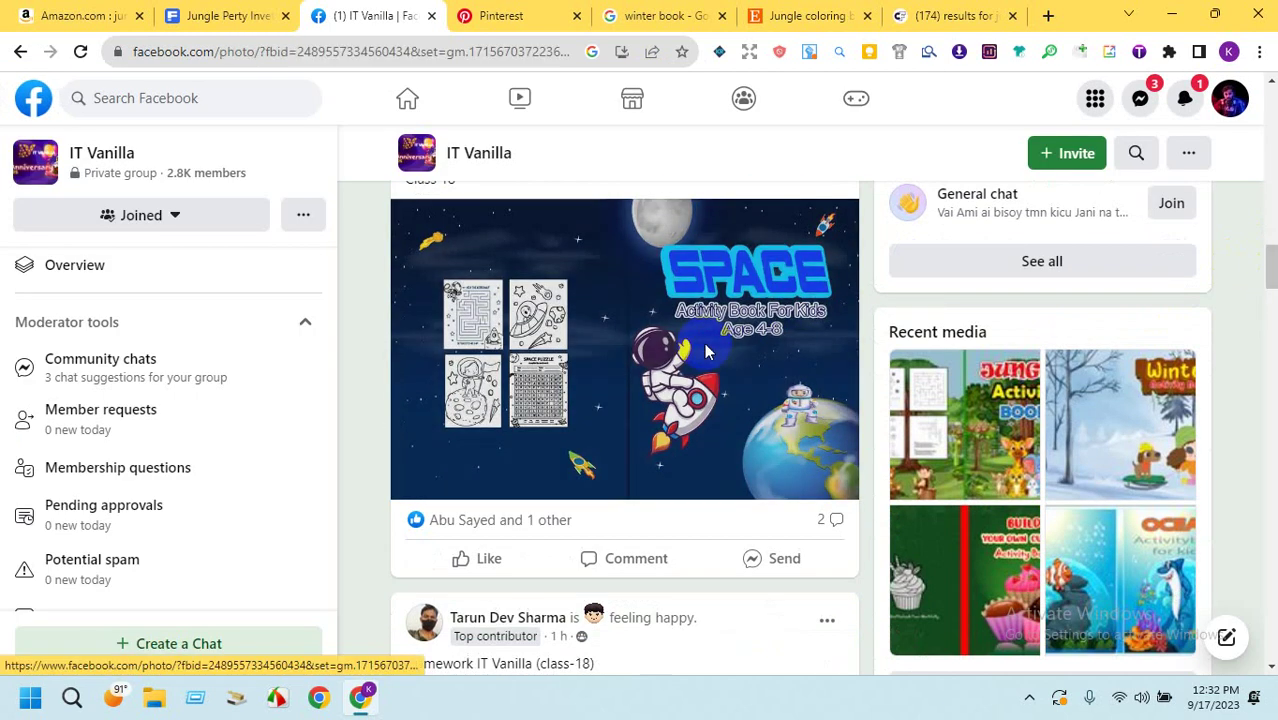
left_click(524, 263)
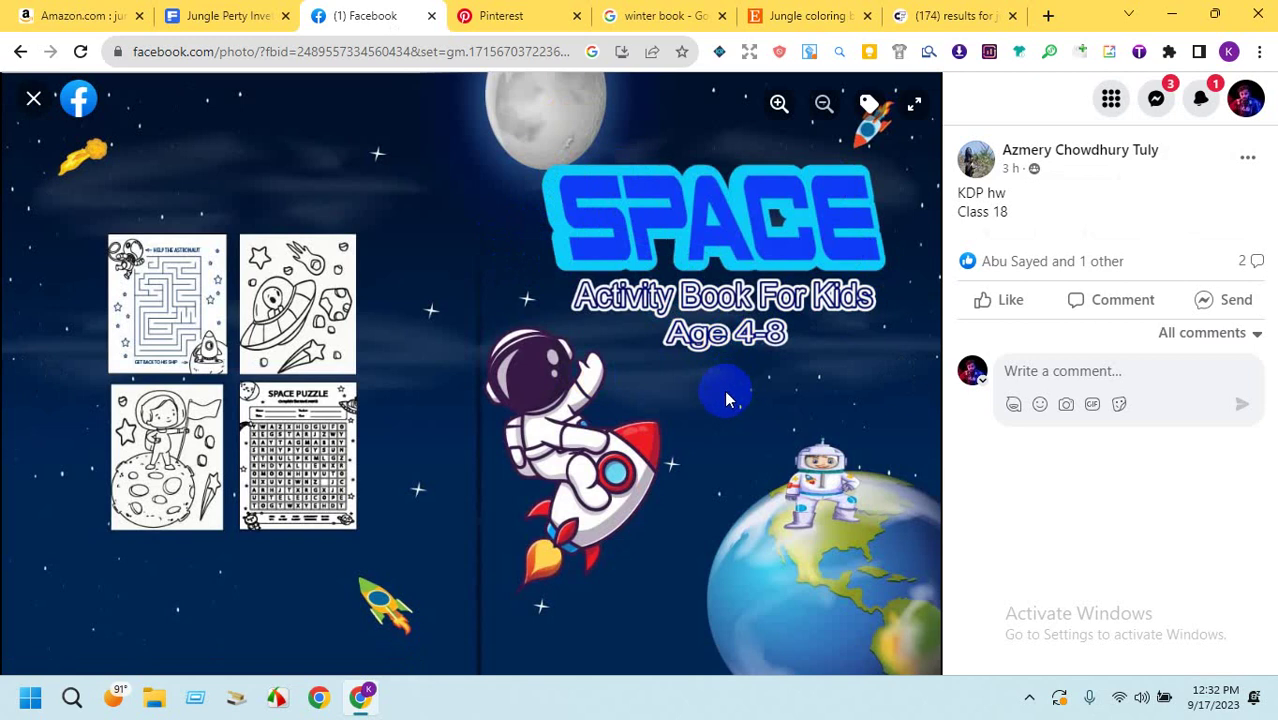
left_click(88, 15)
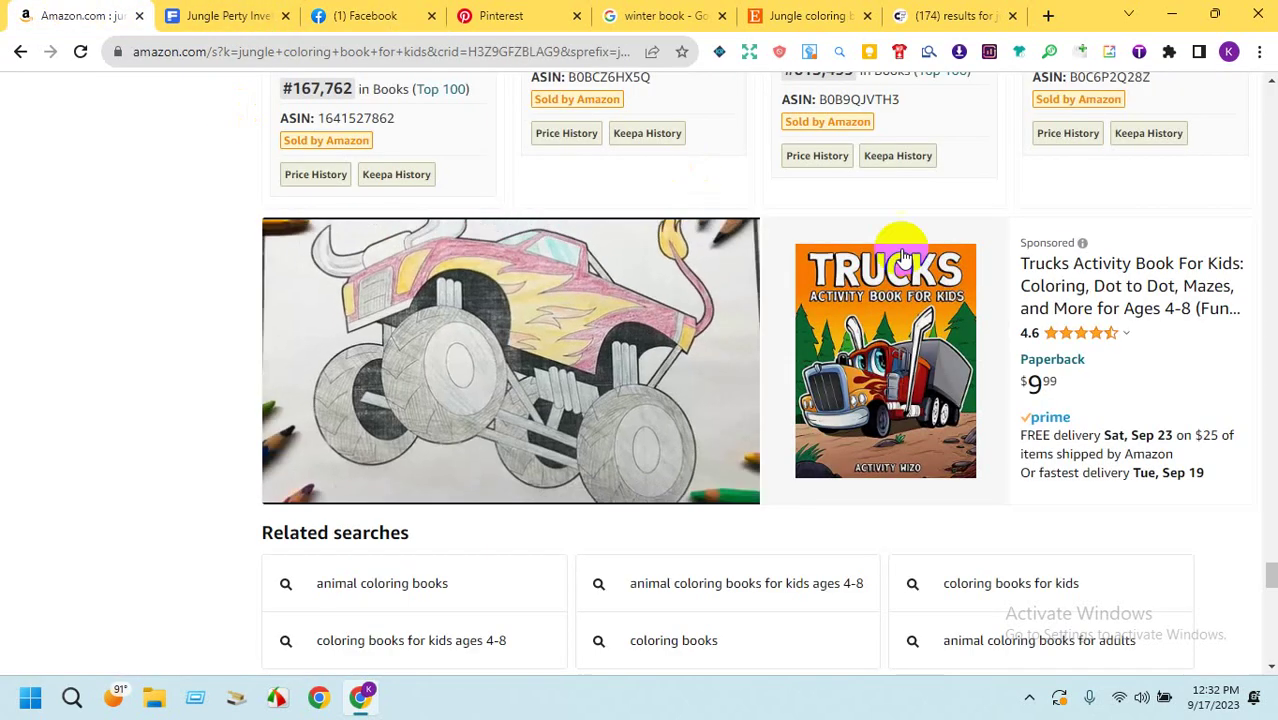
scroll(1264, 565, "up", 15)
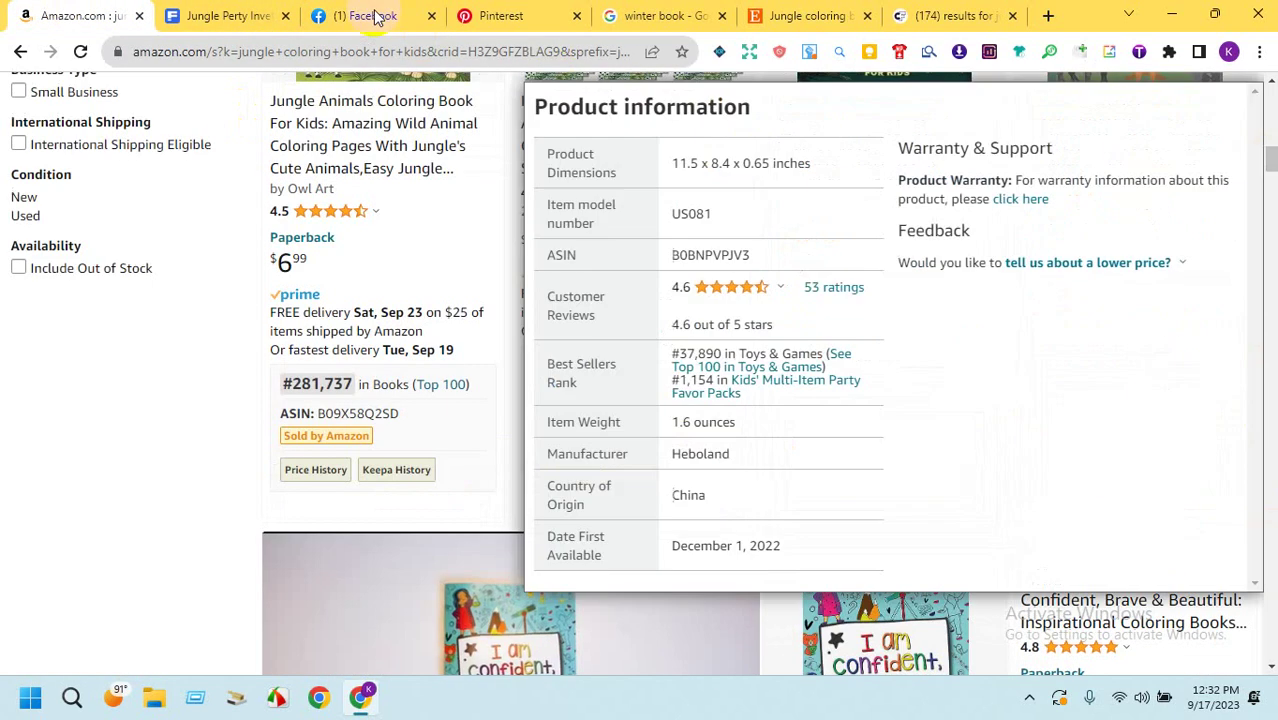
left_click(228, 15)
left_click(368, 15)
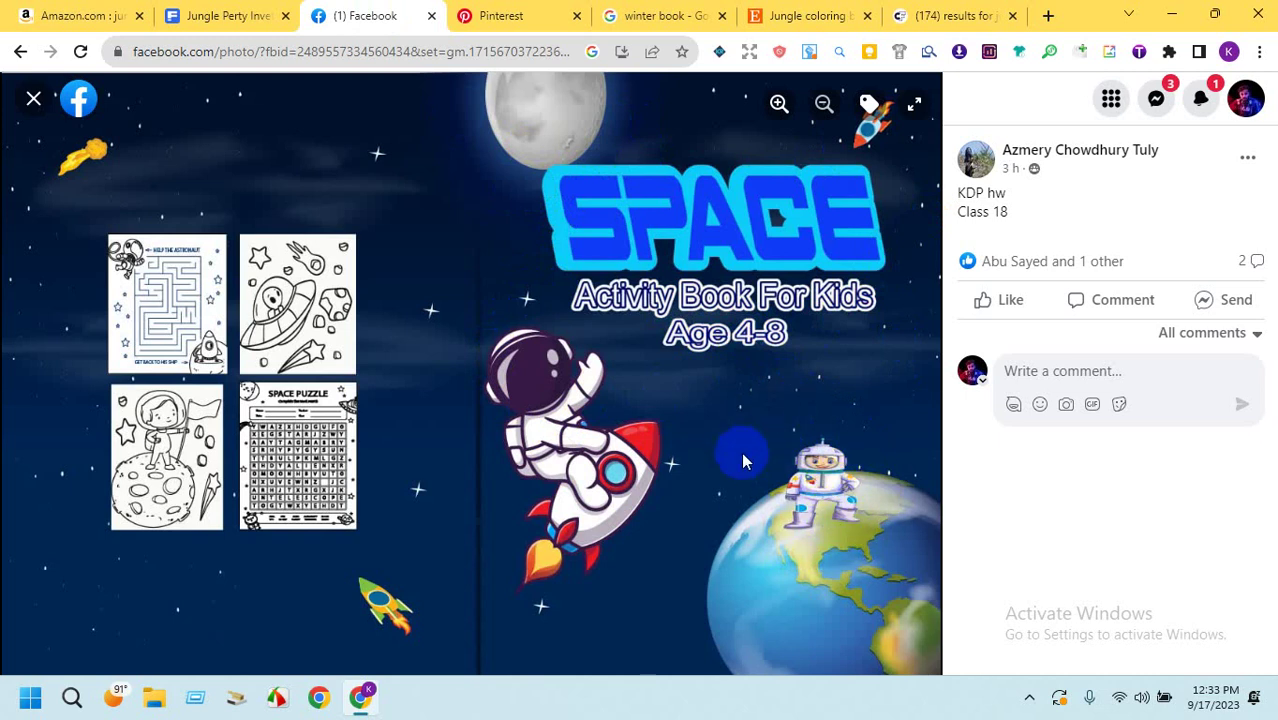
Switch to Amazon and search for "space coloring book for kids" in place of the jungle query.
key("ctrl+1")
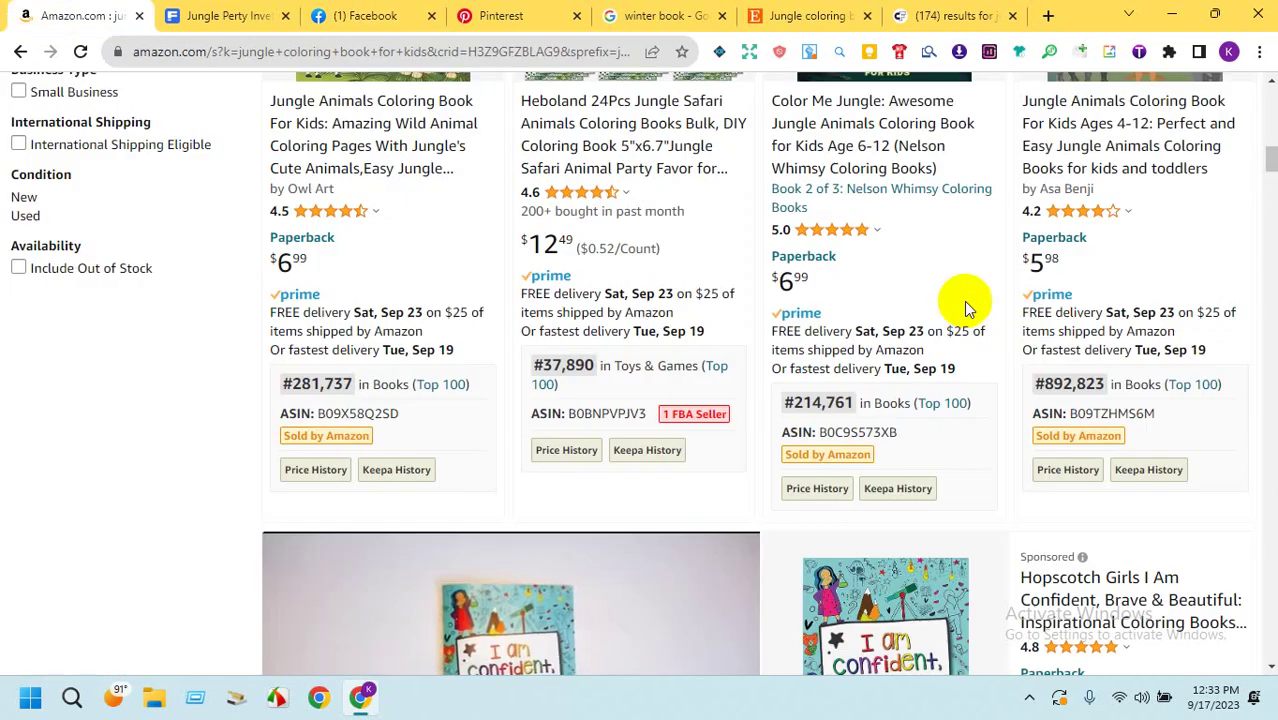
left_click_drag(1270, 158, 1270, 85)
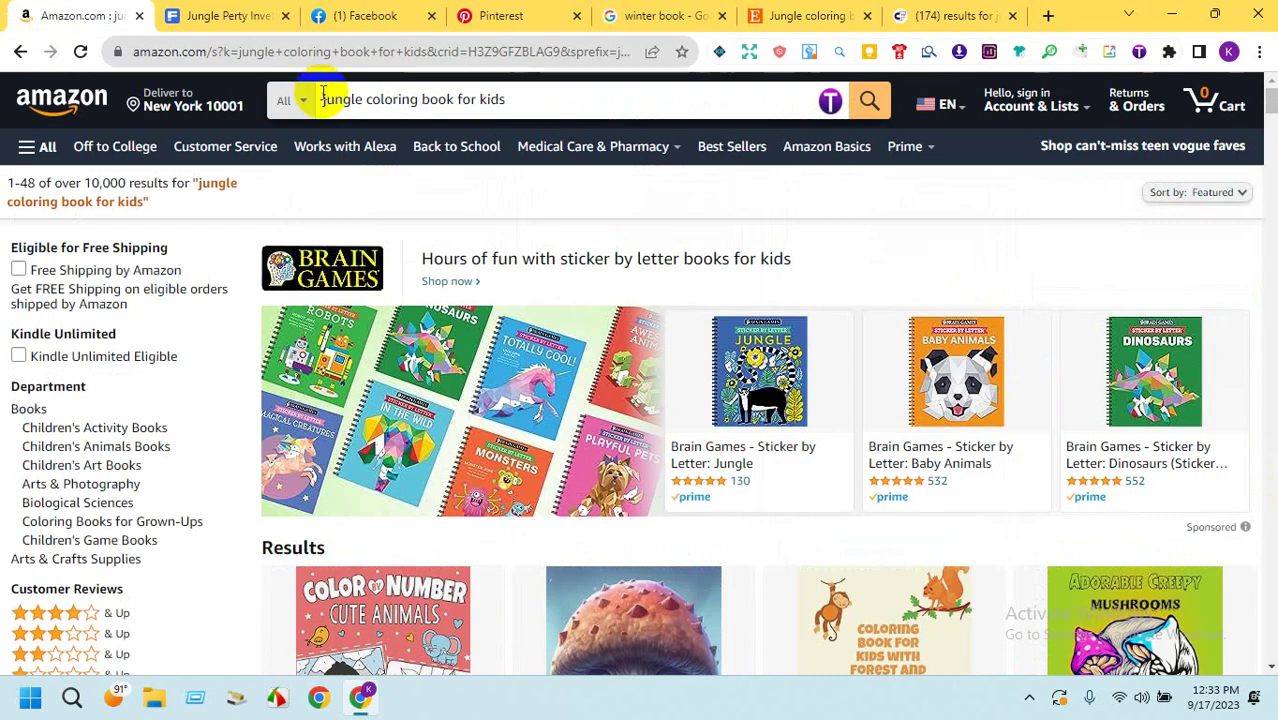
left_click_drag(364, 99, 316, 99)
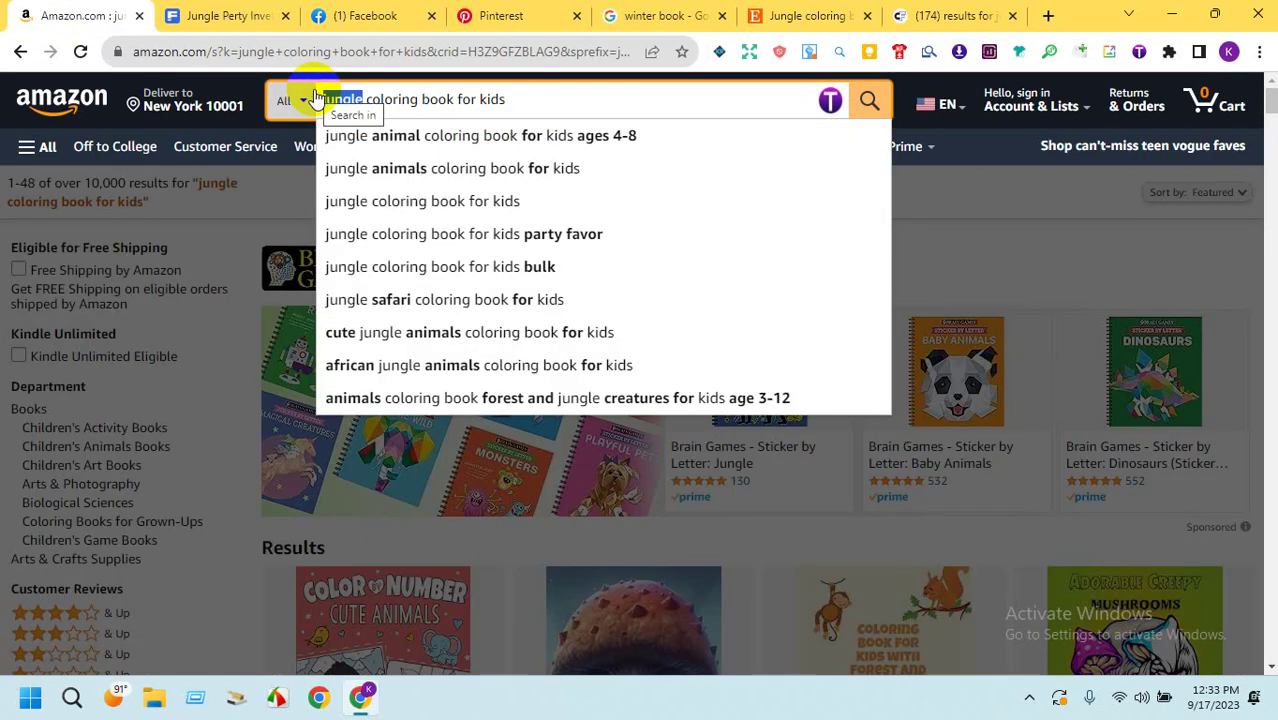
type("space")
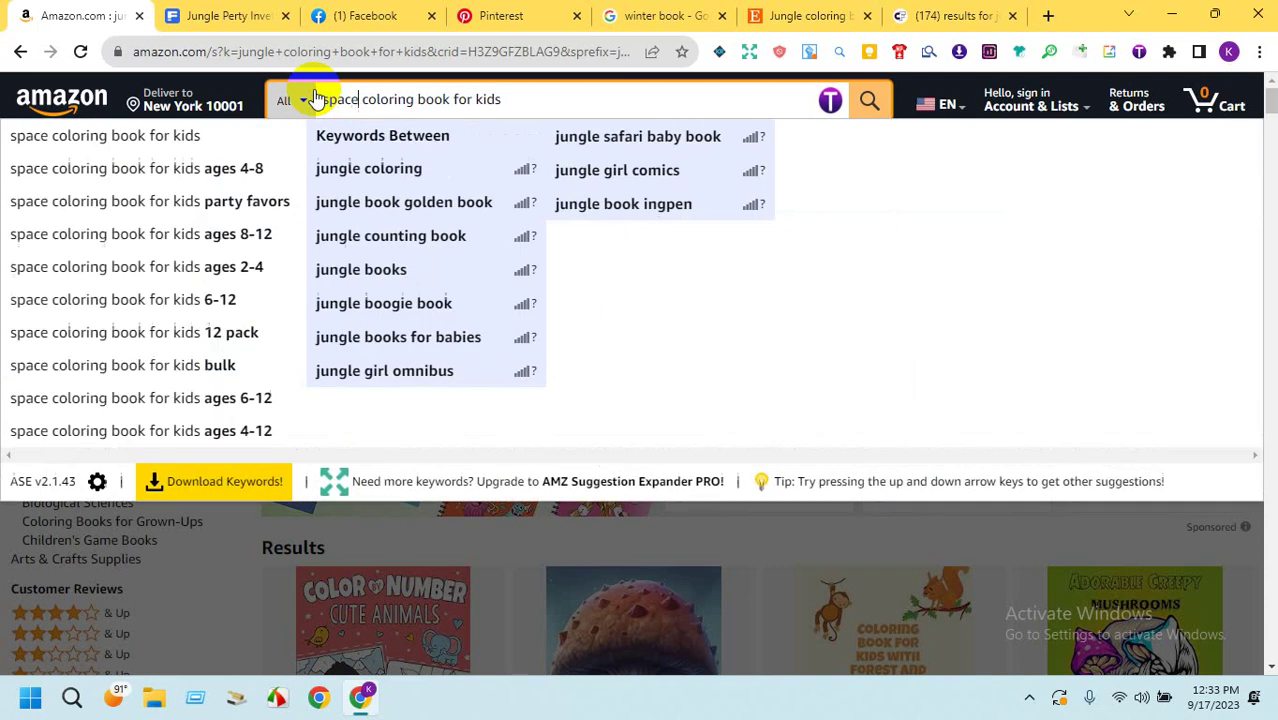
key("Return")
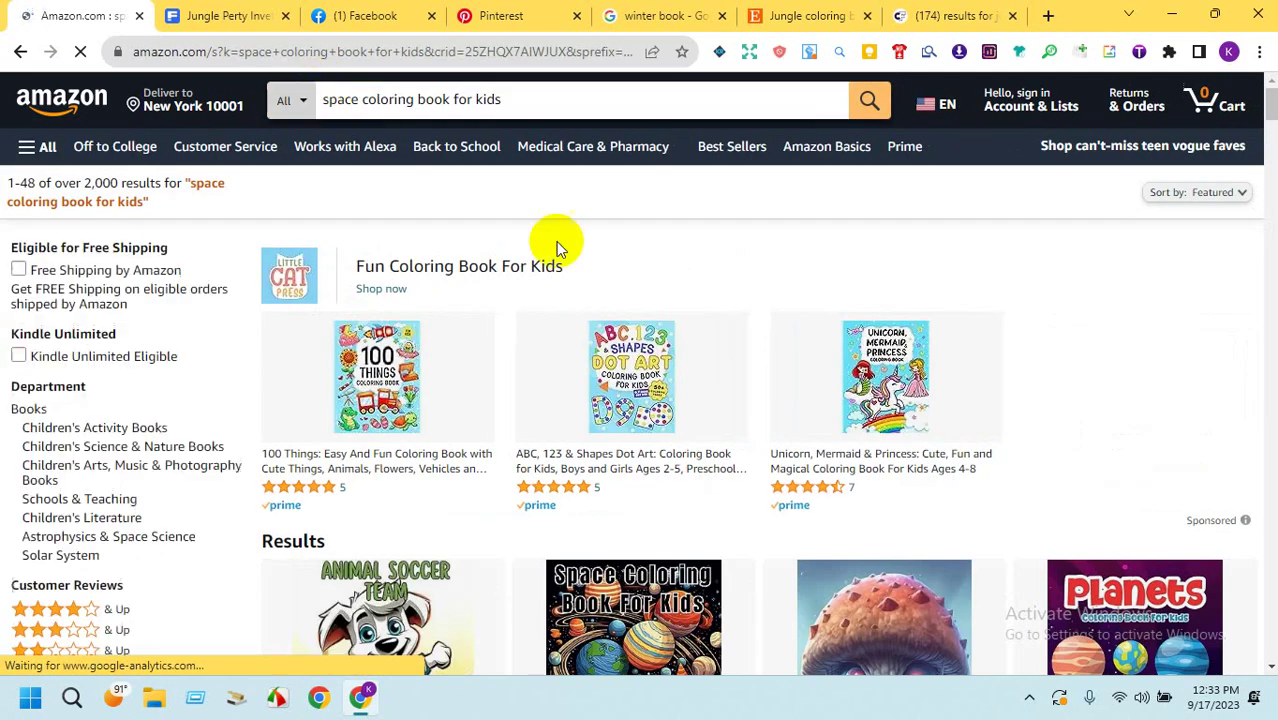
Compare the first space coloring book covers in the Amazon results with the Space Activity Book cover on Facebook.
left_click_drag(1272, 118, 1267, 162)
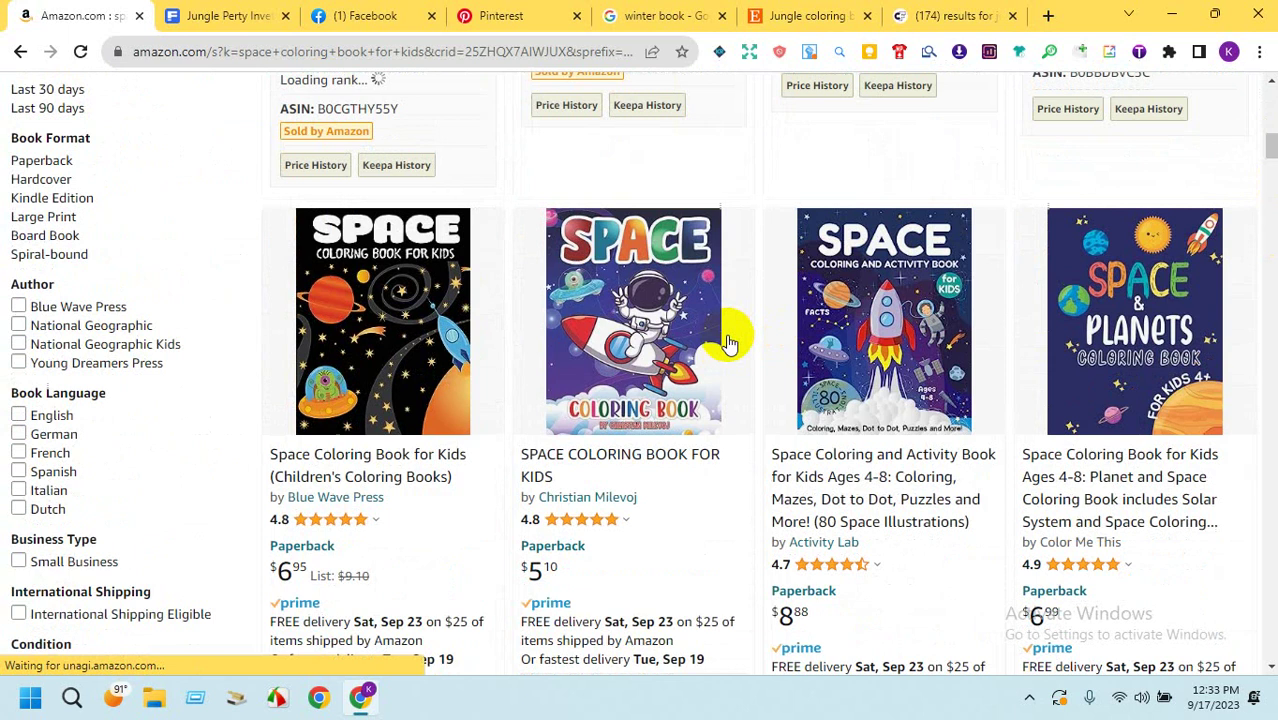
mouse_move(706, 345)
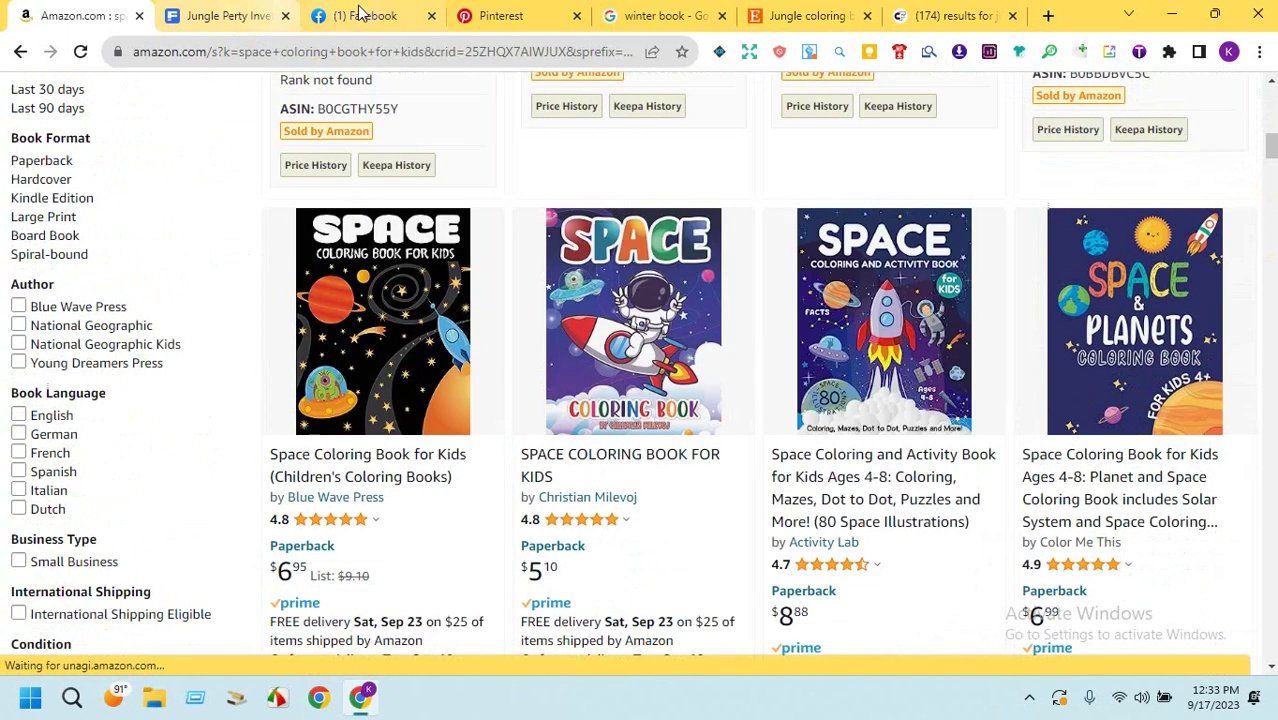
left_click(362, 20)
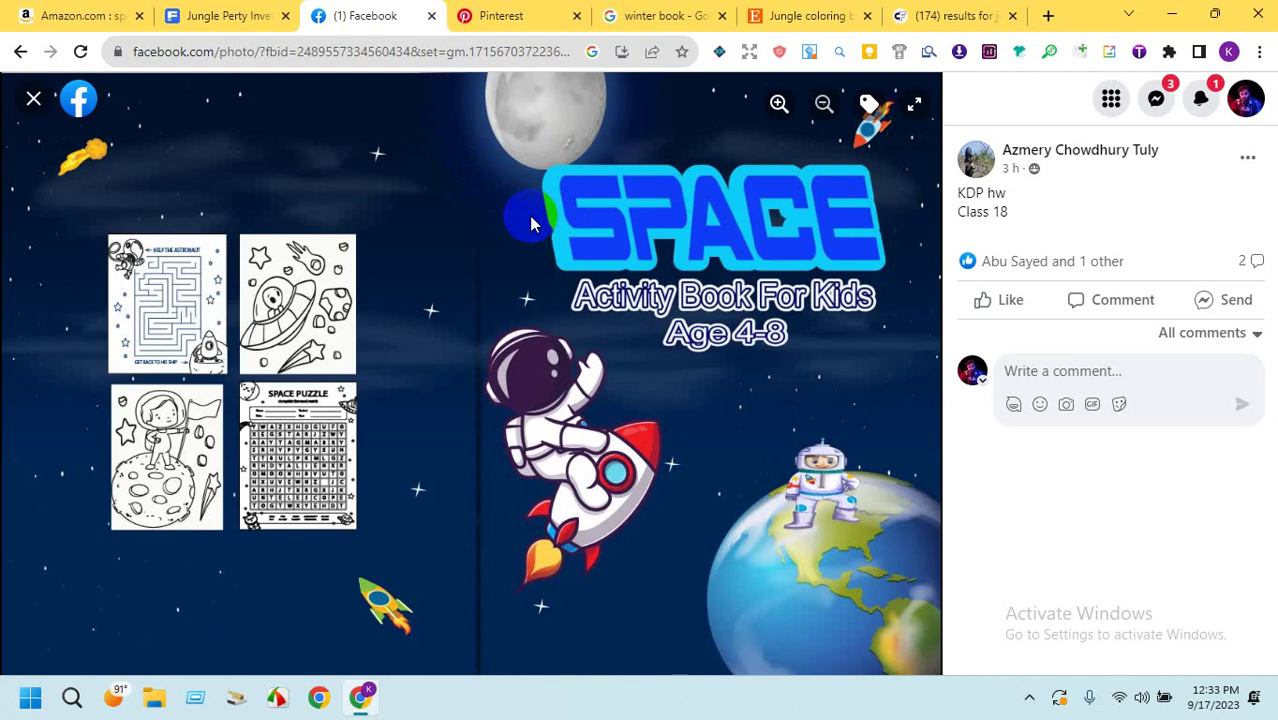
left_click(104, 10)
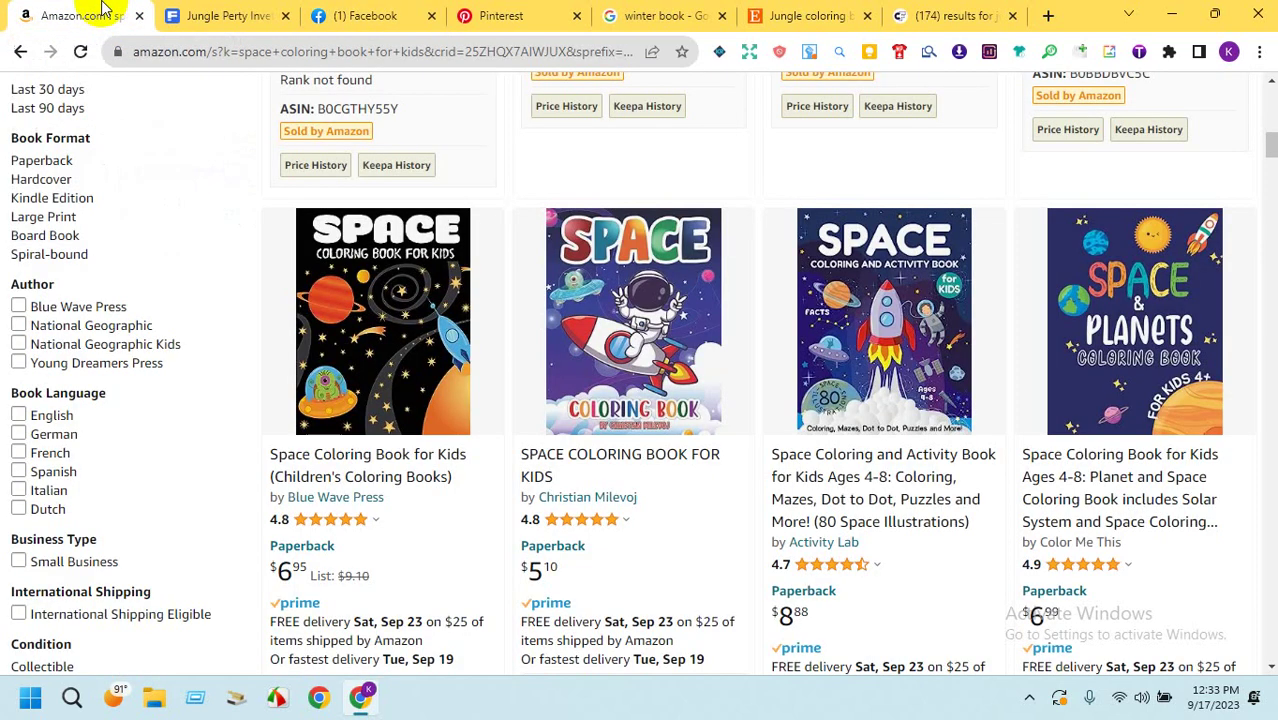
left_click(225, 15)
left_click(355, 15)
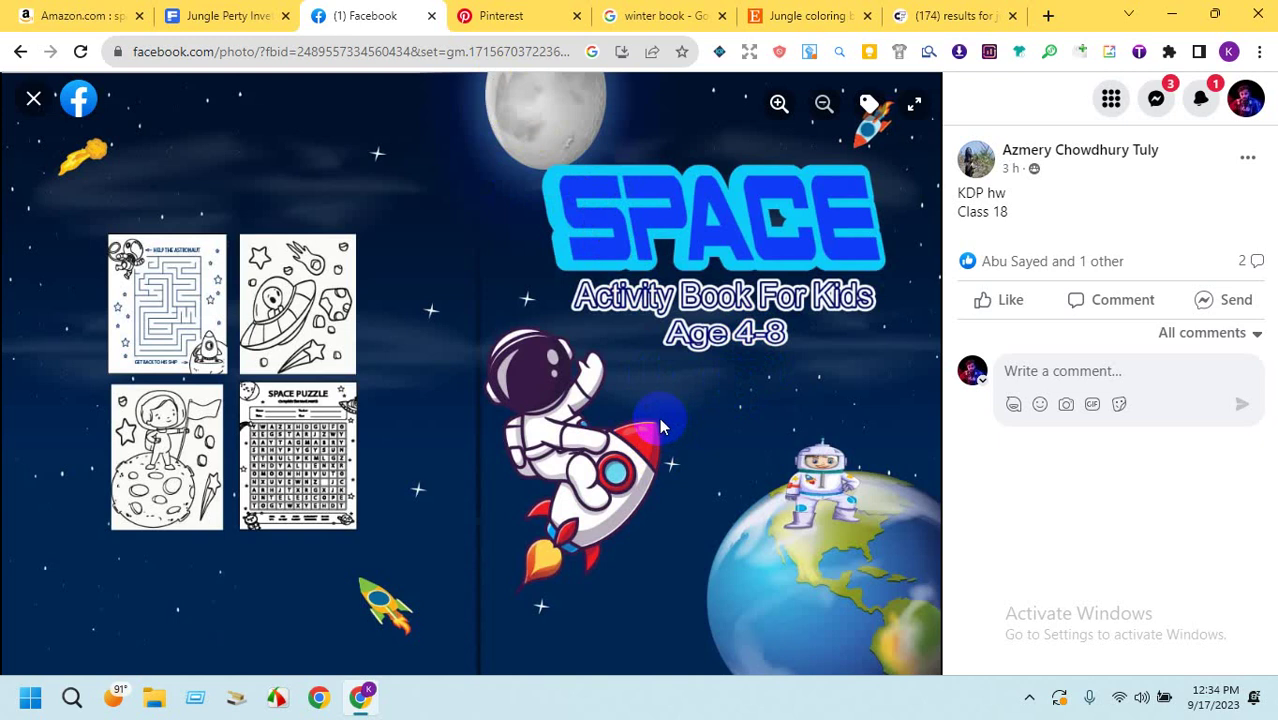
Compare Amazon covers further down, such as The Ultimate Rocket Coloring Book and Outer Space Coloring Book, with the Space Activity Book on Facebook.
left_click(88, 15)
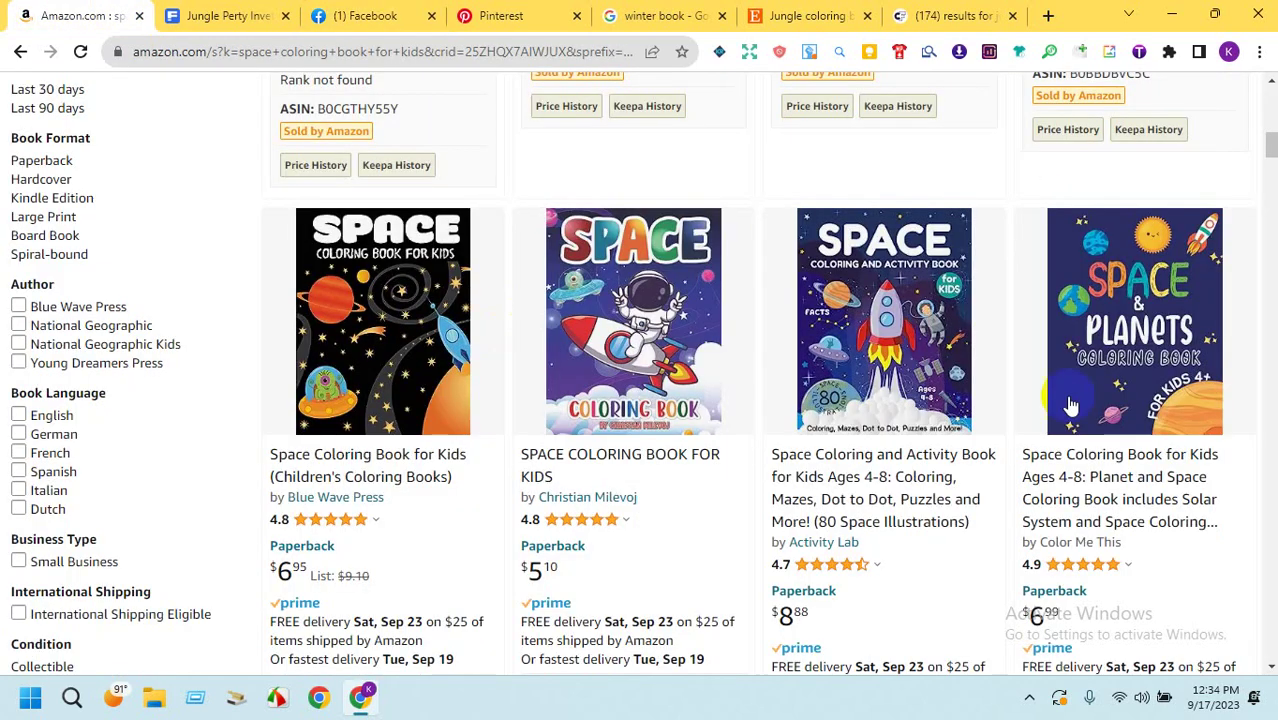
left_click_drag(1261, 143, 1262, 242)
mouse_move(1118, 385)
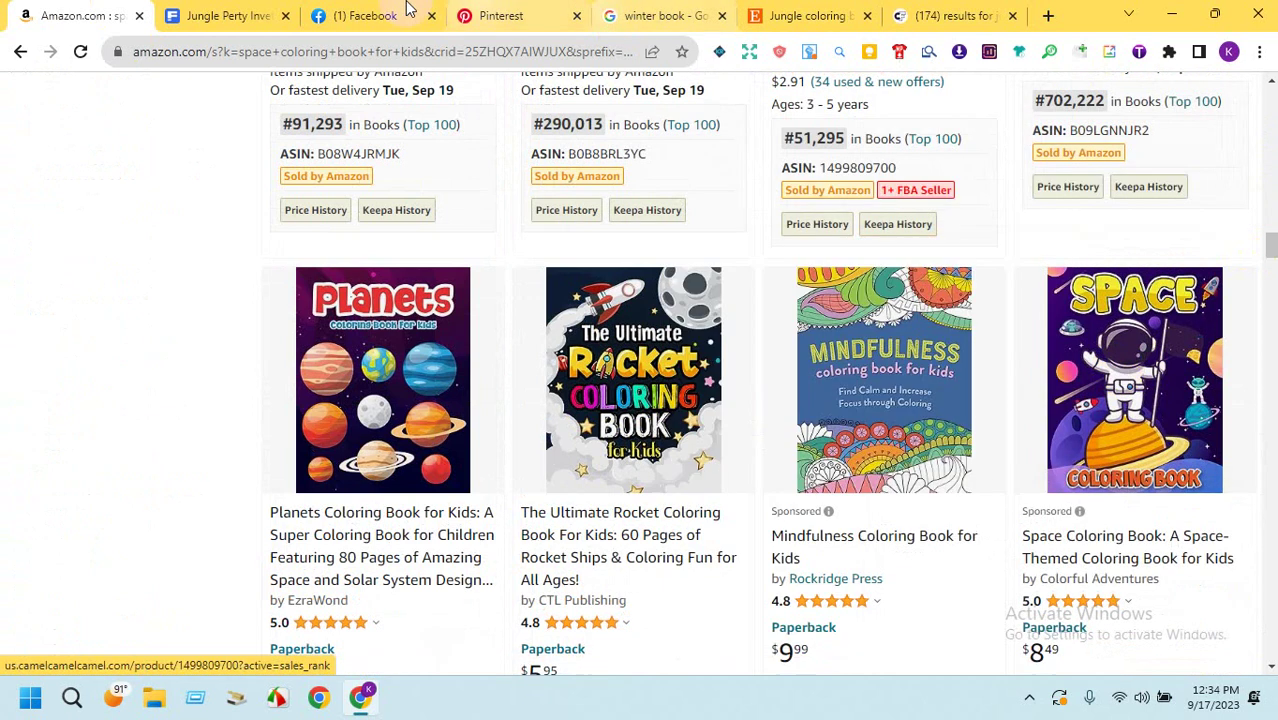
left_click(395, 15)
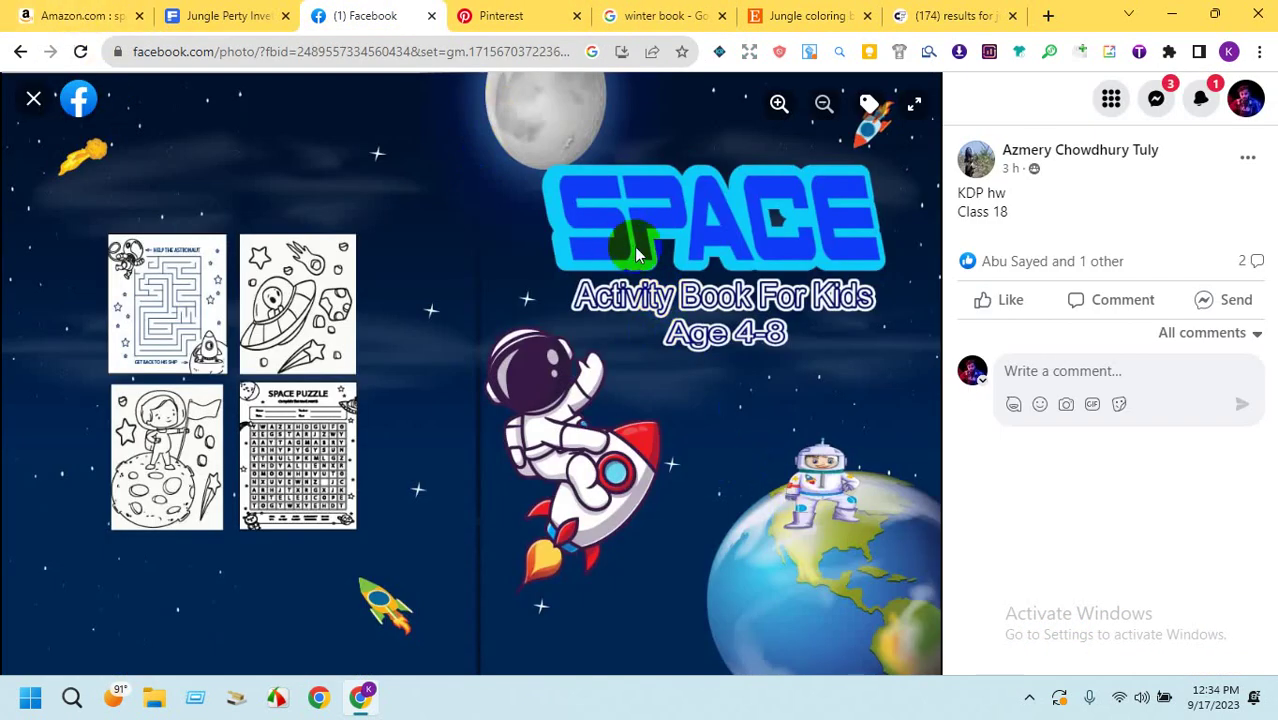
left_click(68, 16)
mouse_move(1068, 345)
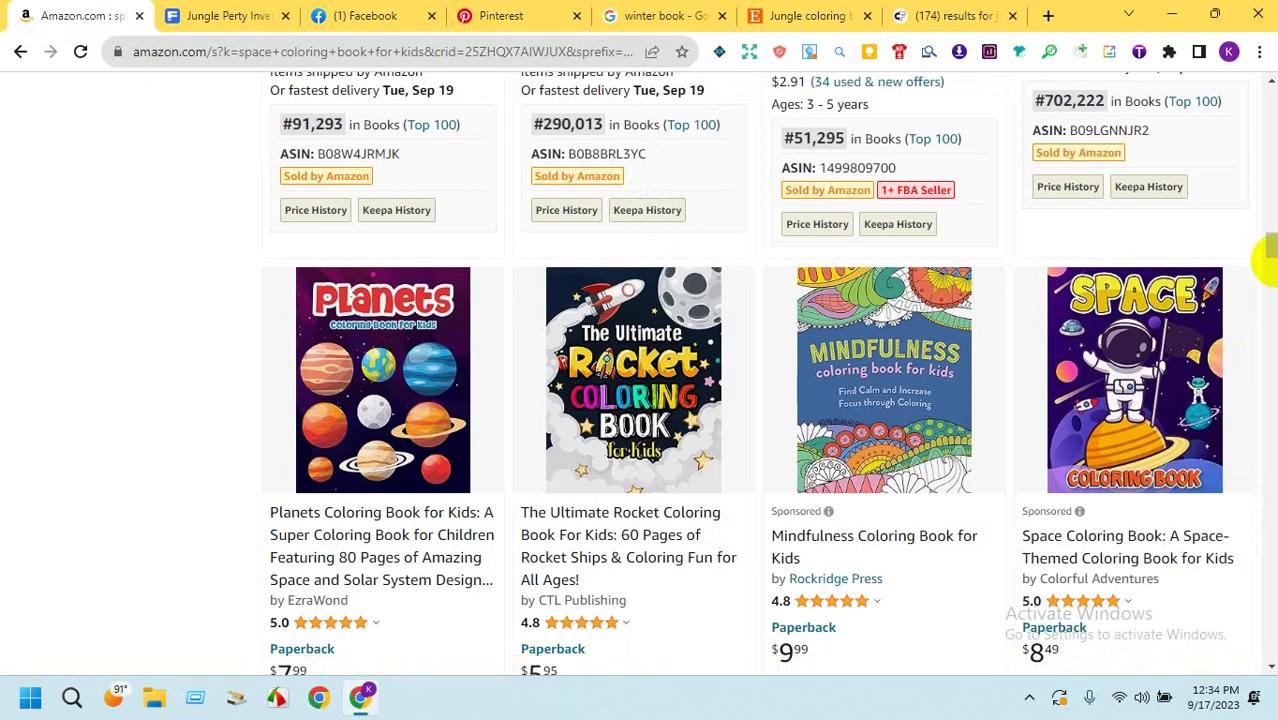
left_click_drag(1270, 250, 1266, 306)
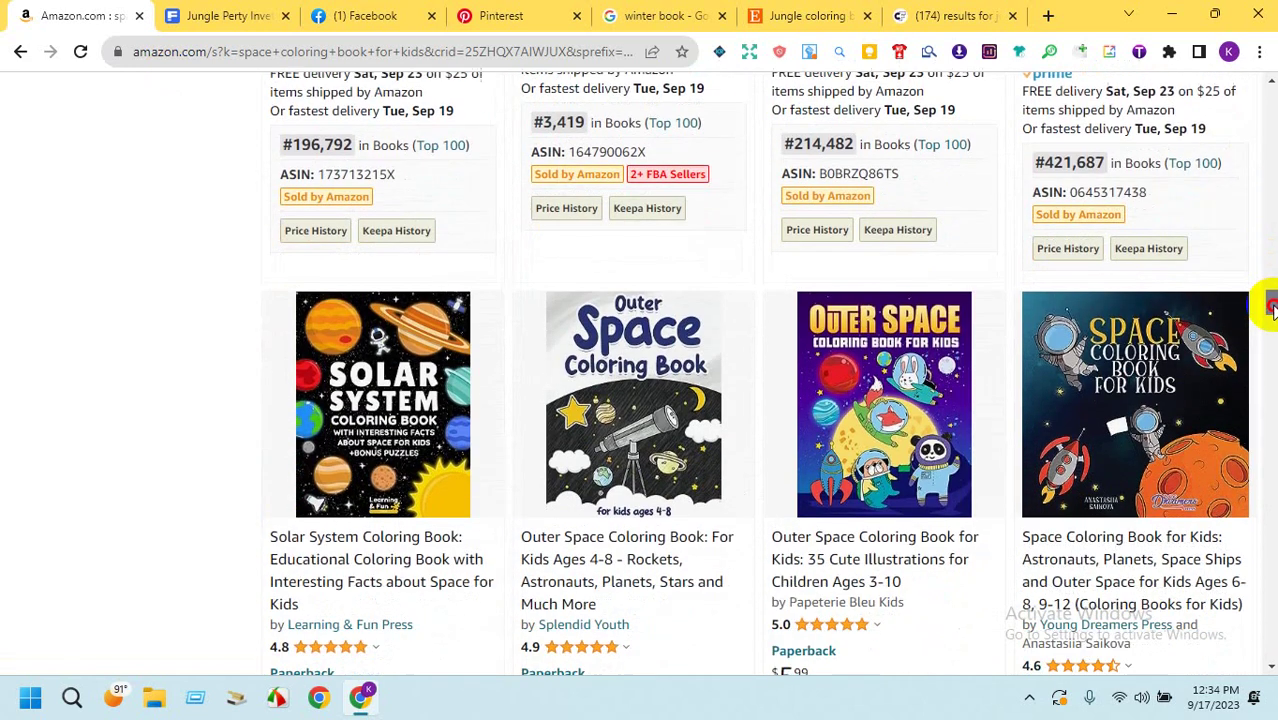
left_click(360, 15)
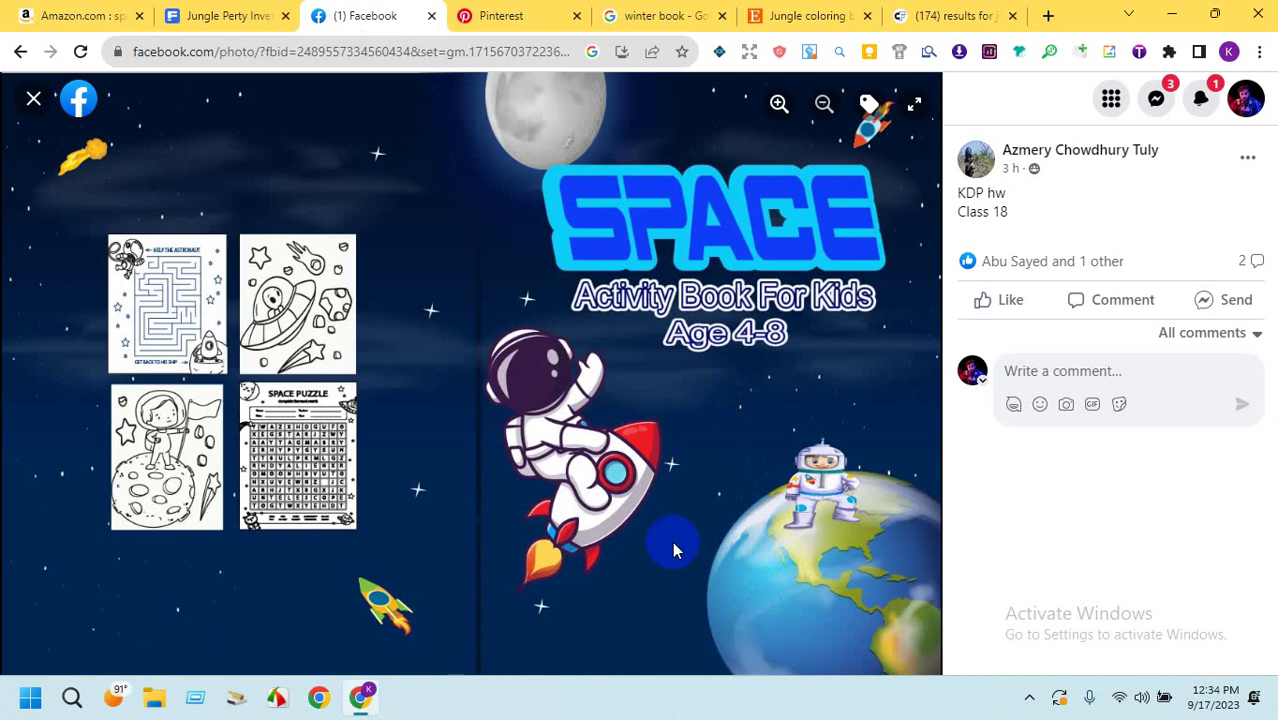
Return to Amazon and examine the remaining space covers, enlarging Space Coloring Book for Kids and Space Coloring & Activity Book.
left_click(90, 15)
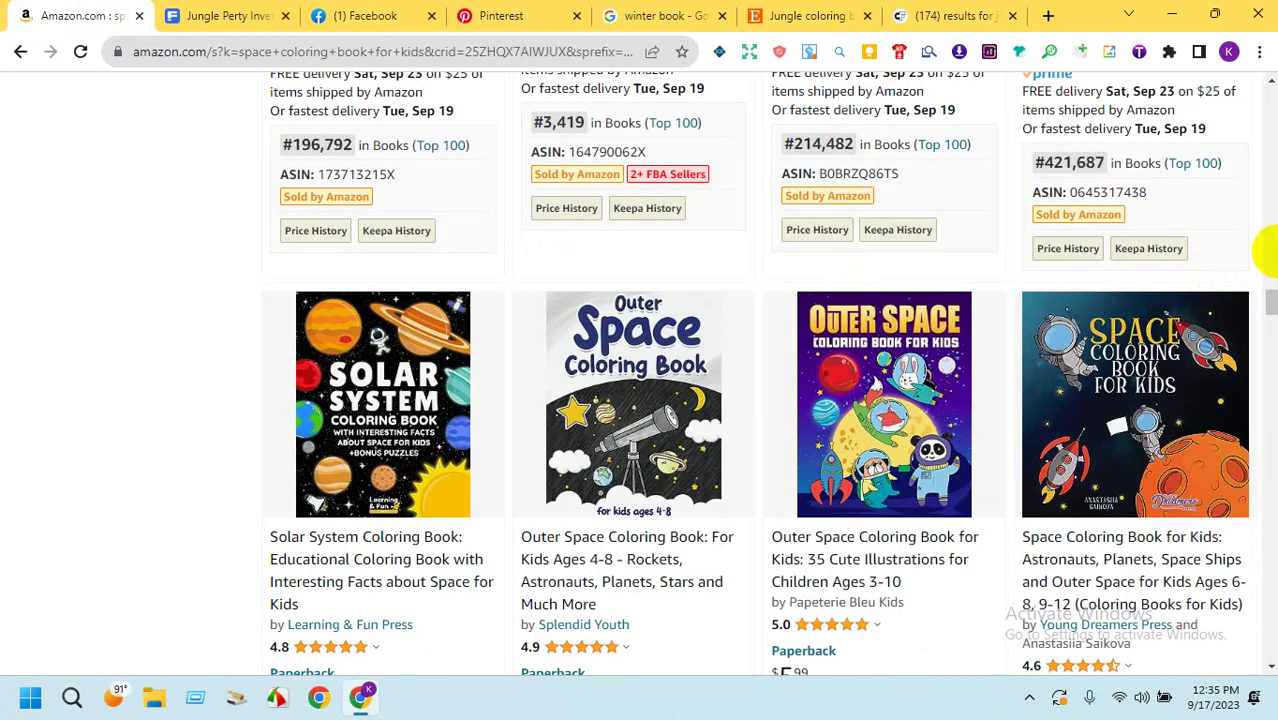
left_click_drag(1270, 300, 1268, 358)
mouse_move(1155, 455)
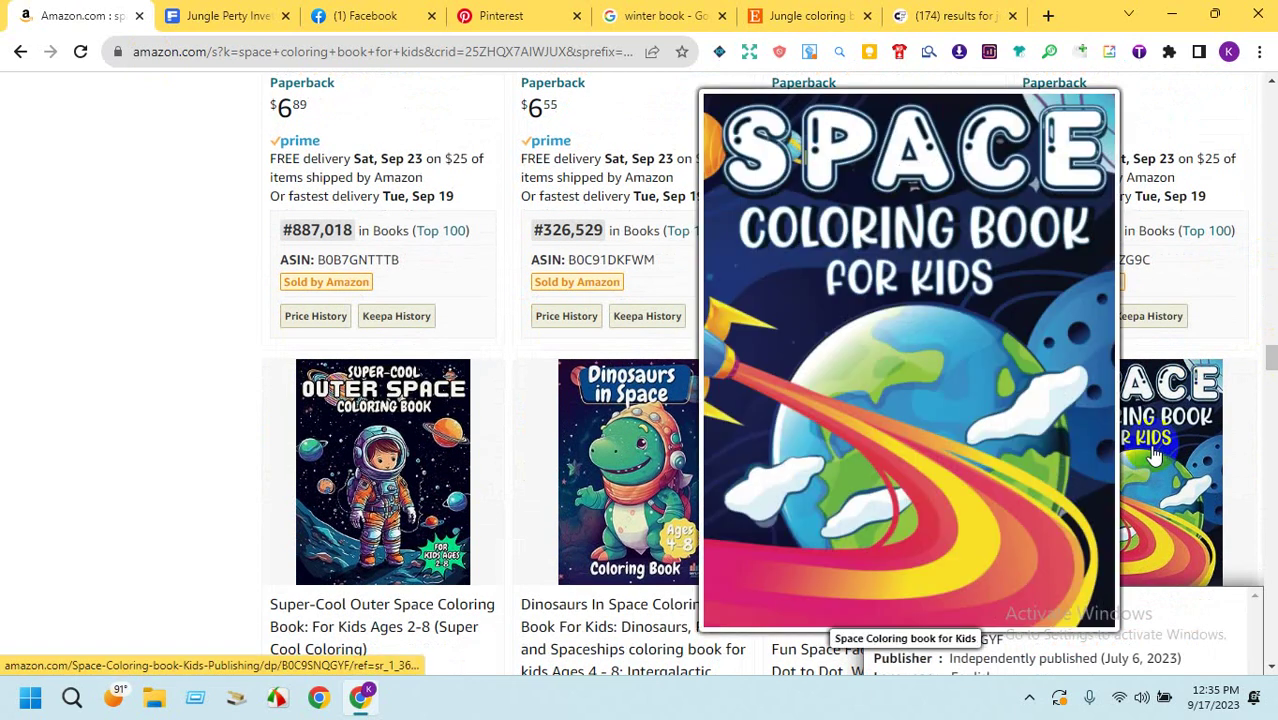
mouse_move(915, 428)
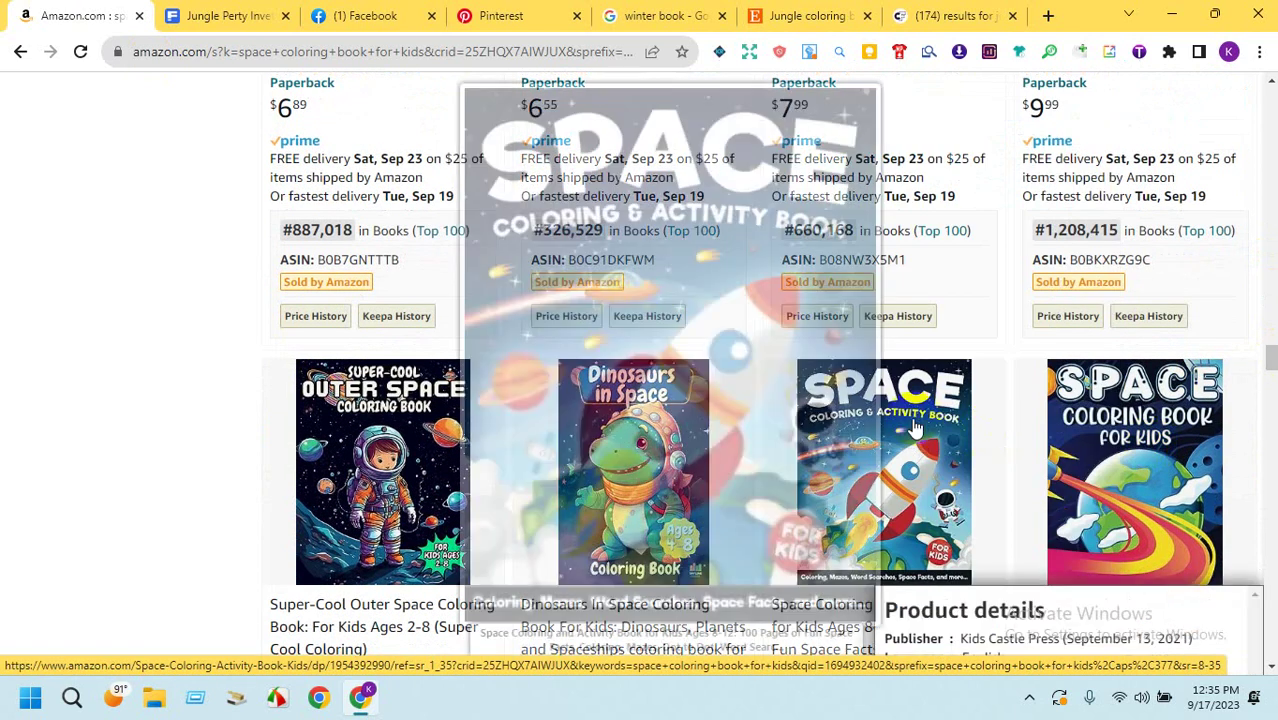
left_click_drag(1267, 348, 1268, 574)
Switch to Freepik and search the vectors for "space background" in place of the jungle party query.
left_click(222, 10)
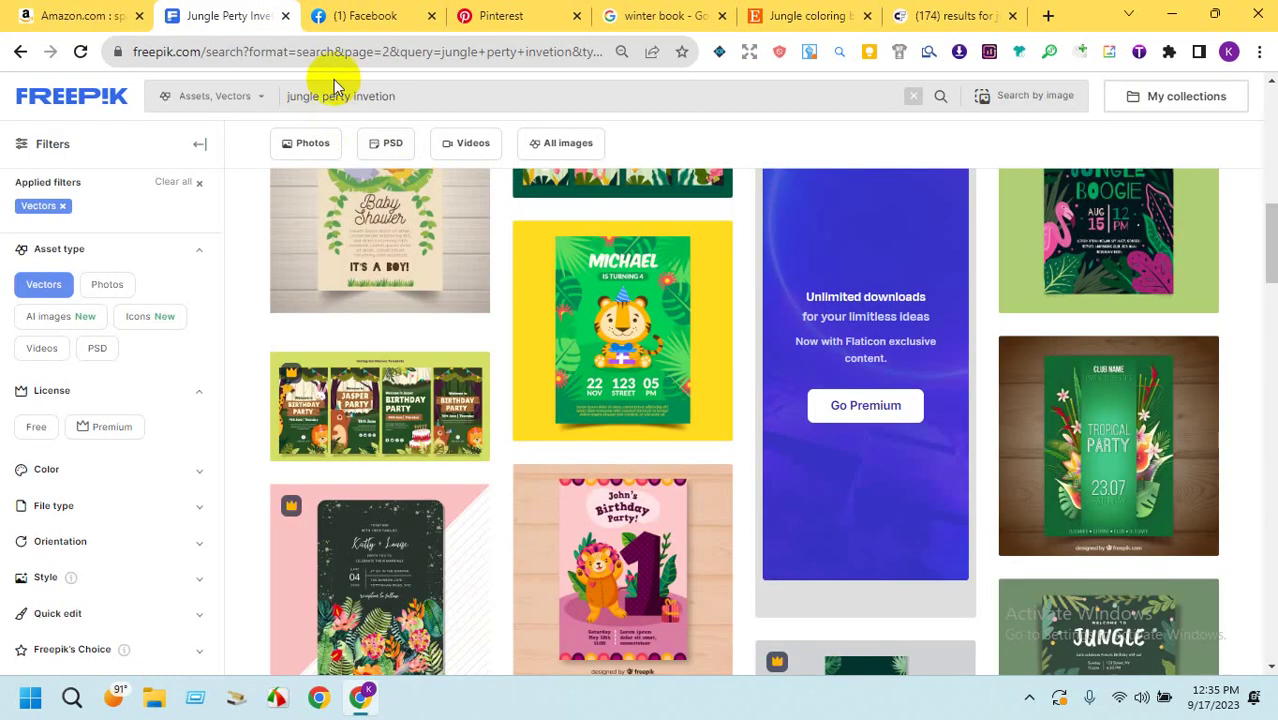
left_click(447, 107)
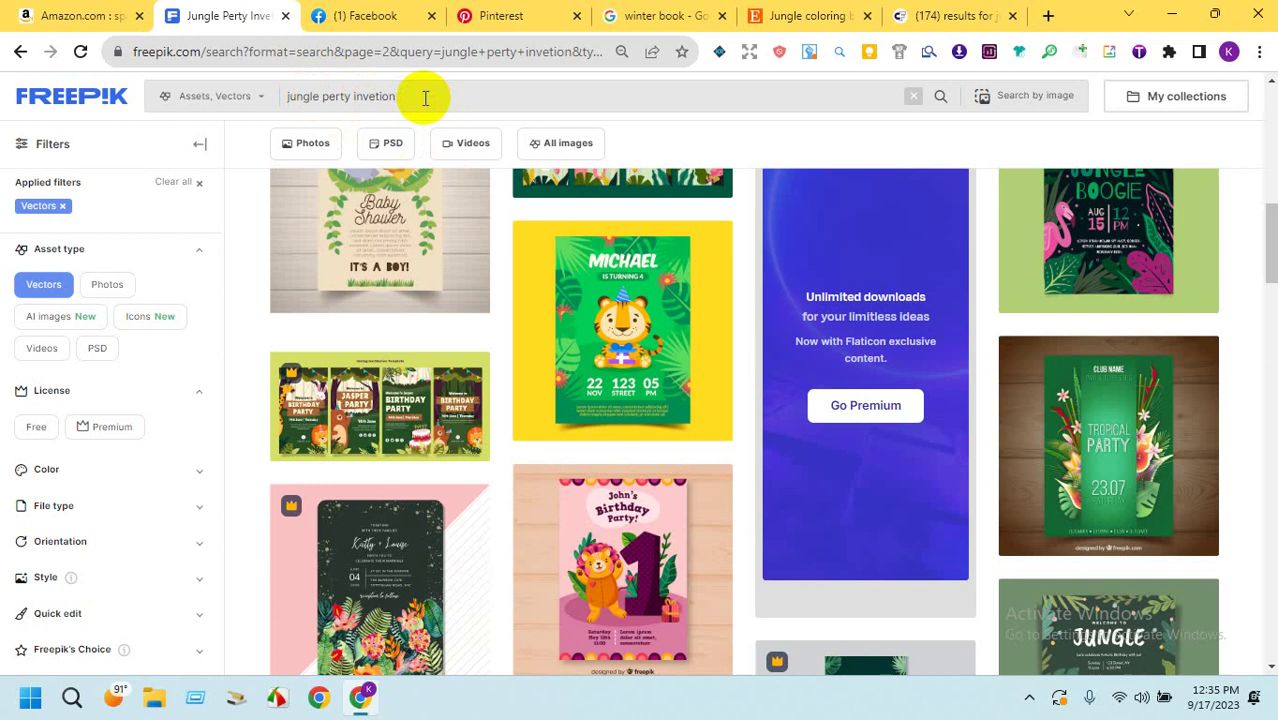
triple_click(421, 95)
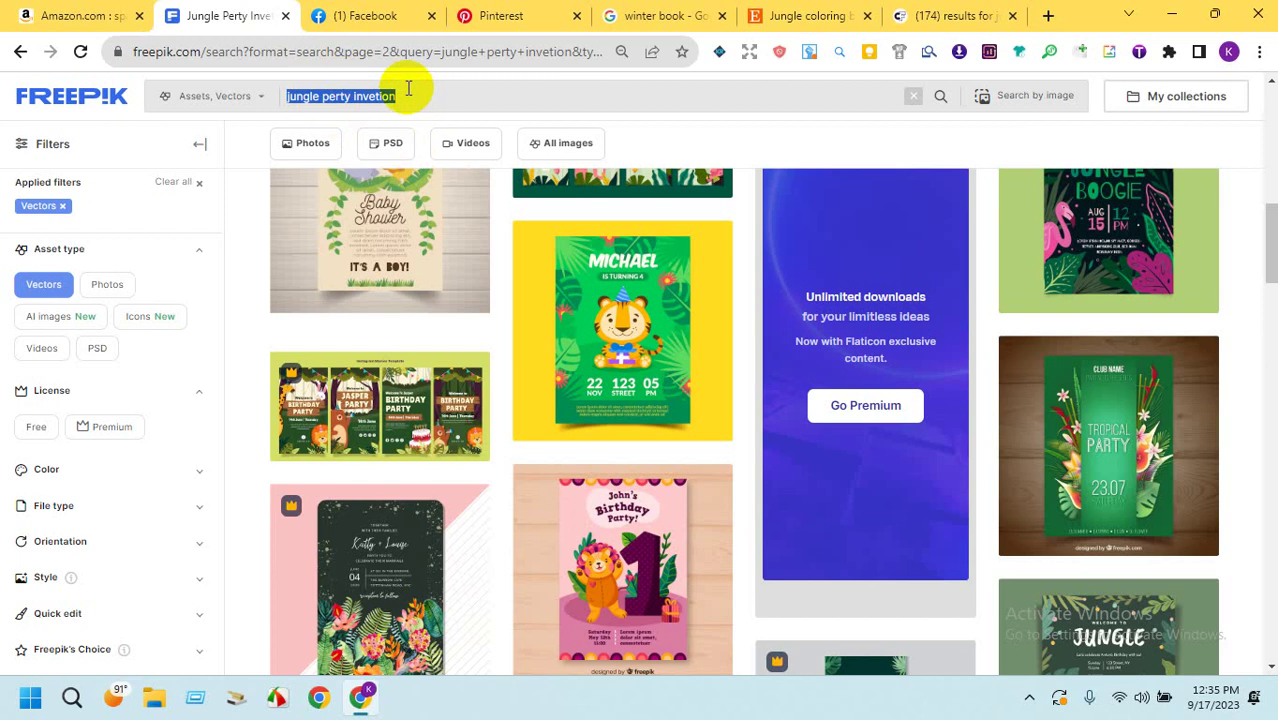
type("space")
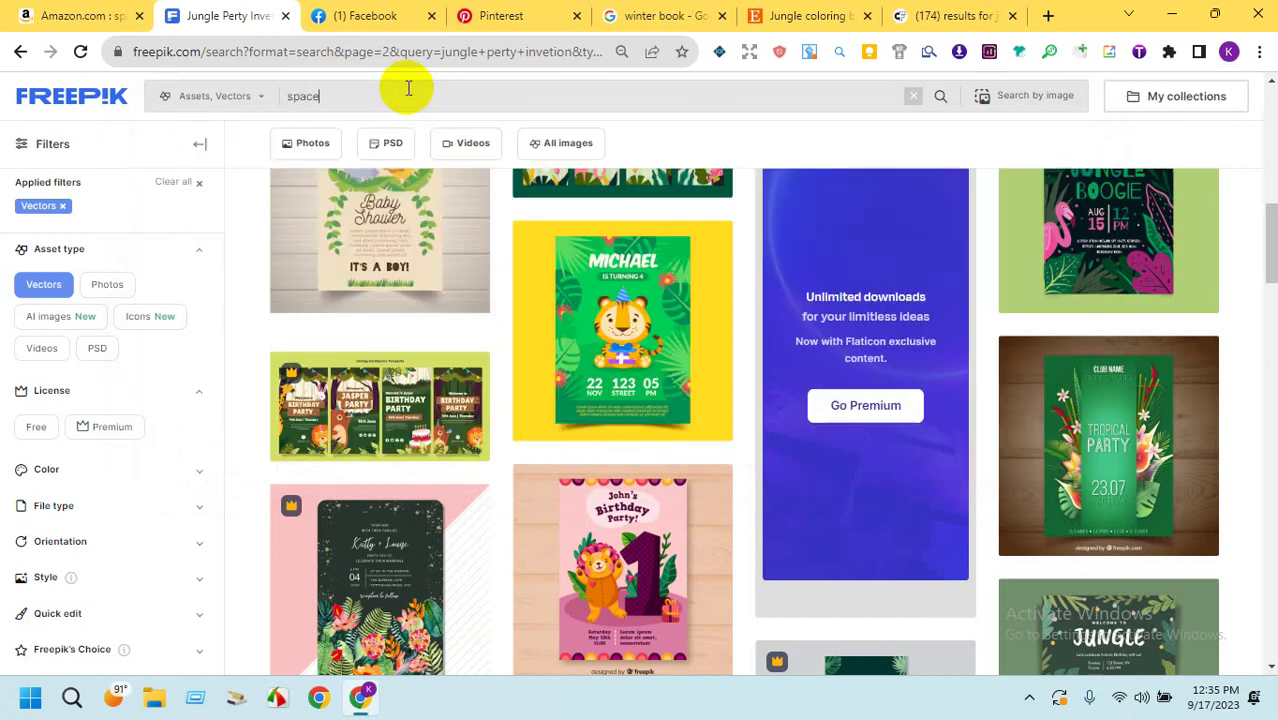
type(" bac")
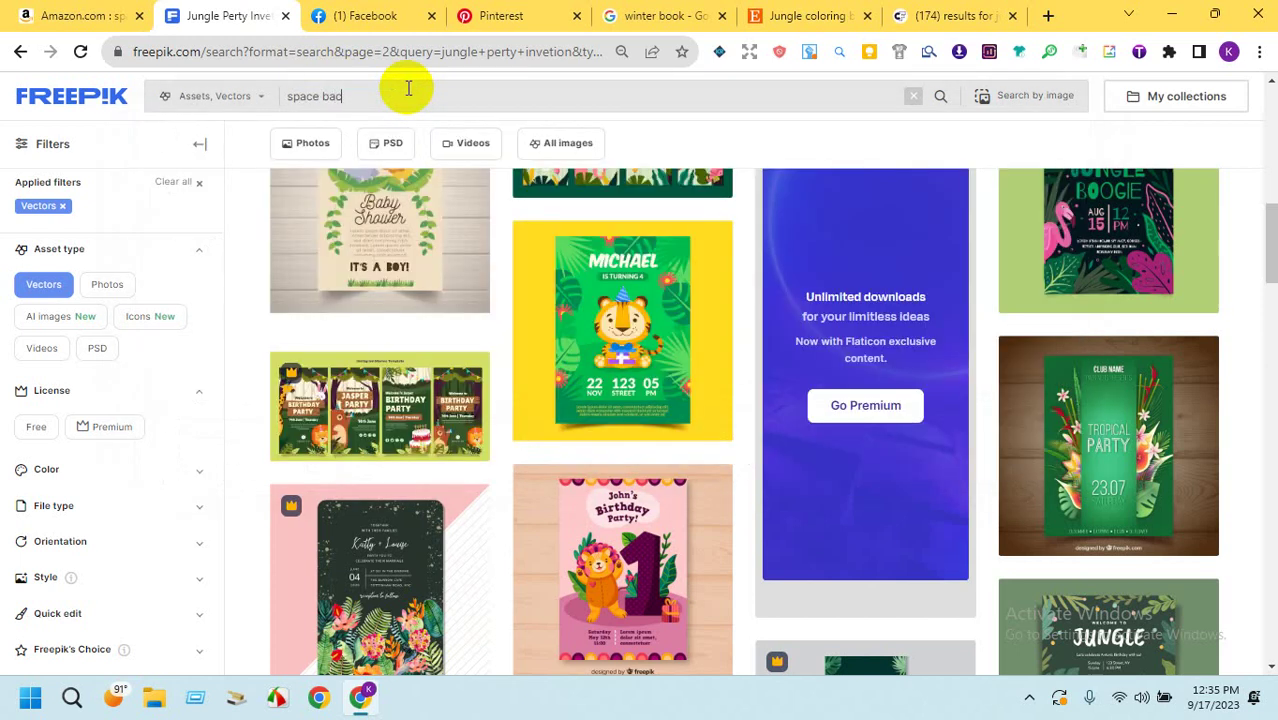
type("kground")
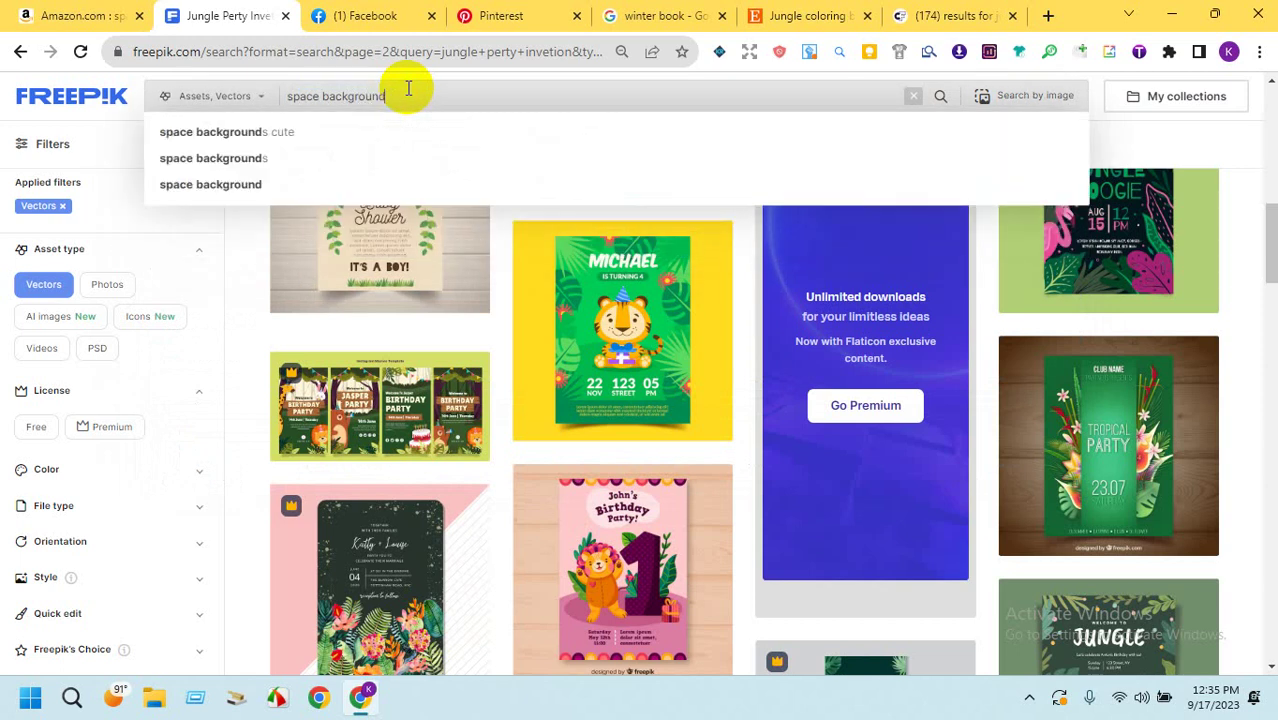
key("Return")
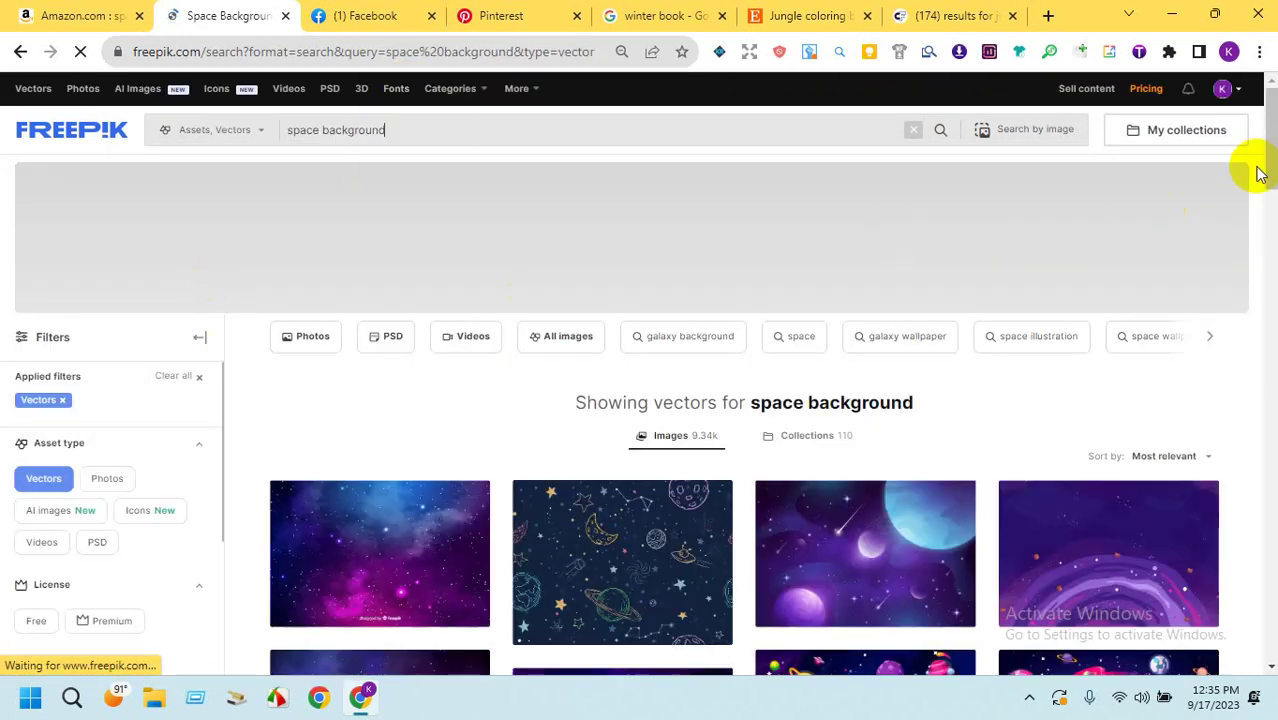
Compare the Freepik space background vectors with the Space Activity Book cover on Facebook.
left_click_drag(1261, 163, 1243, 260)
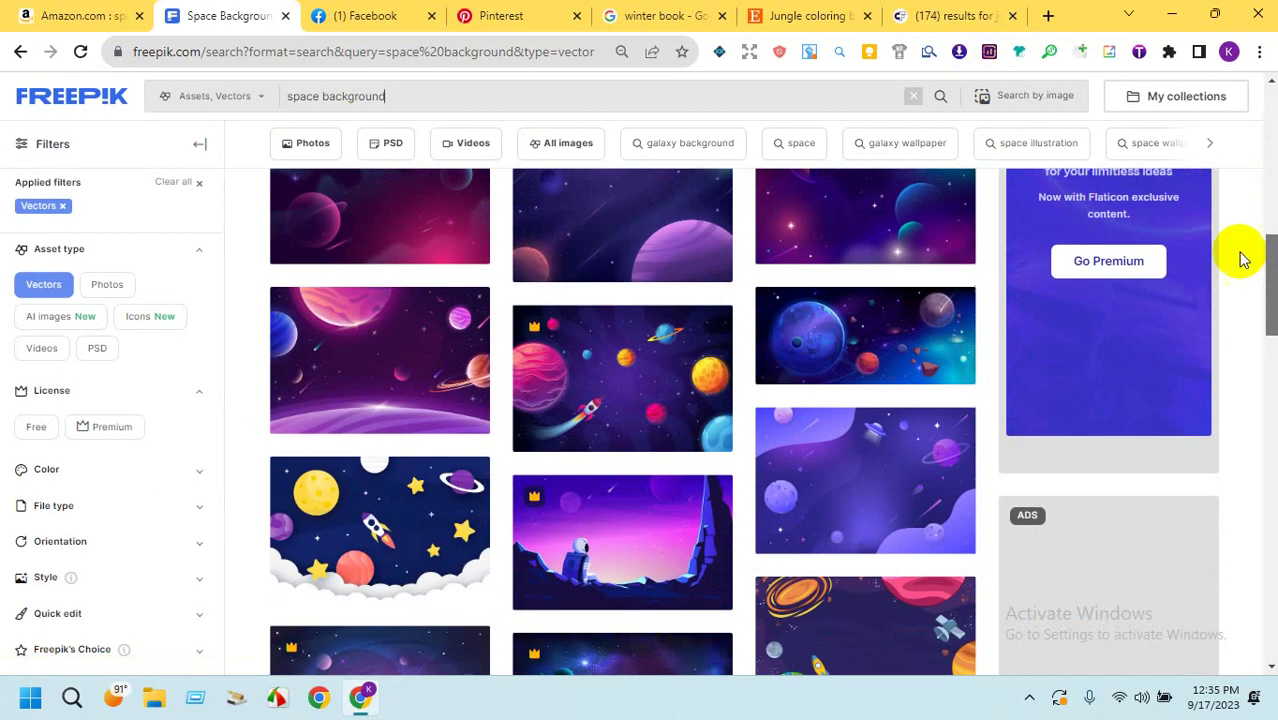
left_click(400, 15)
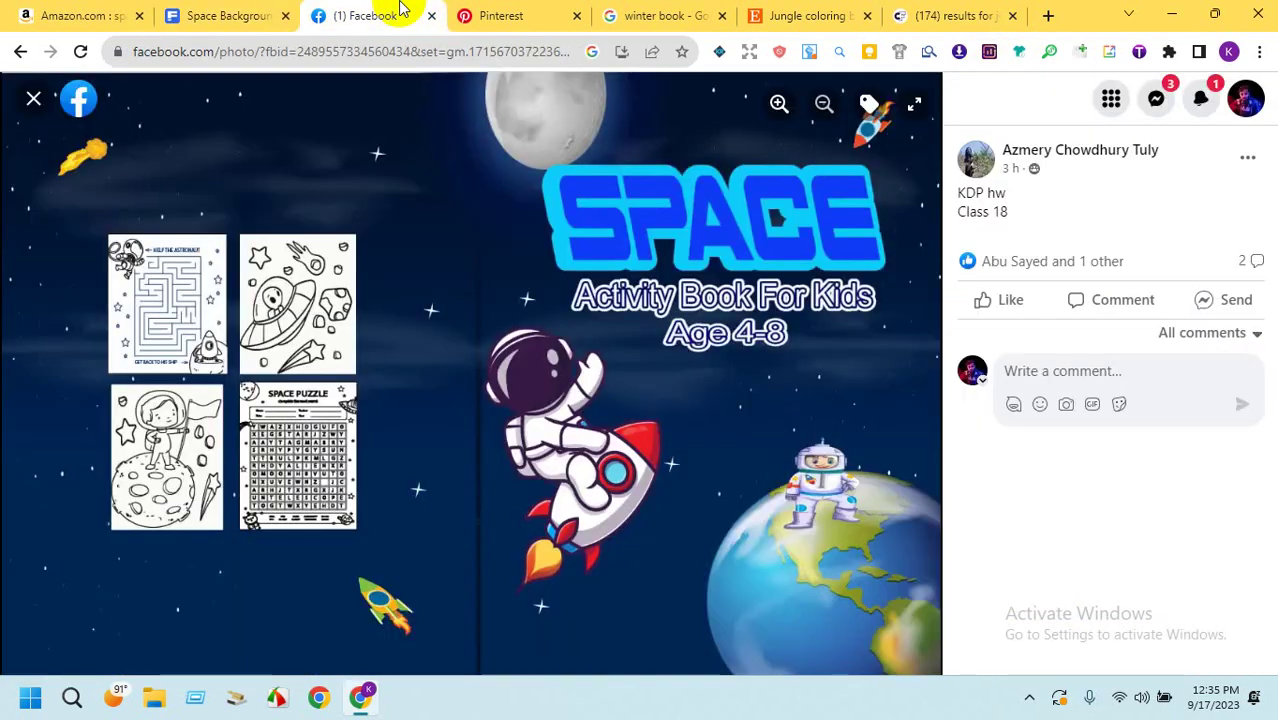
left_click(256, 8)
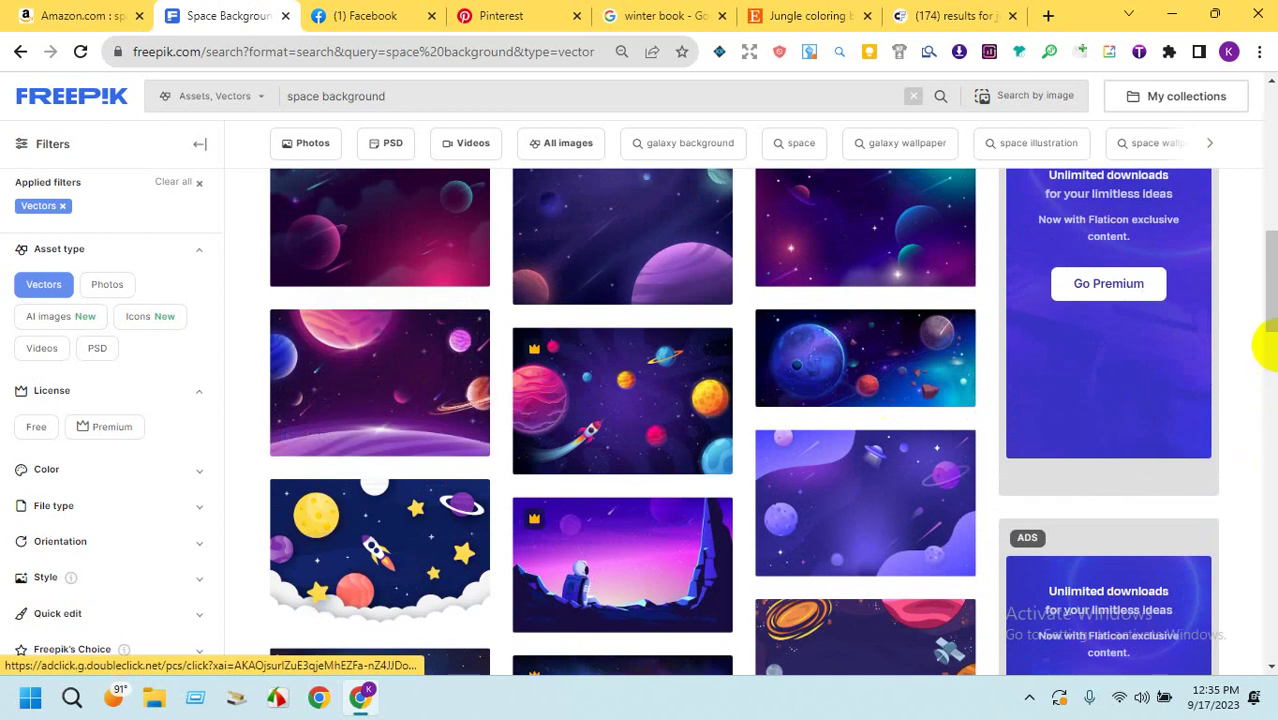
left_click_drag(1272, 300, 1232, 242)
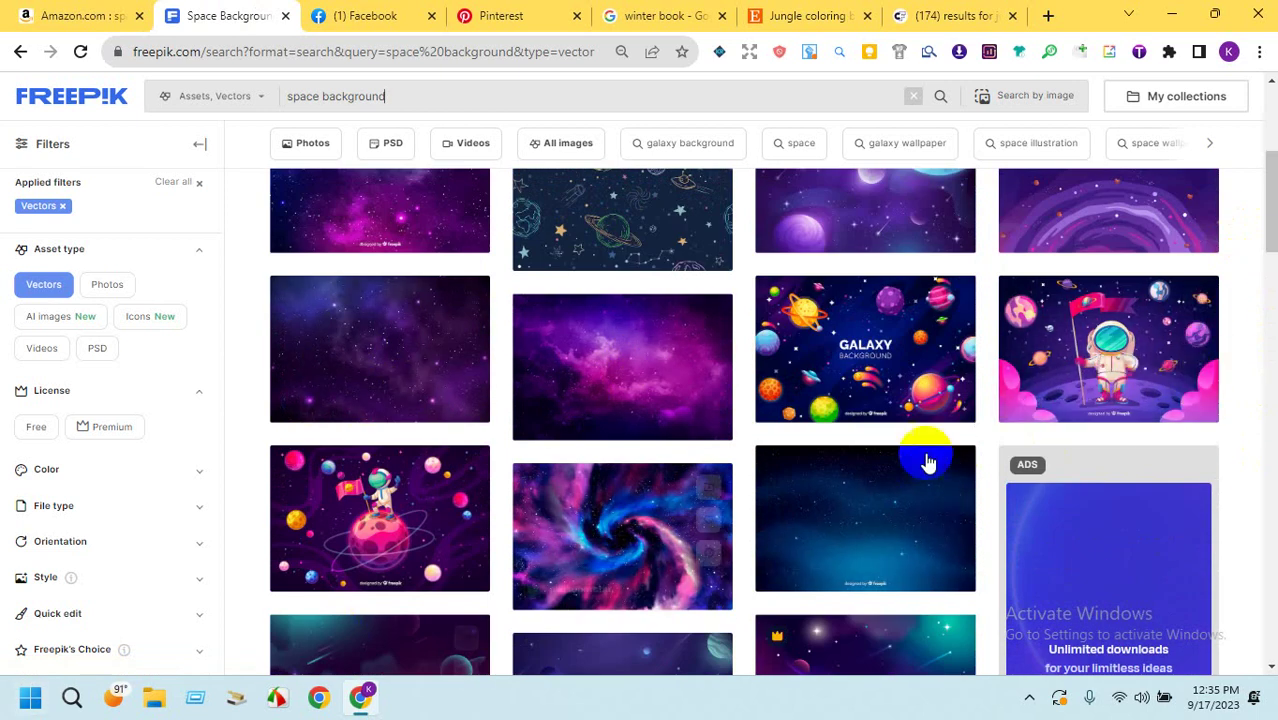
Examine the Freepik space background vectors, enlarging the gradient galaxy background and the paper style galaxy background with the rocket.
left_click_drag(1264, 228, 1261, 191)
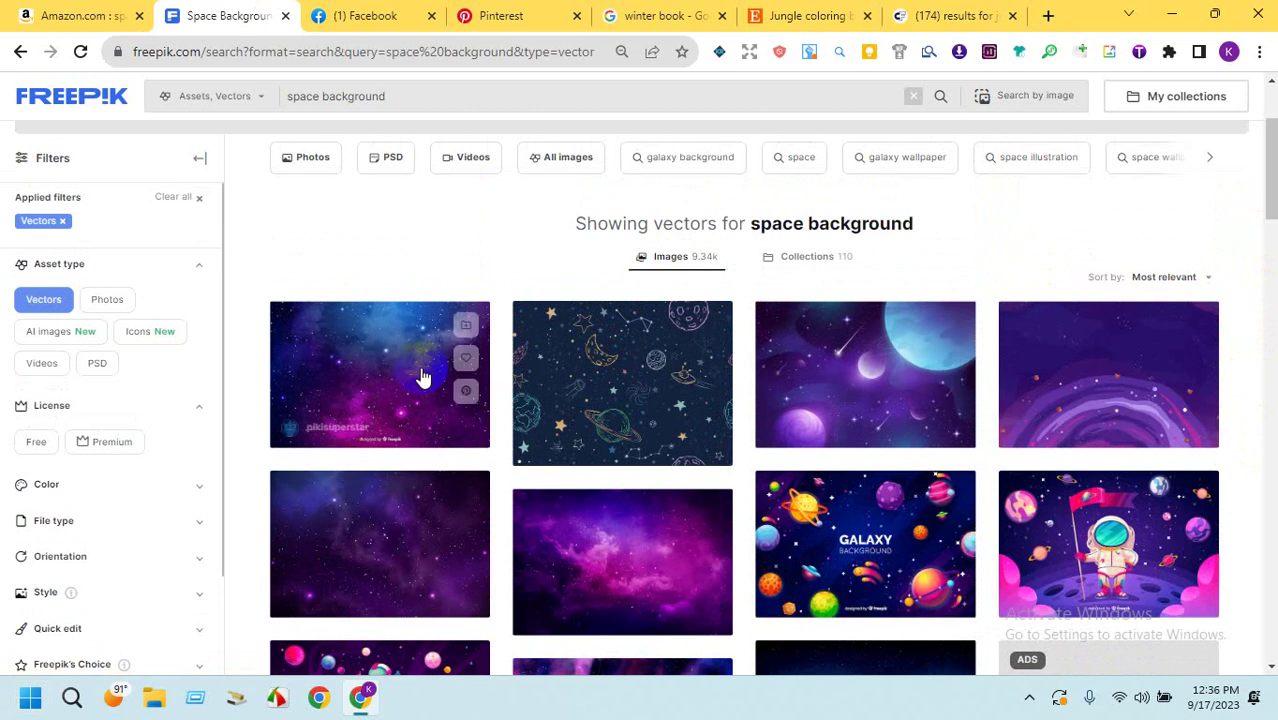
mouse_move(394, 372)
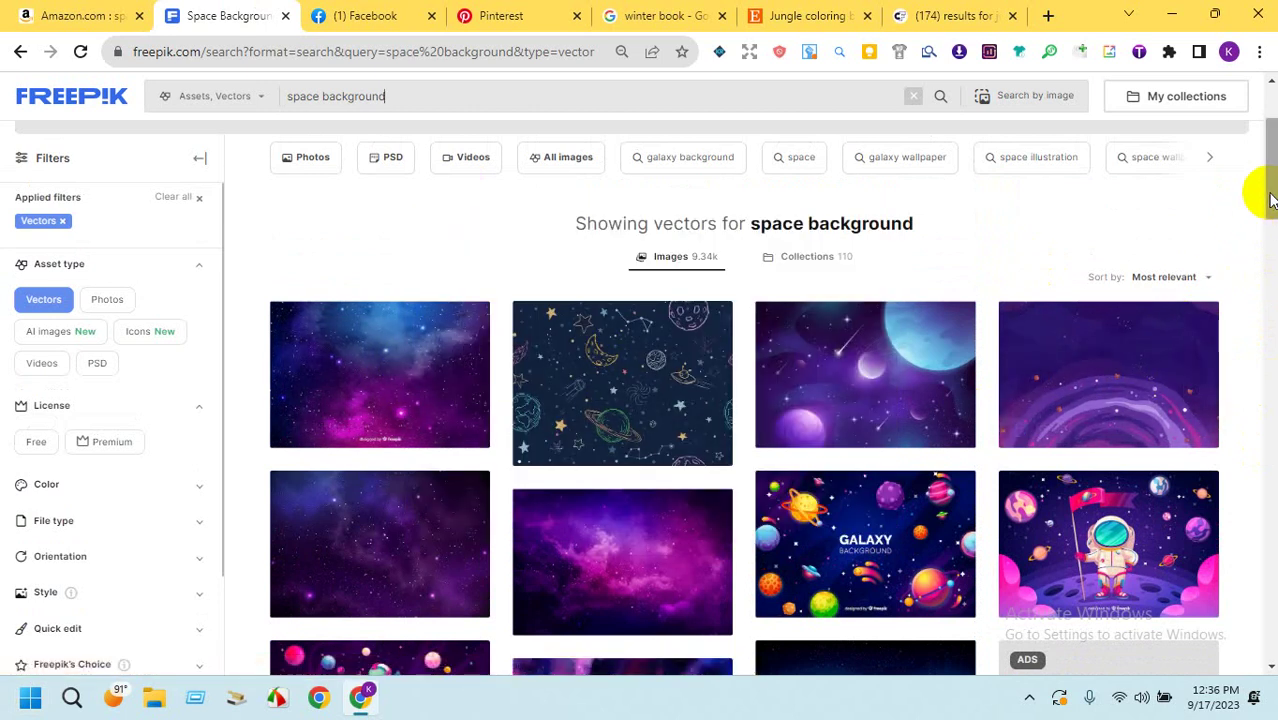
mouse_move(820, 390)
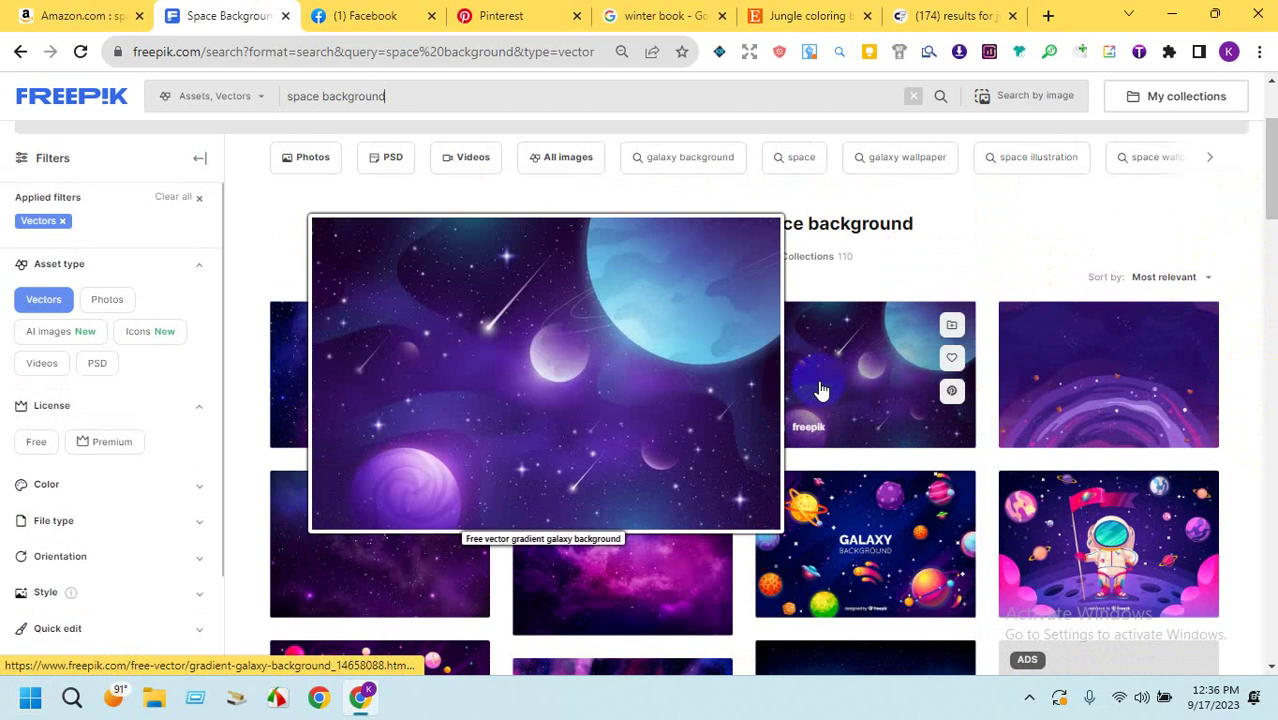
scroll(1262, 220, "down", 2)
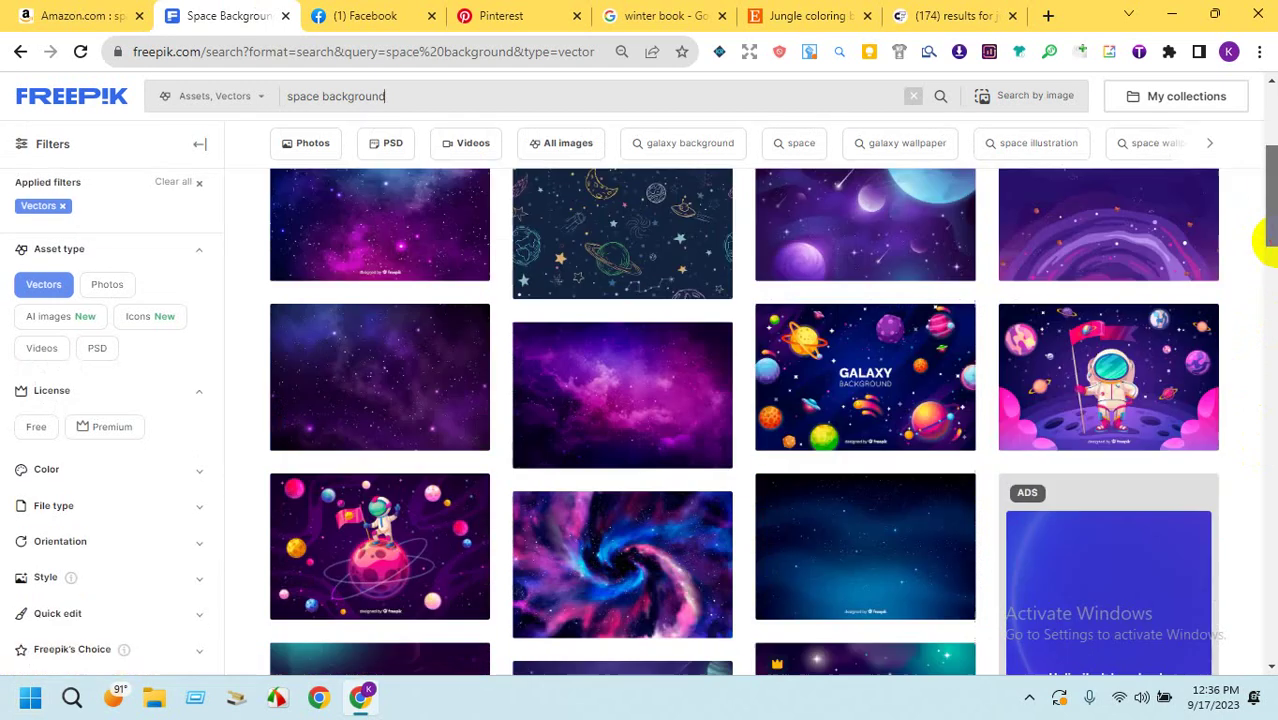
left_click_drag(1265, 240, 1267, 323)
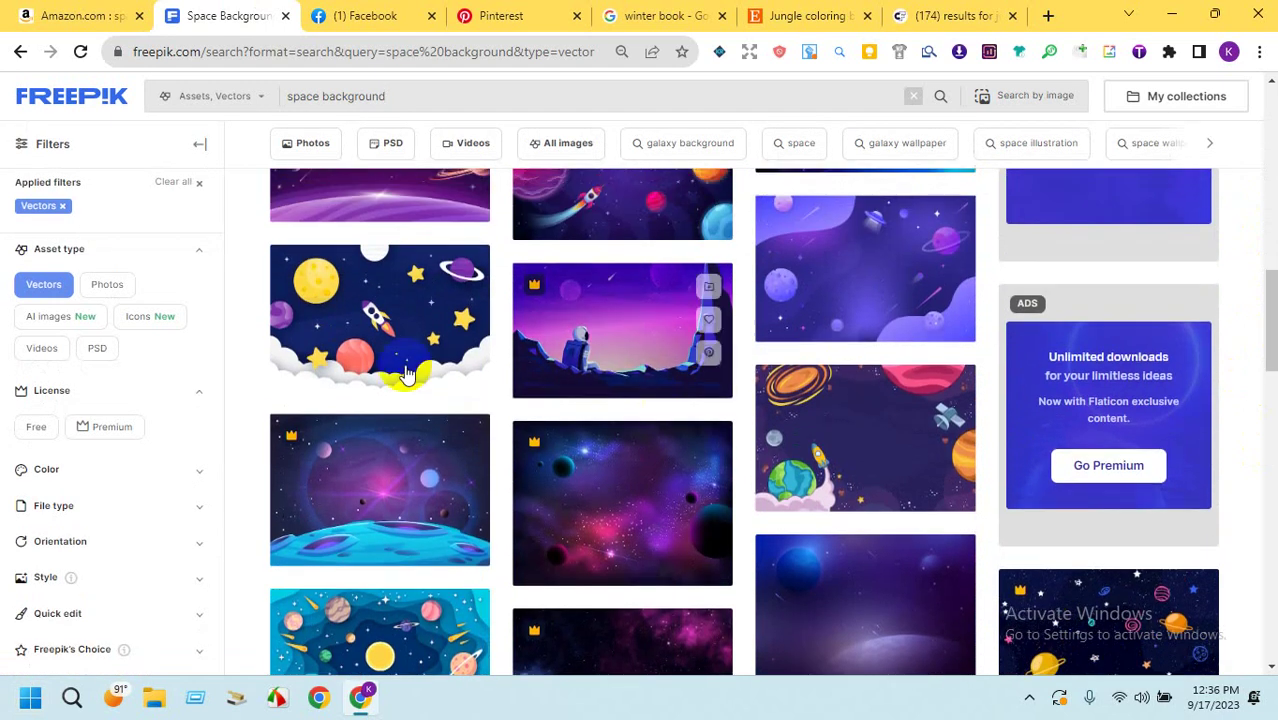
mouse_move(368, 336)
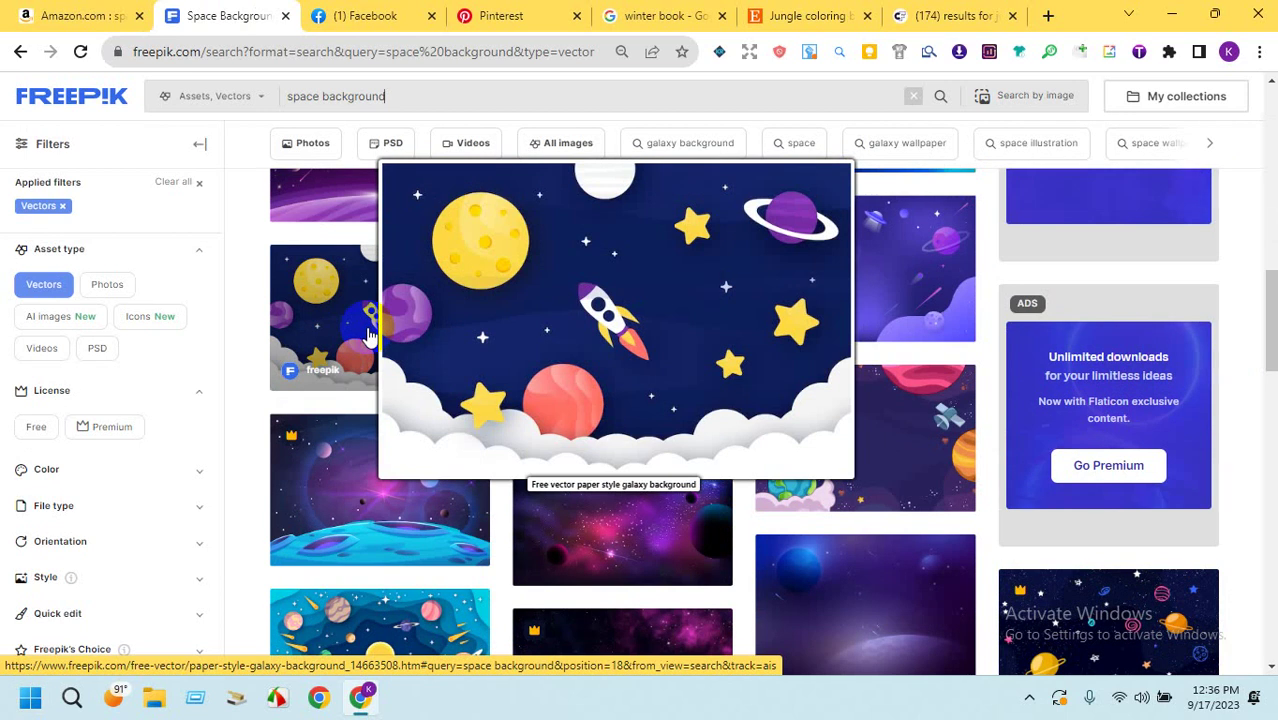
Compare the space backgrounds further down the Freepik results with the Space Activity Book cover on Facebook.
left_click(365, 12)
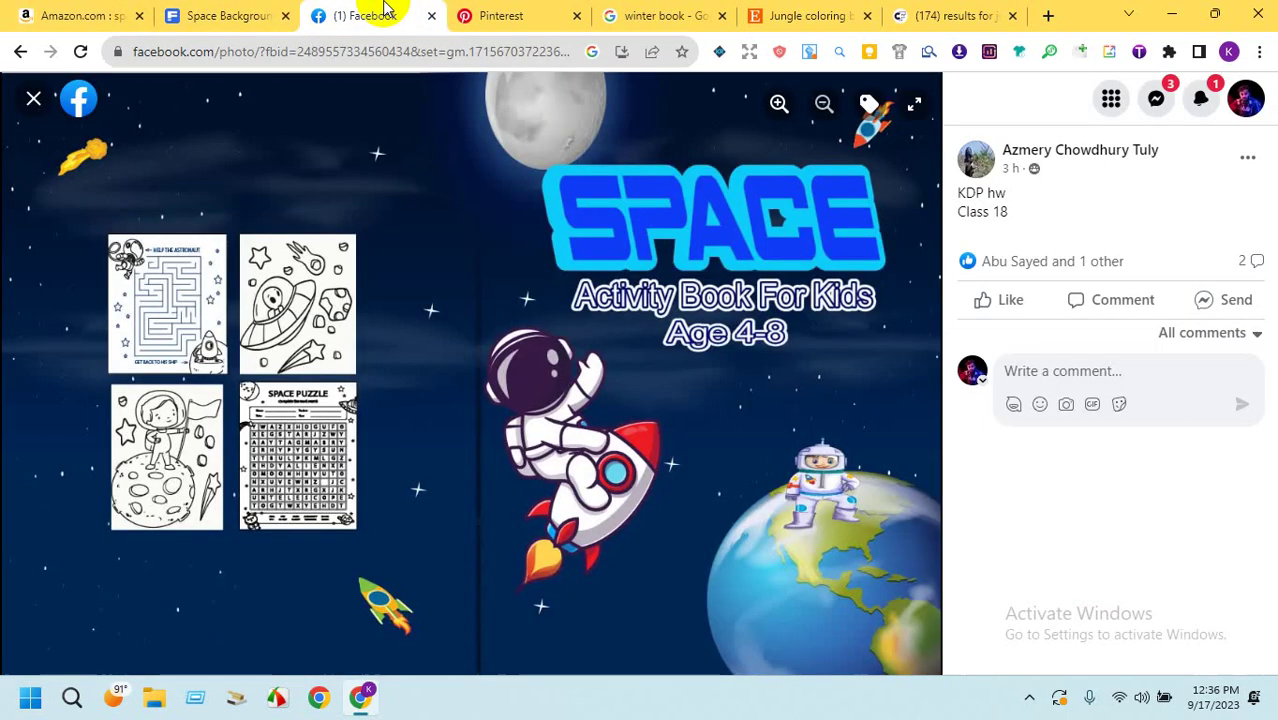
left_click(242, 14)
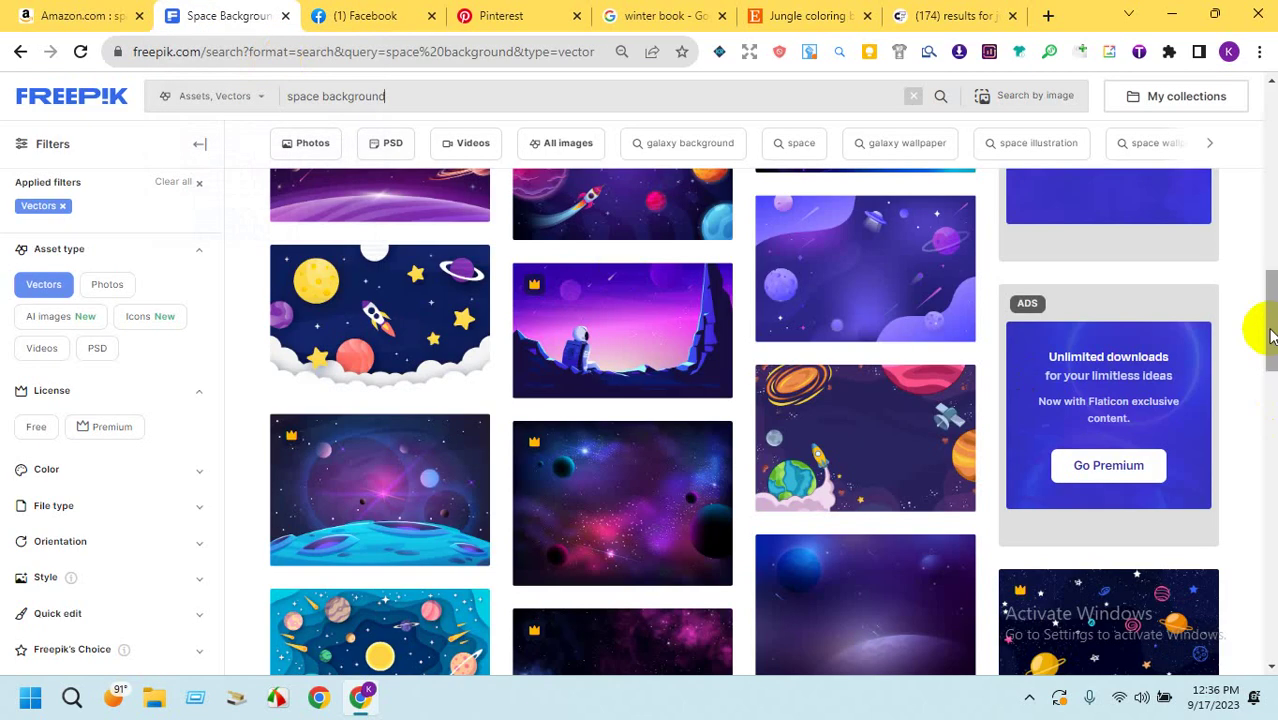
left_click_drag(1264, 337, 1260, 470)
left_click(380, 15)
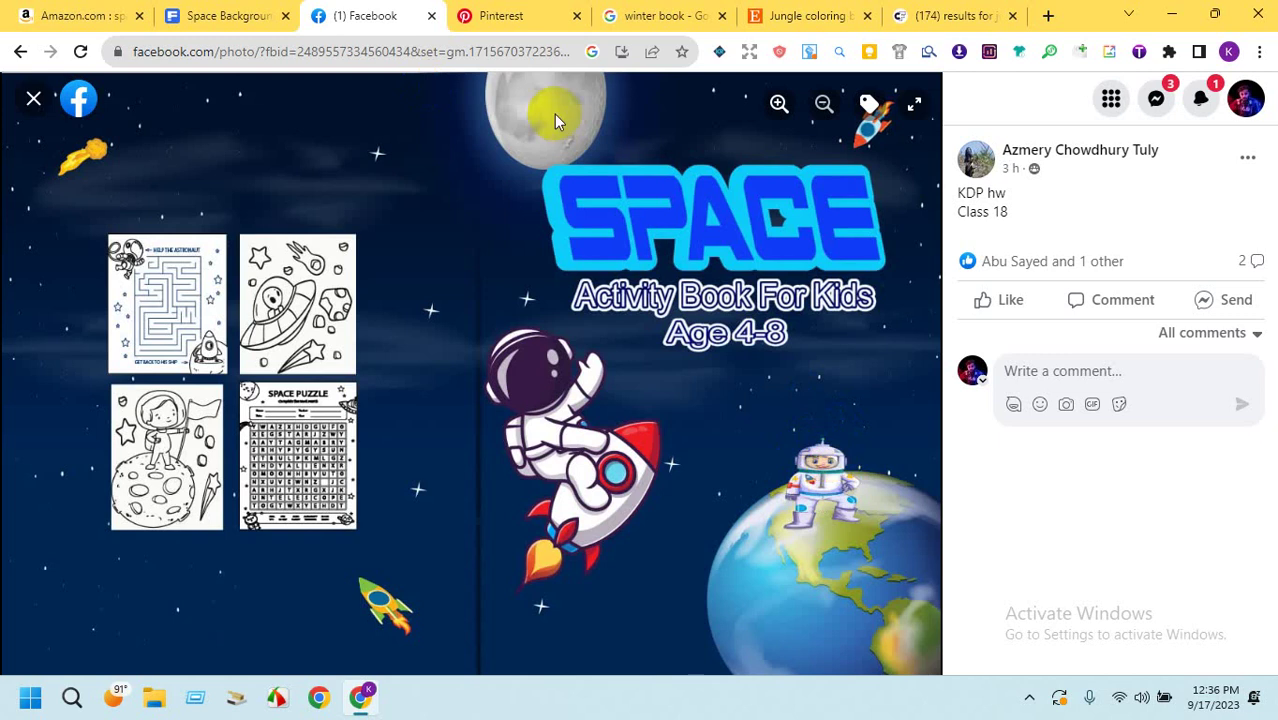
left_click(252, 15)
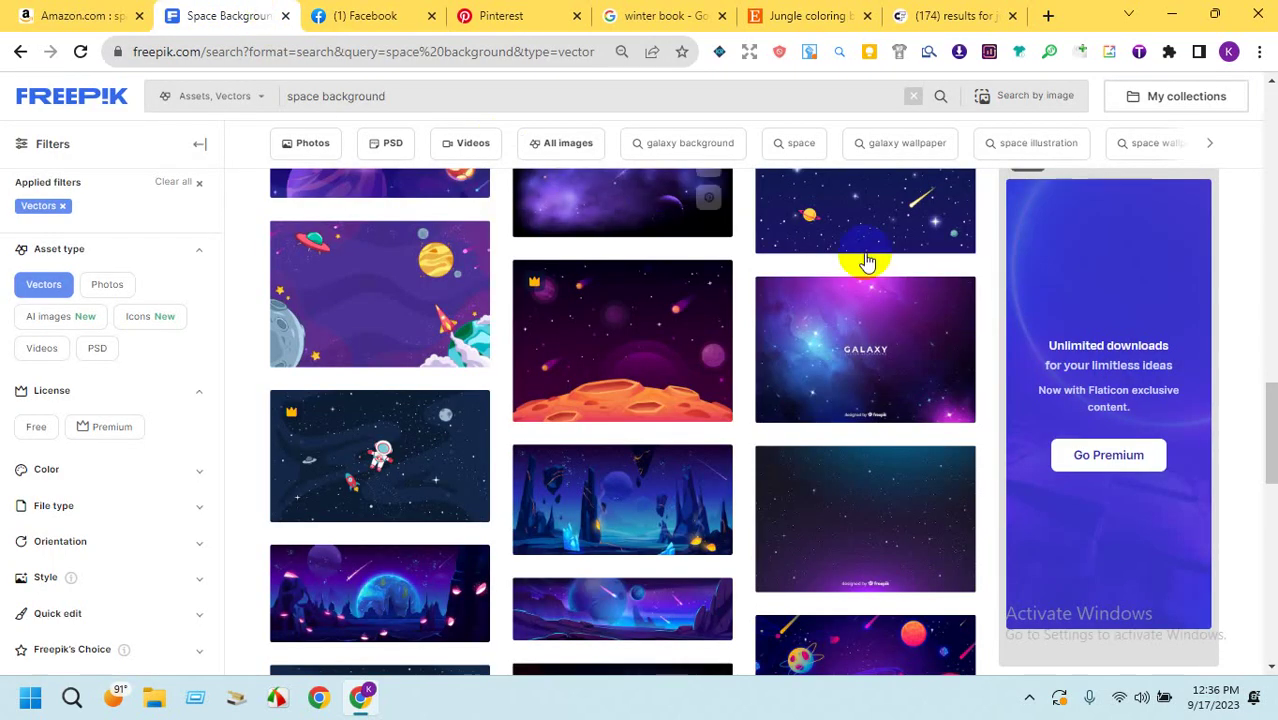
left_click_drag(1266, 408, 1271, 495)
left_click(360, 15)
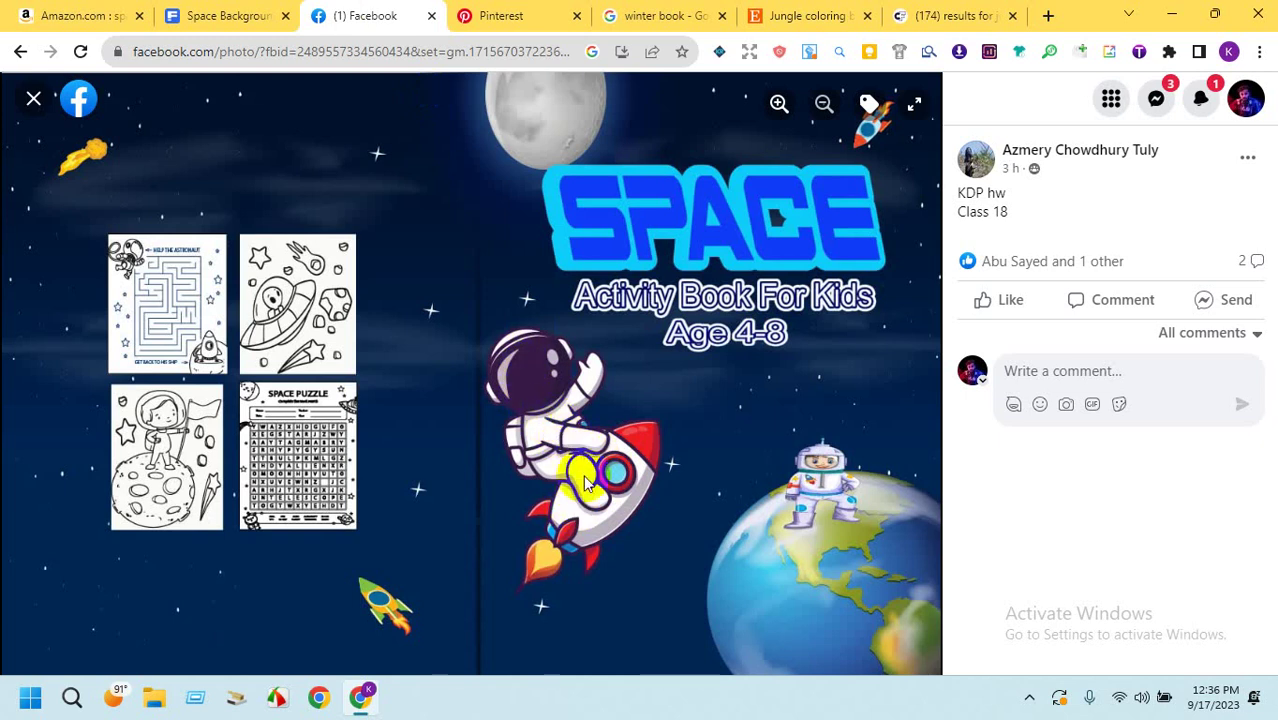
left_click(232, 15)
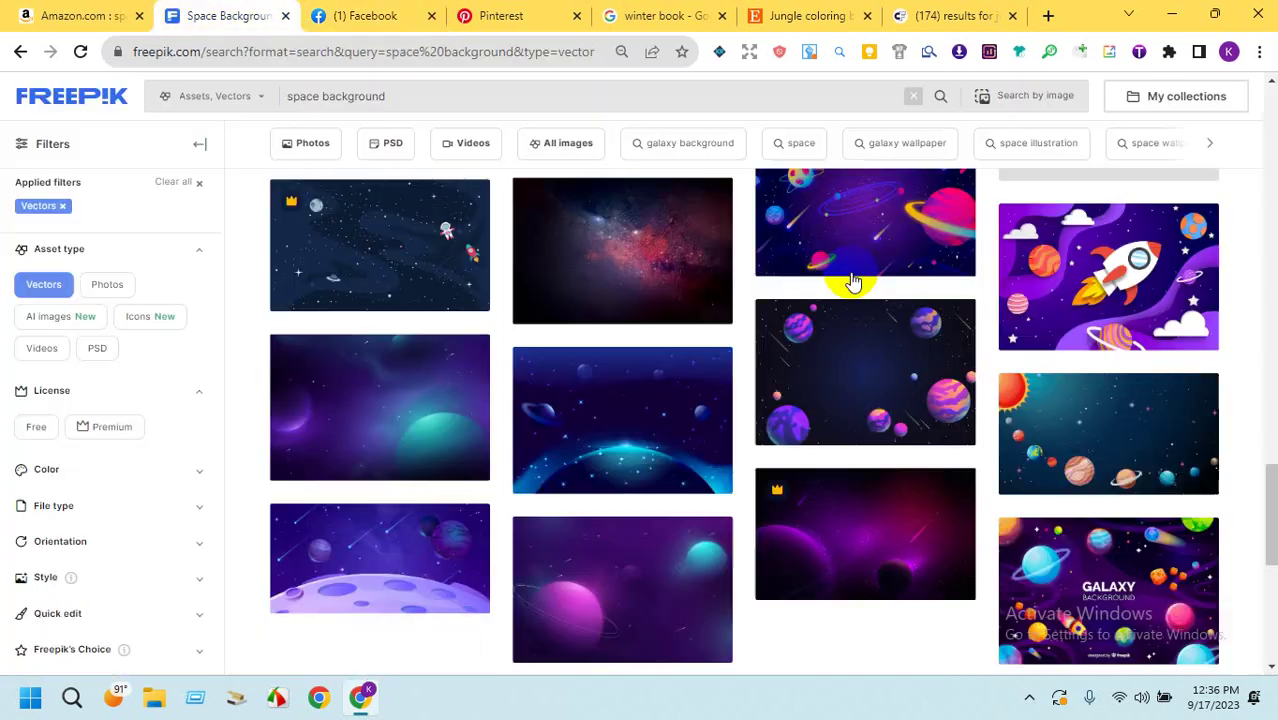
Examine the last space backgrounds on the first Freepik results page and try to open the next page.
mouse_move(1133, 265)
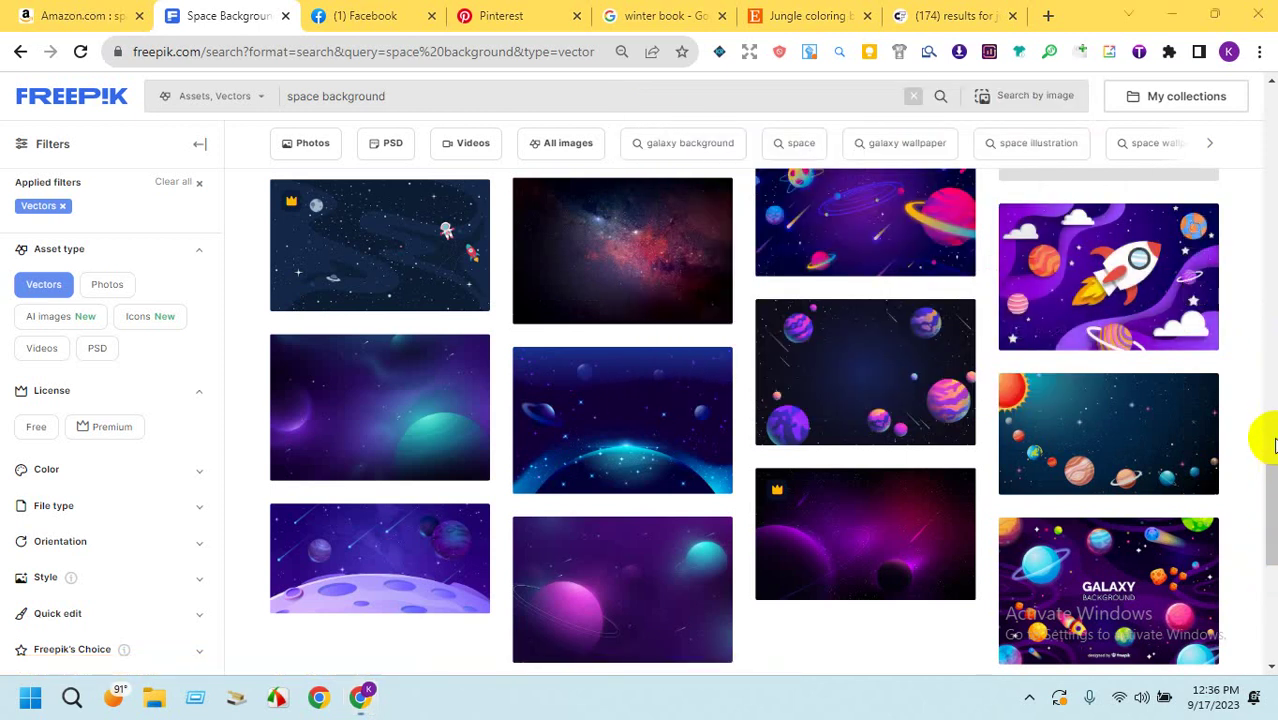
left_click_drag(1268, 465, 1267, 571)
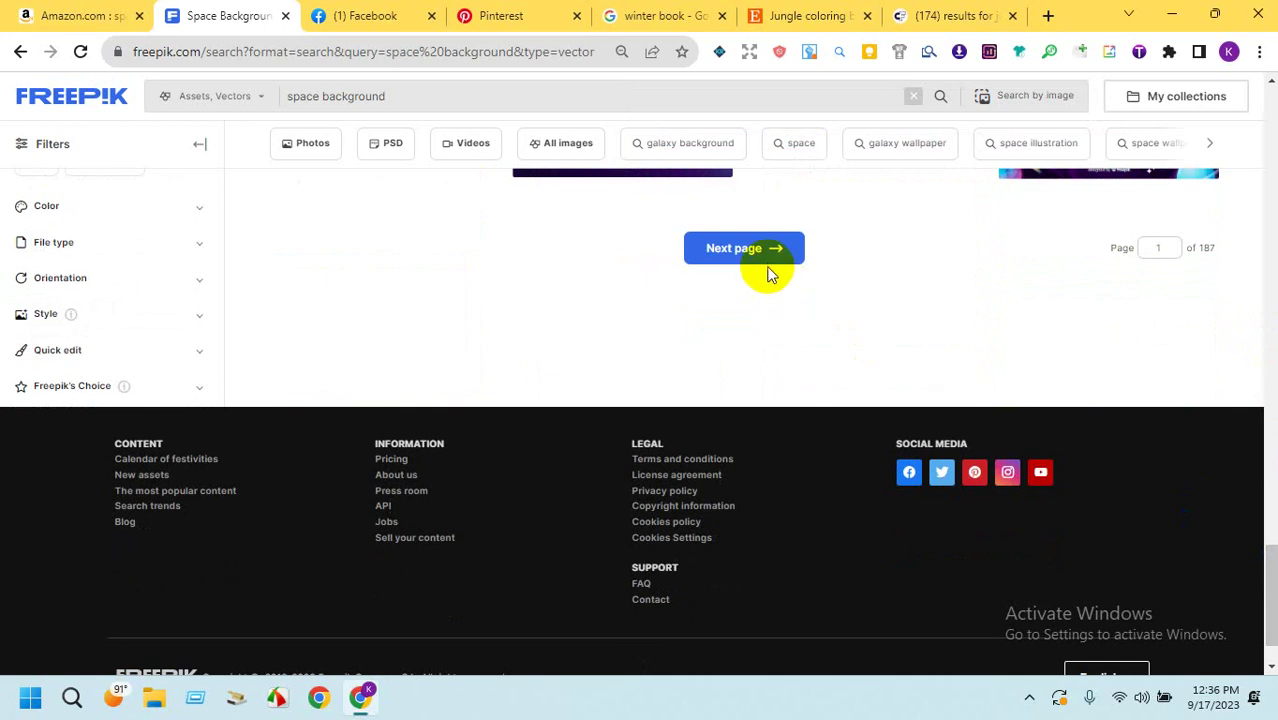
left_click(763, 260)
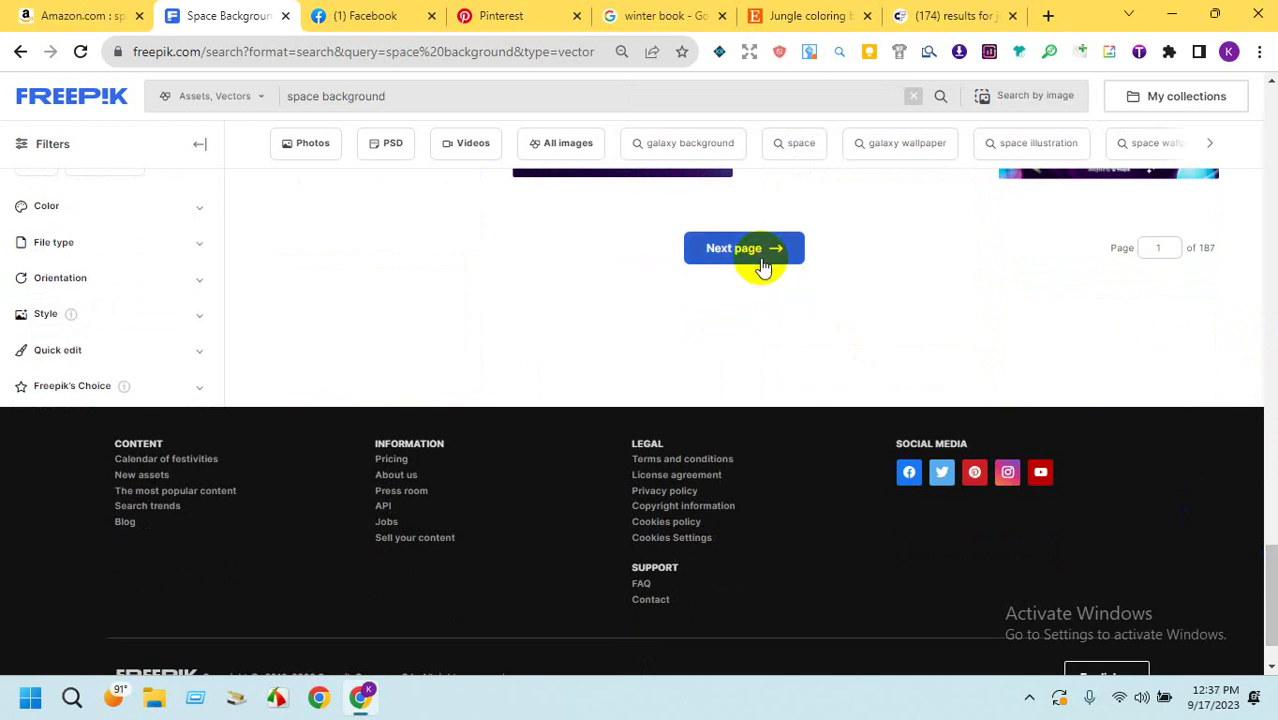
Switch to Amazon and examine the space coloring book covers, enlarging Space Coloring & Activity Book with the large rocket.
left_click(55, 14)
left_click_drag(1267, 580, 1272, 148)
mouse_move(880, 340)
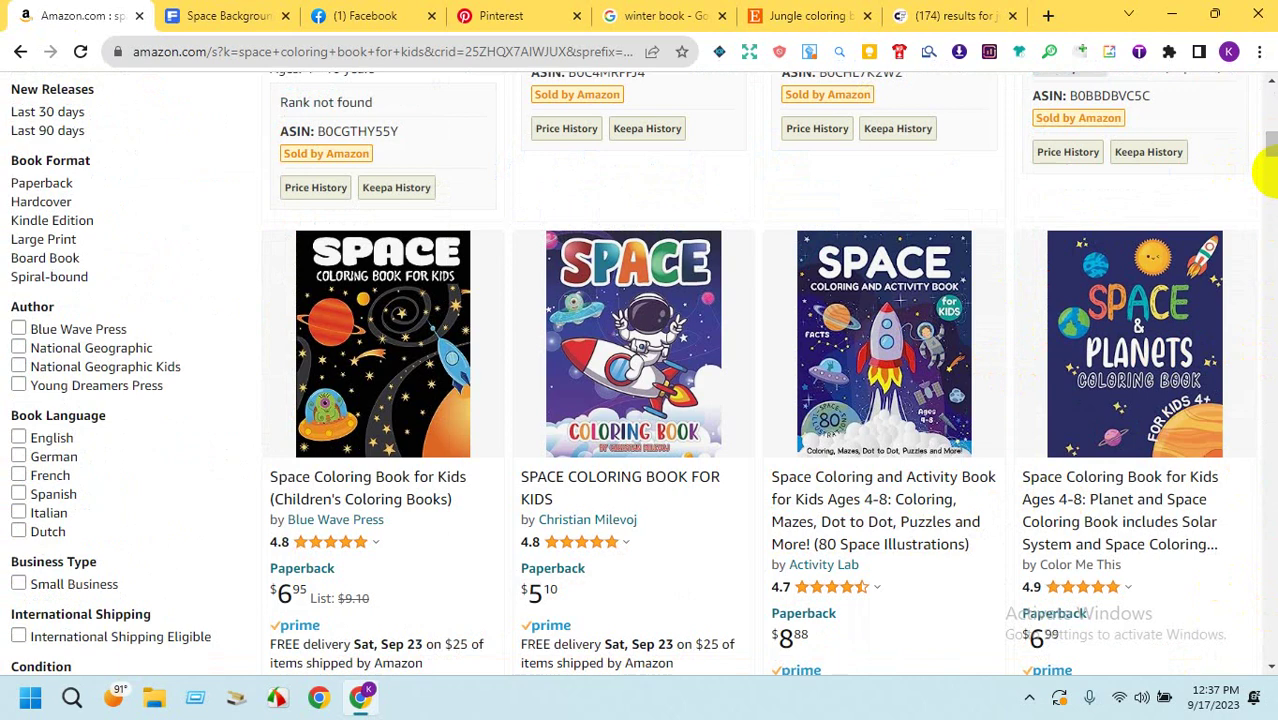
left_click(1271, 162)
left_click_drag(1271, 162, 1266, 364)
mouse_move(930, 458)
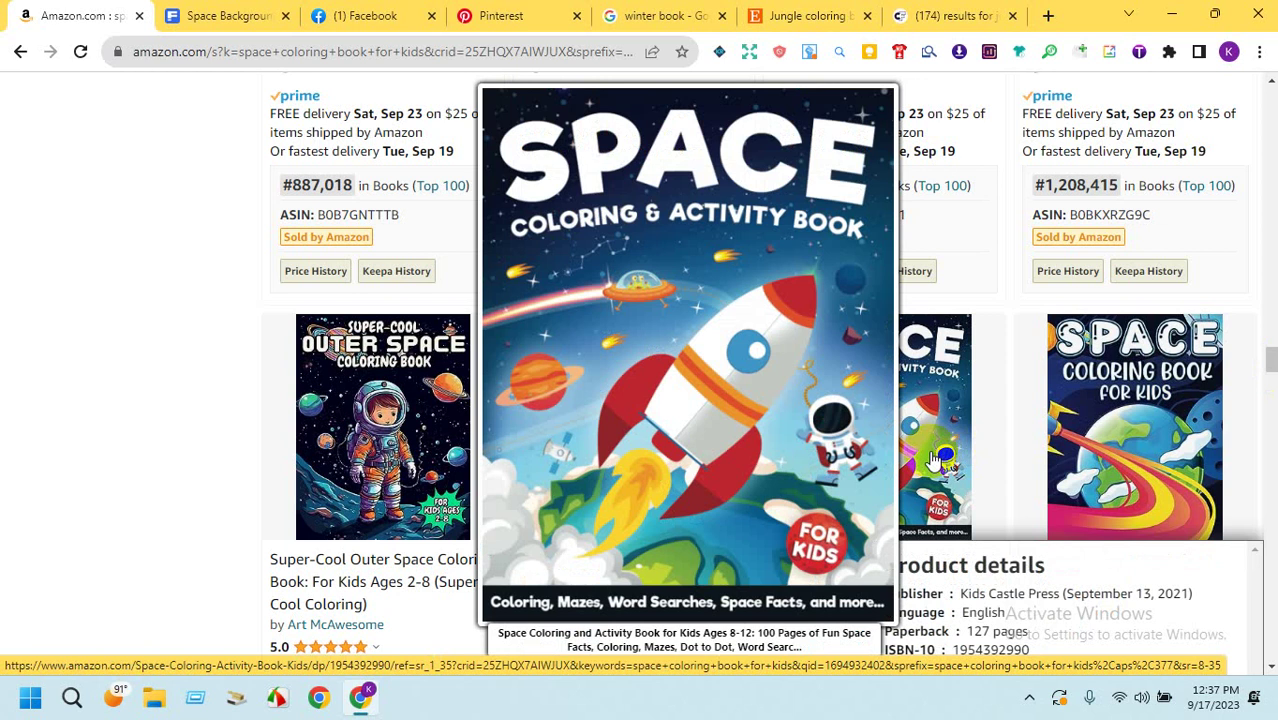
Compare the Facebook Space Activity Book cover with further Amazon covers, such as Spacetastic Coloring Quest and Space Color By Number.
left_click(362, 700)
left_click(362, 695)
left_click(365, 15)
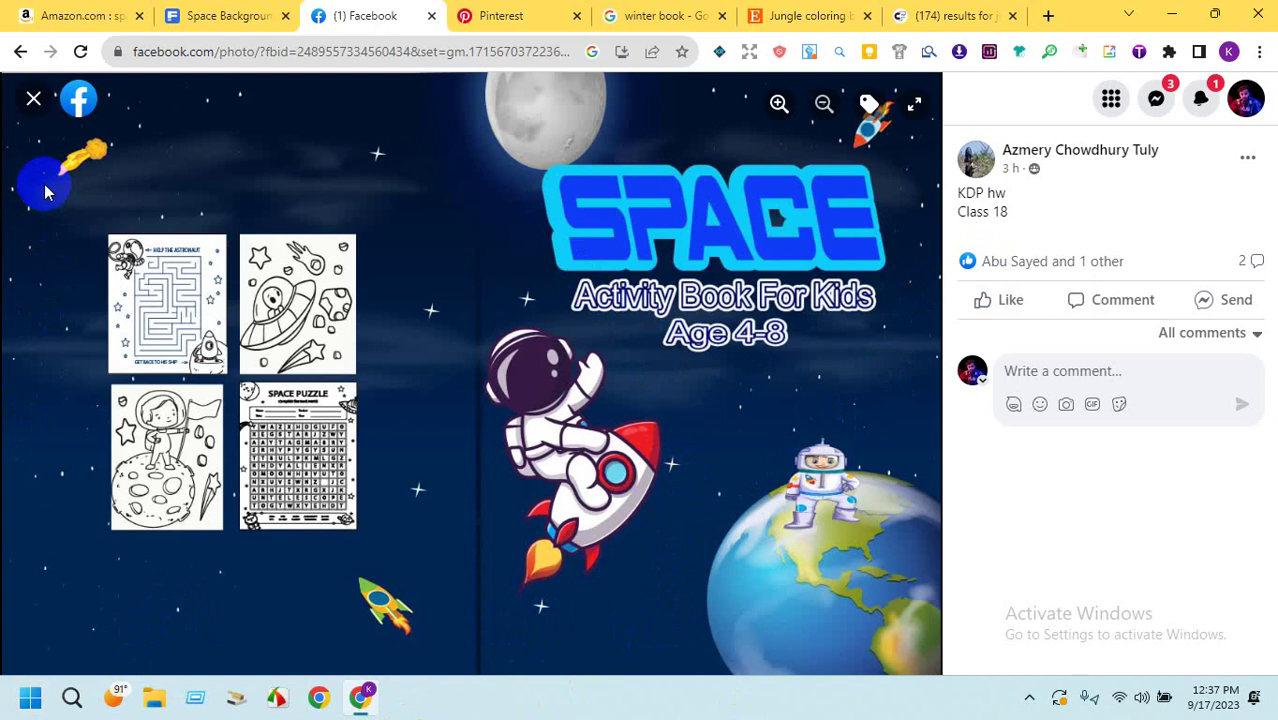
left_click(98, 14)
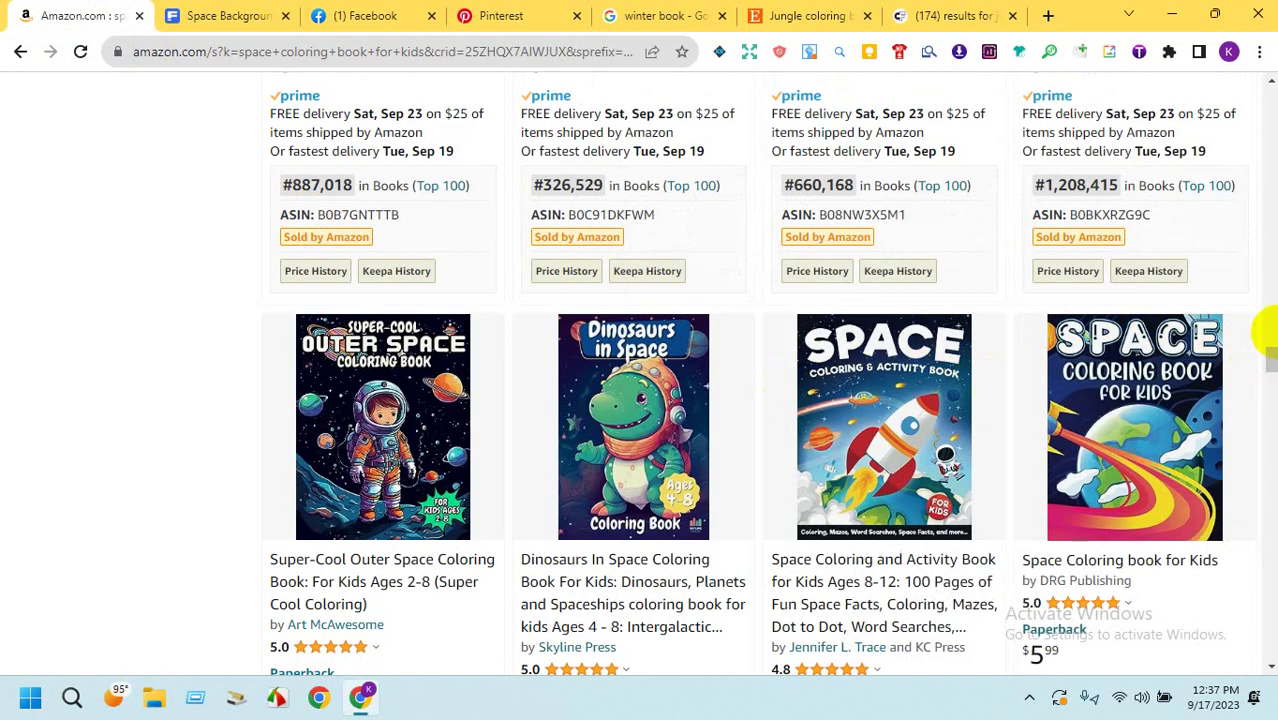
left_click_drag(1271, 350, 1260, 485)
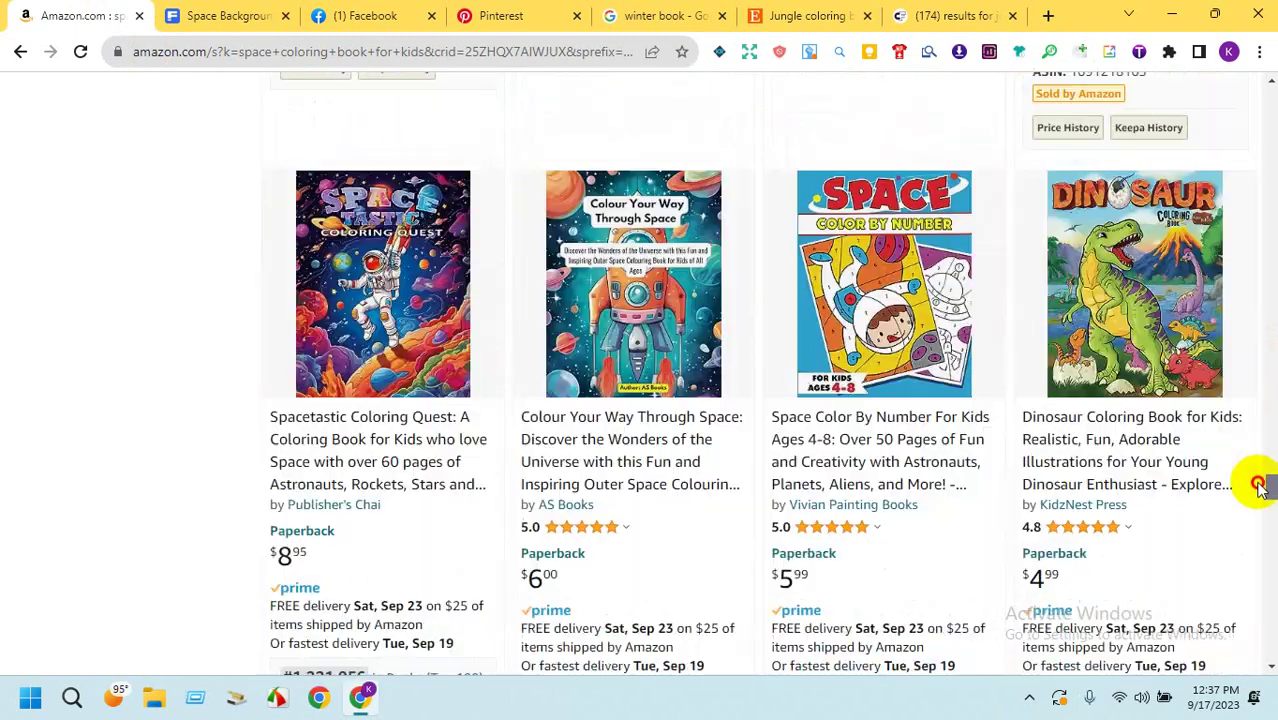
mouse_move(1098, 408)
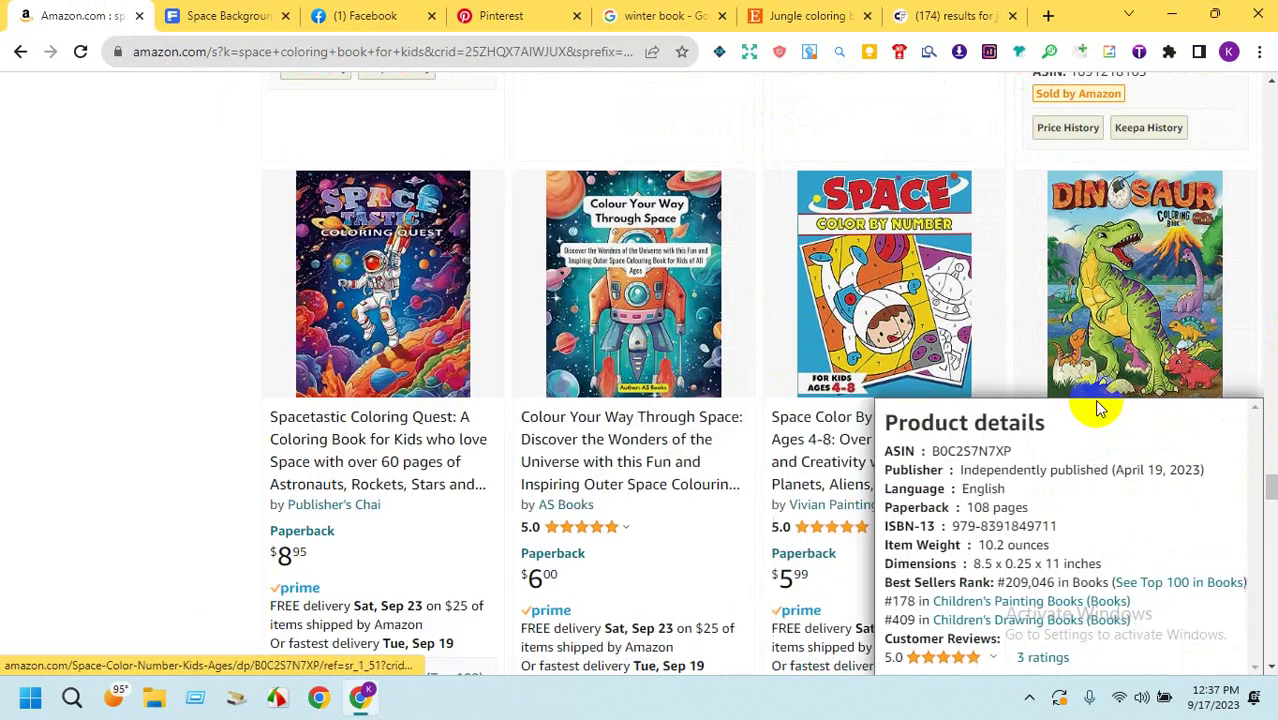
left_click_drag(1264, 485, 900, 14)
left_click(333, 14)
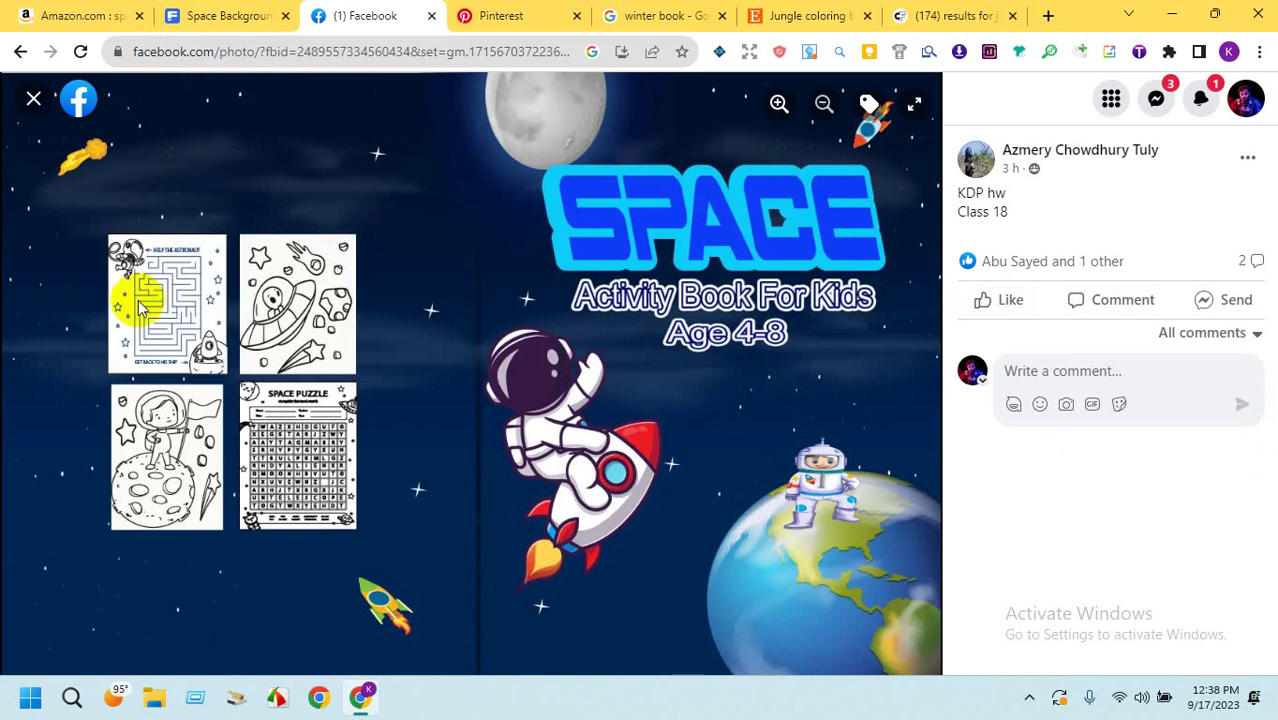
Close the Space Activity Book cover and view the Build Your Own Cupcake Activity Book cover enlarged from the IT Vanilla group feed.
left_click(33, 98)
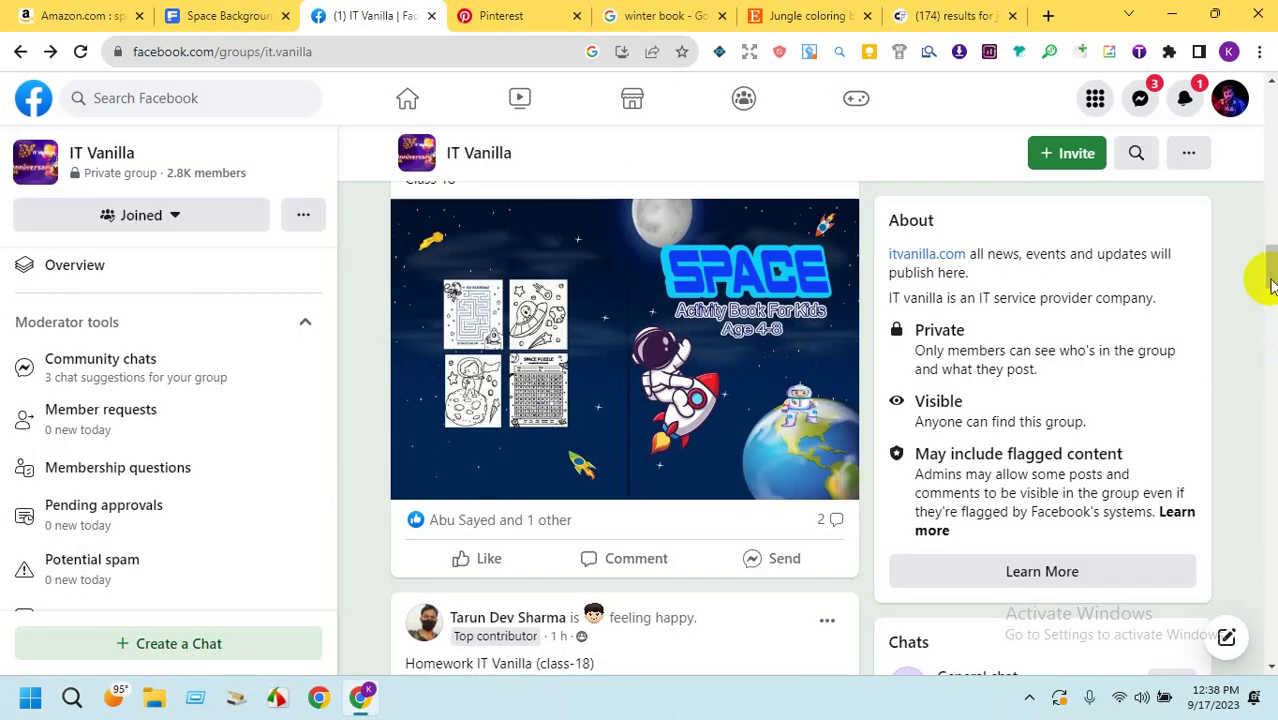
left_click_drag(1266, 271, 1265, 300)
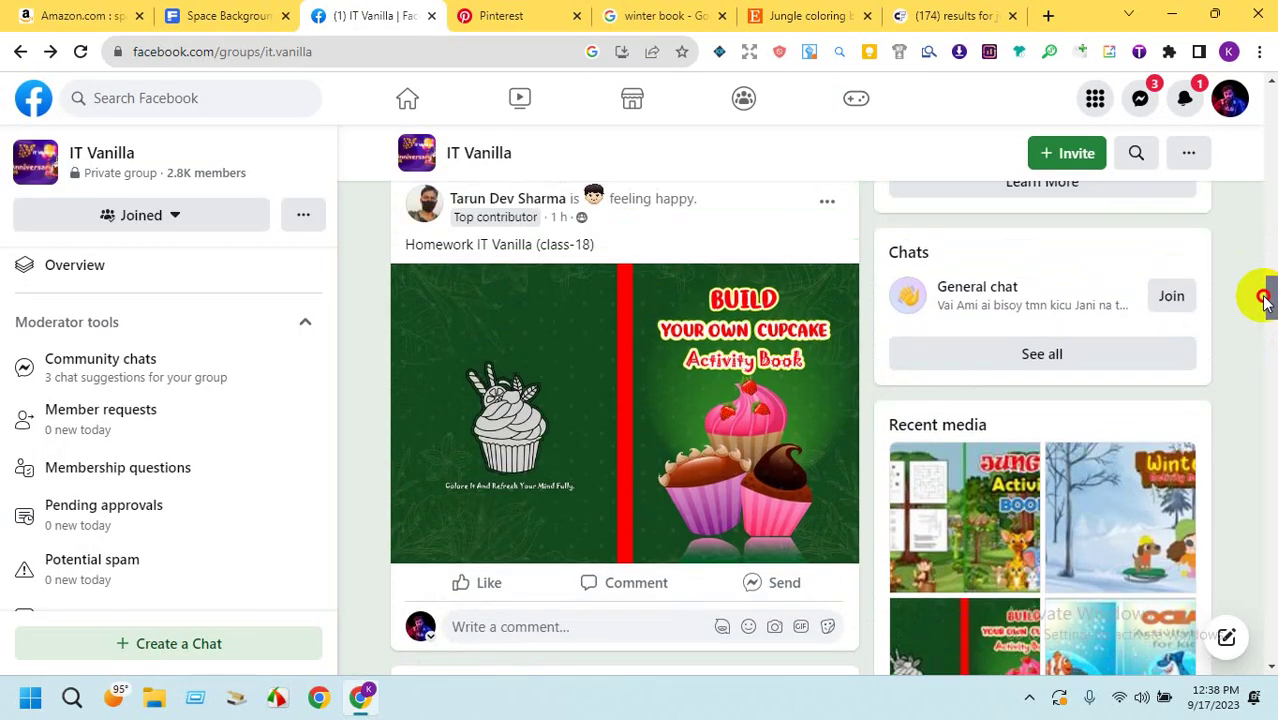
left_click(554, 386)
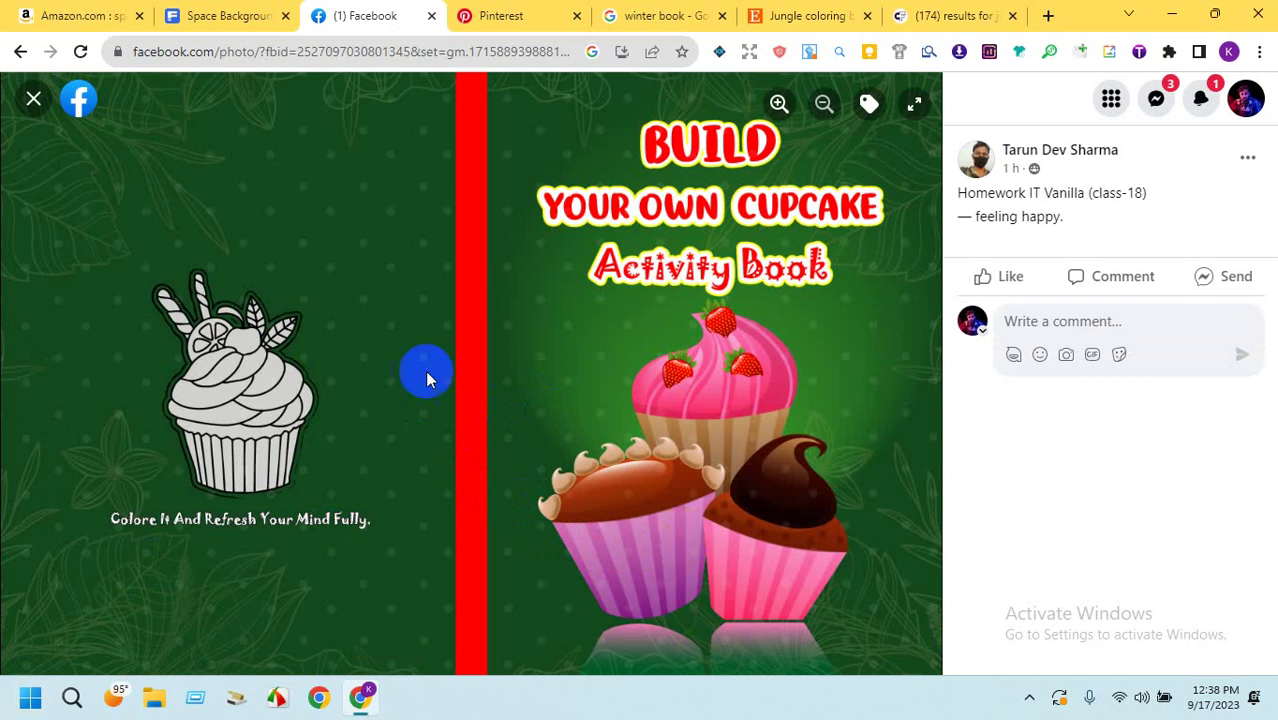
left_click(30, 101)
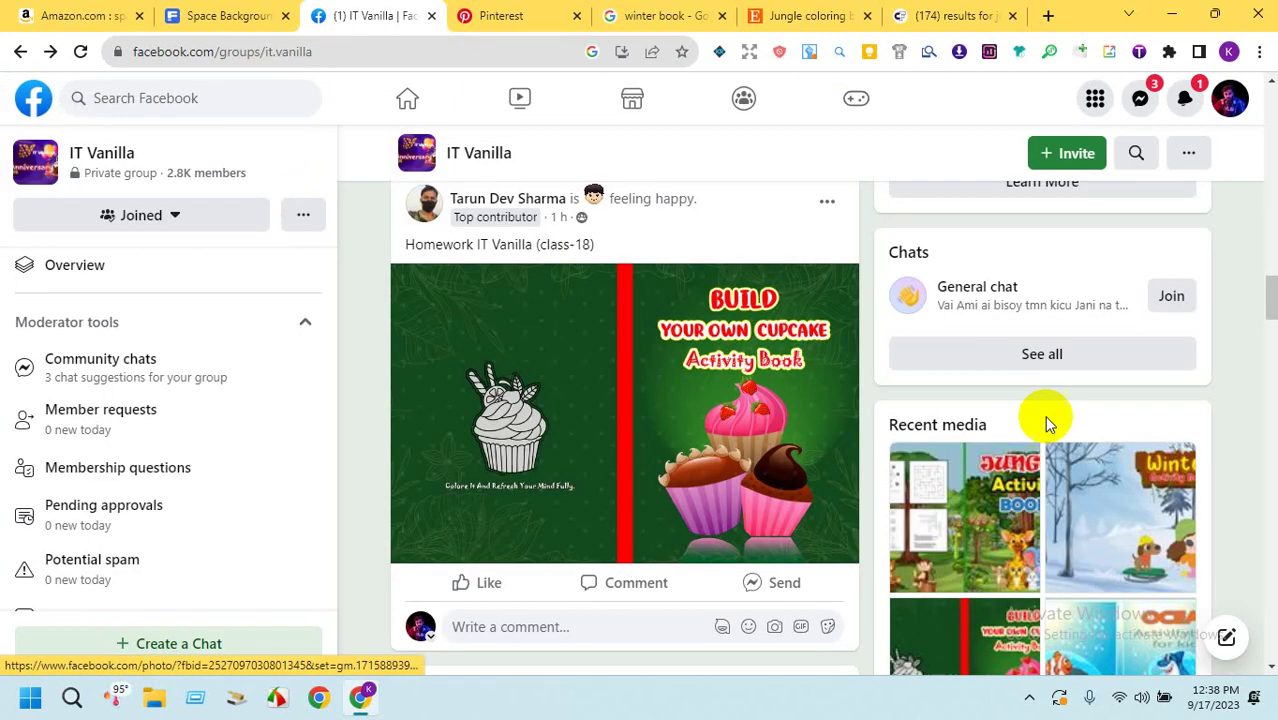
Look through the IT Vanilla group posts and enlarge the Build Your Own Cupcake Activity Book cover again.
scroll(1265, 284, "down", 3)
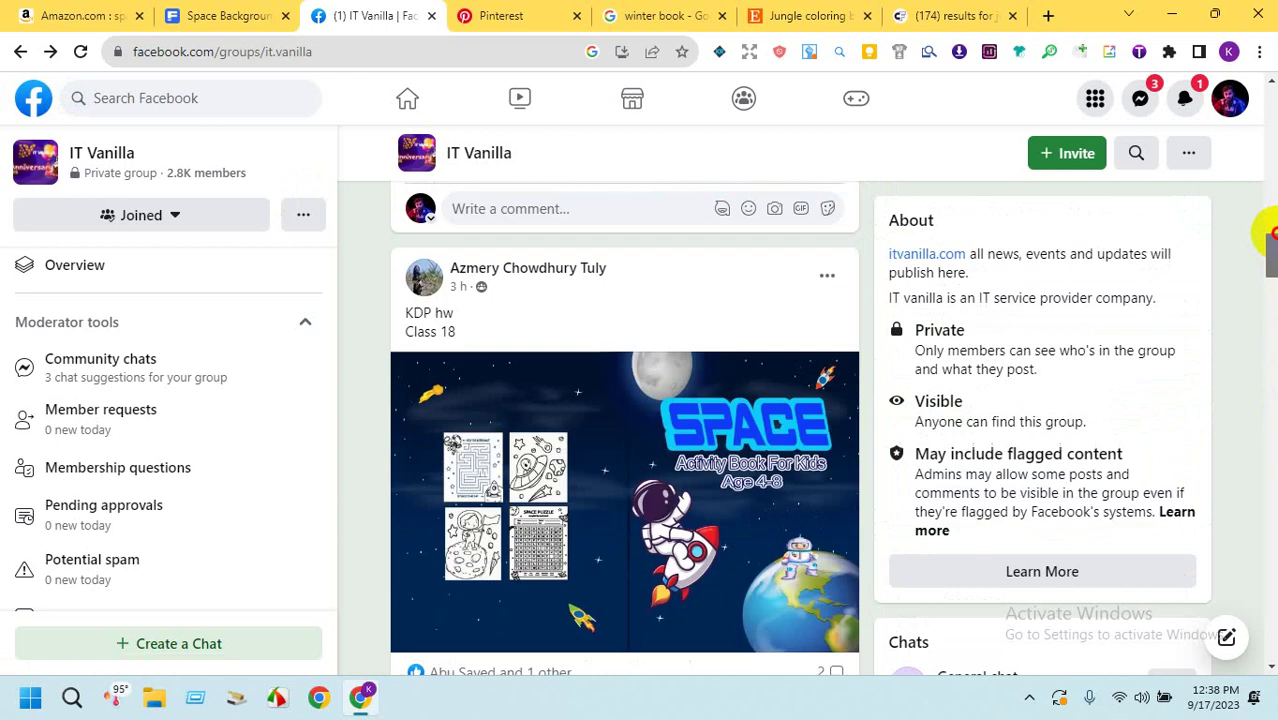
scroll(1265, 230, "down", 3)
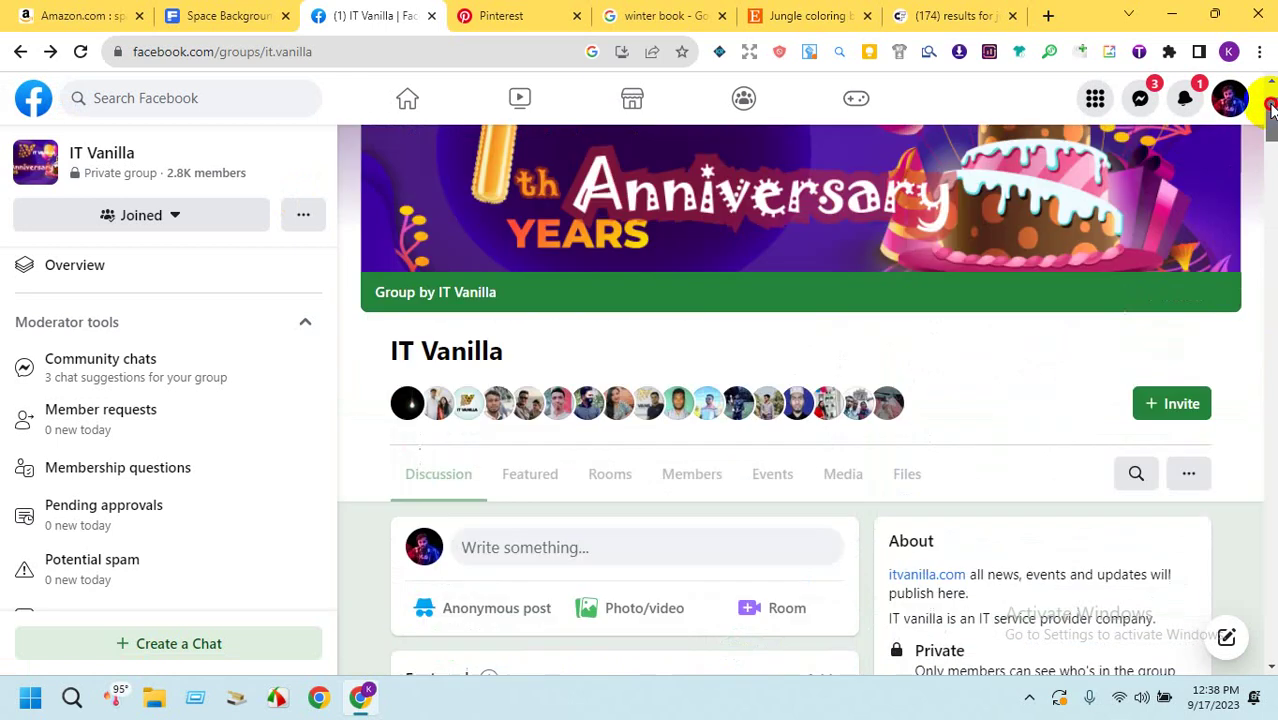
scroll(1265, 200, "down", 5)
left_click_drag(1268, 165, 1268, 285)
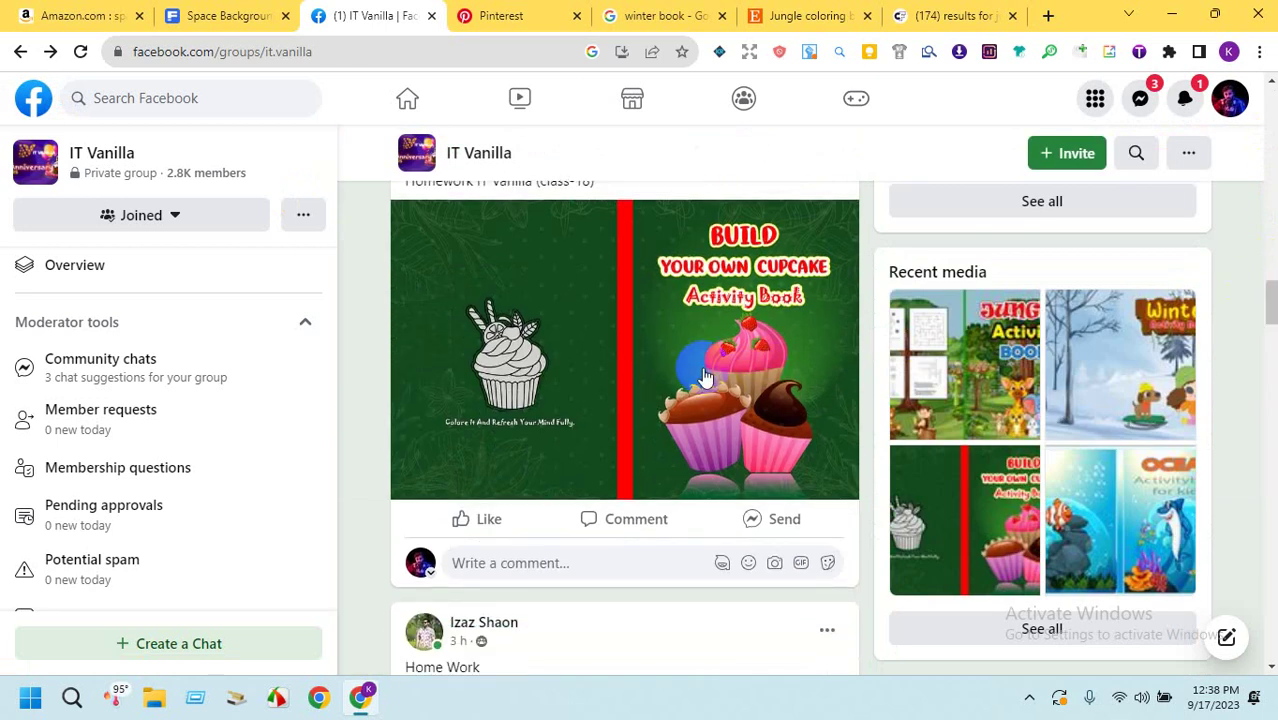
left_click(702, 367)
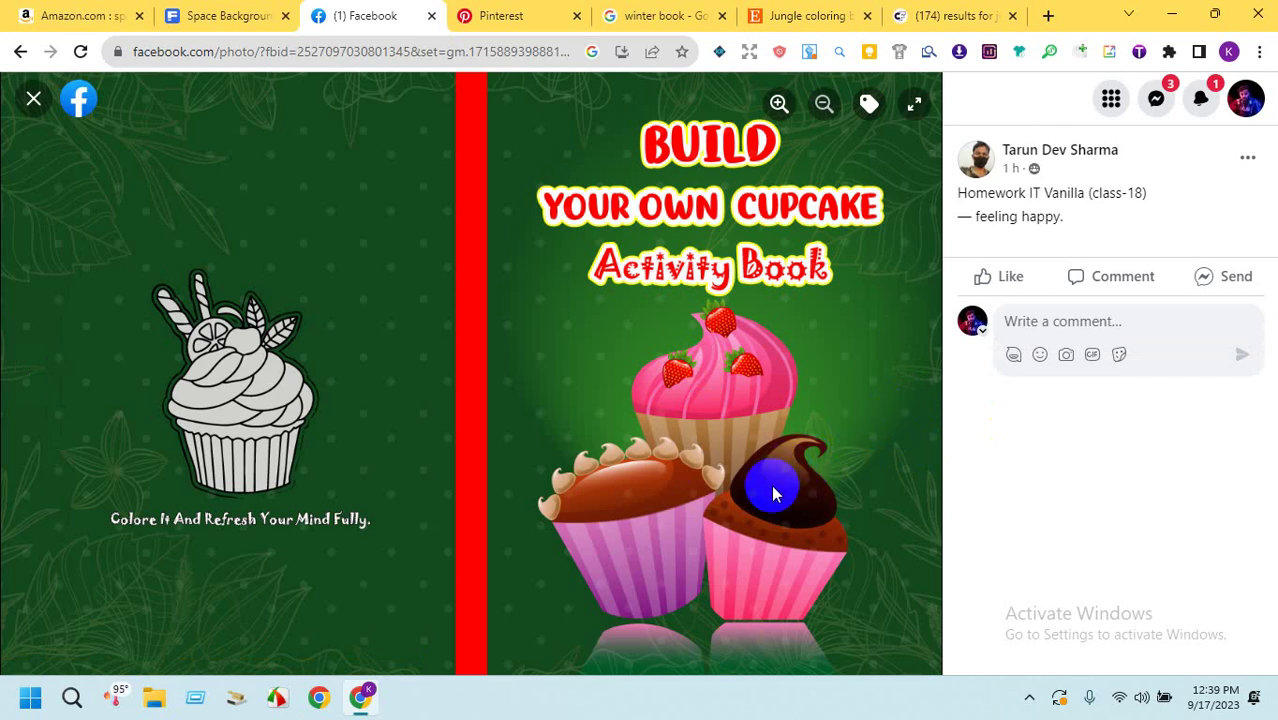
left_click(33, 98)
Review the enlarged Space Activity Book cover once more, close it and return to the cupcake book post in the feed.
scroll(1270, 337, "up", 2)
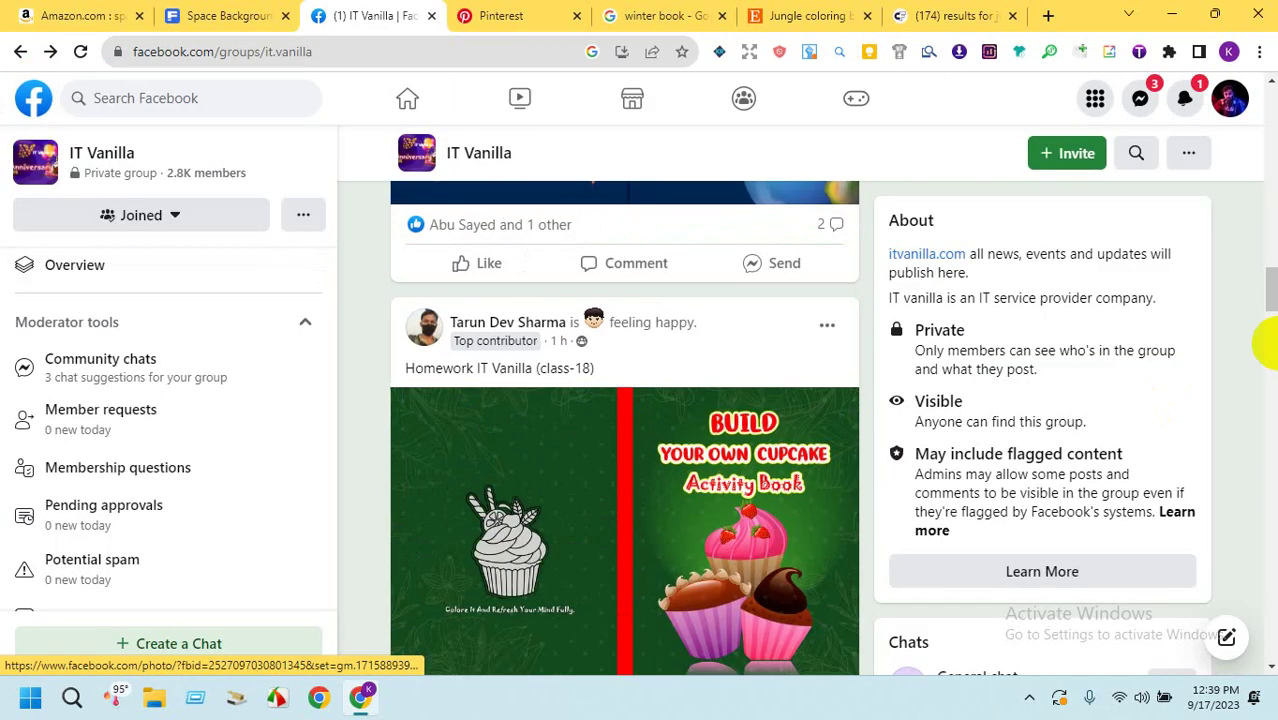
left_click_drag(1268, 318, 1271, 262)
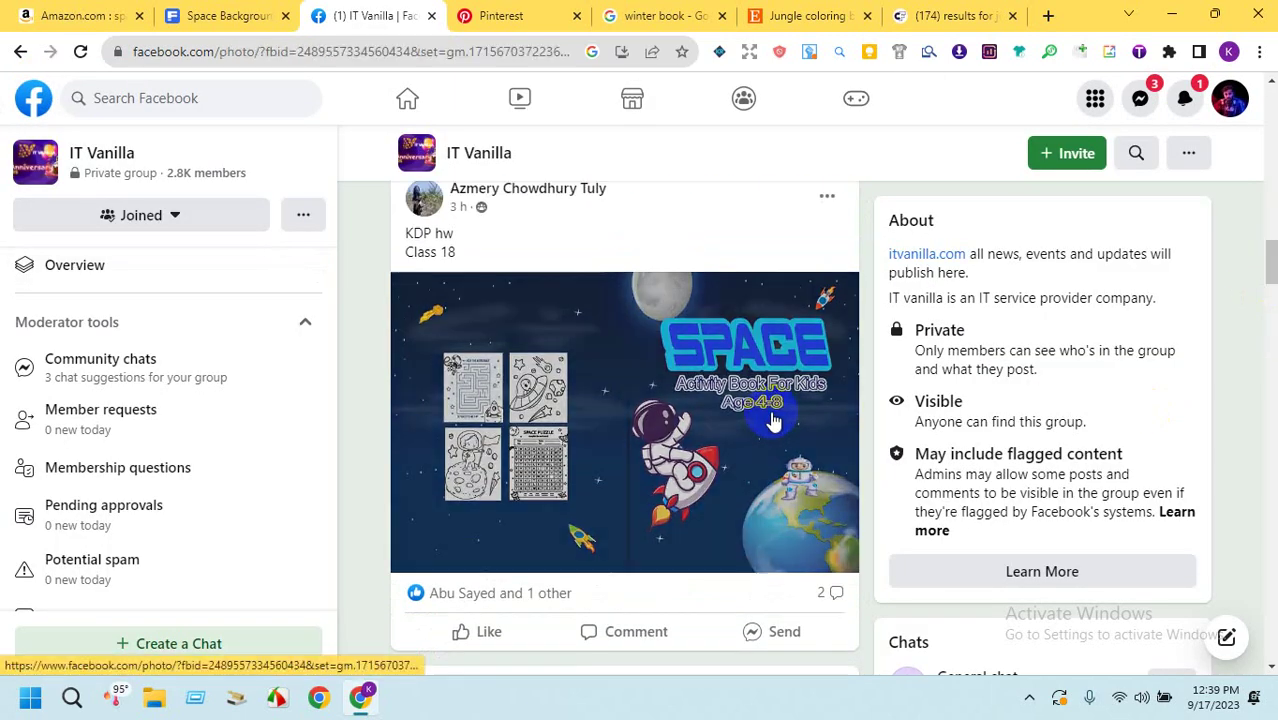
left_click(770, 410)
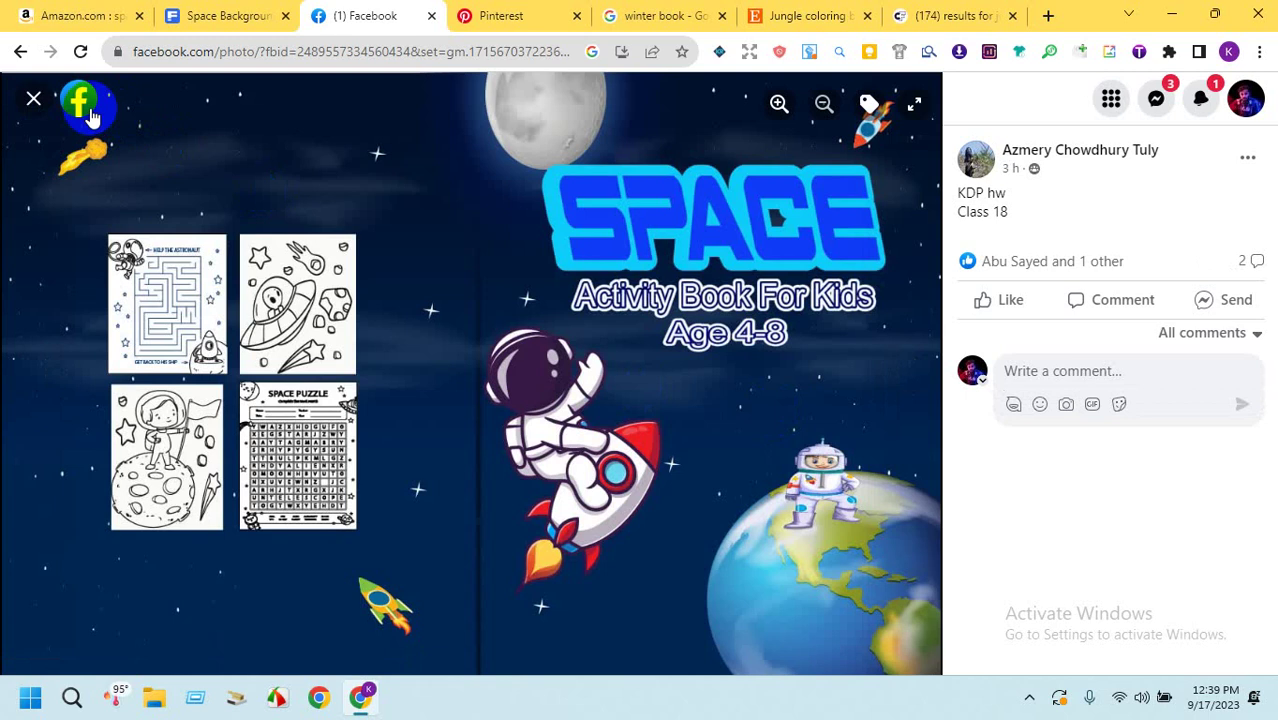
left_click(33, 98)
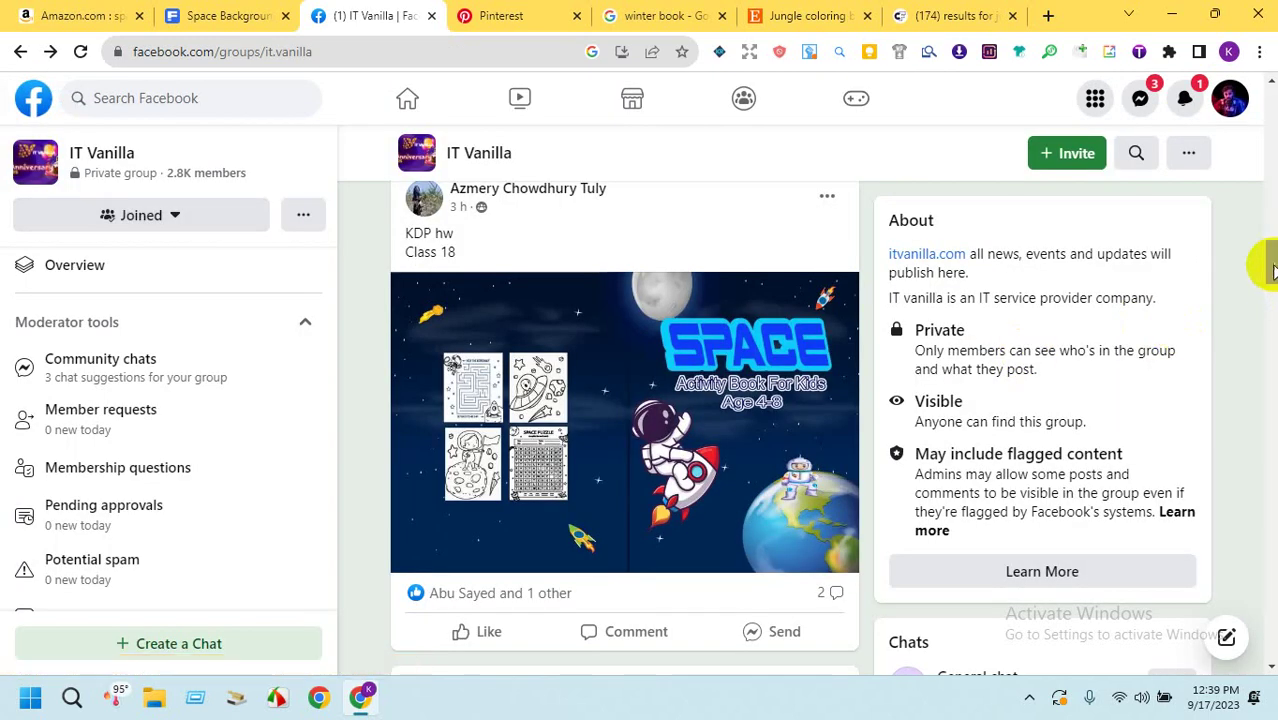
left_click_drag(1268, 265, 1268, 305)
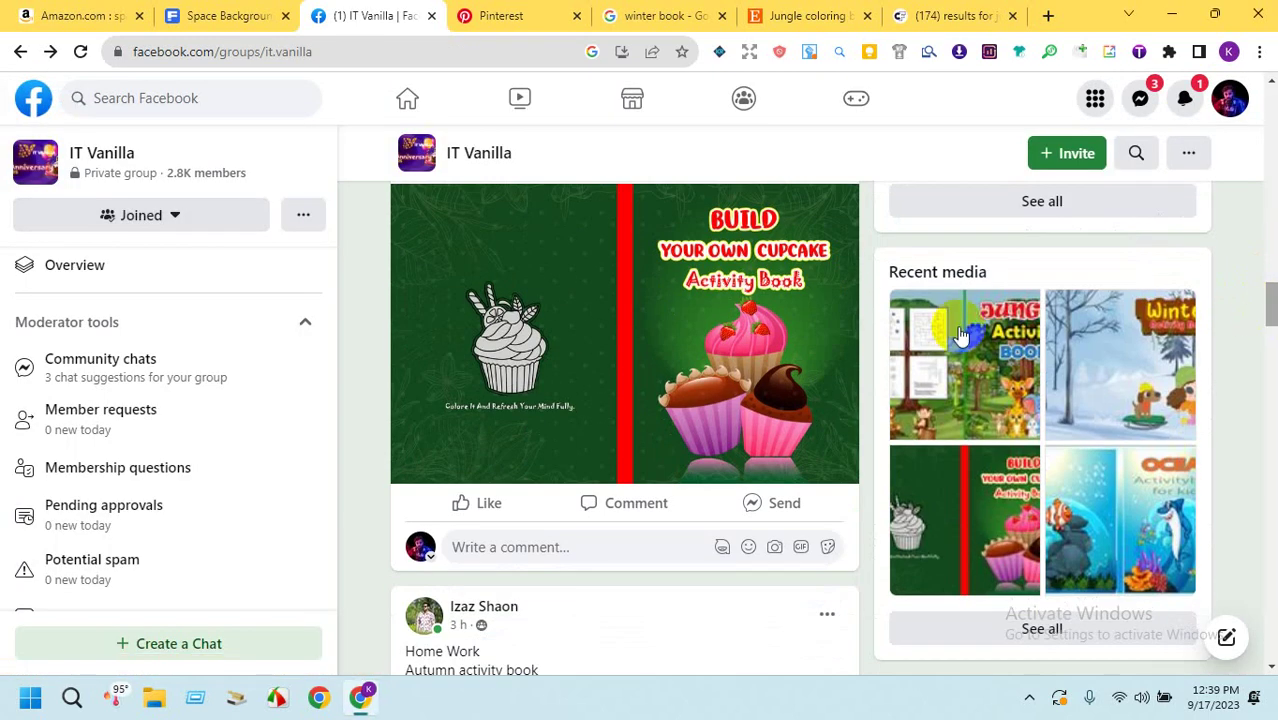
View the Build Your Own Cupcake Activity Book cover enlarged, glance at the Freepik space backgrounds and return to the Amazon results.
left_click(686, 334)
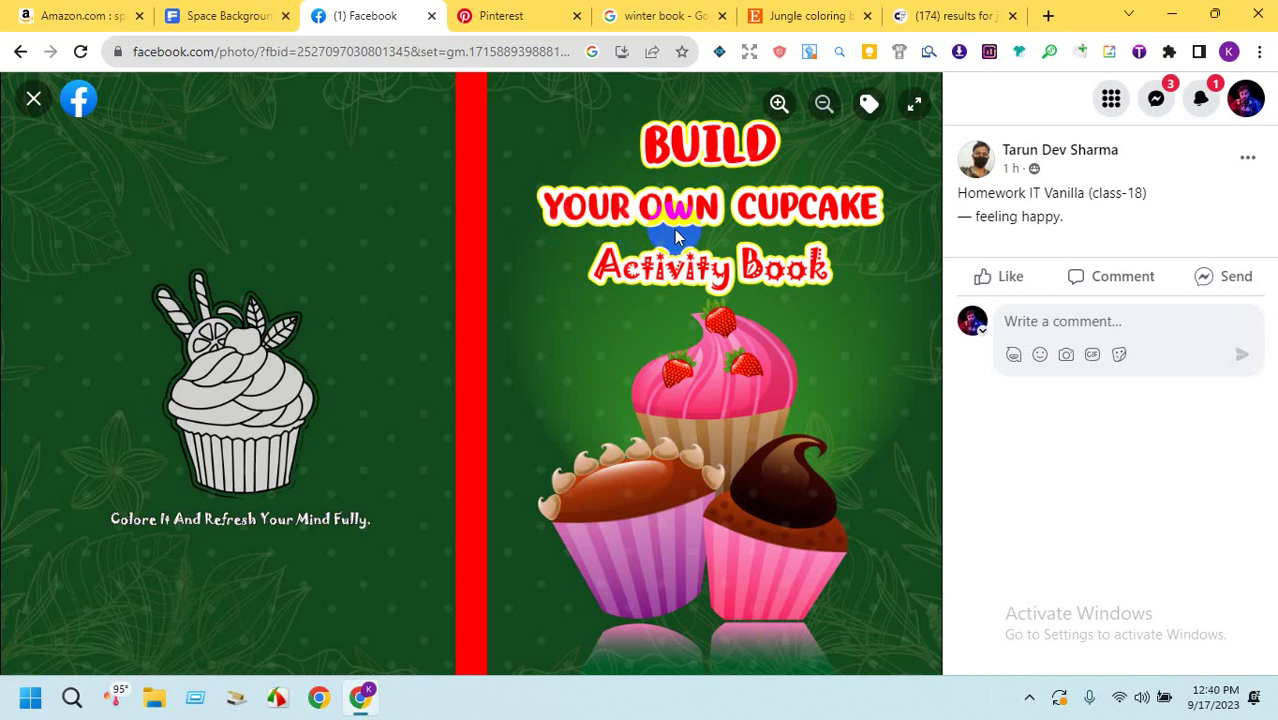
left_click(55, 15)
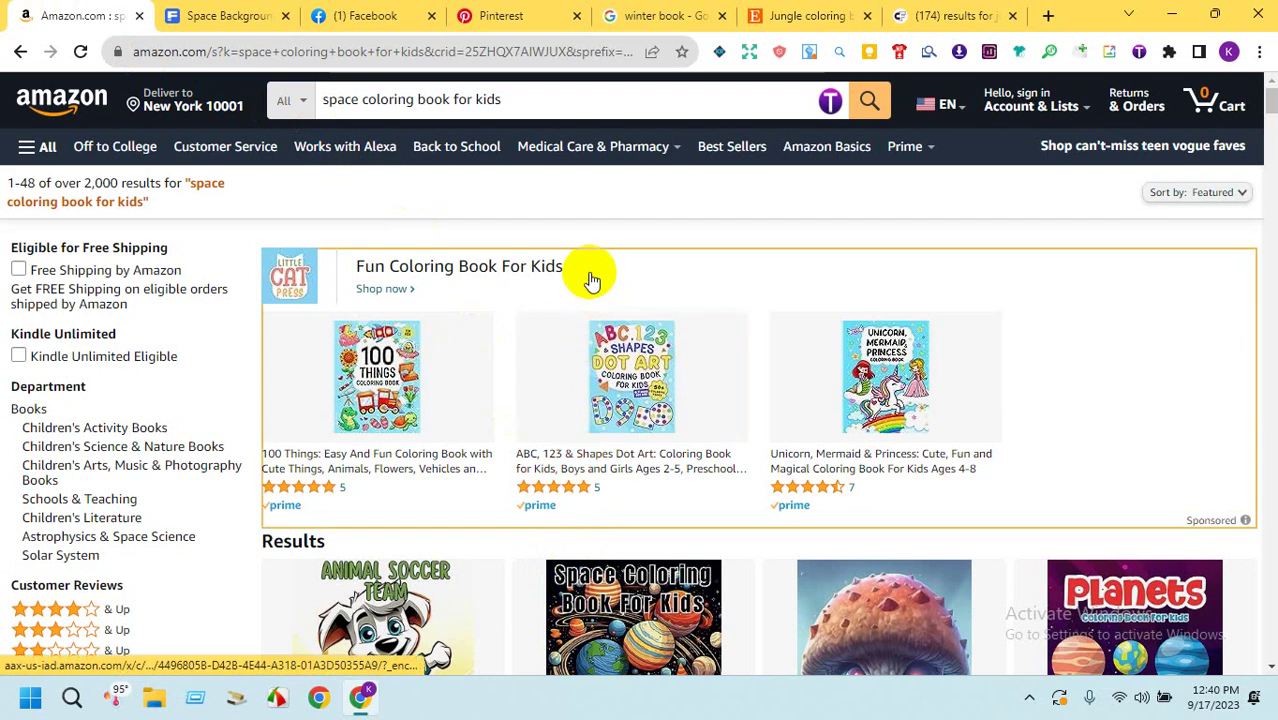
left_click(222, 15)
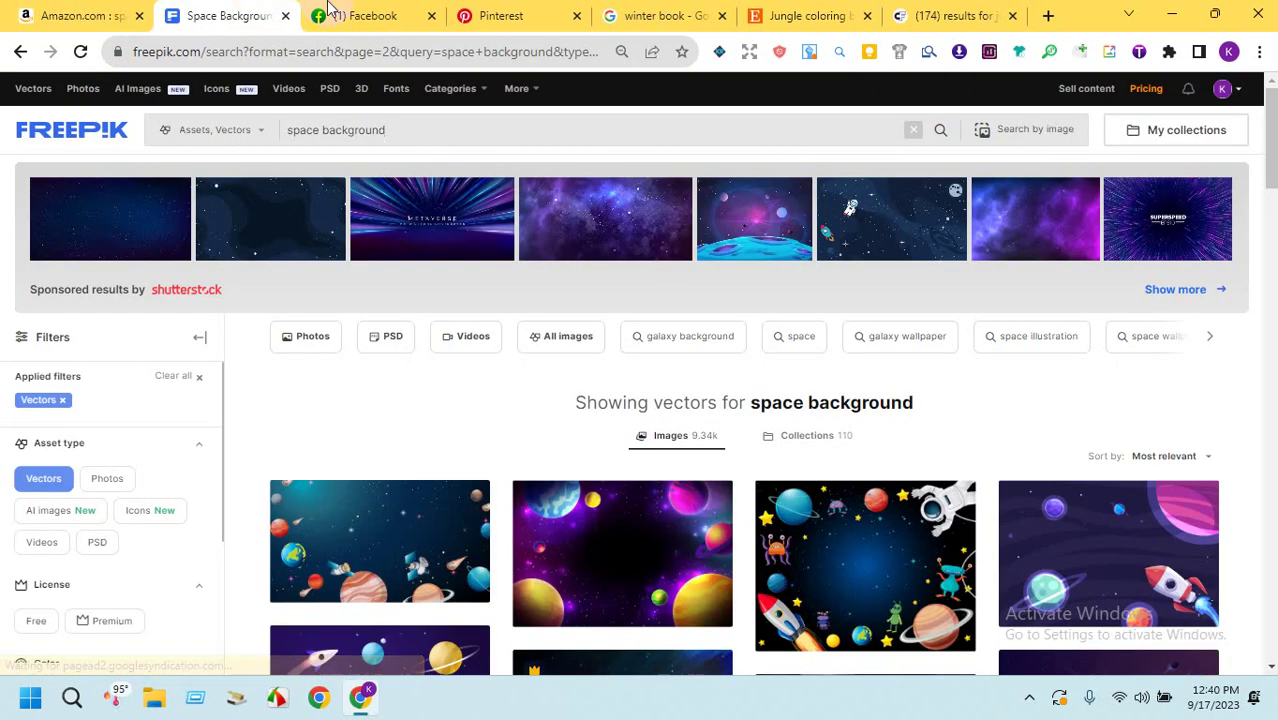
left_click(393, 12)
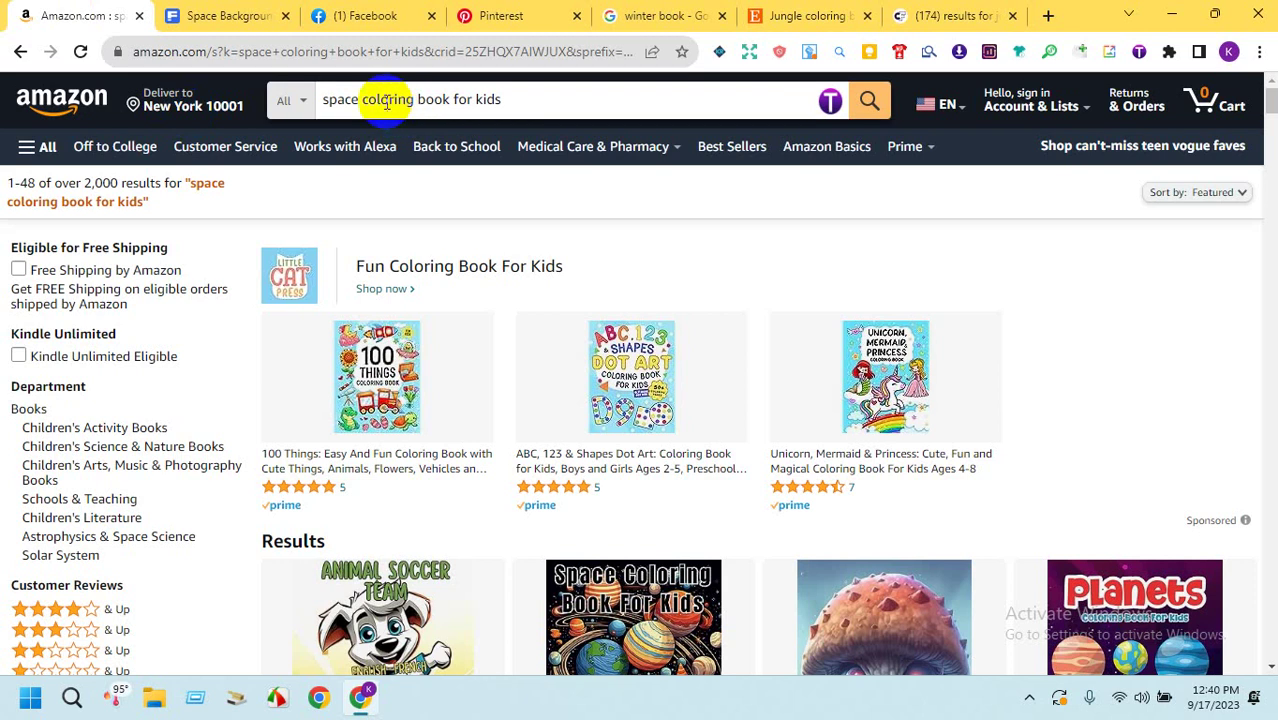
Search Amazon for "cupcake coloring book for kids".
double_click(321, 89)
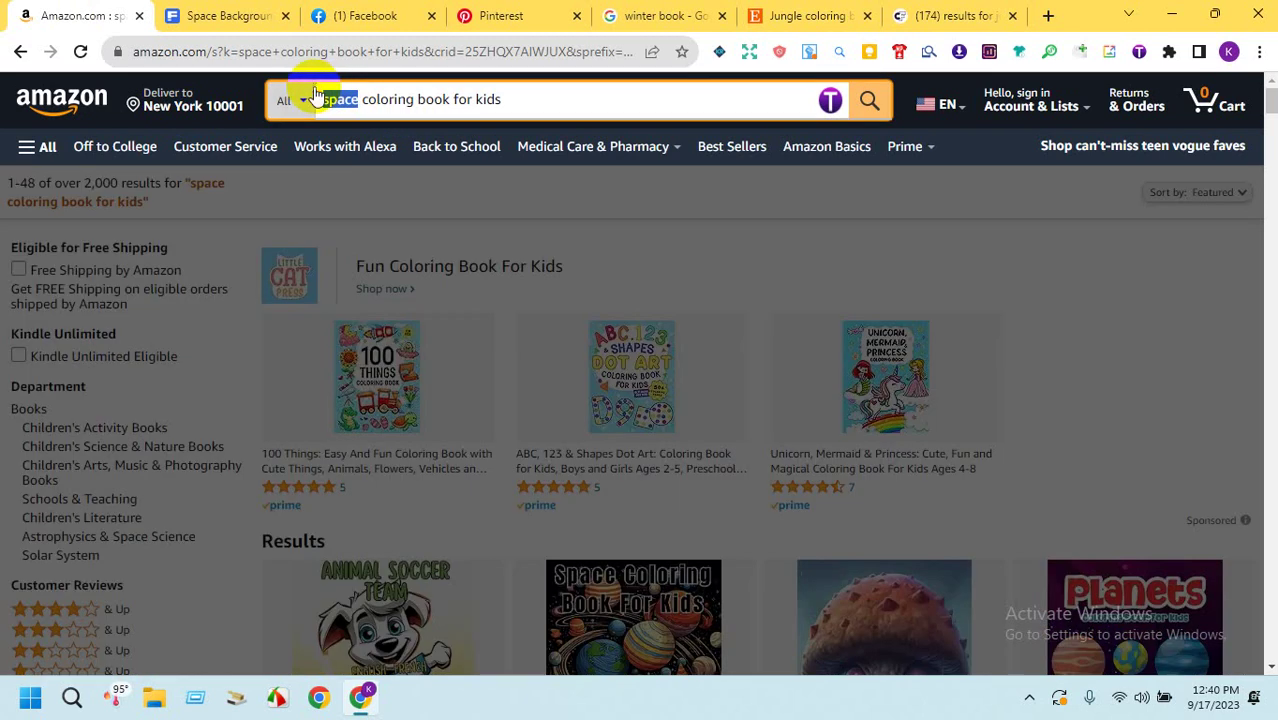
type("cup")
type("cake")
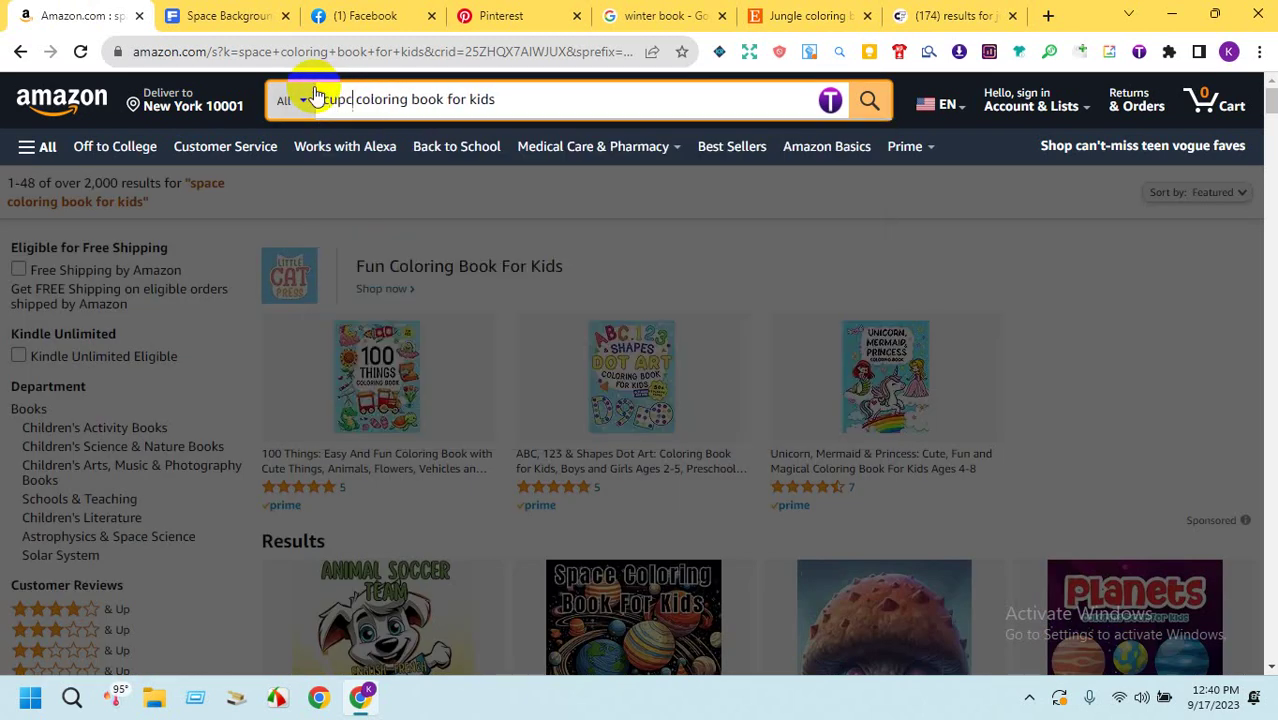
key("Return")
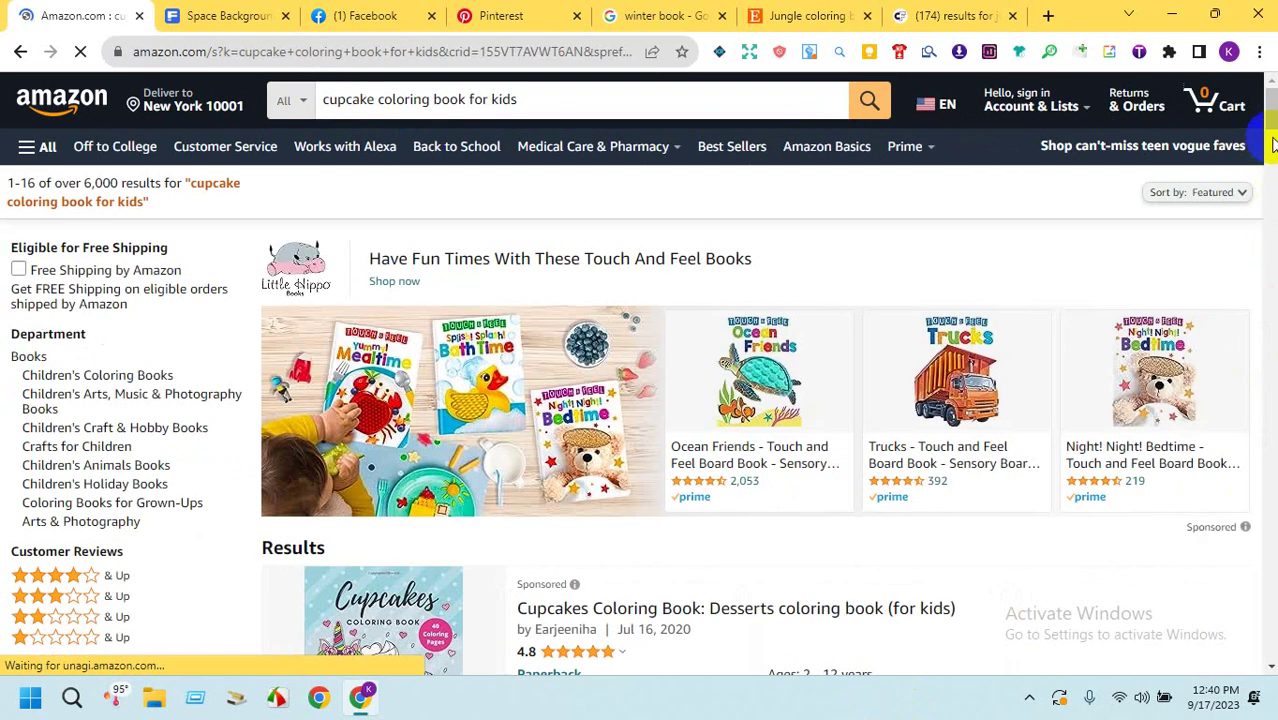
Examine the first cupcake coloring book covers in the results, especially Sweet Cupcakes and Cupcakes Coloring Book: Desserts.
left_click_drag(1270, 115, 1270, 200)
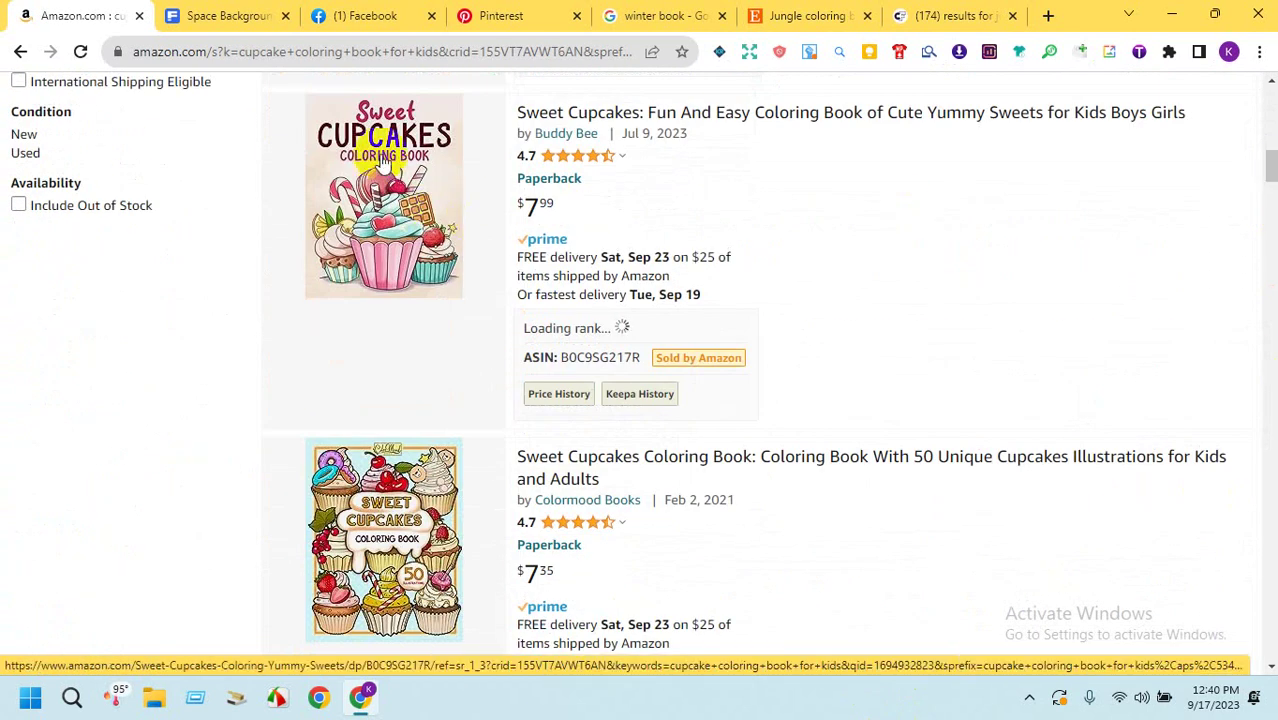
mouse_move(384, 165)
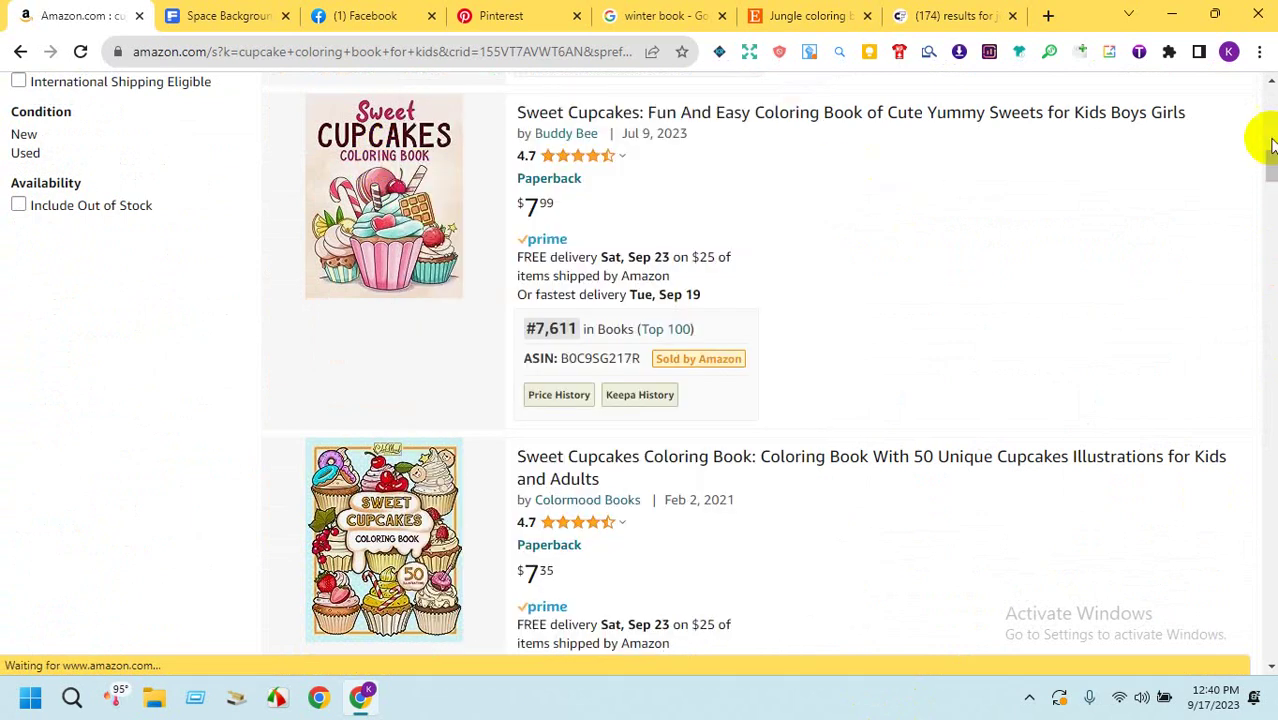
scroll(1268, 171, "down", 3)
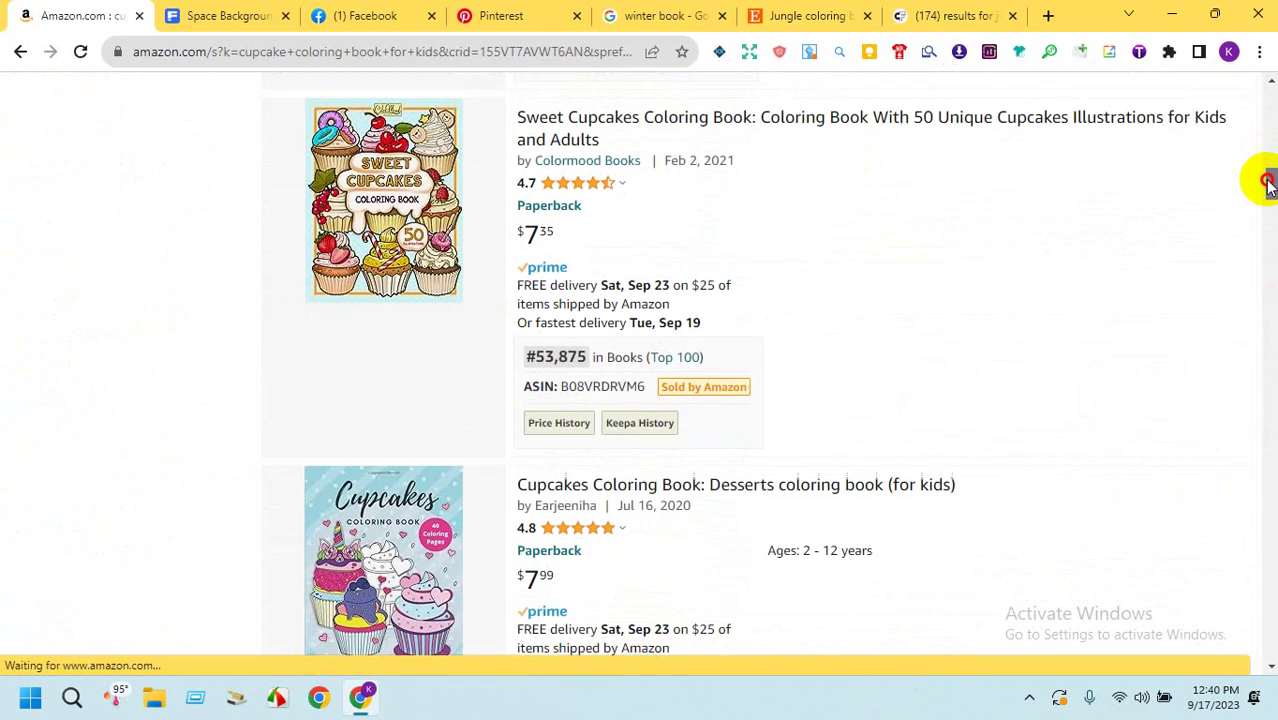
scroll(1264, 177, "up", 4)
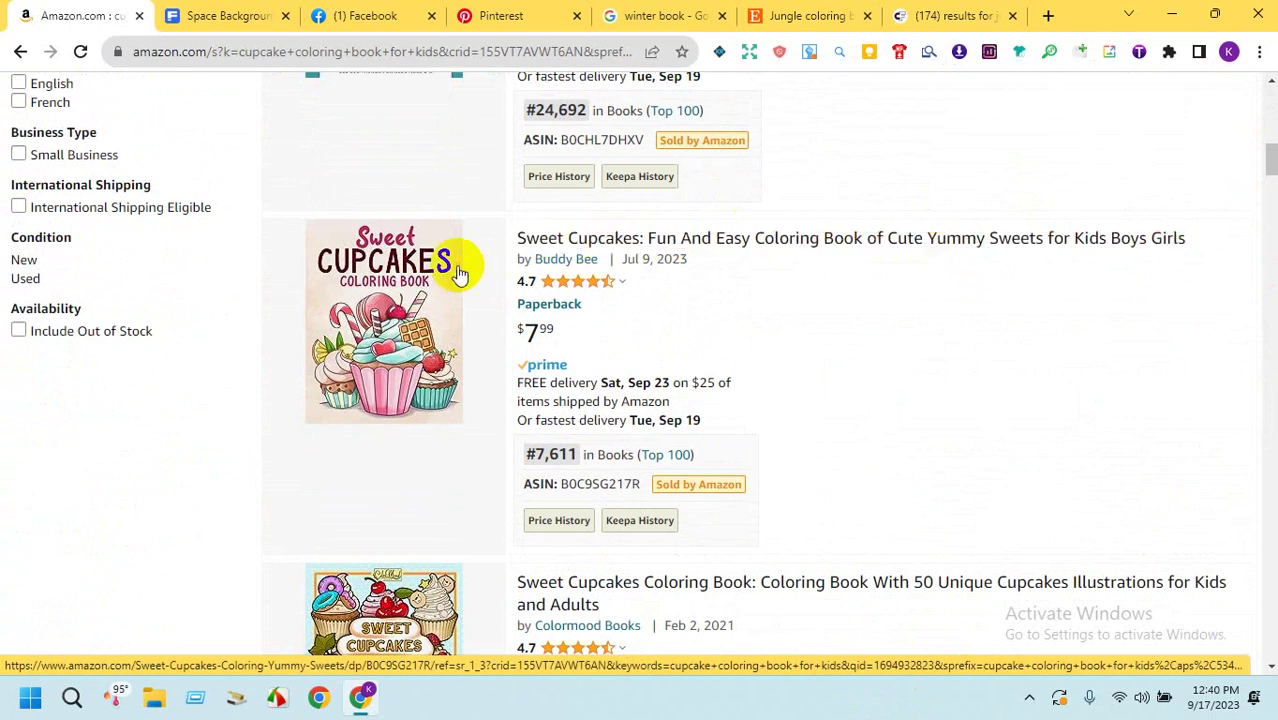
mouse_move(405, 277)
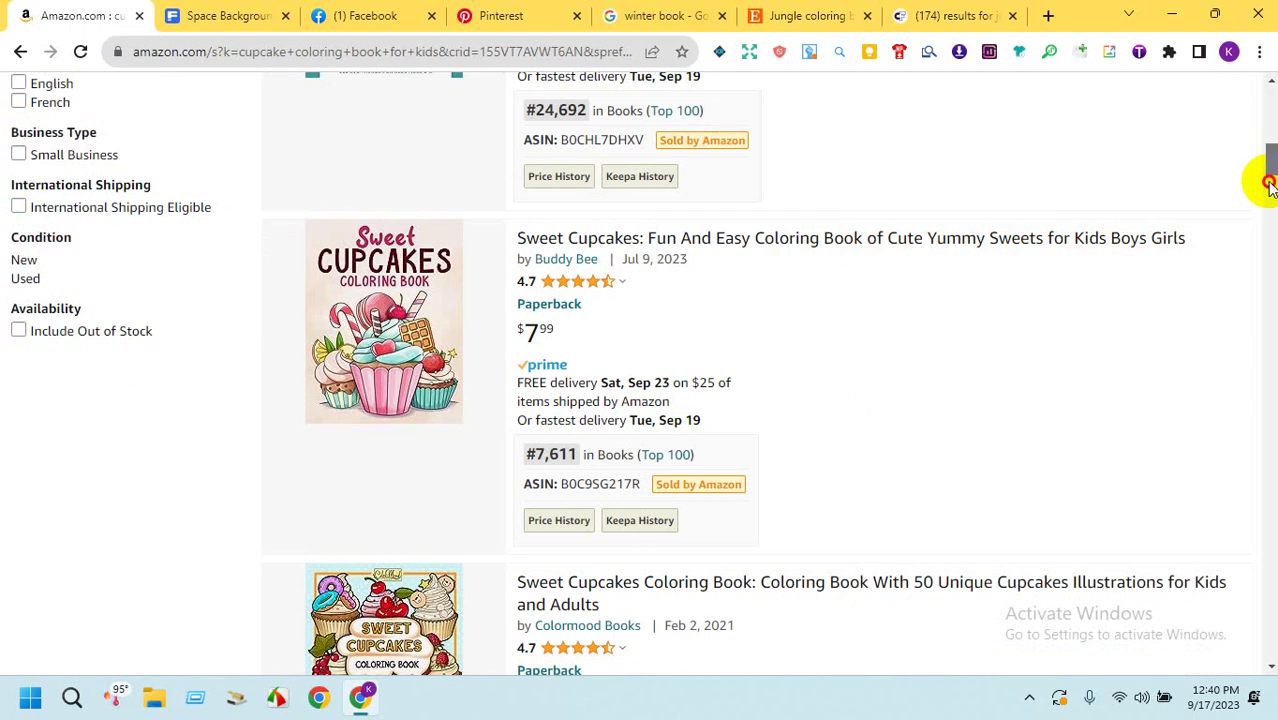
left_click_drag(1264, 177, 1270, 206)
mouse_move(375, 315)
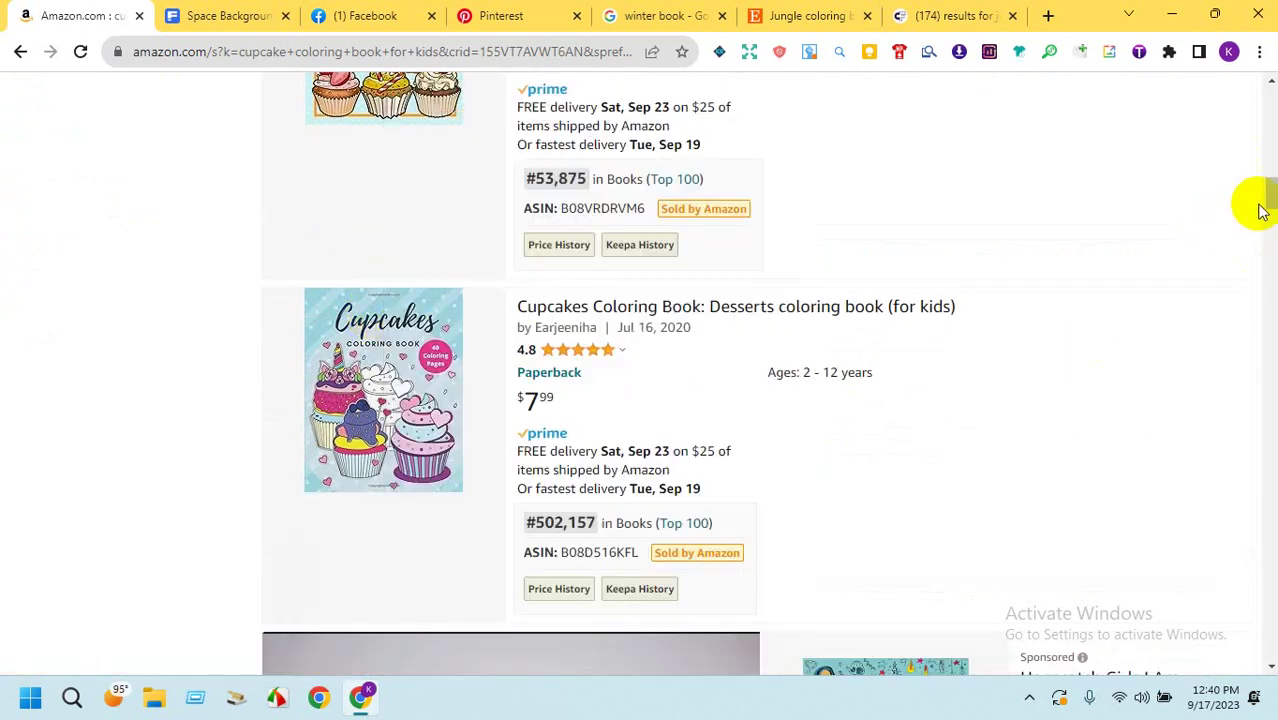
Look through further cupcake book covers and preview the Cupcake Coloring Book with the rainbow and pink frosting enlarged.
left_click_drag(1266, 210, 1266, 332)
mouse_move(388, 465)
mouse_move(386, 440)
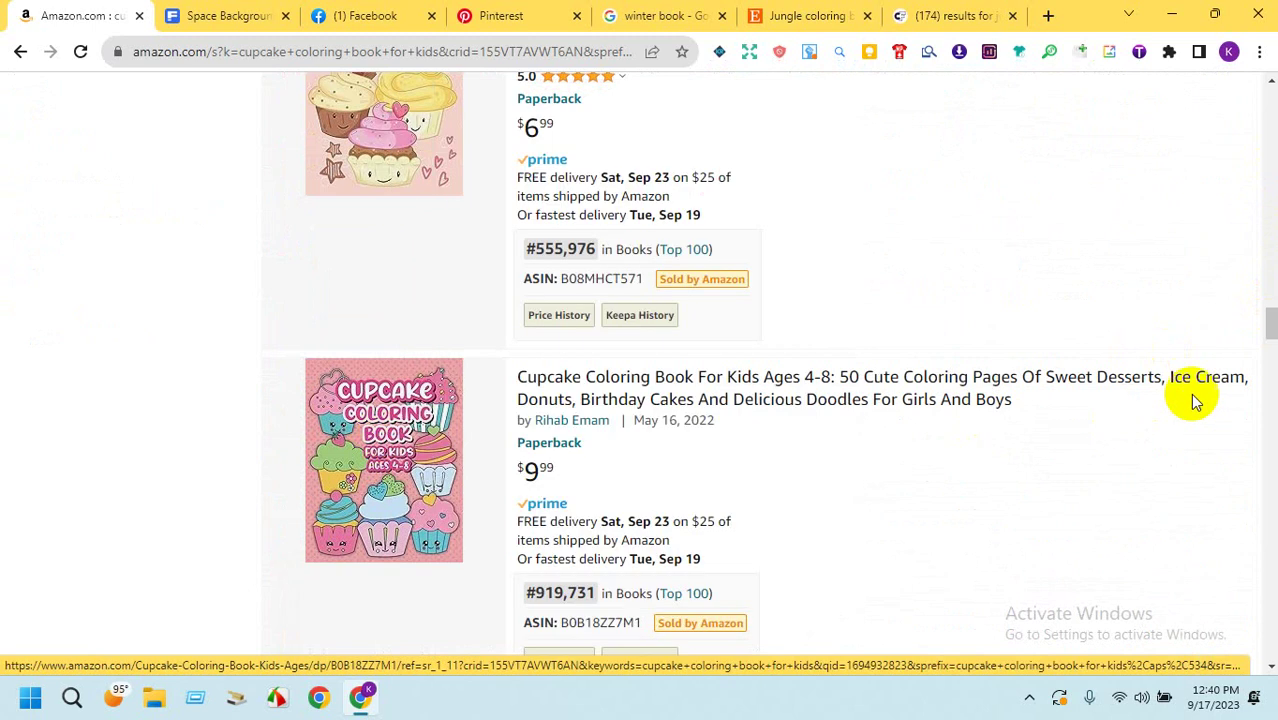
left_click_drag(1270, 323, 1265, 364)
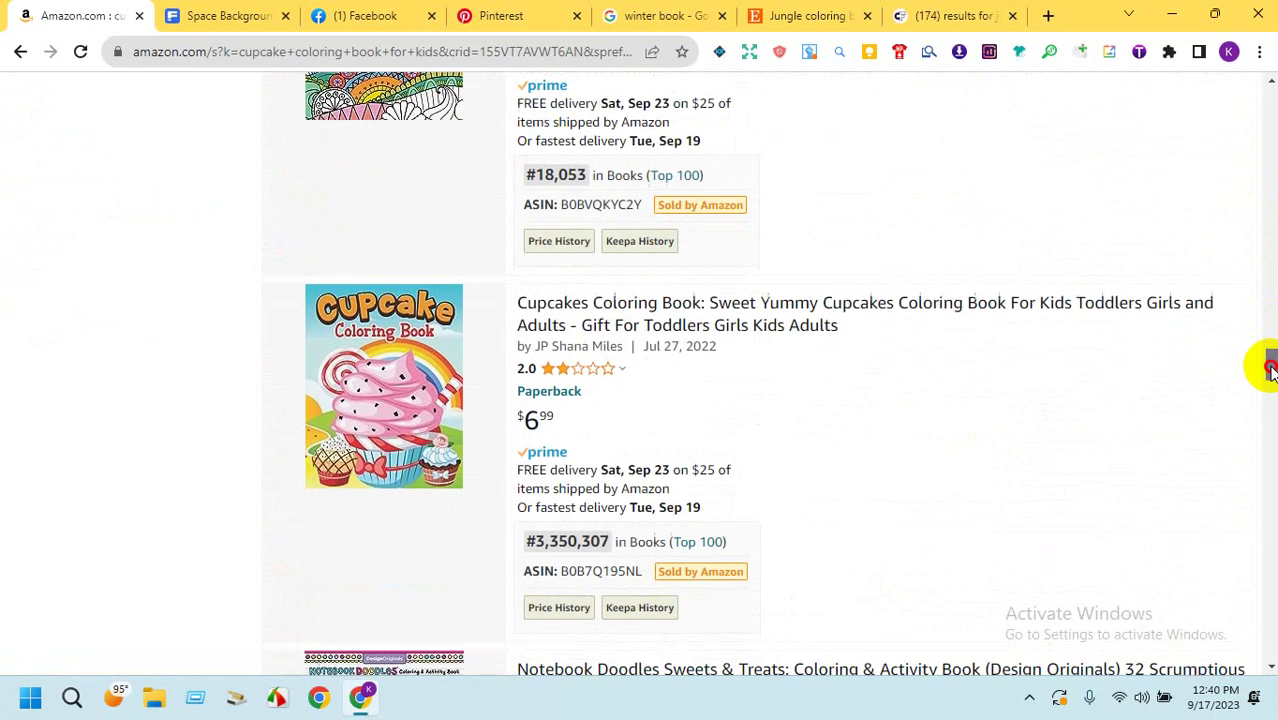
mouse_move(410, 404)
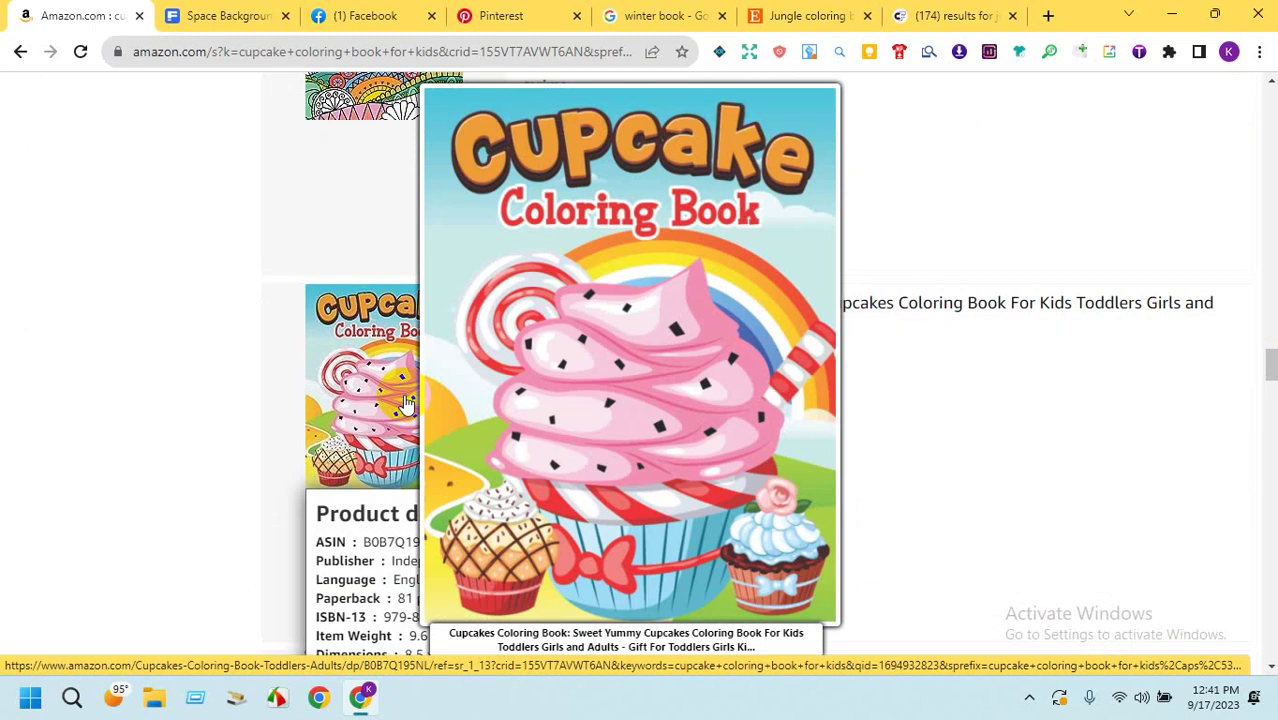
Return to the cupcake cover on Facebook, browse the neighbouring group posts, then review the cover enlarged once more and close it.
left_click(365, 15)
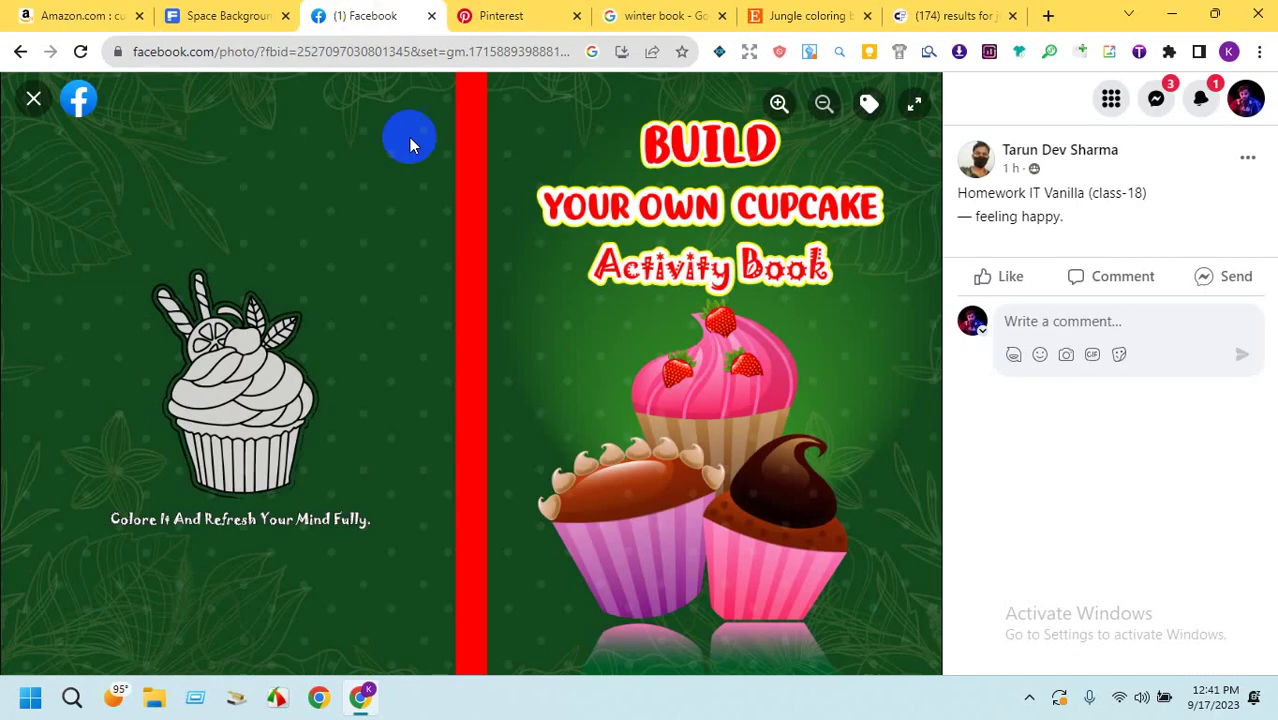
left_click(34, 100)
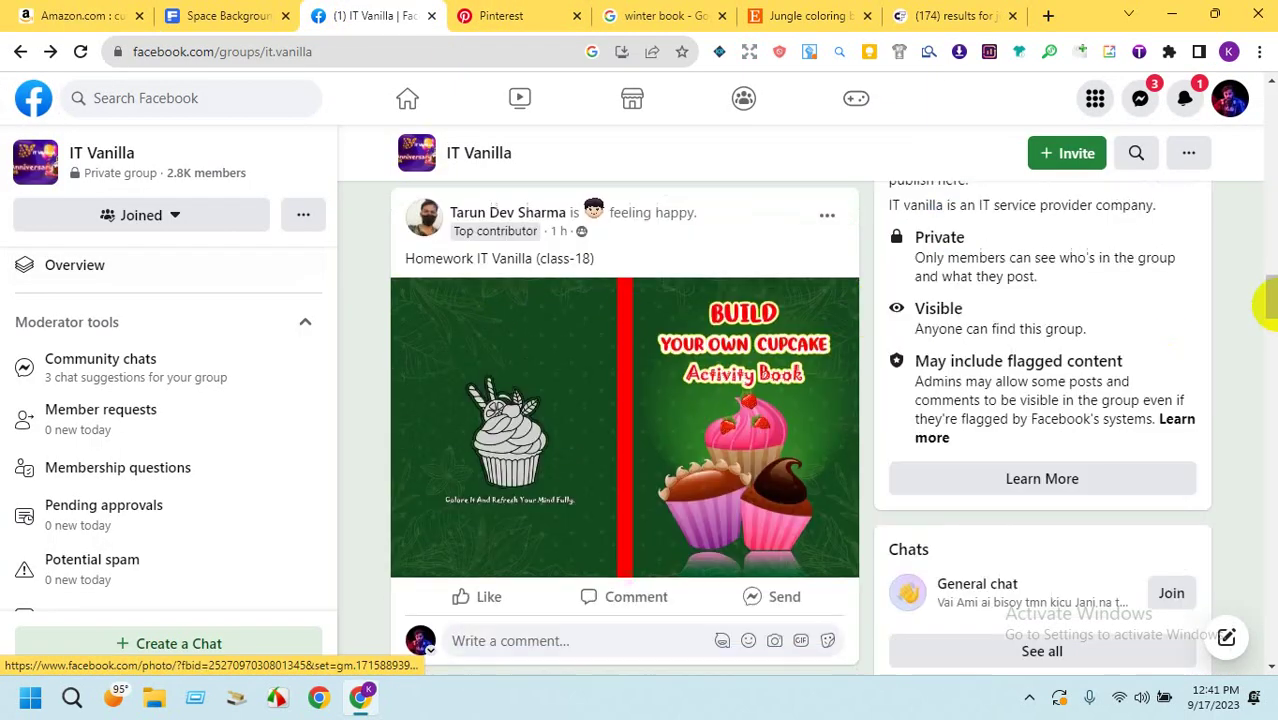
mouse_move(1268, 305)
left_mouse_down()
mouse_move(1270, 287)
mouse_move(1270, 330)
left_mouse_up()
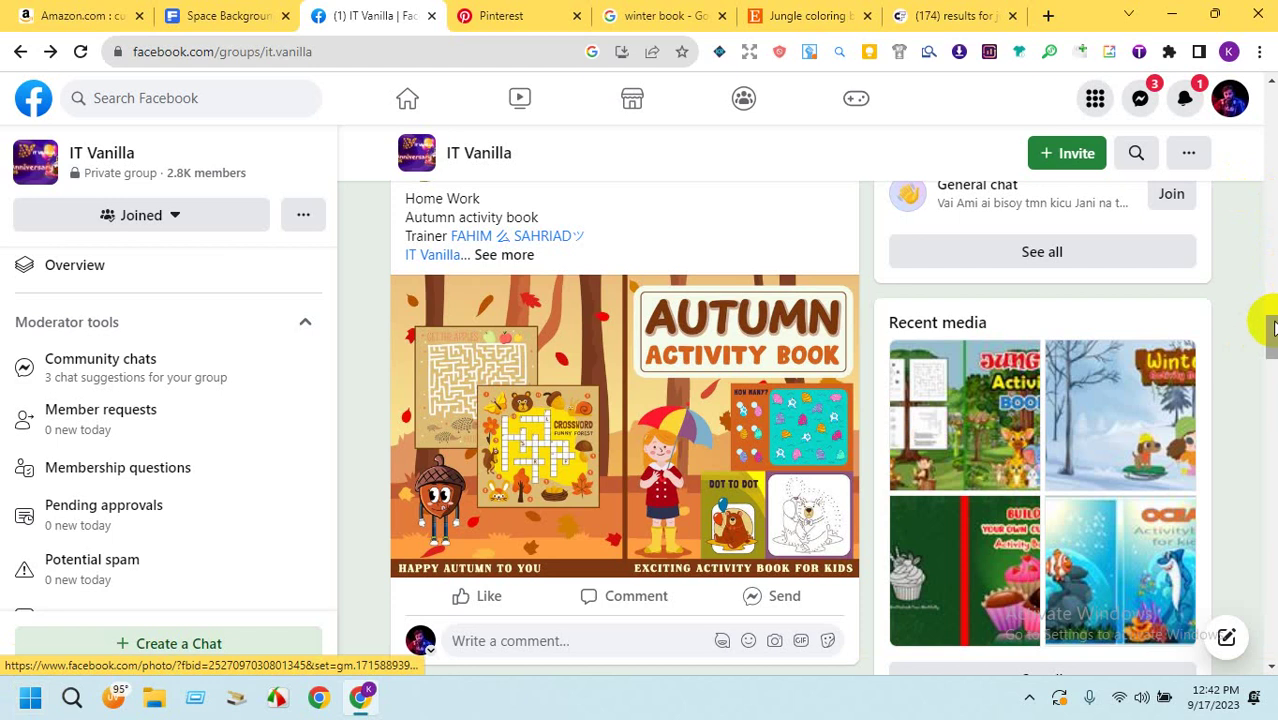
scroll(1268, 330, "down", 10)
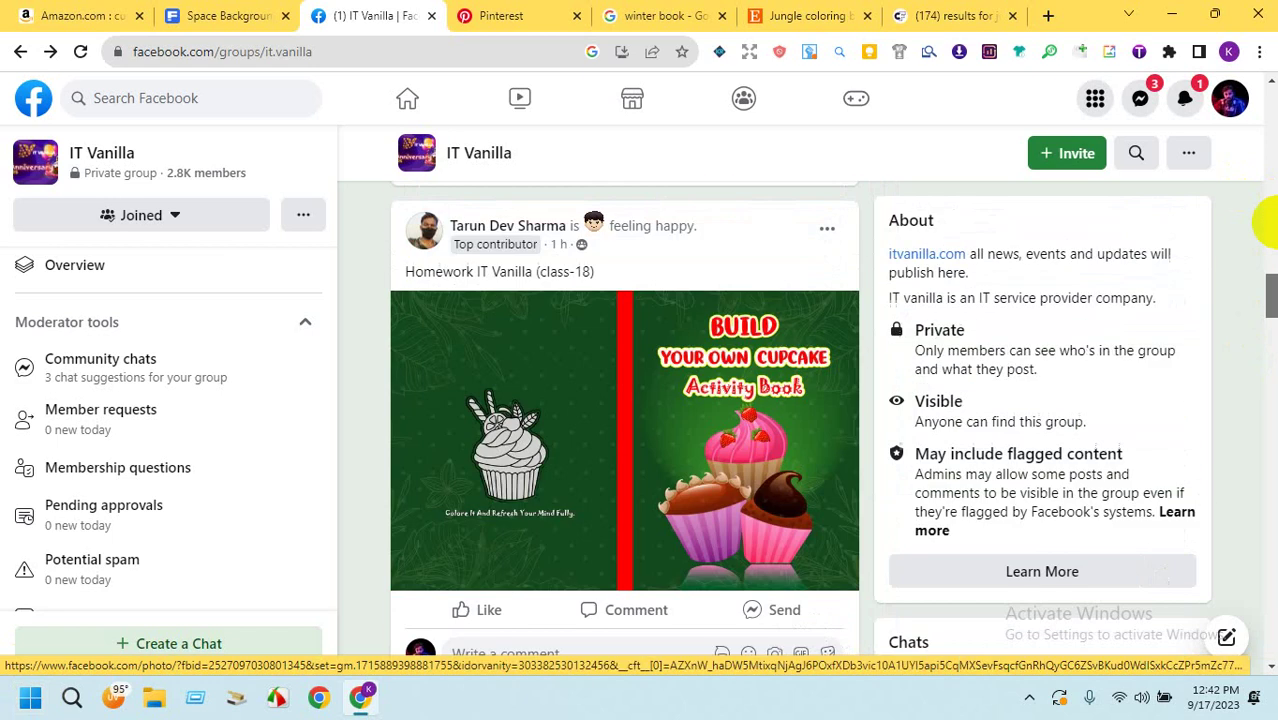
left_click_drag(1268, 225, 1258, 286)
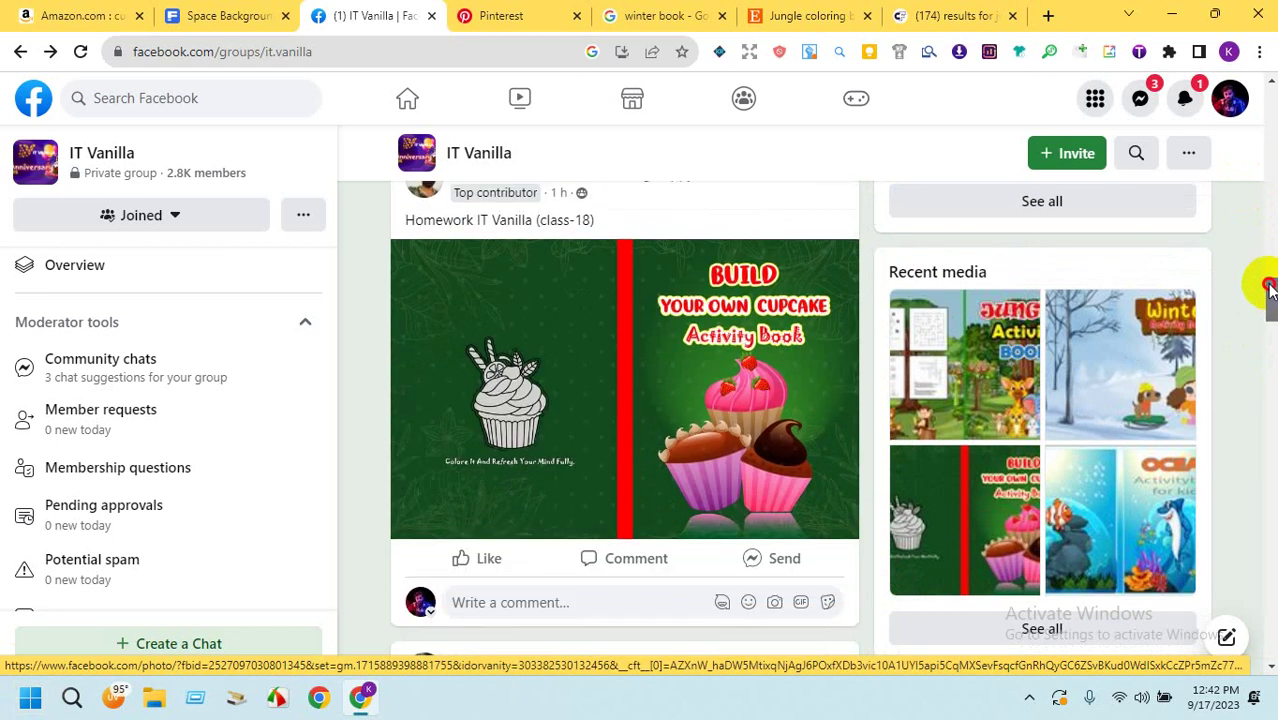
left_click(787, 377)
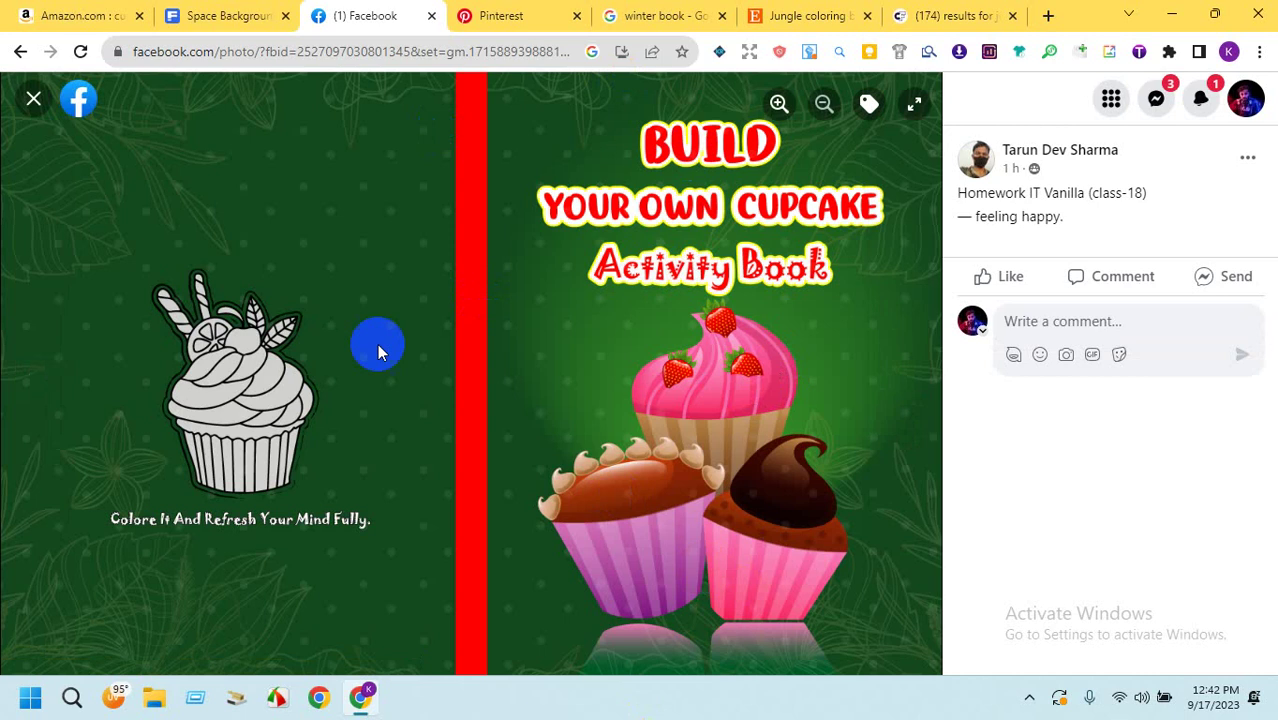
left_click(32, 101)
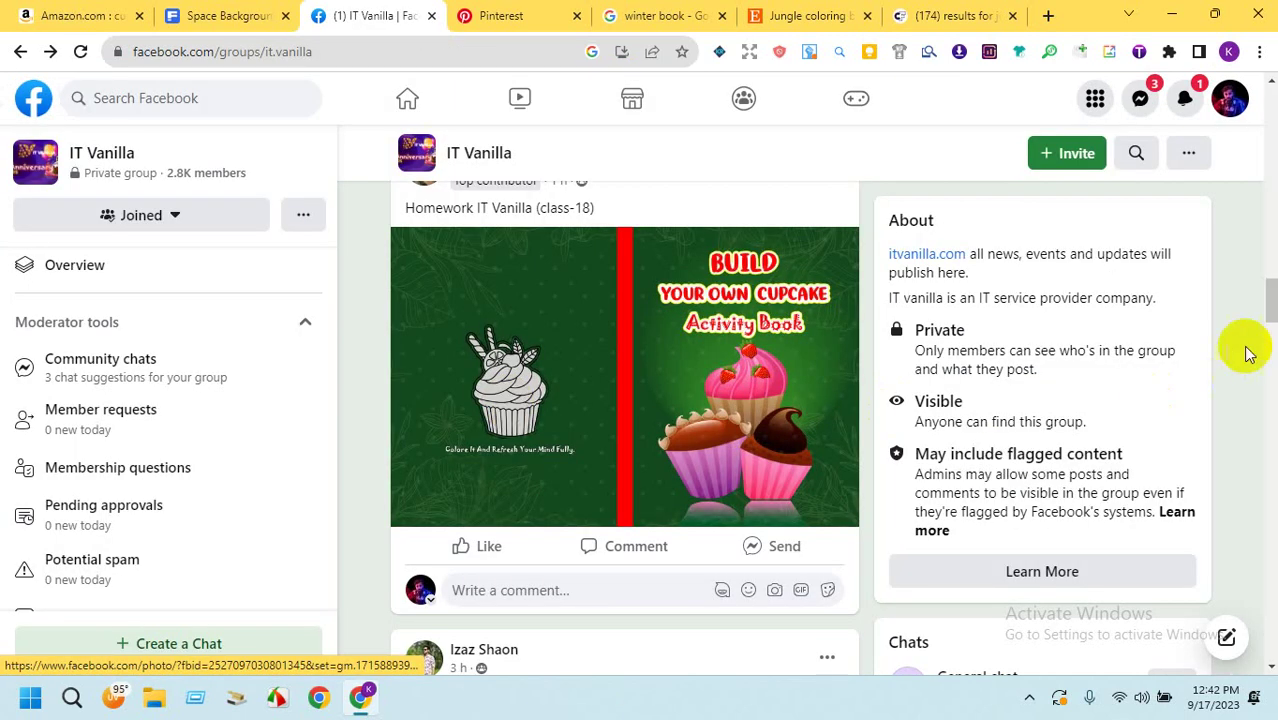
Find the Autumn Activity Book post in the IT Vanilla feed and view its cover enlarged.
left_click_drag(1268, 297, 1271, 326)
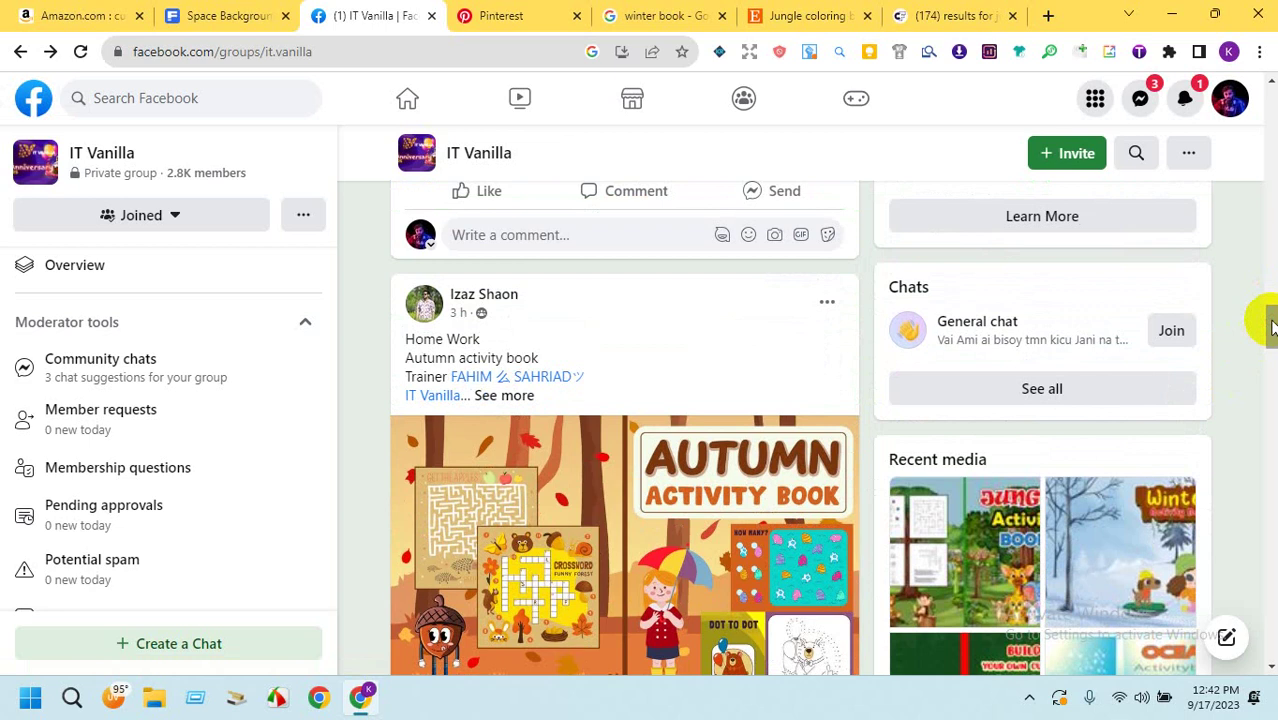
scroll(1270, 326, "down", 2)
left_click(665, 438)
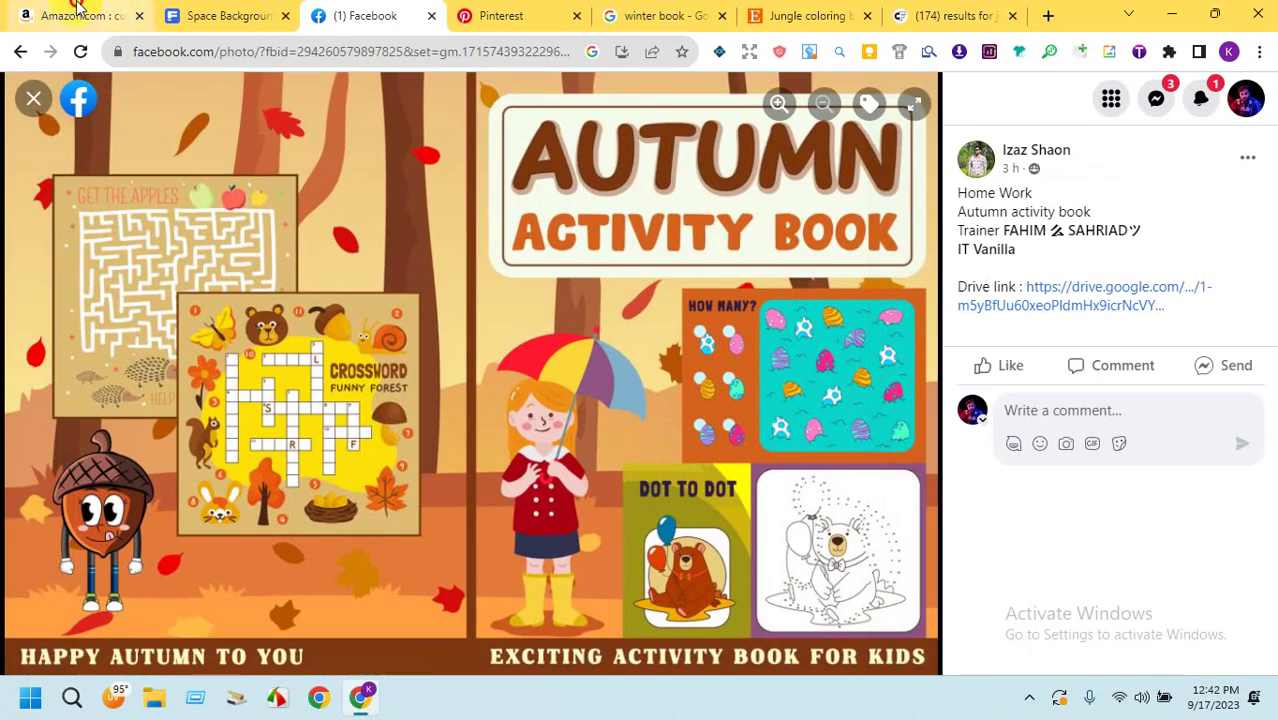
Switch to Amazon and search for "autumn coloring book for kids".
left_click(78, 14)
left_click(1267, 370)
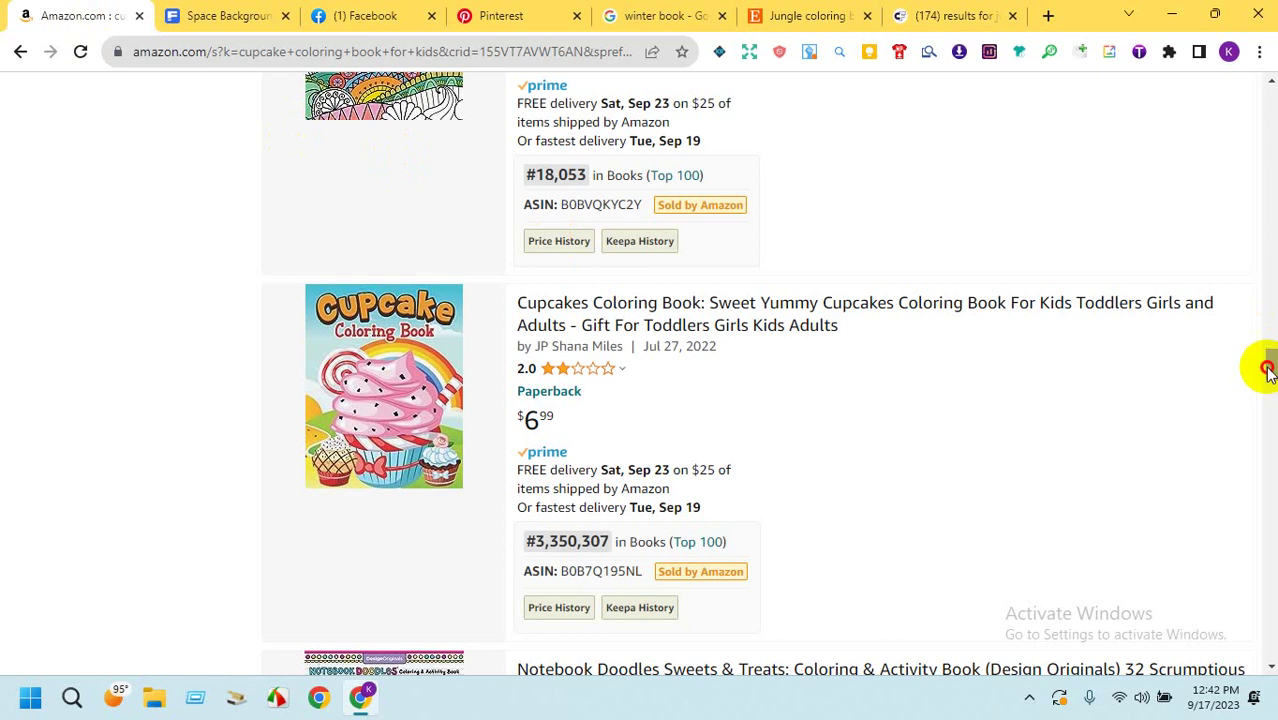
left_click_drag(1267, 370, 1267, 88)
left_click_drag(372, 100, 291, 103)
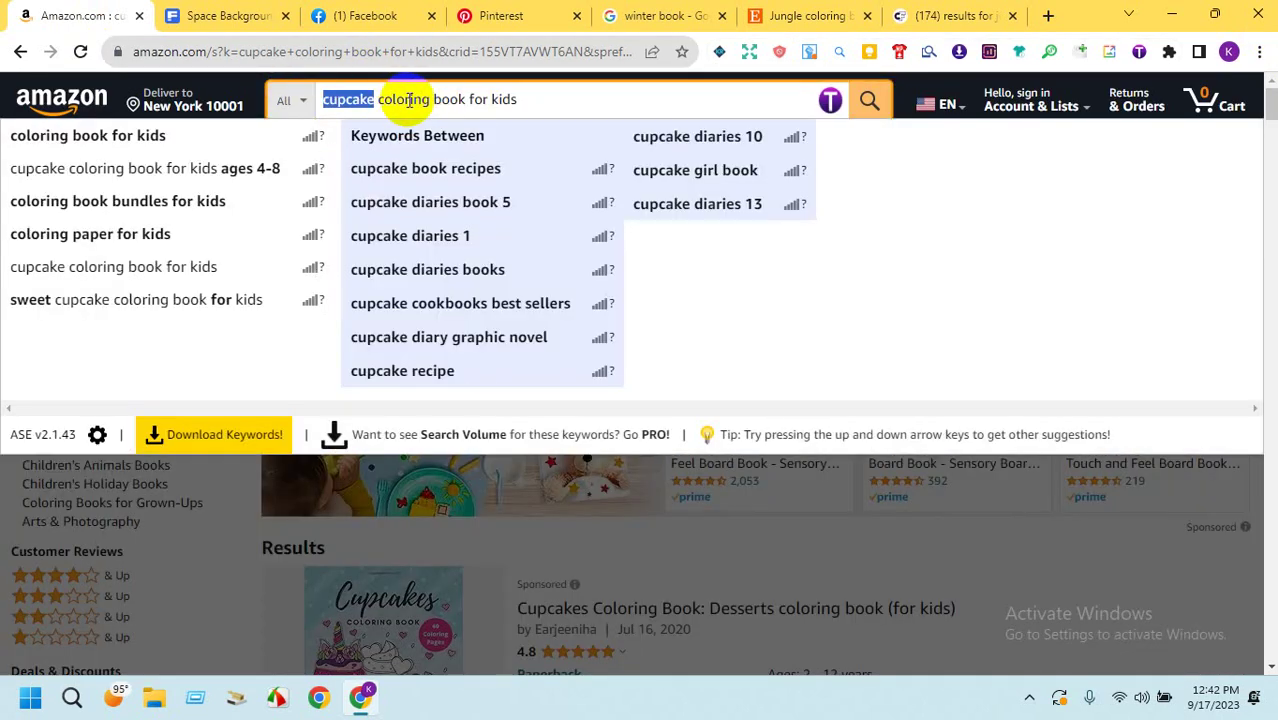
type("autu")
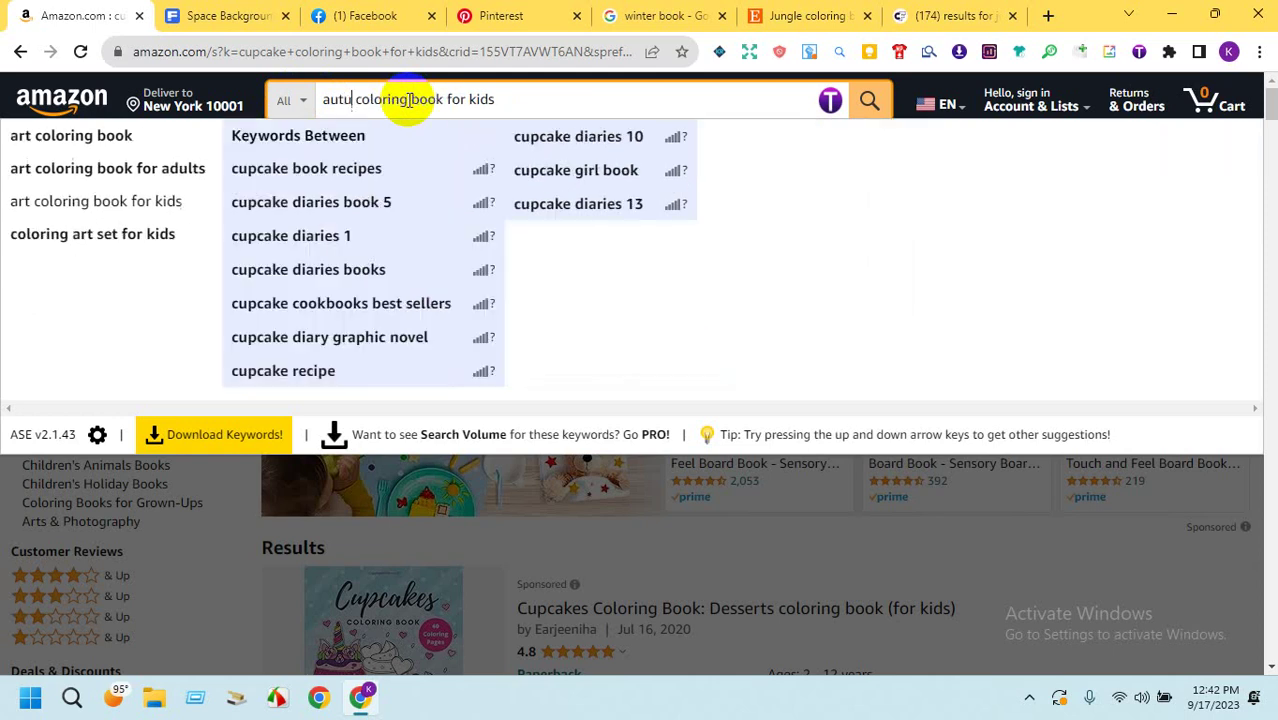
type("mn")
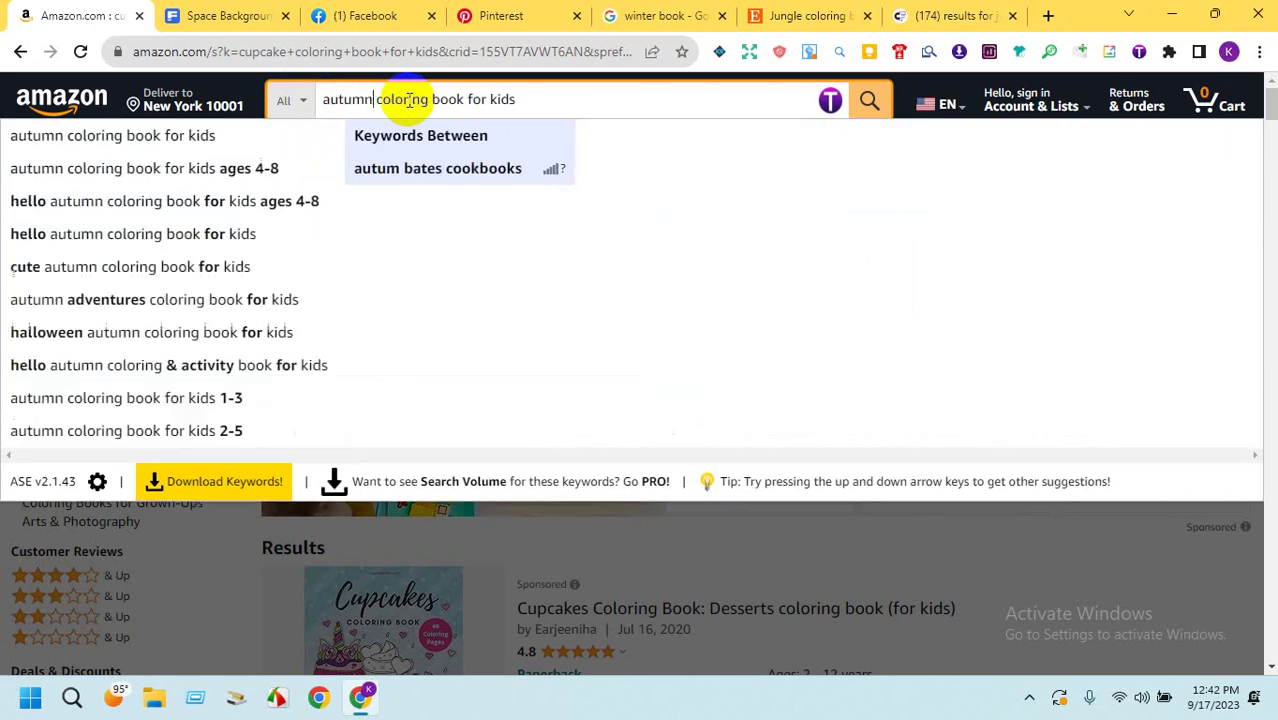
key("Return")
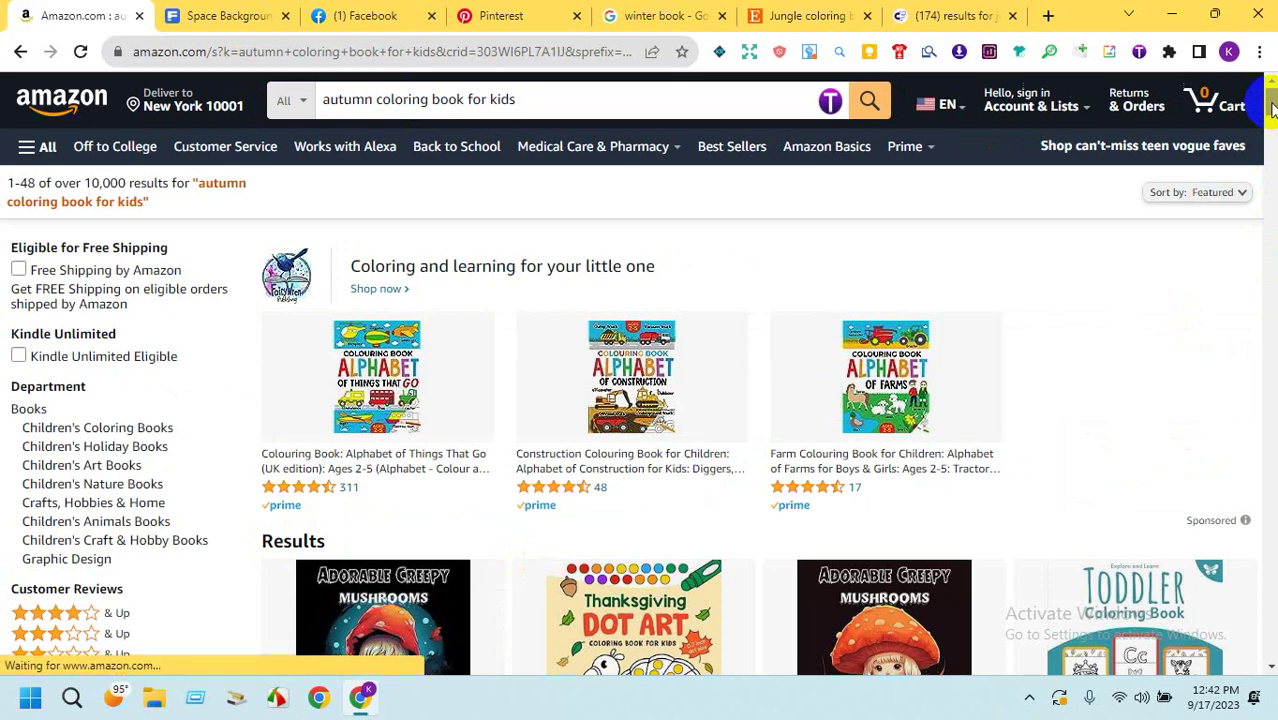
Compare the Facebook Autumn Activity Book cover with Amazon autumn covers, such as Hello Autumn, Cute Autumn and I Spy Autumn.
left_click_drag(1272, 108, 1268, 197)
left_click(330, 15)
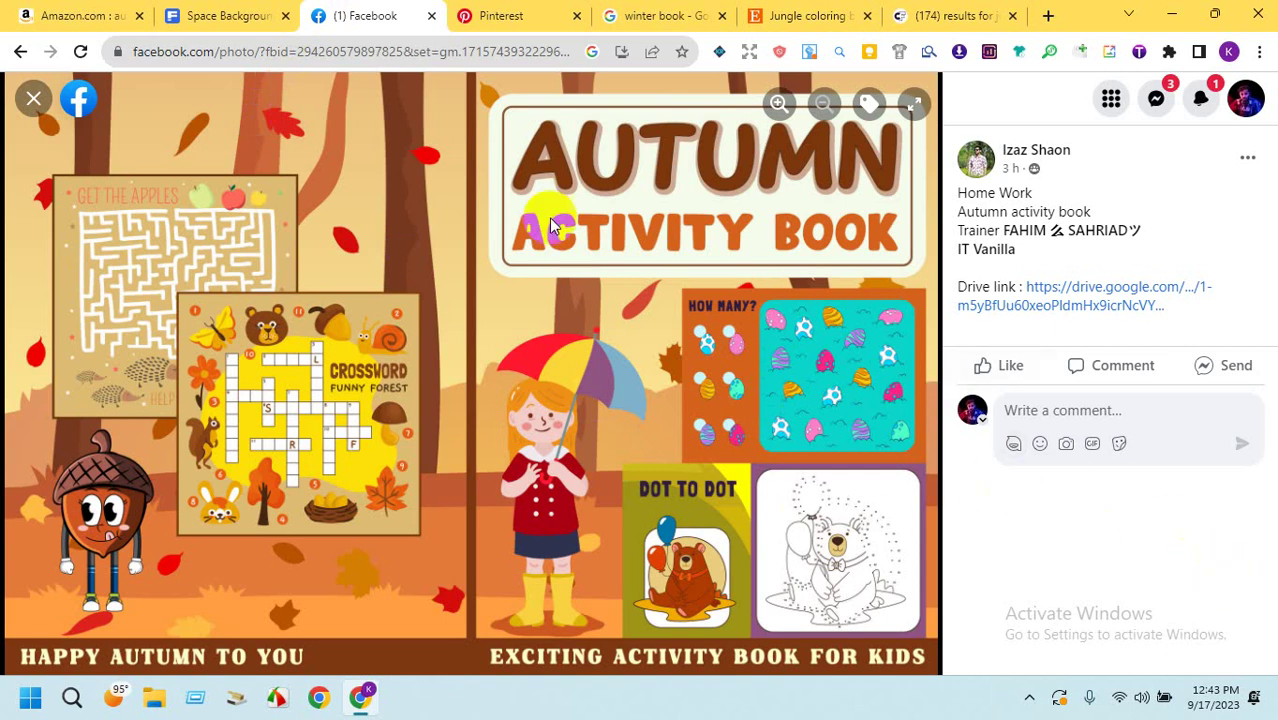
left_click(78, 8)
left_click(318, 12)
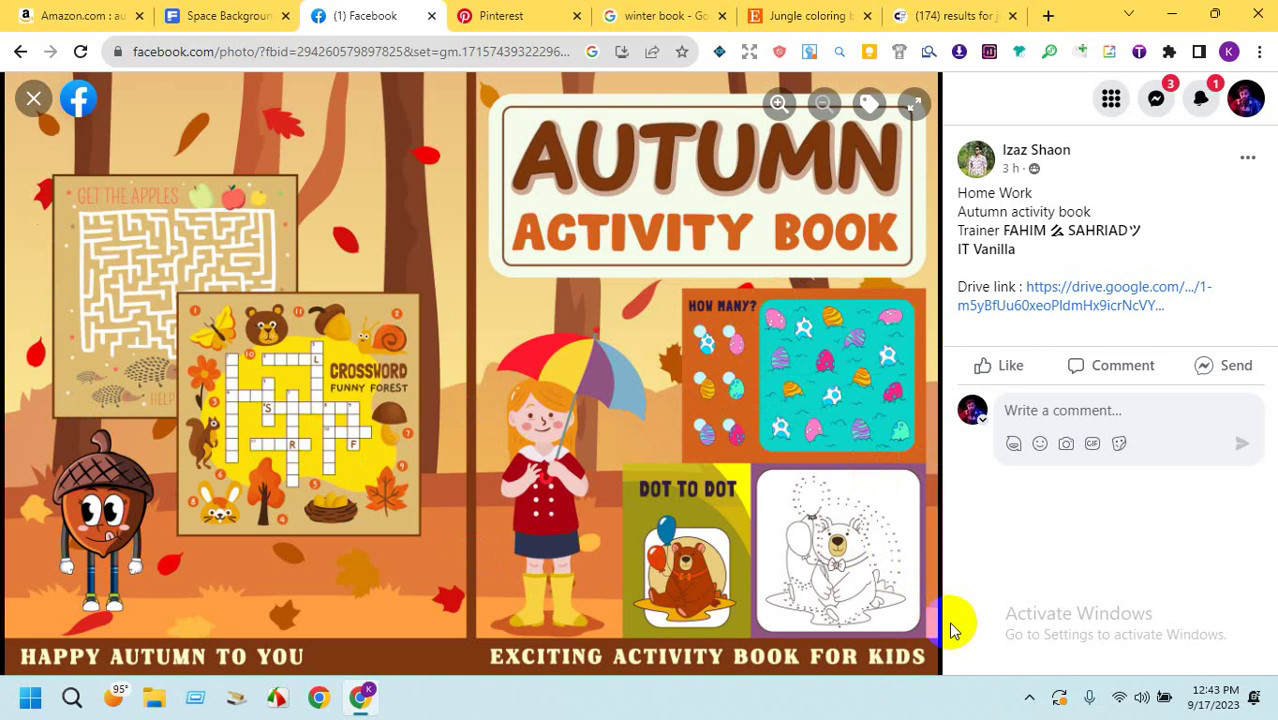
left_click(75, 15)
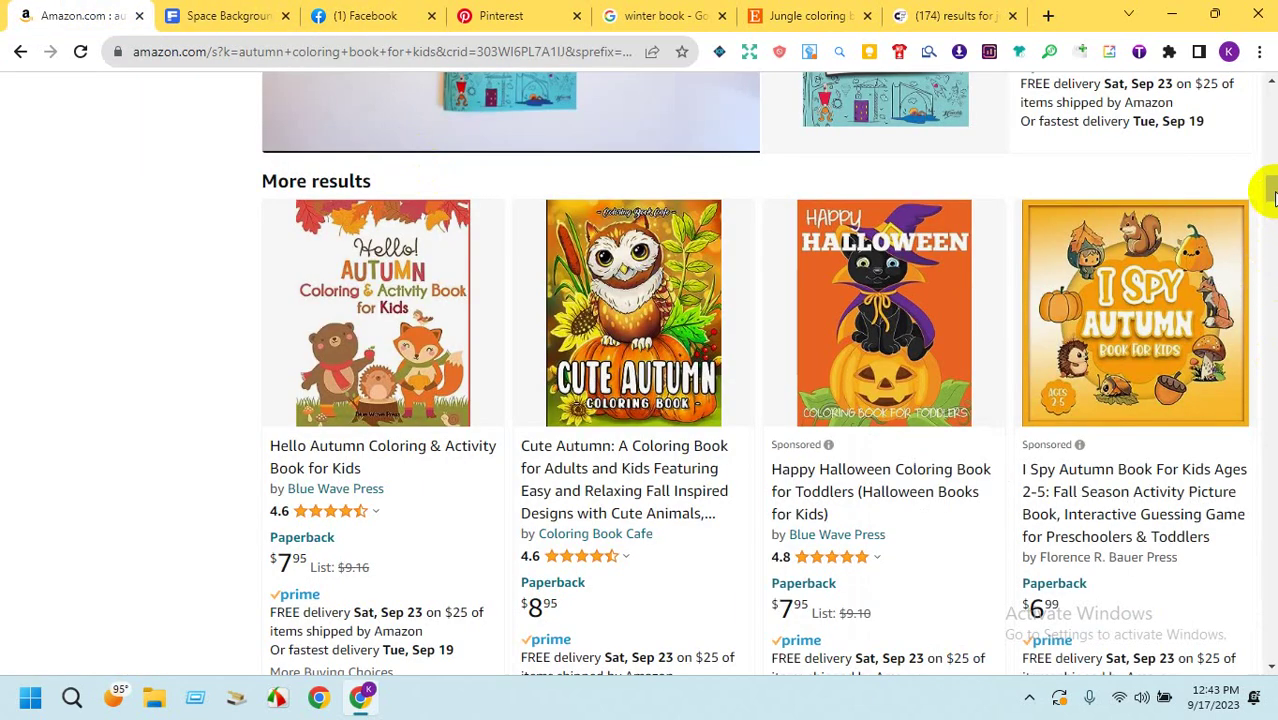
left_click_drag(1270, 191, 1272, 215)
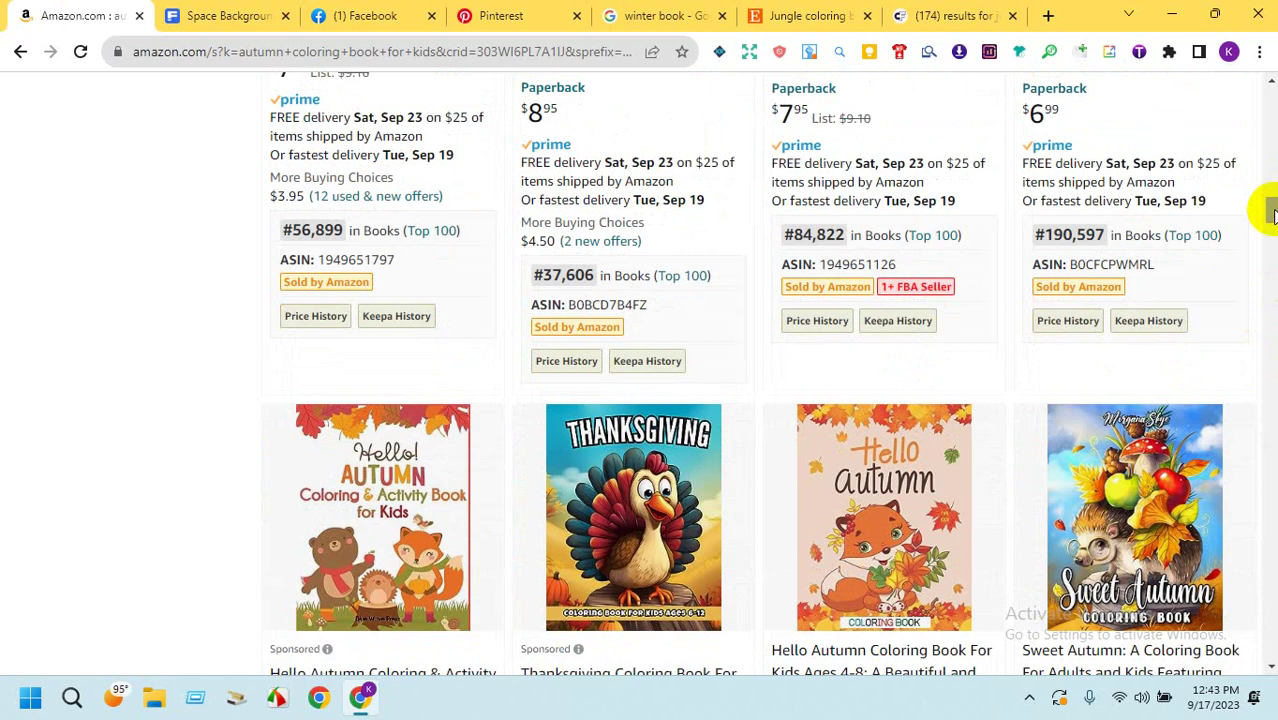
left_click_drag(1271, 213, 1272, 250)
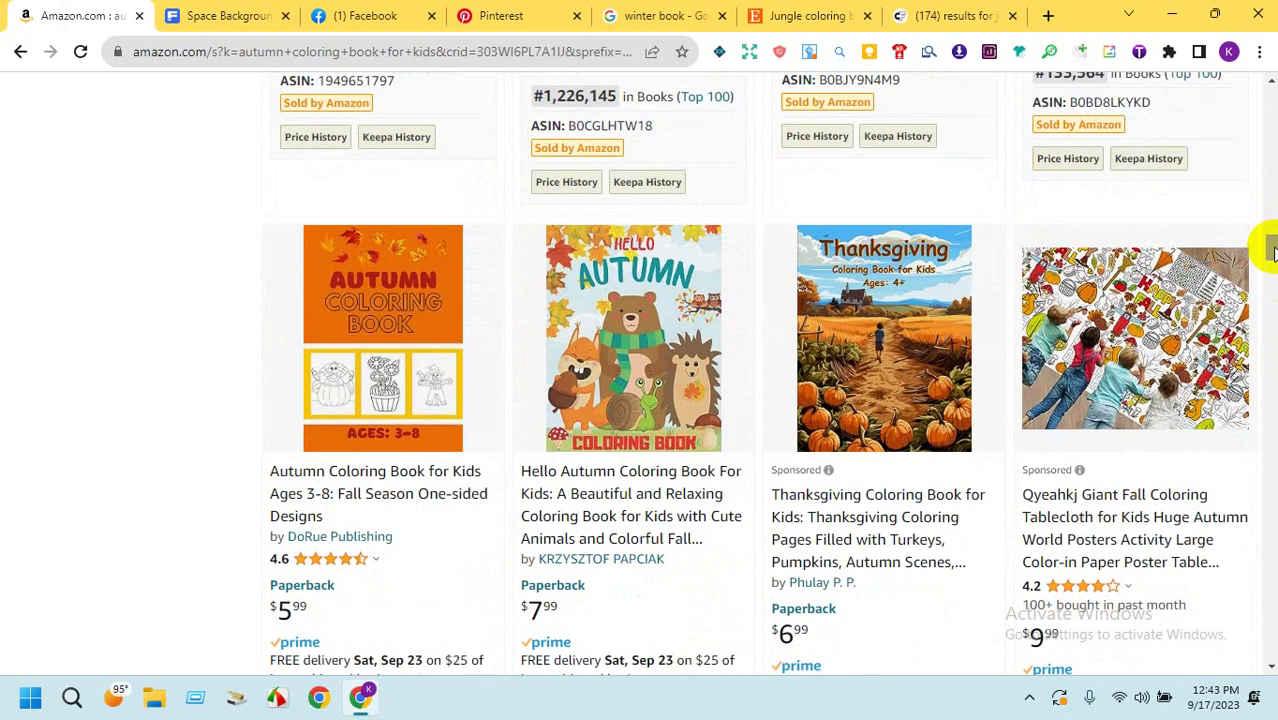
Change the Amazon search to "autumn activity book for kids" and run it.
left_click_drag(1272, 250, 912, 71)
double_click(385, 99)
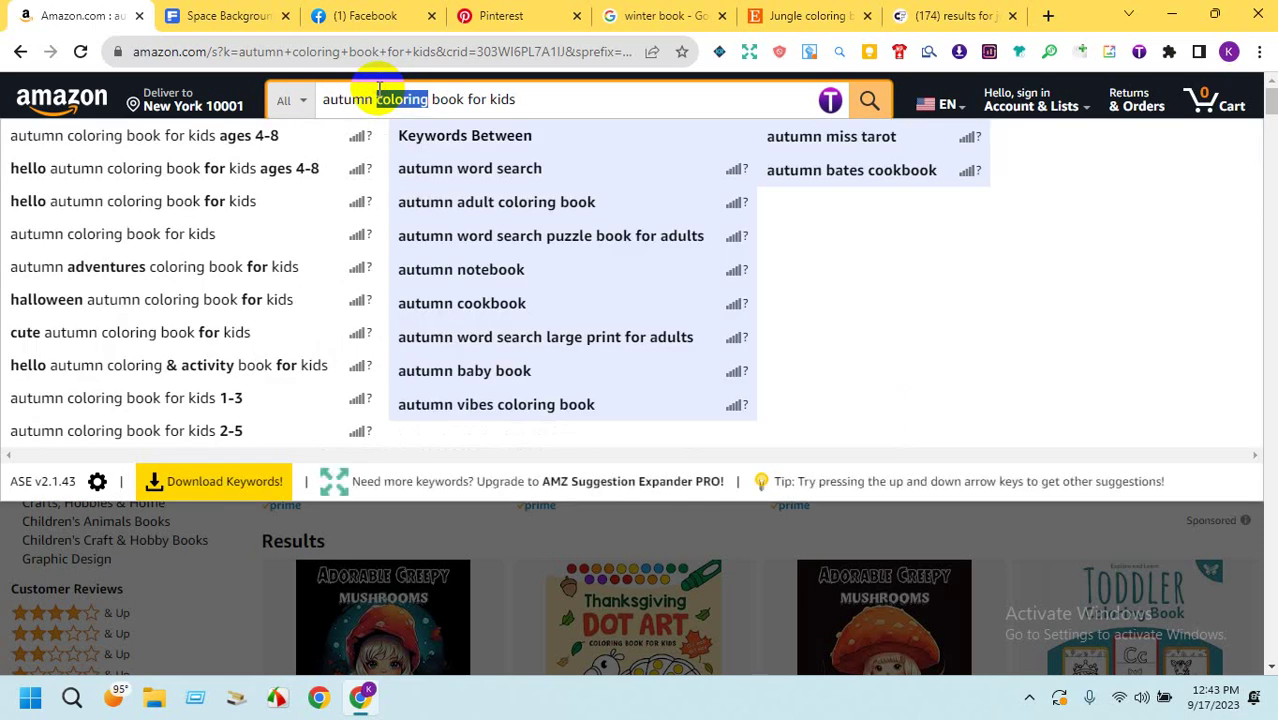
type("activi")
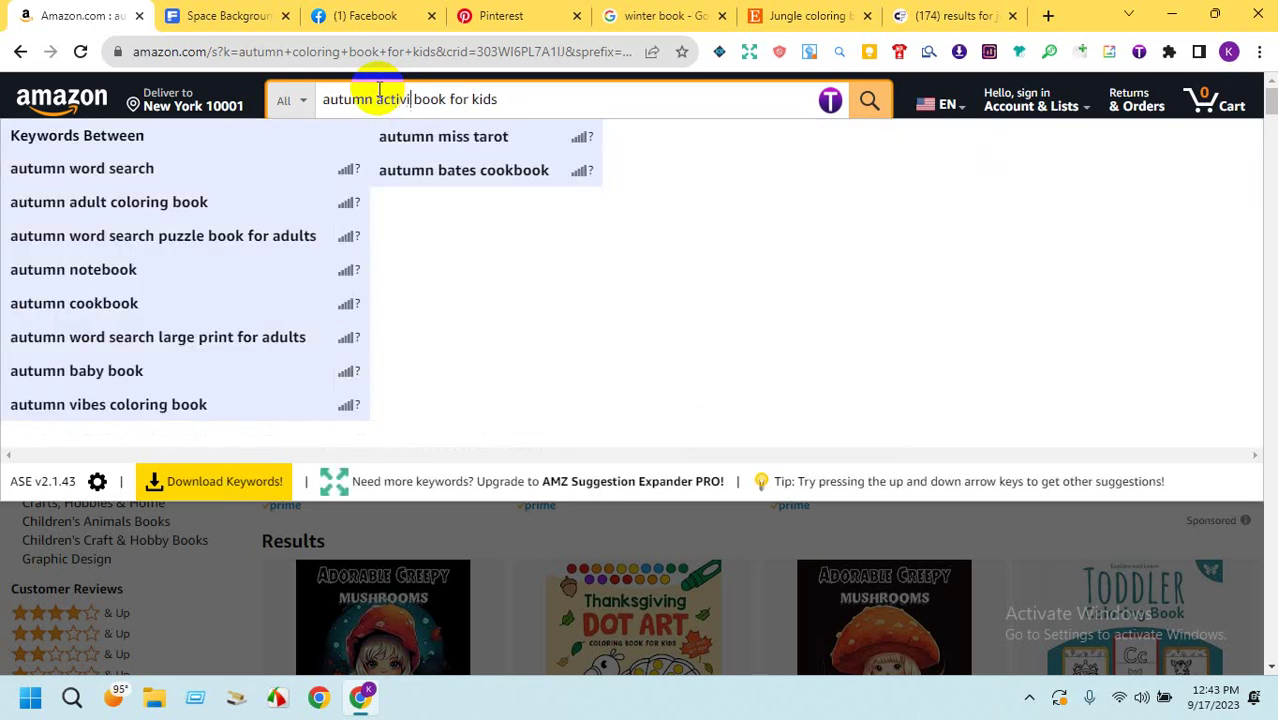
type("ty")
key("Return")
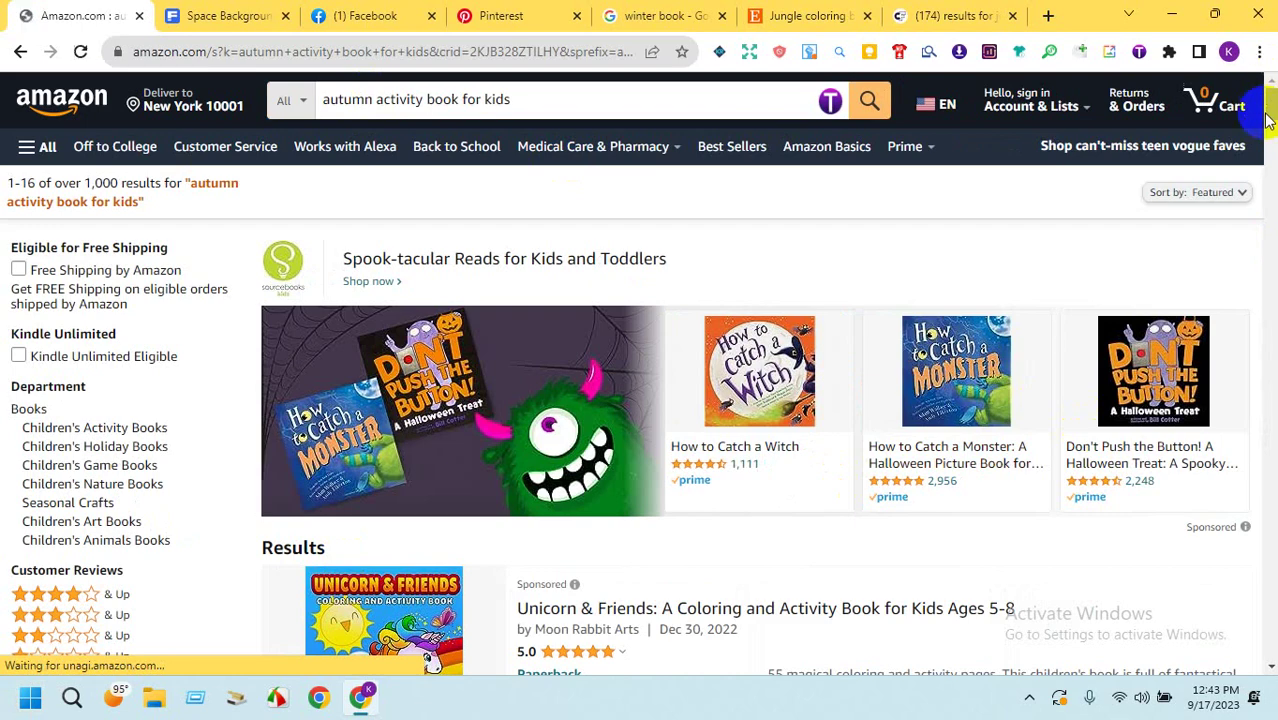
Review the autumn activity book covers on Amazon, then look back at the Autumn Activity Book cover on Facebook.
left_click_drag(1268, 120, 1268, 313)
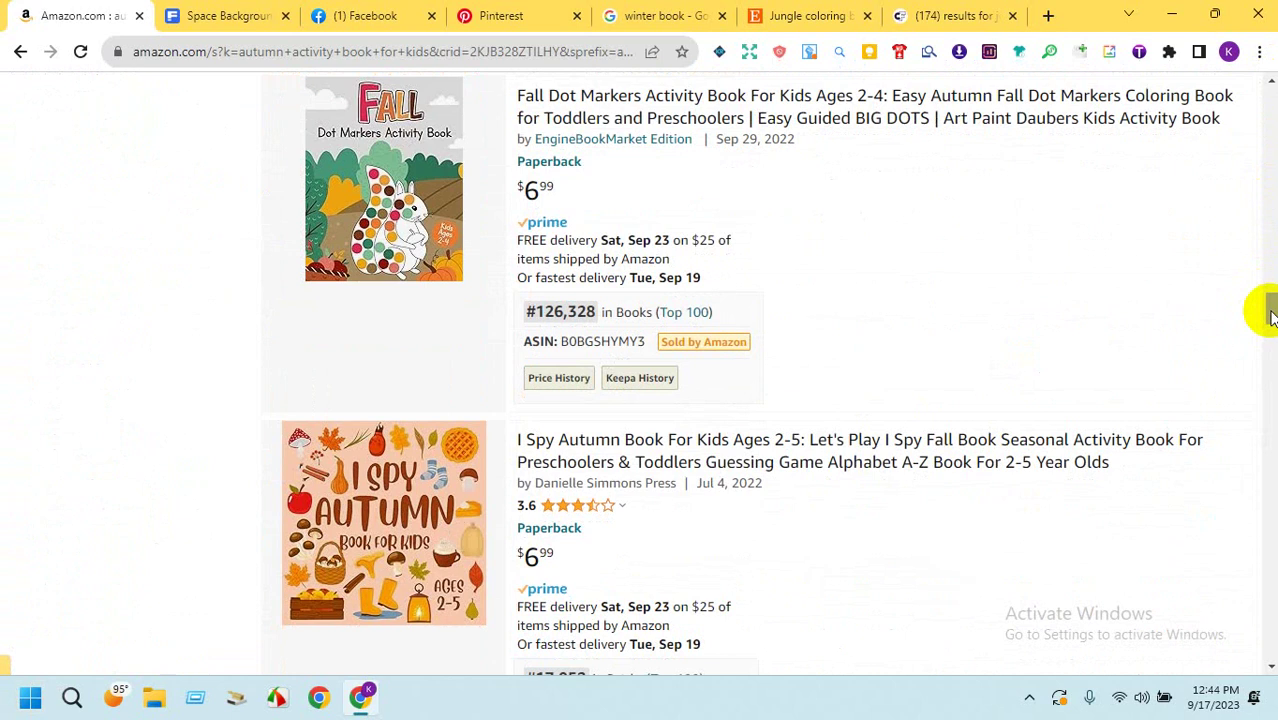
left_click_drag(1268, 313, 1268, 553)
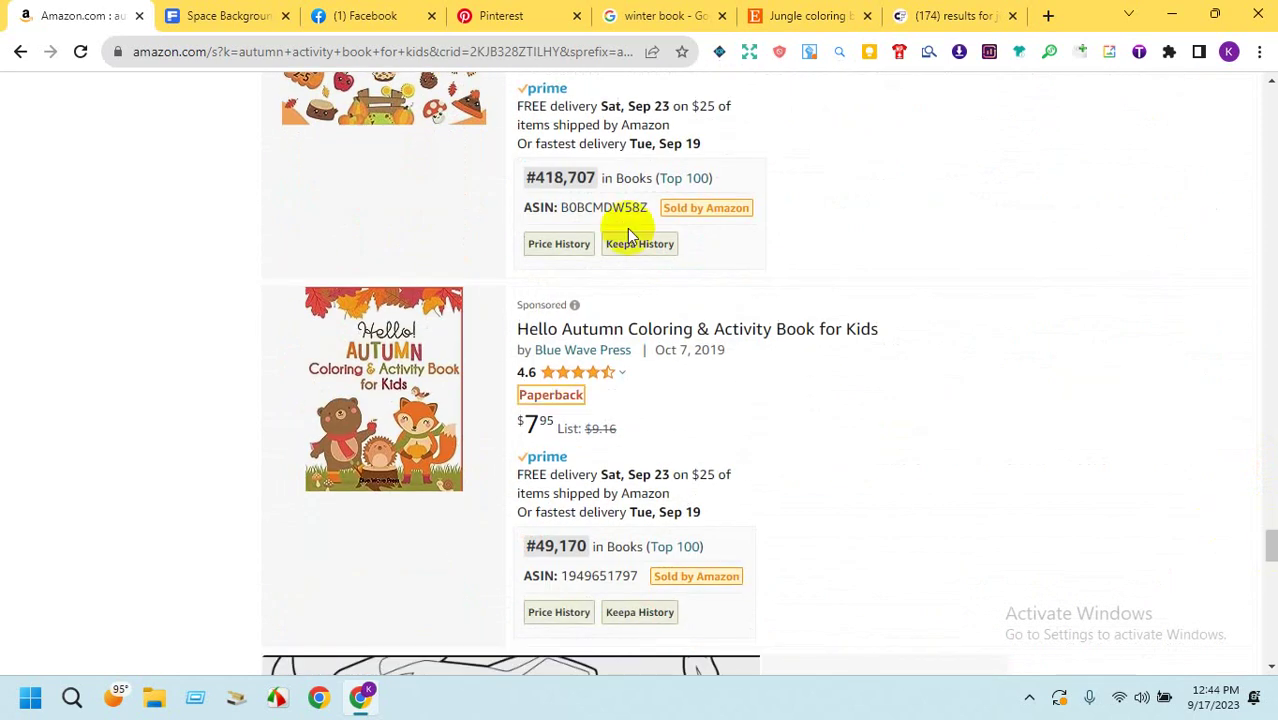
scroll(522, 214, "up", 3)
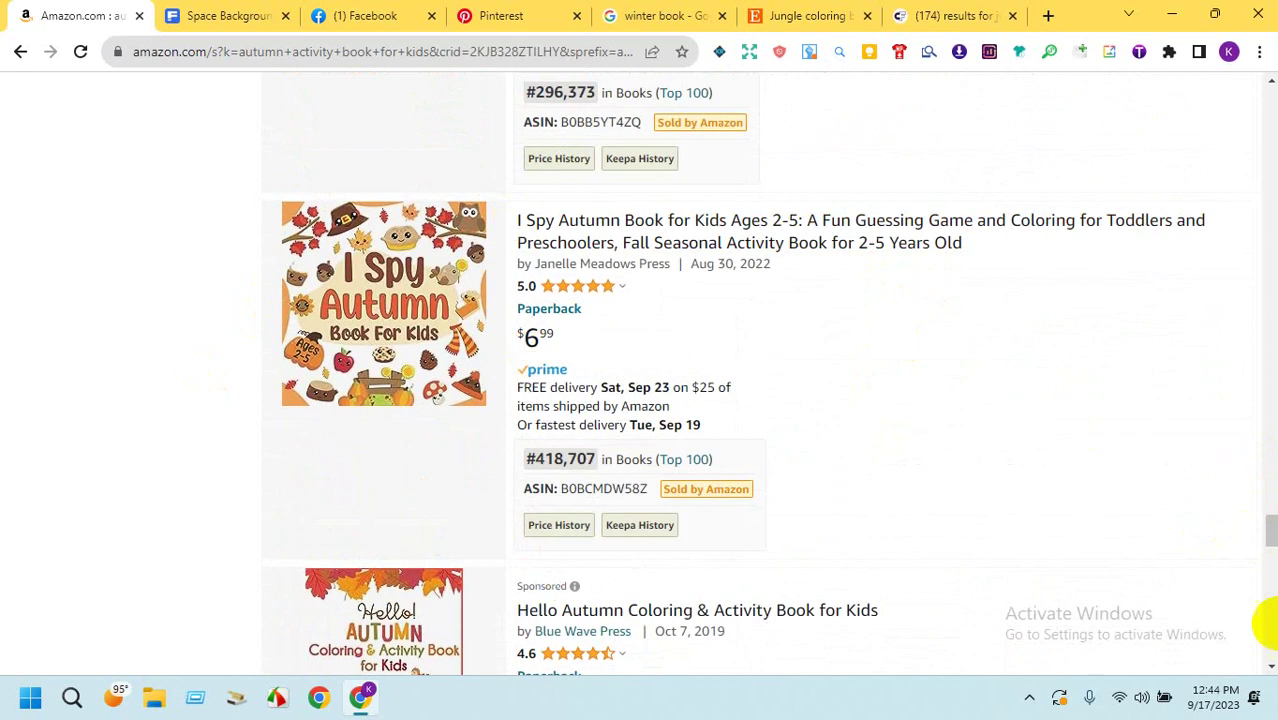
left_click_drag(1270, 528, 1270, 568)
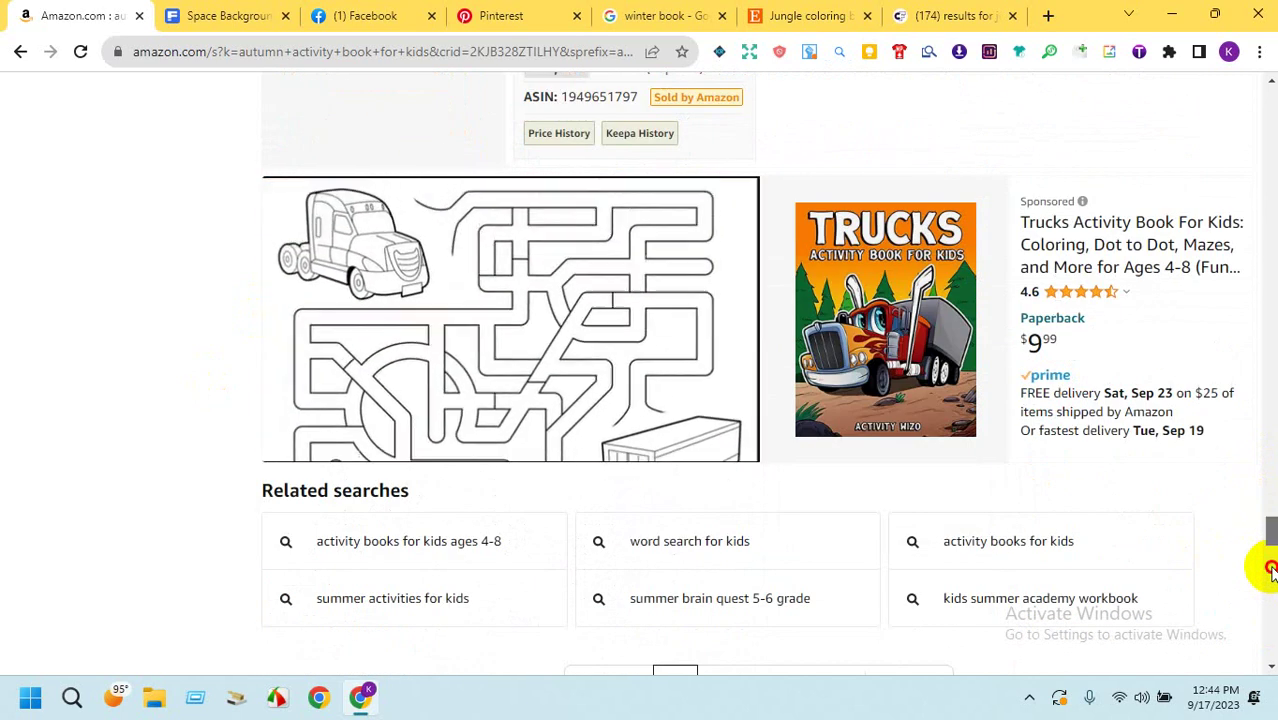
left_click(360, 18)
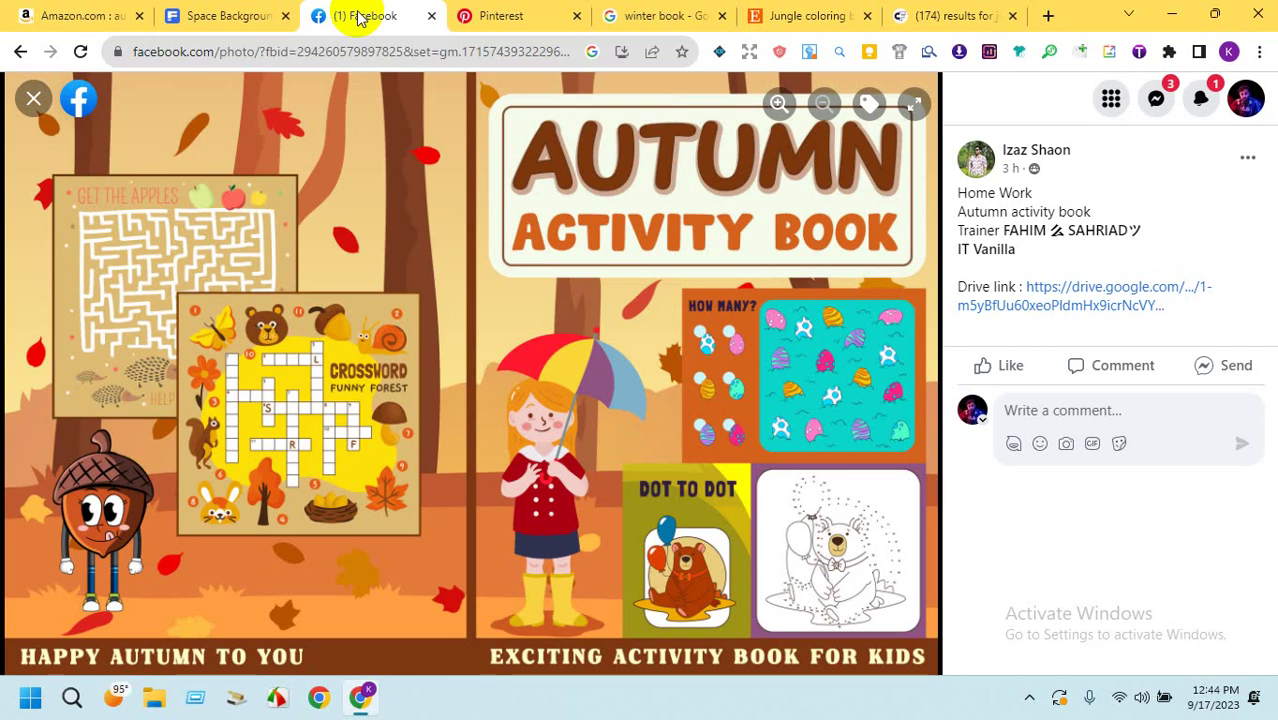
Switch to Freepik, search vectors for "autumn background" and browse the designs.
left_click(254, 12)
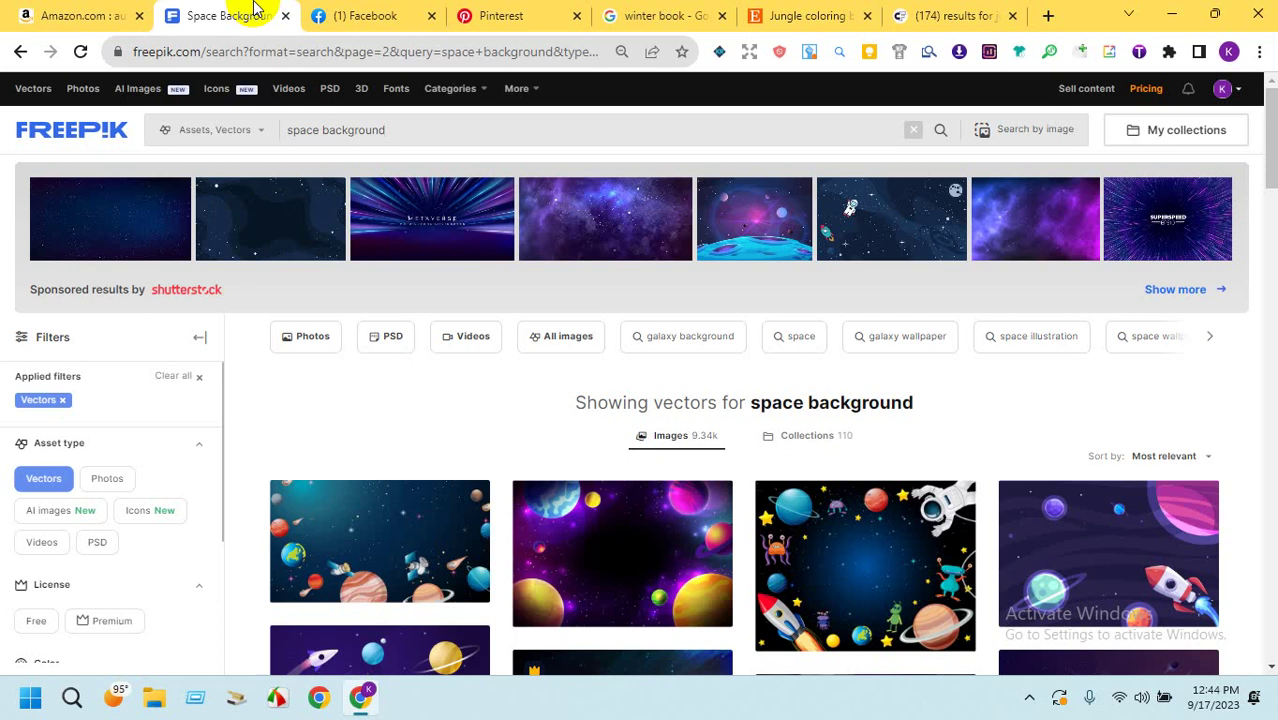
left_click_drag(320, 134, 271, 137)
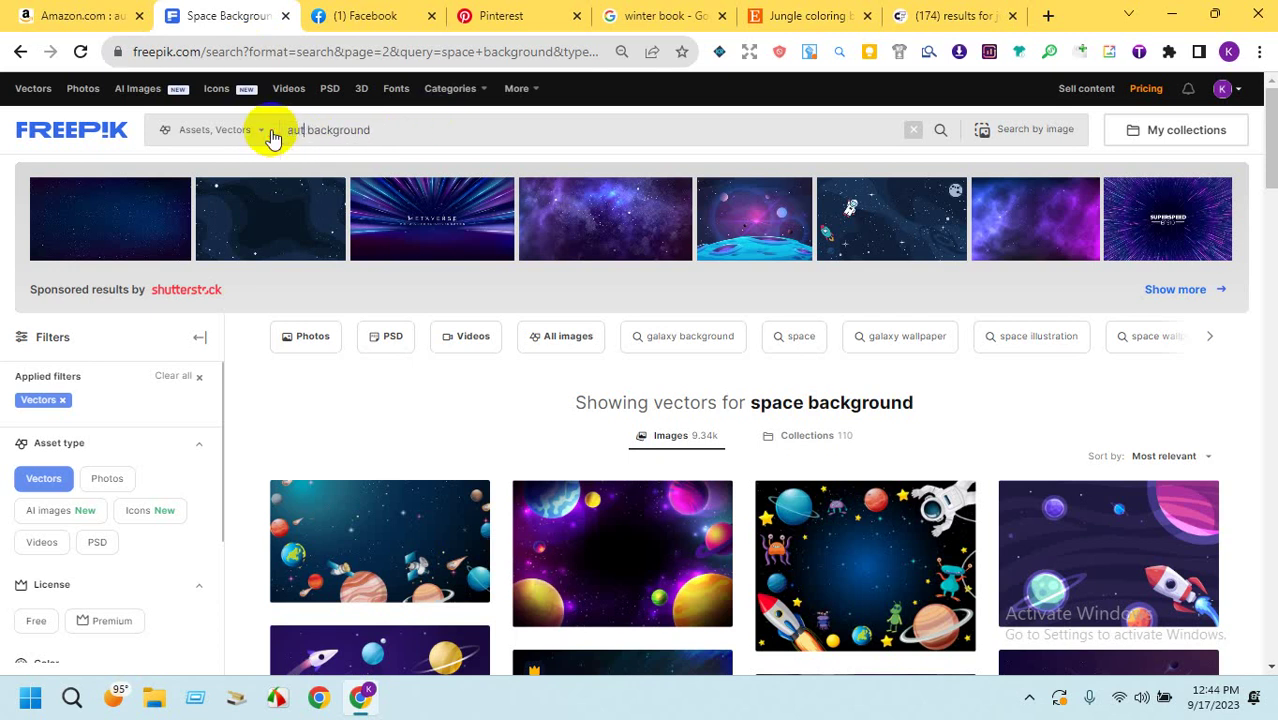
key("Return")
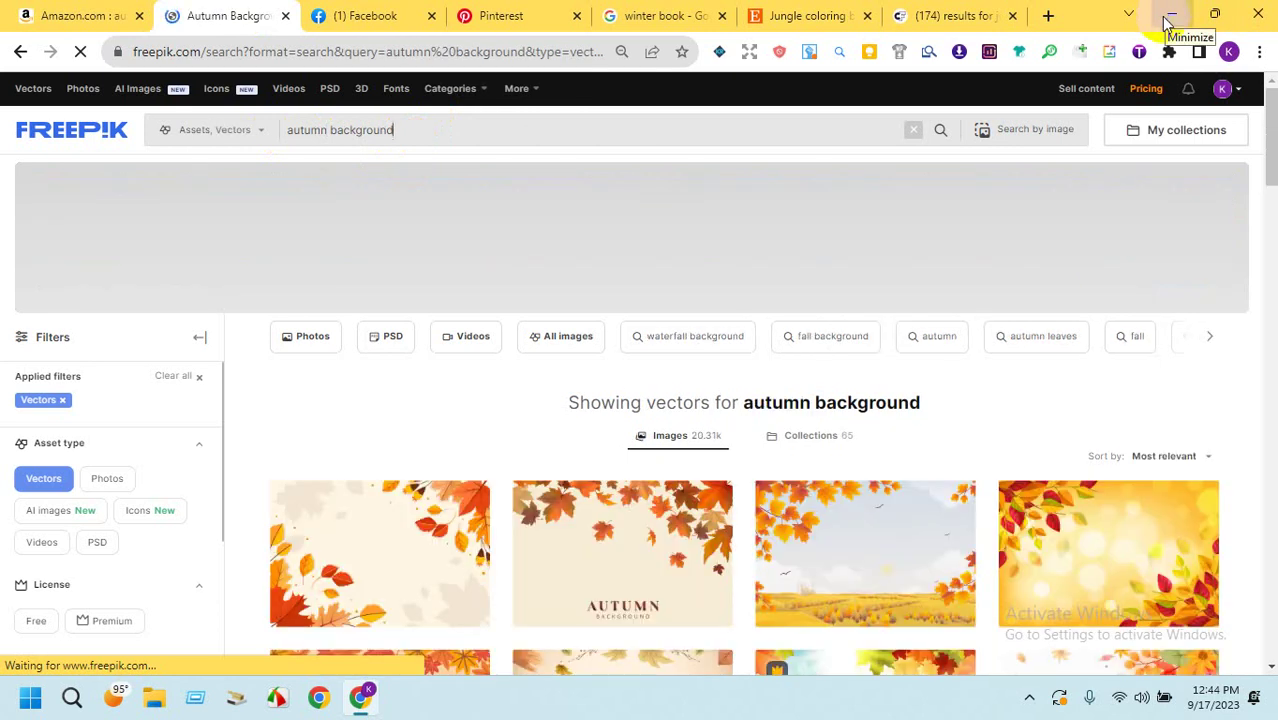
left_click_drag(1272, 98, 1268, 462)
Return to Amazon and review the autumn activity book covers on result pages 1 and 2.
left_click(85, 15)
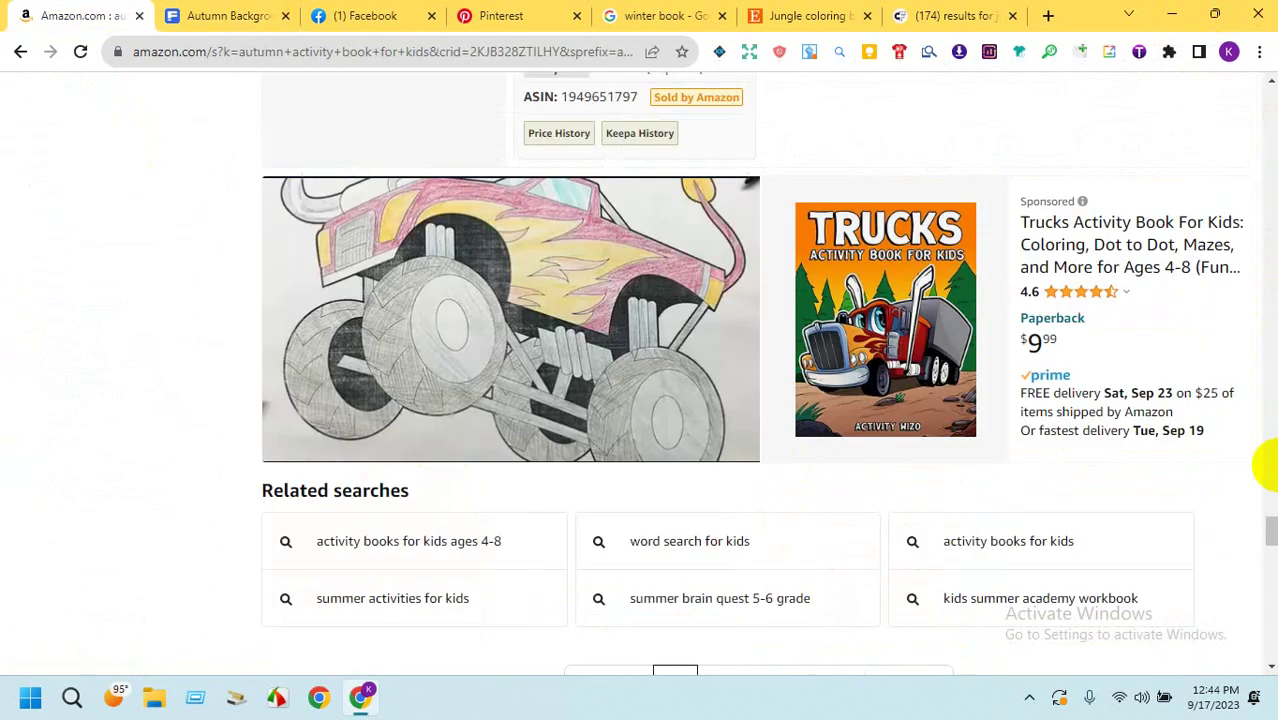
left_click_drag(1268, 538, 1272, 95)
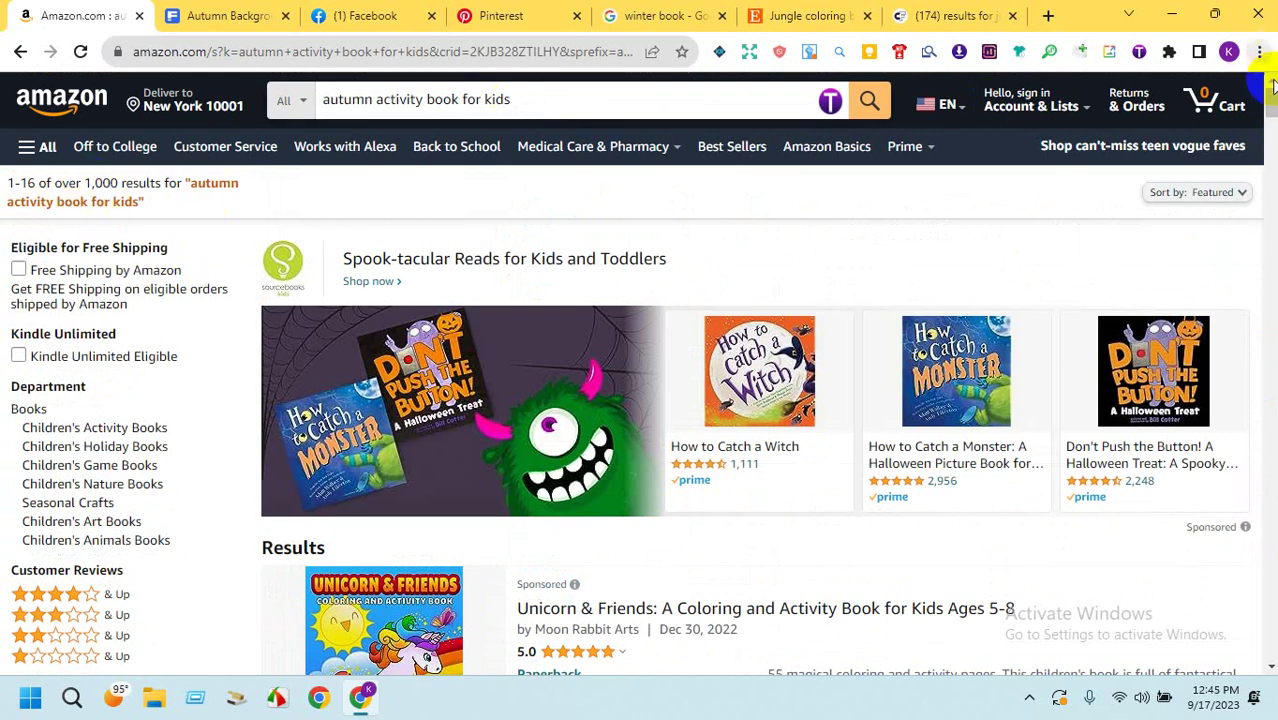
left_click_drag(1272, 105, 1221, 551)
left_click(719, 436)
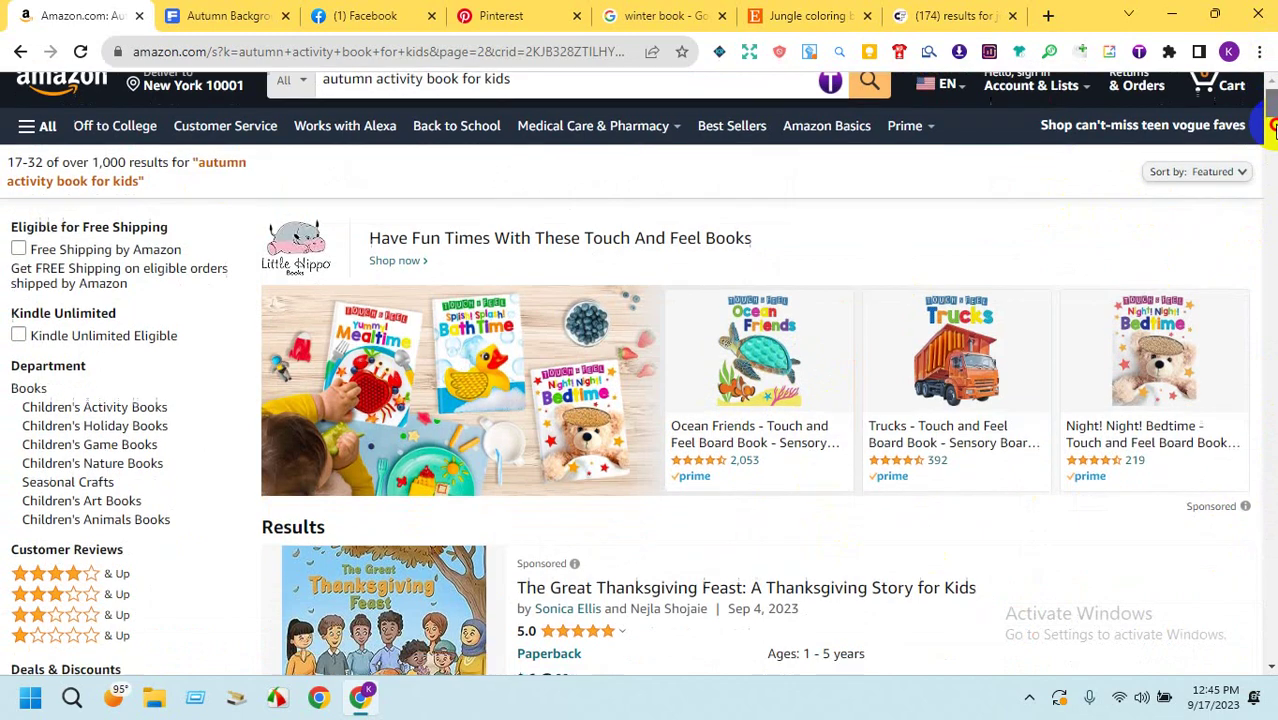
left_click_drag(1272, 113, 1272, 532)
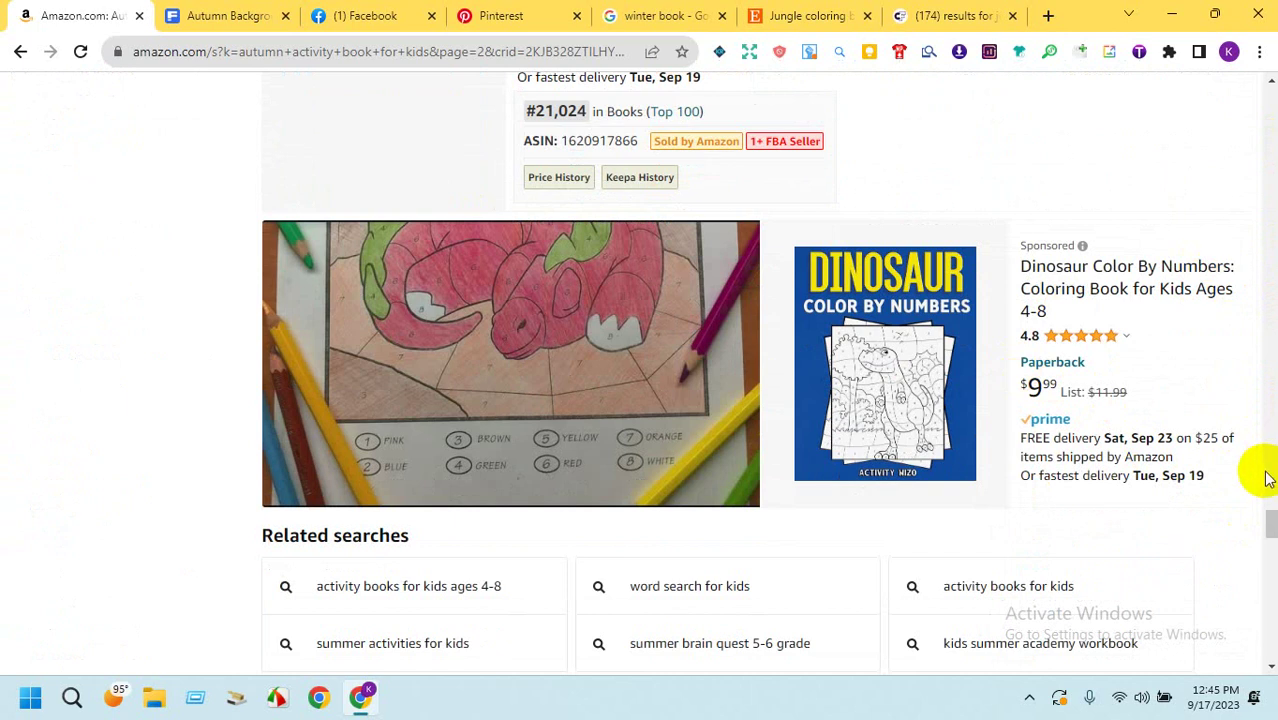
left_click_drag(1270, 520, 1272, 523)
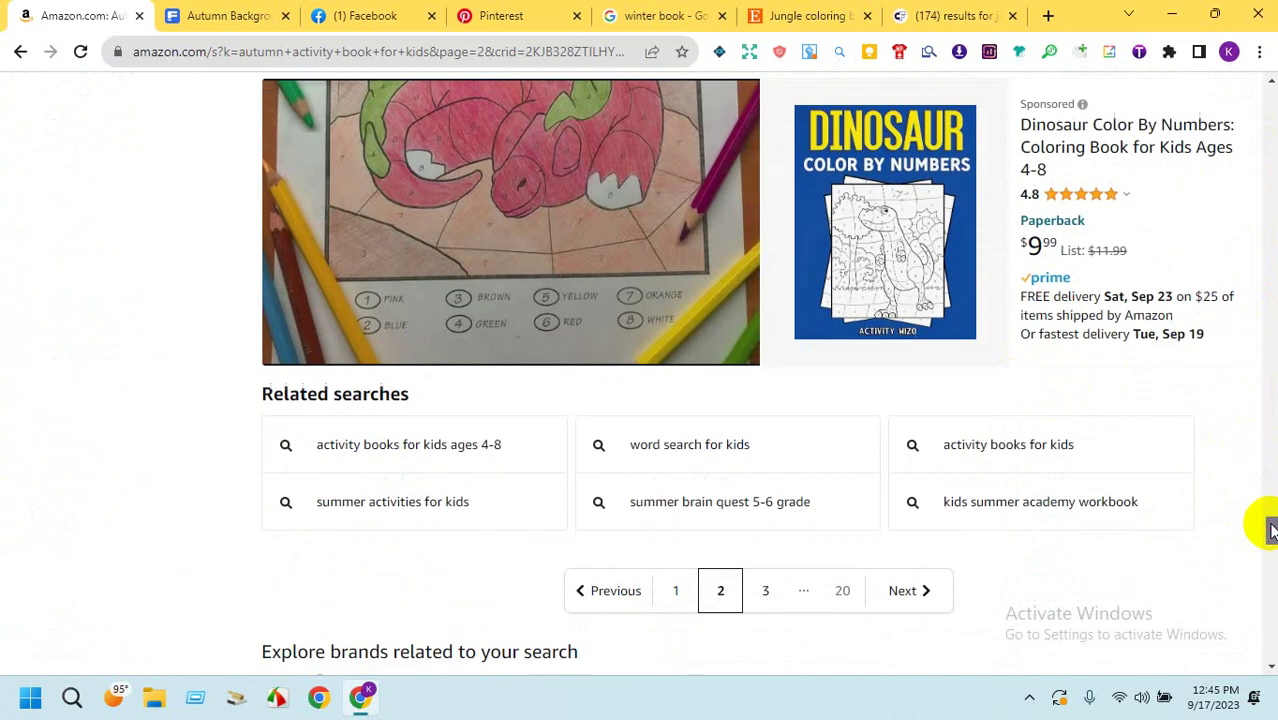
Open page 3 of the Amazon results and review covers such as Autumn Trace Activity Book and My First Autumn Coloring Book.
left_click(766, 598)
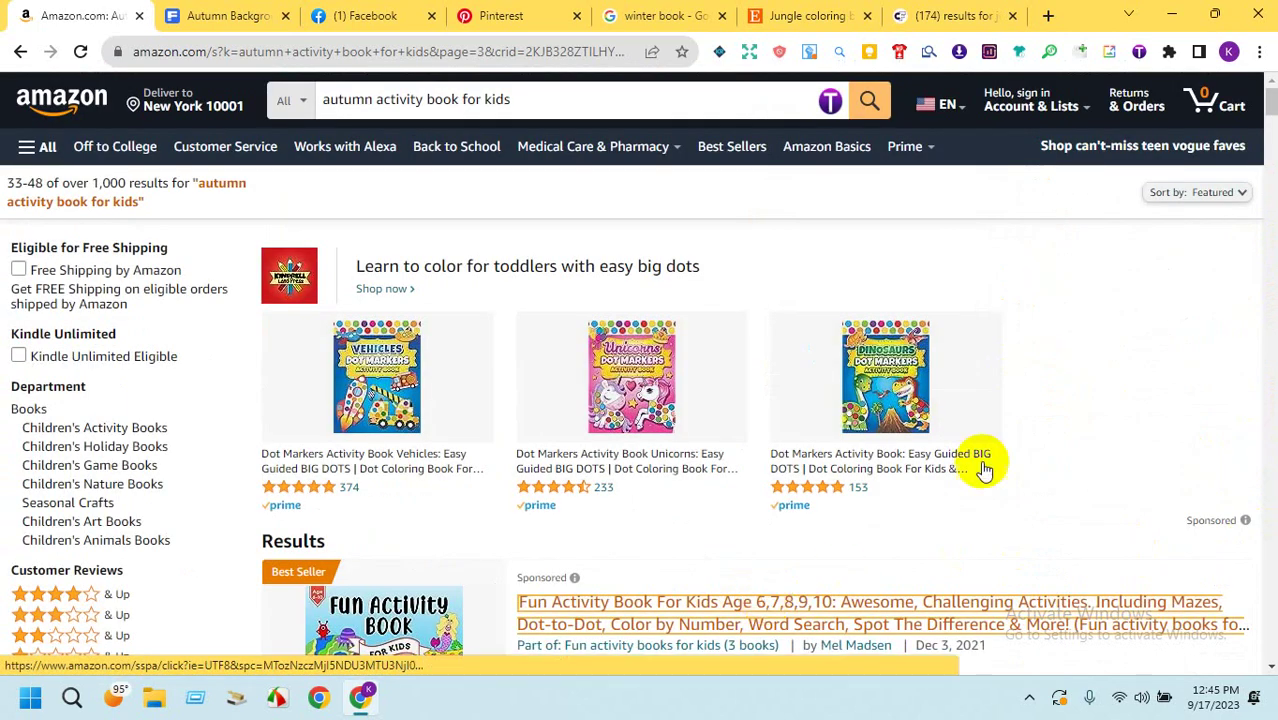
mouse_move(1268, 112)
left_mouse_down()
mouse_move(1260, 262)
mouse_move(1250, 245)
left_mouse_up()
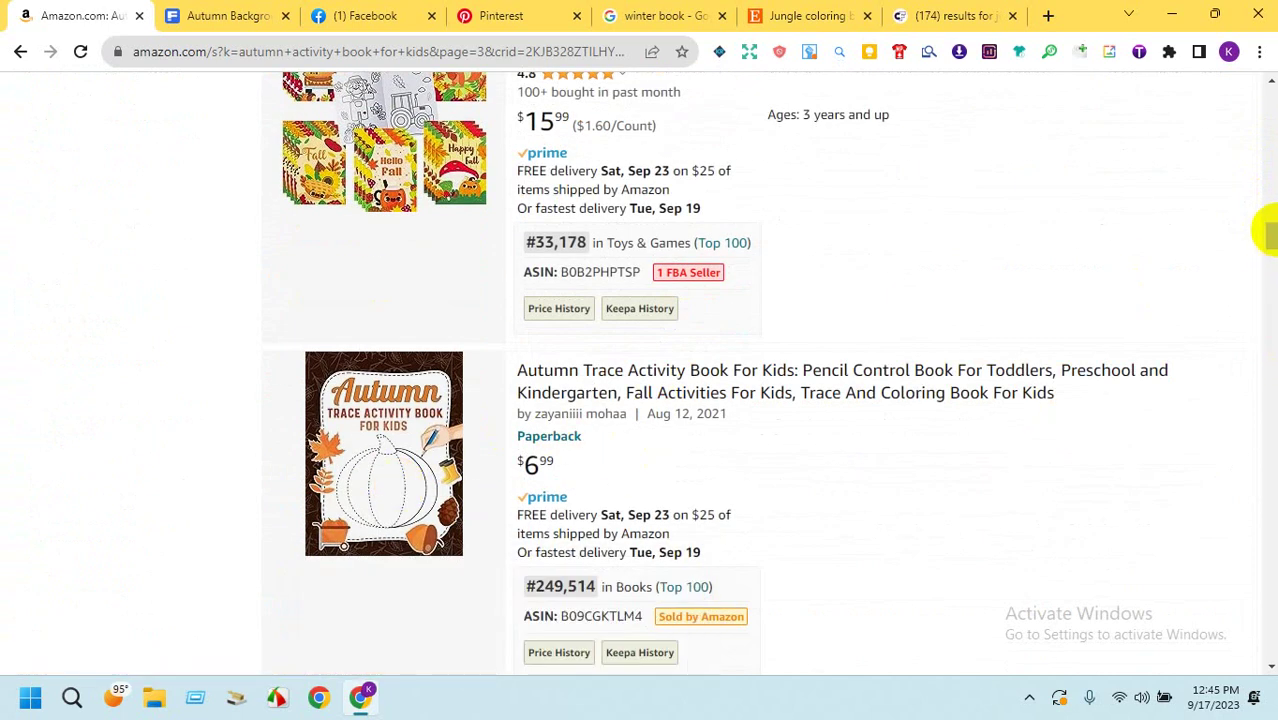
left_click_drag(1265, 232, 1270, 402)
mouse_move(471, 508)
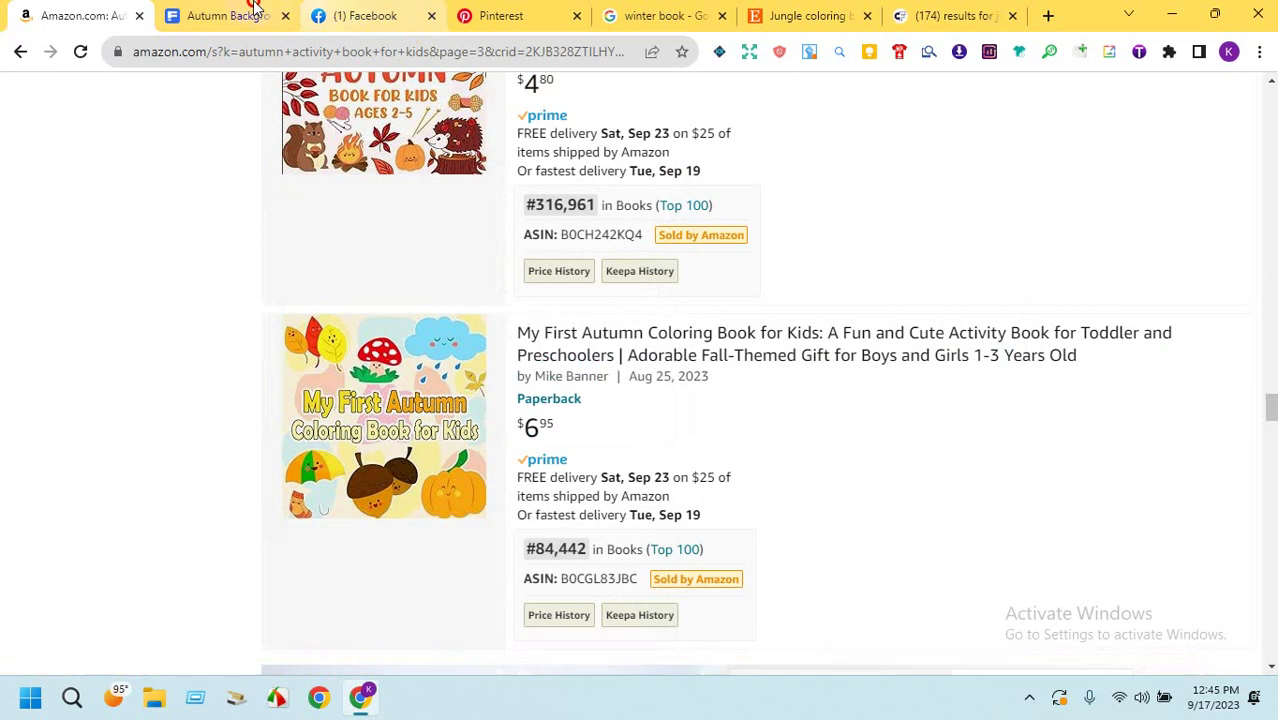
Switch to Freepik and search vectors for "pumkin".
left_click(240, 15)
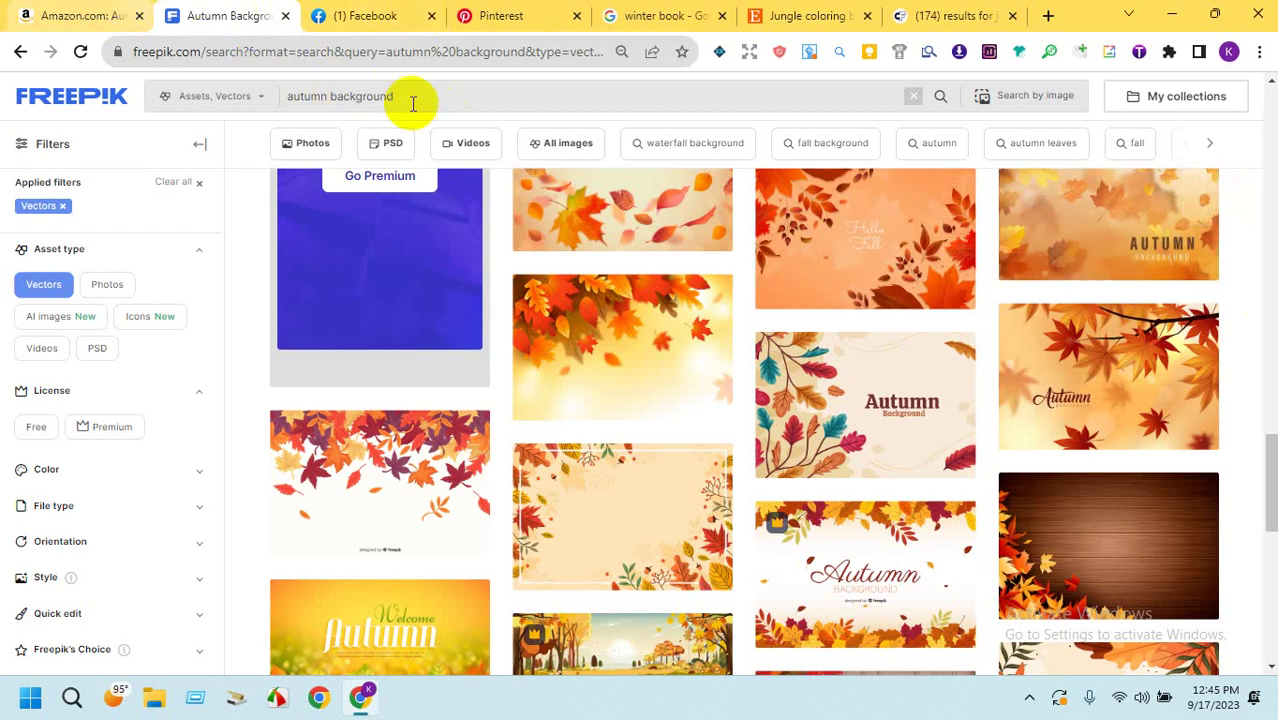
left_click_drag(409, 90, 279, 96)
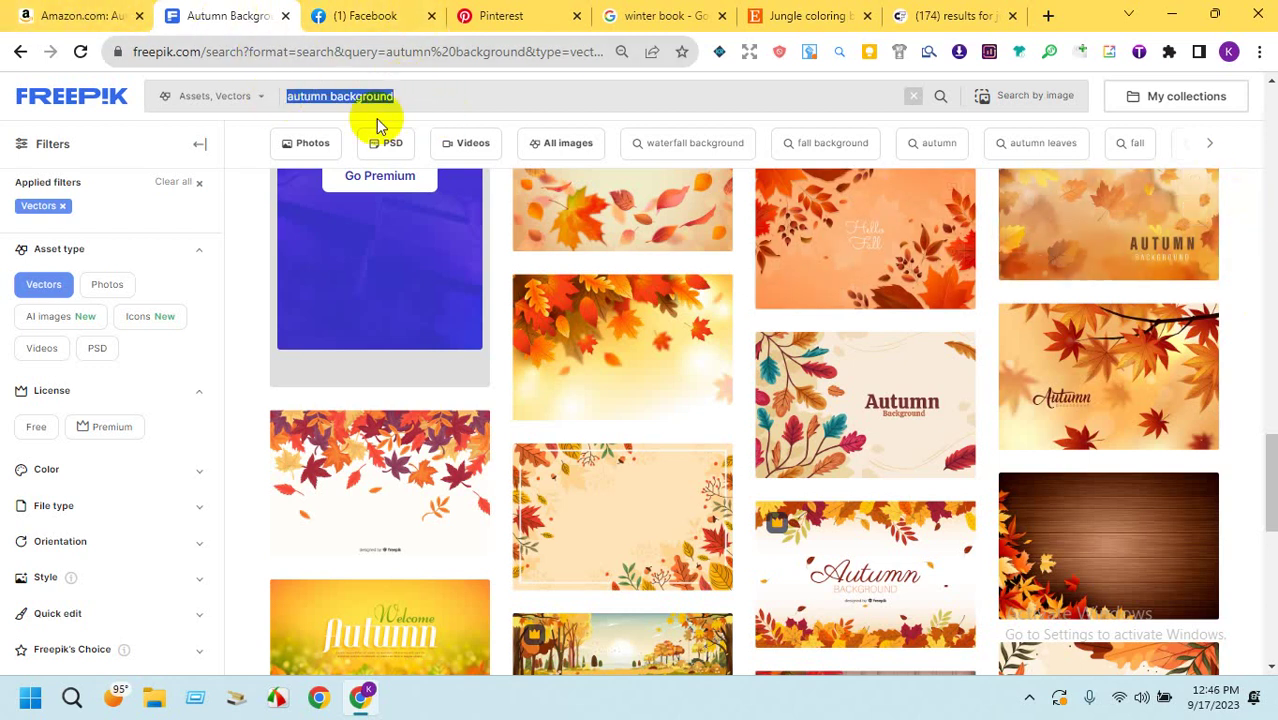
type("pumkin")
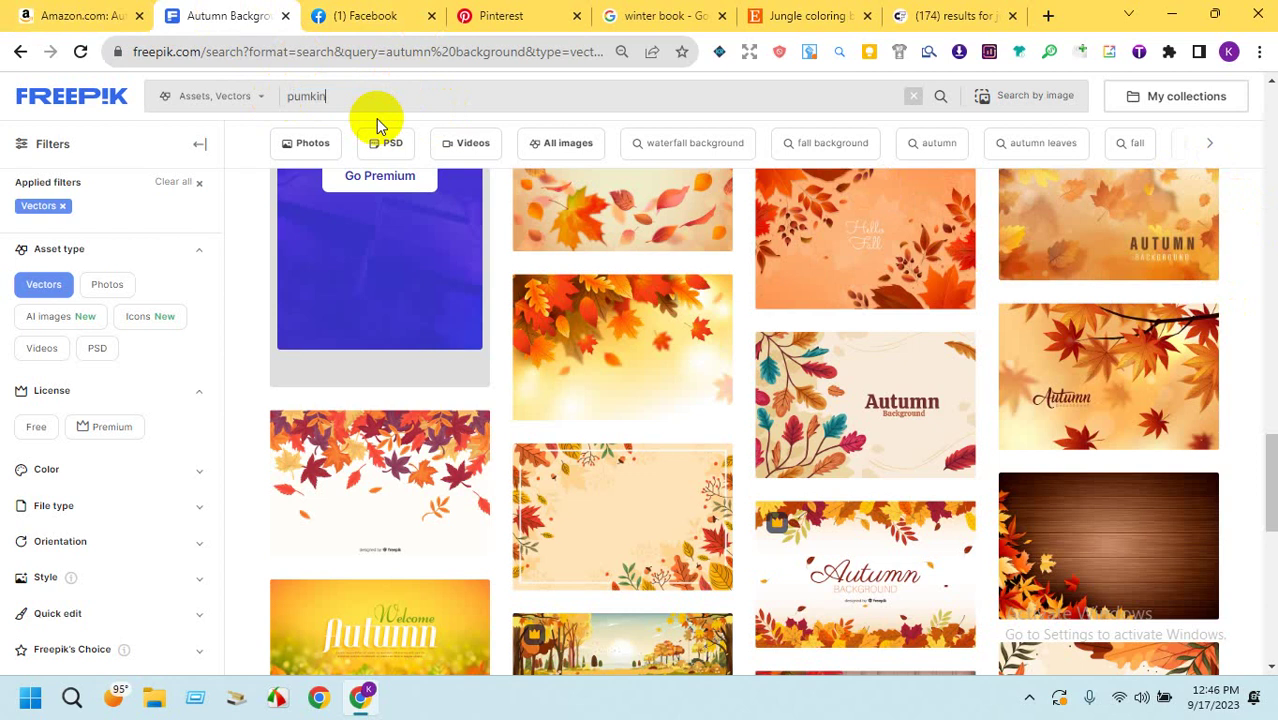
key("Return")
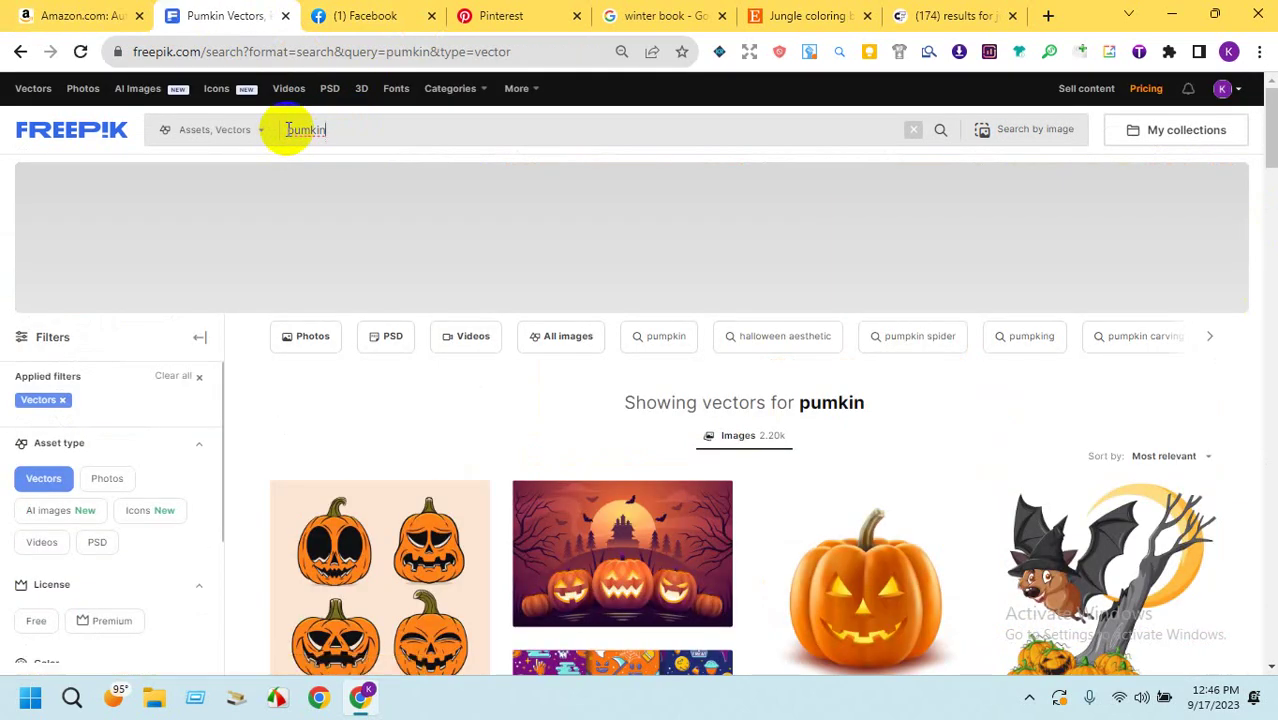
Refine the Freepik search to "autumn pumkin" and browse the pumpkin vectors.
left_click(287, 129)
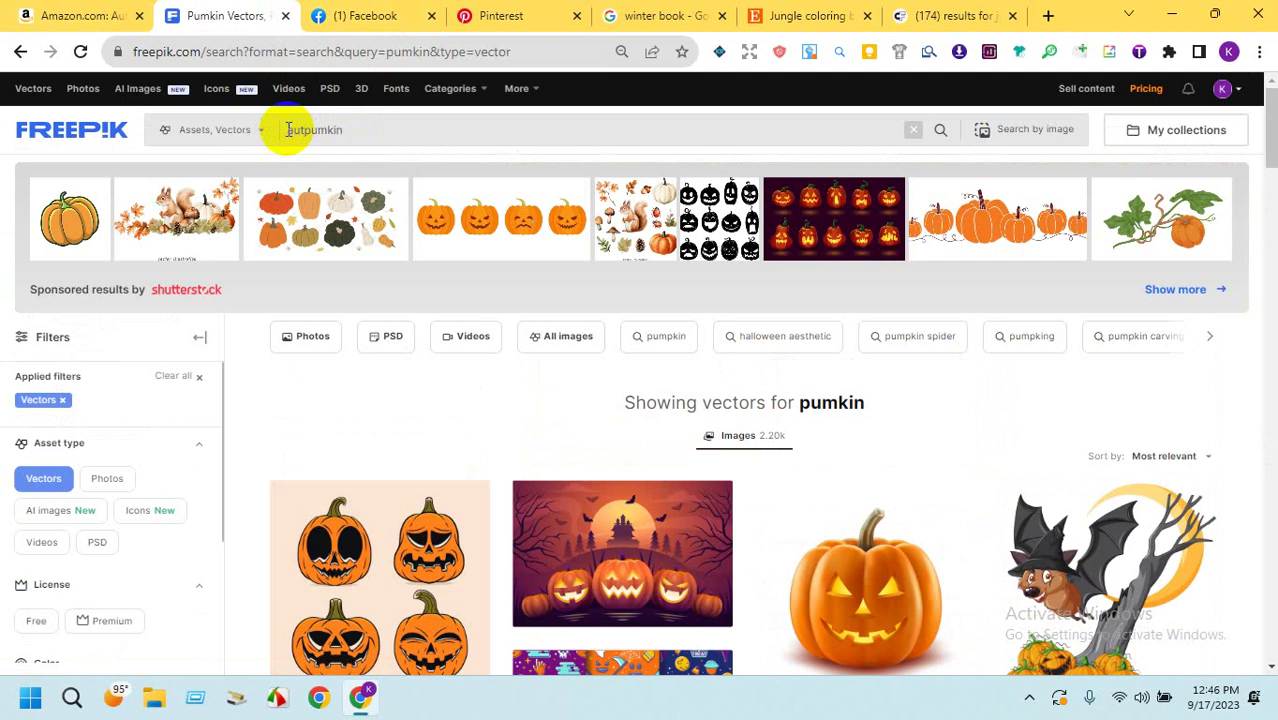
key("Return")
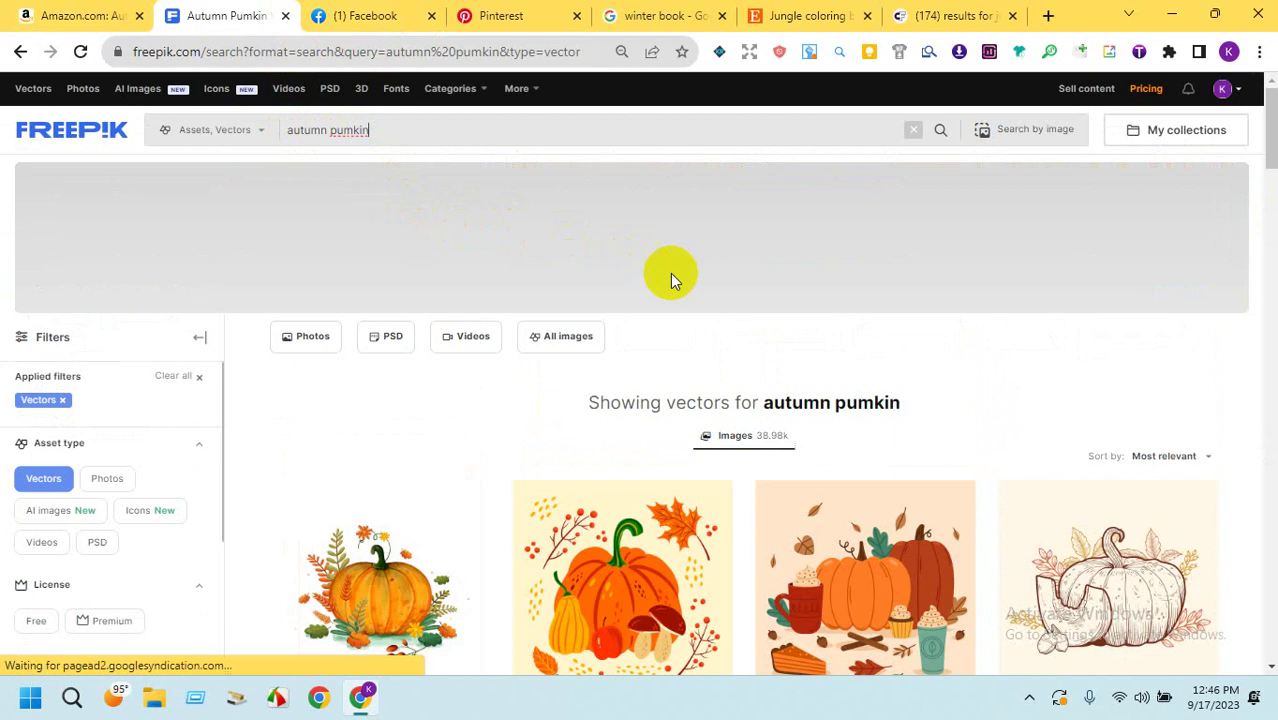
left_click_drag(1267, 149, 1267, 362)
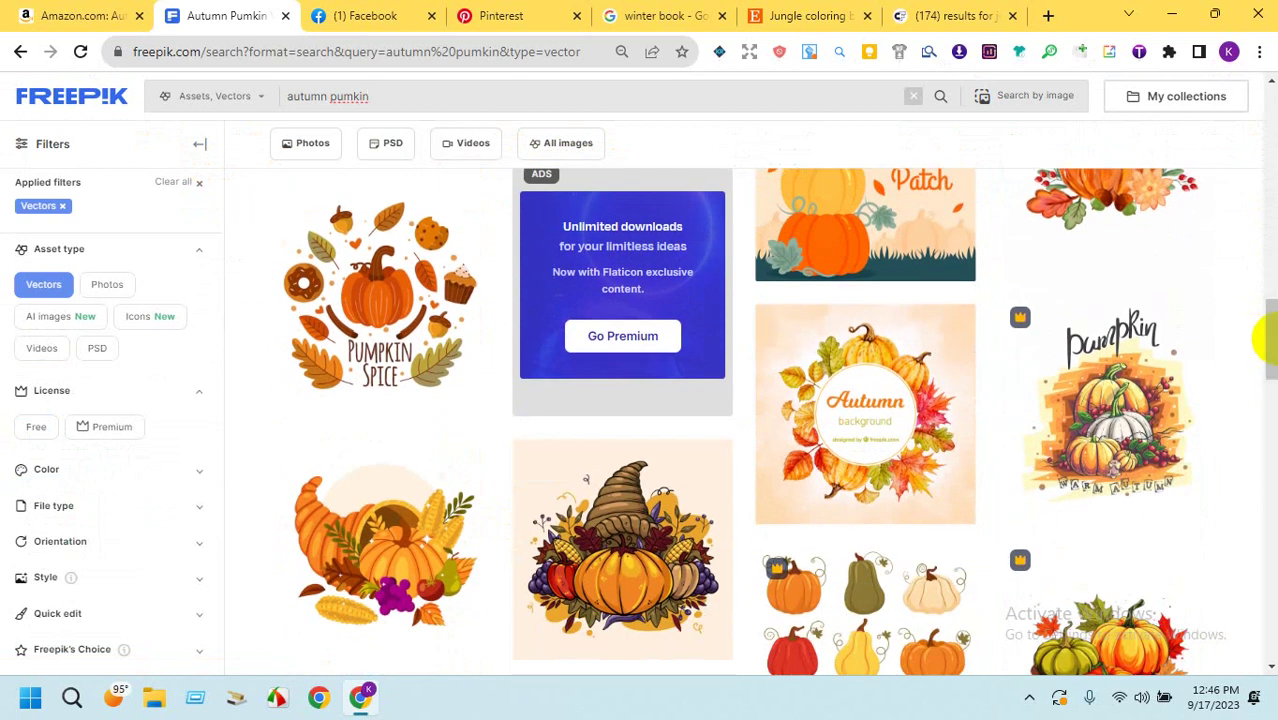
left_click_drag(1265, 308, 1268, 515)
Compare the Autumn Activity Book cover on Facebook with the autumn pumpkin vectors on Freepik.
left_click(334, 12)
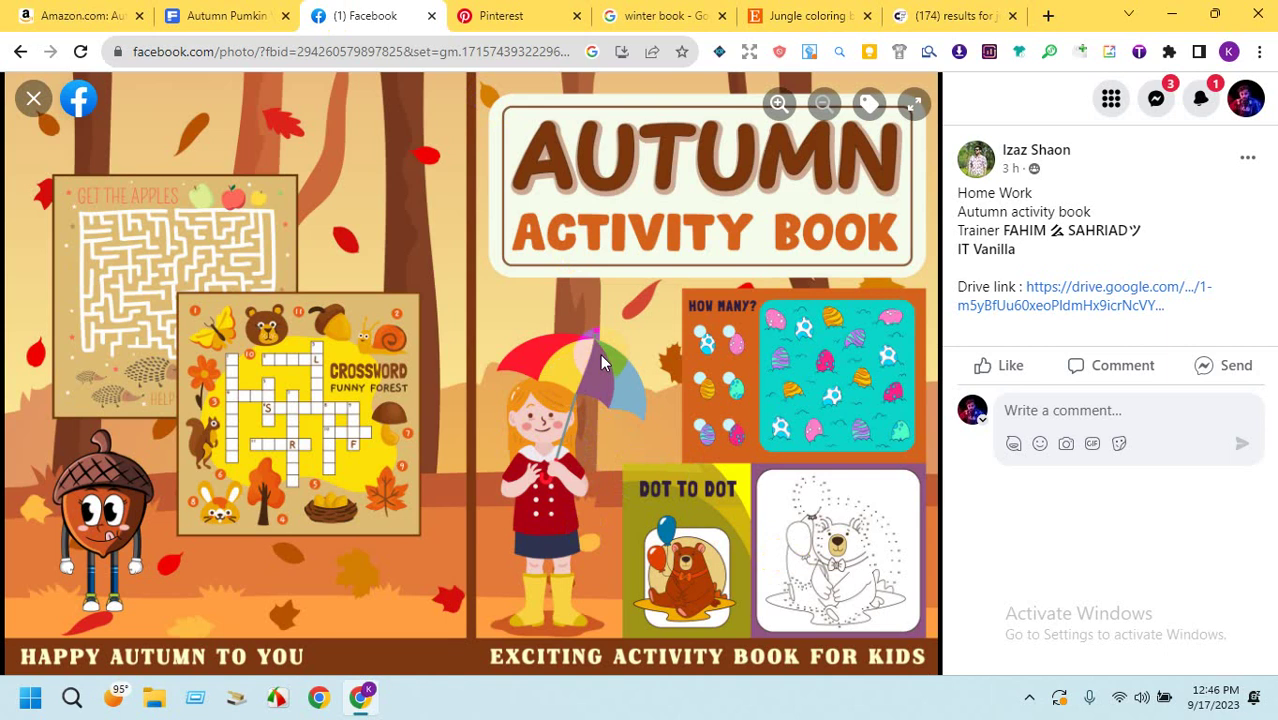
left_click(222, 17)
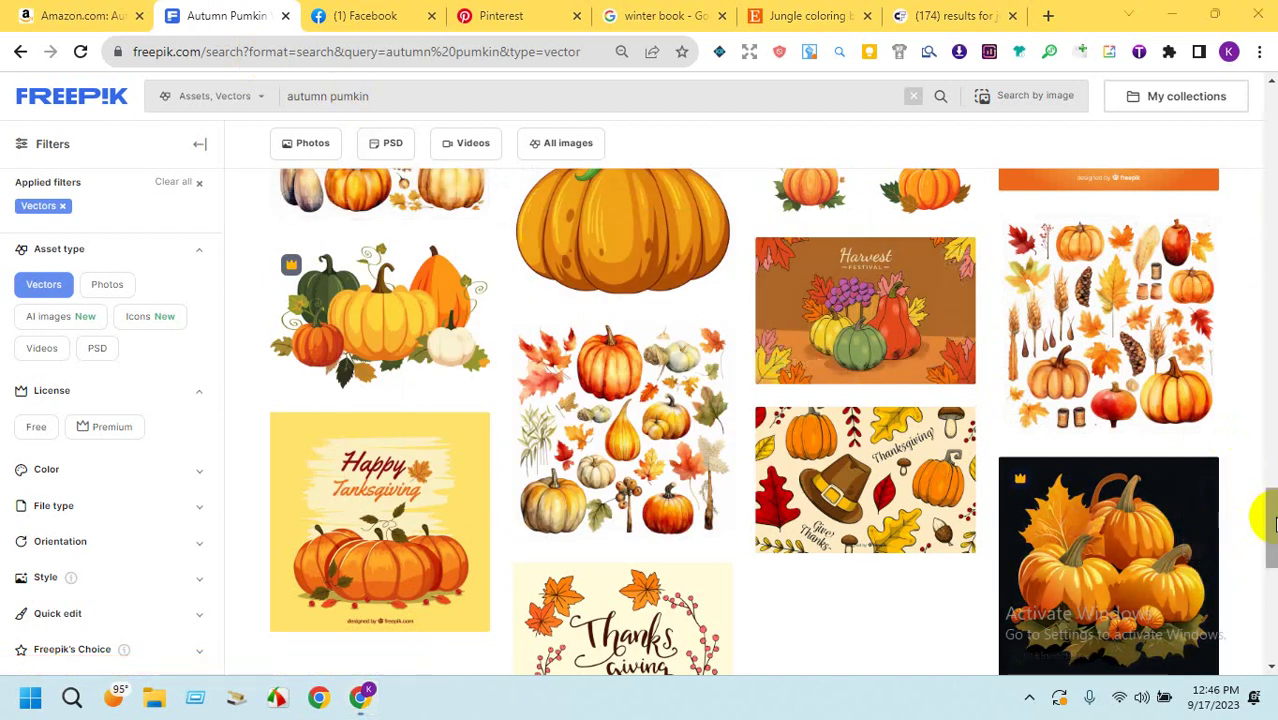
left_click(1265, 362)
left_click_drag(1265, 362, 1272, 92)
left_click_drag(1268, 172, 1265, 520)
Open the Google Drive link from the Autumn Activity Book post on Facebook and preview Autumn Activity book.ai.
left_click(403, 14)
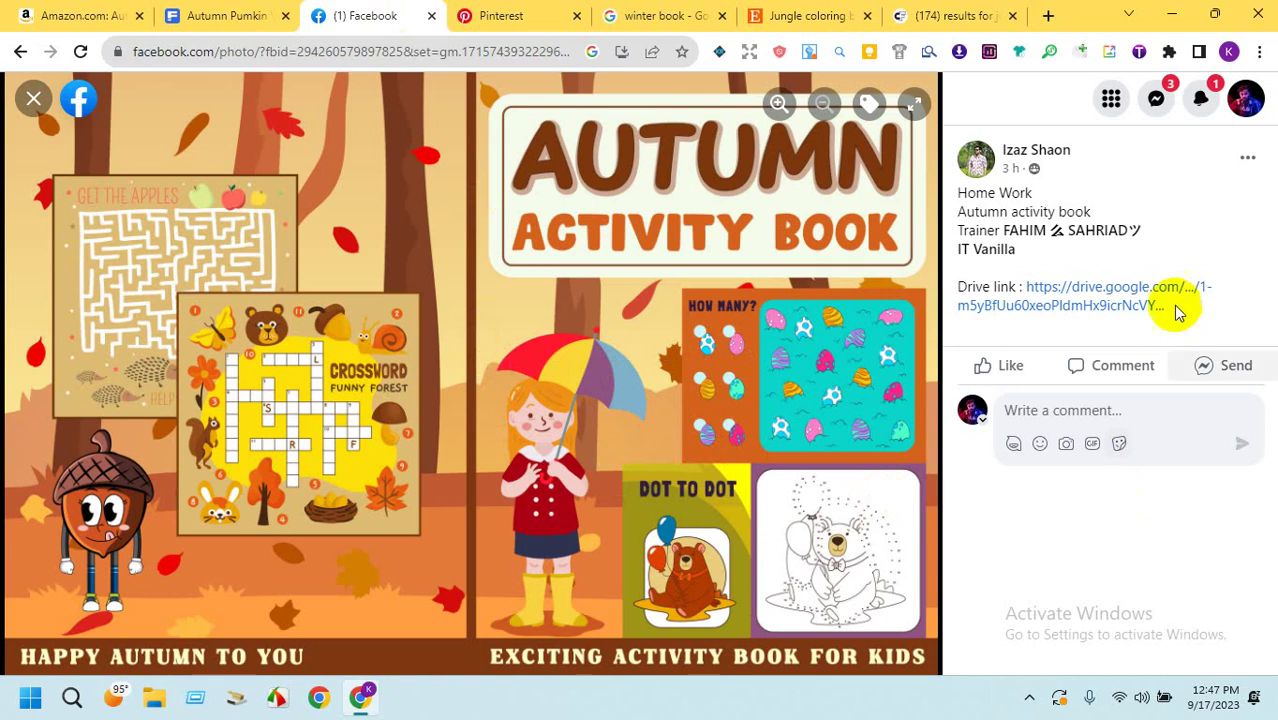
left_click(1098, 292)
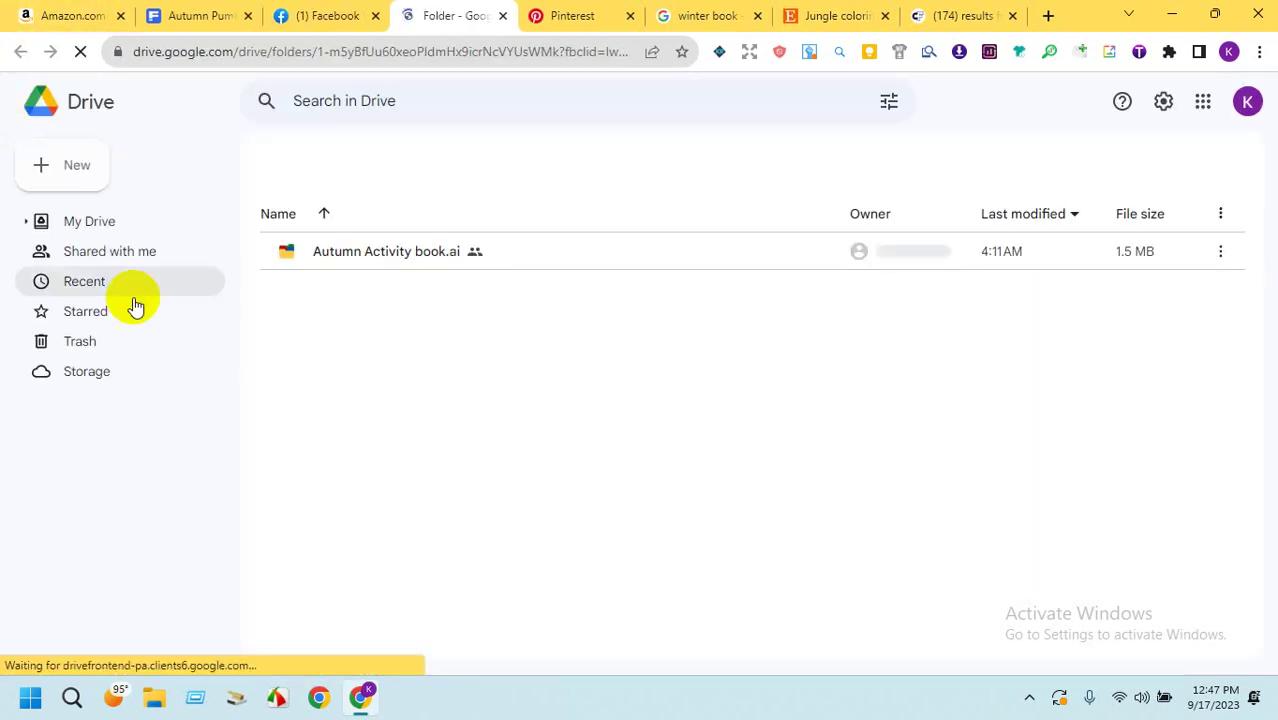
left_click(418, 300)
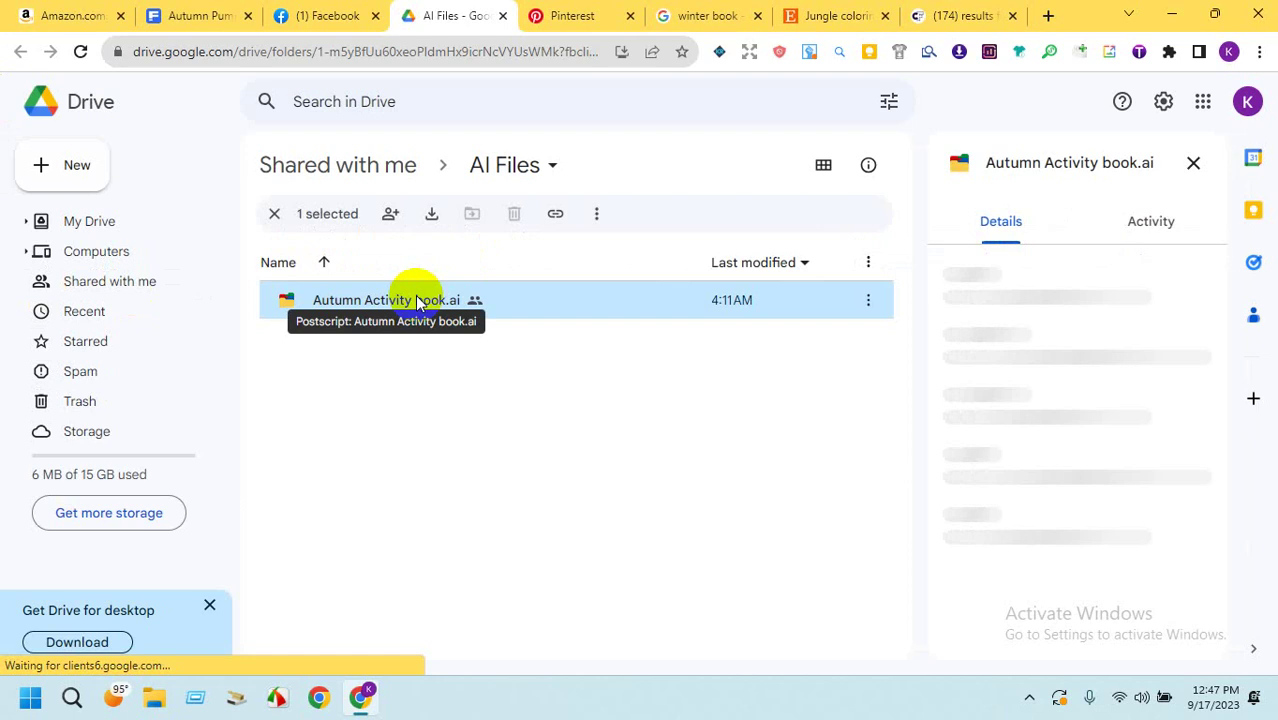
double_click(476, 300)
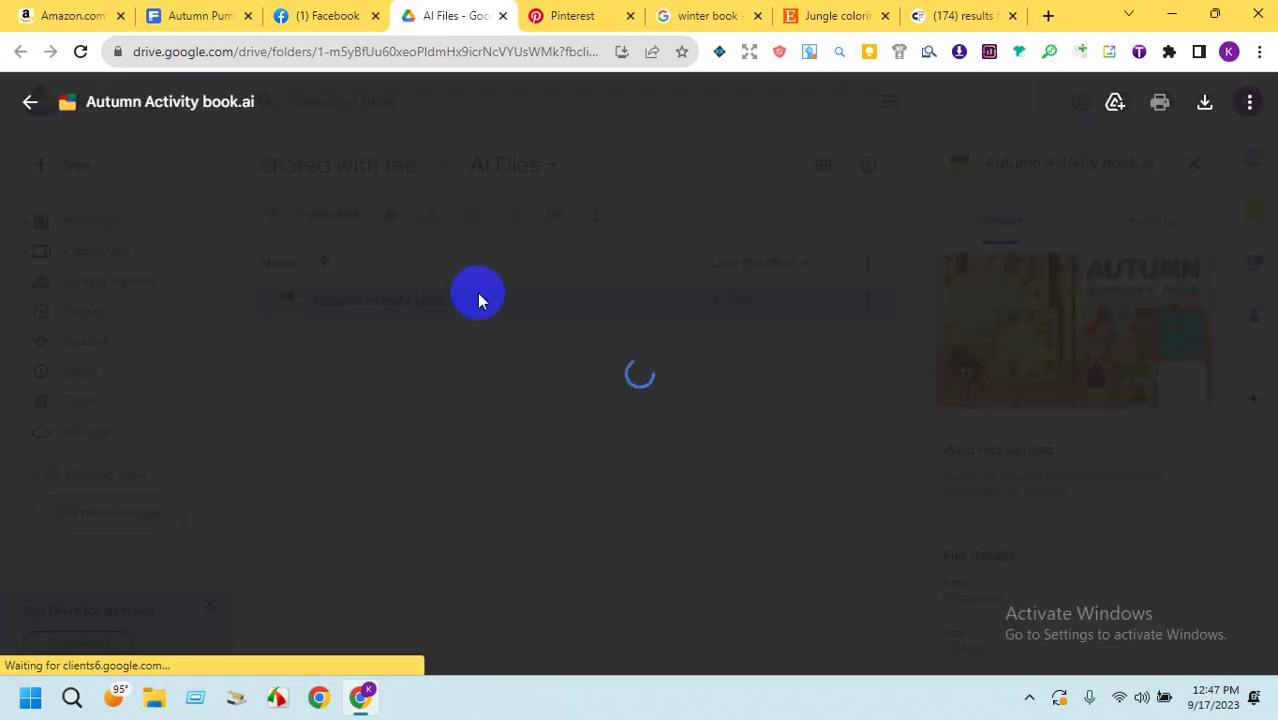
Check the Drive preview against the Facebook cover and download Autumn Activity book.ai.
left_click(309, 8)
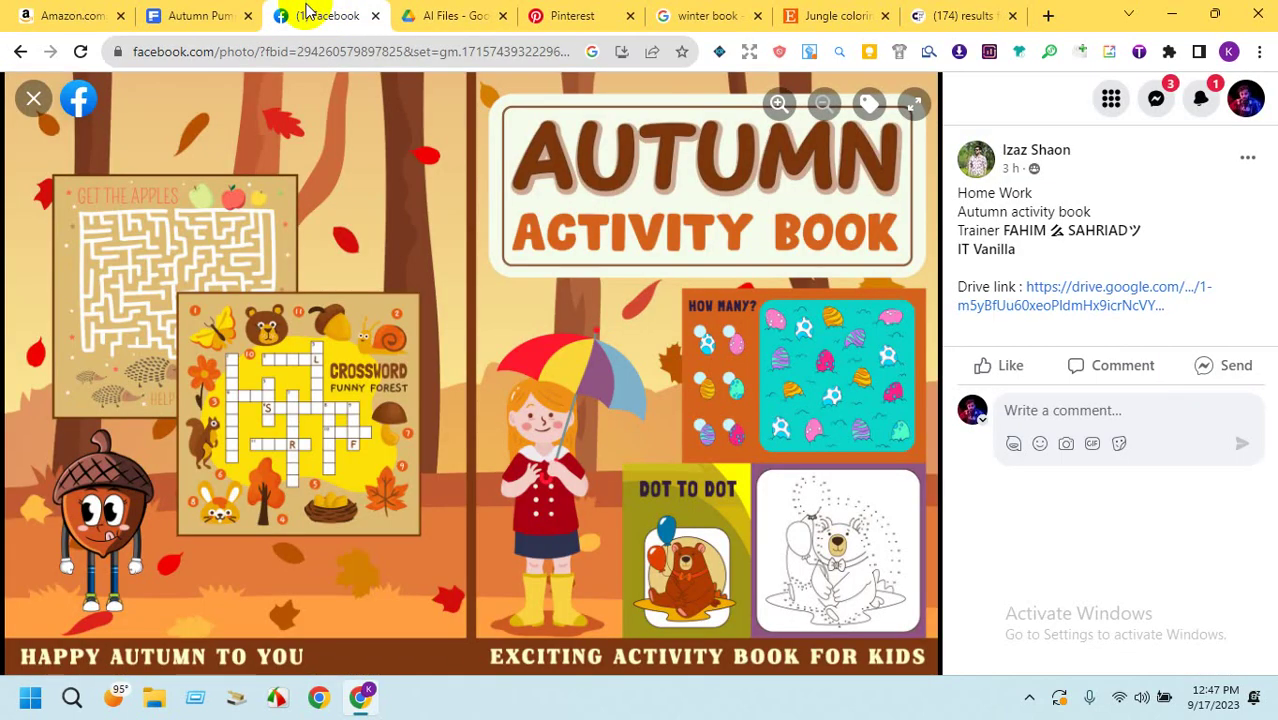
left_click(408, 10)
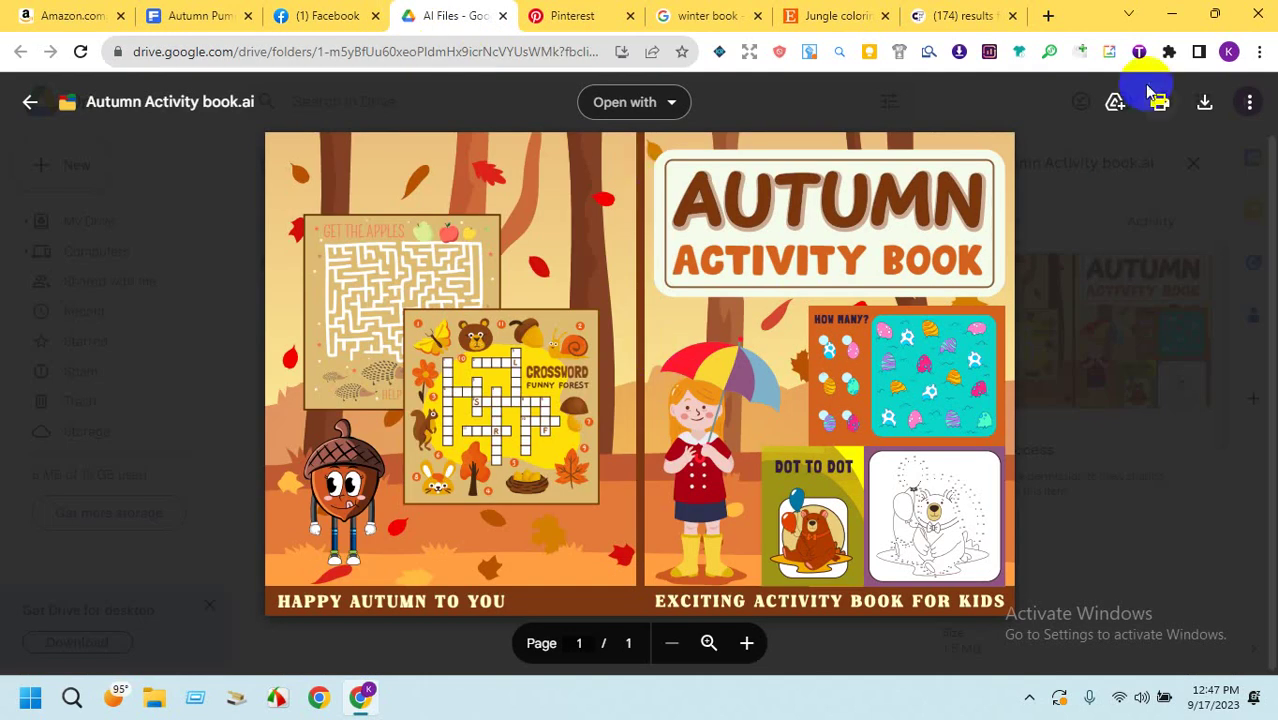
left_click(1206, 114)
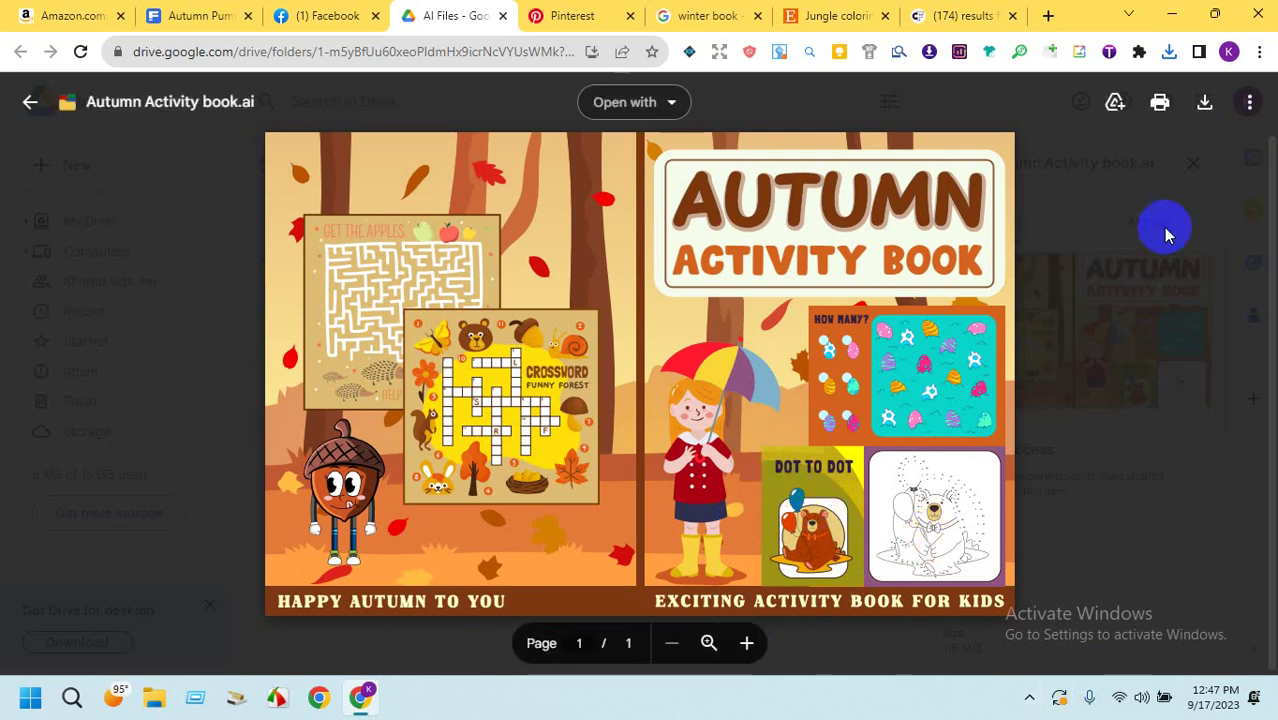
Open the downloaded Autumn Activity book.ai in Illustrator.
left_click(1169, 55)
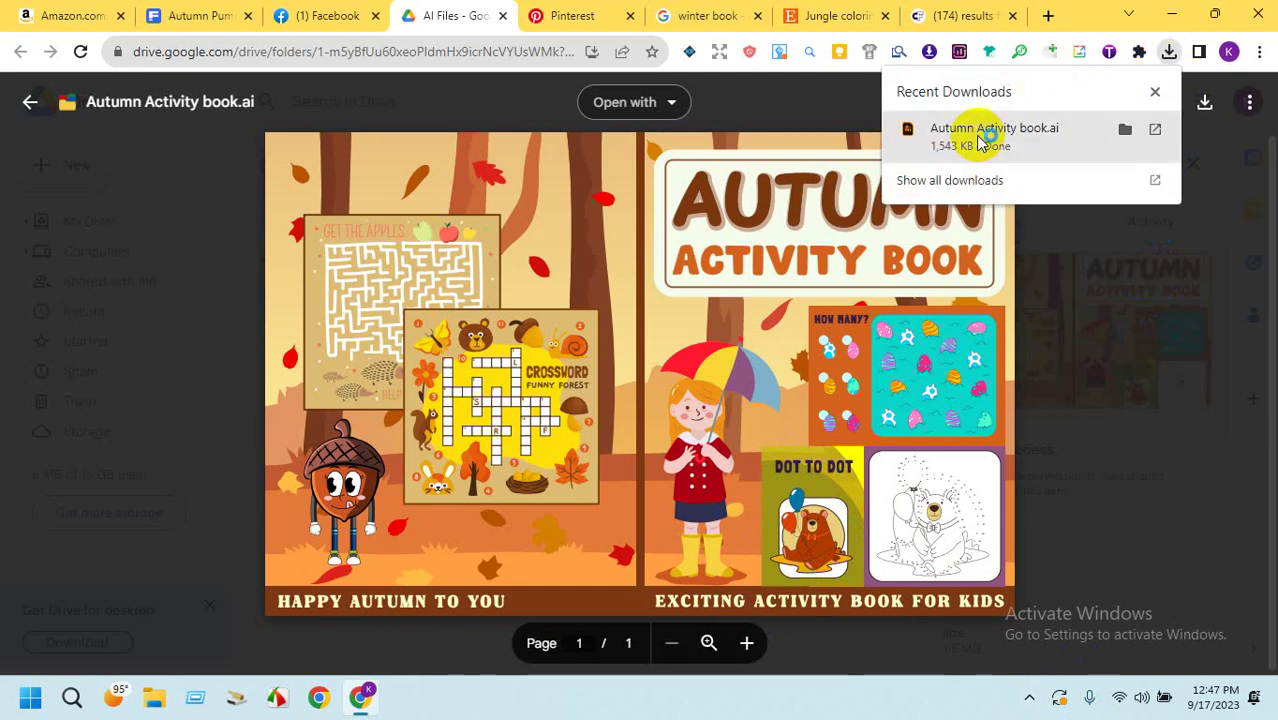
left_click(980, 140)
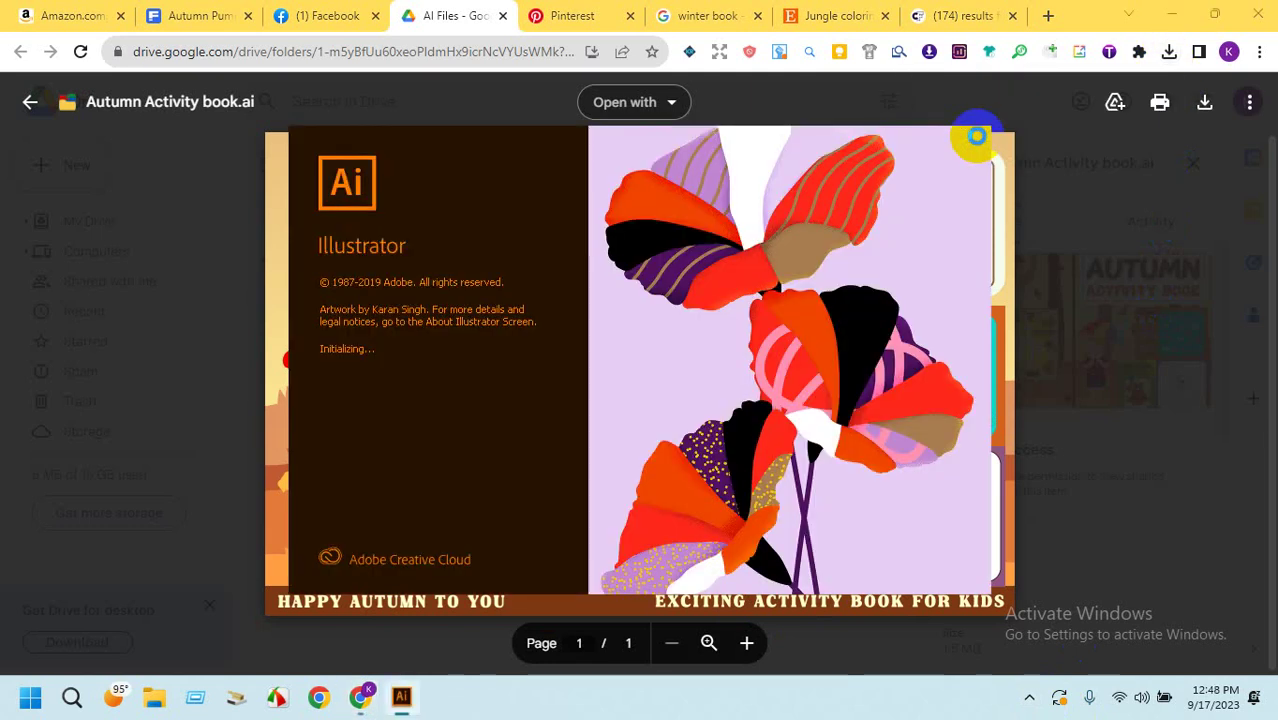
Switch to Freepik and examine the first two result pages of "autumn pumkin" vectors for cover elements.
left_click(196, 15)
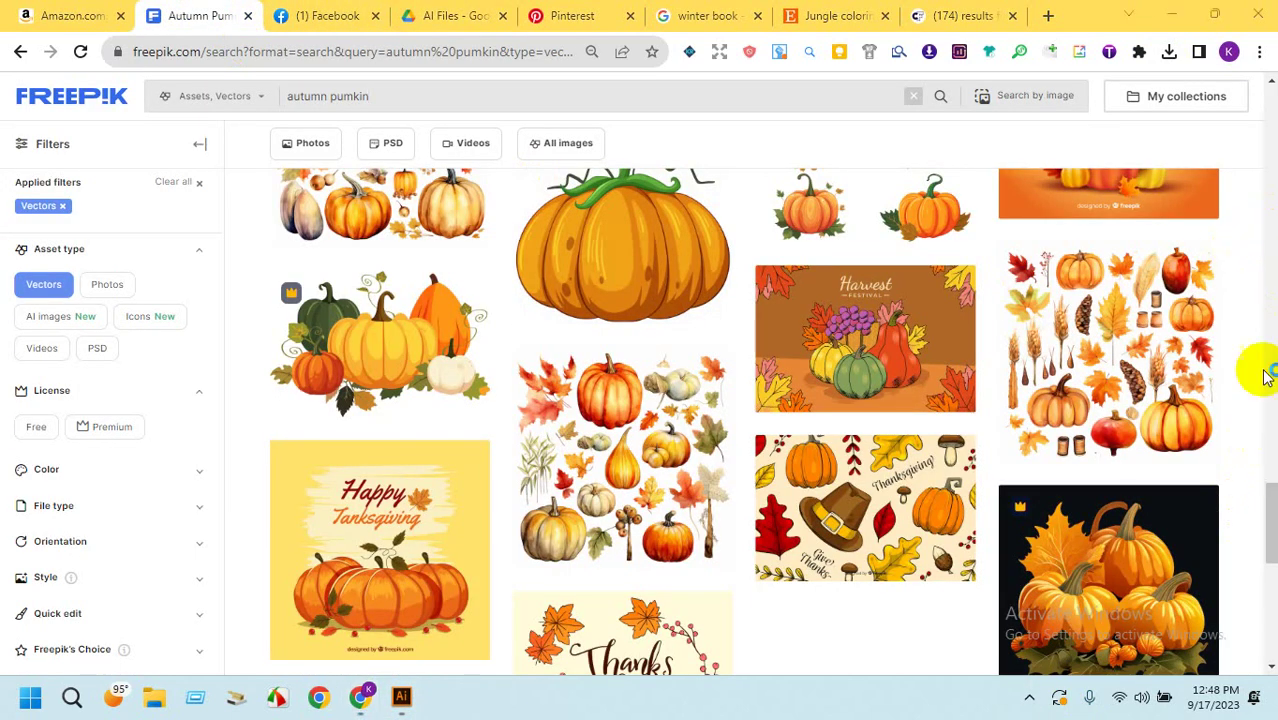
left_click_drag(1270, 490, 1272, 150)
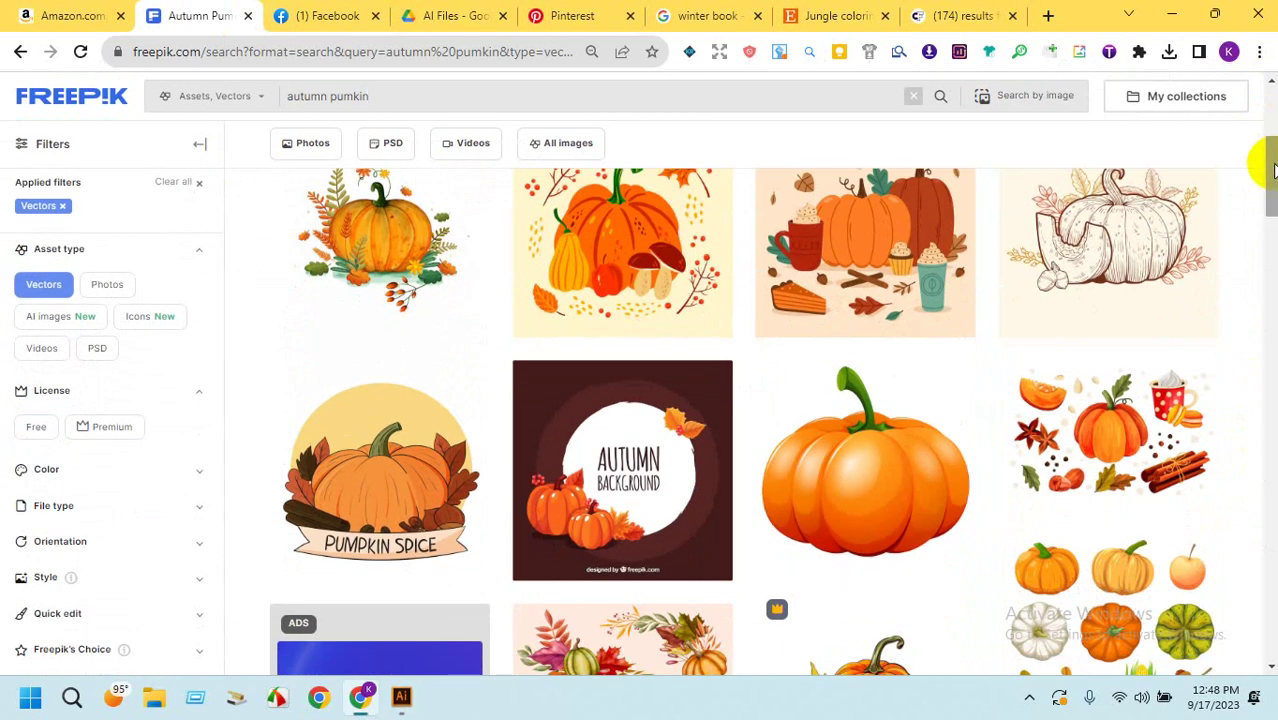
left_click_drag(1272, 165, 1272, 565)
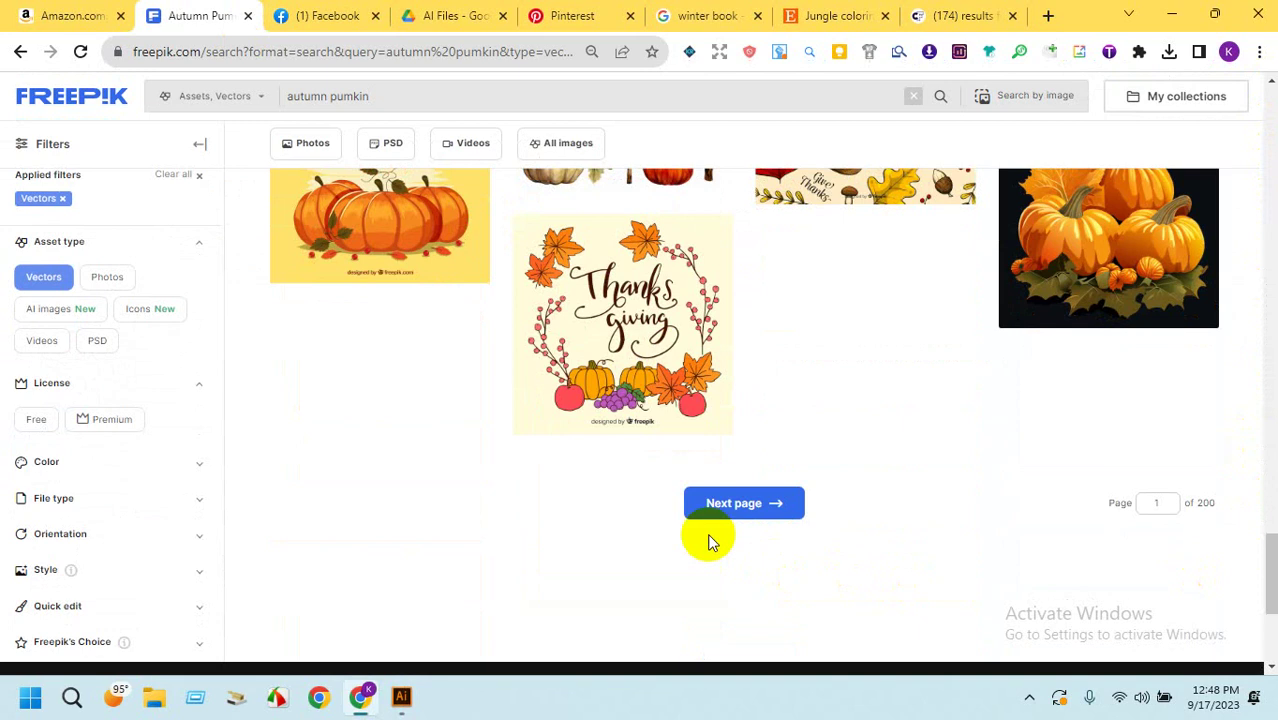
scroll(565, 443, "up", 1)
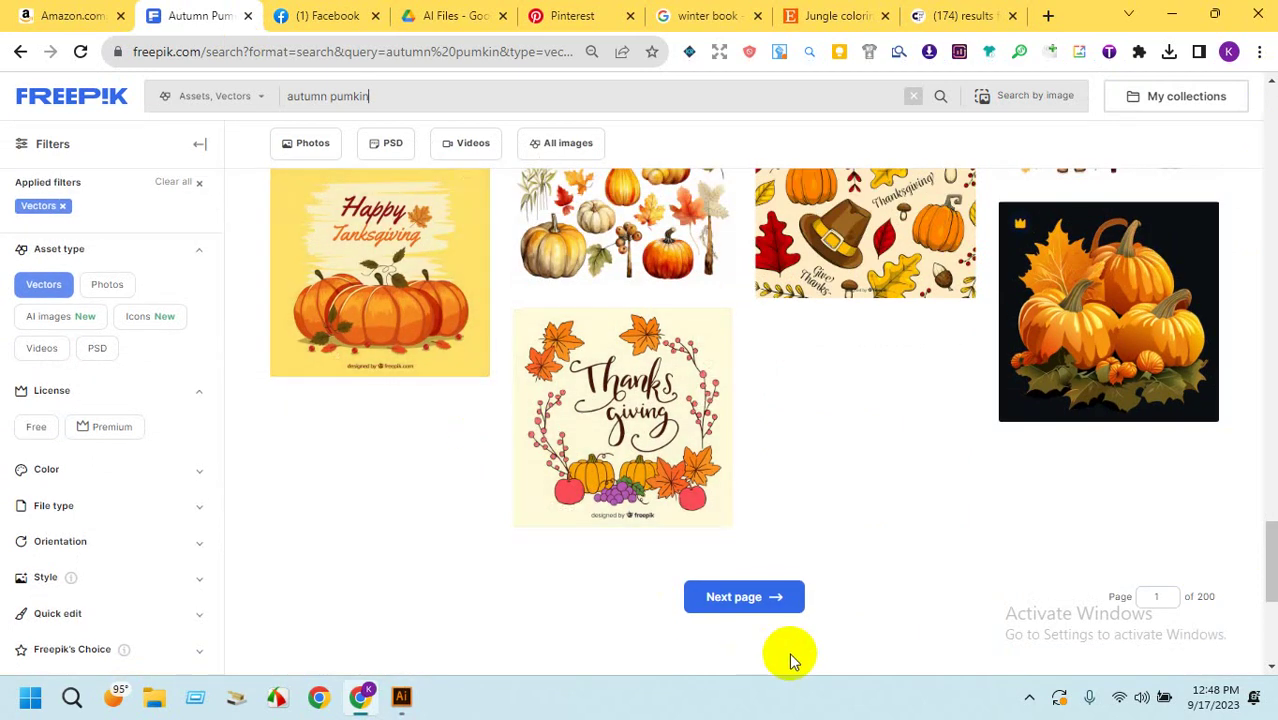
left_click(756, 606)
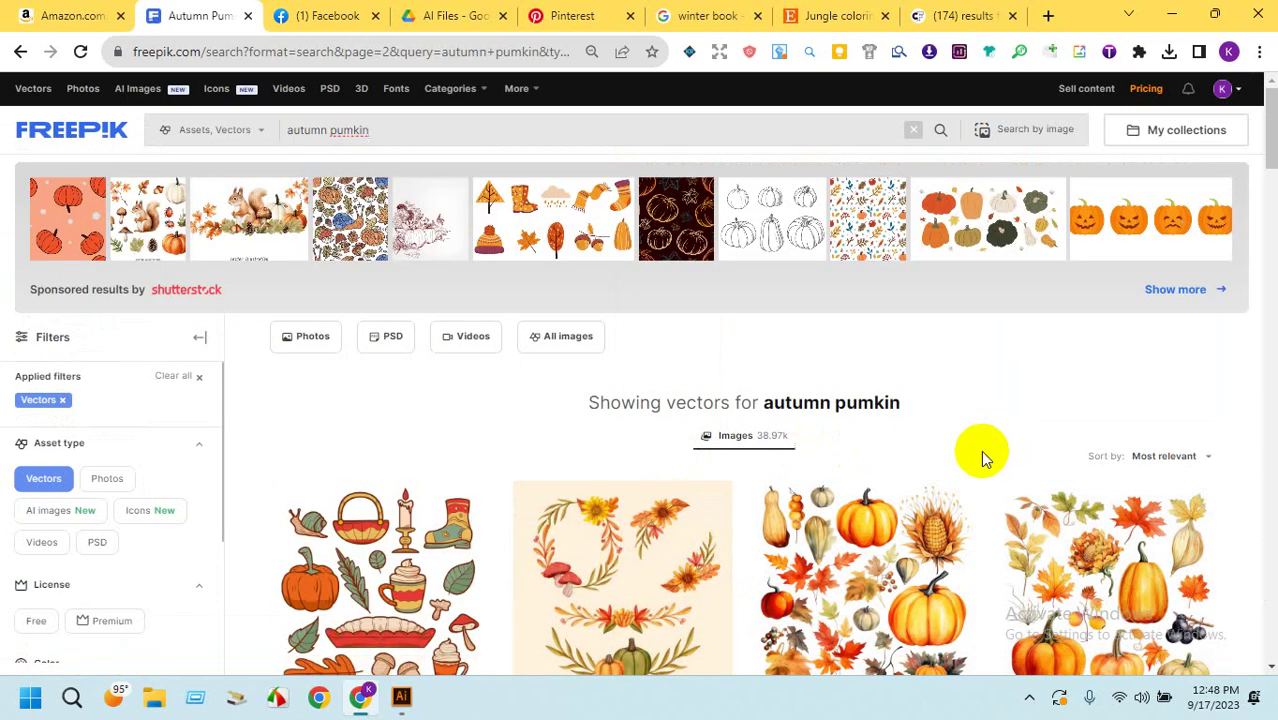
left_click_drag(1270, 137, 1268, 303)
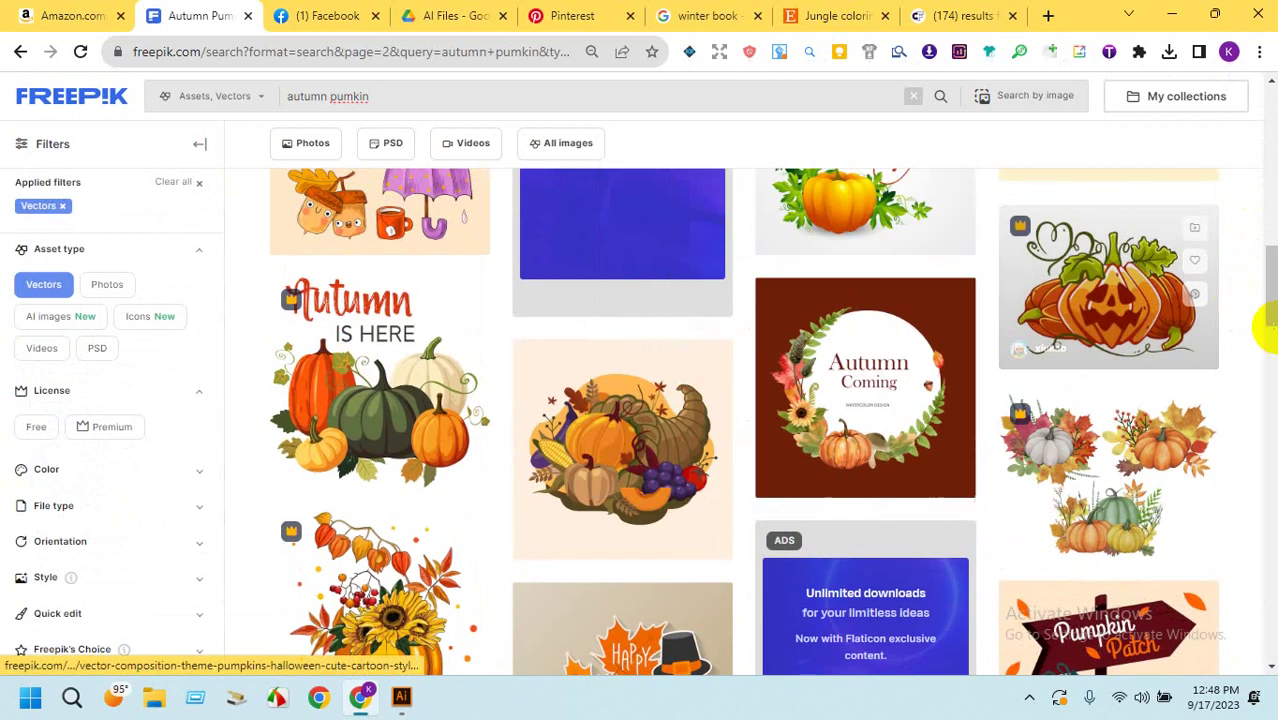
left_click_drag(1266, 258, 1267, 349)
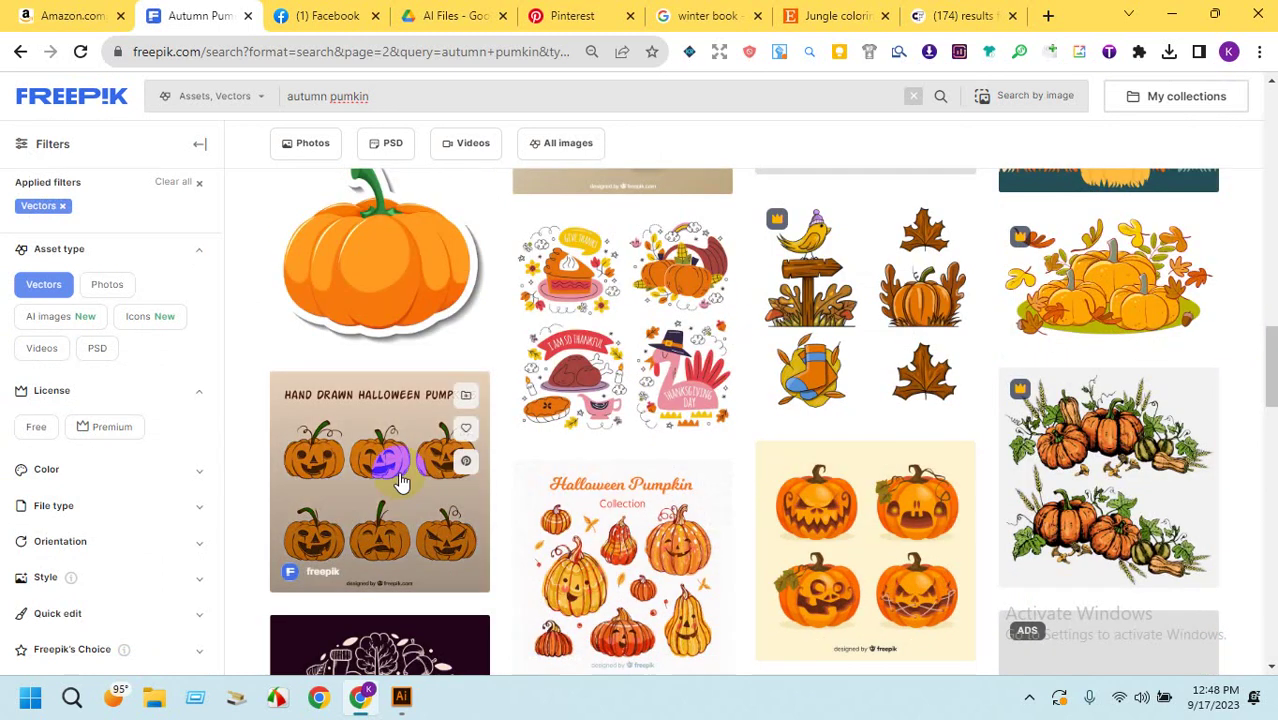
mouse_move(393, 507)
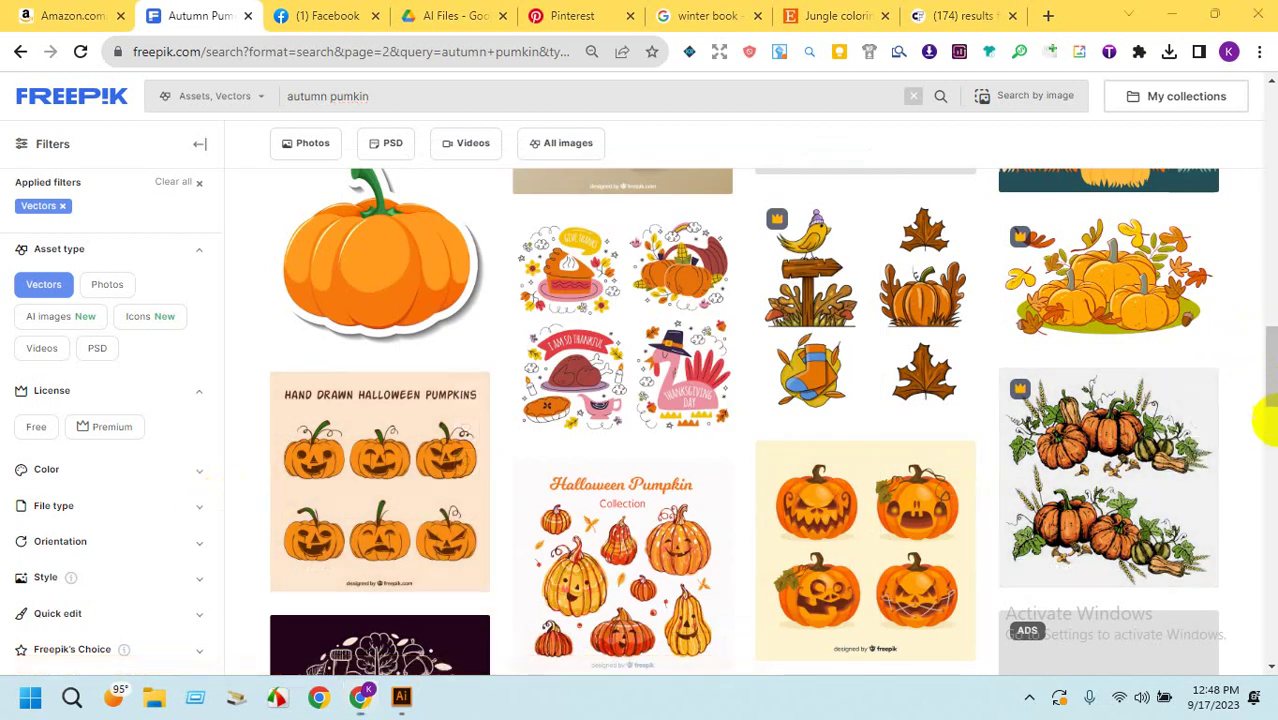
left_click_drag(1272, 398, 1267, 480)
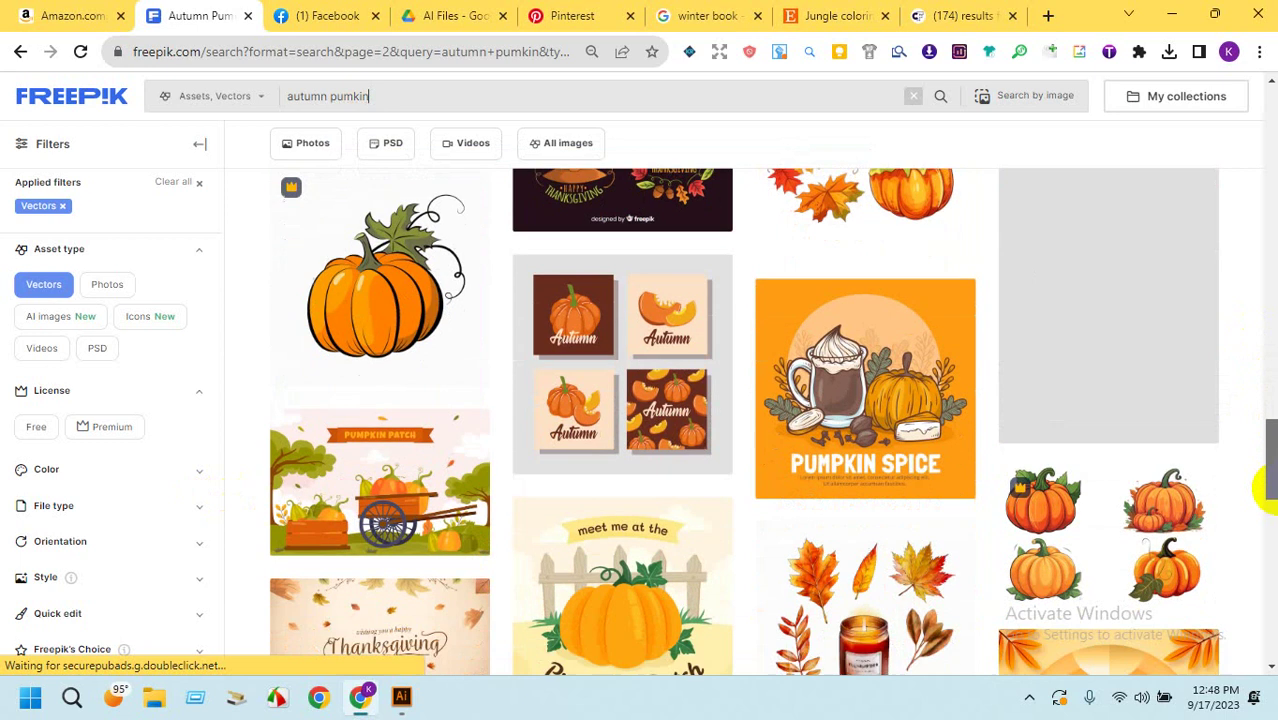
Change the Freepik vector search to "cute pumkin", look through the results and go to the second page.
left_click_drag(327, 103, 261, 103)
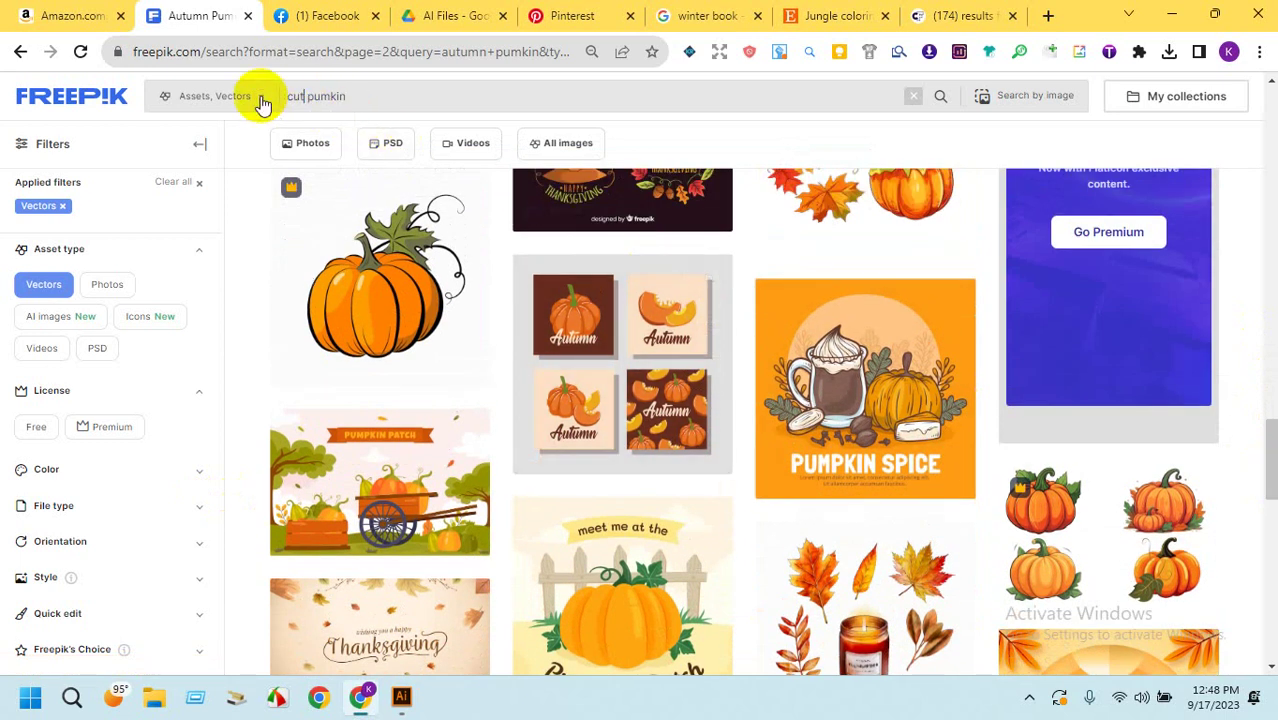
type("cute")
key("Return")
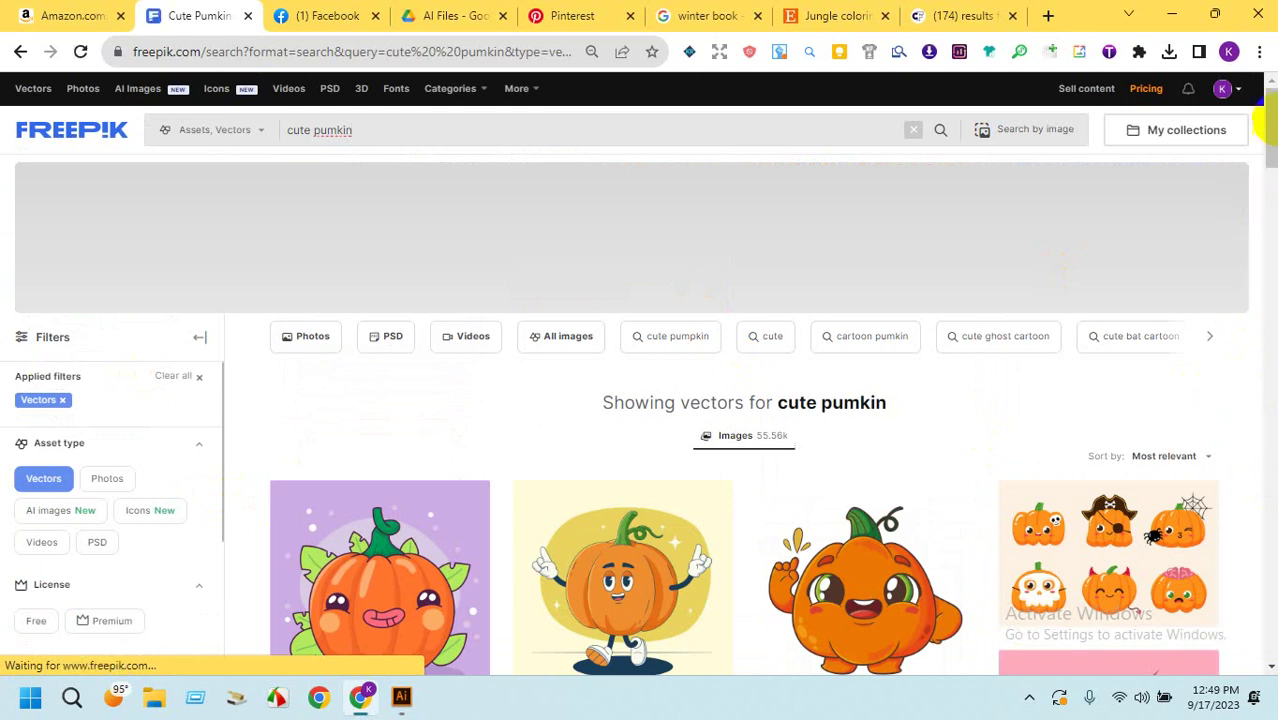
left_click_drag(1270, 160, 1270, 581)
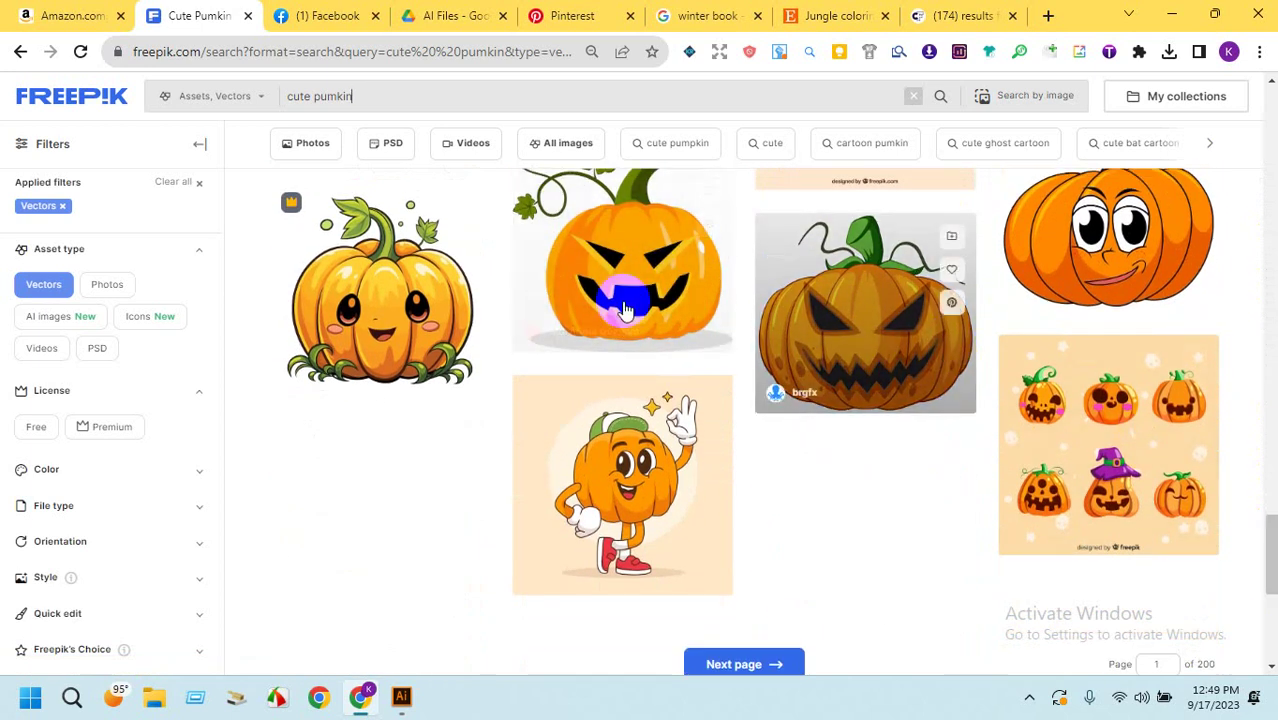
left_click(668, 288)
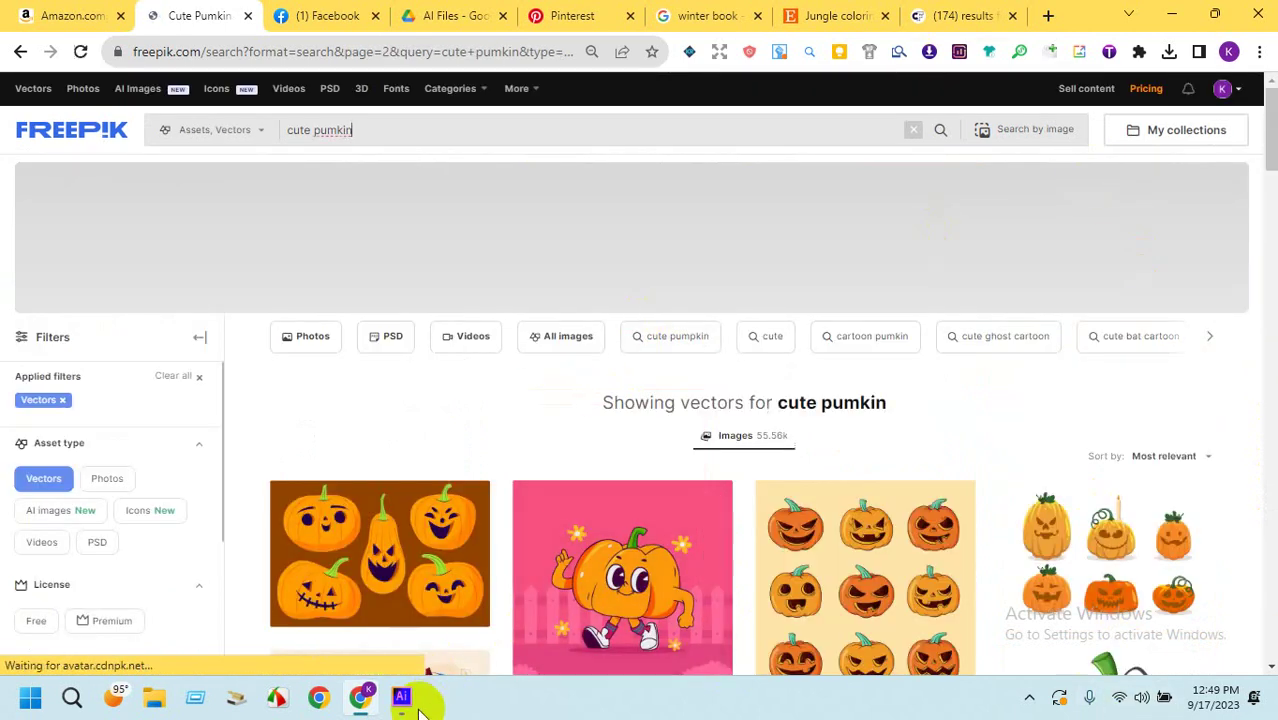
Switch to Illustrator, dismiss the missing fonts notice and release the clipping mask on the Autumn Activity Book cover artwork.
left_click(410, 700)
left_click(455, 453)
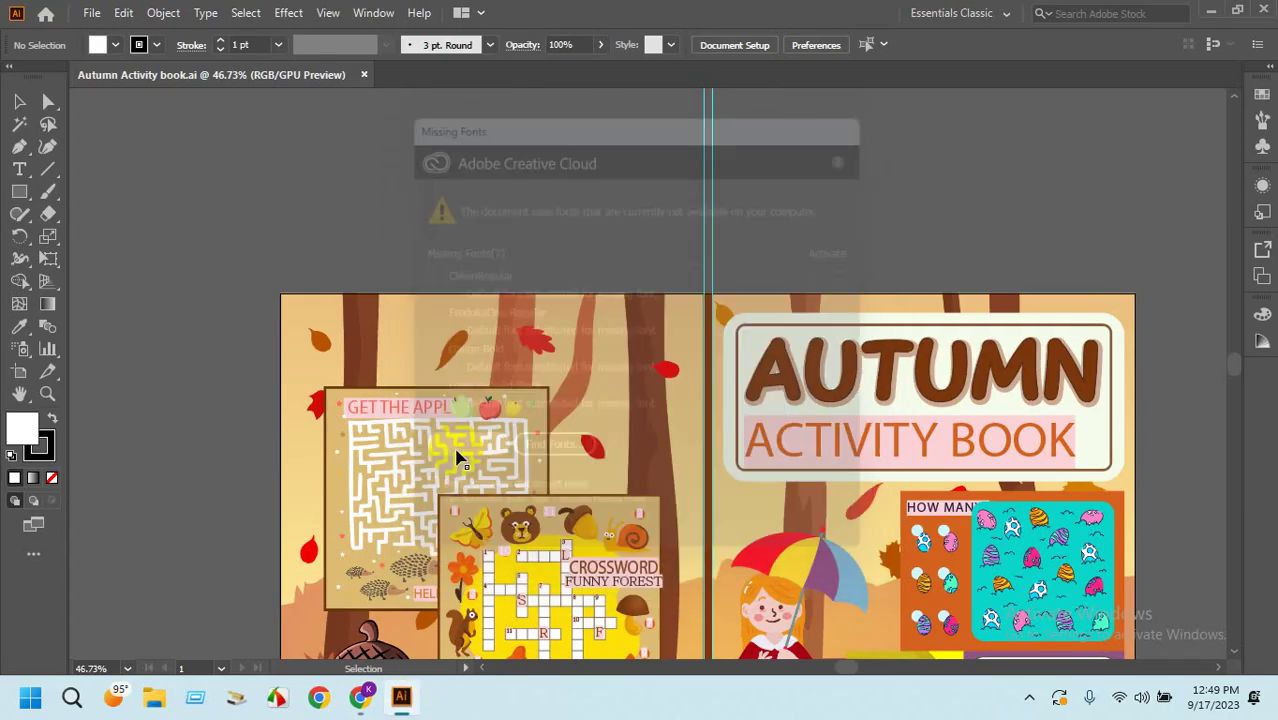
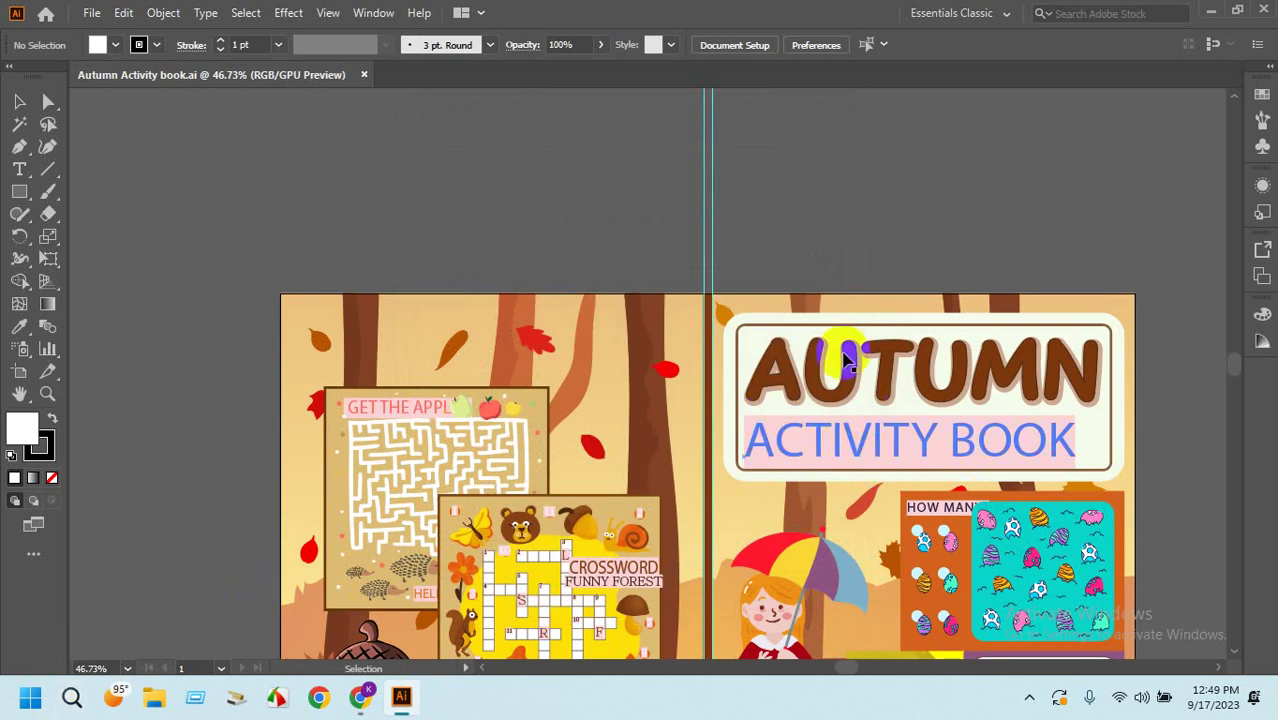
left_click(849, 362)
right_click(851, 366)
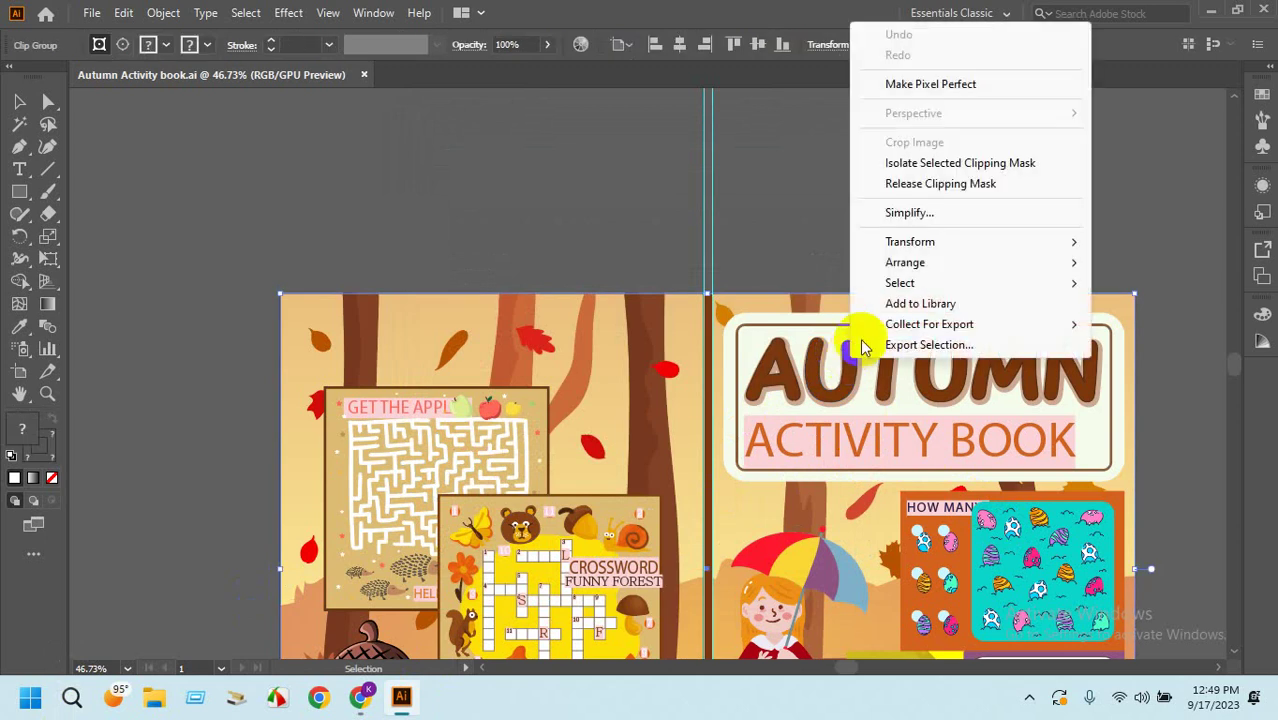
left_click(941, 184)
left_click(940, 178)
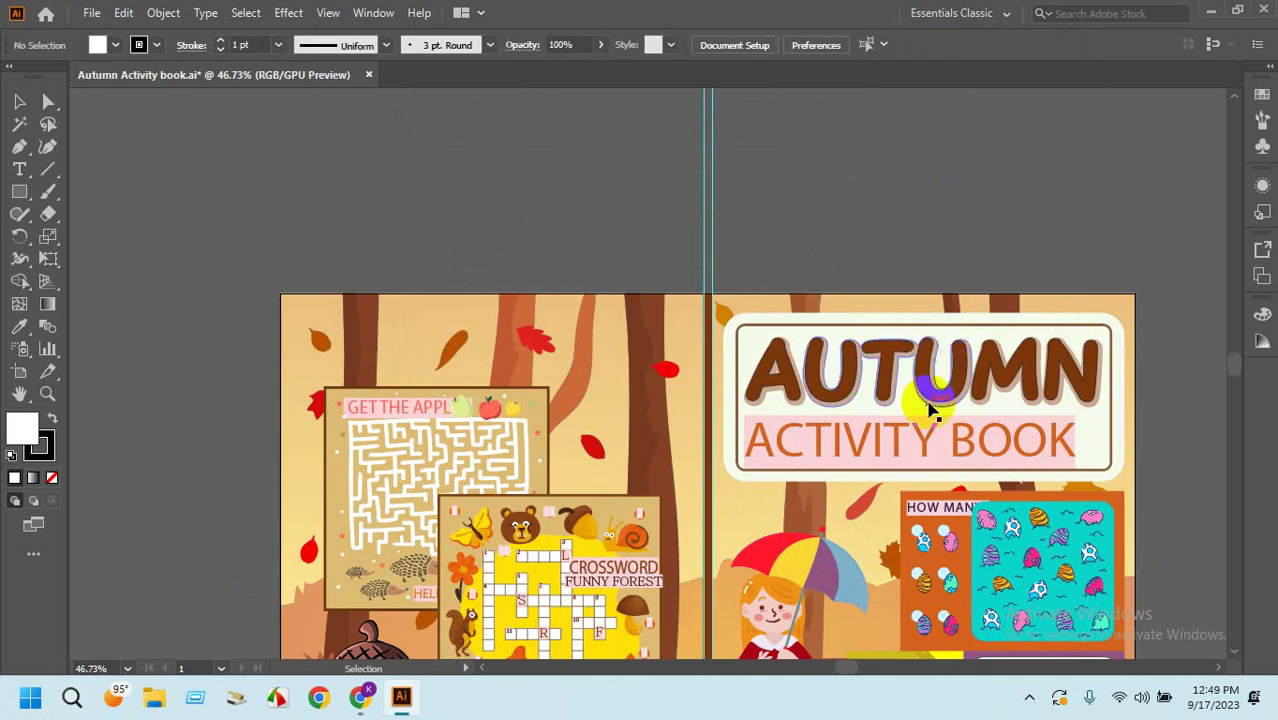
scroll(700, 430, "down", 3)
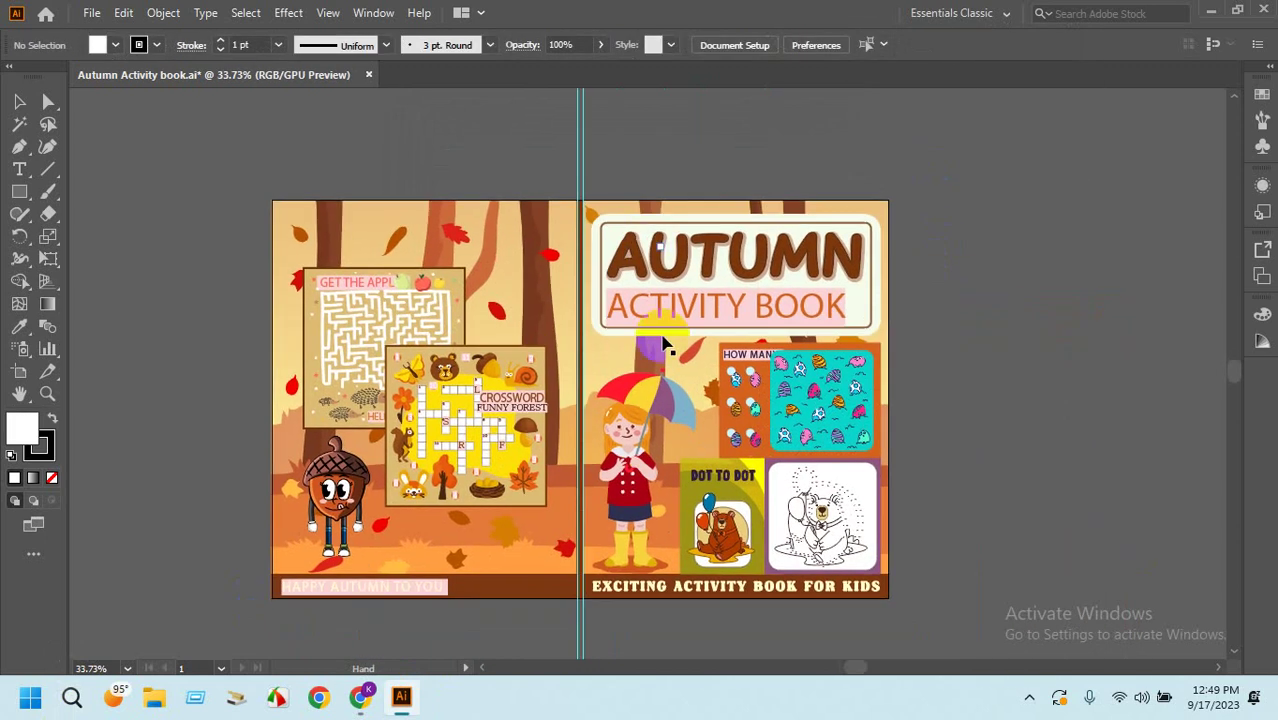
Delete the girl with the umbrella, the How Many? puzzle with its orange panel and the coloured bear from the front cover.
left_click(648, 452)
key("Delete")
left_click(745, 445)
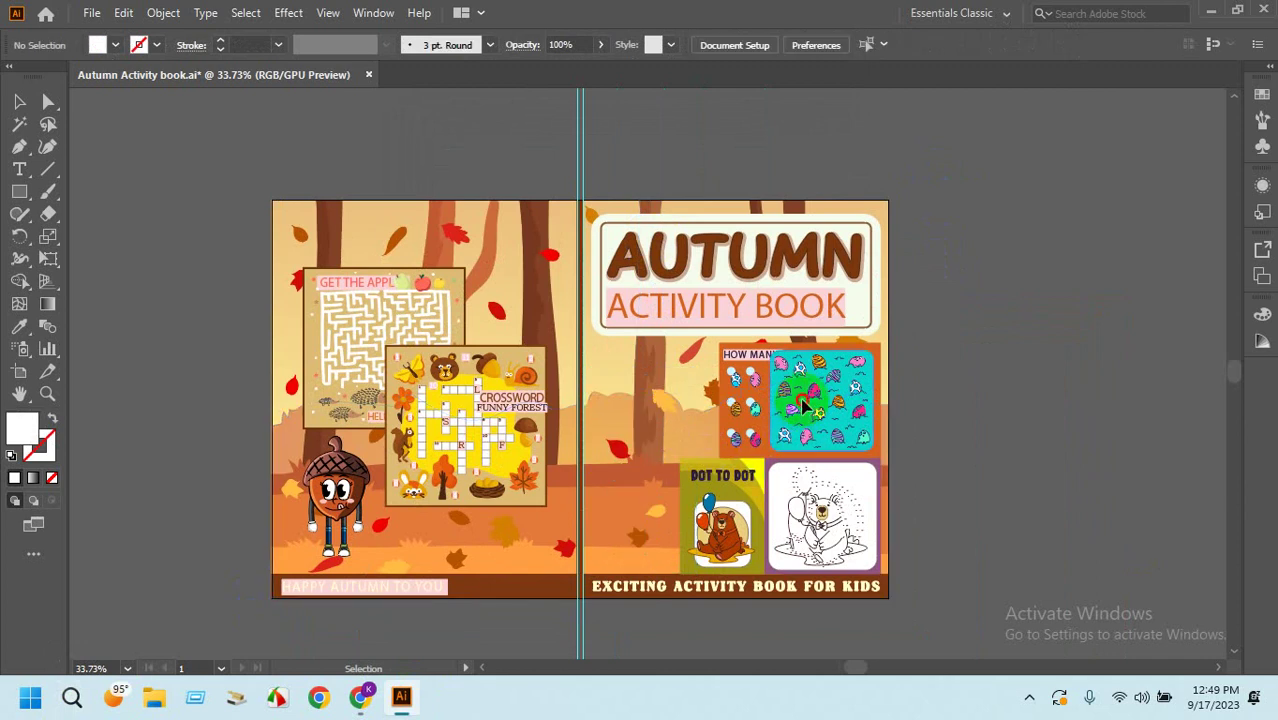
key("Delete")
left_click(770, 483)
key("Delete")
left_click(799, 420)
left_click(727, 514)
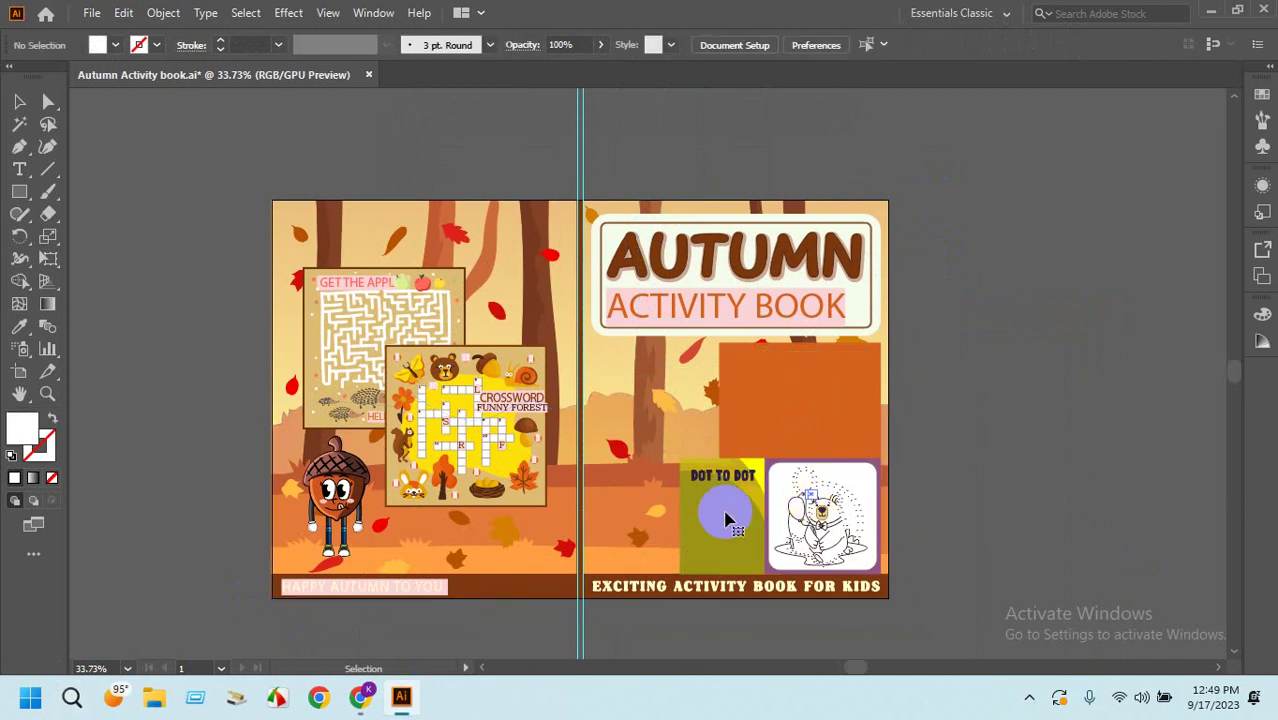
left_click(765, 405)
key("Delete")
left_click(765, 406)
left_click(955, 425)
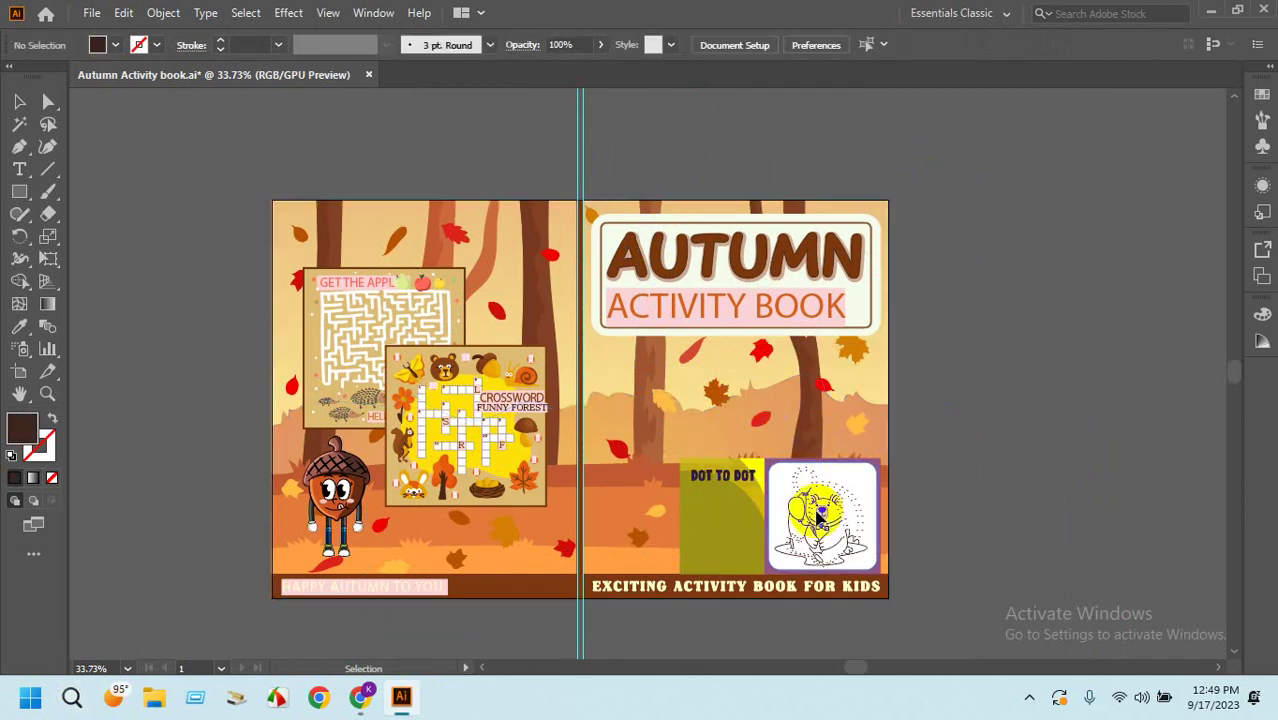
Delete the dot-to-dot card with its purple panel, the green and yellow background shapes and the DOT TO DOT title from the front cover.
left_click(815, 515)
key("Delete")
left_click(815, 515)
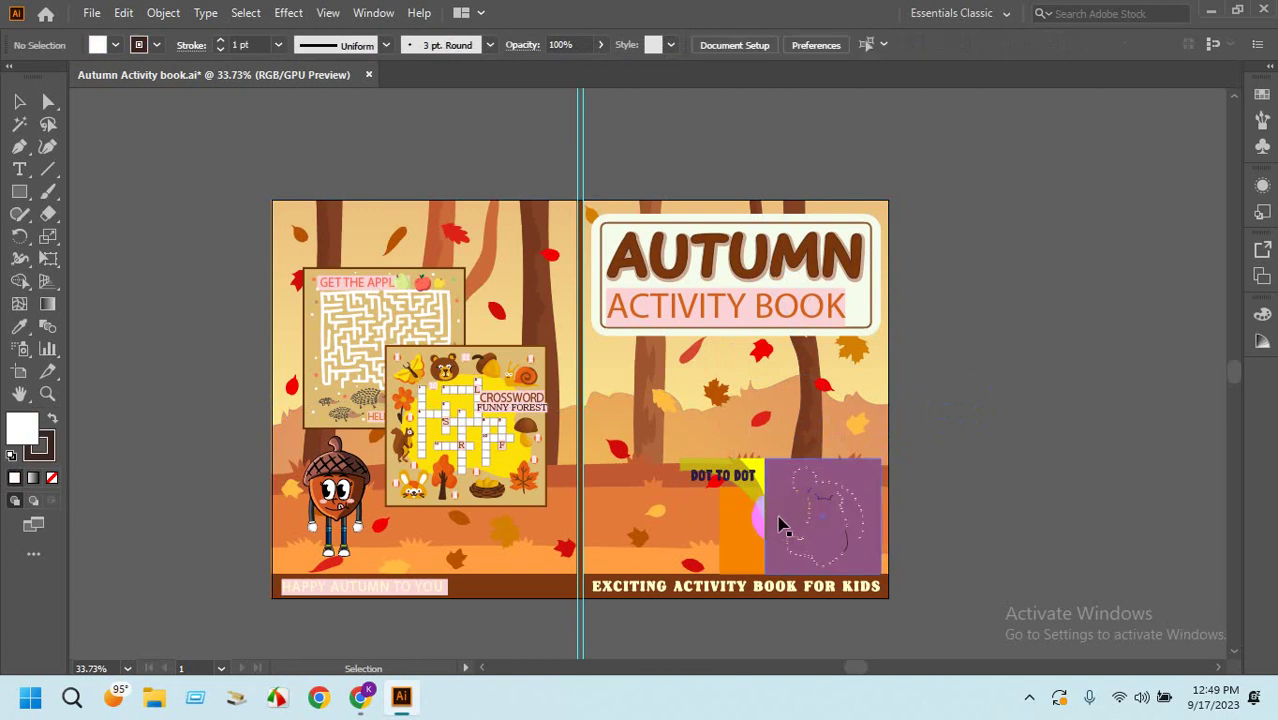
key("Delete")
left_click(756, 526)
key("Delete")
left_click(760, 528)
key("Delete")
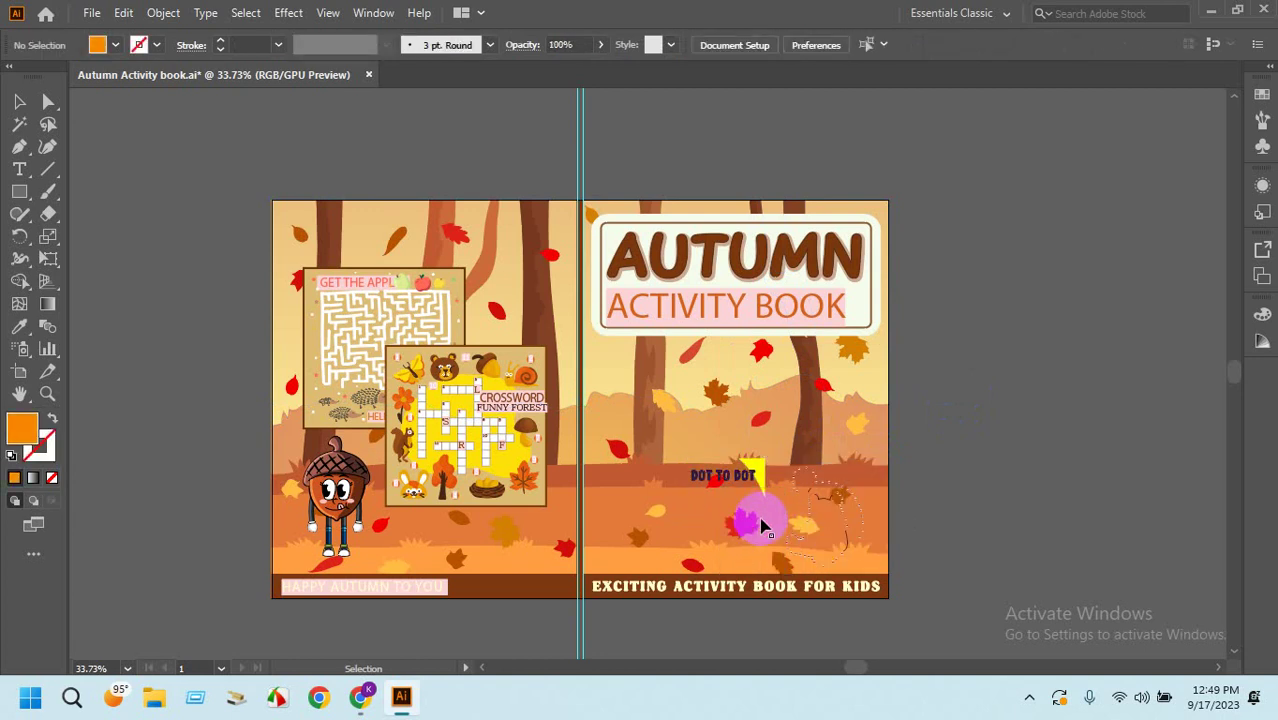
left_click(762, 484)
key("Delete")
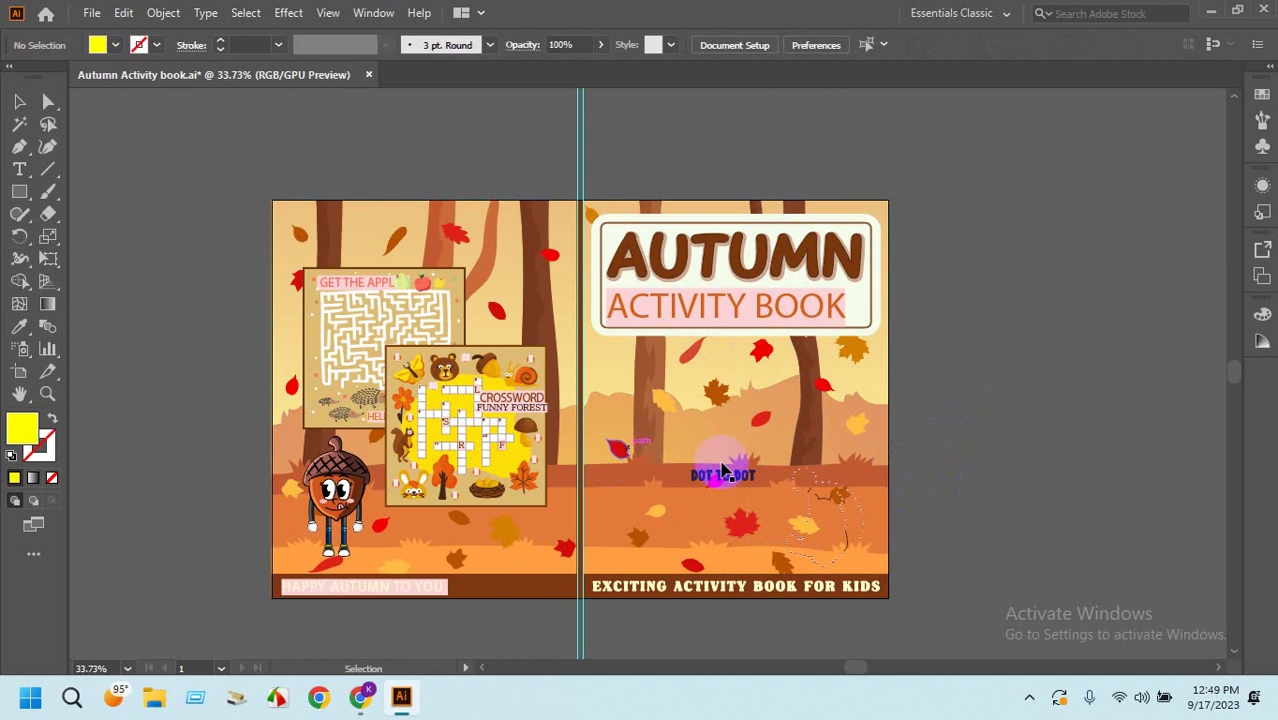
left_click(722, 483)
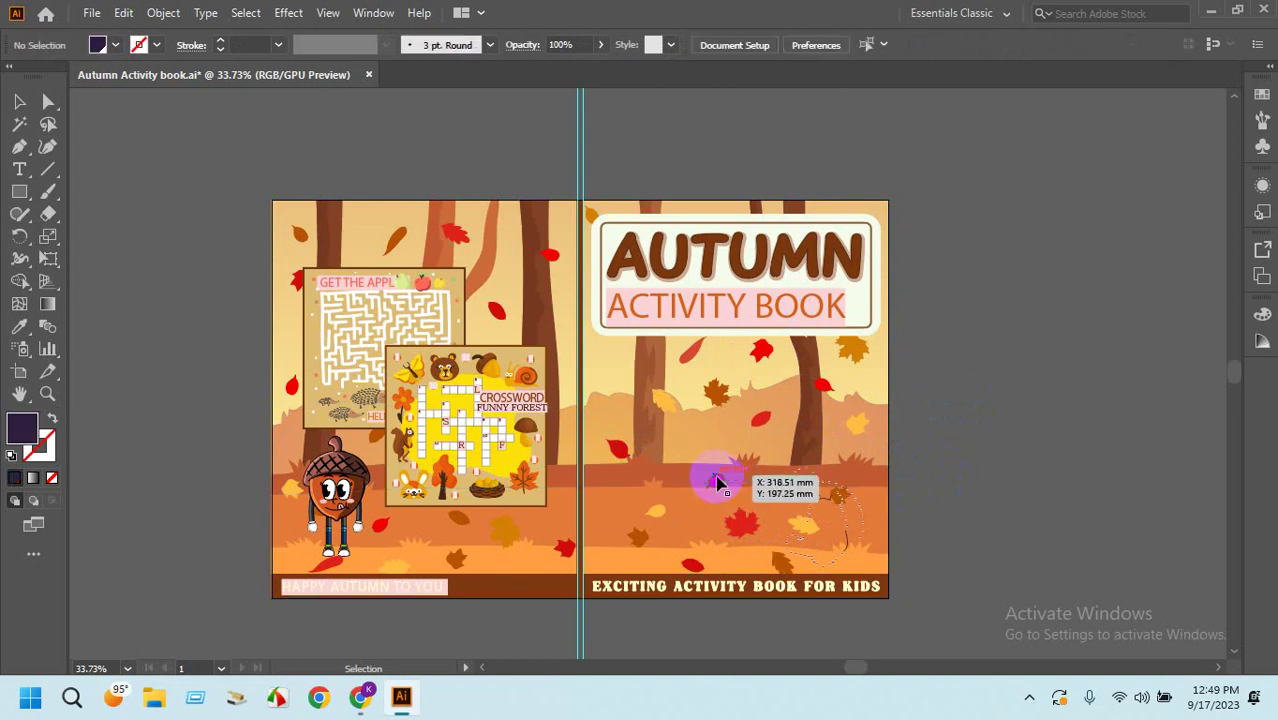
key("Delete")
left_click(345, 218)
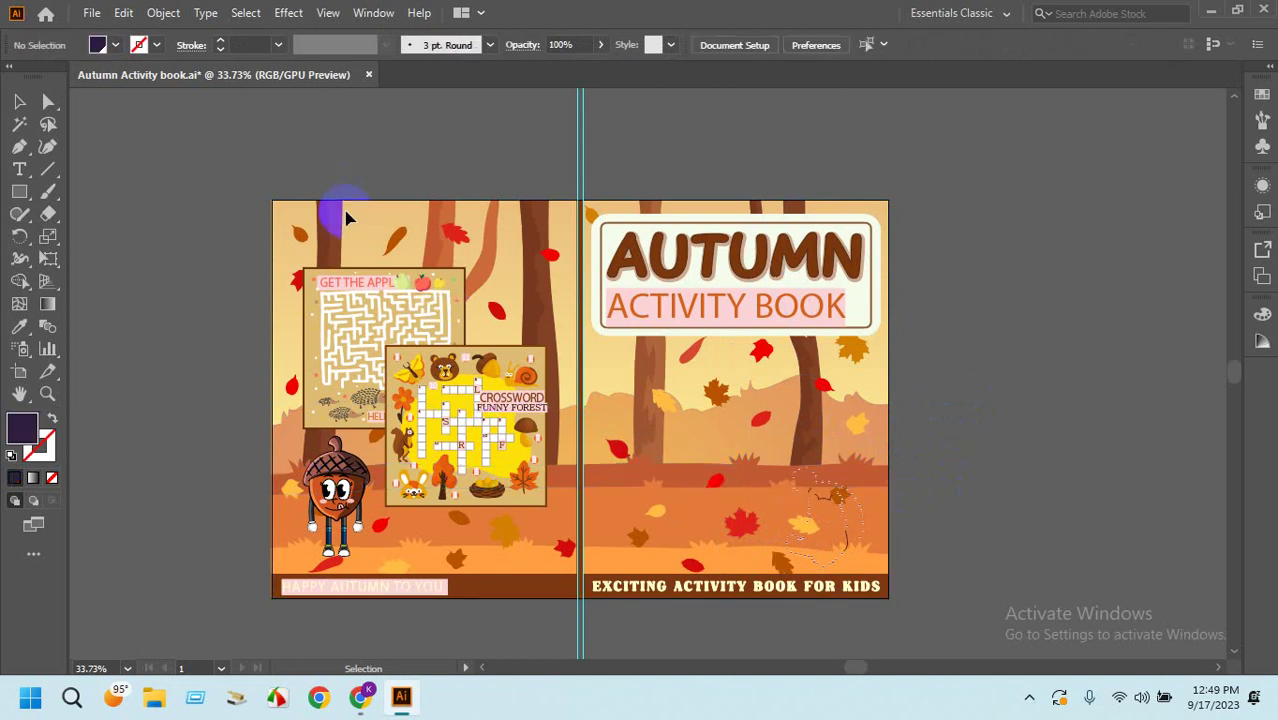
Return to Freepik, find the hand drawn pumpkin cartoon illustration among the "cute pumkin" vectors and download it for free.
left_click(359, 697)
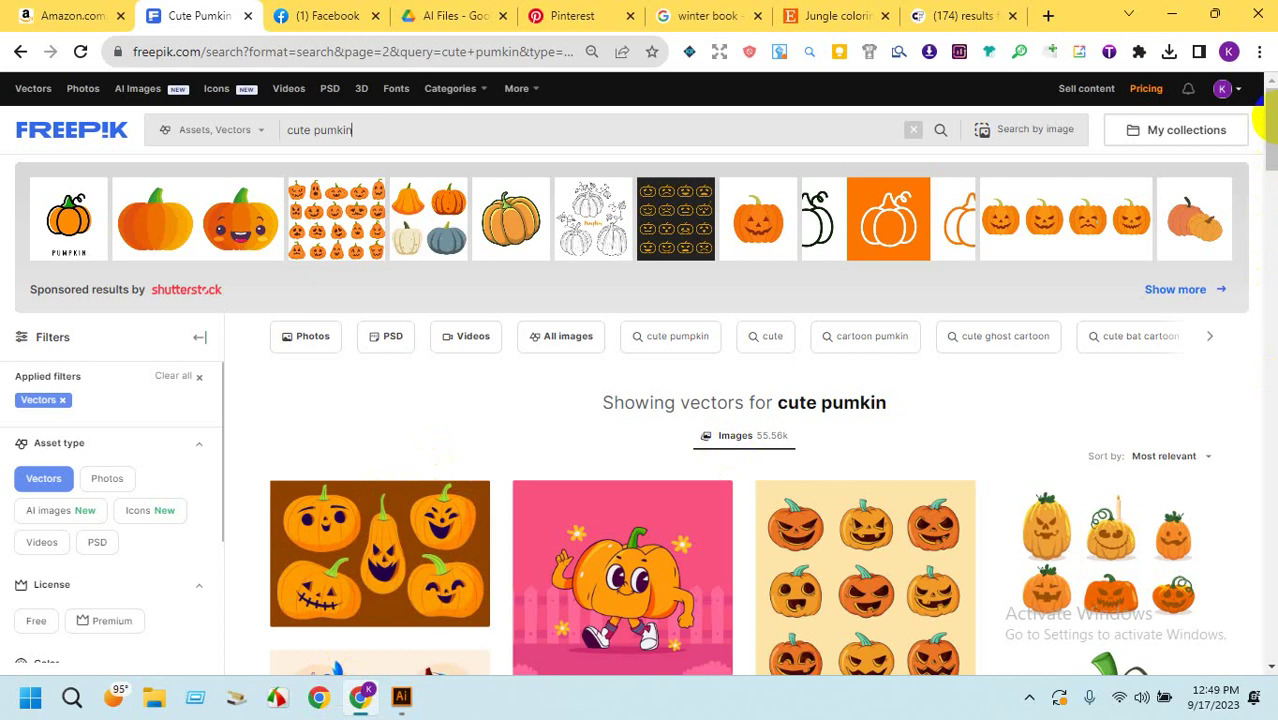
left_click_drag(1272, 113, 1266, 185)
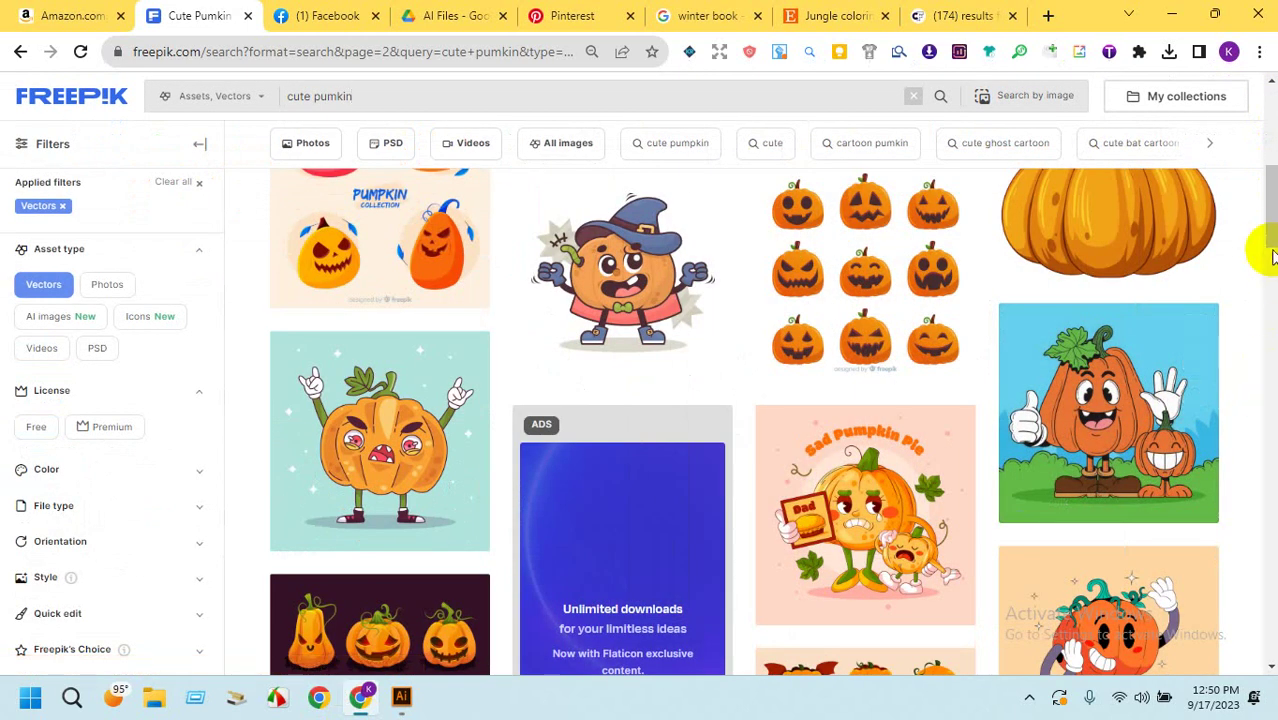
left_click_drag(1272, 256, 1252, 470)
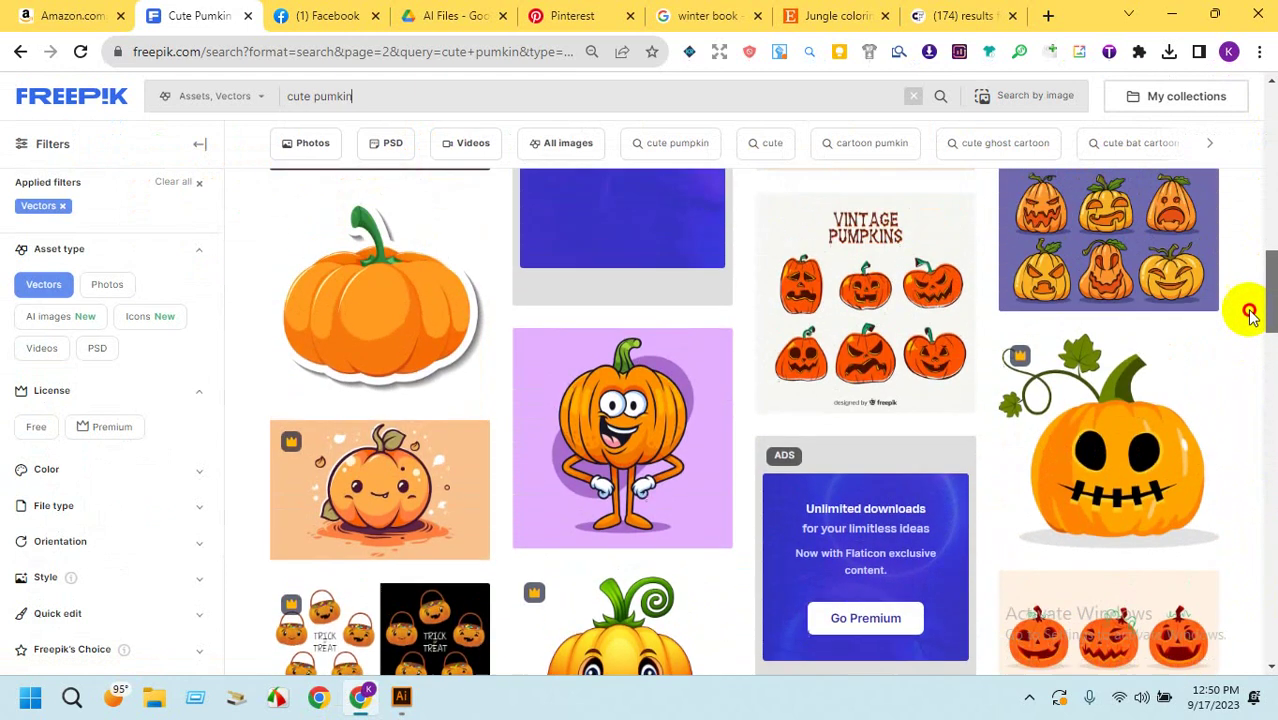
scroll(1248, 252, "up", 1)
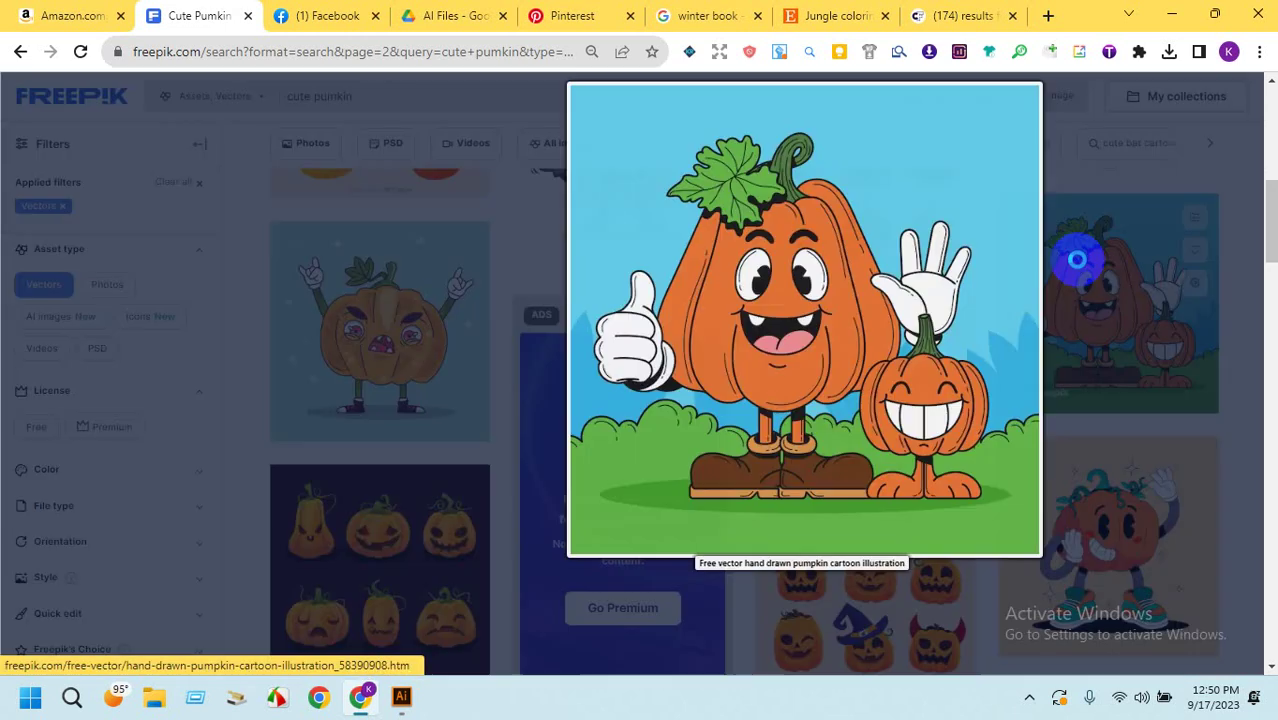
left_click(1076, 260)
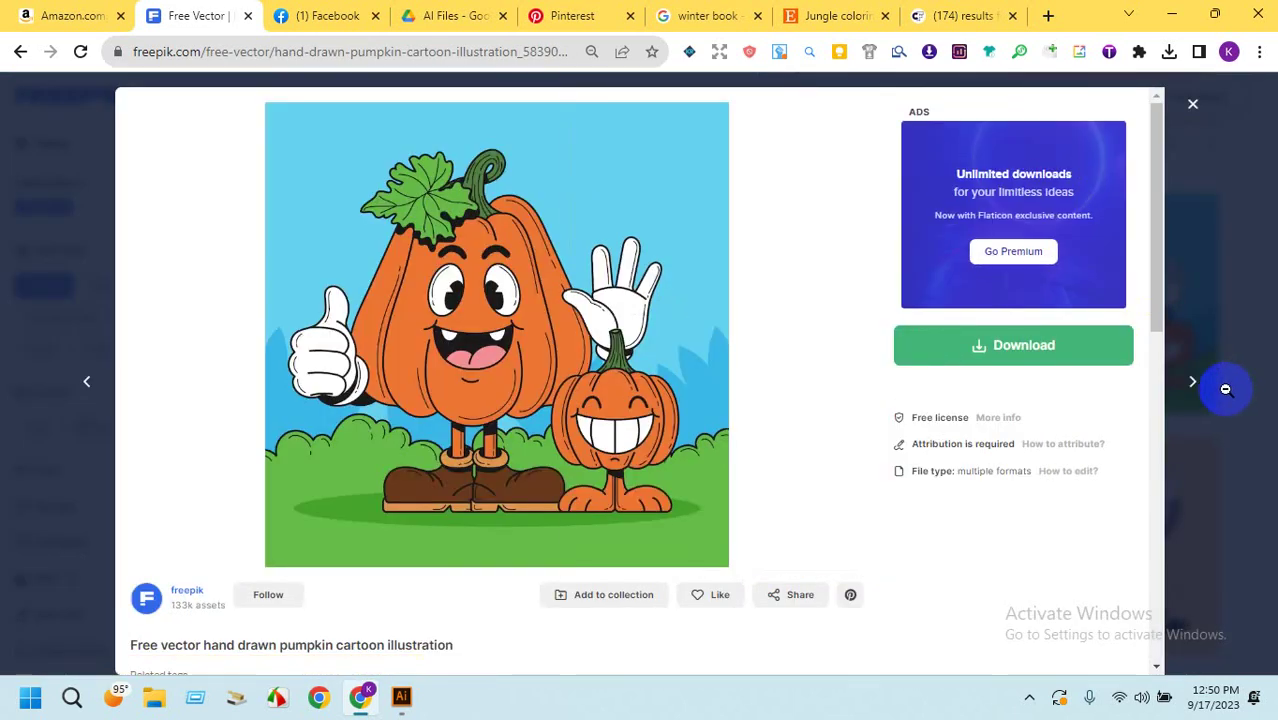
left_click(1040, 345)
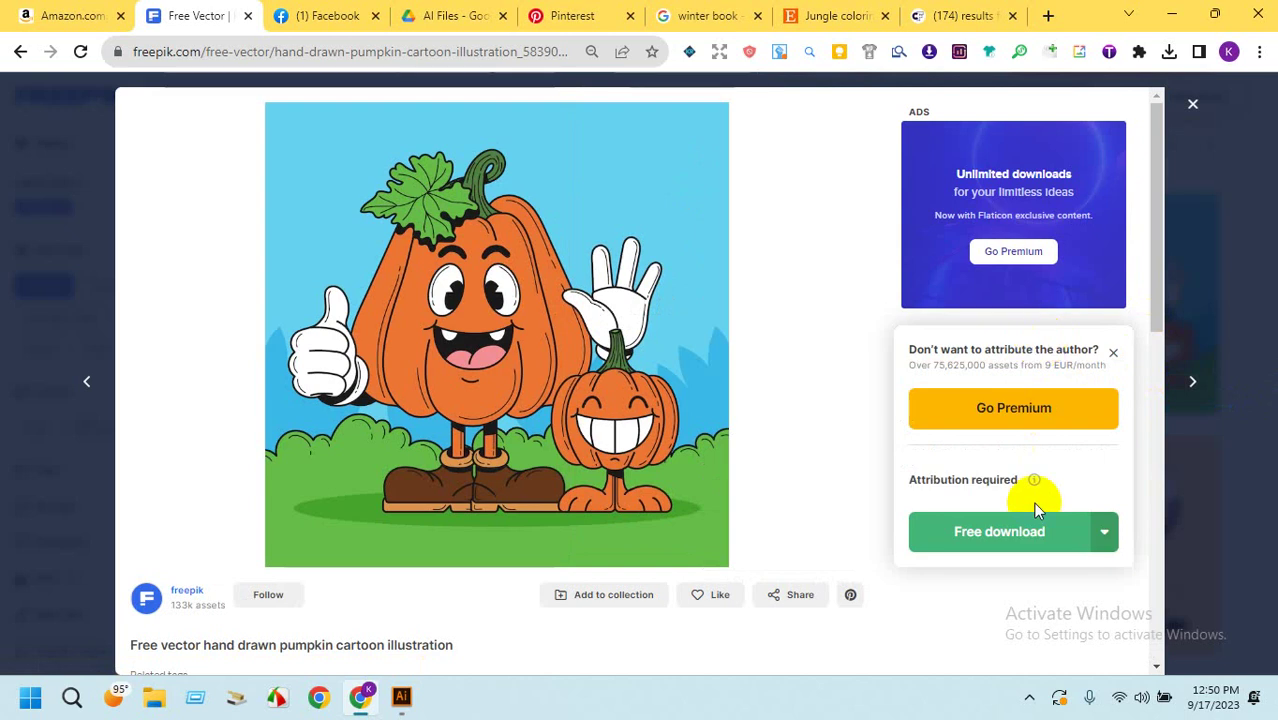
left_click(1037, 534)
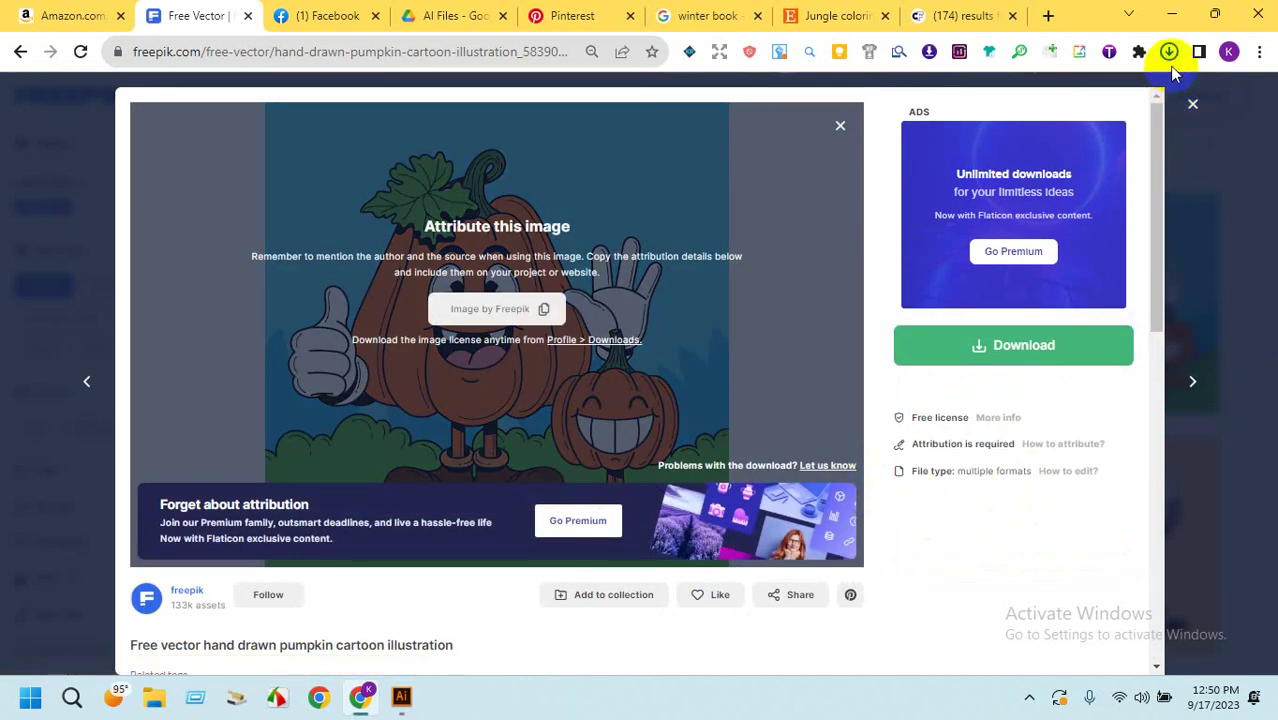
Open the Illustrator artwork file 9417526 from the downloaded hand-drawn-pumpkin-cartoon-illustration archive.
left_click(1169, 55)
left_click(1007, 86)
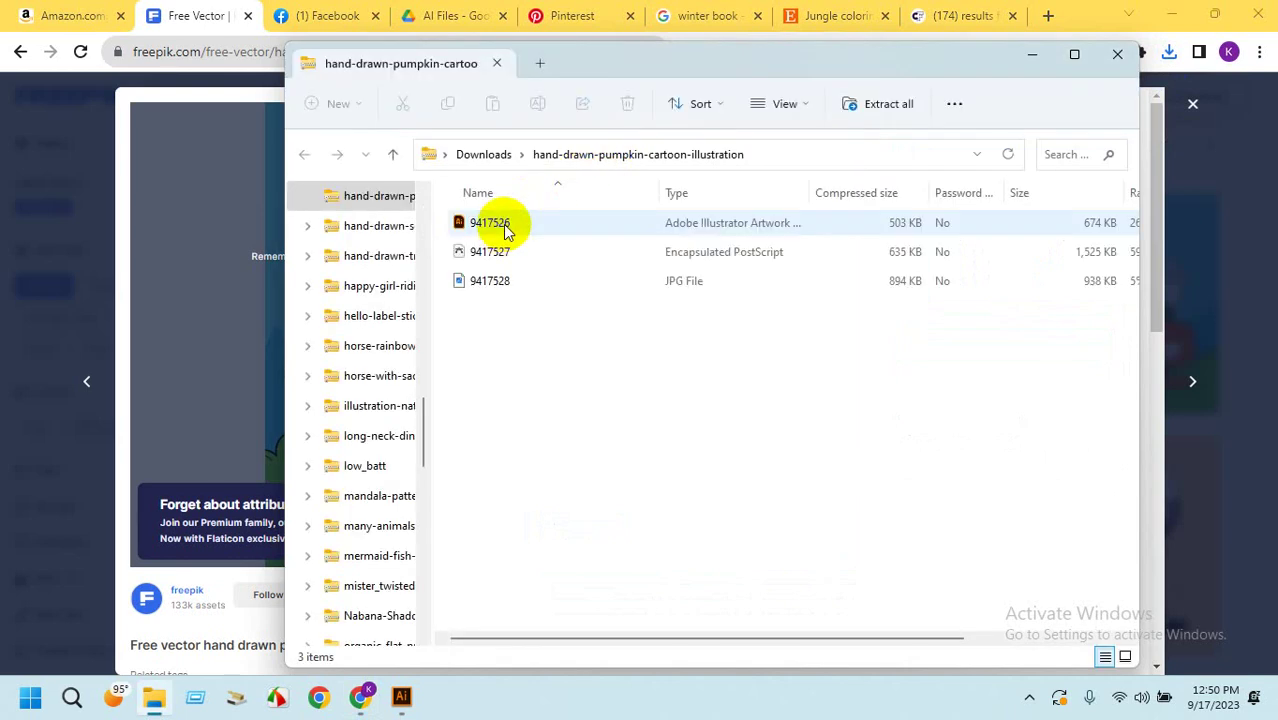
double_click(503, 224)
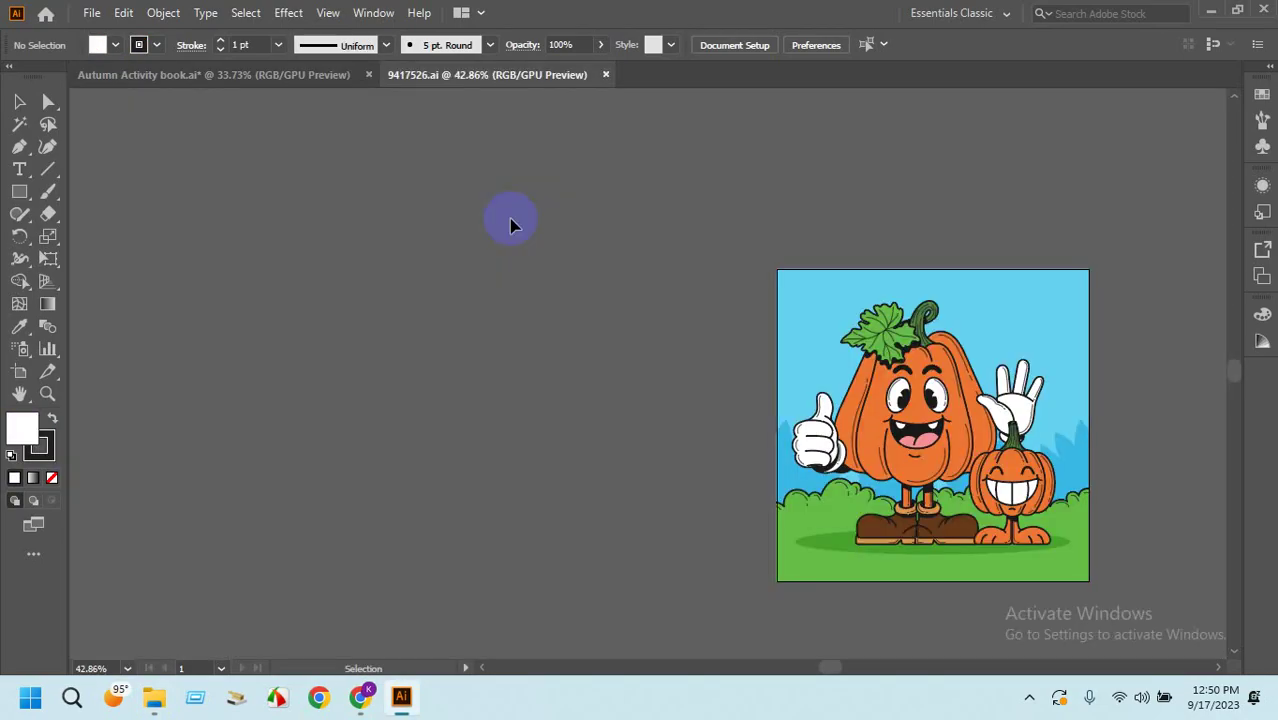
Delete the blue sky rectangle, the clipped landscape group and the green ground shadow from the pumpkin illustration.
left_click(827, 355)
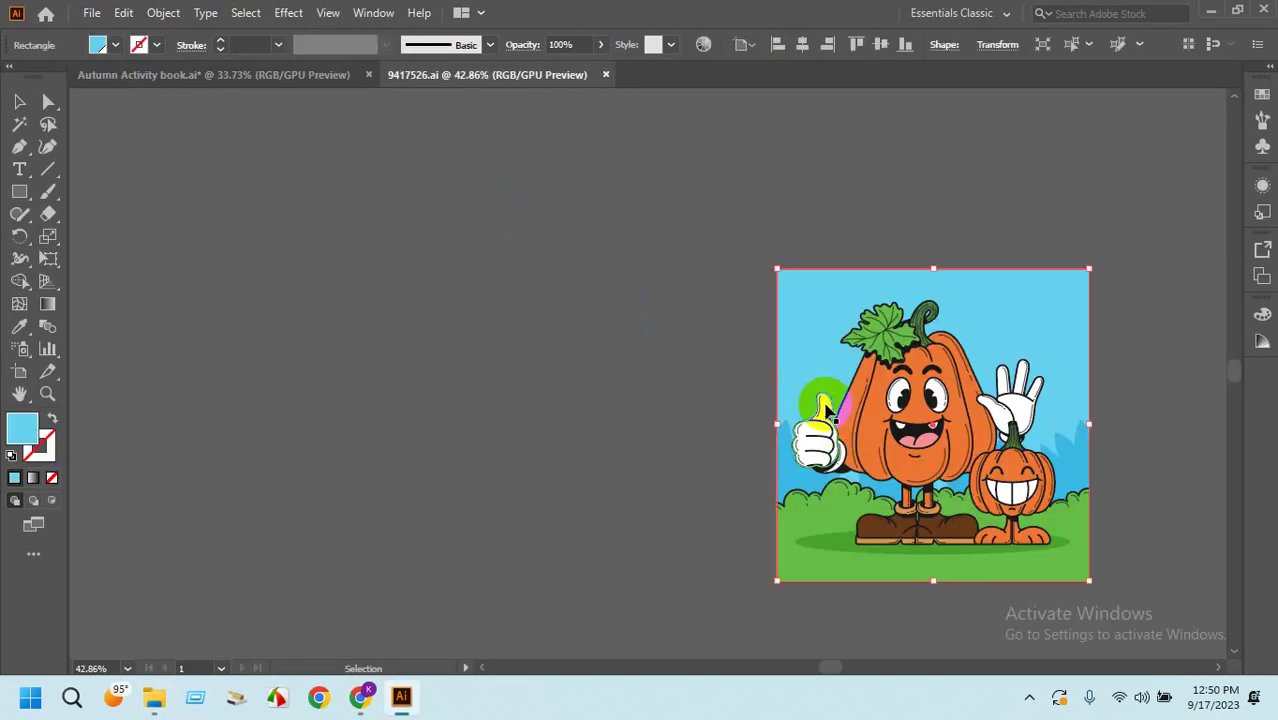
key("Delete")
left_click(786, 497)
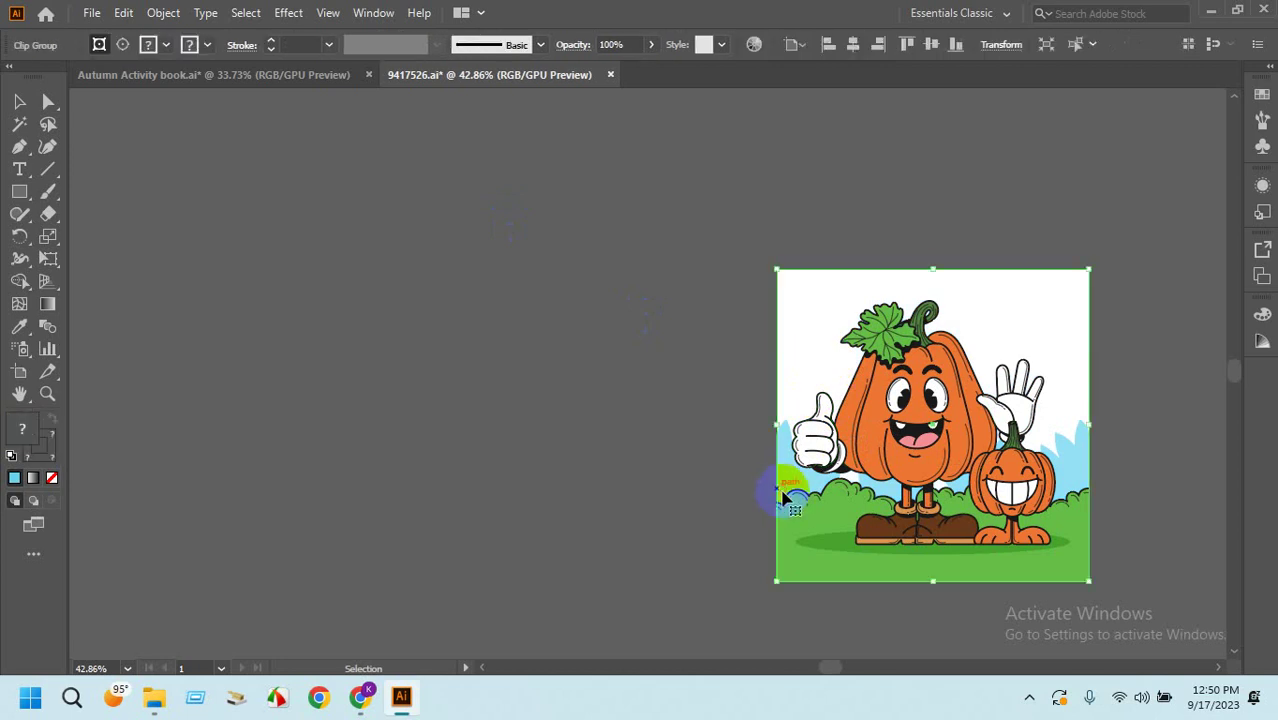
key("Delete")
left_click(822, 548)
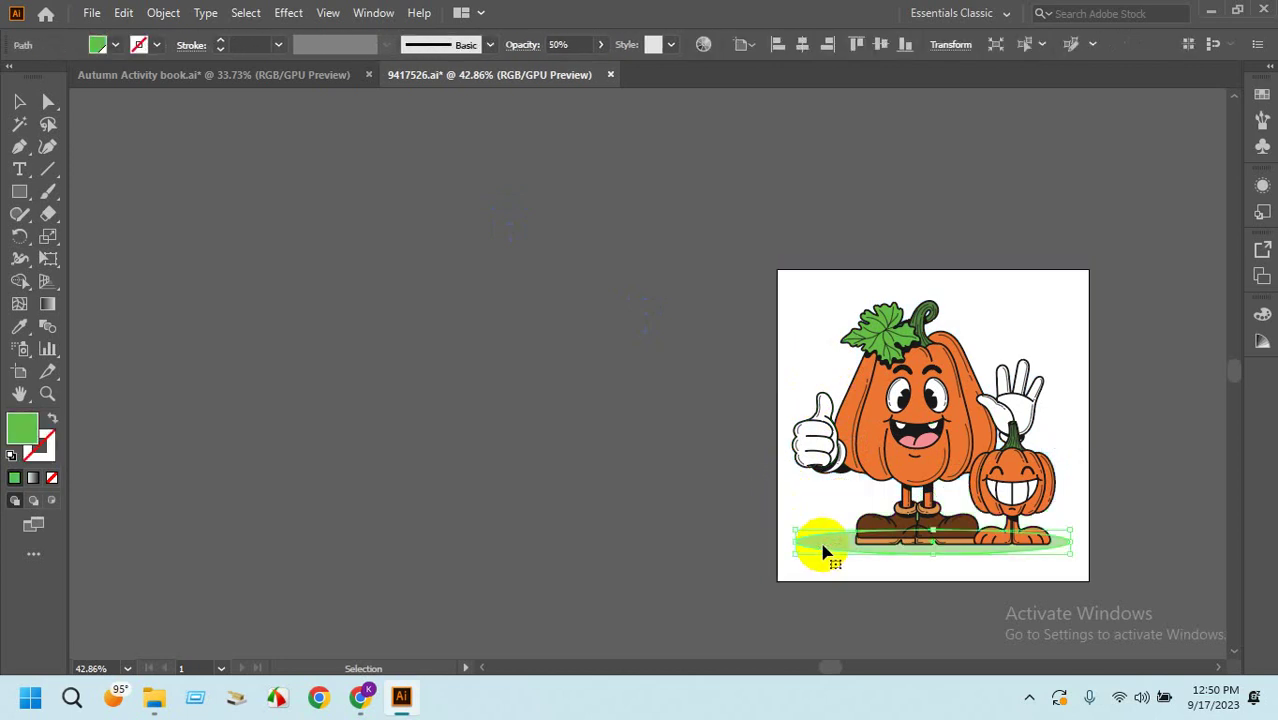
key("Delete")
Move the group of two pumpkin characters into the Autumn Activity book document, placing it below the front cover title.
scroll(1004, 607, "down", 1)
left_click(1022, 463)
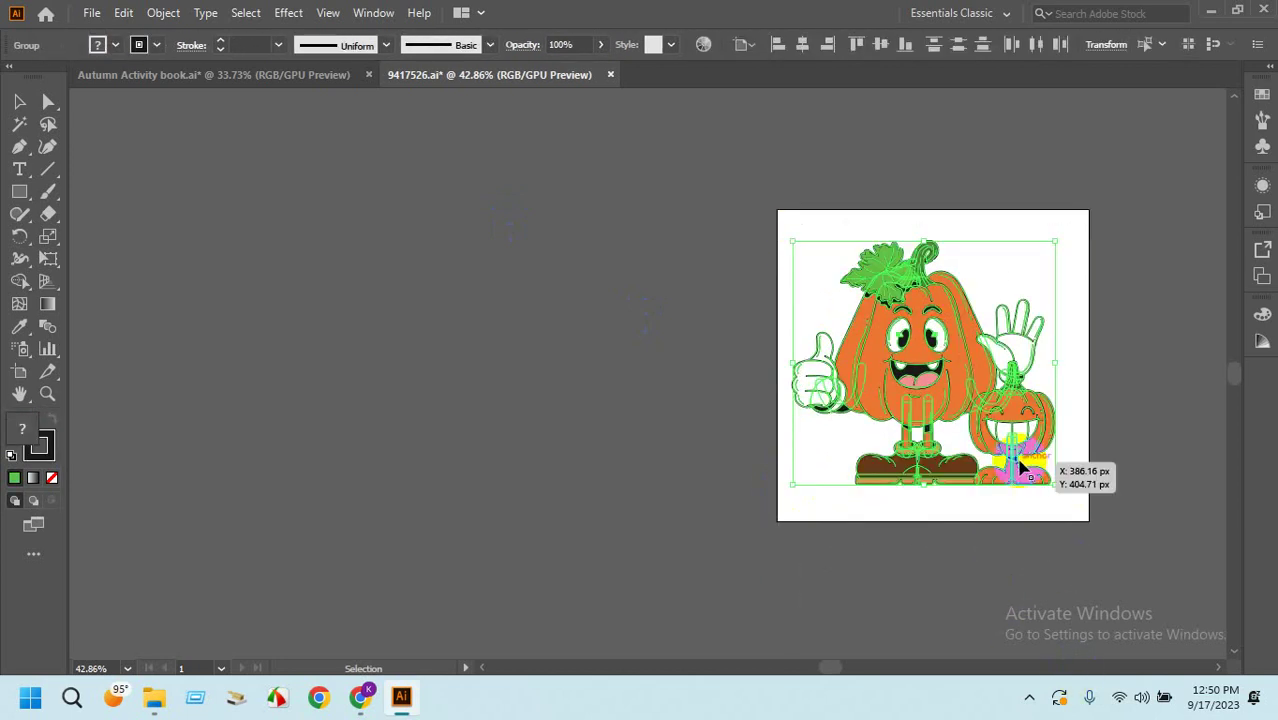
left_click_drag(1010, 455, 750, 440)
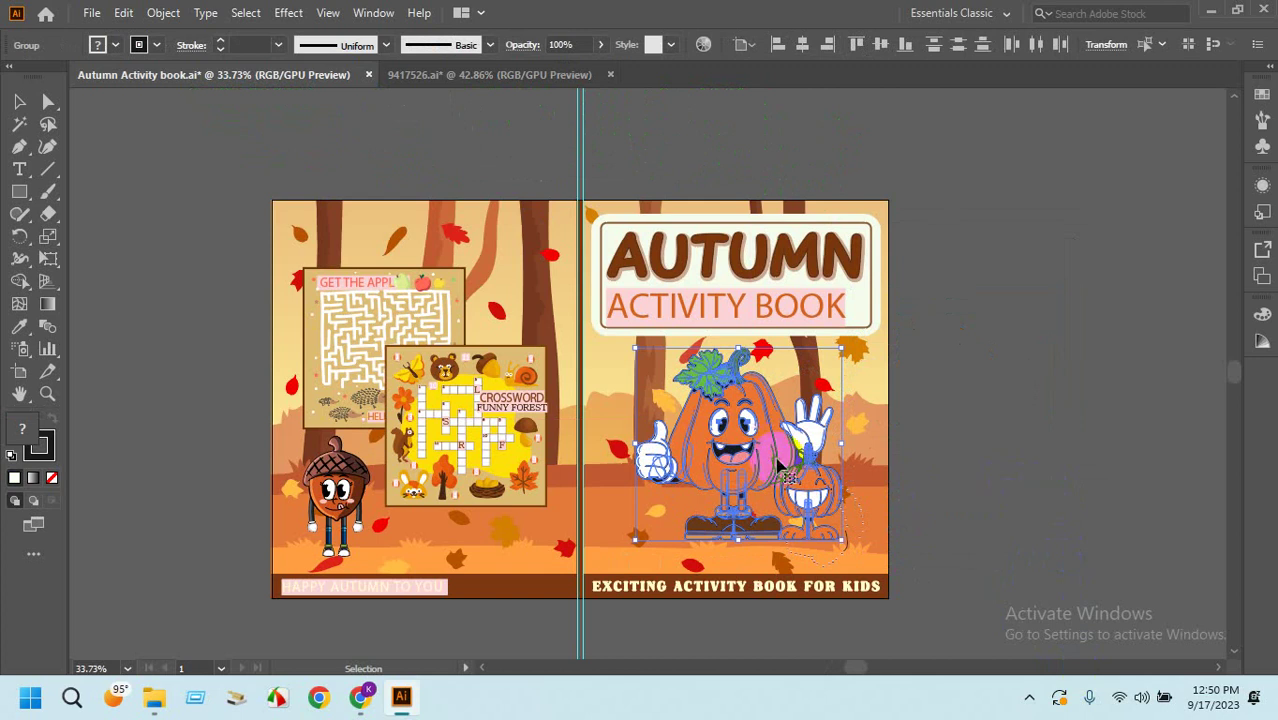
right_click(781, 466)
left_click(848, 293)
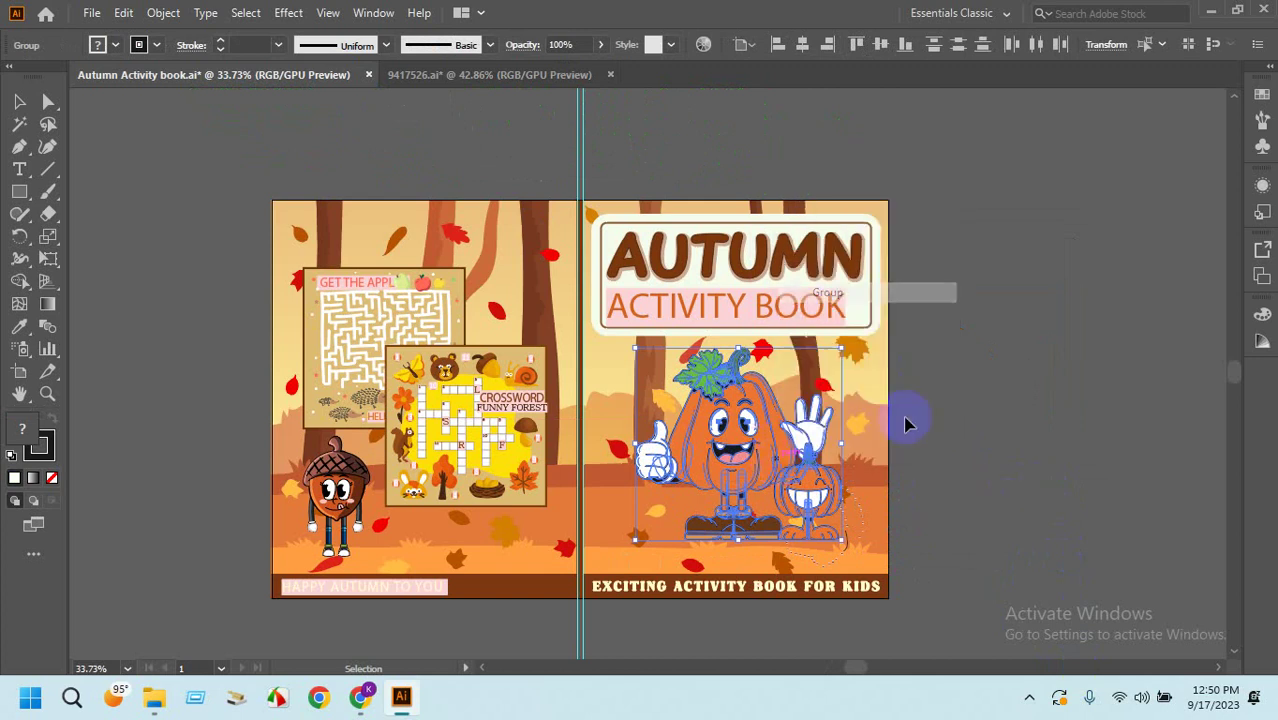
left_click(950, 490)
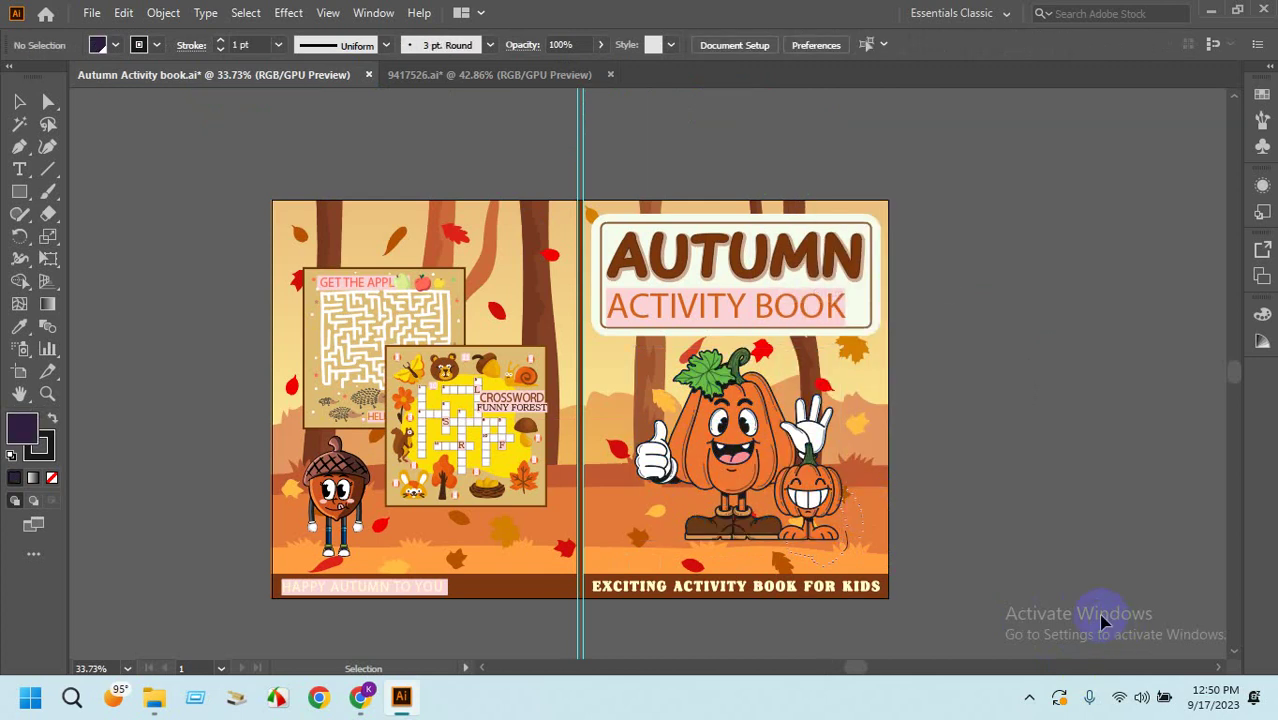
Switch to the browser's Facebook page to examine the original Autumn Activity Book cover, and return to the Illustrator document.
left_click(1017, 458)
left_click_drag(1004, 462, 1118, 392)
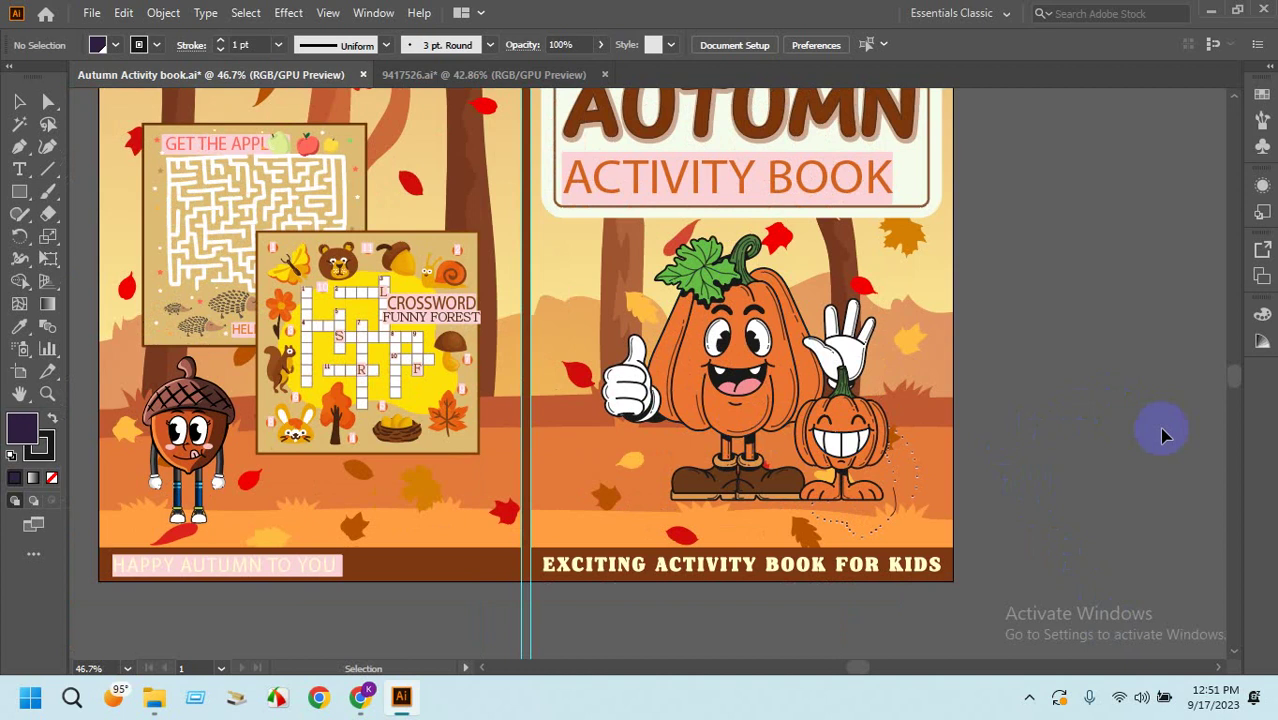
left_click(369, 699)
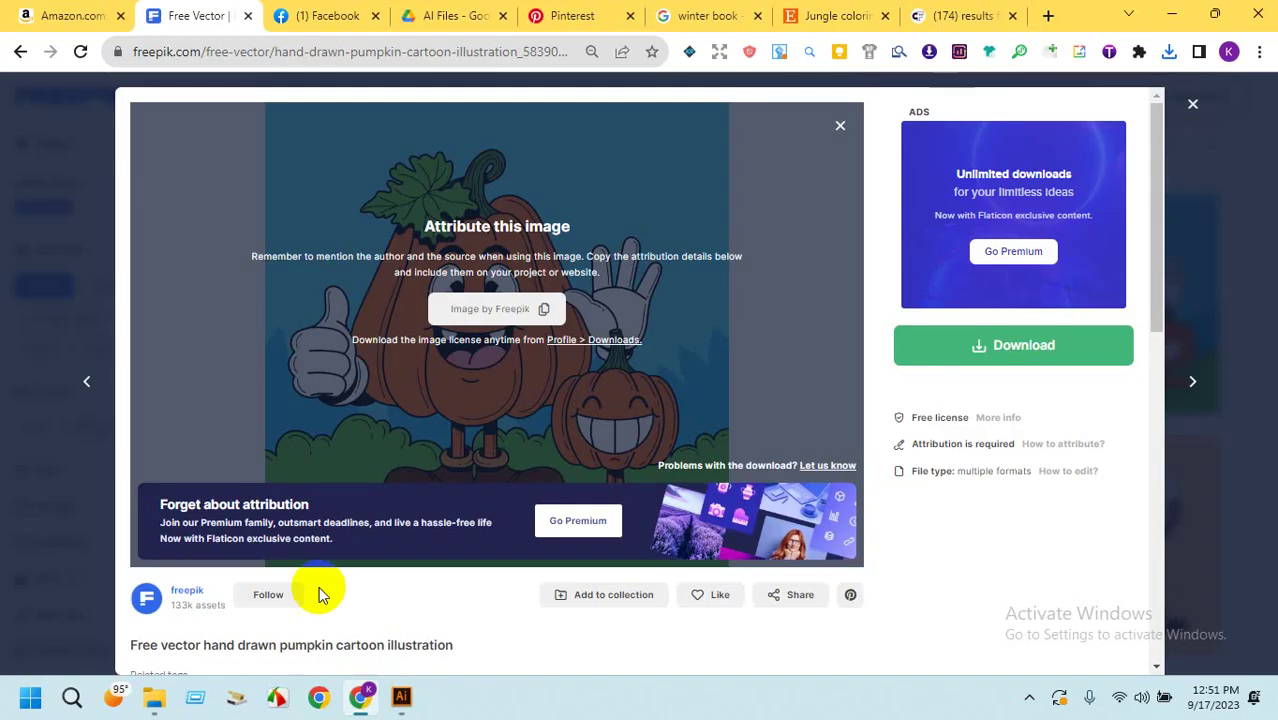
left_click(322, 15)
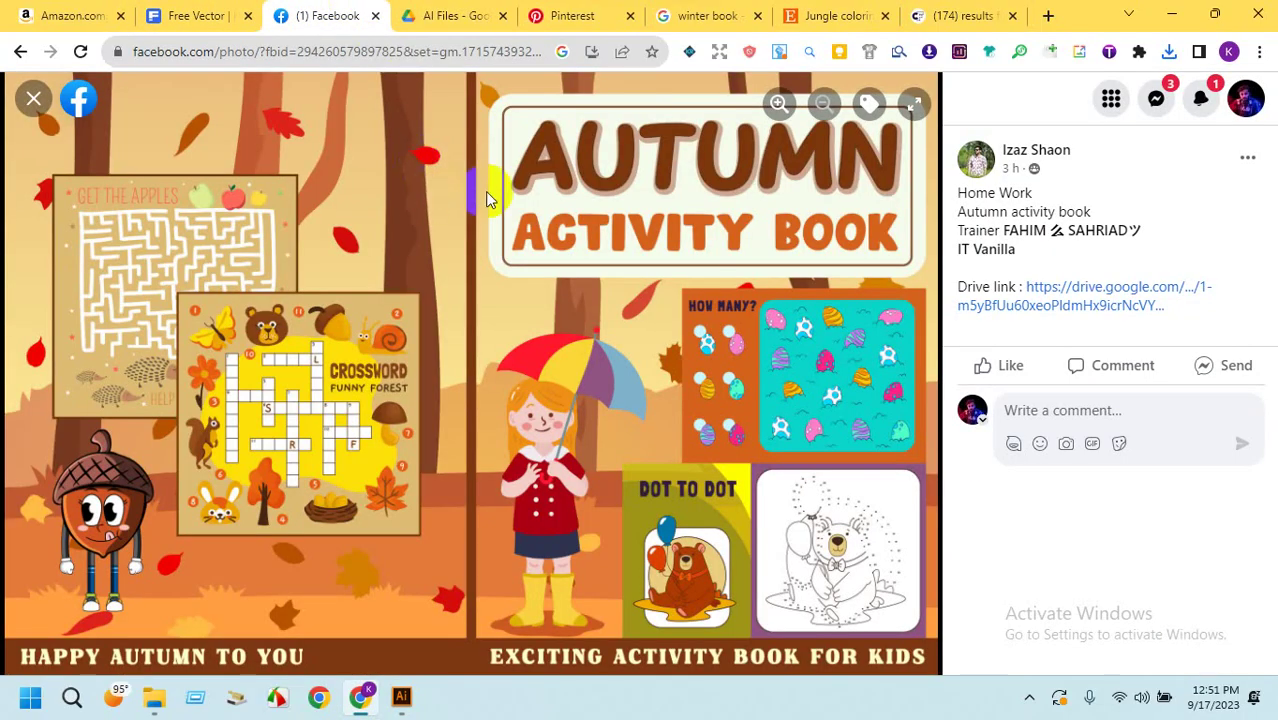
key("super+shift+s")
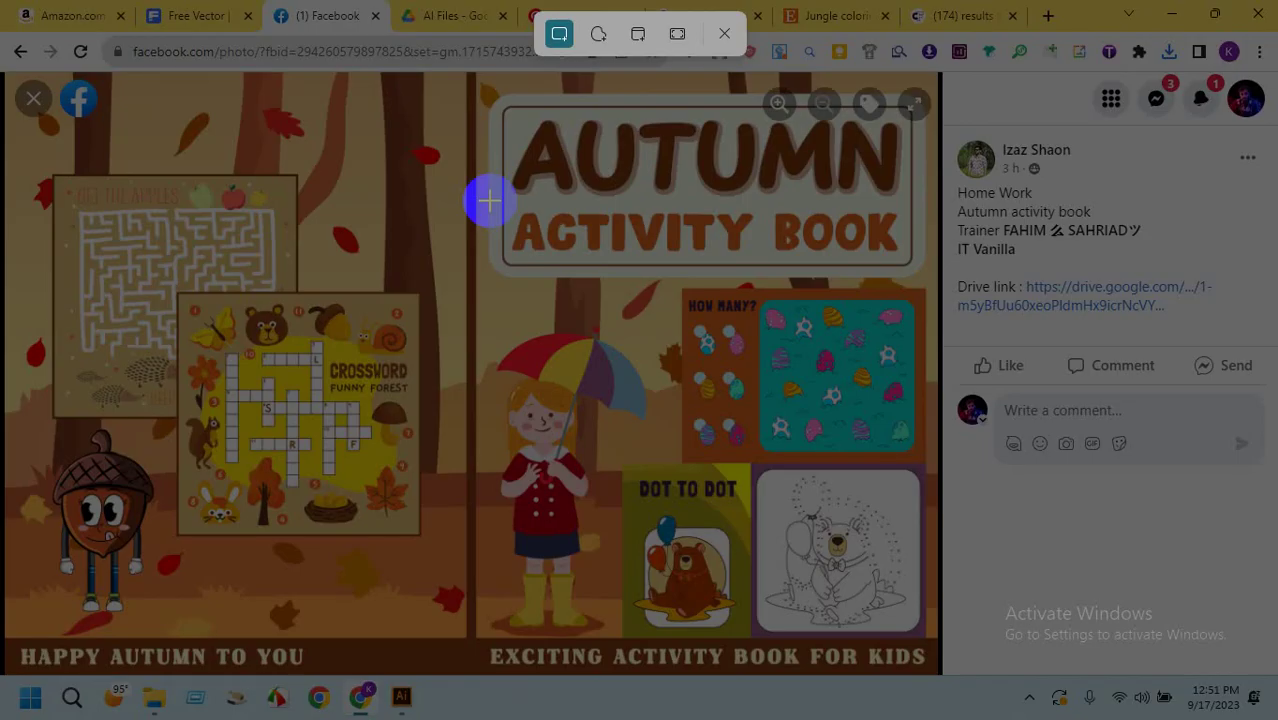
left_click(724, 36)
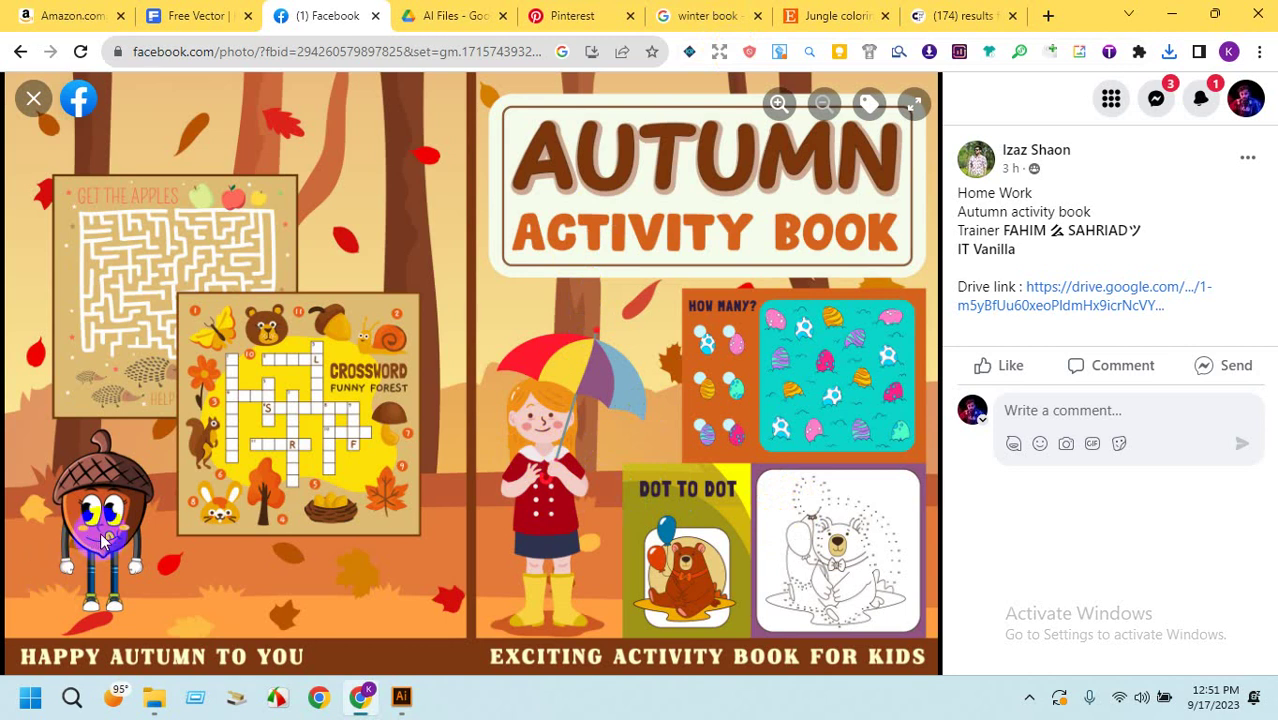
left_click(401, 697)
scroll(1040, 478, "up", 2)
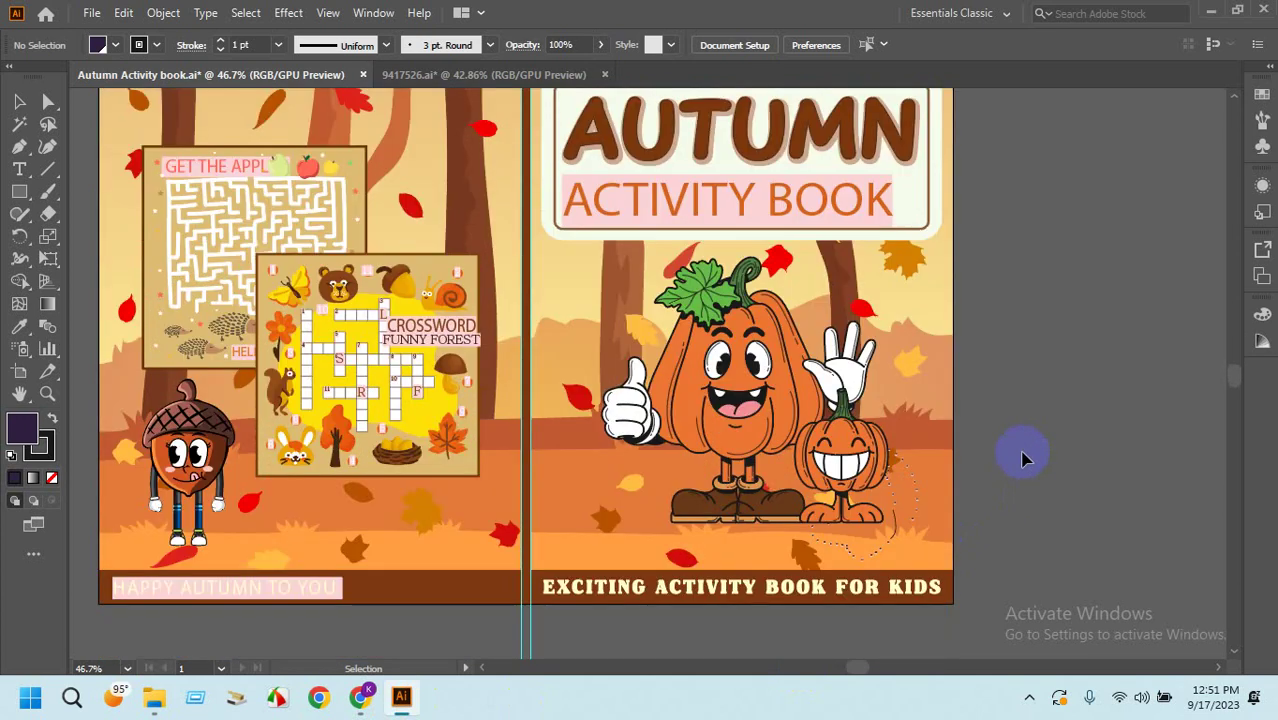
scroll(898, 434, "up", 5)
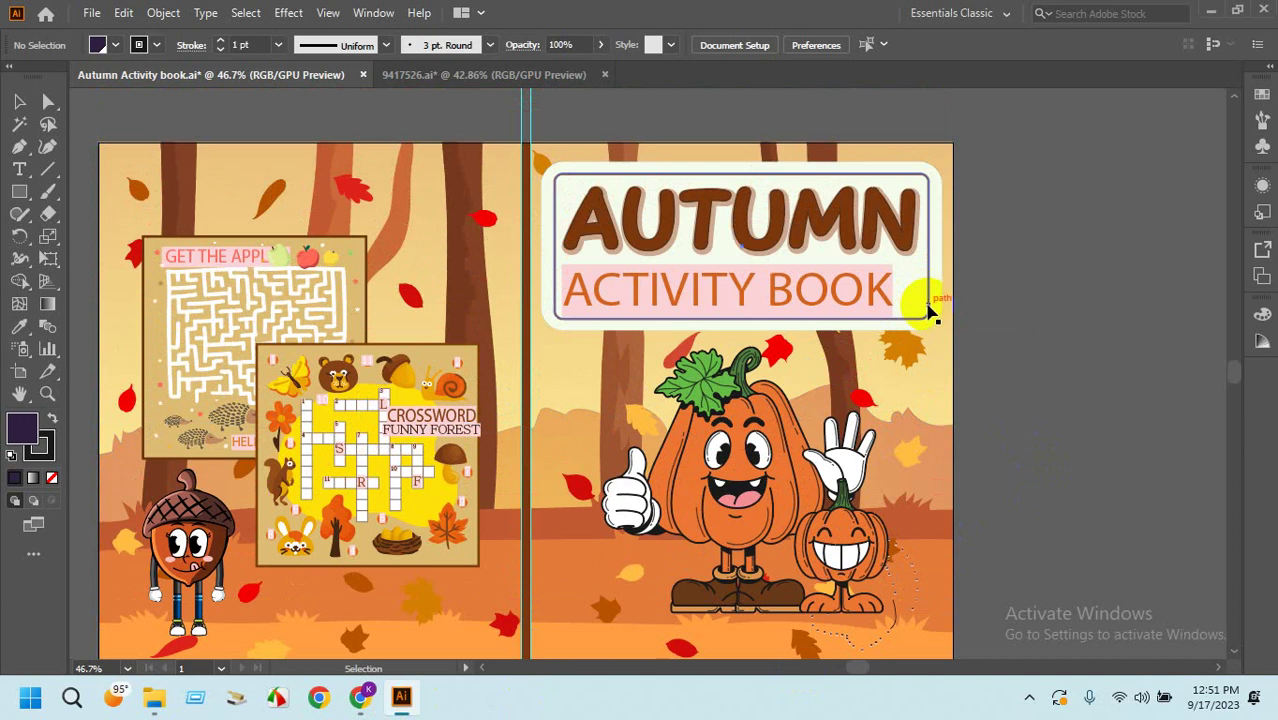
Enlarge the pumpkin characters proportionally and position them between the title box and the bottom banner of the front cover.
left_click(775, 505)
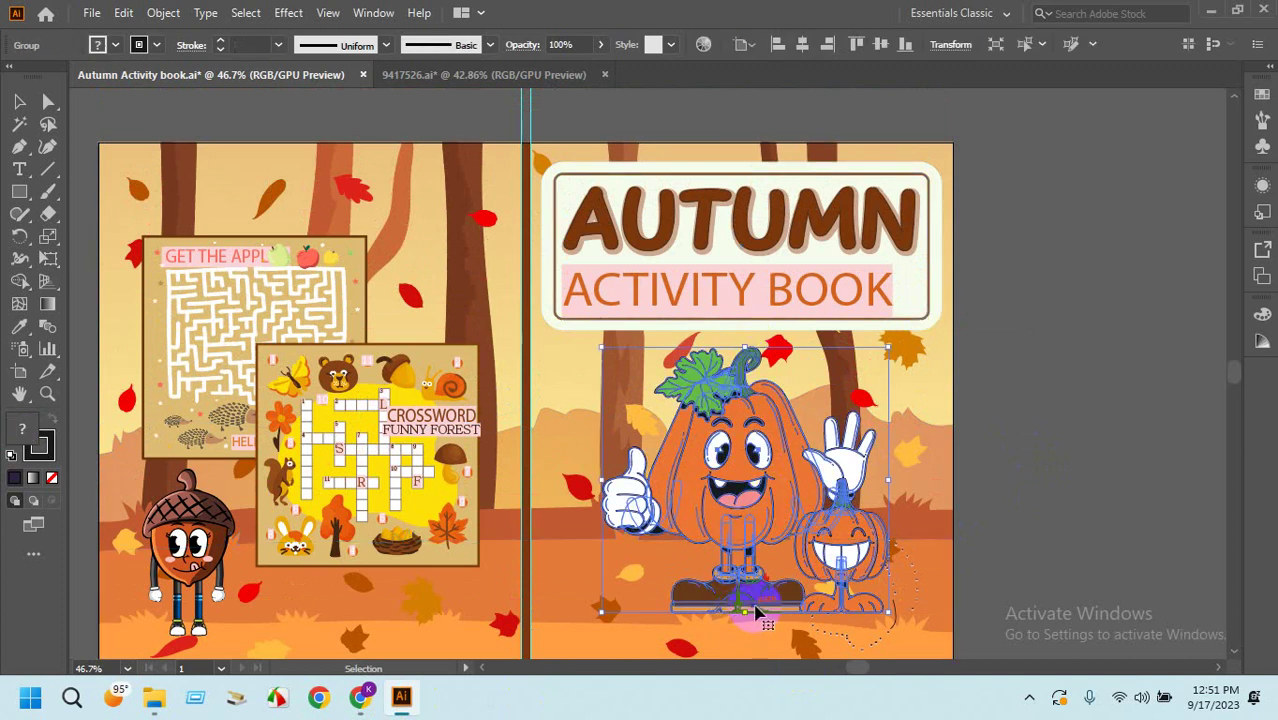
left_click_drag(745, 617, 748, 648)
key("space")
left_click_drag(1004, 513, 1067, 484)
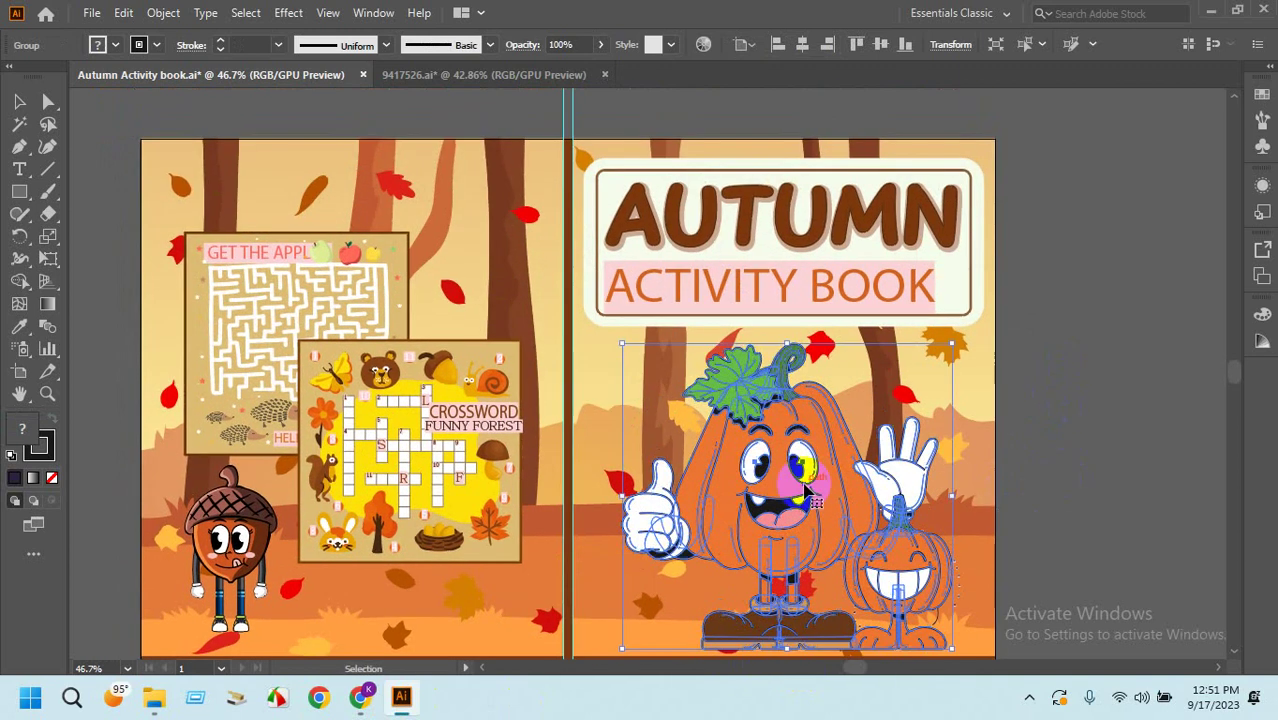
left_click(1056, 448)
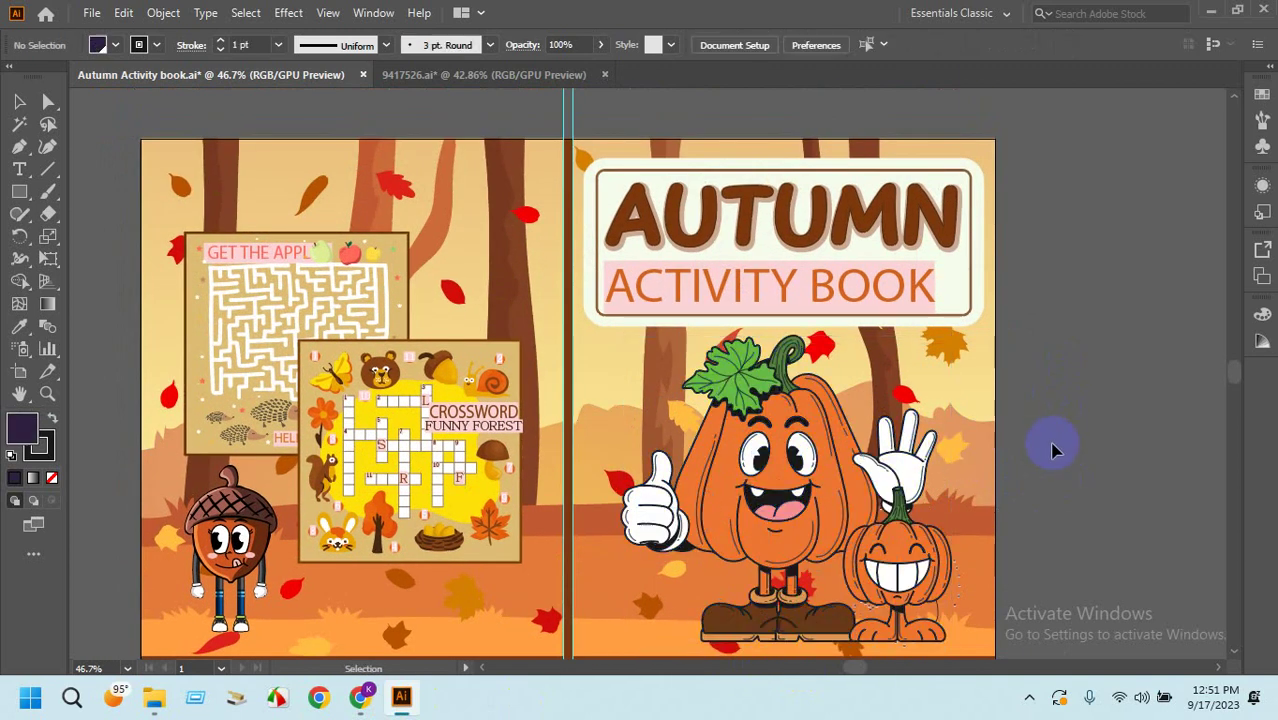
scroll(1052, 450, "down", 2)
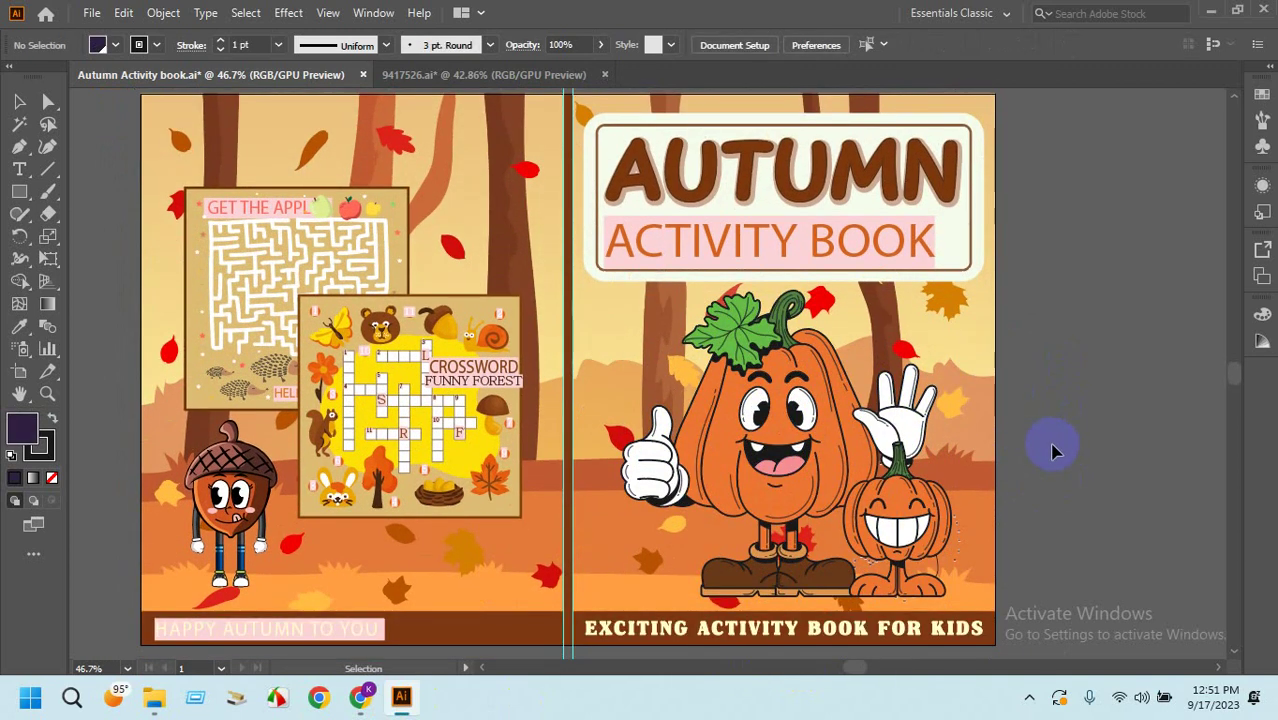
Move the pumpkin characters off the front cover onto the empty pasteboard beside it and ungroup them.
left_click(820, 446)
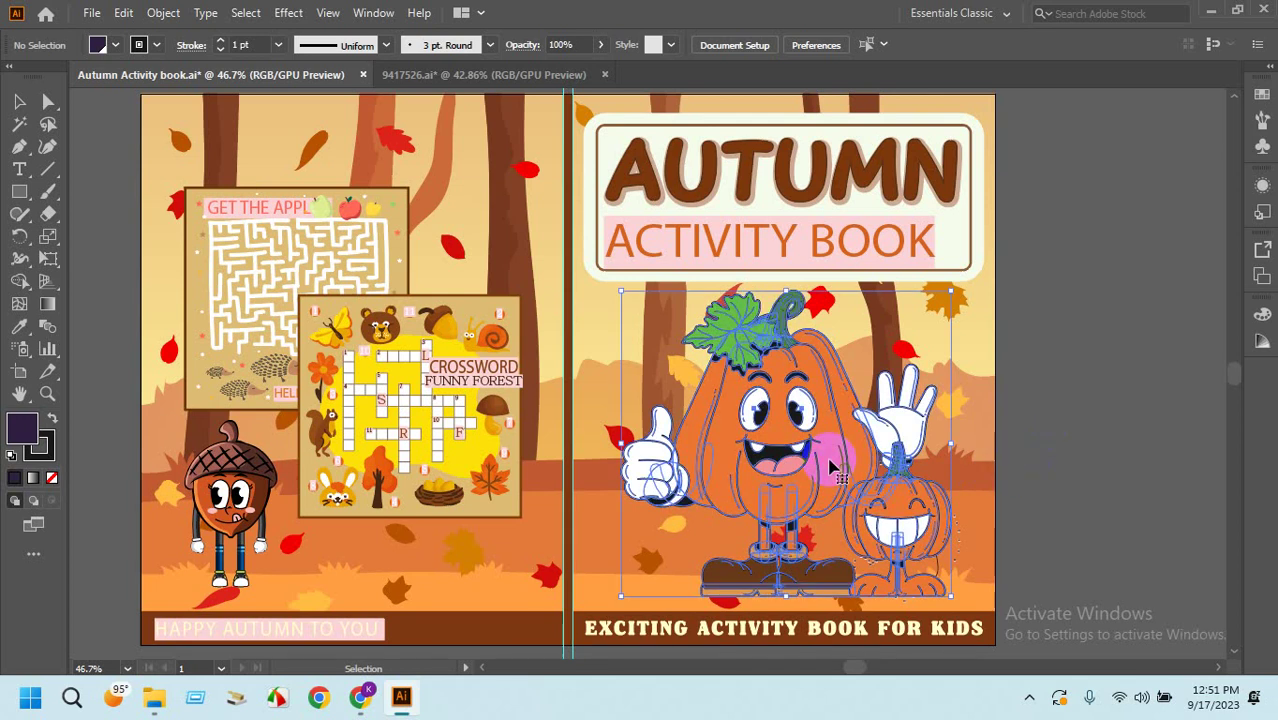
left_click_drag(808, 468, 713, 335)
right_click(713, 333)
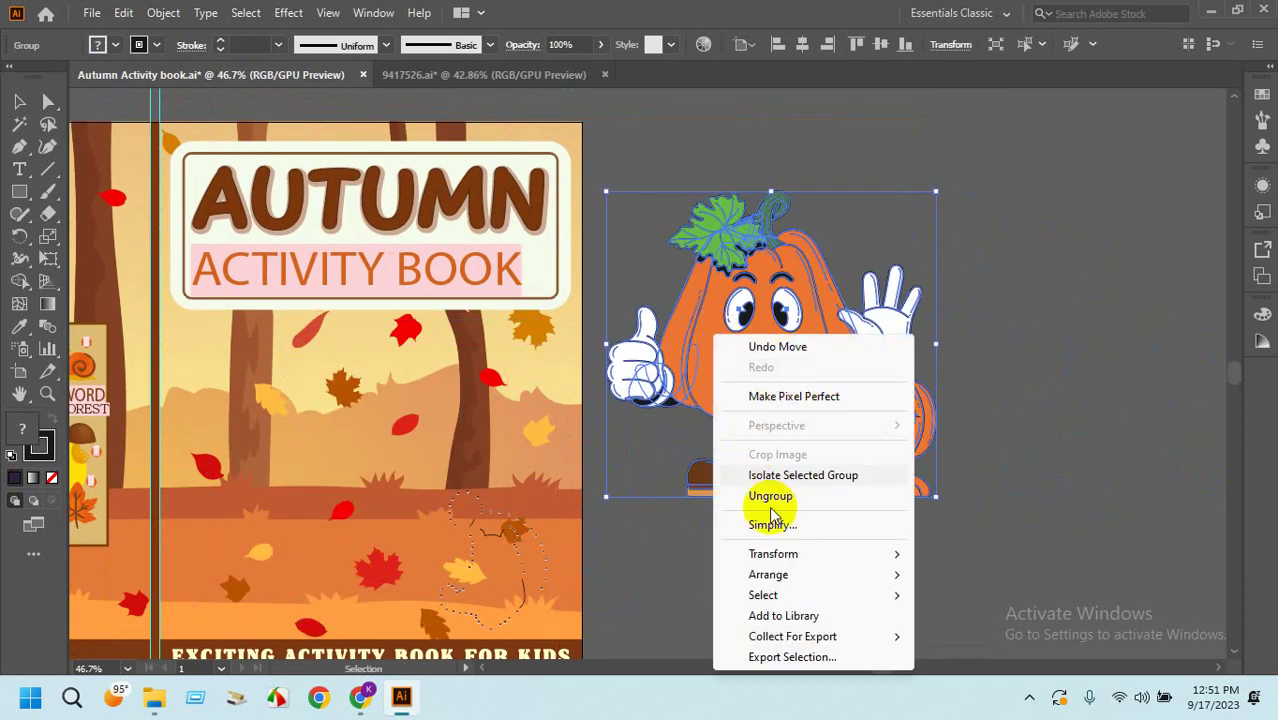
left_click(787, 370)
Ungroup the large pumpkin character and its body group so the individual body shapes can be selected separately.
left_click(787, 370)
right_click(787, 370)
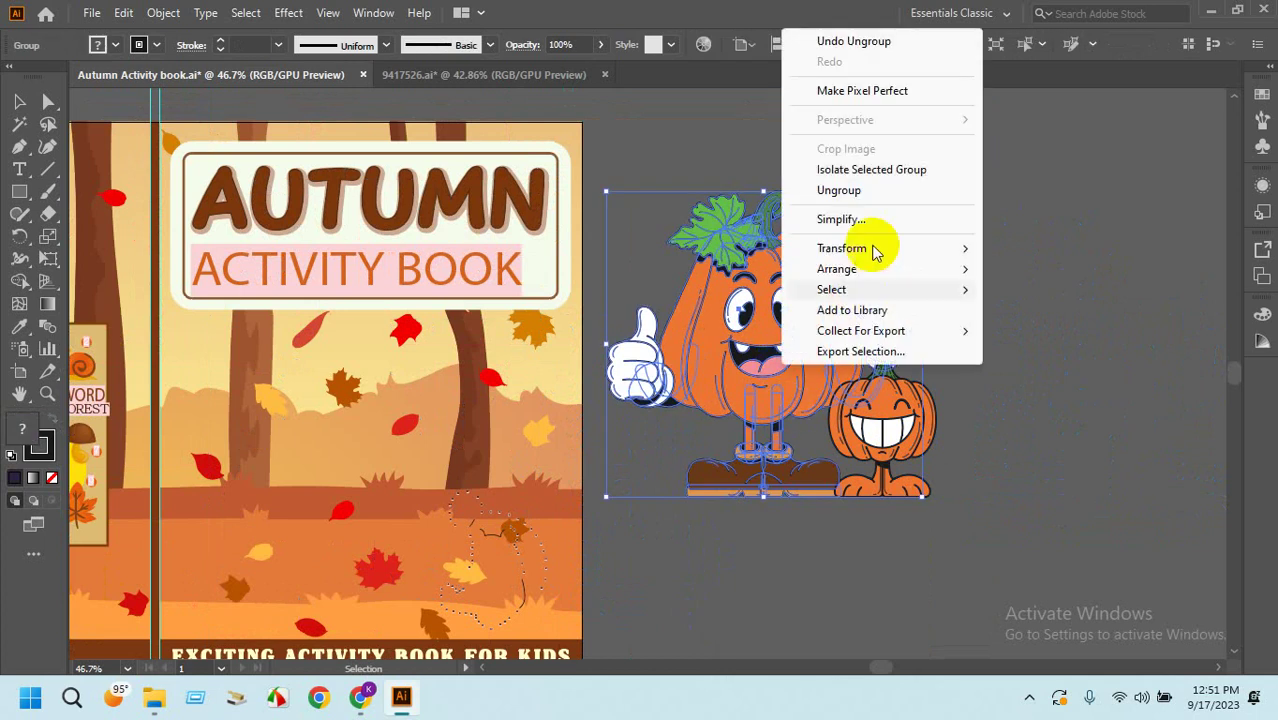
left_click(856, 191)
left_click(836, 318)
left_click(822, 325)
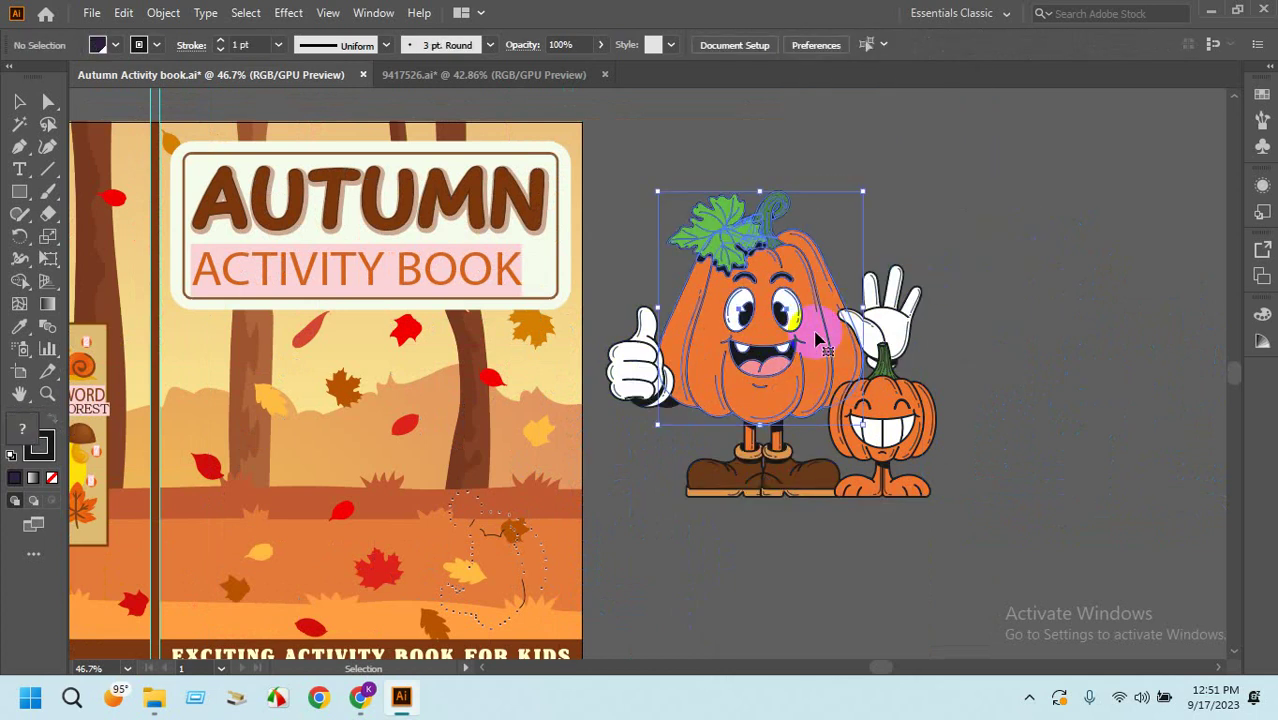
right_click(816, 334)
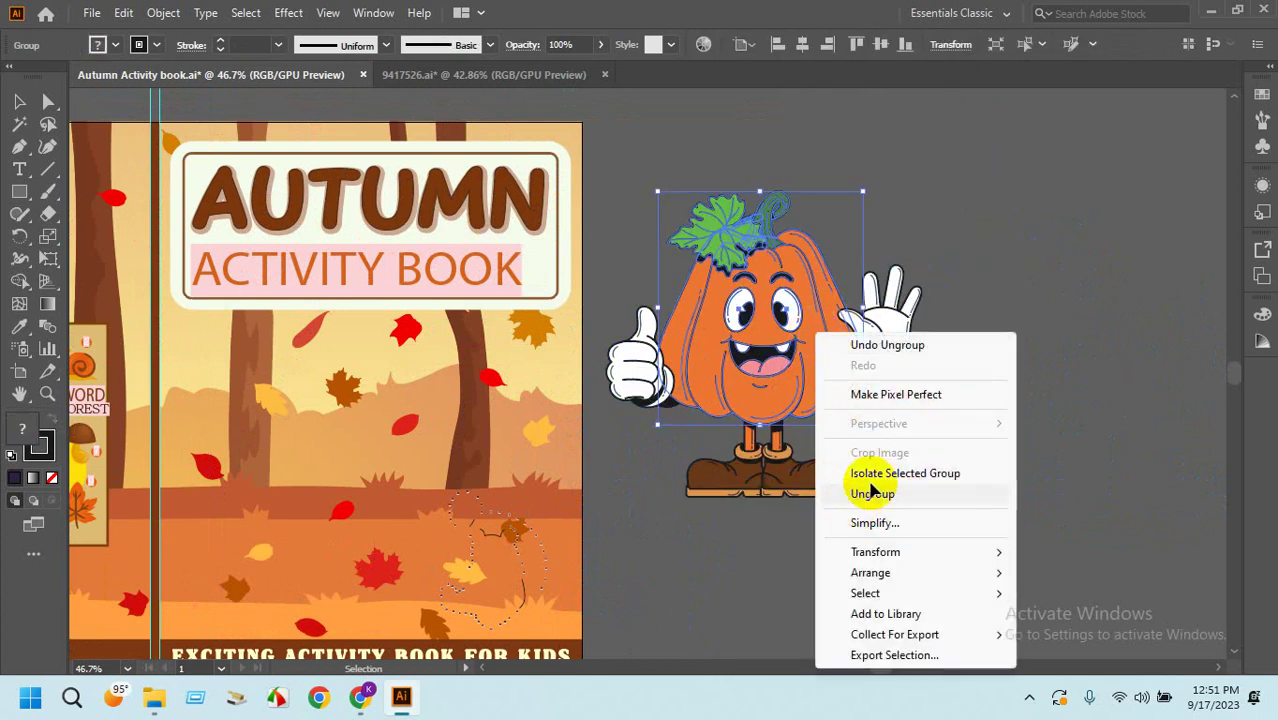
left_click(870, 490)
left_click(1033, 262)
Set the large pumpkin body's fill to the brighter orange FF6700.
left_click(846, 366)
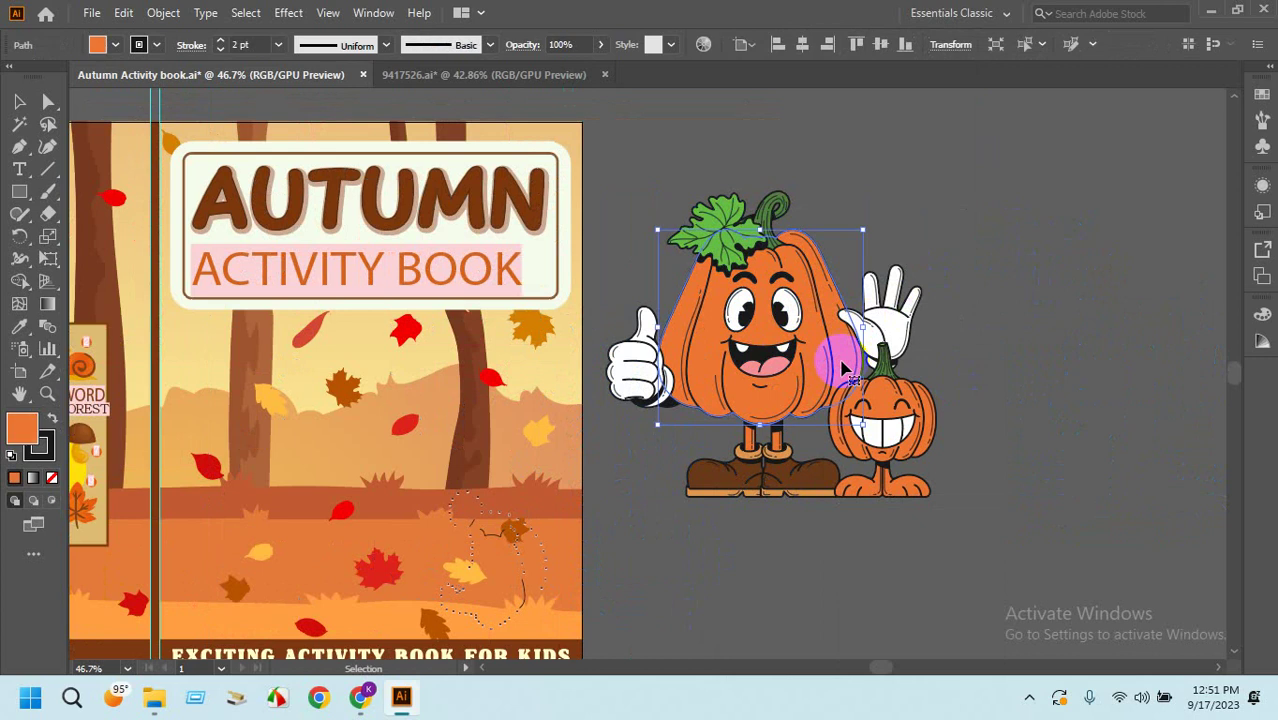
left_click(50, 421)
double_click(22, 434)
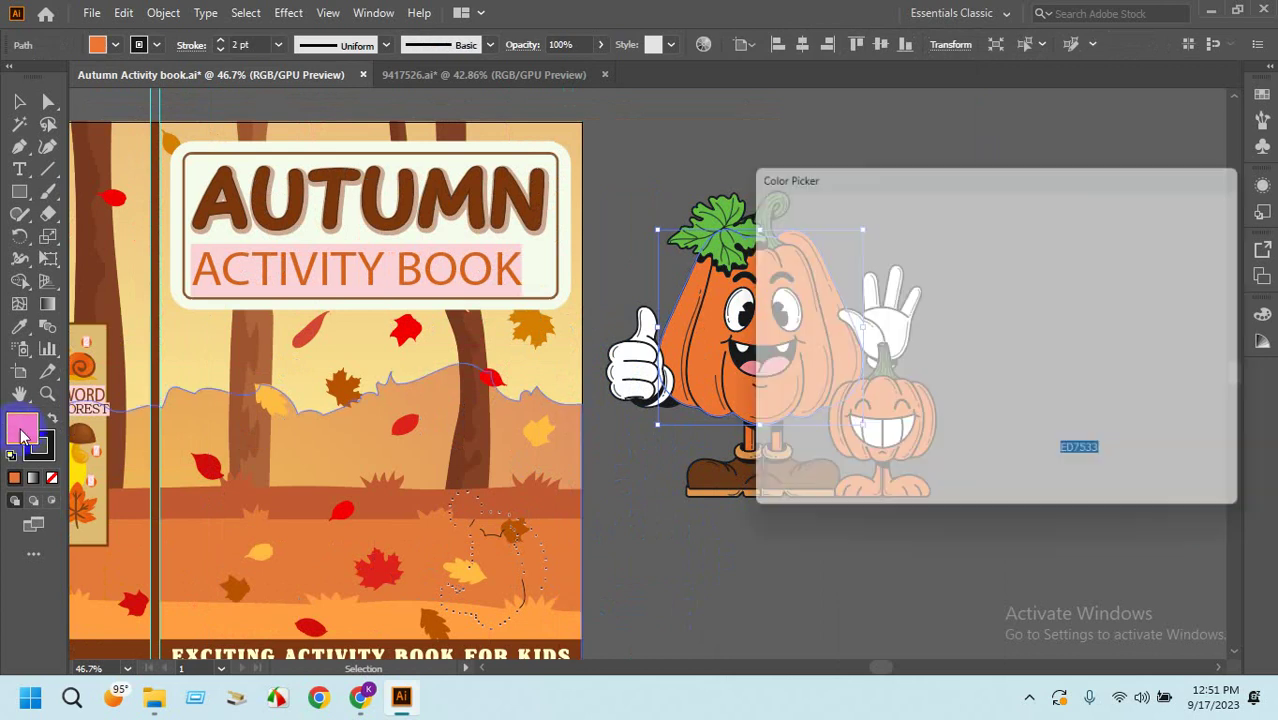
left_click_drag(935, 258, 1000, 217)
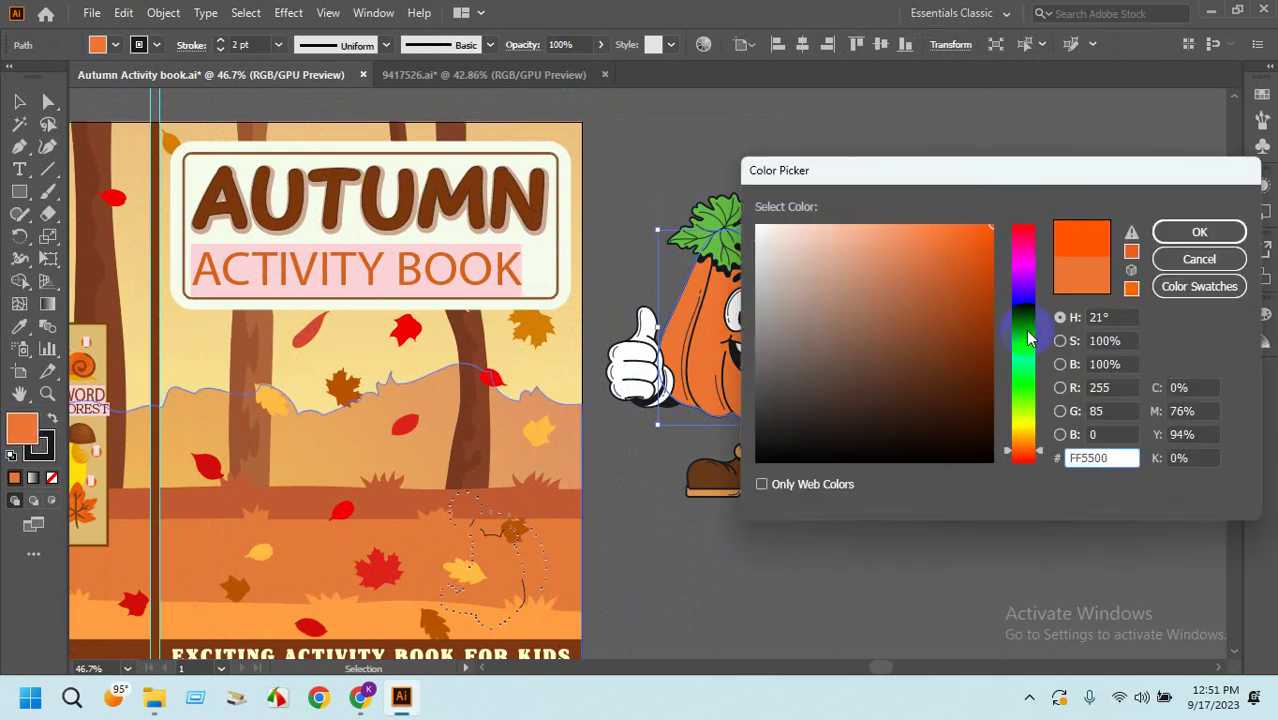
left_click(1030, 452)
left_click_drag(1040, 454, 1040, 453)
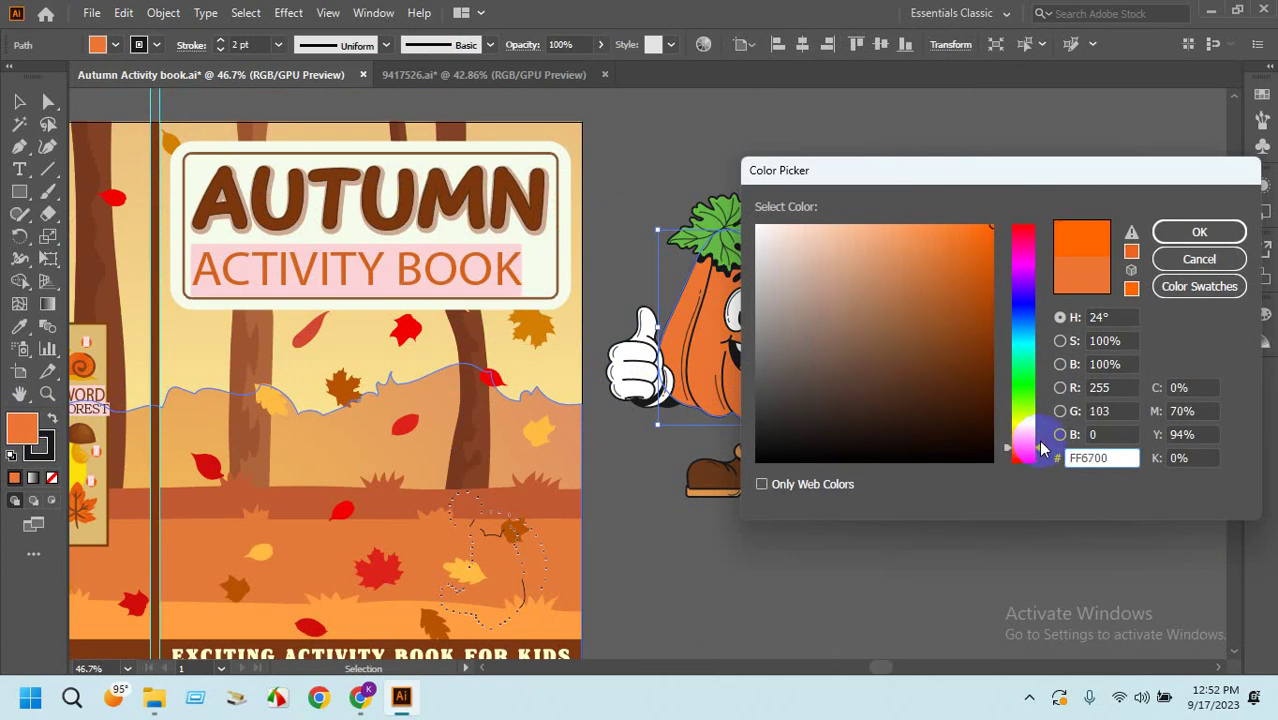
left_click(1196, 233)
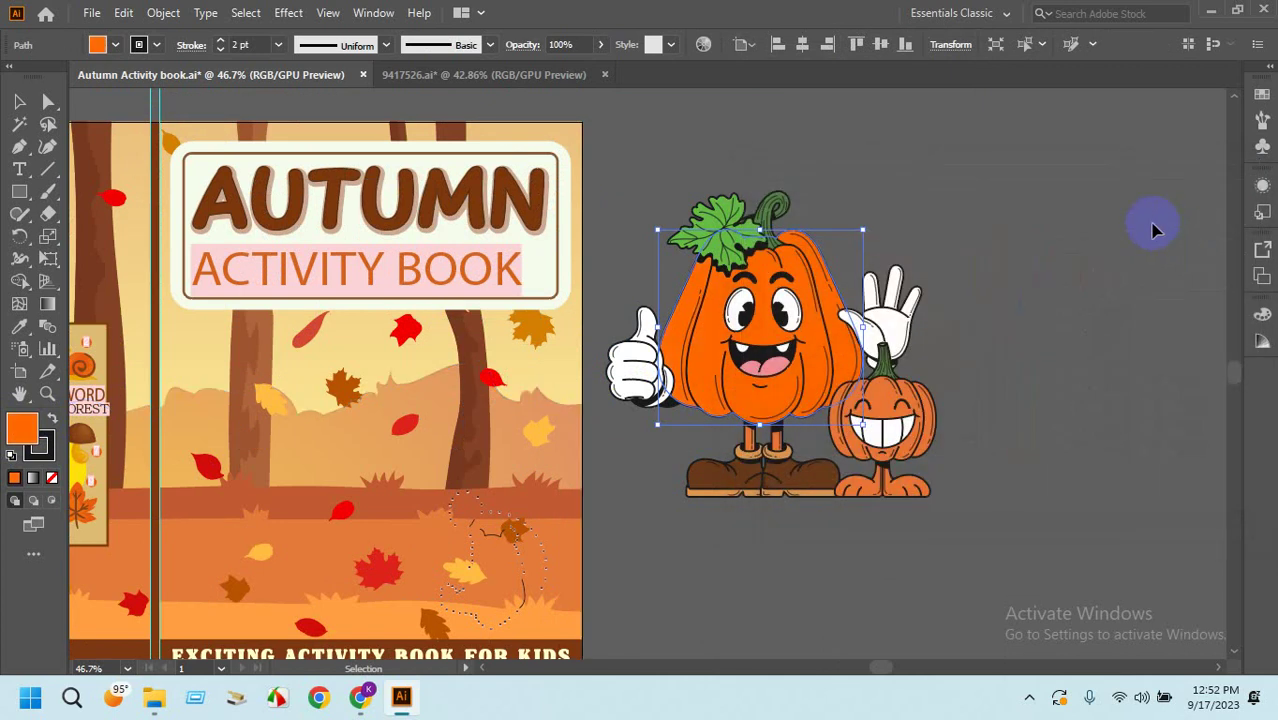
left_click(1152, 230)
Ungroup the small pumpkin character and its body group into separate shapes.
right_click(929, 431)
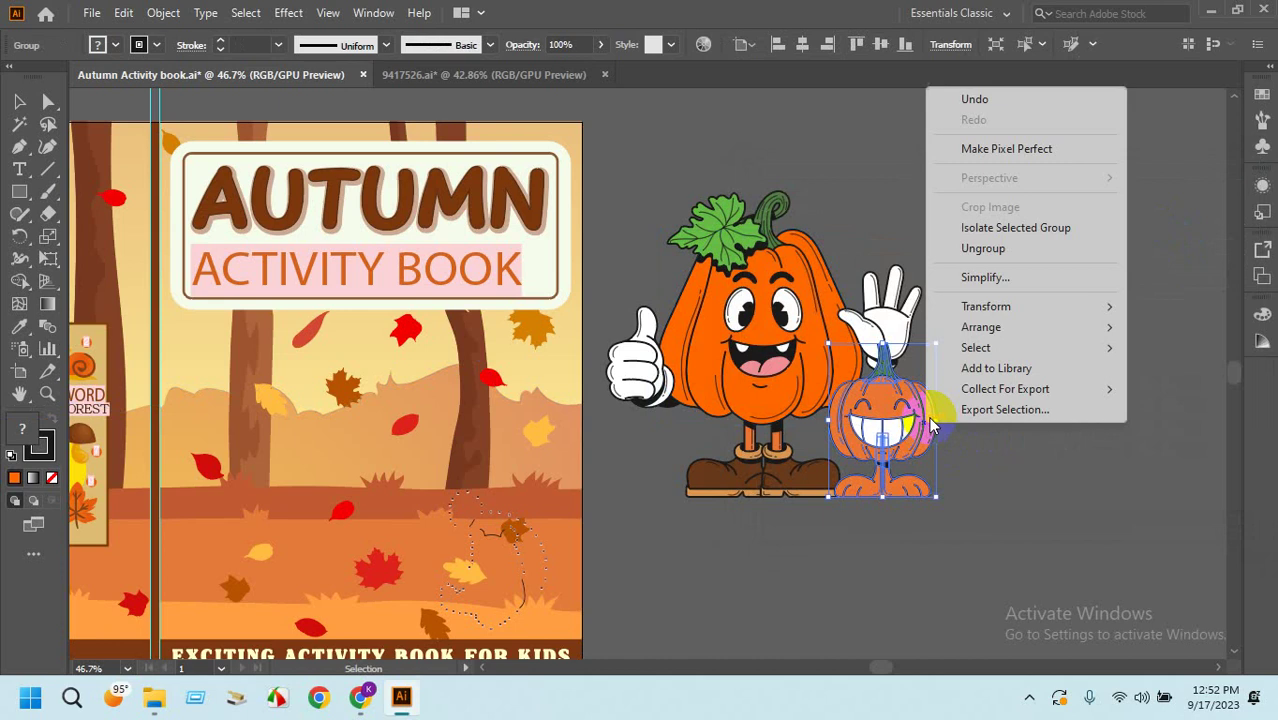
left_click(1018, 250)
left_click(933, 433)
left_click(933, 433)
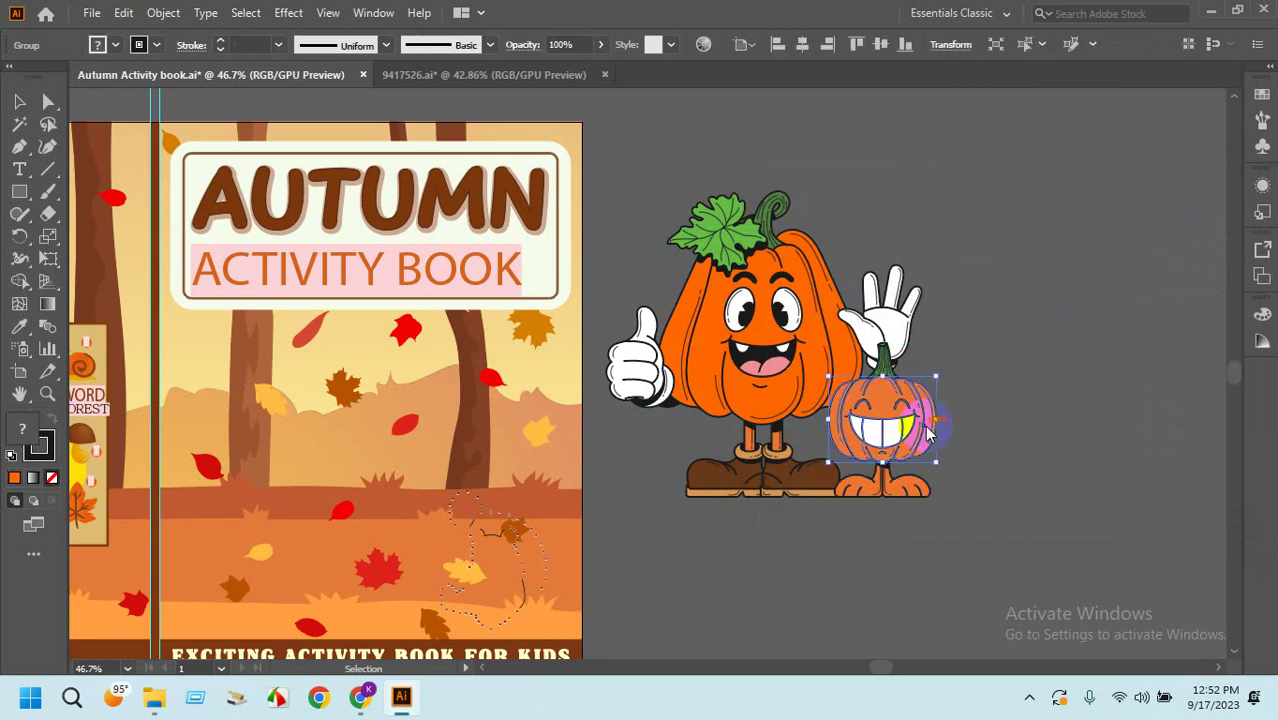
right_click(930, 438)
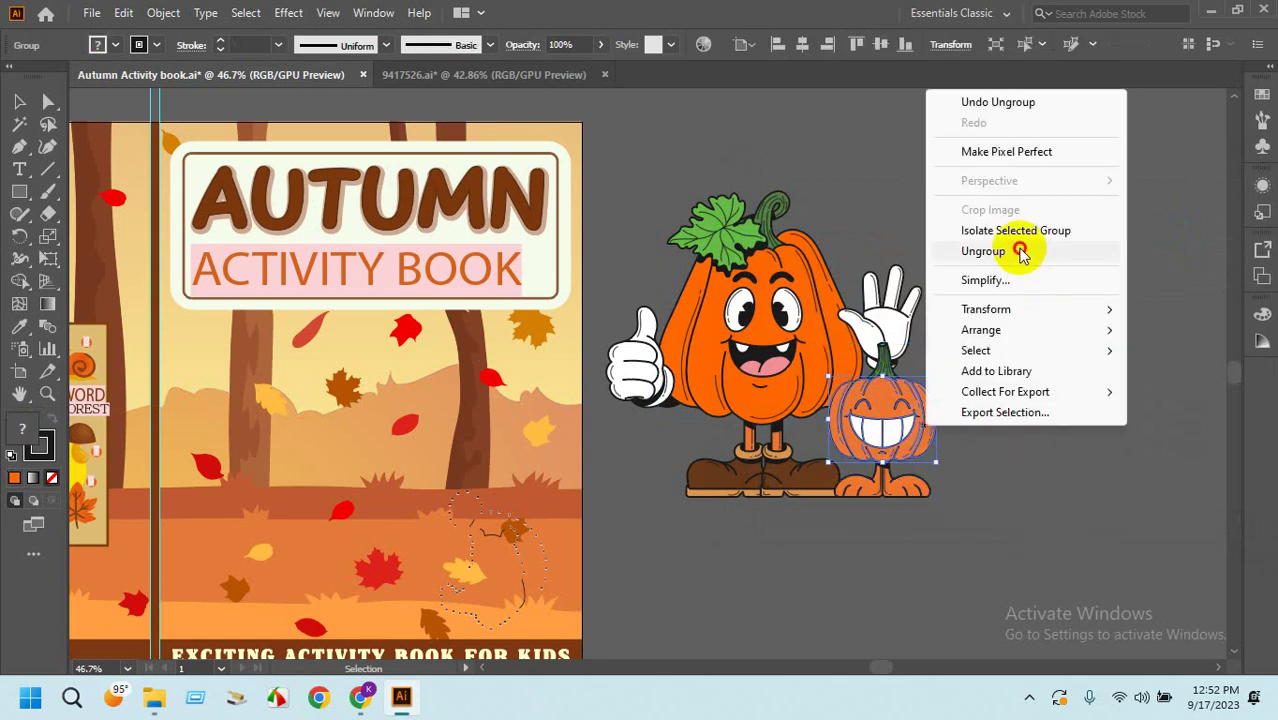
left_click(1020, 251)
Apply the large pumpkin's bright orange fill to the small pumpkin's body with the Eyedropper.
left_click(884, 402)
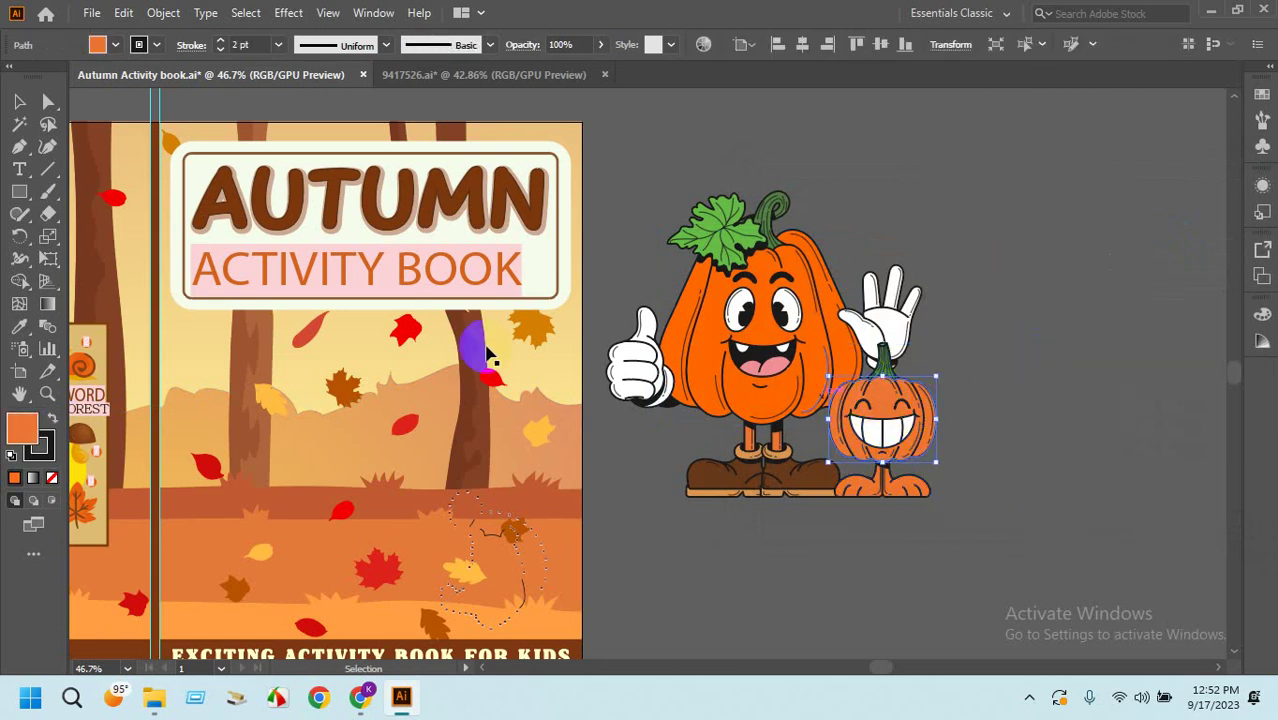
left_click(19, 326)
left_click(704, 370)
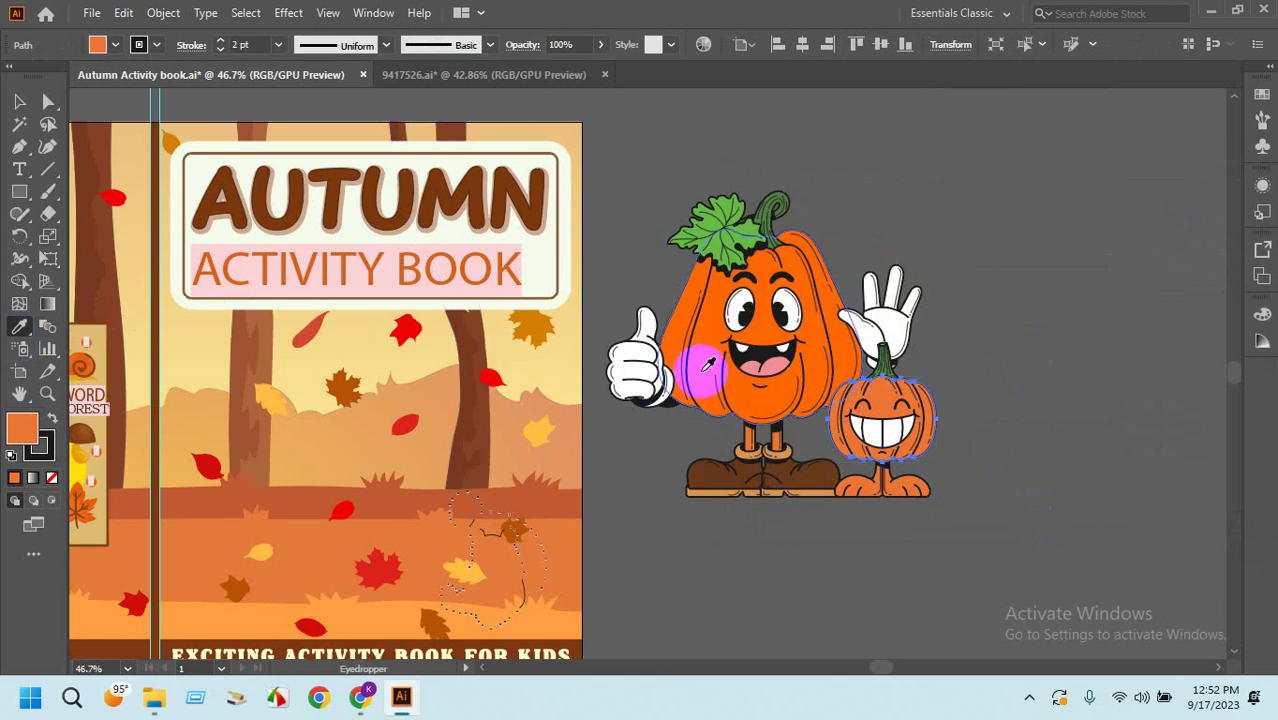
Ungroup each of the large pumpkin's two booted legs into separate shapes.
left_click(19, 101)
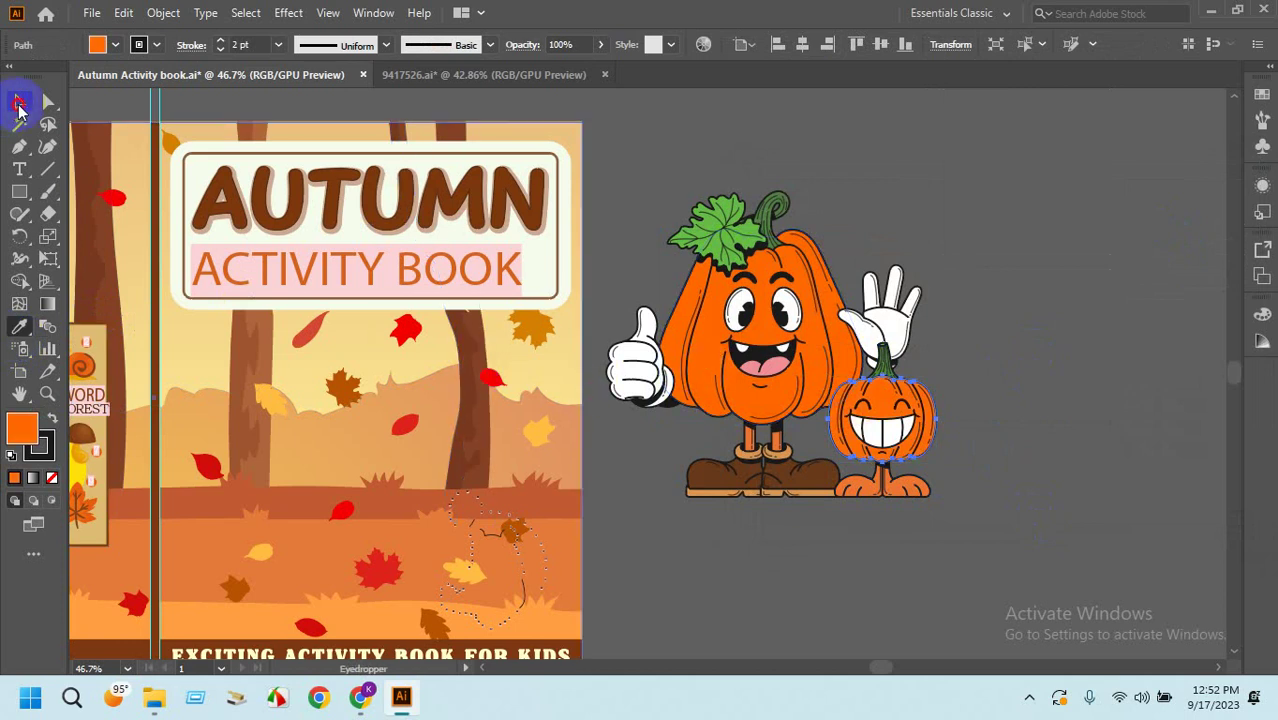
left_click(813, 386)
left_click(750, 445)
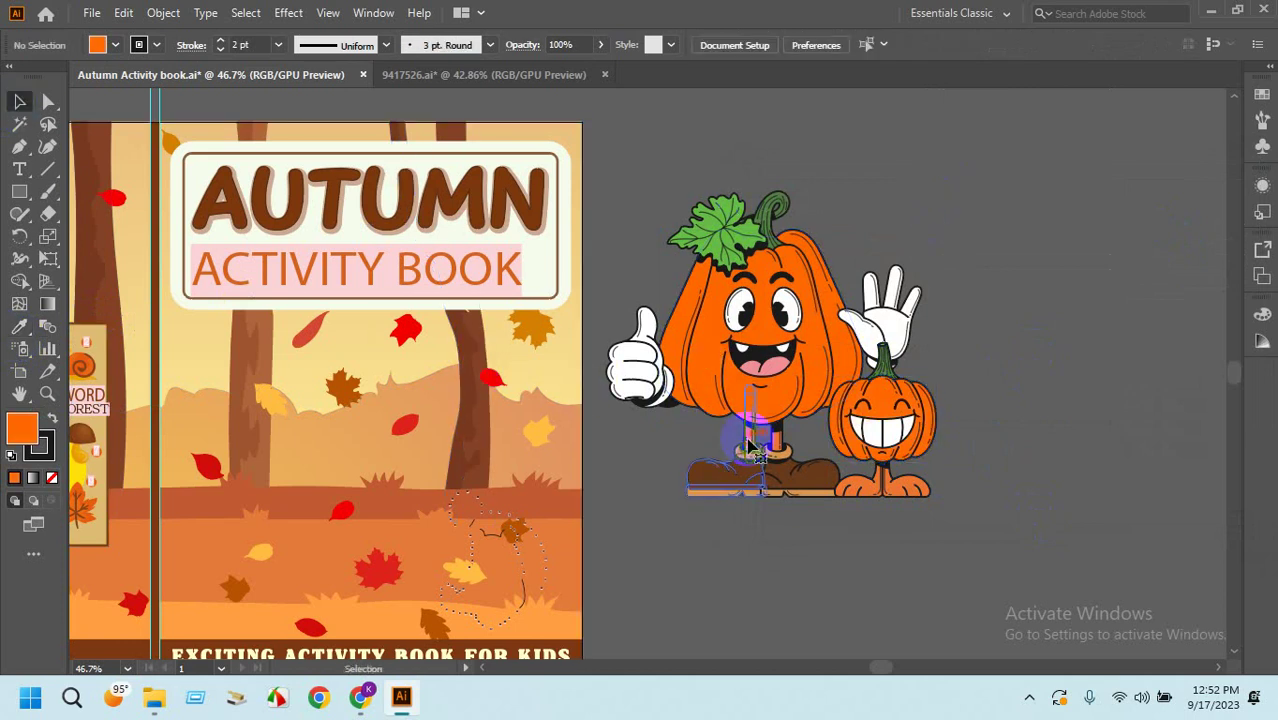
right_click(750, 447)
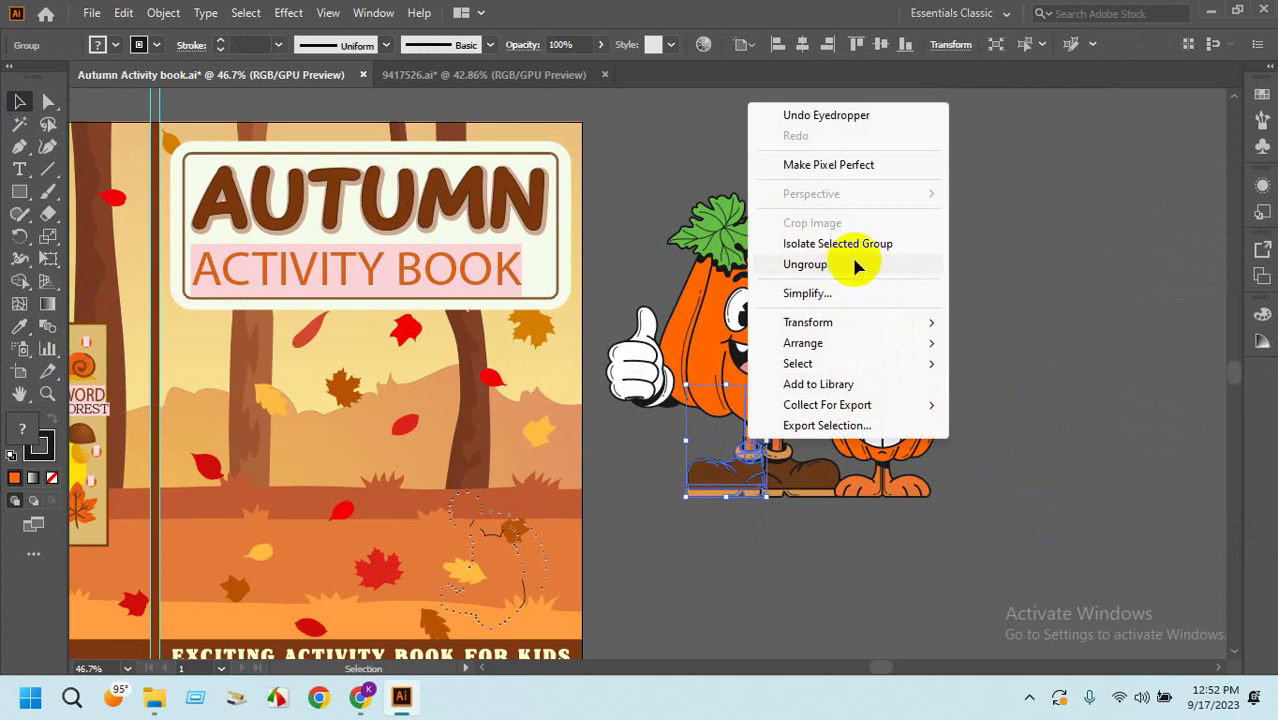
left_click(855, 265)
left_click(1050, 191)
left_click(783, 445)
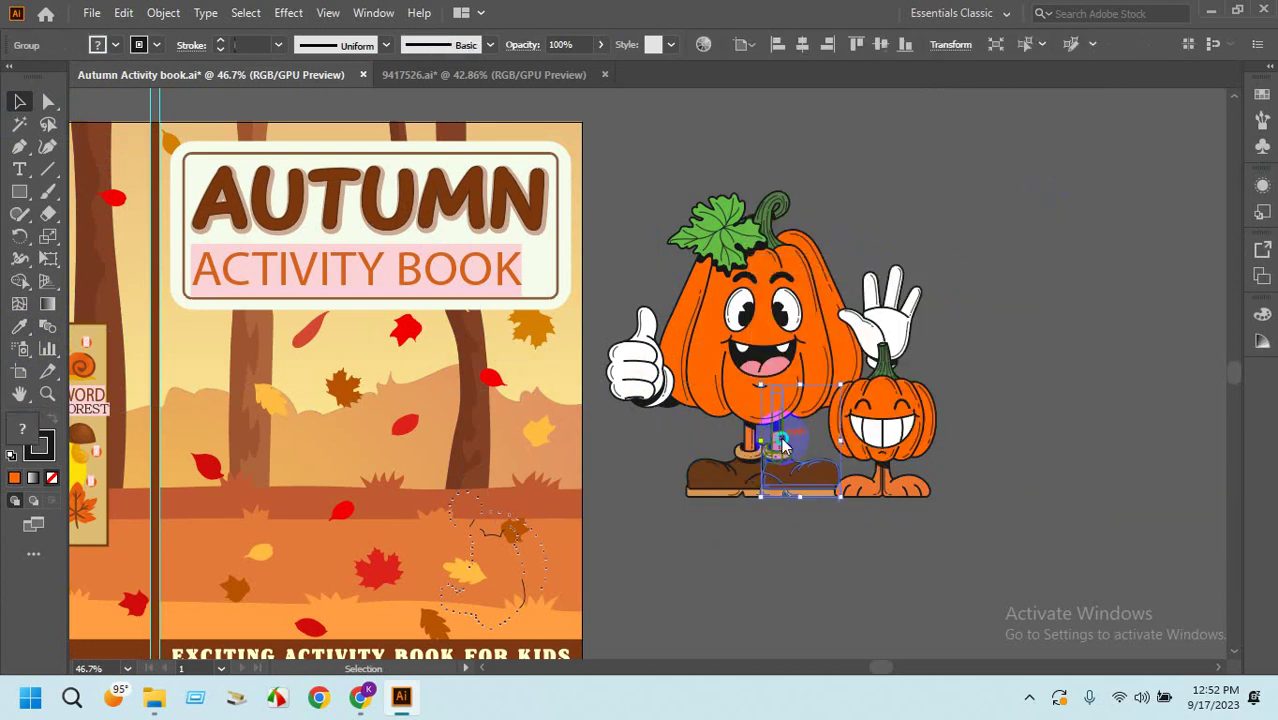
right_click(783, 445)
left_click(847, 262)
left_click(970, 271)
Ungroup the small pumpkin's pair of legs and its right-hand leg into separate shapes.
left_click(885, 500)
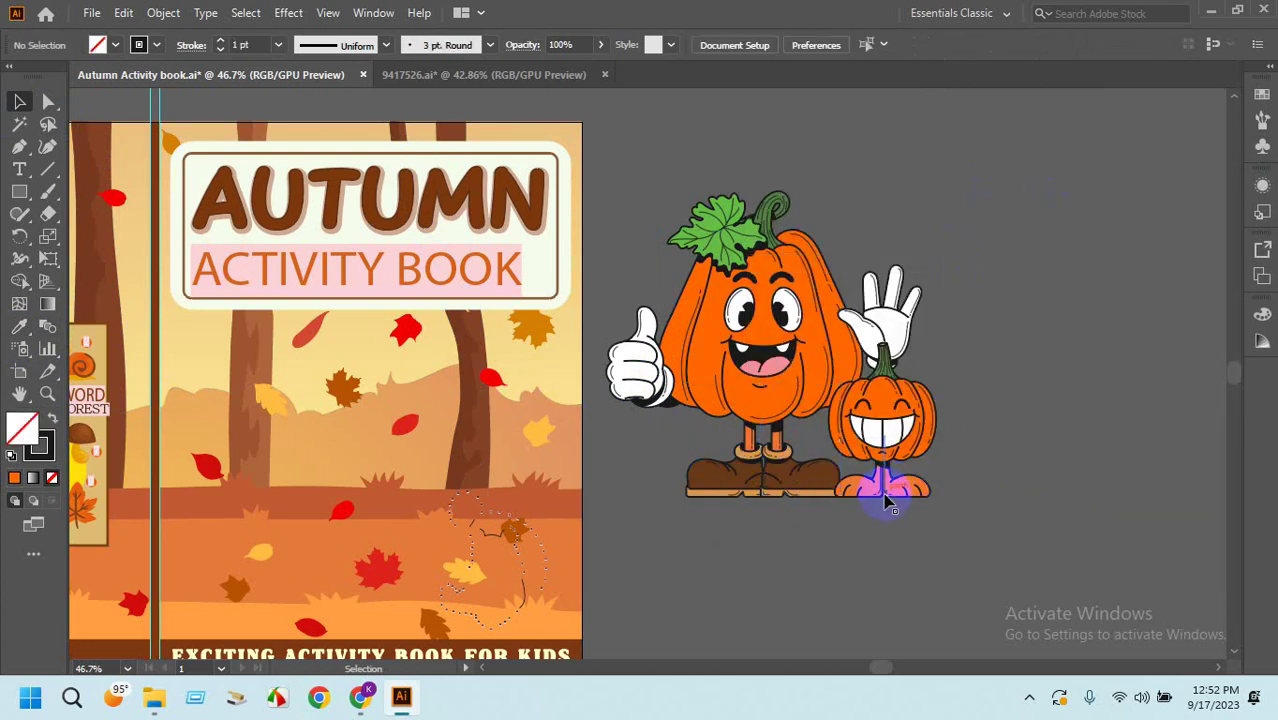
right_click(893, 497)
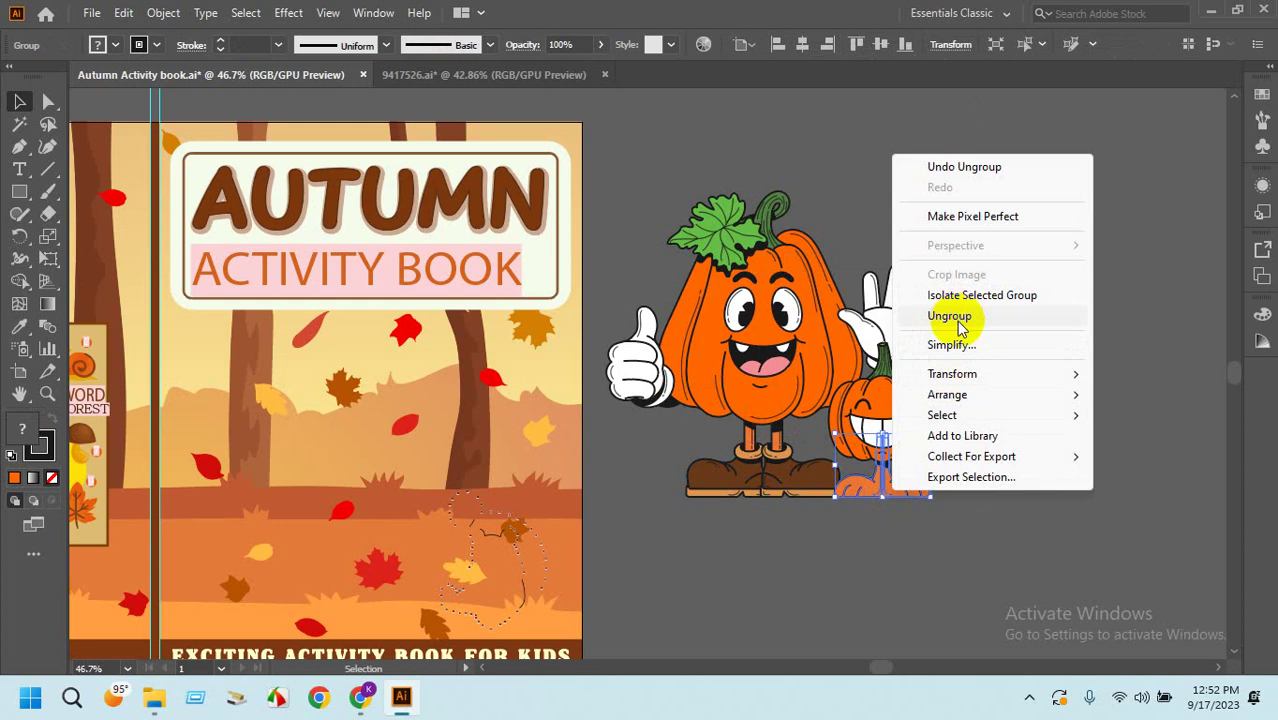
left_click(950, 316)
left_click(893, 512)
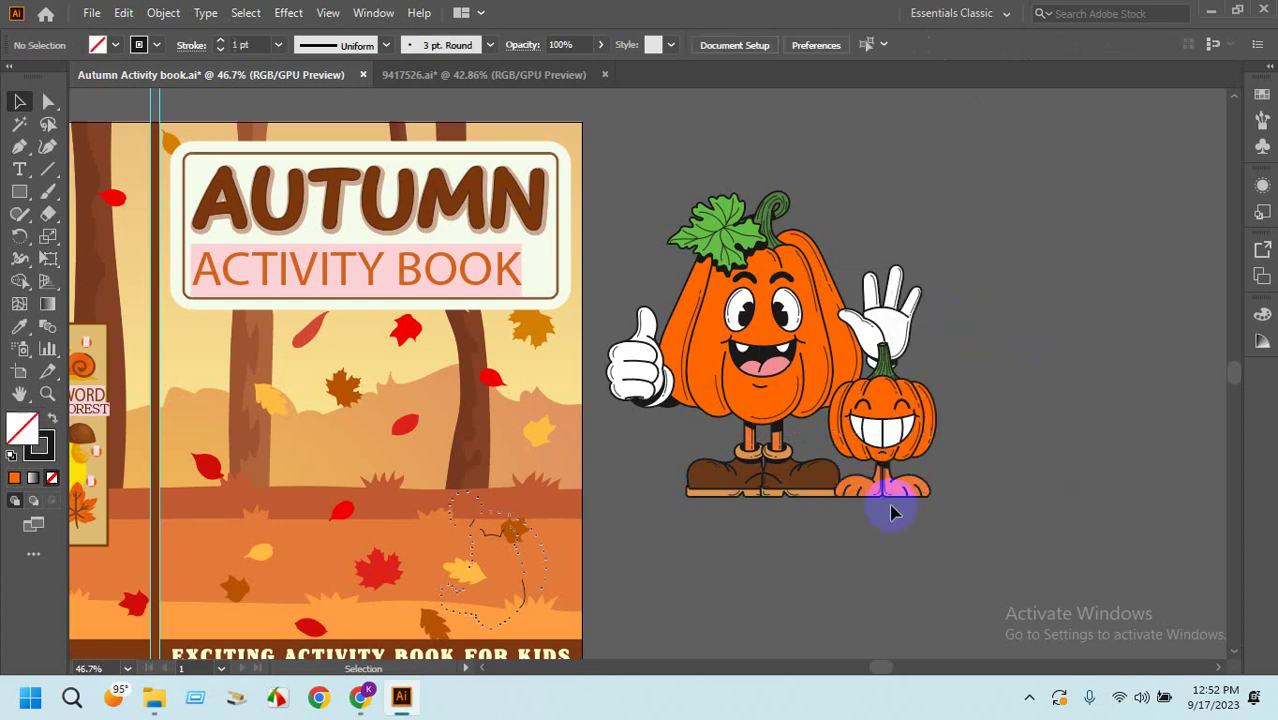
left_click(900, 497)
right_click(896, 491)
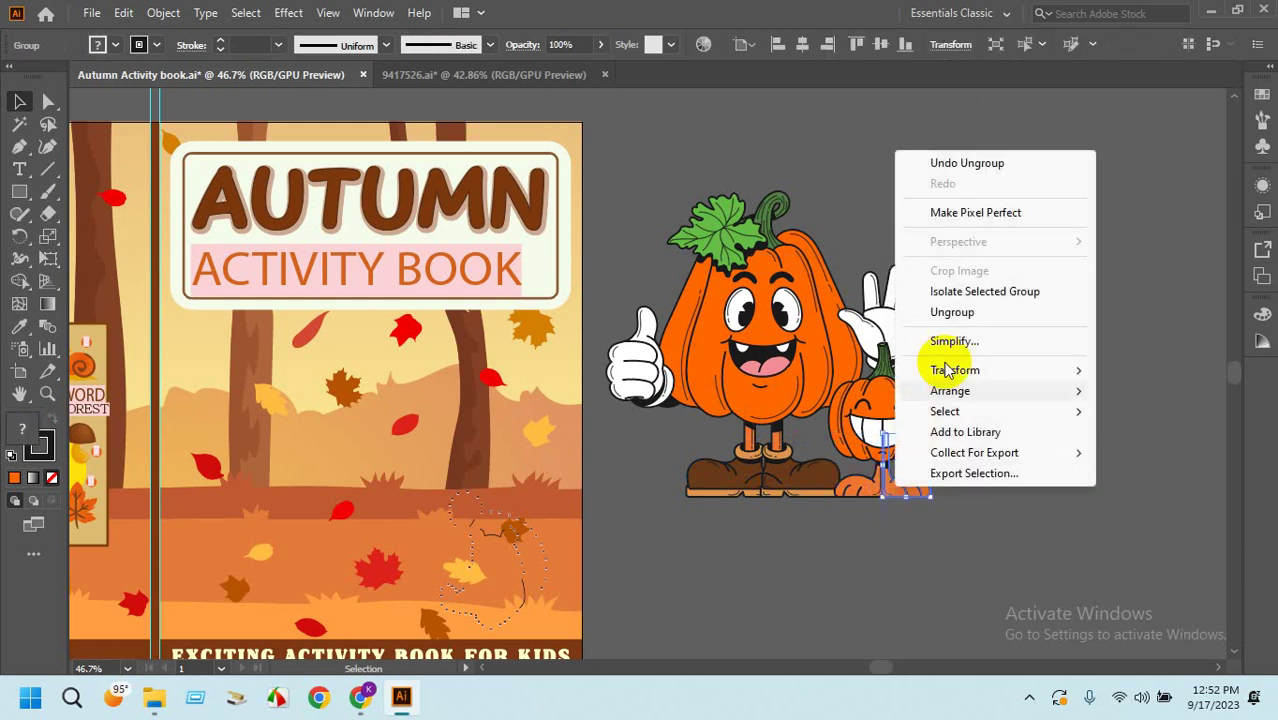
left_click(944, 316)
Apply the large pumpkin's bright orange fill to the small pumpkin's right-hand foot with the Eyedropper.
left_click(903, 483)
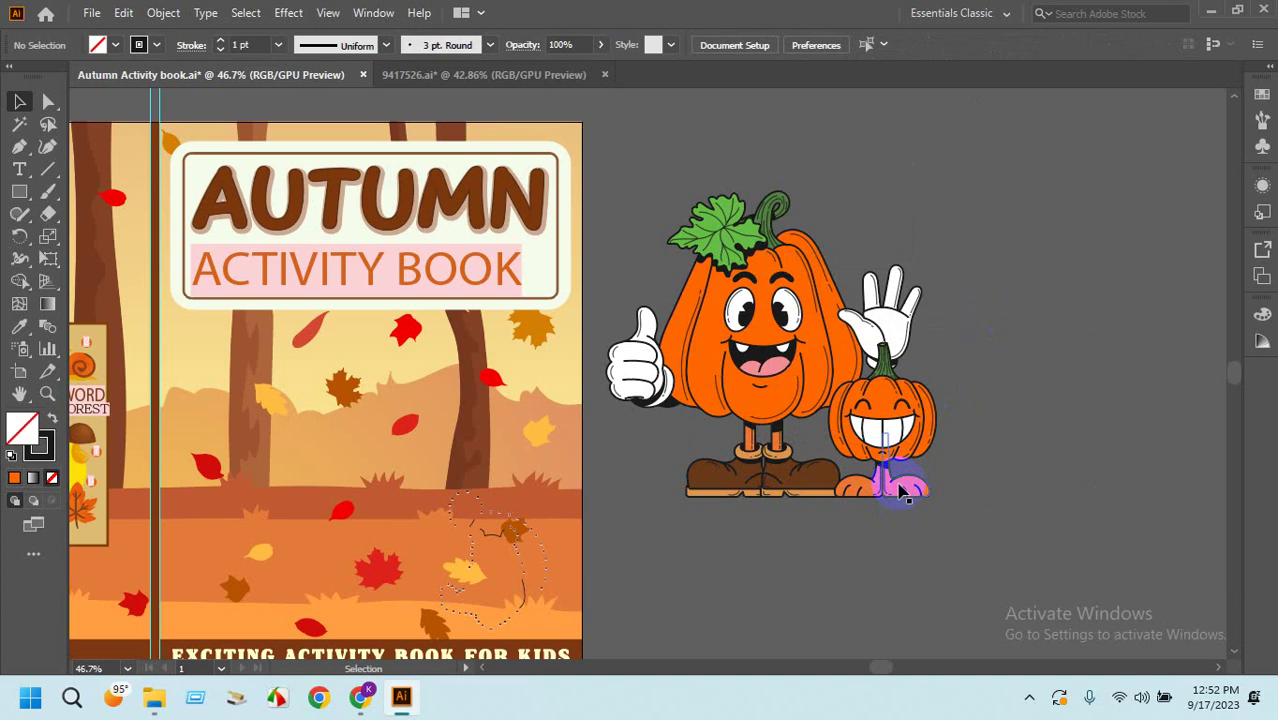
left_click(903, 492)
left_click(19, 326)
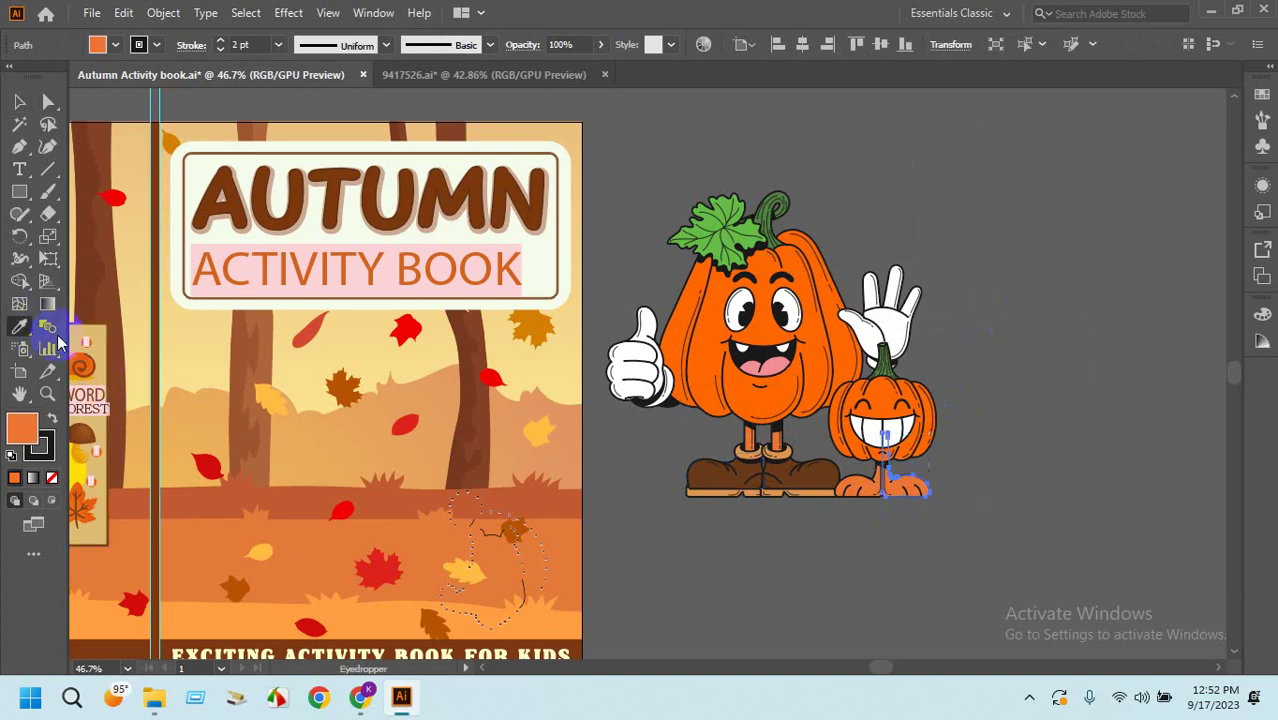
left_click(745, 346)
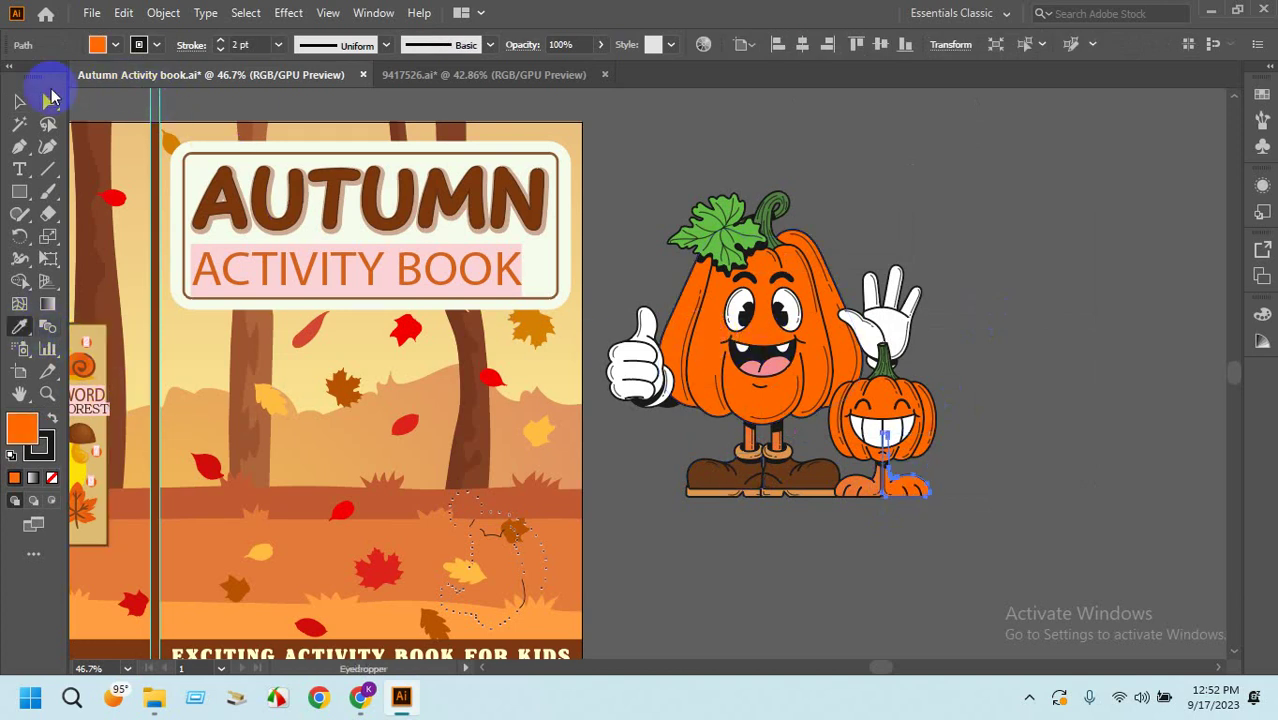
left_click(20, 100)
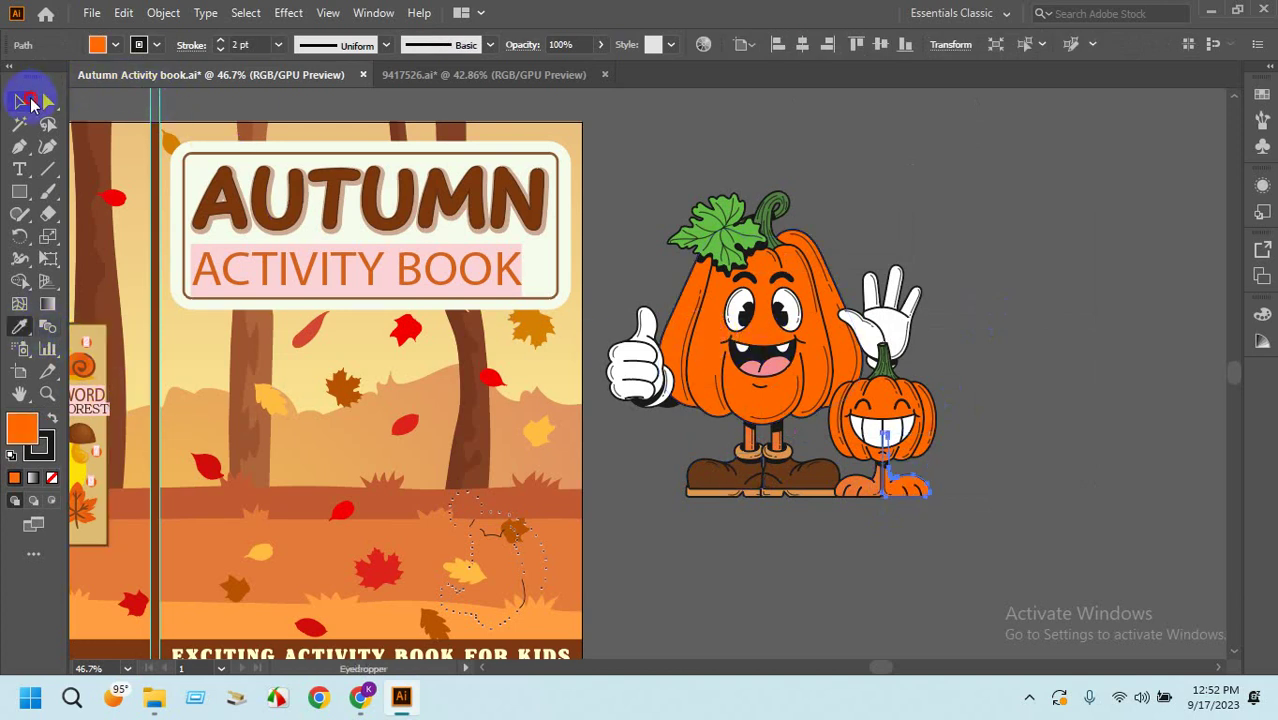
Ungroup the small pumpkin's left-hand leg and apply the large pumpkin's bright orange fill to its foot with the Eyedropper.
right_click(866, 497)
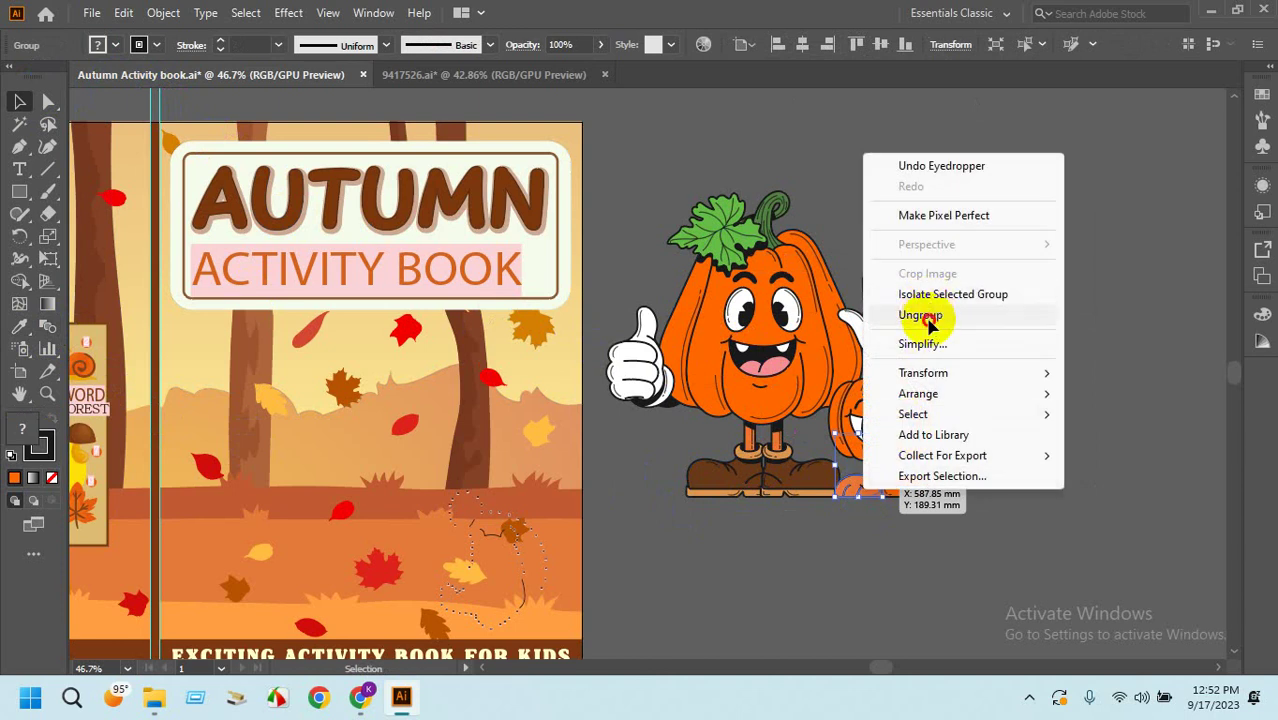
left_click(930, 317)
left_click(884, 540)
left_click(876, 497)
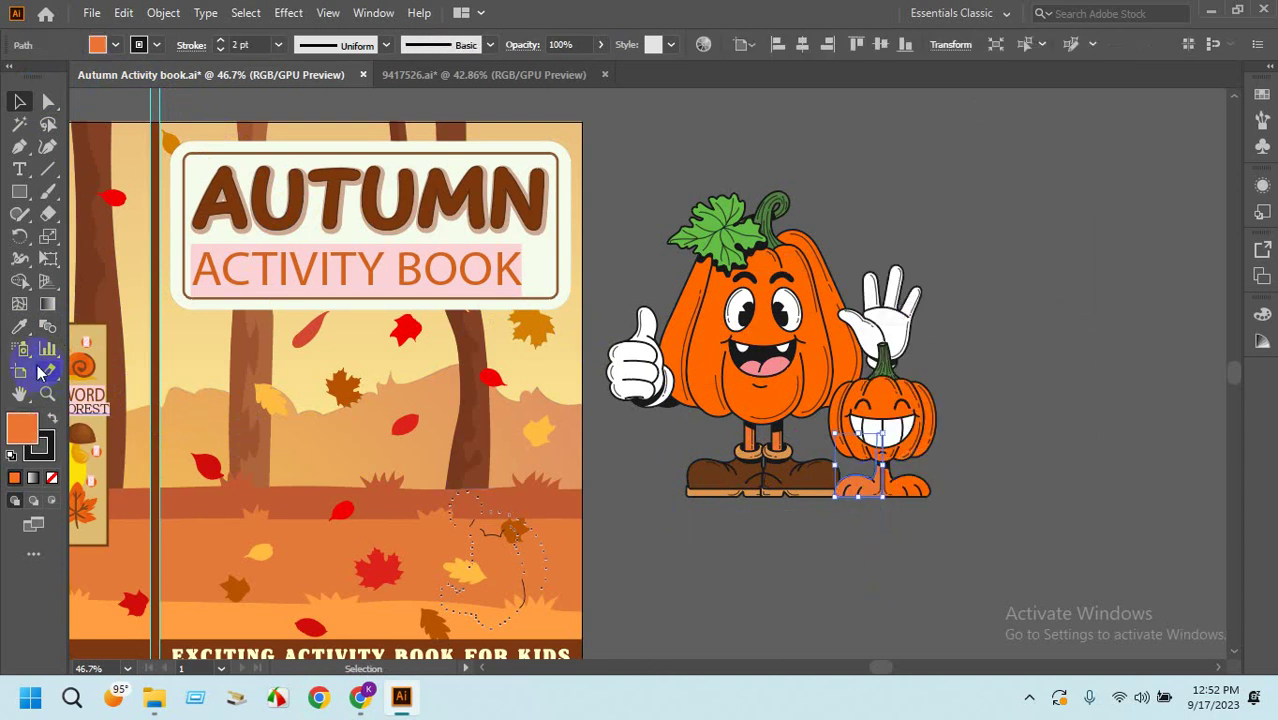
left_click(20, 327)
left_click(686, 337)
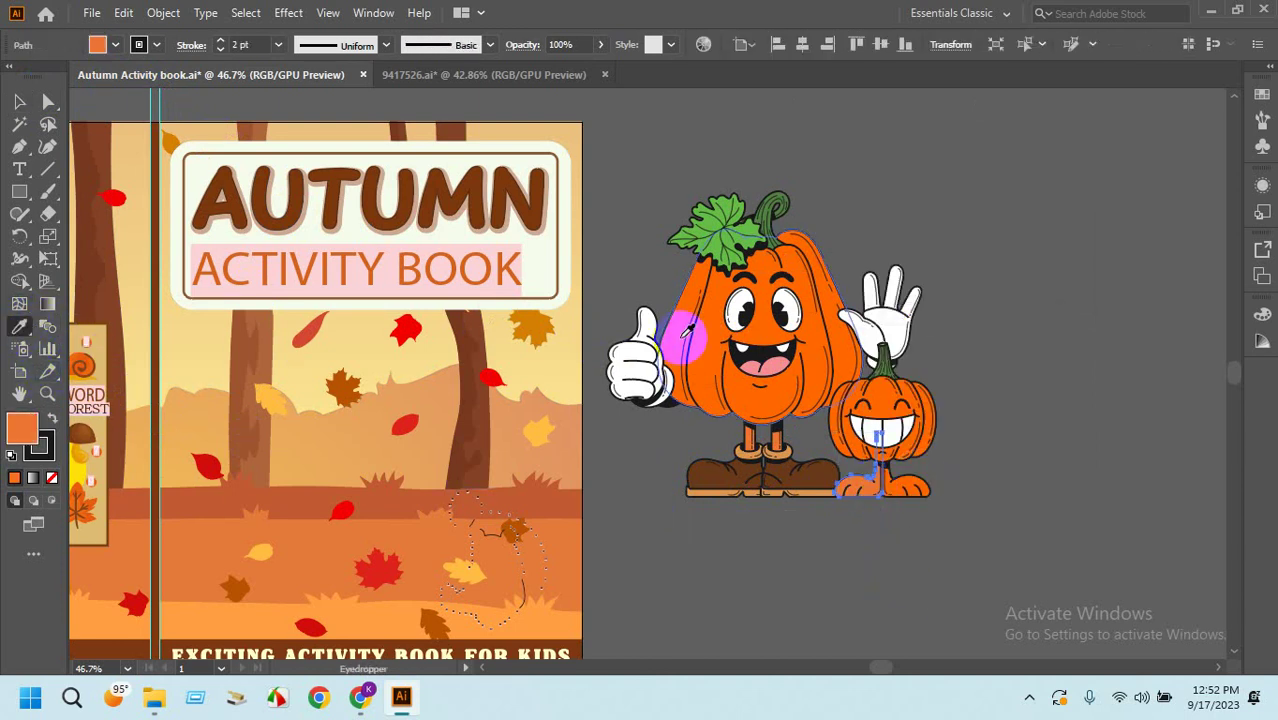
left_click(20, 101)
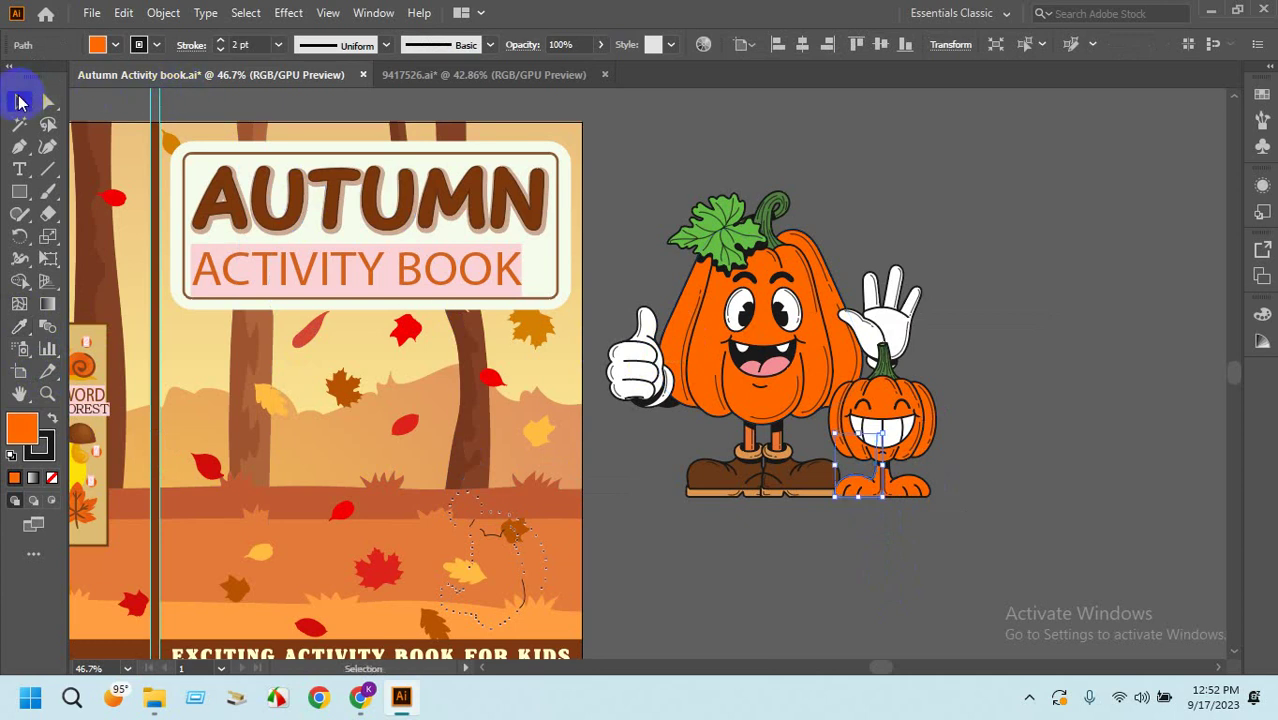
left_click(660, 586)
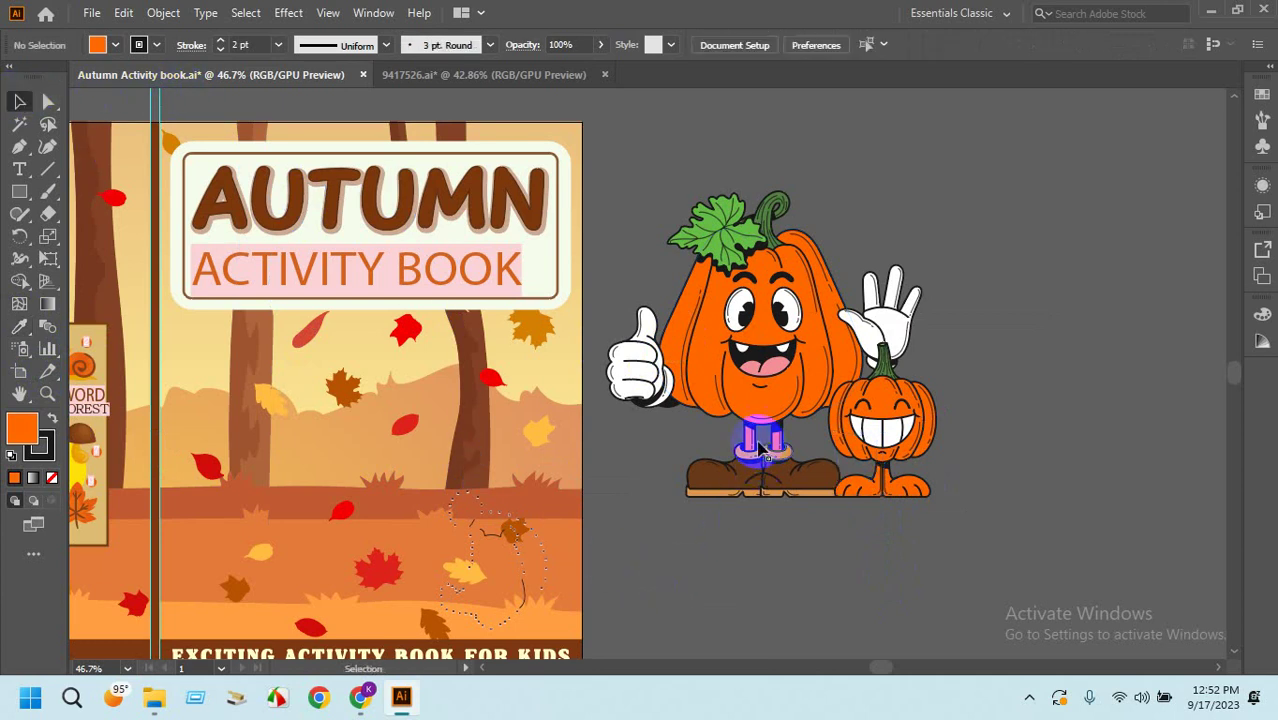
Select all the shapes of both pumpkin characters and group them together.
left_click_drag(760, 445, 750, 505)
key("ctrl+z")
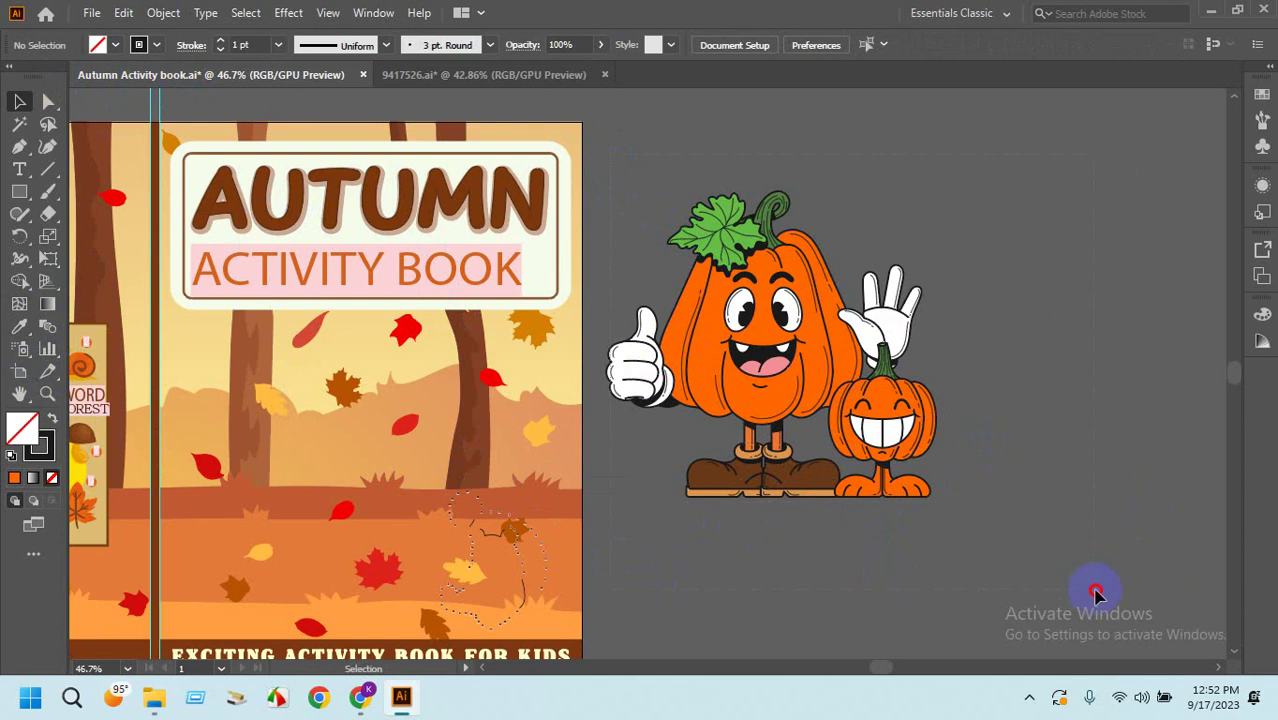
left_click_drag(1096, 594, 856, 413)
right_click(848, 416)
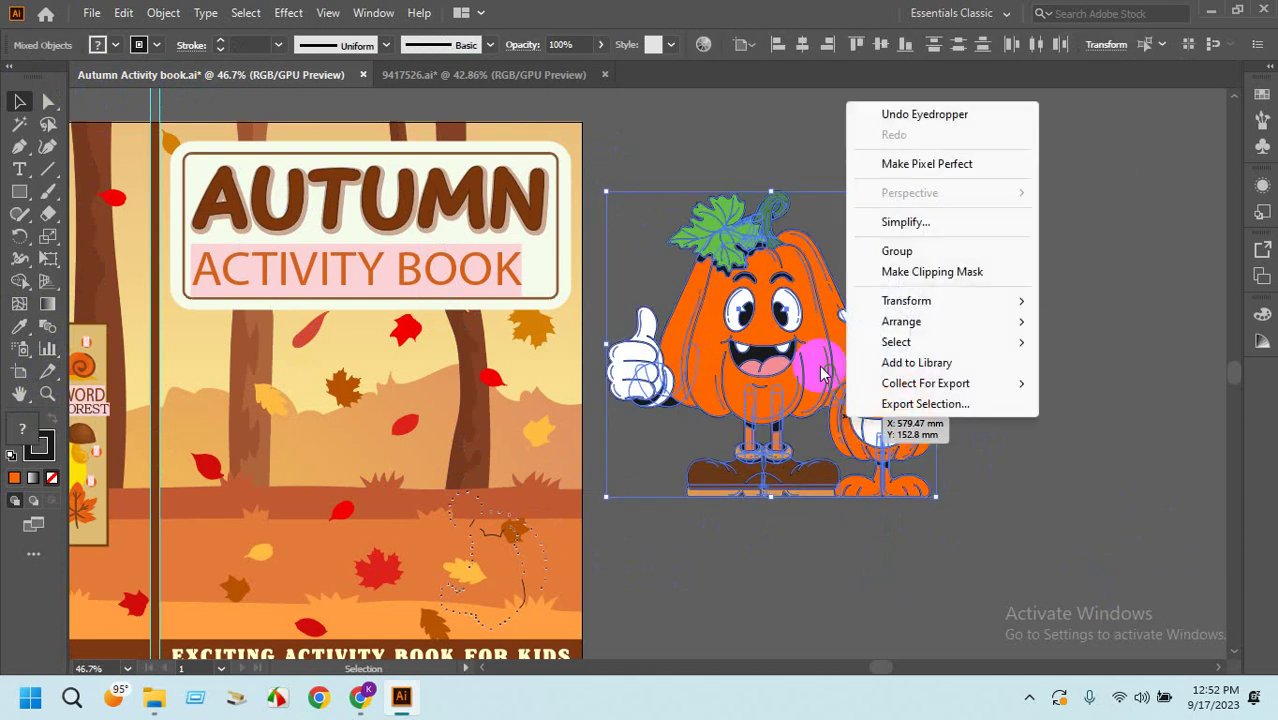
left_click(893, 252)
Expand the pumpkin group's appearance into plain outlined shapes.
left_click(163, 12)
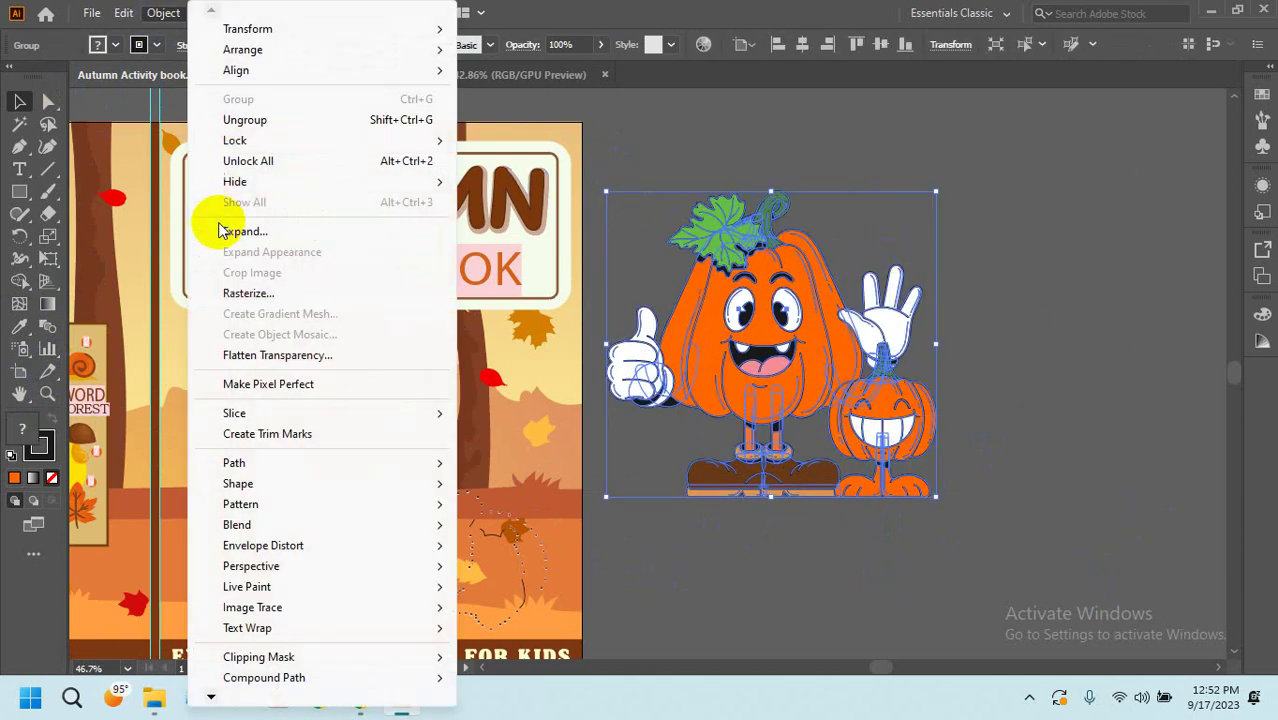
left_click(230, 231)
left_click(590, 452)
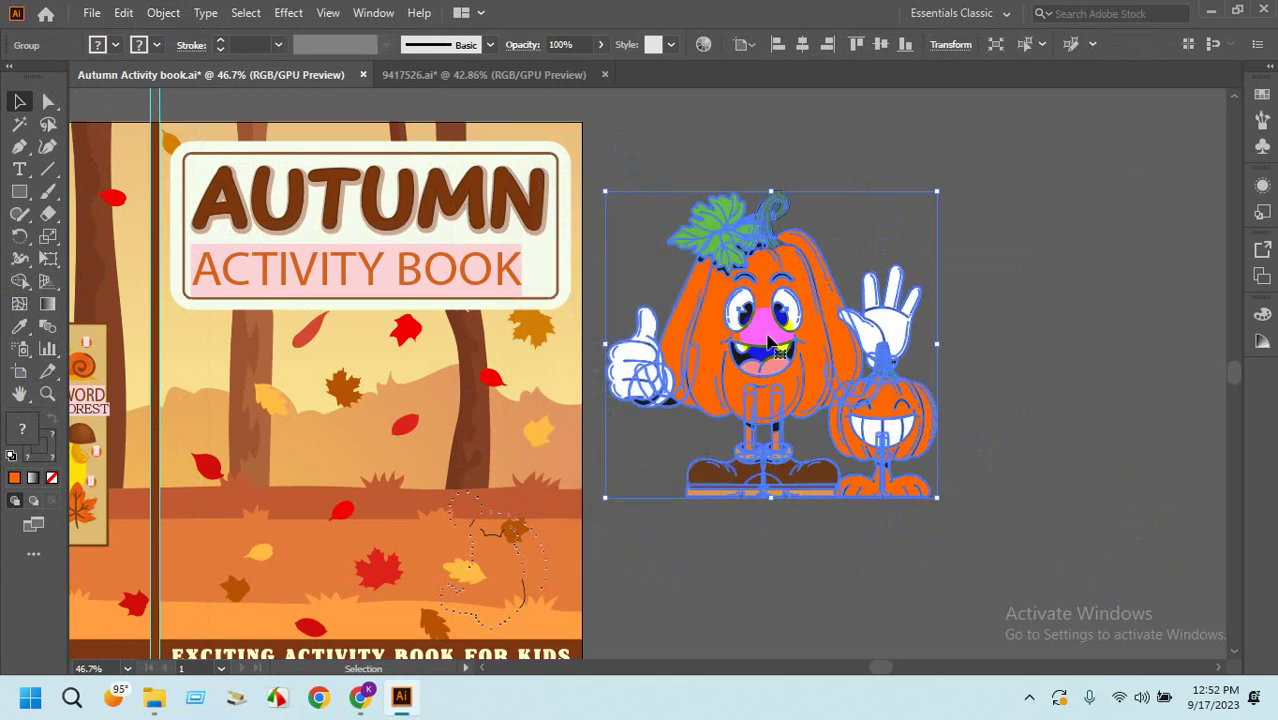
Move the pumpkin group onto the front cover, between the title panel and the brown footer band.
left_click_drag(770, 343, 370, 458)
left_click(900, 424)
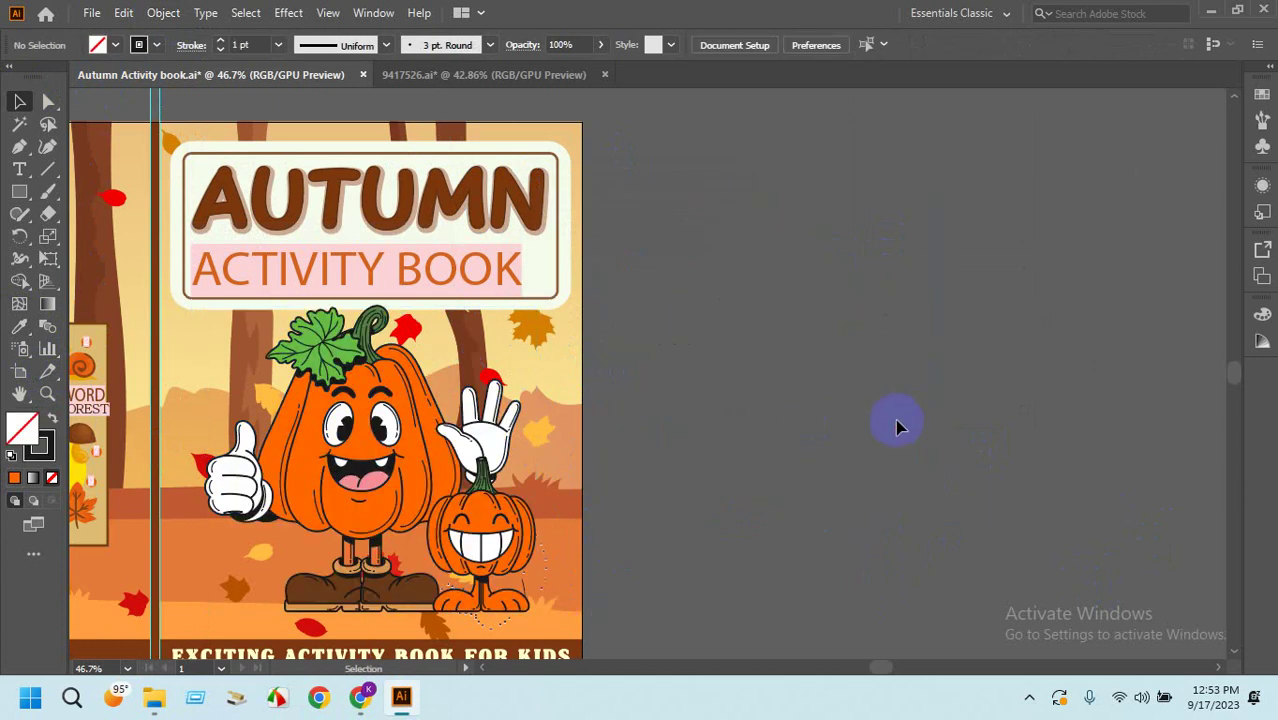
left_click_drag(861, 459, 1066, 456)
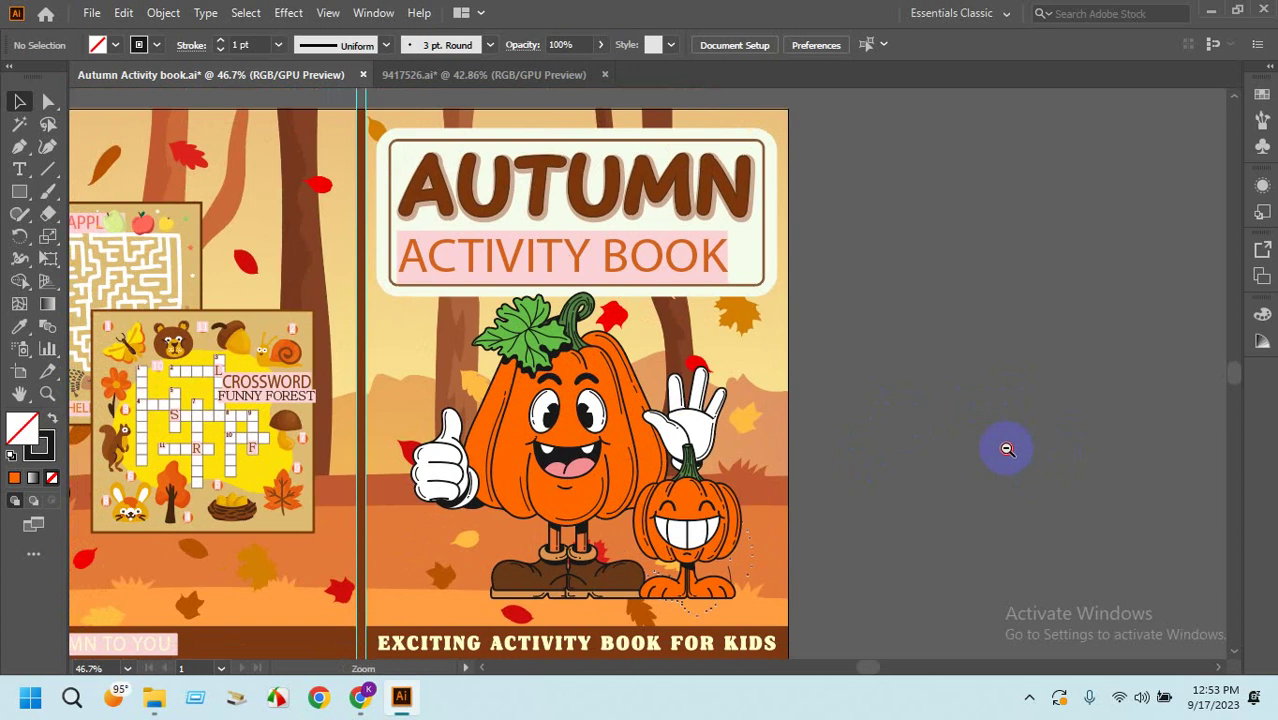
scroll(1007, 449, "down", 1)
scroll(1022, 465, "down", 1)
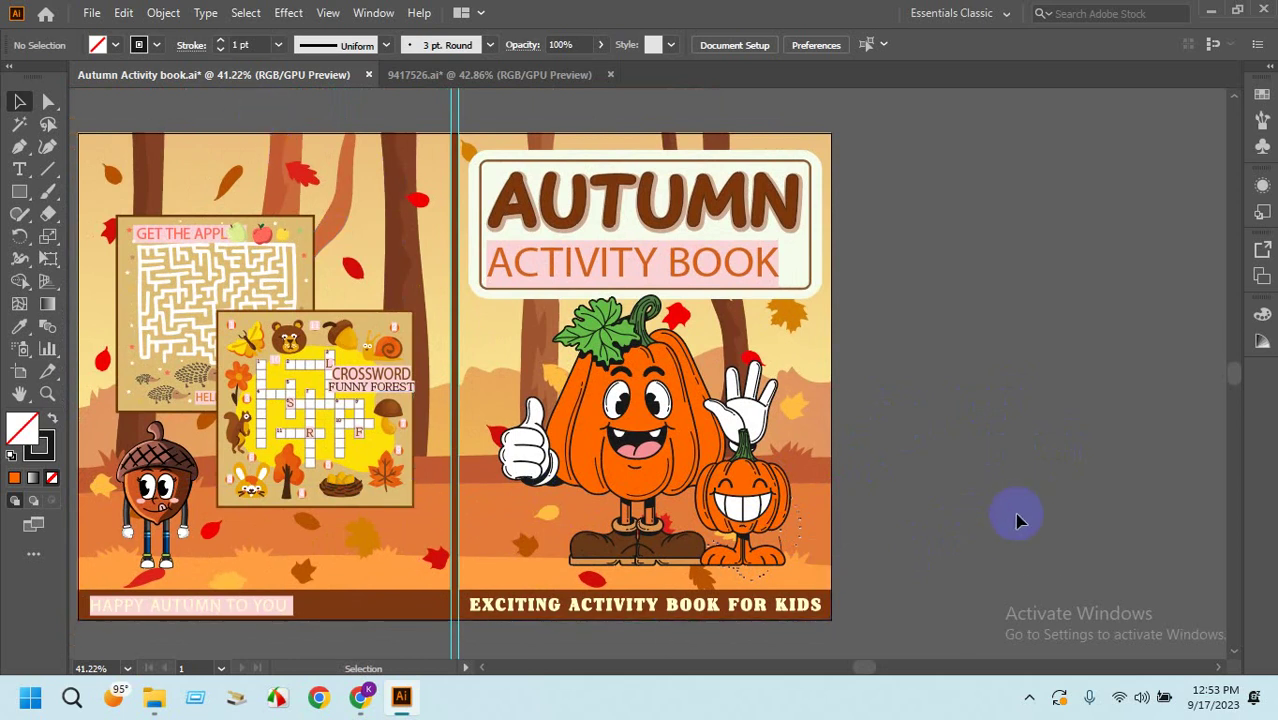
left_click(633, 462)
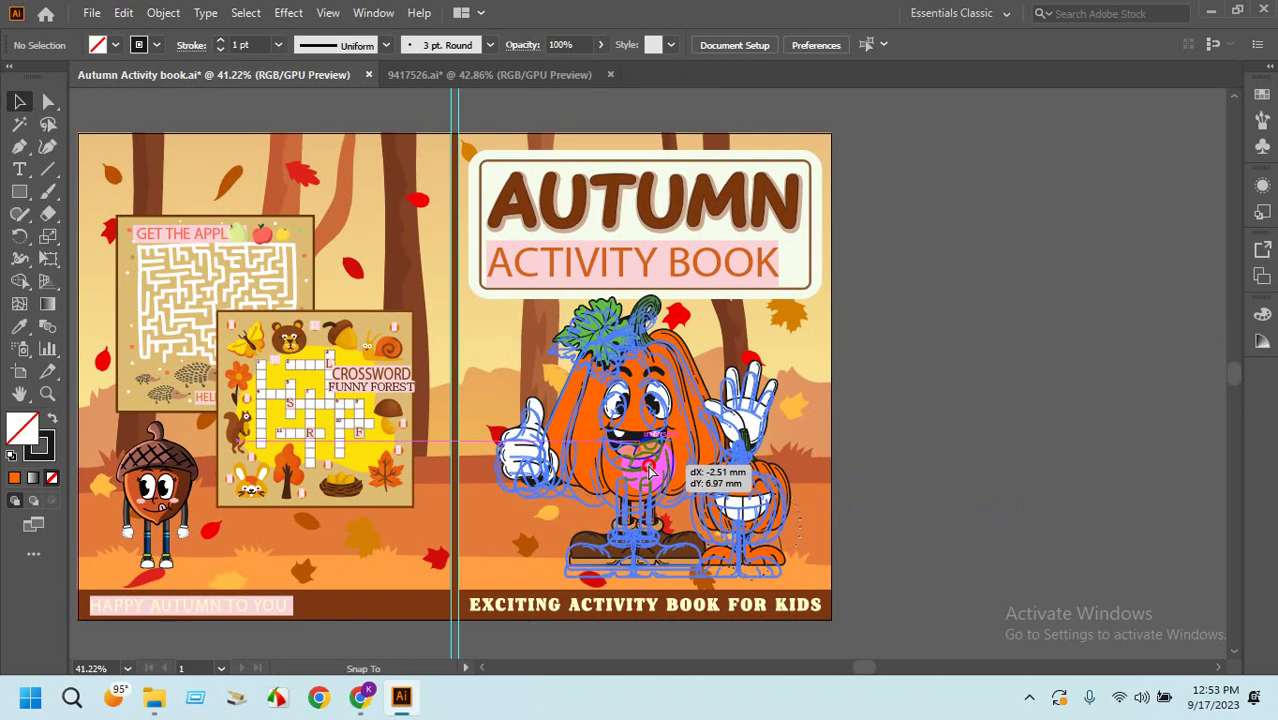
left_click(983, 428)
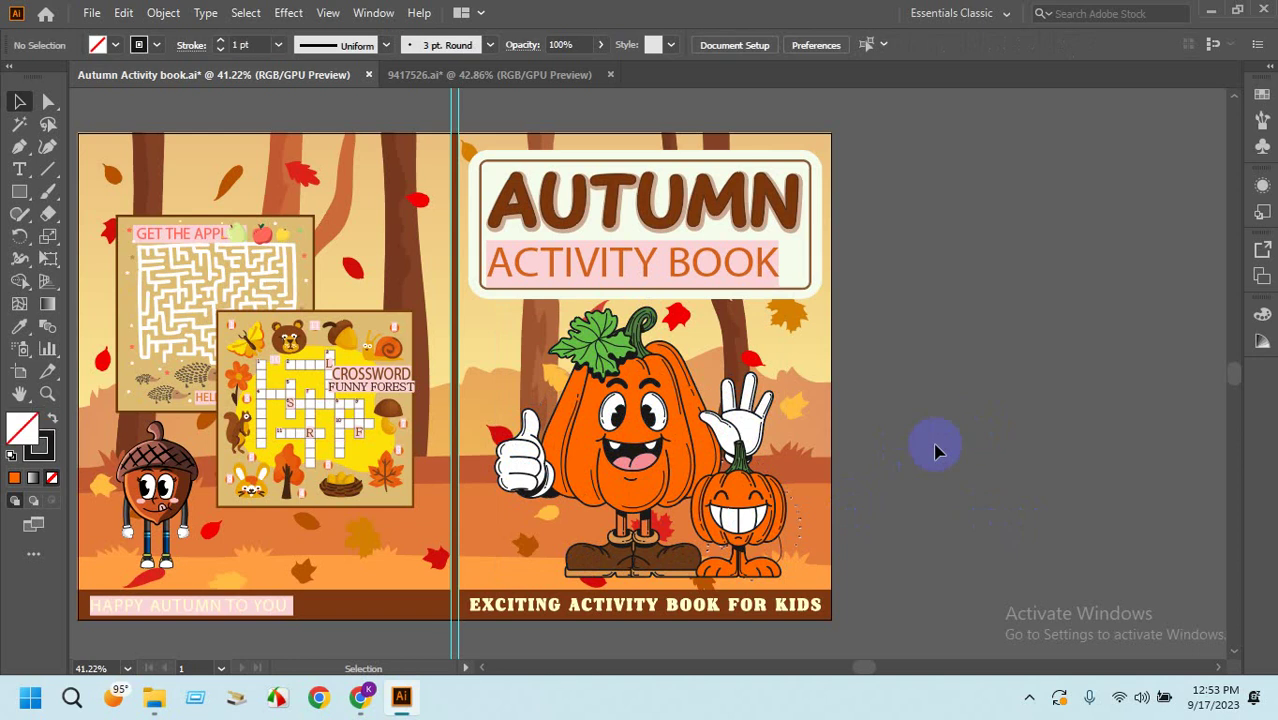
Check the original autumn cover design in the Facebook post in Chrome, and return to Illustrator.
left_click(357, 703)
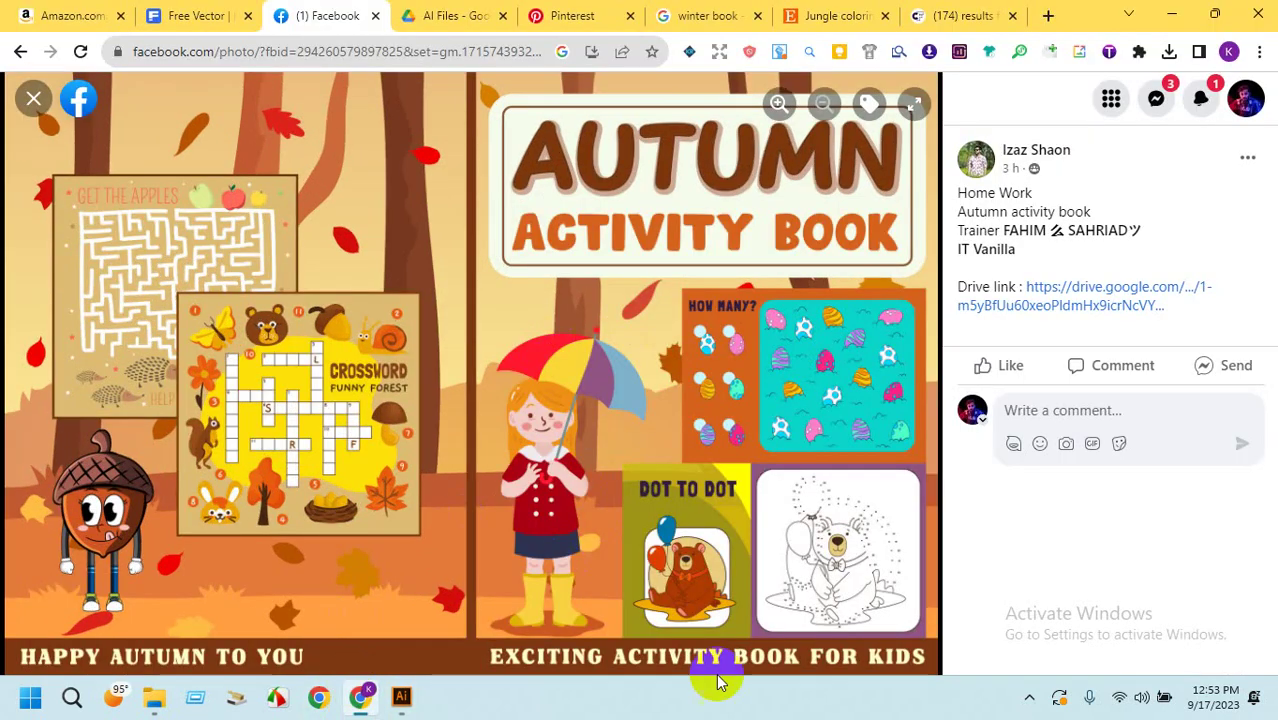
left_click(401, 697)
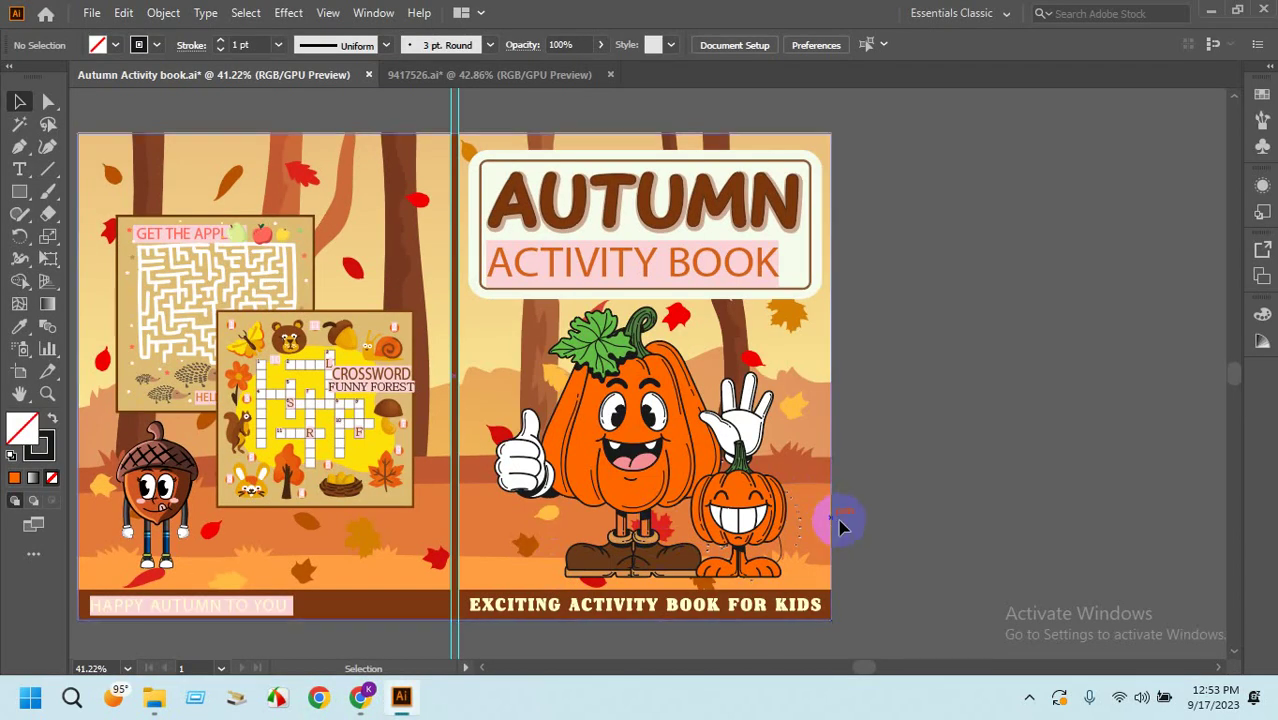
left_click(914, 566)
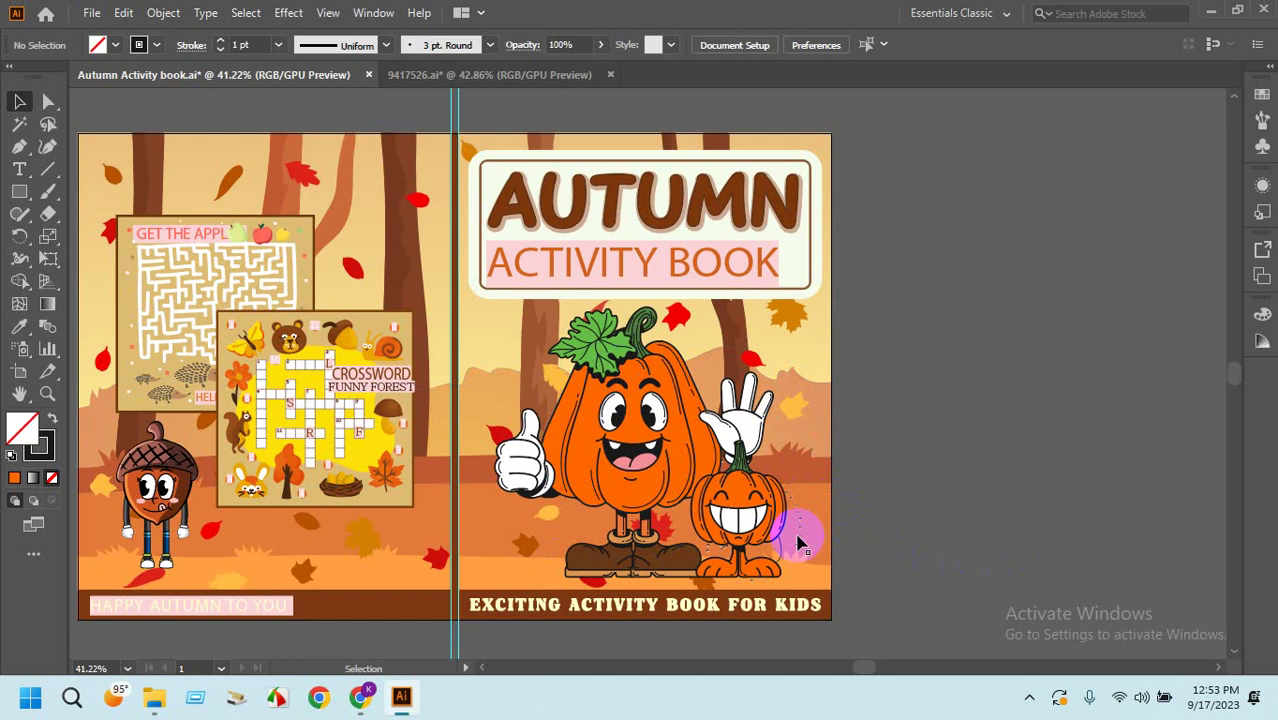
Shift the pumpkin group slightly left on the front cover.
left_click(766, 531)
left_click(968, 550)
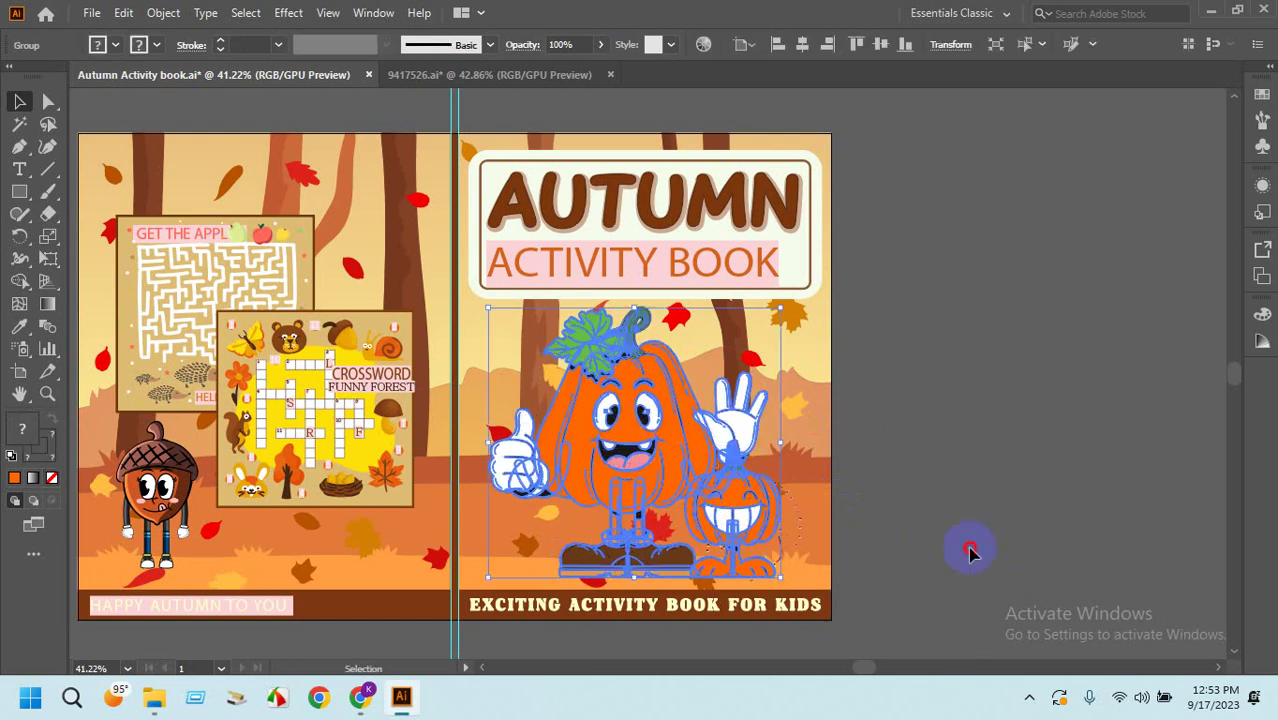
left_click(669, 426)
left_click(925, 440)
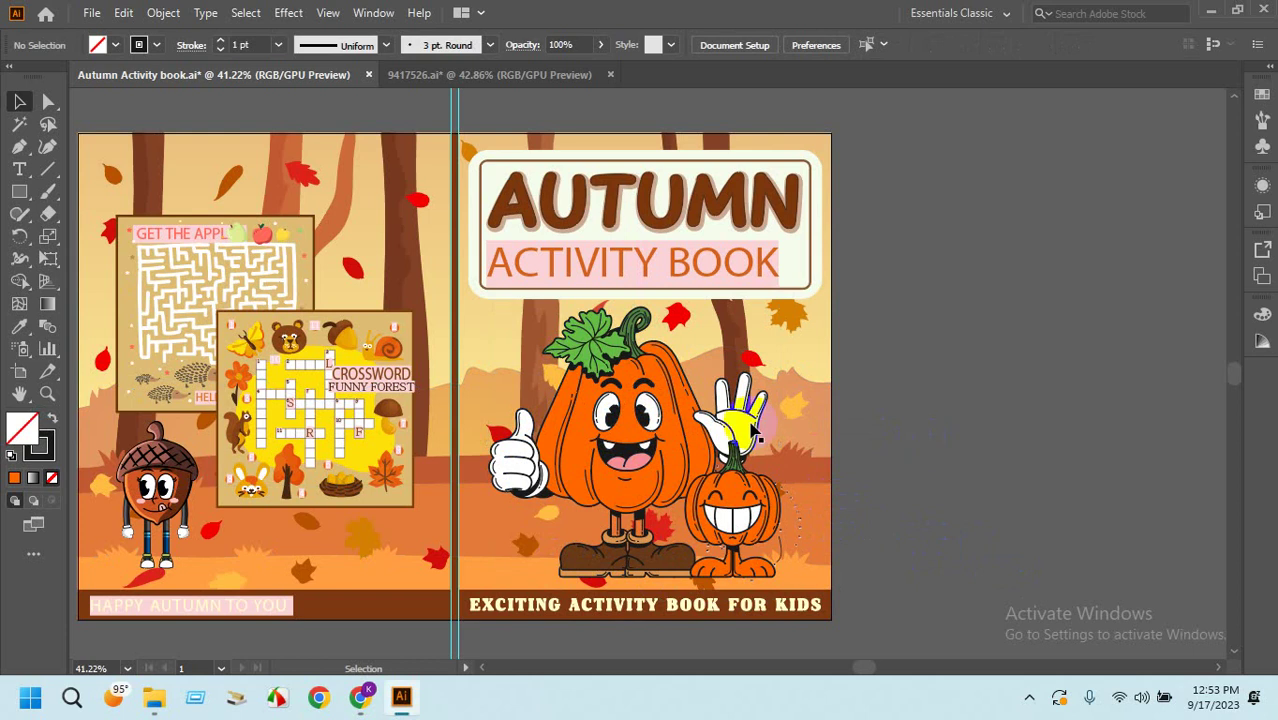
Save the cover as Autumn Activity book in Adobe Illustrator format in Downloads, replacing the existing file and using Illustrator 2020 compatibility.
left_click(91, 14)
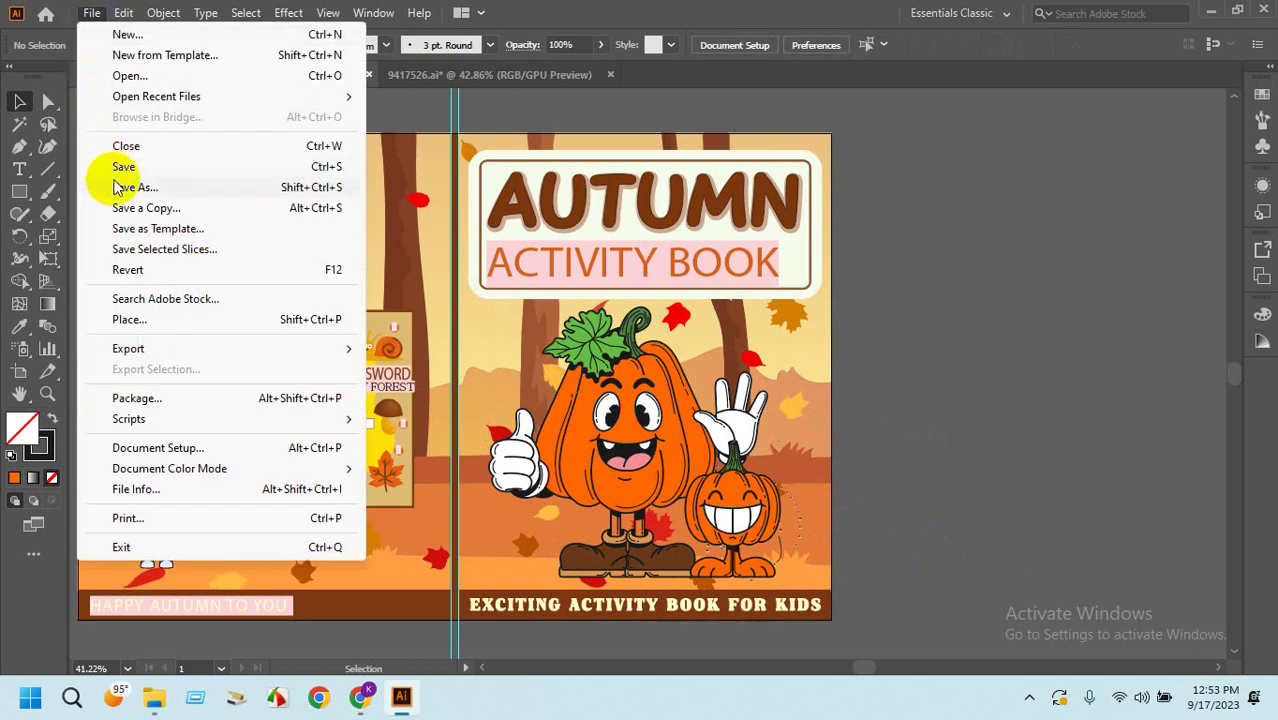
left_click(114, 186)
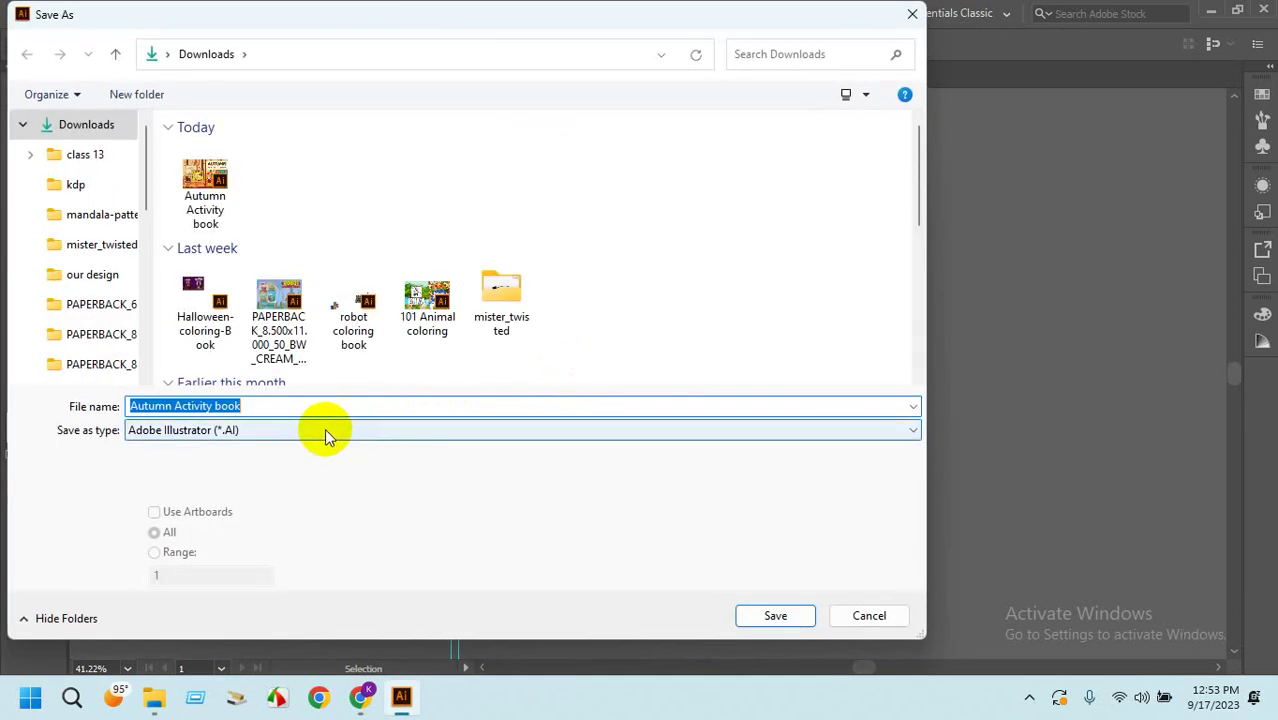
left_click(775, 617)
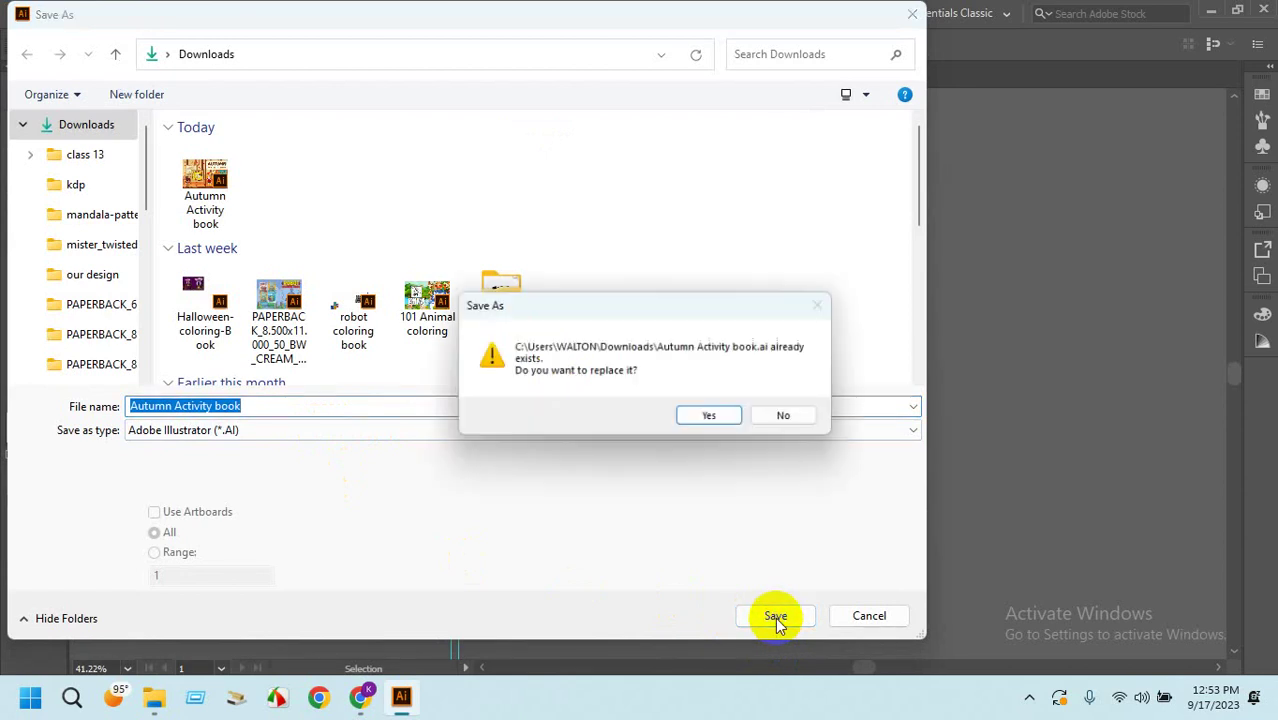
left_click(706, 419)
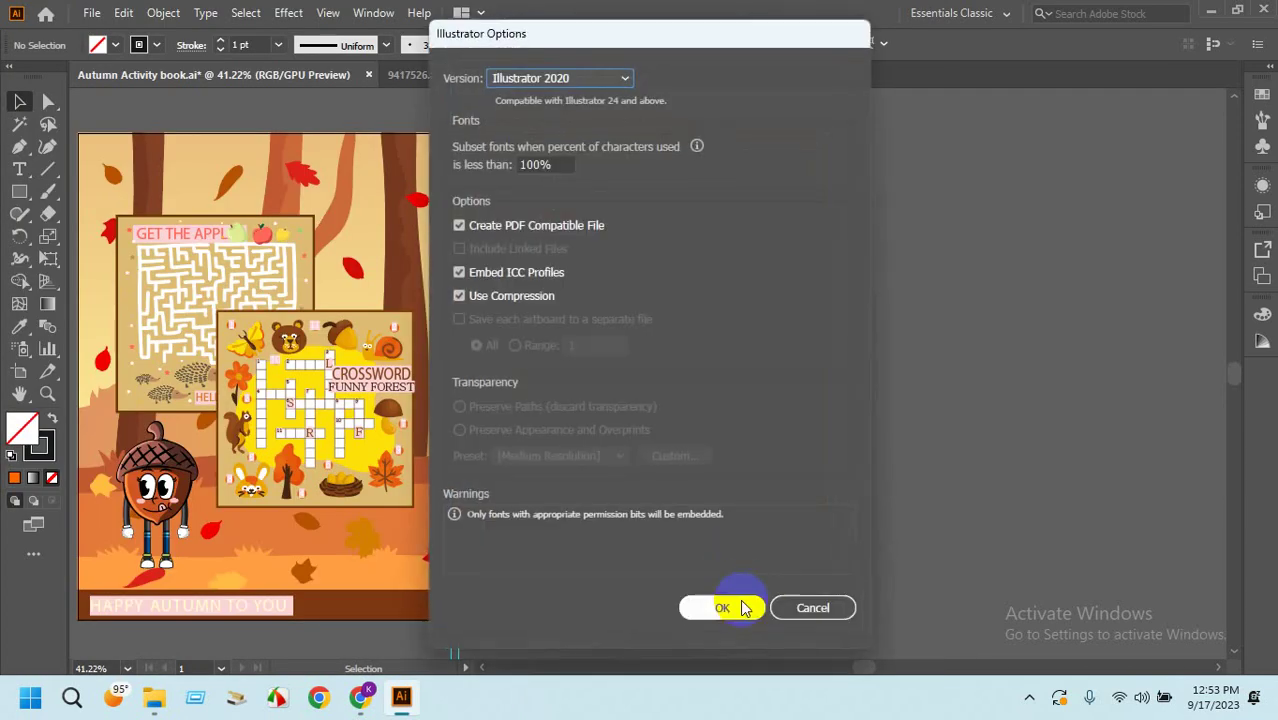
left_click(740, 606)
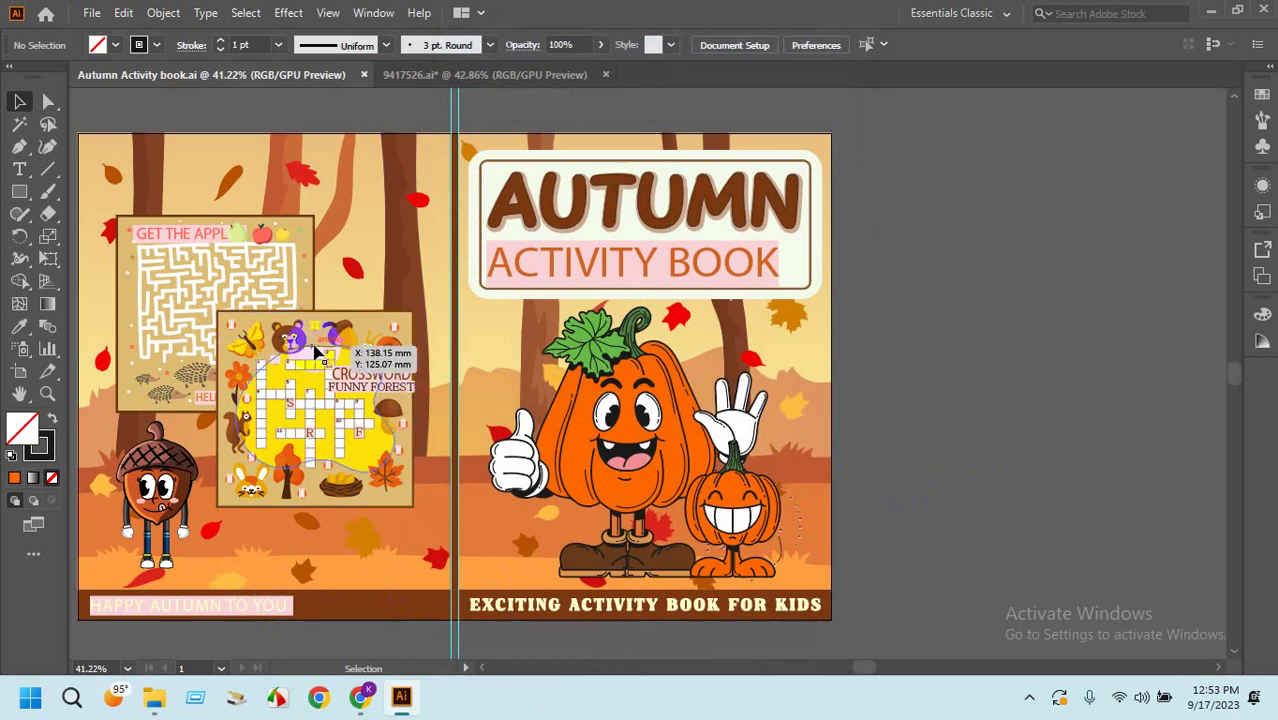
left_click(597, 275)
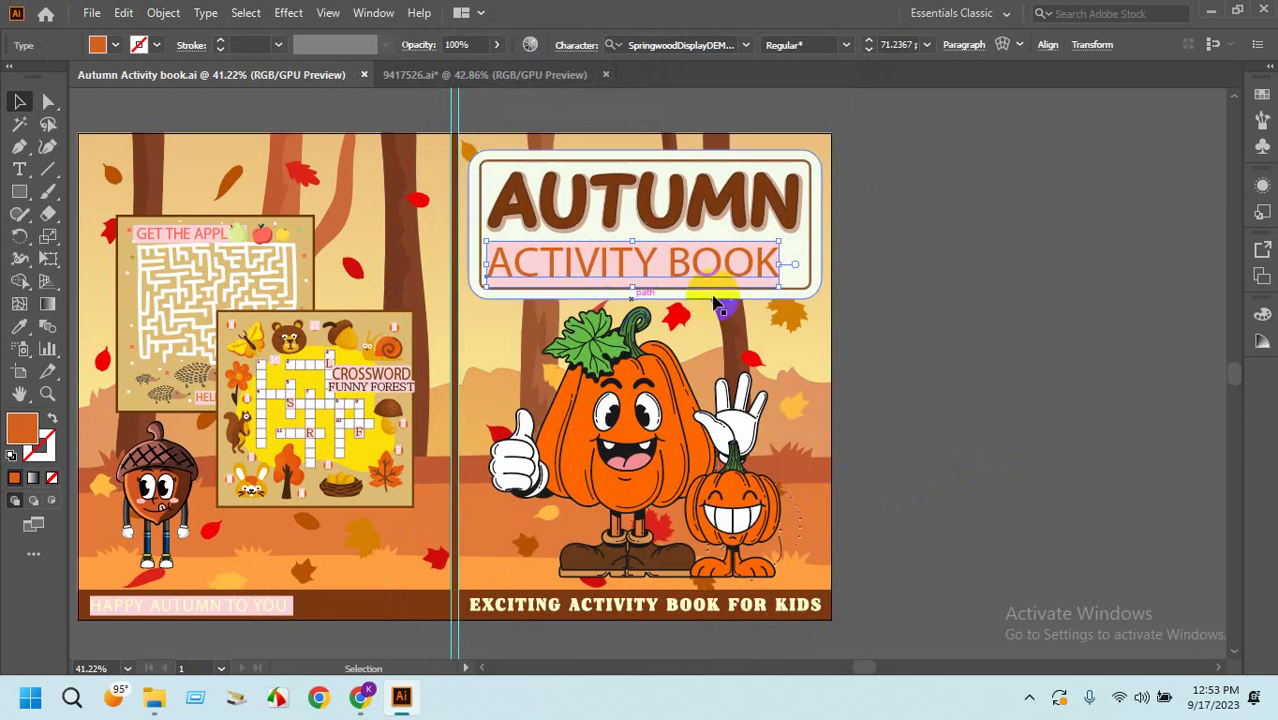
left_click(925, 295)
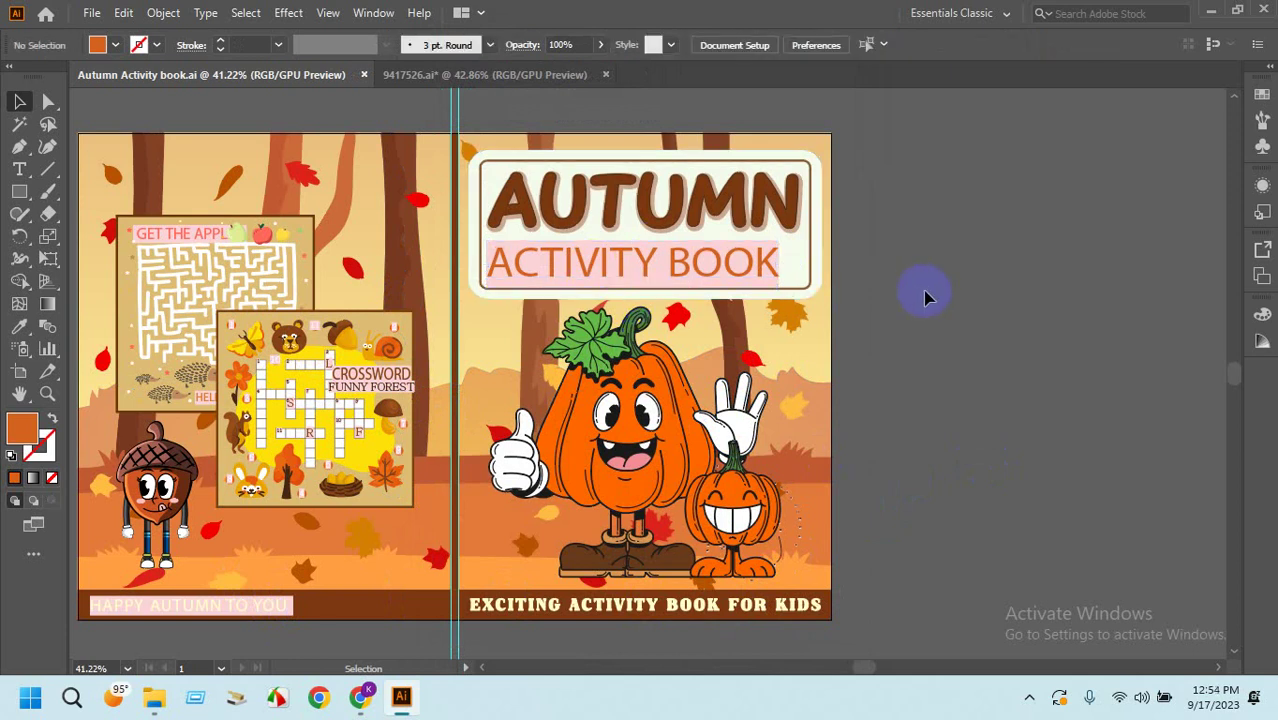
left_click(768, 288)
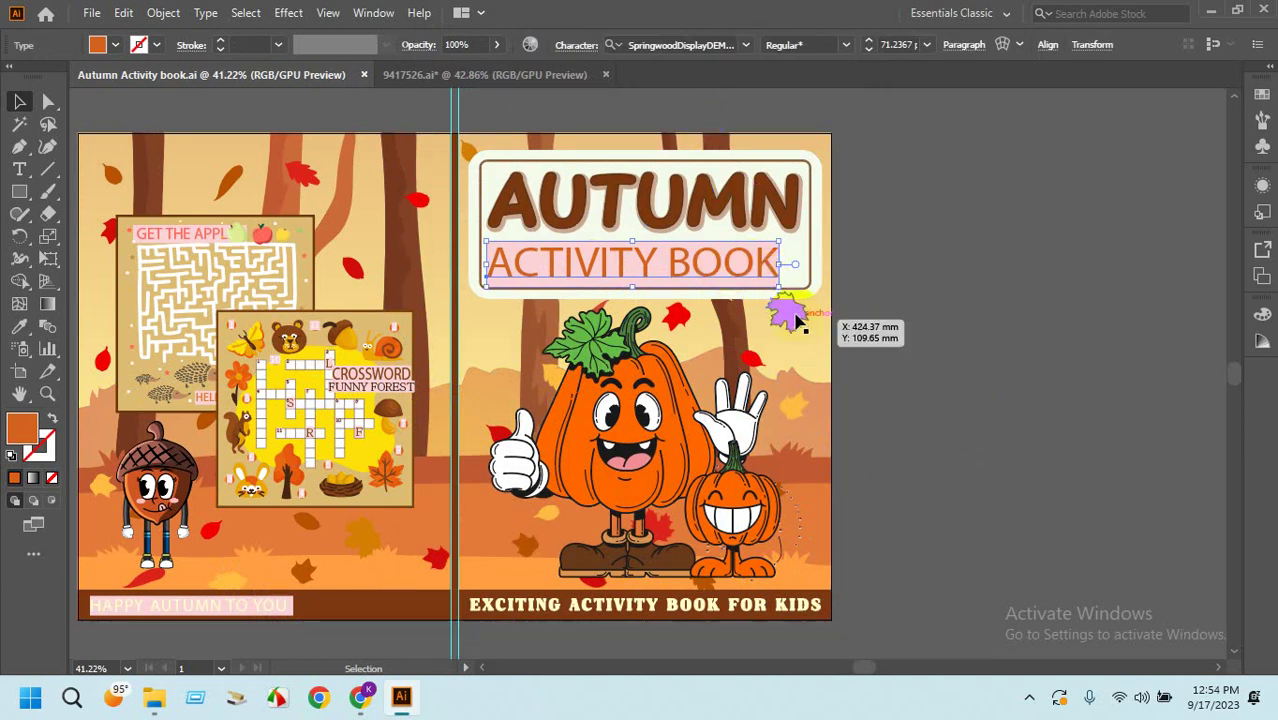
left_click(770, 214)
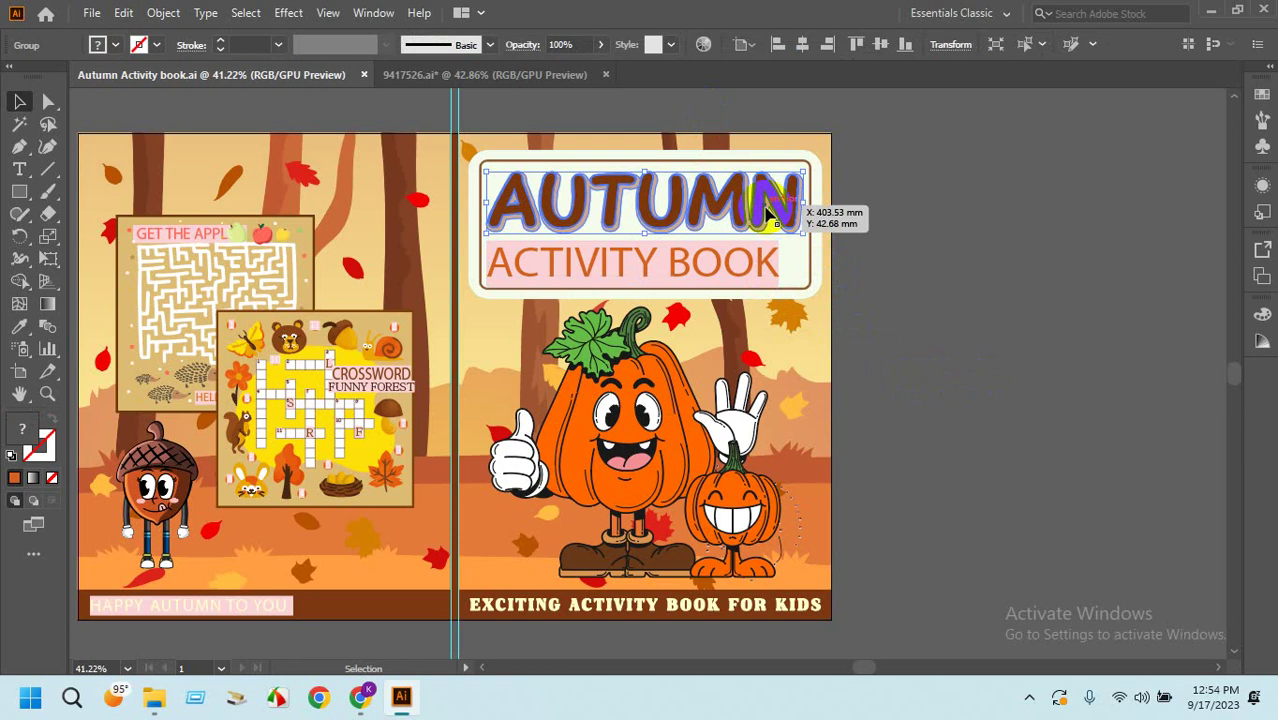
left_click(752, 291)
left_click(993, 333)
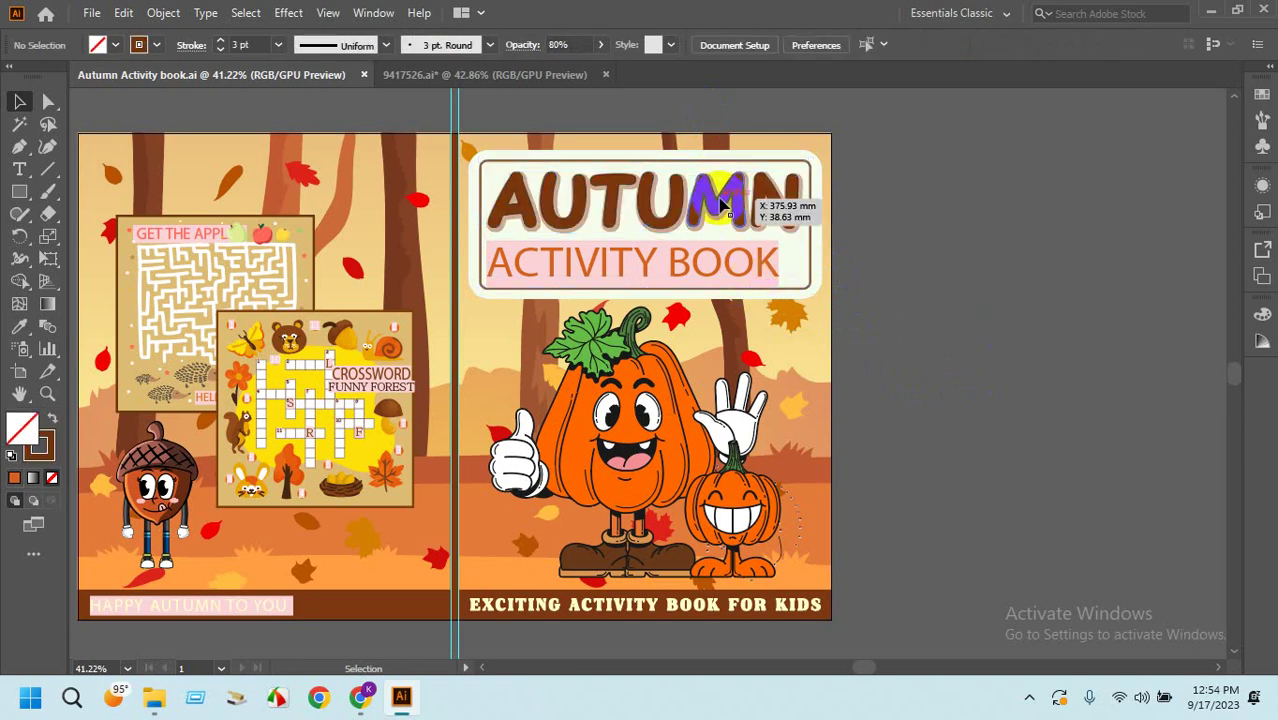
Ungroup the AUTUMN title twice to separate its brown lettering from the shadow and into individual letter groups.
right_click(737, 208)
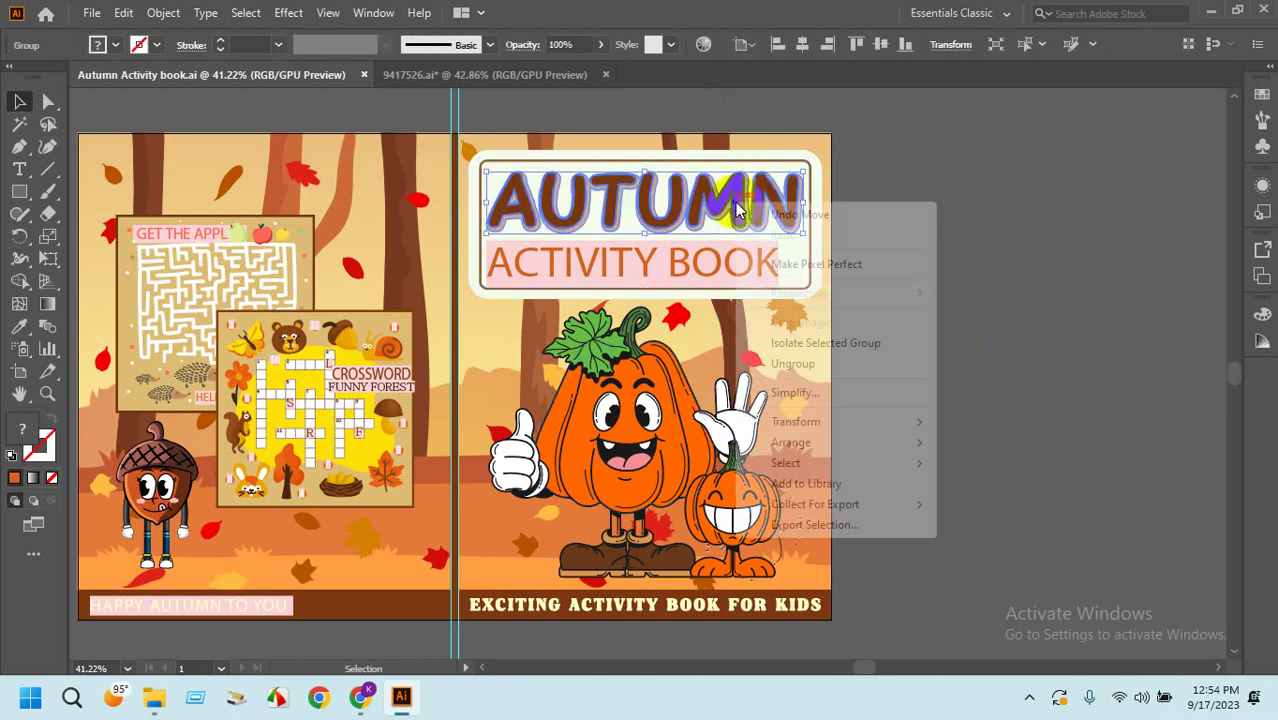
left_click(785, 363)
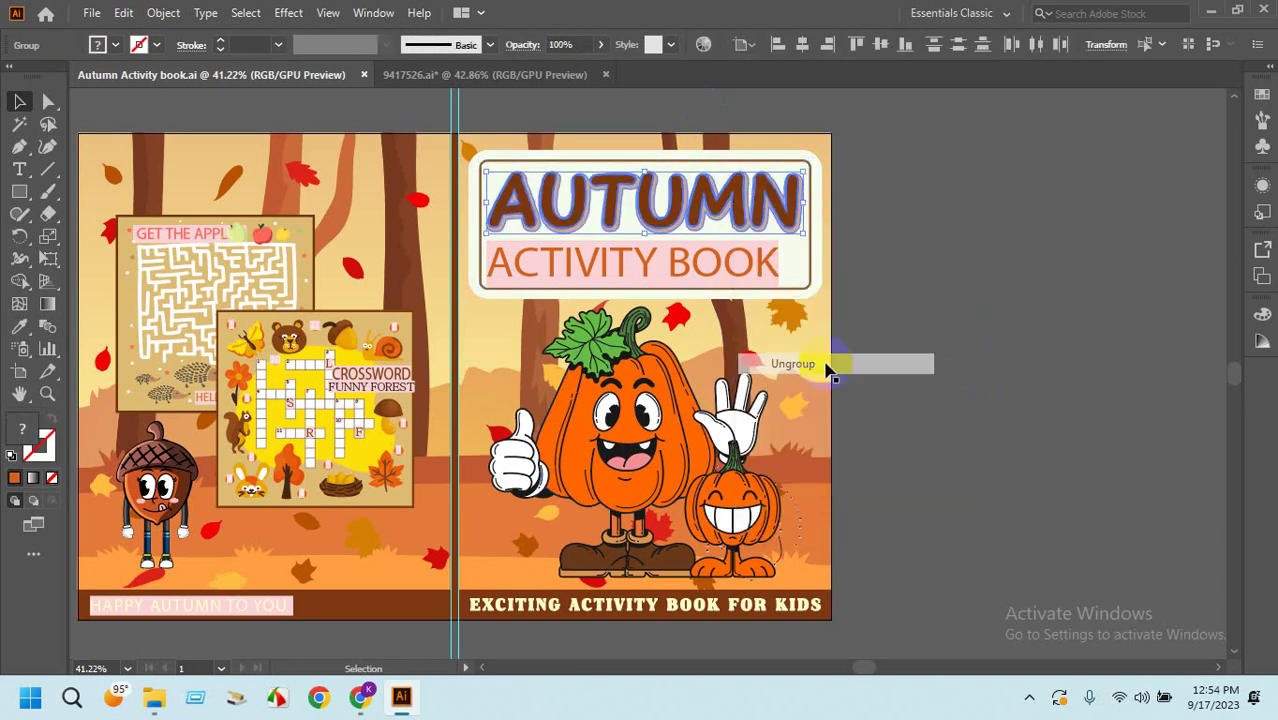
left_click(749, 197)
right_click(606, 212)
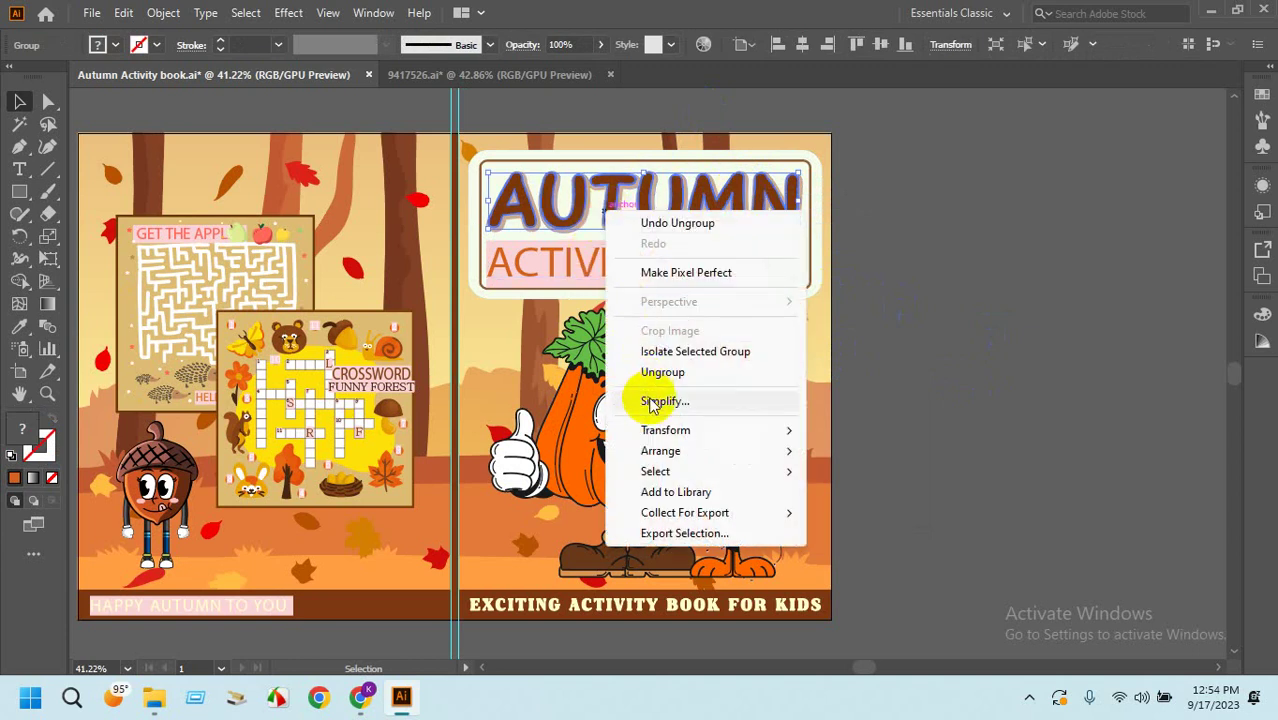
left_click(660, 372)
left_click(887, 366)
left_click(676, 237)
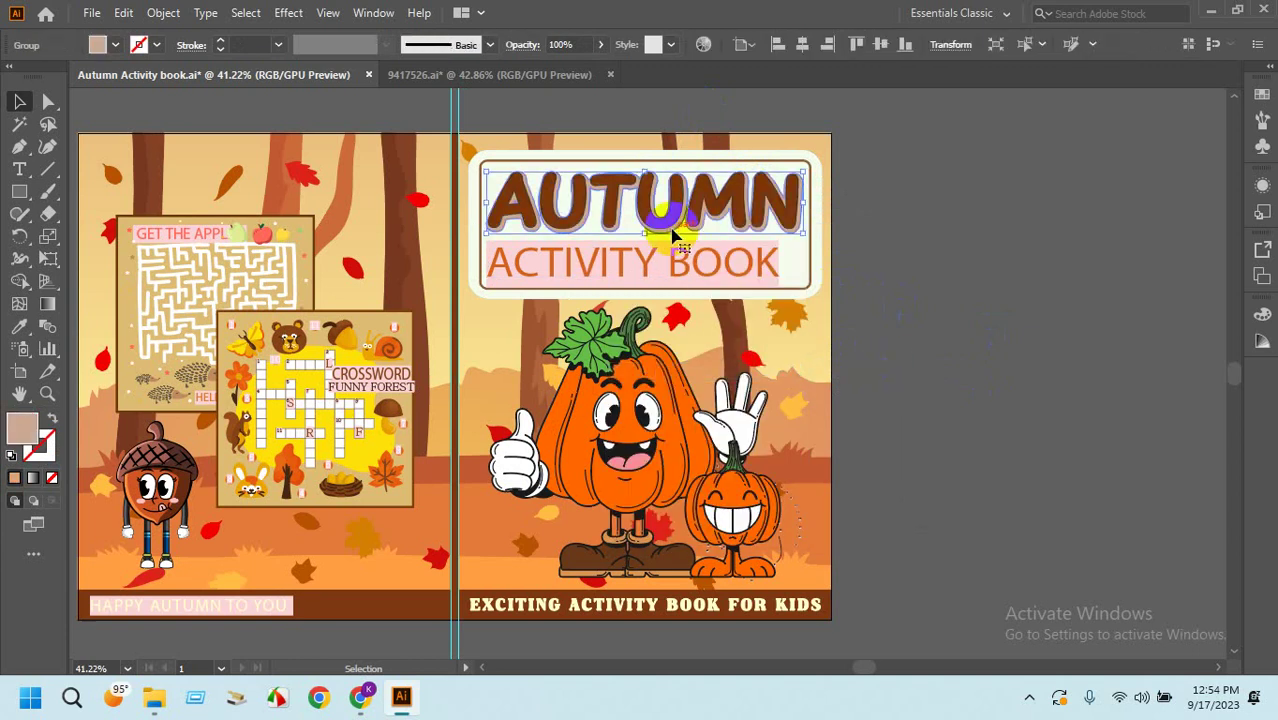
left_click(828, 270)
left_click(665, 212)
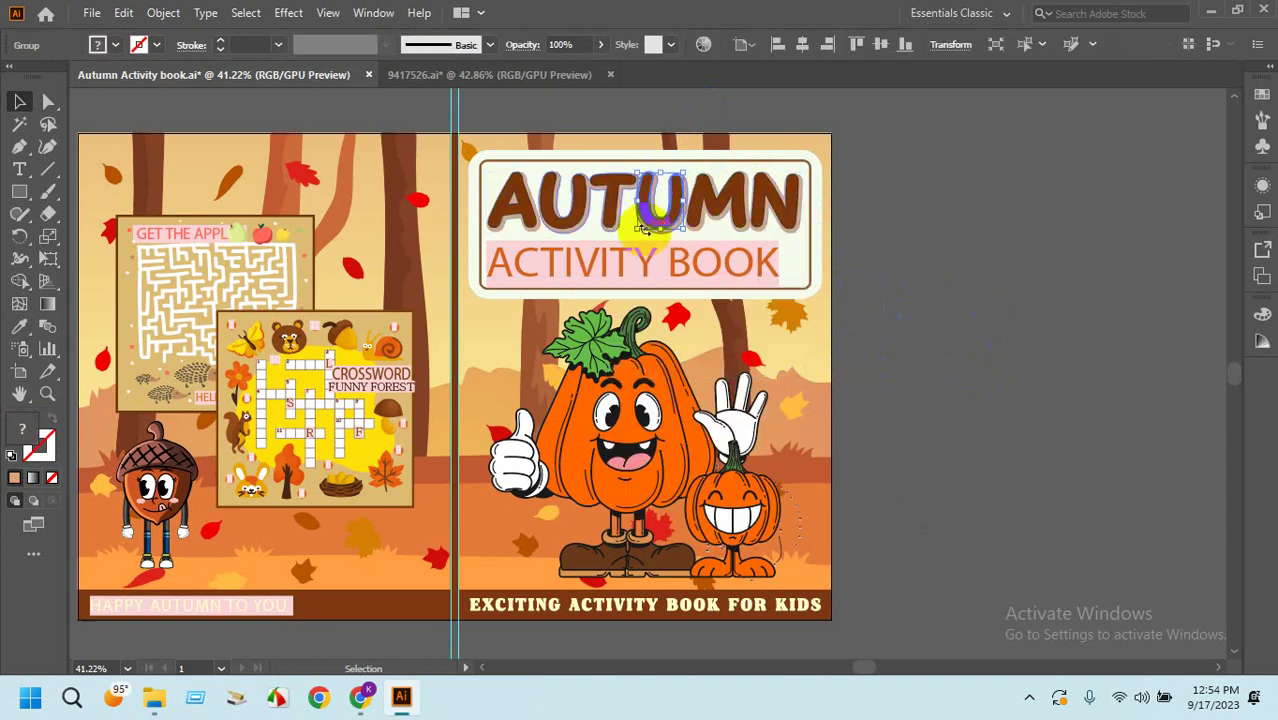
left_click(890, 222)
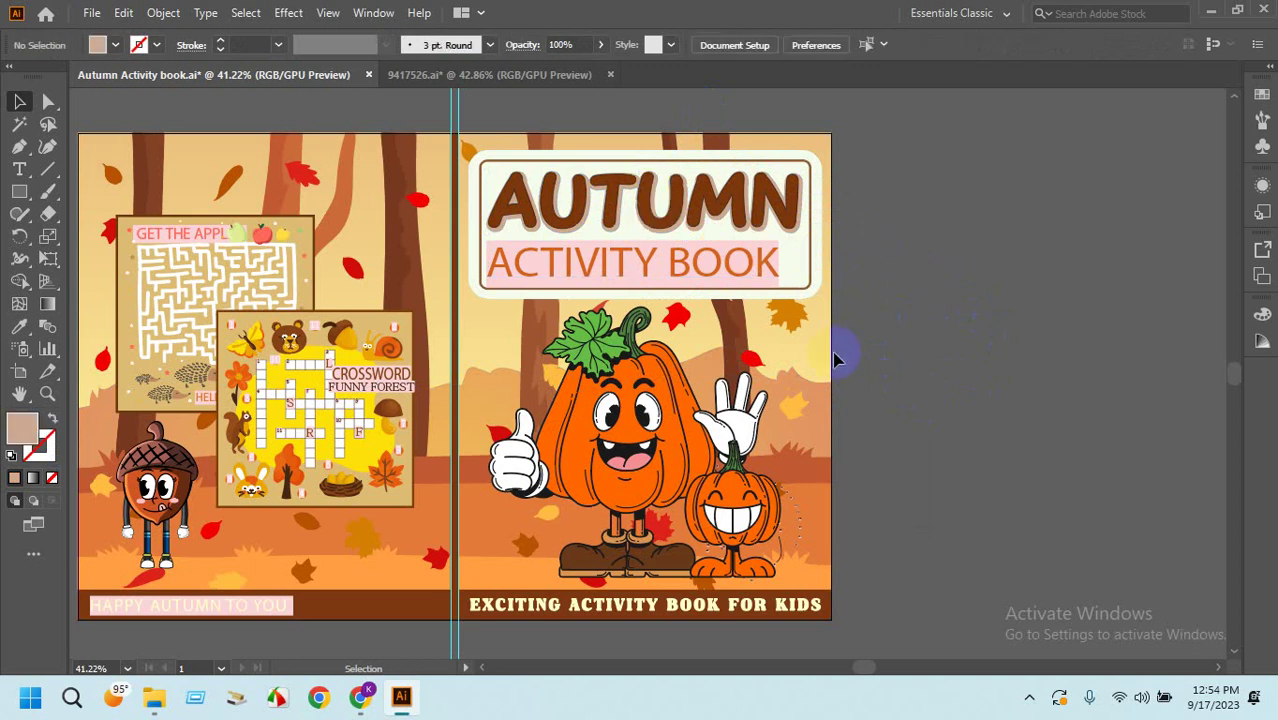
Try to select all the brown AUTUMN letter faces by their fill colour with the Magic Wand tool.
scroll(740, 194, "up", 3)
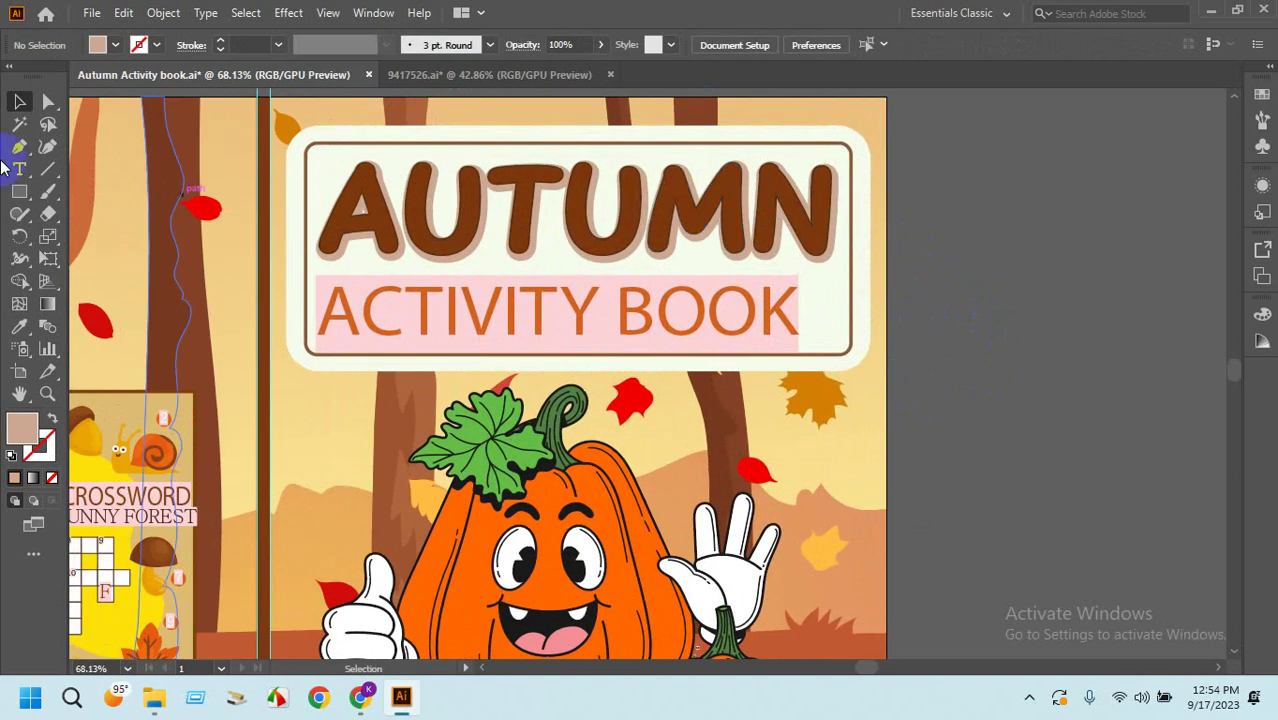
left_click(19, 124)
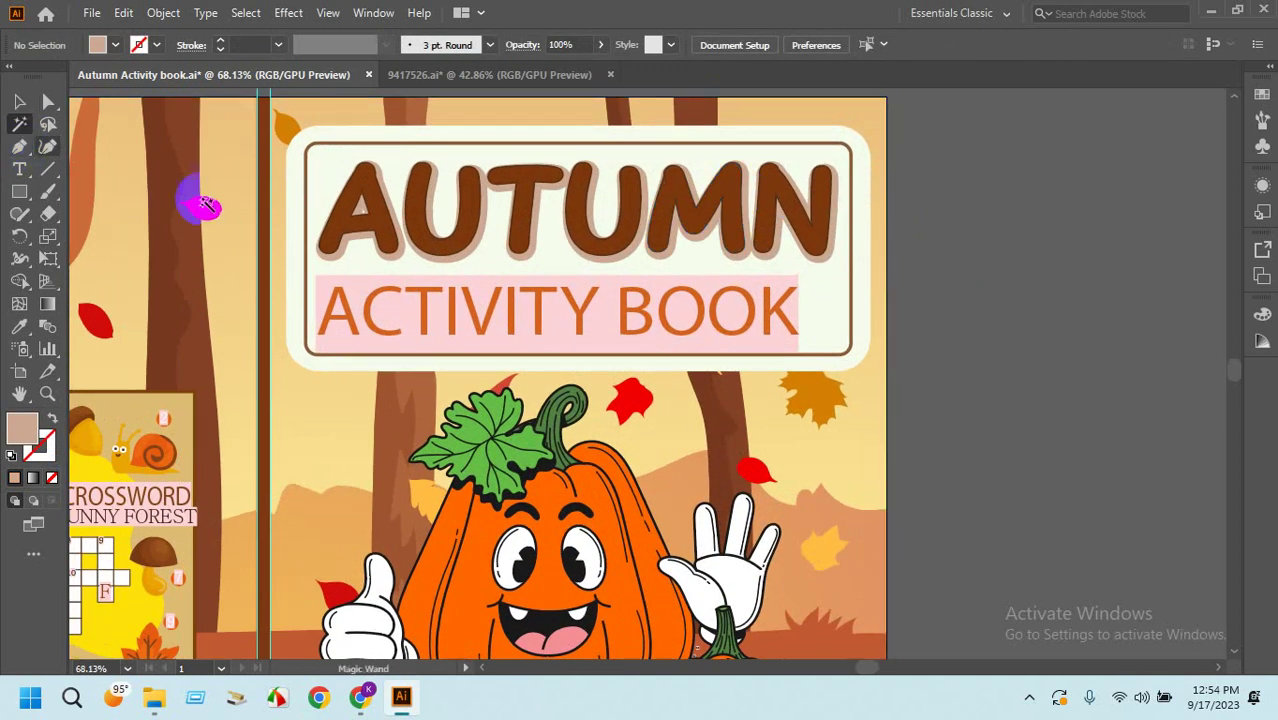
left_click(327, 233)
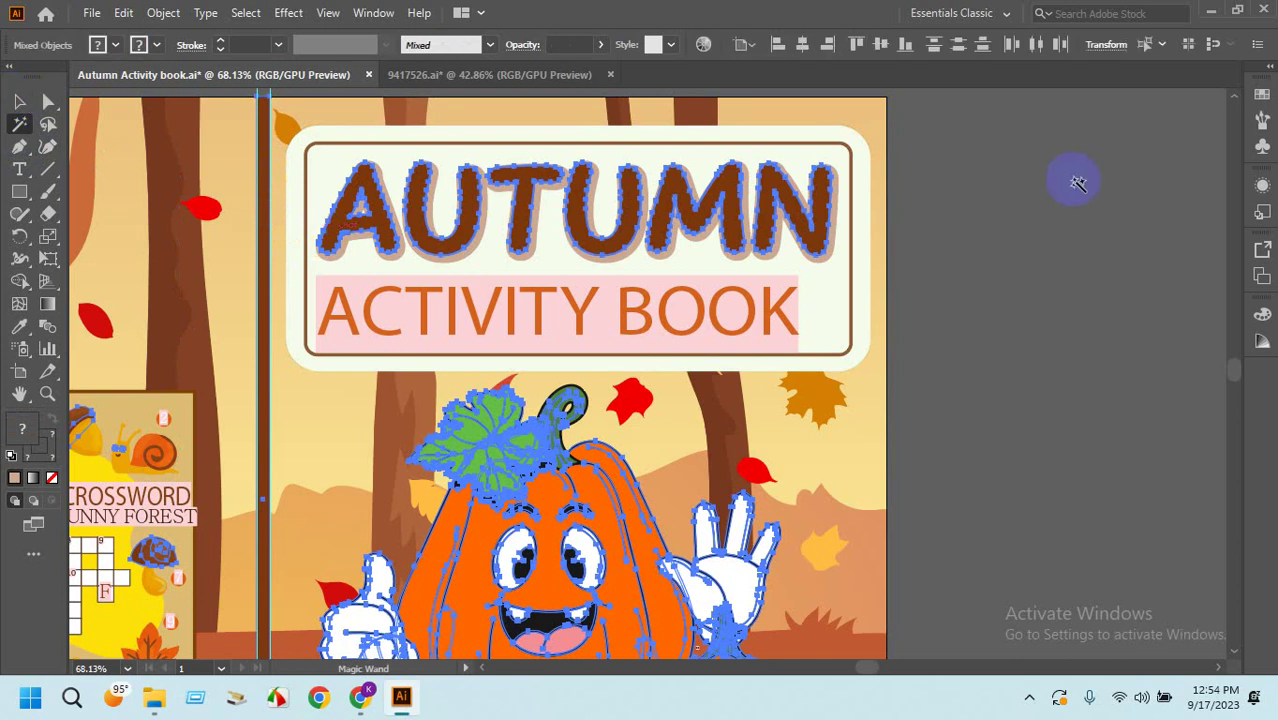
left_click(1041, 190)
left_click(19, 101)
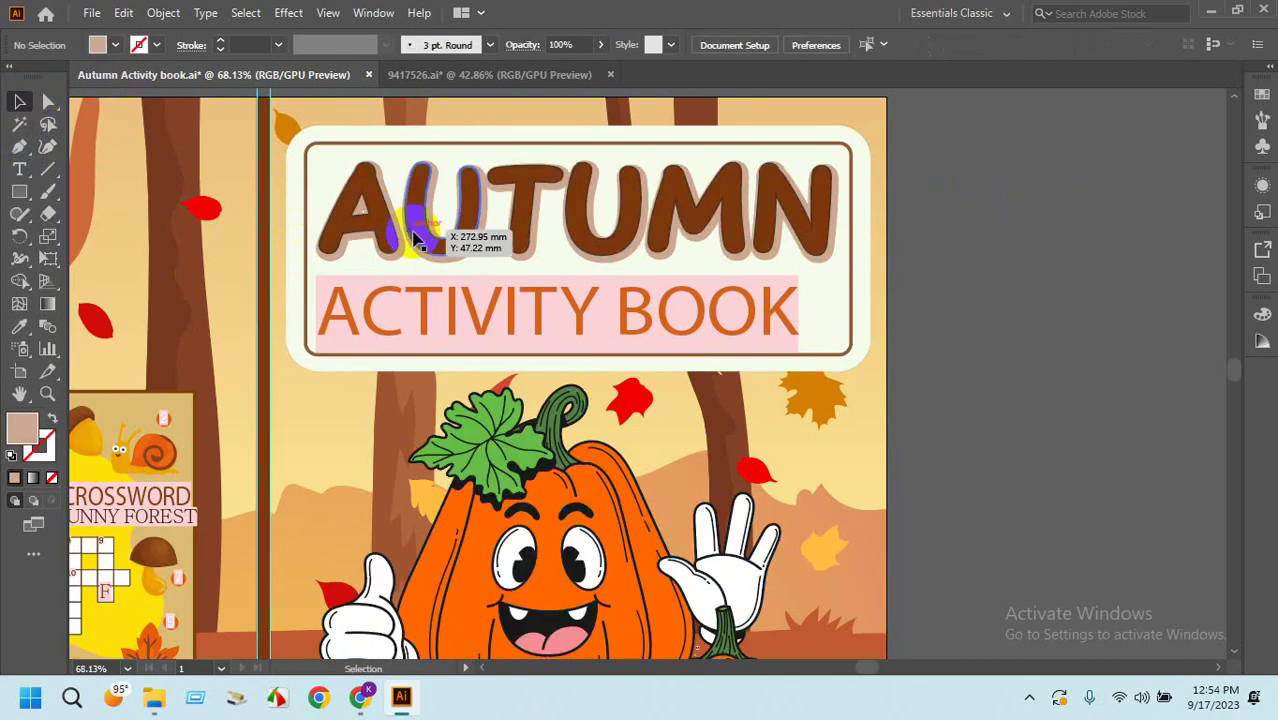
Ungroup the first U and the A of the AUTUMN title into their separate shapes.
right_click(444, 239)
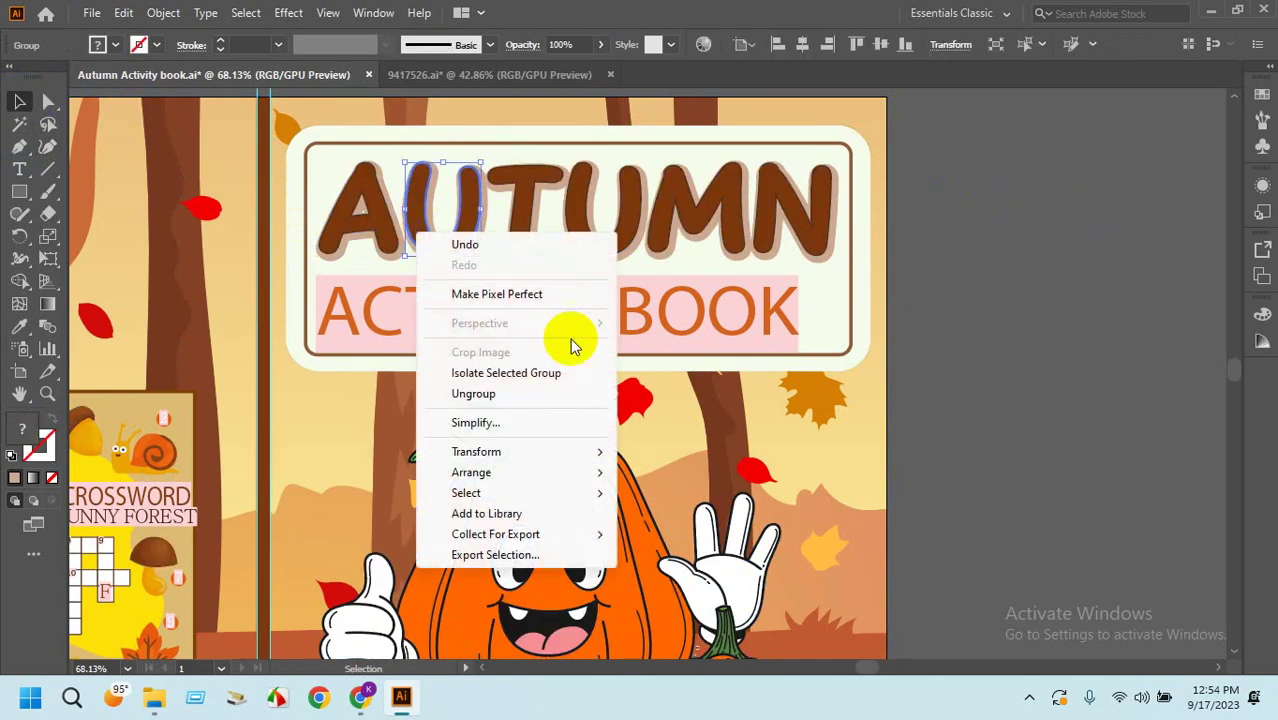
left_click(521, 394)
left_click(1018, 320)
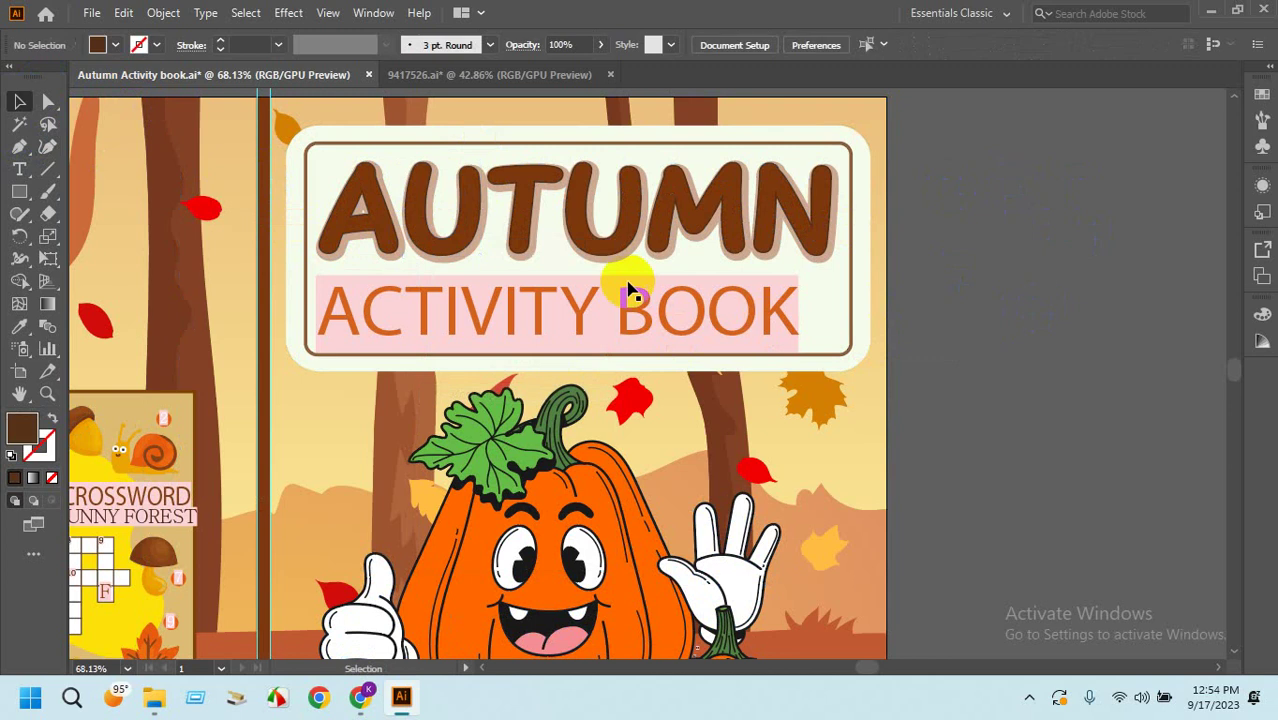
left_click(441, 258)
left_click(360, 228)
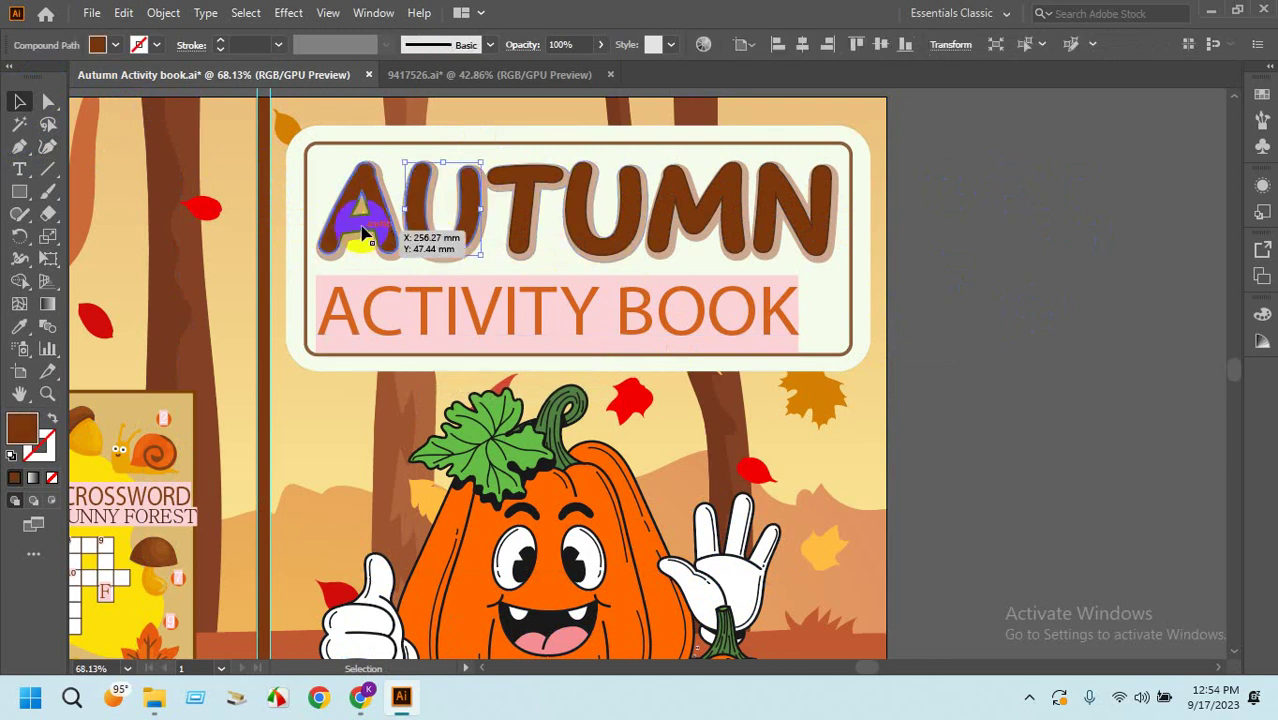
right_click(365, 227)
left_click(422, 388)
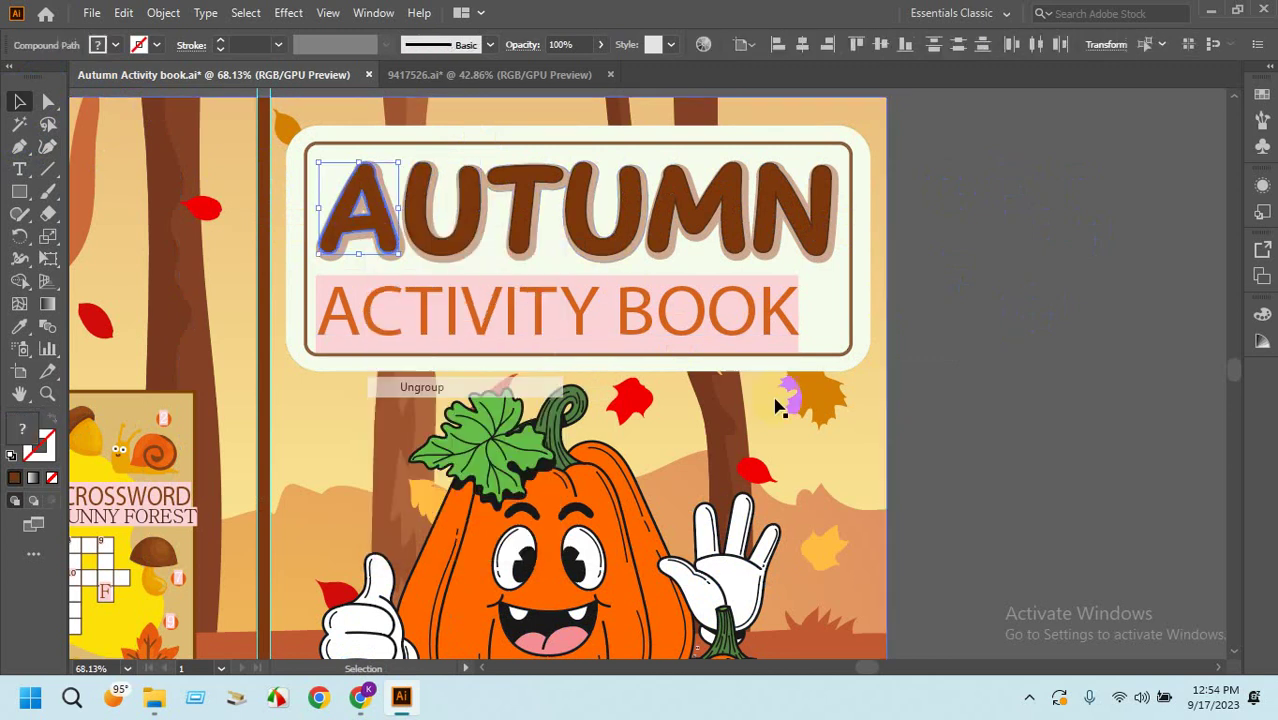
Ungroup the T and the second U of the AUTUMN title into separate paths.
left_click(1070, 365)
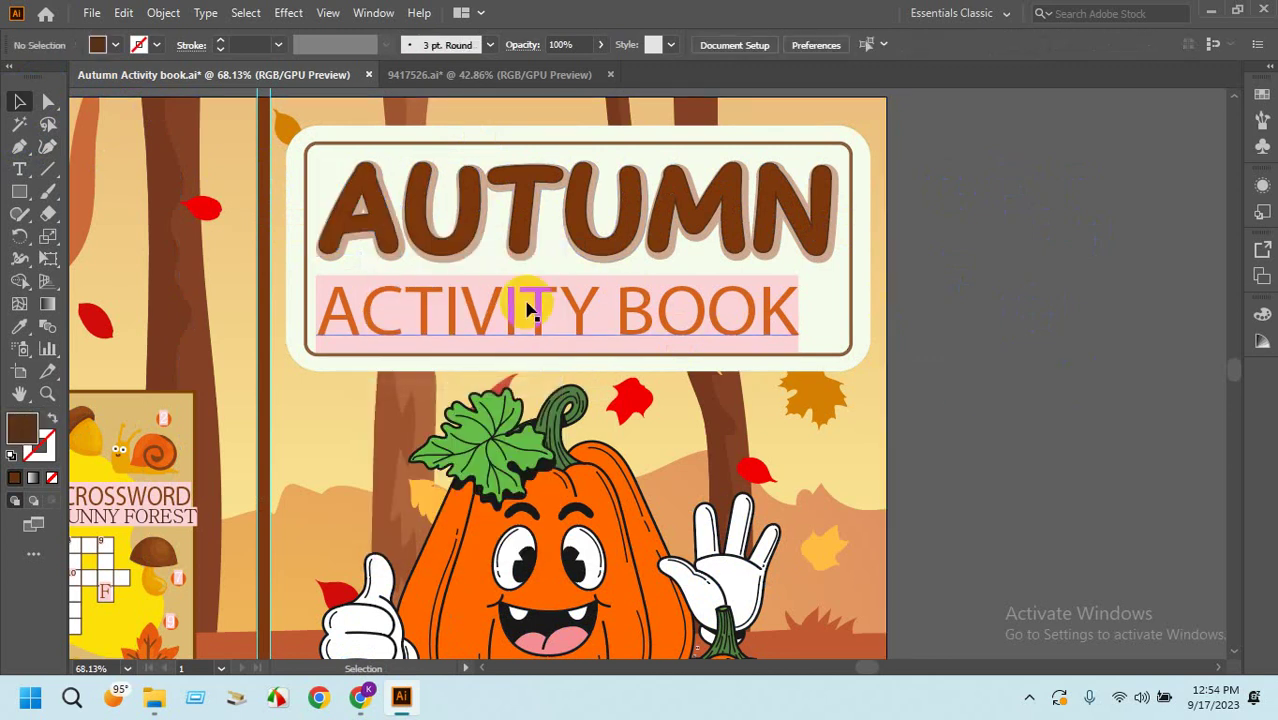
right_click(521, 244)
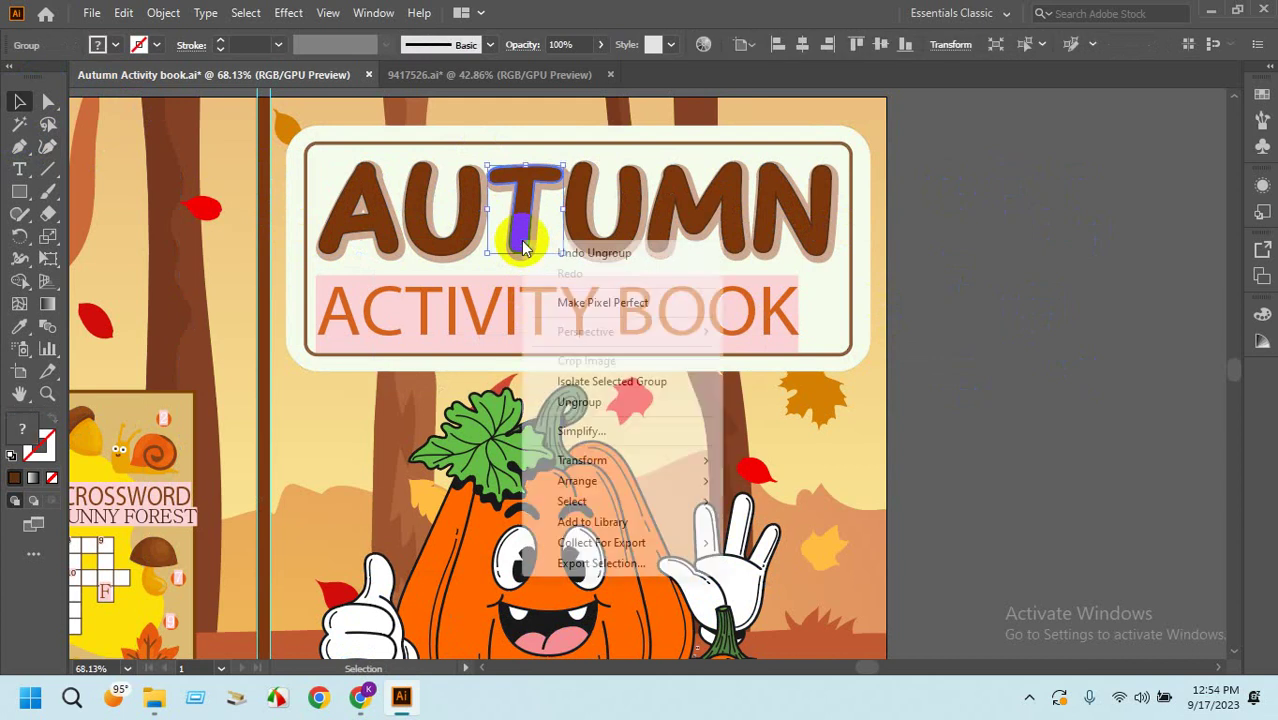
left_click(618, 404)
key("ctrl+shift+a")
left_click(620, 250)
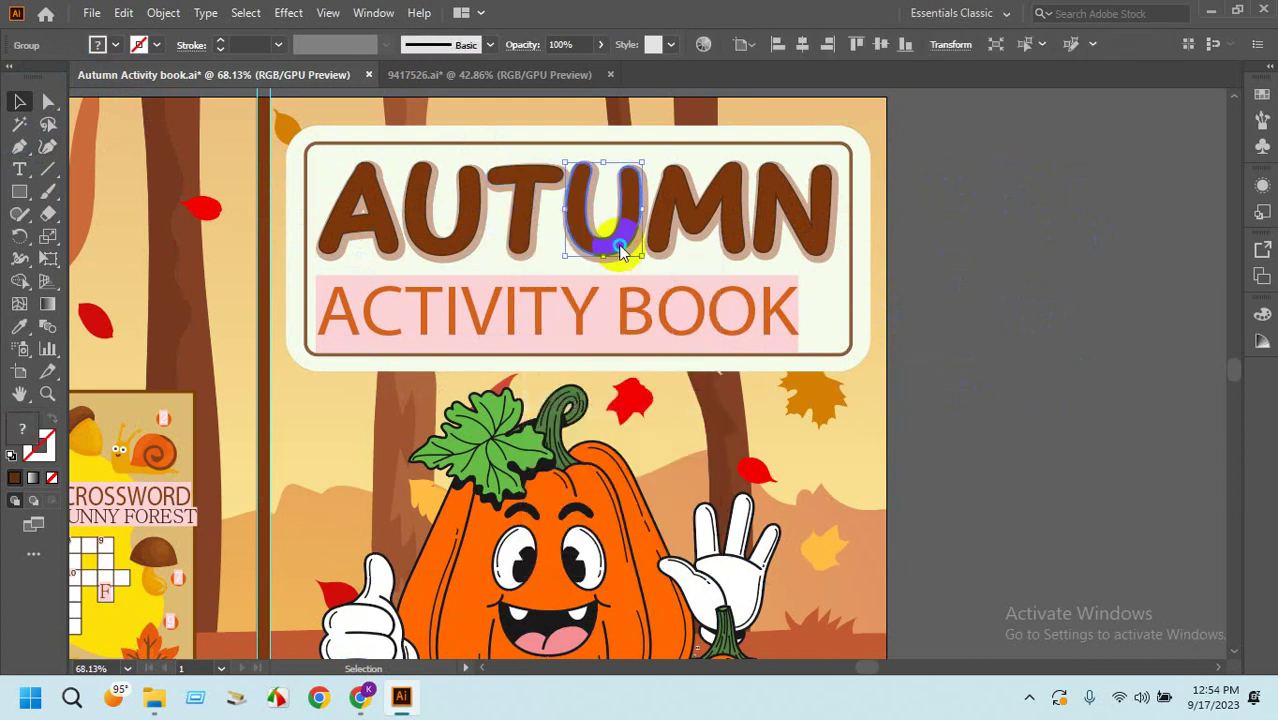
right_click(621, 243)
left_click(666, 406)
left_click(1218, 408)
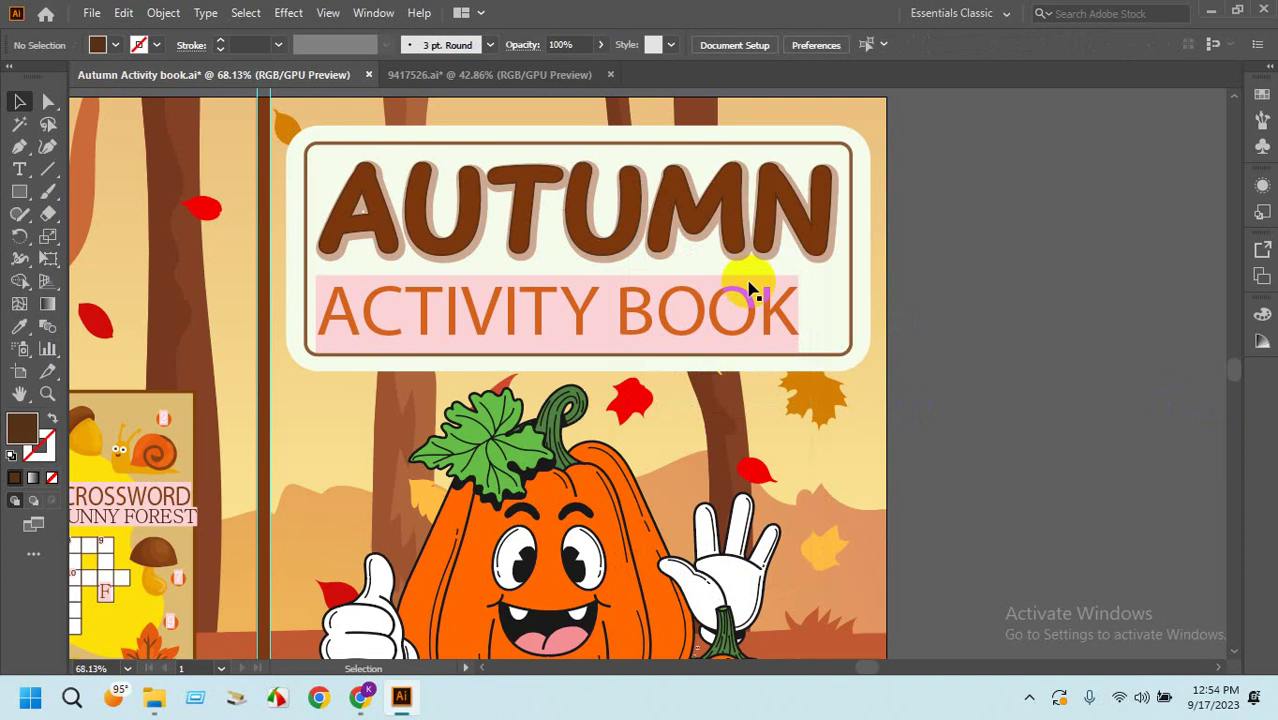
Ungroup the M and the N of the AUTUMN title into separate paths.
left_click(668, 215)
right_click(663, 231)
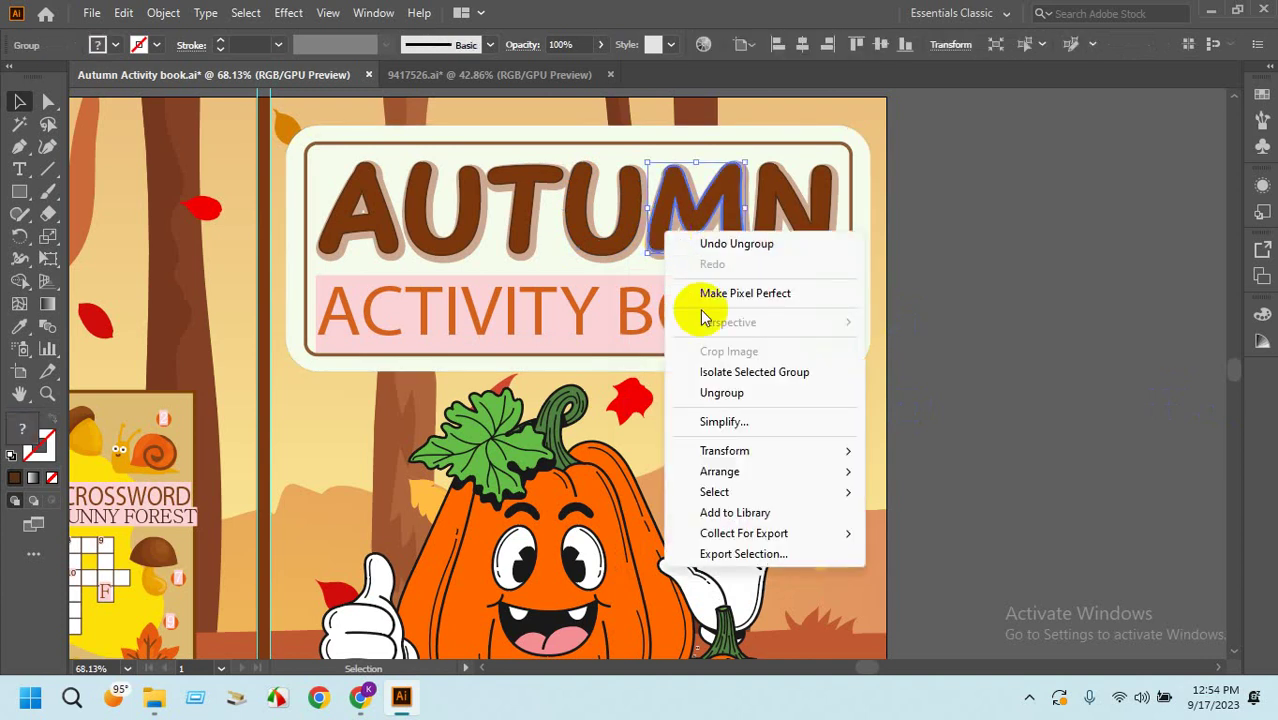
left_click(722, 393)
left_click(1013, 374)
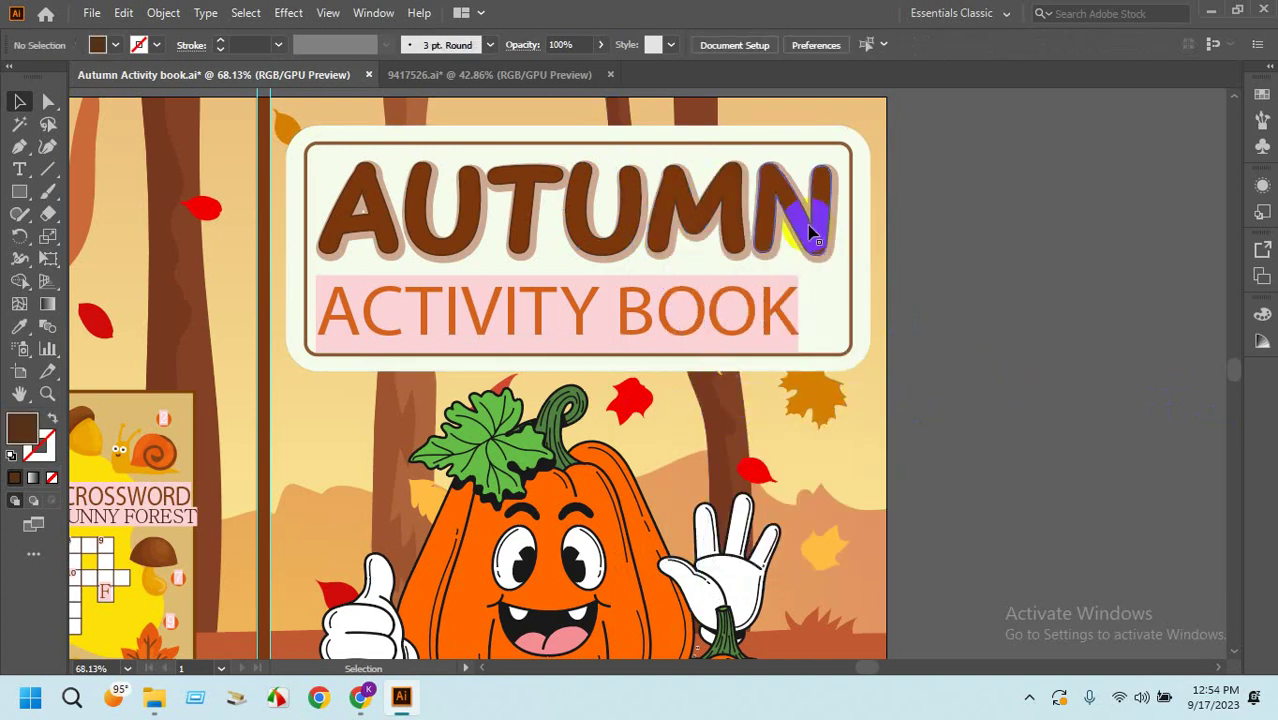
left_click(762, 205)
right_click(762, 215)
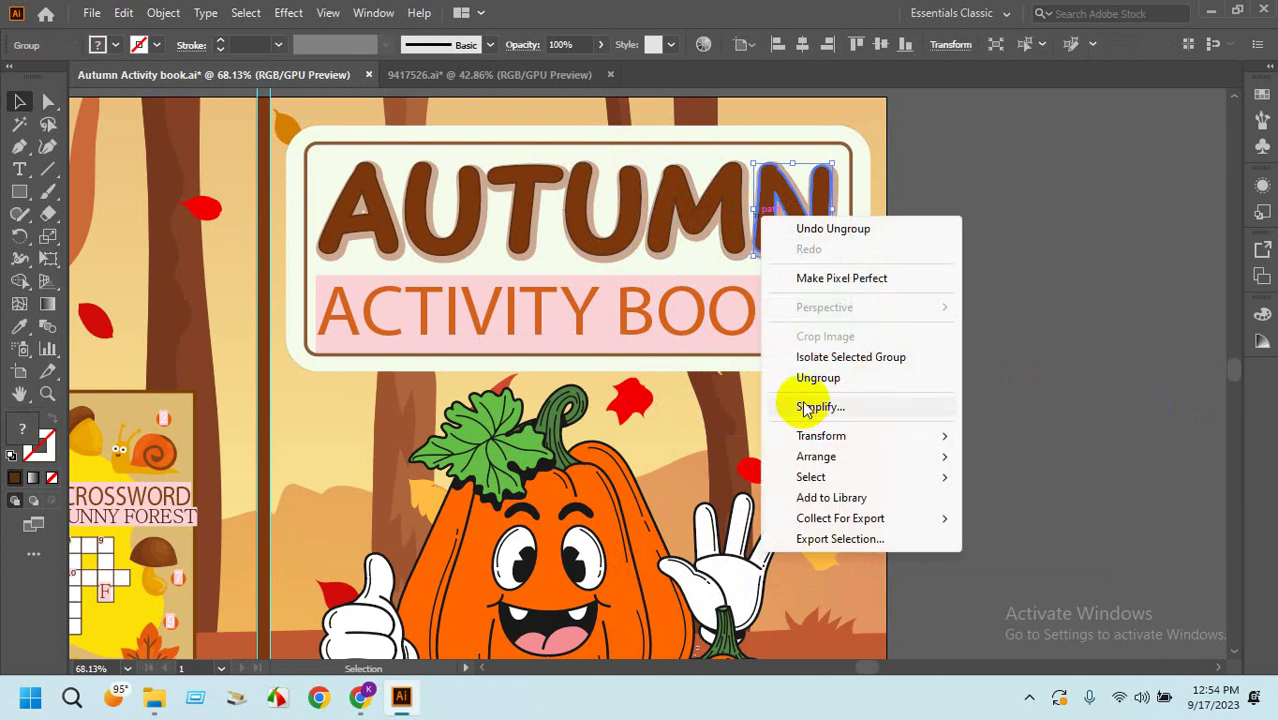
left_click(815, 379)
left_click(944, 366)
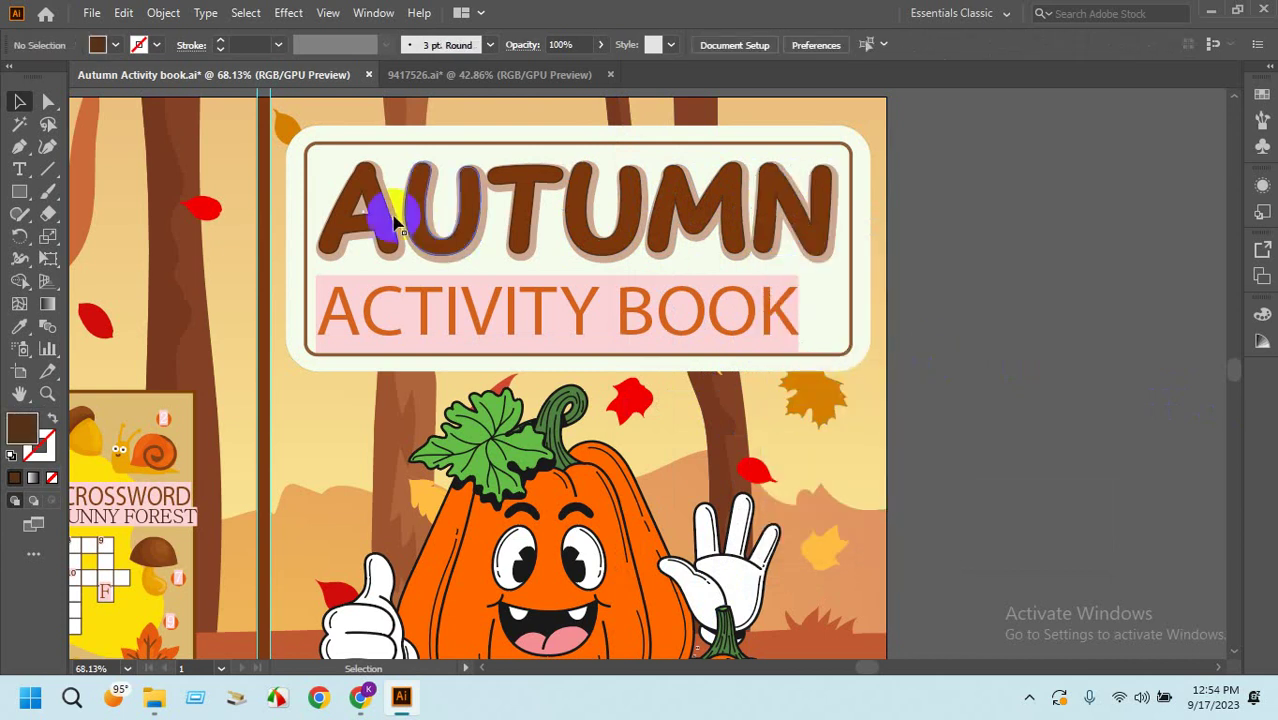
left_click(343, 228)
left_click(418, 255, "shift")
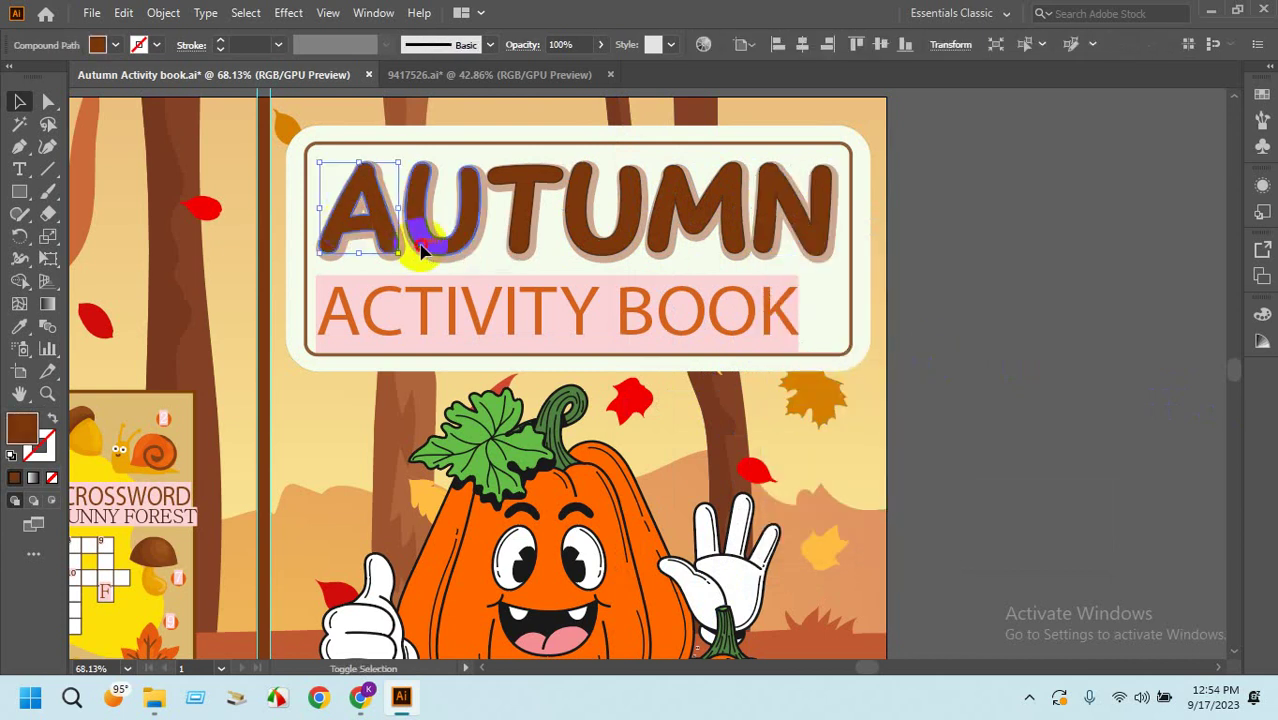
left_click(1033, 317)
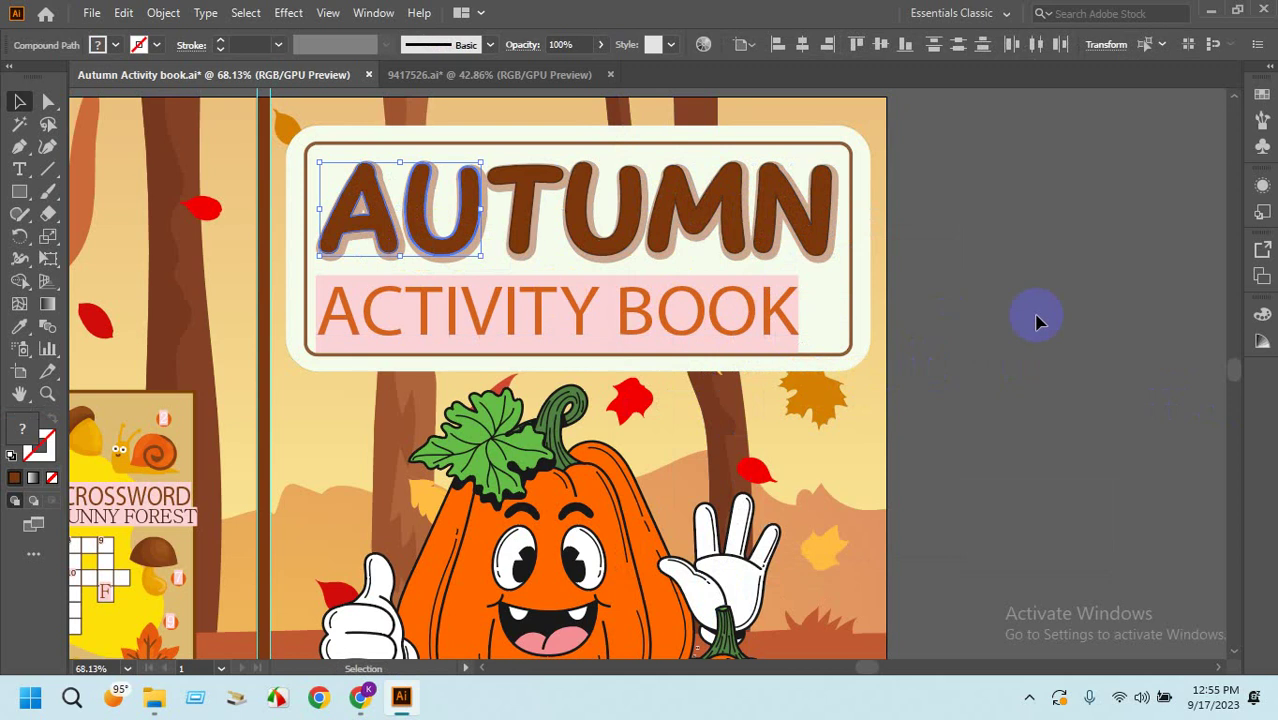
Recolour the first U of the AUTUMN title with orange sampled from the large pumpkin's body.
left_click(455, 250)
left_click(19, 326)
left_click(396, 537)
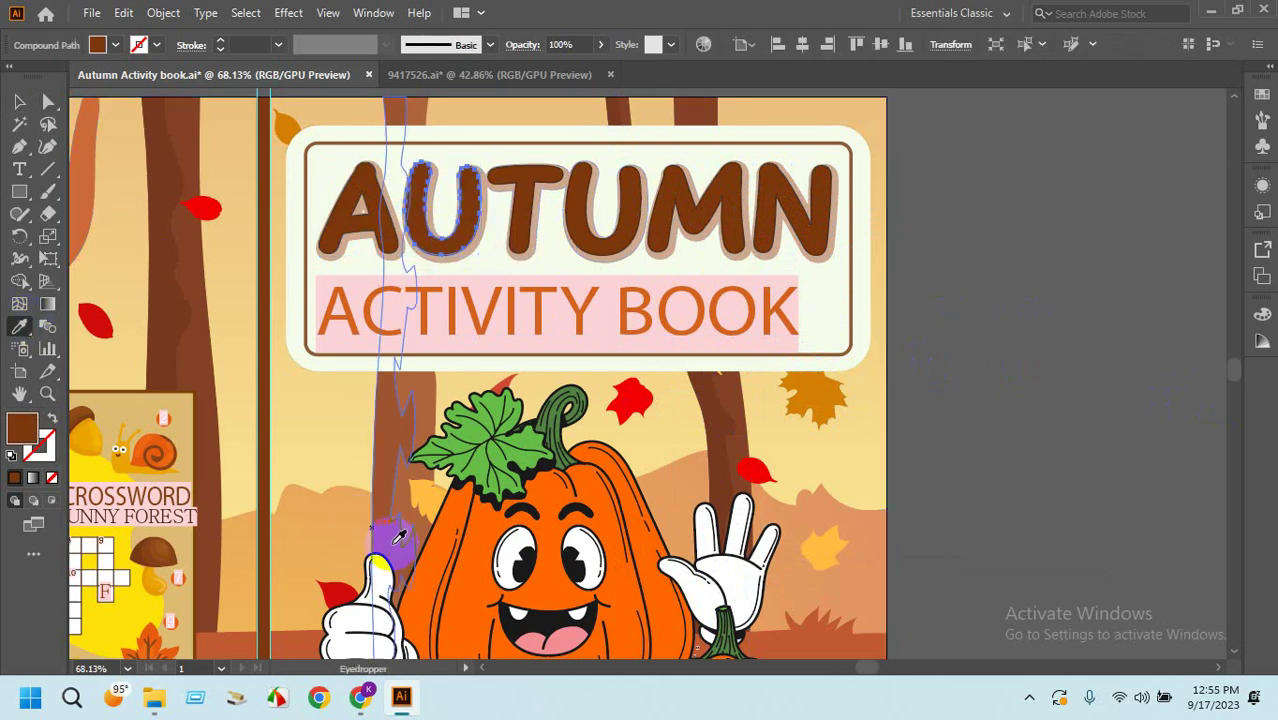
left_click(428, 567)
left_click(18, 103)
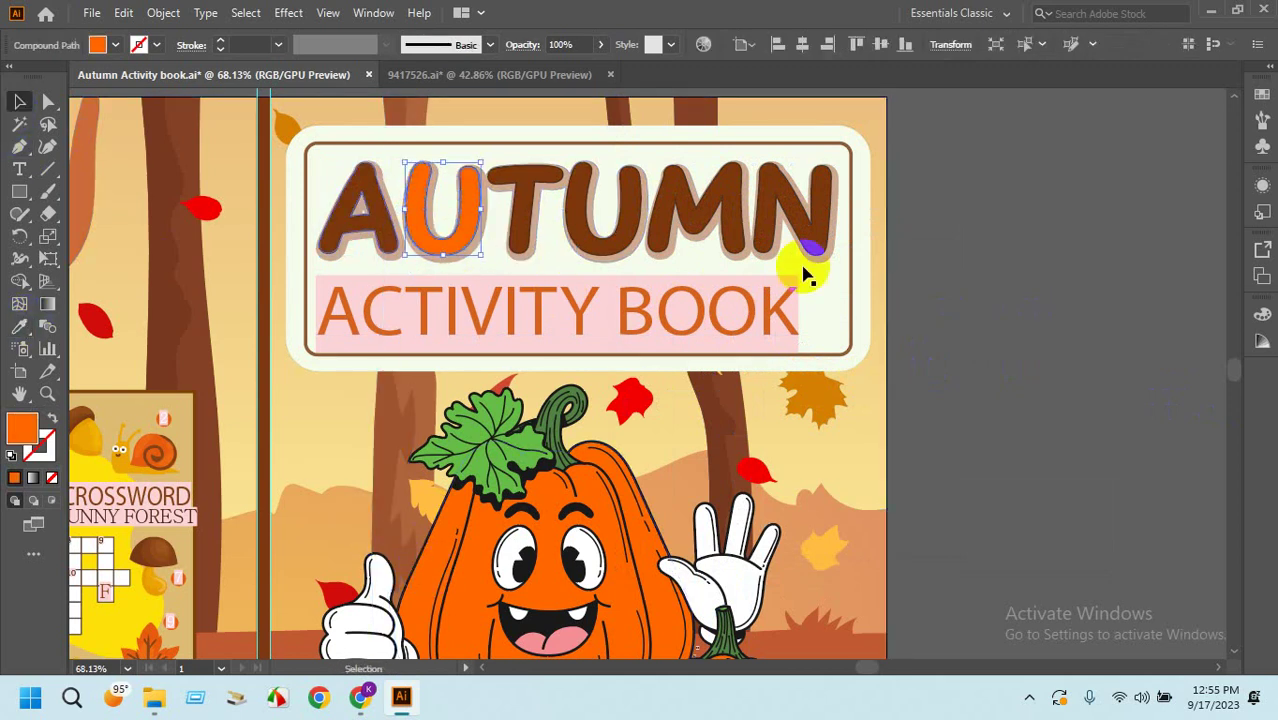
left_click(990, 240)
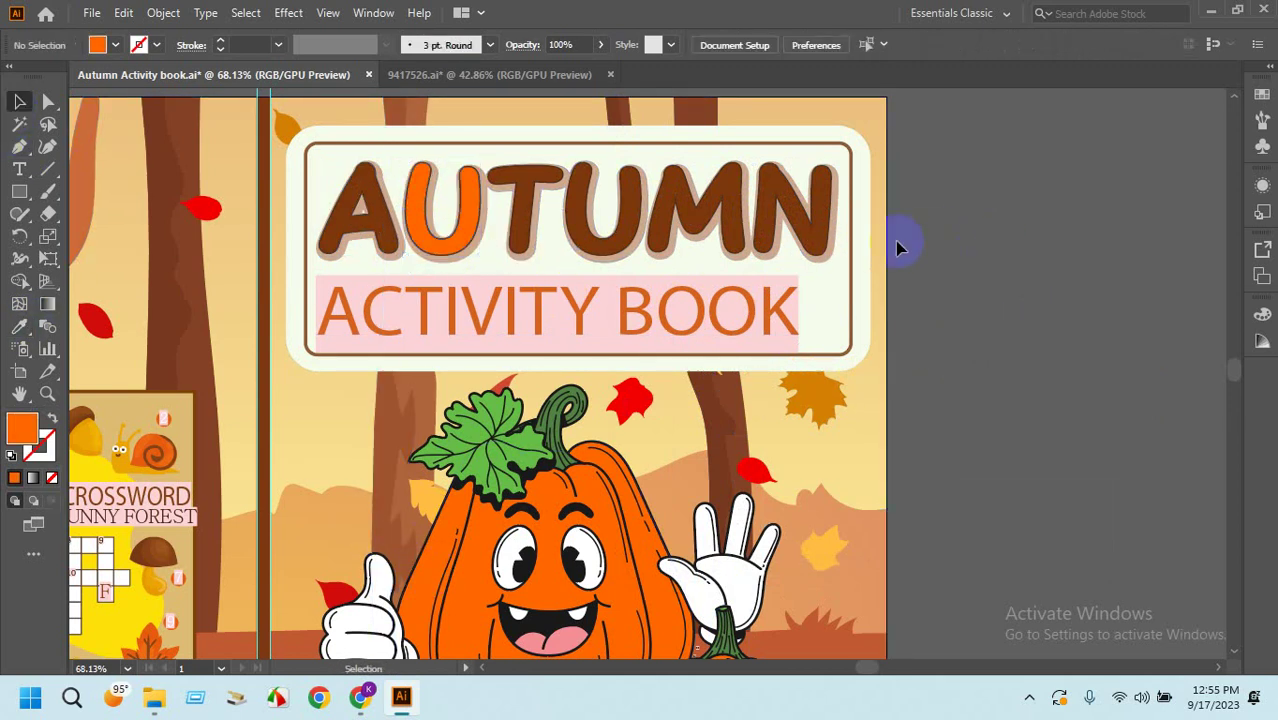
Recolour the A and the T of the AUTUMN title with orange sampled from the large pumpkin.
left_click(340, 220)
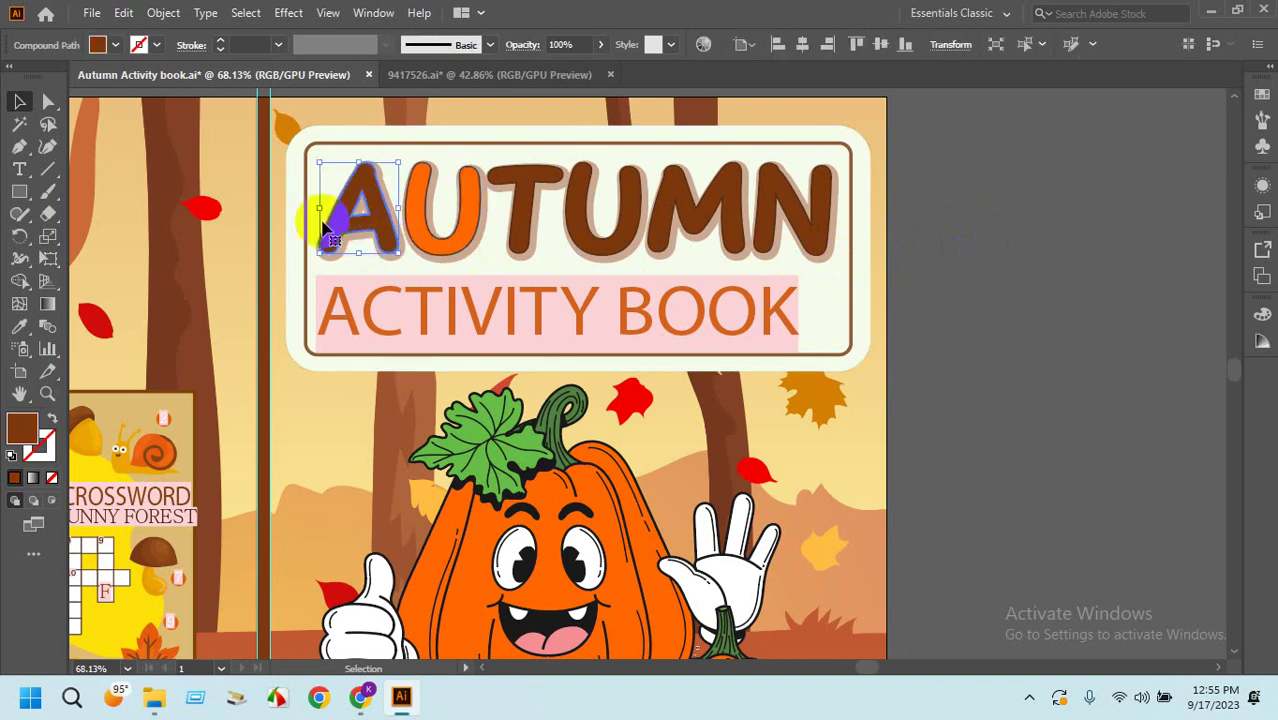
left_click(24, 325)
left_click(427, 577)
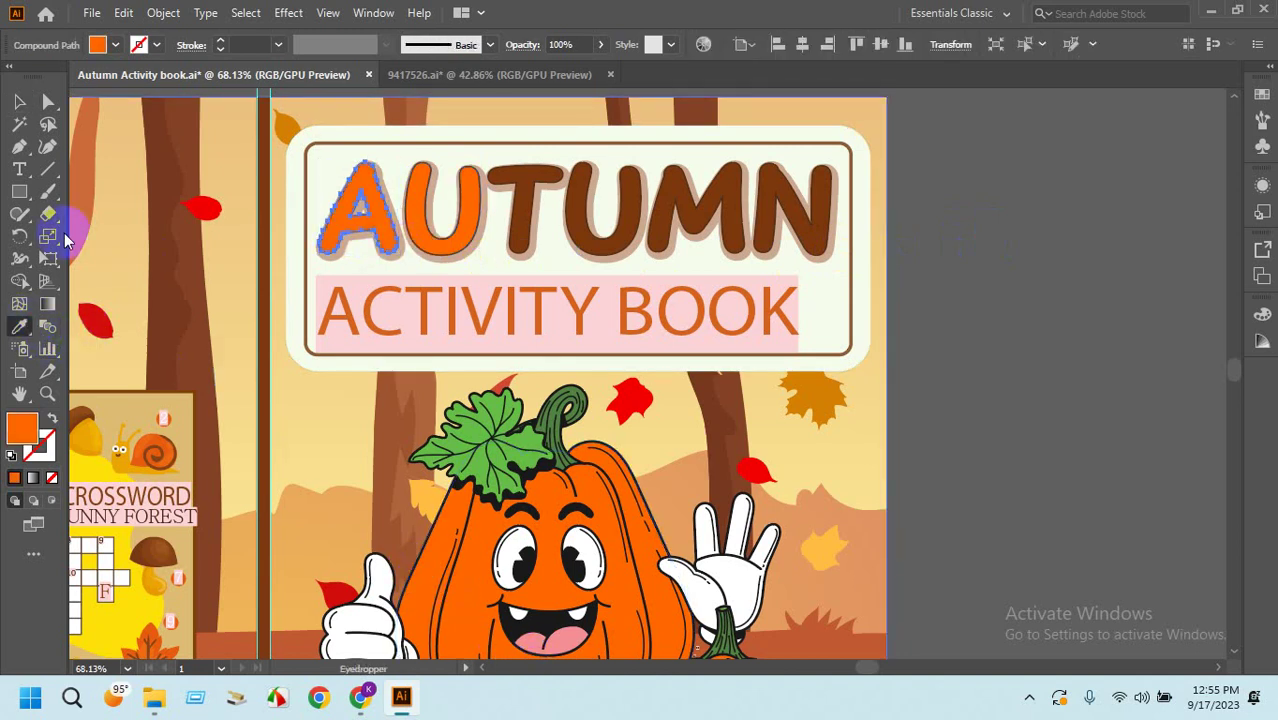
left_click(522, 205)
left_click(20, 326)
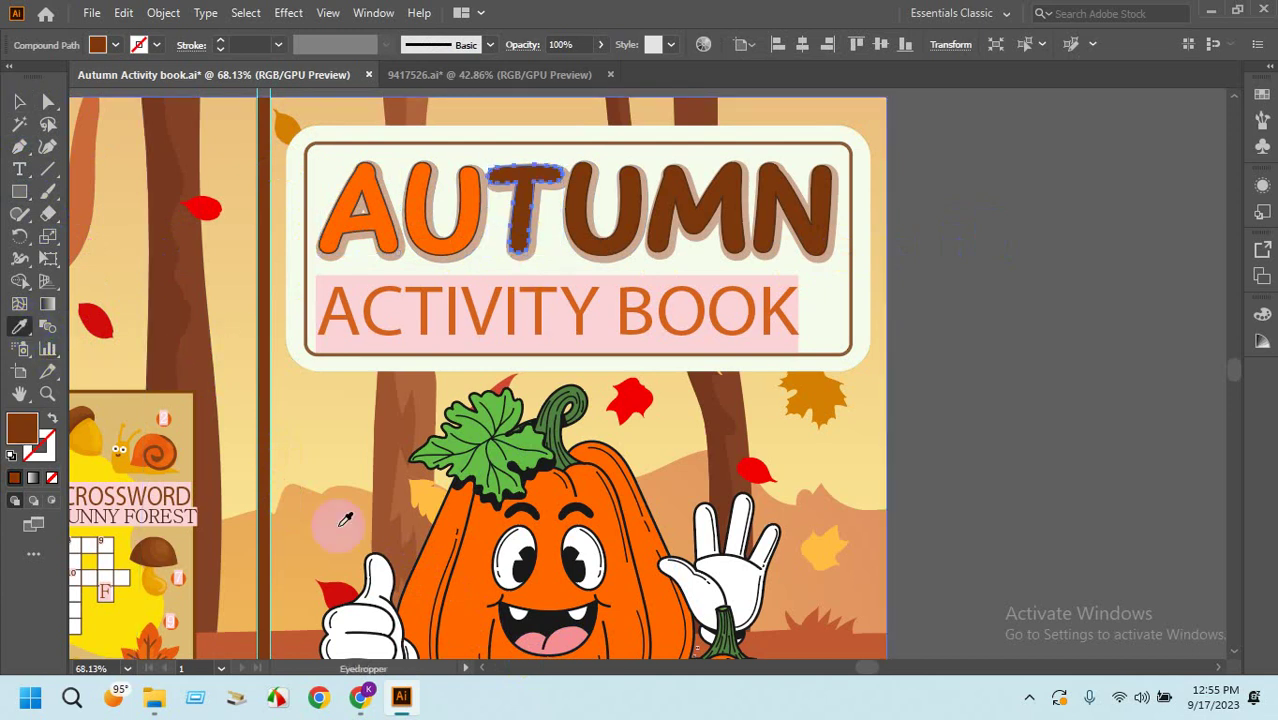
left_click(421, 584)
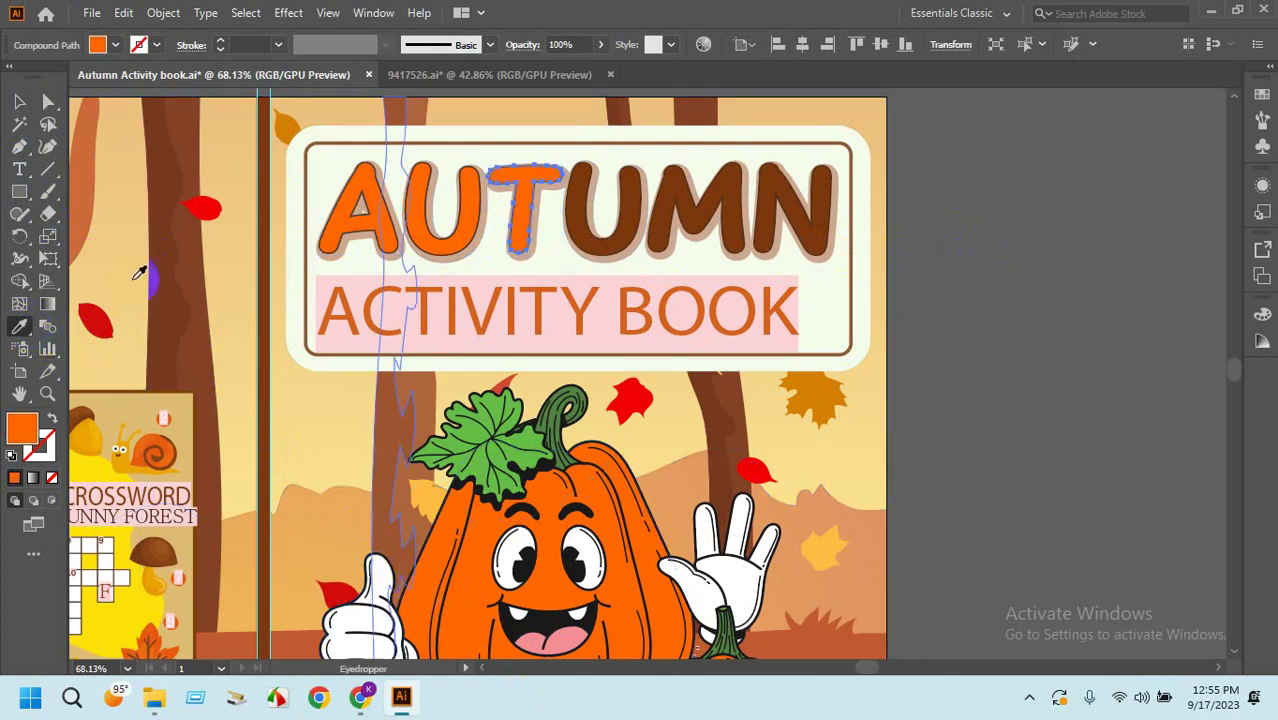
Recolour the second U with the pumpkin's orange, and the M with the orange sampled from the letter A.
left_click(578, 238)
left_click(30, 327)
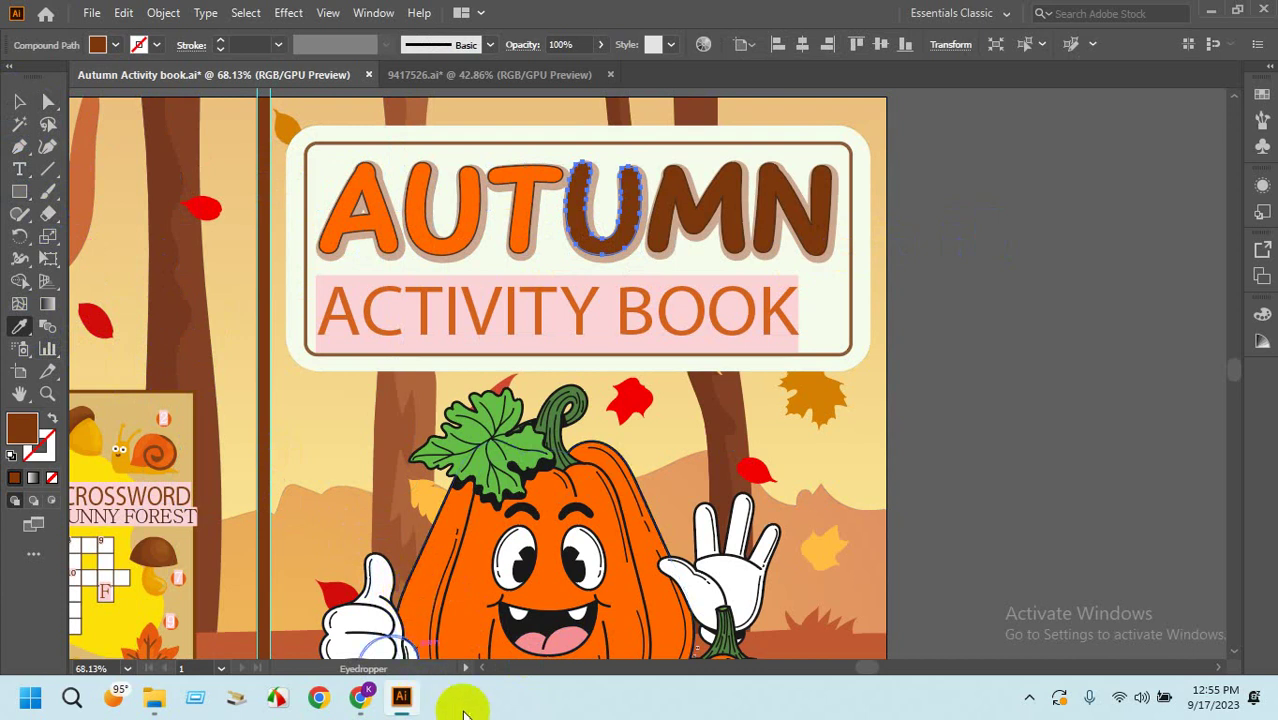
left_click(475, 615)
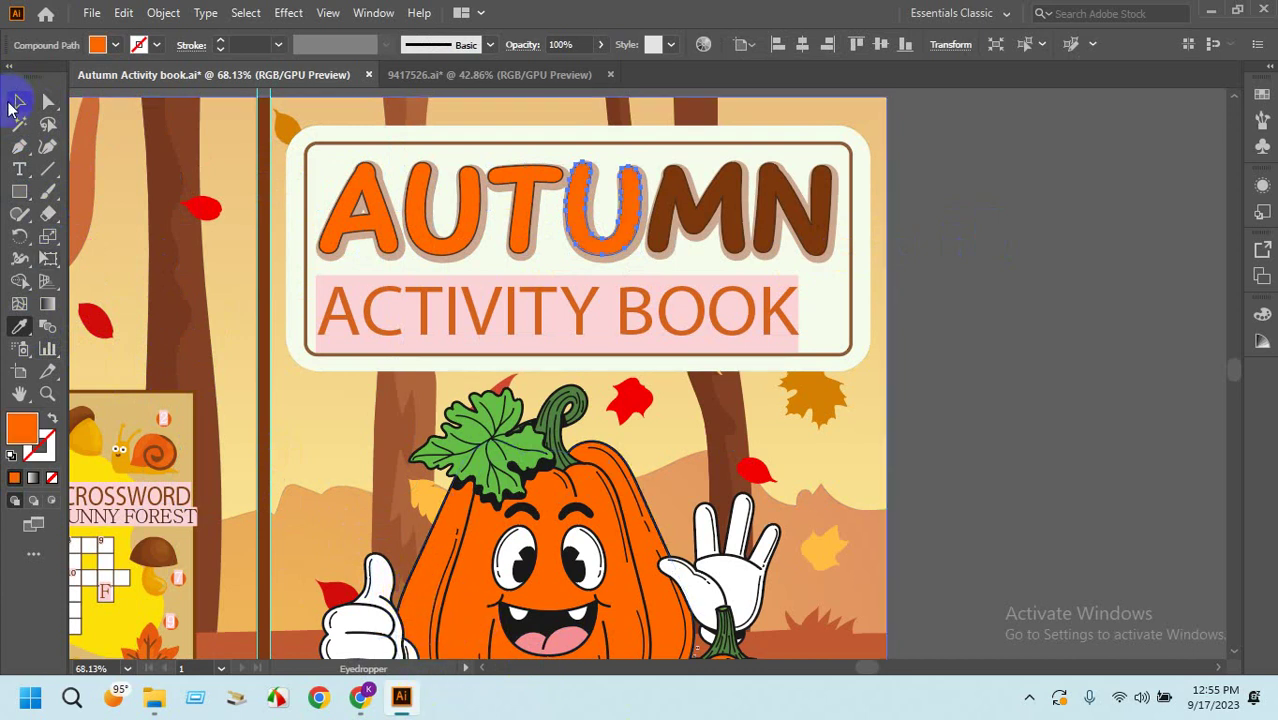
left_click(14, 104)
left_click(670, 195)
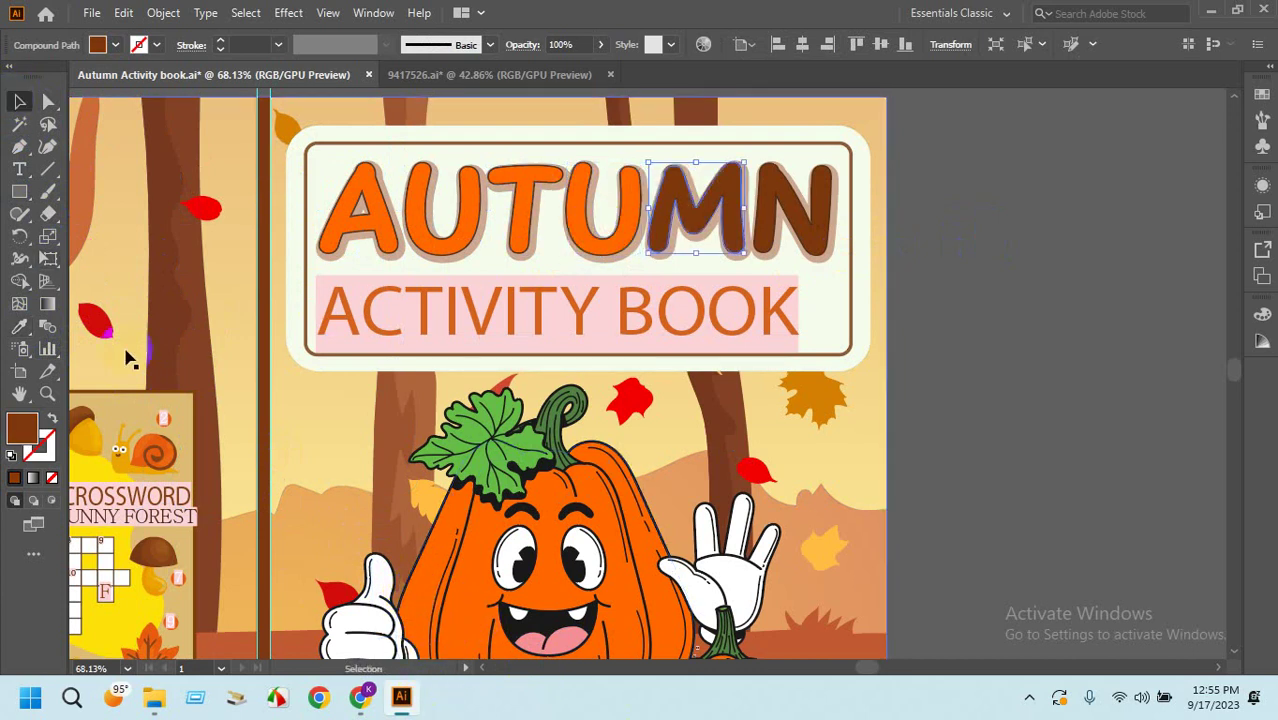
left_click(20, 326)
left_click(384, 236)
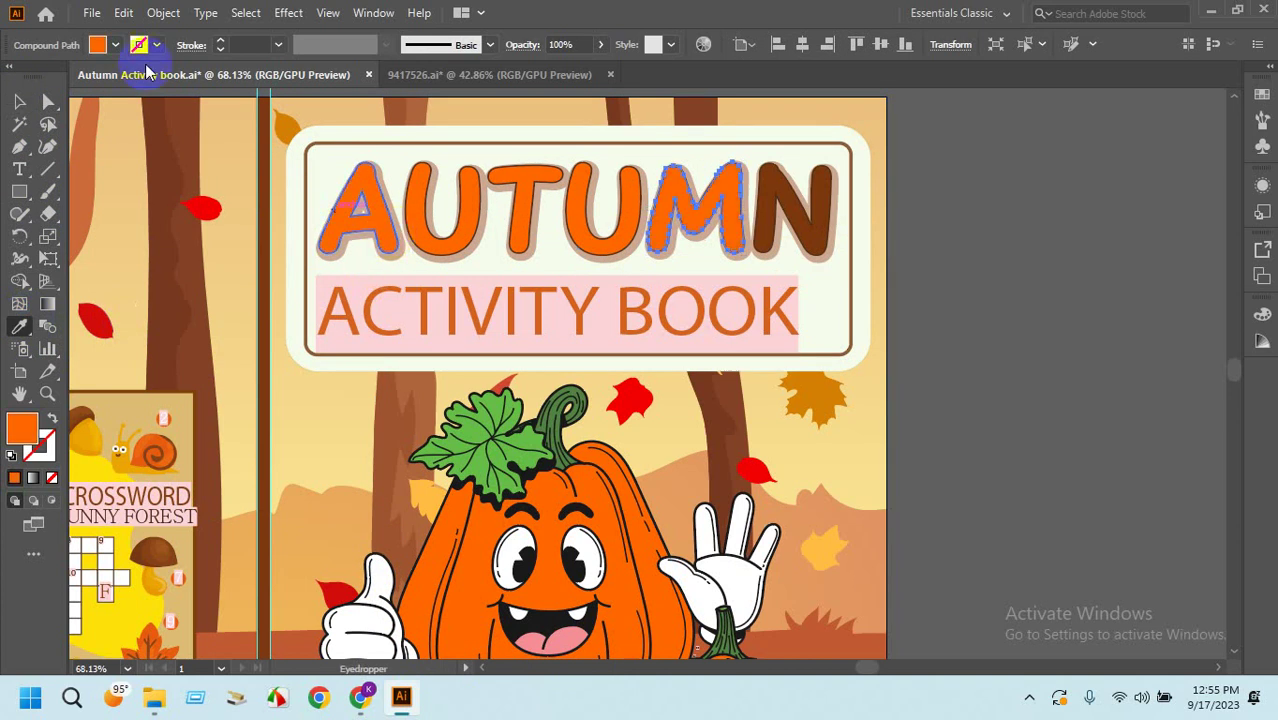
Recolour the N of the AUTUMN title with the orange sampled from the letter A, and deselect it.
left_click(24, 100)
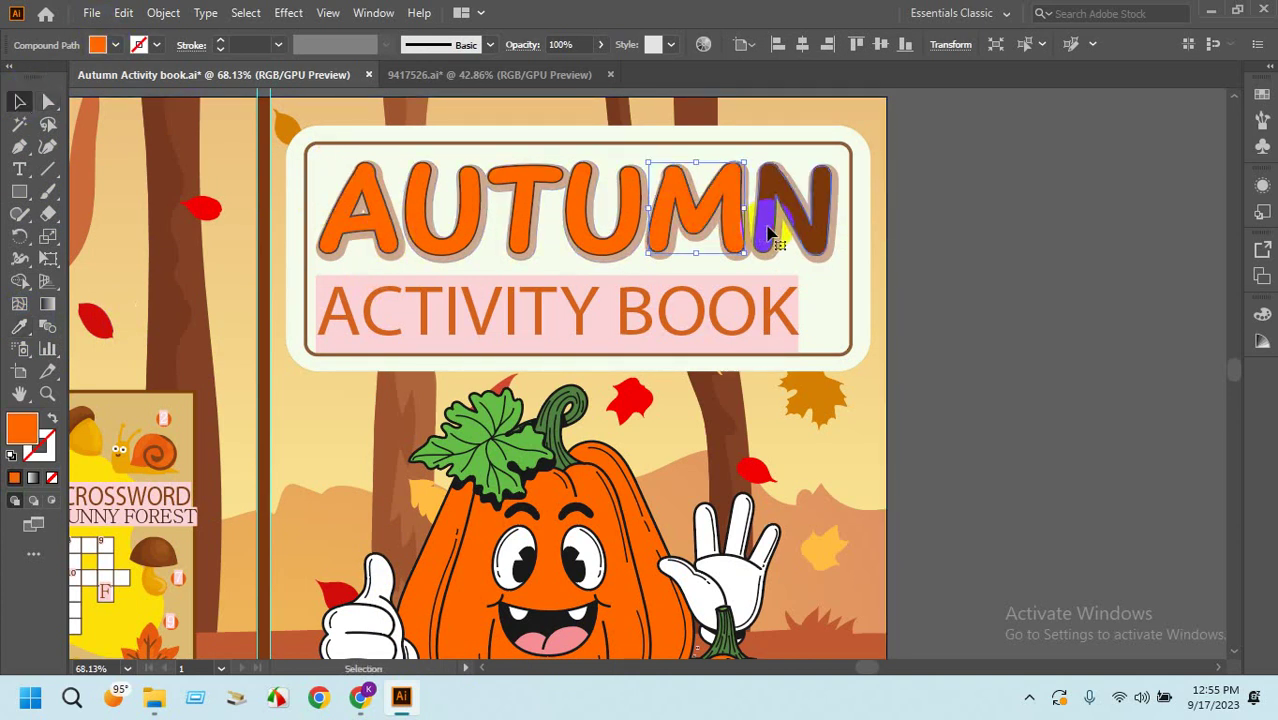
left_click(769, 233)
left_click(20, 326)
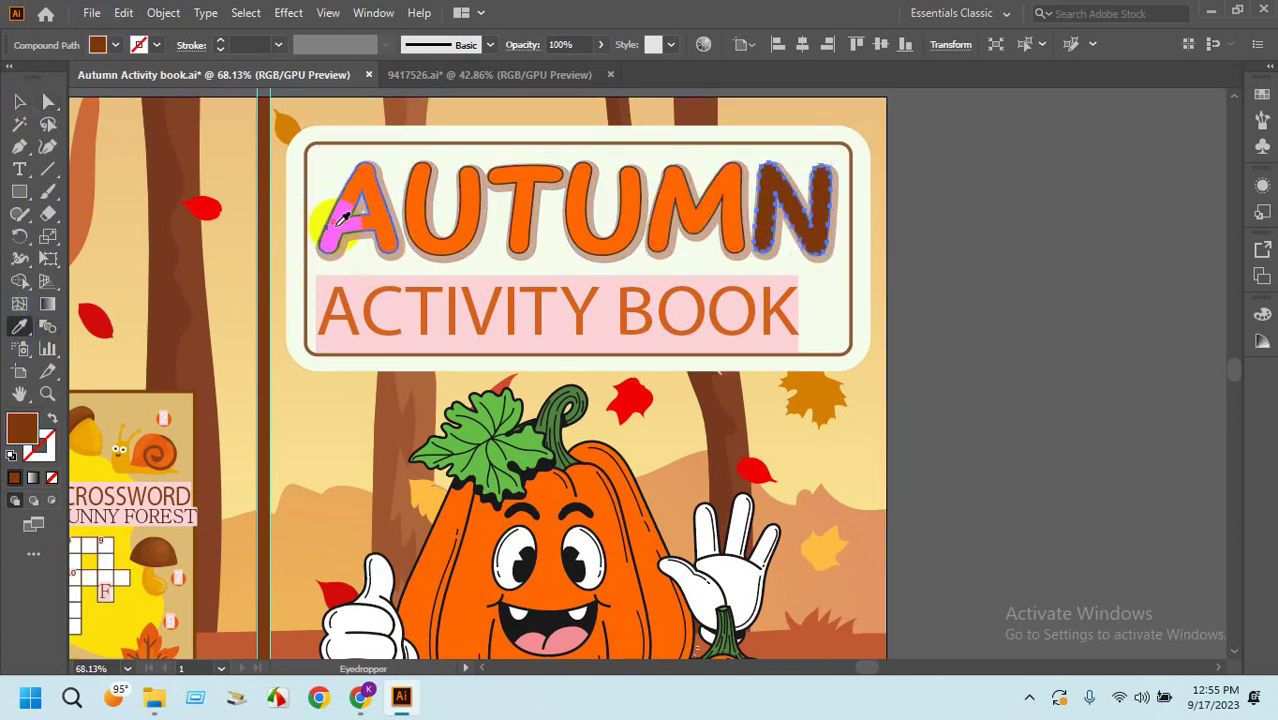
left_click(343, 218)
left_click(20, 101)
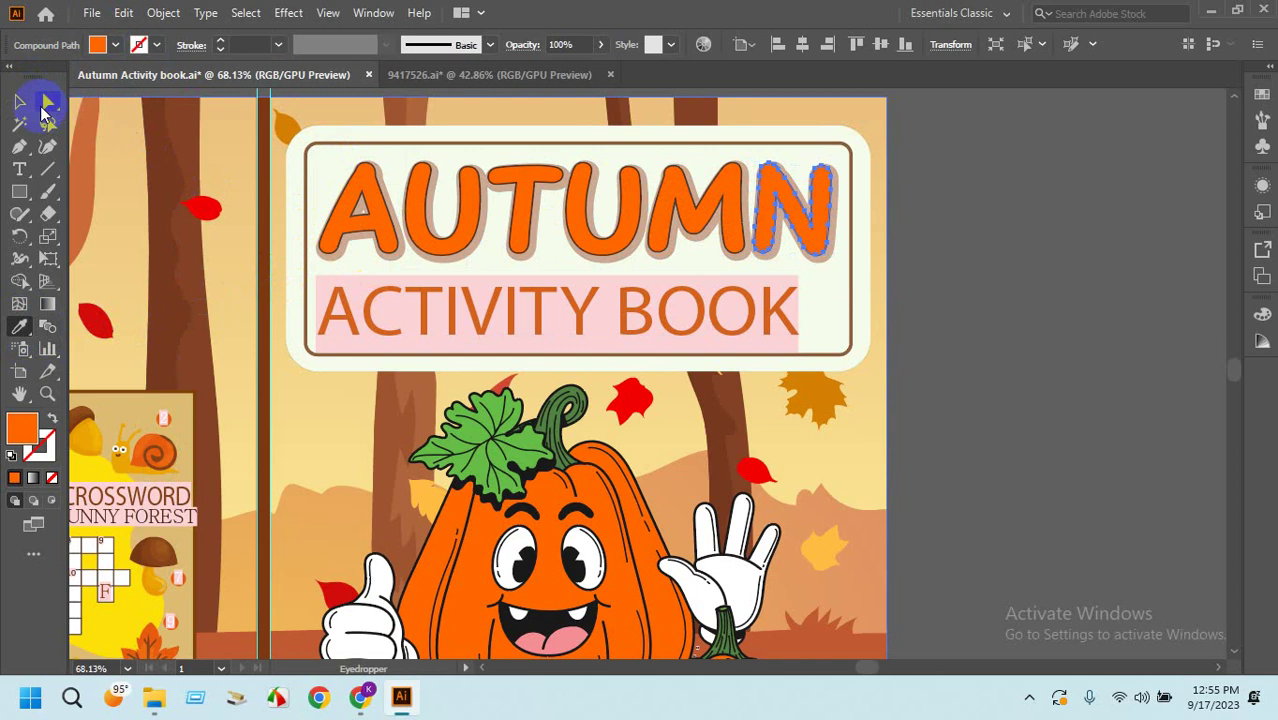
left_click(997, 300)
scroll(890, 274, "down", 3)
left_click_drag(1081, 339, 1097, 303)
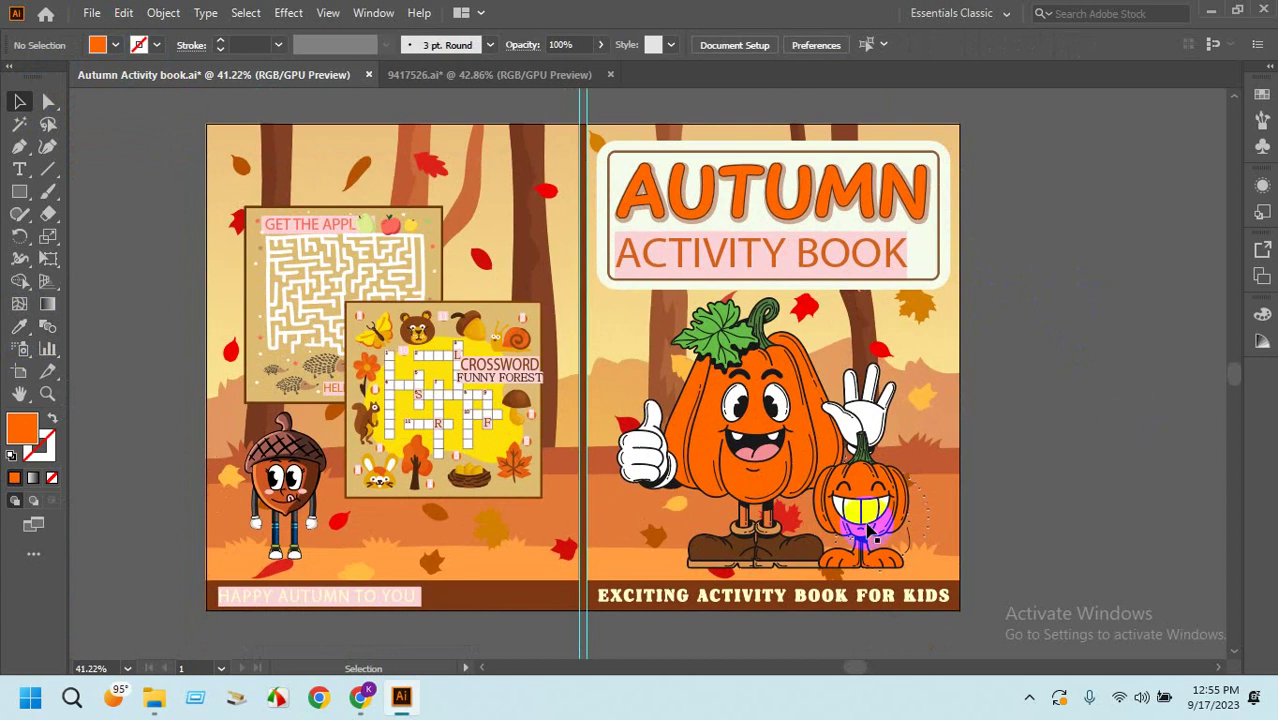
Switch to Freepik in Chrome and search its vectors for "autumn text banner".
left_click(359, 697)
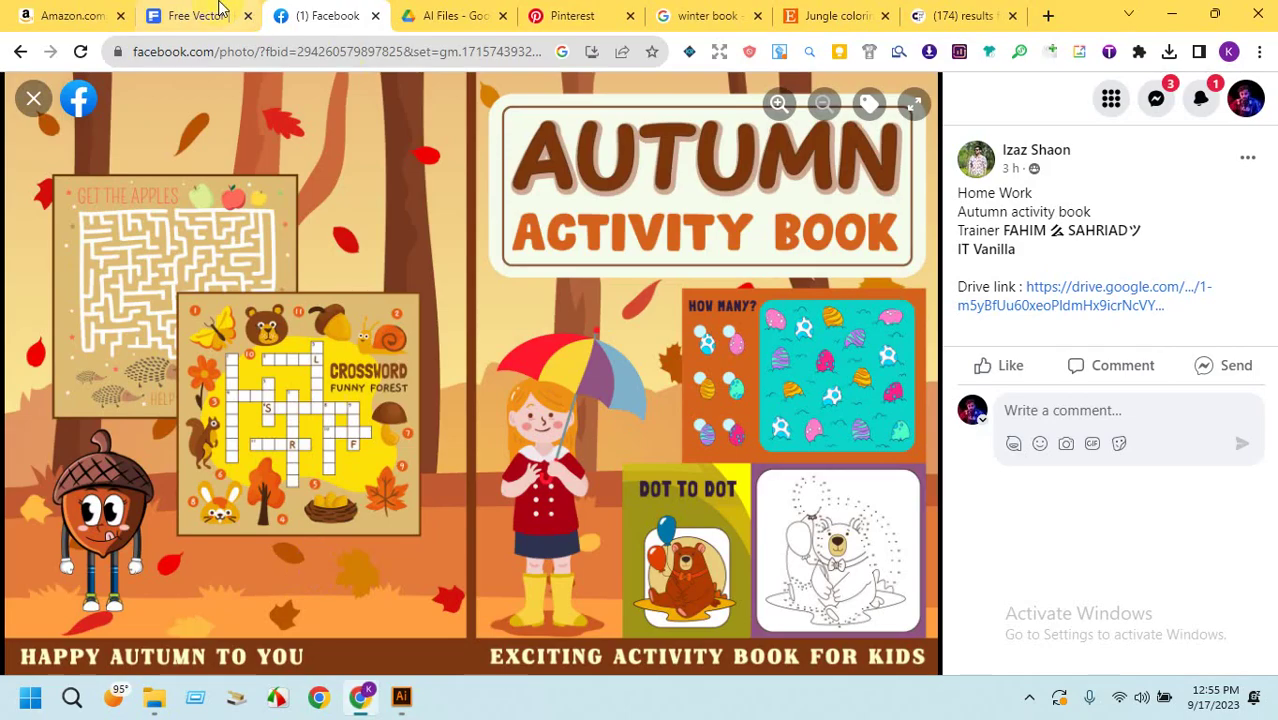
left_click(220, 10)
left_click(1192, 106)
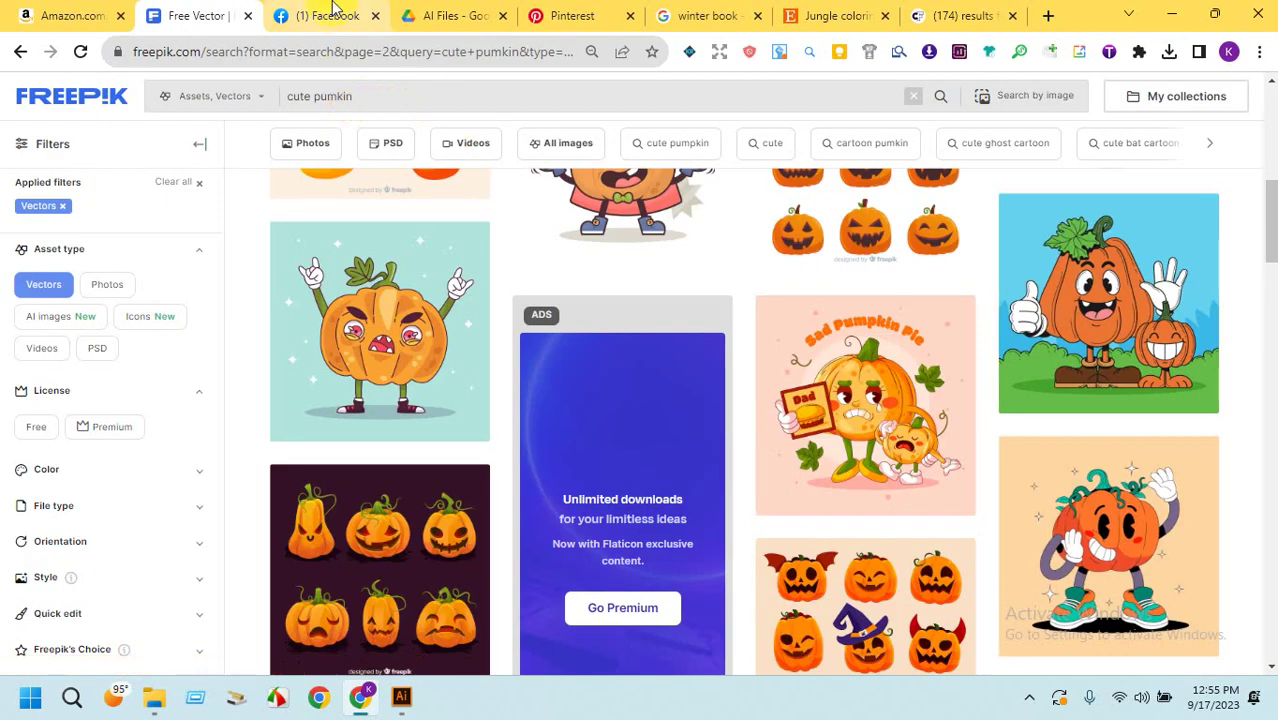
left_click_drag(356, 96, 326, 96)
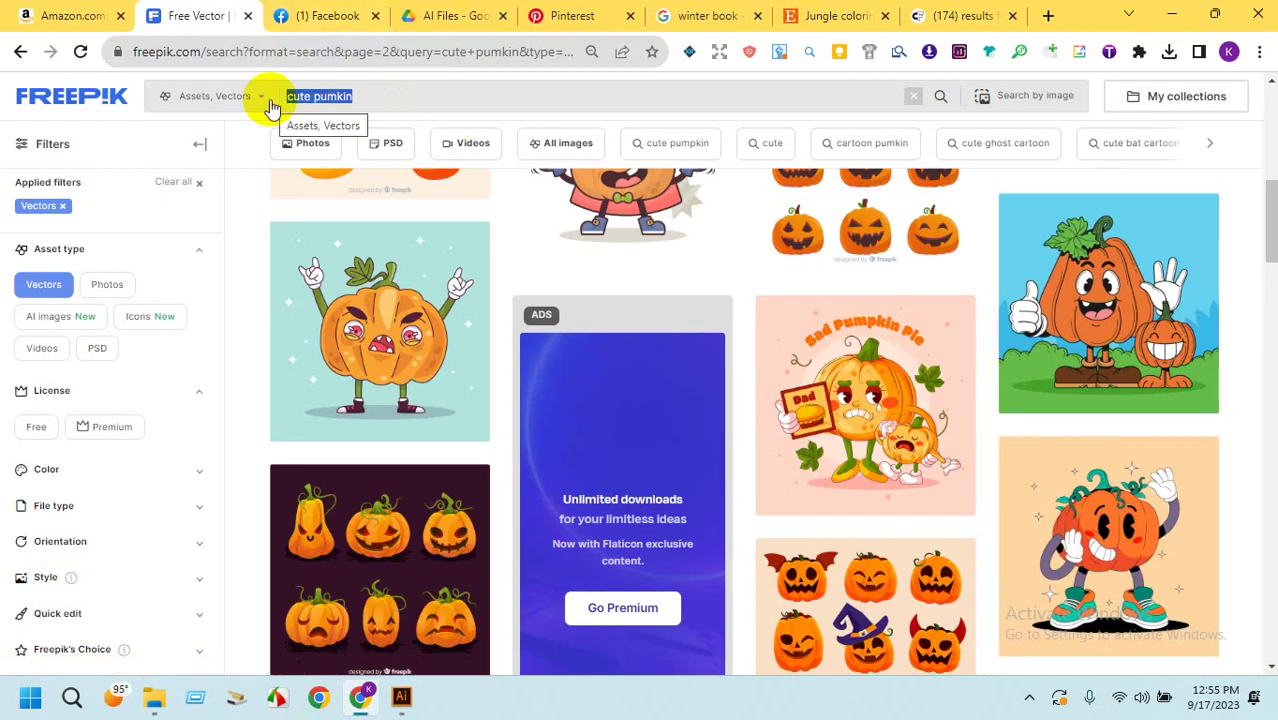
type("autumn")
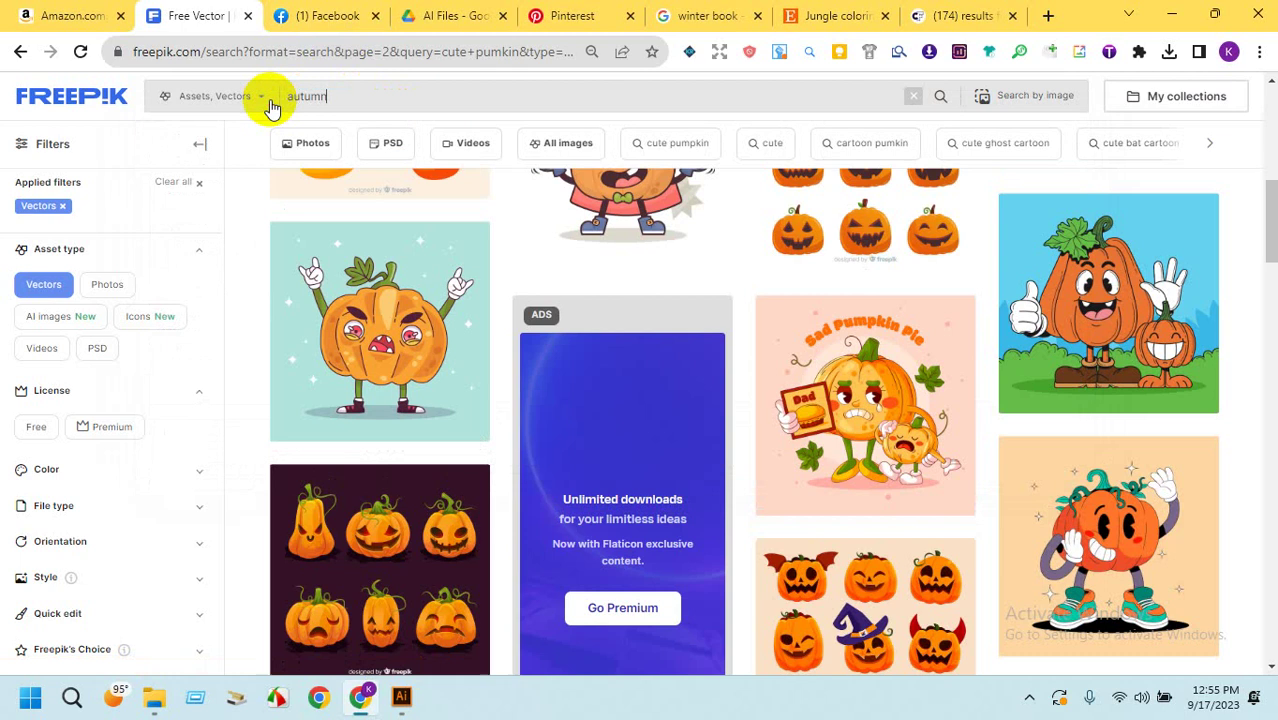
type(" text banner")
key("Return")
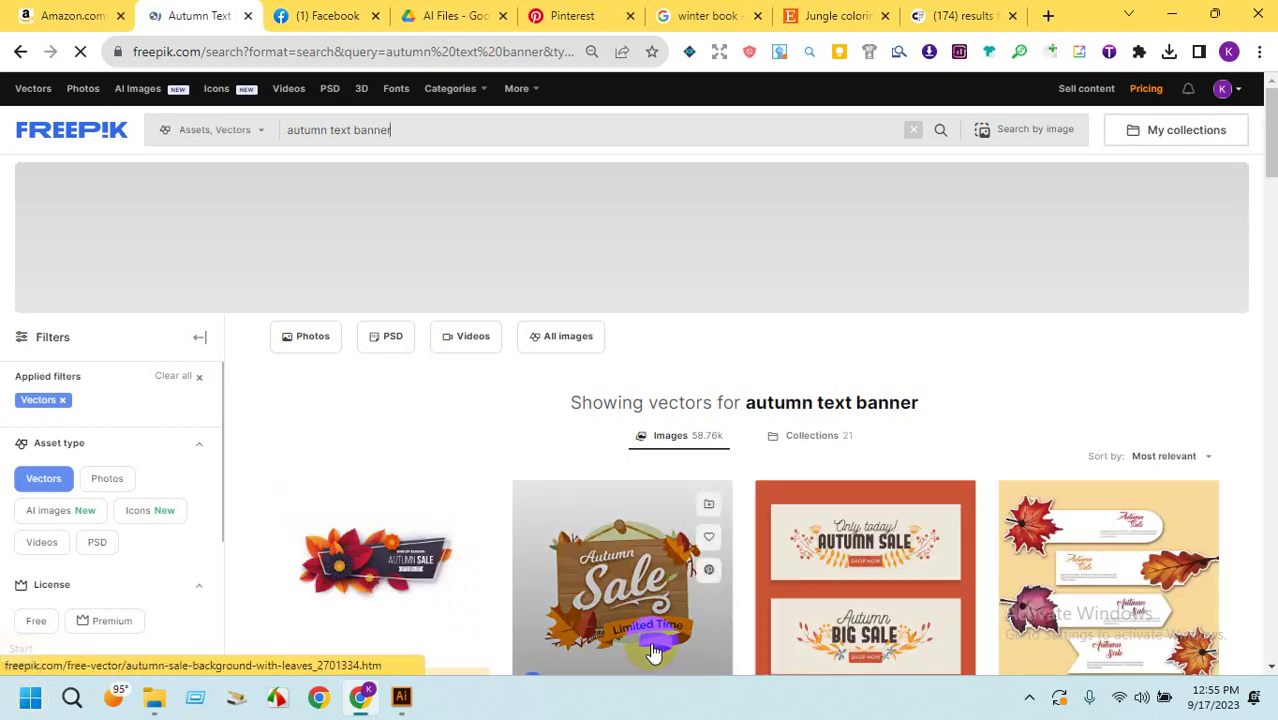
Examine the autumn text banner vectors on the first page of Freepik results, previewing several sign, title and label designs.
mouse_move(647, 644)
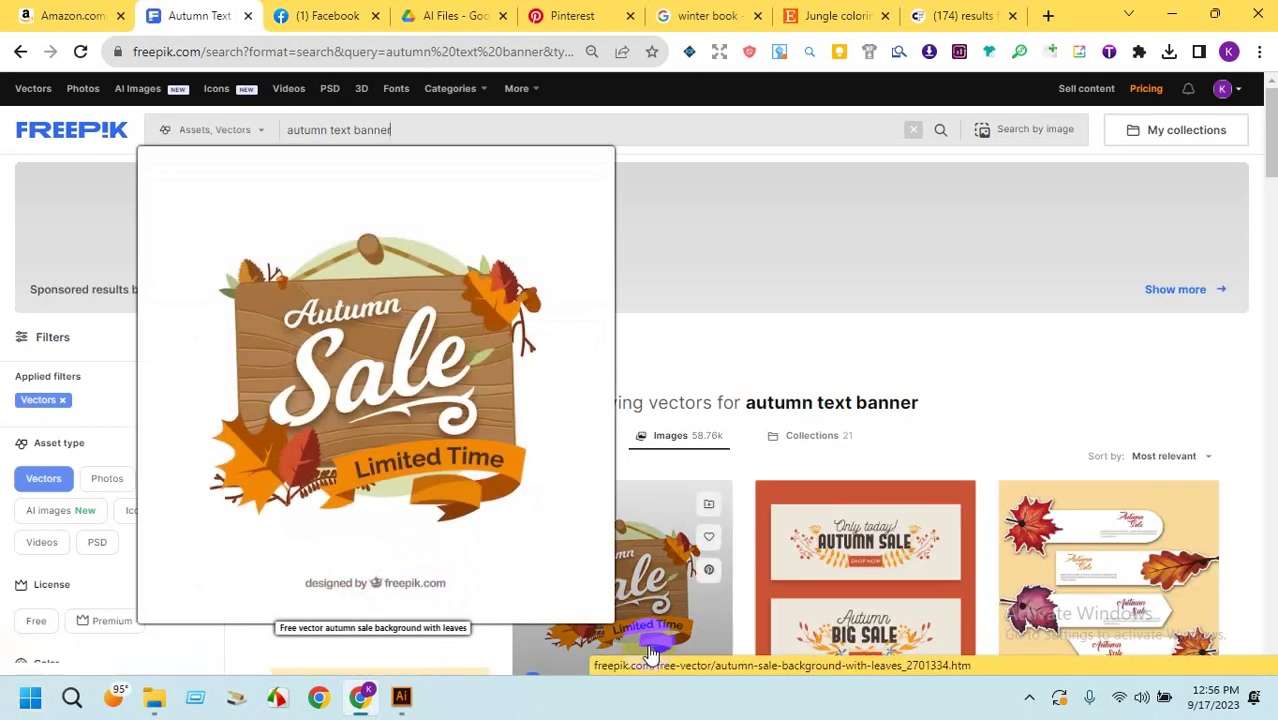
left_click_drag(1273, 120, 1265, 178)
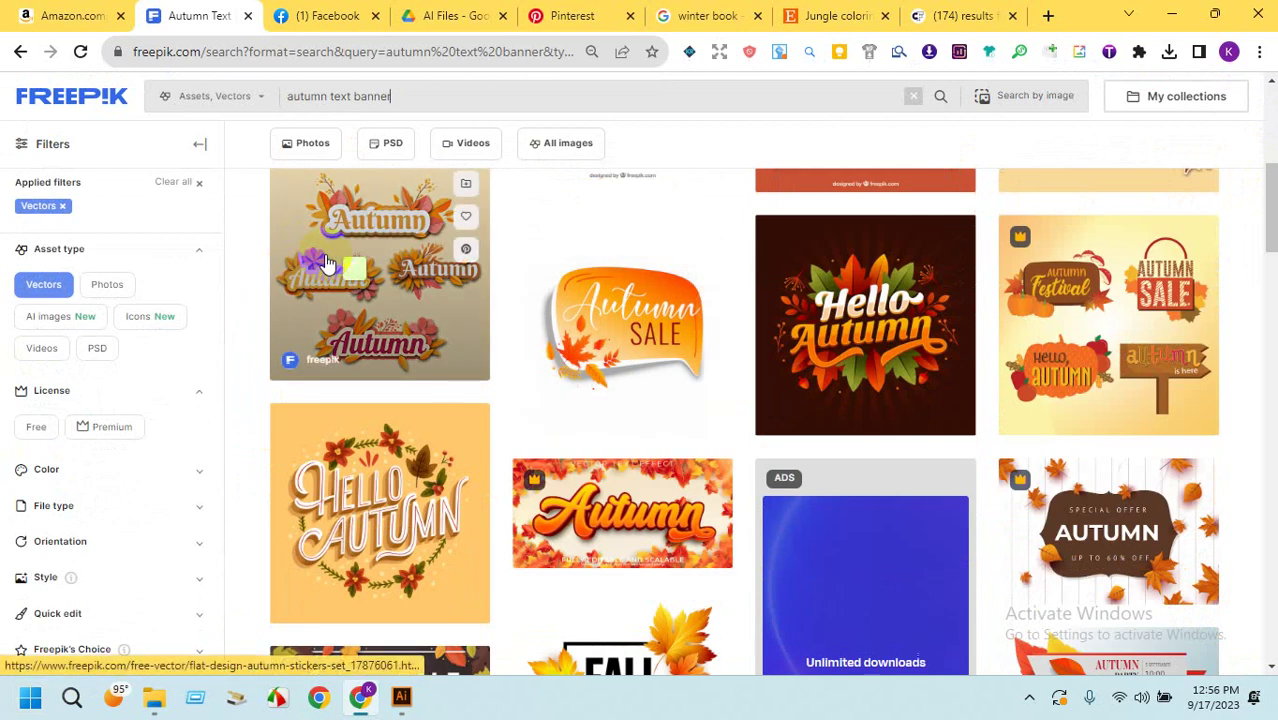
mouse_move(325, 262)
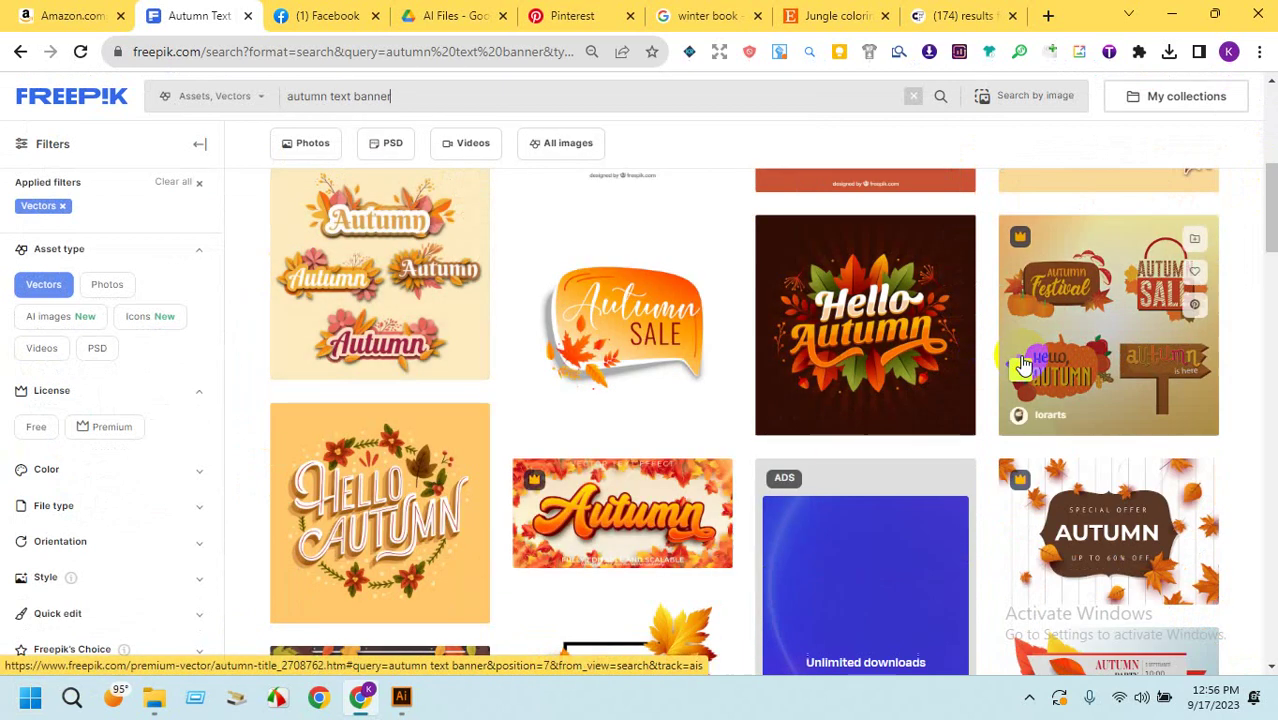
mouse_move(1022, 366)
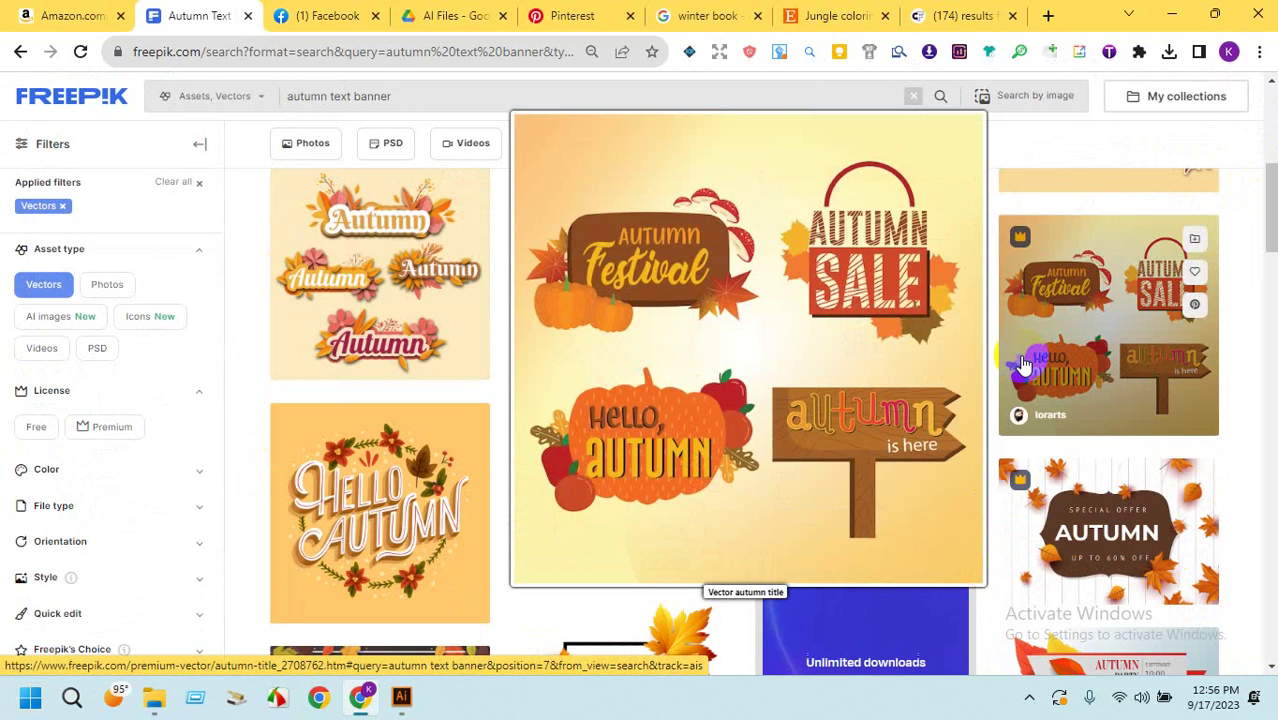
left_click_drag(1270, 206, 1271, 255)
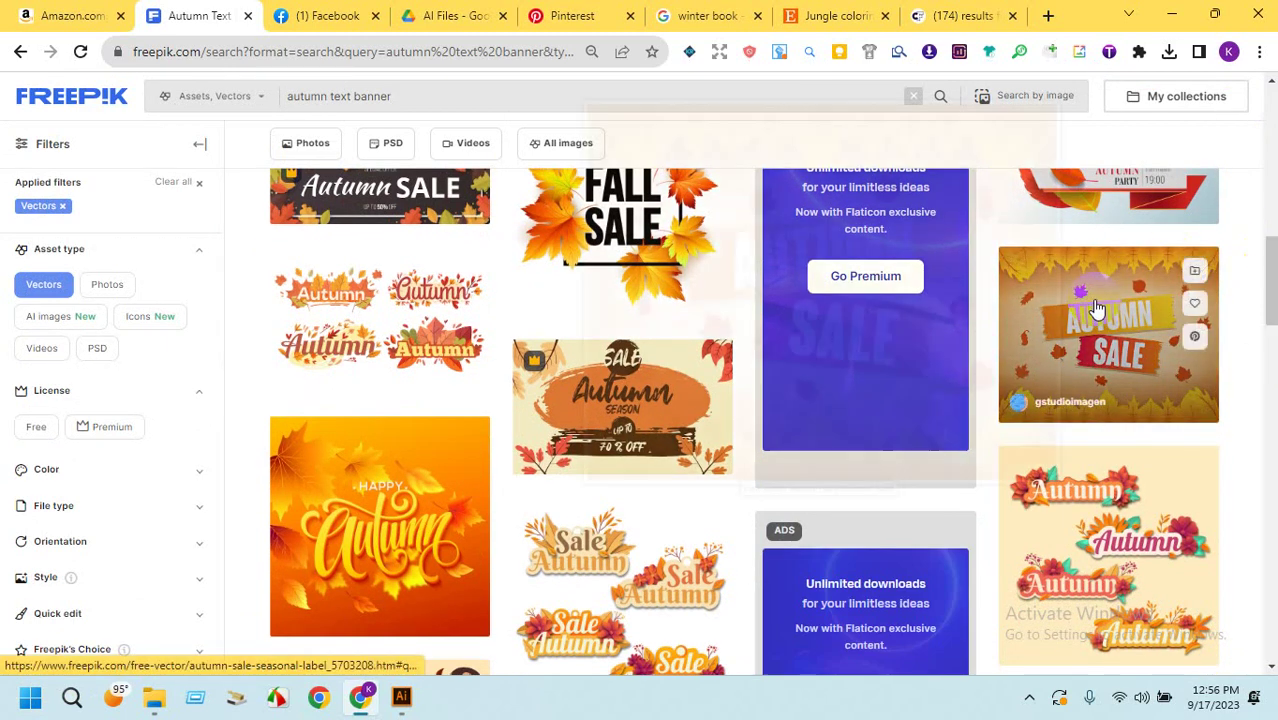
mouse_move(1097, 308)
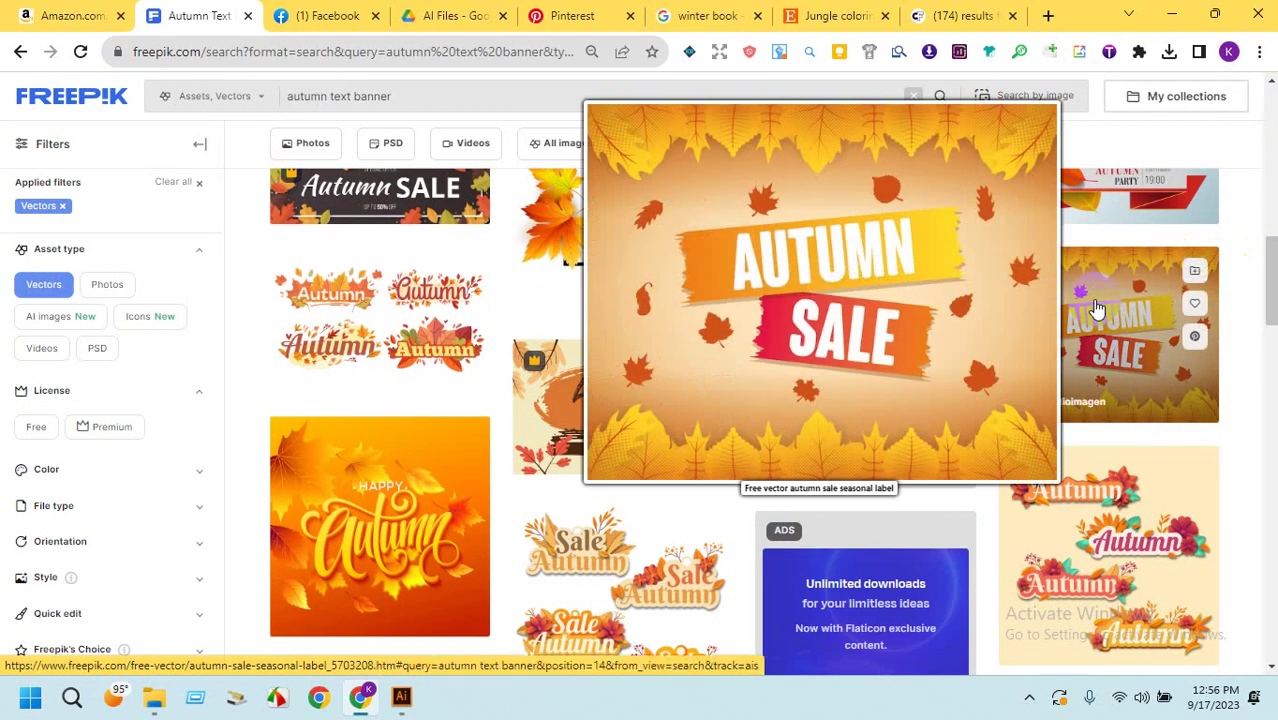
left_click_drag(1270, 316, 1266, 513)
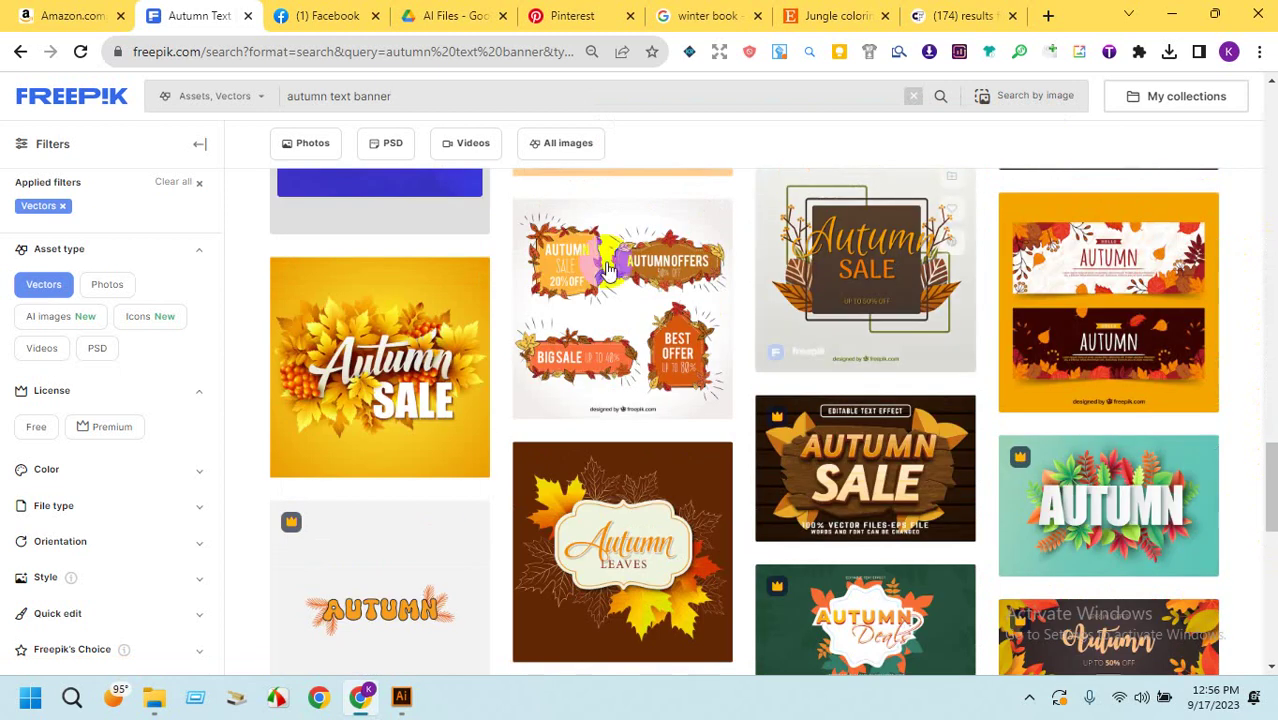
mouse_move(607, 268)
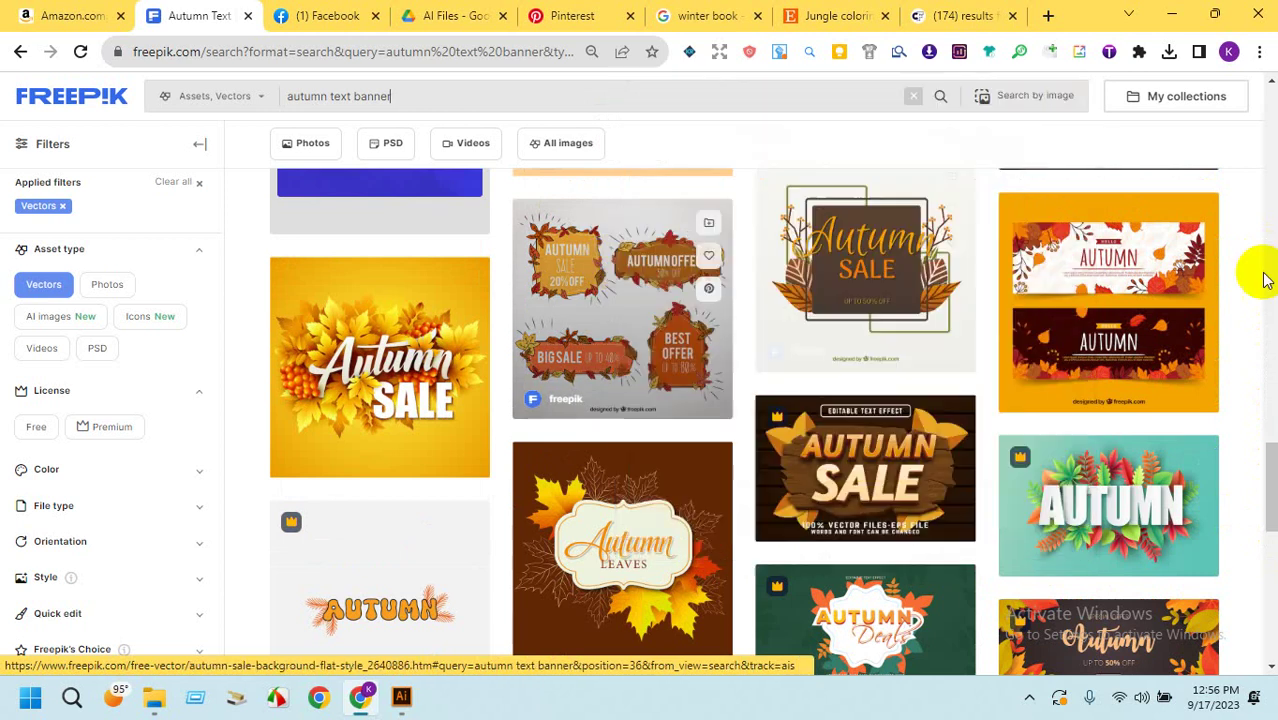
left_click_drag(1266, 457, 1271, 537)
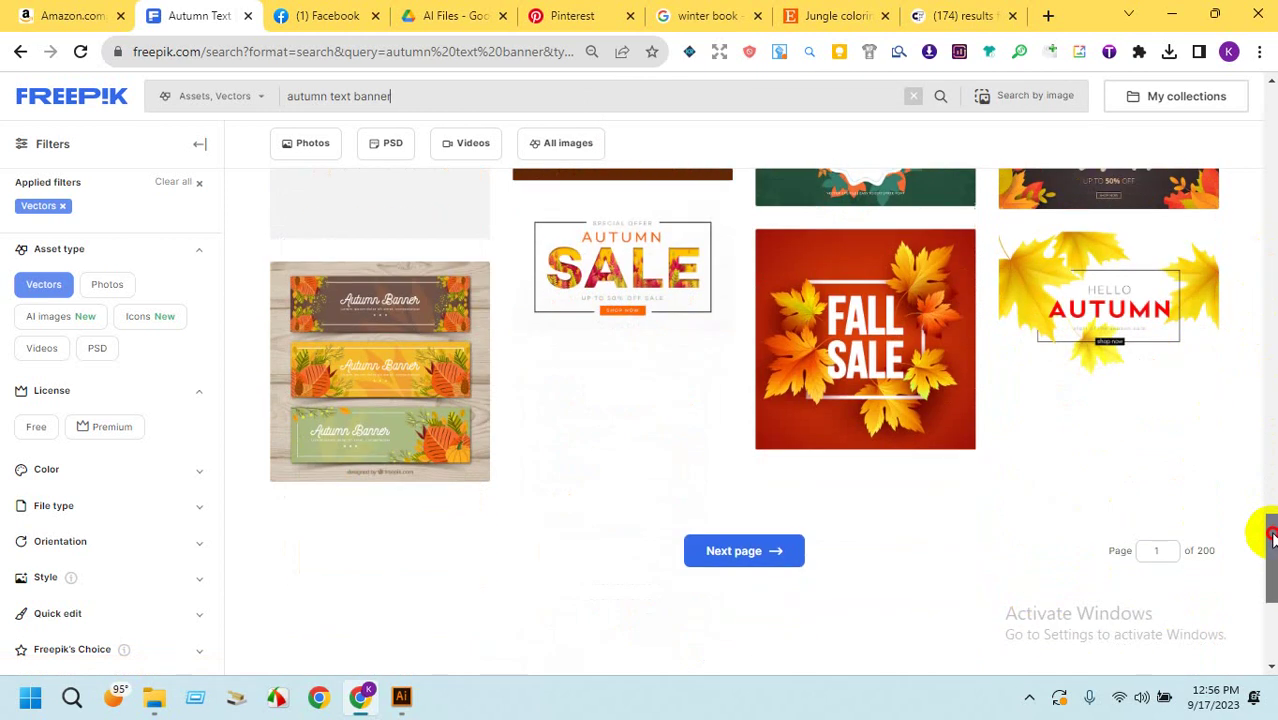
Switch to Illustrator and centre the HAPPY AUTUMN TO YOU text in the brown strip of the back cover.
left_click(403, 700)
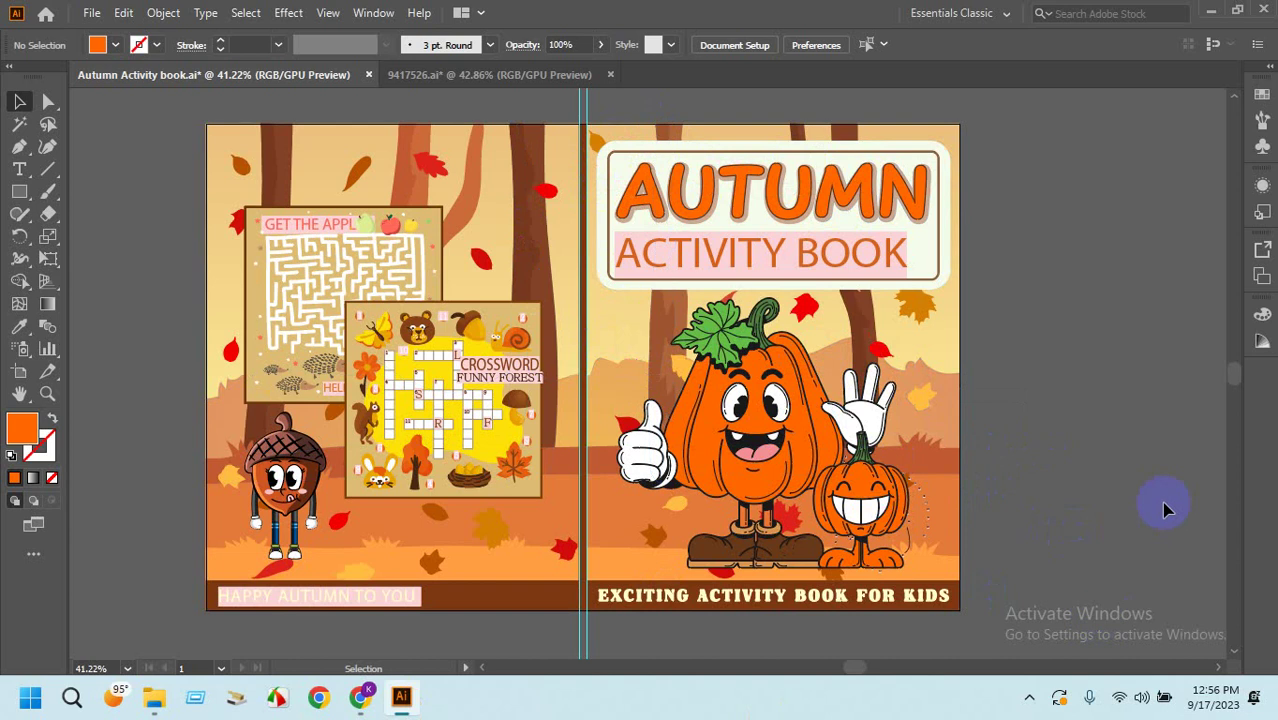
left_click_drag(410, 594, 490, 602)
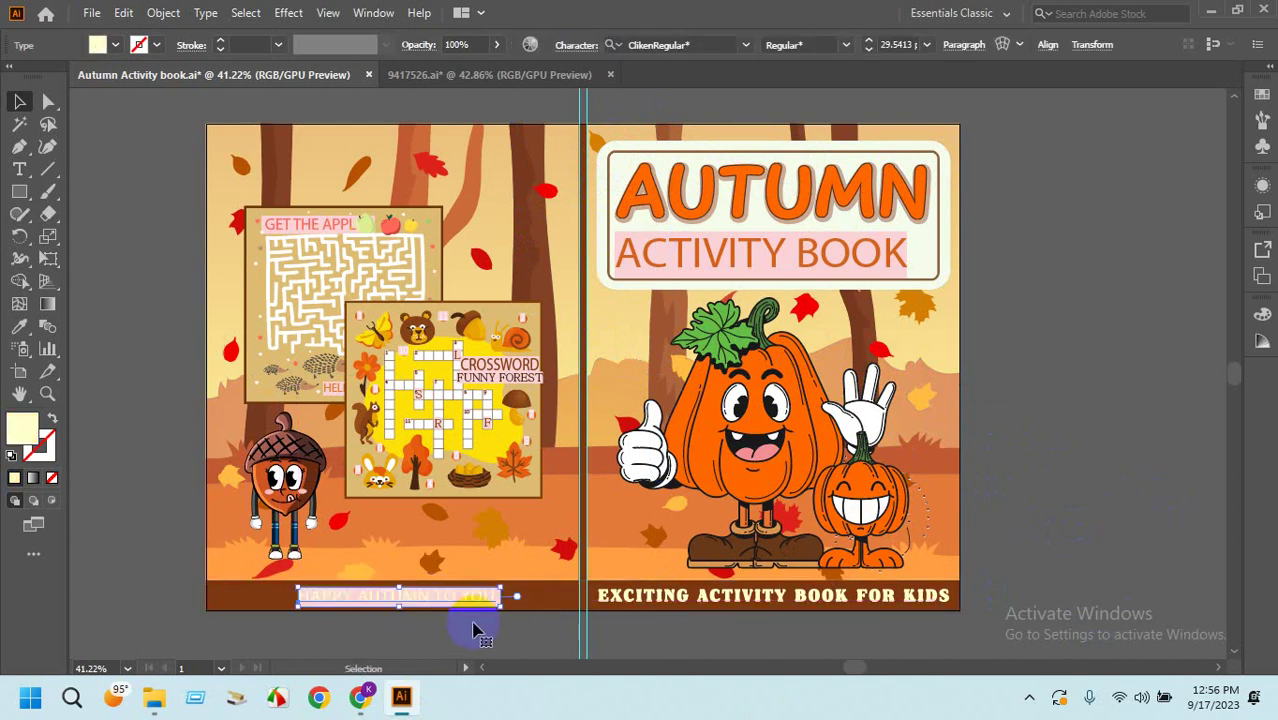
left_click(470, 630)
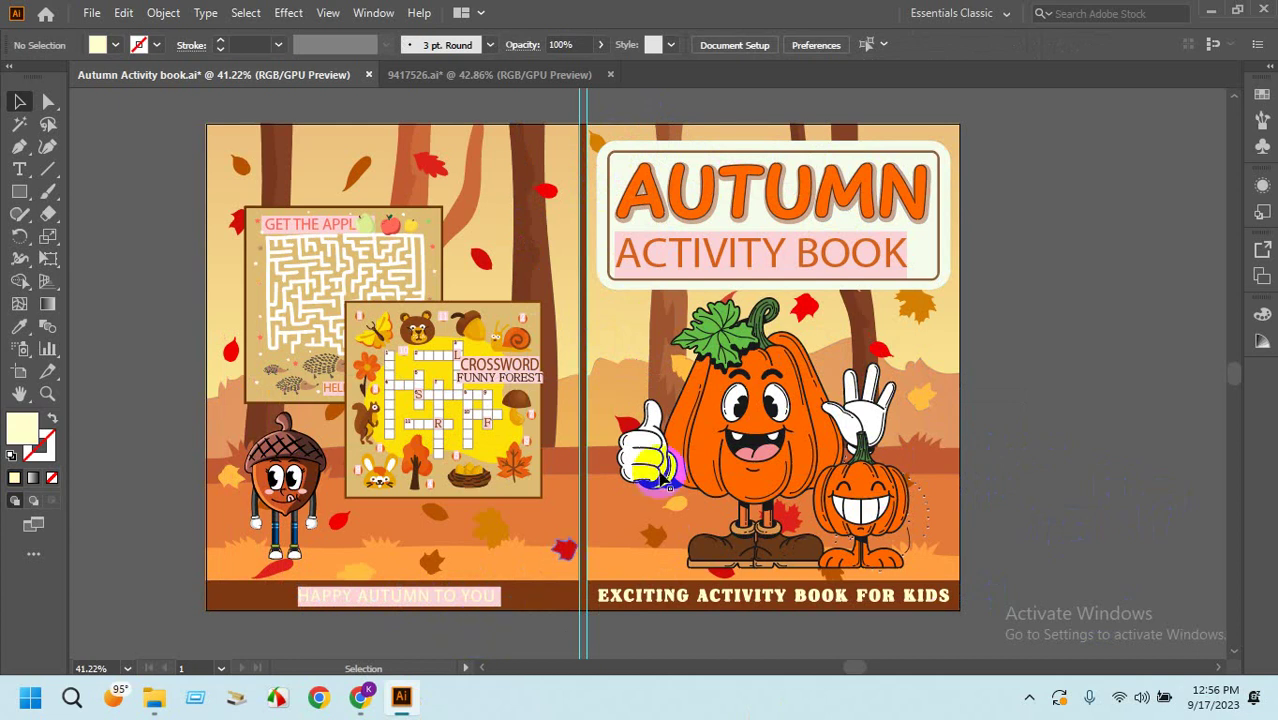
left_click(1096, 280, "alt")
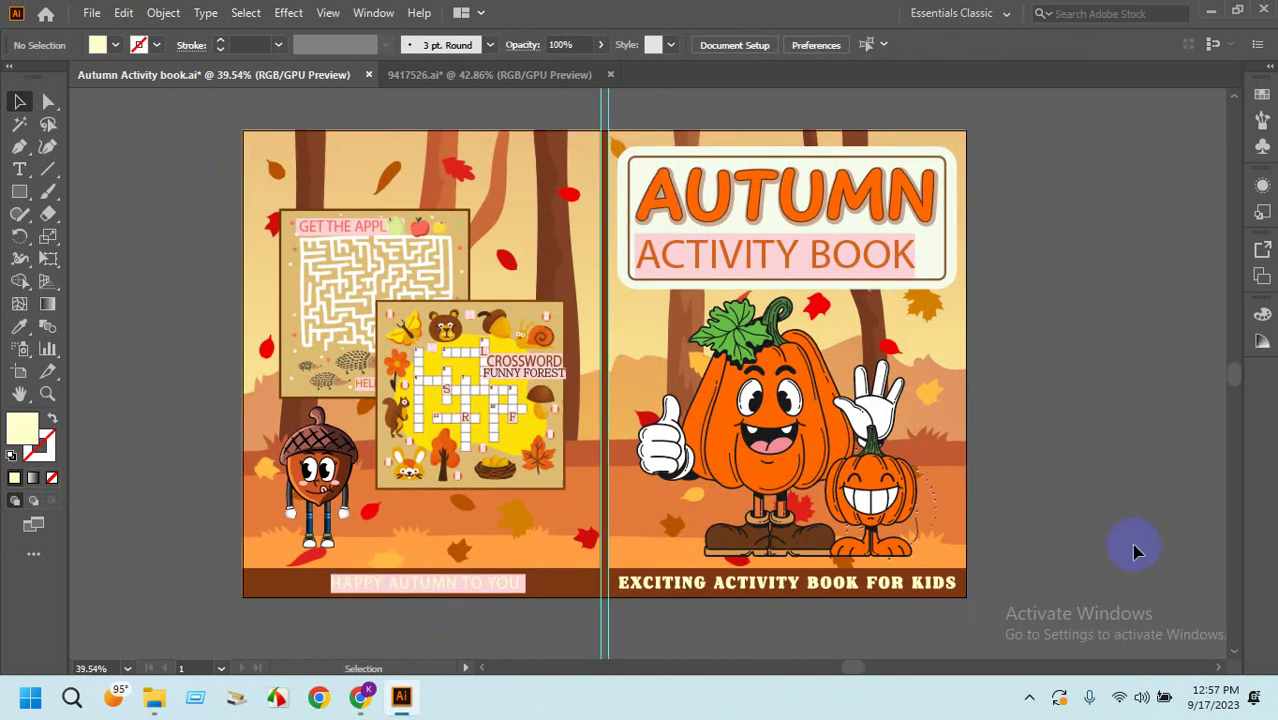
Copy the original autumn activity book cover image from the Facebook post in Chrome and return to Illustrator.
left_click(359, 697)
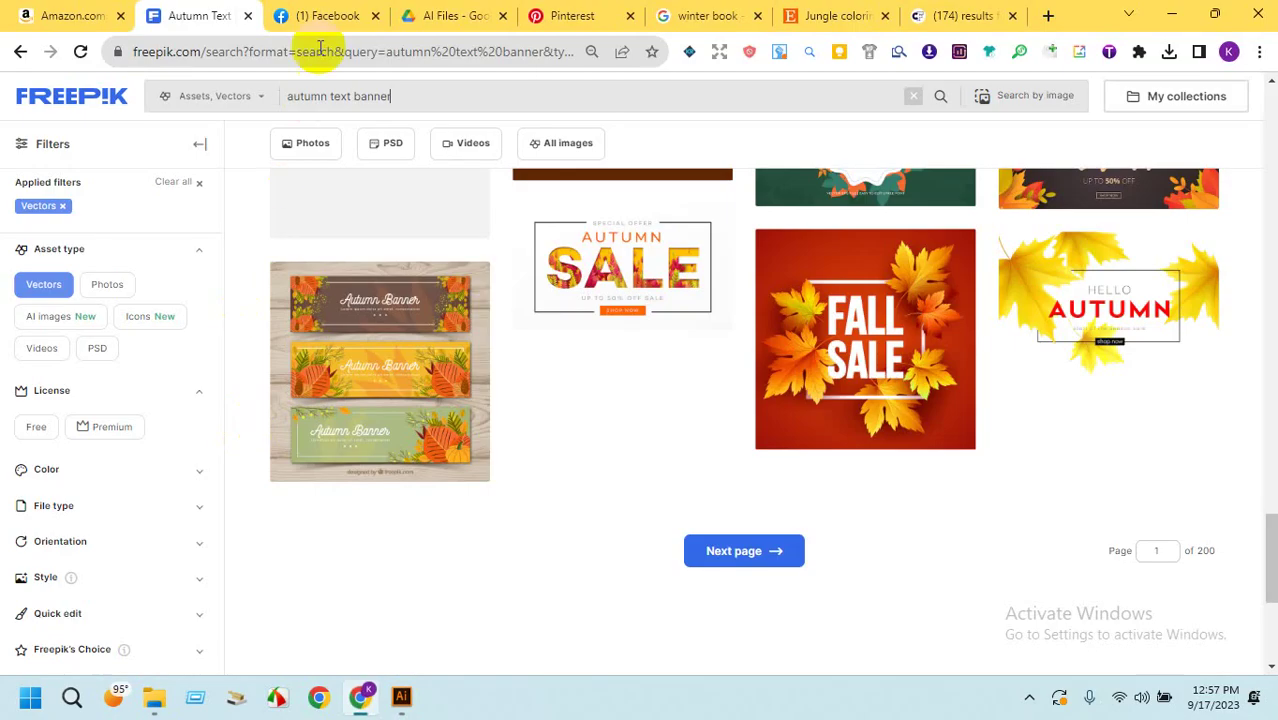
left_click(322, 16)
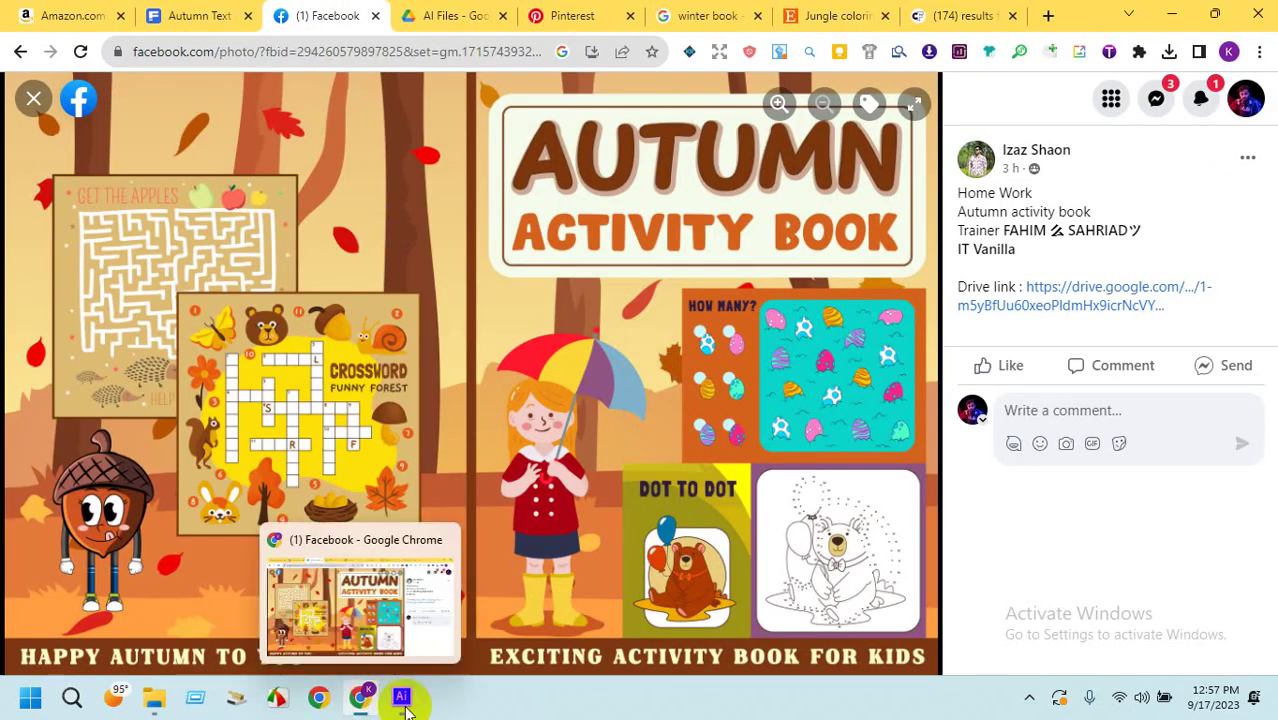
mouse_move(405, 703)
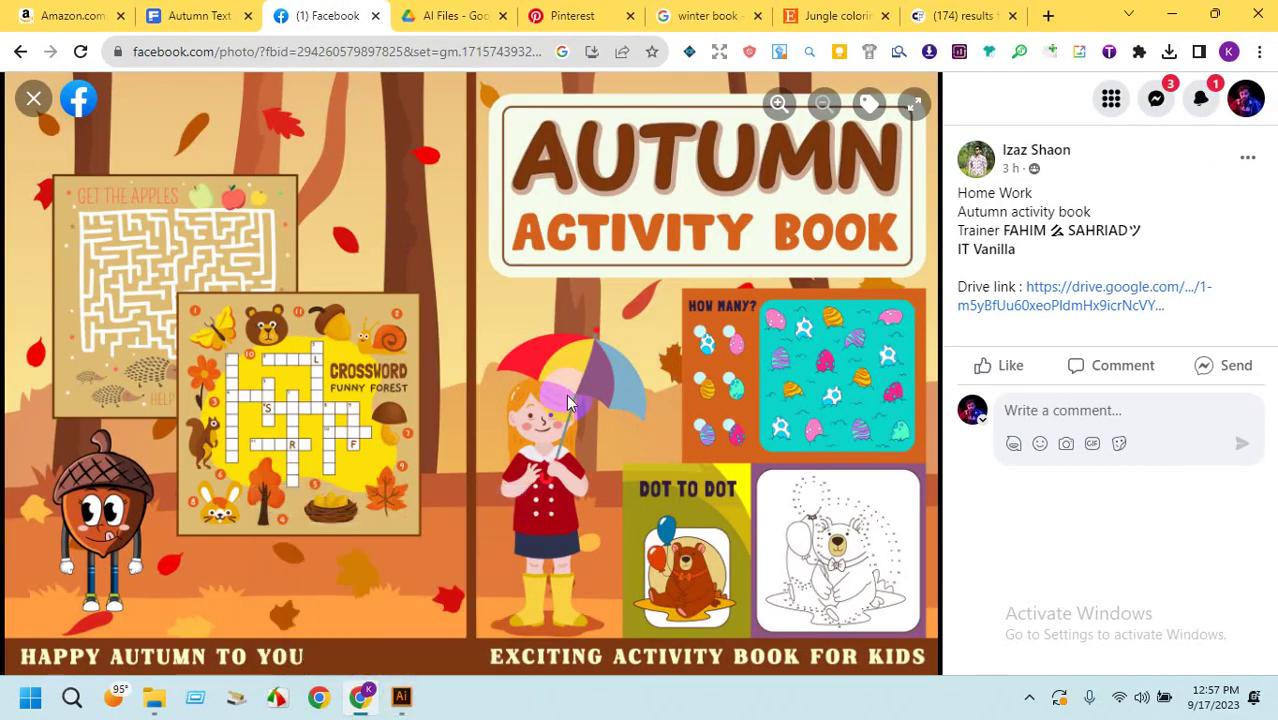
right_click(567, 152)
left_click(631, 206)
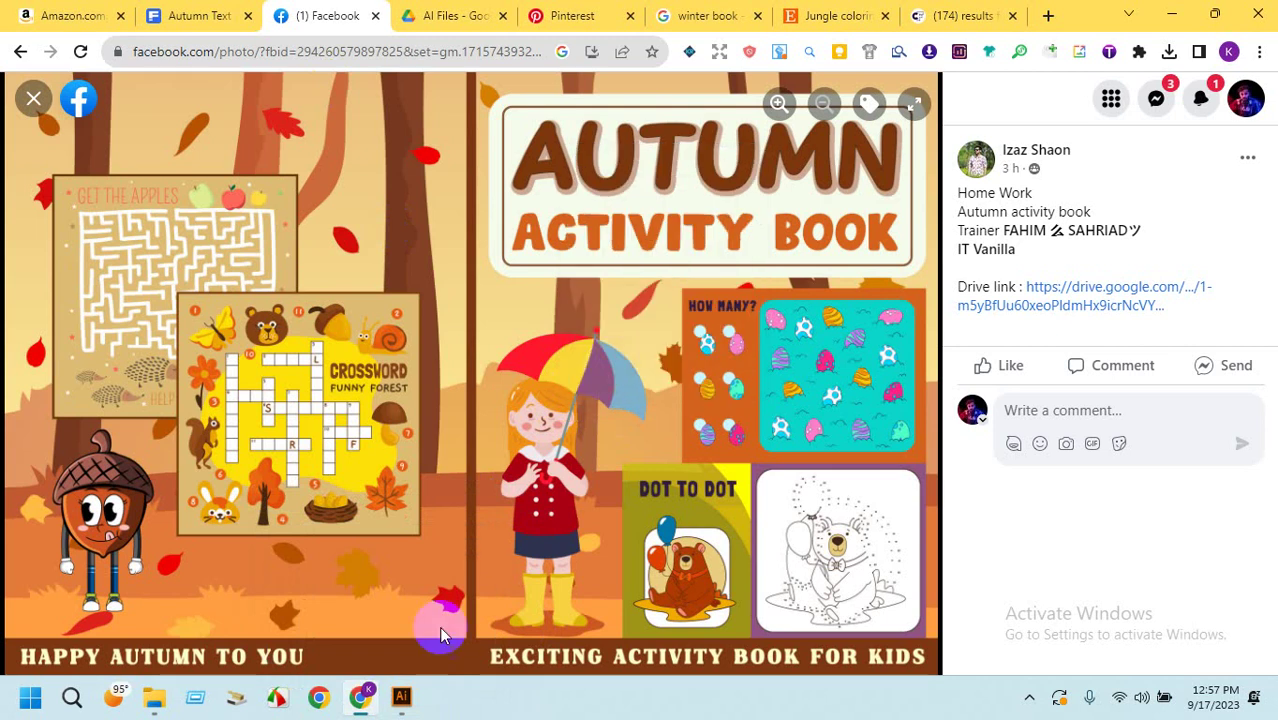
left_click(418, 703)
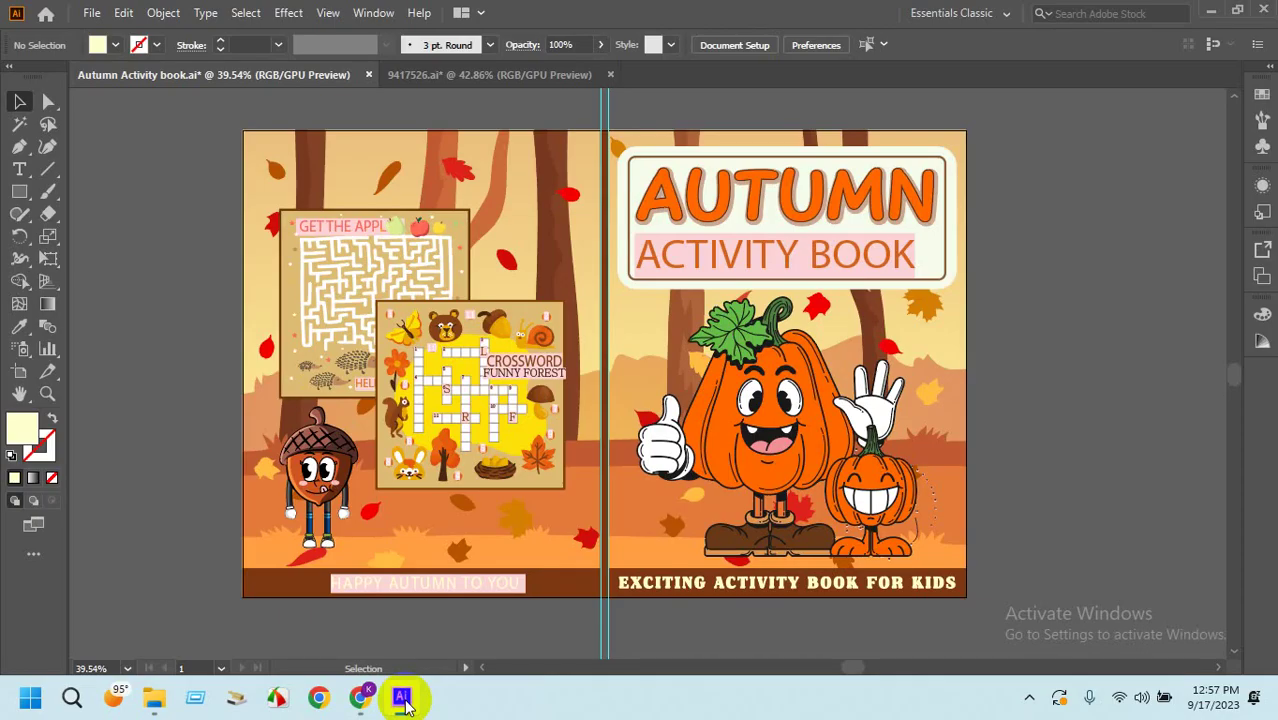
Paste the original cover image, scale it down over the back cover for comparison with the redesign, and delete it.
key("ctrl+v")
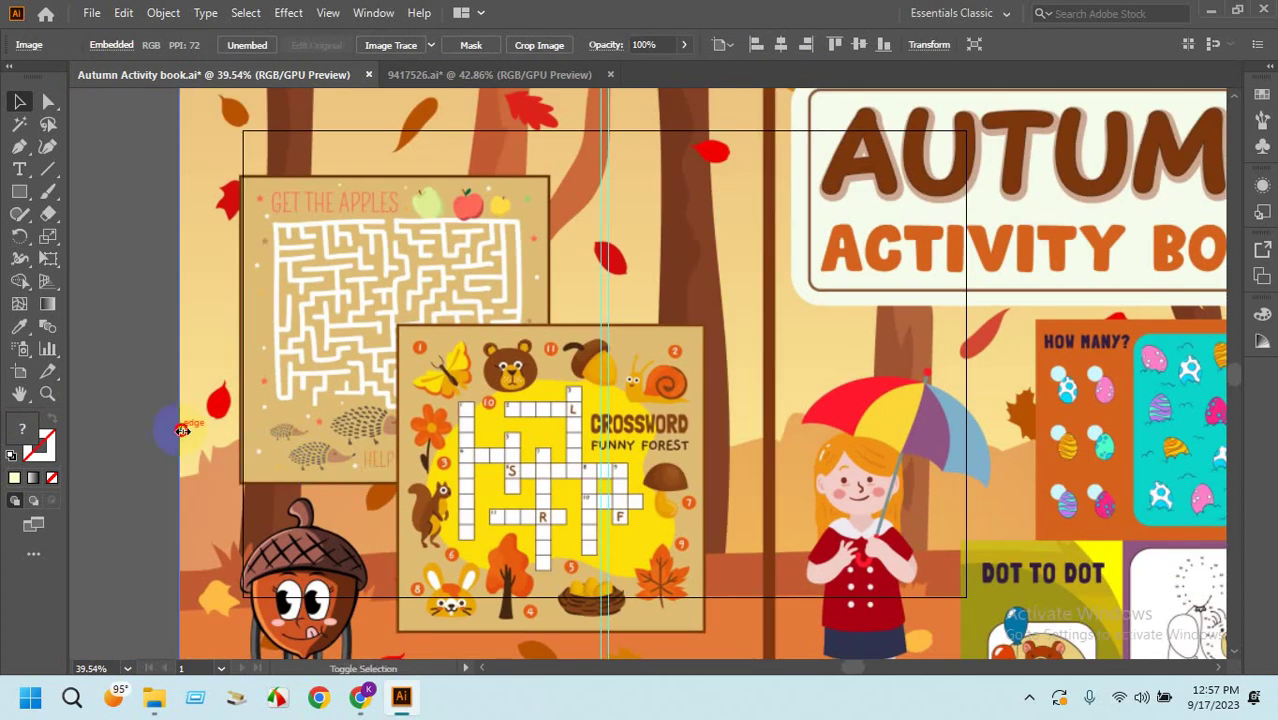
left_click_drag(183, 430, 251, 394)
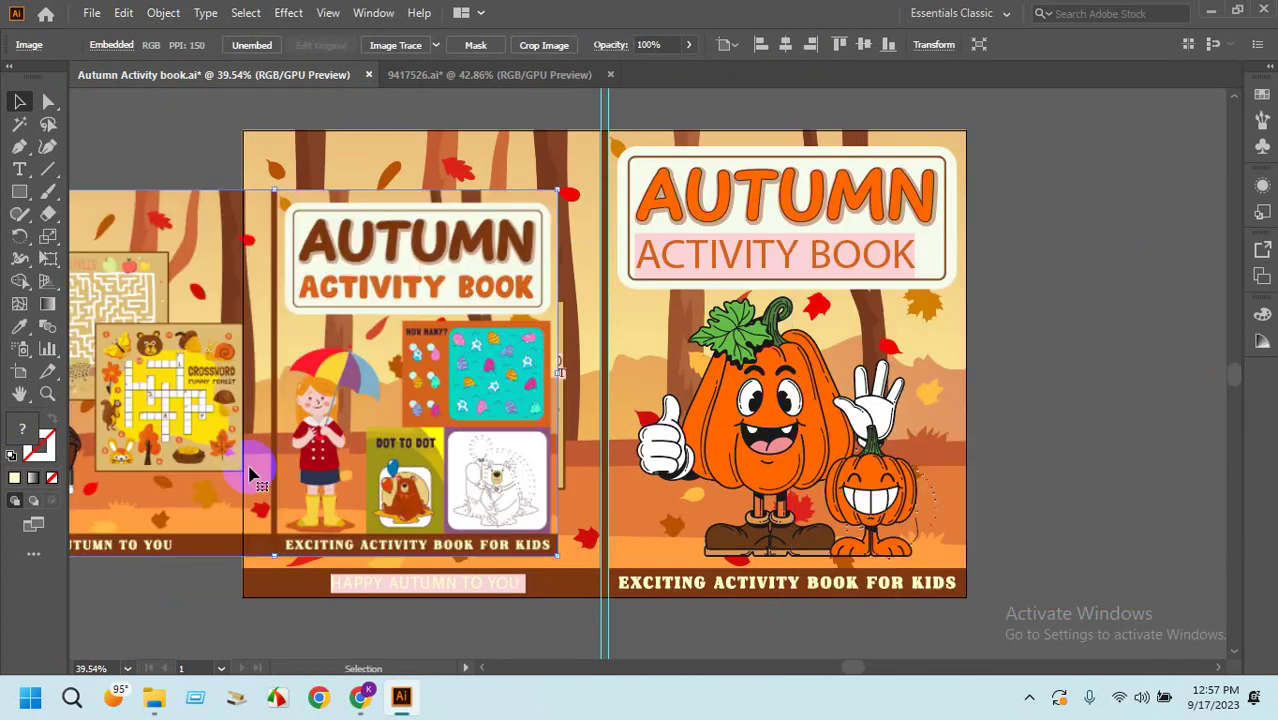
left_click(333, 620)
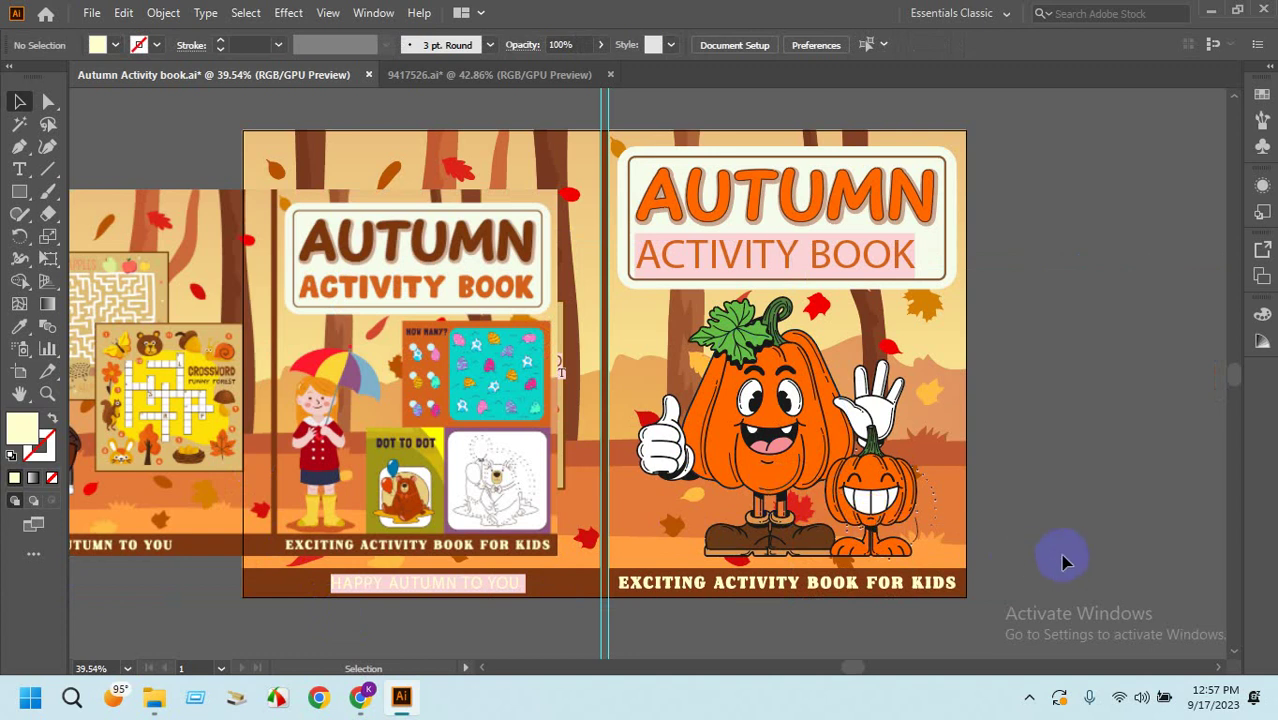
left_click(113, 333)
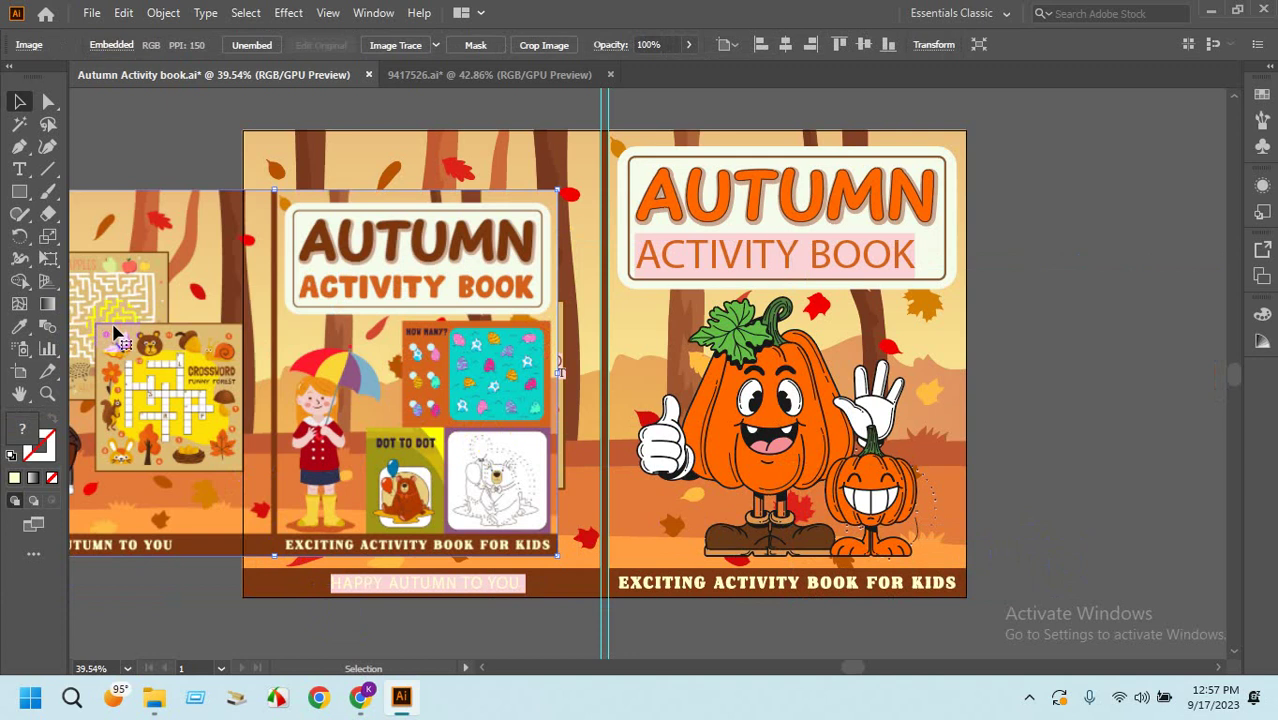
key("Delete")
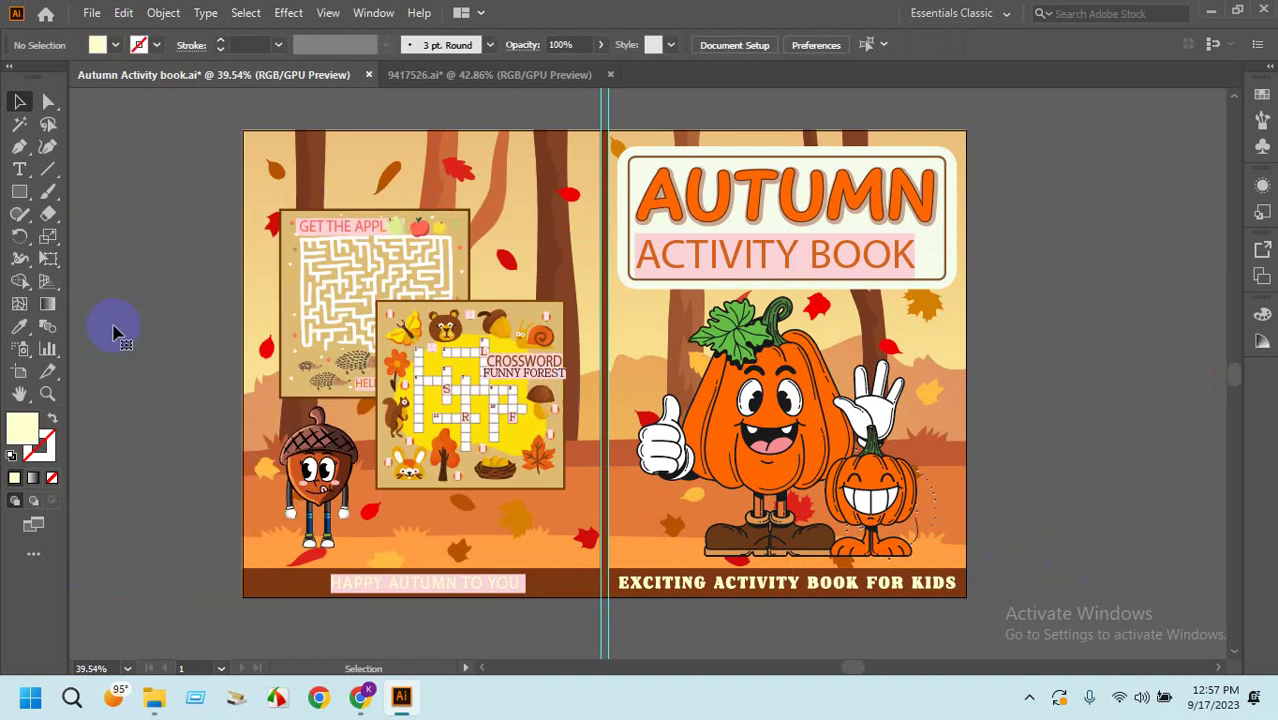
Save the cover as the Adobe Illustrator file Autumn Activity book in Downloads, replacing the existing file, with the Illustrator 2020 version.
left_click(92, 16)
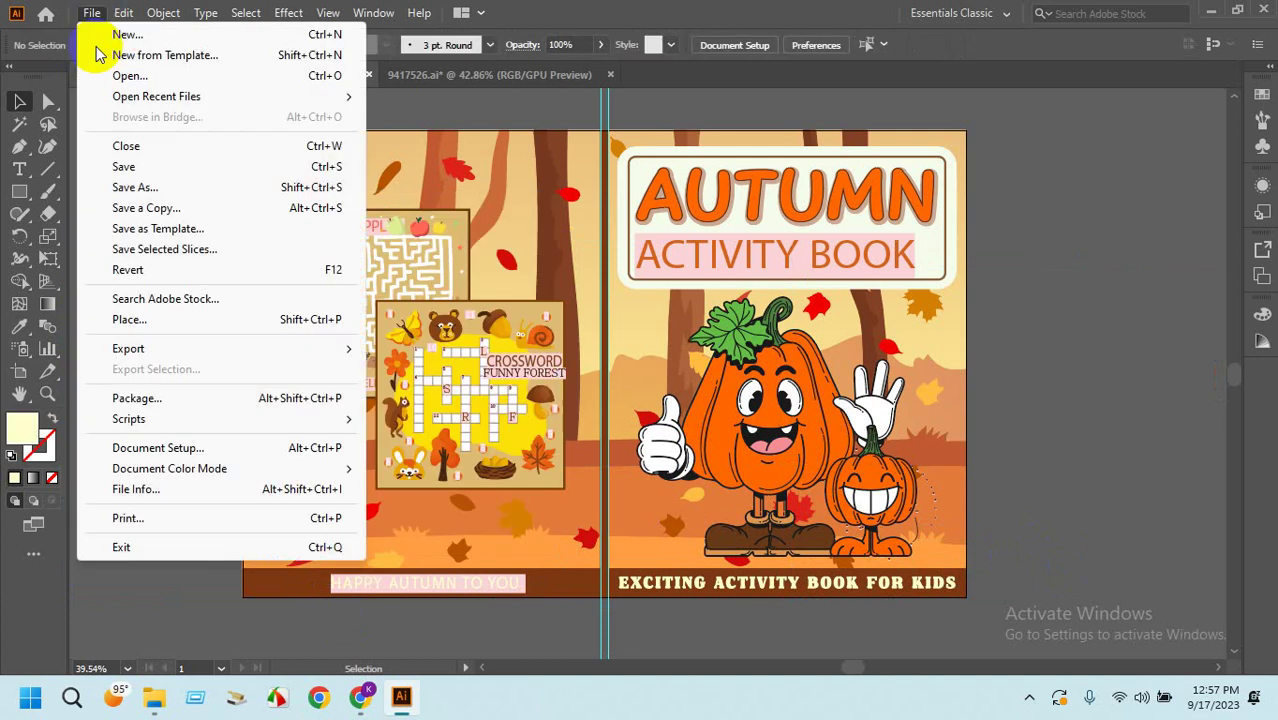
left_click(130, 187)
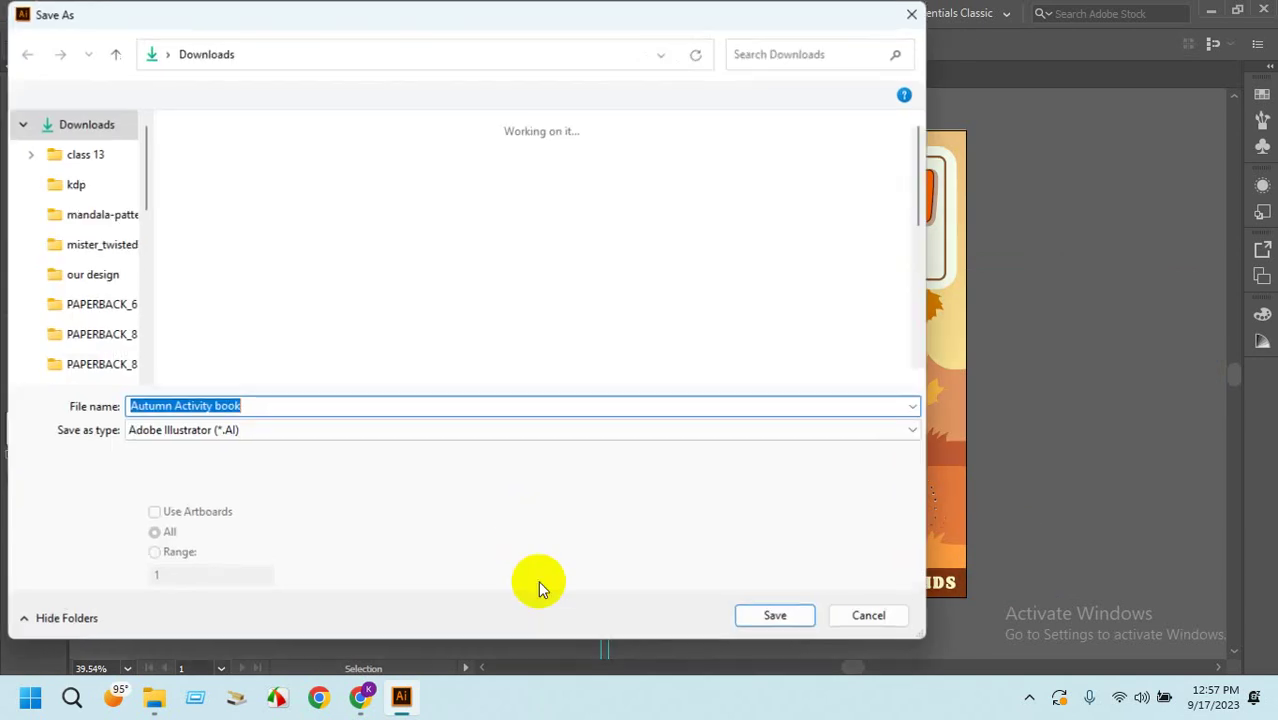
left_click(776, 615)
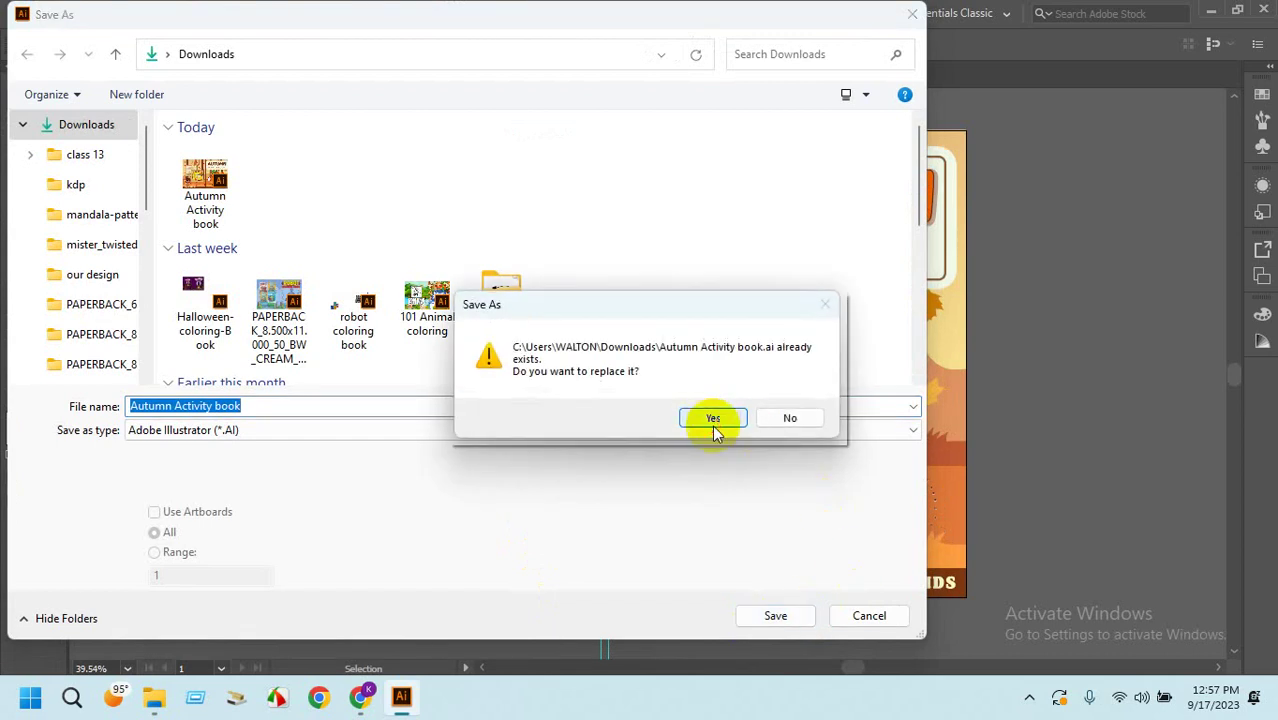
left_click(713, 420)
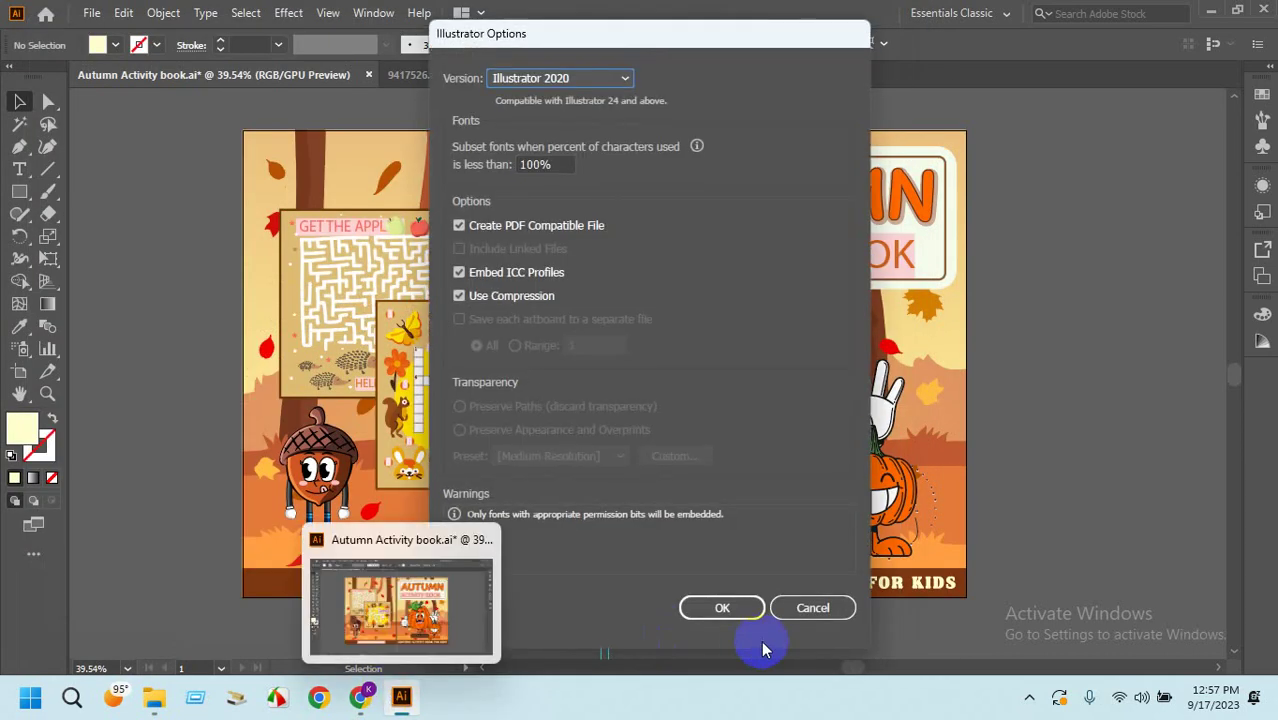
left_click(724, 607)
Switch to Chrome and examine the ocean and winter activity book covers posted in the IT Vanilla Facebook group.
left_click(362, 695)
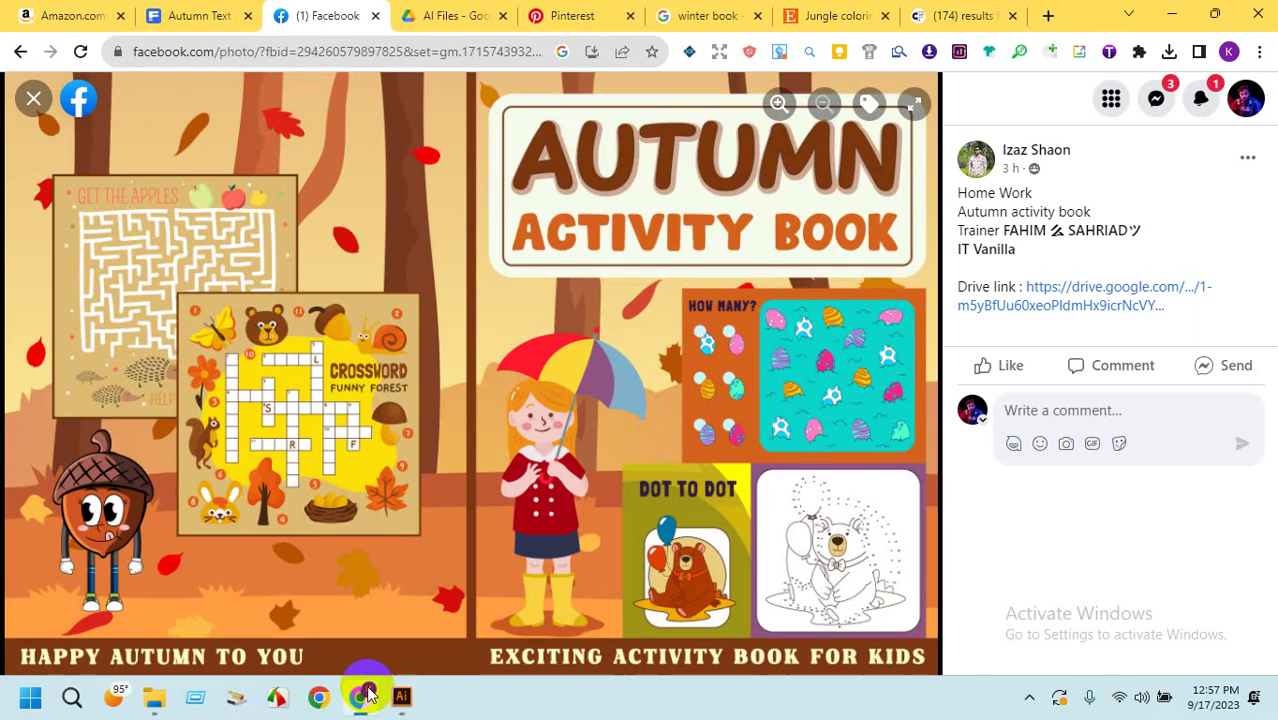
left_click(33, 98)
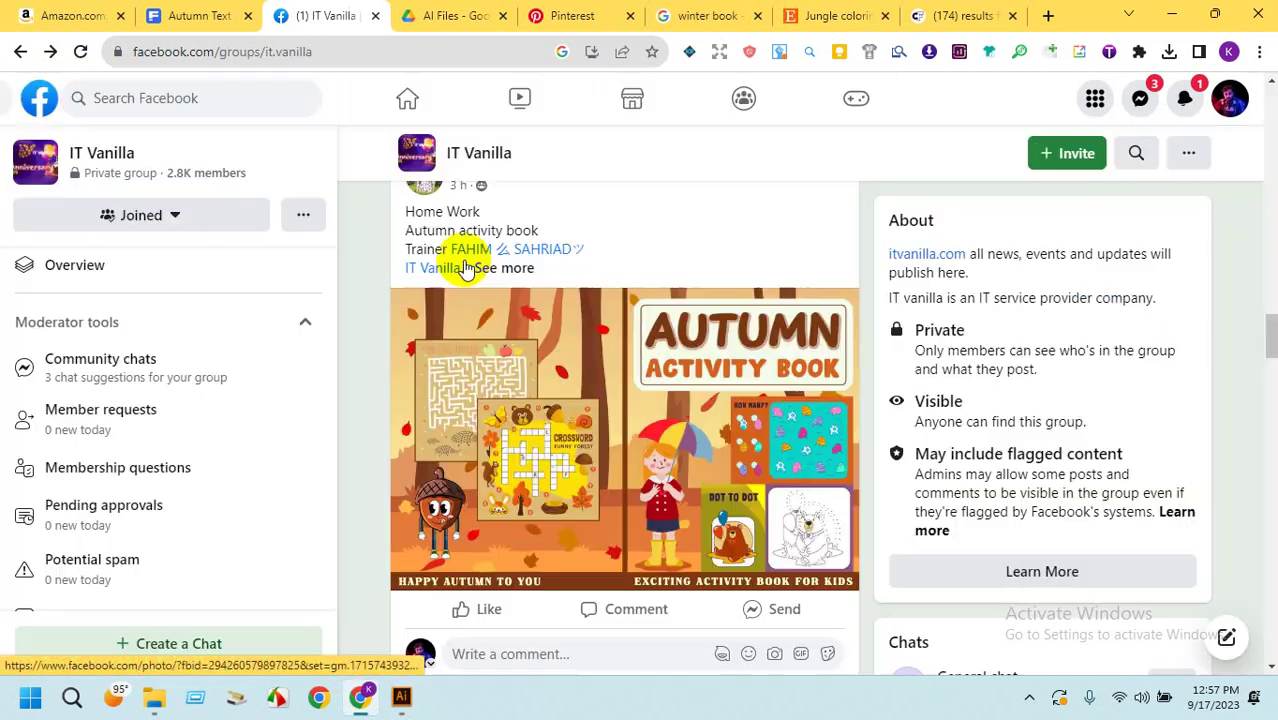
scroll(1270, 366, "down", 5)
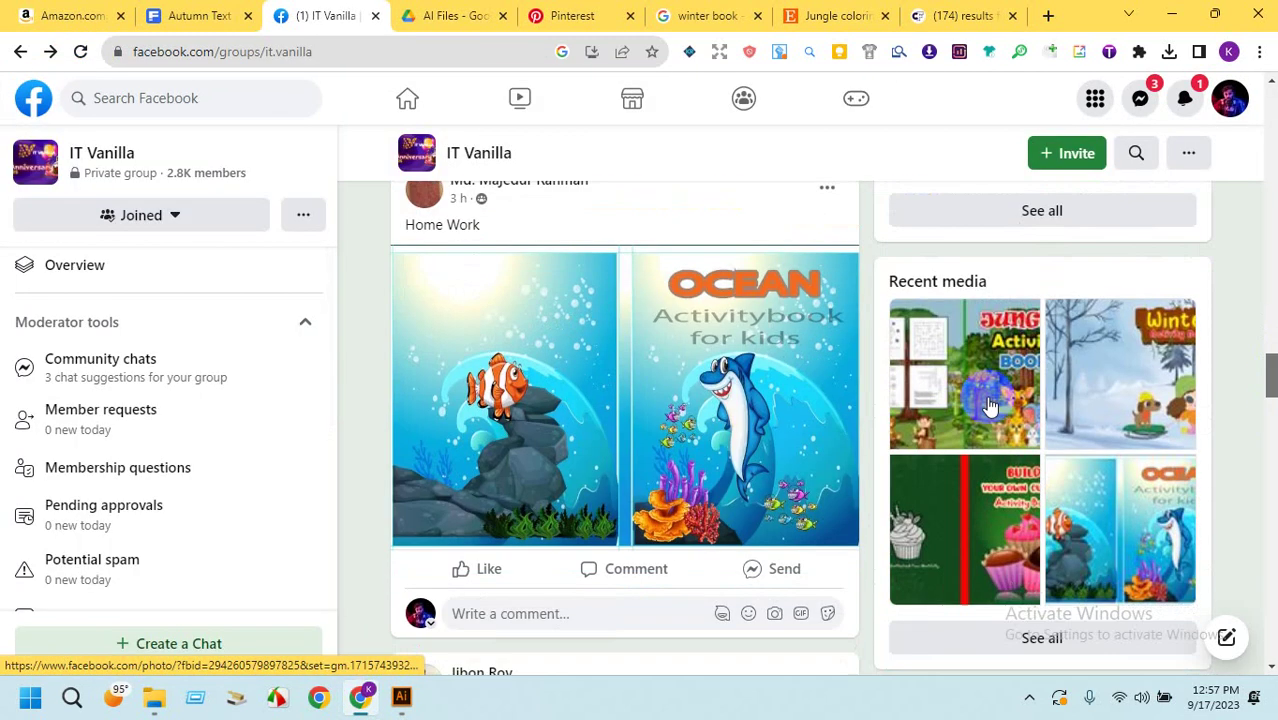
left_click(712, 374)
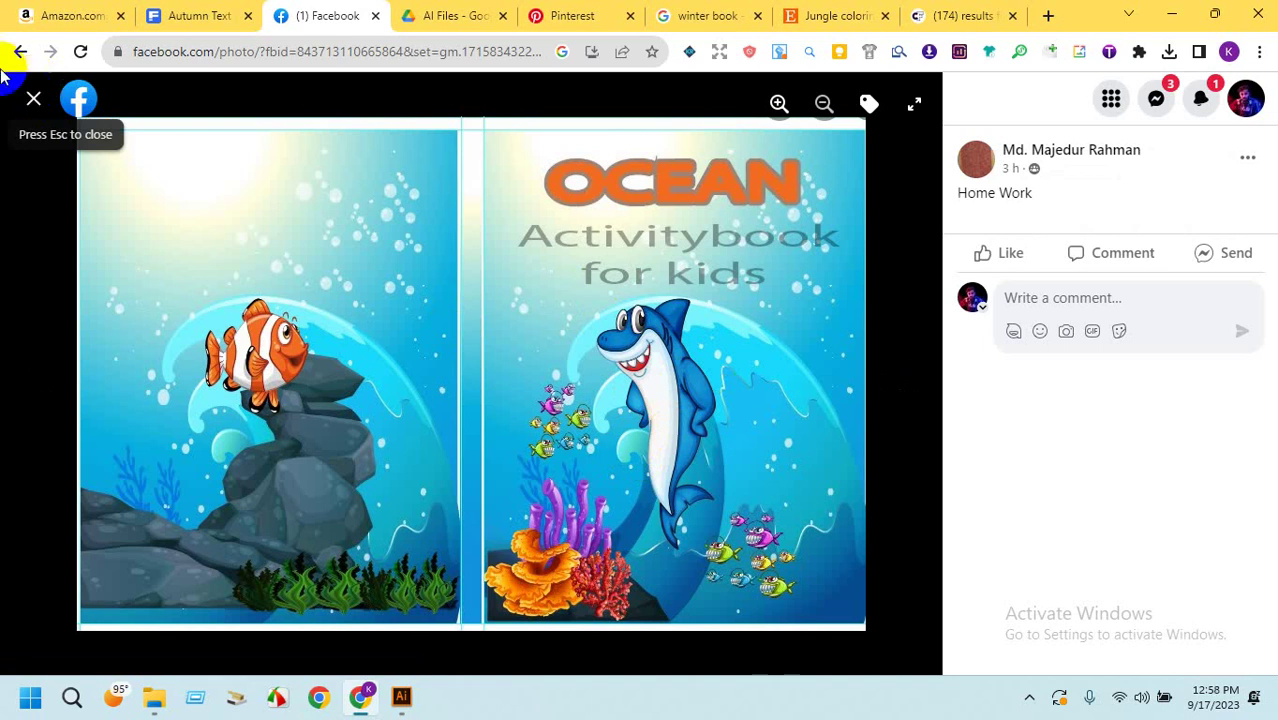
left_click(36, 104)
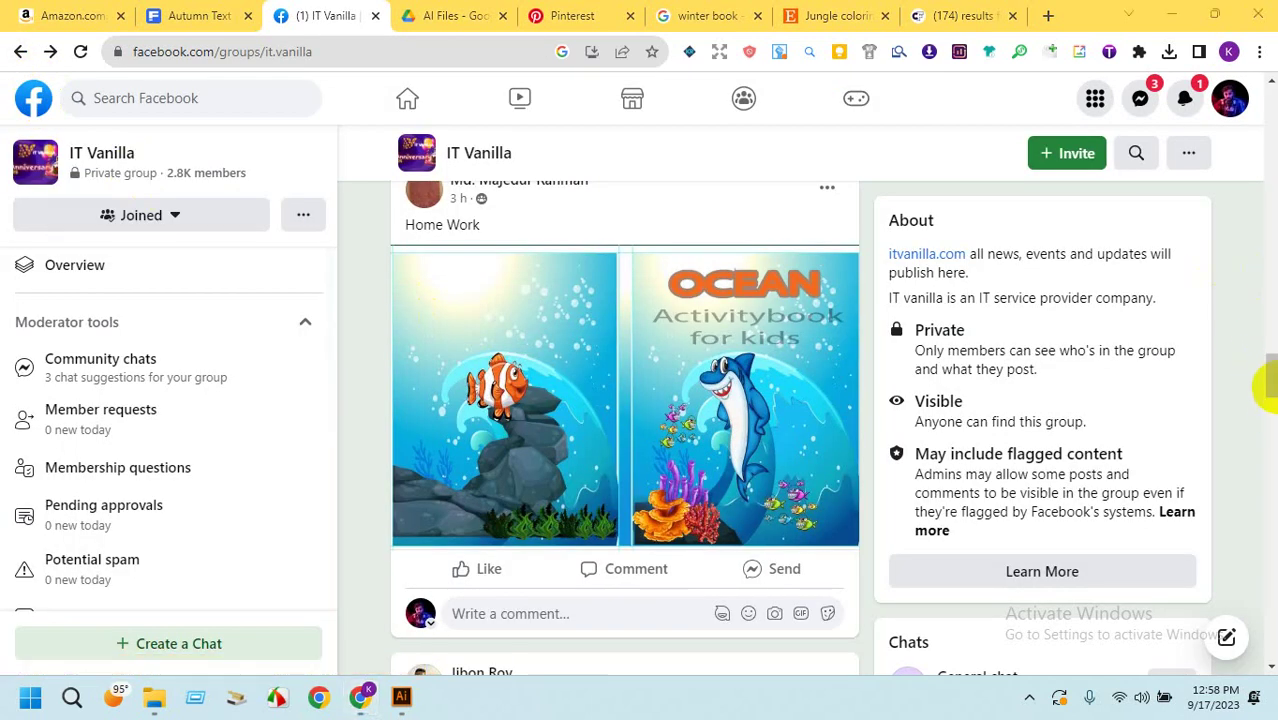
left_click_drag(1267, 371, 1270, 415)
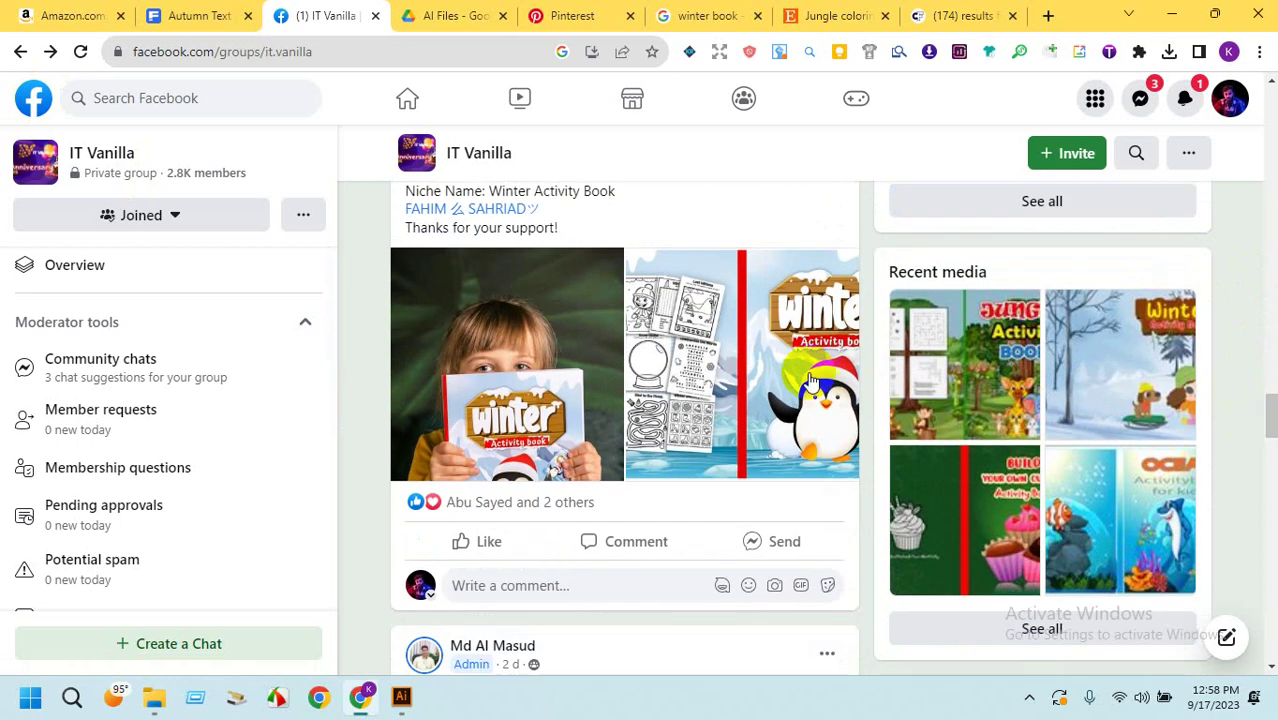
left_click(807, 371)
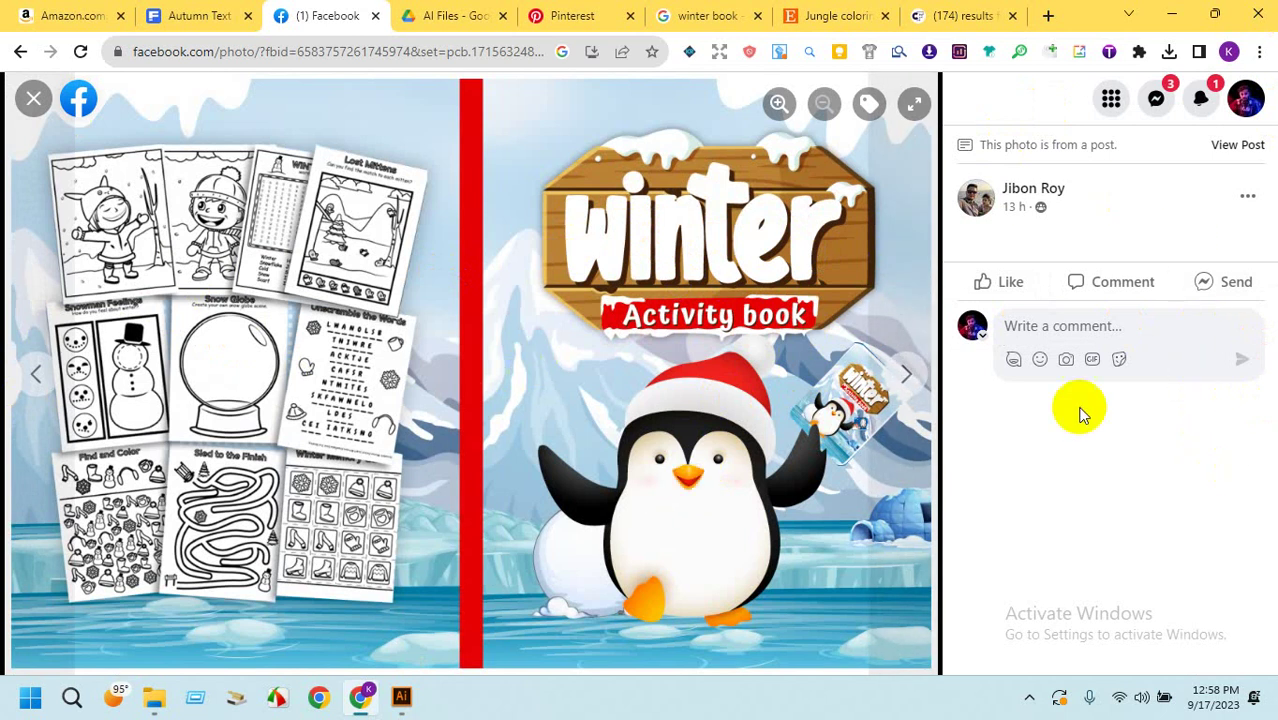
left_click(915, 380)
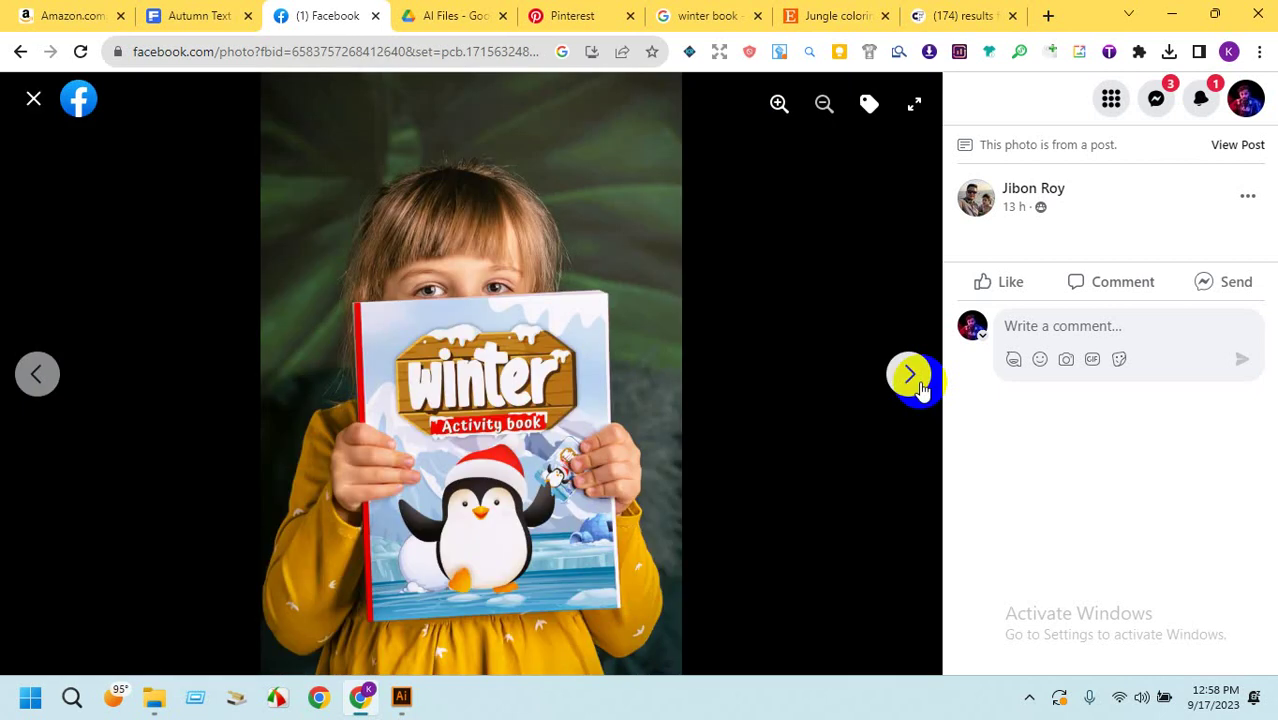
Examine the winter activity book mockup and its full front and back cover in the IT Vanilla group post.
left_click(920, 388)
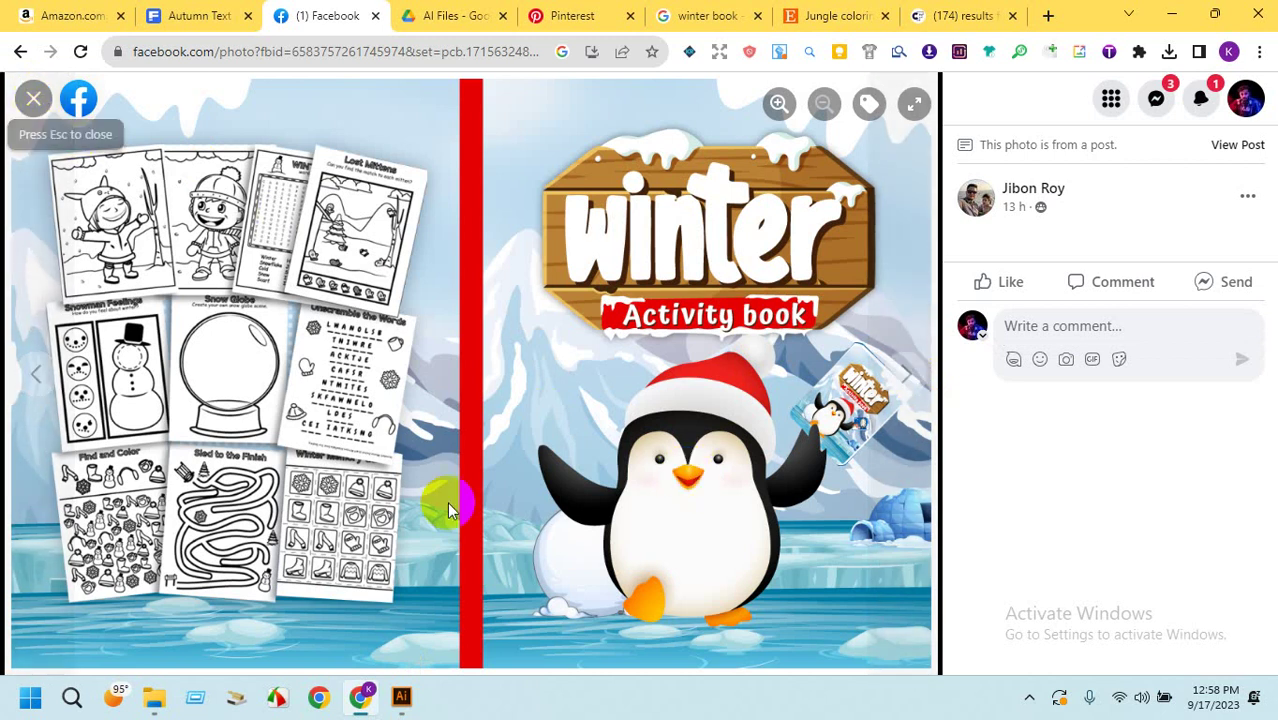
left_click(38, 100)
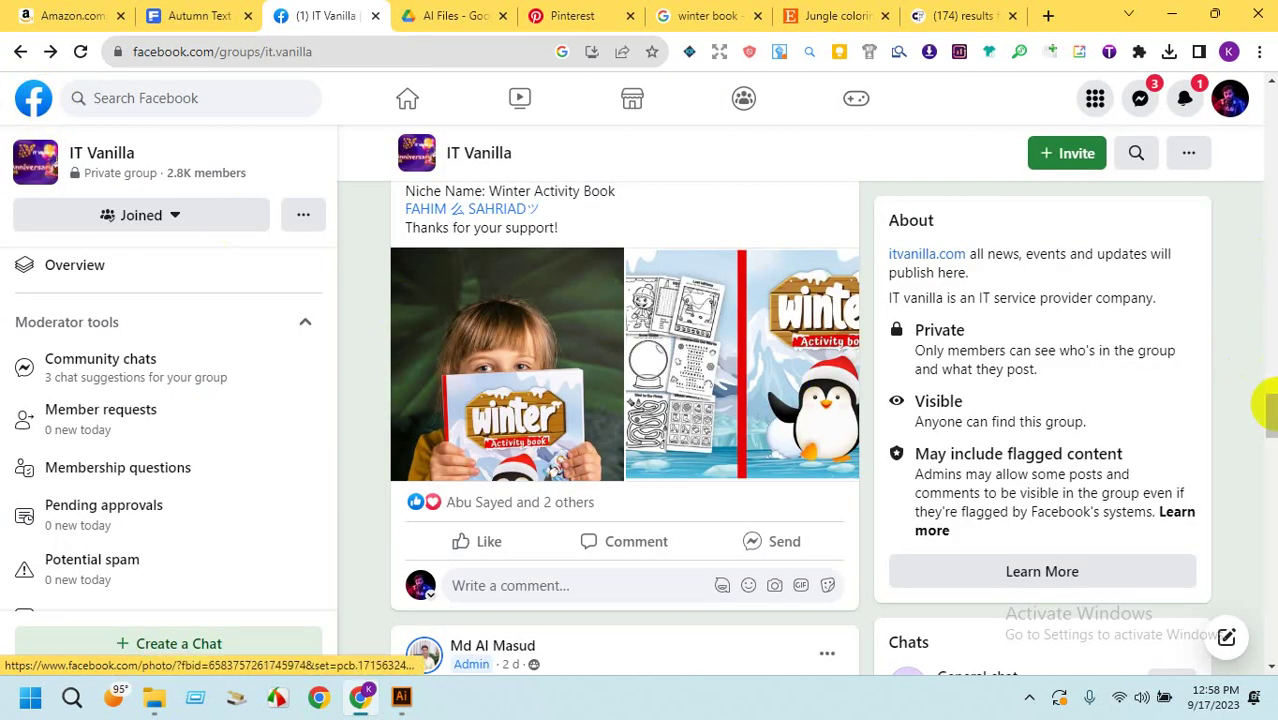
left_click(829, 377)
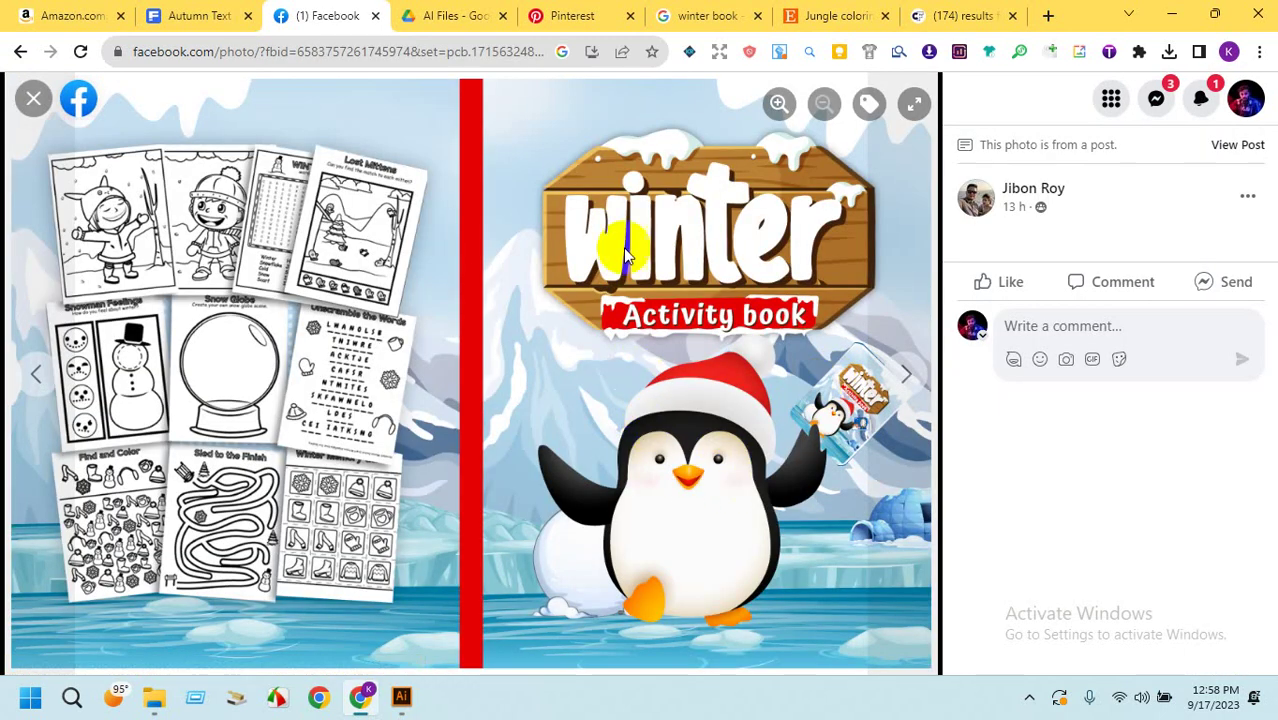
left_click(31, 108)
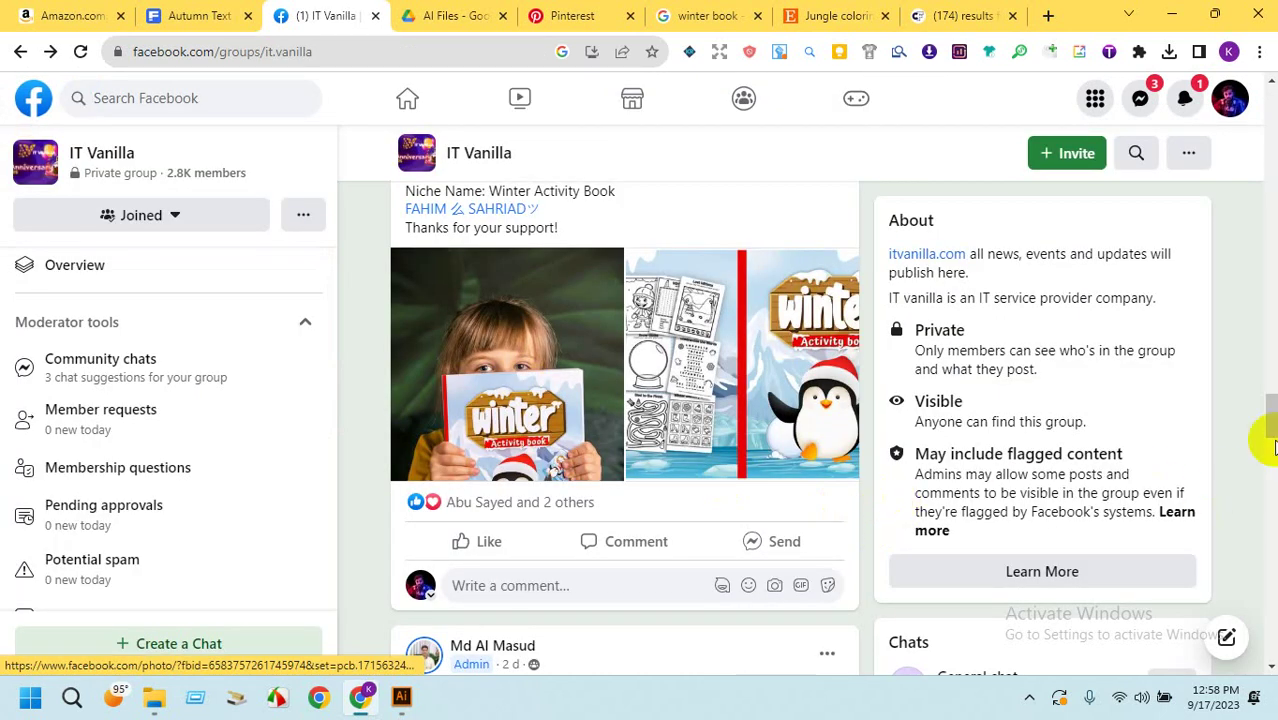
Find the airplane activity book cover posted in the IT Vanilla group and open its full-size image.
left_click_drag(1270, 416, 1268, 195)
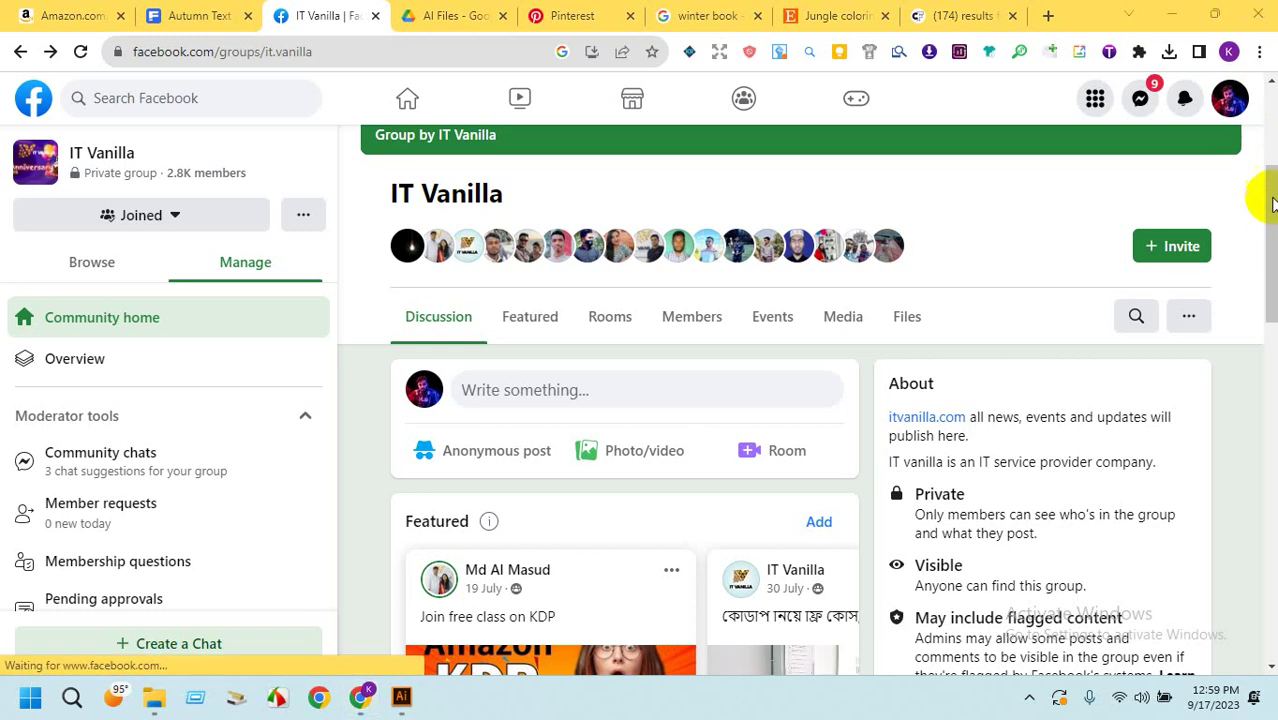
left_click_drag(1272, 205, 1266, 258)
left_click(719, 373)
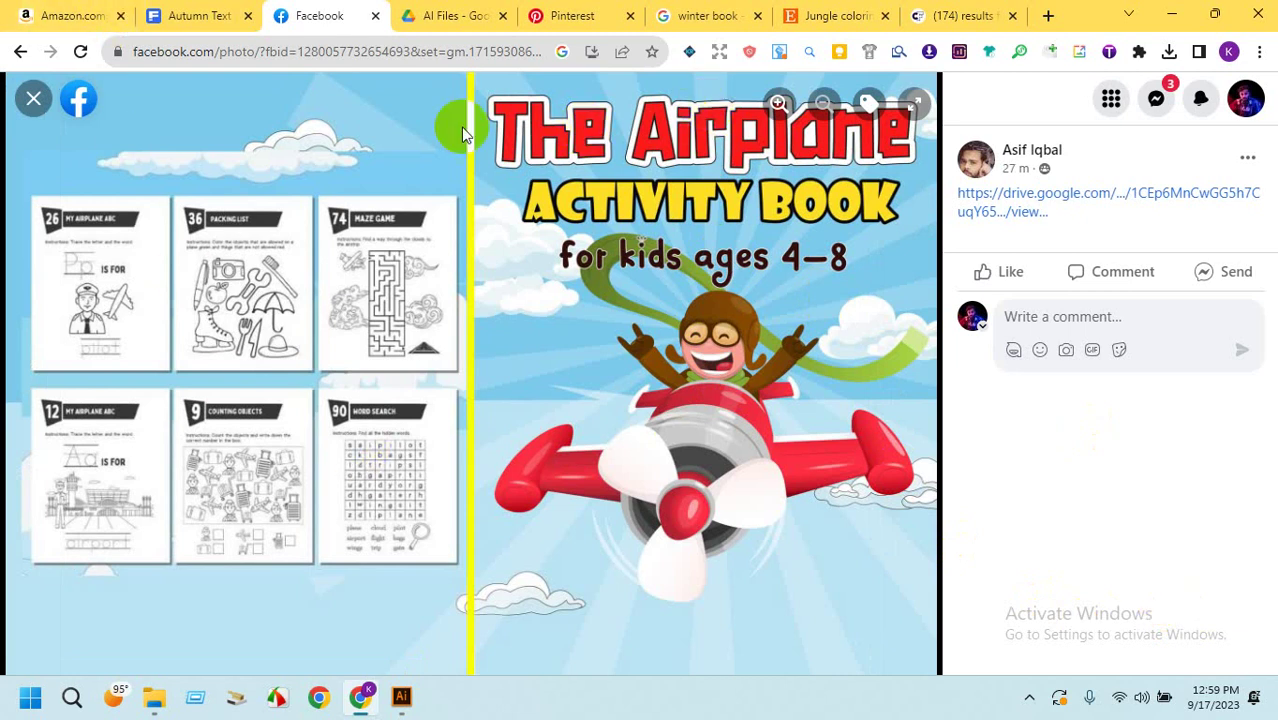
Switch to Amazon and search for "airplane activity book for kids".
left_click(65, 15)
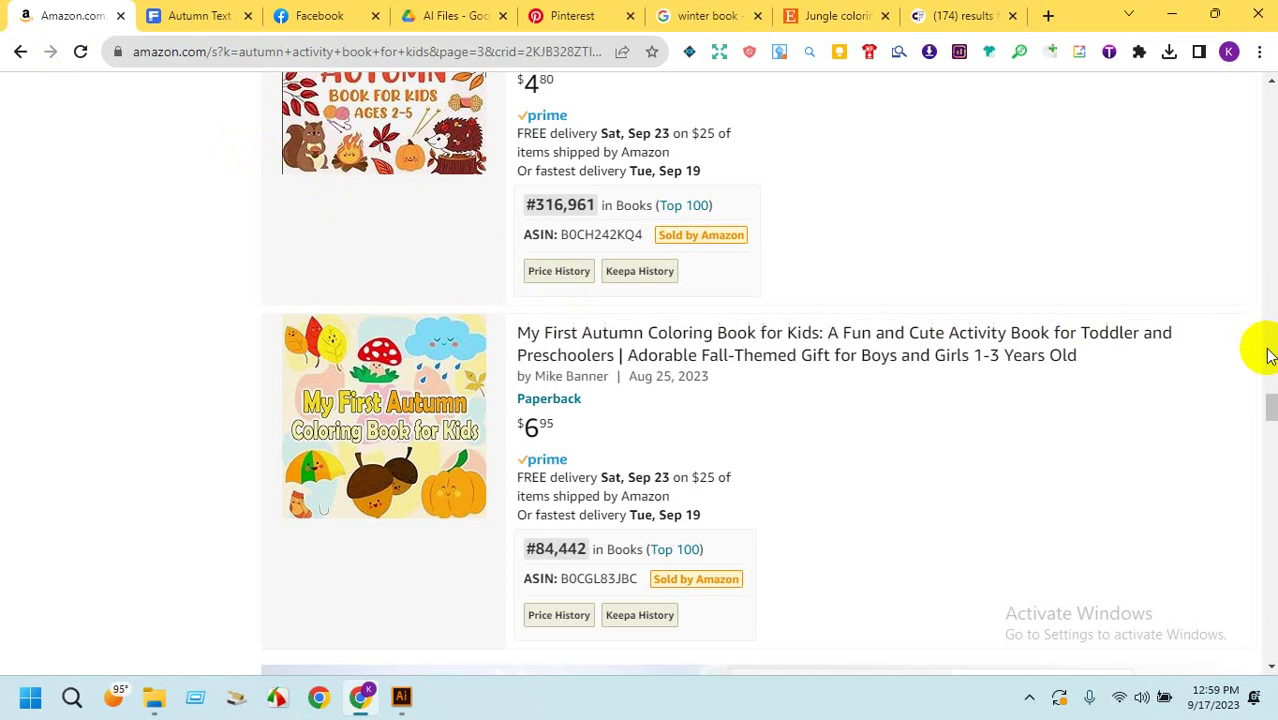
left_click_drag(1267, 408, 1266, 72)
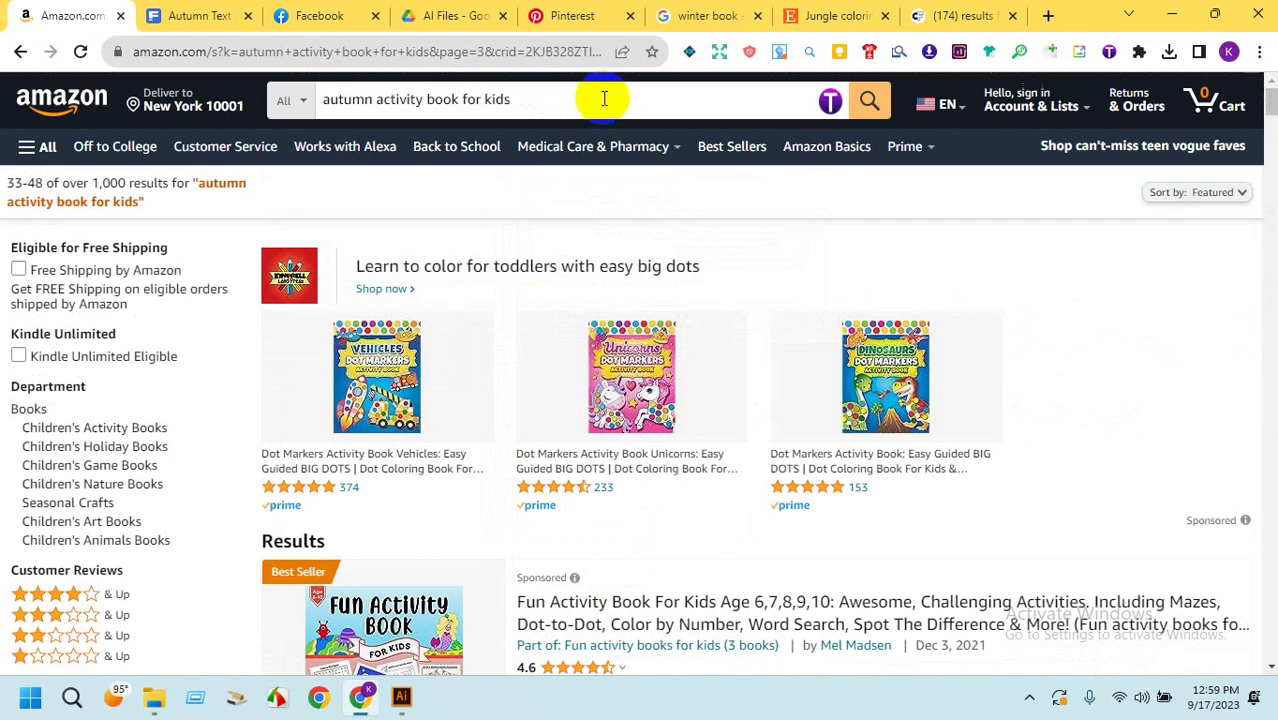
left_click_drag(375, 100, 322, 100)
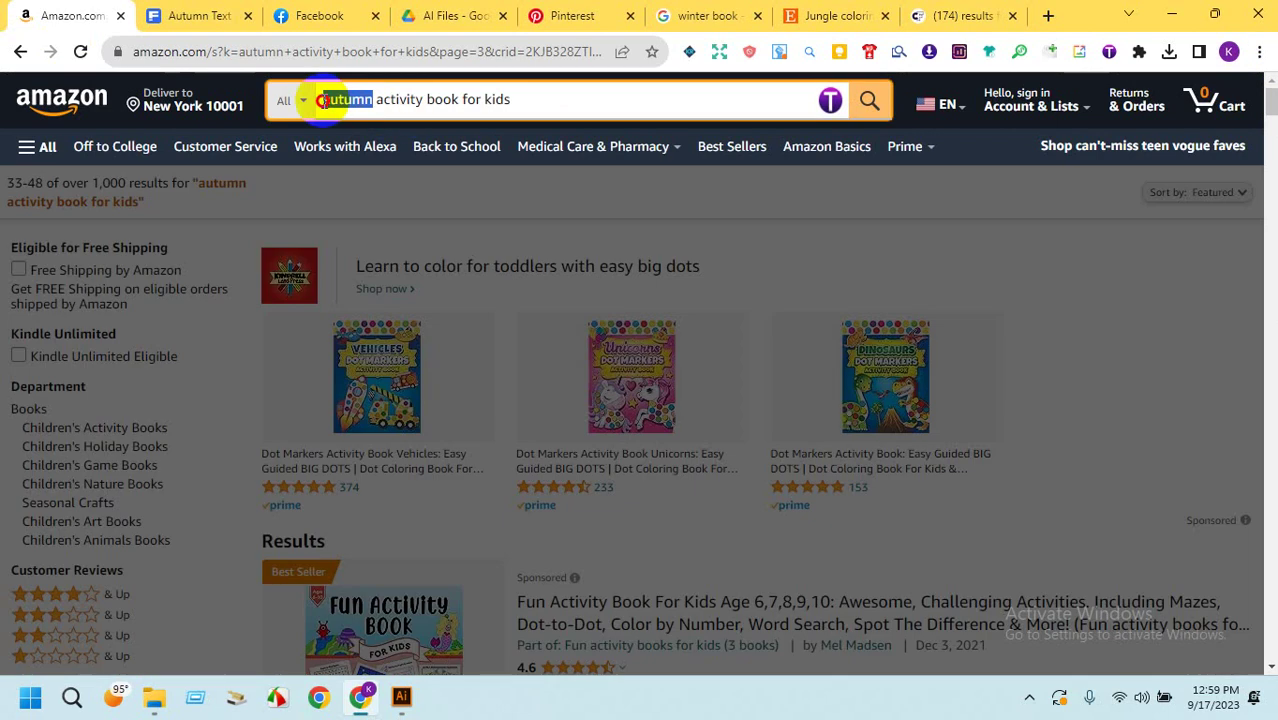
type("airp")
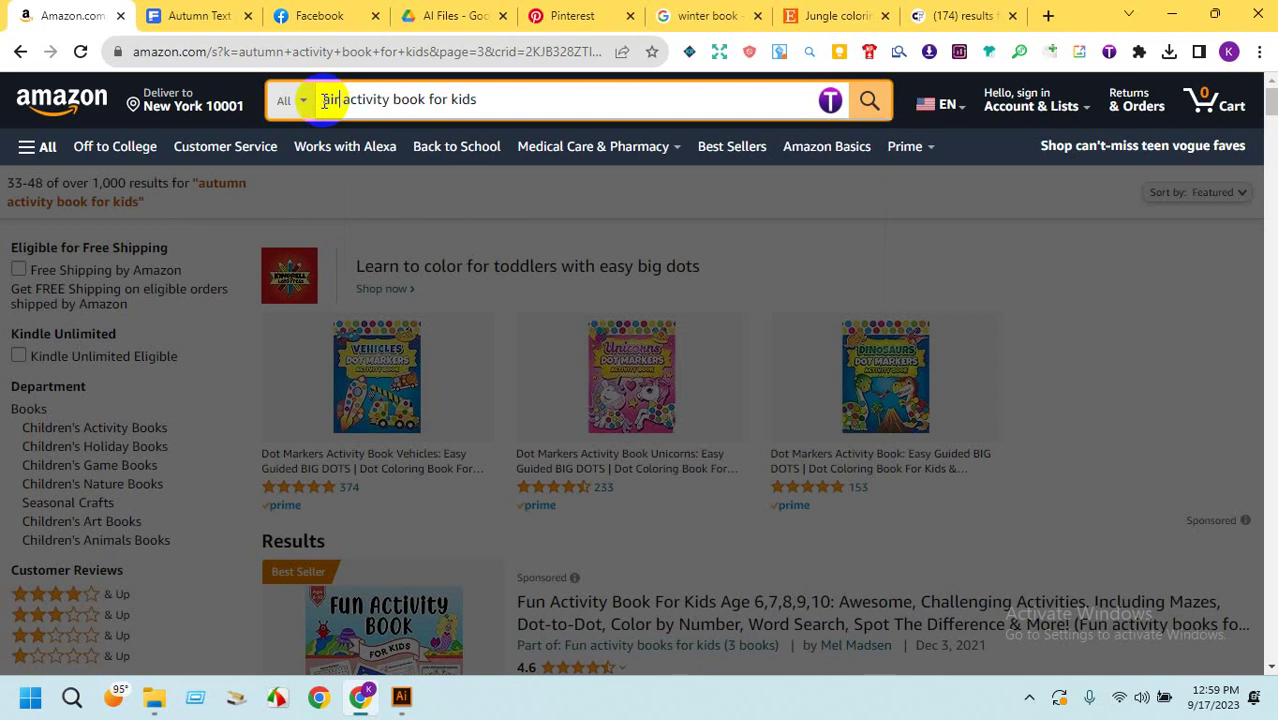
type("lane")
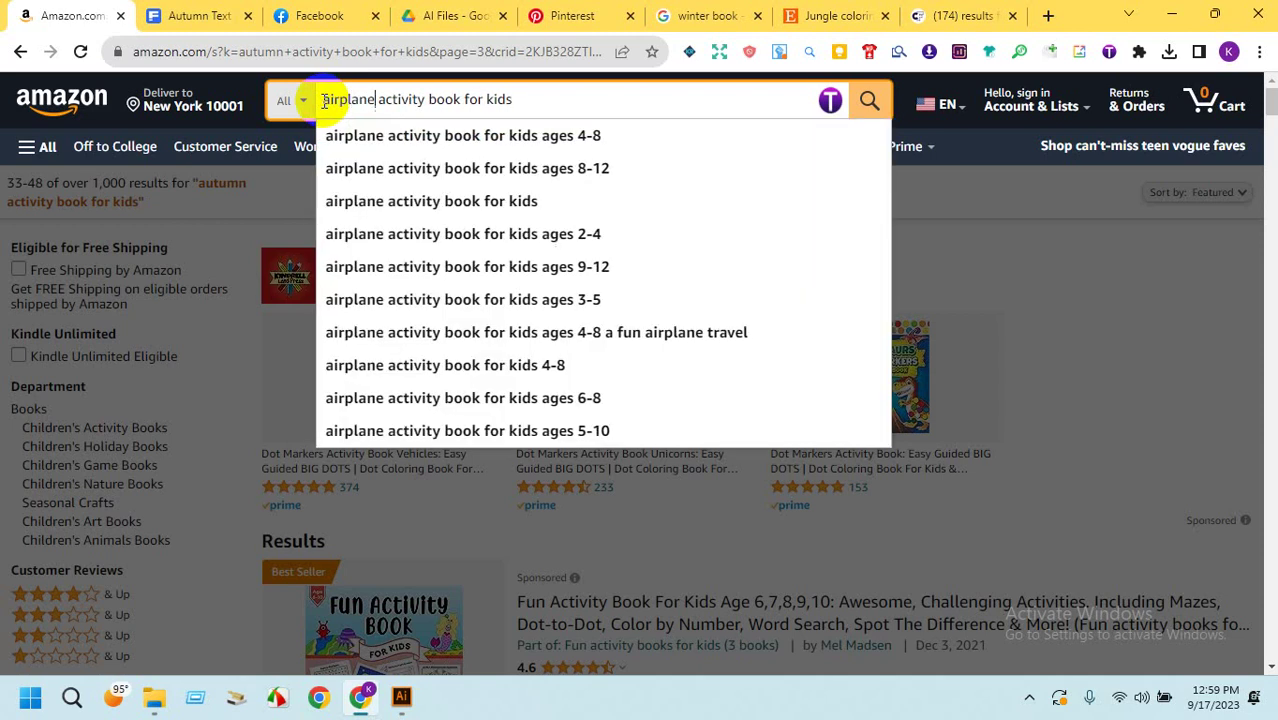
key("Return")
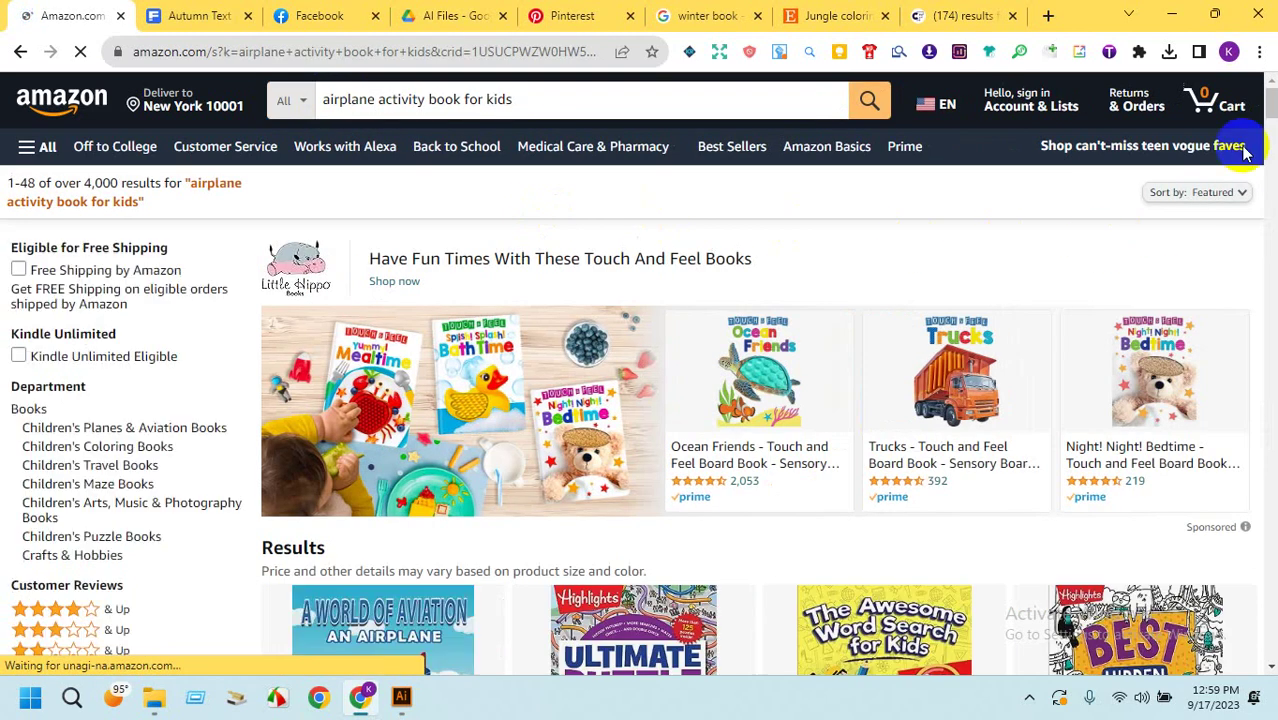
Compare the enlarged Amazon cover of The Airplane Activity Book for kids ages 4–8 with the airplane cover posted on Facebook.
left_click_drag(1272, 105, 1272, 198)
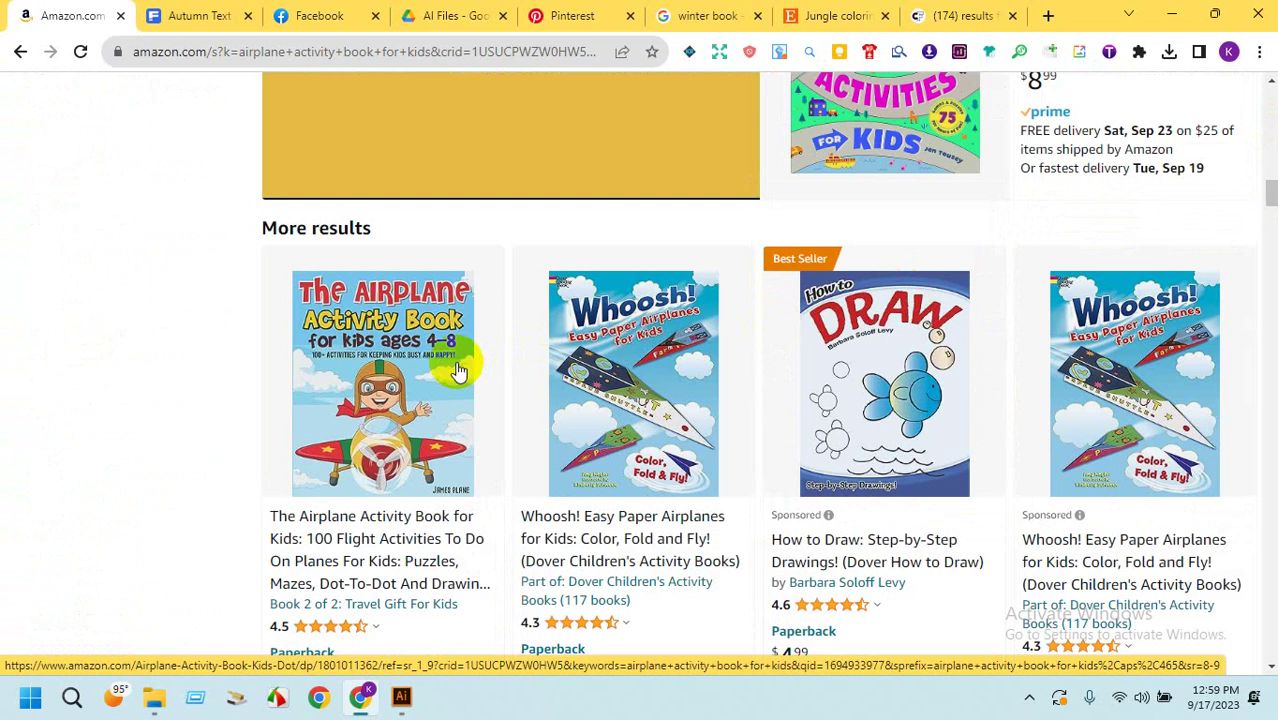
mouse_move(373, 410)
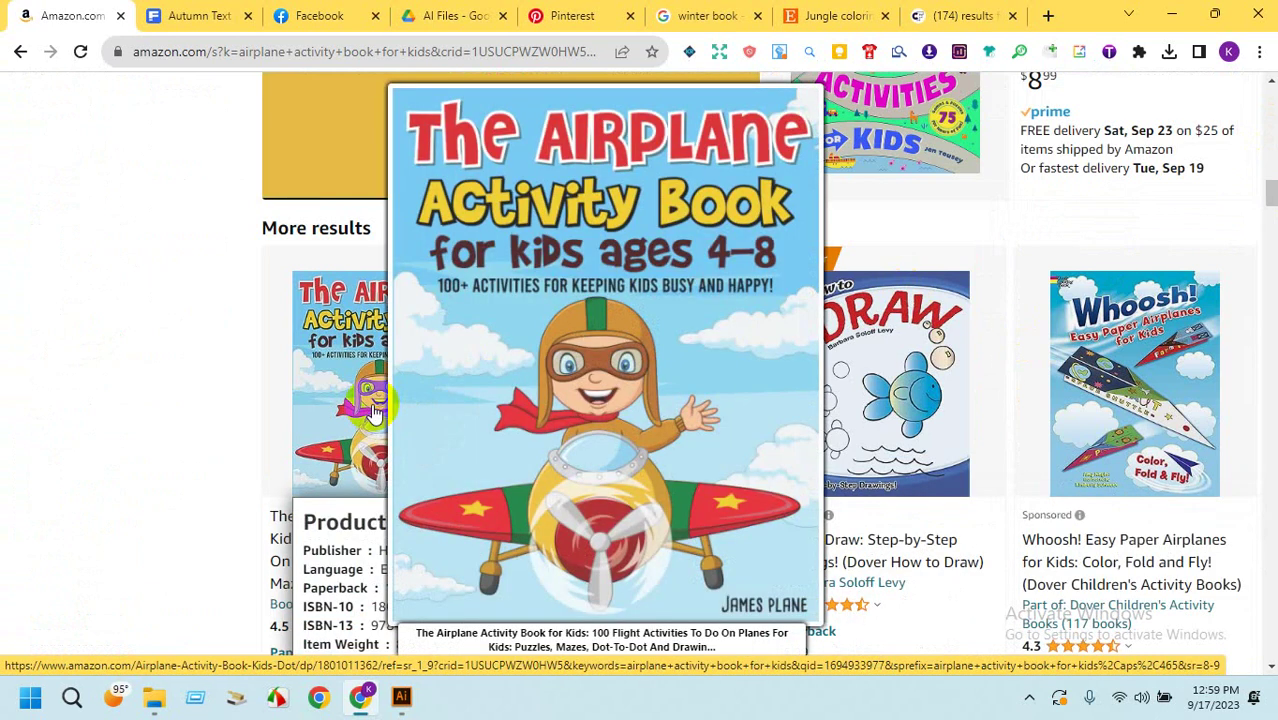
left_click(305, 10)
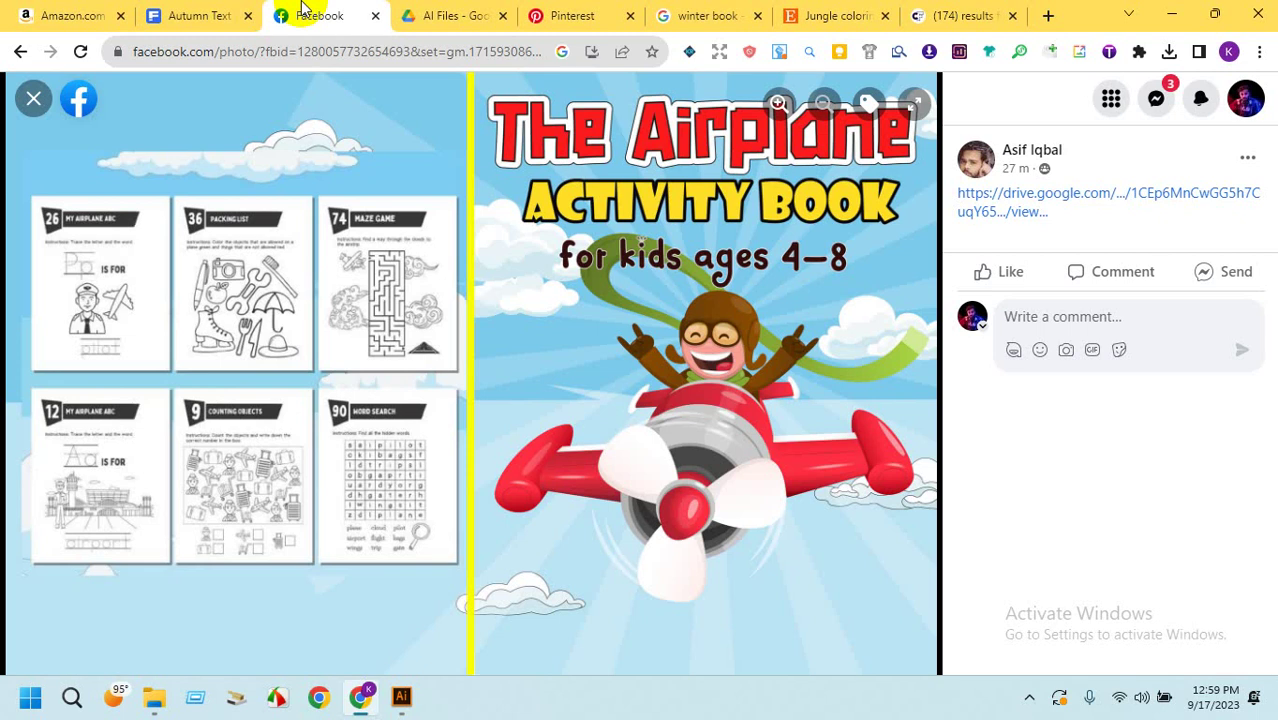
left_click(66, 14)
mouse_move(340, 425)
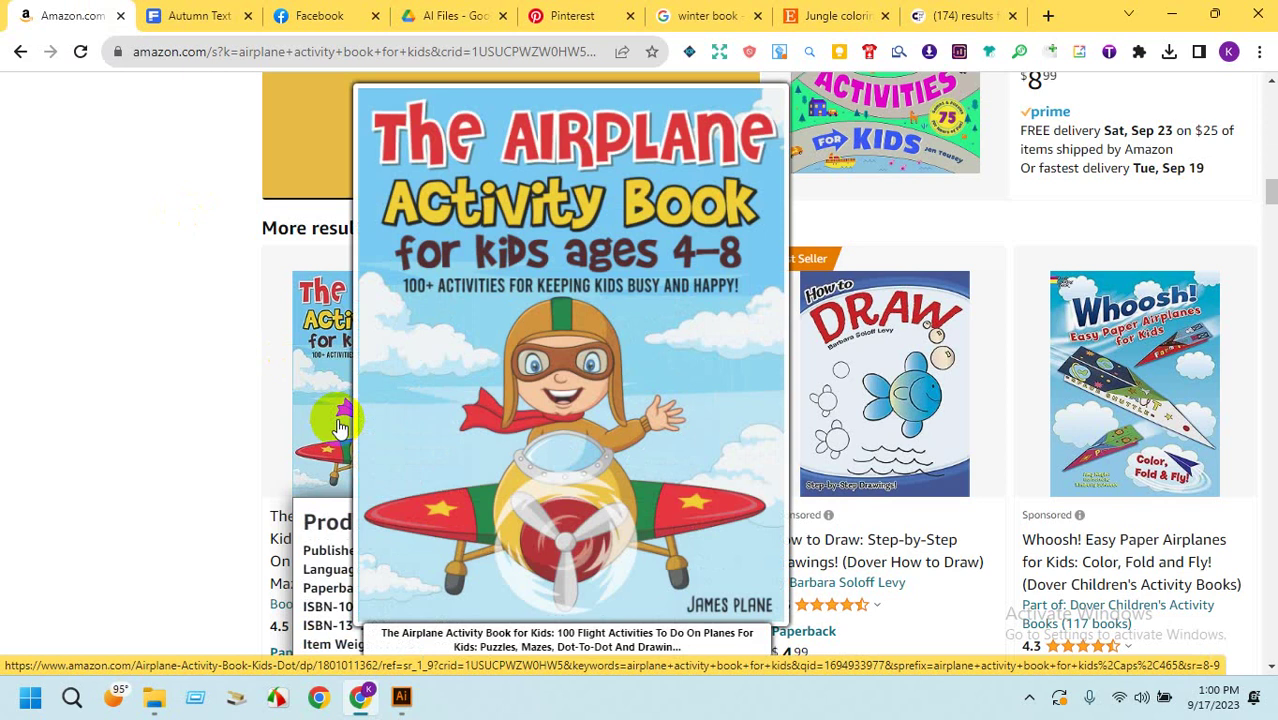
left_click(322, 17)
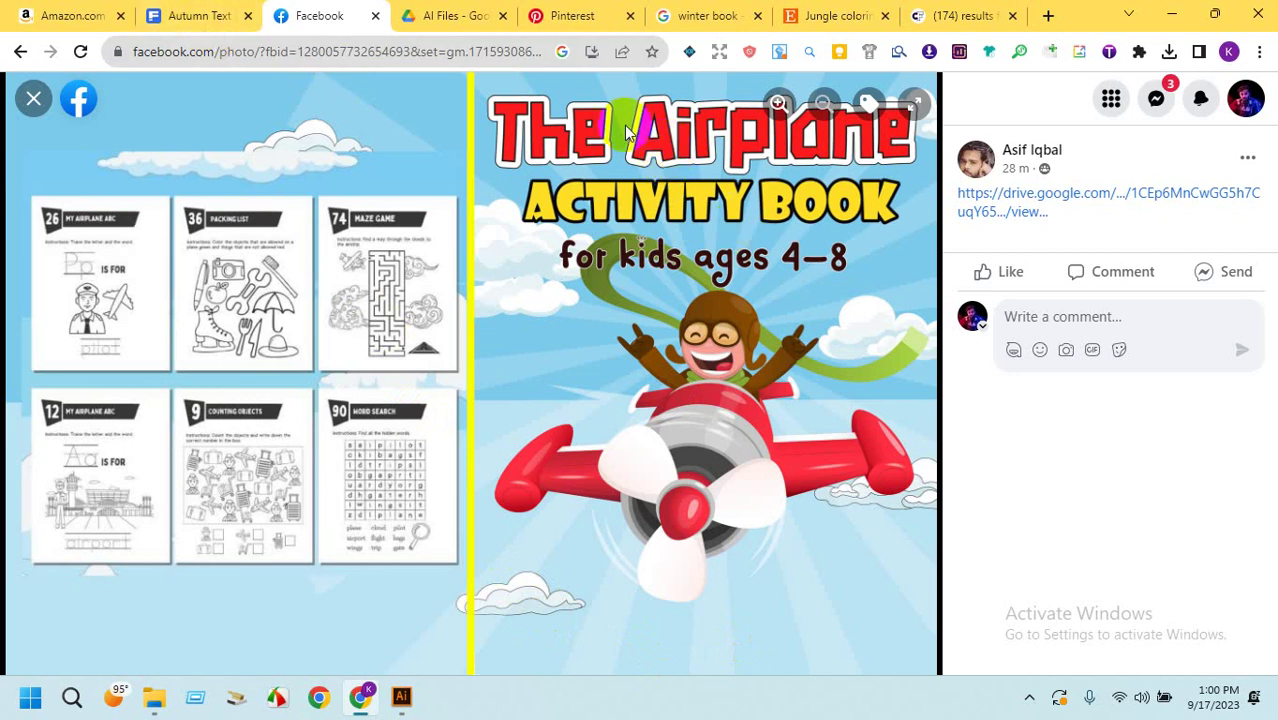
left_click(205, 12)
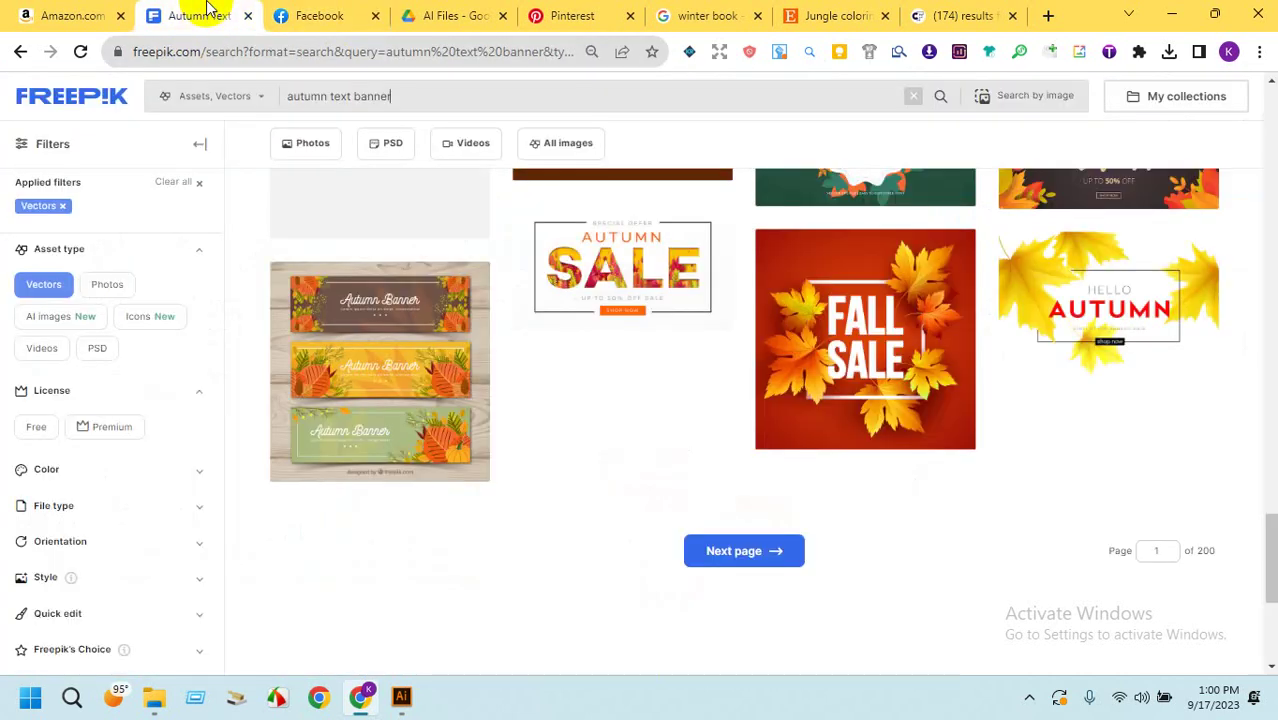
left_click(72, 15)
mouse_move(294, 442)
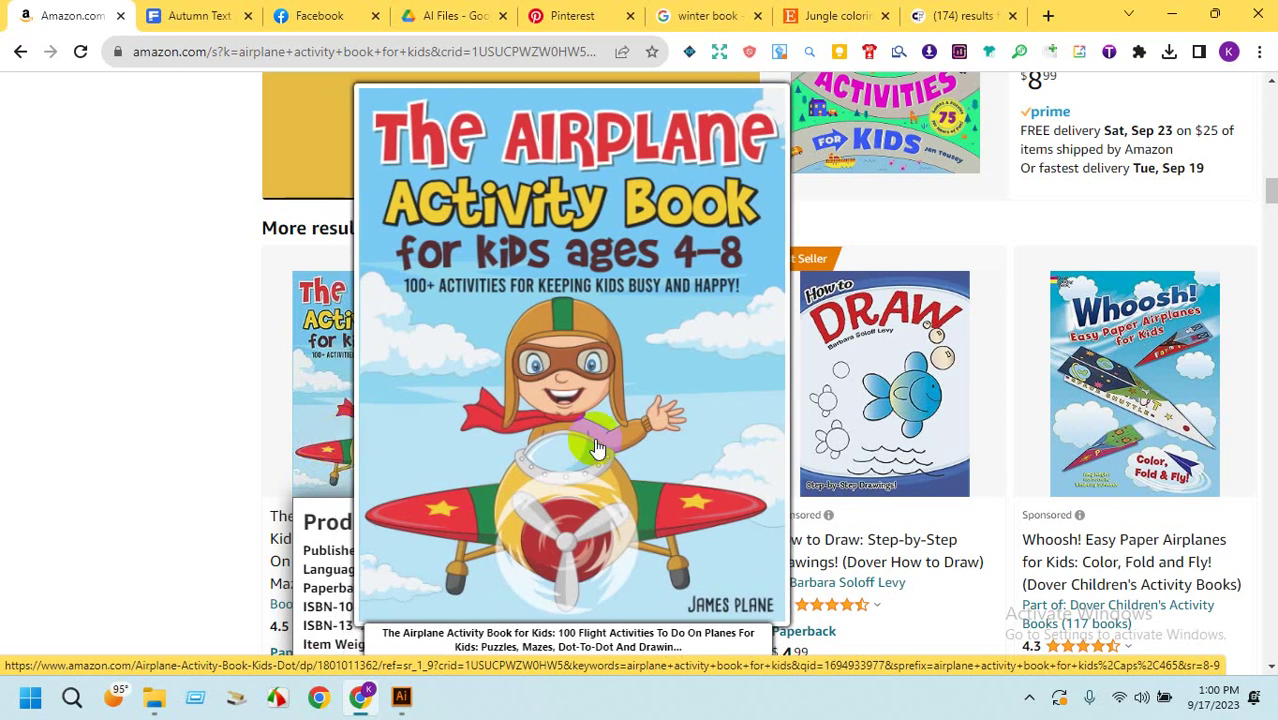
Look through further airplane book covers in the Amazon results and enlarge the Airplane Activity Book for Kids Ages 6-12 cover.
left_click_drag(1271, 190, 1272, 225)
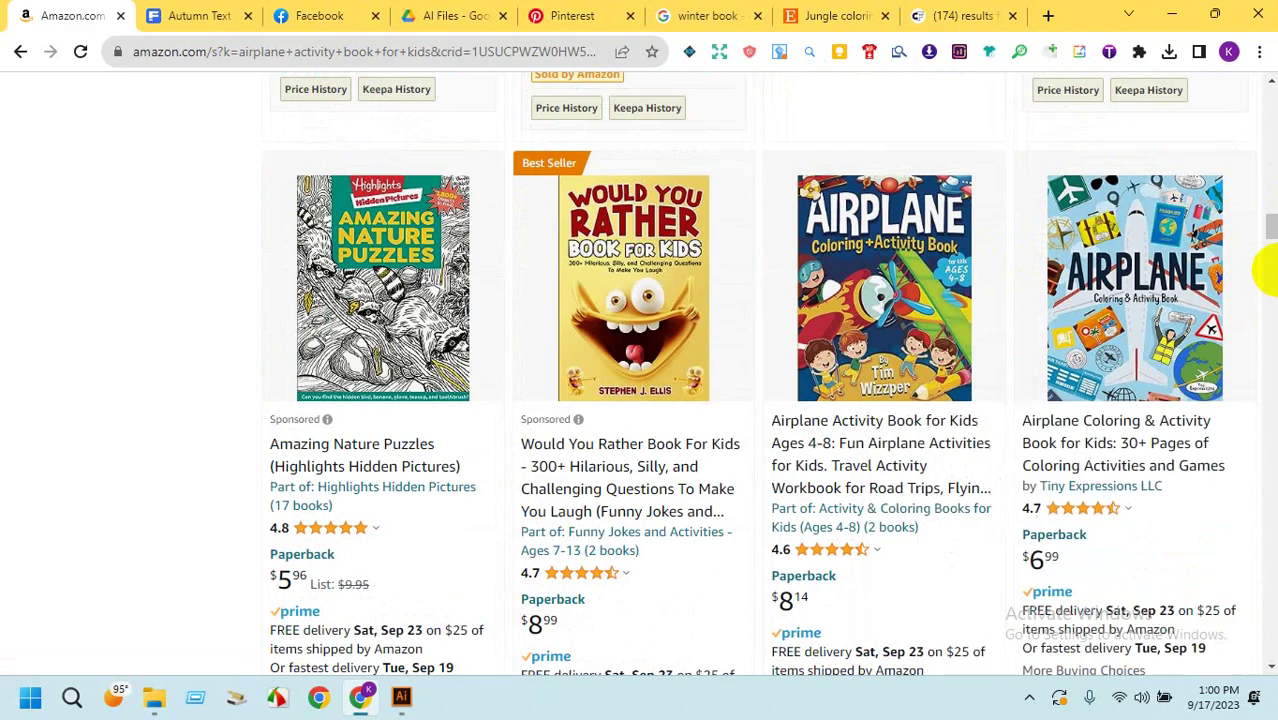
left_click_drag(1270, 253, 1272, 350)
mouse_move(1182, 325)
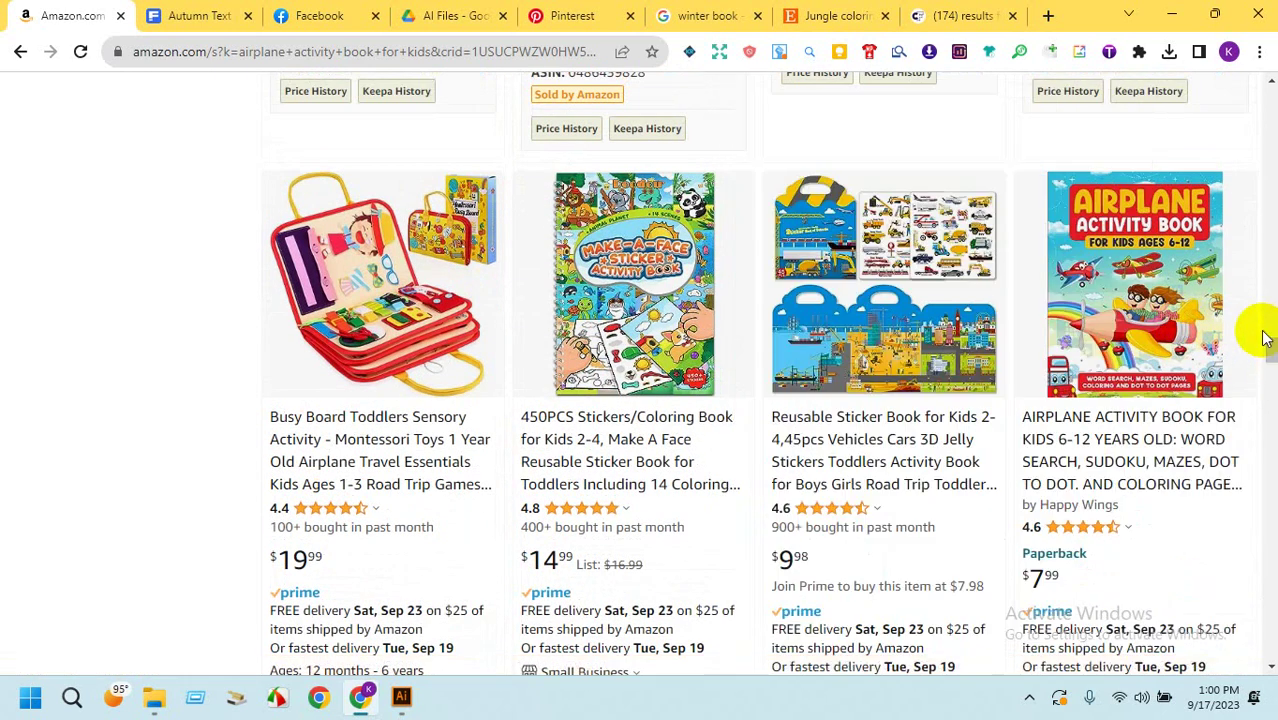
mouse_move(1266, 350)
left_mouse_down()
mouse_move(1264, 405)
mouse_move(1266, 345)
left_mouse_up()
mouse_move(1172, 253)
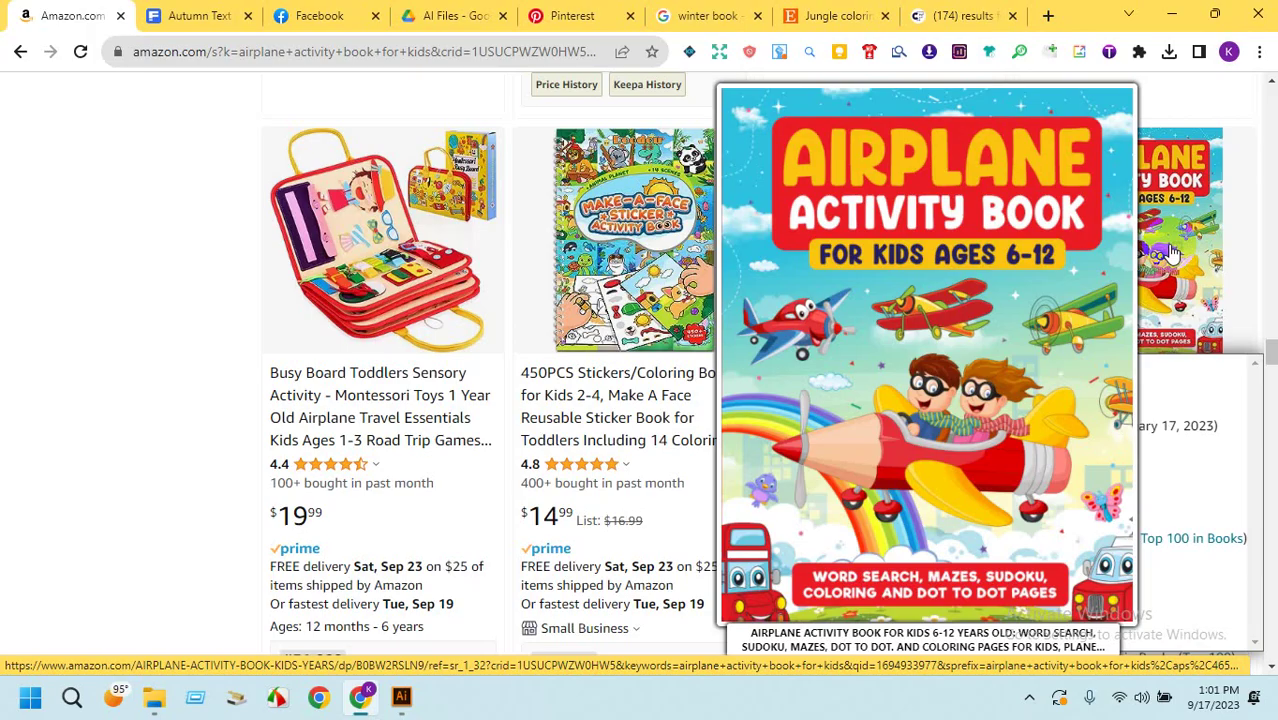
Review the first page of airplane book results again, including the Paper Airplanes for Kids cover.
left_click_drag(1266, 355, 1270, 195)
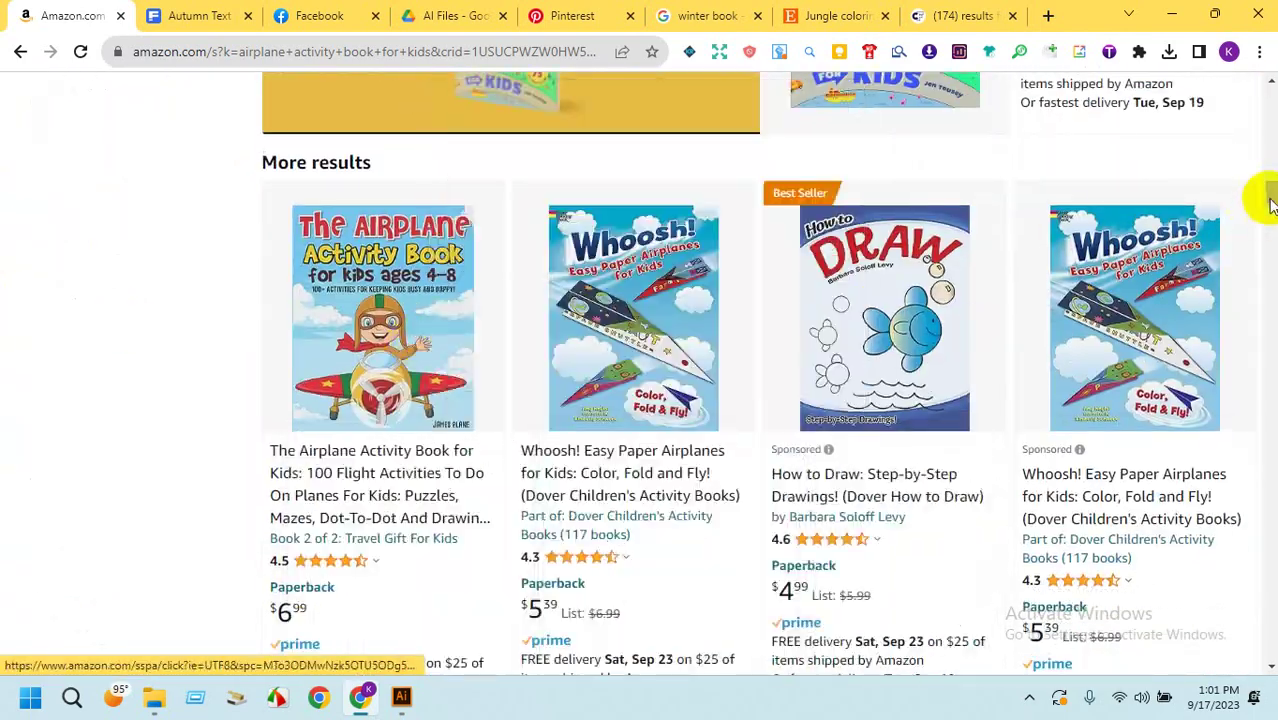
left_click_drag(1270, 205, 1266, 405)
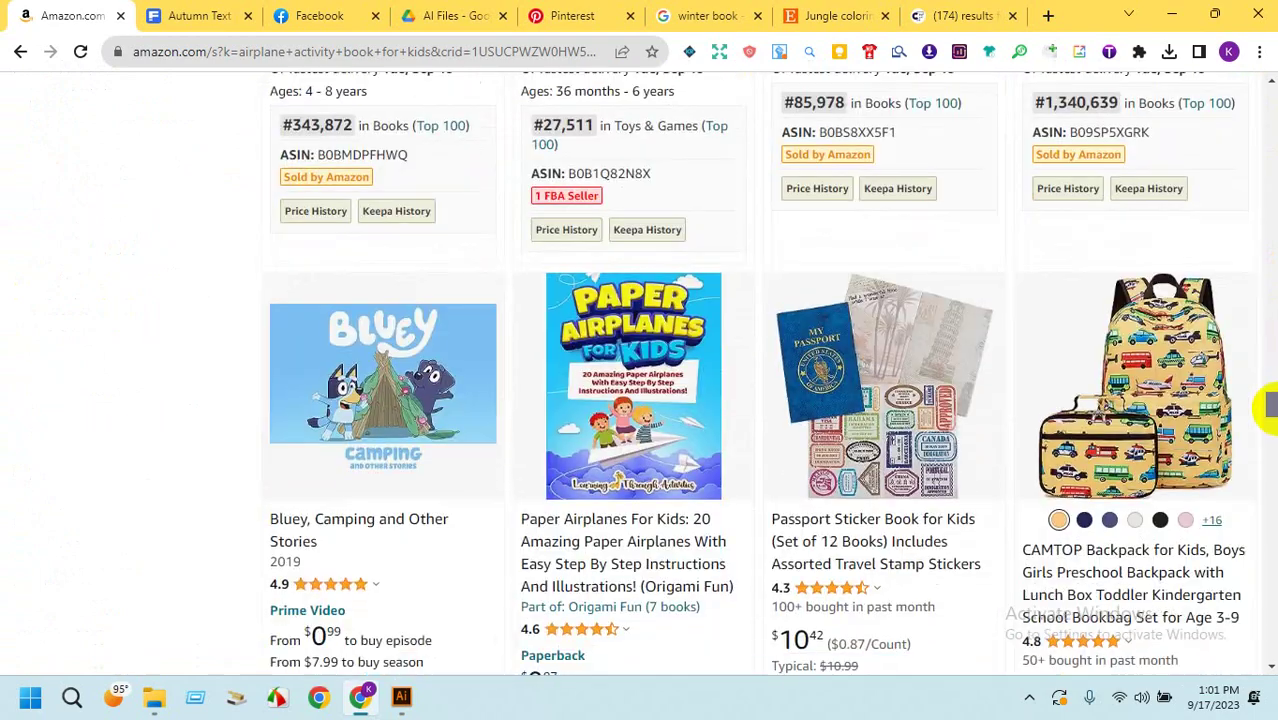
mouse_move(654, 402)
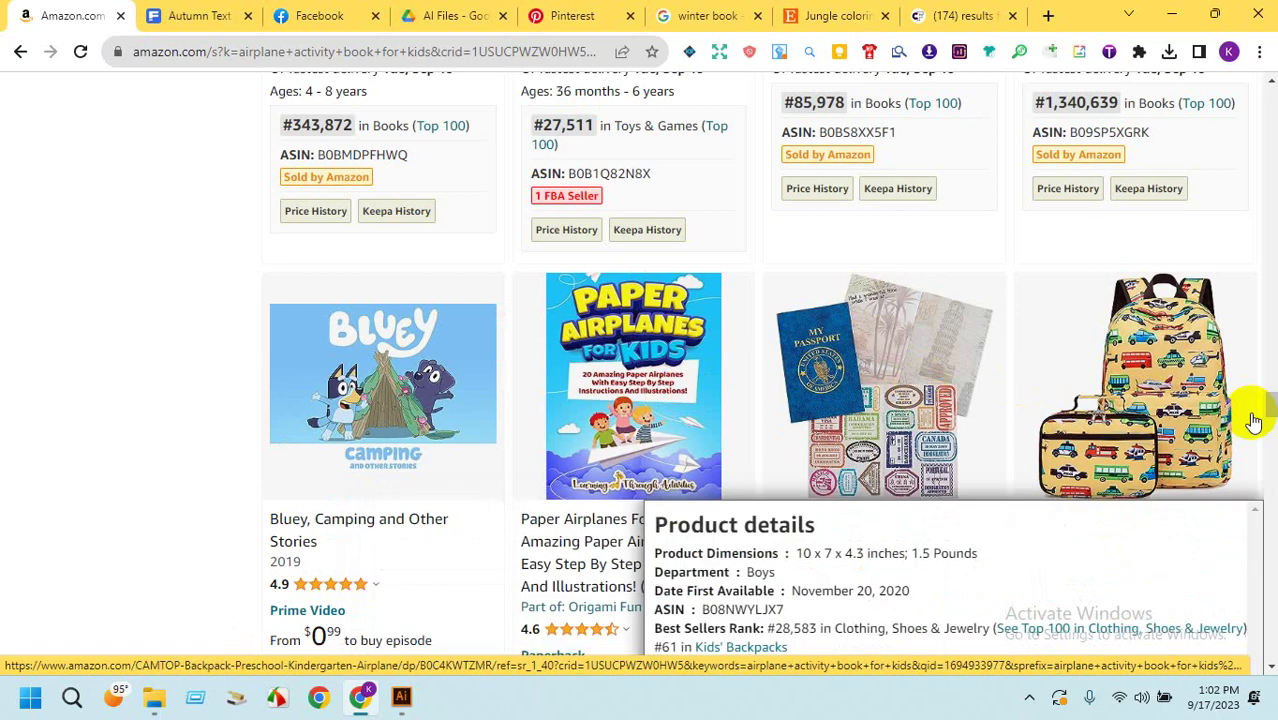
Open page 2 of the airplane activity book results and look through its covers.
left_click_drag(1266, 414, 1270, 590)
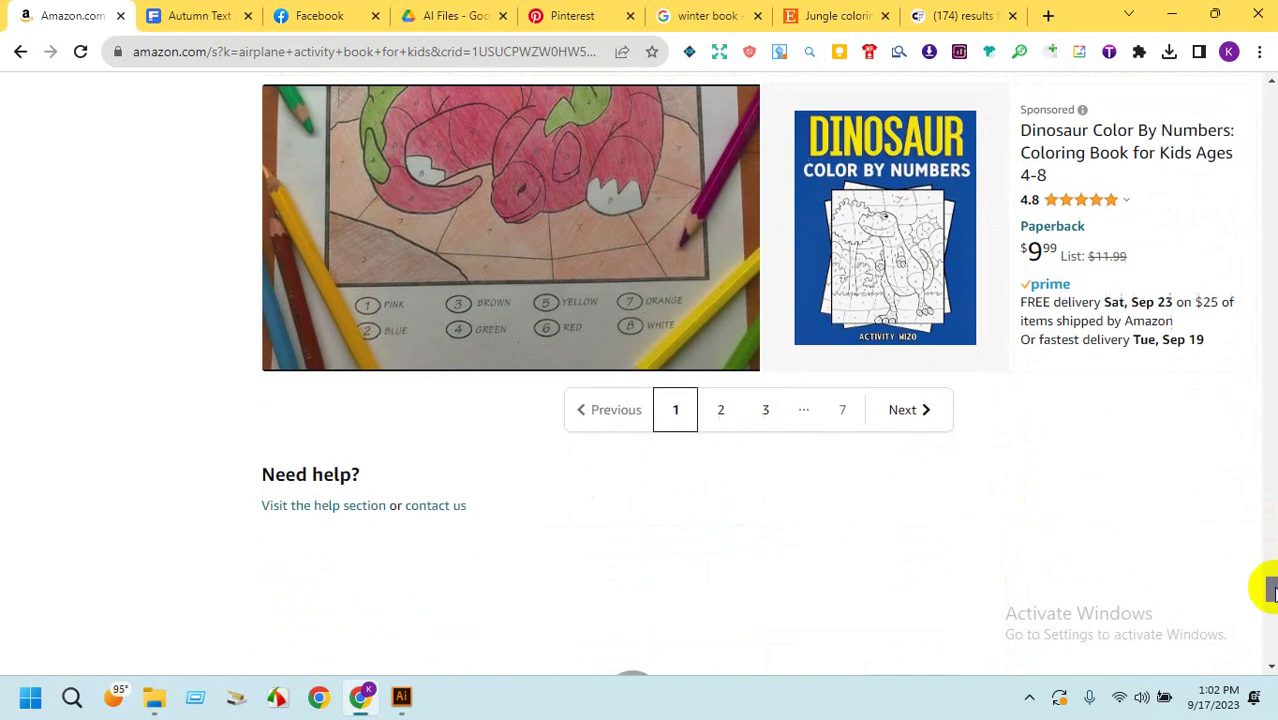
left_click(710, 418)
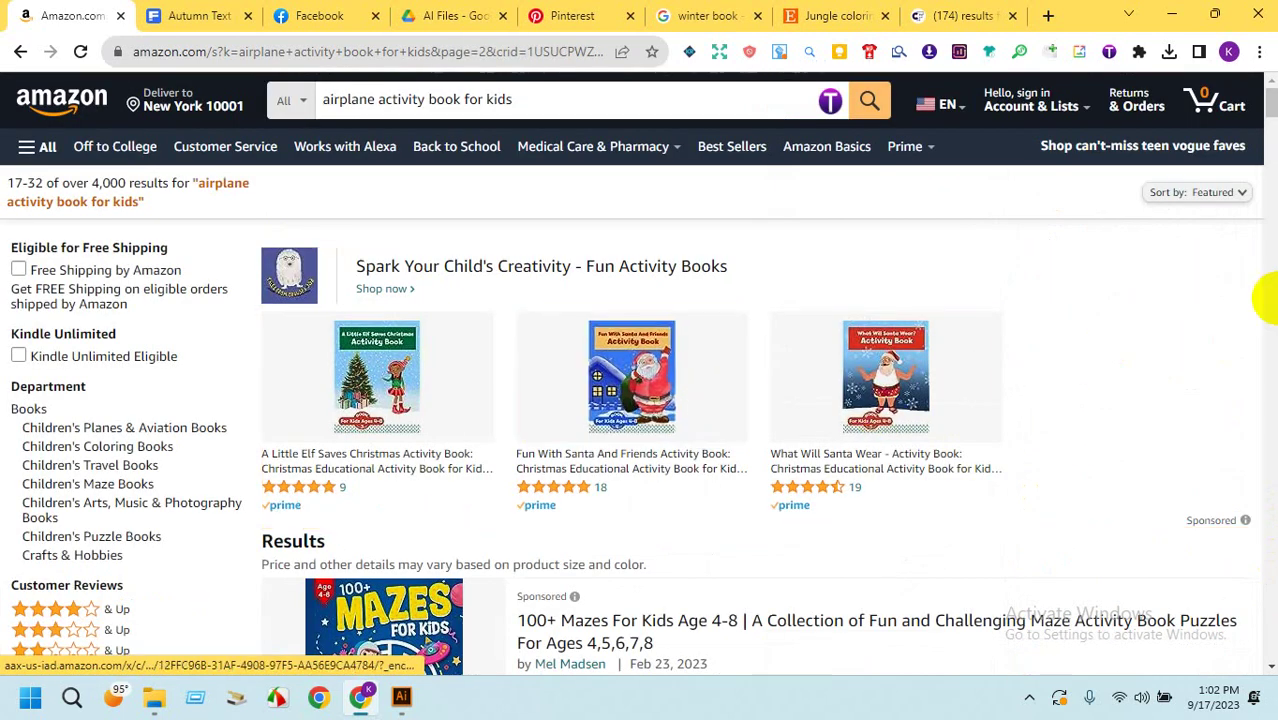
left_click_drag(1272, 106, 1270, 562)
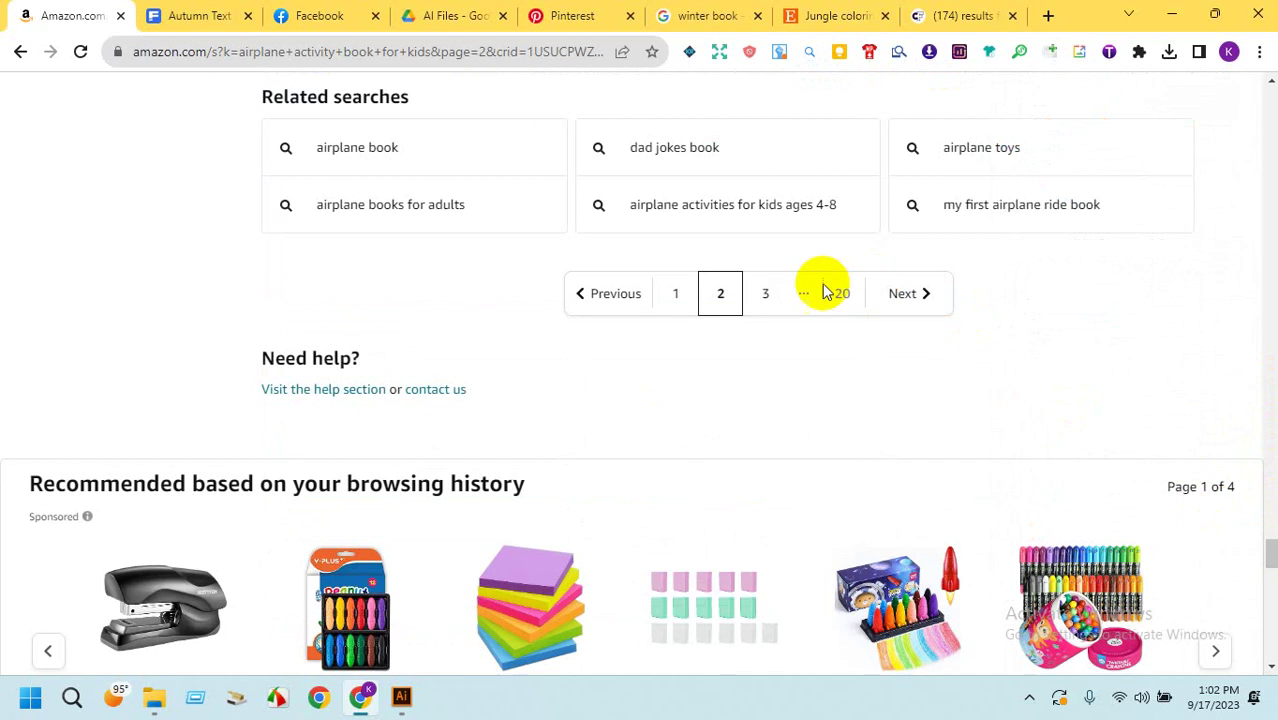
Open page 3 of the results and examine the cover of the Airplane Activity Book For Kids by Activity Wizo.
left_click(767, 293)
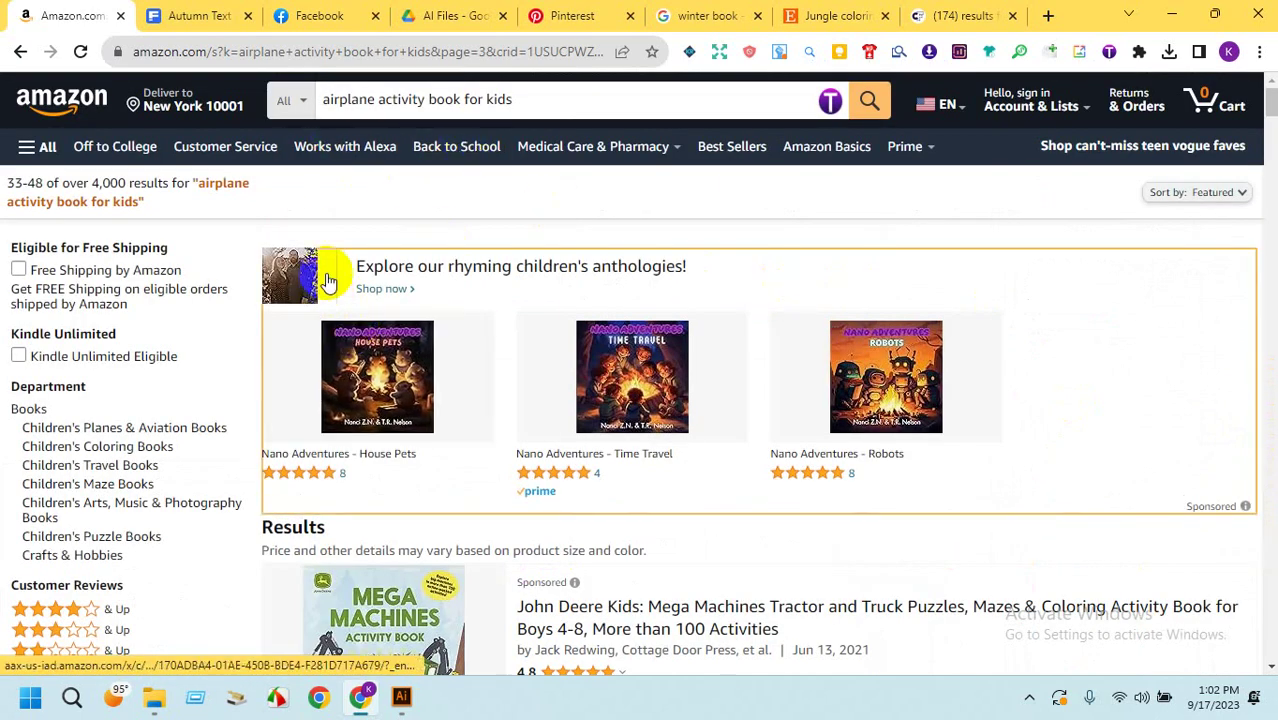
scroll(602, 505, "down", 1)
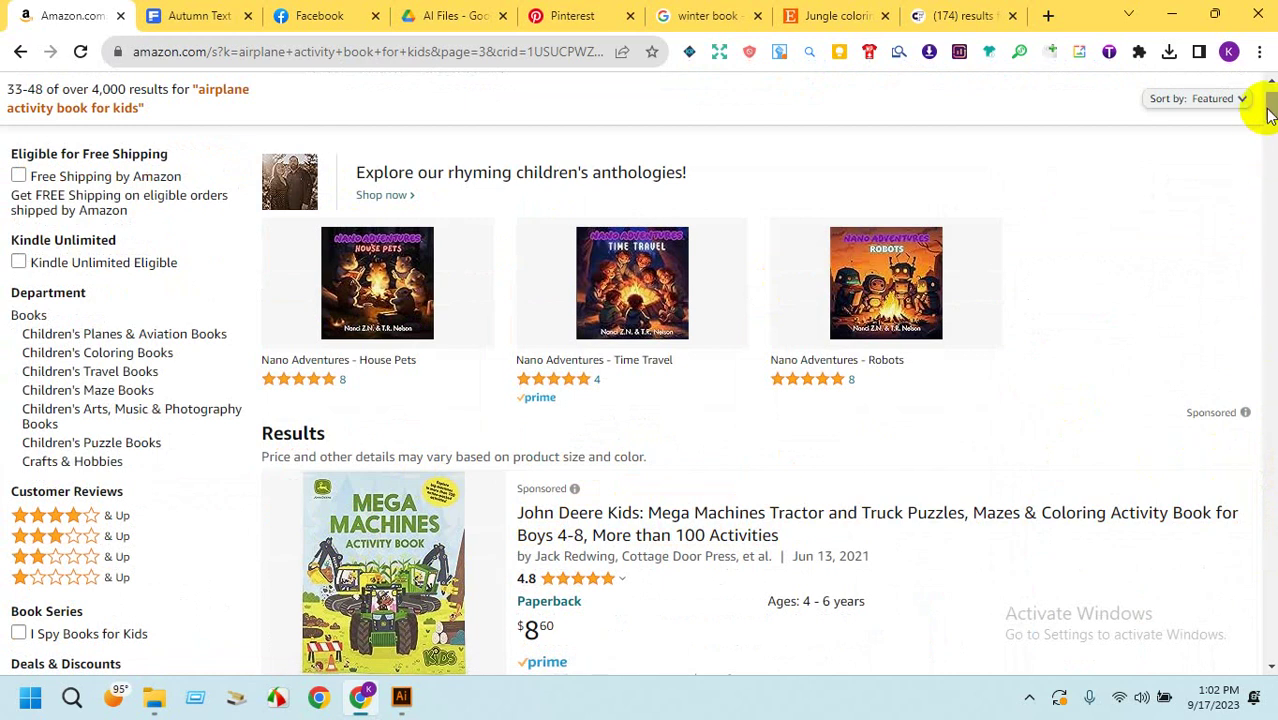
scroll(1264, 110, "down", 1)
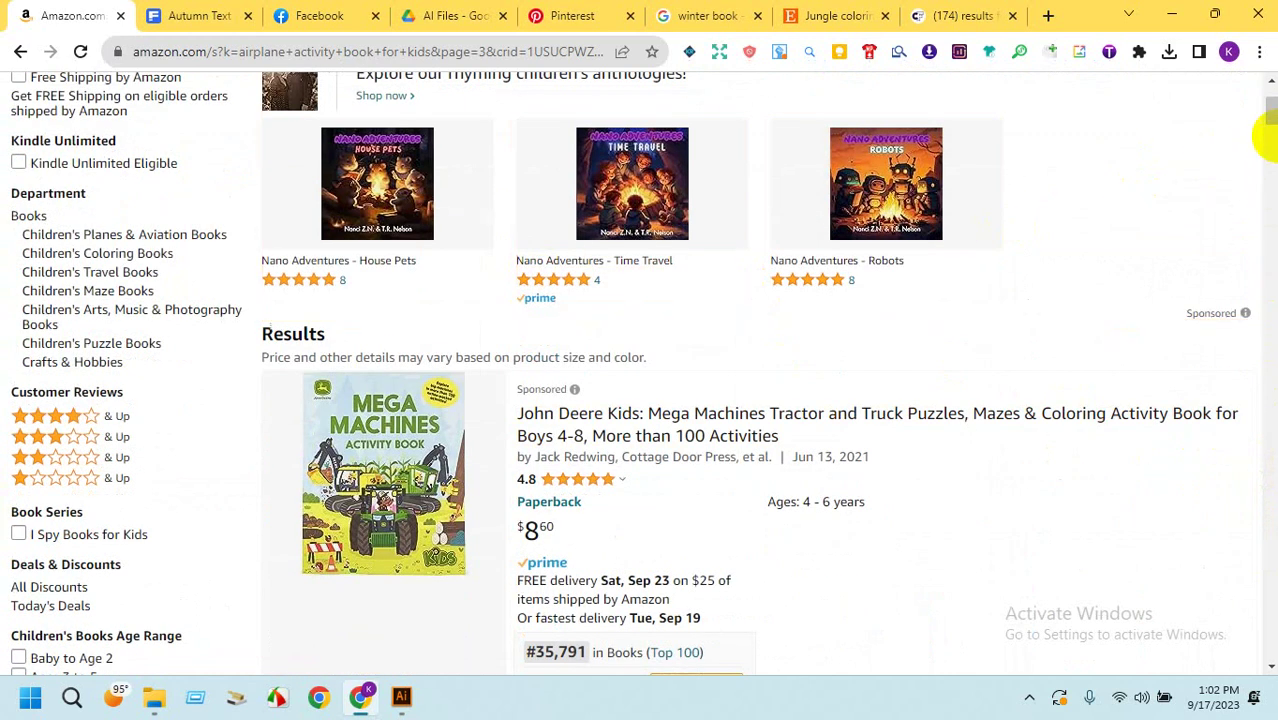
left_click_drag(1265, 114, 1270, 244)
mouse_move(300, 340)
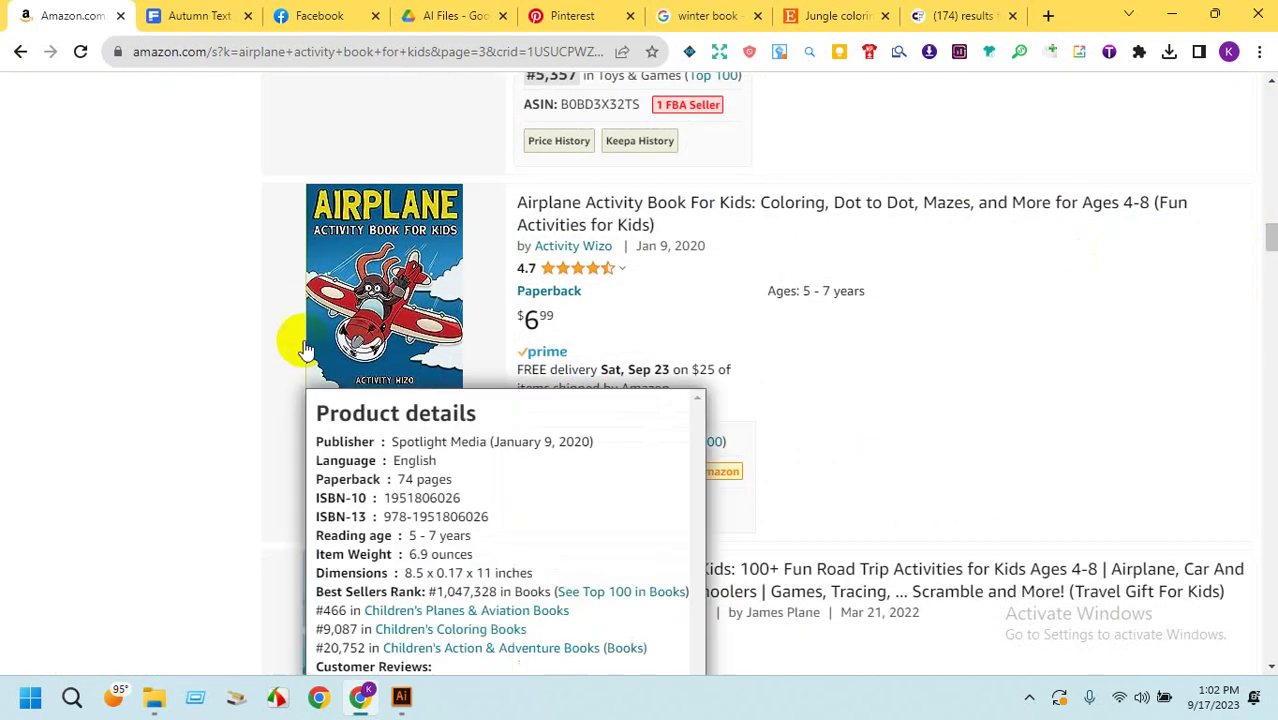
mouse_move(372, 270)
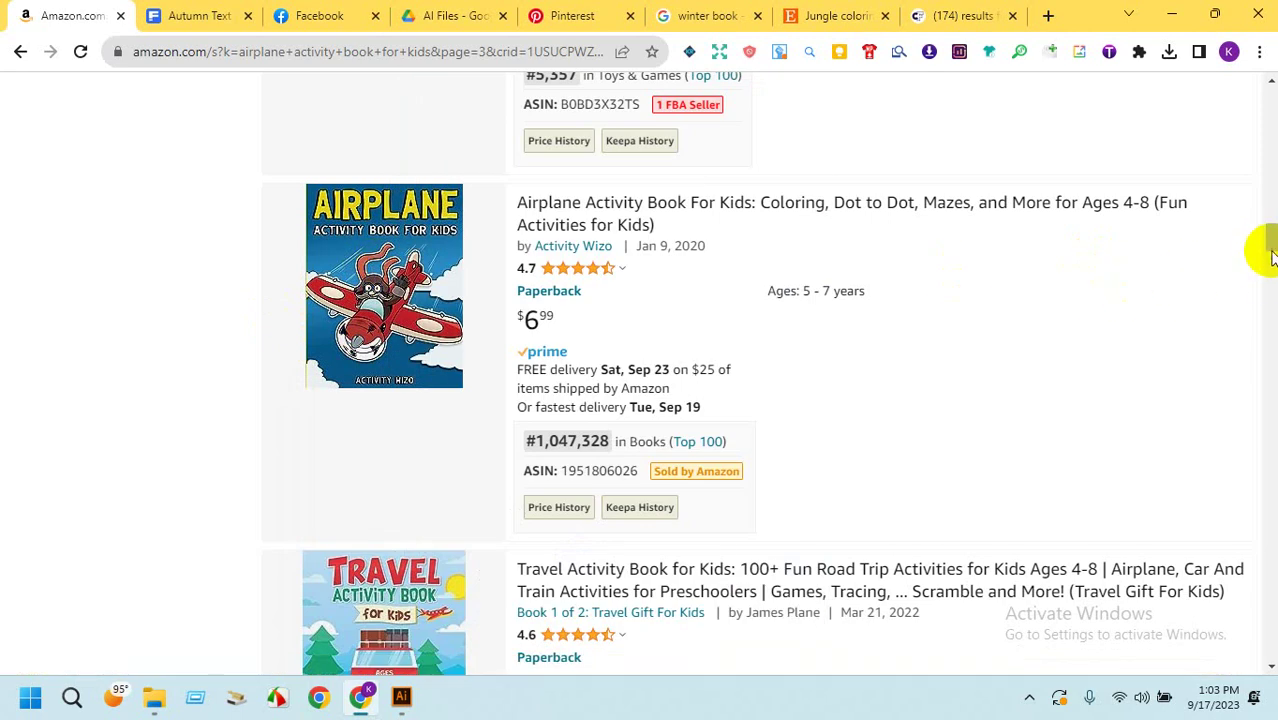
Look through the remaining books on results page 3 and open page 4.
left_click_drag(1266, 243, 1267, 525)
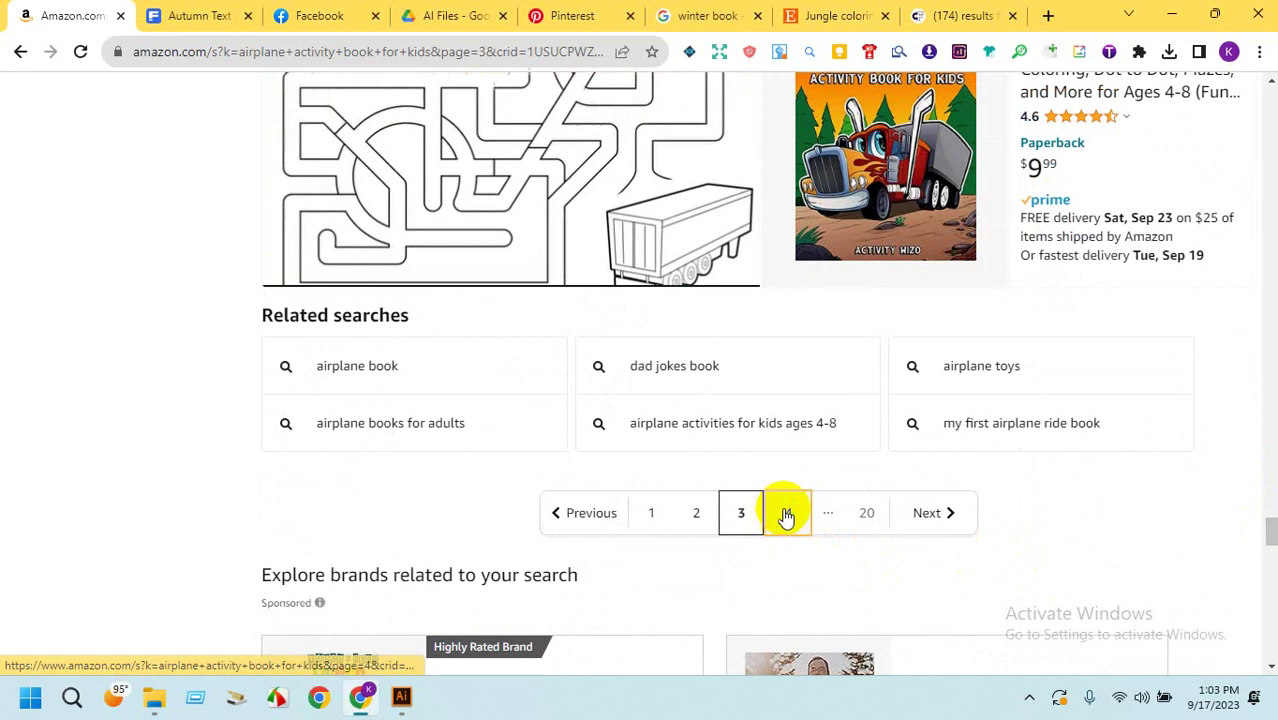
left_click(788, 514)
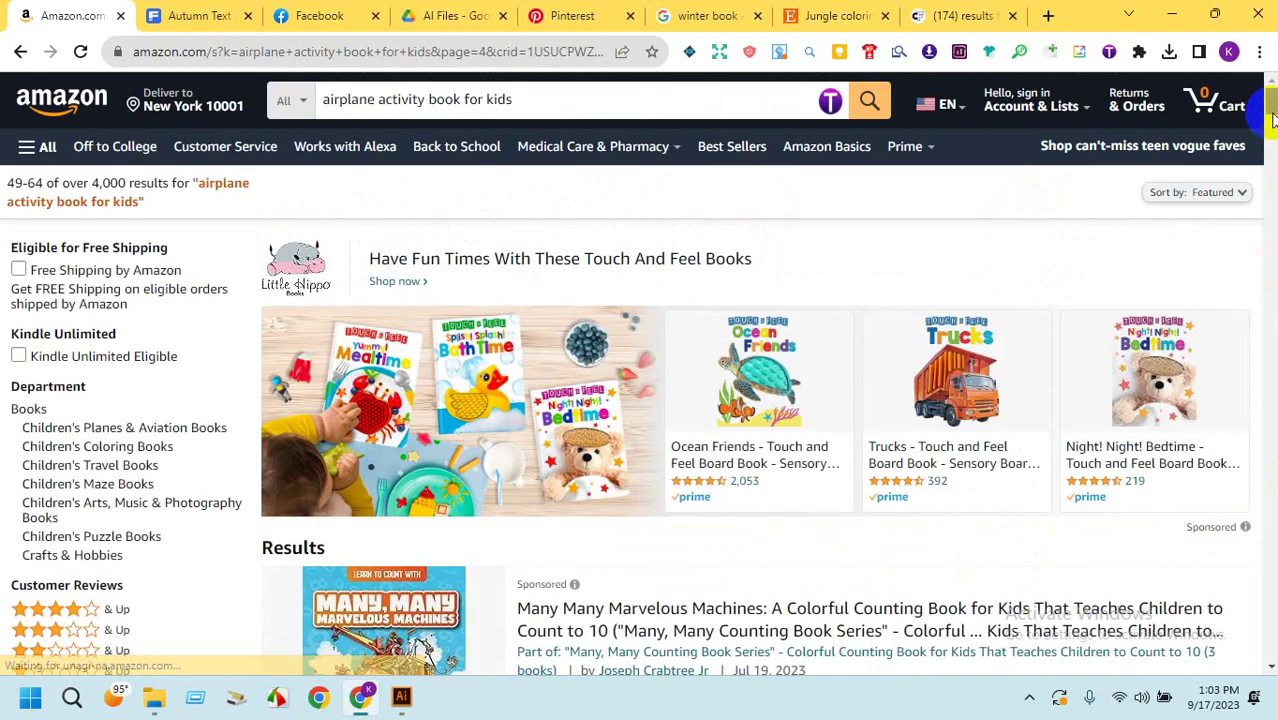
Look through the airplane activity book covers on results page 4 down to the end of the page.
left_click_drag(1272, 115, 1270, 200)
mouse_move(340, 195)
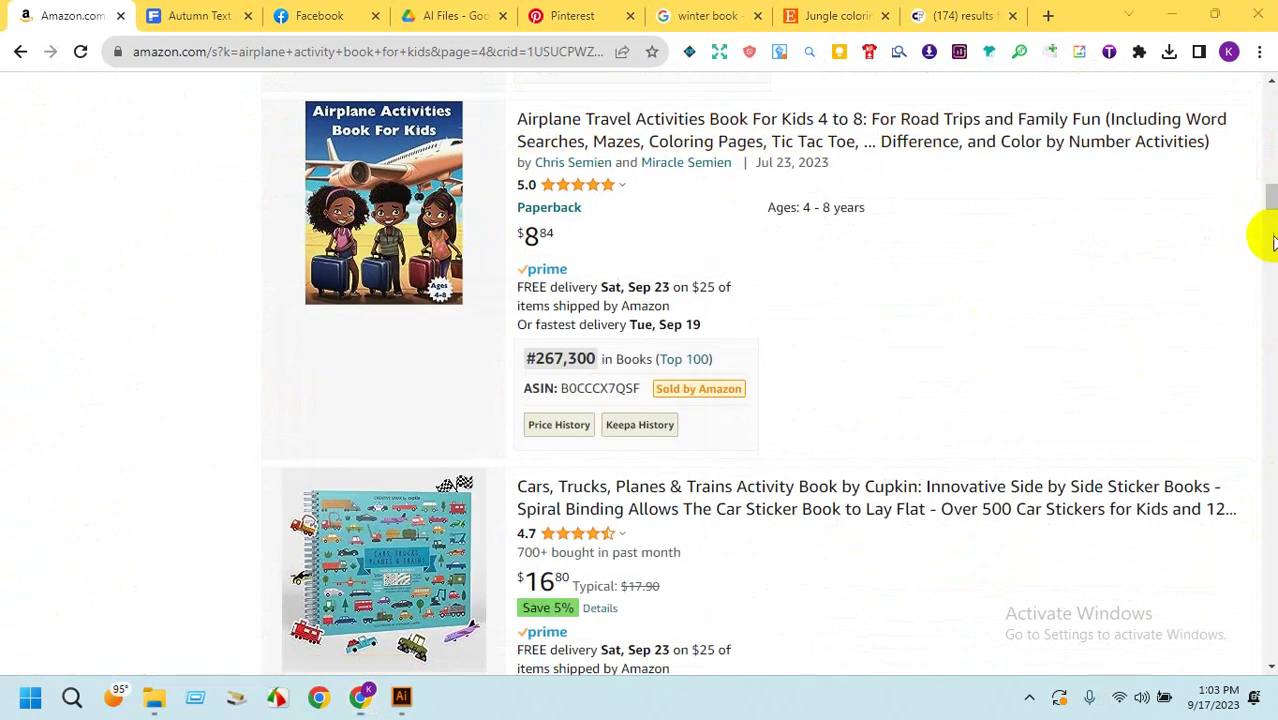
left_click_drag(1268, 200, 1268, 650)
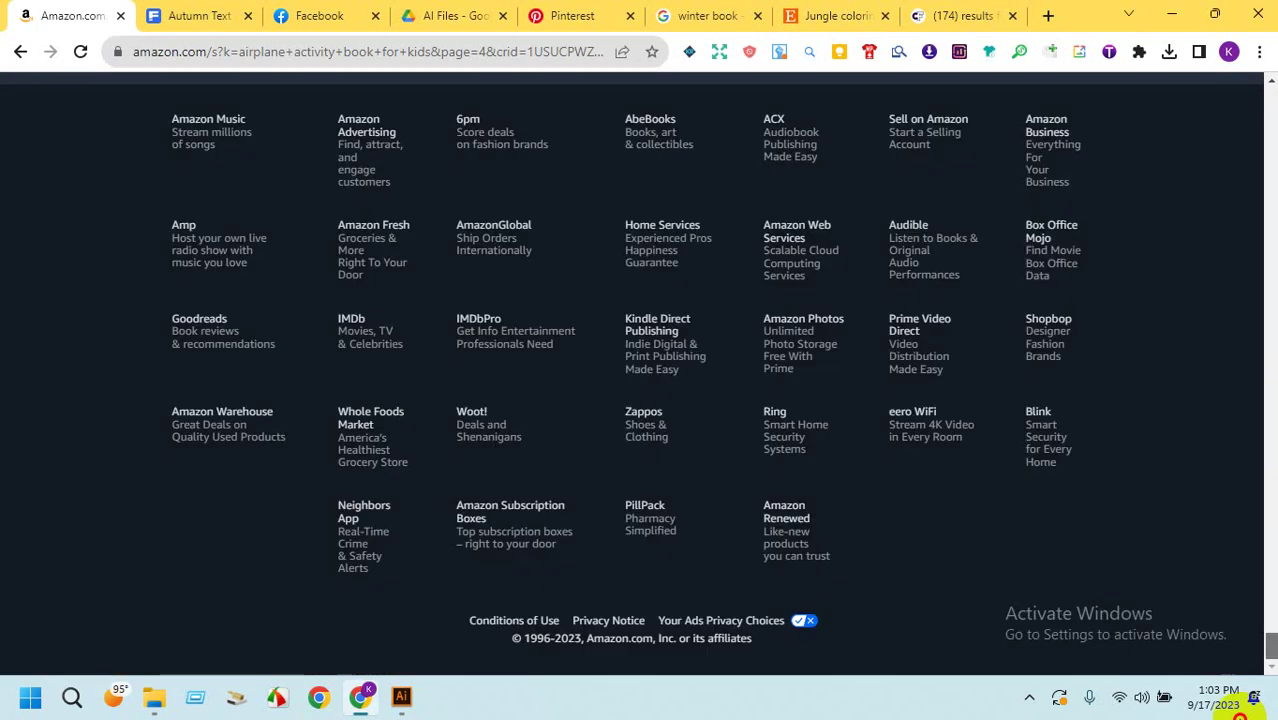
Download Airplane activity books.ai from the Drive link in the Facebook airplane cover post and open it in Illustrator.
left_click(340, 14)
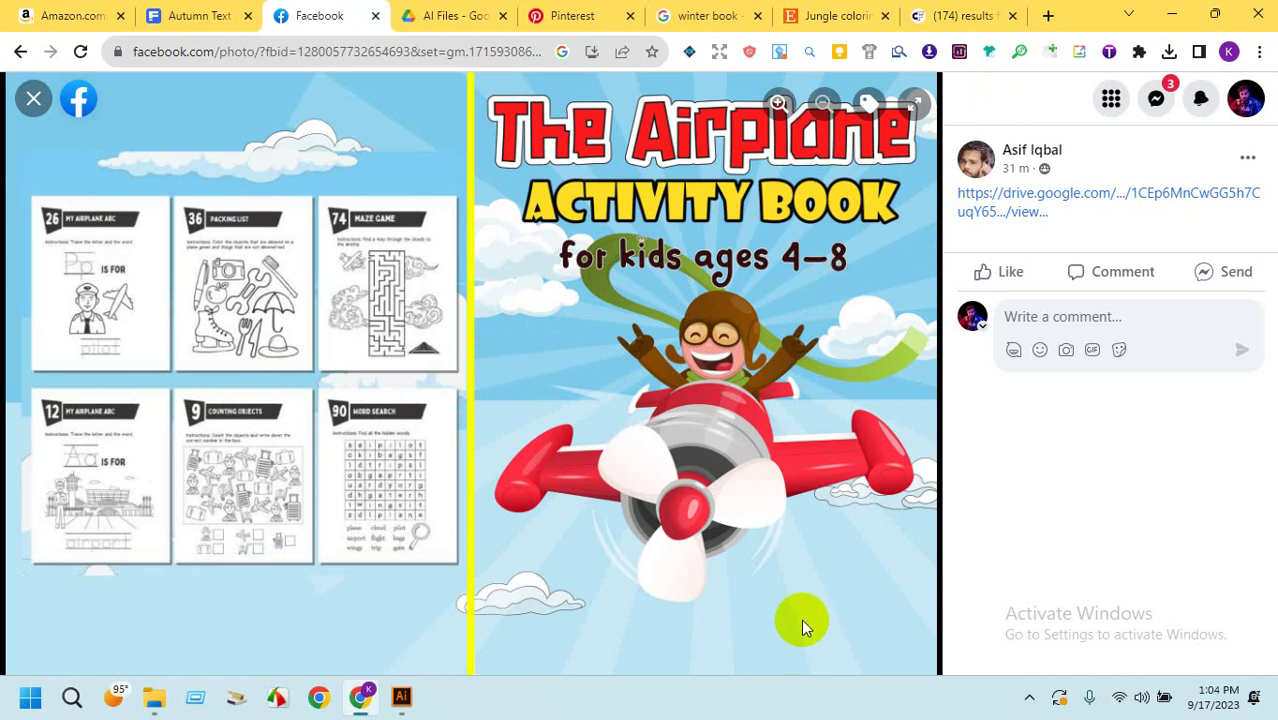
left_click(1078, 194)
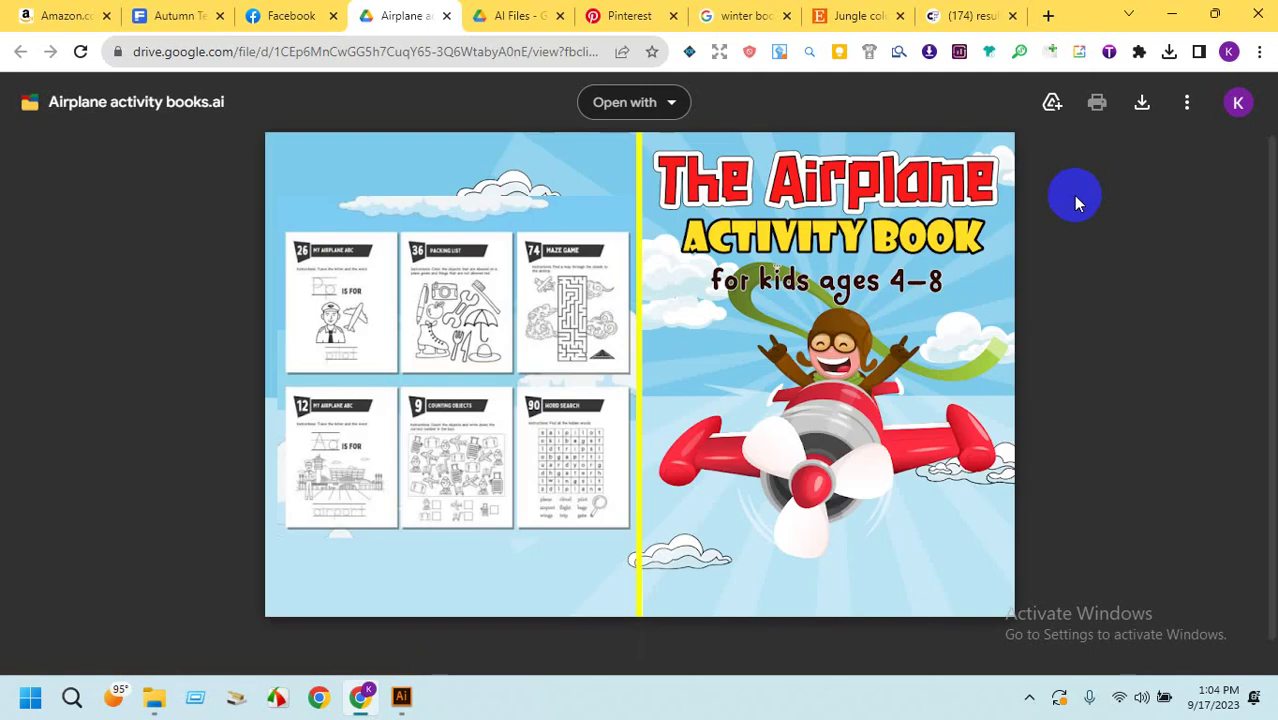
left_click(1142, 102)
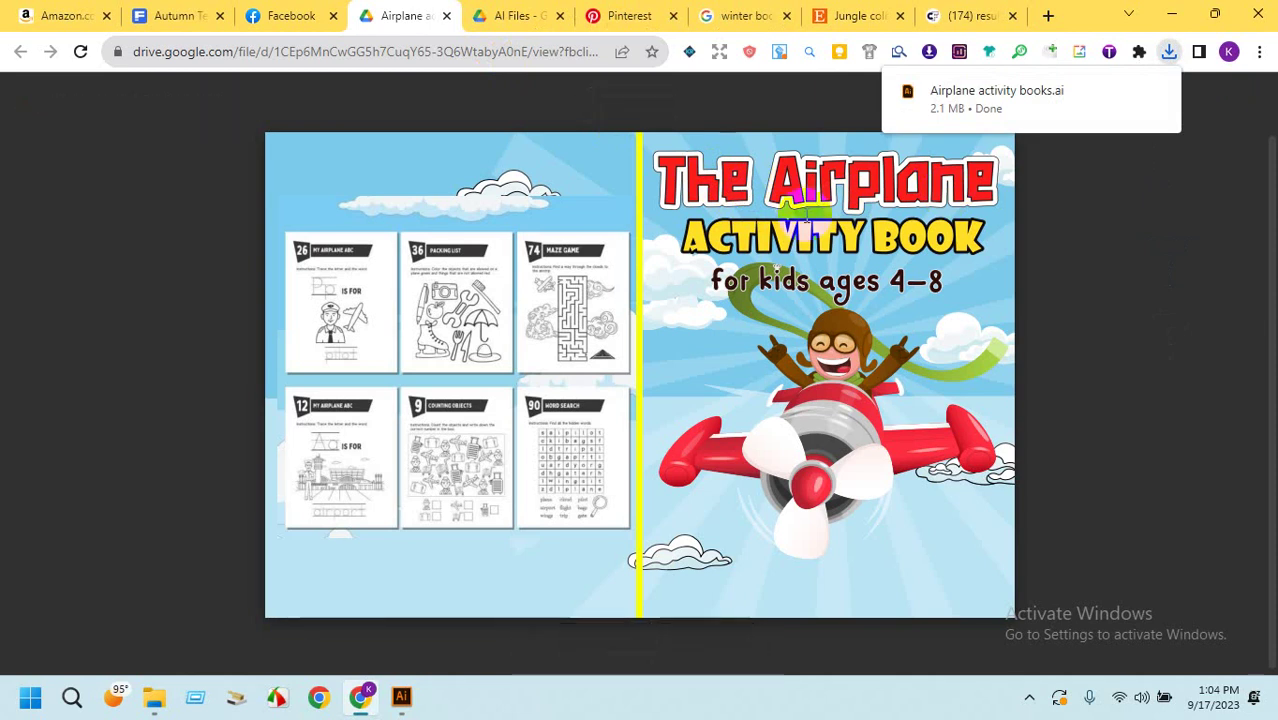
left_click(1047, 108)
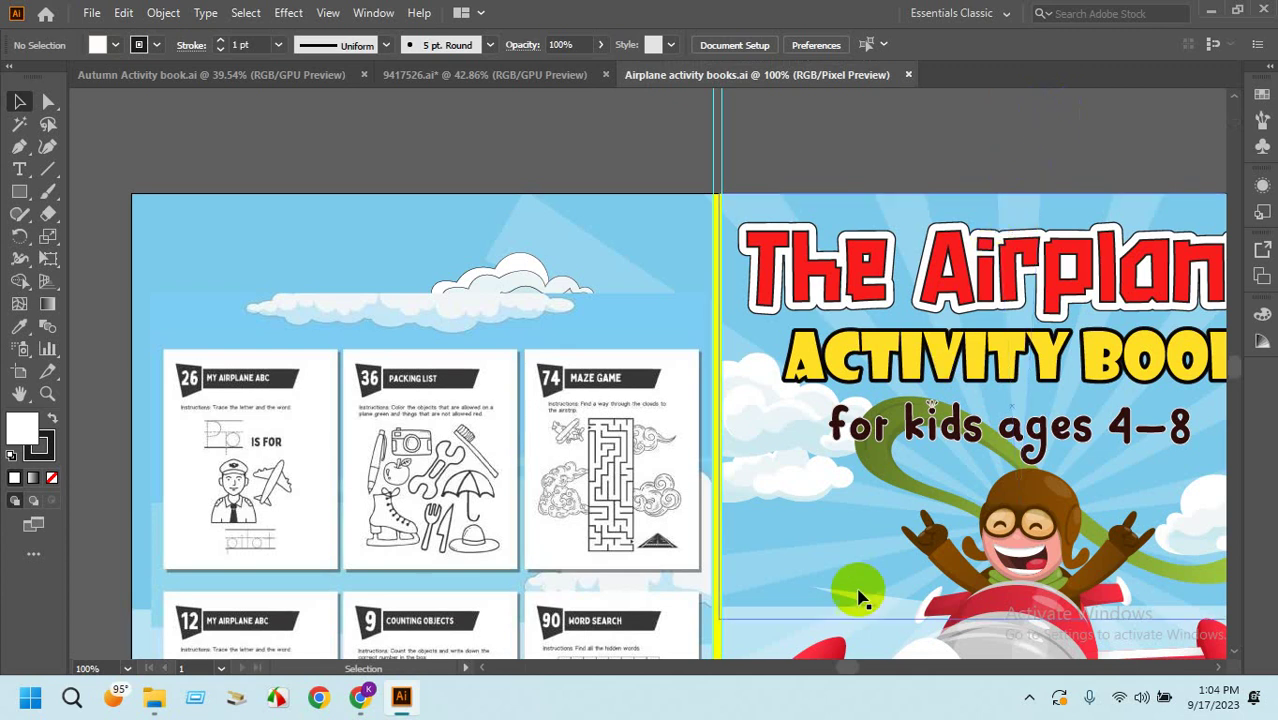
key("ctrl+space")
left_click_drag(786, 551, 830, 539)
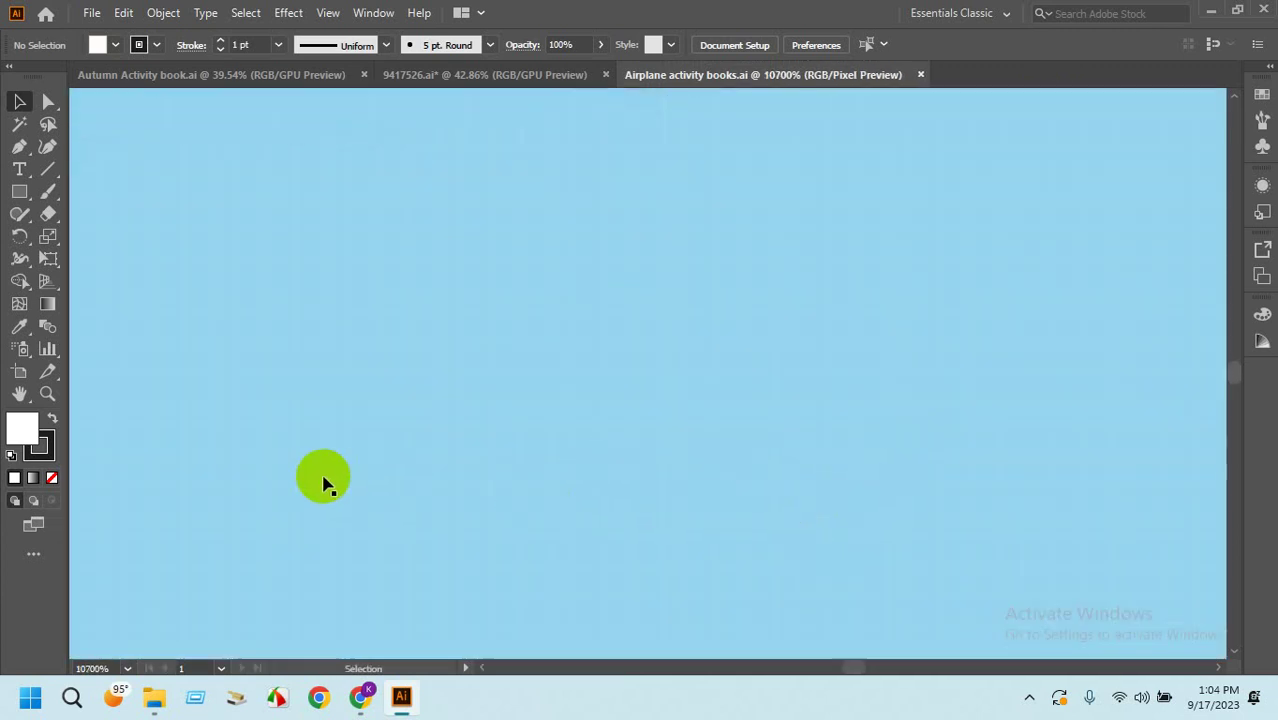
left_click(921, 74)
left_click(358, 697)
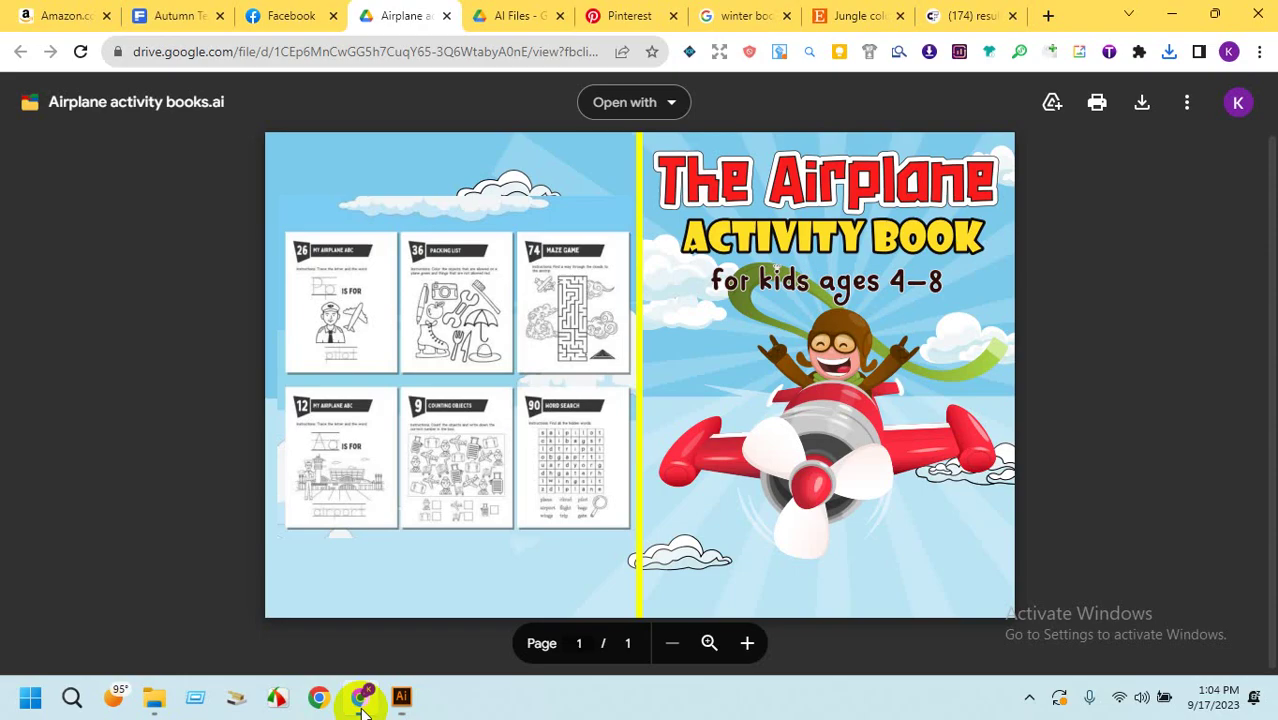
left_click(1168, 51)
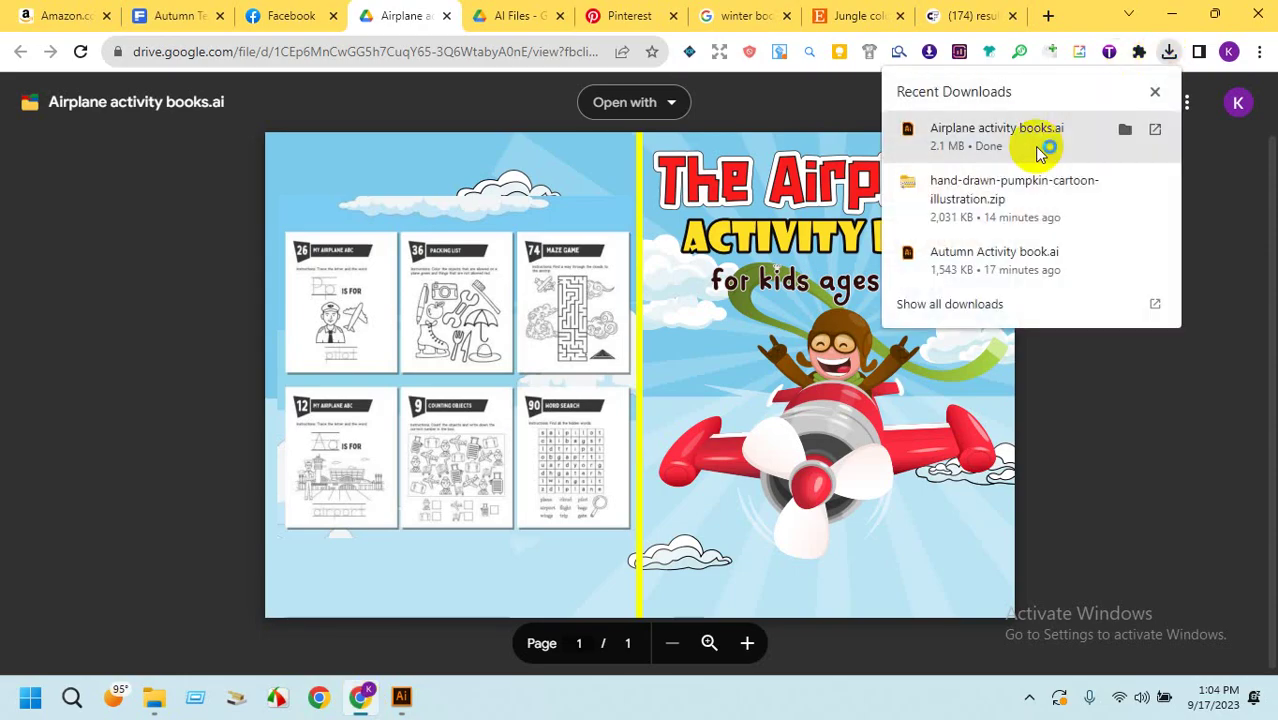
left_click(1040, 150)
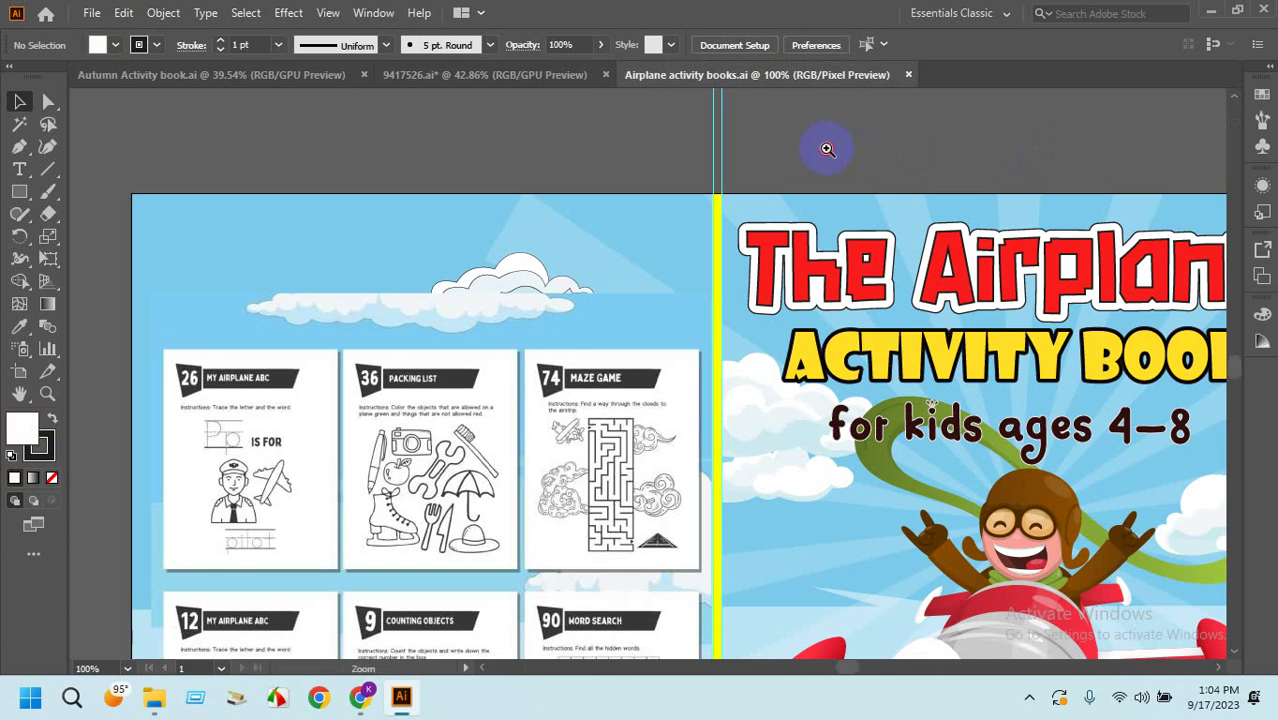
left_click_drag(732, 167, 748, 165)
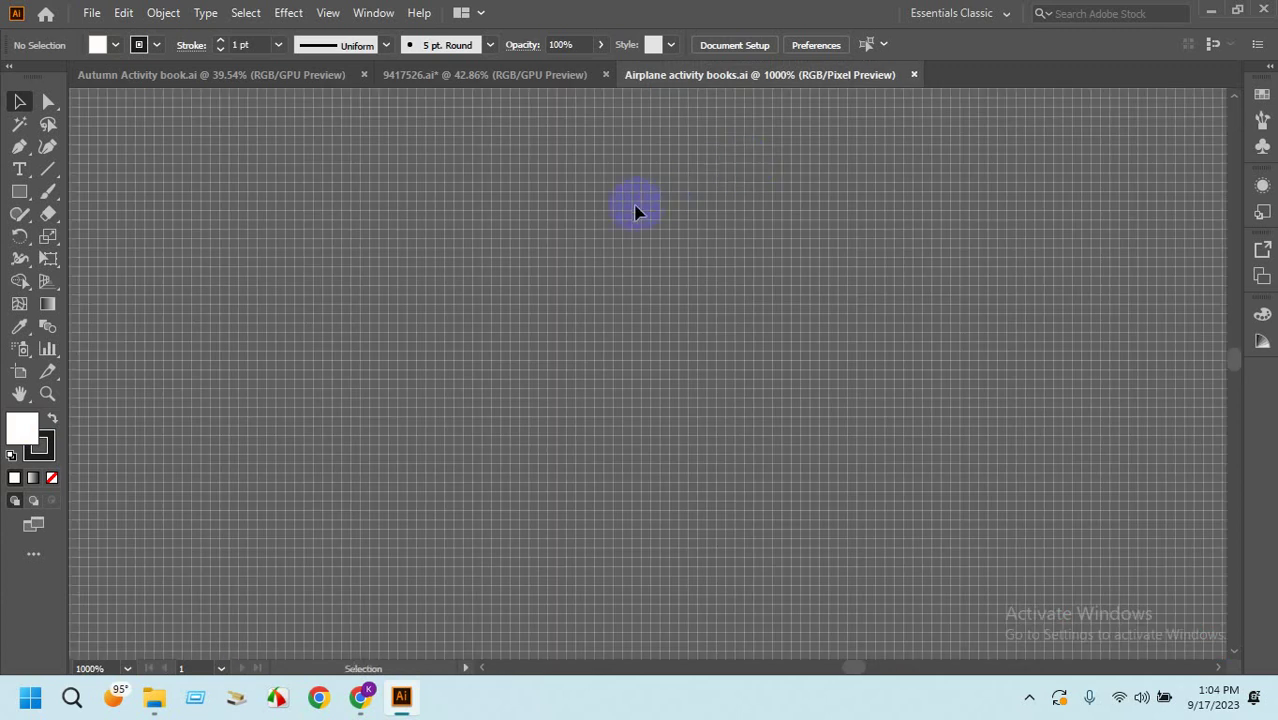
left_click(913, 75)
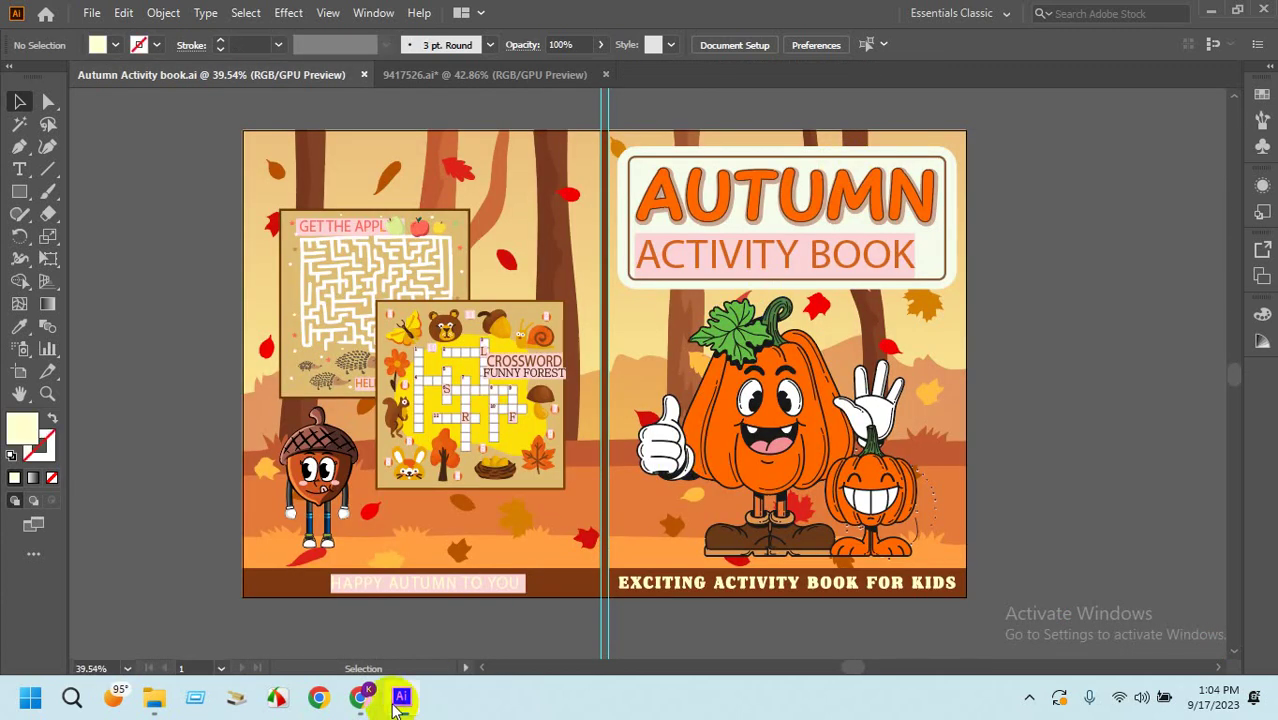
Reopen the downloaded Airplane activity books.ai, inspect the front cover's title area and outer edge up close, and close the file.
left_click(360, 700)
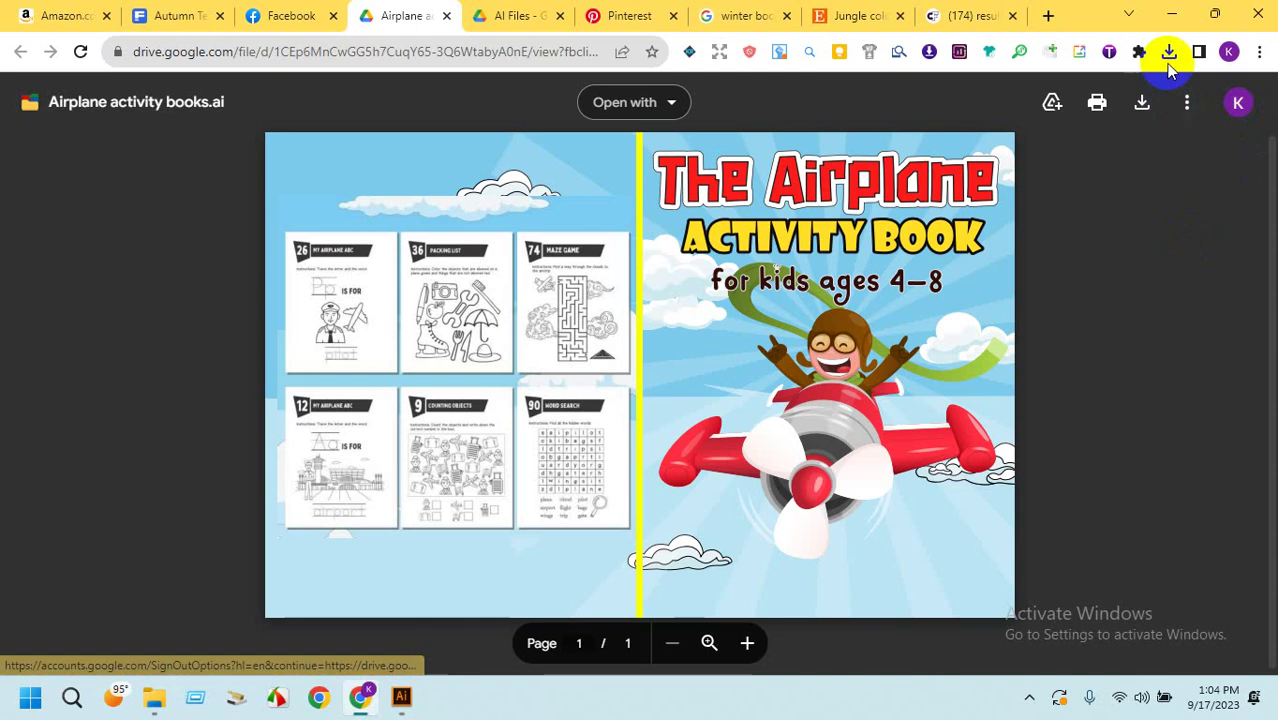
left_click(1168, 51)
left_click(1038, 120)
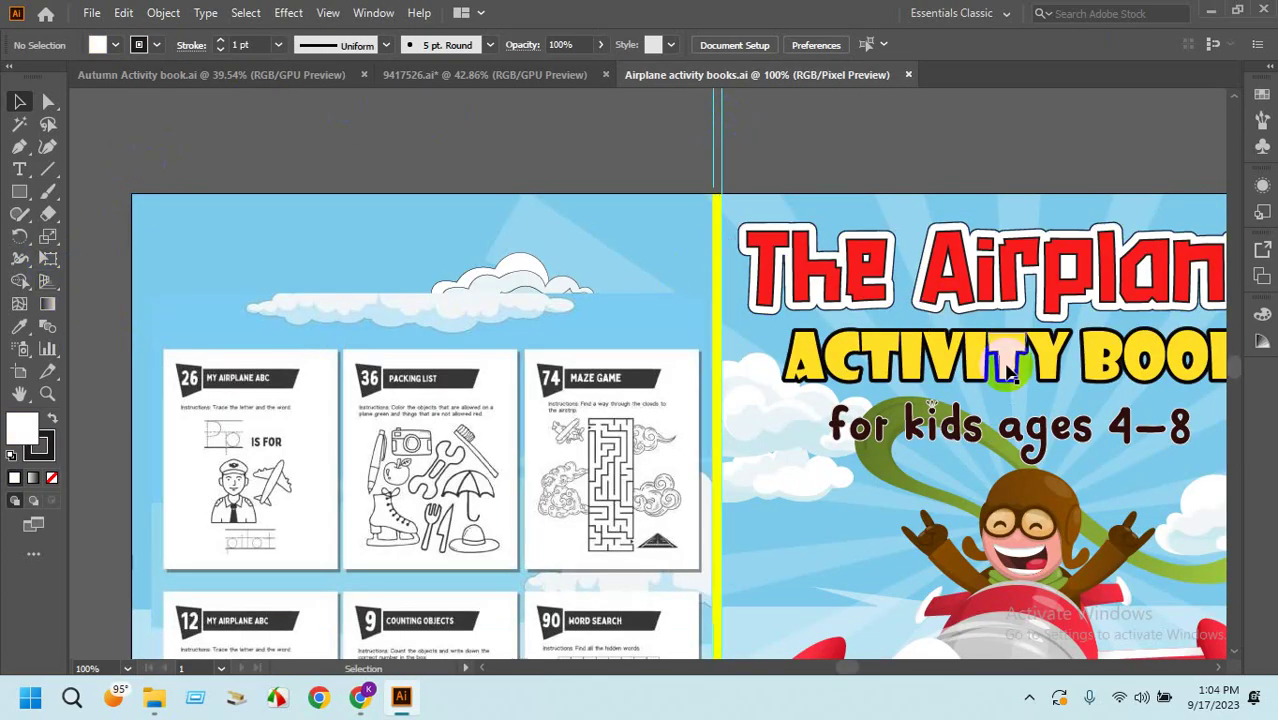
key("space")
left_click_drag(1043, 378, 815, 236)
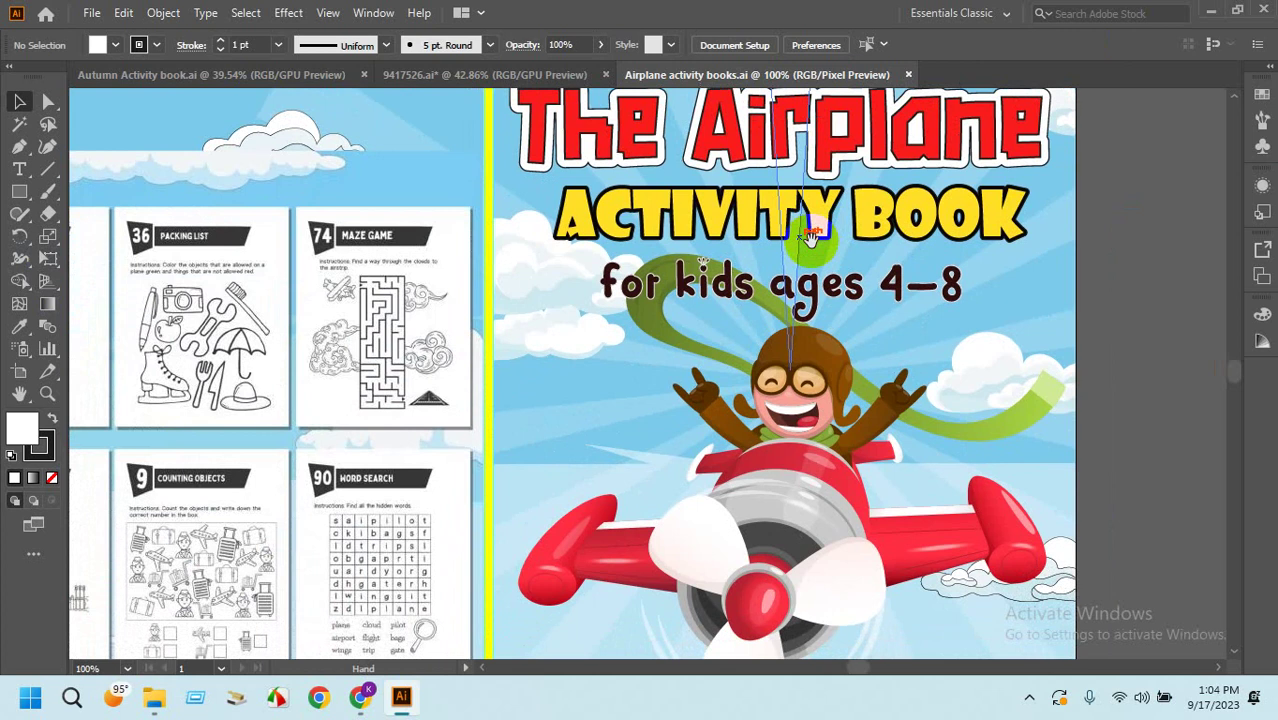
left_click_drag(1139, 292, 783, 310)
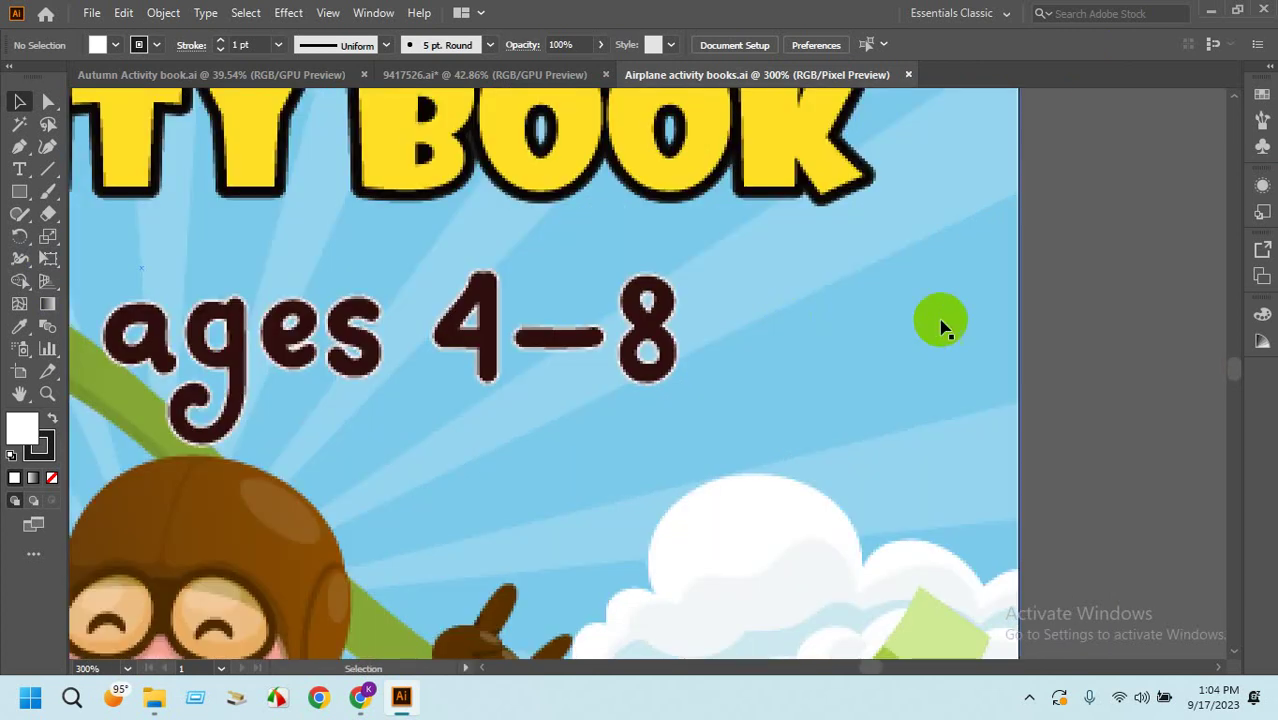
left_click_drag(1110, 266, 925, 266)
left_click_drag(739, 277, 775, 304)
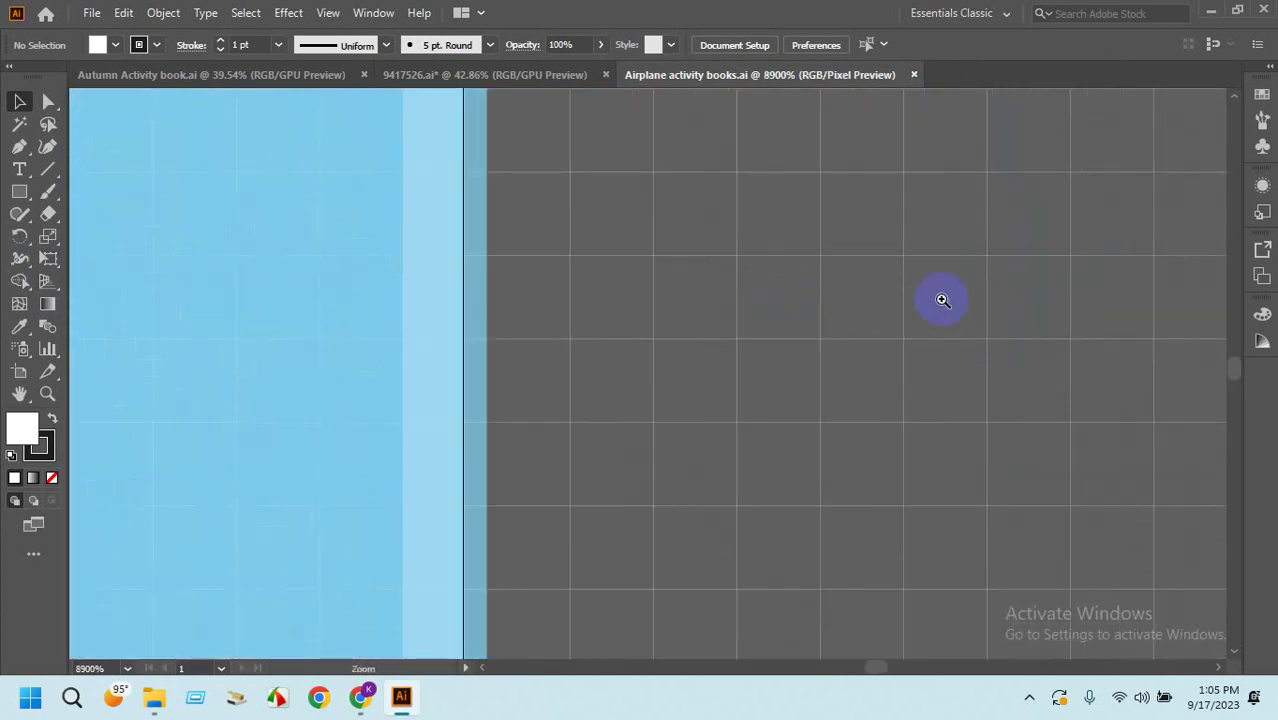
left_click_drag(651, 304, 632, 306)
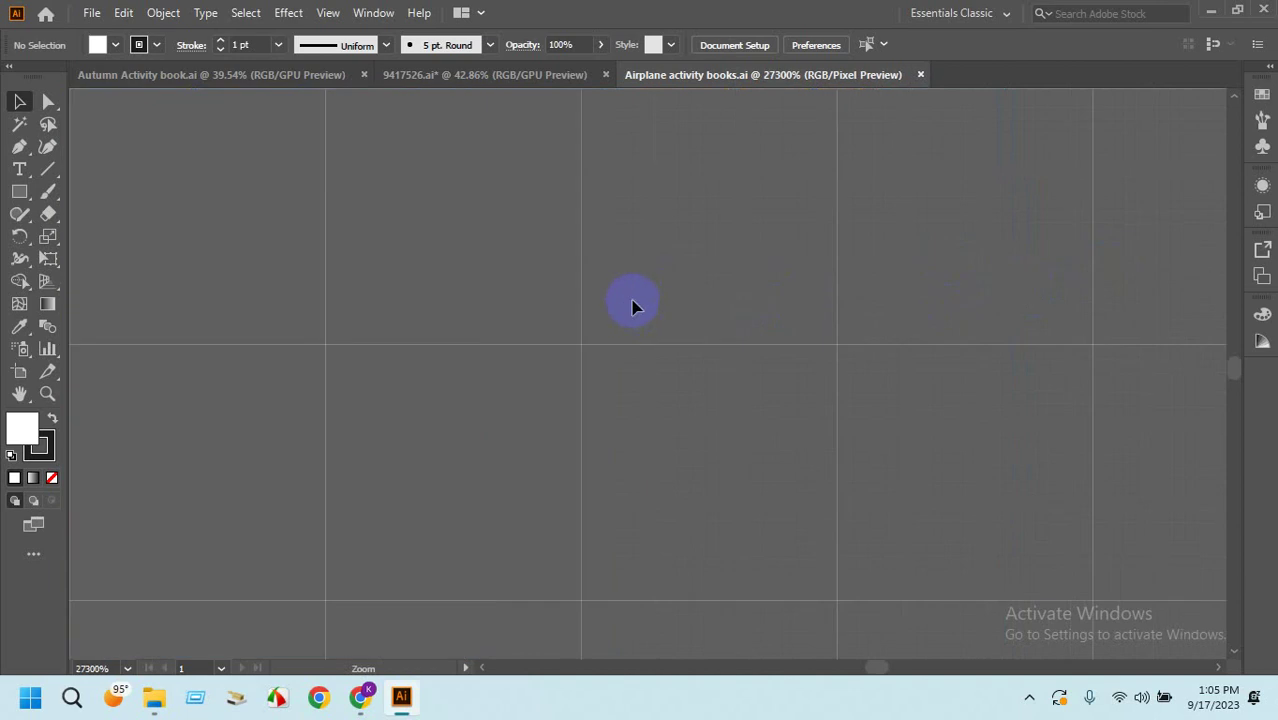
left_click(920, 75)
Open Airplane activity books.ai from the browser's recent downloads again and examine the front and back cover artwork in Illustrator.
left_click(363, 700)
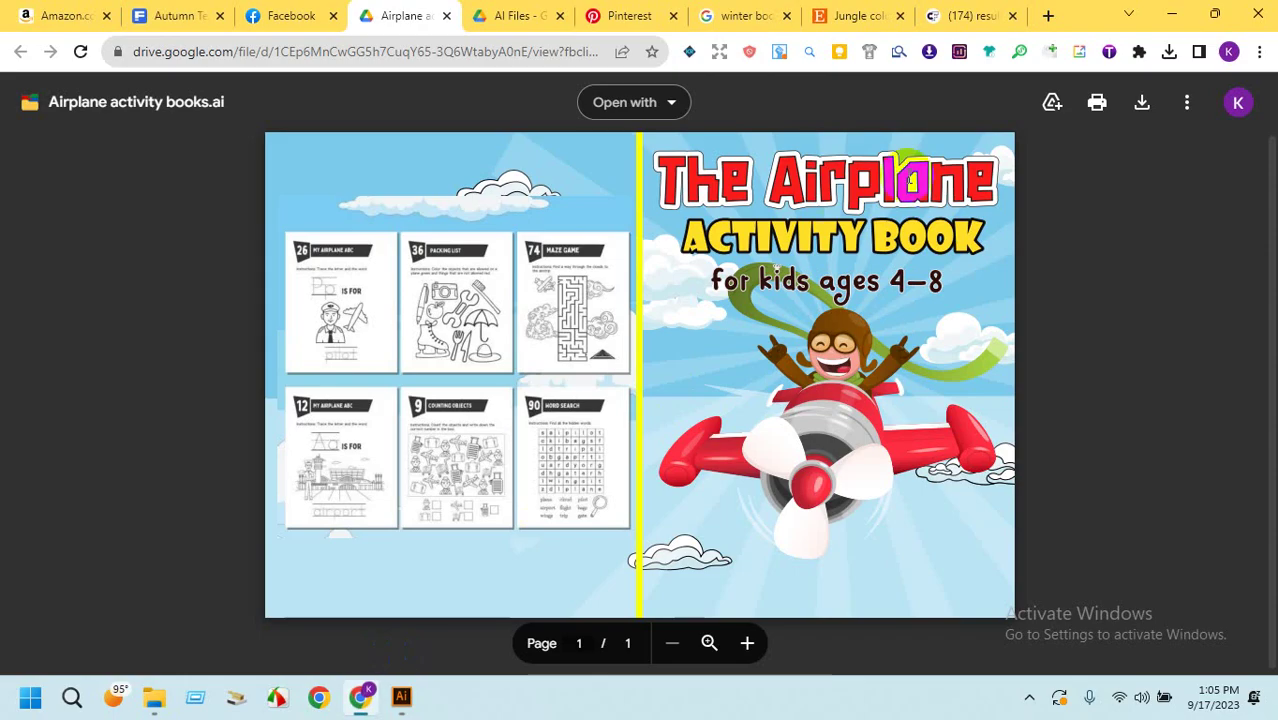
left_click(1168, 50)
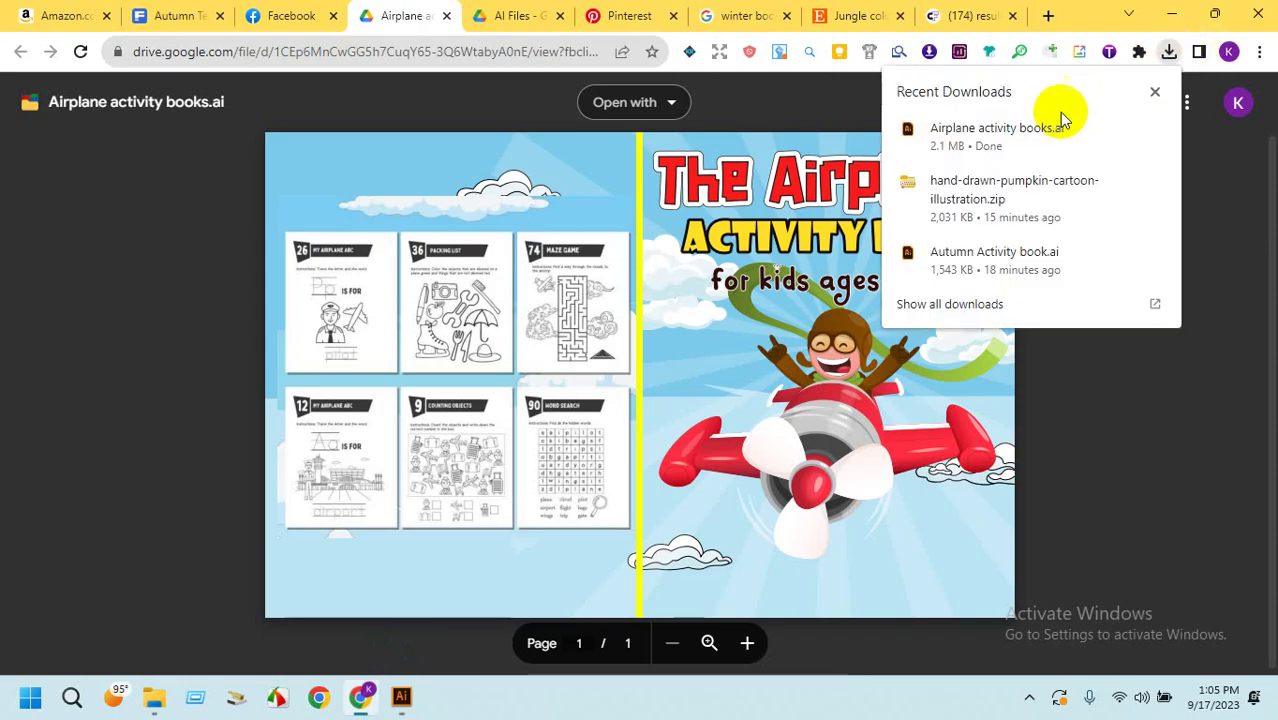
left_click(976, 150)
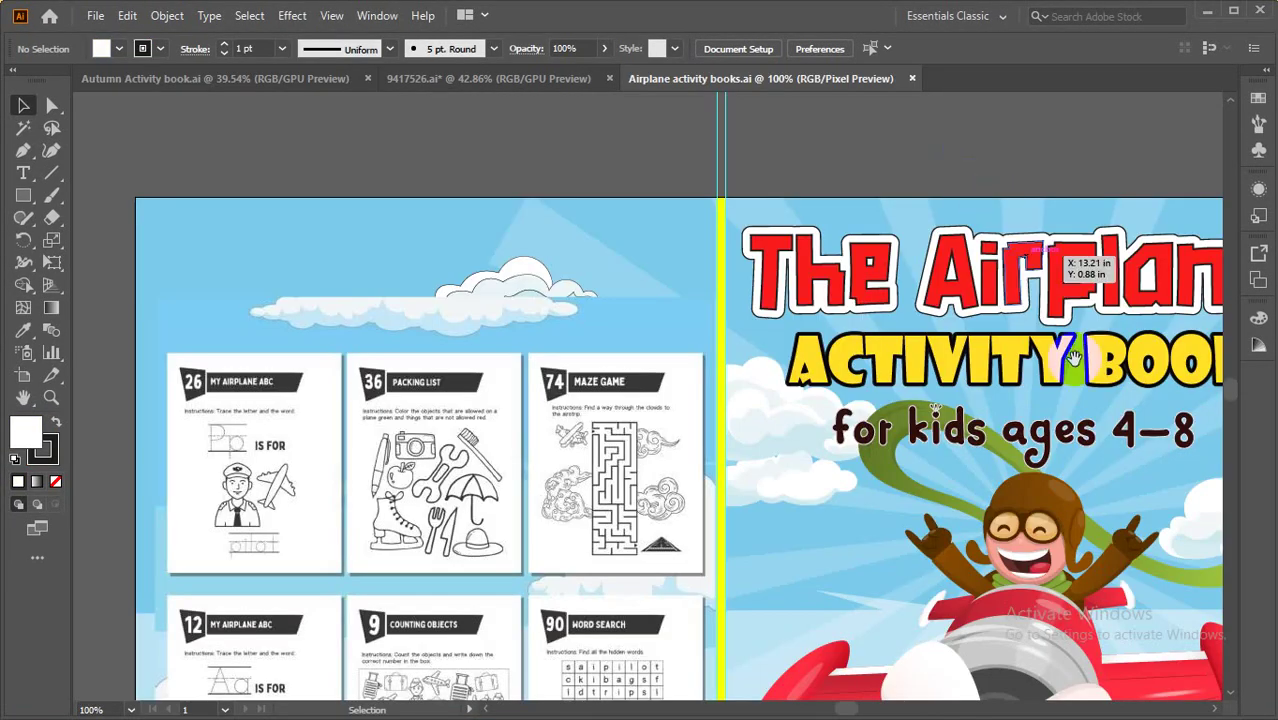
left_click_drag(1073, 358, 990, 285)
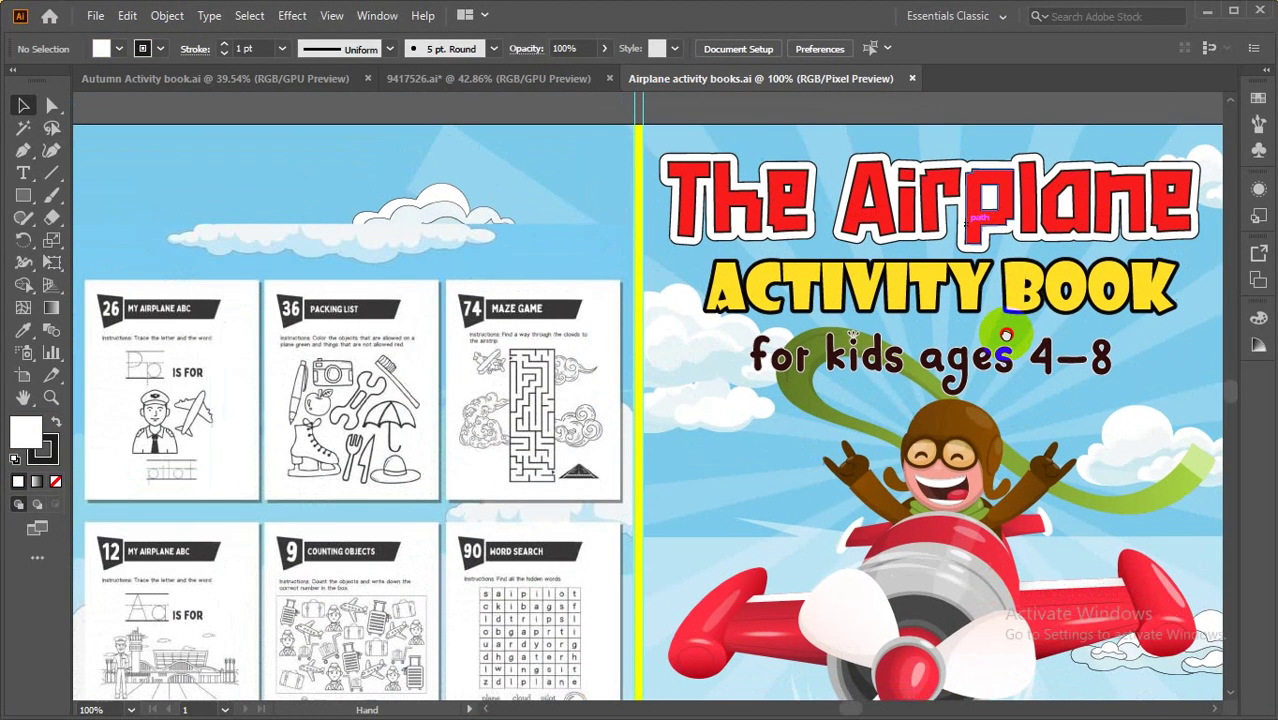
left_click_drag(1005, 335, 1005, 319)
left_click(51, 397)
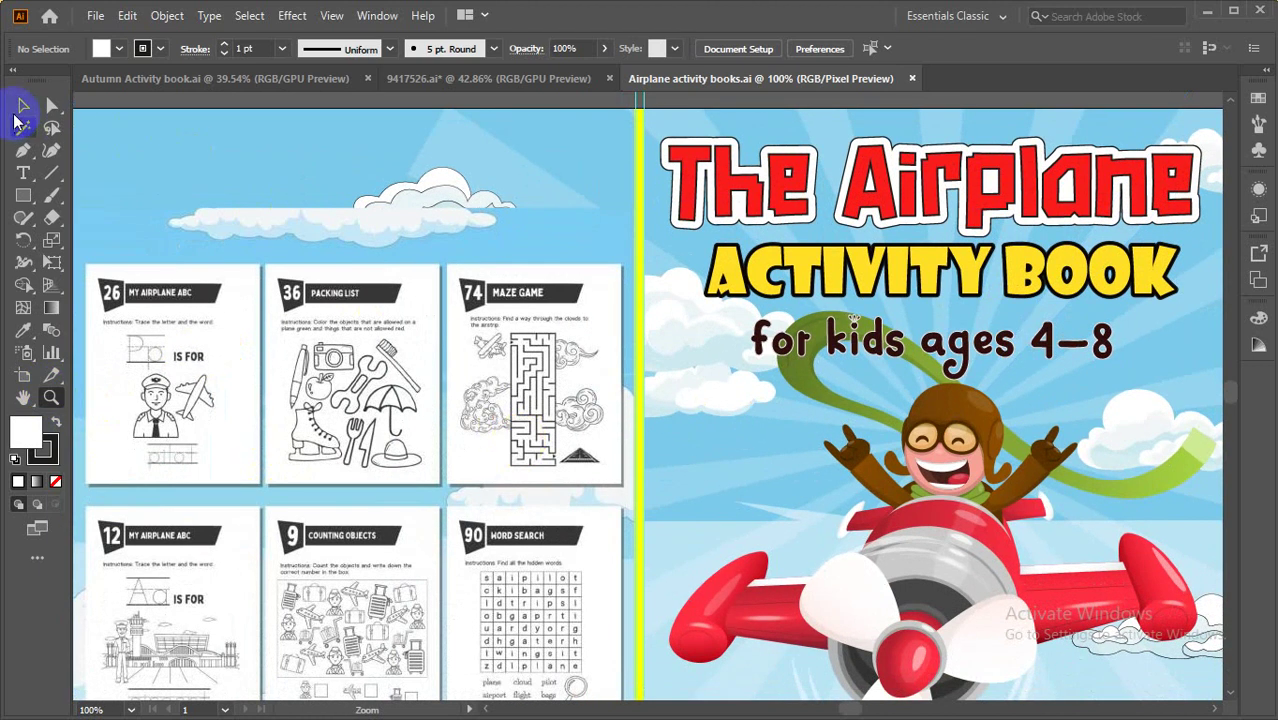
left_click(21, 106)
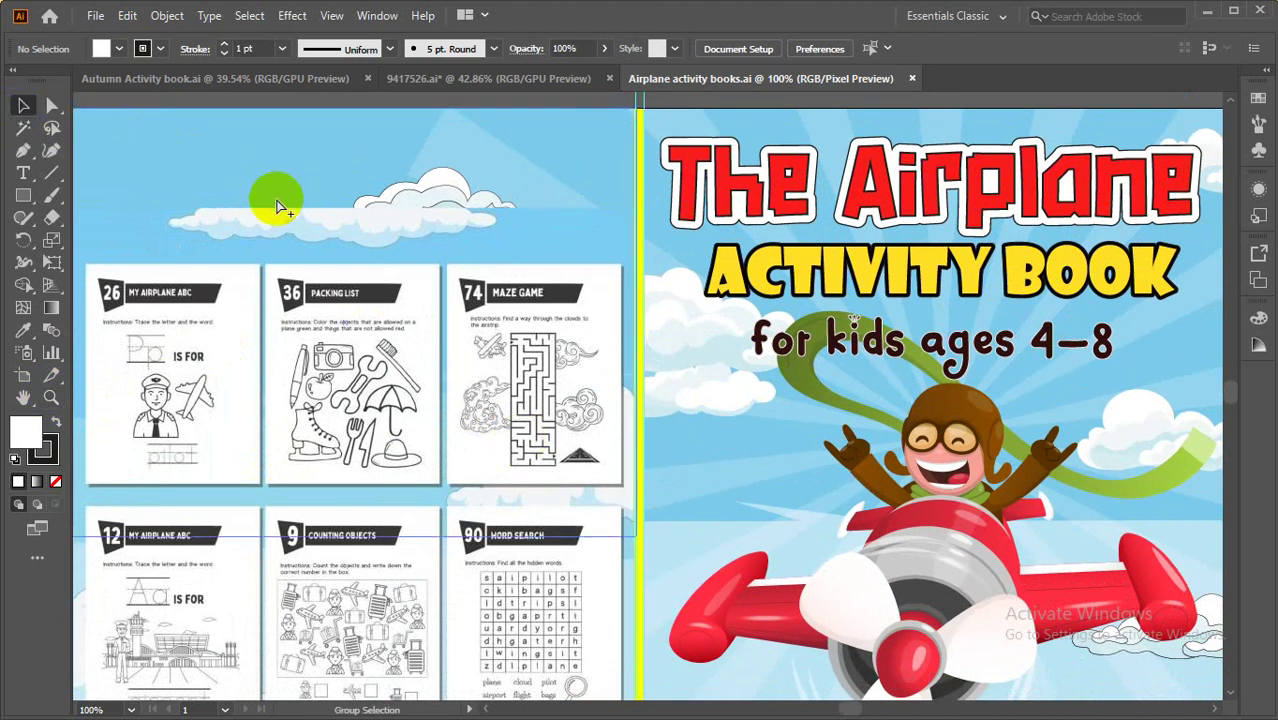
scroll(342, 285, "up", 3, "alt")
scroll(342, 285, "down", 5, "alt")
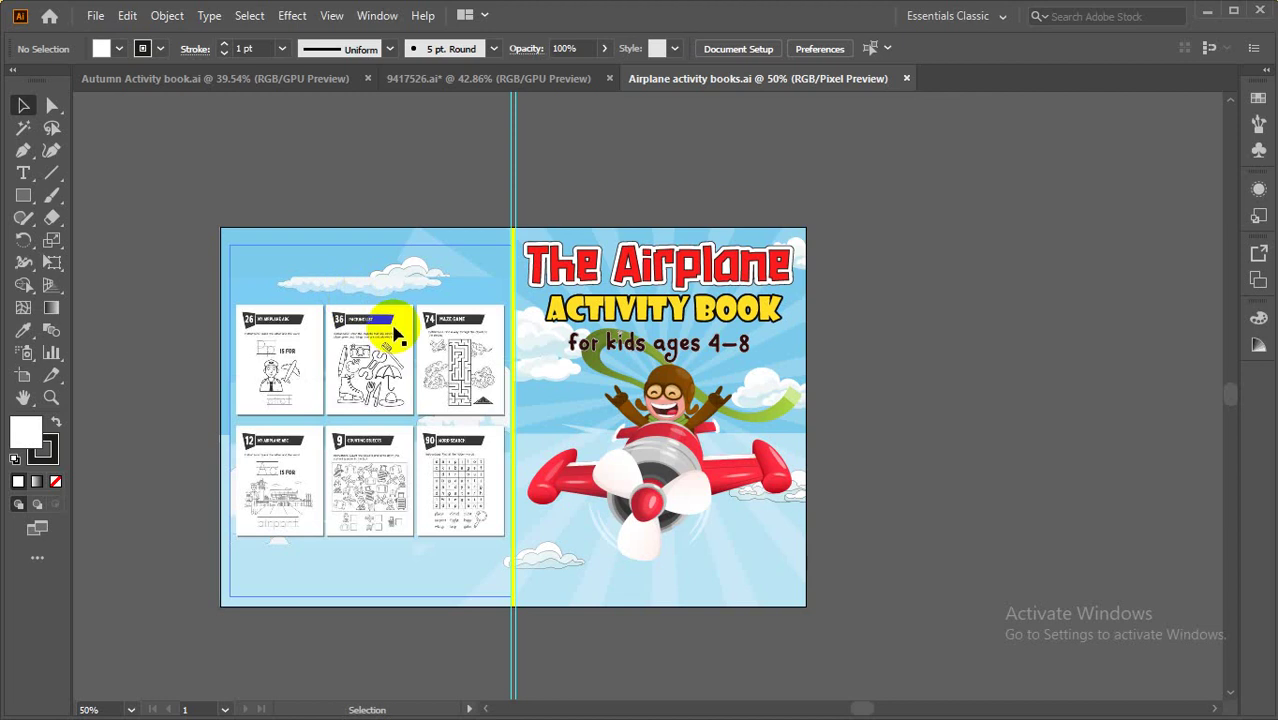
scroll(870, 400, "up", 2, "alt")
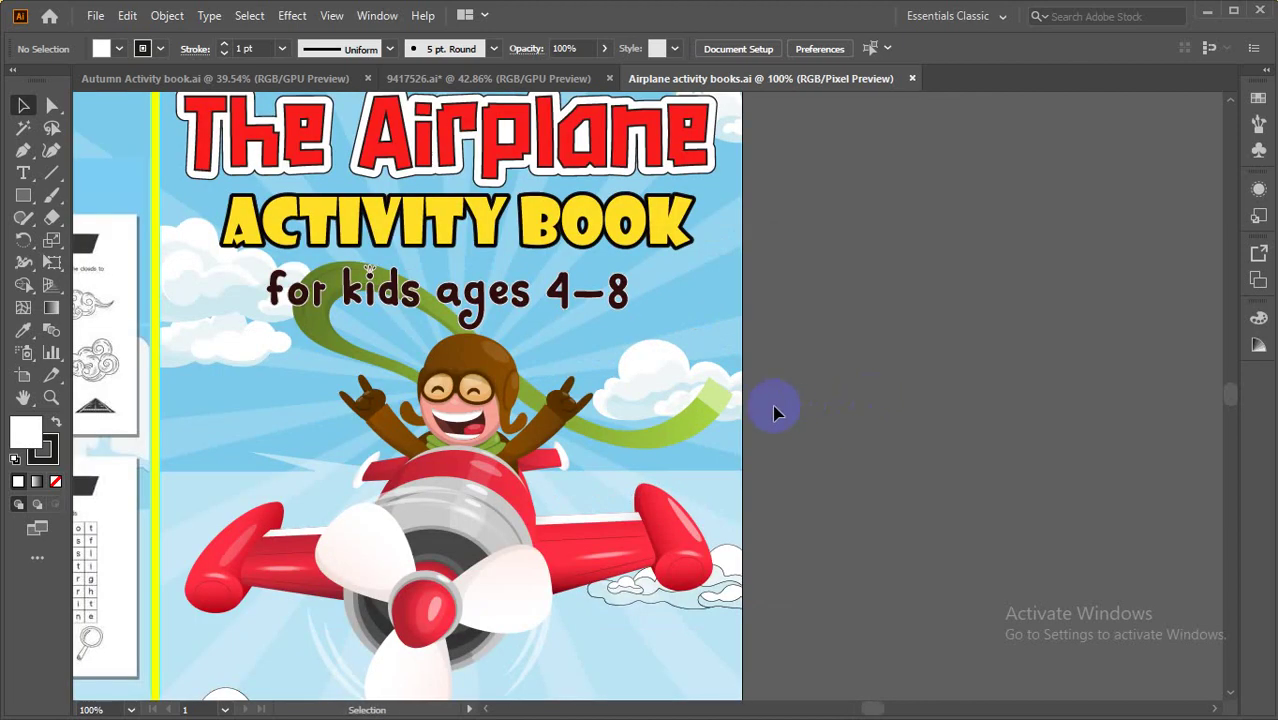
Move the upper copy of the clipped cover artwork away from the one beneath it and delete the moved copy.
left_click_drag(778, 413, 923, 408)
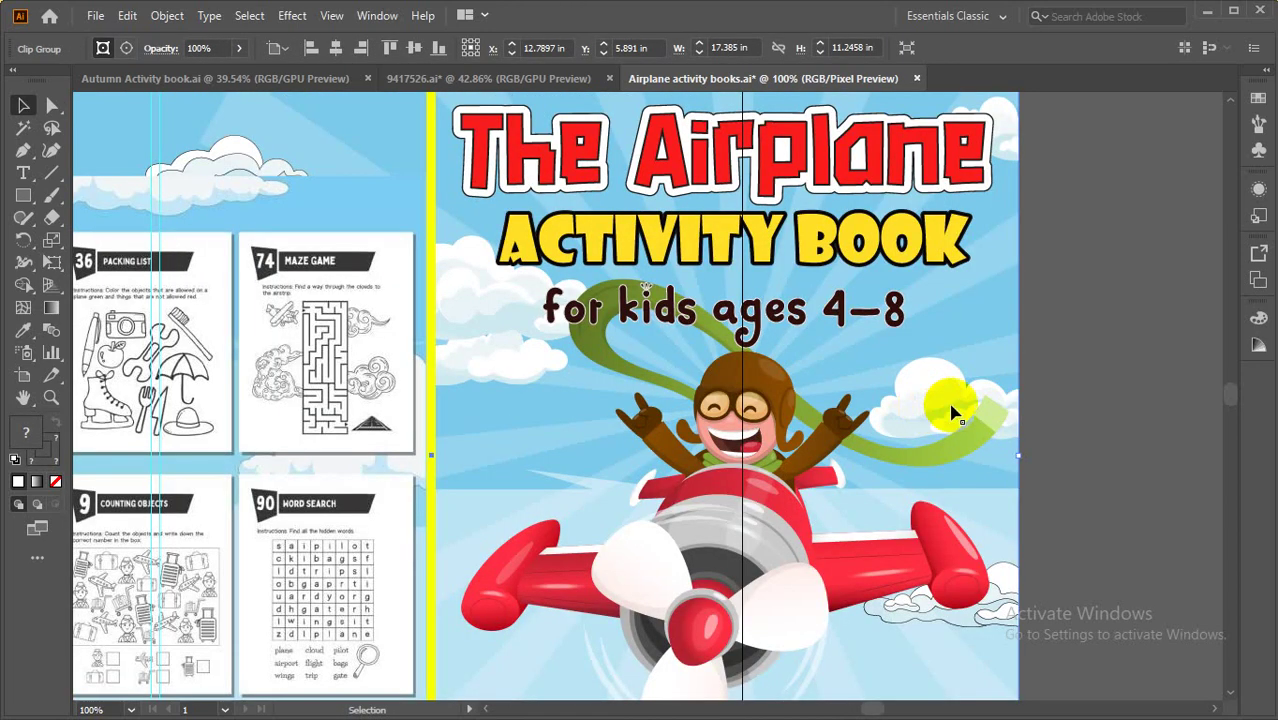
key("a")
scroll(950, 405, "down", 2, "alt")
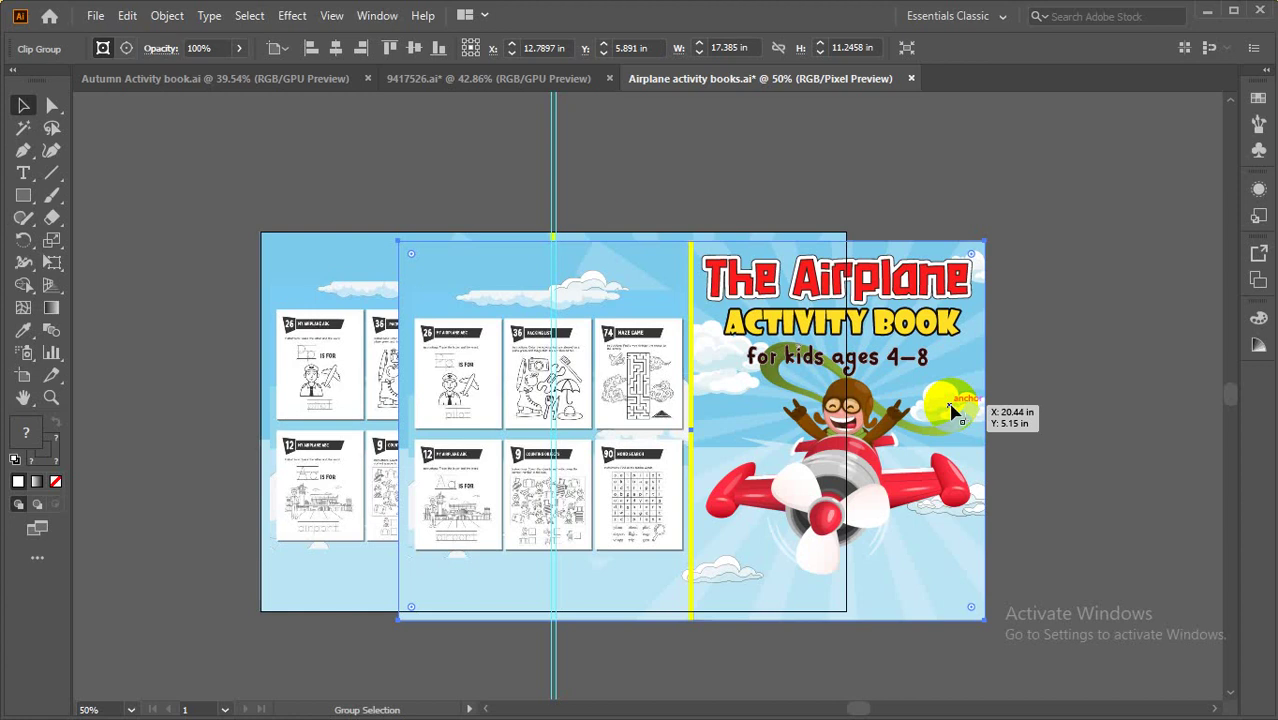
left_click_drag(456, 294, 575, 460)
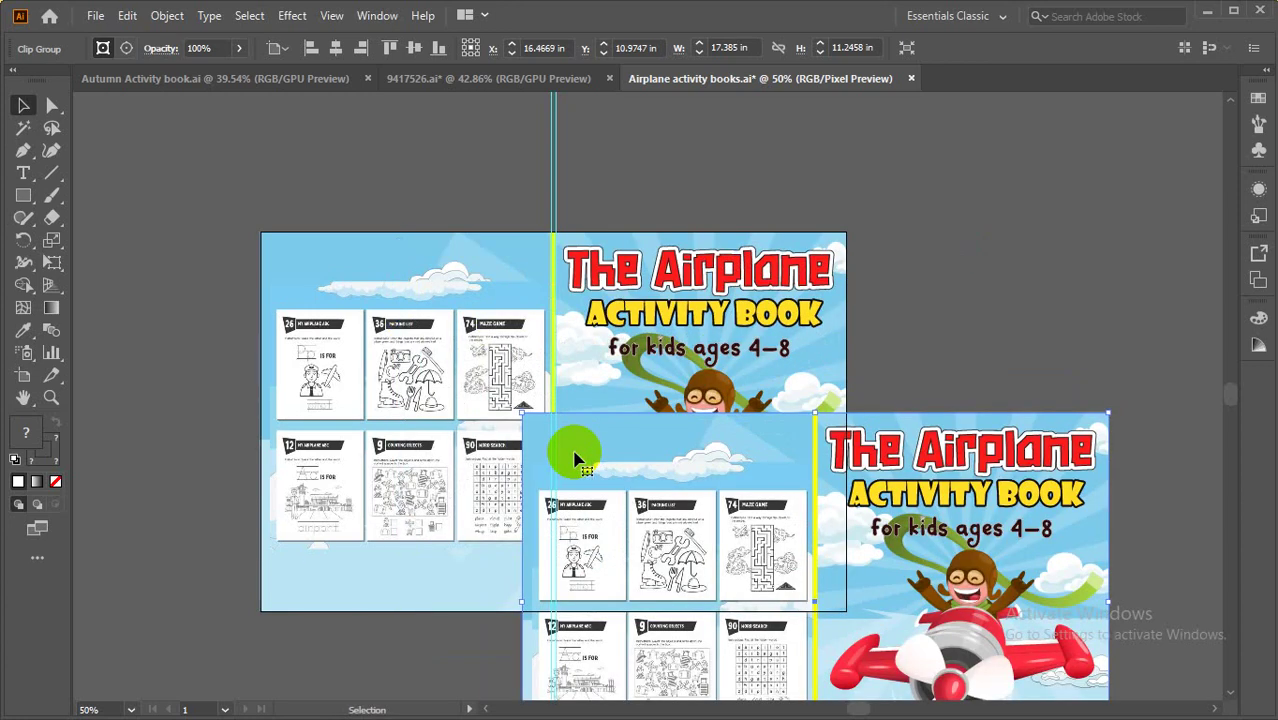
key("Delete")
Select the remaining cover clip group, check the operations available for it, and deselect it.
left_click(612, 445)
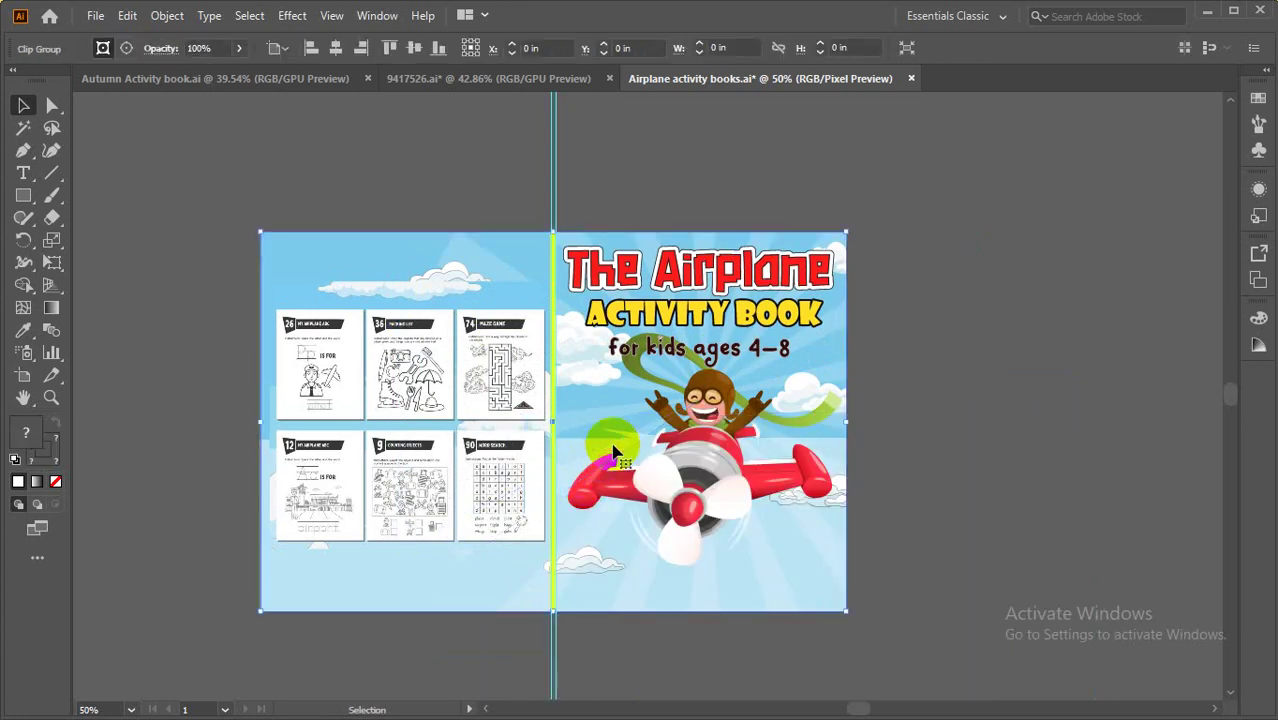
right_click(613, 443)
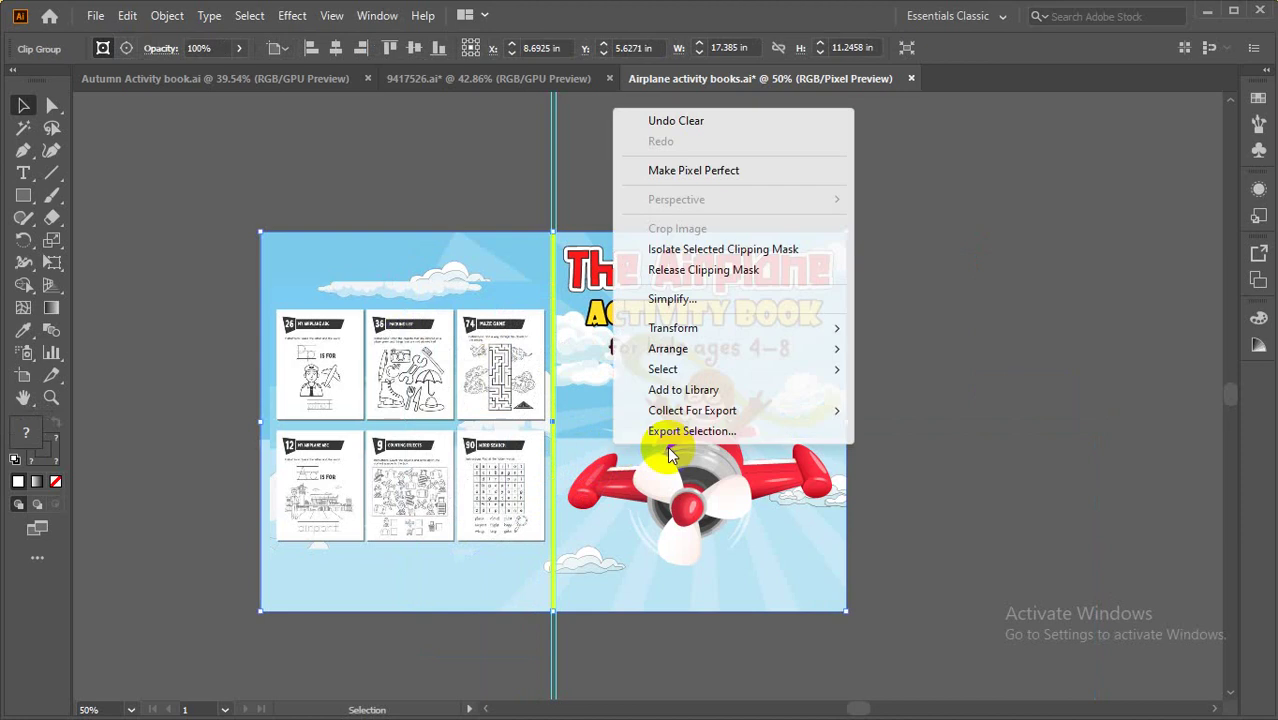
left_click(1007, 290)
Close Airplane activity books.ai without saving the changes.
key("ctrl+space")
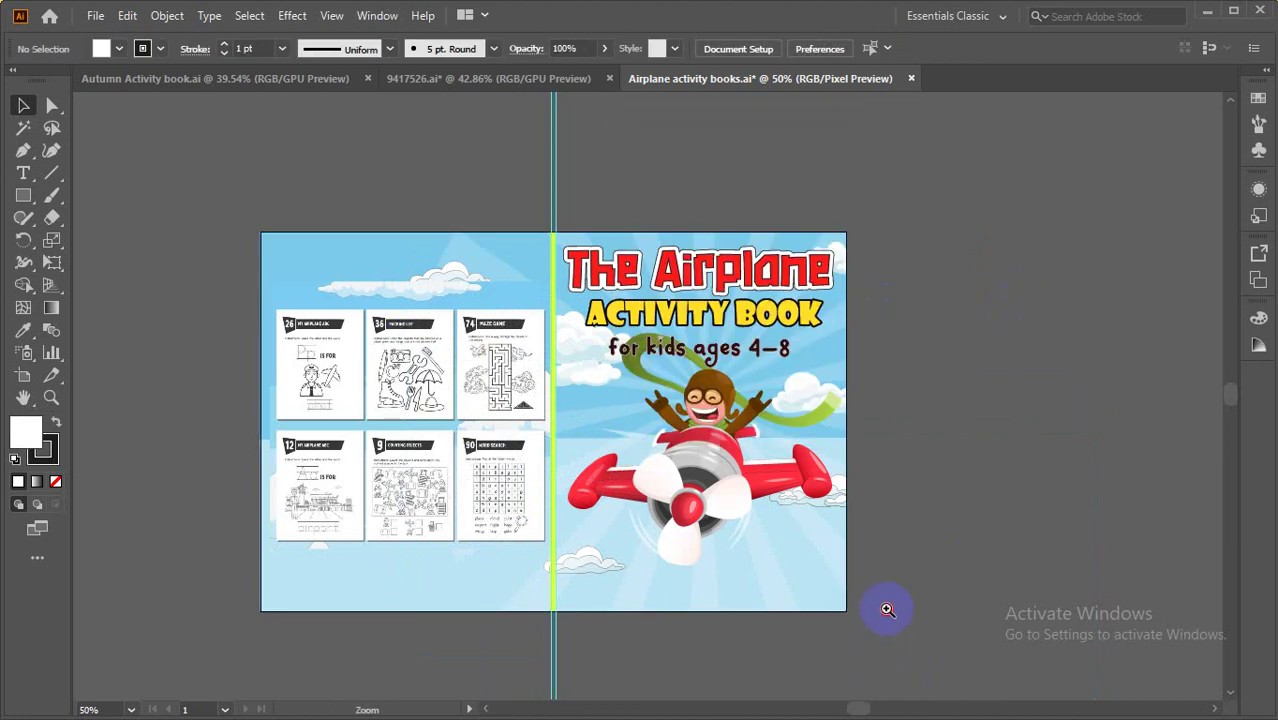
left_click_drag(888, 609, 893, 528)
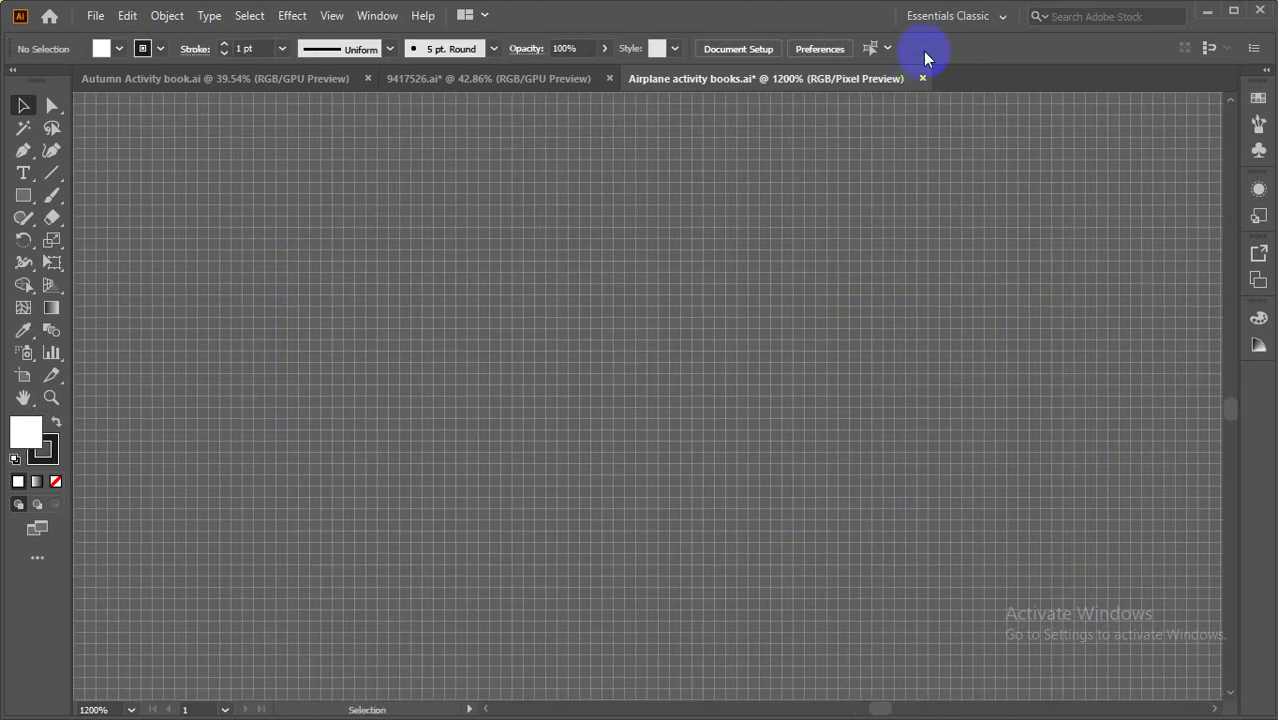
left_click(920, 79)
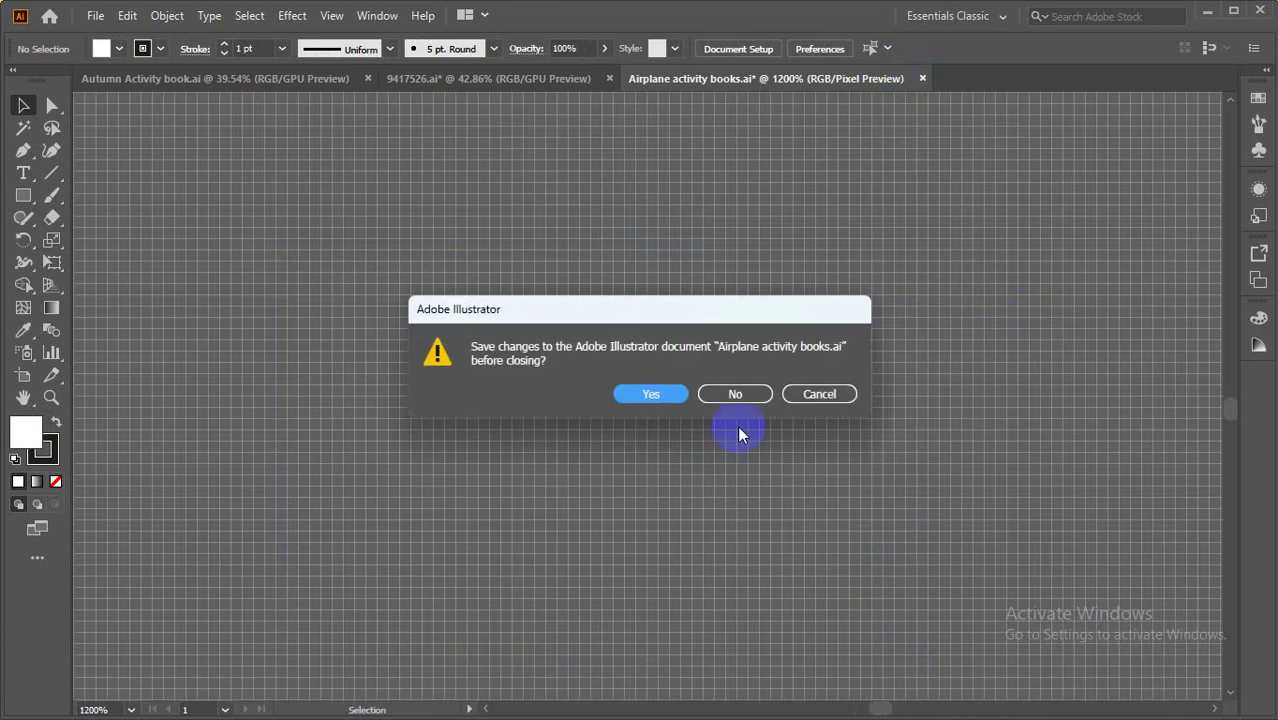
left_click(731, 395)
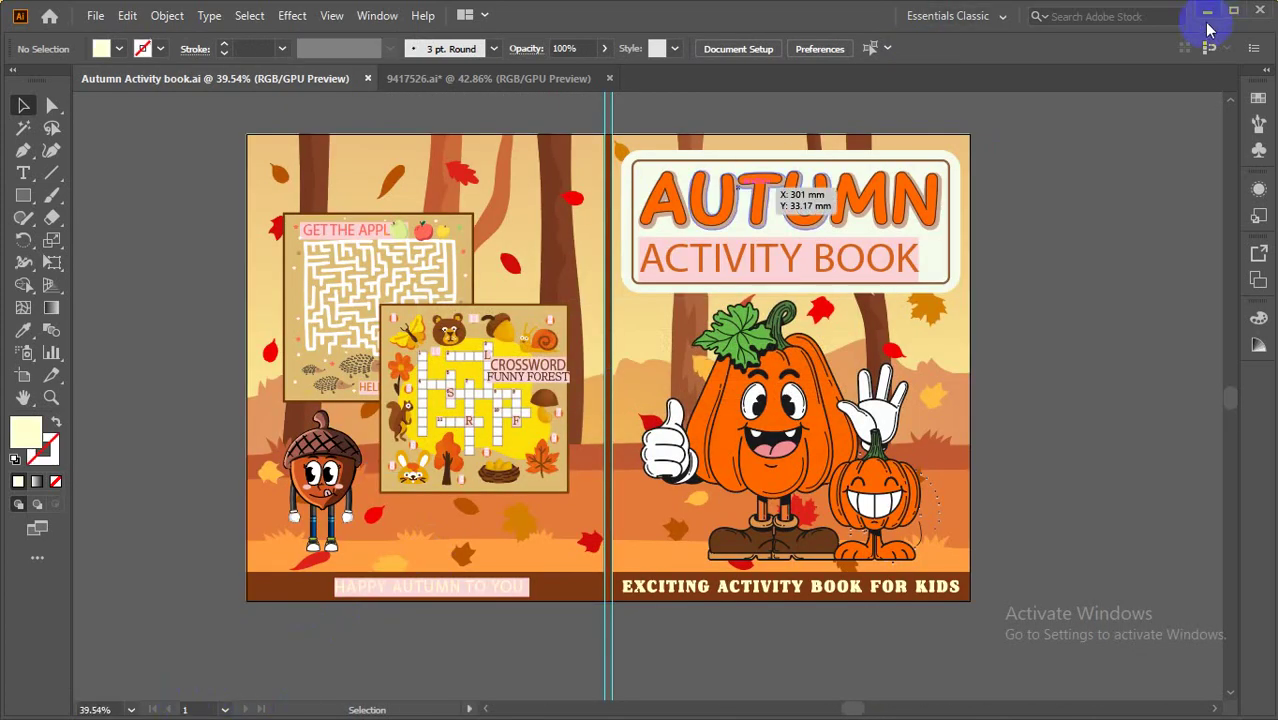
Open Airplane activity books.ai again from the browser's recent downloads in Illustrator and bring the whole cover into view.
key("Tab")
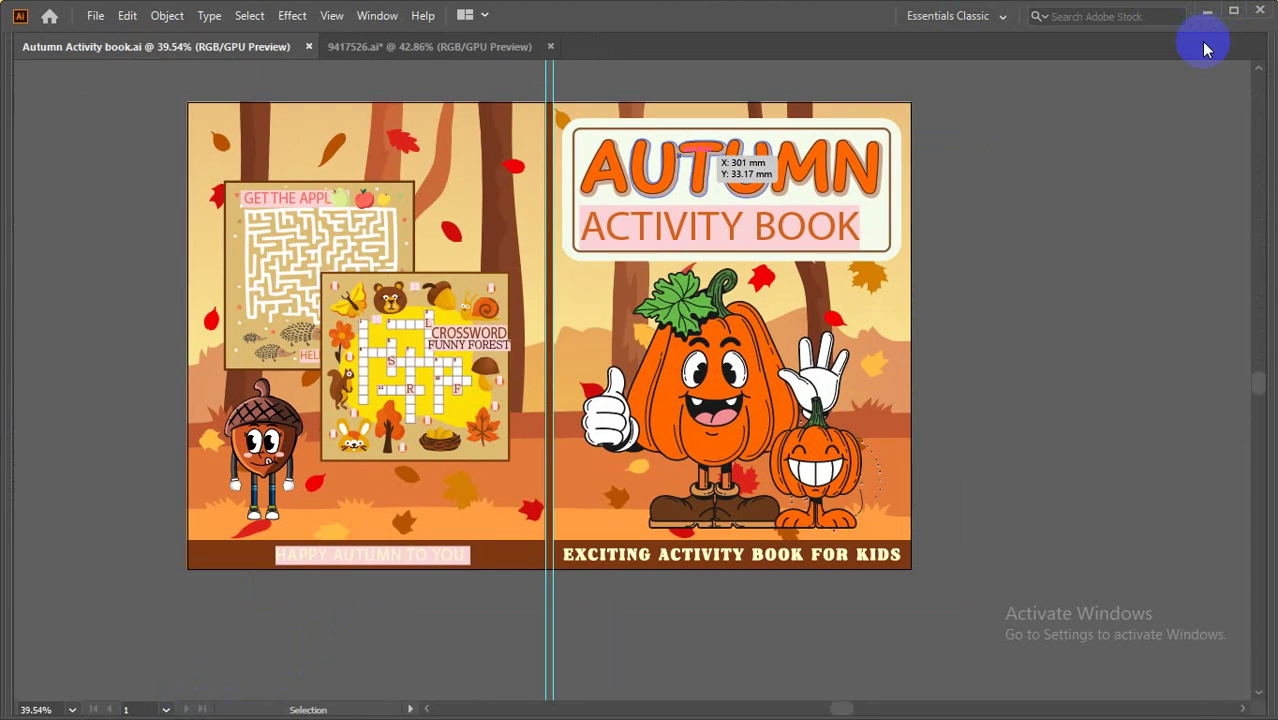
key("Tab")
left_click(1200, 12)
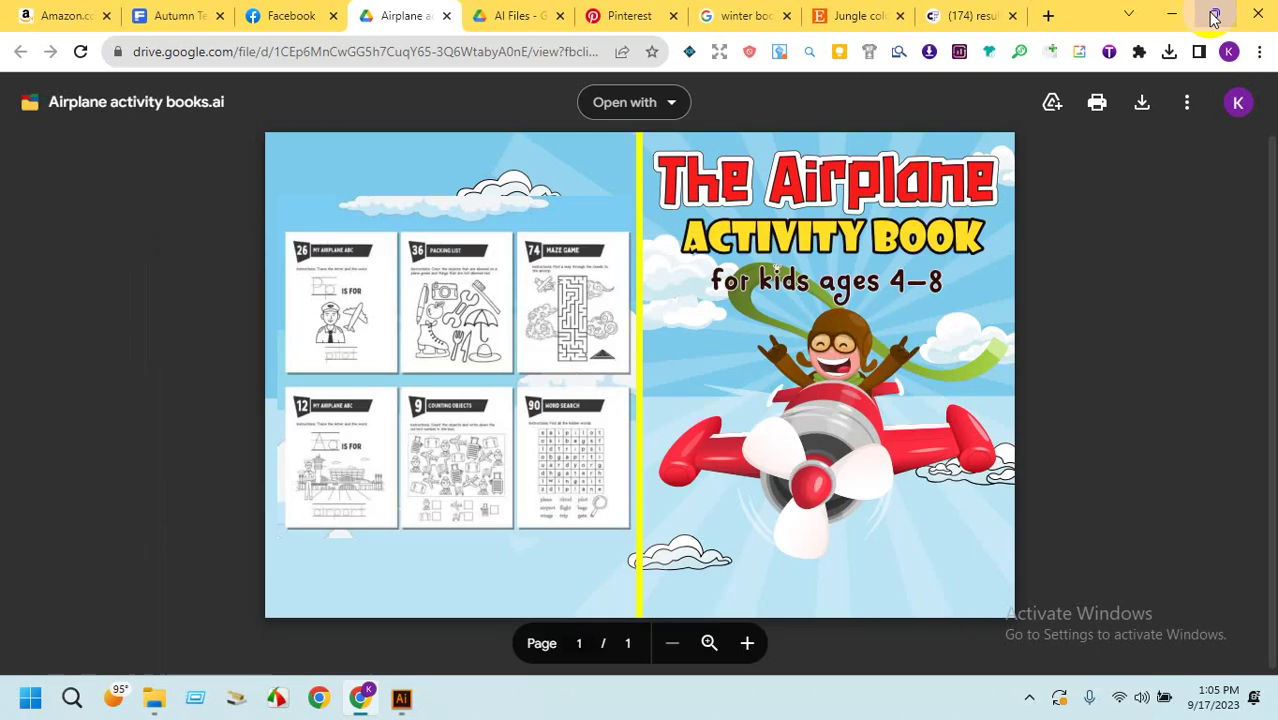
left_click(1169, 51)
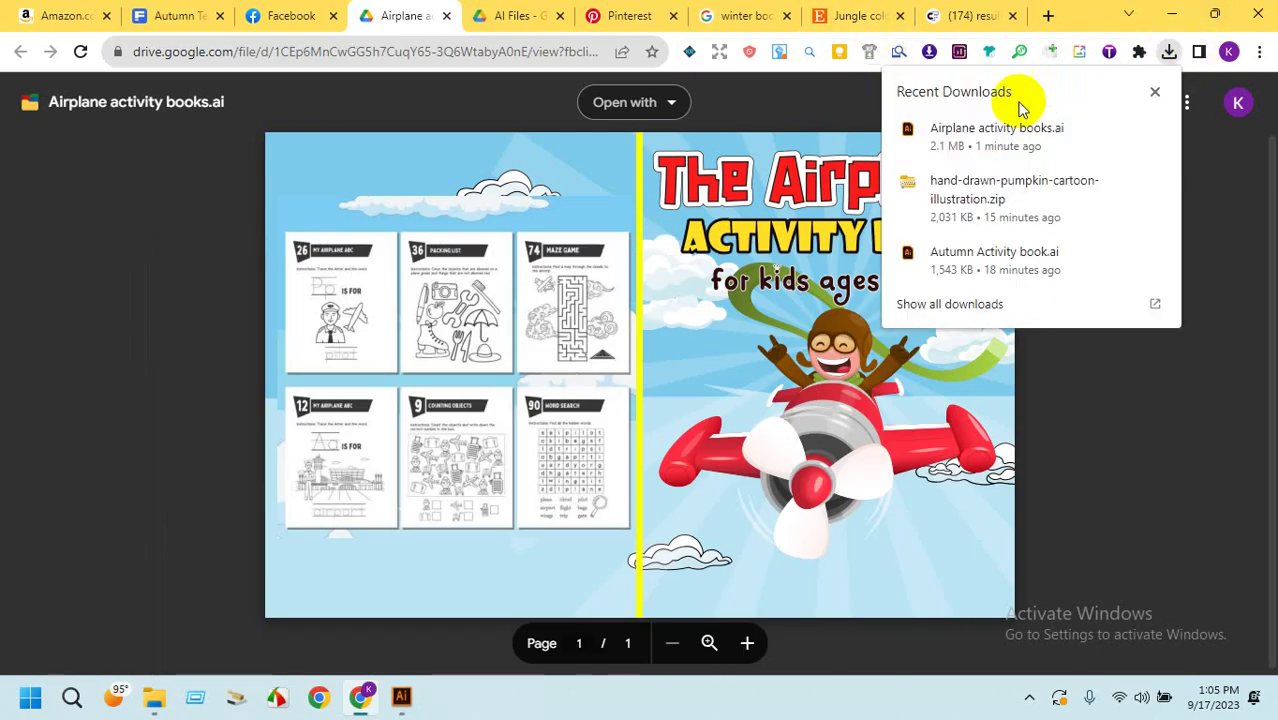
left_click(975, 130)
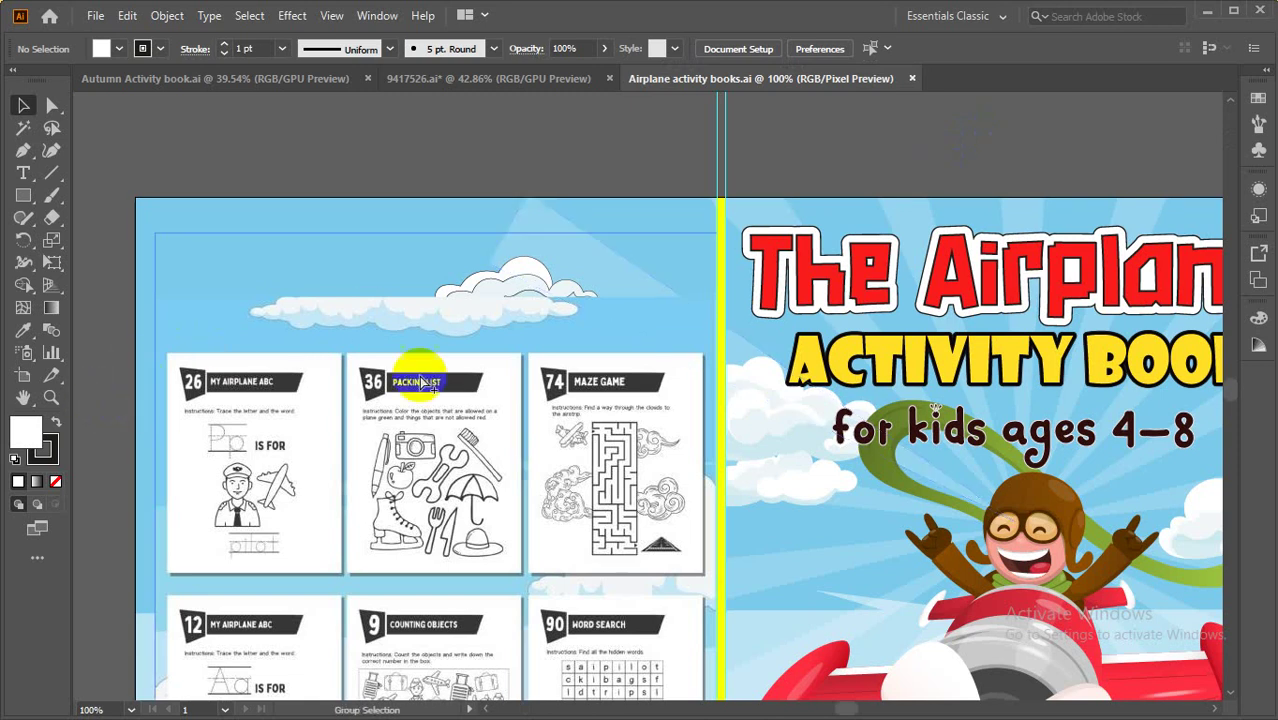
scroll(420, 382, "down", 2)
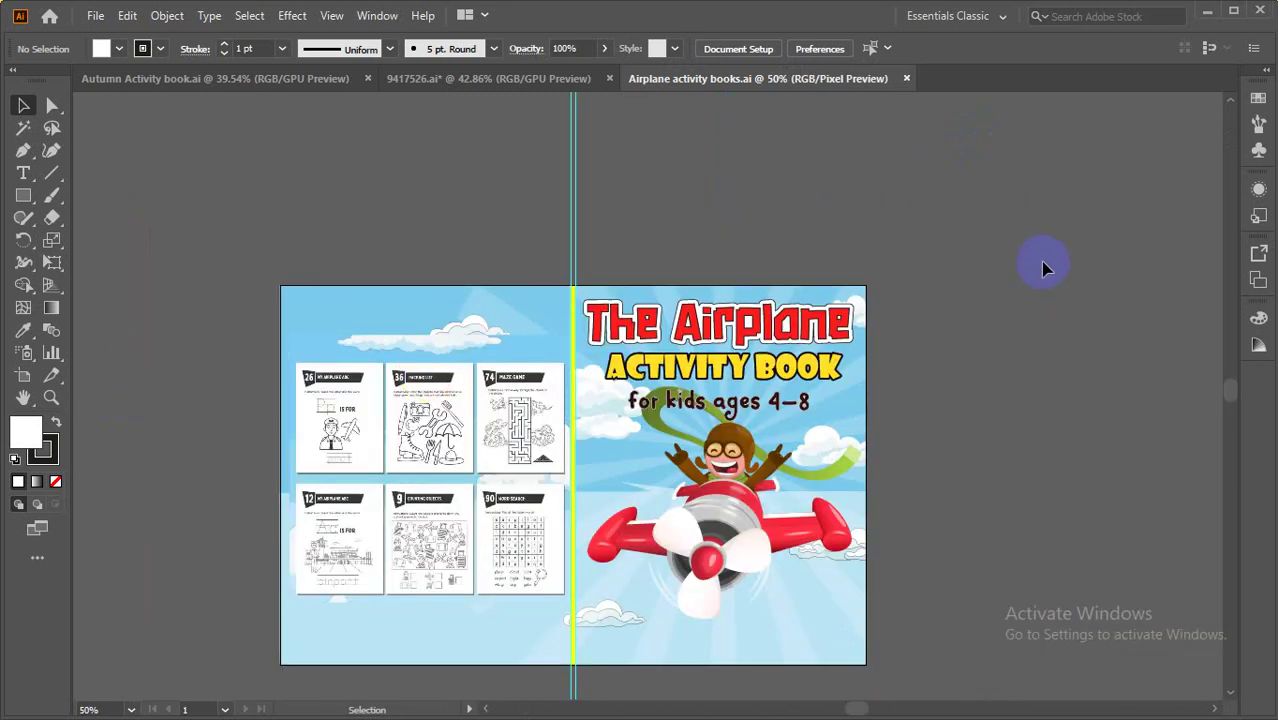
scroll(956, 450, "down", 2)
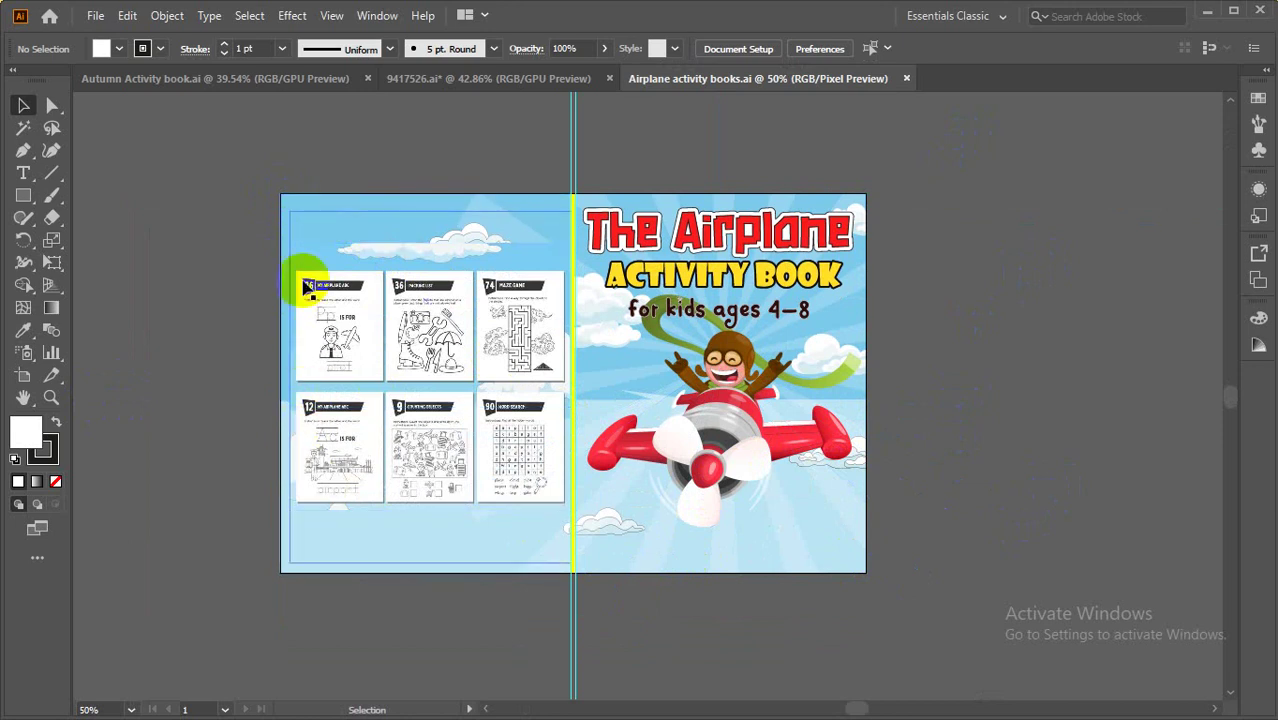
left_click_drag(304, 287, 765, 479)
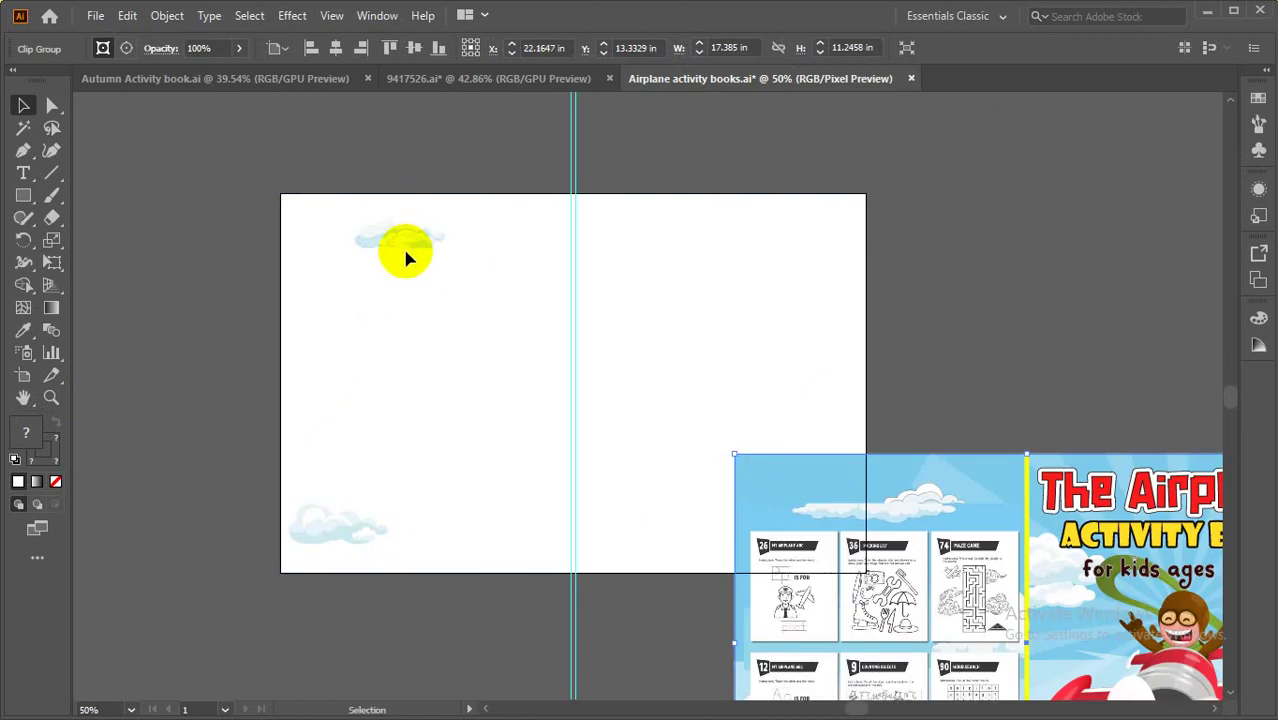
key("ctrl+z")
key("ctrl+z")
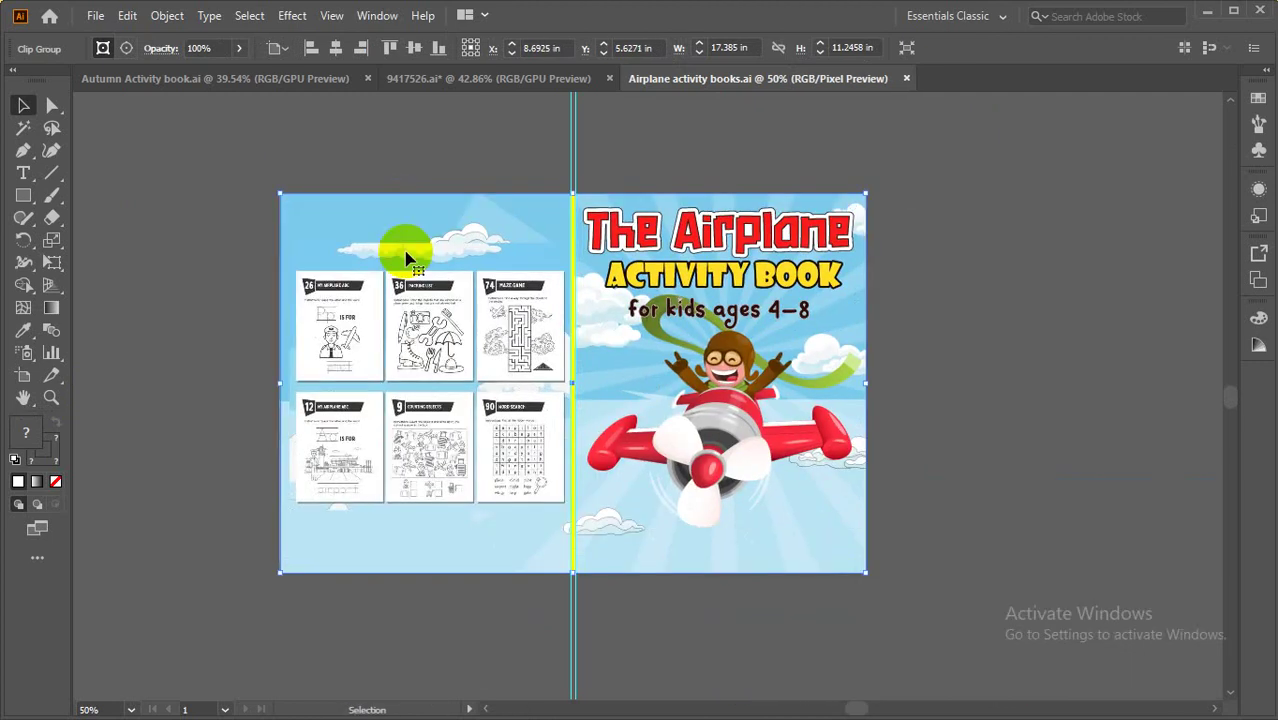
Release the clipping mask on the airplane cover artwork and deselect the objects.
scroll(407, 258, "down", 1)
right_click(407, 258)
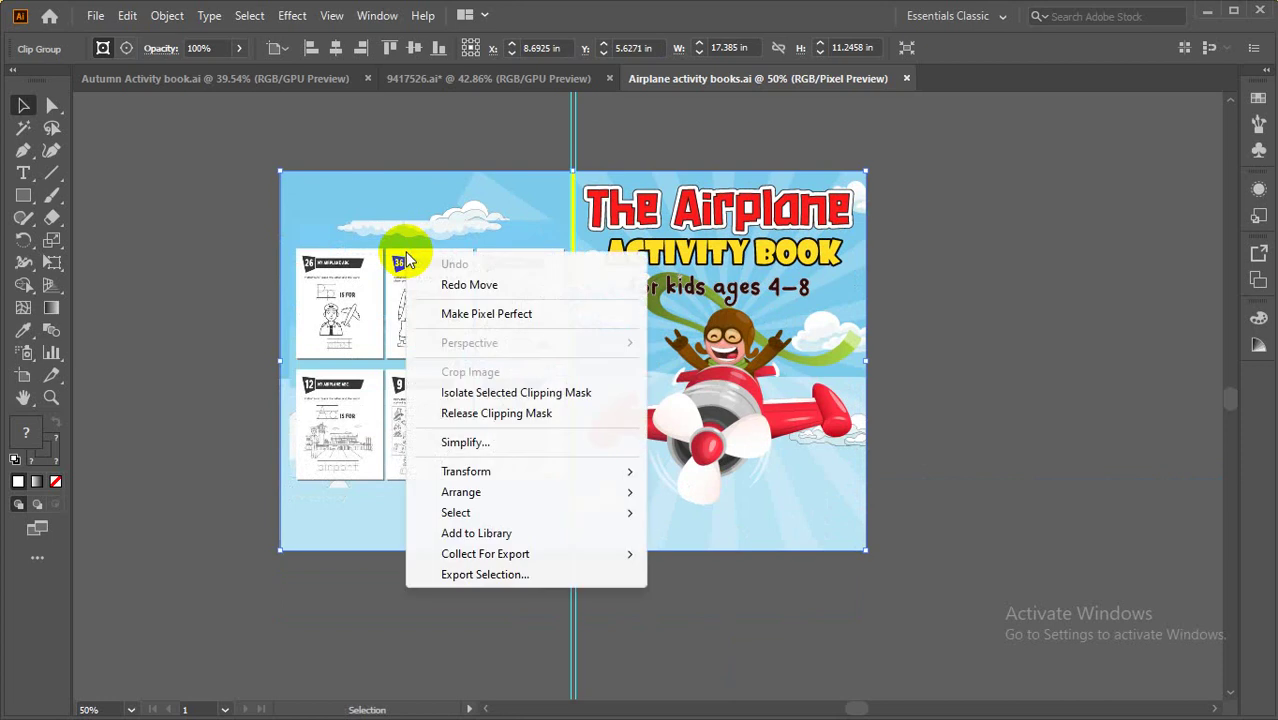
left_click(465, 414)
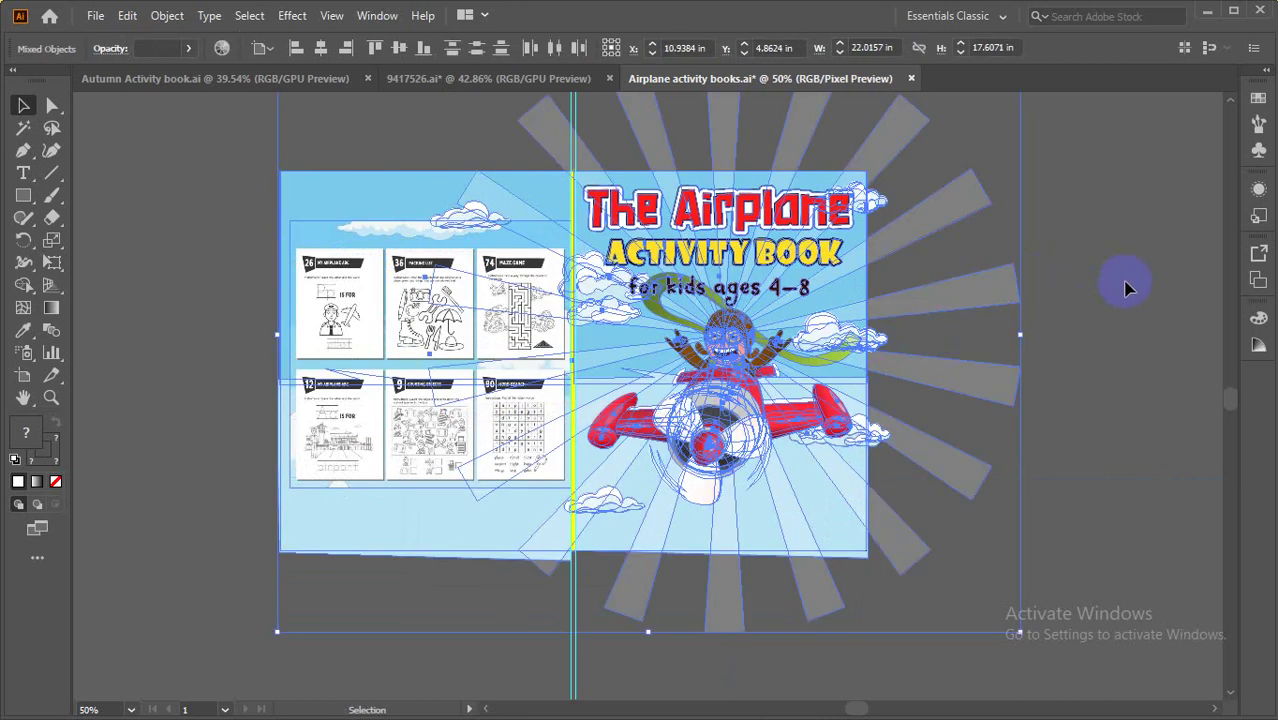
left_click(1125, 288)
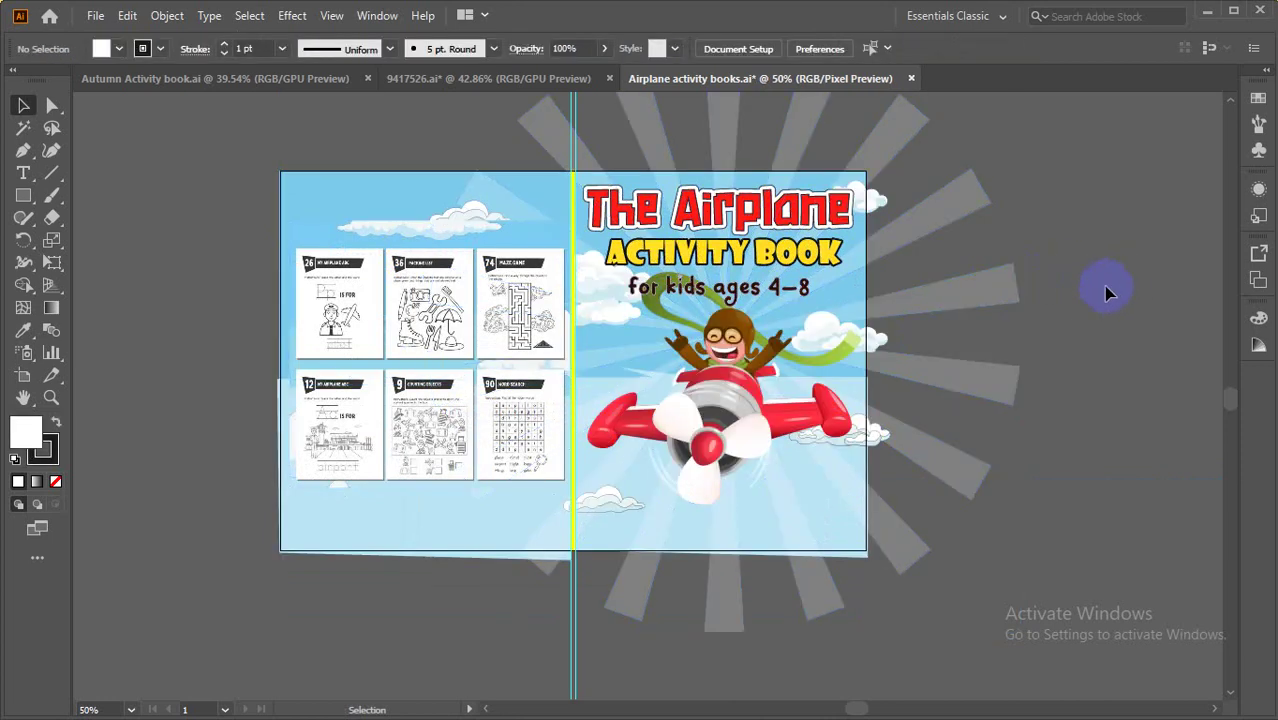
Delete the sunburst rays behind the airplane on the front cover.
left_click(1034, 286)
left_click_drag(912, 330, 1057, 320)
key("Delete")
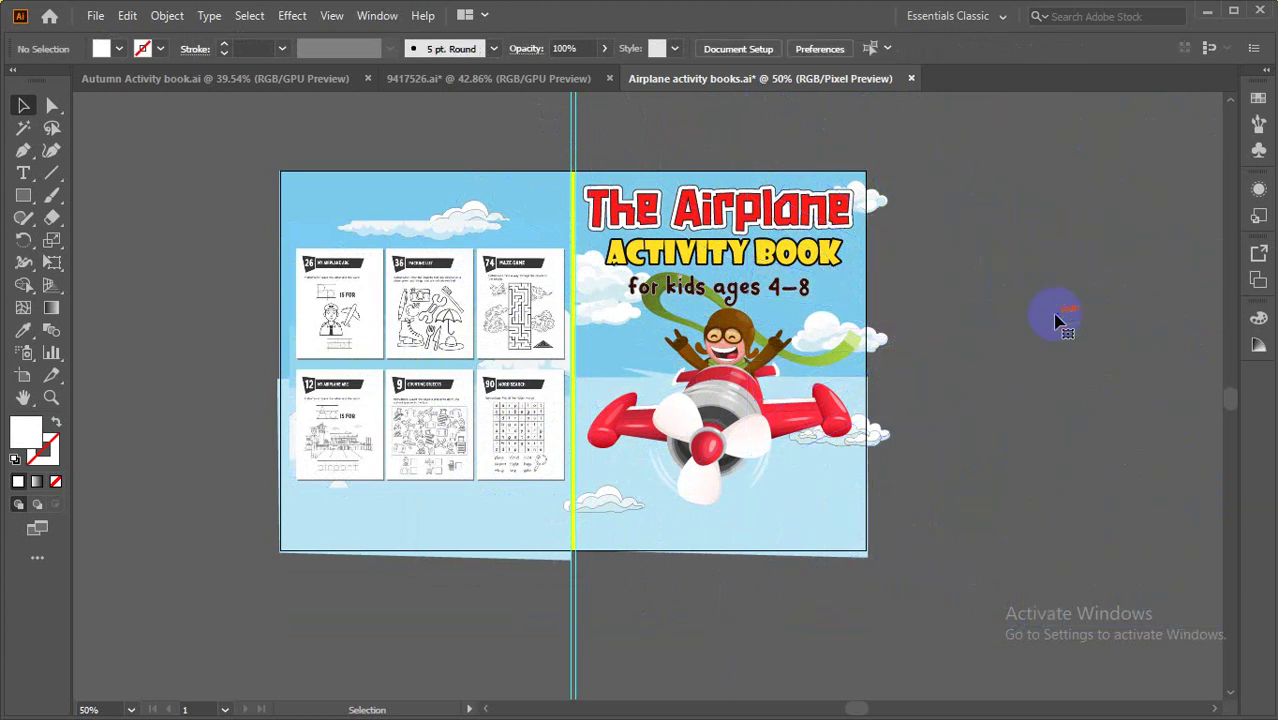
Move the airplane and pilot group down on the front cover to Y 7.4246 in.
left_click(703, 440)
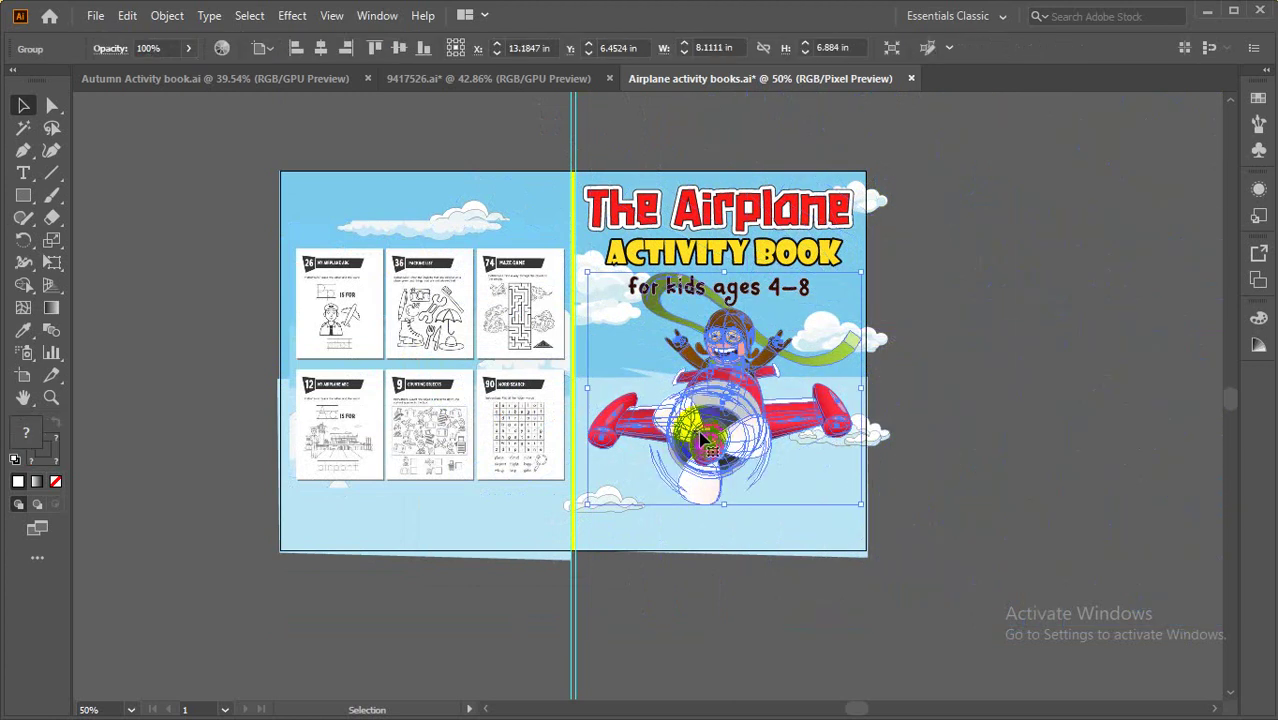
key("Down")
key("Down")
key("Down")
key("Down")
key("Down")
key("Down")
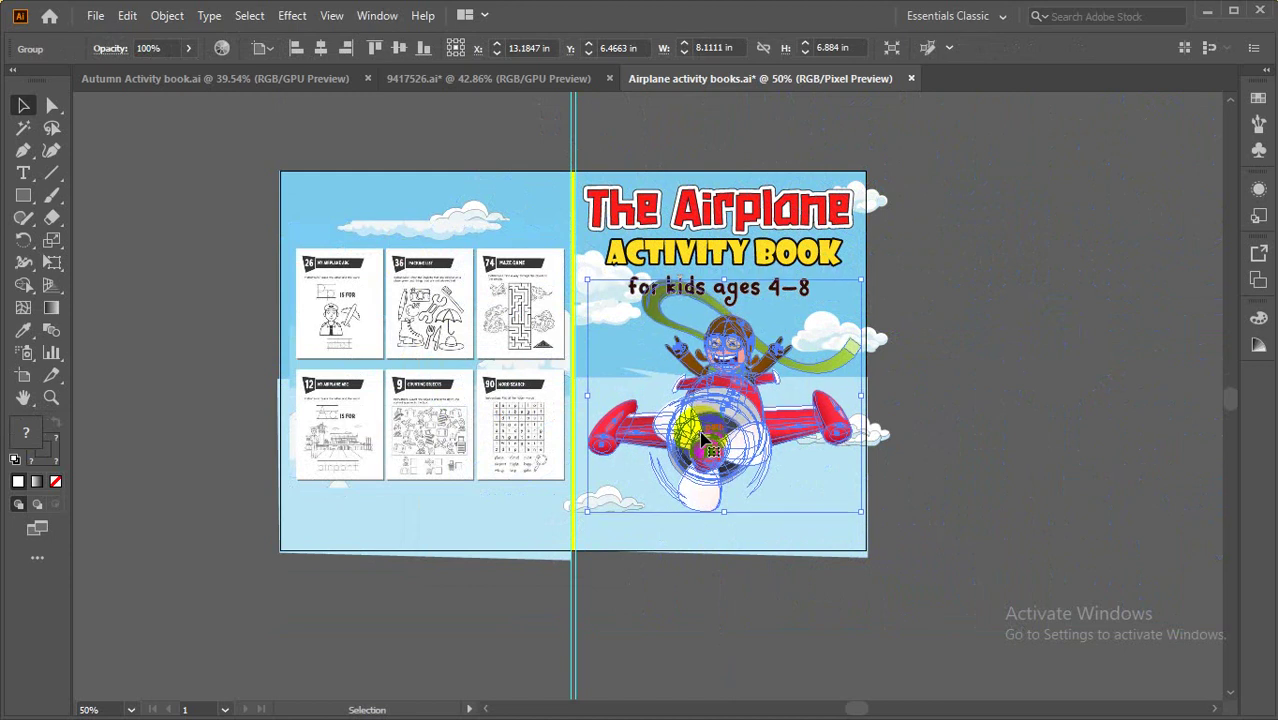
key("Down")
key("Down")
key("Down")
key("Down")
key("Down")
key("Down")
key("Down")
key("Down")
key("Down")
key("Down")
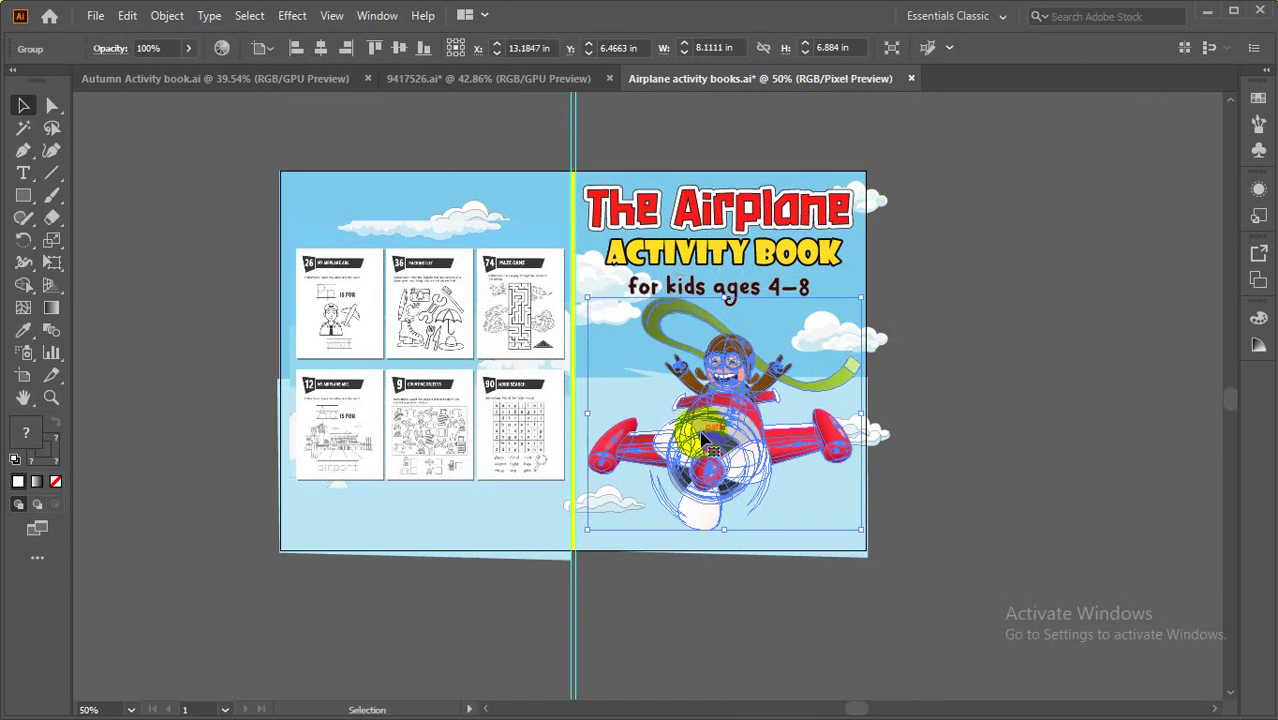
key("Down")
key("Down")
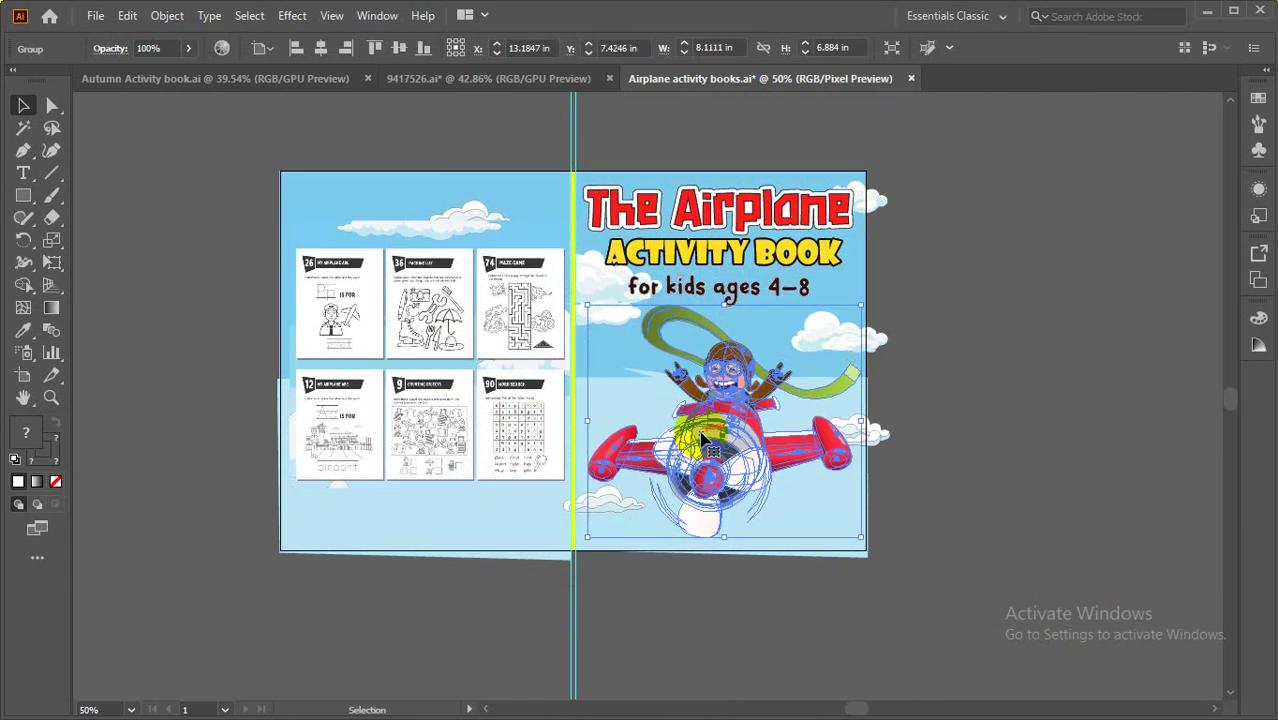
Move the "for kids ages 4–8" text off the front cover onto the empty canvas beside the artboard.
left_click(1030, 285)
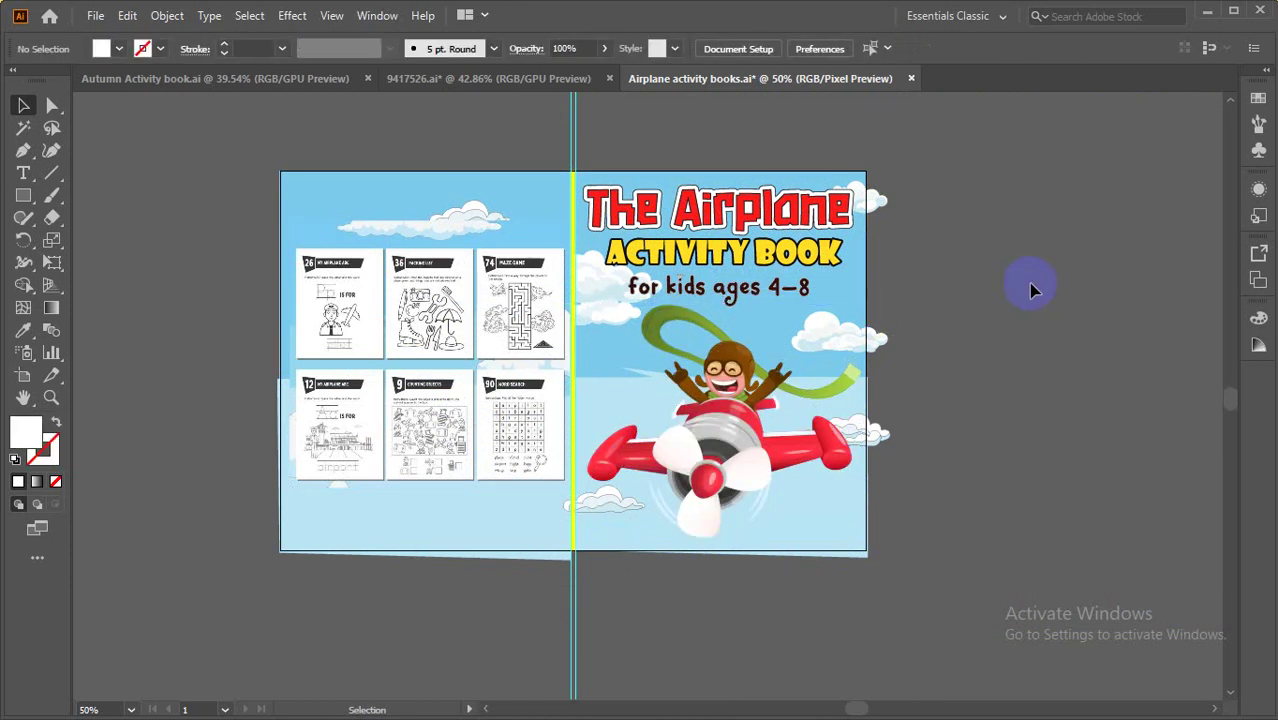
left_click_drag(775, 294, 1133, 276)
left_click(1067, 369)
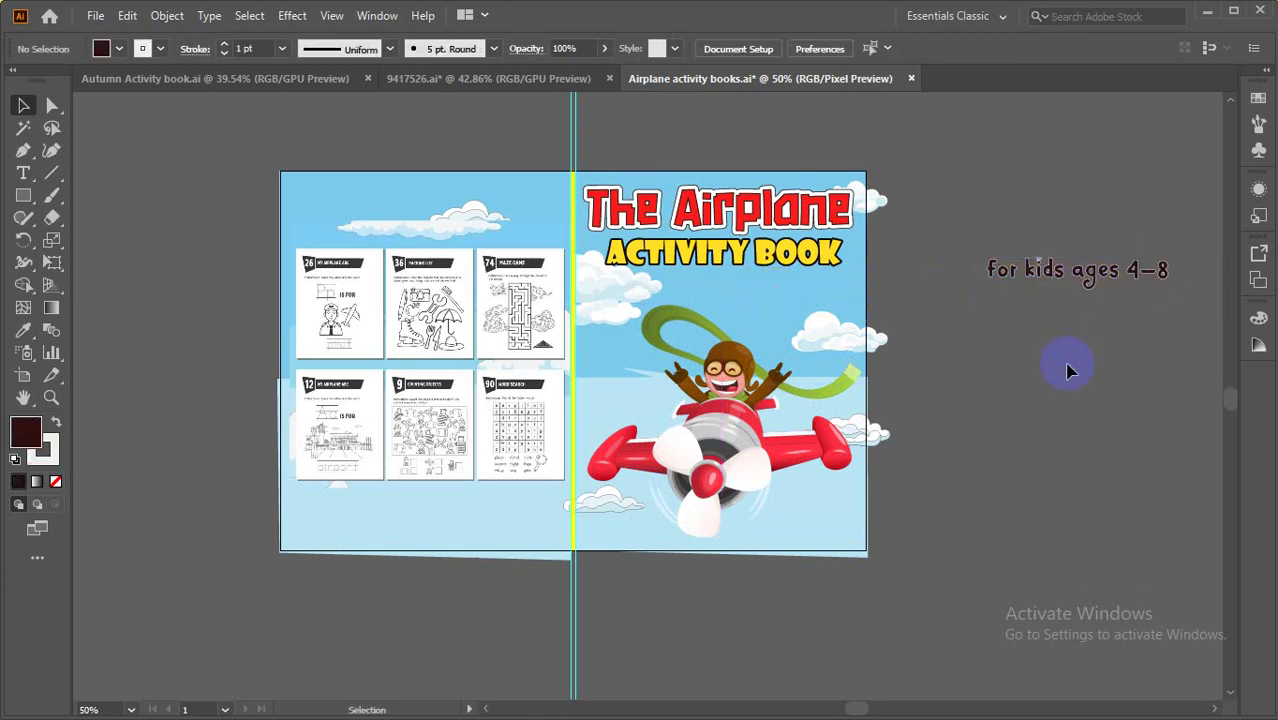
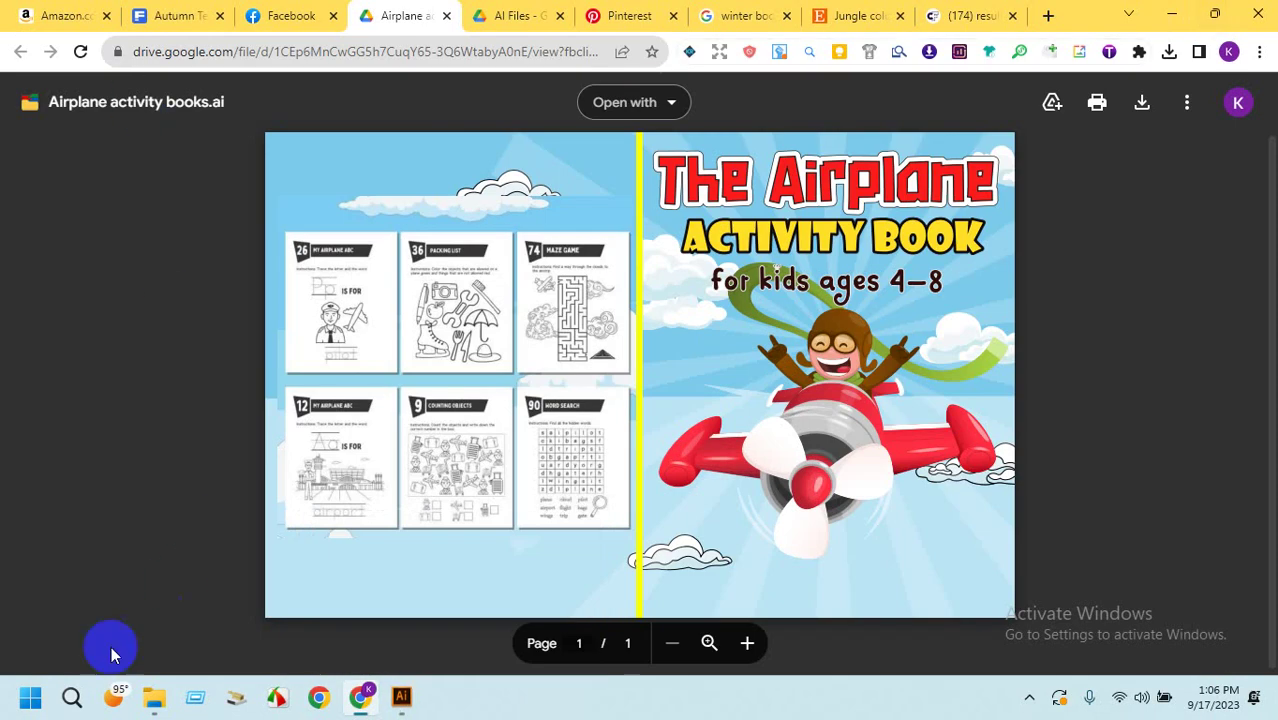
Look through the Downloads folder in File Explorer, then close it and return to Illustrator.
left_click(154, 697)
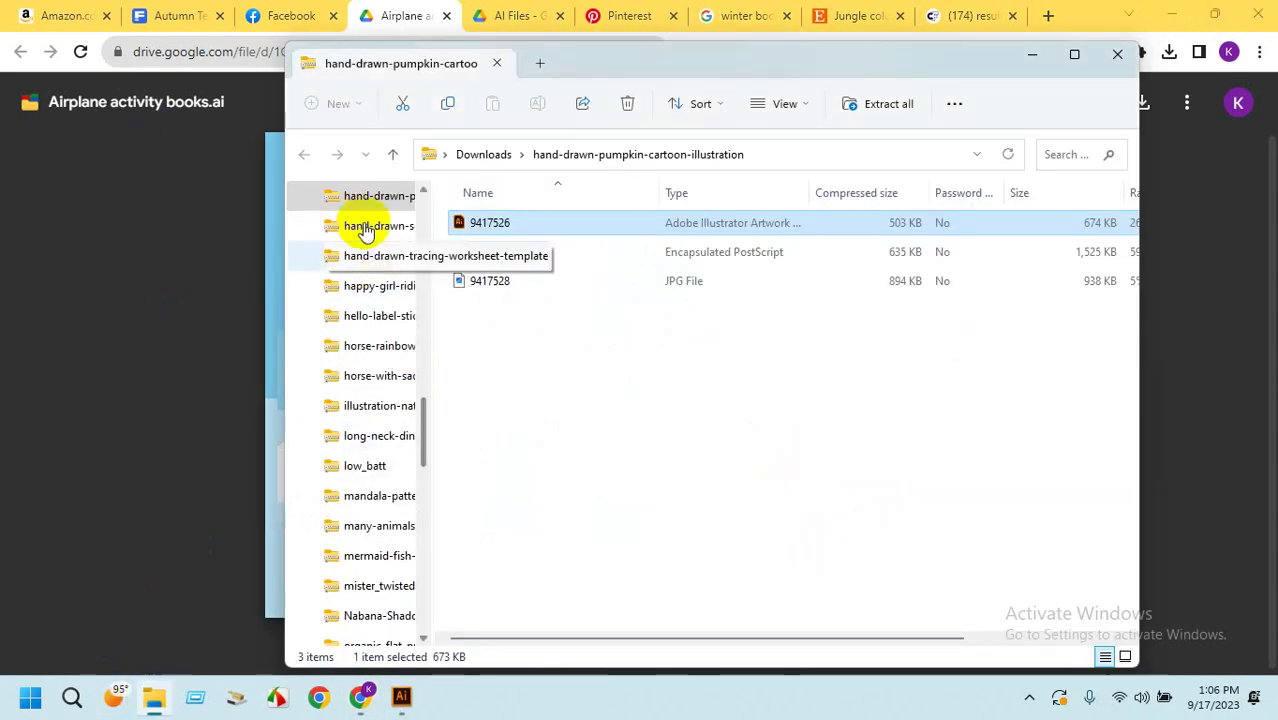
left_click(389, 153)
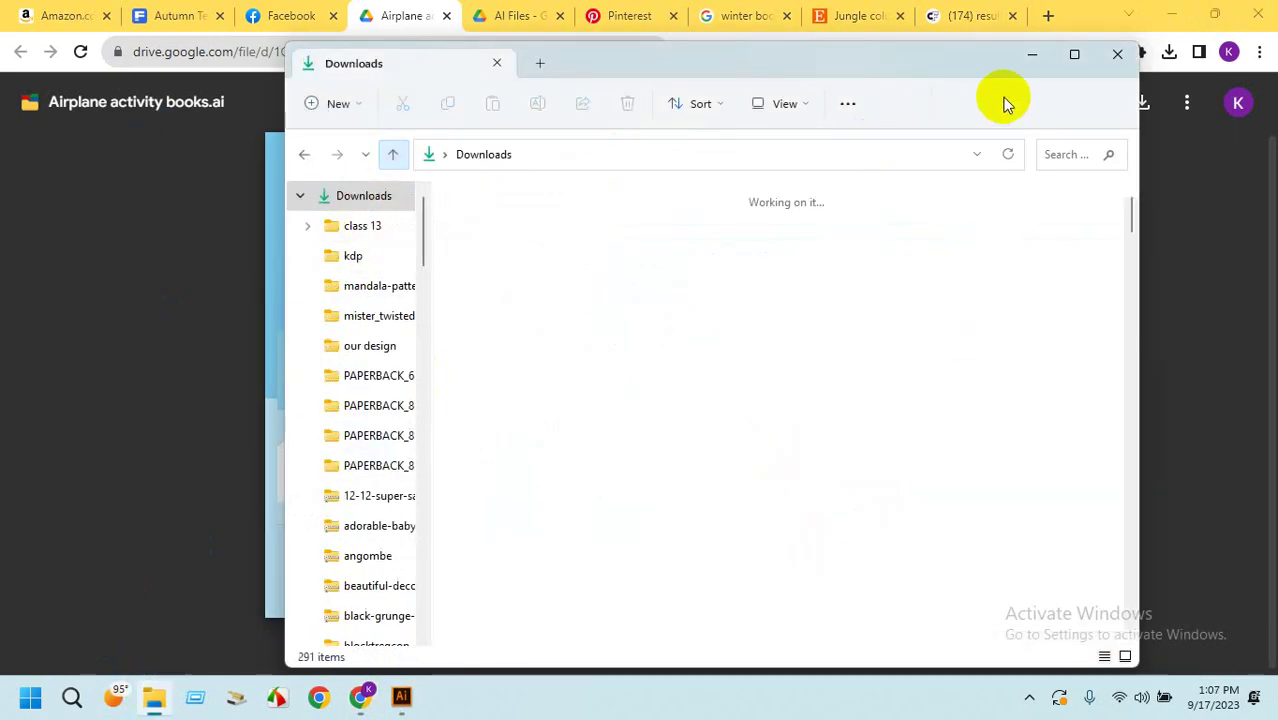
left_click(1114, 62)
left_click(148, 697)
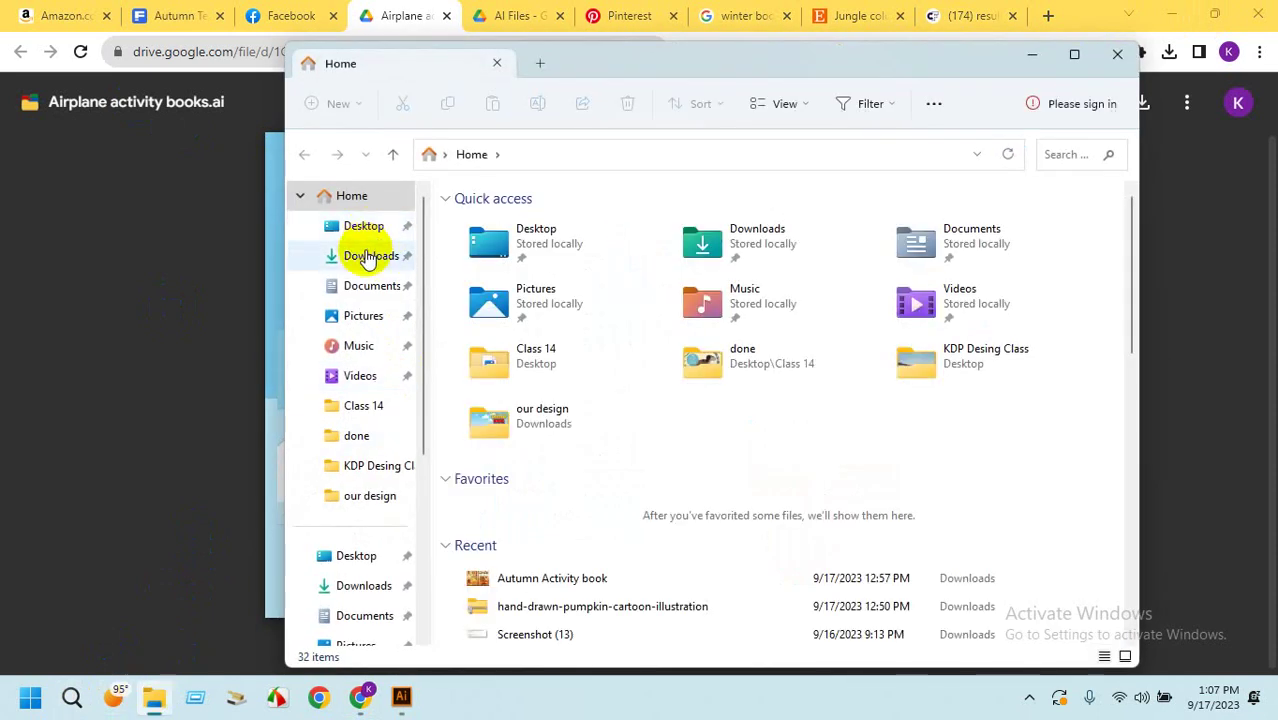
left_click(370, 257)
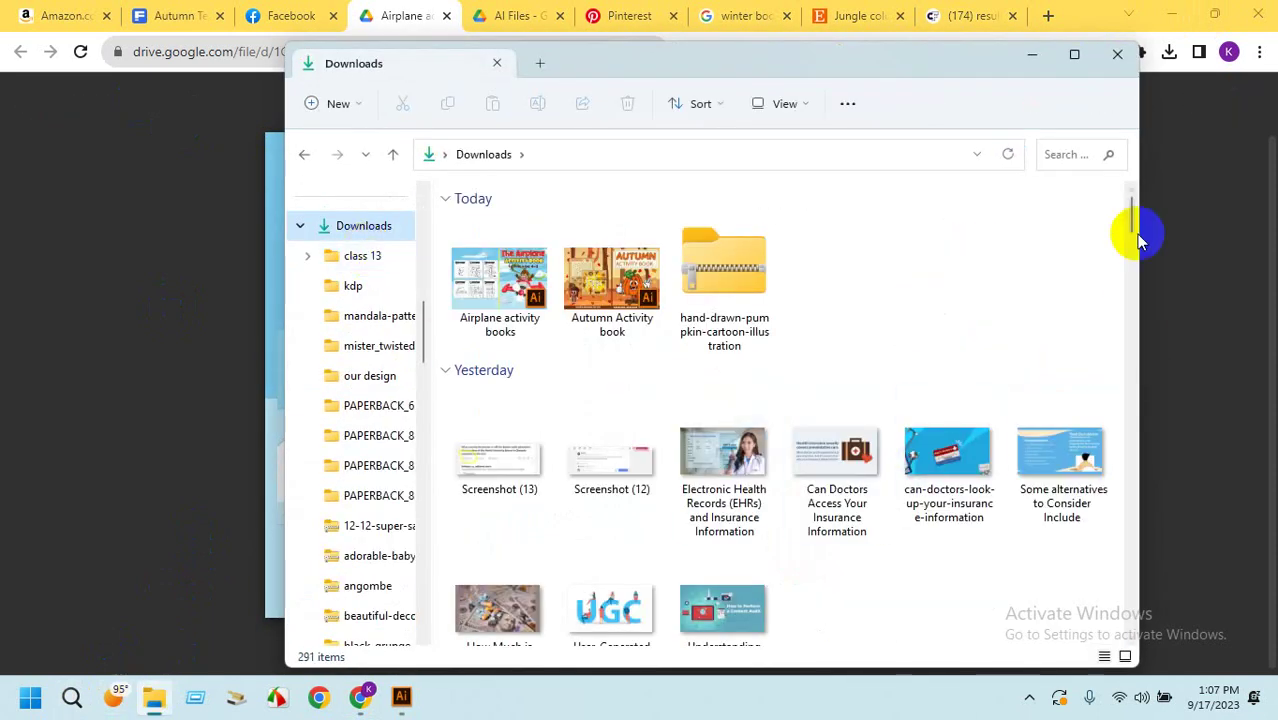
left_click_drag(1133, 200, 1107, 40)
left_click(1117, 53)
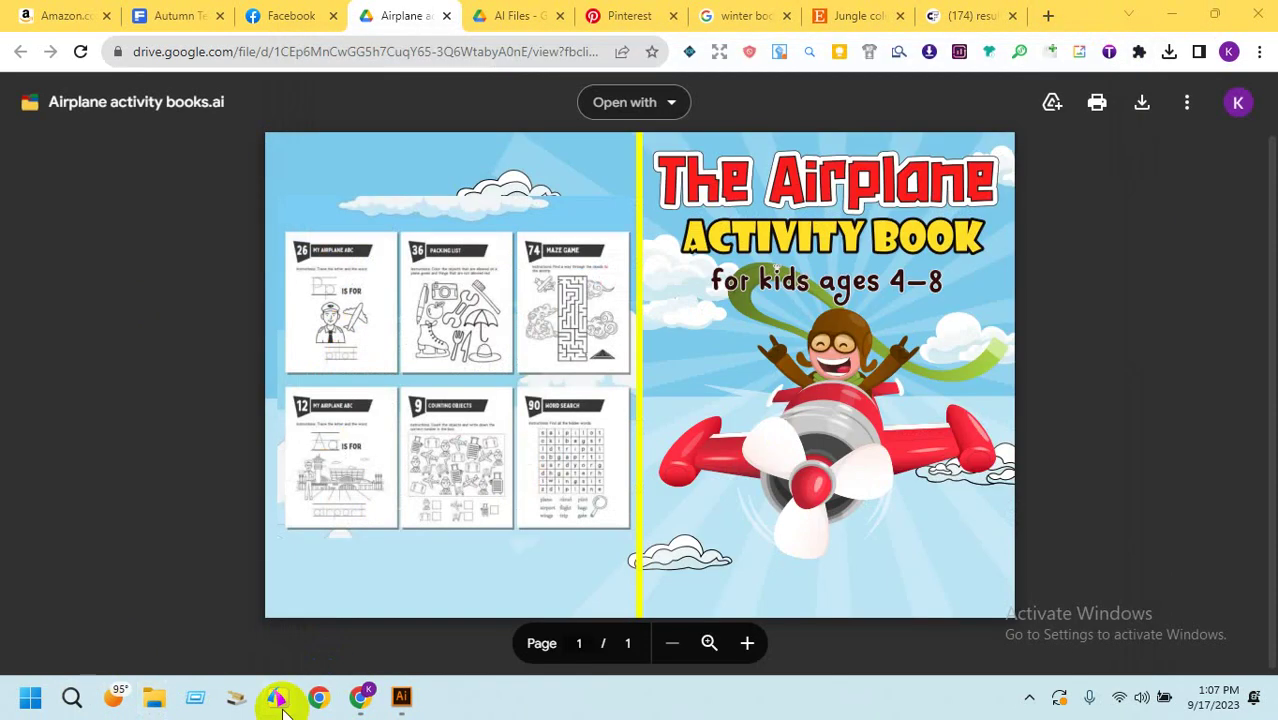
left_click(401, 698)
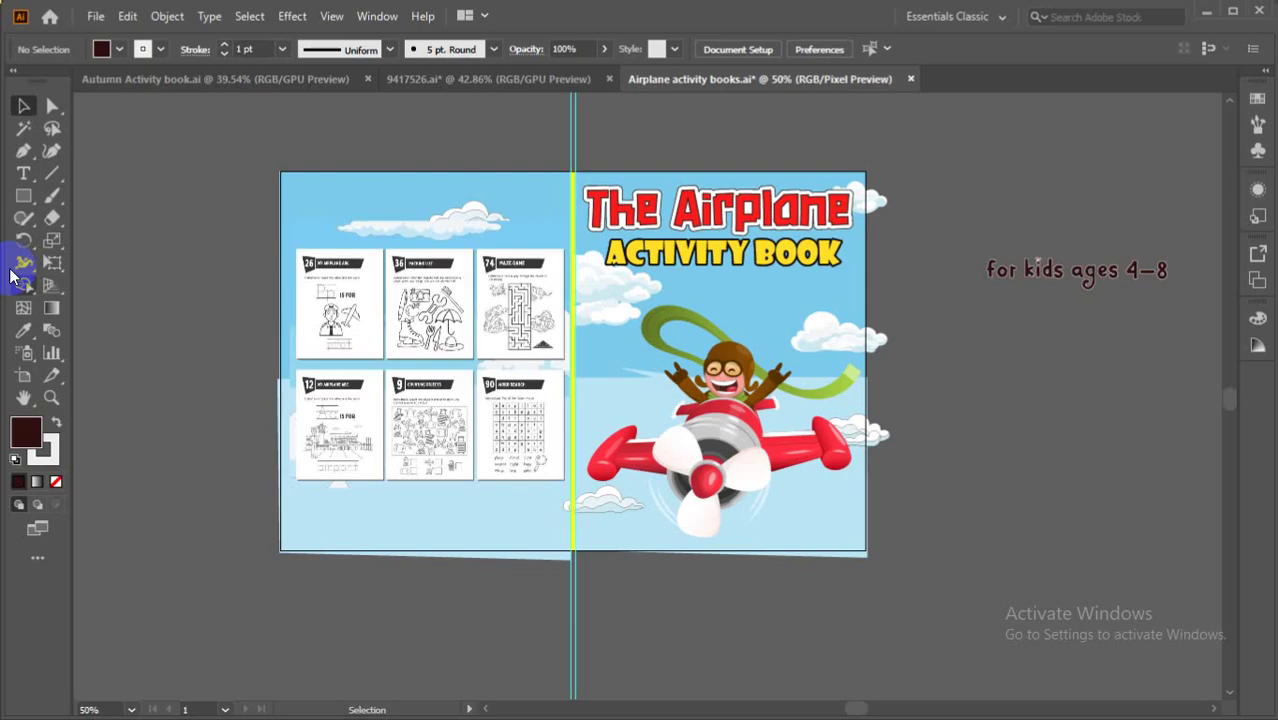
left_click(24, 176)
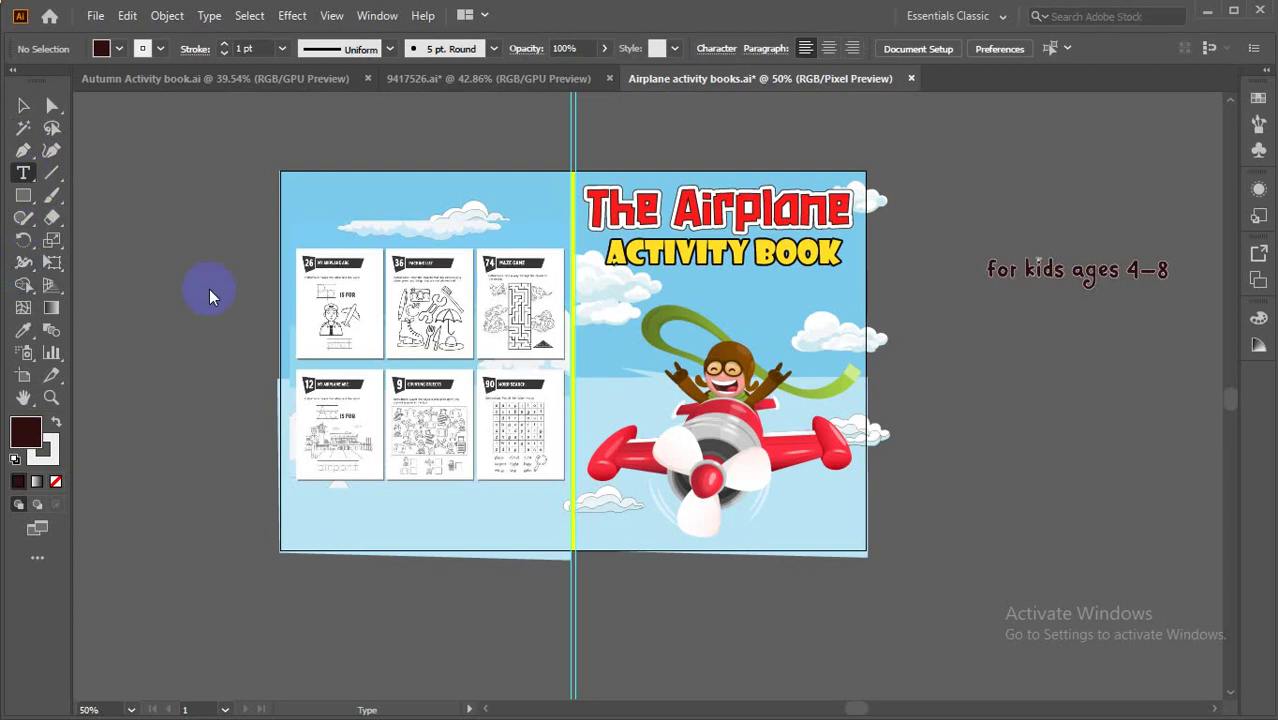
left_click(999, 493)
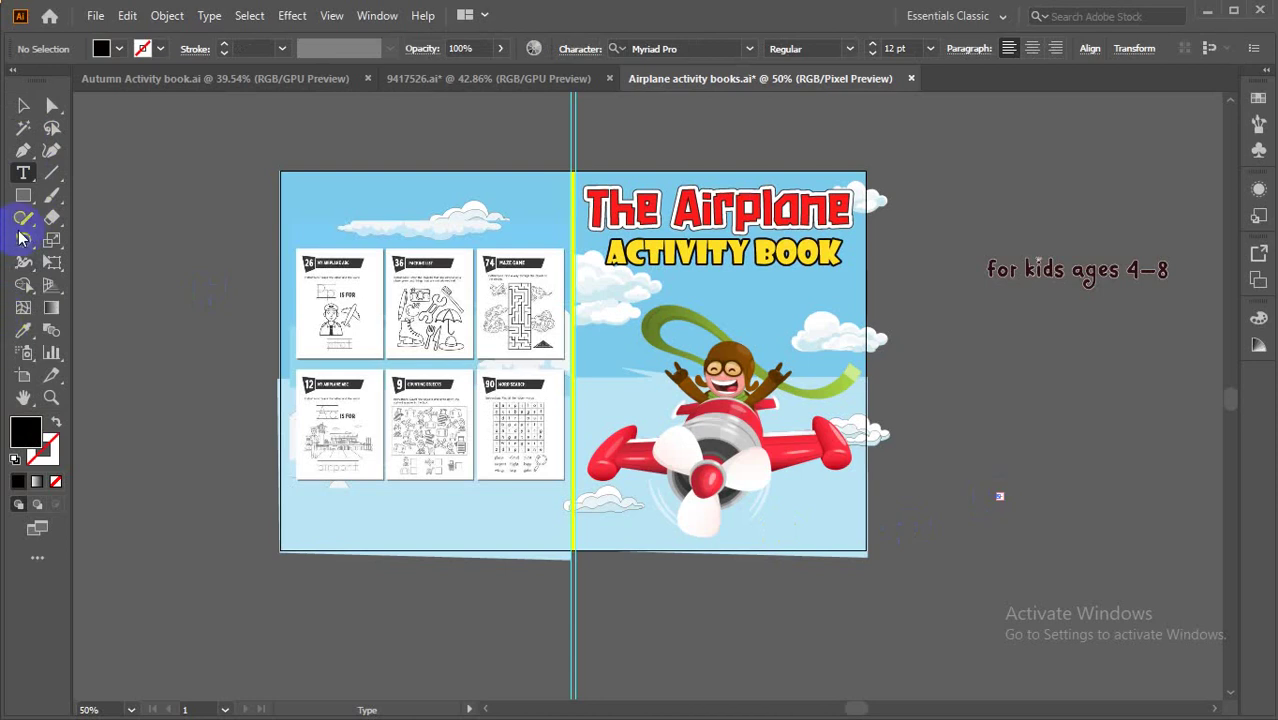
left_click(23, 106)
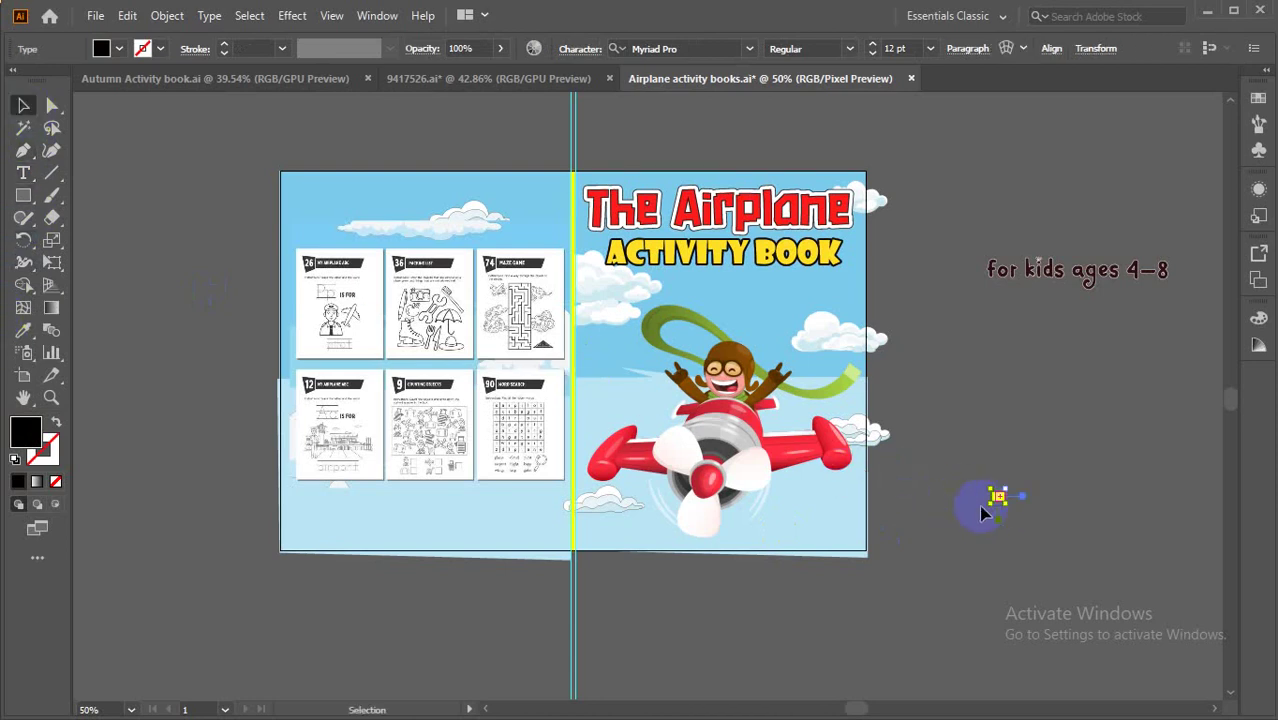
left_click_drag(997, 502, 1000, 604)
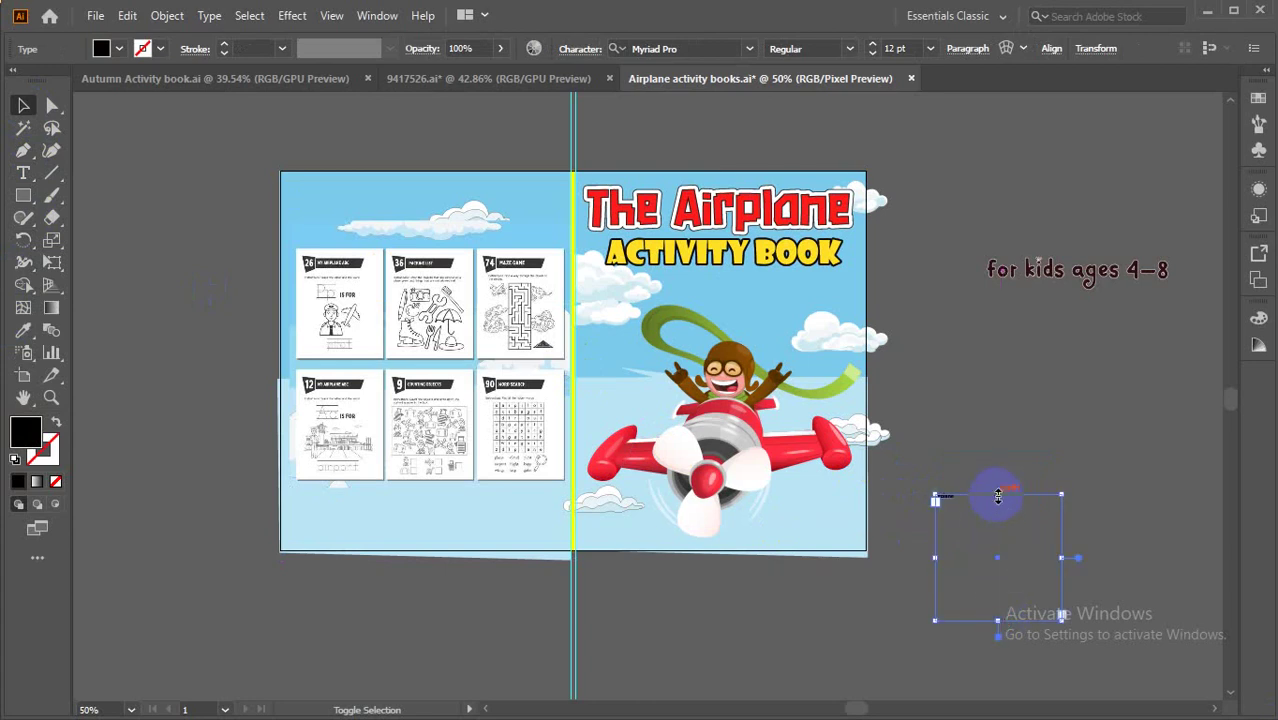
left_click(1005, 288, "shift")
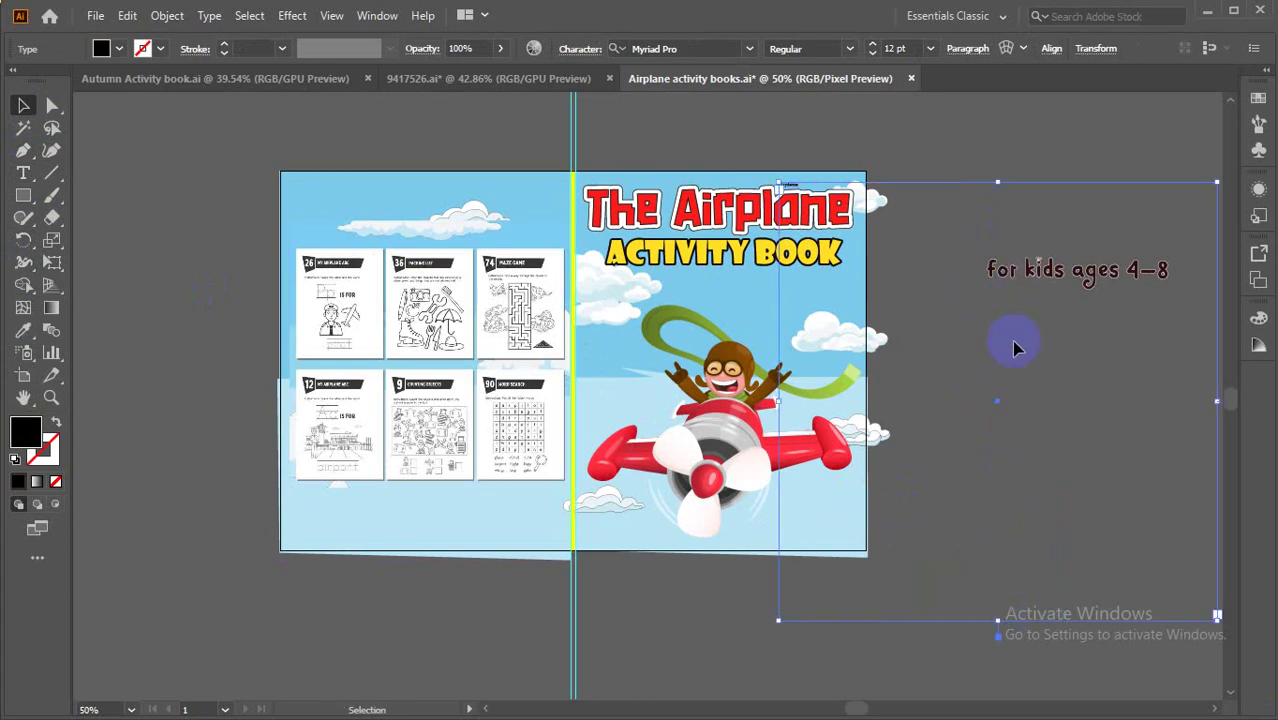
left_click(1013, 347)
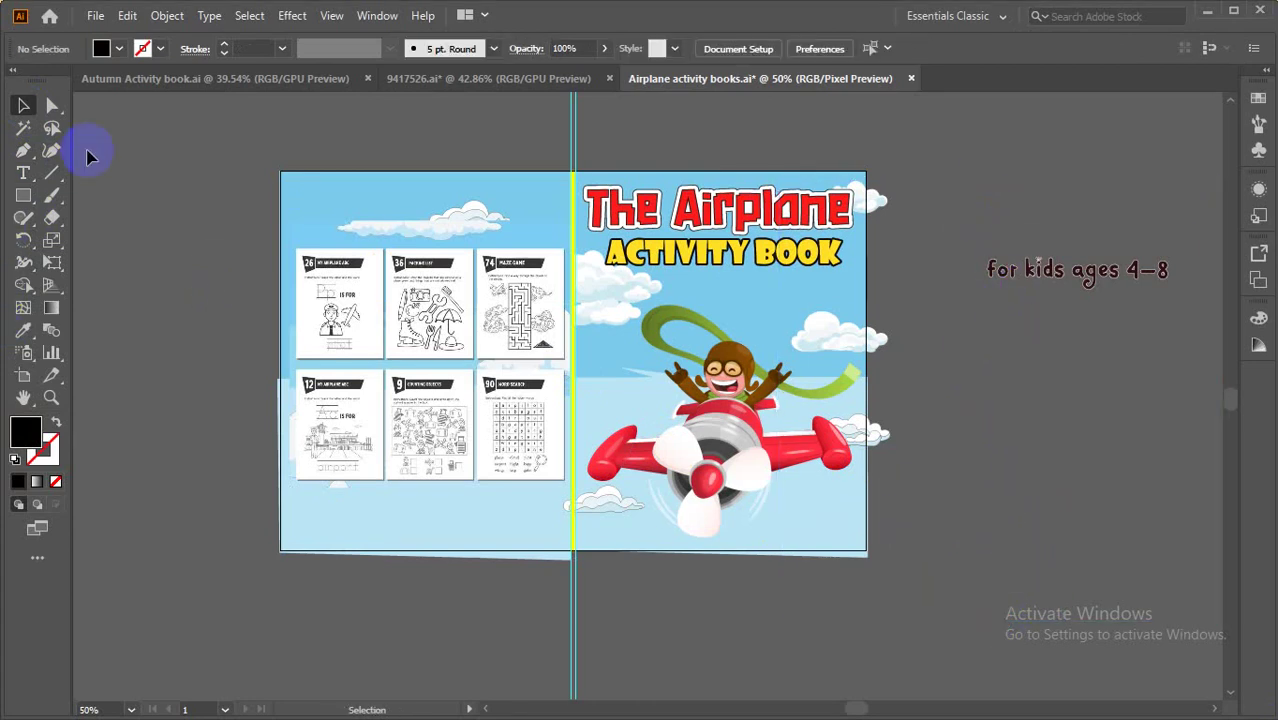
Add the text "airplane" above the back cover and enlarge it to about 289.36 pt.
left_click(38, 175)
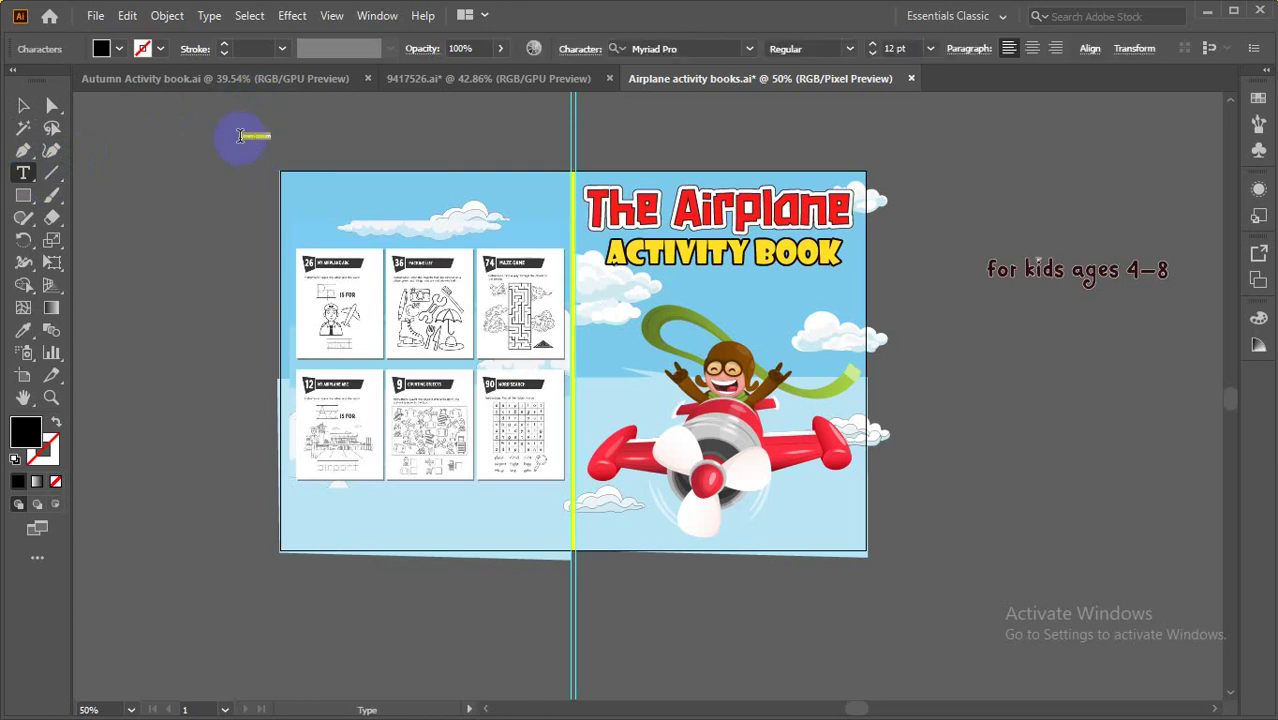
key("Escape")
left_click(240, 135)
left_click(22, 107)
left_click(257, 138)
left_click_drag(258, 143, 625, 320)
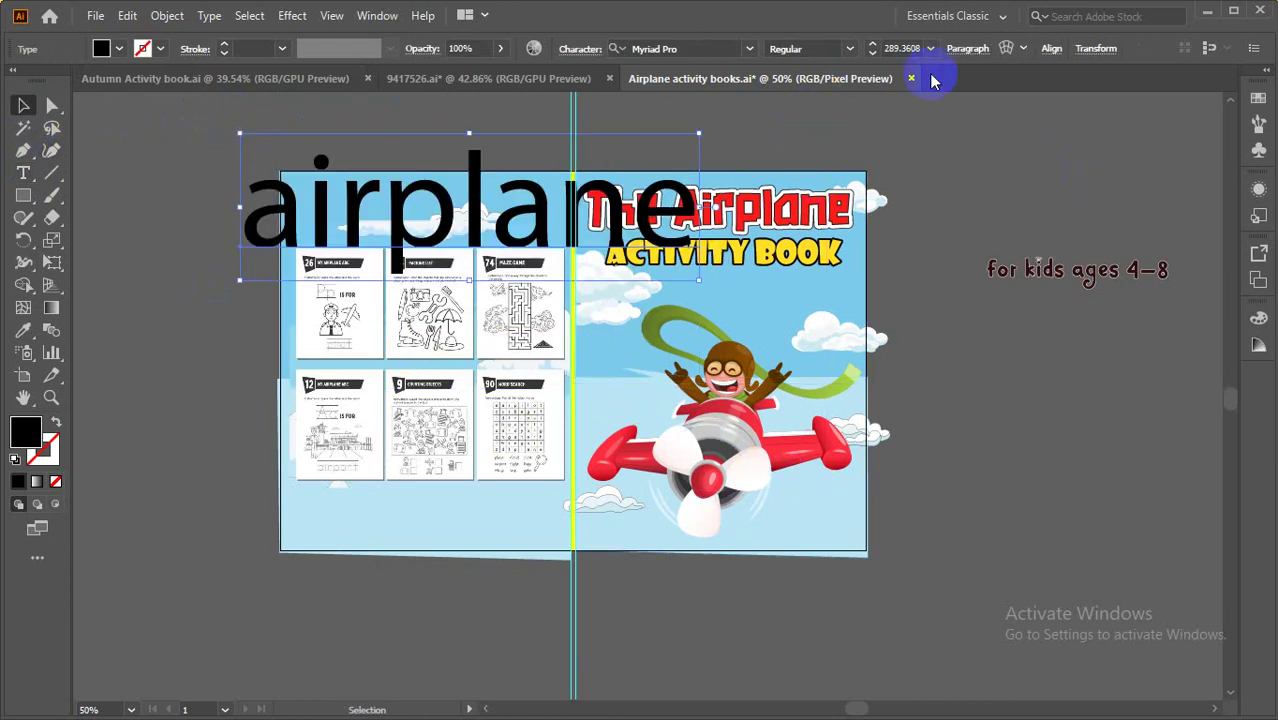
Set the font of the "airplane" text to BubbleGum.
left_click(750, 48)
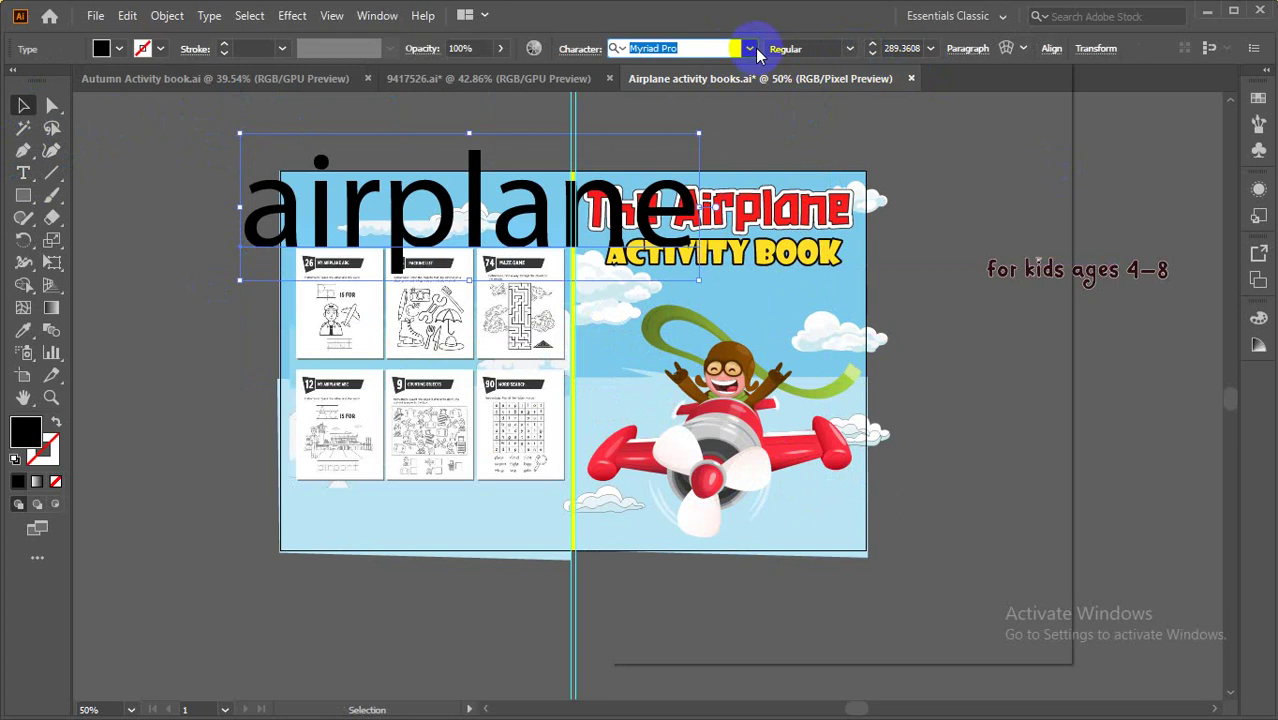
type("ba")
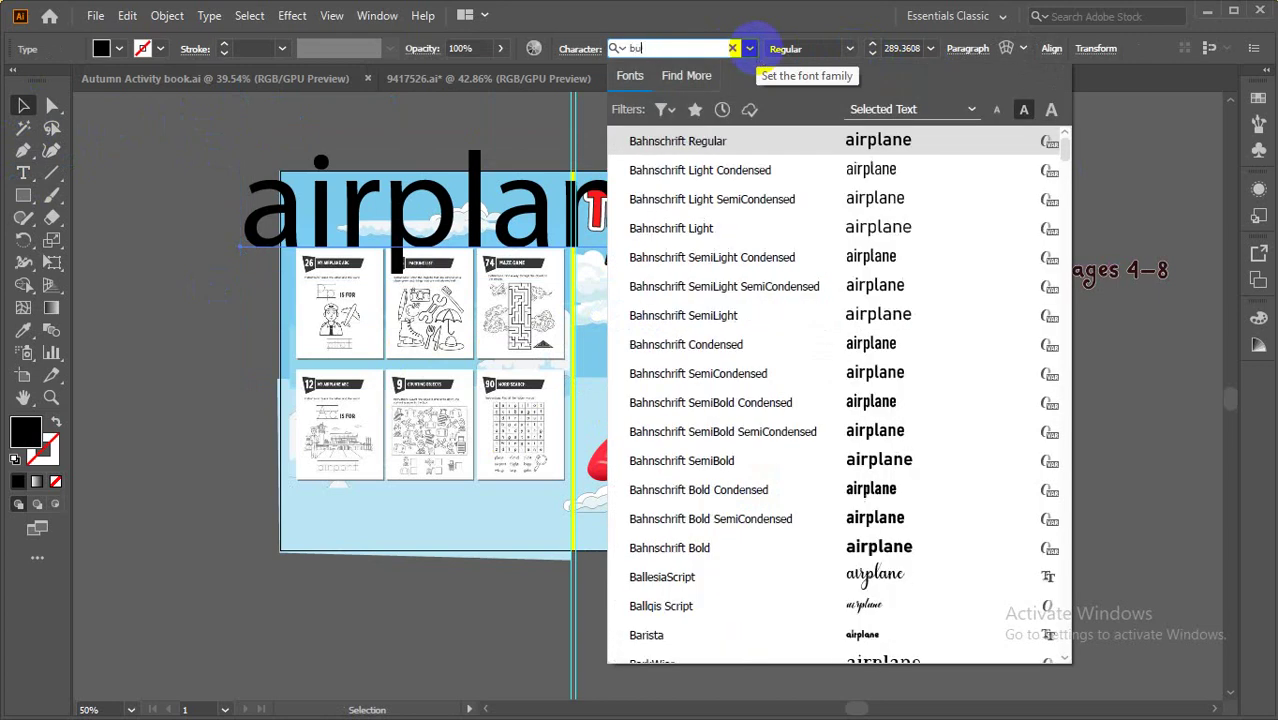
key("BackSpace")
type("u")
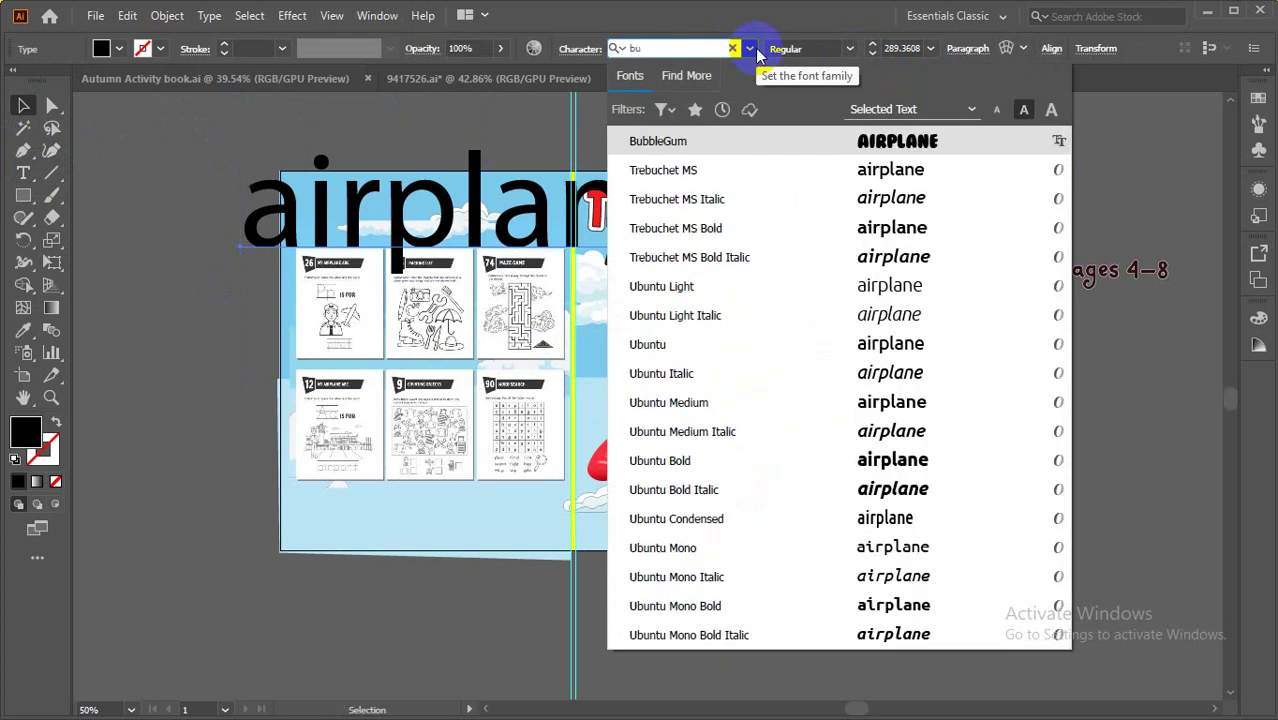
left_click(897, 140)
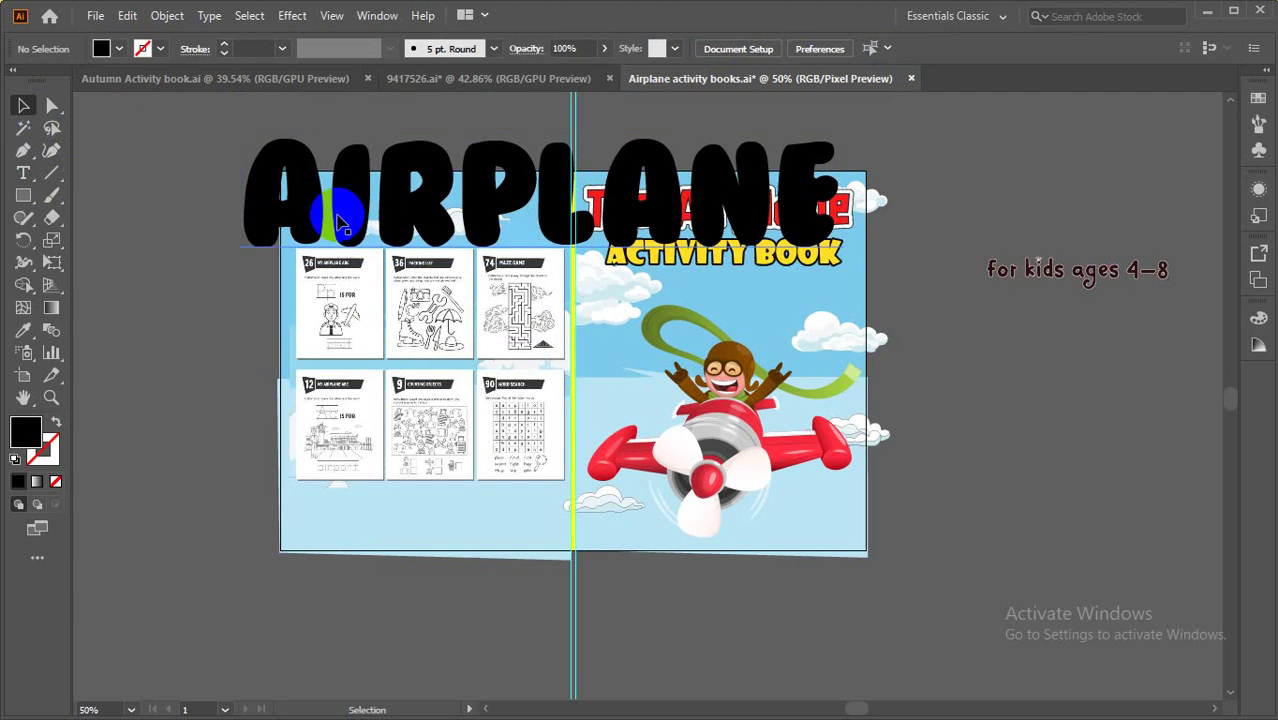
Move the "AIRPLANE" text off the covers onto the empty canvas below the artboard.
left_click_drag(400, 225, 482, 520)
scroll(482, 520, "down", 1)
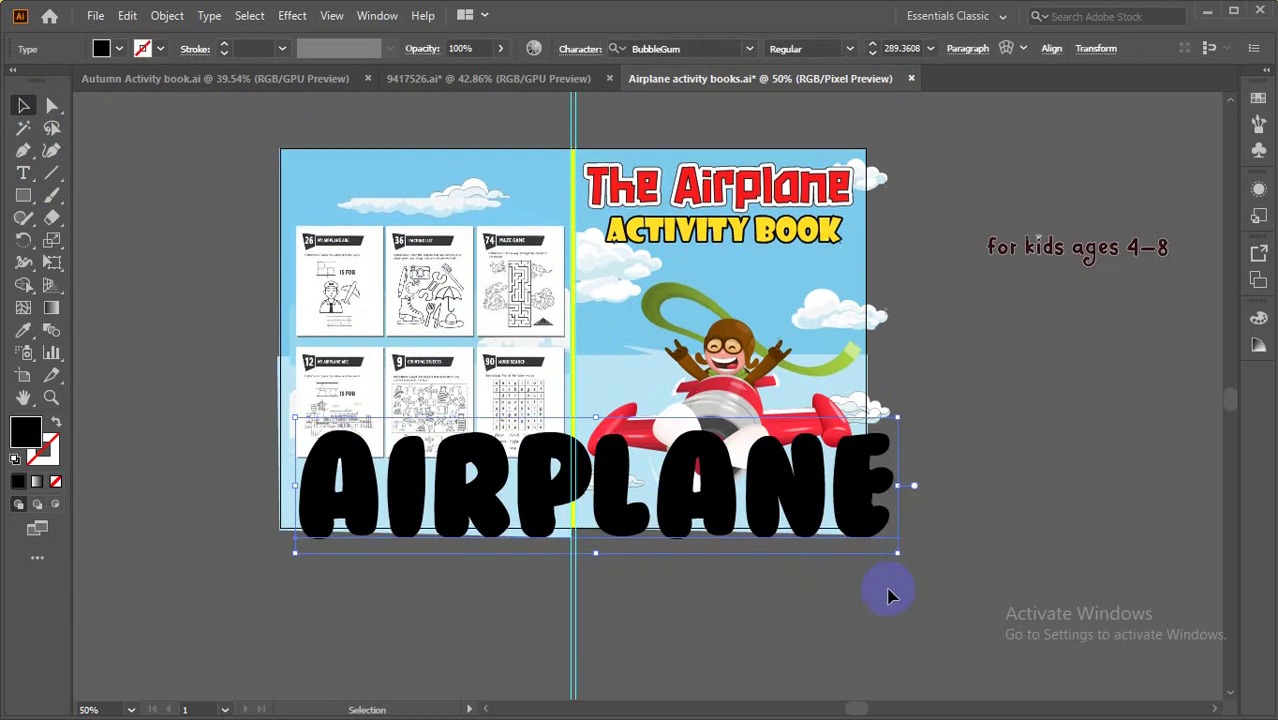
scroll(887, 580, "down", 2)
left_click_drag(768, 483, 776, 588)
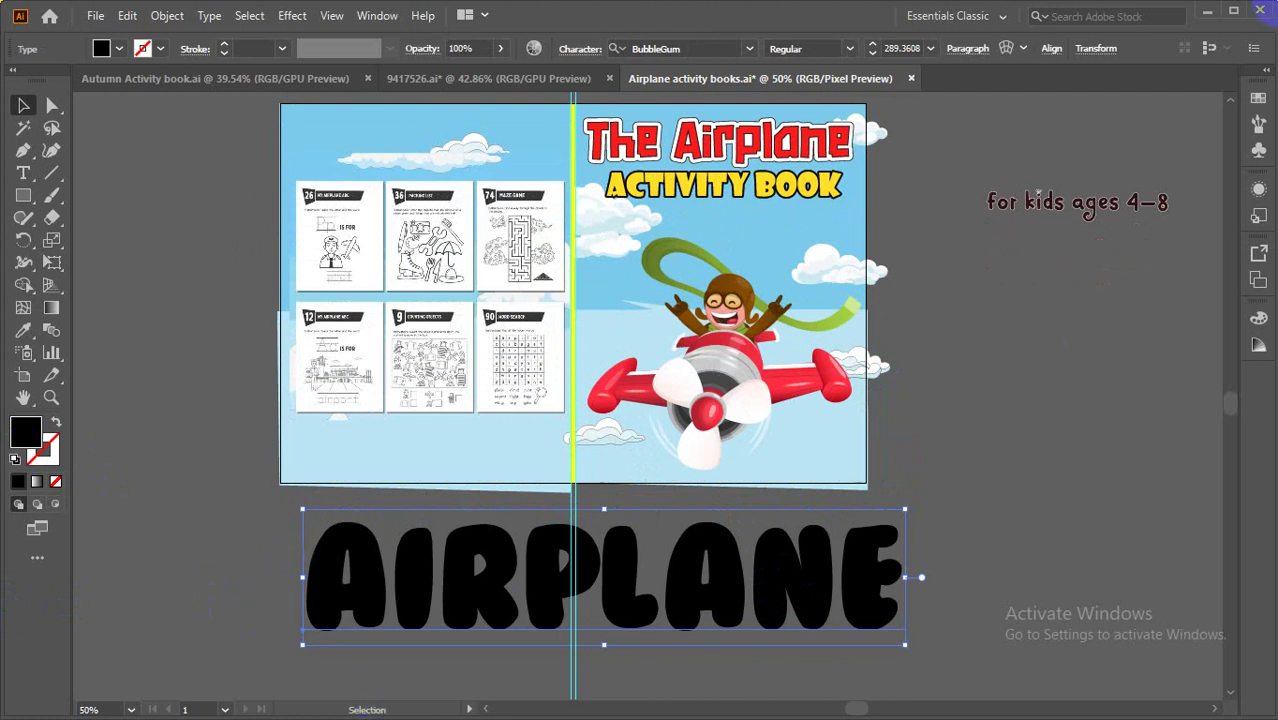
Switch to the browser, rerun the Amazon search for "airplane activity book for kids" and preview the Airplane Activity Book cover for kids ages 6-12.
left_click(1205, 14)
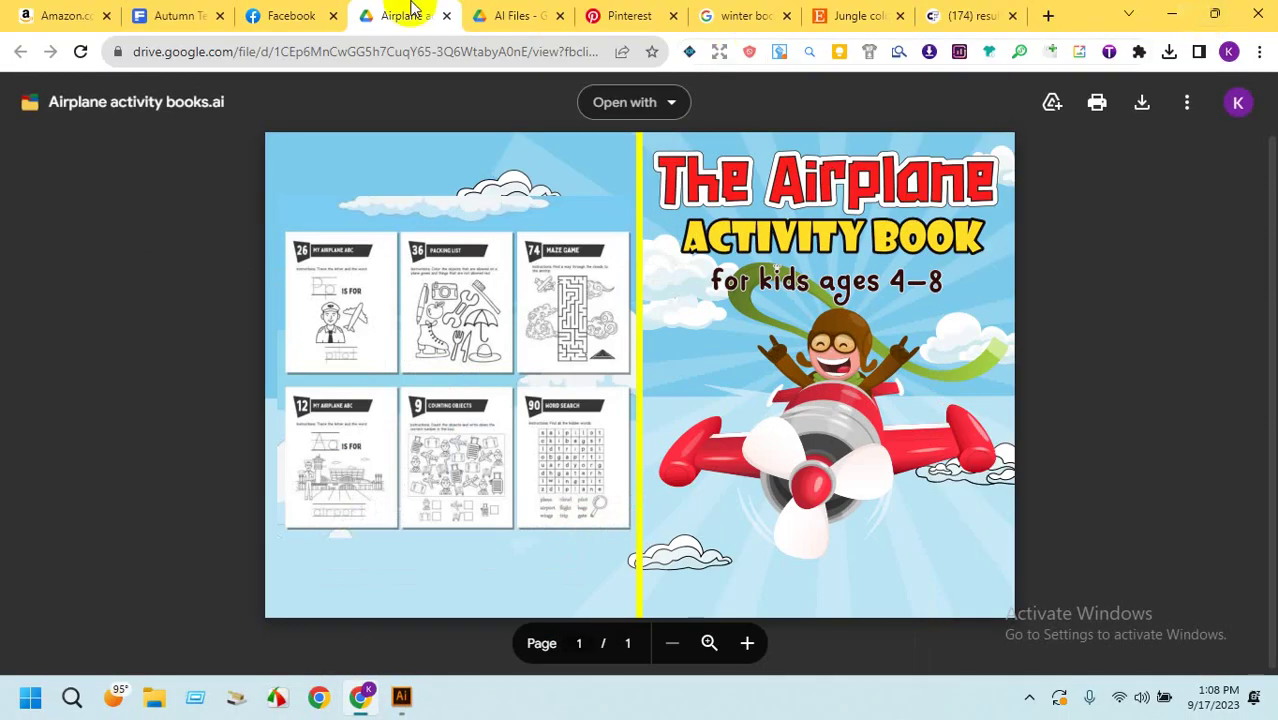
left_click(52, 14)
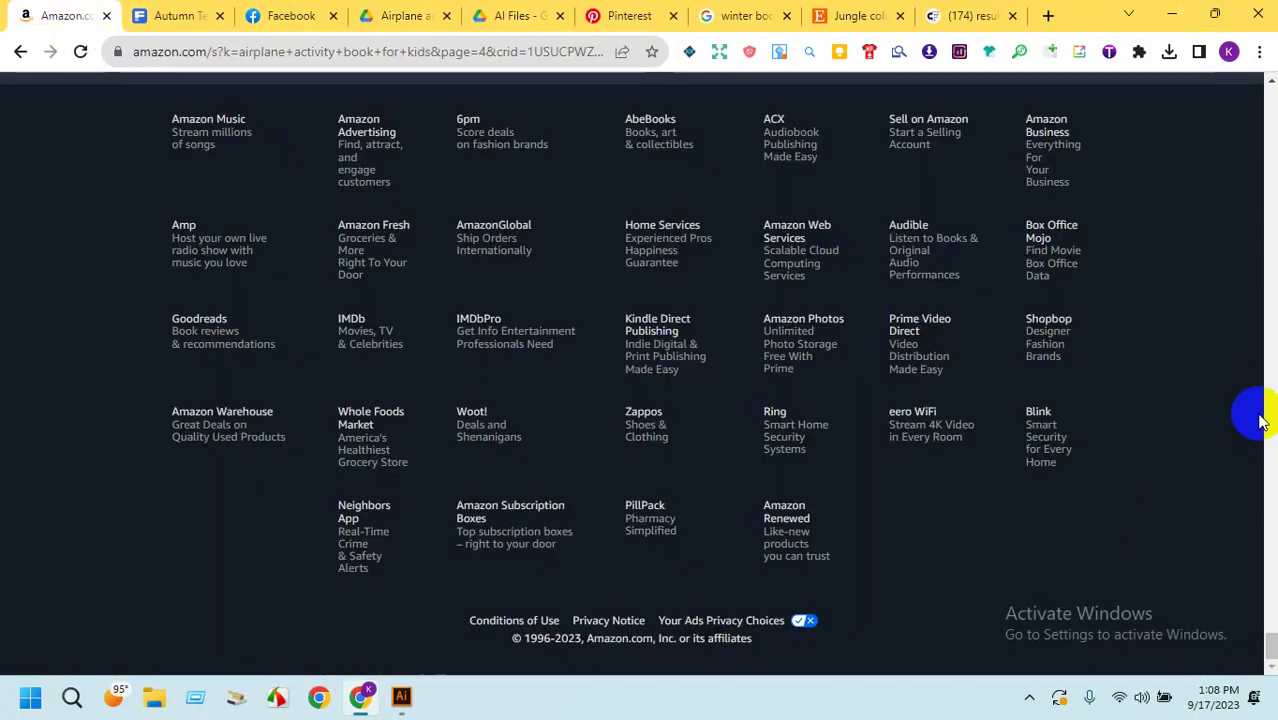
left_click(21, 51)
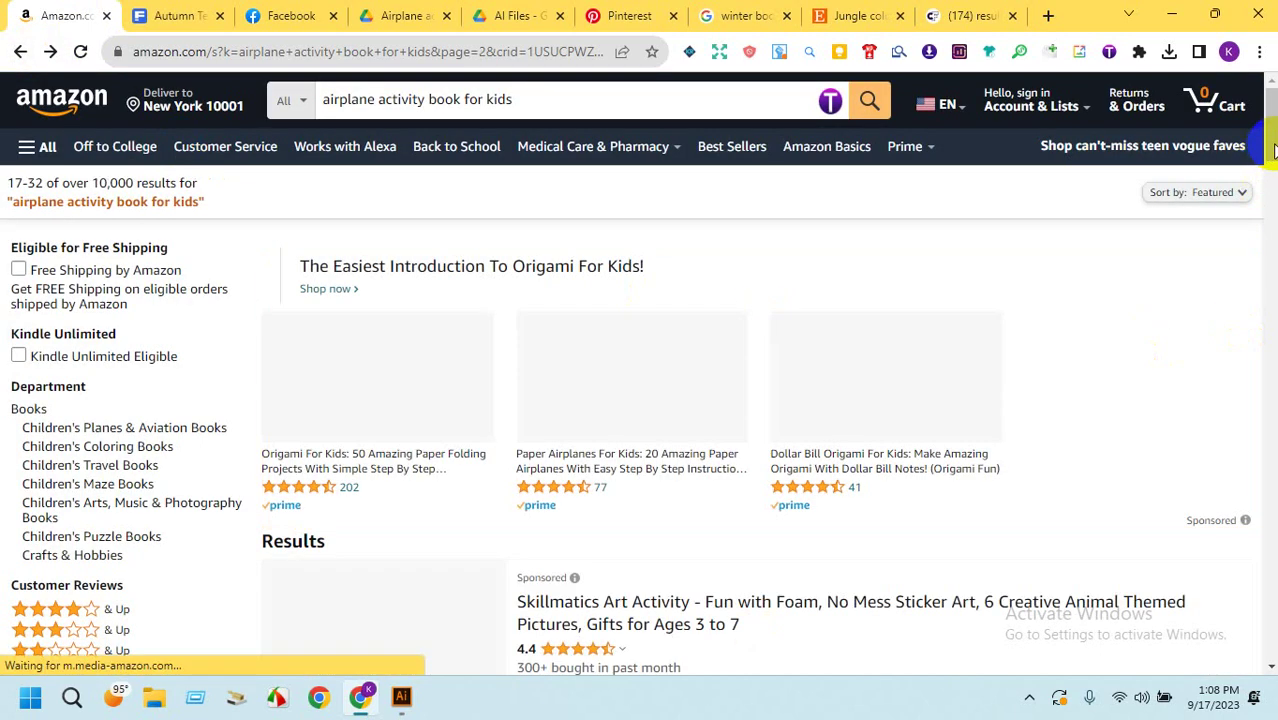
left_click(870, 104)
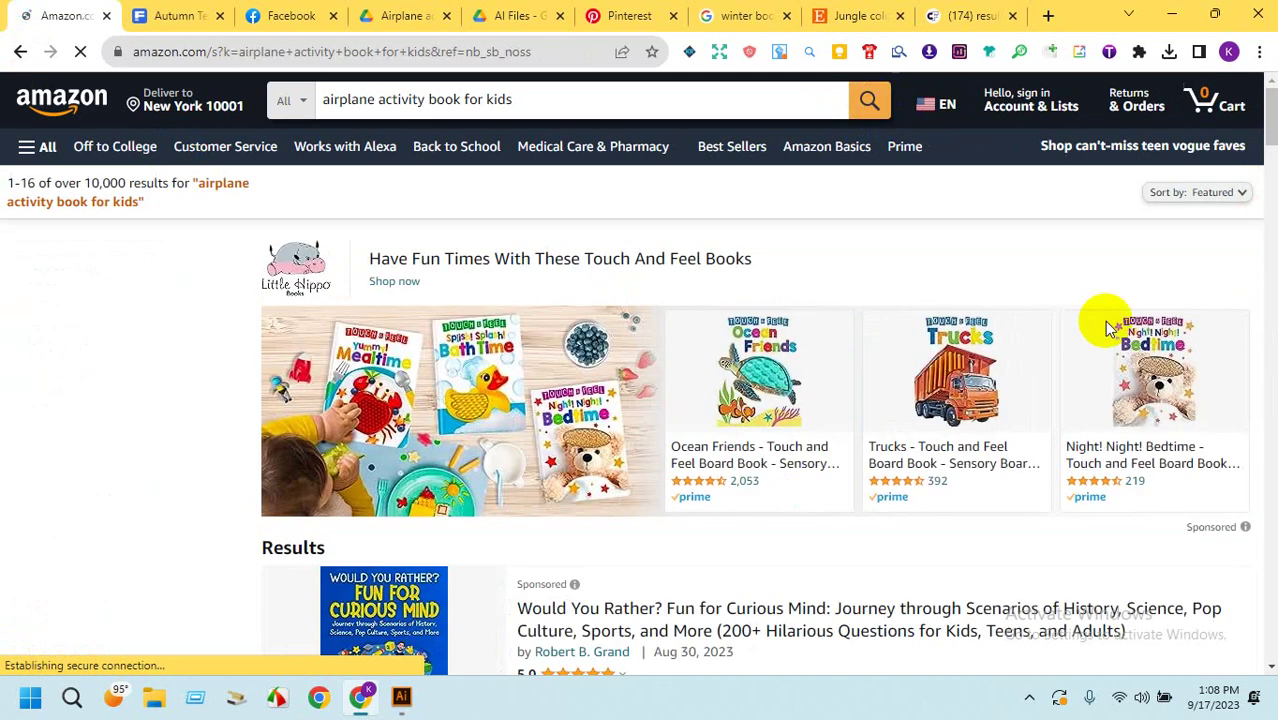
left_click_drag(1270, 118, 1270, 487)
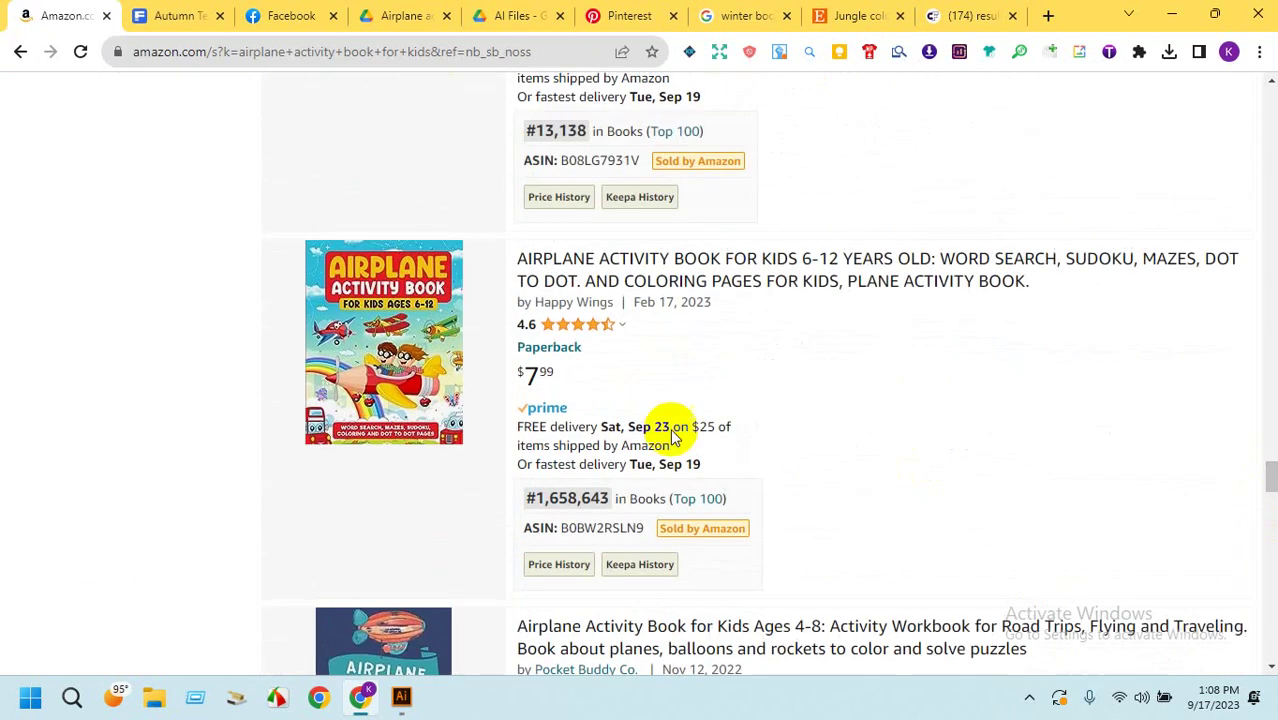
mouse_move(413, 330)
mouse_move(378, 320)
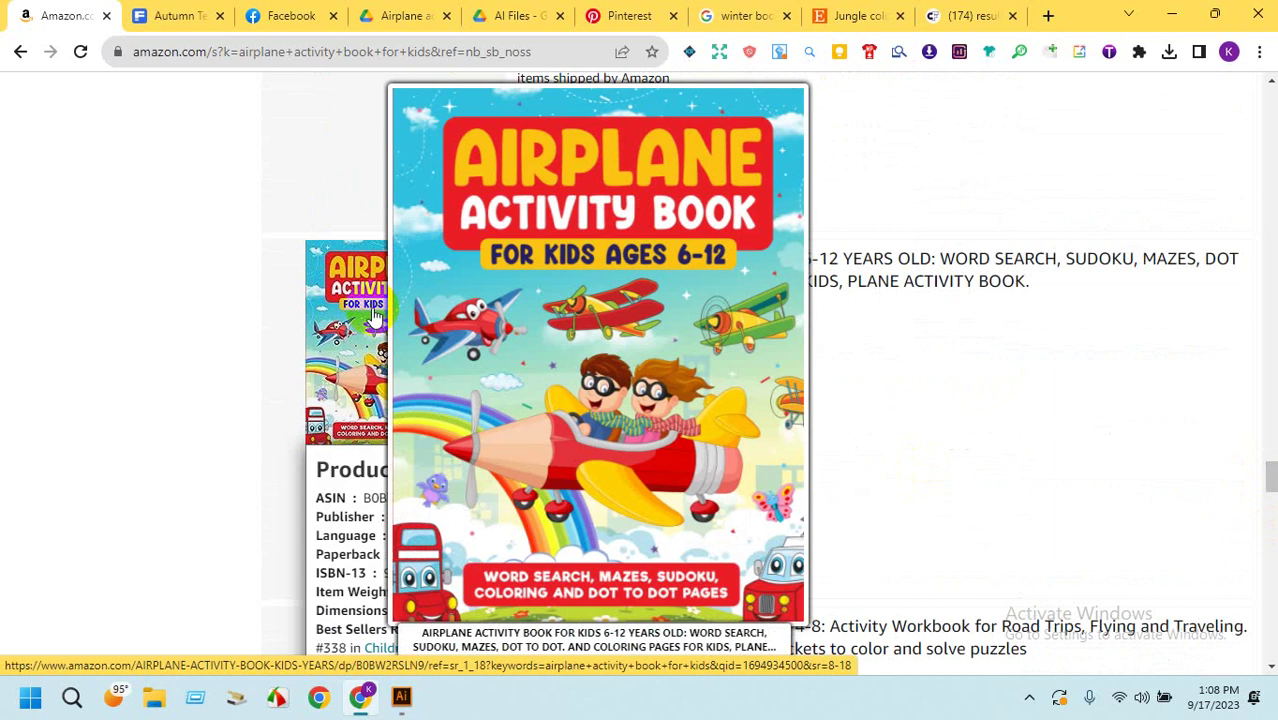
Copy the Airplane Activity Book cover image from the Amazon results and paste it into the Illustrator cover document.
right_click(376, 316)
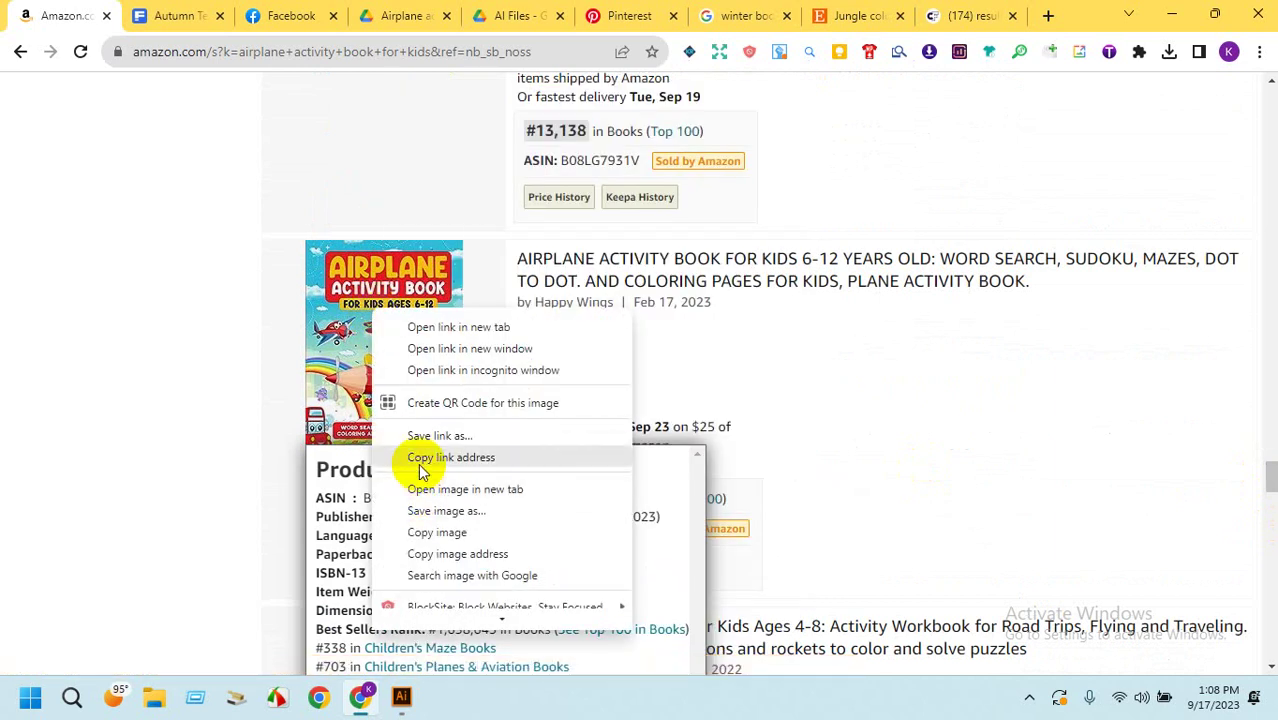
left_click(420, 462)
right_click(377, 333)
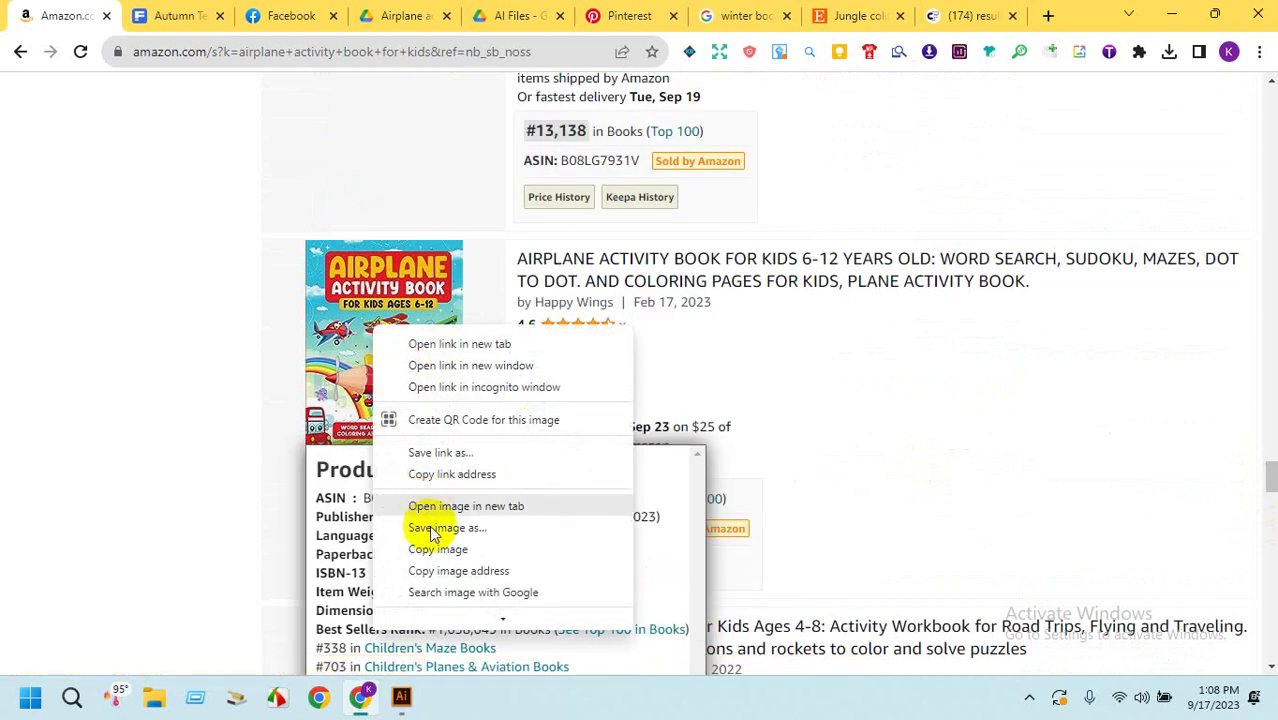
left_click(420, 549)
left_click(400, 698)
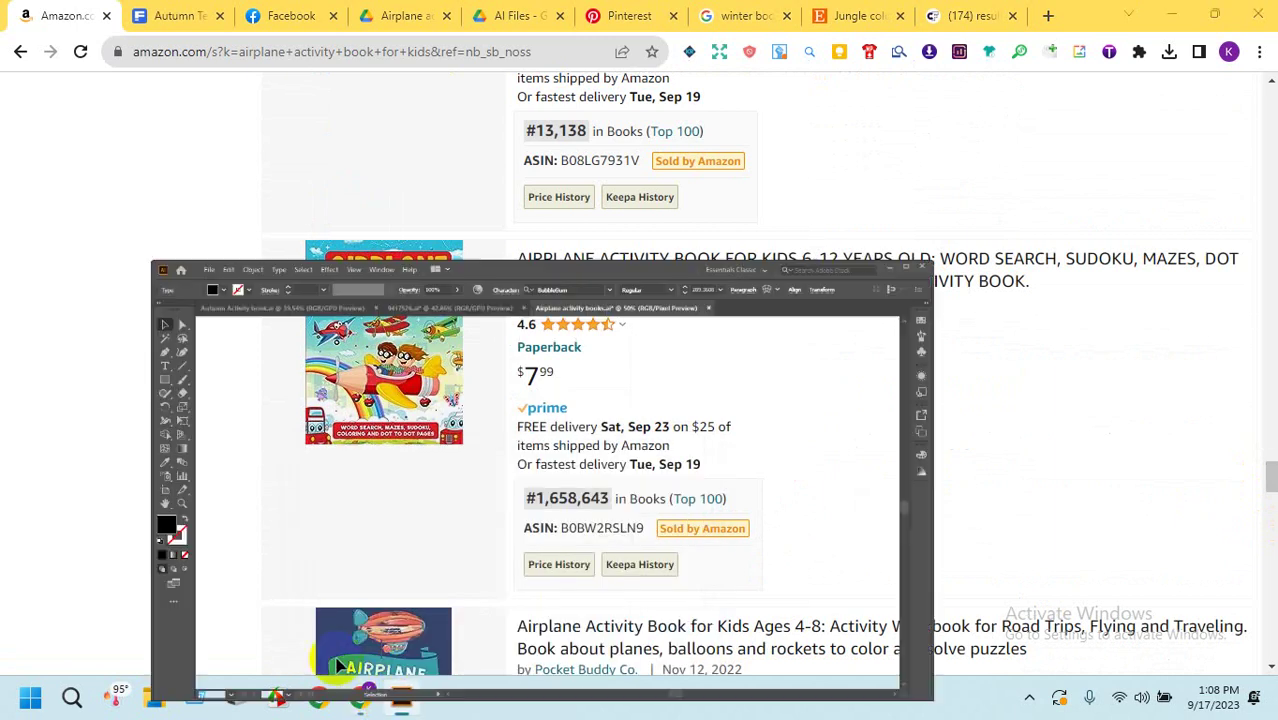
key("ctrl+v")
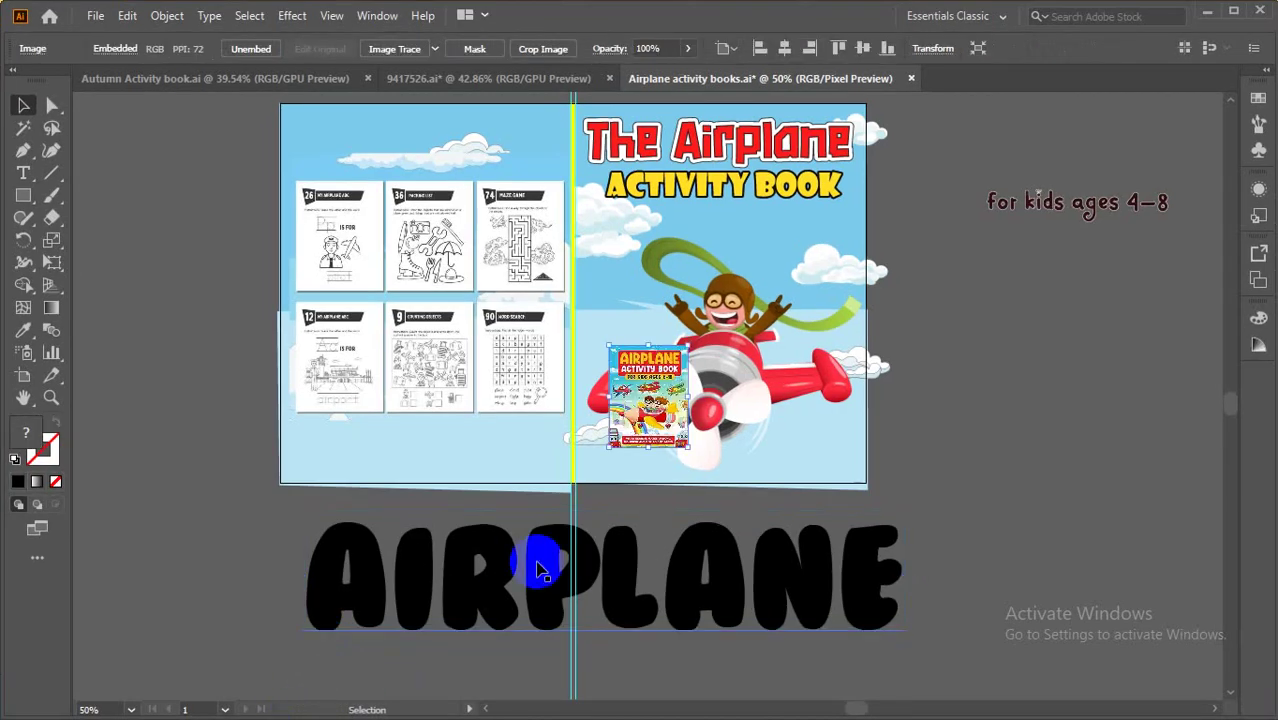
Enlarge the pasted reference cover to roughly the height of the artboard and move it beside the back cover, partly overlapping it.
left_click_drag(688, 450, 998, 671)
left_click_drag(739, 345, 233, 296)
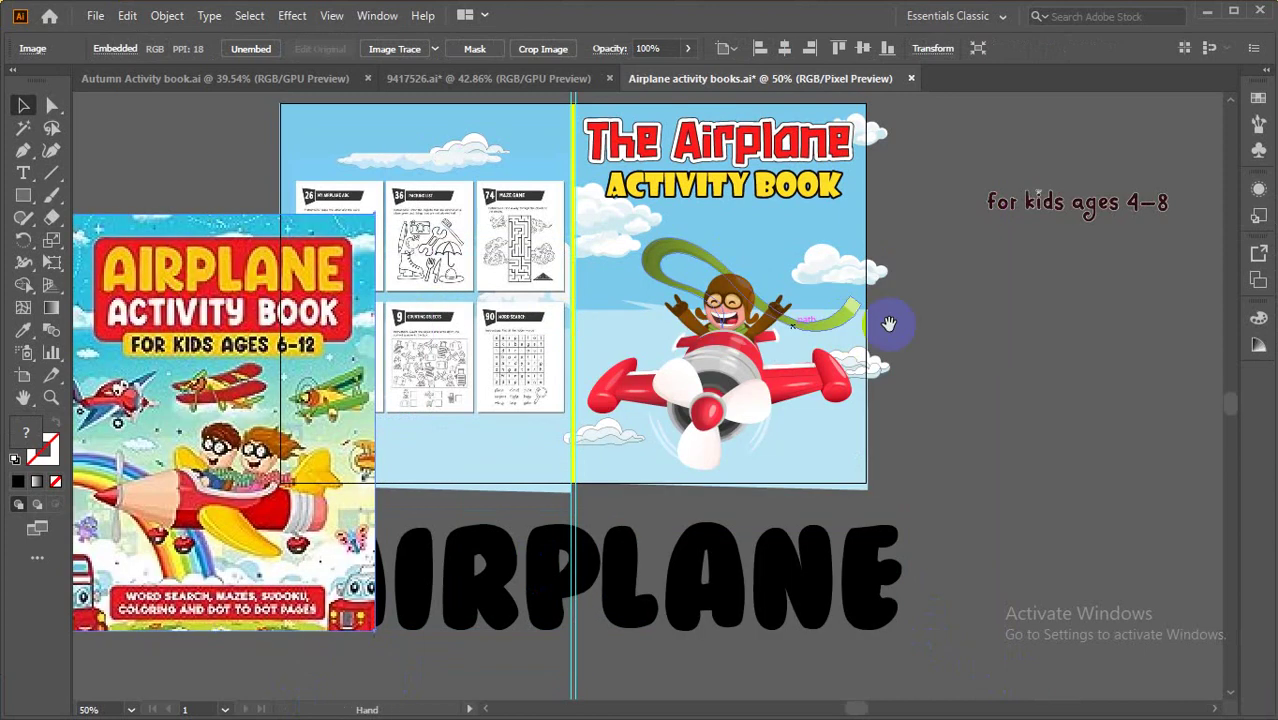
Delete the "The Airplane" title and the "ACTIVITY BOOK" subtitle from the front cover.
left_click_drag(890, 322, 1041, 362)
left_click(897, 186)
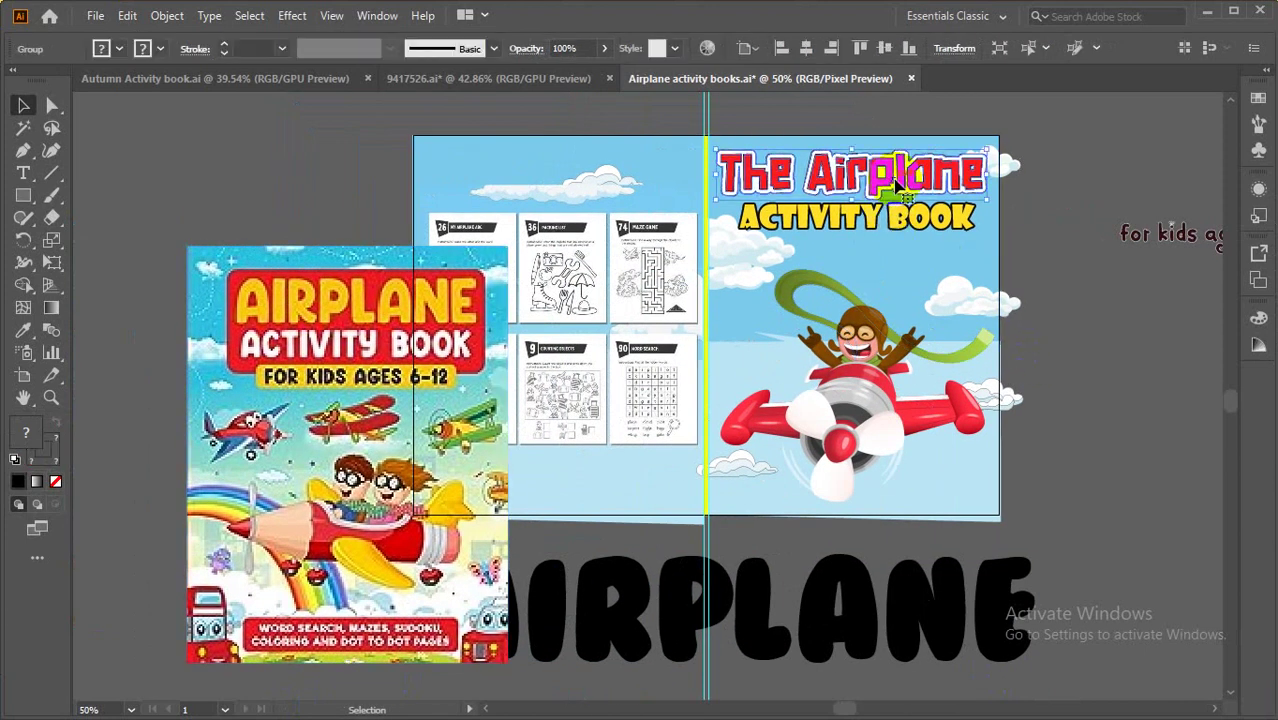
key("Delete")
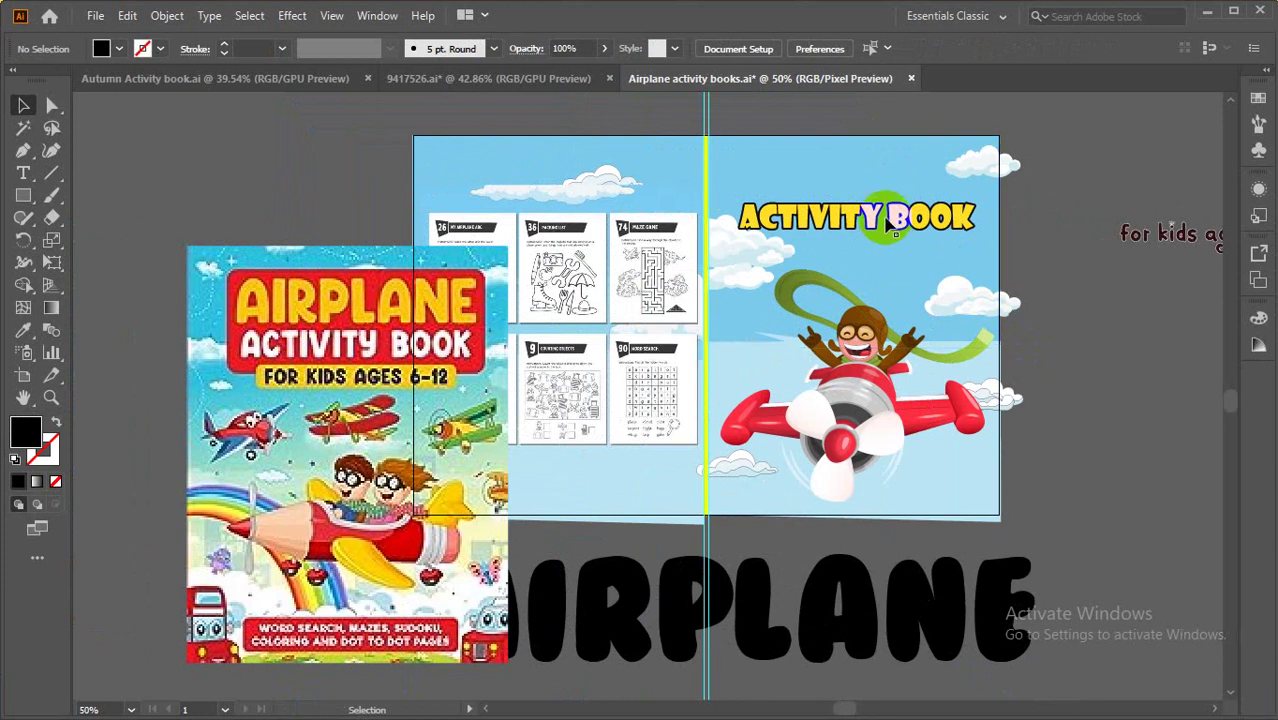
left_click(902, 229)
key("Delete")
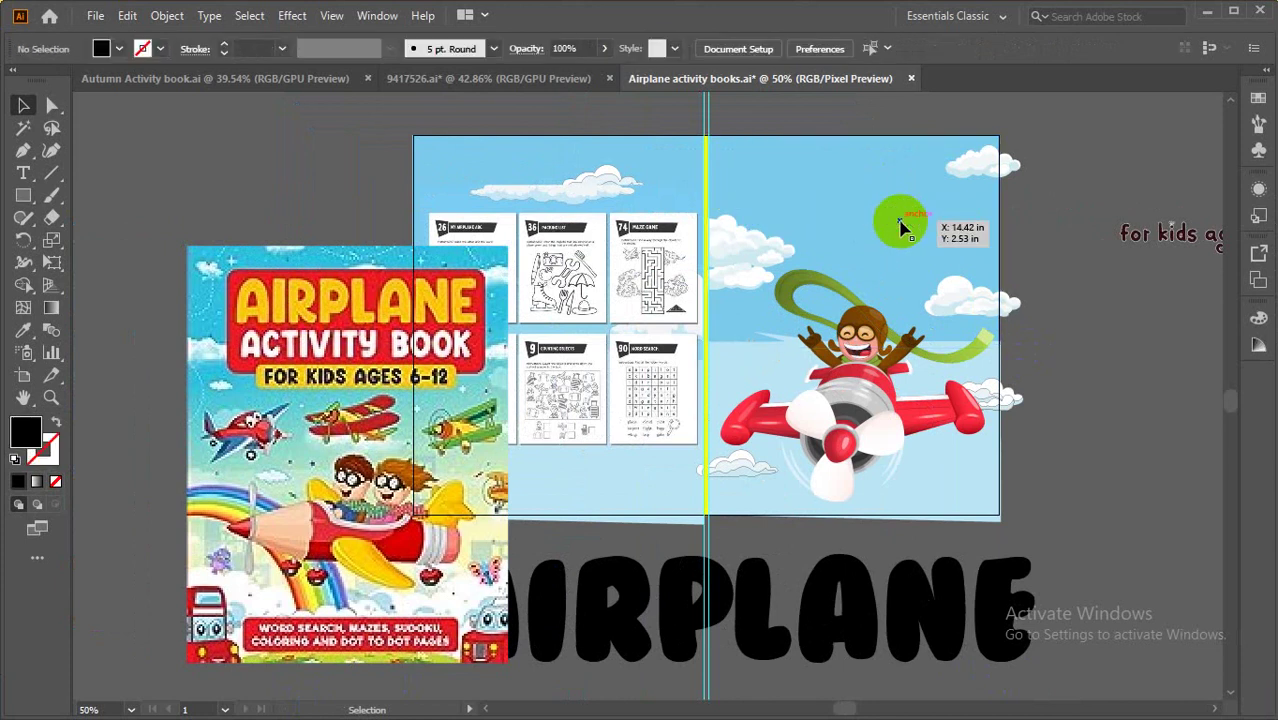
Draw a wide rectangle with the Rounded Rectangle tool on the empty canvas below the "for kids ages 4–8" text.
left_click_drag(749, 529, 653, 517)
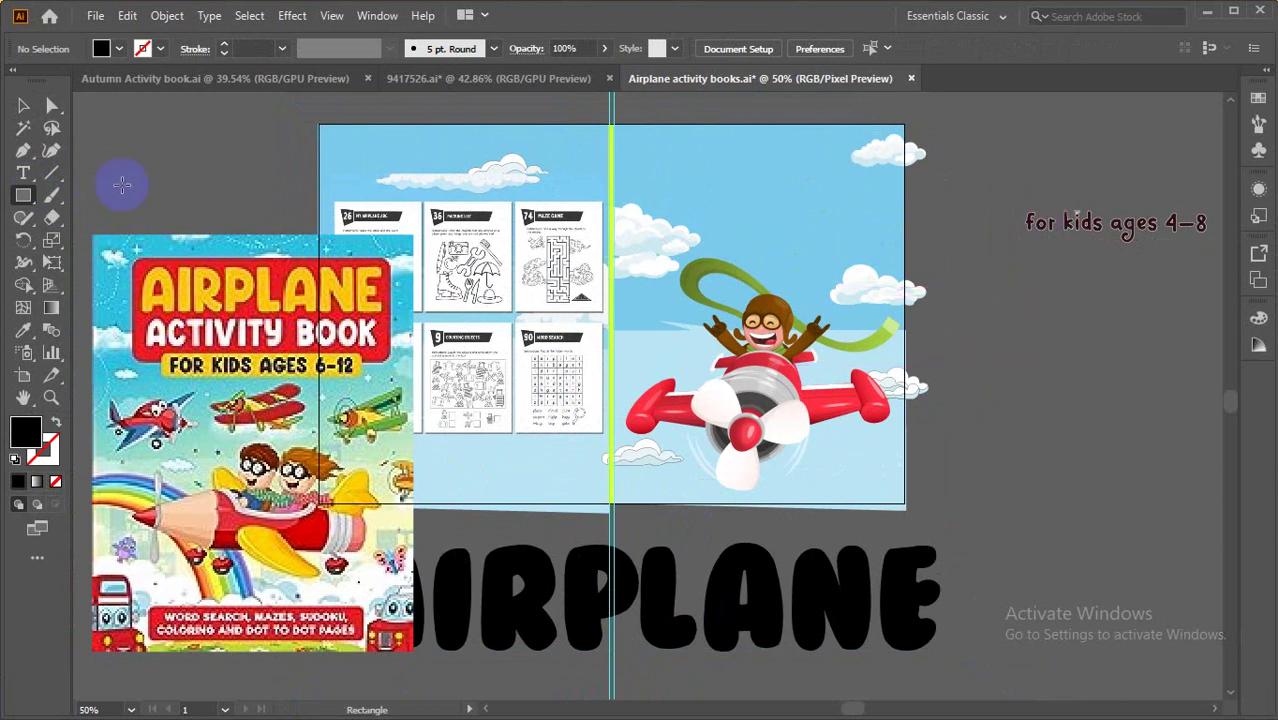
left_click_drag(23, 195, 68, 220)
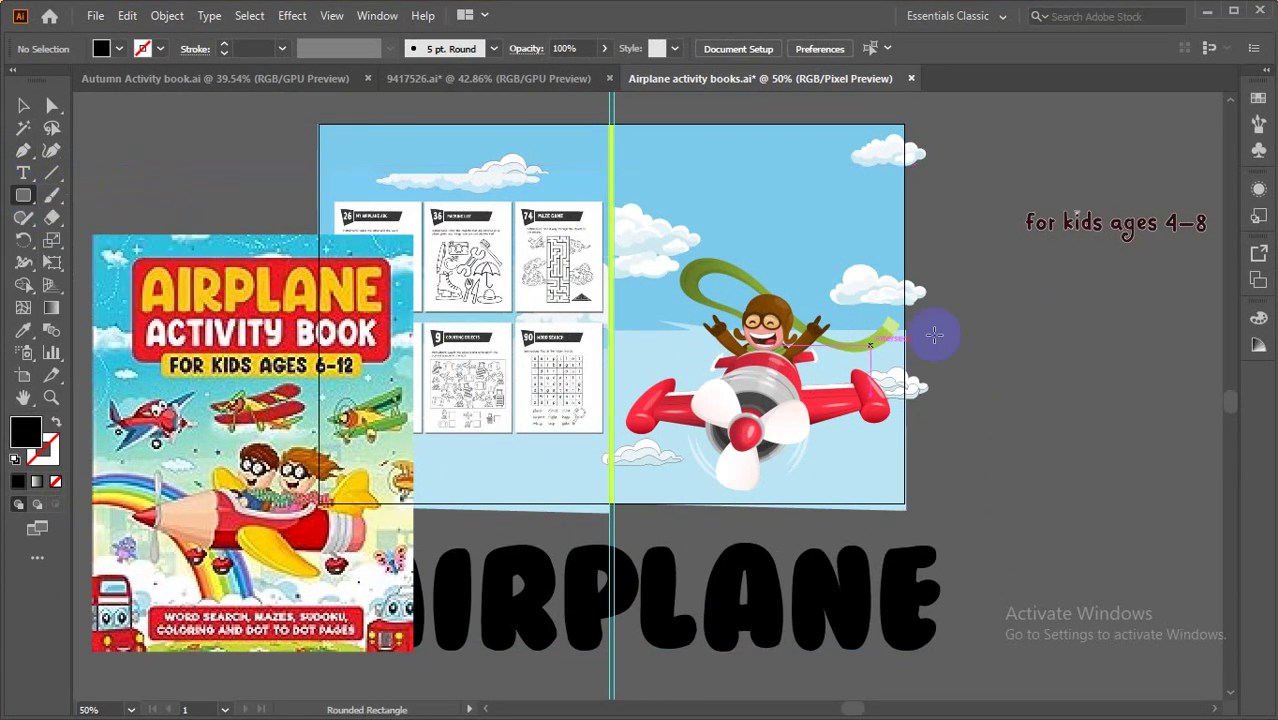
left_click_drag(964, 276, 1123, 413)
left_click(26, 110)
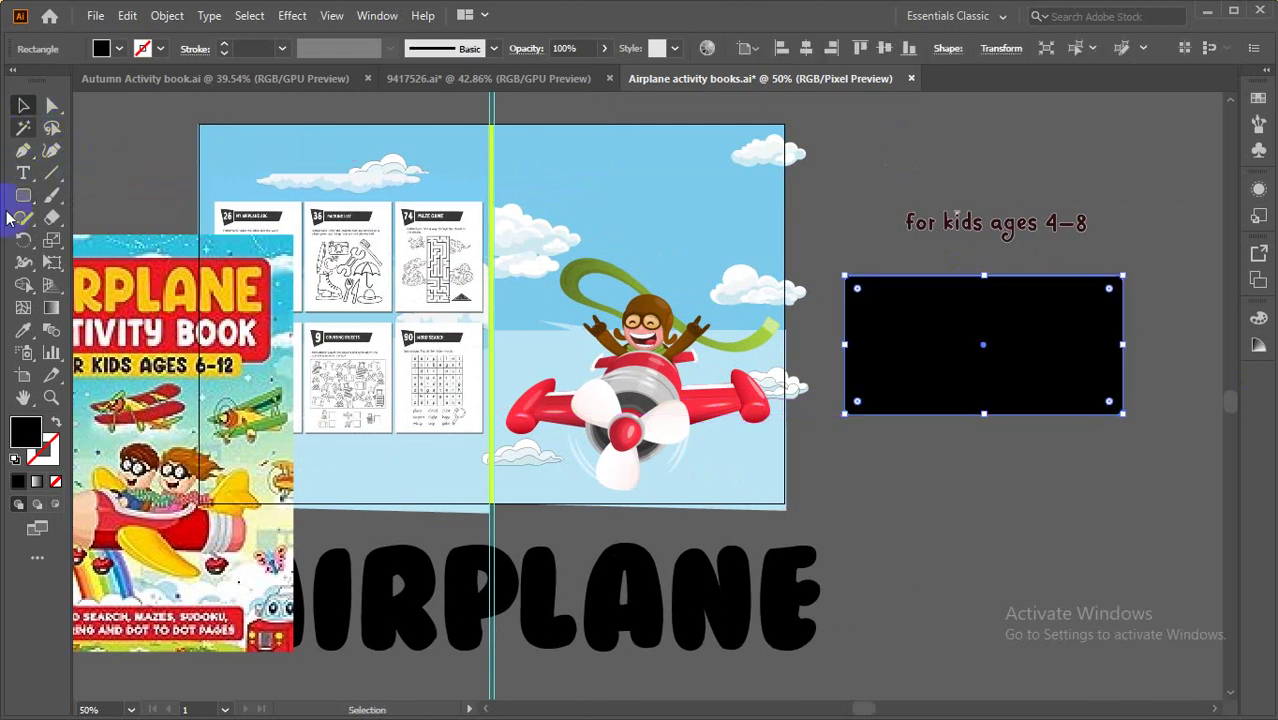
Fill the rectangle with the red sampled from the reference cover's title box, and adjust it to a brighter, more saturated red.
left_click(24, 331)
left_click(167, 333)
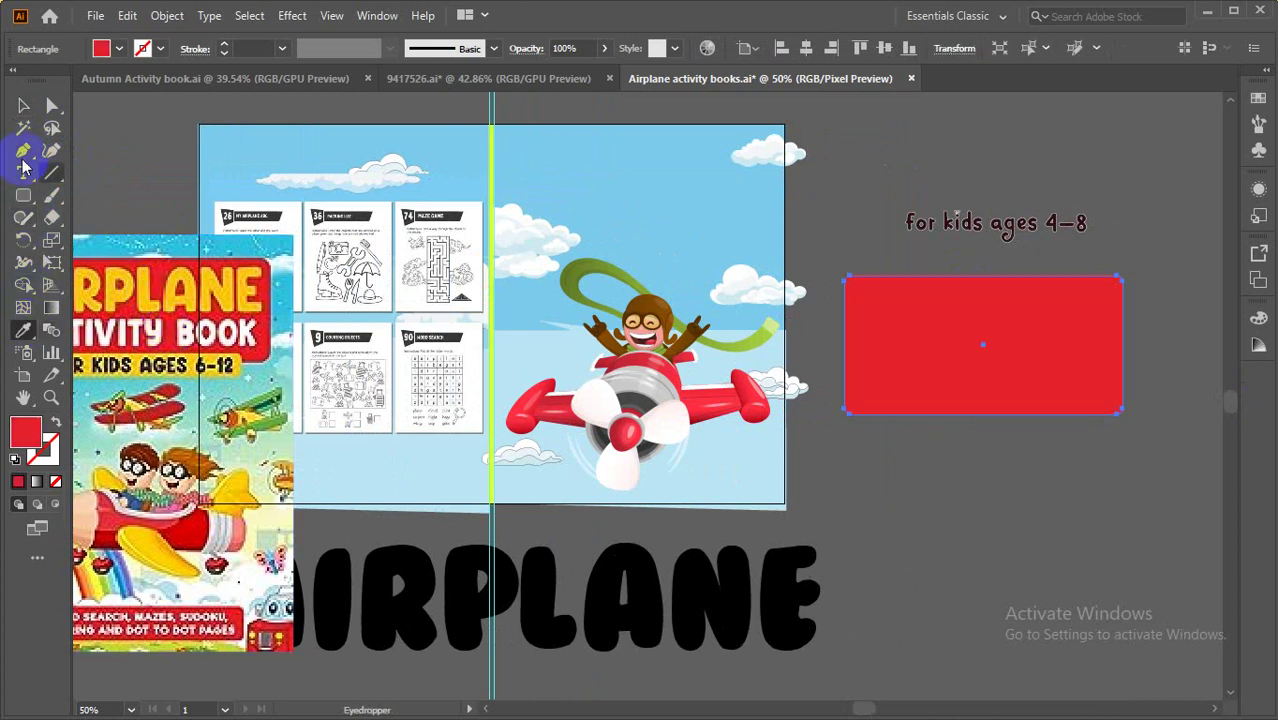
left_click(23, 106)
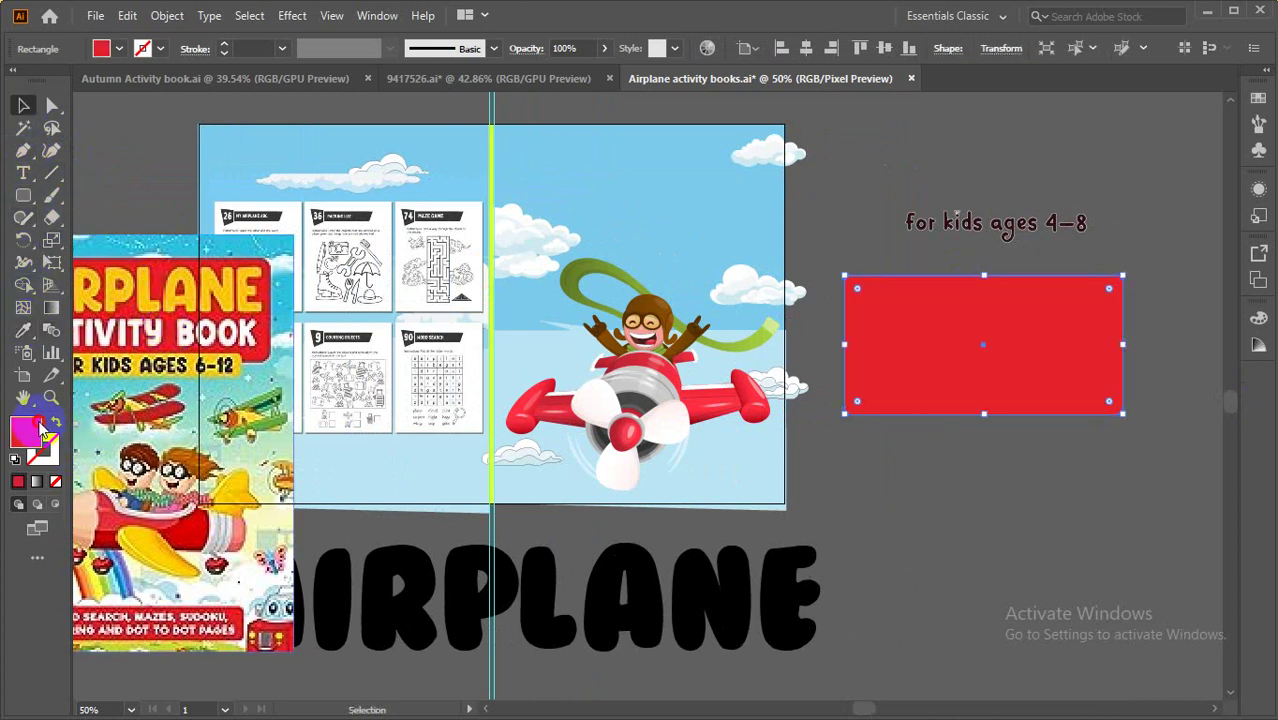
double_click(38, 426)
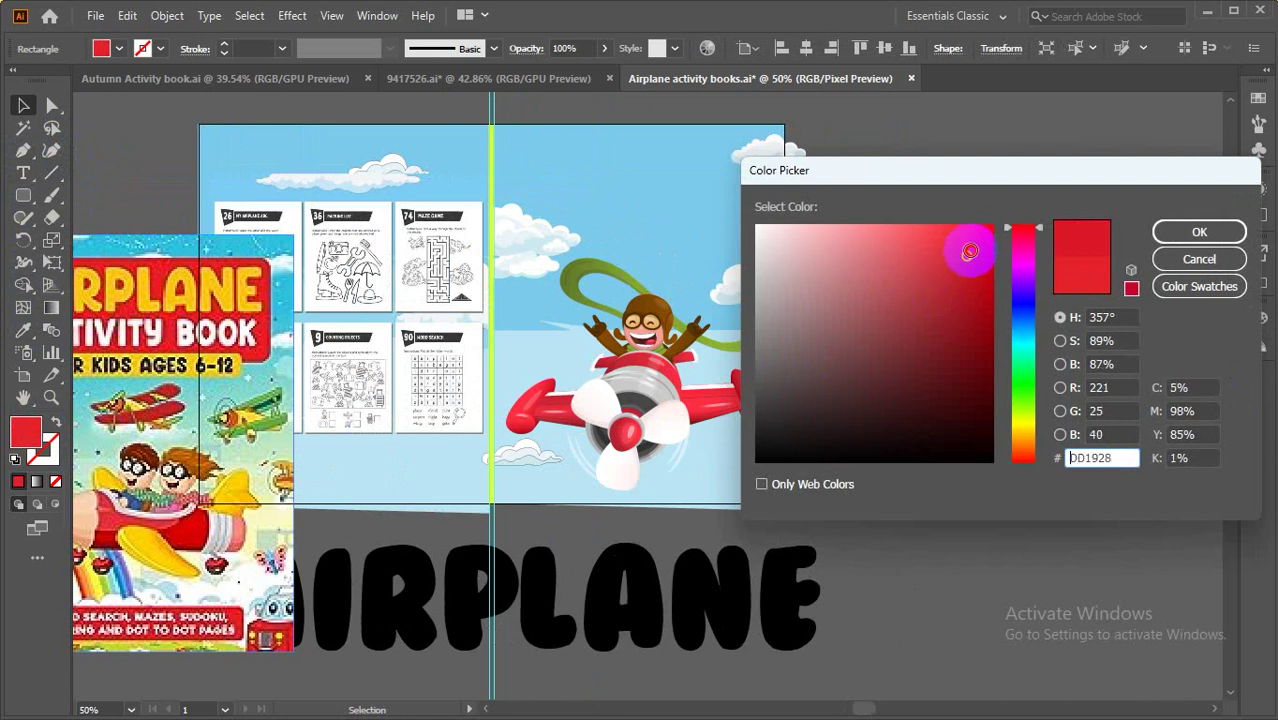
left_click(1195, 231)
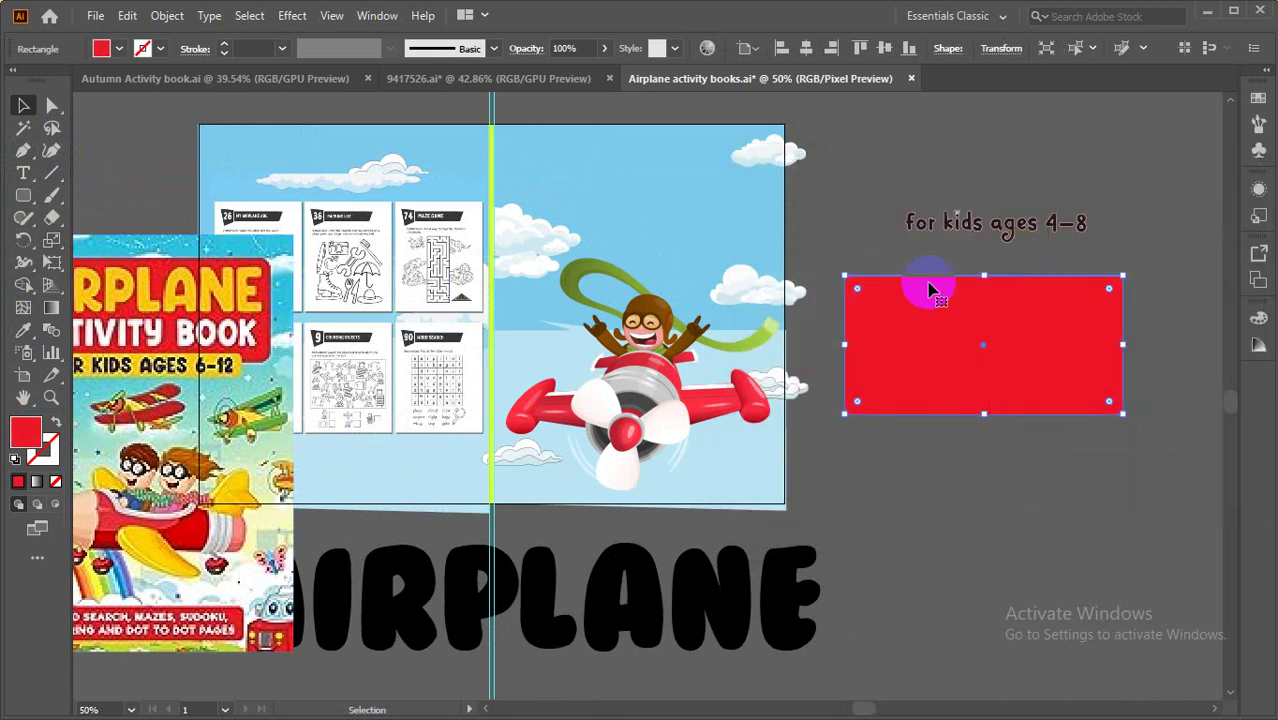
Round all four corners of the red rectangle slightly.
key("t")
key("v")
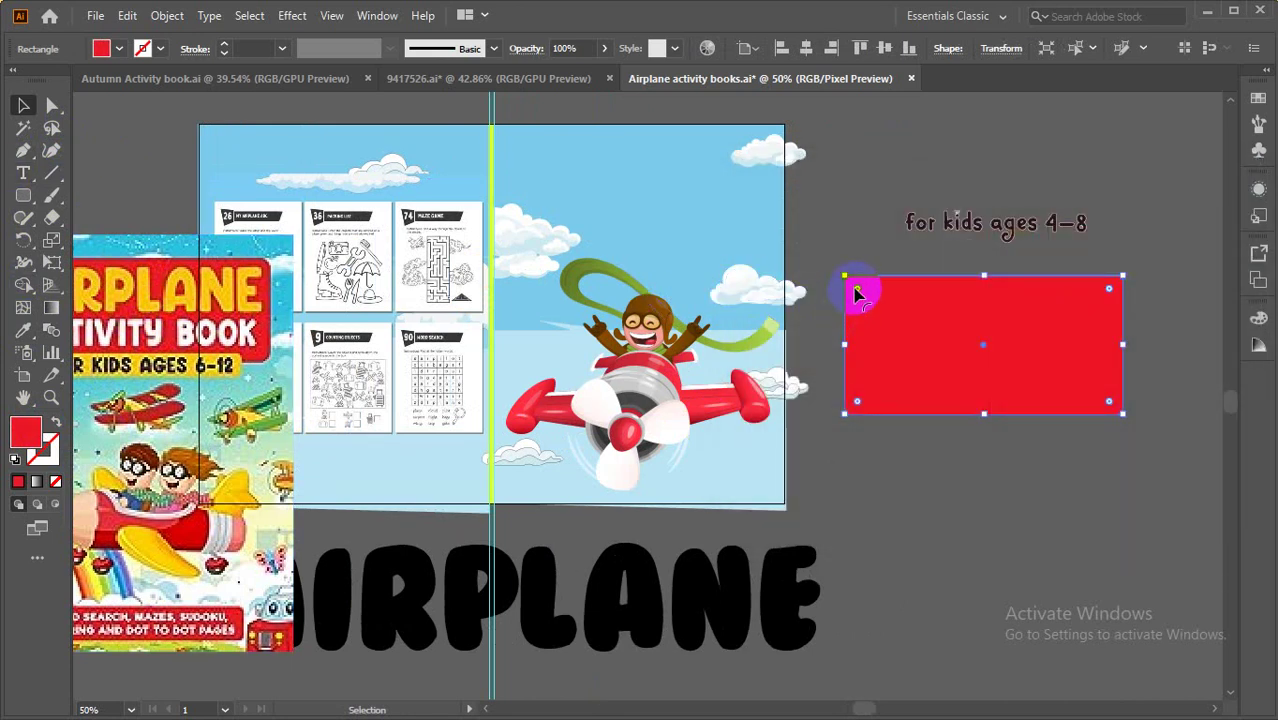
left_click_drag(855, 288, 859, 293)
left_click(840, 215)
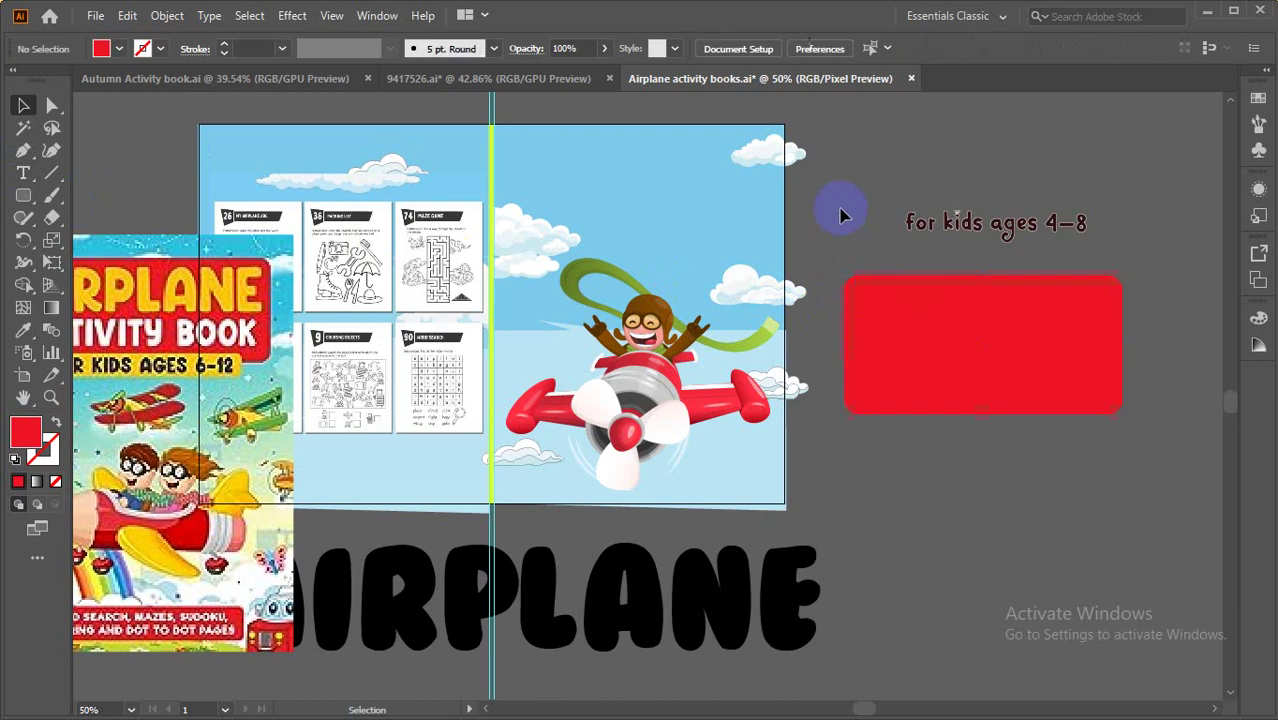
Give the red rounded rectangle a 2 pt black stroke and nudge it slightly toward the front cover.
left_click(961, 362)
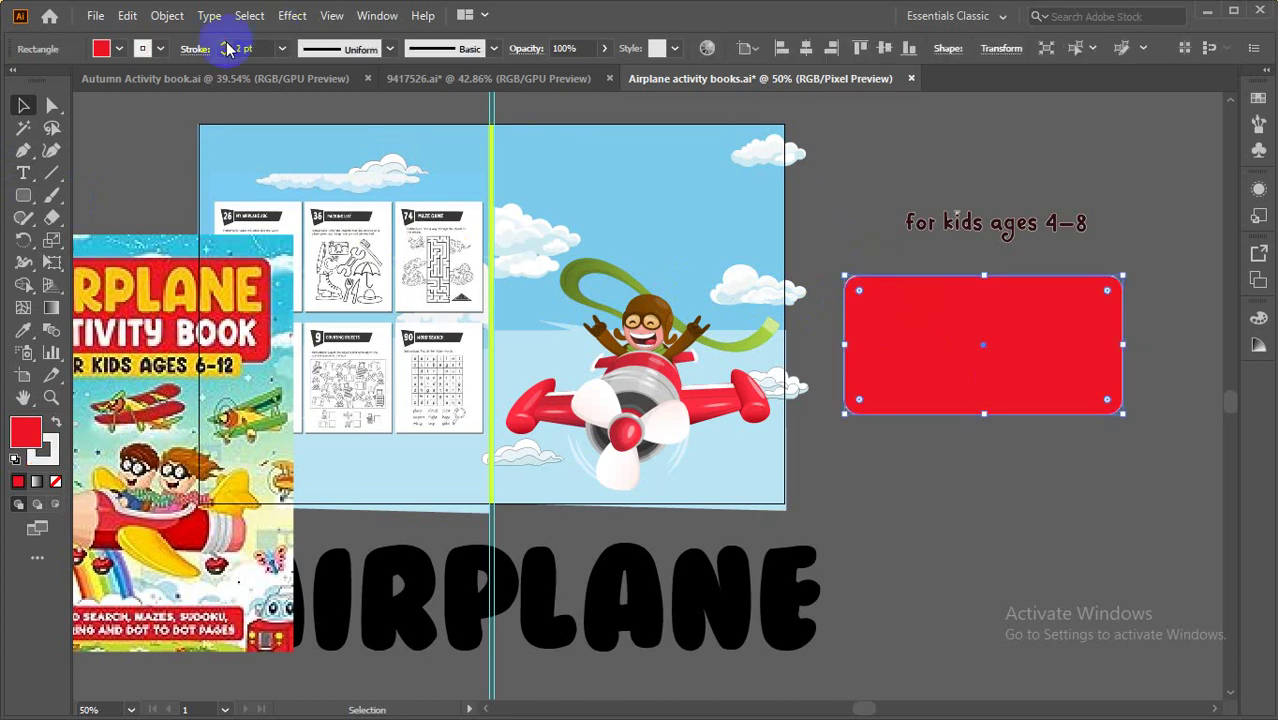
left_click(159, 48)
left_click(52, 80)
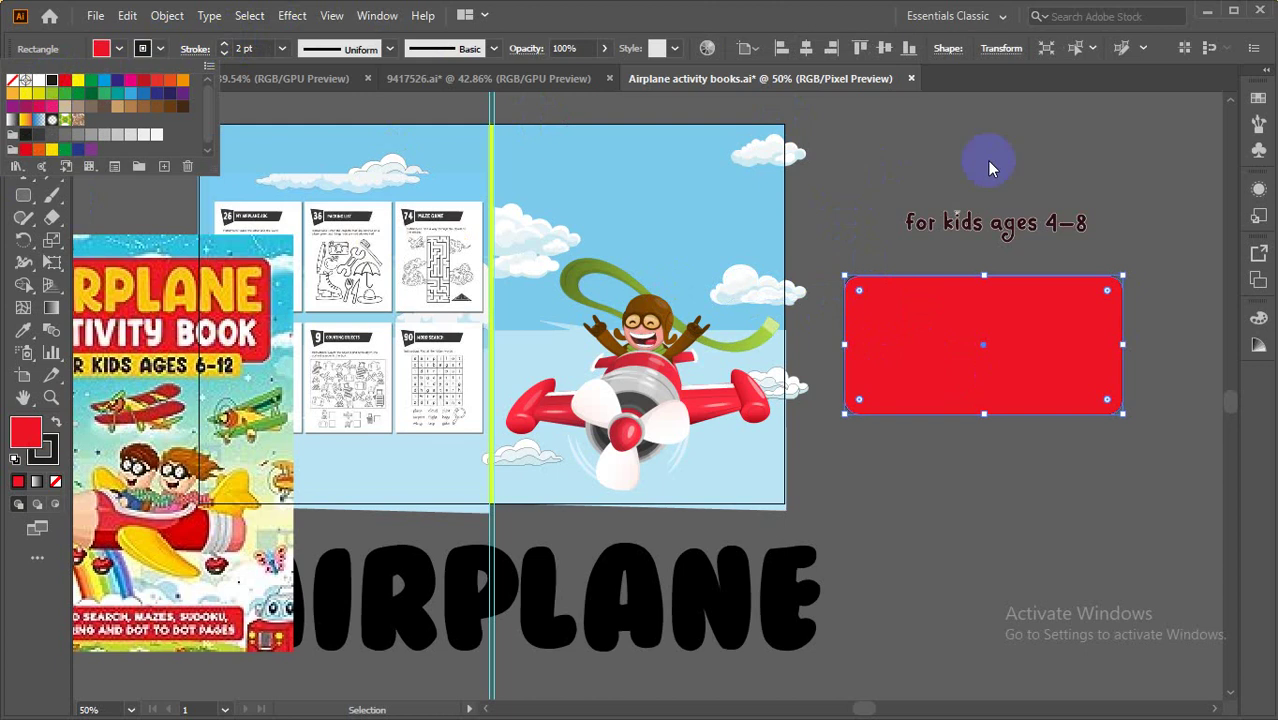
left_click(1031, 160)
left_click_drag(1013, 365, 980, 405)
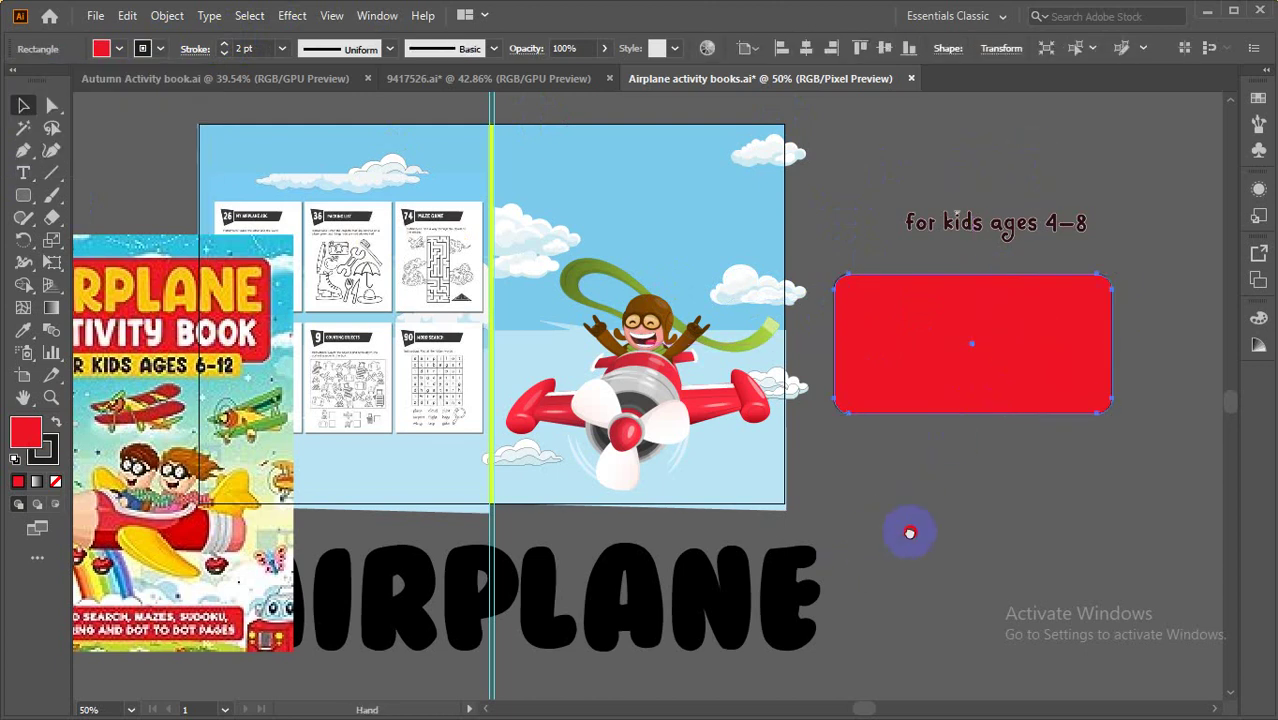
Move the "AIRPLANE" text clear of the reference cover and expand its object and fill into outlines.
left_click_drag(910, 533, 956, 534)
left_click_drag(765, 600, 958, 590)
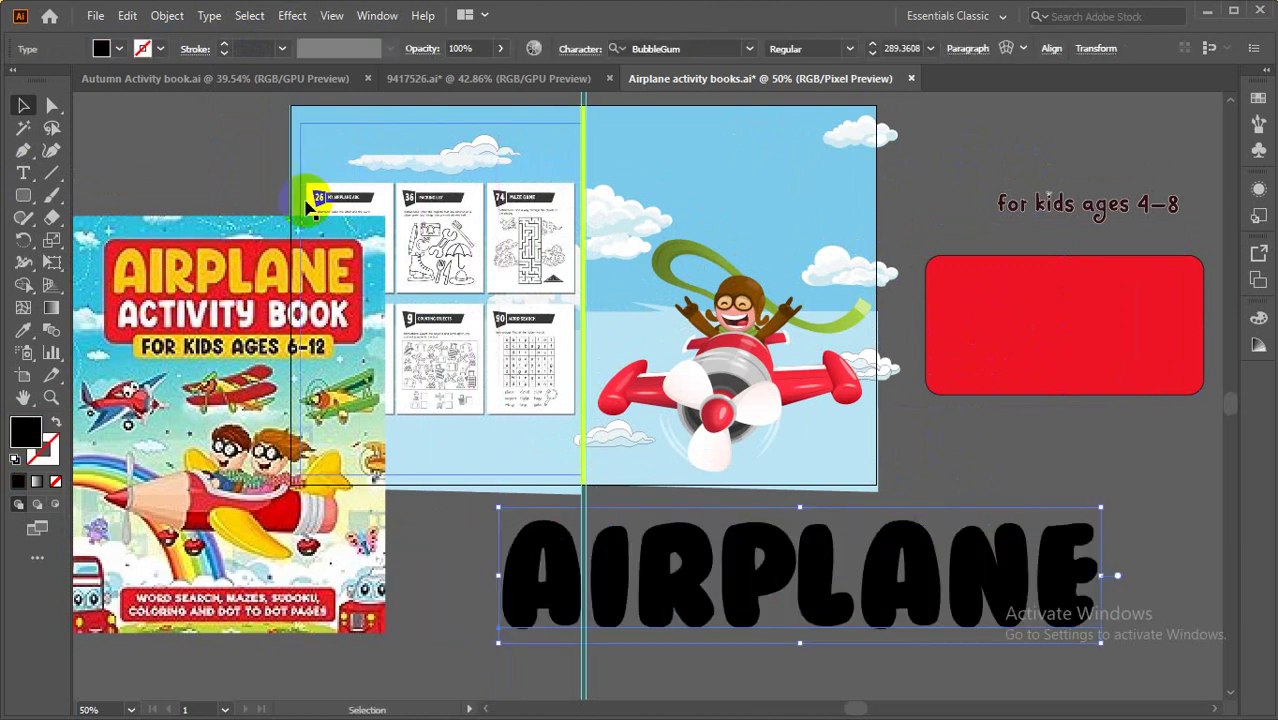
left_click(170, 17)
left_click(240, 228)
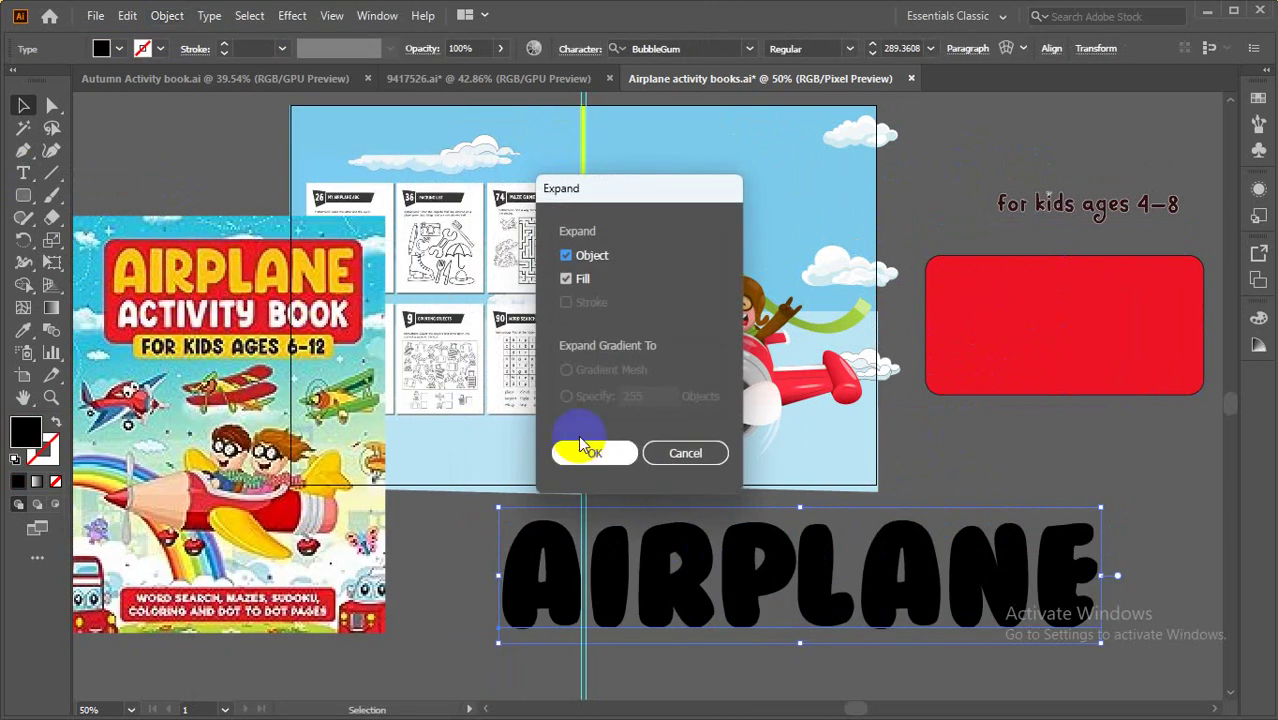
left_click(590, 452)
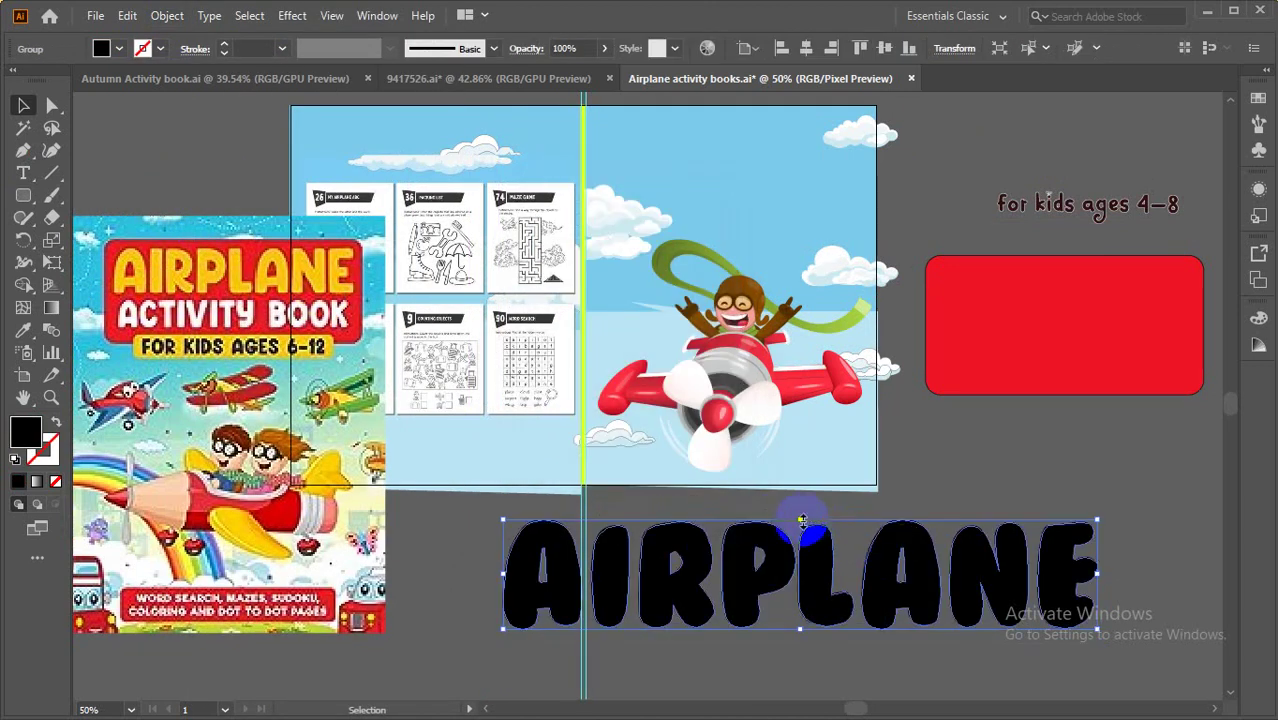
Fit the outlined "AIRPLANE" lettering across the upper part of the red rounded rectangle and bring it to the front.
left_click_drag(801, 519, 1078, 294)
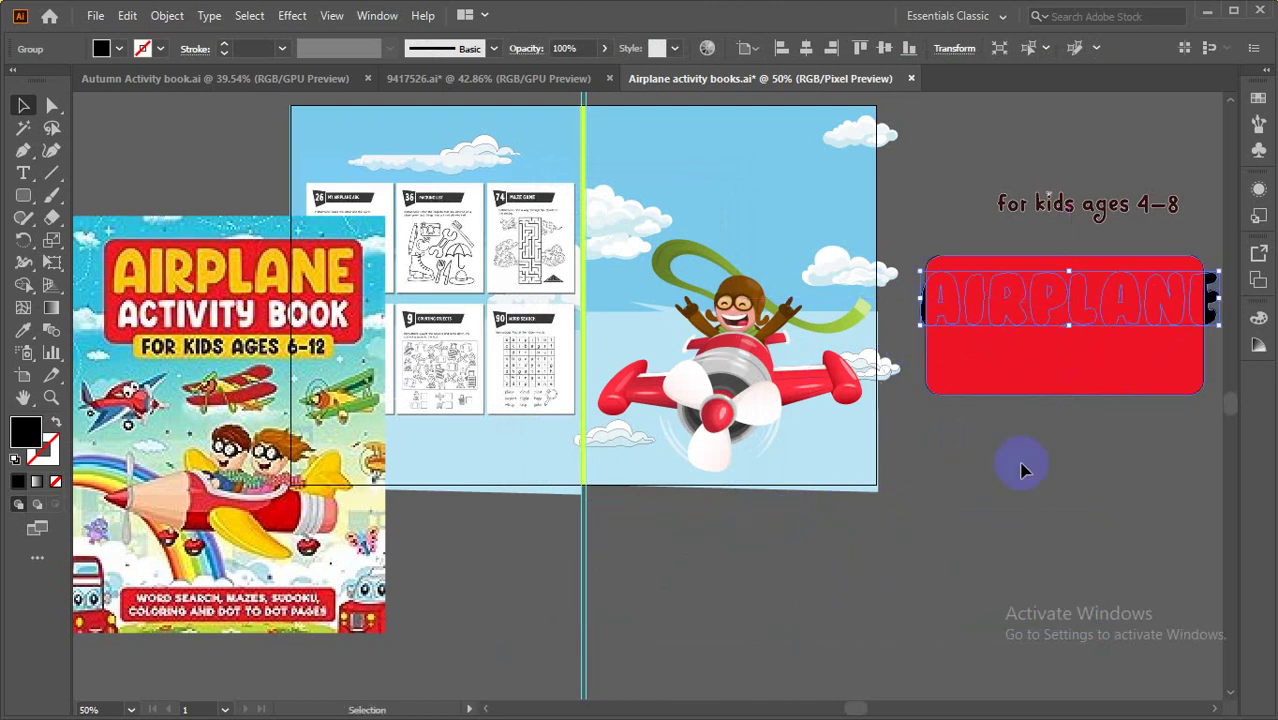
left_click(1021, 487)
left_click_drag(915, 560, 695, 716)
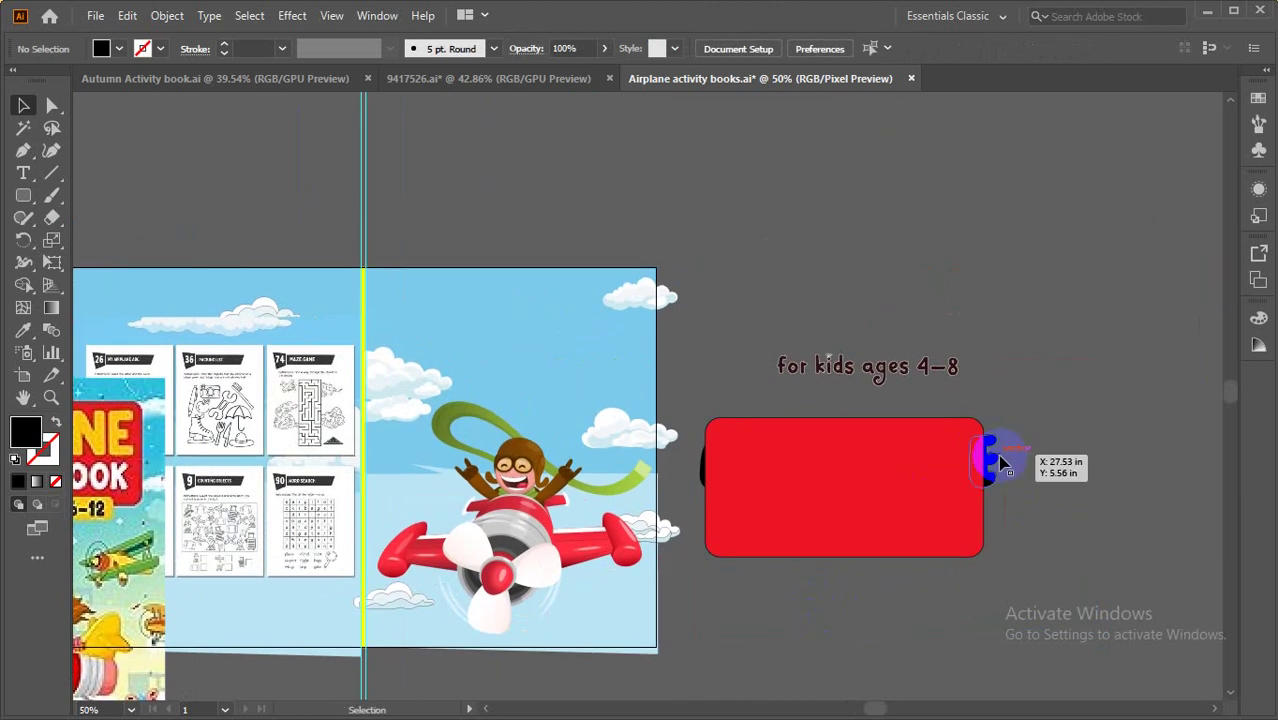
left_click(986, 452)
right_click(986, 452)
mouse_move(1060, 360)
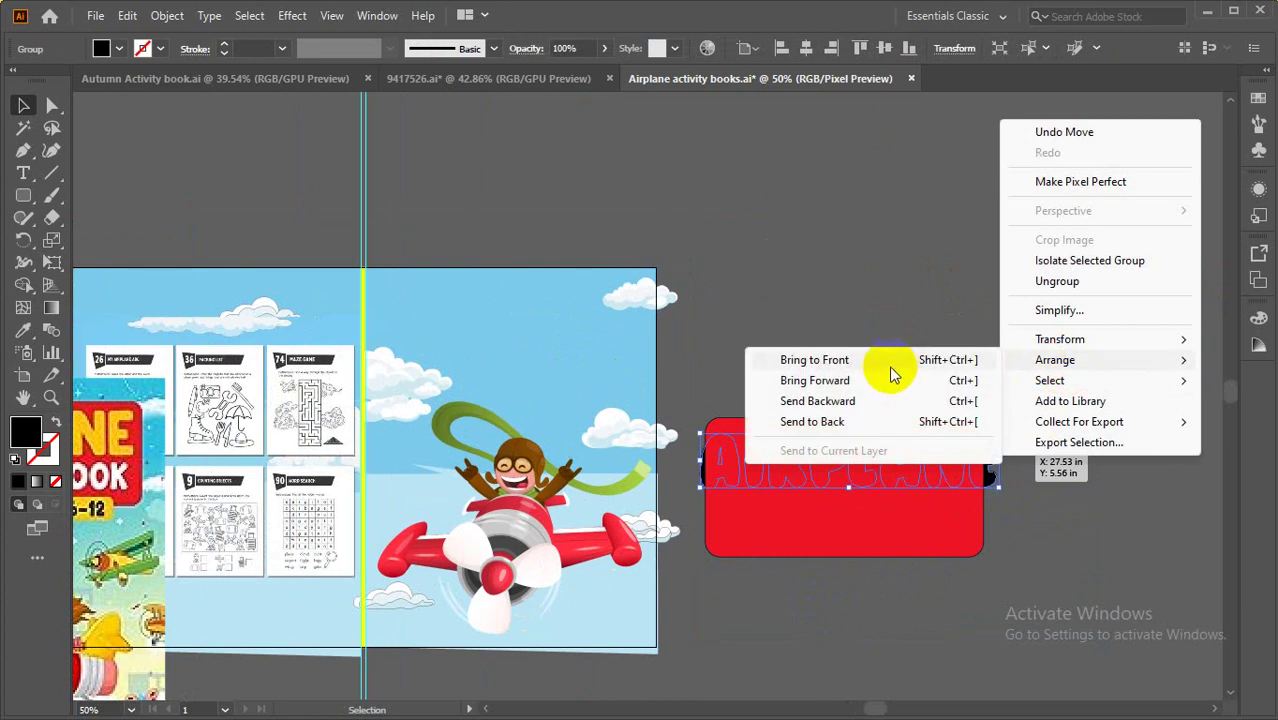
left_click(899, 359)
left_click_drag(999, 487, 948, 478)
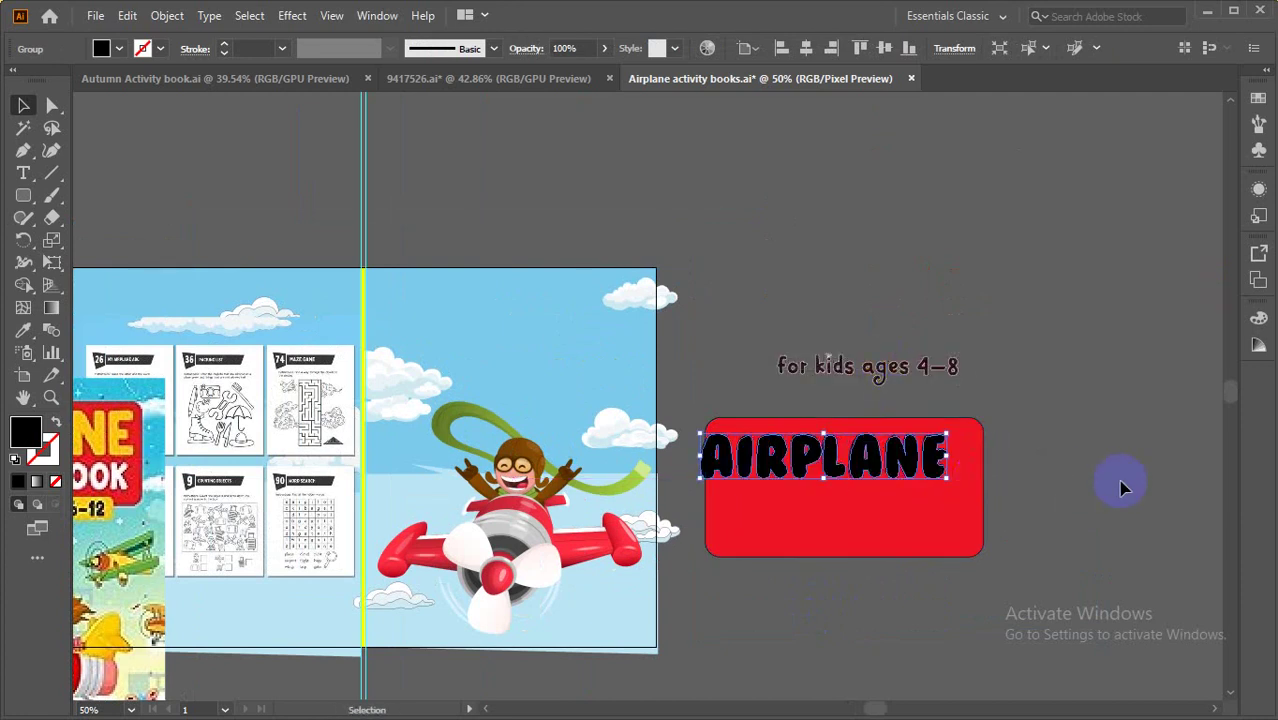
left_click(1033, 484)
key("ctrl+space")
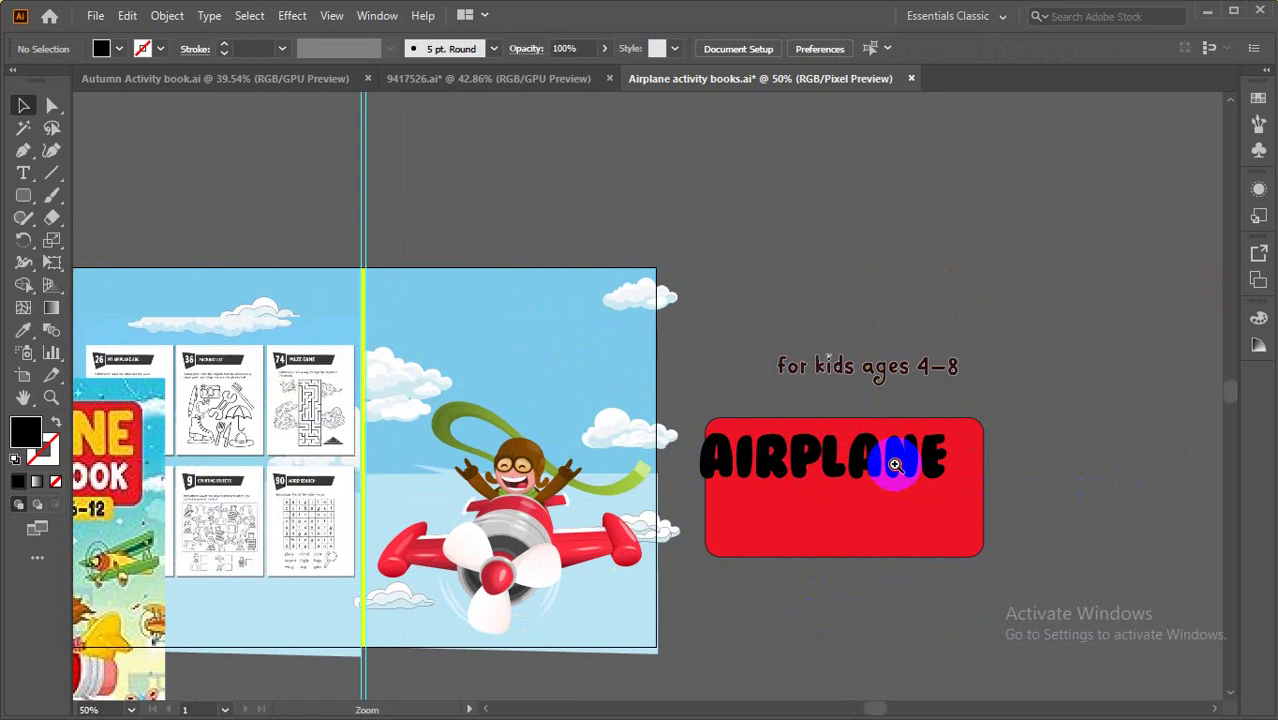
left_click(895, 464)
left_click(900, 457)
left_click_drag(896, 448, 911, 474)
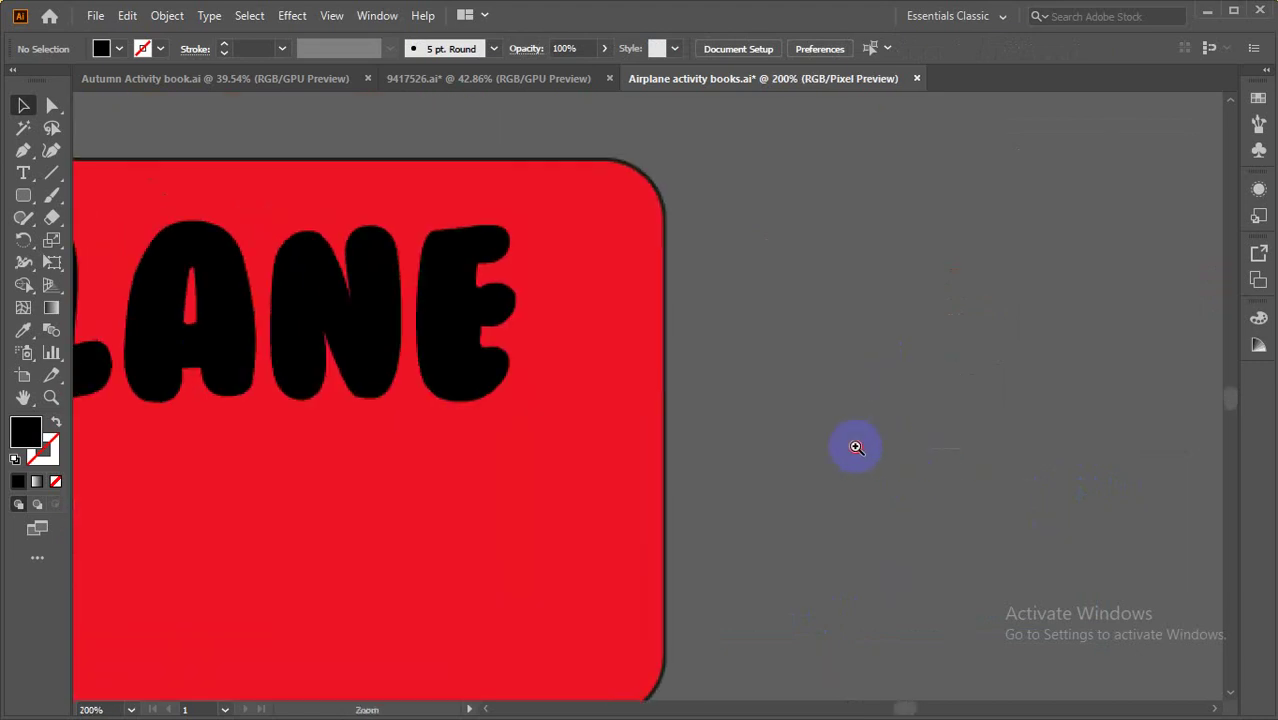
left_click_drag(699, 434, 757, 451)
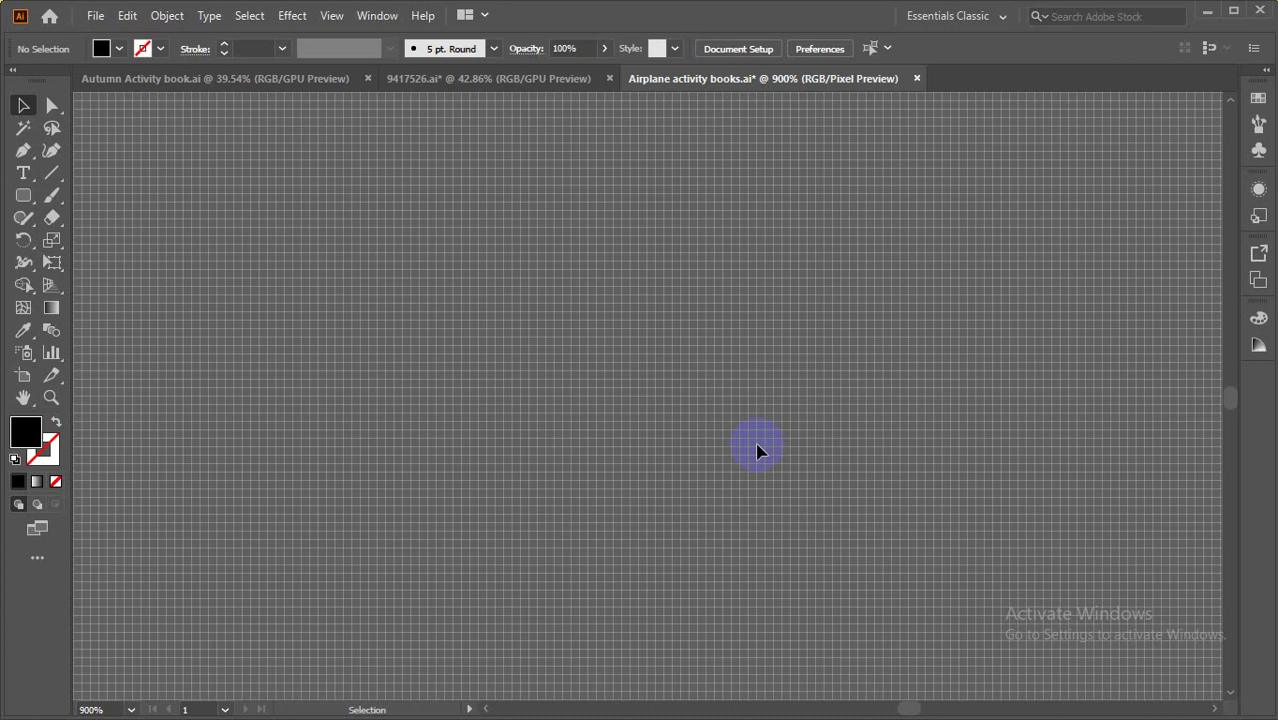
Save the document as "Airplane activity books" in Illustrator 2020 format in Downloads, replacing the existing file.
left_click(95, 15)
left_click(141, 189)
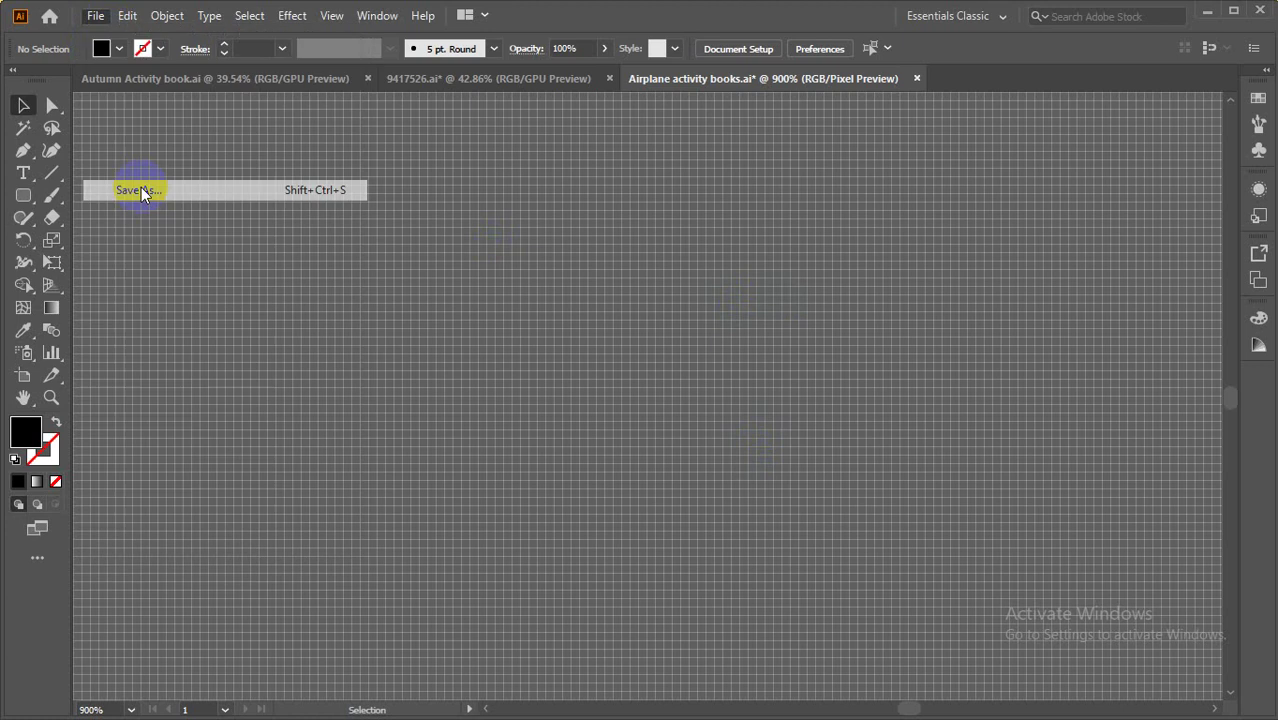
left_click(775, 617)
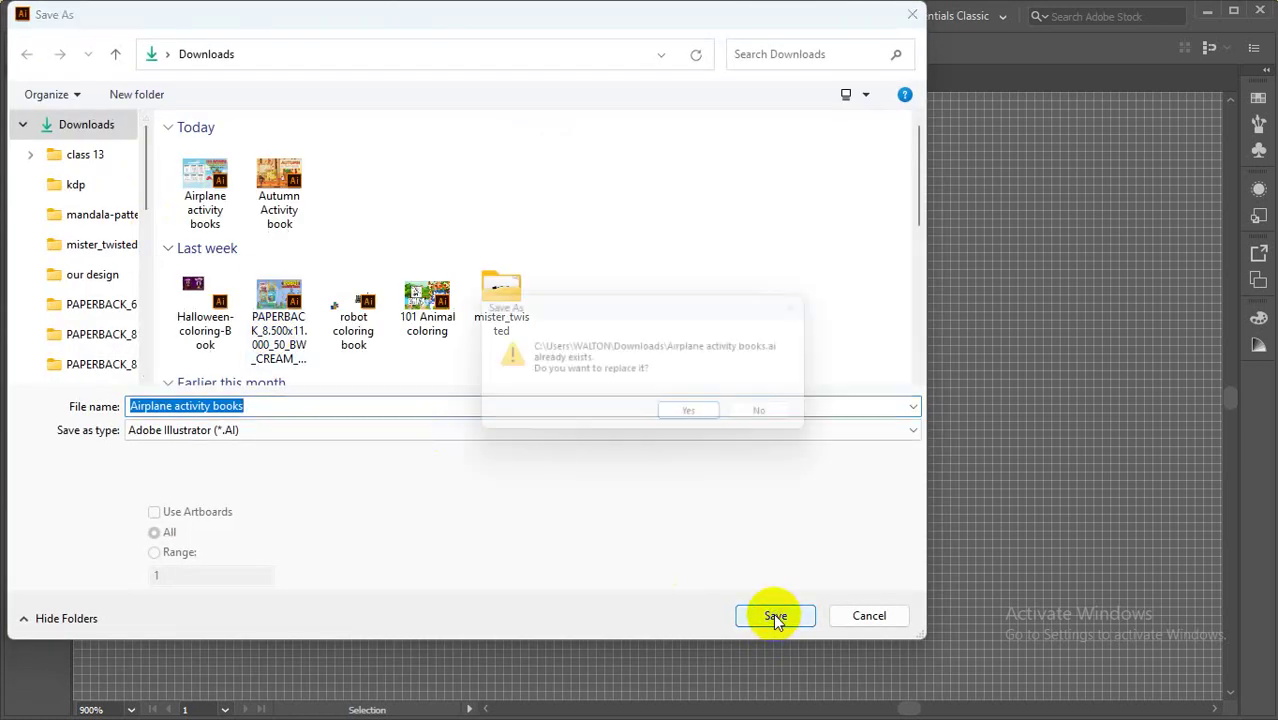
left_click(700, 418)
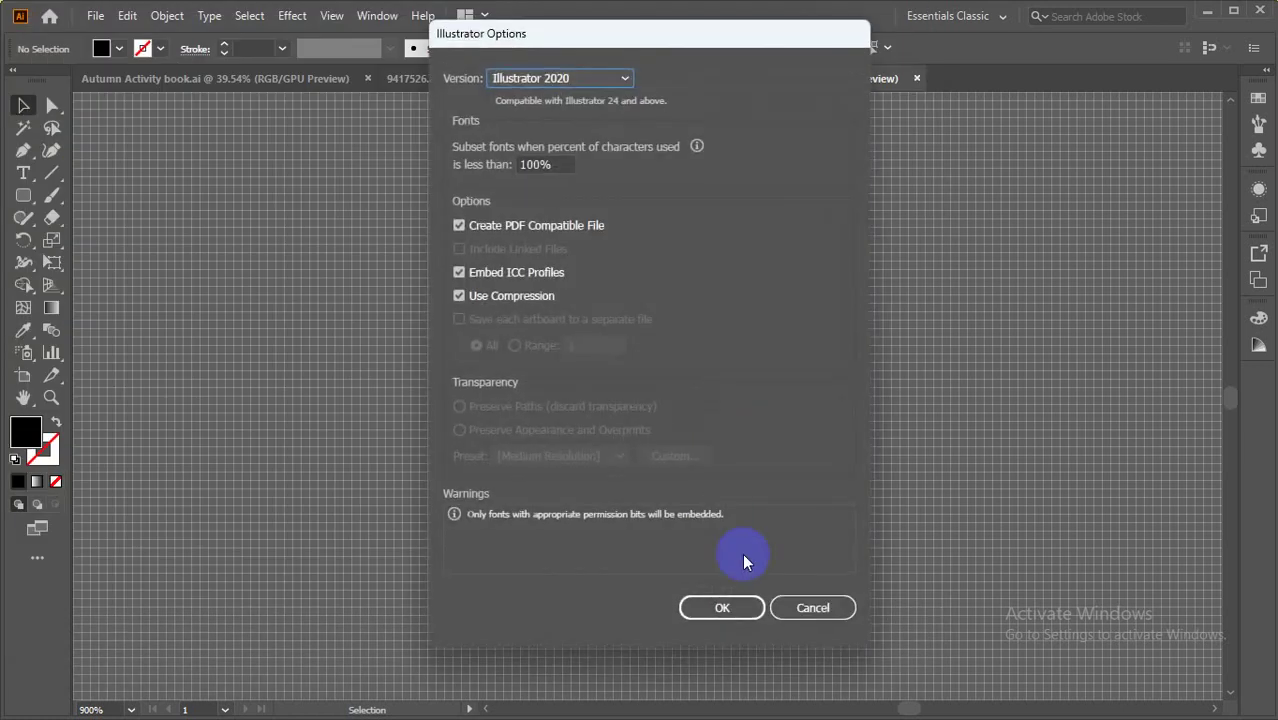
left_click(730, 607)
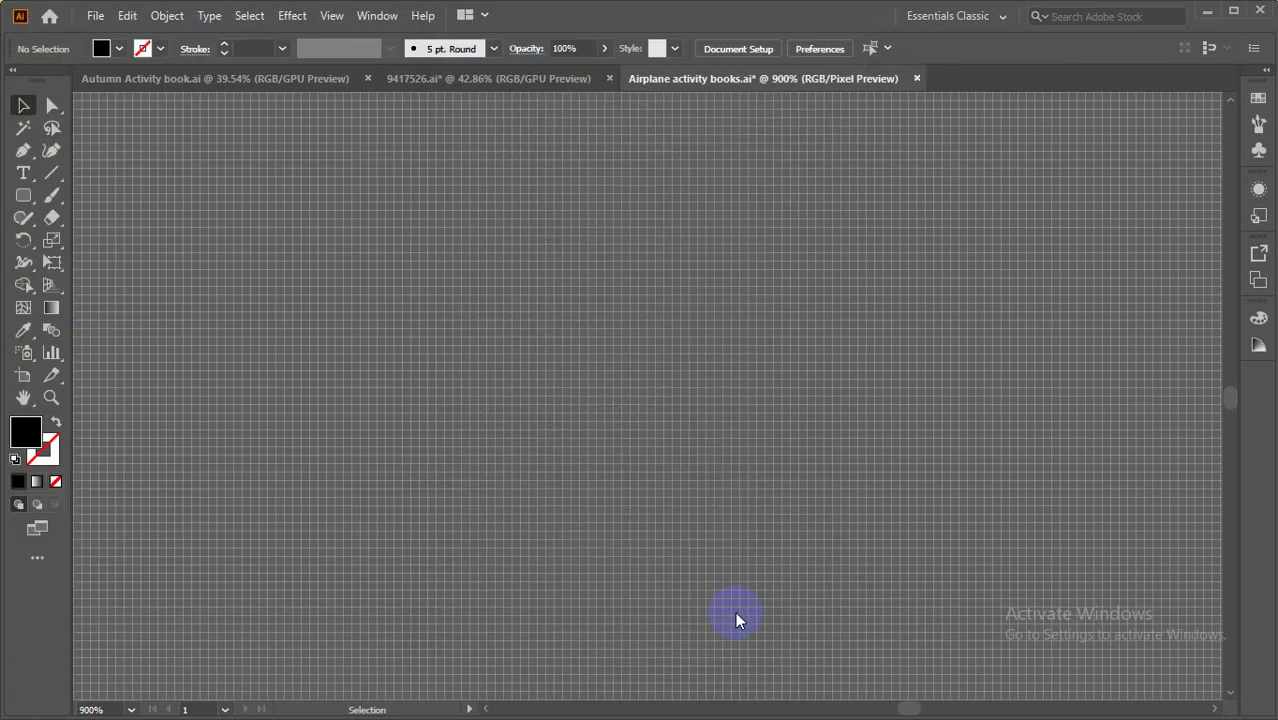
Close the airplane cover document and reopen "Airplane activity books" from the Downloads folder in File Explorer.
left_click(912, 78)
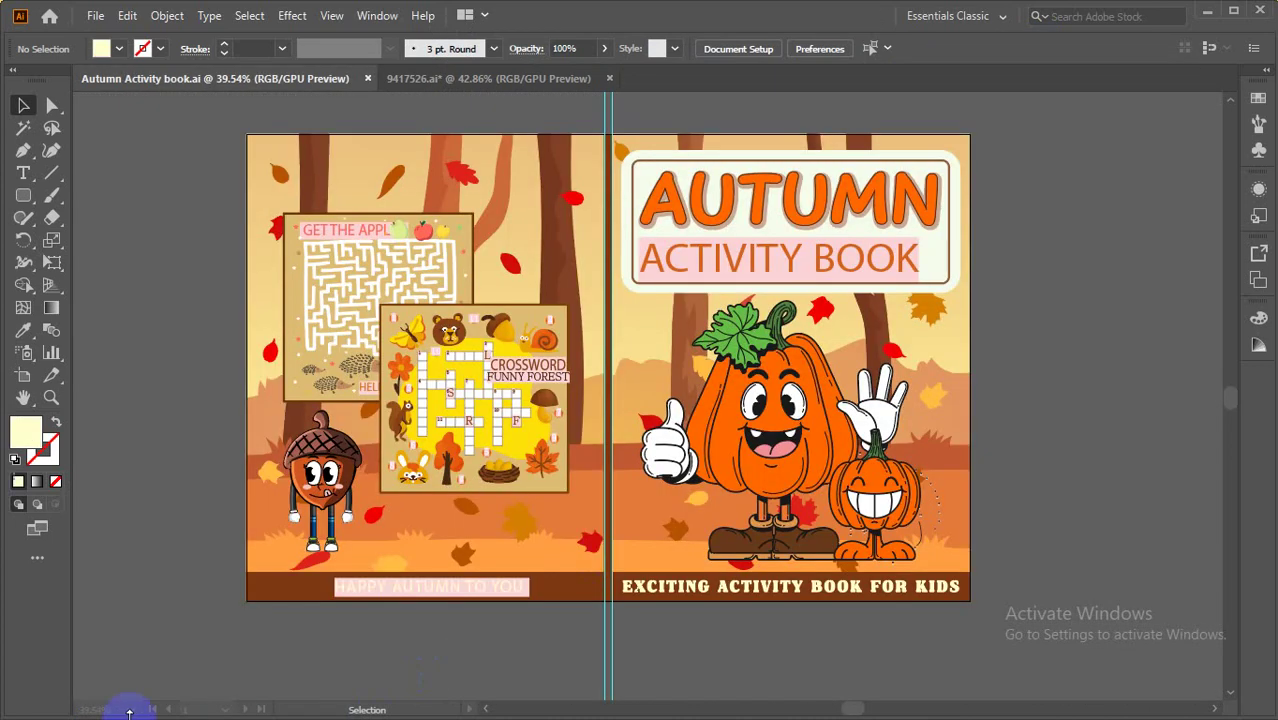
left_click(1207, 22)
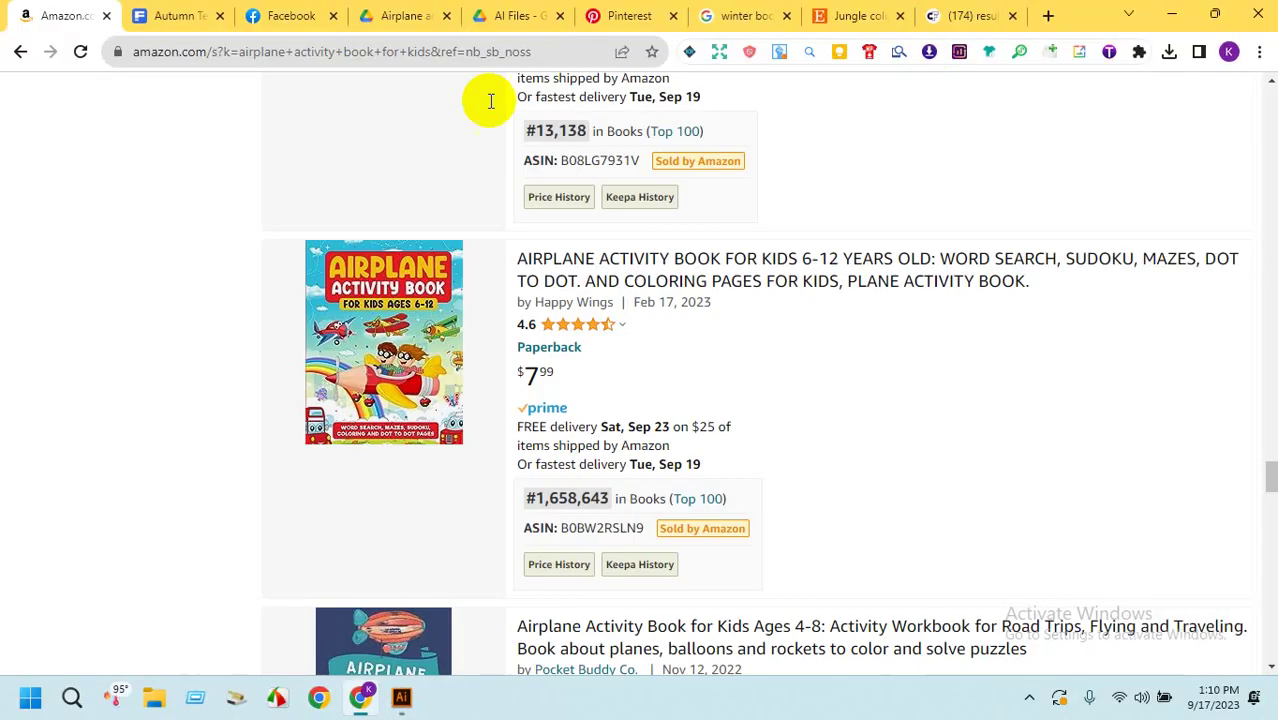
left_click(155, 699)
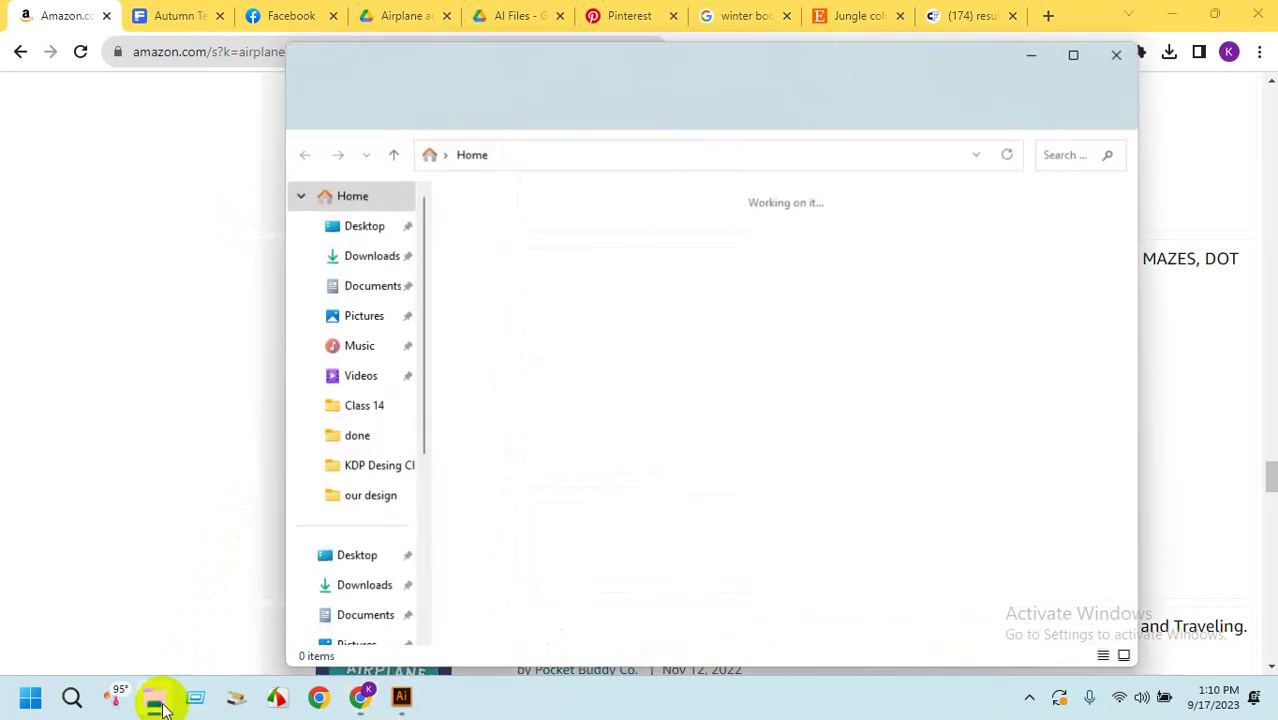
left_click(343, 262)
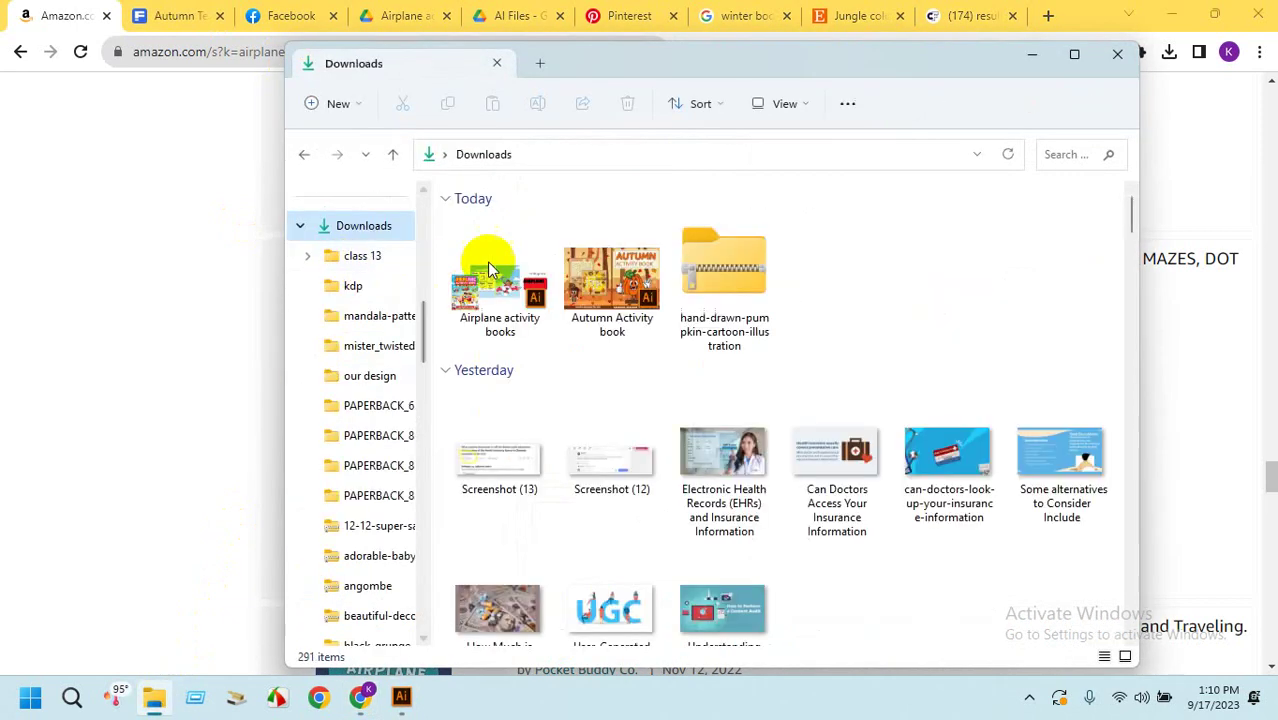
double_click(494, 294)
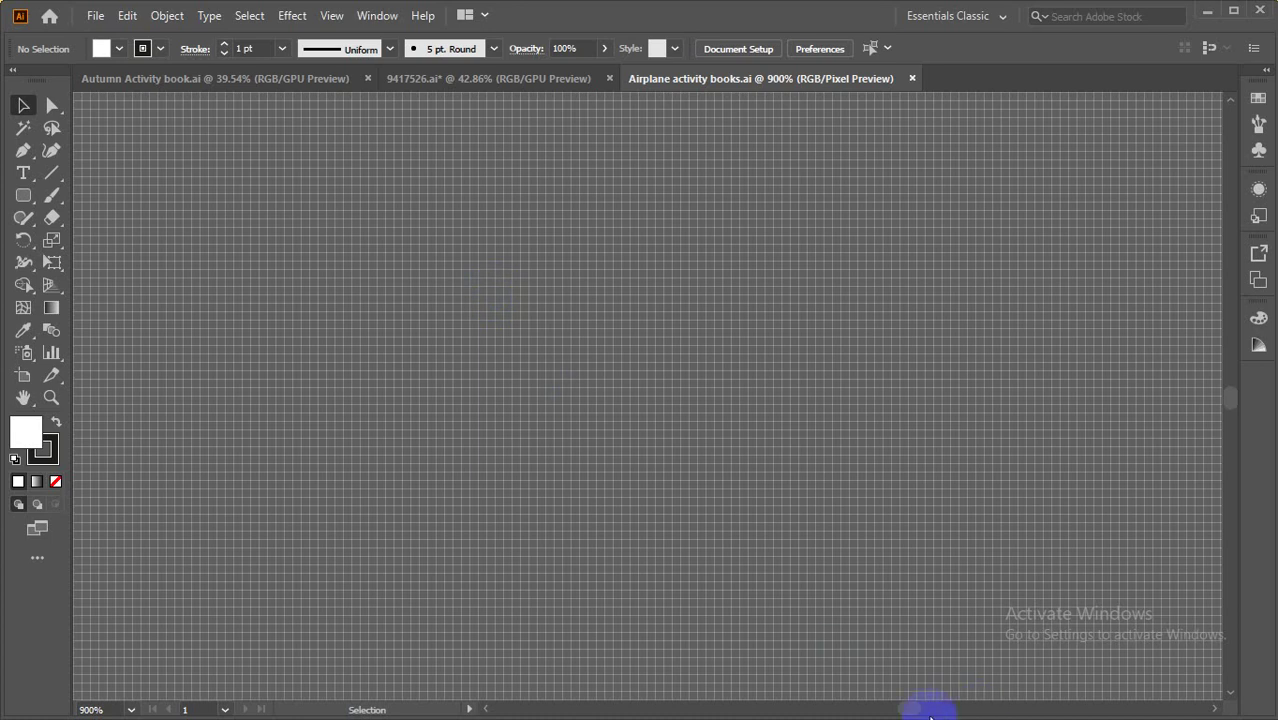
Move the reference cover image off the artboard so it stands clear beside the back cover.
left_click_drag(915, 712, 830, 712)
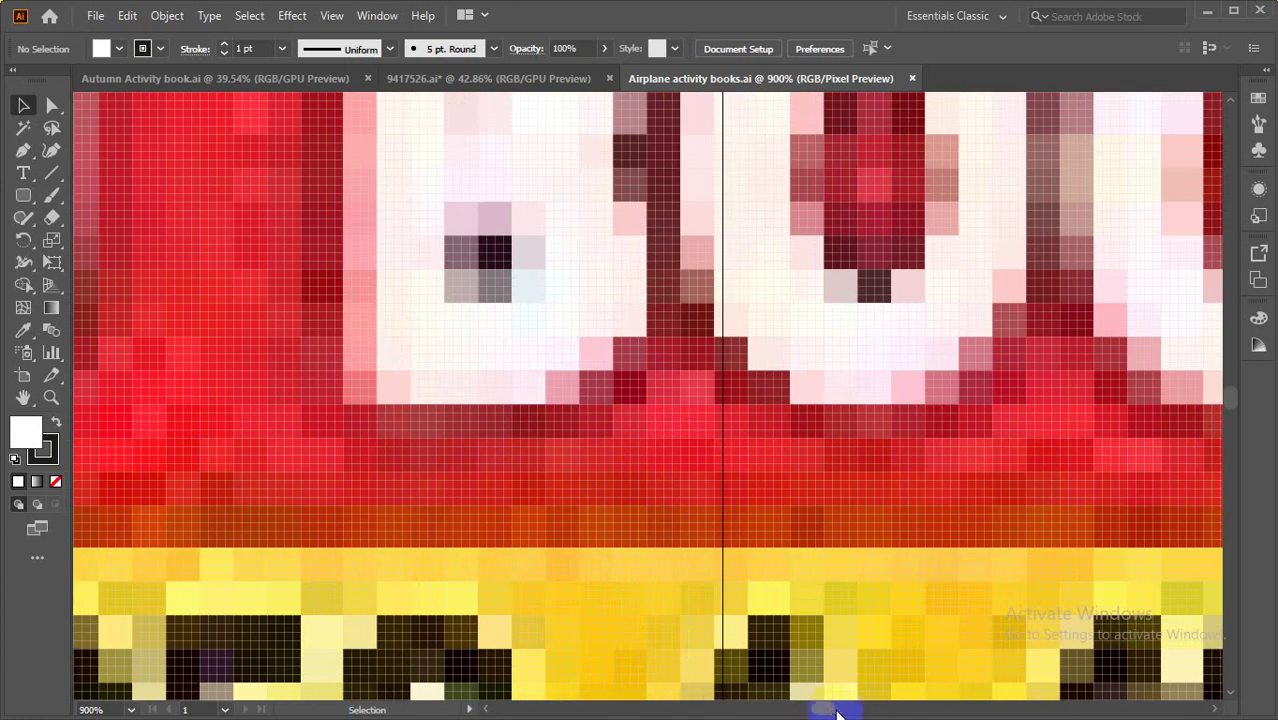
left_click(131, 710)
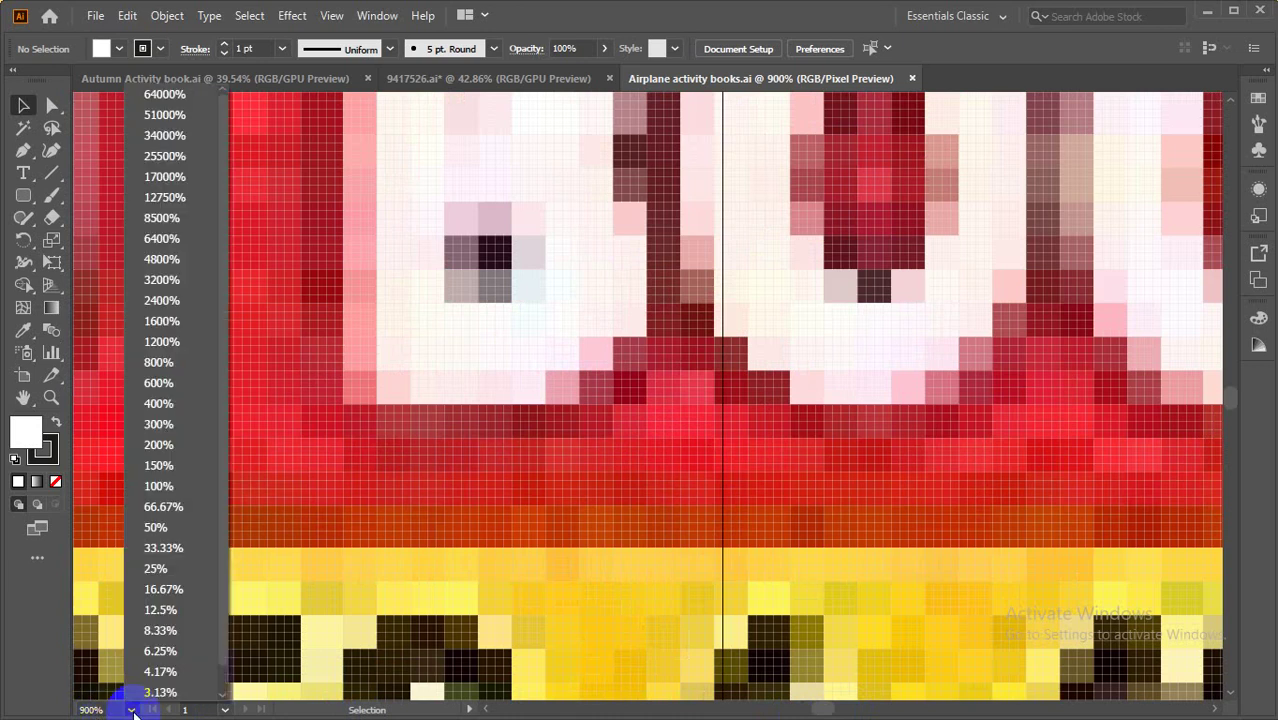
left_click(158, 486)
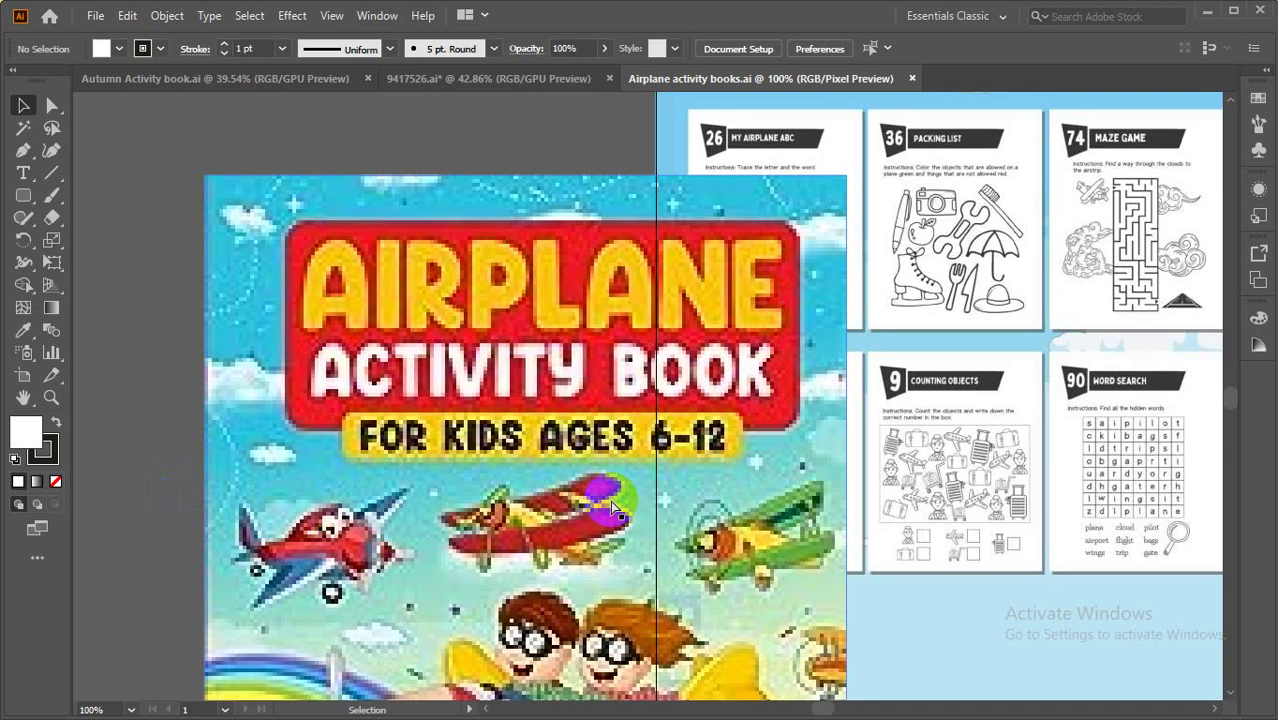
scroll(614, 500, "up", 5)
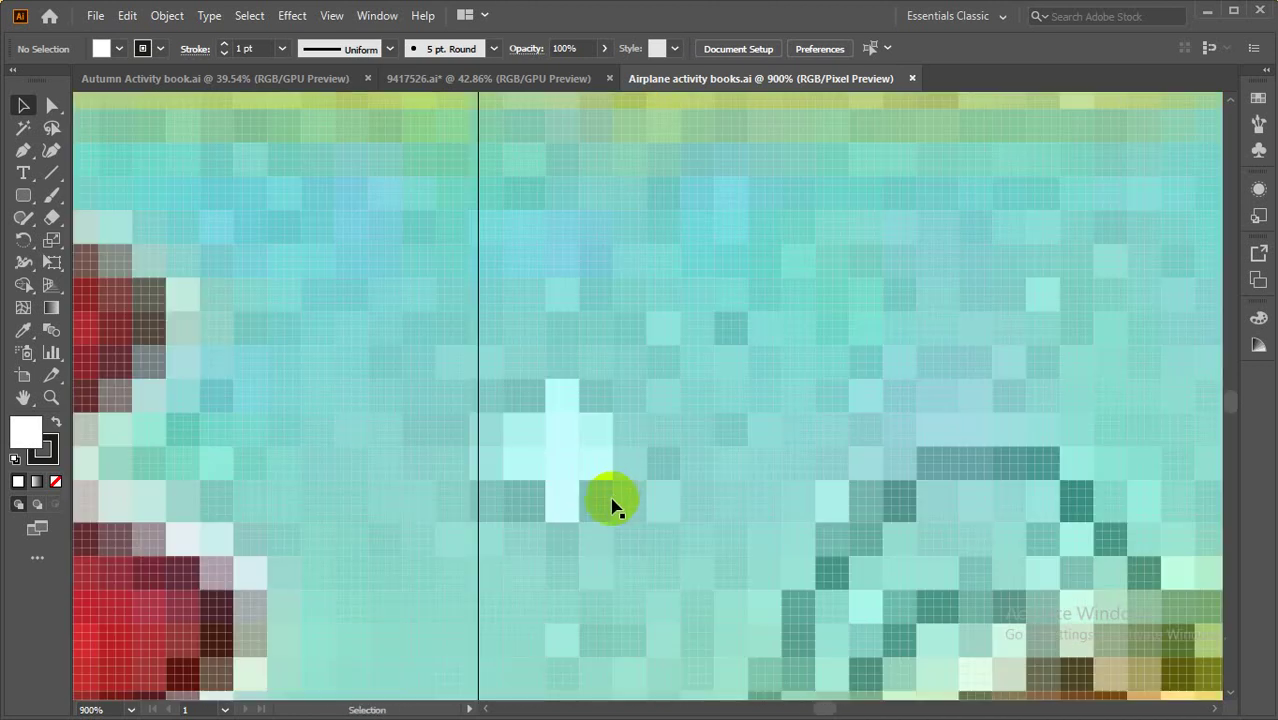
left_click(51, 397)
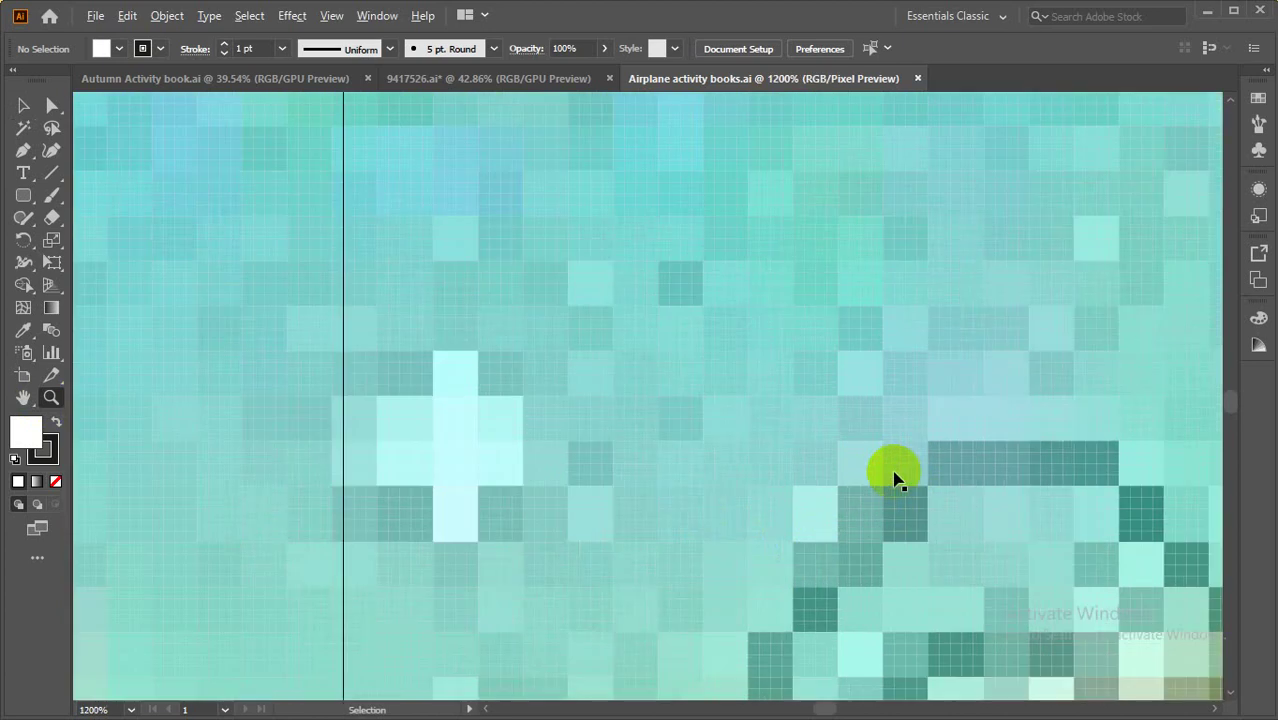
left_click(895, 479, "alt")
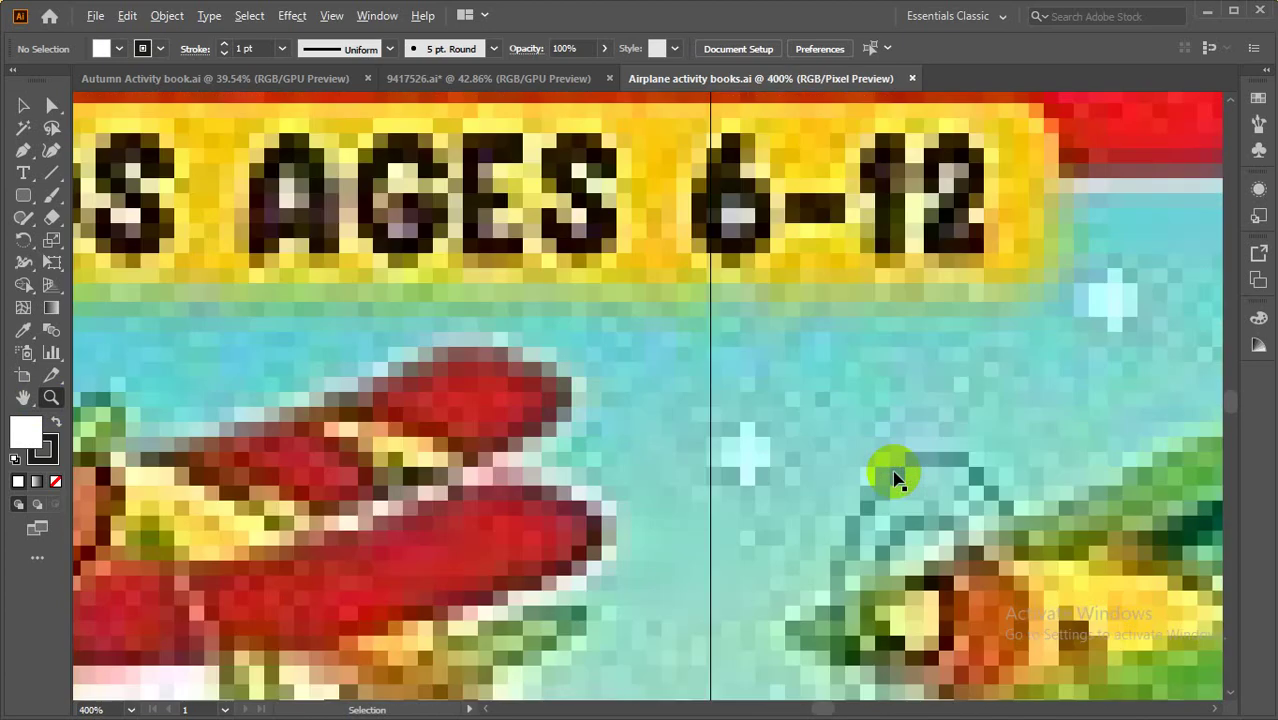
left_click(895, 479, "alt")
left_click(896, 482, "alt")
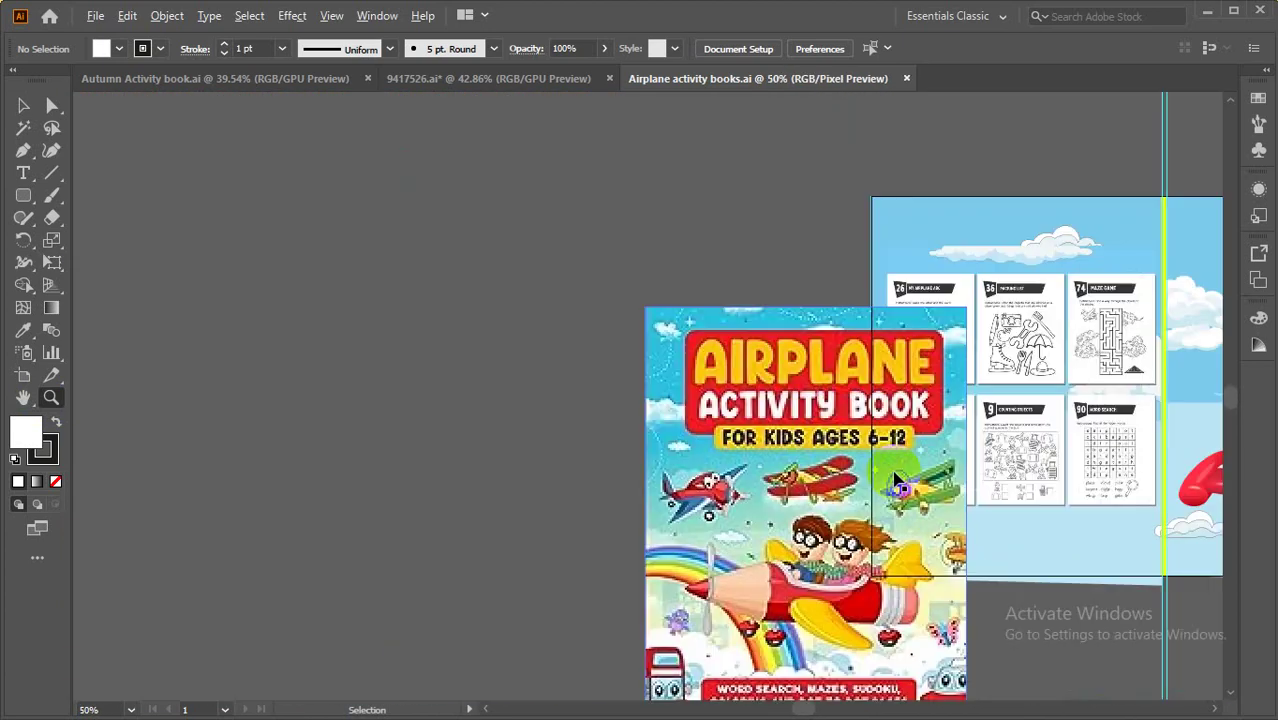
left_click(896, 484, "alt")
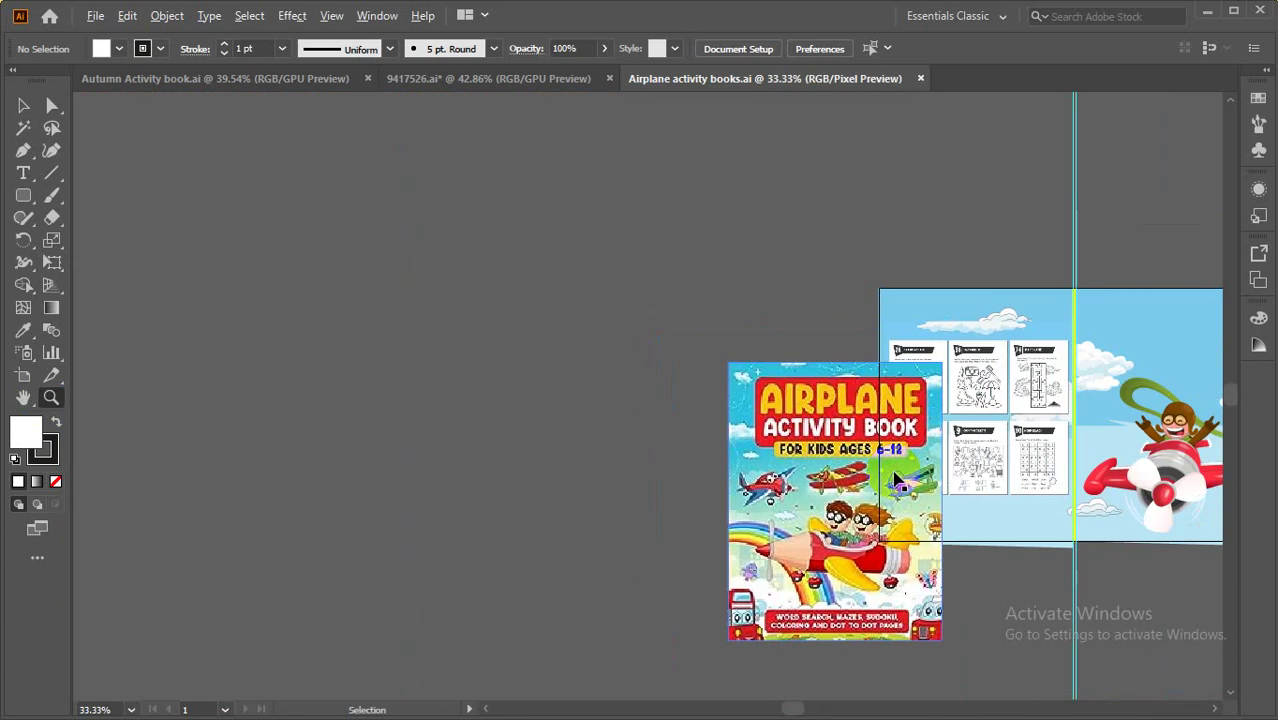
left_click(26, 112)
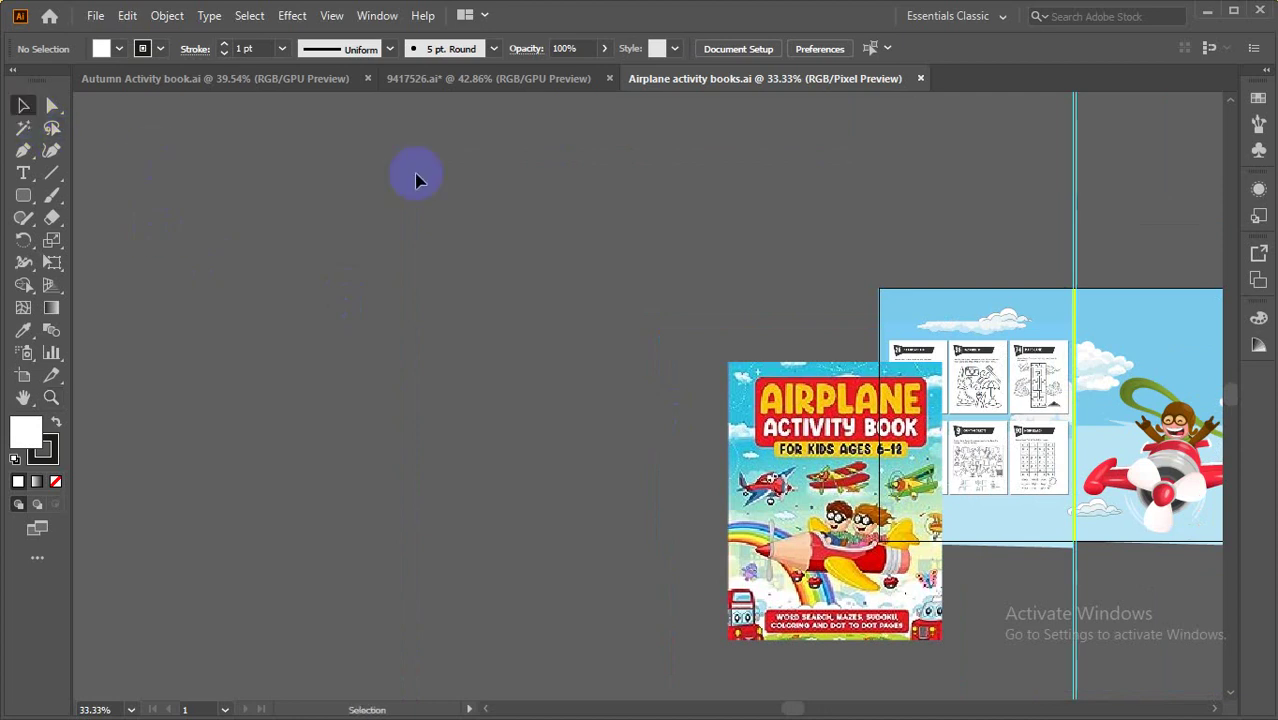
left_click_drag(703, 248, 354, 257)
left_click_drag(422, 470, 290, 356)
left_click(513, 223)
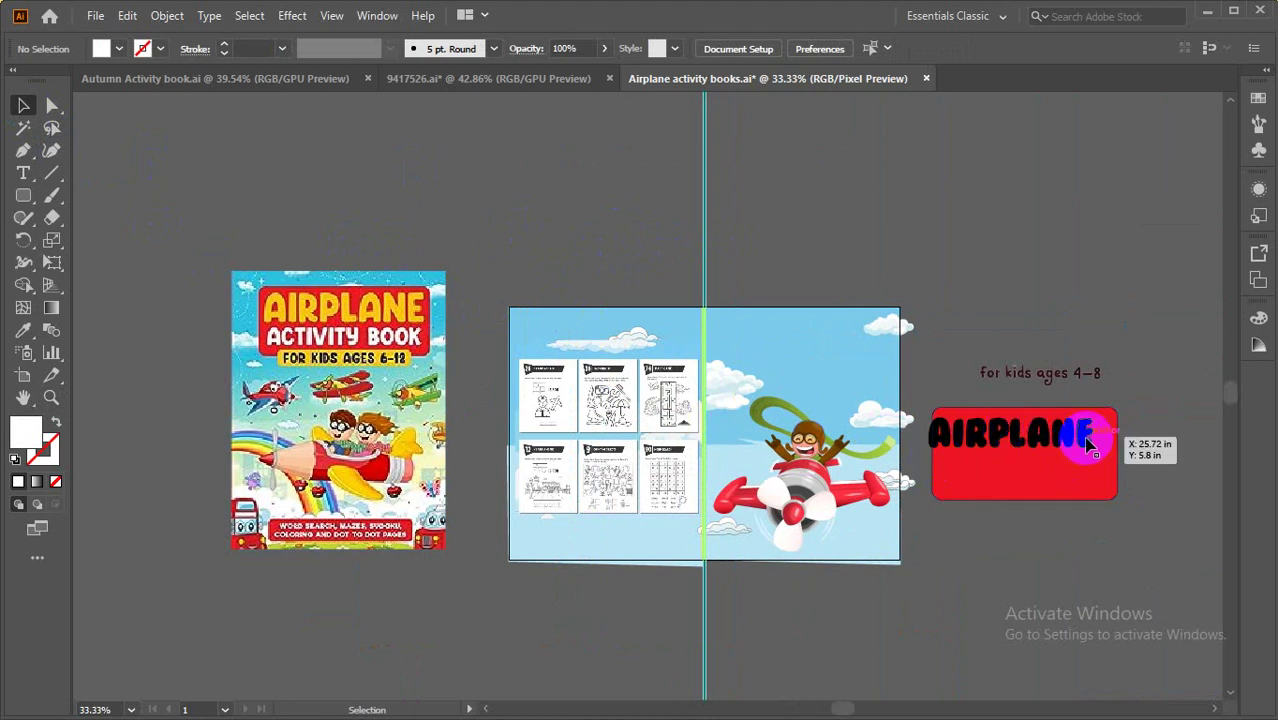
Shift the "AIRPLANE" lettering so it sits inside the red rectangle and stretch it taller.
left_click_drag(1090, 445, 1104, 445)
left_click(1035, 592)
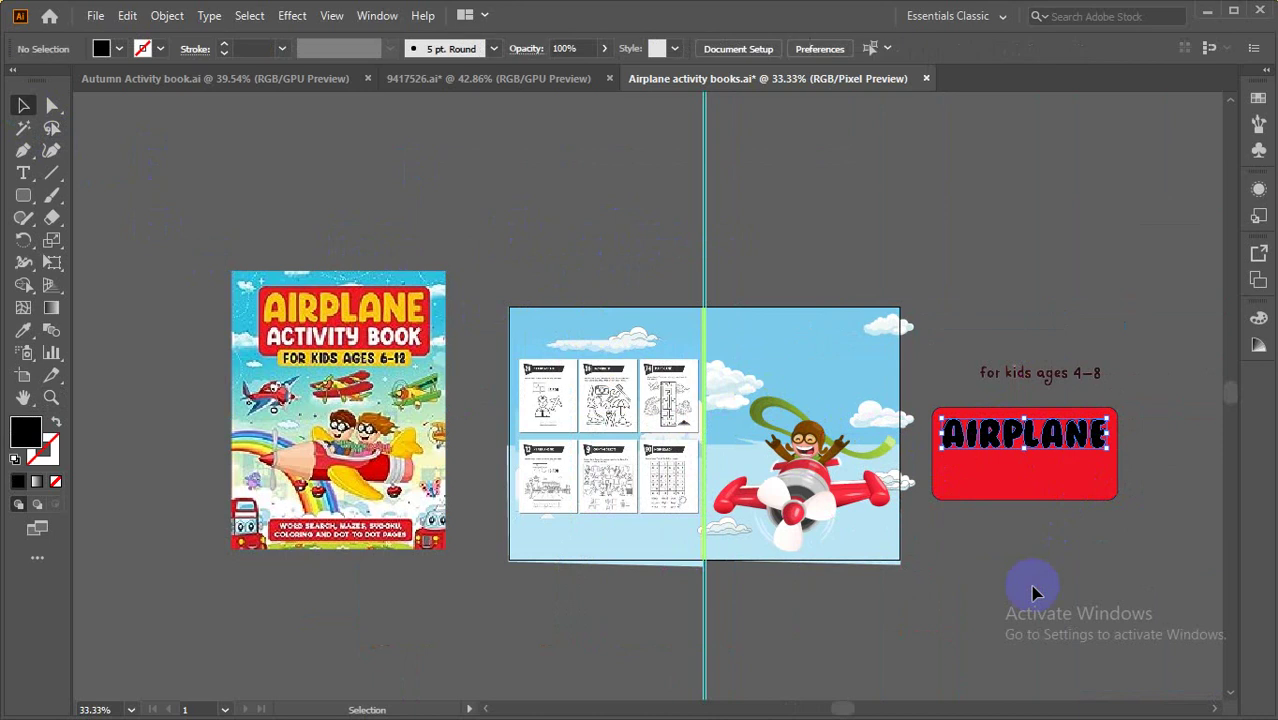
left_click(1028, 452)
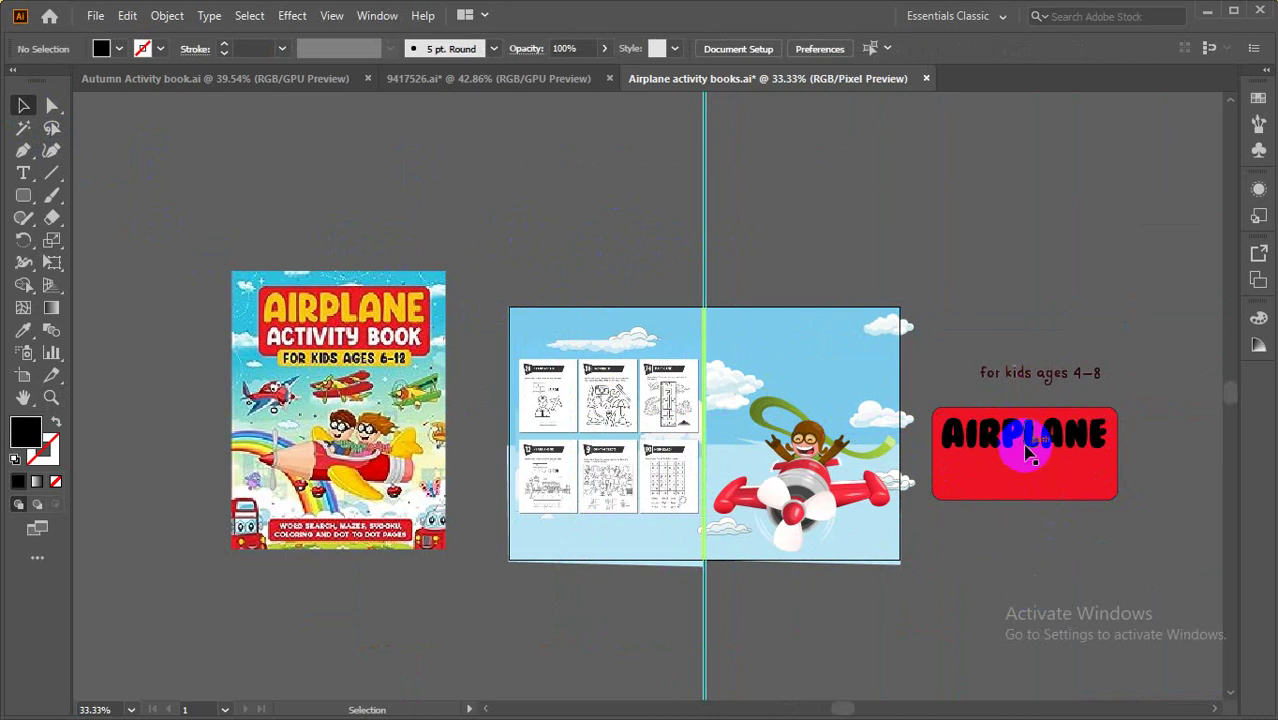
left_click_drag(1028, 452, 1019, 464)
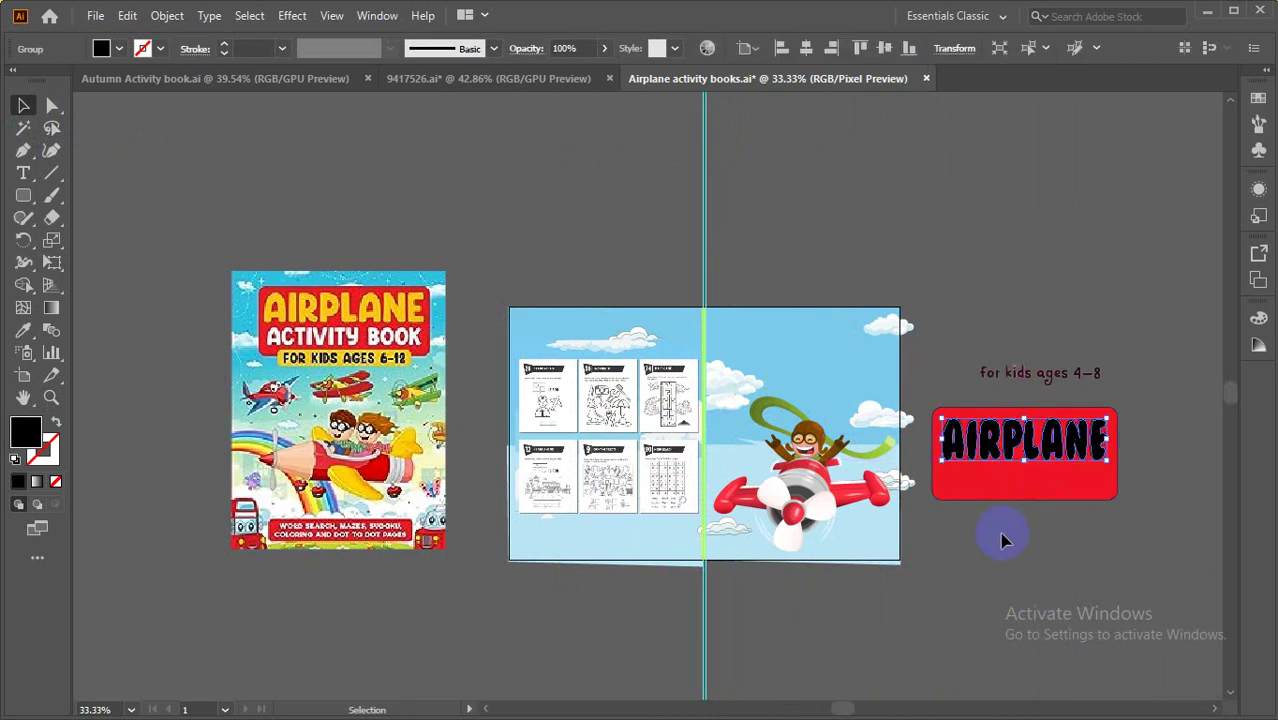
Give the "AIRPLANE" lettering the default white fill and 1 pt black stroke, and reduce its height to about 1.68 in.
left_click(14, 462)
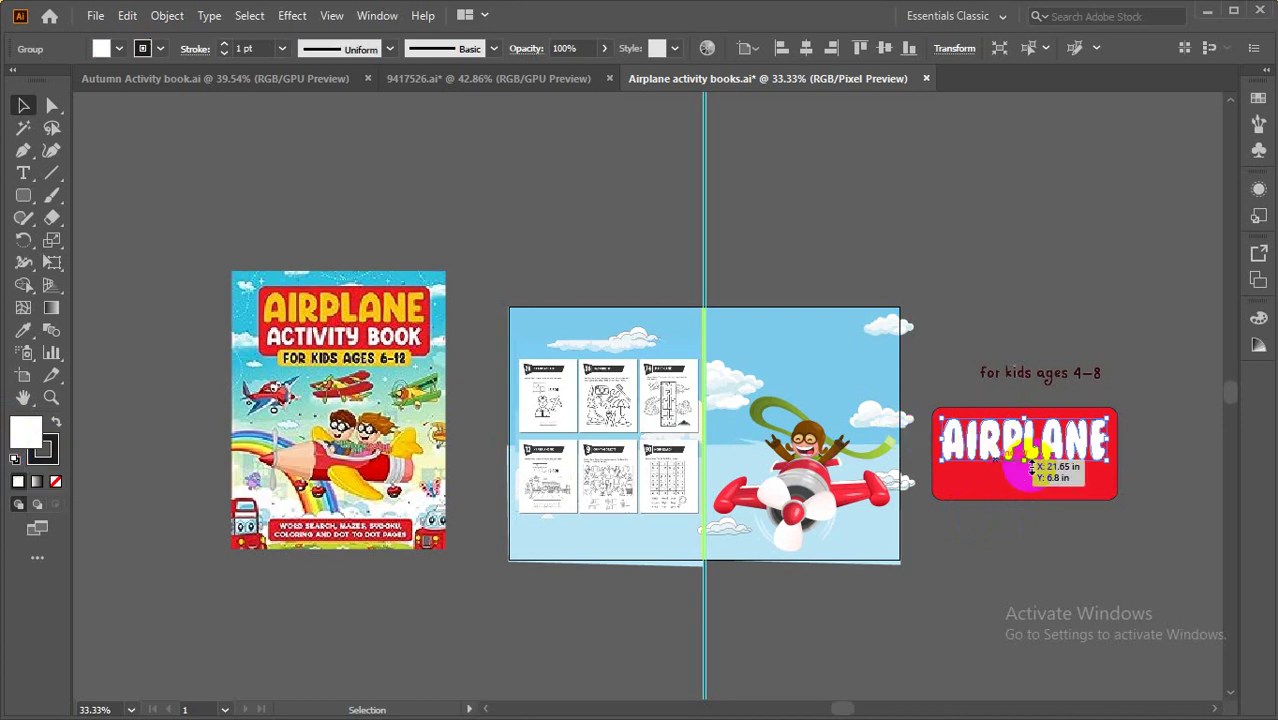
left_click(1030, 463)
left_click_drag(1030, 463, 1024, 457)
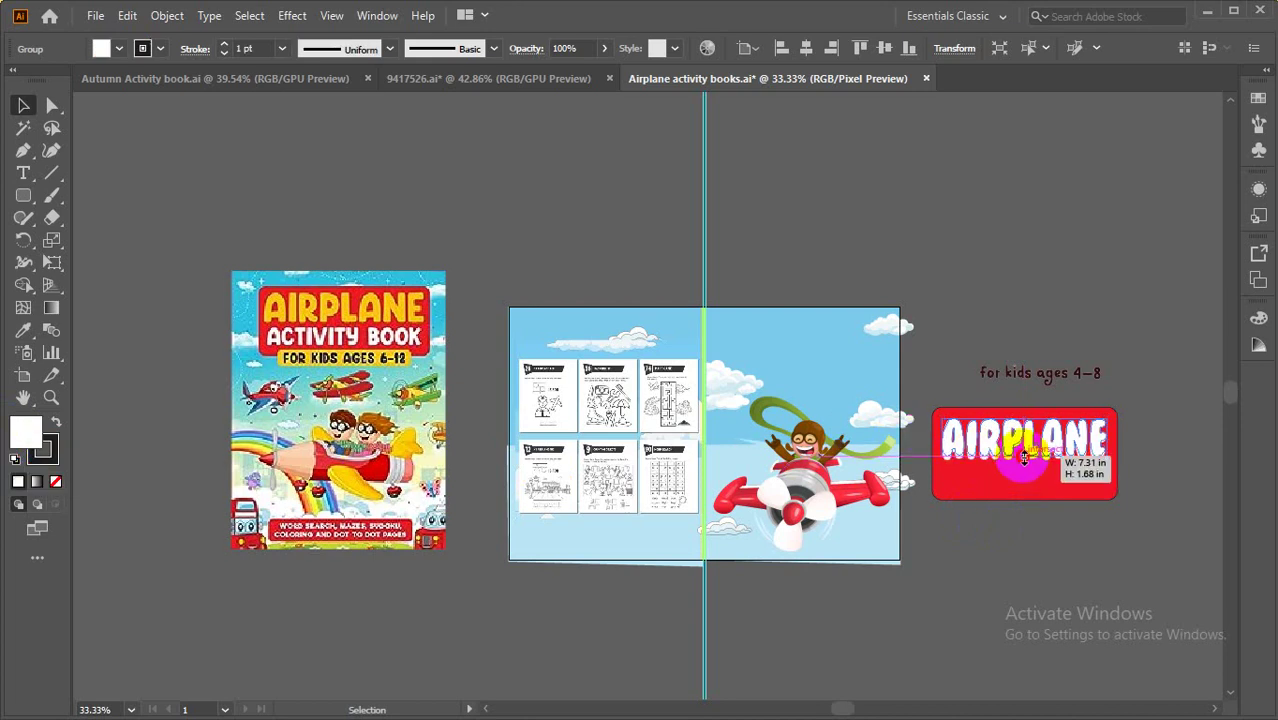
left_click(1005, 248)
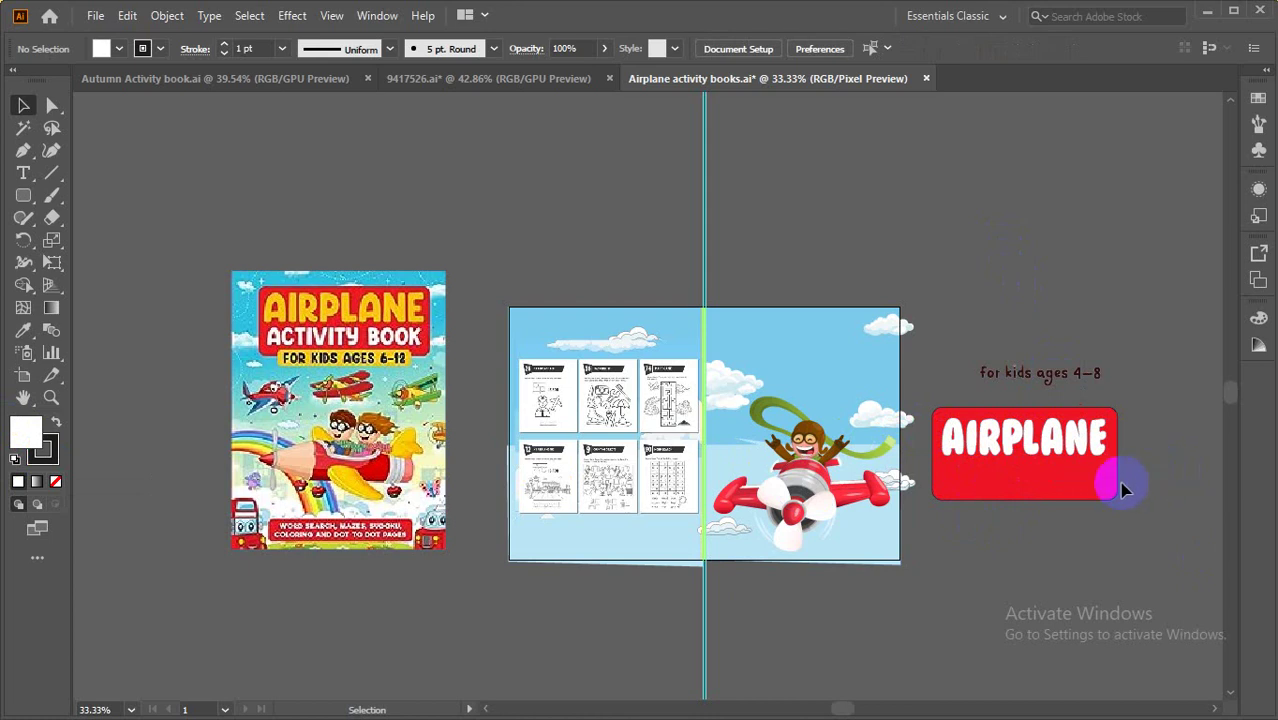
Widen the "AIRPLANE" lettering slightly so it reaches nearer the right edge of the red rectangle.
left_click(1138, 440)
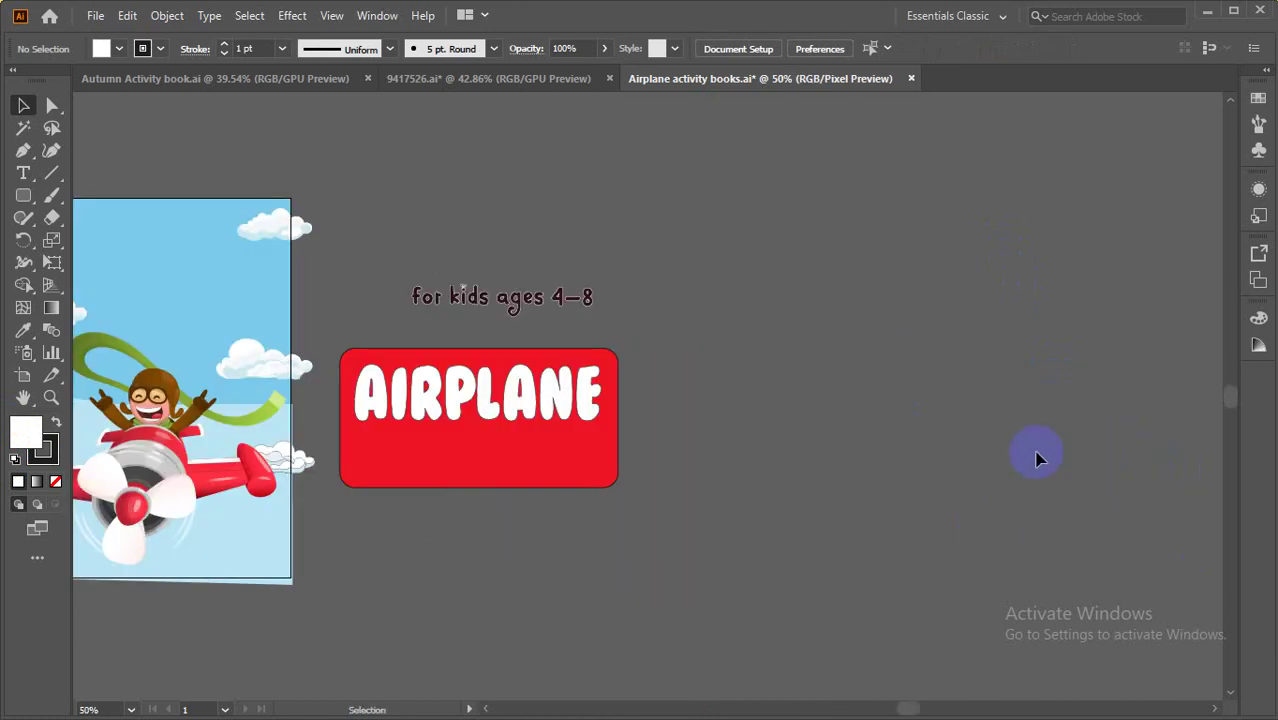
left_click(589, 408)
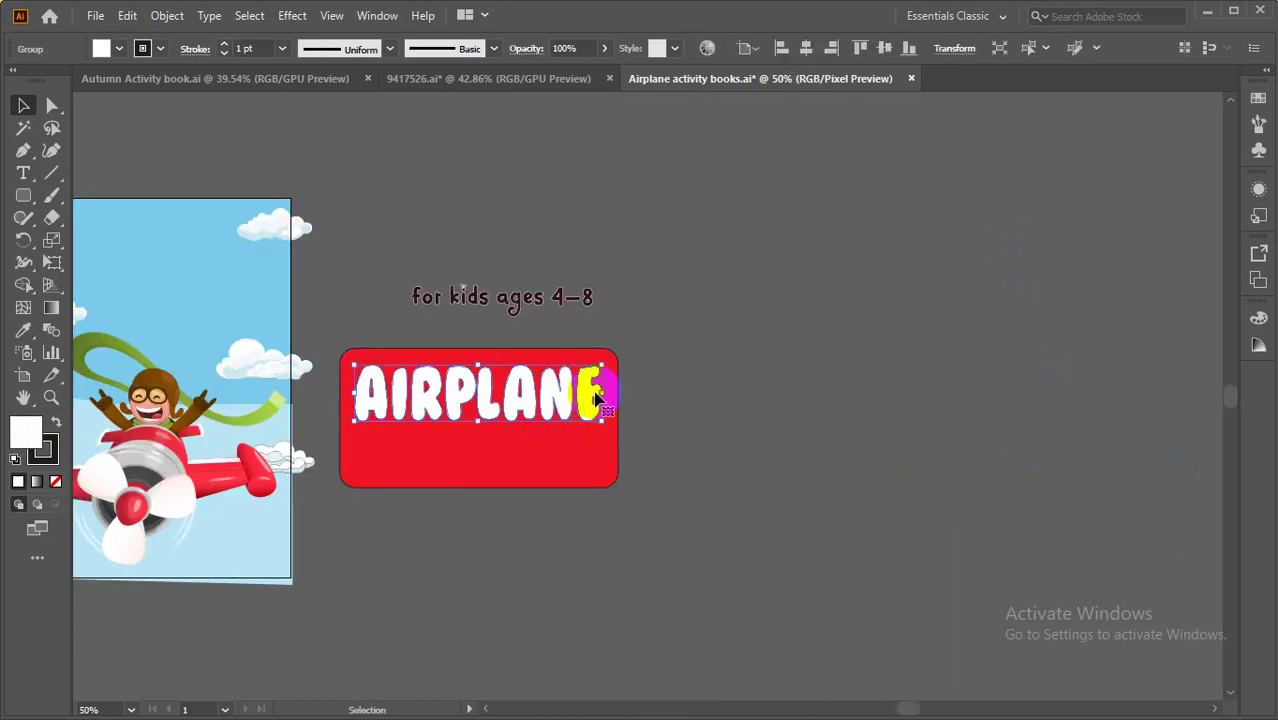
left_click_drag(598, 392, 612, 394)
Align the "AIRPLANE" lettering and red rectangle on their horizontal centres, and place both back in the empty area beside the front cover.
left_click_drag(725, 425, 502, 360)
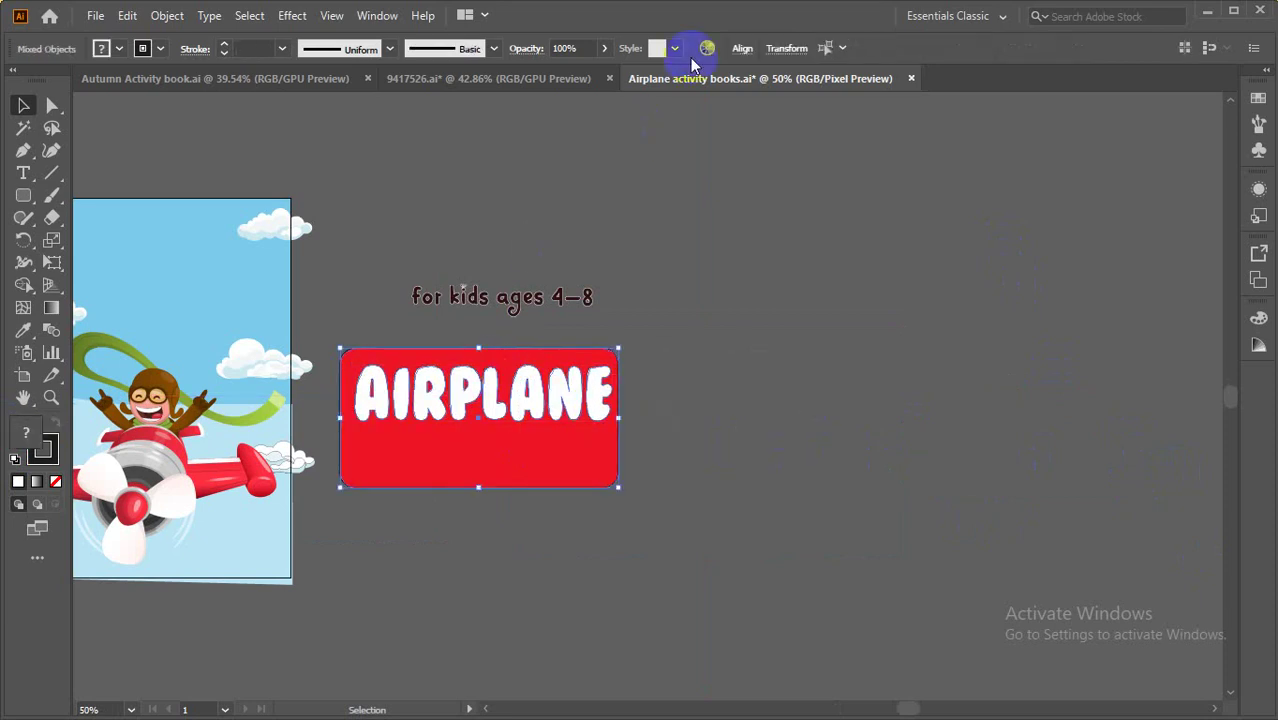
left_click(740, 50)
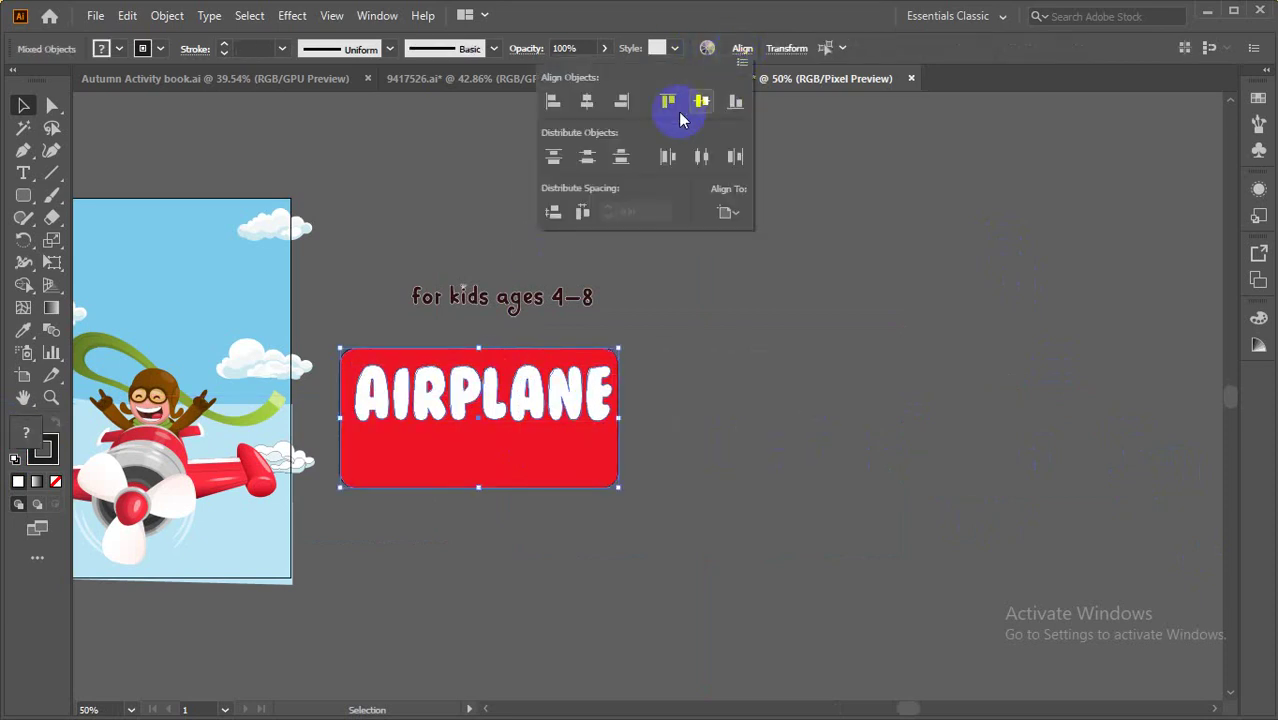
left_click(587, 101)
left_click(790, 434)
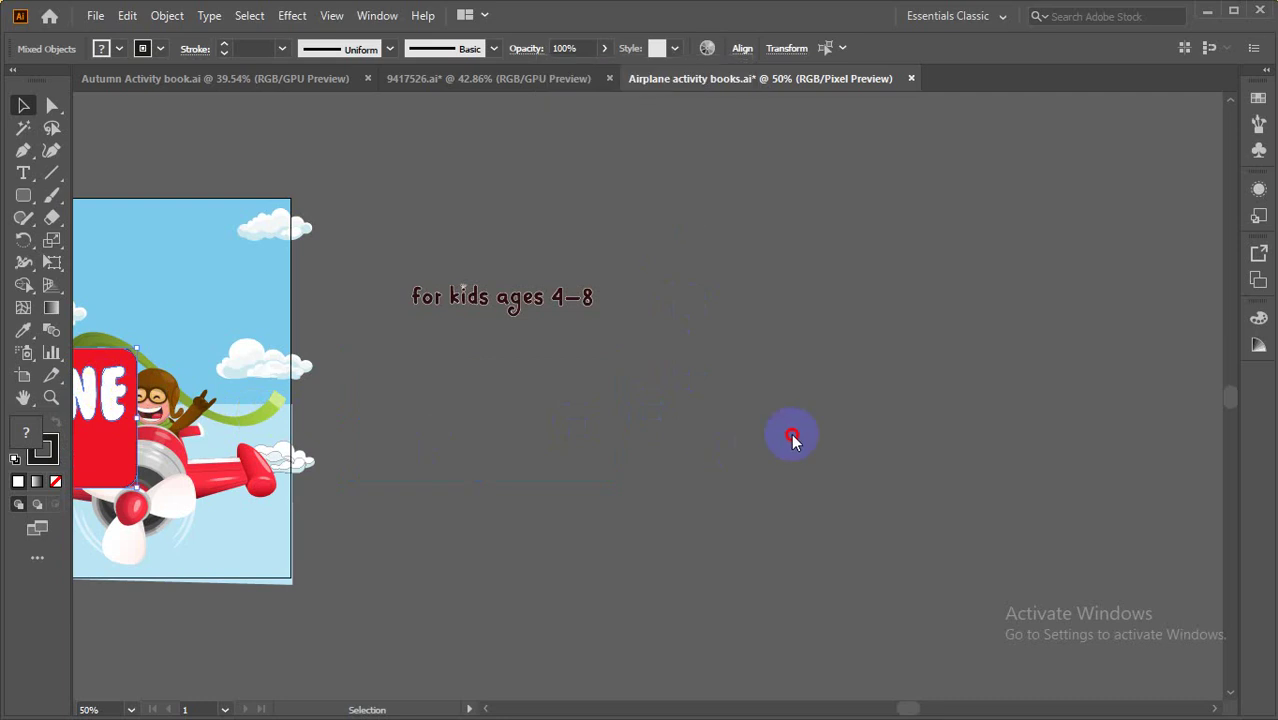
left_click_drag(117, 412, 653, 430)
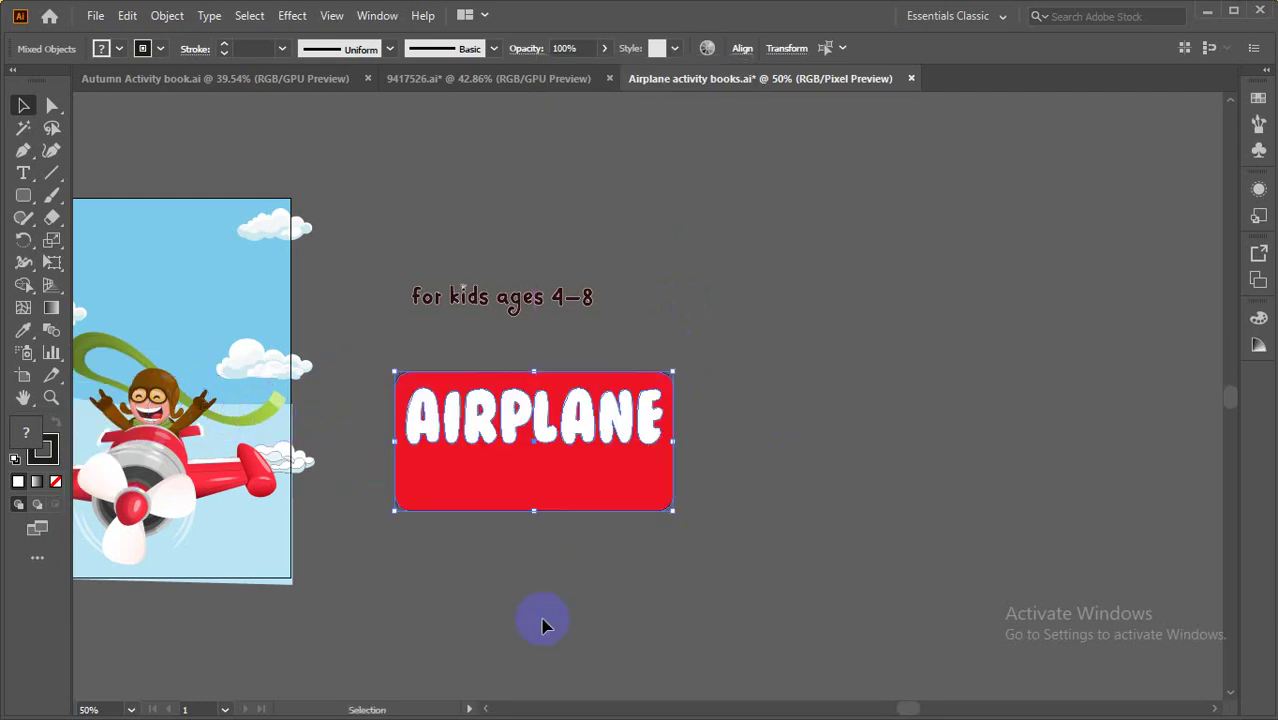
left_click(417, 582)
Add the text "activity book" below the red rectangle and enlarge it to about 138 pt.
left_click_drag(417, 582, 585, 571)
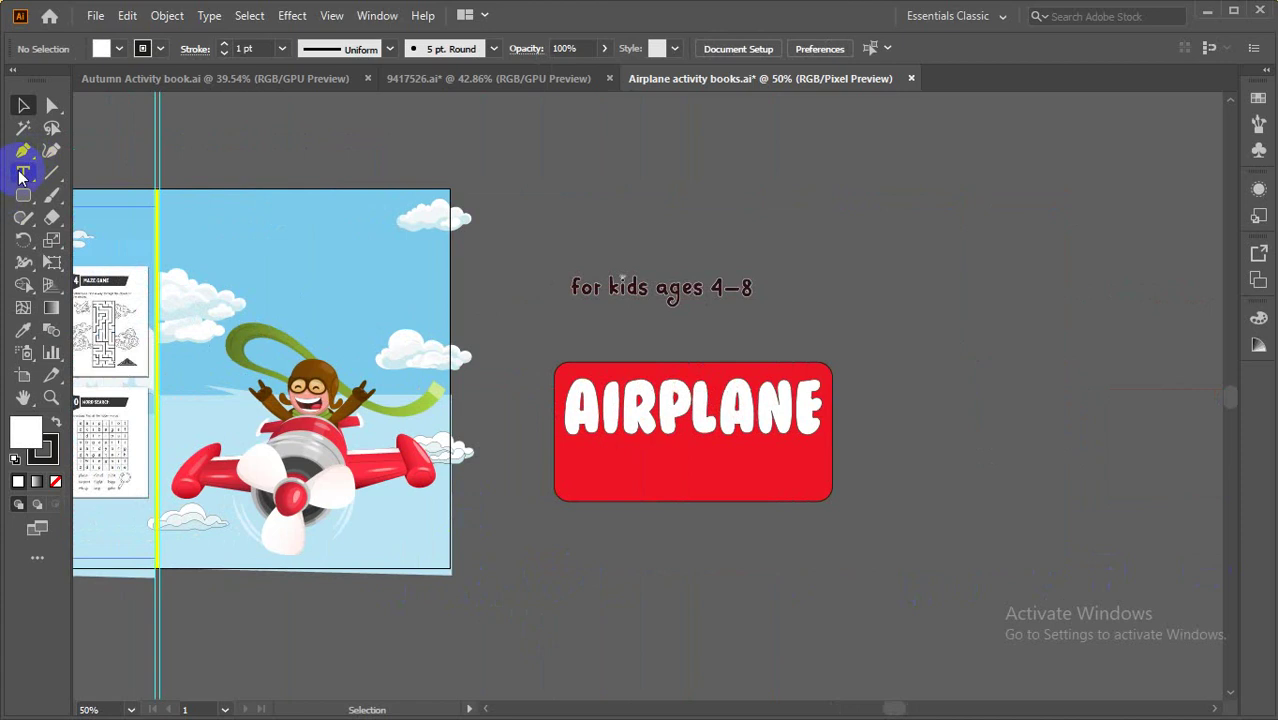
left_click(22, 174)
left_click(575, 552)
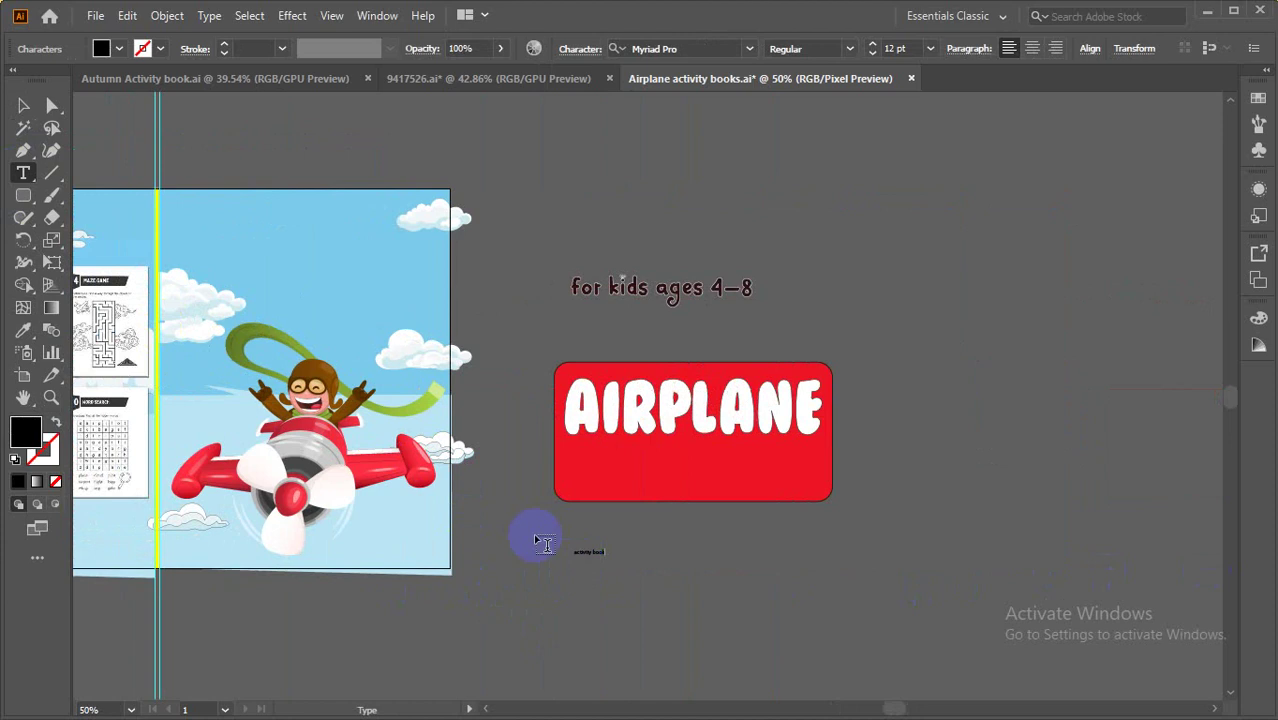
left_click(27, 106)
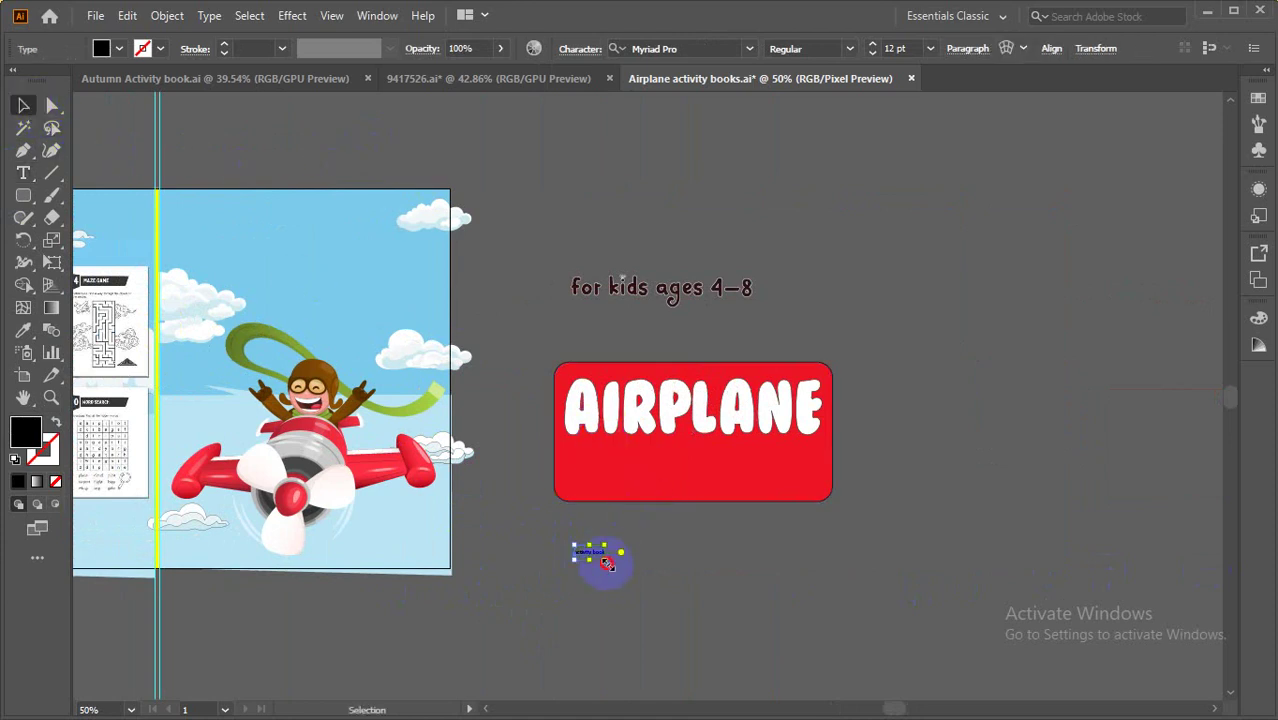
left_click_drag(605, 561, 926, 571)
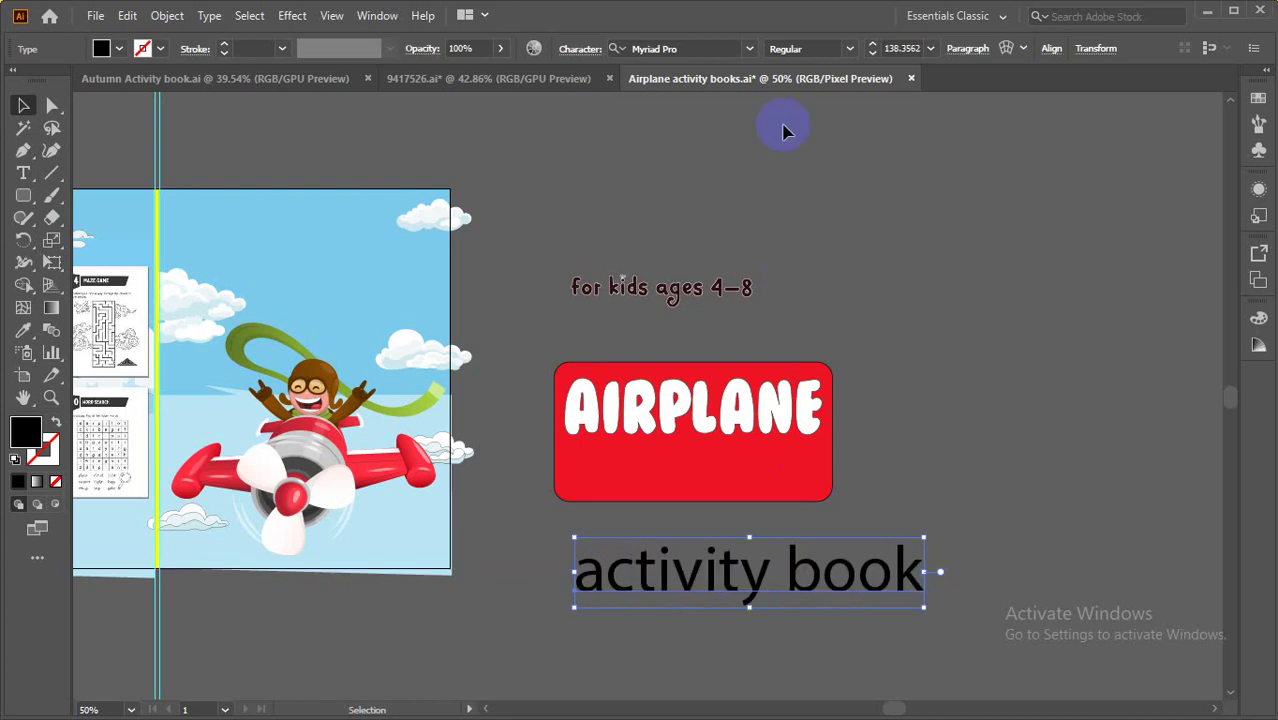
Set the "activity book" text in the Digitalt Medium font.
left_click(750, 49)
left_click(943, 197)
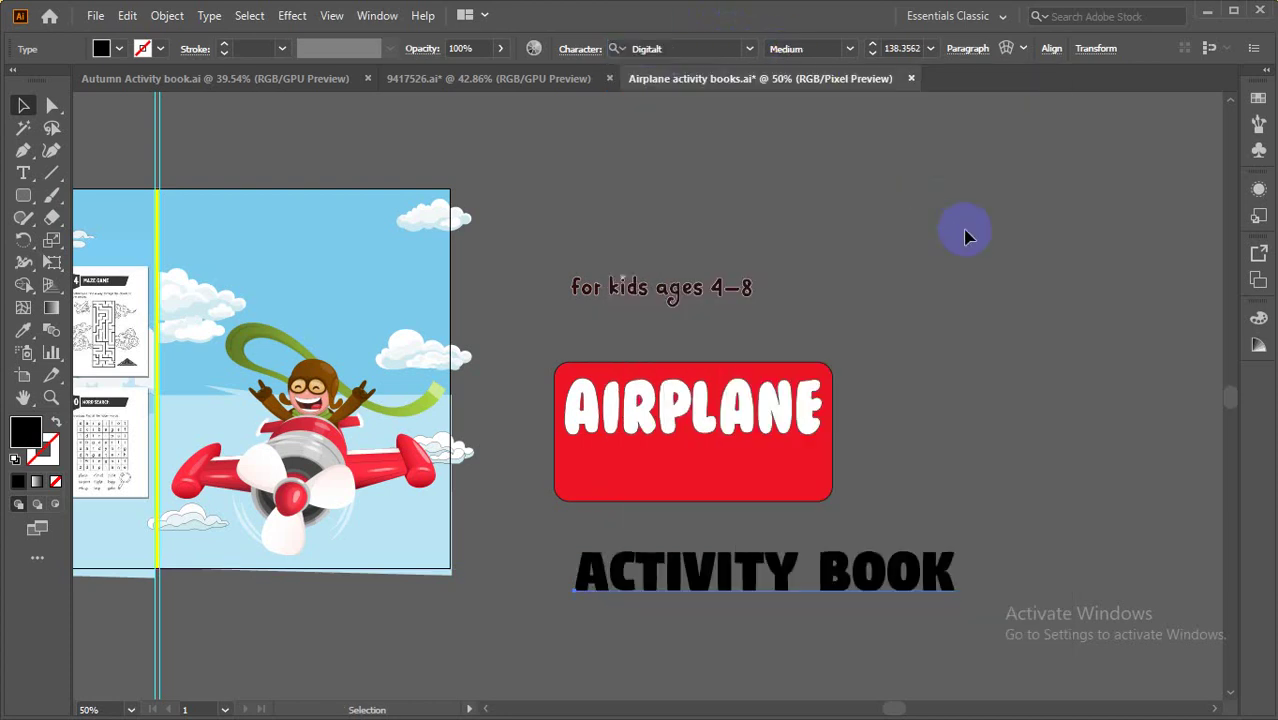
left_click(990, 248)
left_click(830, 578)
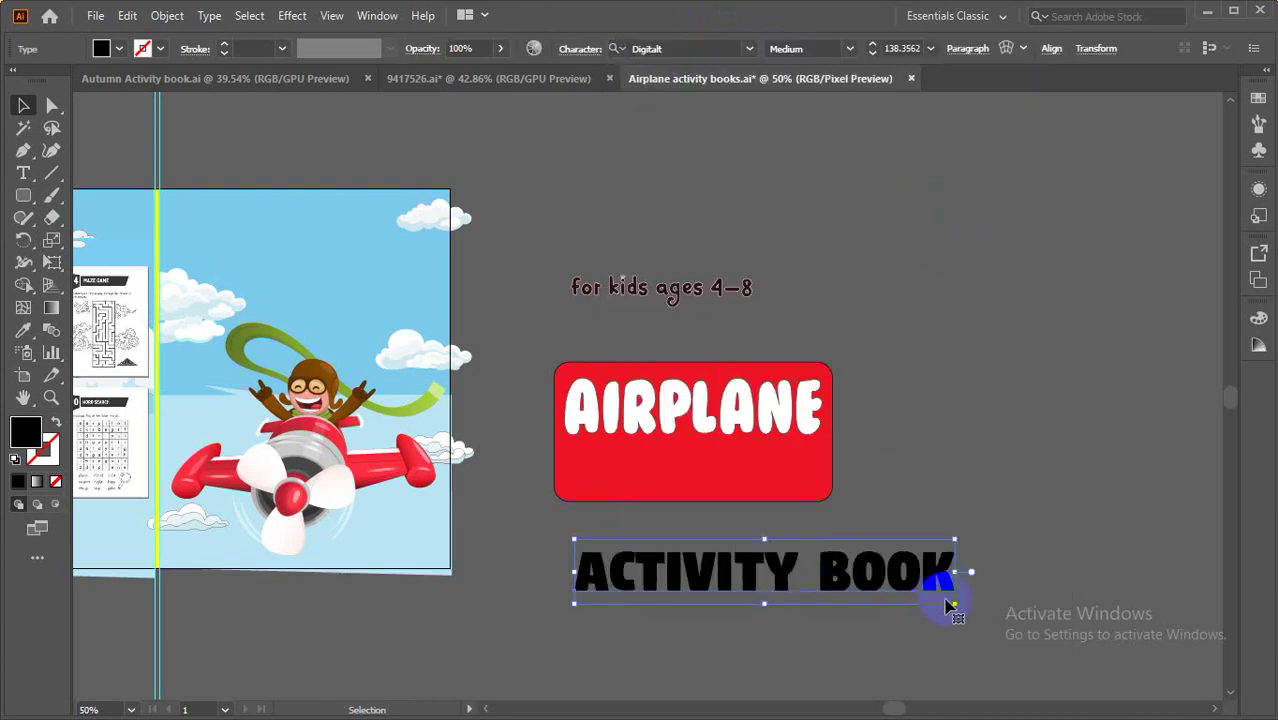
Change the "activity book" text to Title Case and scale it down to about 98 pt, roughly the red rectangle's width.
left_click(209, 15)
mouse_move(470, 311)
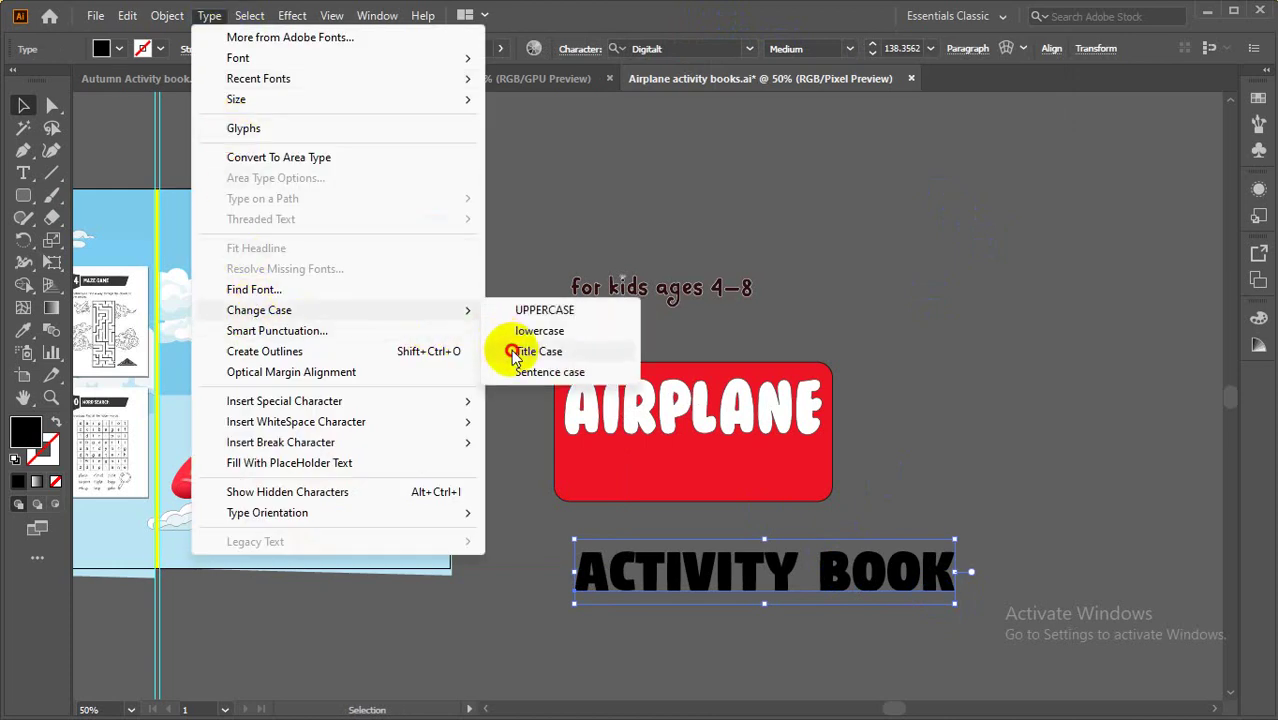
left_click(510, 347)
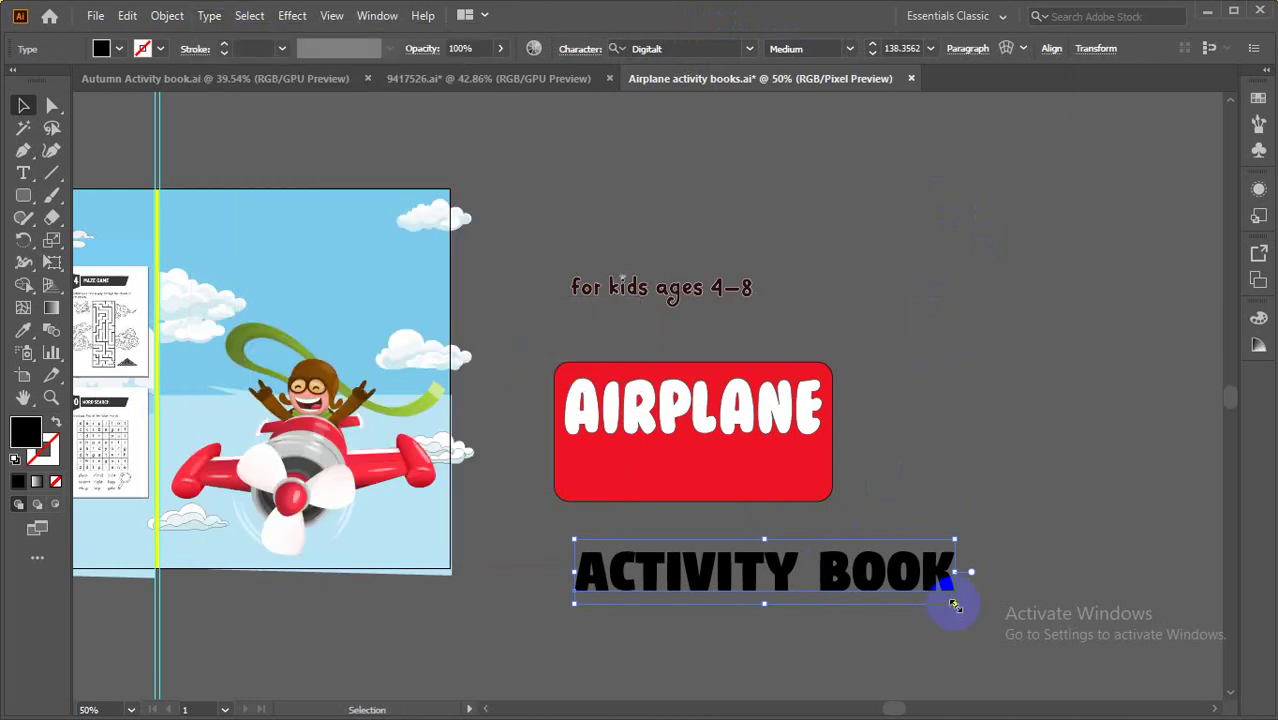
left_click_drag(955, 603, 845, 606)
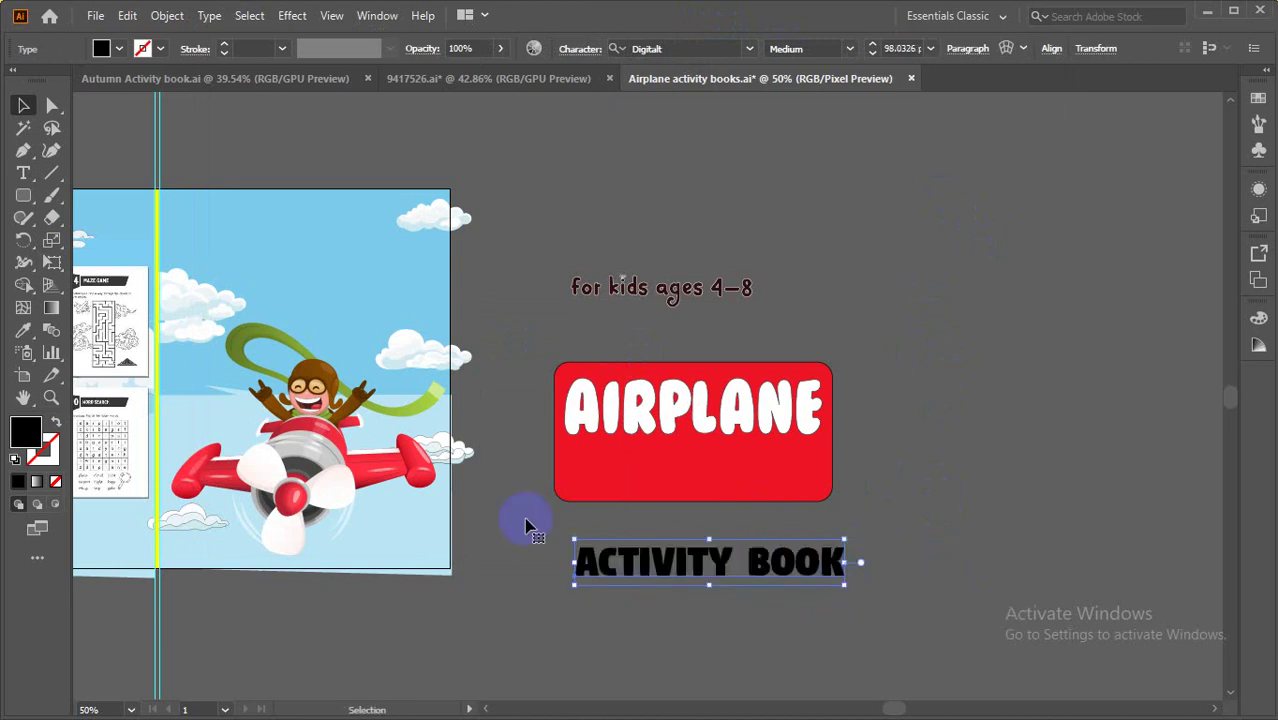
Fill the "ACTIVITY BOOK" text with yellow FFE600.
left_click(497, 522)
left_click_drag(556, 544, 919, 522)
left_click_drag(765, 527, 763, 527)
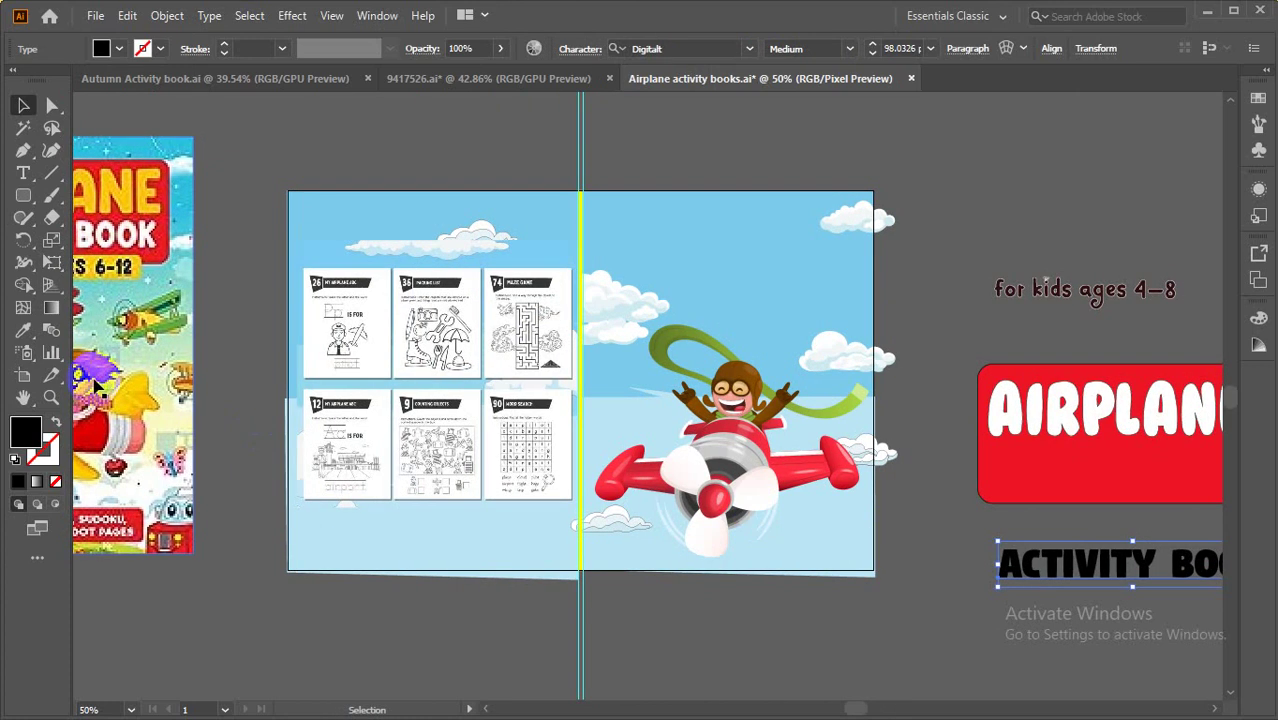
double_click(27, 432)
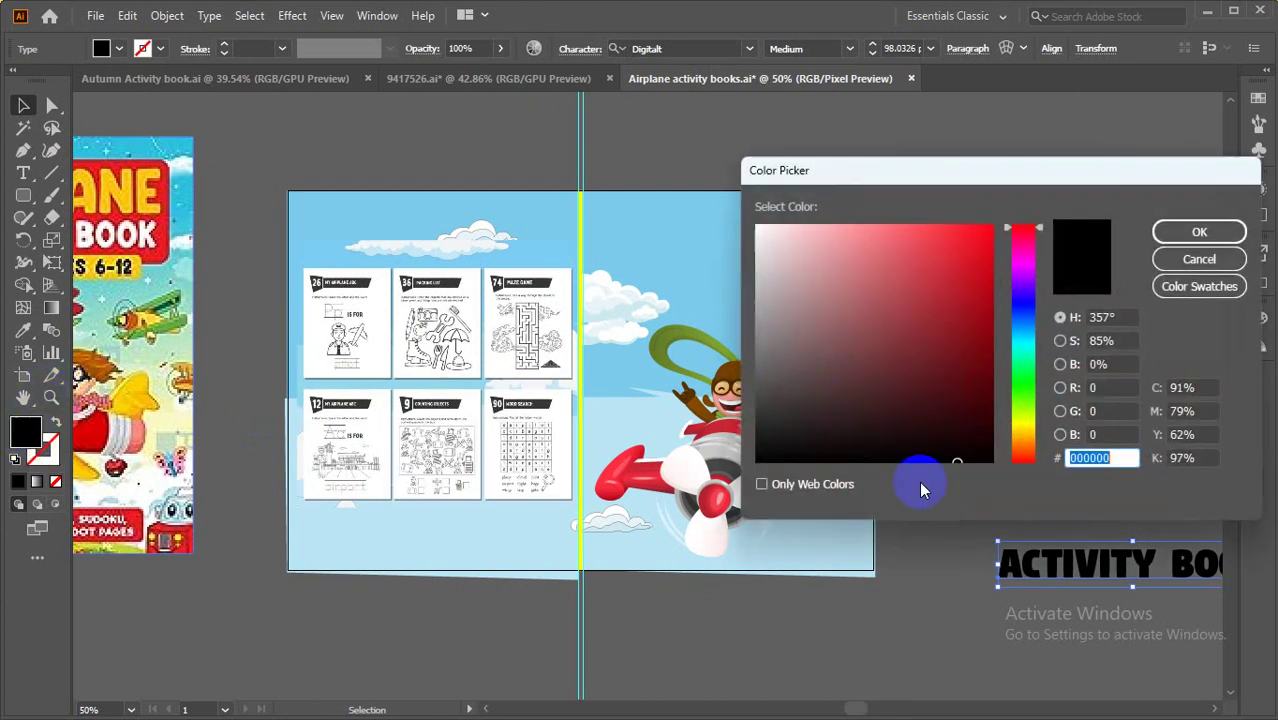
left_click(1022, 415)
left_click_drag(972, 256, 998, 216)
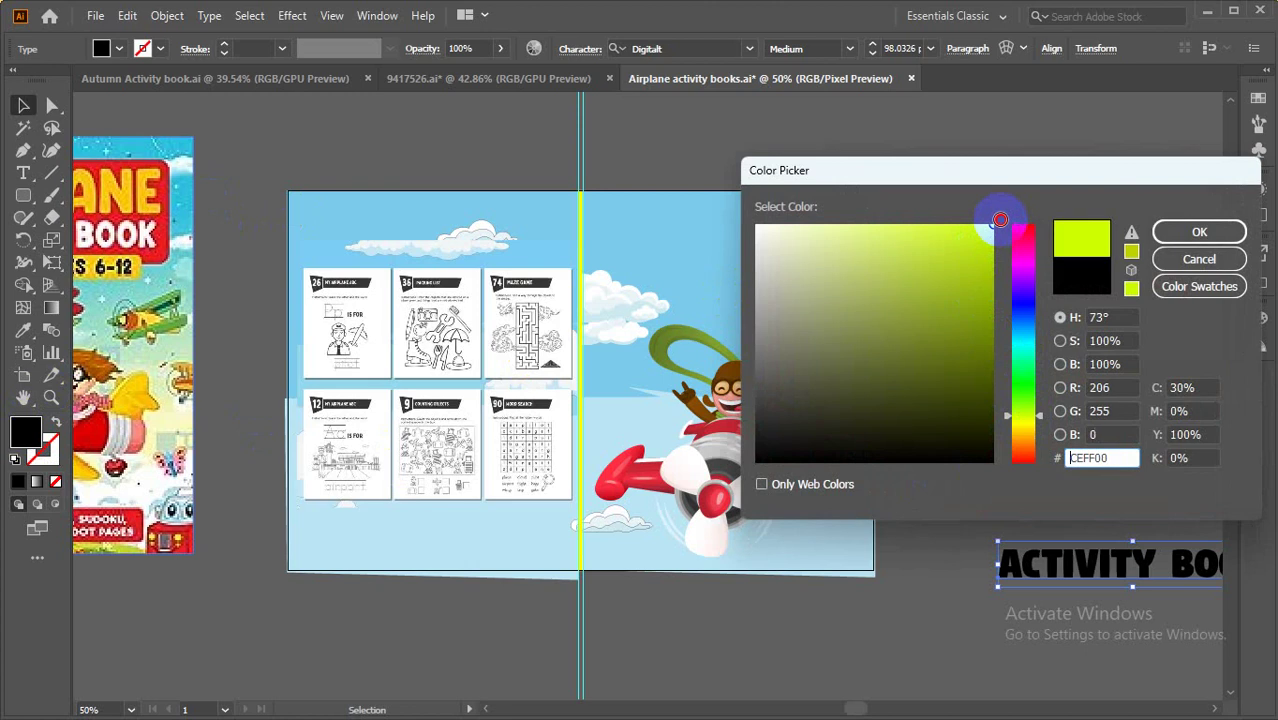
left_click(1040, 427)
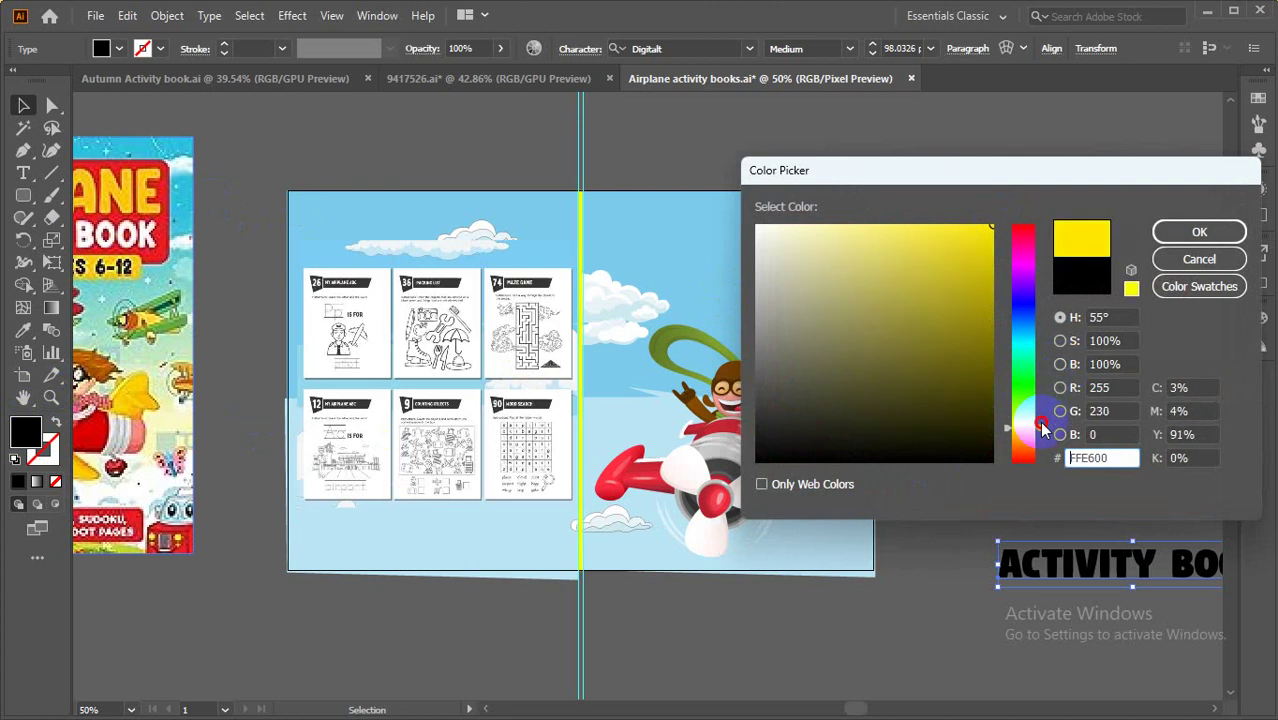
left_click(1168, 230)
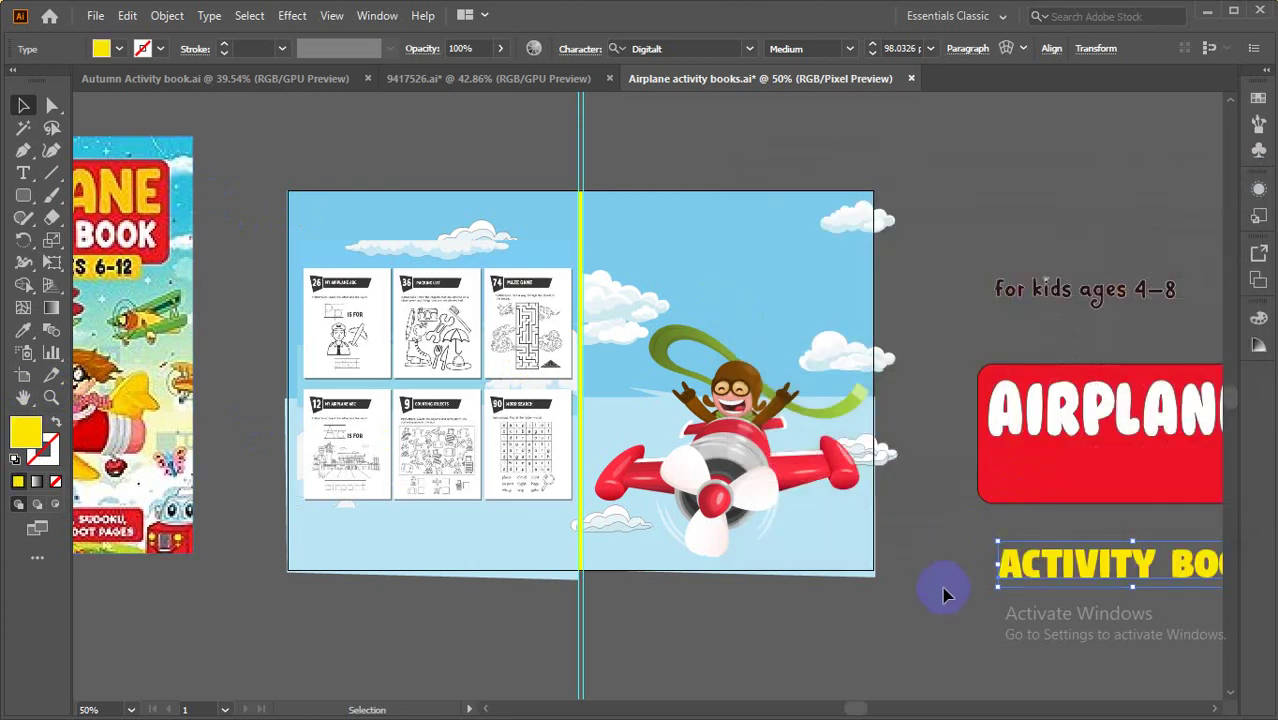
Expand the object and fill of the "ACTIVITY BOOK" text and give the lettering a 1 pt black stroke.
left_click_drag(928, 610, 760, 603)
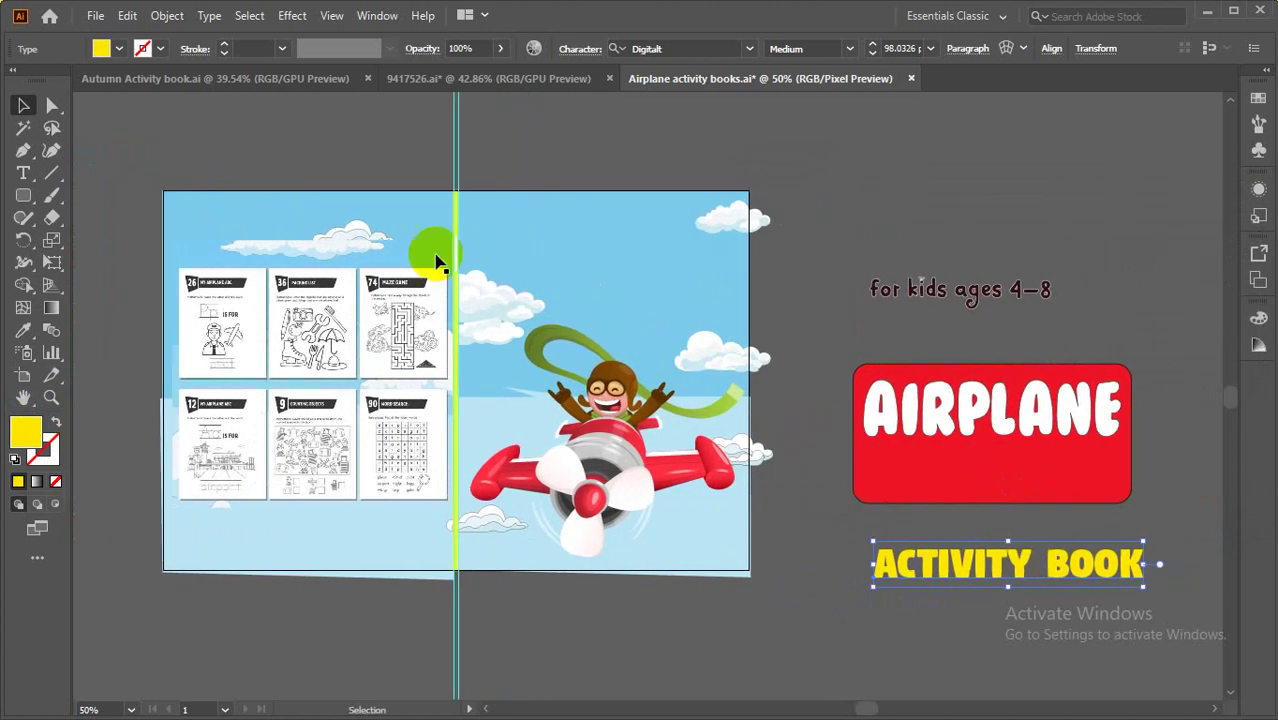
left_click(167, 16)
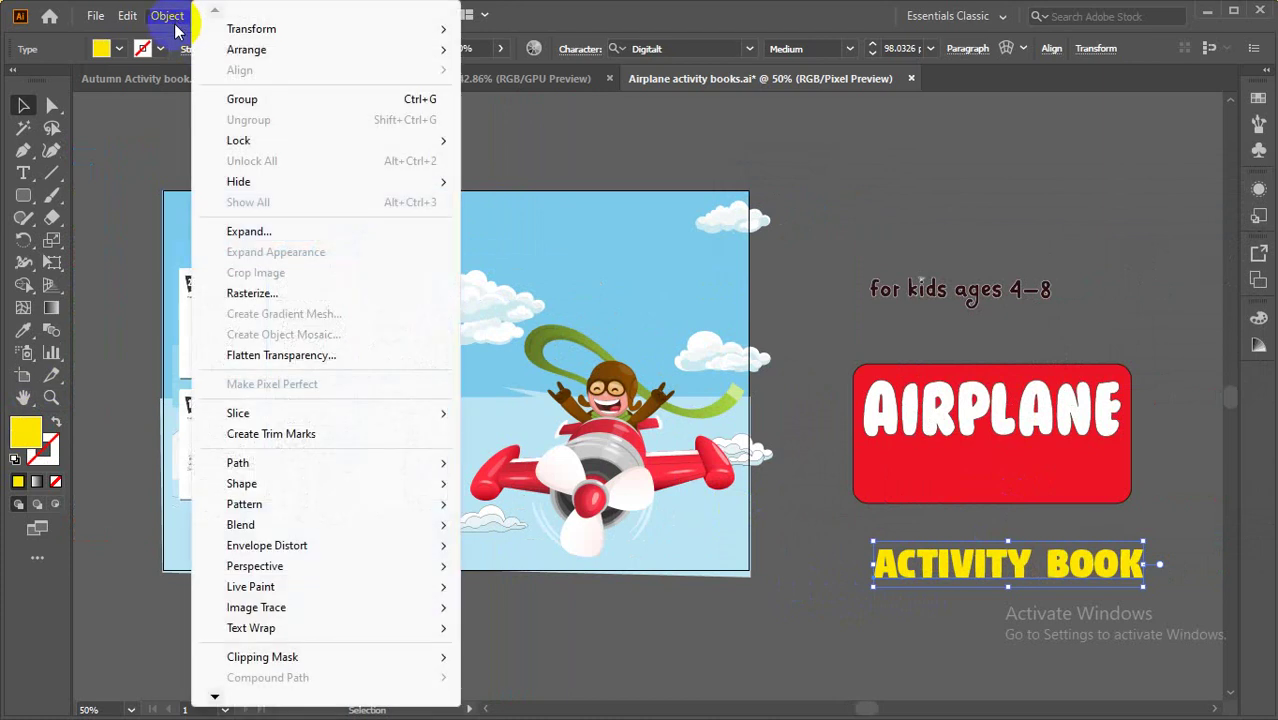
left_click(268, 238)
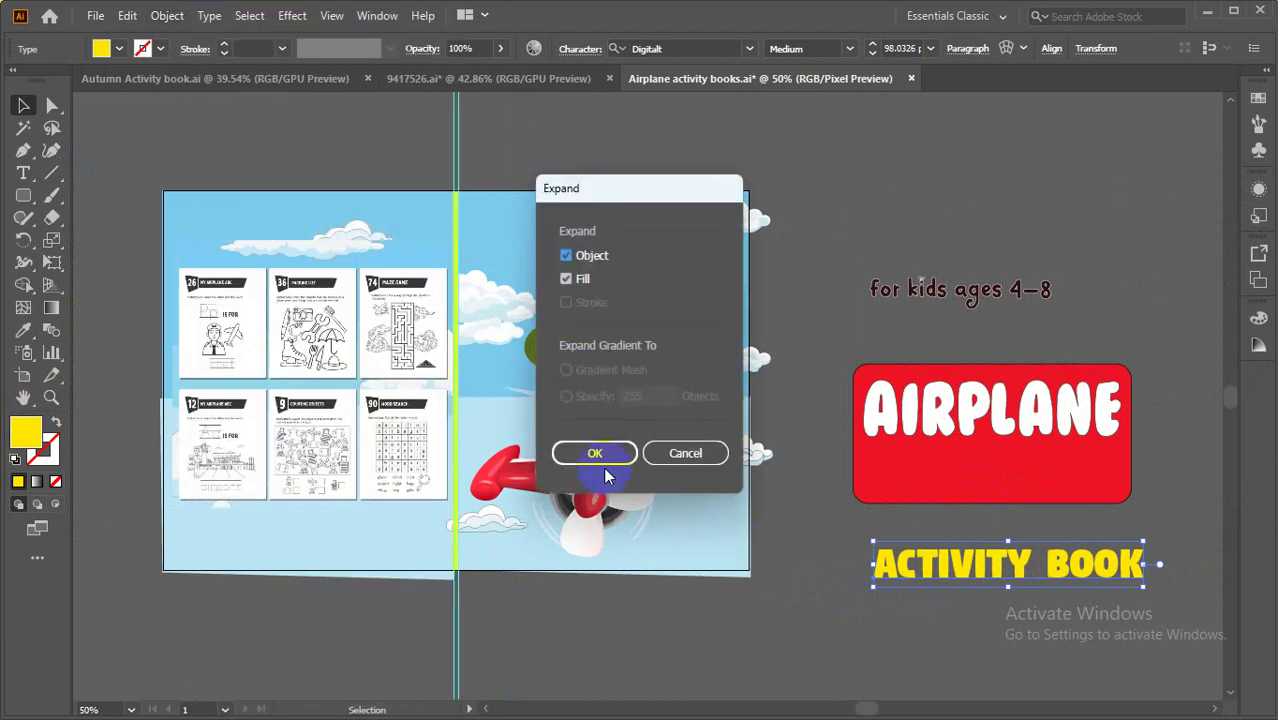
left_click(580, 449)
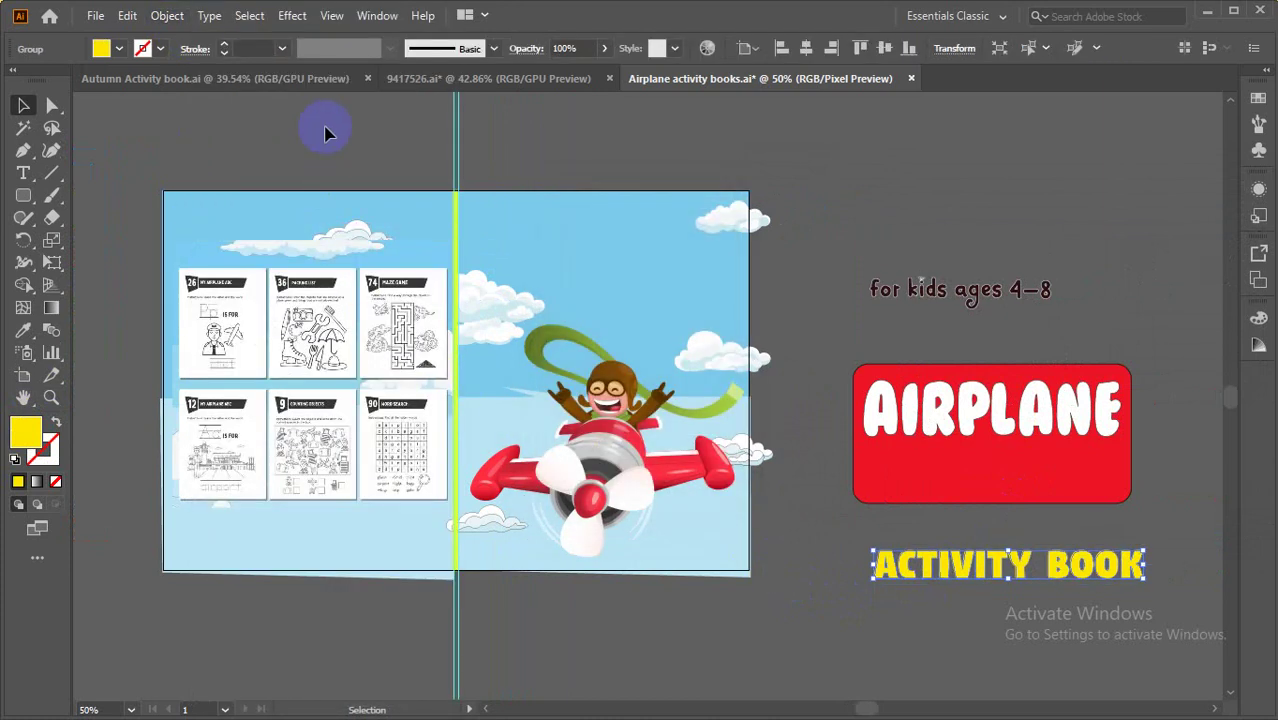
left_click(223, 48)
Move the "ACTIVITY BOOK" lettering into the red rectangle, directly beneath "AIRPLANE".
left_click(968, 508)
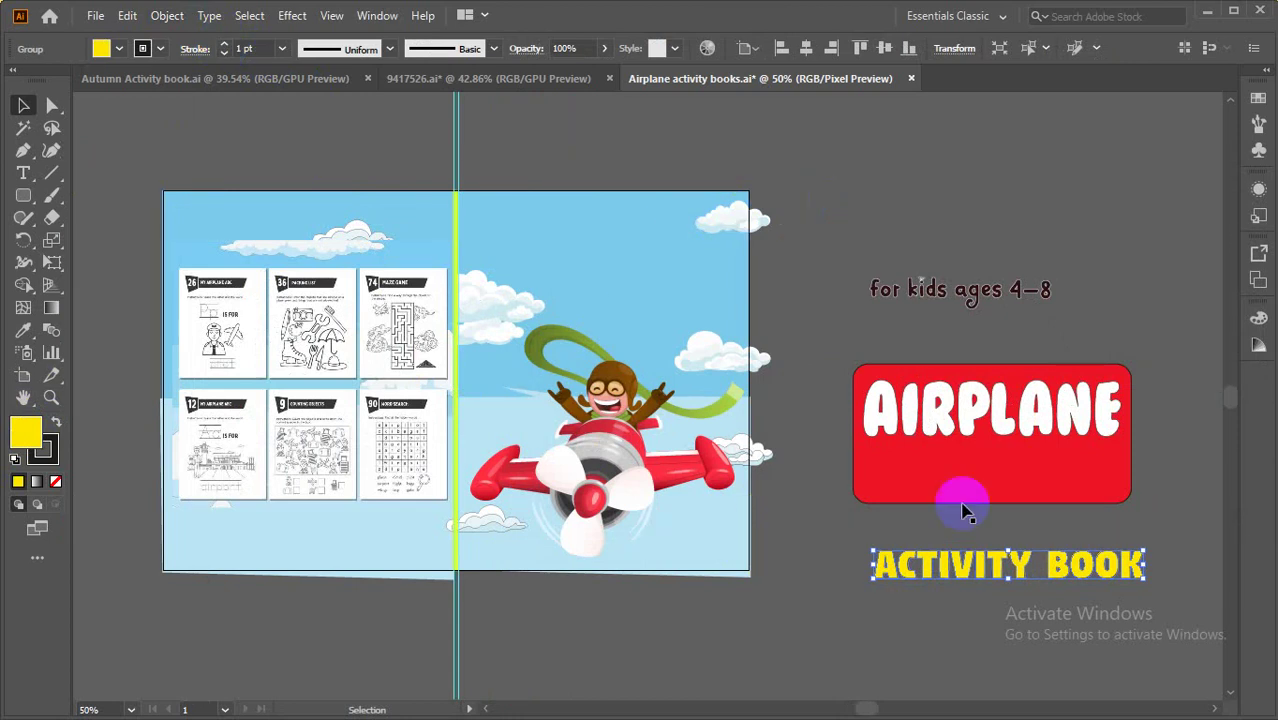
left_click_drag(973, 552, 964, 476)
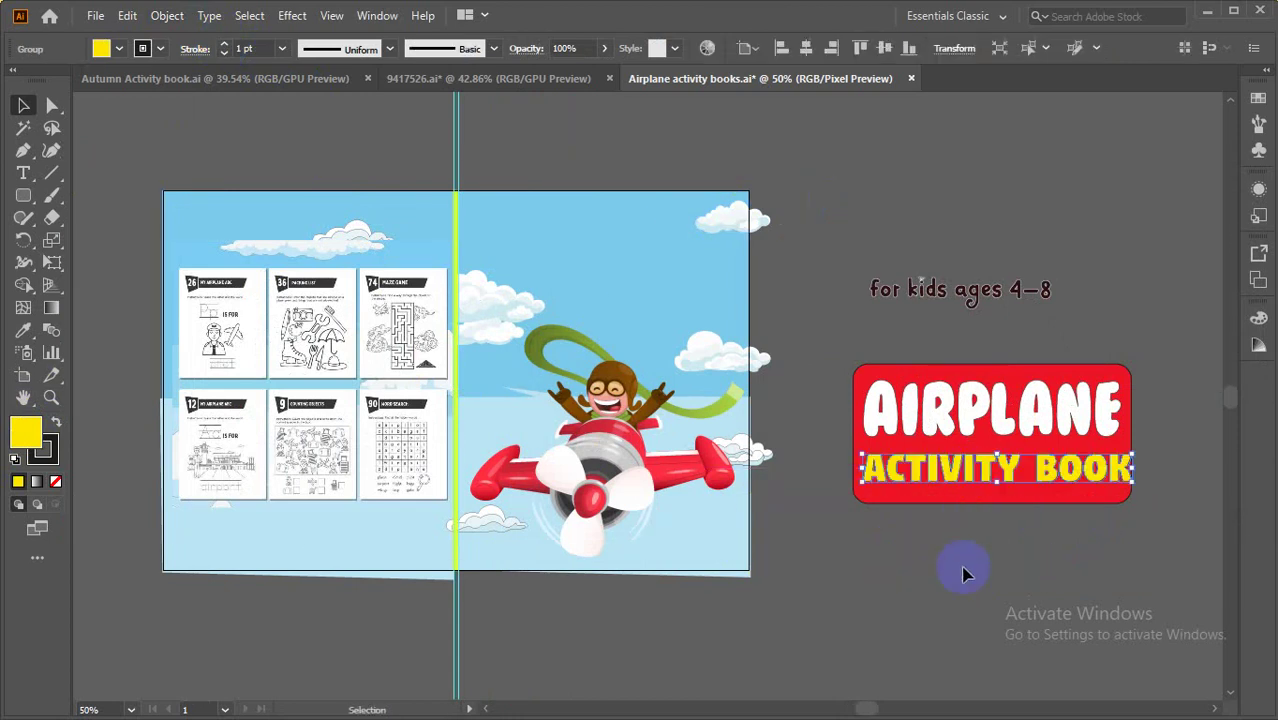
left_click(964, 479)
Expand the "ACTIVITY BOOK" lettering including its stroke, and shrink it slightly so it fits inside the red rectangle.
left_click(173, 17)
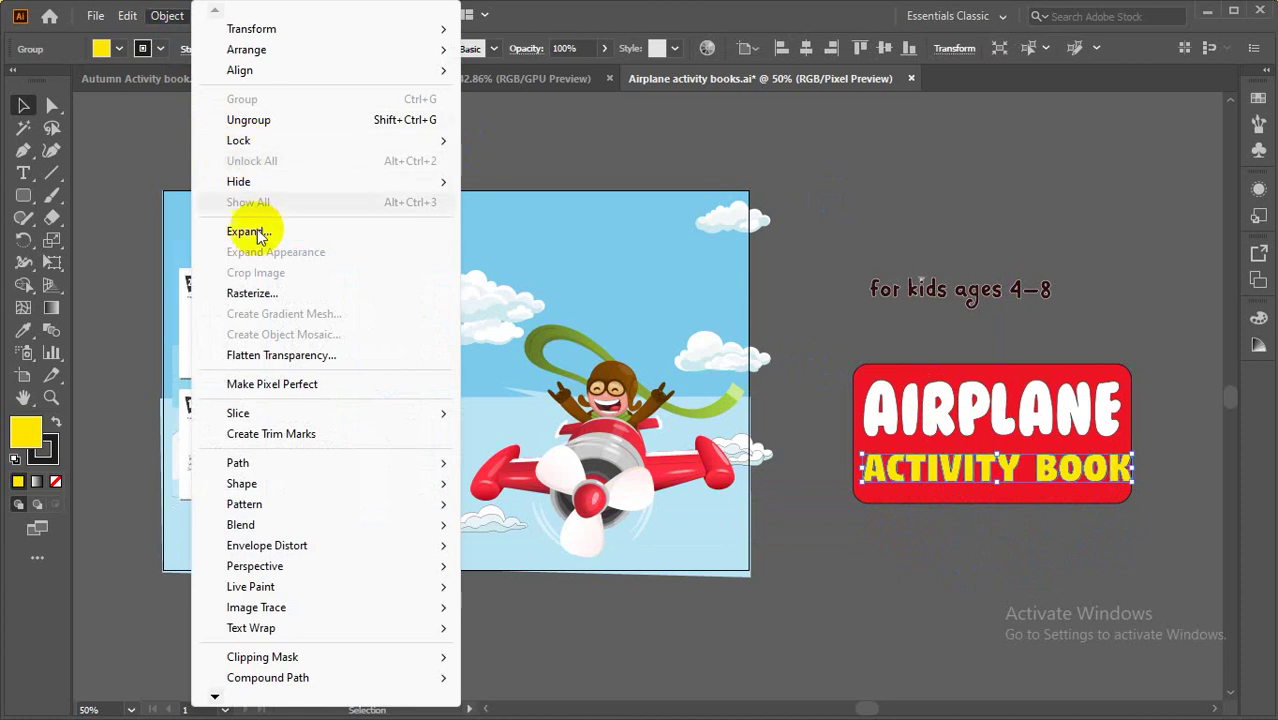
left_click(290, 230)
left_click(620, 460)
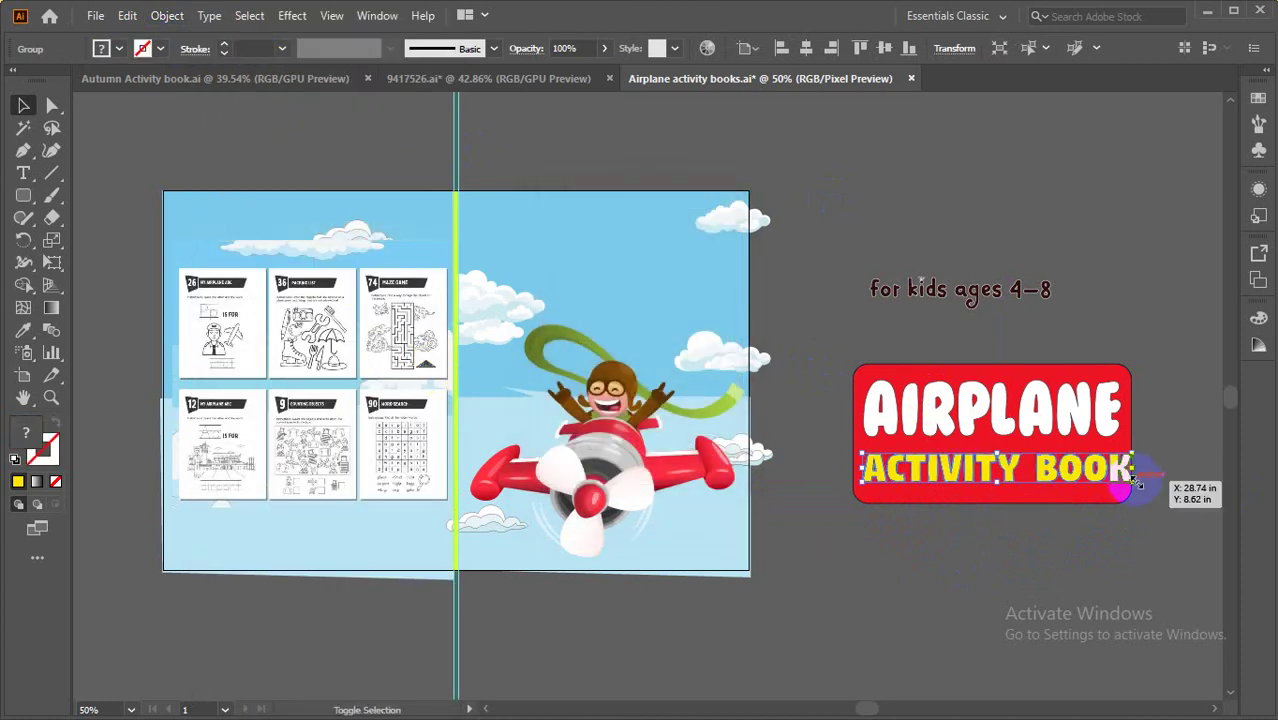
left_click_drag(1134, 478, 1133, 482)
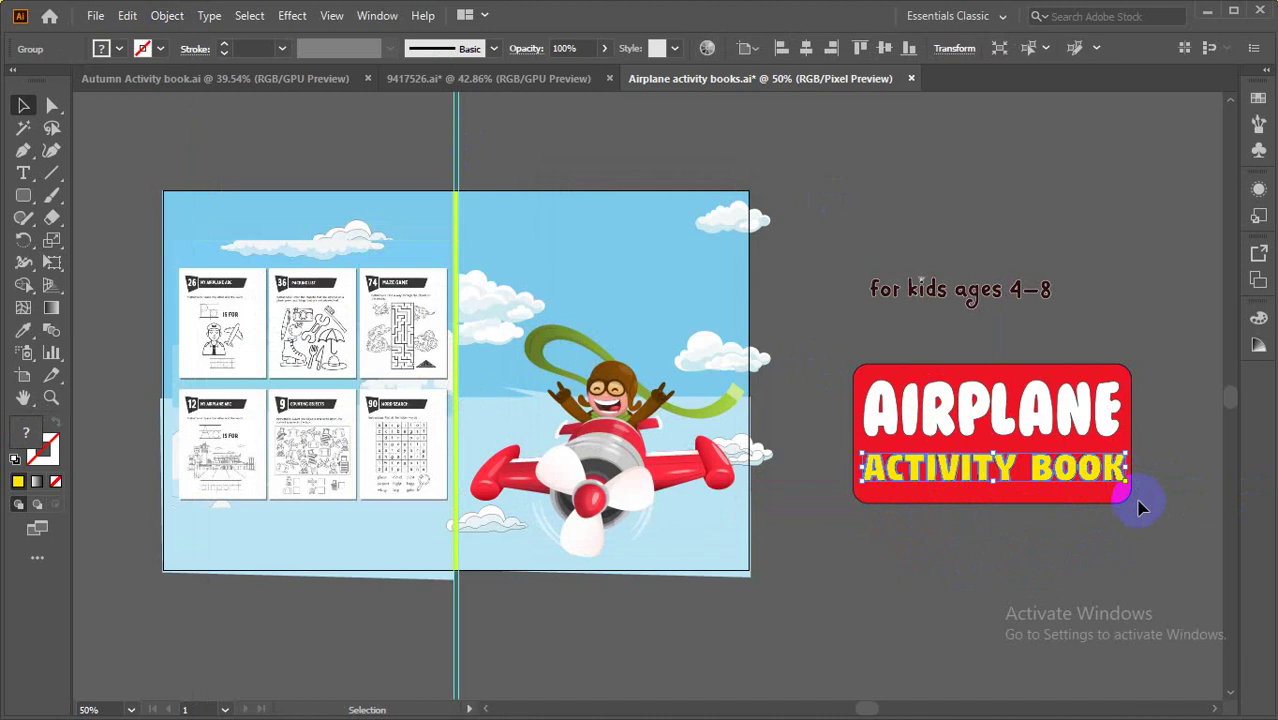
left_click(1118, 552)
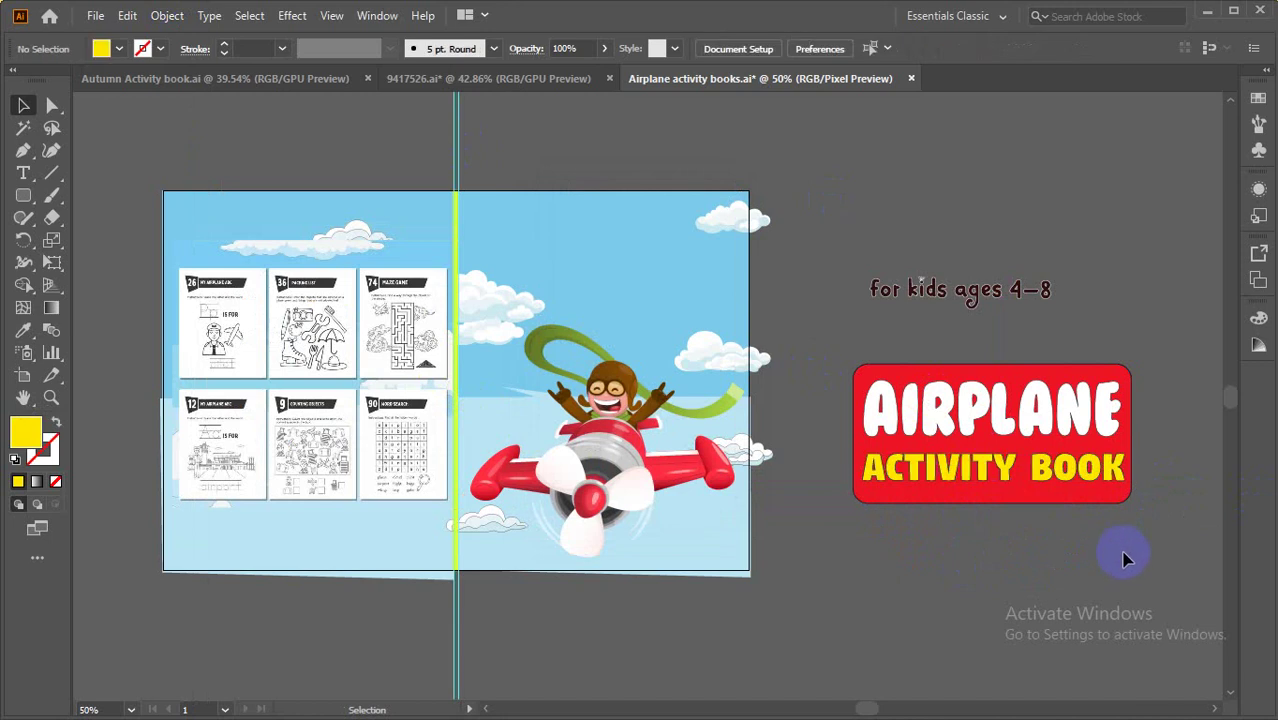
Nudge the "ACTIVITY BOOK" lettering upward until it sits close under "AIRPLANE".
left_click(1084, 470)
key("Up")
key("Up")
key("Up")
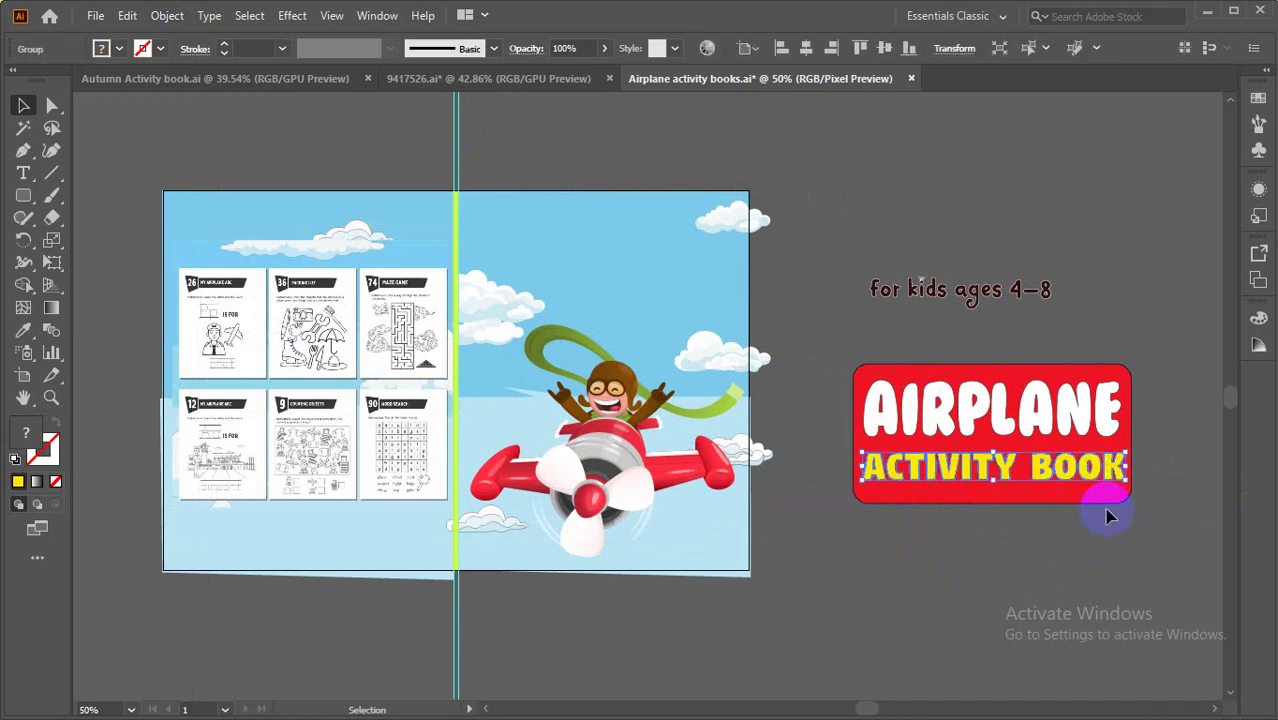
key("Up")
key("Up")
key("Up")
key("Up")
key("Up")
key("Up")
Increase the stroke of the "AIRPLANE" lettering to 3 pt.
left_click(1065, 416)
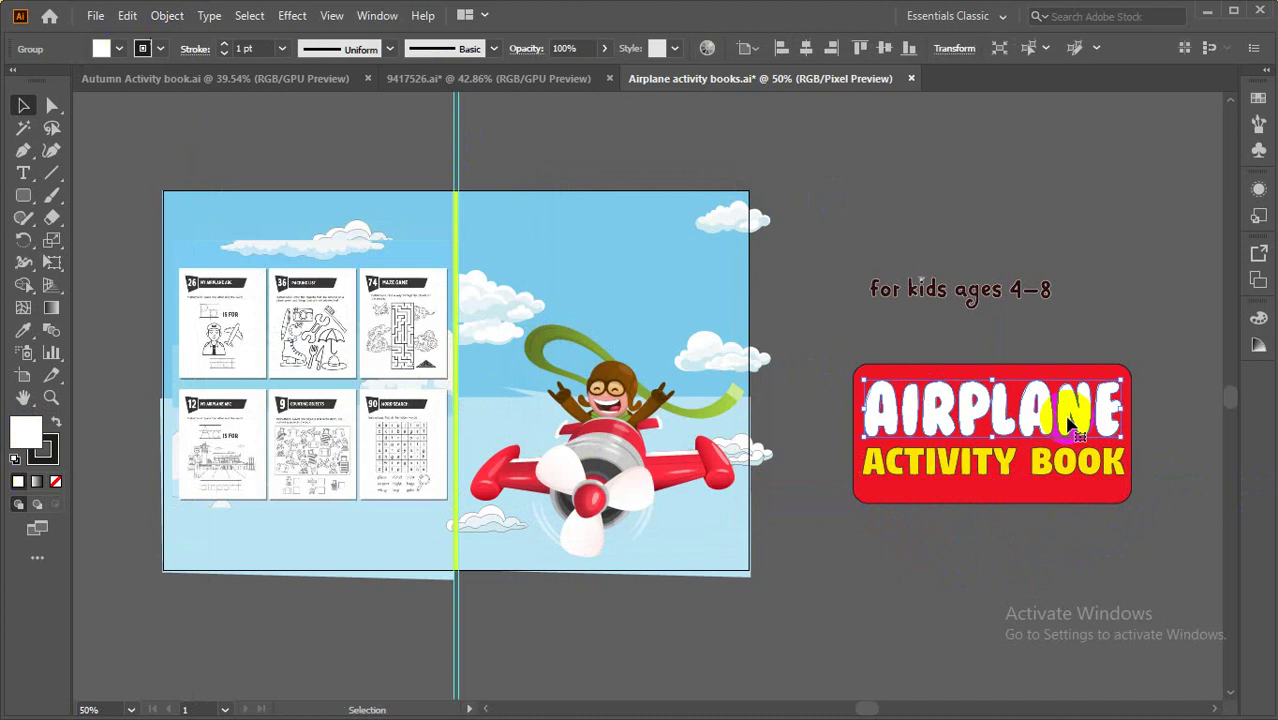
left_click(225, 45)
left_click(225, 45)
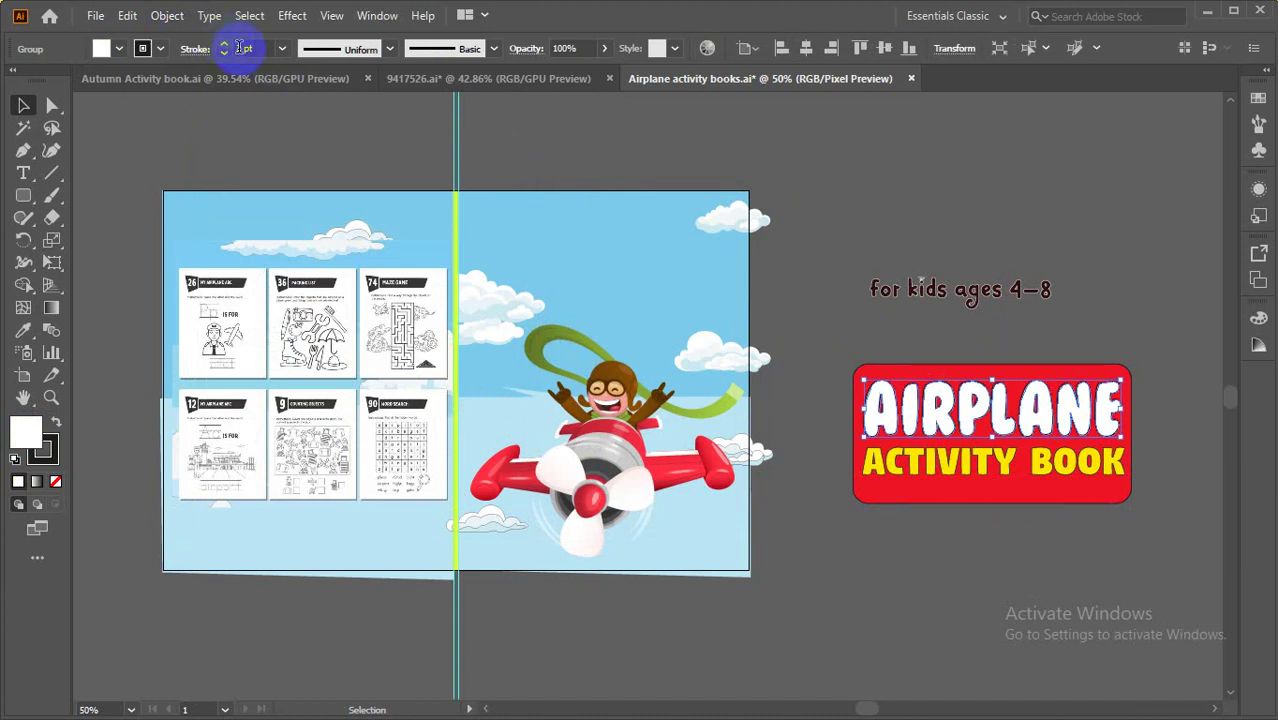
left_click(602, 143)
Draw a white rounded rectangle overlapping the lower edge of the red title box.
left_click_drag(560, 610, 613, 551)
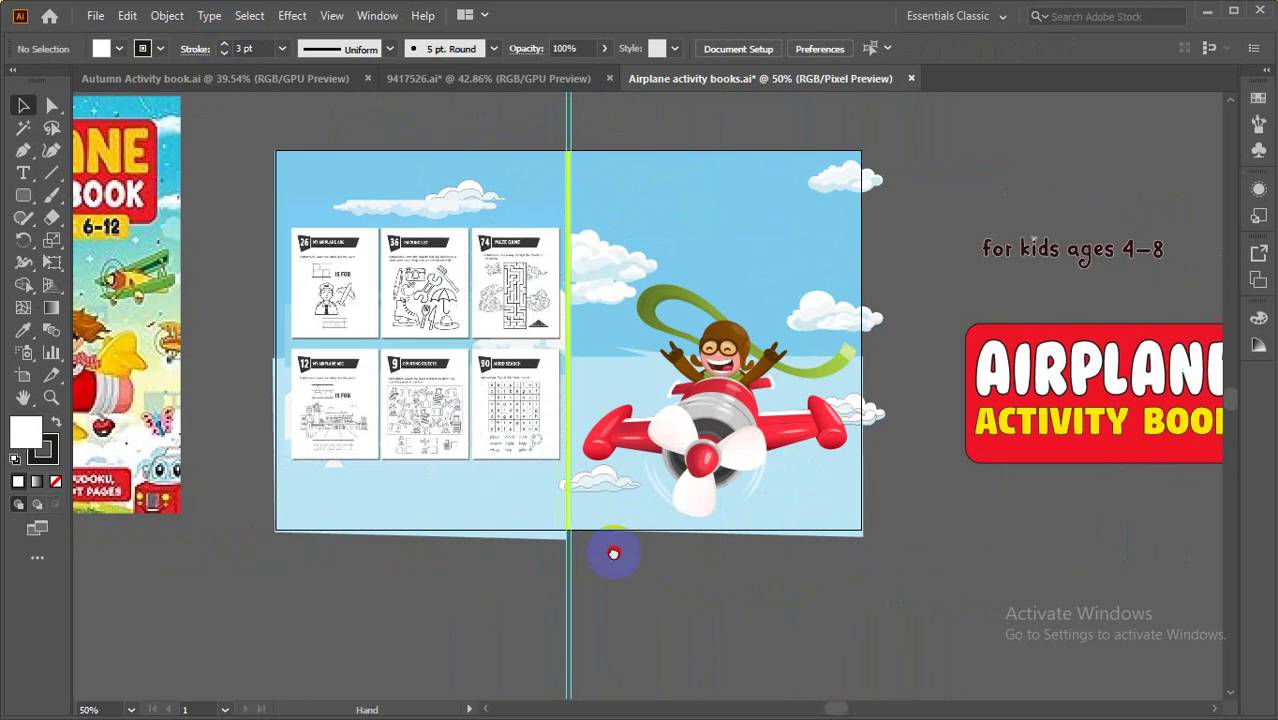
left_click(22, 196)
left_click_drag(756, 519, 688, 516)
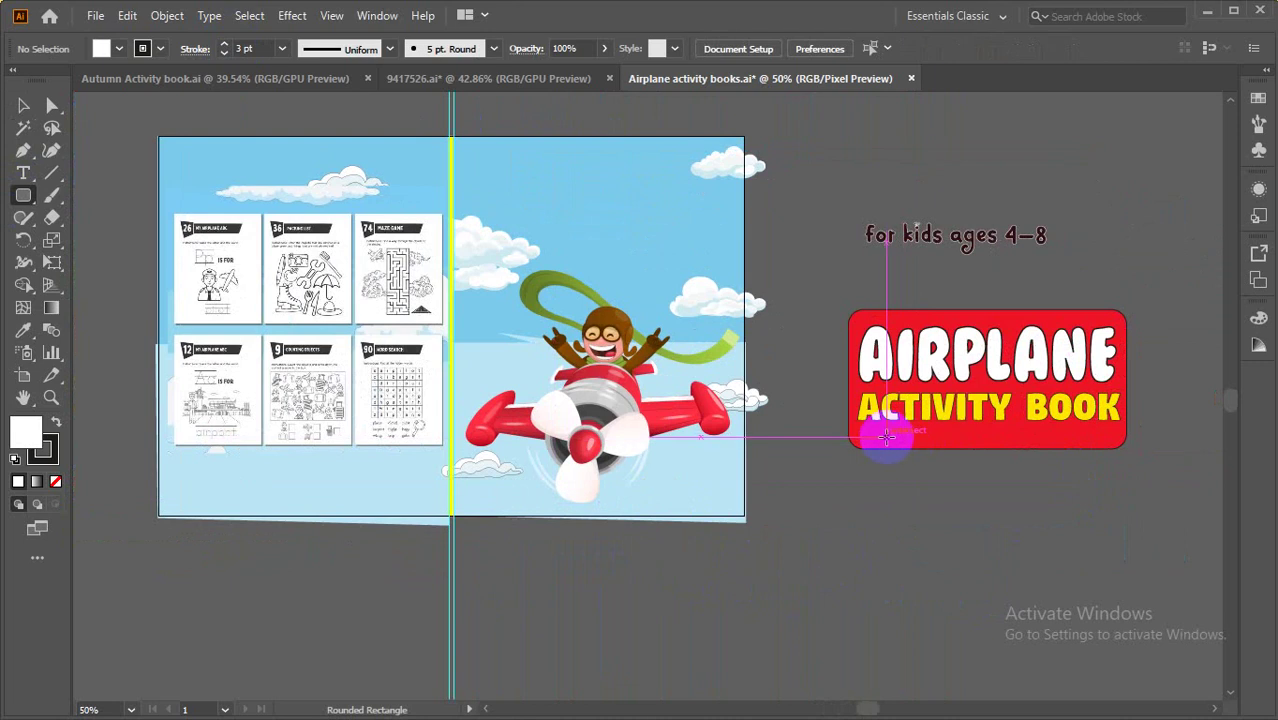
left_click_drag(884, 436, 1106, 470)
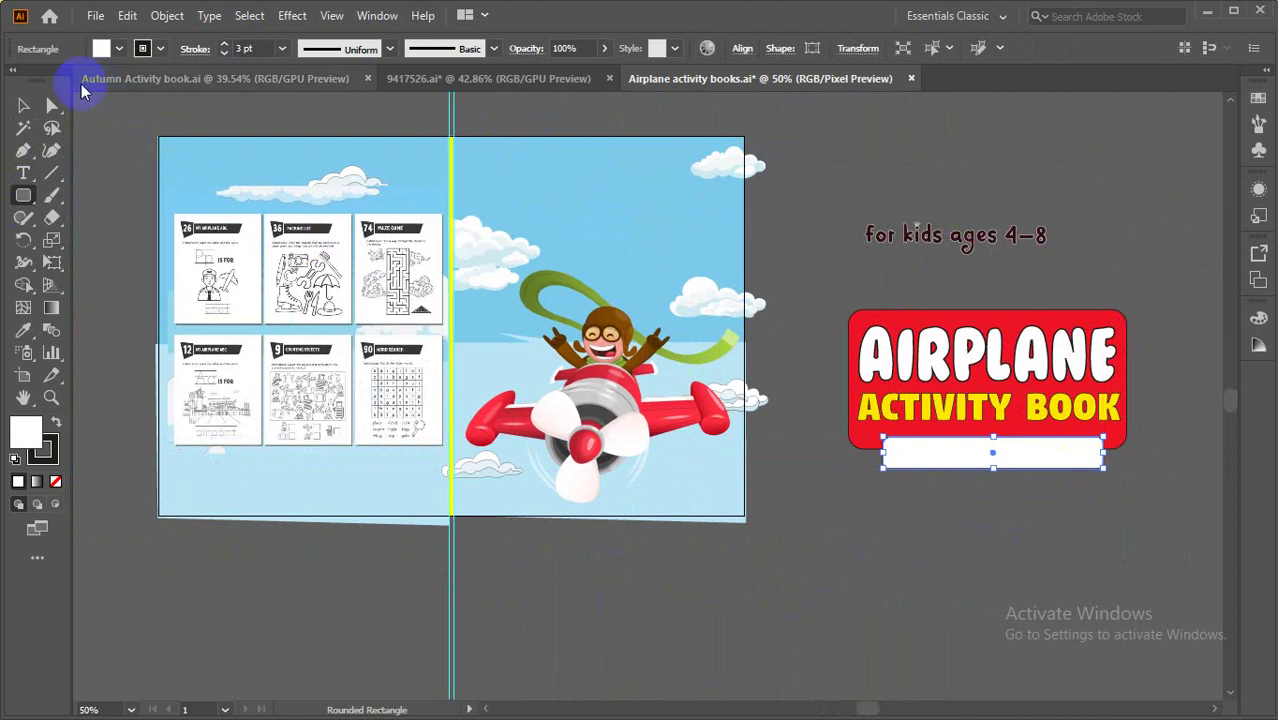
Widen the white rounded rectangle slightly on both sides beneath "ACTIVITY BOOK".
left_click(23, 105)
left_click_drag(311, 123, 180, 151)
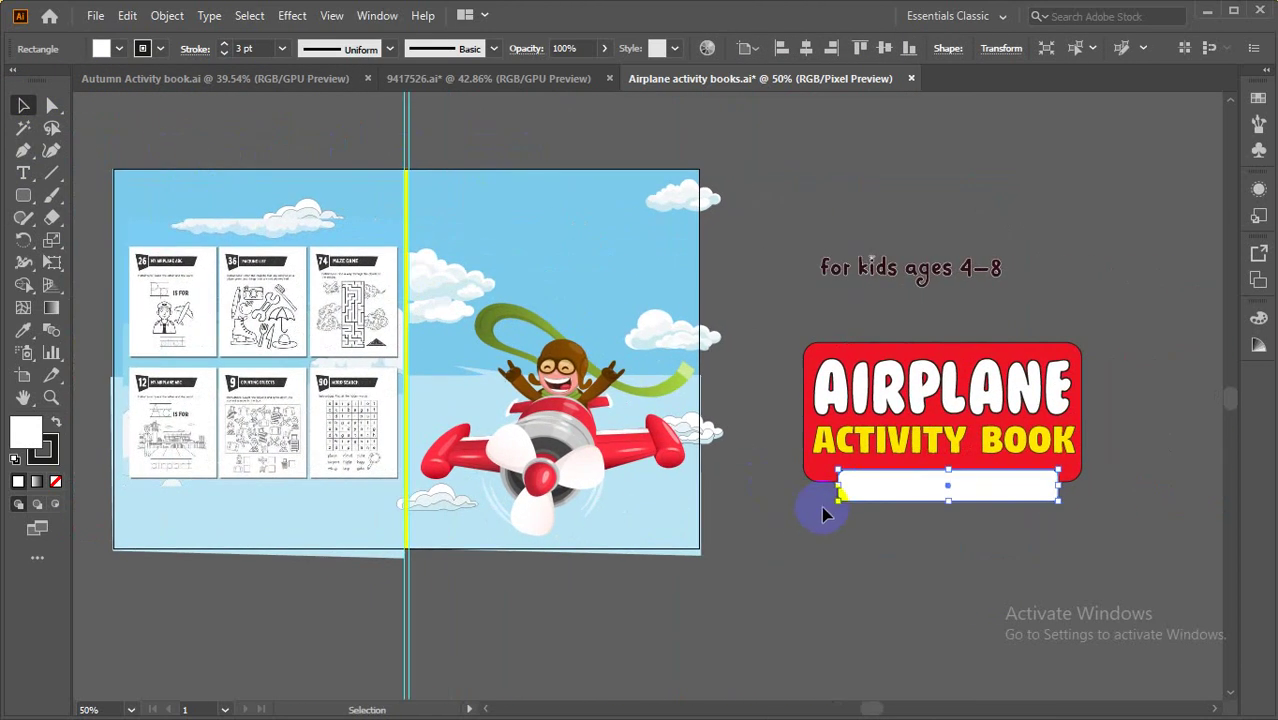
left_click_drag(837, 487, 831, 480)
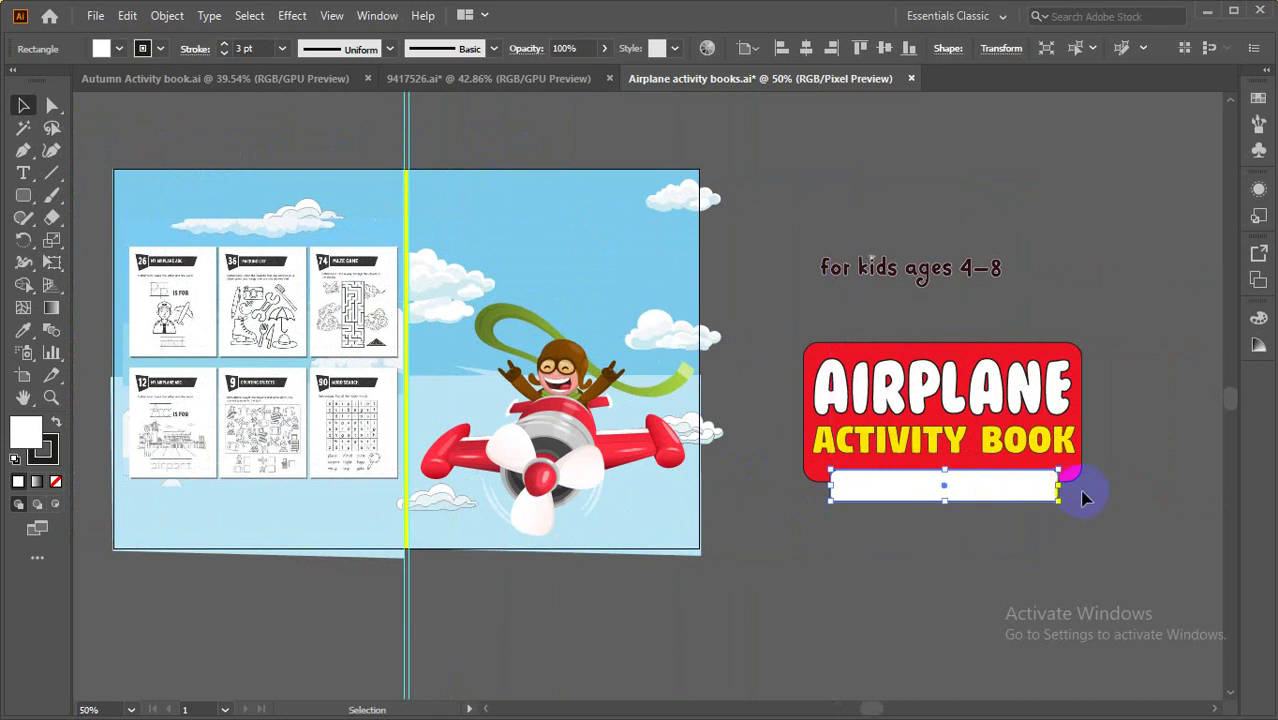
mouse_move(1062, 487)
left_mouse_down()
mouse_move(1087, 491)
mouse_move(1078, 485)
left_mouse_up()
left_click(1104, 485)
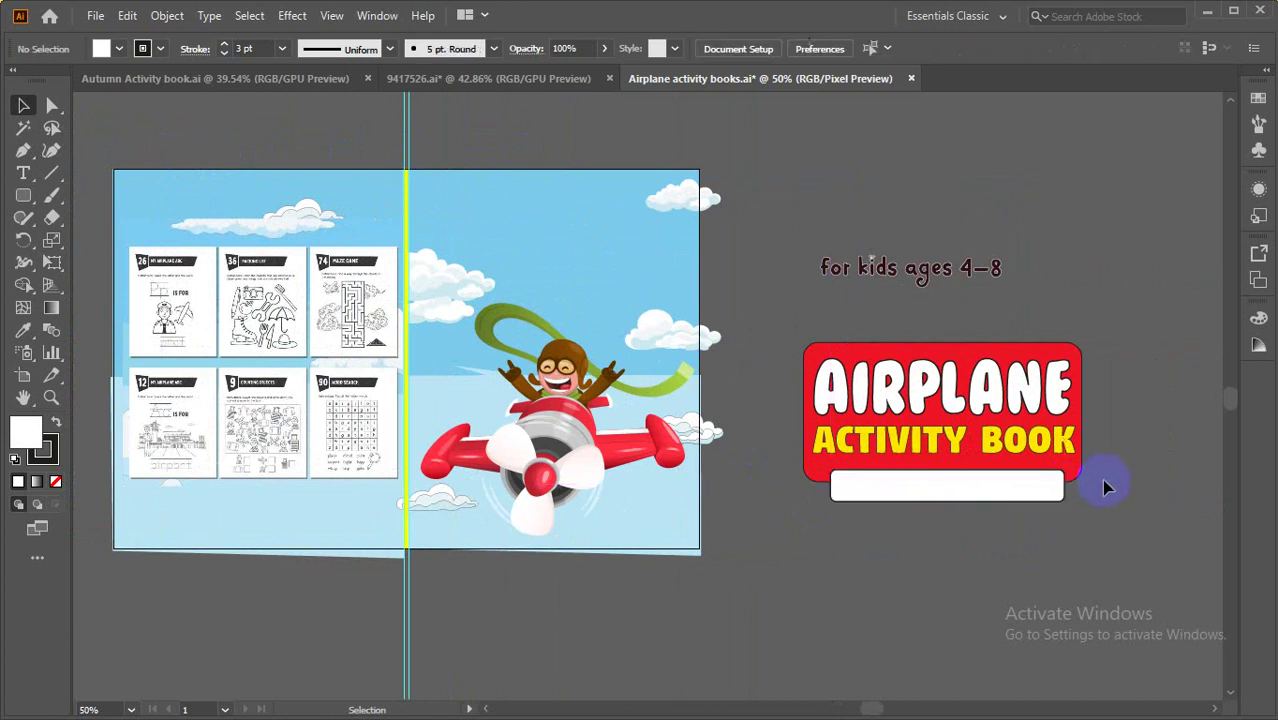
Try to center the red box and the white rectangle horizontally without the lettering, and undo the alignment.
left_click(1035, 483)
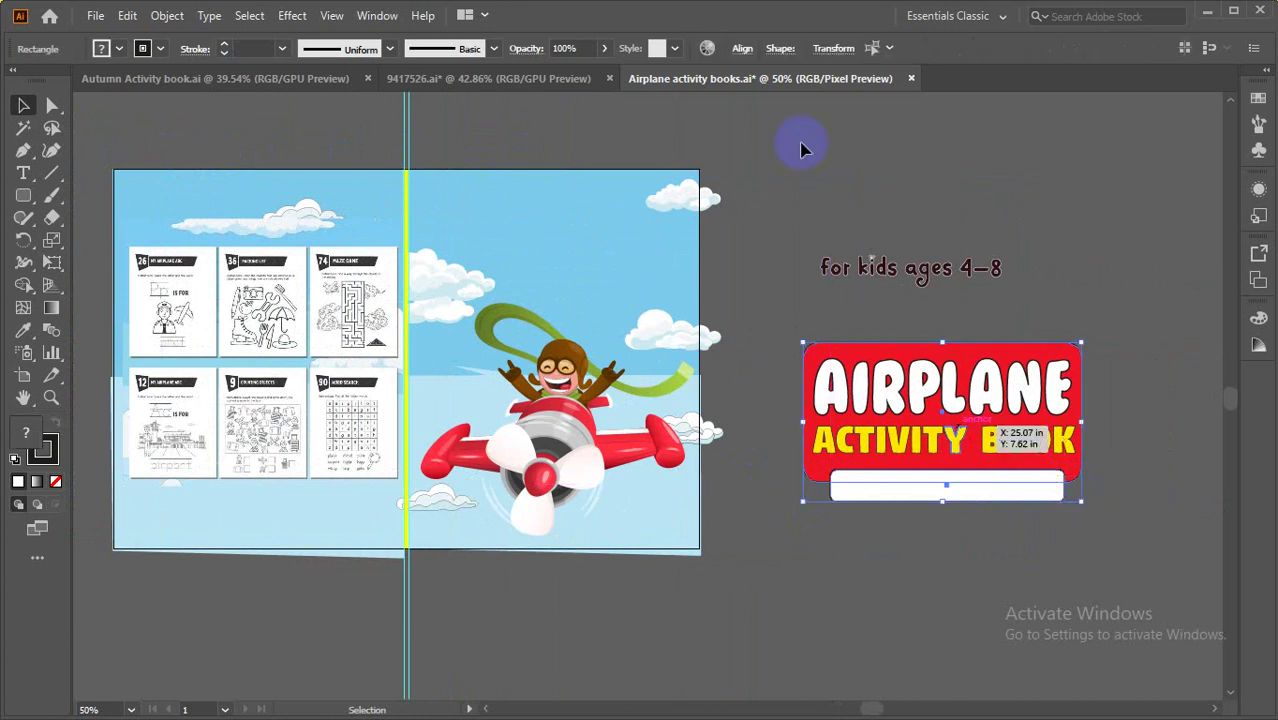
left_click(748, 52)
left_click(587, 101)
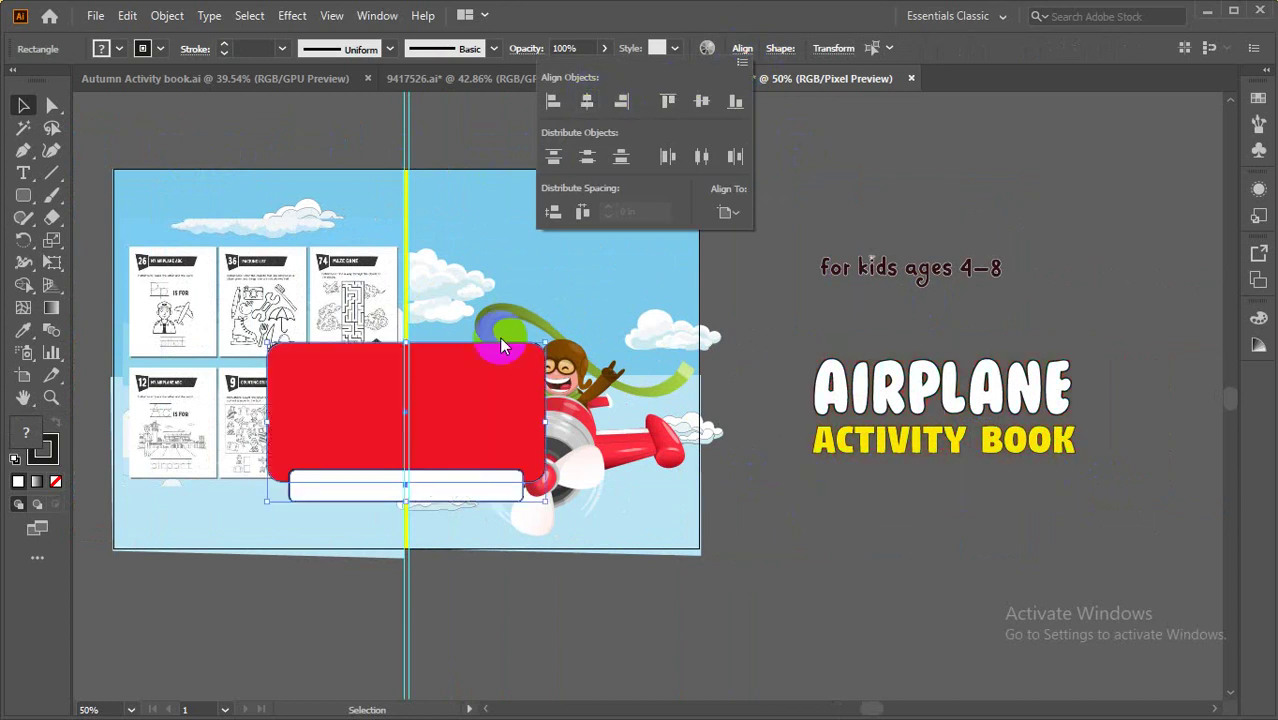
left_click(524, 430)
key("ctrl+z")
Align the horizontal centers of the red box, white rectangle and both title lines, and move them back beside the artboard.
left_click(936, 600)
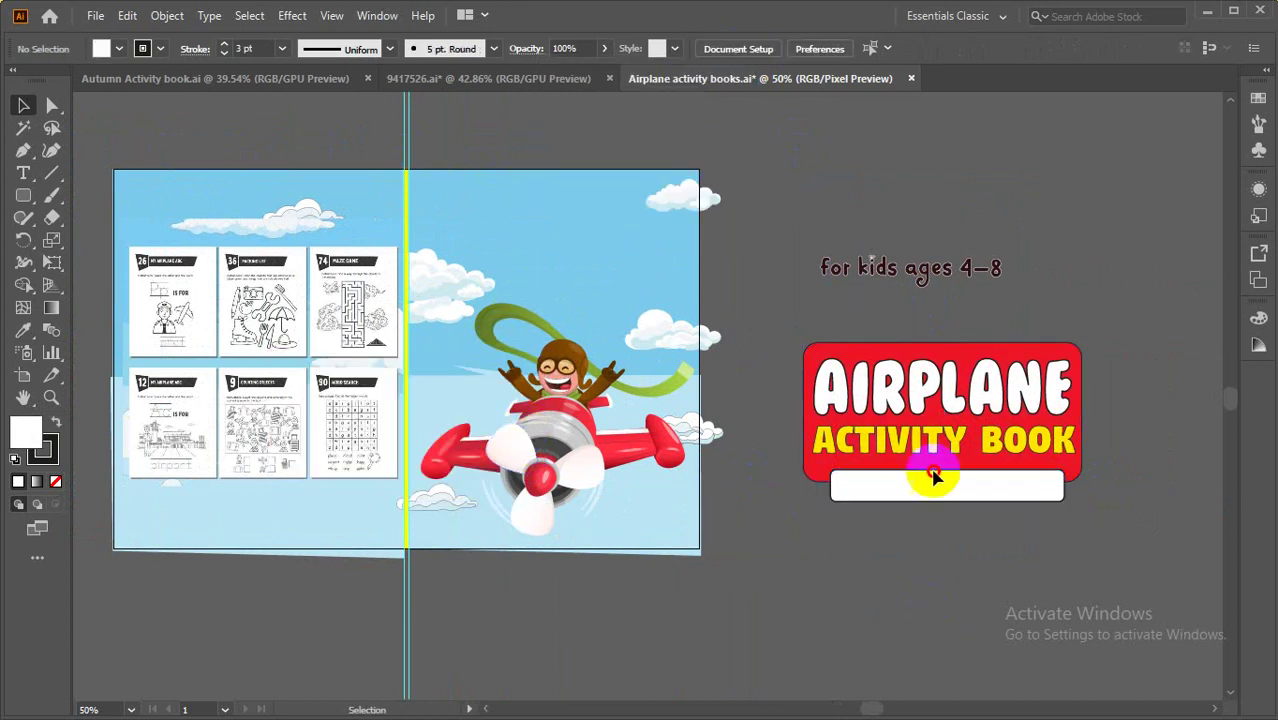
left_click(900, 345)
left_click(742, 50)
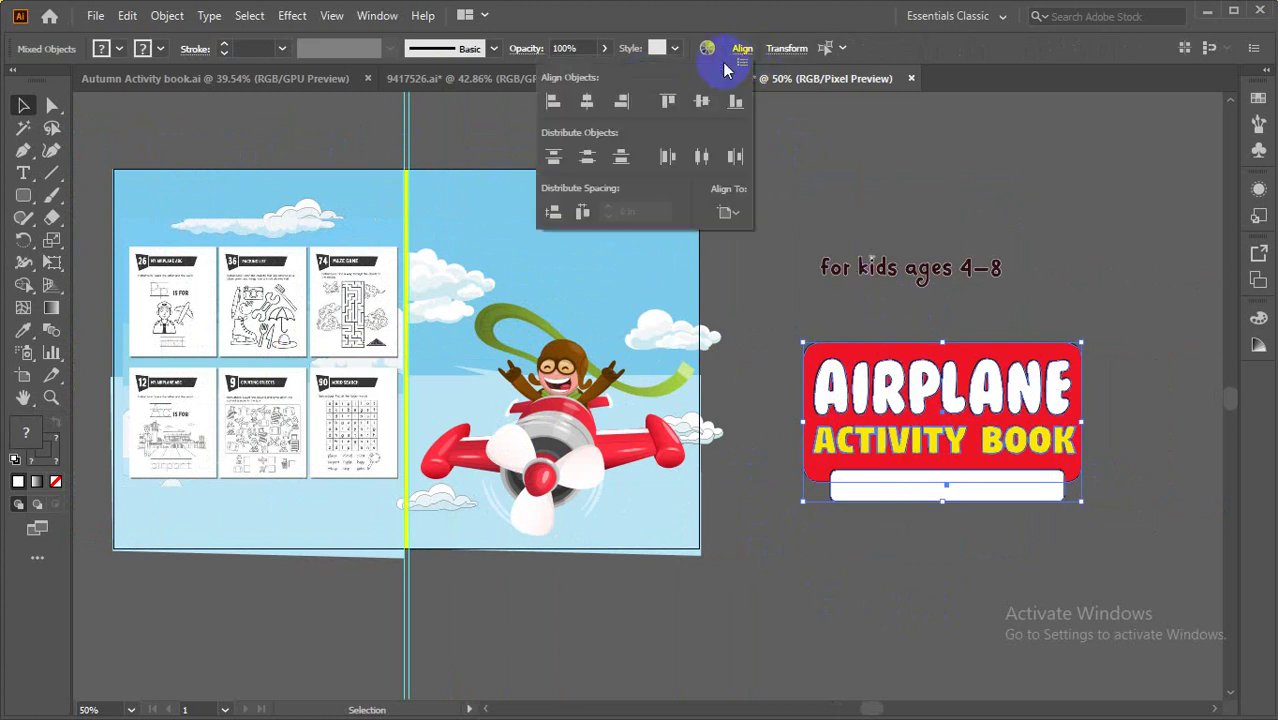
left_click(587, 106)
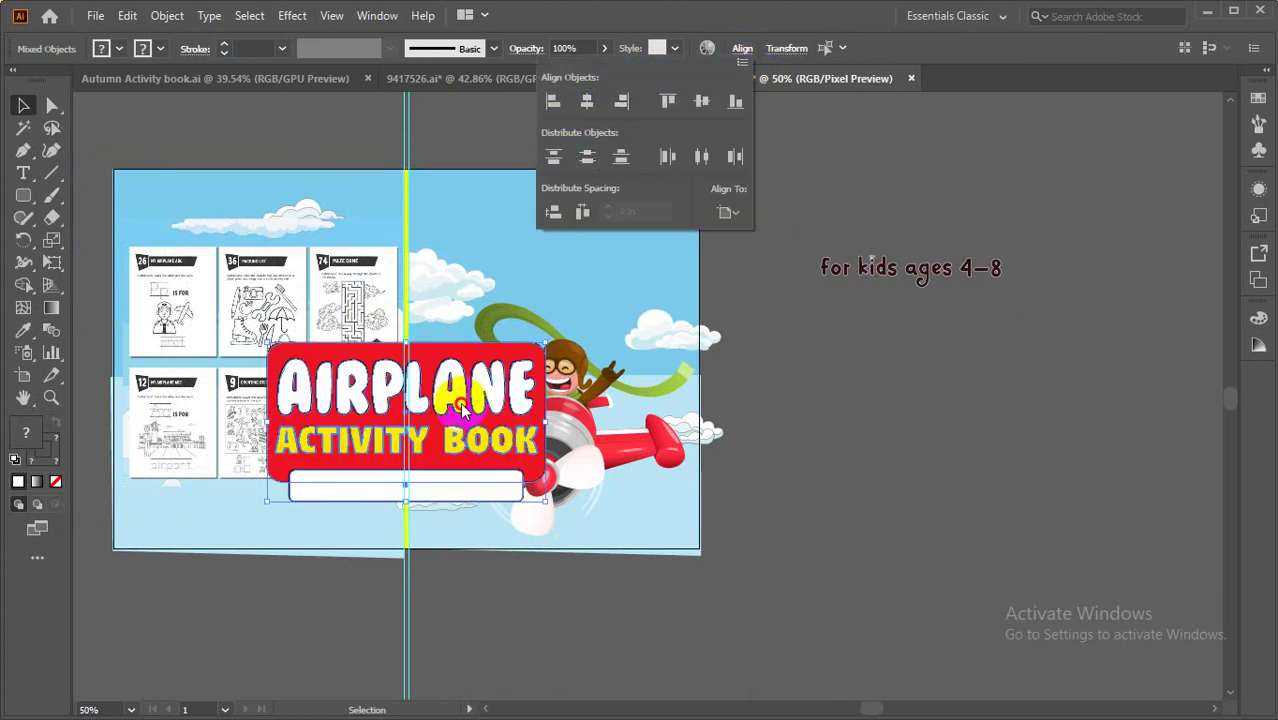
left_click(855, 411)
left_click_drag(520, 402, 1038, 409)
left_click(912, 573)
left_click_drag(830, 583, 932, 558)
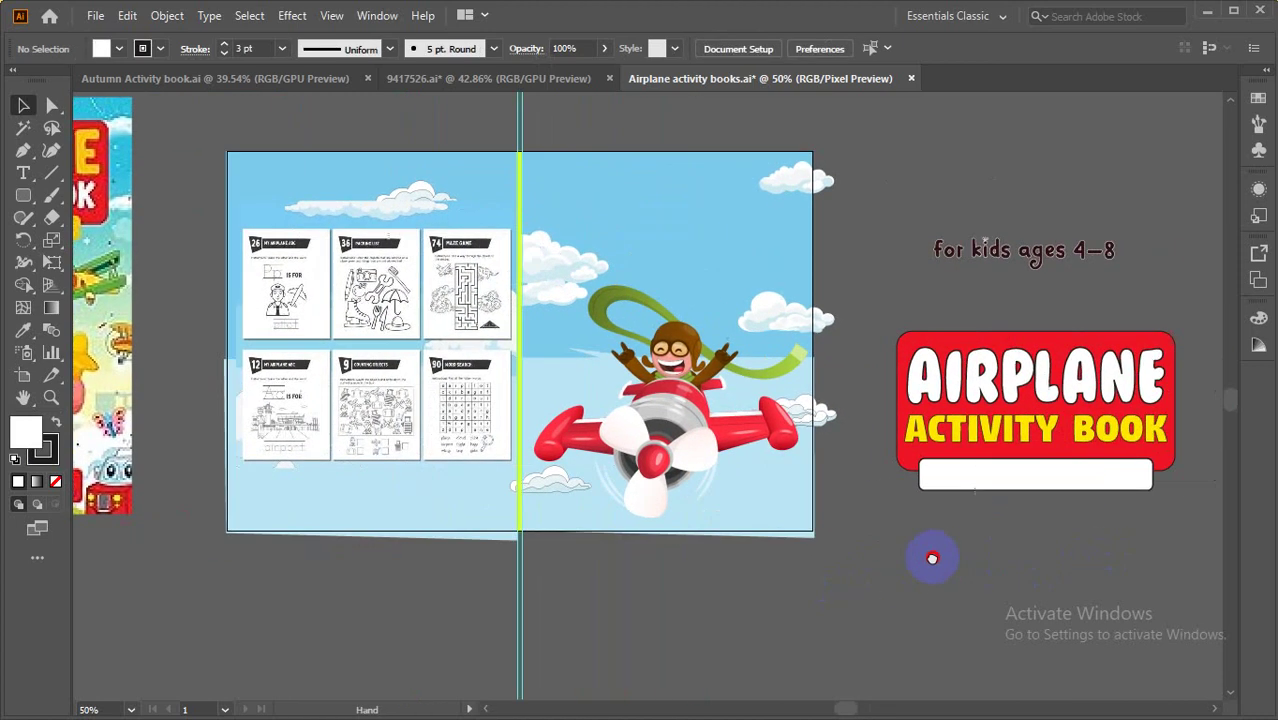
Increase the corner rounding of the white rectangle under the title.
left_click(930, 475)
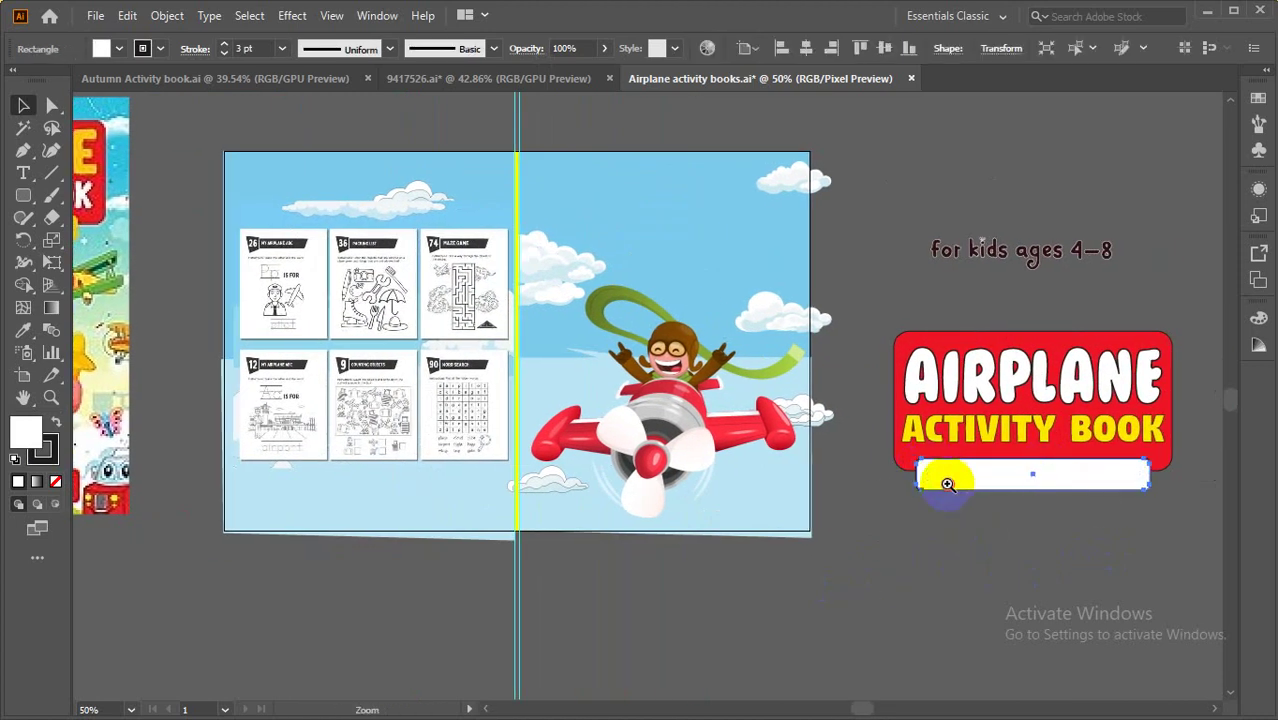
left_click(947, 484)
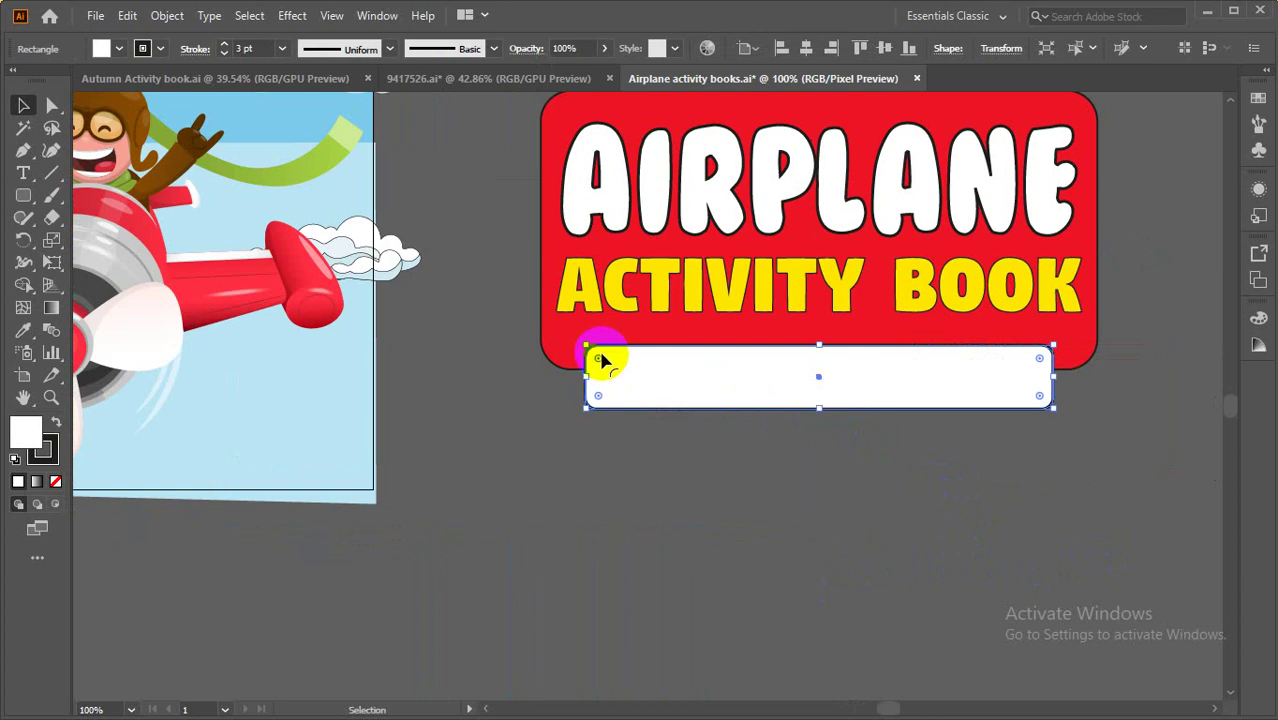
left_click_drag(597, 366, 612, 374)
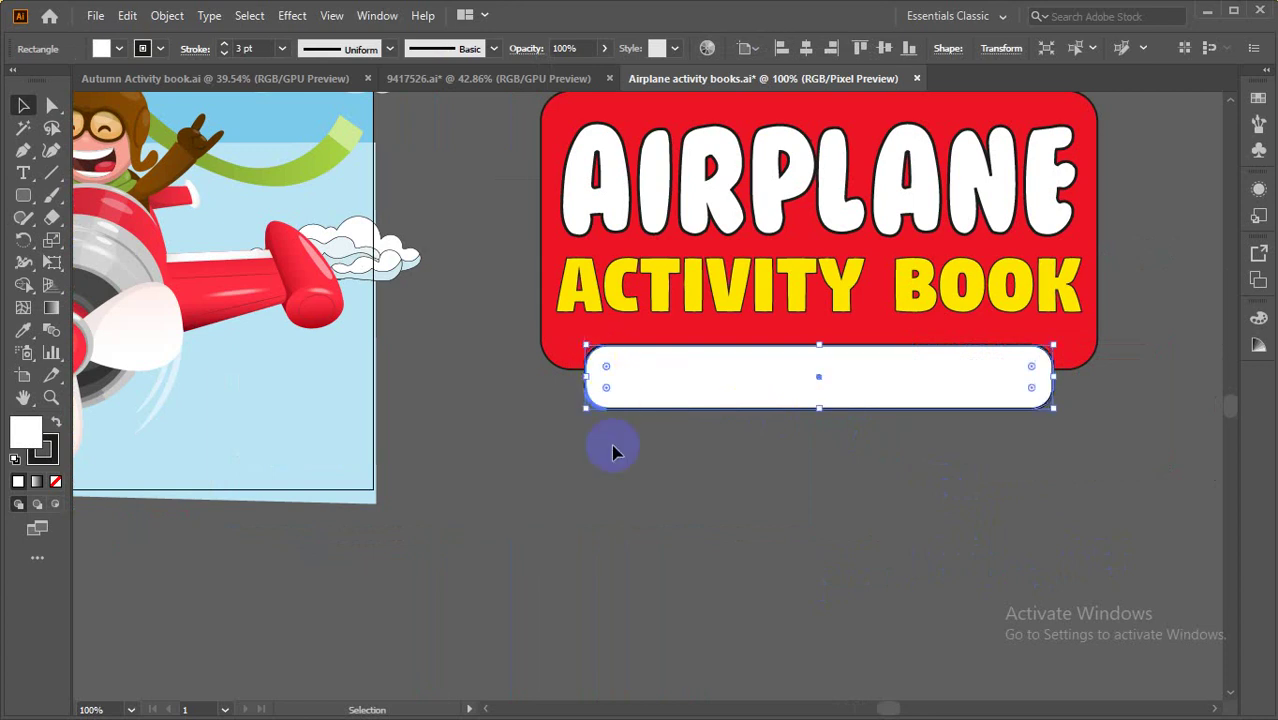
left_click(625, 462)
left_click_drag(764, 489, 740, 490)
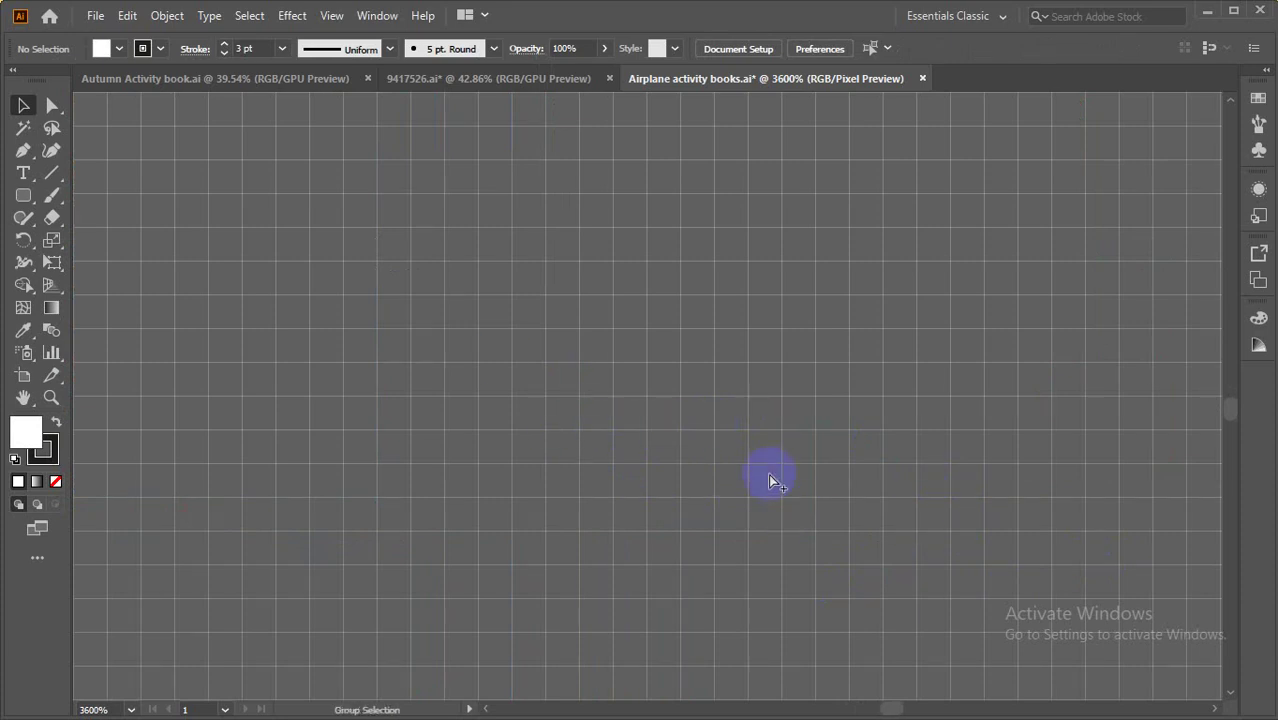
scroll(763, 445, "down", 1)
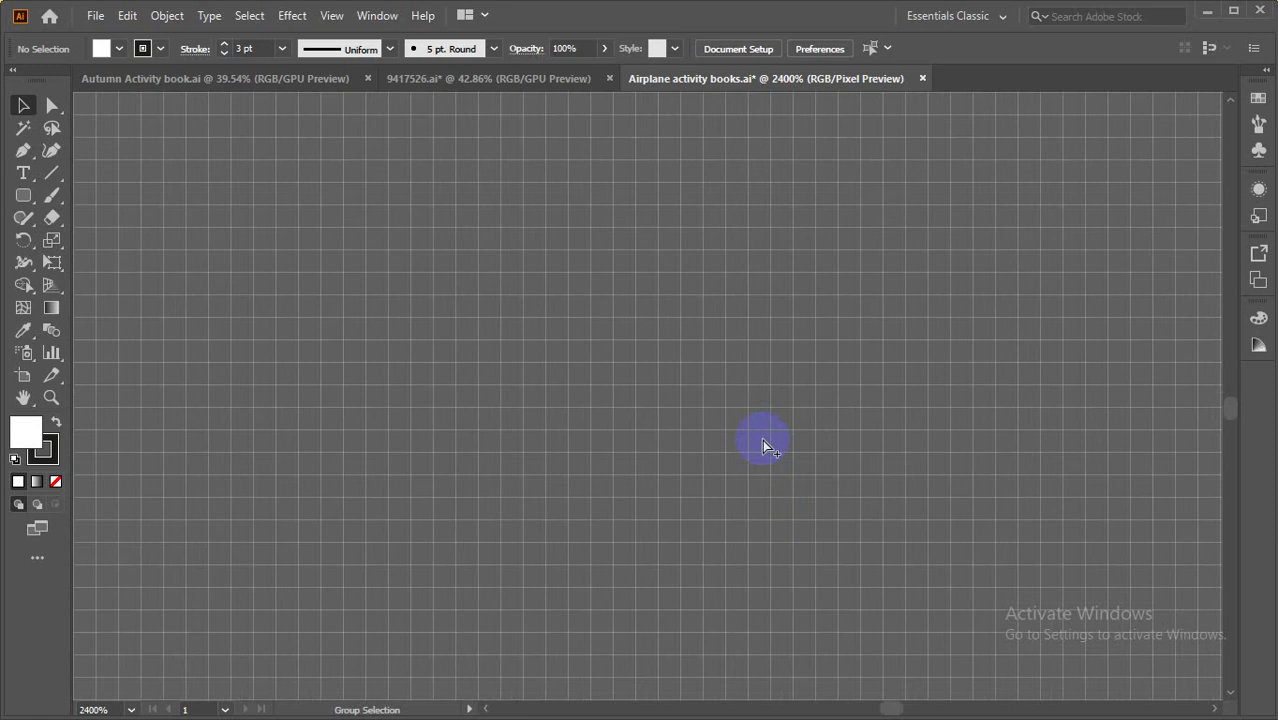
scroll(722, 330, "down", 2)
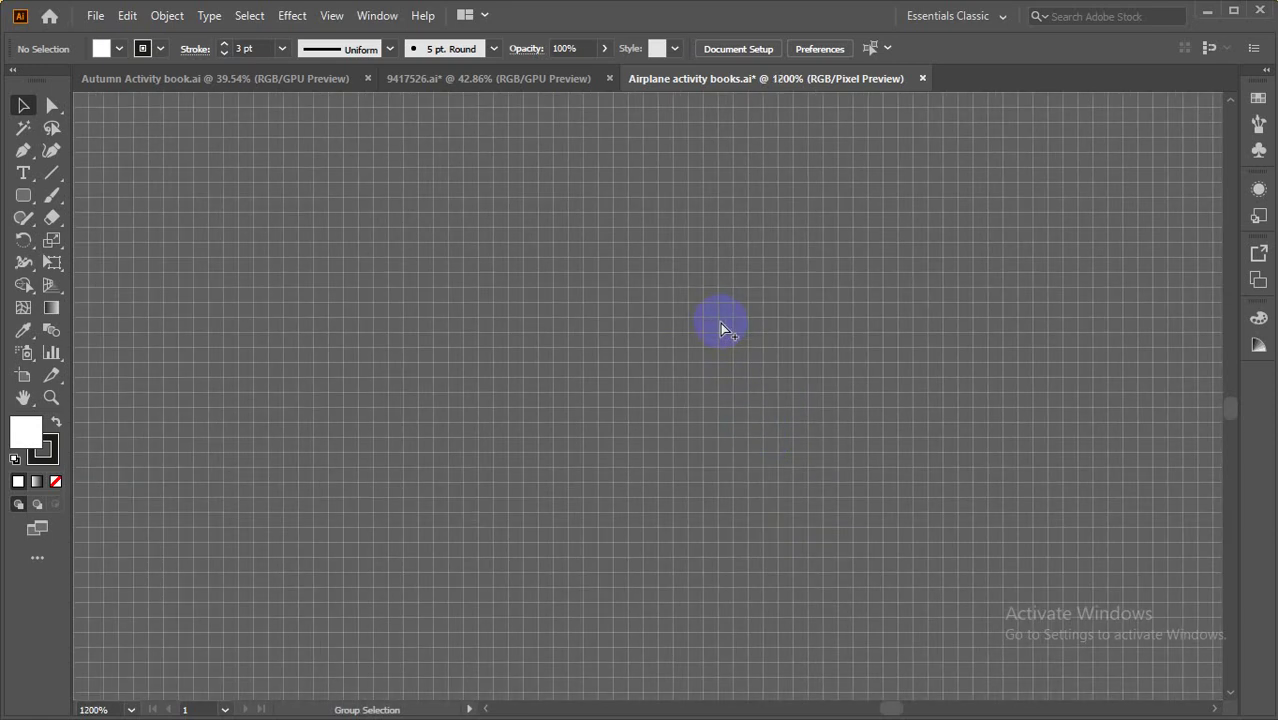
scroll(720, 322, "down", 5)
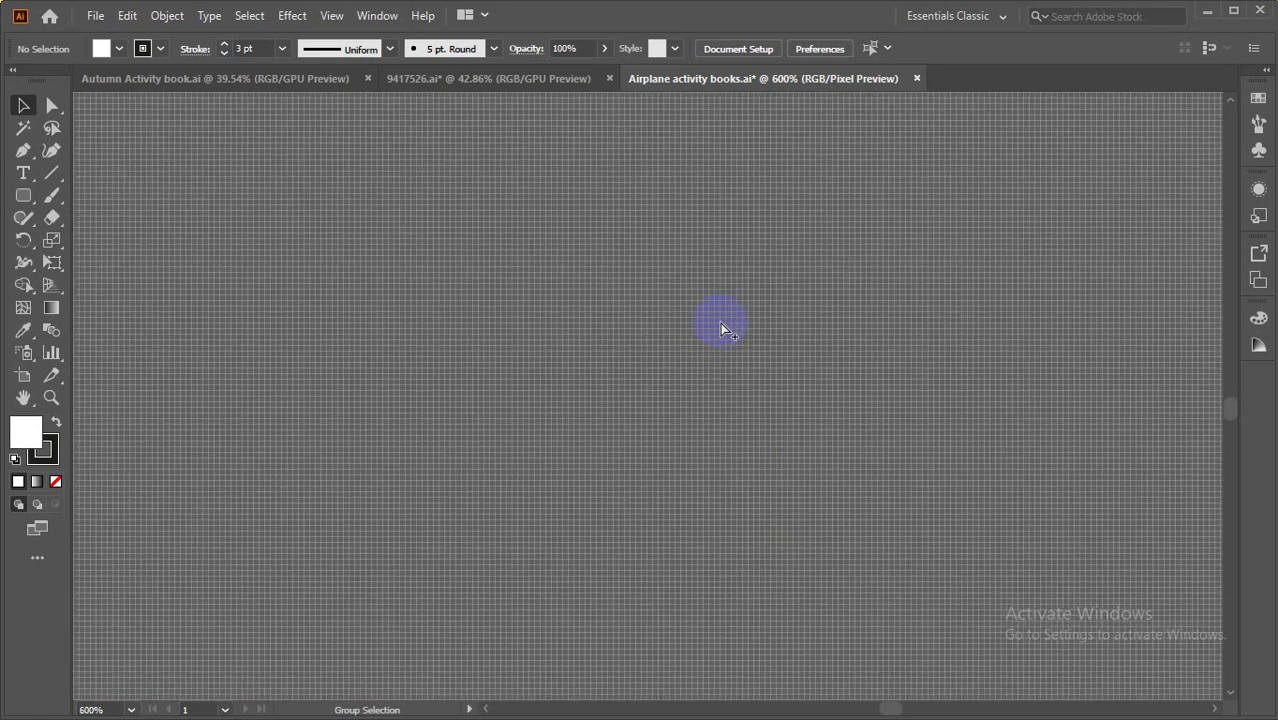
scroll(720, 322, "down", 6)
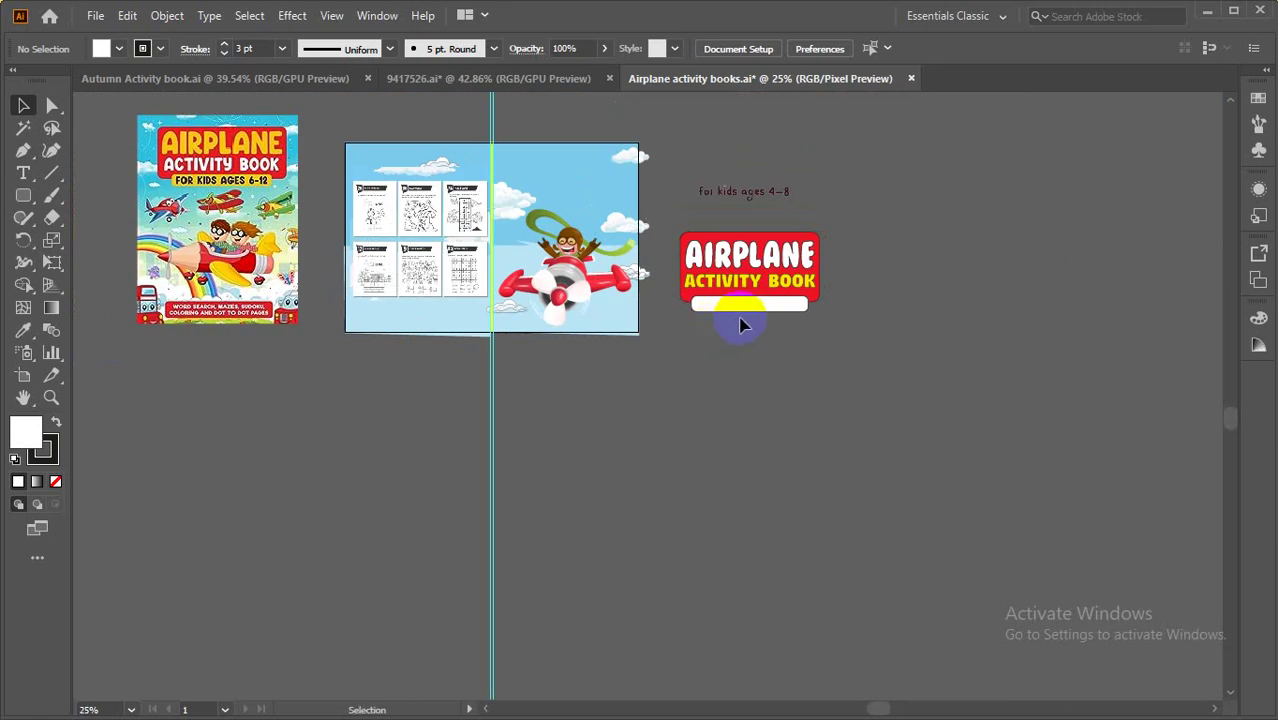
Add the text "FOR KIDS AGES 6-8" below the title block in the Digitalt Medium font.
left_click(849, 302)
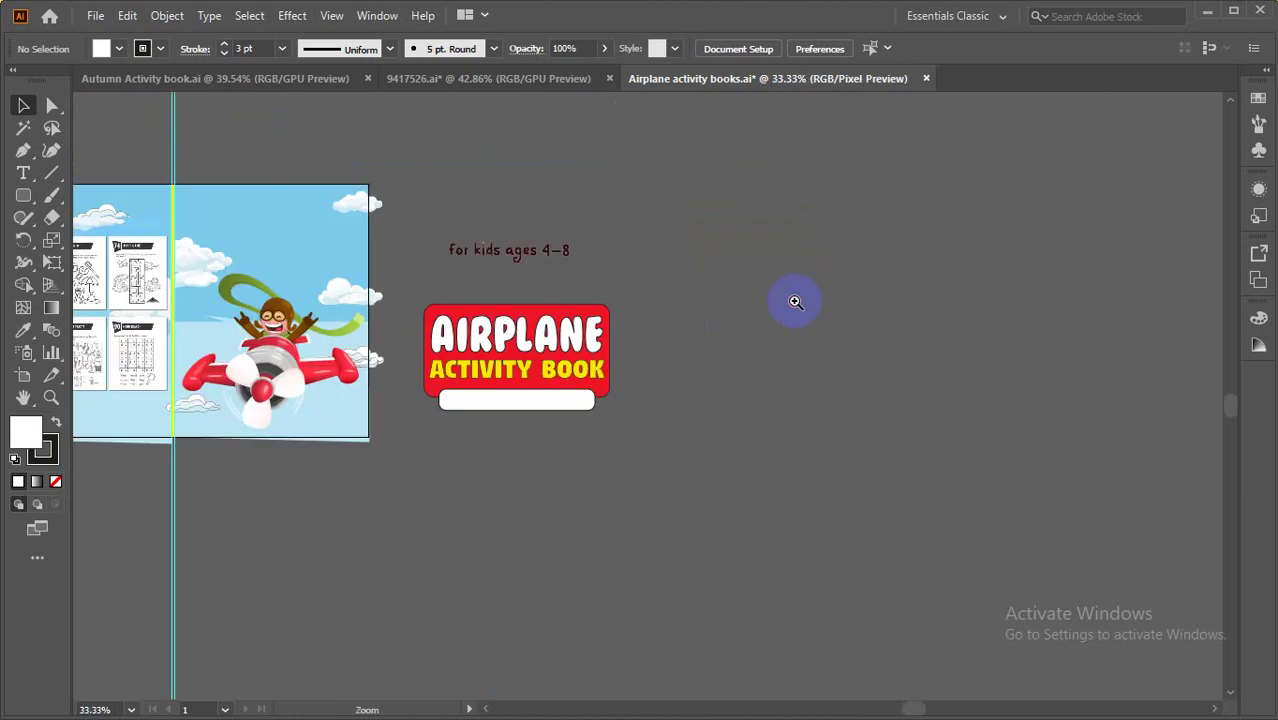
left_click(629, 352)
left_click(571, 365)
left_click_drag(725, 465, 963, 339)
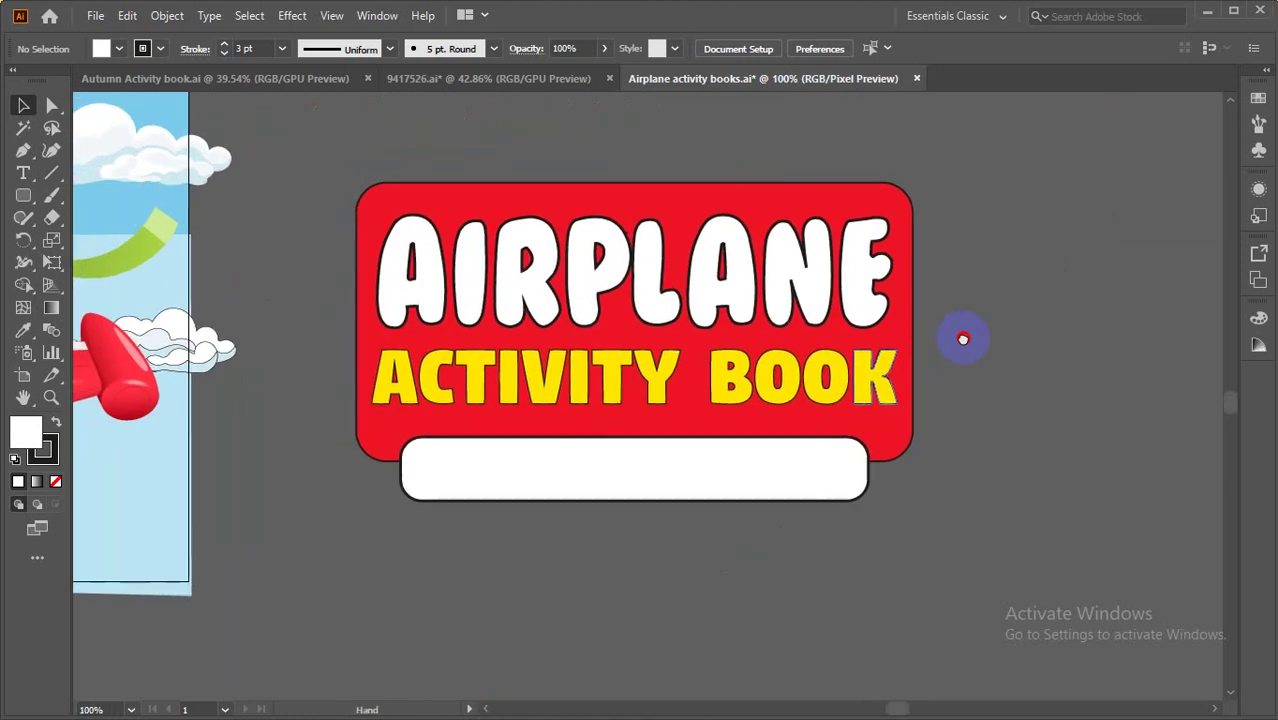
left_click(24, 173)
left_click(330, 562)
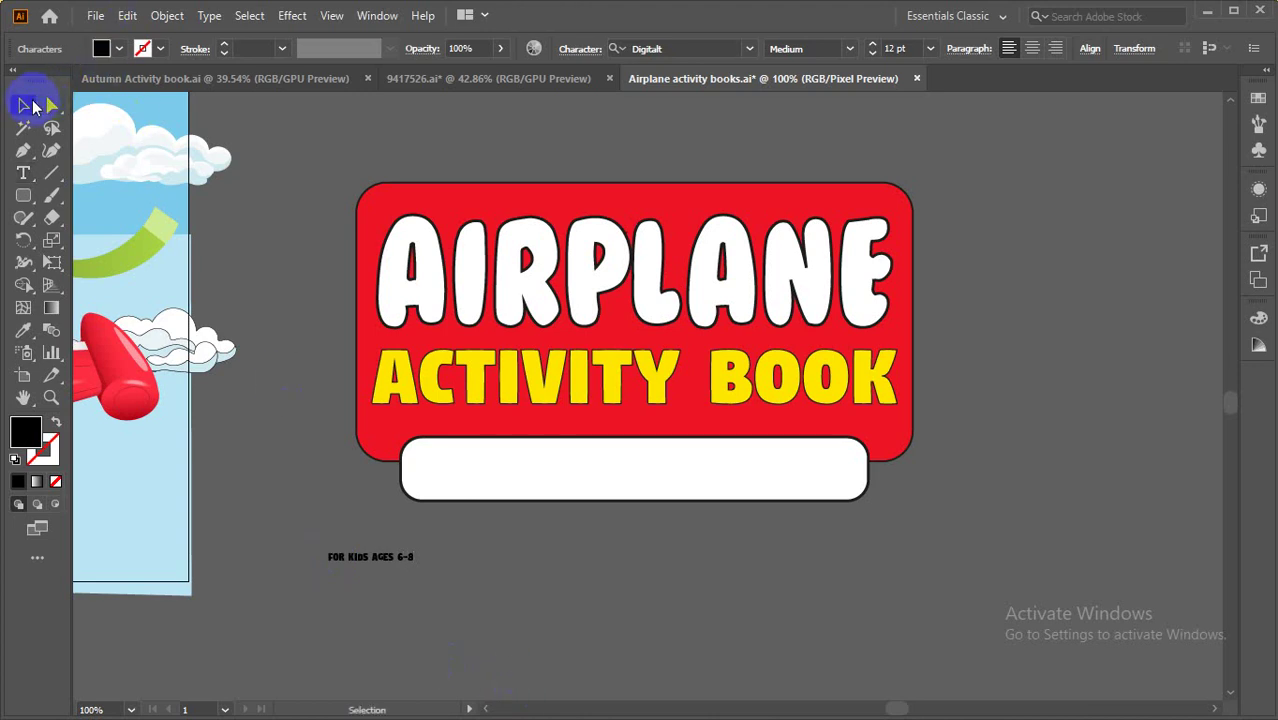
Enlarge the "FOR KIDS AGES 6-8" text to about 53.6 pt and place it inside the white rectangle.
left_click(25, 105)
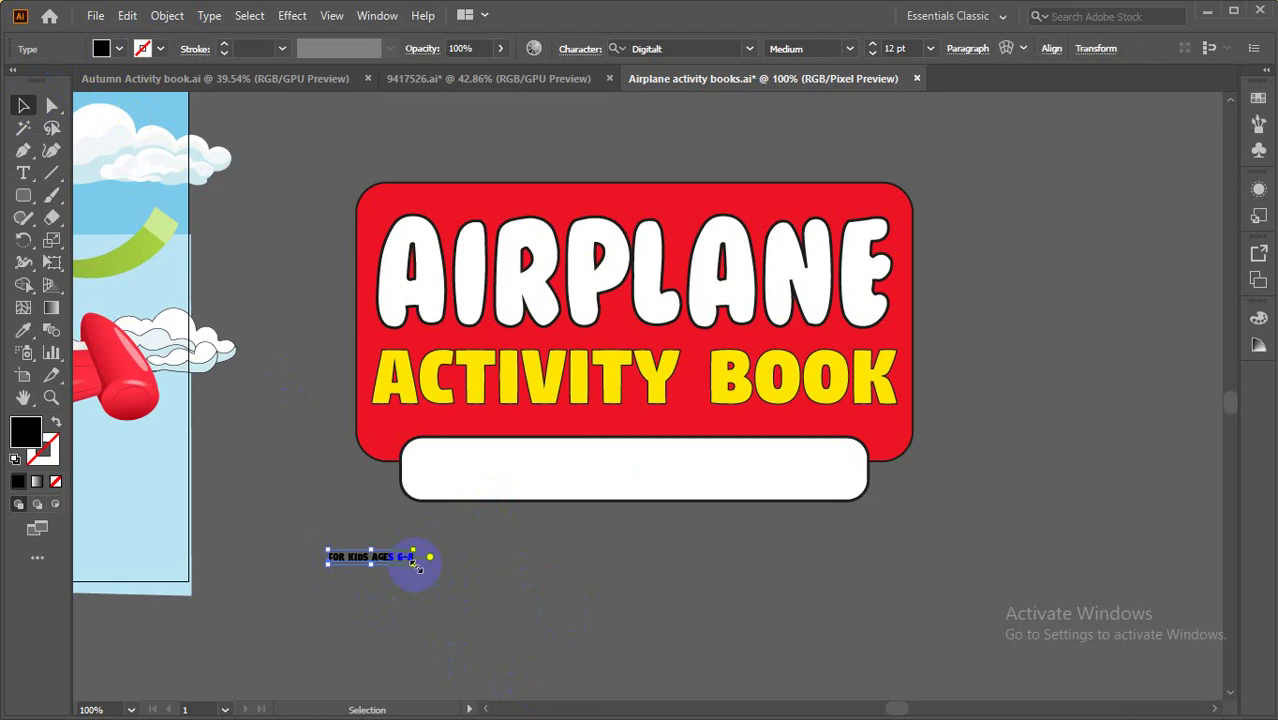
left_click_drag(413, 563, 749, 488)
left_click(737, 557)
left_click(797, 488)
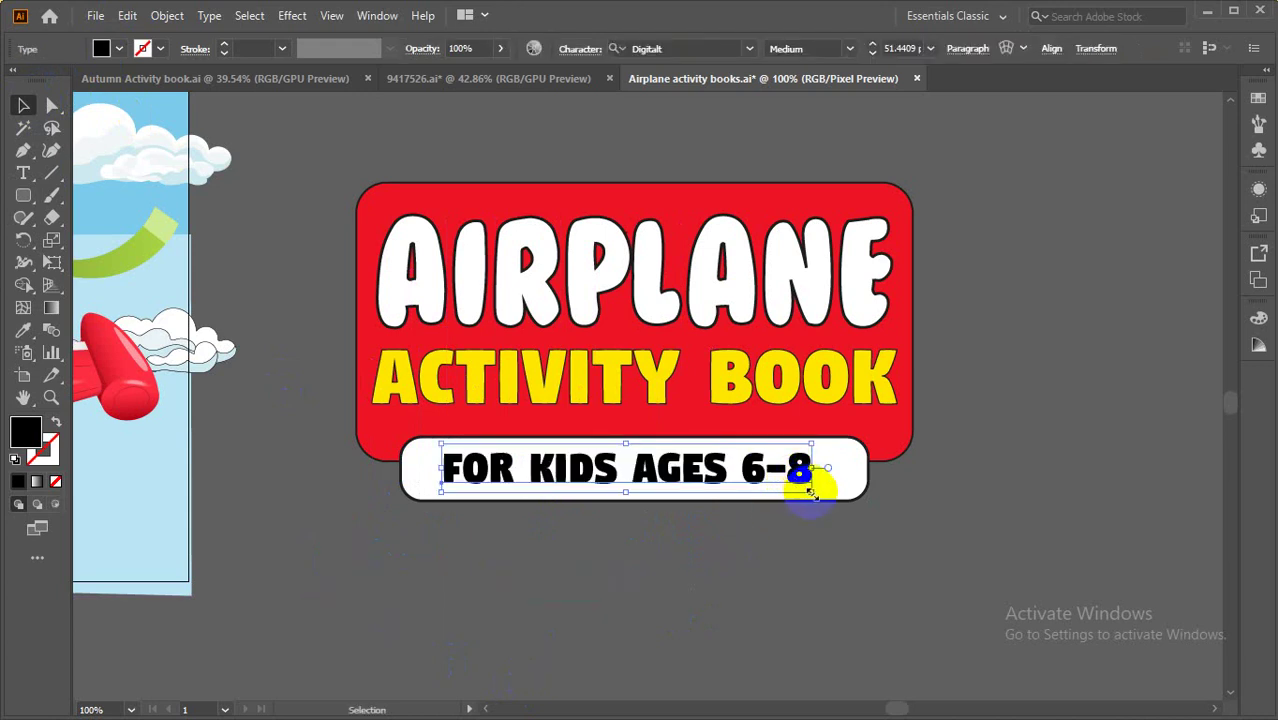
left_click_drag(812, 490, 841, 506)
left_click(808, 533)
left_click(736, 476)
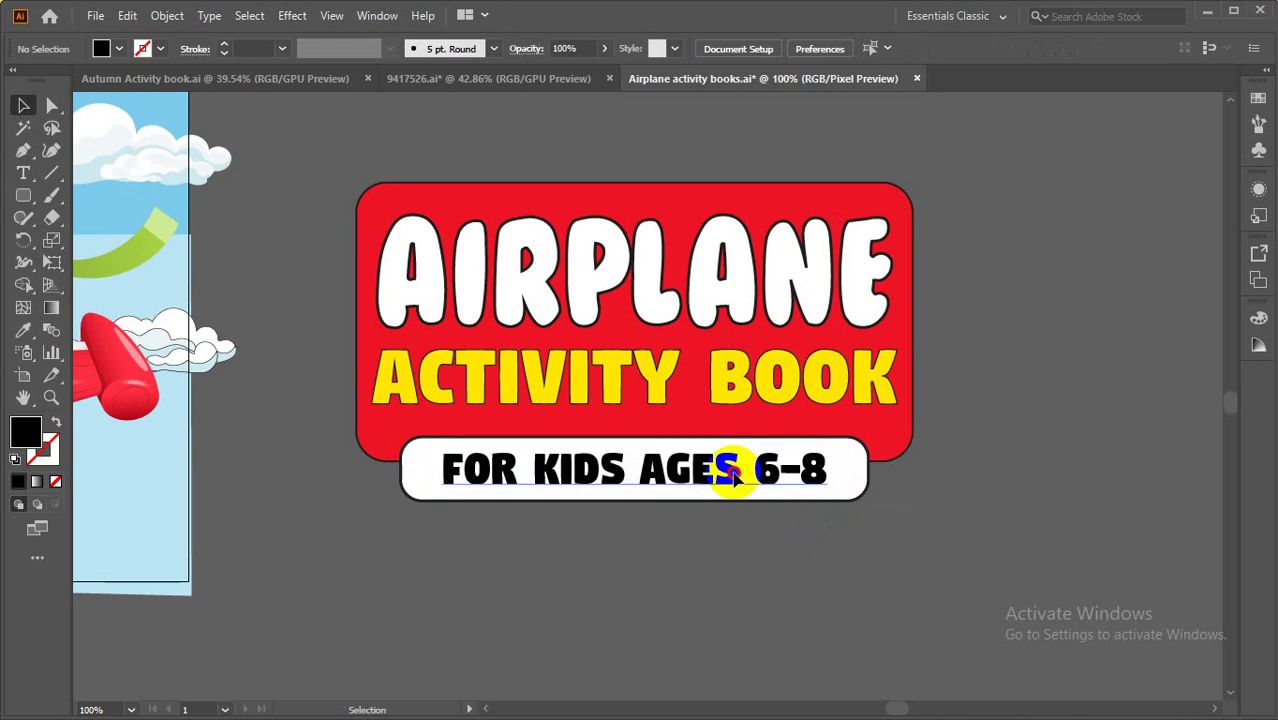
left_click(736, 540)
Copy the red box's fill and stroke onto the "FOR KIDS AGES 6-8" text and set its stroke to 1 pt.
left_click(680, 484)
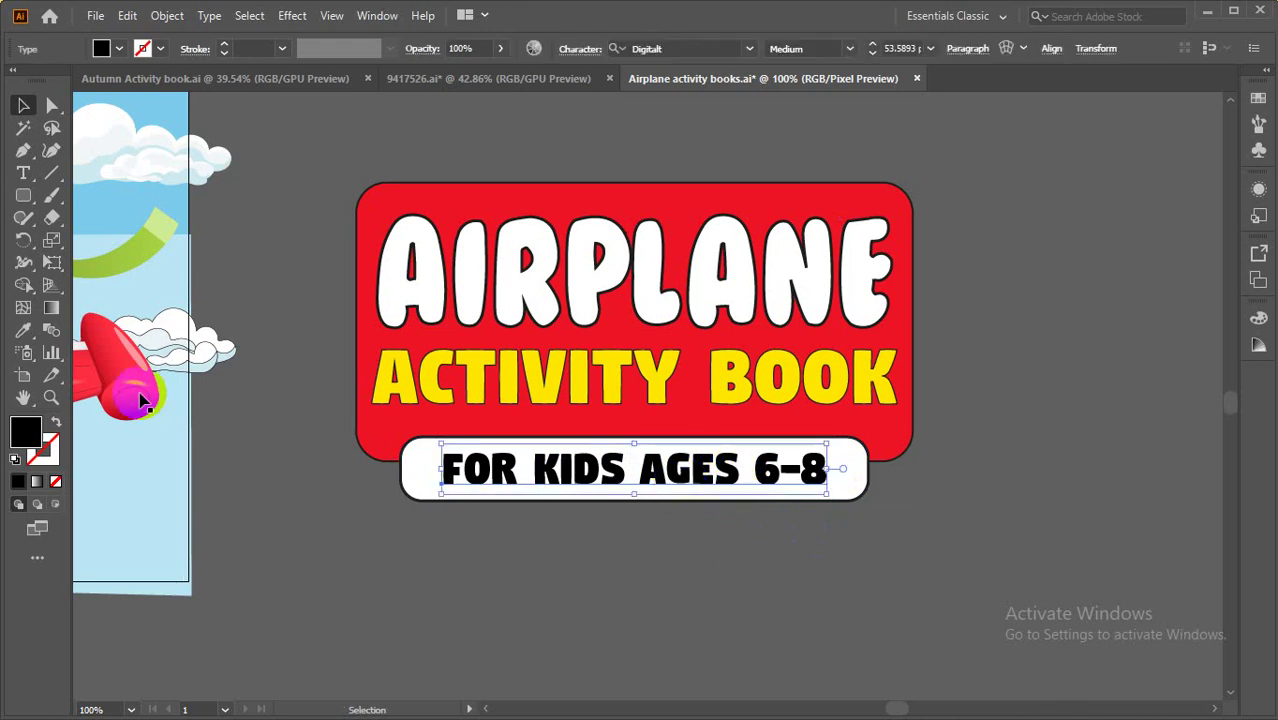
left_click(23, 330)
left_click(400, 205)
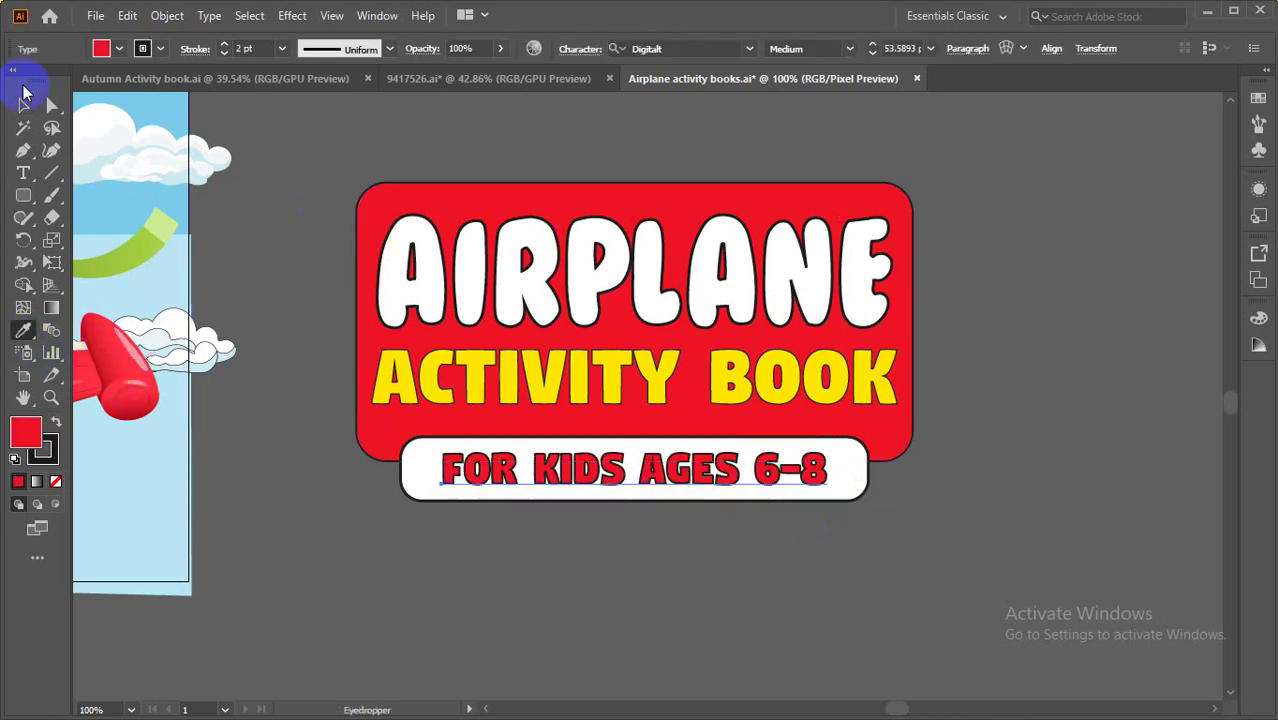
left_click(24, 106)
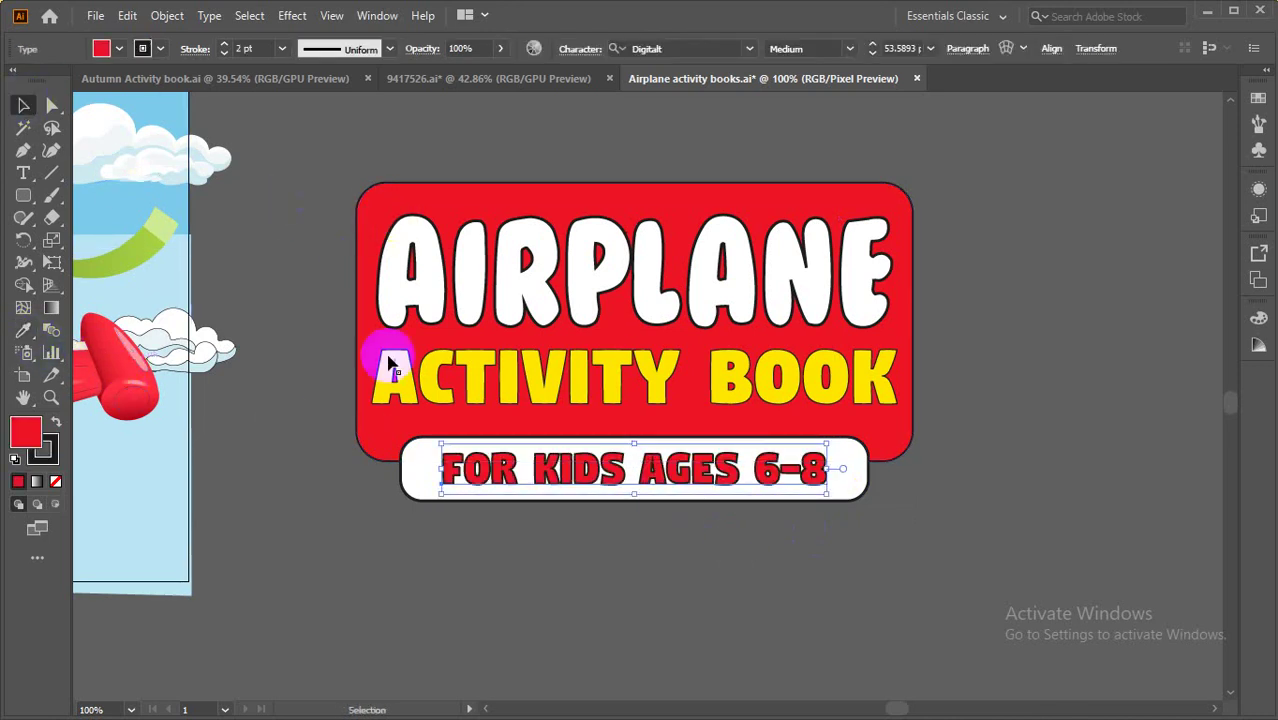
left_click(226, 54)
left_click(893, 637)
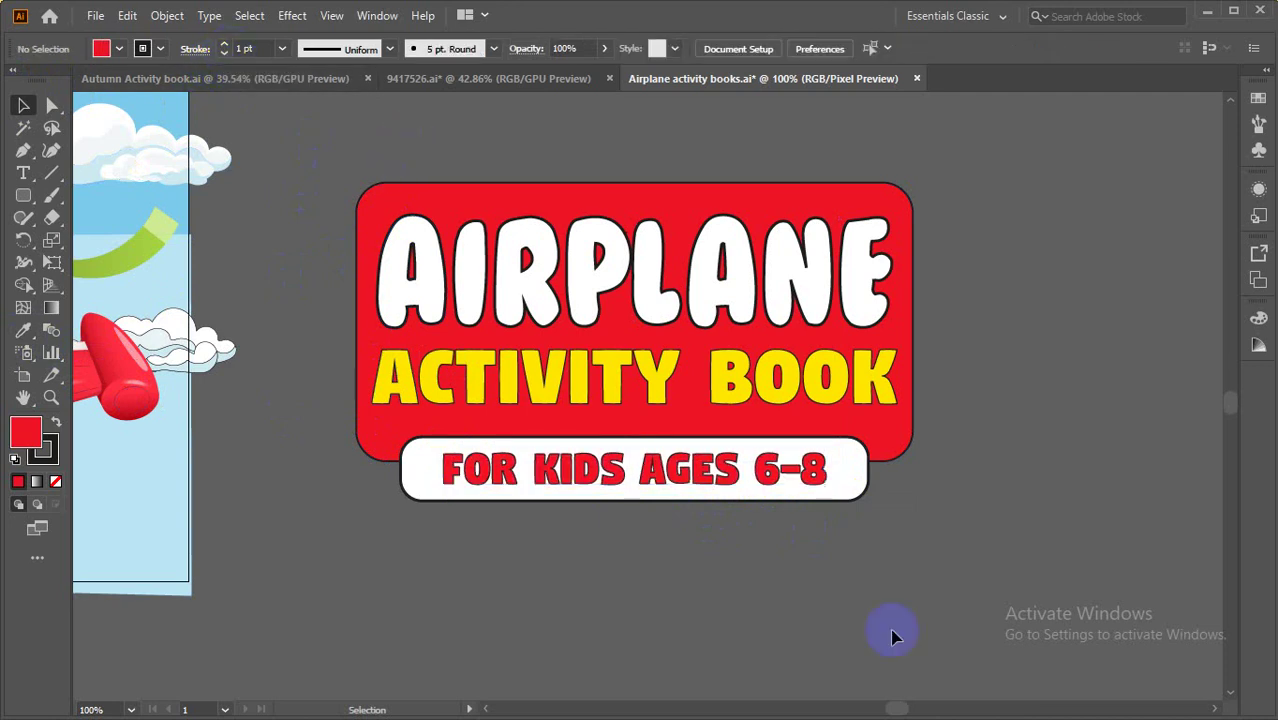
Expand the appearance of the whole title block, and expand its objects, fills and strokes.
left_click_drag(952, 585, 360, 150)
left_click(167, 15)
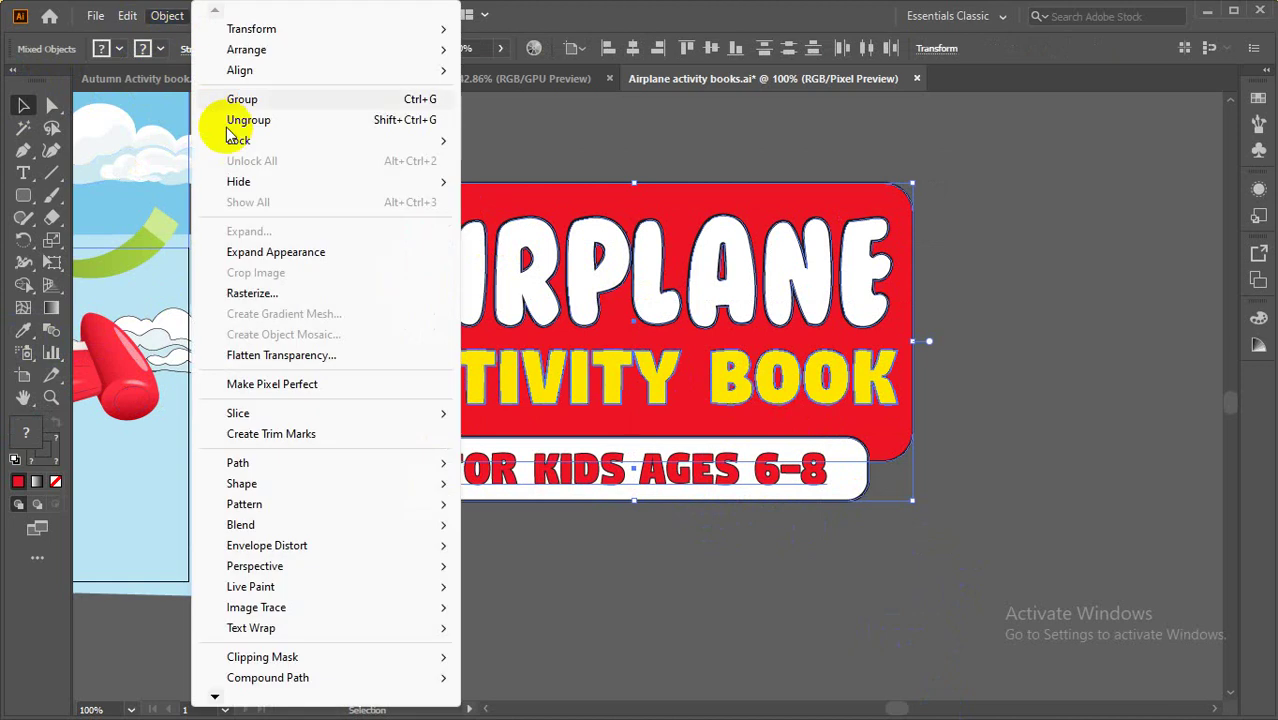
left_click(270, 251)
left_click(167, 15)
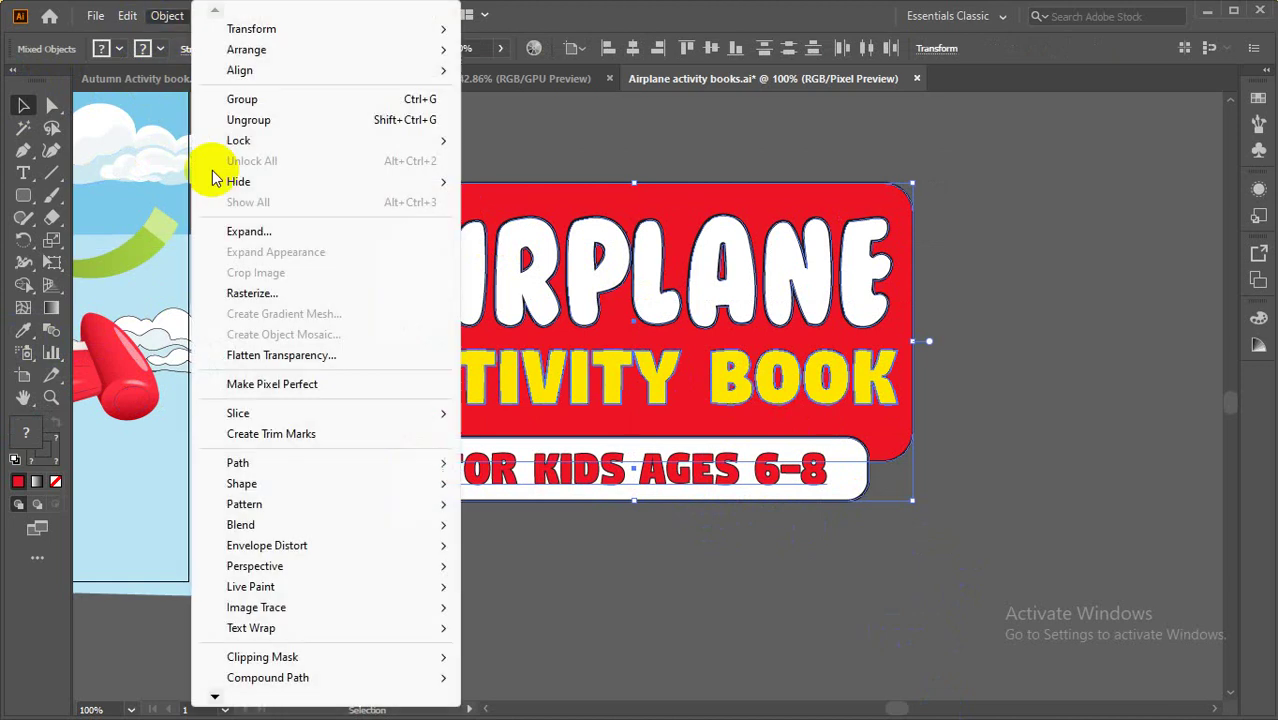
left_click(198, 231)
left_click(588, 471)
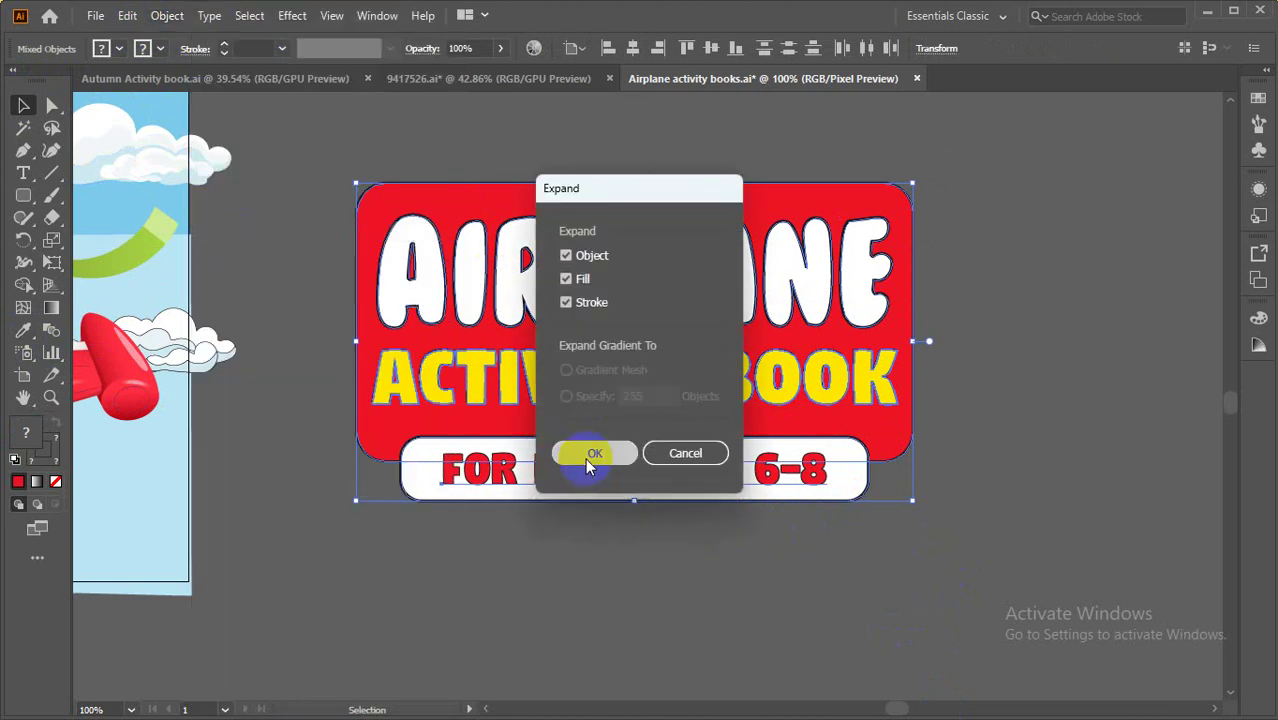
Try the title block on the front cover above the pilot, scaling it down slightly to fit between the spine and the right edge.
left_click_drag(474, 551, 806, 630)
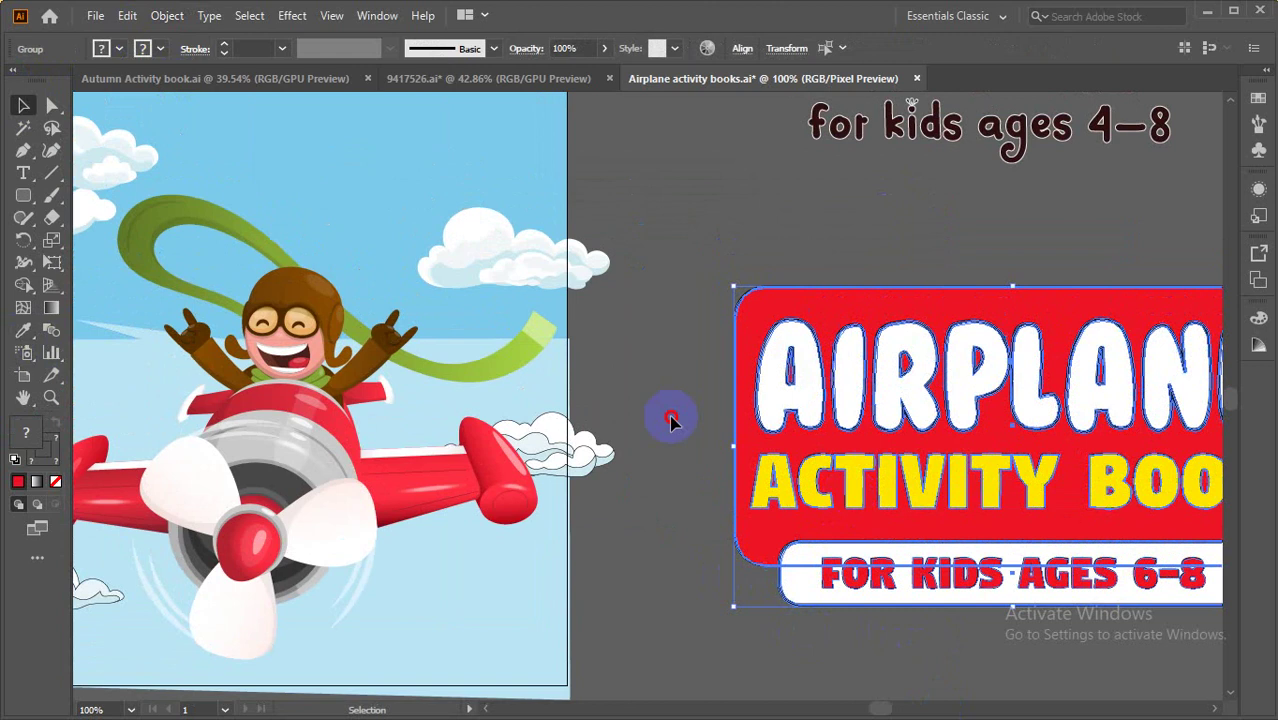
left_click_drag(879, 485, 357, 281)
left_click_drag(765, 448, 1100, 648)
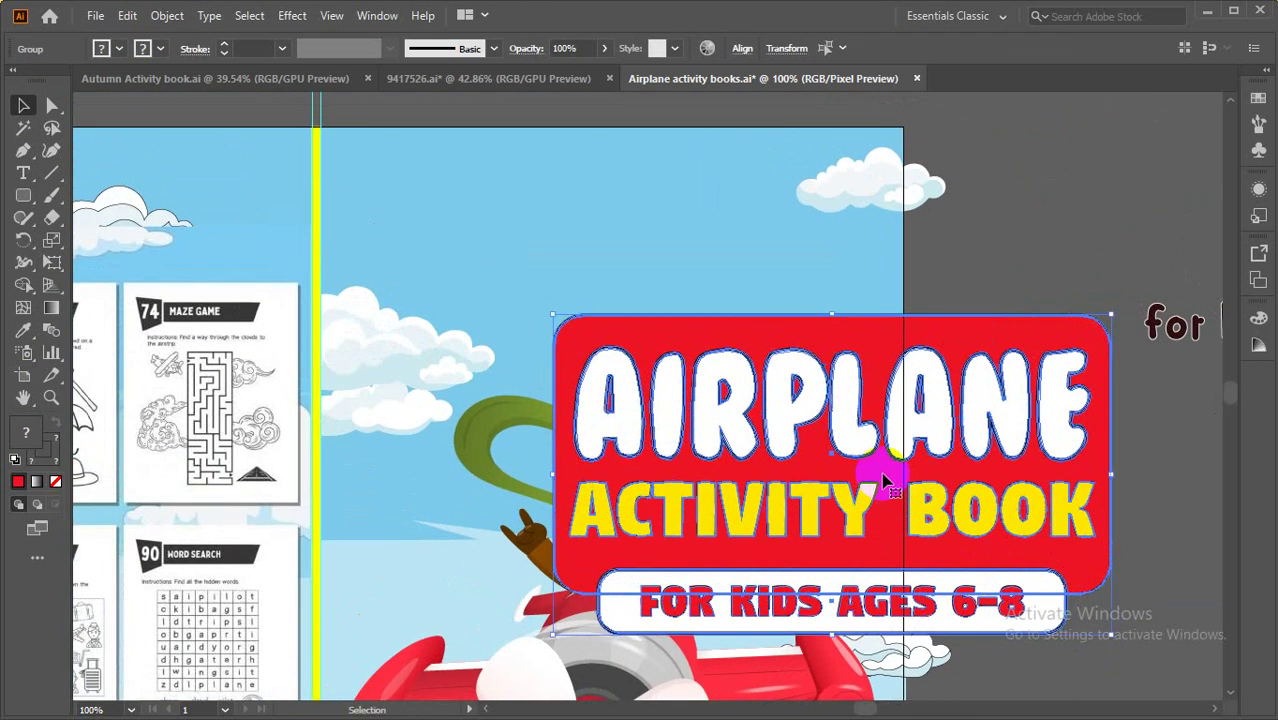
left_click_drag(901, 448, 668, 326)
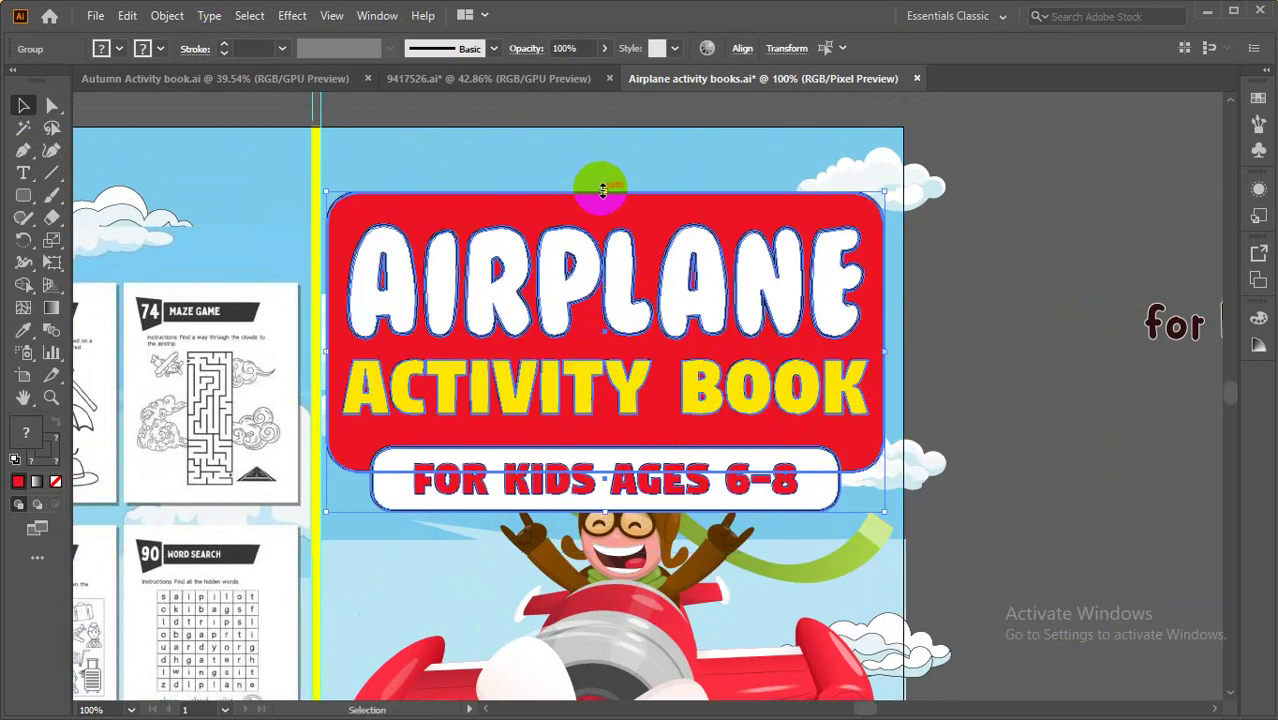
left_click_drag(601, 190, 601, 226)
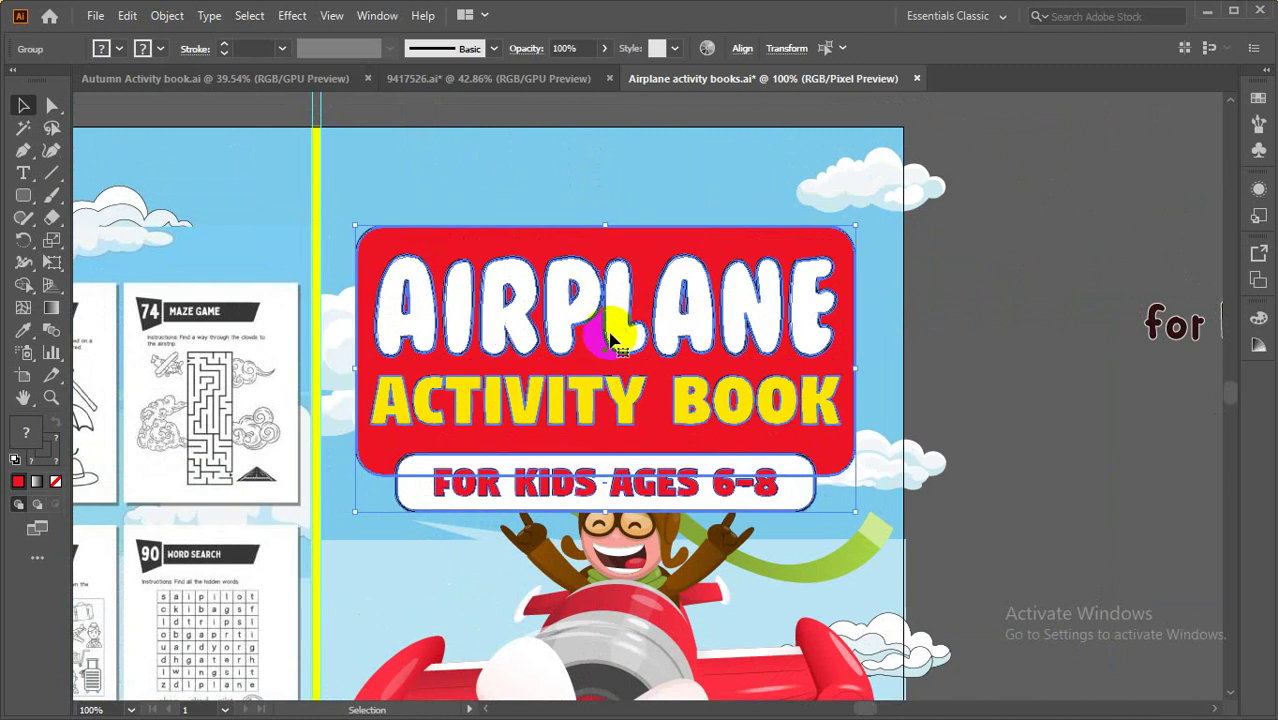
left_click_drag(610, 339, 612, 263)
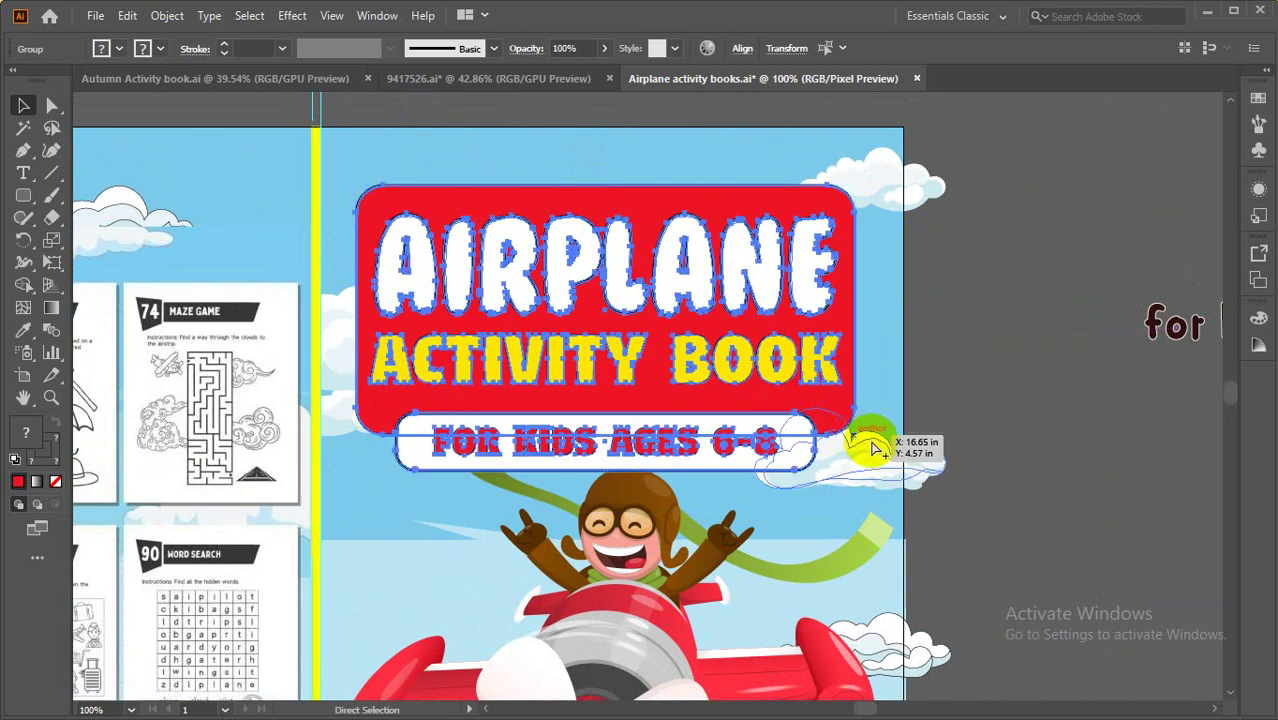
scroll(1013, 456, "down", 2, "alt")
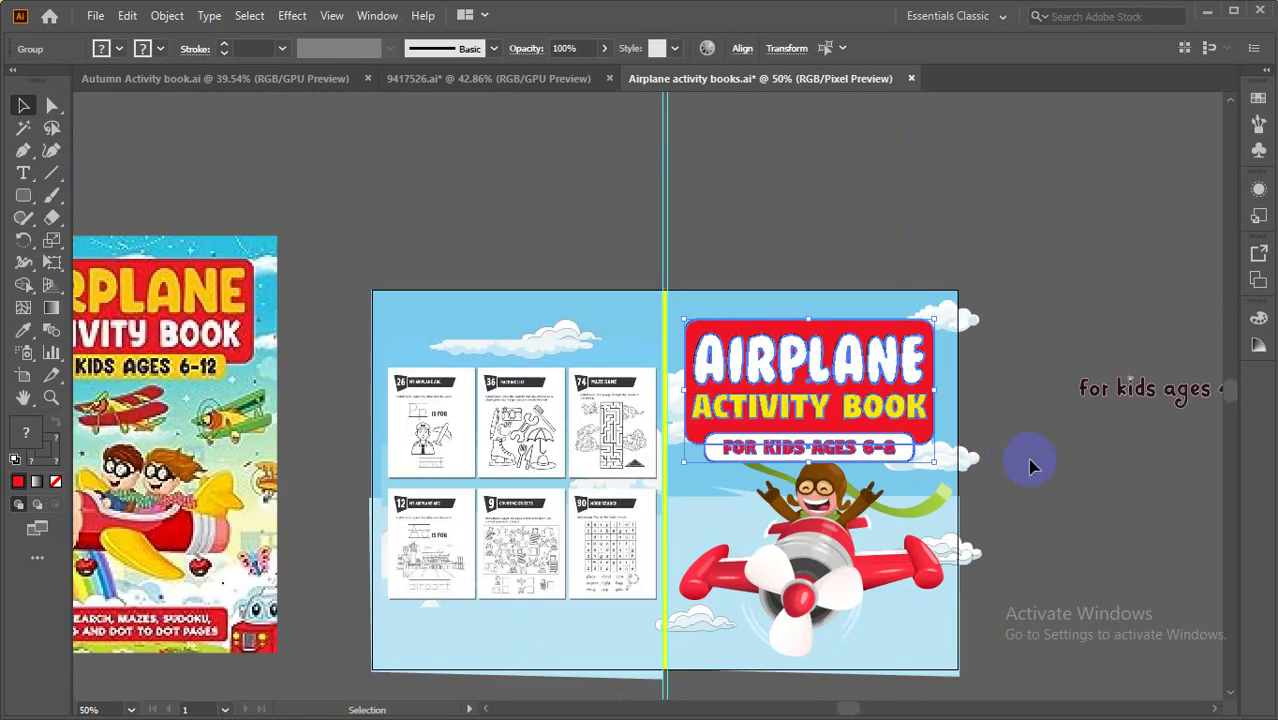
left_click(1043, 480)
scroll(1030, 362, "down", 2)
scroll(1044, 377, "up", 1)
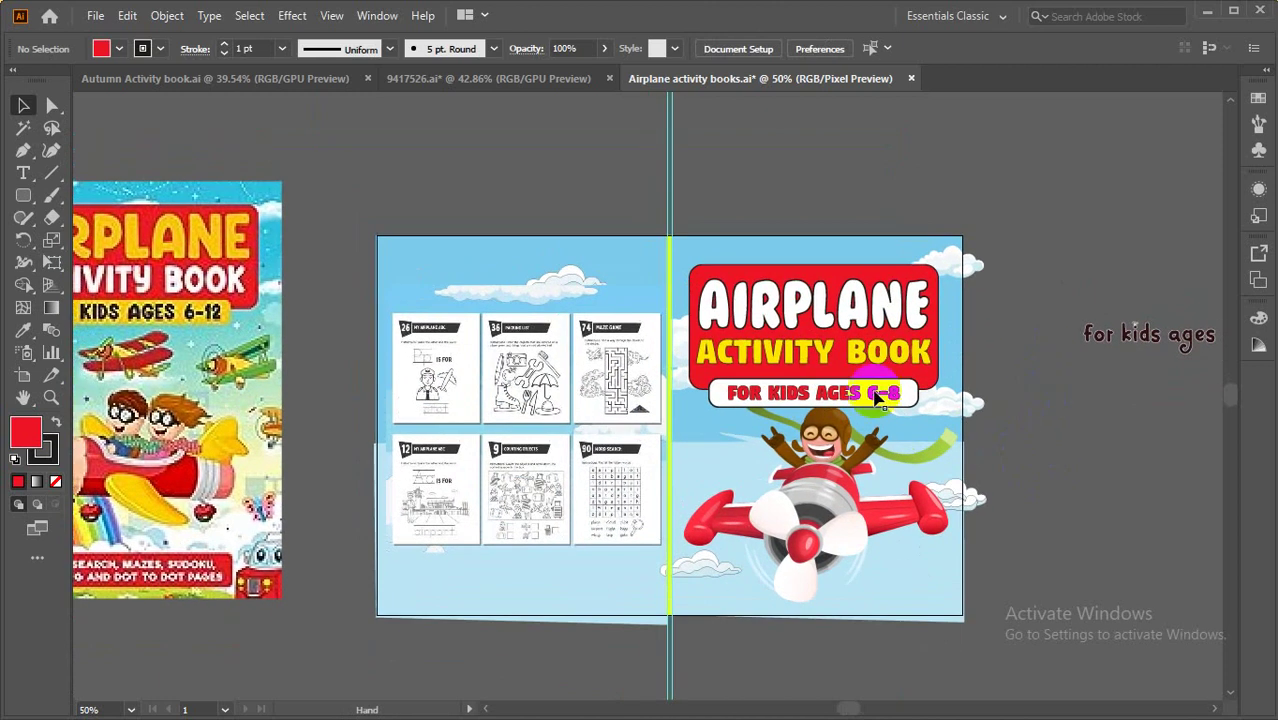
scroll(1021, 434, "right", 6)
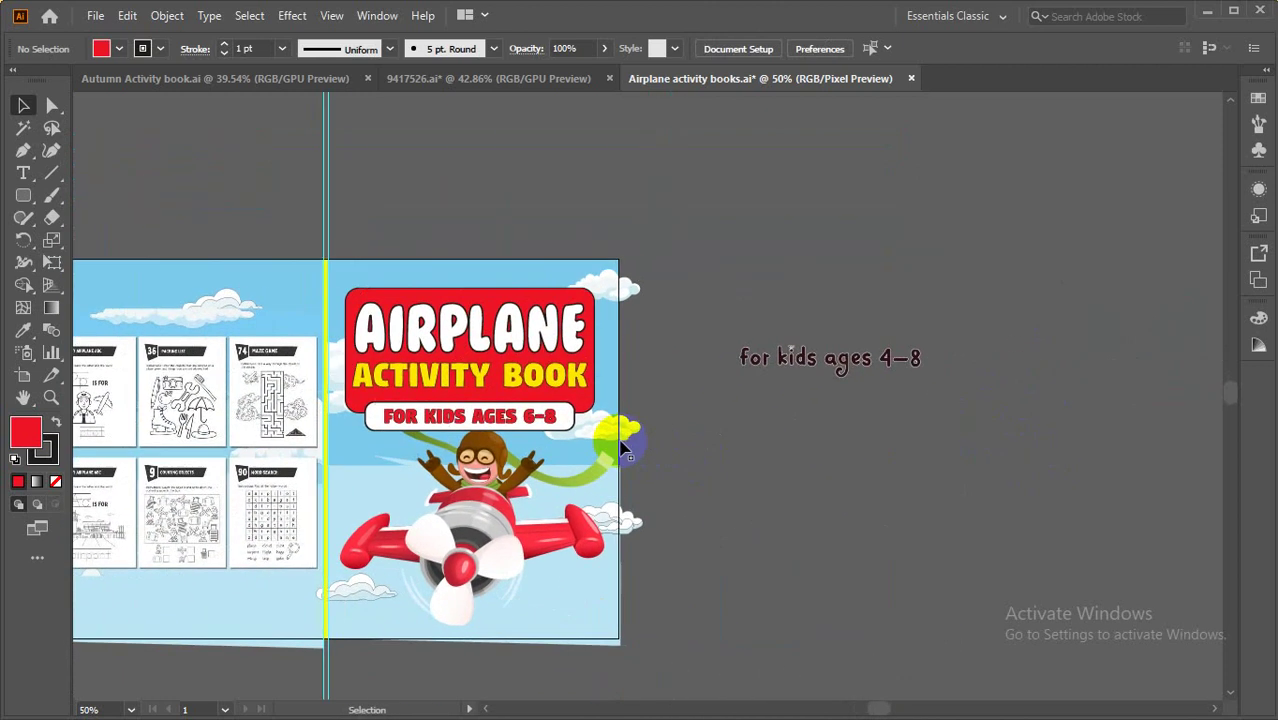
Try a bright yellow fill with a 0.25 pt black stroke on the background shape of the ages label.
left_click_drag(582, 385, 925, 463)
key("ctrl+z")
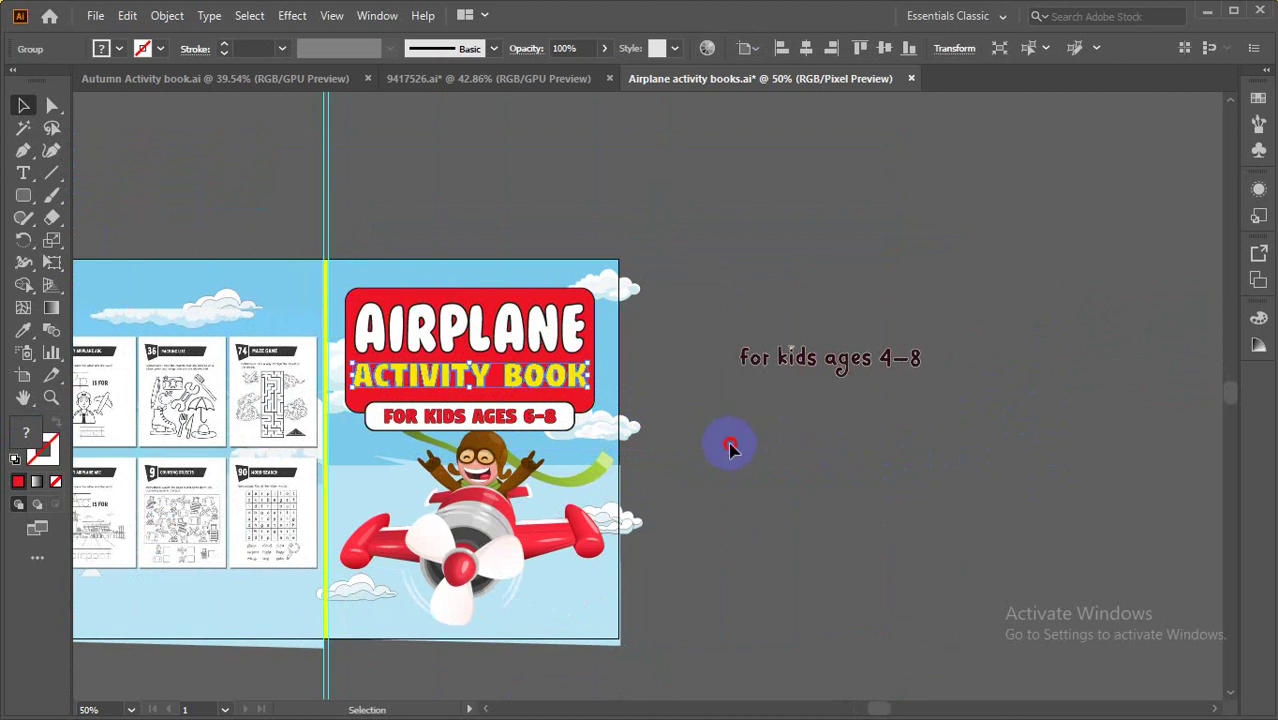
left_click(730, 448)
left_click_drag(830, 451, 1018, 451)
left_click(769, 424)
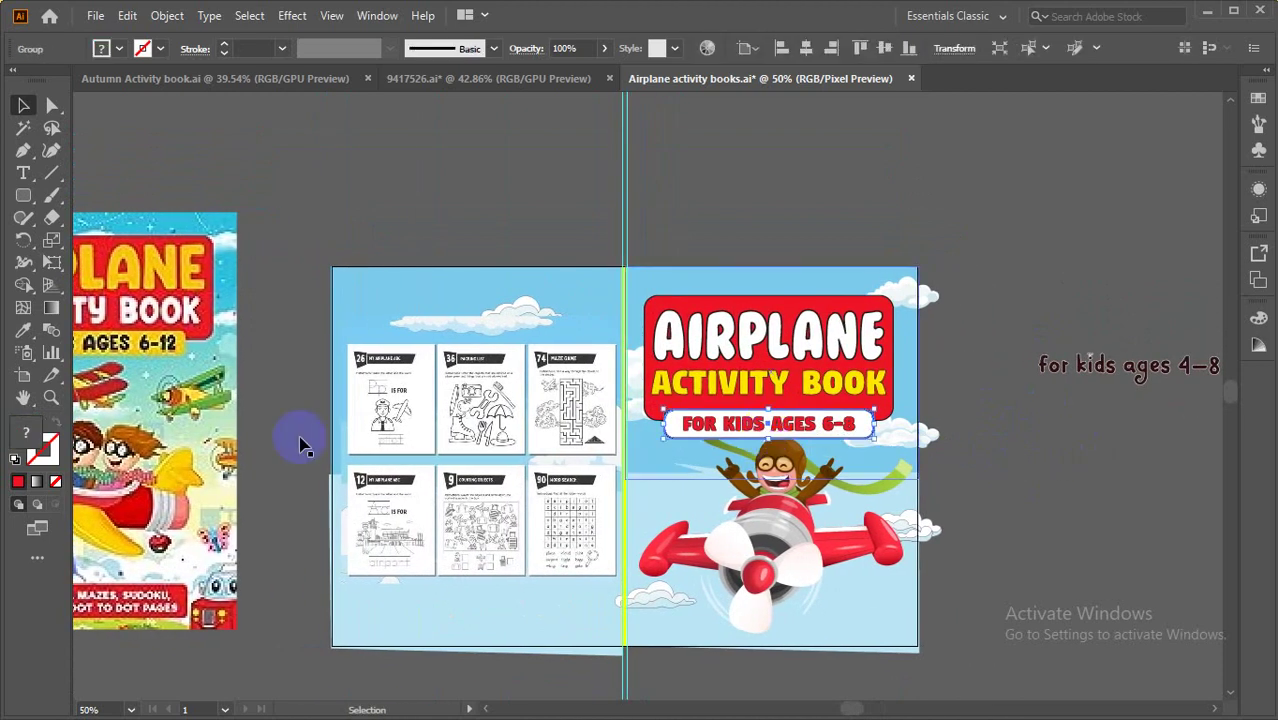
double_click(27, 440)
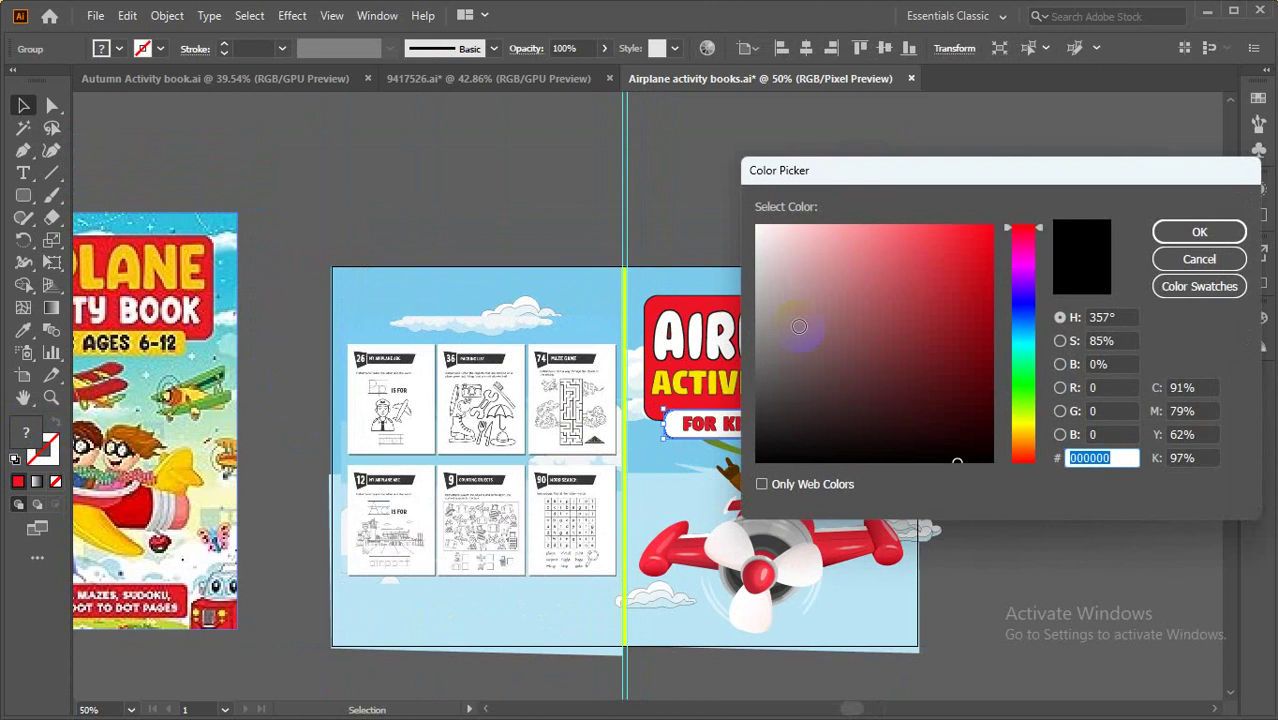
left_click(1024, 423)
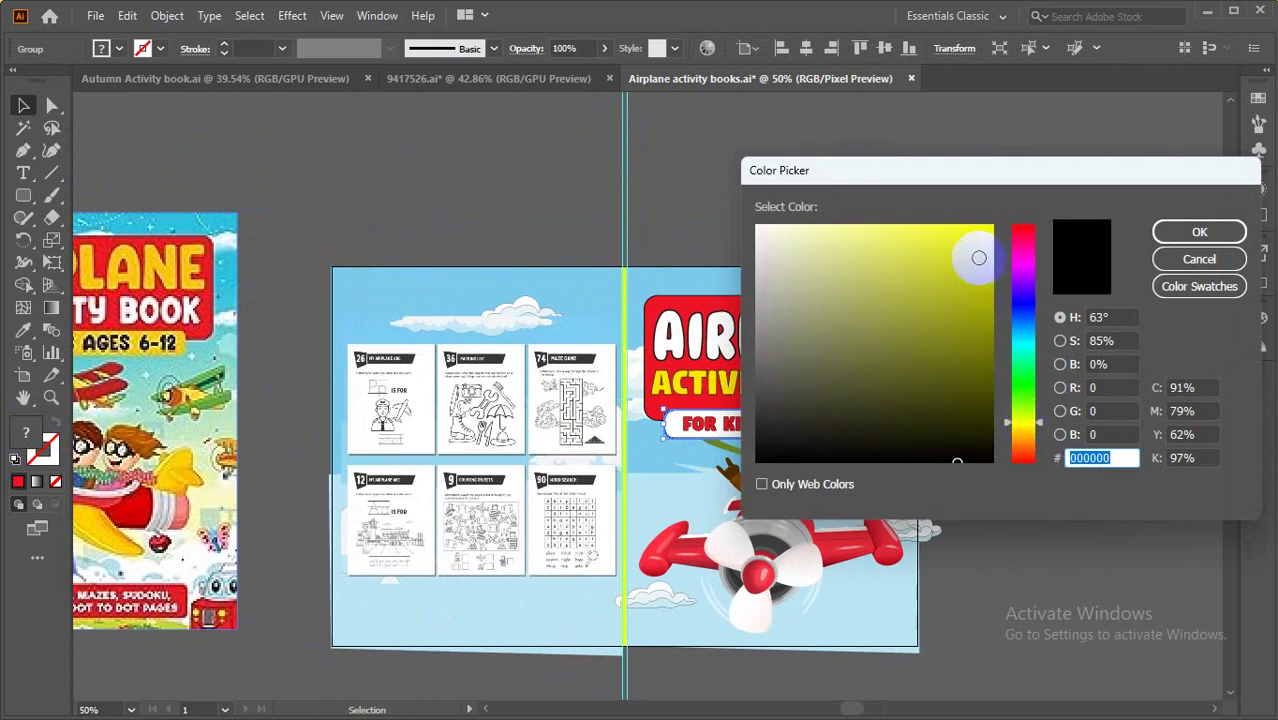
left_click_drag(978, 257, 998, 208)
left_click(1163, 230)
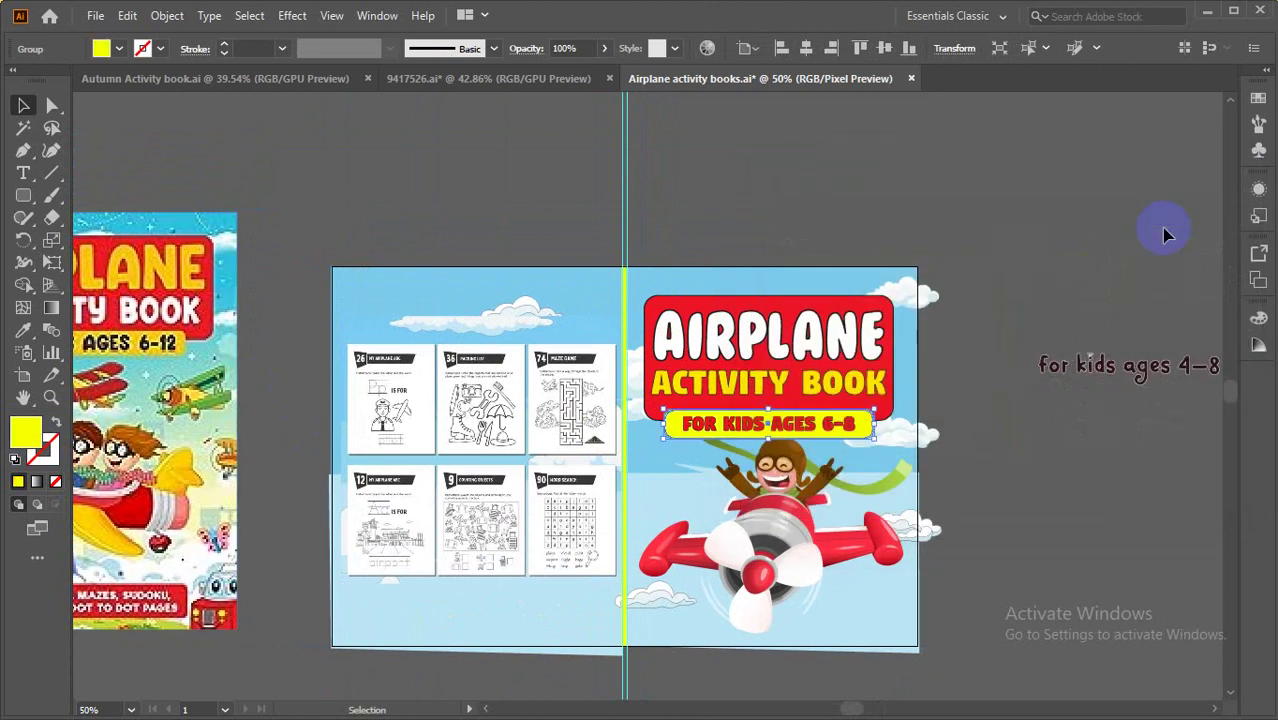
left_click(224, 48)
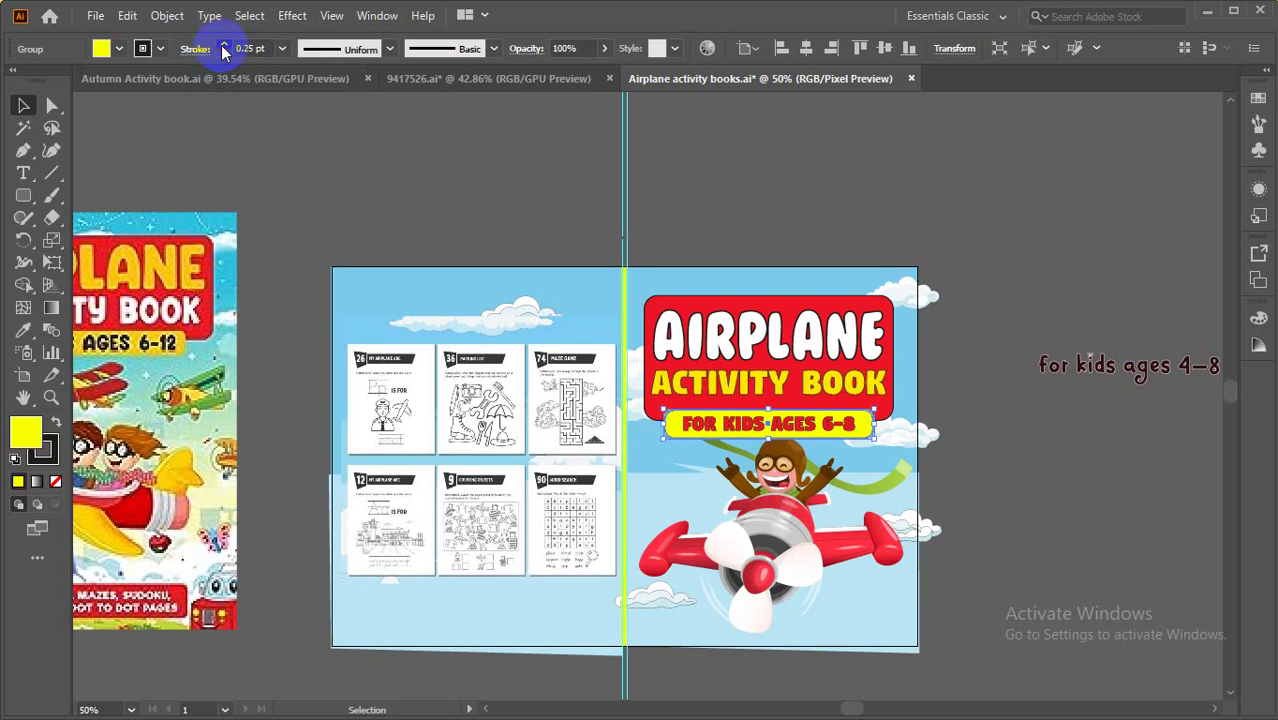
left_click(326, 156)
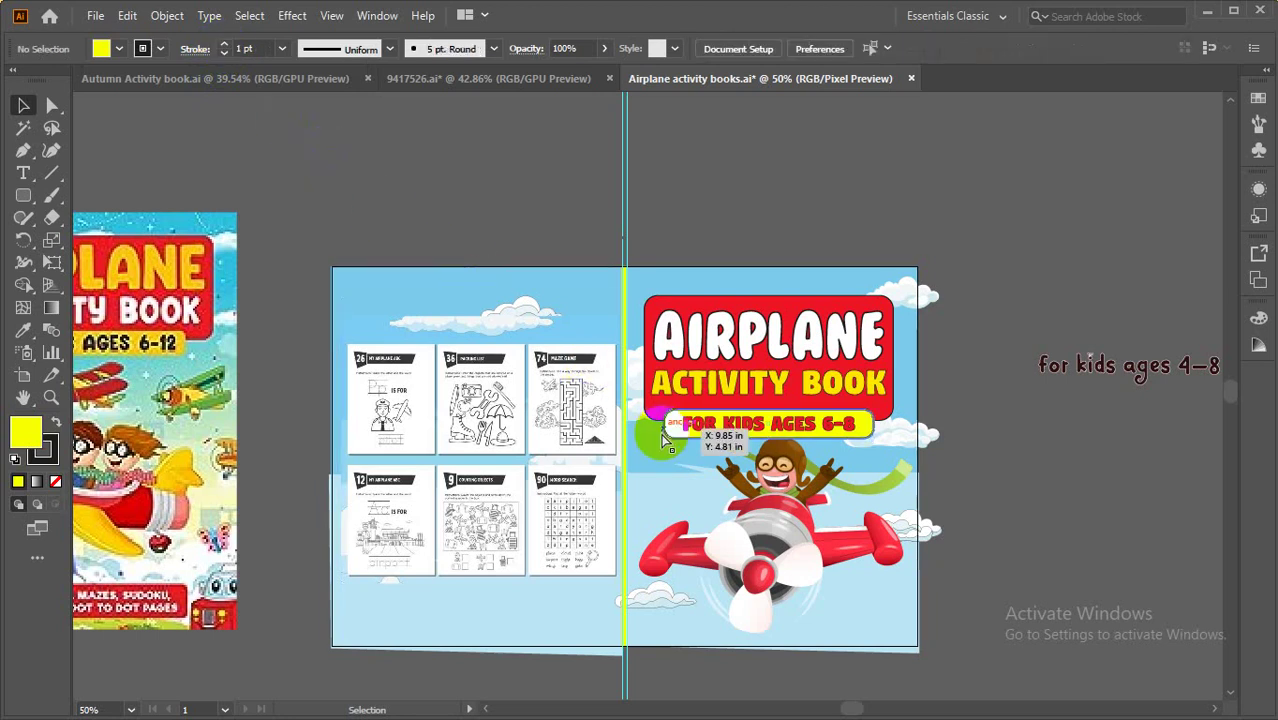
Undo the label recolouring, the block's placement and expansion, and the "FOR KIDS AGES 6-8" styling, back to plain black editable text.
key("ctrl+z")
key("ctrl+z")
key("ctrl+z")
key("ctrl+z")
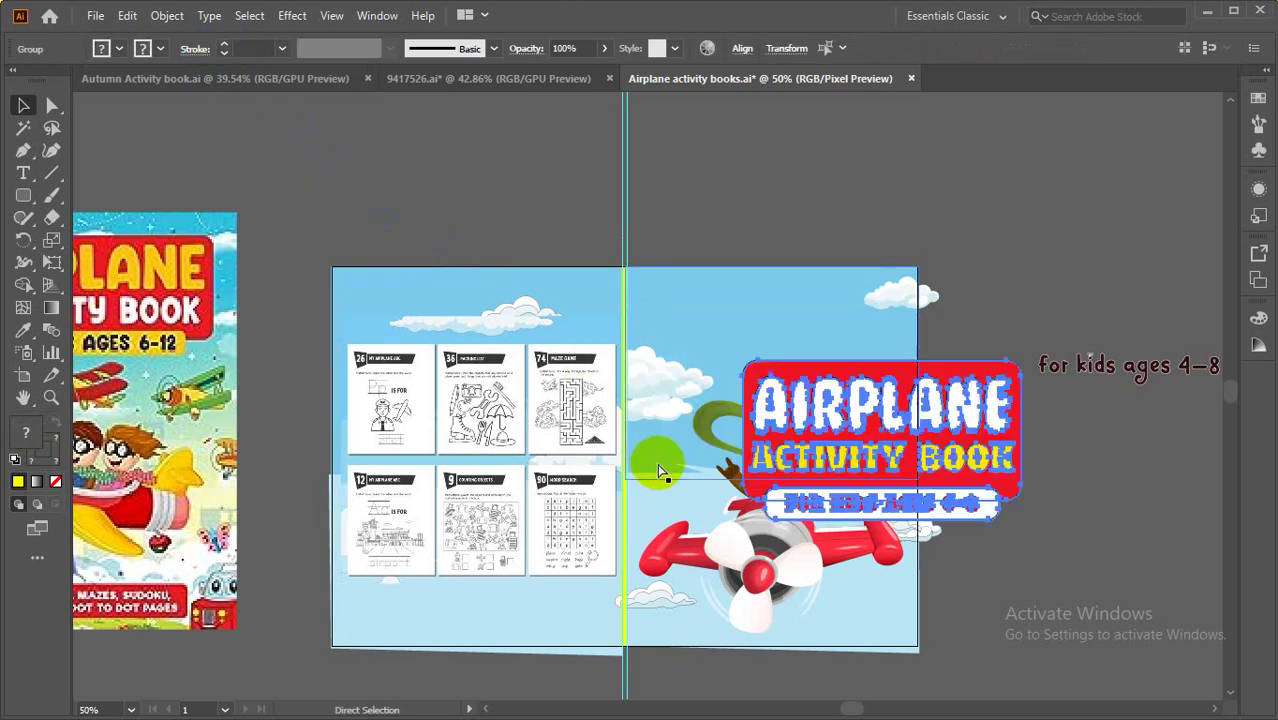
key("ctrl+z")
key("ctrl+z")
key("ctrl+z")
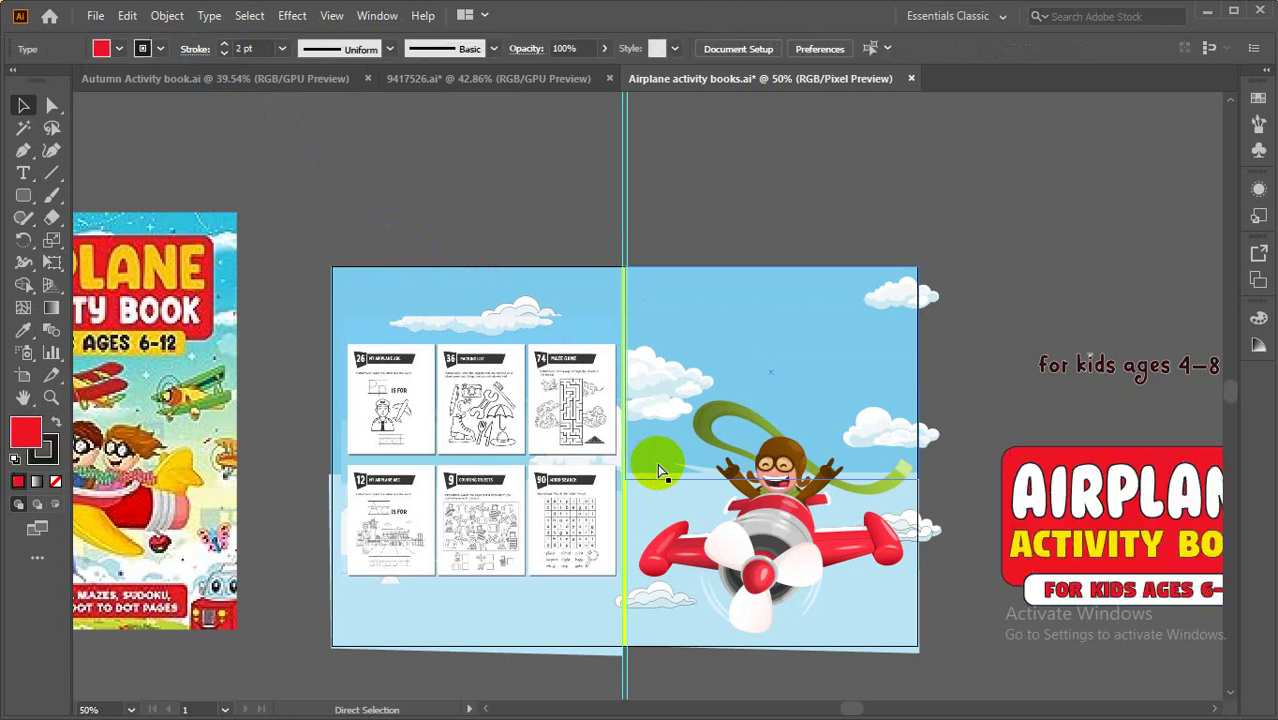
key("v")
Fill the white rectangle behind "FOR KIDS AGES 6-8" with orange FFA300.
scroll(928, 420, "right", 5)
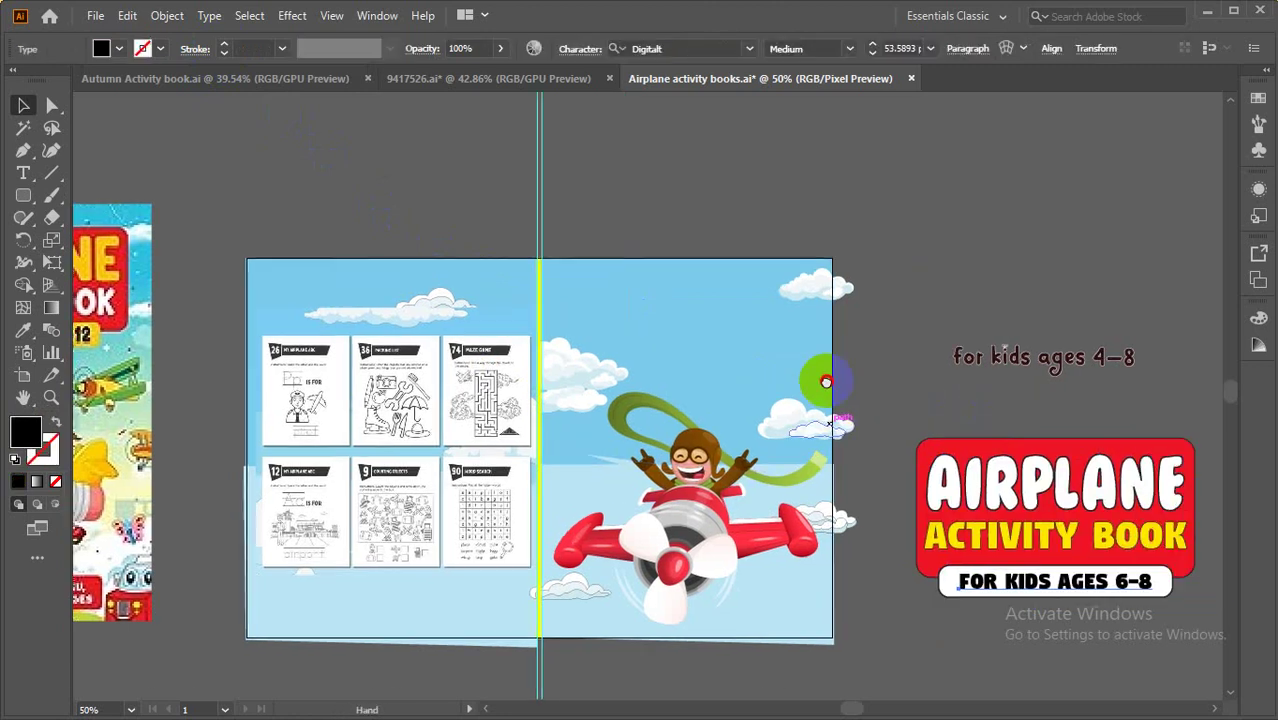
left_click(1020, 610)
left_click(987, 578)
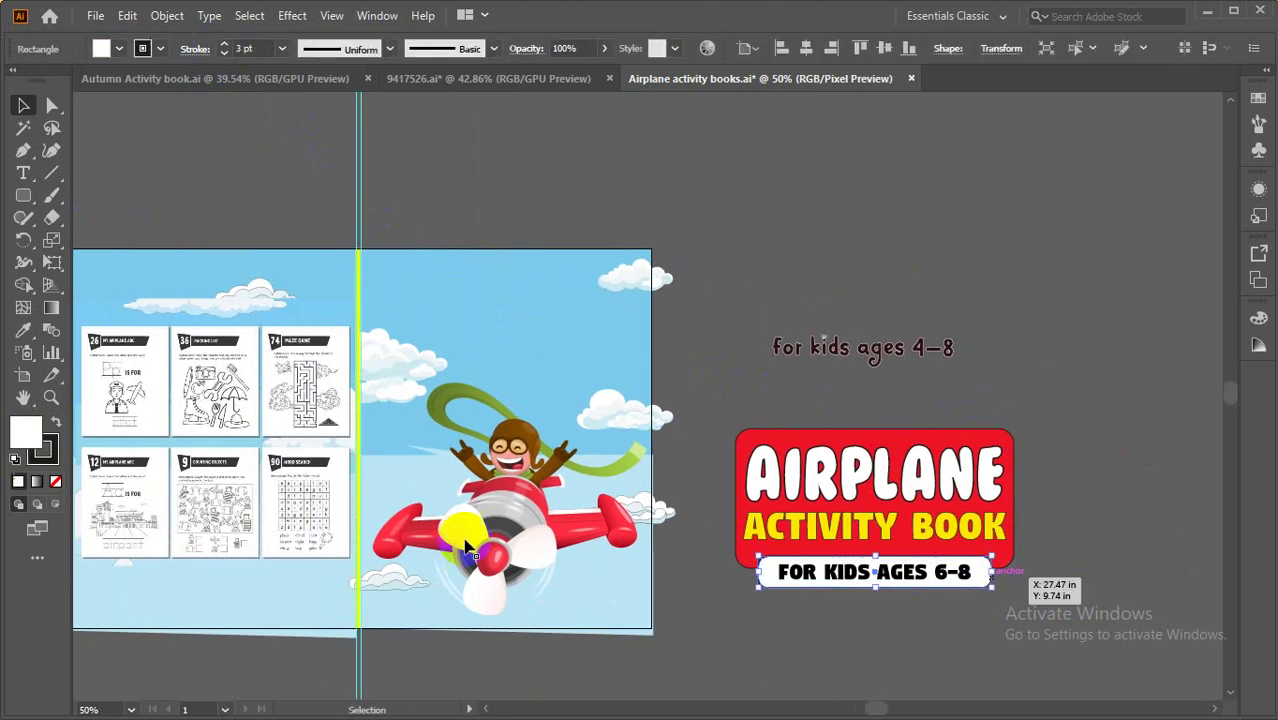
double_click(19, 440)
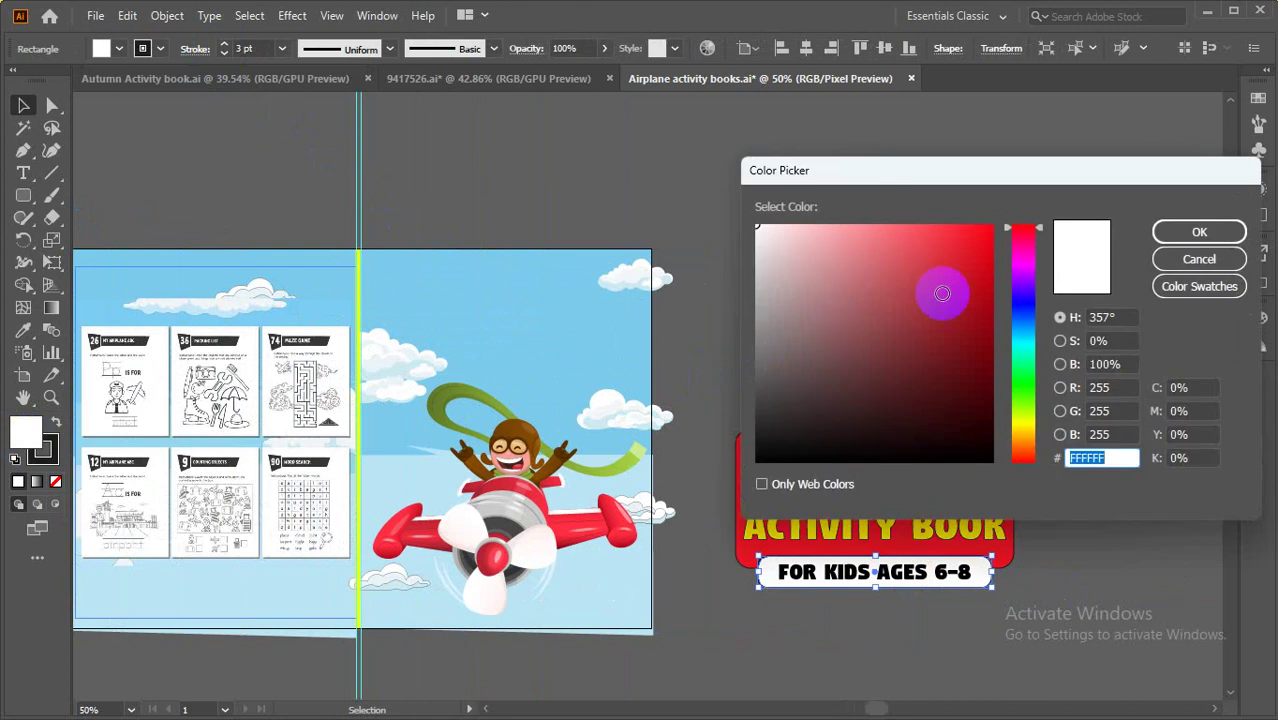
left_click_drag(1031, 400, 1030, 428)
left_click_drag(979, 265, 1007, 206)
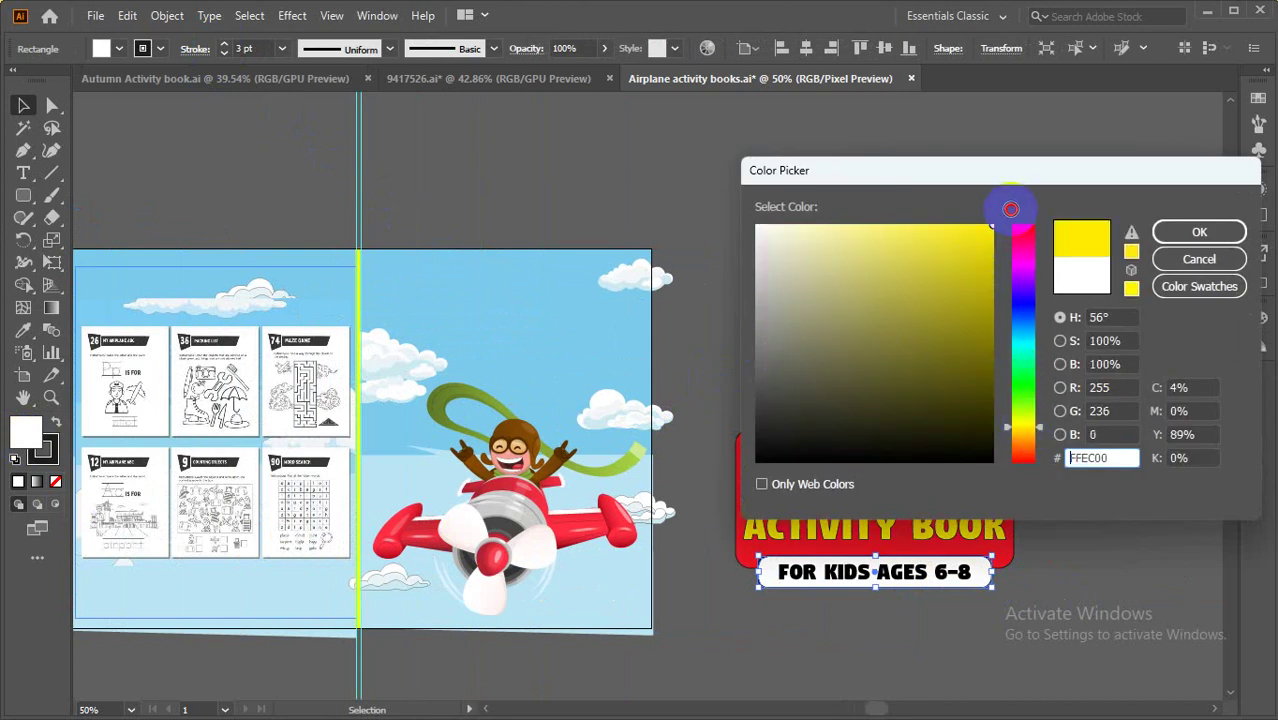
left_click_drag(1018, 420, 1040, 441)
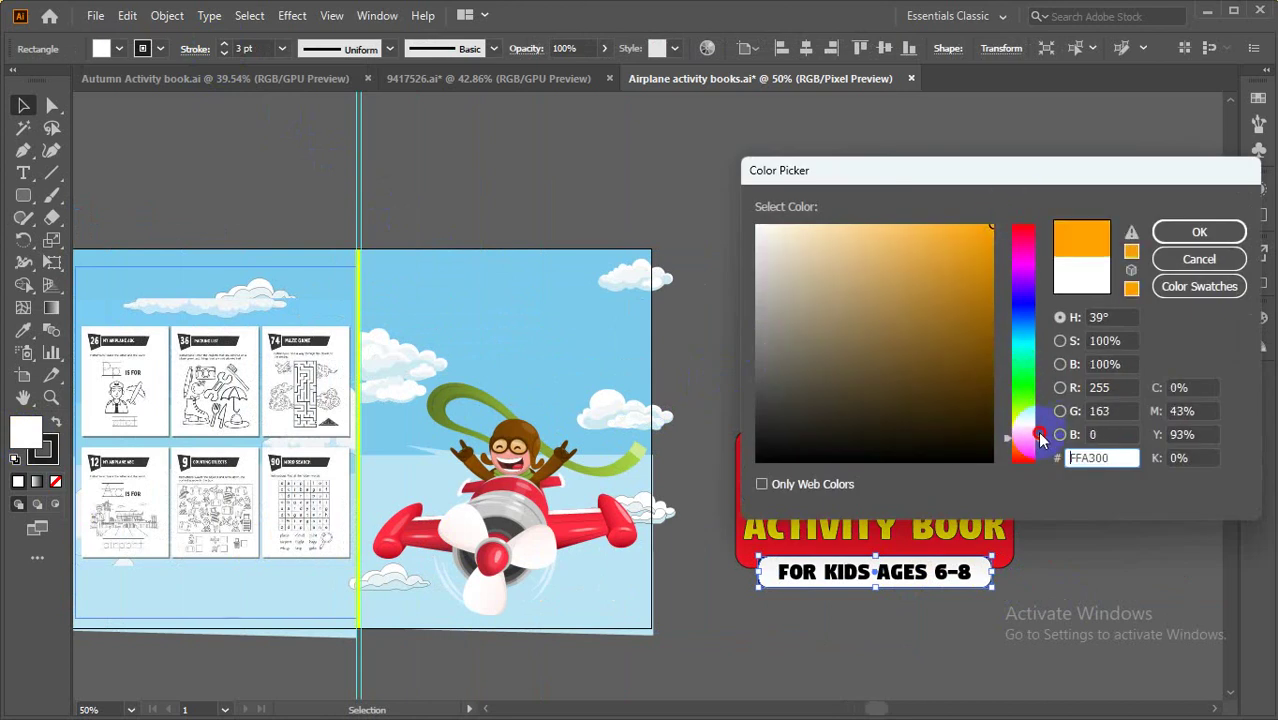
left_click(1160, 238)
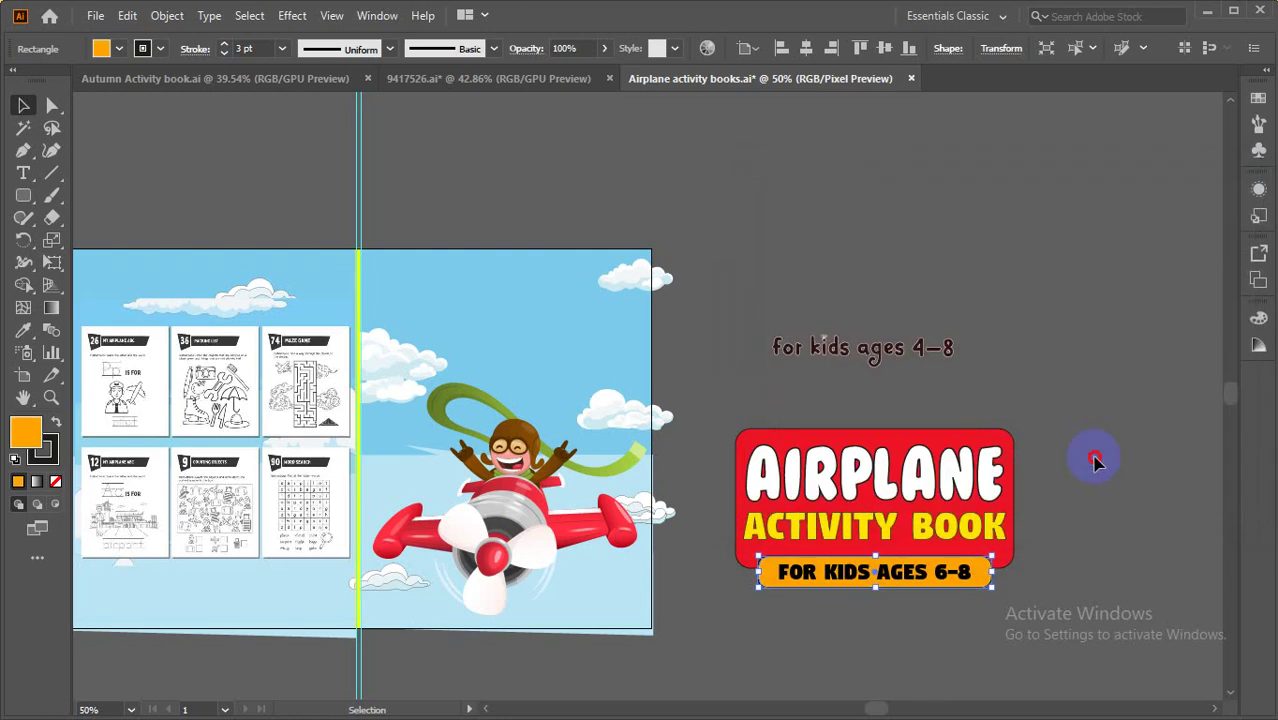
left_click(1100, 470)
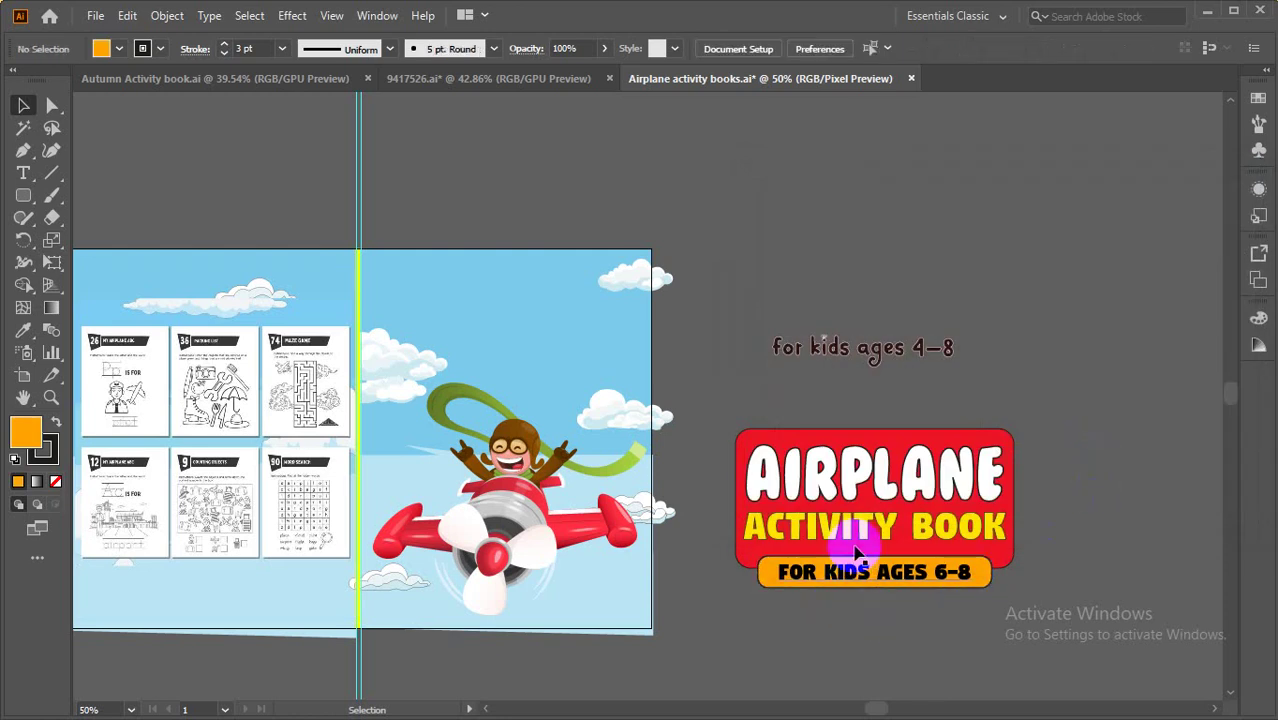
Lower the red box's upper edge slightly and shift the "AIRPLANE" and "ACTIVITY BOOK" lines together a little downward inside it.
left_click(878, 436)
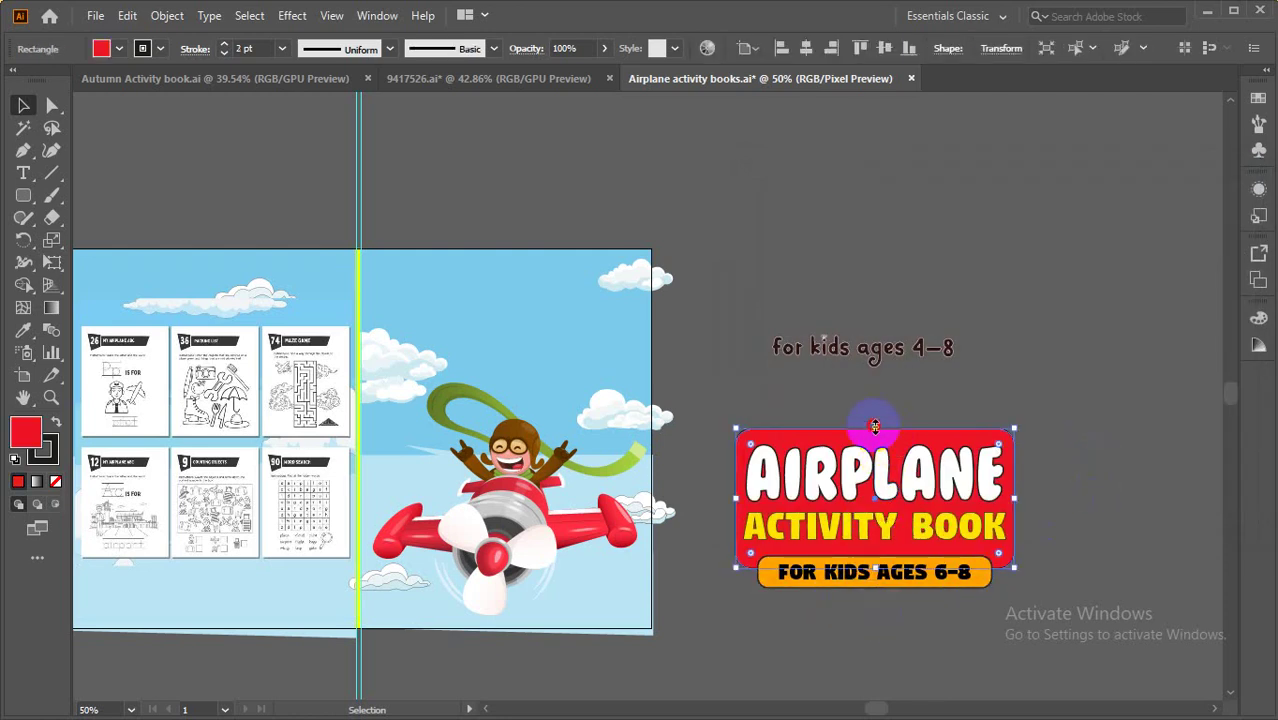
left_click_drag(875, 427, 872, 432)
left_click(932, 470)
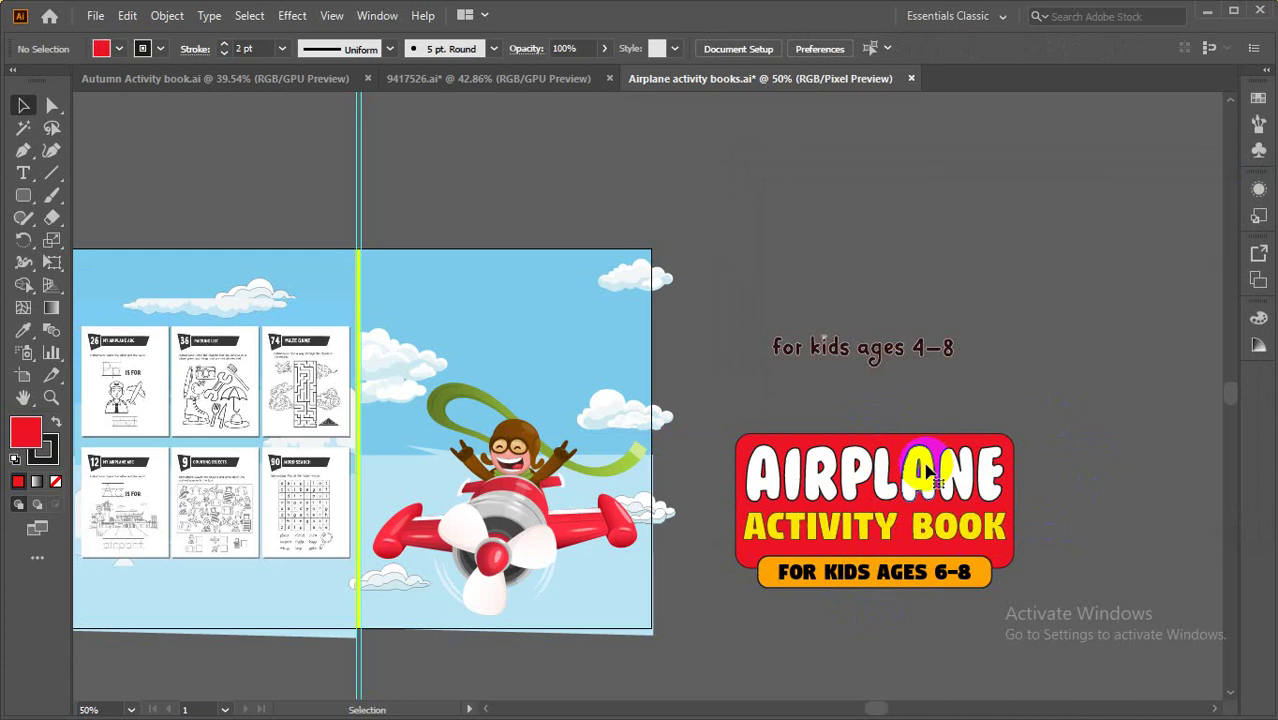
left_click(885, 530)
left_click_drag(888, 537, 888, 503)
left_click(887, 488, "shift")
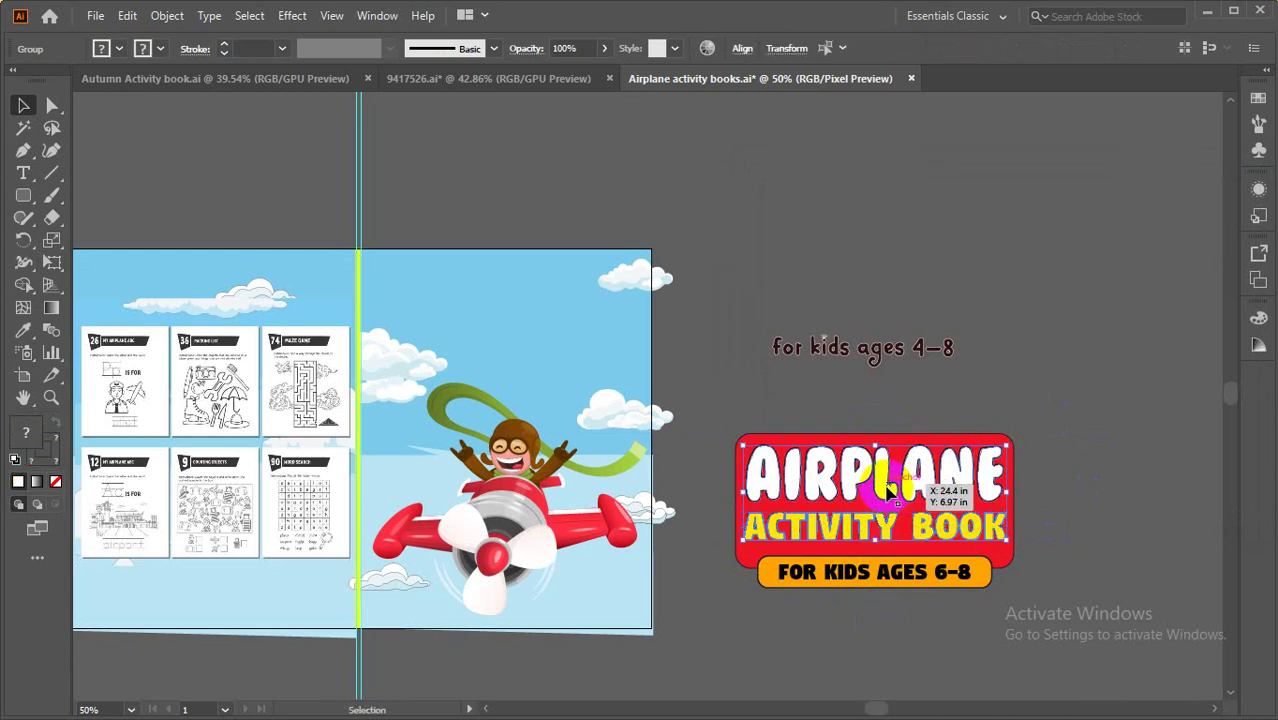
left_click_drag(887, 488, 887, 491)
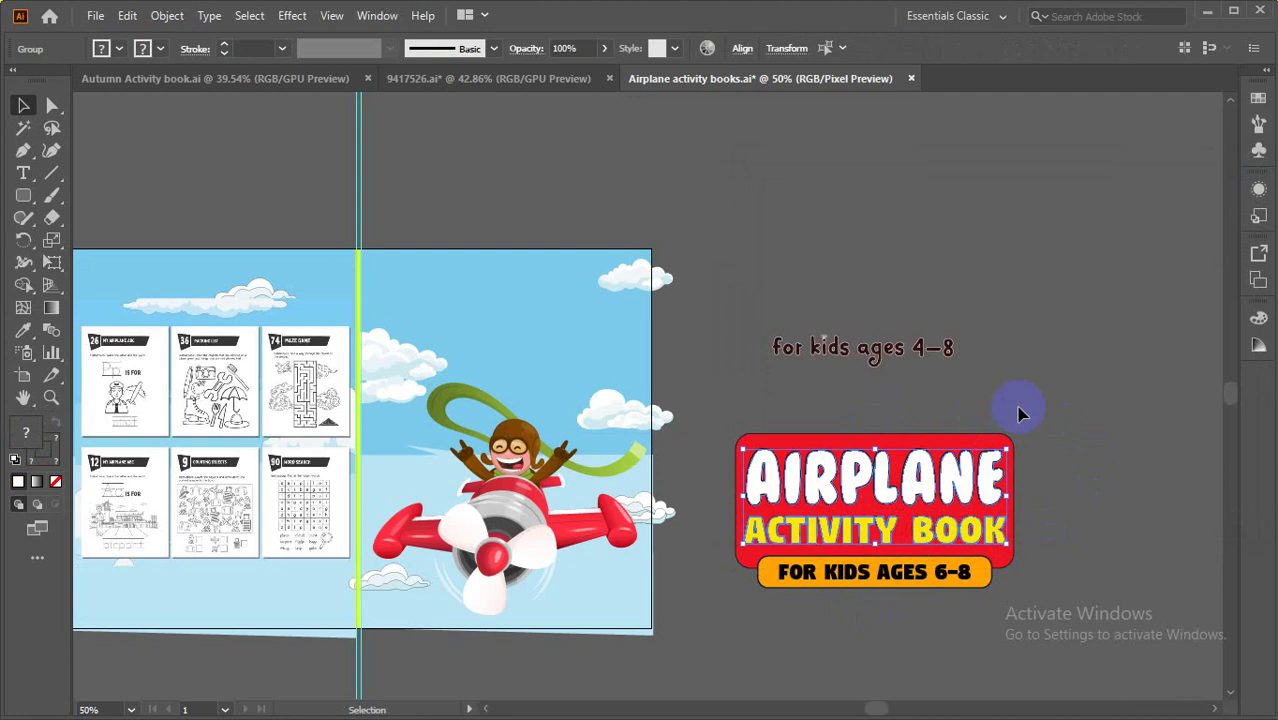
left_click(1022, 570)
Group the red box, both title lines and the orange ages label into one title block.
left_click_drag(710, 434, 770, 470)
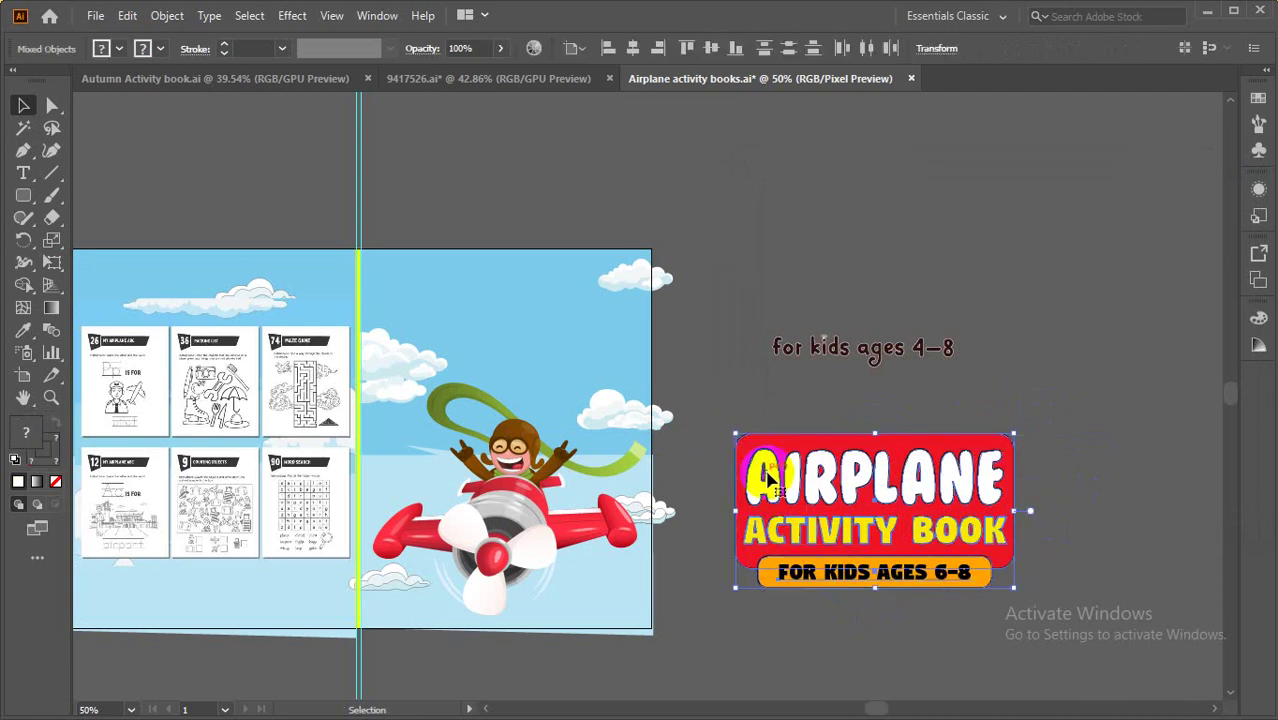
right_click(770, 470)
left_click(818, 306)
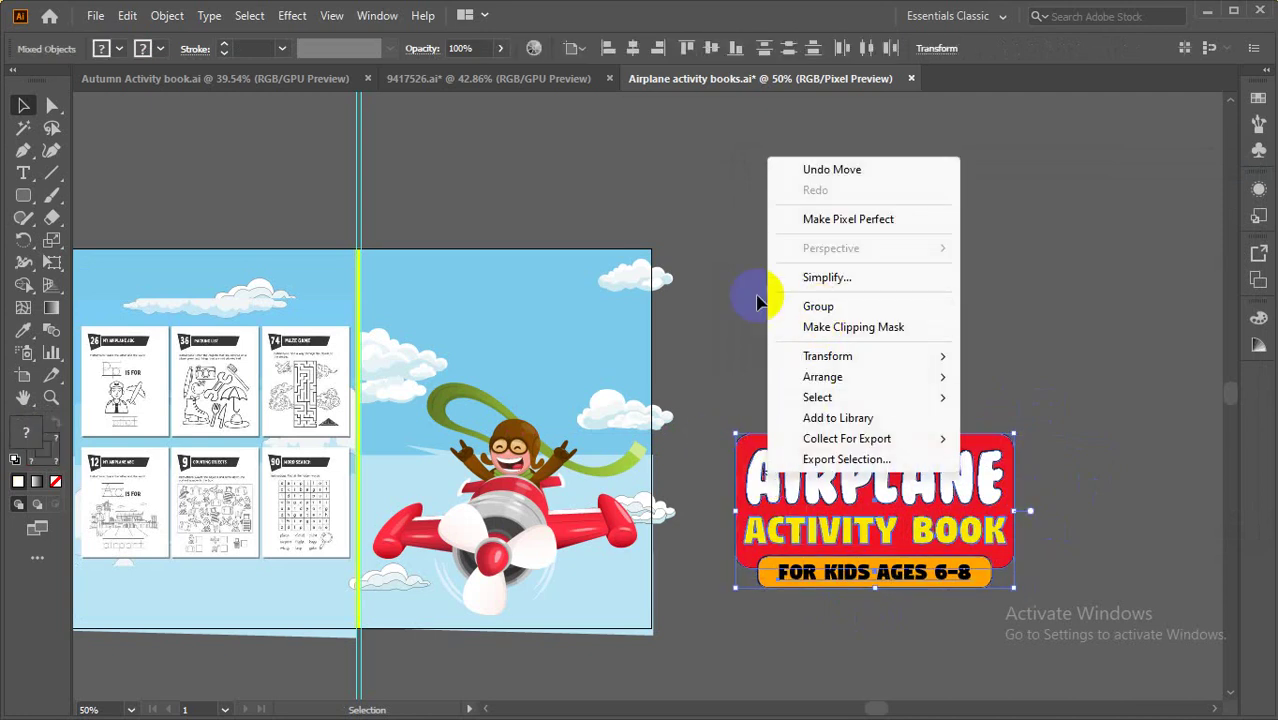
Expand the grouped title block's appearance, and expand its objects, fills and strokes.
left_click(167, 15)
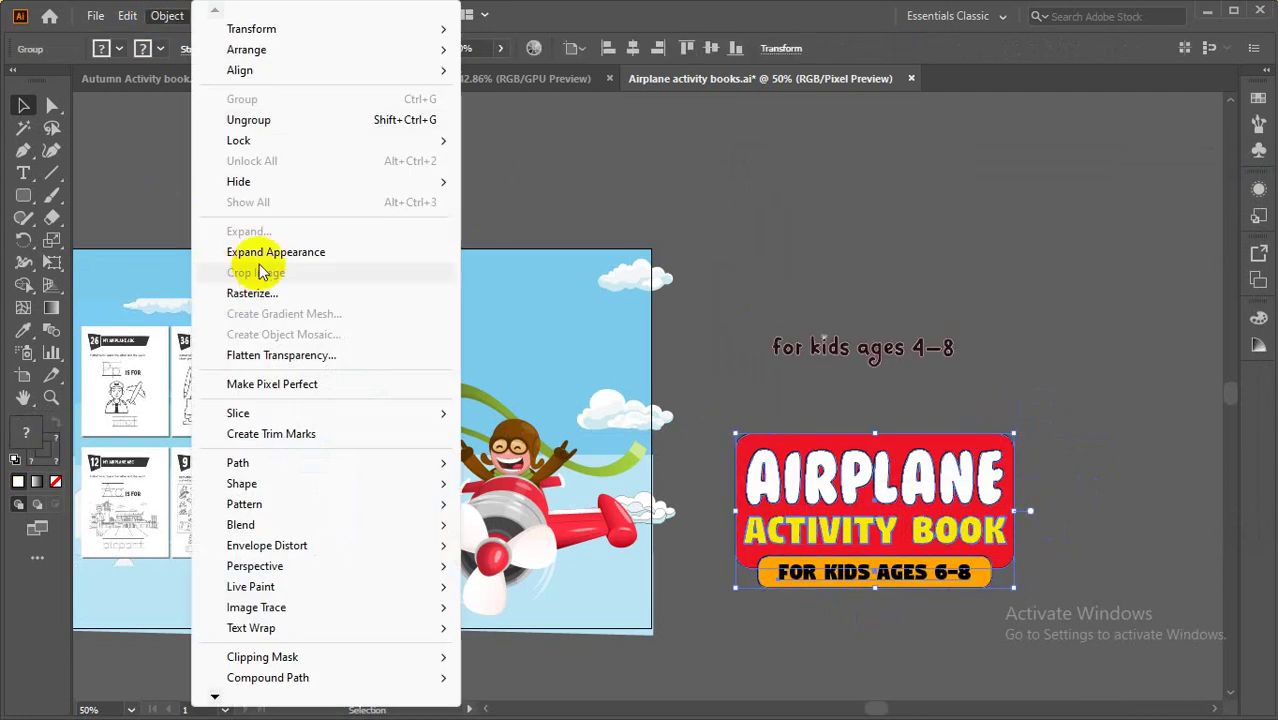
left_click(100, 38)
left_click(160, 20)
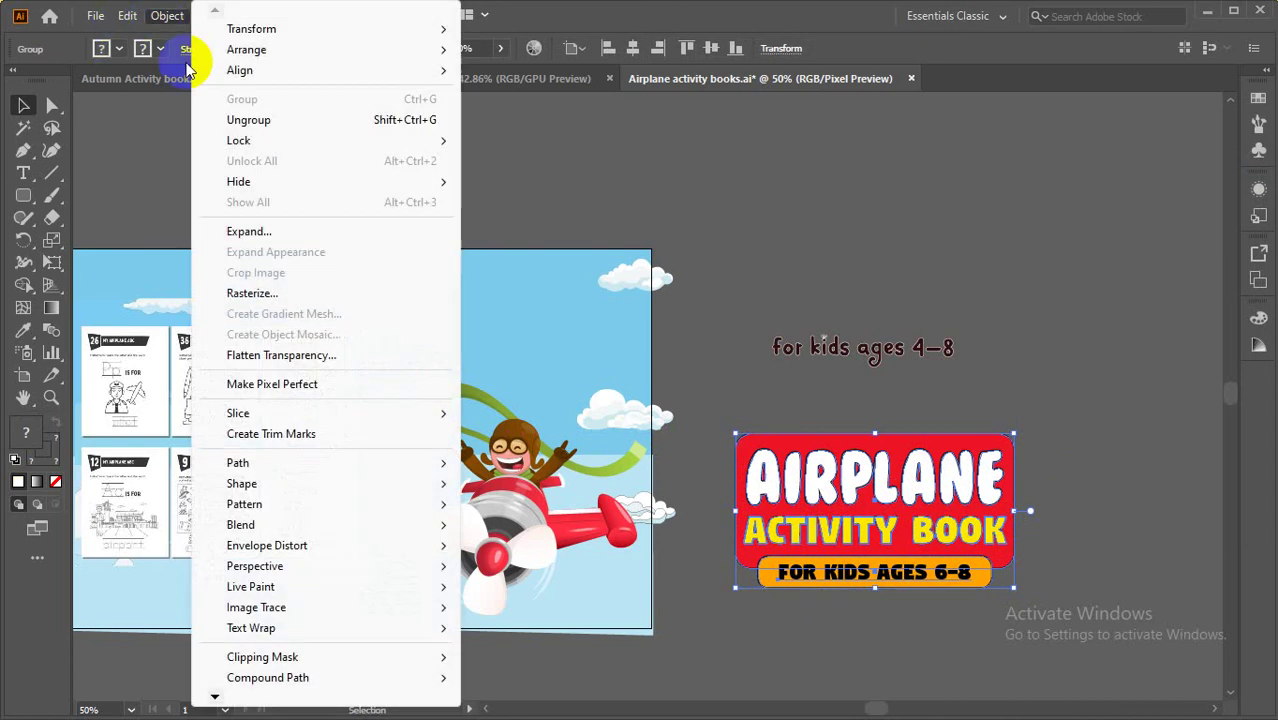
left_click(240, 229)
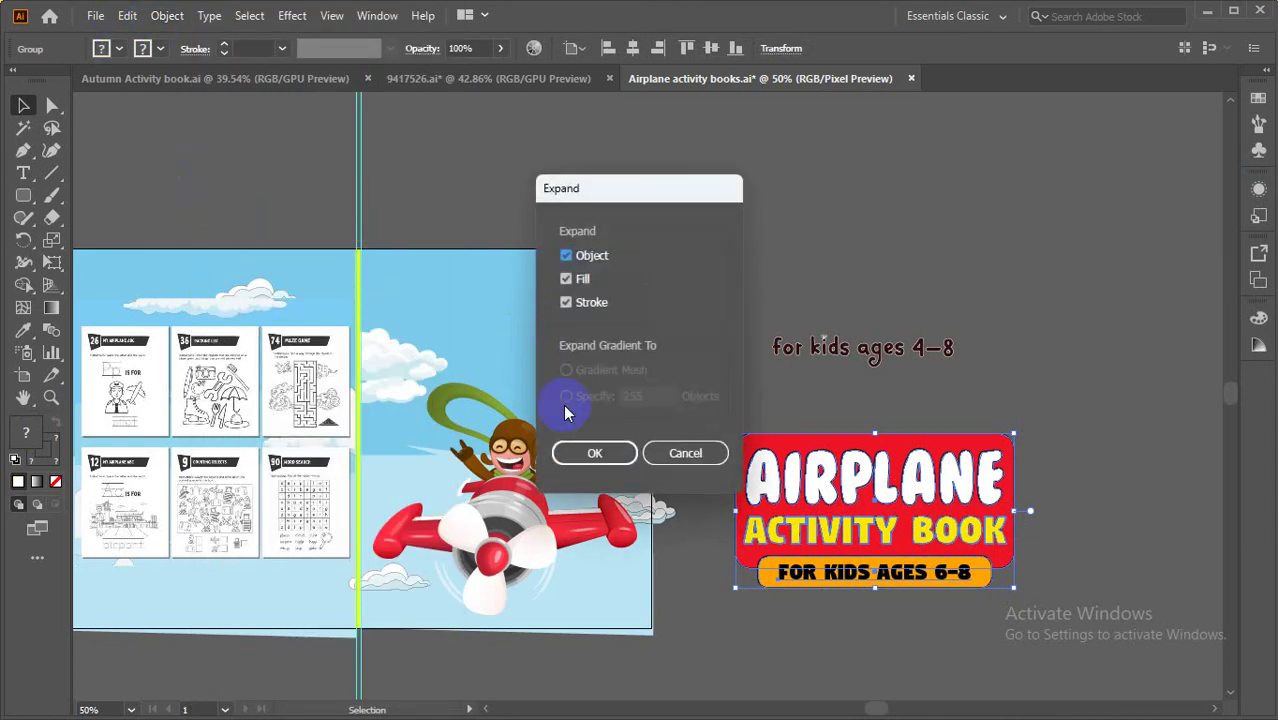
left_click(585, 452)
Place the title block on the upper part of the front cover above the pilot and scale it down to fit.
left_click_drag(762, 465, 500, 296)
left_click_drag(505, 345, 505, 328)
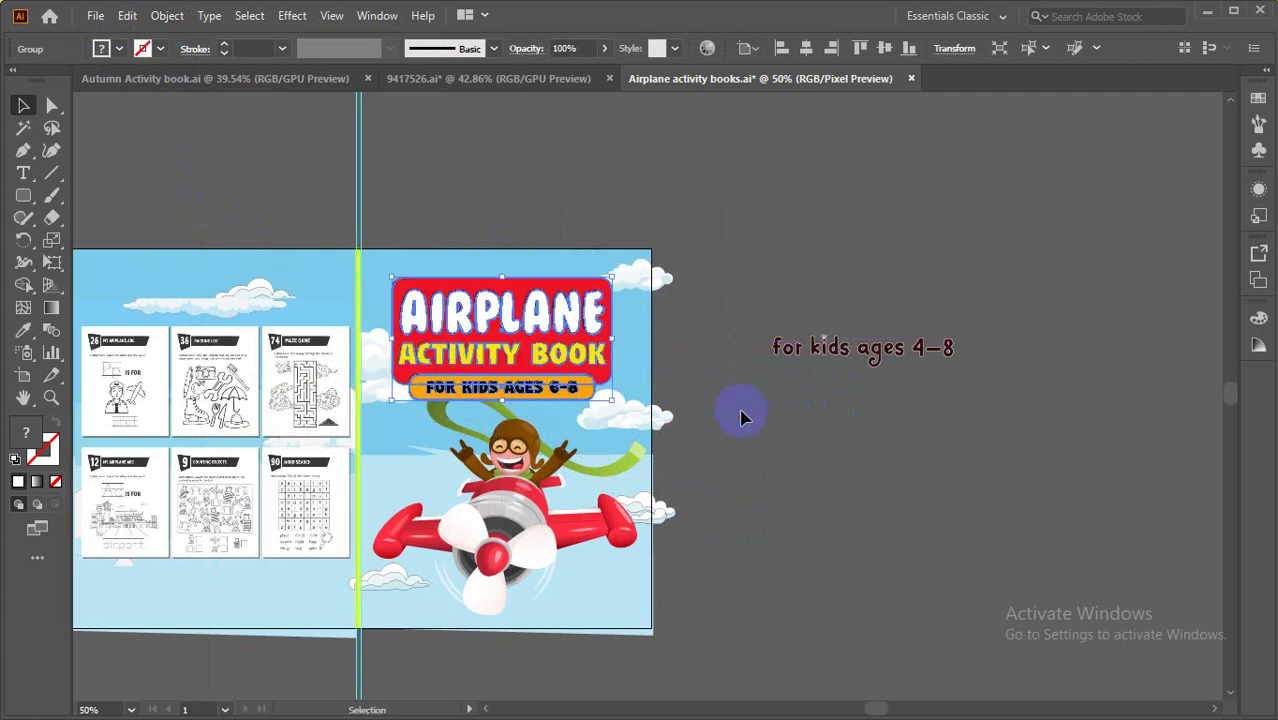
Nudge the upper-right cloud on the front cover toward the title and bring it to the front so it overlaps the red title box.
left_click(740, 455)
left_click_drag(814, 510, 840, 506)
left_click_drag(699, 271, 686, 280)
right_click(686, 280)
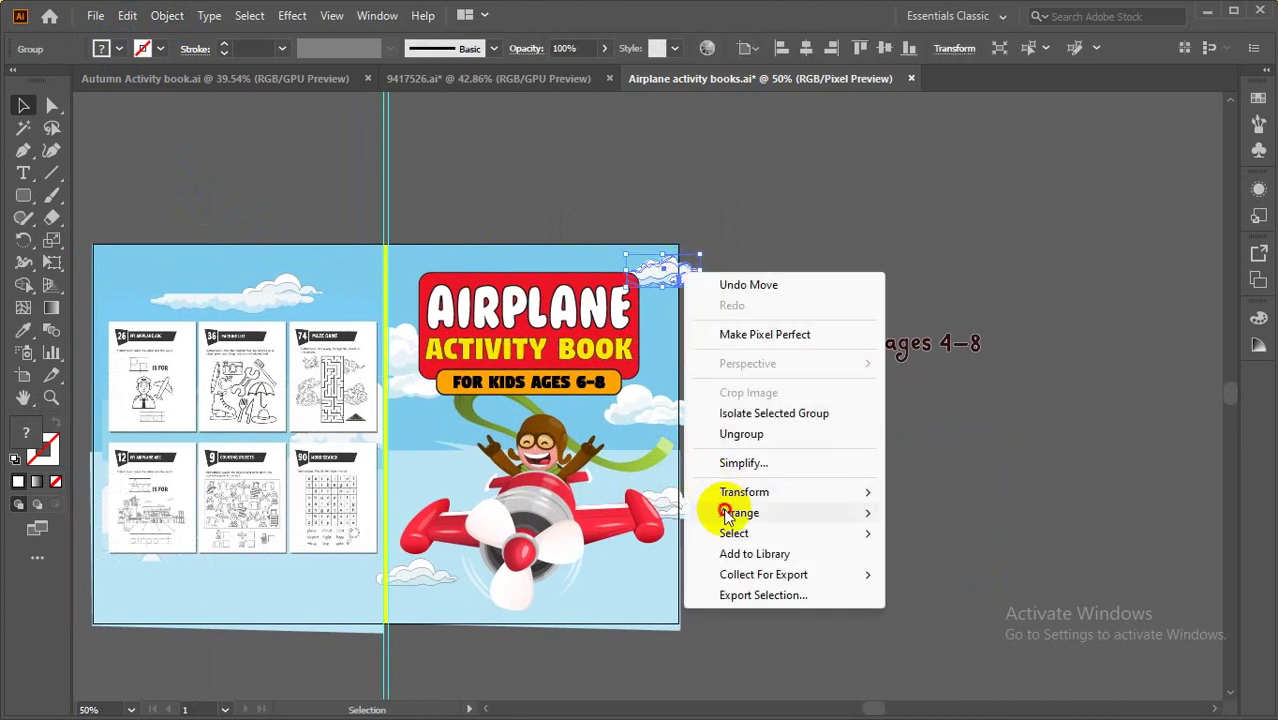
mouse_move(735, 511)
left_click(902, 514)
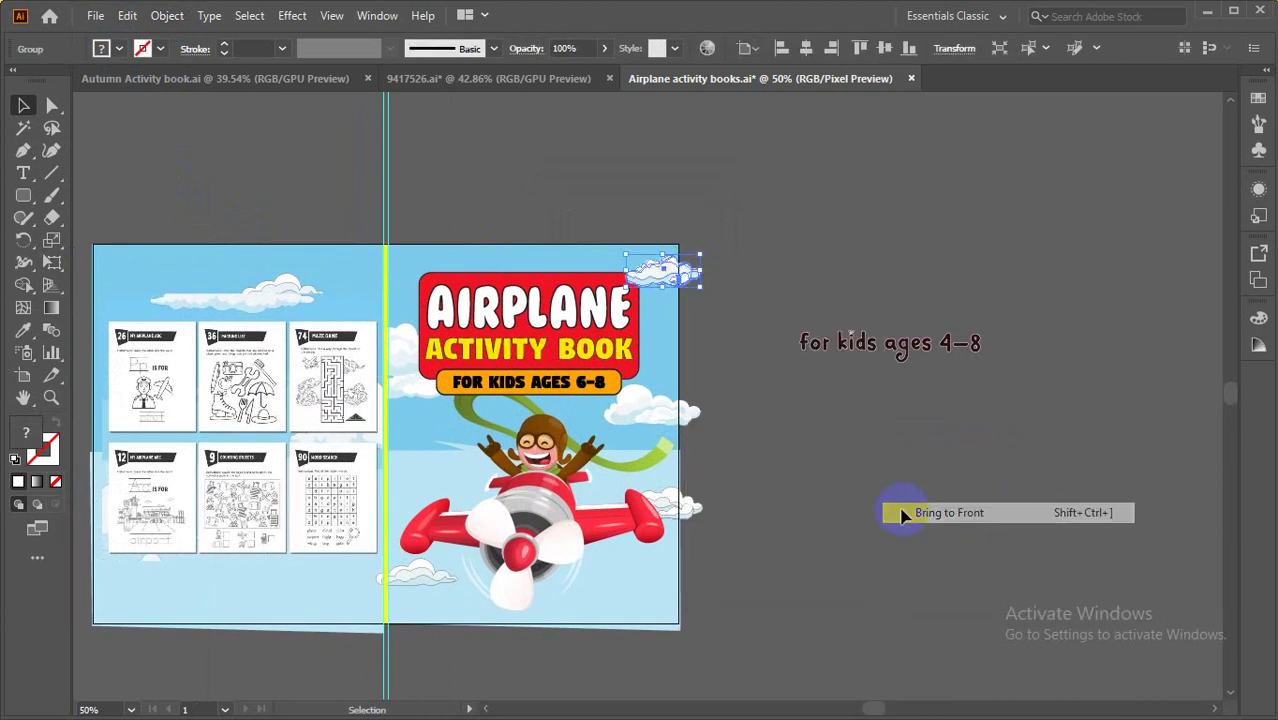
left_click(570, 385)
left_click(831, 459)
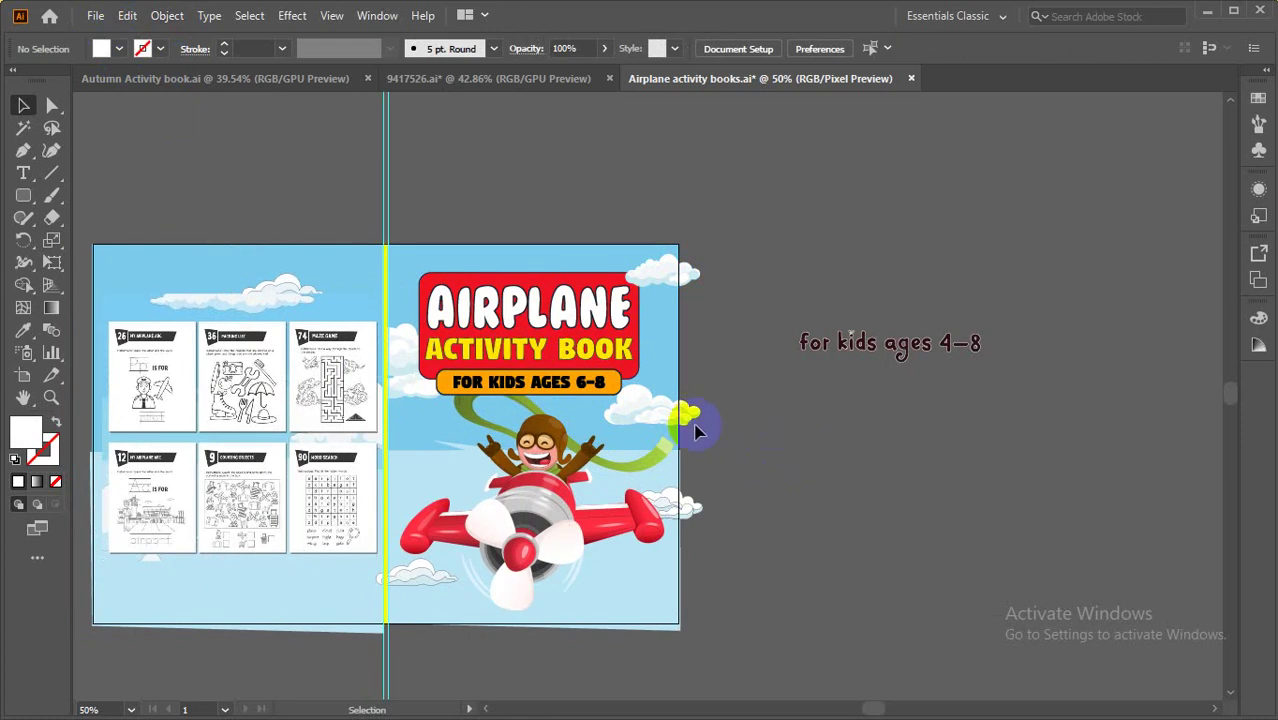
Bring the cloud at the front cover's right edge, just below the ages banner, to the front.
key("z")
left_click(614, 374)
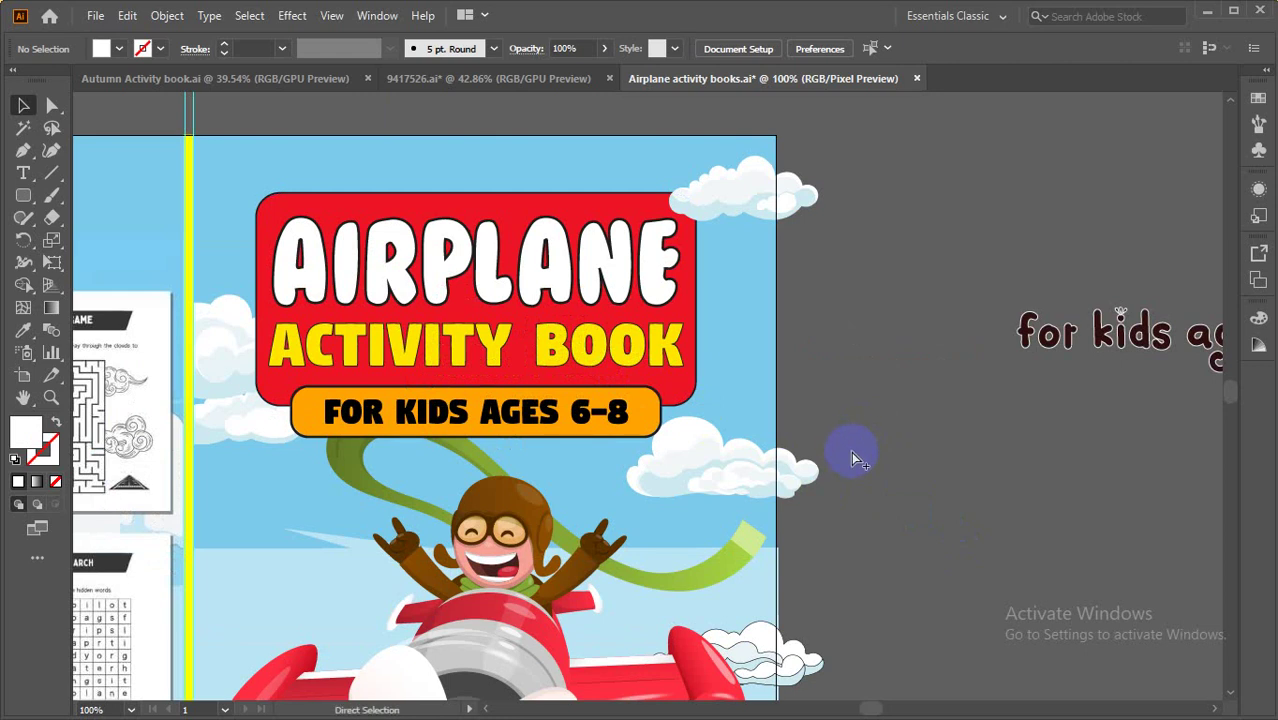
scroll(851, 459, "down", 5)
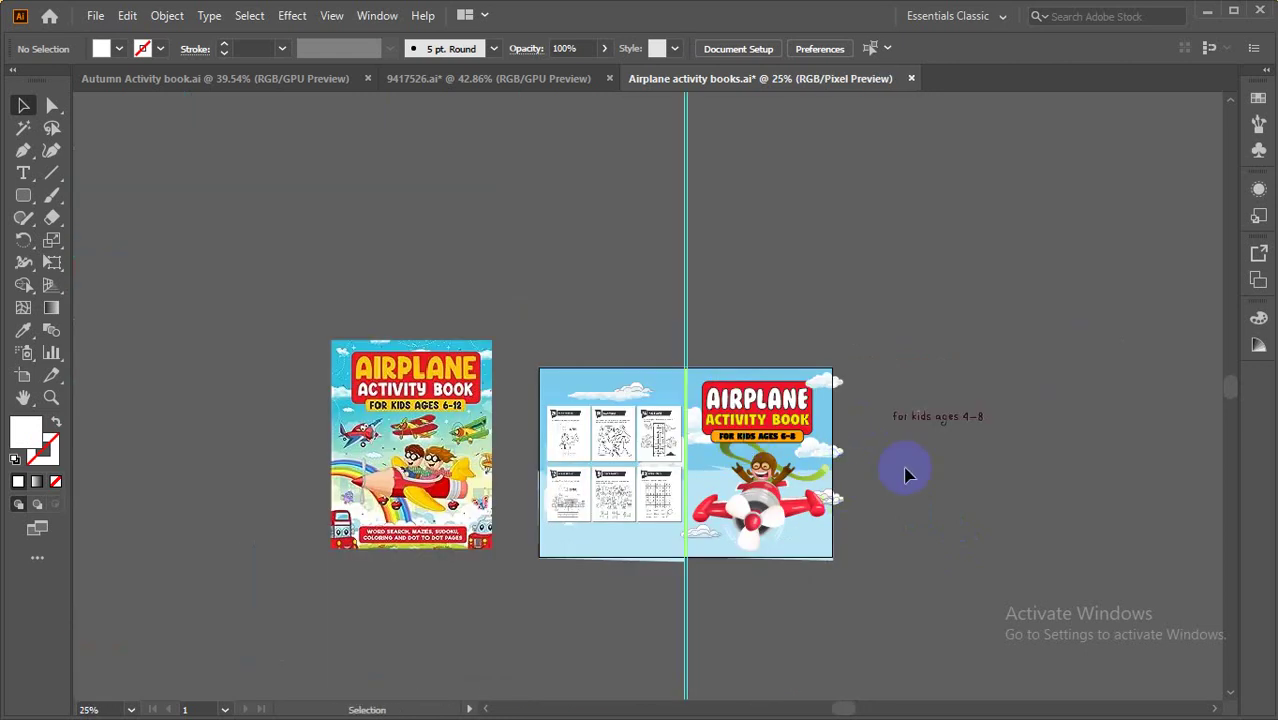
left_click_drag(851, 449, 820, 448)
right_click(824, 449)
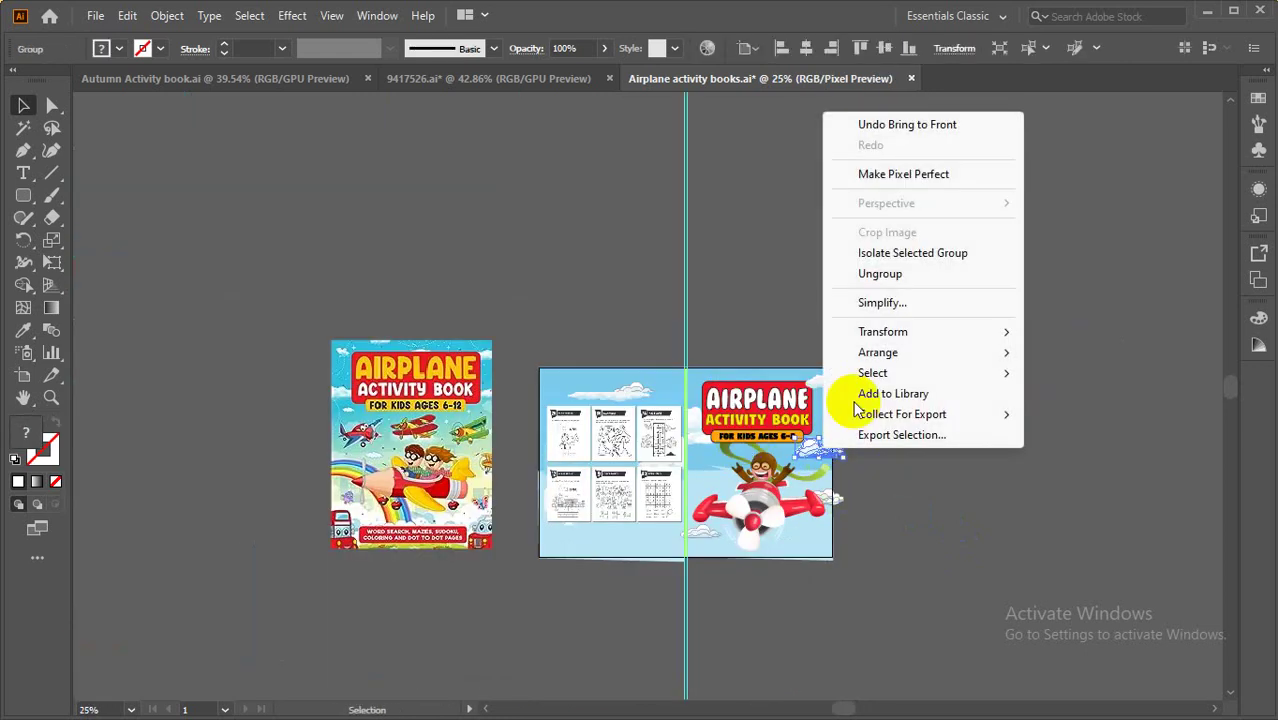
left_click(1038, 352)
left_click(923, 505)
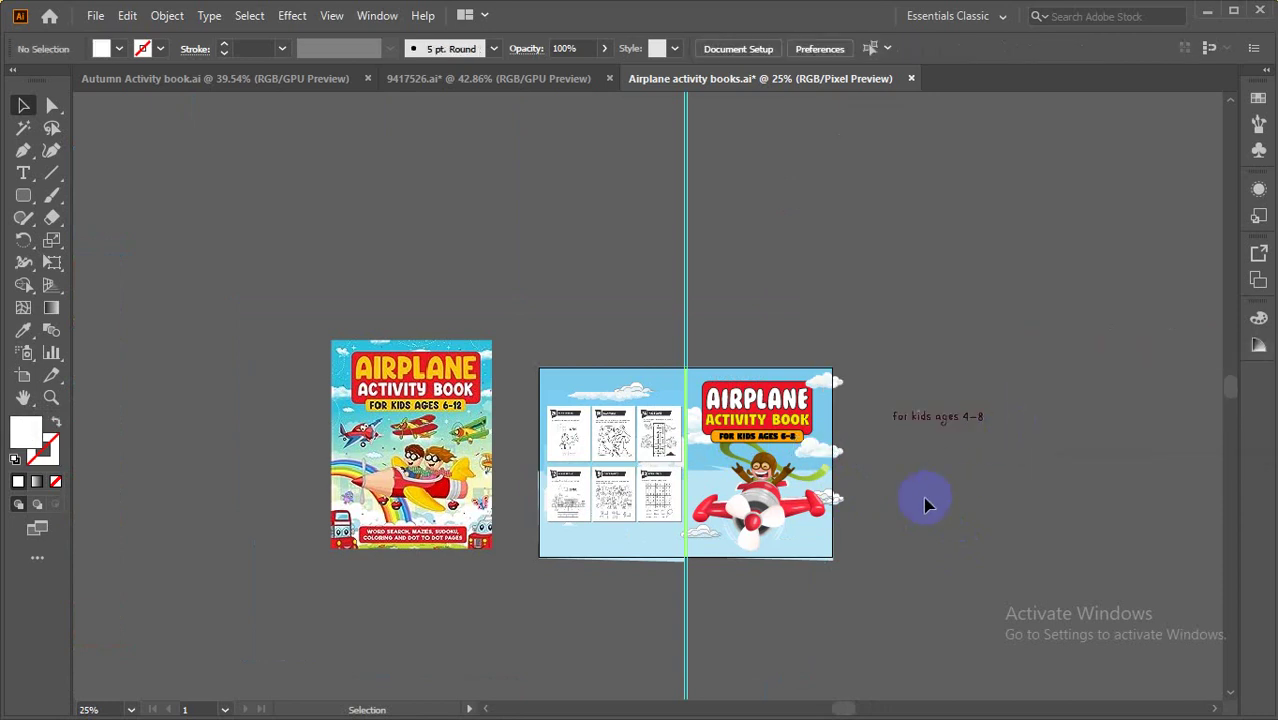
Nudge the title group on the front cover slightly to the right.
left_click_drag(788, 416, 795, 420)
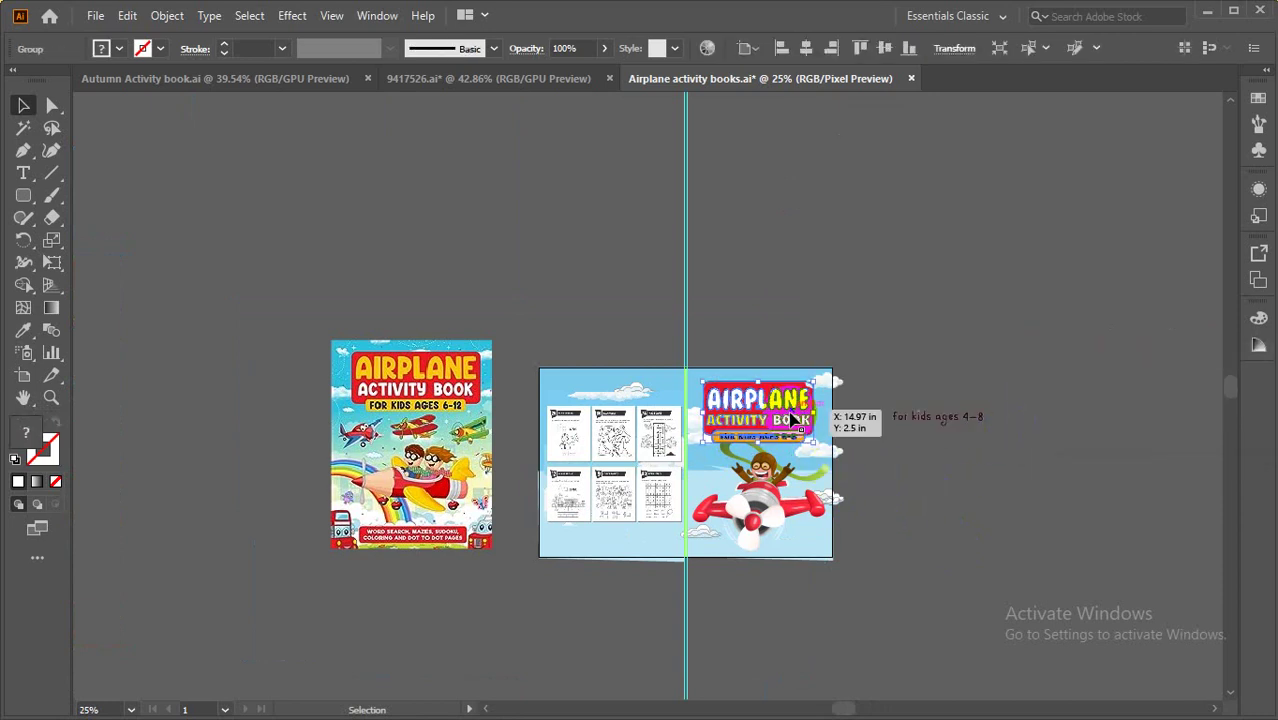
left_click_drag(798, 421, 798, 421)
left_click(910, 512)
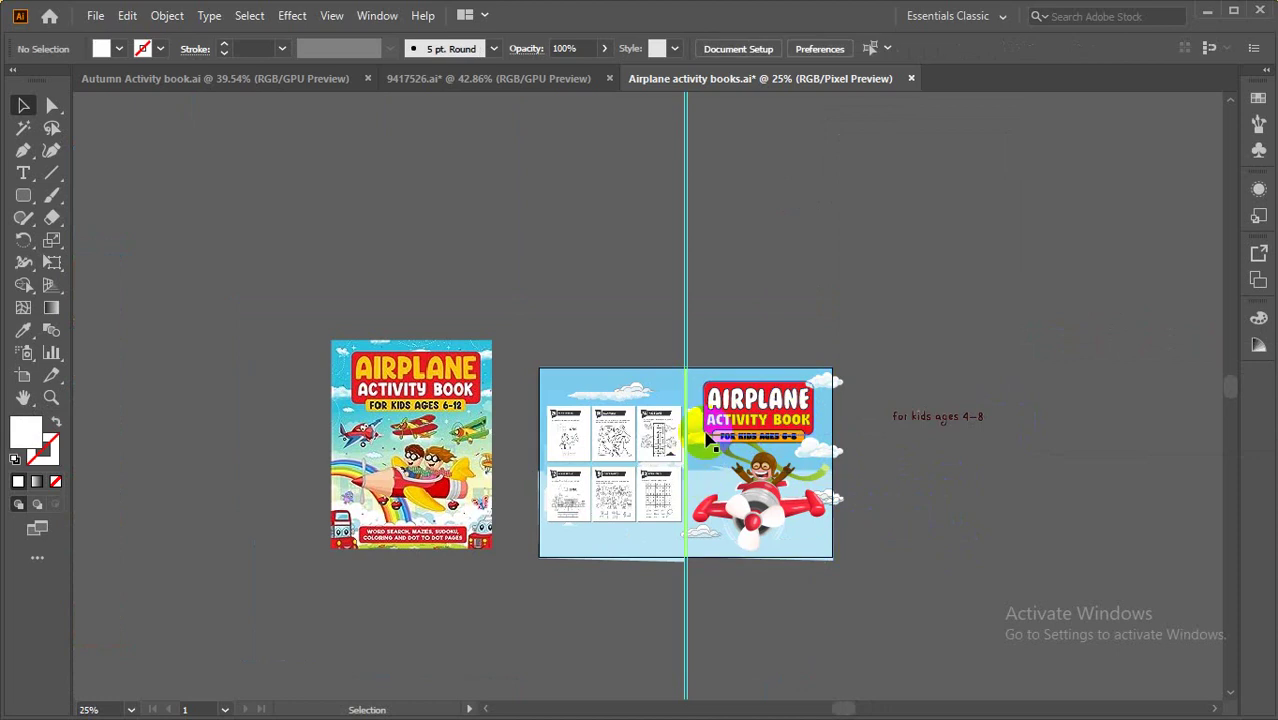
Adjust the cloud beside the left end of the ages banner slightly and bring it to the front.
left_click(700, 440)
left_click_drag(697, 437, 697, 441)
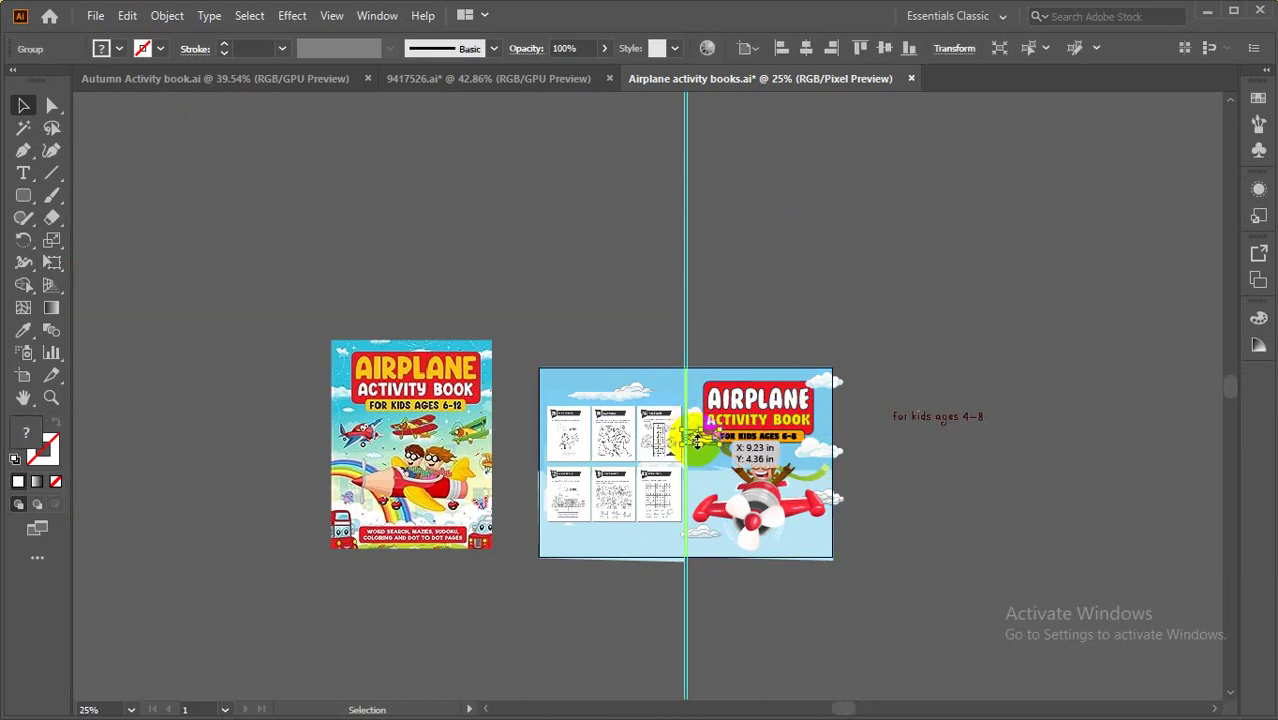
right_click(697, 441)
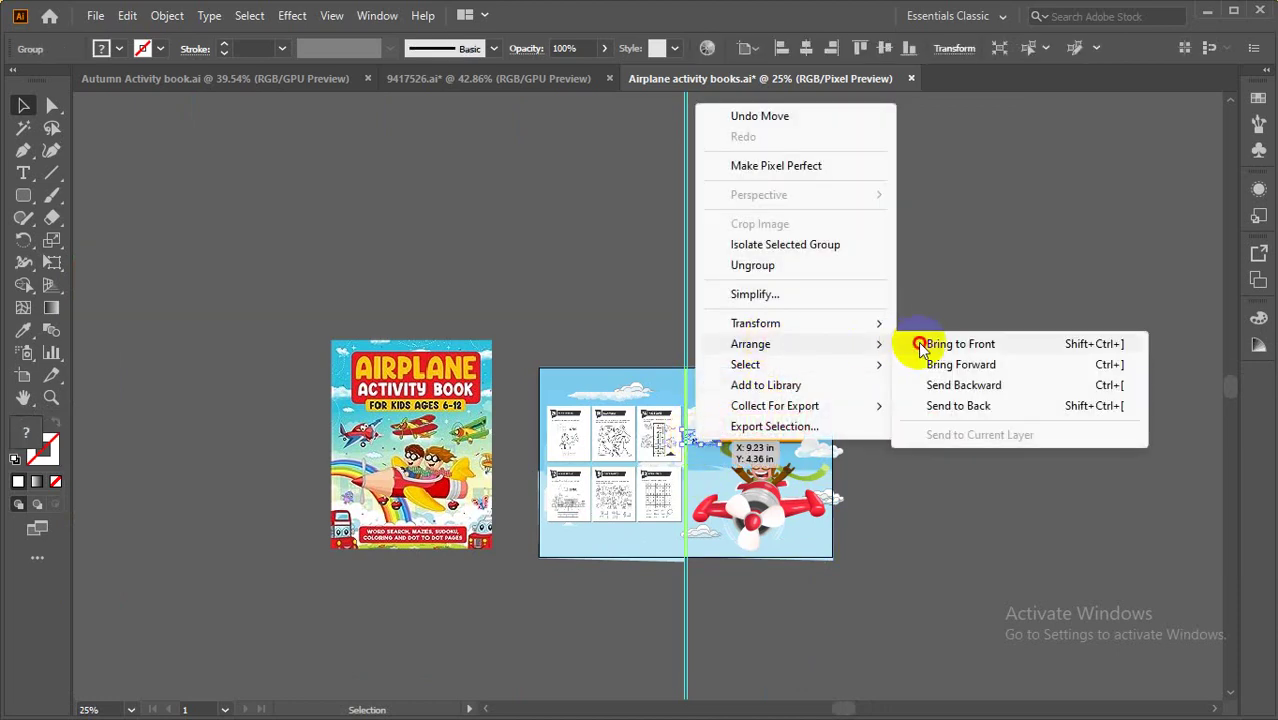
left_click(921, 345)
left_click(912, 453)
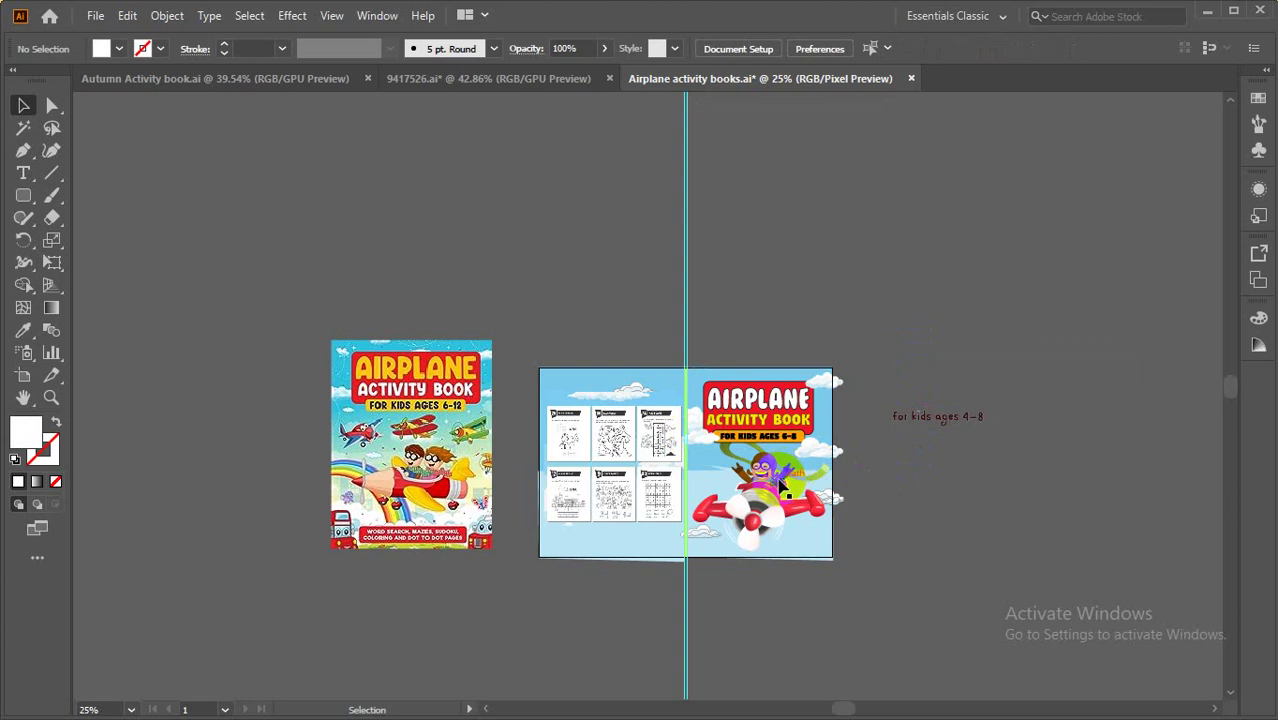
Ungroup the front cover's title group so the banner and text can be edited separately.
left_click(741, 439, "ctrl")
left_click(737, 462, "ctrl")
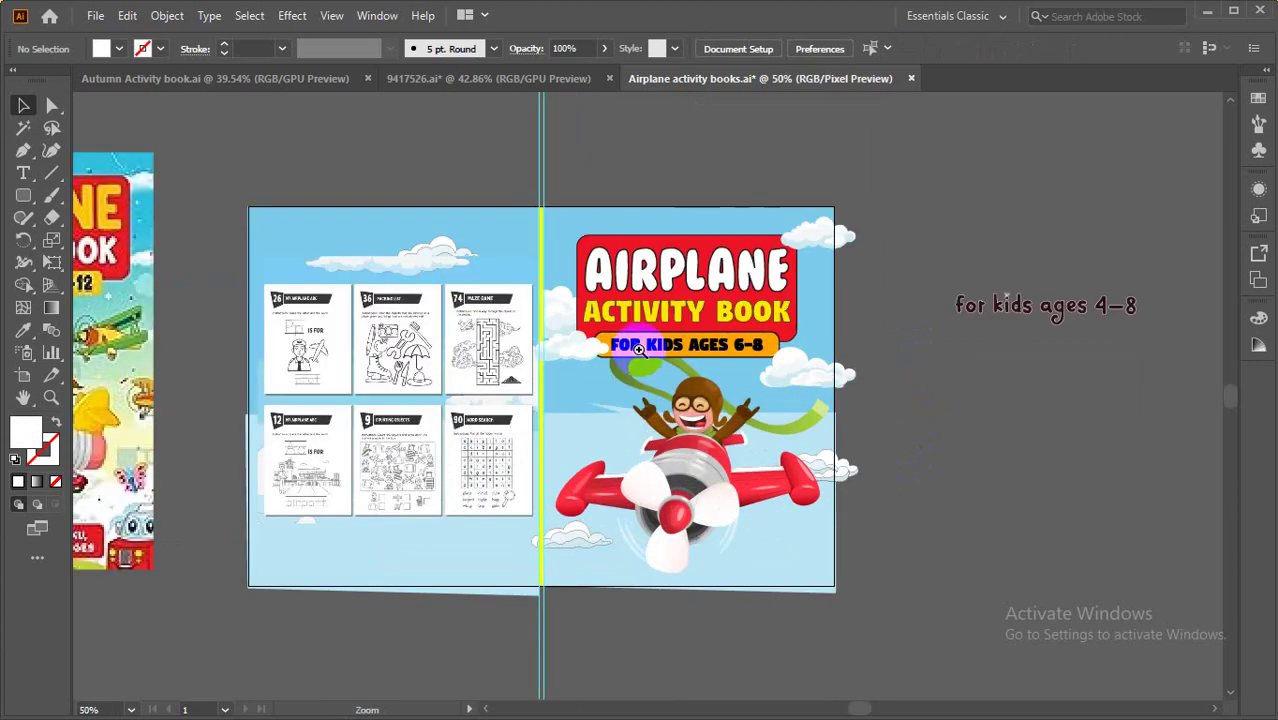
left_click(638, 349, "ctrl")
scroll(1117, 580, "down", 1)
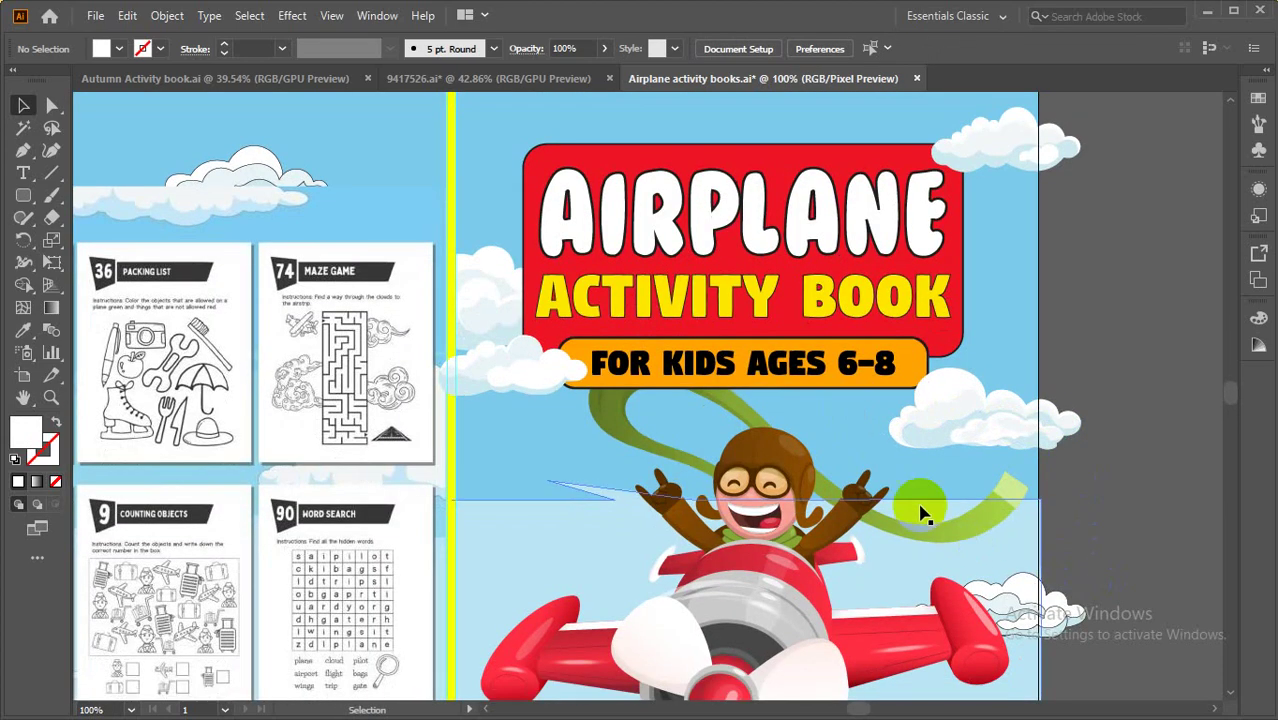
right_click(822, 378)
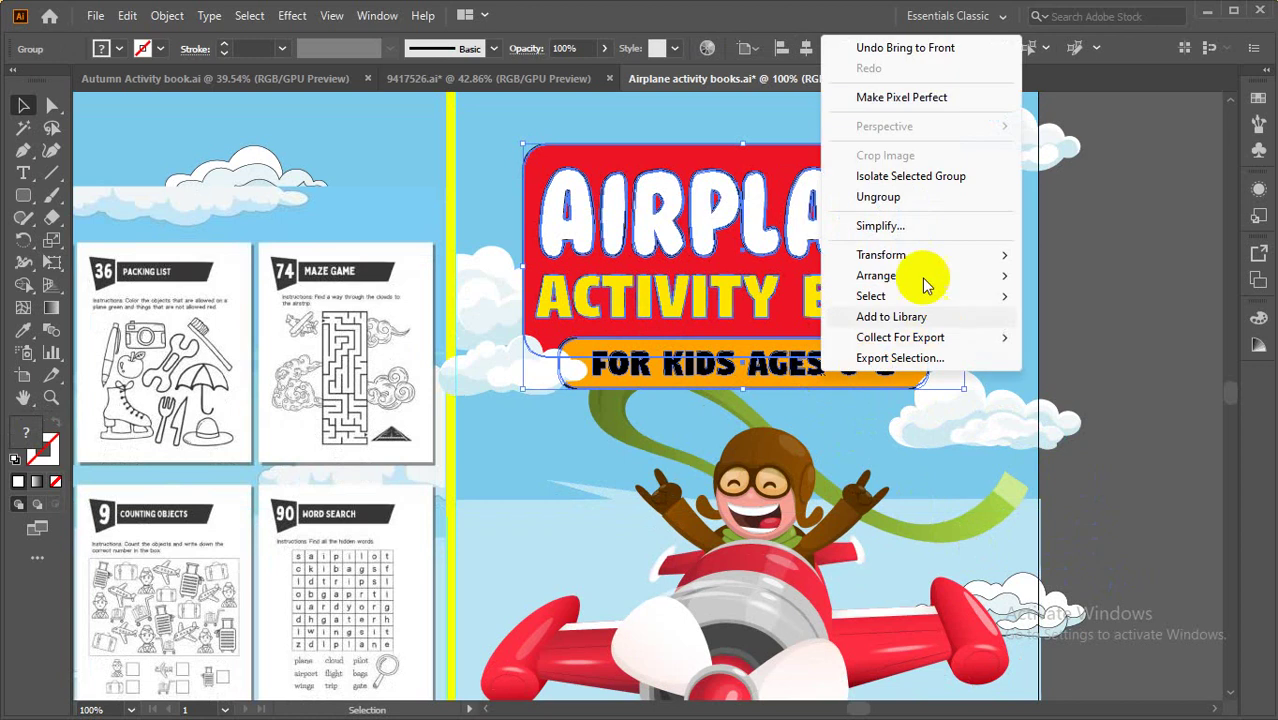
left_click(896, 197)
left_click(1077, 285)
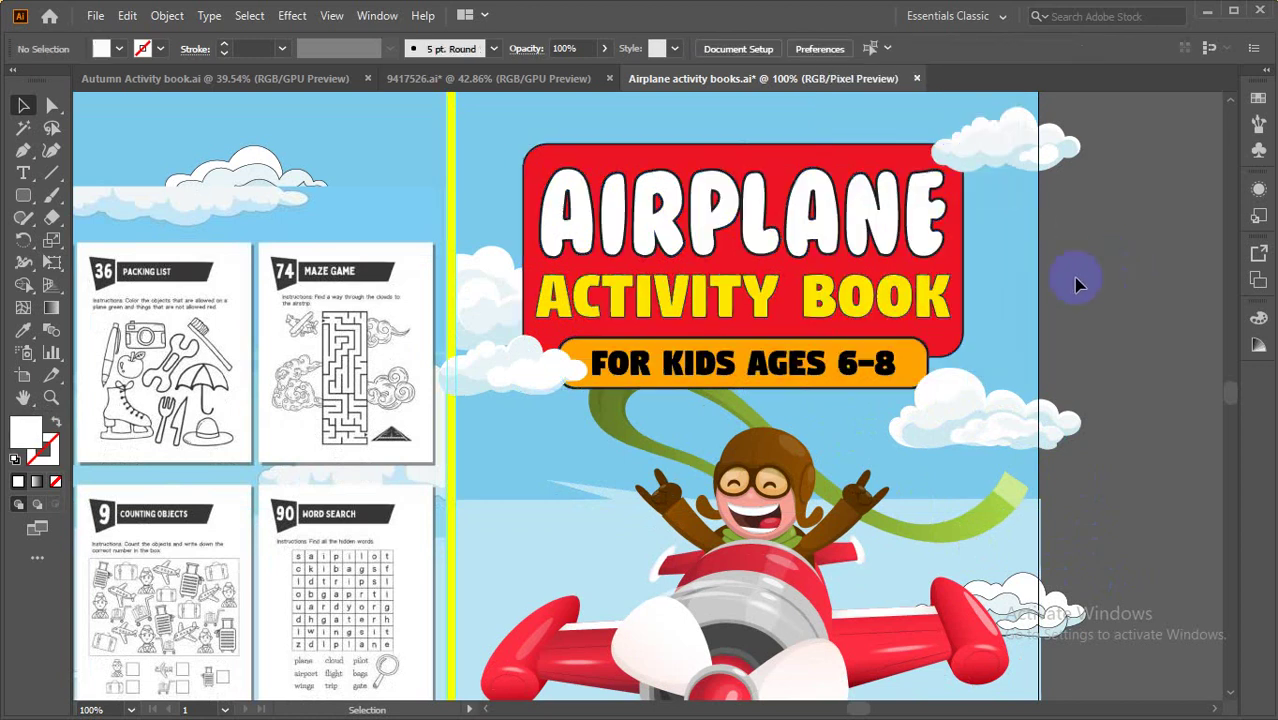
Recolour the orange banner behind "FOR KIDS AGES 6-8" with the yellow sampled from the "ACTIVITY BOOK" text.
left_click(895, 364)
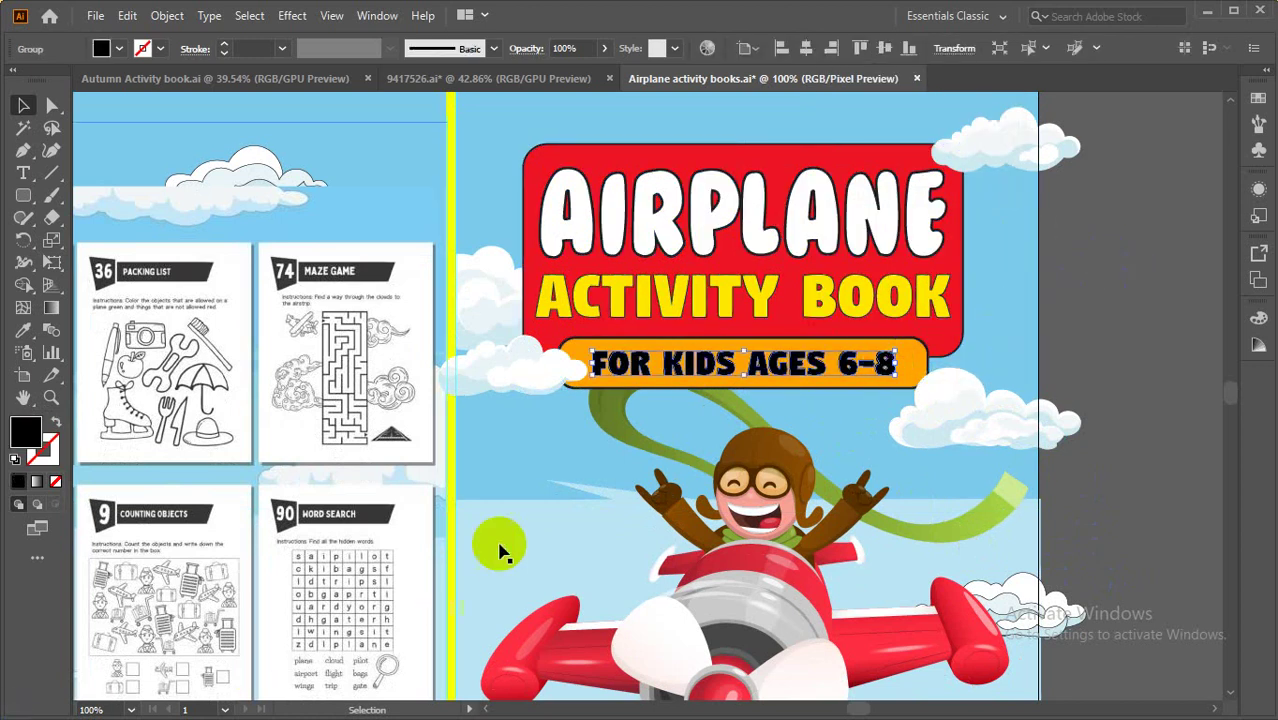
left_click(862, 395, "shift")
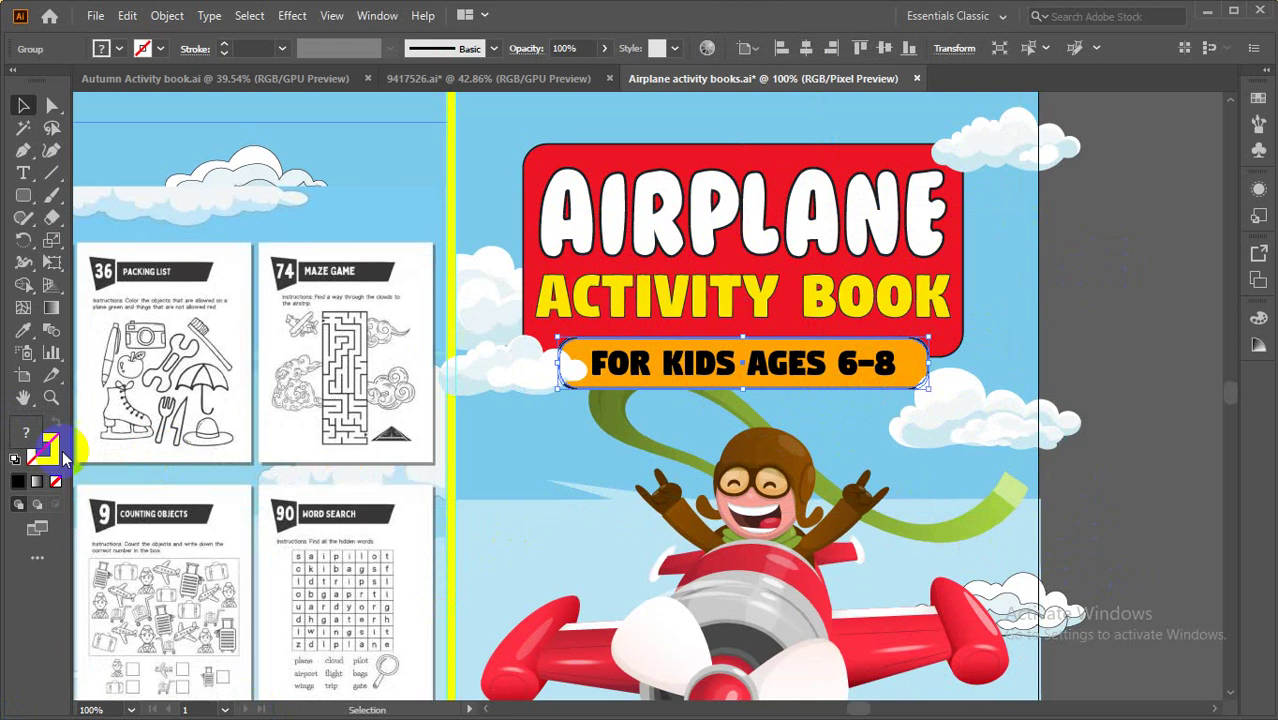
left_click(23, 330)
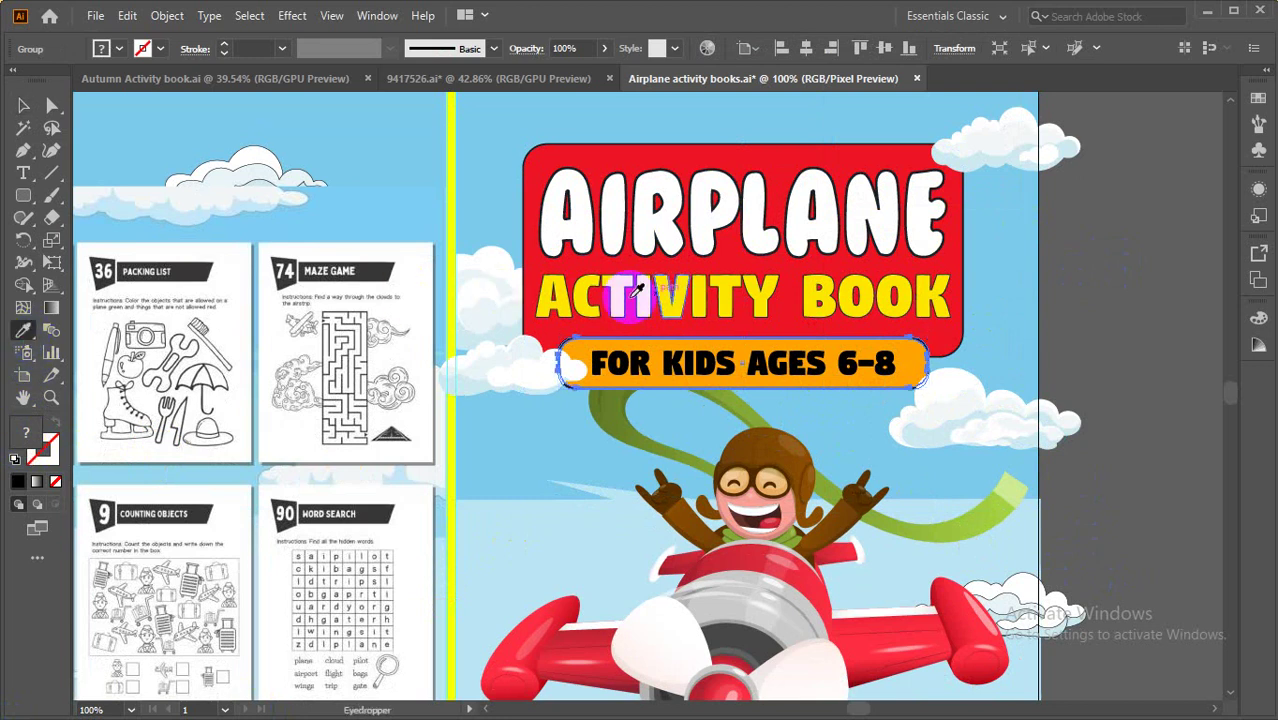
left_click(549, 300)
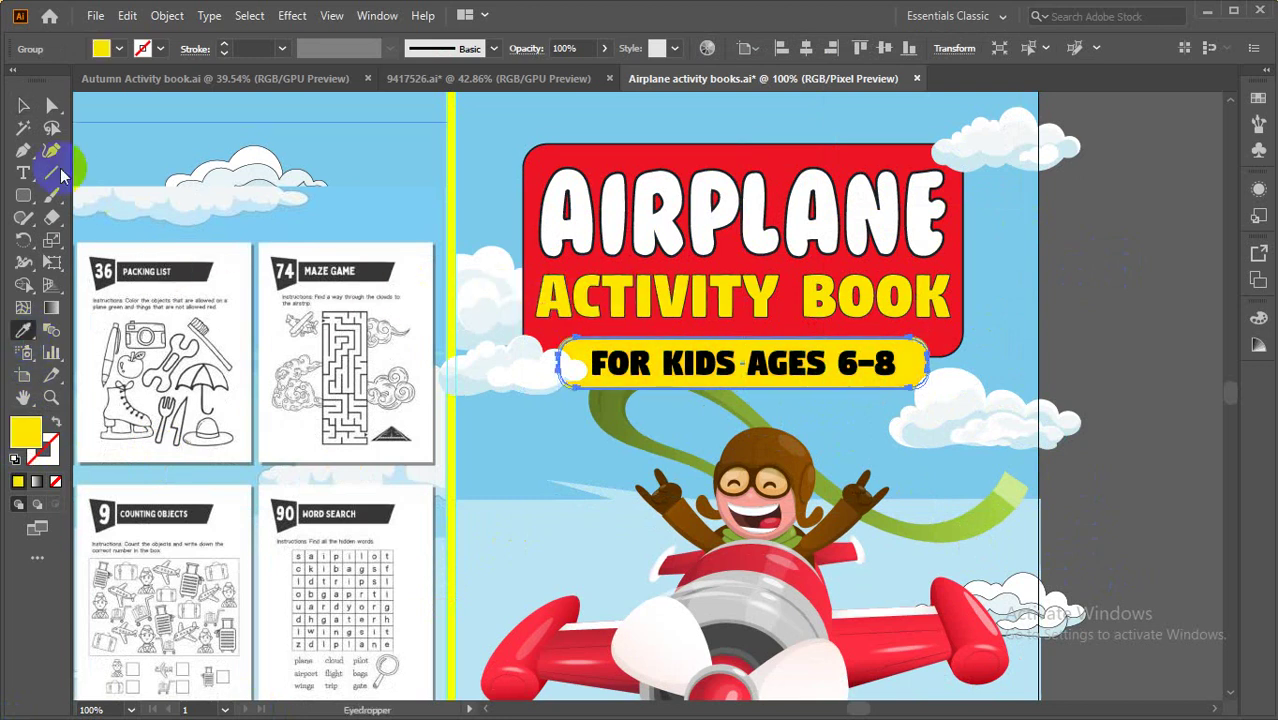
left_click(20, 104)
left_click(1036, 285)
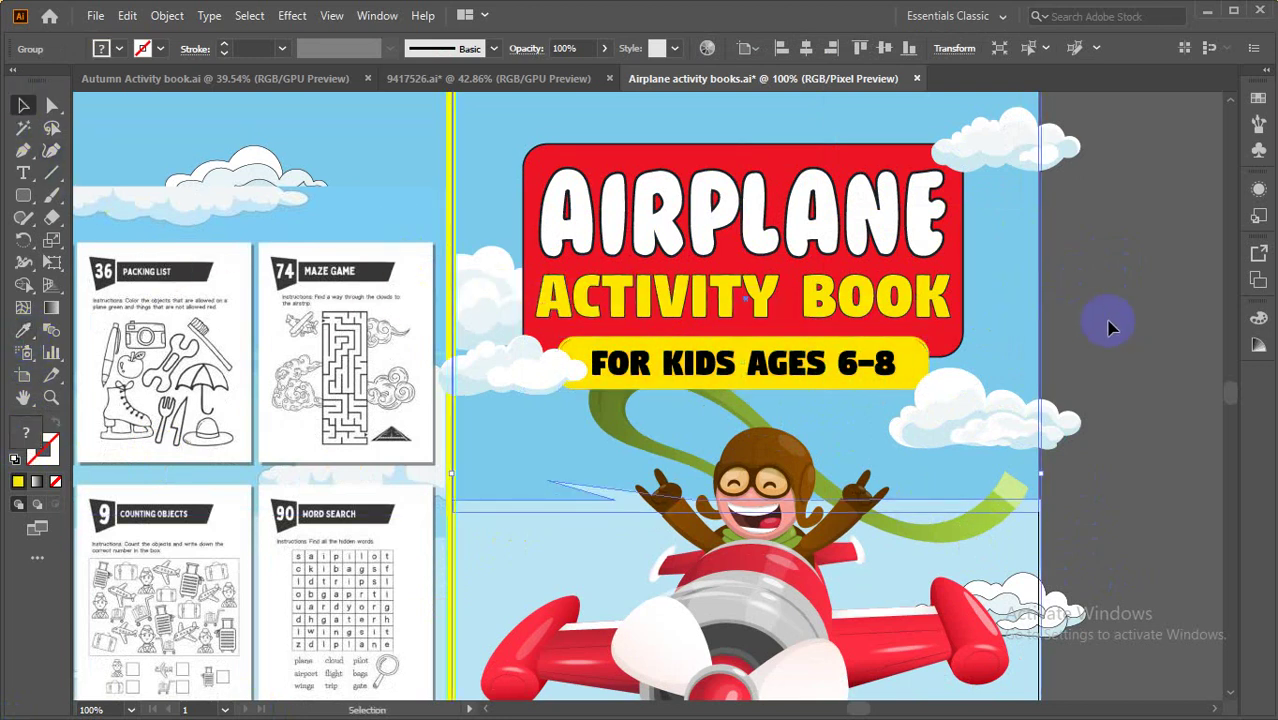
Give the yellow banner behind "FOR KIDS AGES 6-8" a black 2 pt outline.
left_click(917, 355)
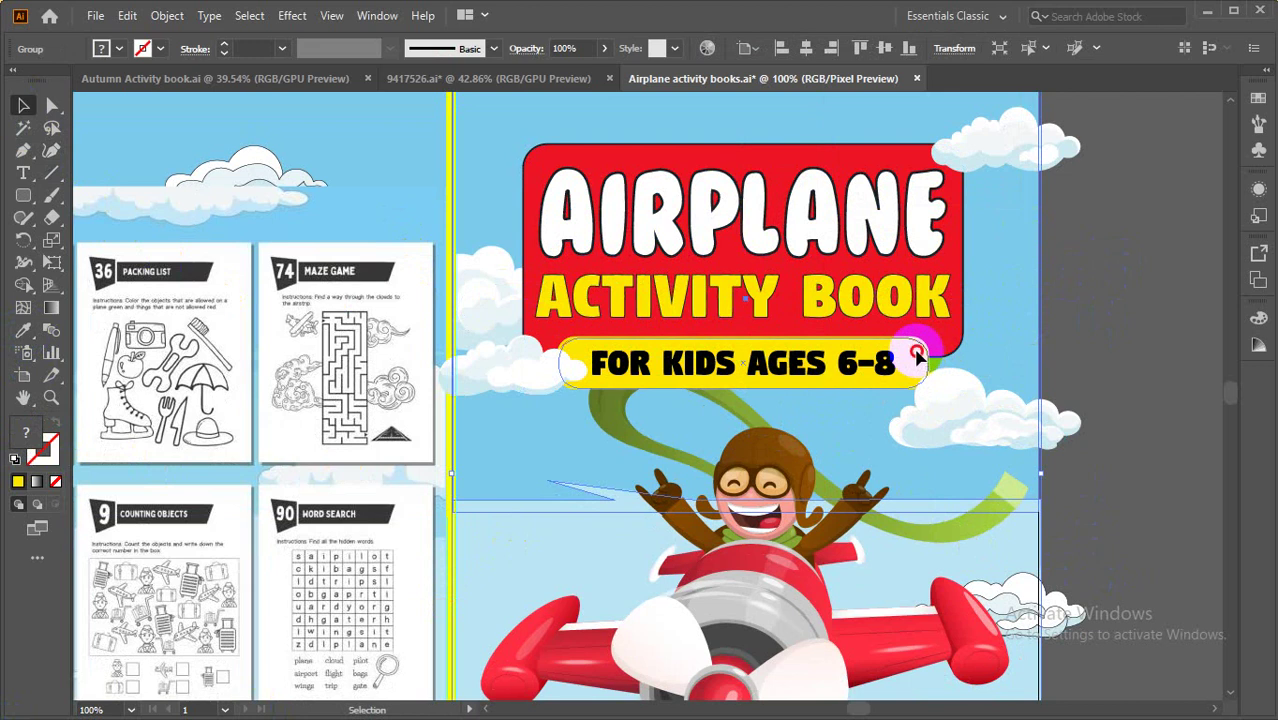
left_click(222, 48)
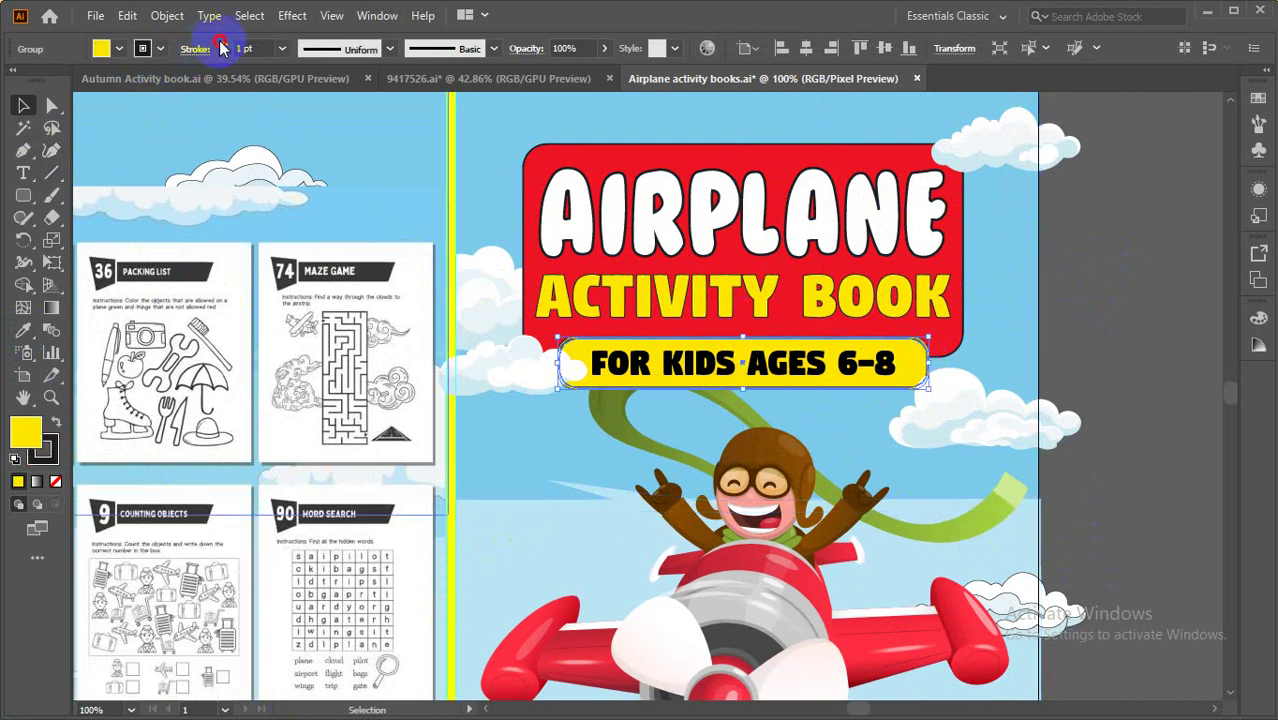
left_click(222, 45)
left_click(1110, 345)
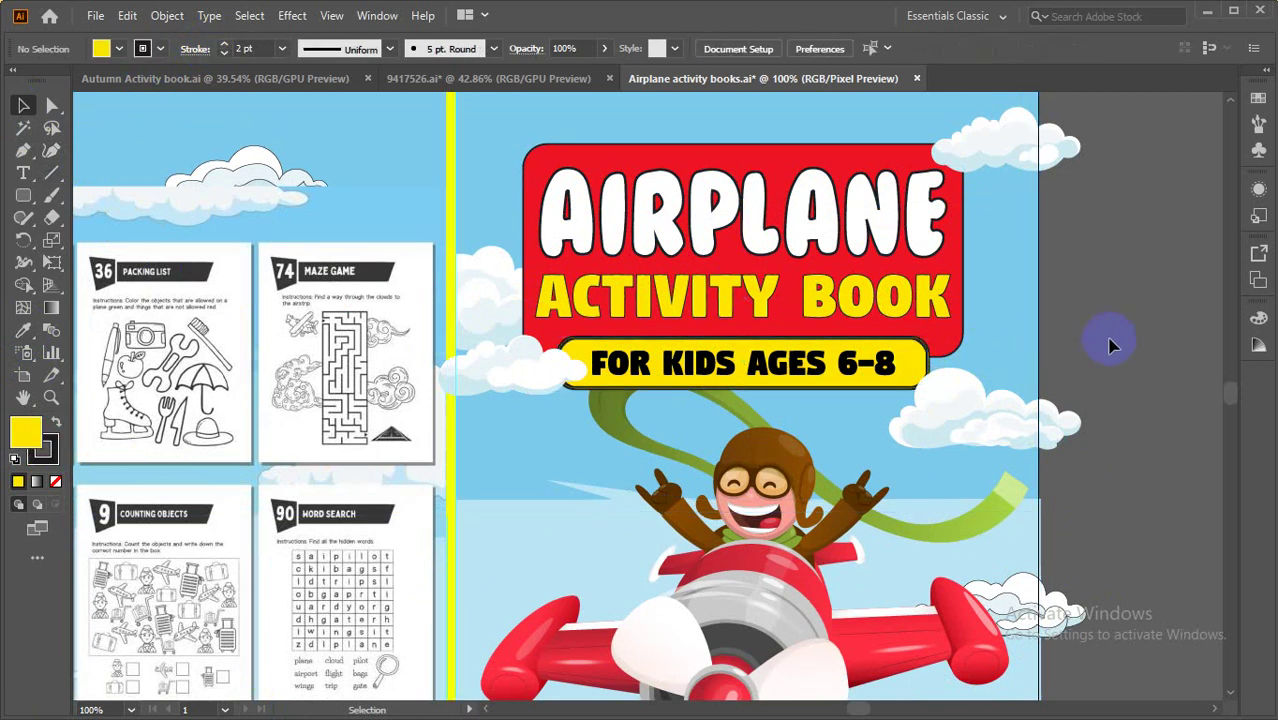
left_click_drag(838, 362, 818, 365)
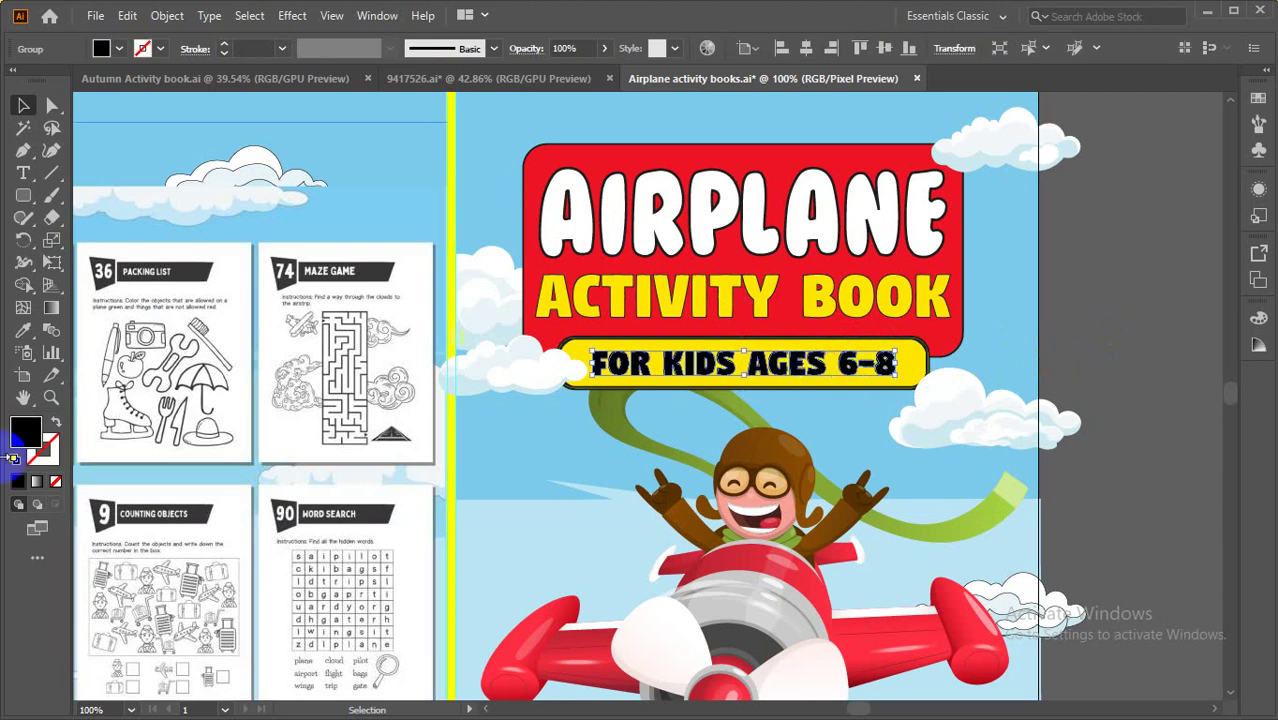
left_click(1128, 339)
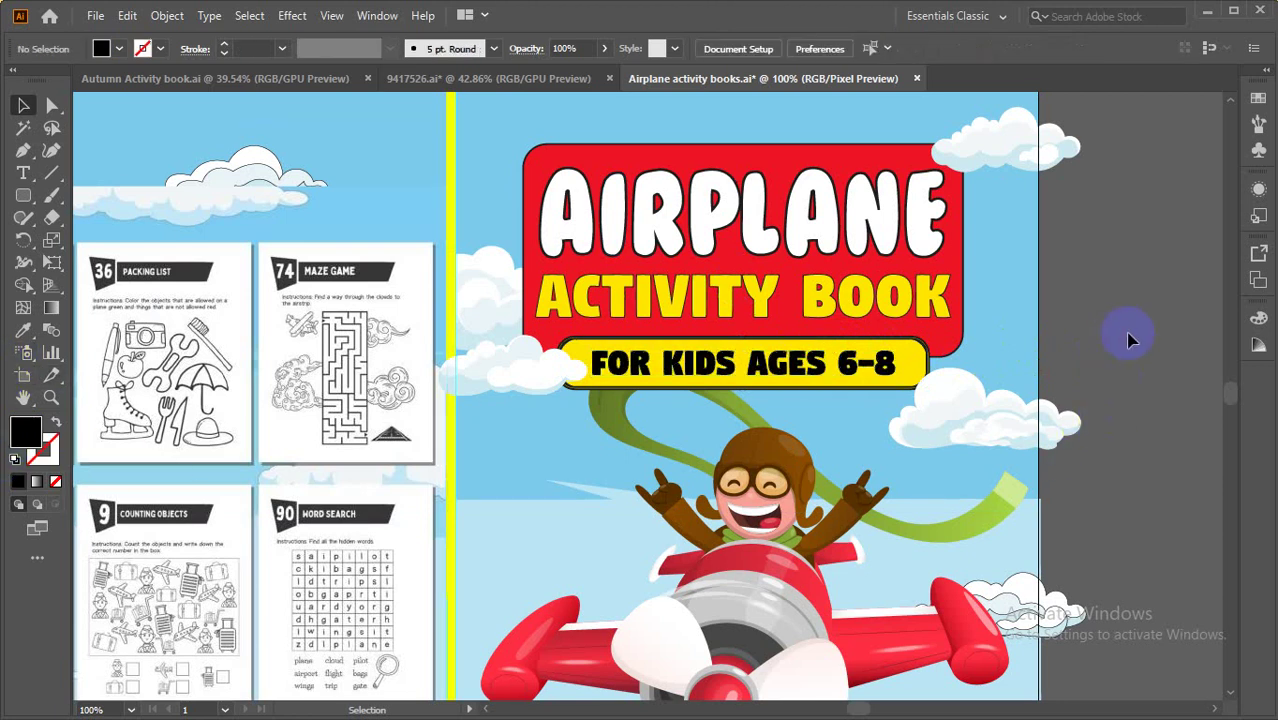
Move the pilot and red airplane illustration up about 0.5 in on the front cover, closer to the title.
scroll(1128, 339, "down", 1)
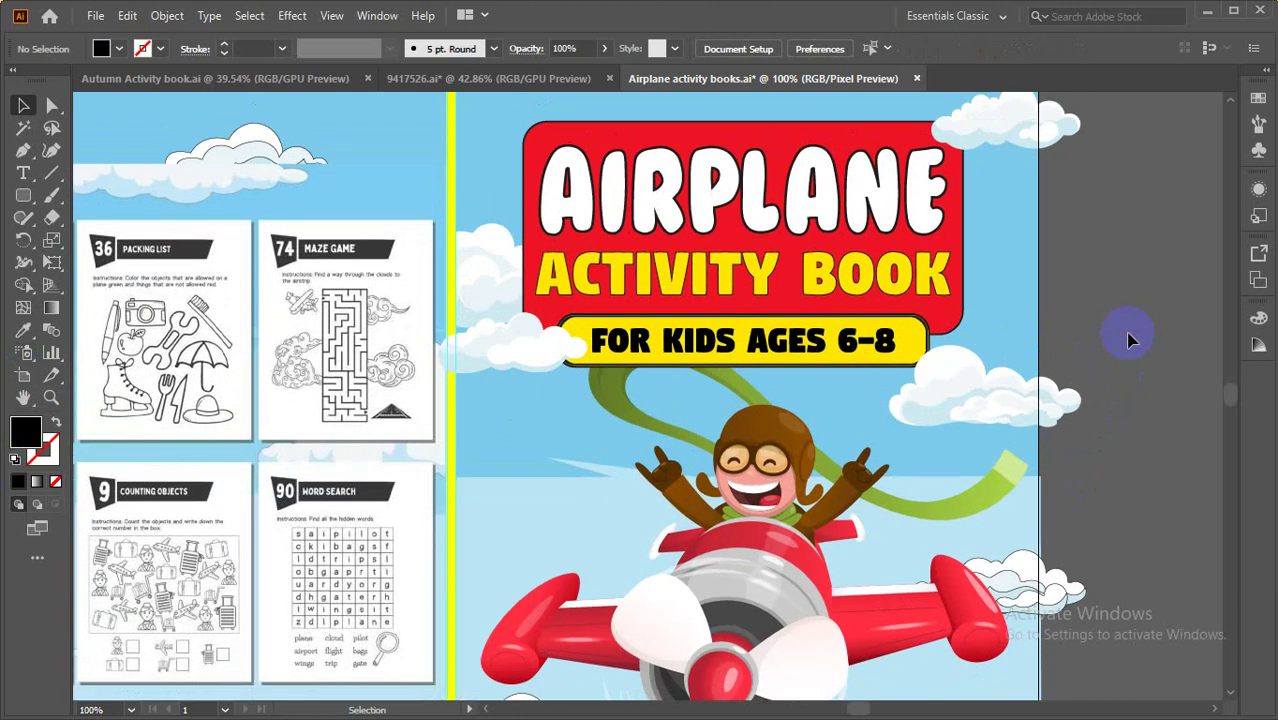
scroll(1097, 433, "up", 5)
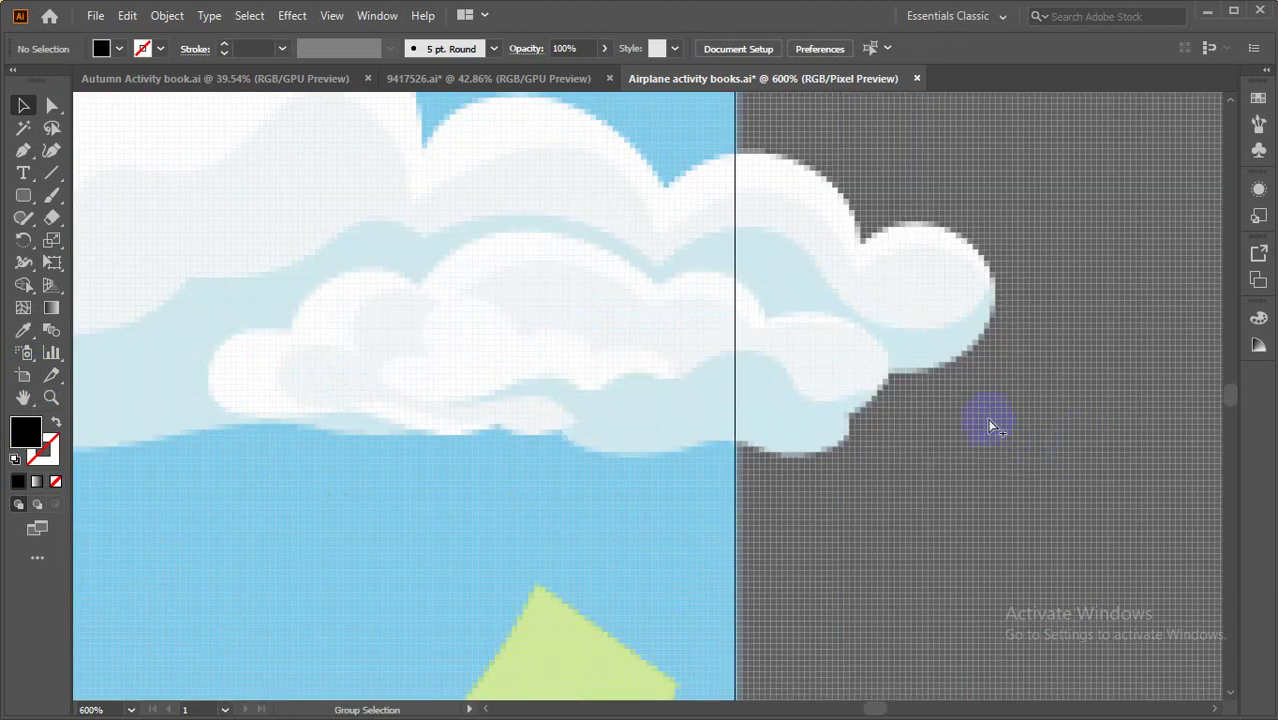
scroll(990, 425, "down", 3)
scroll(961, 428, "down", 6)
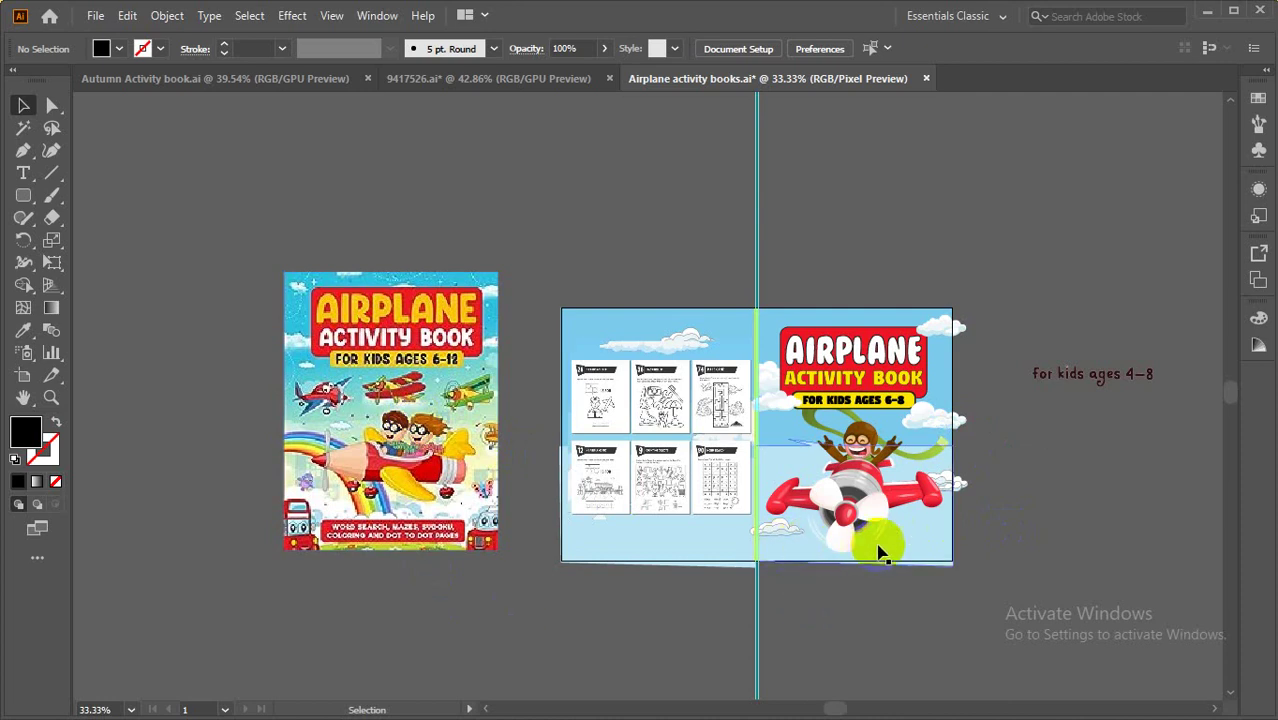
left_click(858, 514)
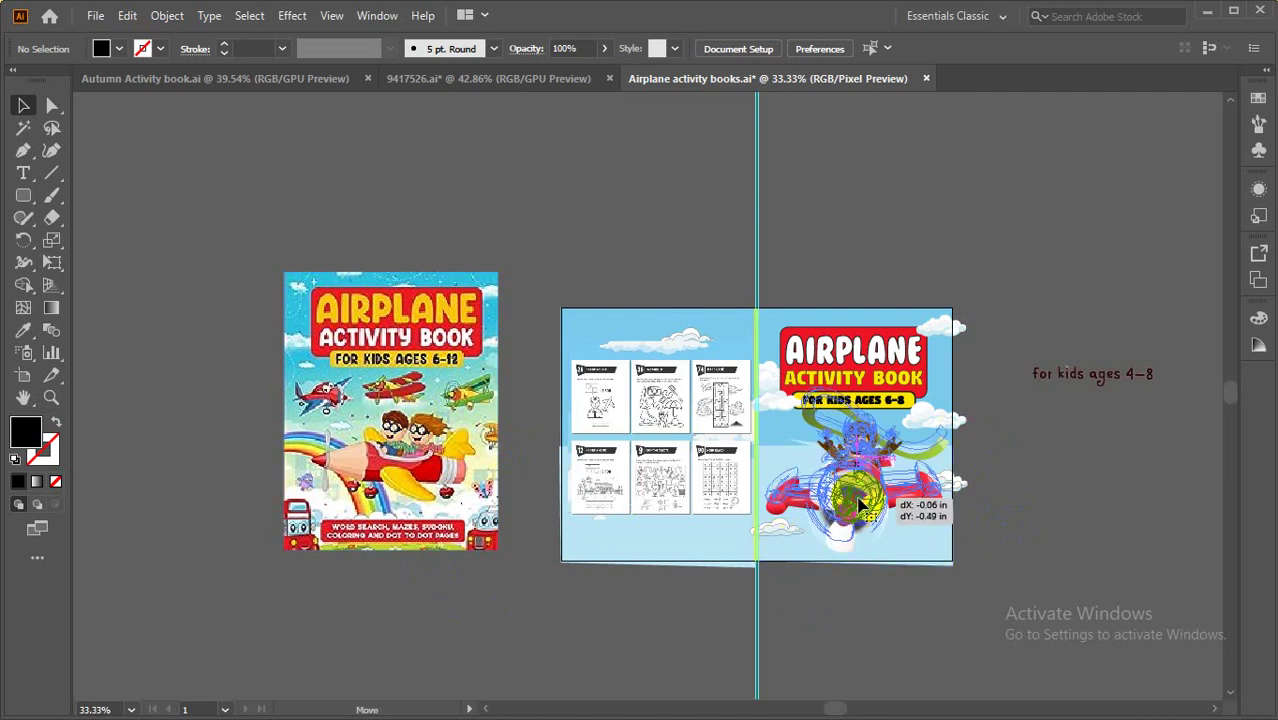
left_click(1066, 530)
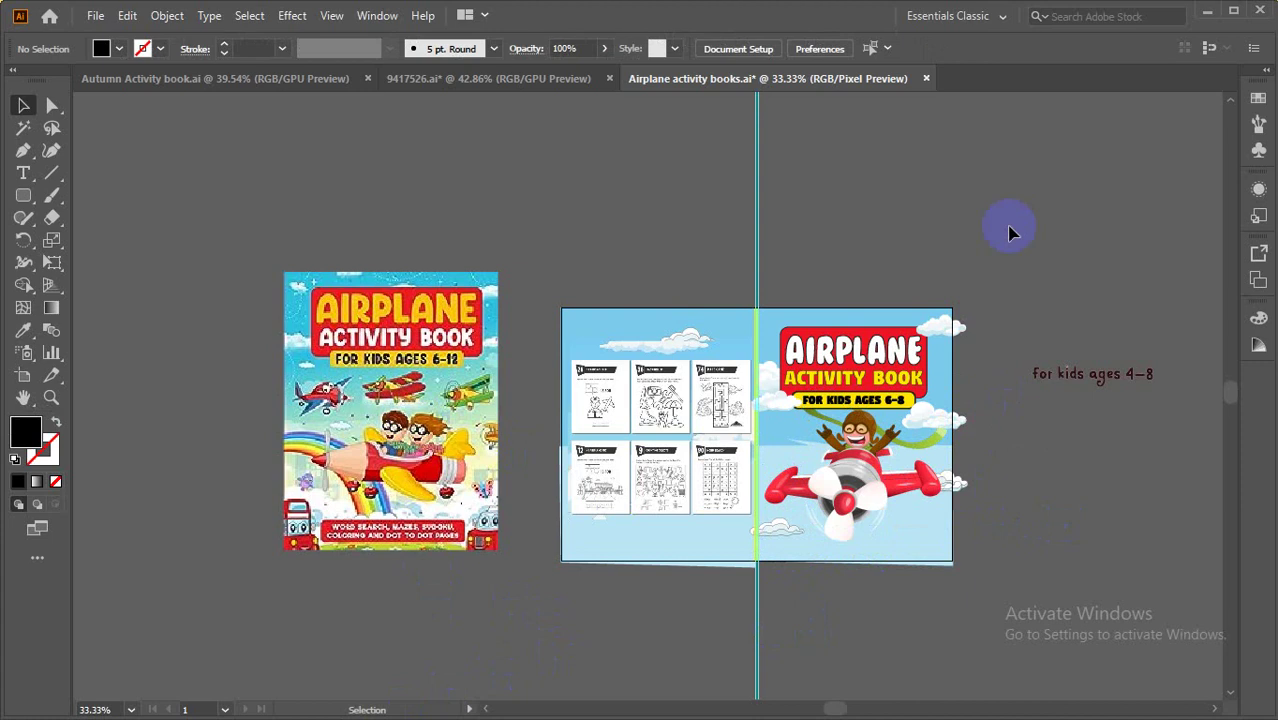
Close the Downloads window, view the original cover design on Facebook in Chrome for comparison, and return to Illustrator.
left_click(1204, 15)
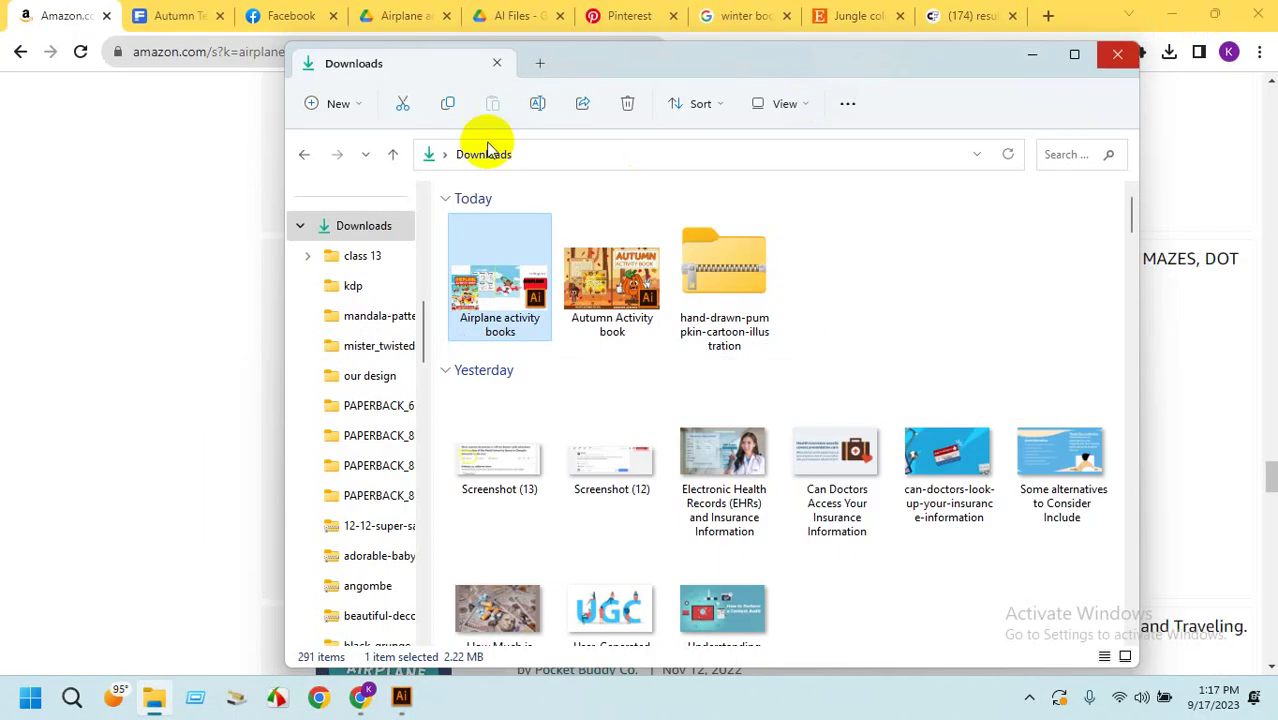
left_click(1116, 52)
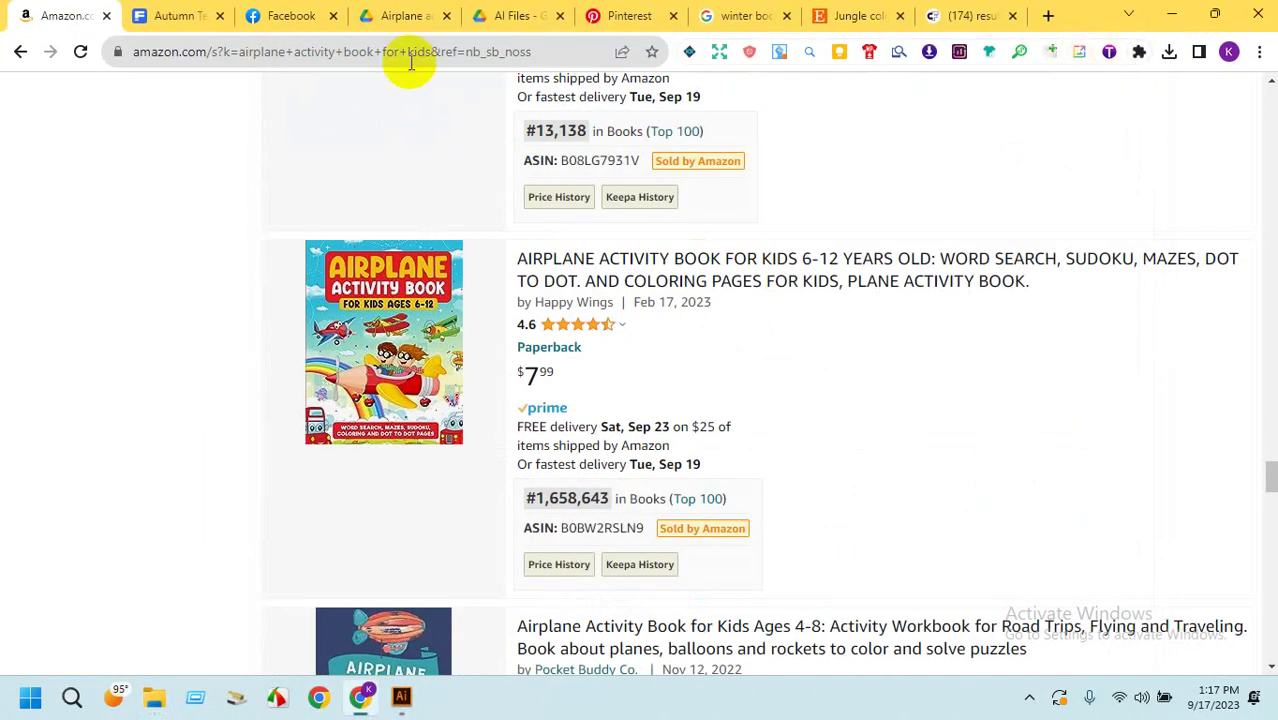
left_click(274, 24)
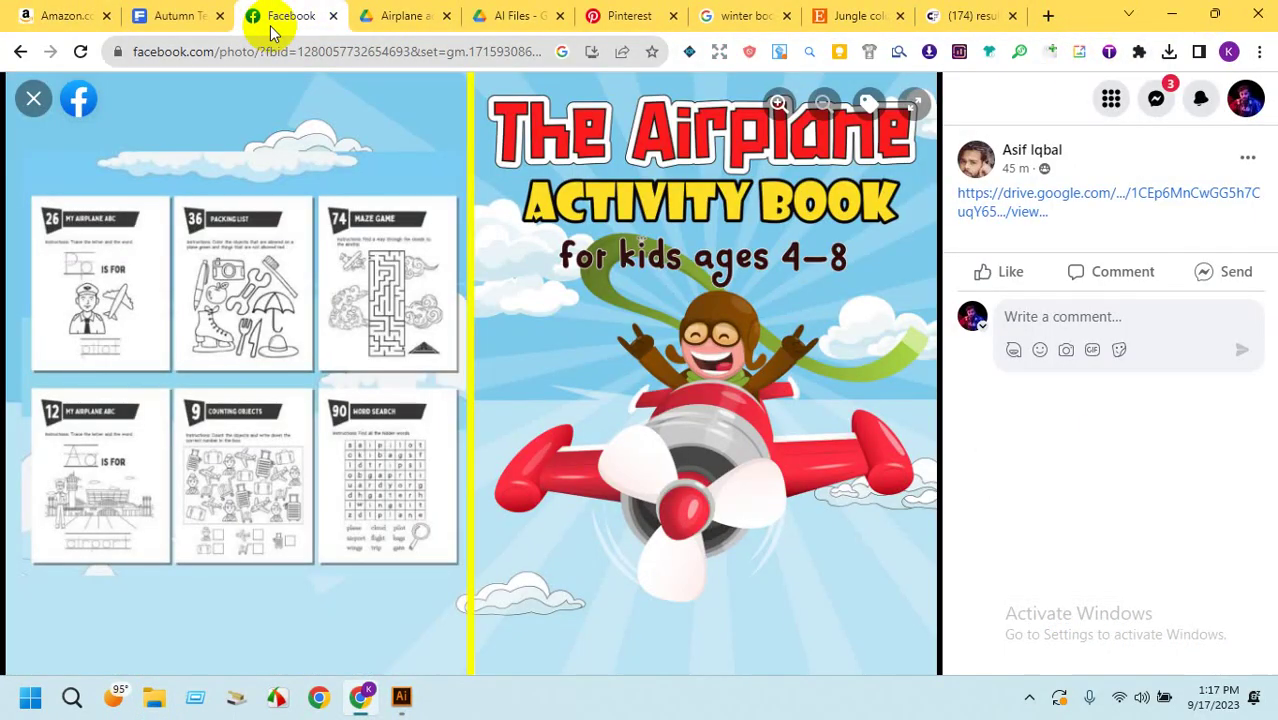
left_click(405, 698)
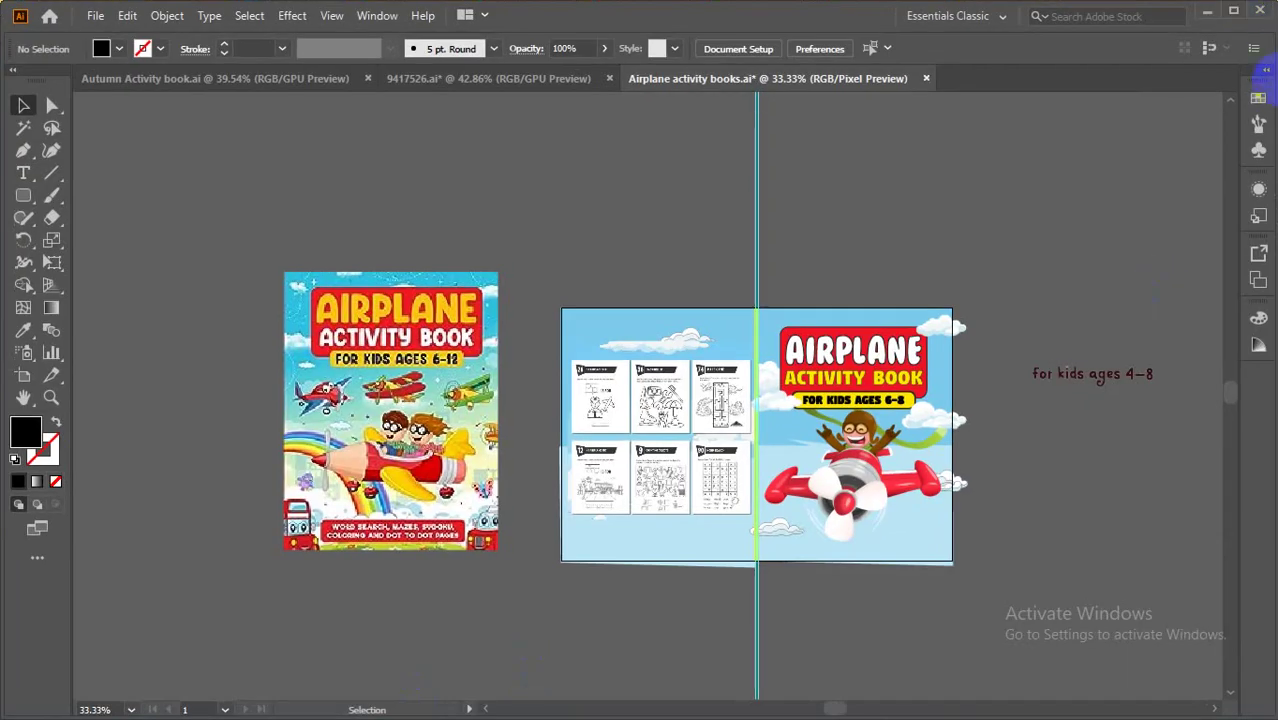
Switch to Chrome to compare the redesign with the original airplane cover on Facebook, and return to Illustrator.
mouse_move(606, 655)
left_mouse_down()
mouse_move(605, 607)
mouse_move(605, 636)
left_mouse_up()
left_click(366, 698)
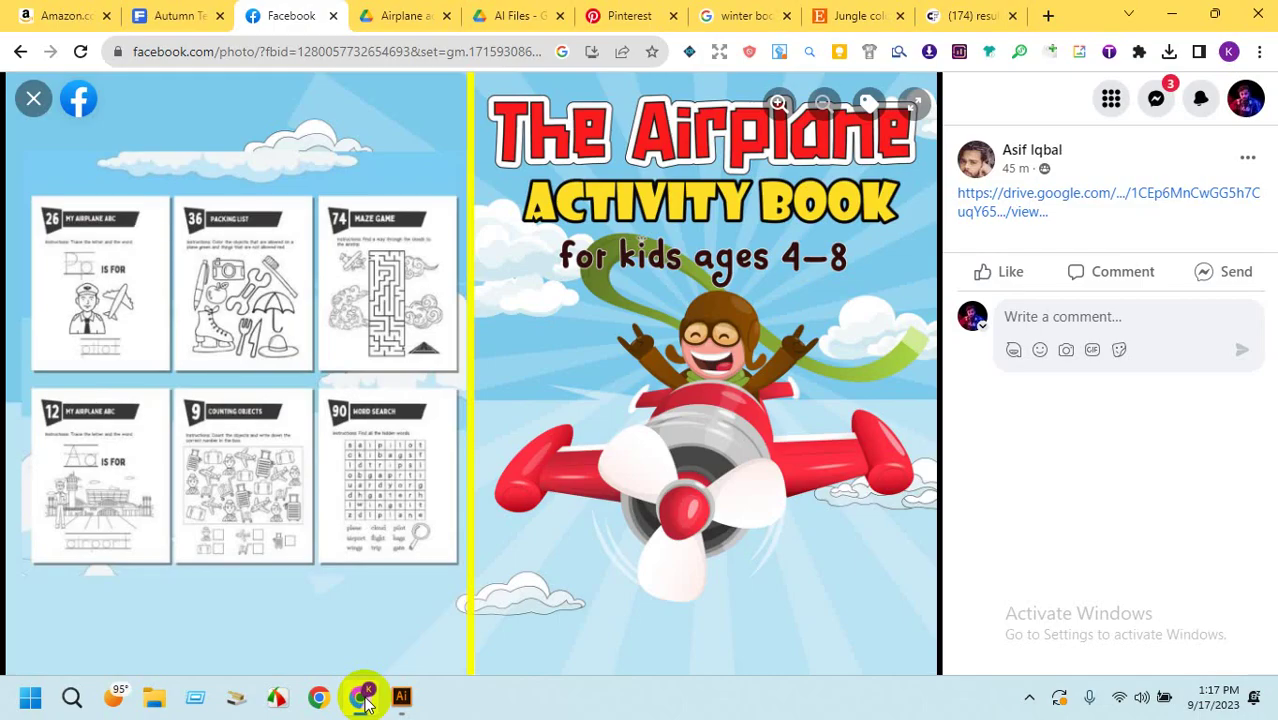
left_click(366, 698)
left_click(366, 698)
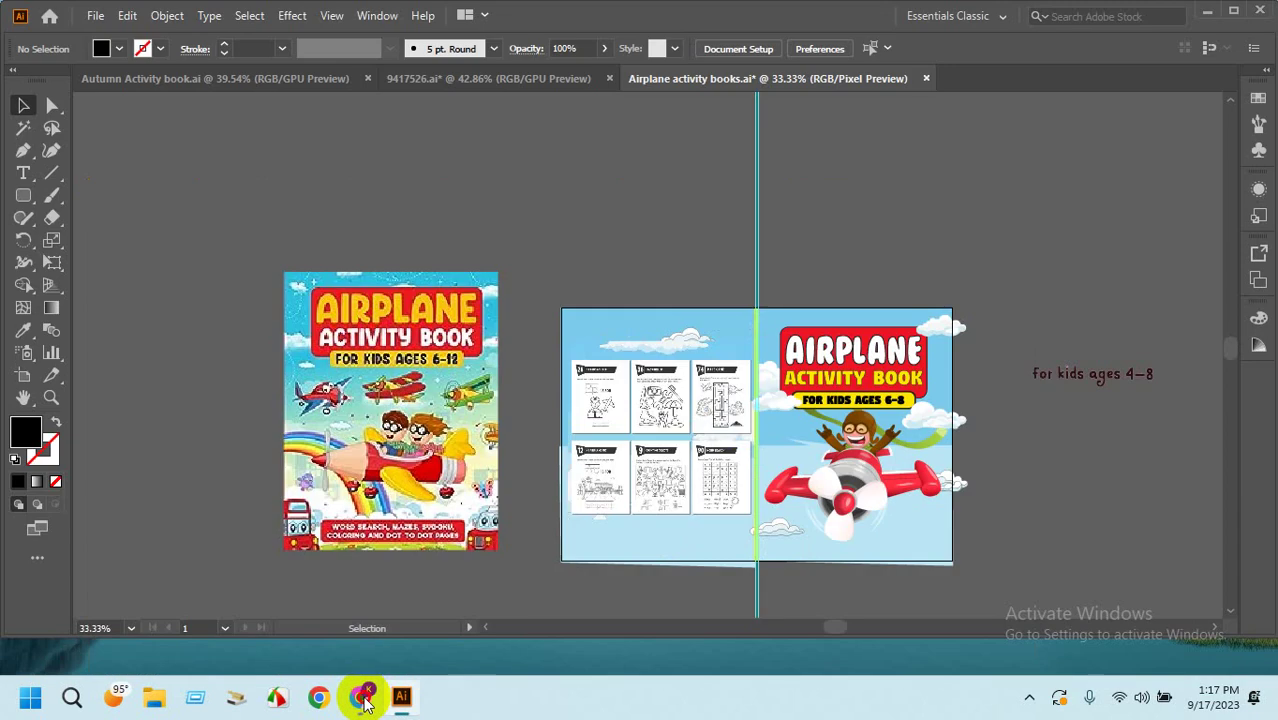
left_click(376, 702)
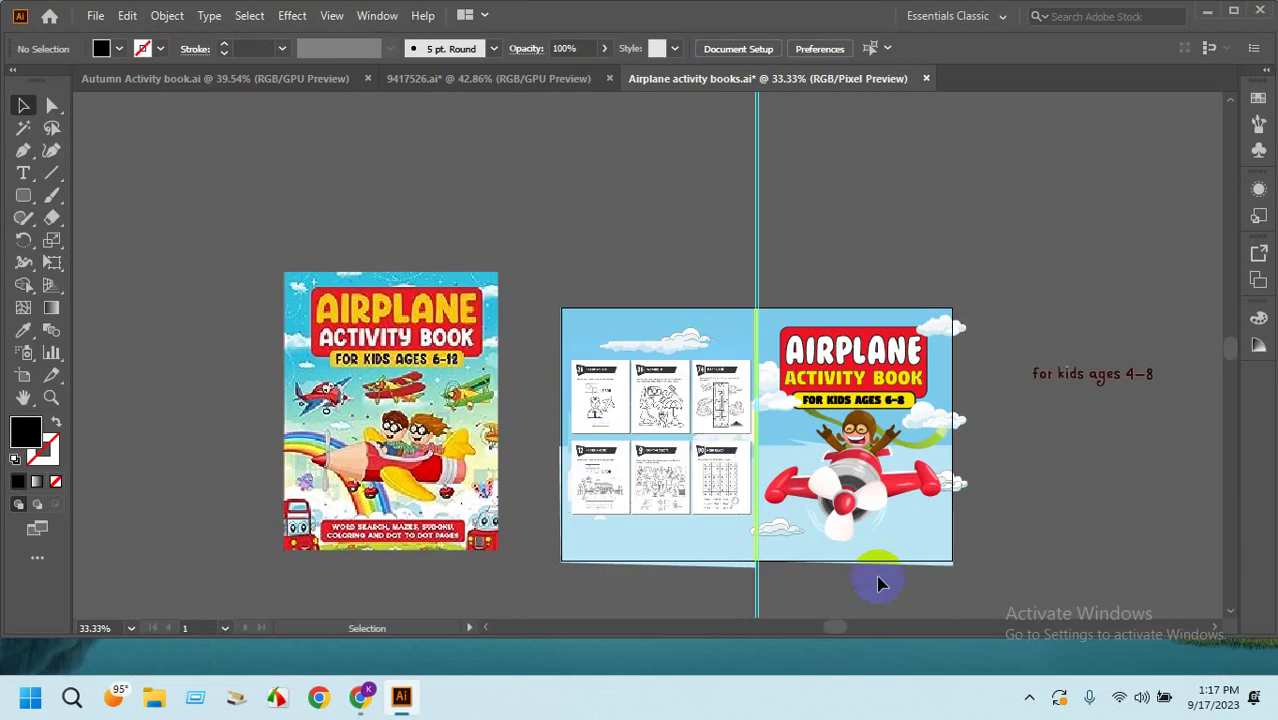
Delete the leftover "for kids ages 4-8" text and the reference airplane cover image outside the artboard.
key("ctrl+z")
key("ctrl+z")
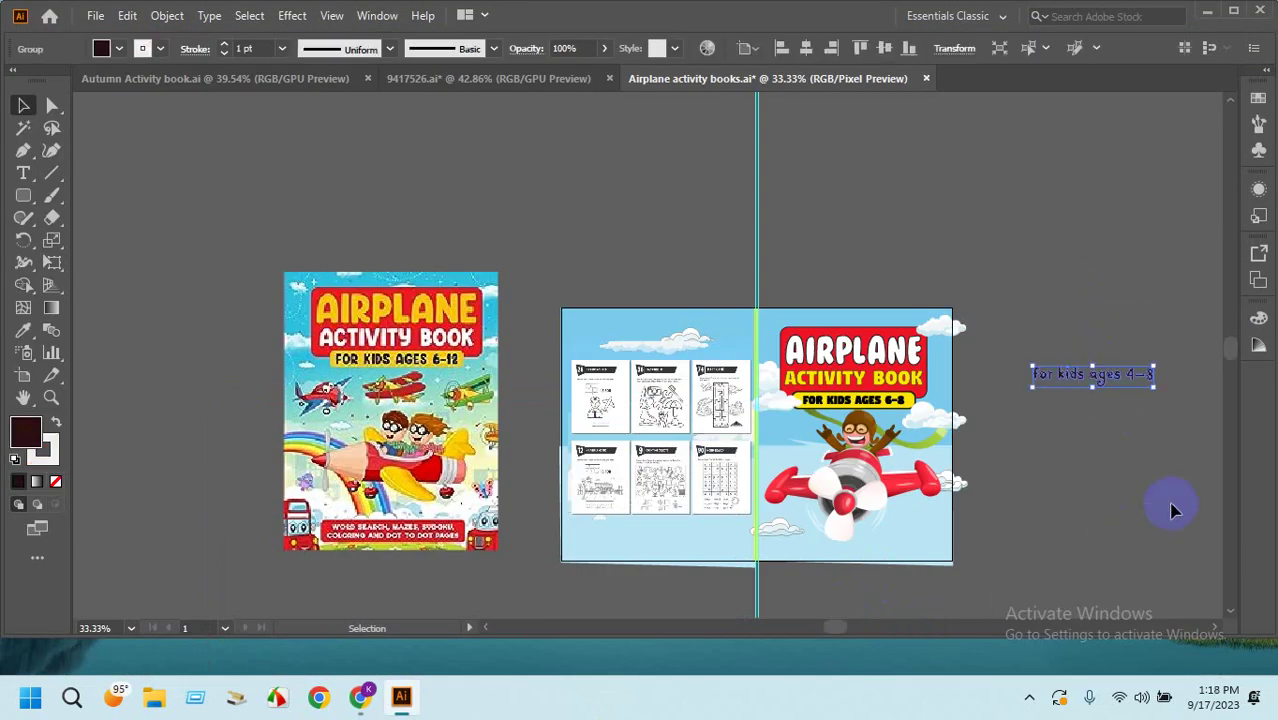
left_click(370, 393)
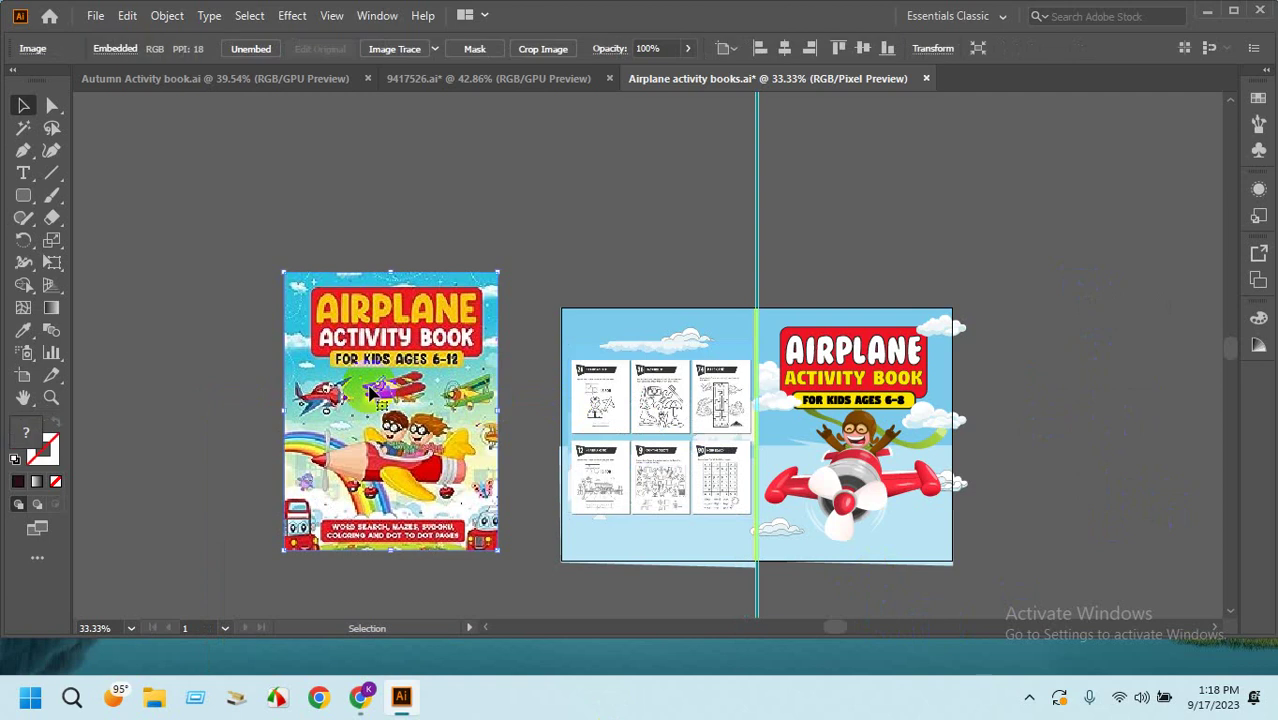
key("Delete")
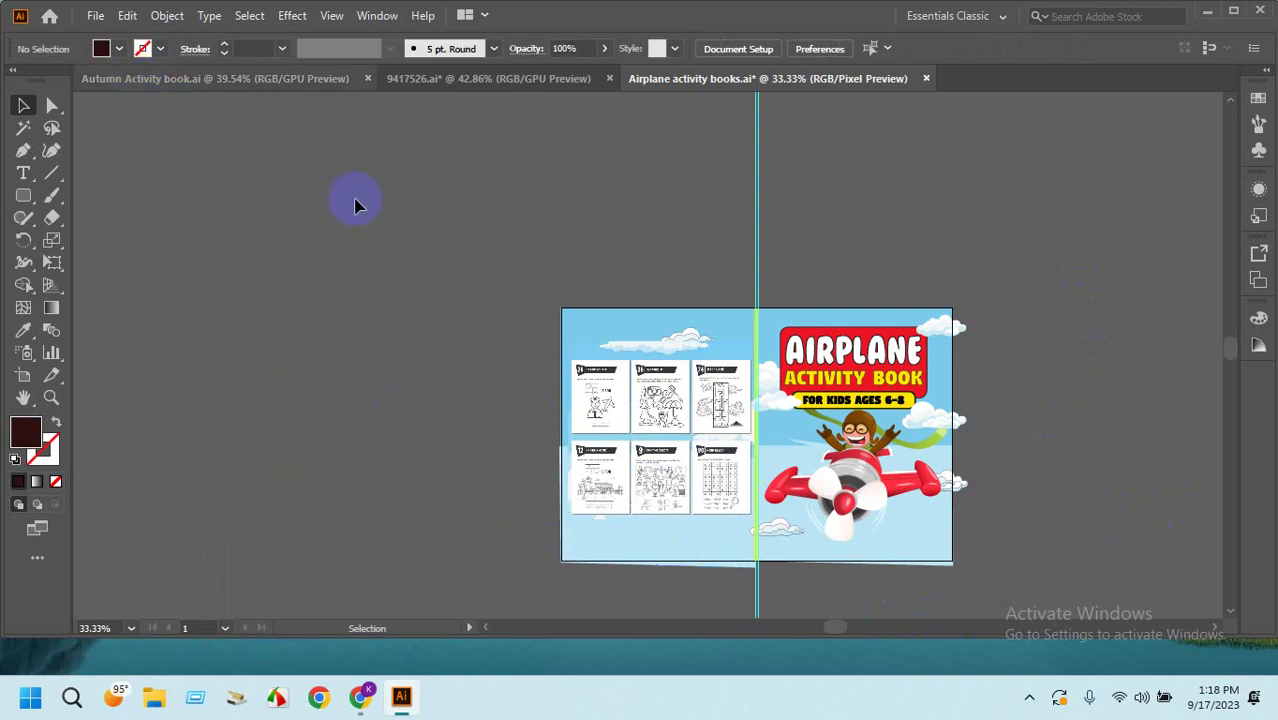
Save the cover as "Airplane activity books" in Adobe Illustrator format in Downloads, replacing the existing file, and close the document.
left_click(90, 17)
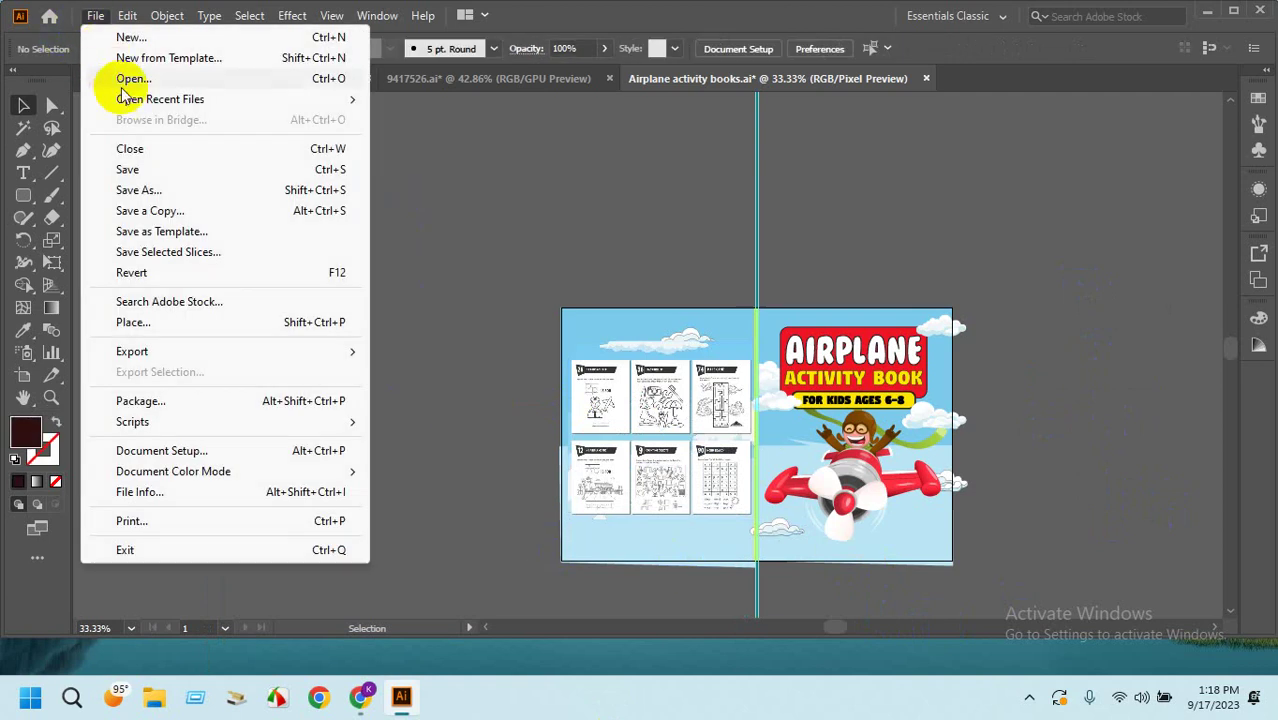
left_click(142, 181)
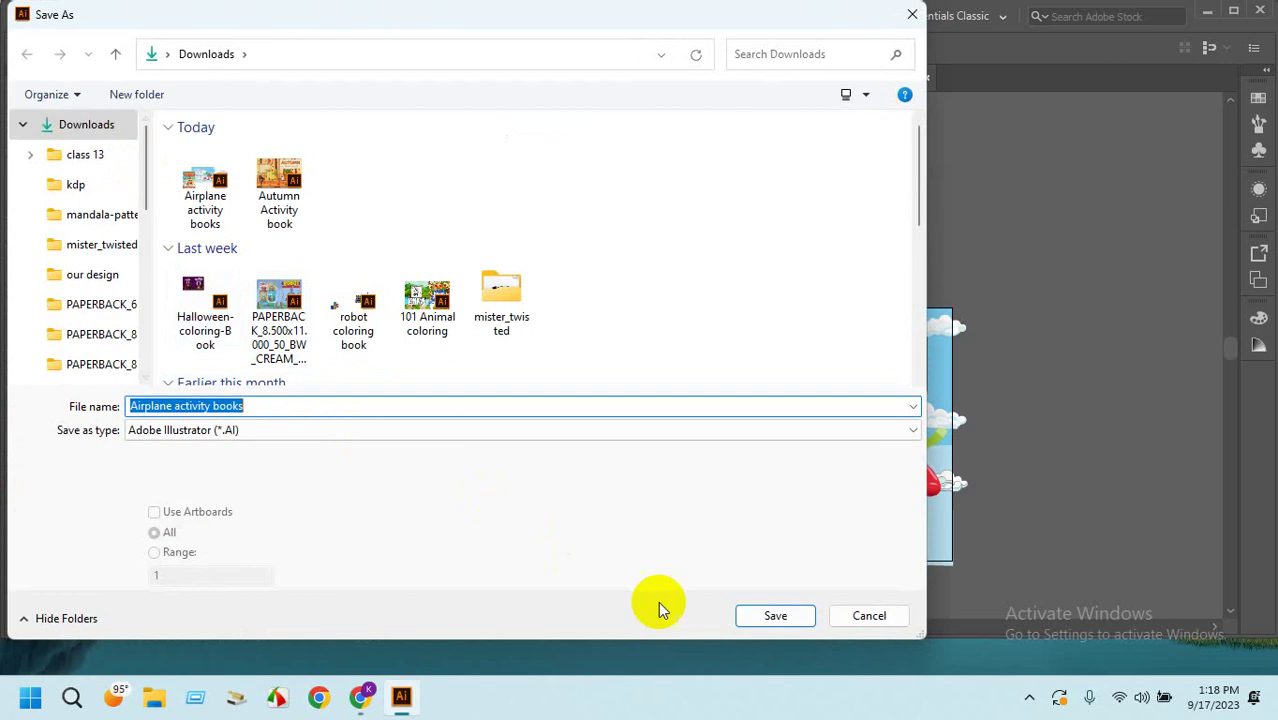
left_click(773, 615)
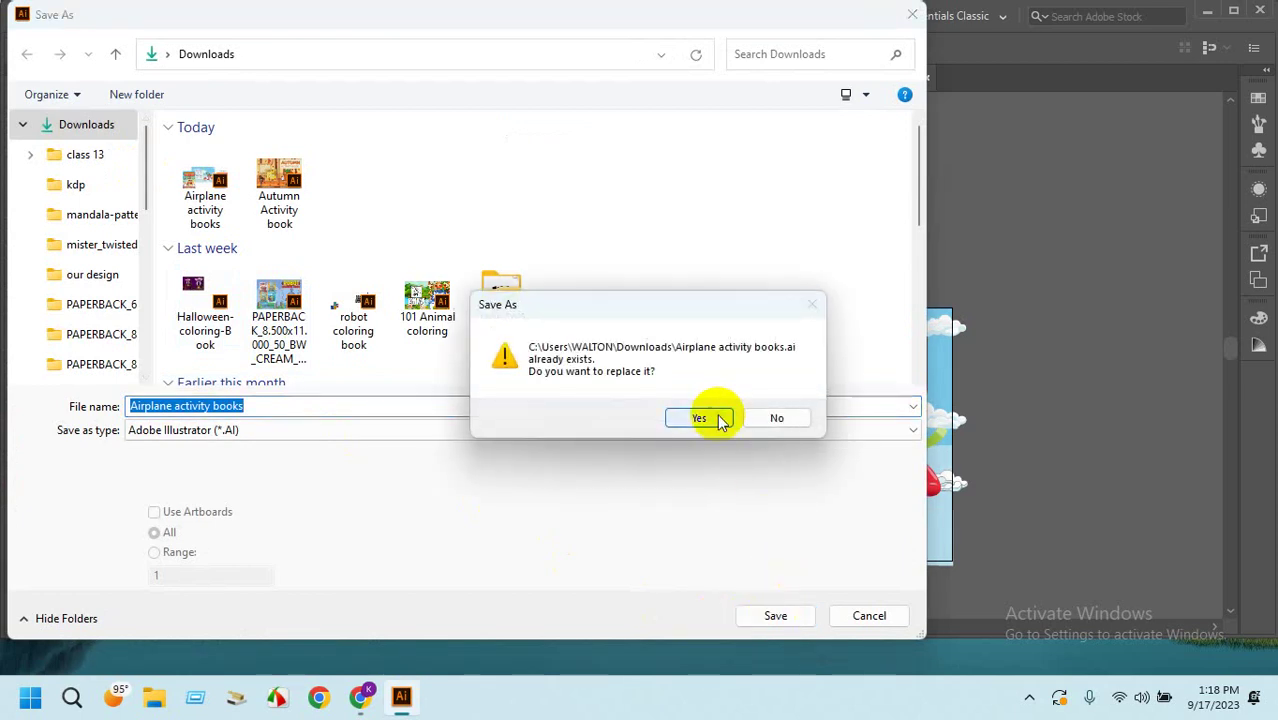
left_click(718, 419)
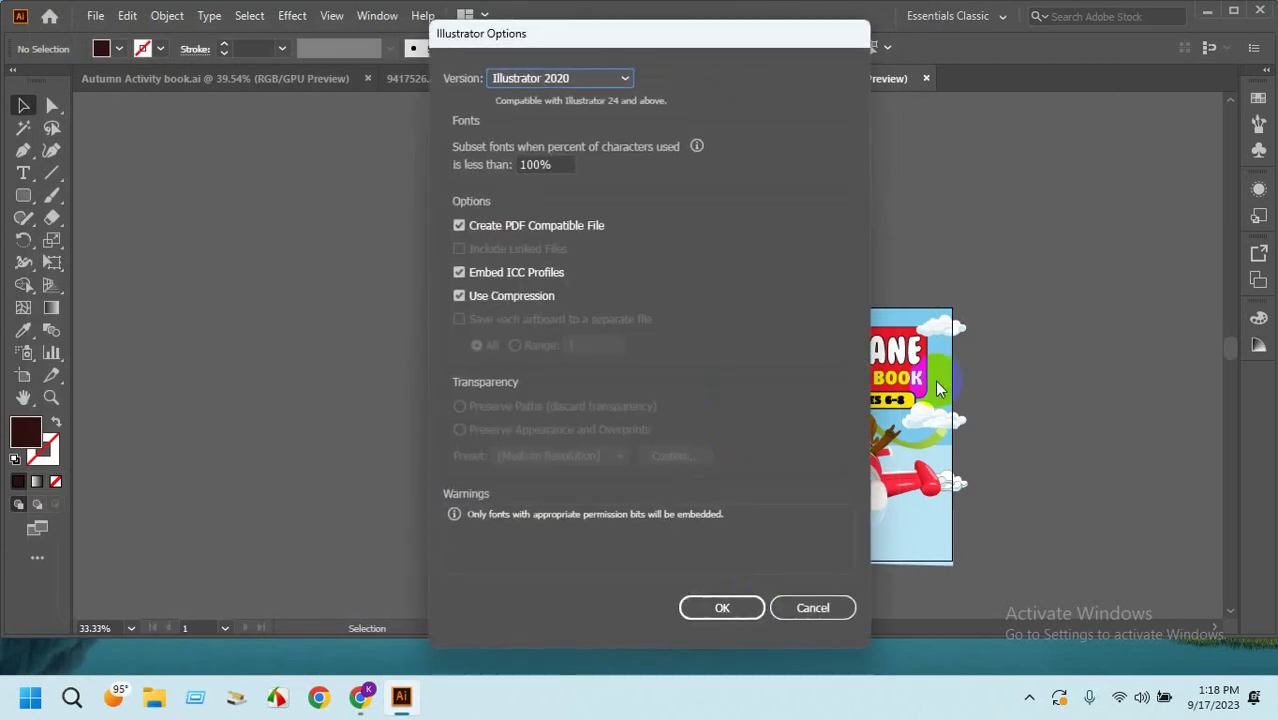
key("Return")
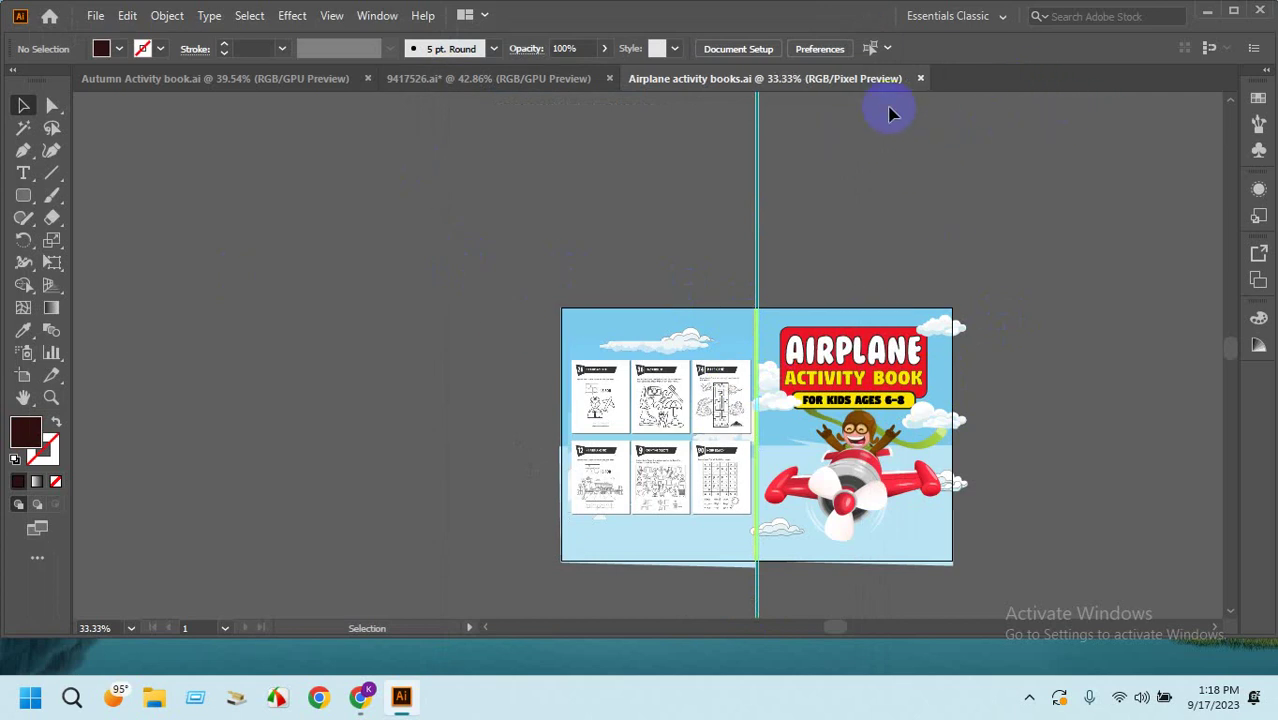
left_click(920, 79)
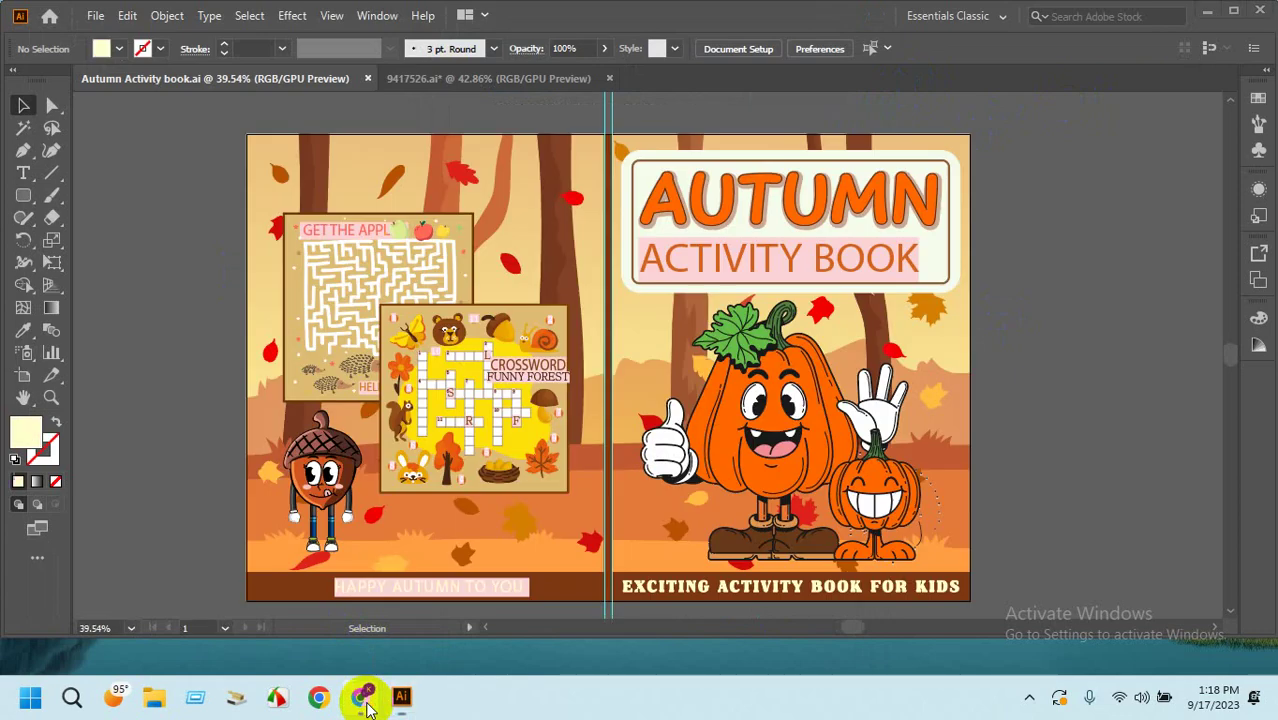
Switch to Chrome, close the airplane cover photo and look over the recent posts in the IT Vanilla group.
left_click(360, 697)
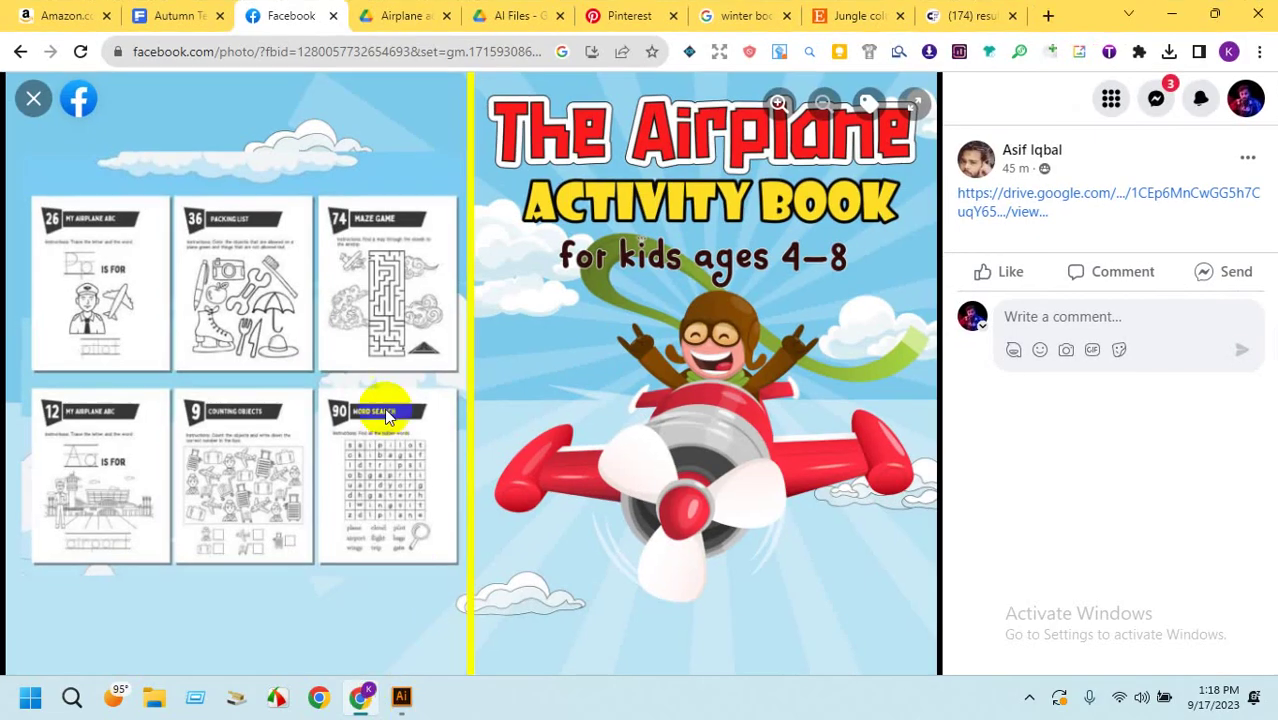
left_click(37, 101)
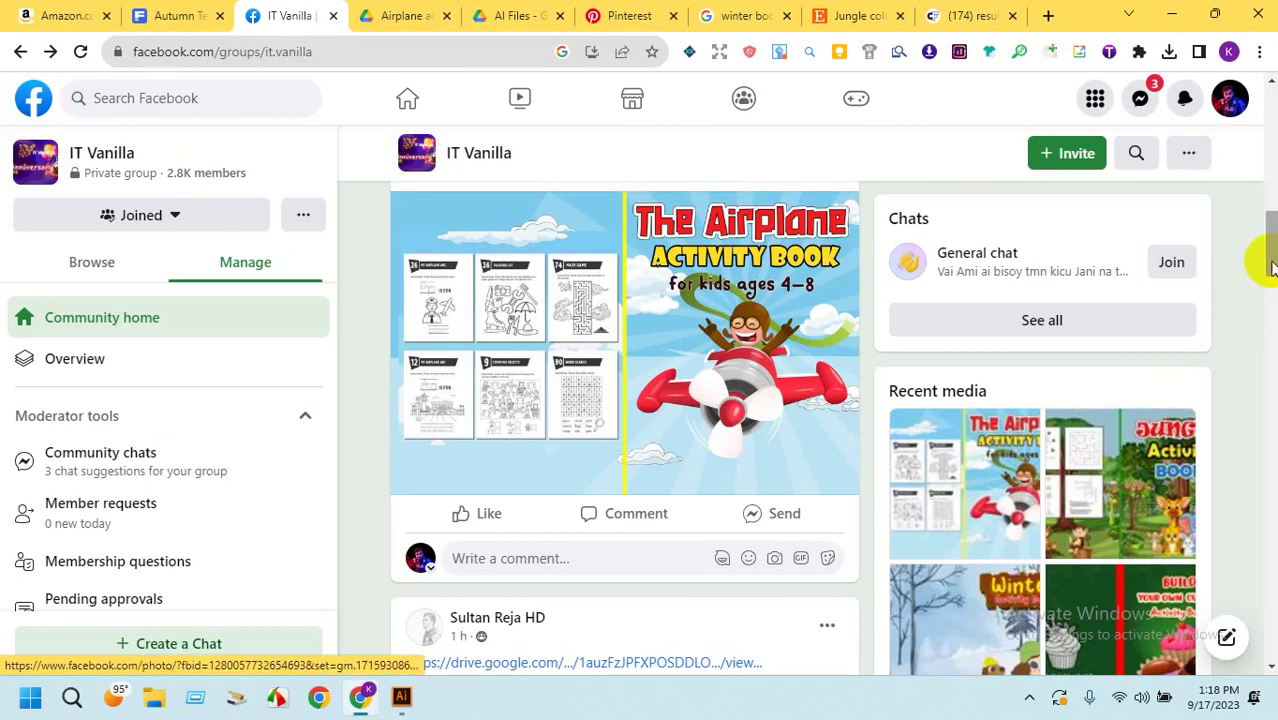
scroll(1270, 265, "down", 15)
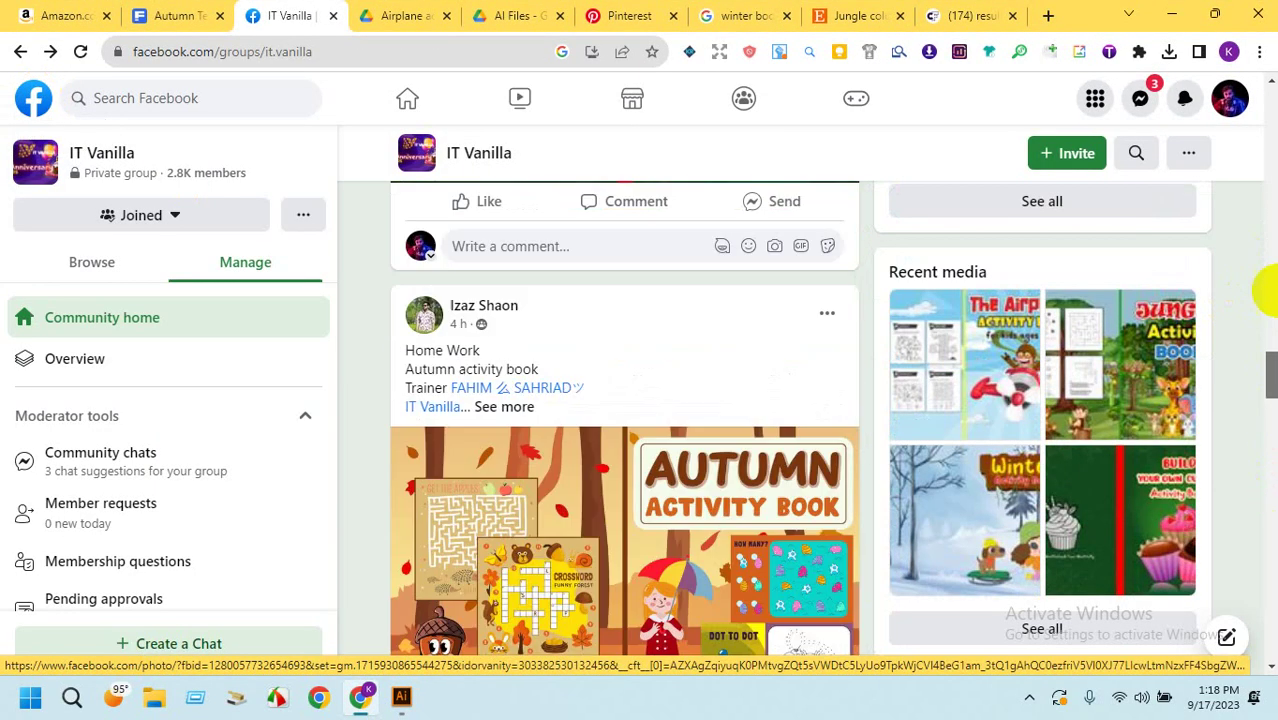
scroll(1268, 290, "up", 15)
mouse_move(1266, 76)
left_mouse_down()
mouse_move(1267, 466)
mouse_move(1270, 100)
left_mouse_up()
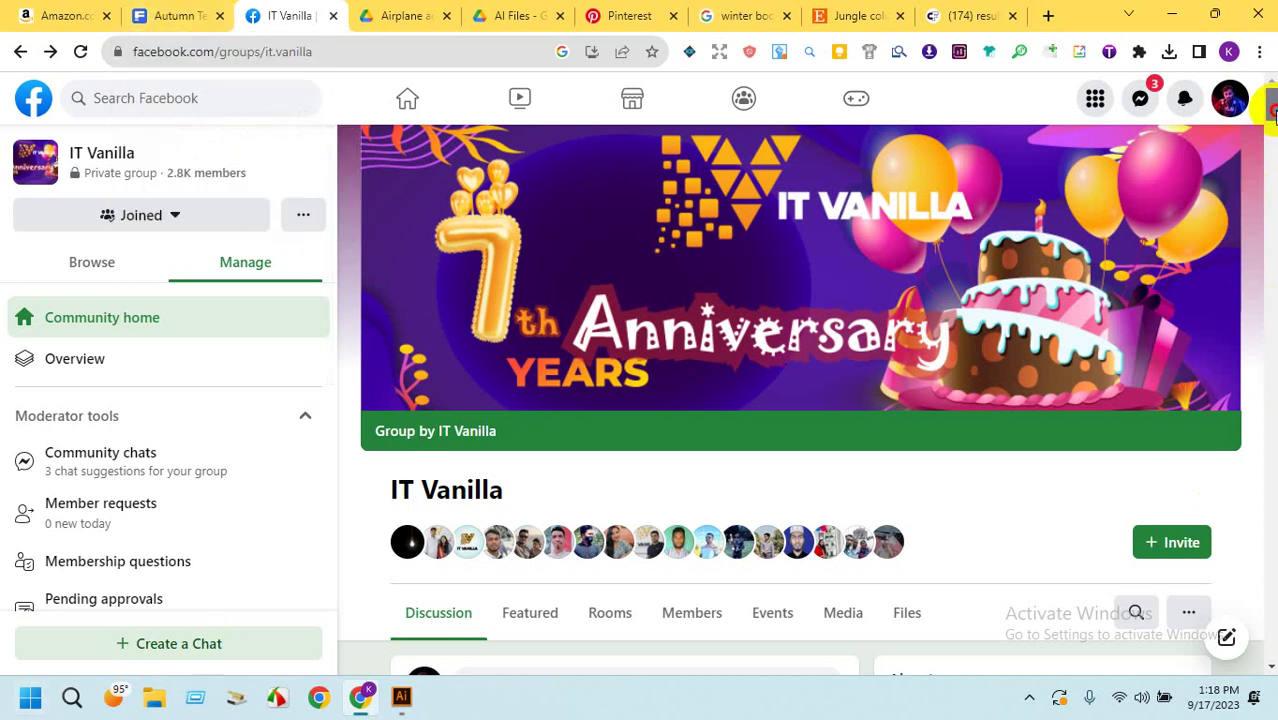
Examine the older homework cover designs in the IT Vanilla feed, back to the Butterfly Coloring Book post, dismissing the chat pop-up.
left_click_drag(1272, 112, 1272, 422)
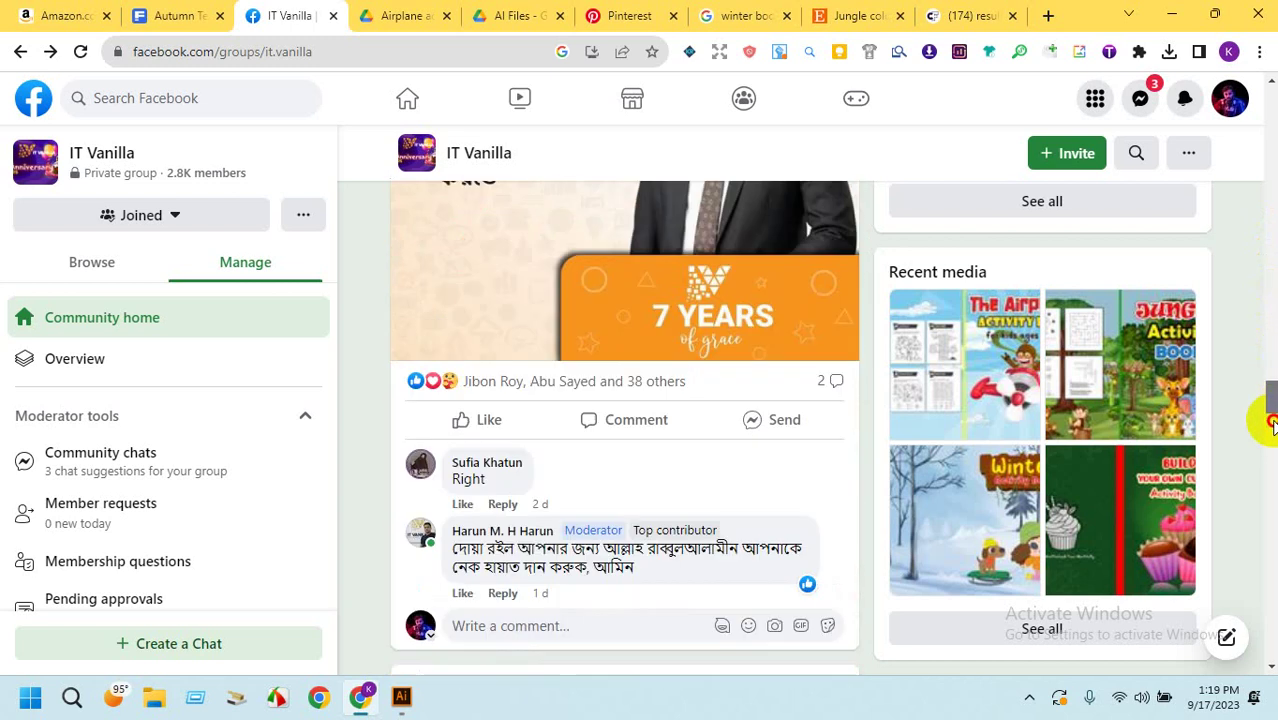
left_click_drag(1272, 468, 1264, 688)
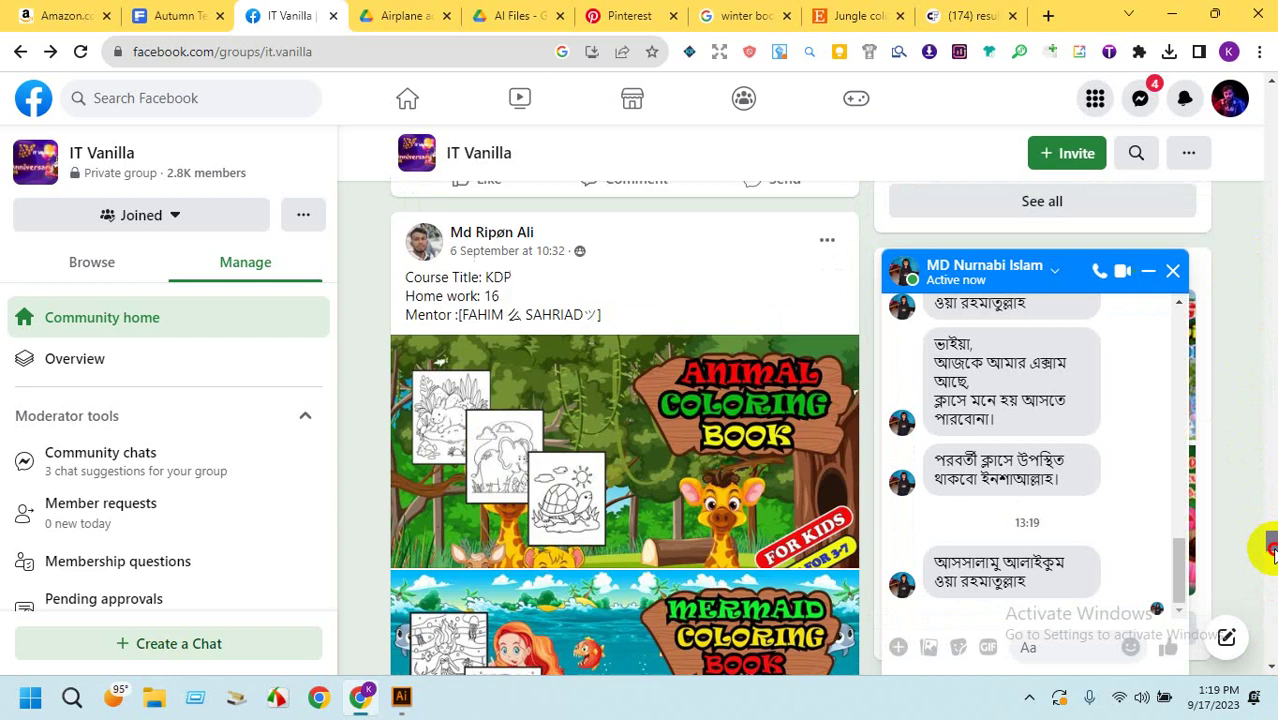
scroll(1270, 555, "down", 4)
left_click(1172, 271)
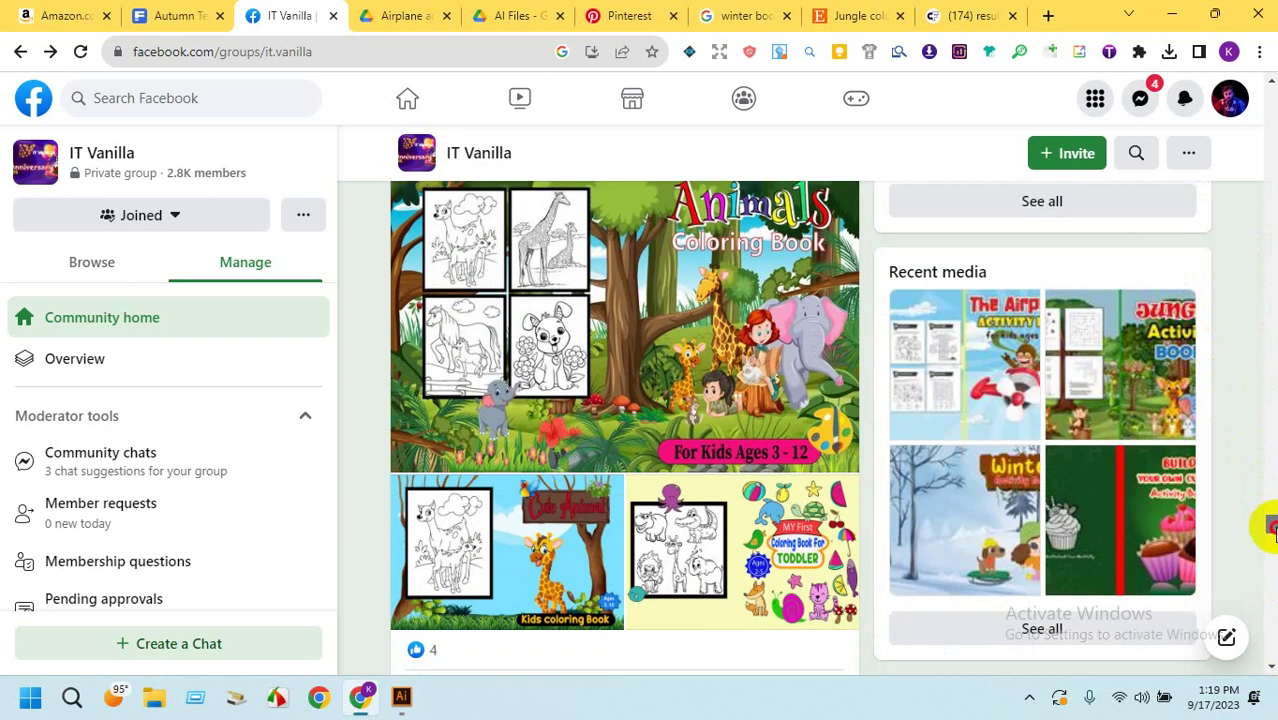
left_click_drag(1270, 530, 1268, 565)
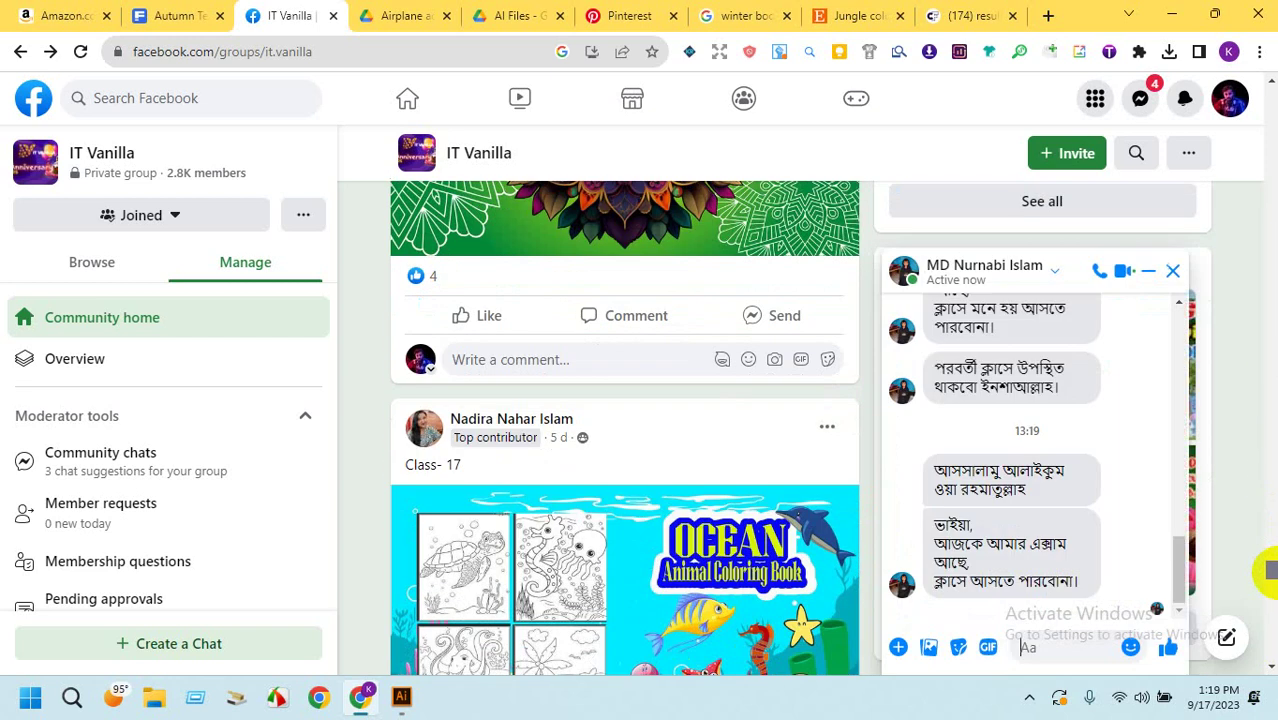
scroll(1268, 570, "down", 10)
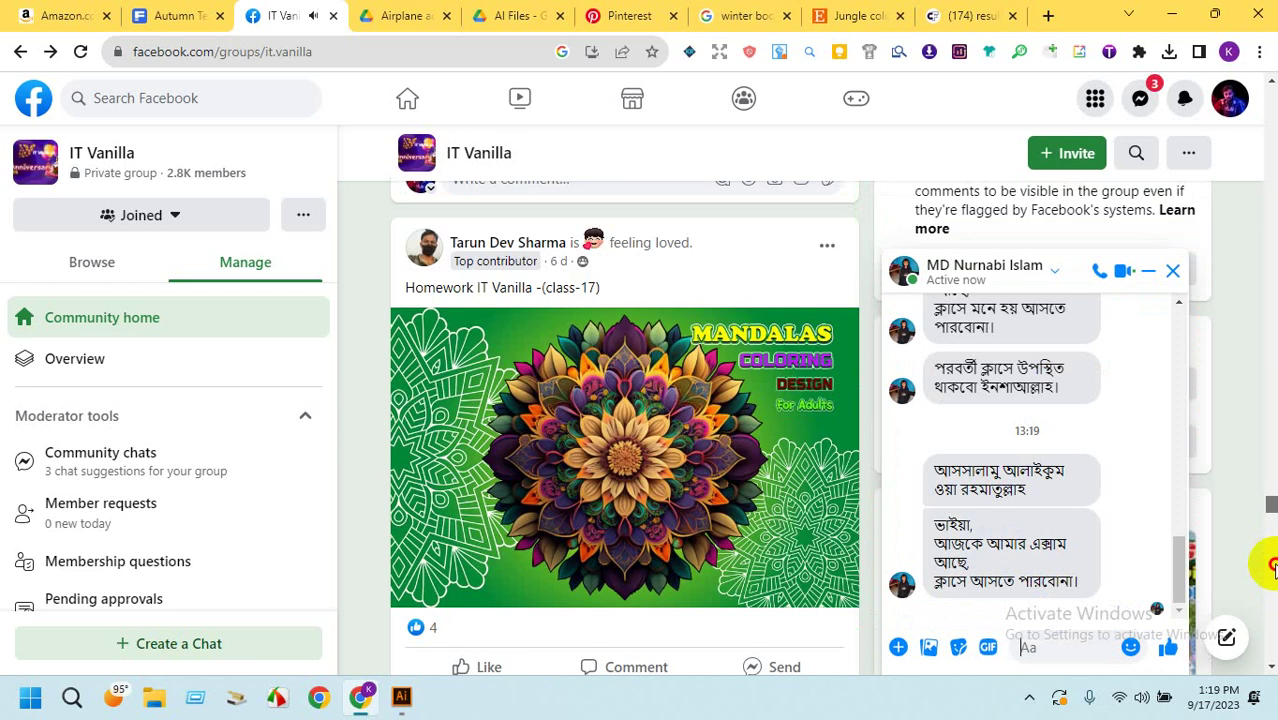
scroll(1270, 570, "down", 10)
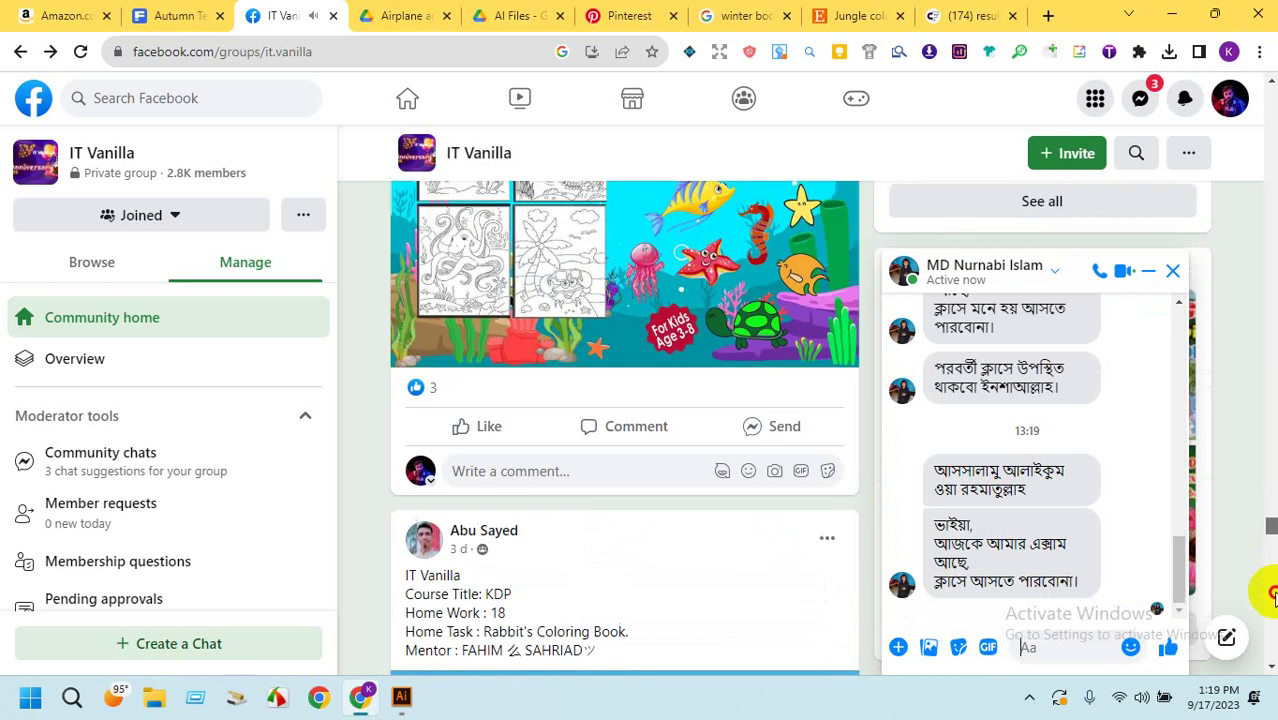
scroll(1270, 598, "down", 10)
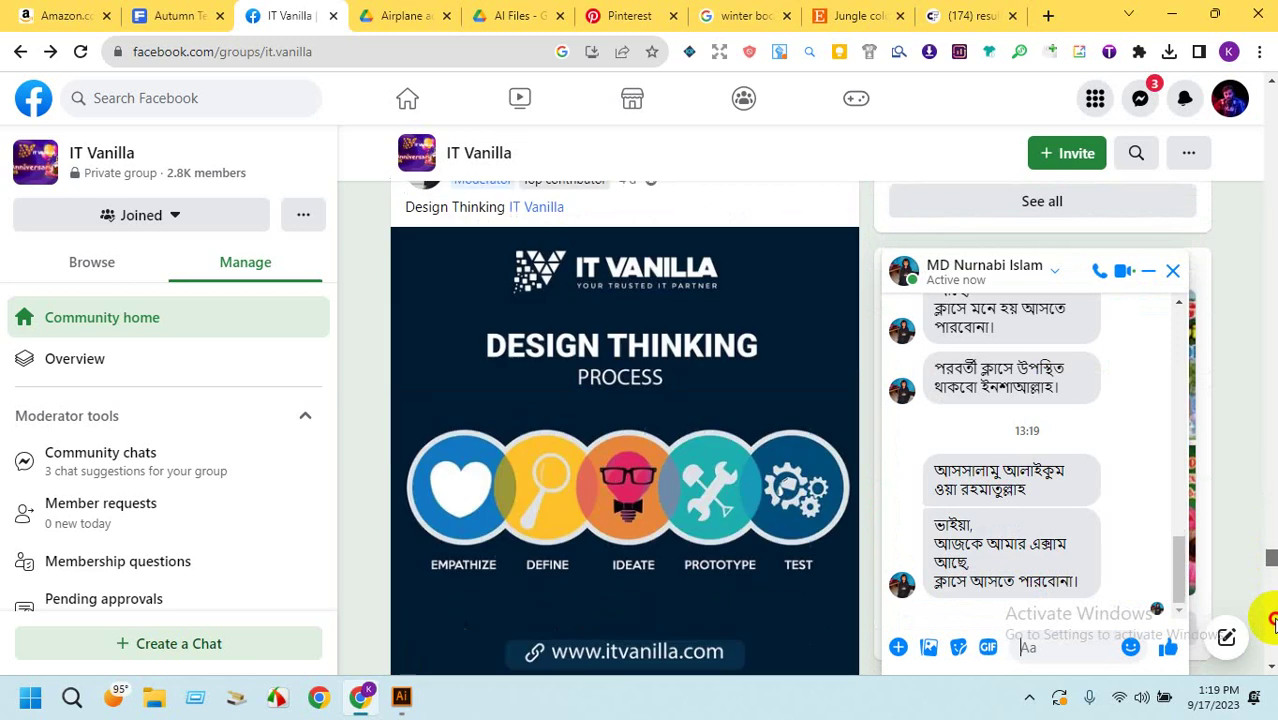
scroll(1271, 652, "down", 7)
scroll(1271, 652, "up", 5)
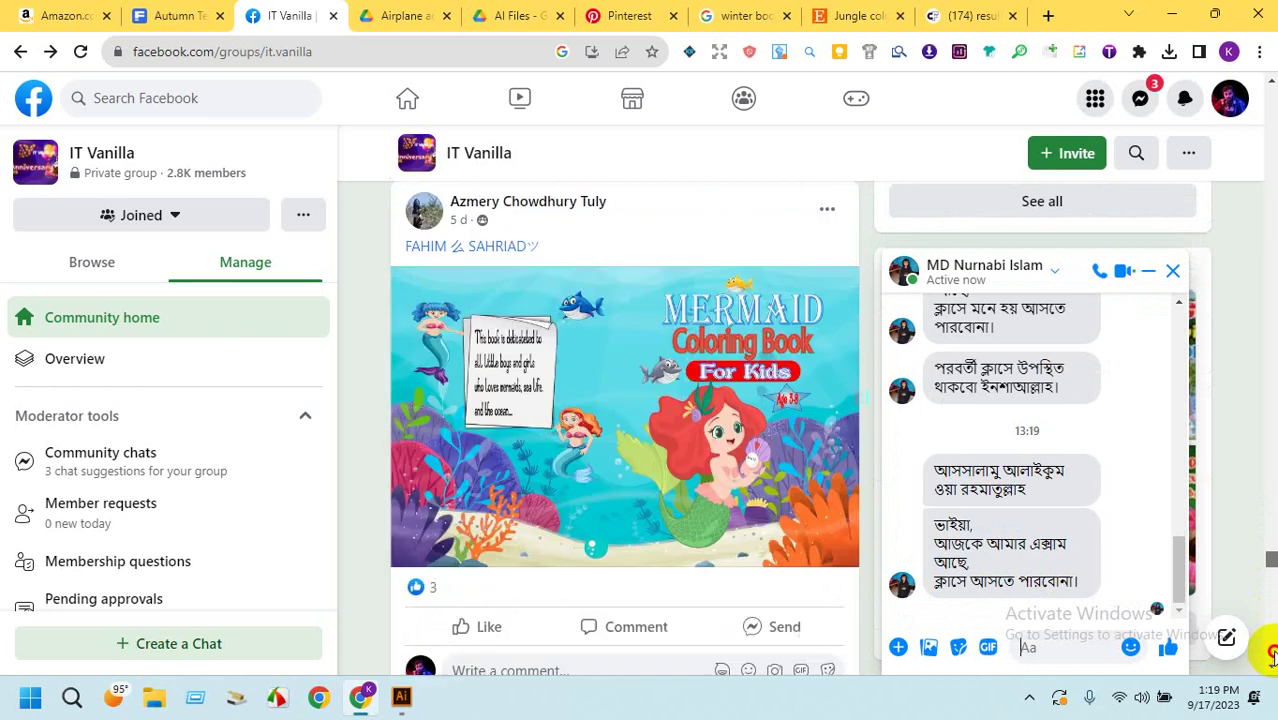
scroll(1272, 652, "down", 12)
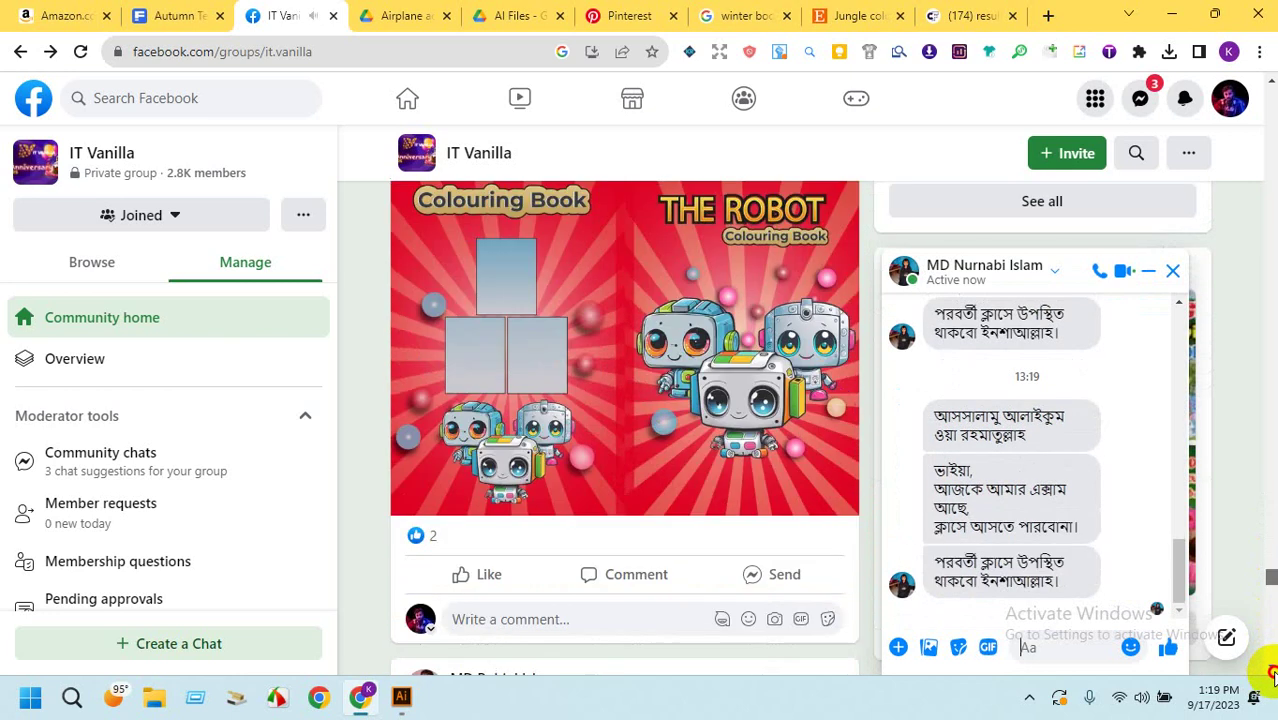
scroll(1270, 692, "down", 6)
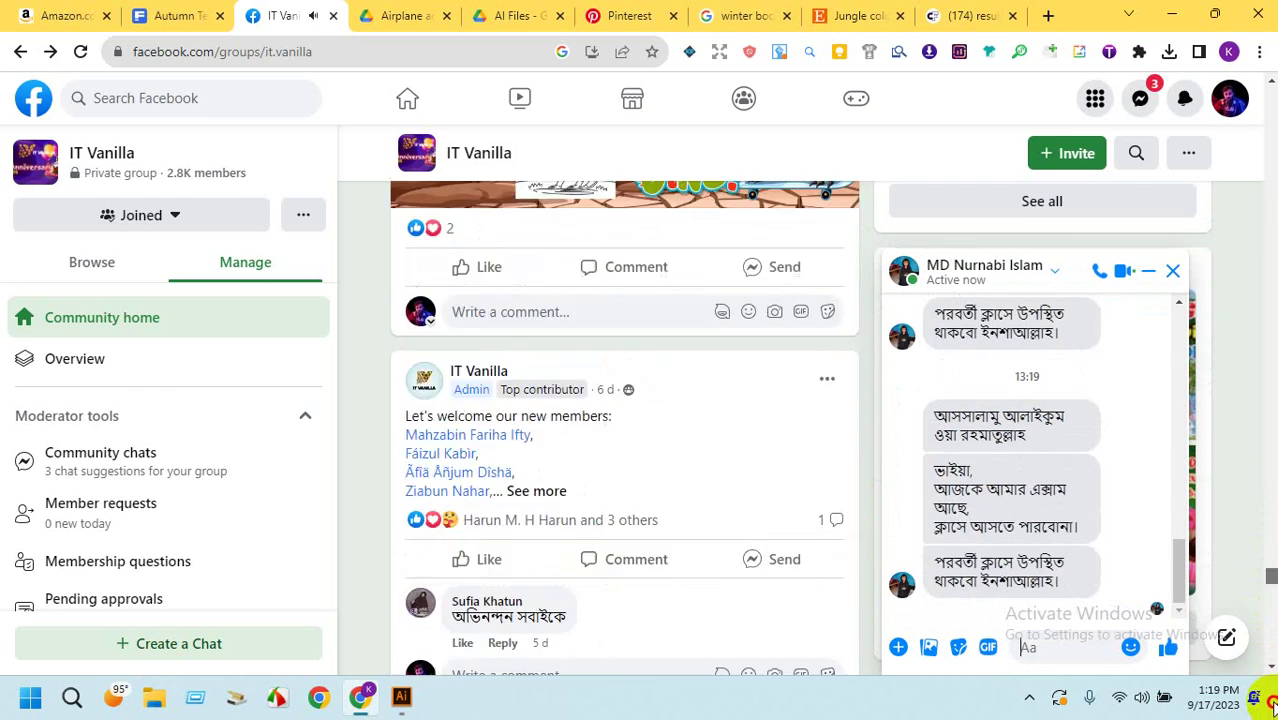
scroll(1270, 690, "up", 9)
scroll(1270, 690, "down", 3)
scroll(800, 540, "up", 1)
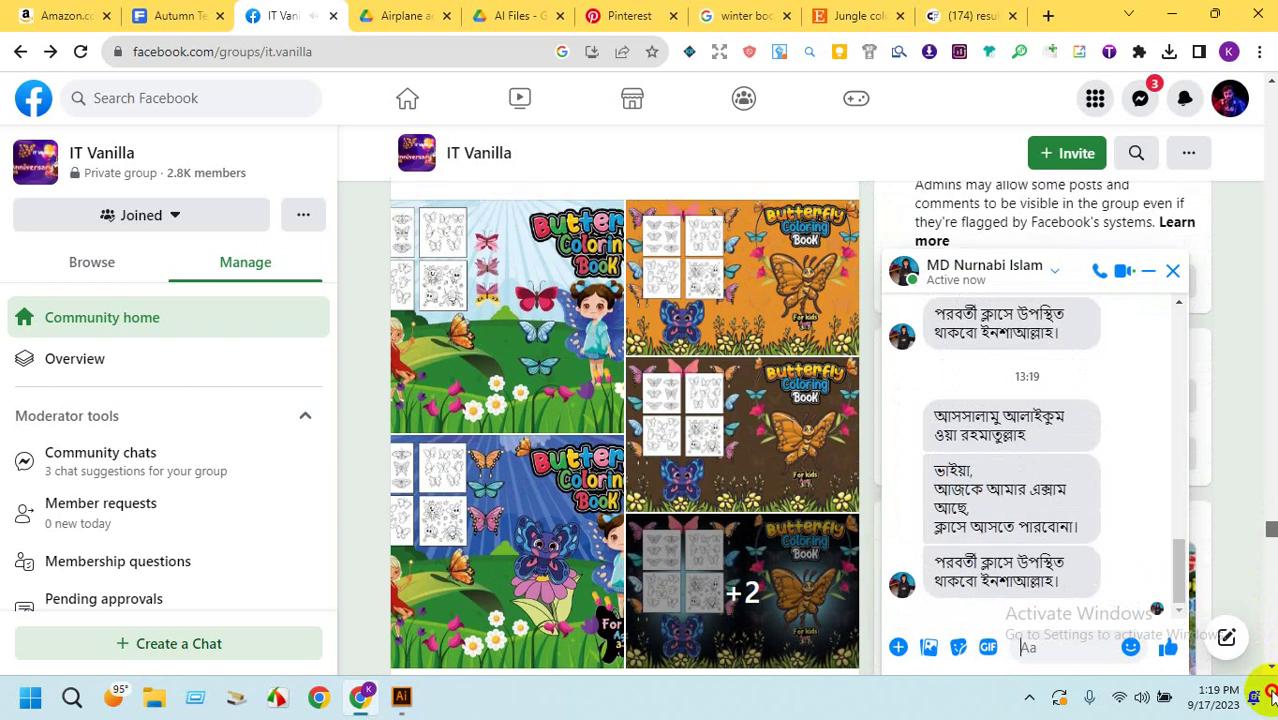
scroll(591, 352, "up", 1)
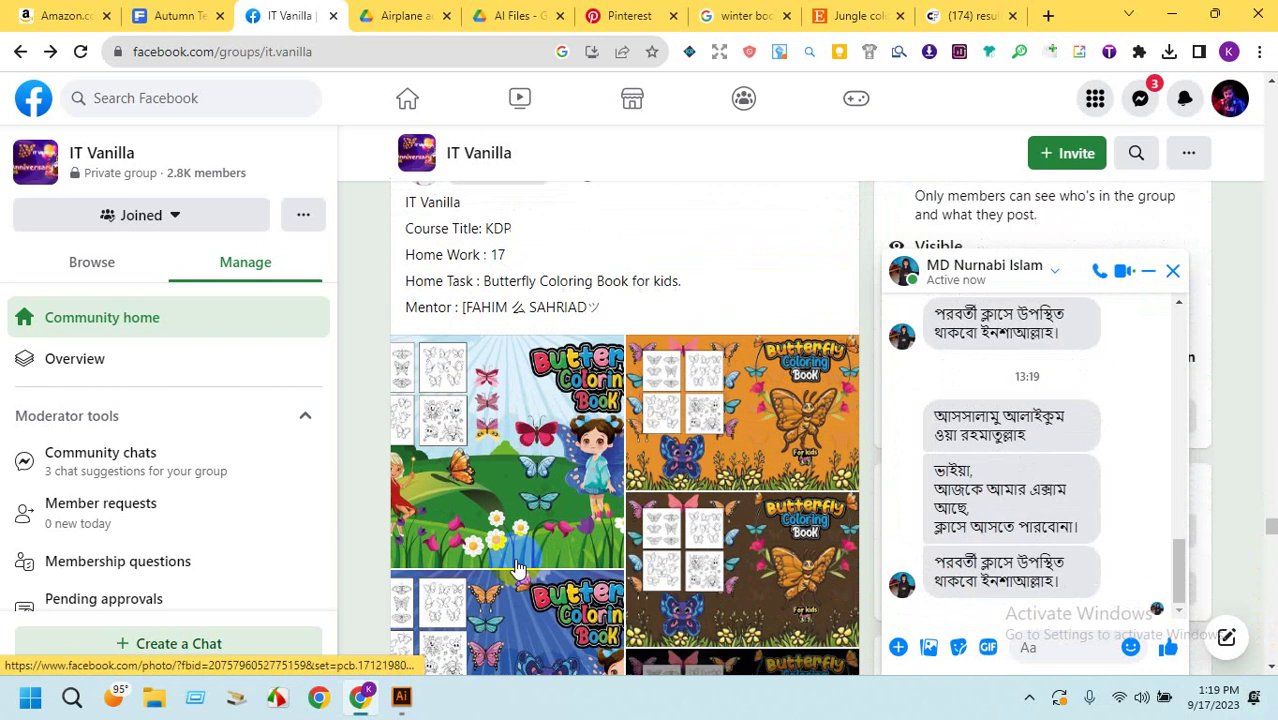
View the green Butterfly Coloring Book cover at full size, close it, and look at the Cute Dogs & Puppies cover post.
left_click(539, 508)
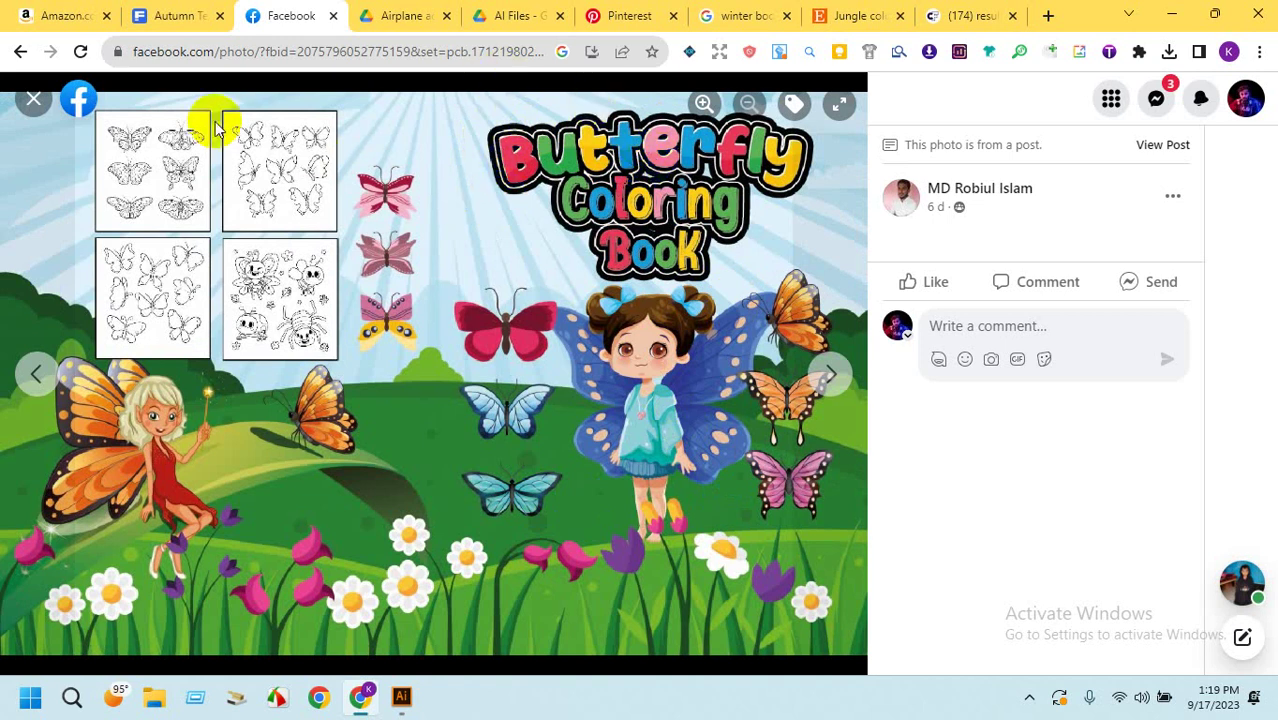
left_click(31, 106)
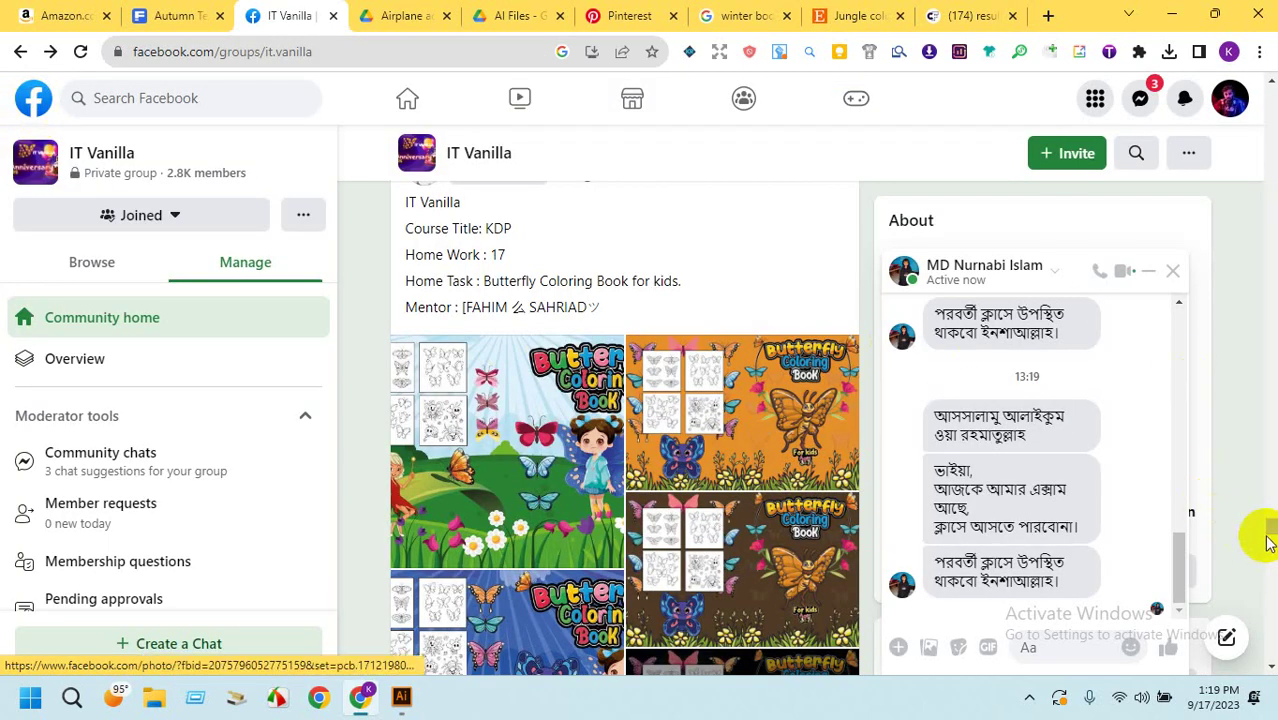
left_click_drag(1264, 534, 1268, 568)
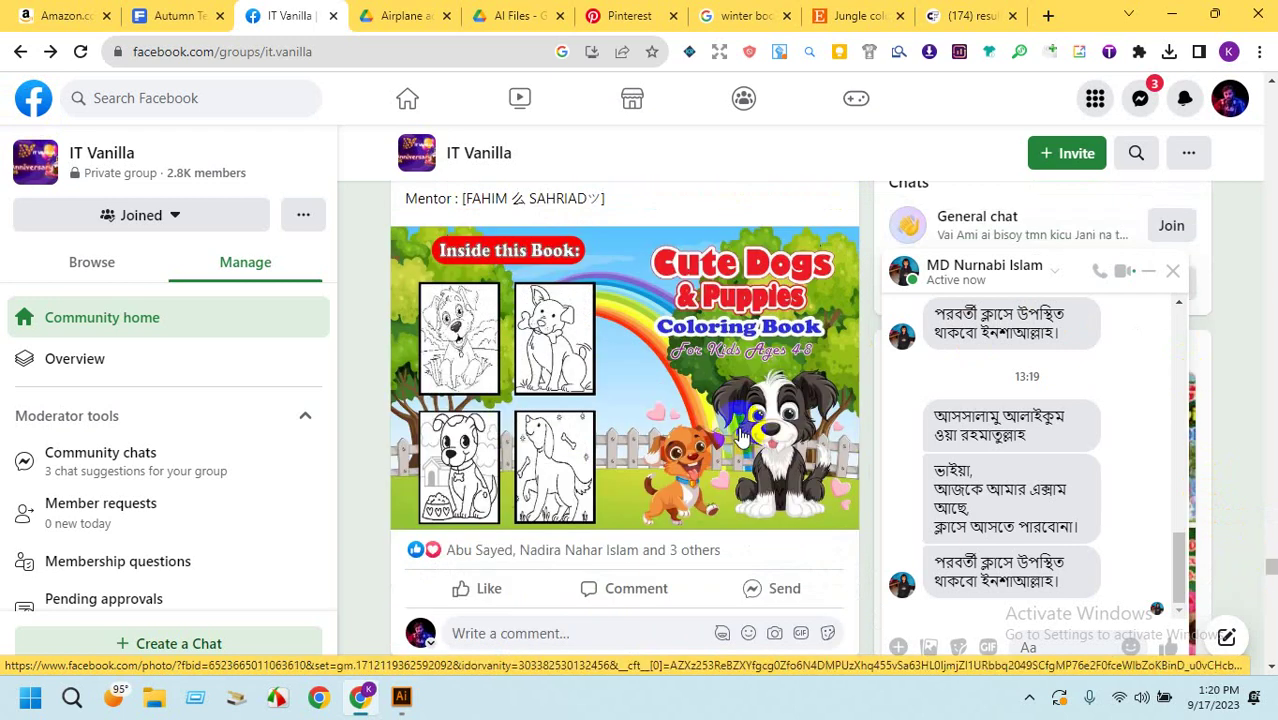
mouse_move(740, 437)
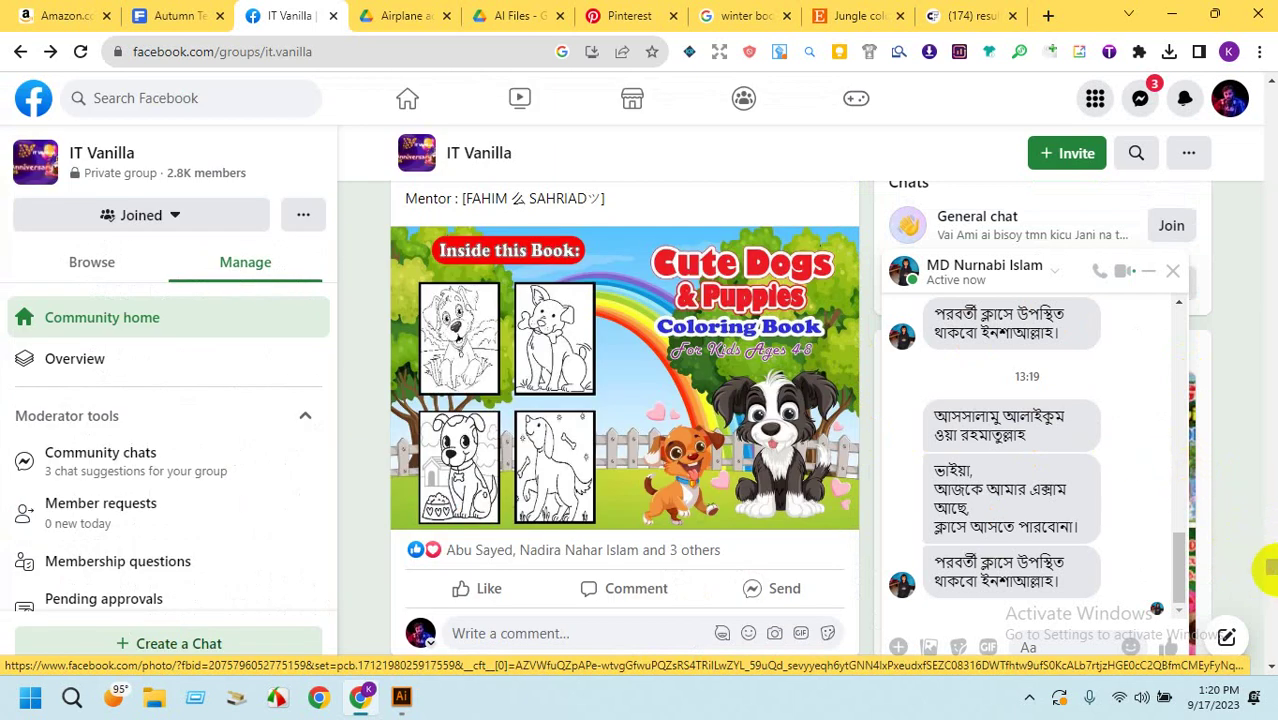
Return to the start of the IT Vanilla group page and switch back to the Autumn Activity book in Illustrator.
left_click_drag(1268, 572, 1265, 283)
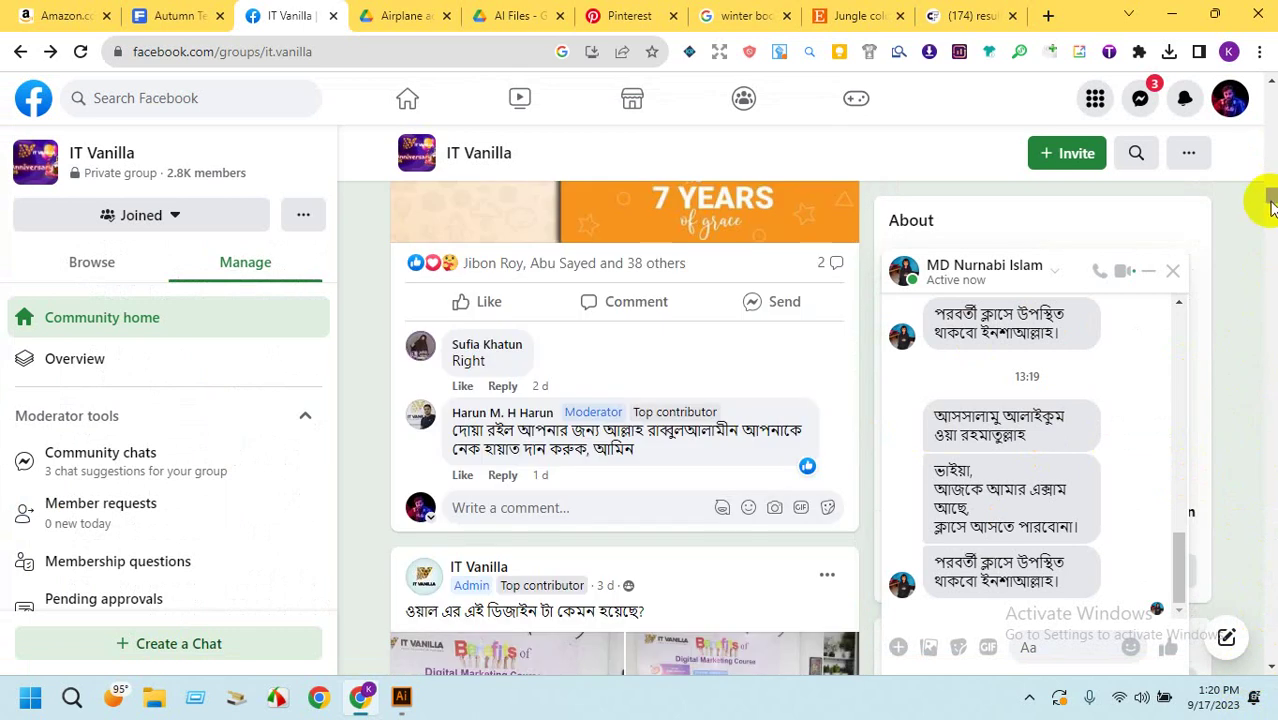
left_click_drag(1271, 133, 1271, 95)
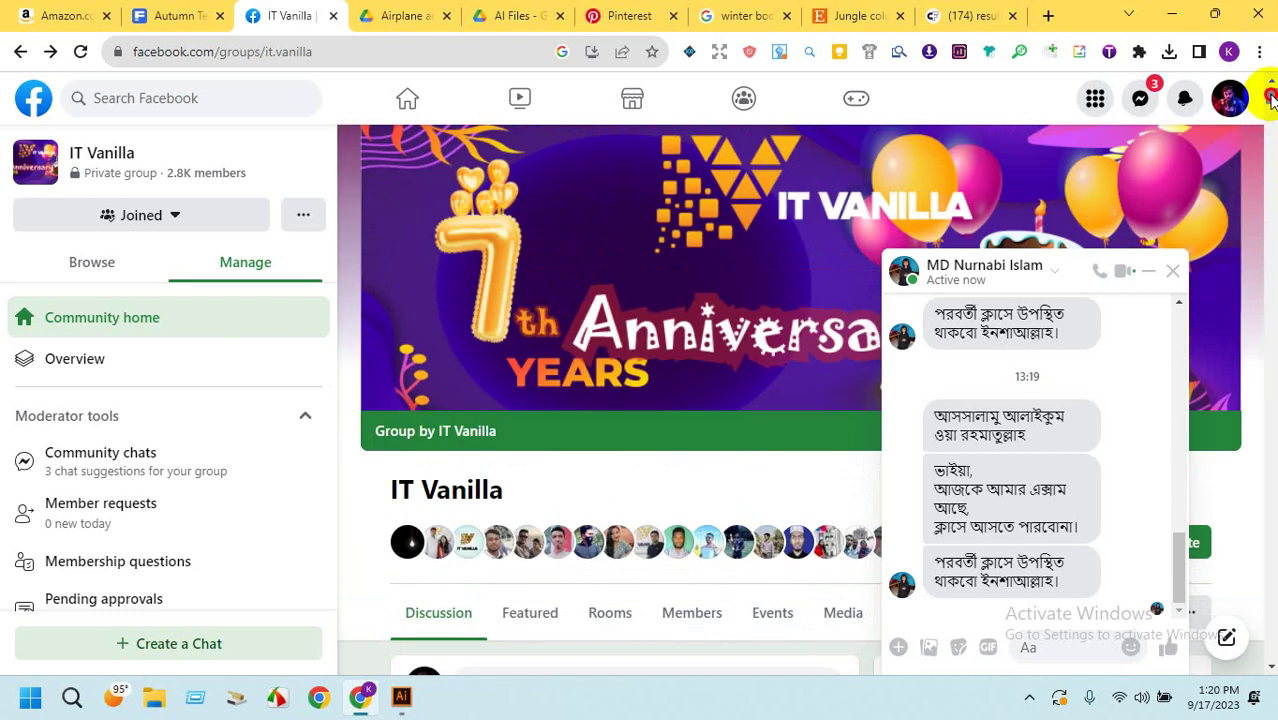
left_click(403, 699)
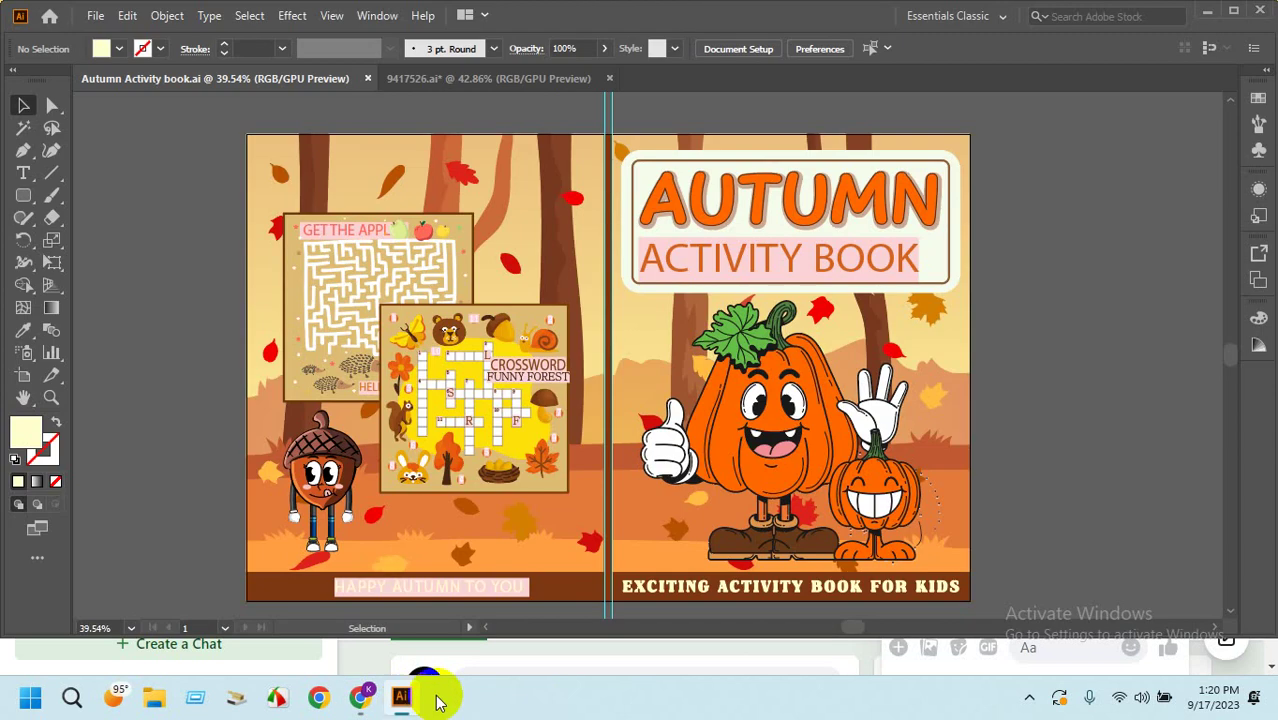
Compare the Autumn Activity book cover with the pumpkin characters artwork in the 9417526.ai document.
left_click(508, 84)
left_click(333, 85)
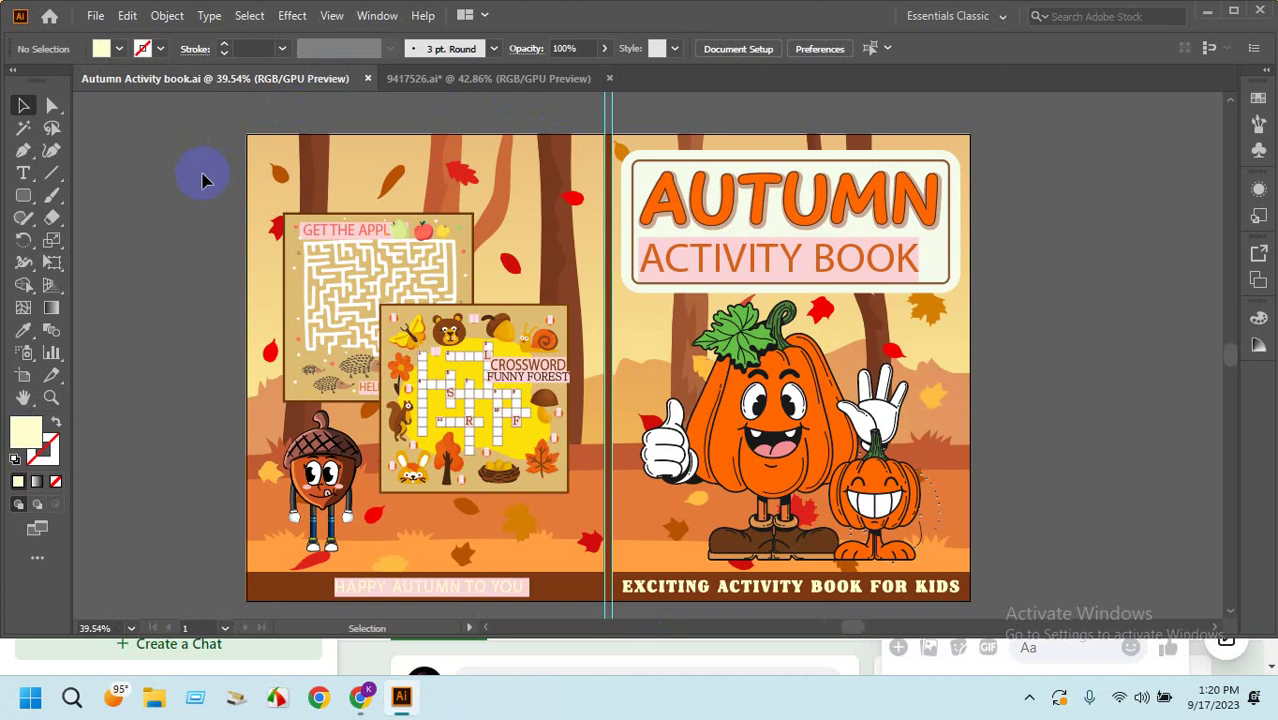
left_click(414, 78)
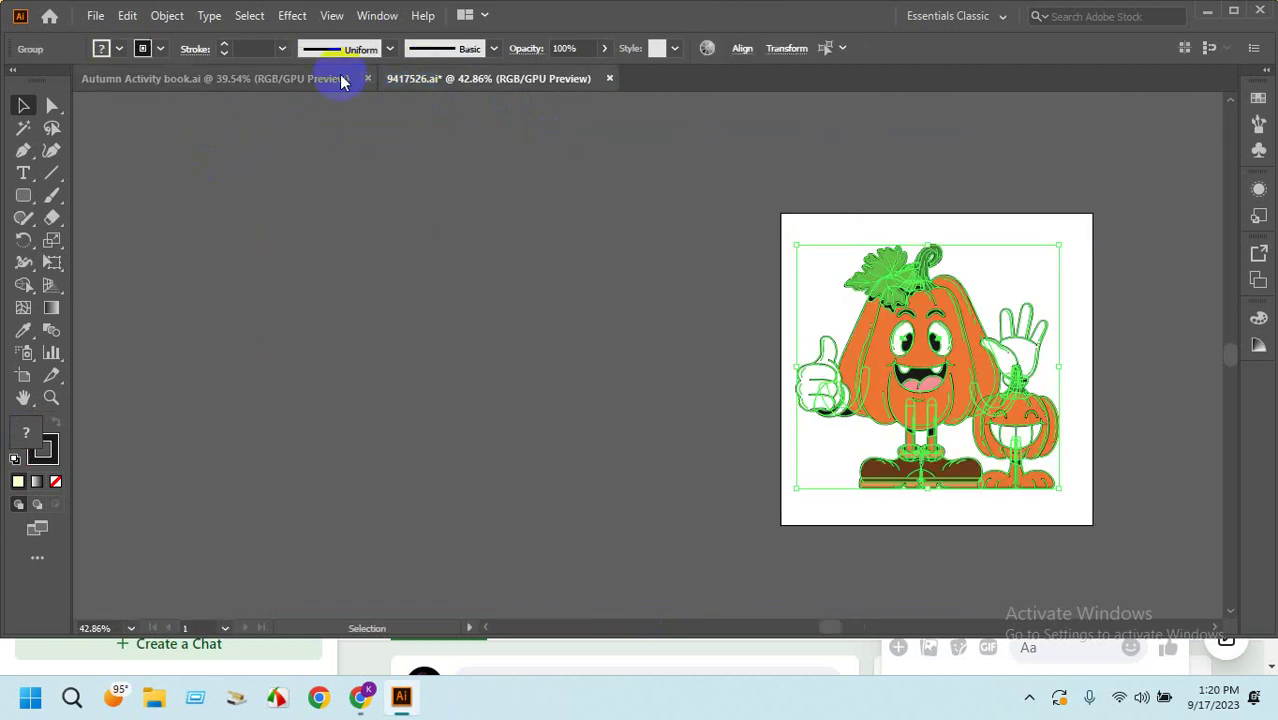
left_click(341, 80)
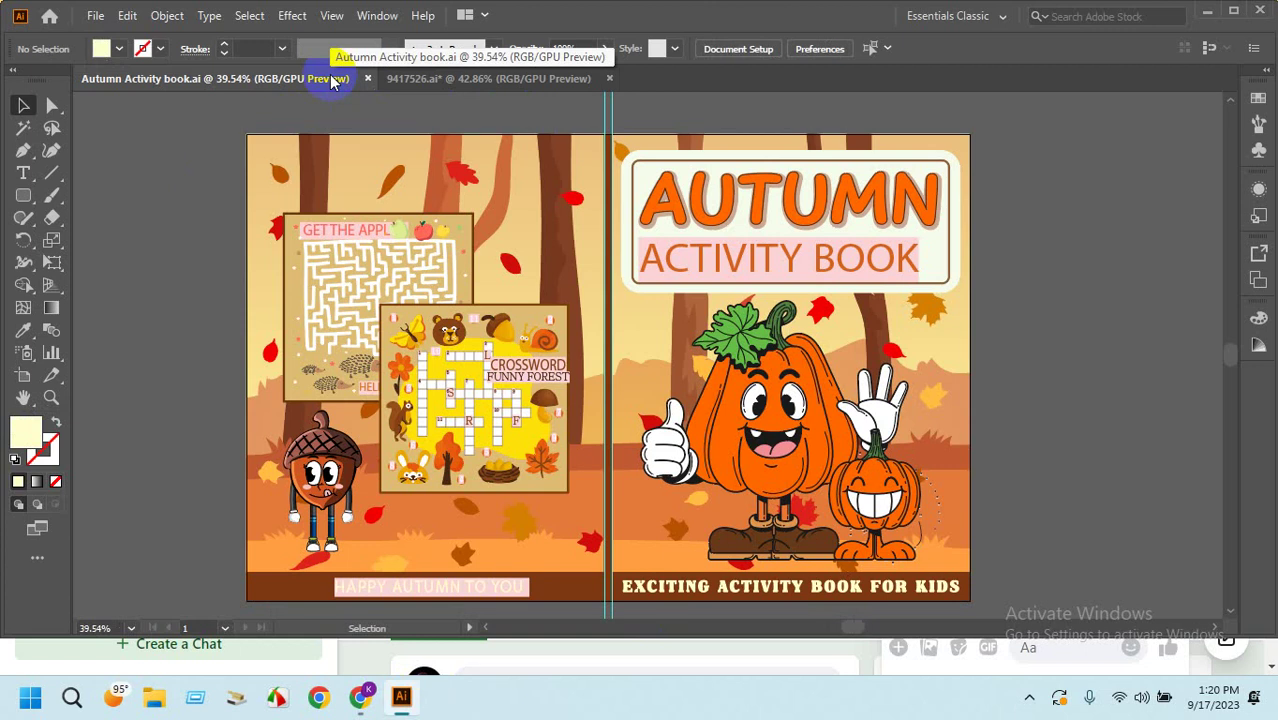
left_click(494, 95)
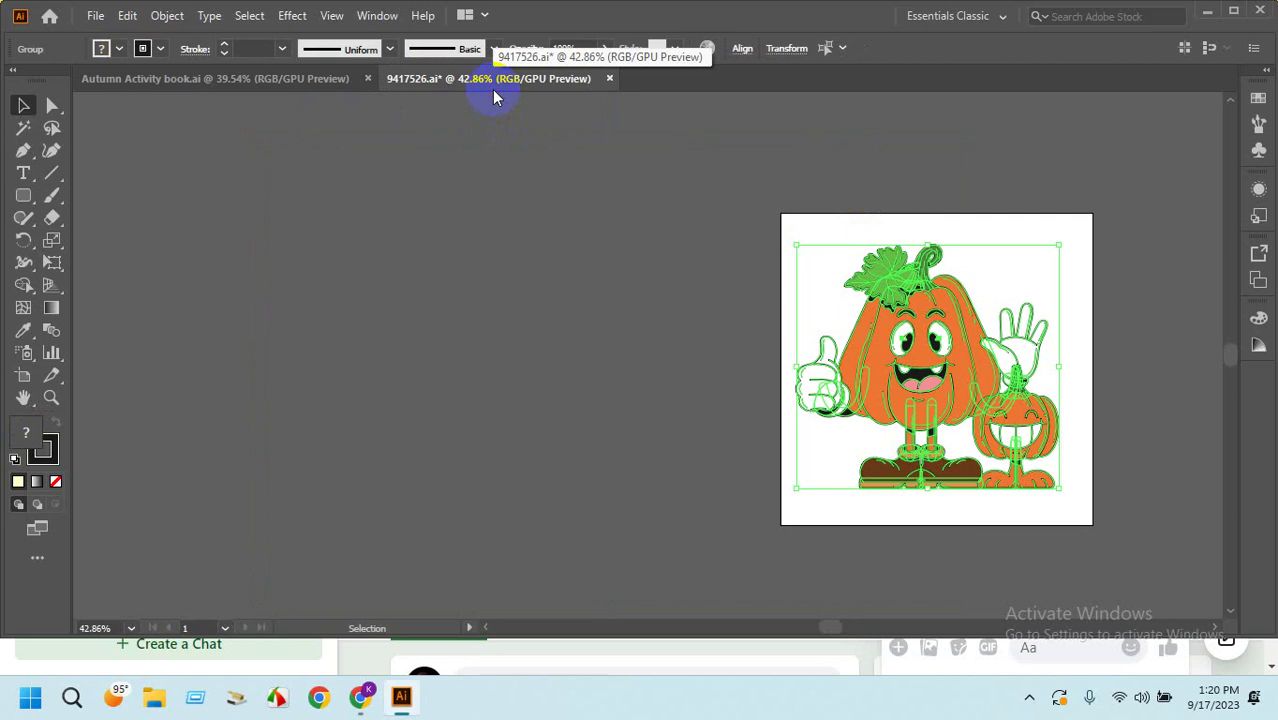
left_click(225, 84)
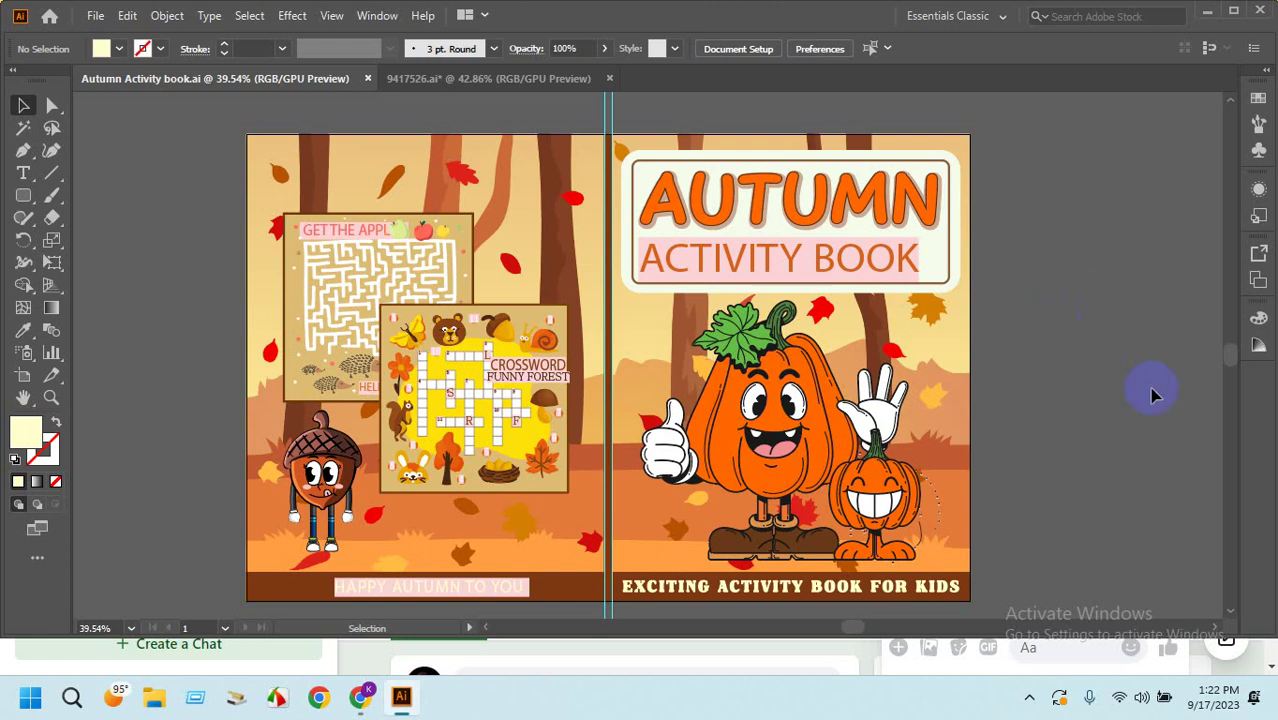
mouse_move(1232, 366)
left_mouse_down()
mouse_move(1229, 289)
mouse_move(1232, 352)
left_mouse_up()
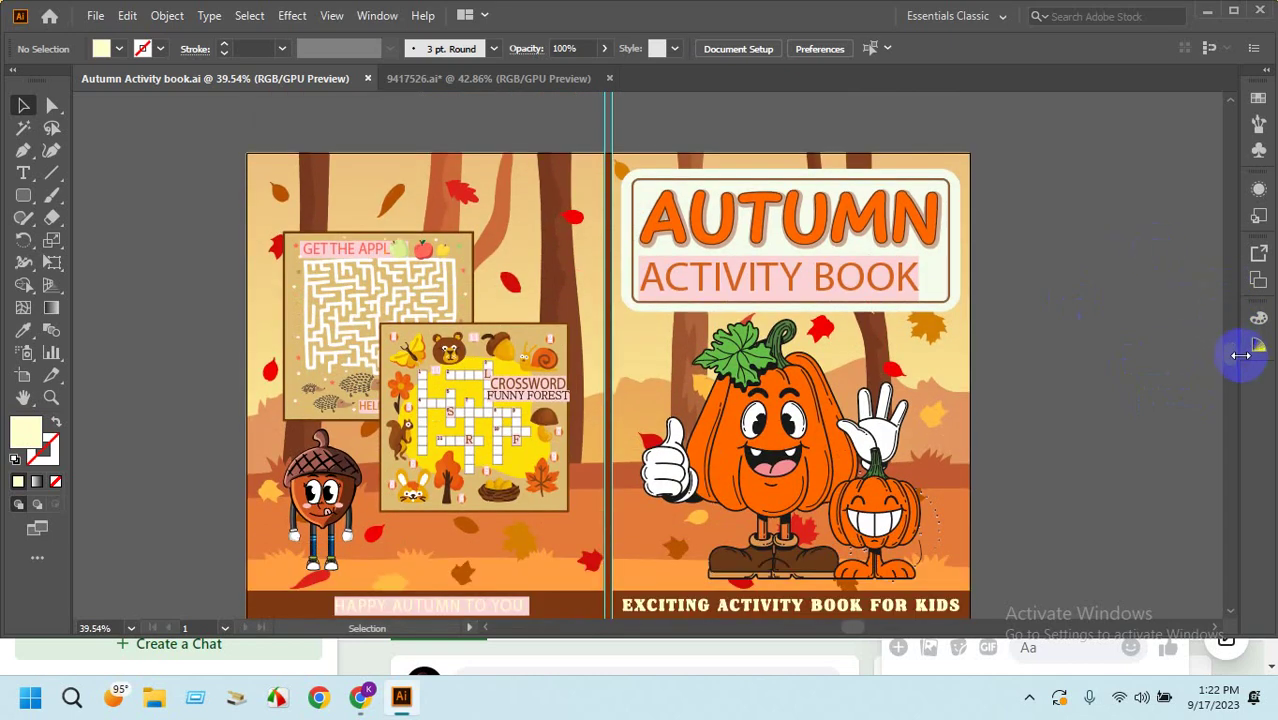
scroll(1230, 350, "down", 1)
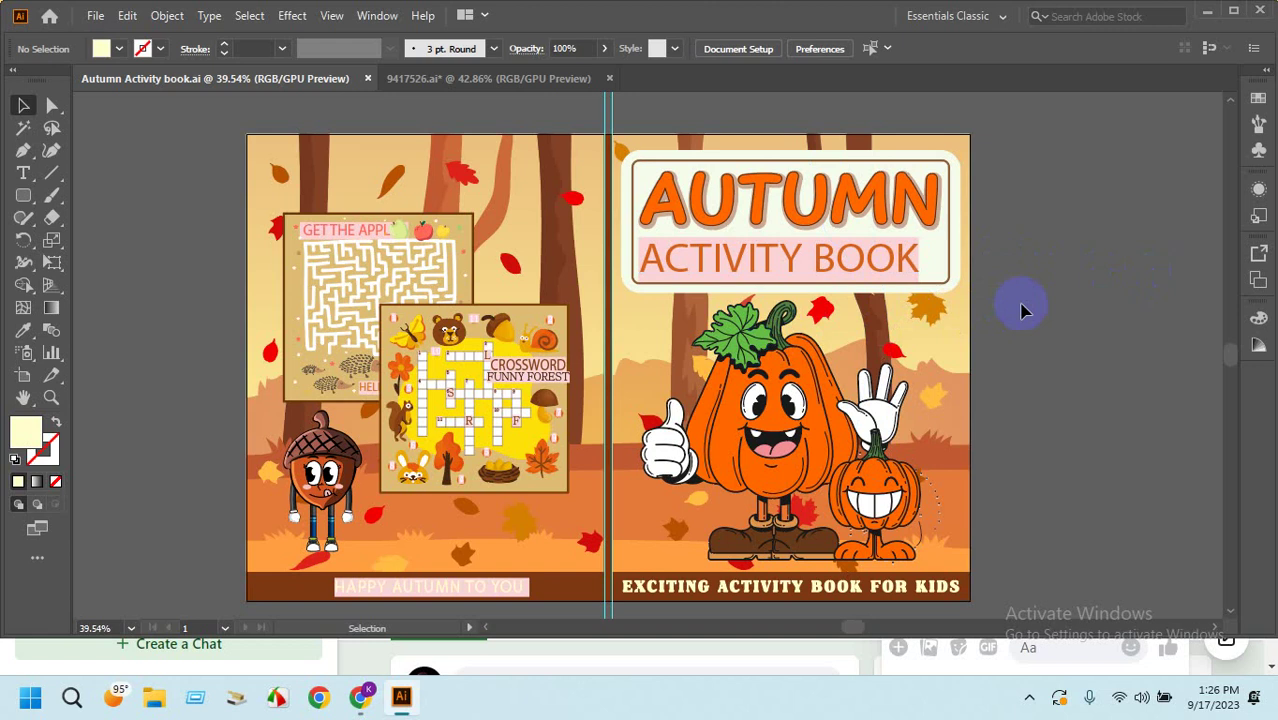
left_click(575, 80)
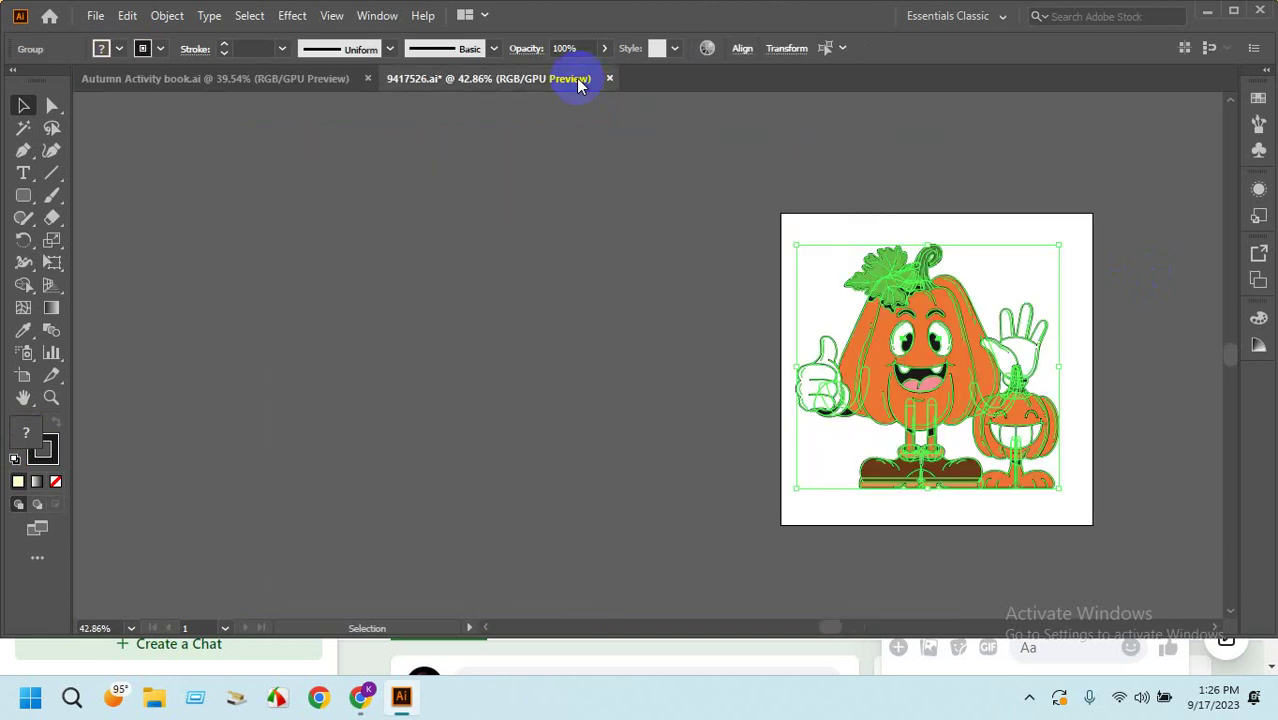
left_click(277, 80)
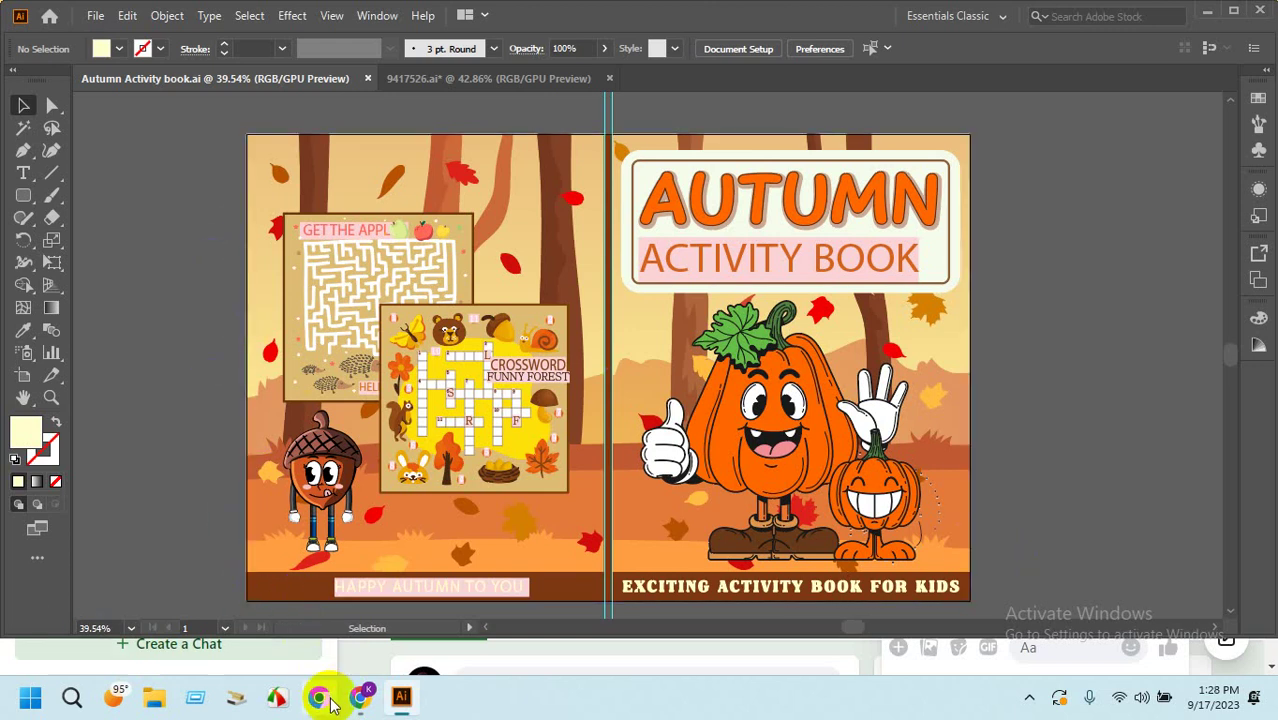
Switch to Chrome and close the Facebook, Drive, Pinterest, Google, Etsy and Creative Fabrica pages, keeping Amazon and Freepik open.
left_click(358, 697)
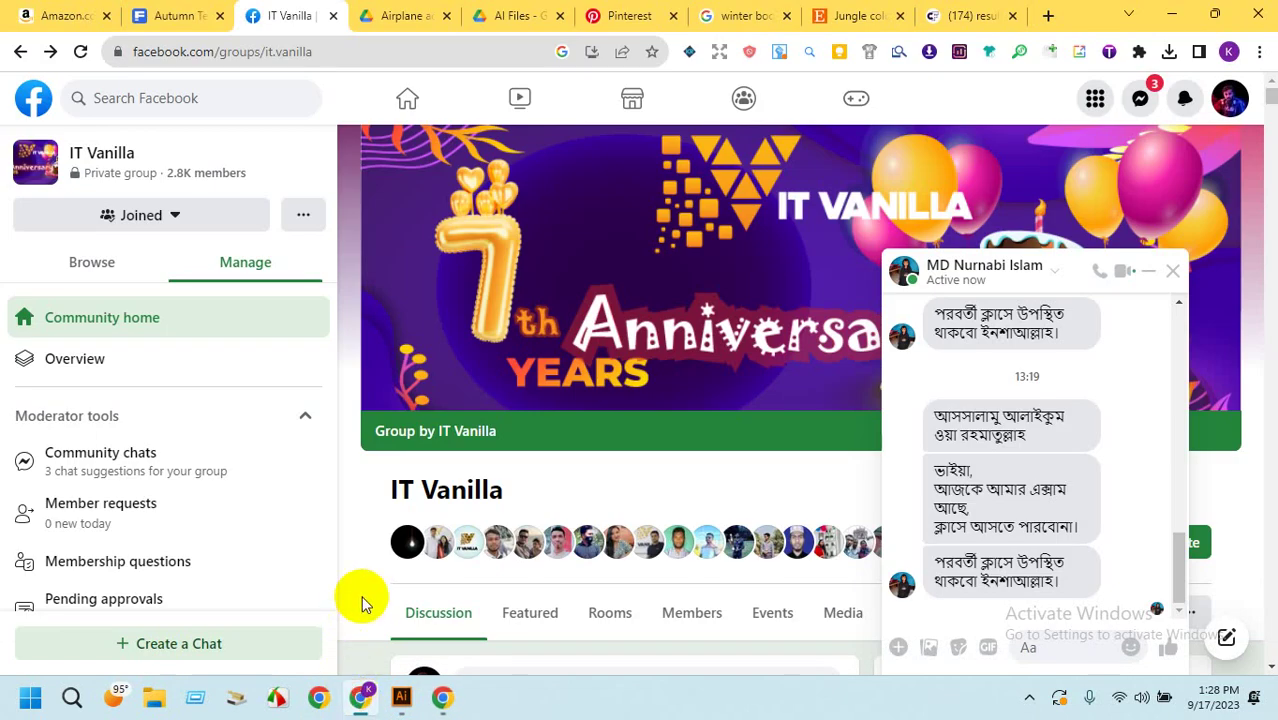
left_click(658, 444)
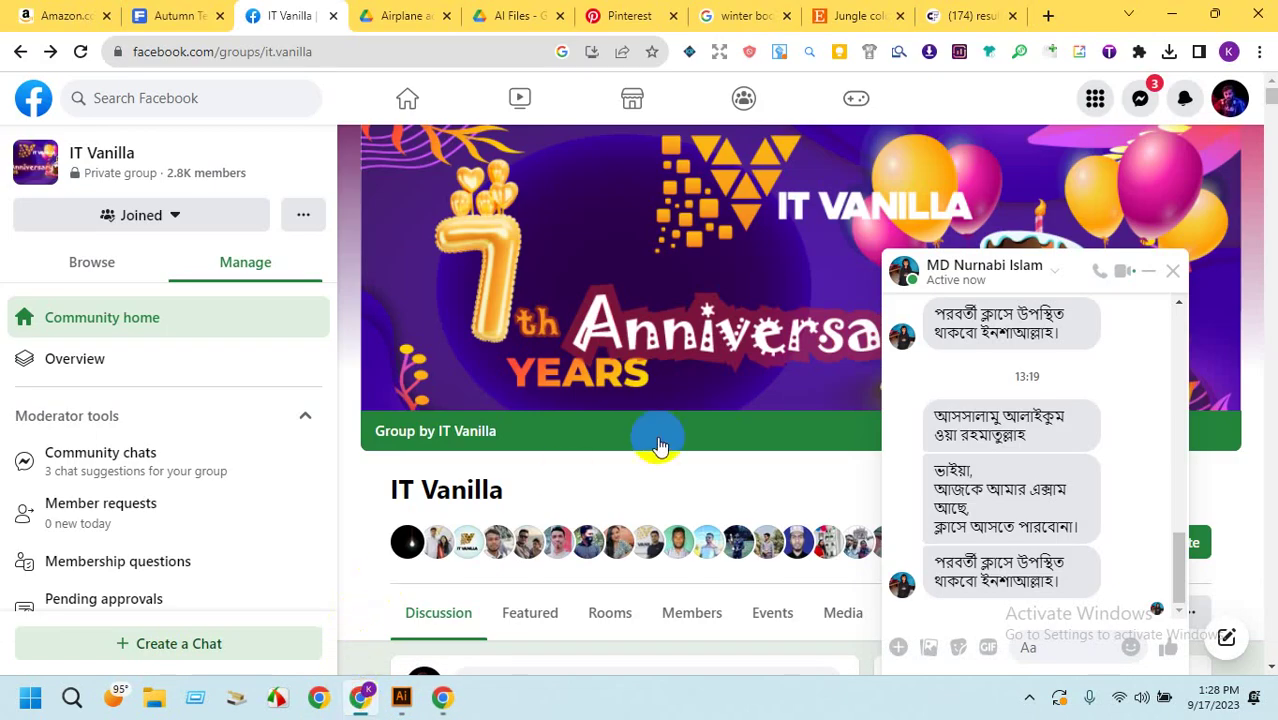
left_click(176, 12)
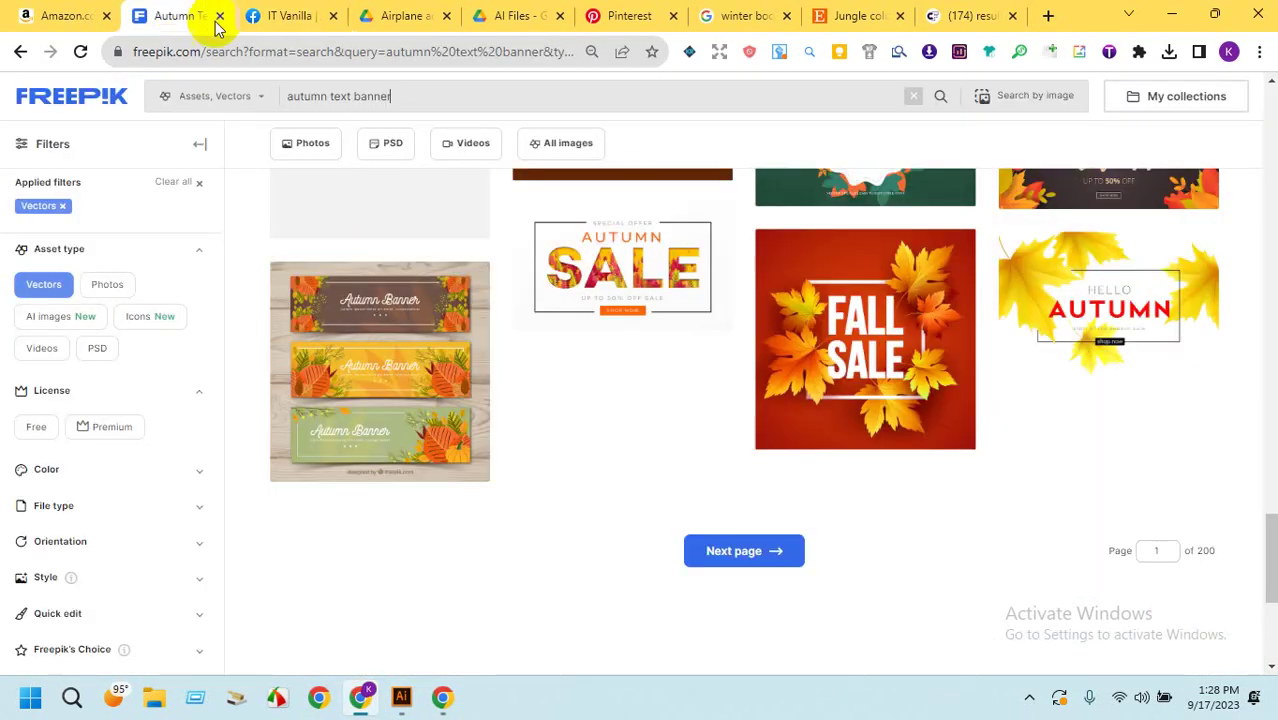
left_click(334, 17)
left_click(330, 17)
left_click(334, 17)
left_click(334, 17)
left_click(334, 17)
left_click(334, 17)
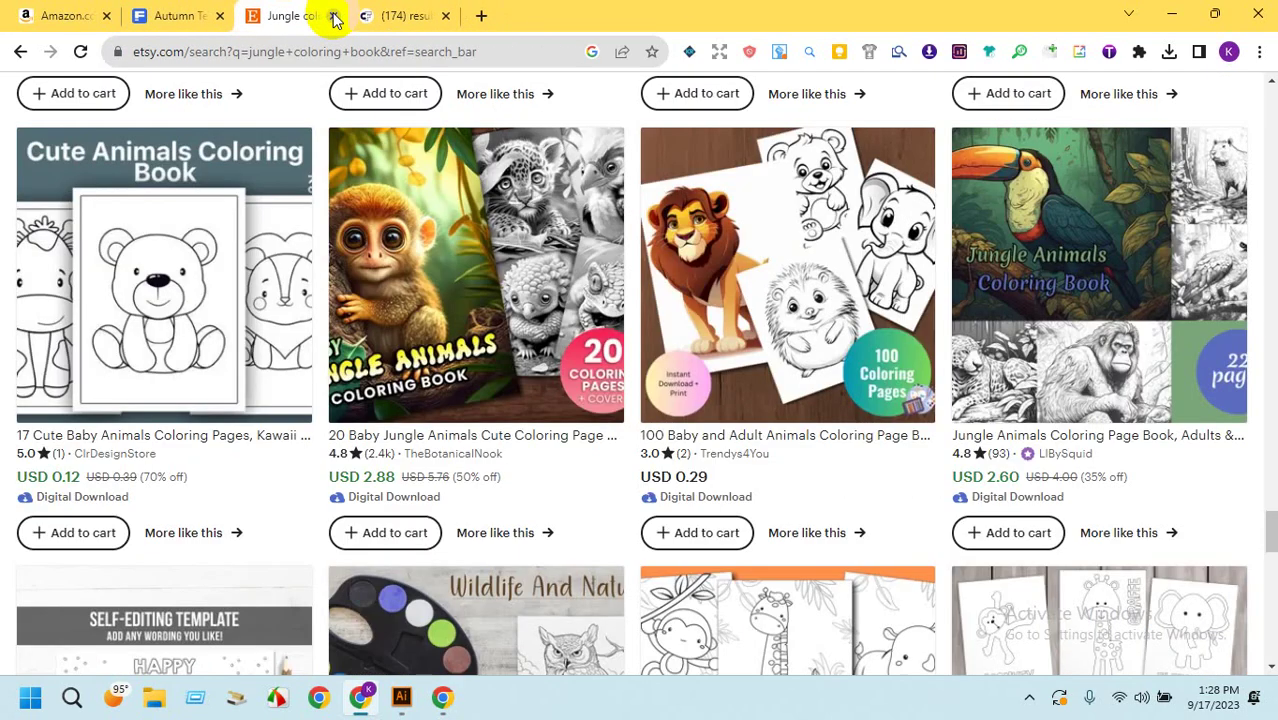
left_click(334, 17)
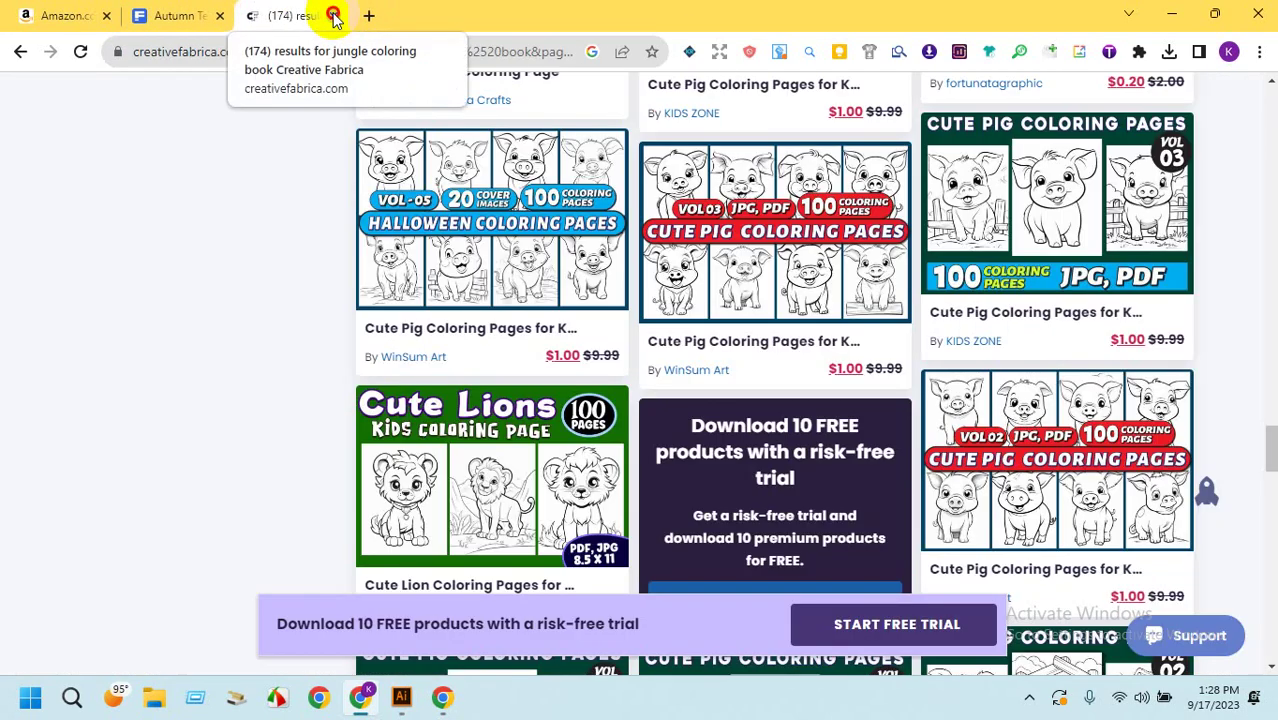
left_click(334, 17)
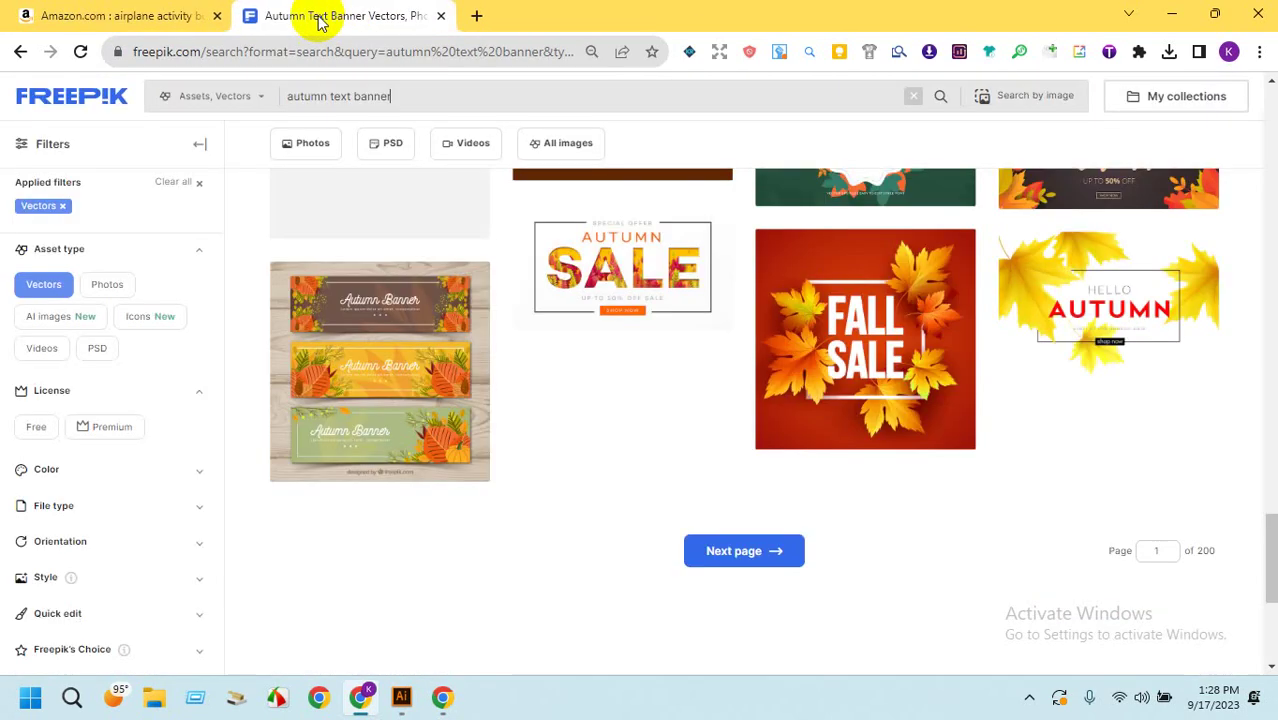
Replace the autumn text banner search on Freepik with a vector search for "kids toy".
double_click(429, 88)
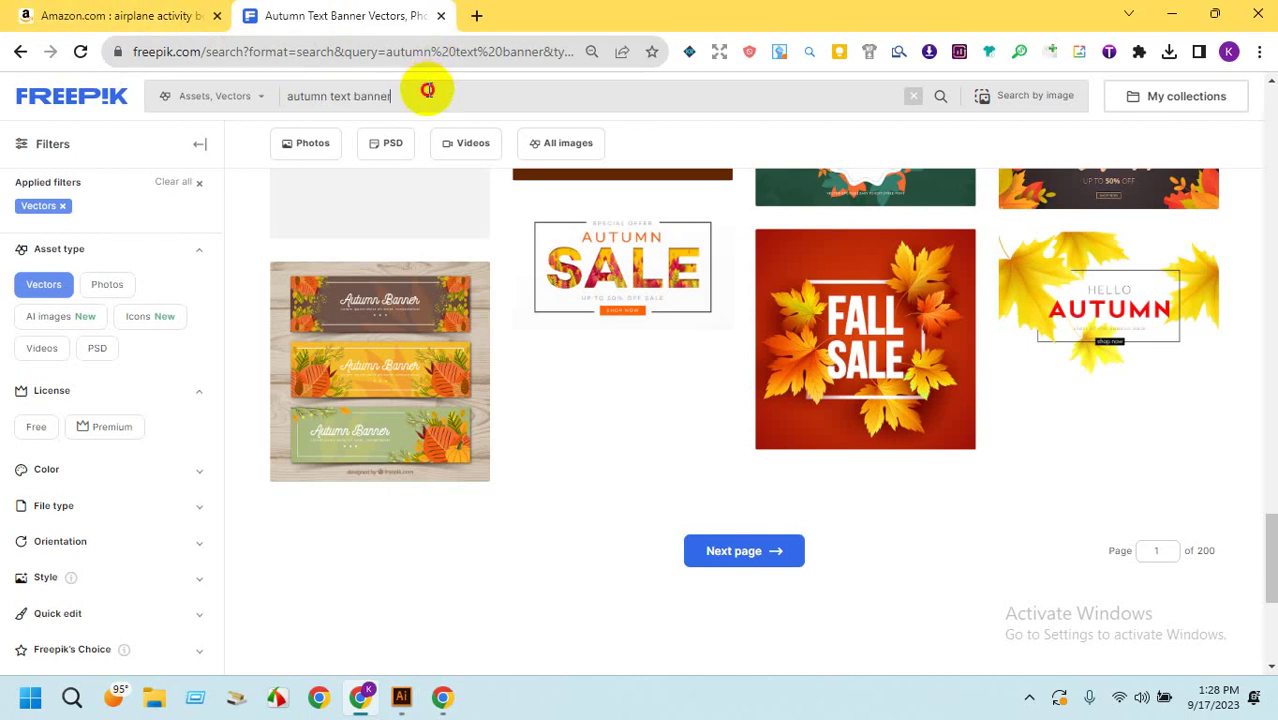
triple_click(429, 89)
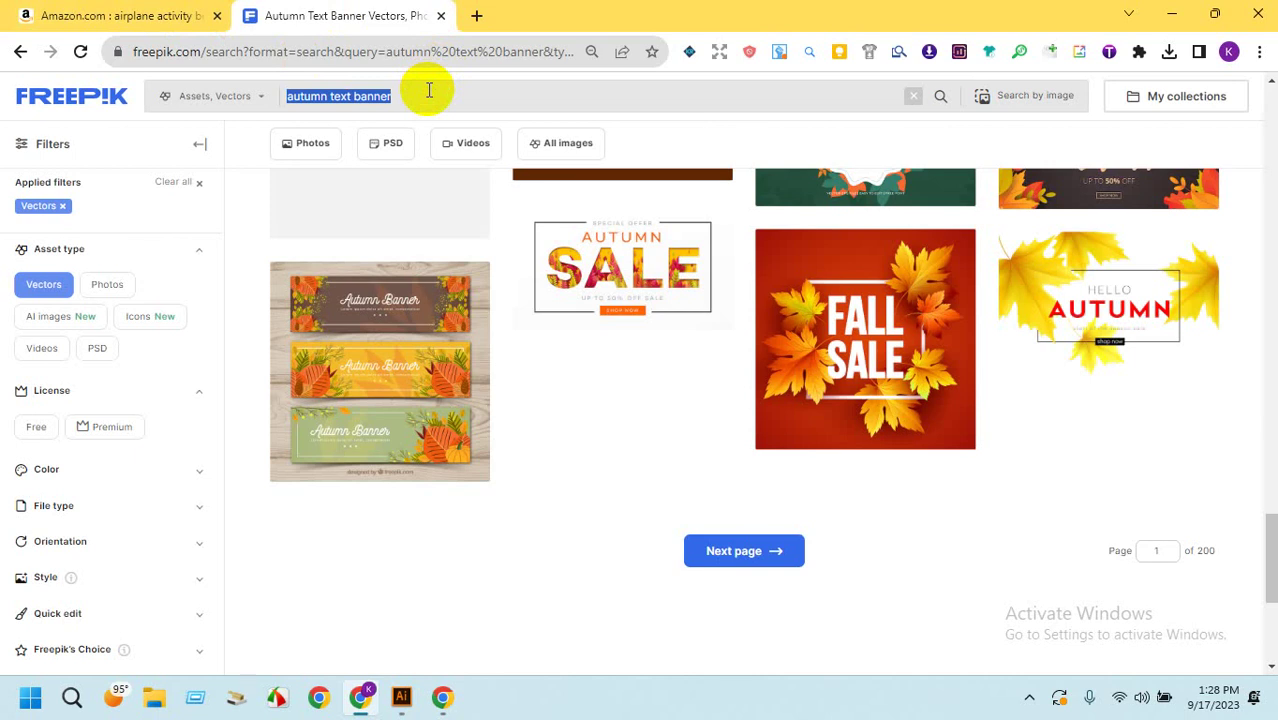
type("kids")
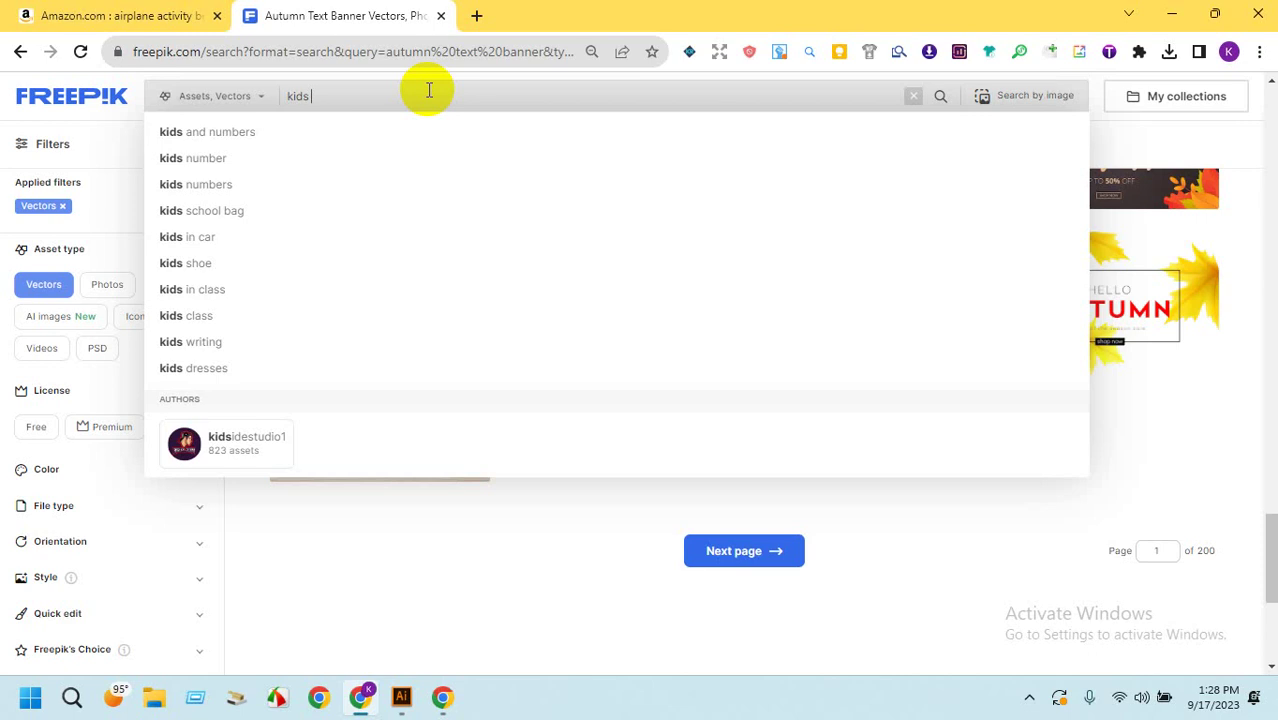
type("toy")
type("s")
key("Return")
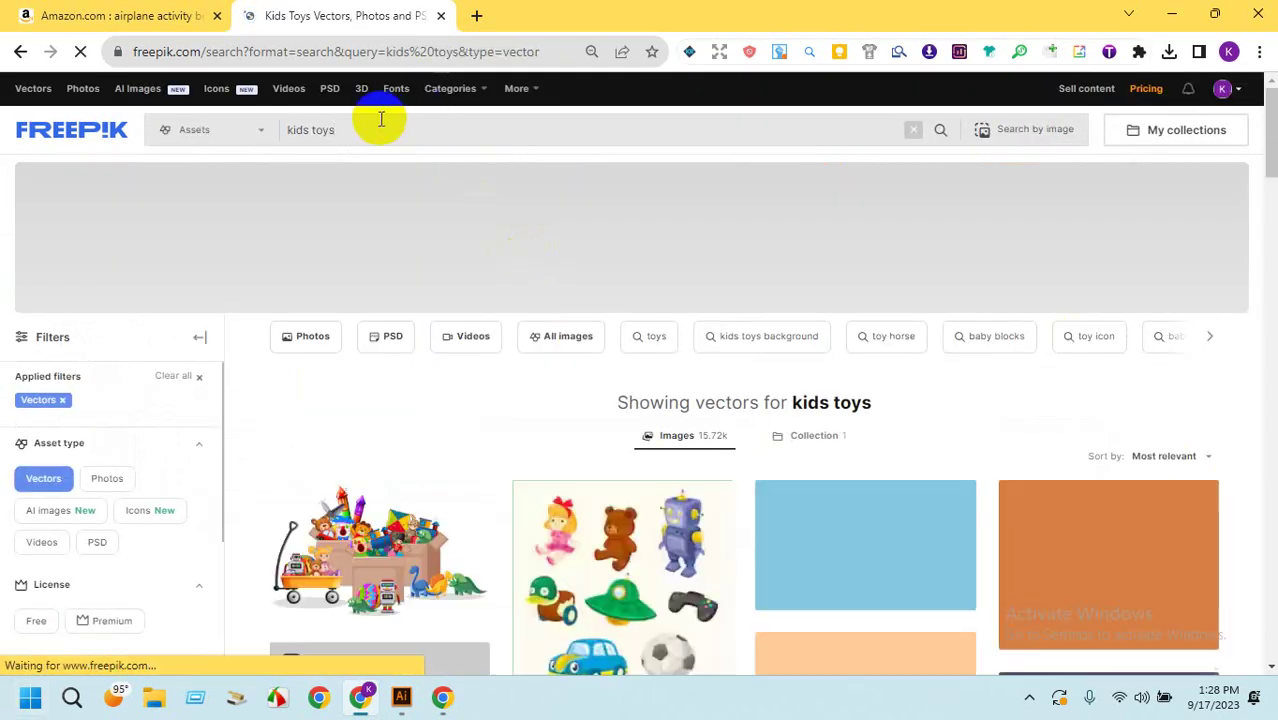
key("BackSpace")
key("Return")
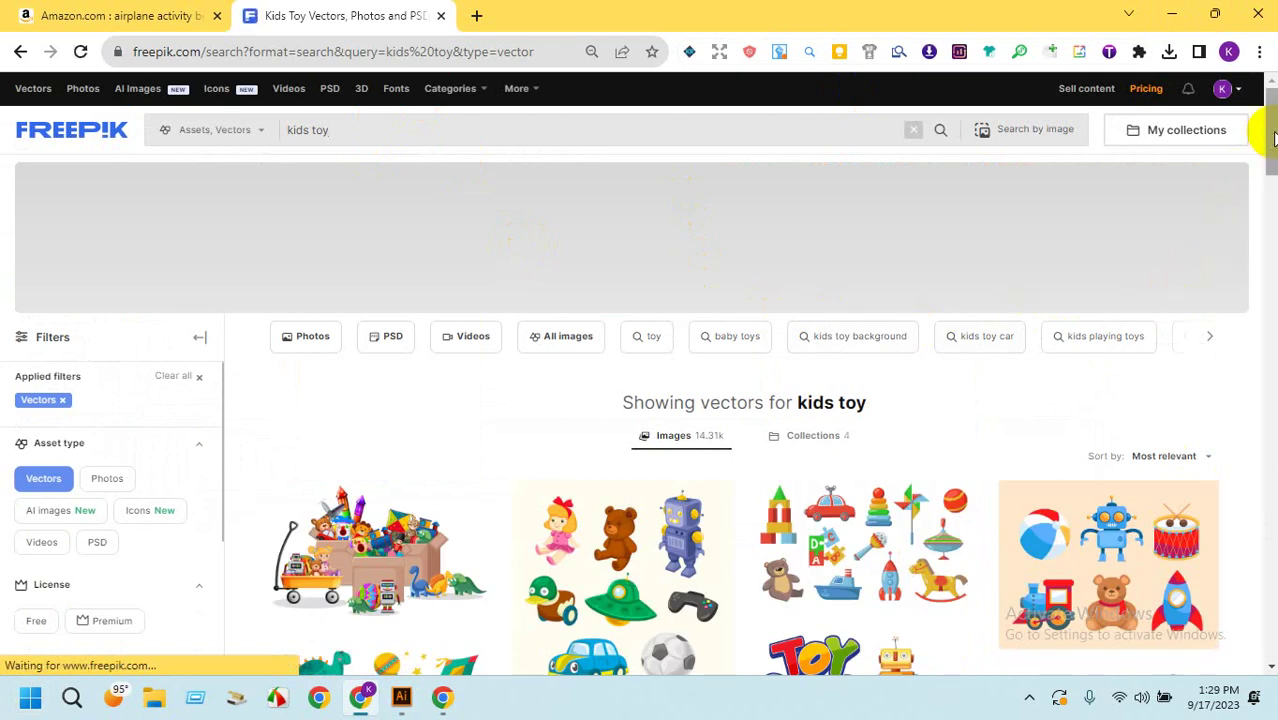
left_click_drag(1270, 128, 1270, 168)
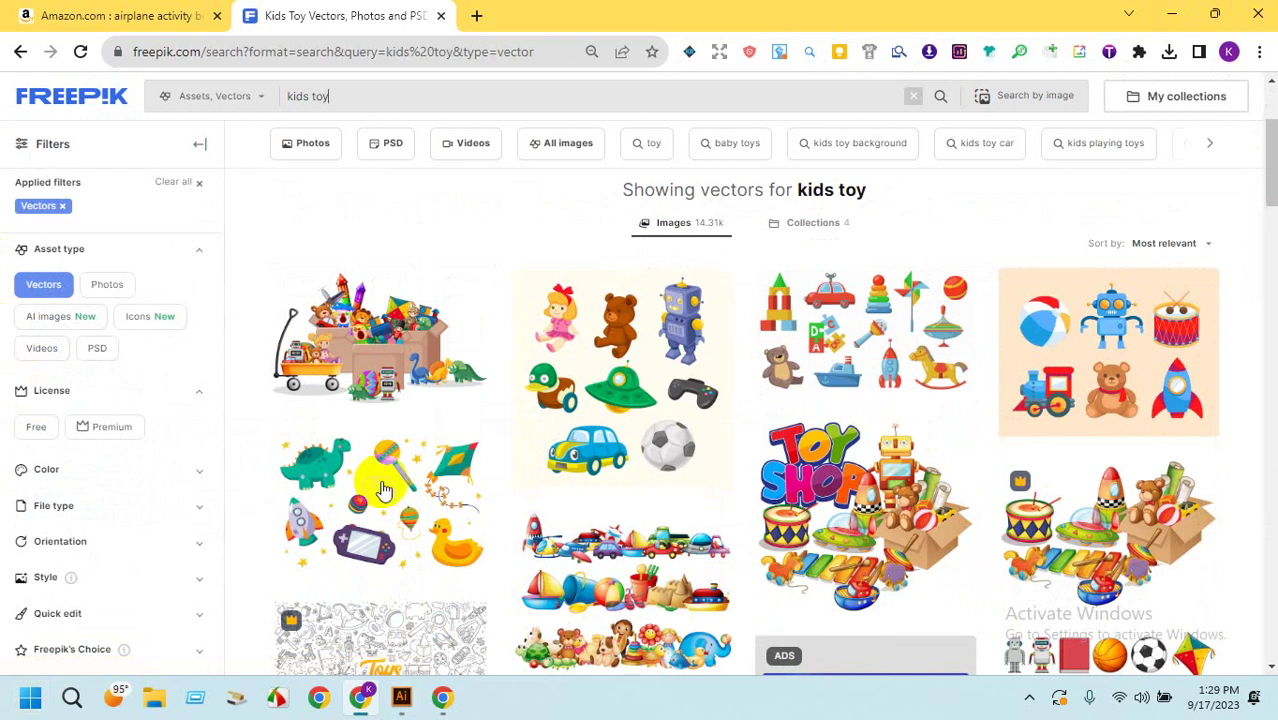
mouse_move(650, 378)
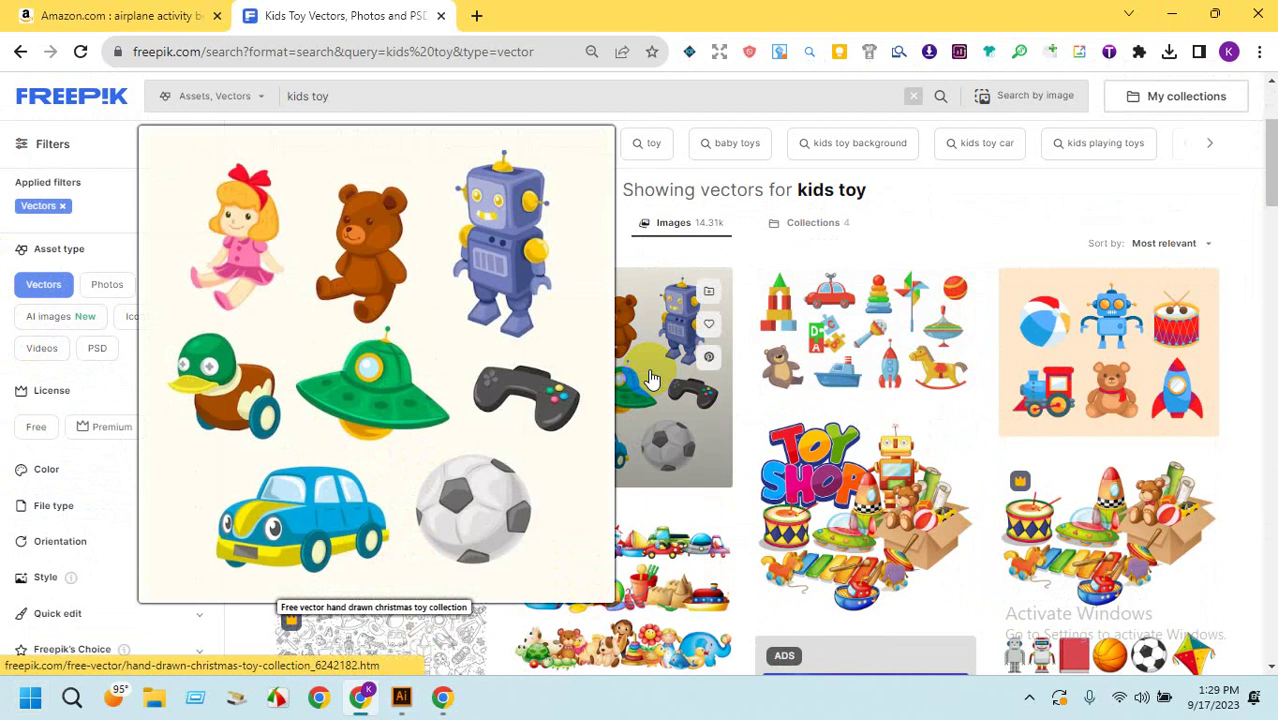
right_click(527, 375)
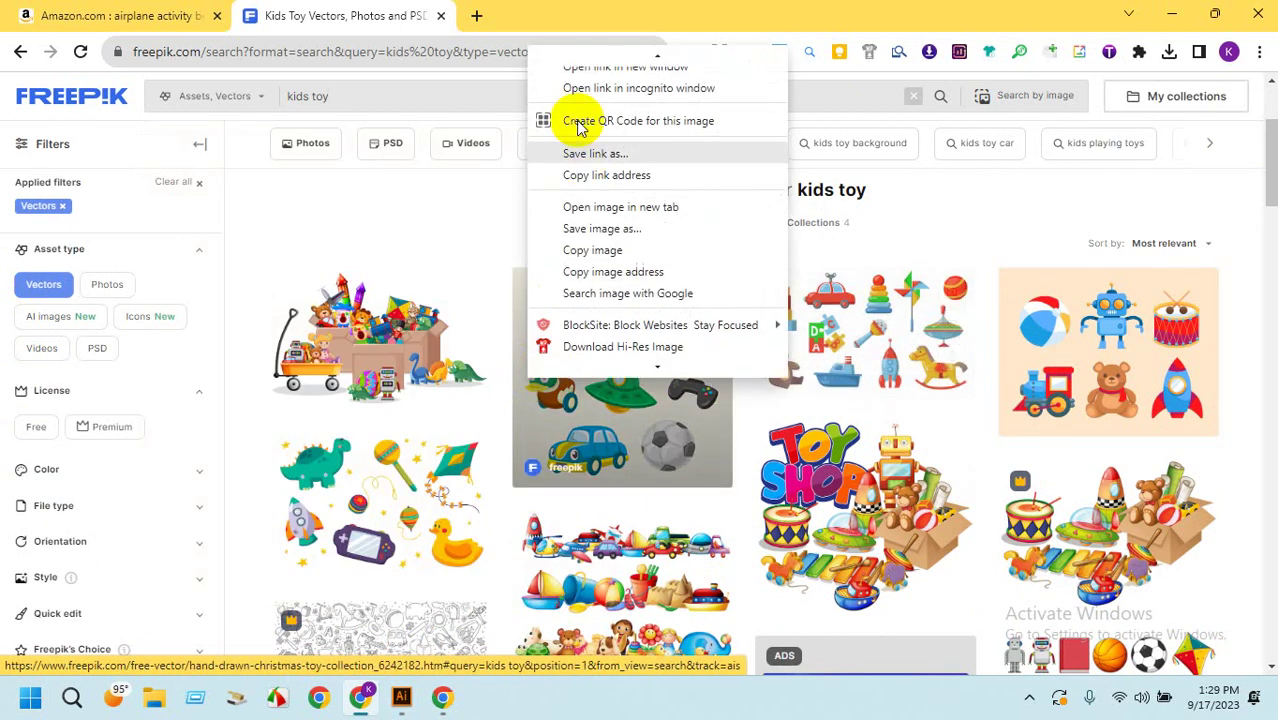
left_click(602, 80)
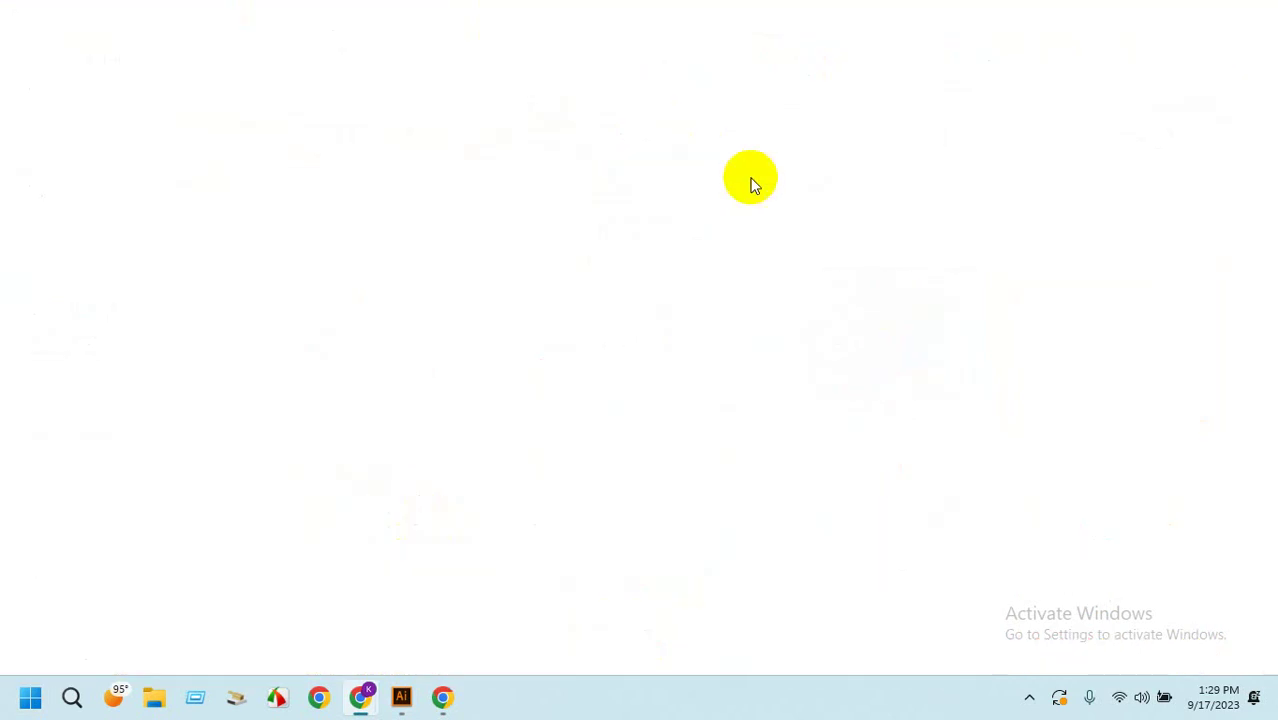
key("ctrl+w")
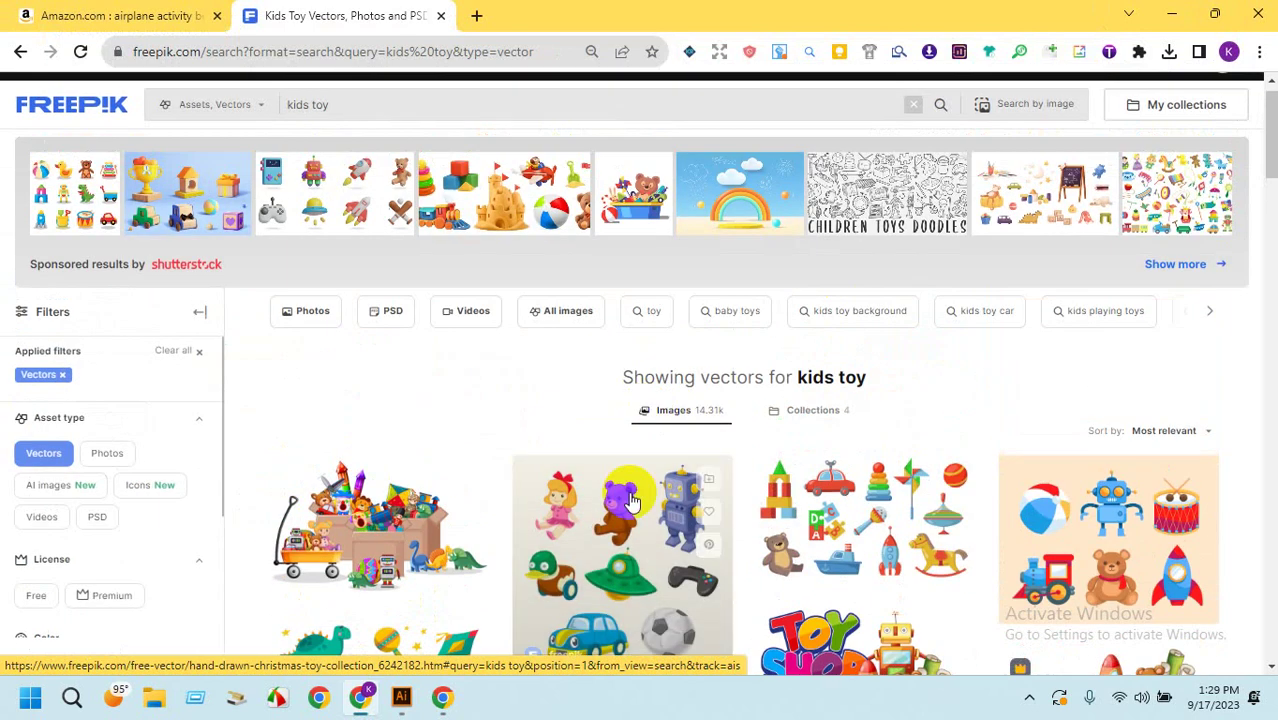
Open the hand drawn Christmas toy collection with doll and robot, and the premium Toys icons set, each in a new tab.
right_click(630, 500)
left_click(700, 108)
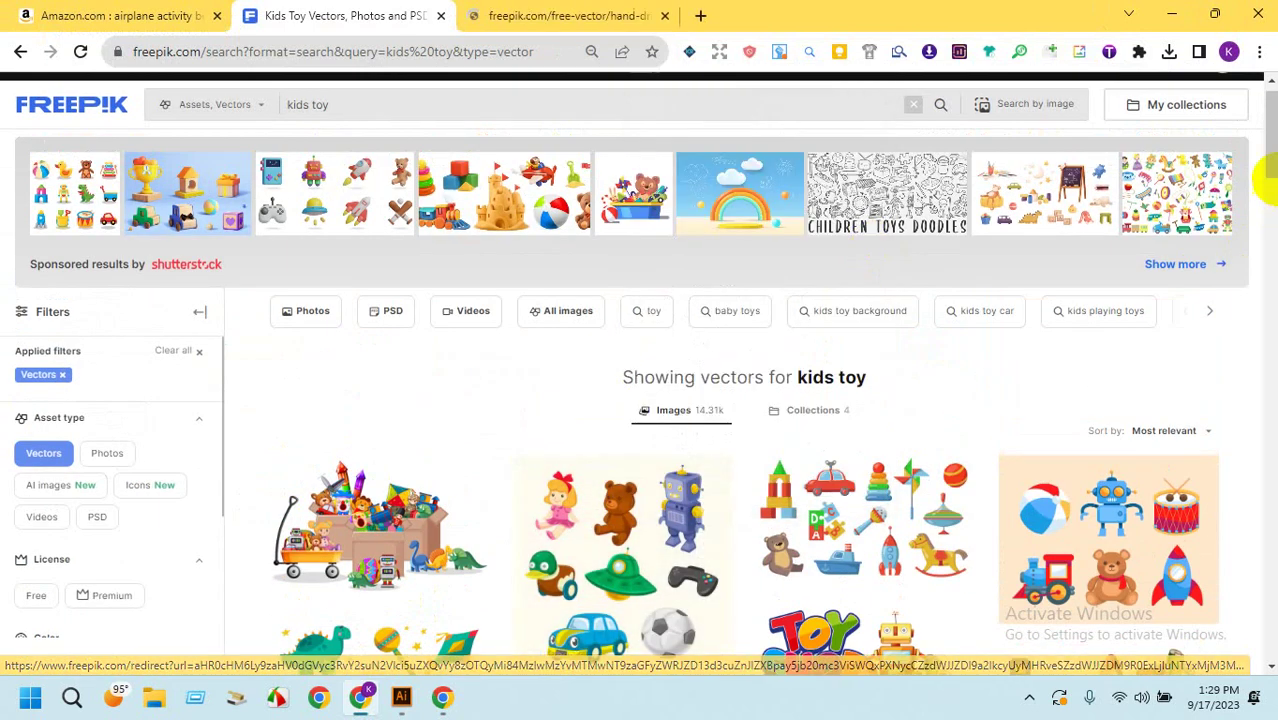
left_click_drag(1268, 160, 1210, 290)
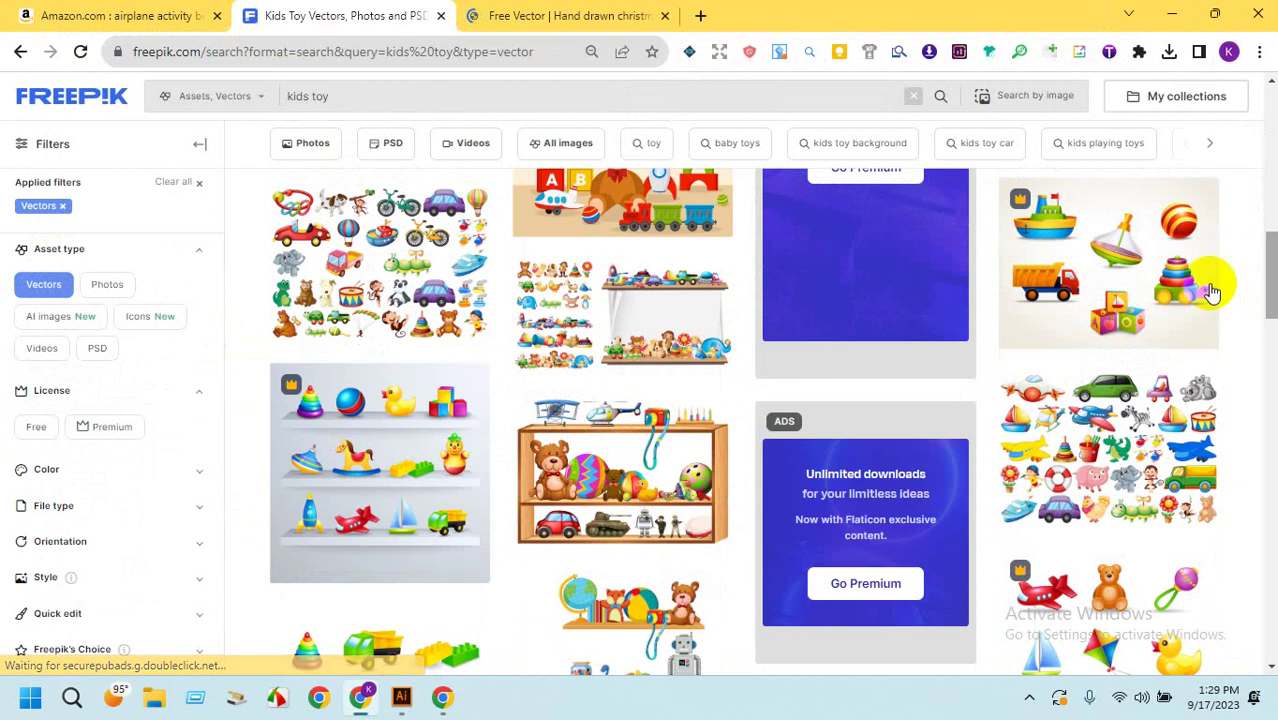
right_click(1135, 270)
left_click(1020, 284)
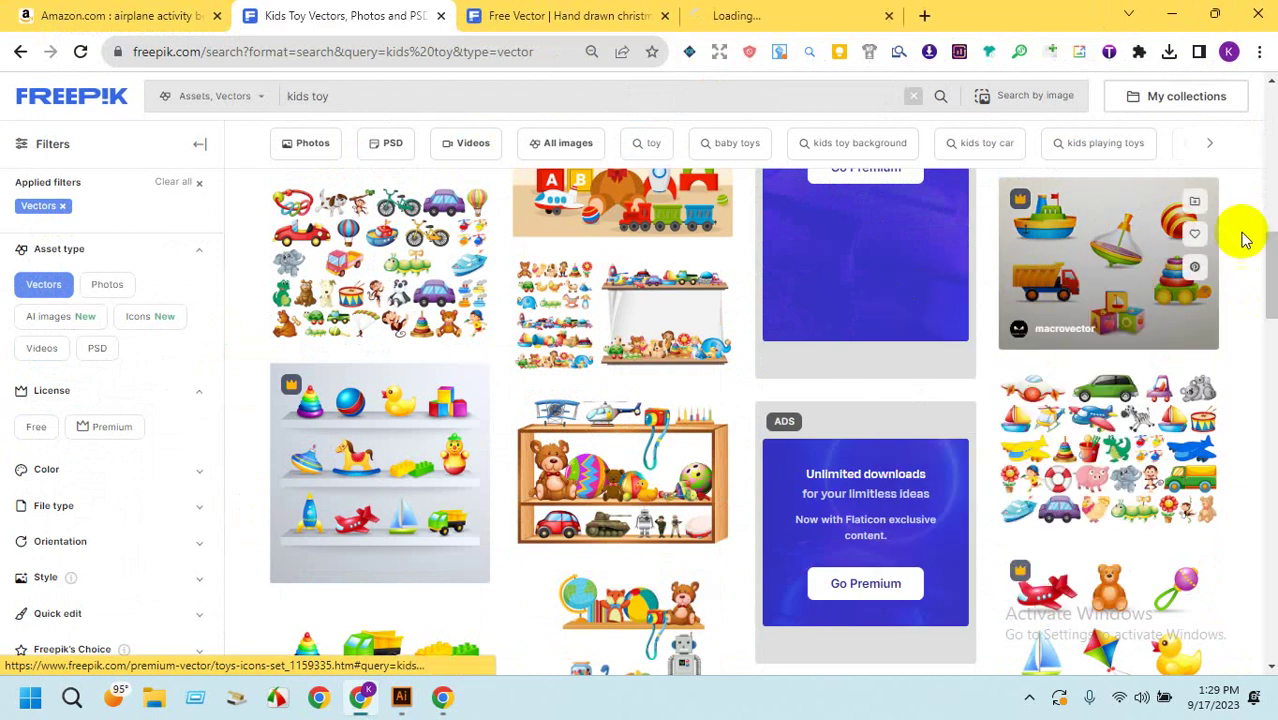
Open the premium Toys set with alphabet blocks and the hand drawn Christmas toy collection with xylophone, each in a new tab.
left_click_drag(1270, 251, 1263, 342)
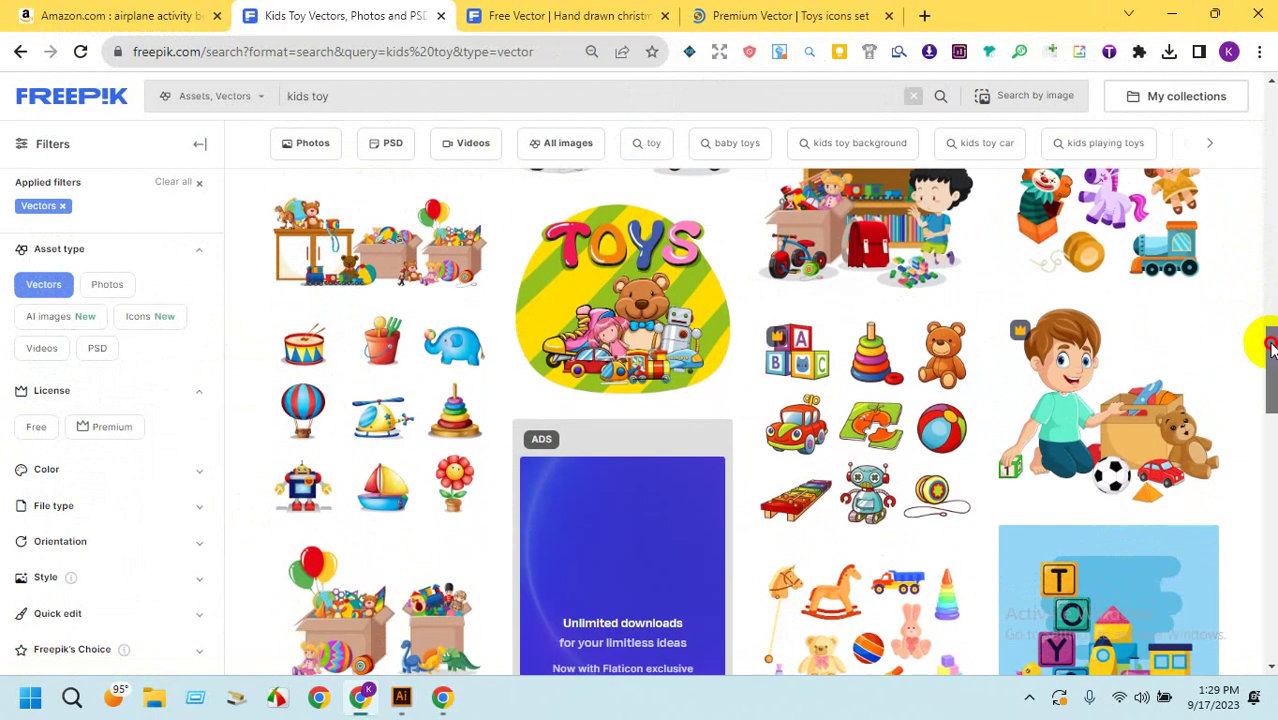
right_click(849, 375)
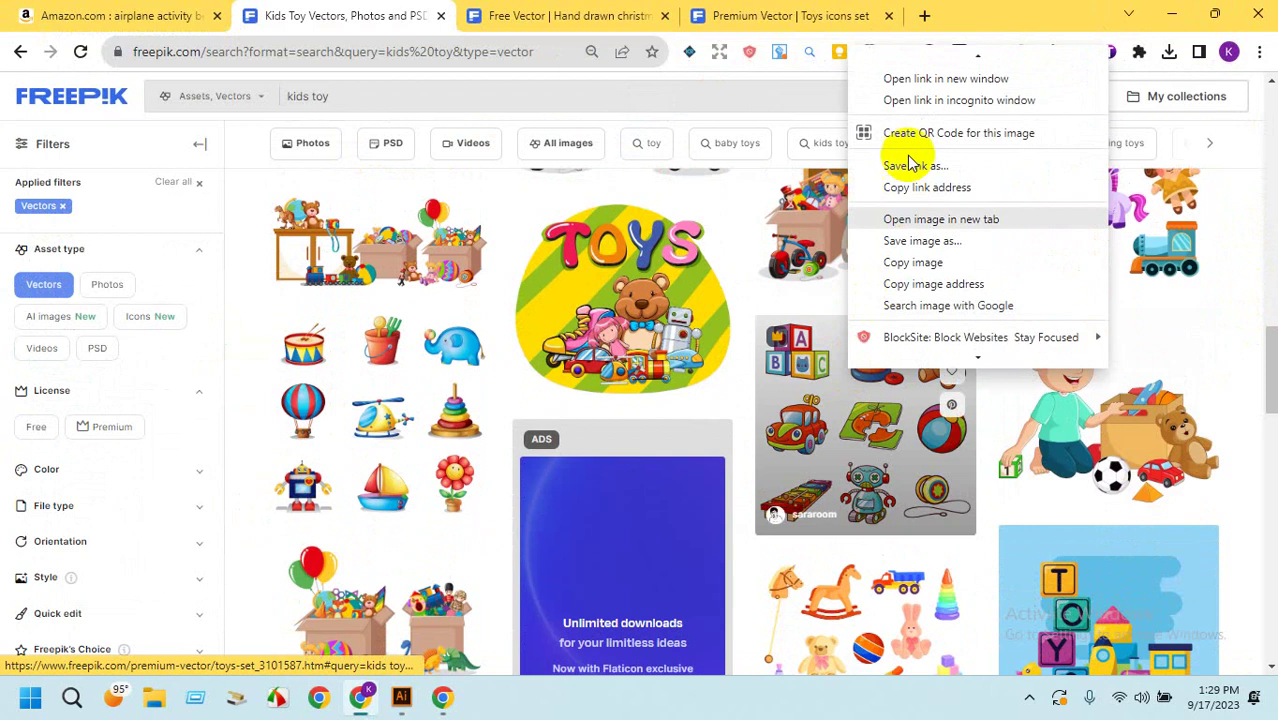
left_click(893, 78)
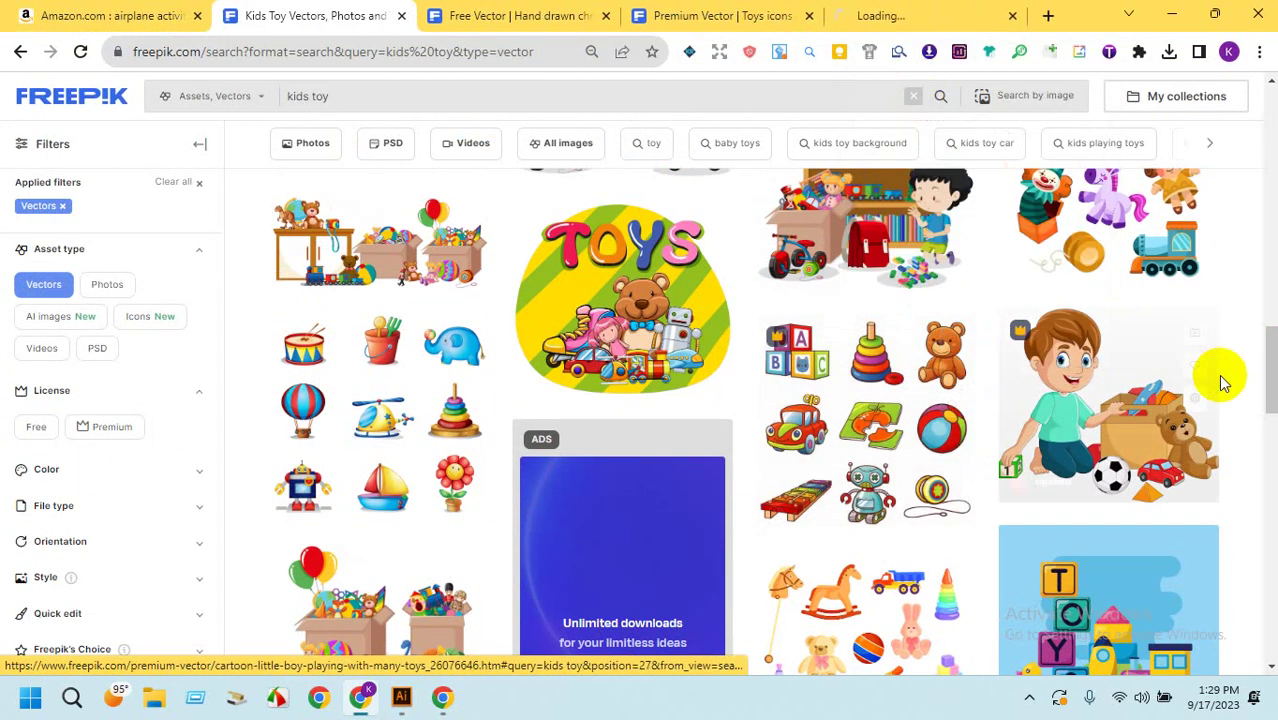
left_click_drag(1267, 354, 1271, 453)
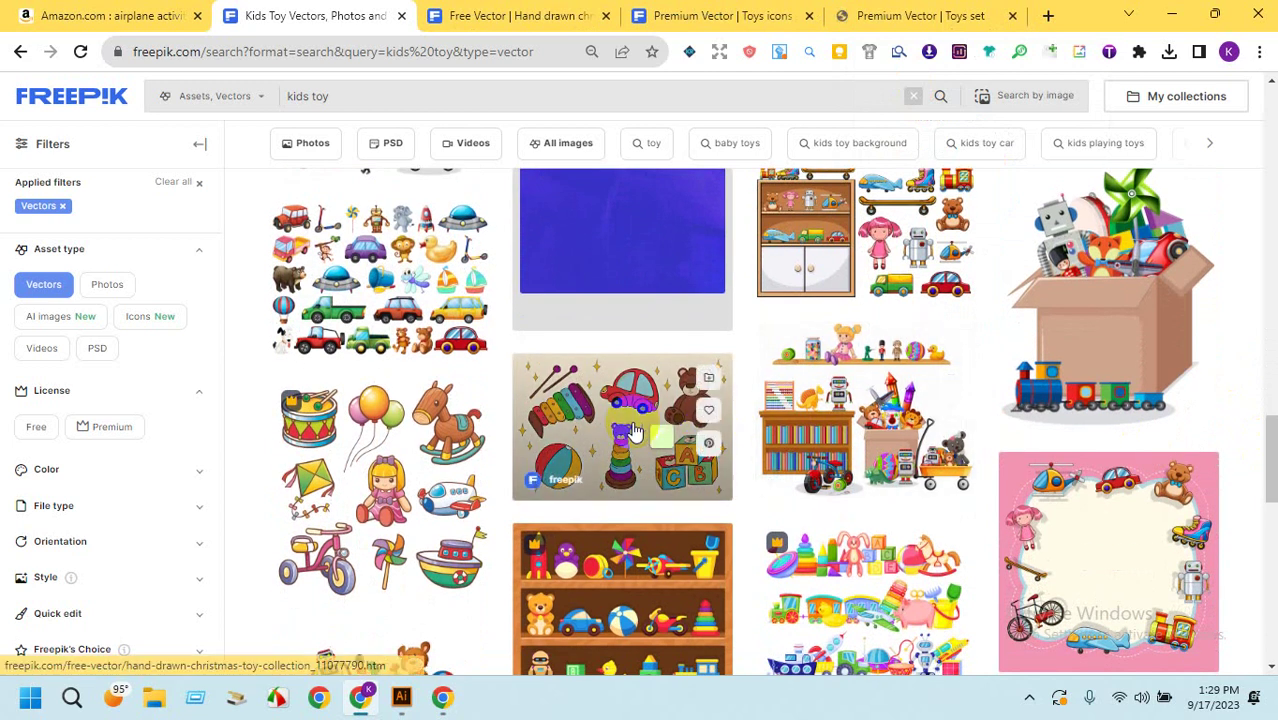
mouse_move(631, 430)
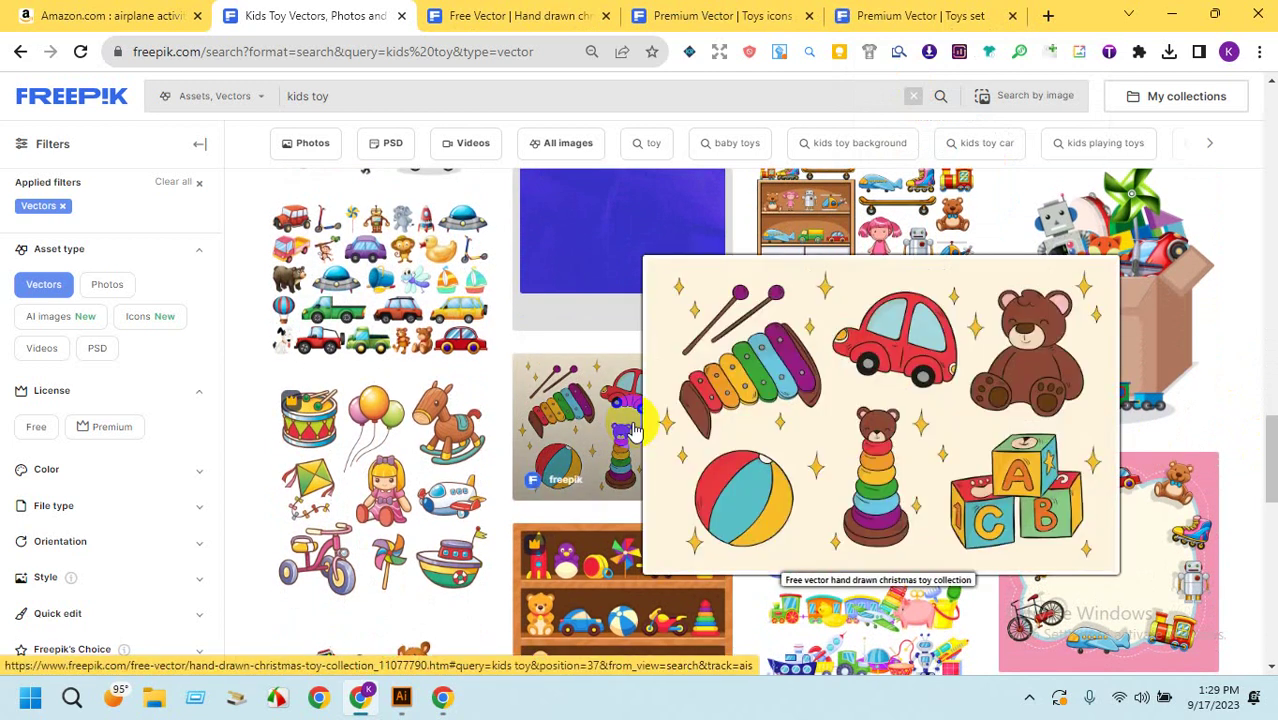
right_click(631, 428)
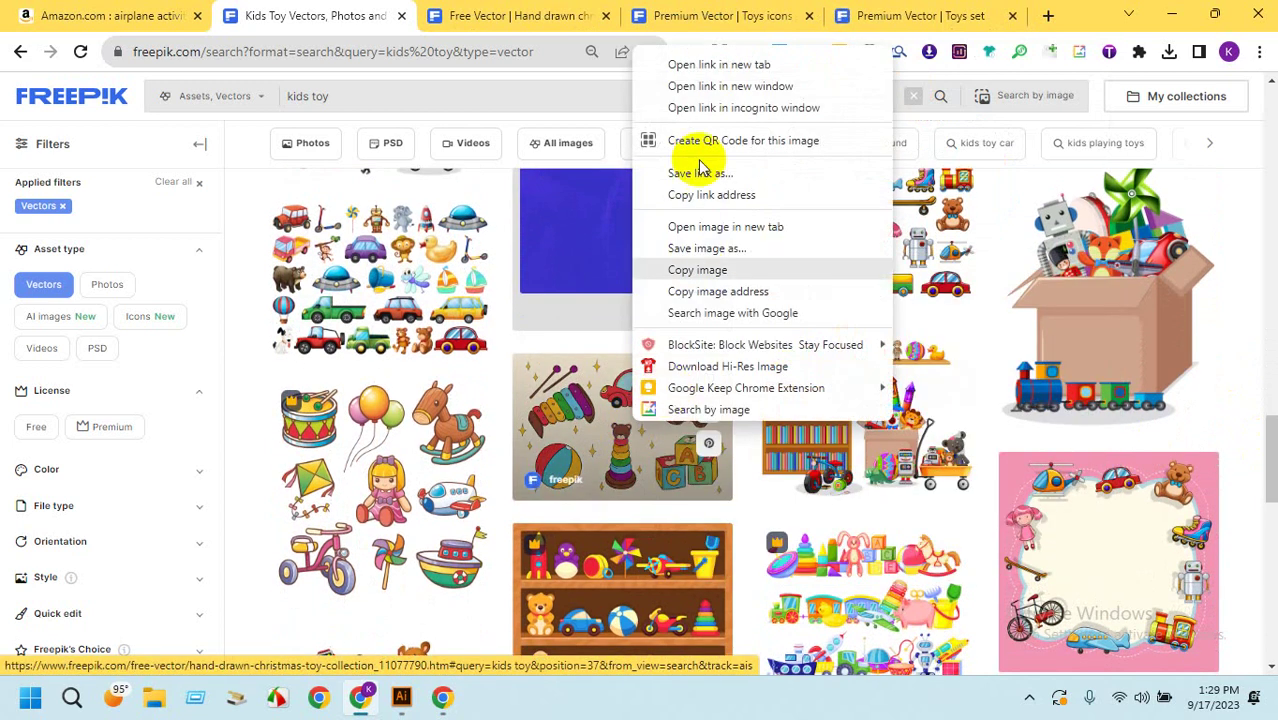
left_click(696, 58)
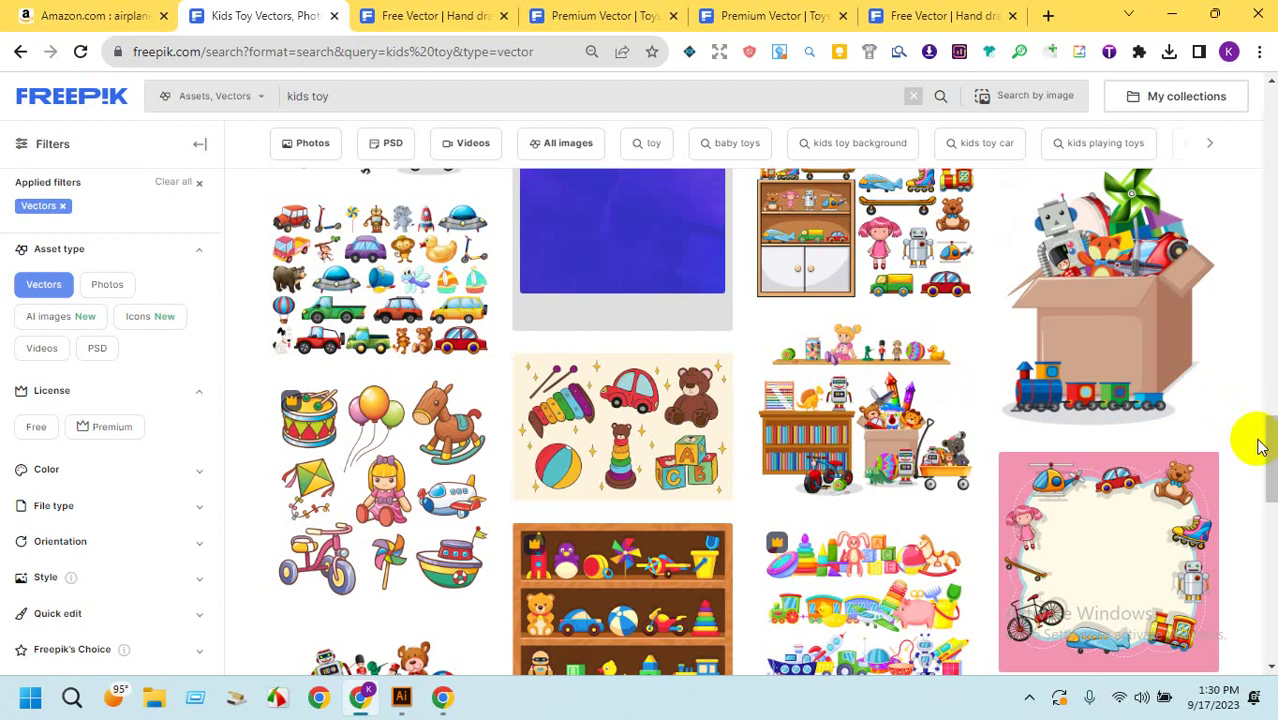
Open the second page of the Freepik kids toy vector results.
left_click_drag(1270, 448, 1272, 552)
left_click(744, 521)
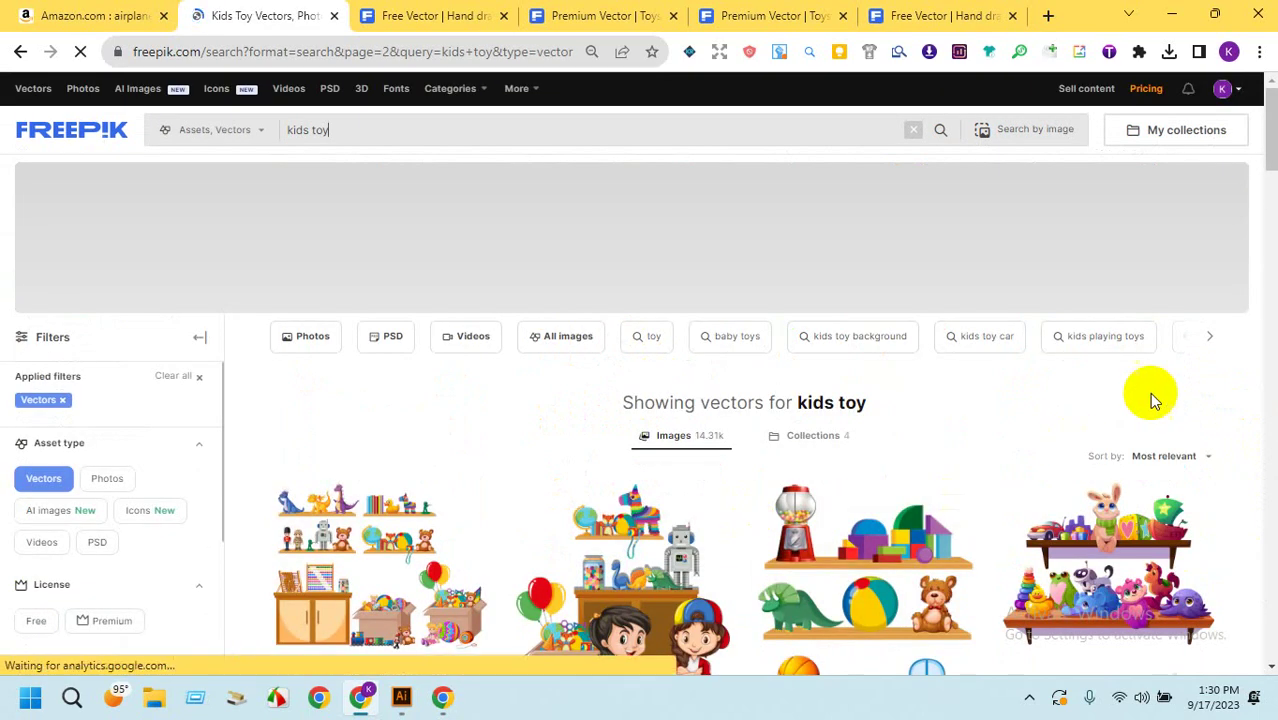
Switch to the open Amazon page and replace the airplane search with "kindergarten activity book for kids".
left_click(128, 12)
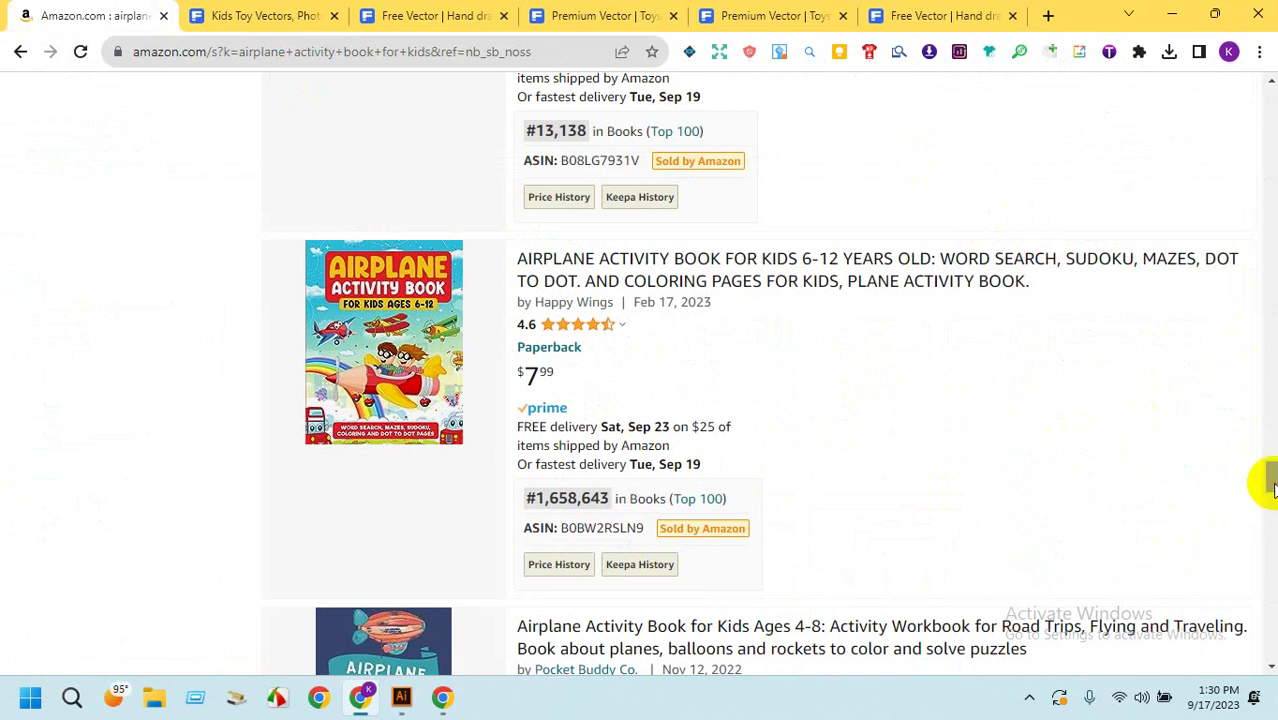
left_click_drag(1264, 480, 1270, 82)
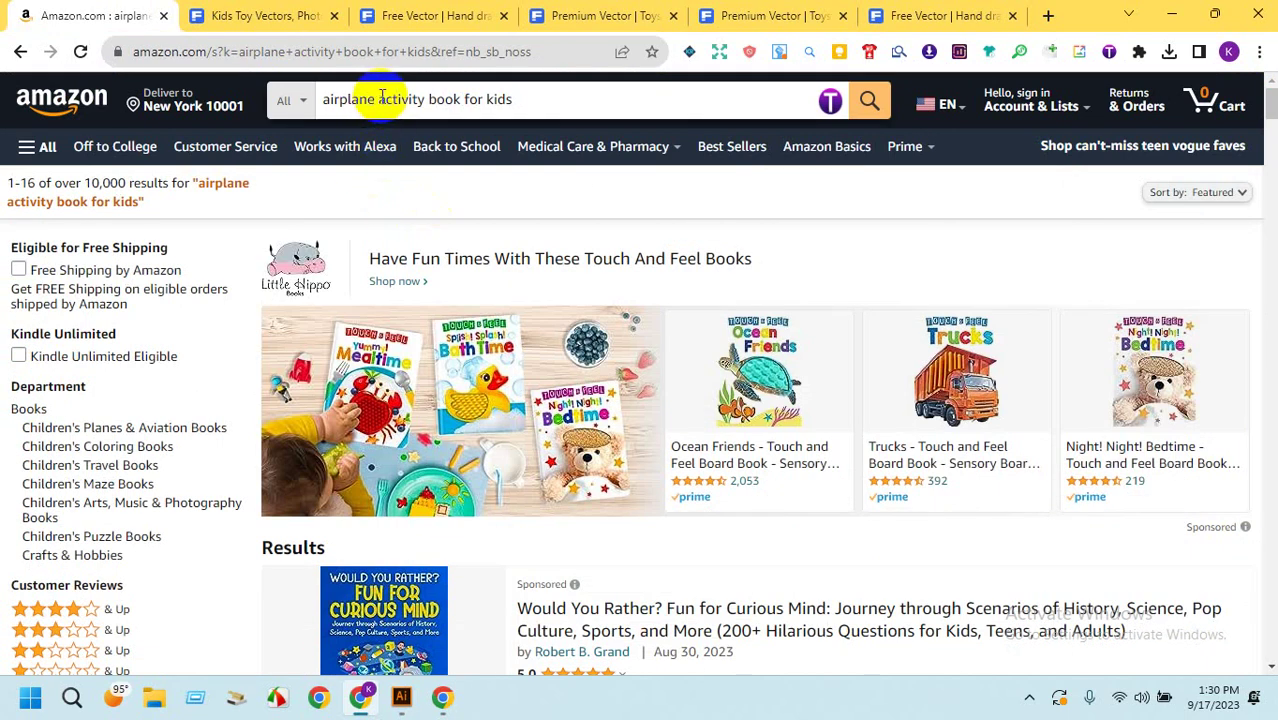
left_click_drag(378, 97, 283, 97)
type("kin")
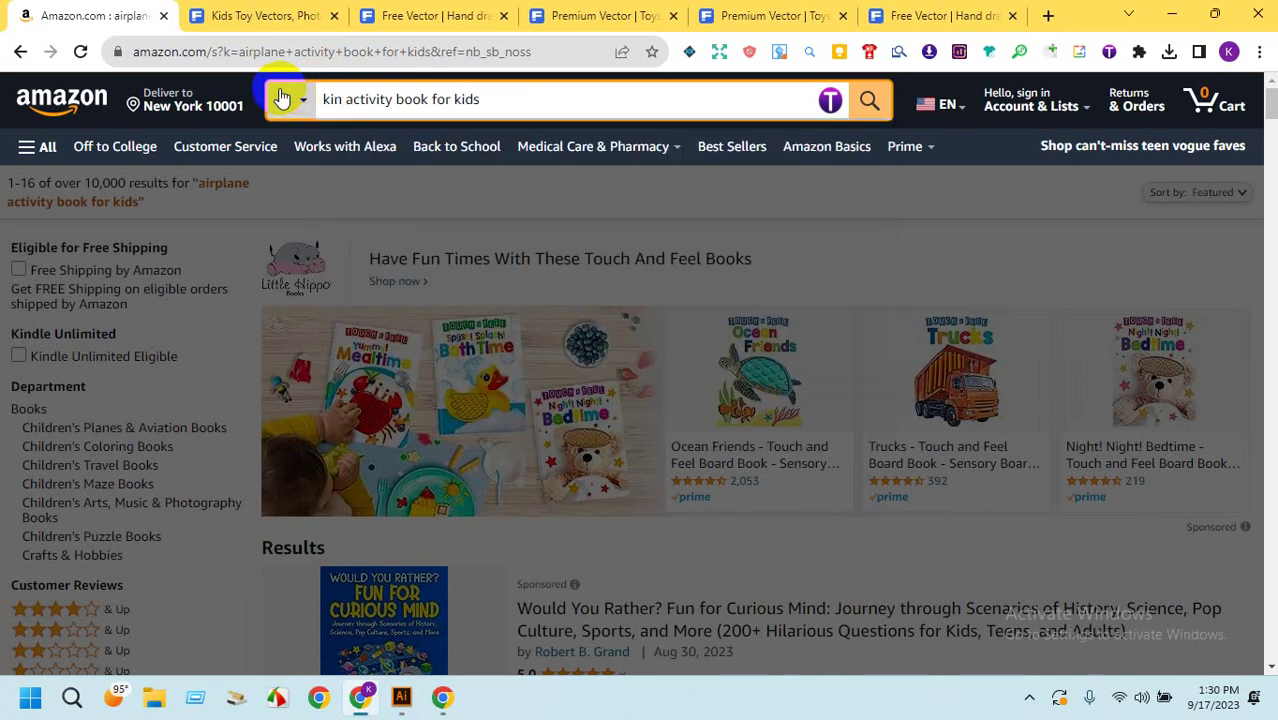
type("d")
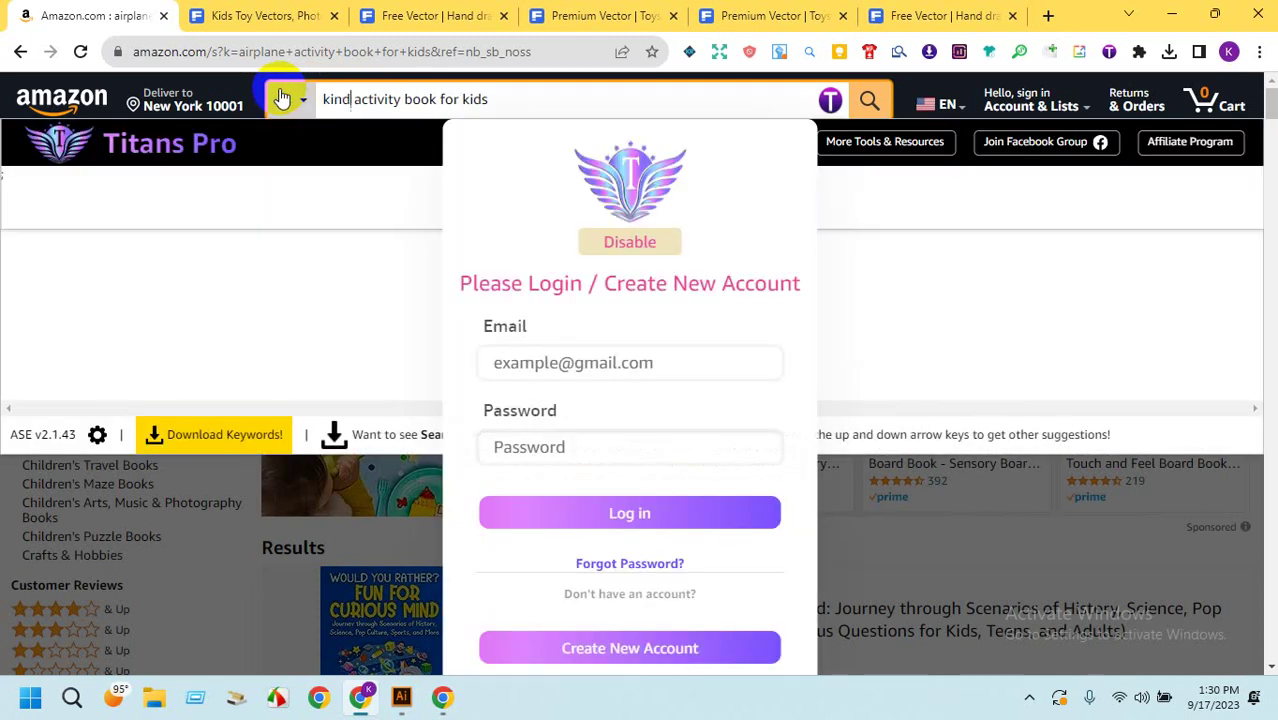
type("er")
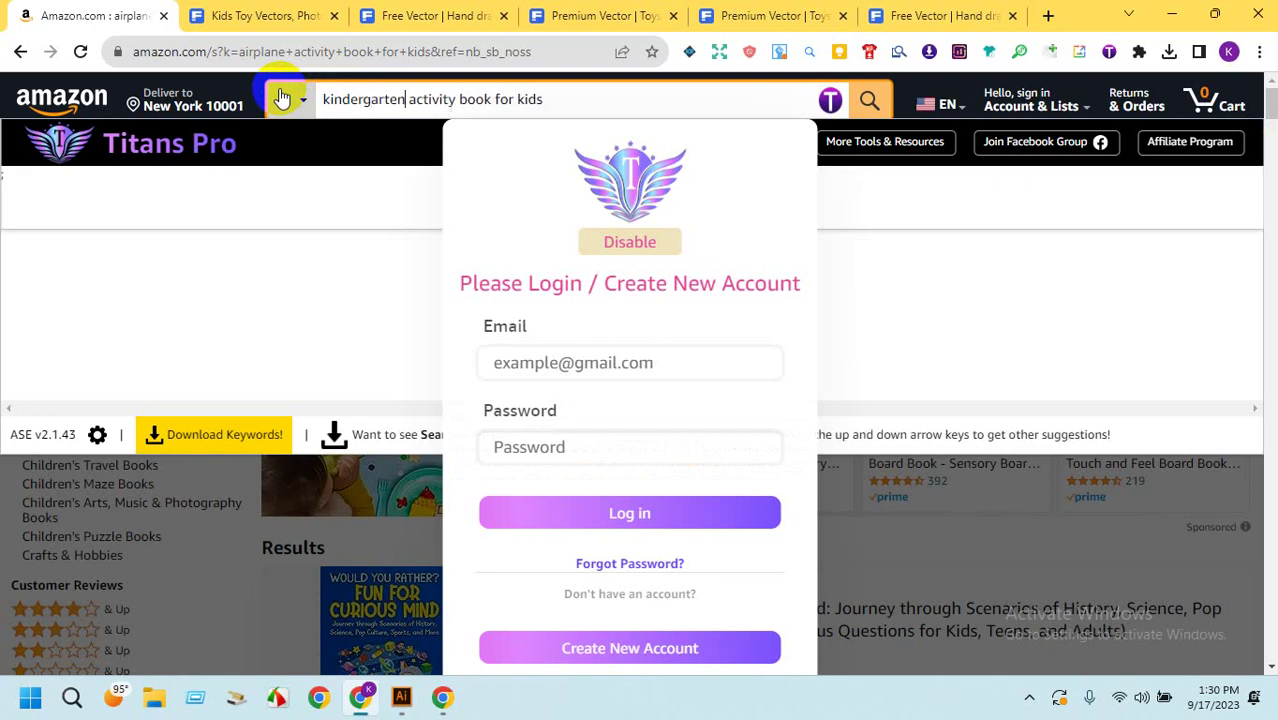
type("garten")
key("Return")
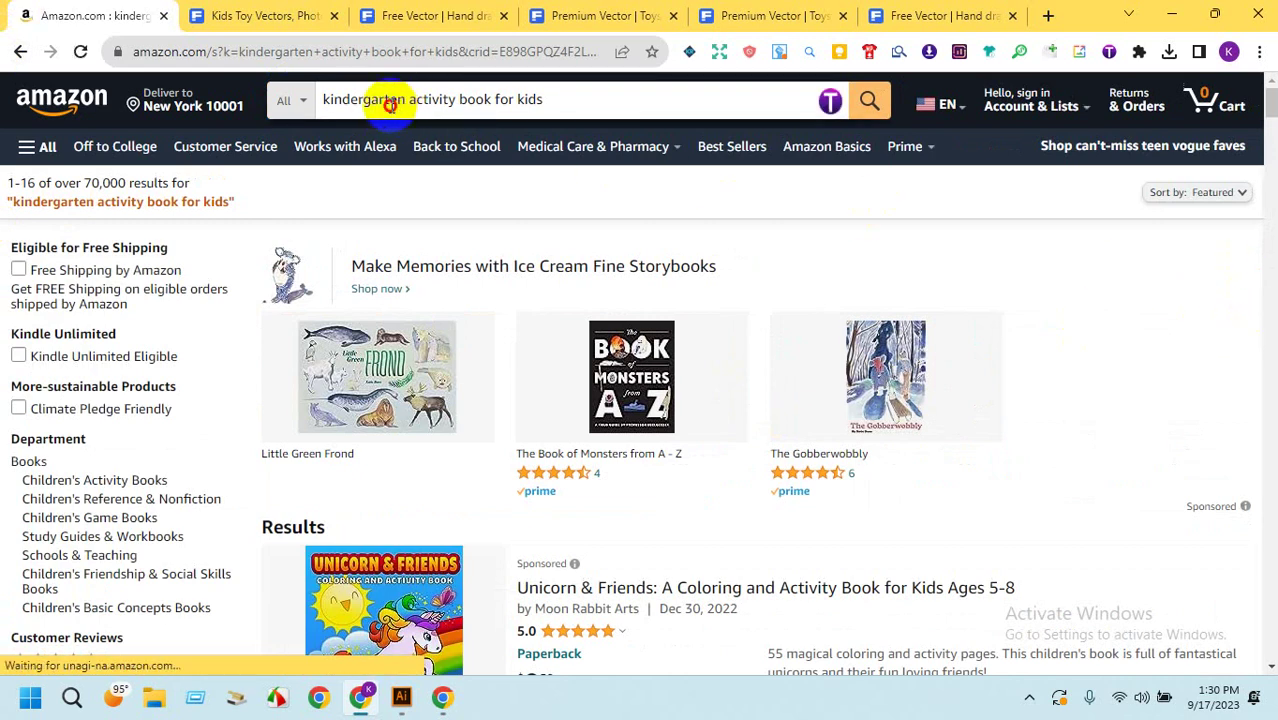
Try the Amazon search with the spelling "kindergarden activity book for kids".
left_click(390, 106)
key("BackSpace")
type("d")
key("Return")
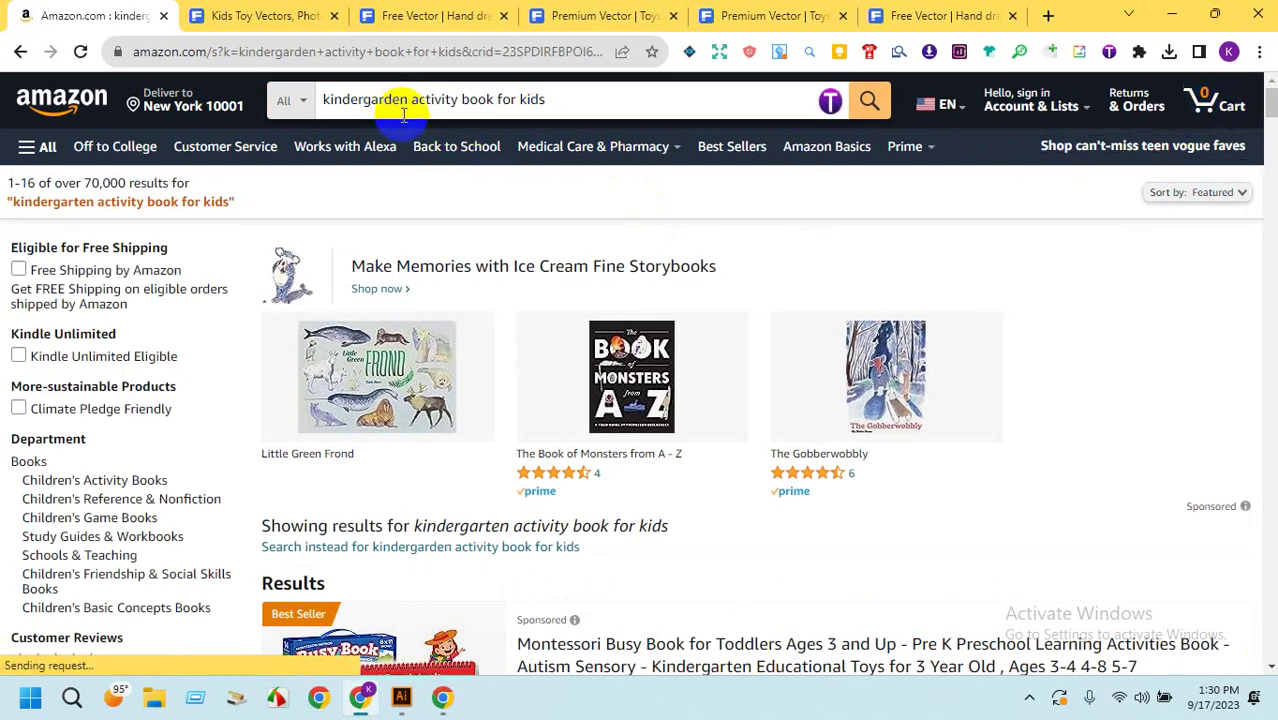
Restore the search wording to "kindergarten activity book for kids" and run it again.
left_click(392, 97)
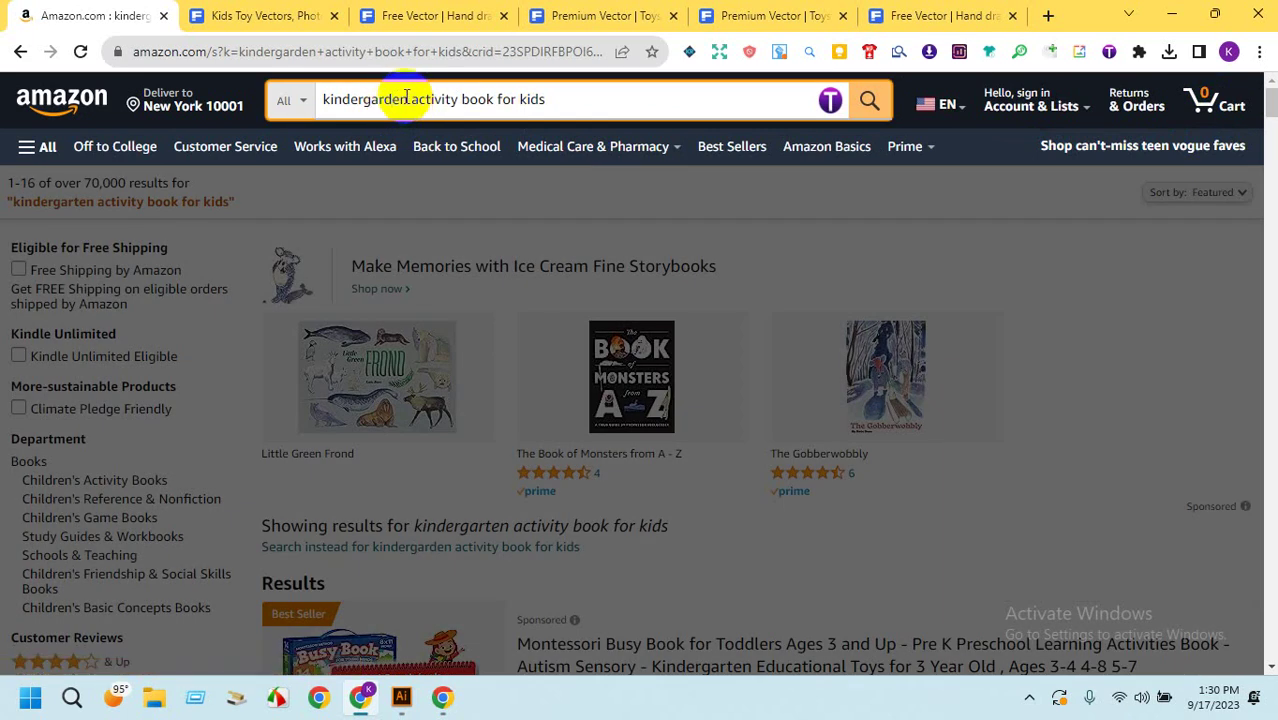
left_click_drag(409, 99, 322, 99)
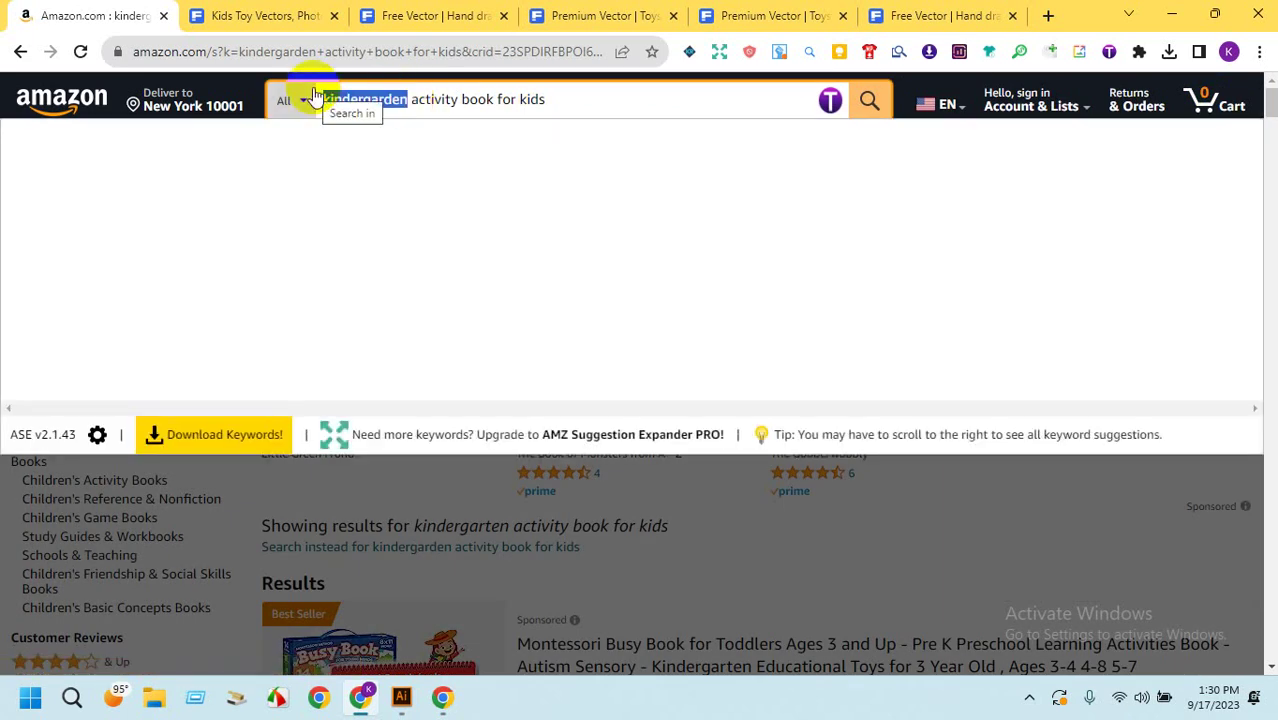
left_click(394, 97)
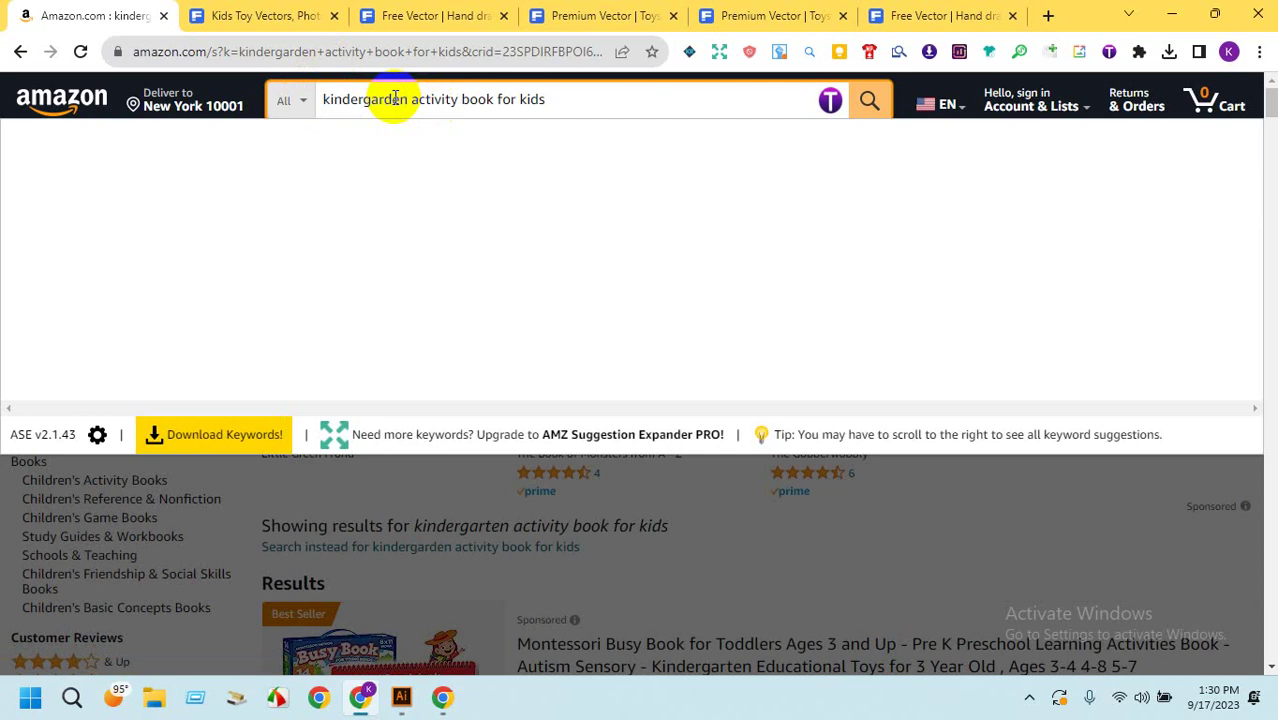
key("Return")
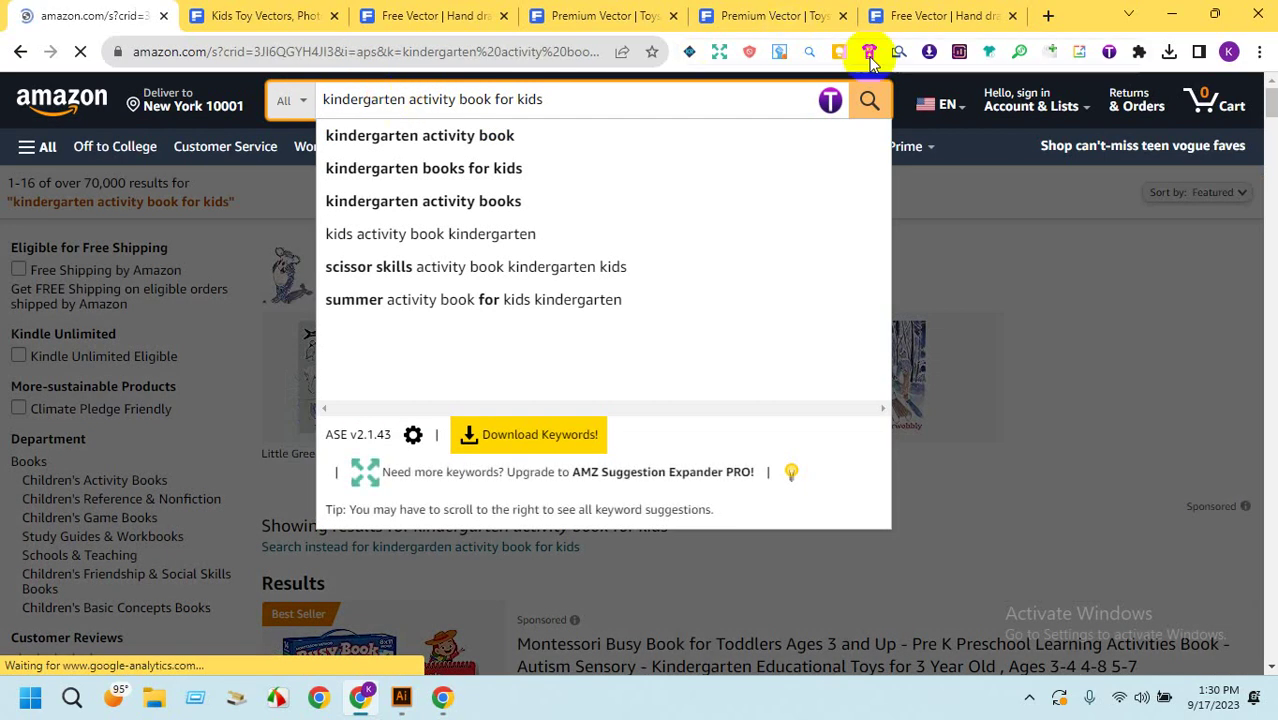
Snip the title area of the enlarged Kindergarten Activity Book: Zoo Animals cover and open the book's product page in a new tab.
left_click_drag(1270, 110, 1268, 178)
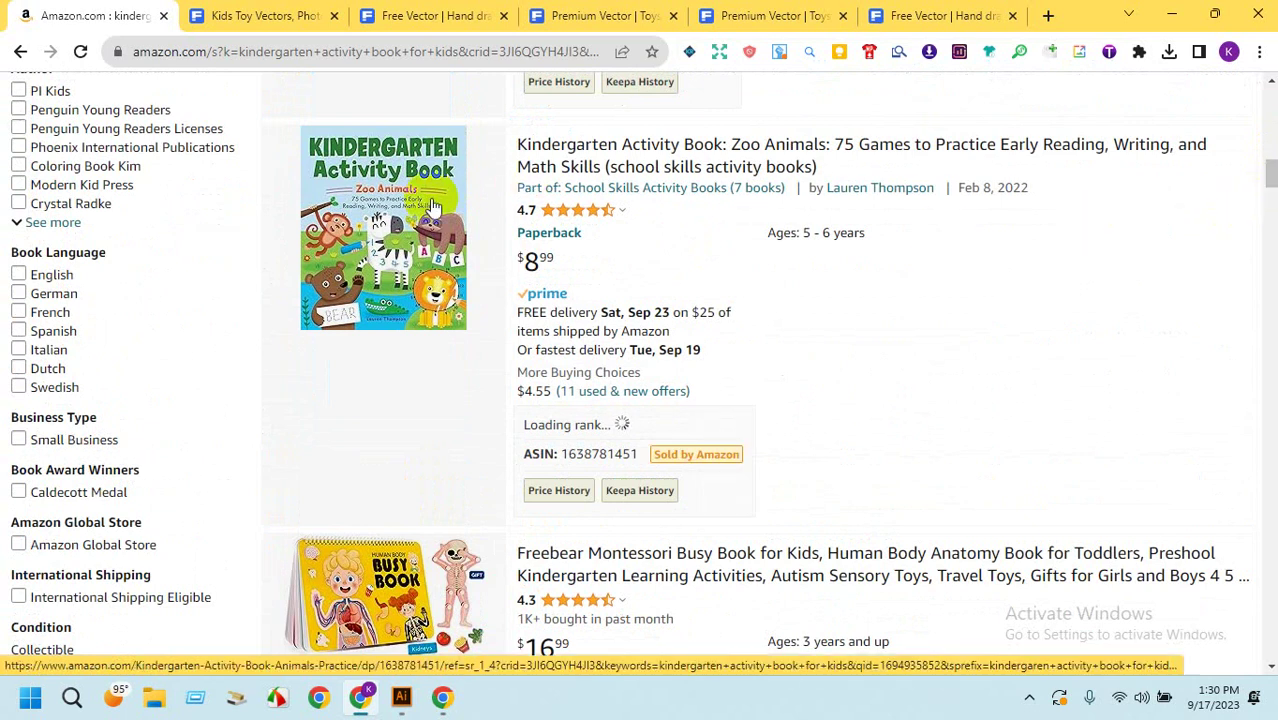
mouse_move(1268, 172)
left_mouse_down()
mouse_move(1270, 586)
mouse_move(1267, 85)
mouse_move(1268, 165)
left_mouse_up()
scroll(807, 165, "down", 3)
scroll(442, 120, "up", 3)
mouse_move(442, 120)
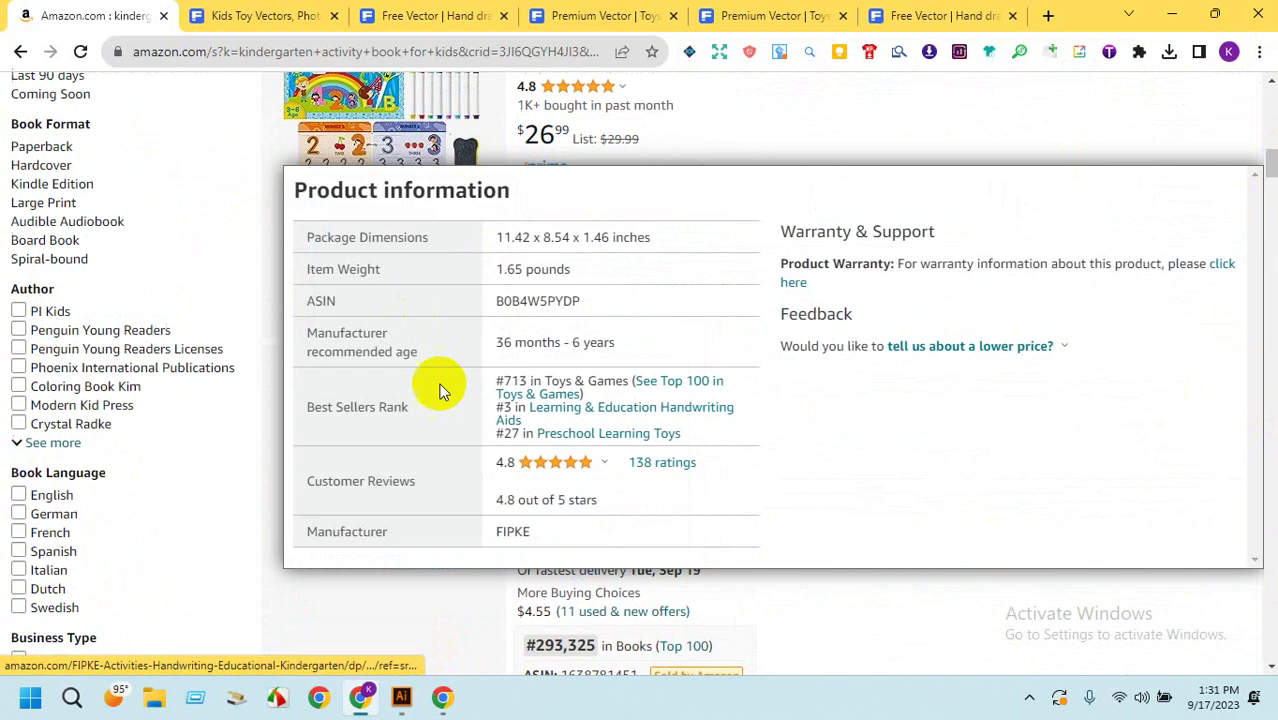
mouse_move(345, 428)
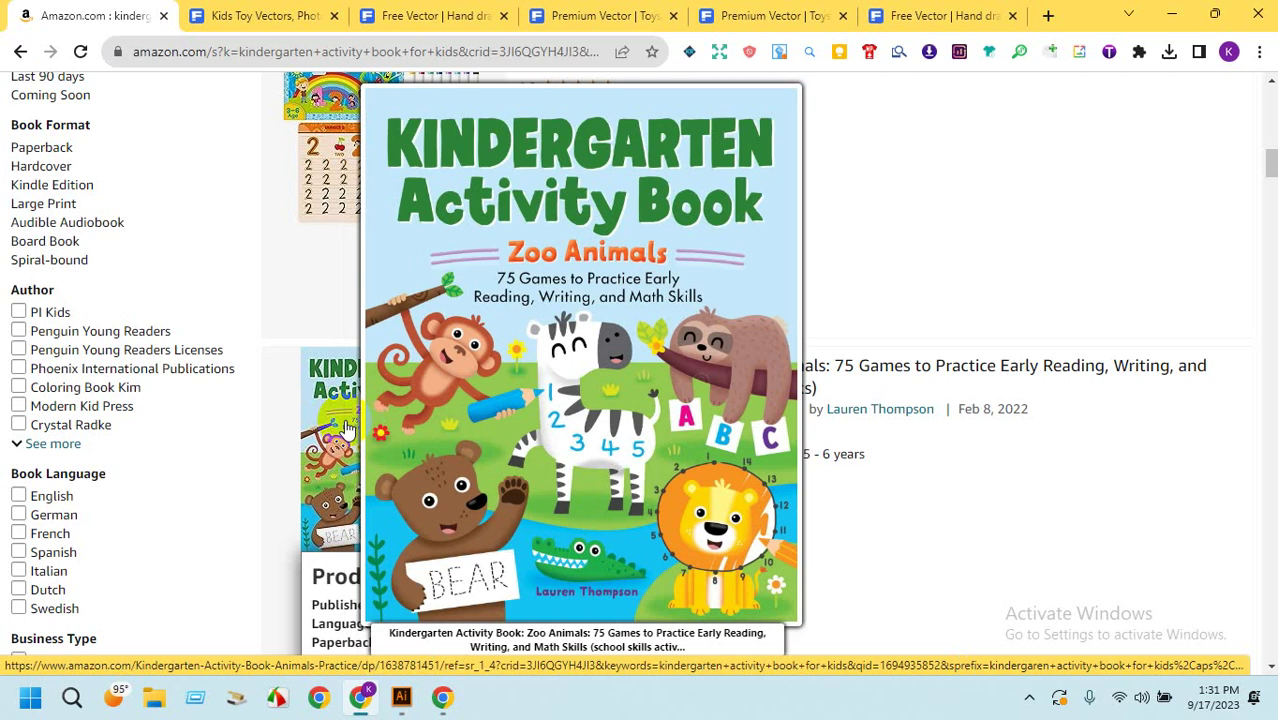
left_click(1027, 698)
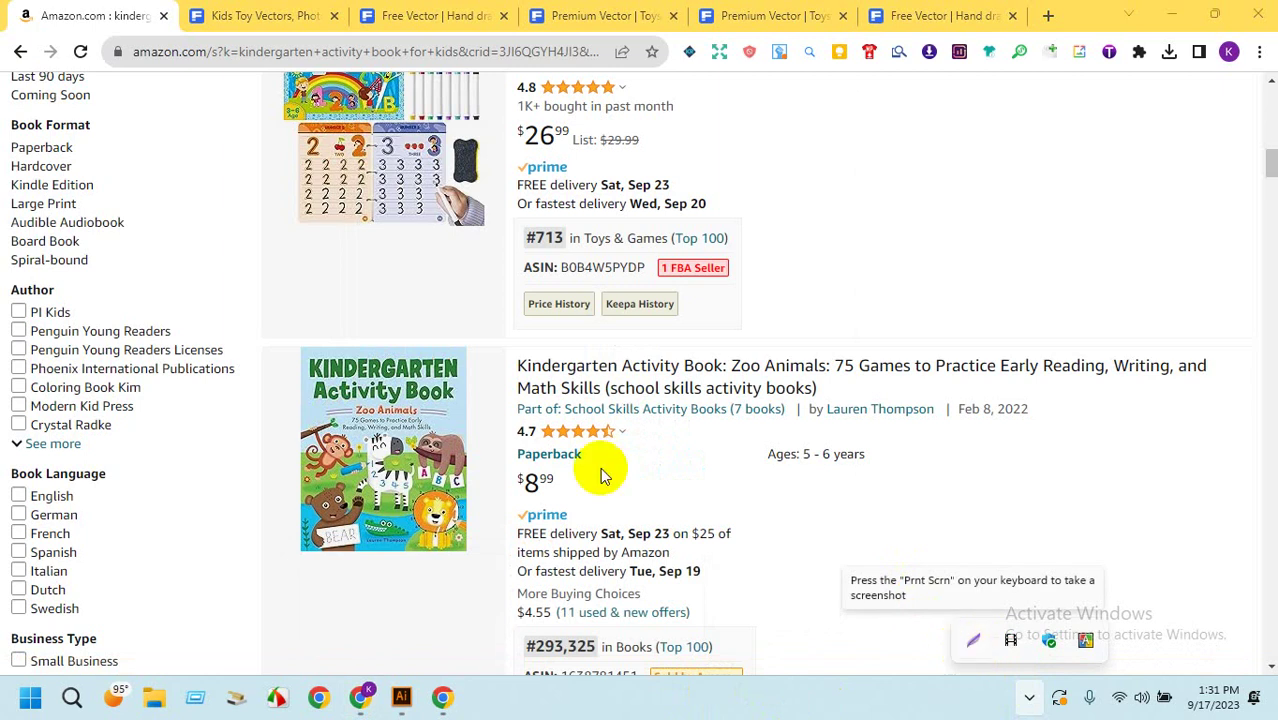
mouse_move(398, 418)
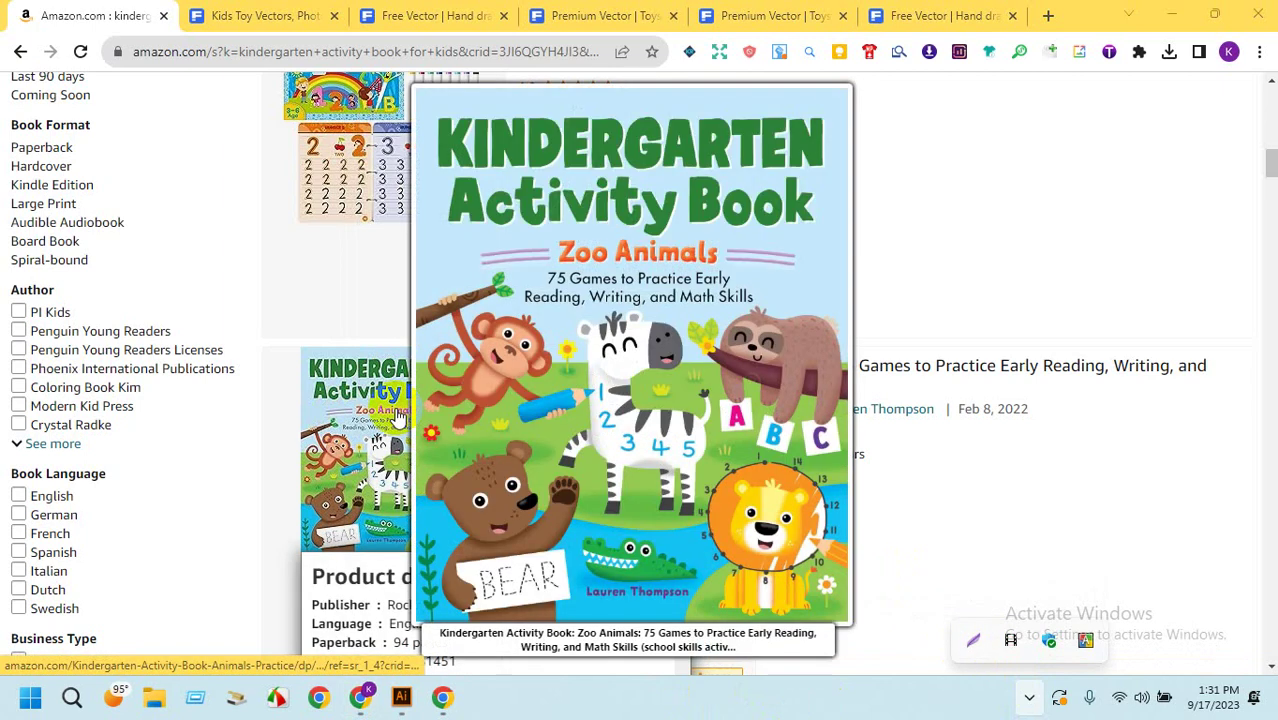
key("super+shift+s")
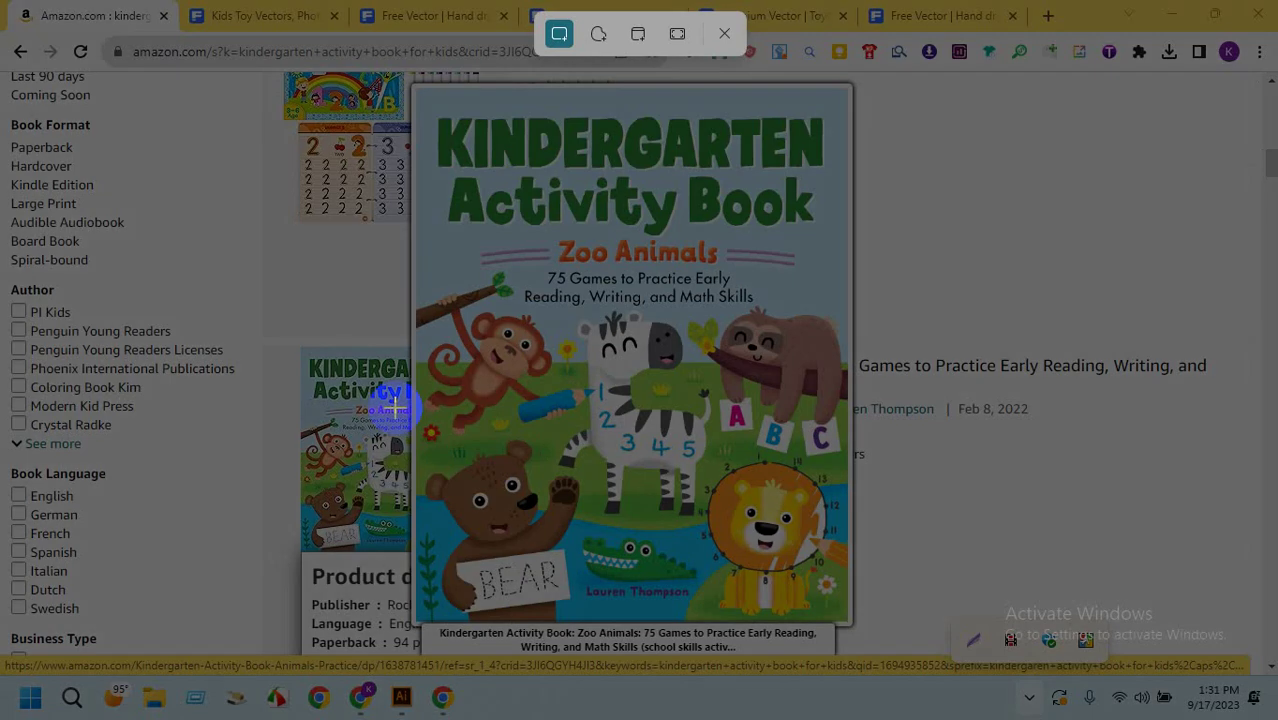
left_click_drag(434, 103, 838, 241)
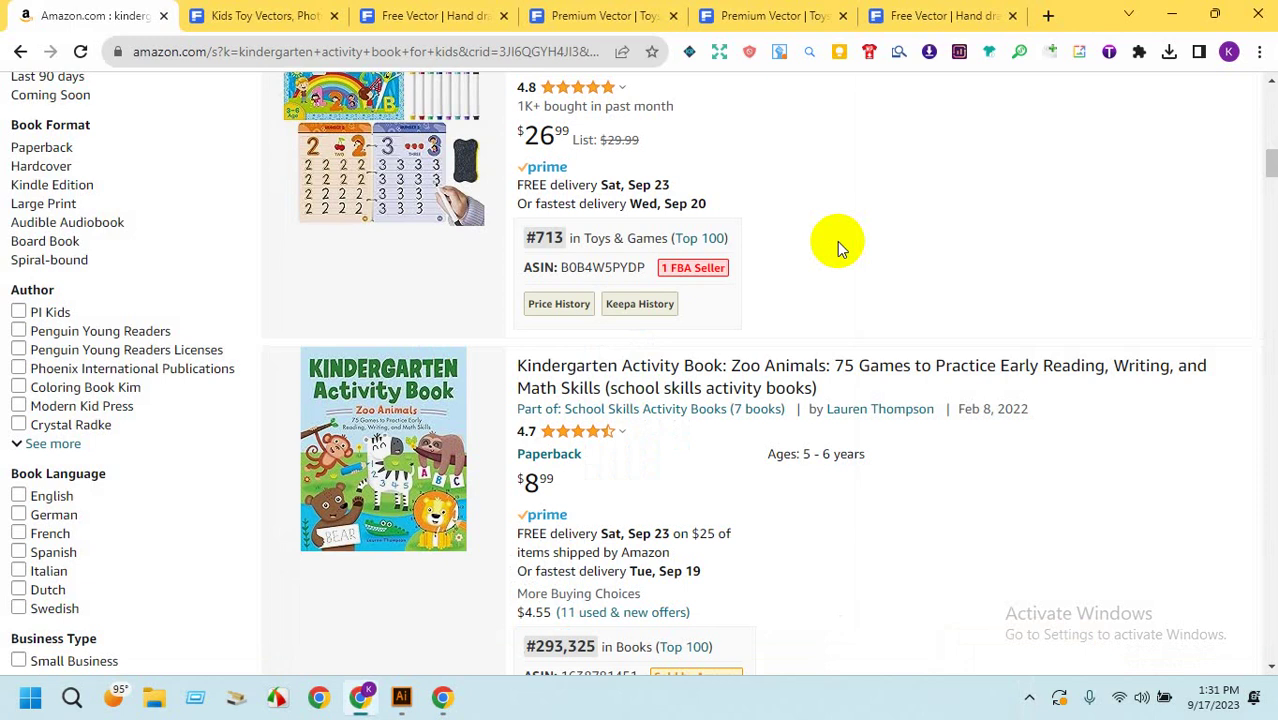
right_click(432, 418)
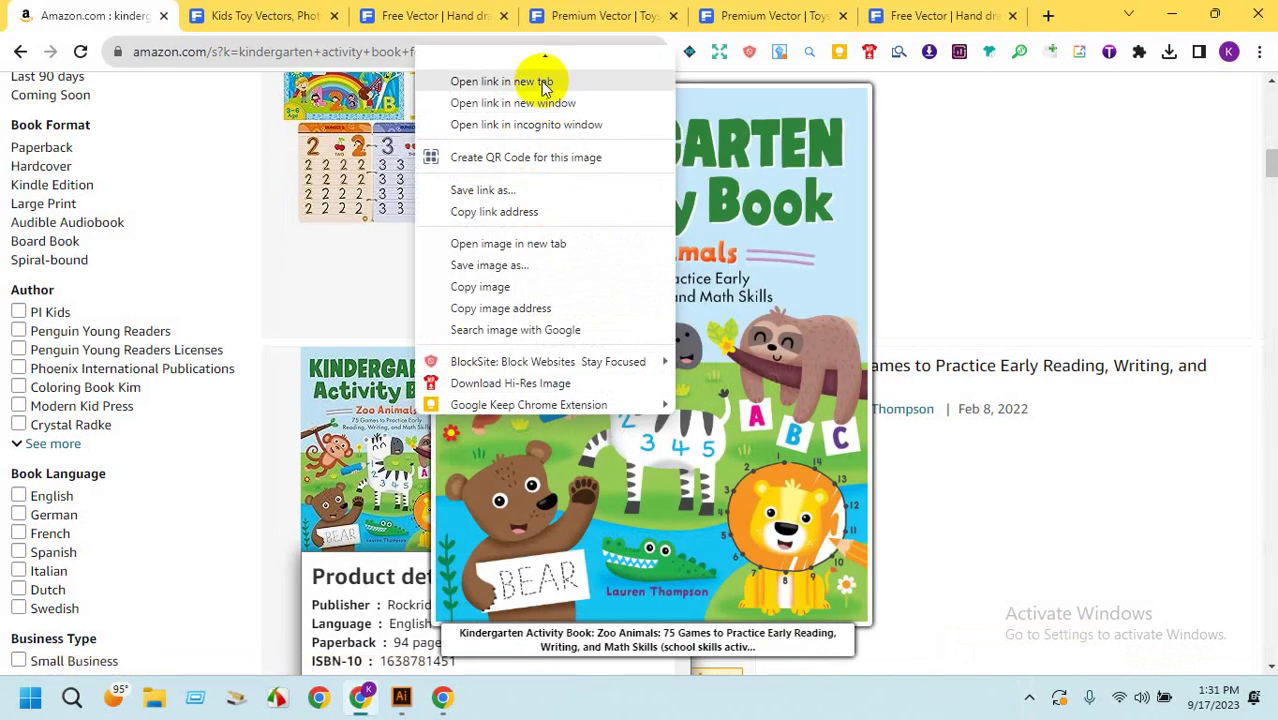
left_click(540, 82)
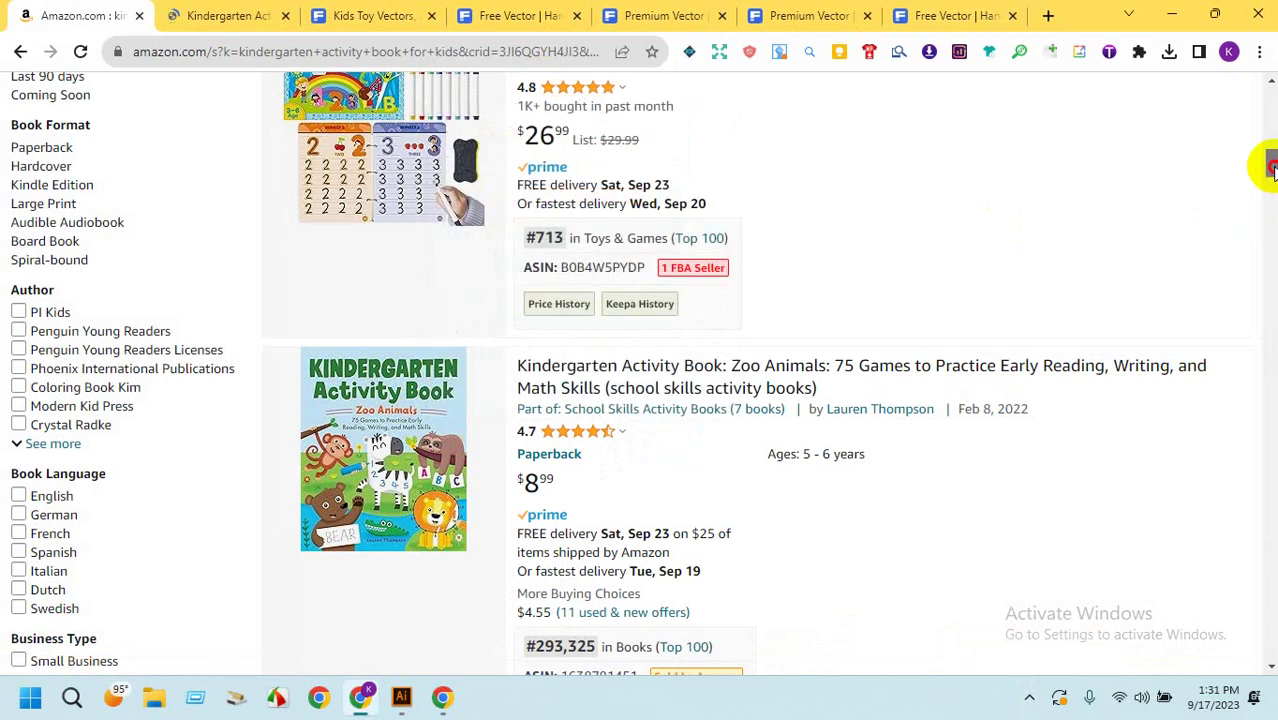
Browse the remaining kindergarten activity book results and open the related search "kindergarten work books".
left_click_drag(1270, 170, 1268, 408)
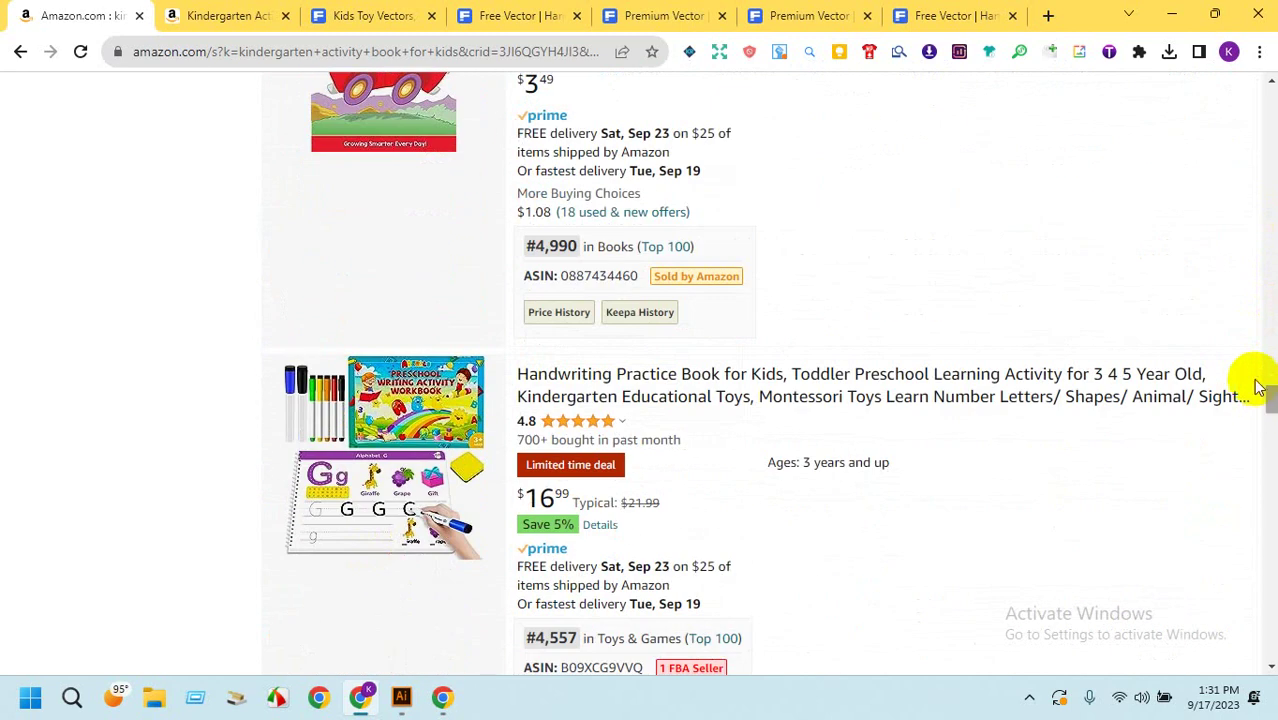
scroll(1264, 437, "down", 1)
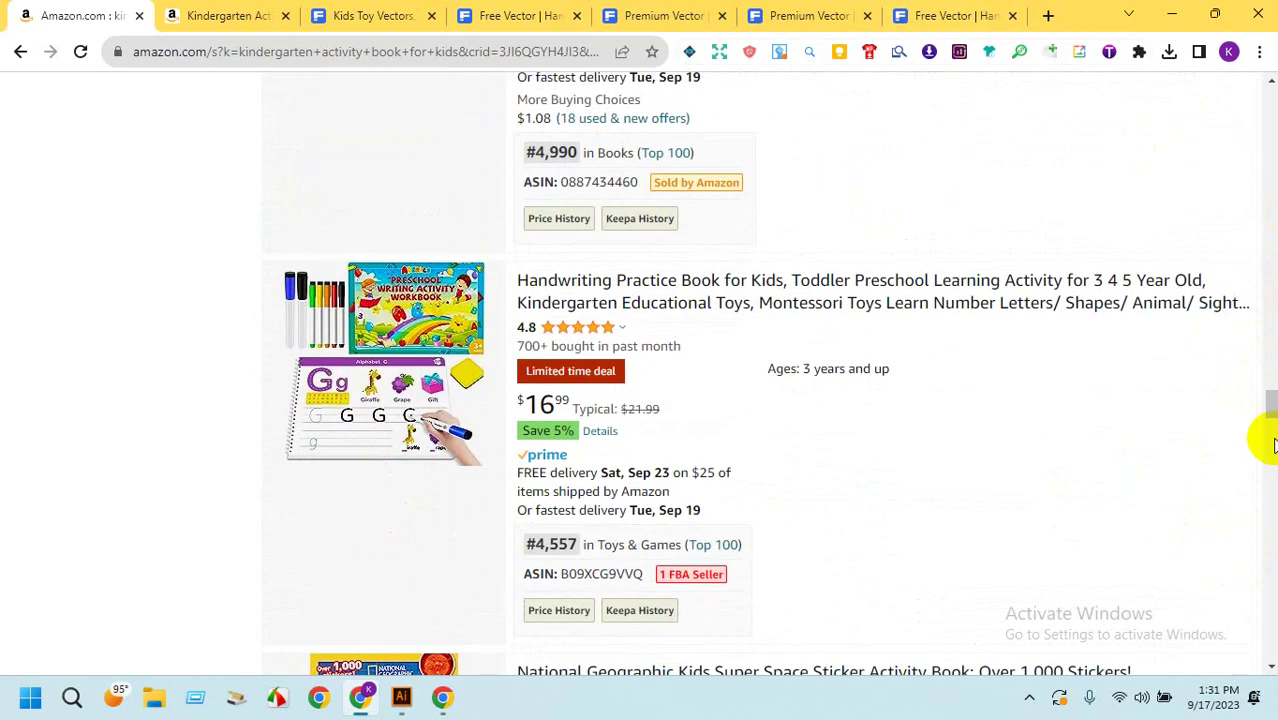
left_click_drag(1264, 414, 1270, 444)
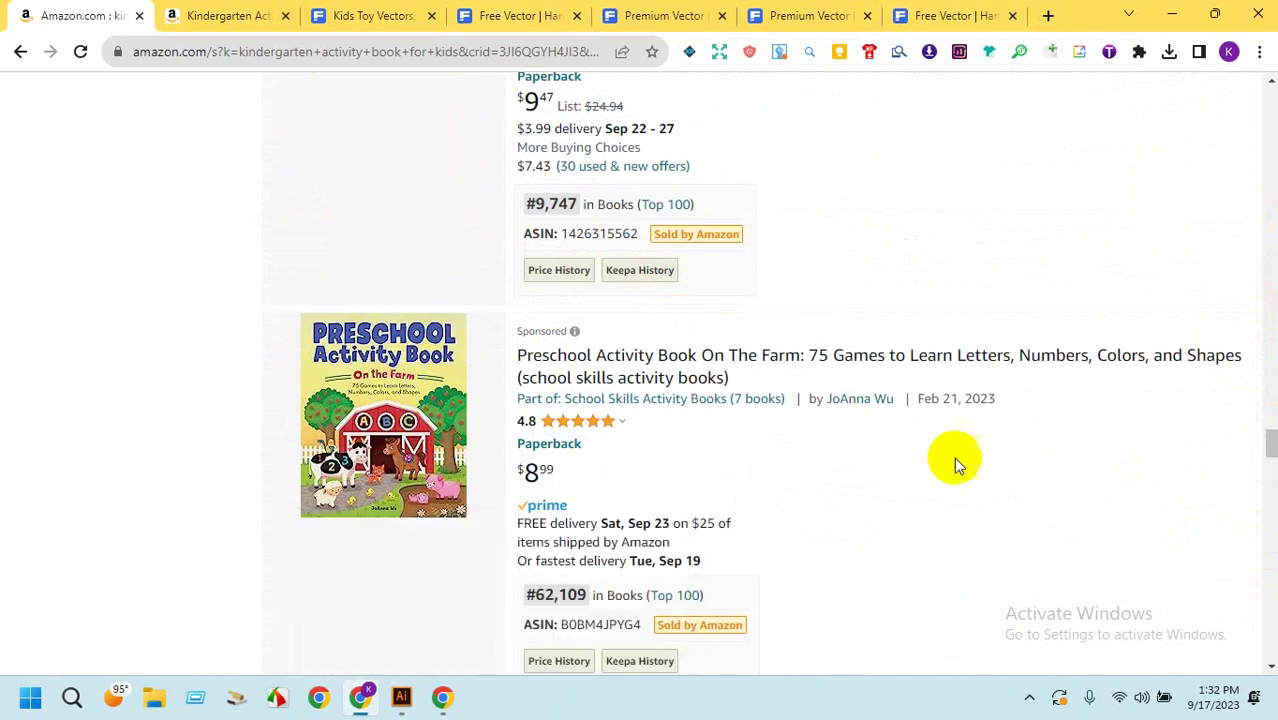
left_click_drag(1268, 455, 719, 561)
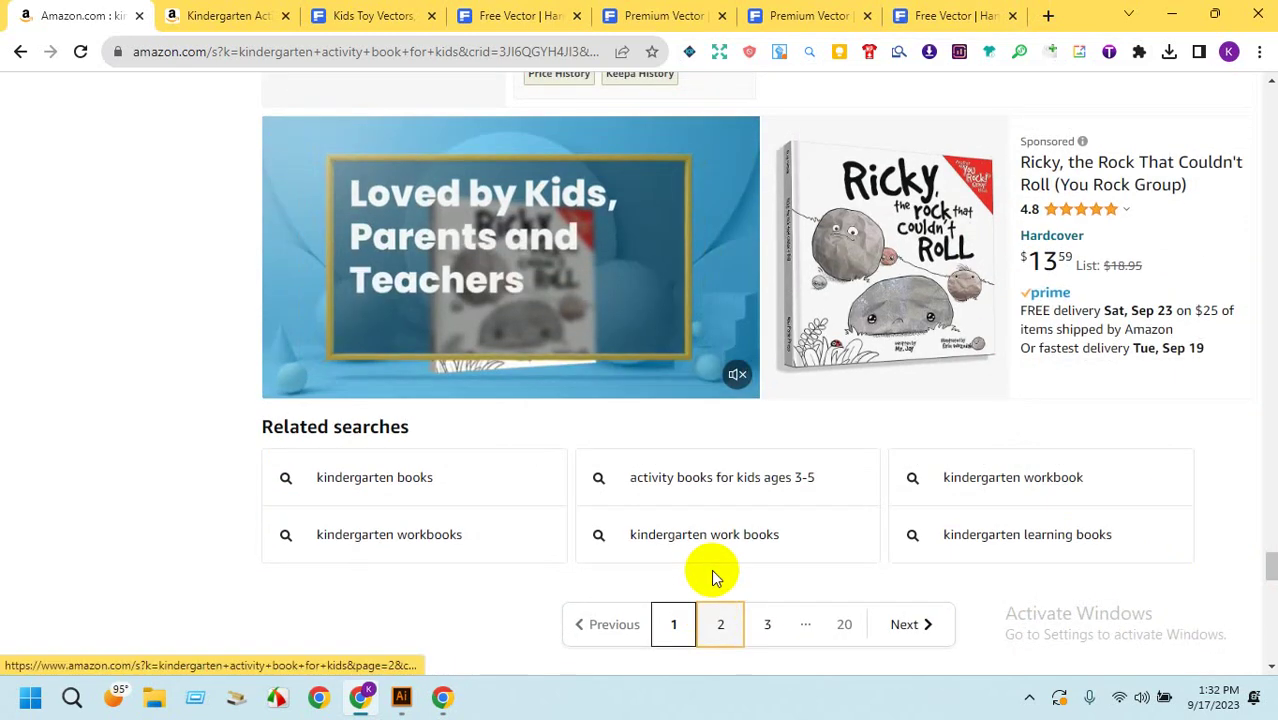
left_click(709, 536)
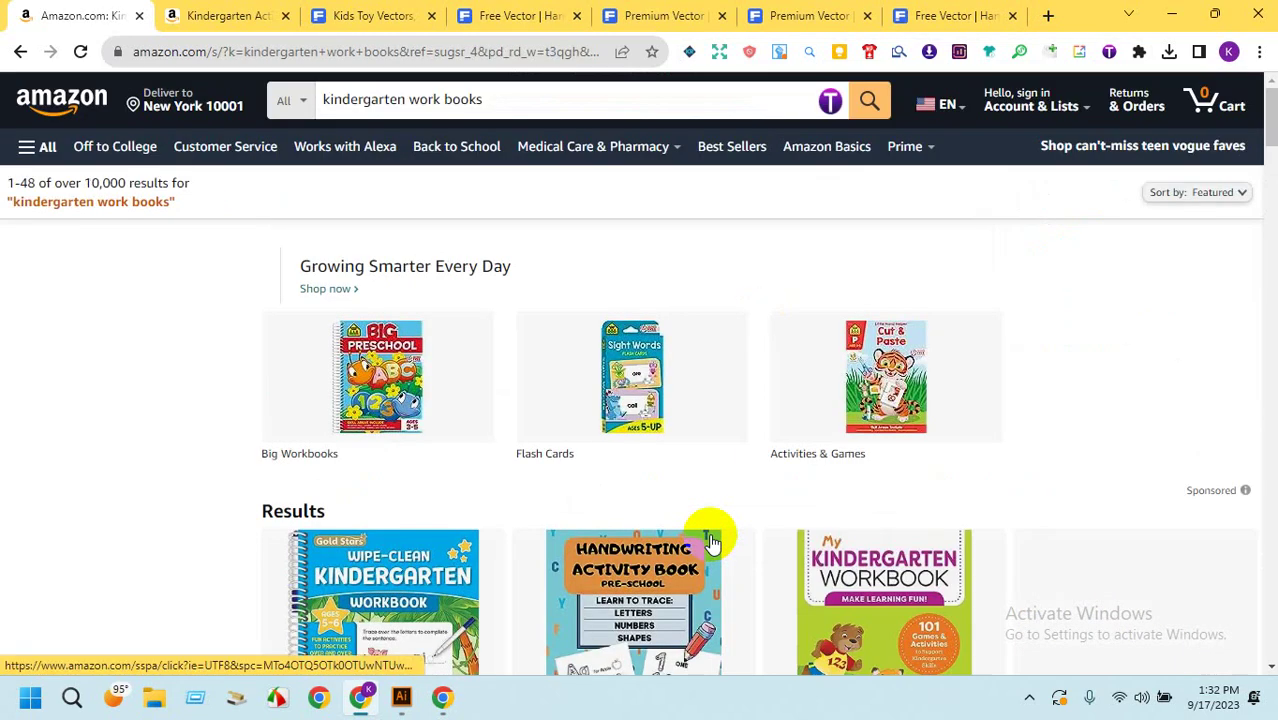
Examine the workbook covers in the first results row, including an enlarged view of the Gold Stars Kindergarten Big Workbook.
left_click(1270, 120)
left_click_drag(1270, 117, 1270, 110)
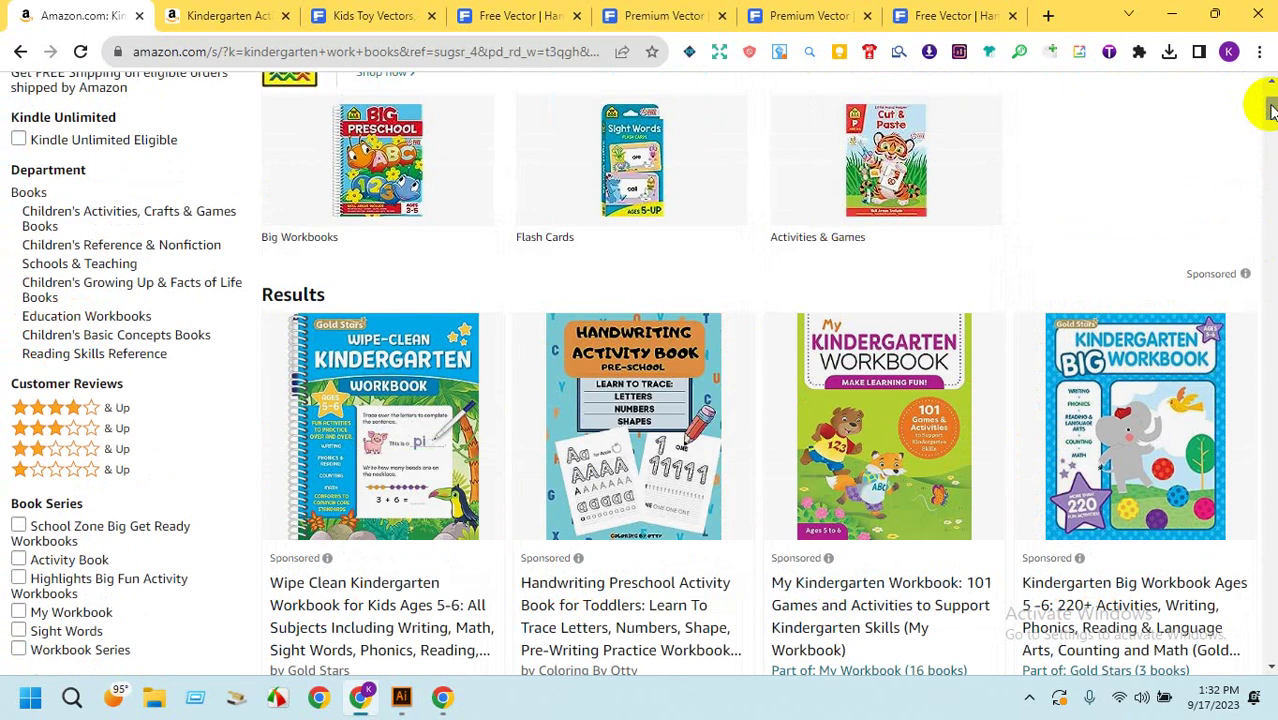
mouse_move(362, 565)
mouse_move(1155, 370)
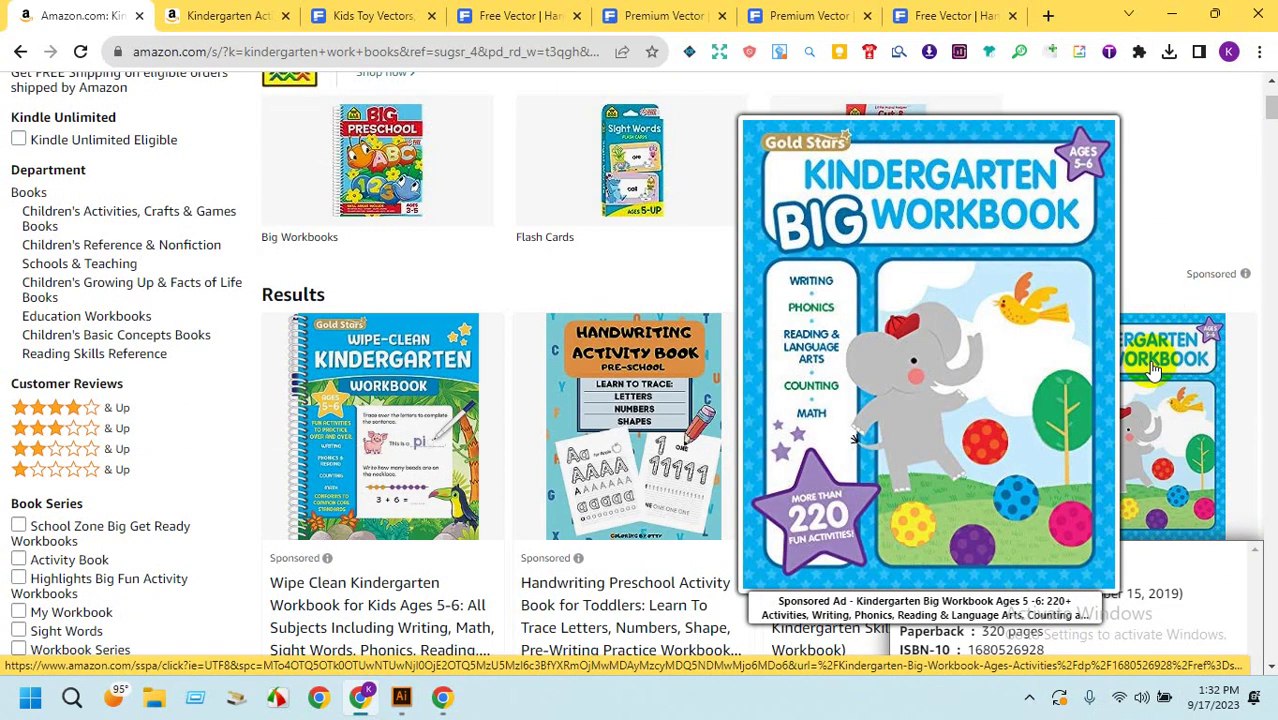
Switch to Illustrator to view the Autumn activity book cover, and return to the Amazon workbook results in Chrome.
left_click(408, 703)
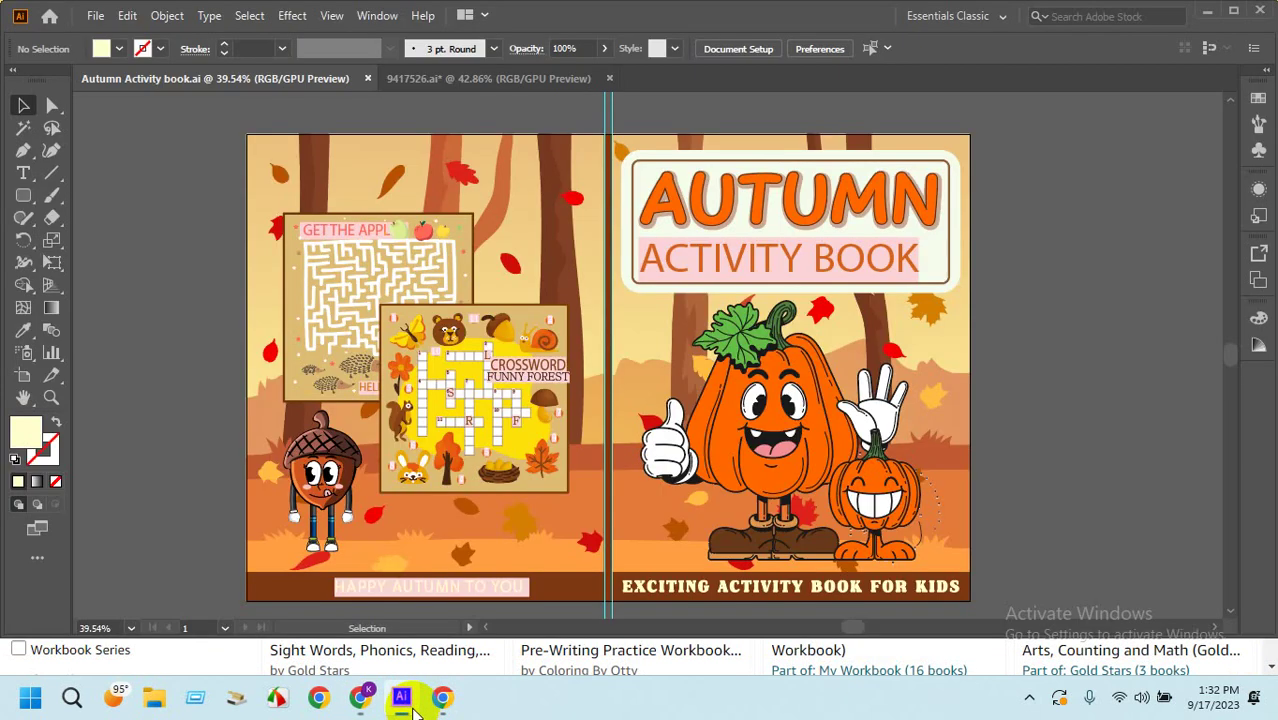
left_click(372, 550)
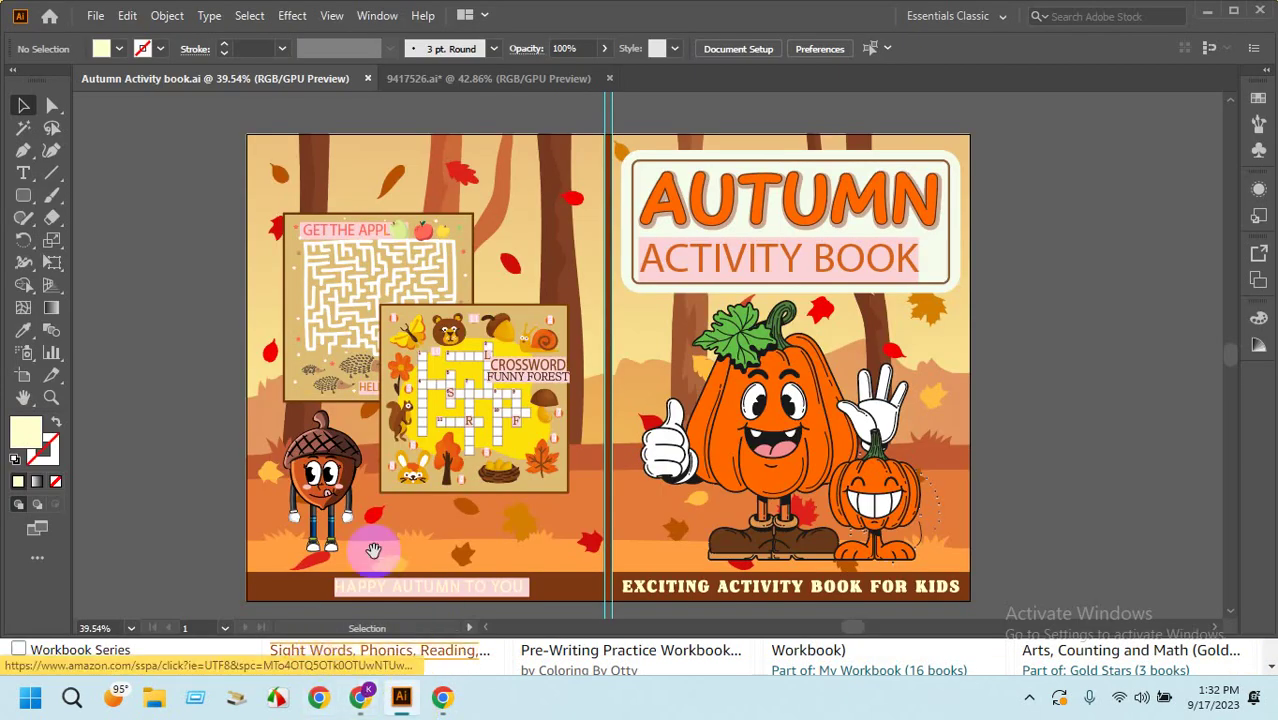
left_click_drag(372, 550, 639, 509)
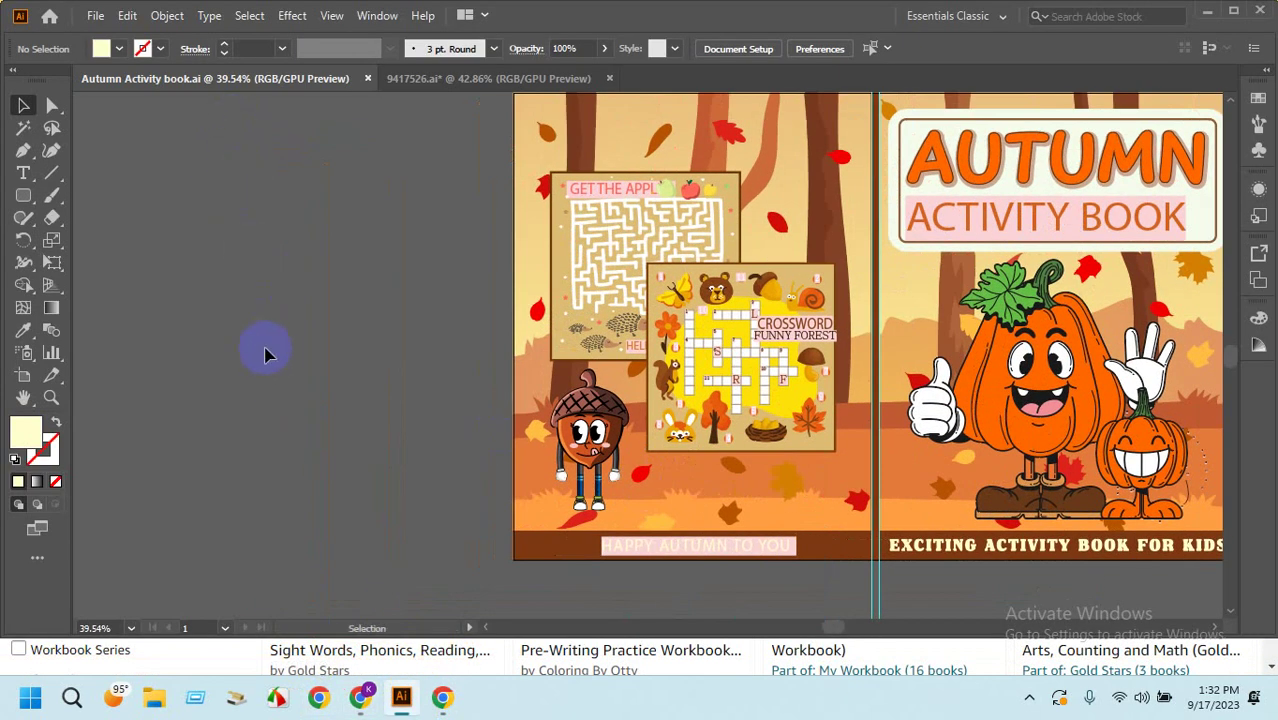
left_click(442, 697)
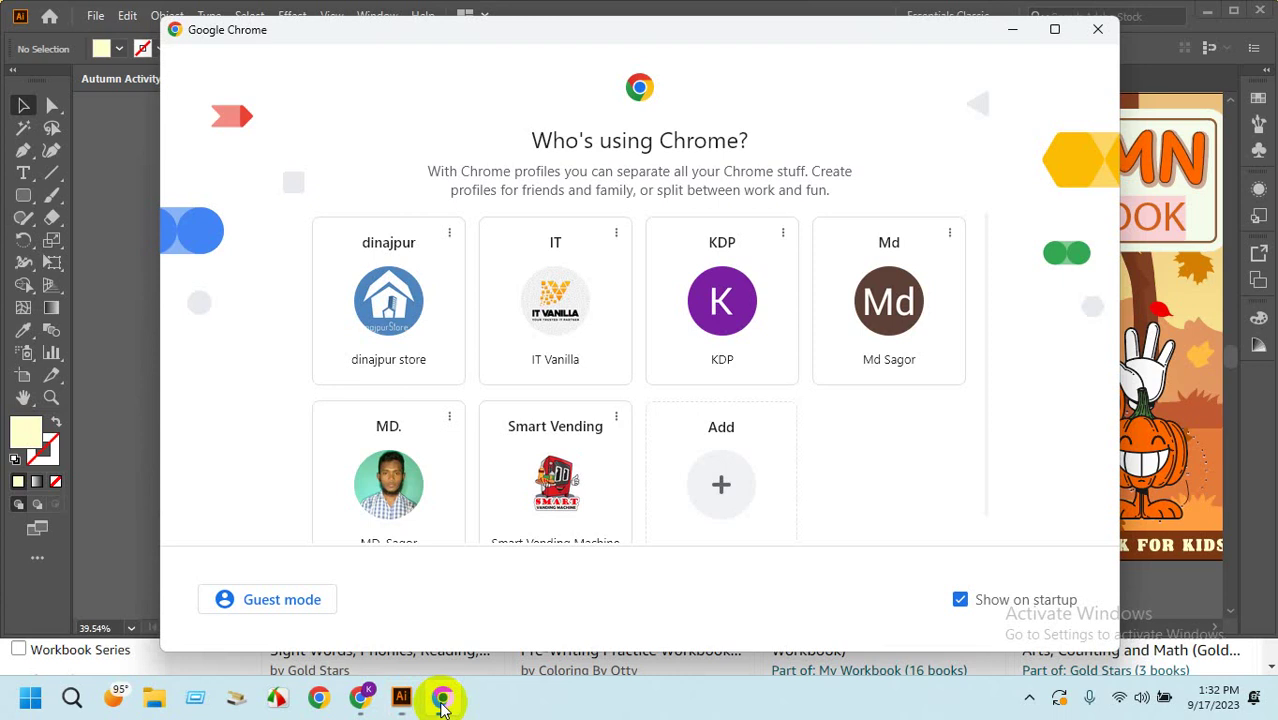
left_click(401, 699)
left_click(360, 697)
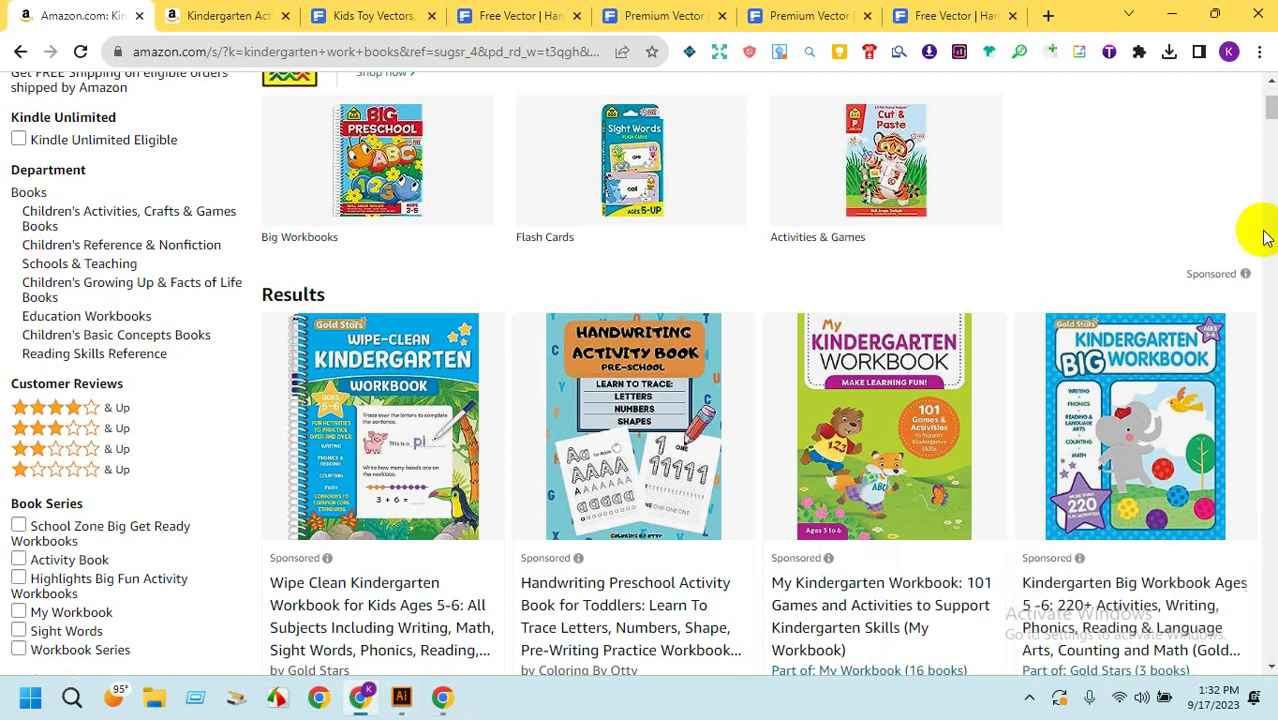
Examine the second row of workbook covers, including an enlarged view of the School Zone Big Kindergarten cover.
left_click_drag(1268, 108, 1272, 140)
mouse_move(612, 315)
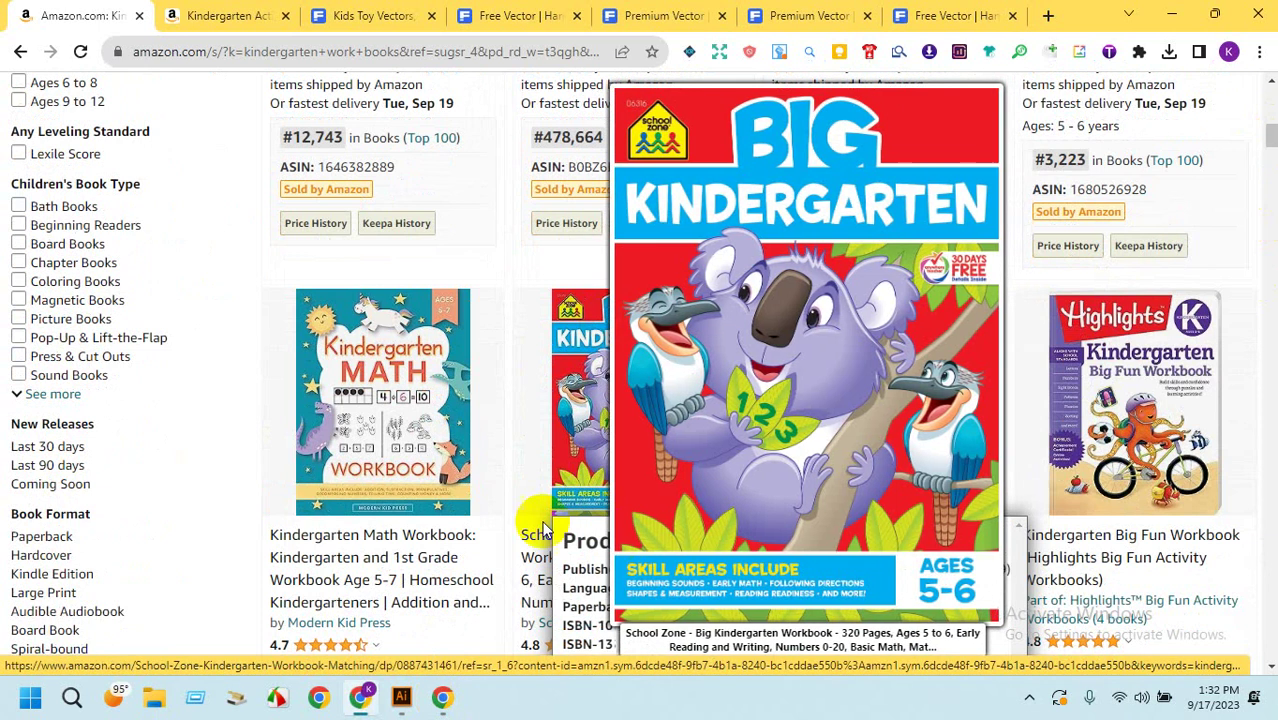
mouse_move(716, 487)
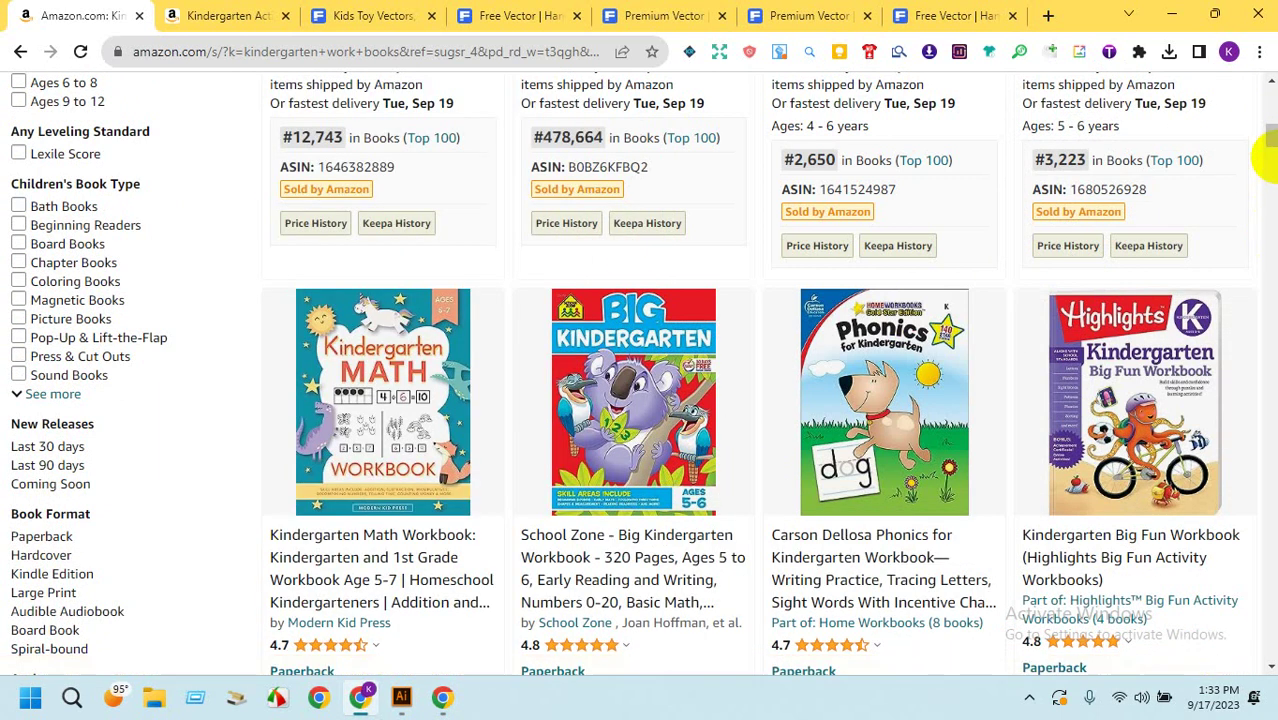
Browse further rows of kindergarten workbook covers, looking closely at the School Zone Get Ready for Kindergarten and Kindergarten Scholar designs.
left_click_drag(1271, 146, 1268, 192)
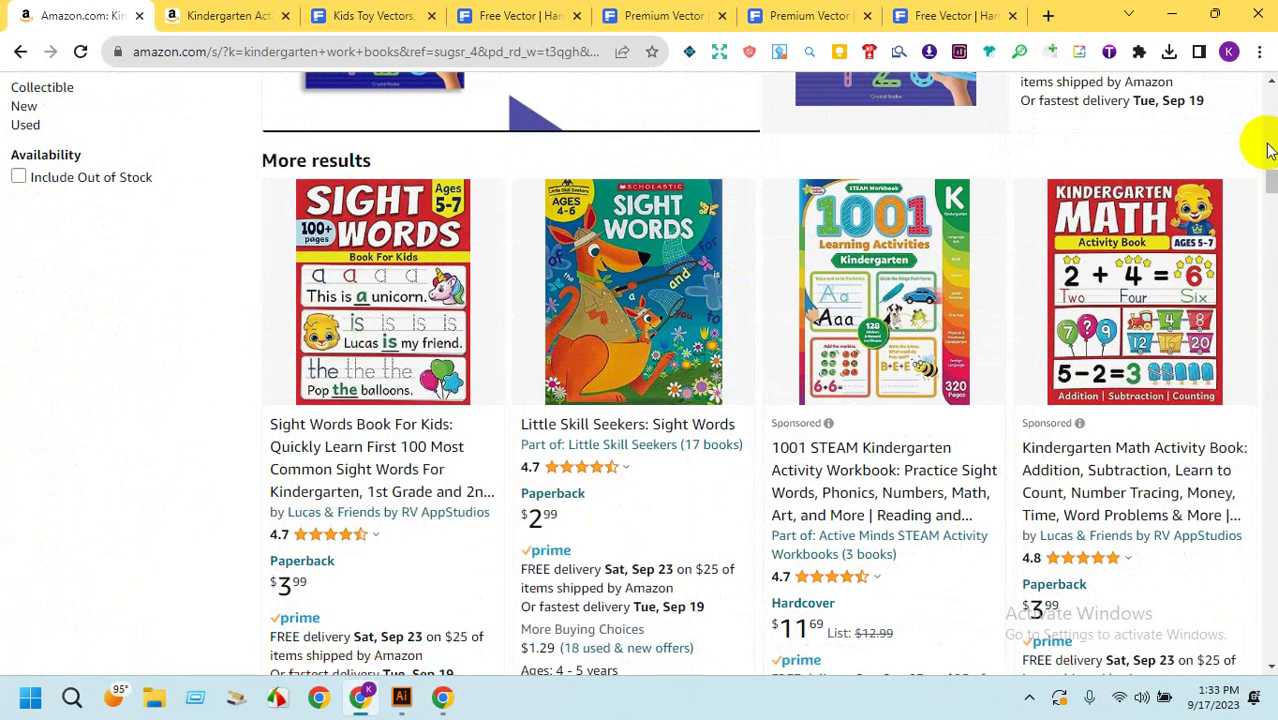
left_click_drag(1272, 185, 1266, 238)
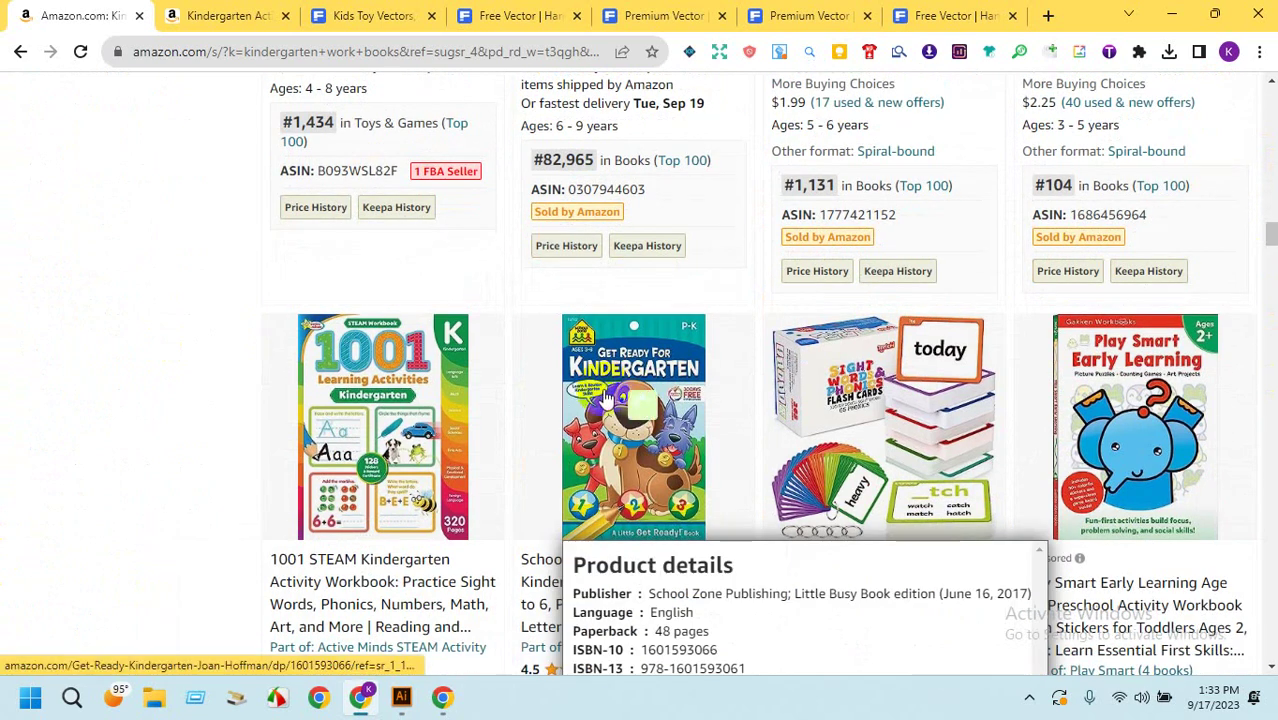
mouse_move(606, 397)
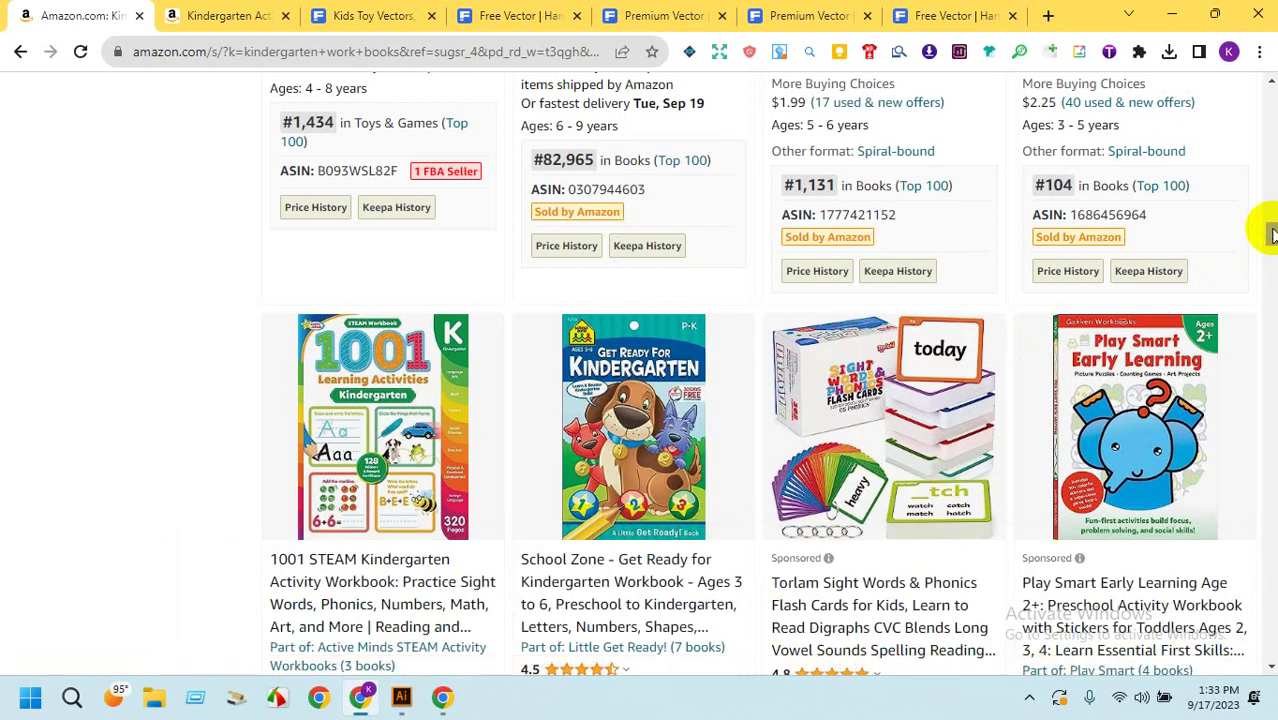
scroll(1272, 233, "down", 8)
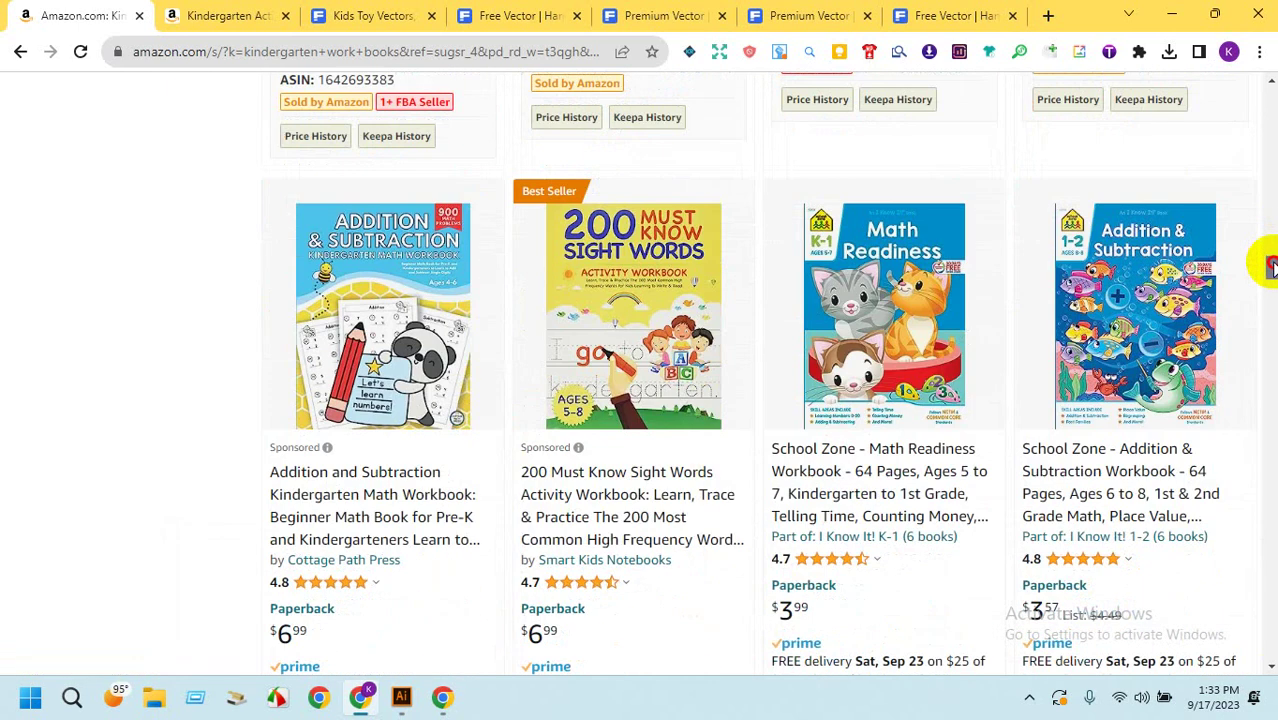
left_click_drag(1272, 265, 1272, 300)
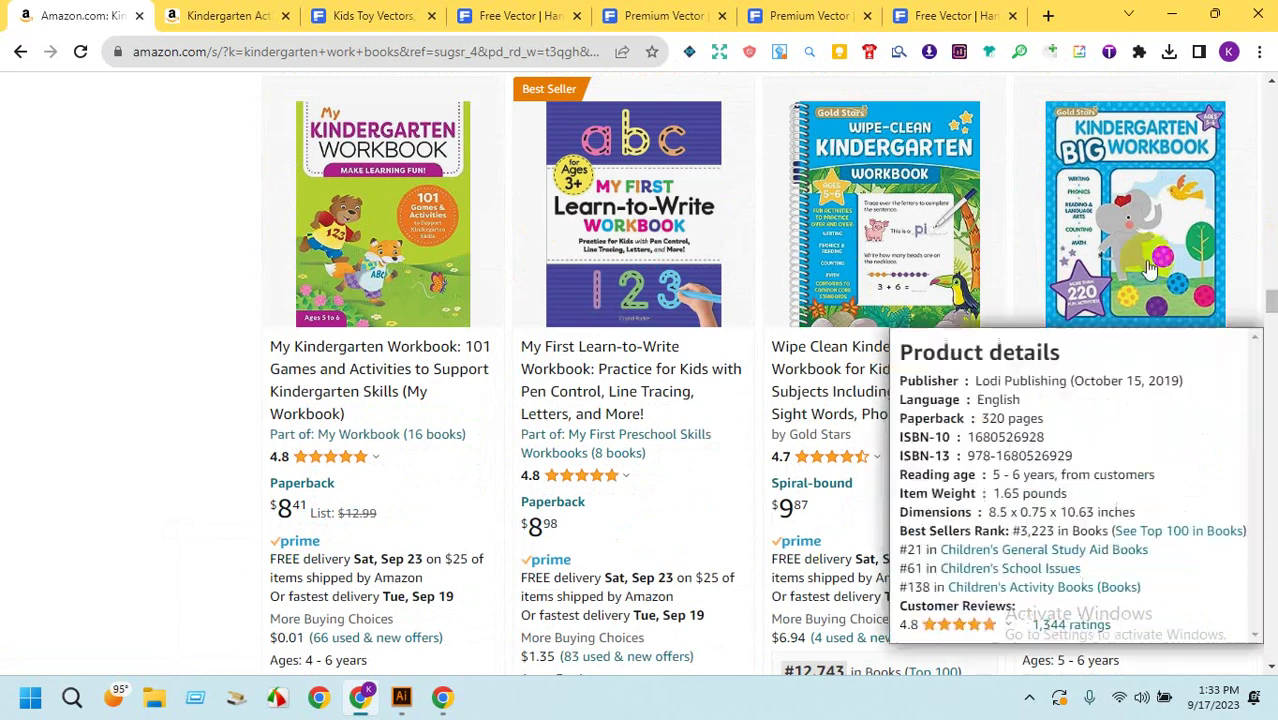
left_click_drag(1270, 294, 1272, 319)
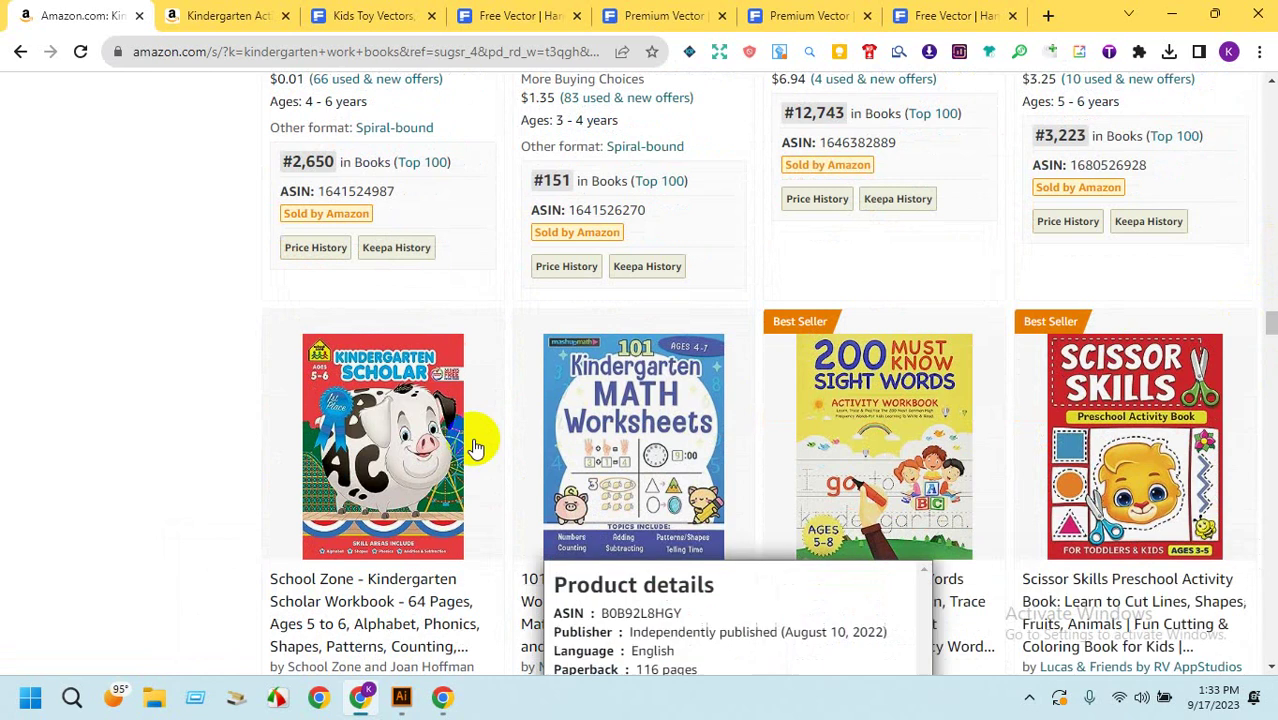
mouse_move(368, 463)
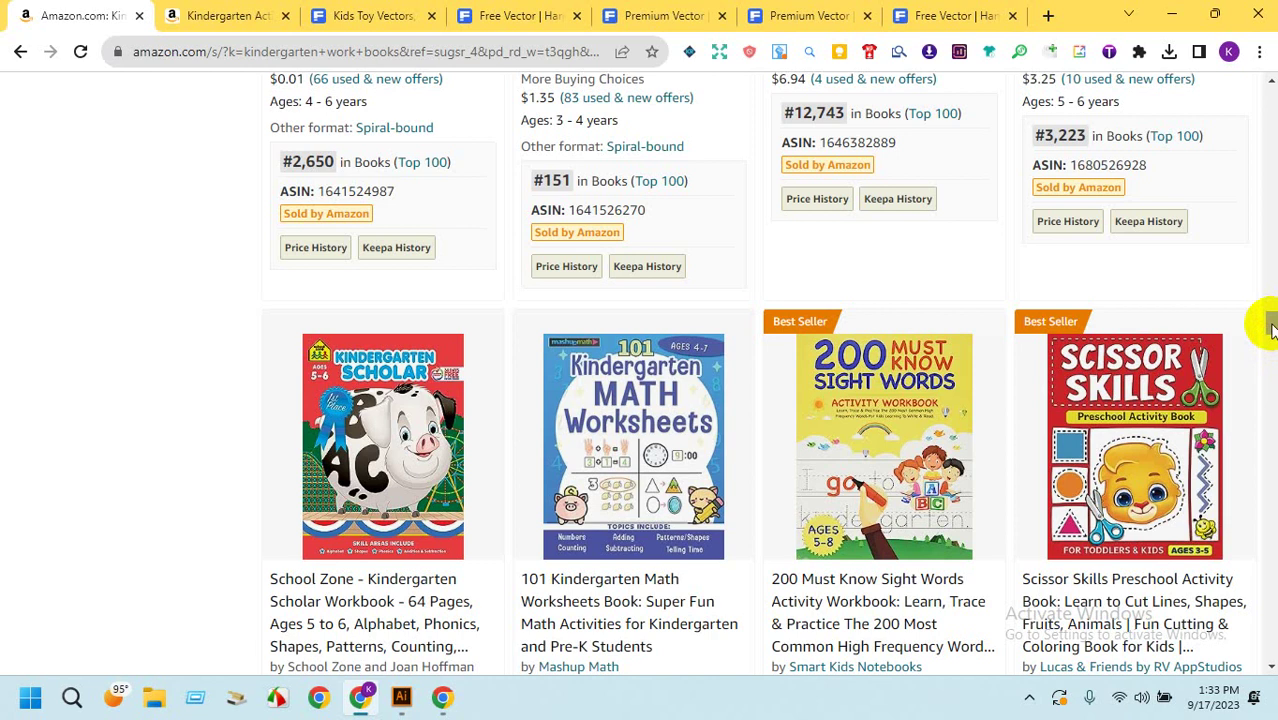
Examine the School Zone Get Ready for Kindergarten tiger cover and its Books sales rank.
left_click_drag(1270, 325, 1270, 383)
mouse_move(830, 395)
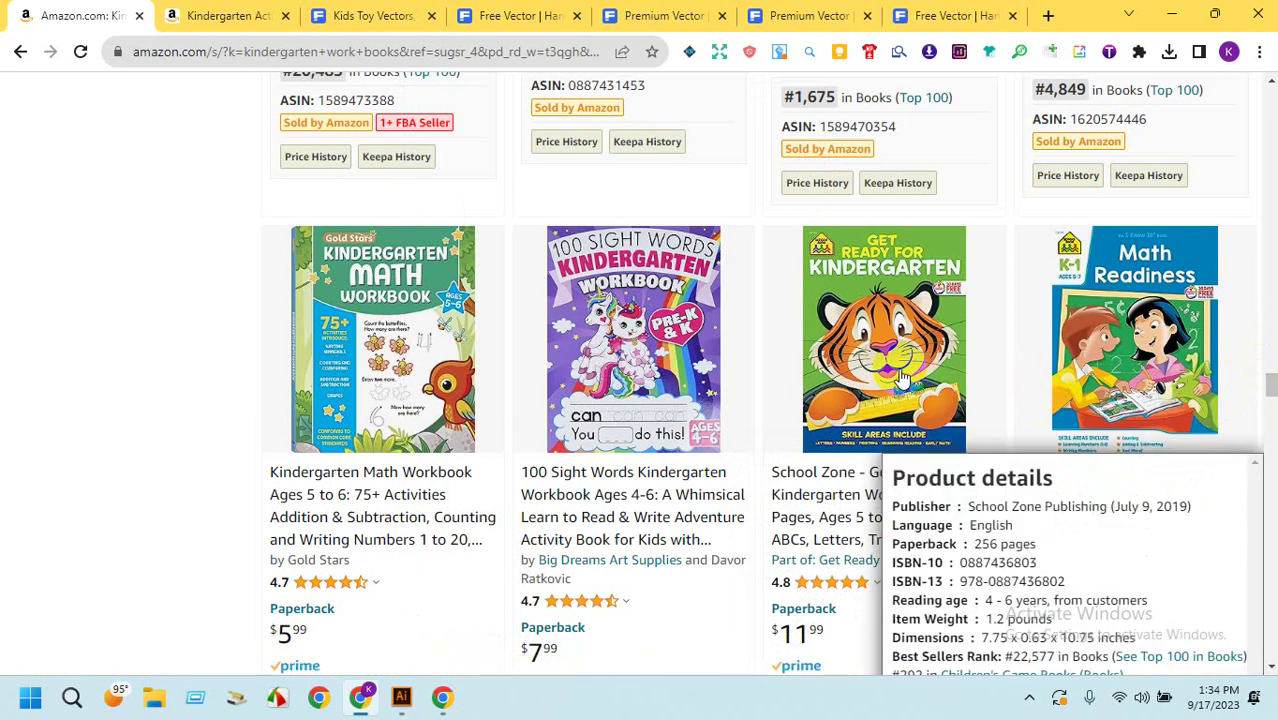
mouse_move(900, 378)
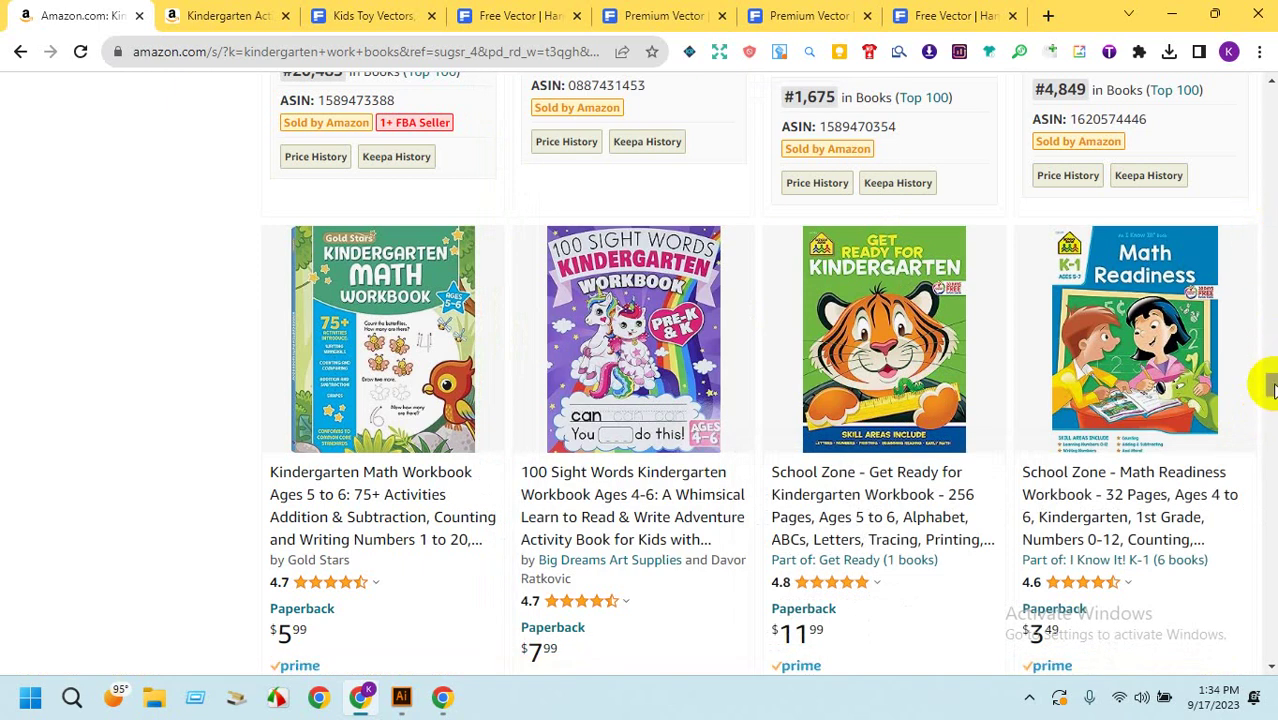
left_click_drag(1271, 386, 1272, 395)
scroll(1271, 396, "down", 2)
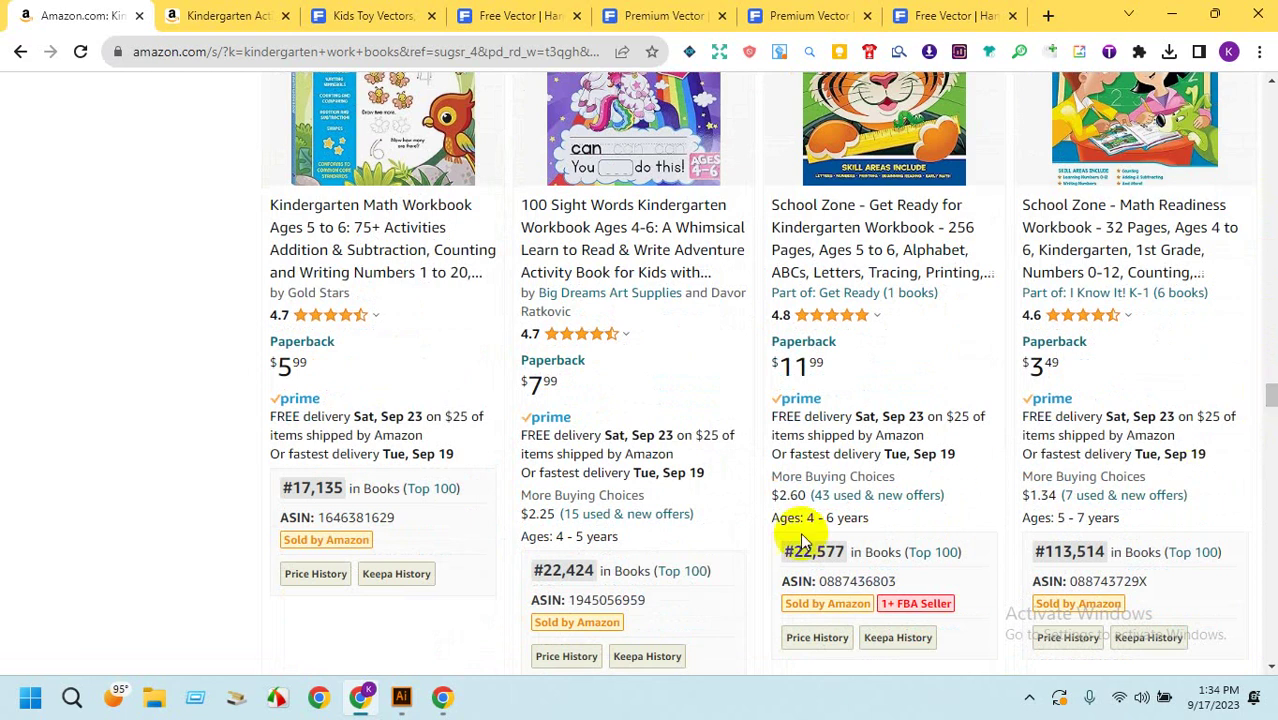
left_click_drag(798, 553, 846, 552)
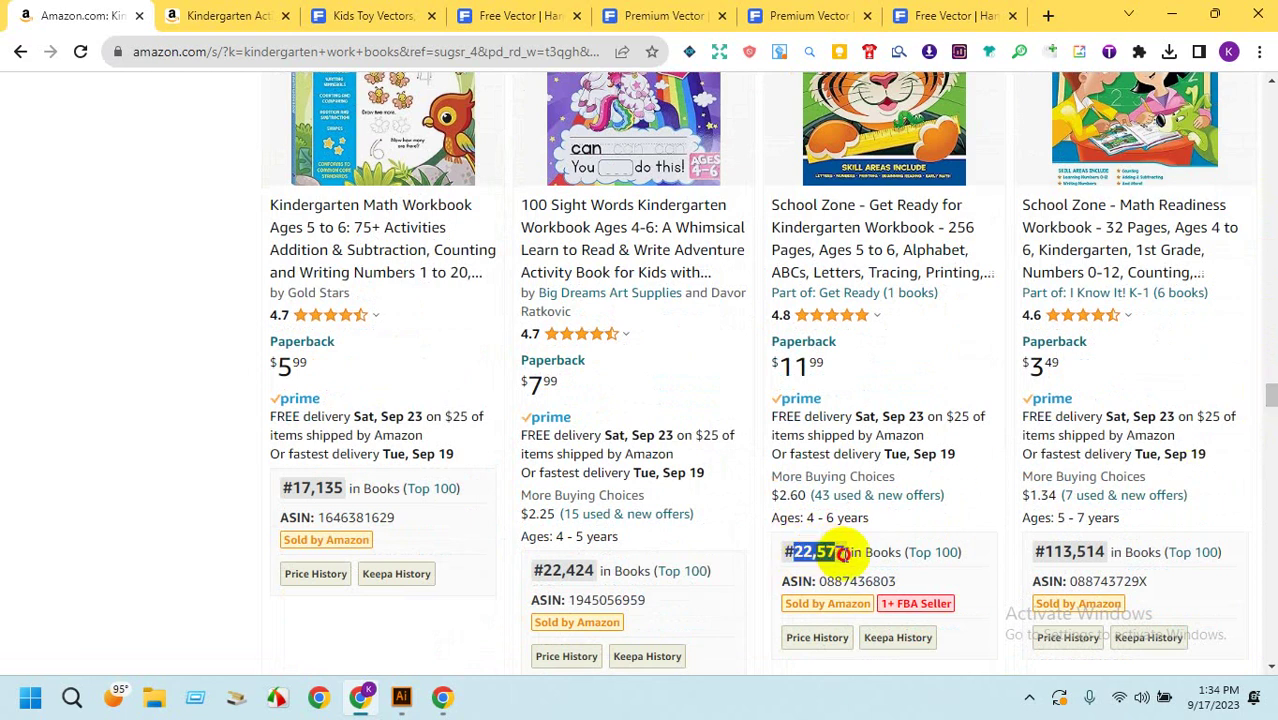
Examine the remaining covers on the first results page, including Kindergarten Math Activity Book and School Zone Preschool Scholar.
left_click_drag(1272, 400, 1270, 503)
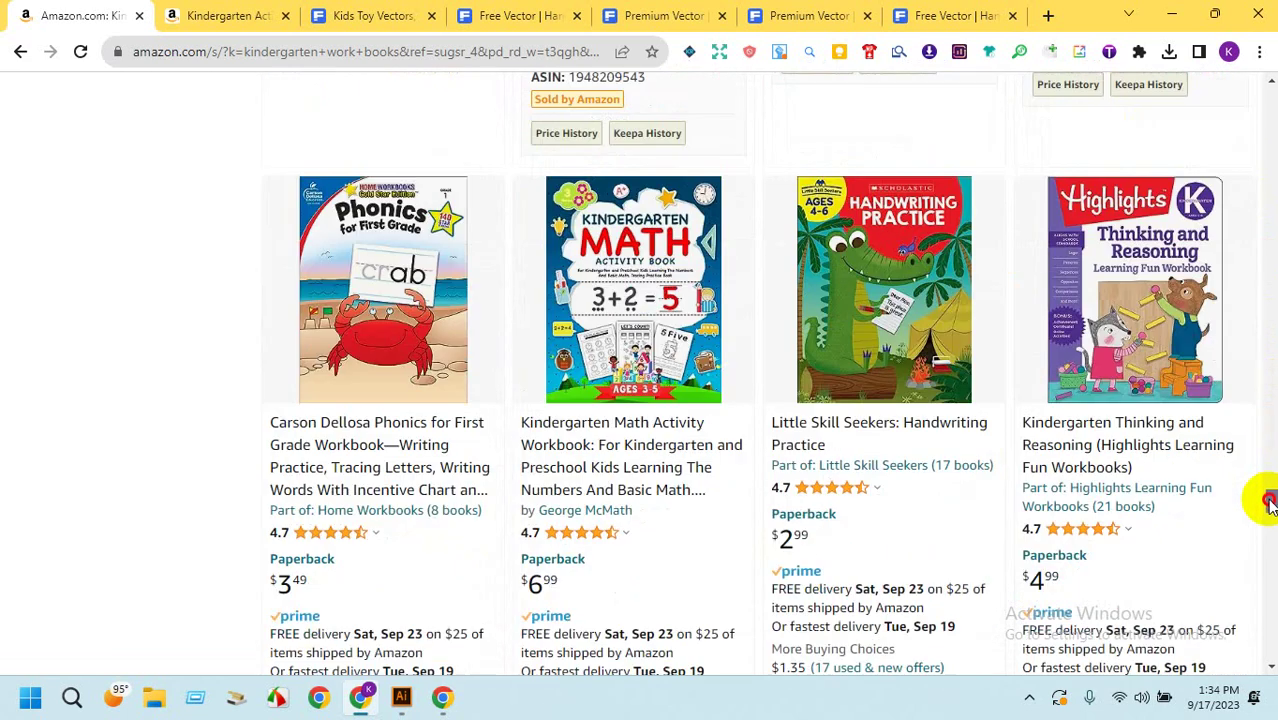
mouse_move(690, 335)
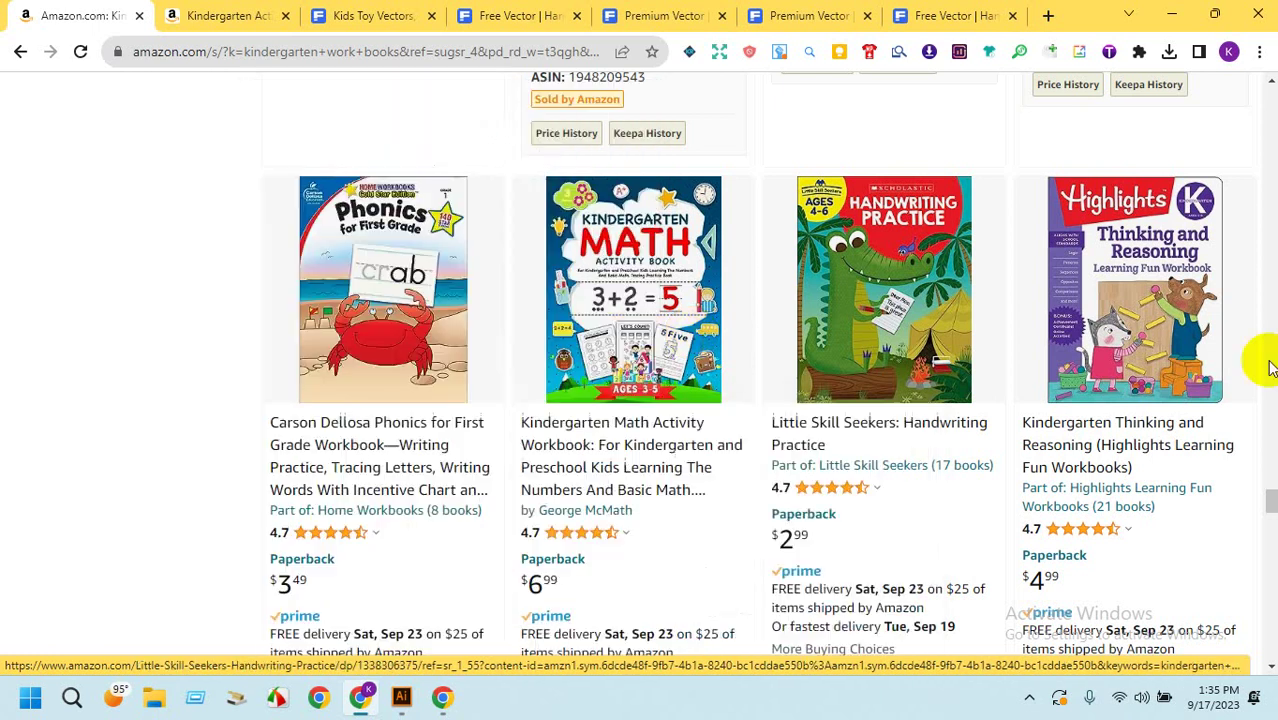
left_click(1268, 508)
left_click_drag(1268, 508, 1269, 522)
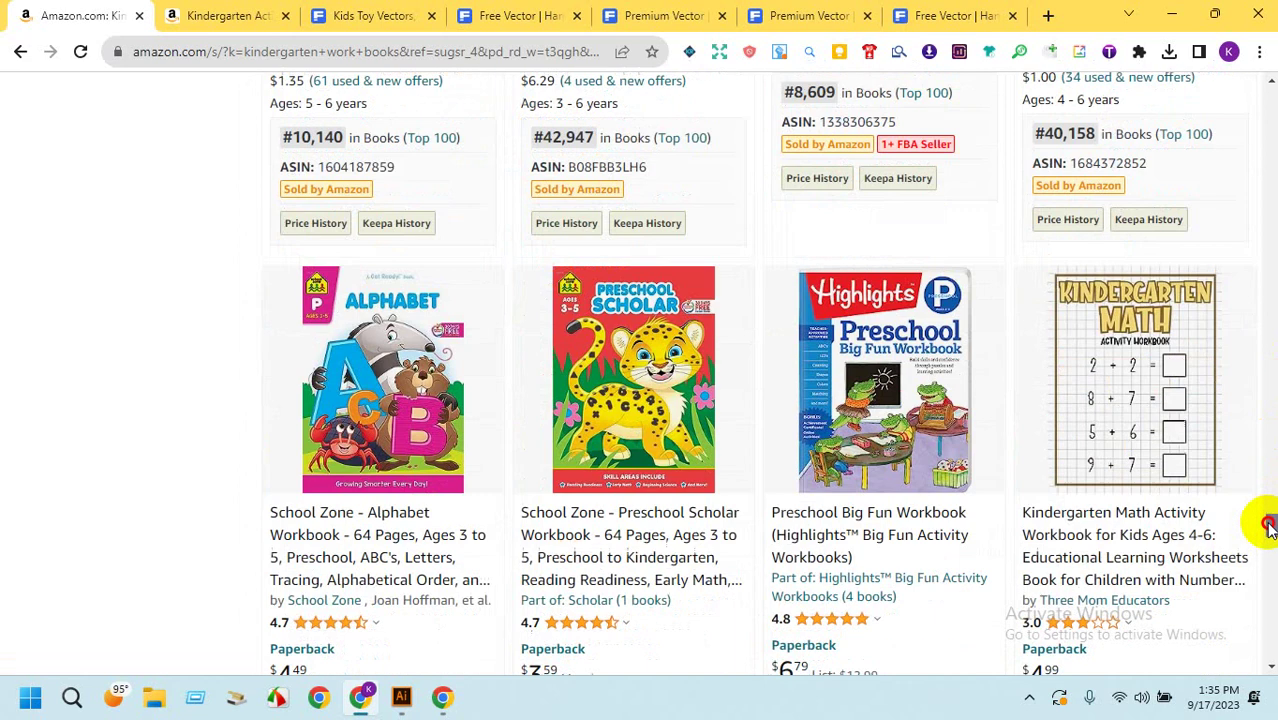
mouse_move(700, 440)
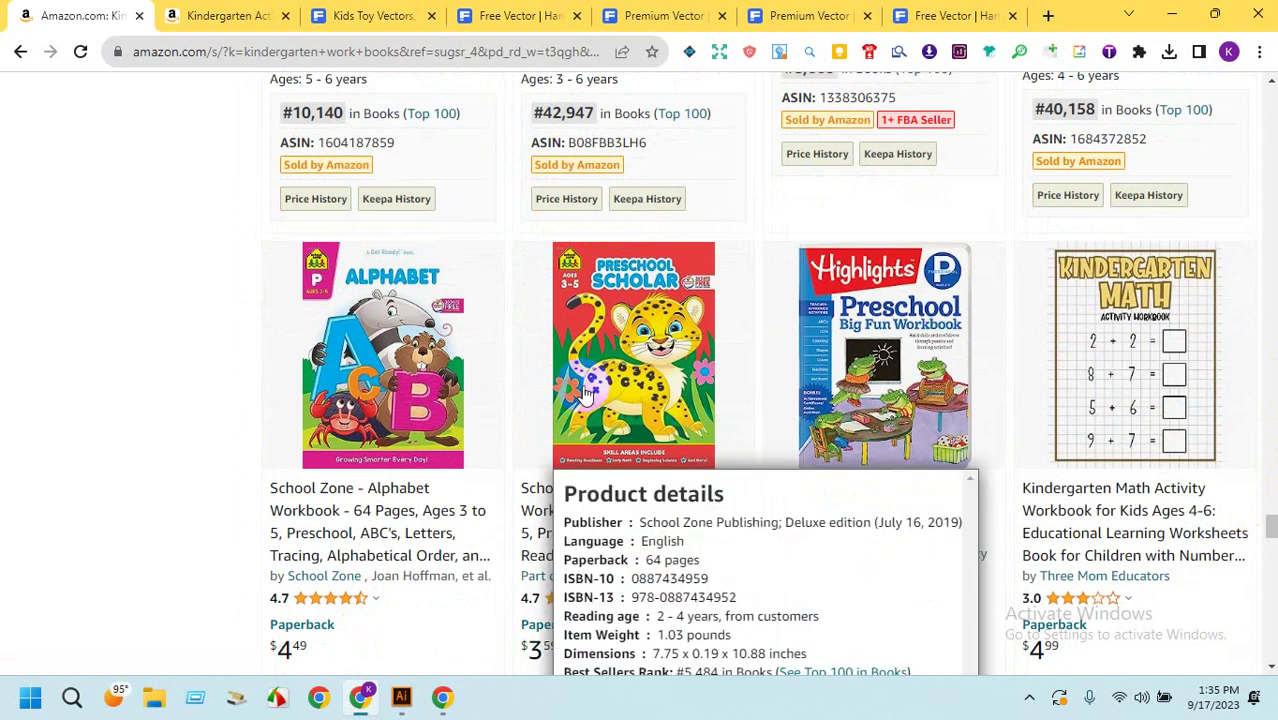
mouse_move(585, 372)
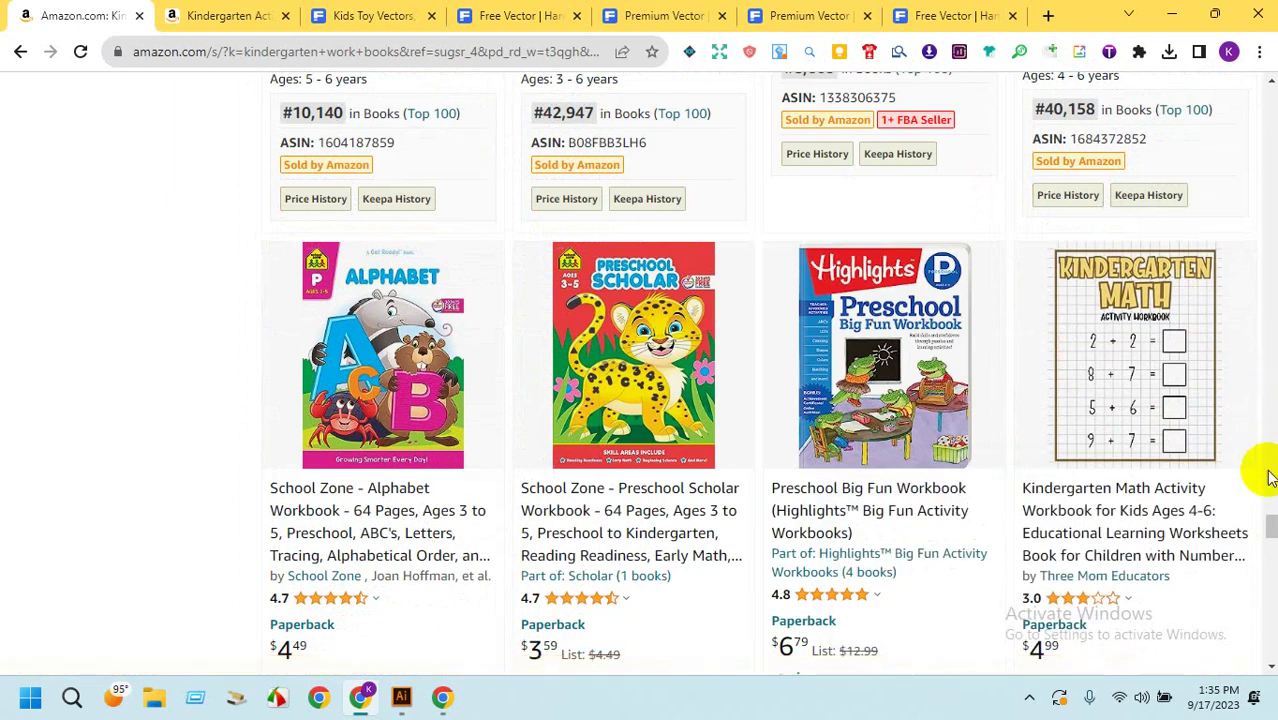
left_click(1268, 540)
left_click_drag(1268, 540, 1268, 571)
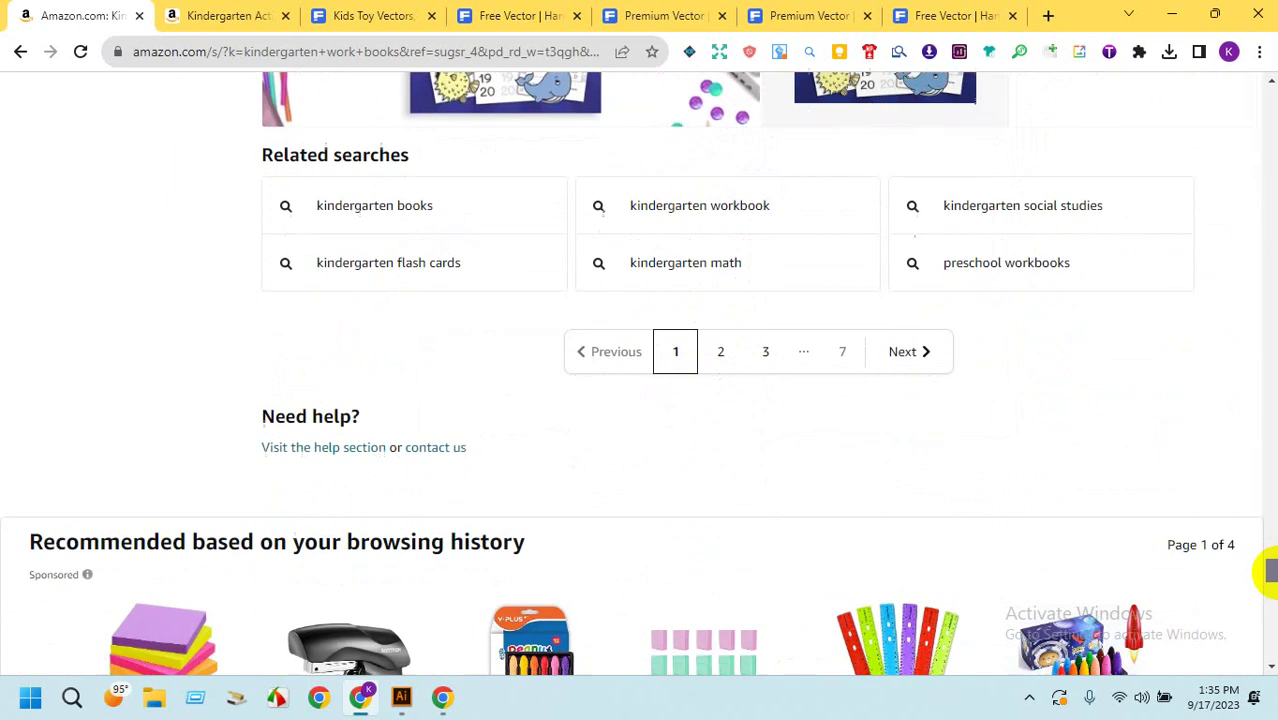
Open page 2 of the kindergarten work books results and skim through its covers.
left_click(722, 352)
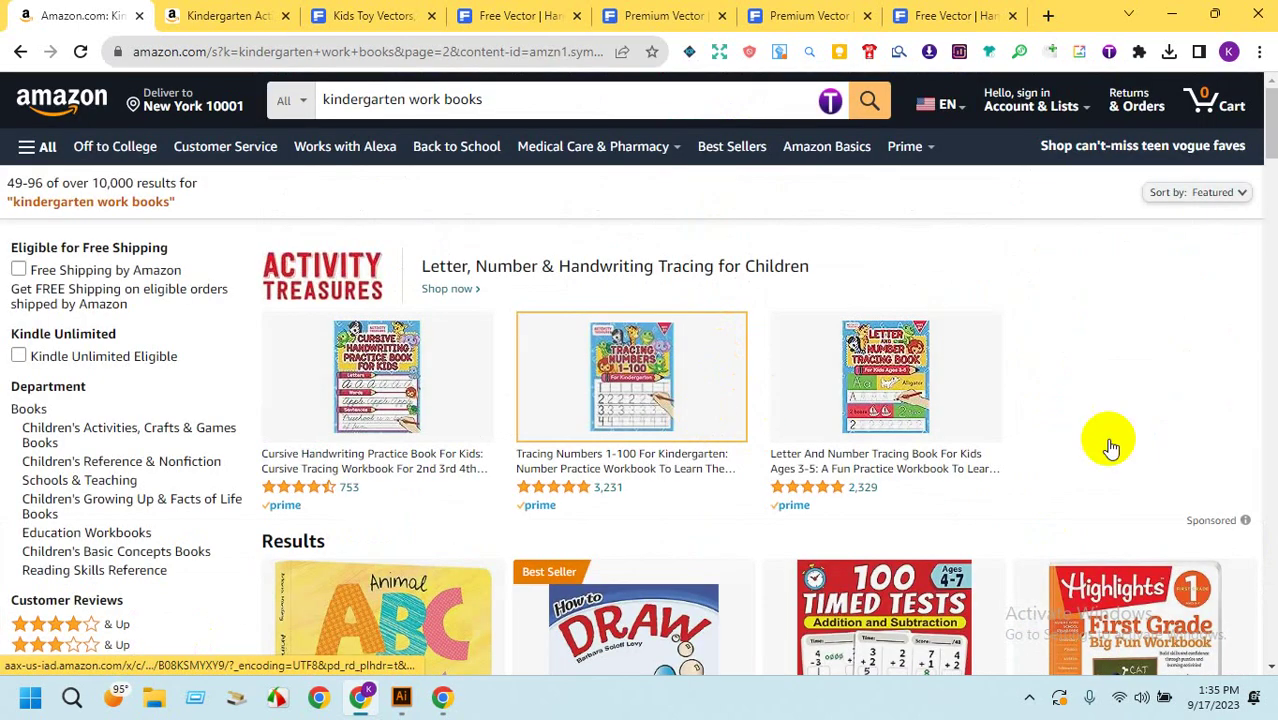
left_click_drag(1268, 108, 1262, 188)
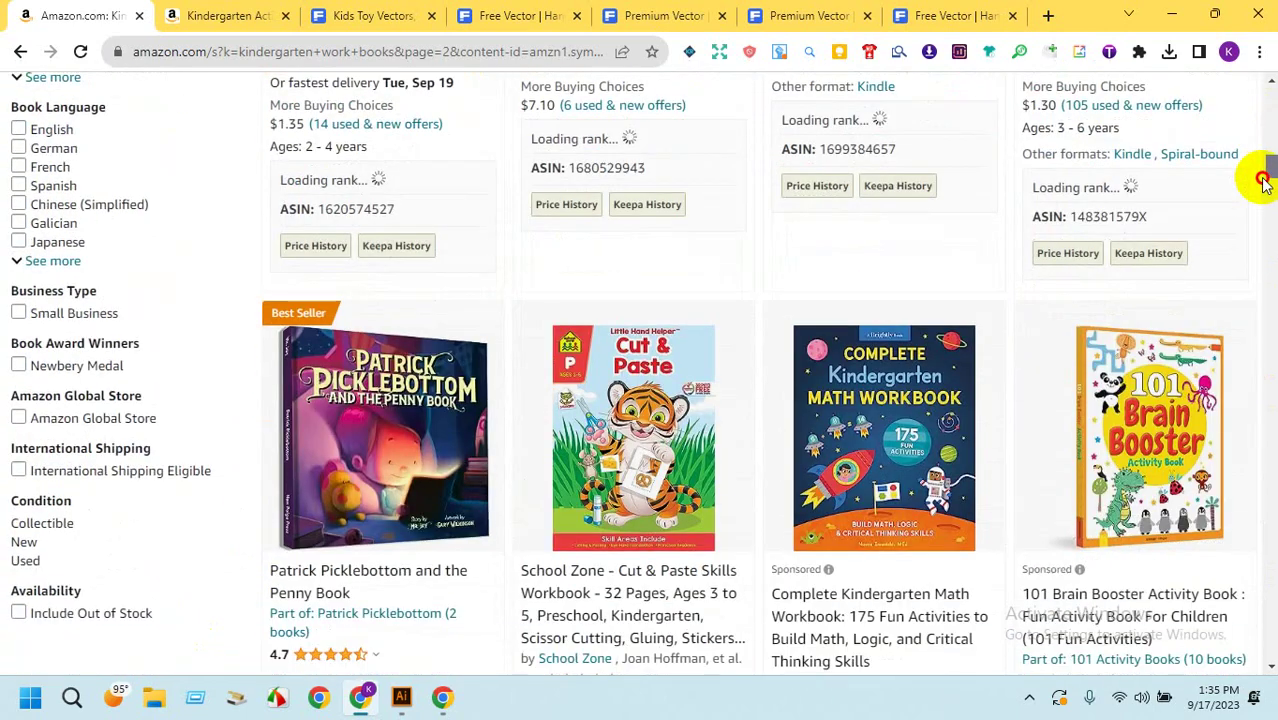
mouse_move(1266, 171)
left_mouse_down()
mouse_move(1267, 372)
mouse_move(1267, 348)
left_mouse_up()
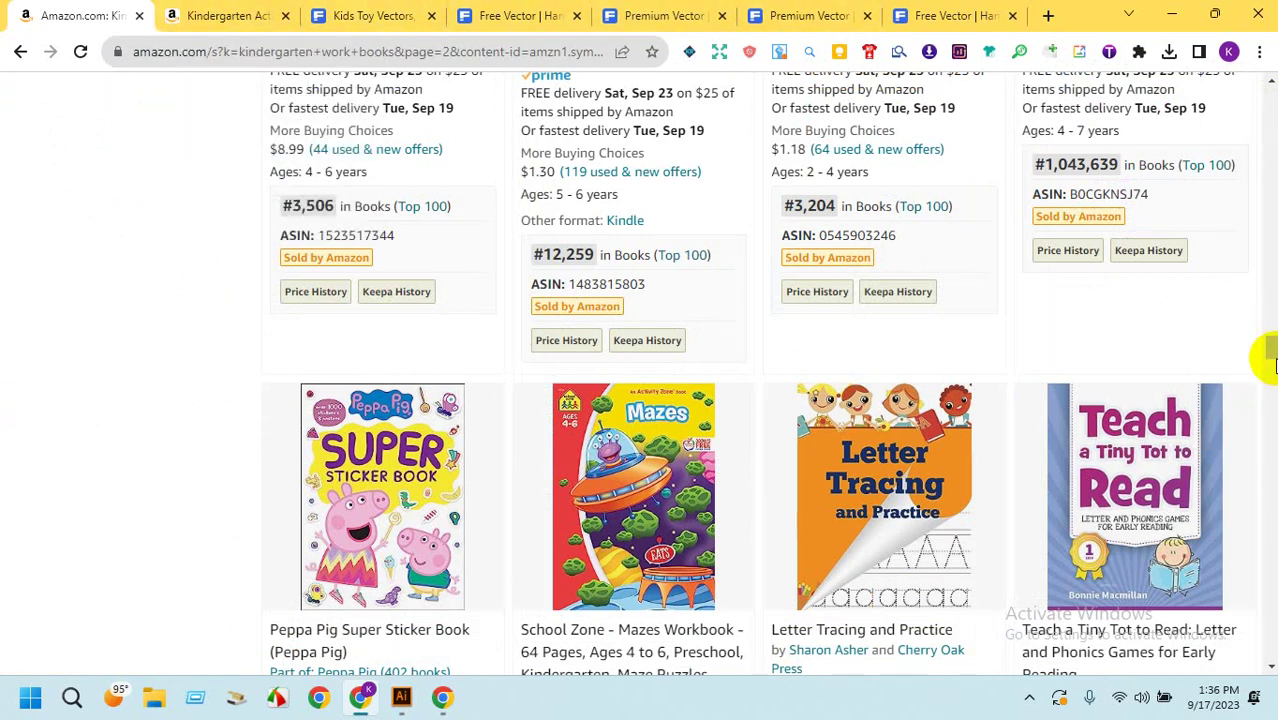
mouse_move(1268, 355)
left_mouse_down()
mouse_move(1266, 497)
mouse_move(1264, 340)
left_mouse_up()
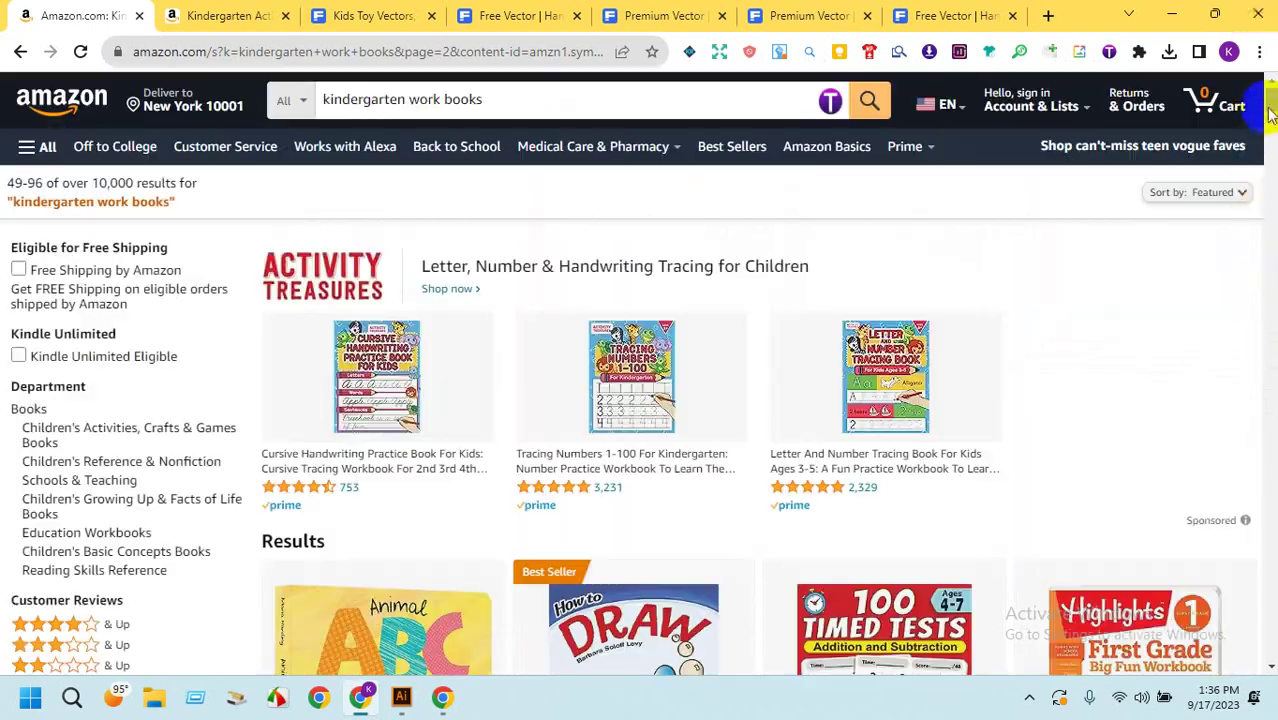
left_click(1264, 226)
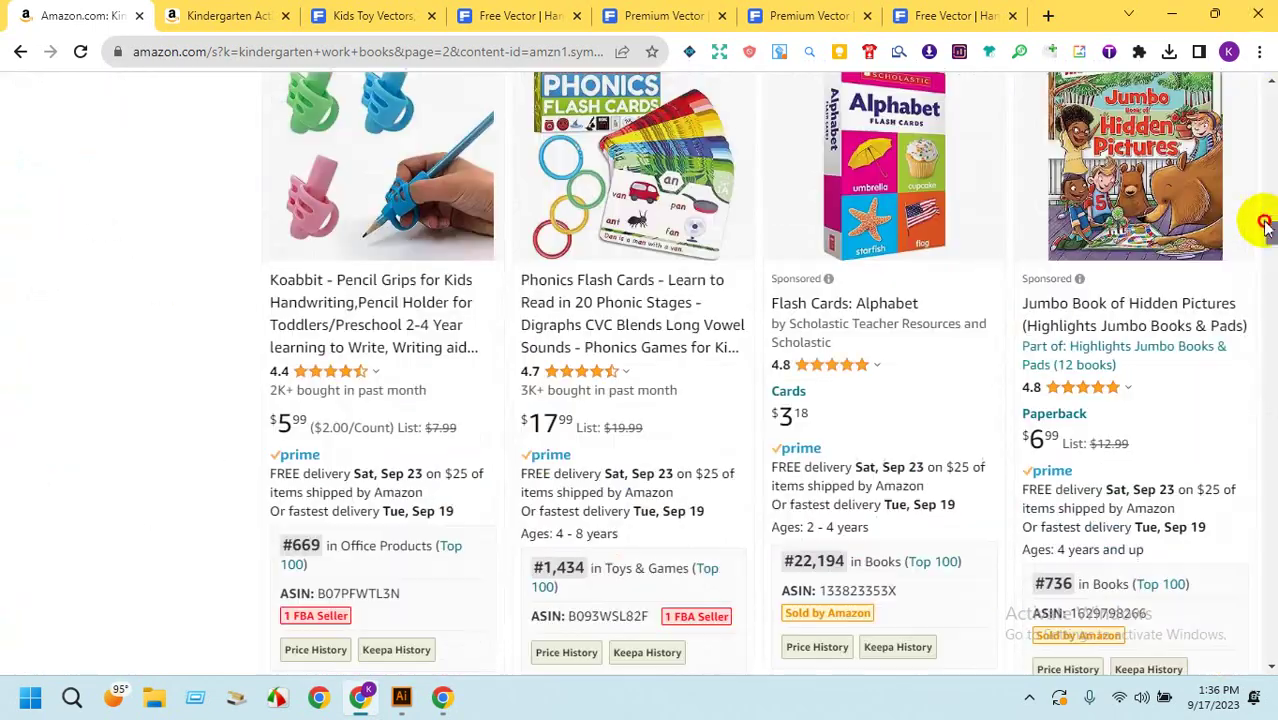
left_click_drag(1264, 226, 903, 75)
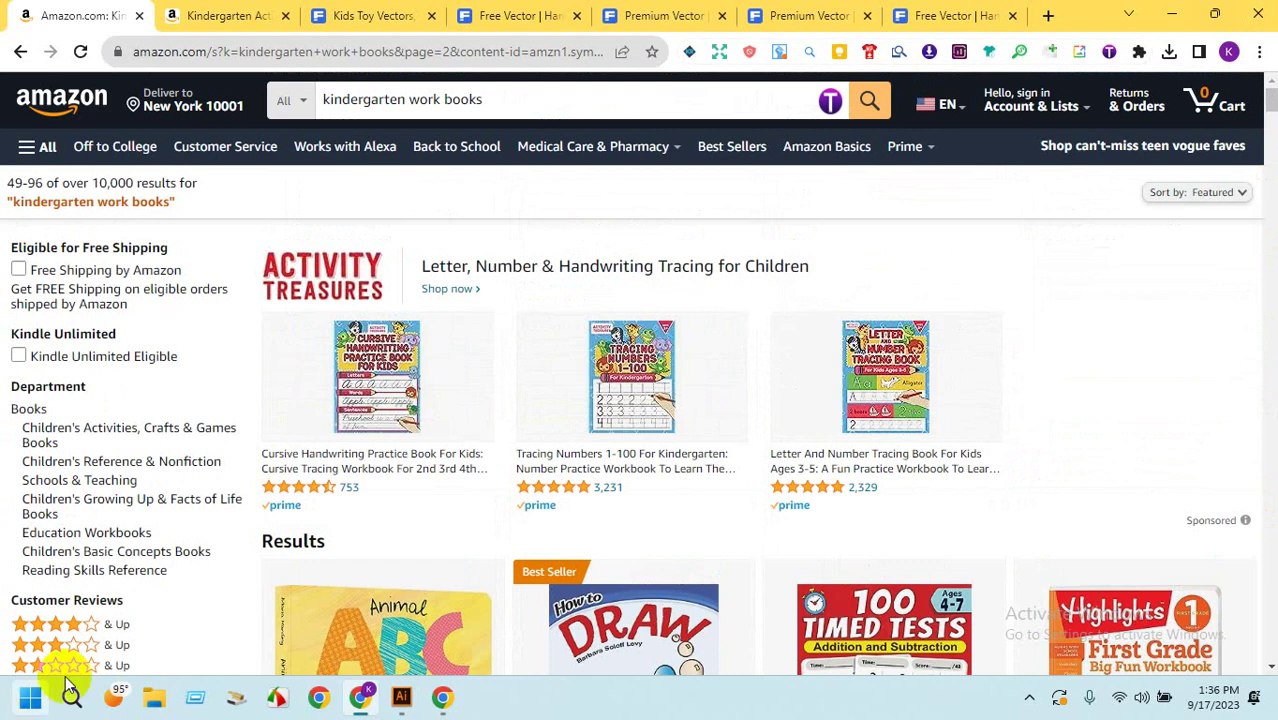
Switch to the Freepik kids toy results and review each of the opened toy vector pages.
left_click(386, 15)
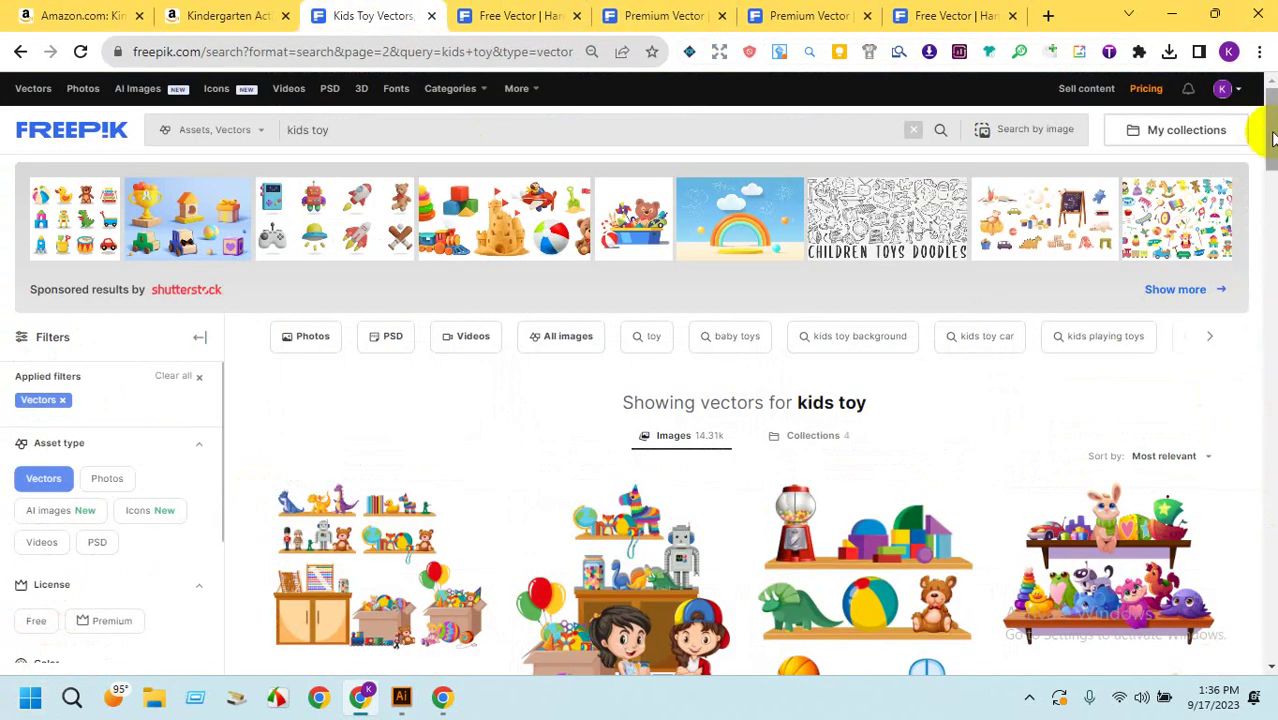
left_click_drag(1268, 138, 1266, 336)
left_click(497, 12)
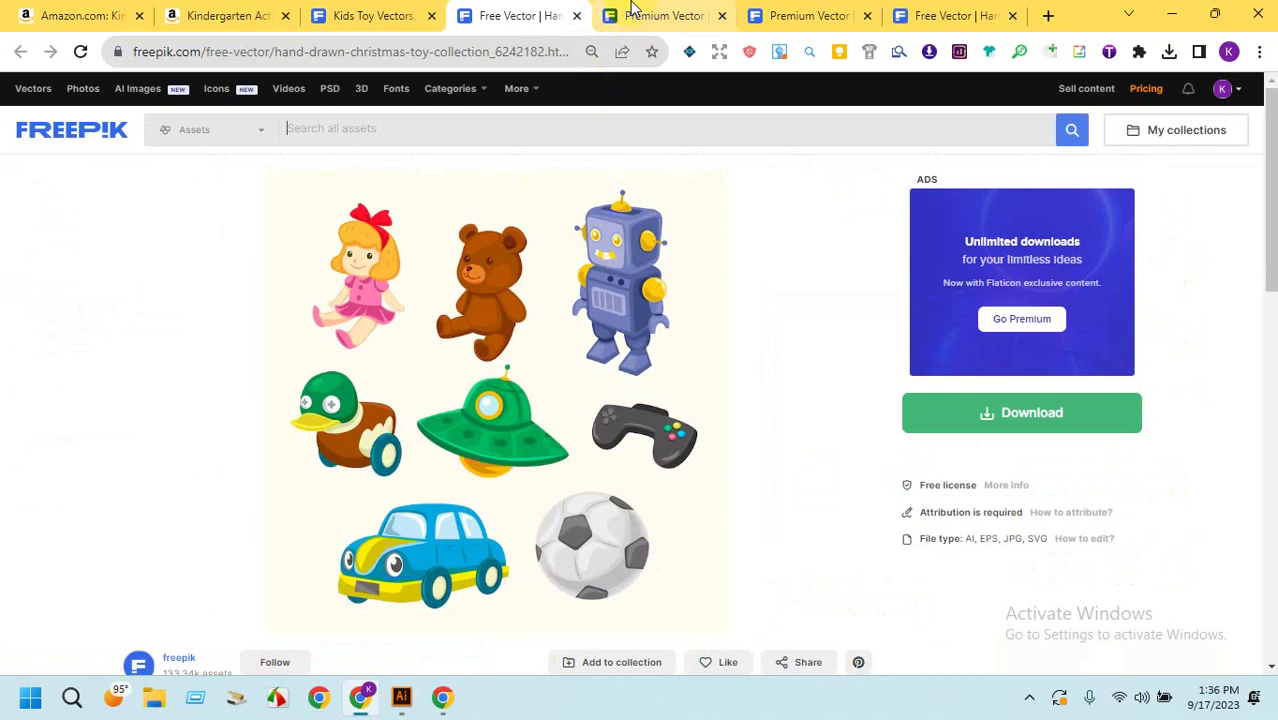
left_click(660, 15)
left_click(810, 10)
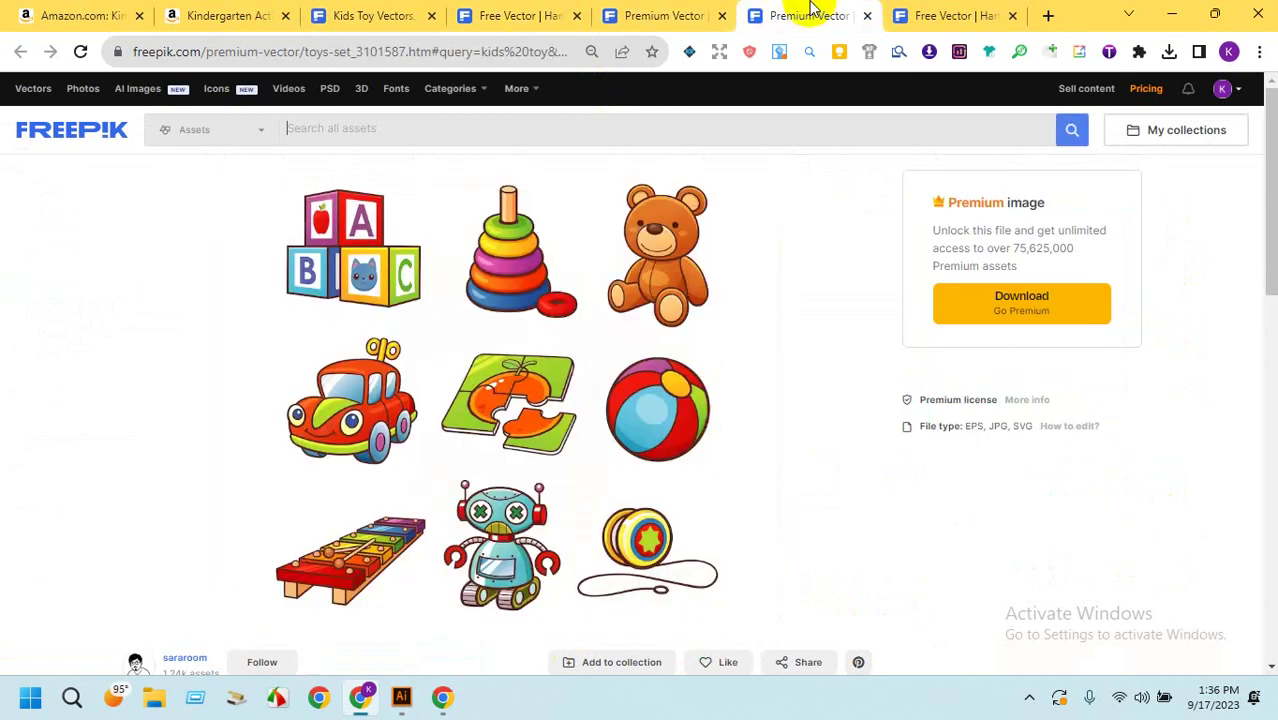
left_click(908, 12)
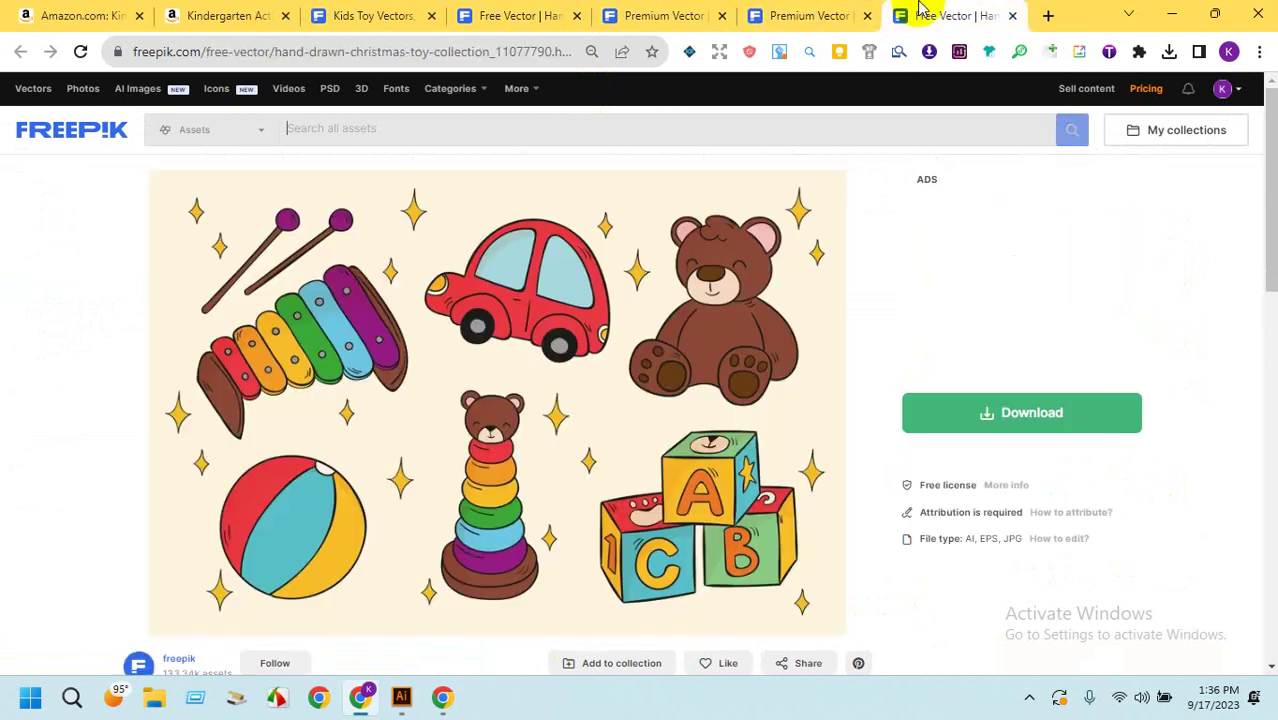
Close the two Premium toy vector pages, keeping only the free ones open.
left_click(867, 15)
left_click(638, 12)
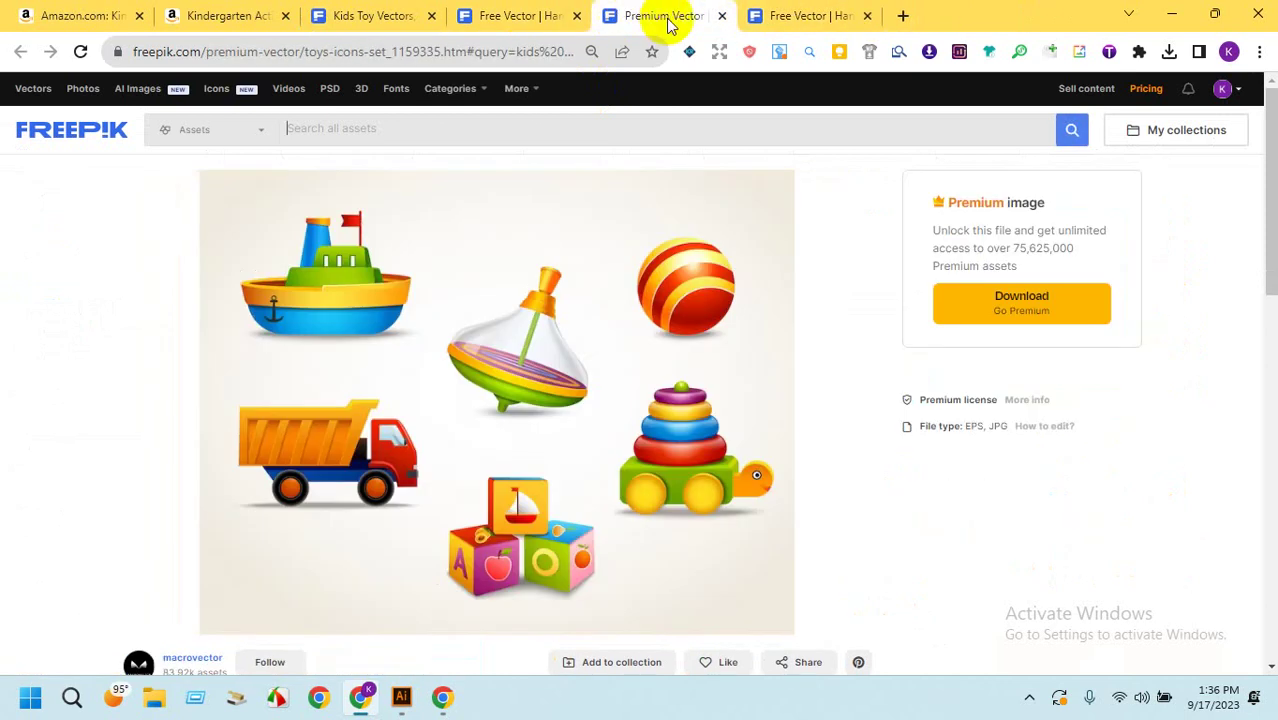
left_click(722, 15)
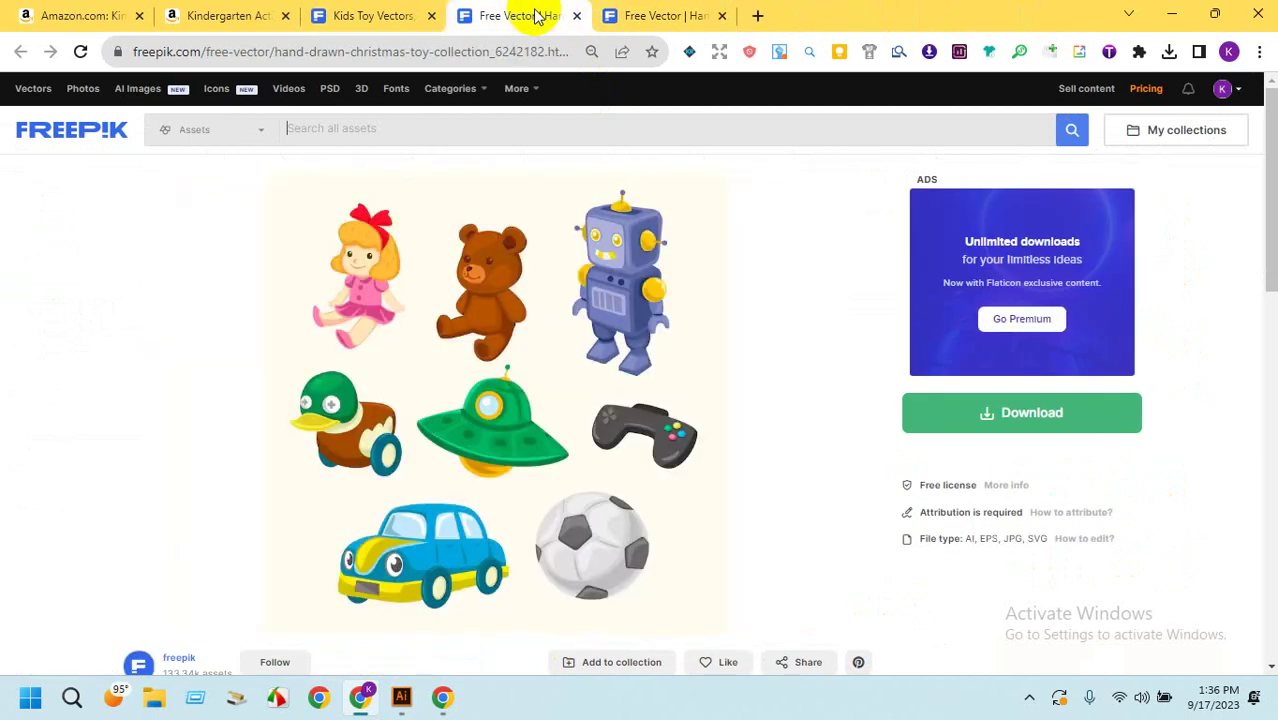
Look over the kids toy results and the two remaining free hand-drawn toy collection pages.
left_click(364, 13)
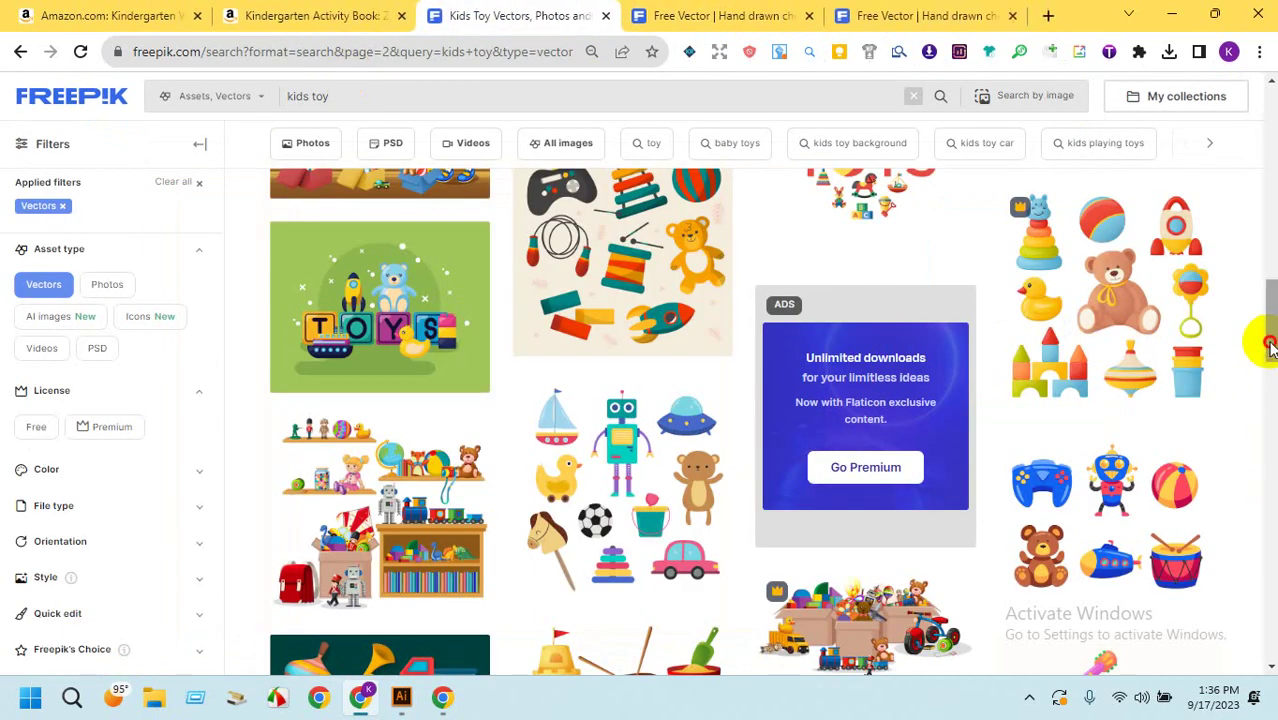
scroll(1266, 359, "down", 3)
left_click(722, 15)
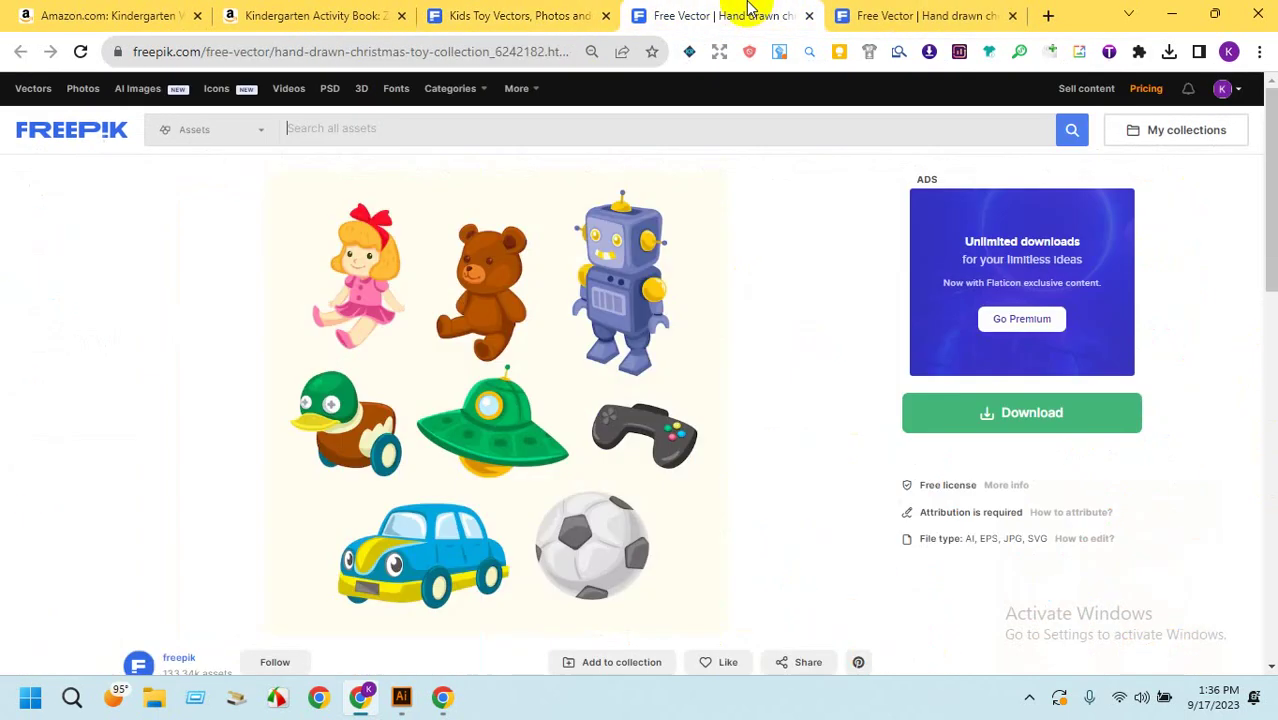
left_click(898, 14)
left_click(530, 15)
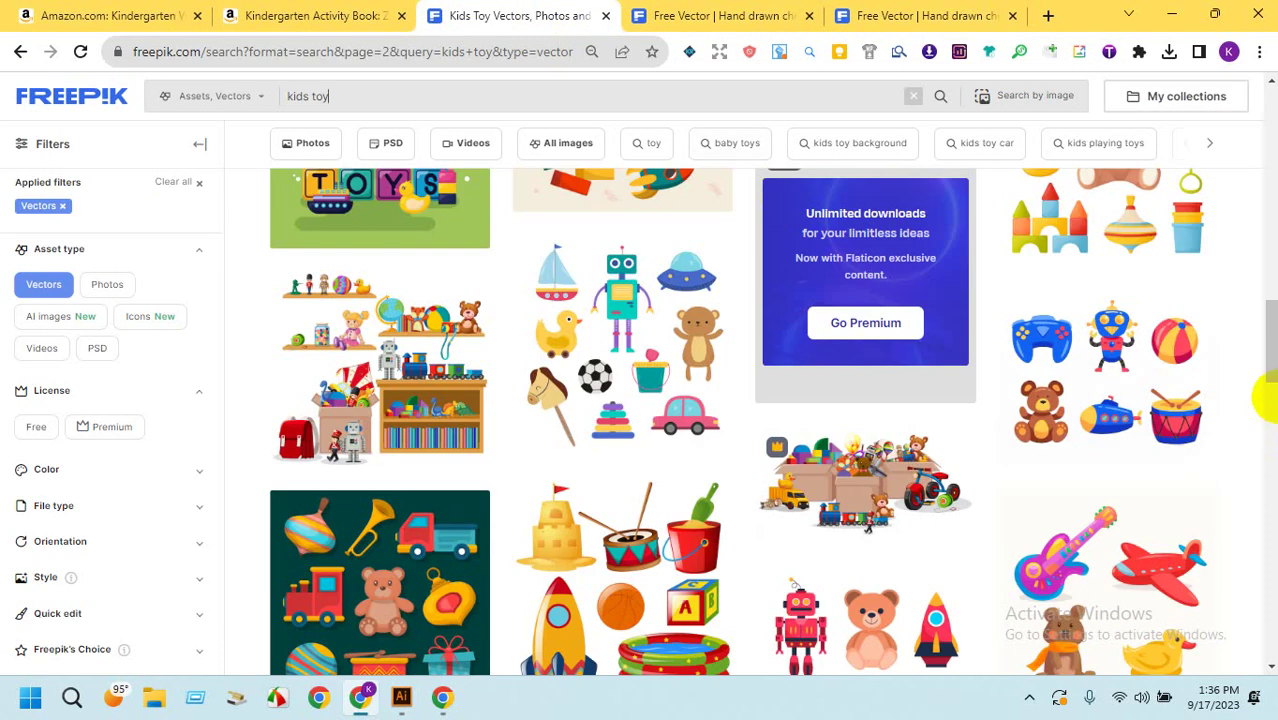
Open the free cute toys illustration with the bear, train and airplane in a new tab, and view the hand-drawn xylophone toy collection.
left_click_drag(1264, 357, 1266, 533)
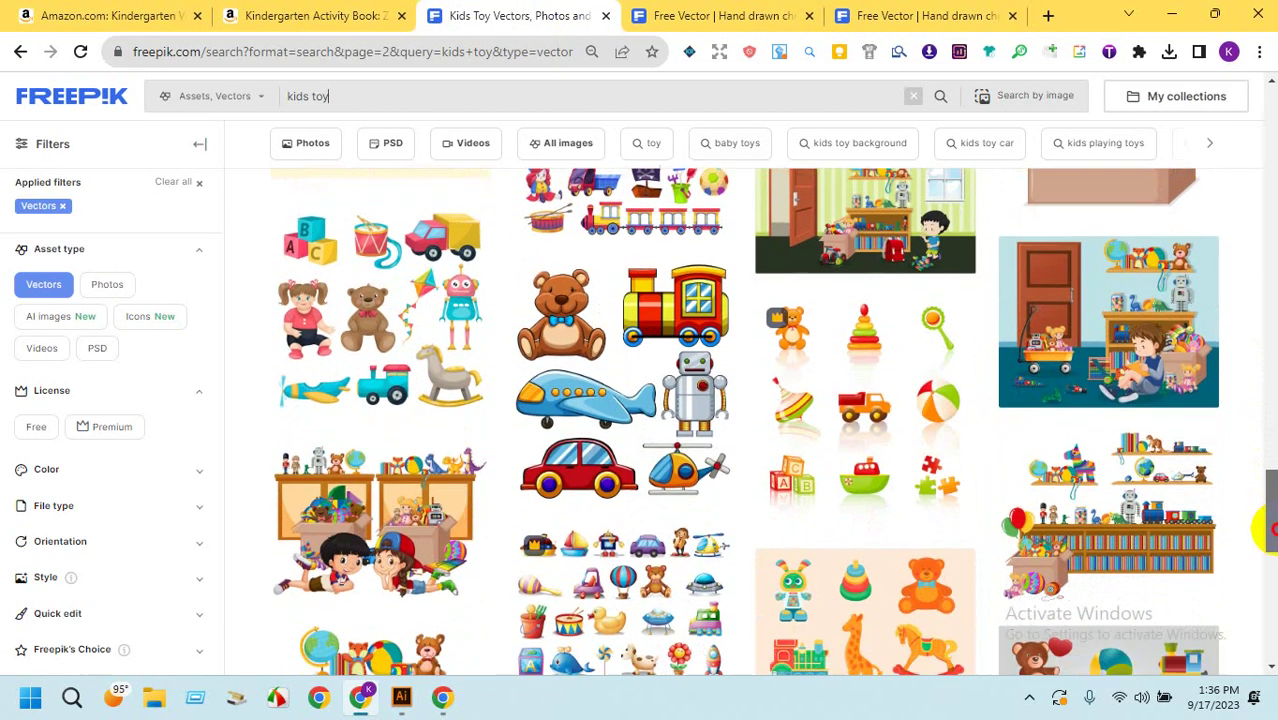
right_click(655, 430)
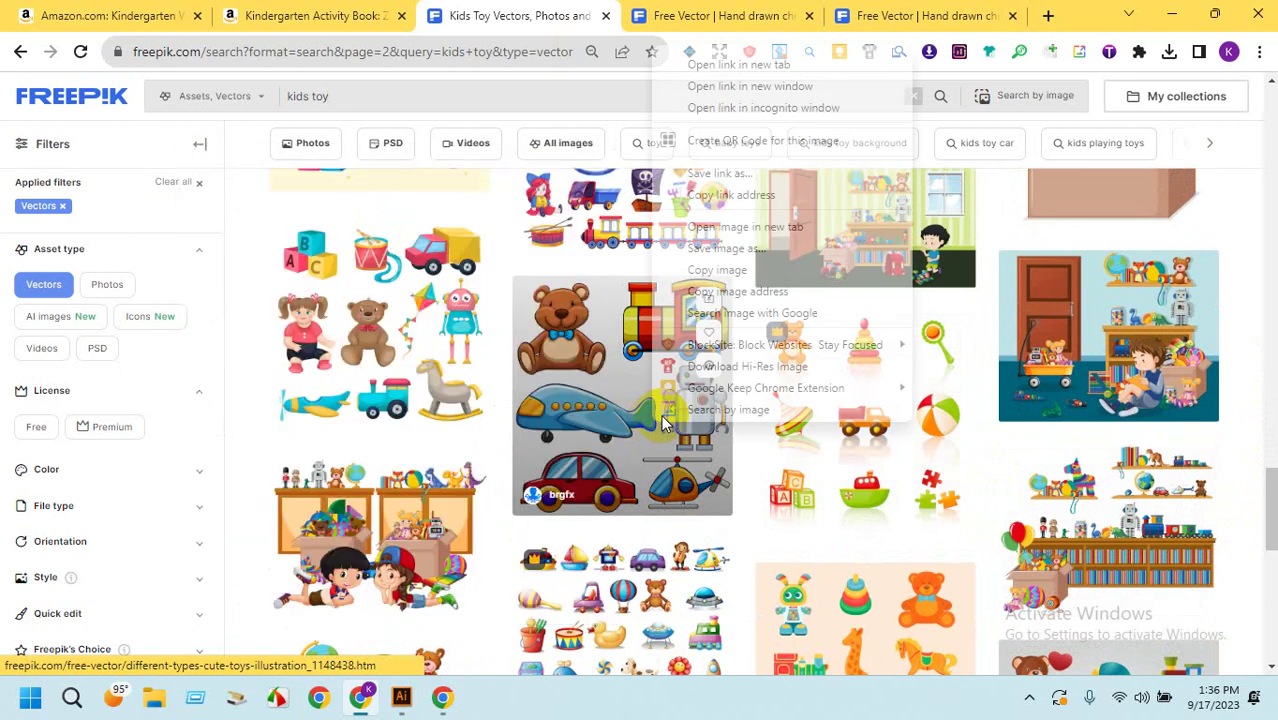
left_click(736, 63)
left_click(786, 8)
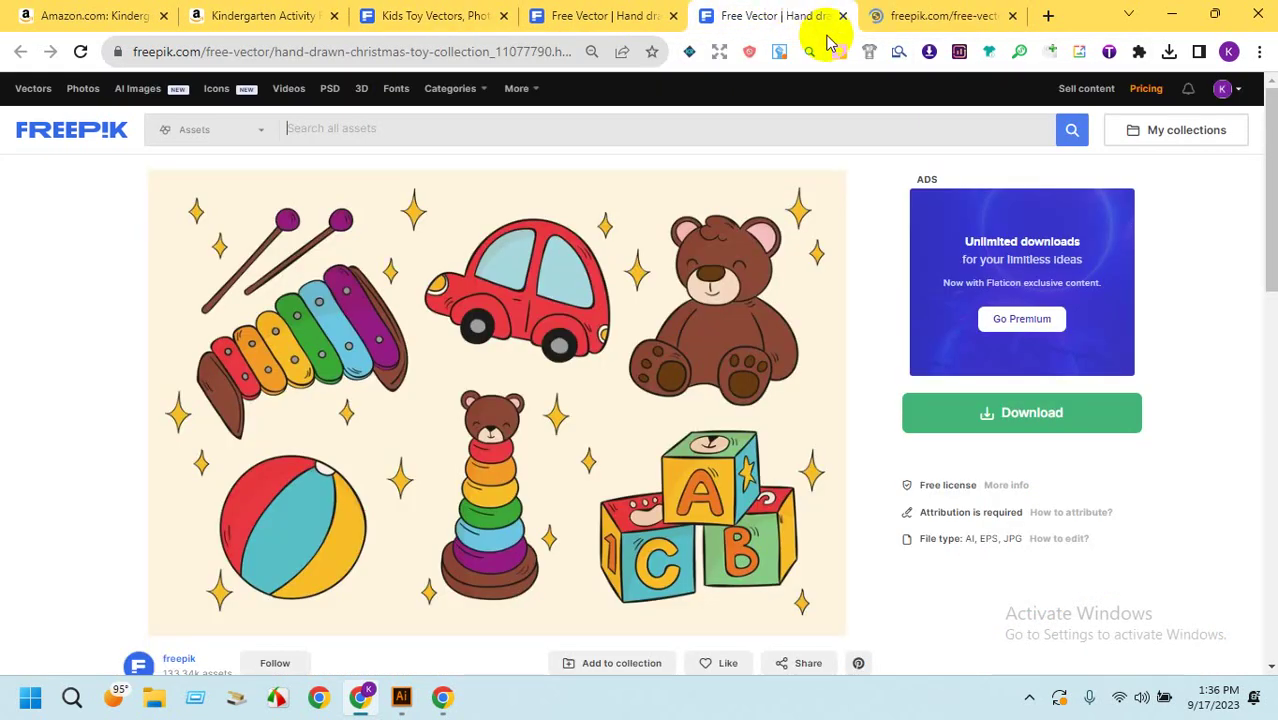
Close the hand-drawn xylophone toy collection page and go to page 3 of the kids toy vector results.
left_click(843, 15)
left_click(458, 8)
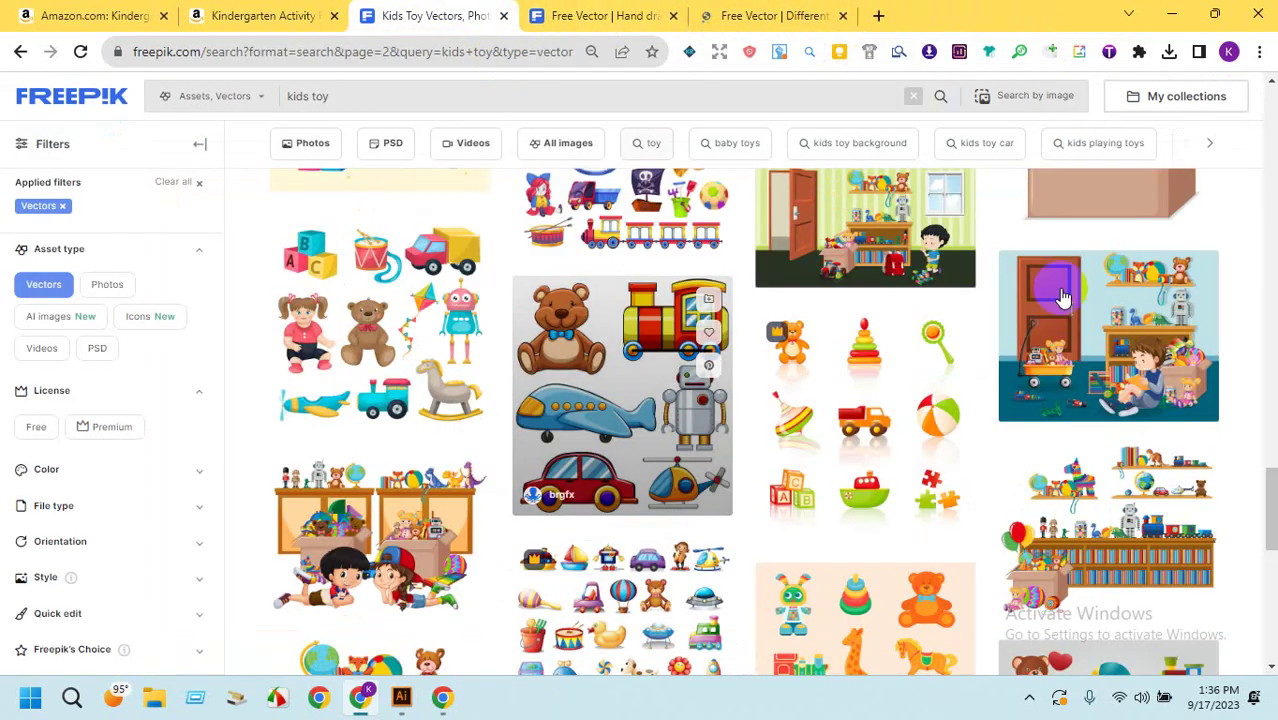
left_click_drag(1270, 513, 1264, 588)
left_click(768, 495)
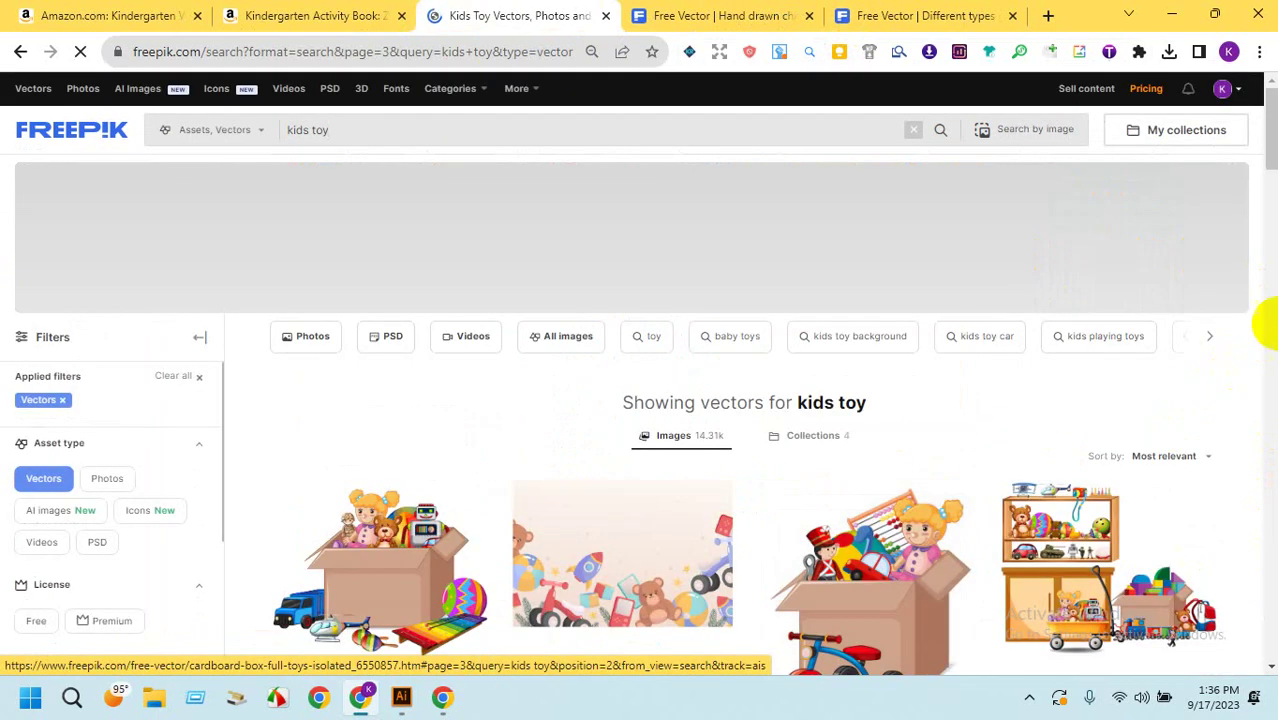
Open the free toys seamless pattern with the blocks, truck and ducks from the results in a new tab.
left_click_drag(1267, 177, 1264, 345)
left_click_drag(1265, 372, 1262, 343)
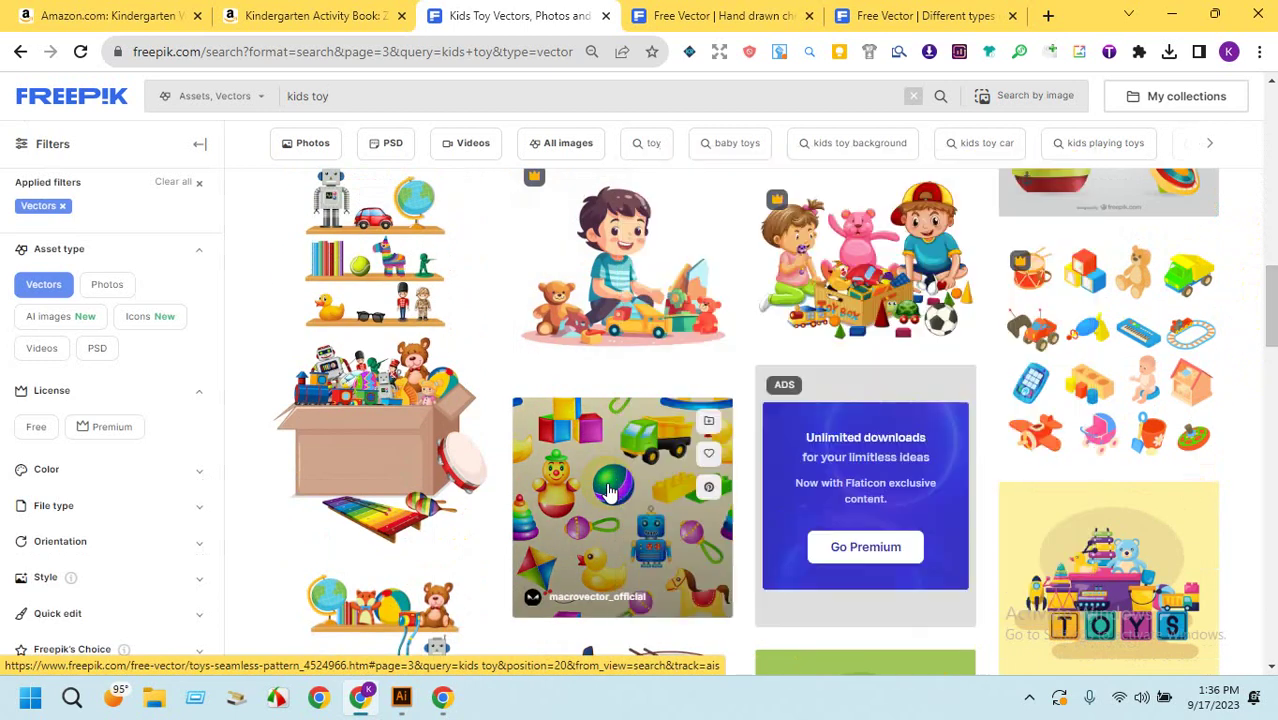
right_click(607, 487)
left_click(655, 89)
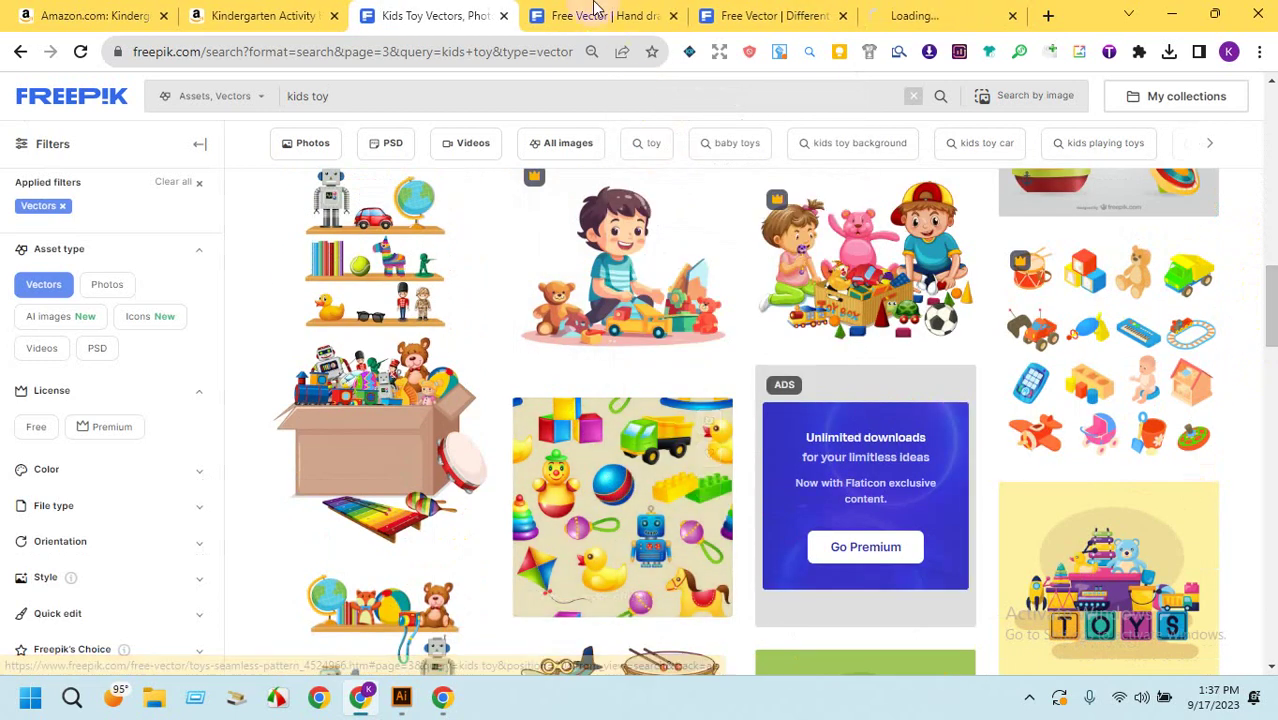
Review the three opened free toy vector pages: the doll and robot collection, the cute toys illustration and the seamless pattern.
left_click(590, 12)
left_click(775, 14)
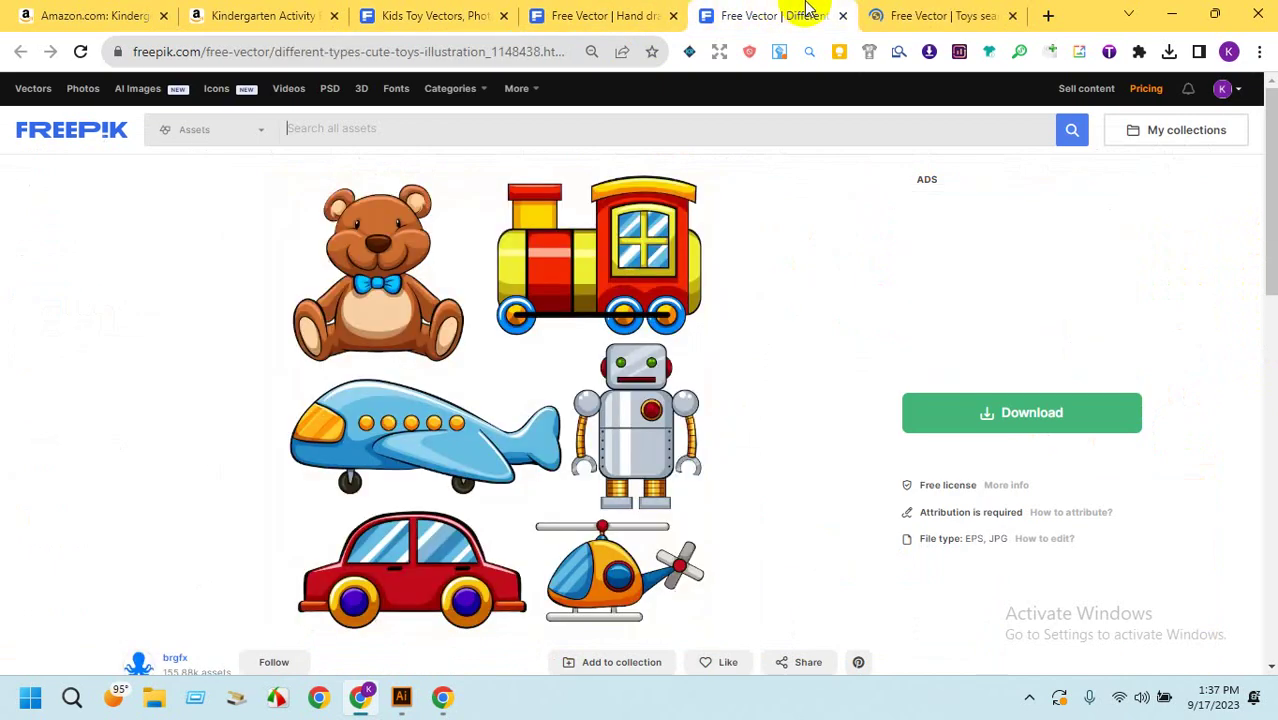
left_click(920, 14)
left_click(604, 14)
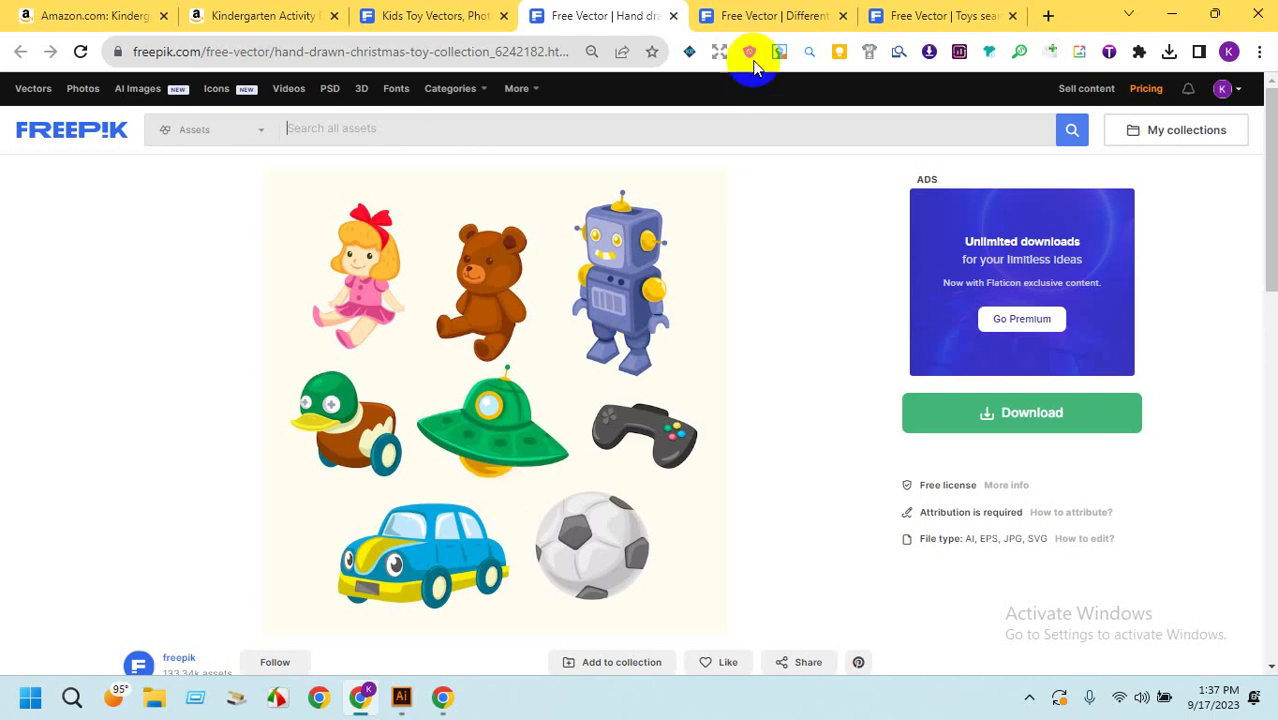
left_click(762, 16)
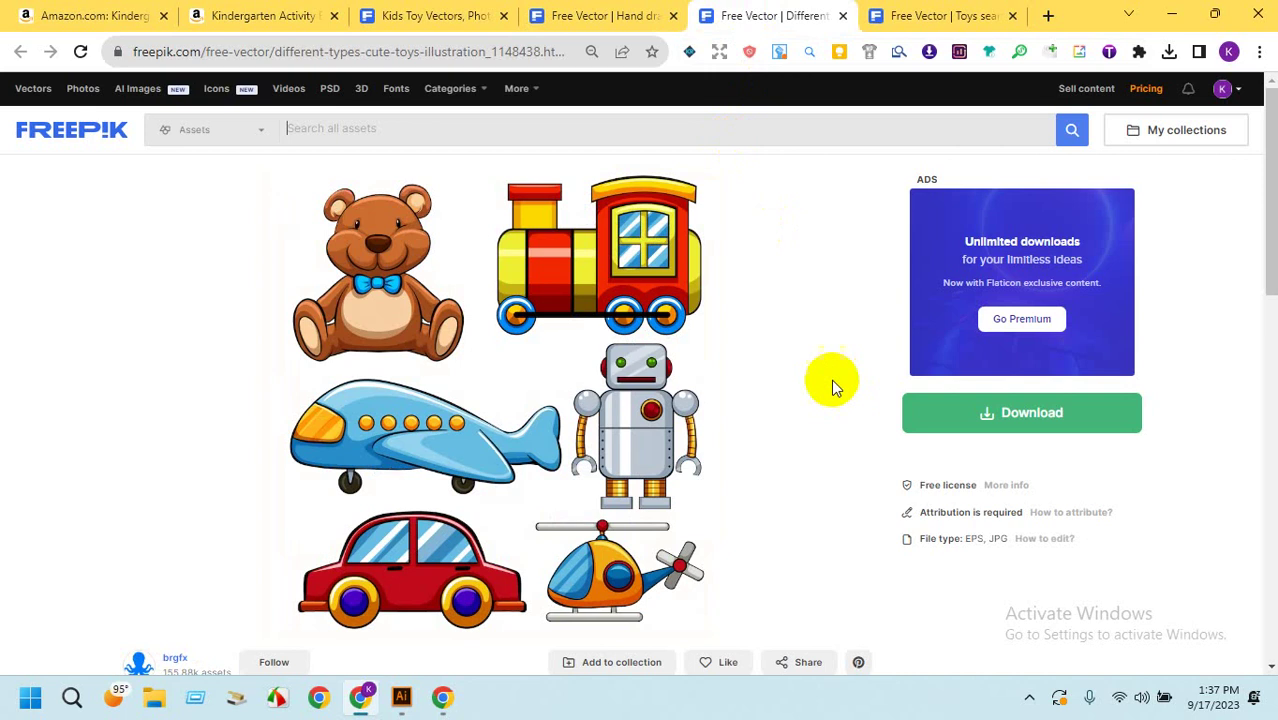
left_click(936, 12)
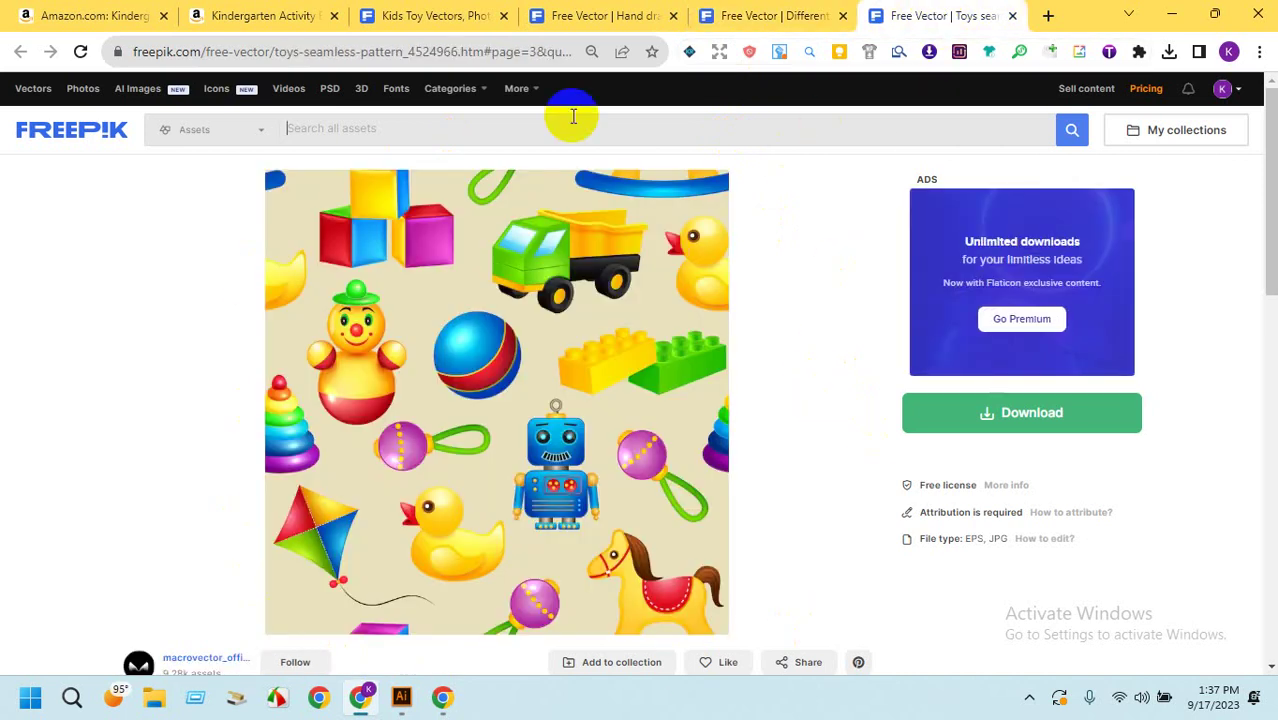
Download the free hand-drawn doll and robot toy collection, the cute toys illustration and the toys seamless pattern.
left_click(565, 15)
left_click(993, 420)
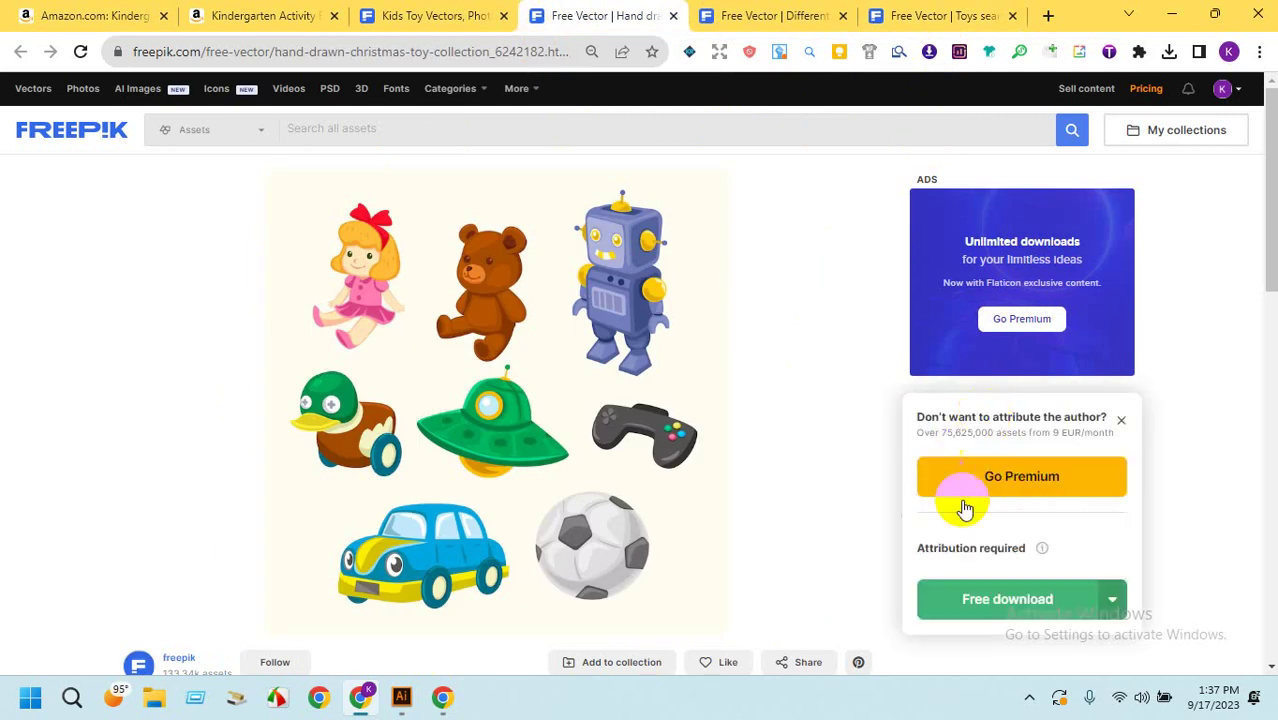
left_click(996, 612)
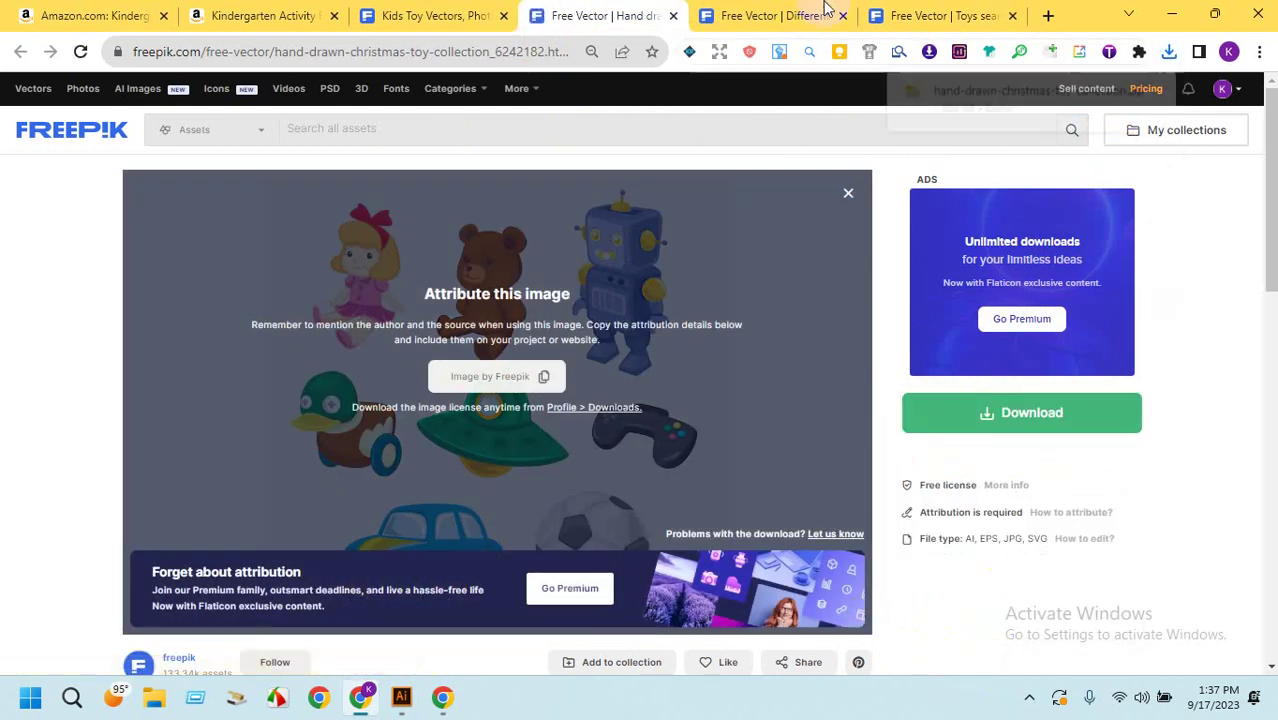
left_click(745, 15)
left_click(972, 425)
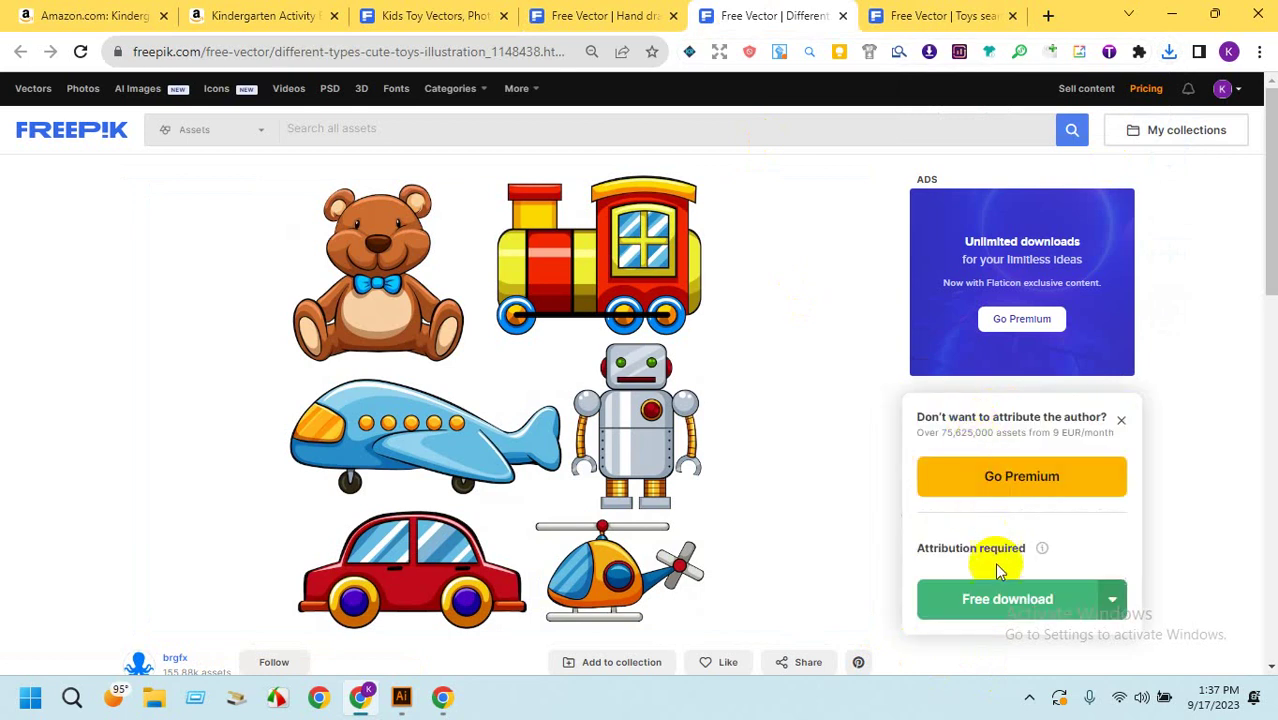
left_click(996, 597)
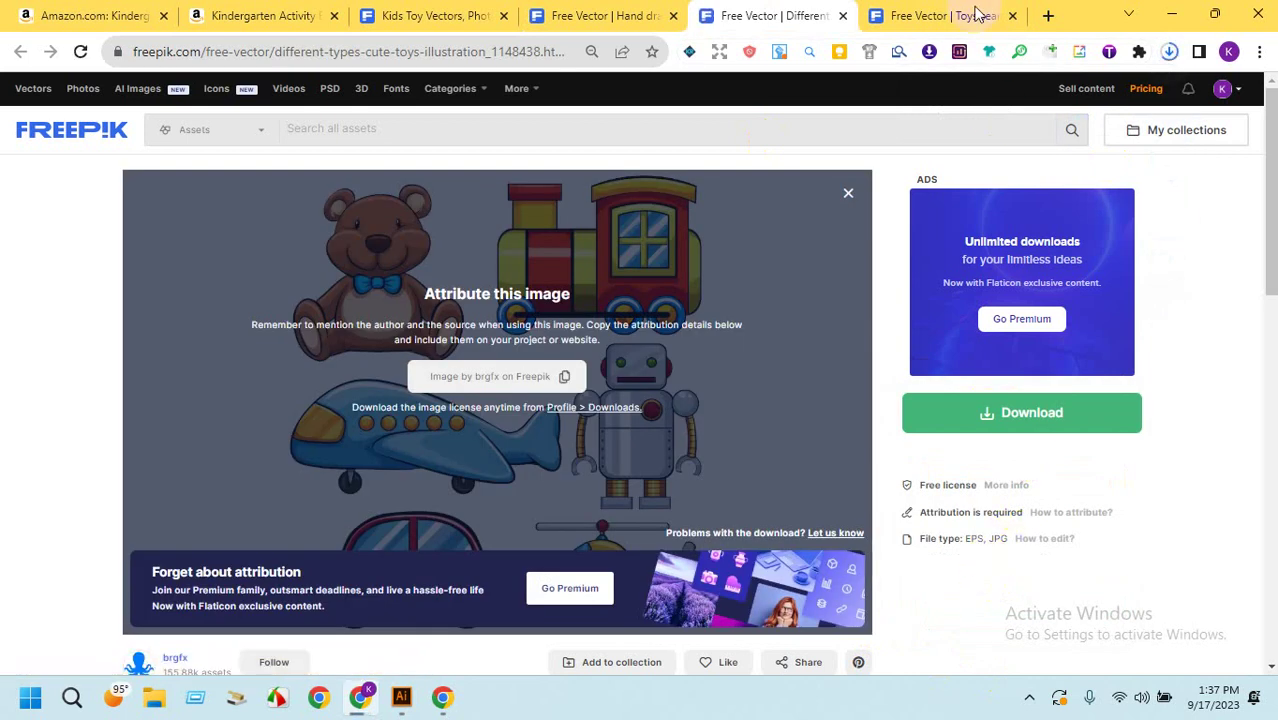
left_click(950, 15)
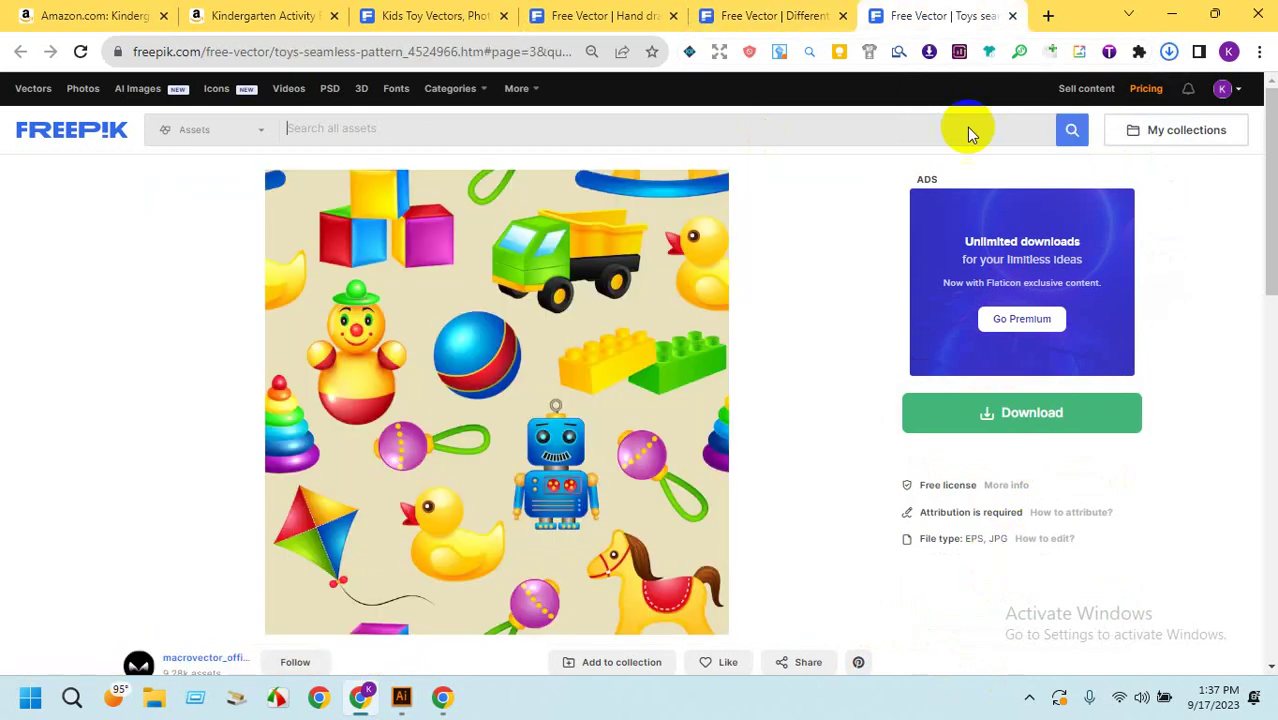
left_click(1021, 413)
left_click(1015, 605)
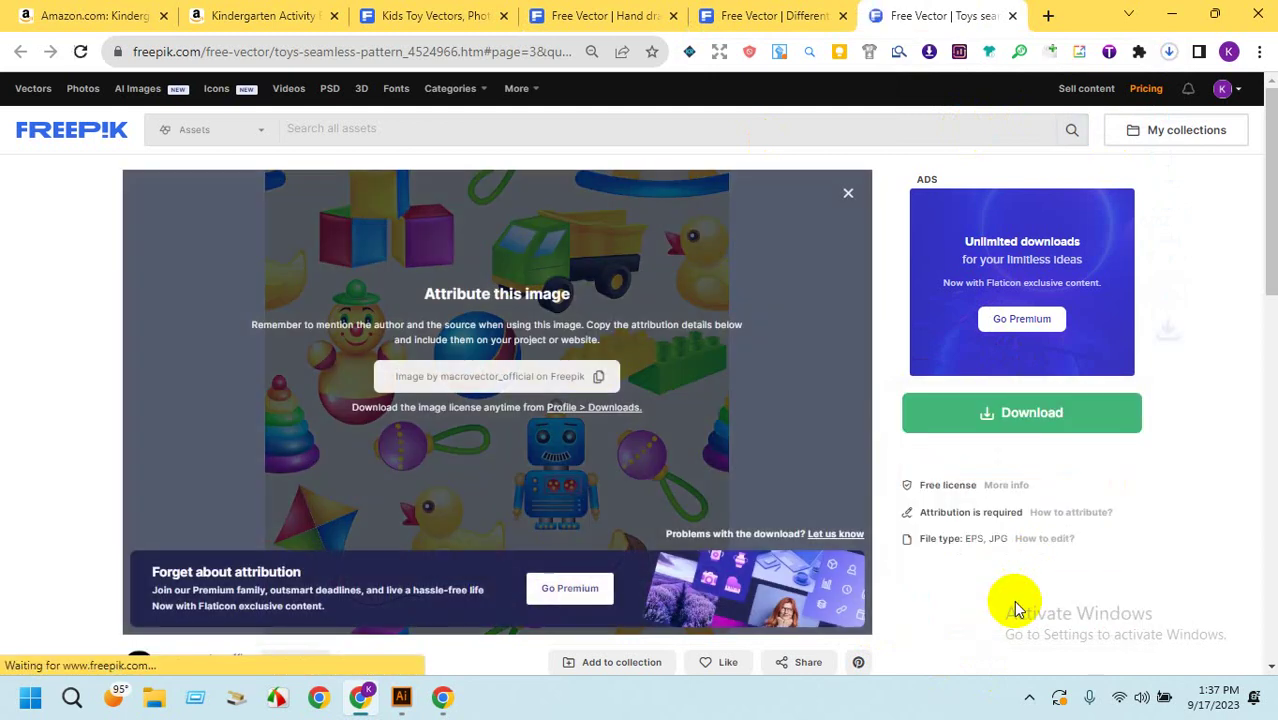
Open the downloaded toys-seamless-pattern.zip and load its 3573 EPS file in Adobe Illustrator.
left_click(1169, 51)
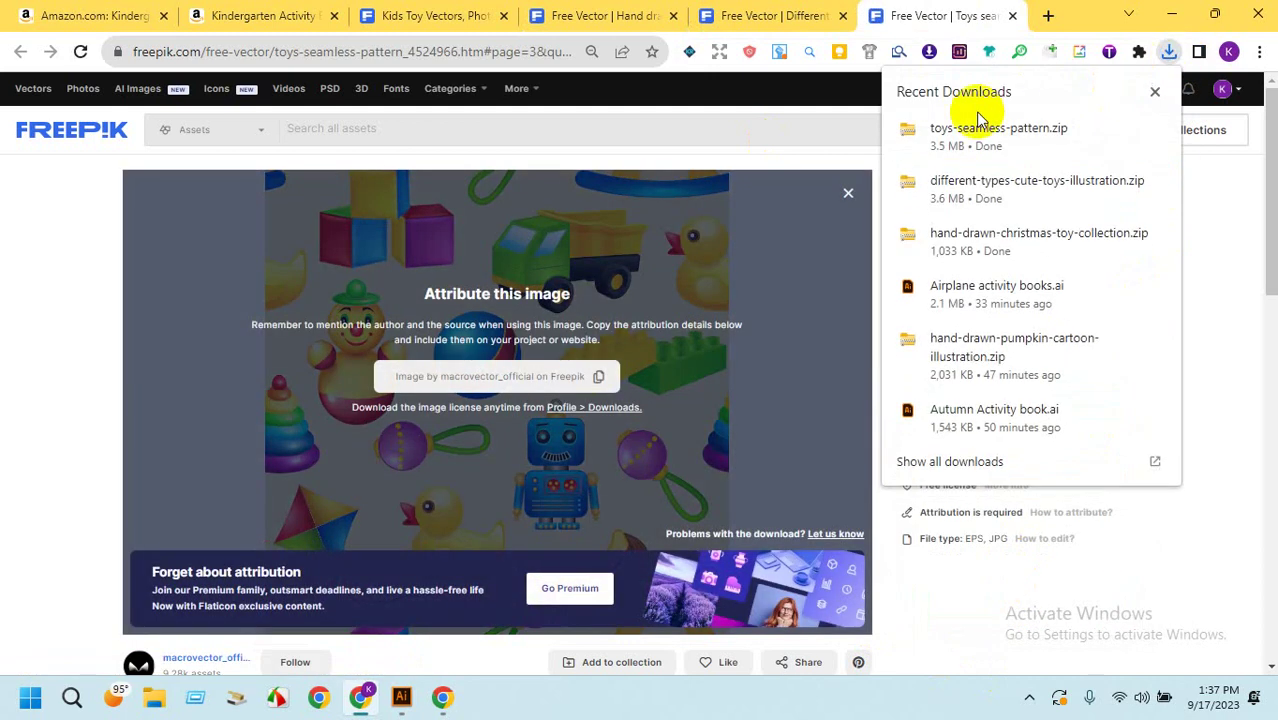
left_click(966, 140)
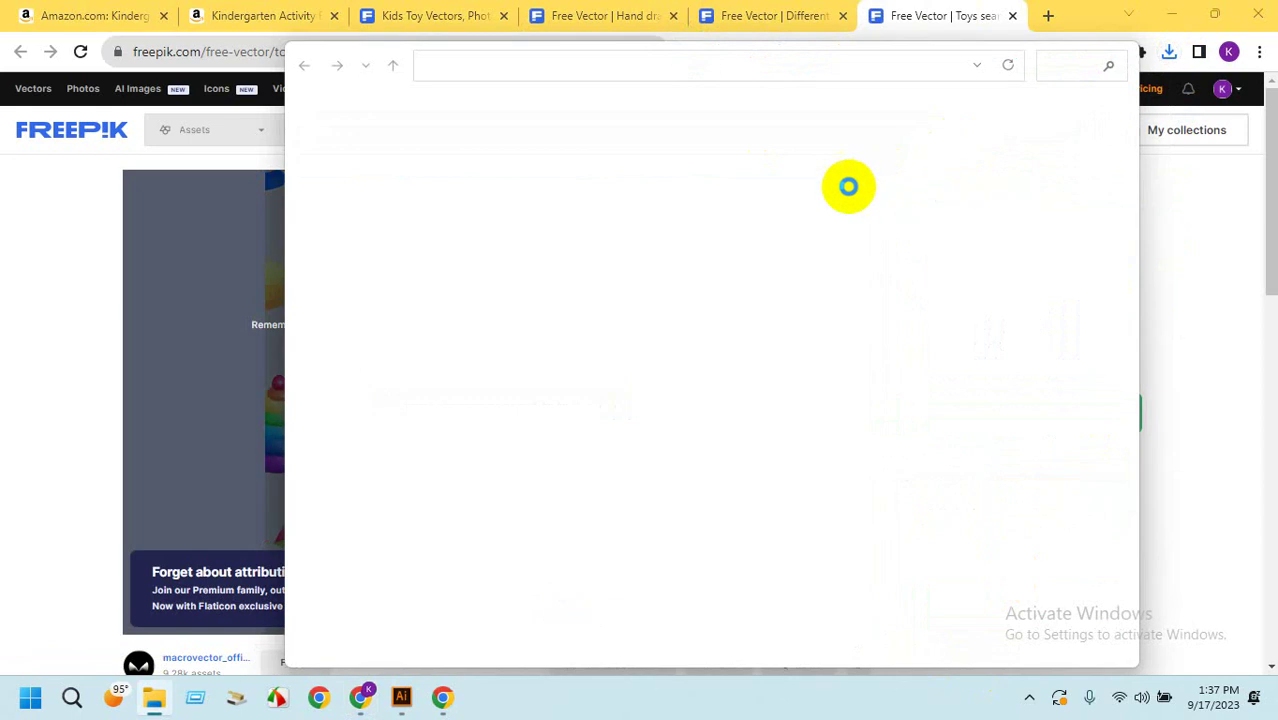
double_click(523, 232)
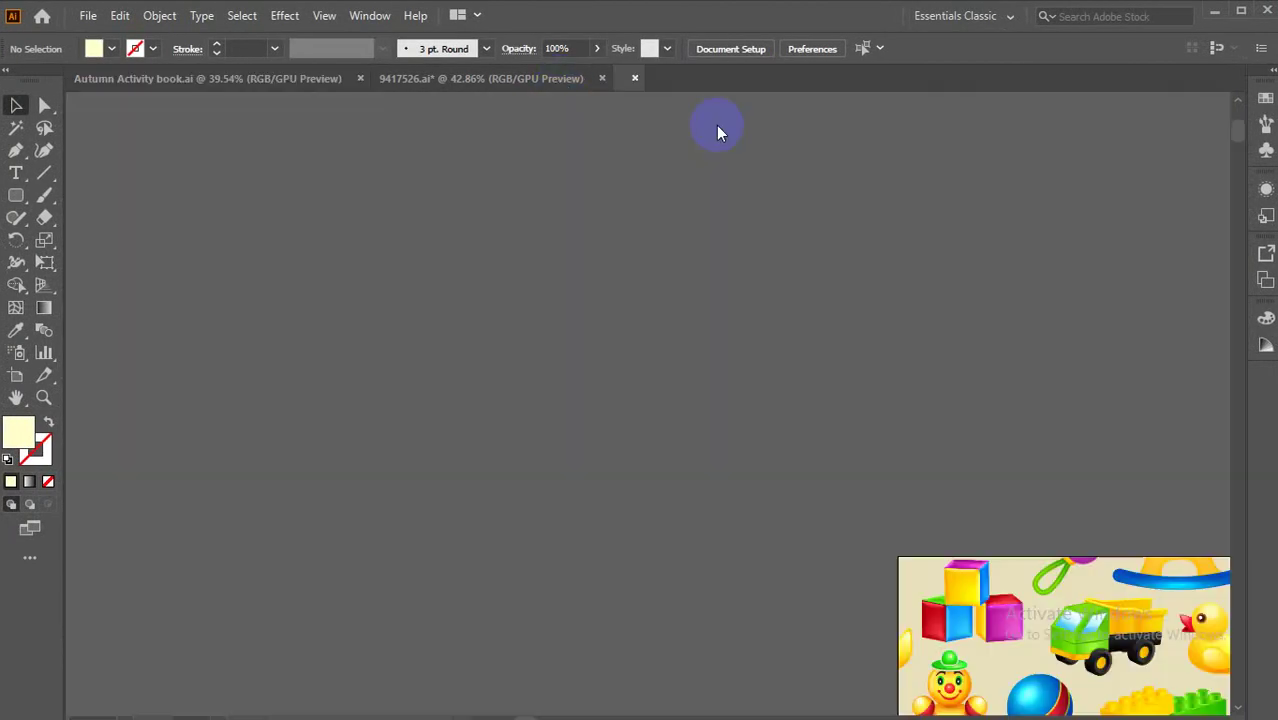
Close the pumpkin document 9417526.ai without saving its changes, and close Autumn Activity book.ai.
left_click(590, 79)
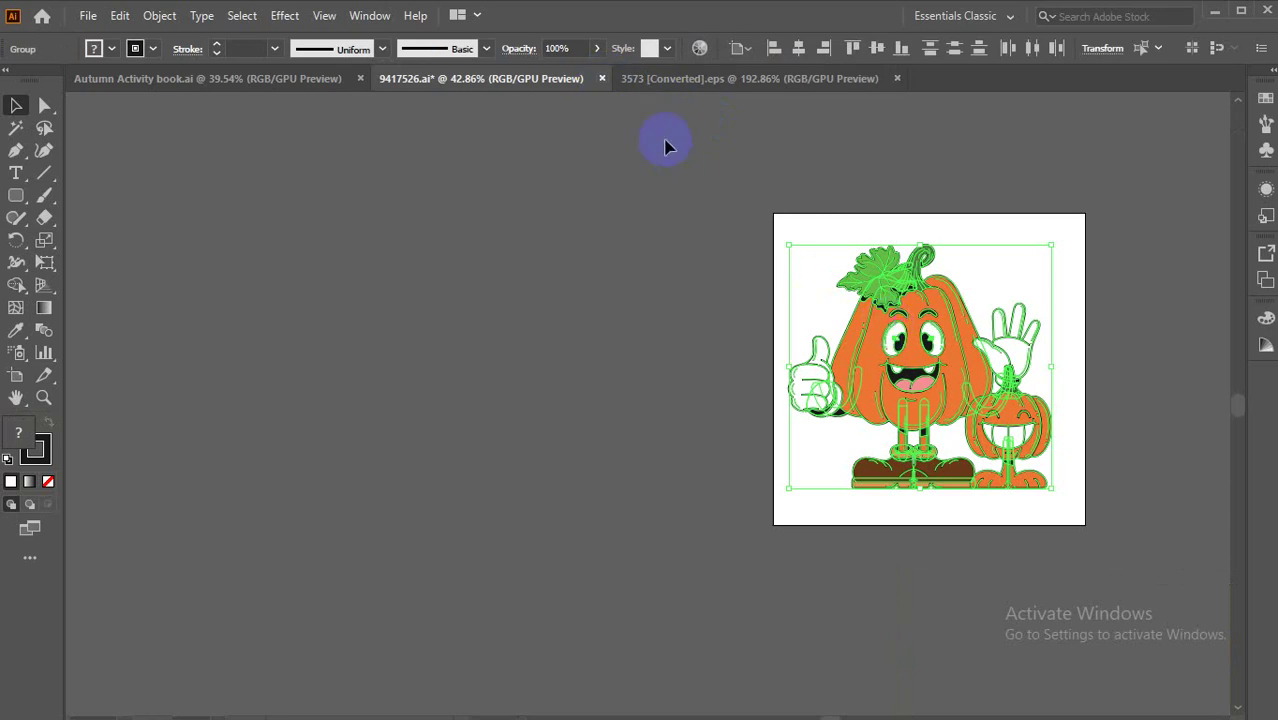
left_click(600, 79)
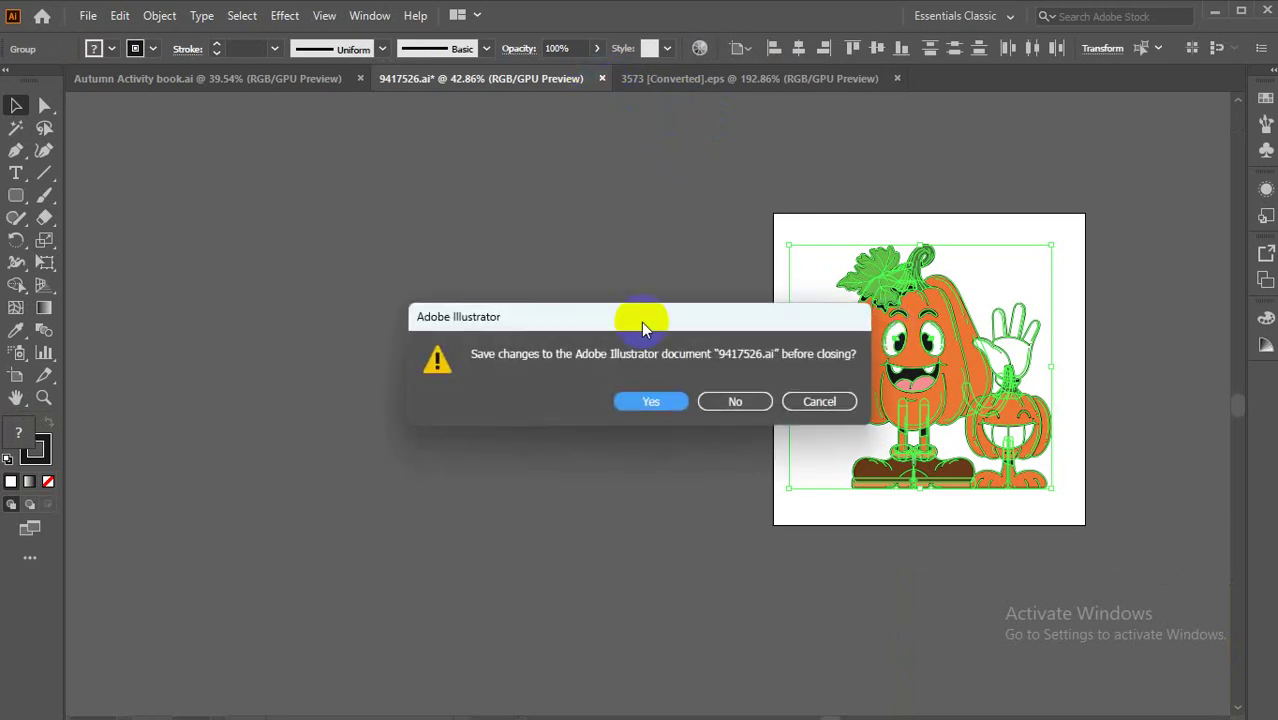
left_click(733, 402)
left_click(322, 80)
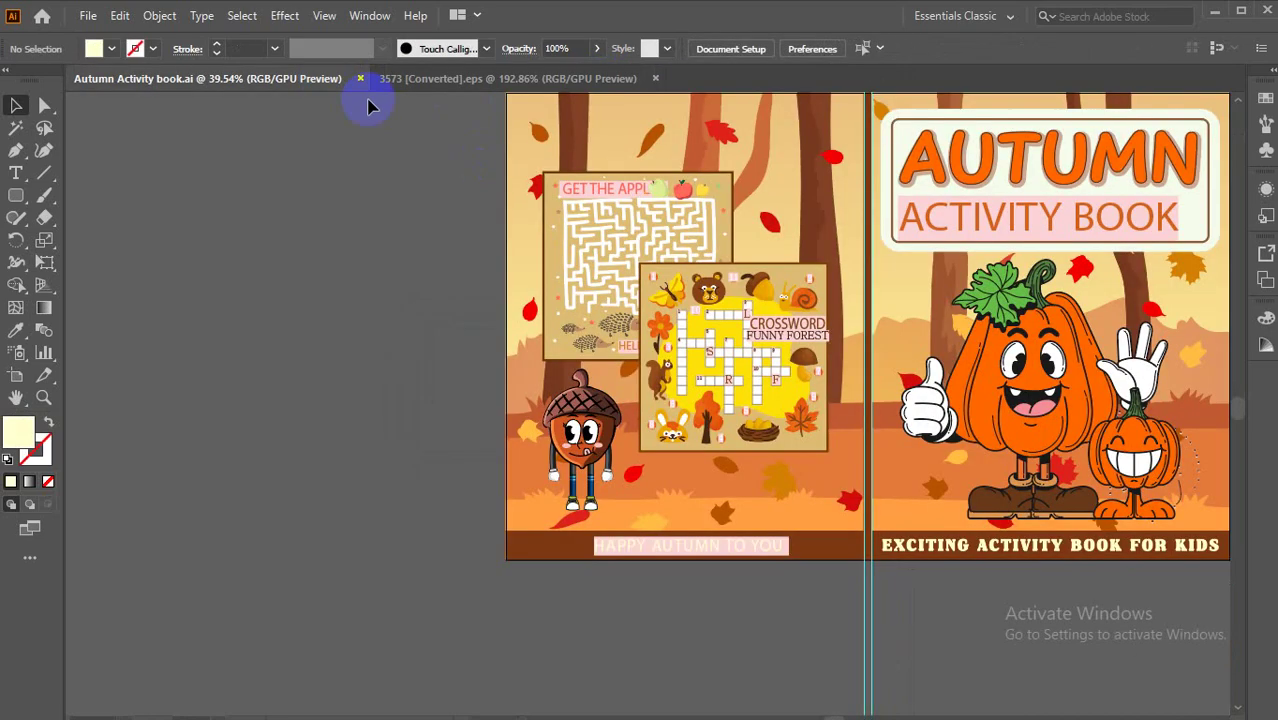
left_click(361, 79)
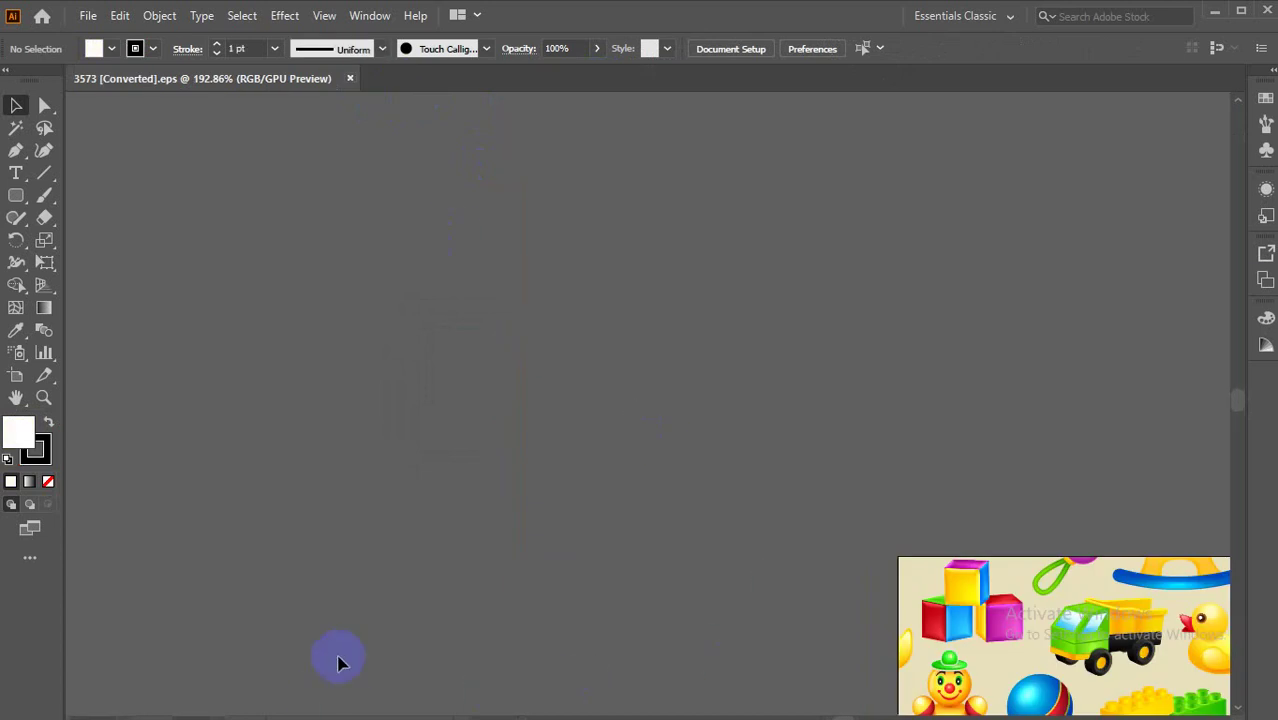
Open the 1920 EPS file from different-types-cute-toys-illustration.zip in Illustrator, retaining the 9-slice scaling option for symbols.
left_click(1252, 14)
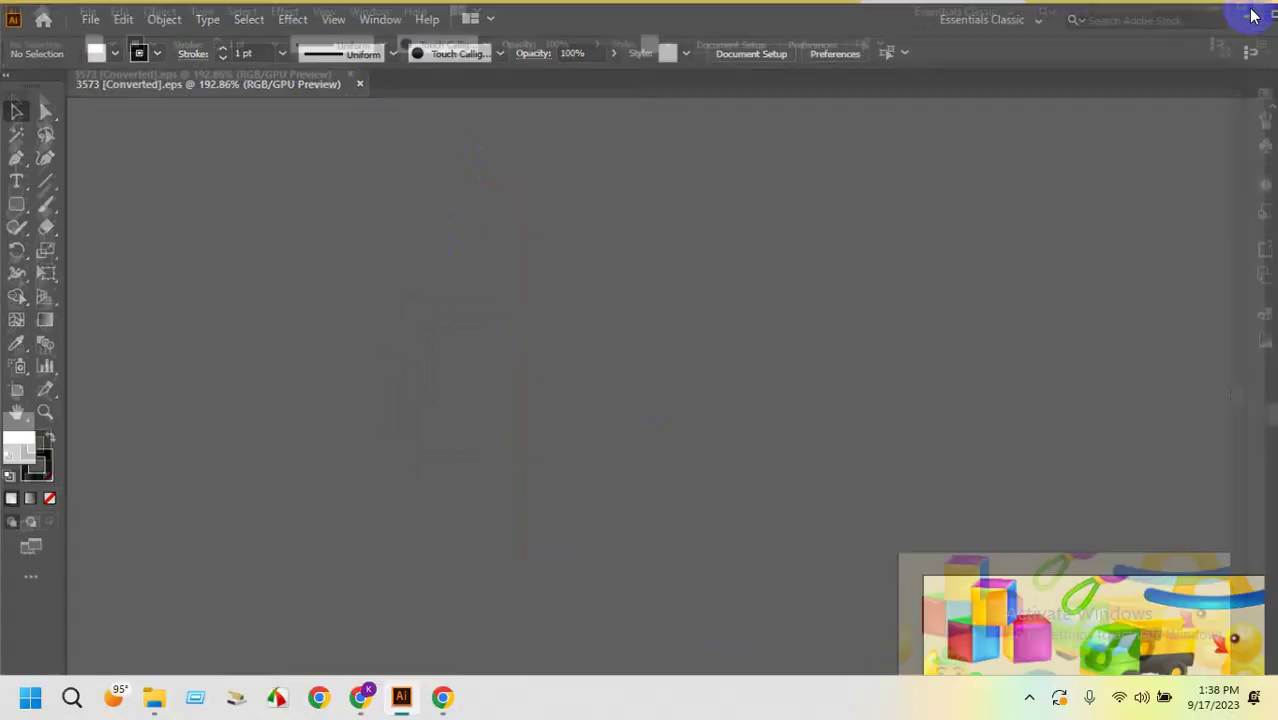
left_click(442, 697)
left_click(442, 697)
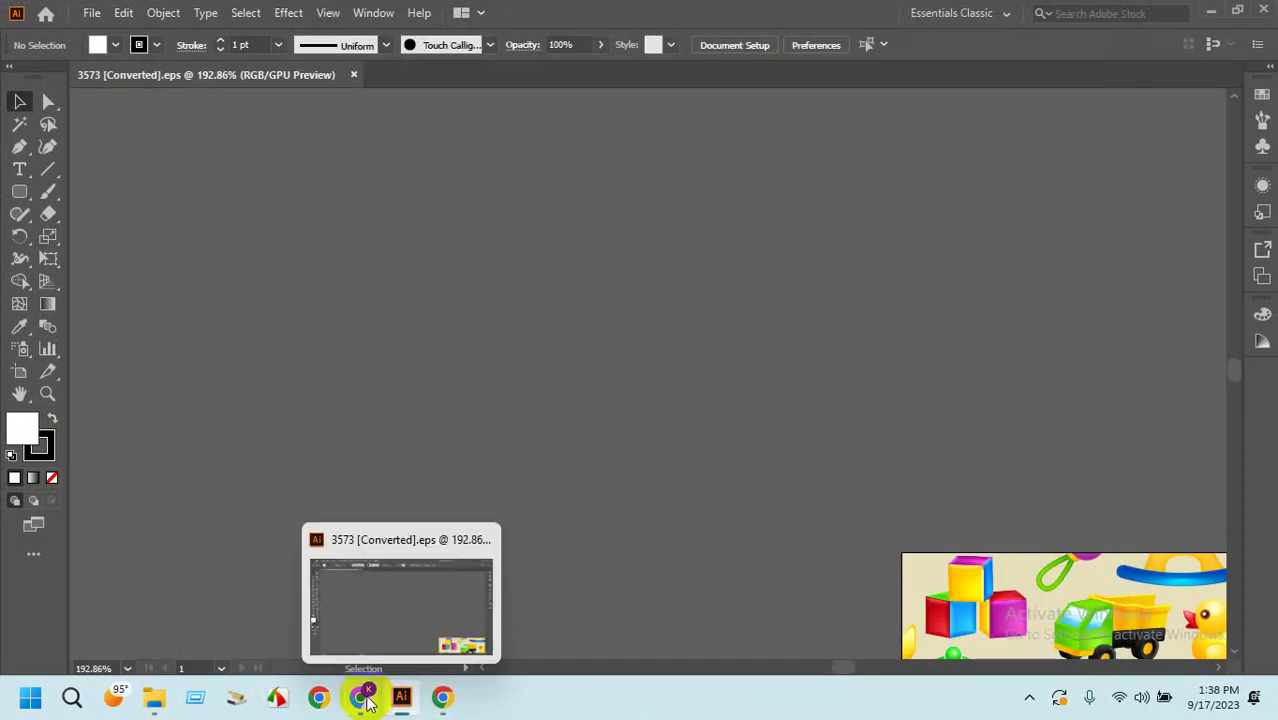
left_click(361, 697)
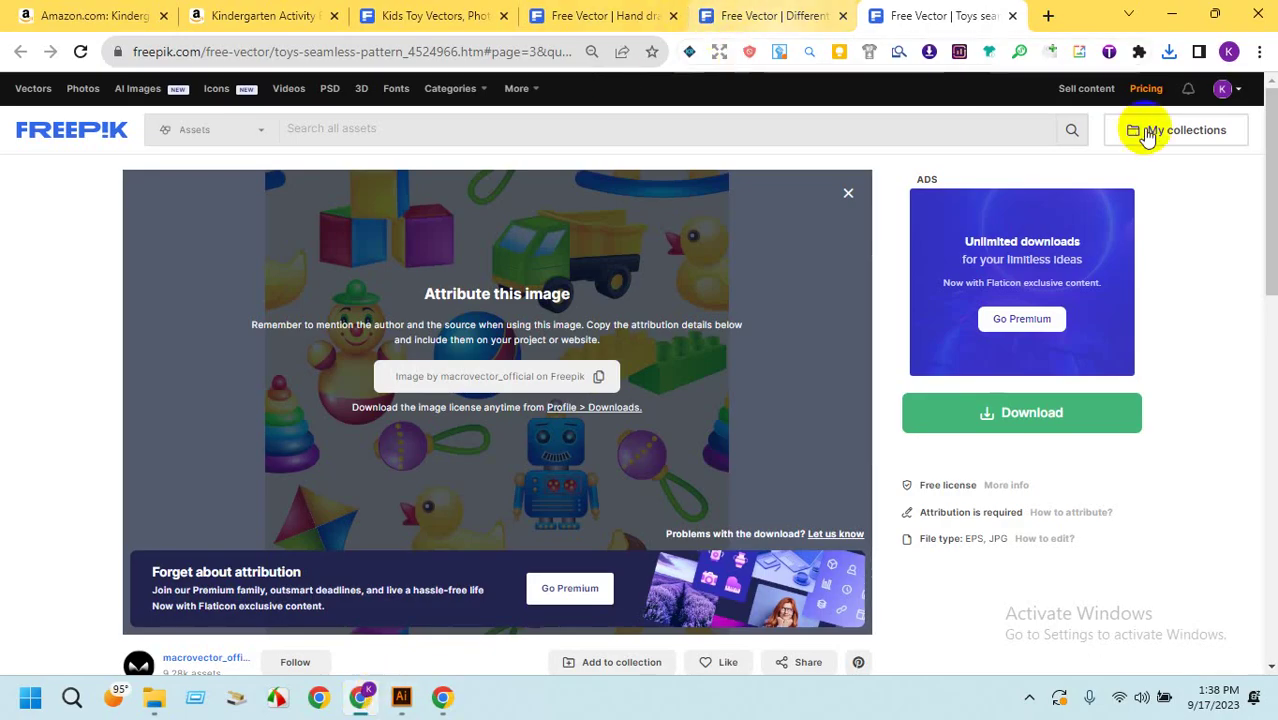
left_click(1168, 52)
left_click(1016, 182)
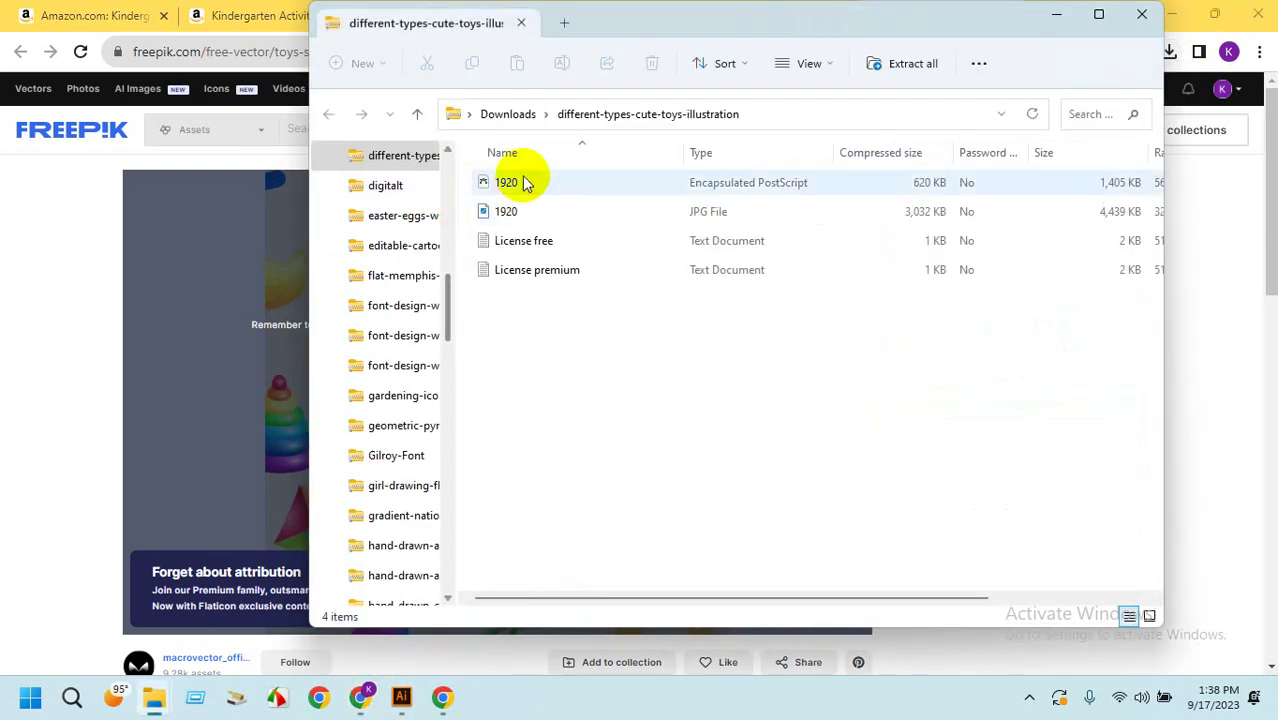
left_click(524, 182)
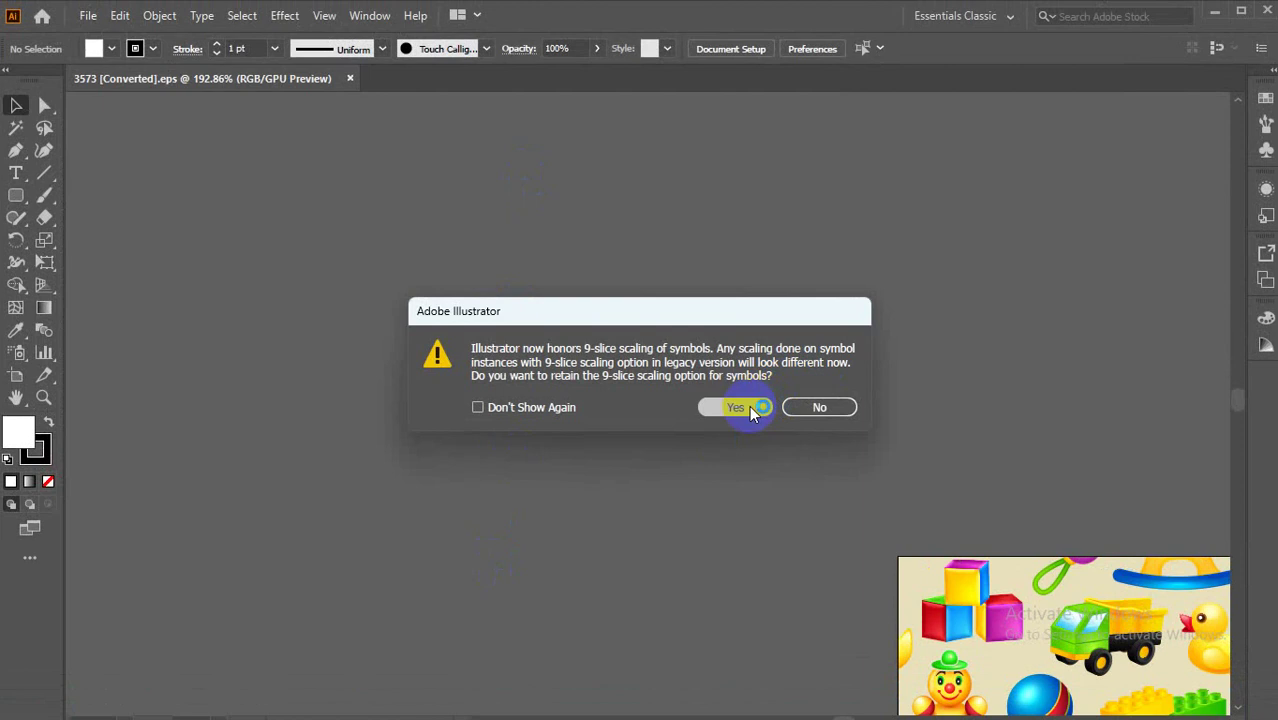
left_click(752, 412)
Open the 3226564 EPS file from hand-drawn-christmas-toy-collection.zip in Illustrator and look over its toy drawings.
left_click(1244, 14)
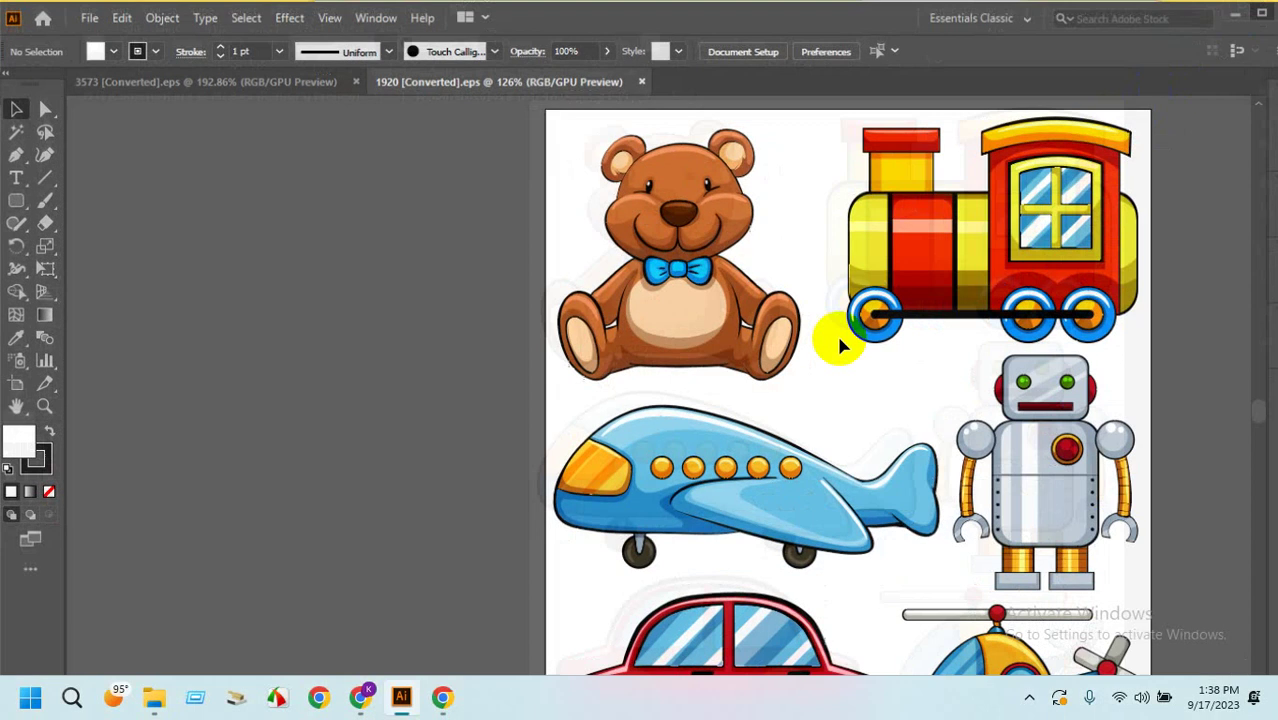
left_click(357, 700)
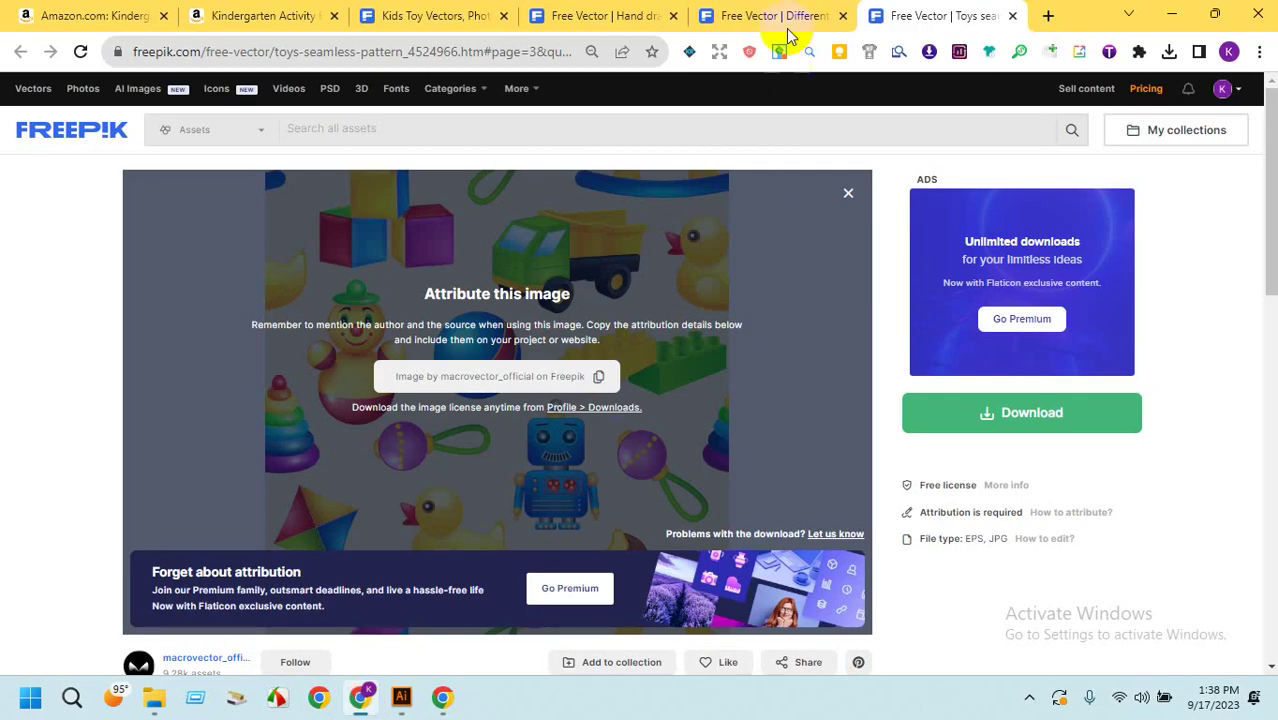
left_click(1172, 56)
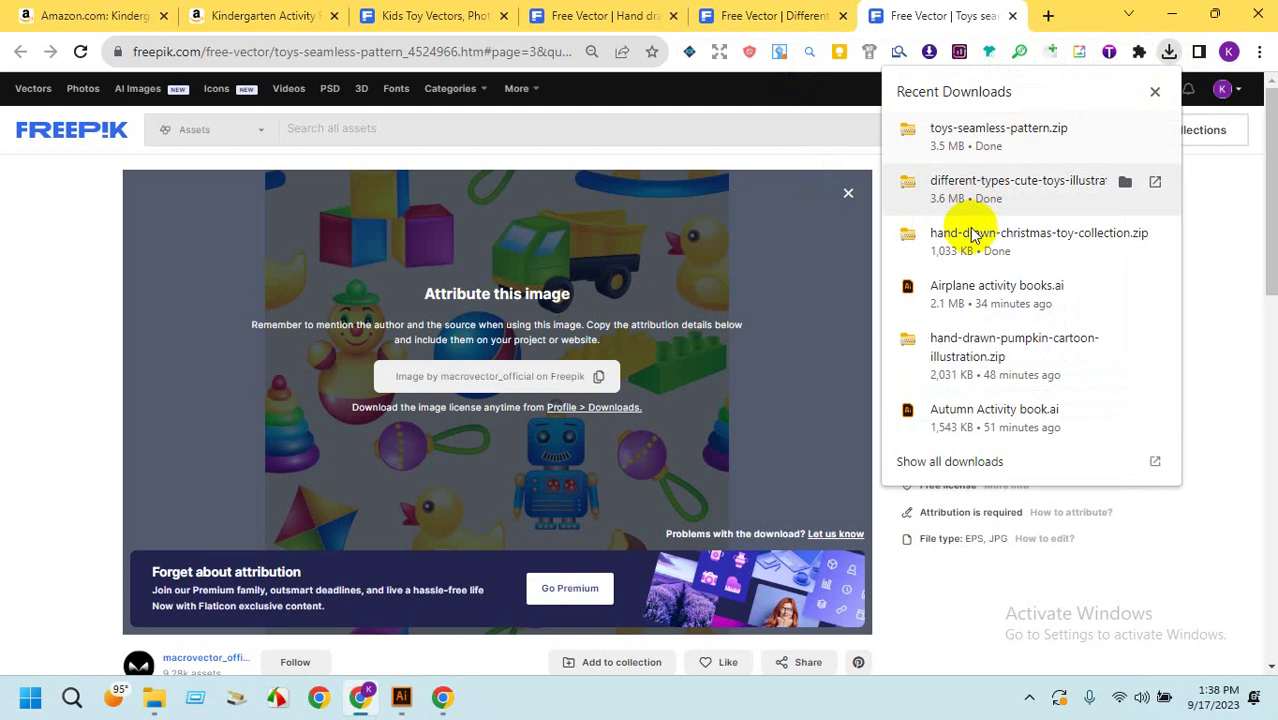
left_click(970, 245)
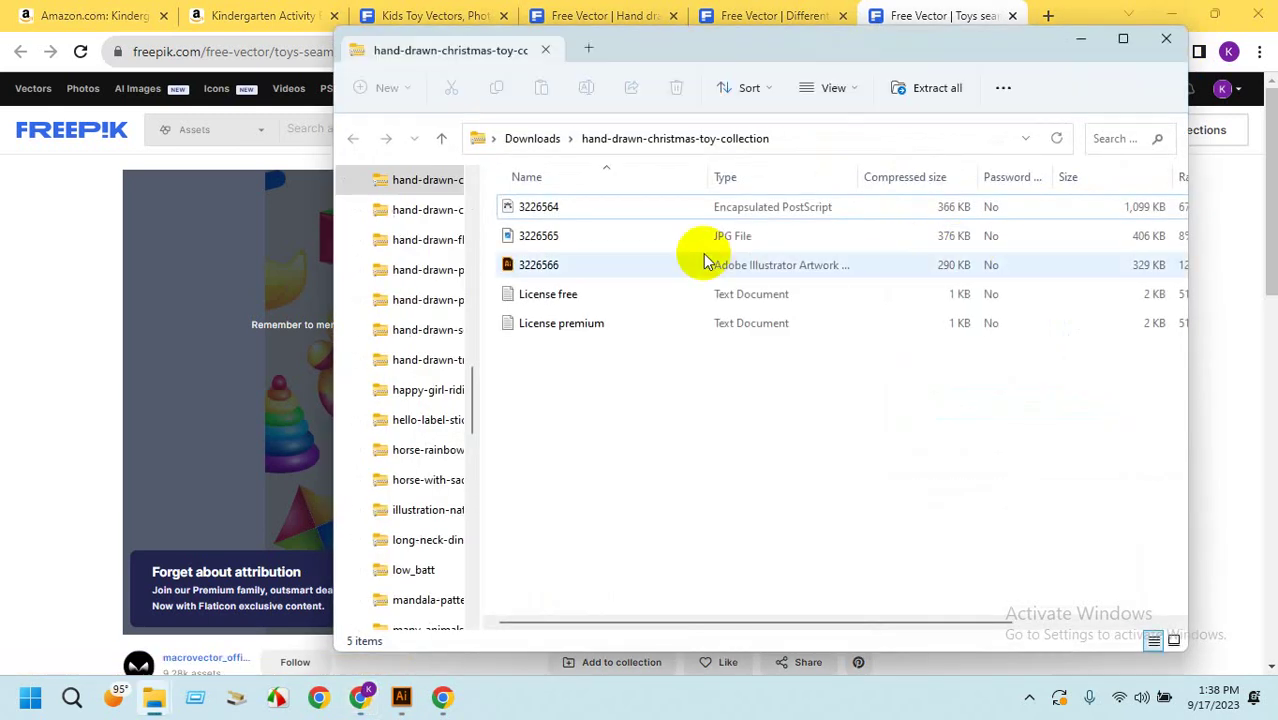
double_click(634, 216)
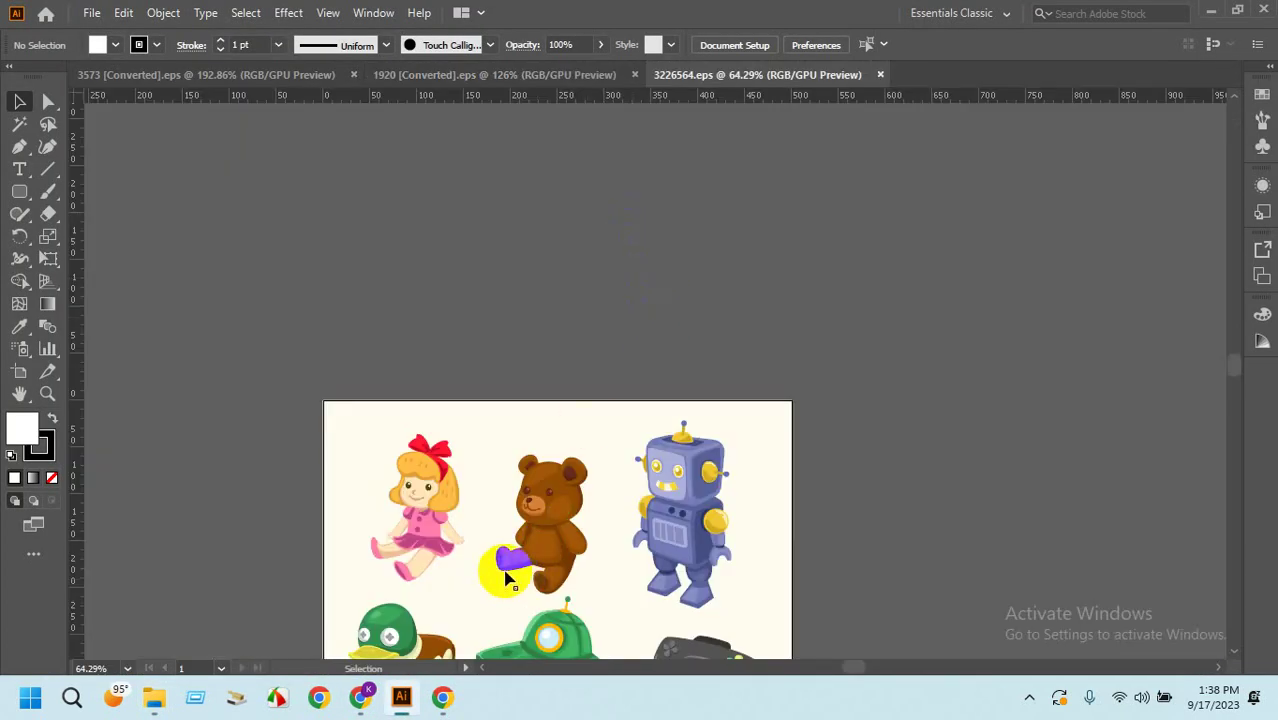
left_click_drag(534, 422, 544, 213)
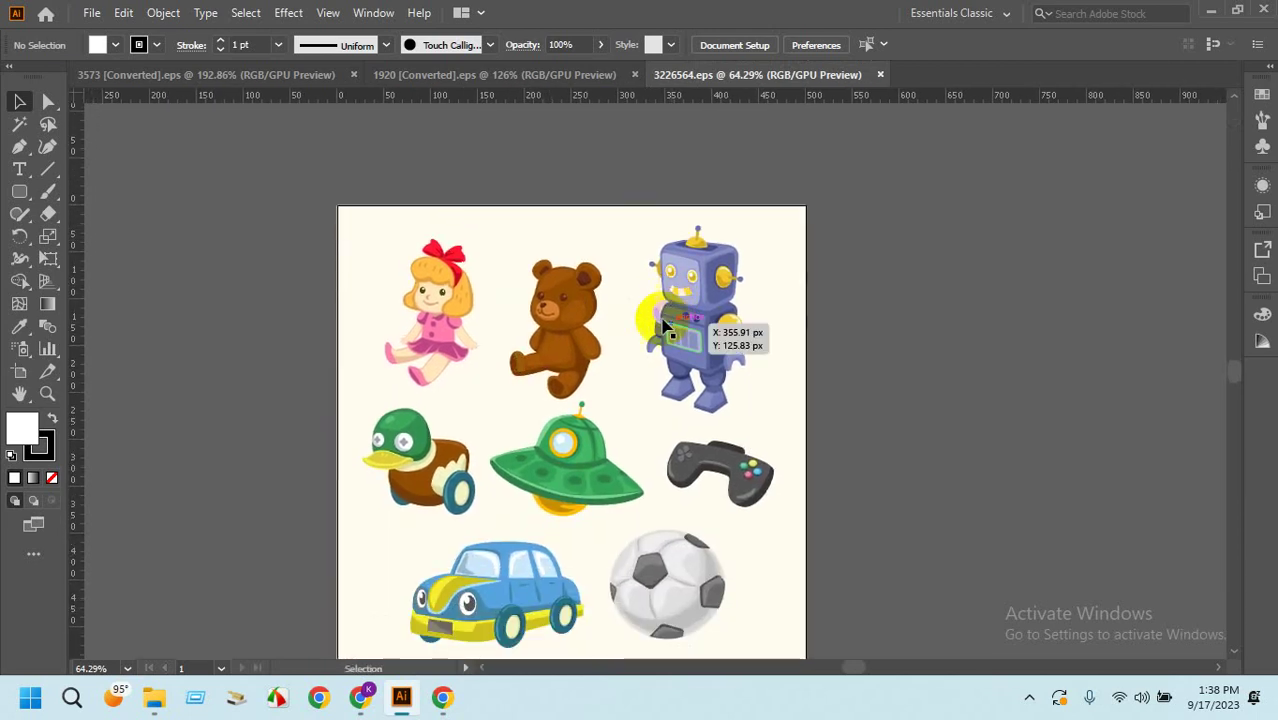
key("ctrl+space")
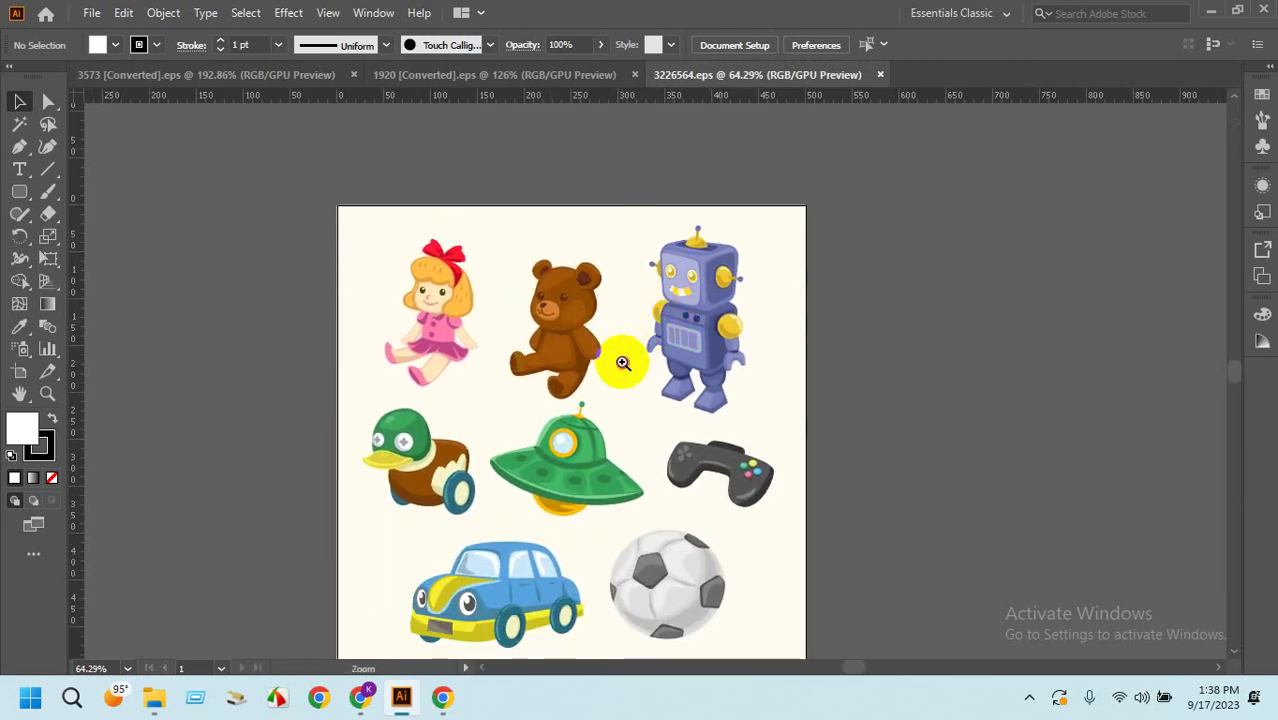
left_click_drag(622, 362, 653, 306)
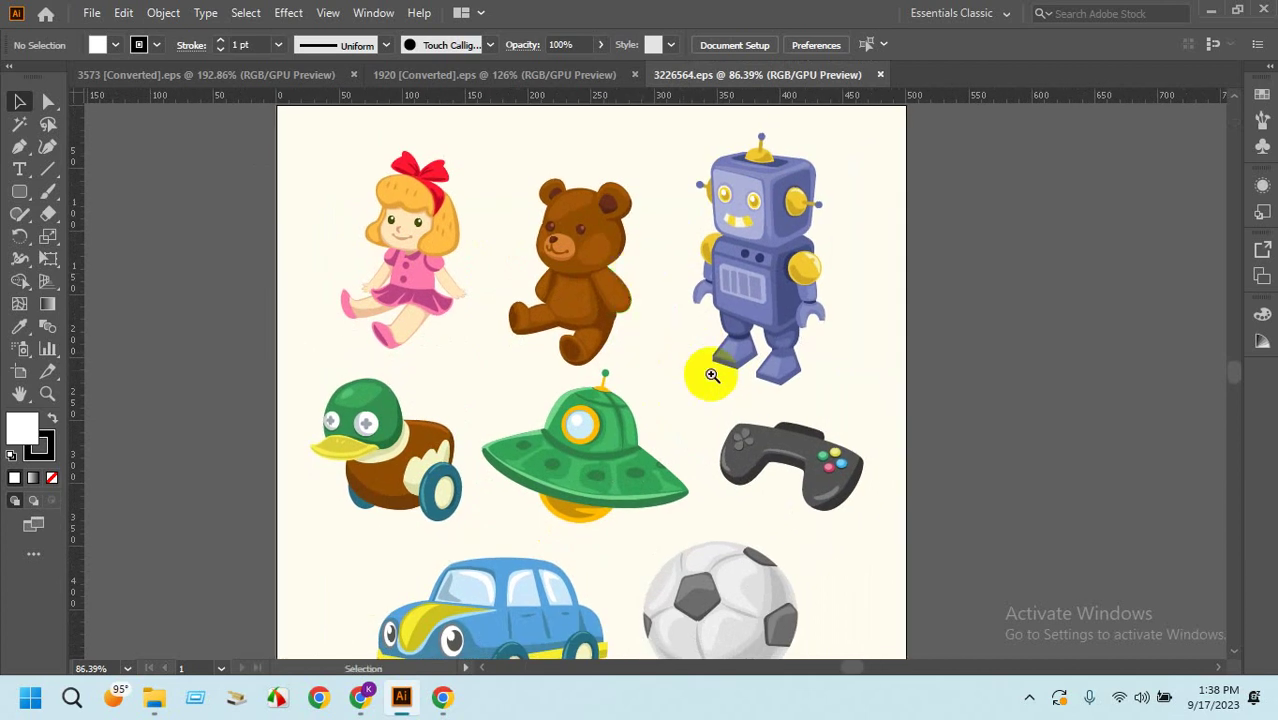
left_click_drag(679, 365, 599, 300)
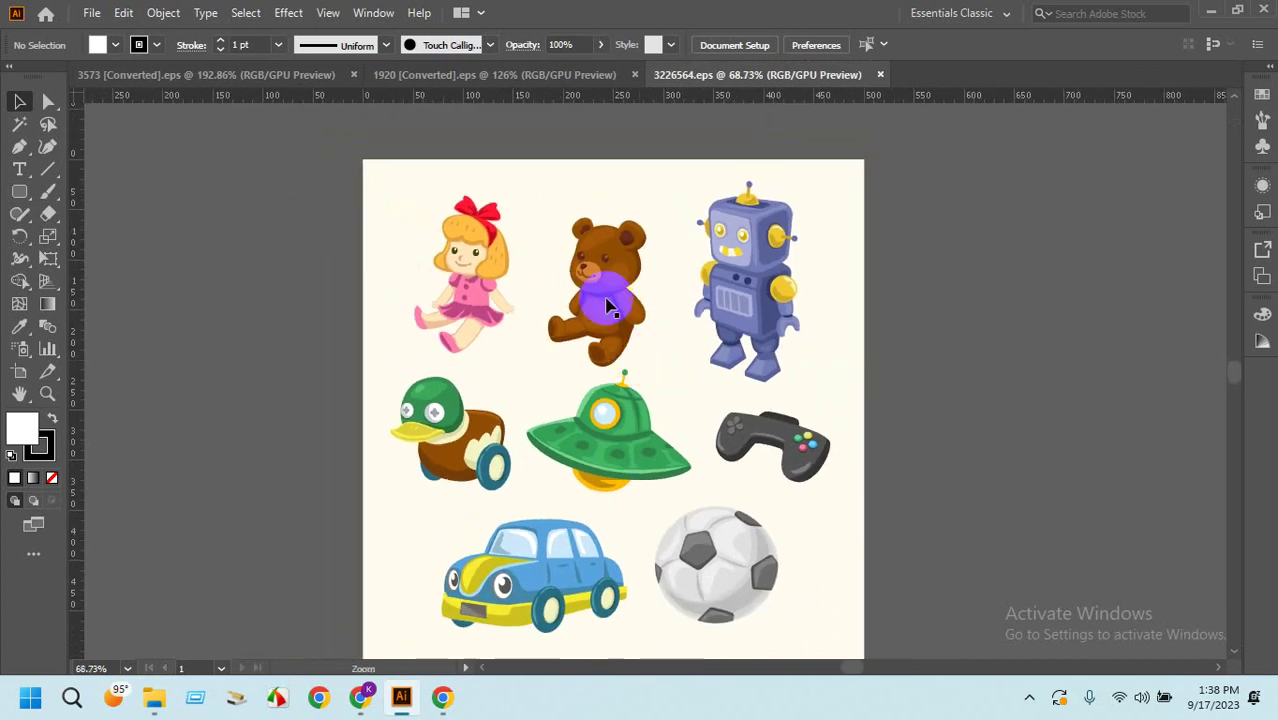
Look over the toy drawings in the three open documents 1920, 3573 and 3226564.
left_click(549, 80)
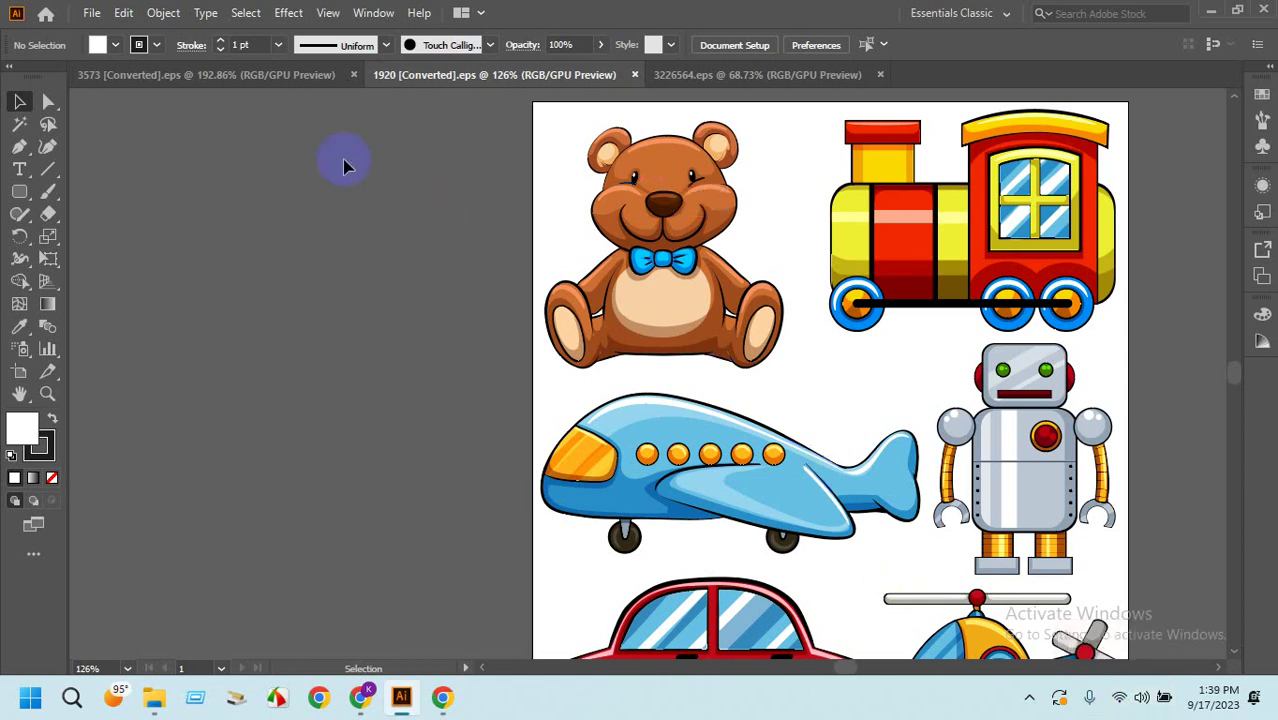
left_click(271, 77)
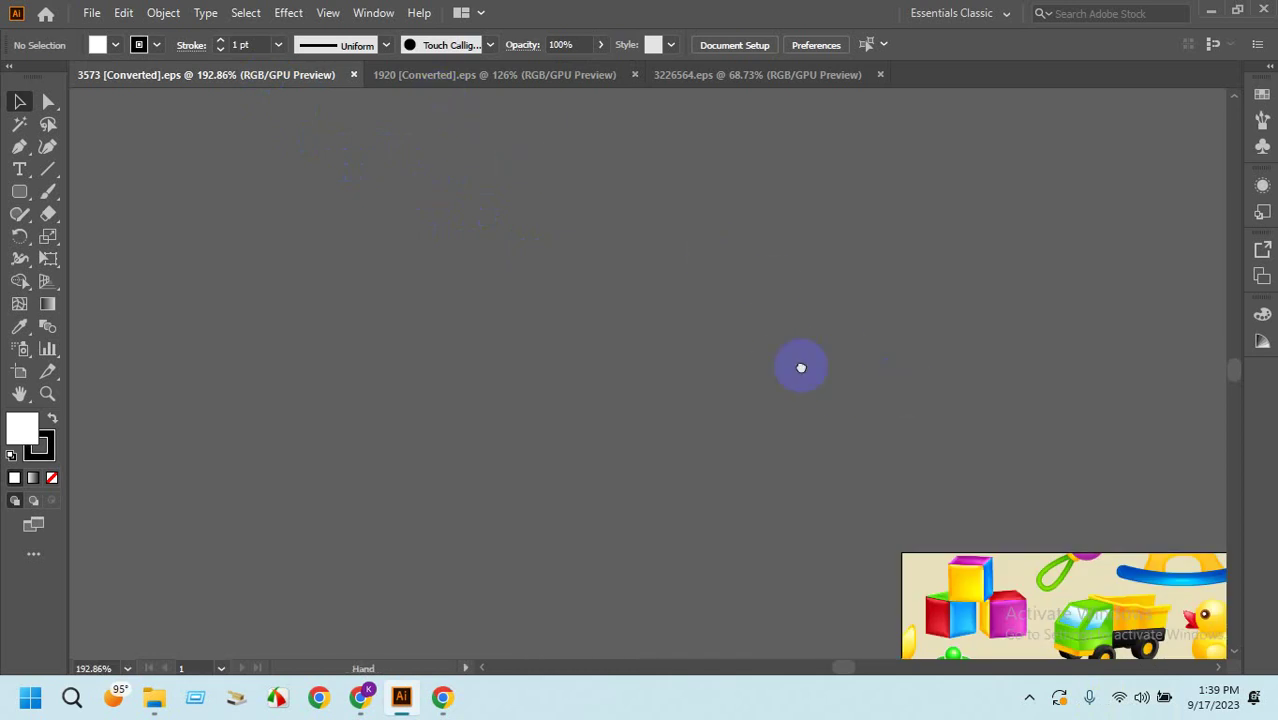
left_click_drag(728, 347, 733, 225)
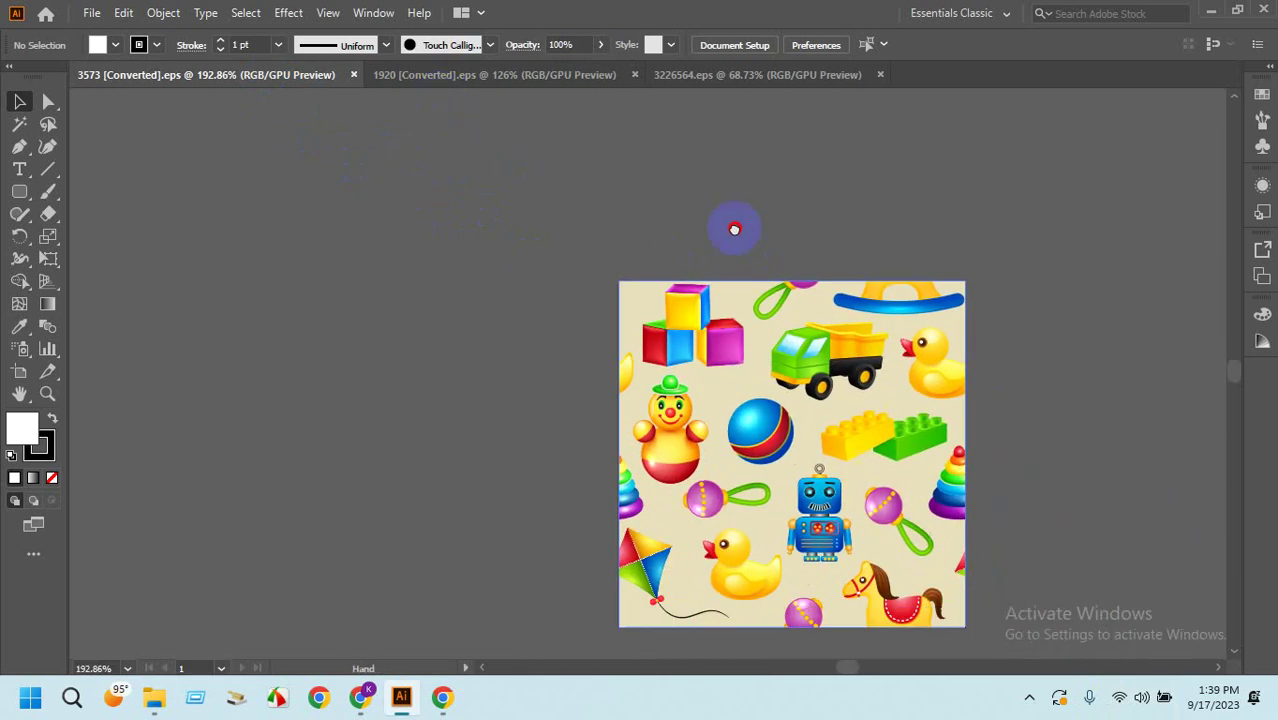
mouse_move(1029, 385)
left_mouse_down()
mouse_move(1010, 440)
mouse_move(1030, 397)
left_mouse_up()
left_click(530, 75)
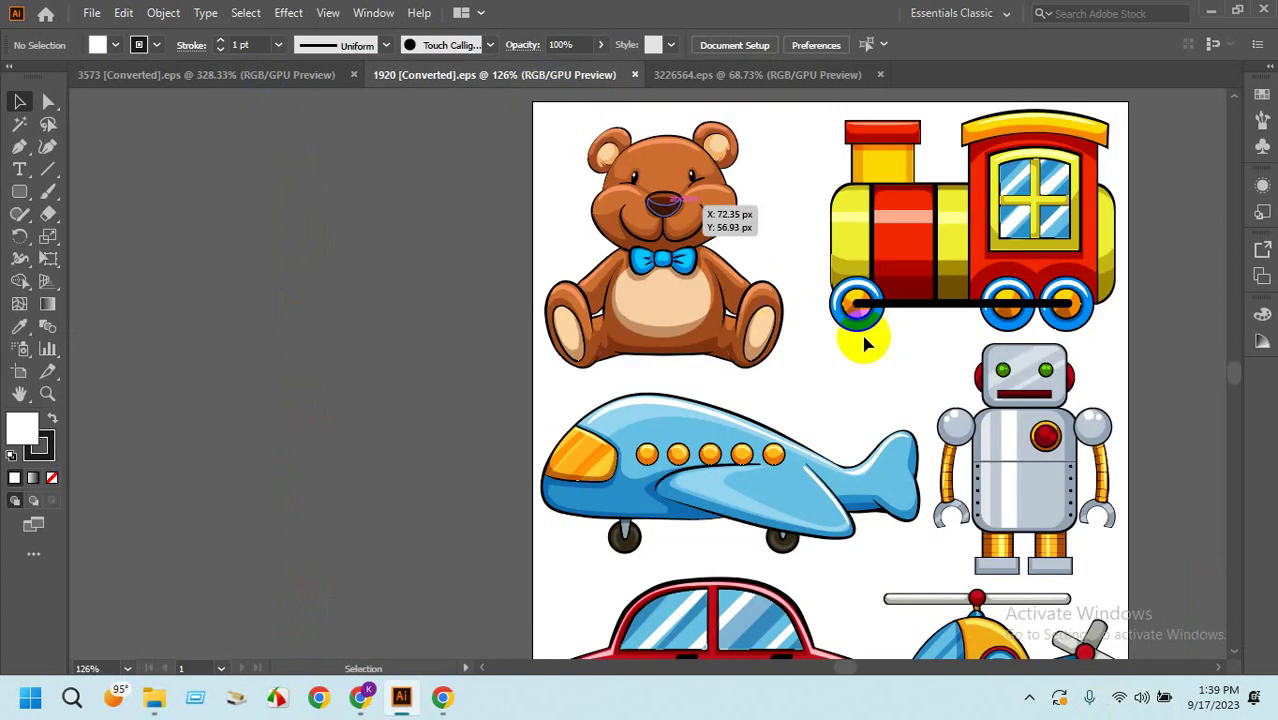
left_click_drag(900, 350, 711, 353)
left_click(765, 77)
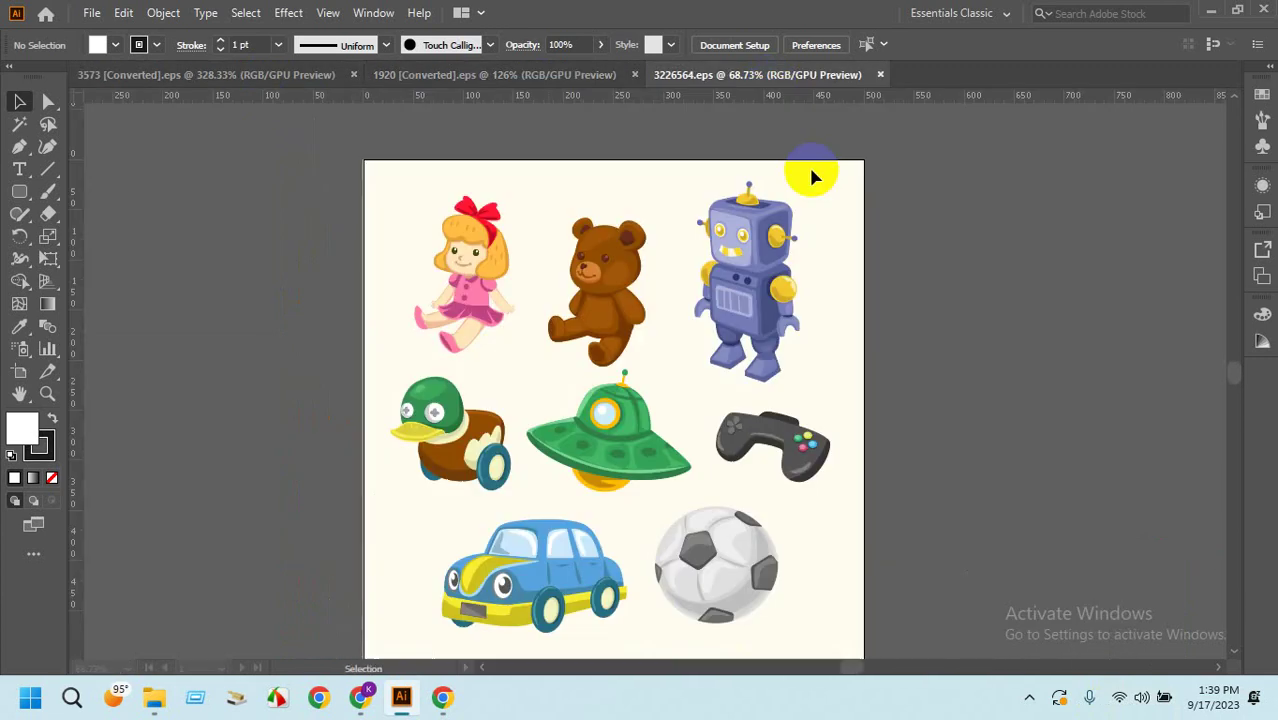
left_click_drag(968, 360, 965, 343)
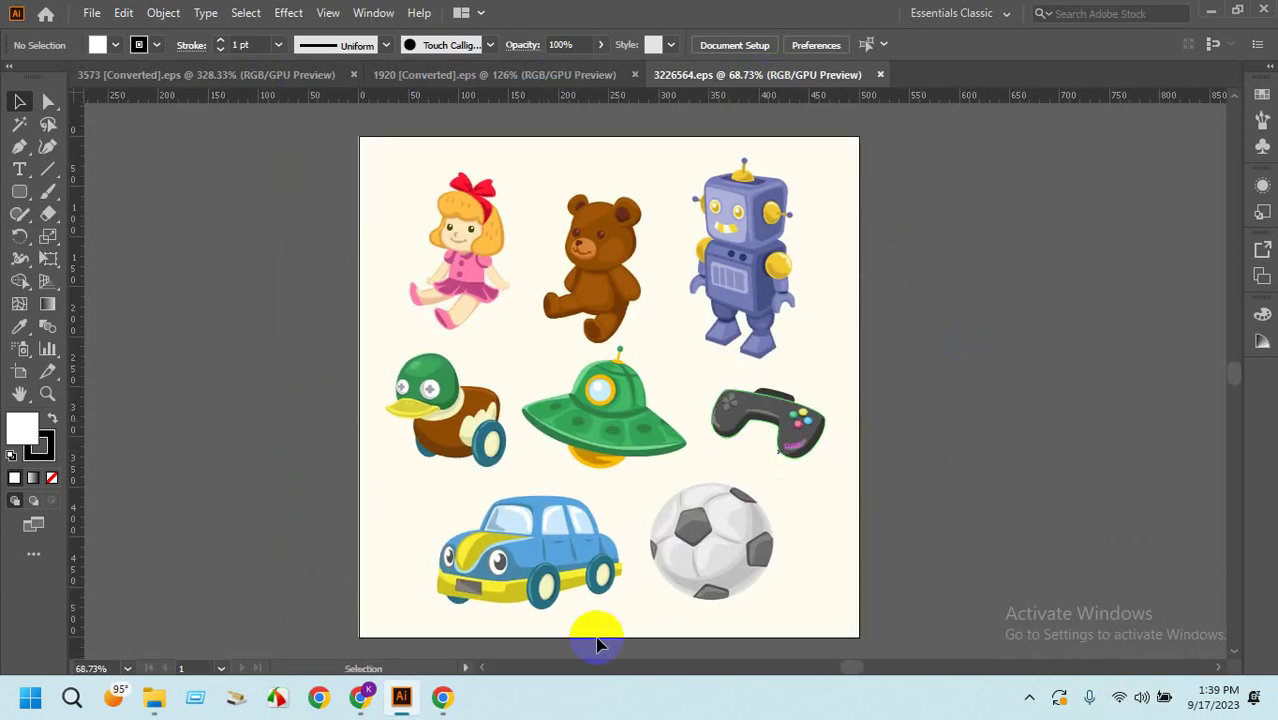
Switch to Chrome and examine the School Zone Cut & Paste Skills Workbook cover from Amazon's kindergarten work books results, returning to the results.
left_click(362, 697)
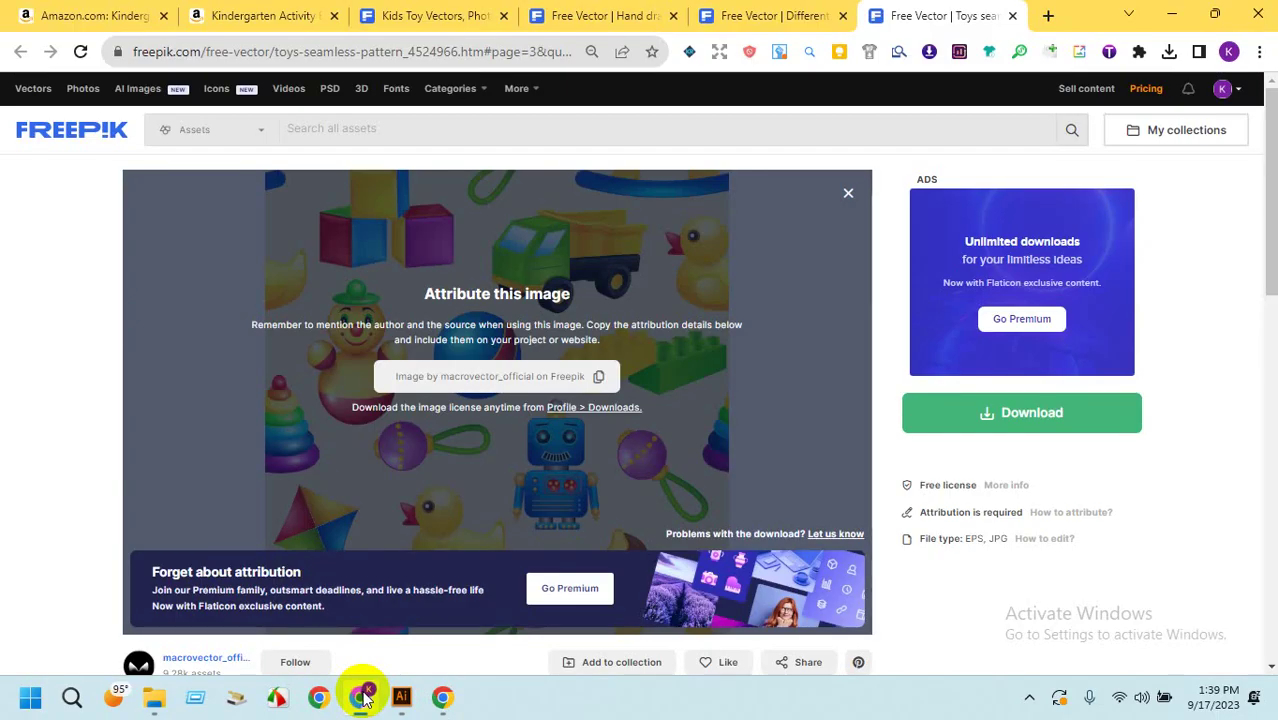
left_click(214, 15)
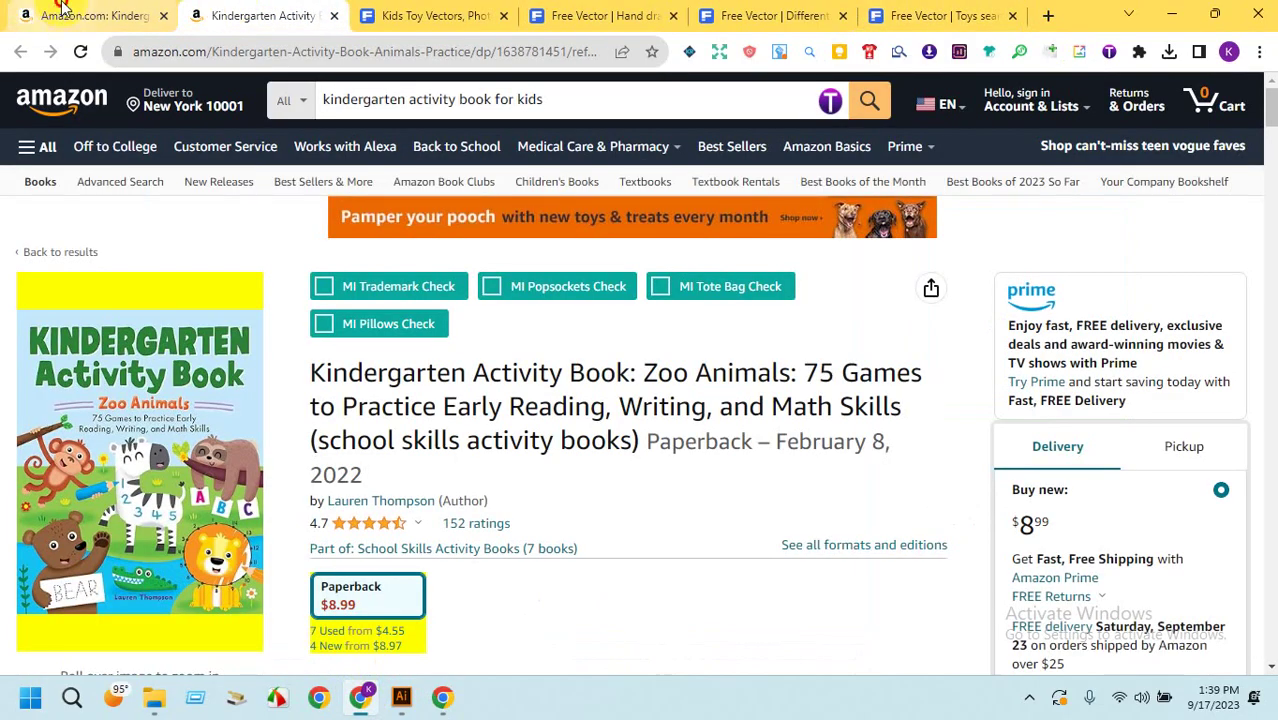
left_click(62, 8)
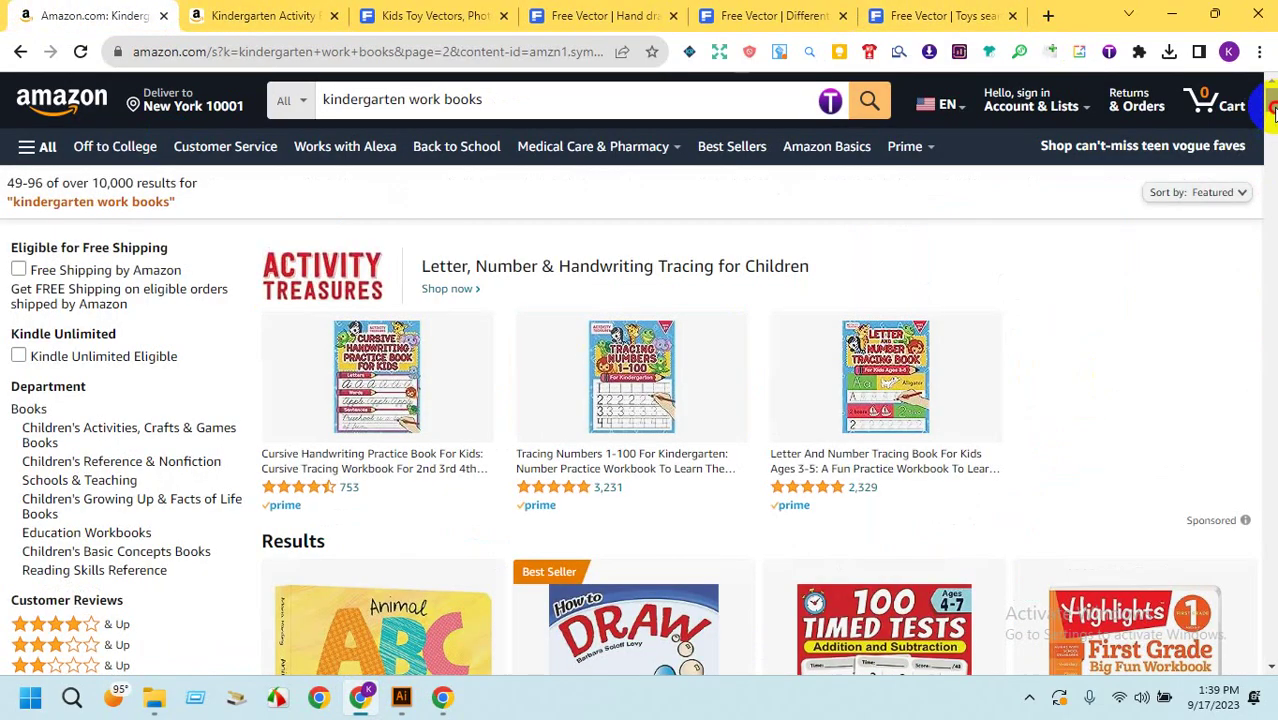
left_click_drag(1272, 112, 1272, 185)
left_click(643, 200)
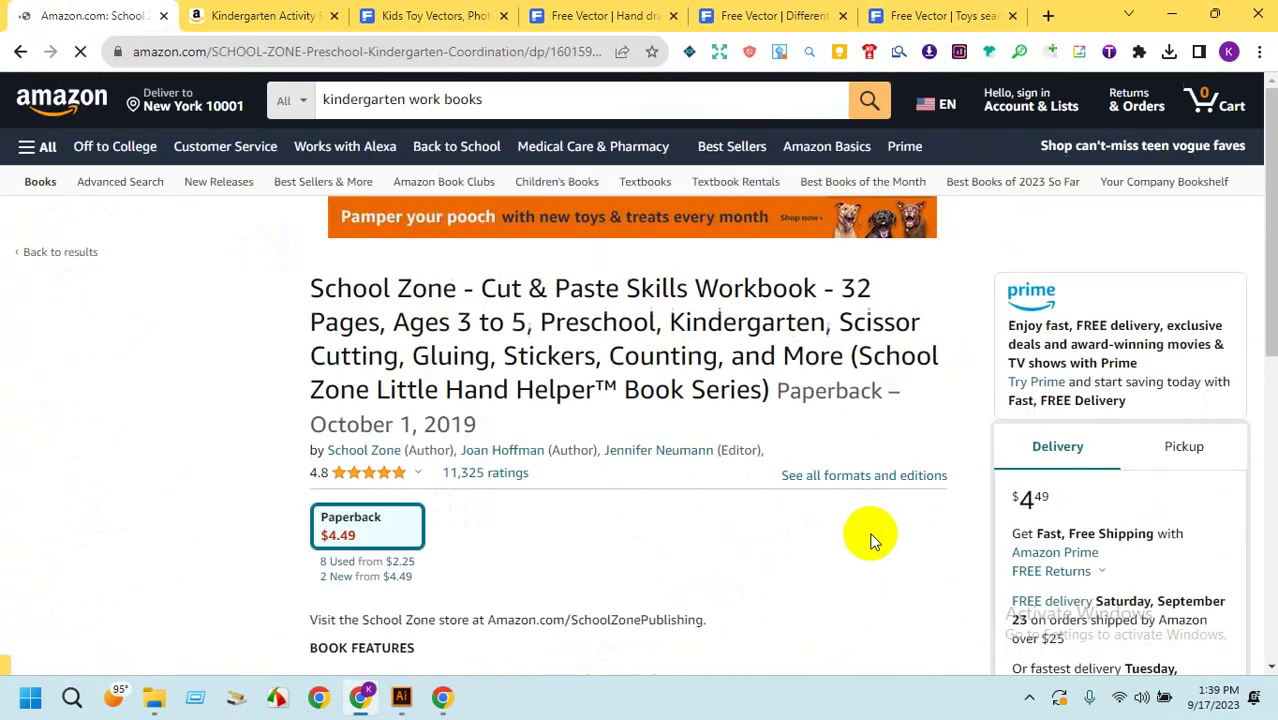
mouse_move(105, 465)
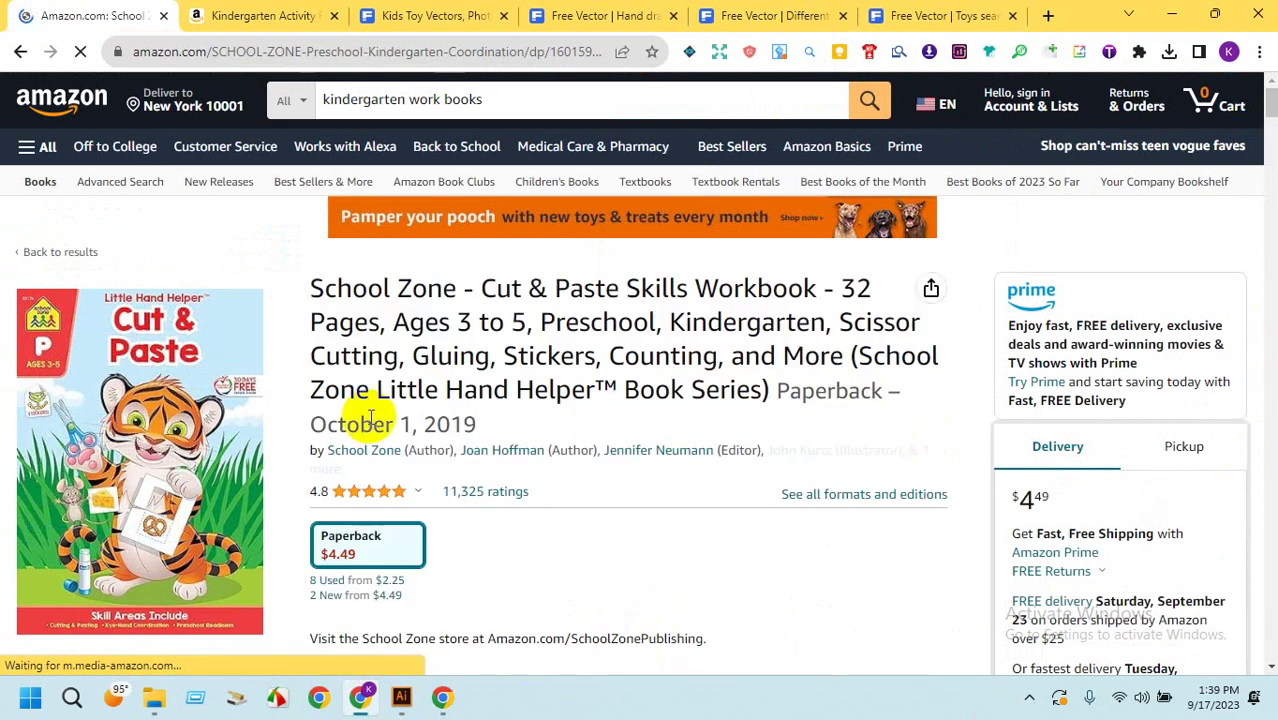
mouse_move(190, 355)
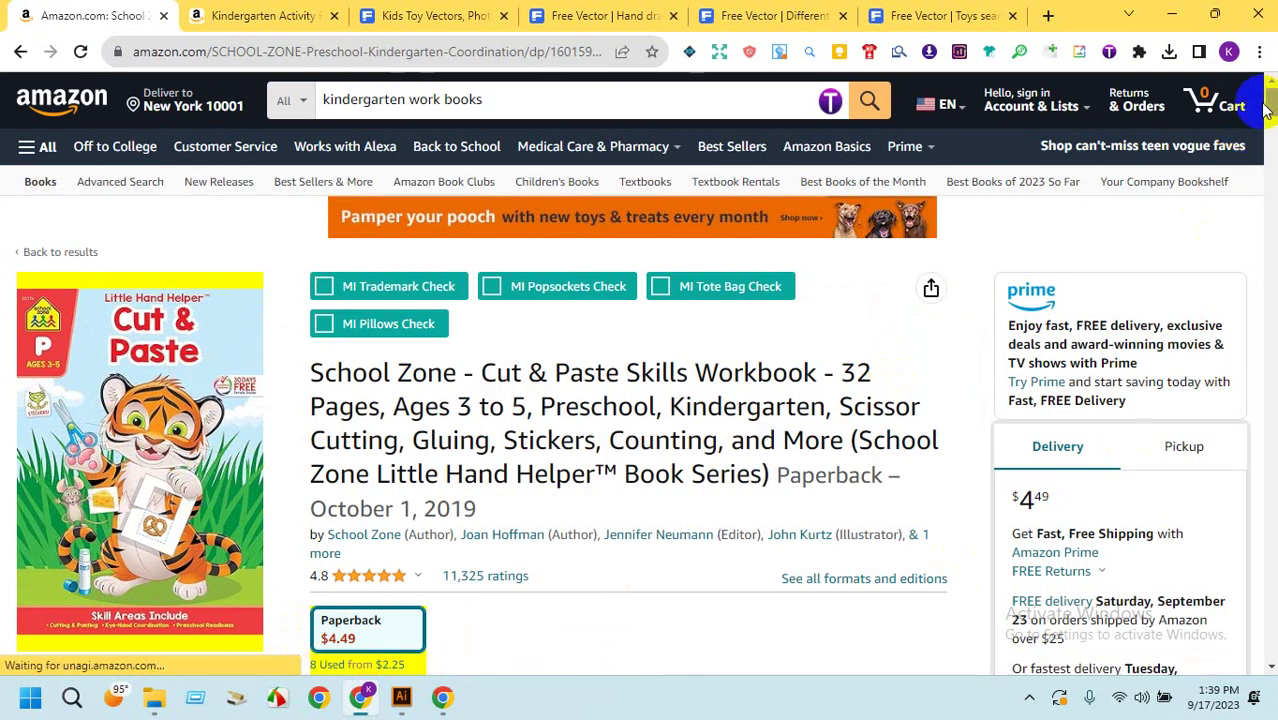
left_click_drag(1268, 112, 1267, 137)
left_click(19, 55)
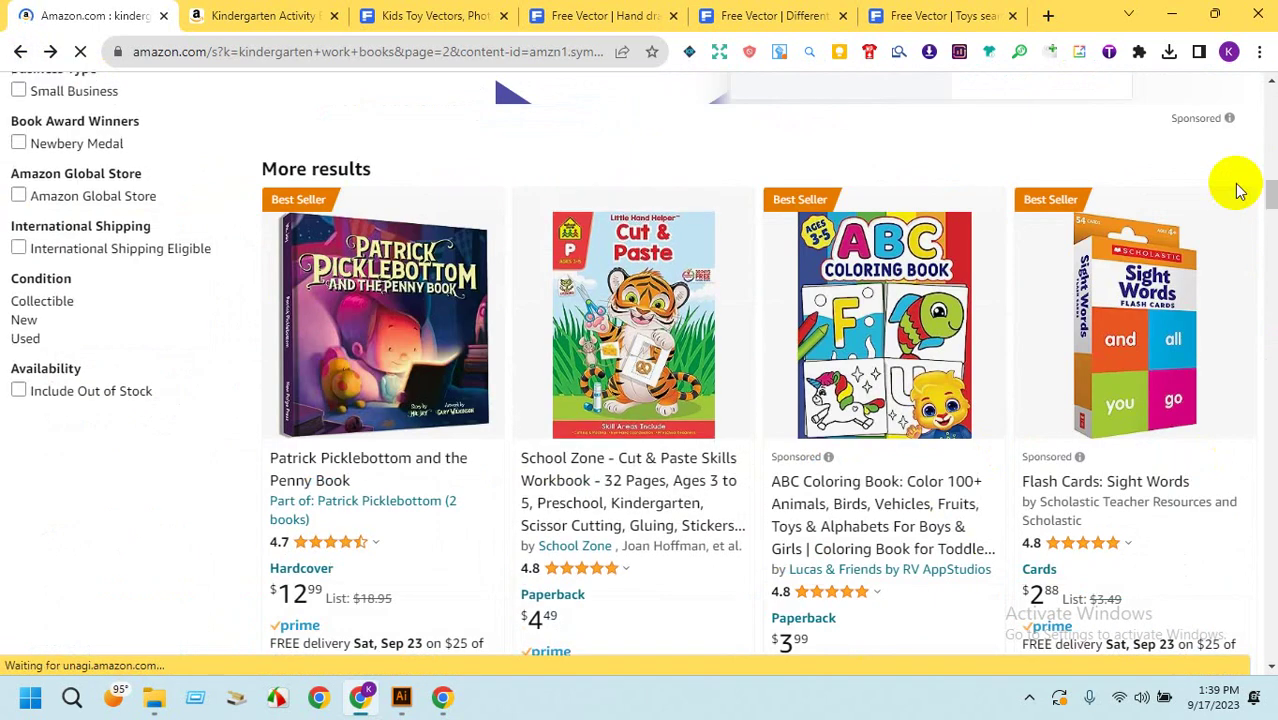
left_click_drag(1268, 190, 1270, 289)
View the enlarged cover of Kindergarten Activity Book: Zoo Animals, close it and return to the kindergarten work books results.
left_click(258, 15)
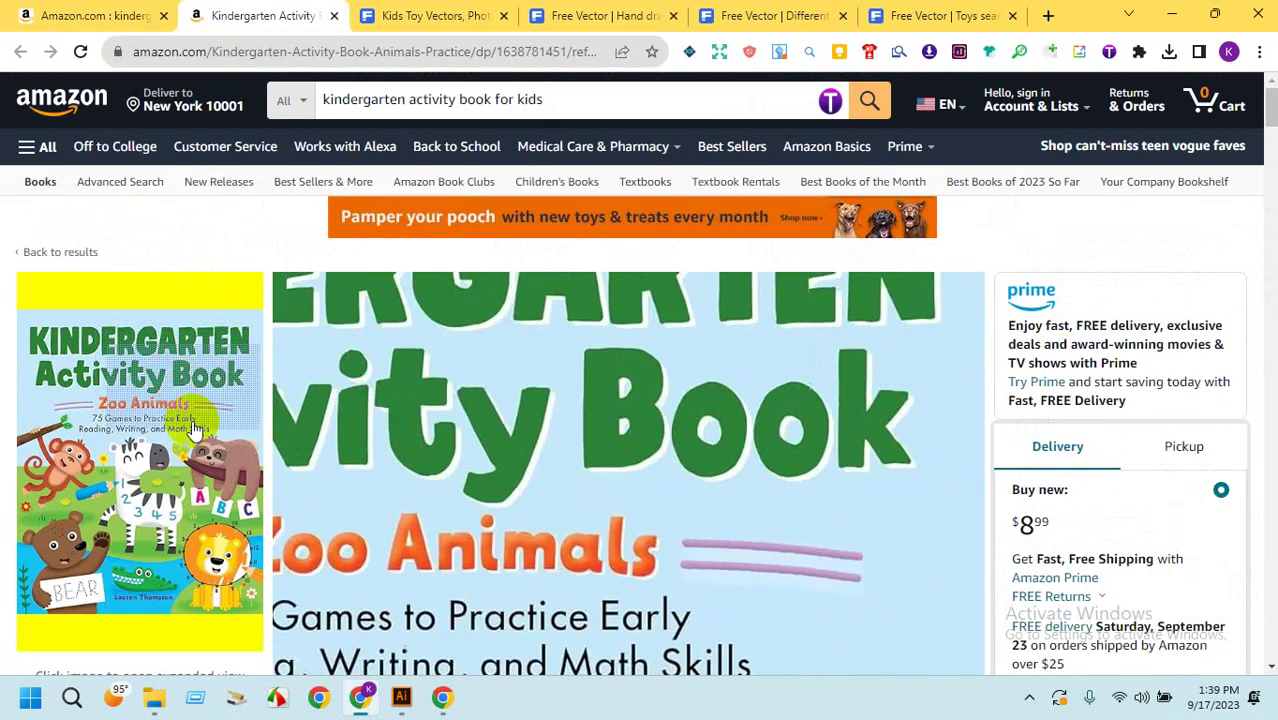
left_click(161, 440)
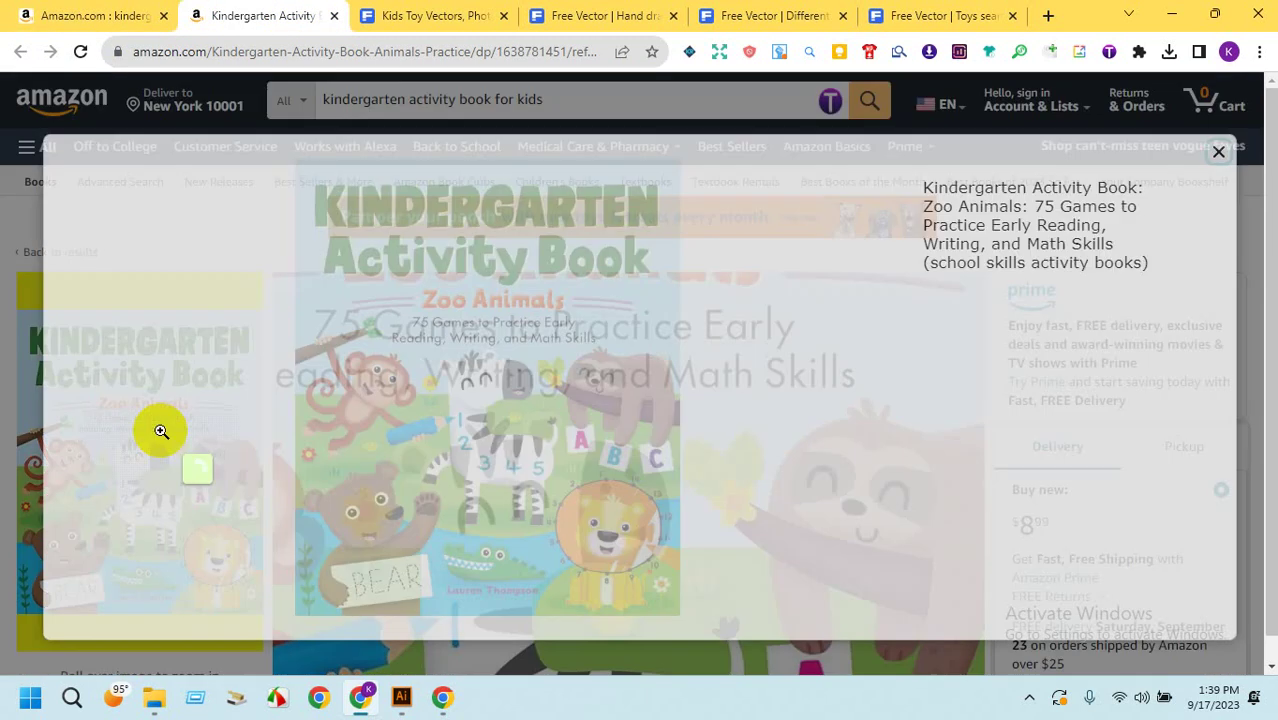
left_click(1219, 149)
key("ctrl+shift+Tab")
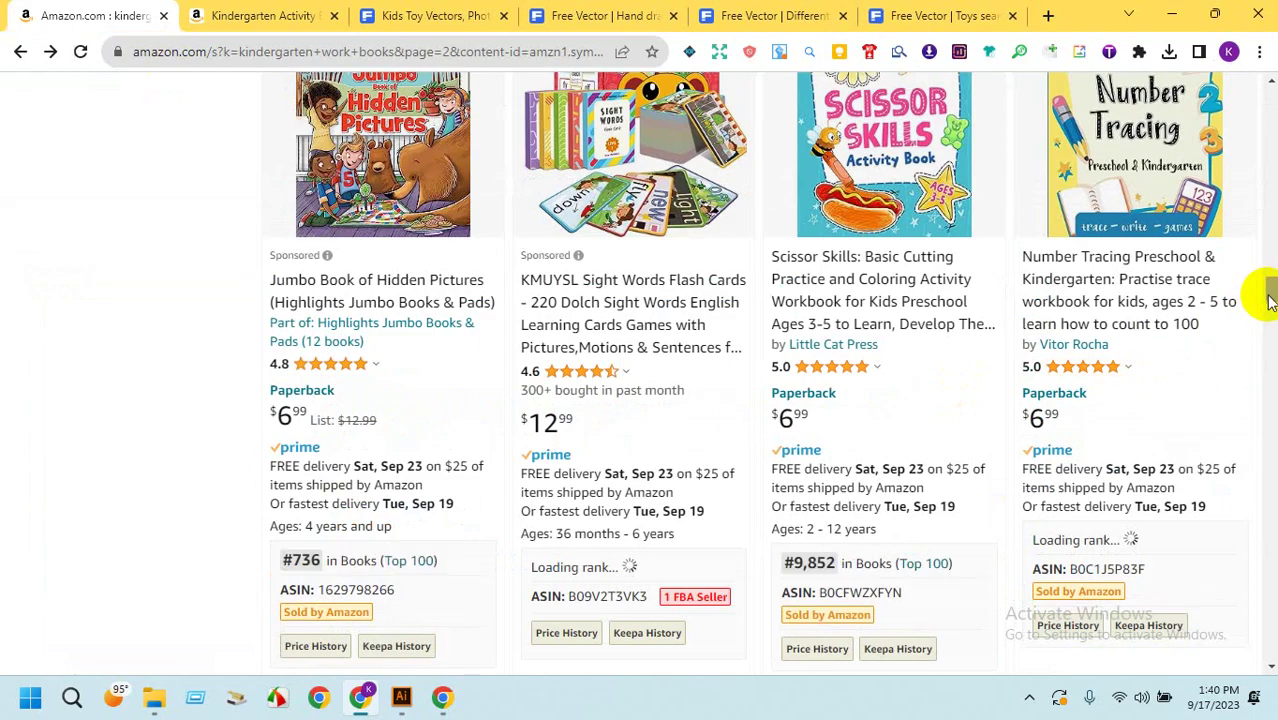
Search Amazon for "animal coloring book" in place of the kindergarten work books query.
left_click(1270, 318)
left_click_drag(1270, 318, 1270, 8)
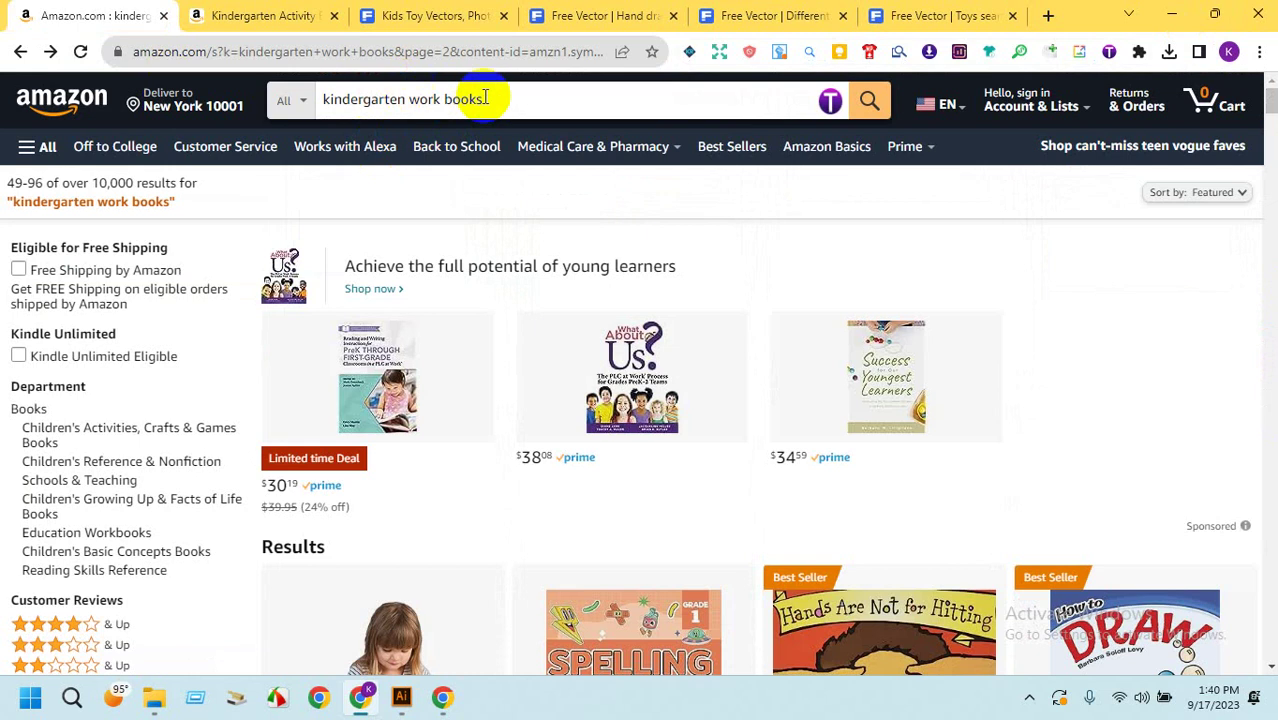
left_click_drag(485, 96, 318, 93)
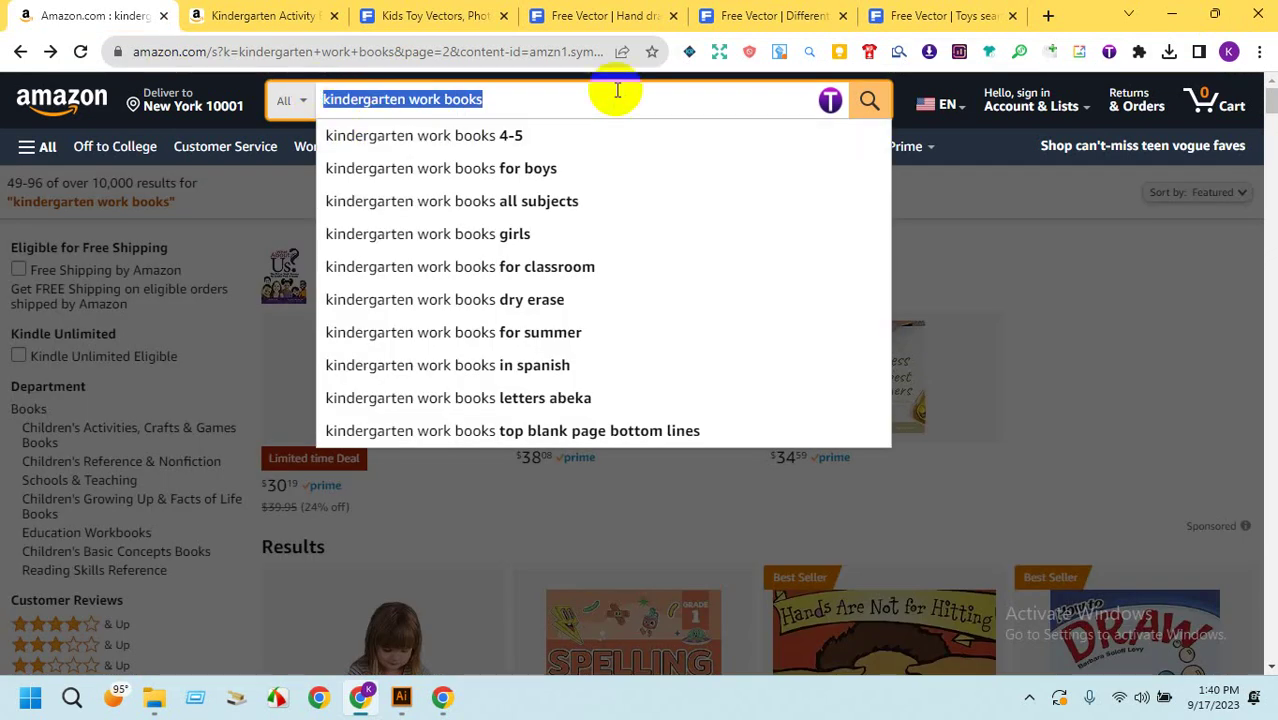
key("BackSpace")
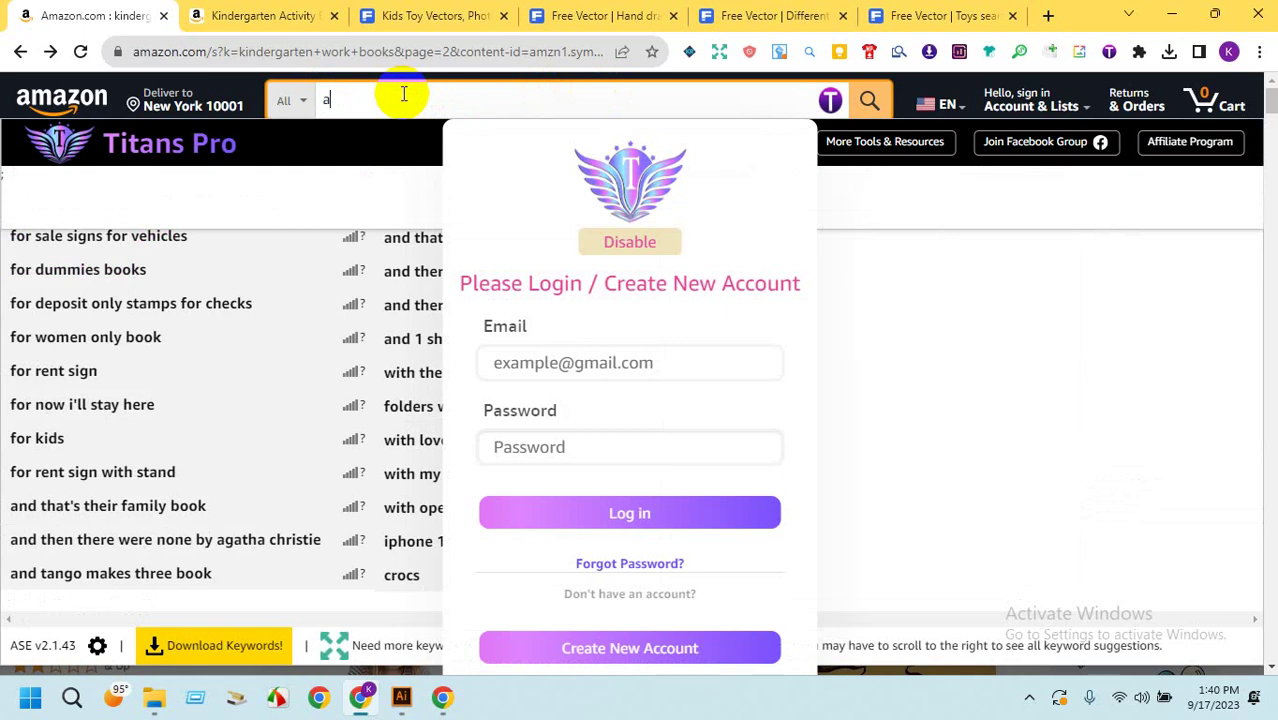
type("animal coloring")
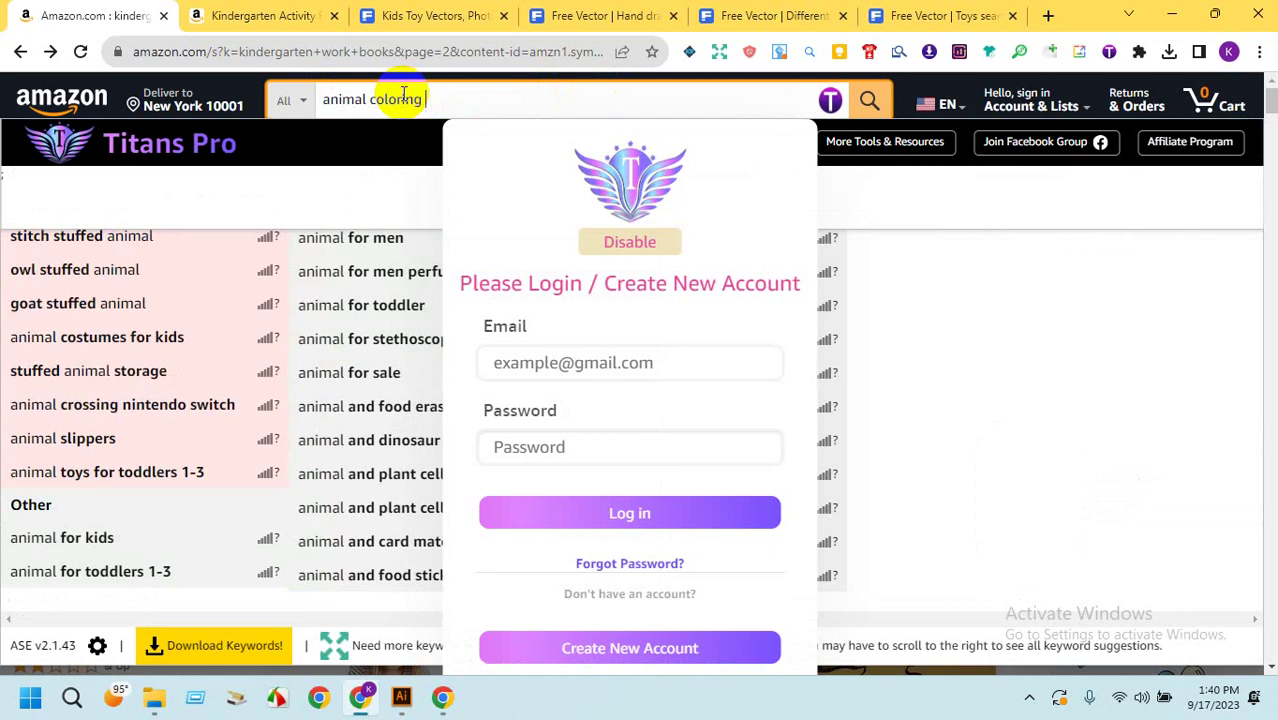
type("ok")
key("Return")
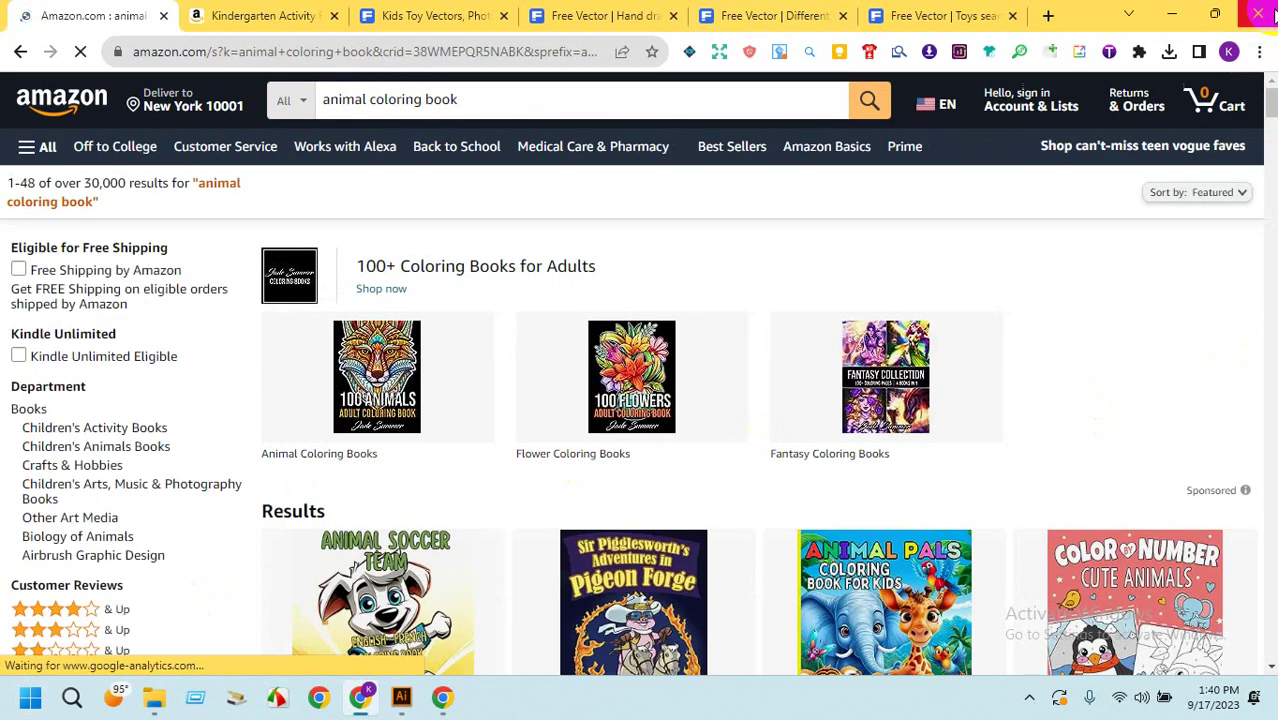
Open the Cute Animal Coloring Book For Kids listing from the results in a new tab.
left_click_drag(1270, 100, 1266, 150)
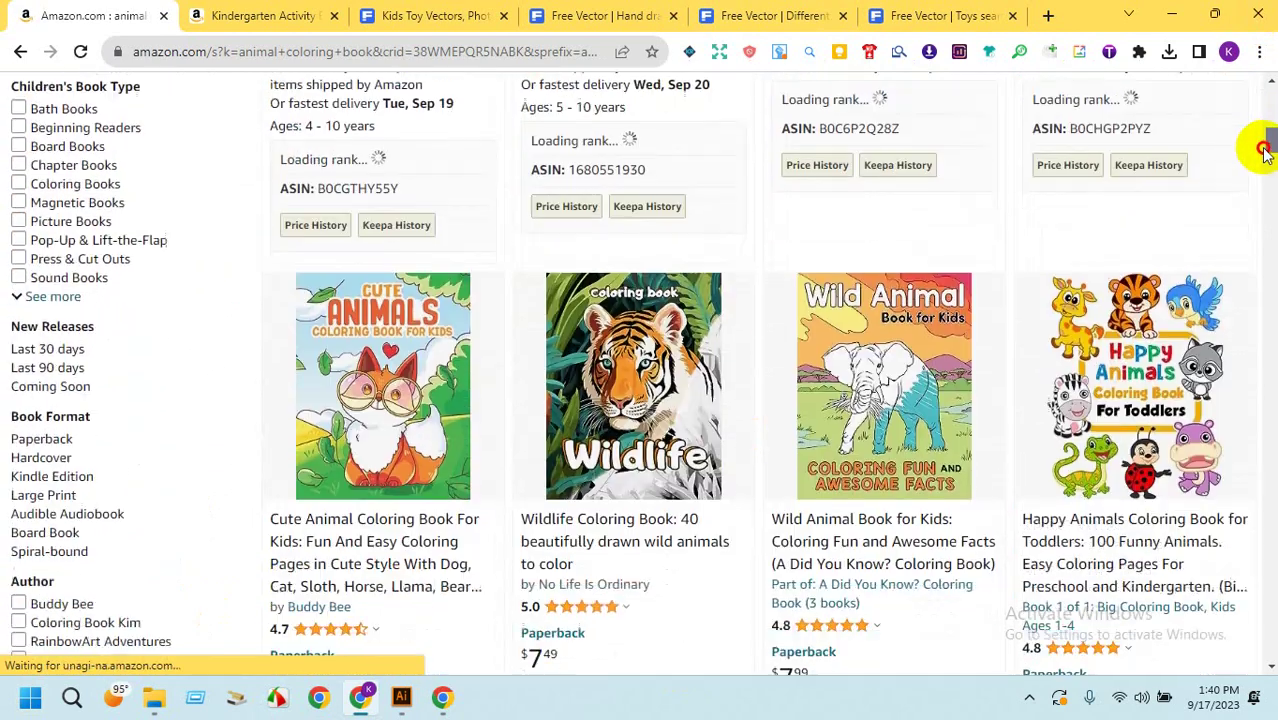
right_click(380, 544)
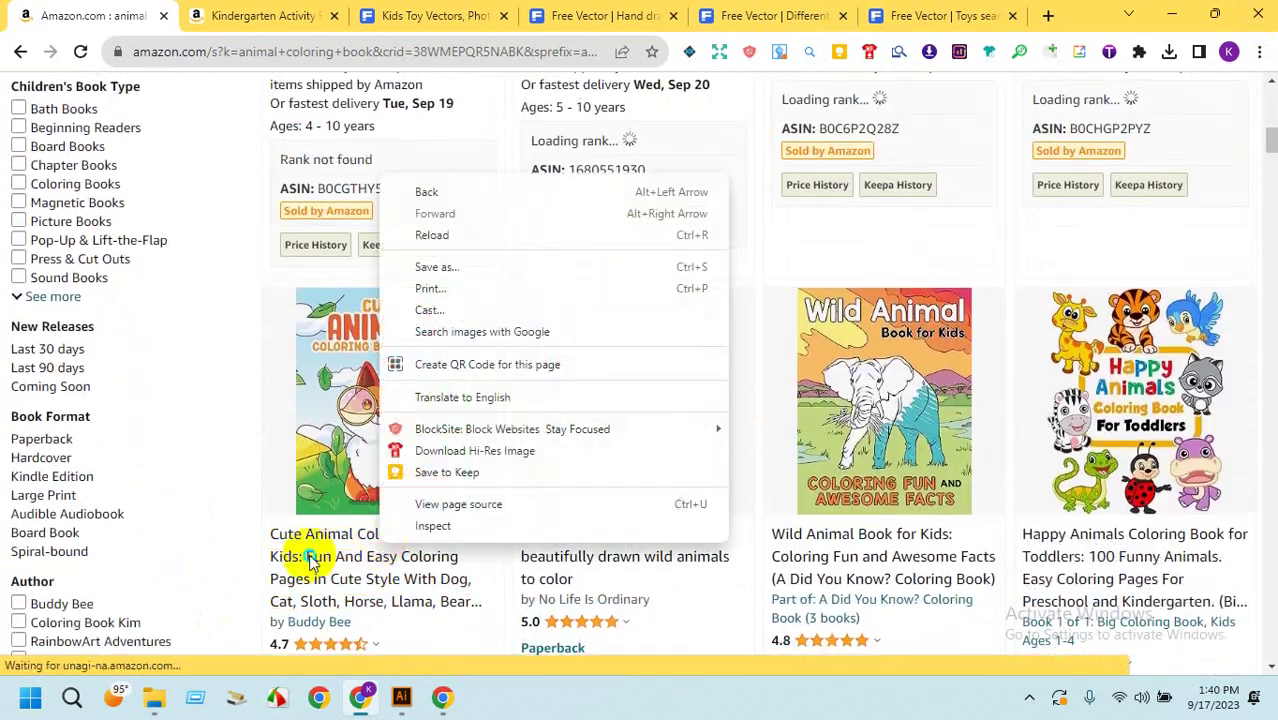
right_click(310, 562)
left_click(336, 353)
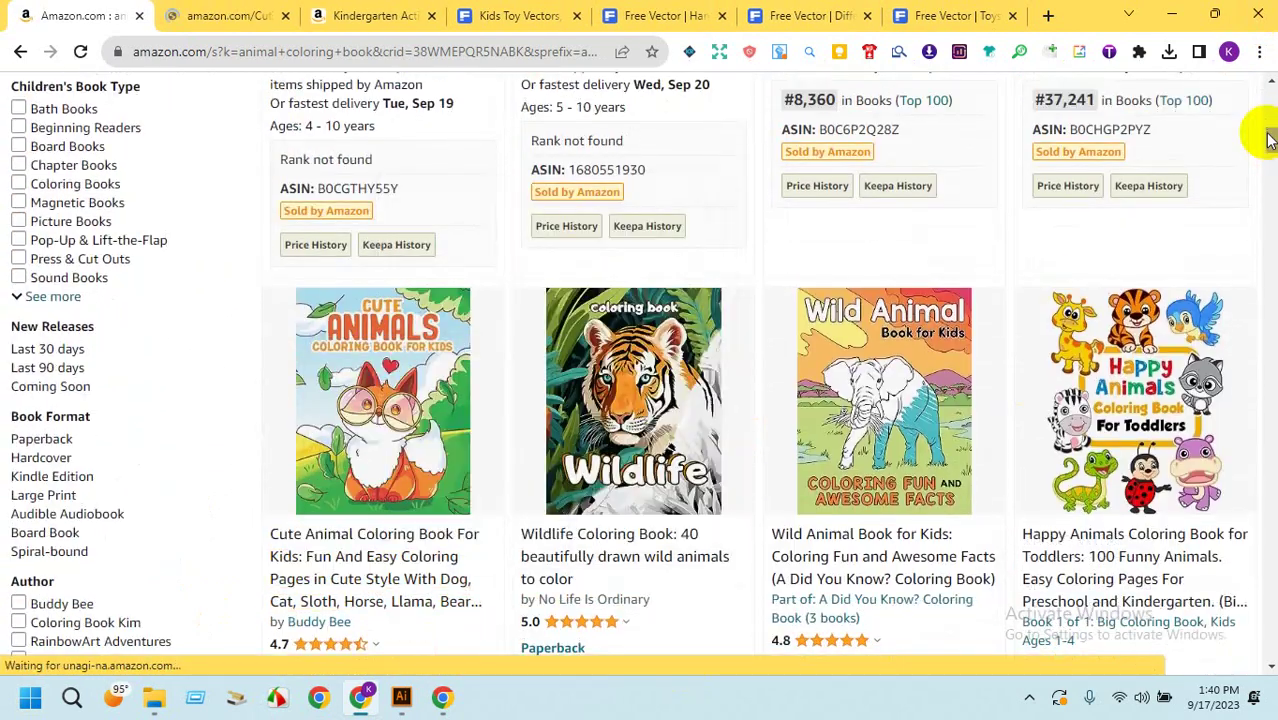
Find the best-selling ABC Coloring Book further down the results and open its listing in a new tab.
left_click_drag(1268, 140, 1268, 222)
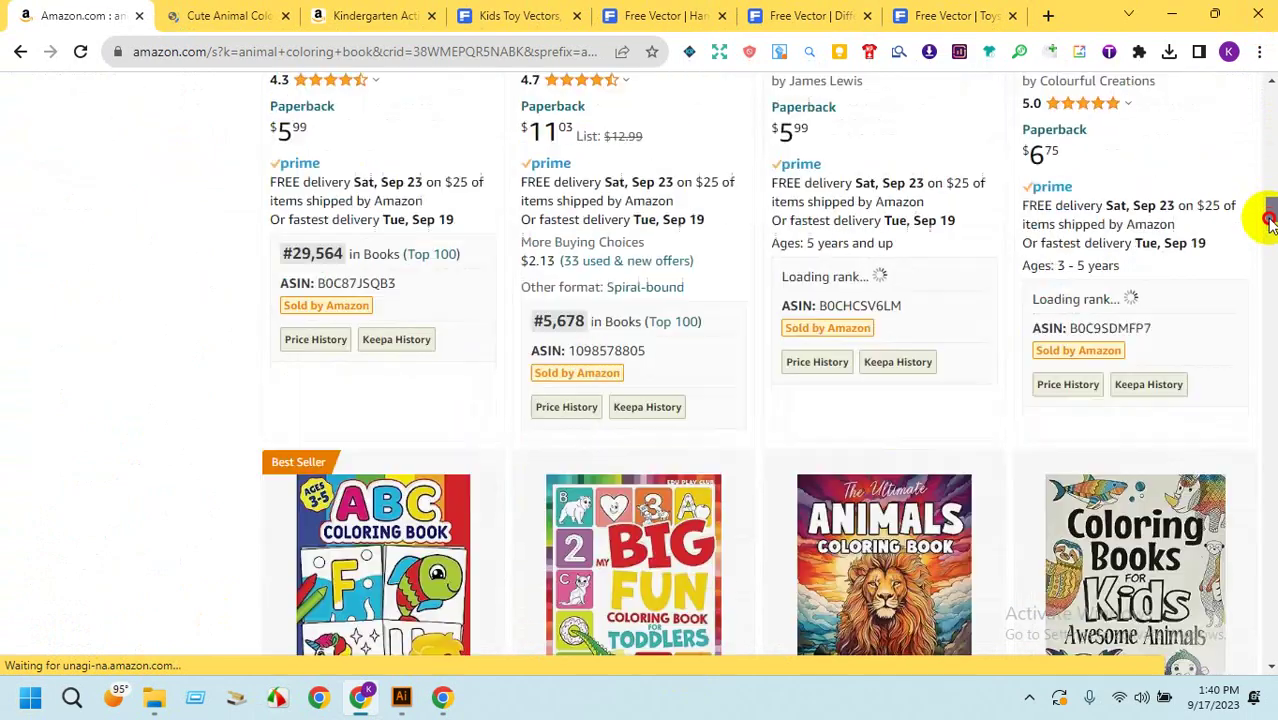
scroll(1268, 222, "down", 3)
right_click(355, 410)
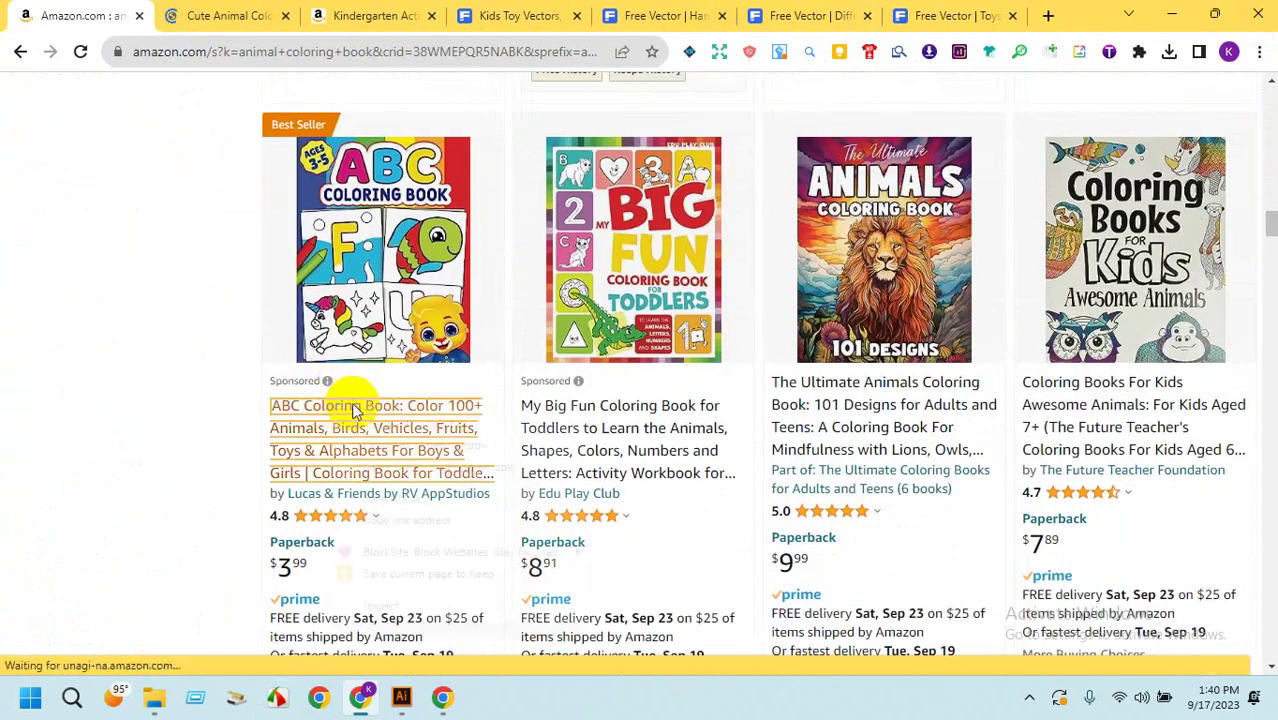
left_click(385, 422)
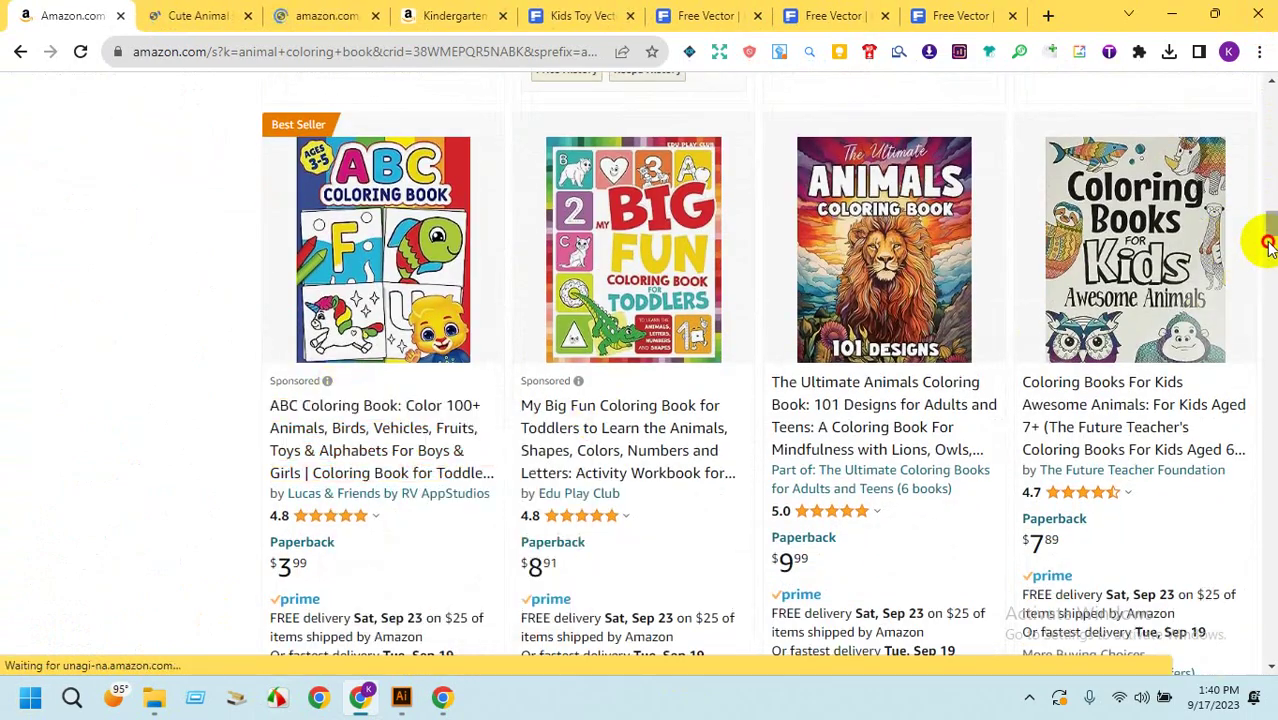
Find the 100 Animals for Toddler Coloring Book in the results and open its listing in a new tab.
left_click_drag(1268, 245, 1262, 356)
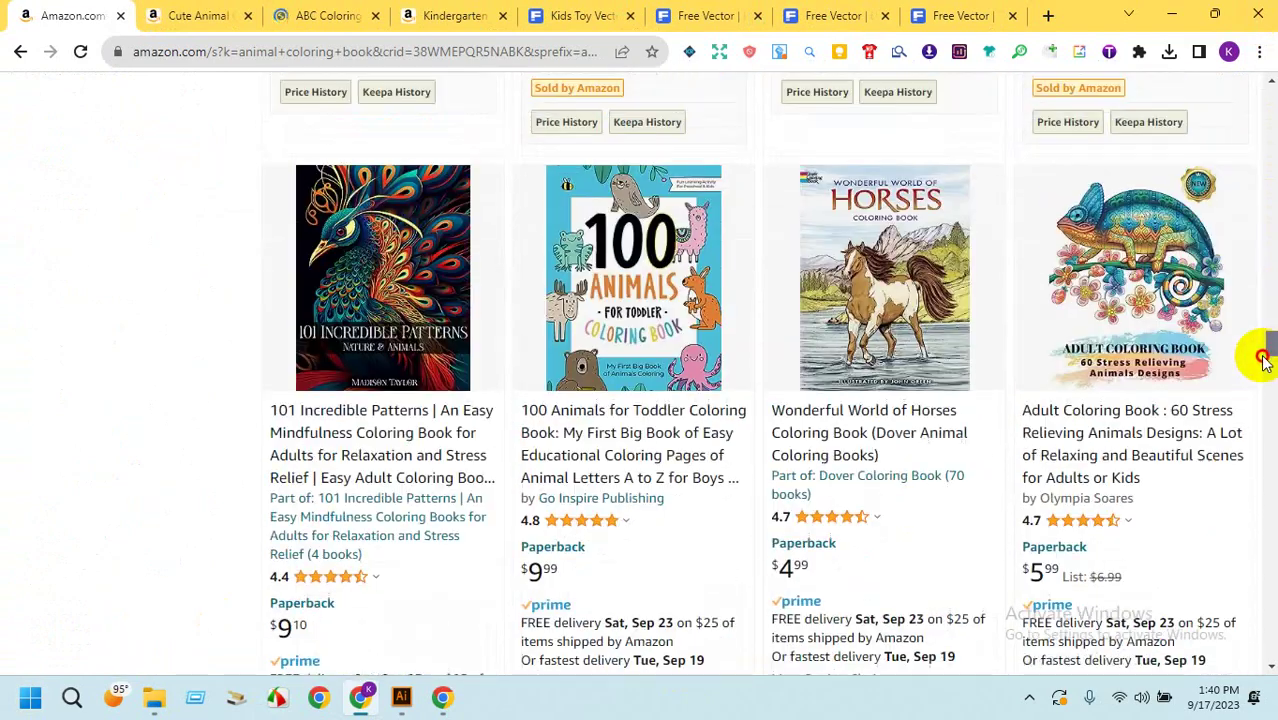
right_click(614, 425)
left_click(656, 436)
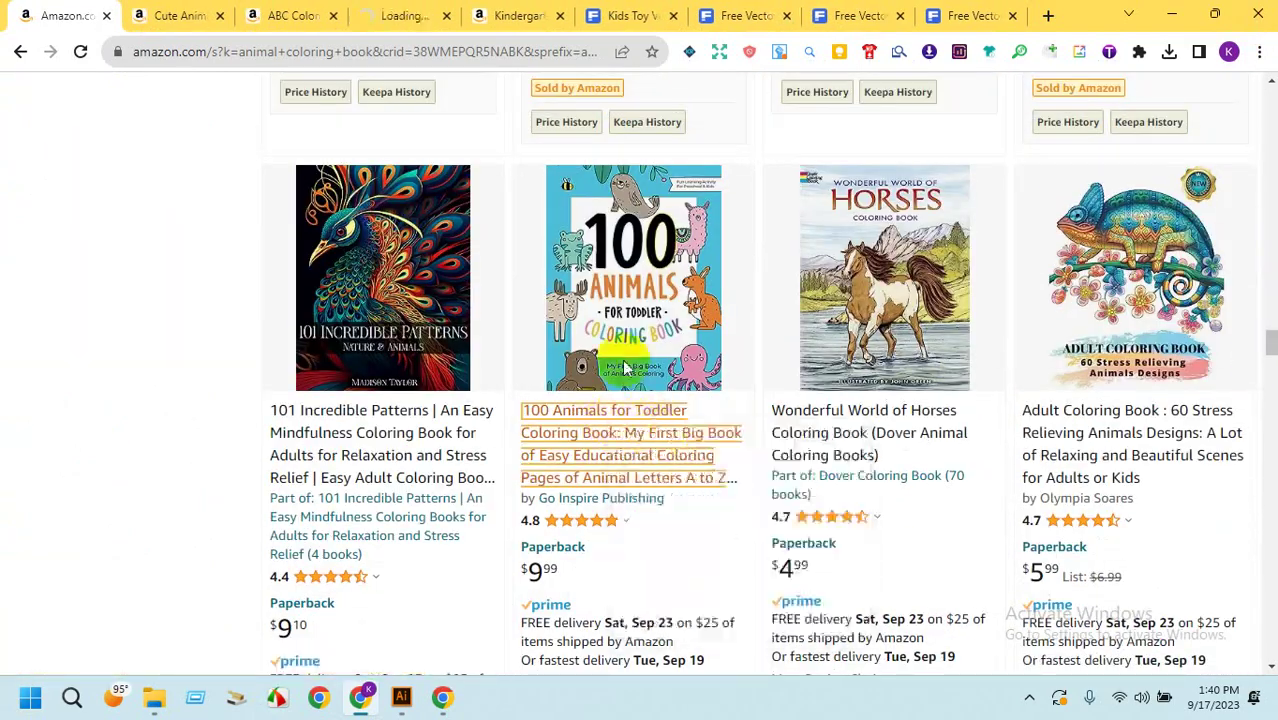
Examine the cover and sample page images on the Cute Animal Coloring Book For Kids listing.
left_click(205, 10)
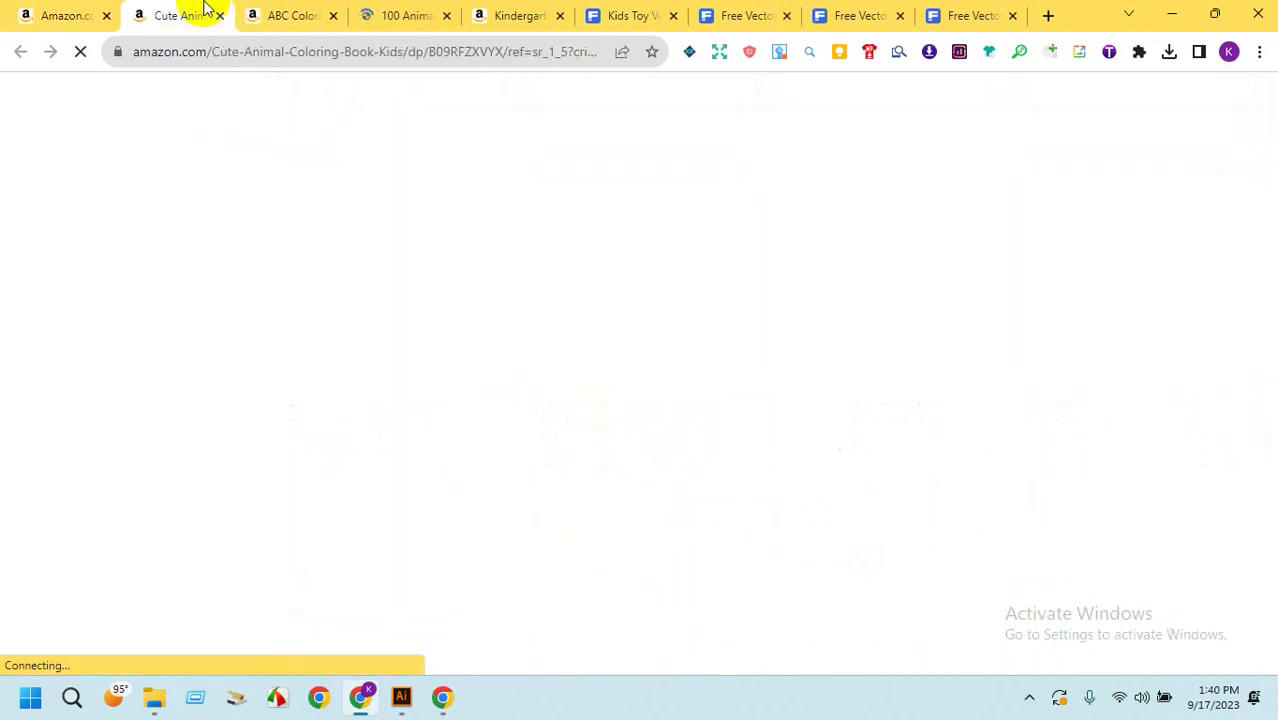
scroll(772, 347, "down", 1)
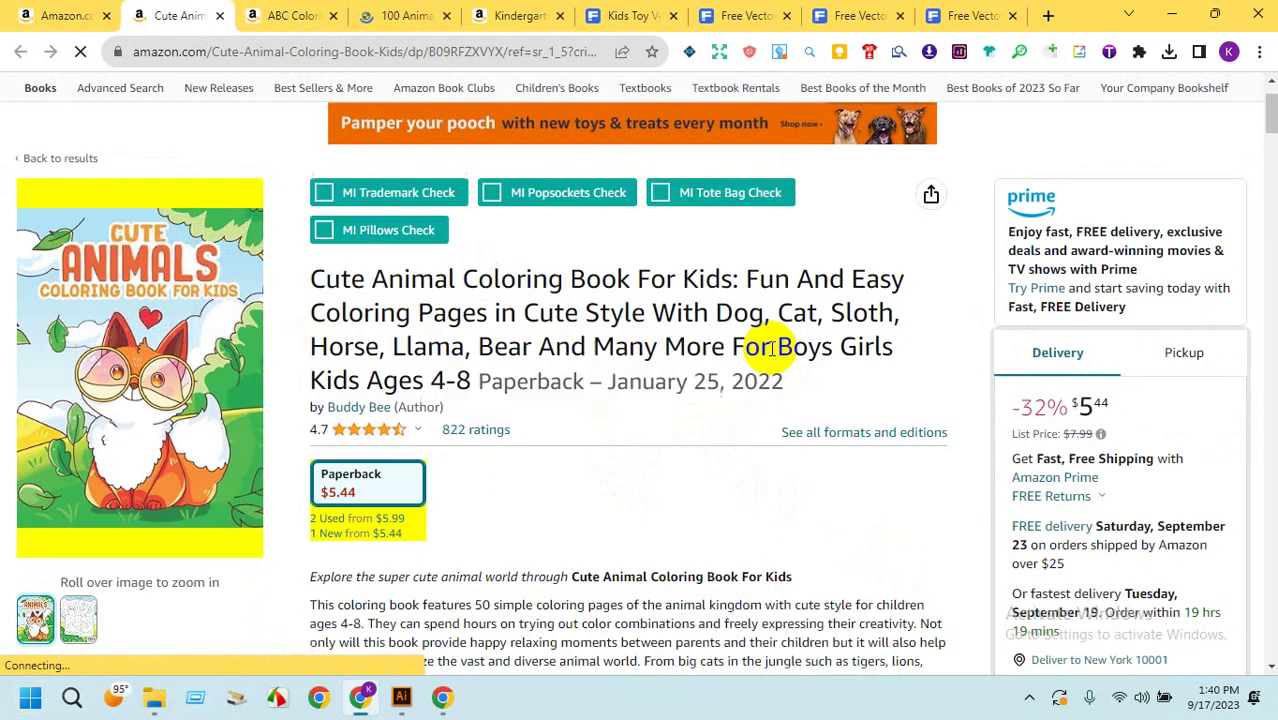
left_click_drag(1268, 122, 1272, 252)
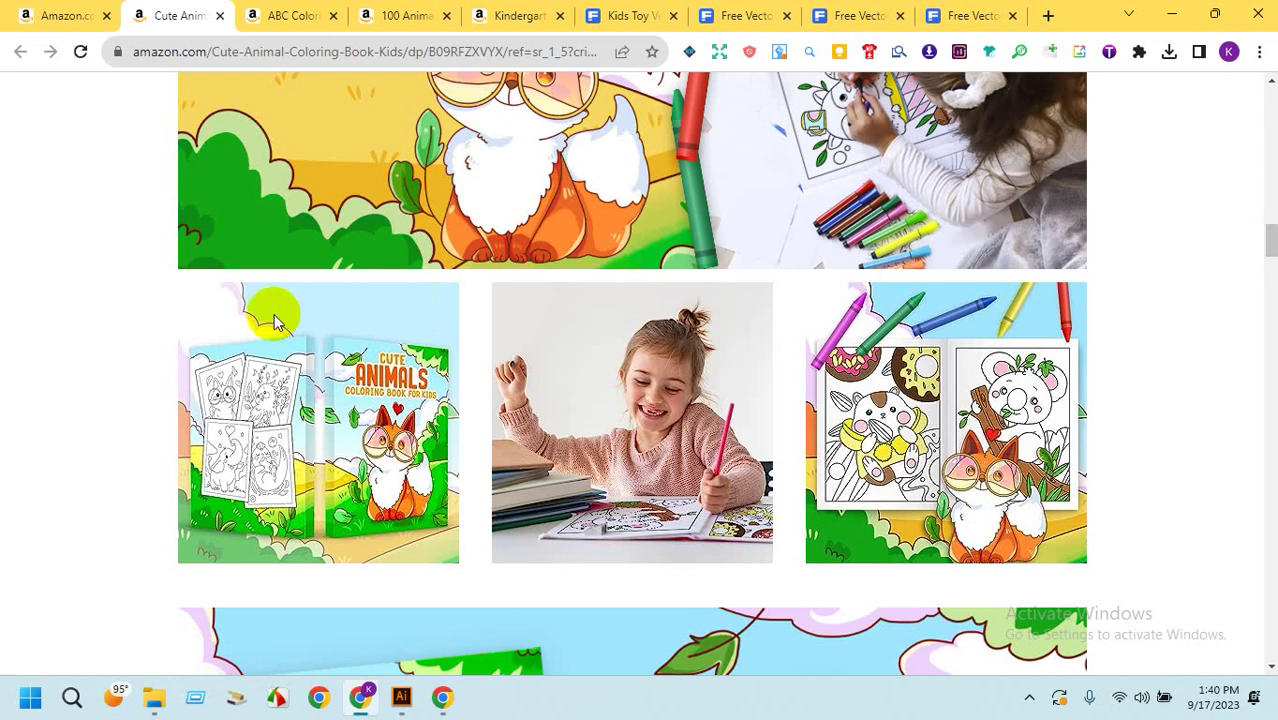
left_click(233, 408)
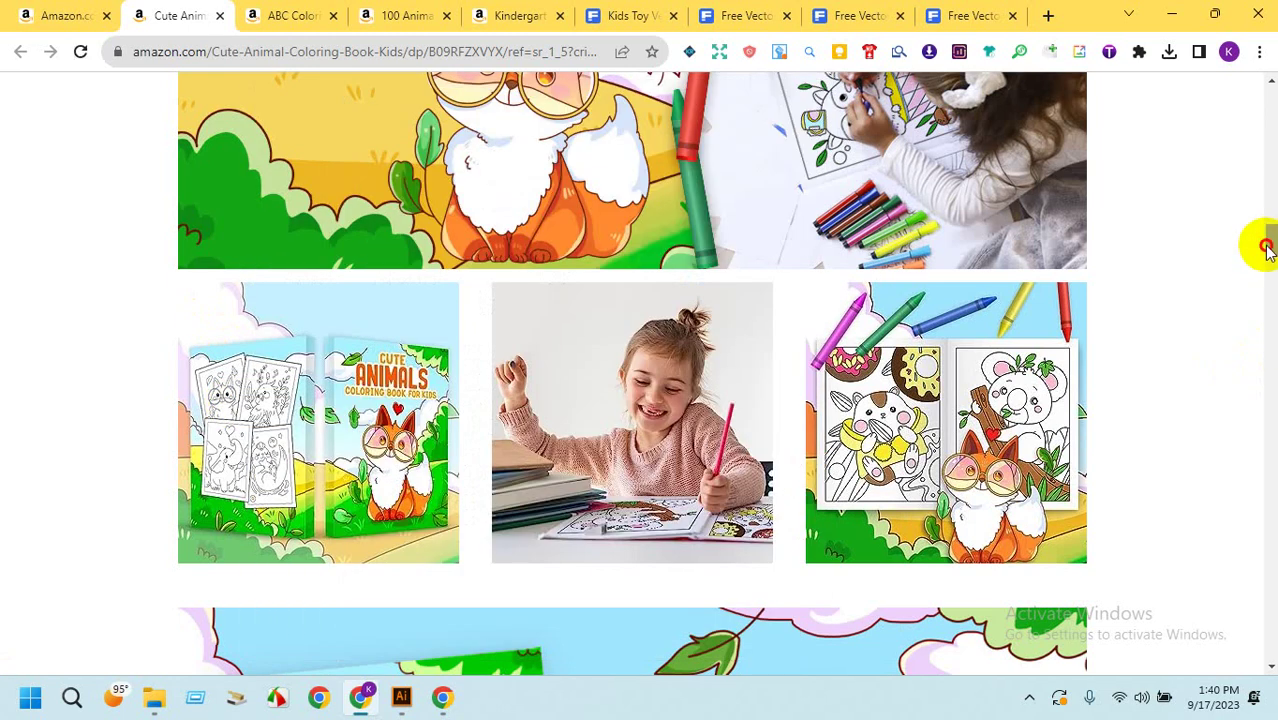
mouse_move(1266, 248)
left_mouse_down()
mouse_move(1258, 289)
mouse_move(1260, 272)
left_mouse_up()
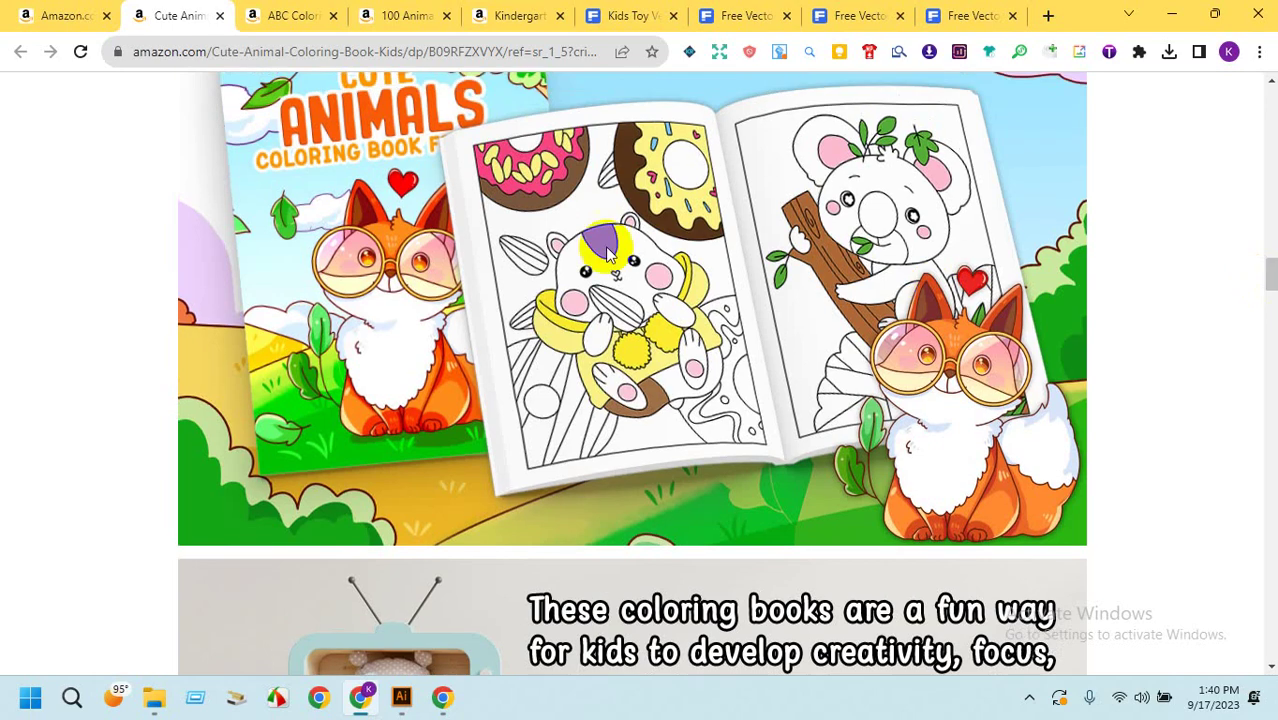
Examine the sample pages on the ABC Coloring Book listing and the reviewer's page photos on the 100 Animals for Toddler Coloring Book listing.
left_click(278, 12)
left_click_drag(1266, 125, 1268, 325)
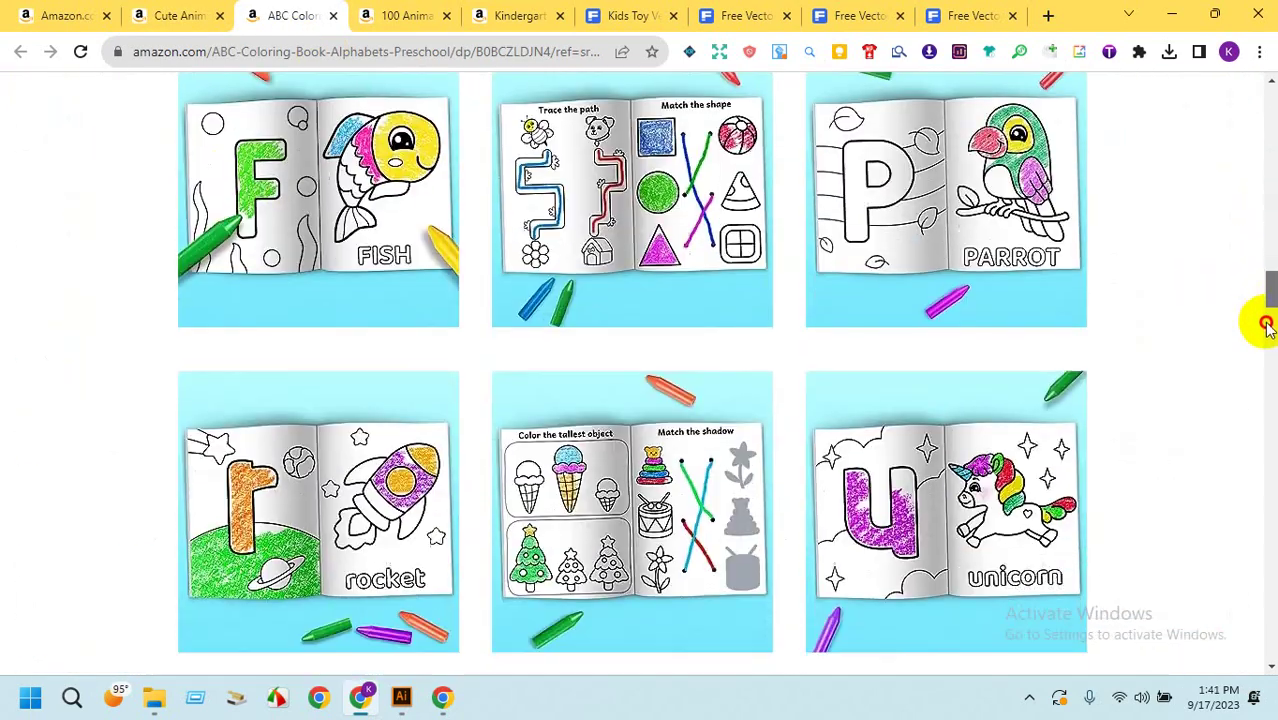
left_click(370, 12)
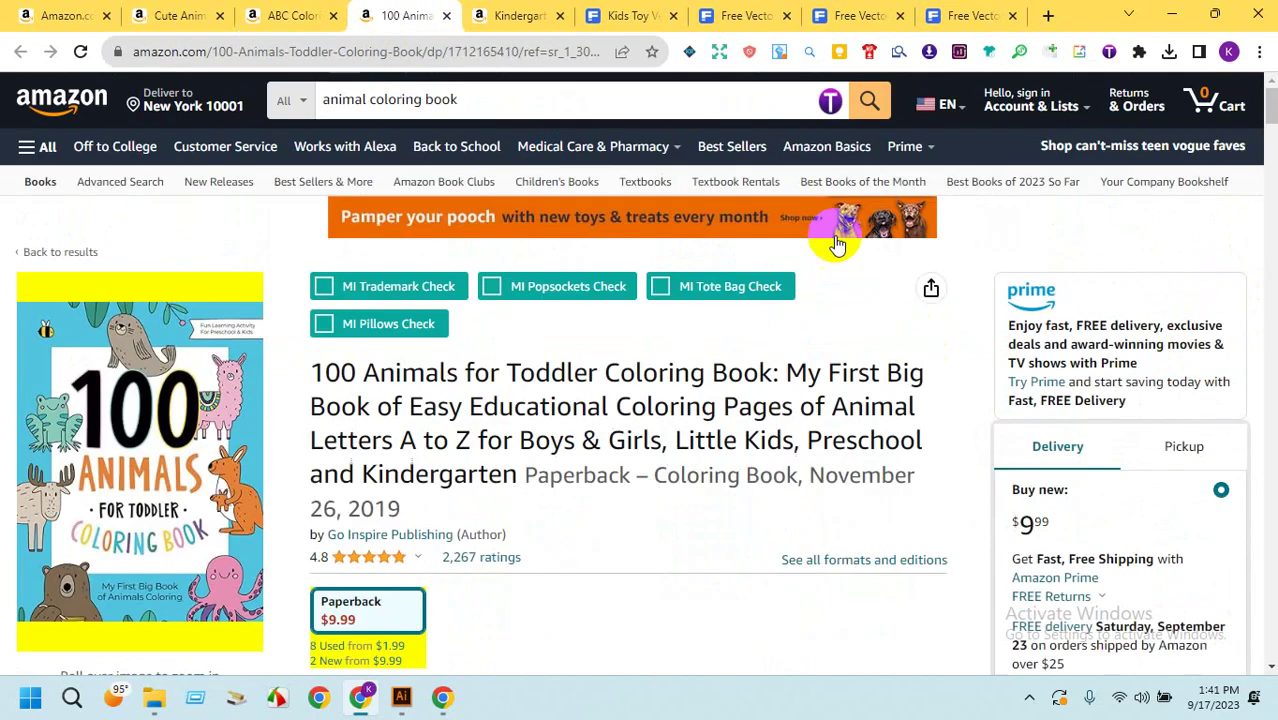
left_click_drag(1270, 118, 1255, 336)
left_click(614, 402)
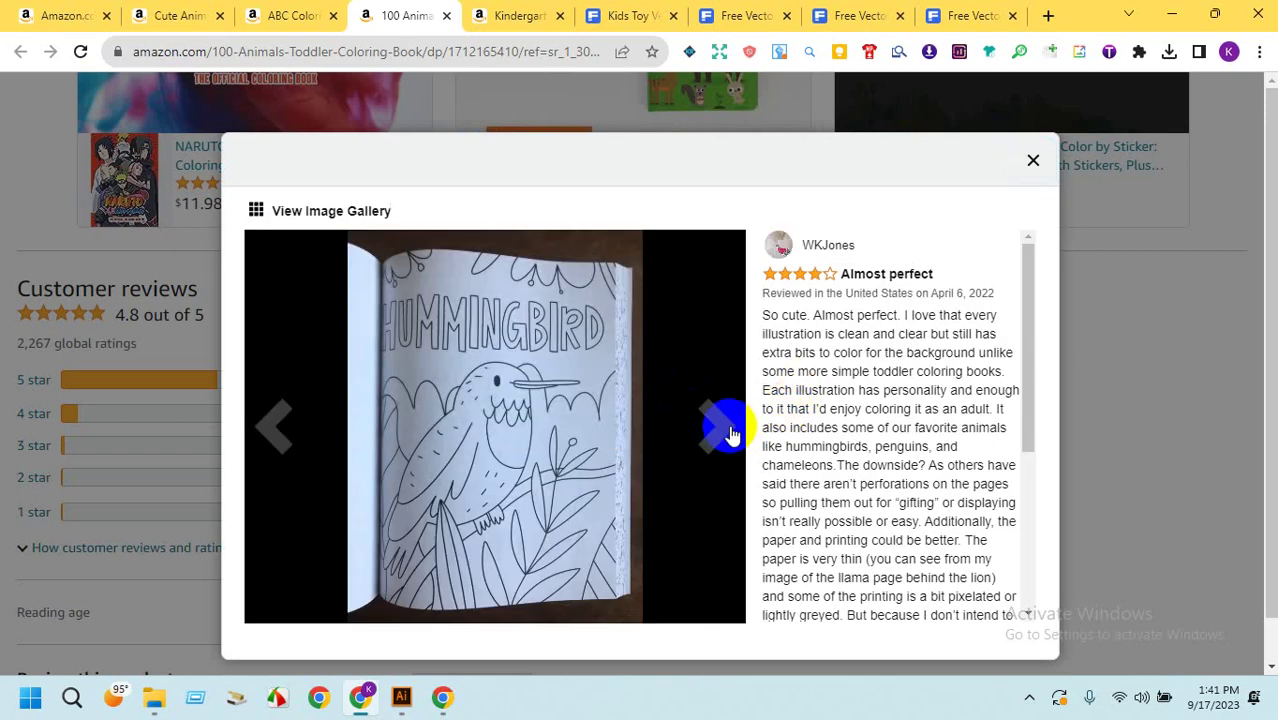
left_click(731, 433)
left_click(271, 428)
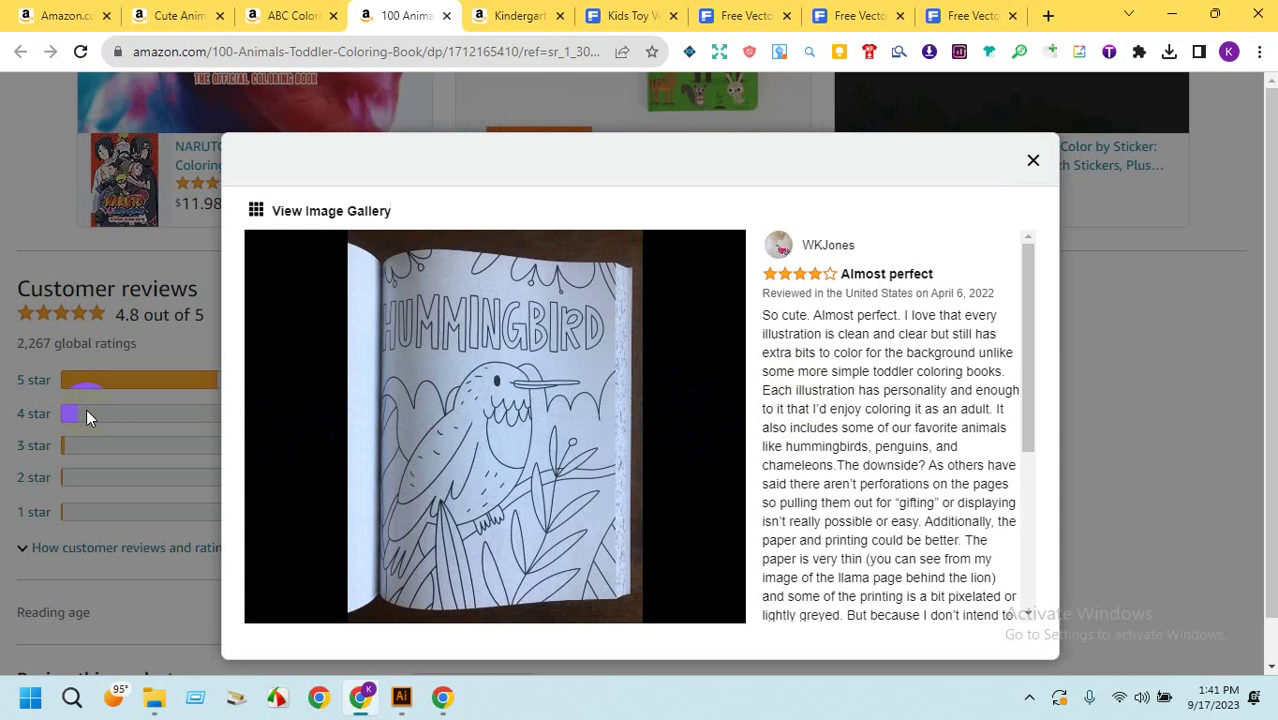
left_click(730, 438)
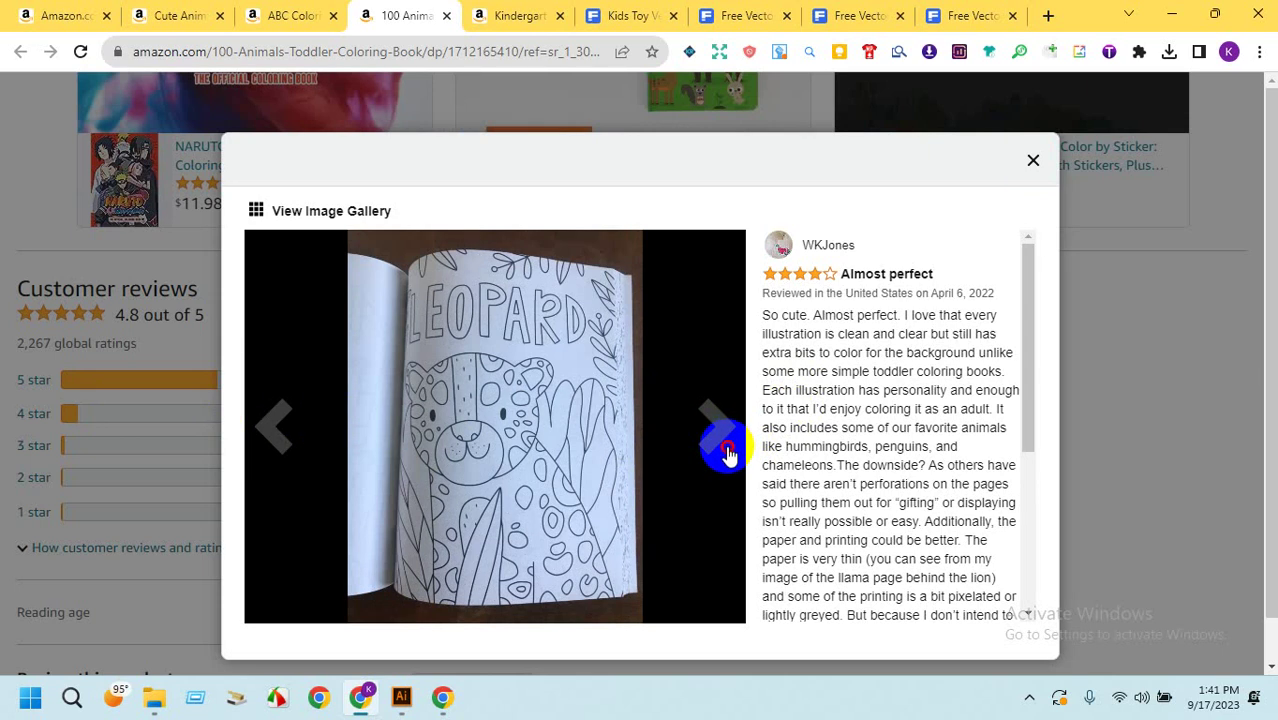
left_click(729, 456)
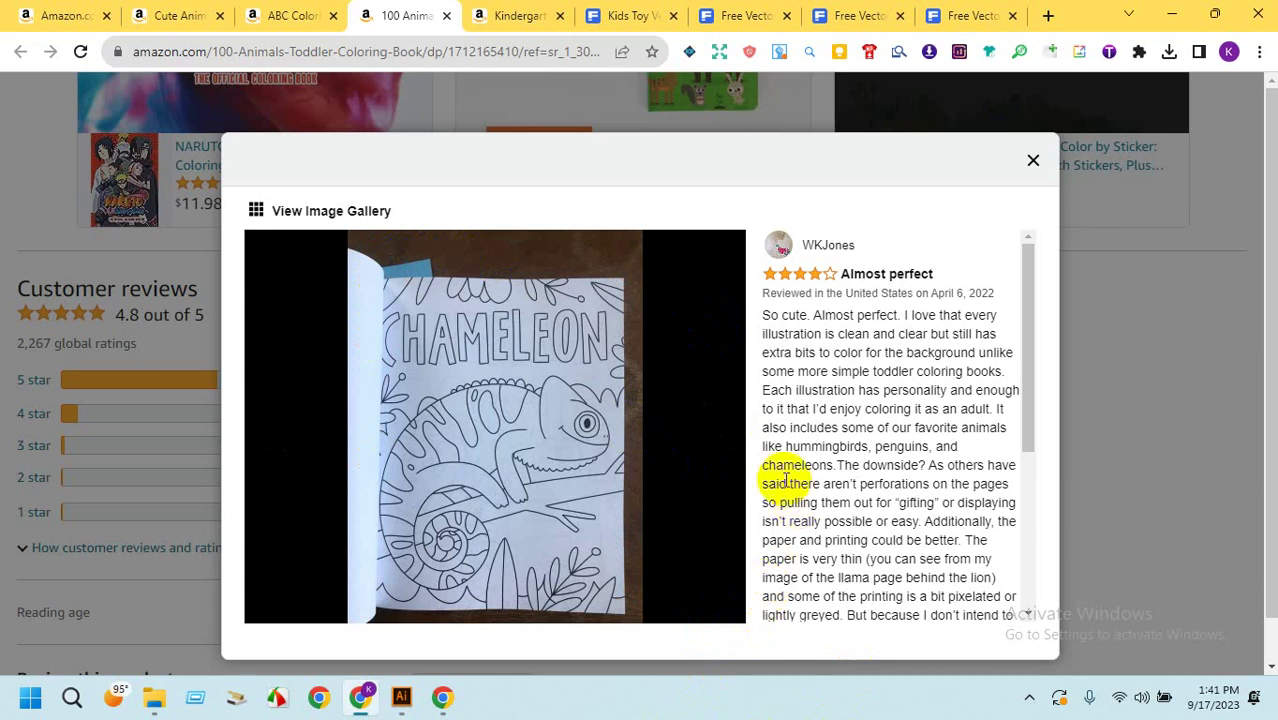
mouse_move(728, 406)
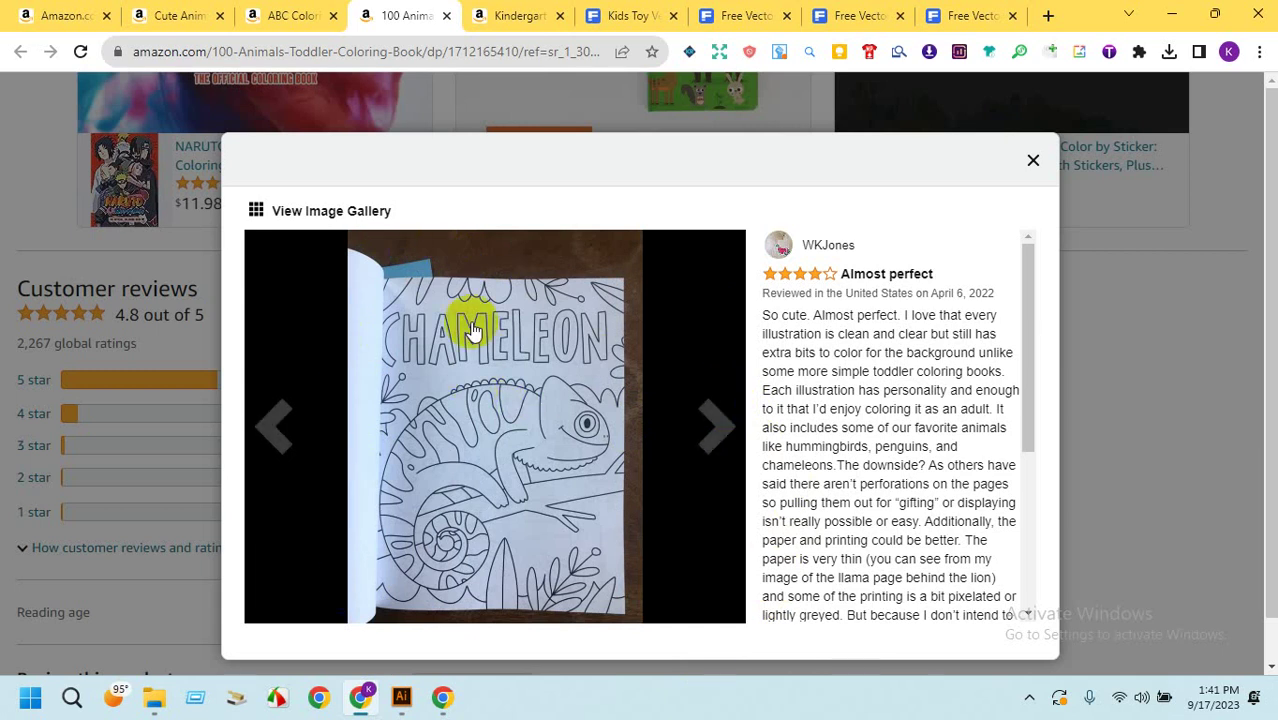
Review the three free toy vector pages on Freepik, dismissing the attribution notice on each one.
left_click(620, 8)
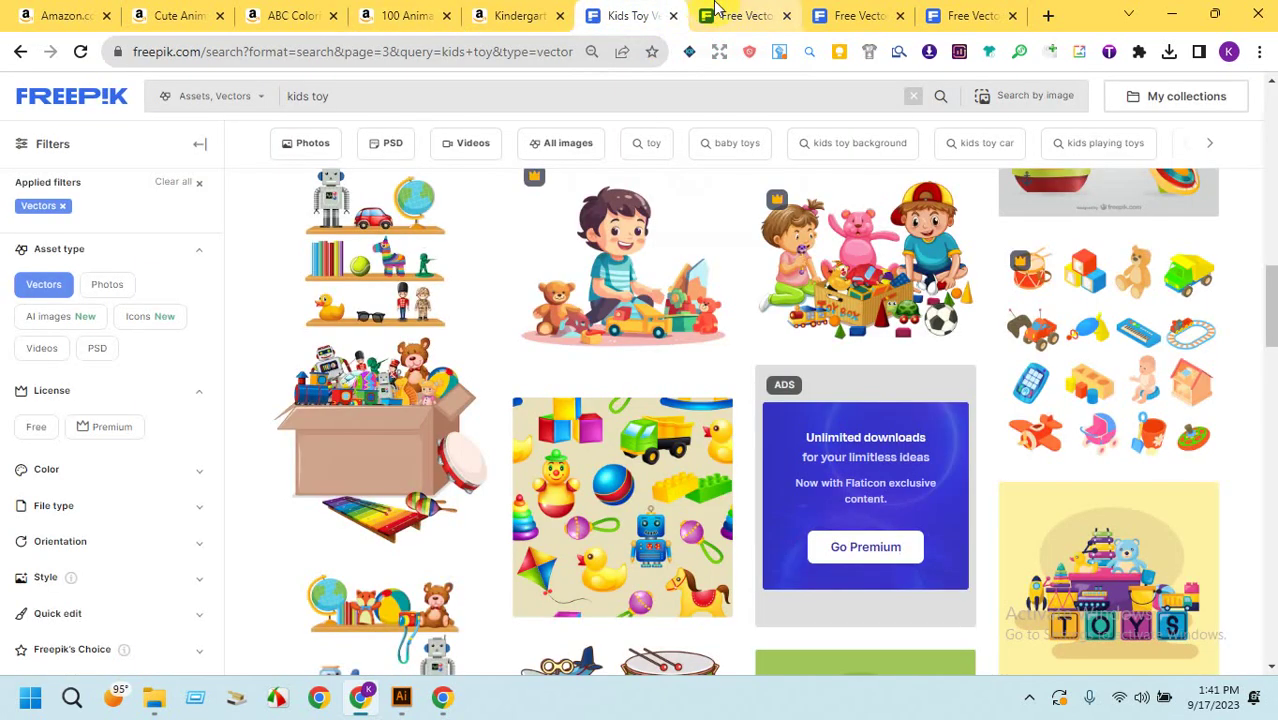
left_click(735, 14)
left_click(847, 196)
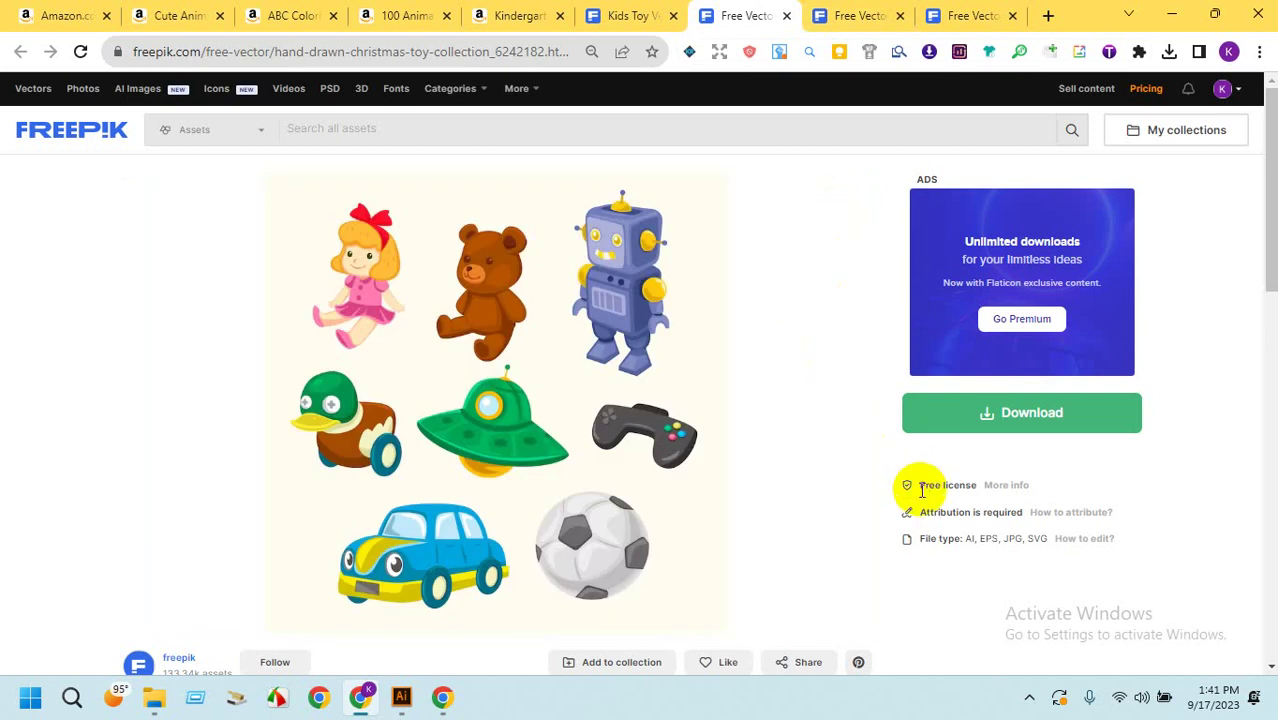
left_click(845, 15)
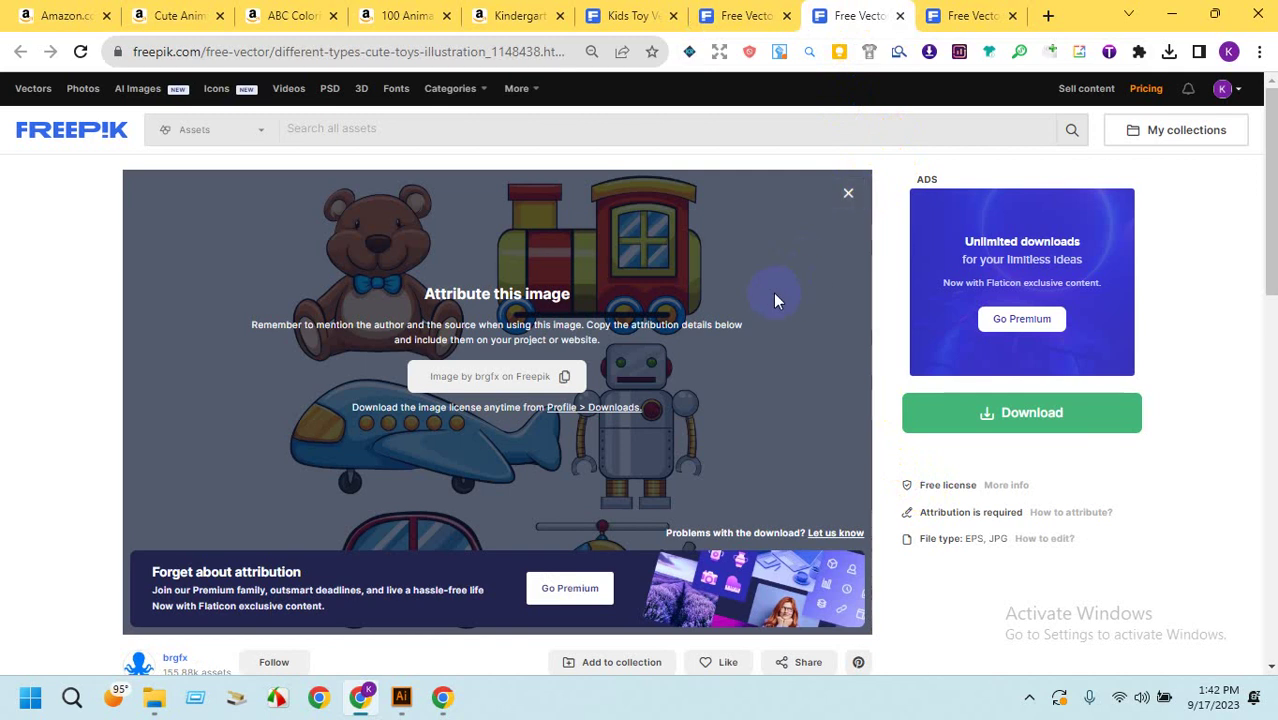
left_click(849, 195)
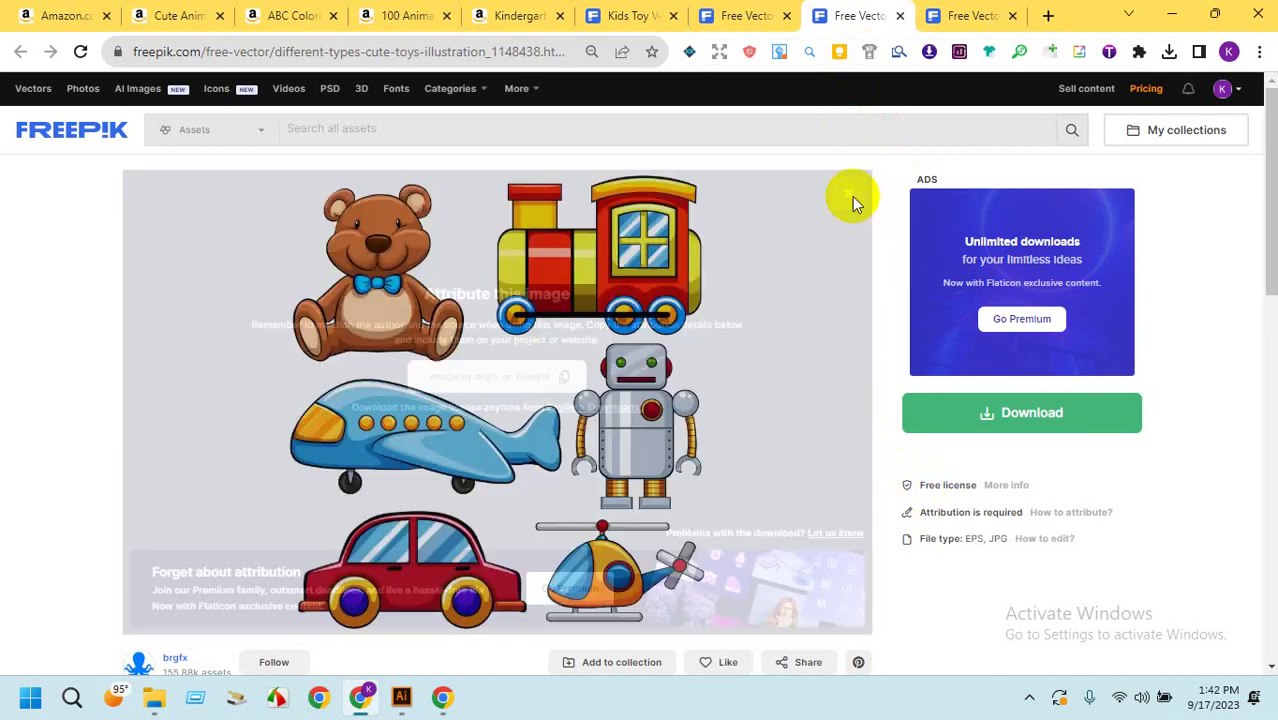
left_click(975, 15)
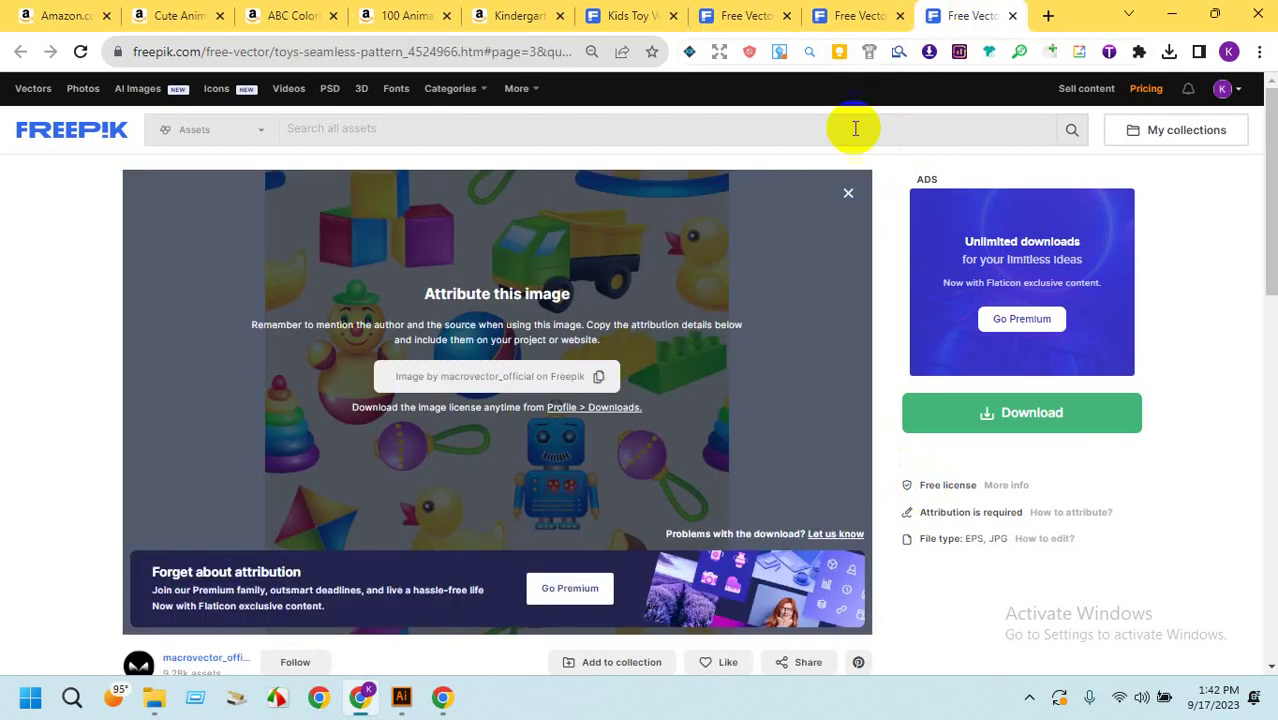
left_click(848, 193)
left_click(845, 15)
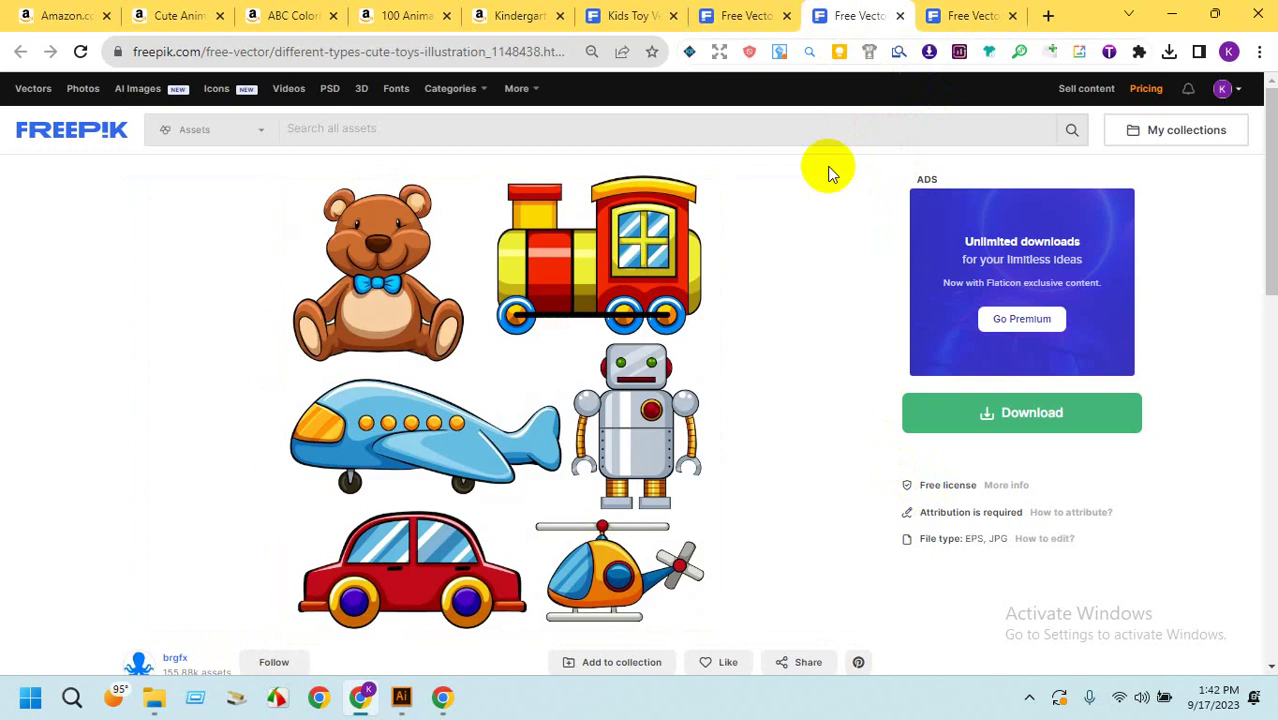
left_click(745, 15)
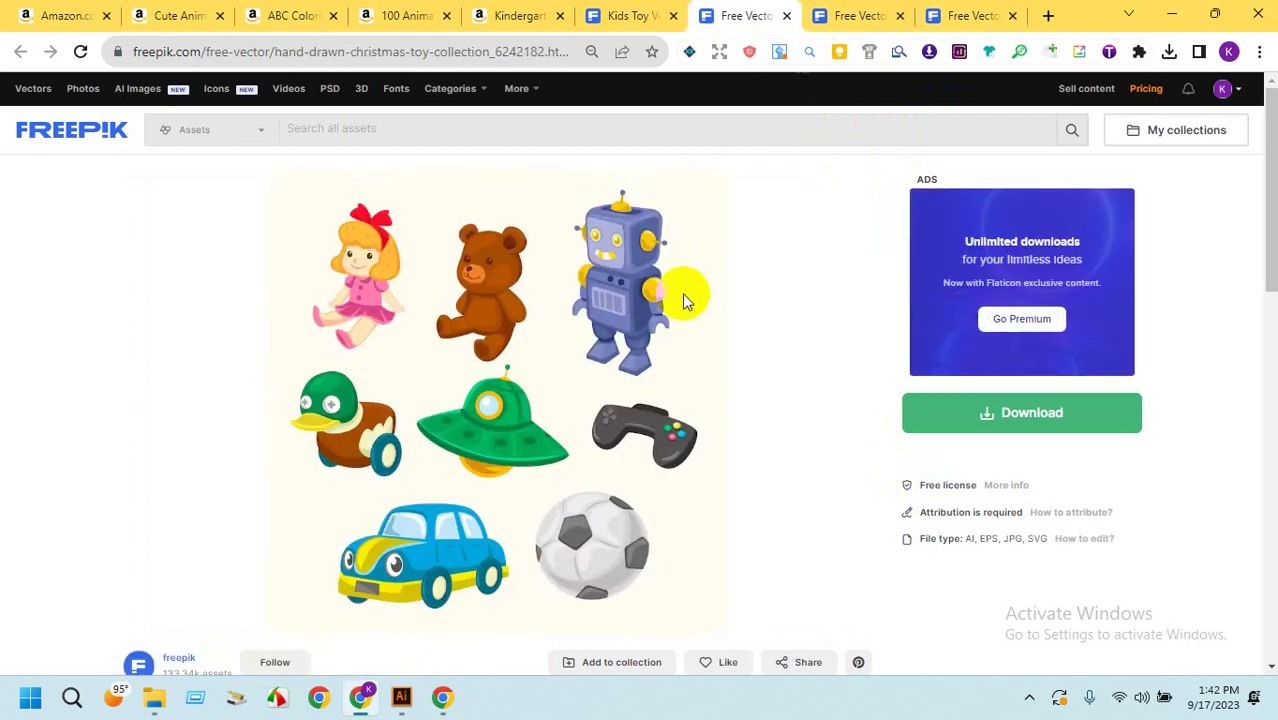
left_click(485, 229)
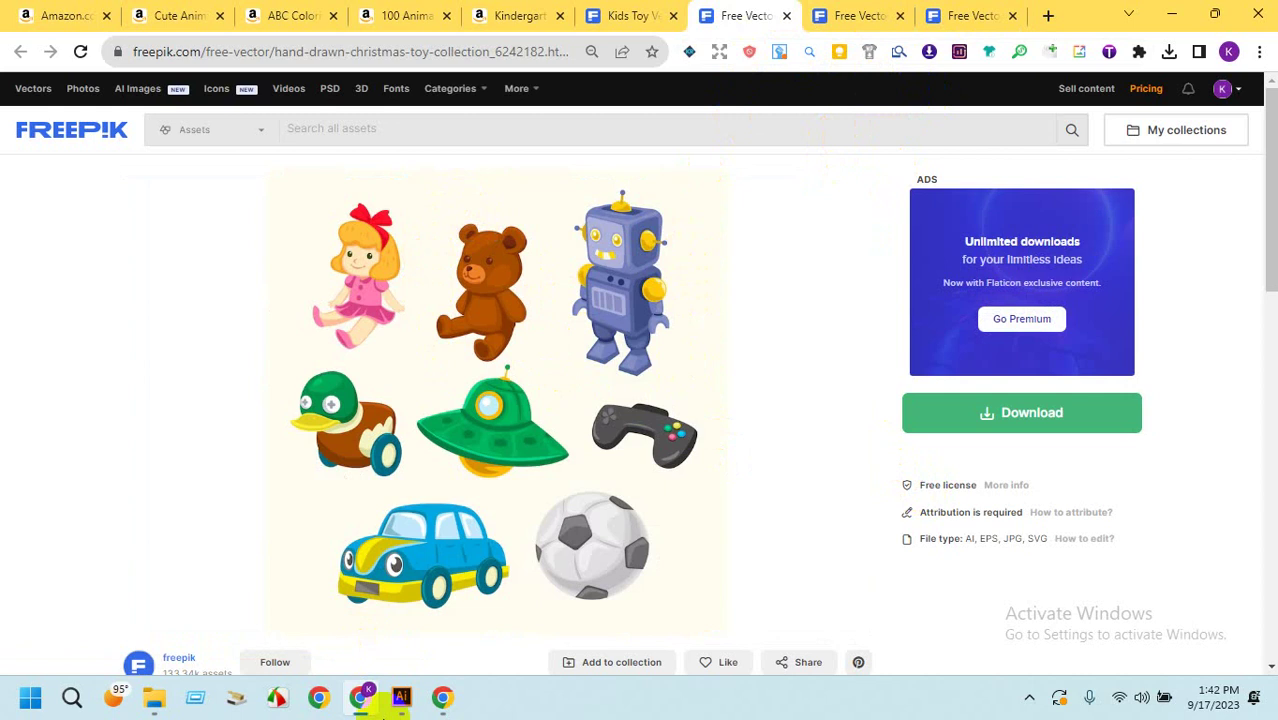
Switch to Illustrator and view the whole artboard of the 1920 toy file with the bear, train and airplane.
left_click(401, 697)
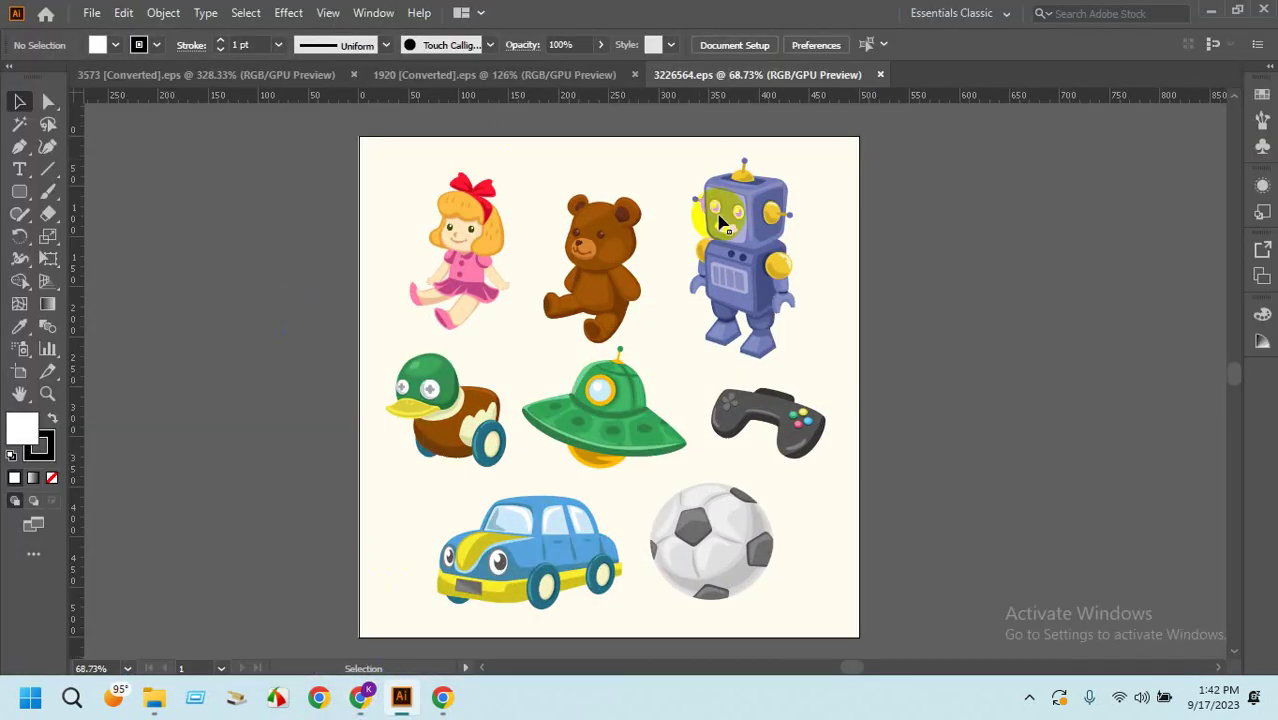
left_click(516, 80)
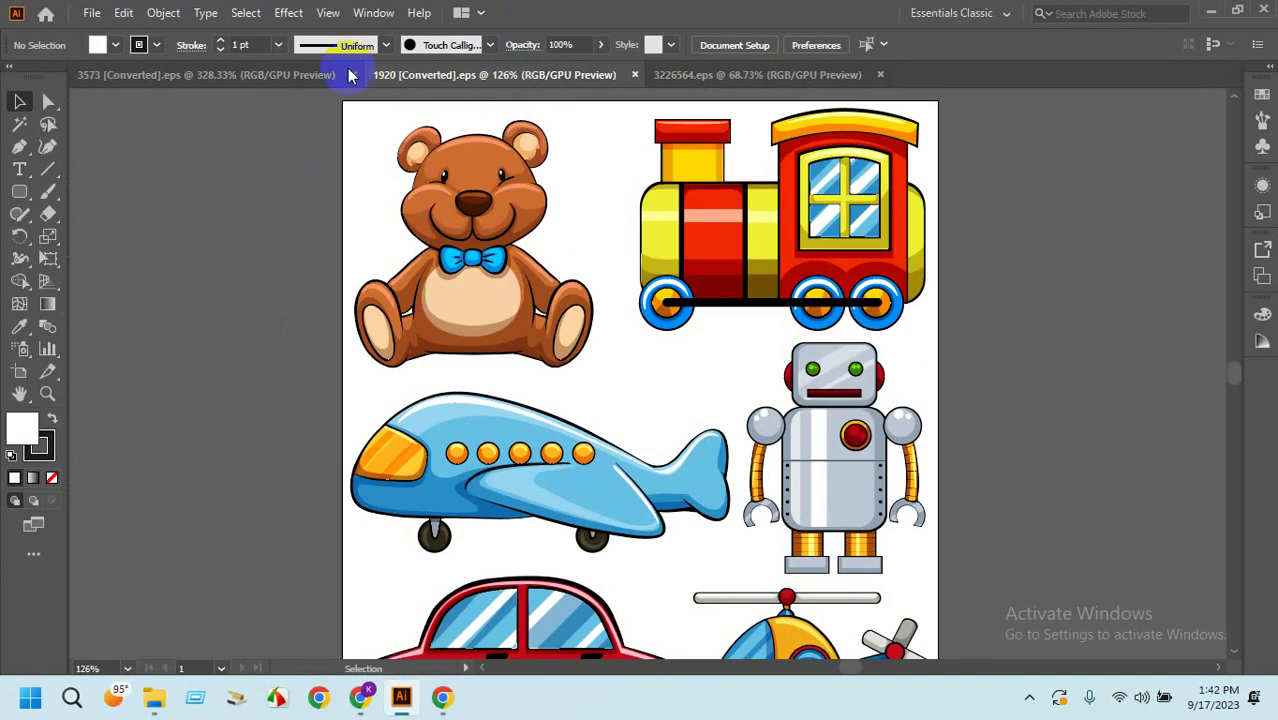
left_click(510, 198)
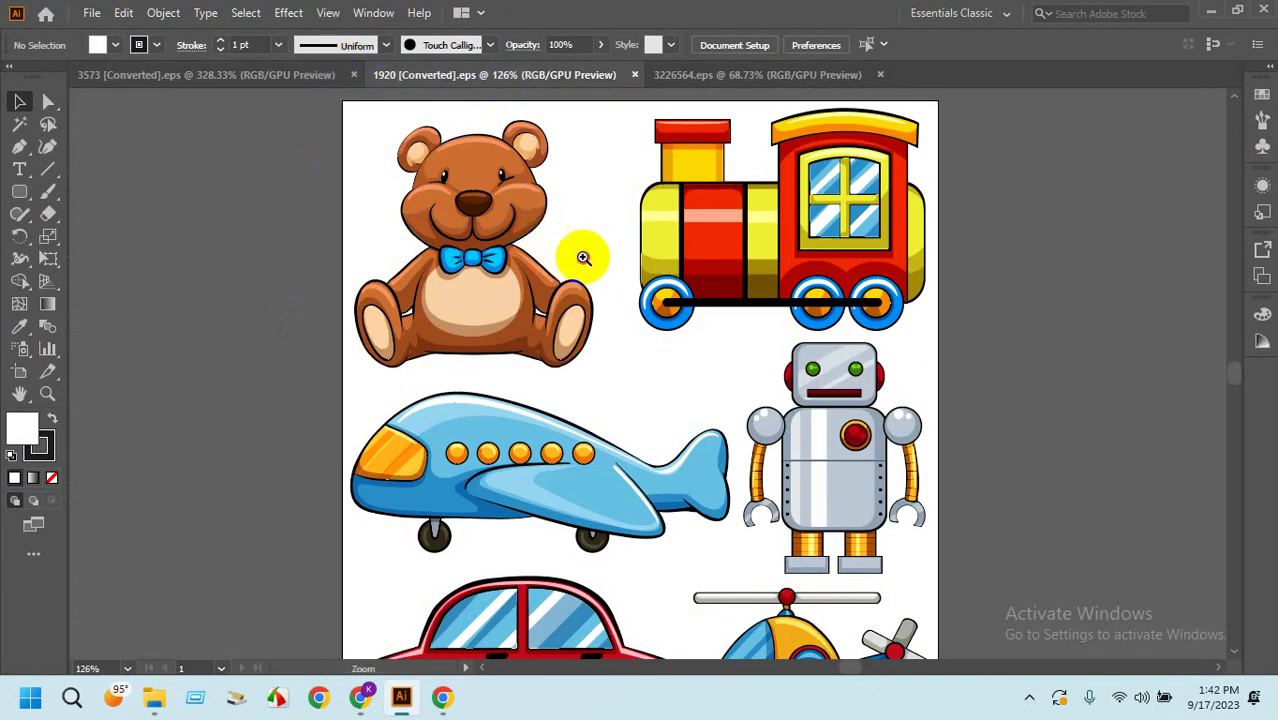
left_click_drag(583, 258, 540, 248)
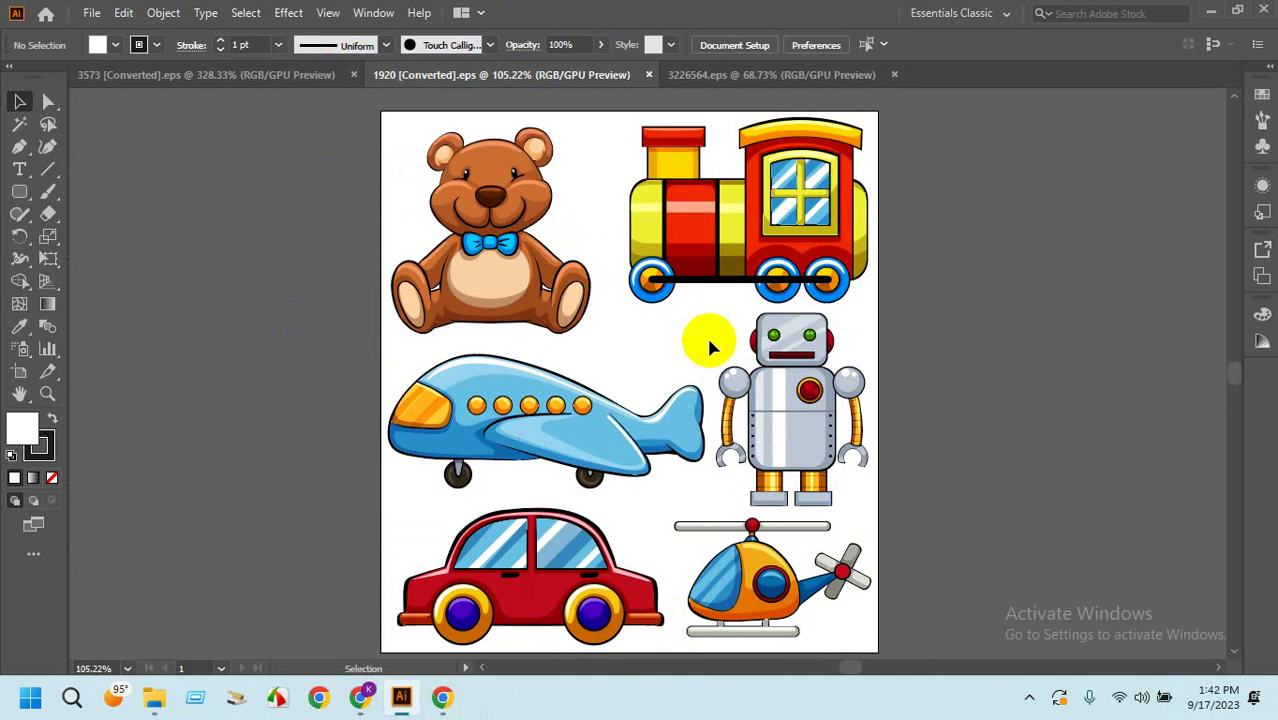
Switch back to the Chrome window and search Google Images for "animal coloring pages" in a new tab.
left_click(441, 698)
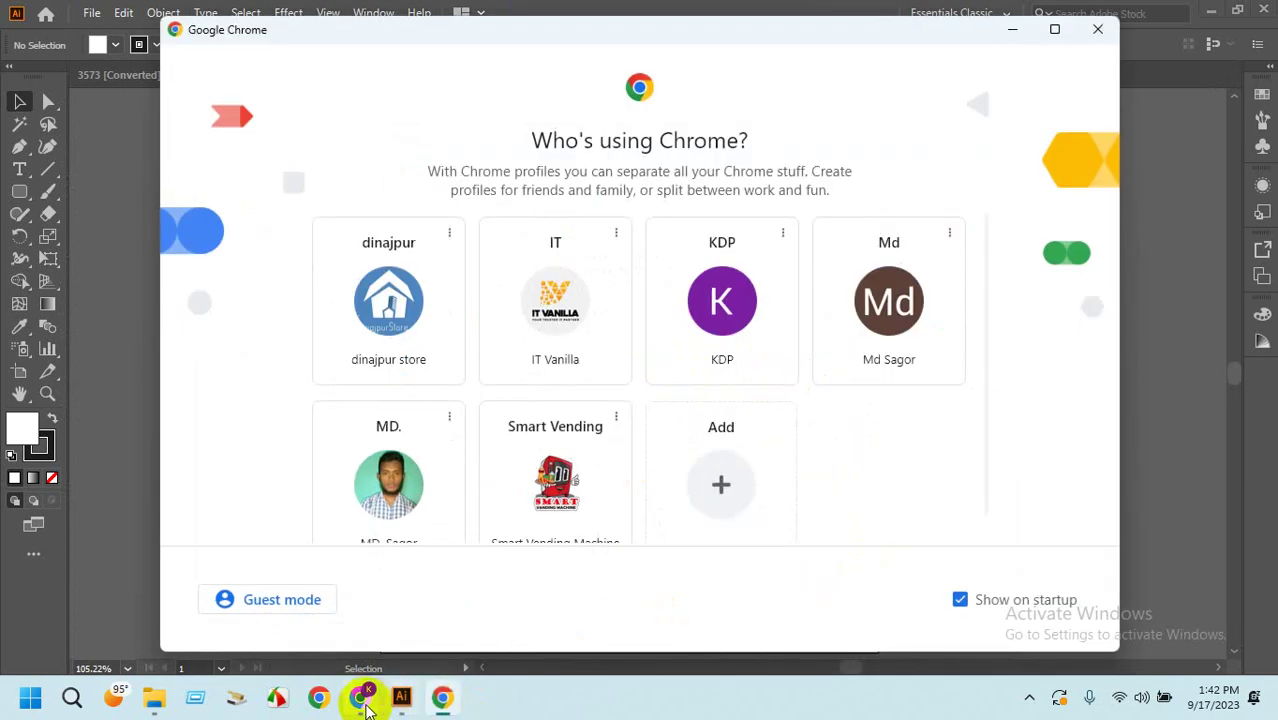
left_click(442, 698)
left_click(362, 698)
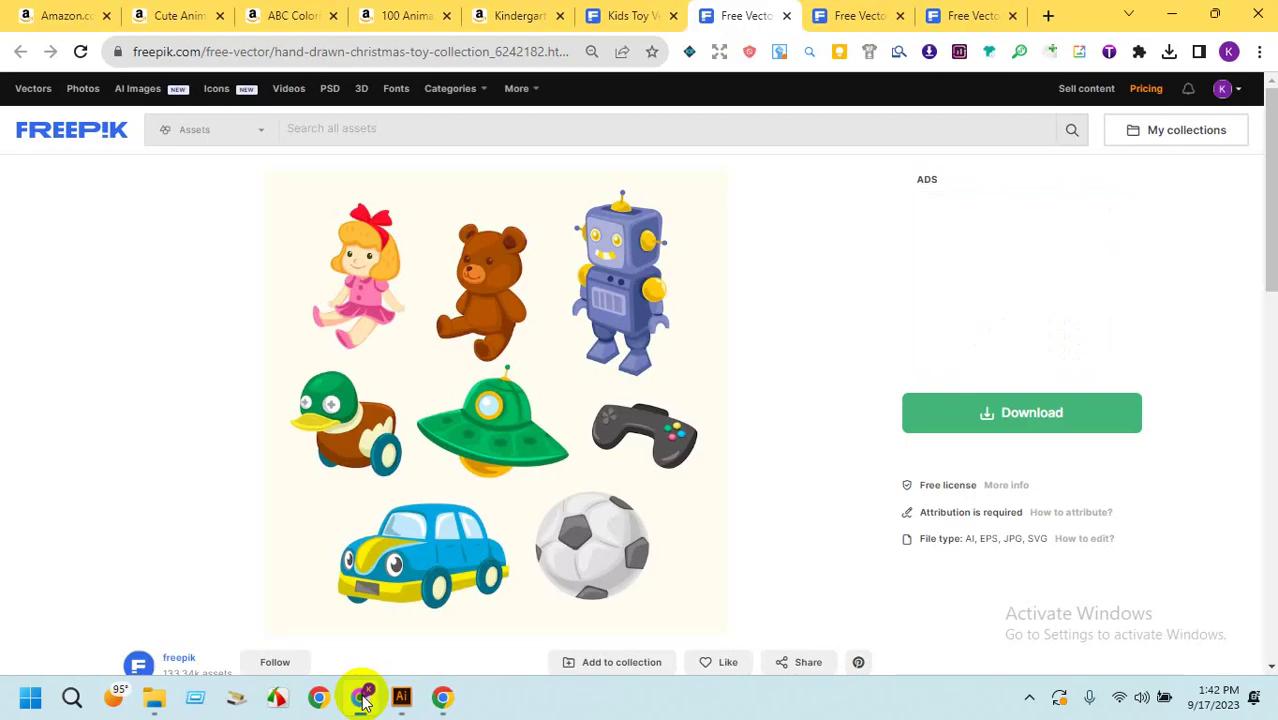
left_click(1048, 16)
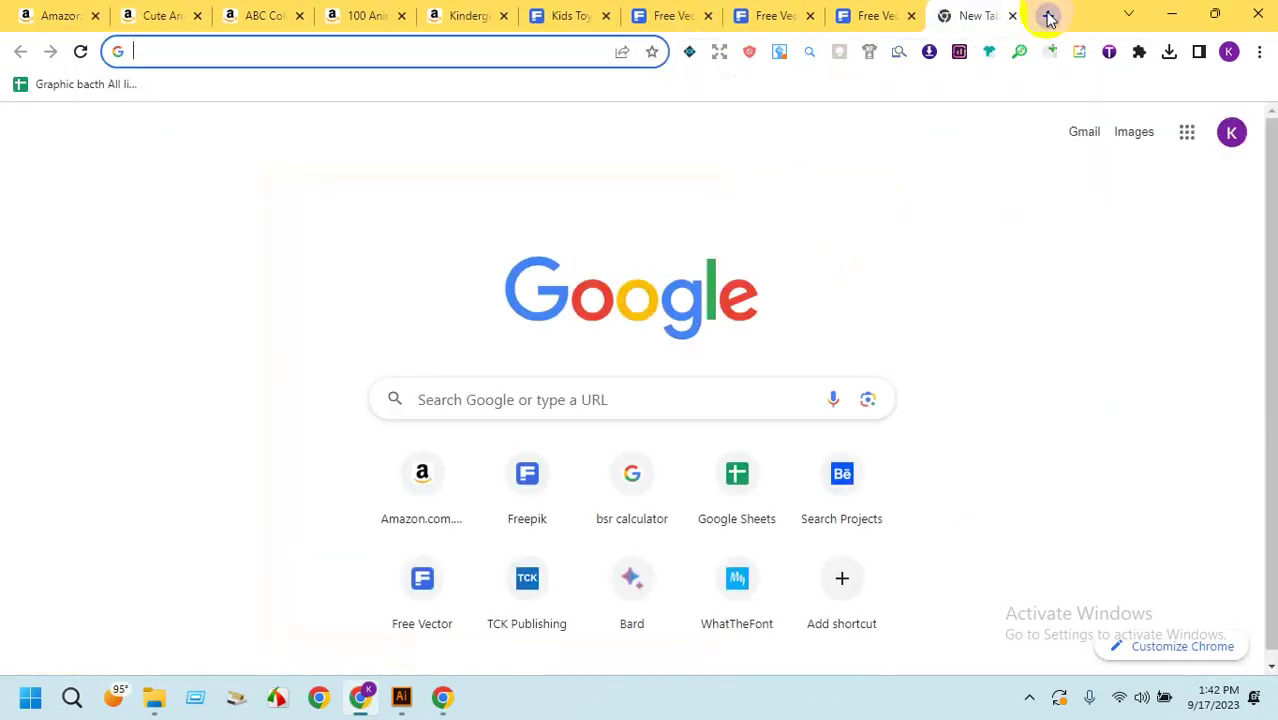
type("anima")
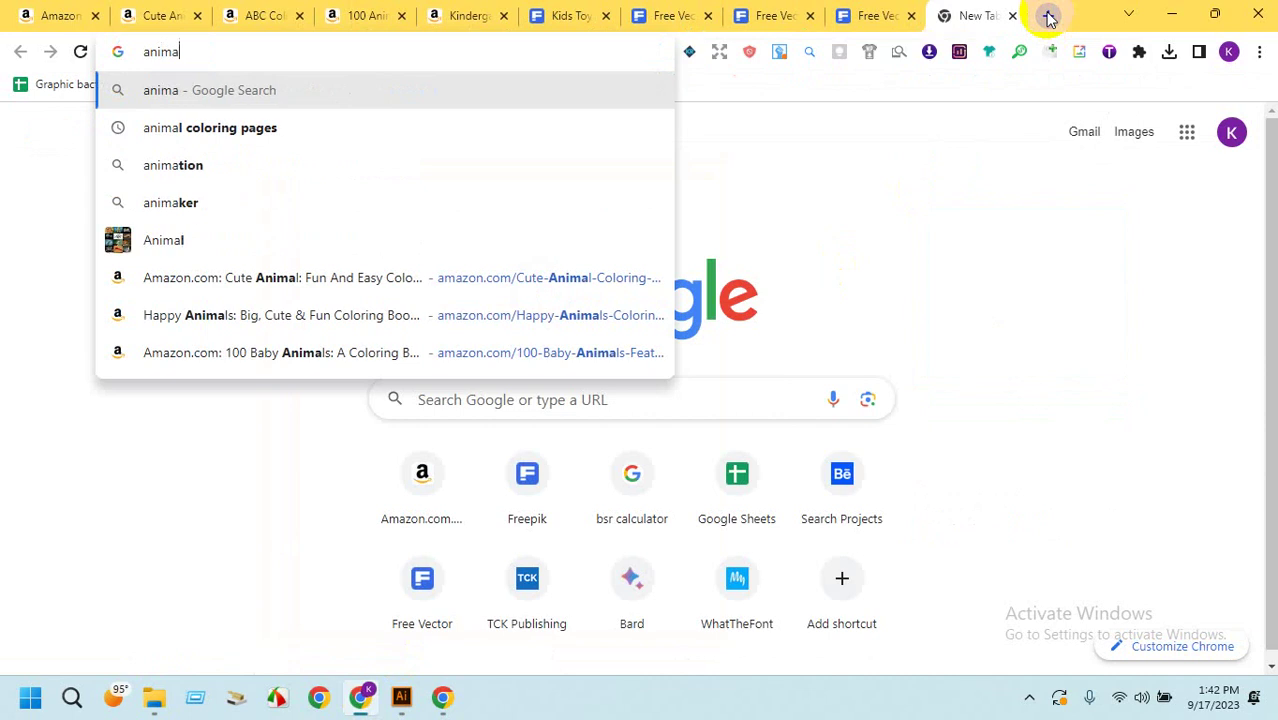
type("l colo")
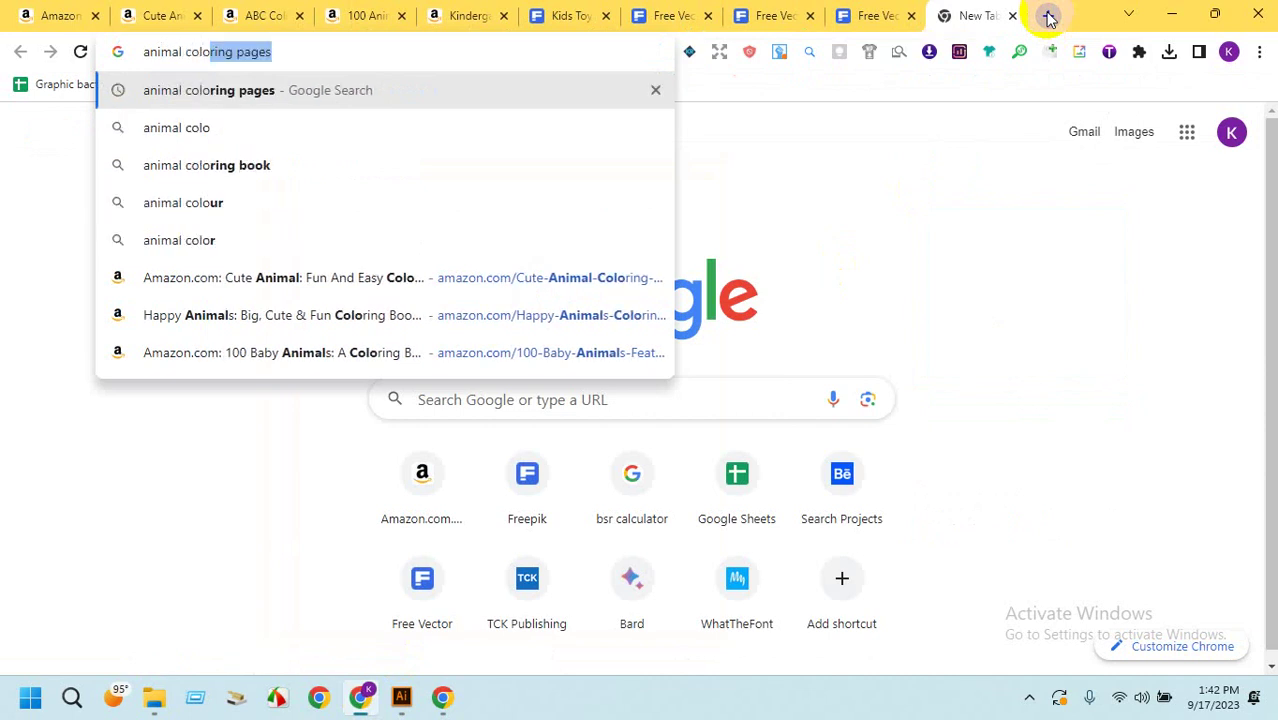
type("ring pages")
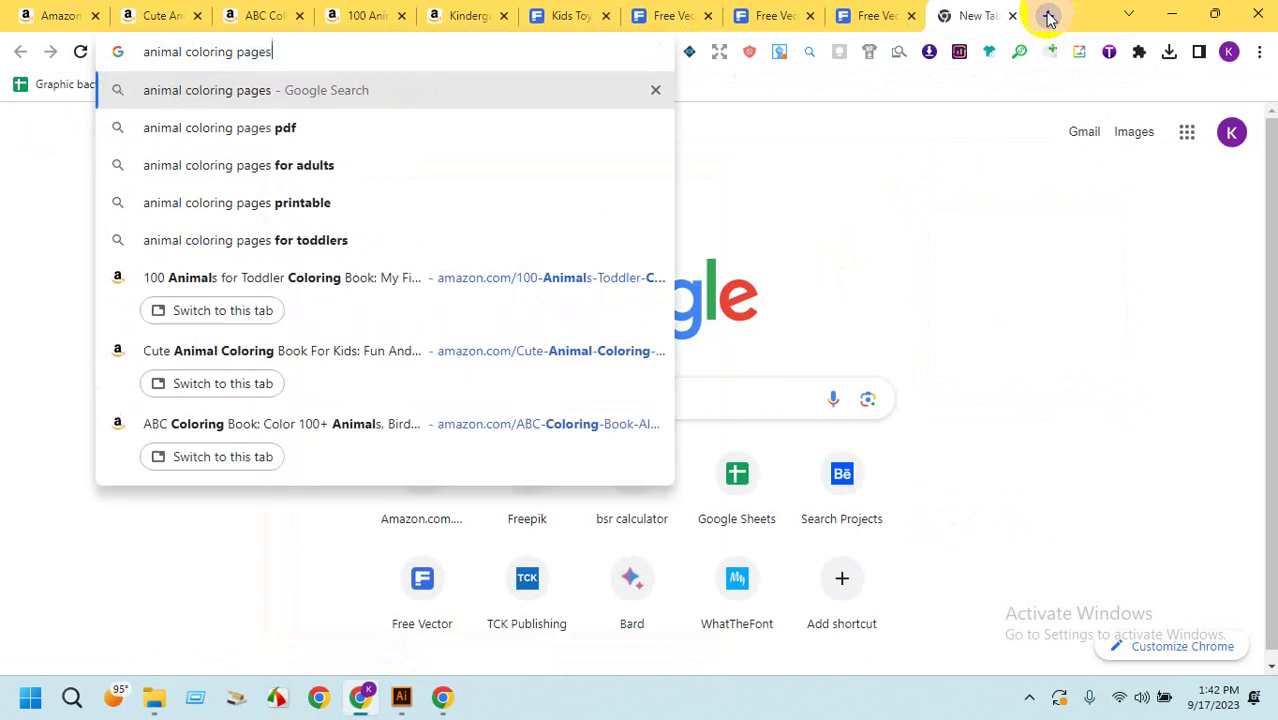
key("Return")
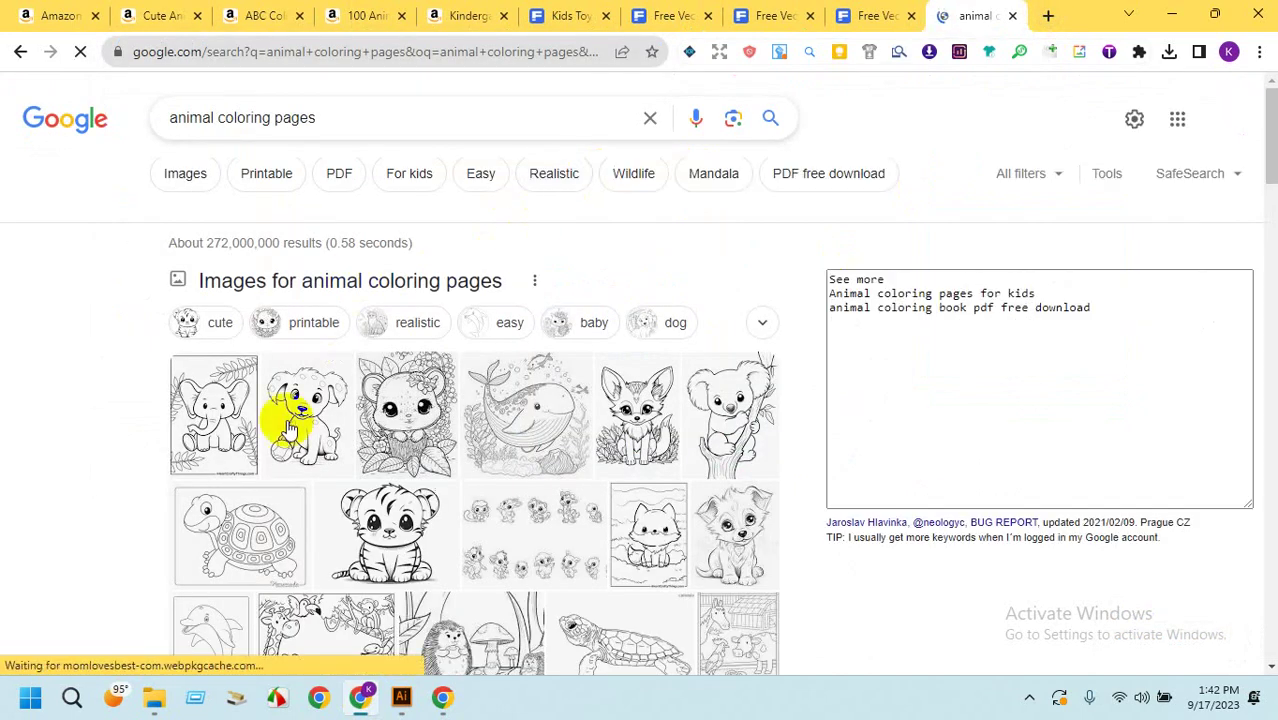
left_click(177, 180)
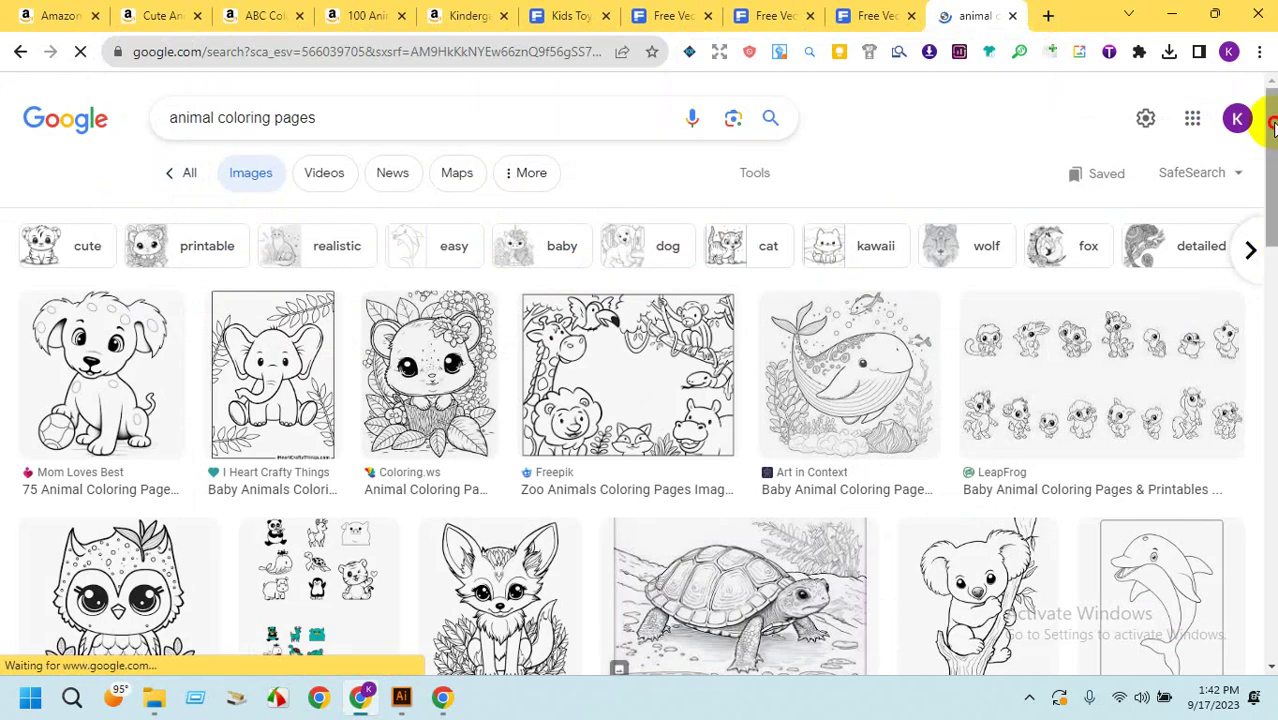
Browse the image results and preview the owl coloring page and the koala coloring page.
left_click_drag(1272, 125, 1272, 137)
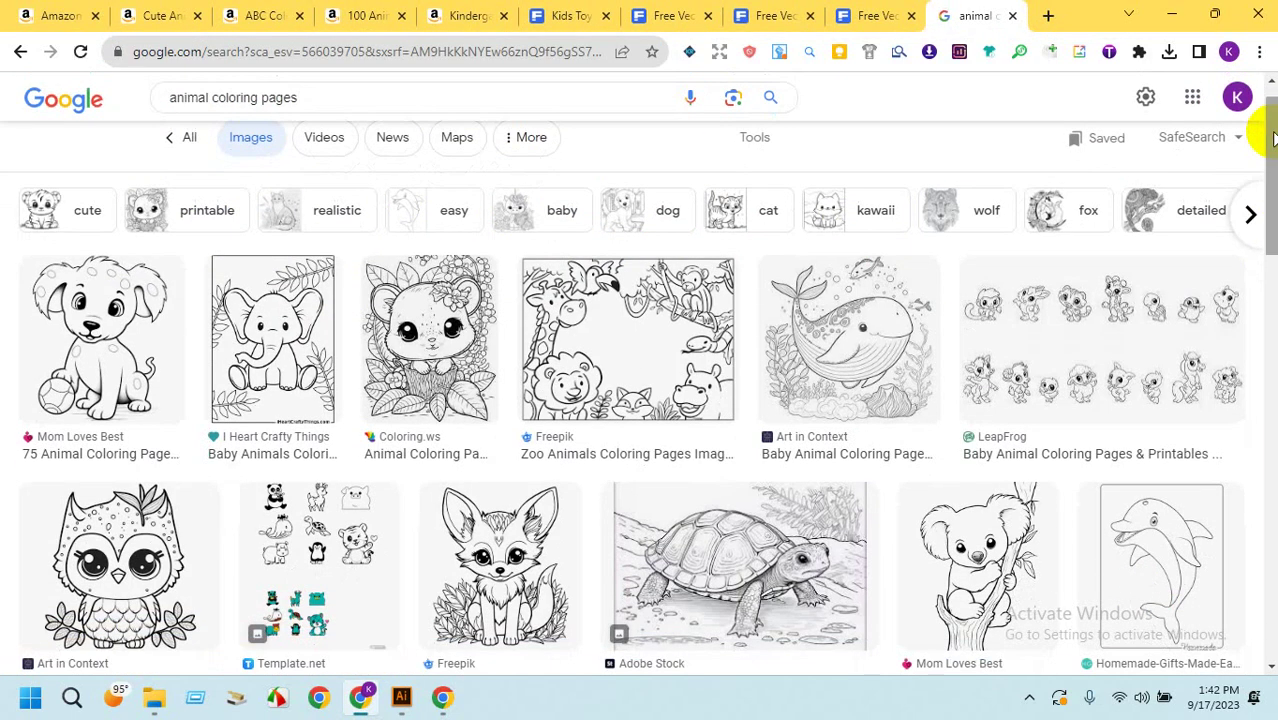
left_click_drag(1272, 140, 1264, 158)
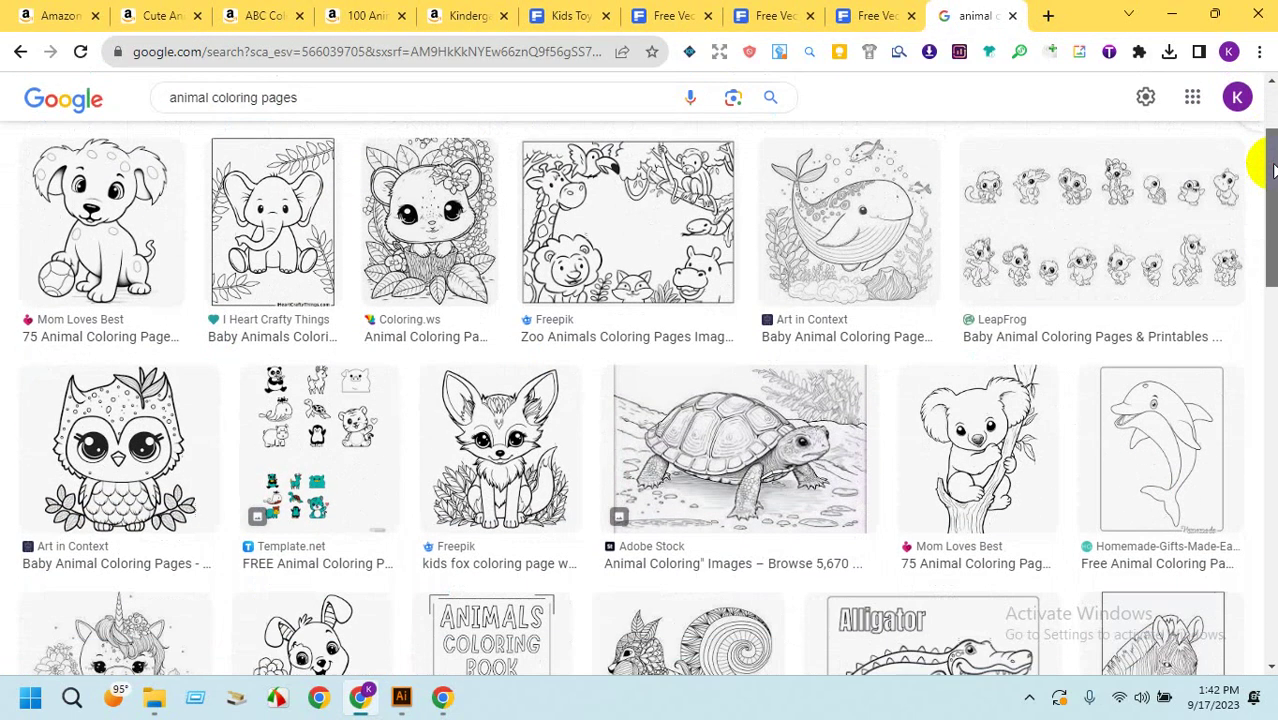
left_click(108, 403)
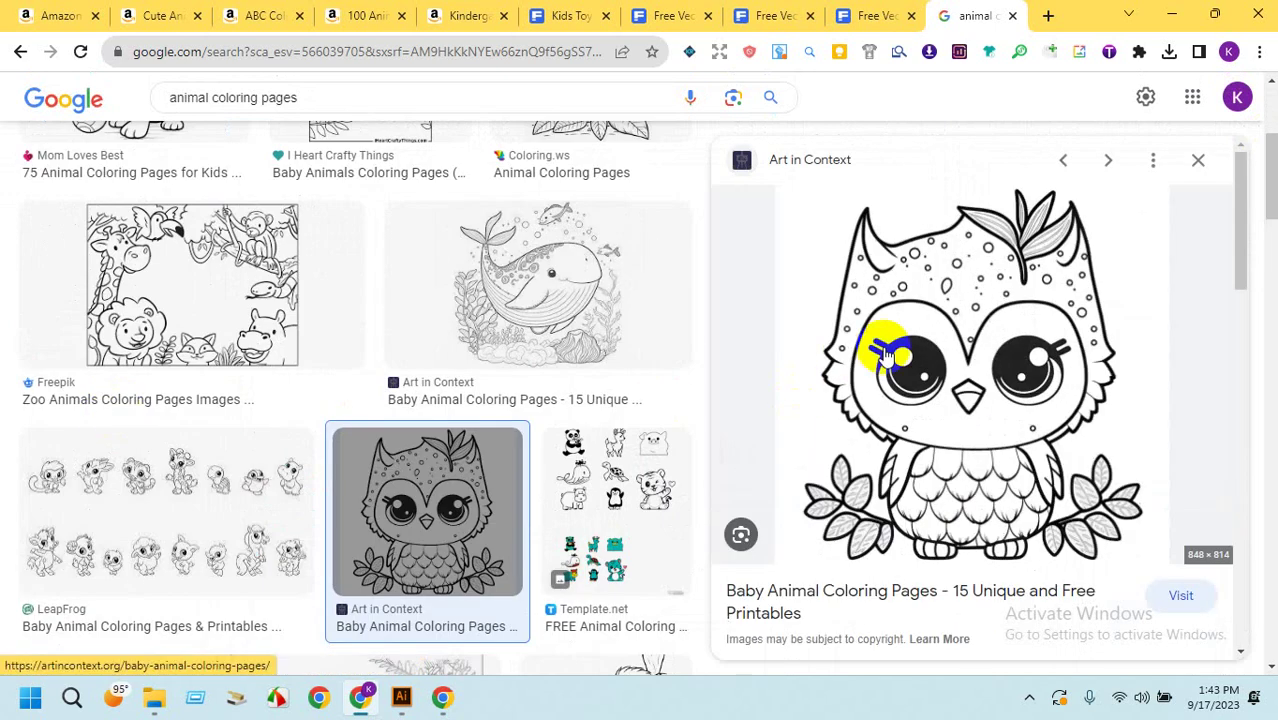
left_click(1196, 170)
scroll(1240, 210, "down", 3)
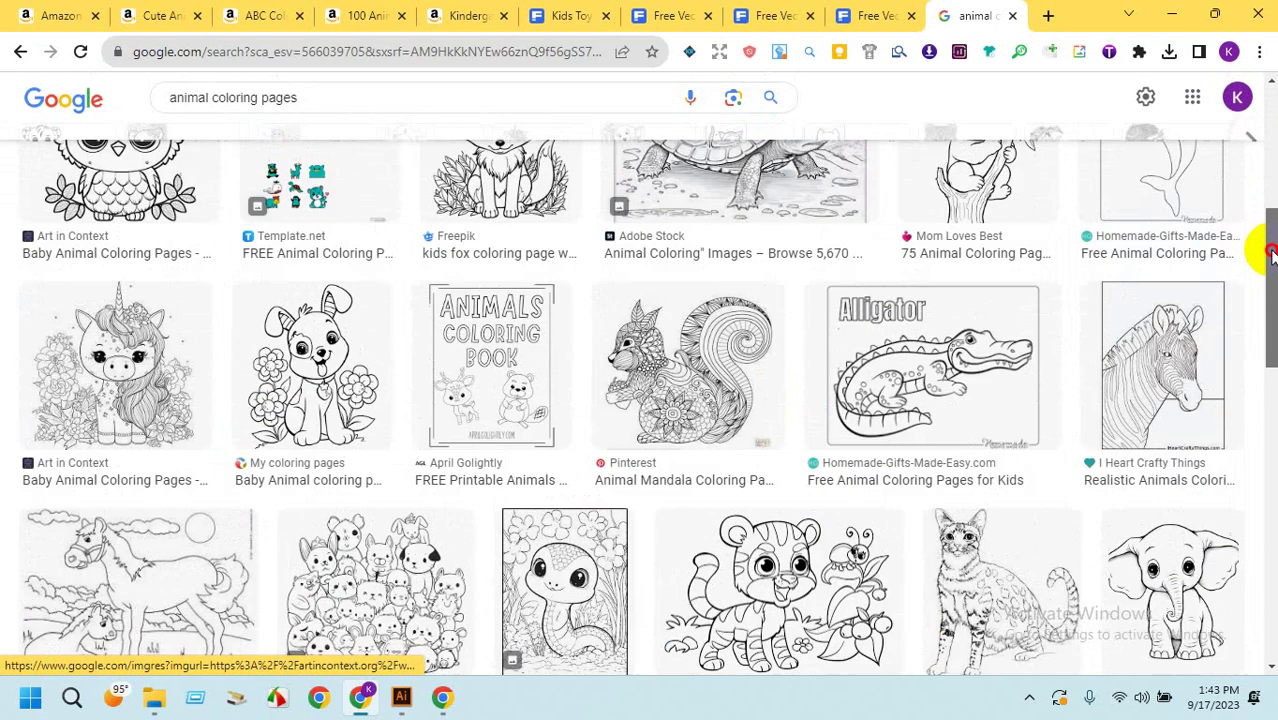
scroll(1258, 251, "up", 1)
left_click(1037, 230)
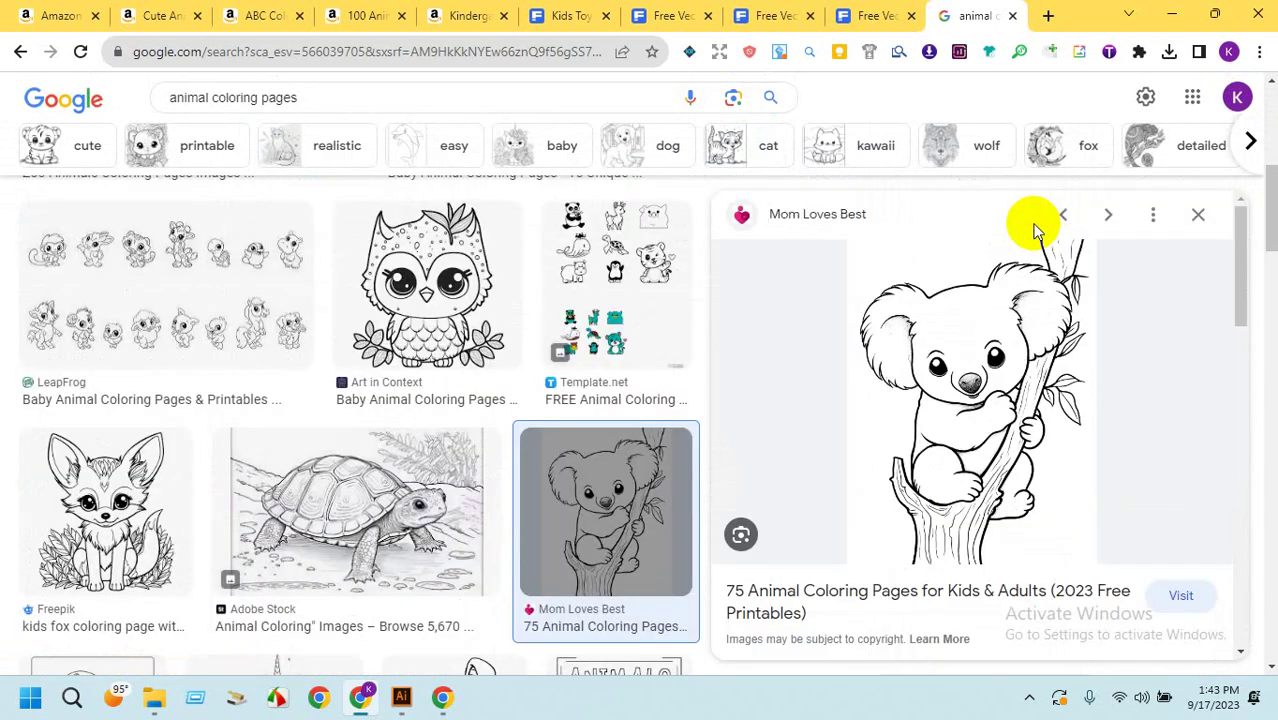
Return to the Freepik kids toy results and compare the opened free toy vector pages again.
left_click(567, 12)
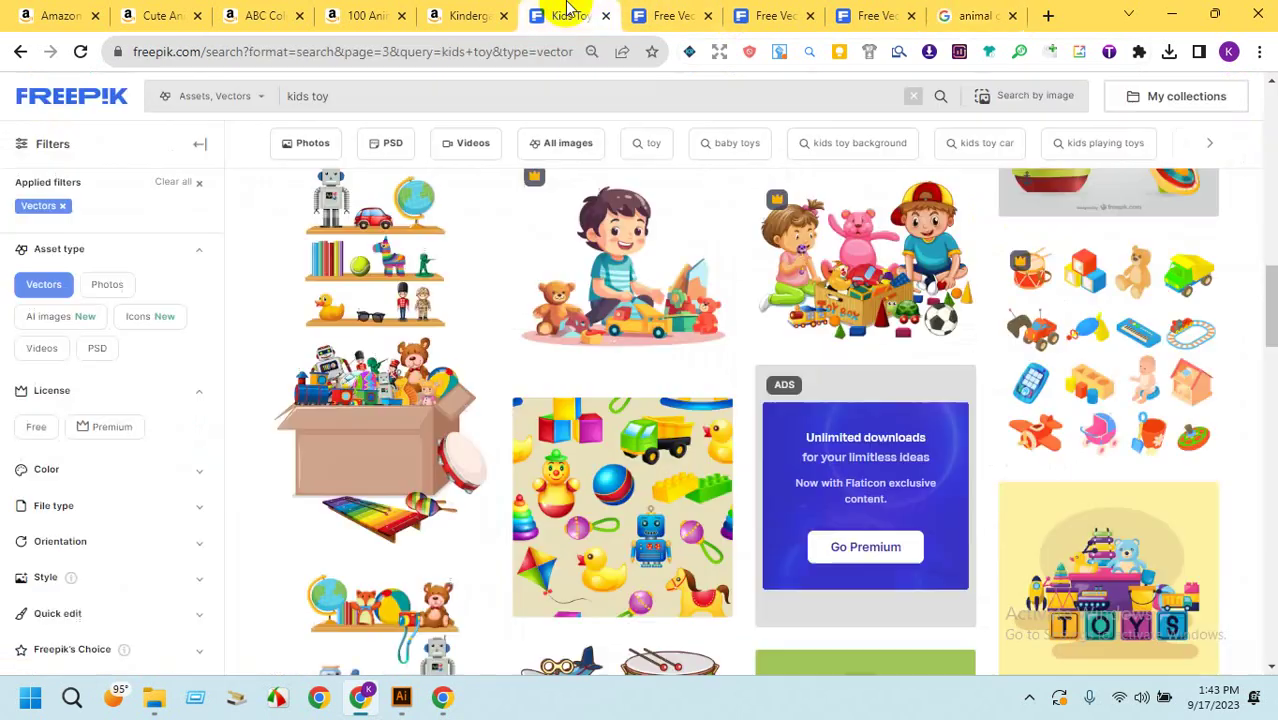
left_click(668, 15)
left_click(772, 15)
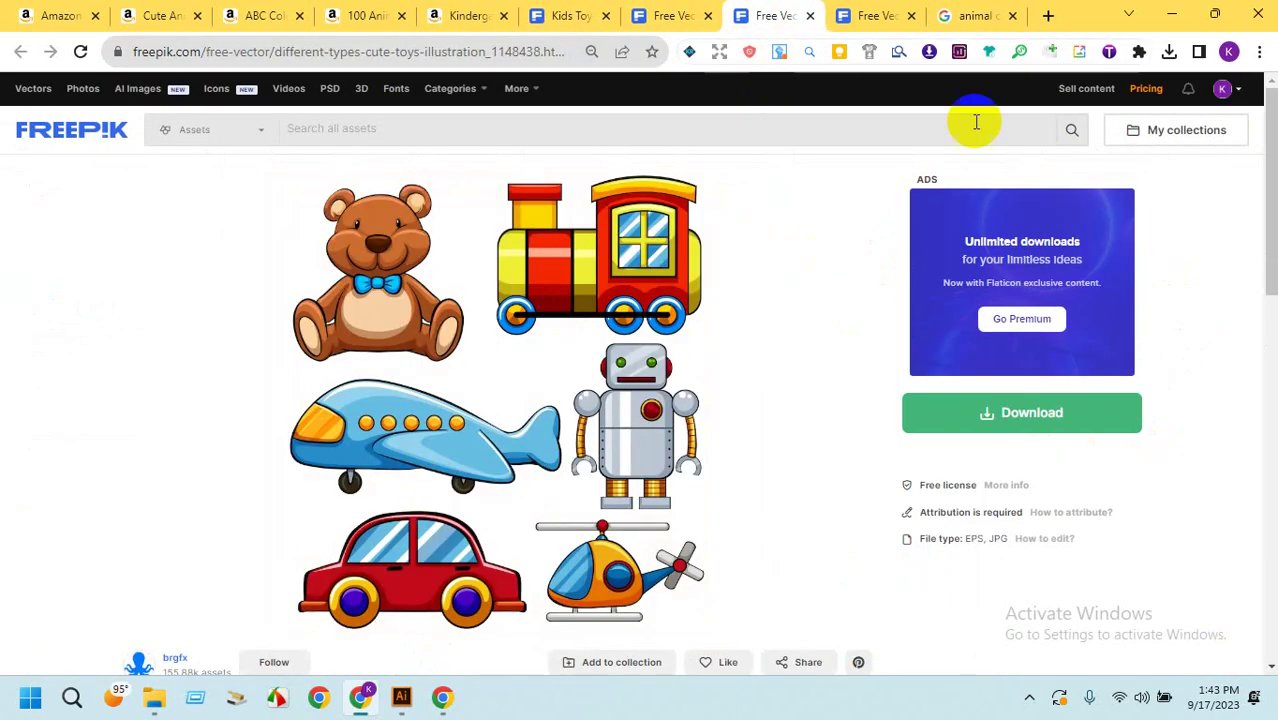
left_click(873, 16)
left_click(680, 12)
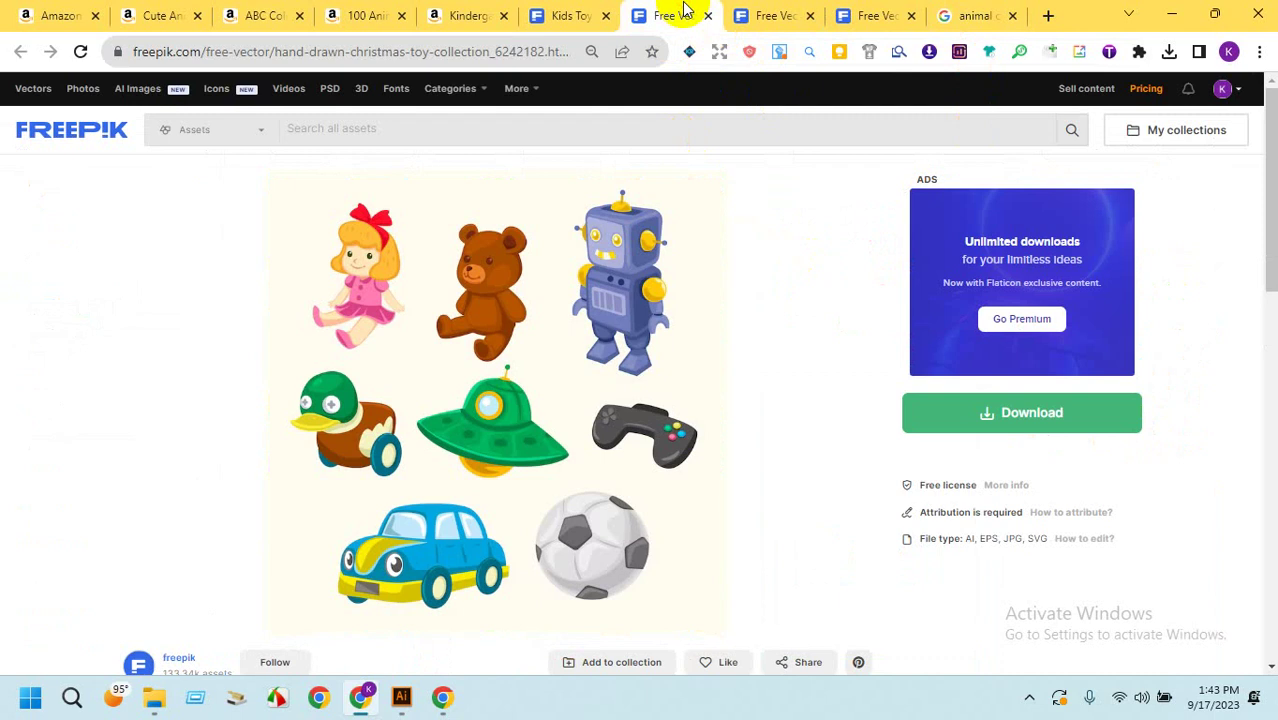
Revisit the Amazon animal coloring book results and the opened product pages to compare their covers and interior pages.
left_click(24, 17)
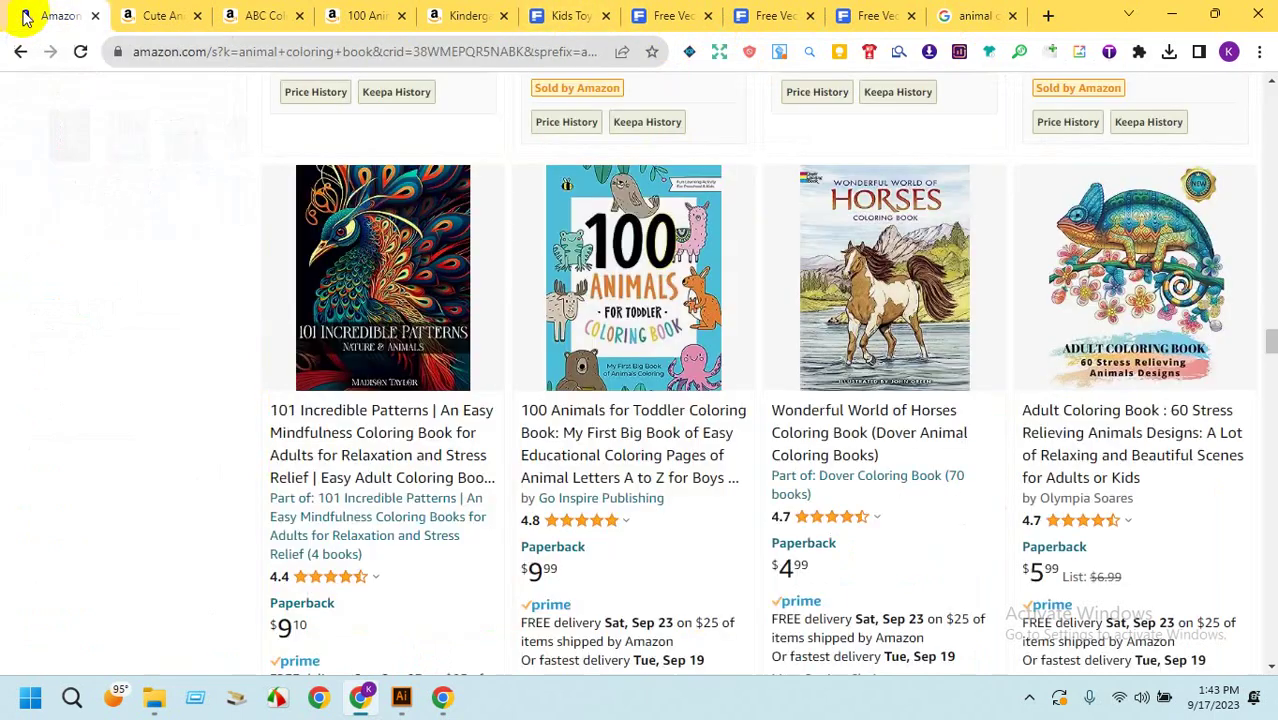
left_click(150, 15)
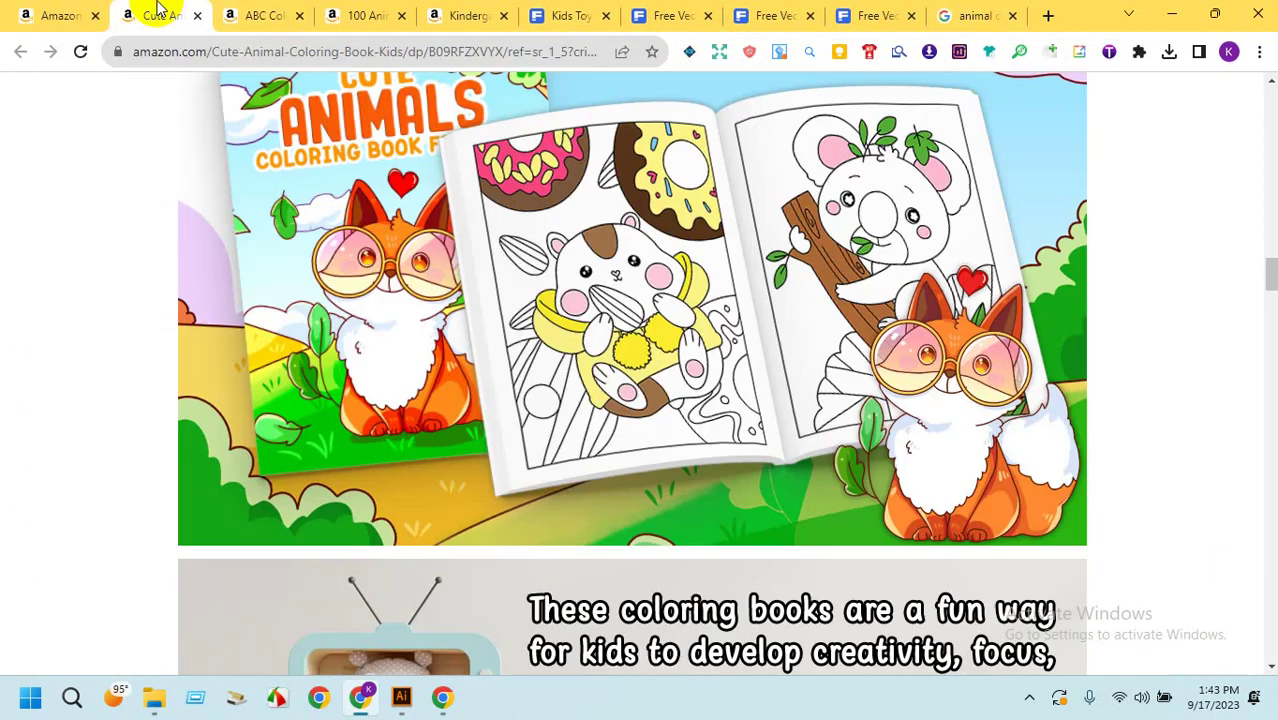
left_click(247, 12)
left_click(333, 12)
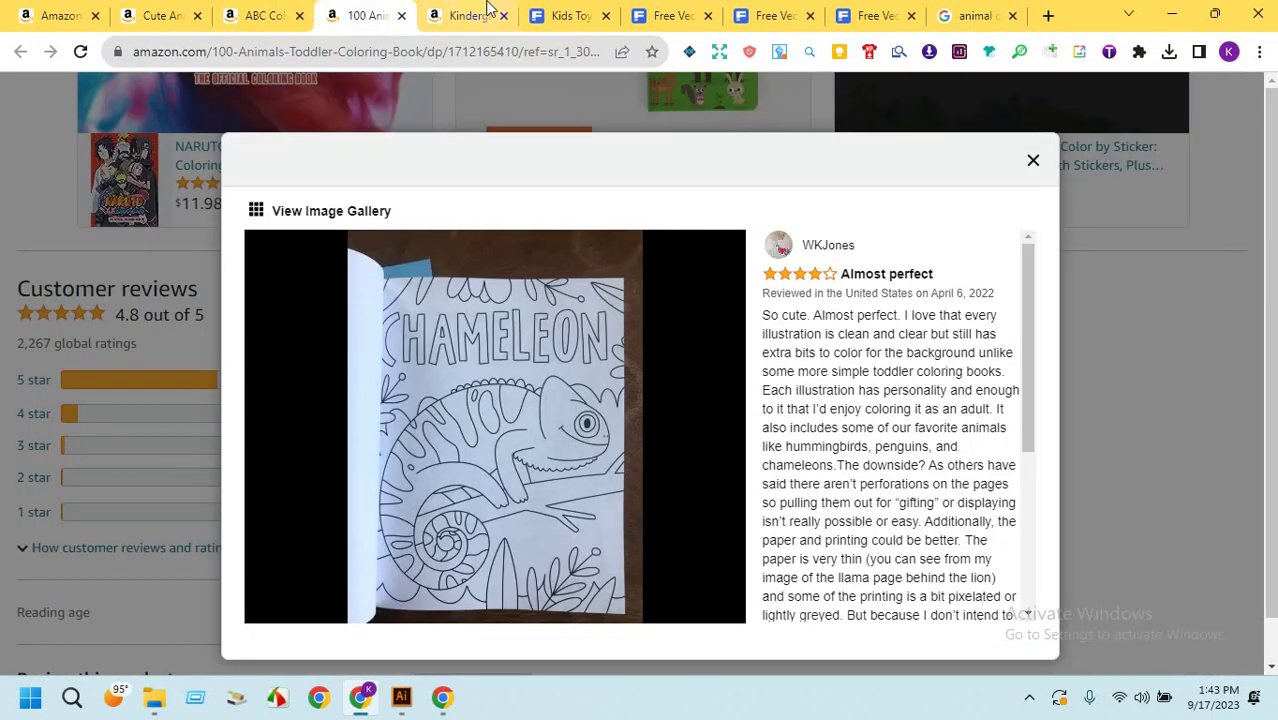
Return to the Google "animal coloring pages" image results and browse much further down the list.
left_click(960, 12)
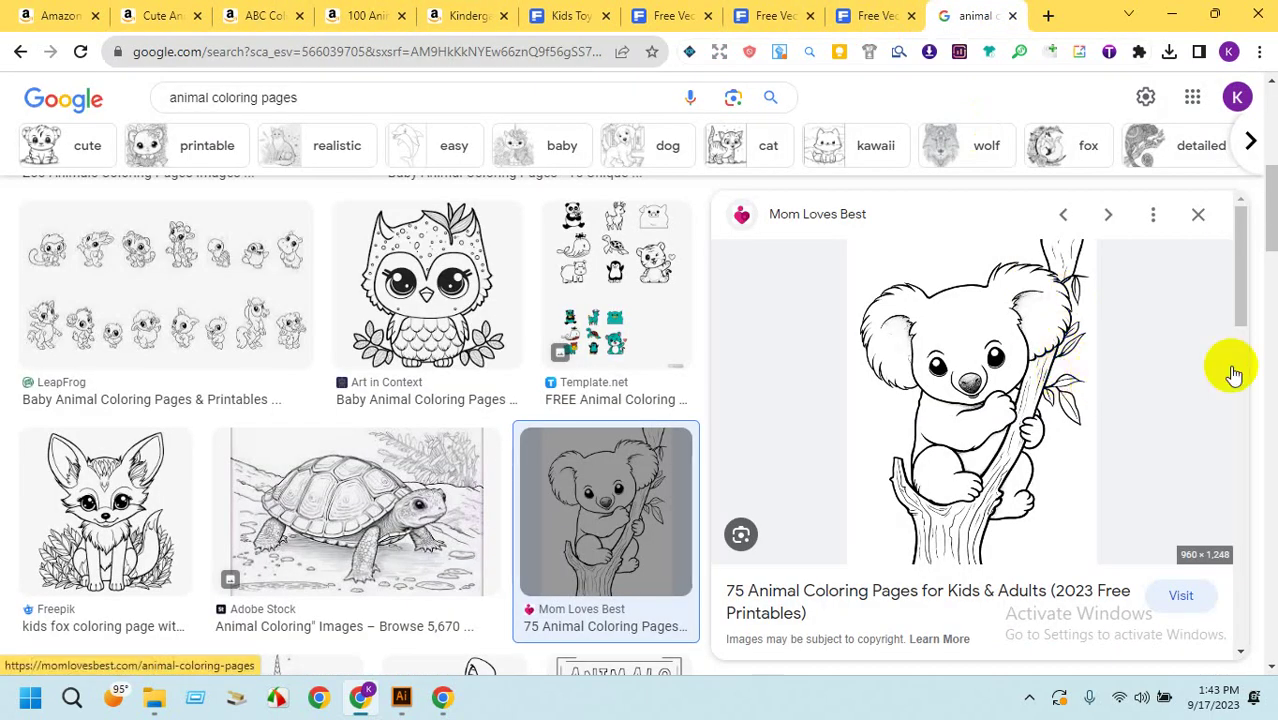
mouse_move(1242, 247)
left_mouse_down()
mouse_move(1242, 265)
mouse_move(1235, 237)
left_mouse_up()
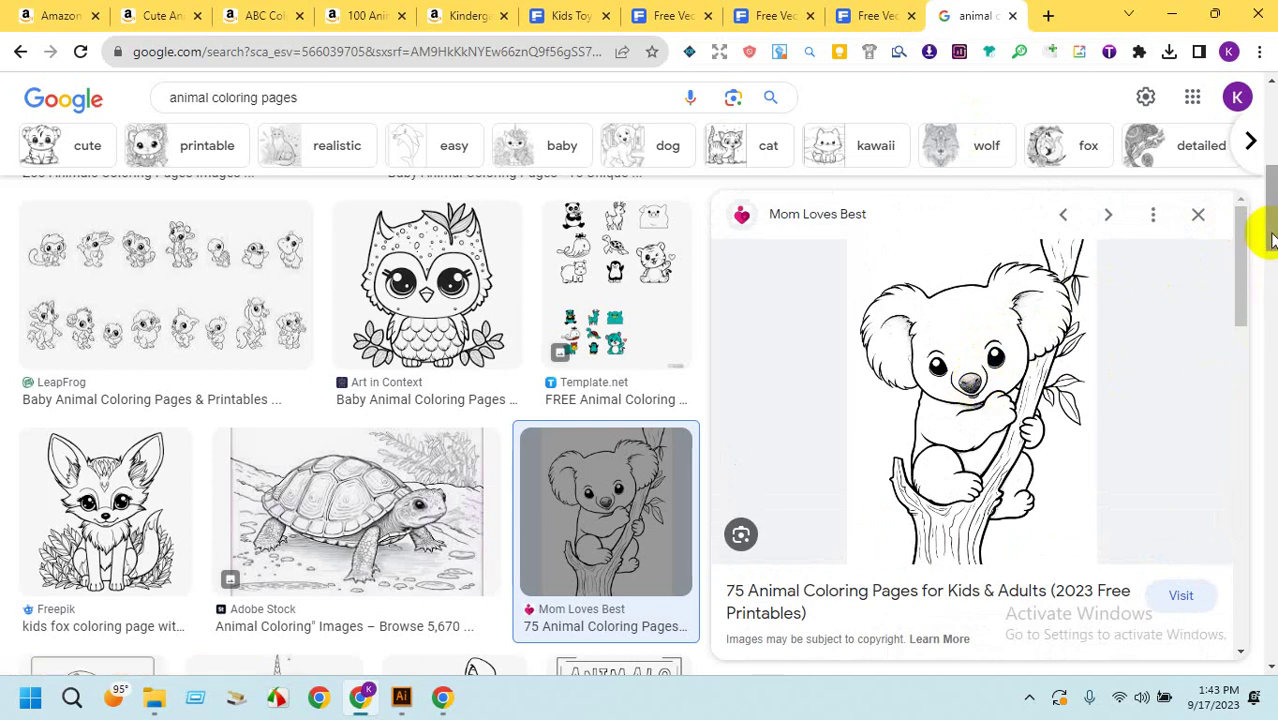
left_click_drag(1270, 238, 1261, 543)
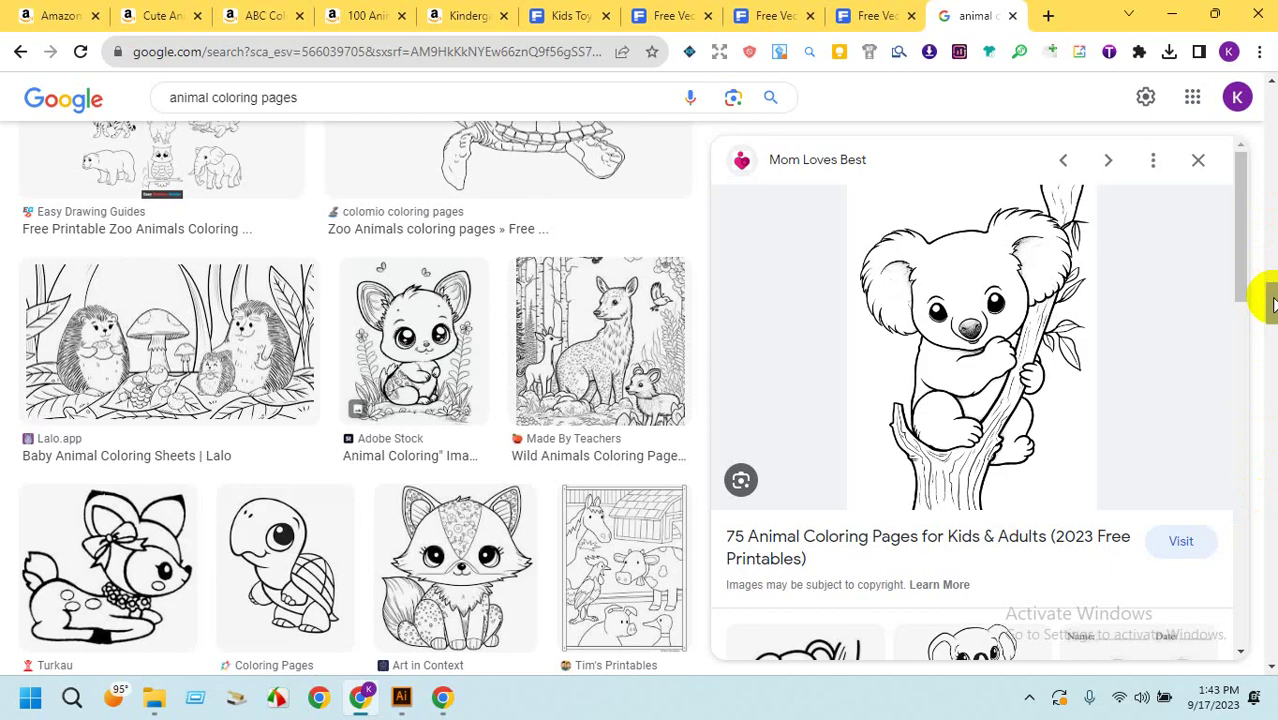
left_click_drag(1270, 305, 1256, 645)
left_click_drag(1272, 371, 1267, 499)
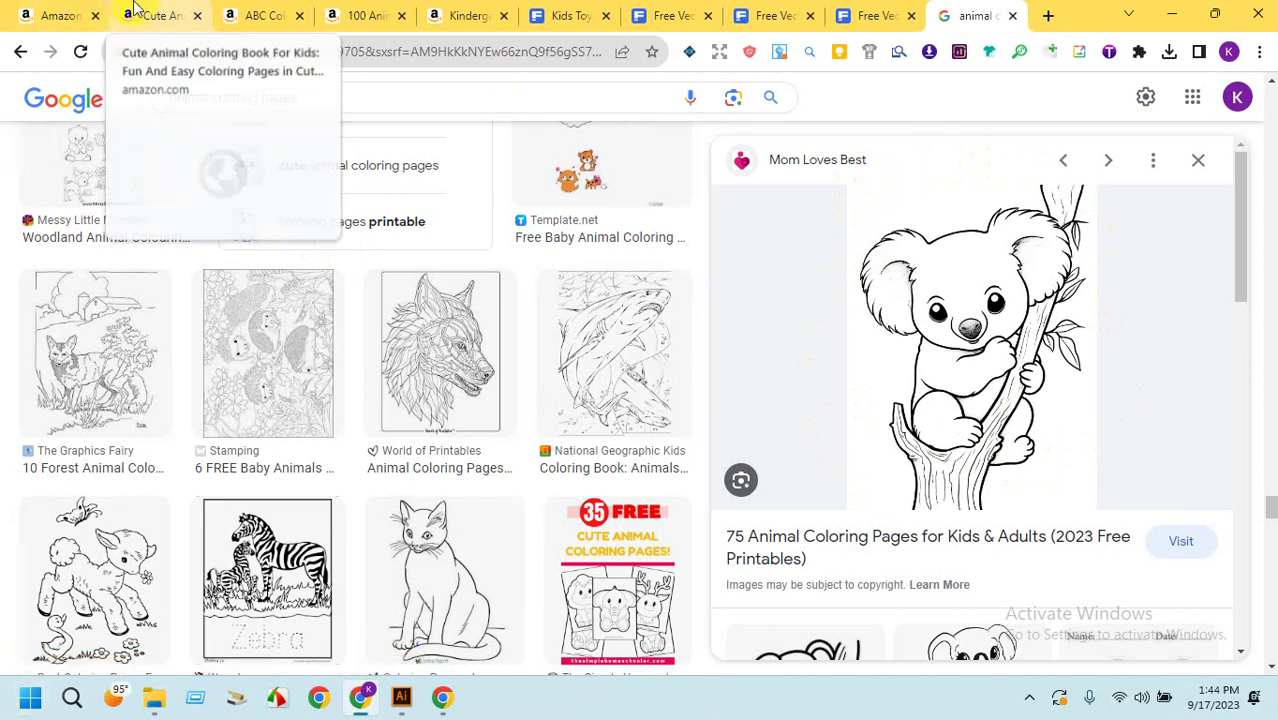
Switch to Illustrator and compare the artwork in the open toy vector documents 3573, 1920 and 3226564.
left_click(400, 700)
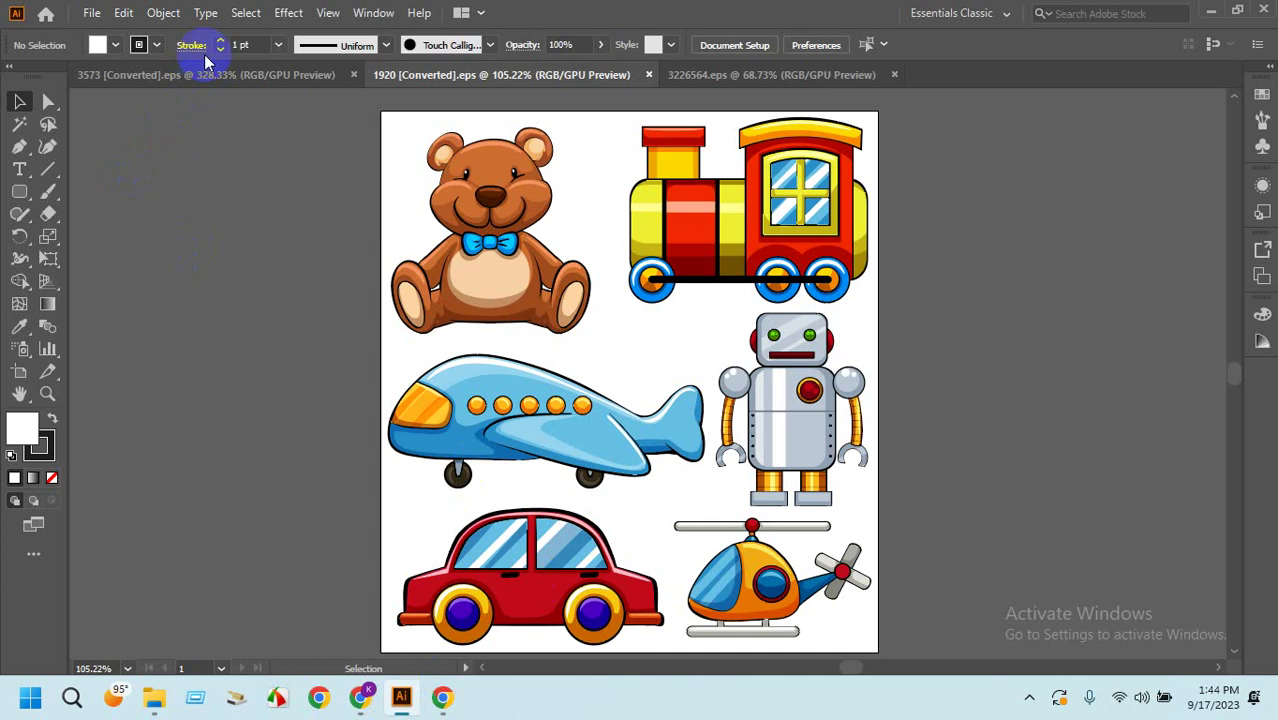
left_click(185, 80)
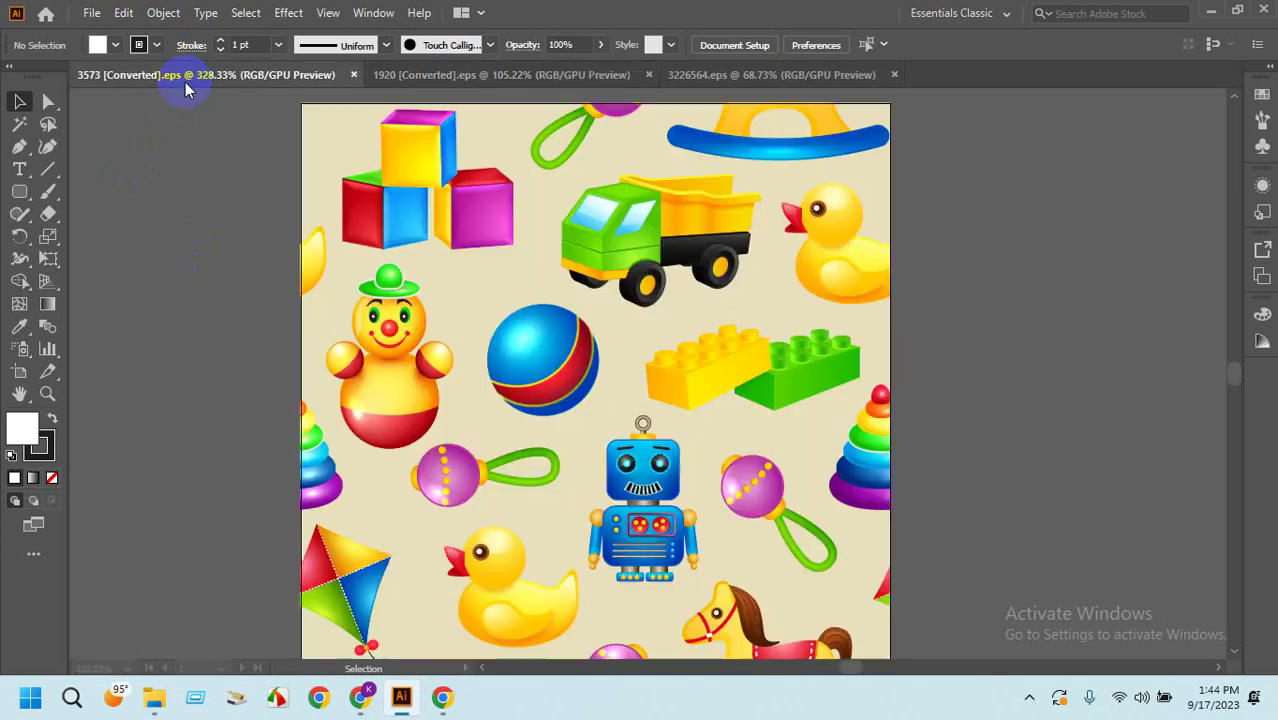
left_click(541, 80)
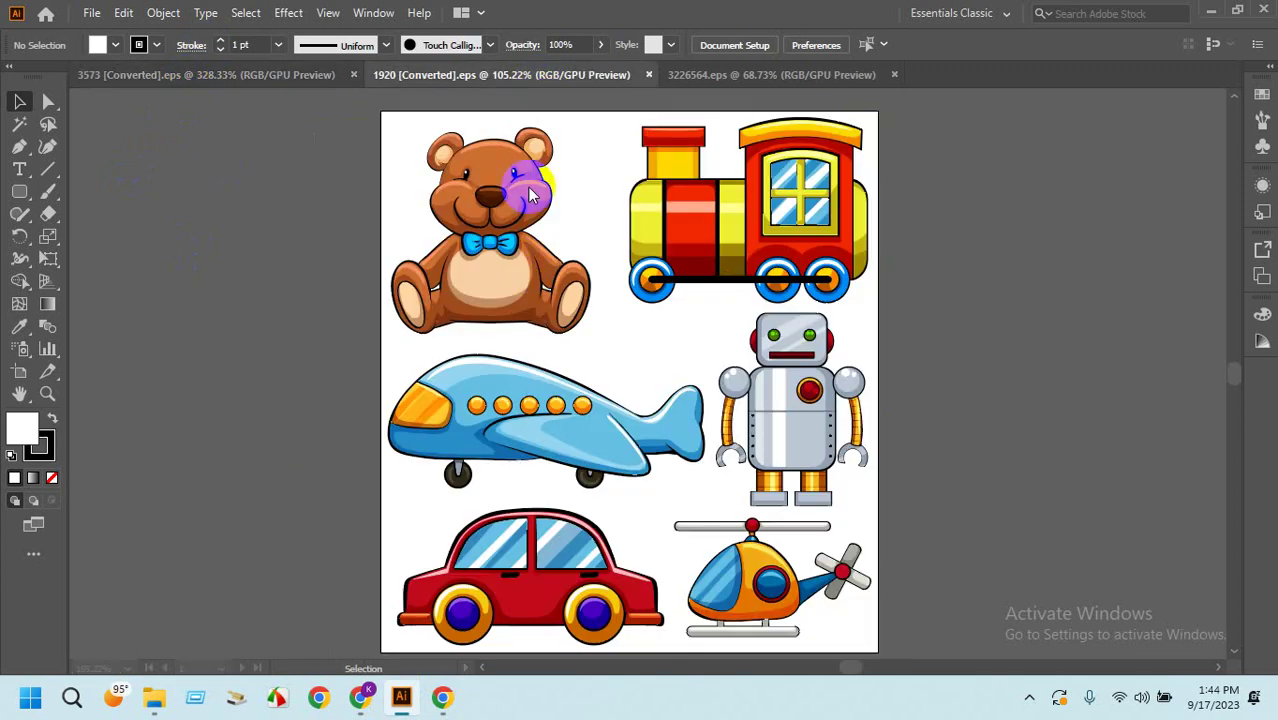
left_click(830, 74)
left_click(566, 78)
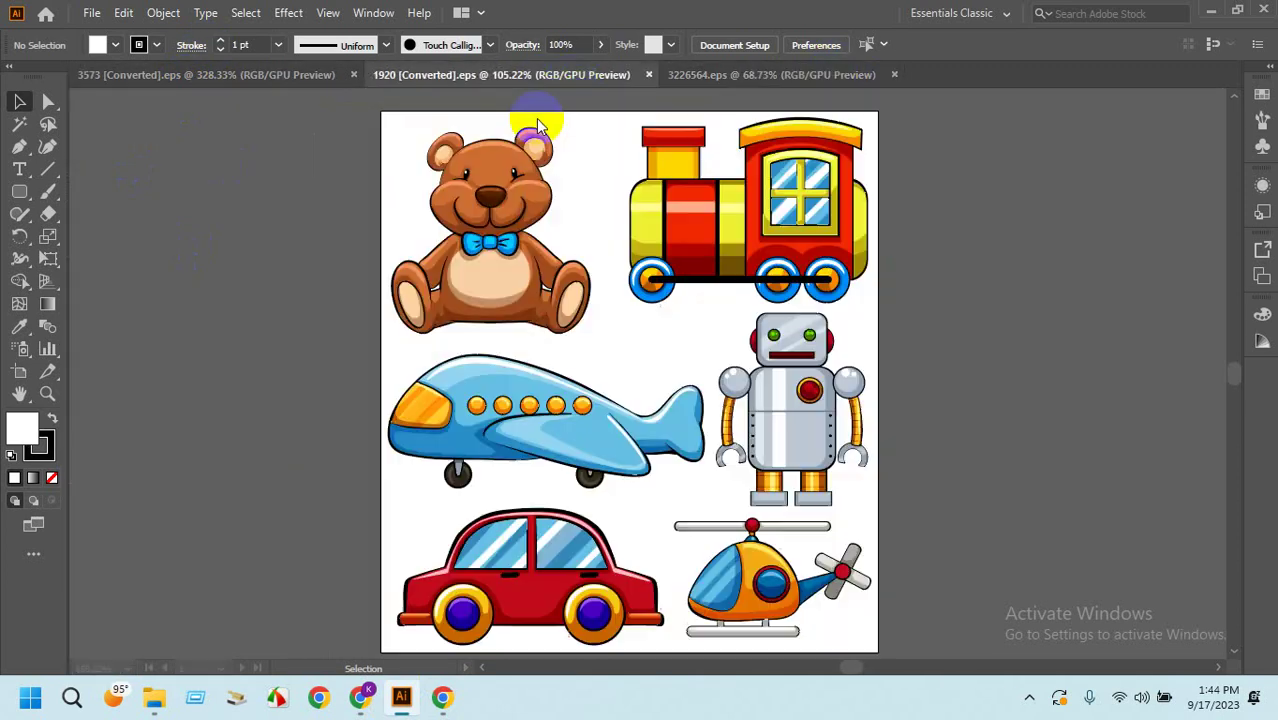
Release the clipping mask on the toy pattern artwork in the 3573 document.
left_click(273, 84)
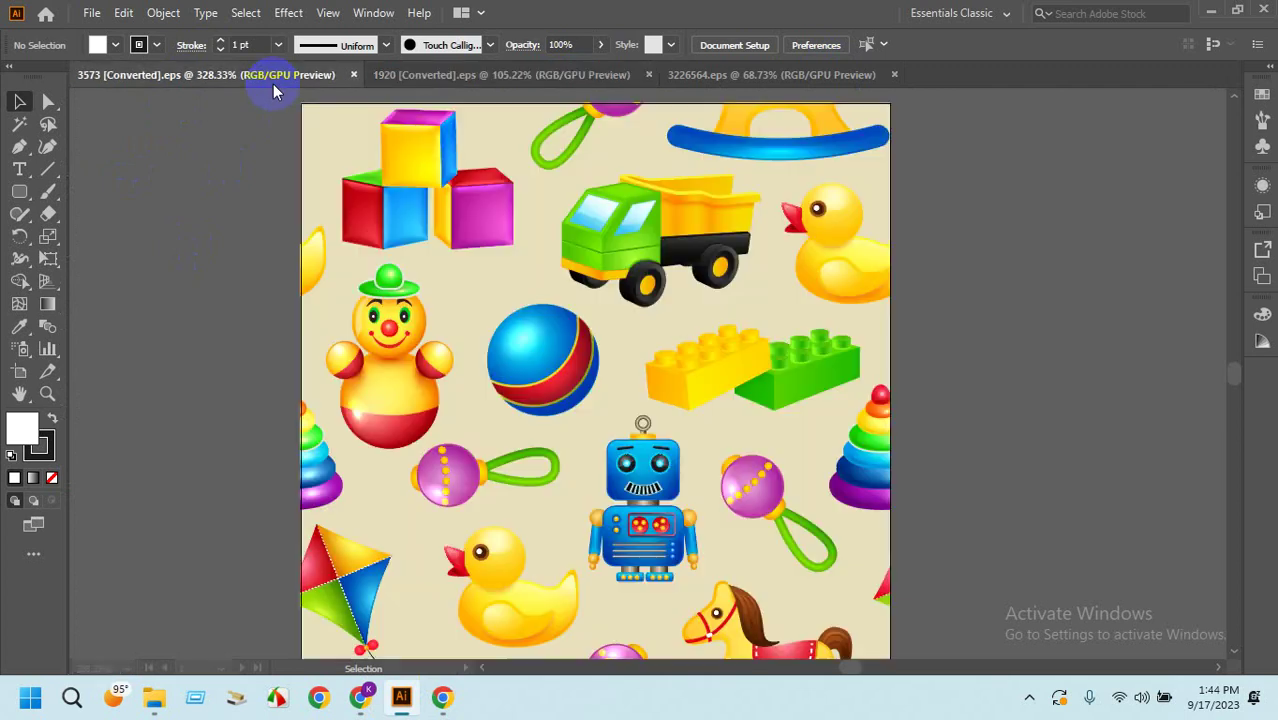
left_click(385, 408)
right_click(388, 412)
left_click(480, 234)
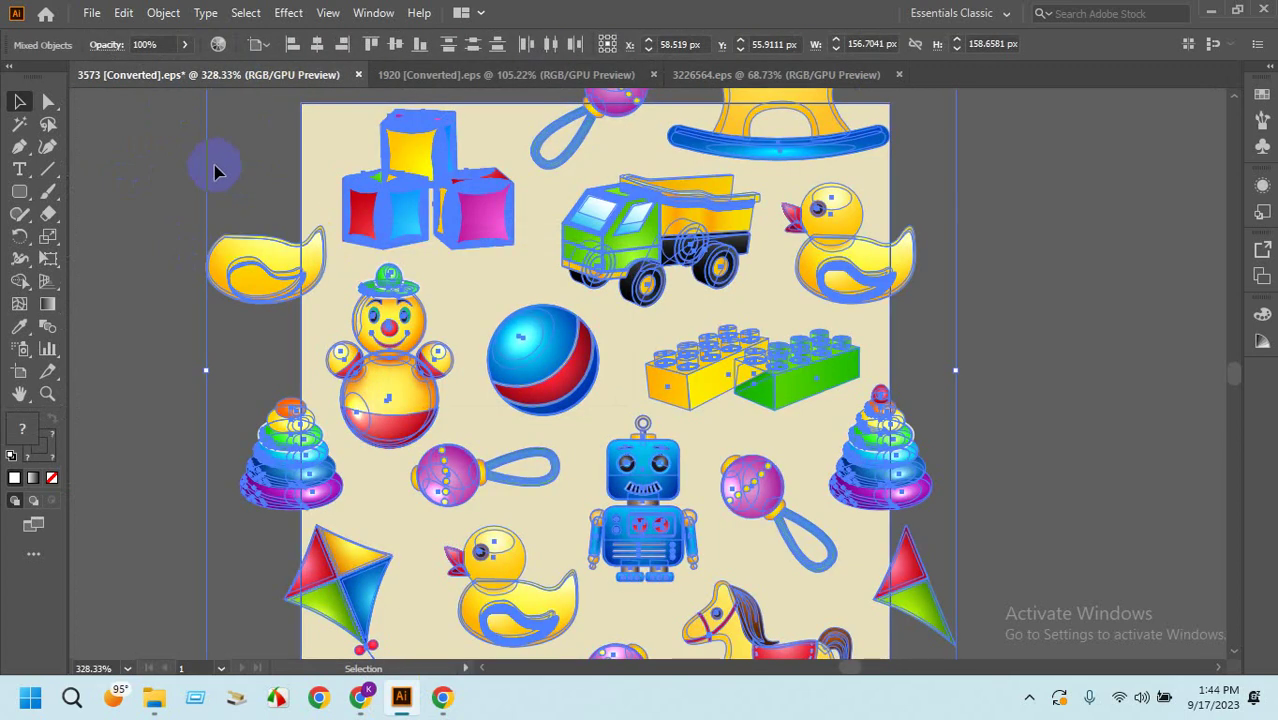
left_click(167, 180)
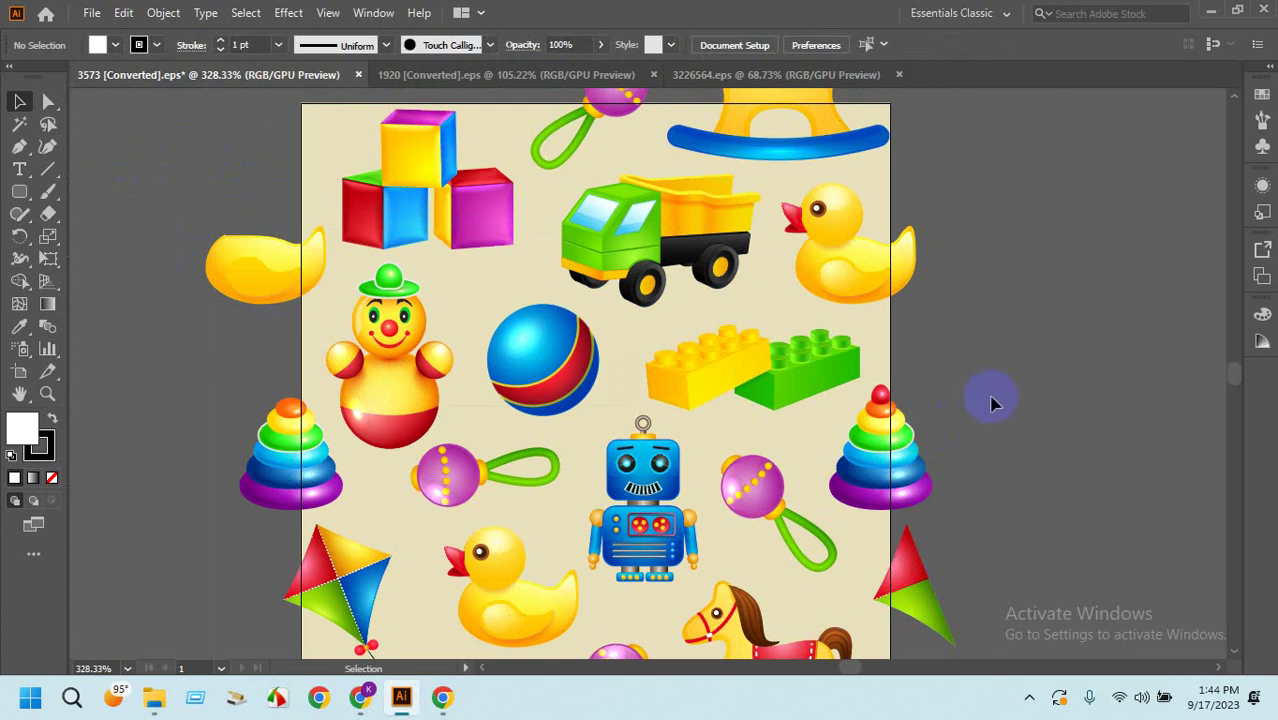
Shift the toy group down and to the right, ungroup it, and delete the beige background.
left_click_drag(415, 395, 540, 420)
right_click(540, 420)
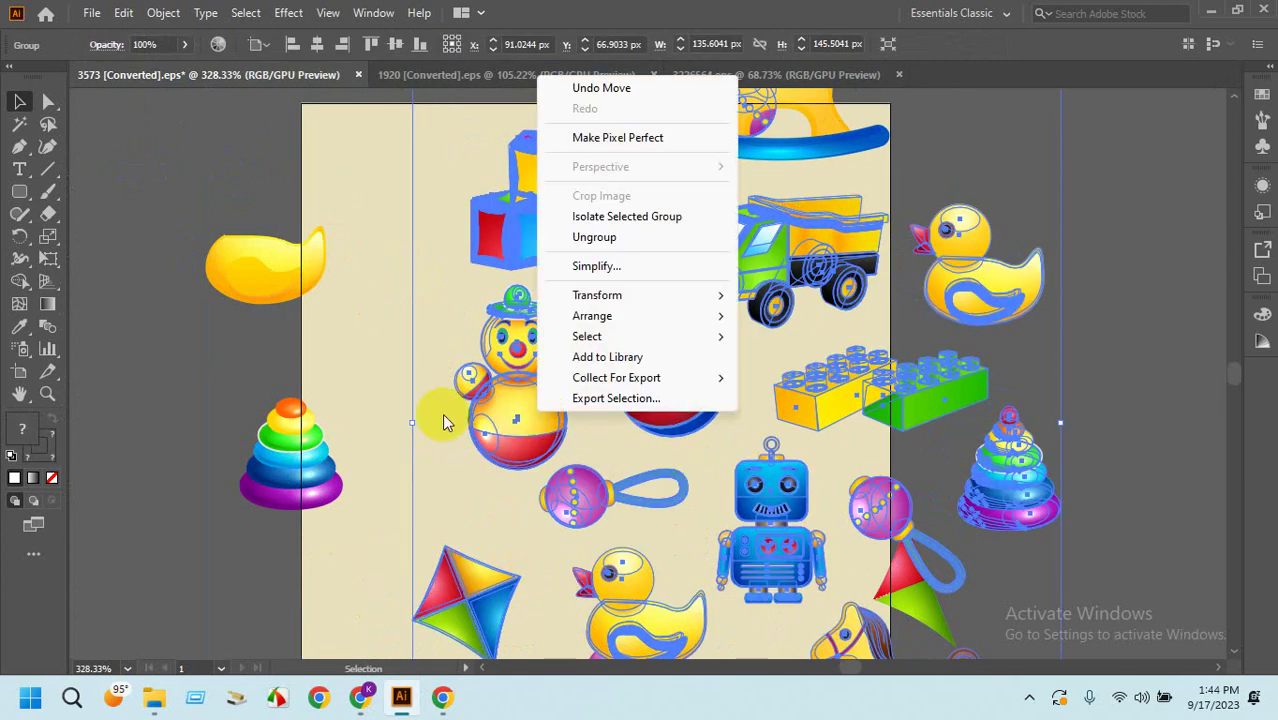
left_click(600, 237)
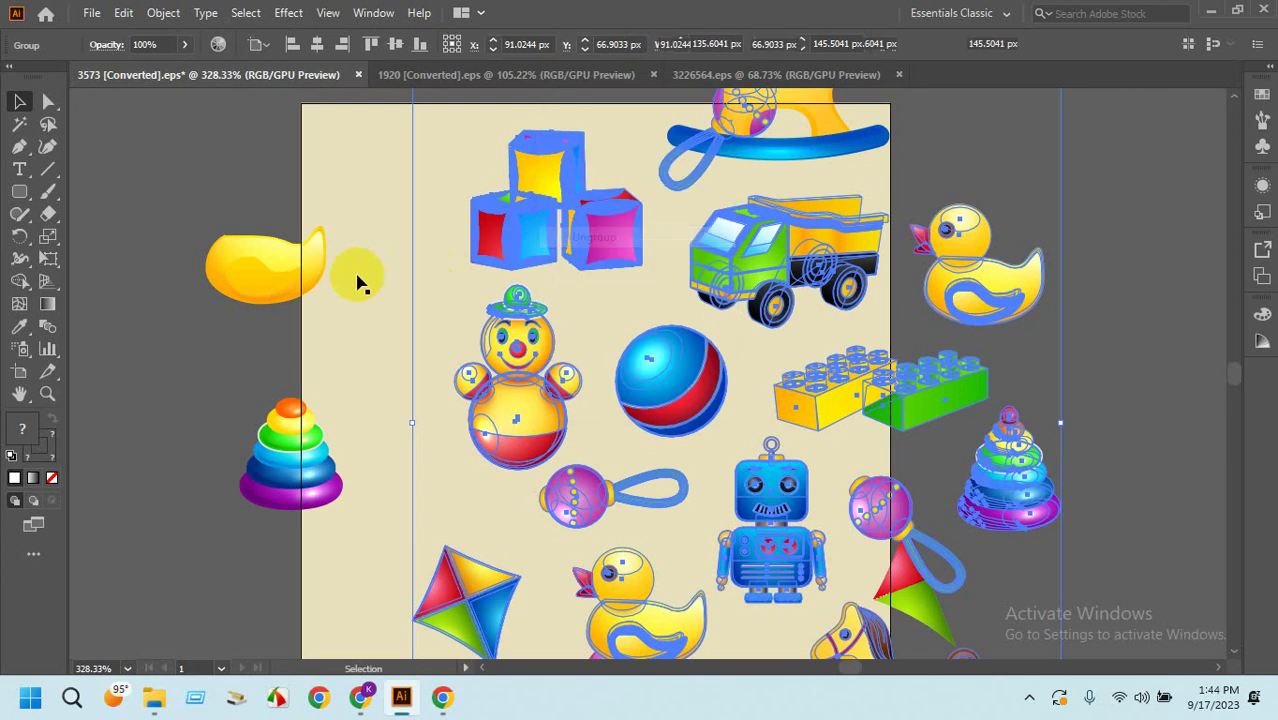
left_click(358, 280)
key("Delete")
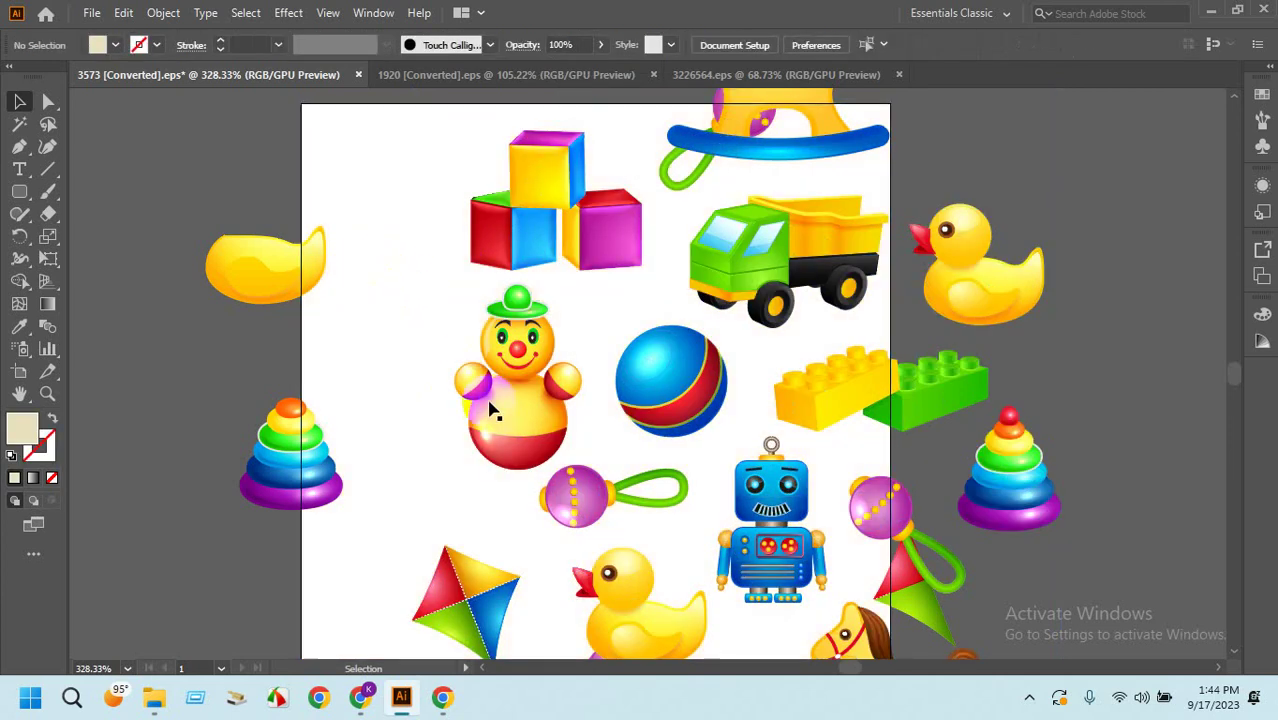
Move the clown tumbler toy to the empty canvas right of the artboard and enlarge it to about 51 × 74 px.
left_click(505, 416)
left_click_drag(505, 416, 895, 390)
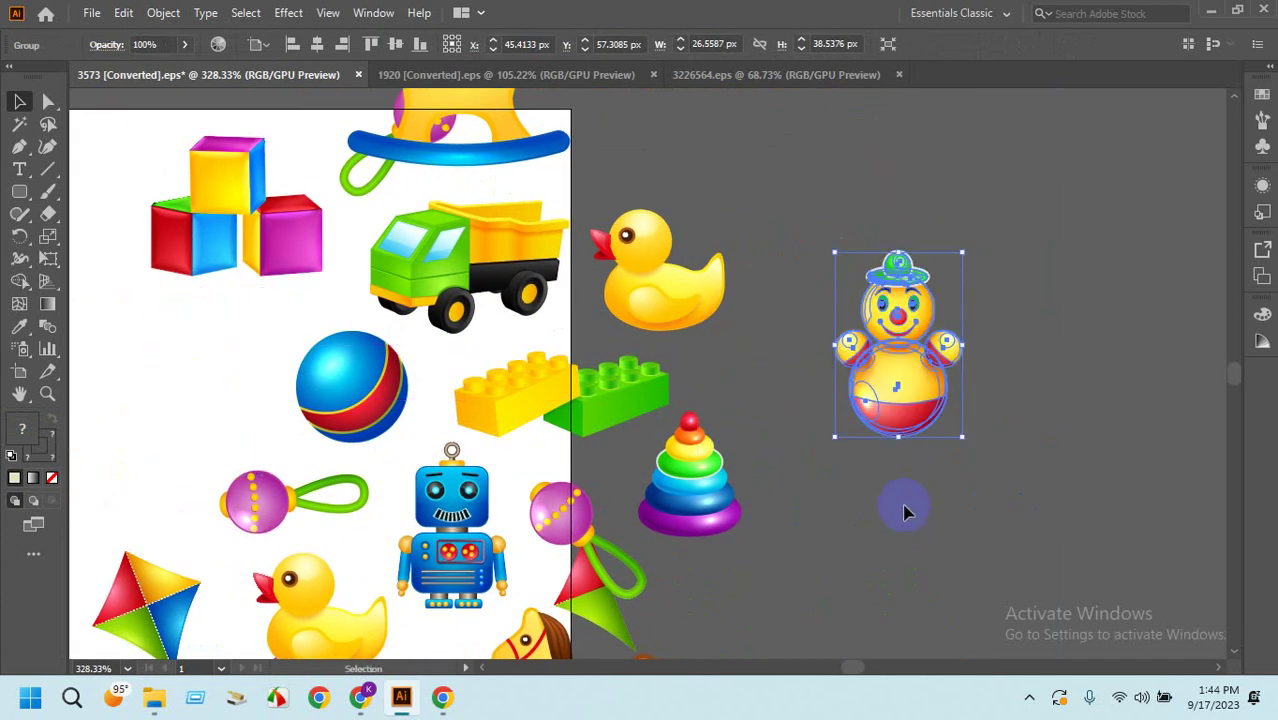
scroll(850, 510, "right", 4)
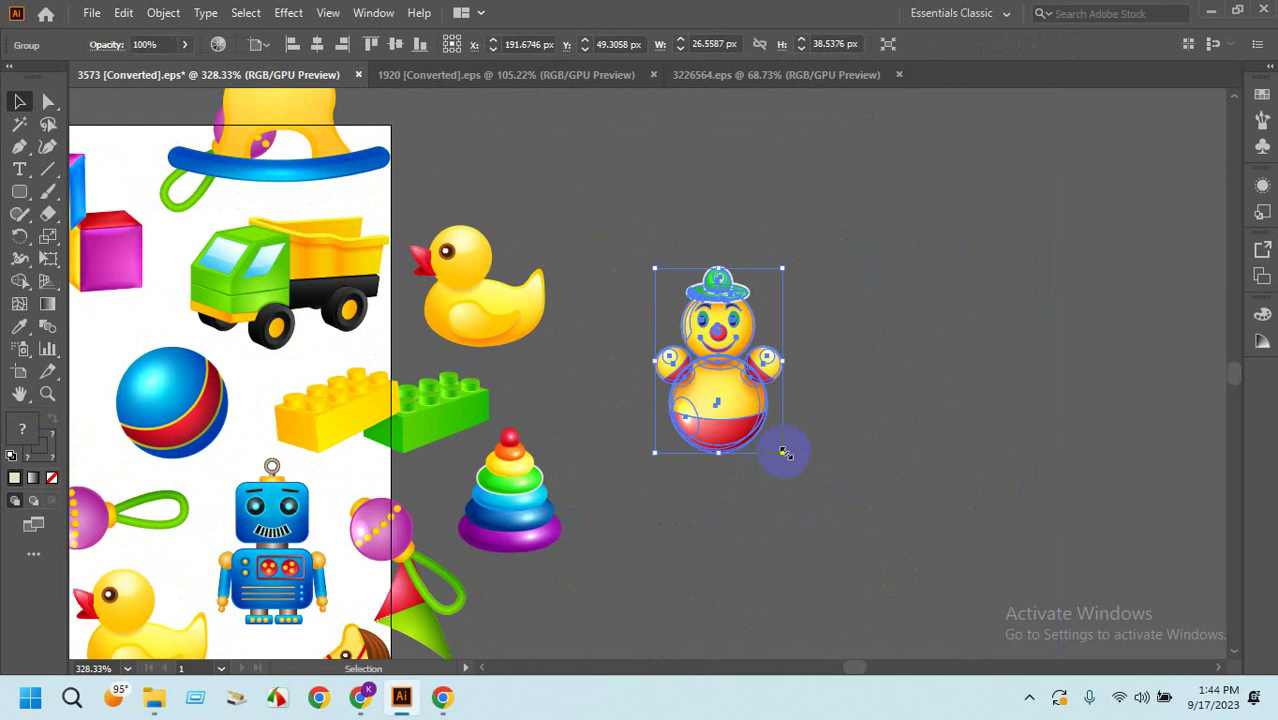
left_click_drag(785, 452, 899, 622)
Ungroup the clown toy and delete the highlight and gradient shading shapes stacked over its body.
right_click(820, 515)
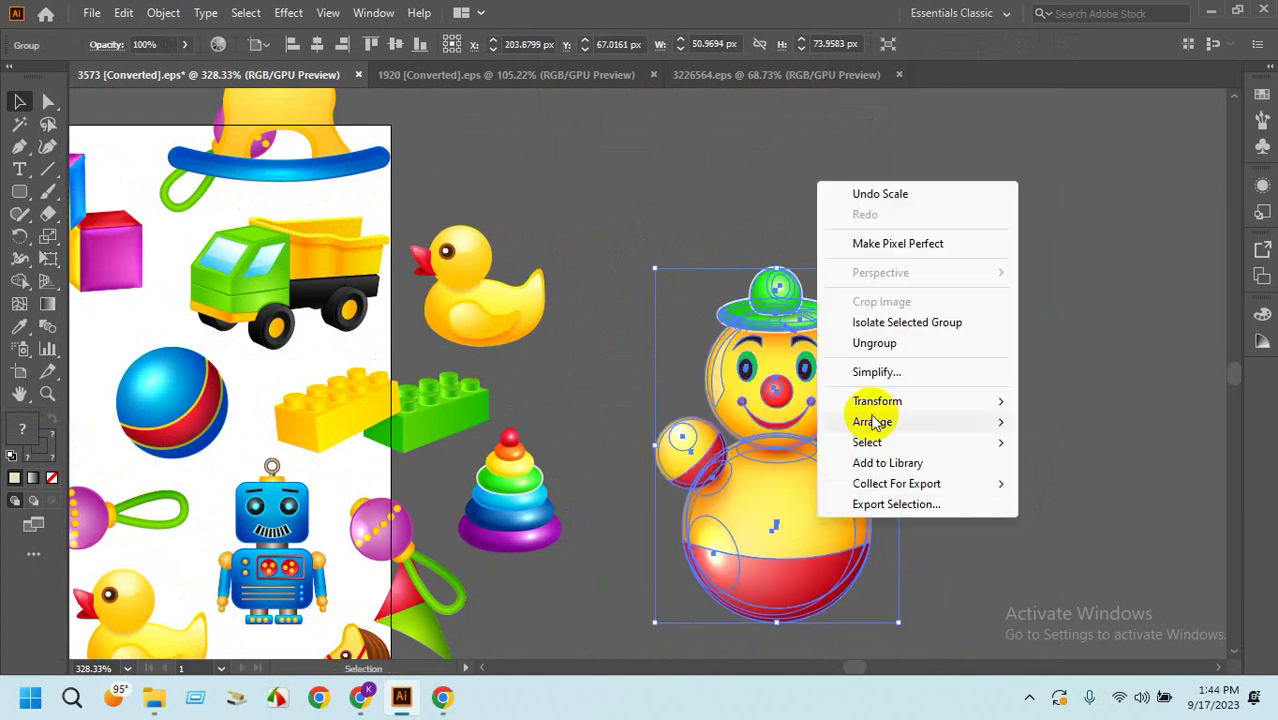
left_click(878, 342)
left_click(999, 294)
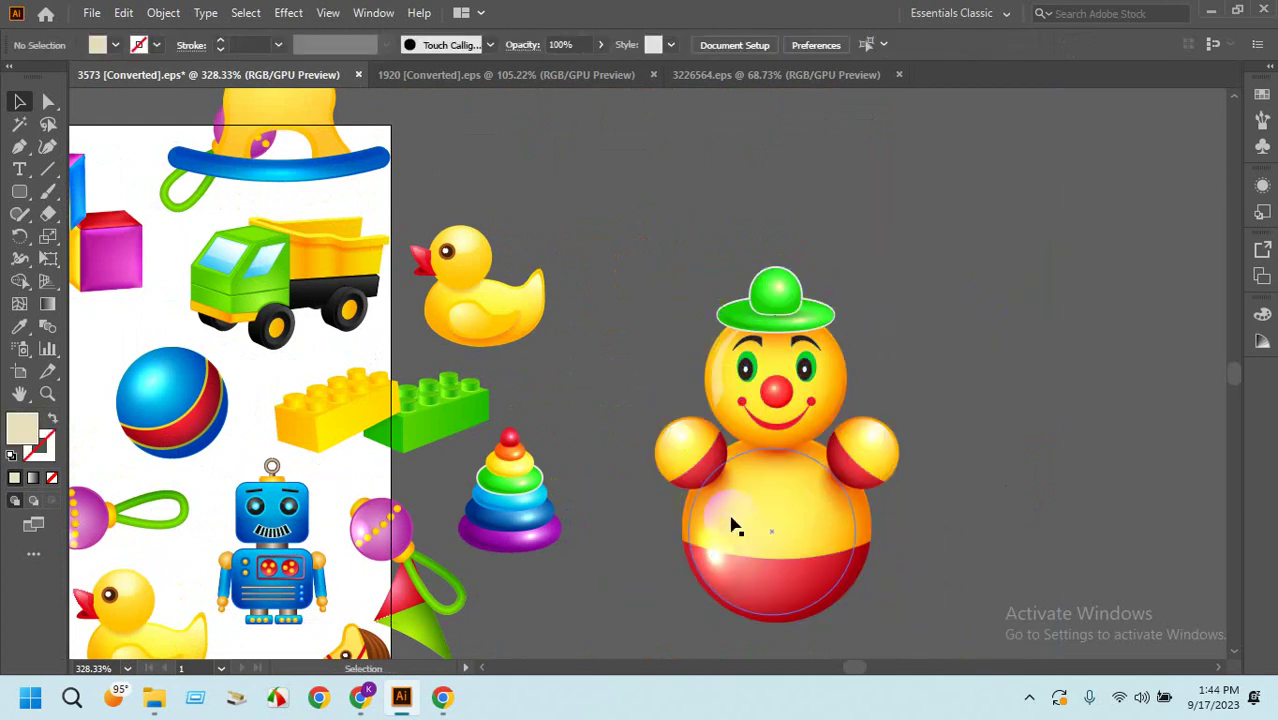
left_click(770, 530)
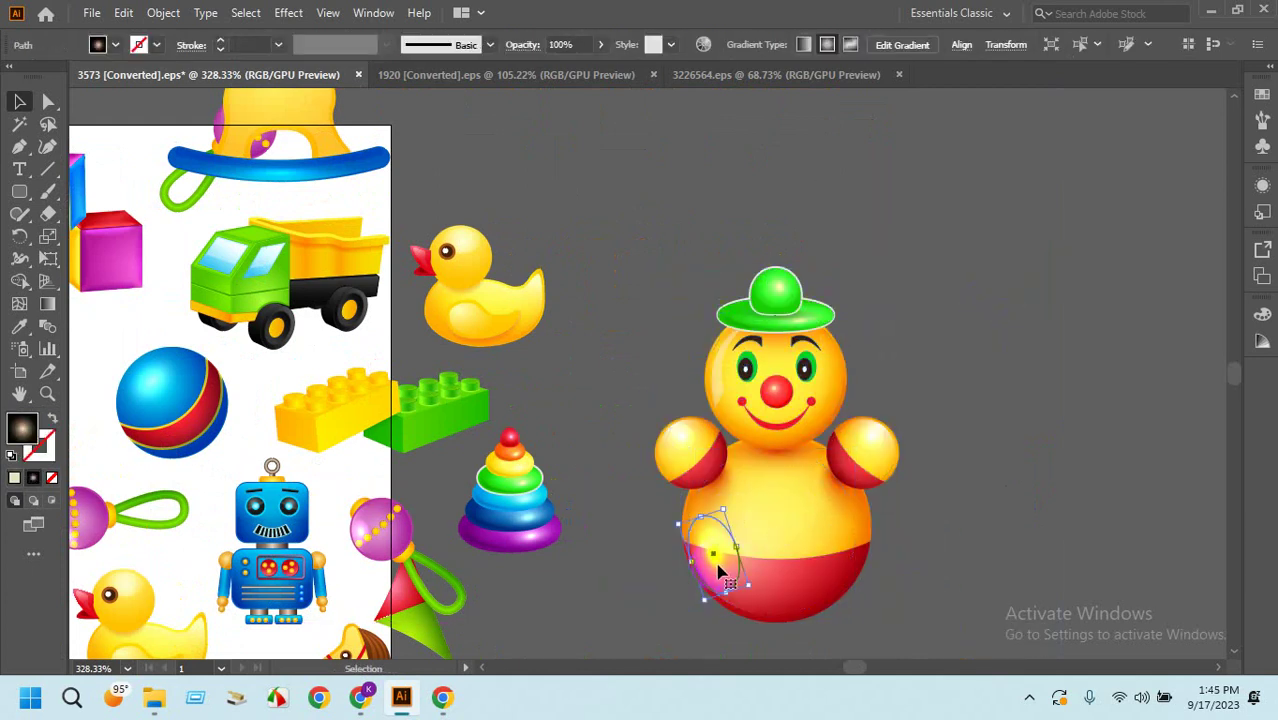
key("Delete")
left_click(767, 540)
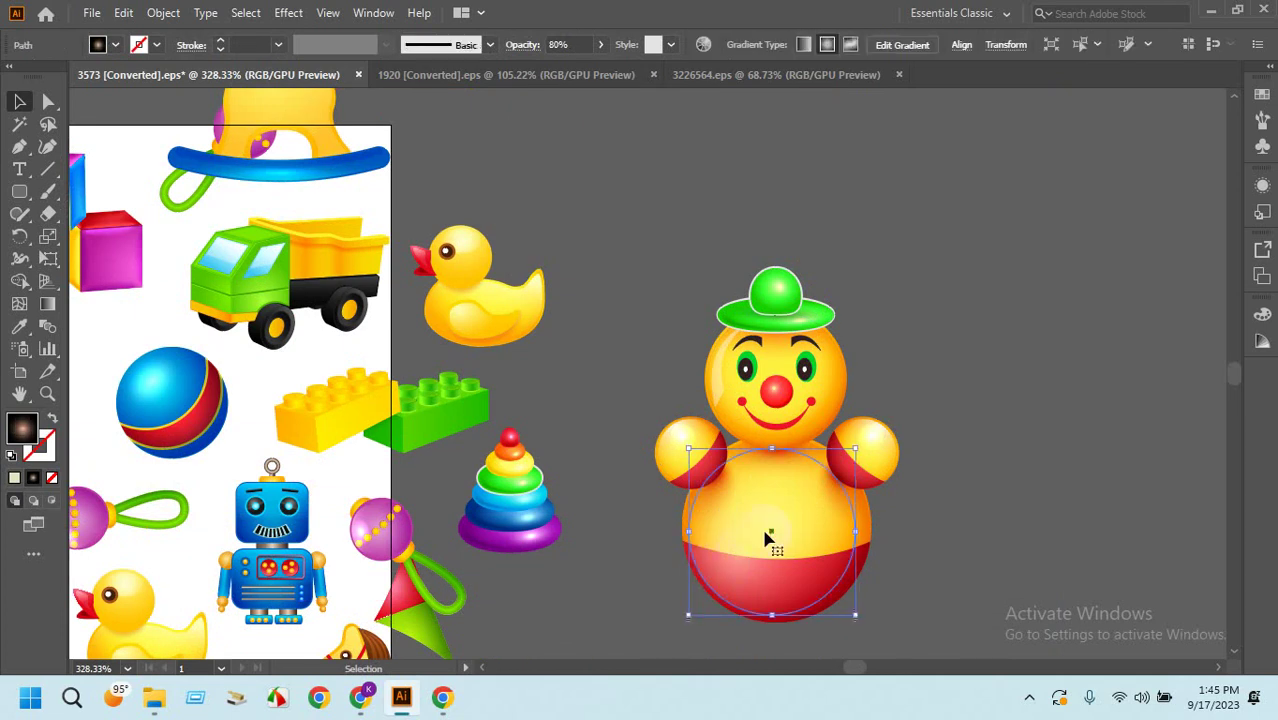
key("Delete")
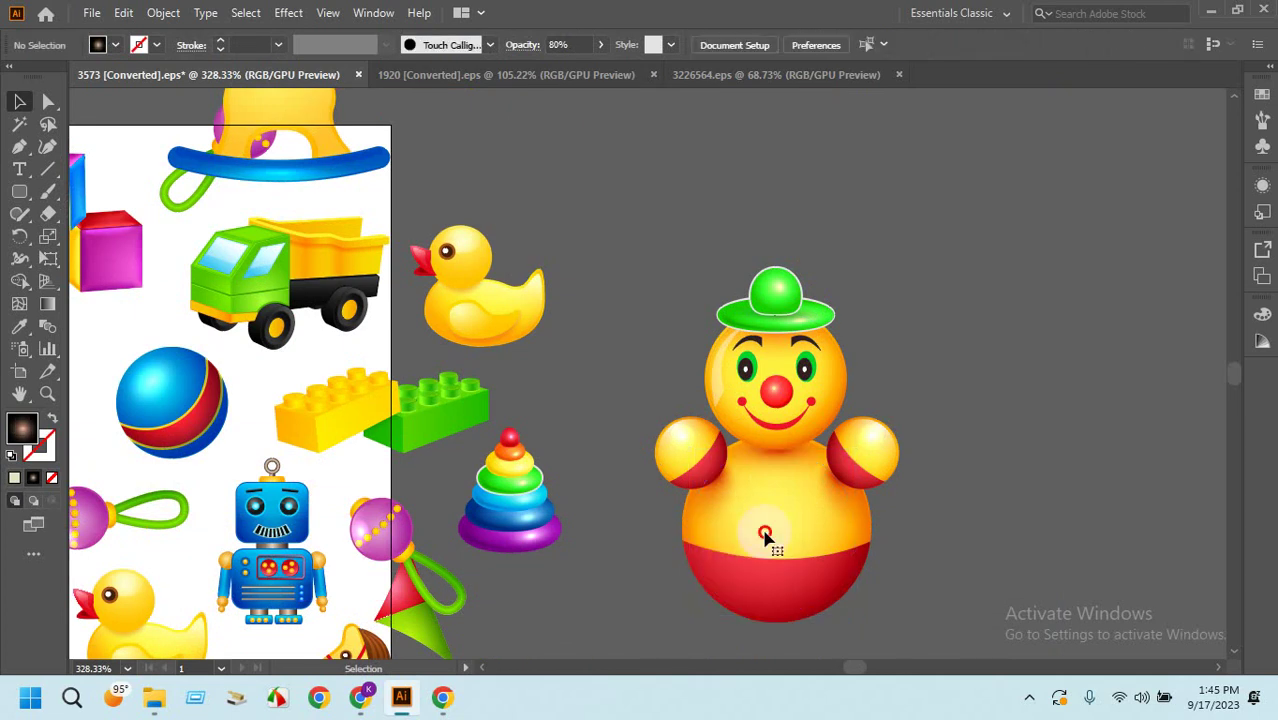
left_click(765, 538)
key("Delete")
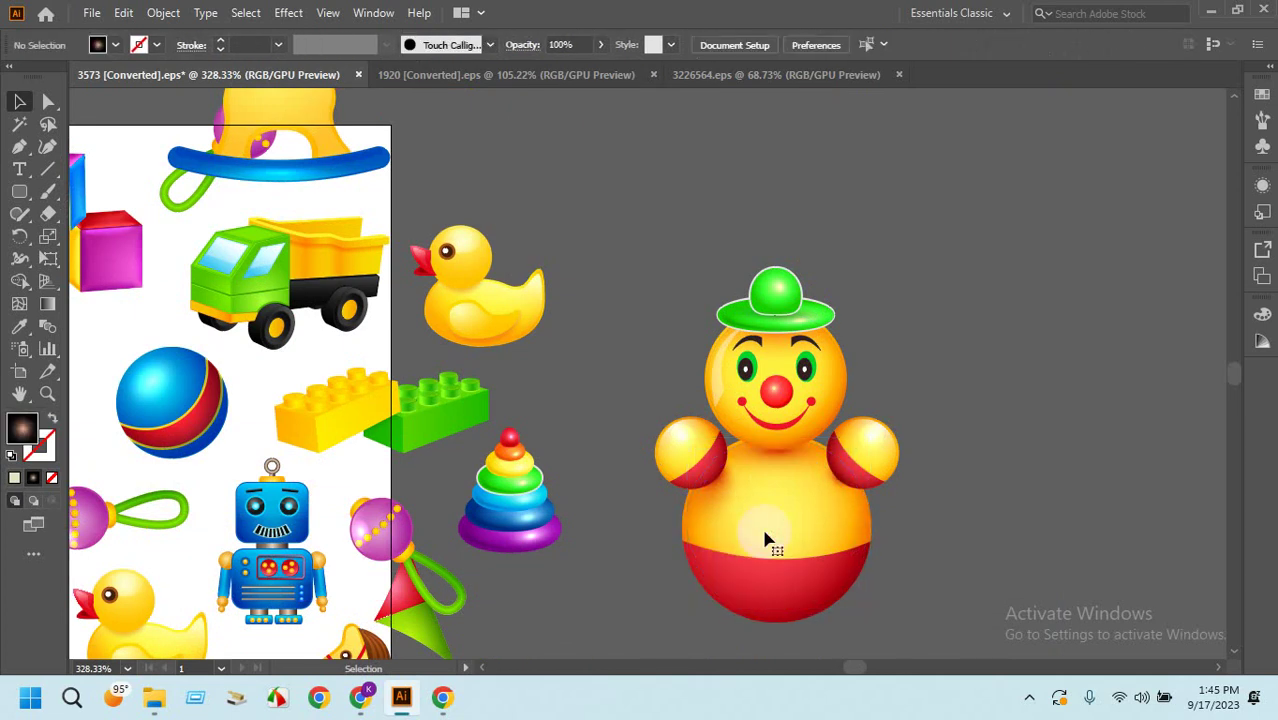
left_click(765, 540)
key("Delete")
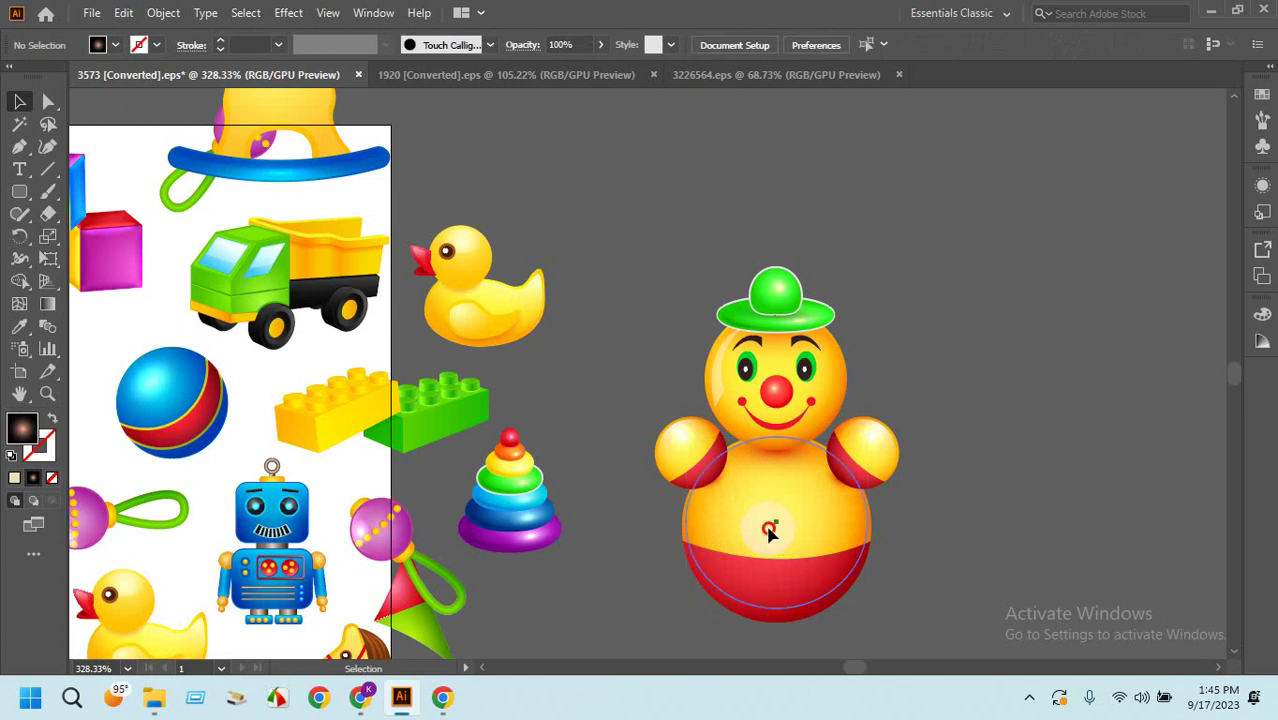
left_click(769, 533)
key("Delete")
left_click(769, 537)
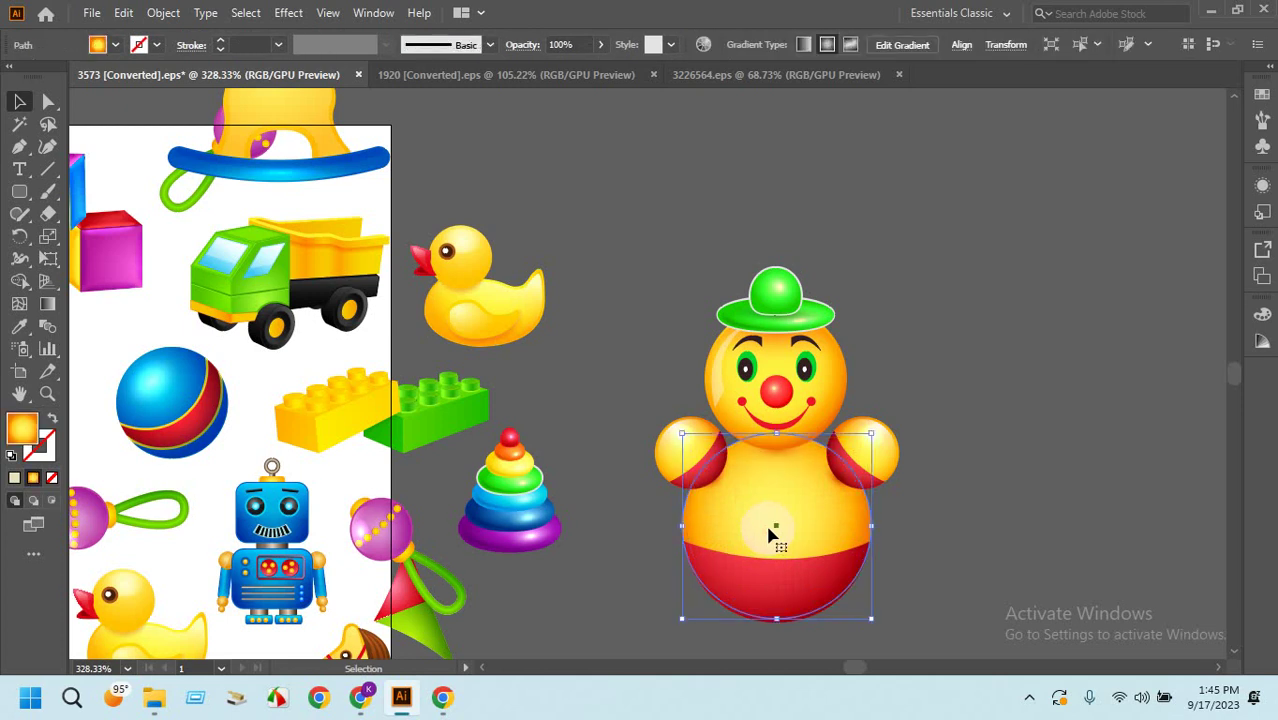
key("Delete")
left_click(769, 535)
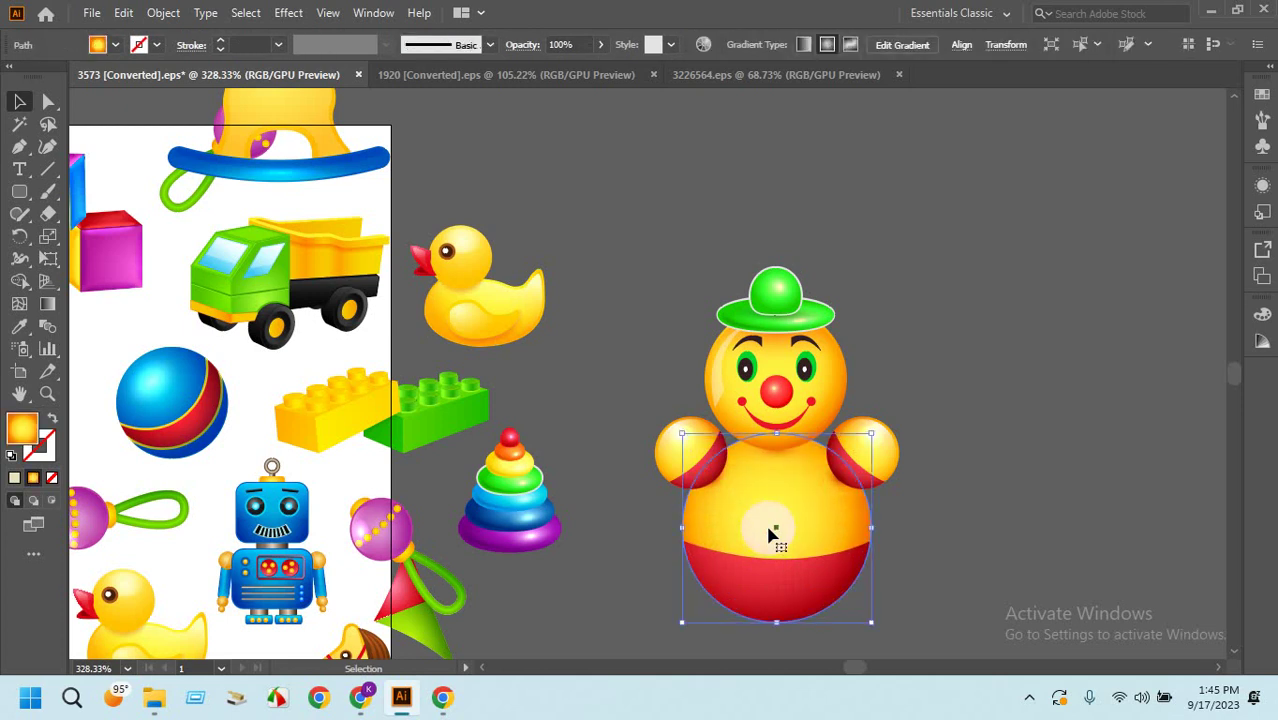
key("Delete")
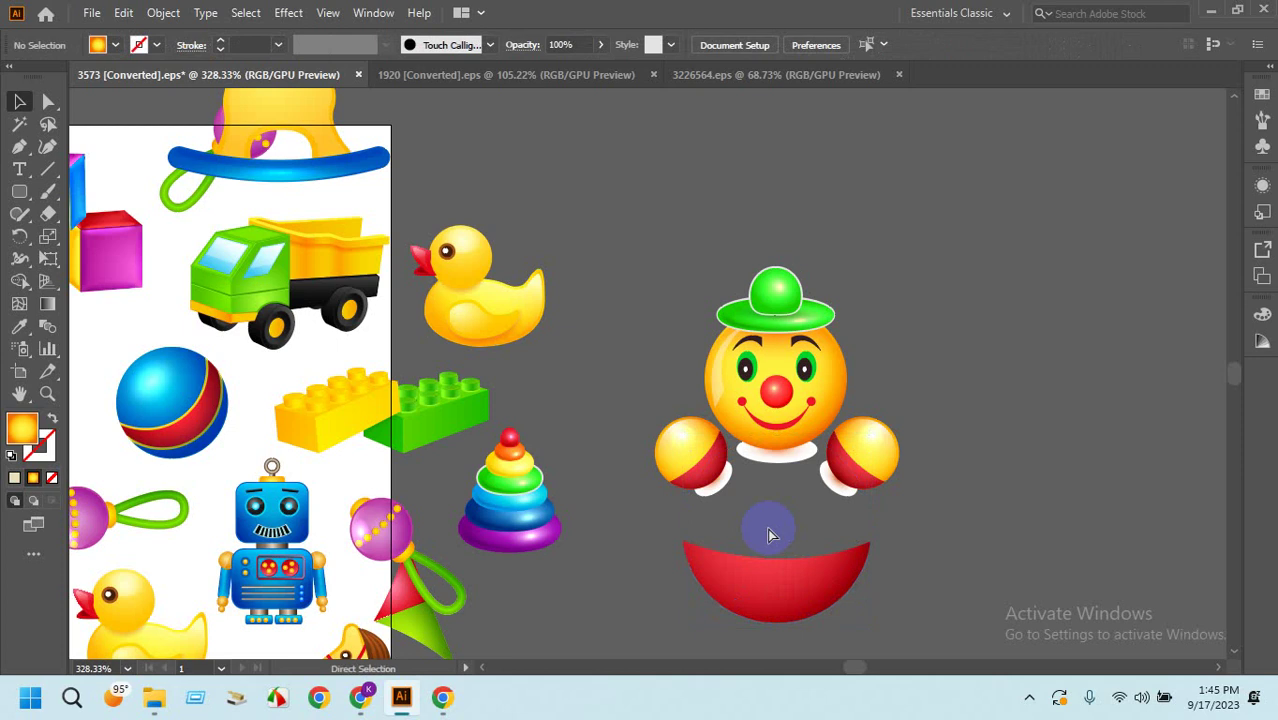
key("ctrl+z")
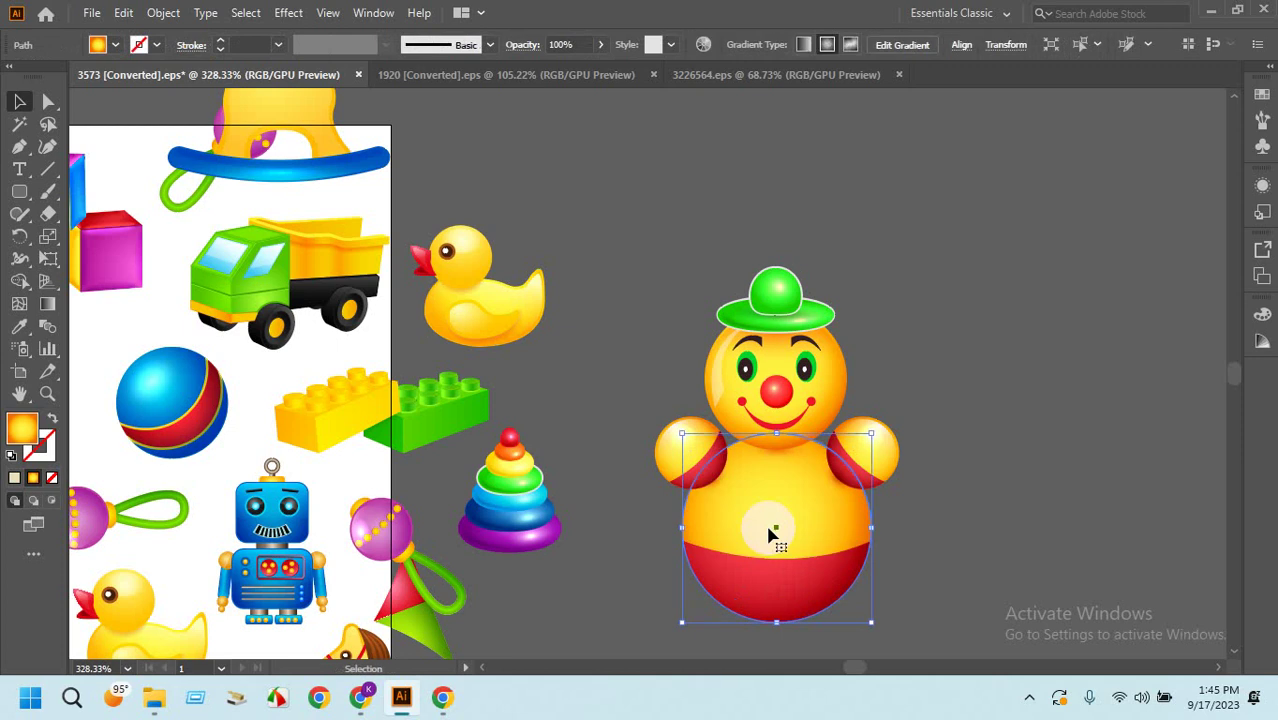
left_click(668, 298)
Ungroup the clown's green hat and remove its dome and highlights, keeping only the flat brim.
left_click(778, 289)
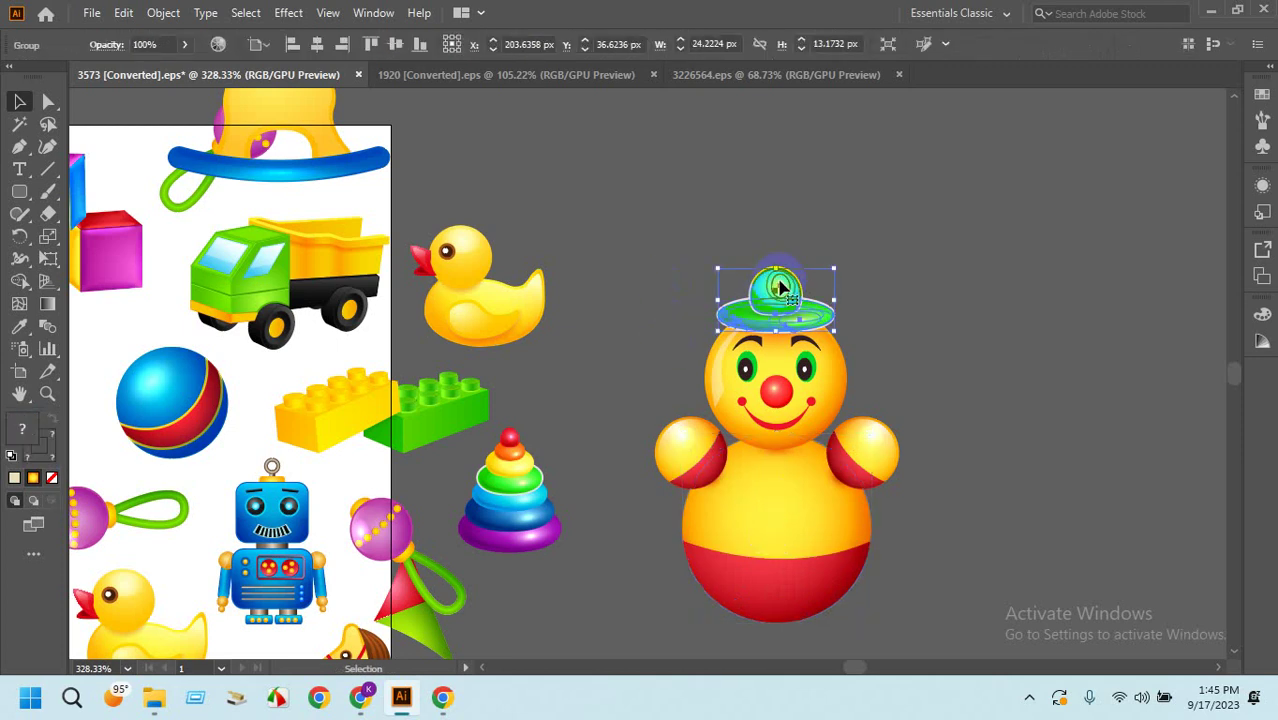
key("Delete")
key("ctrl+z")
right_click(781, 288)
left_click(830, 443)
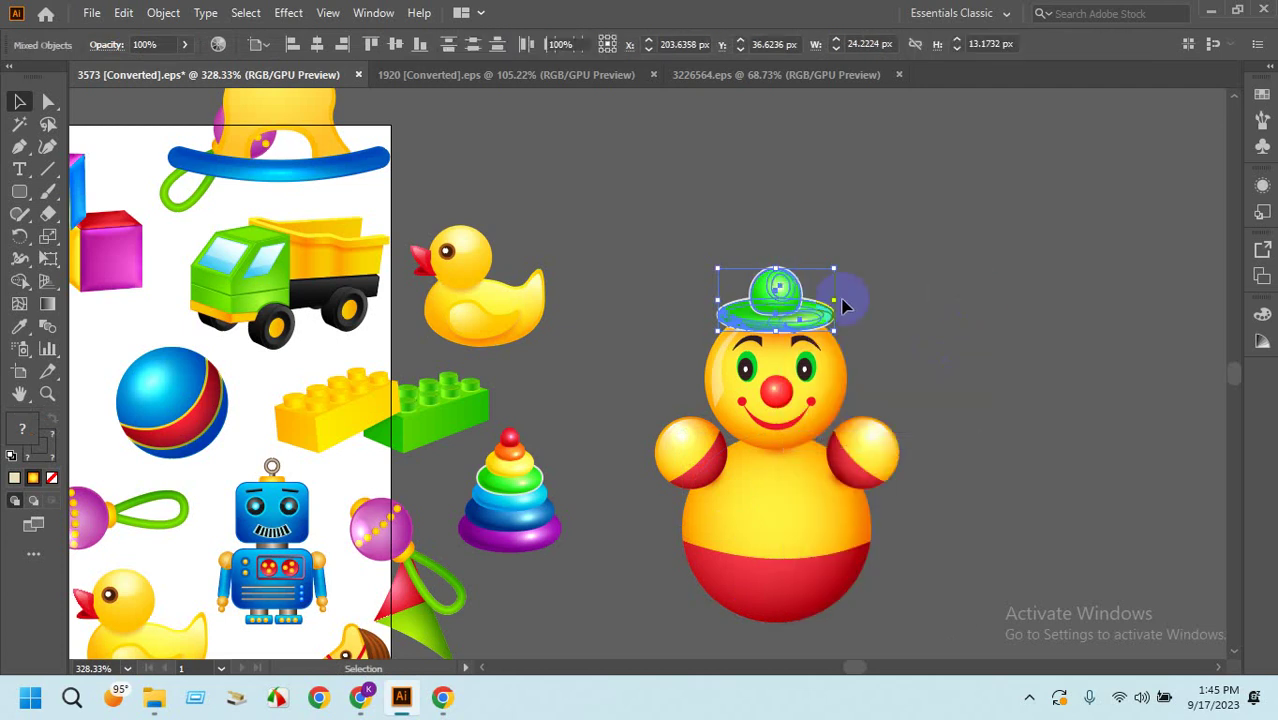
left_click(843, 306)
left_click_drag(779, 296, 756, 534)
Give the clown's round body and its red lower section the default white fill and 1 pt black stroke.
left_click(752, 548)
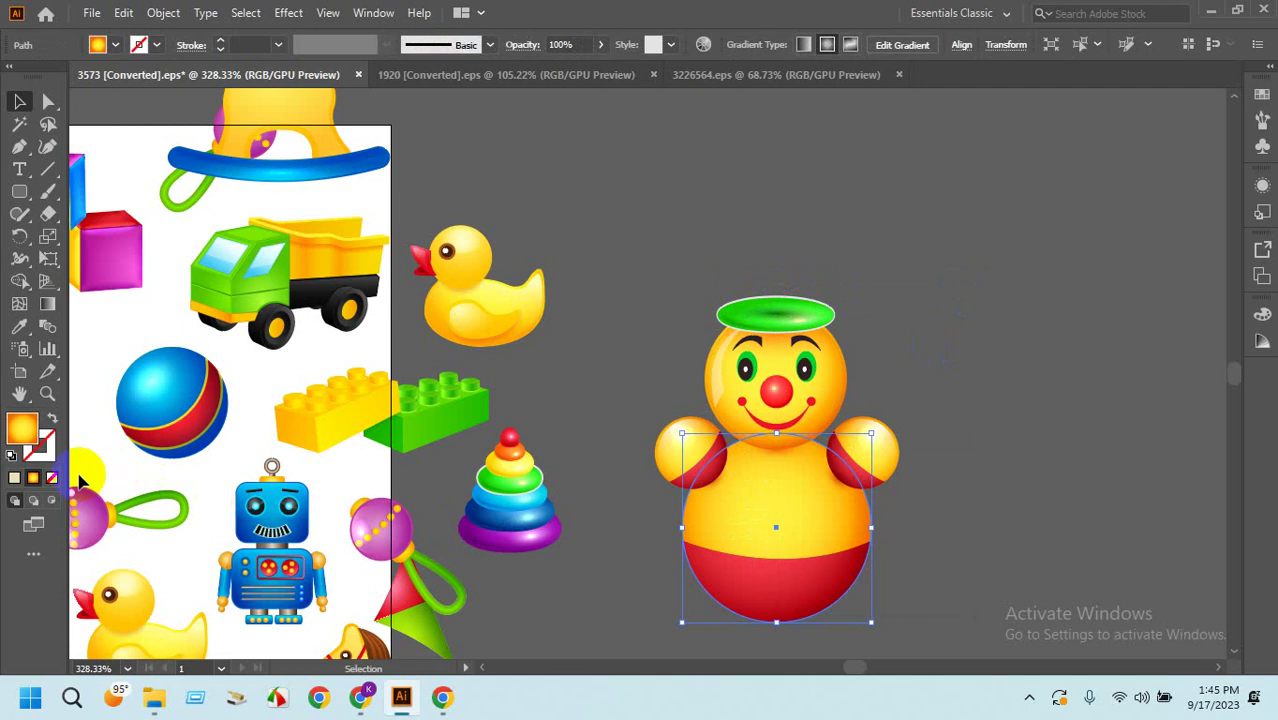
left_click(8, 460)
left_click(625, 260)
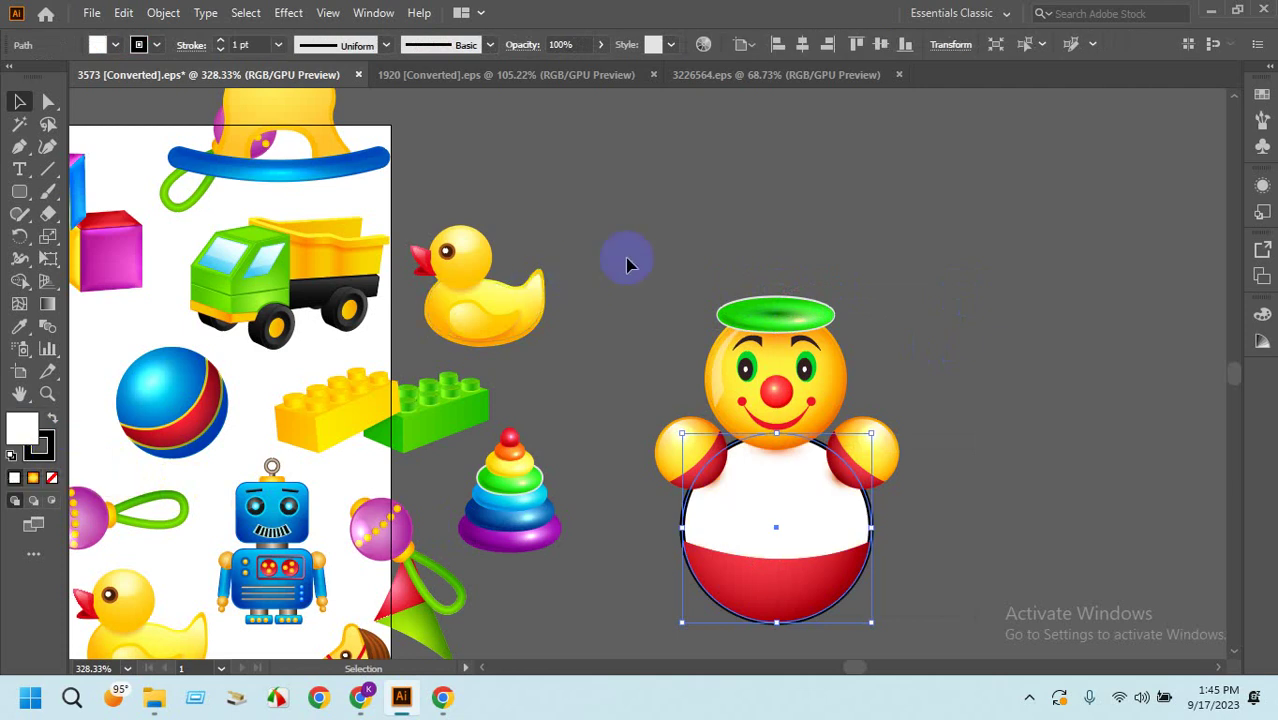
left_click(790, 578)
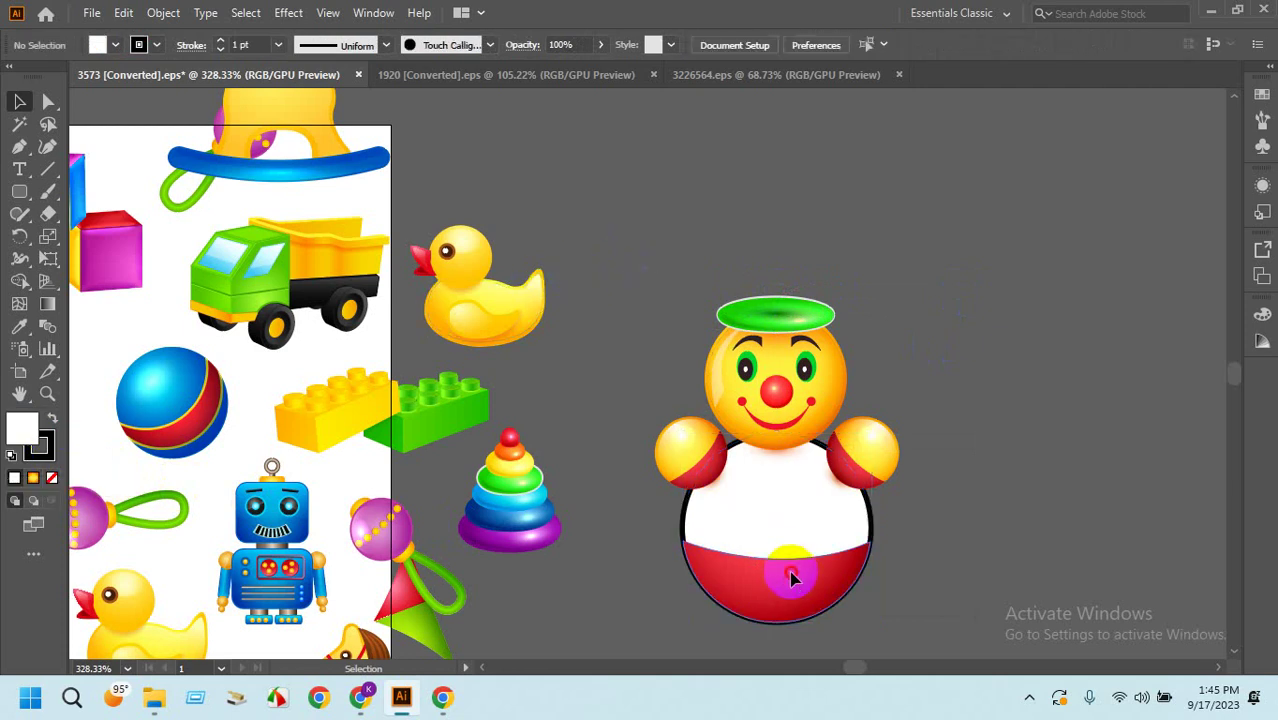
left_click(10, 457)
left_click(767, 162)
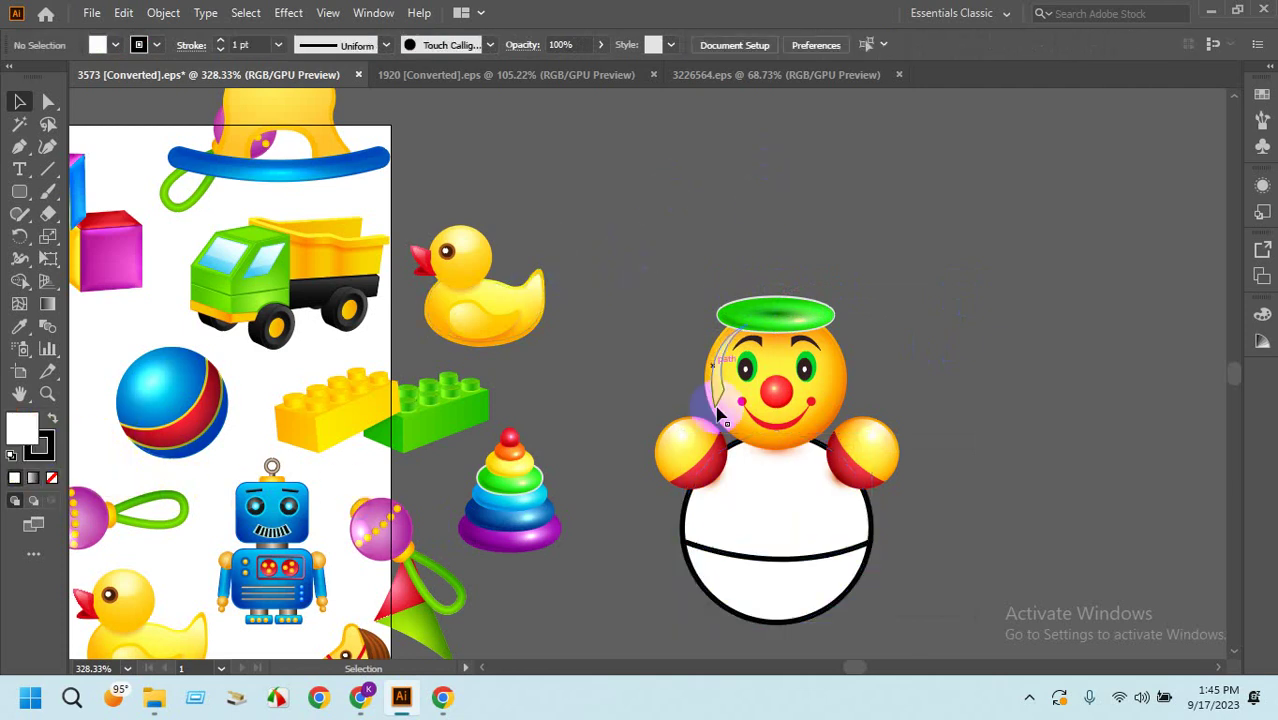
left_click(684, 440)
right_click(692, 443)
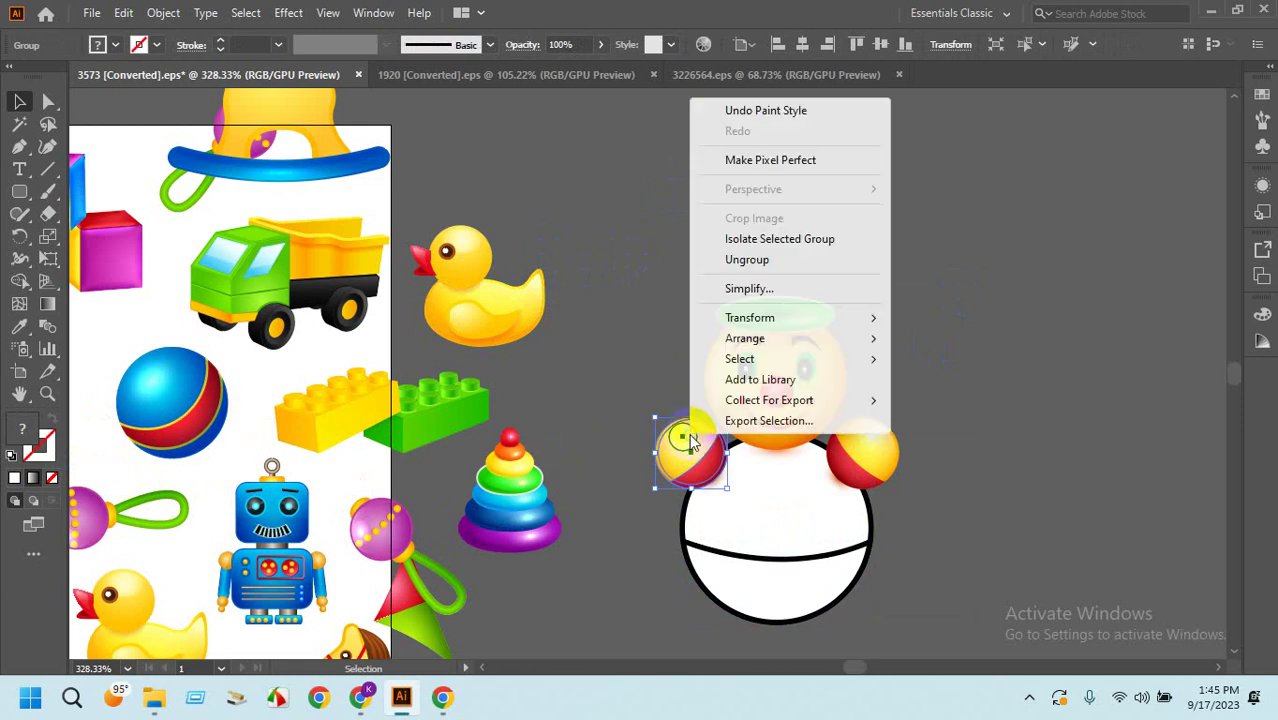
left_click(600, 292)
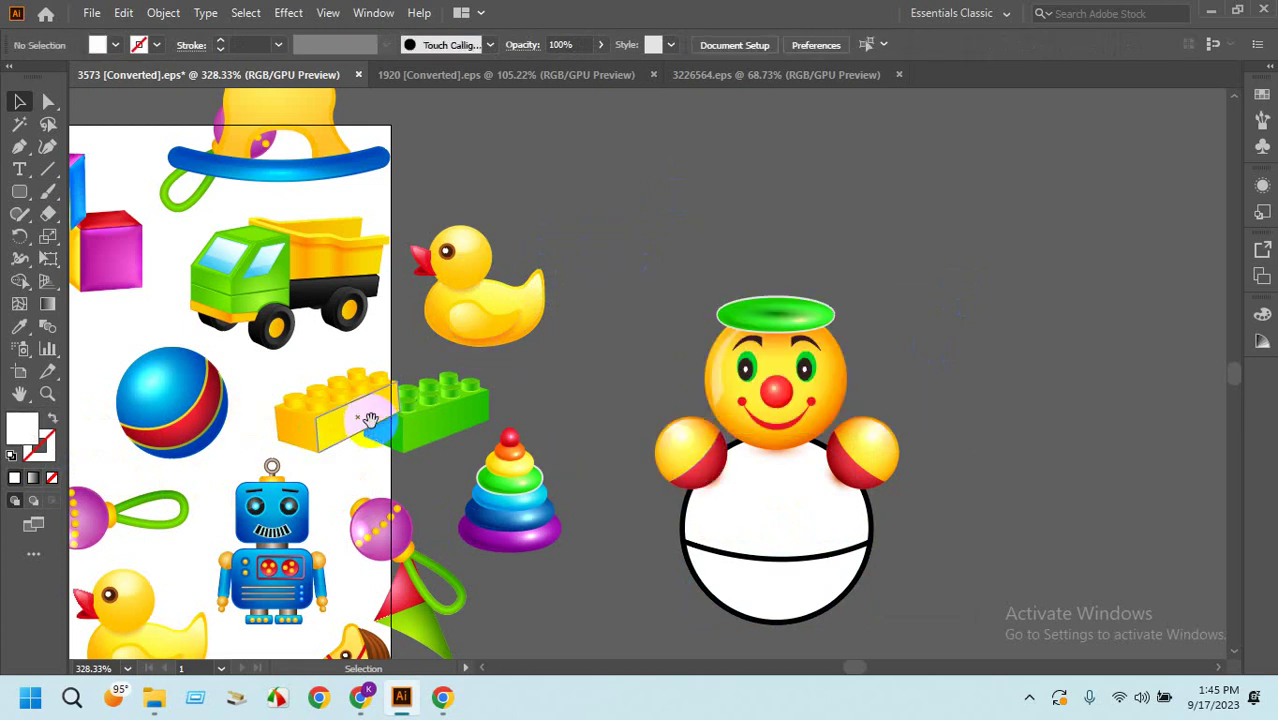
Ungroup the stack of three toy cubes on the artboard.
left_click_drag(400, 430, 965, 352)
left_click_drag(942, 445, 918, 521)
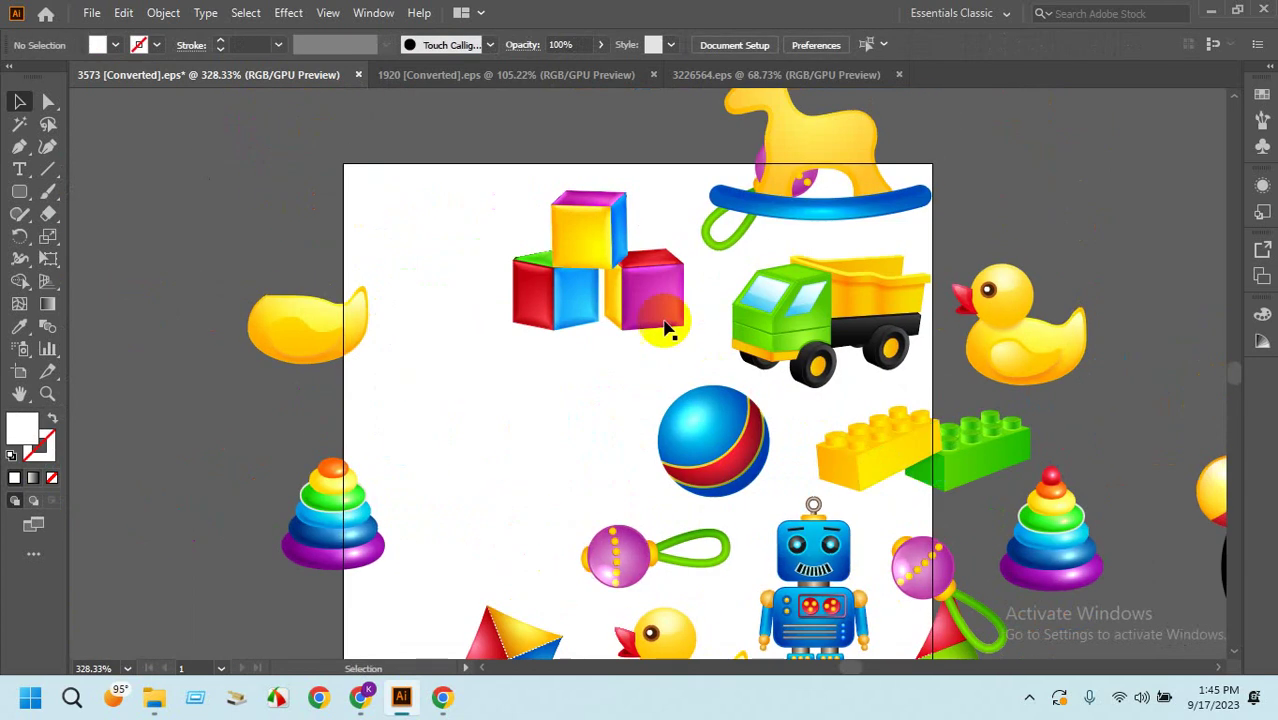
left_click(645, 315)
right_click(645, 315)
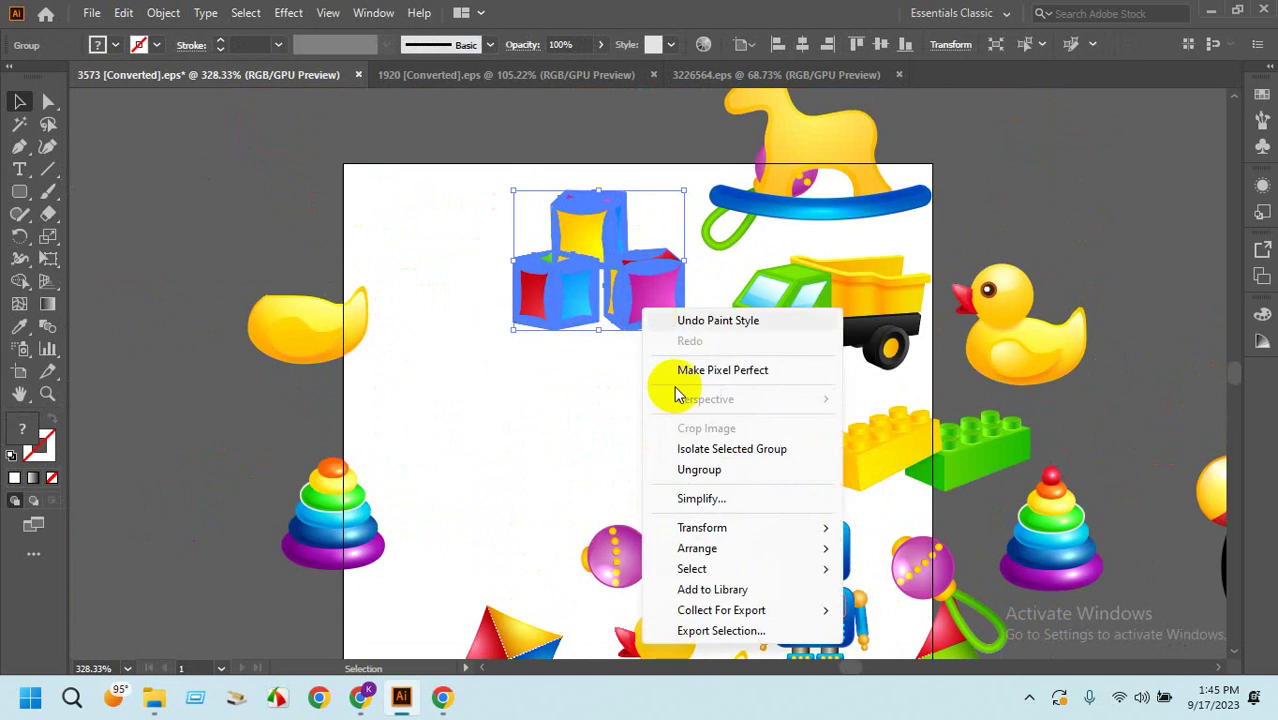
left_click(710, 472)
left_click(562, 428)
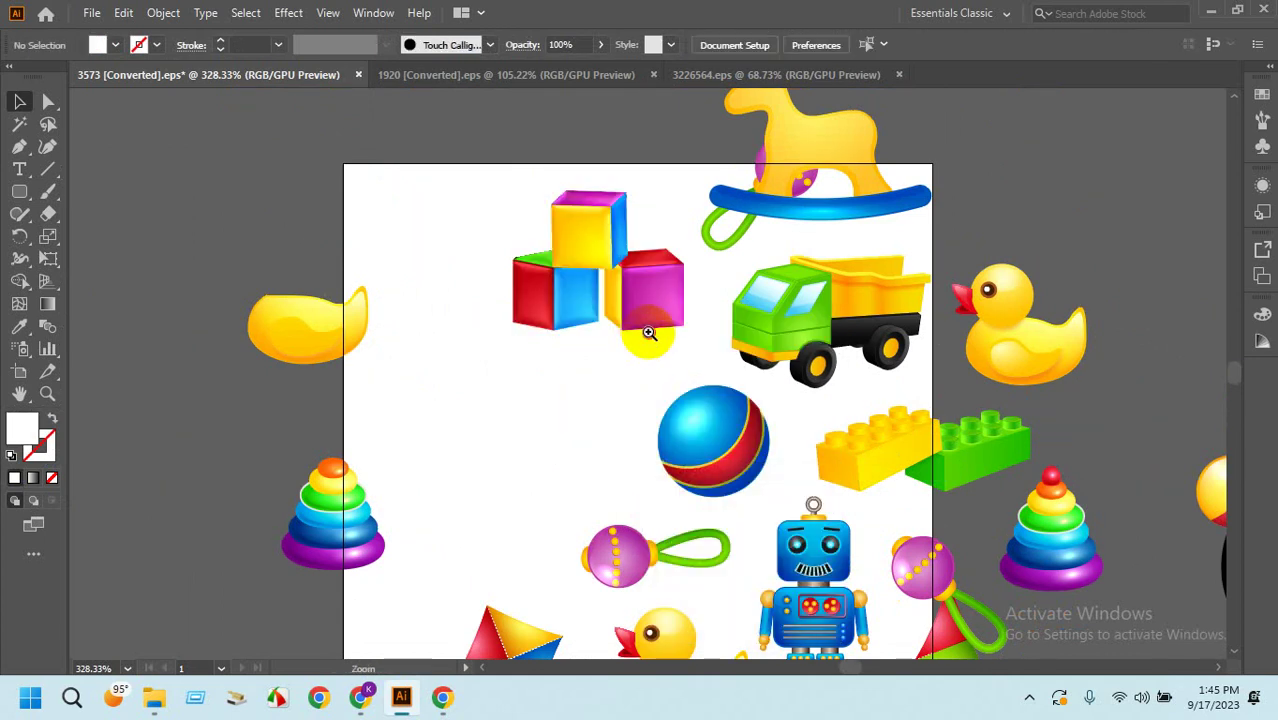
Ungroup the cube with the purple front face into its separate shapes.
left_click_drag(649, 332, 665, 332)
left_click(665, 320)
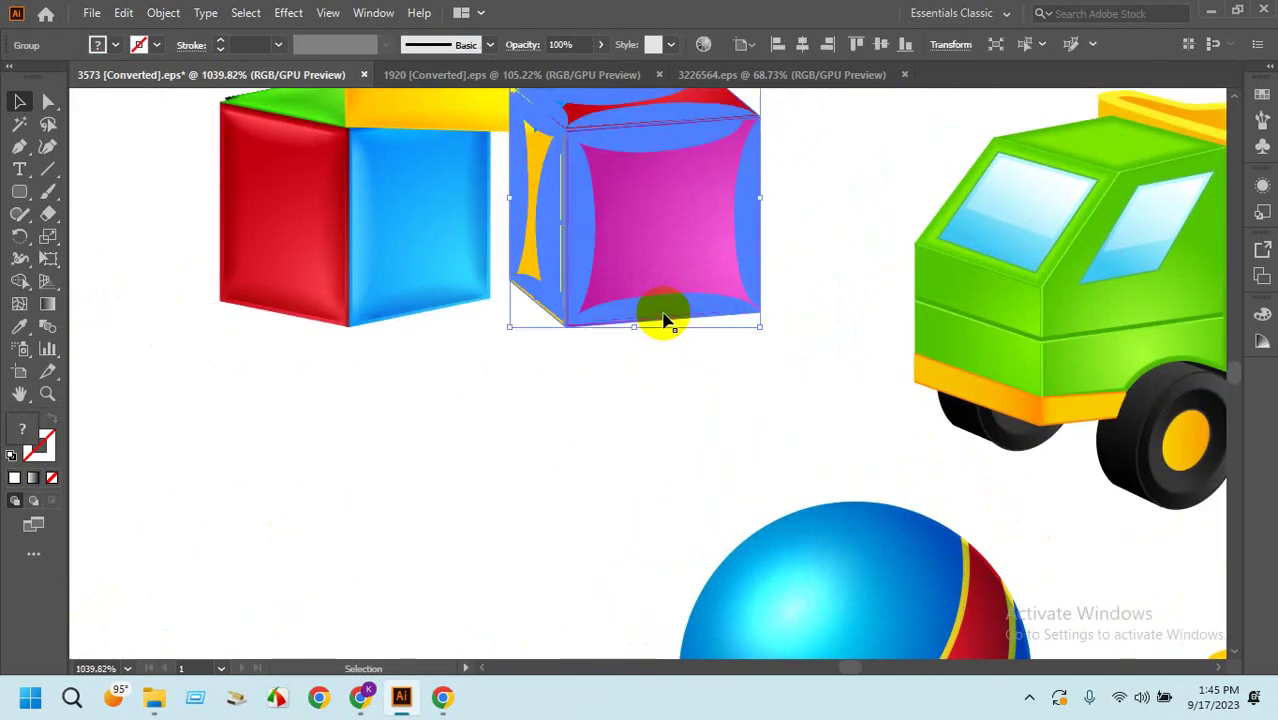
right_click(664, 322)
left_click(686, 474)
left_click(690, 330)
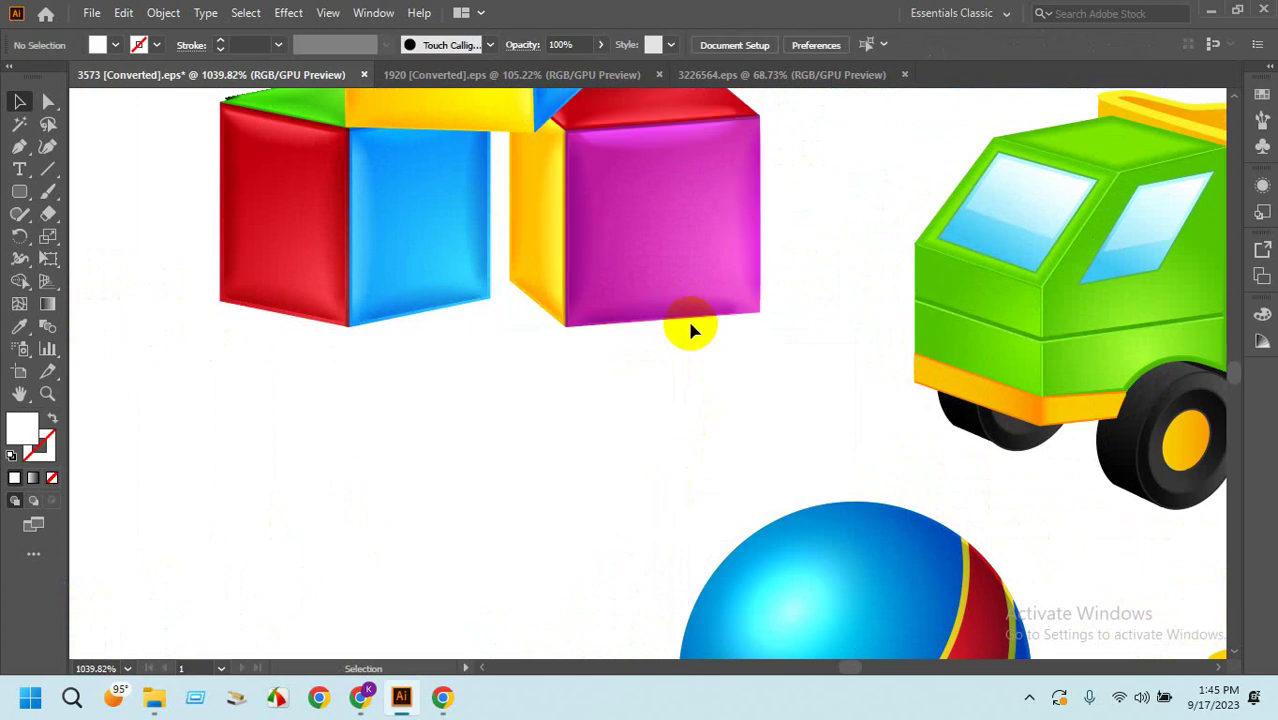
left_click(685, 318)
left_click(673, 340)
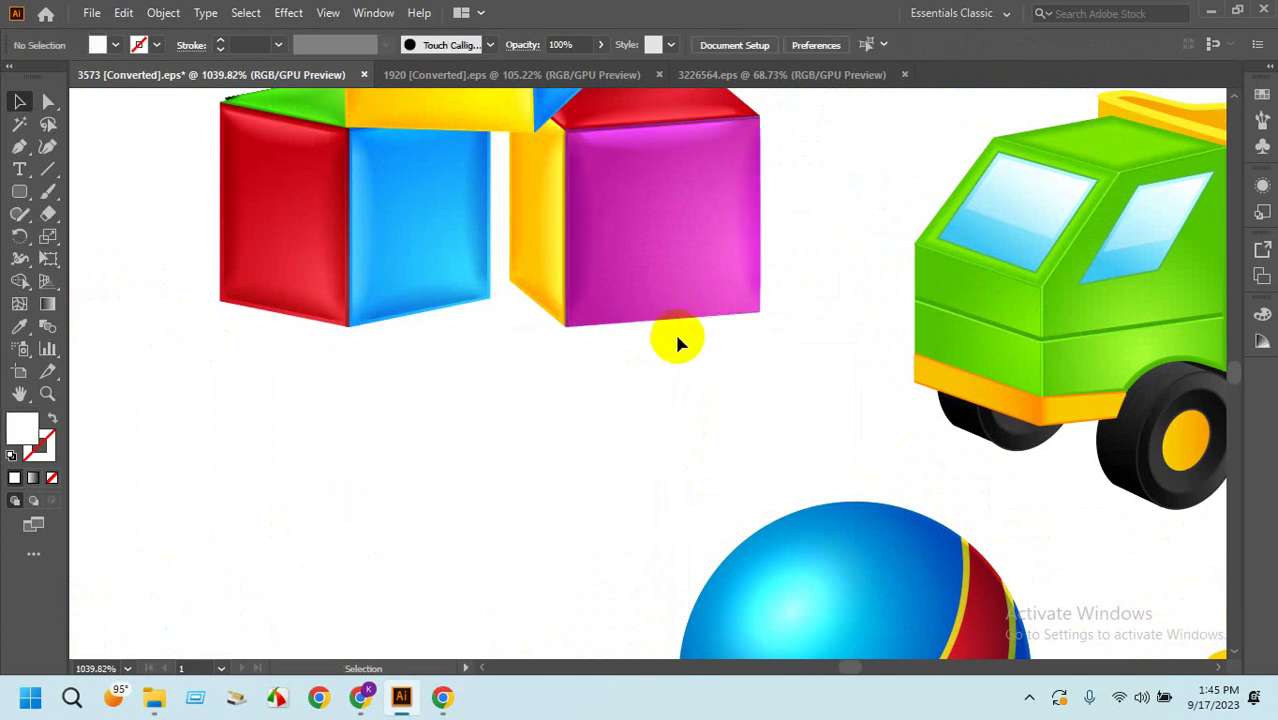
Look over the toy cubes and the other toys around the artboard, including the partly outlined clown.
left_click(345, 318)
left_click(350, 404)
left_click(555, 383, "ctrl+alt")
left_click(330, 360, "ctrl+alt")
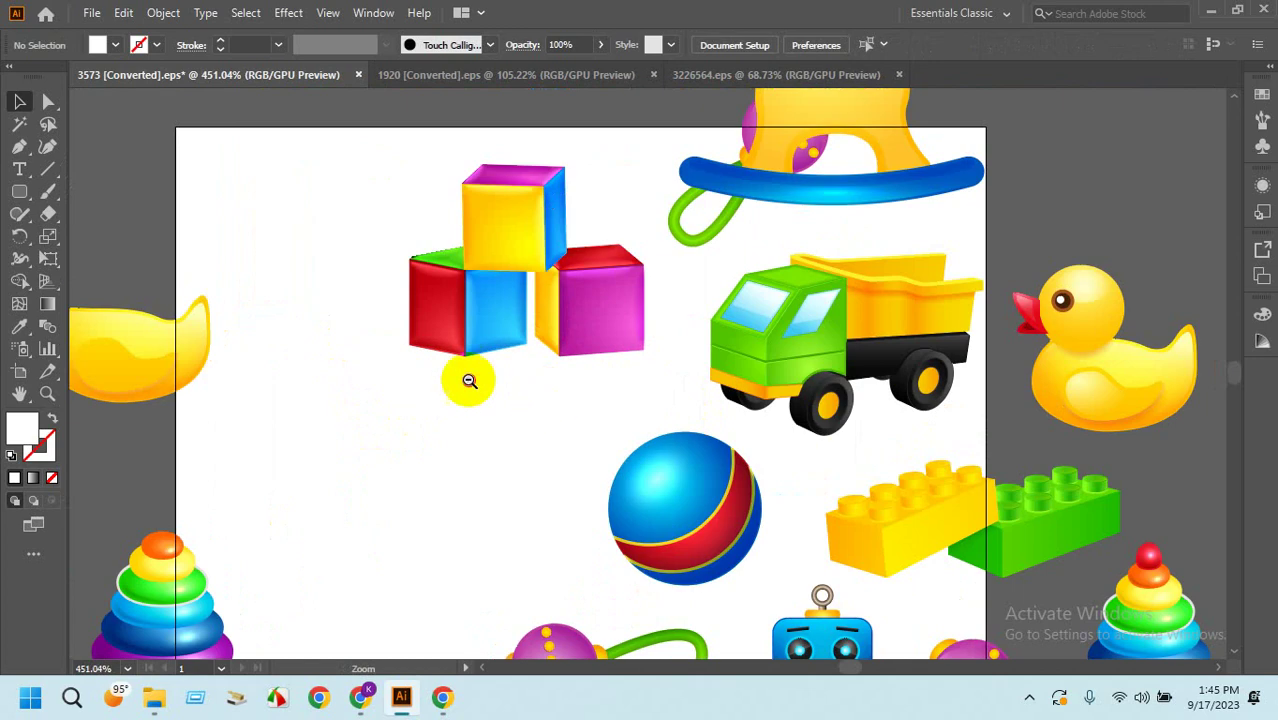
left_click(468, 377, "ctrl+alt")
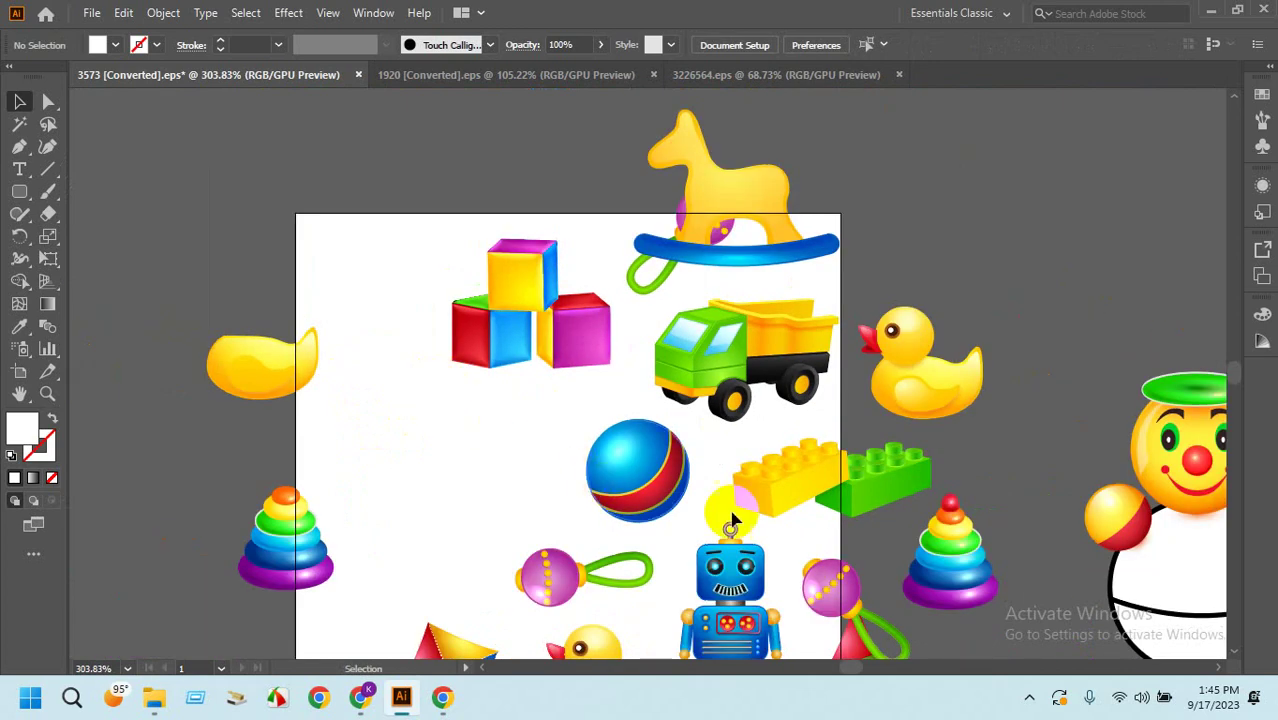
left_click_drag(809, 507, 579, 403)
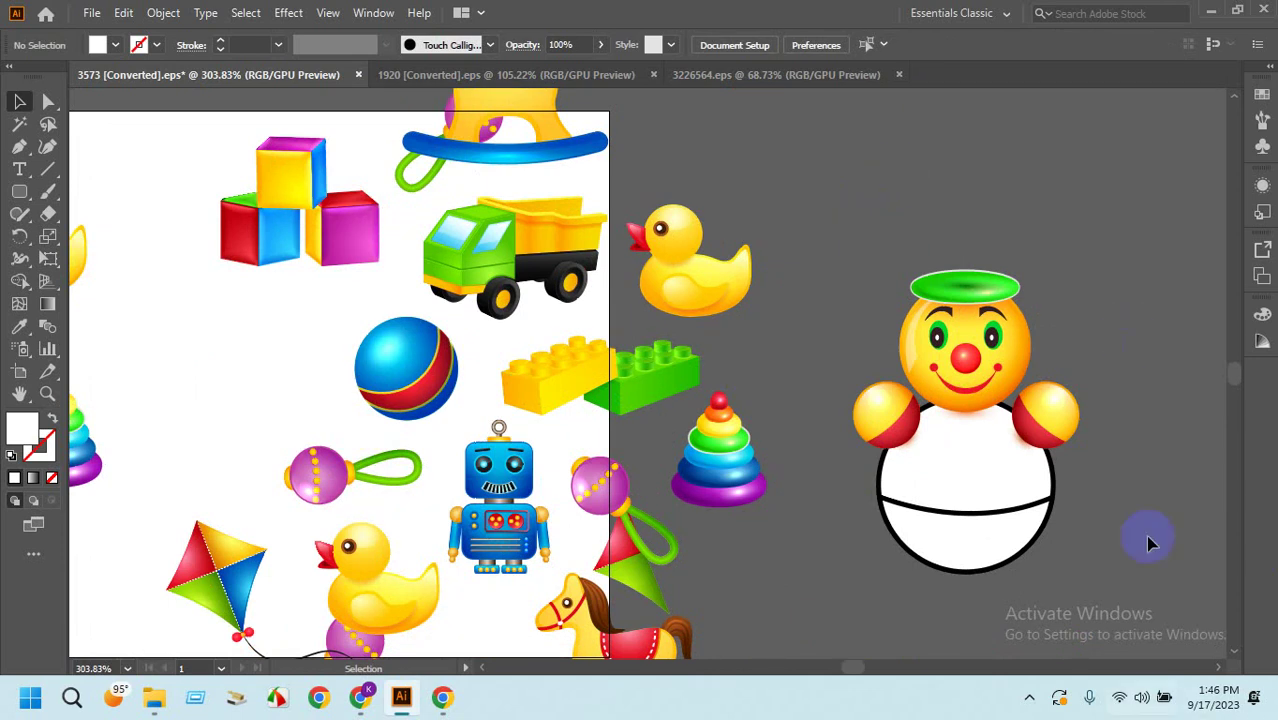
scroll(863, 677, "left", 5)
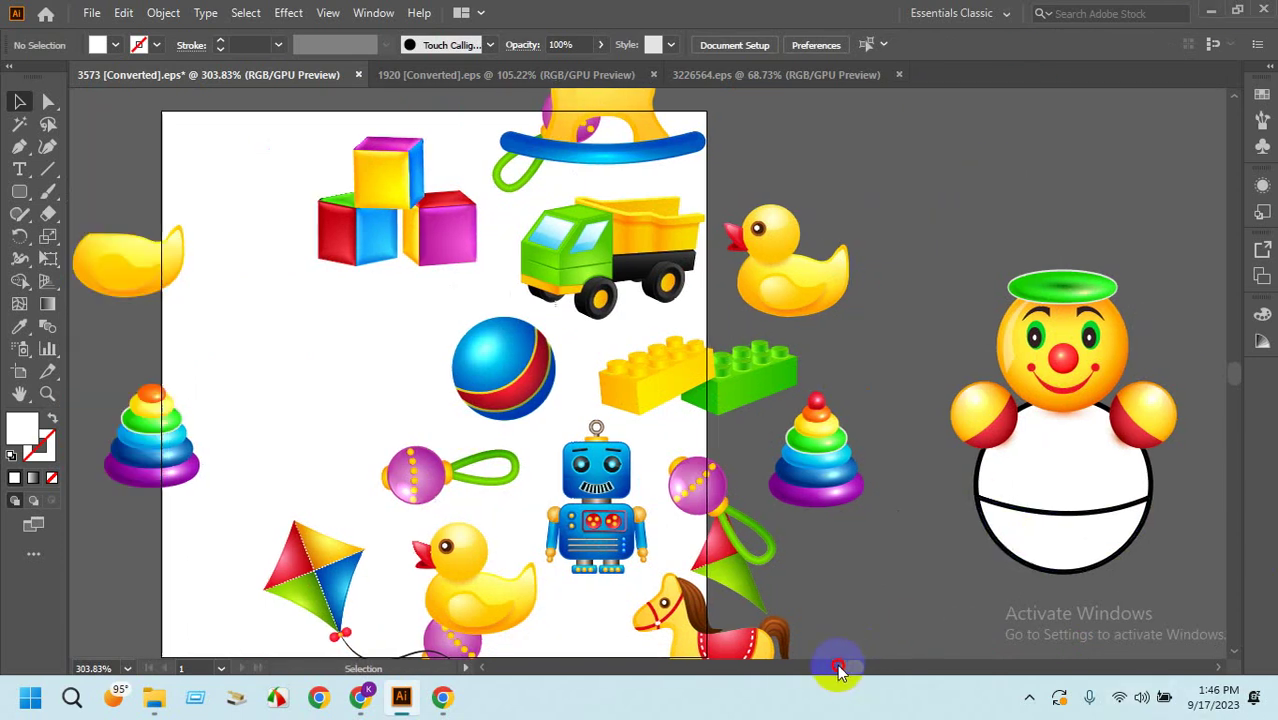
scroll(852, 672, "right", 3)
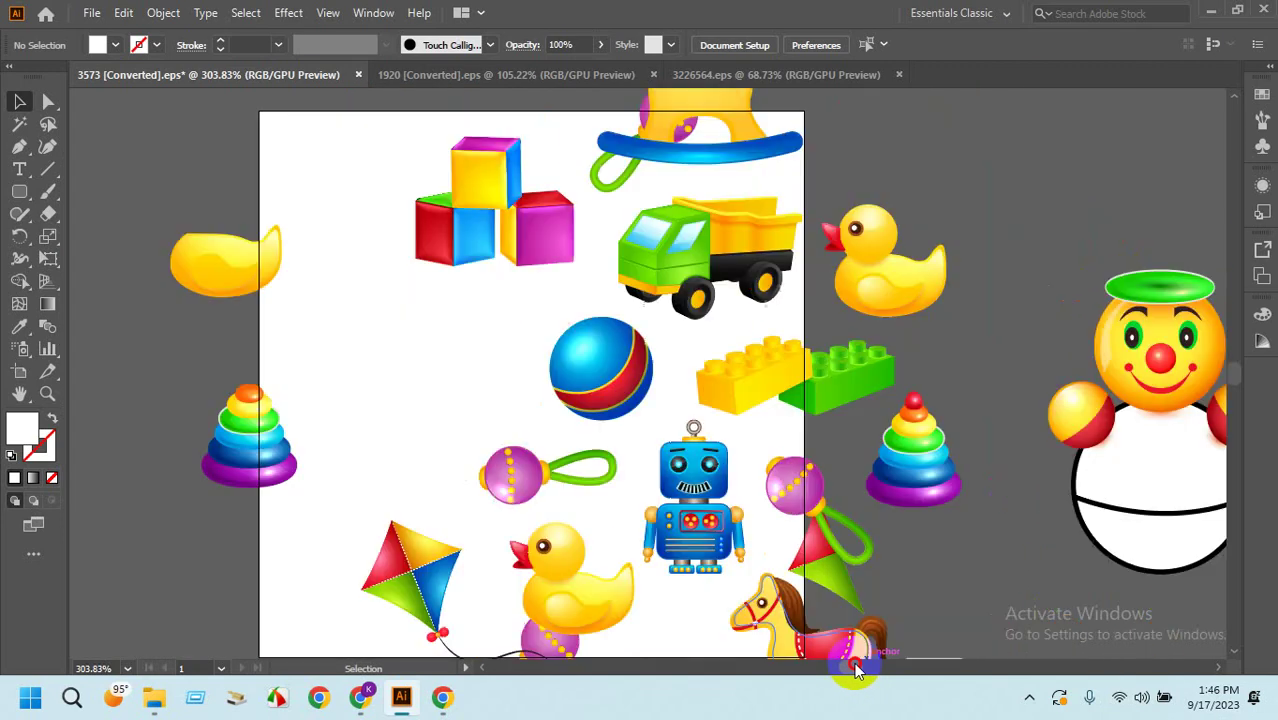
Switch to the 1920 [Converted].eps document and check how its toy artwork is grouped.
left_click(575, 81)
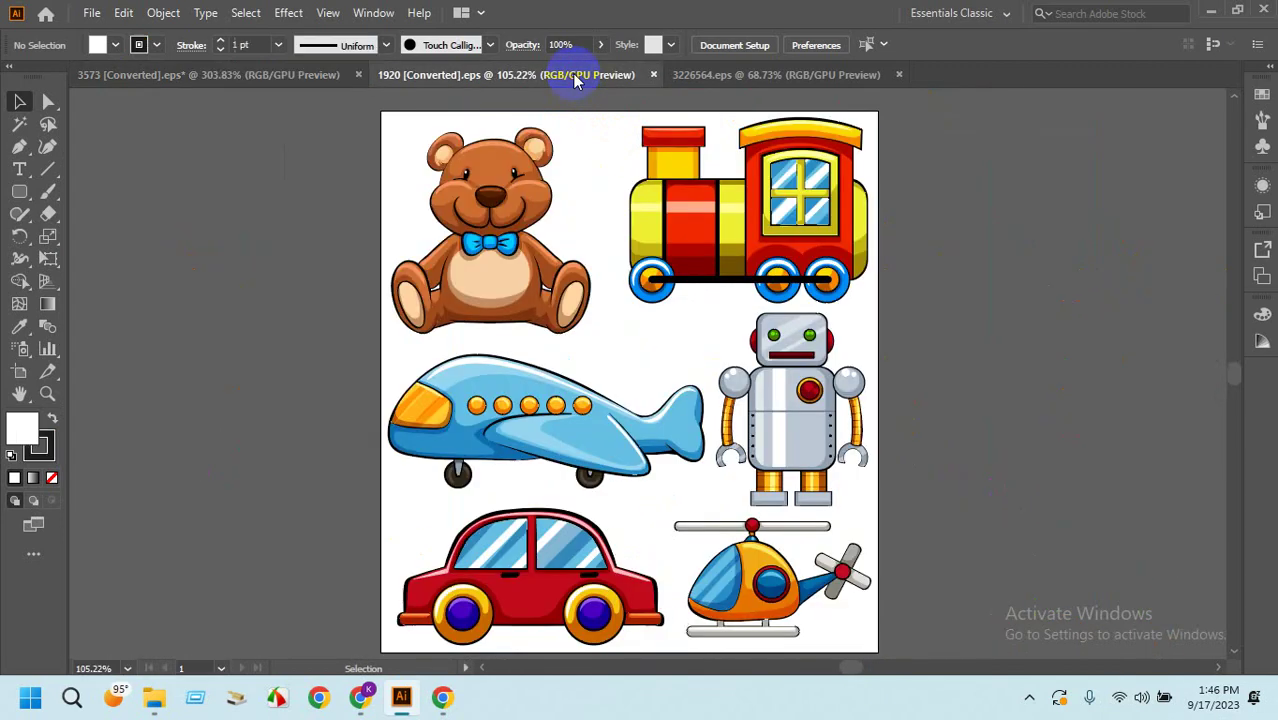
left_click(518, 215)
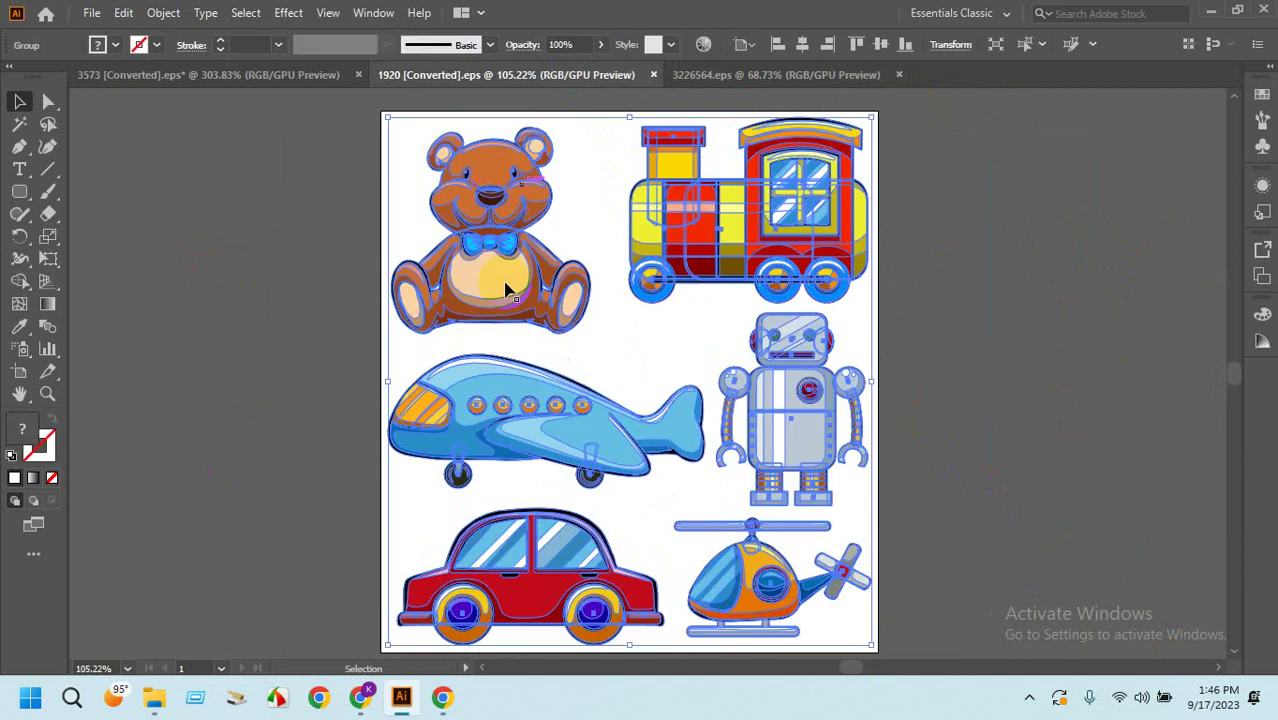
left_click(366, 218)
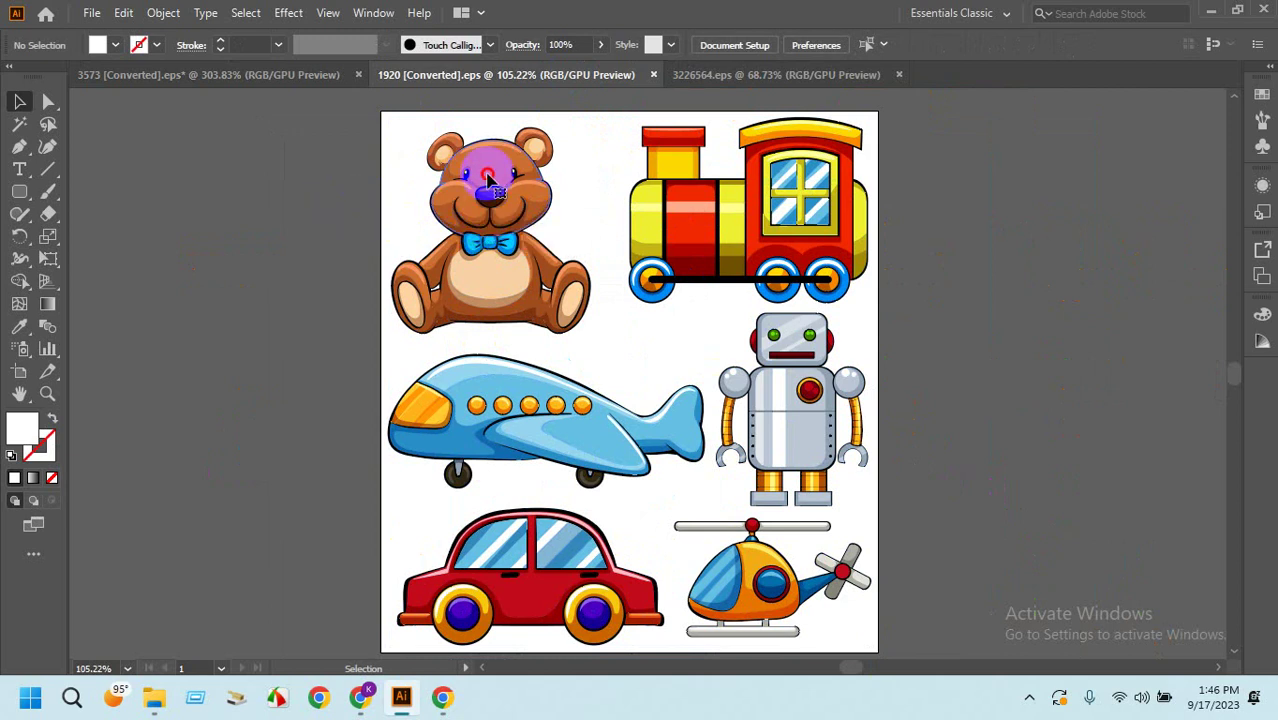
left_click(488, 178)
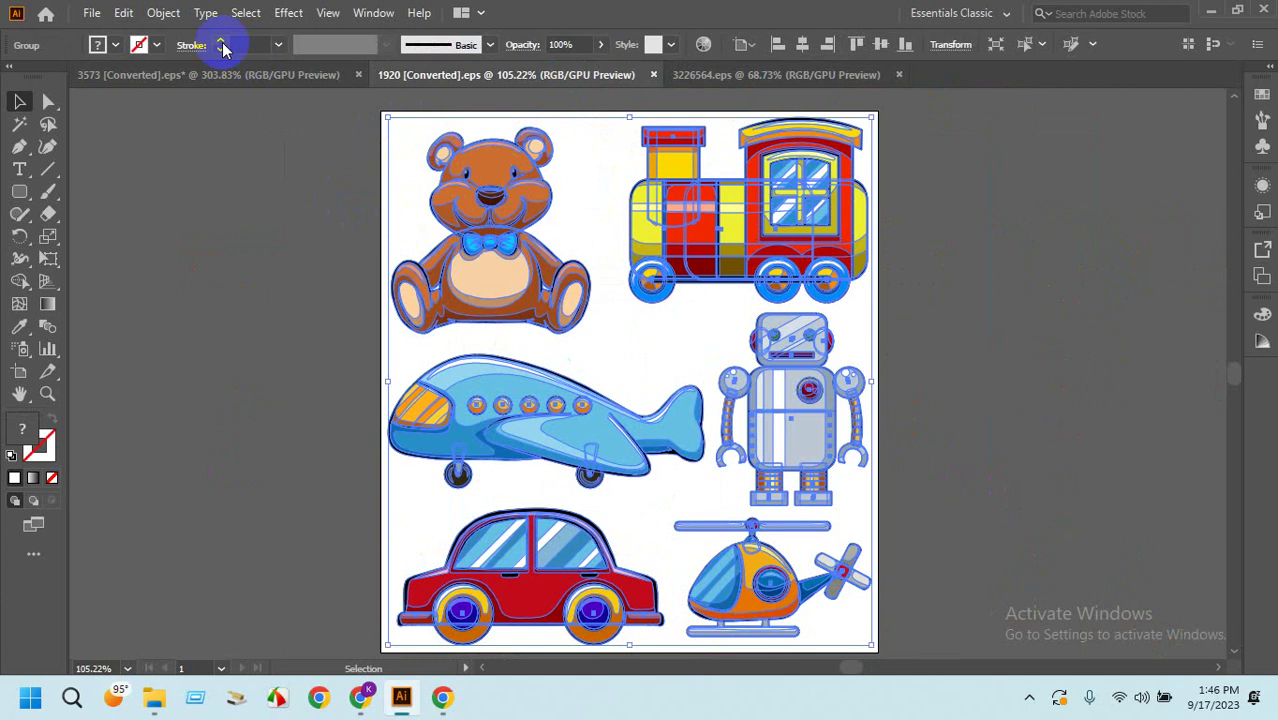
left_click(1048, 370)
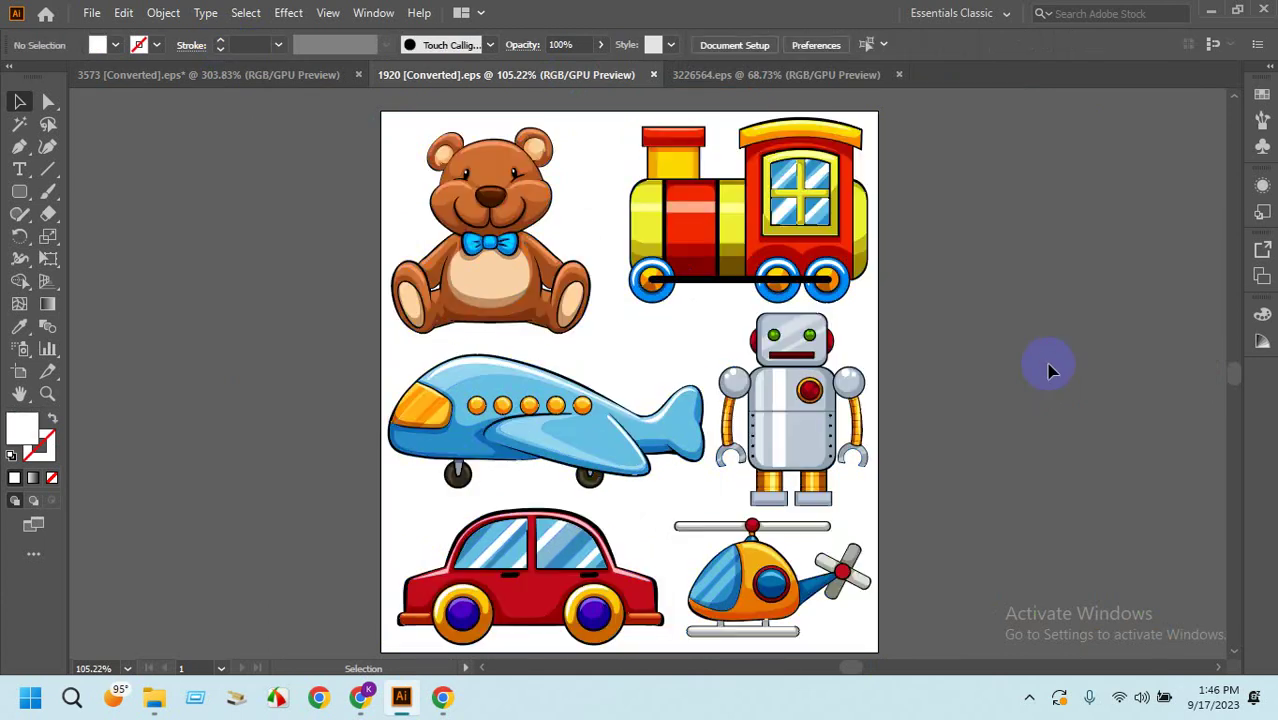
Ungroup the whole toy set into individual toys and select the teddy bear.
left_click(575, 280)
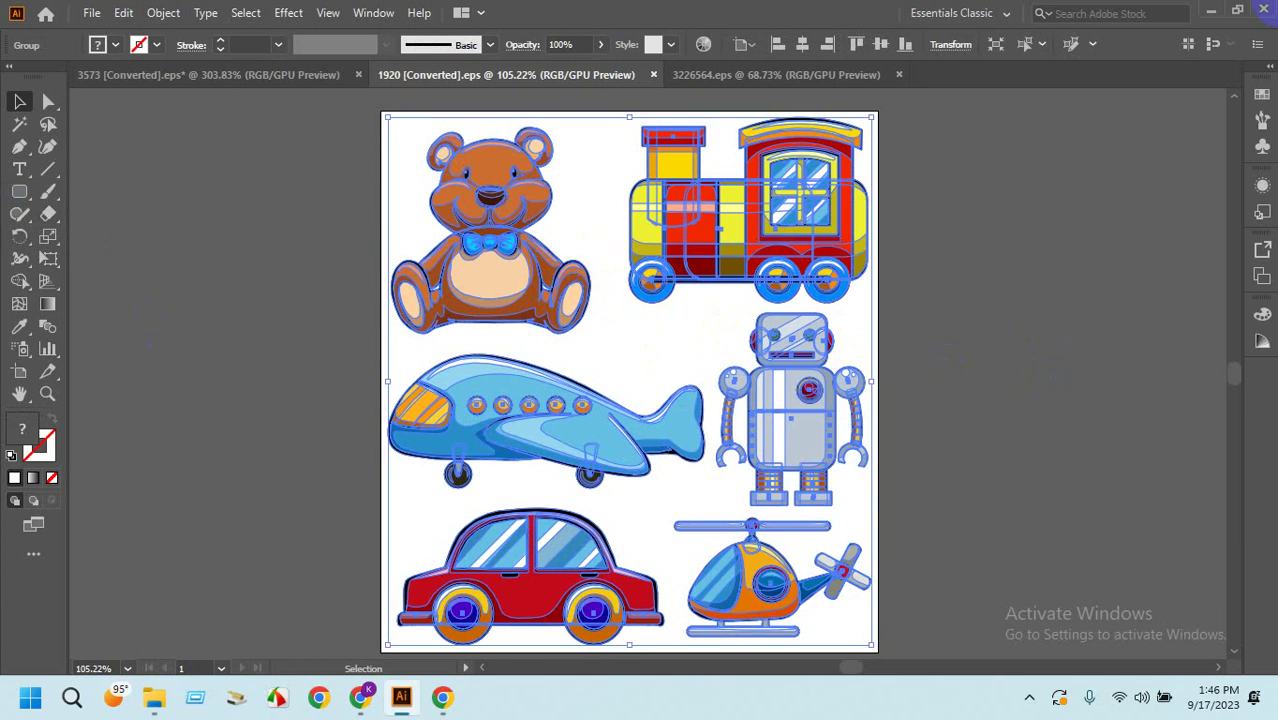
right_click(545, 175)
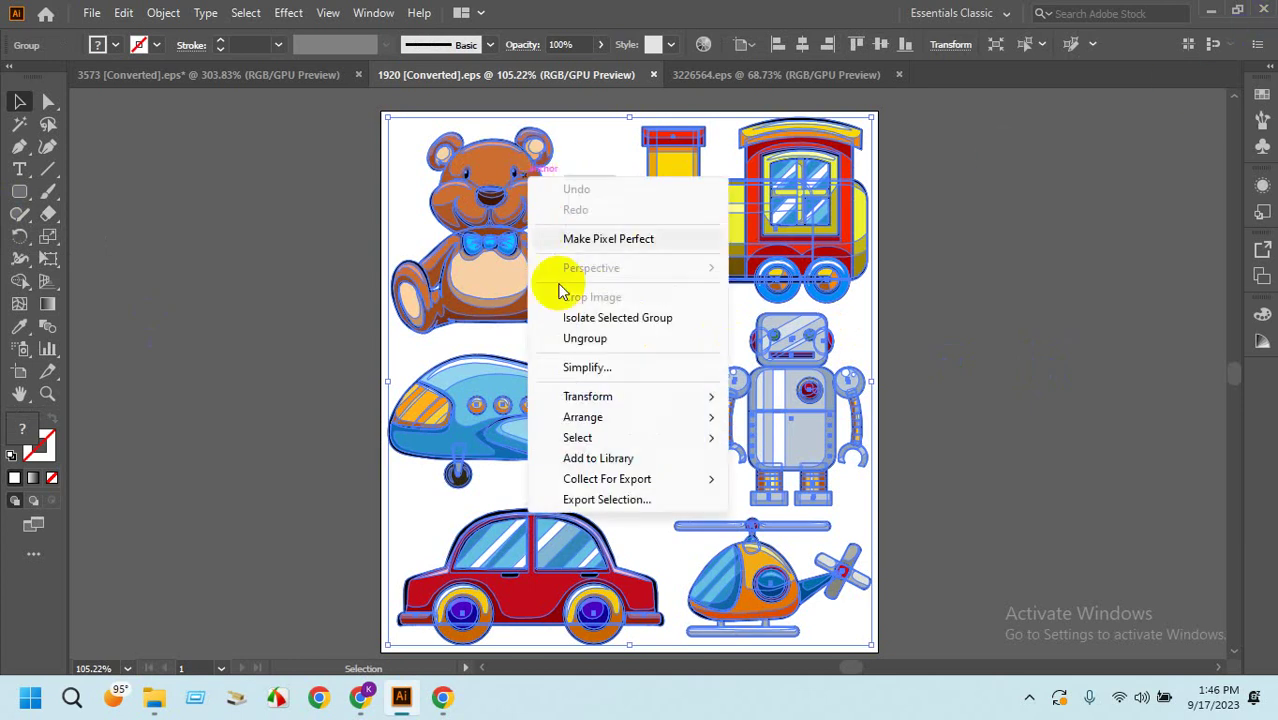
left_click(563, 339)
left_click(302, 220)
left_click(445, 195)
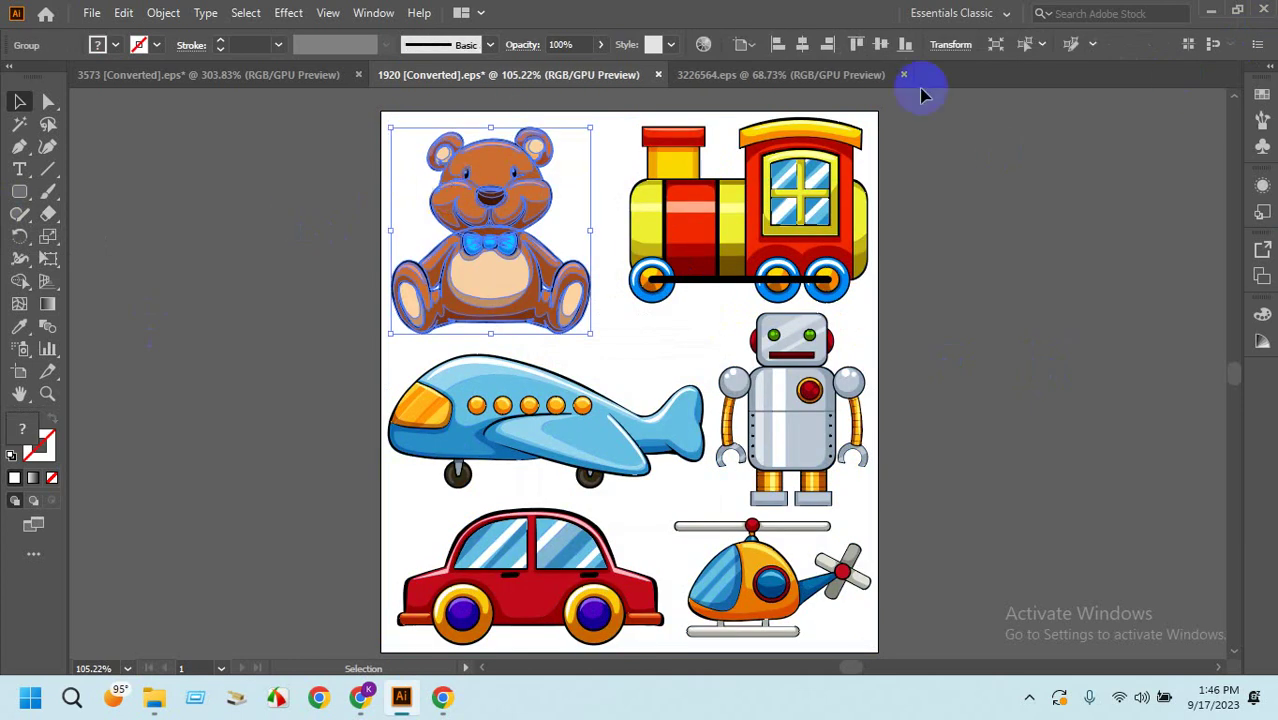
Look over the toy illustrations in the 3226564.eps document and return to the 1920 [Converted].eps document.
left_click(838, 80)
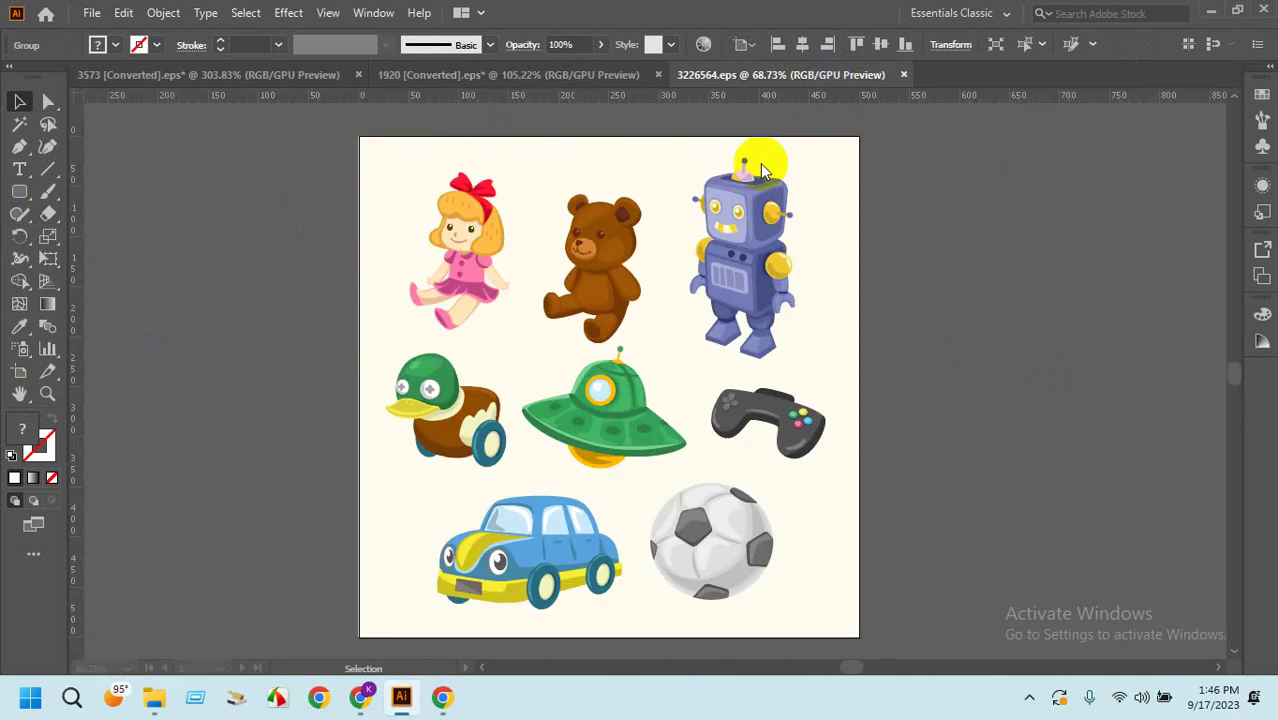
left_click(596, 80)
left_click(558, 155)
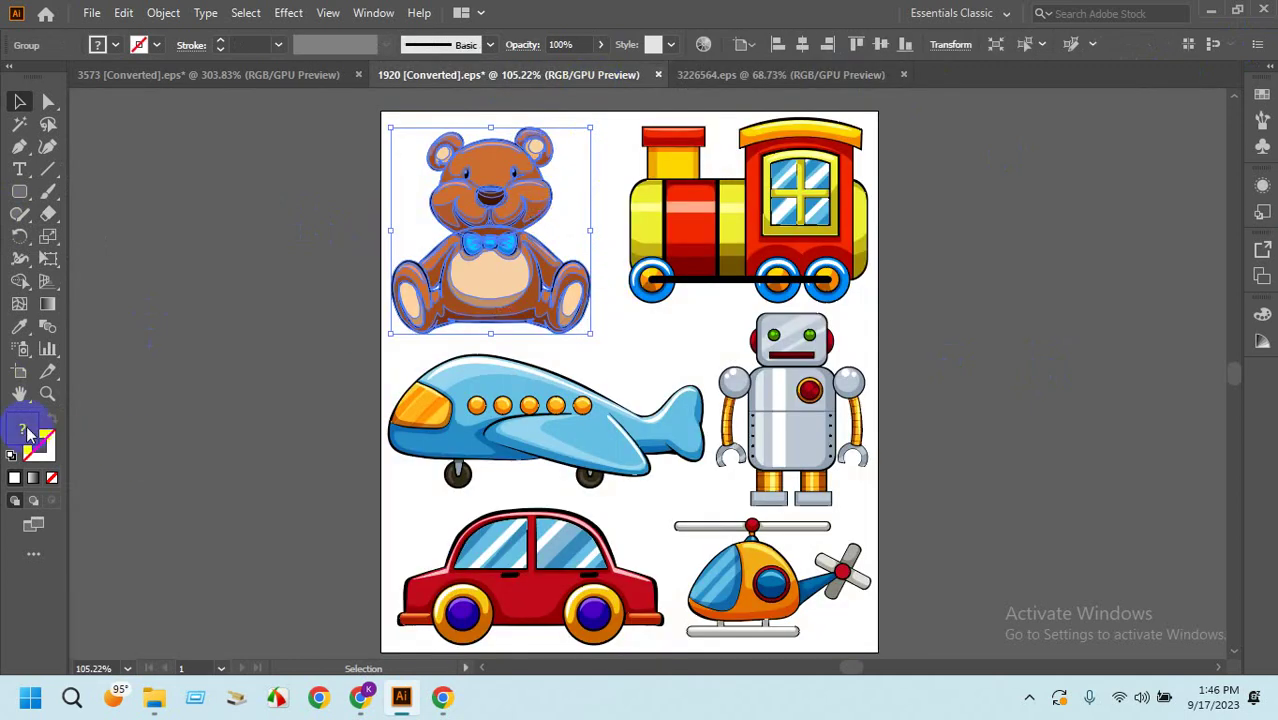
Try applying the default white fill and black stroke to the whole teddy bear group, and undo it.
left_click(12, 456)
left_click(170, 390)
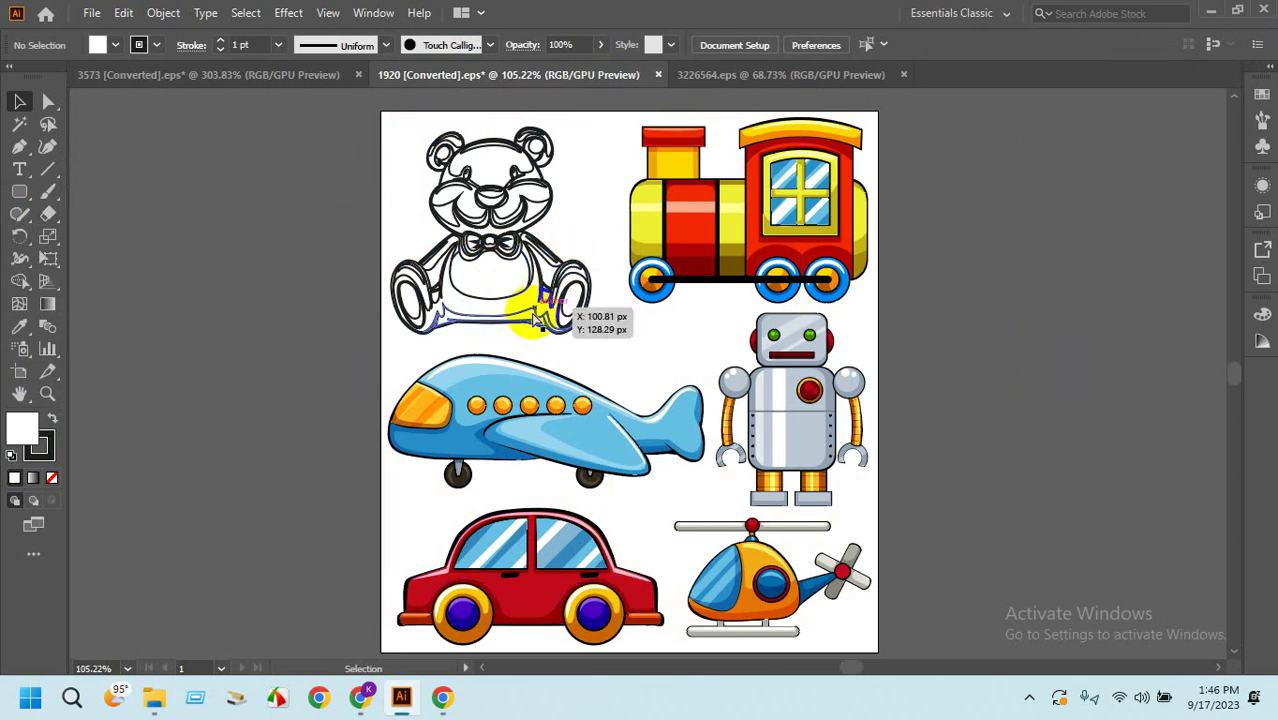
key("ctrl+z")
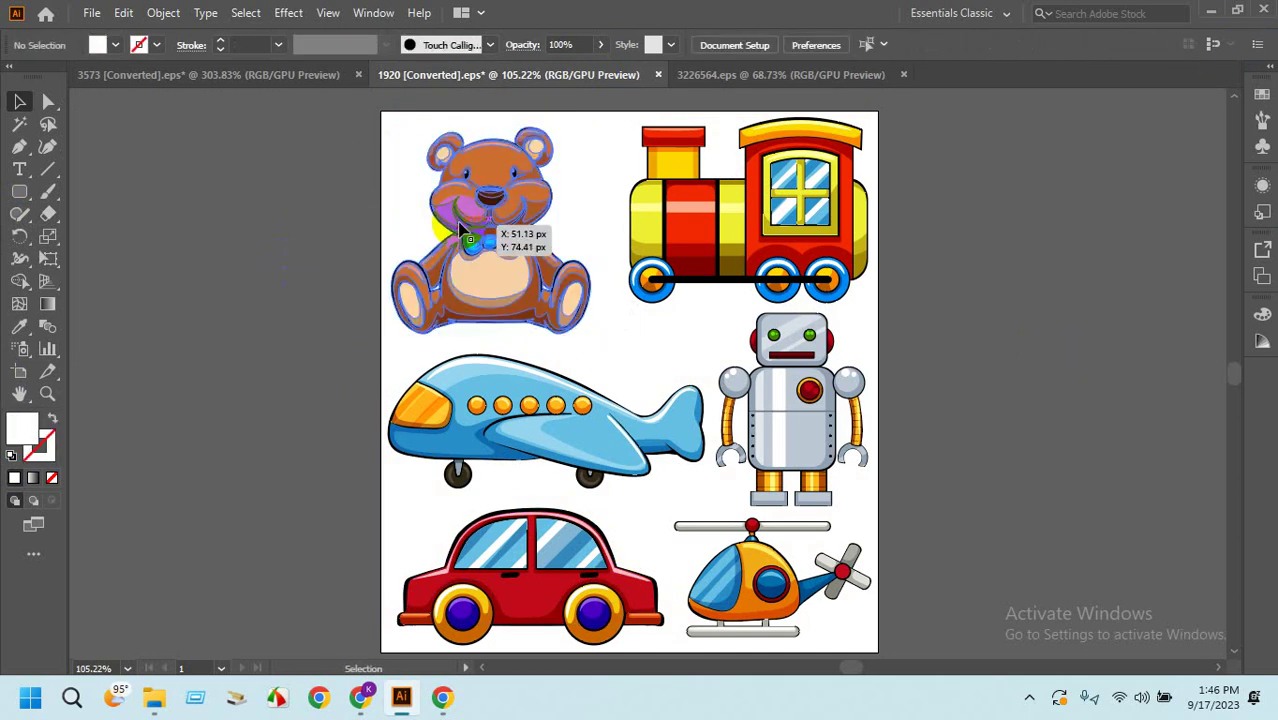
Ungroup the teddy bear so its head and body can be selected separately.
right_click(460, 225)
left_click(516, 385)
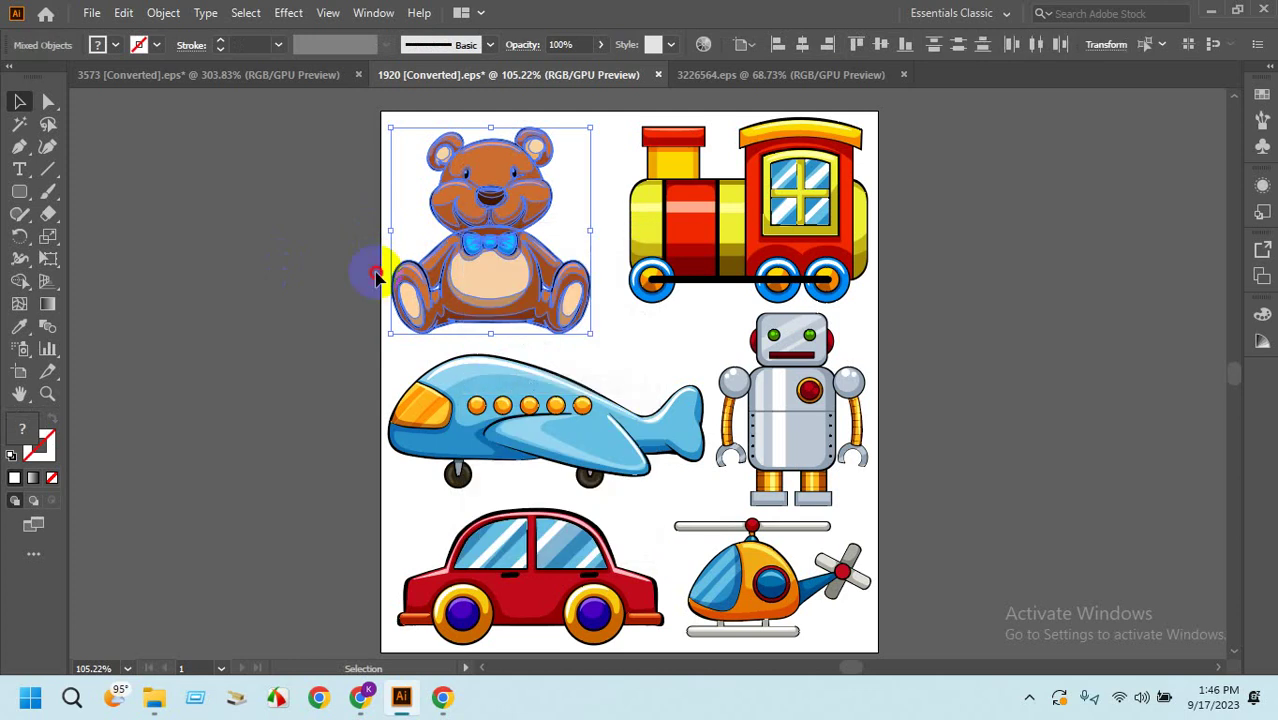
left_click(371, 271)
left_click(485, 178)
left_click(613, 218)
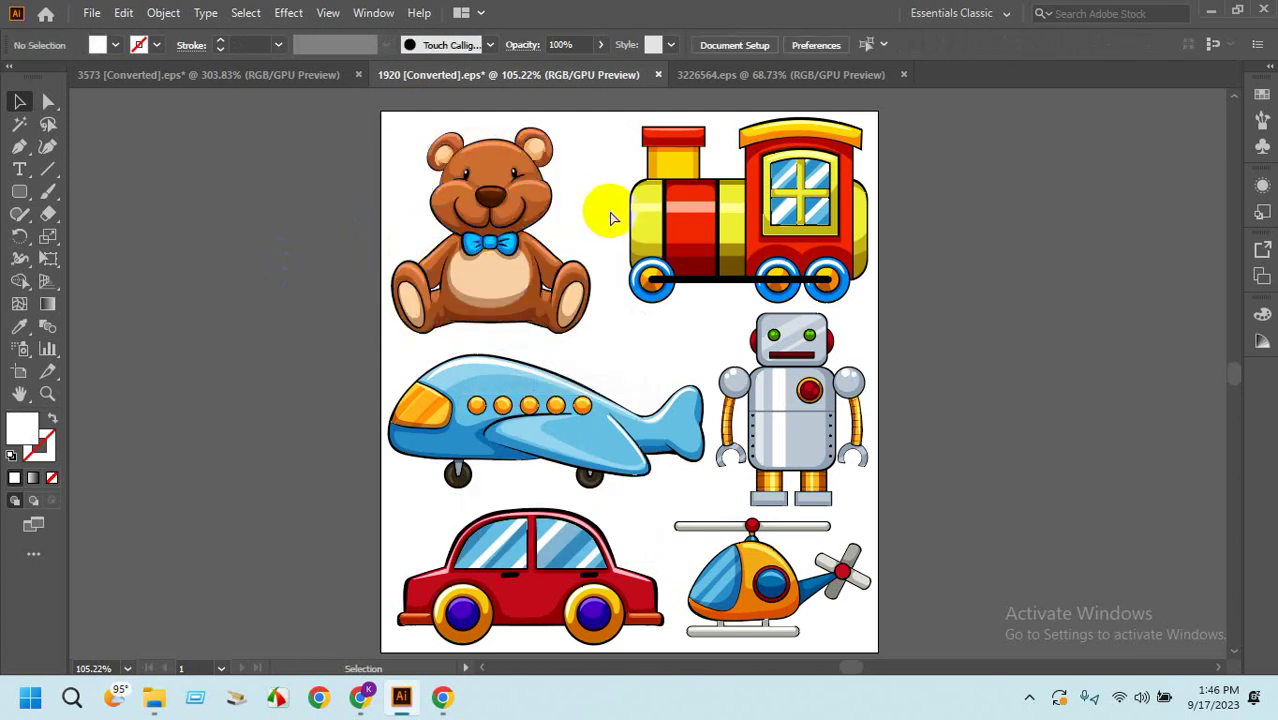
Ungroup the teddy bear's head repeatedly until its individual paths are separate.
left_click_drag(594, 207, 482, 262)
left_click(466, 260)
right_click(465, 258)
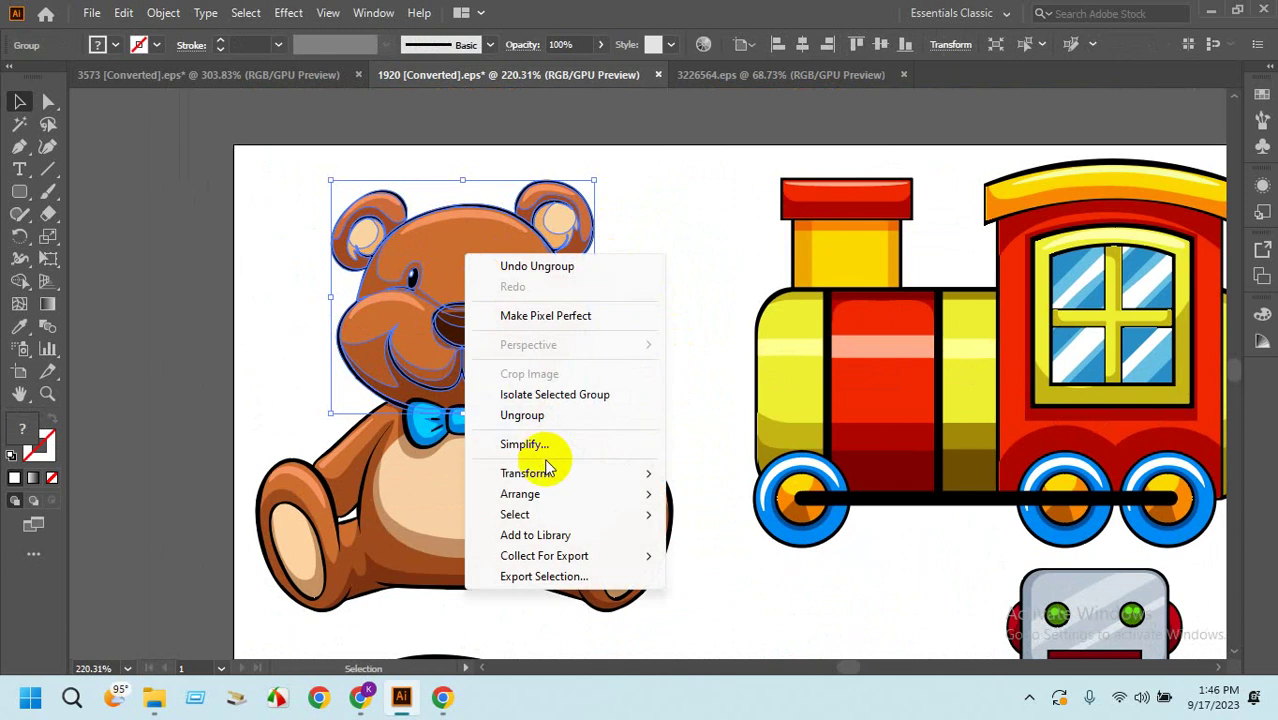
left_click(536, 417)
left_click(277, 265)
right_click(476, 250)
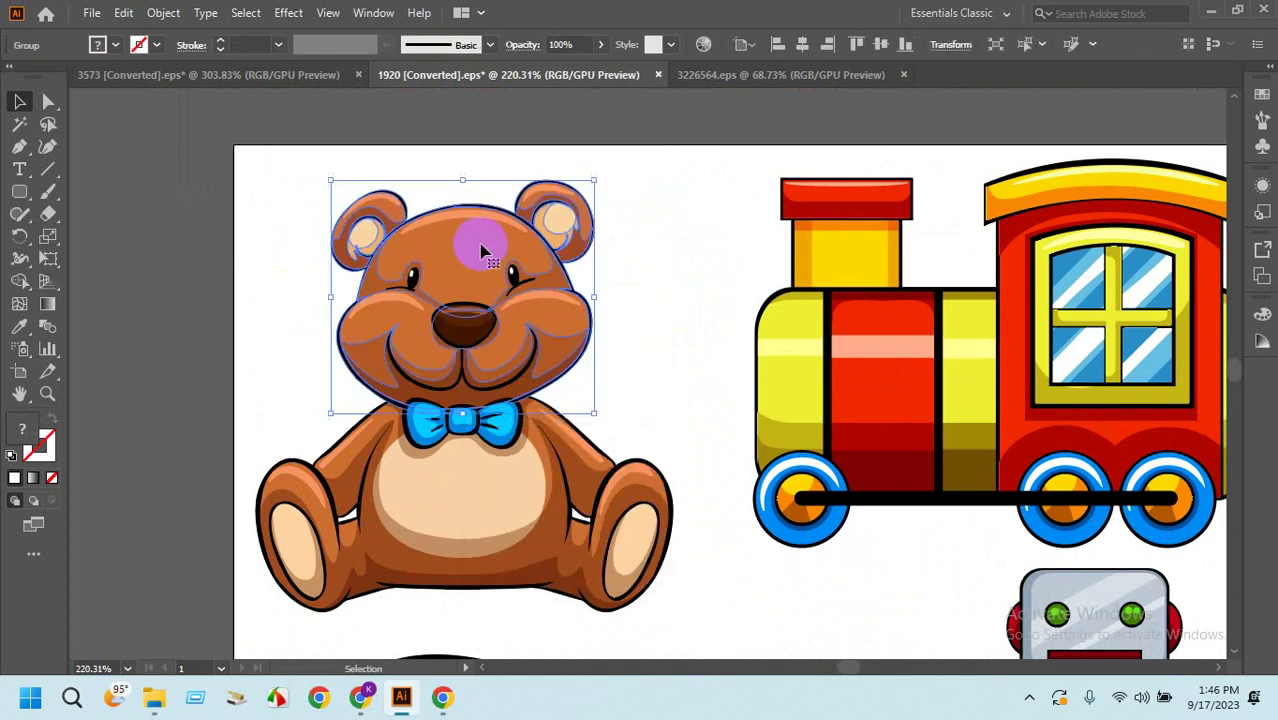
left_click(531, 406)
right_click(378, 365)
left_click(314, 277)
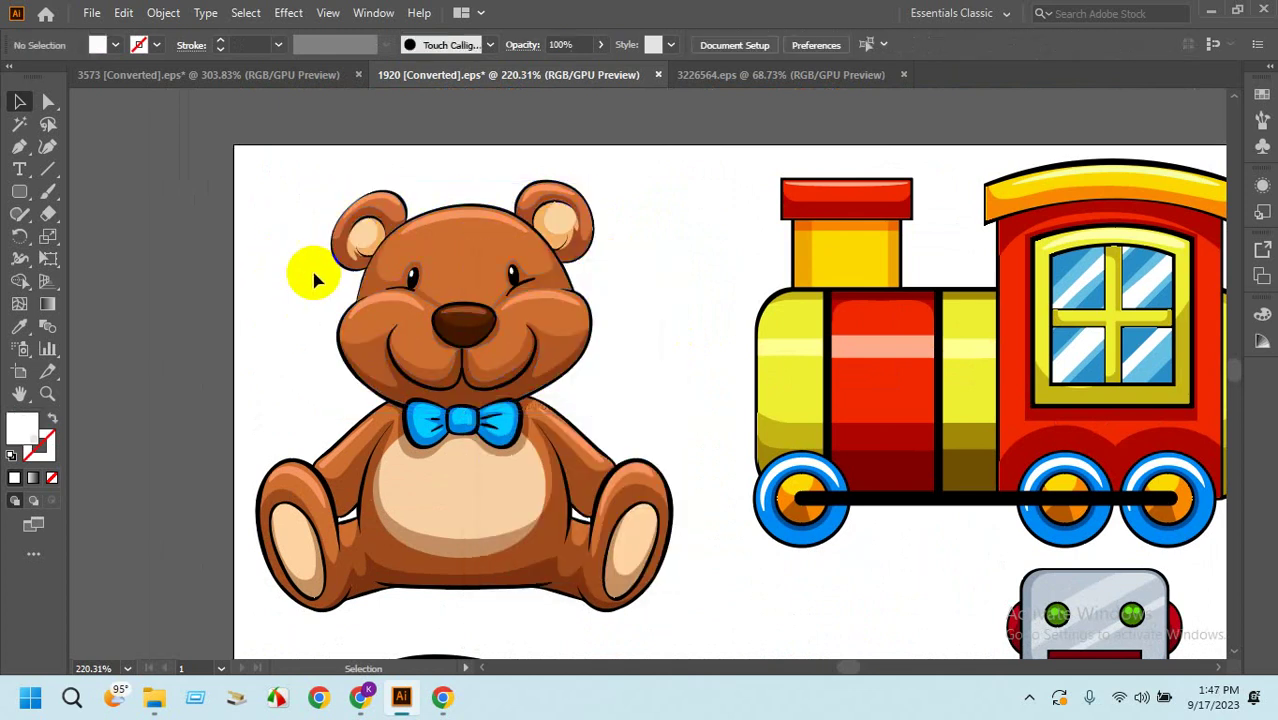
Apply the default white fill and 1 pt black stroke to the bear's brown face shape.
left_click(456, 249)
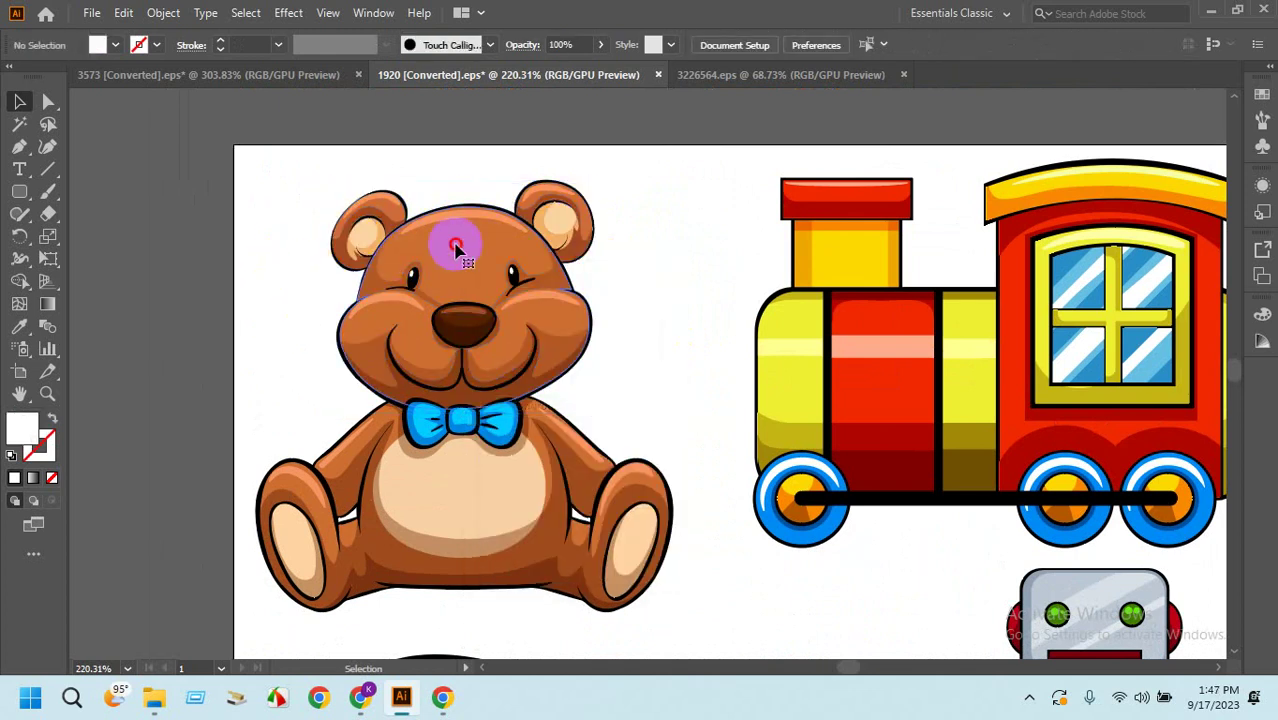
left_click(11, 457)
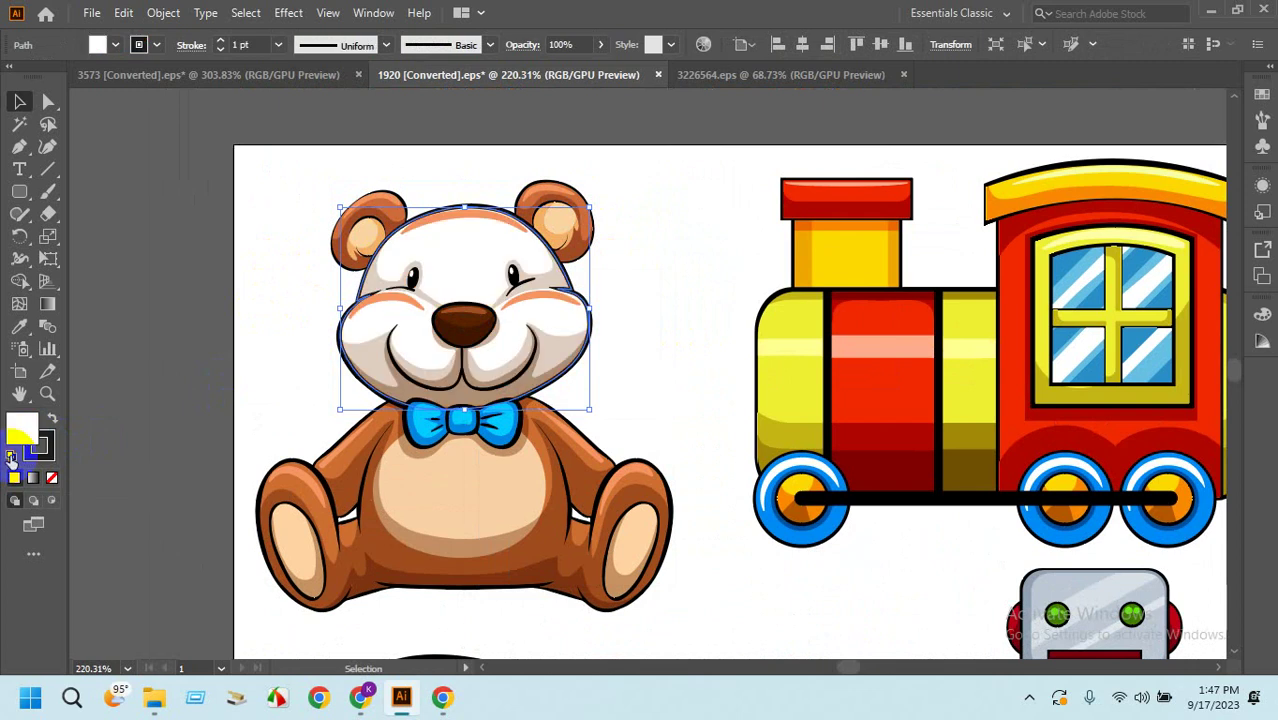
key("ctrl+z")
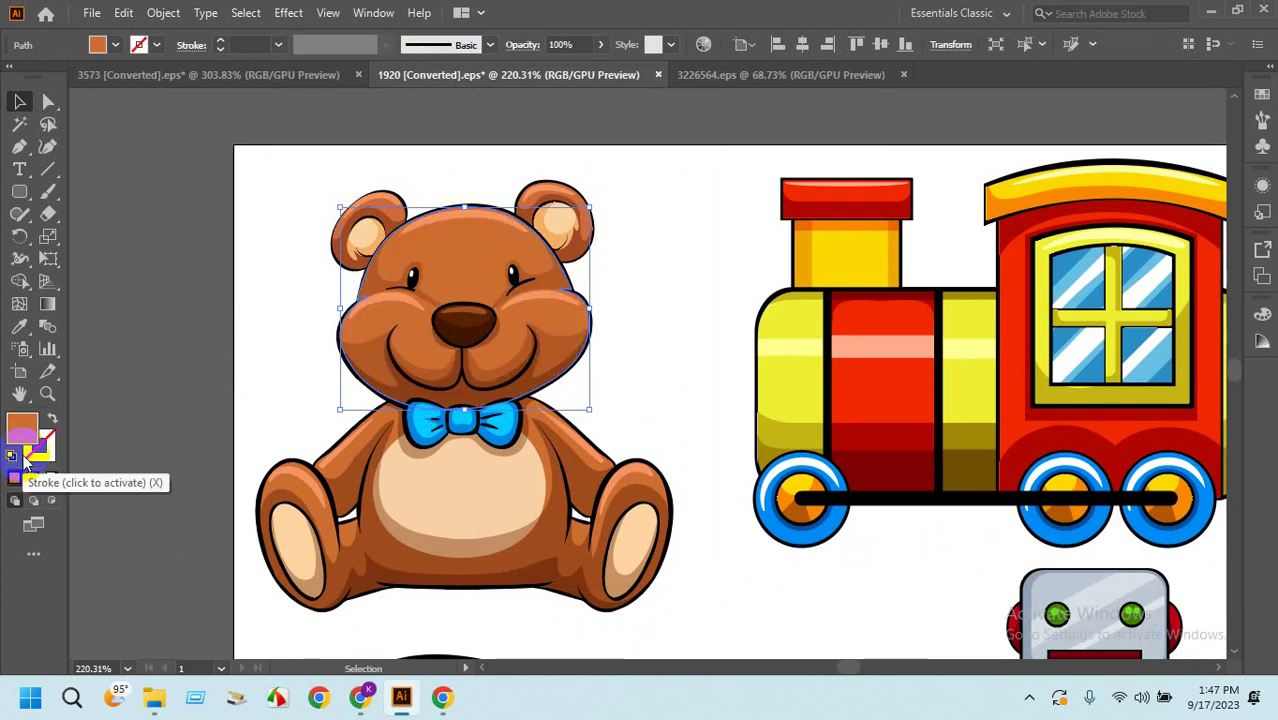
left_click(11, 457)
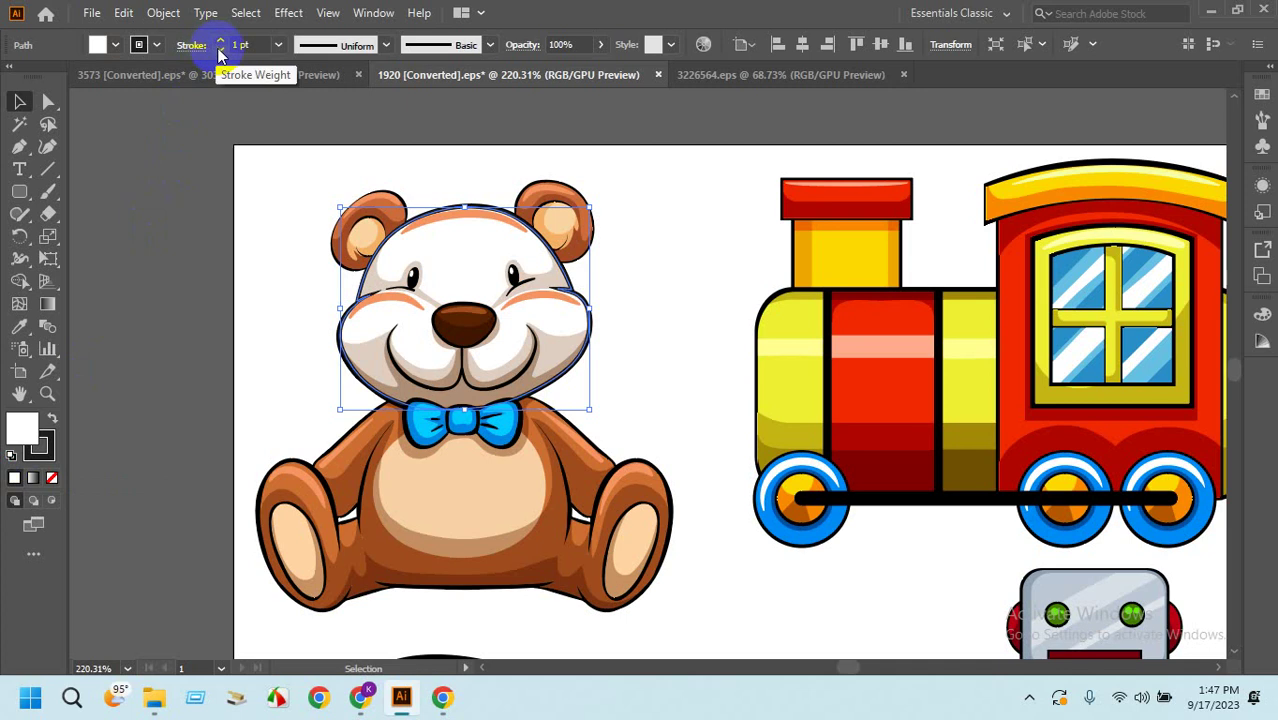
left_click(241, 205)
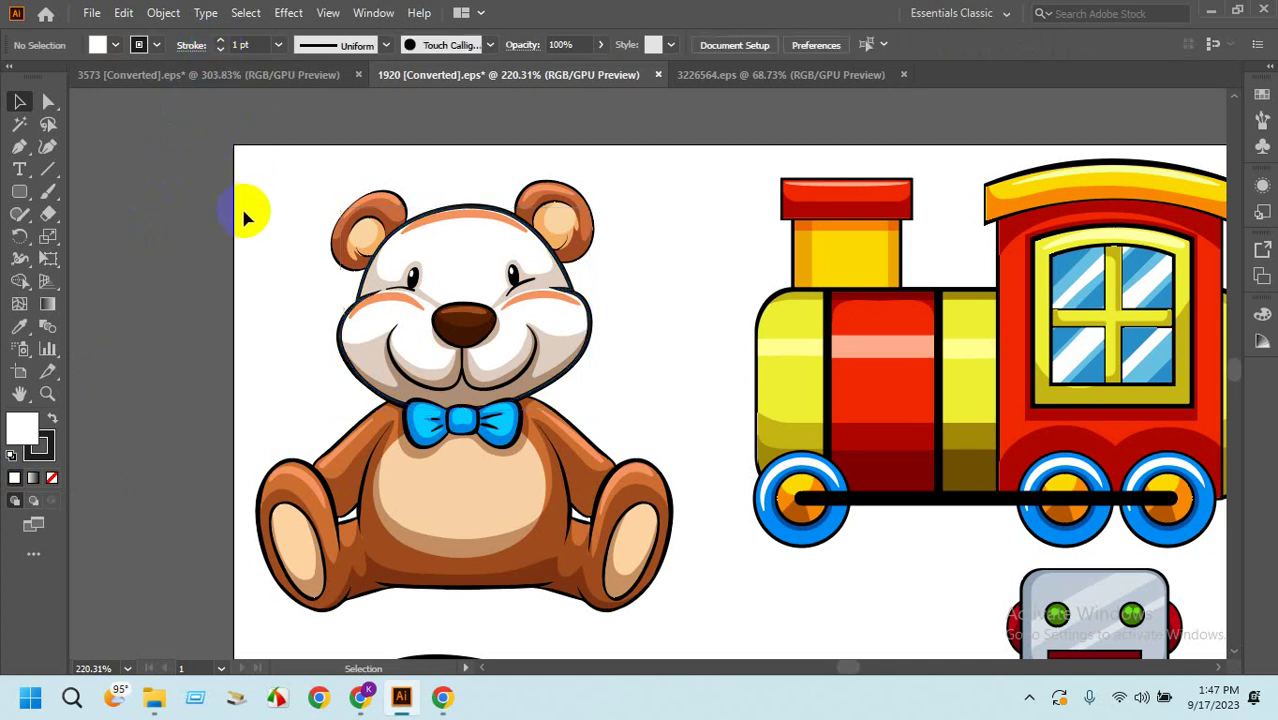
Try deleting the orange highlights by selecting similar colours with the Magic Wand, and undo the deletion.
left_click(388, 312)
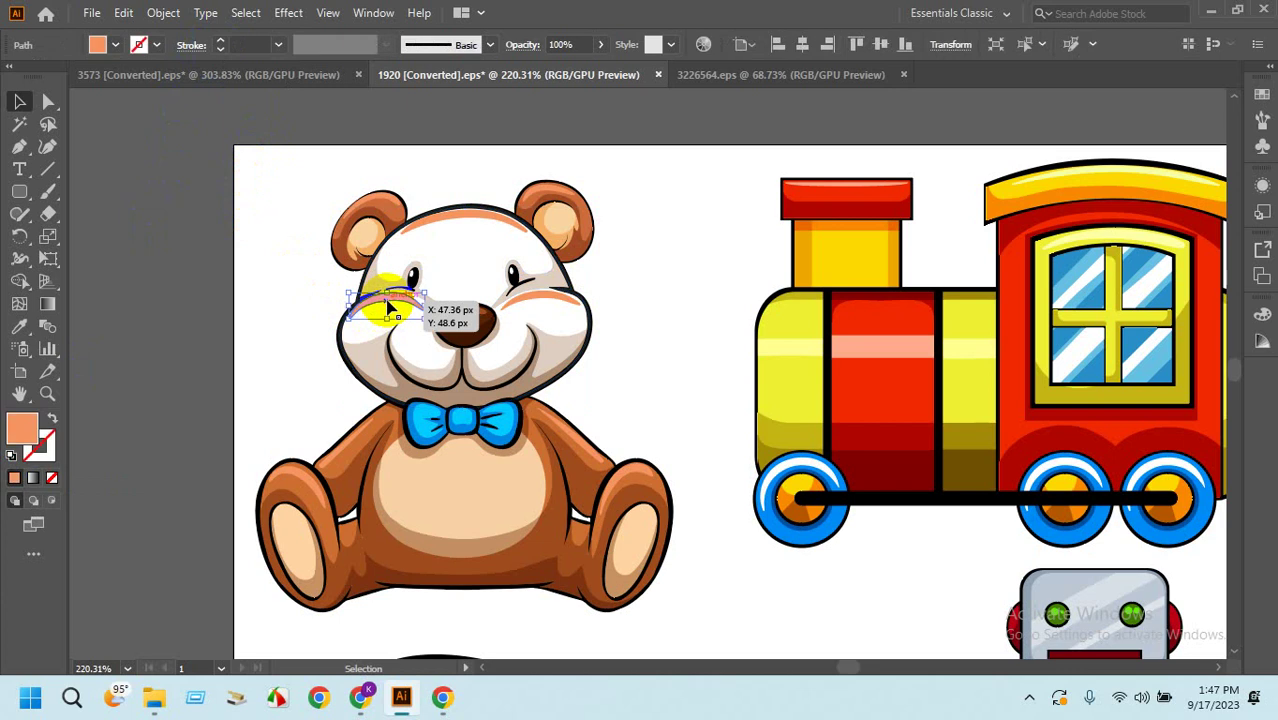
left_click(217, 262)
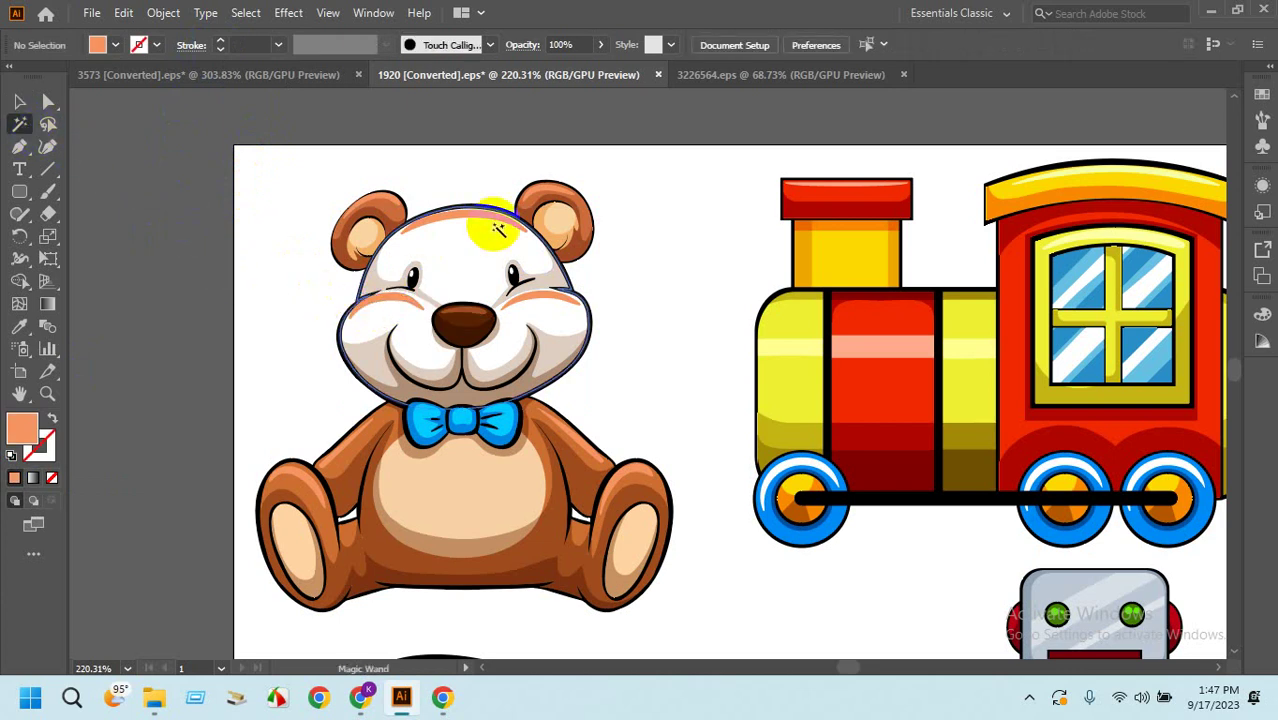
left_click(497, 230)
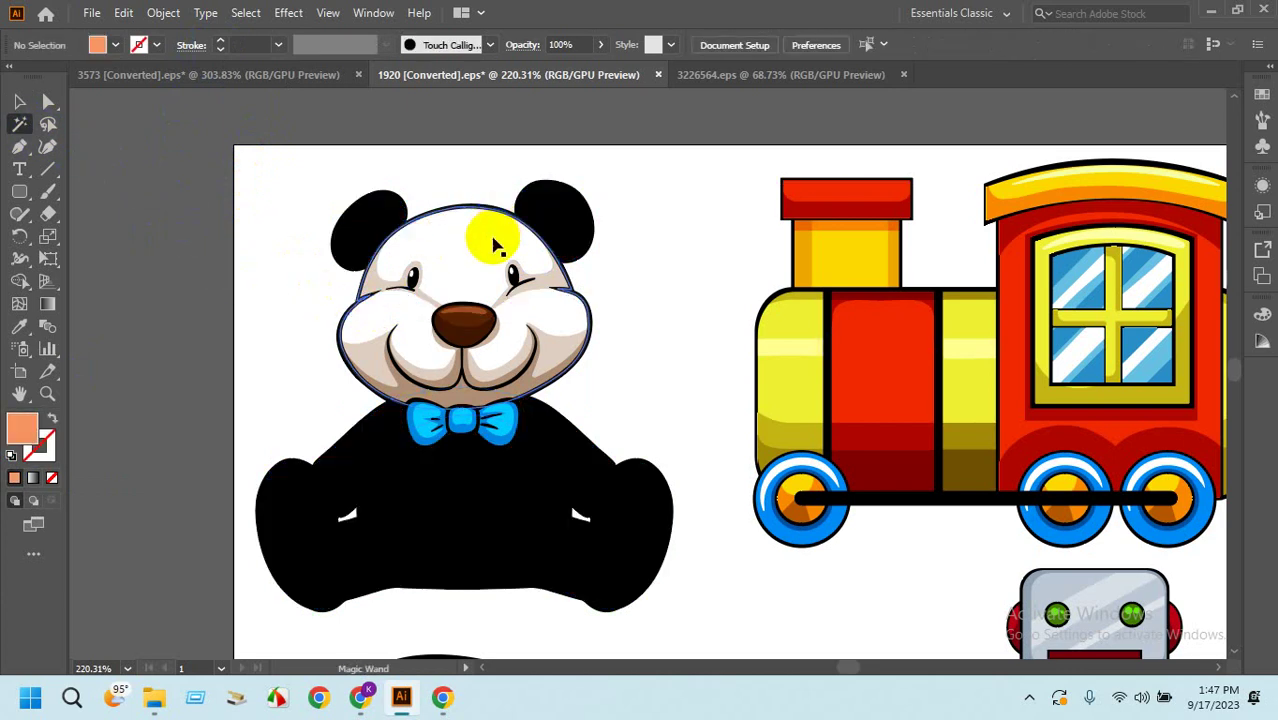
key("ctrl+z")
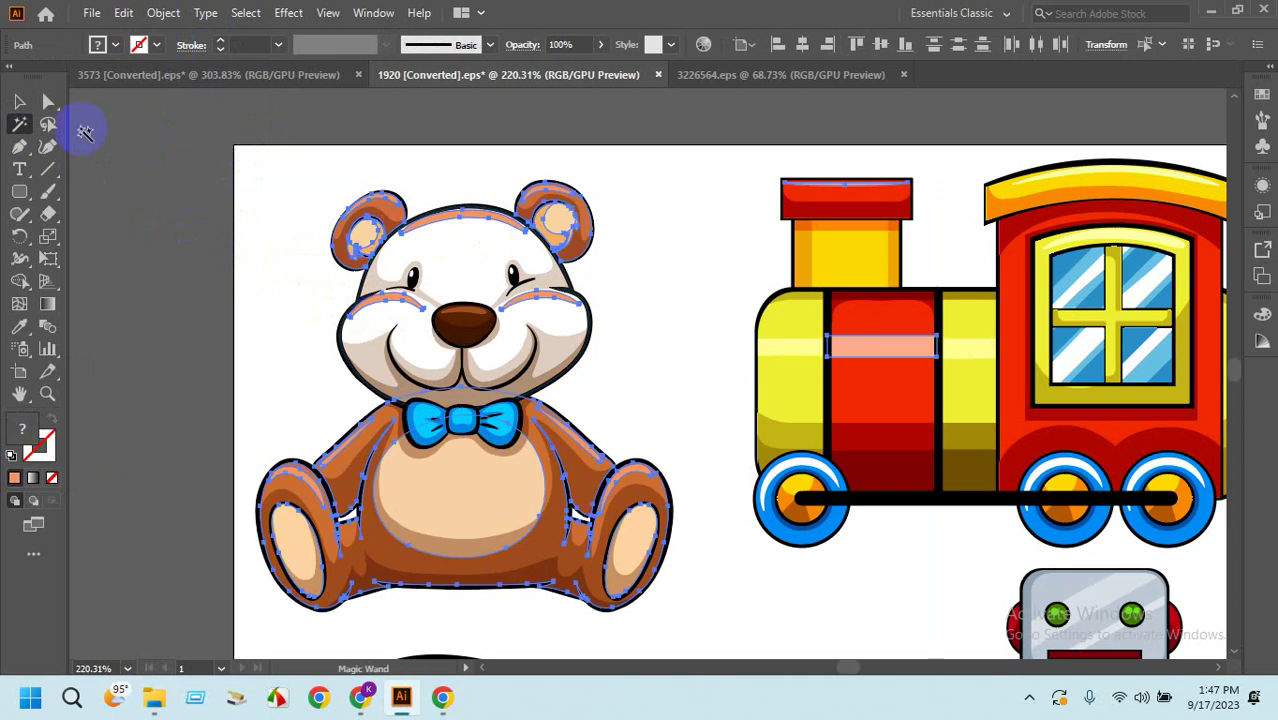
Delete the forehead highlight, the left cheek highlight and the translucent brown shading around the bear's eyes.
left_click(20, 102)
left_click(278, 238)
left_click(515, 230)
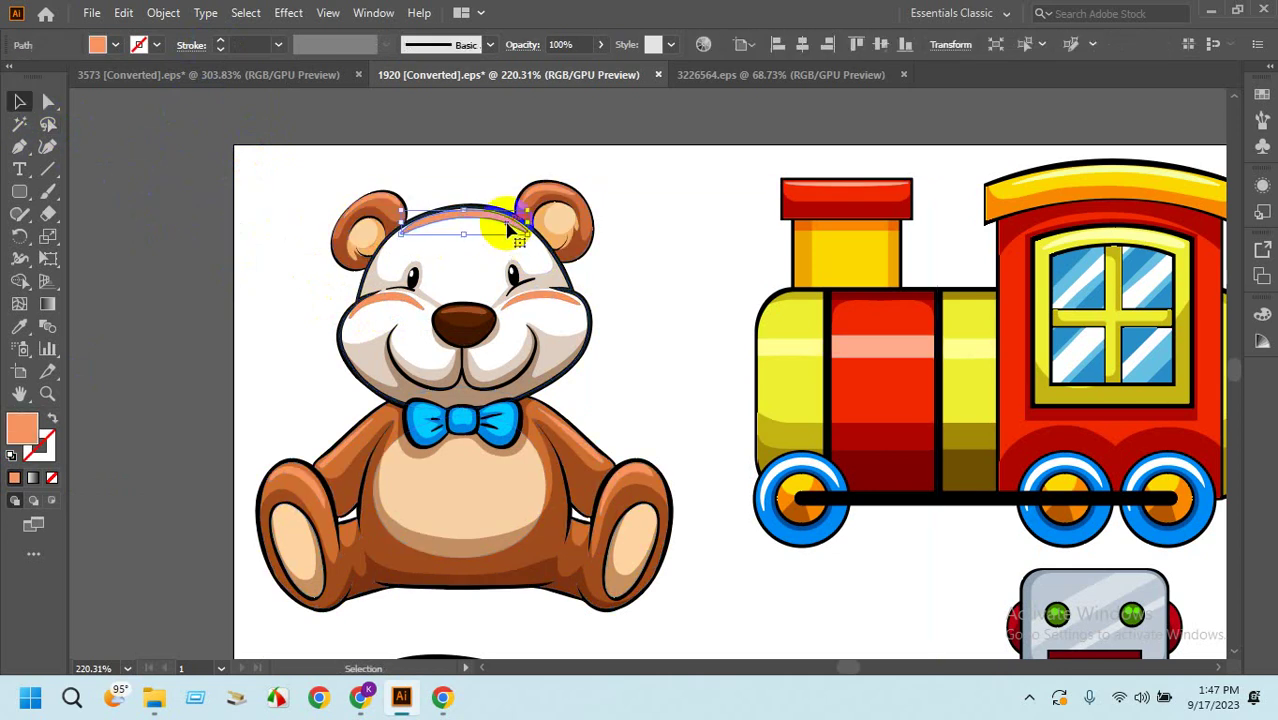
left_click(505, 232)
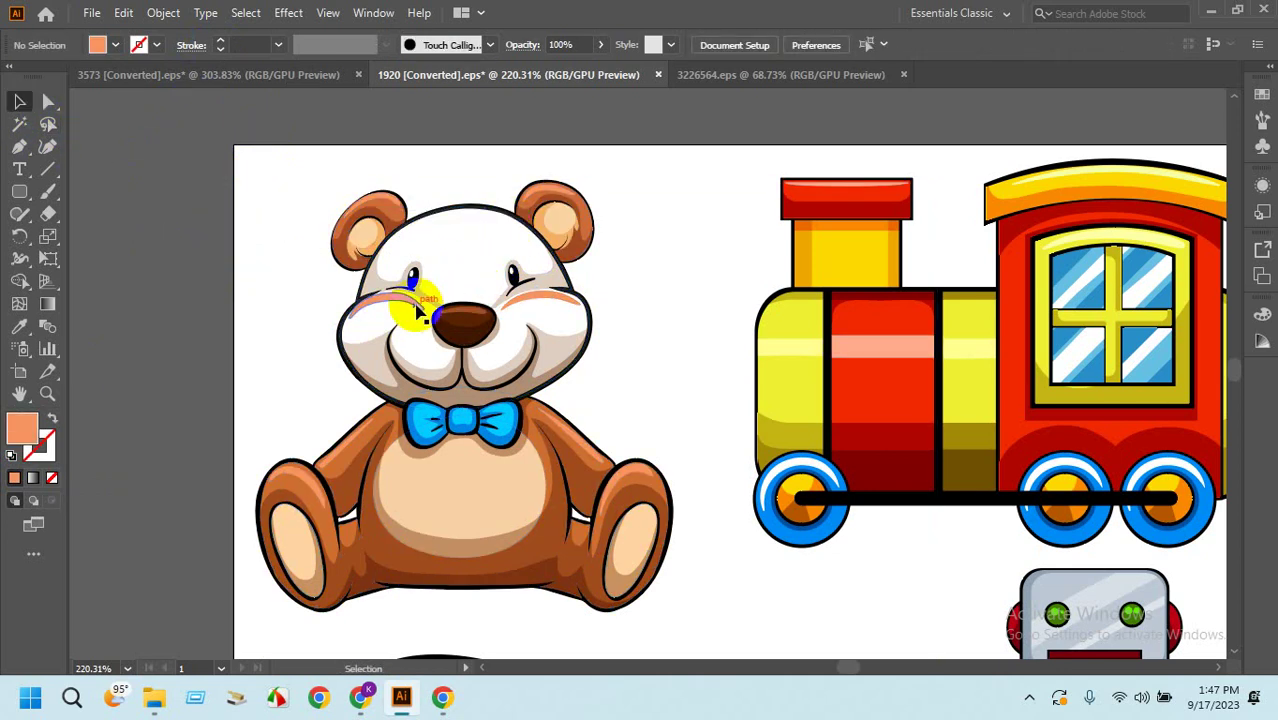
left_click(420, 312)
left_click(428, 300)
left_click(436, 306)
left_click(520, 330)
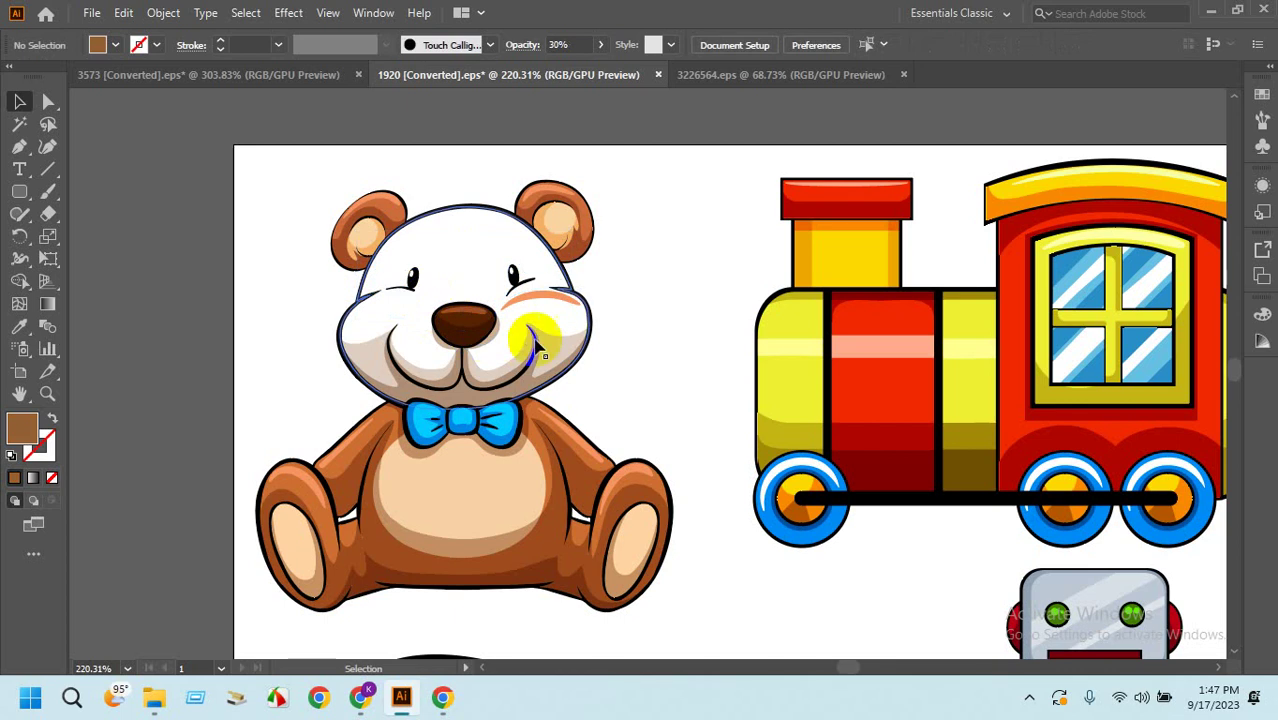
Delete the right cheek highlight and the translucent brown shading on the bear's cheeks, muzzle and chin.
left_click(548, 300)
left_click(552, 338)
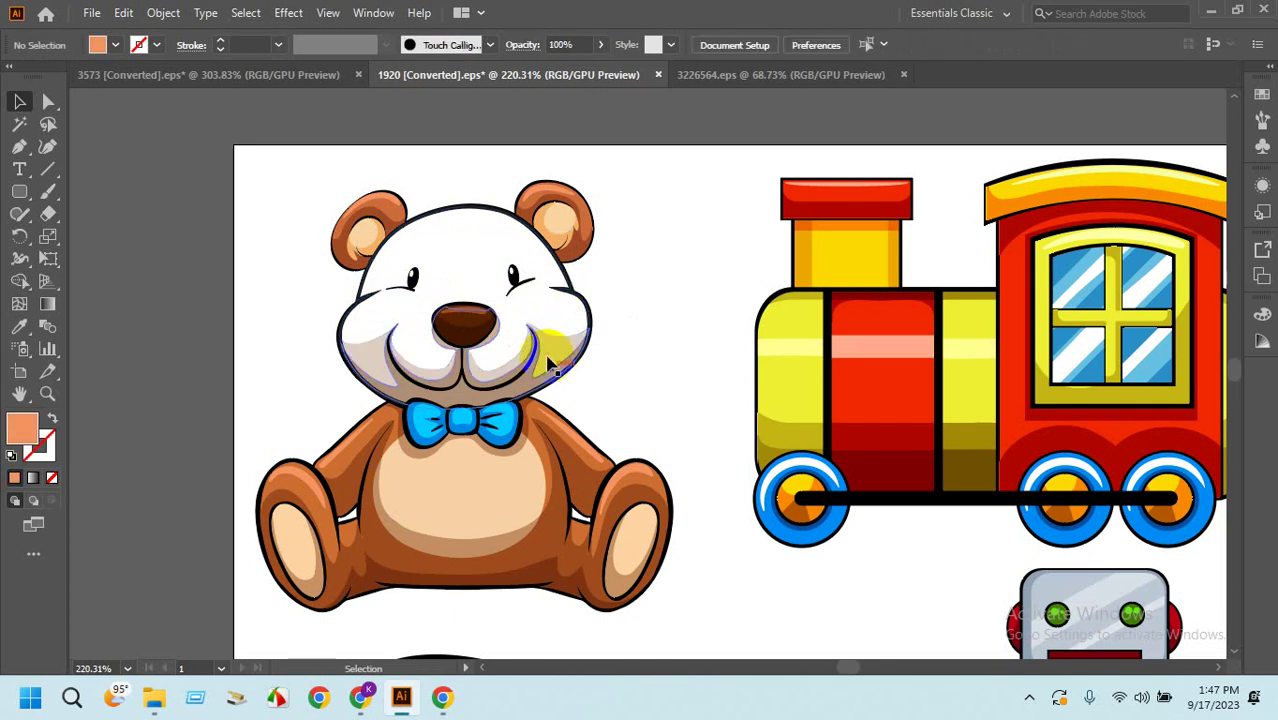
left_click(548, 350)
left_click(530, 390)
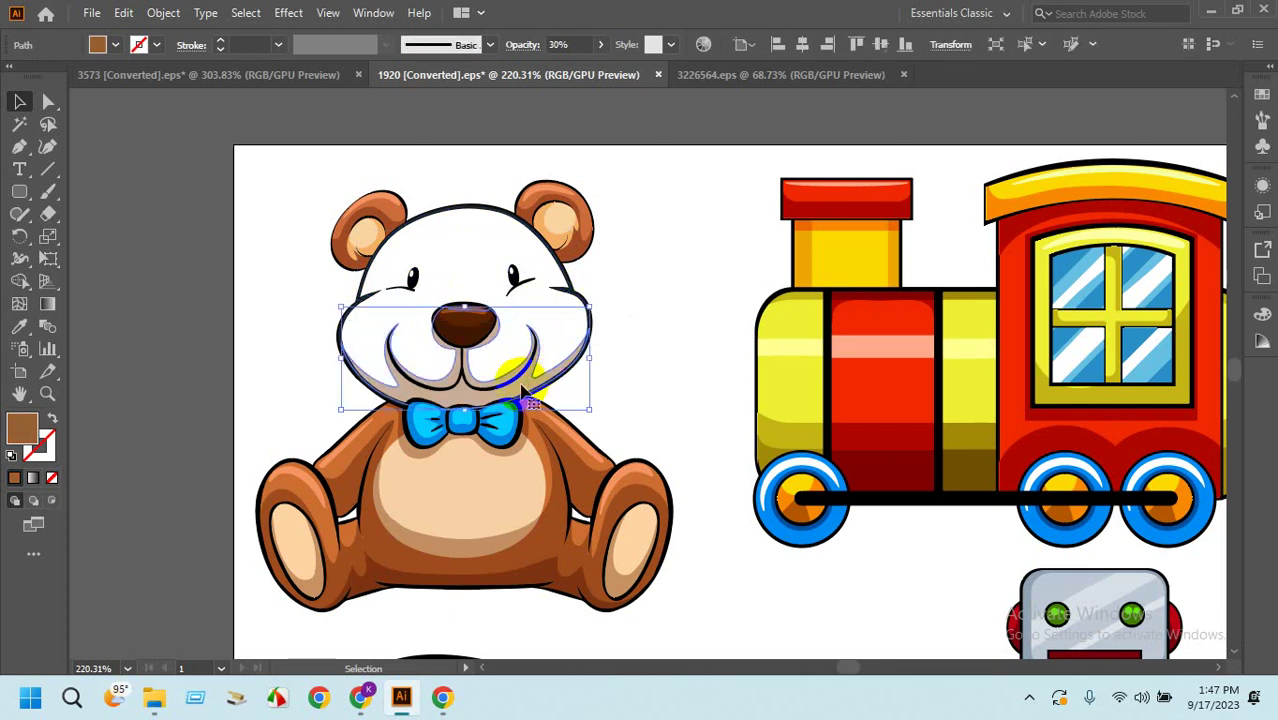
left_click(522, 392)
Delete the brown colour shapes and the orange highlight from the bear's left ear.
left_click(376, 224)
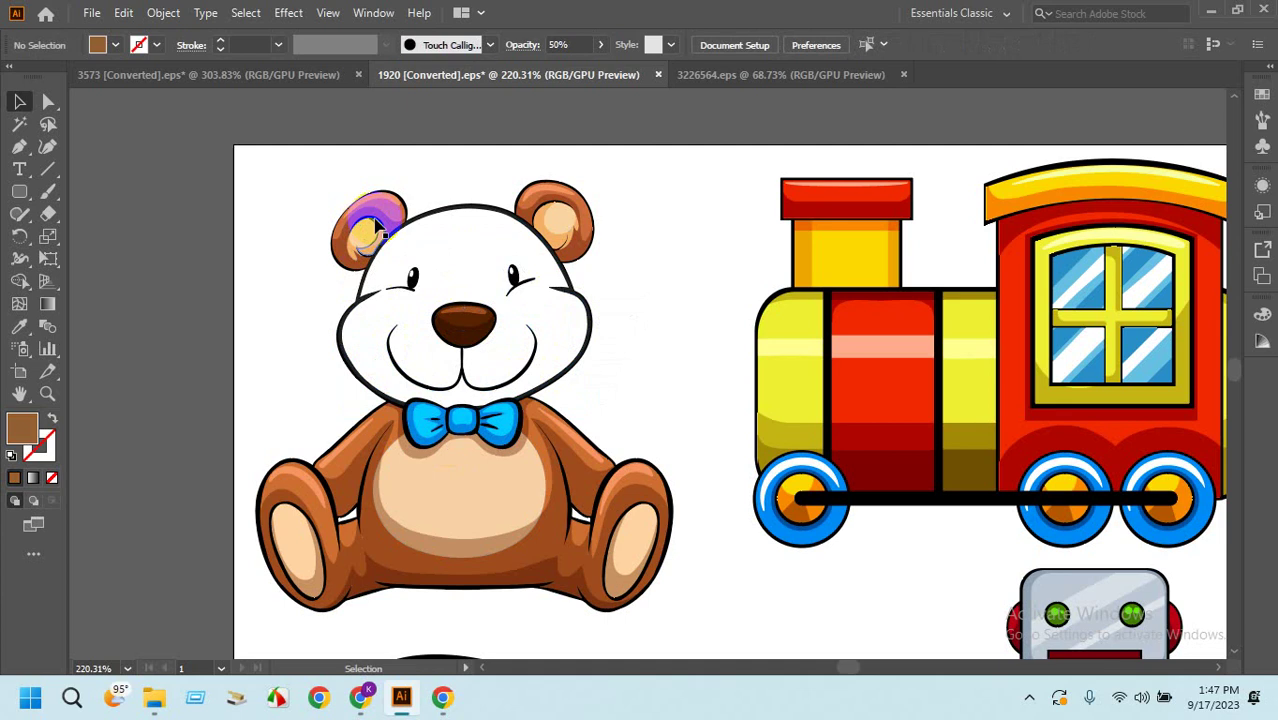
left_click(396, 235)
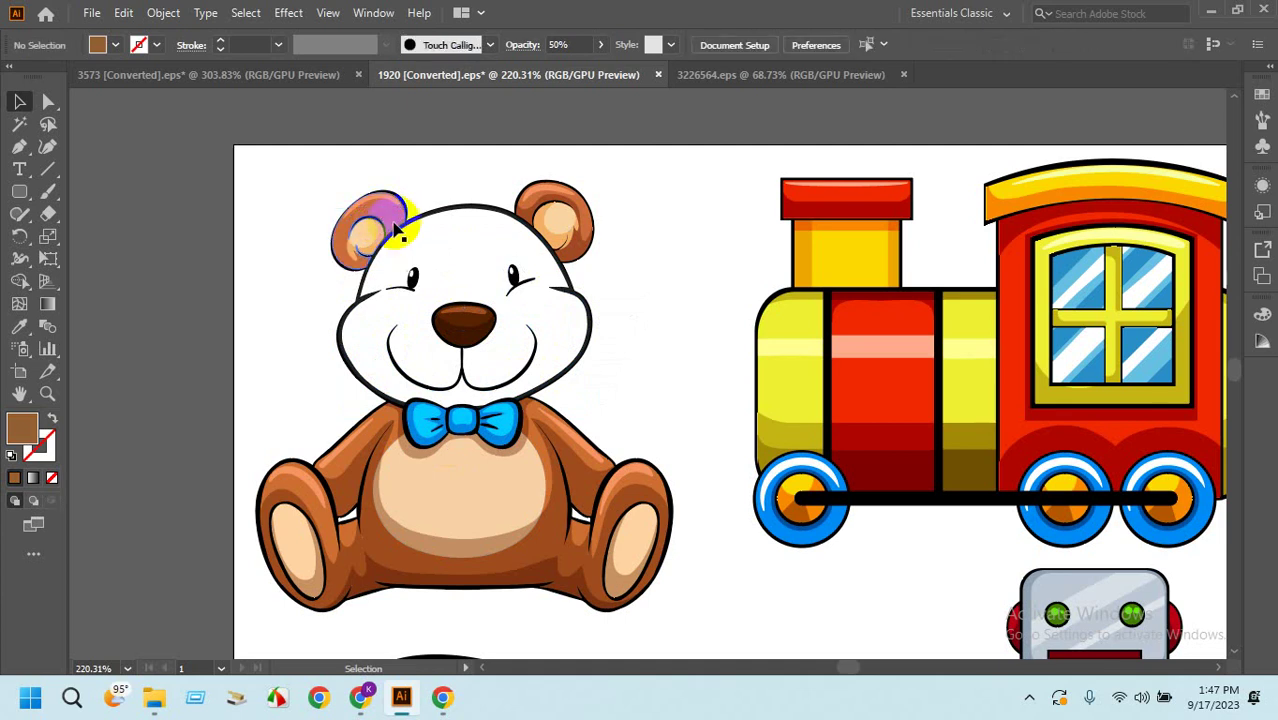
left_click(396, 232)
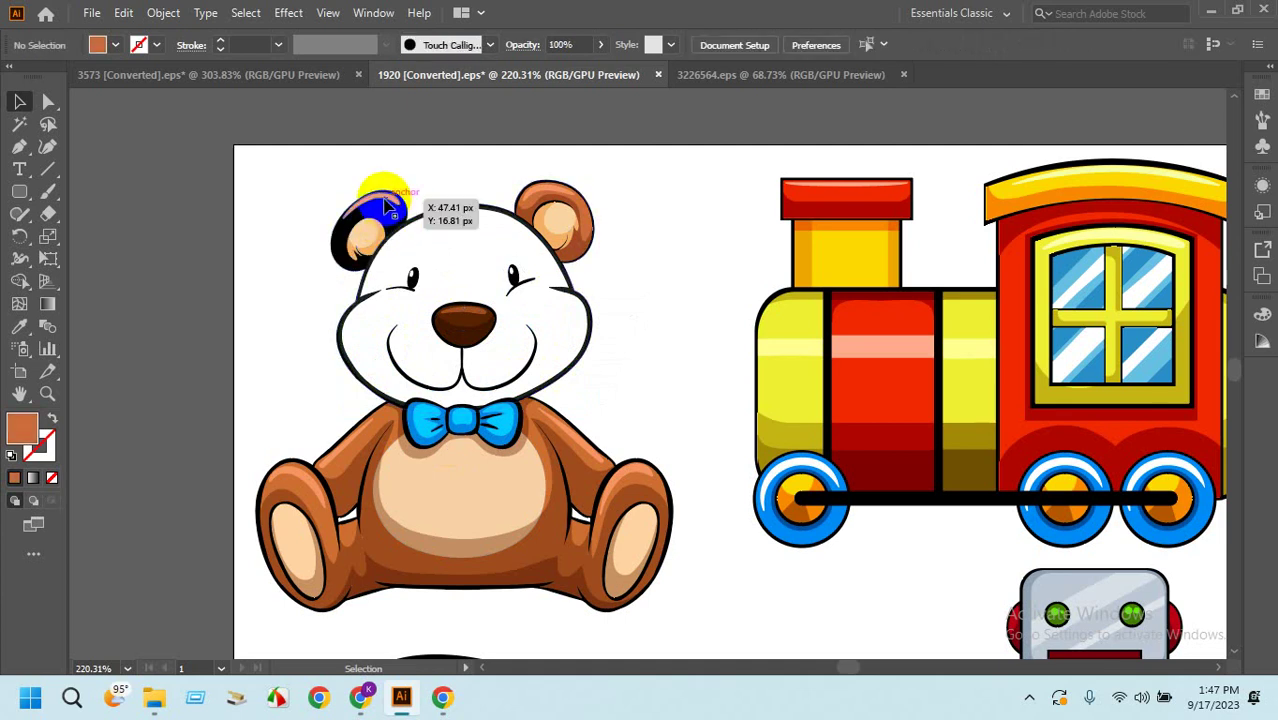
left_click_drag(388, 205, 390, 212)
Apply the default white fill and black stroke to the black silhouette behind the bear's head and ears.
left_click(395, 220)
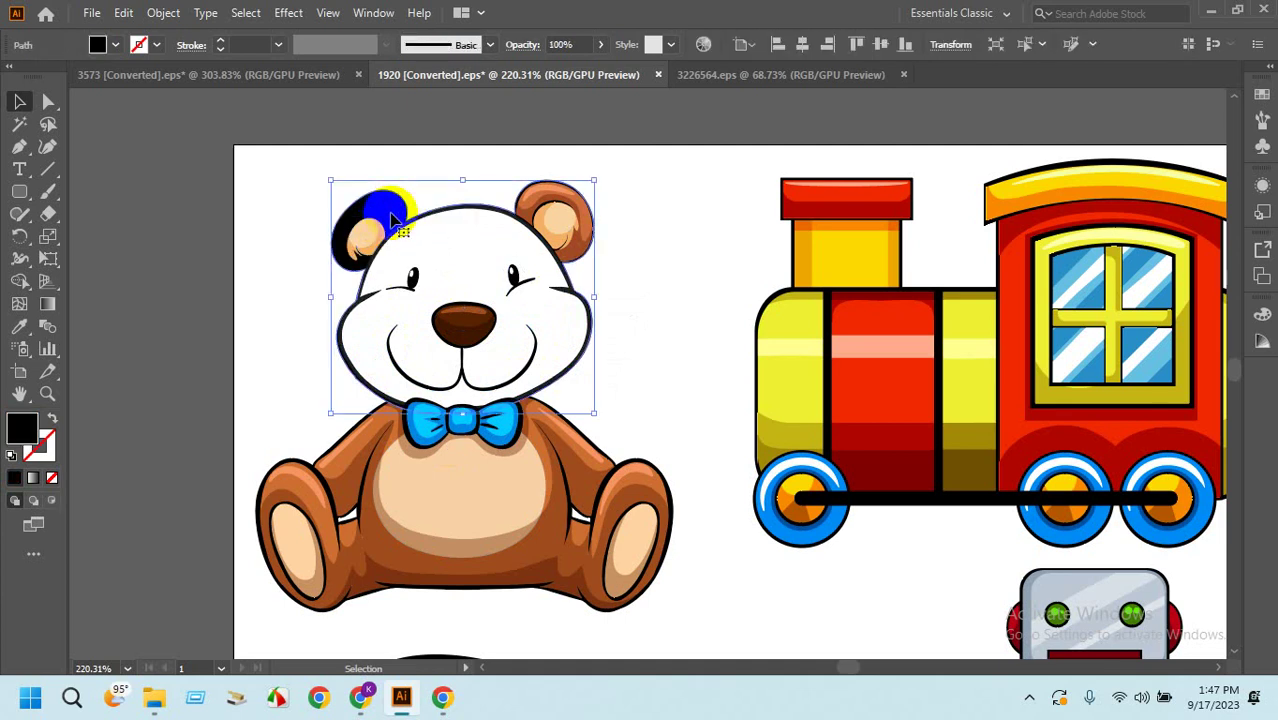
left_click(27, 413)
left_click(12, 455)
left_click(257, 342)
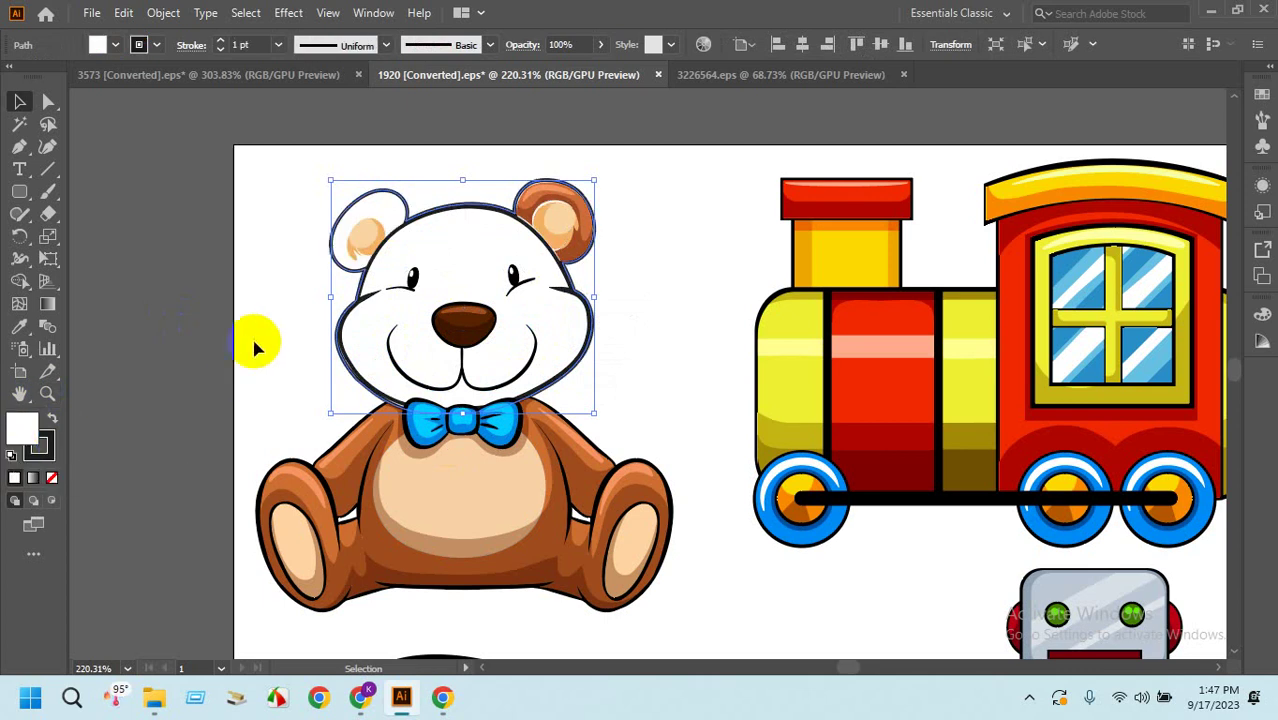
Delete the remaining beige inner shapes from the bear's left ear.
left_click(342, 243)
left_click(363, 240)
left_click(377, 254)
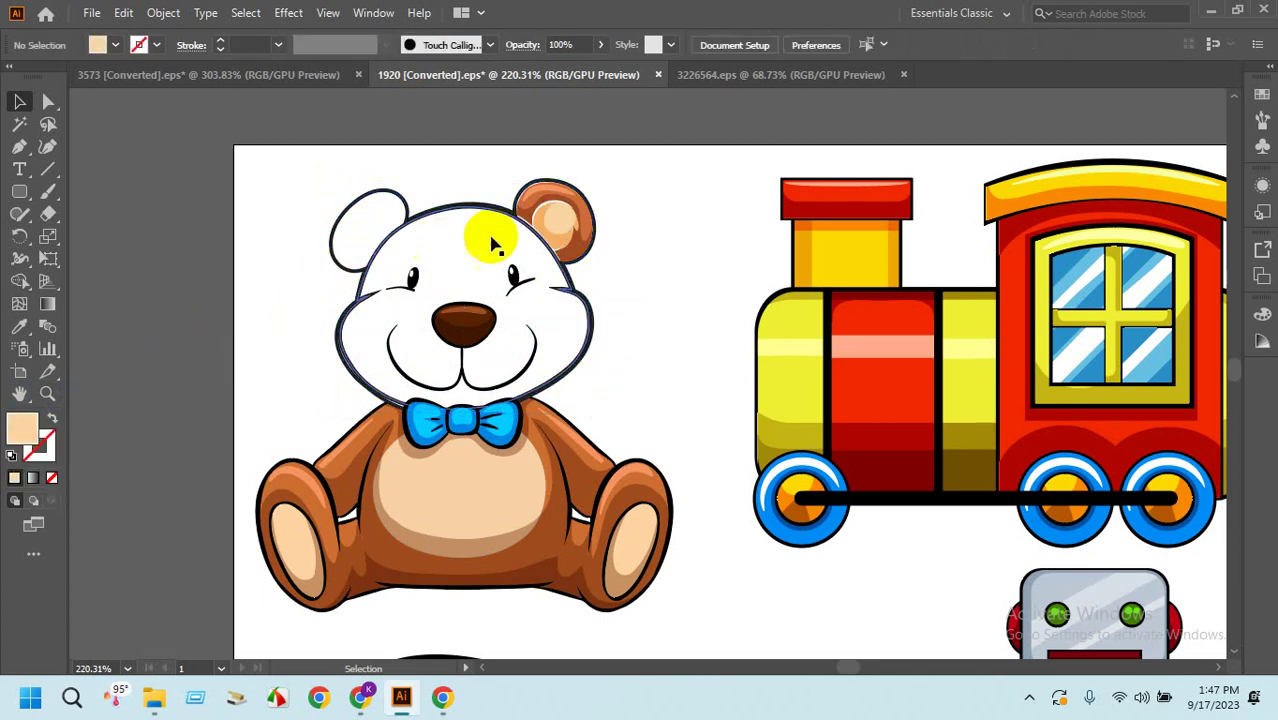
Delete the brown, beige and orange highlight shapes from the bear's right ear.
left_click(560, 230)
double_click(558, 220)
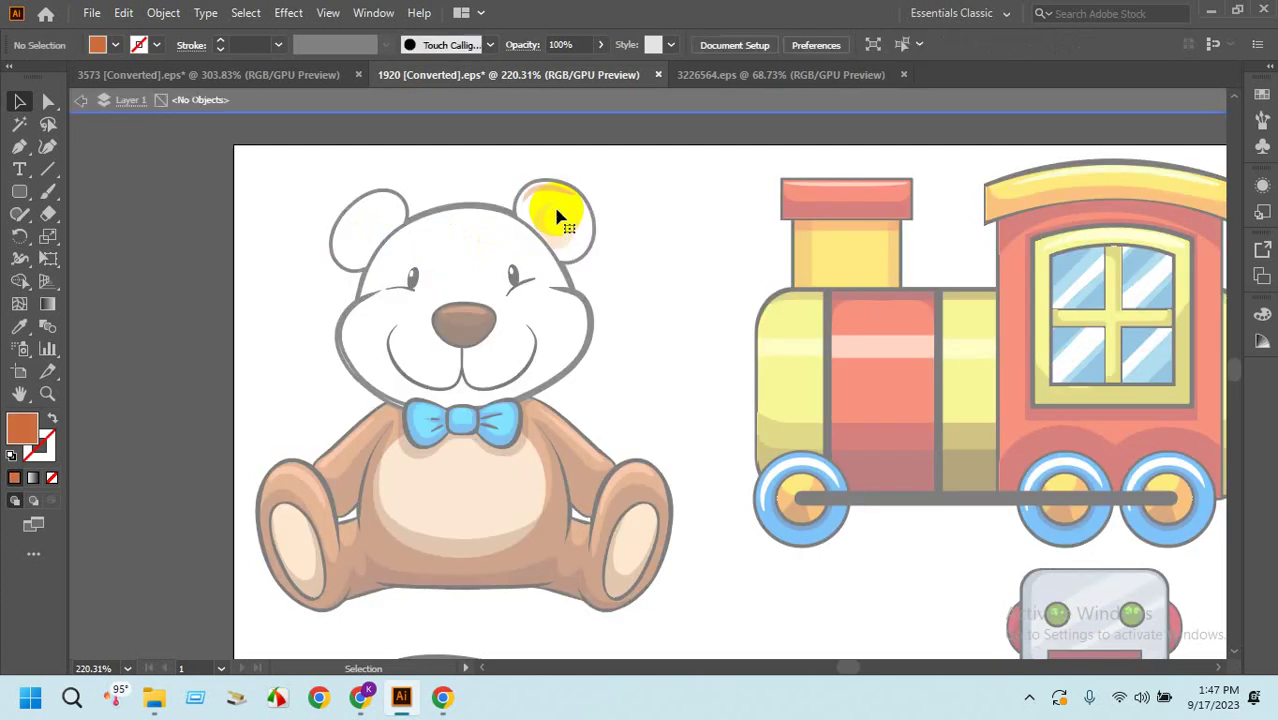
left_click(89, 102)
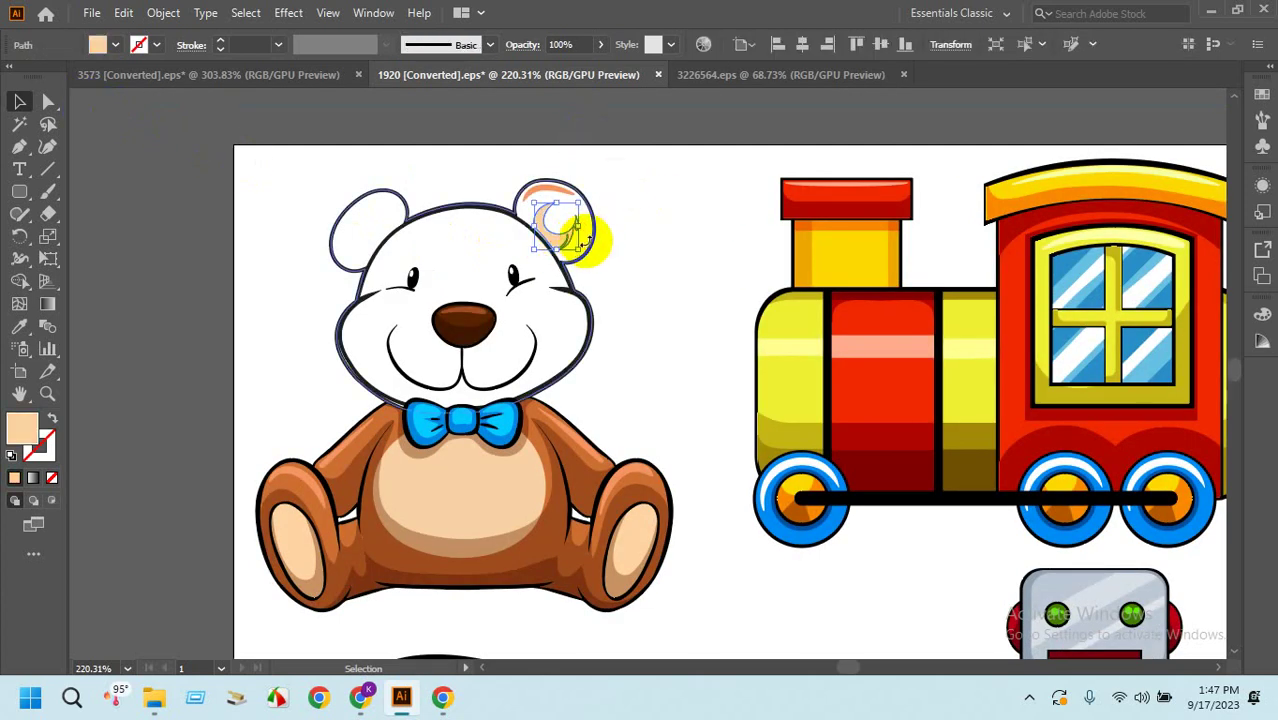
left_click(548, 195)
key("Delete")
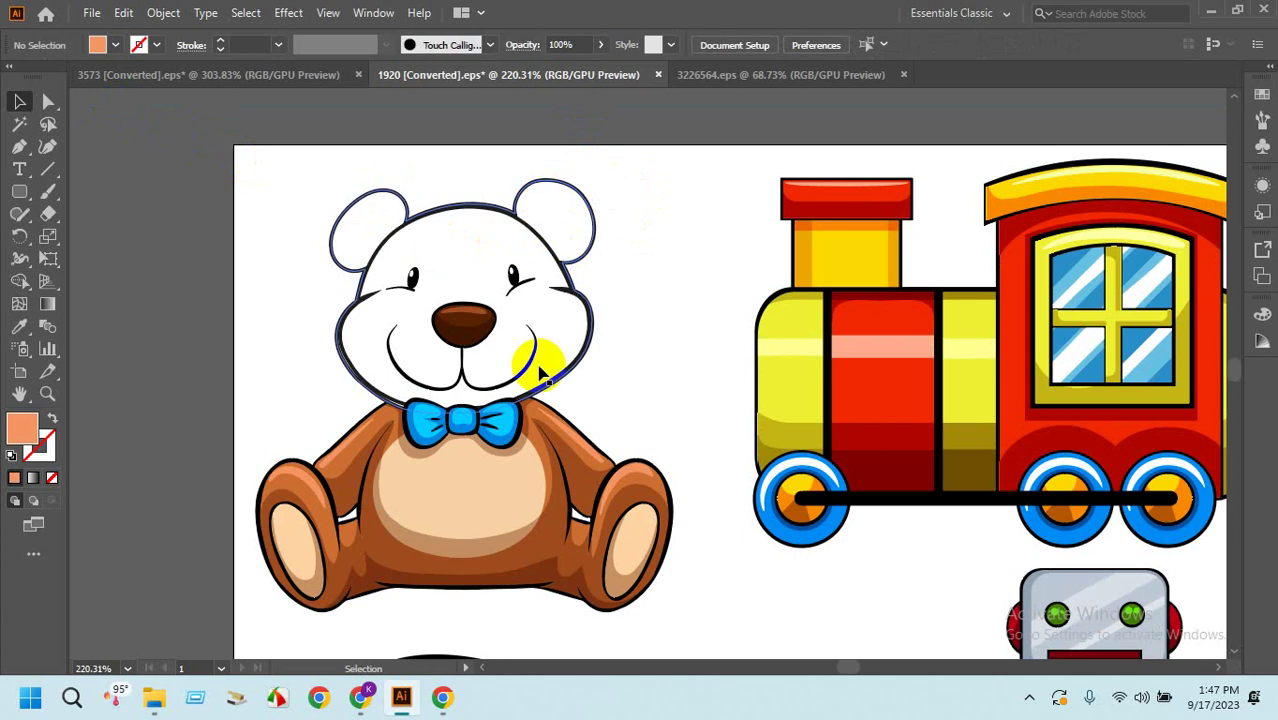
Ungroup the teddy bear's body group and clear the selection.
left_click(466, 514)
right_click(466, 516)
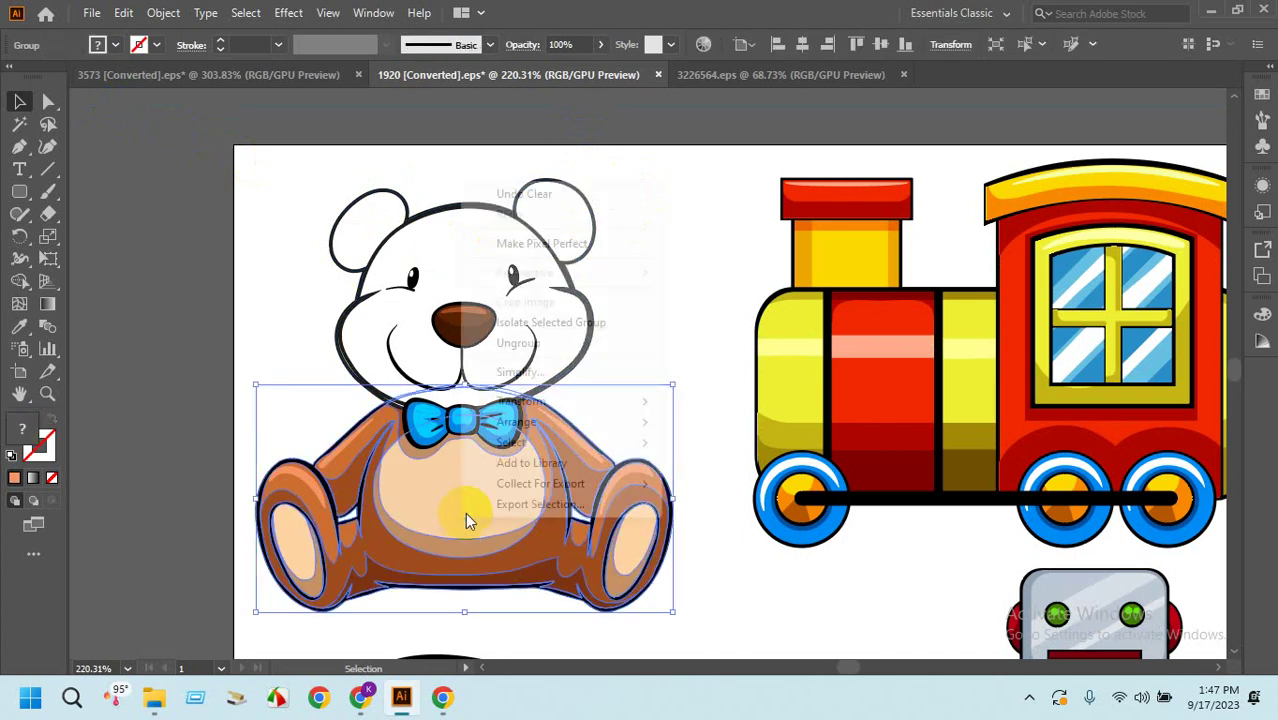
left_click(540, 343)
left_click(293, 310)
scroll(295, 313, "up", 1)
scroll(330, 360, "up", 1)
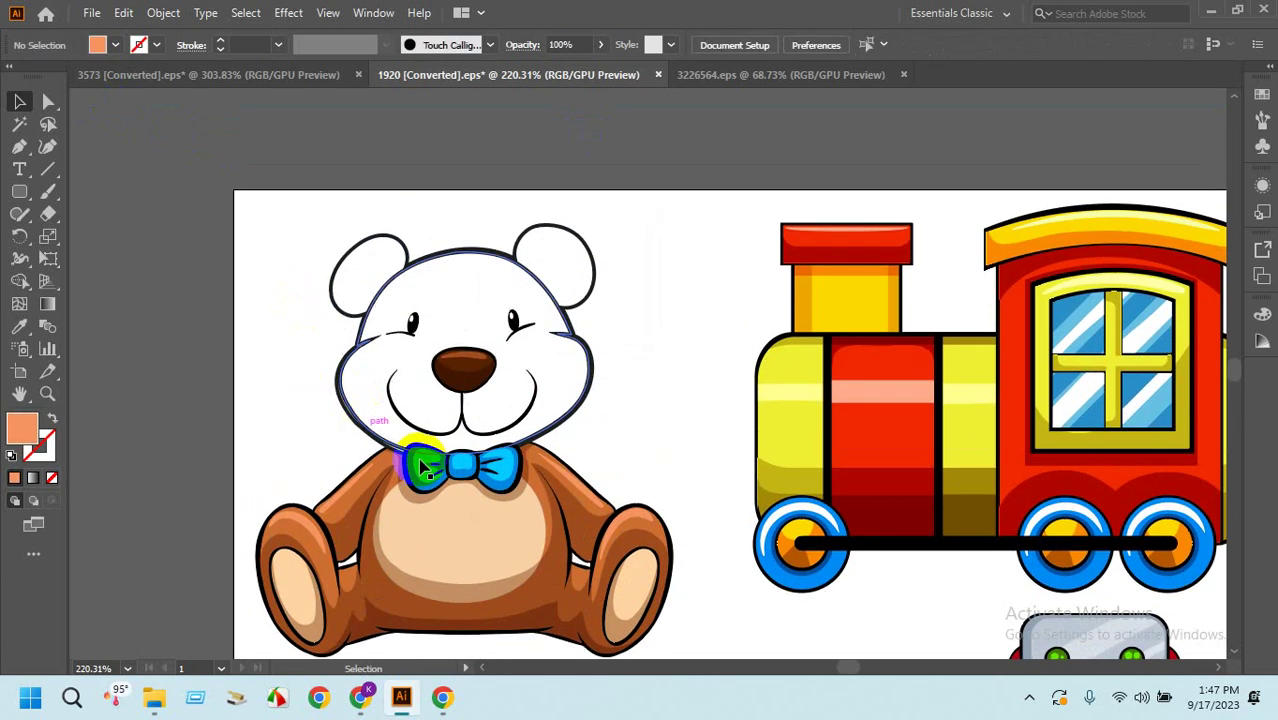
scroll(722, 497, "down", 1)
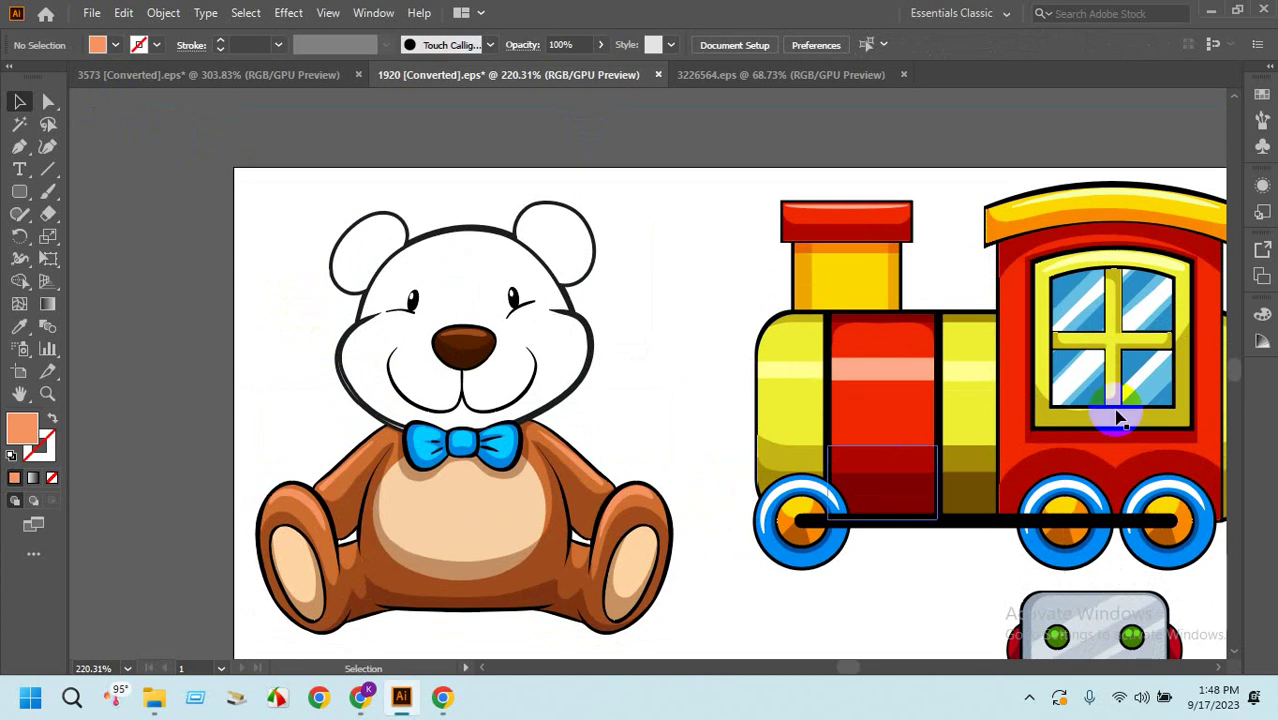
Apply the default white fill and black stroke to the beige belly shape of the teddy bear.
scroll(1241, 371, "down", 5)
scroll(840, 405, "down", 1)
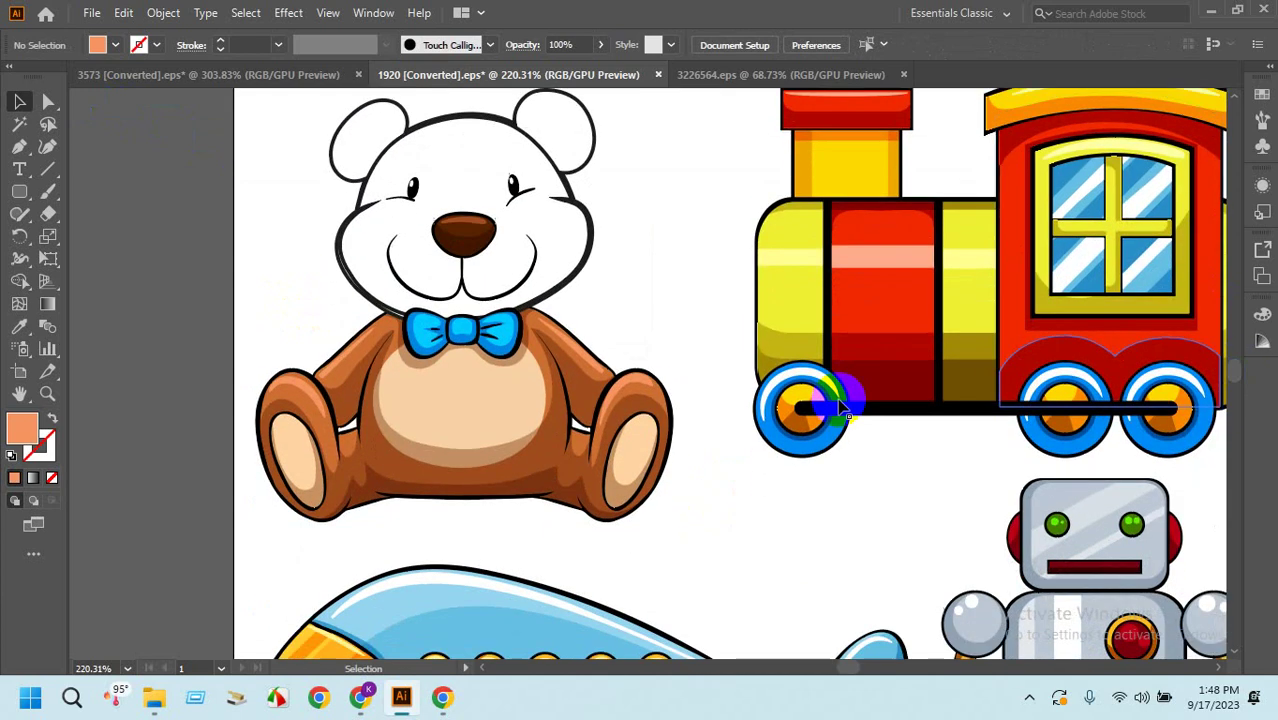
left_click(510, 414)
scroll(512, 415, "up", 1)
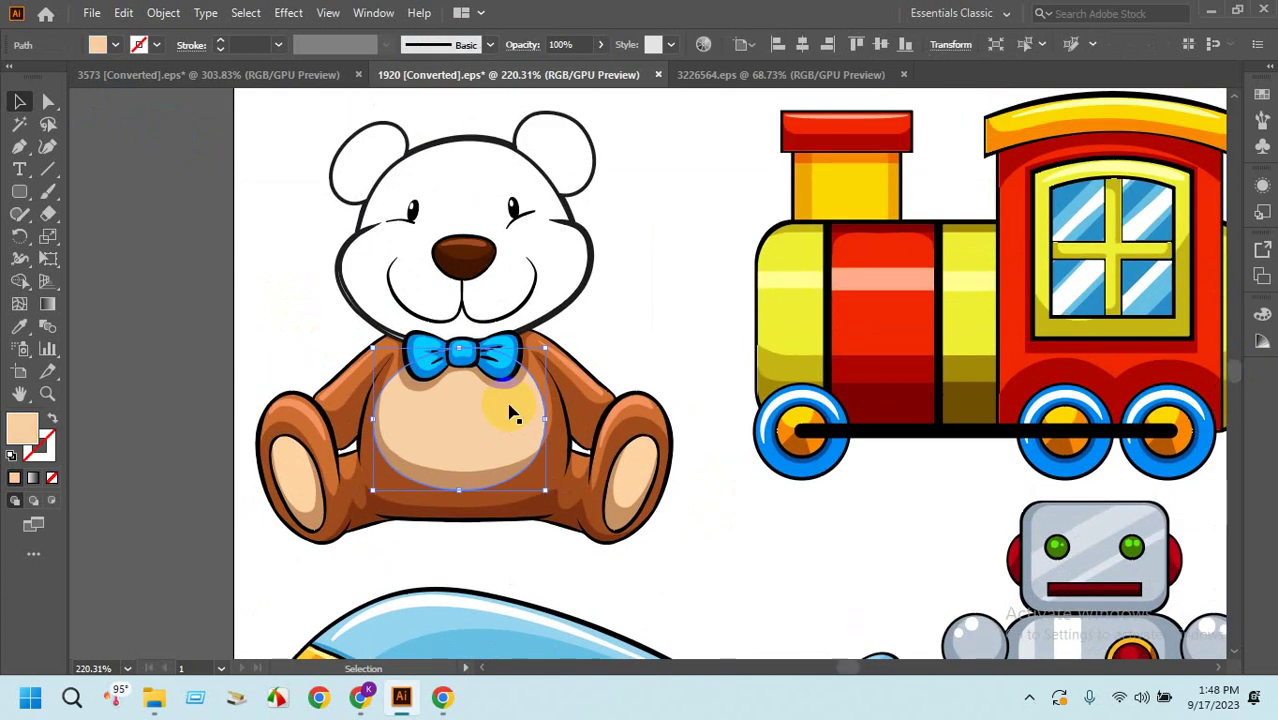
scroll(510, 414, "down", 1)
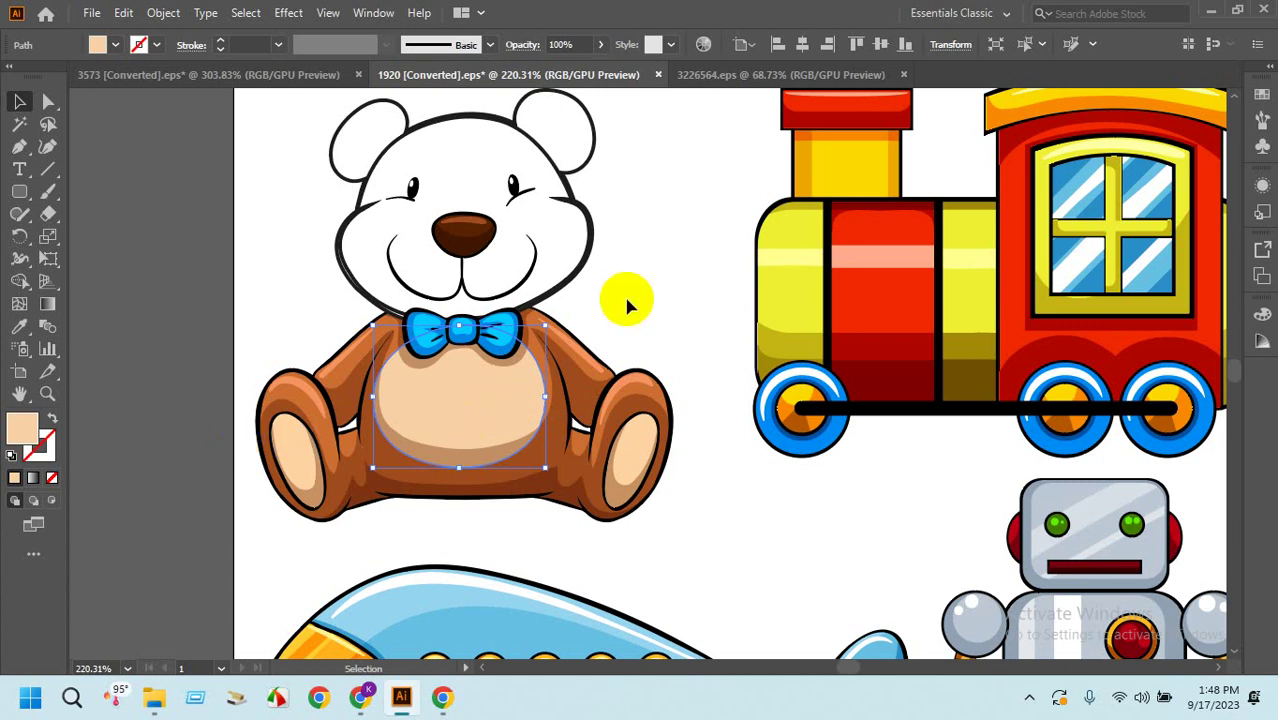
scroll(627, 305, "down", 1)
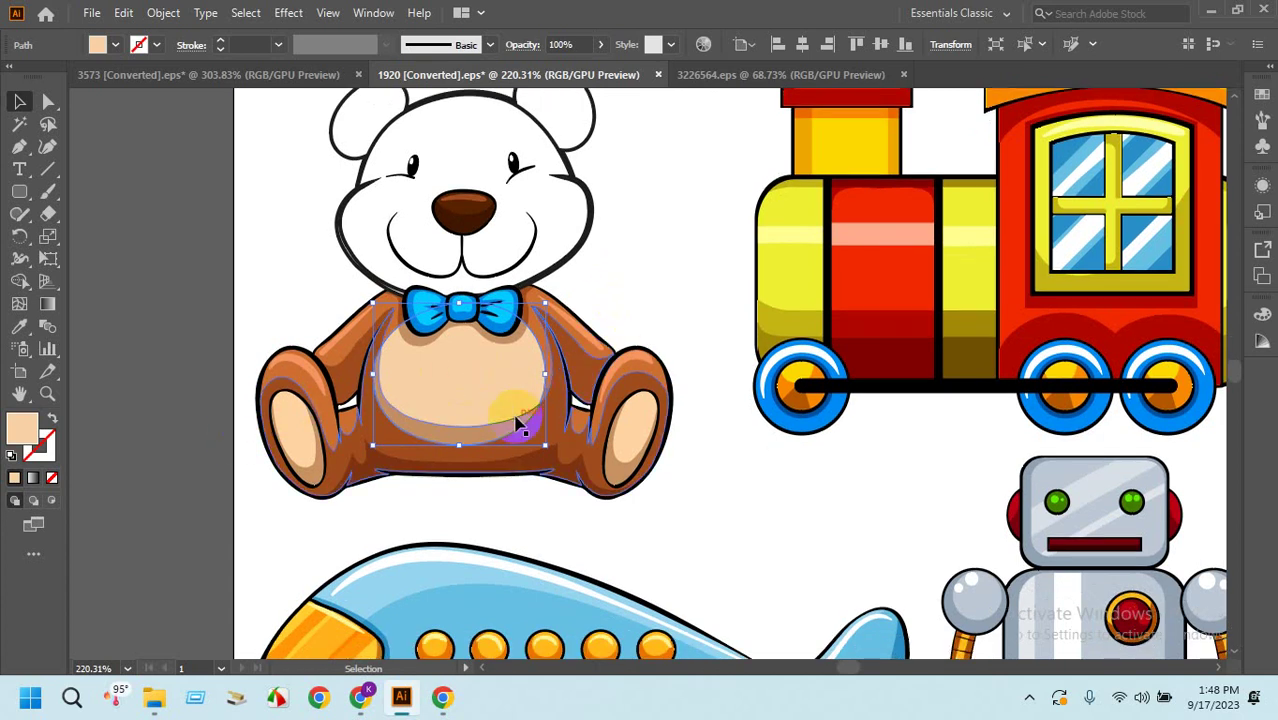
left_click(465, 518)
left_click(478, 400)
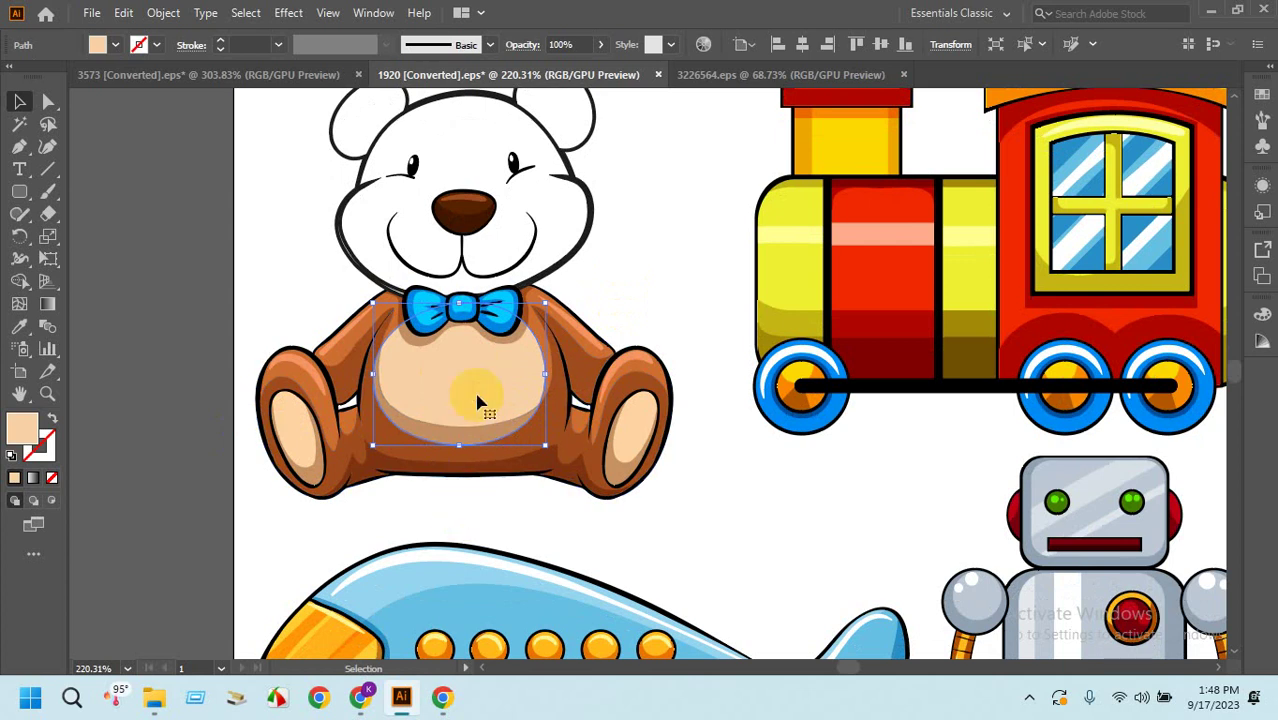
left_click(11, 455)
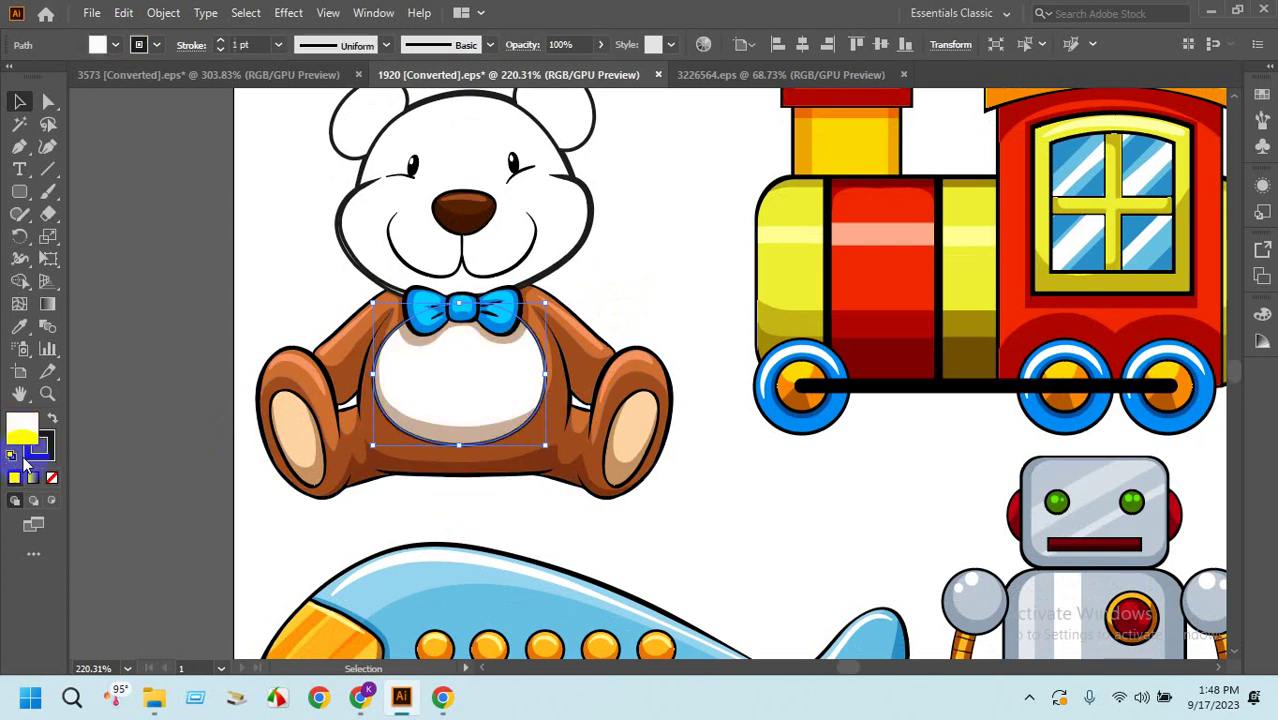
left_click(155, 481)
Delete the translucent brown shading shapes from the bear's lower body and both foot pads.
left_click(455, 435)
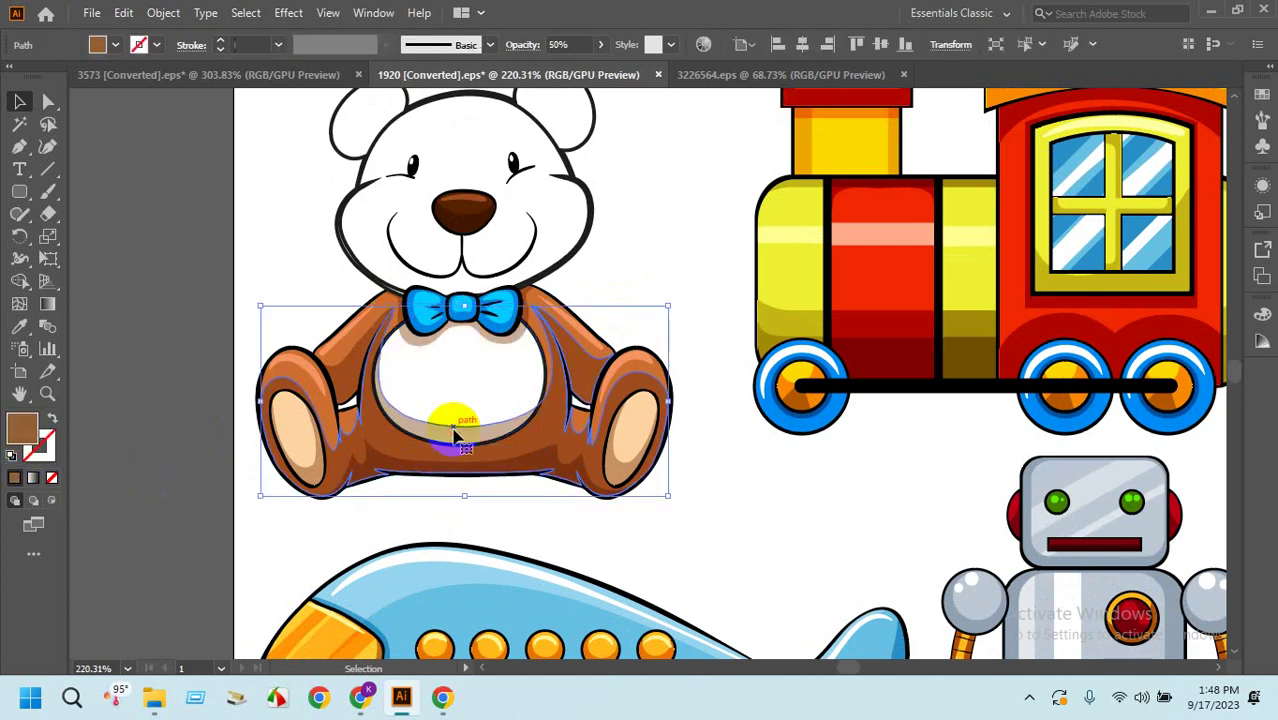
left_click(447, 426)
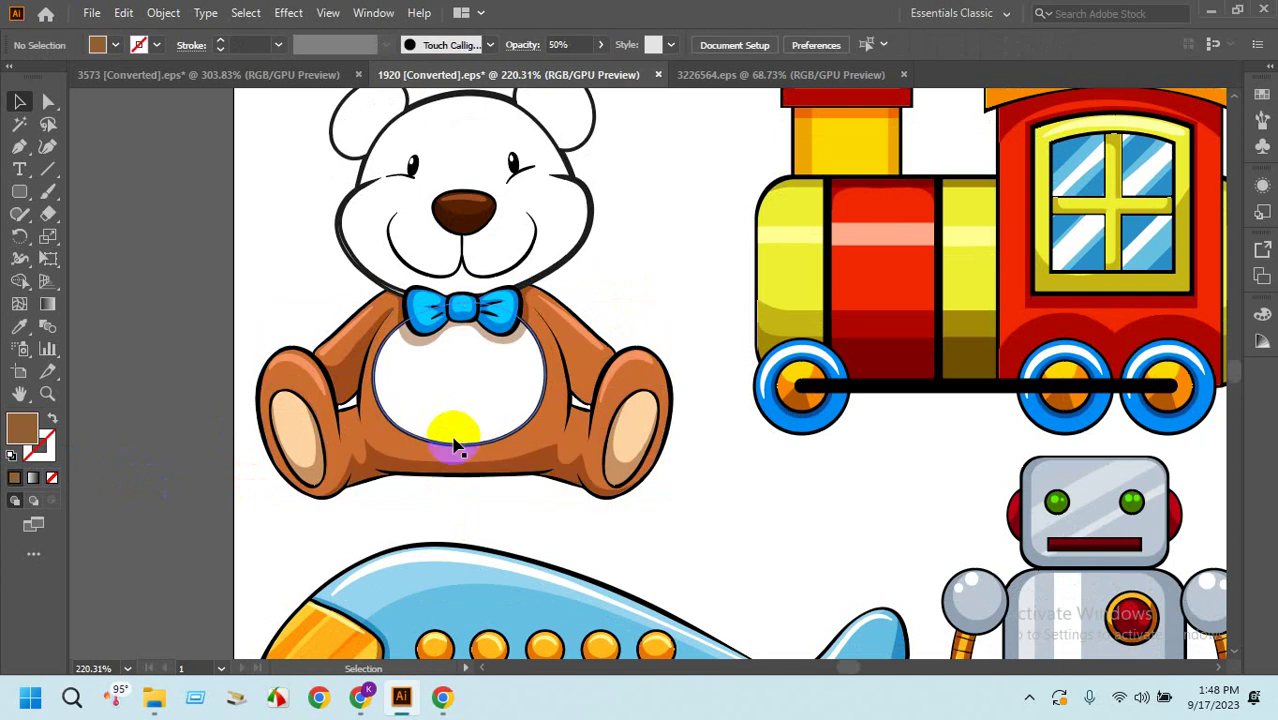
left_click(433, 482)
left_click(395, 487)
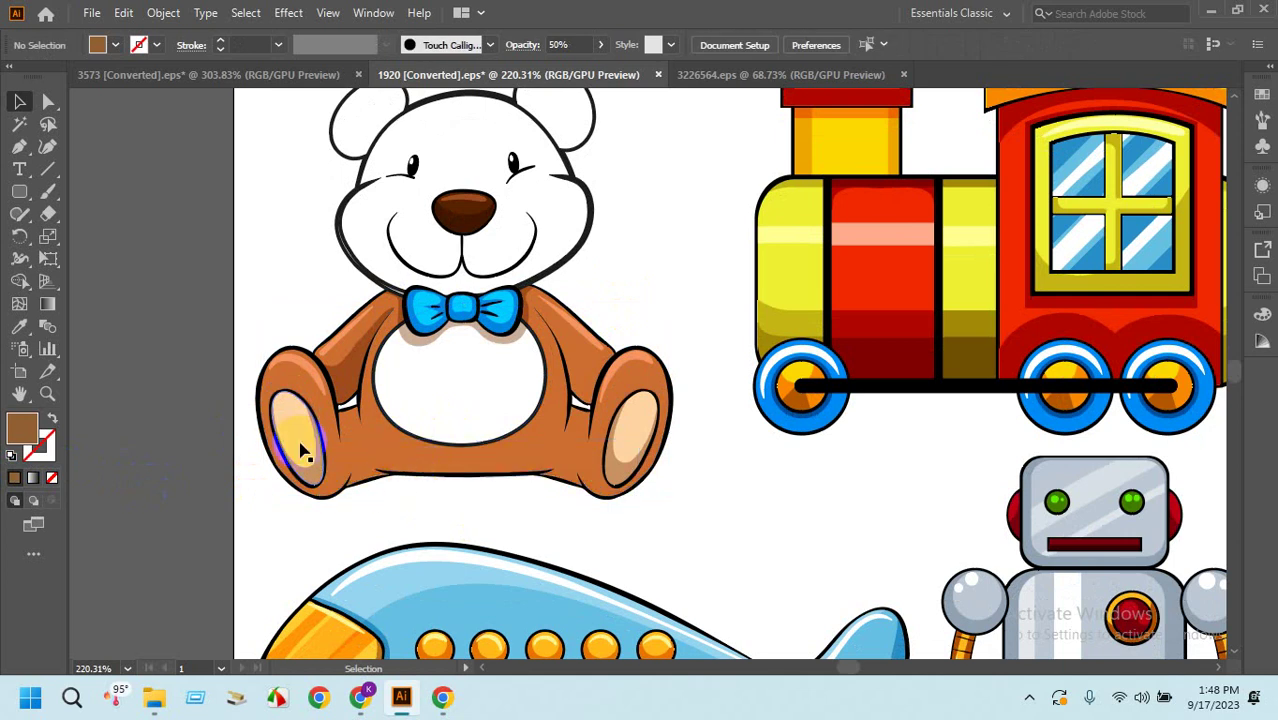
left_click(373, 480)
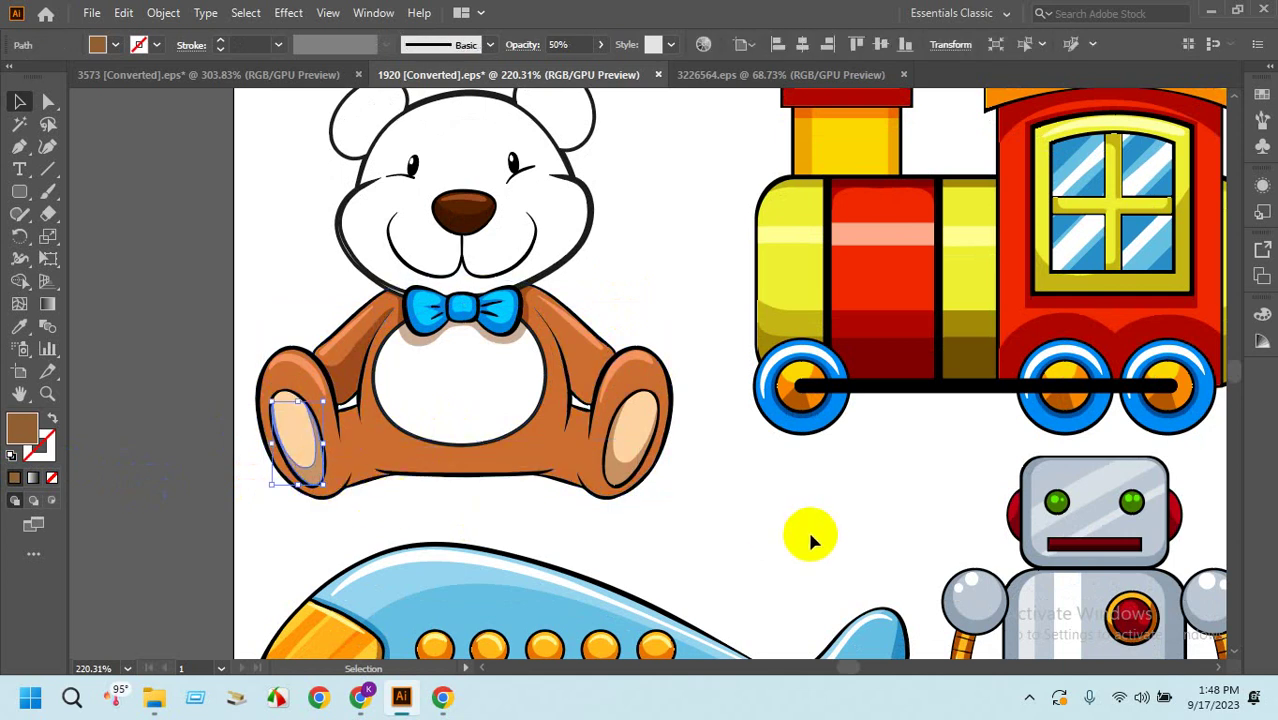
left_click(779, 532)
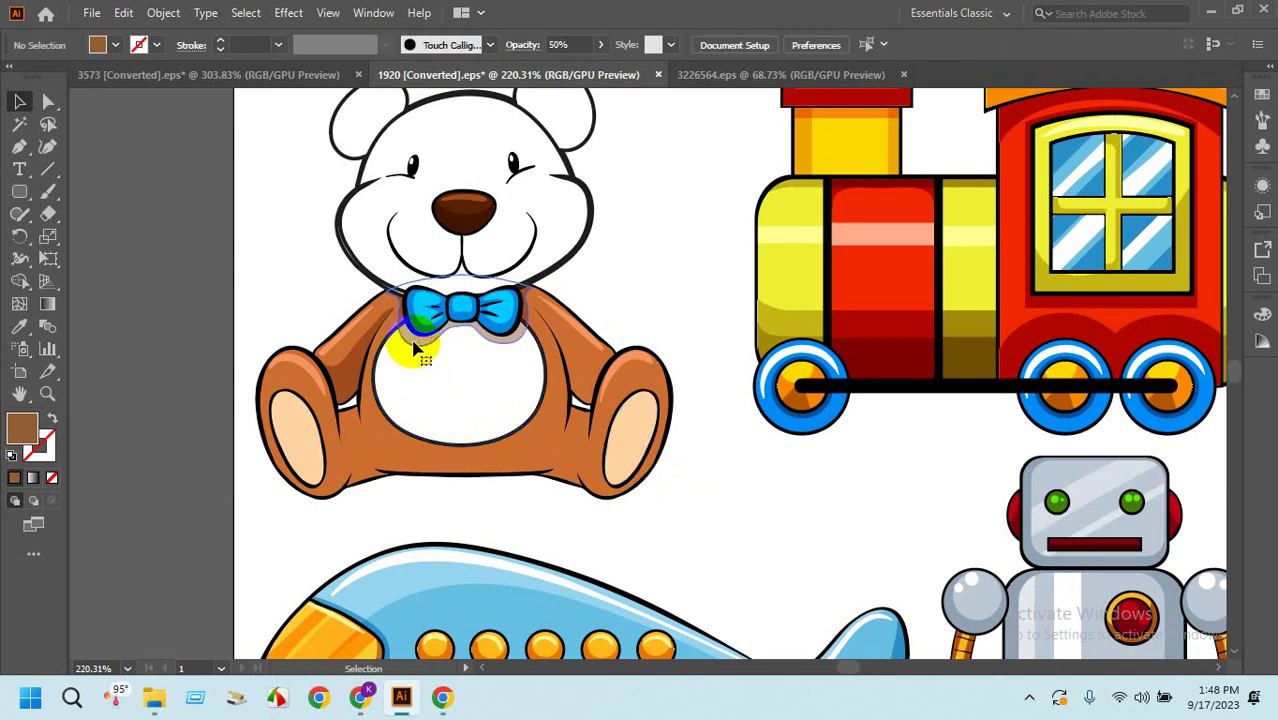
Delete the remaining brown shading and orange highlight shapes from both of the bear's arms.
left_click(345, 368)
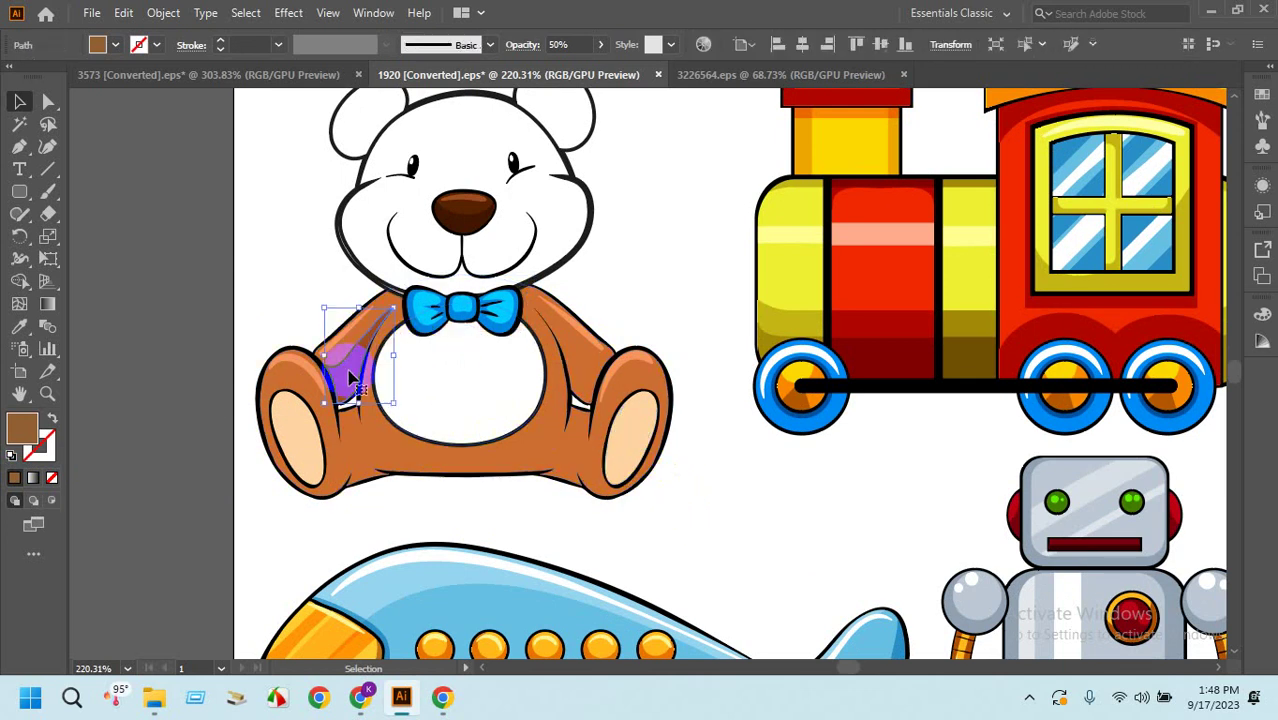
left_click(337, 342)
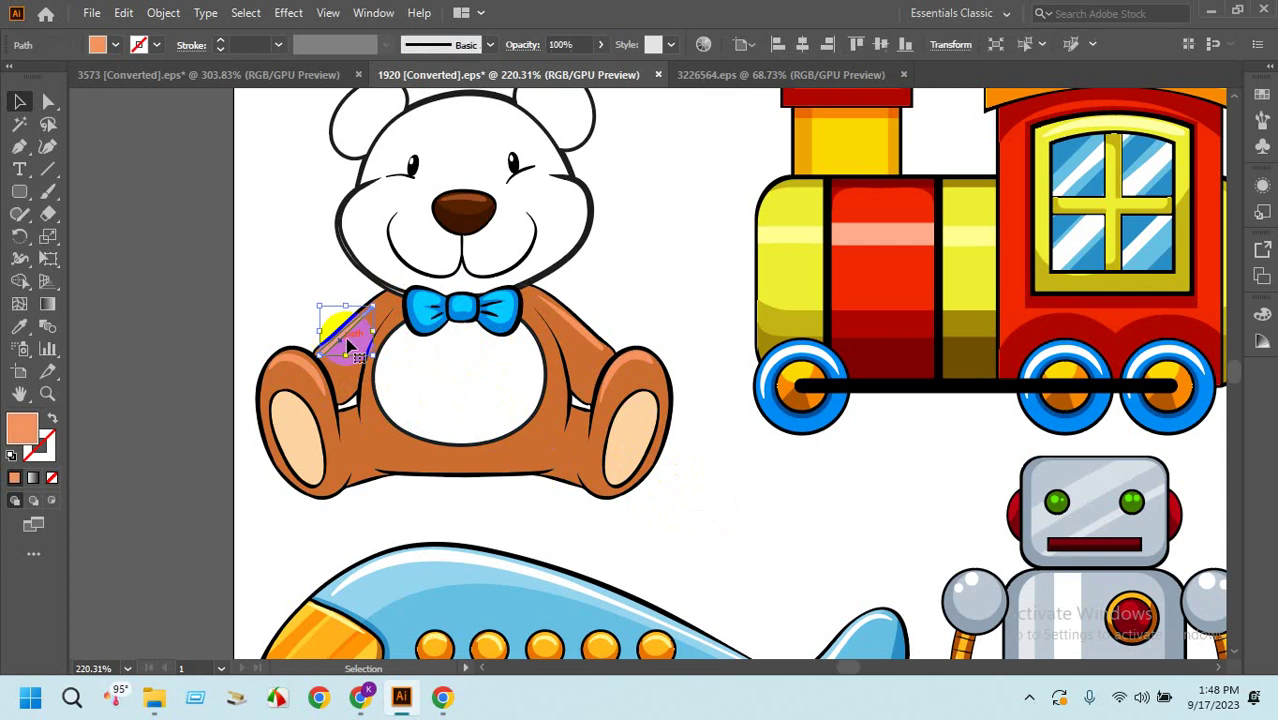
left_click(605, 362)
left_click(590, 348)
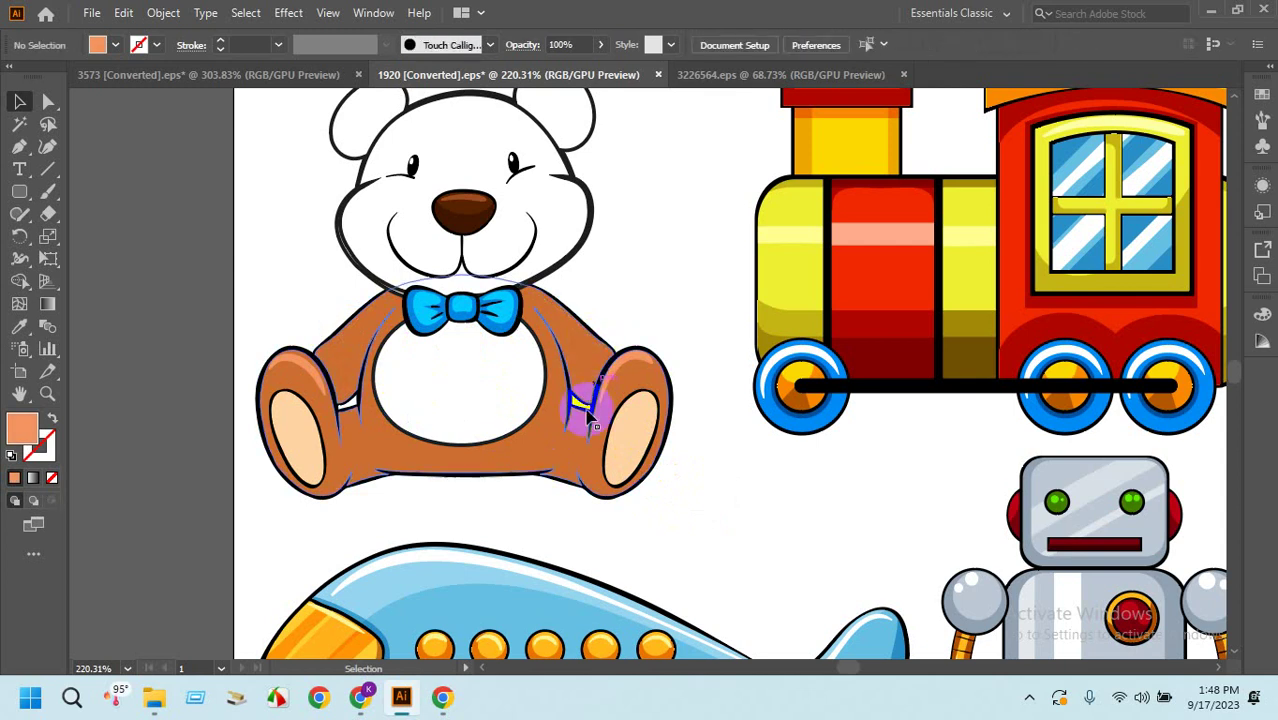
Apply the default white fill and black stroke to the bear's brown body shape and clear the selection.
left_click(492, 520)
left_click(357, 442)
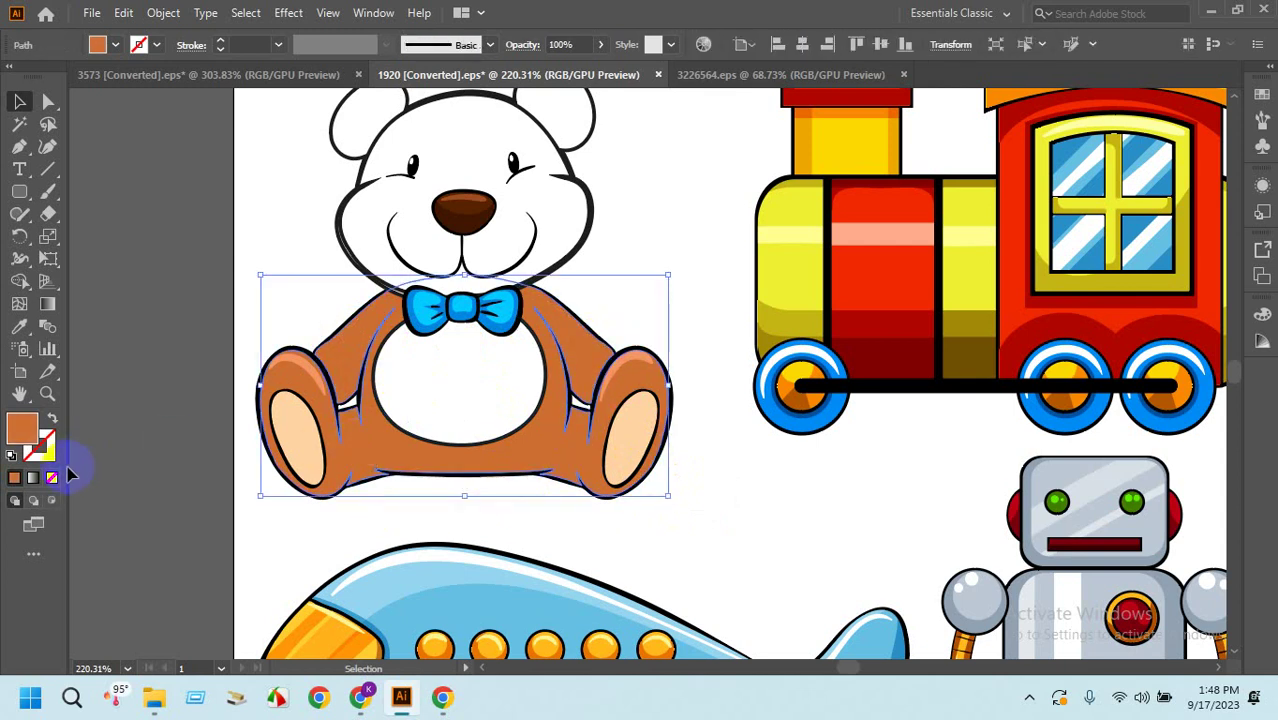
left_click(11, 456)
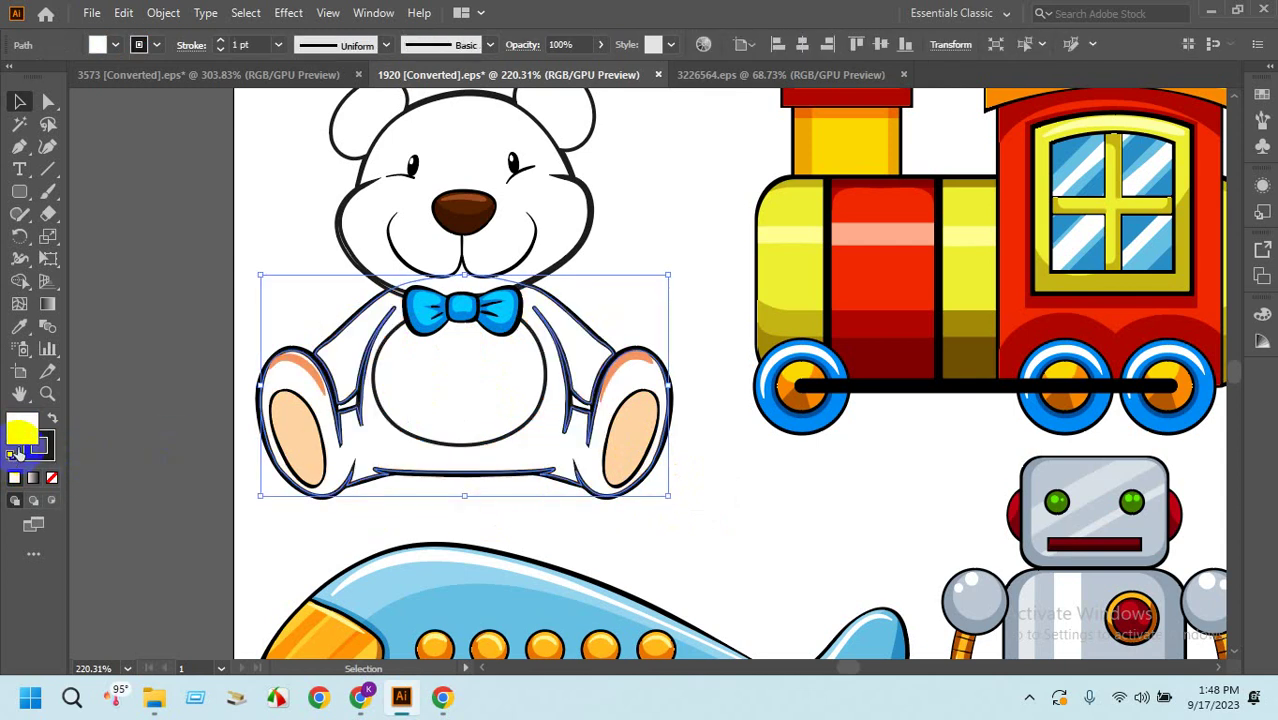
left_click(117, 378)
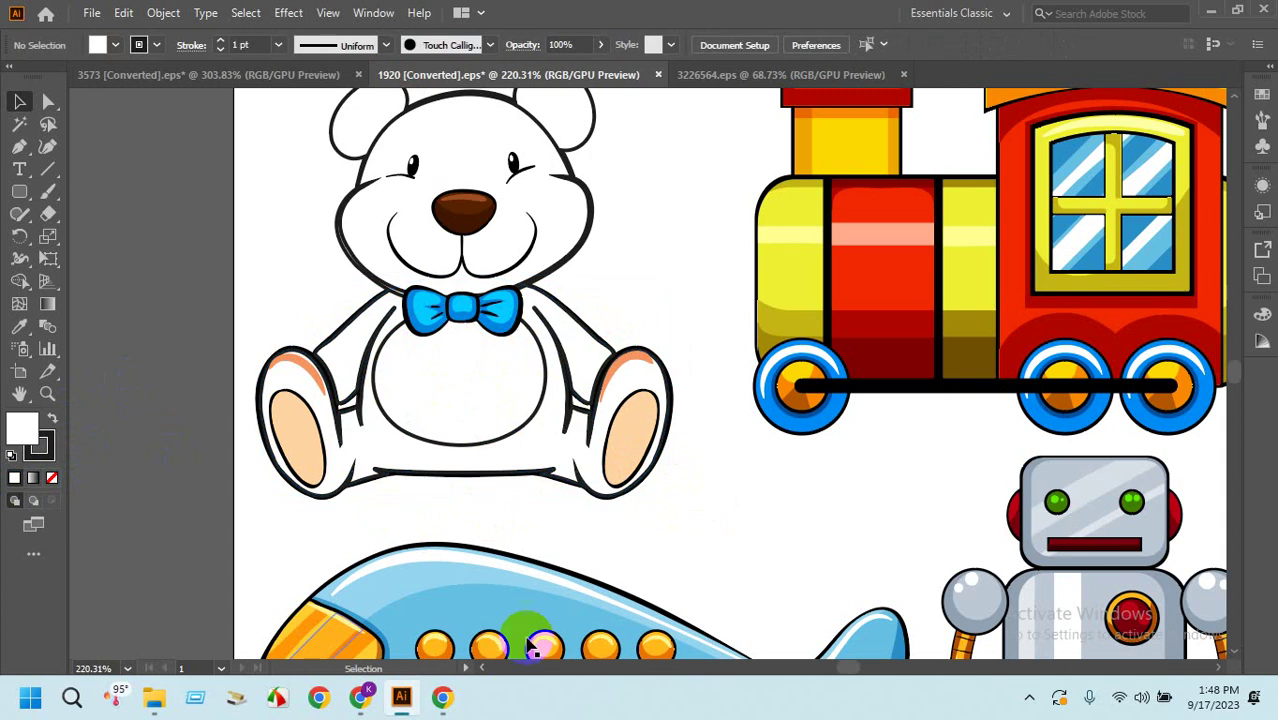
Delete the orange highlight shapes from the tops of both feet.
left_click(305, 366)
key("Delete")
left_click(625, 373)
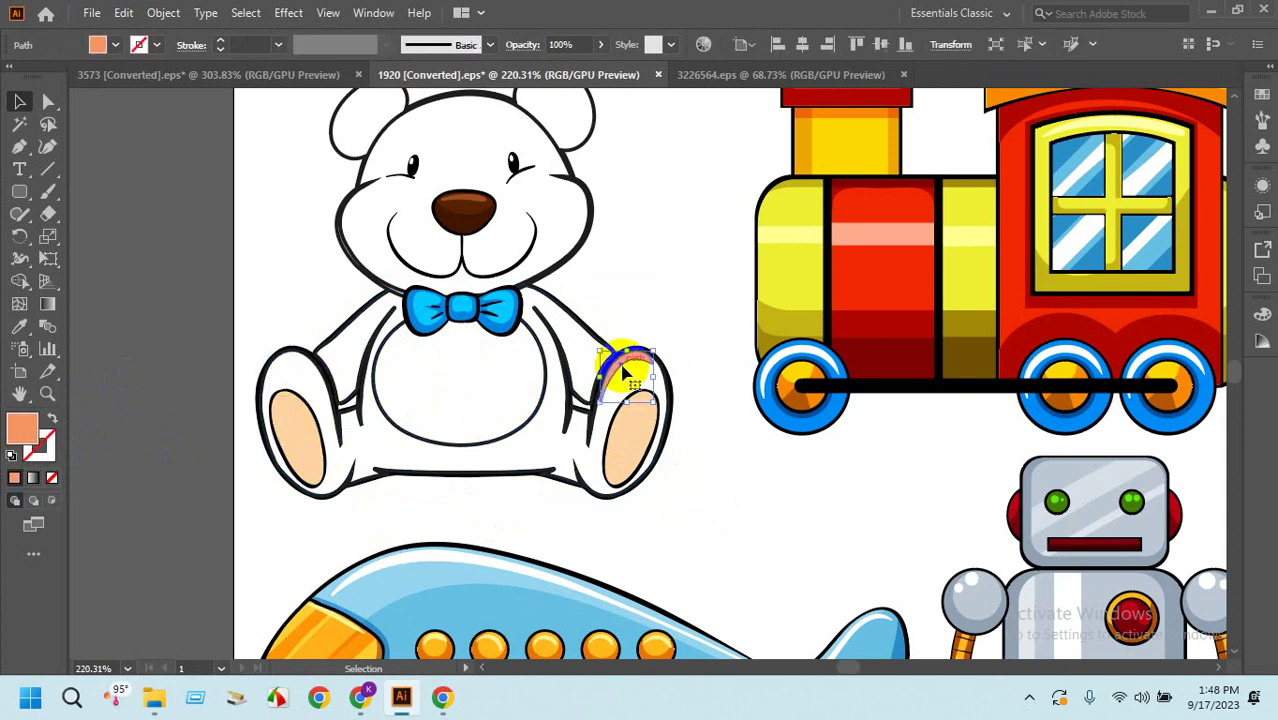
key("Delete")
Apply the default white fill and black stroke to both beige foot pads together, and clear the selection.
left_click(305, 430)
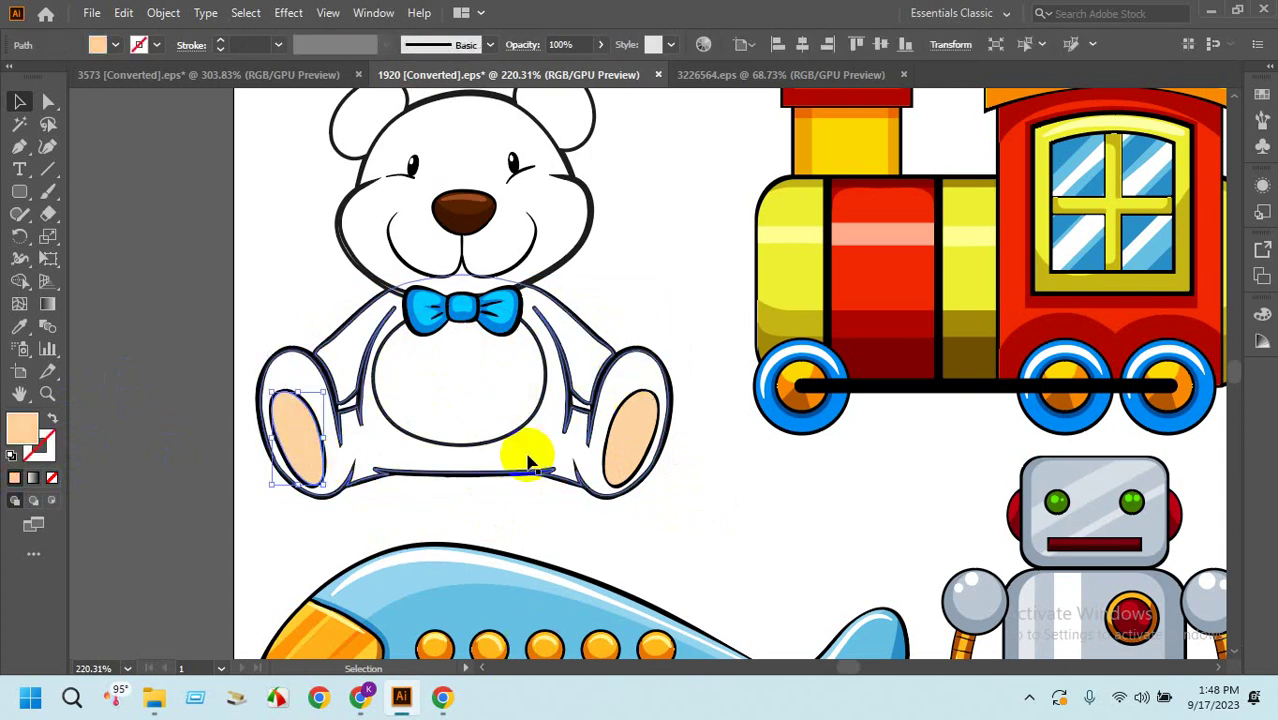
left_click(640, 428, "shift")
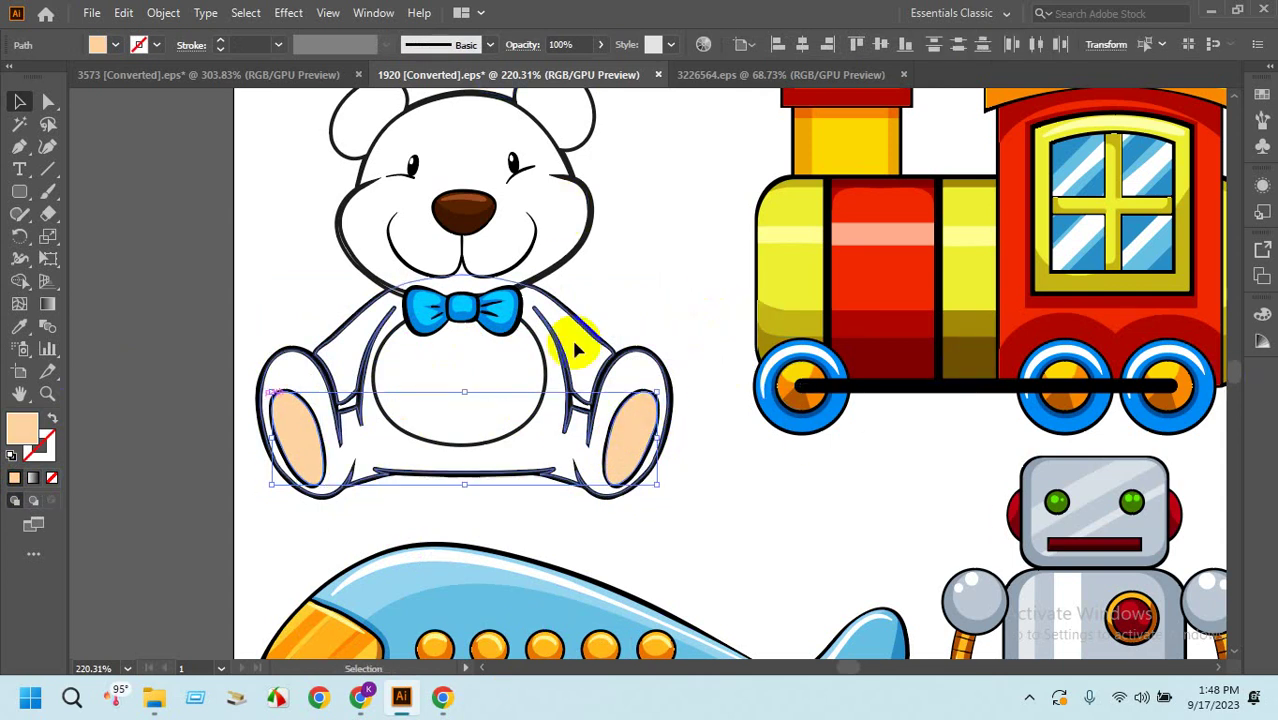
left_click(10, 456)
left_click(108, 380)
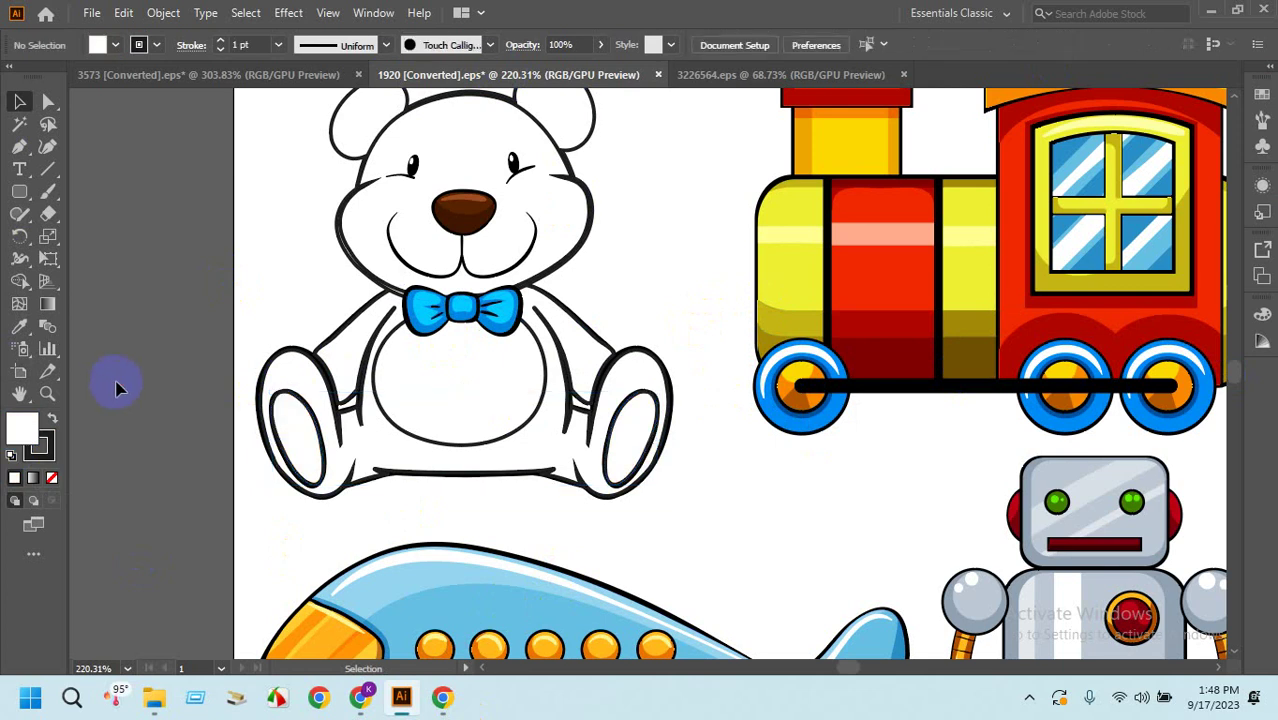
Ungroup the bear's nose and mouth group and delete the translucent dark brown shading from the nose.
left_click(460, 213)
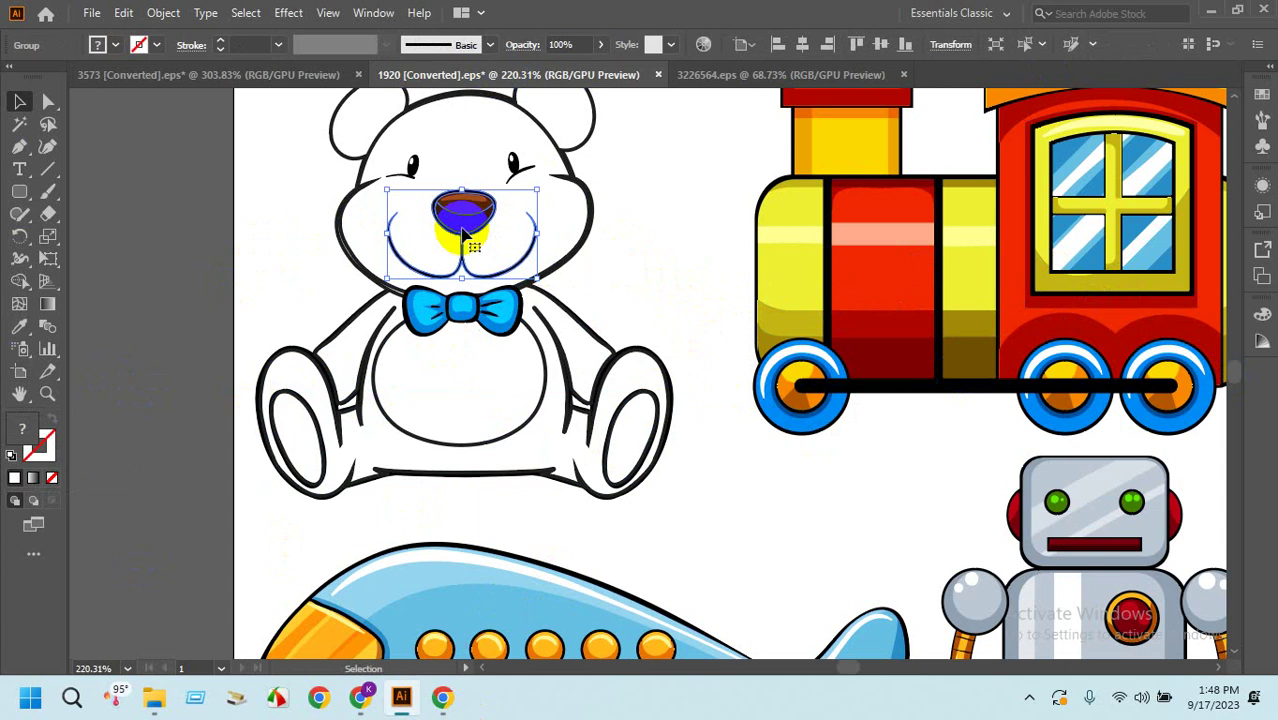
right_click(488, 203)
left_click(514, 360)
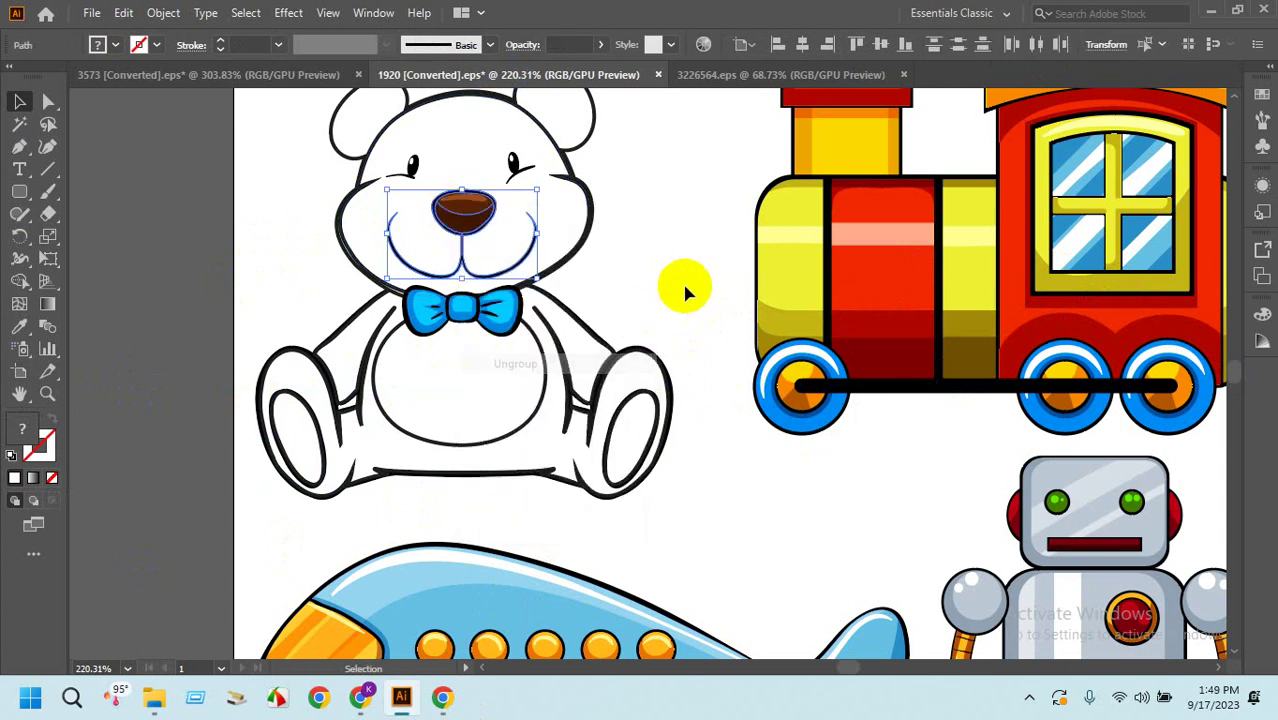
left_click(480, 226)
key("ctrl+shift+a")
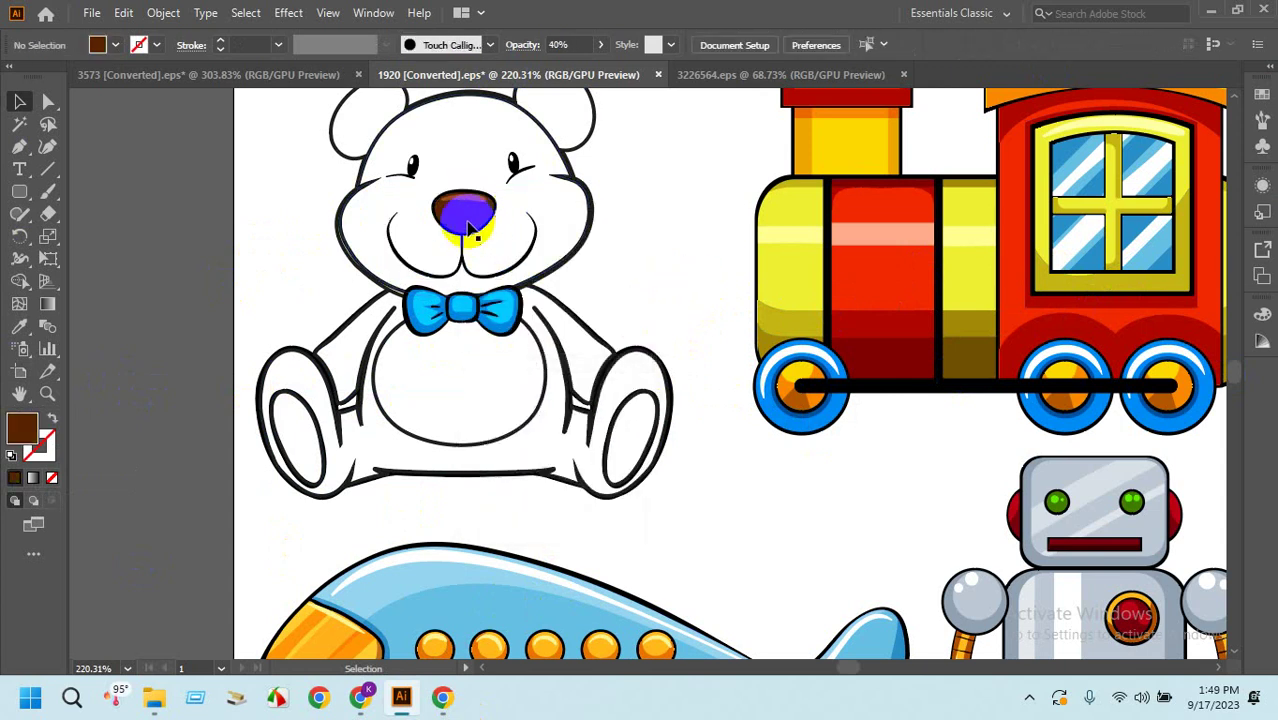
Delete the nose's brown base and highlight, and apply the default white fill and black stroke to its black shape.
left_click(465, 226)
key("Delete")
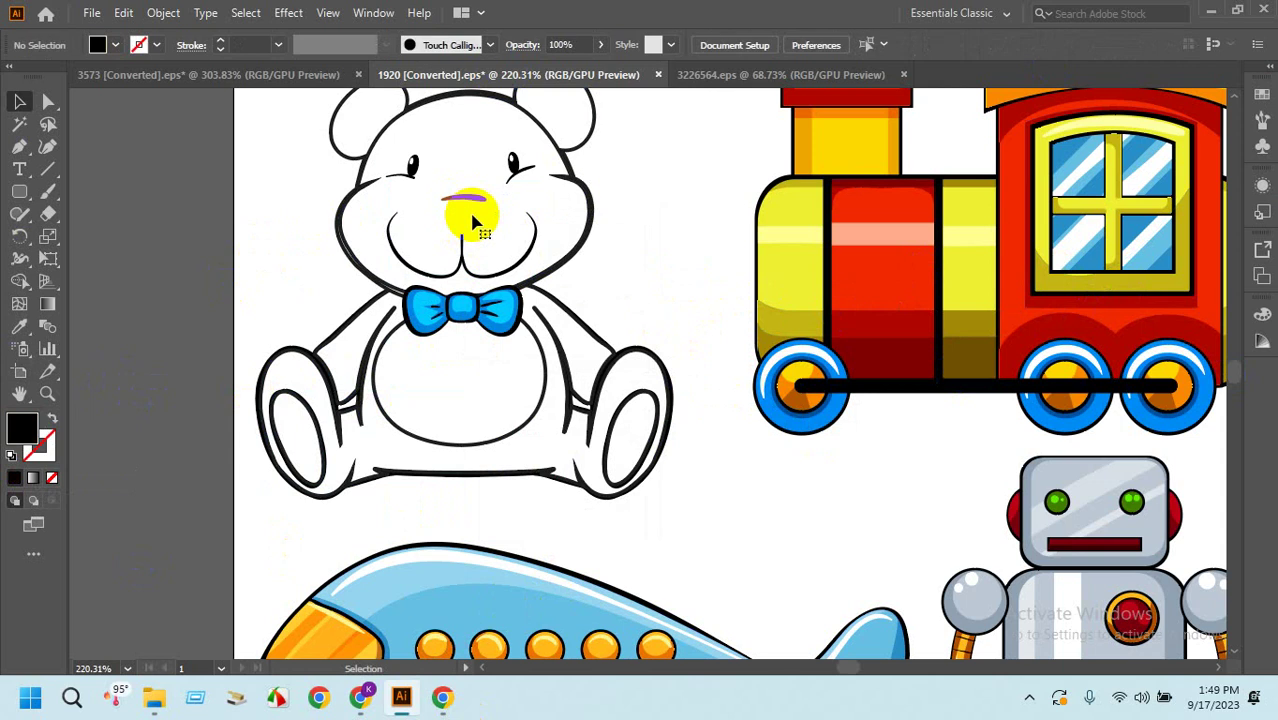
key("ctrl+z")
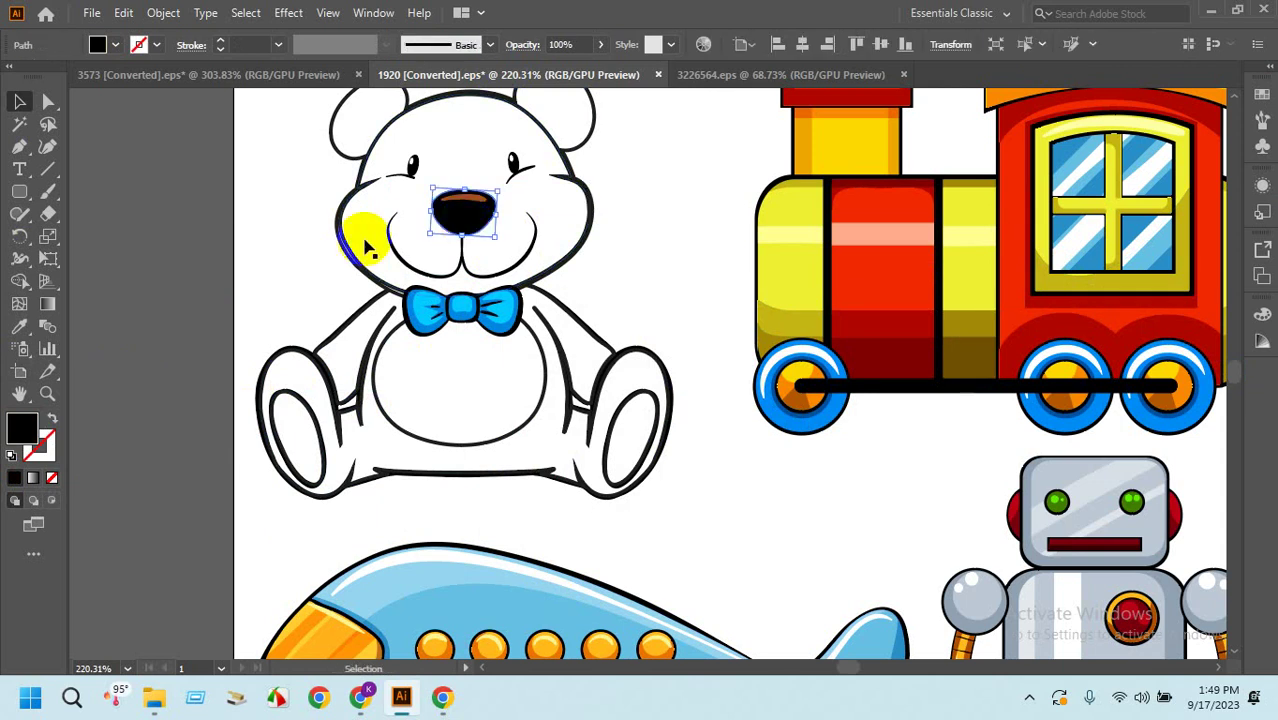
left_click(10, 456)
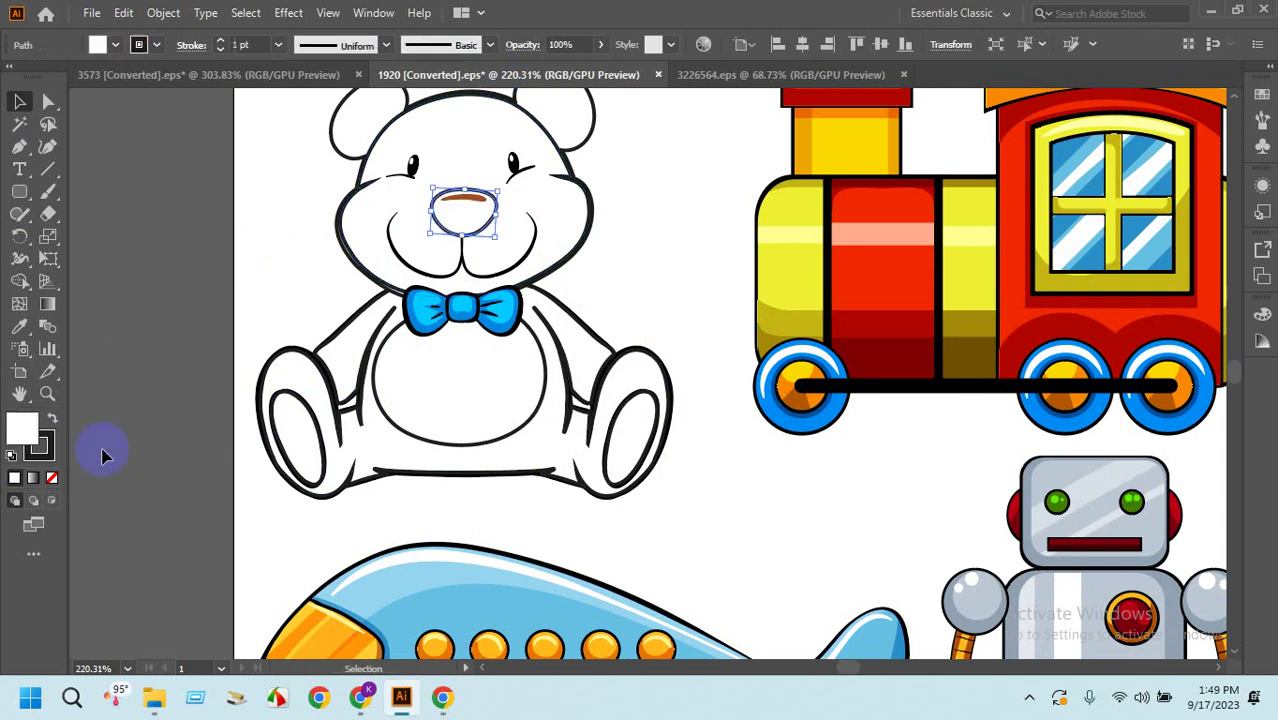
left_click(276, 318)
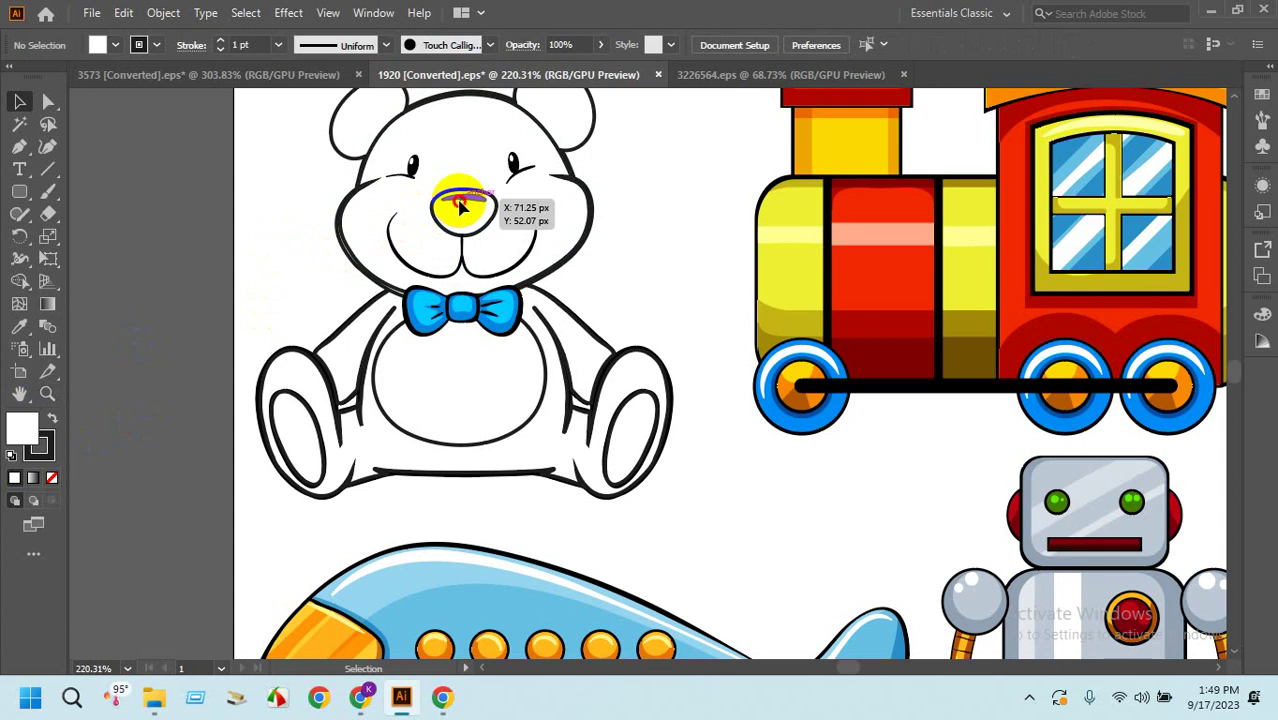
left_click(462, 207)
Ungroup the blue bow tie under the bear's chin and clear the selection.
left_click(460, 314)
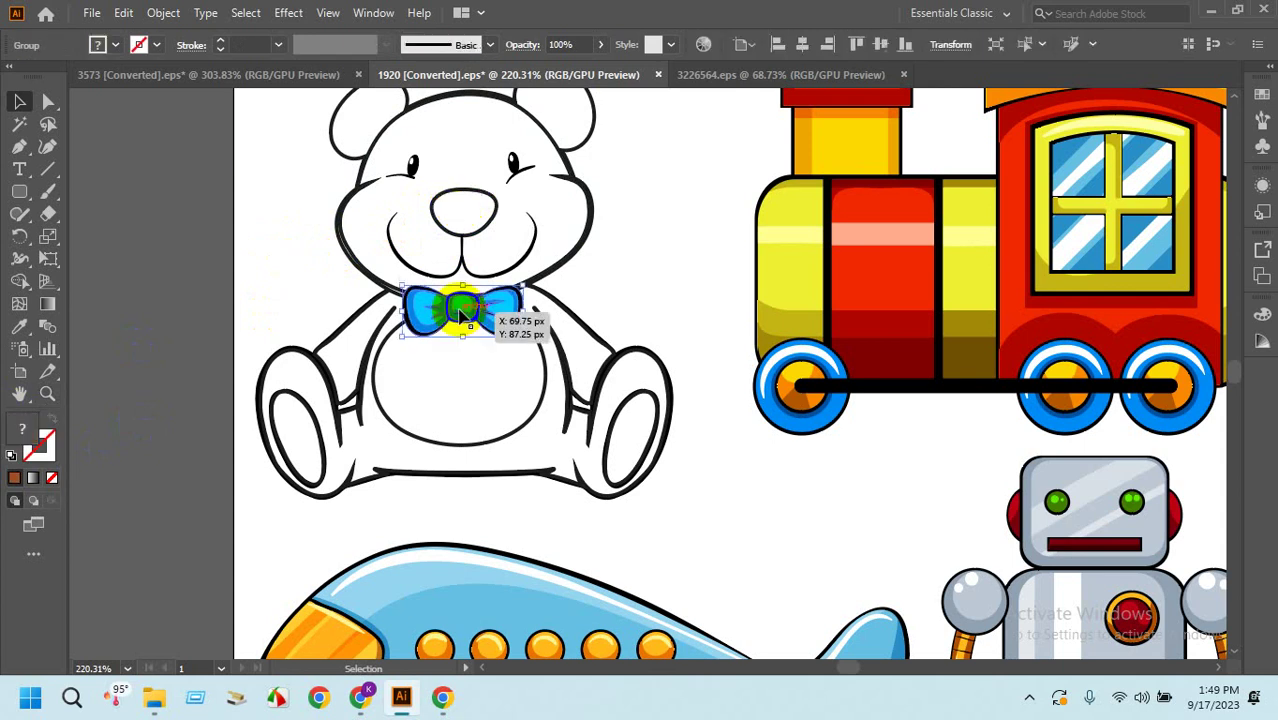
key("Delete")
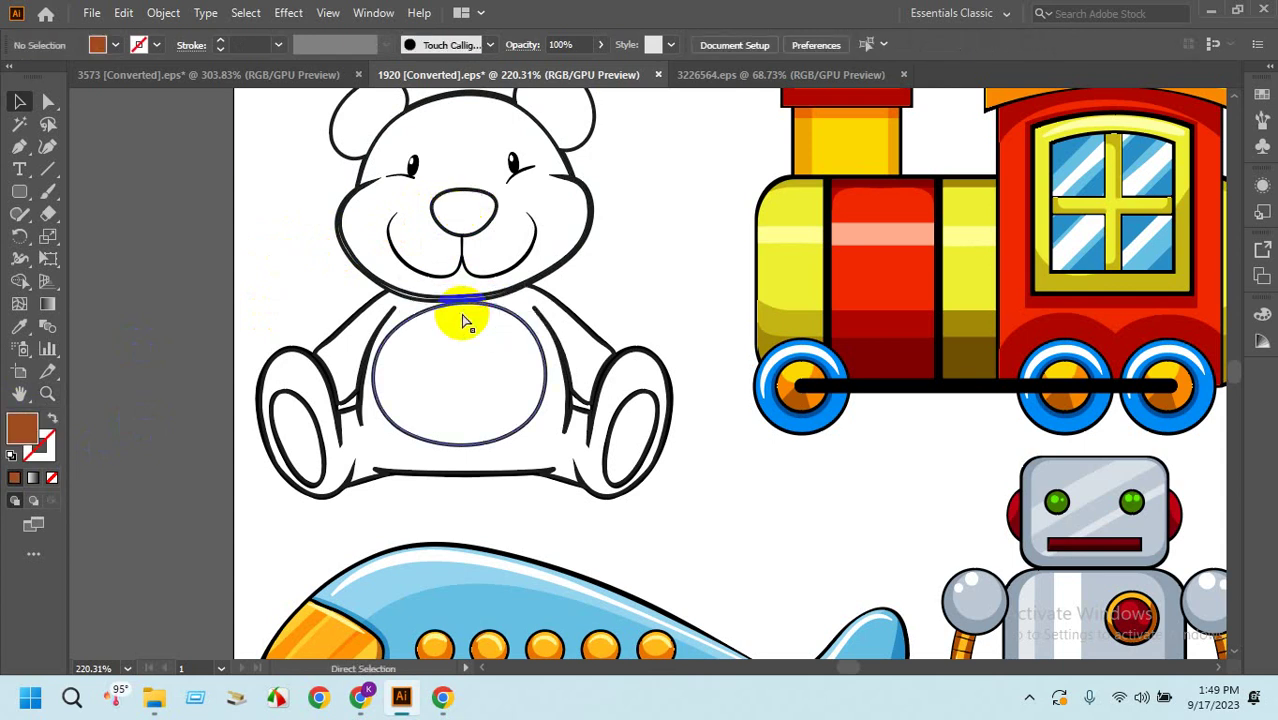
key("ctrl+z")
right_click(462, 316)
left_click(515, 476)
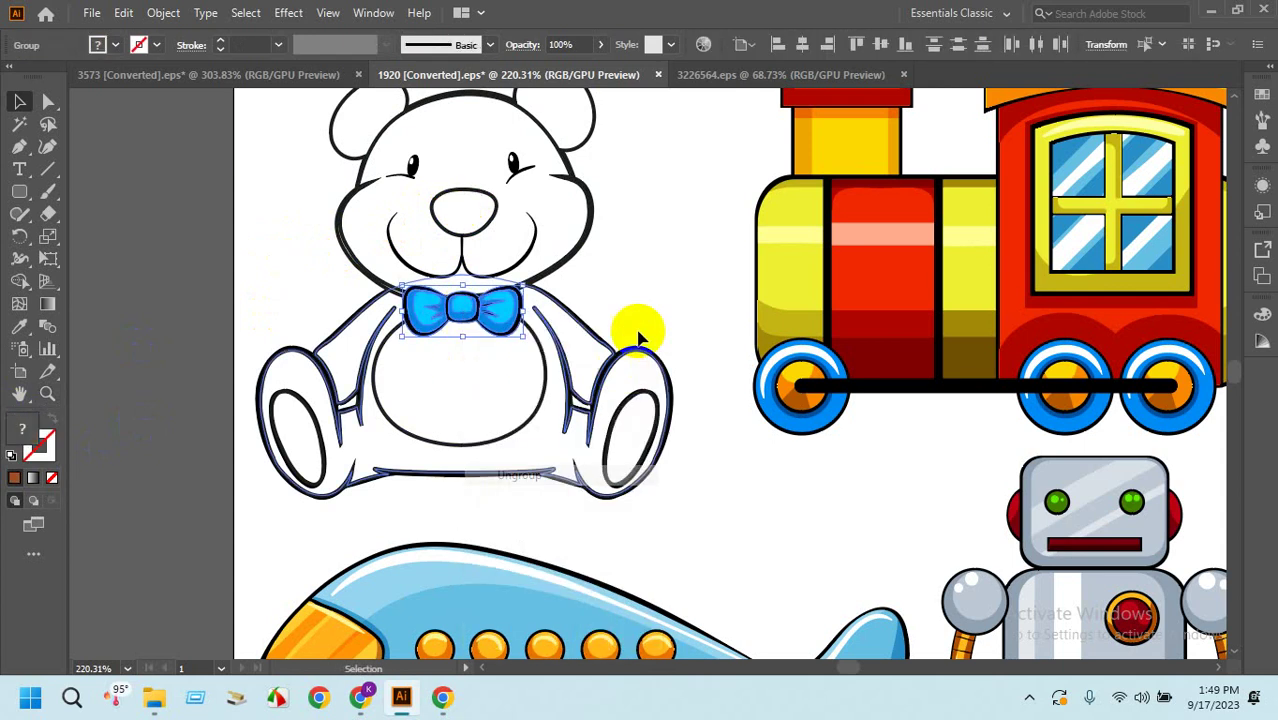
left_click(633, 328)
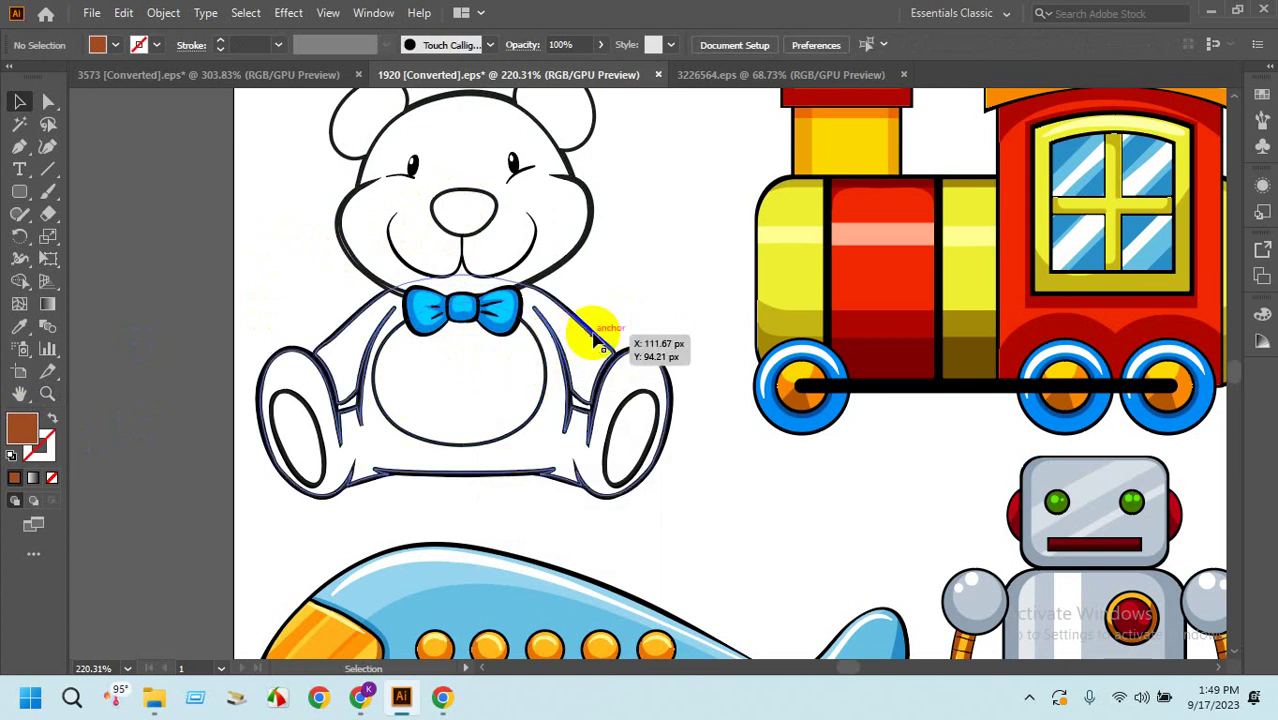
left_click(483, 320)
left_click(483, 320)
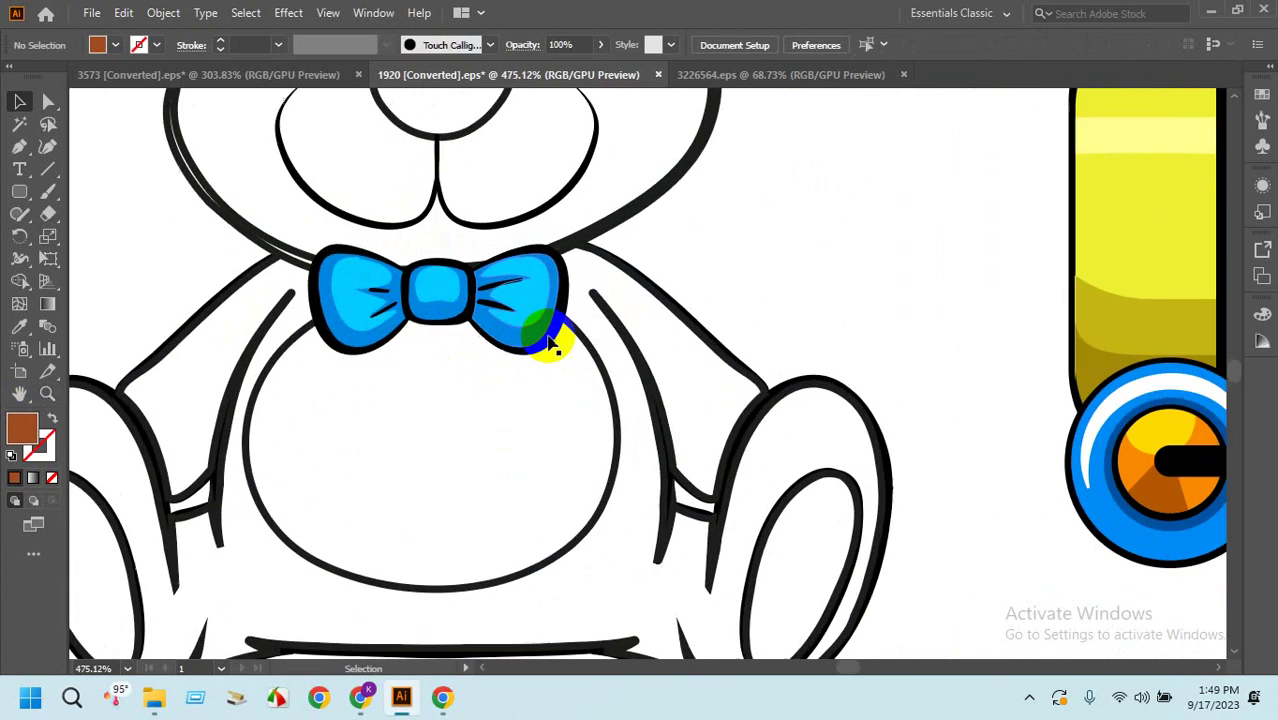
left_click(535, 337)
key("Delete")
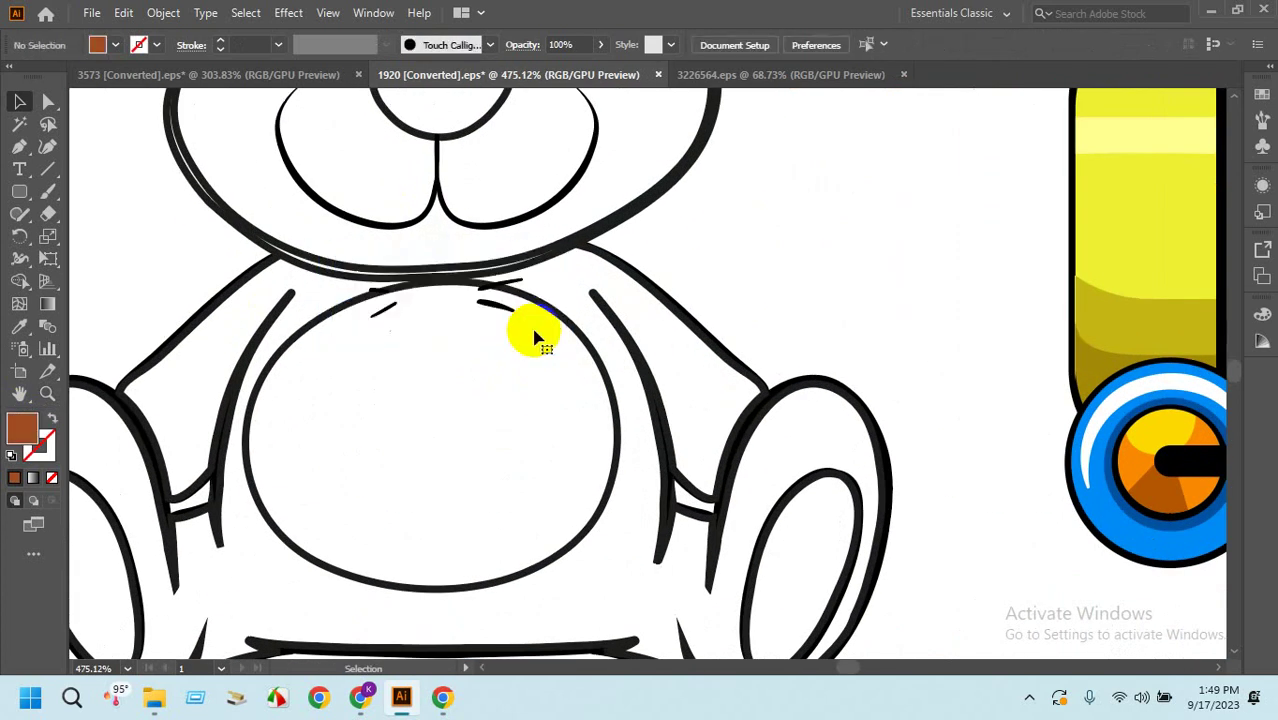
key("ctrl+z")
Ungroup the bow tie's remaining nested group and delete the translucent blue shading from its right-hand loop.
right_click(538, 332)
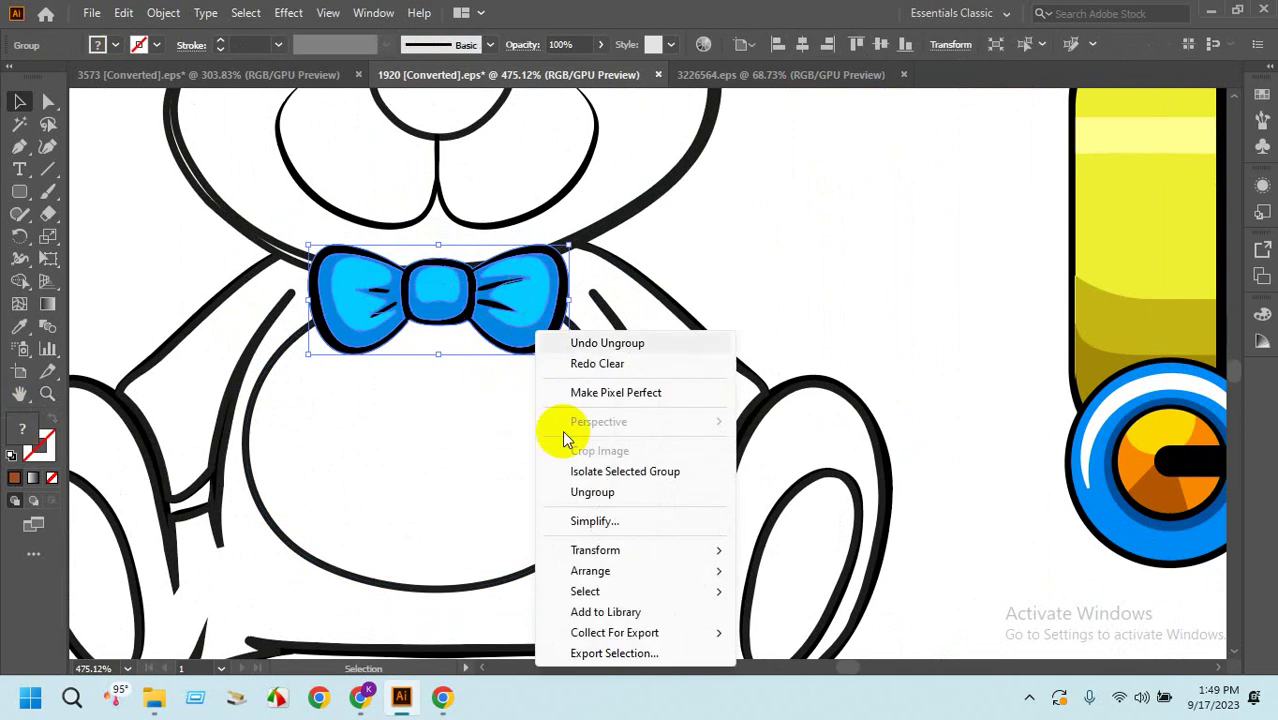
left_click(560, 491)
left_click(779, 286)
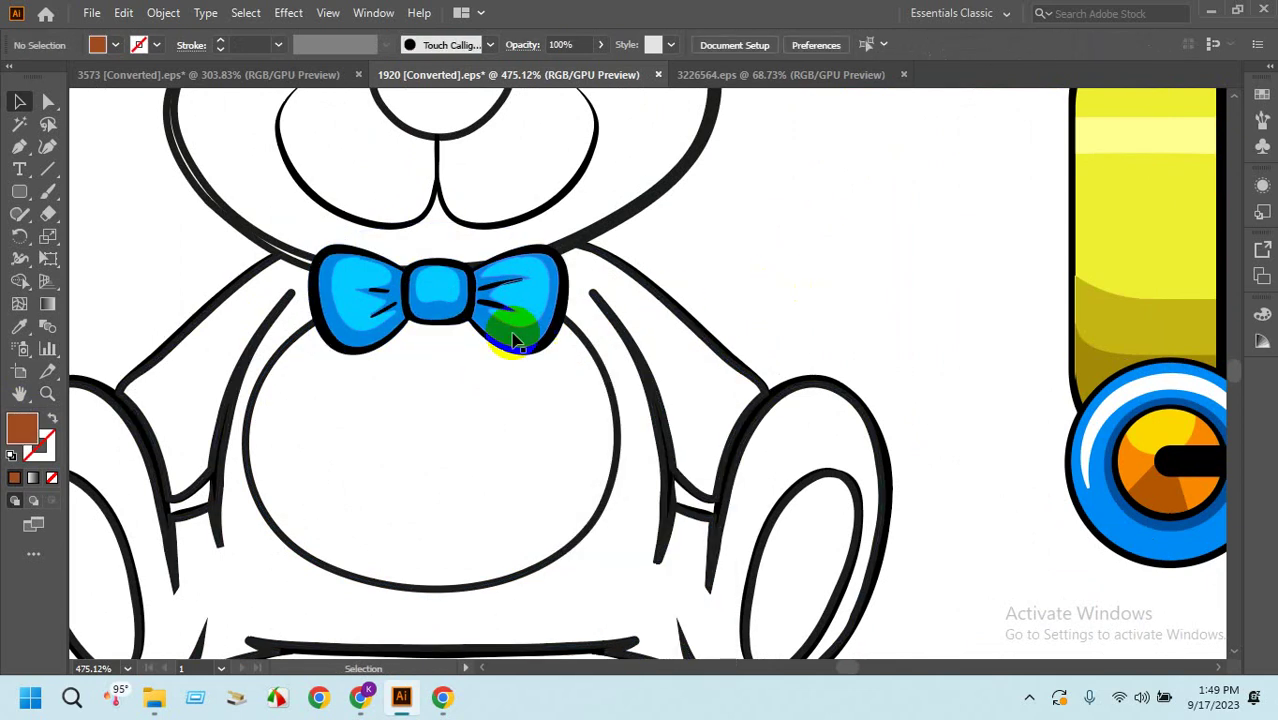
left_click(512, 338)
left_click(508, 337)
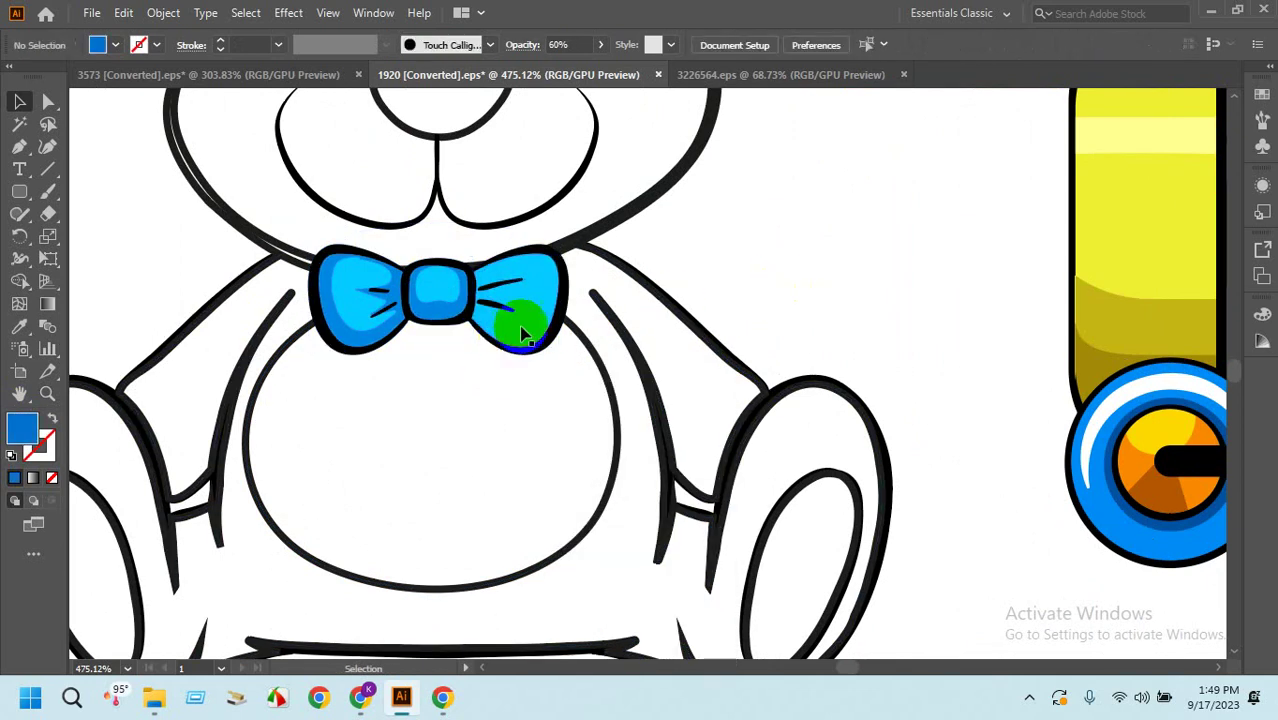
left_click(502, 336)
key("Delete")
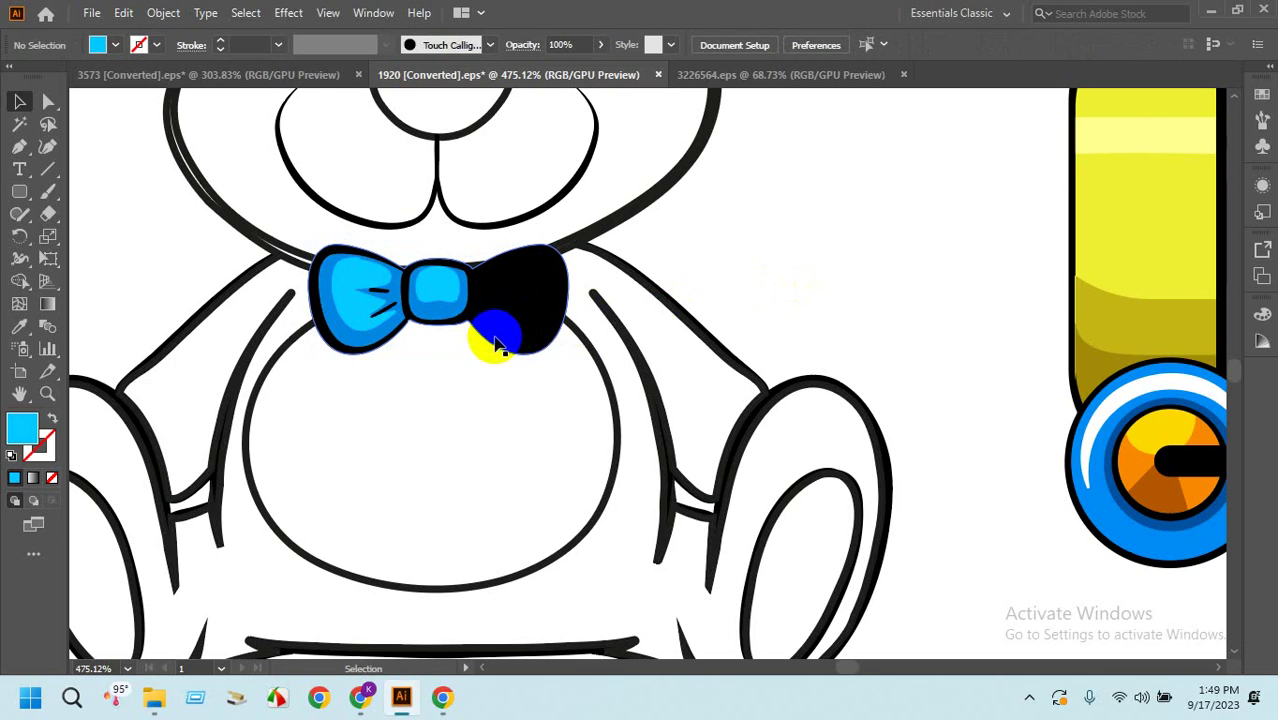
key("ctrl+z")
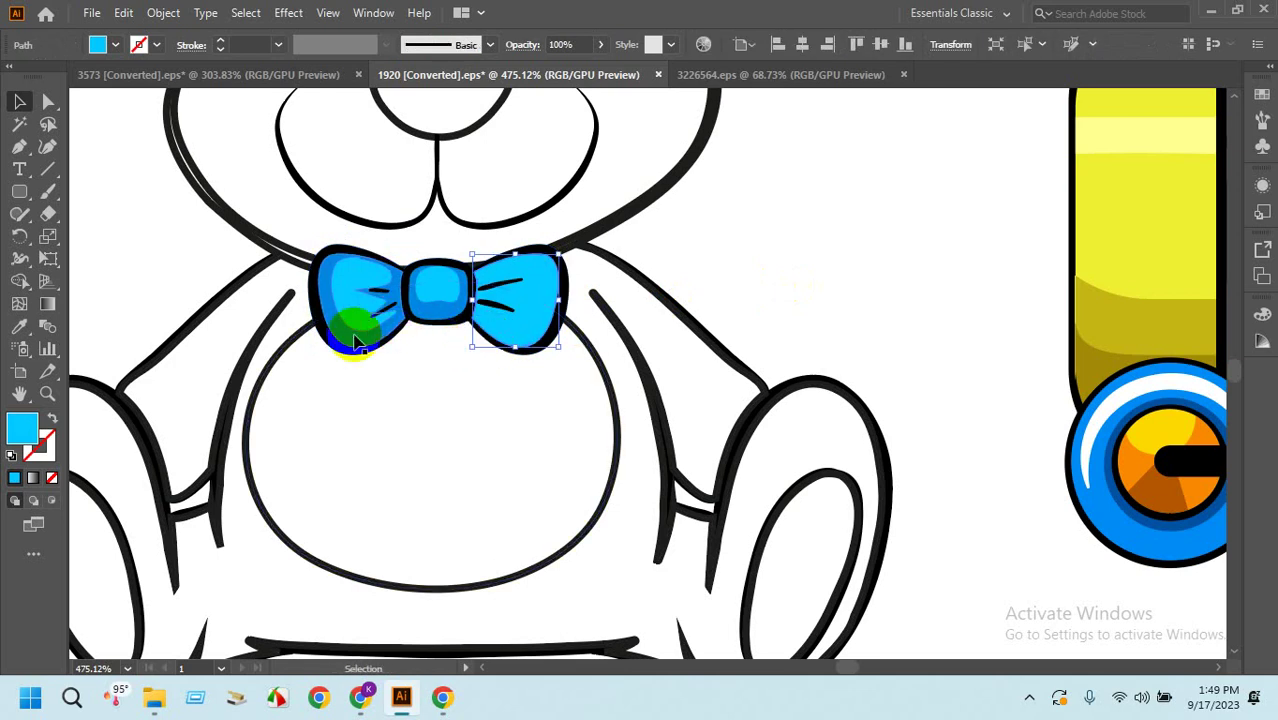
Delete the translucent blue shading from the bow tie's left-hand loop and from its centre knot.
left_click(358, 342)
right_click(355, 340)
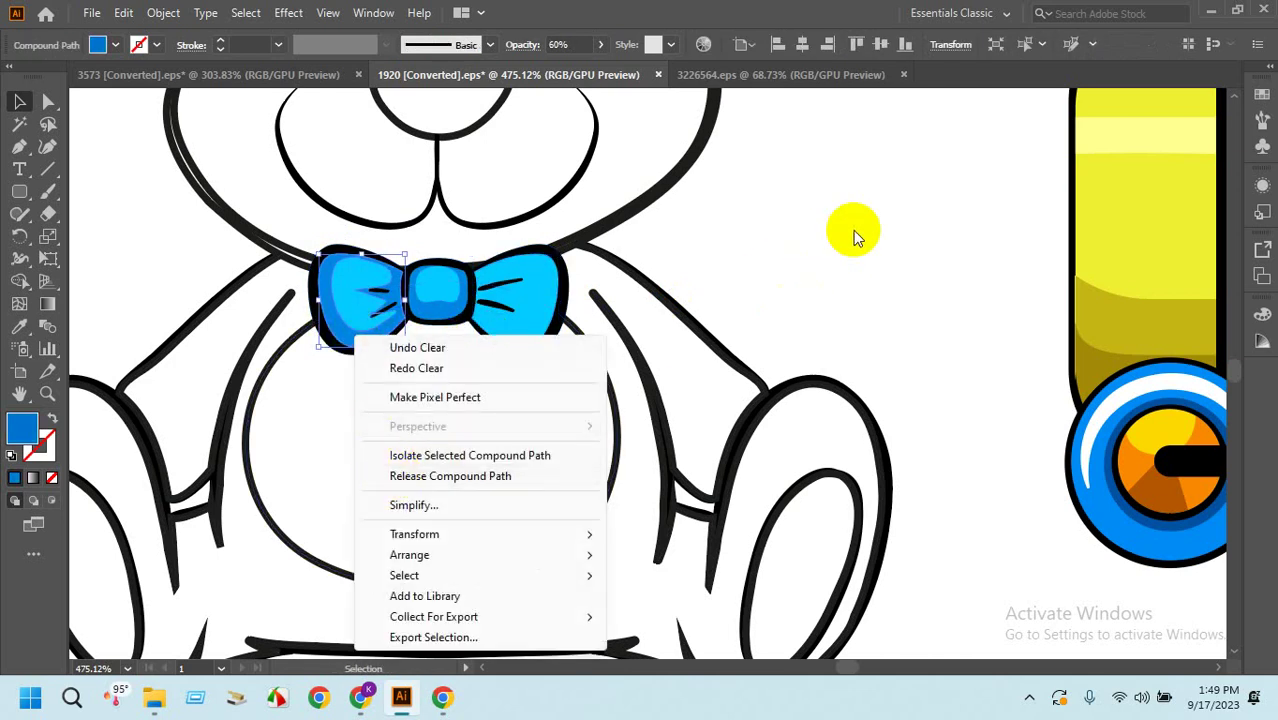
left_click(855, 237)
left_click(355, 325)
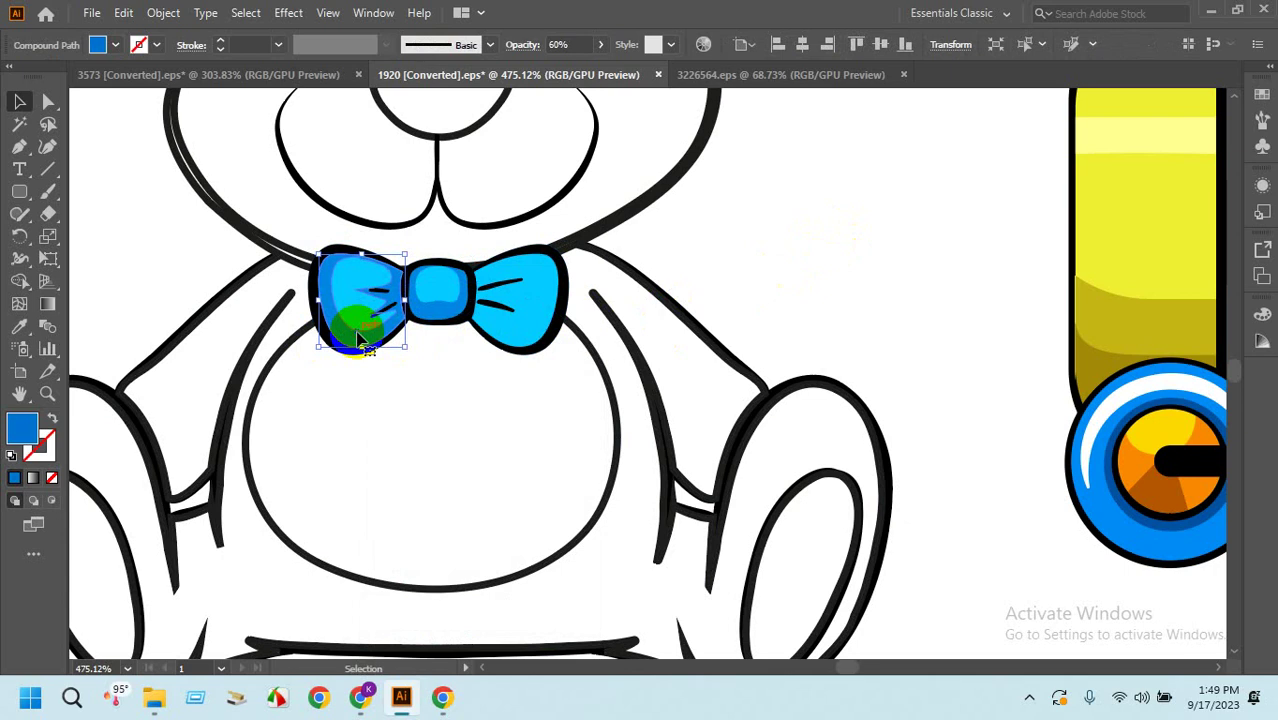
key("Delete")
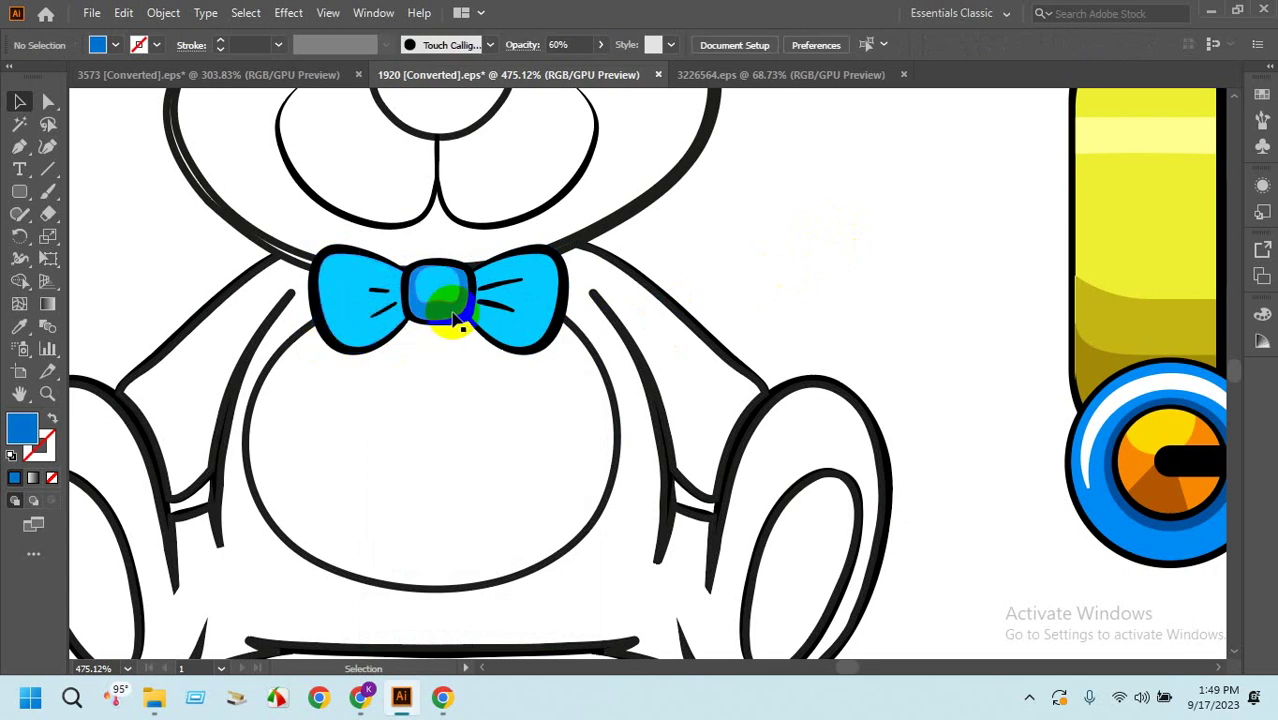
left_click(449, 316)
key("Delete")
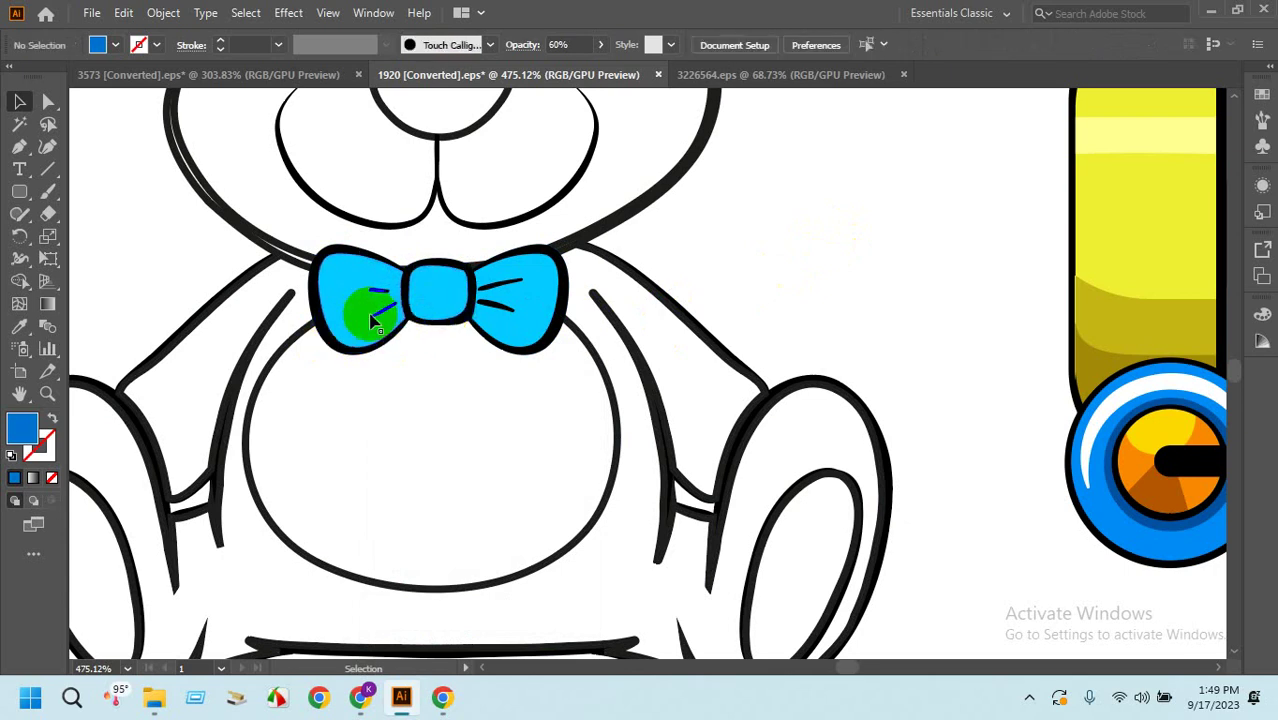
Give the bow tie's three light blue shapes the default white fill with a 0 pt stroke, and clear the selection.
left_click(343, 320)
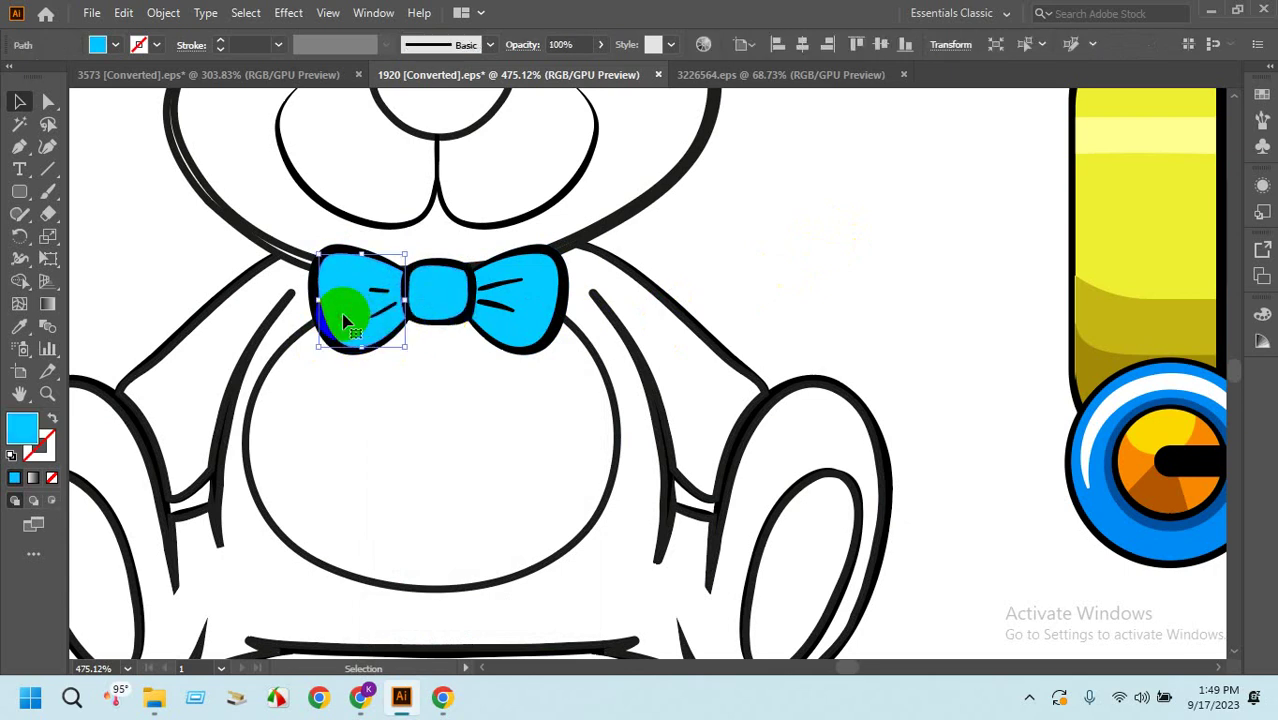
left_click(435, 292, "shift")
left_click(536, 290, "shift")
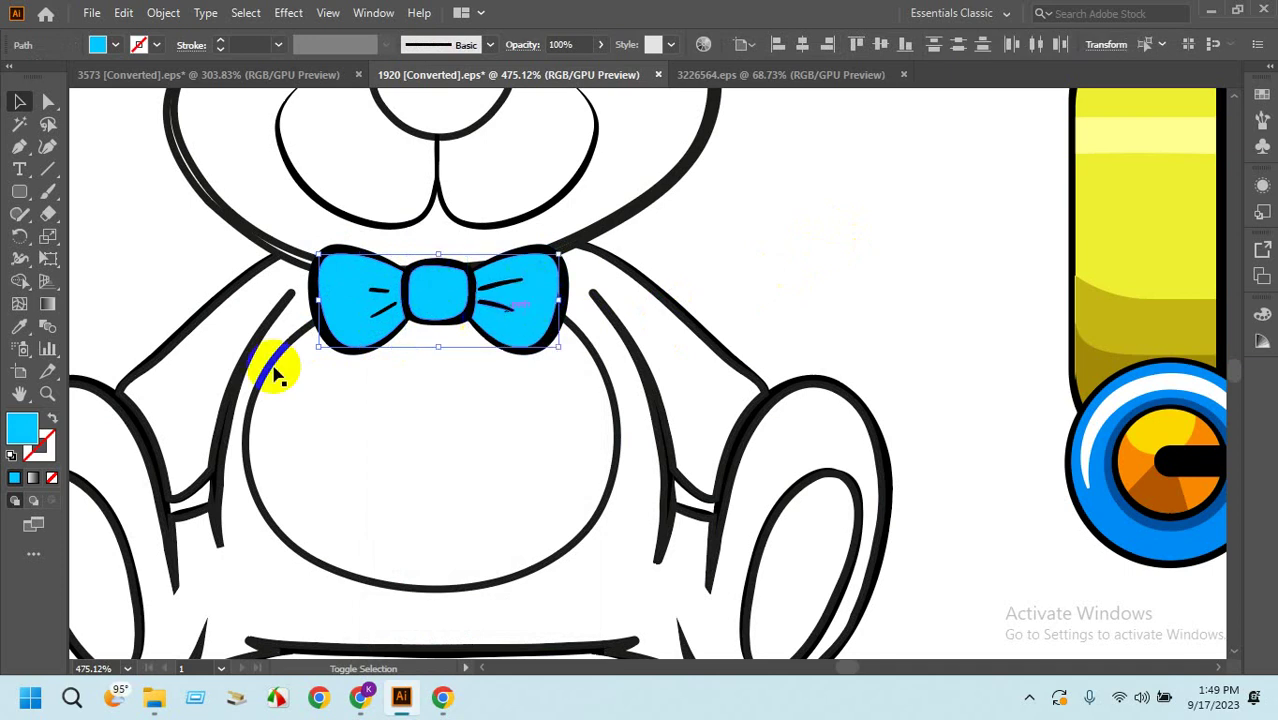
left_click(11, 456)
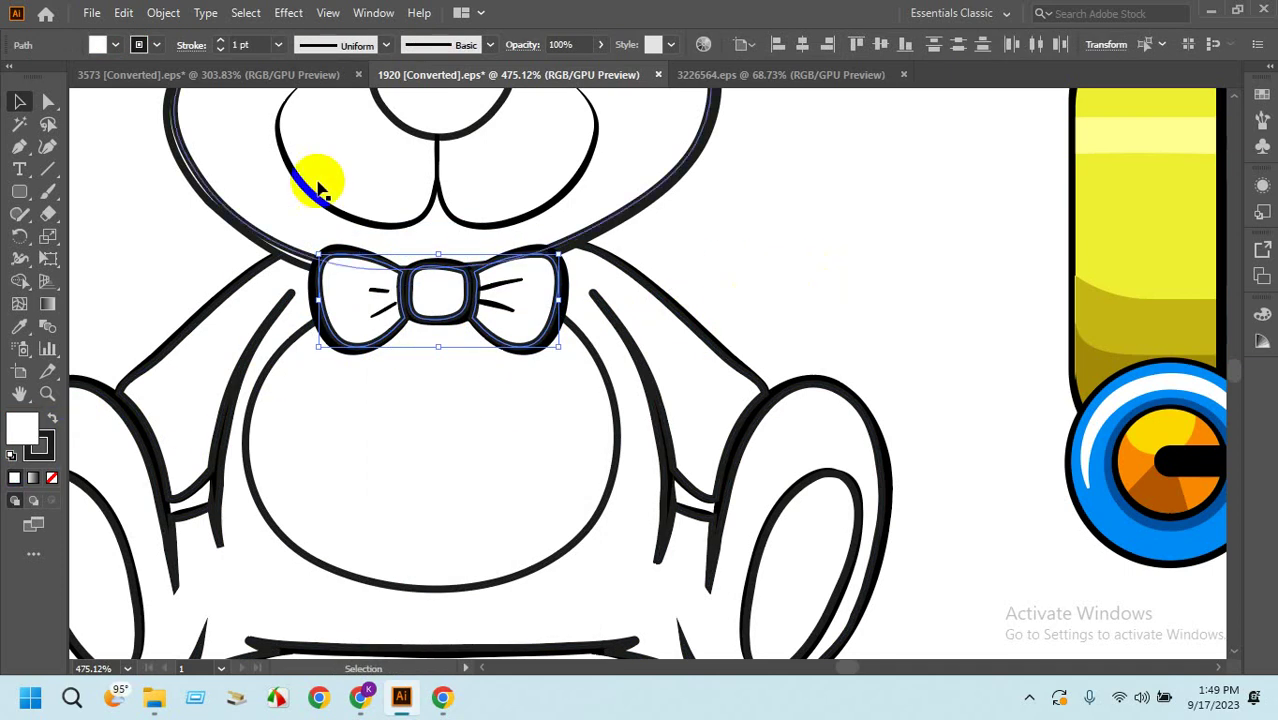
left_click(220, 49)
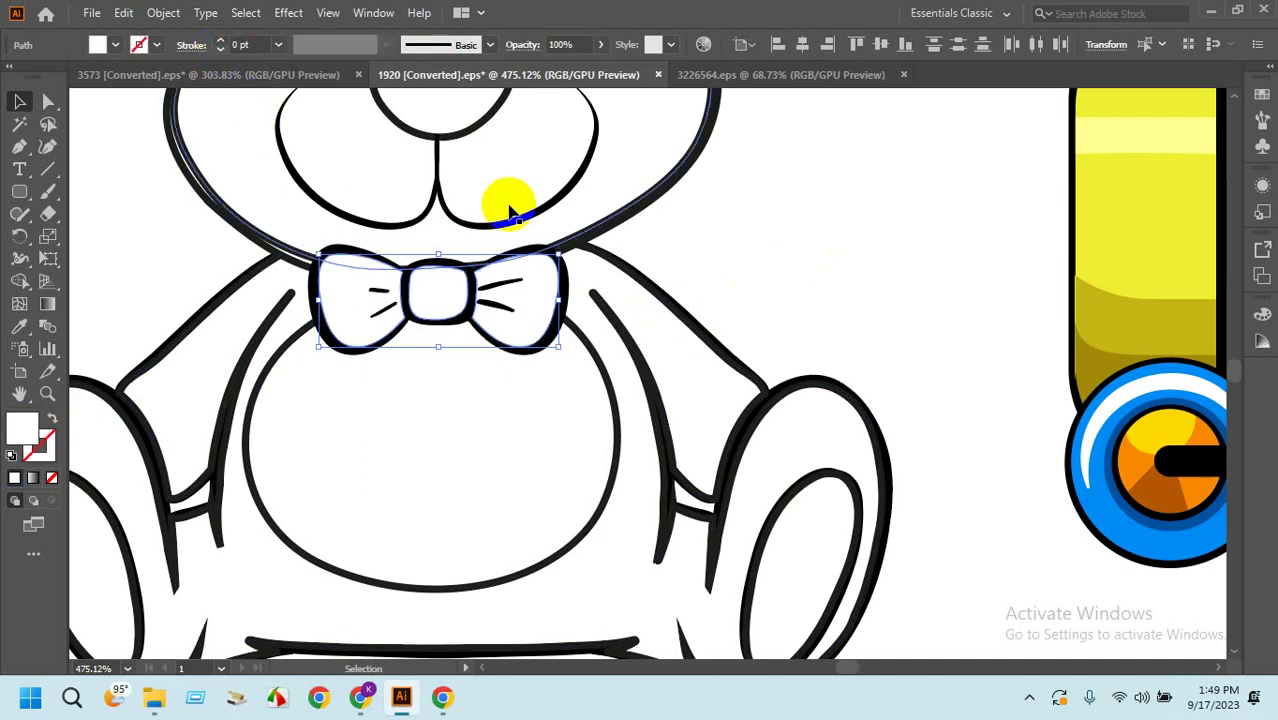
key("ctrl+minus")
left_click(830, 265)
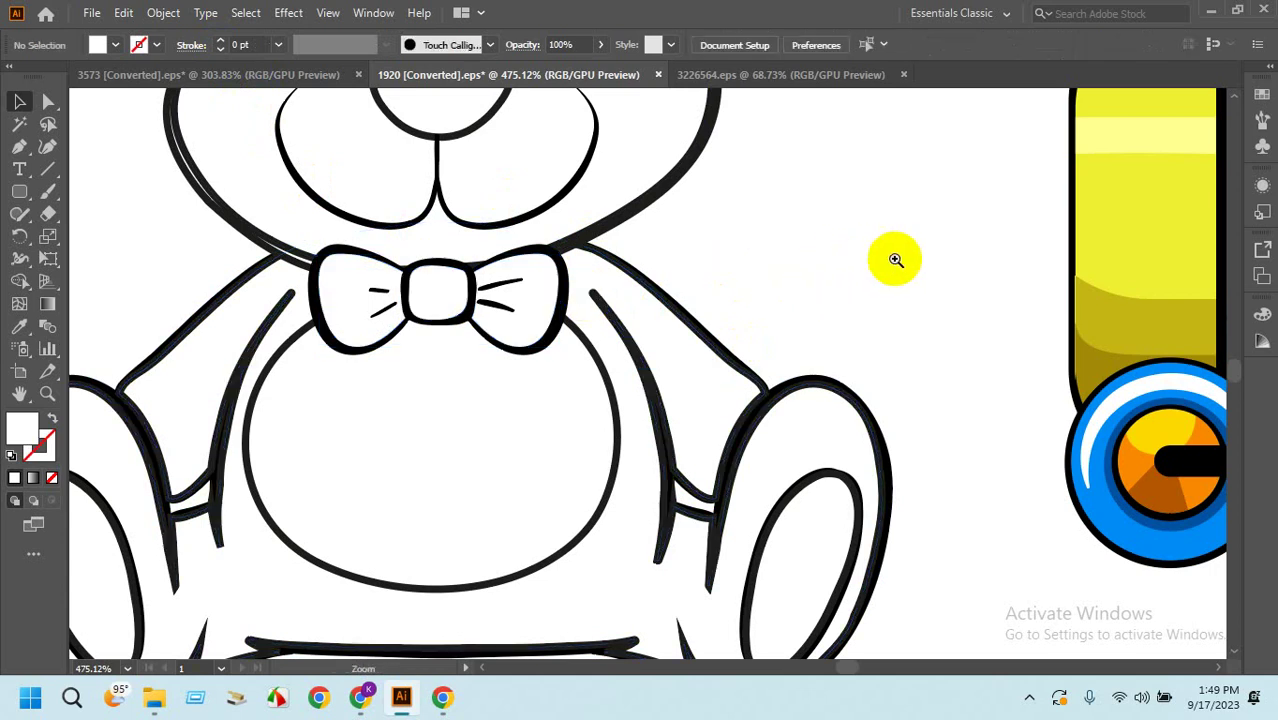
Select all parts of the teddy bear and group them.
left_click(726, 262, "ctrl+alt")
left_click_drag(870, 248, 768, 392)
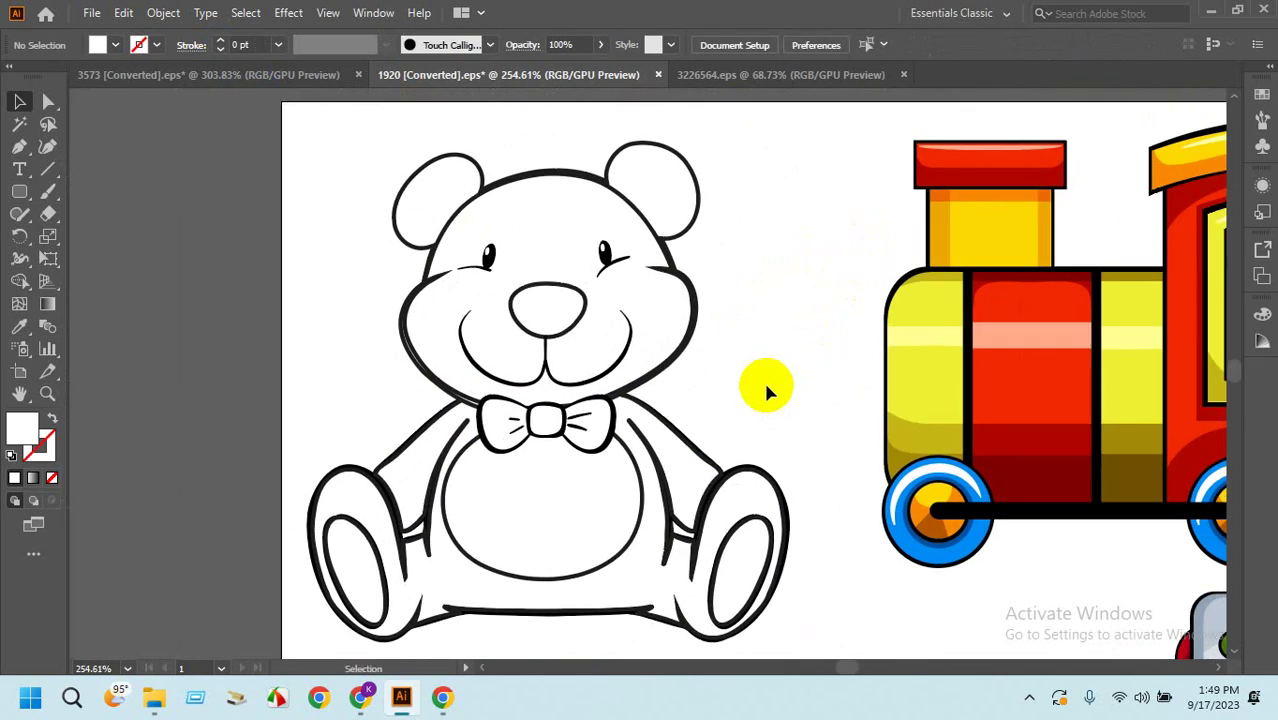
left_click_drag(306, 125, 777, 652)
right_click(668, 510)
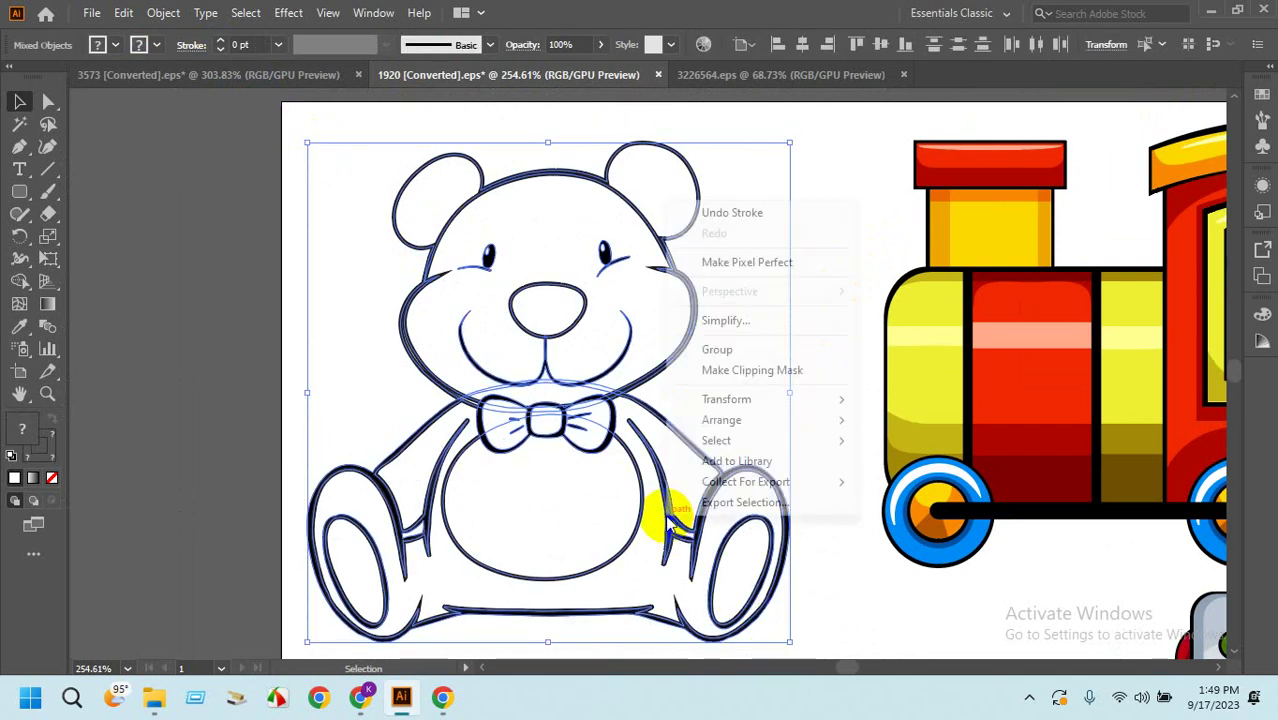
left_click(726, 350)
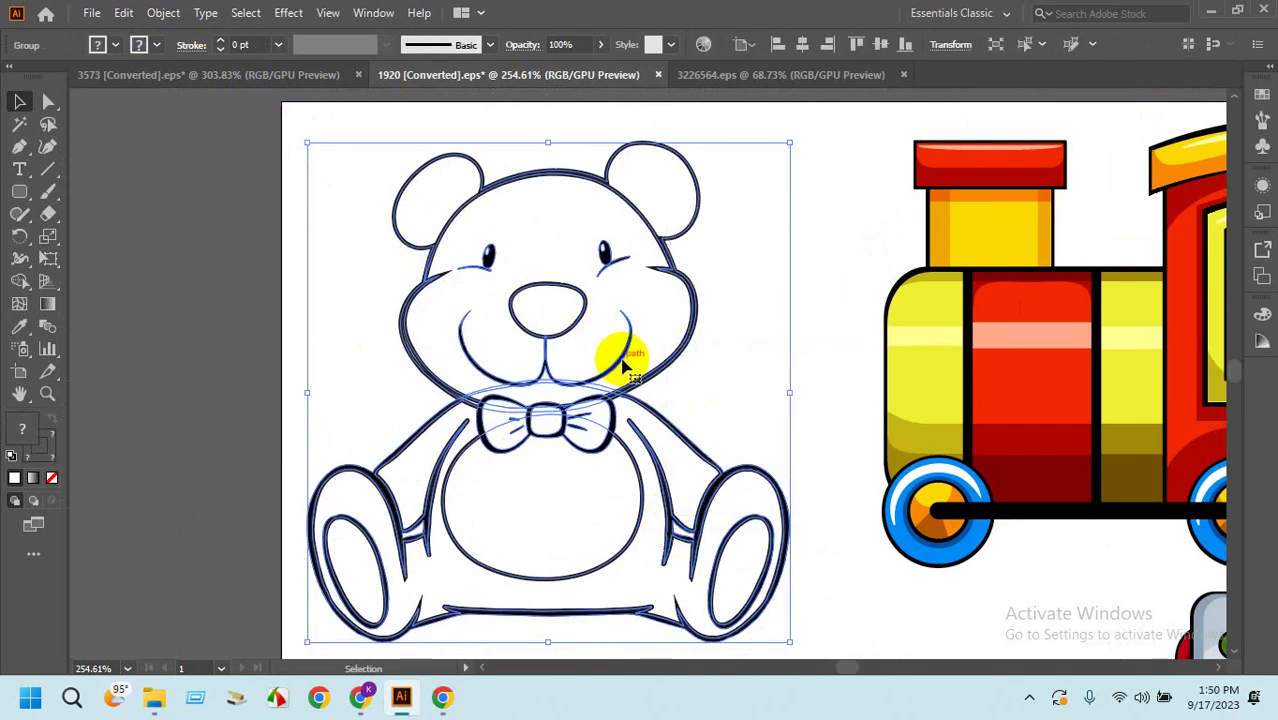
Move the bear group off the artboard onto the empty canvas to its left, and clear the selection.
left_click_drag(570, 337, 203, 344)
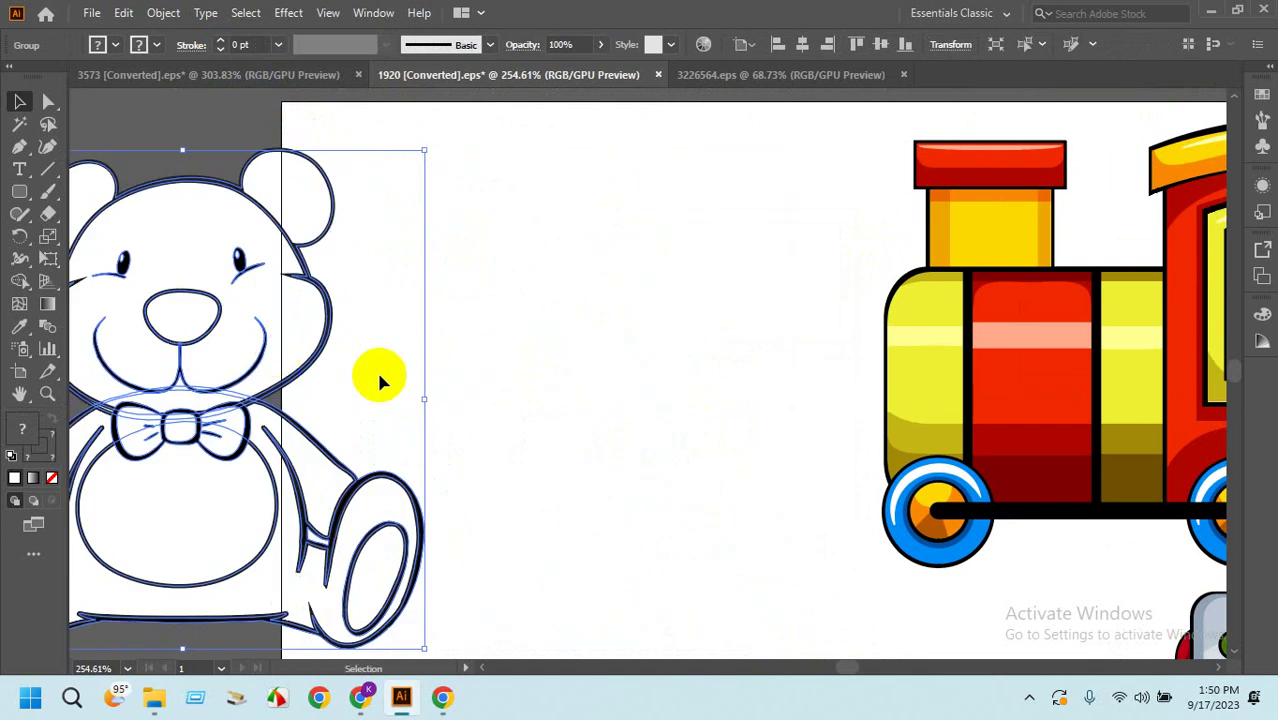
scroll(1007, 399, "left", 5)
left_click_drag(699, 357, 398, 347)
left_click(709, 345)
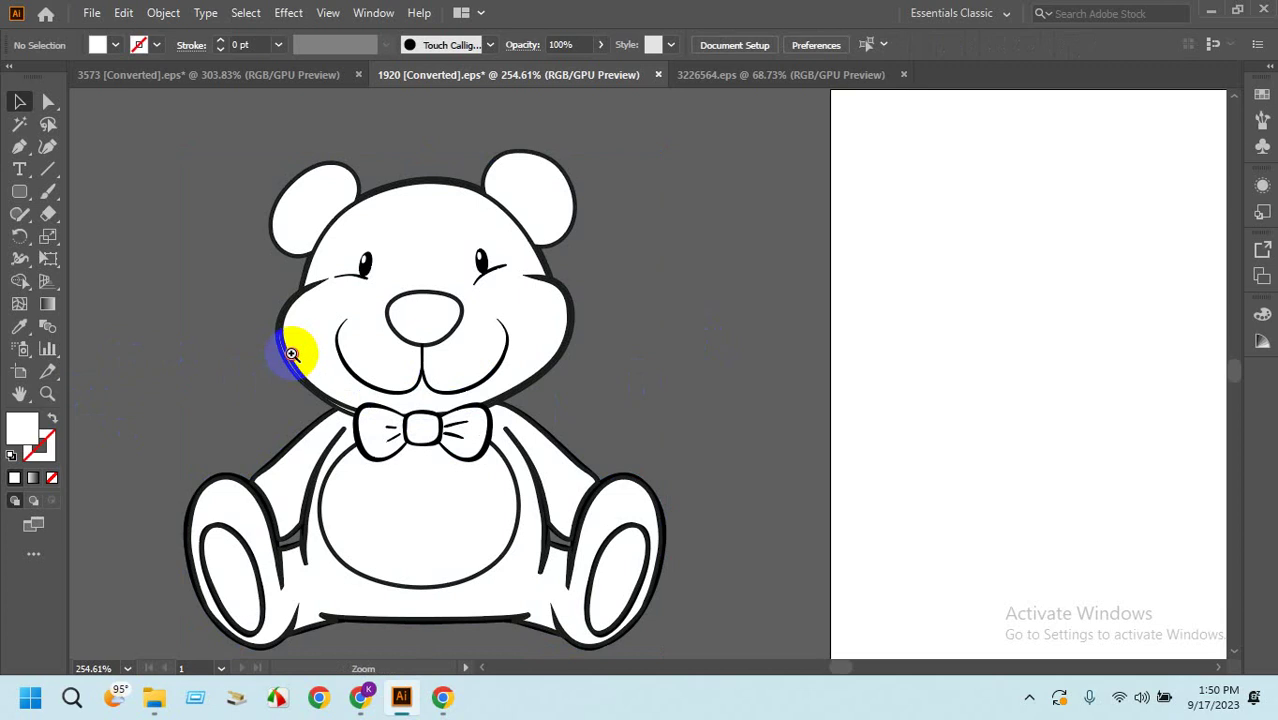
Ungroup the bear and delete the doubled inner outline path of its head.
left_click_drag(291, 354, 285, 377)
left_click(292, 393)
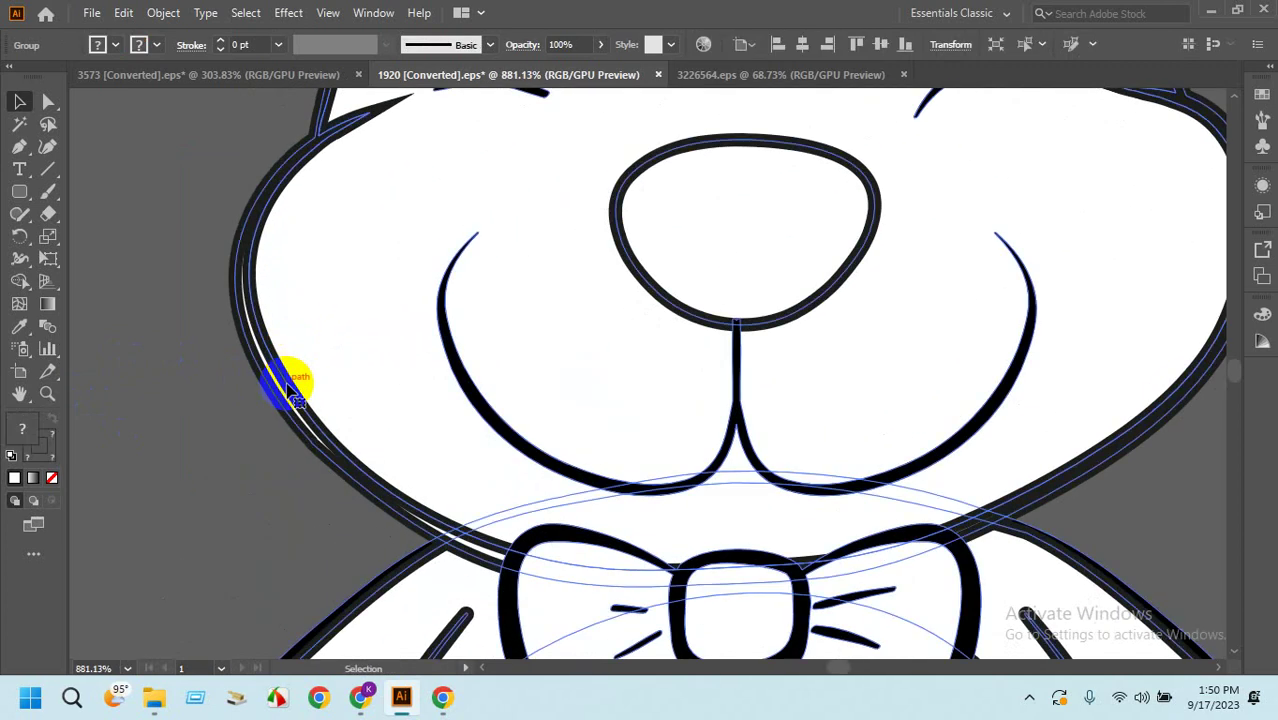
right_click(288, 388)
left_click(342, 206)
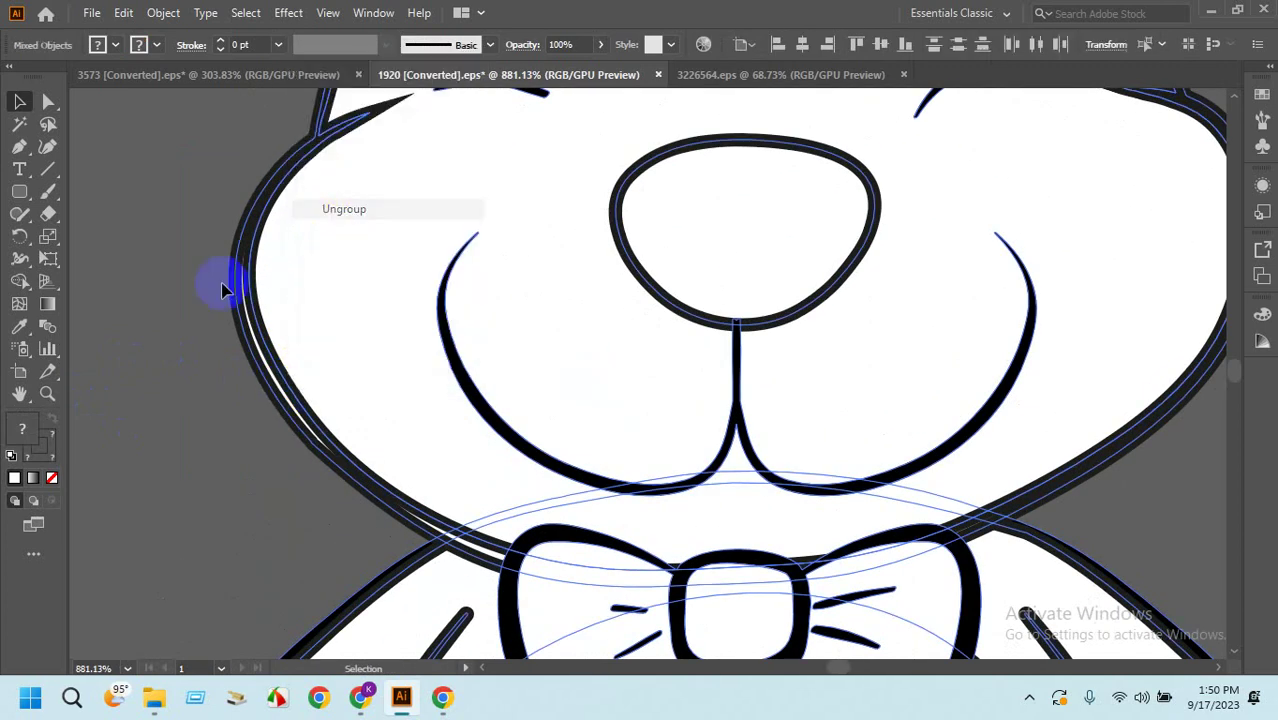
left_click(244, 348)
left_click(277, 355)
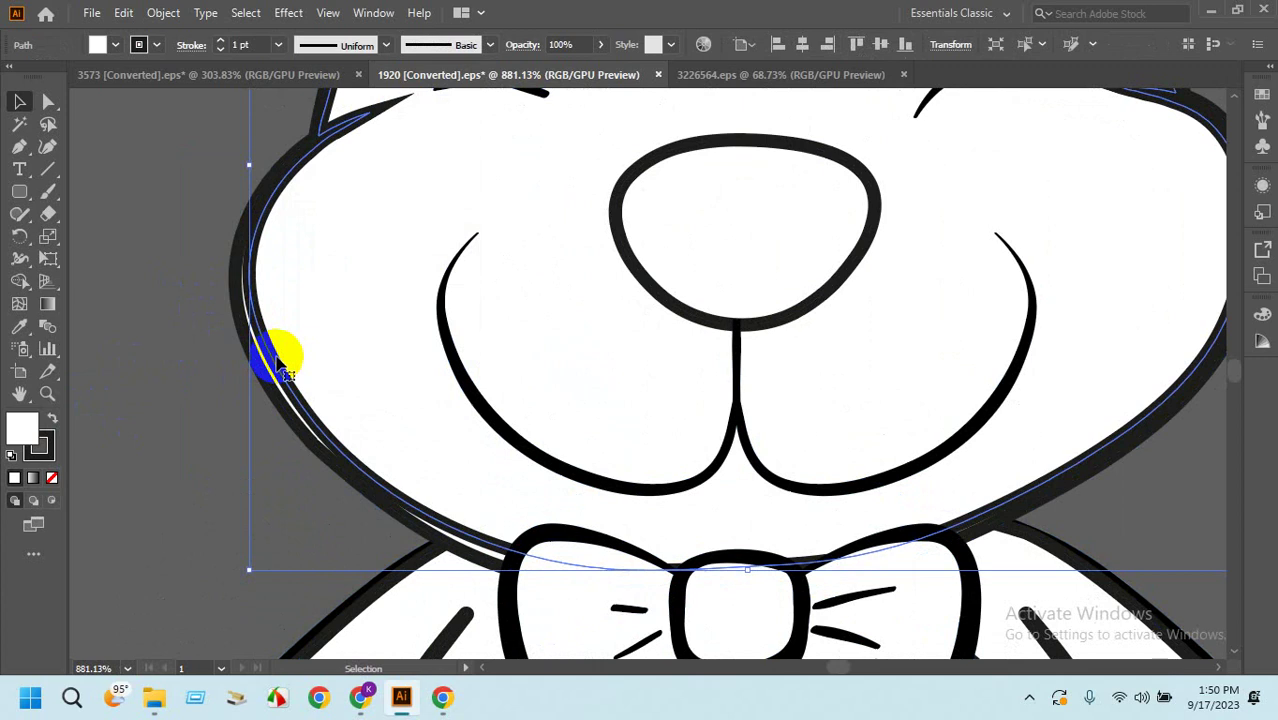
left_click_drag(542, 391, 423, 384)
key("v")
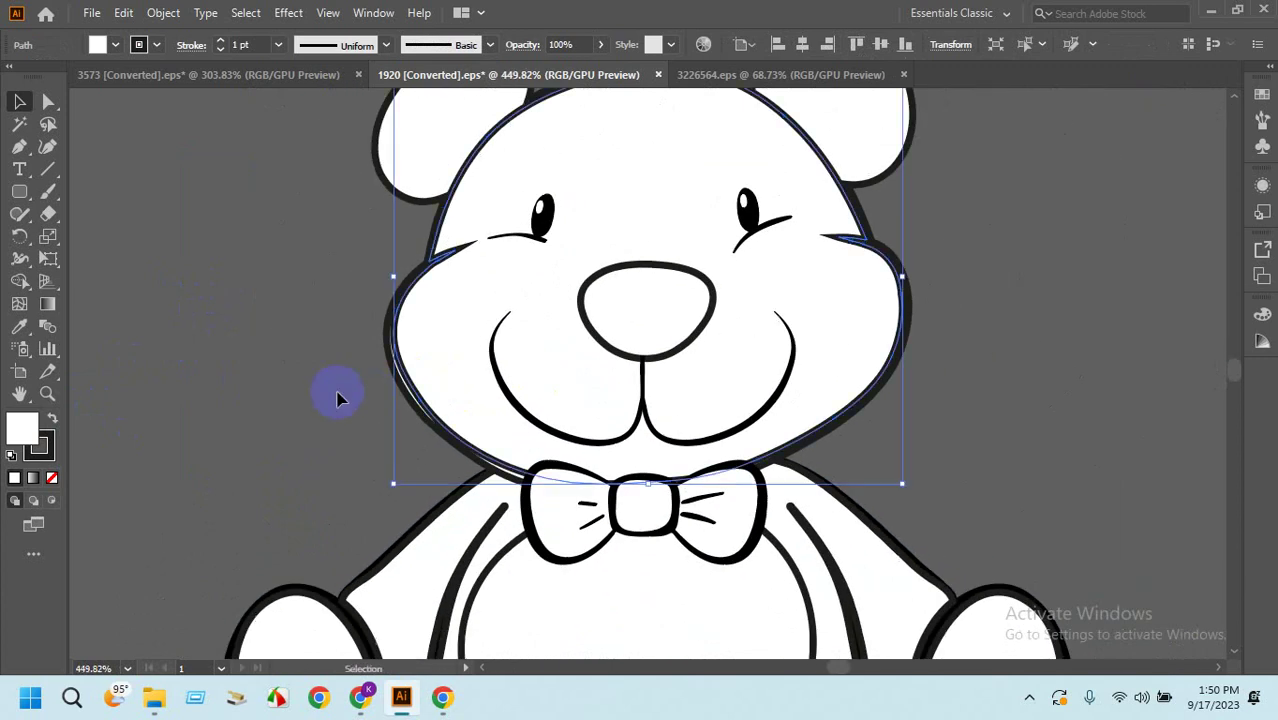
left_click(337, 398)
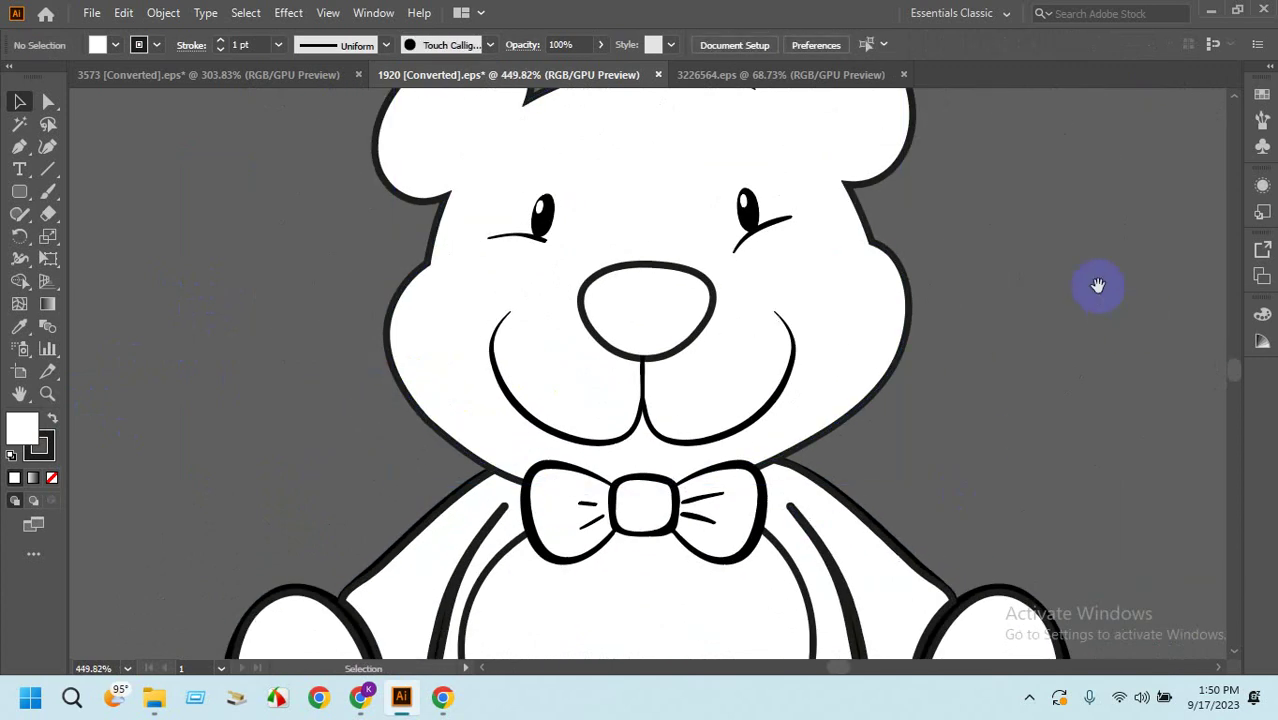
Examine the outlines of the whole bear against the dark canvas beside the artboard.
left_click_drag(1083, 318, 870, 428)
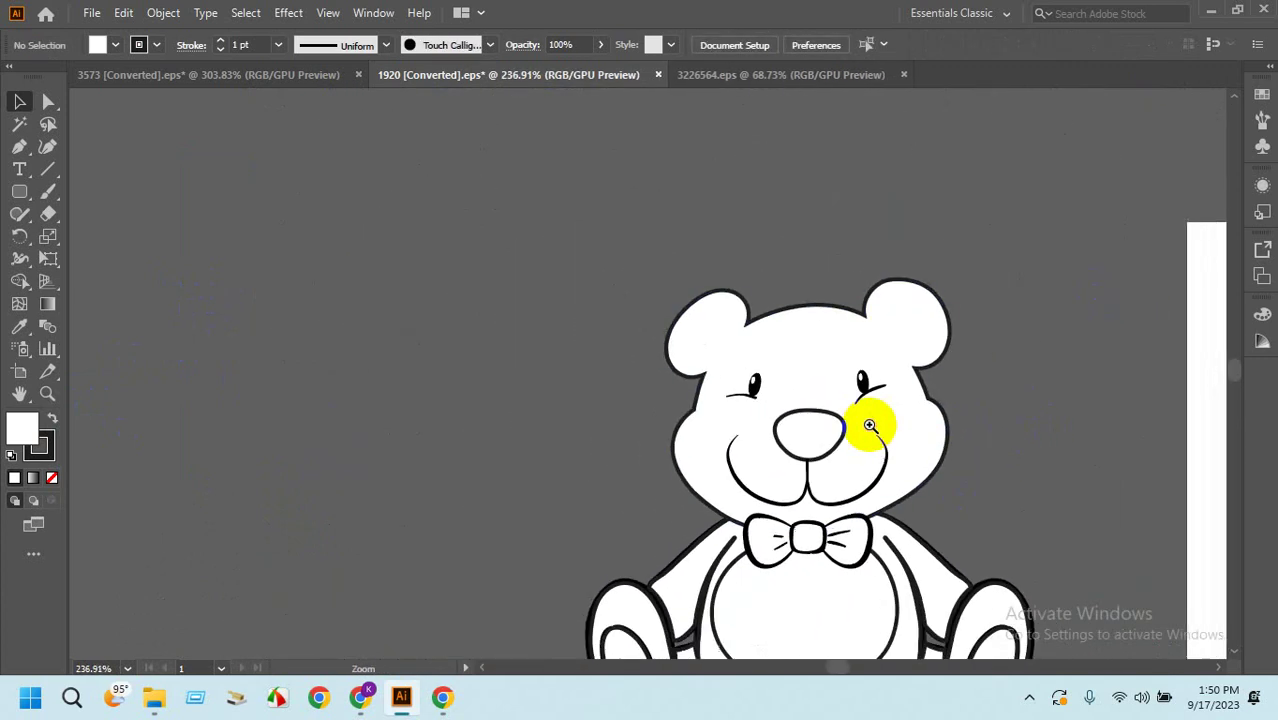
left_click(874, 441)
left_click(1068, 433)
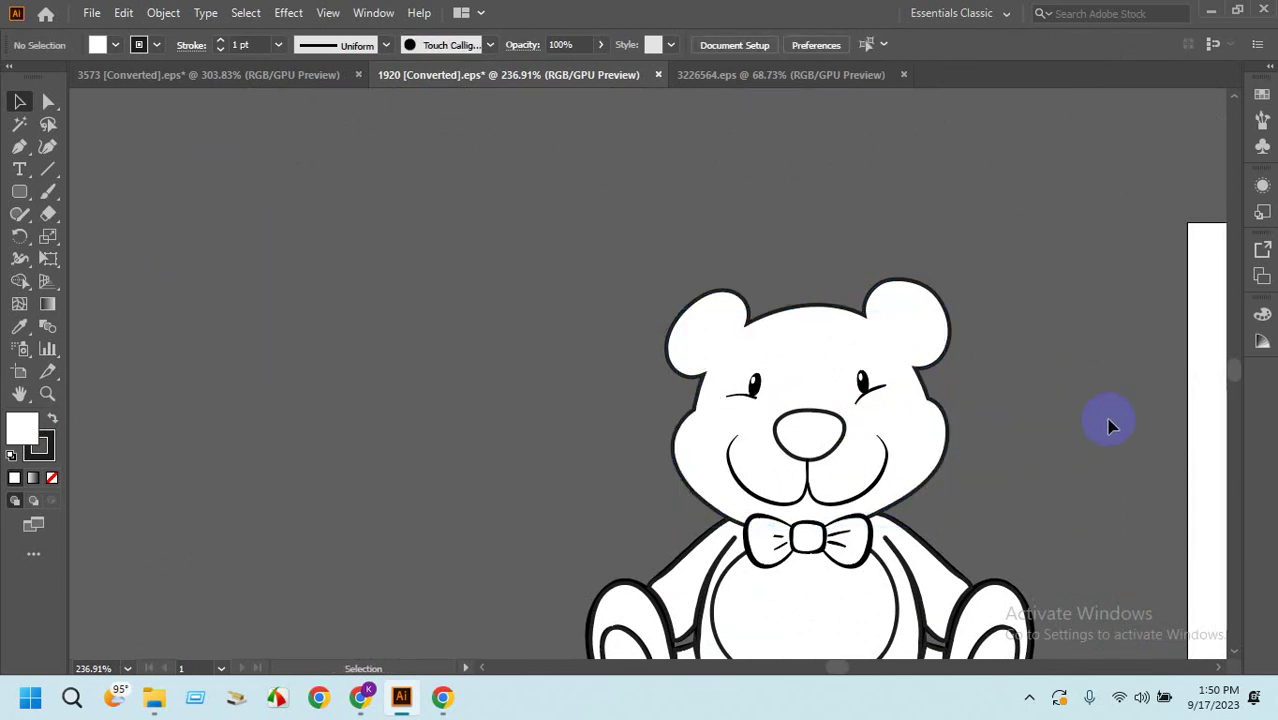
scroll(1108, 426, "down", 3)
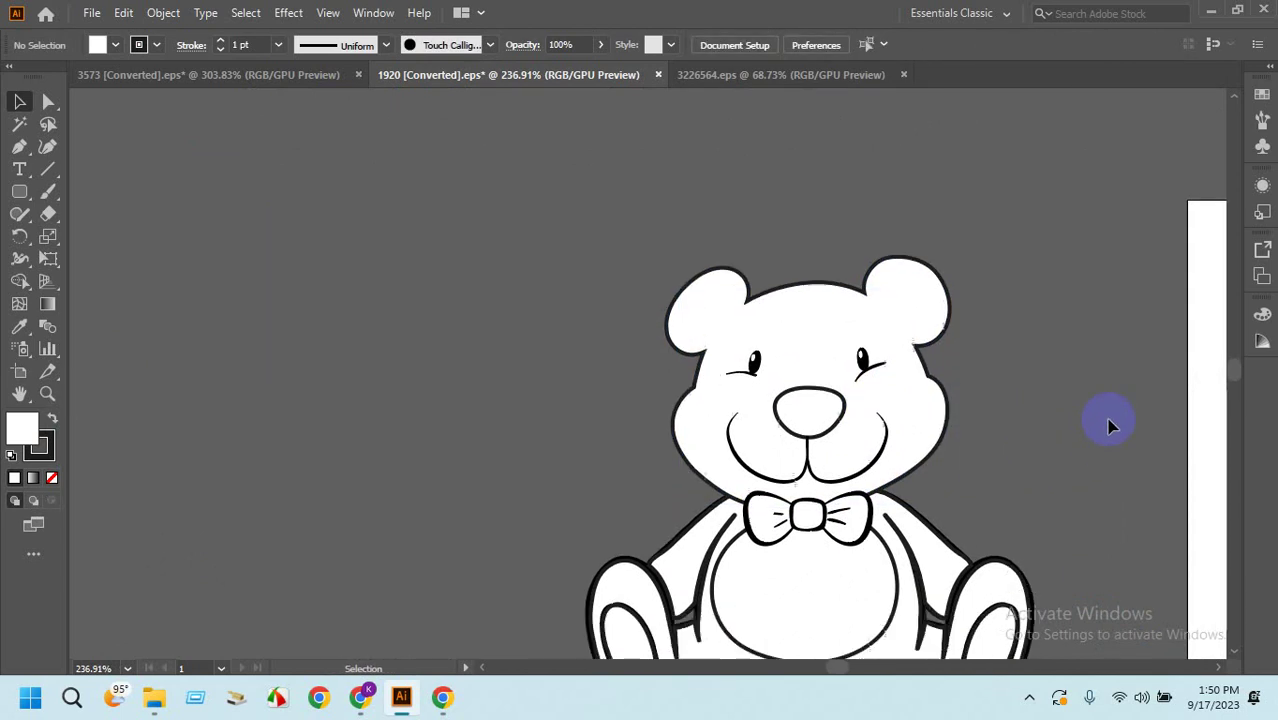
left_click(672, 580)
left_click(560, 389)
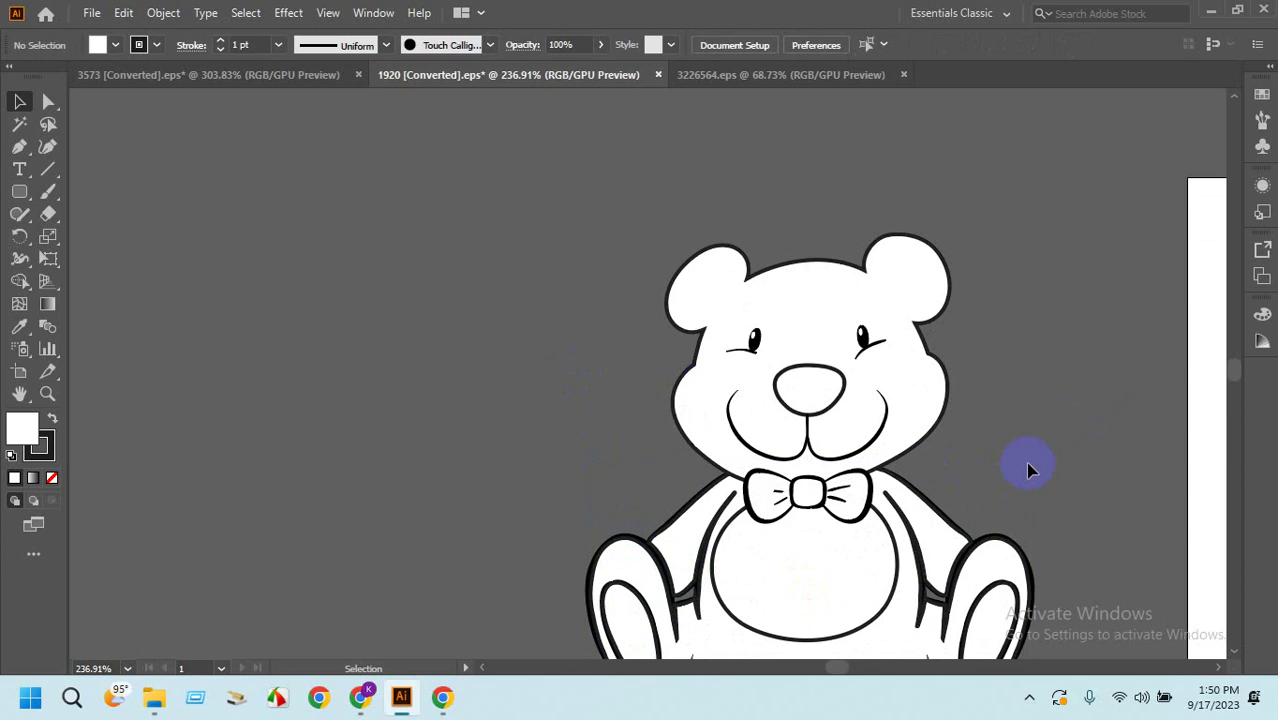
left_click_drag(1023, 450, 985, 379)
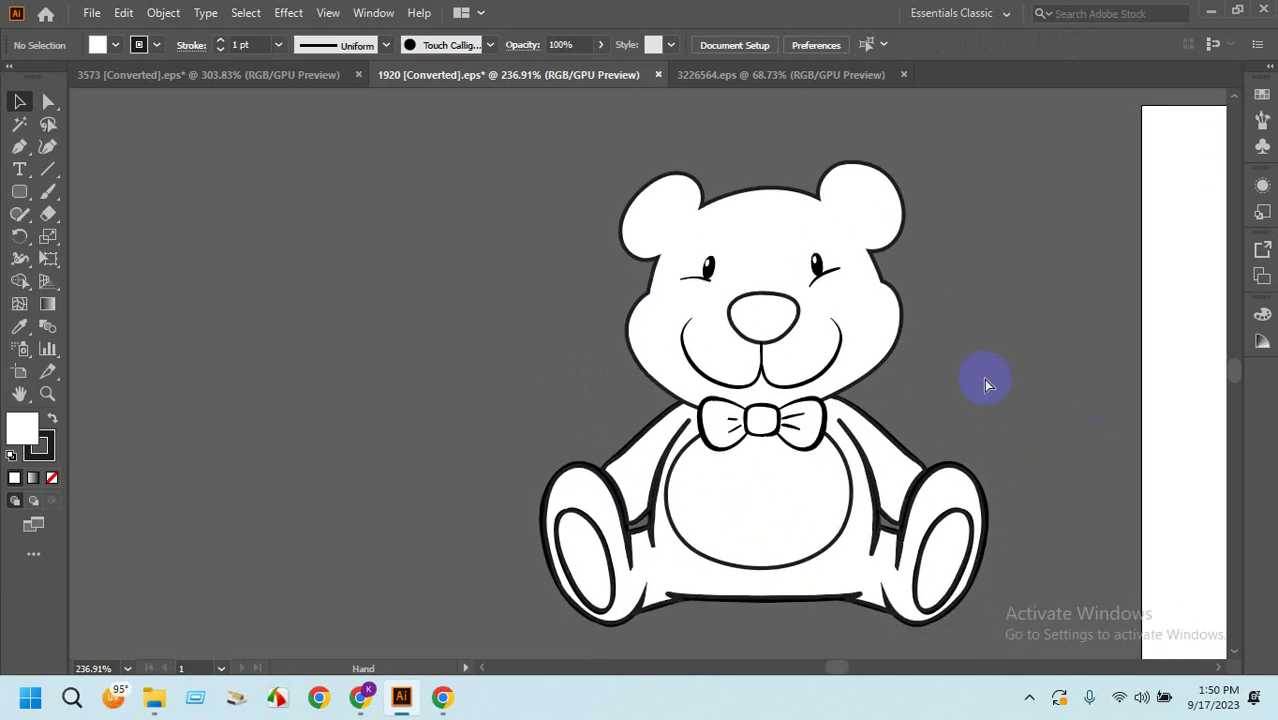
scroll(983, 378, "down", 1)
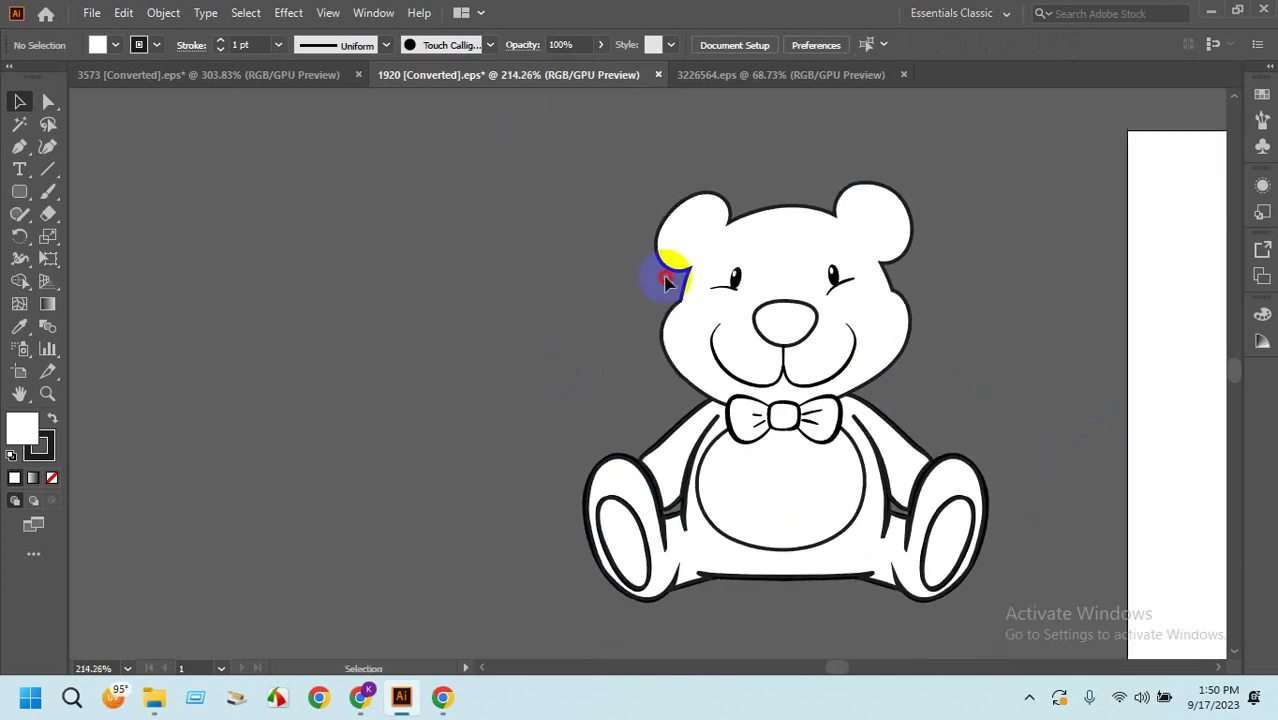
left_click(666, 283)
scroll(985, 527, "down", 5)
scroll(977, 494, "up", 3)
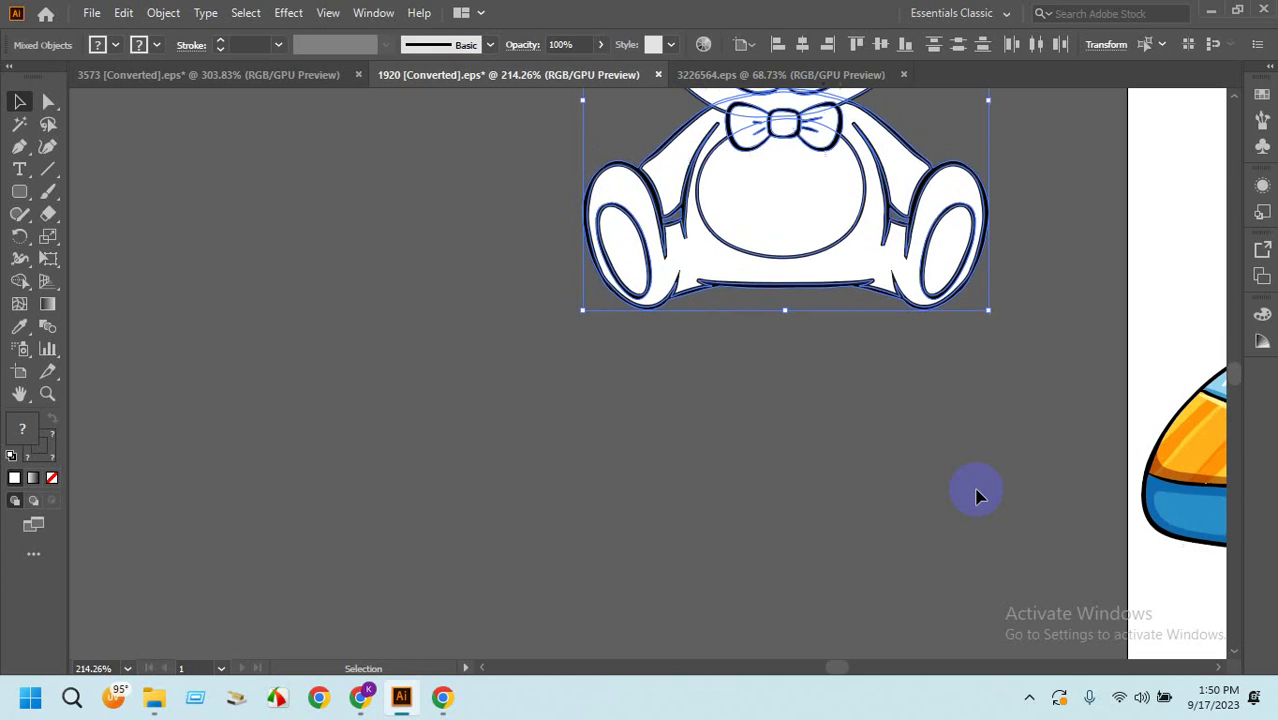
left_click(824, 200)
left_click(645, 335)
left_click(585, 477)
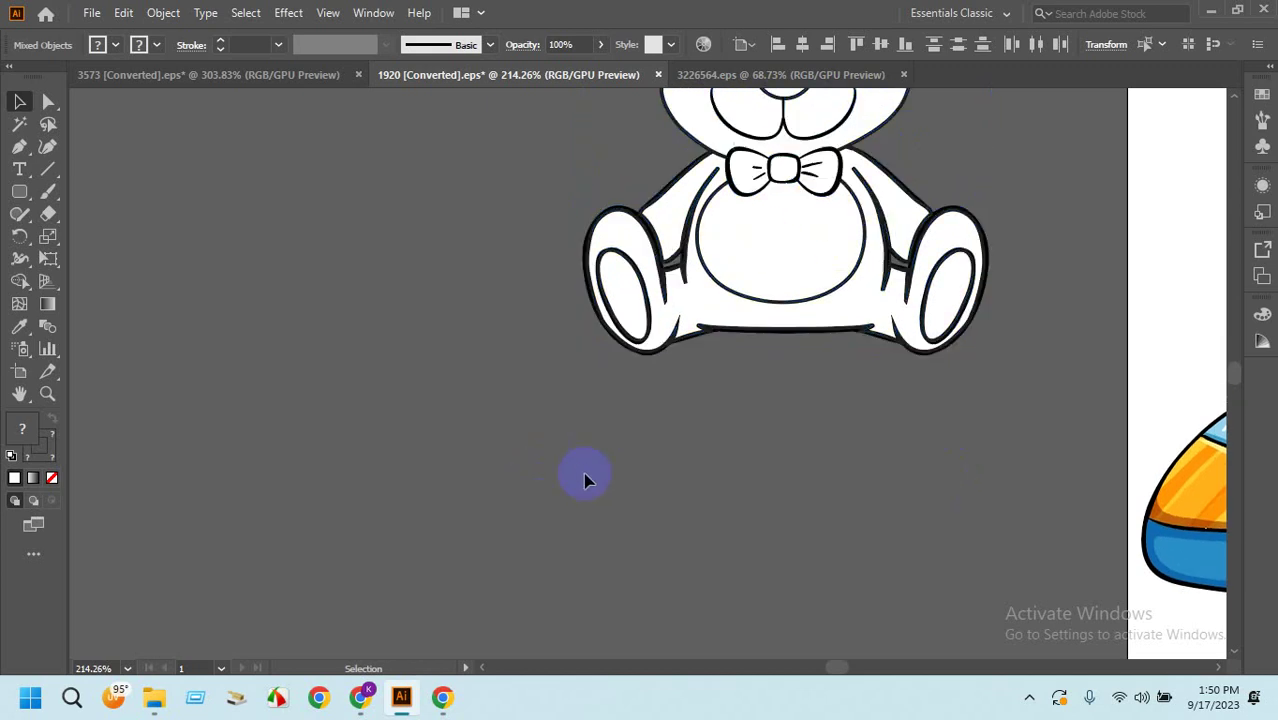
scroll(668, 511, "up", 6)
scroll(668, 511, "right", 6)
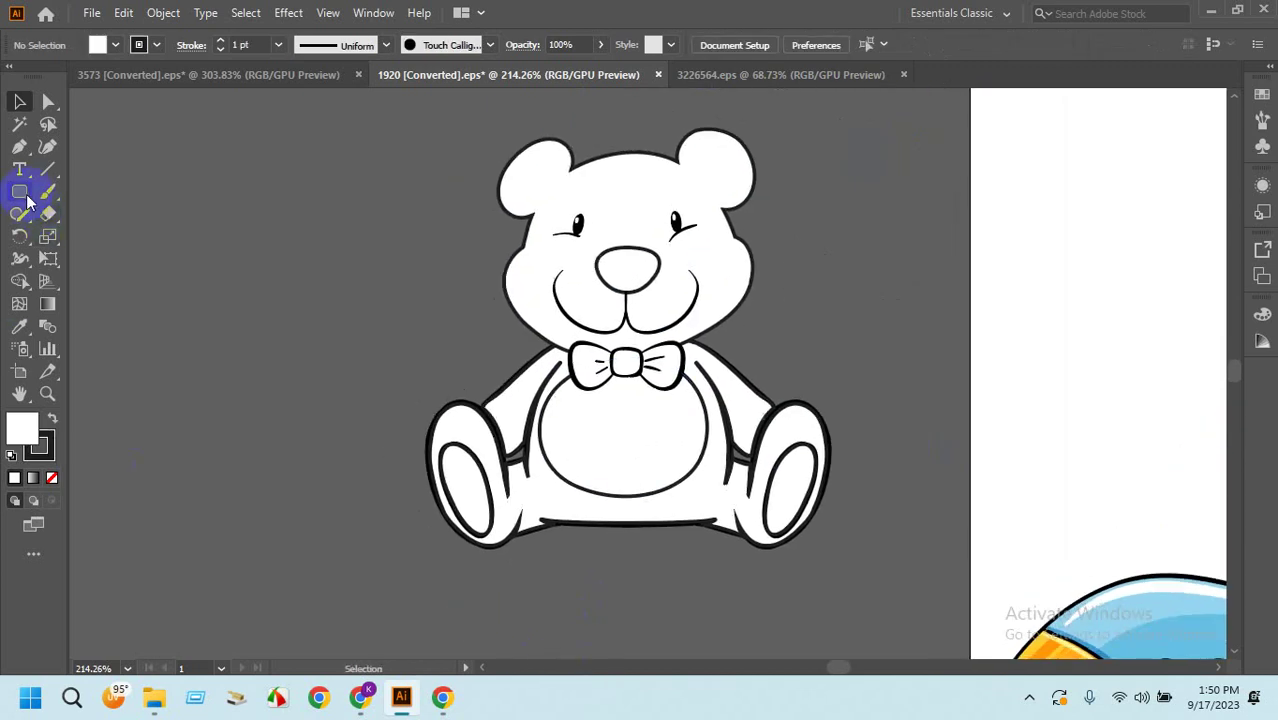
Place a white rectangle without an outline behind the whole teddy bear, larger than the figure.
left_click_drag(27, 200, 101, 196)
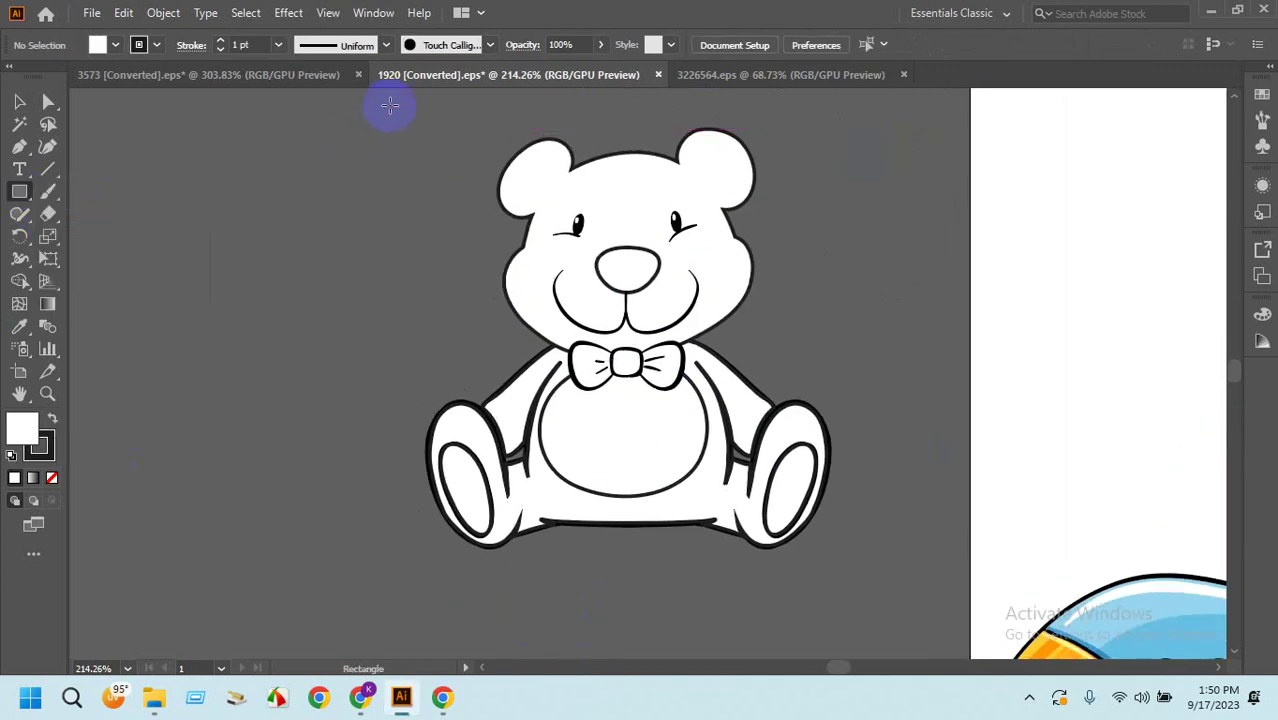
left_click_drag(392, 101, 857, 586)
left_click(19, 104)
right_click(622, 264)
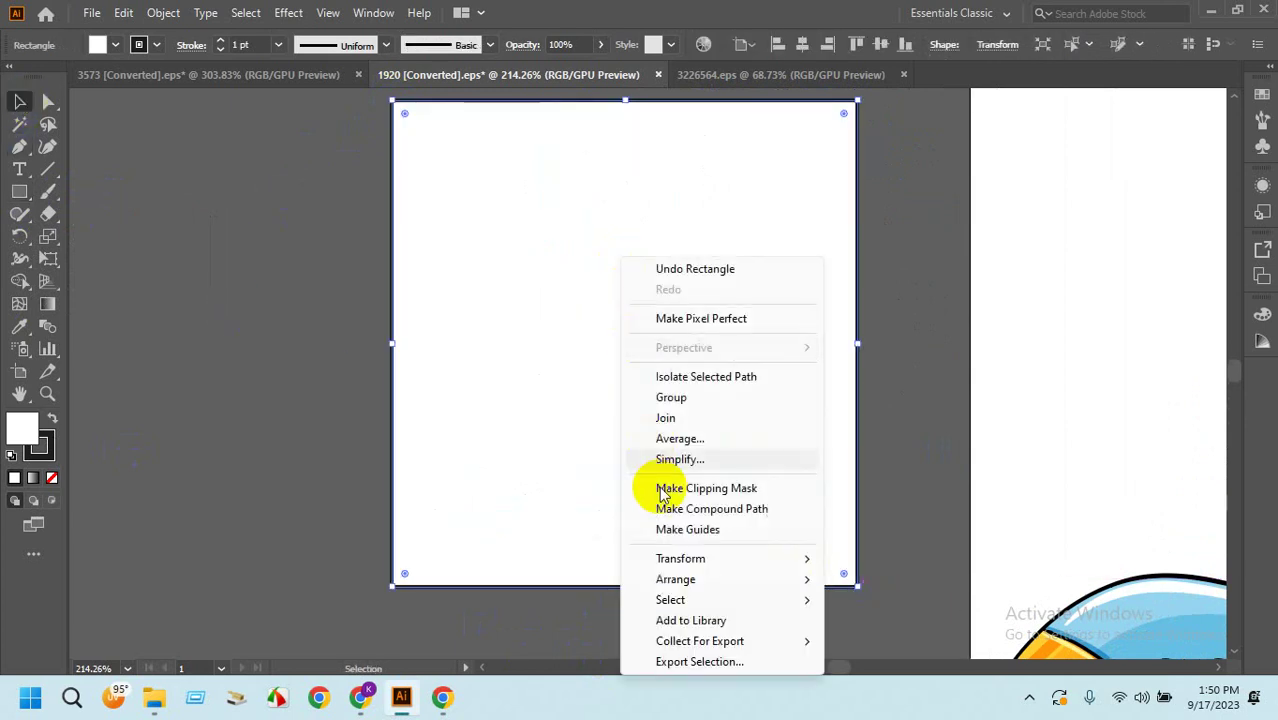
mouse_move(678, 582)
left_click(865, 640)
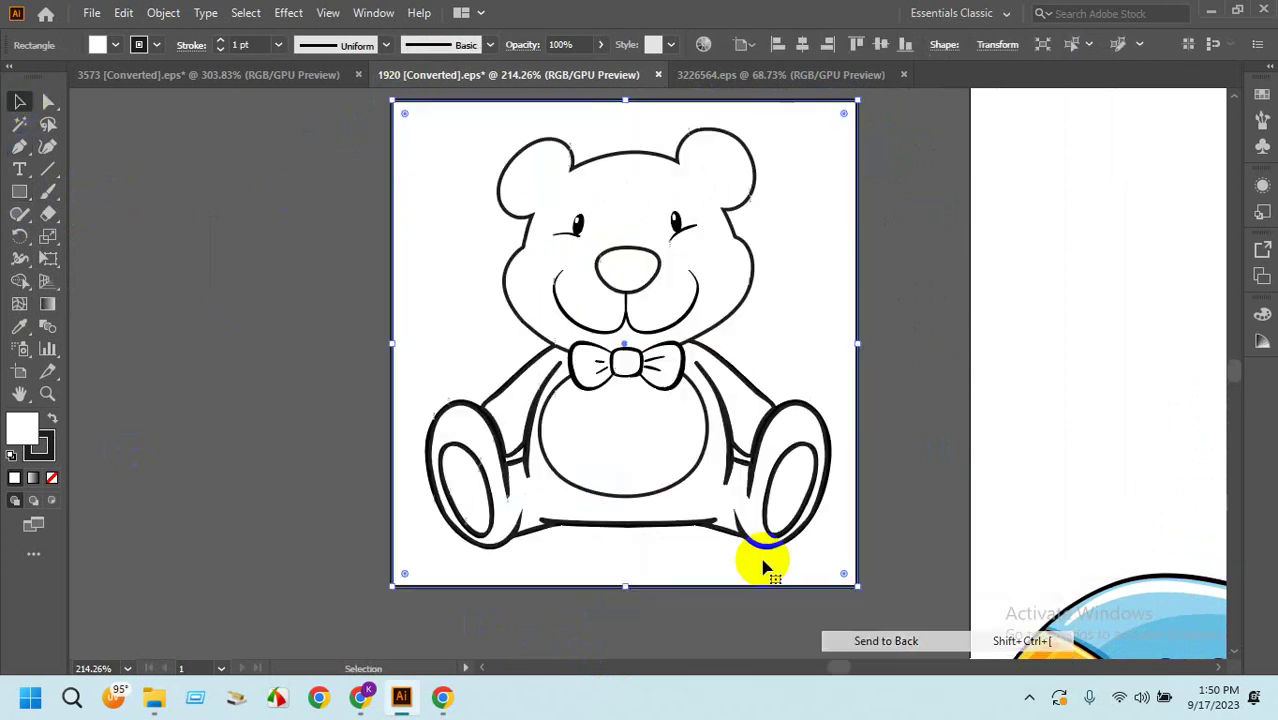
left_click(222, 49)
left_click(265, 303)
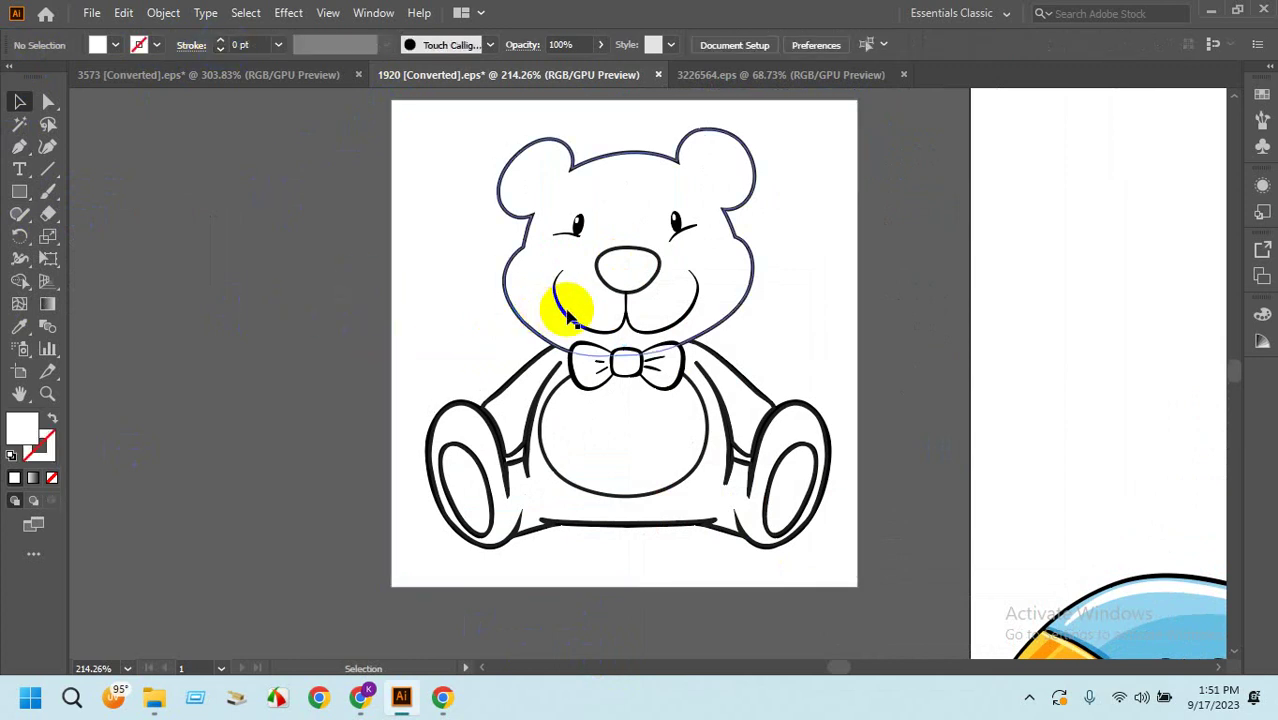
Lock the white background rectangle behind the bear.
left_click_drag(633, 289, 634, 320)
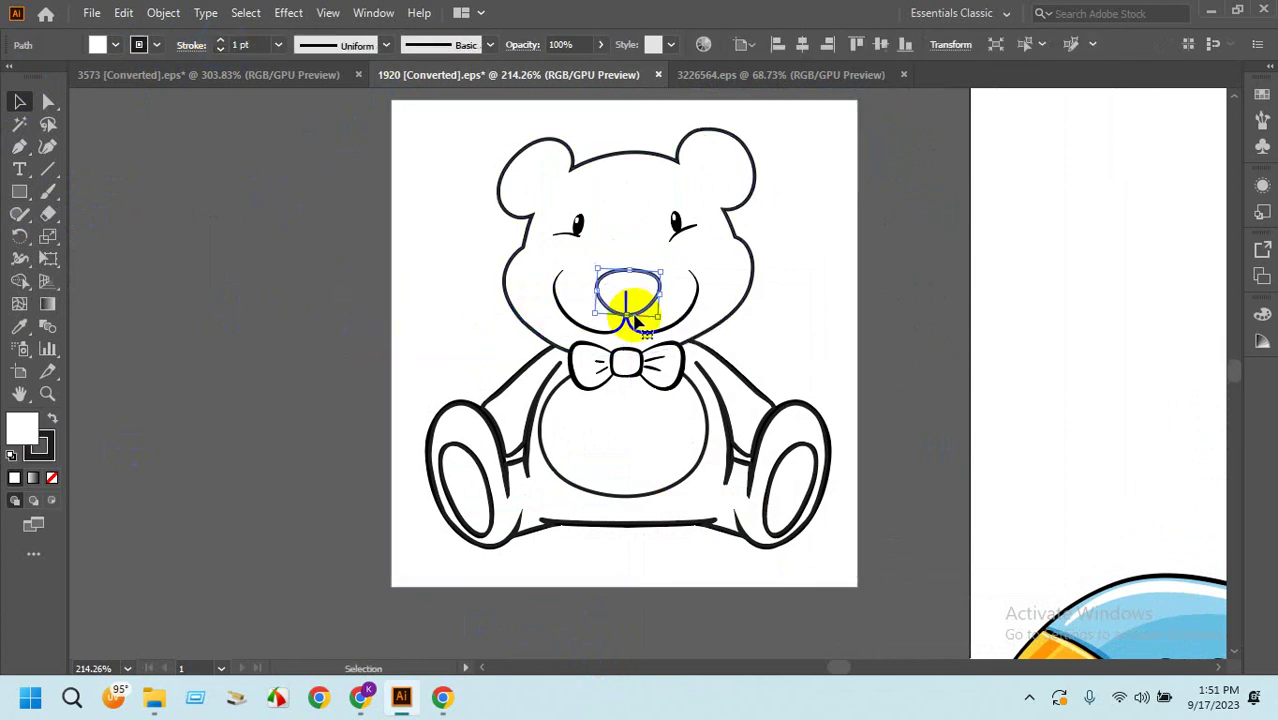
key("ctrl+z")
left_click(462, 290)
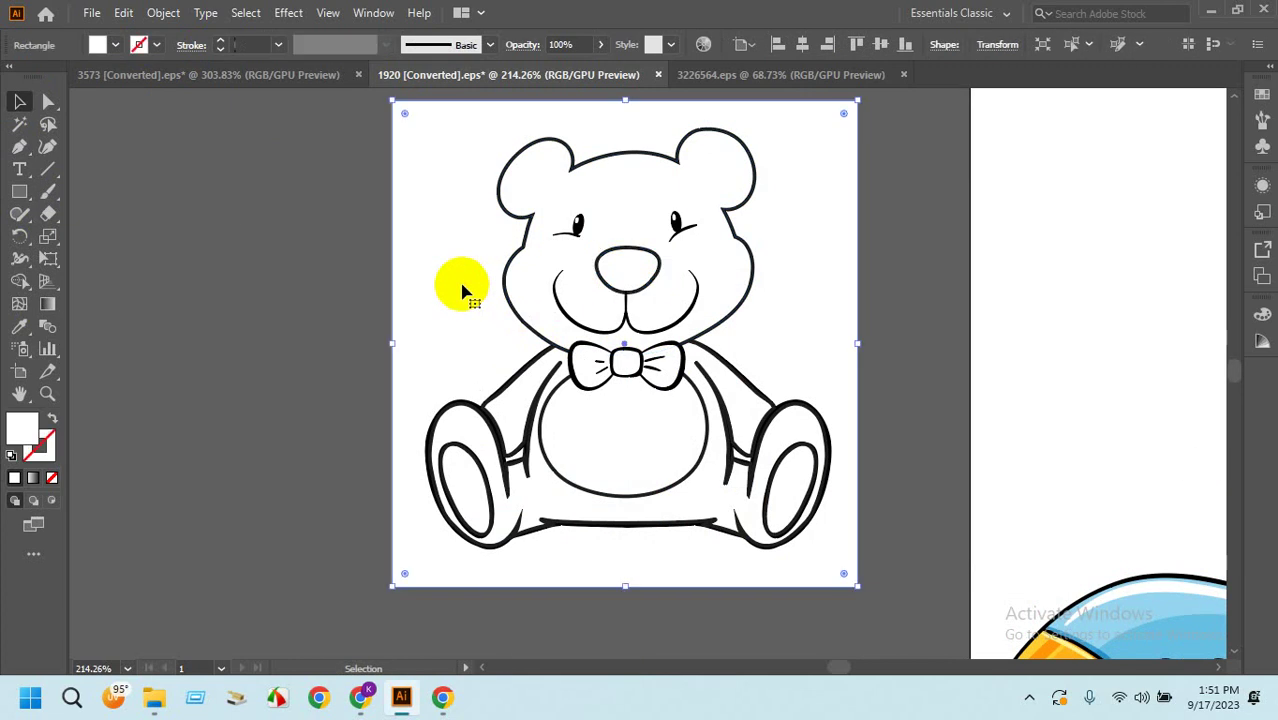
key("ctrl+2")
Group all parts of the bear and shift the group down within the white rectangle.
left_click_drag(460, 125, 833, 580)
key("a")
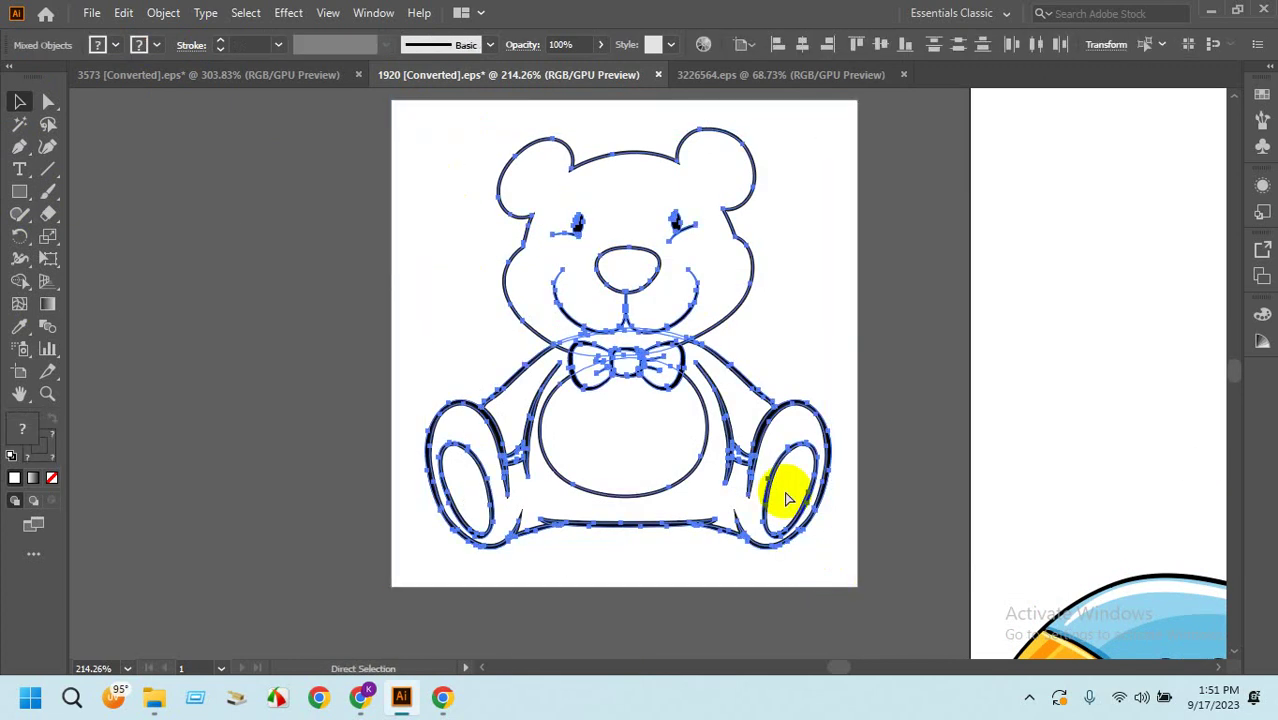
key("ctrl+g")
key("v")
key("shift+Down")
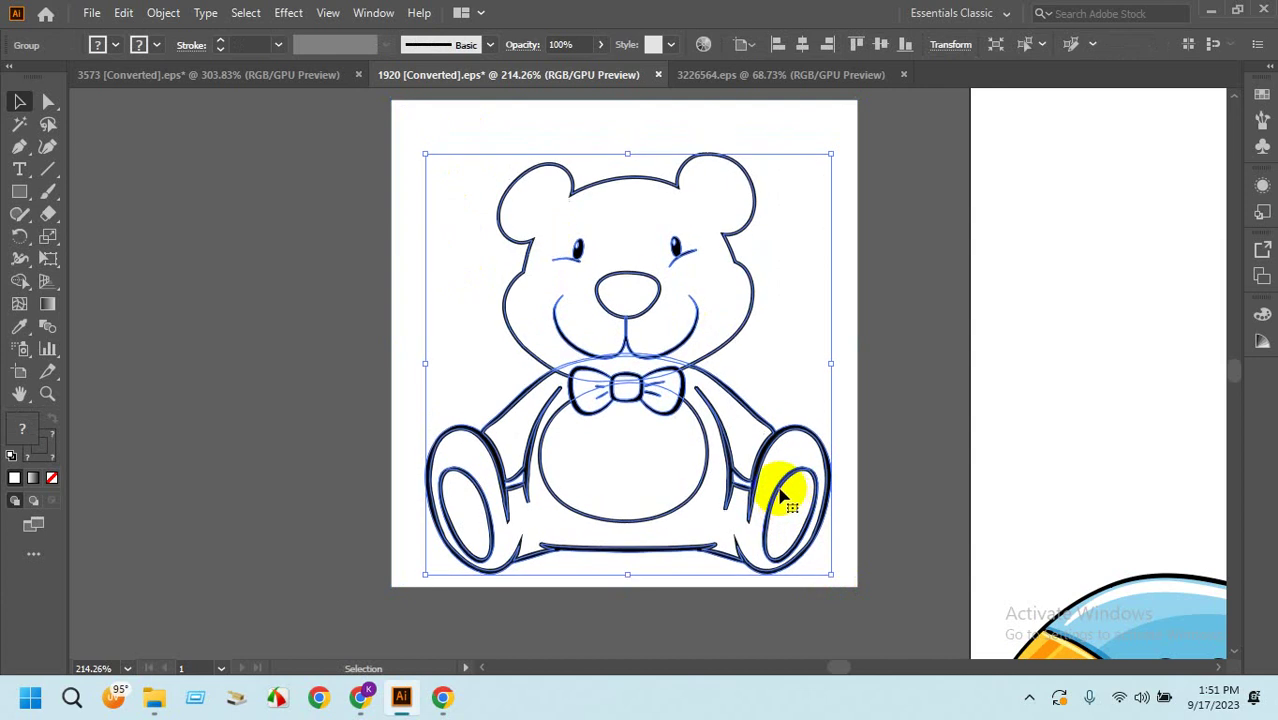
left_click(919, 422)
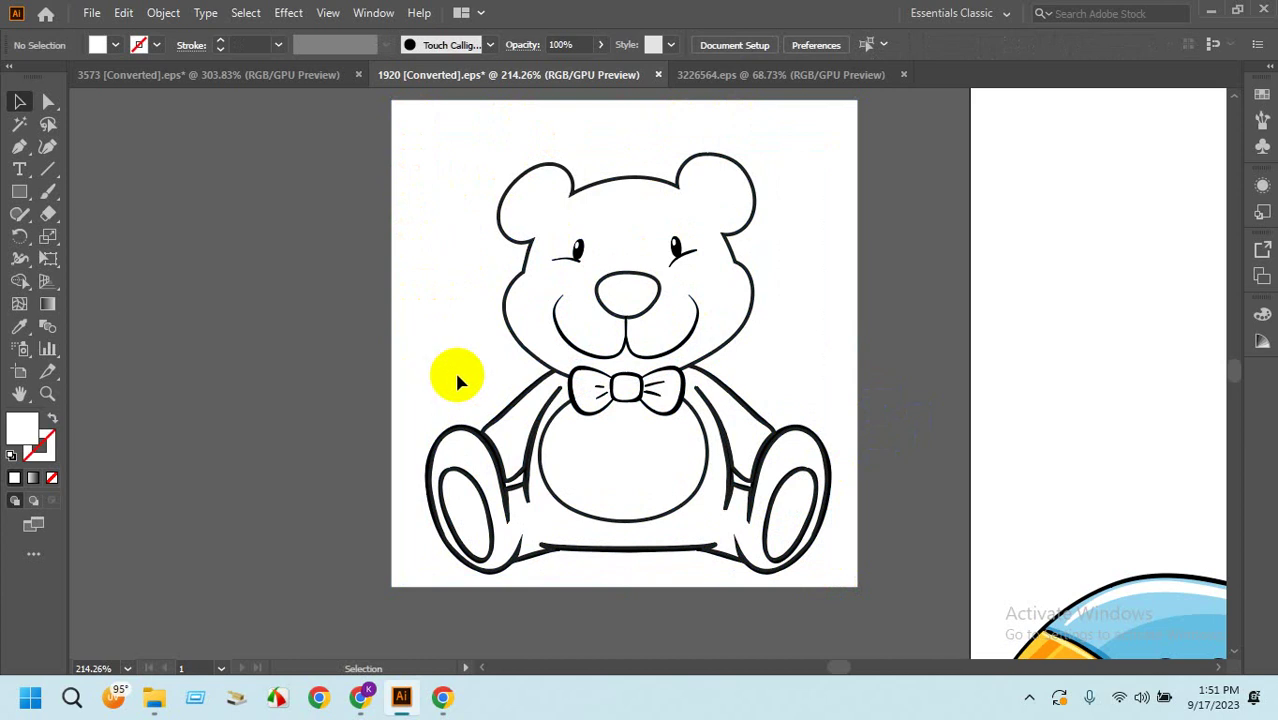
left_click(699, 349)
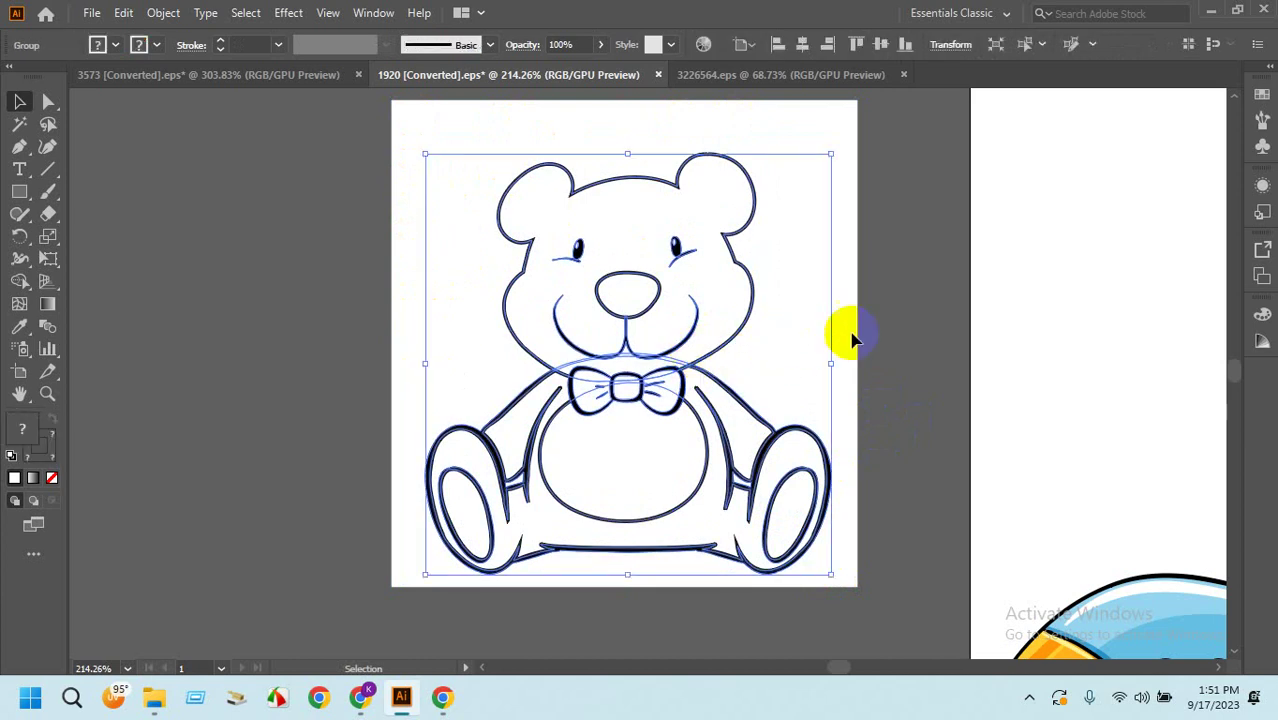
left_click(903, 296)
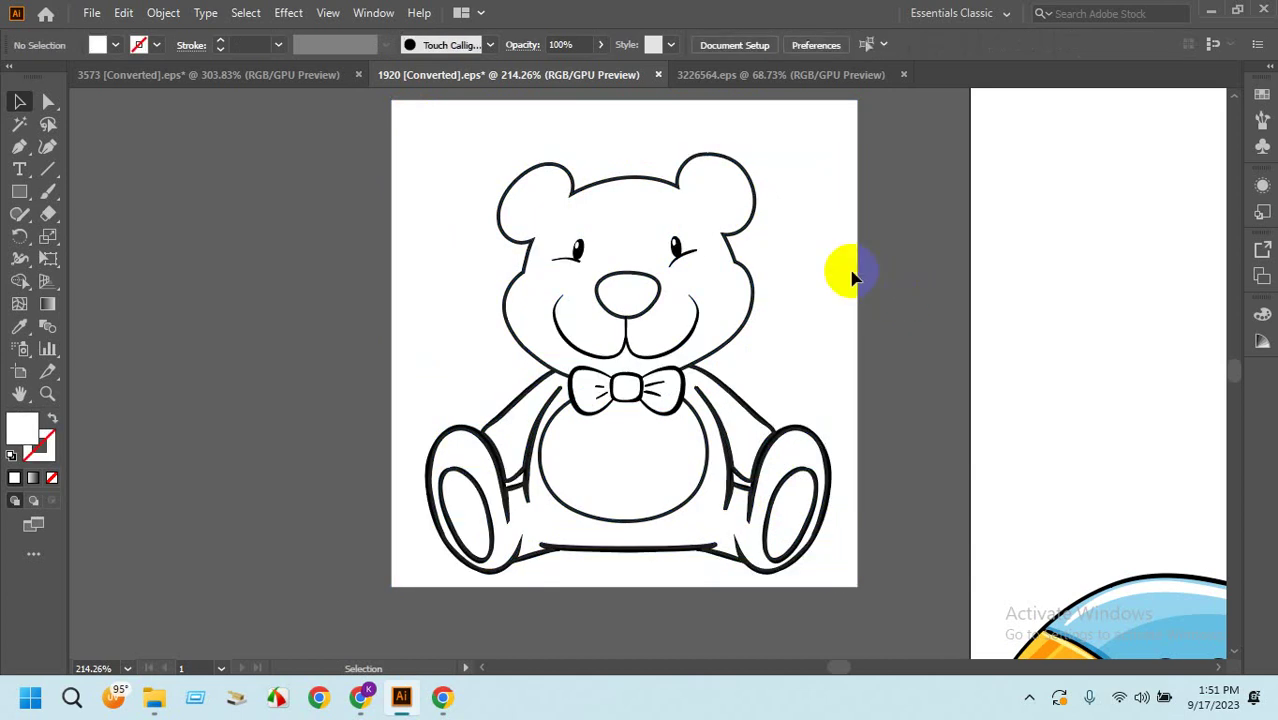
Add the text "doll" on the empty canvas beside the white rectangle and set its font to BubbleGum.
left_click(19, 171)
left_click(185, 345)
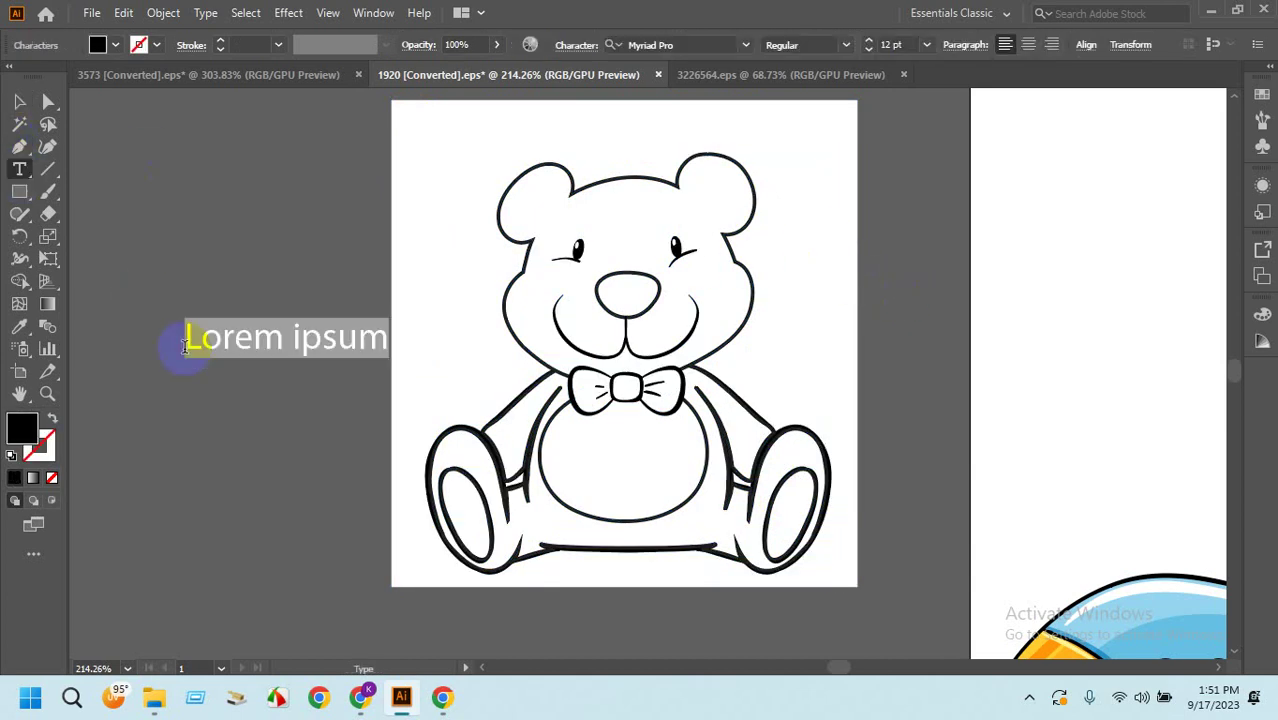
type("doll")
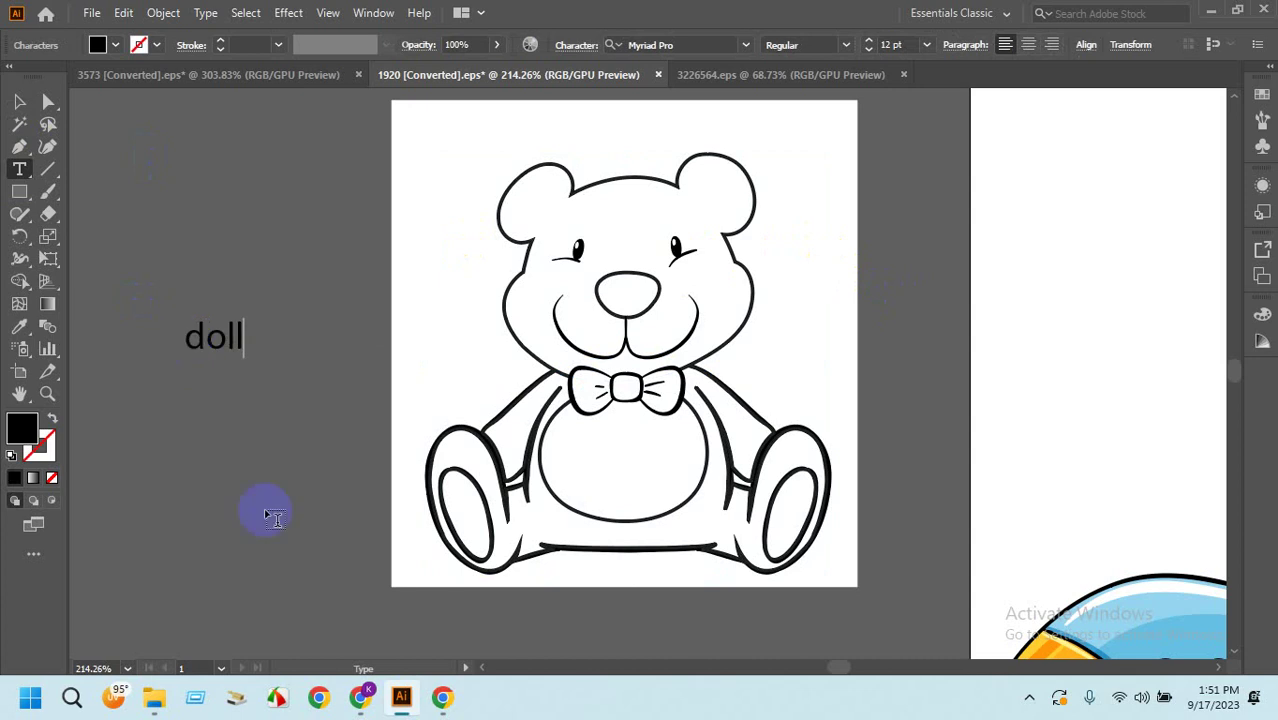
left_click(19, 101)
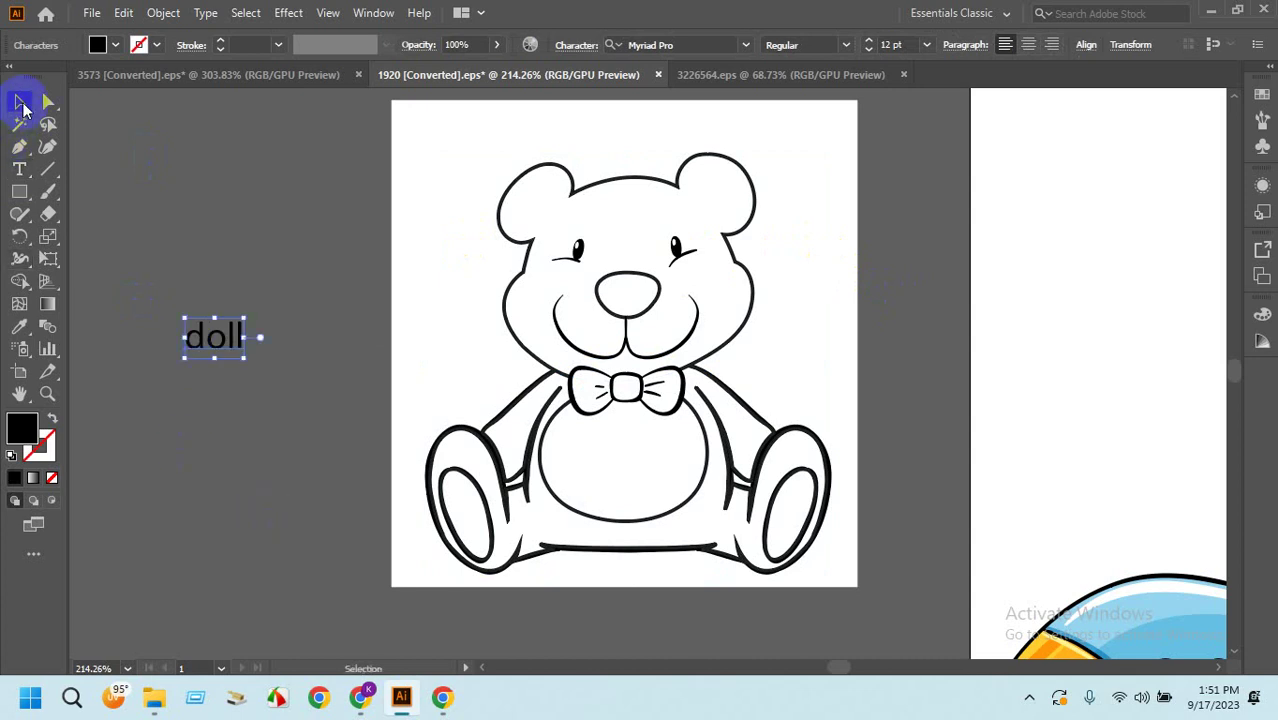
left_click(748, 45)
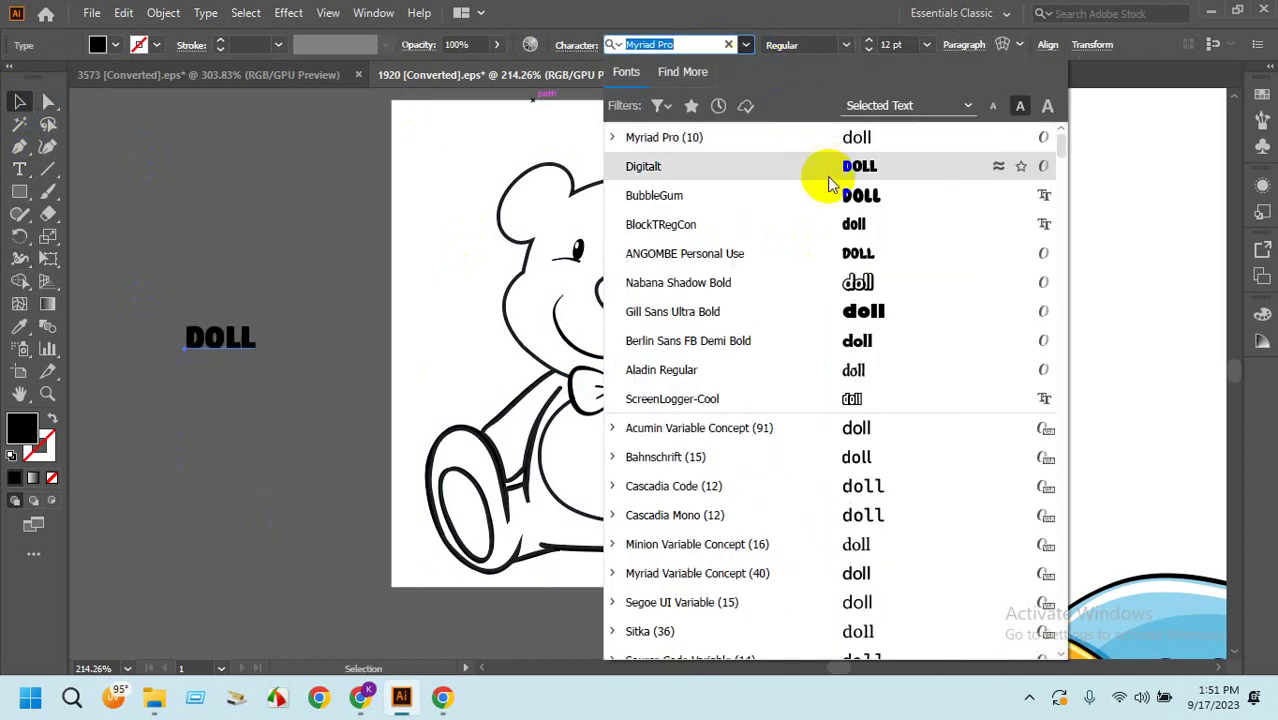
left_click(795, 196)
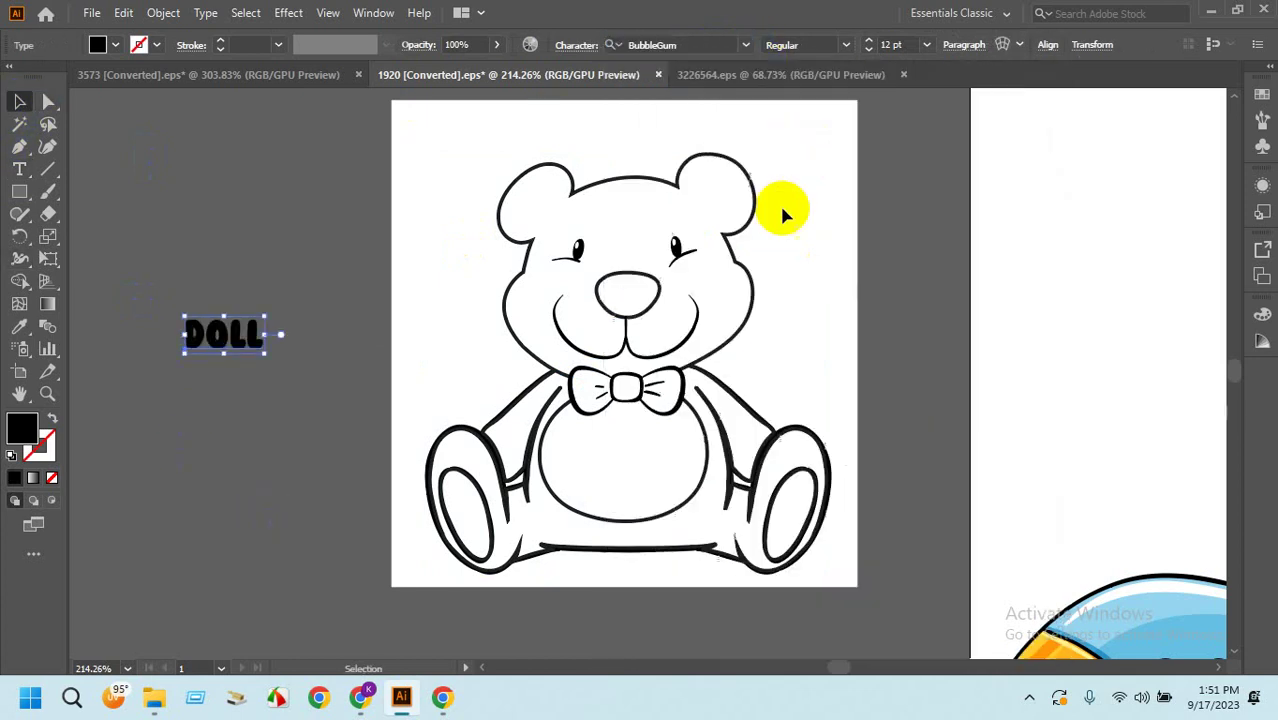
Give the text a white fill and a black 0.25 pt stroke.
left_click(10, 457)
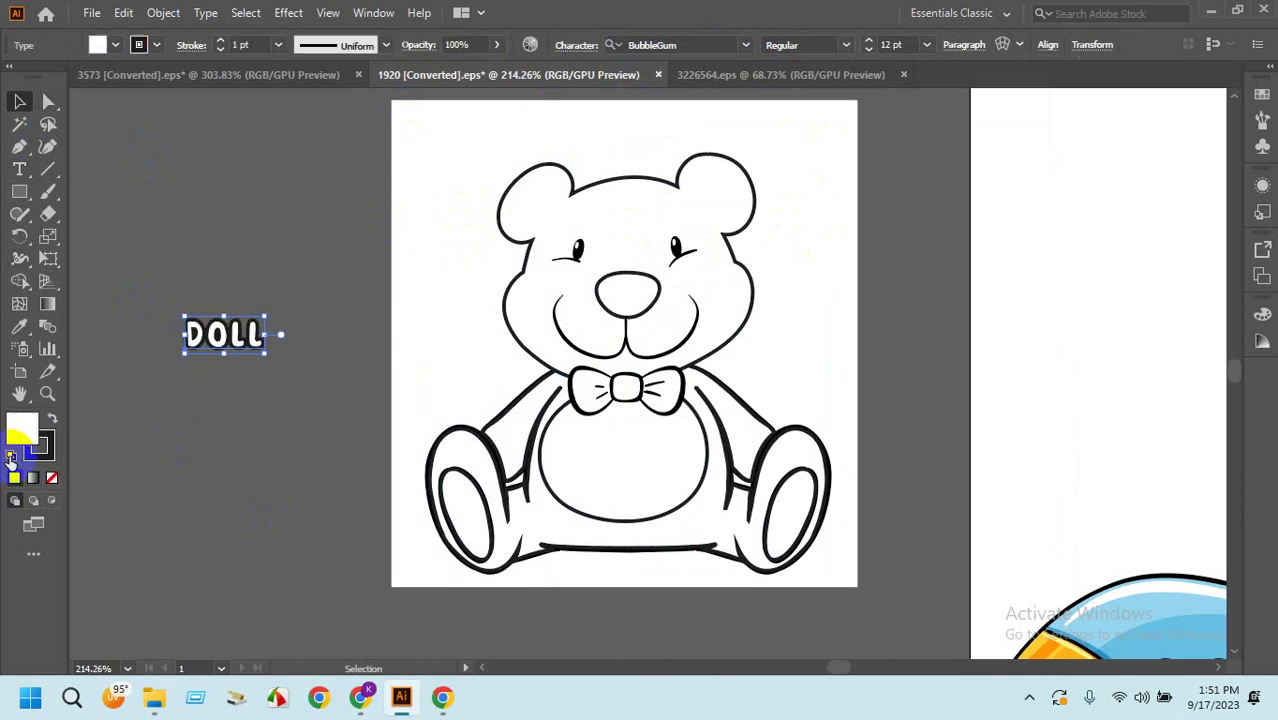
left_click(220, 50)
left_click(220, 50)
left_click(220, 50)
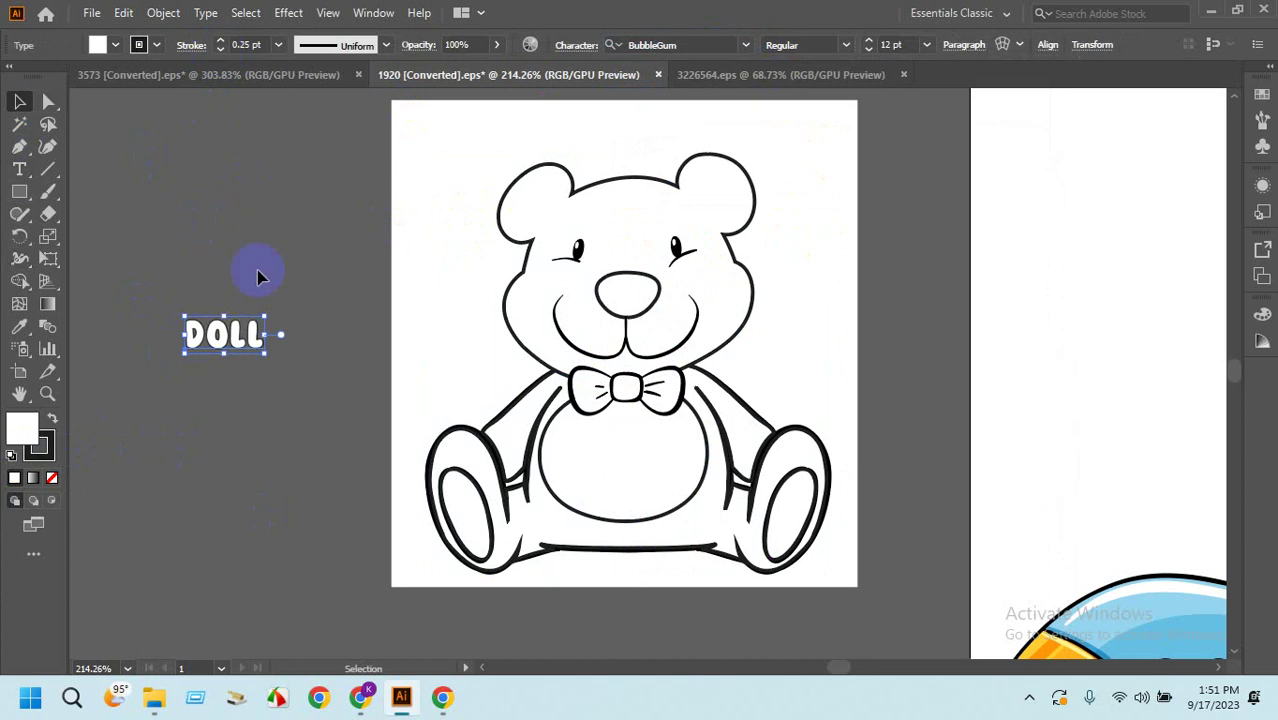
Enlarge the text to about 32 pt along the rectangle's upper edge and shrink the bear group to about 121 × 125 px beneath it.
left_click_drag(266, 356, 432, 410)
left_click_drag(432, 360, 738, 172)
left_click(731, 240)
left_click(676, 246)
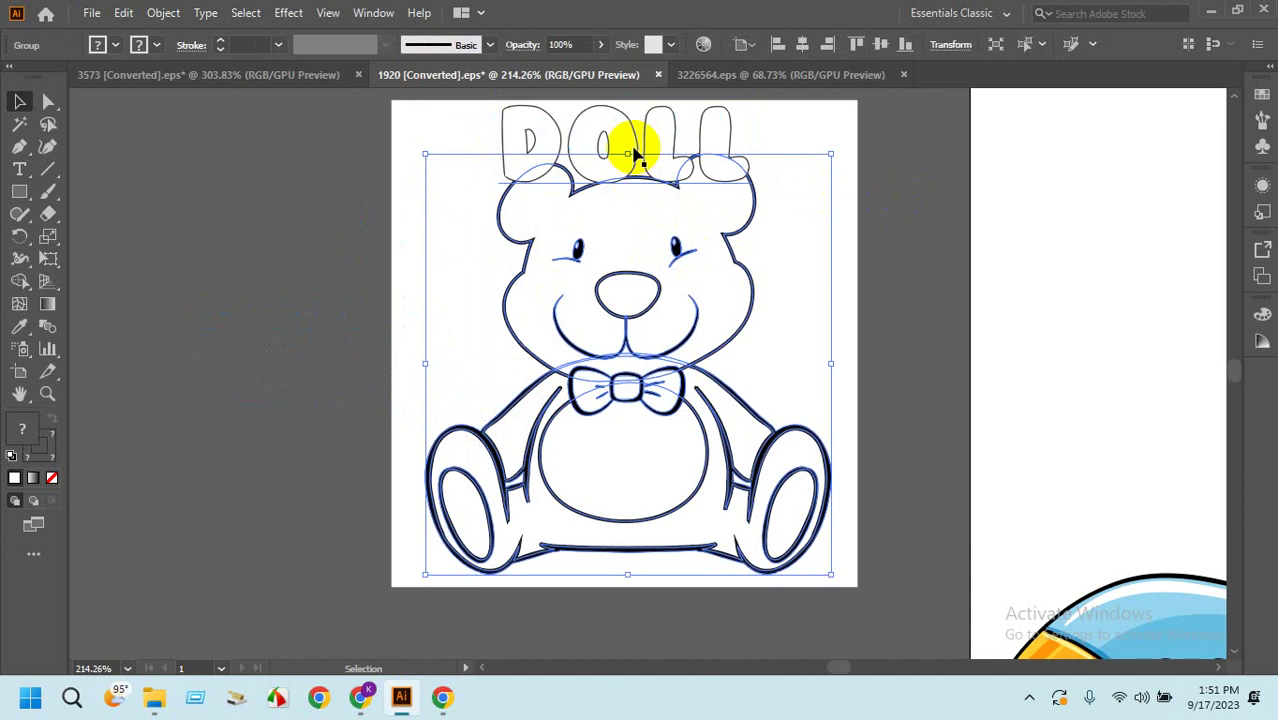
left_click_drag(631, 155, 619, 186)
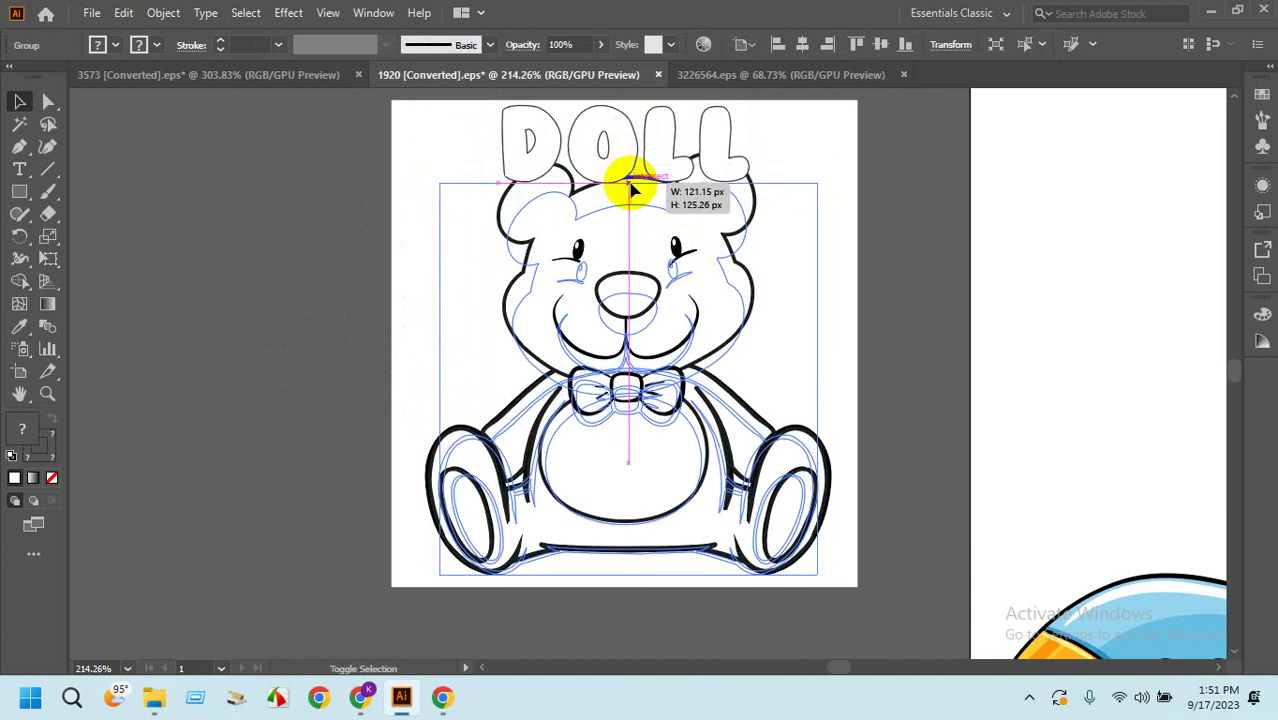
left_click(962, 258)
Set the stroke of the text above the bear to 0.75 pt.
left_click(570, 160)
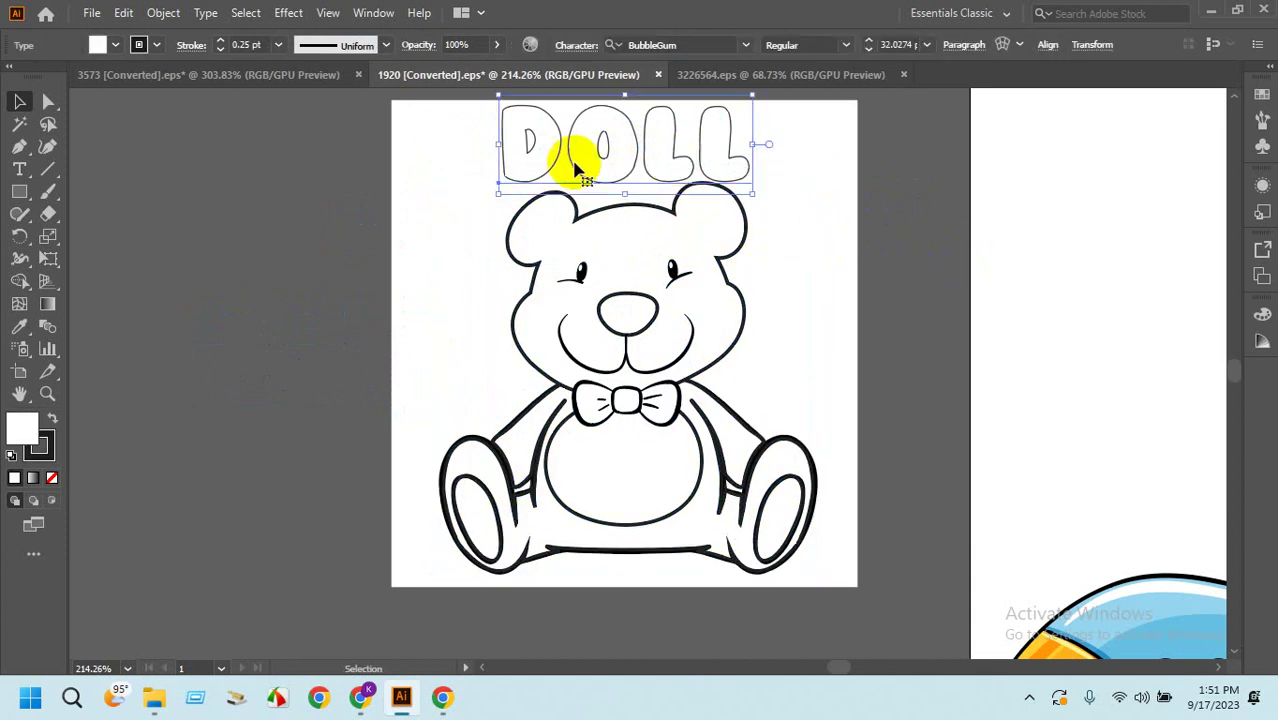
left_click(222, 42)
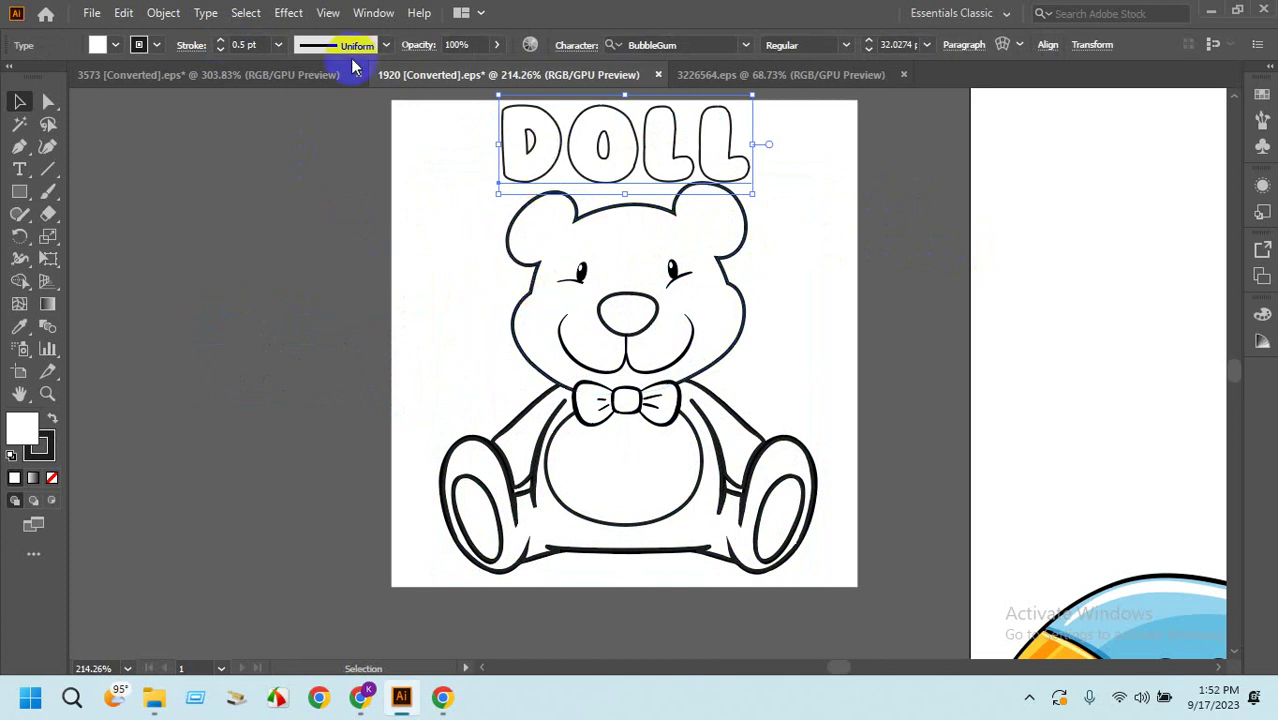
left_click(222, 44)
left_click(240, 191)
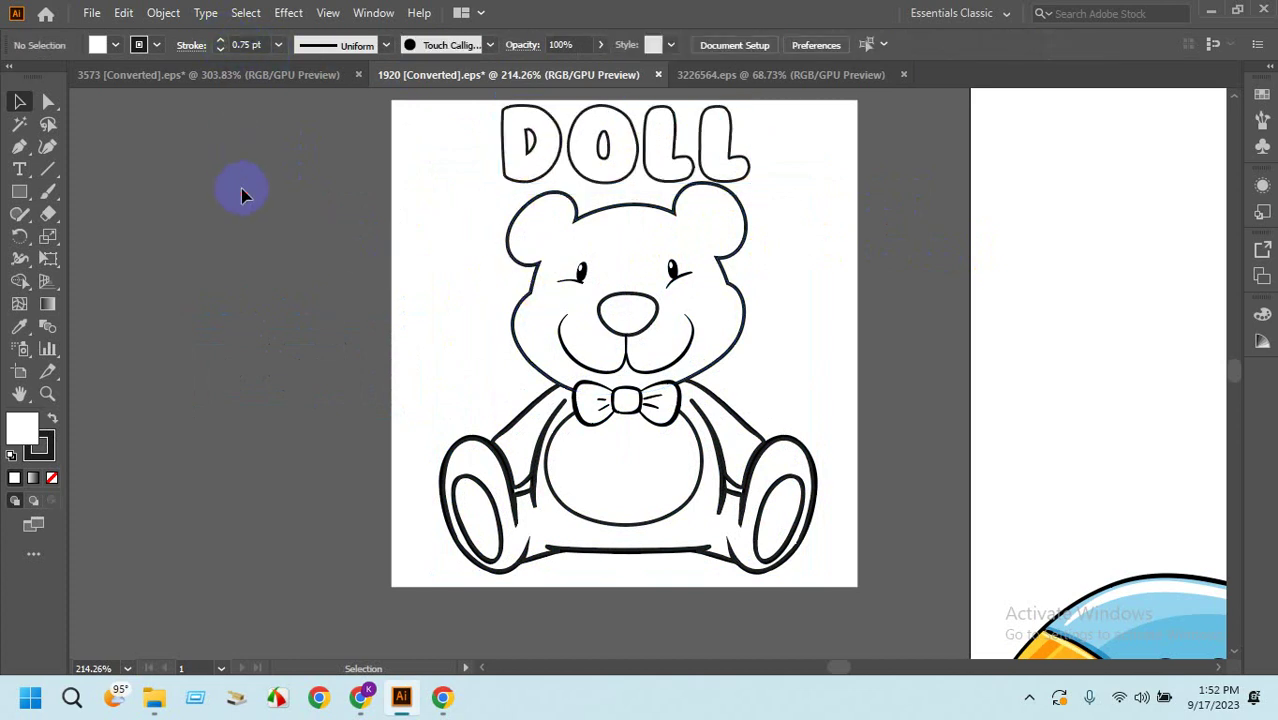
Nudge the bear group slightly down, away from the text.
left_click(698, 335)
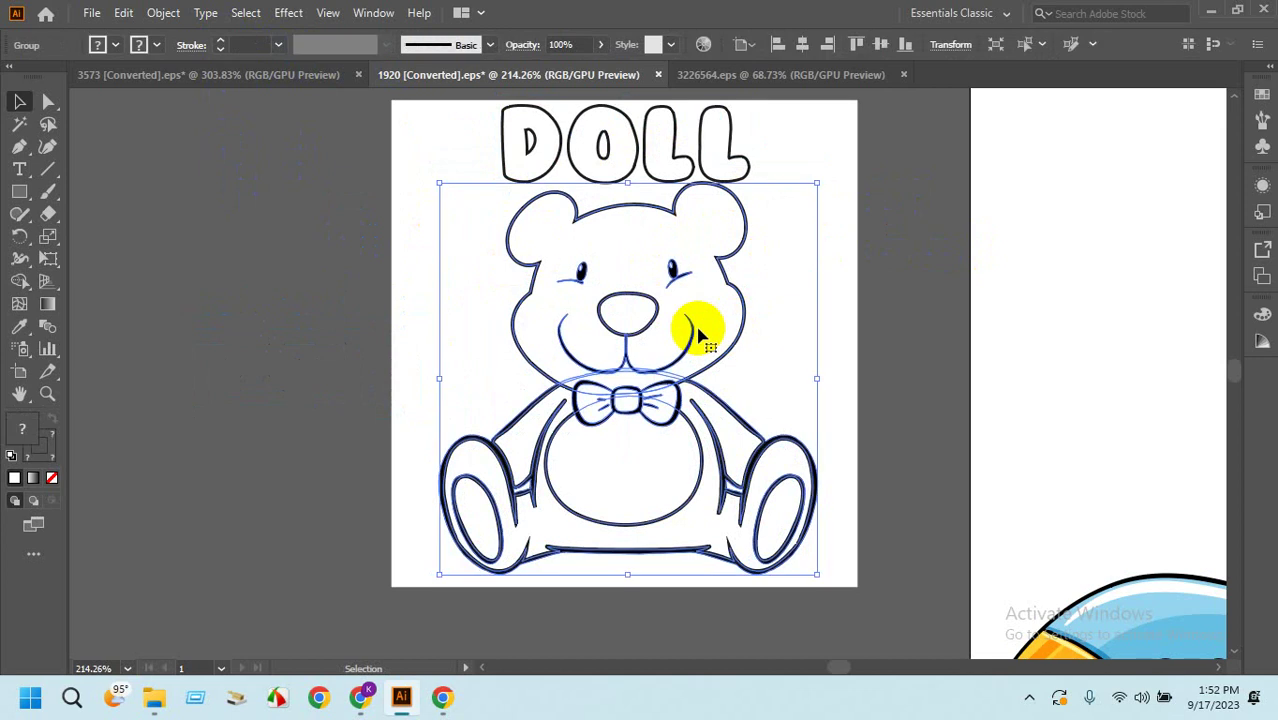
key("Down")
key("Down")
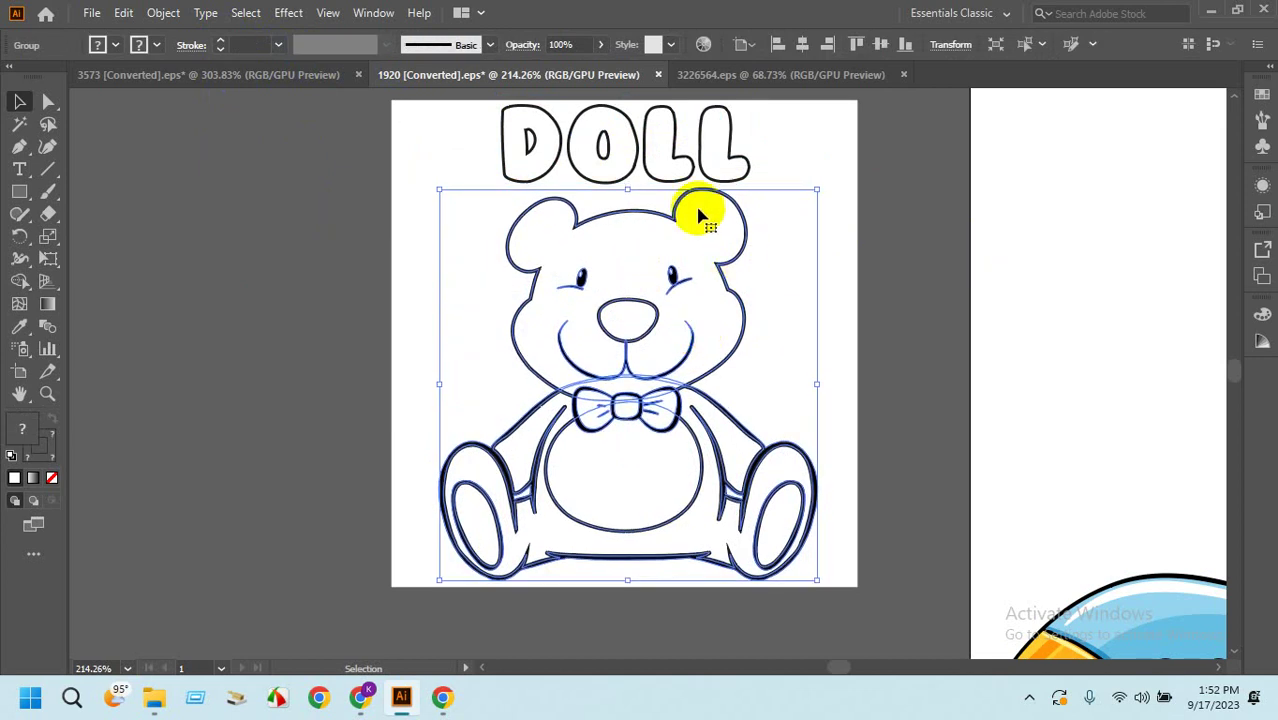
Set the text's stroke to 1 pt and nudge the text slightly down inside the white rectangle.
left_click(670, 177)
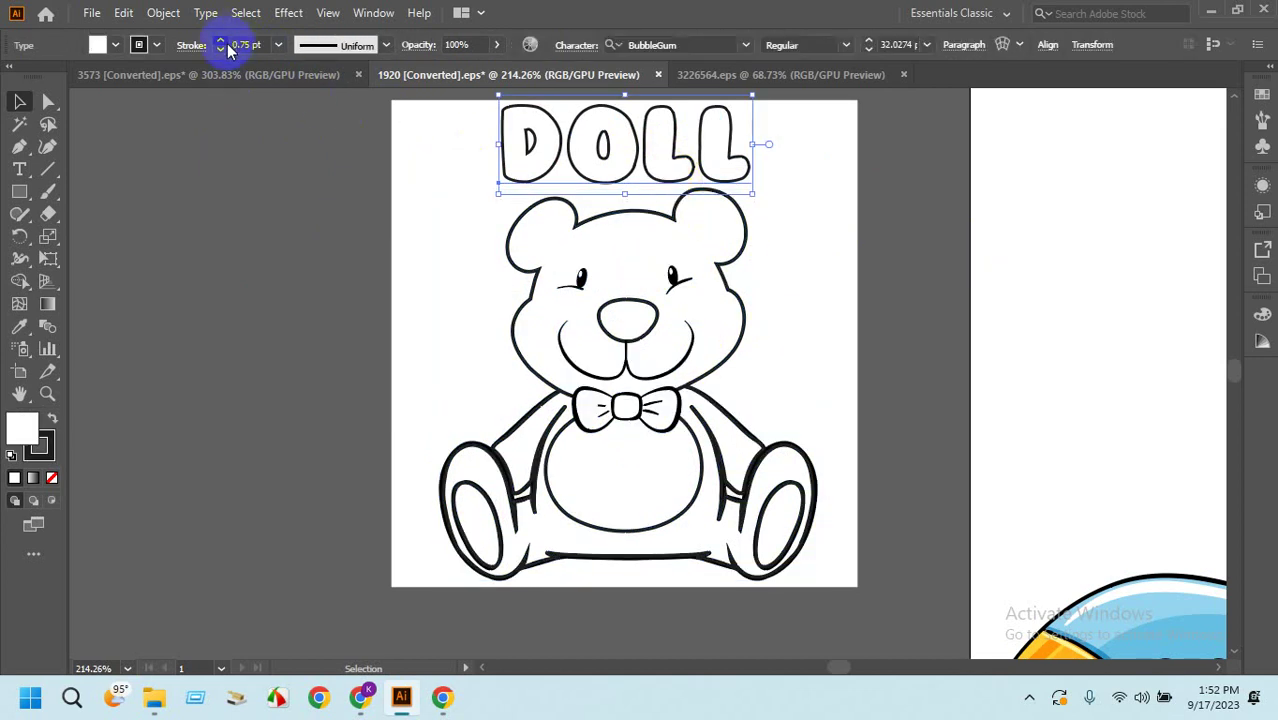
left_click(194, 208)
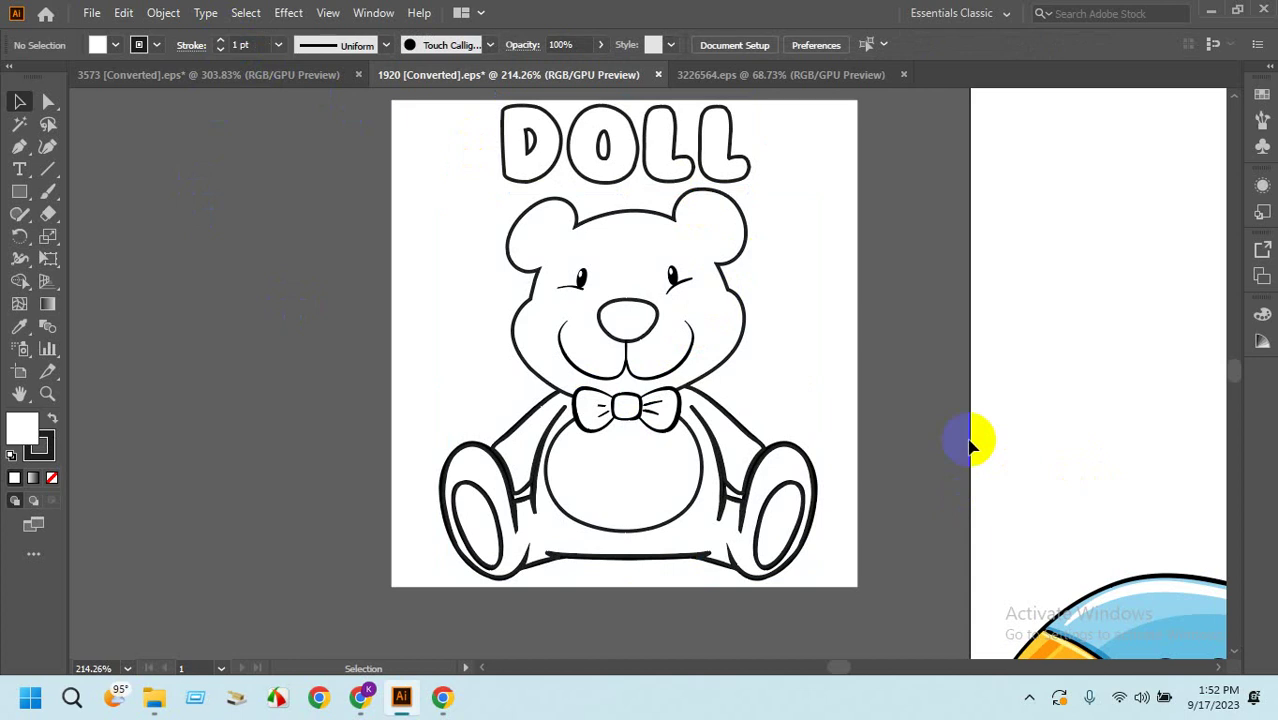
left_click(692, 171)
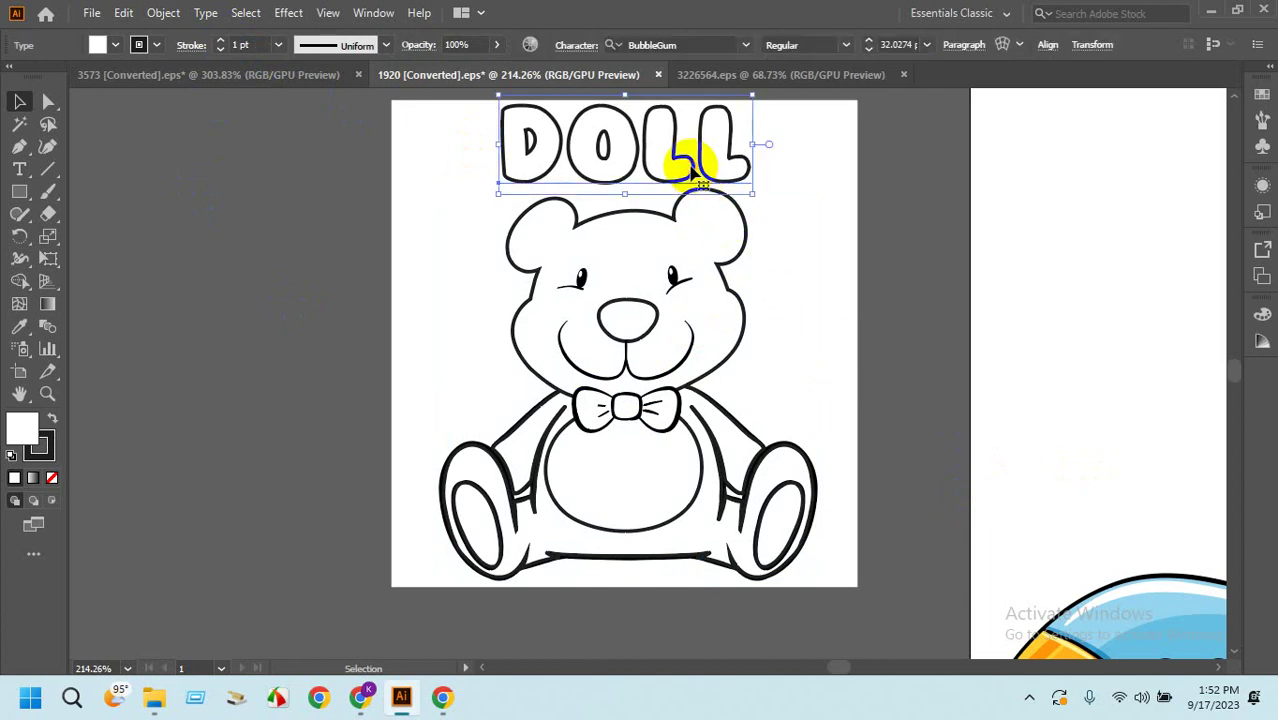
key("Down")
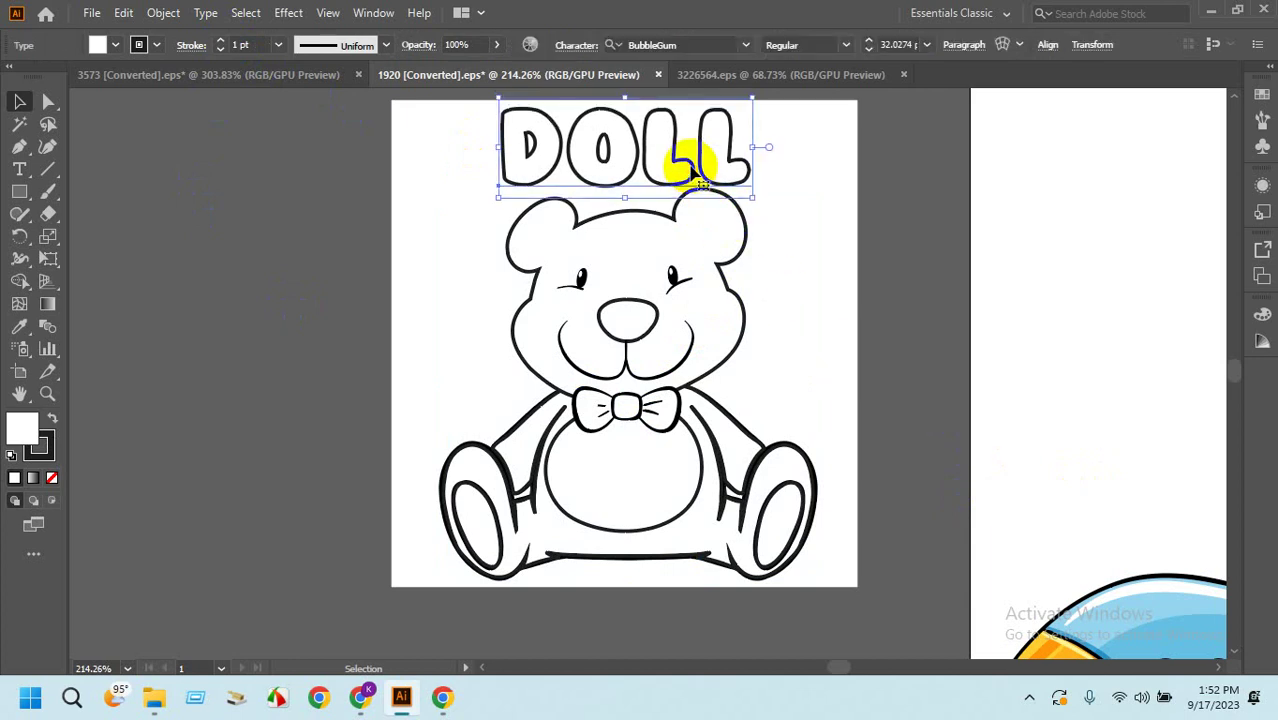
left_click(345, 190)
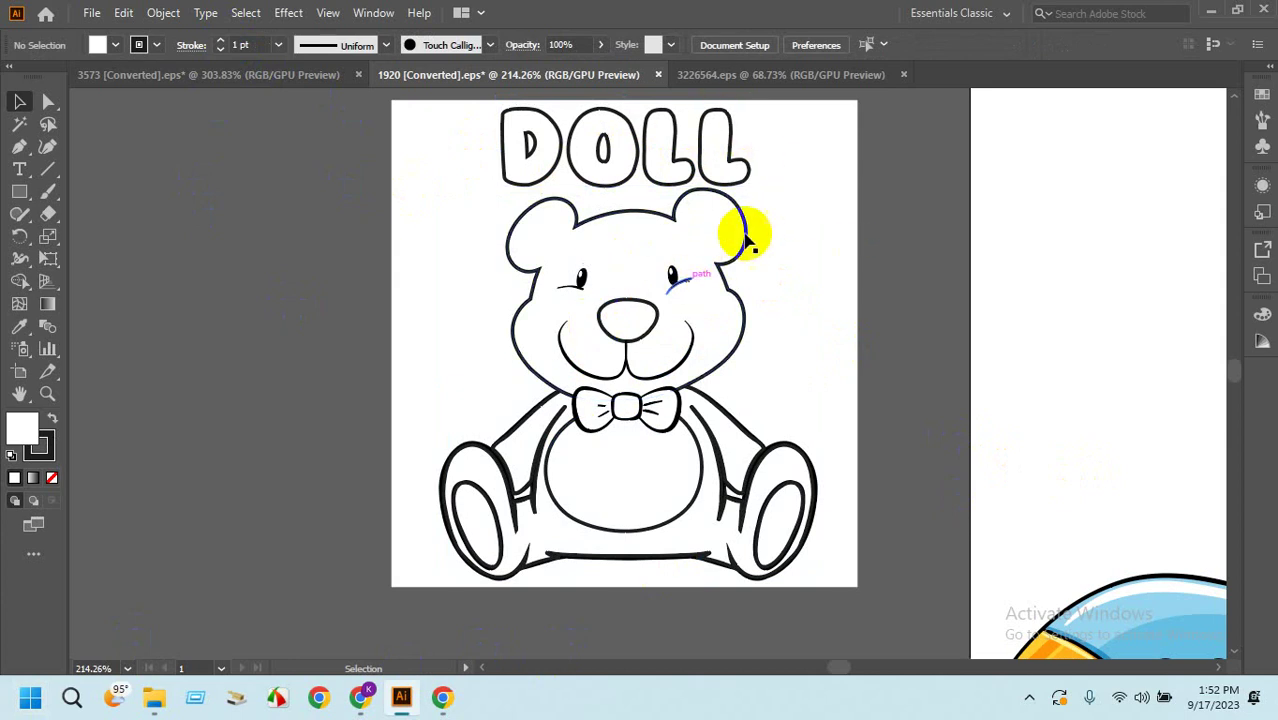
In the document 3226564.eps, give the girl doll illustration the default white fill and black 1 pt stroke.
left_click(776, 75)
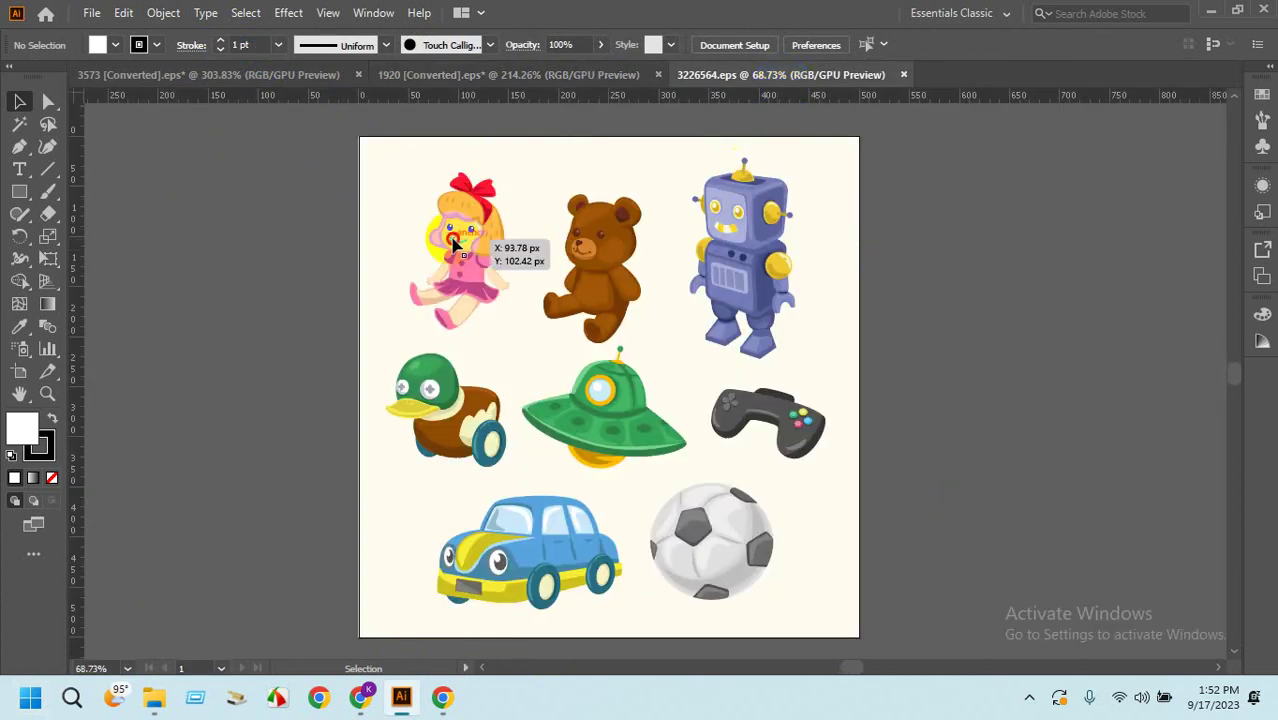
left_click(456, 283)
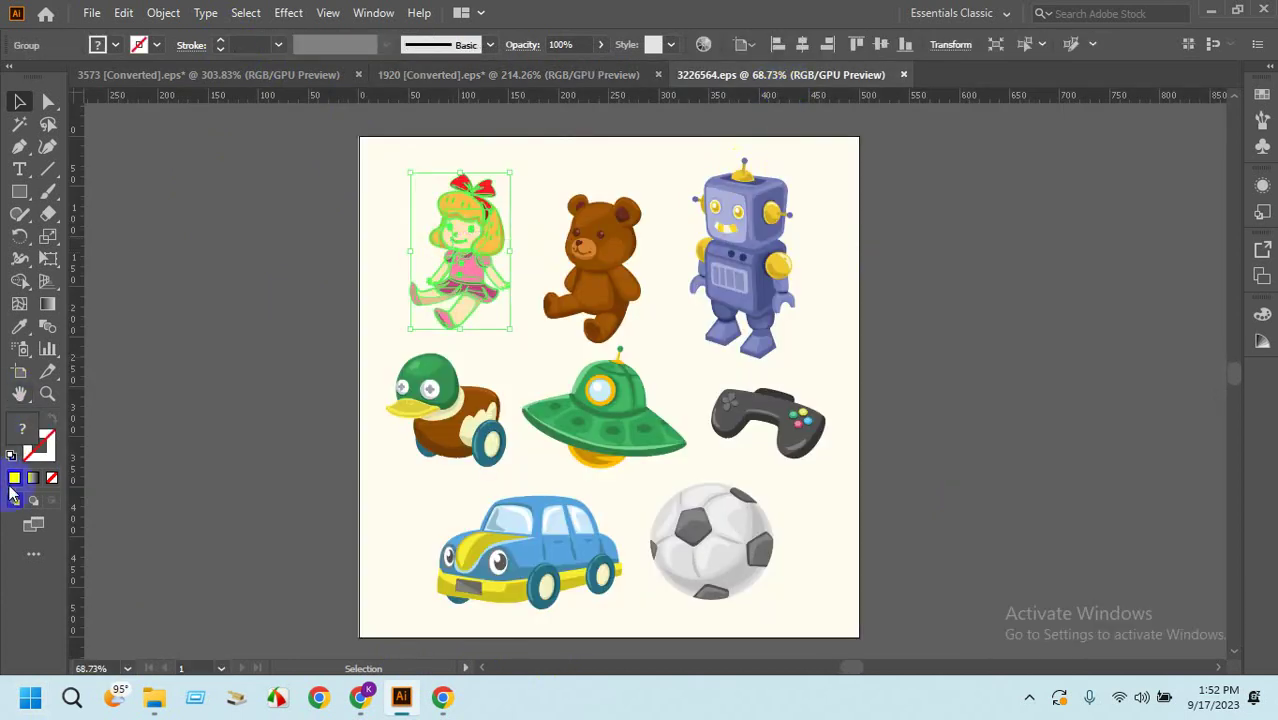
left_click(24, 455)
left_click(183, 421)
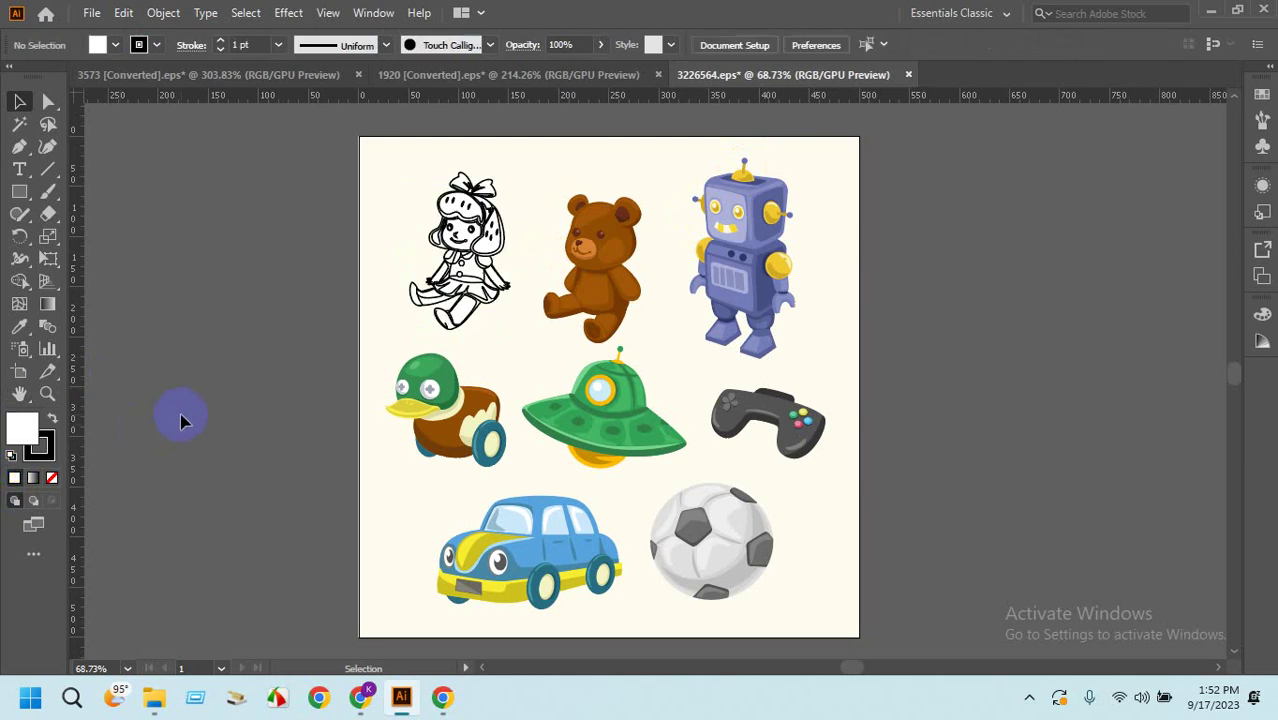
key("z")
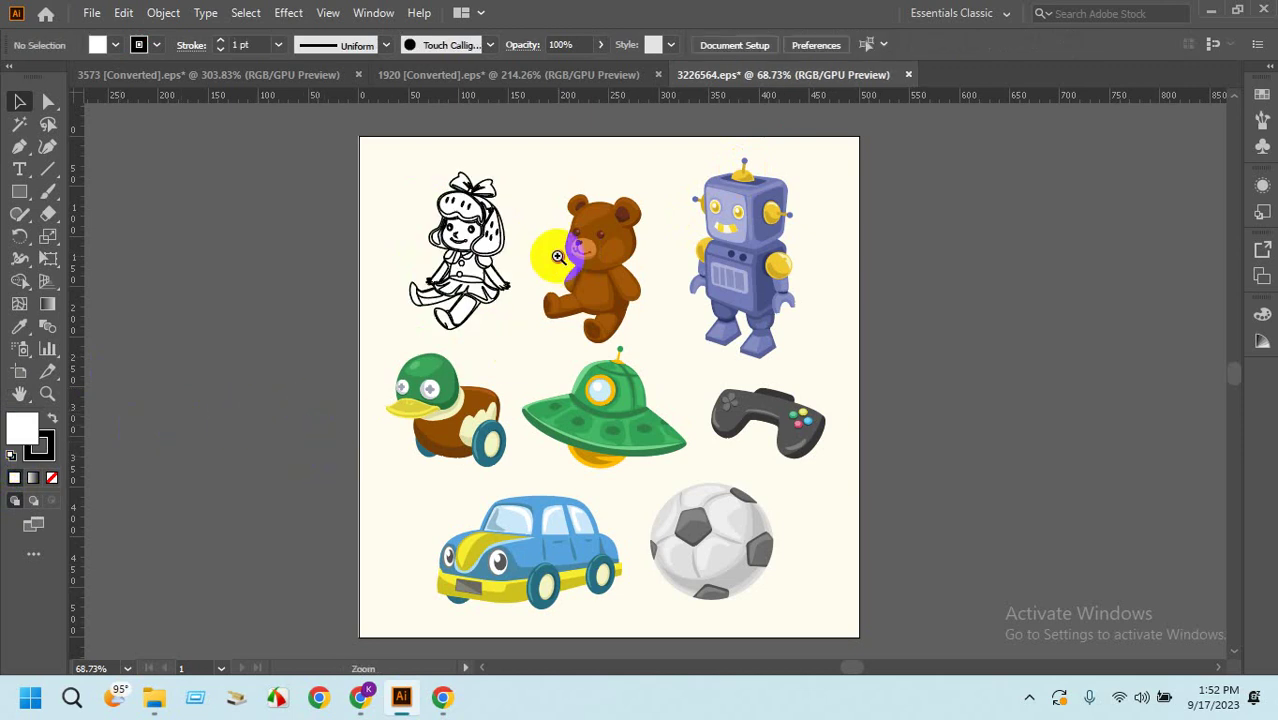
left_click_drag(560, 246, 750, 362)
key("v")
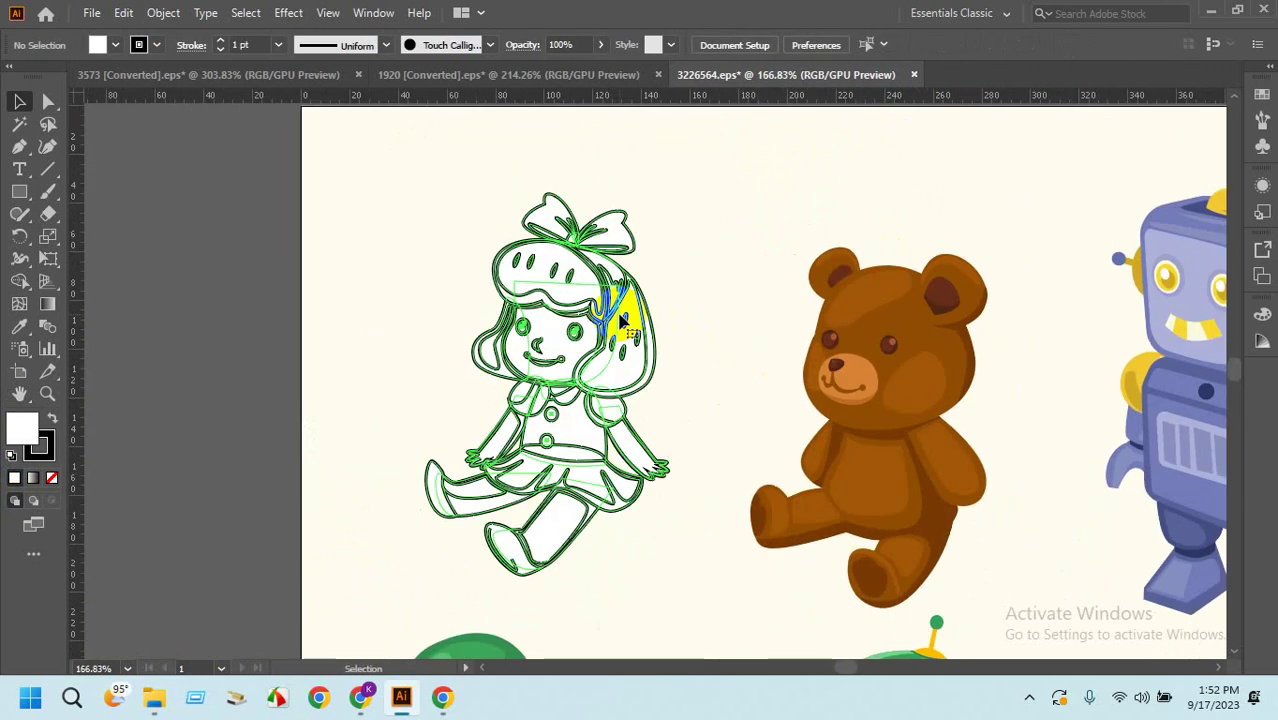
Undo the deletion of the girl doll and its white fill and black stroke, restoring its original colours.
left_click(482, 297)
left_click(47, 103)
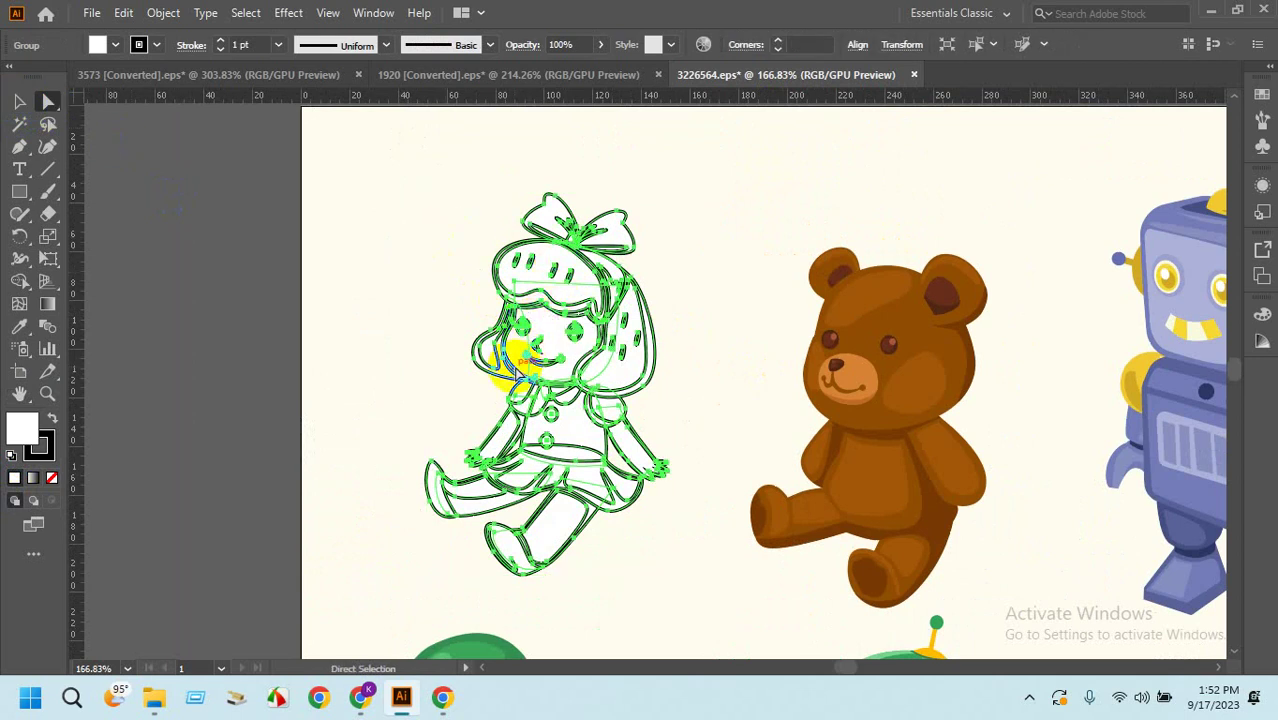
key("Delete")
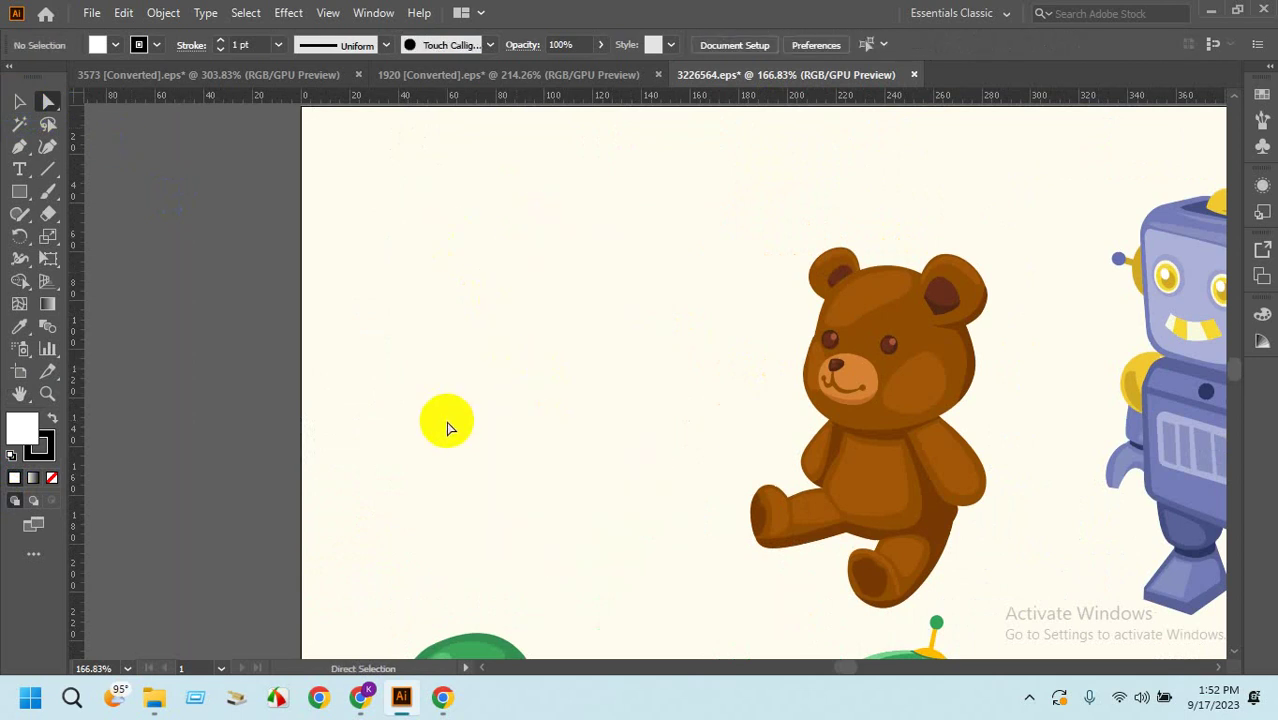
key("ctrl+z")
key("ctrl+y")
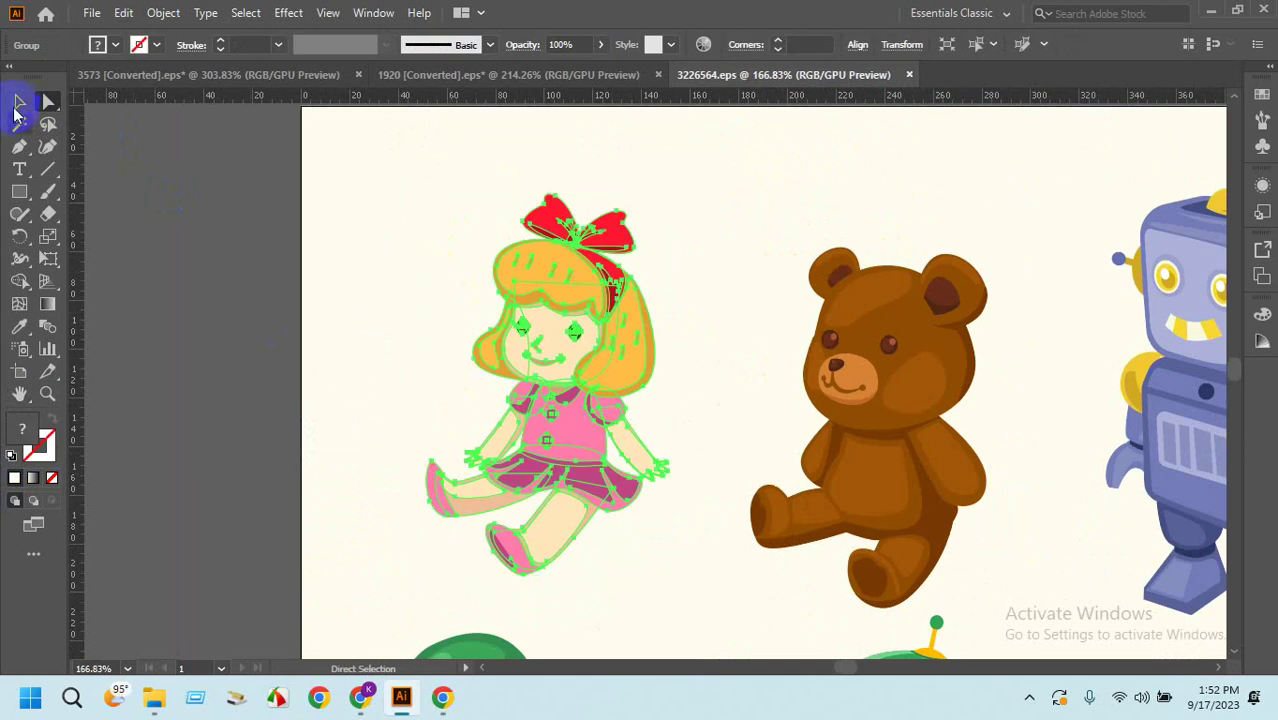
Move the brown teddy bear off the artboard onto the empty canvas beside the robot.
left_click(19, 101)
left_click_drag(520, 278, 251, 245)
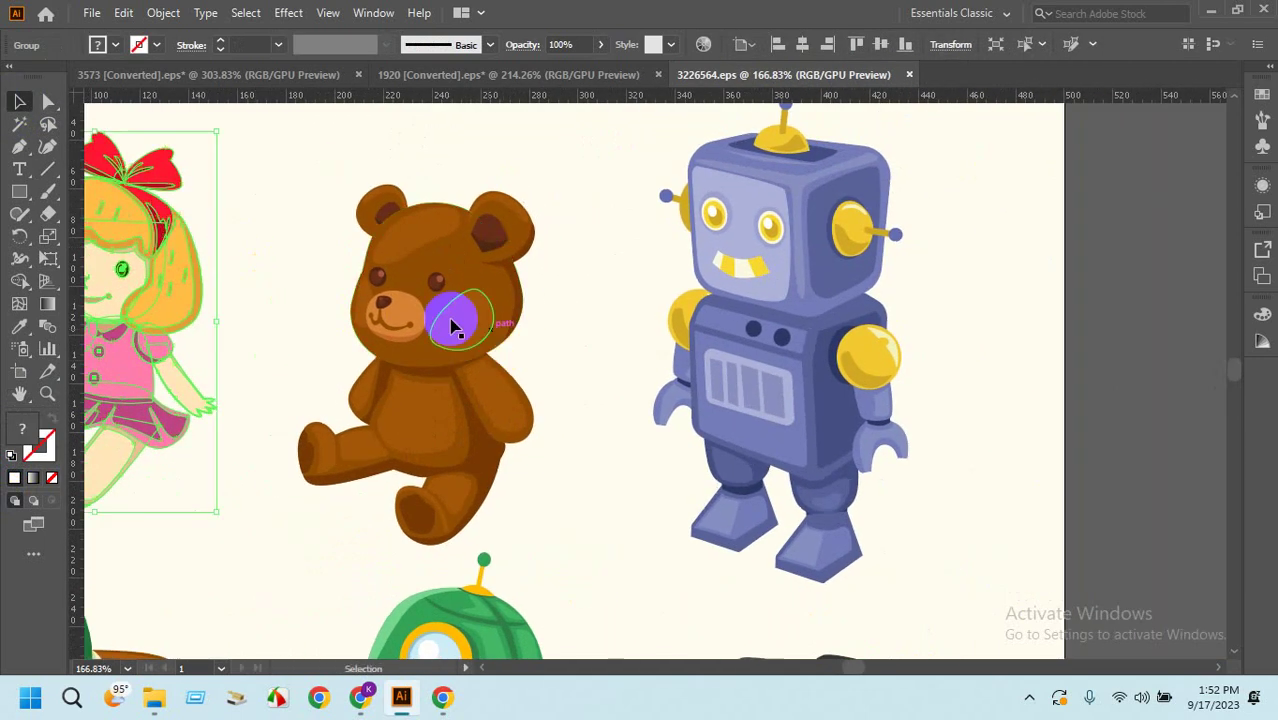
left_click_drag(456, 322, 799, 337)
left_click(836, 185)
left_click(960, 303)
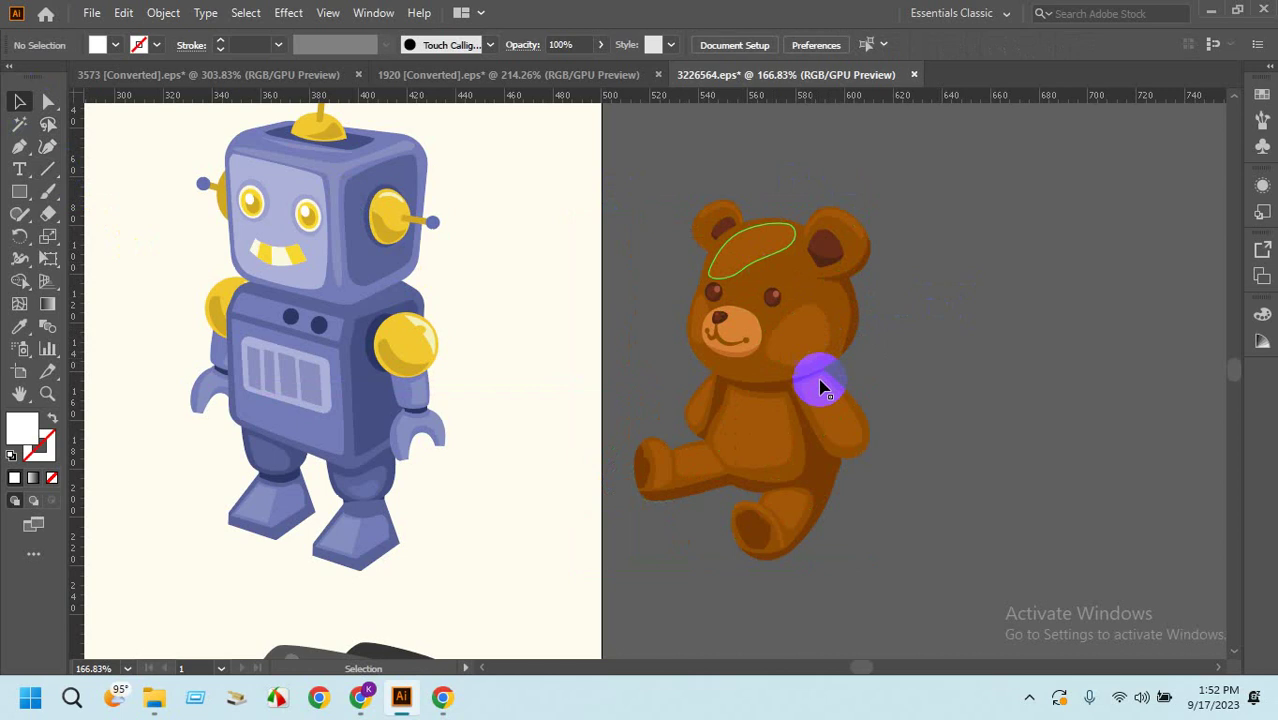
Ungroup the teddy bear so its shapes can be selected individually.
right_click(808, 348)
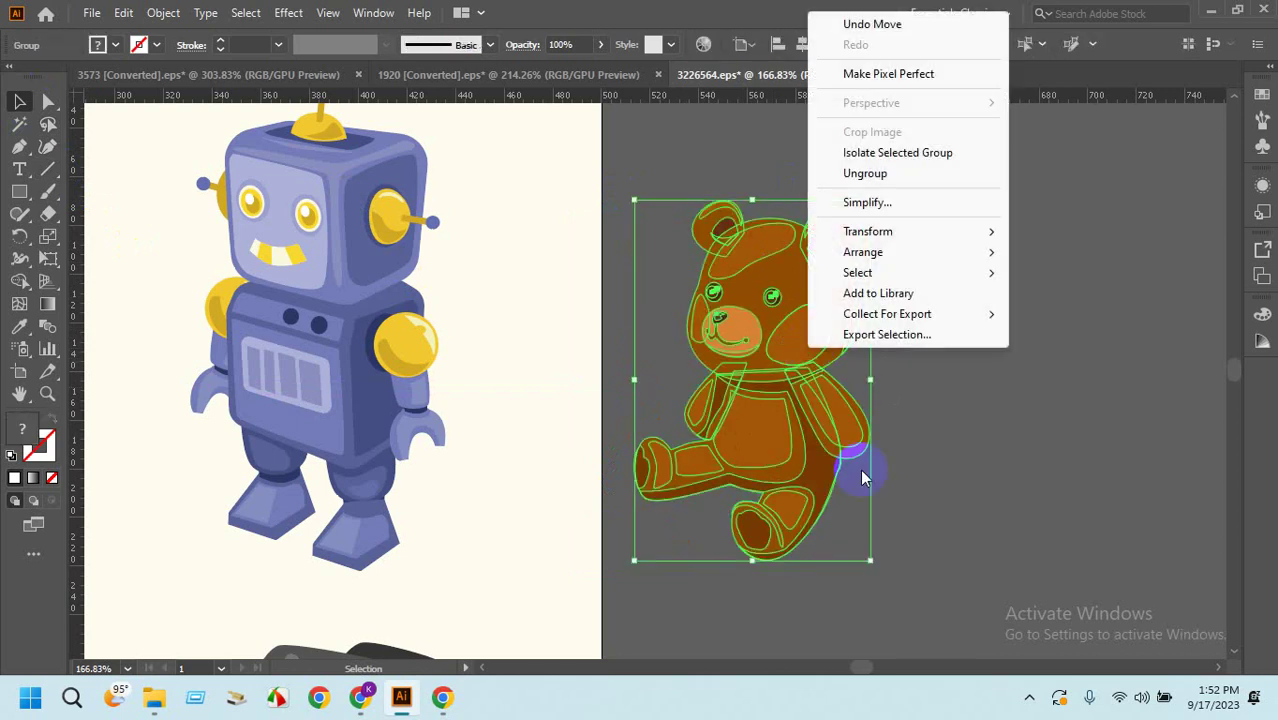
left_click(844, 174)
left_click(993, 302)
Delete the highlight and shading shapes on the bear's cheeks, forehead, ears and side of the head.
left_click(806, 338)
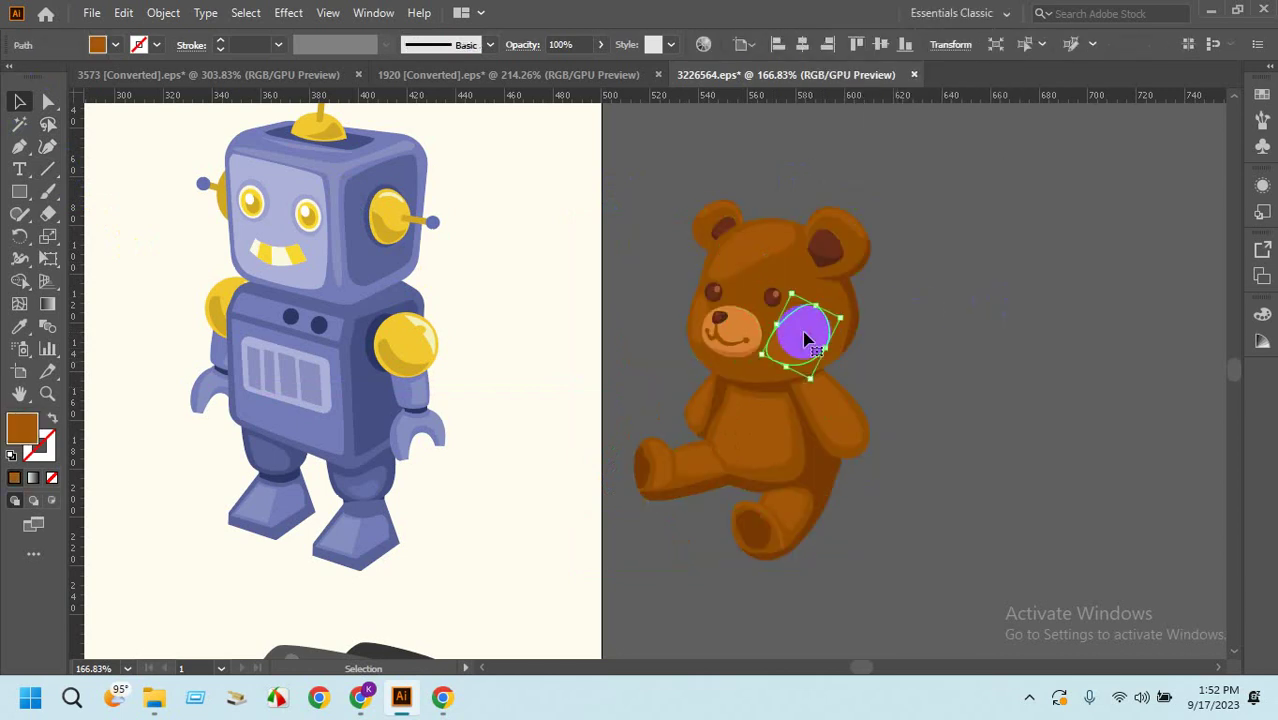
left_click_drag(806, 340, 843, 265)
left_click(822, 258)
left_click(936, 286)
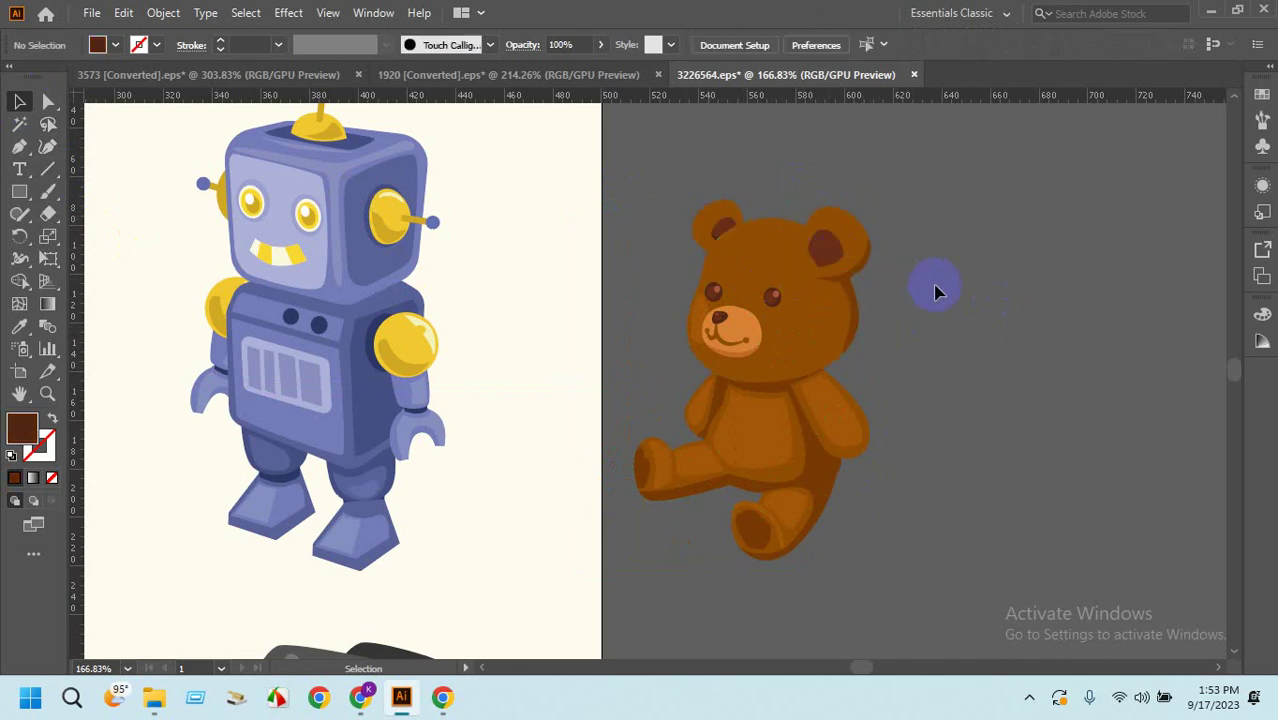
left_click(720, 320)
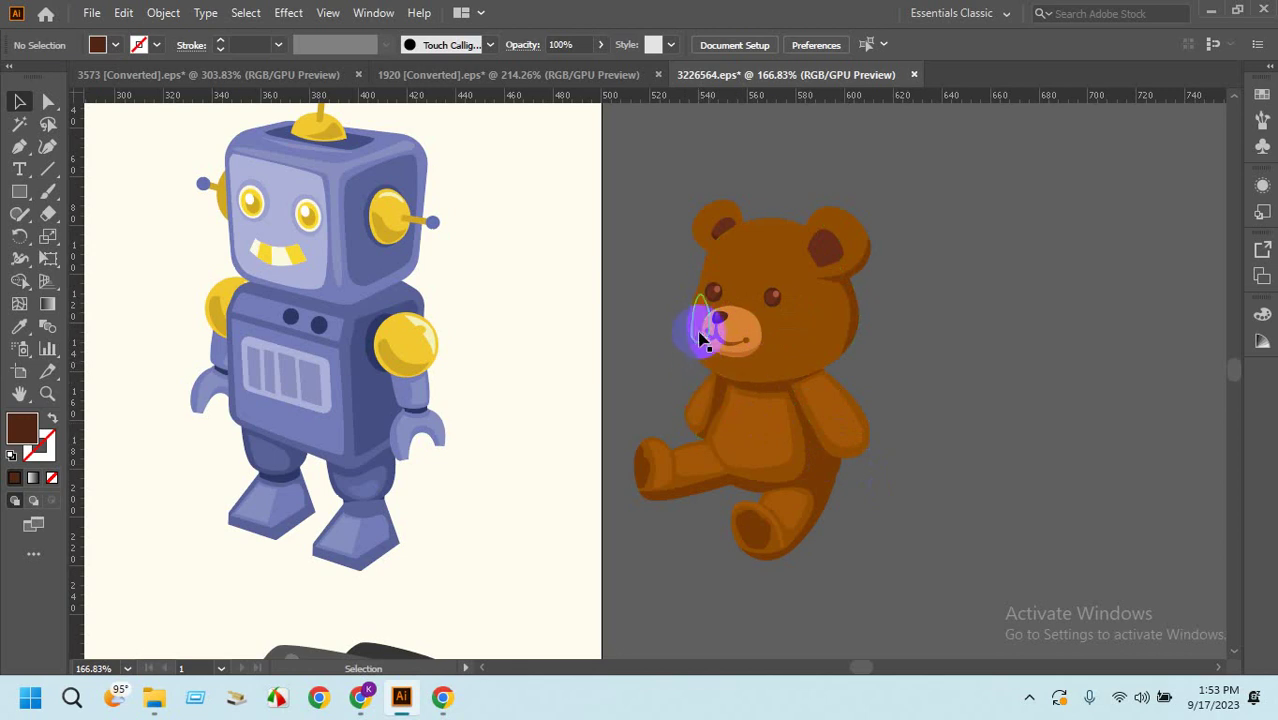
left_click(806, 422)
left_click(852, 502)
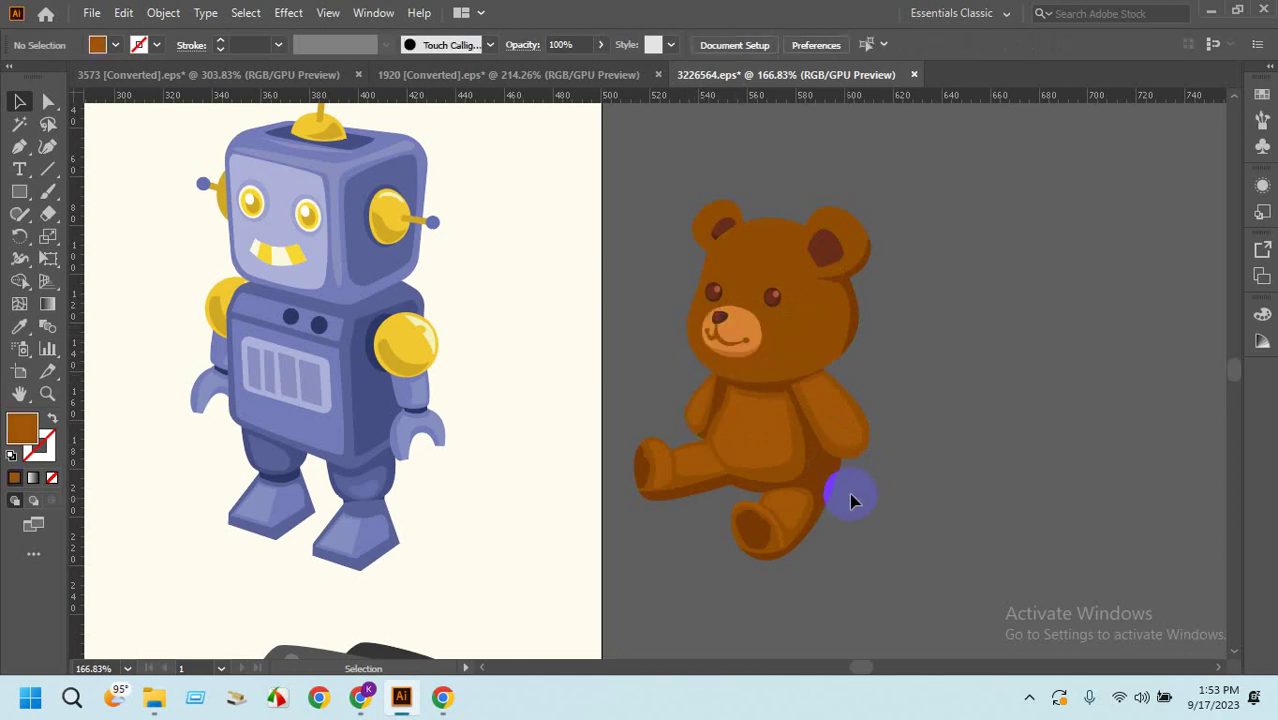
left_click(855, 322)
left_click(1022, 407)
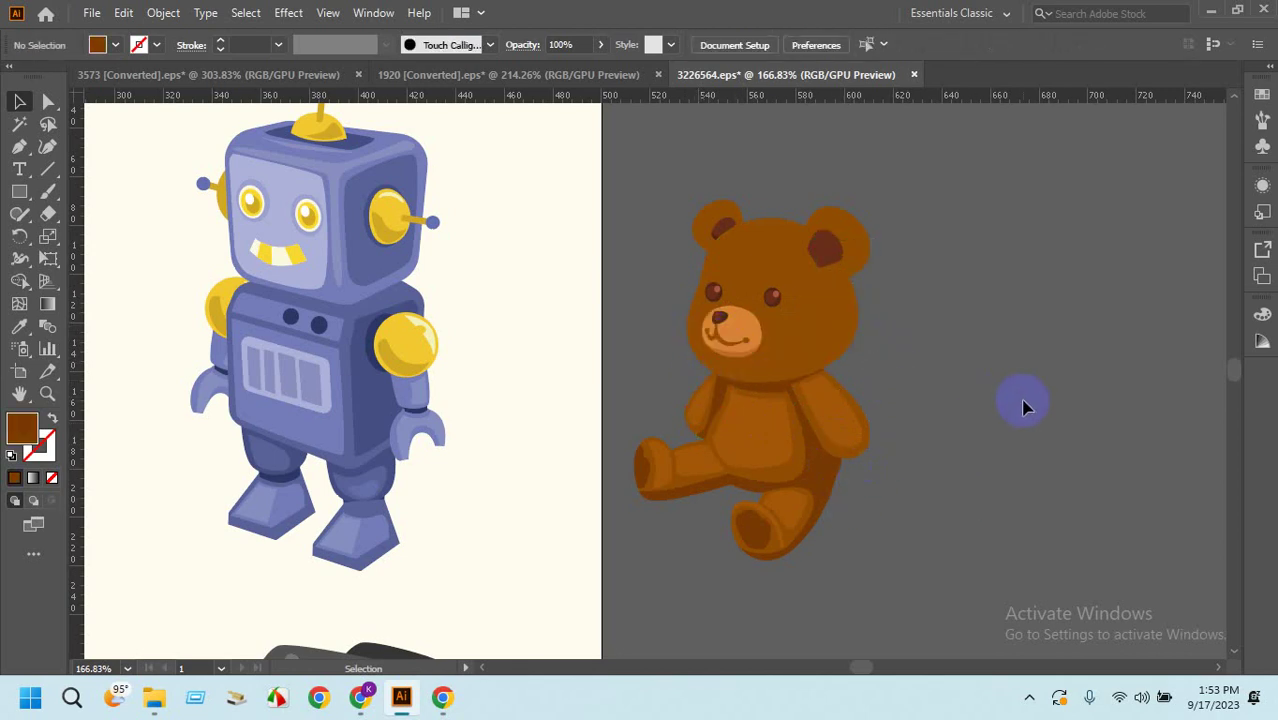
Delete the dark shading shape along the bear's body and legs and the shadow at the top of its arm.
left_click(826, 488)
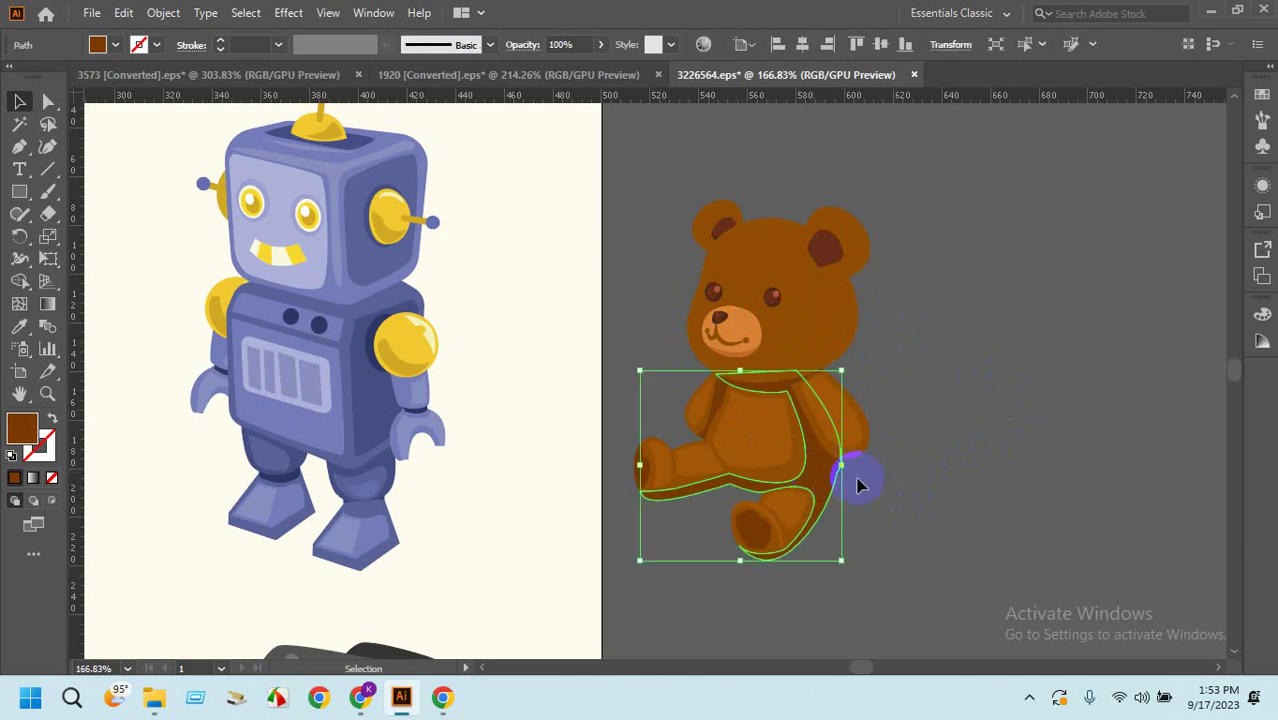
left_click(858, 490)
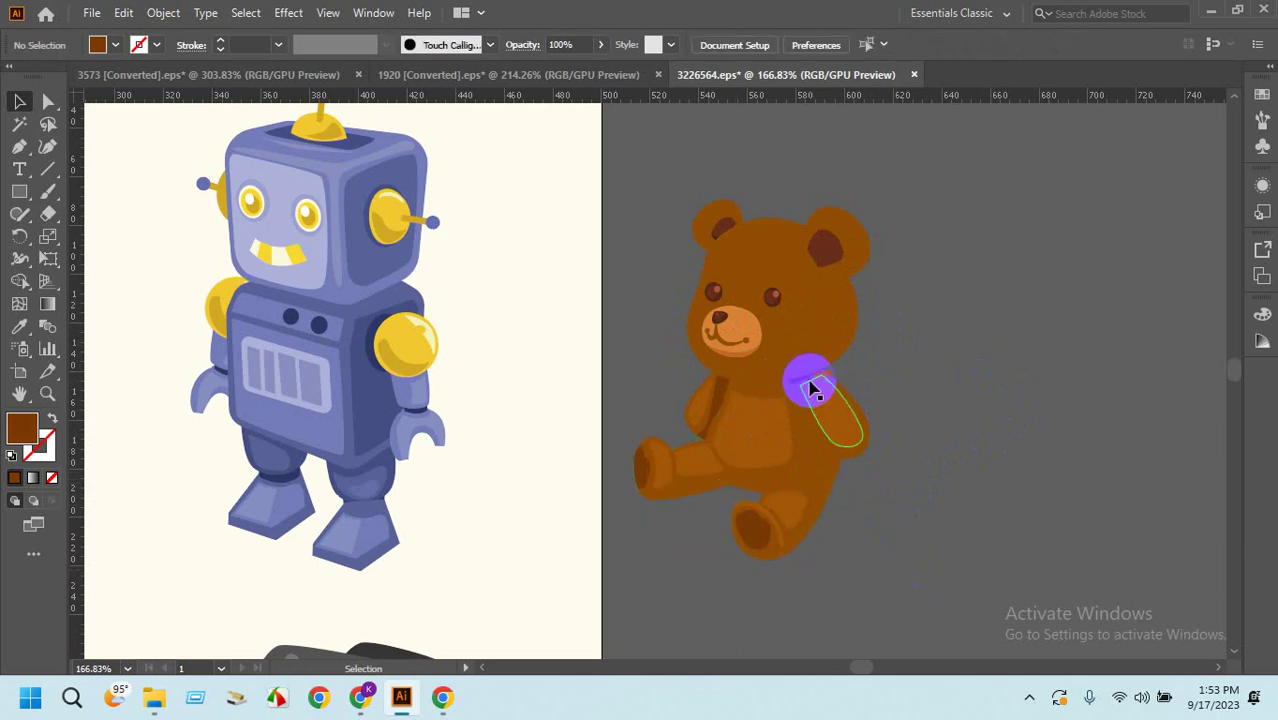
left_click(810, 380)
left_click(866, 470)
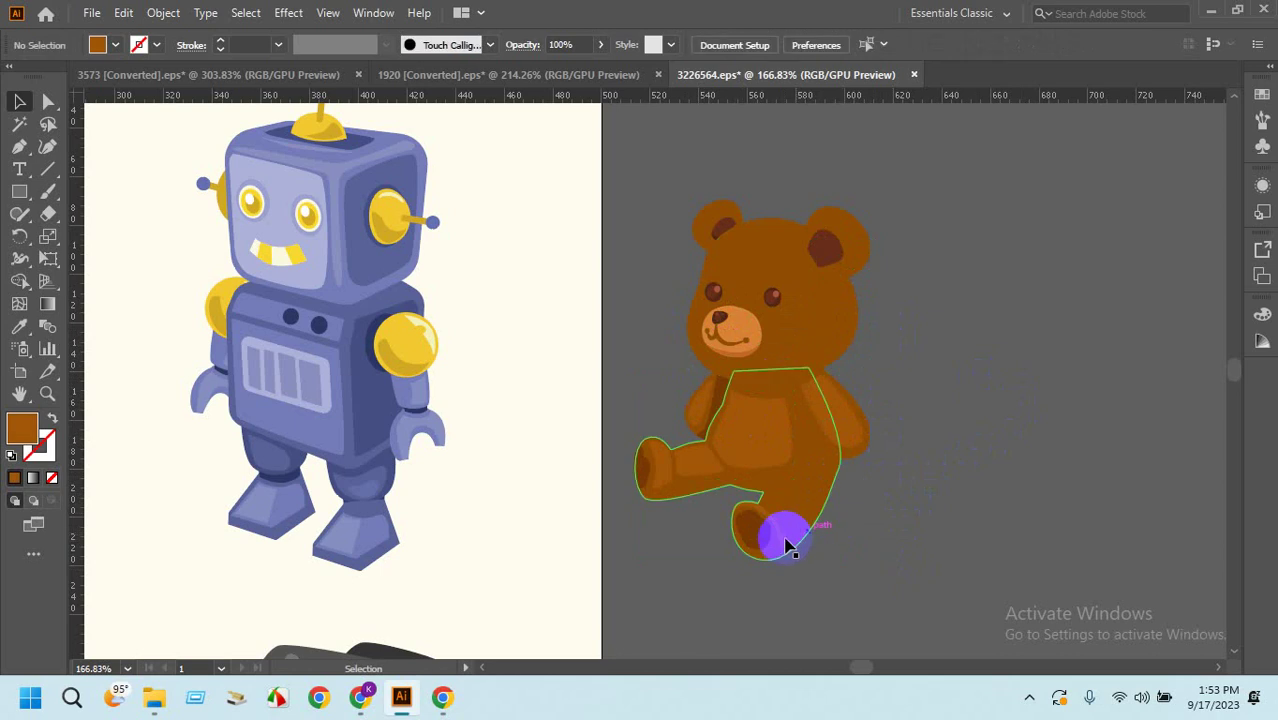
Remove the curved shading pieces from the bear's front foot, keeping the dark sole.
left_click_drag(845, 425, 747, 523)
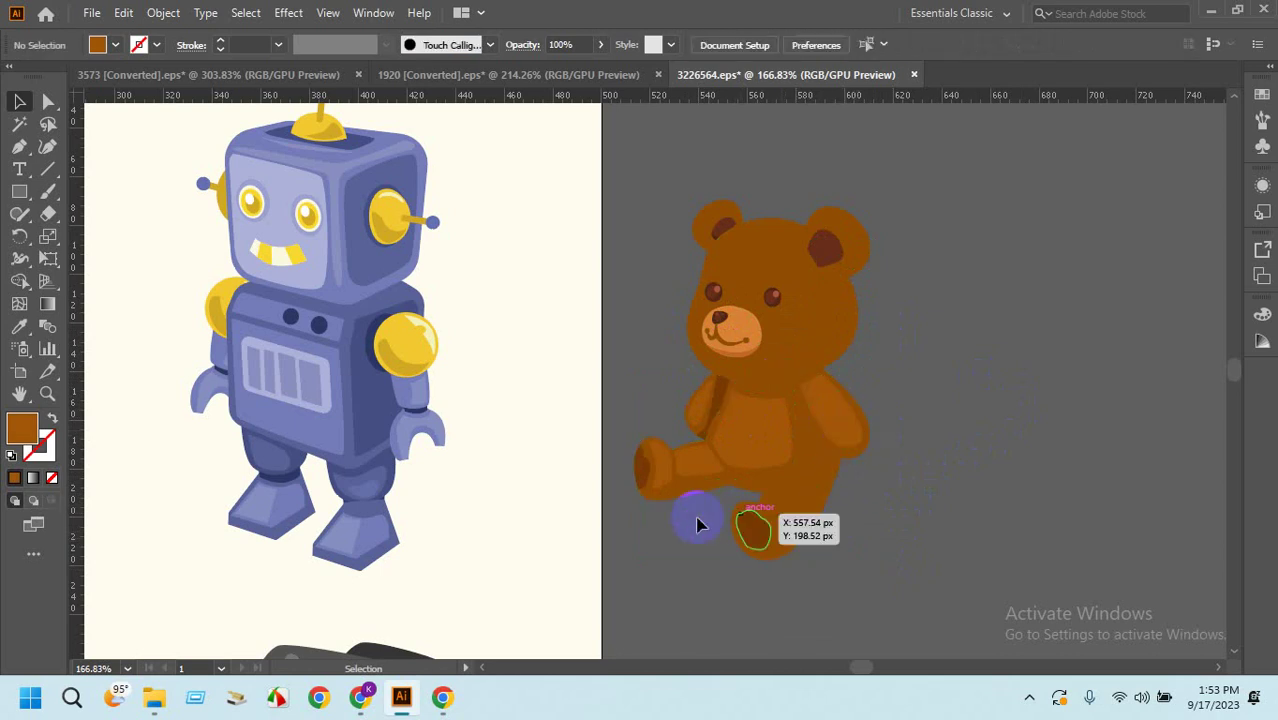
key("ctrl+z")
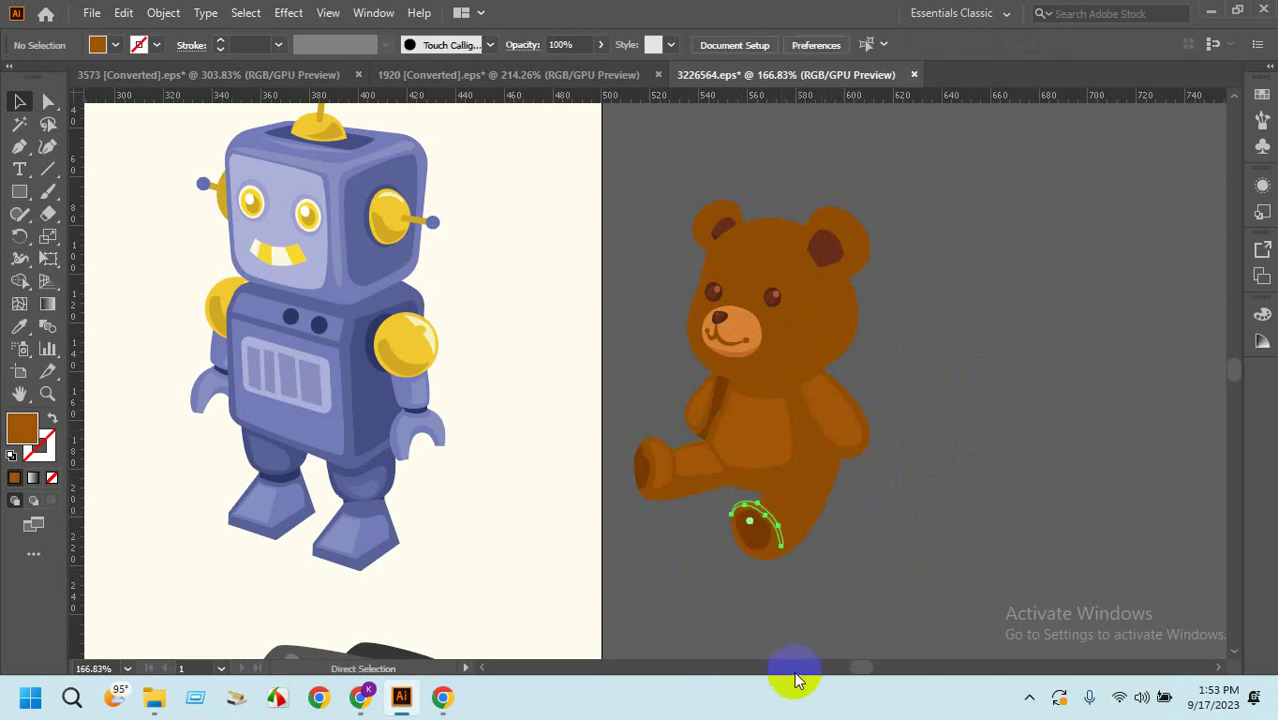
key("ctrl+shift+z")
key("ctrl+z")
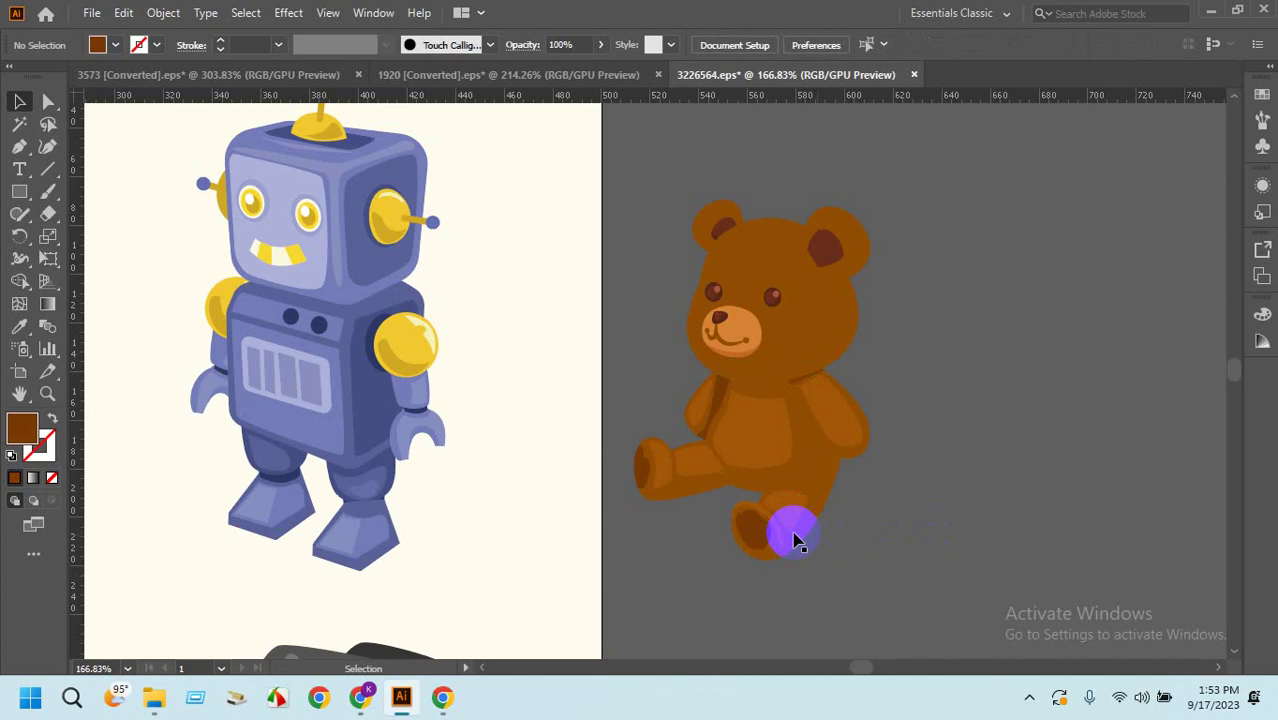
key("ctrl+shift+z")
key("ctrl+z")
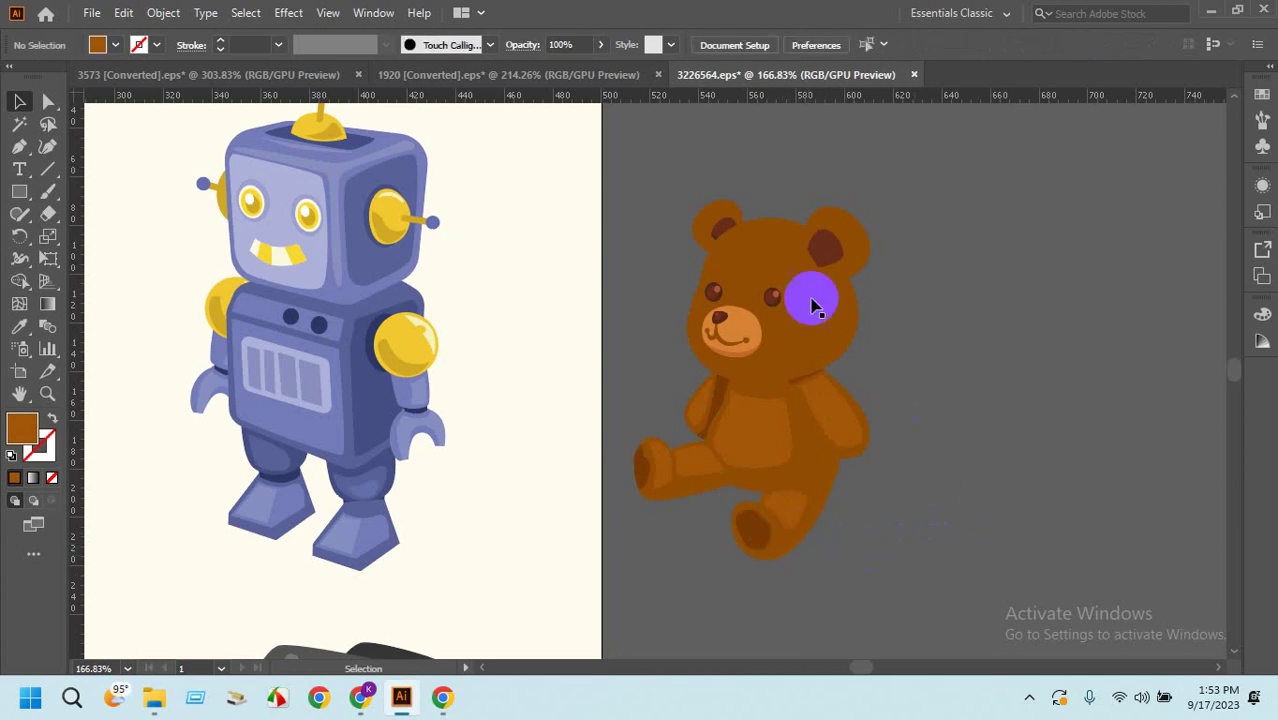
Select all of the bear's shapes and give them the default white fill and black 1 pt stroke.
left_click(812, 305)
left_click(652, 245)
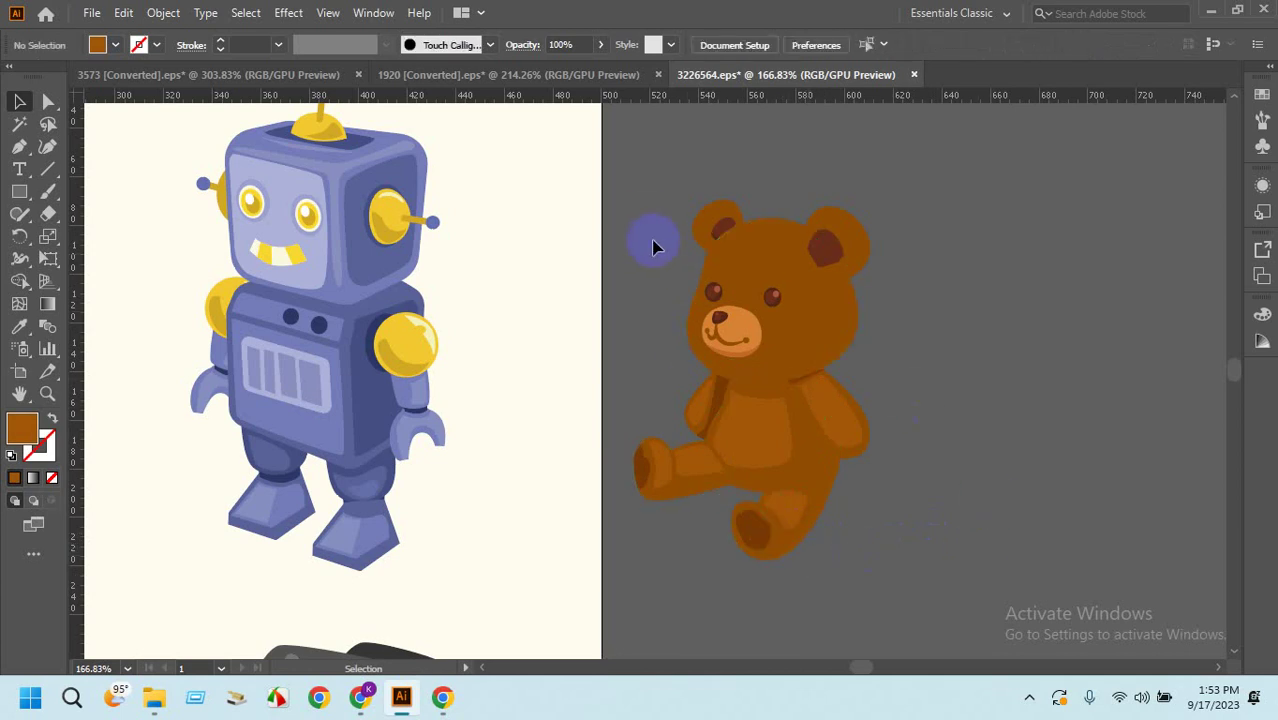
left_click(725, 400)
left_click_drag(725, 400, 937, 637)
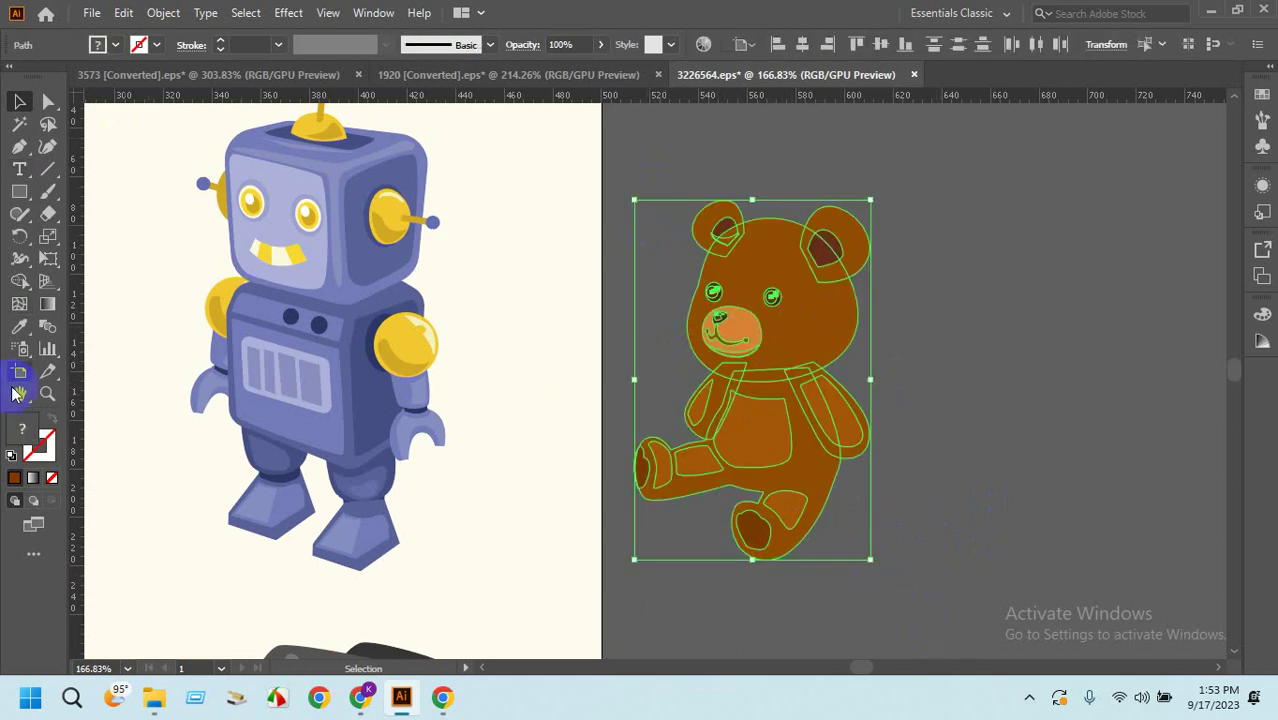
left_click(10, 455)
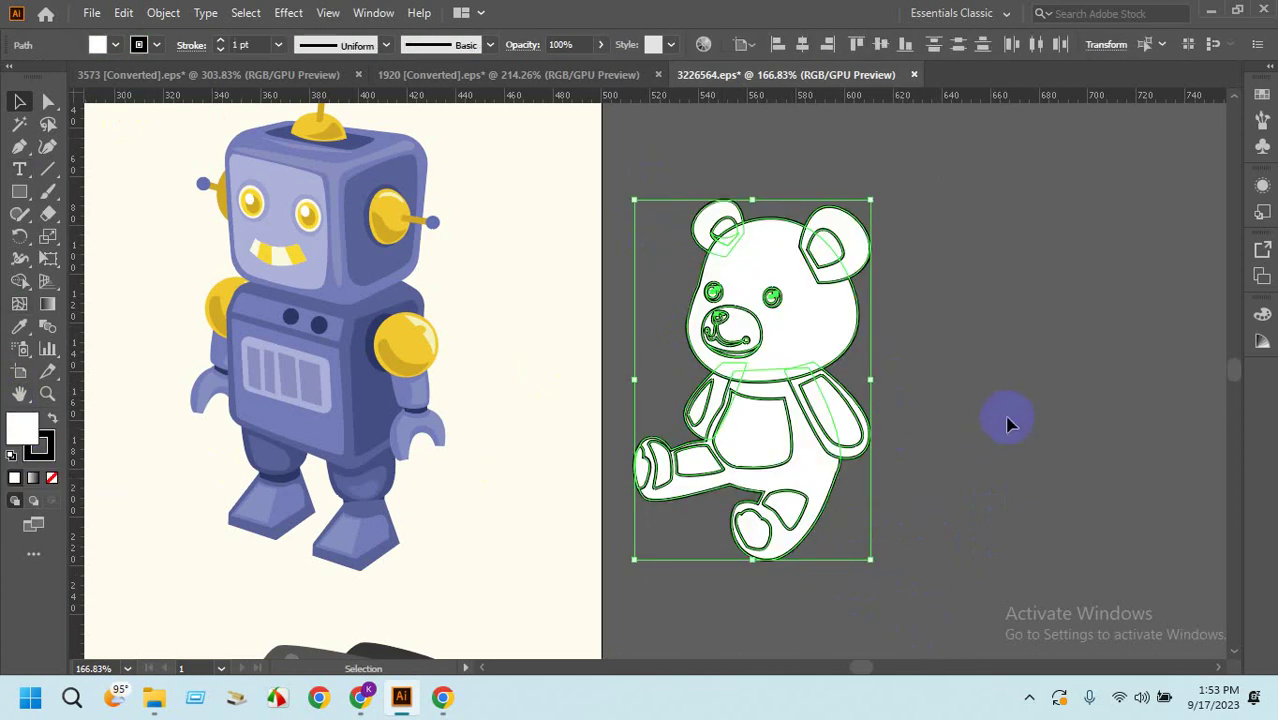
left_click(945, 285)
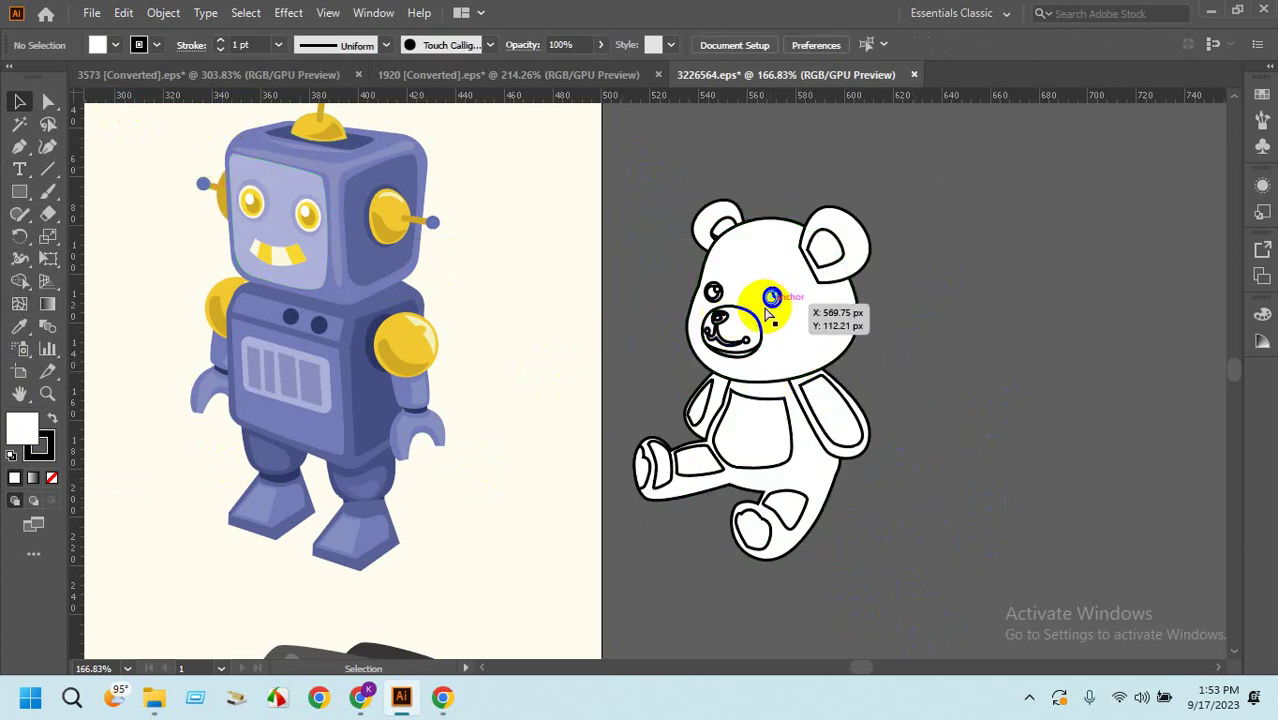
With Group Selection, remove the extra inner outline of the bear's right-hand eye and the crescent shape under its mouth.
scroll(756, 300, "up", 2)
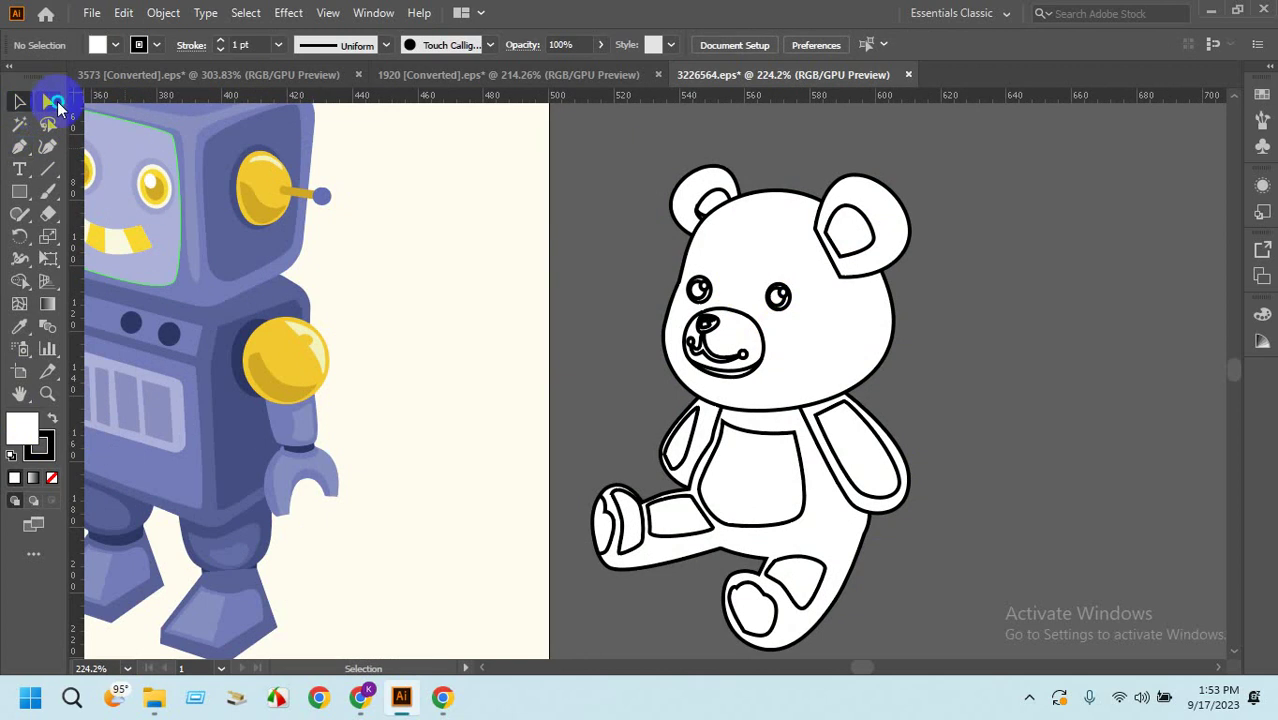
left_click_drag(57, 101, 85, 123)
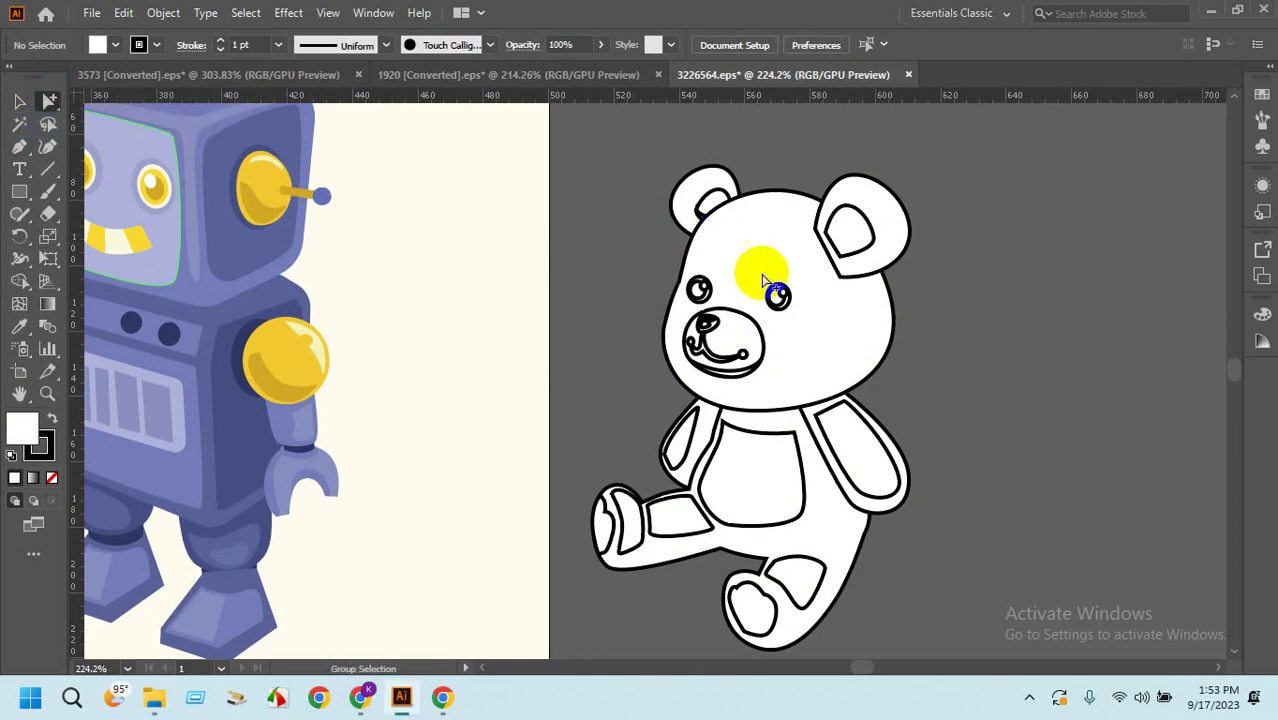
left_click(51, 105)
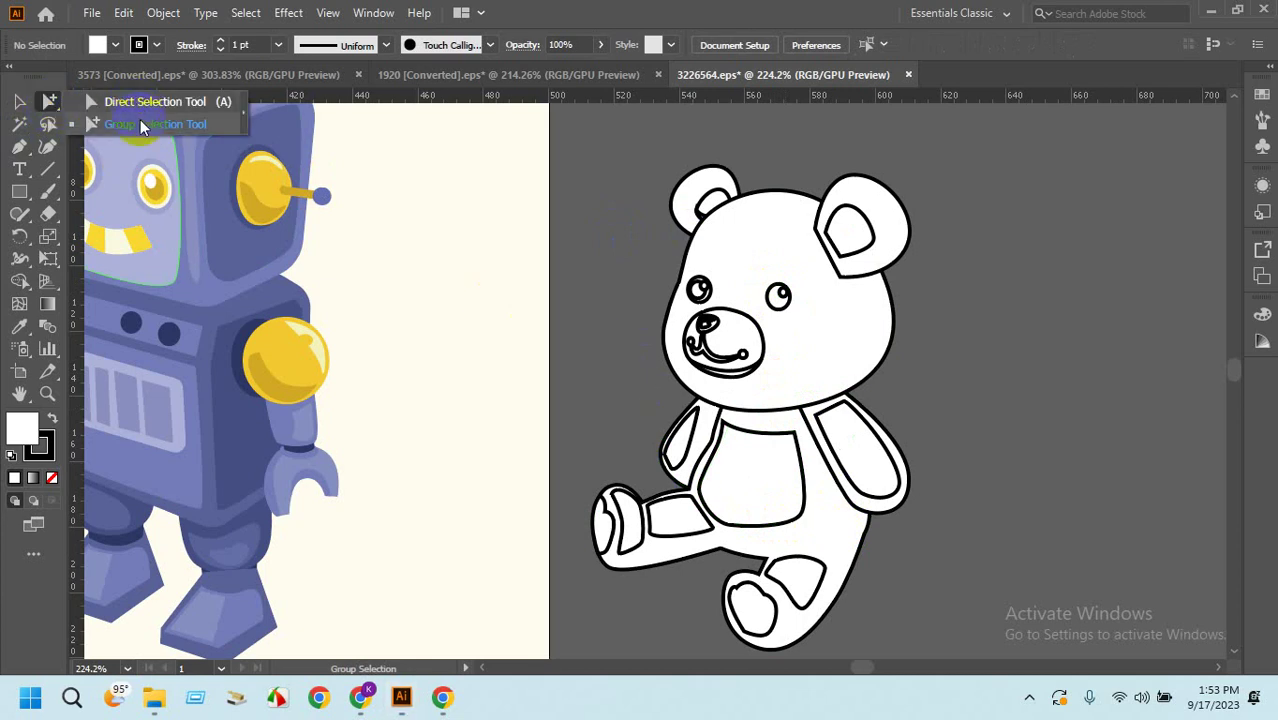
left_click(13, 101)
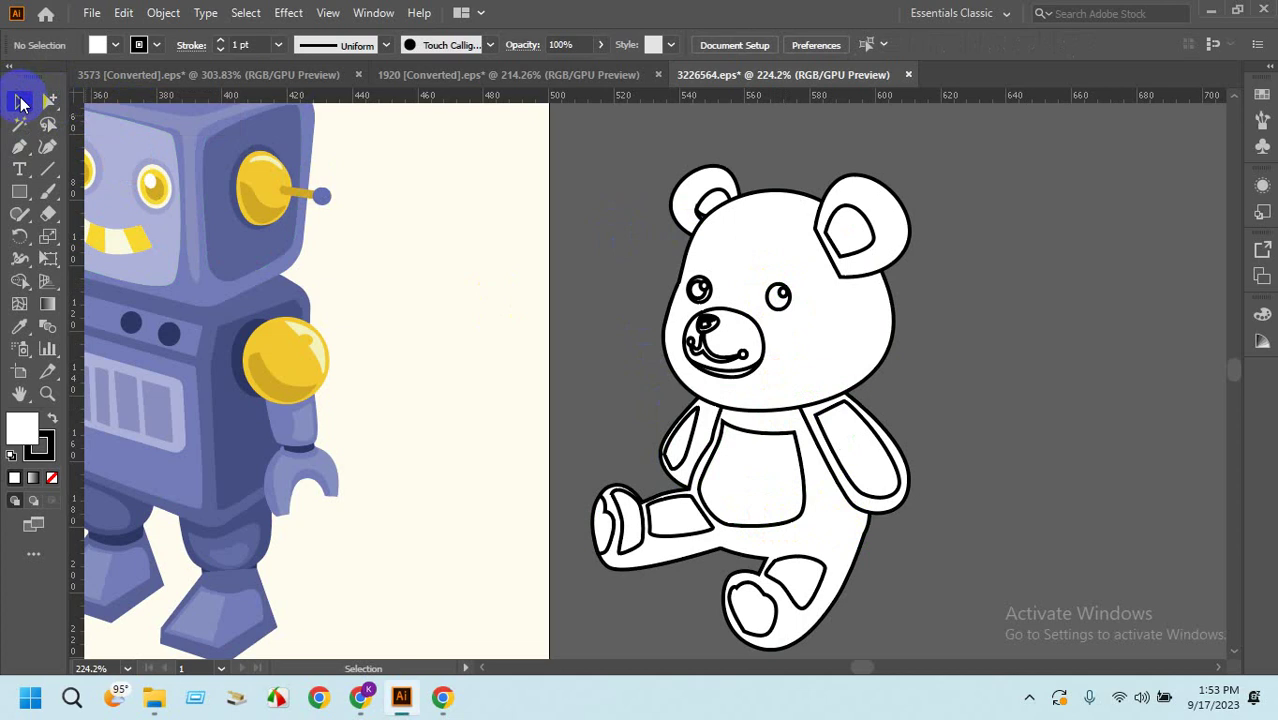
left_click(49, 101)
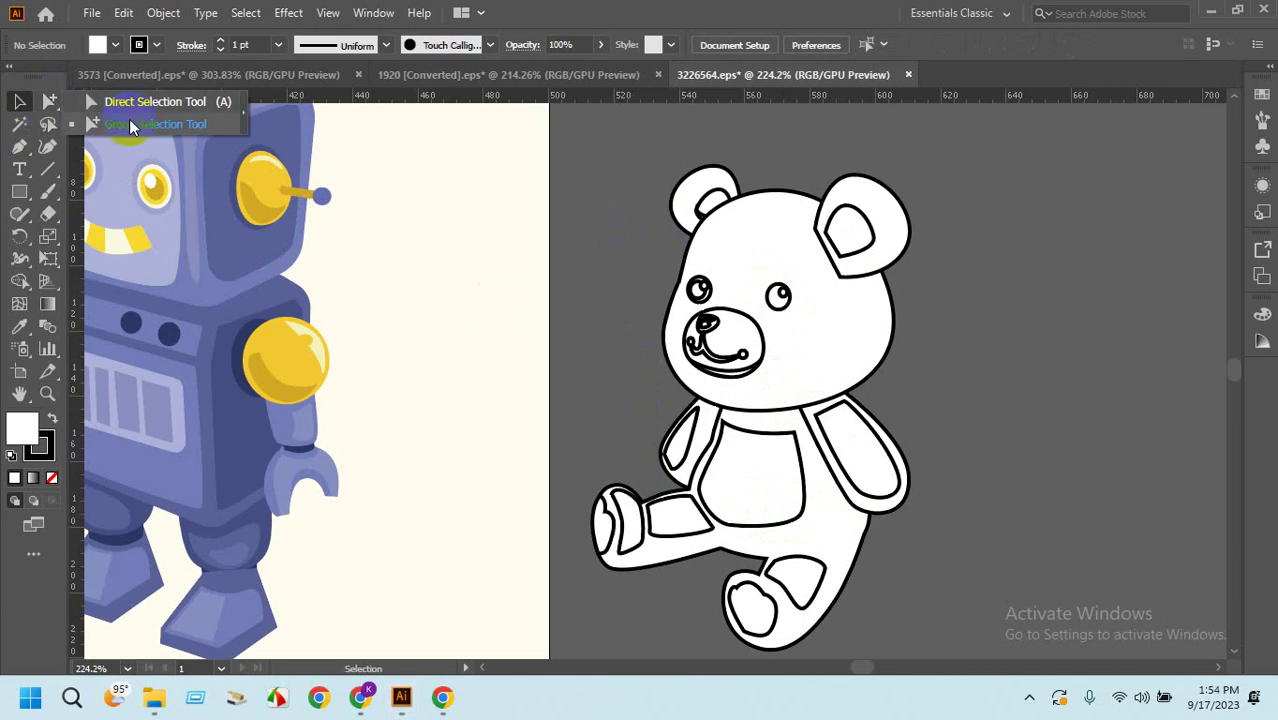
left_click(129, 124)
left_click(748, 366)
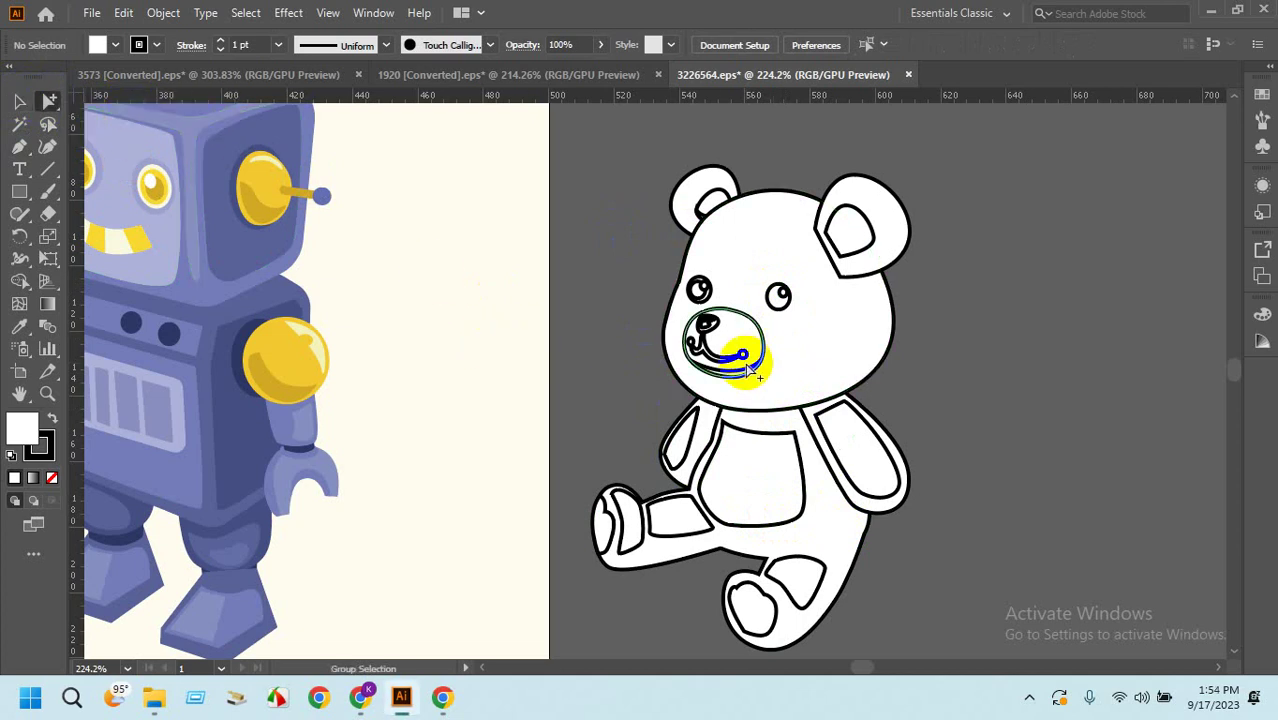
left_click(740, 369)
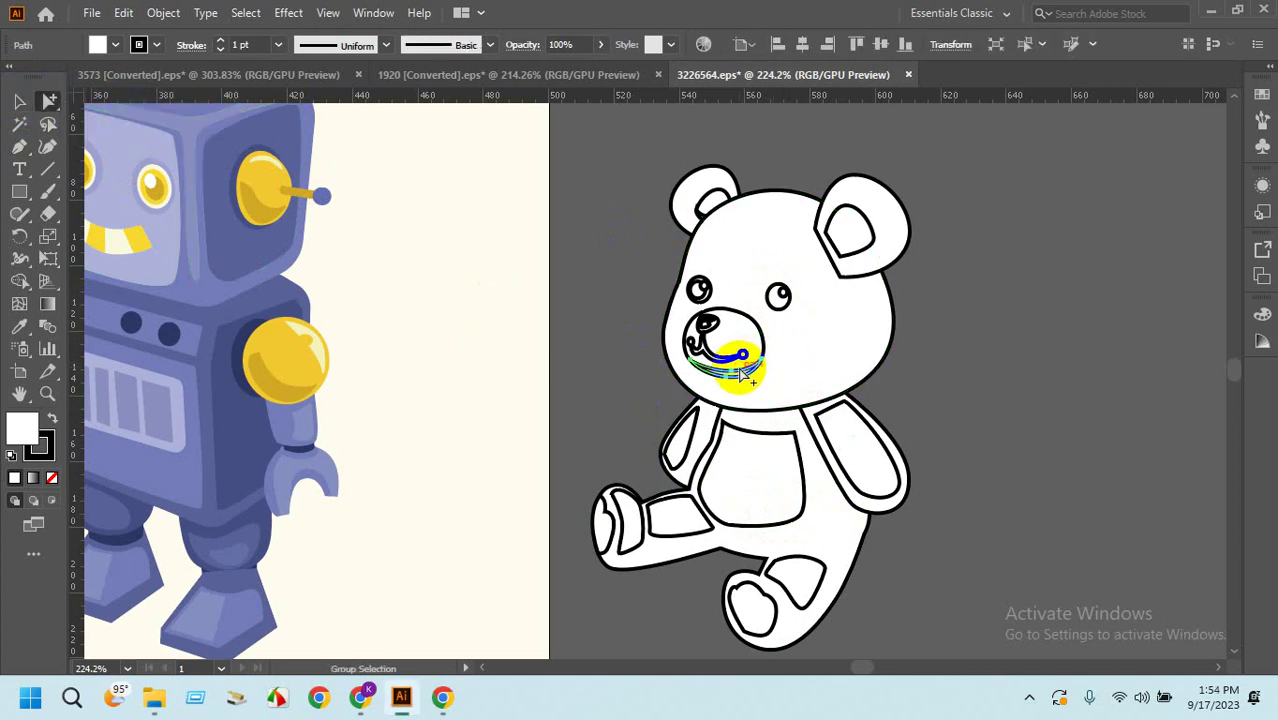
left_click(740, 369)
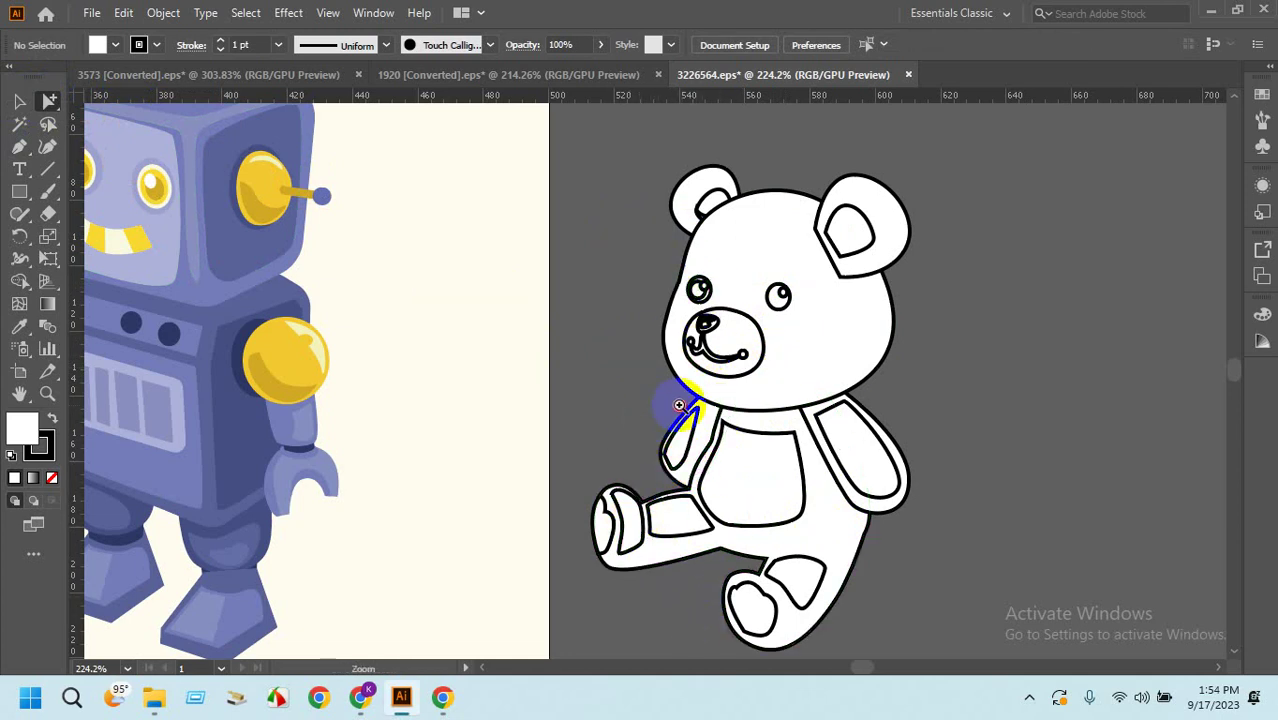
left_click_drag(679, 405, 627, 390)
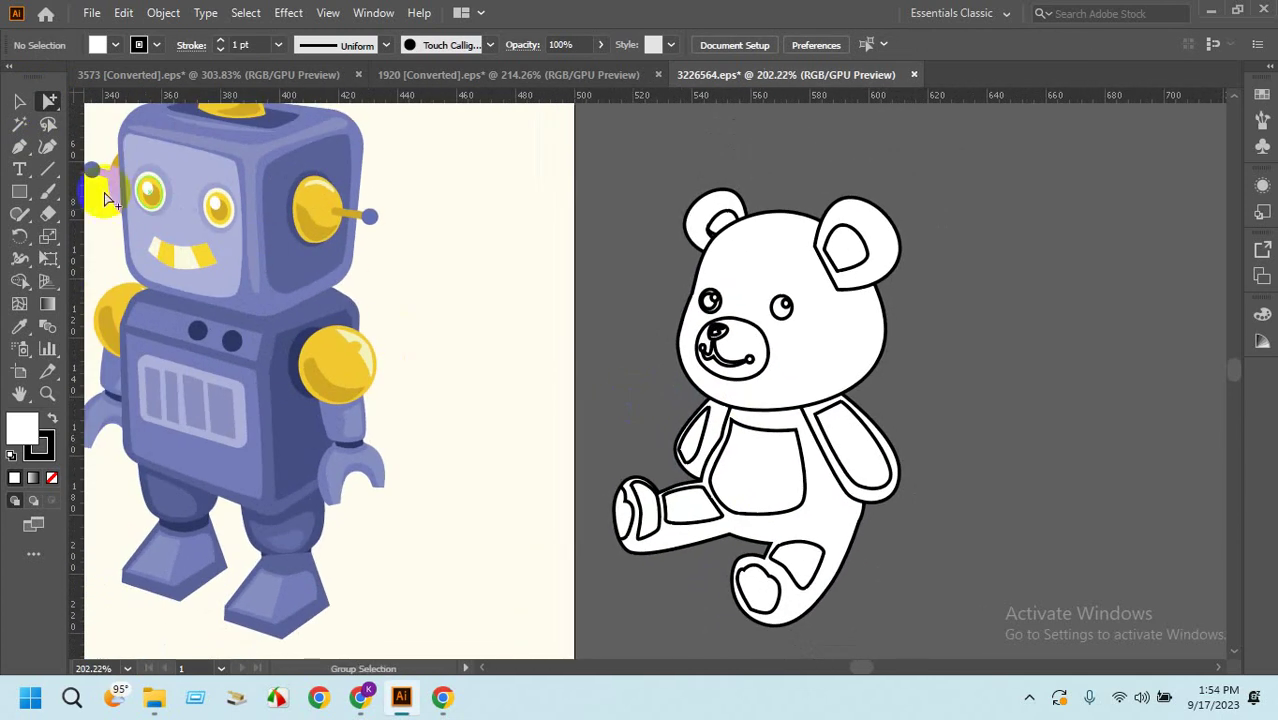
Move the robot off the artboard onto the empty canvas to the right of the bear.
left_click(22, 106)
left_click_drag(973, 374, 708, 377)
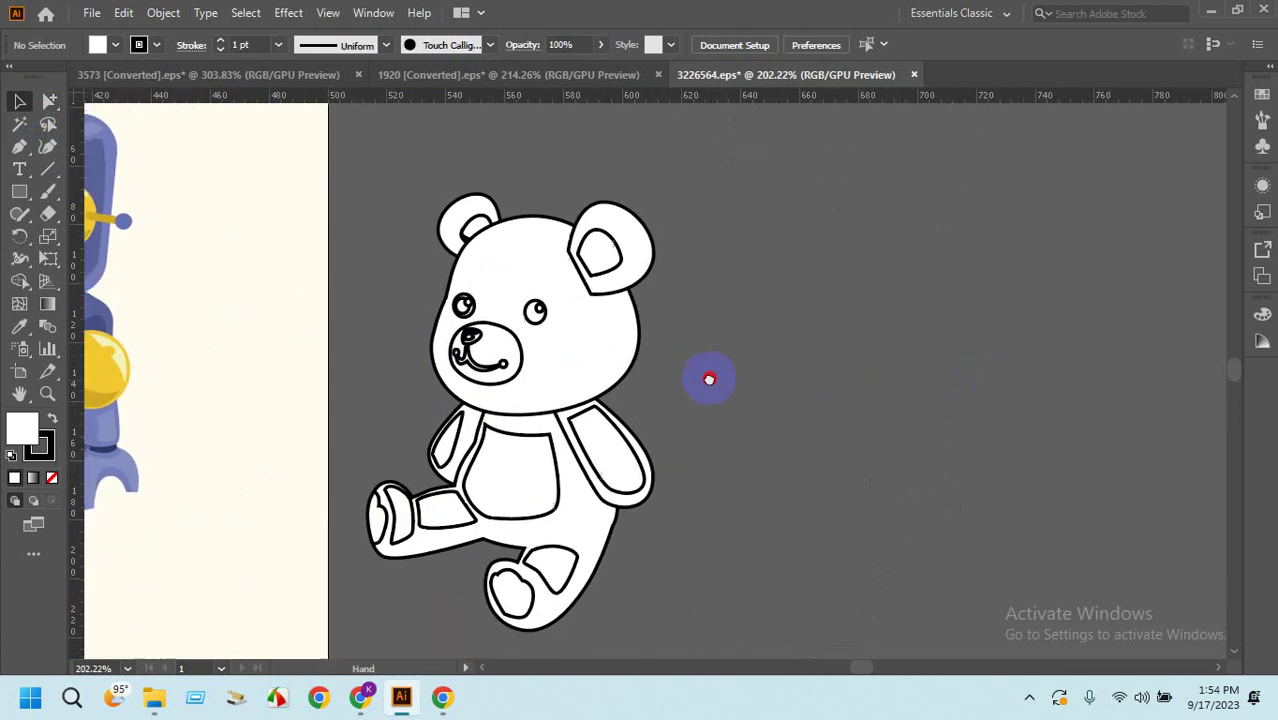
left_click_drag(108, 368, 1040, 408)
scroll(1100, 390, "down", 3)
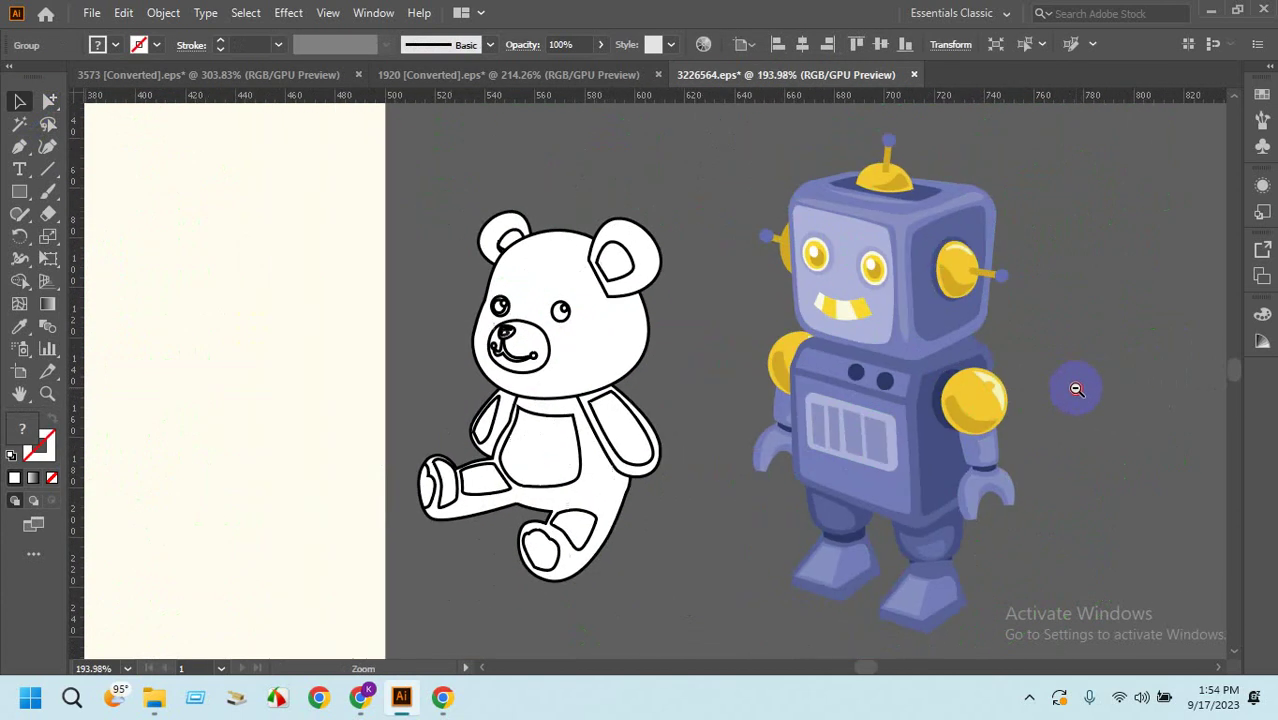
Ungroup the robot illustration into separate shapes and deselect it.
right_click(949, 390)
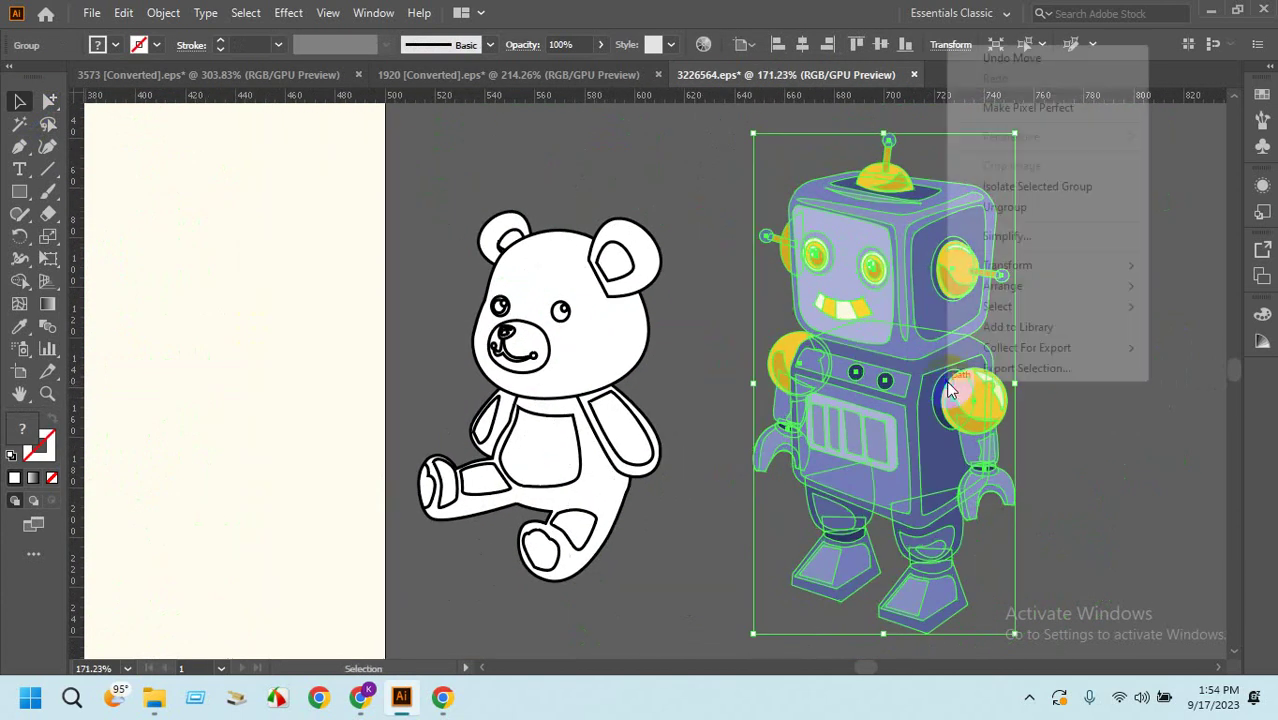
left_click(1036, 207)
left_click(1128, 316)
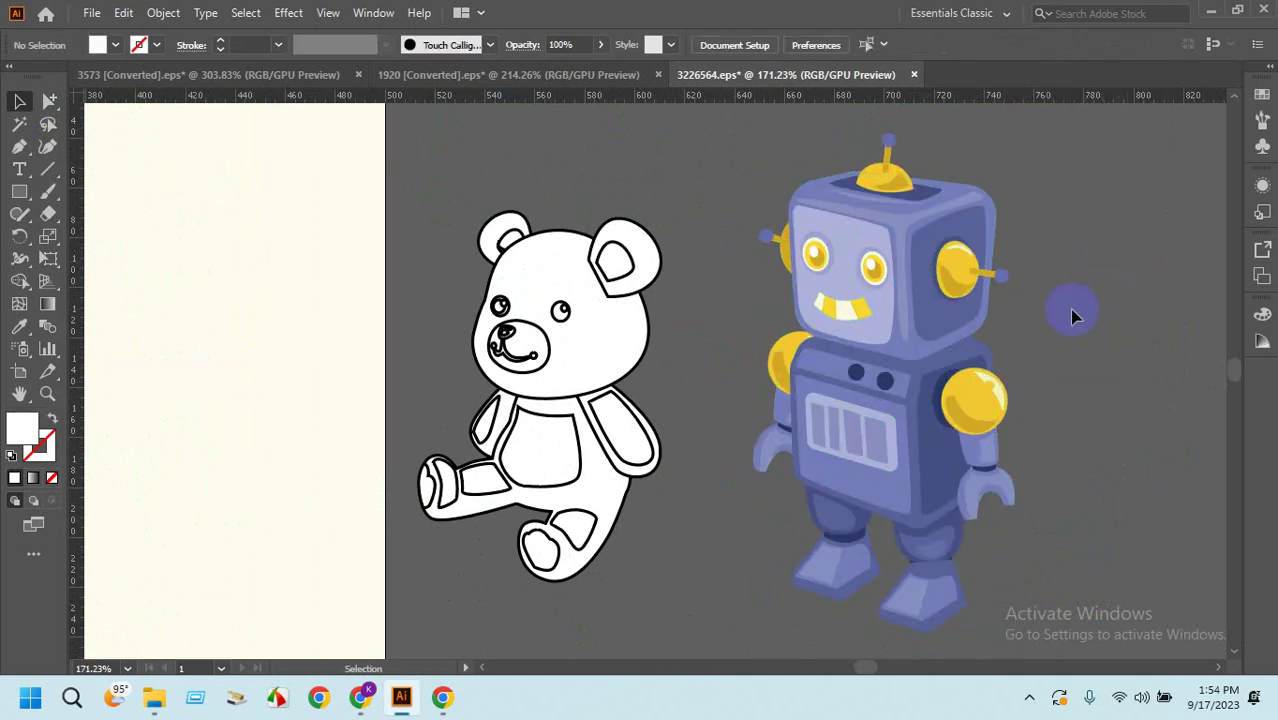
left_click_drag(897, 258, 836, 252)
right_click(836, 250)
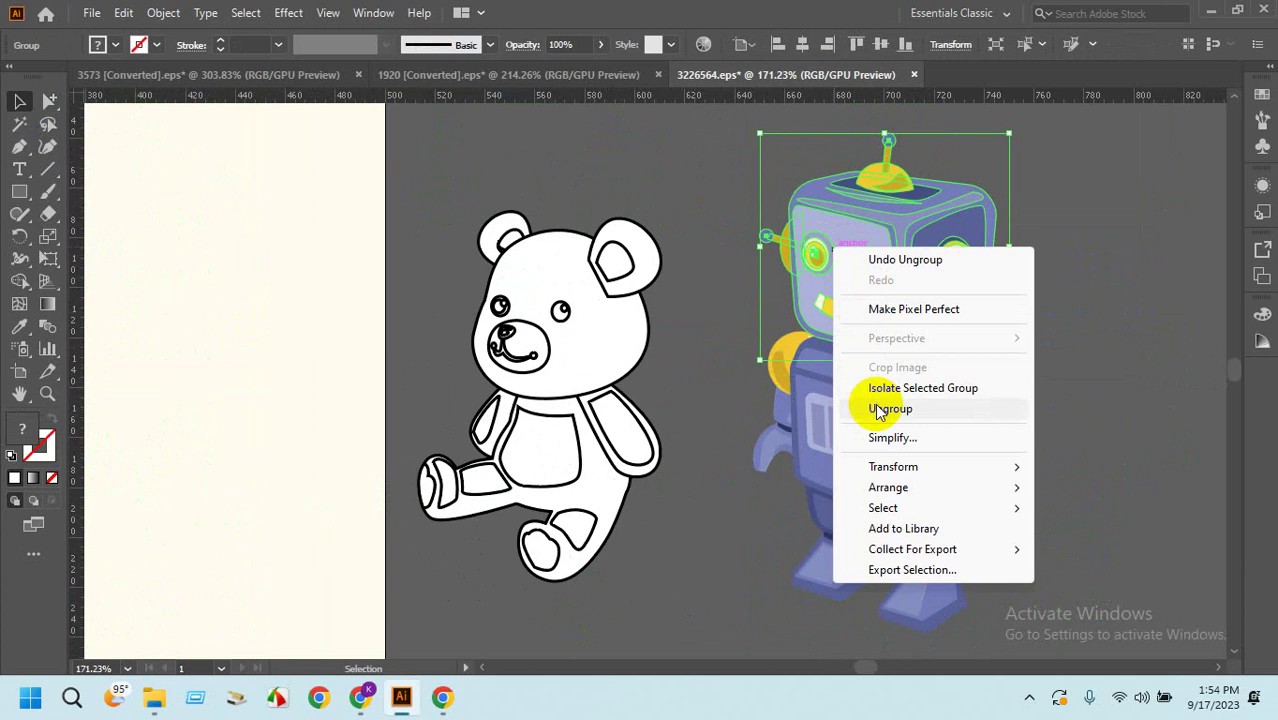
left_click(49, 101, "alt")
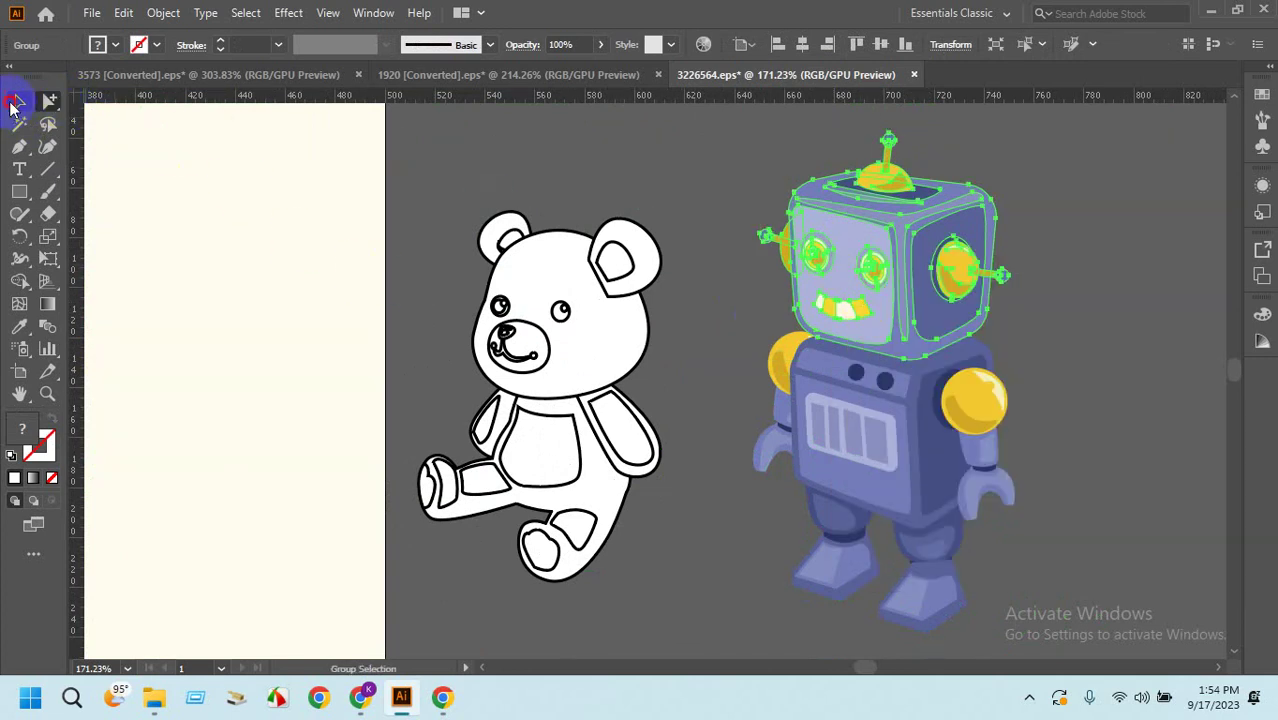
left_click(15, 103)
left_click(559, 177)
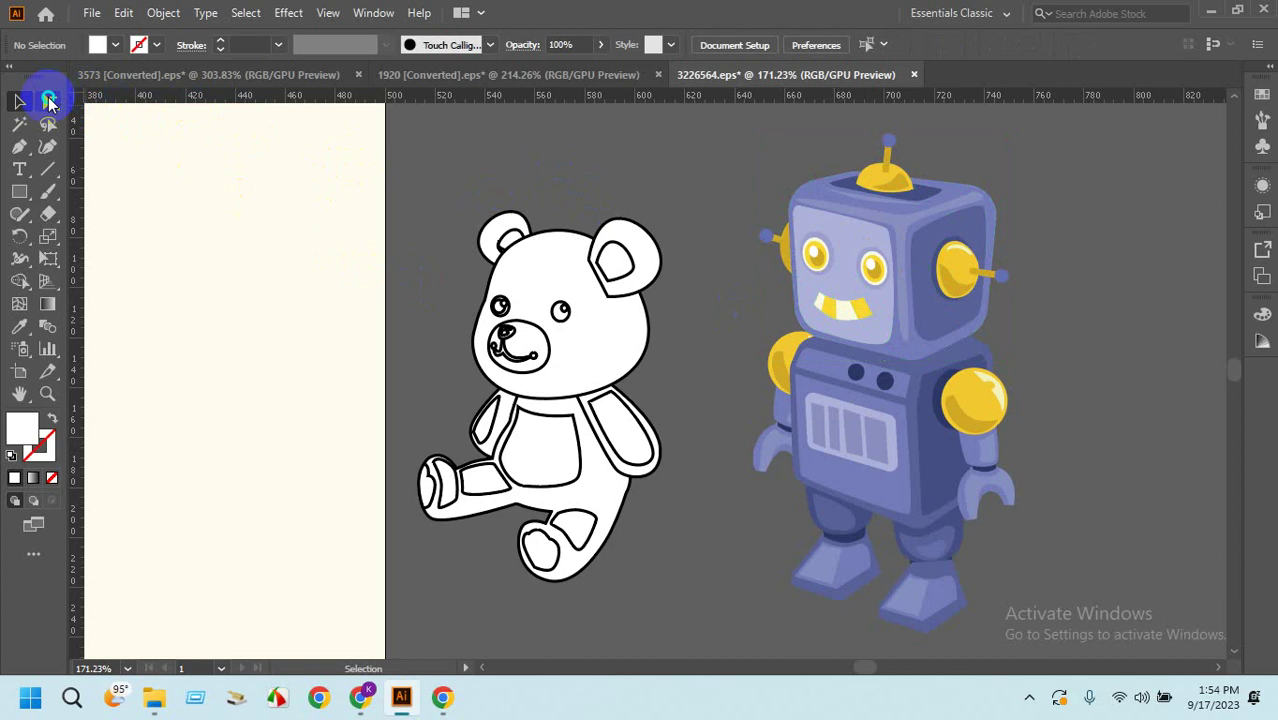
With Group Selection, delete the shading and highlight shapes from the robot's arms, shoulder balls and right-hand ear disc.
left_click_drag(49, 101, 140, 124)
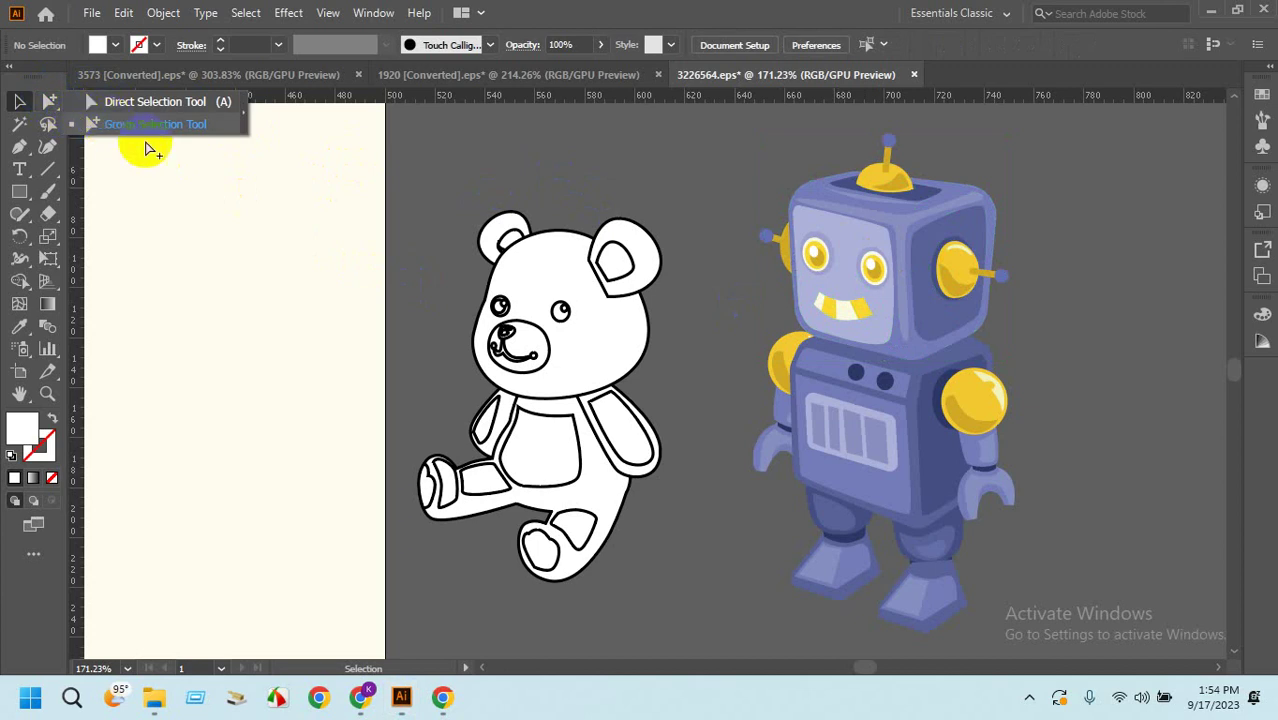
left_click(833, 250)
left_click(874, 337)
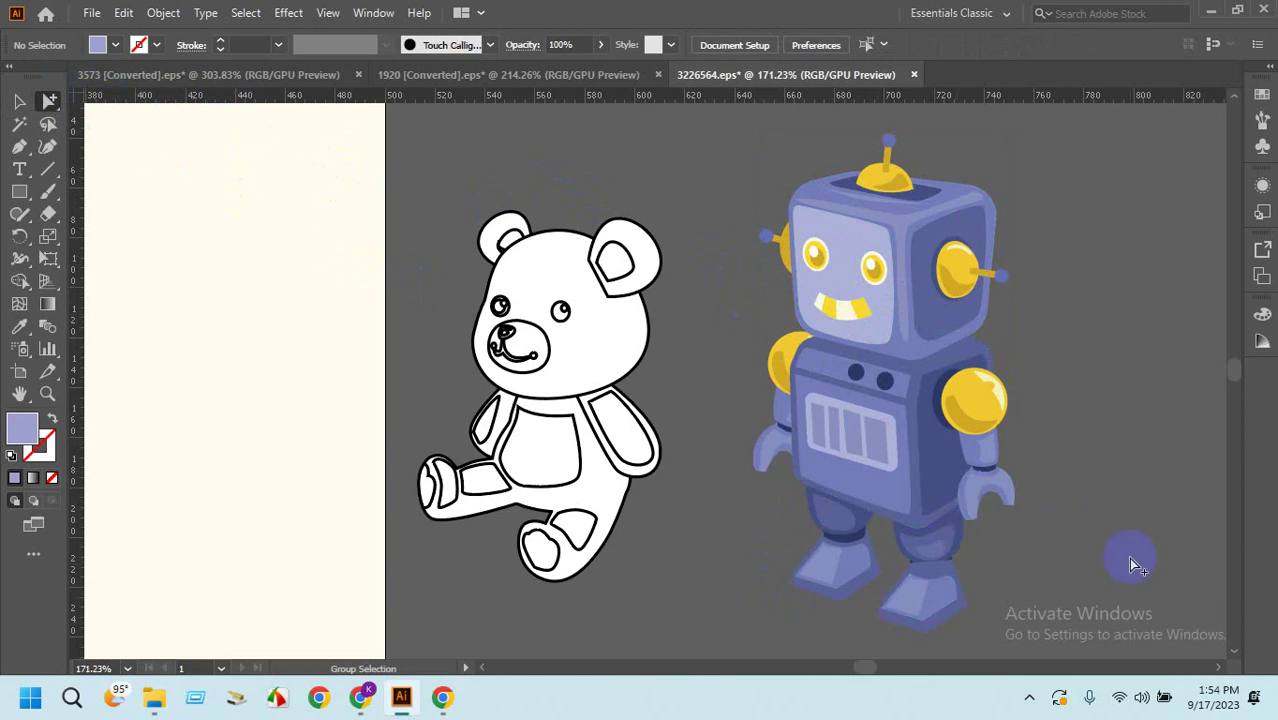
left_click(990, 490)
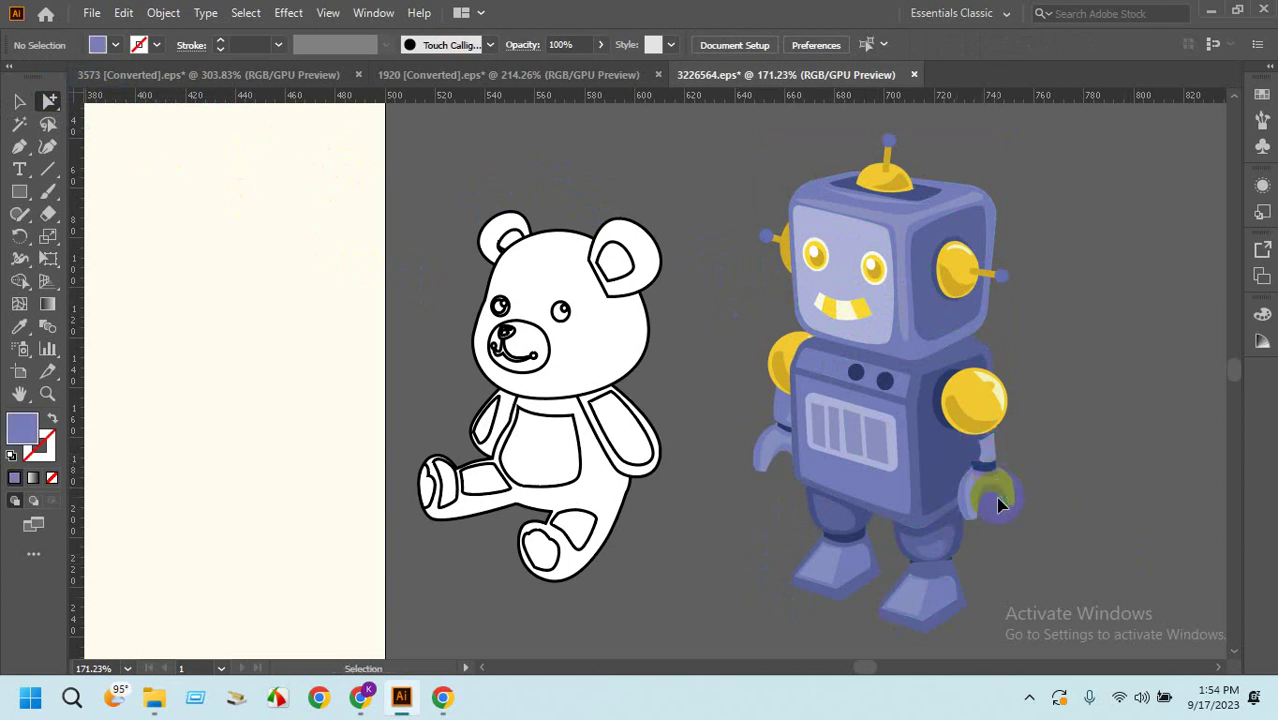
left_click_drag(1000, 507, 1080, 528)
left_click_drag(1043, 487, 977, 508)
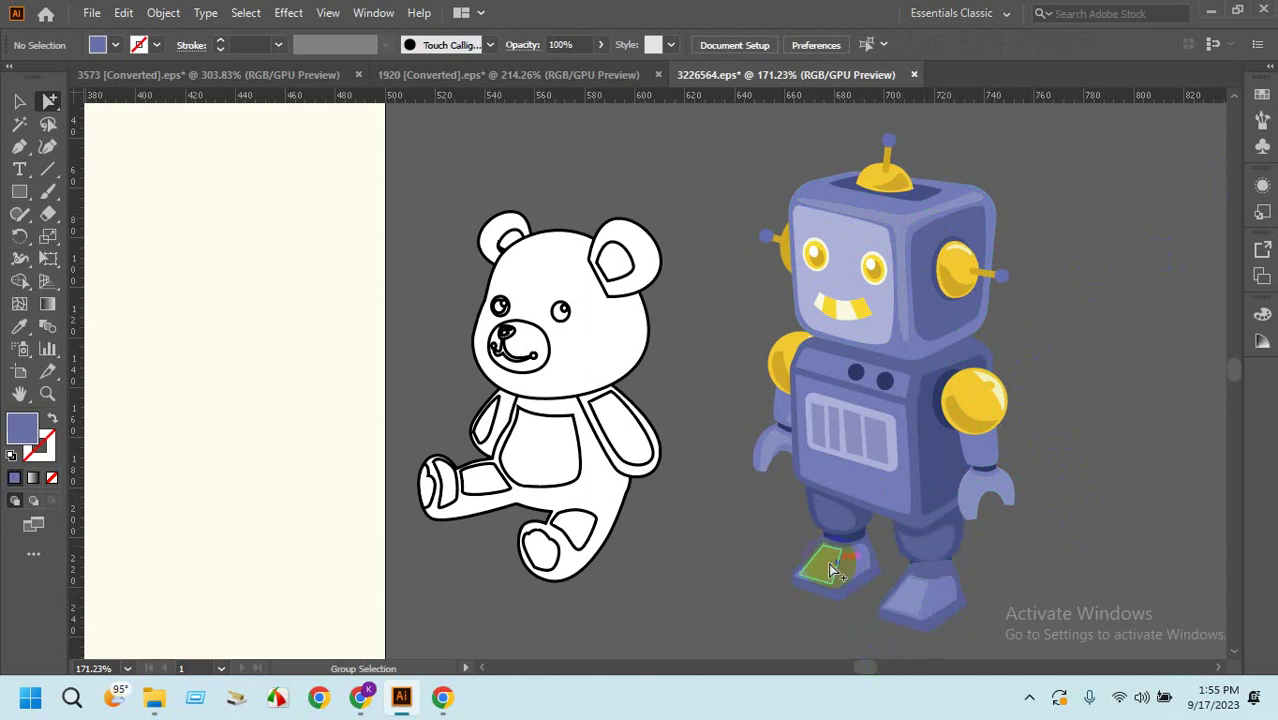
left_click(785, 375, "alt")
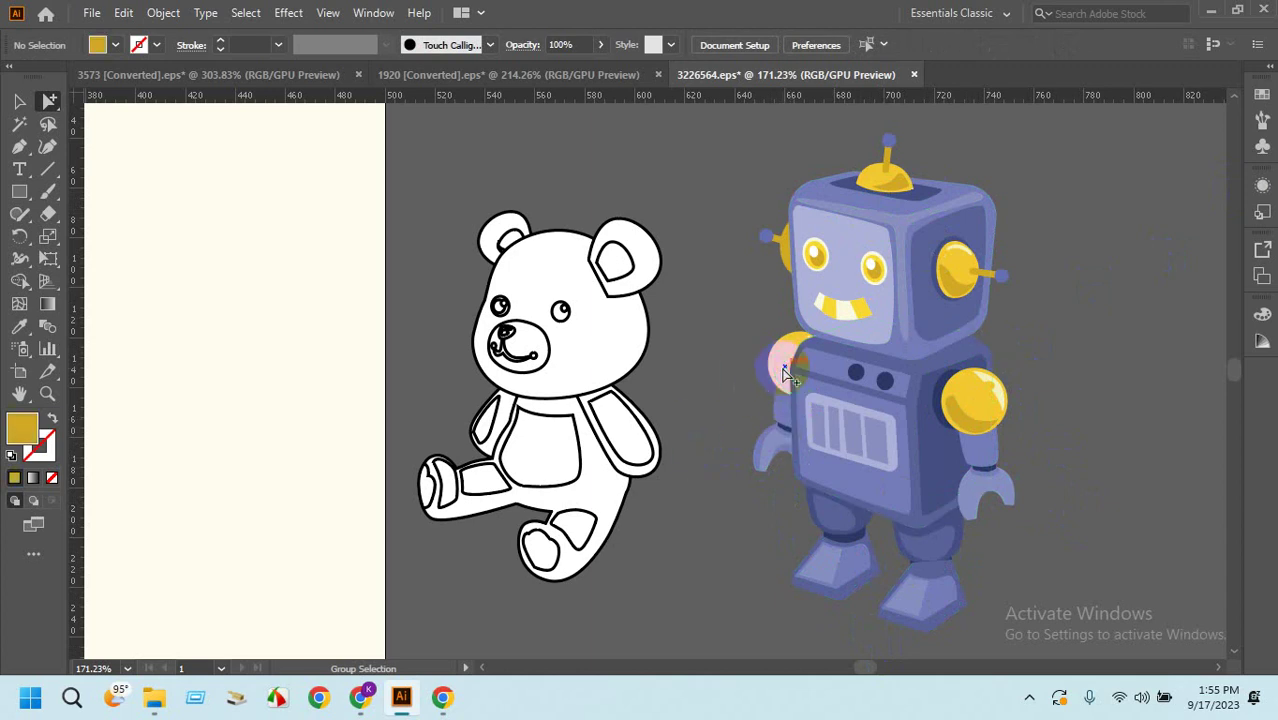
left_click(995, 397, "alt")
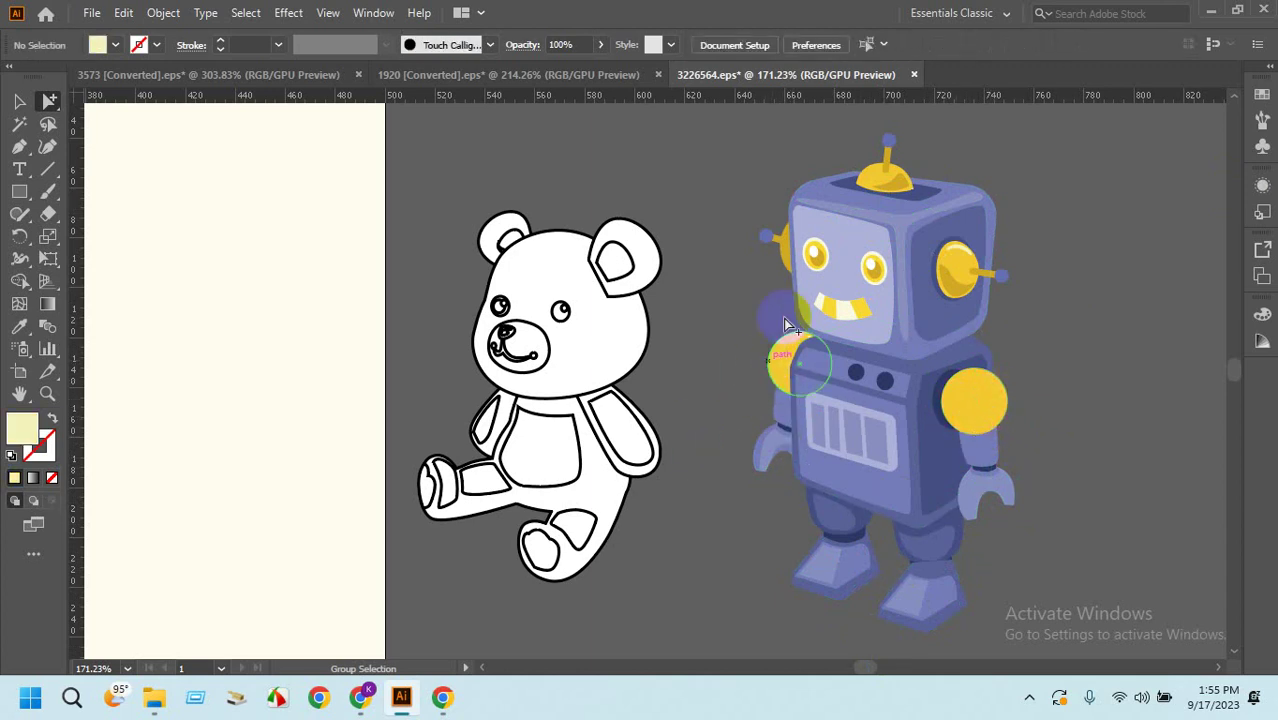
left_click(950, 288, "alt")
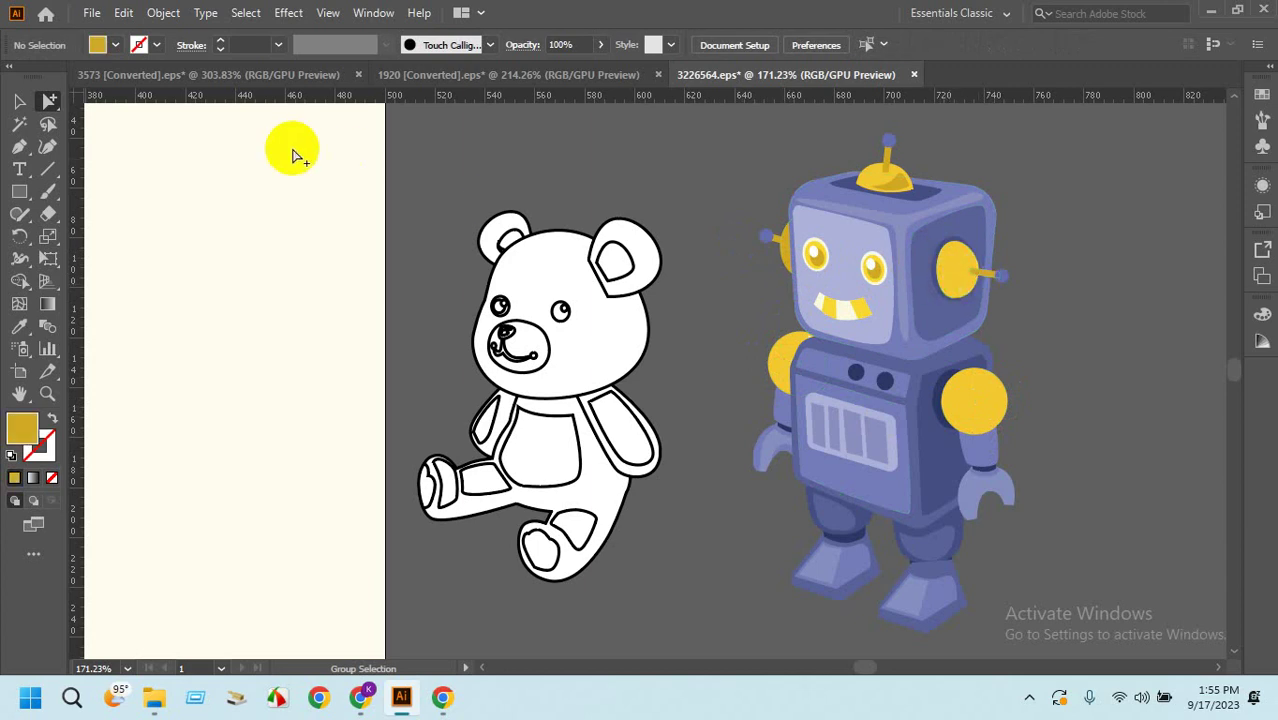
Select the whole robot, give it the default white fill and black stroke, and reduce the stroke weight to 0.5 pt.
left_click(27, 101)
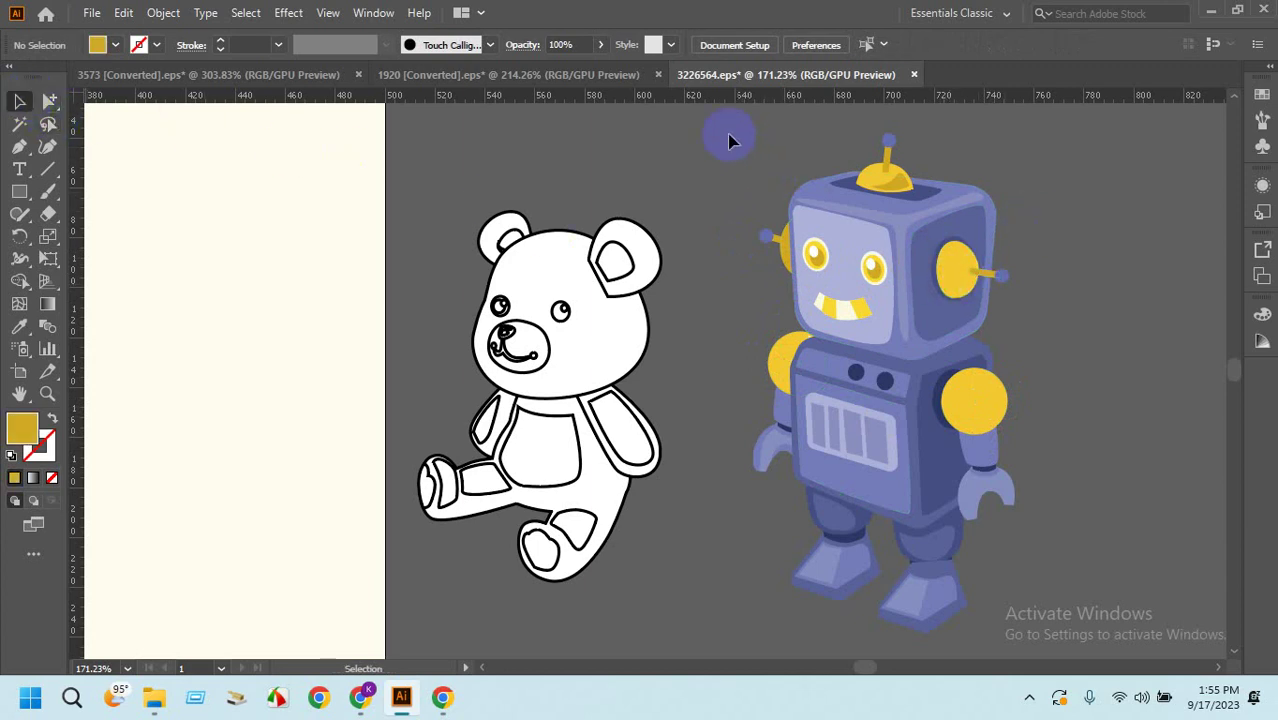
left_click_drag(1080, 640, 885, 160)
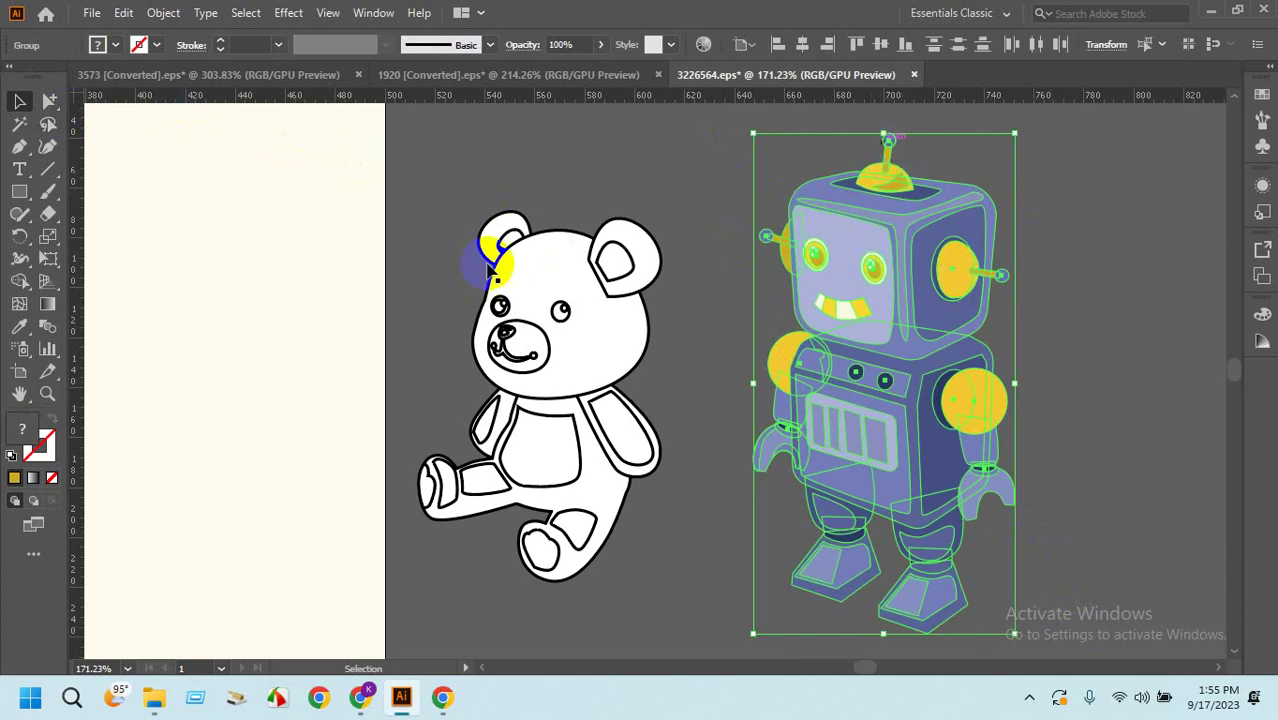
left_click(10, 457)
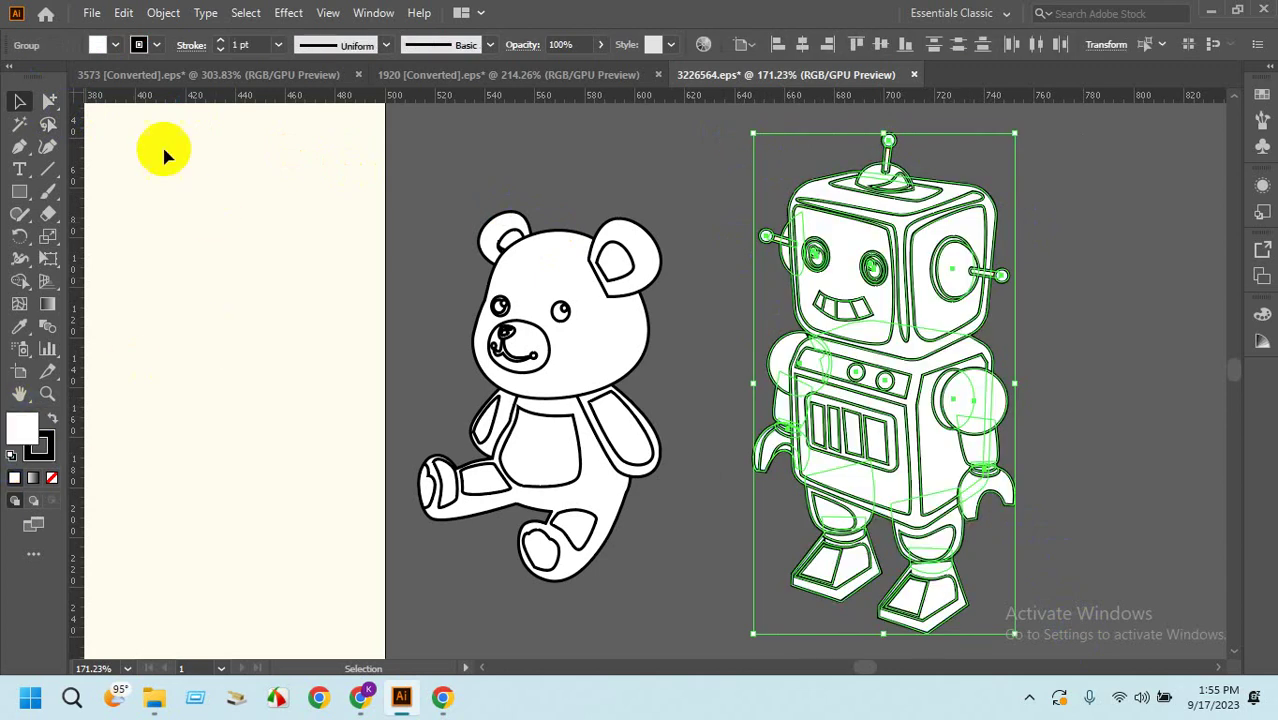
left_click(218, 50)
left_click(218, 50)
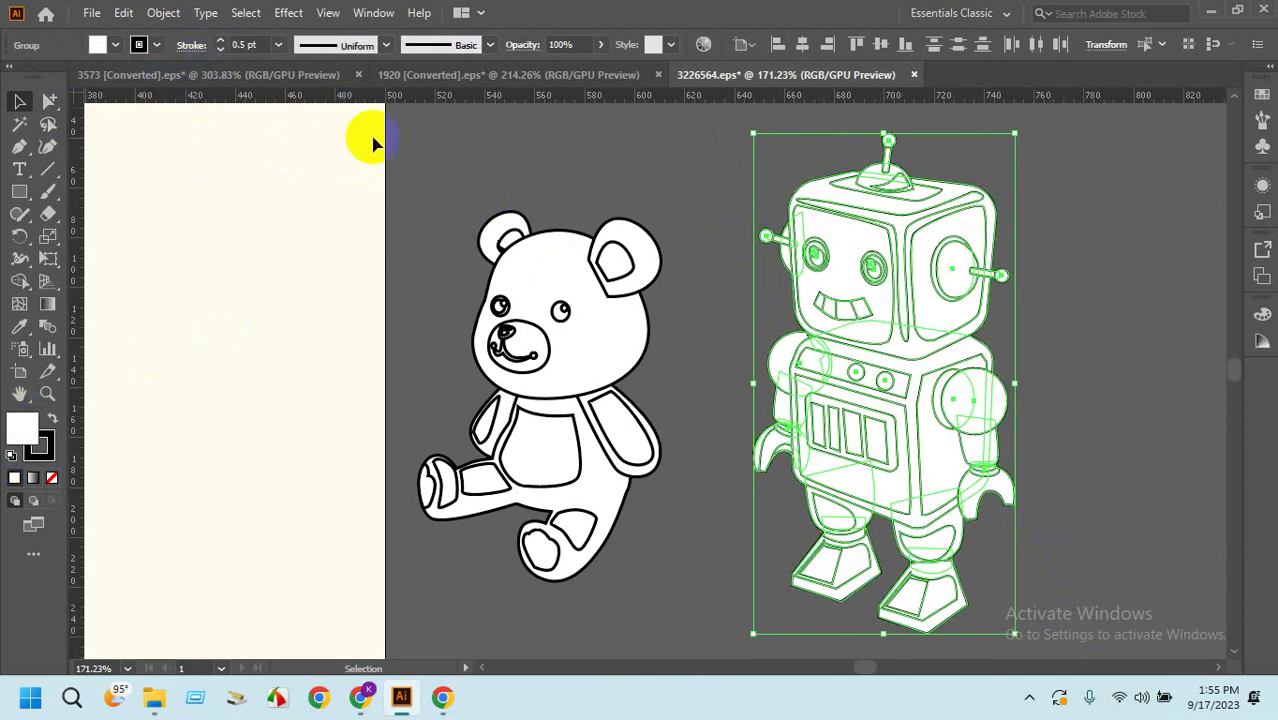
left_click(423, 162)
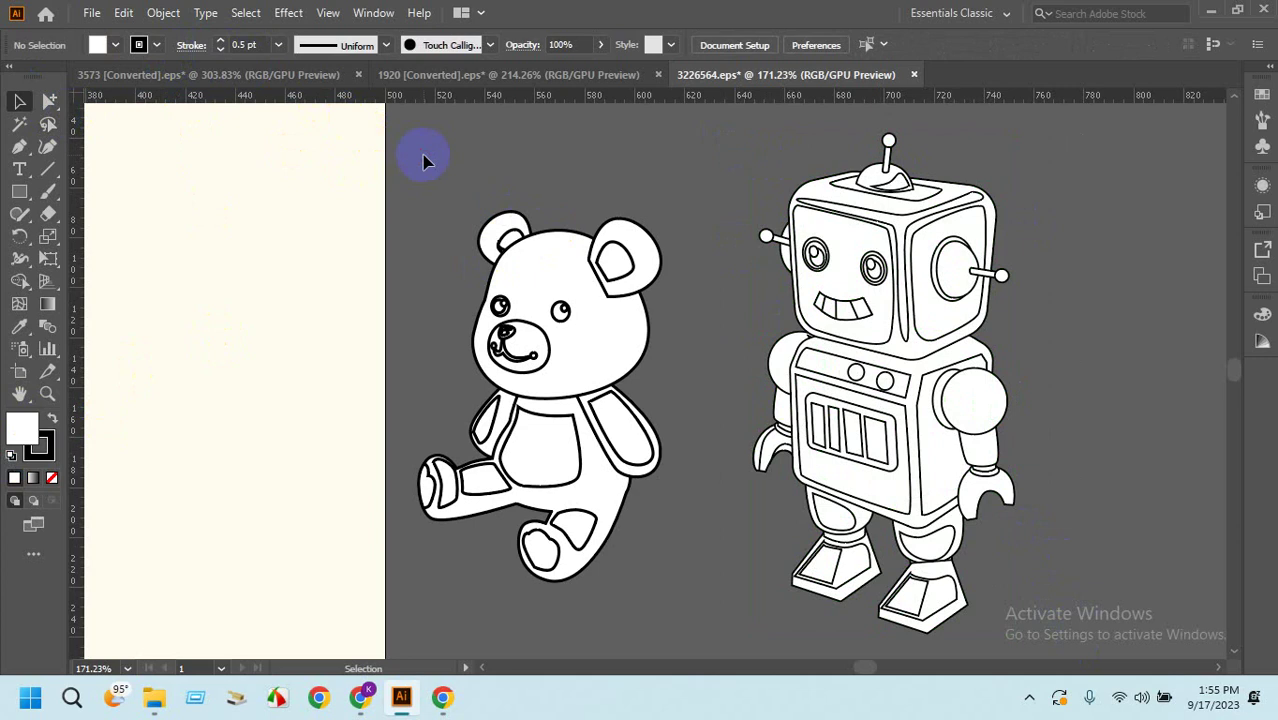
With Group Selection, delete the leftover shading shape inside the dome under the antenna on the robot's head.
left_click(885, 172)
left_click(543, 148)
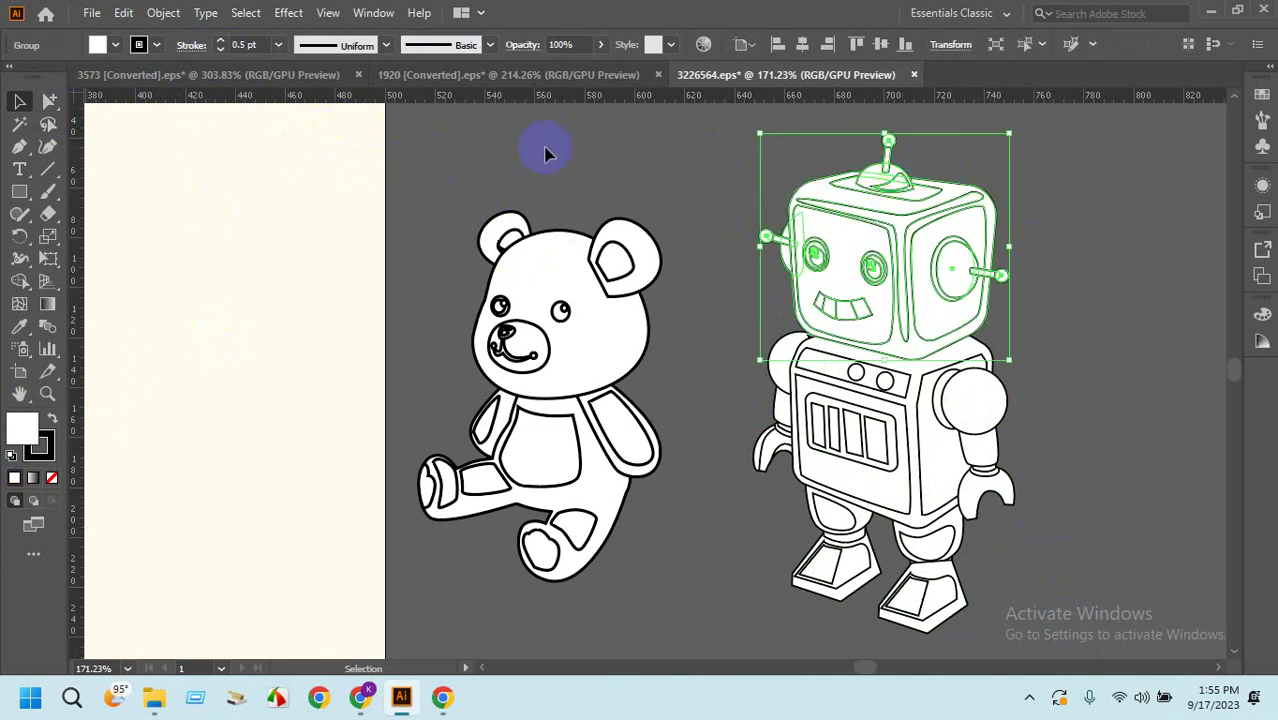
left_click(901, 184)
left_click(893, 180)
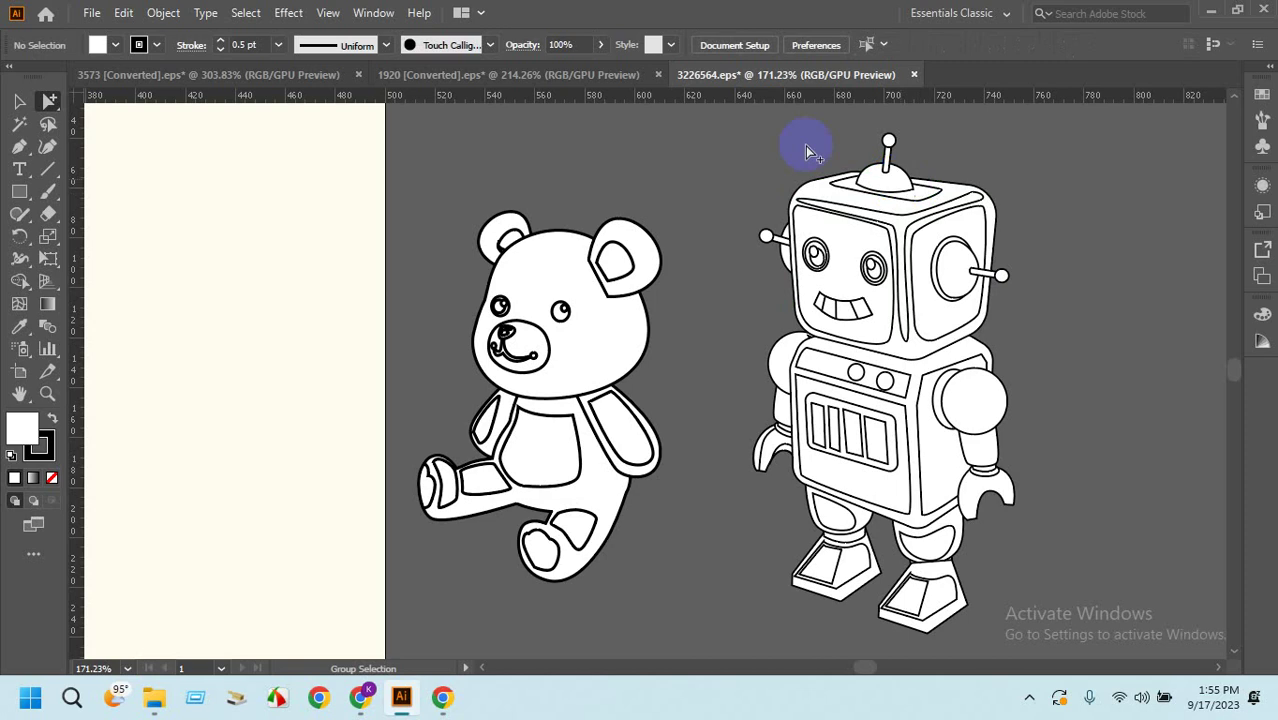
left_click(21, 102)
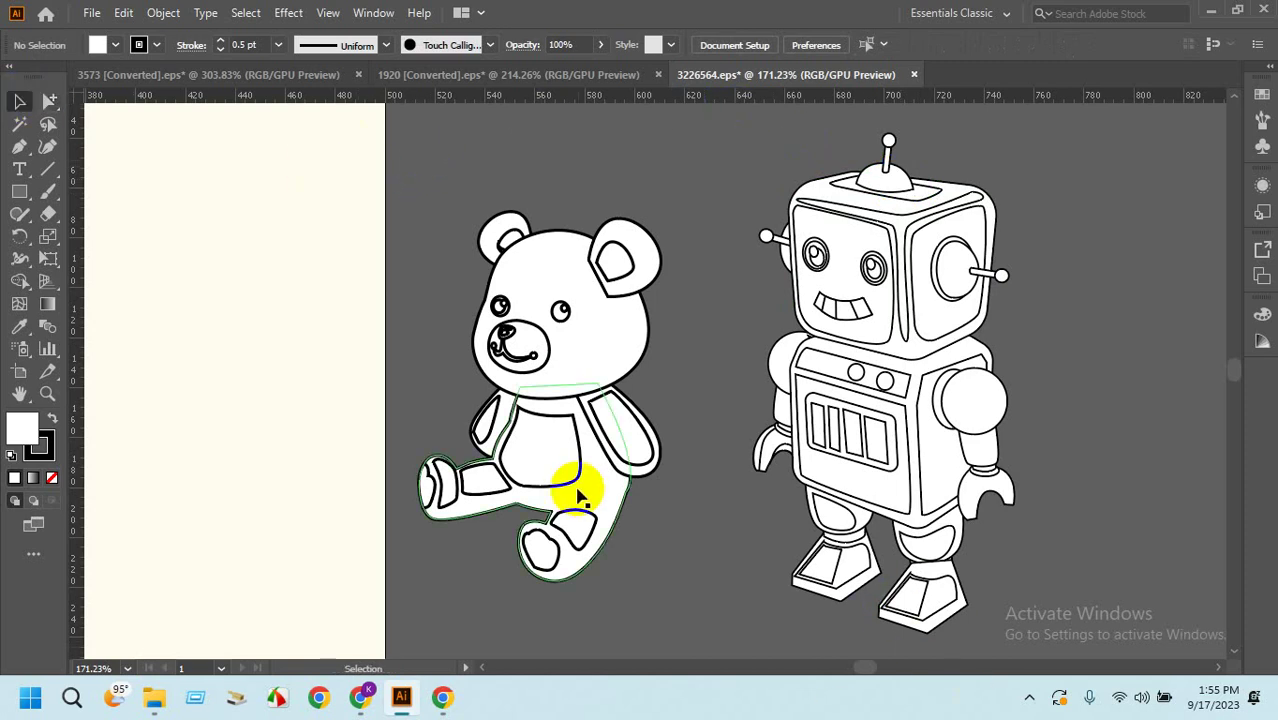
Switch to Chrome and look over the Amazon search results for "animal coloring book" from the beginning.
left_click(377, 701)
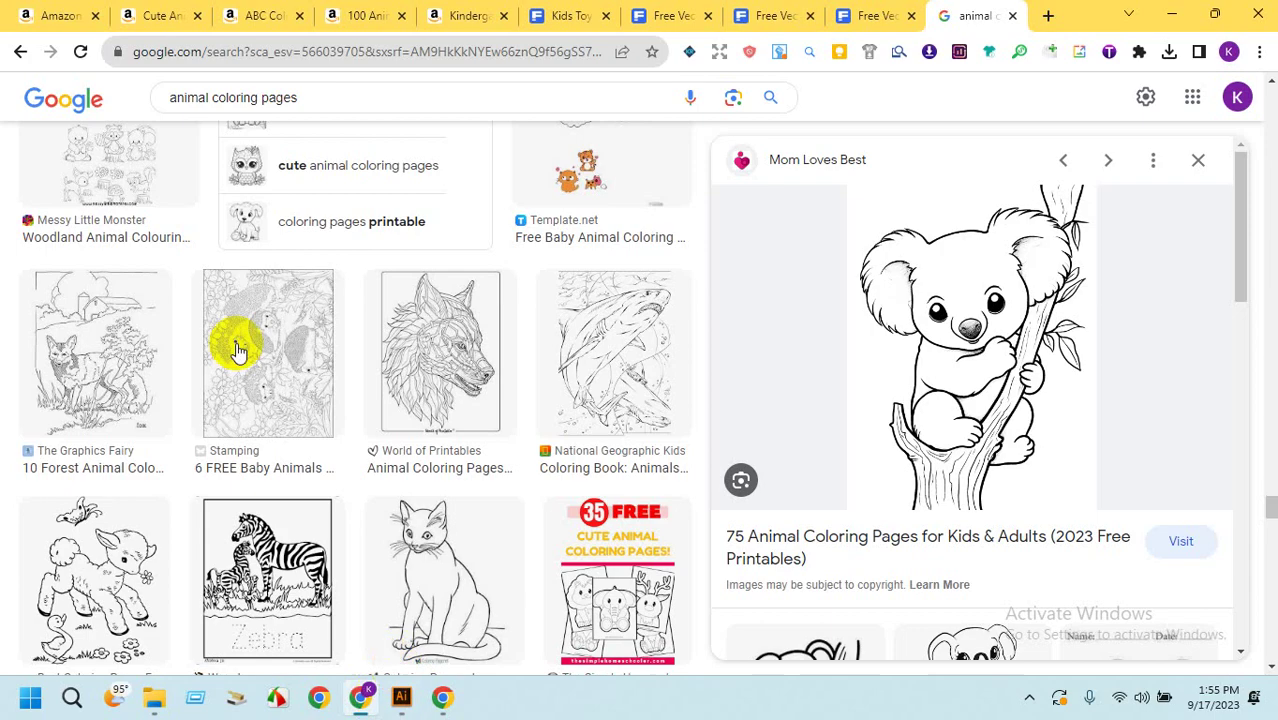
left_click(57, 10)
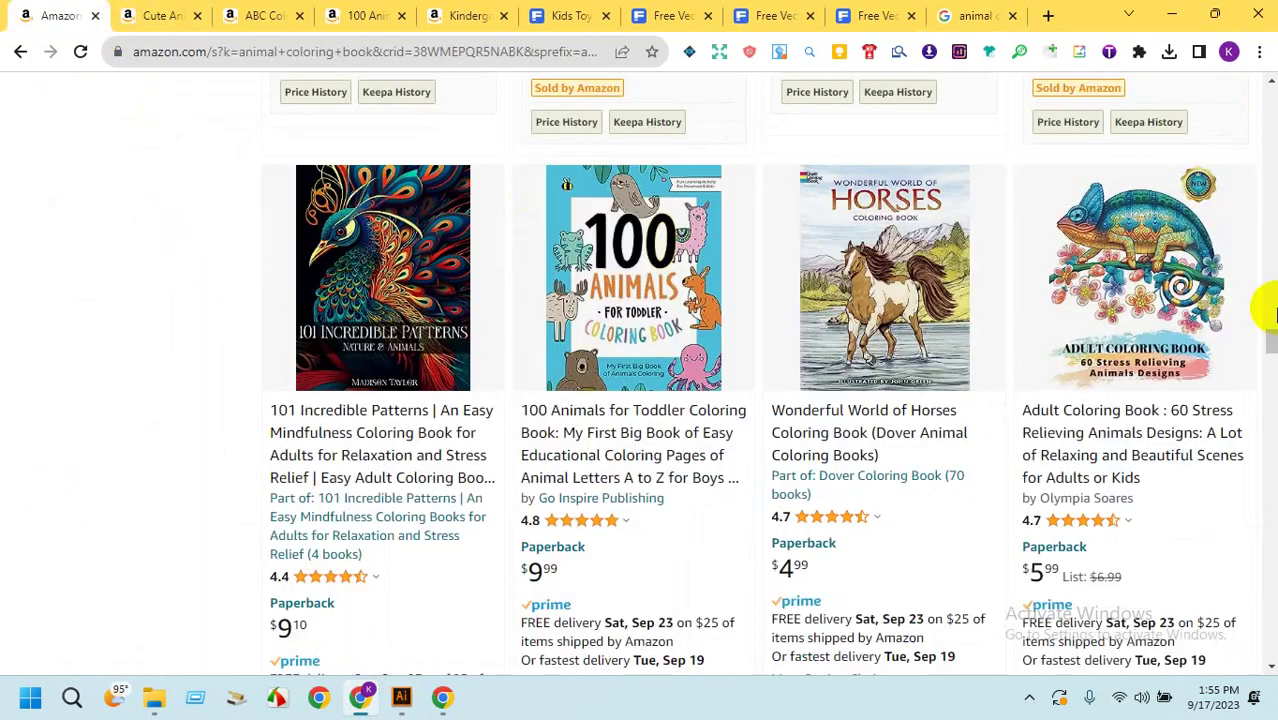
left_click_drag(1270, 355, 1255, 40)
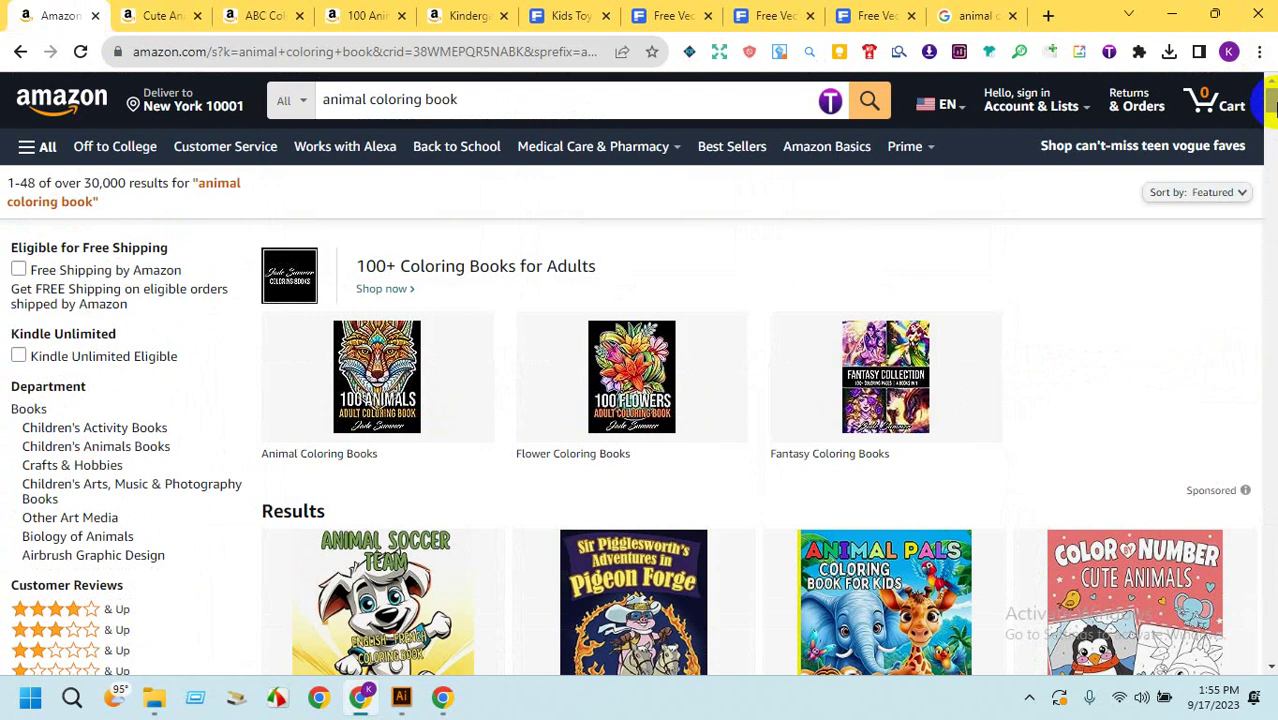
Compare the interior pages on the Cute Animal Coloring Book For Kids listing with the koala picture in the Google image results.
left_click(145, 15)
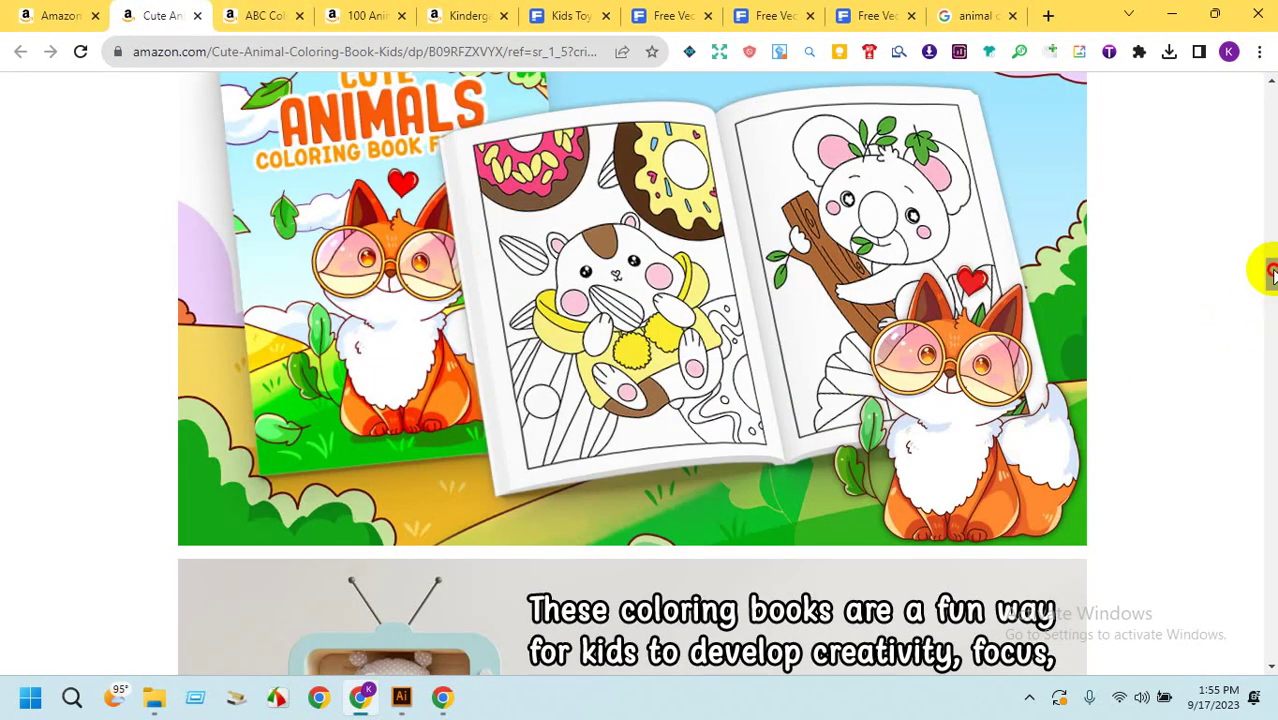
left_click_drag(1272, 270, 1257, 265)
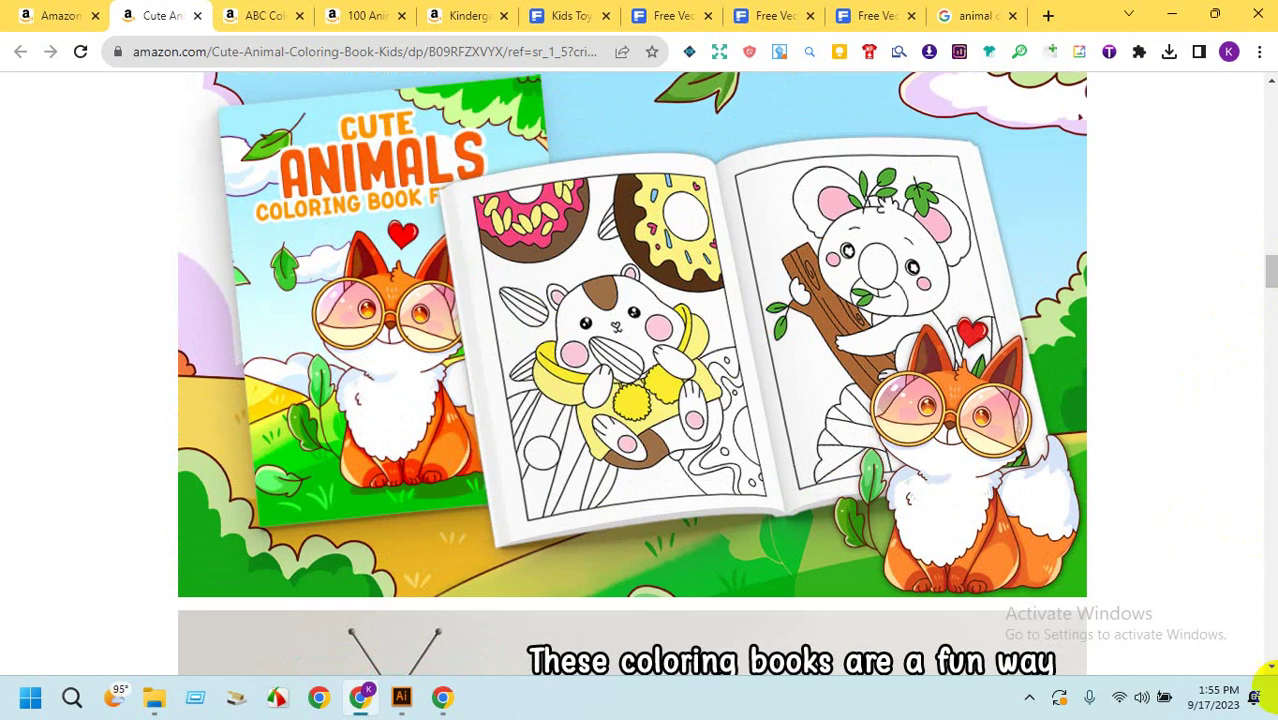
left_click(876, 305)
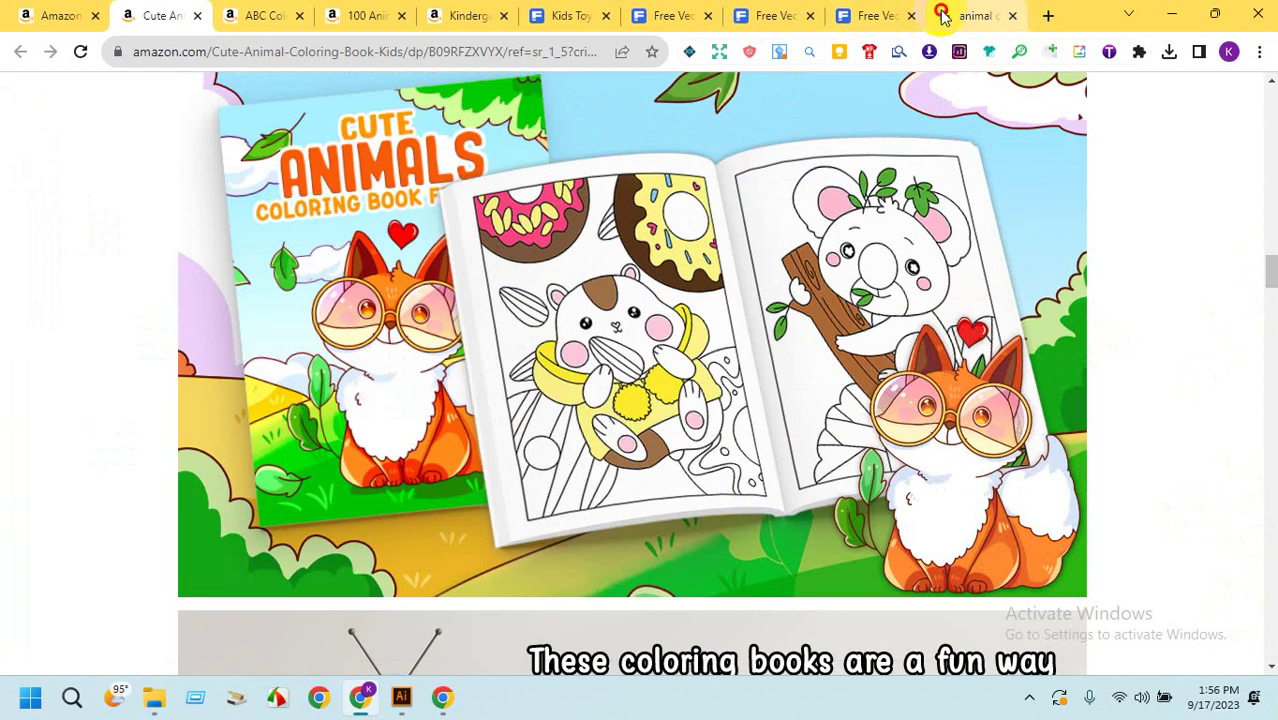
left_click(968, 16)
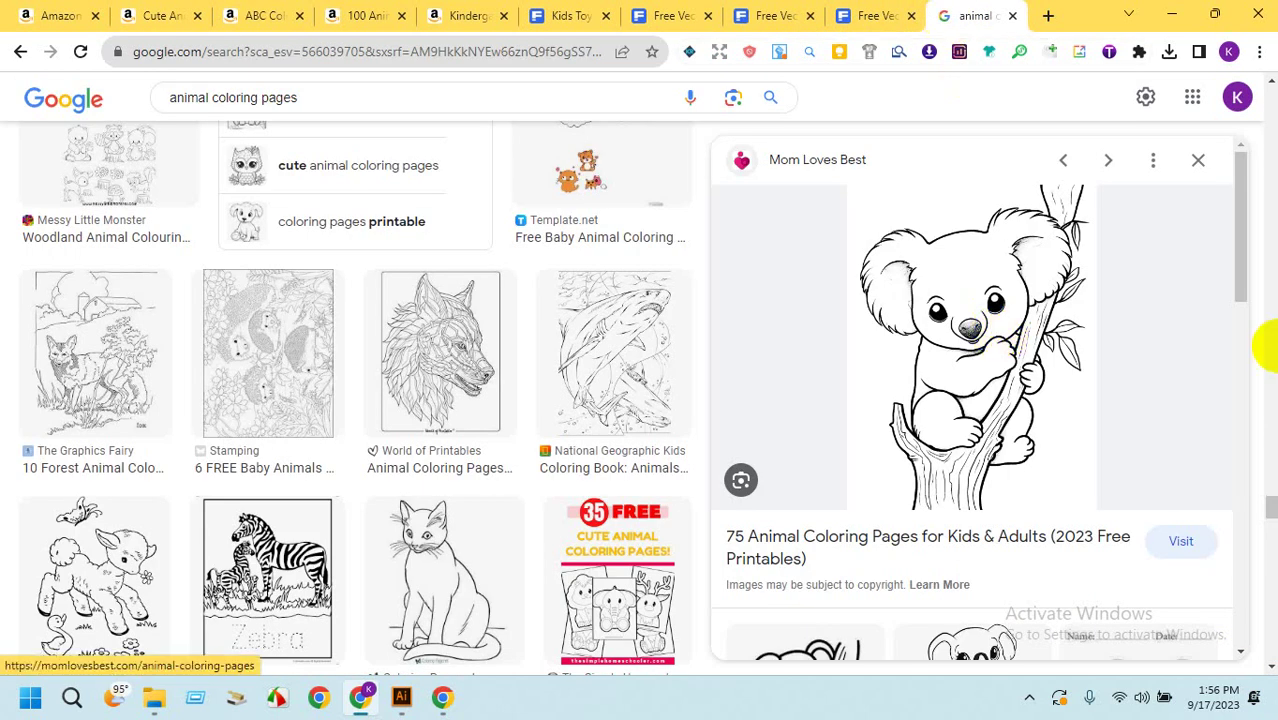
left_click(160, 18)
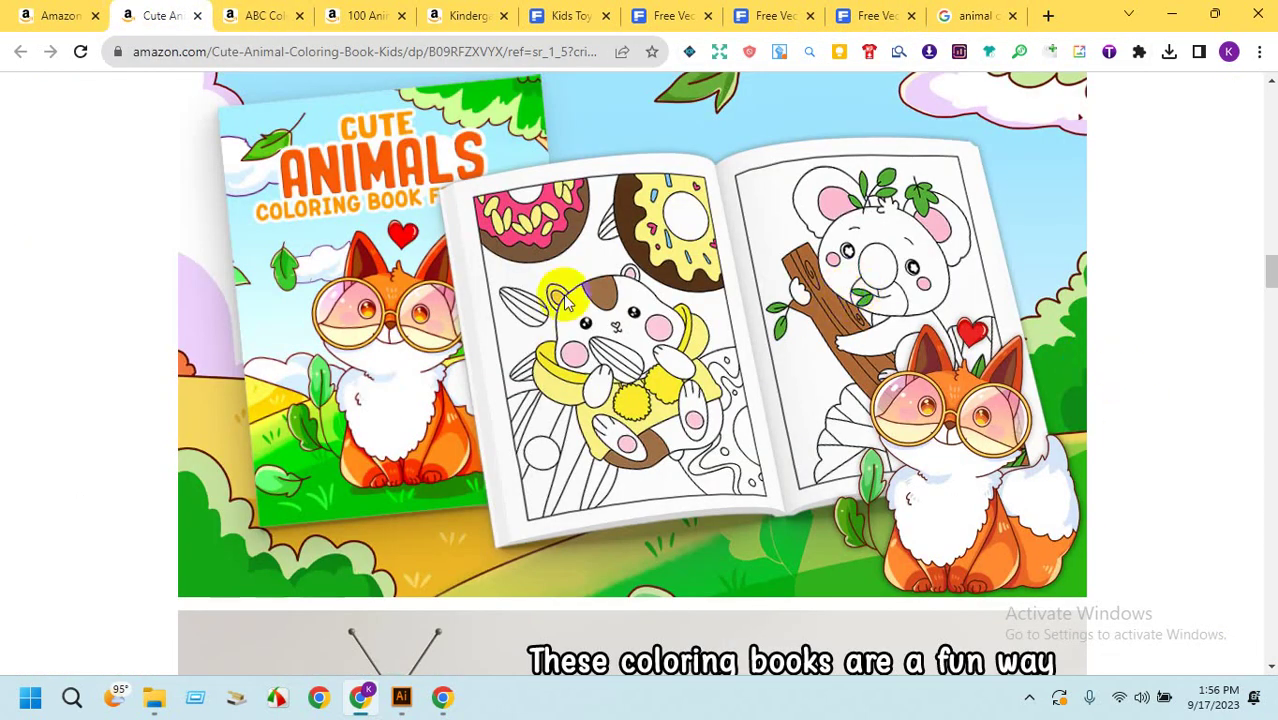
left_click_drag(1268, 265, 1268, 260)
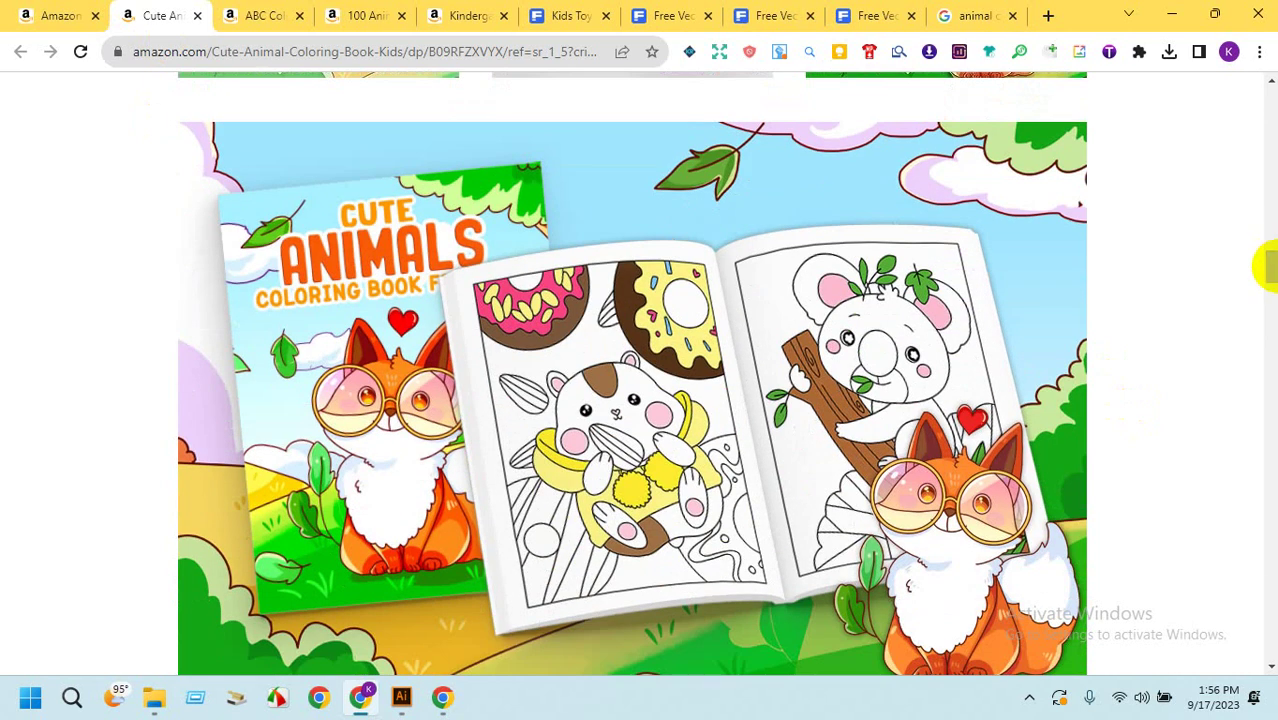
Examine the coloring book listing's details, back-cover image and sample pages, and open the Freepik toys seamless pattern page.
left_click_drag(1268, 260, 1267, 95)
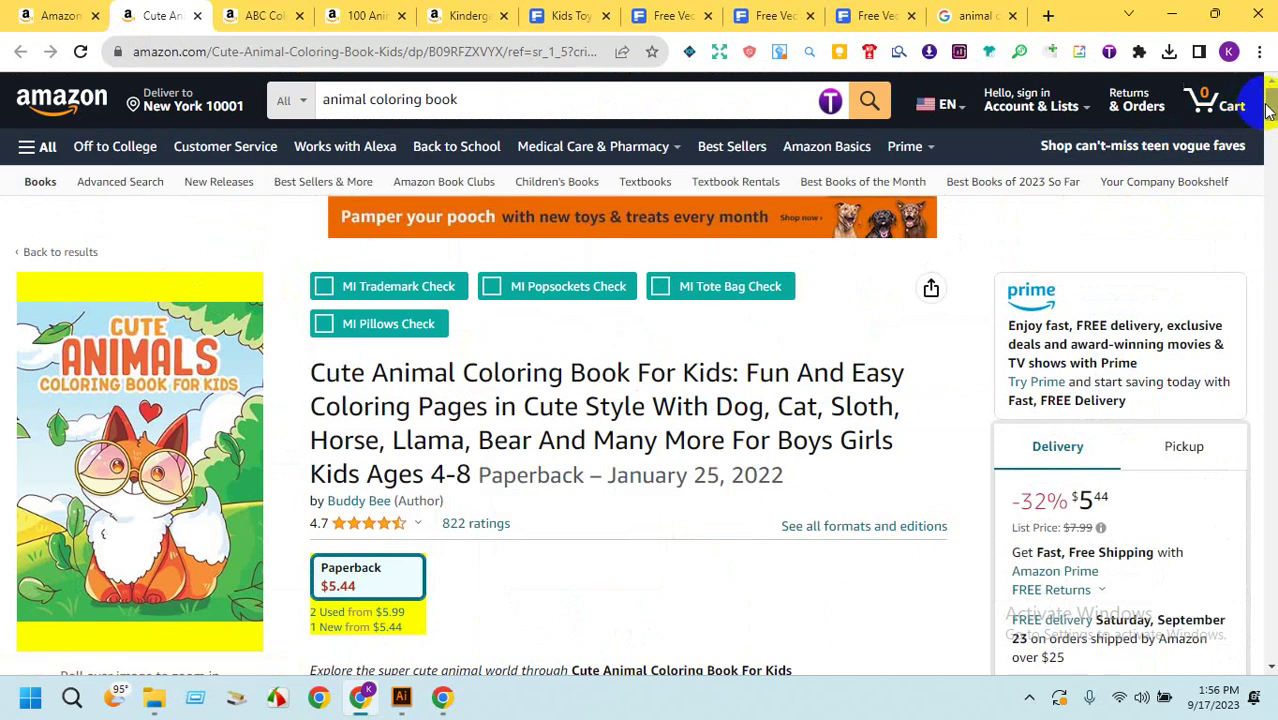
mouse_move(1272, 110)
left_mouse_down()
mouse_move(1258, 348)
mouse_move(1266, 95)
left_mouse_up()
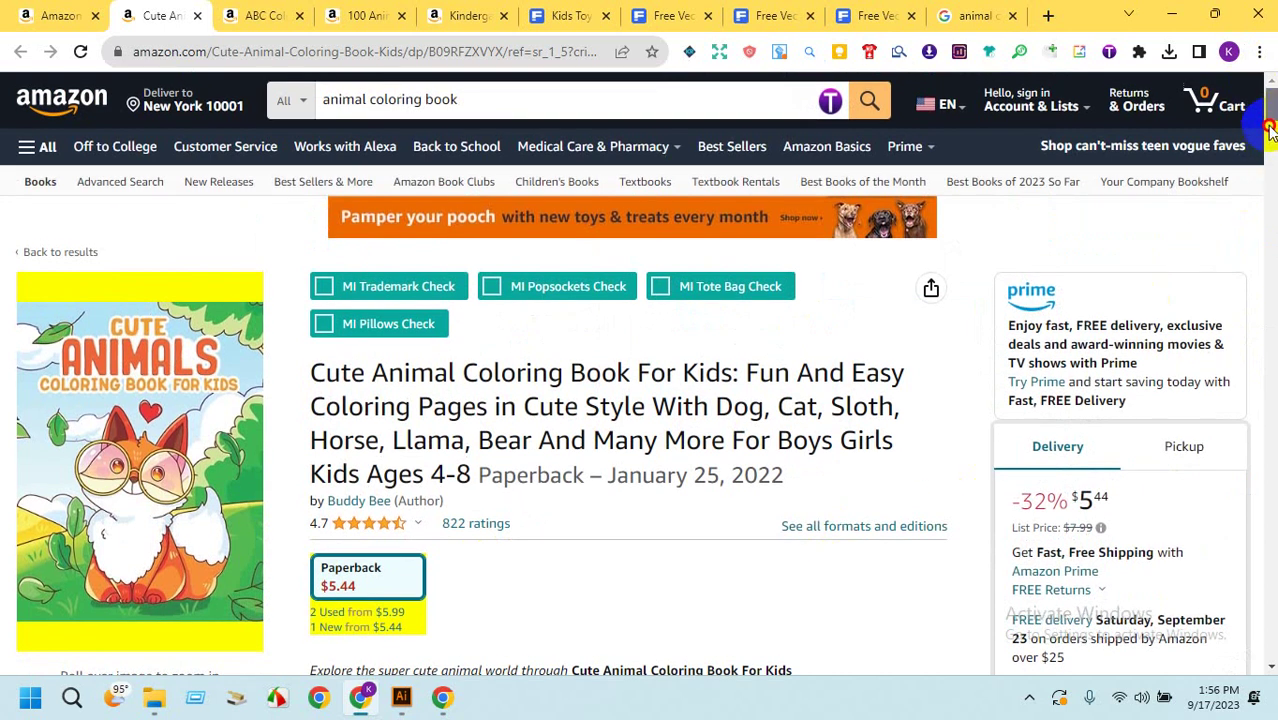
left_click_drag(1268, 130, 1268, 140)
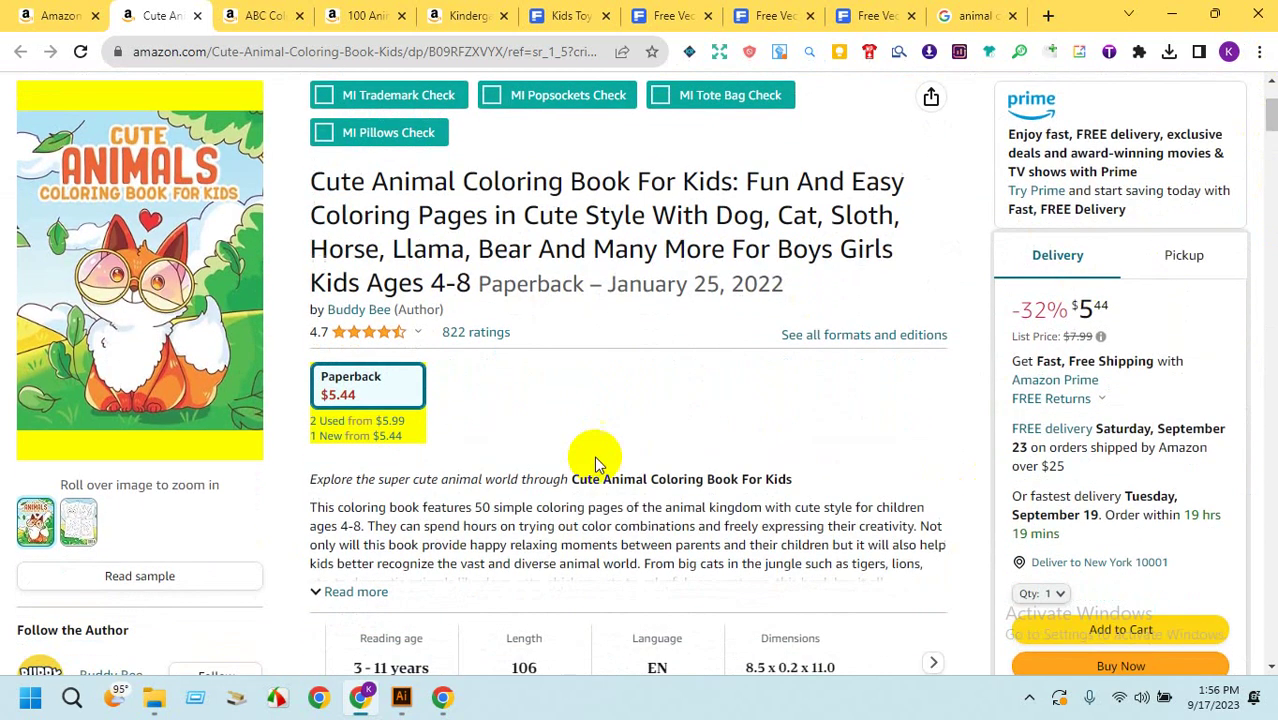
mouse_move(80, 520)
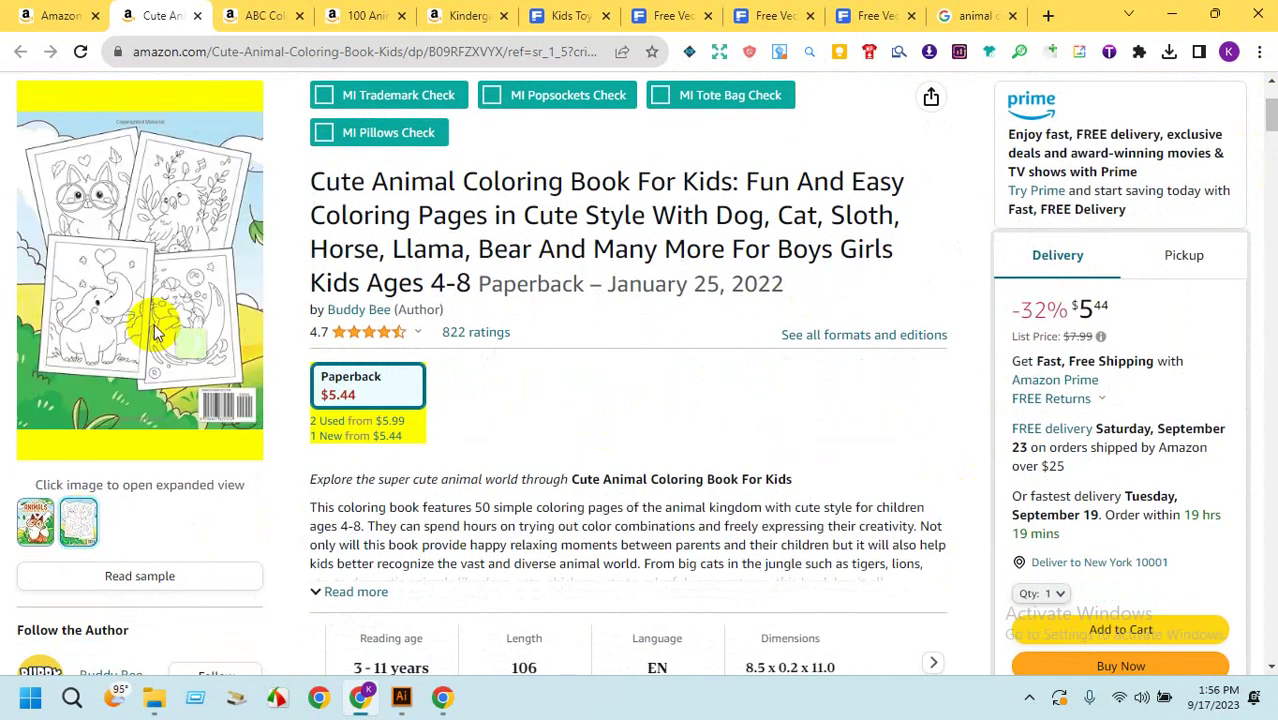
mouse_move(155, 333)
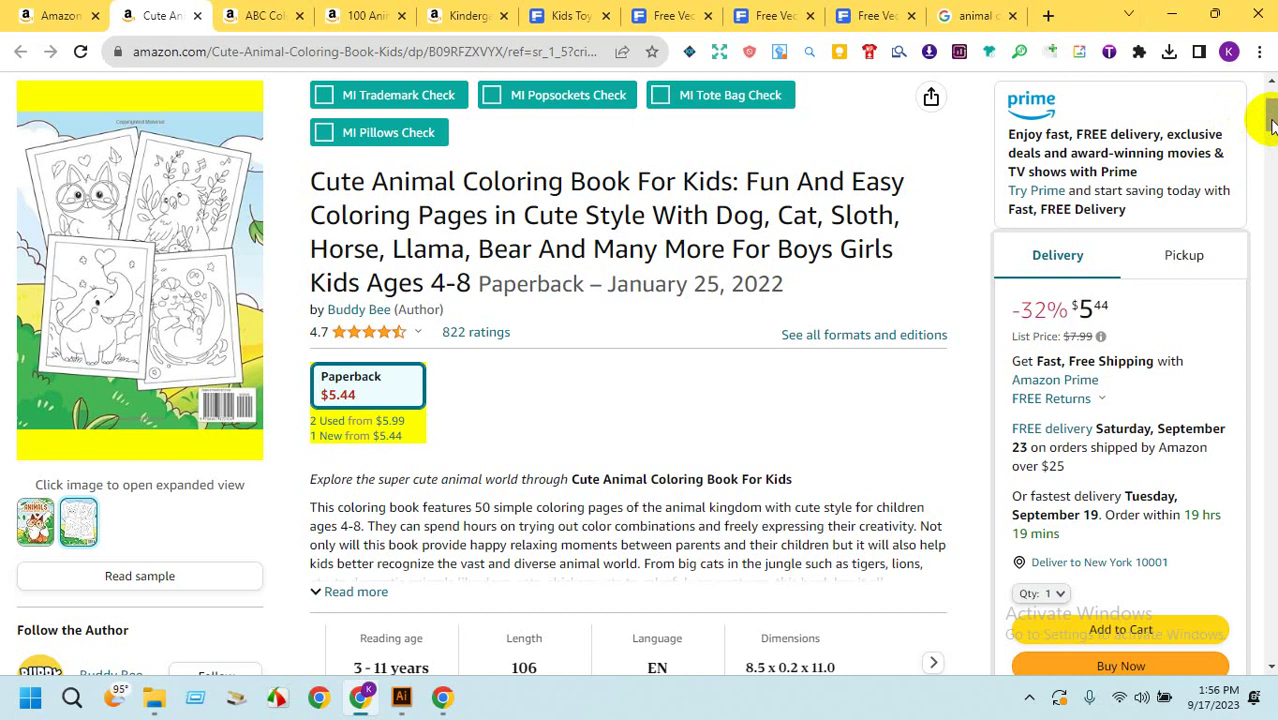
left_click_drag(1271, 130, 1270, 268)
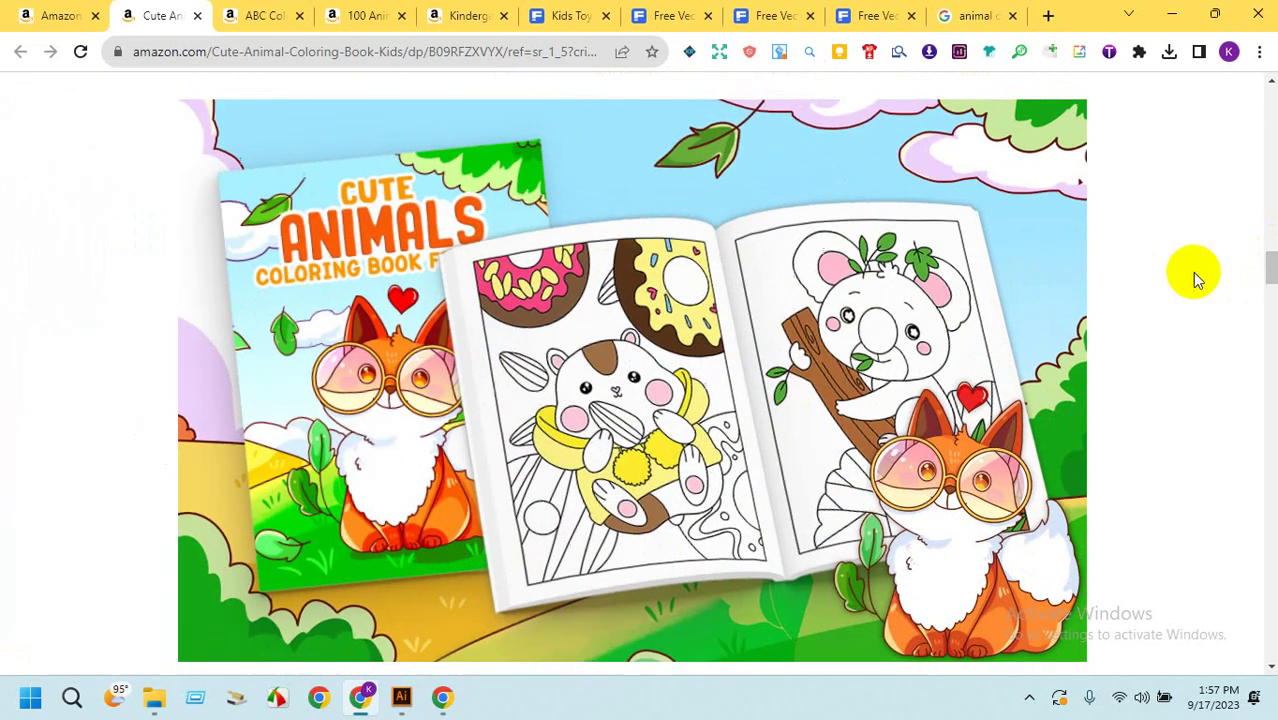
scroll(1264, 300, "up", 20)
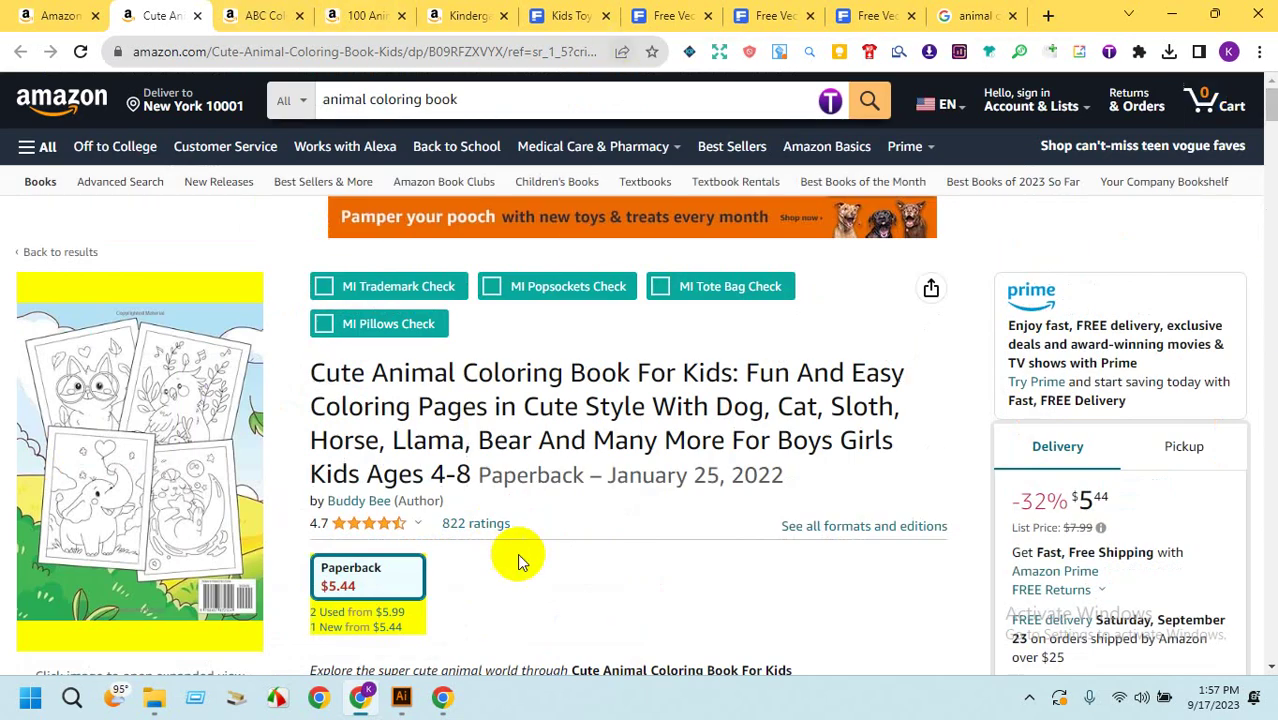
left_click(875, 12)
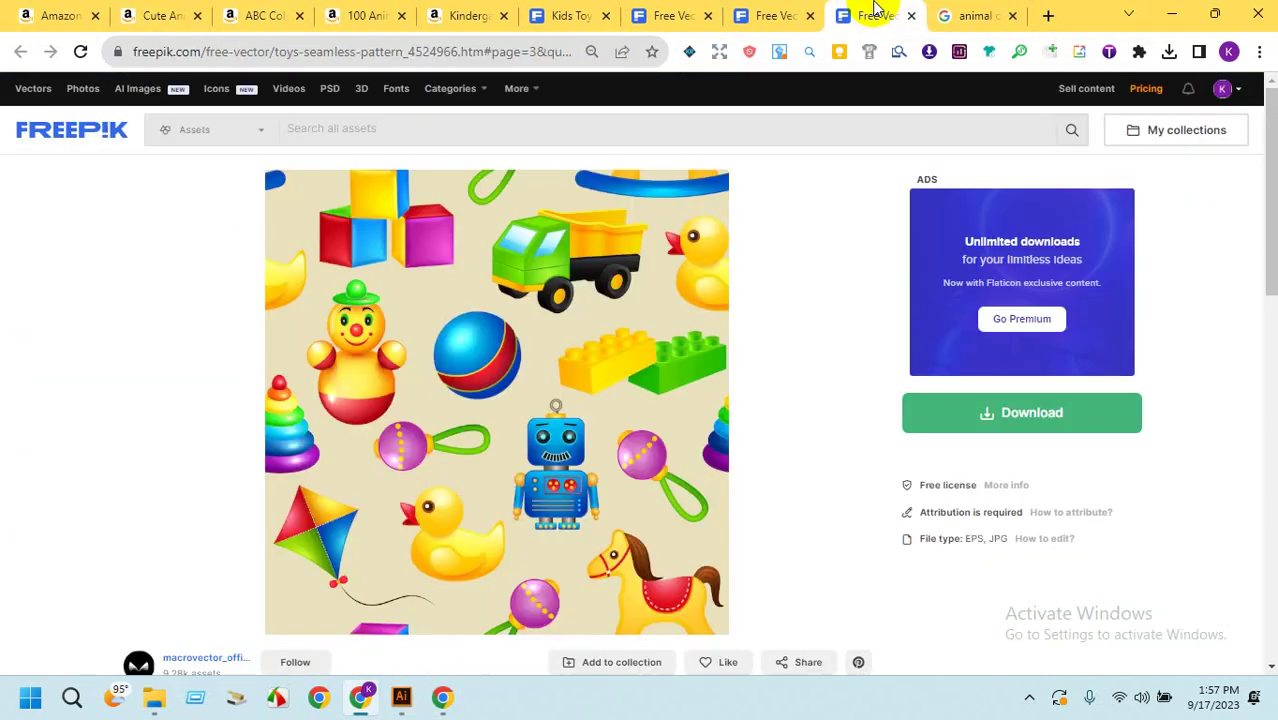
Compare the toys seamless pattern on Freepik with the hand-drawn Christmas toy collection page.
left_click(783, 8)
left_click(878, 14)
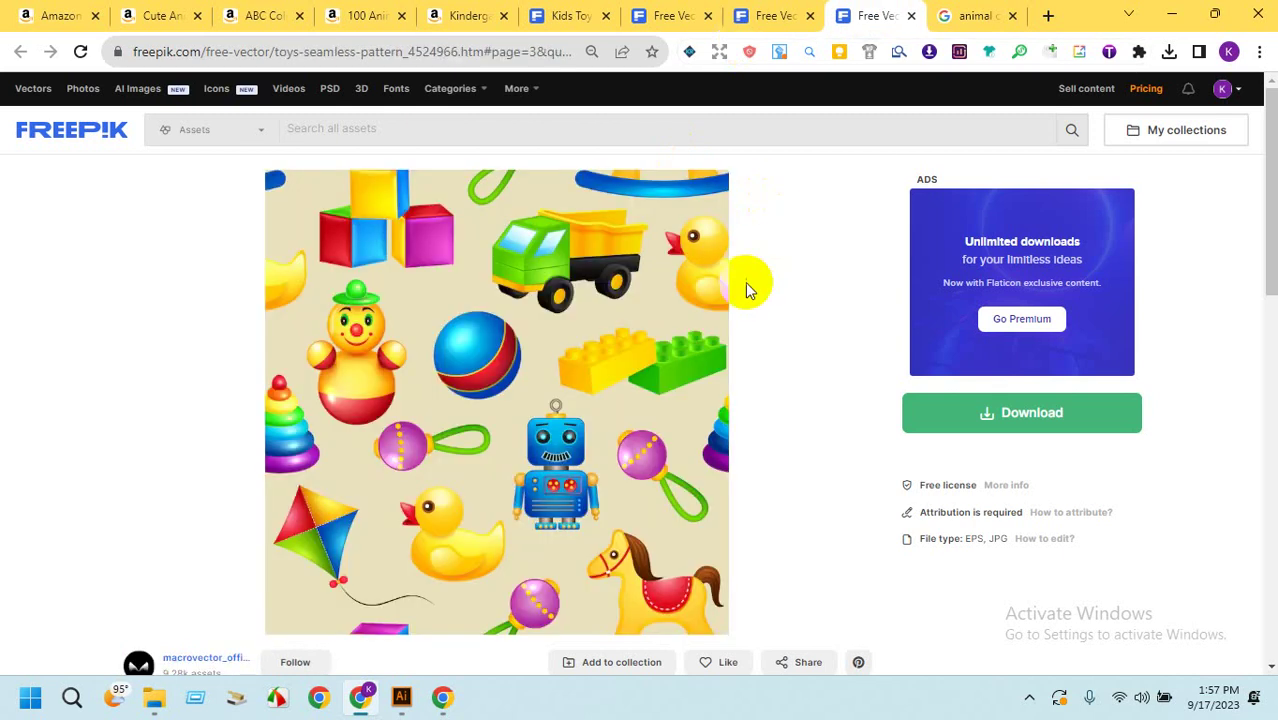
left_click(783, 14)
left_click(672, 14)
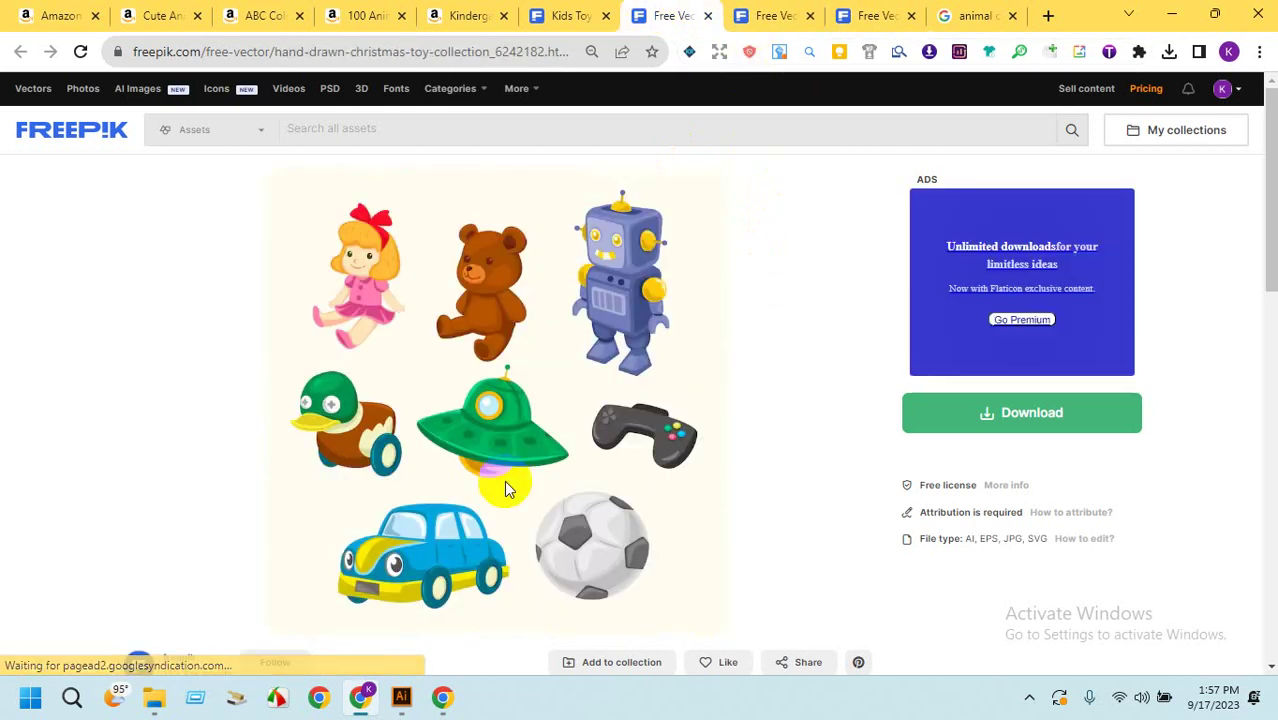
Switch to Illustrator and group all parts of the robot line art beside the artboard into one object.
left_click(402, 696)
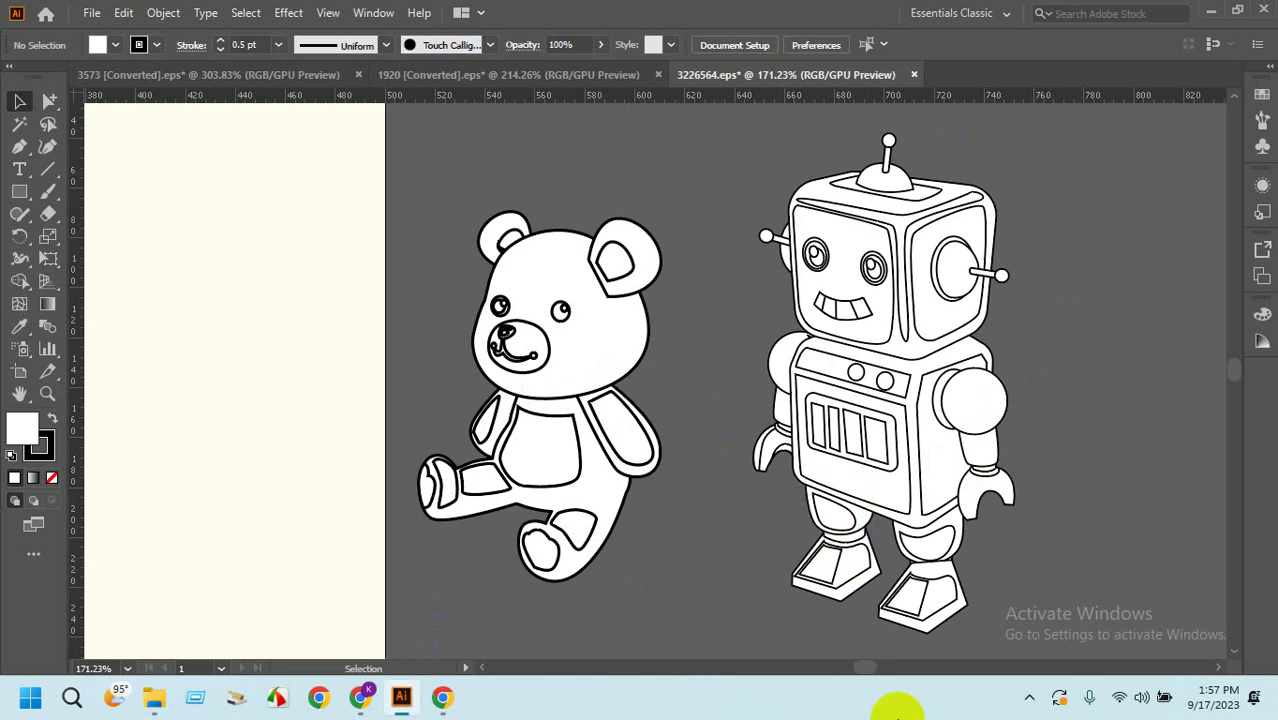
scroll(779, 641, "right", 5)
scroll(700, 510, "down", 8)
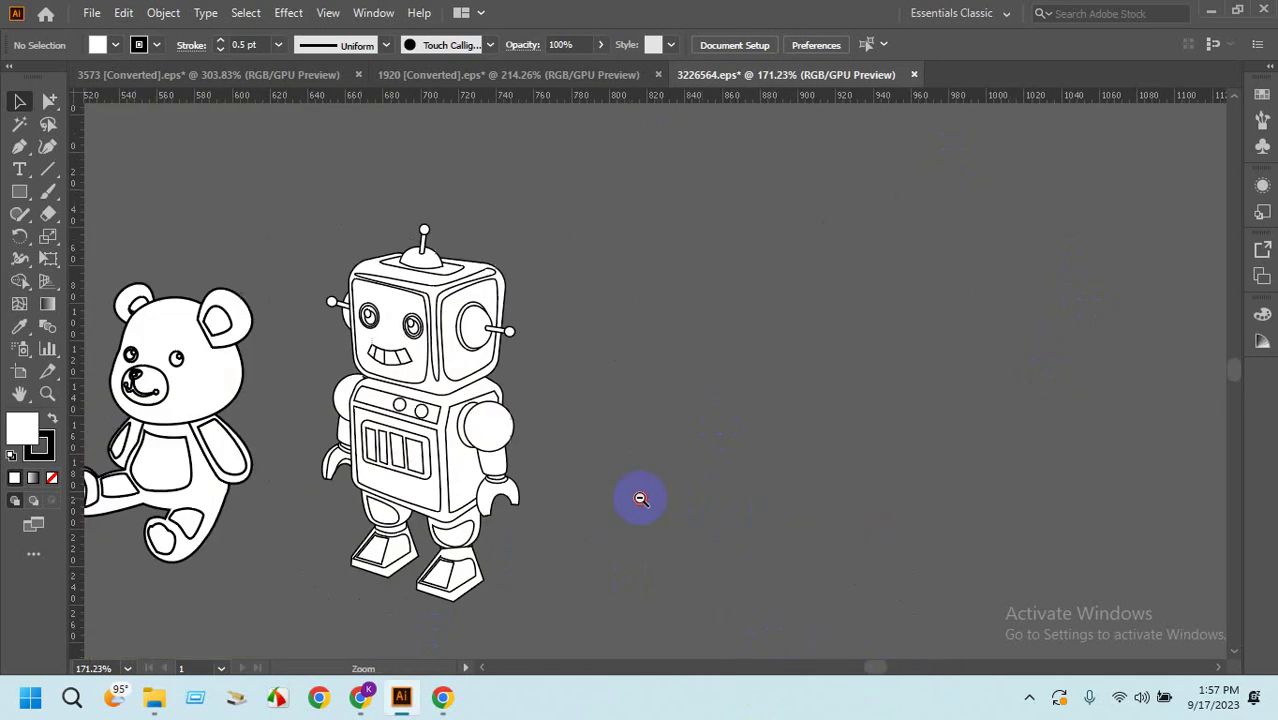
left_click_drag(220, 304, 222, 508)
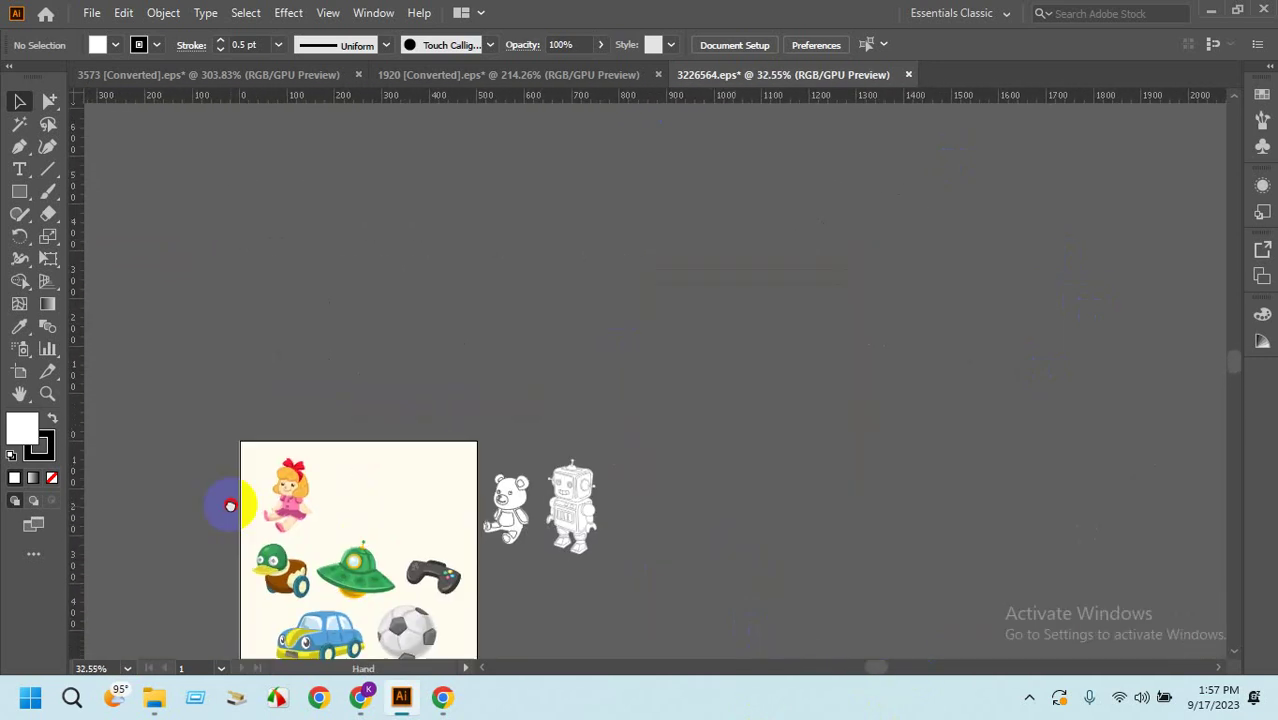
left_click_drag(525, 416, 499, 290)
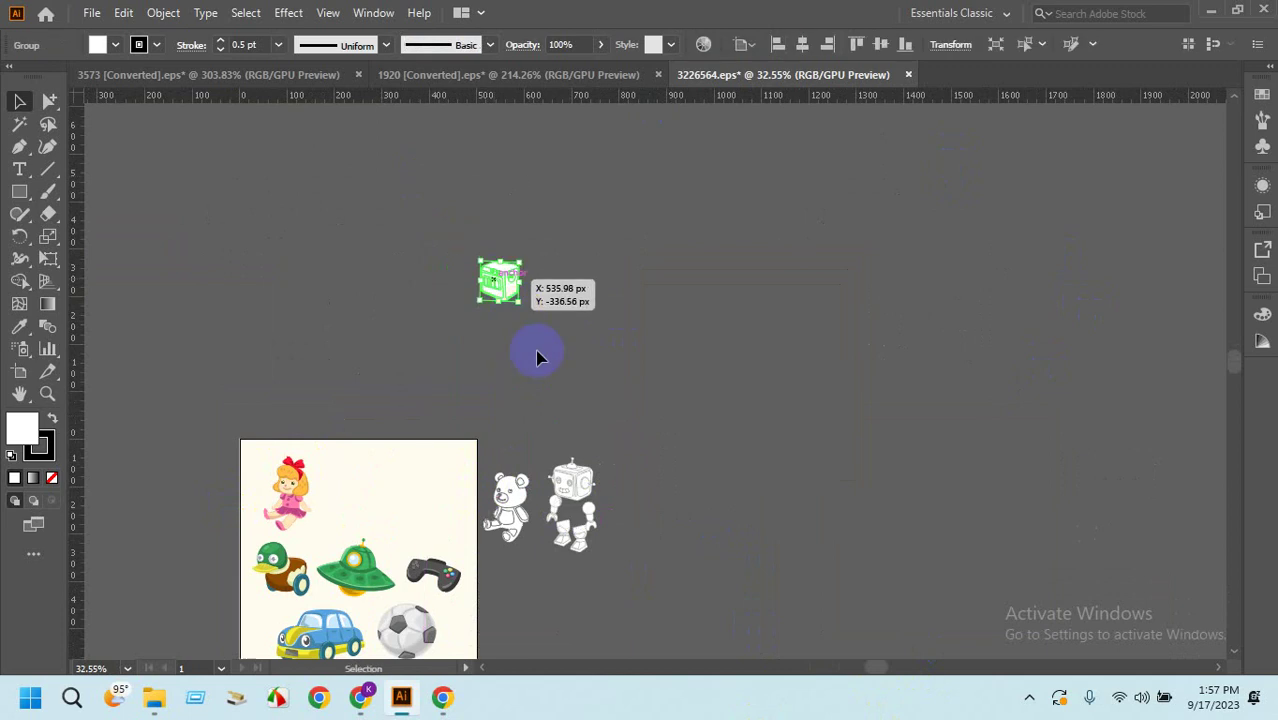
left_click_drag(566, 500, 598, 519)
left_click(549, 422)
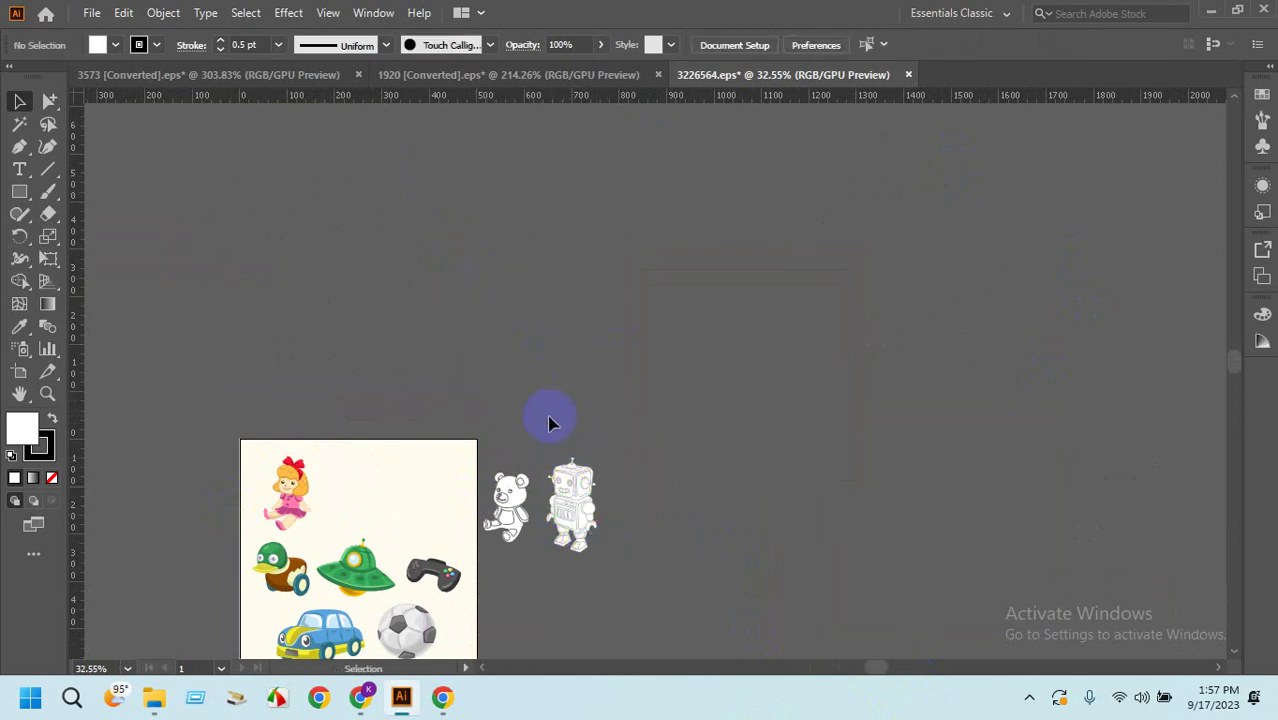
scroll(705, 663, "down", 2)
key("ctrl+z")
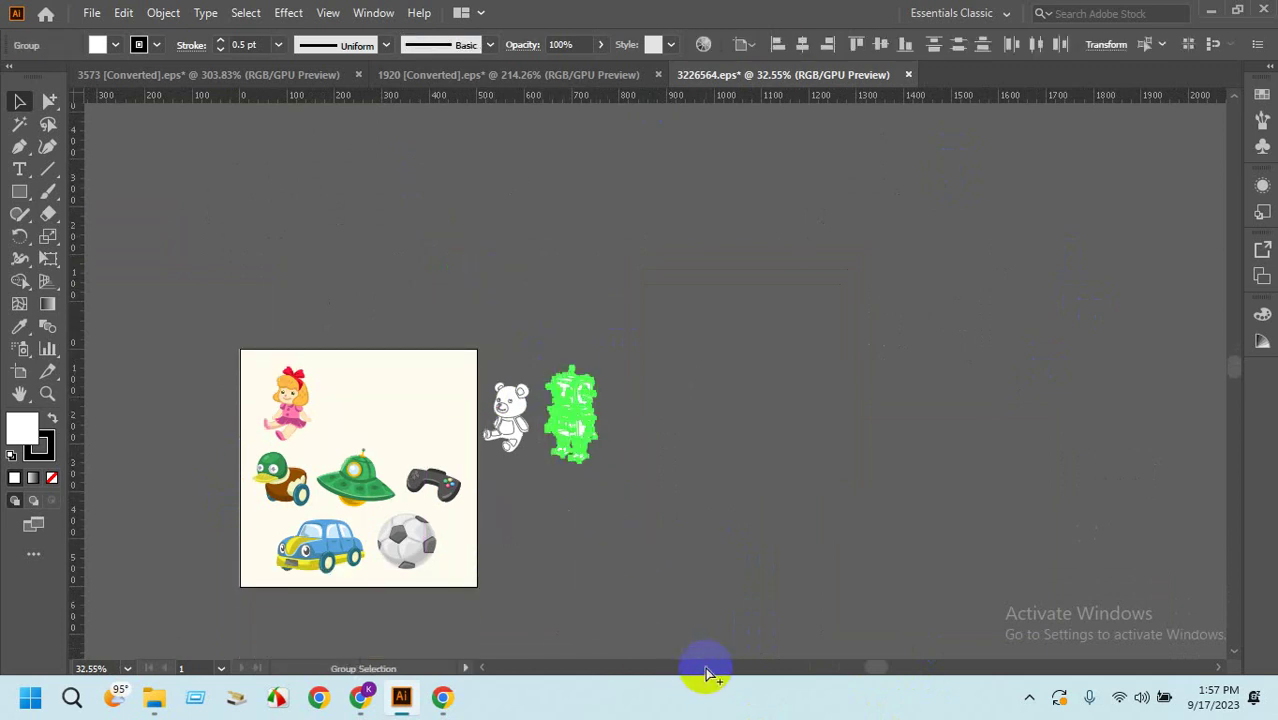
With Group Selection, delete the extra middle ring inside each of the robot's eyes.
key("ctrl+space")
left_click_drag(591, 465, 668, 371)
left_click(775, 430)
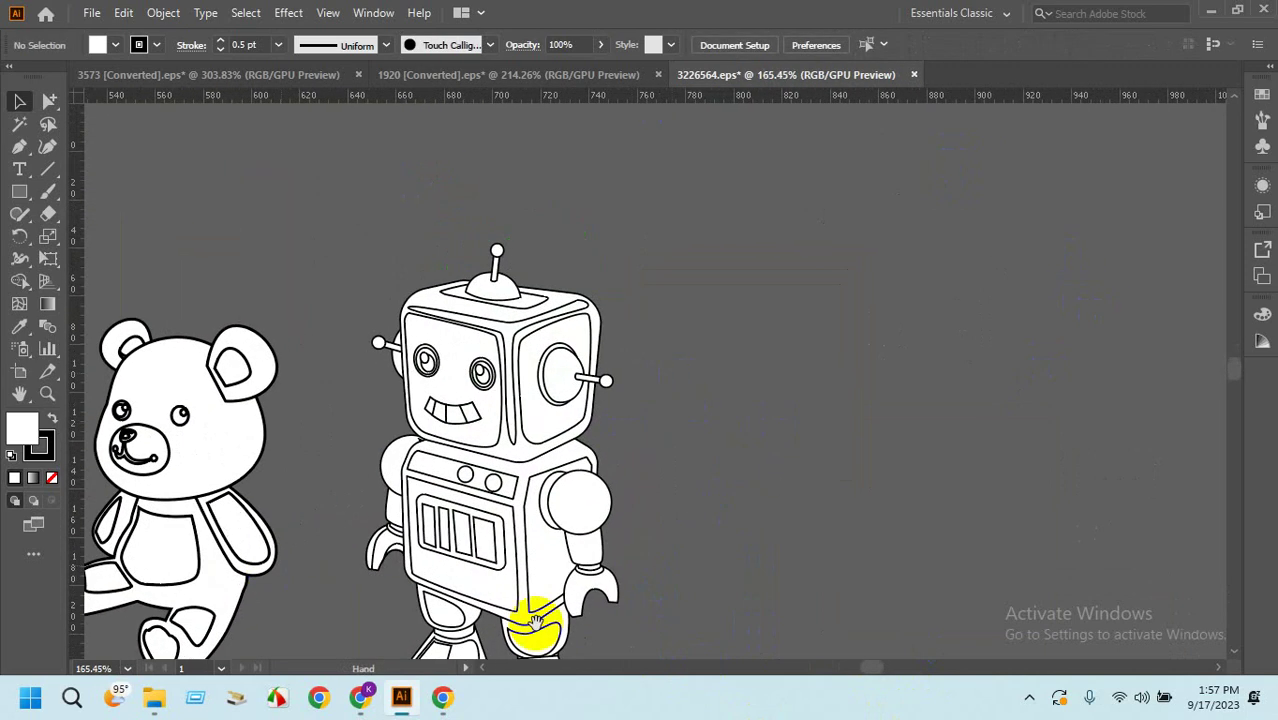
scroll(916, 493, "down", 2)
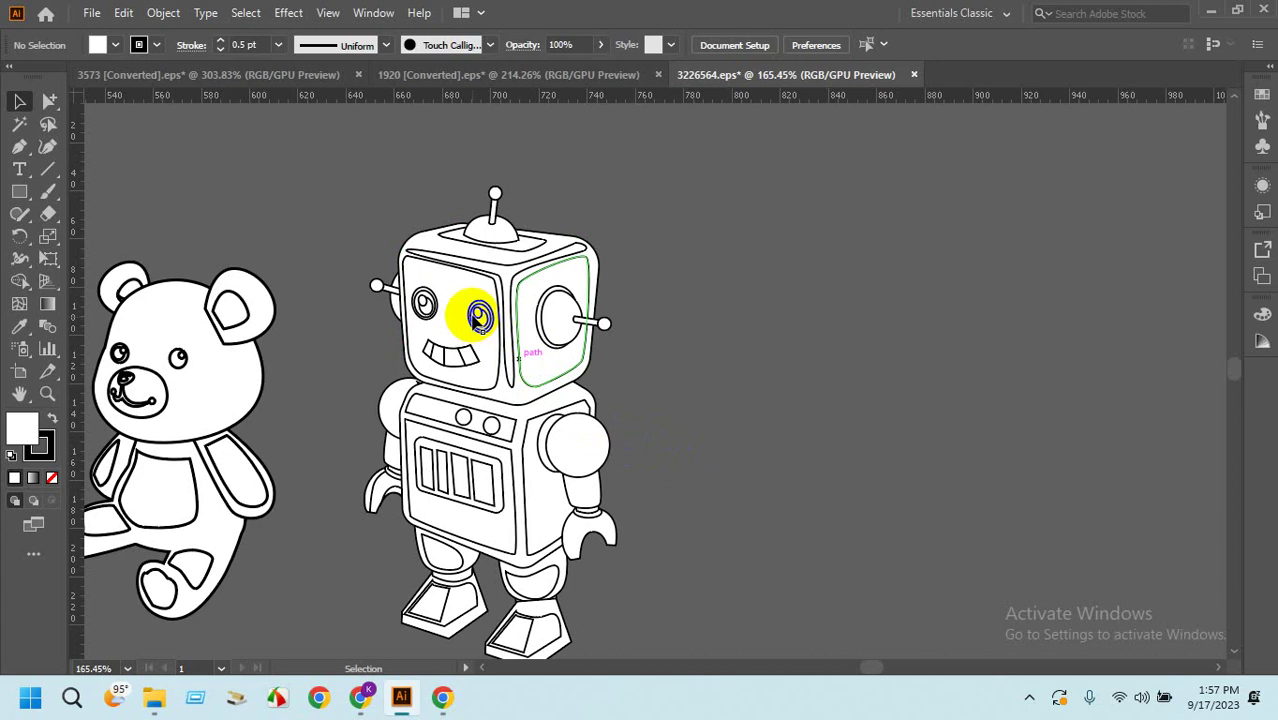
left_click_drag(462, 298, 519, 442)
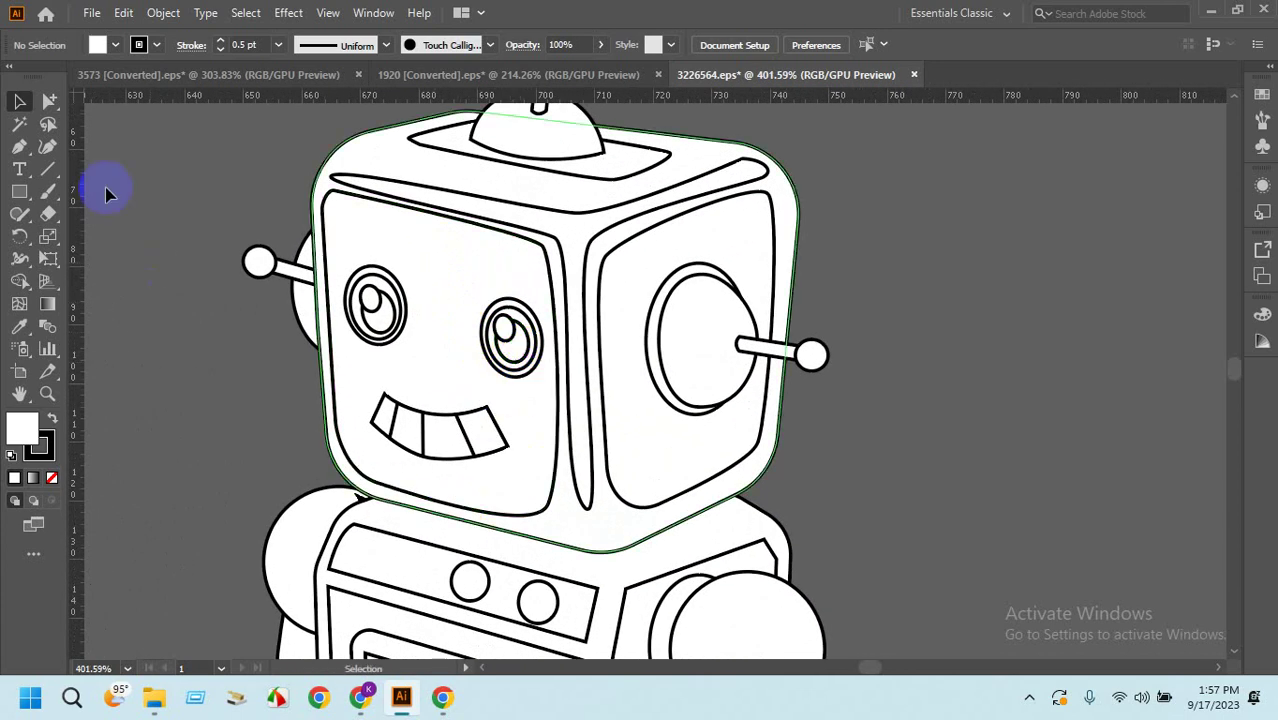
left_click(50, 102, "alt")
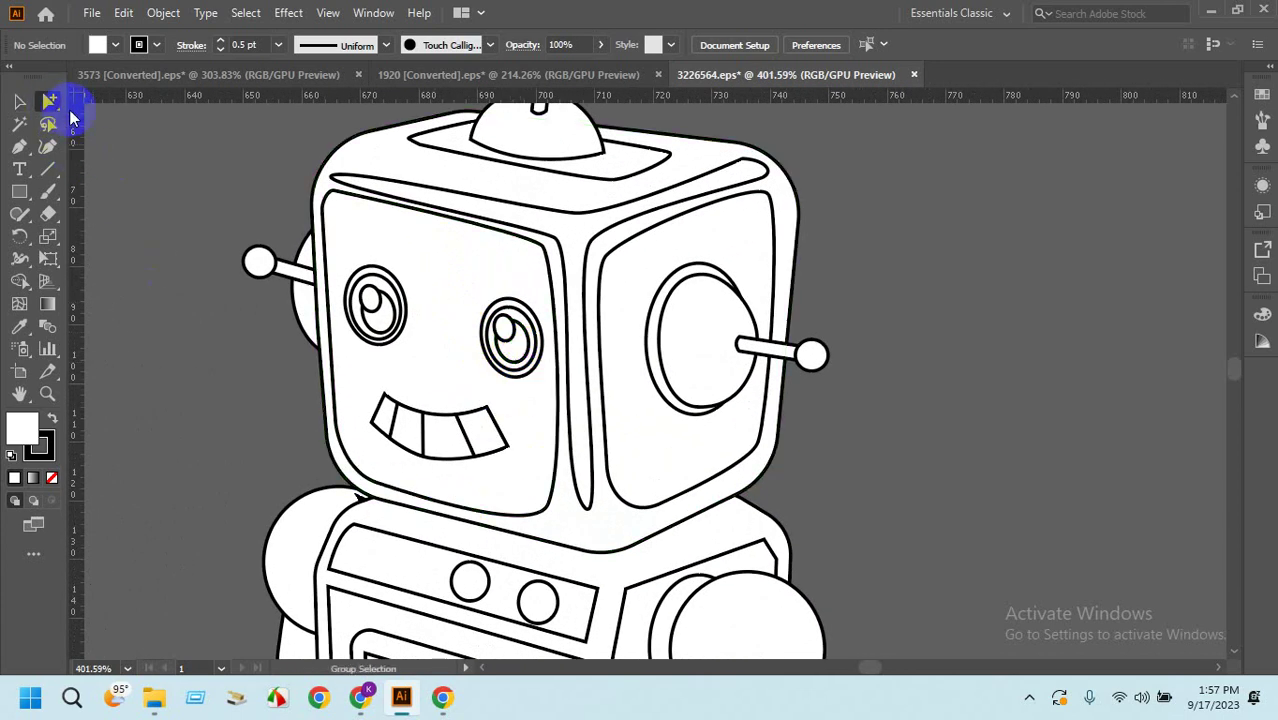
left_click(491, 341)
left_click(380, 342)
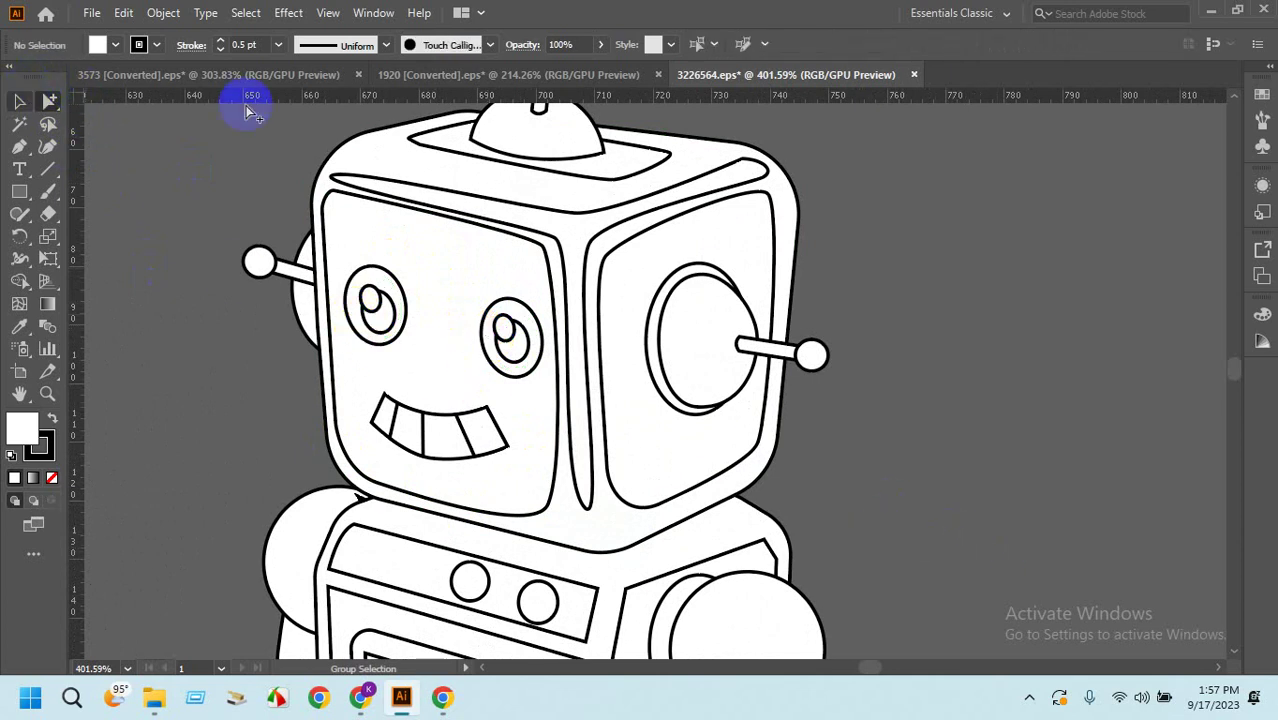
Copy the robot line art into the 1920 [Converted].eps document and delete the bear from the DOLL page.
left_click(565, 350)
left_click_drag(633, 366, 487, 80)
left_click_drag(335, 250, 522, 424)
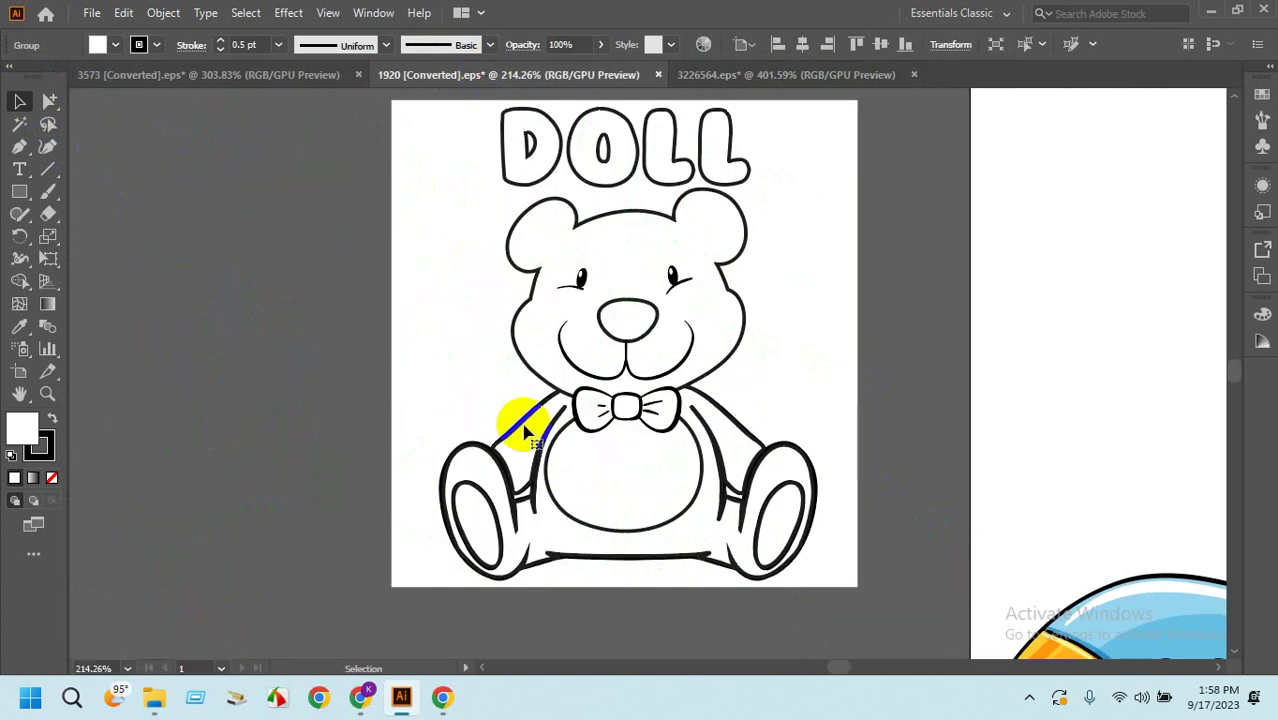
left_click(644, 332)
key("Delete")
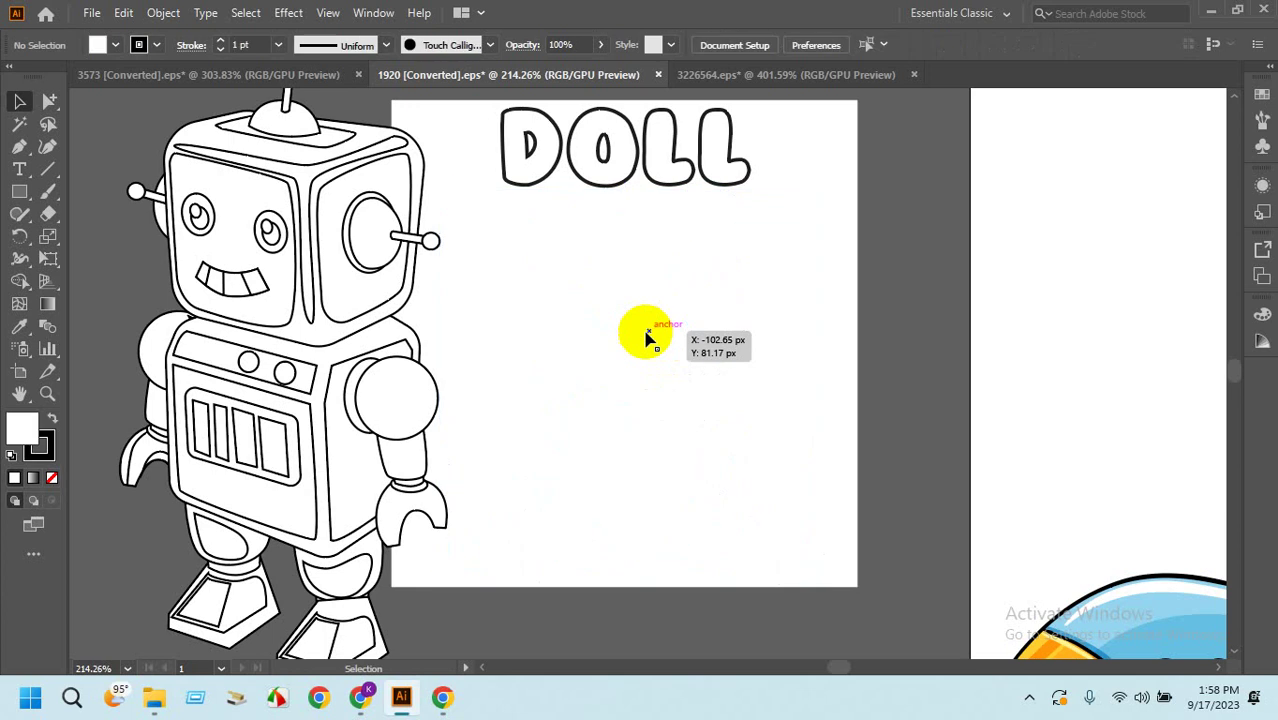
Expand the fill and stroke of the copied robot group.
left_click(371, 322)
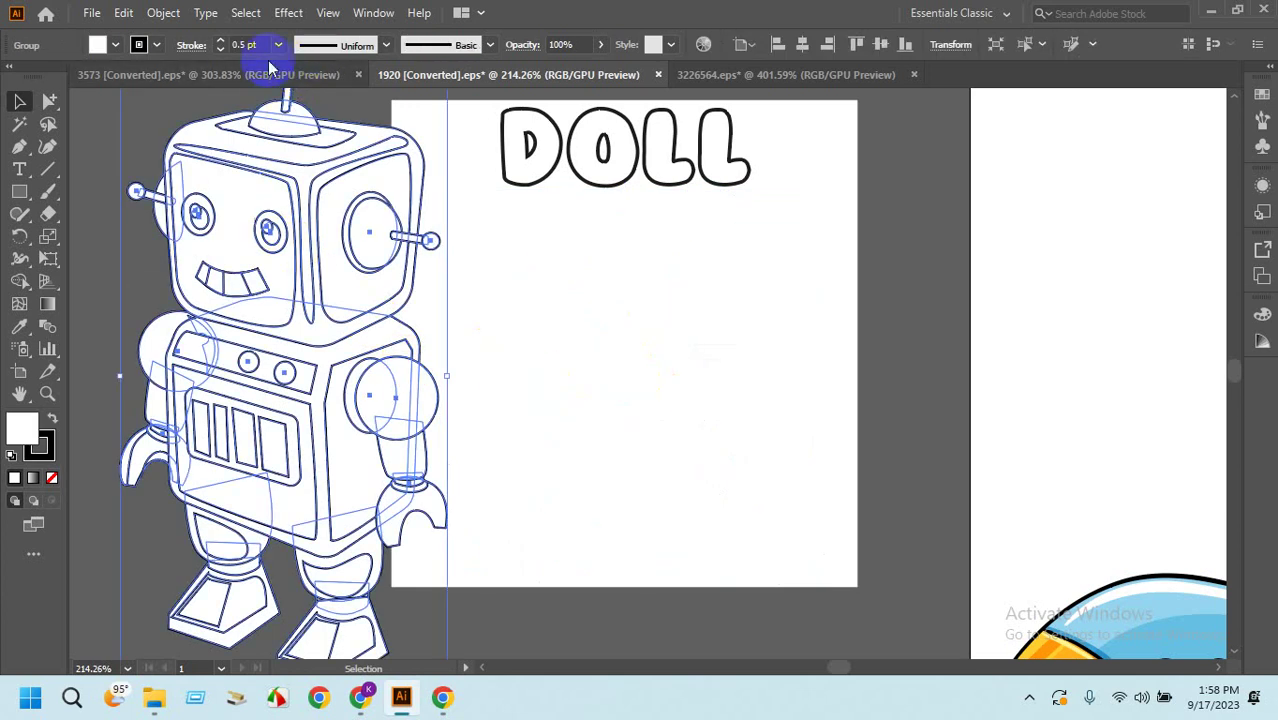
left_click(165, 13)
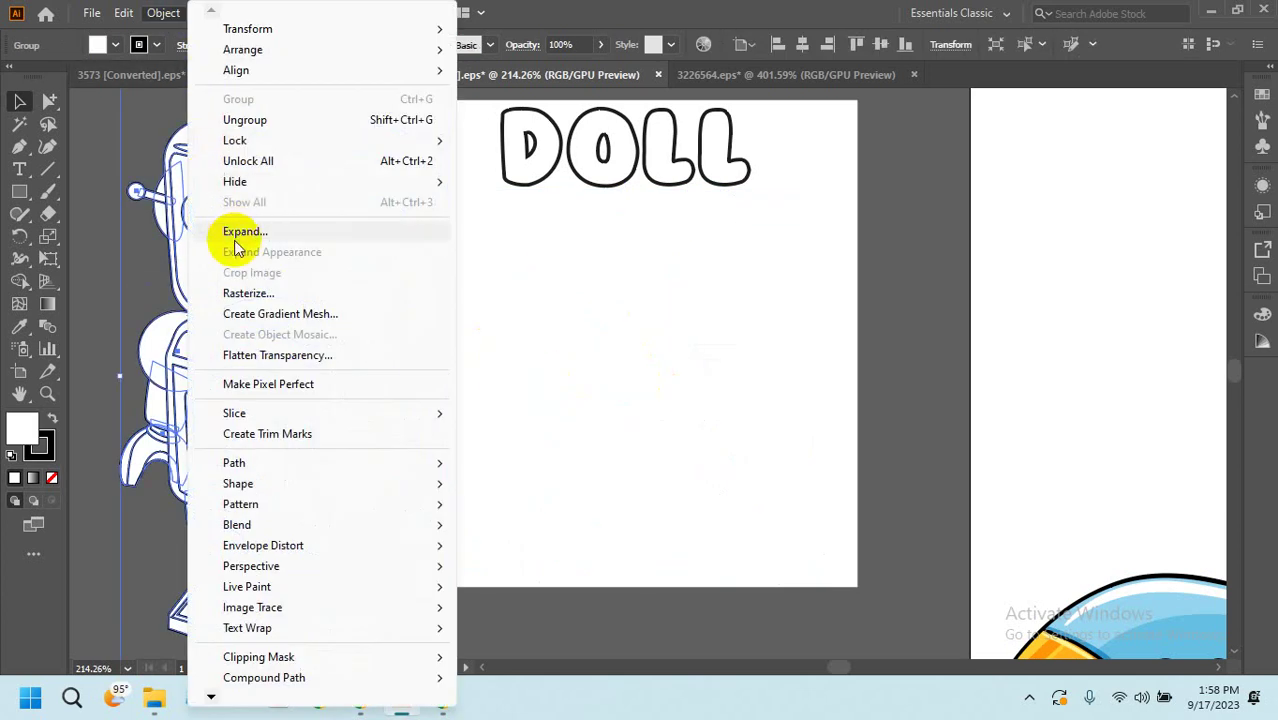
left_click(240, 234)
left_click(587, 451)
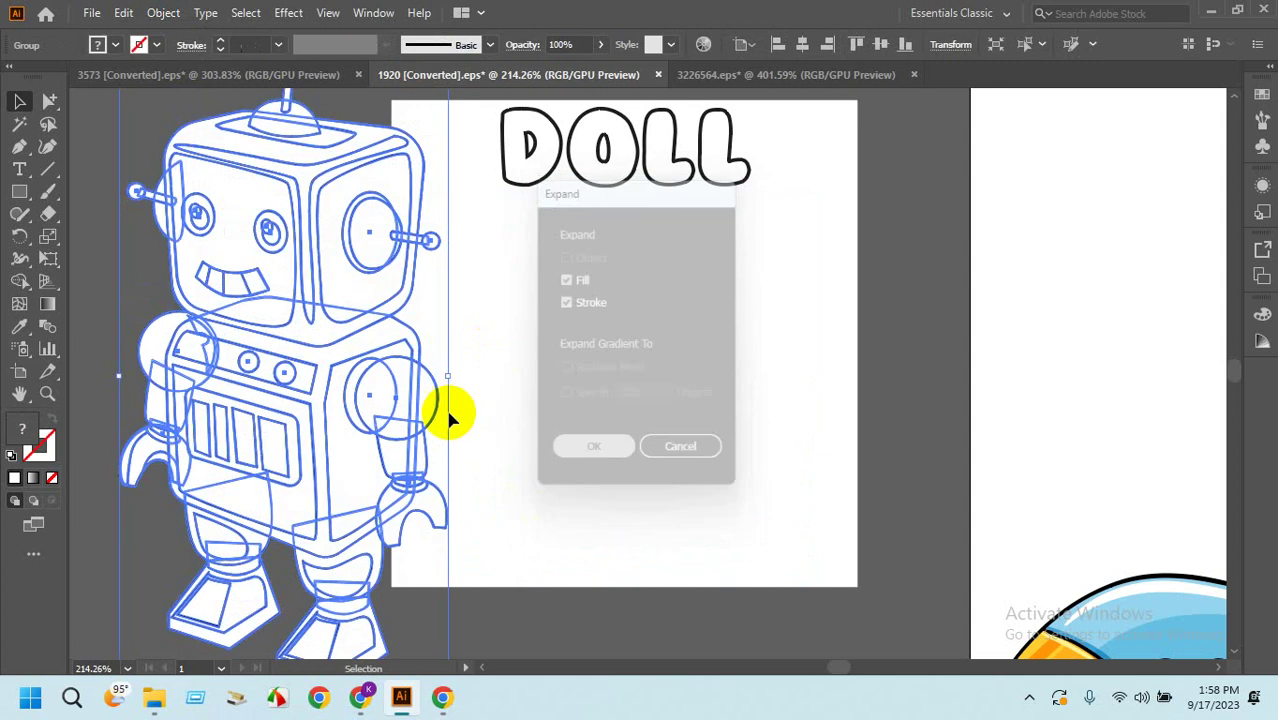
Scale the robot down to fit the page and centre it below the DOLL heading.
left_click_drag(448, 378, 652, 362)
left_click_drag(612, 524, 609, 582)
left_click(608, 630)
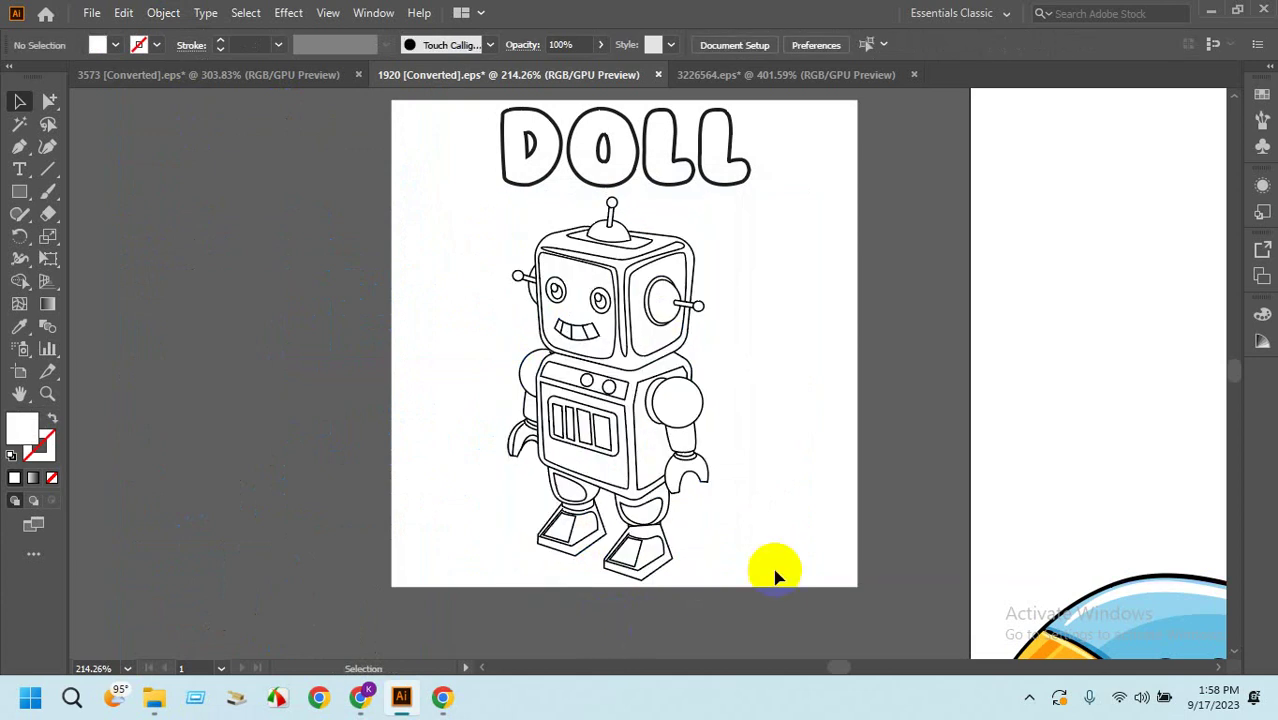
left_click_drag(835, 463, 838, 509)
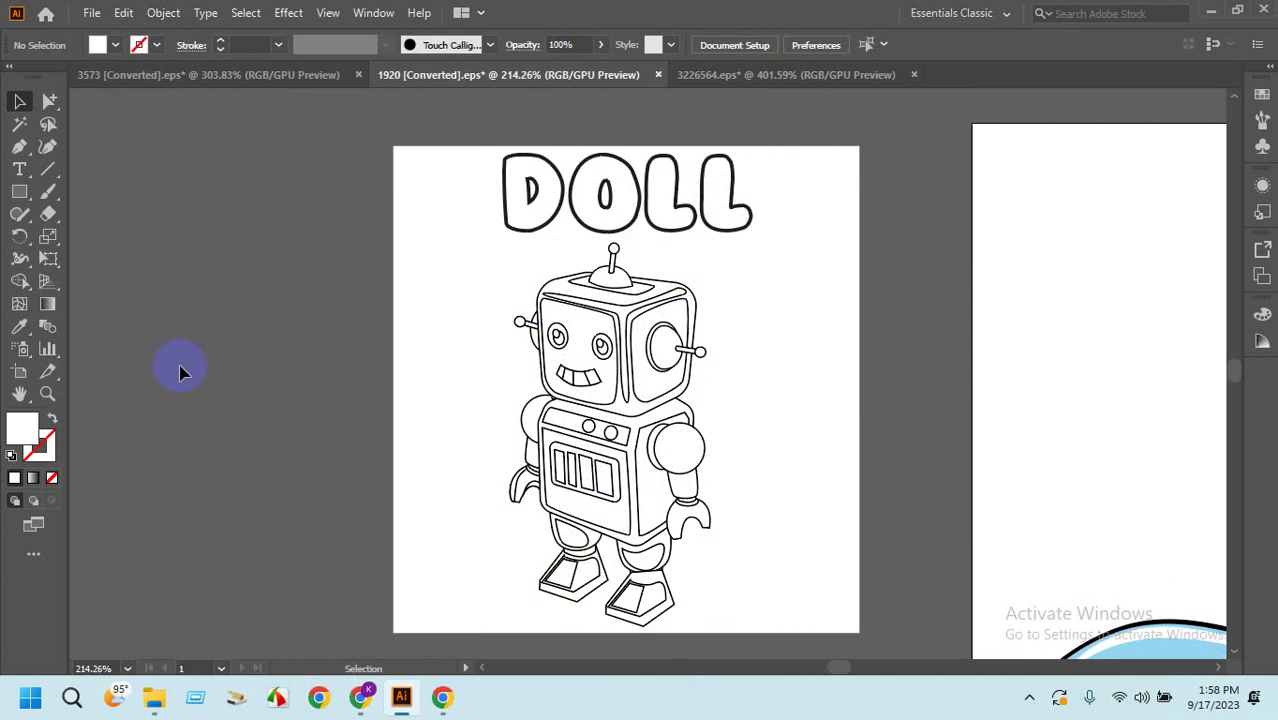
Deselect the robot in 3226564.eps, switch to Chrome and search Freepik vectors for "flat vector".
left_click(836, 74)
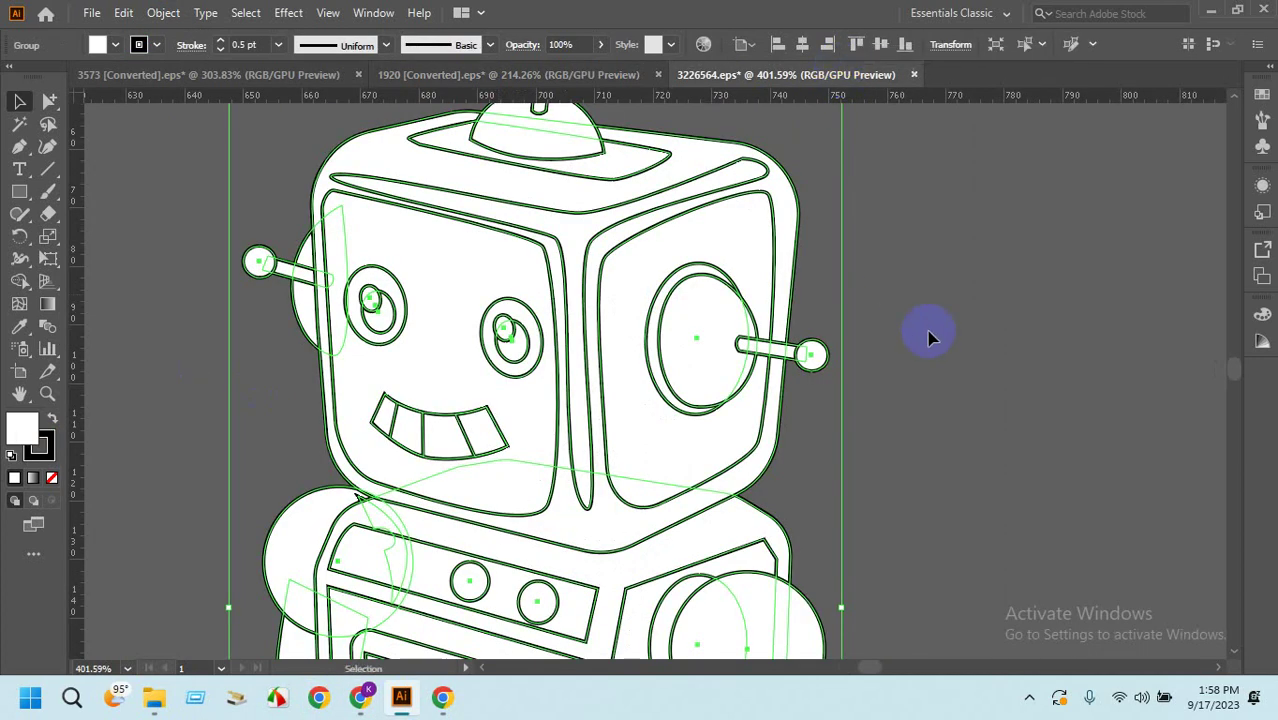
left_click(928, 338)
left_click(359, 697)
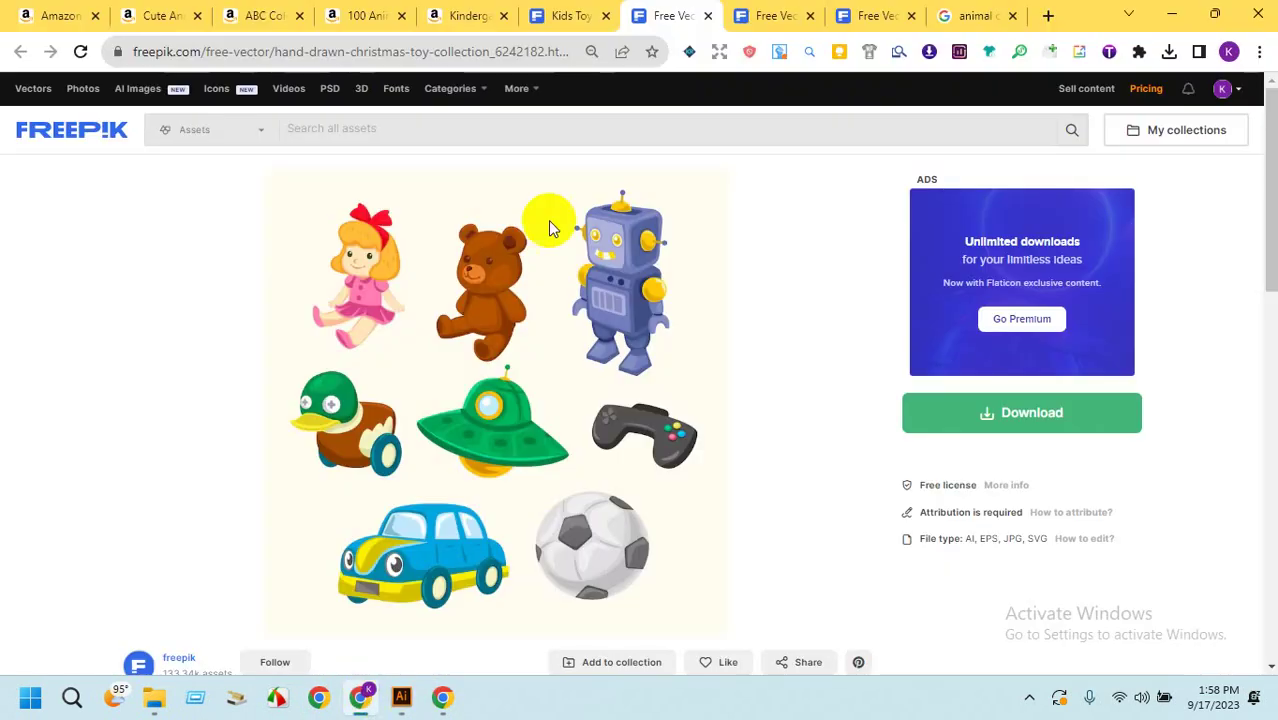
left_click(566, 15)
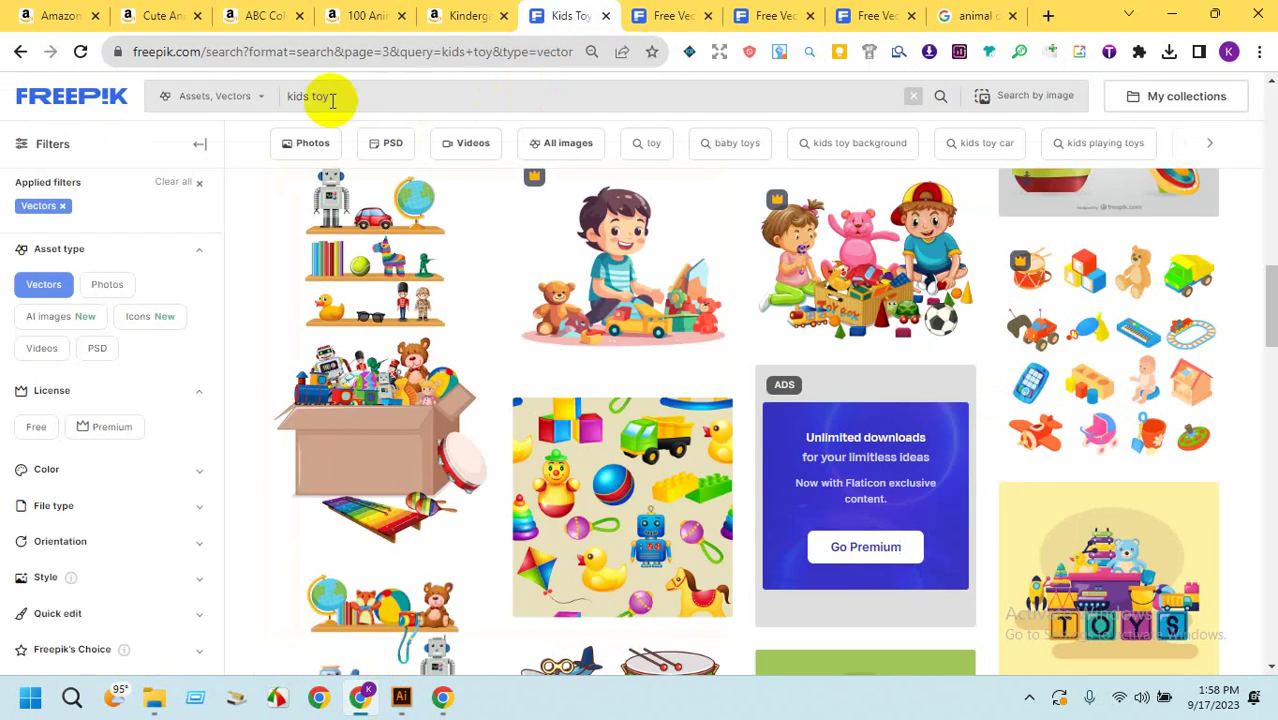
left_click_drag(333, 99, 281, 100)
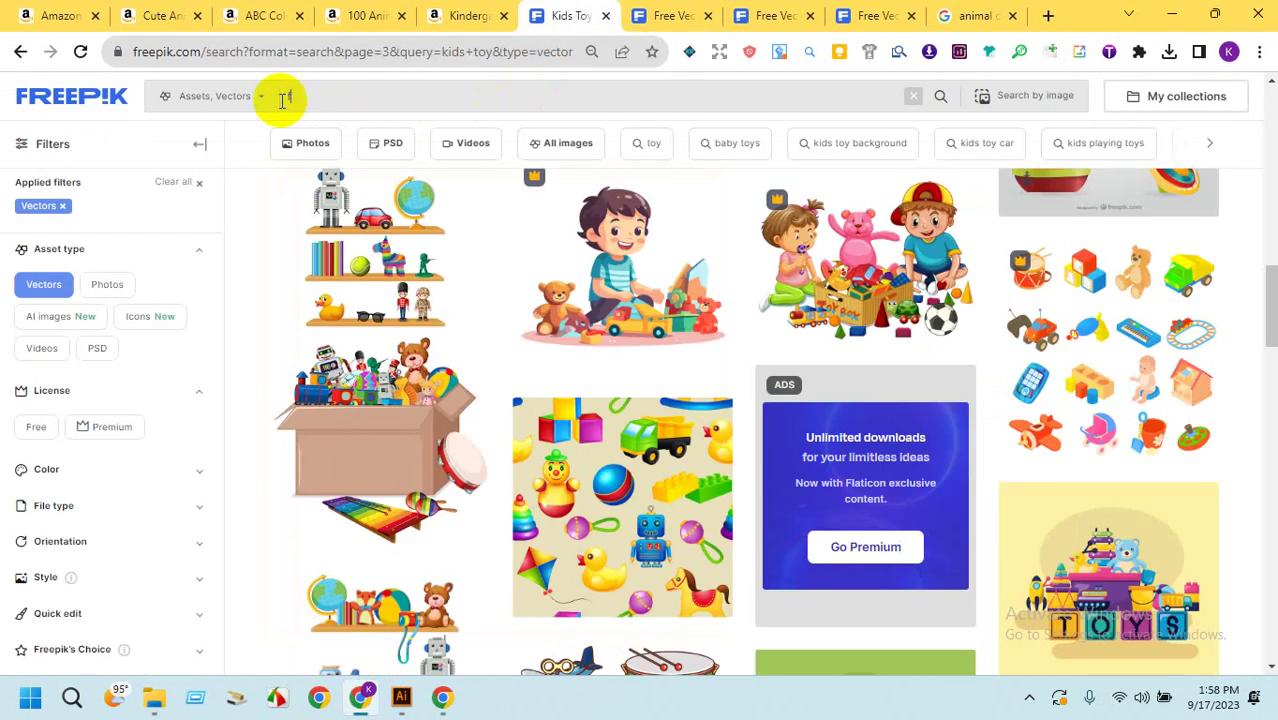
type("flat vector")
key("Return")
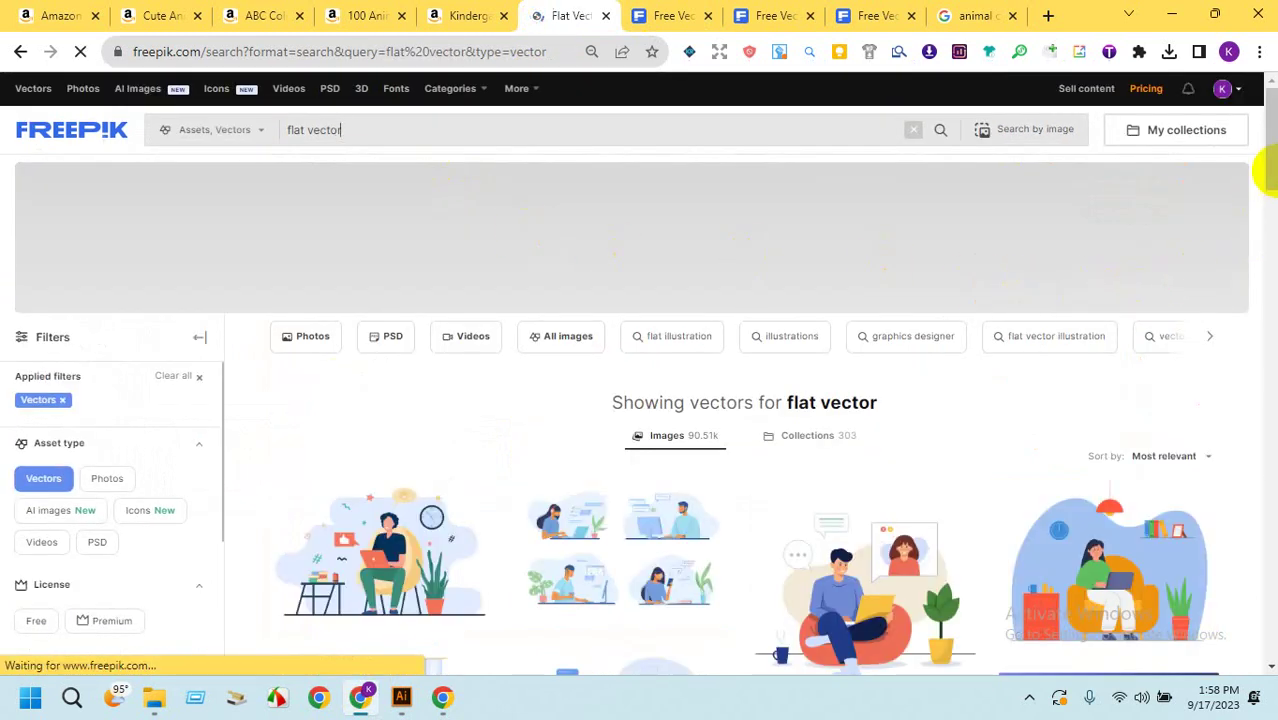
Refine the Freepik search to "flat toy vector" and open the hand drawn flat christmas toys collection from the results.
left_click_drag(1262, 157, 1263, 120)
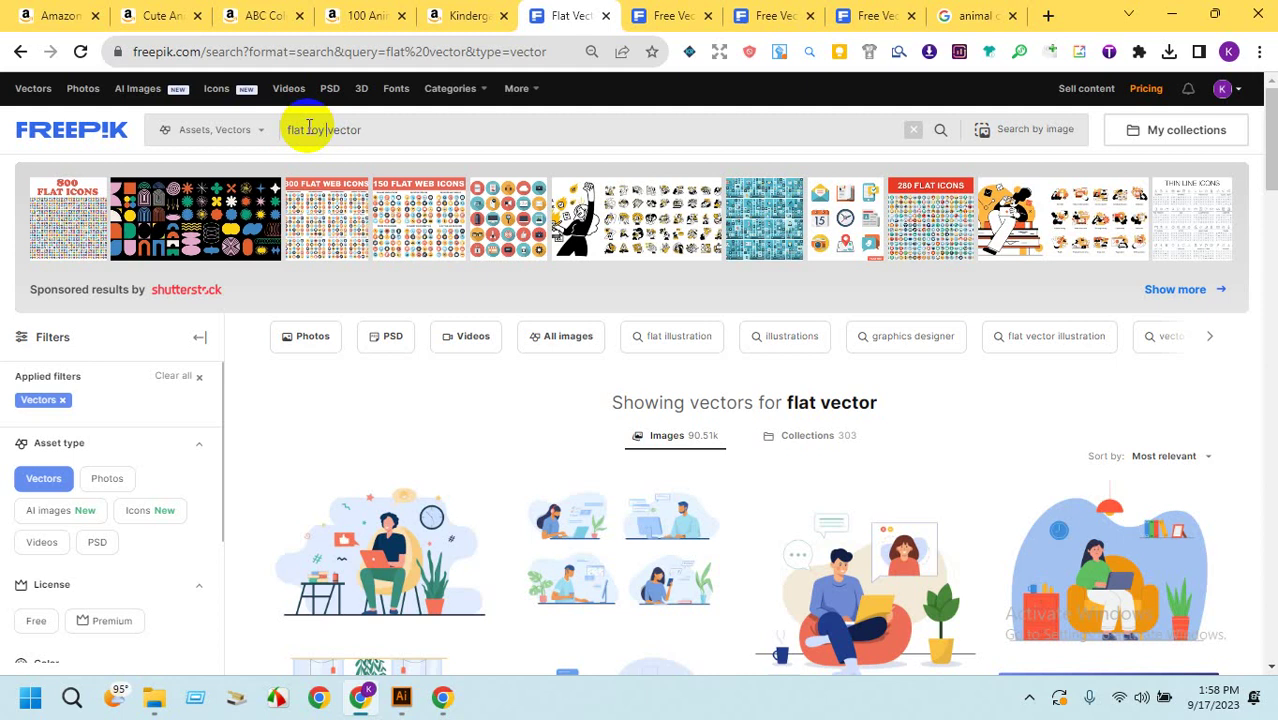
key("Return")
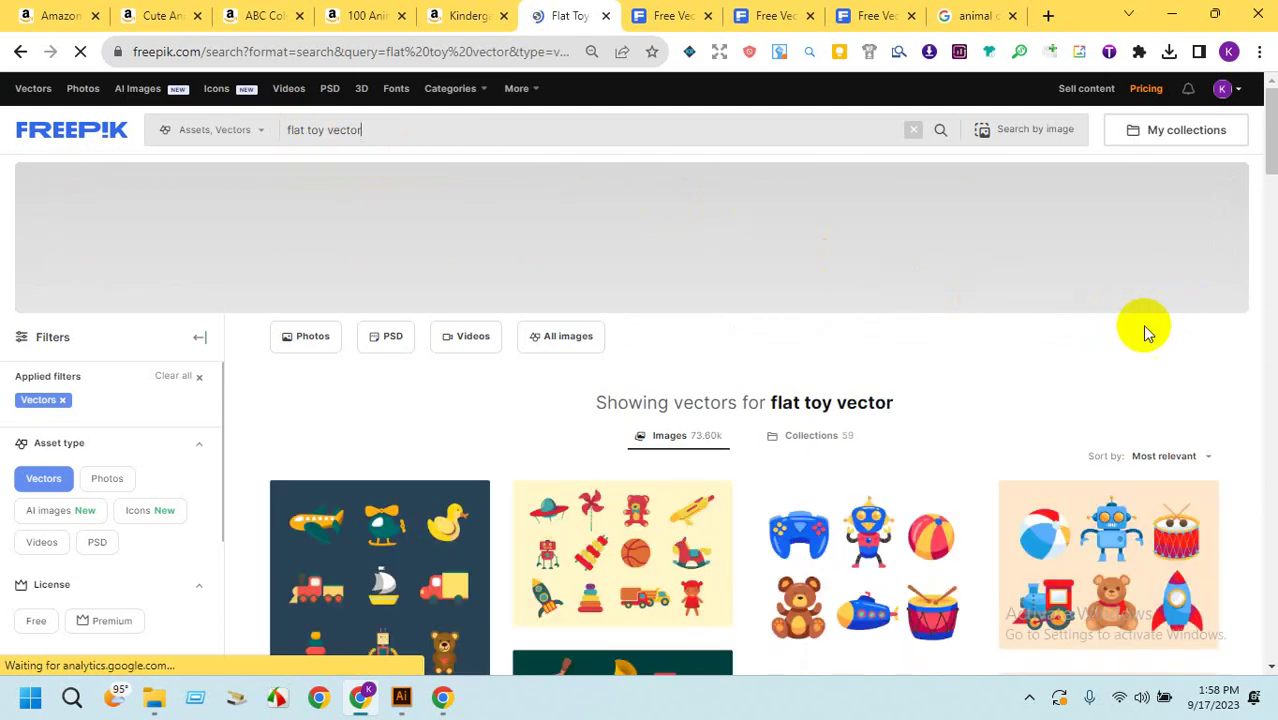
scroll(1266, 158, "down", 2)
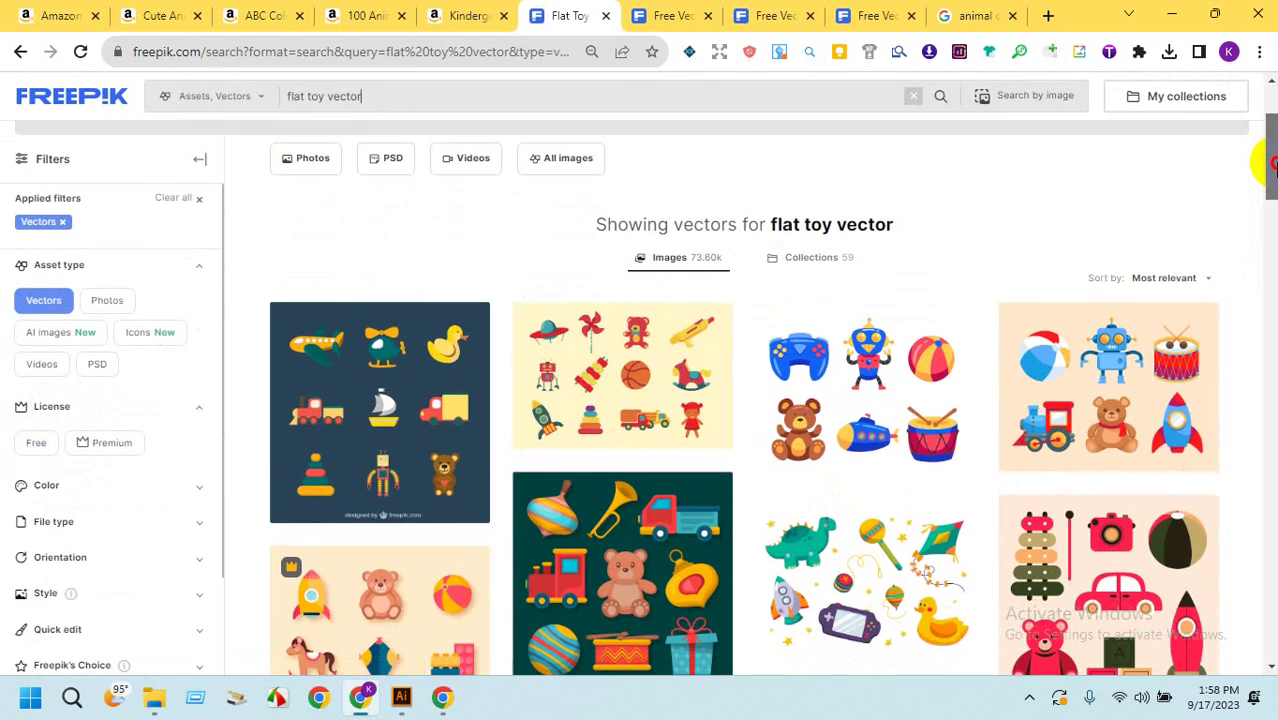
left_click_drag(1268, 165, 1268, 240)
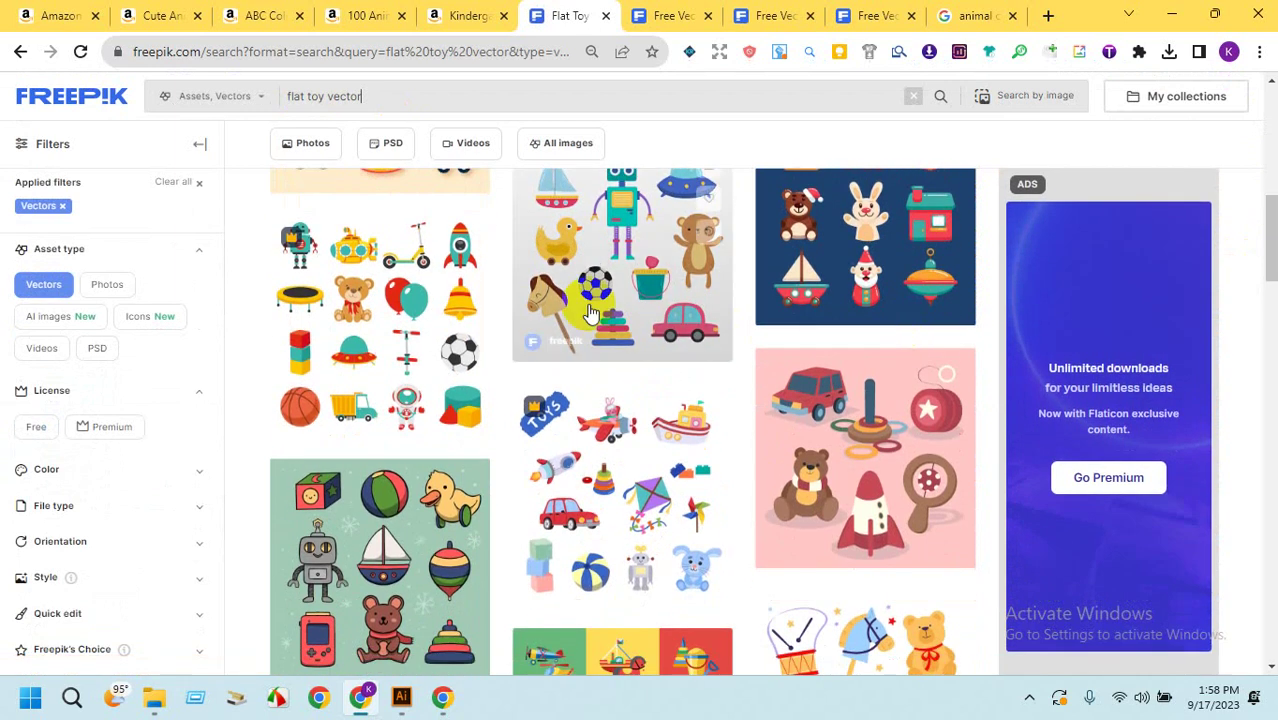
mouse_move(591, 313)
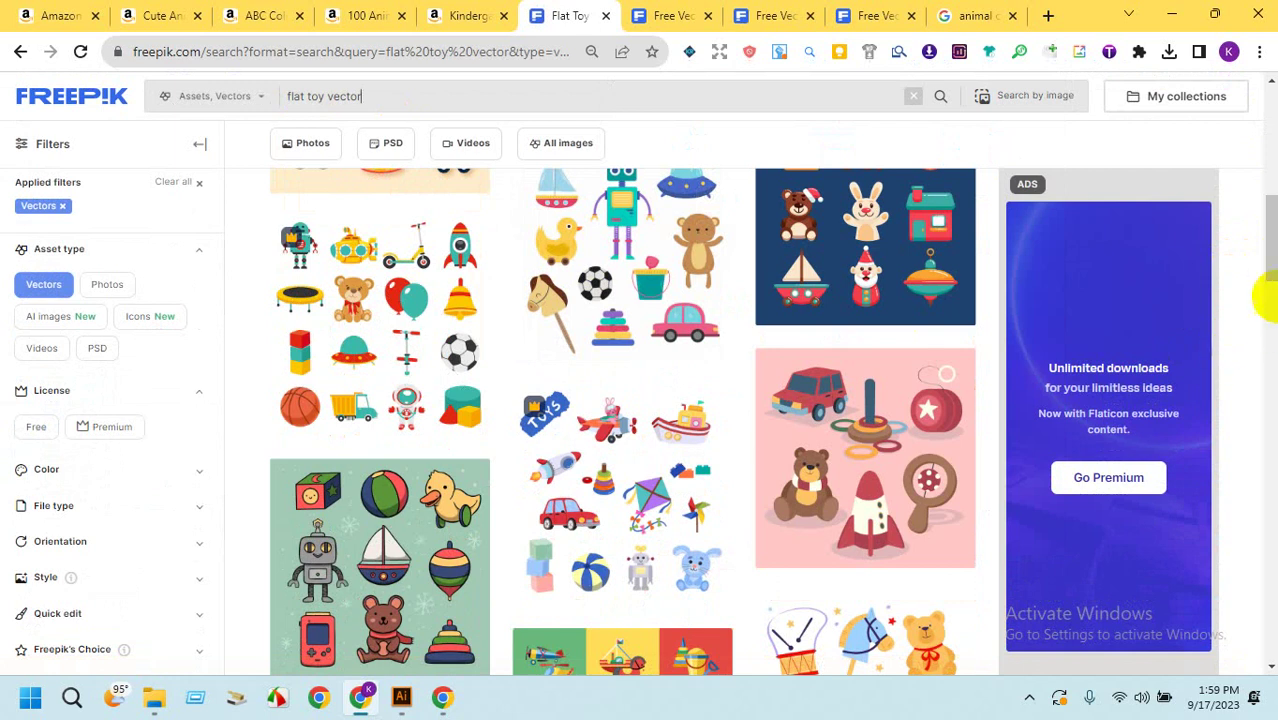
left_click_drag(1272, 270, 1147, 552)
mouse_move(358, 387)
left_click(391, 428)
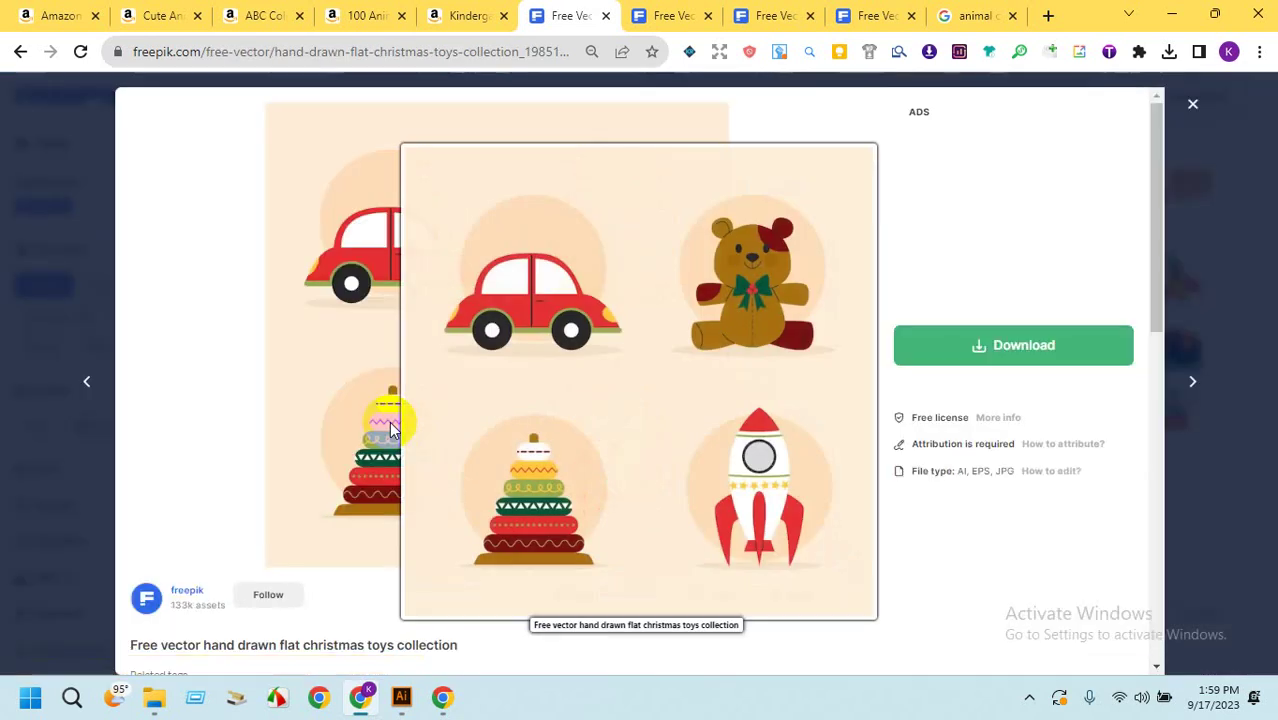
Download the flat christmas toys collection with the free licence and open its 6157182 artwork file in Illustrator.
left_click(1026, 352)
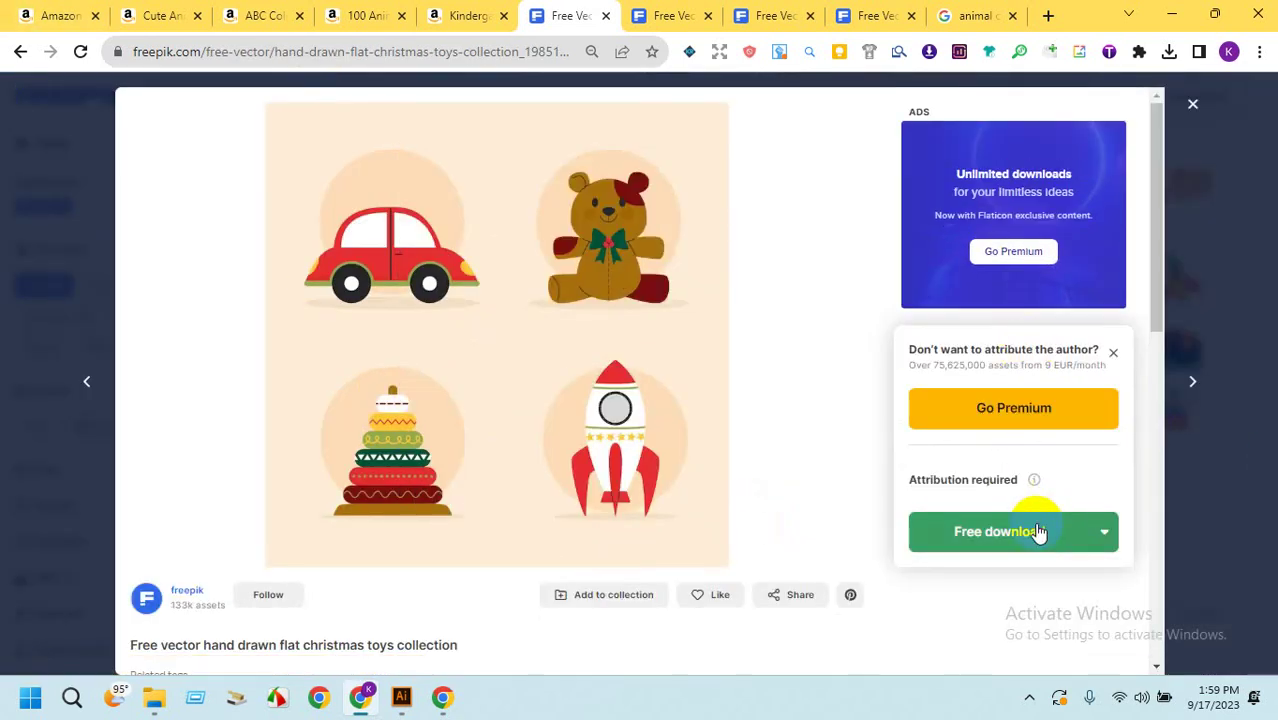
left_click(1038, 532)
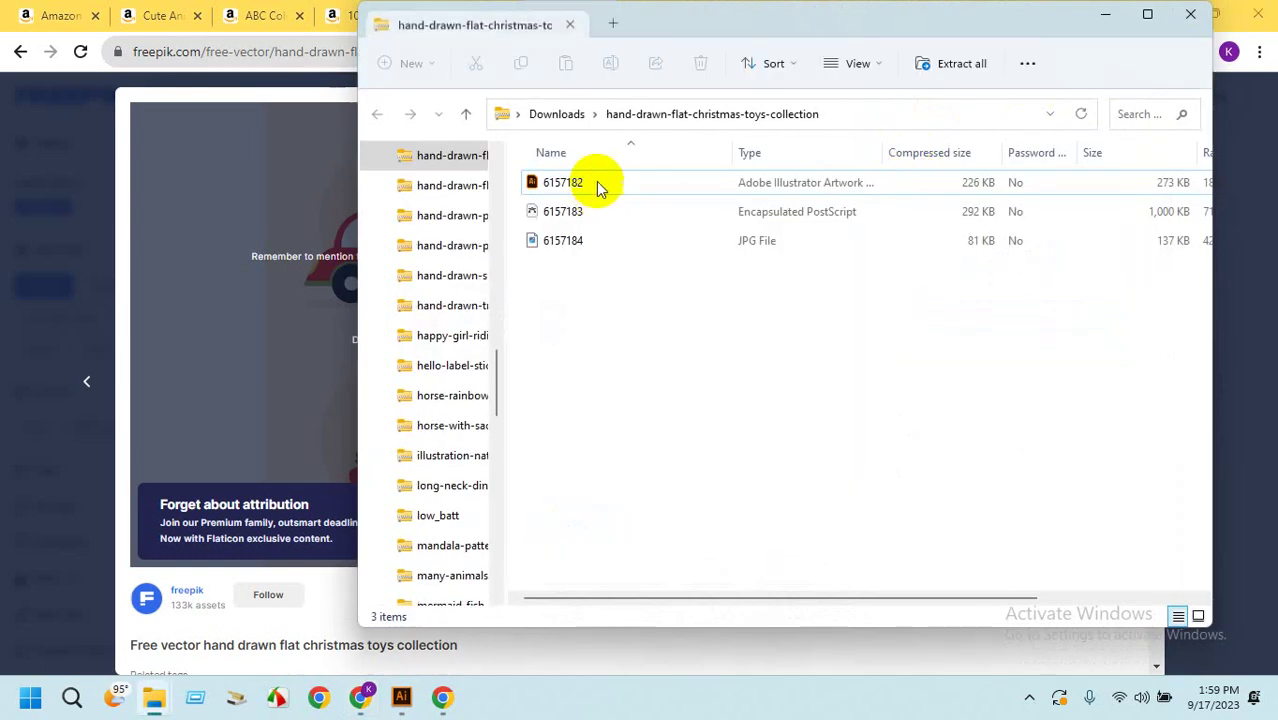
double_click(597, 183)
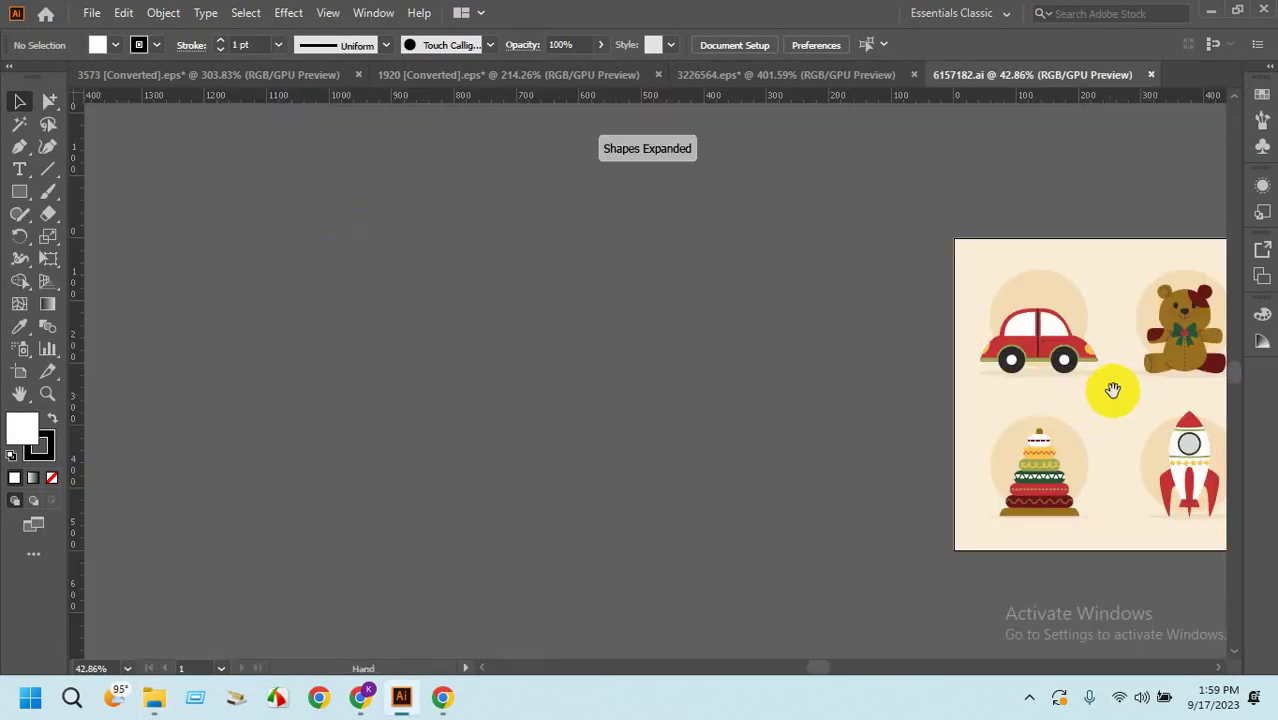
left_click_drag(1108, 387, 790, 388)
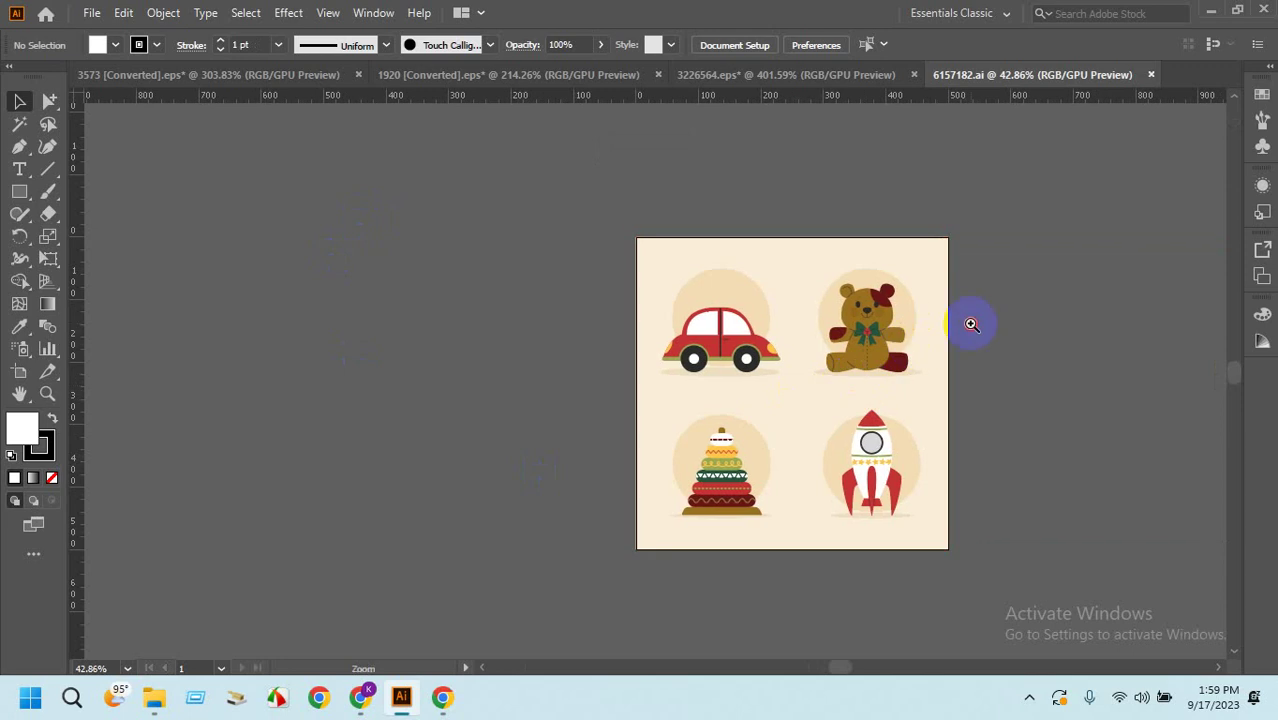
left_click_drag(971, 324, 1015, 384)
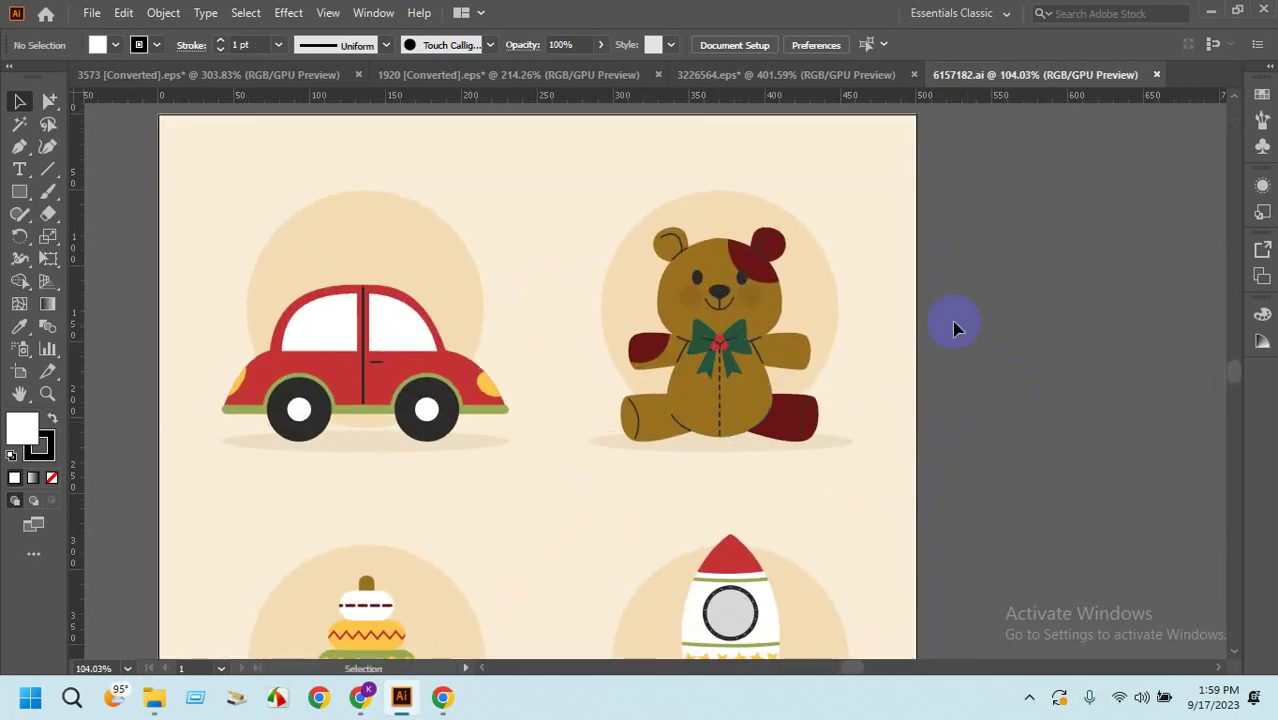
left_click(785, 78)
left_click(598, 78)
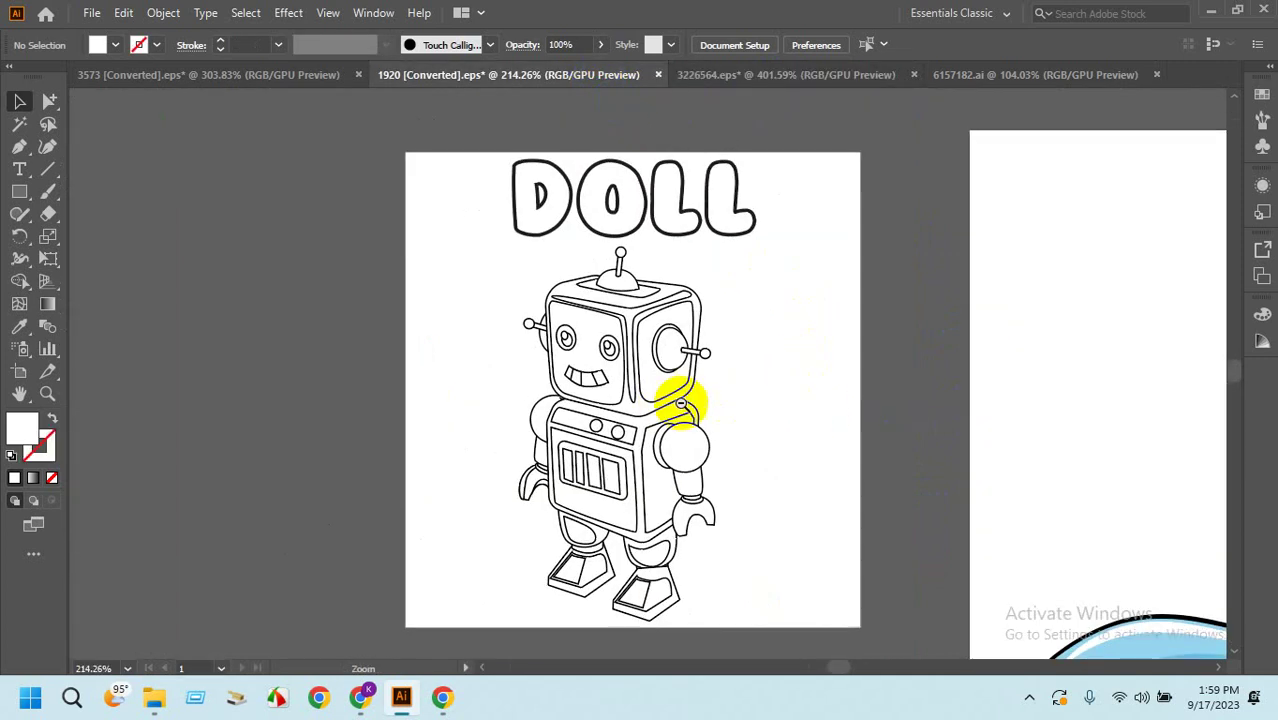
scroll(747, 290, "down", 3)
left_click(820, 78)
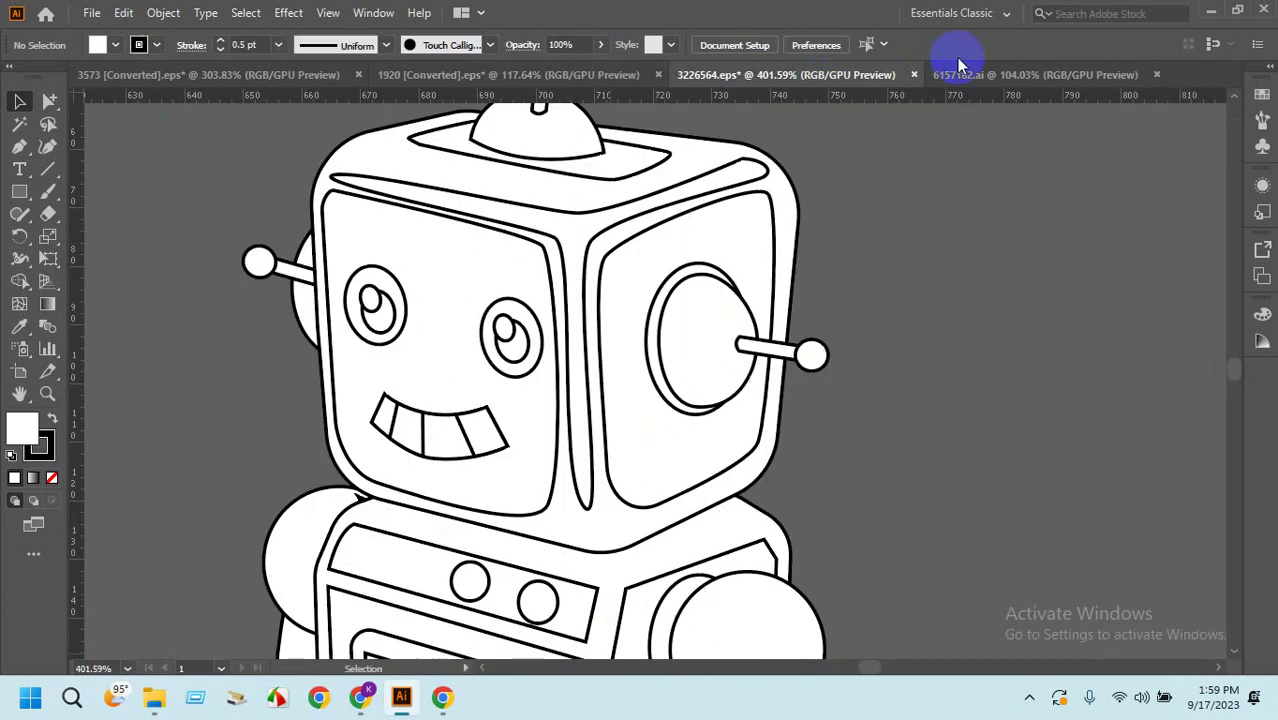
left_click(1016, 74)
Give the teddy bear group the default white fill and black stroke, and move it off the artboard onto the pasteboard.
left_click(750, 326)
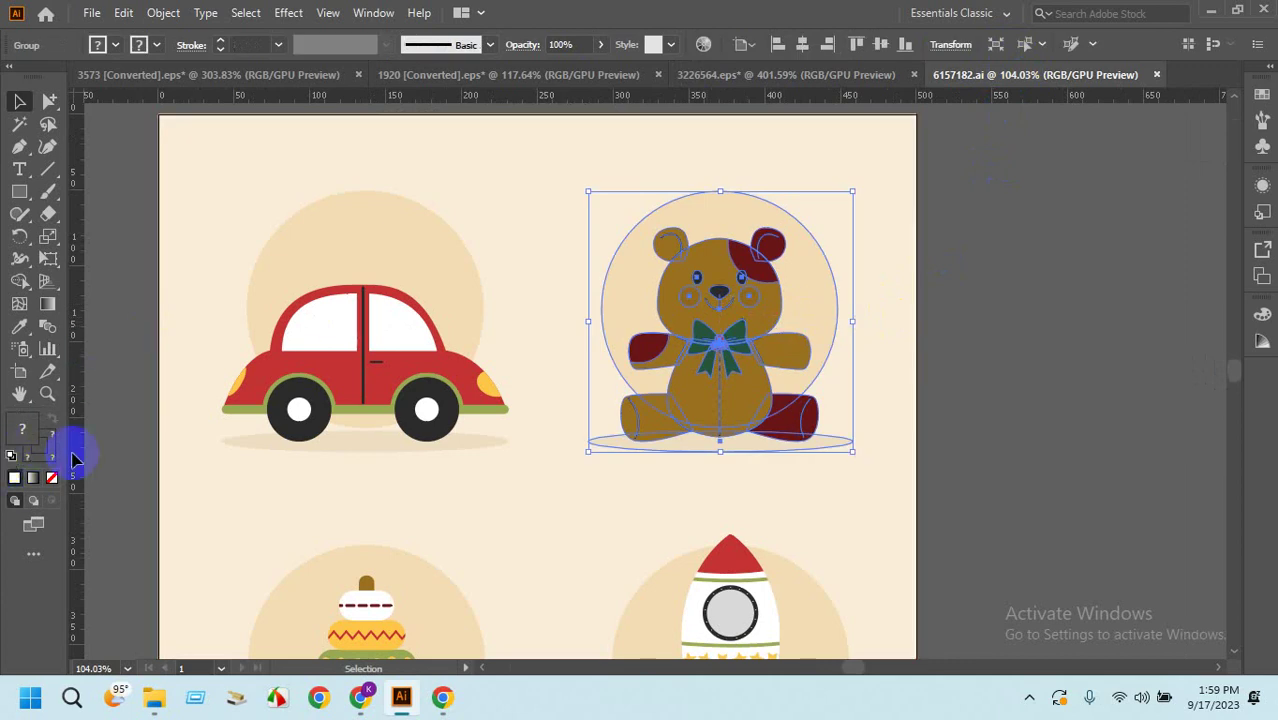
key("d")
left_click_drag(650, 371, 1005, 359)
left_click(1013, 530)
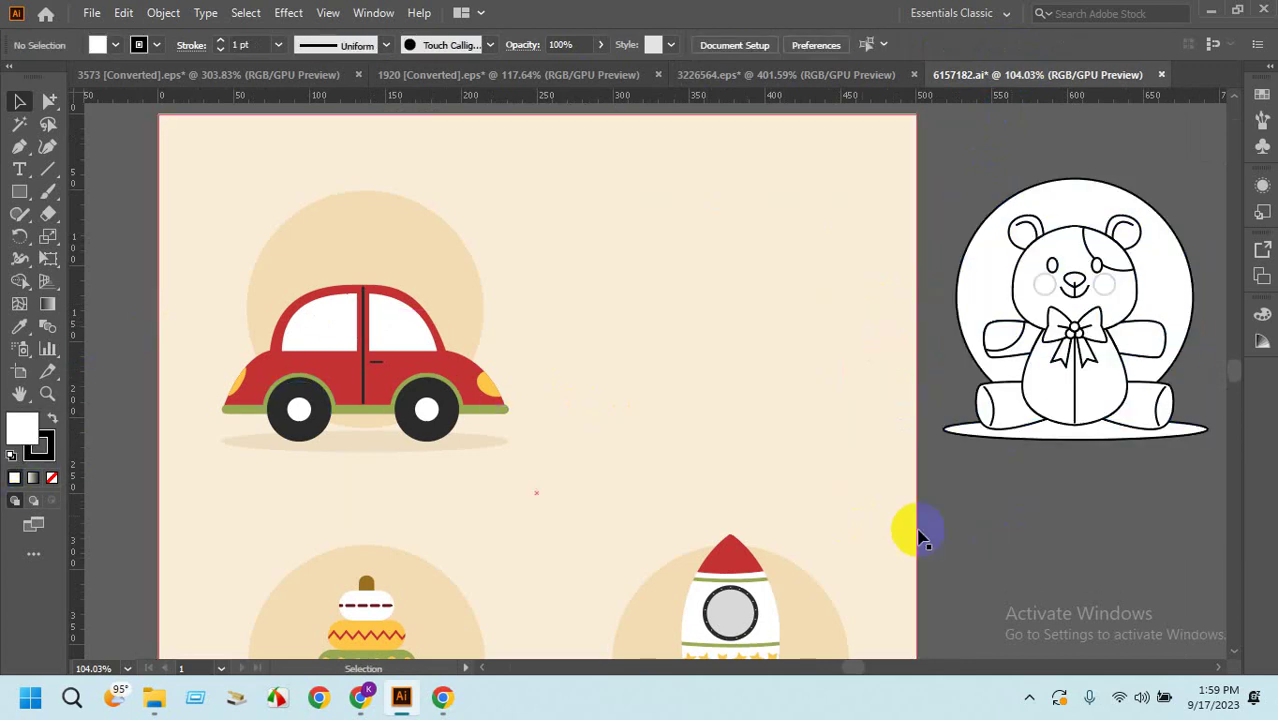
Apply the default white fill and black stroke to the rocket group and move it off the artboard, below the bear.
scroll(1033, 400, "down", 5)
left_click(685, 395)
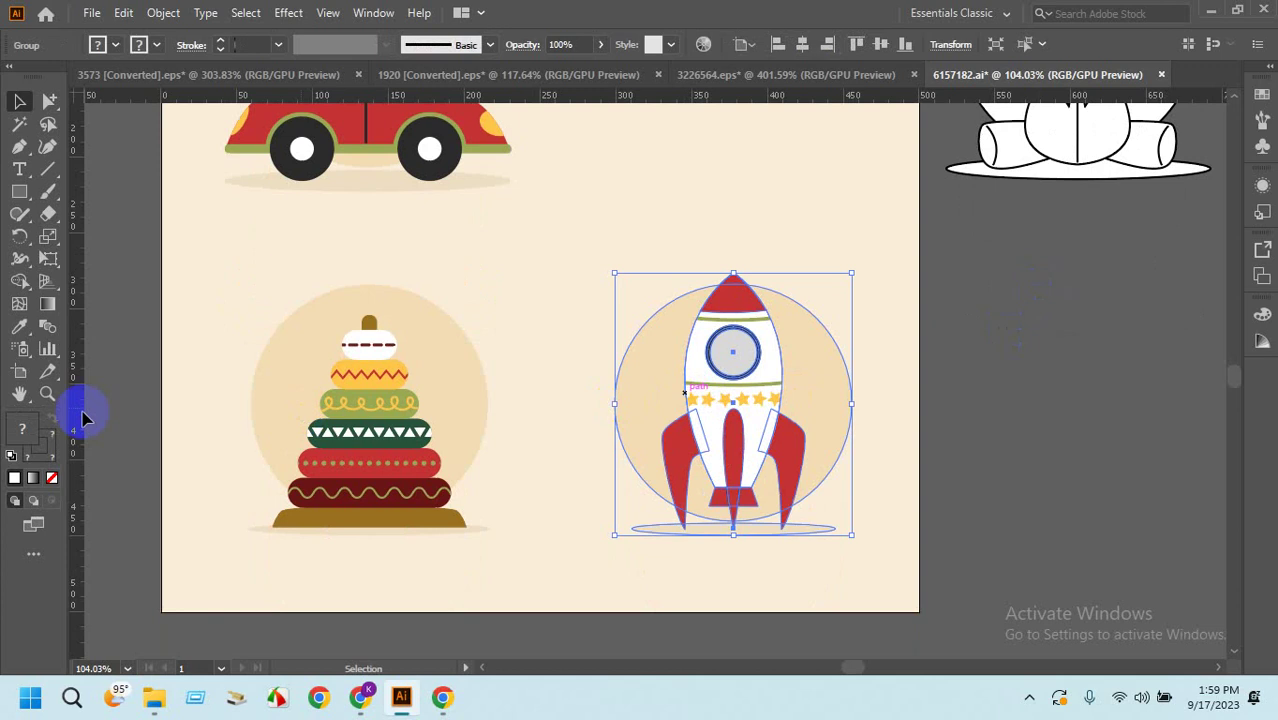
left_click(11, 457)
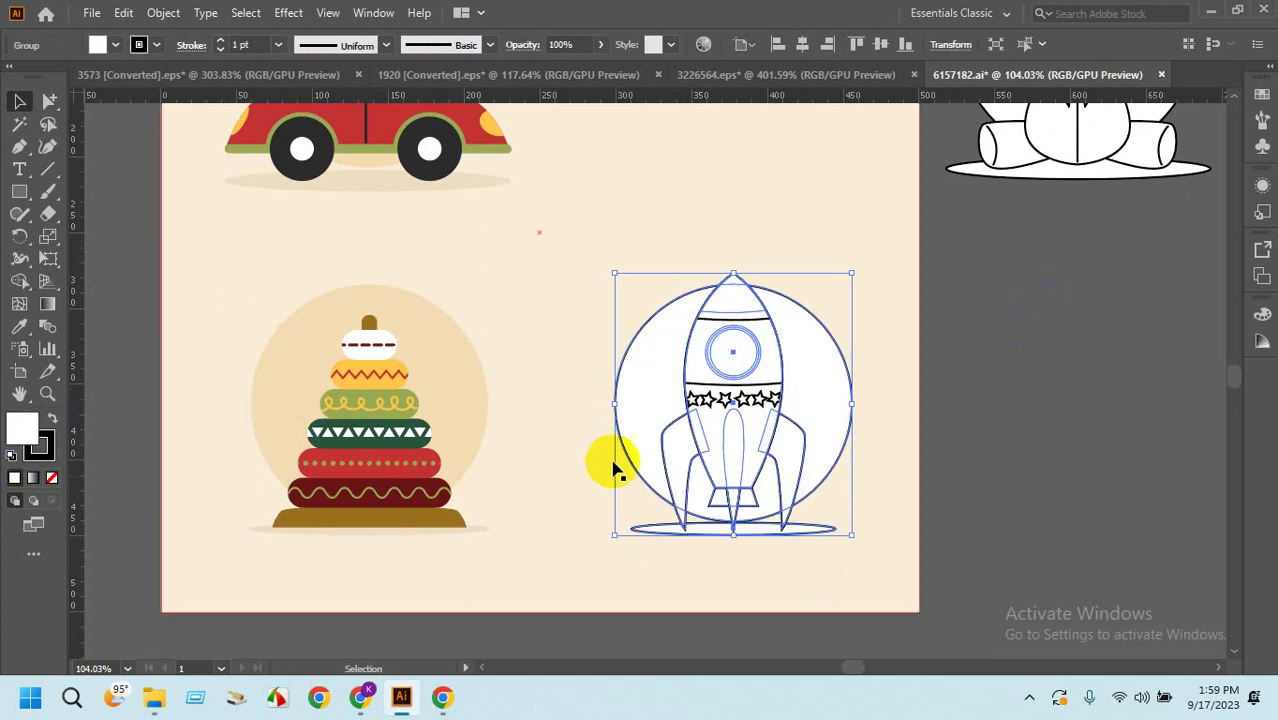
left_click_drag(690, 460, 1034, 432)
left_click(530, 470)
Apply the default white fill and black stroke to the stacking-ring toy and the car groups.
left_click(405, 440)
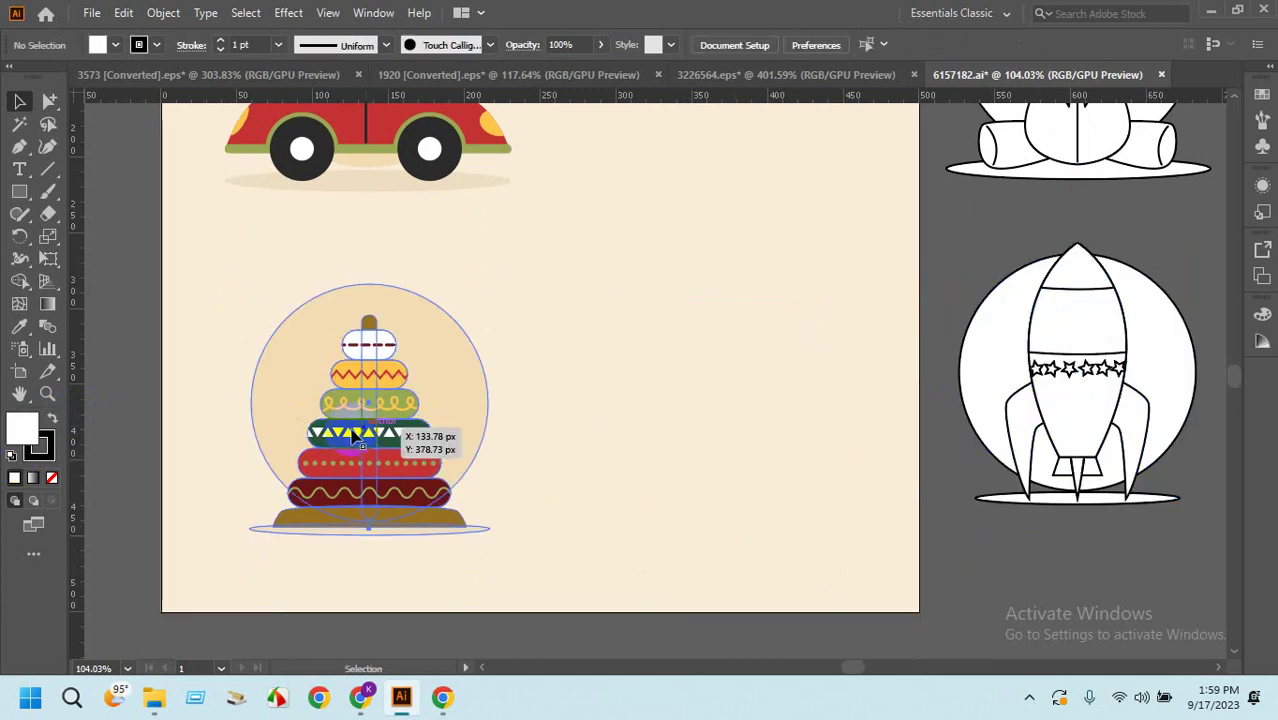
left_click(11, 457)
left_click(1027, 542)
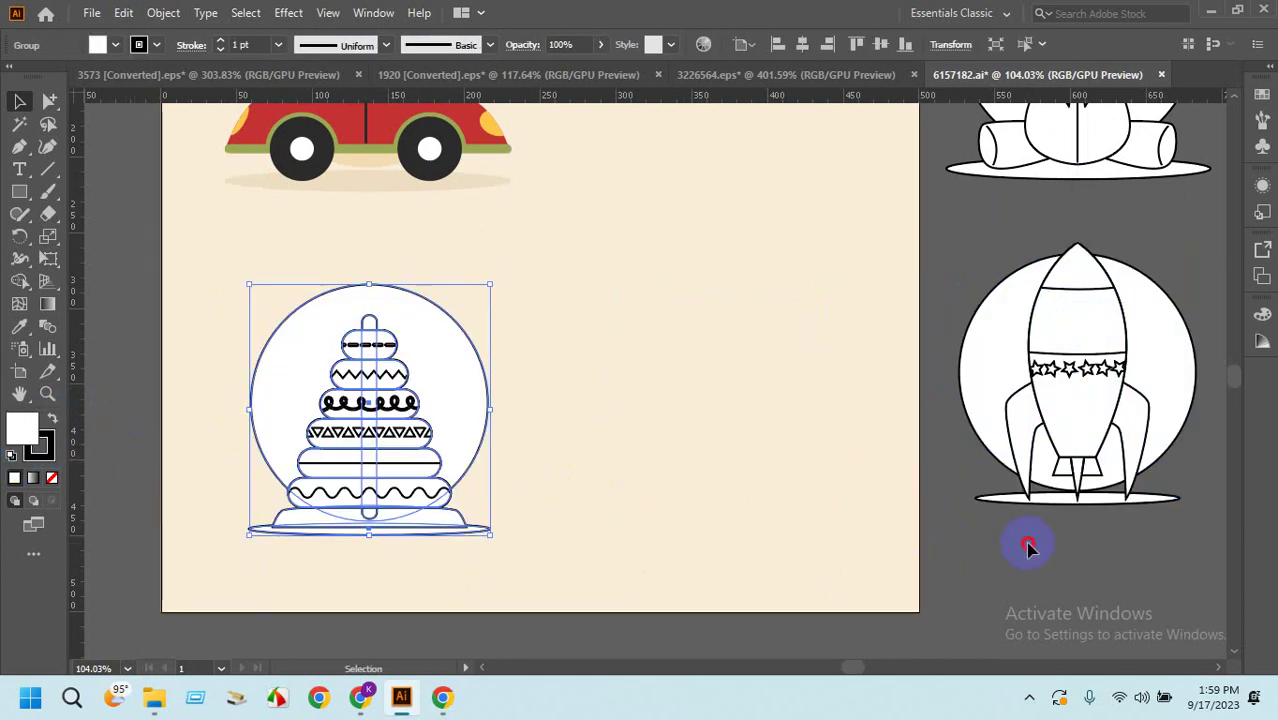
left_click_drag(449, 184, 492, 352)
left_click(490, 348)
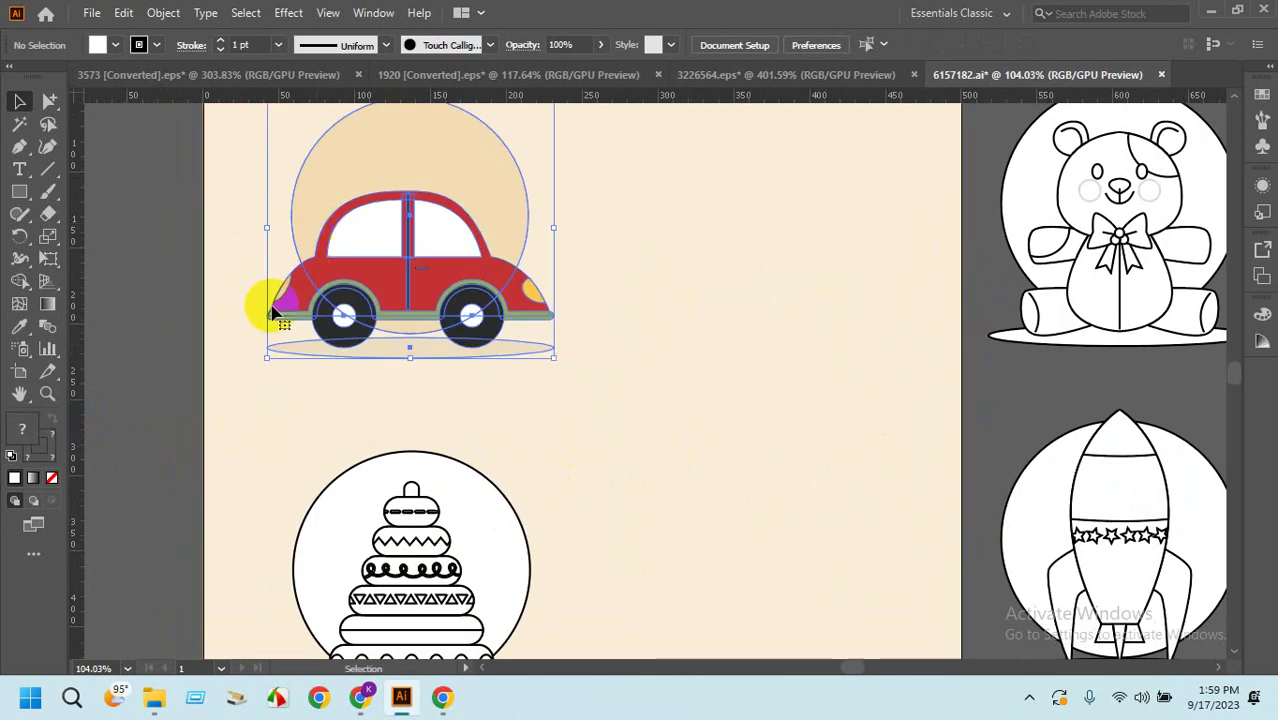
left_click(11, 457)
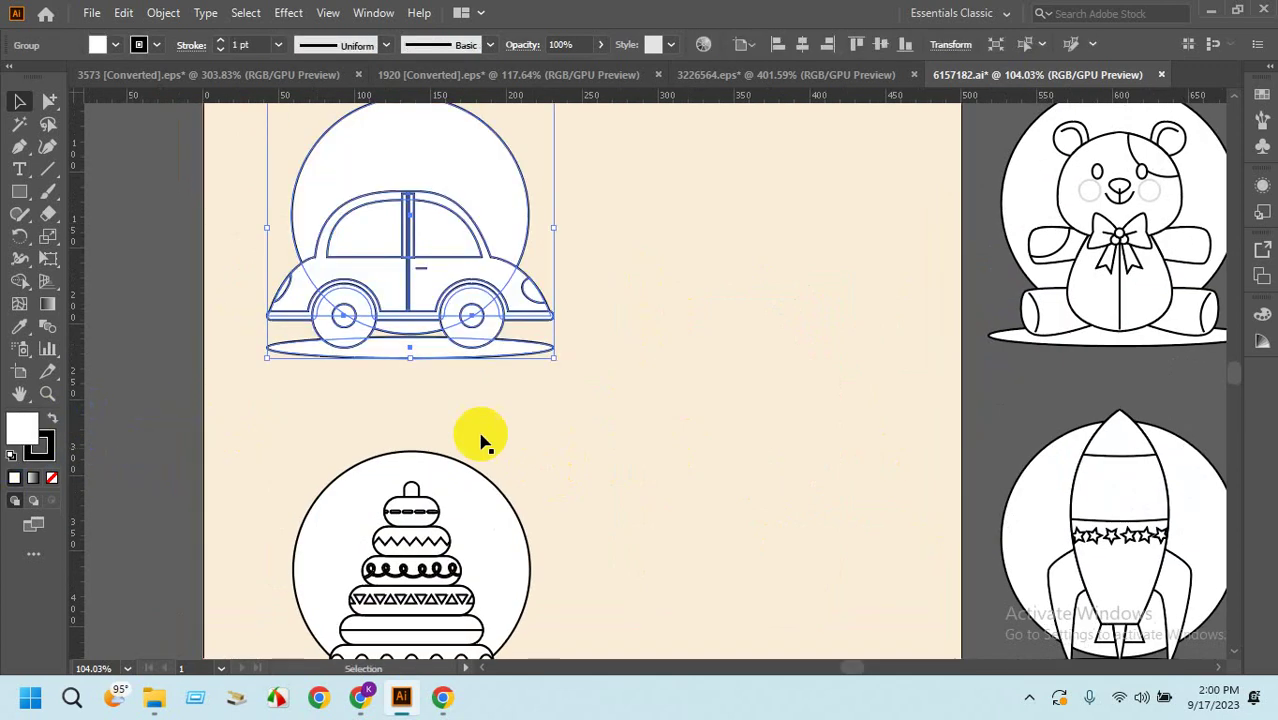
left_click(1076, 402)
Delete the background circle and the ground shadow ellipse from the car group using Group Selection.
left_click_drag(1064, 386, 988, 484)
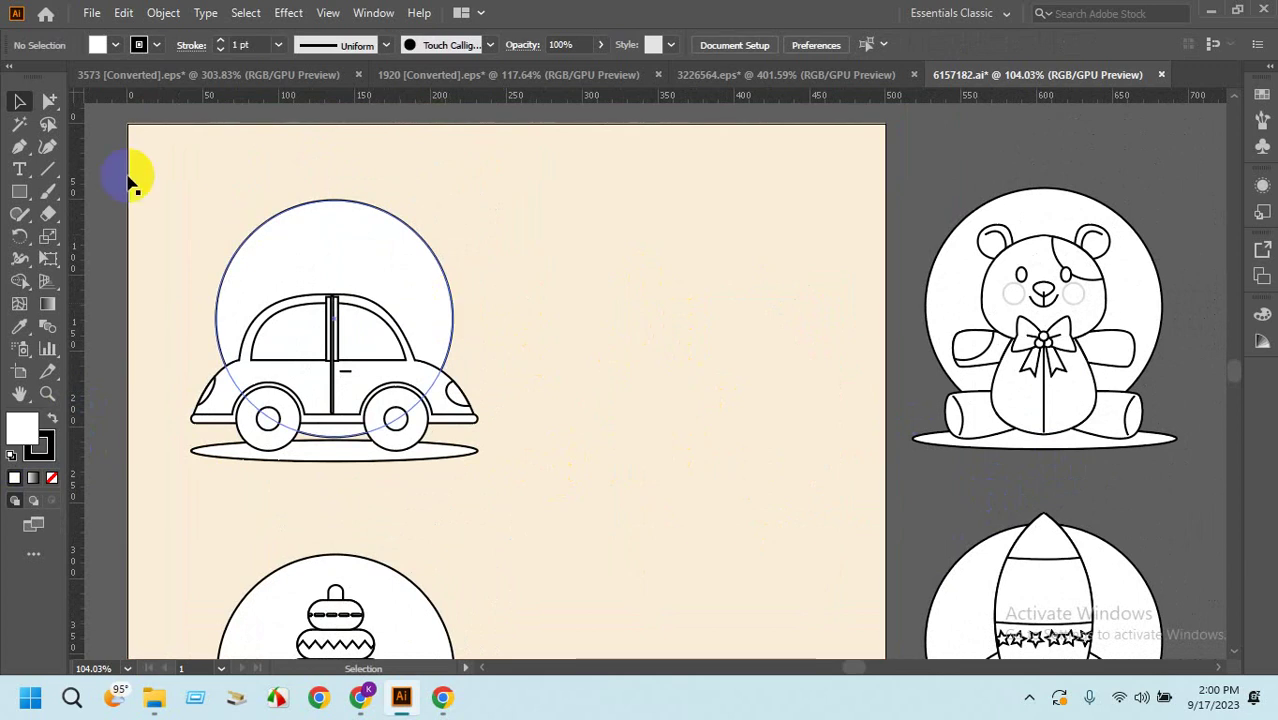
left_click(50, 102)
left_click(262, 220)
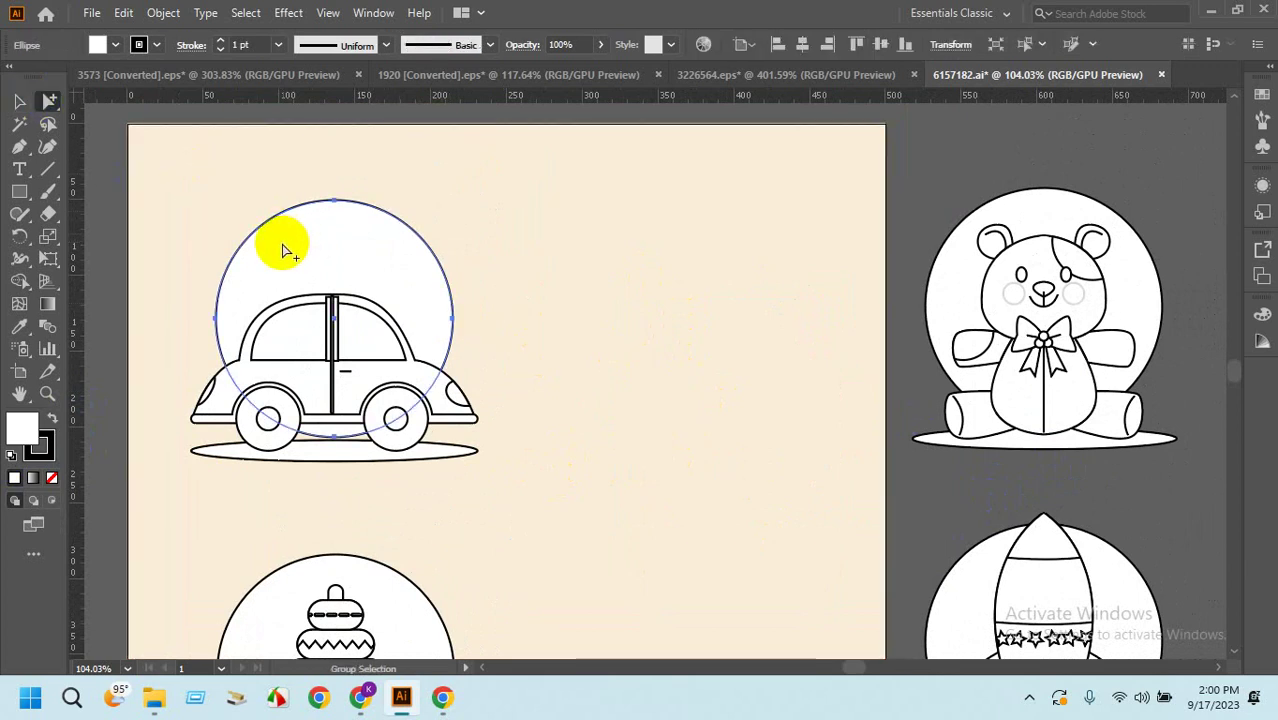
key("Delete")
left_click(322, 458)
key("Delete")
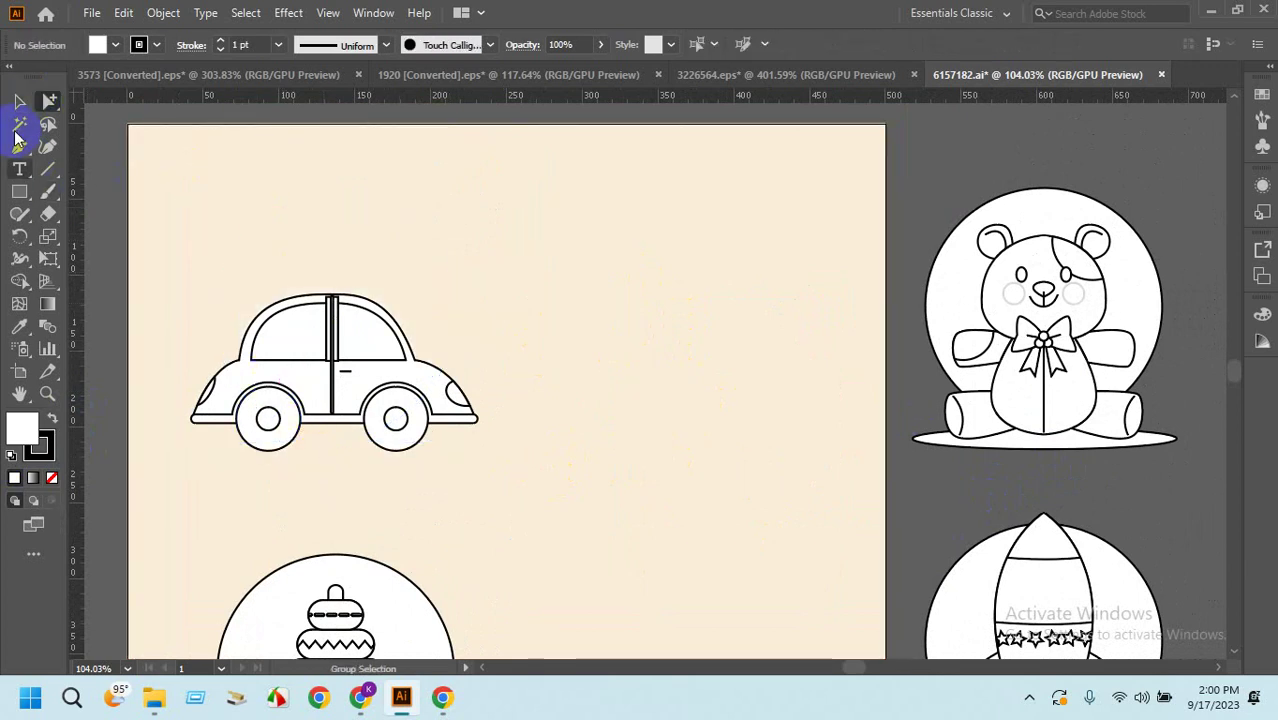
left_click(19, 102)
Delete the teddy bear's cheek circles, background circle and ground shadow ellipse using Group Selection.
scroll(1040, 420, "down", 1)
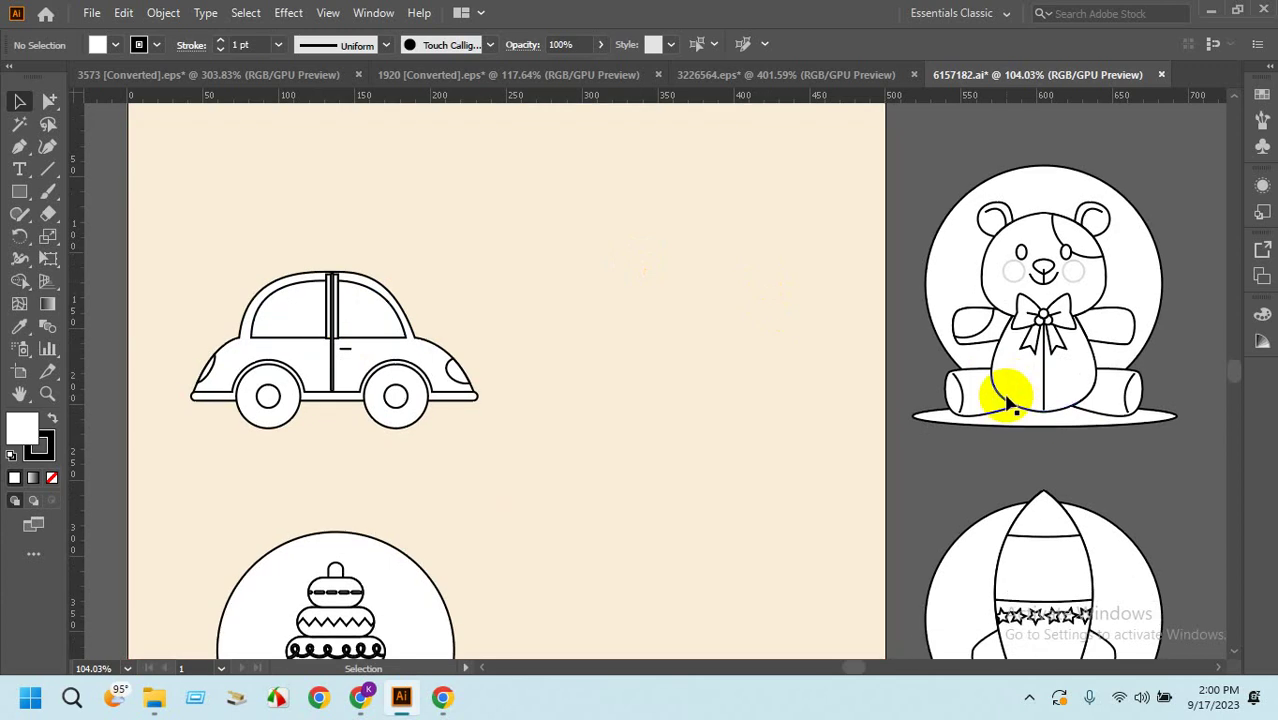
scroll(1010, 400, "down", 2)
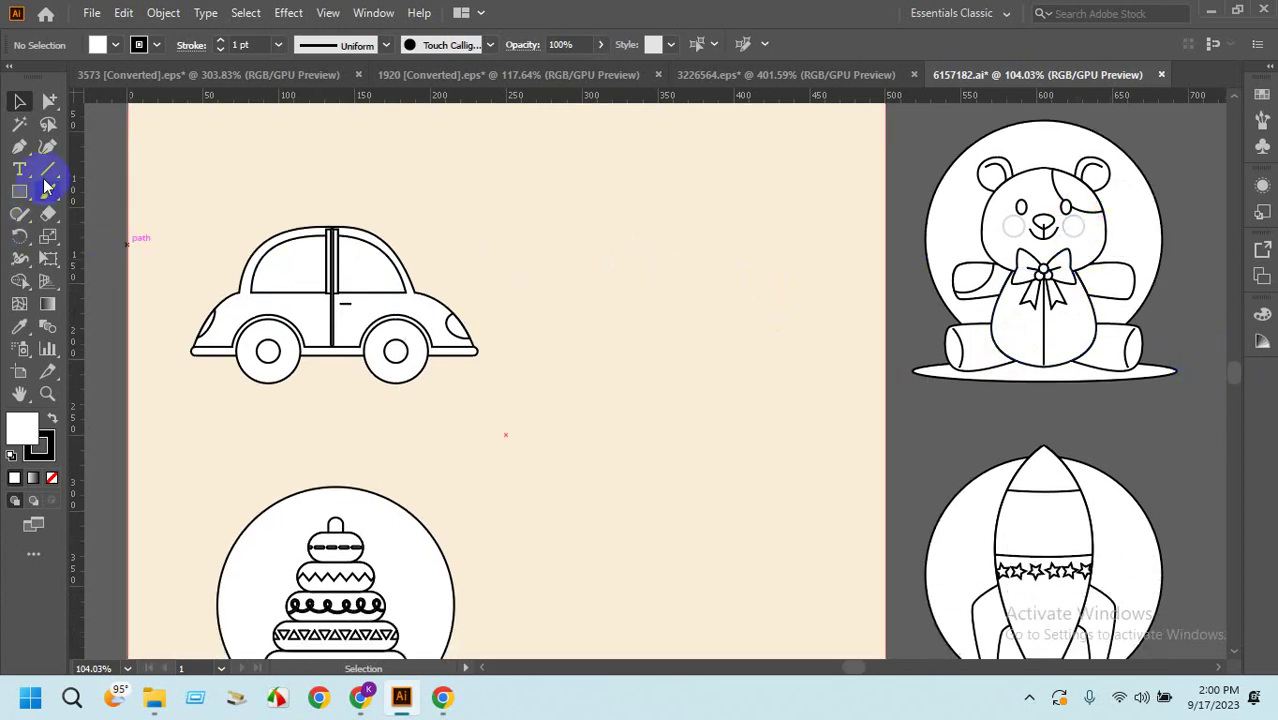
left_click(47, 124)
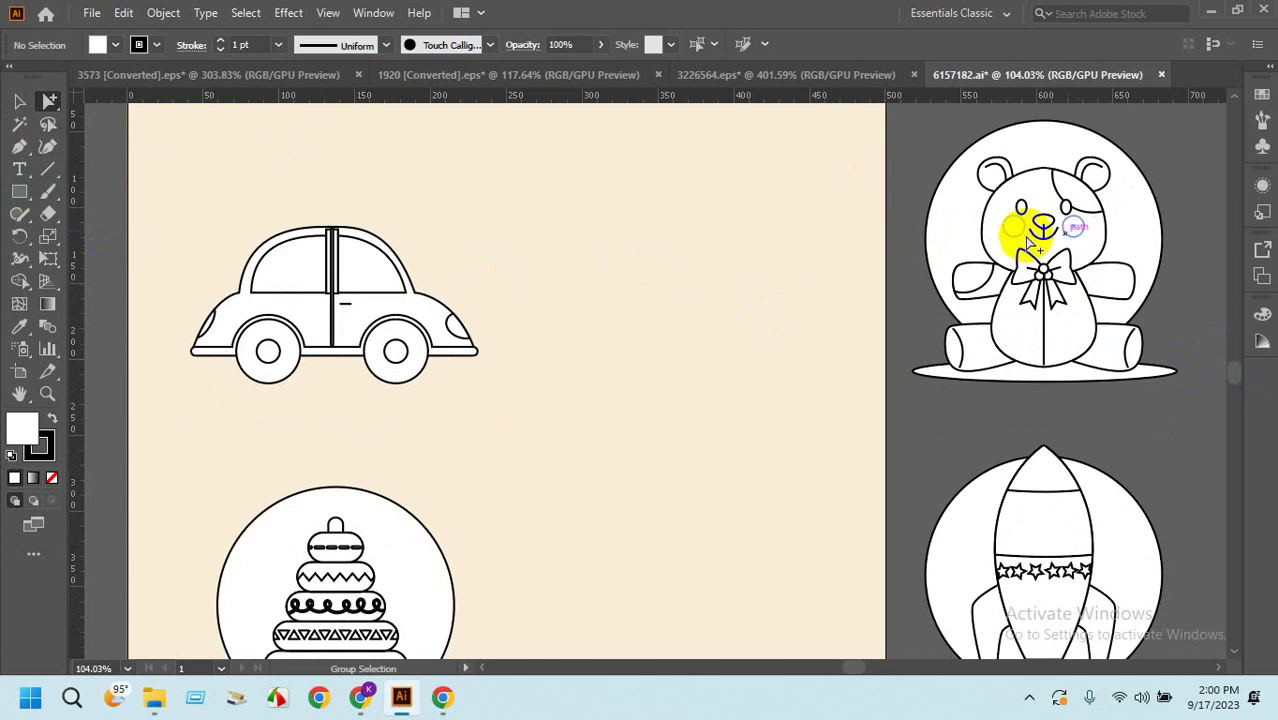
left_click(1013, 234)
left_click(1060, 248)
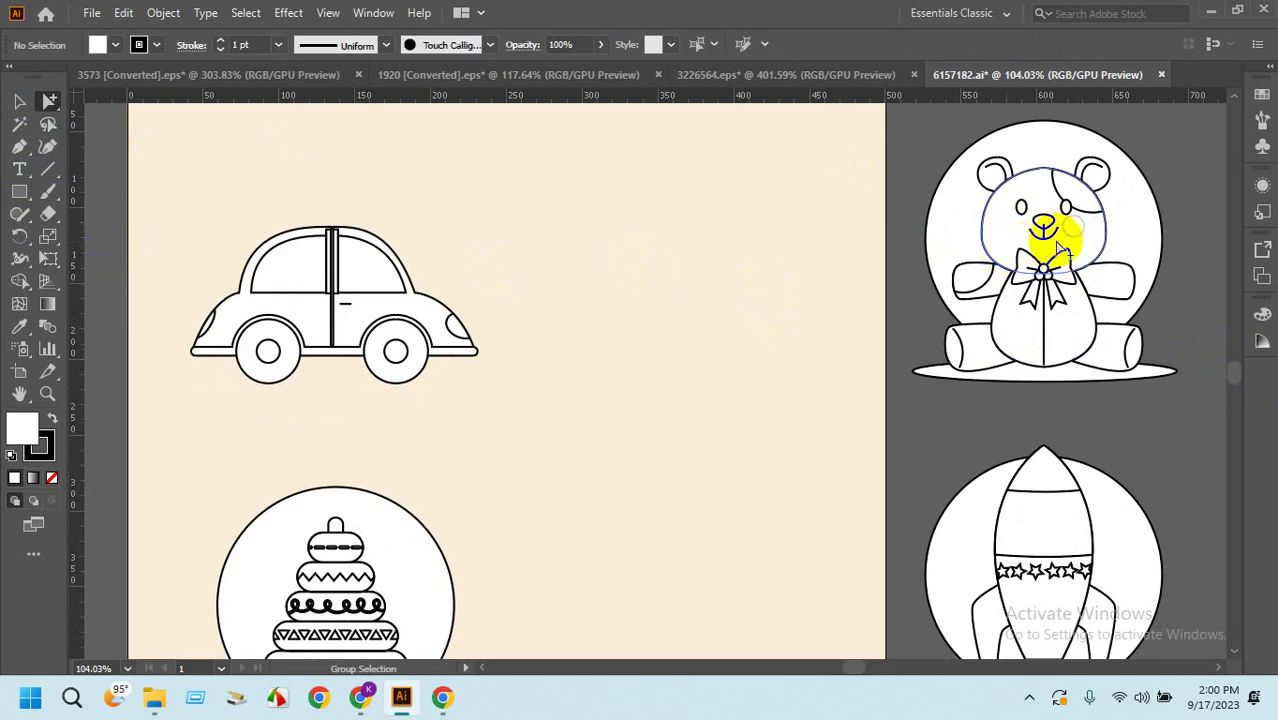
left_click(1136, 247)
key("Delete")
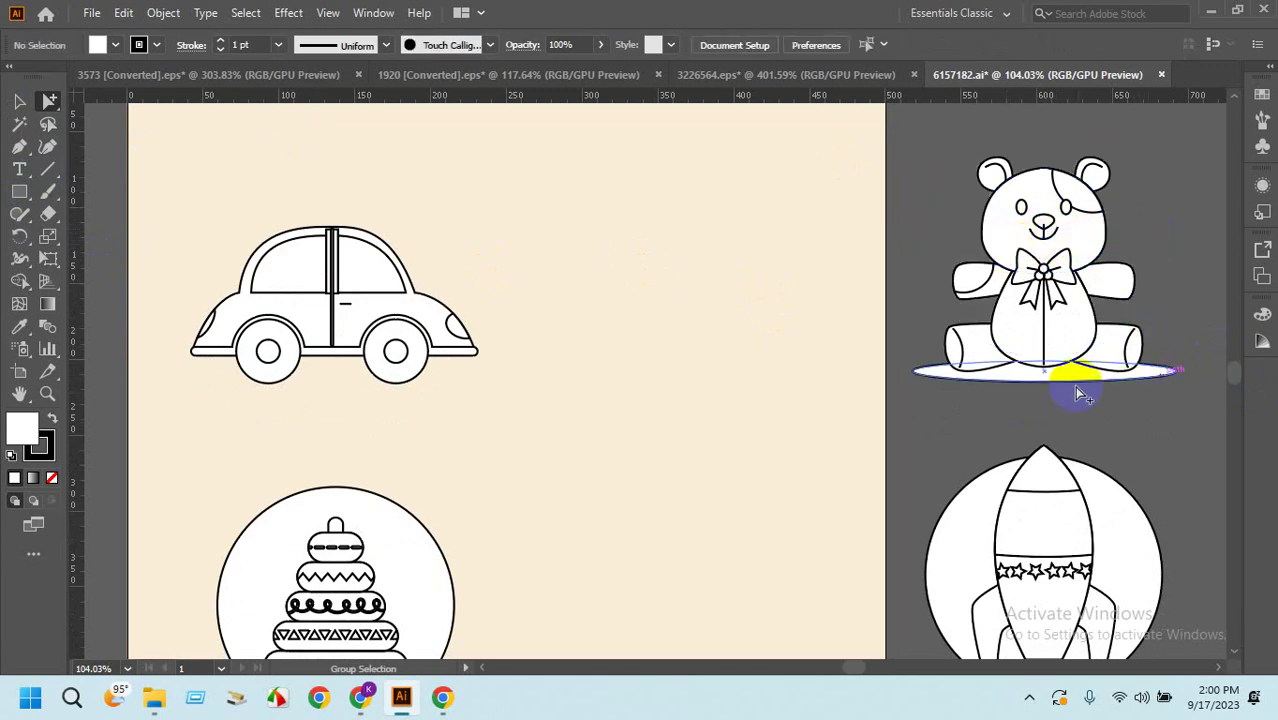
left_click(1078, 380)
key("Delete")
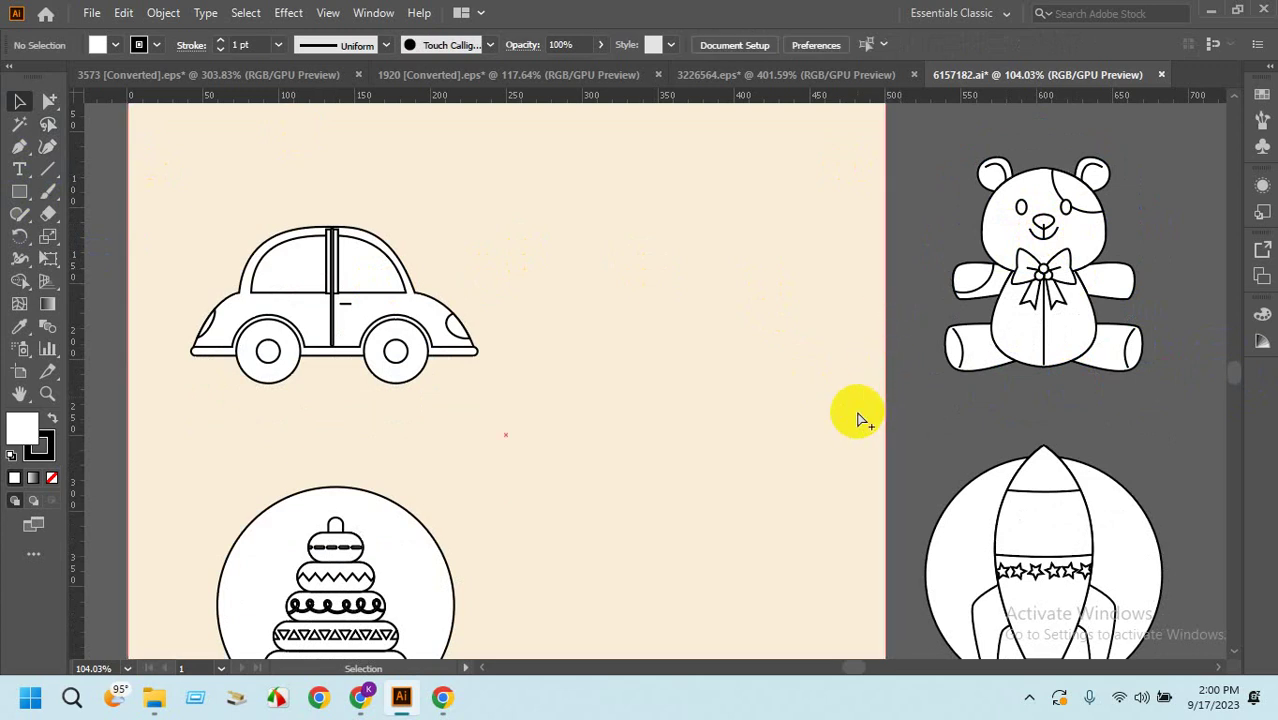
scroll(921, 422, "down", 1)
left_click_drag(930, 436, 868, 348)
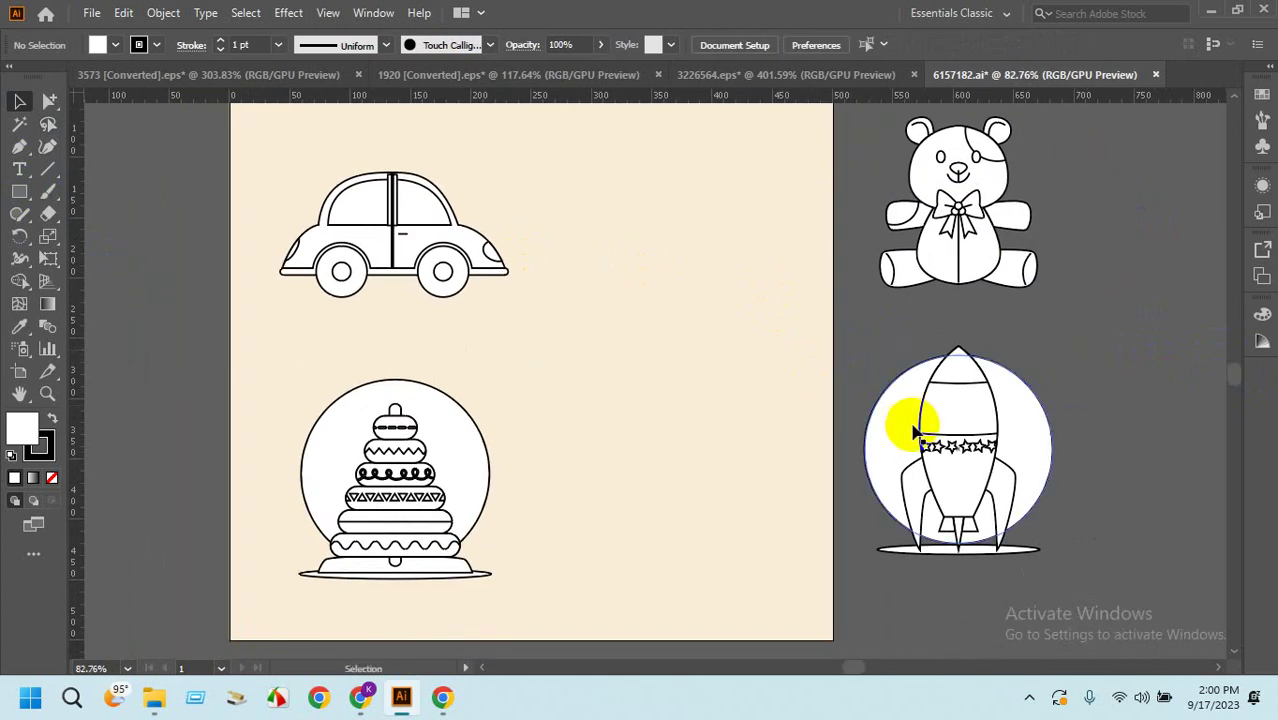
scroll(1016, 350, "up", 1)
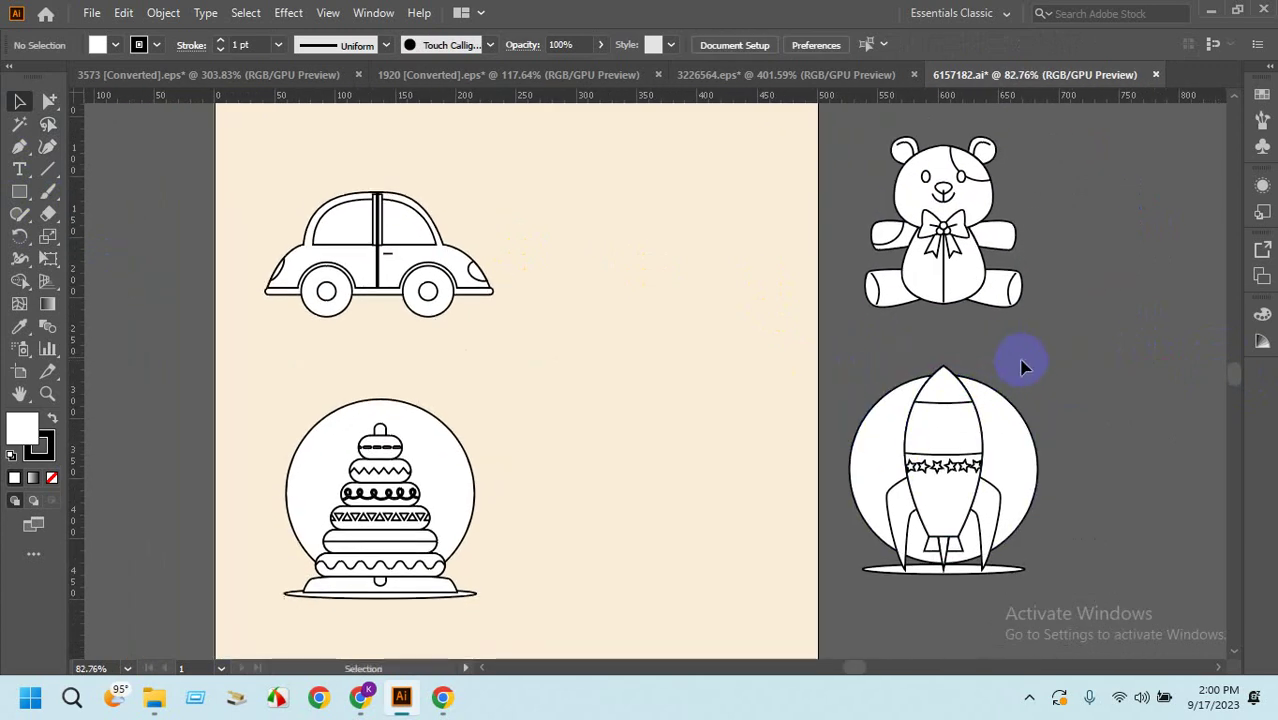
left_click(720, 76)
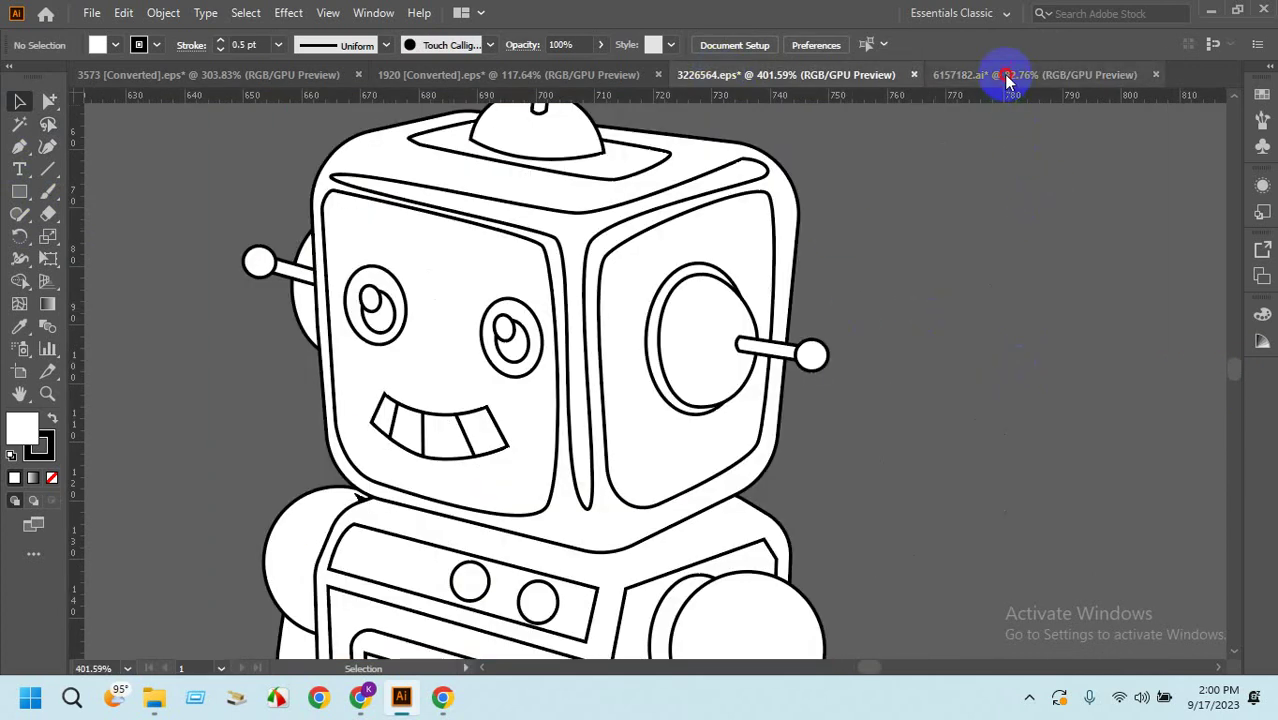
left_click(1007, 76)
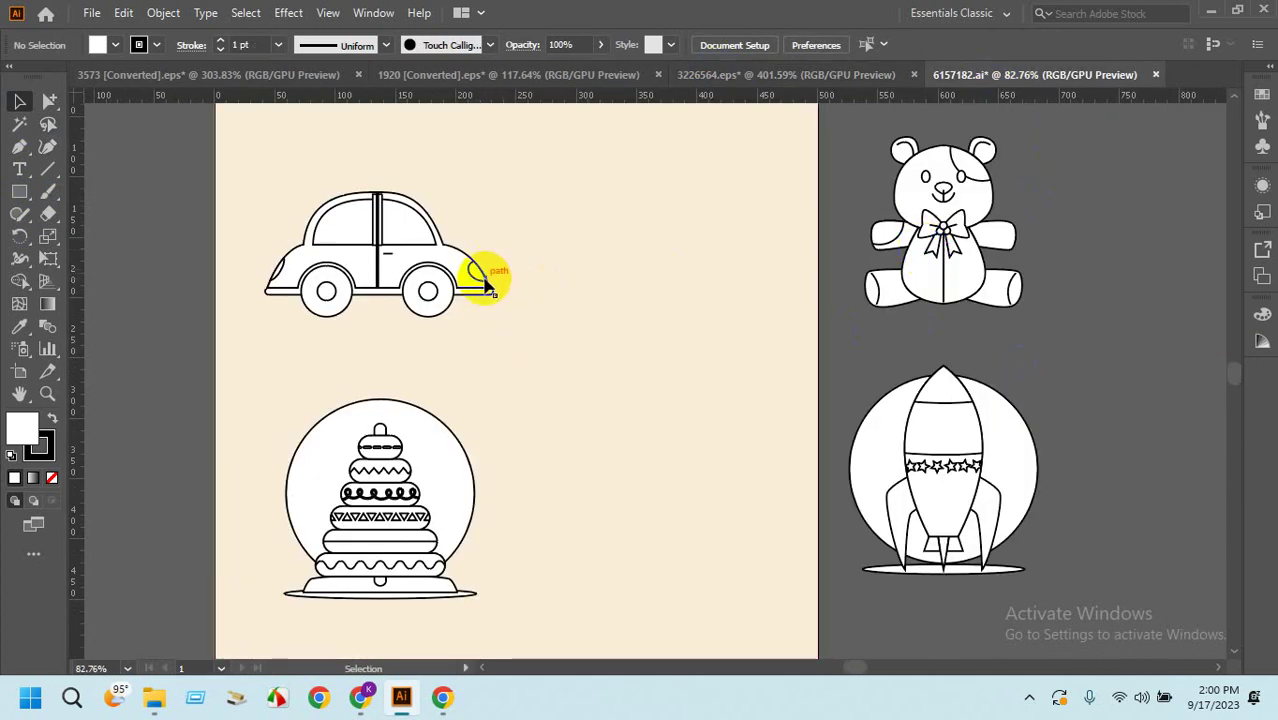
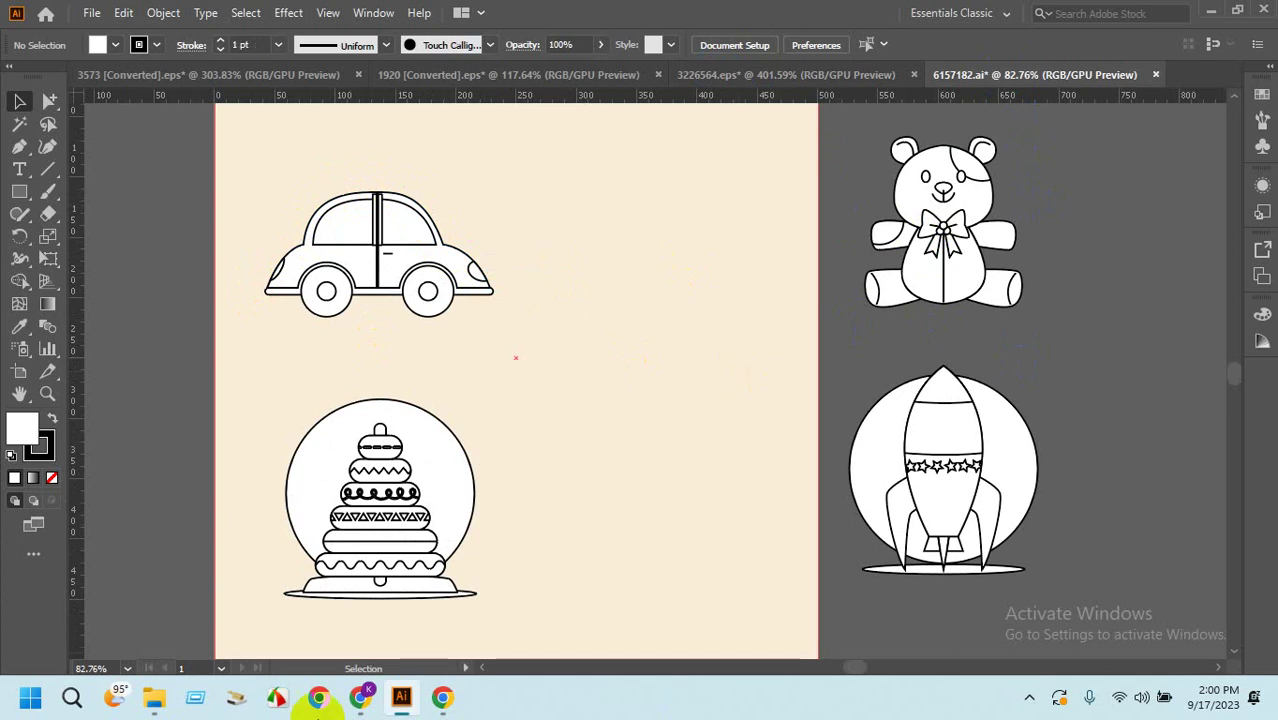
Switch to Chrome, dismiss the attribution notice and compare the flat christmas toys collection with the hand drawn christmas toy collection.
left_click(366, 700)
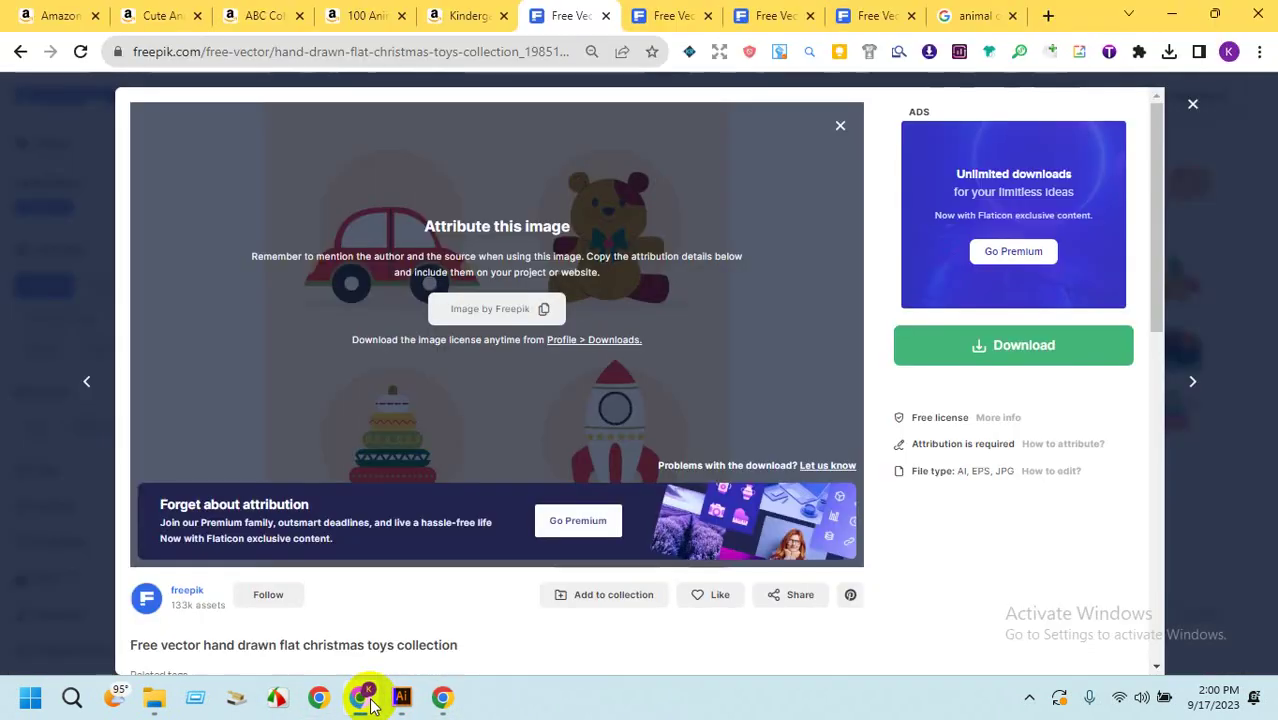
left_click(841, 126)
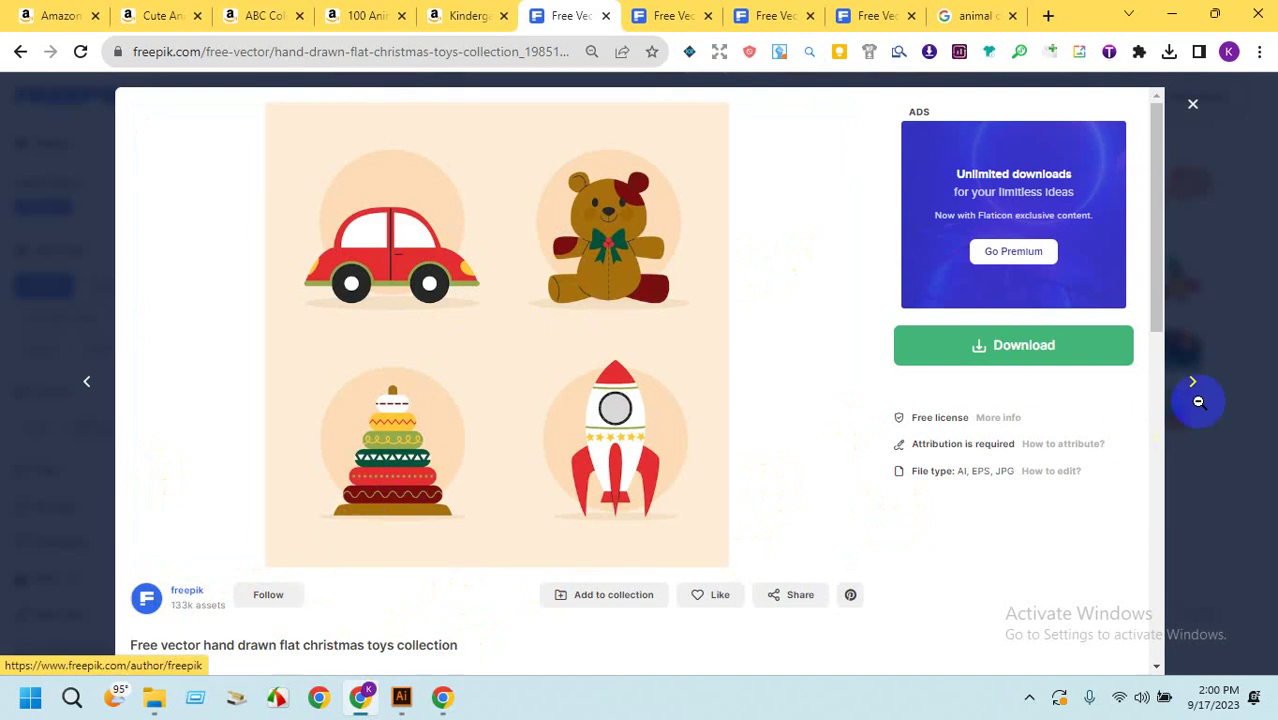
left_click_drag(1157, 329, 1150, 250)
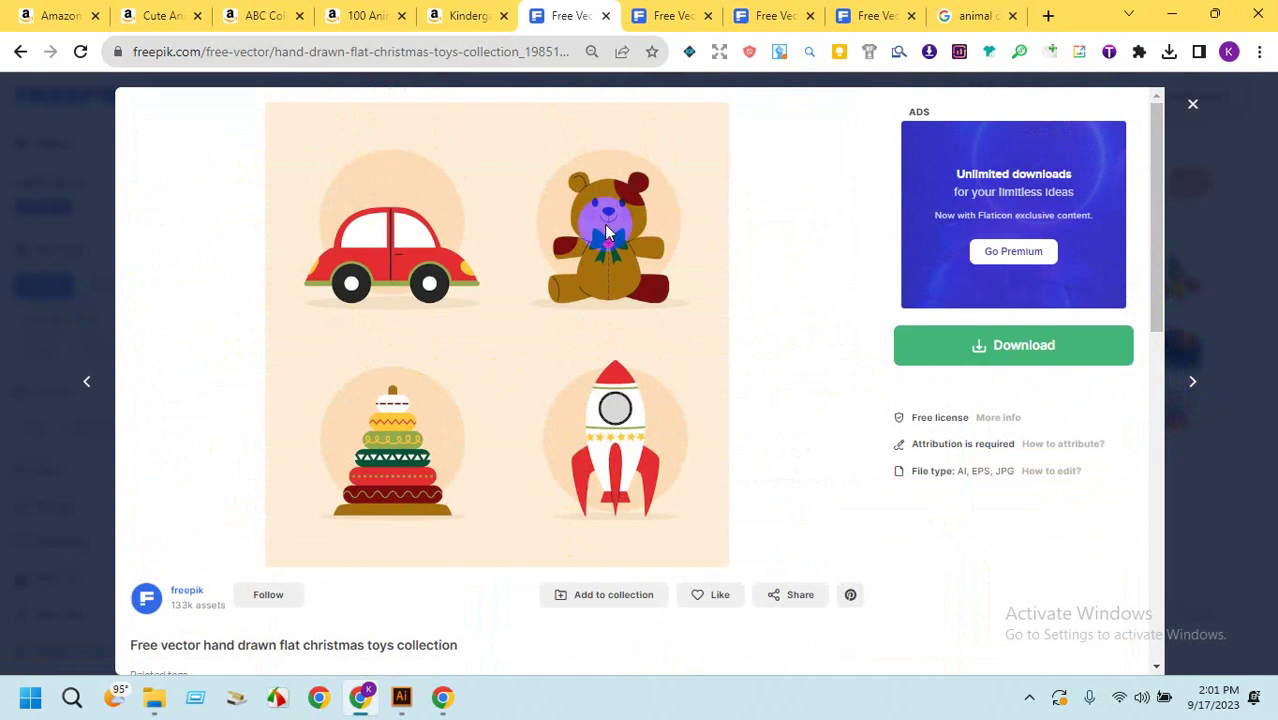
mouse_move(372, 697)
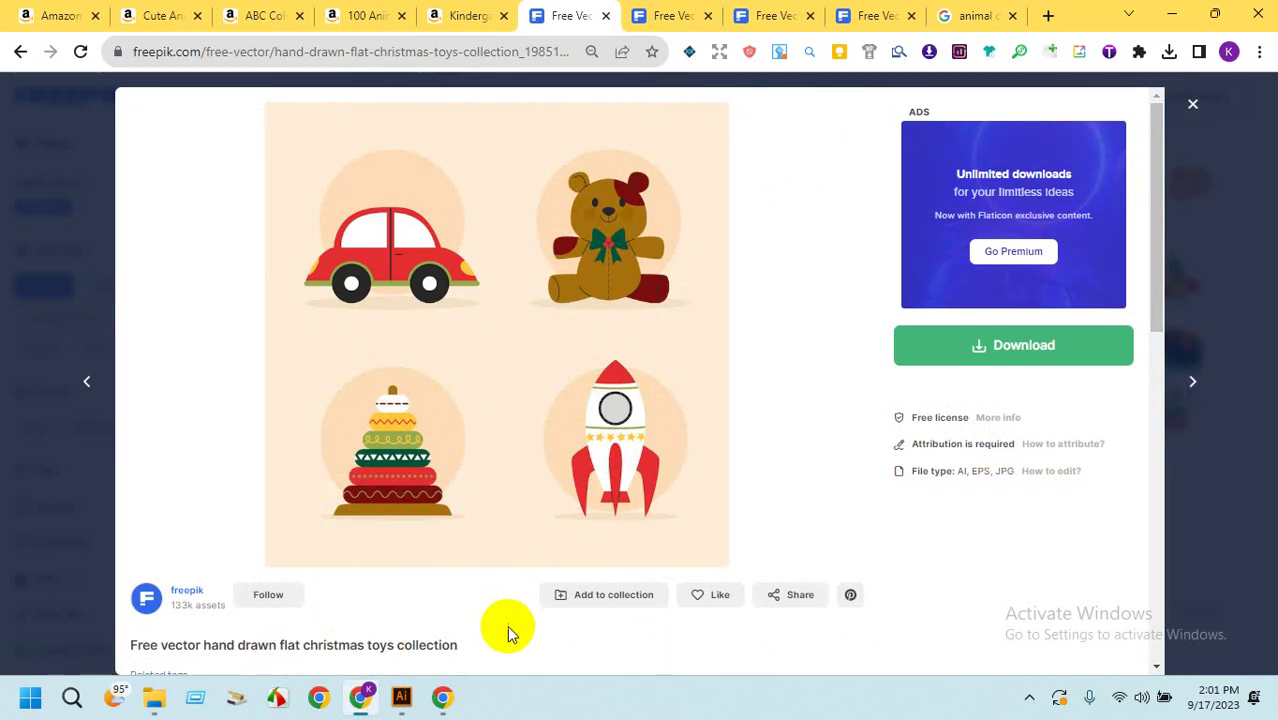
left_click(665, 15)
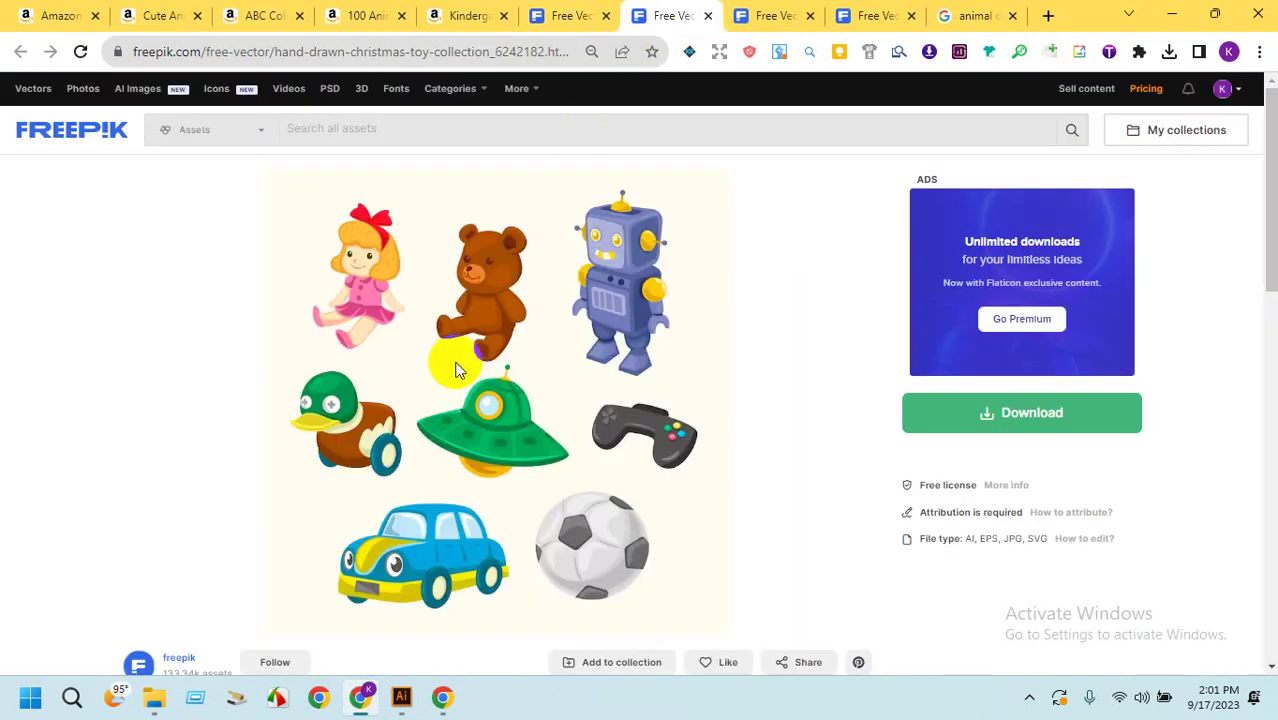
left_click(580, 16)
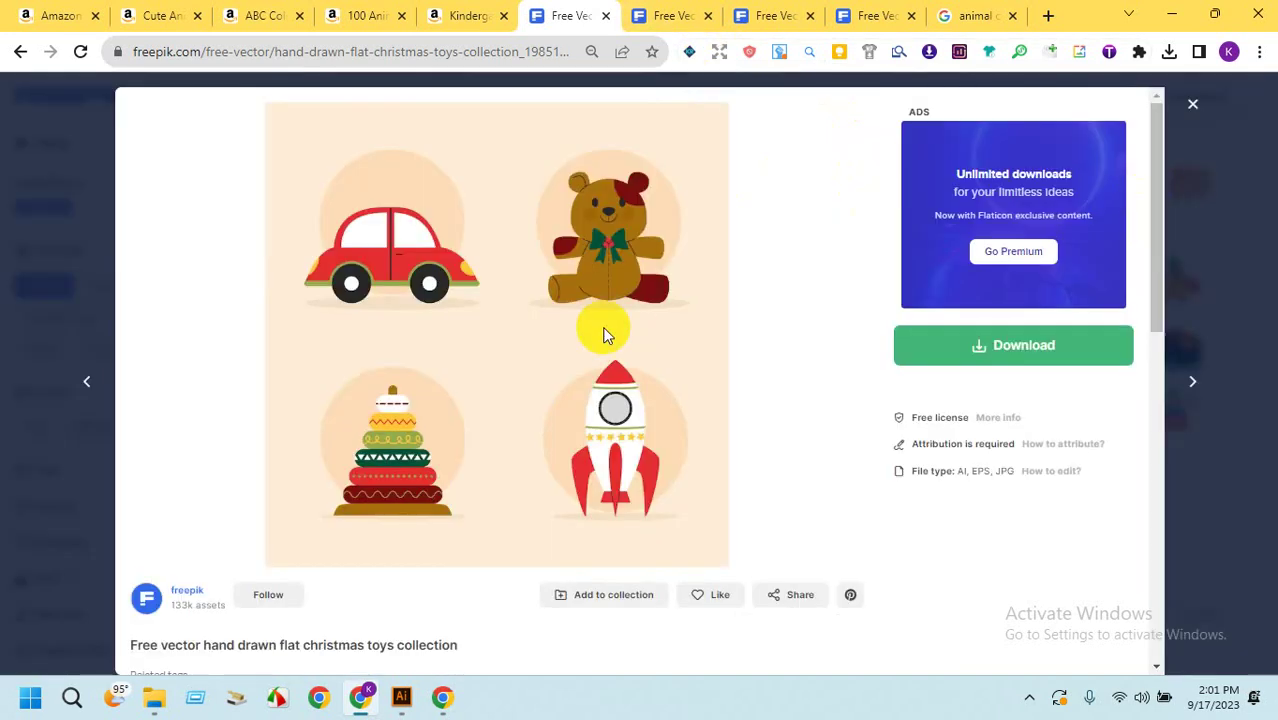
View the collection author's Freepik page, and browse the author's other vectors on the hand drawn christmas toy collection page.
left_click(179, 597)
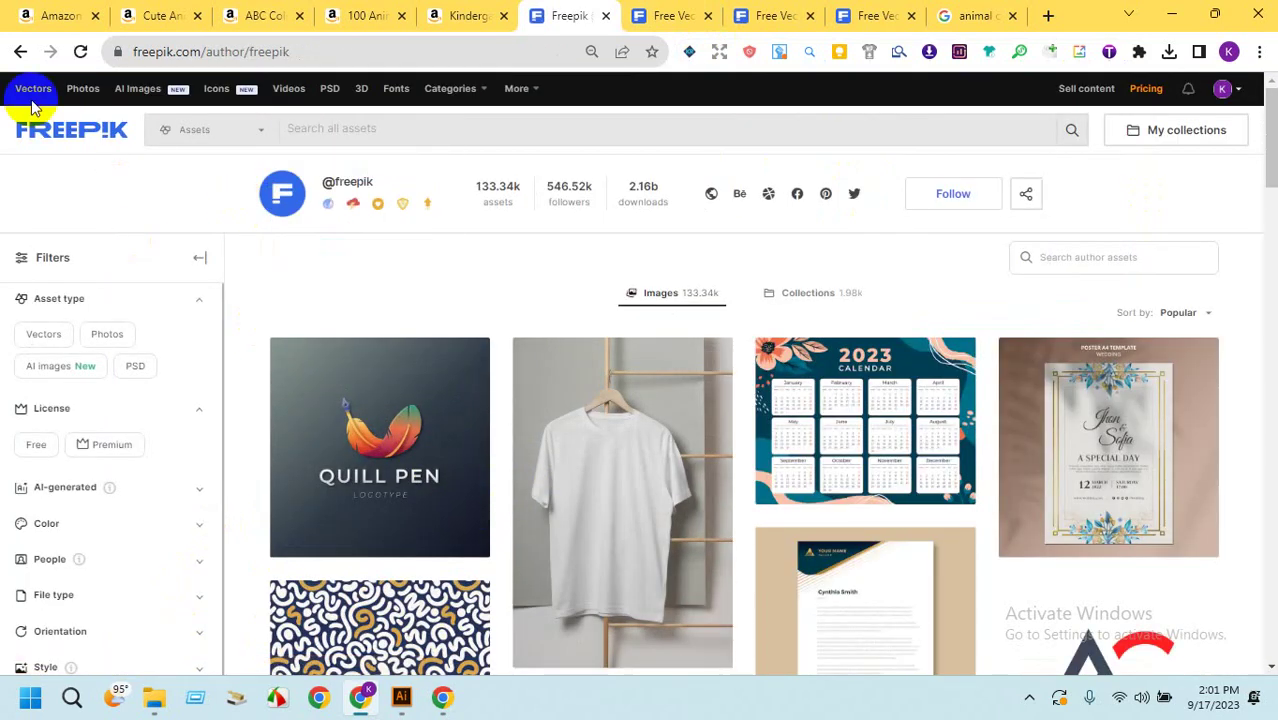
left_click(18, 50)
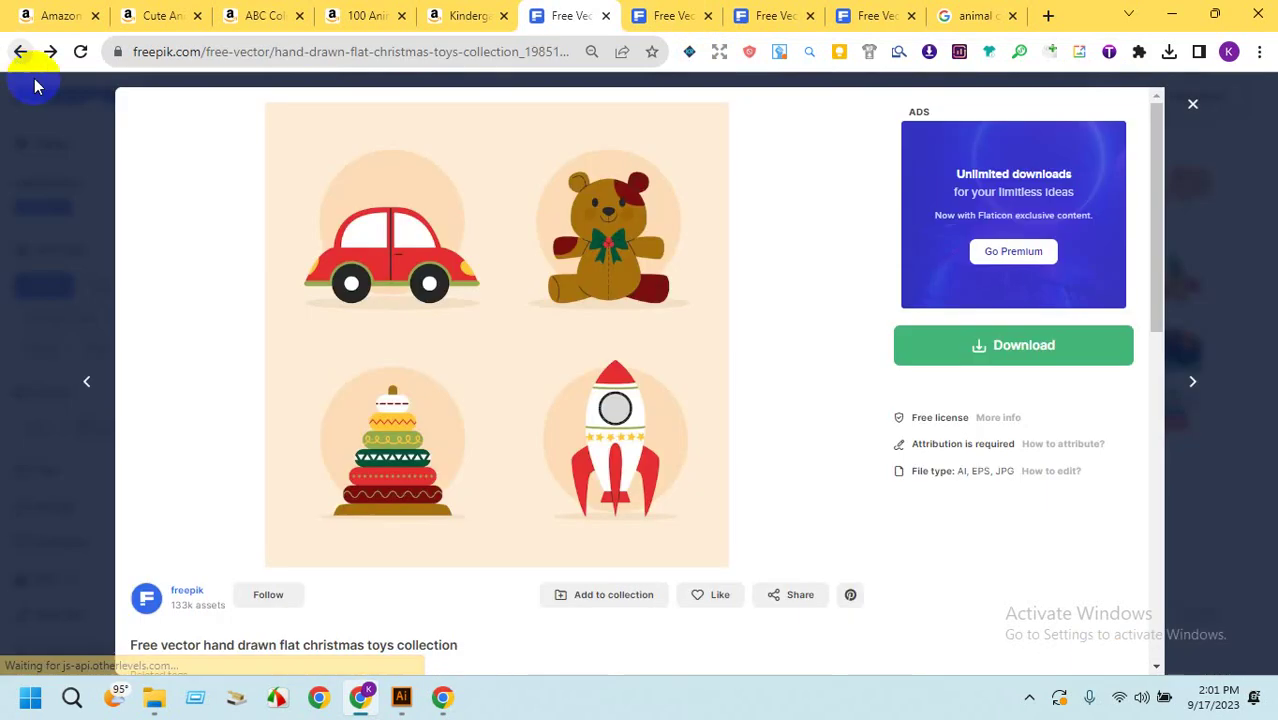
left_click(633, 15)
scroll(680, 428, "down", 1)
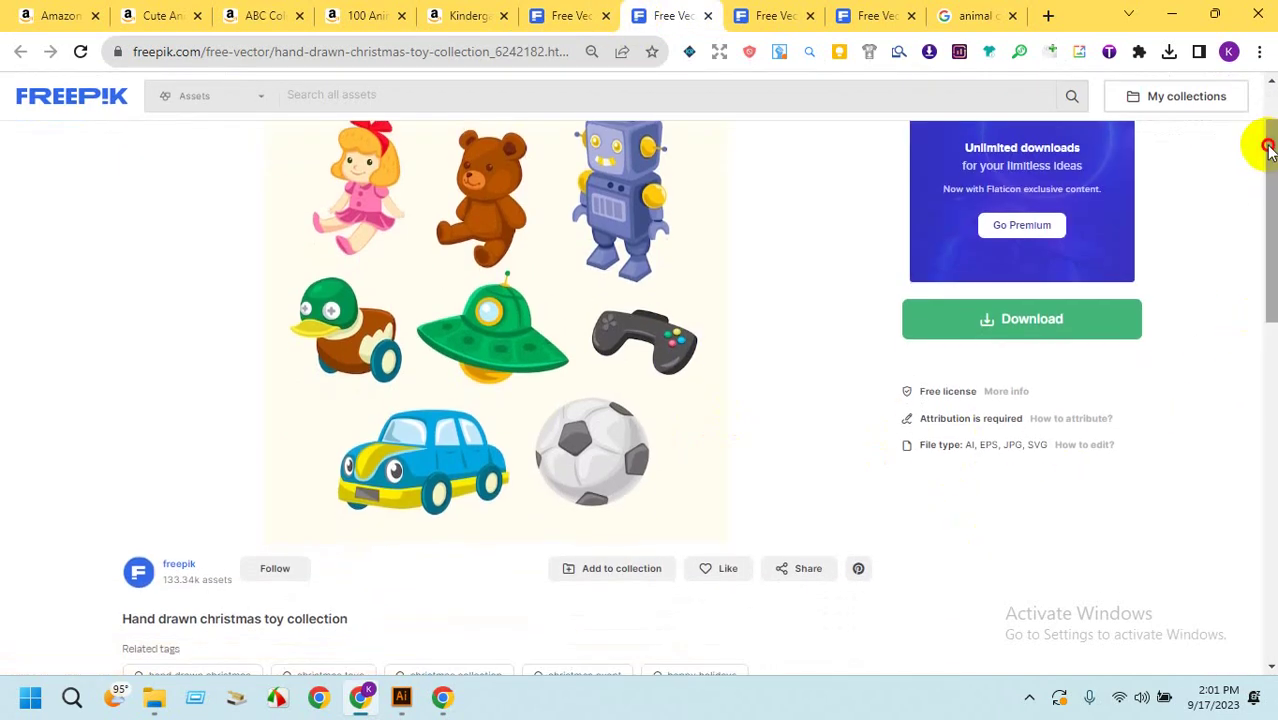
left_click_drag(1268, 148, 1270, 372)
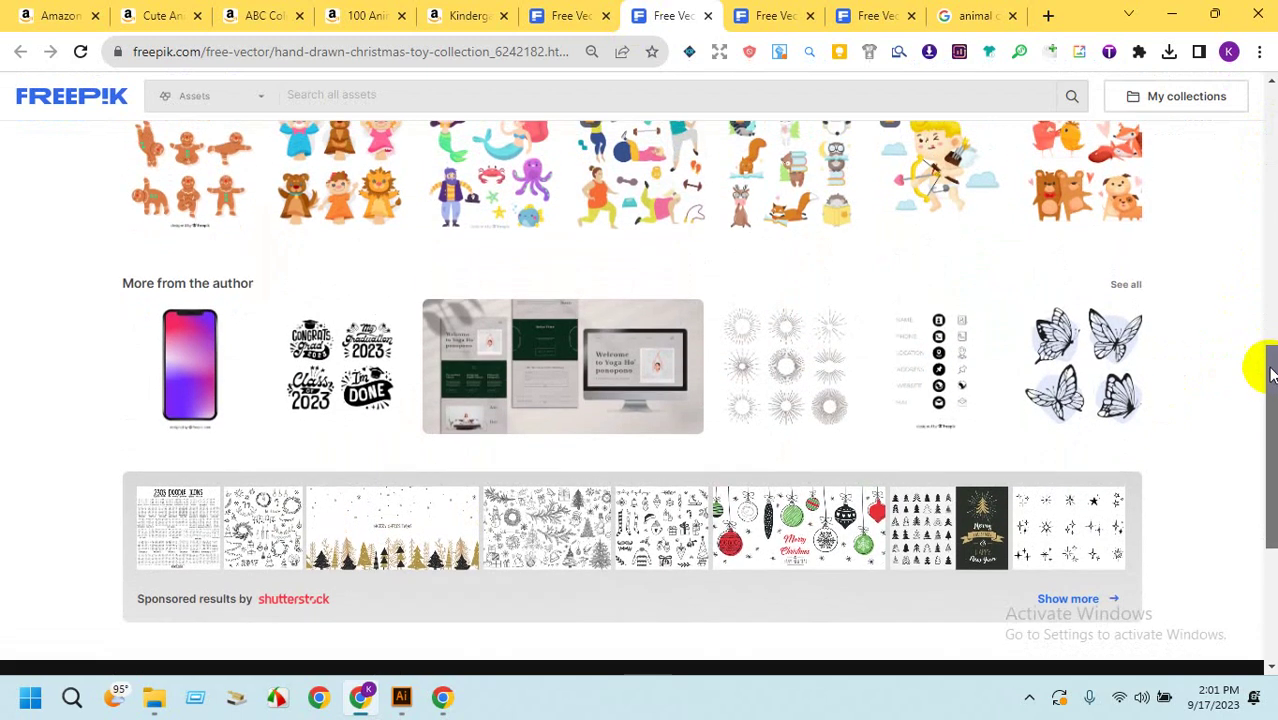
View the freepik author's full asset page, then examine the related vectors listed for the hand drawn flat christmas toys collection.
left_click(1128, 292)
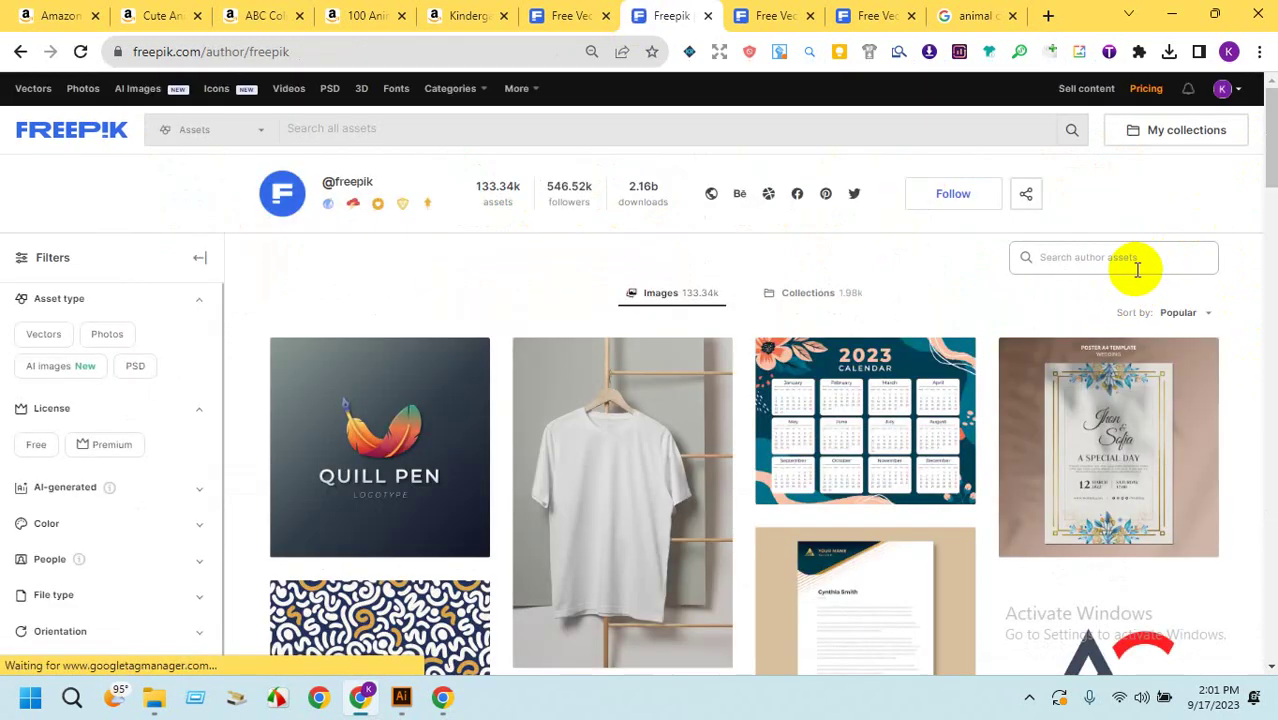
left_click(1137, 266)
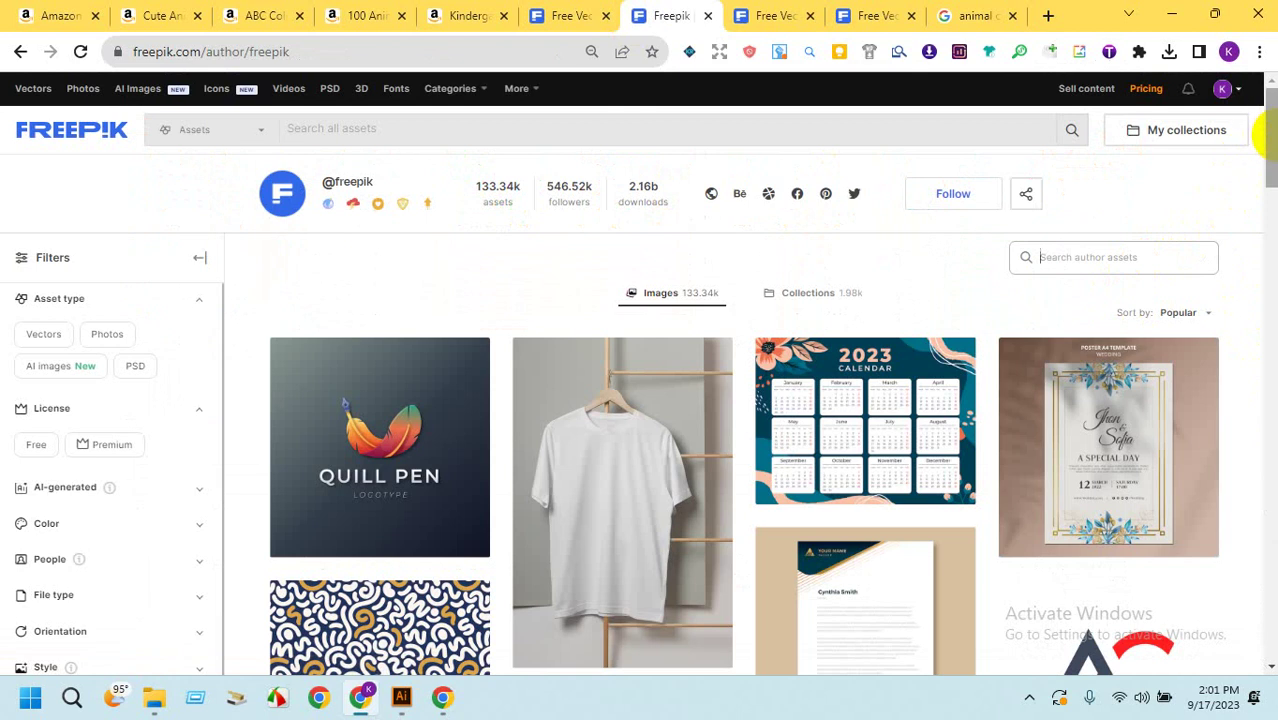
left_click_drag(1270, 150, 700, 8)
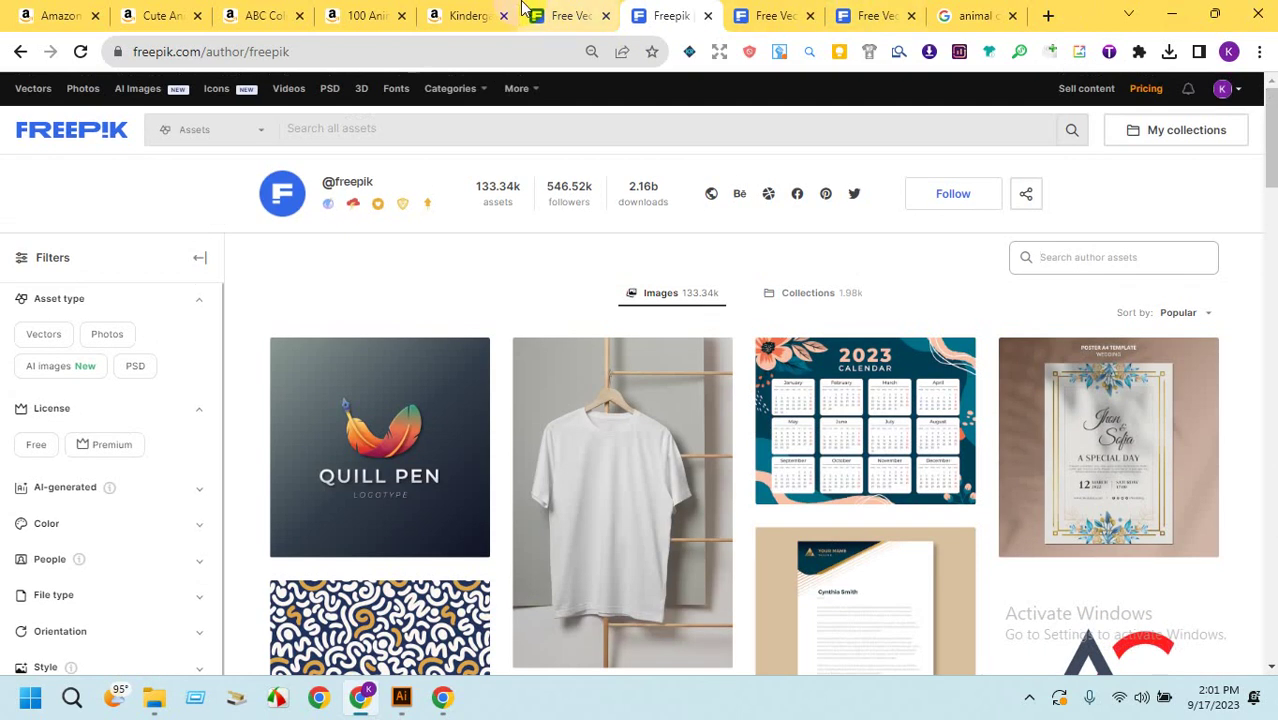
left_click(560, 15)
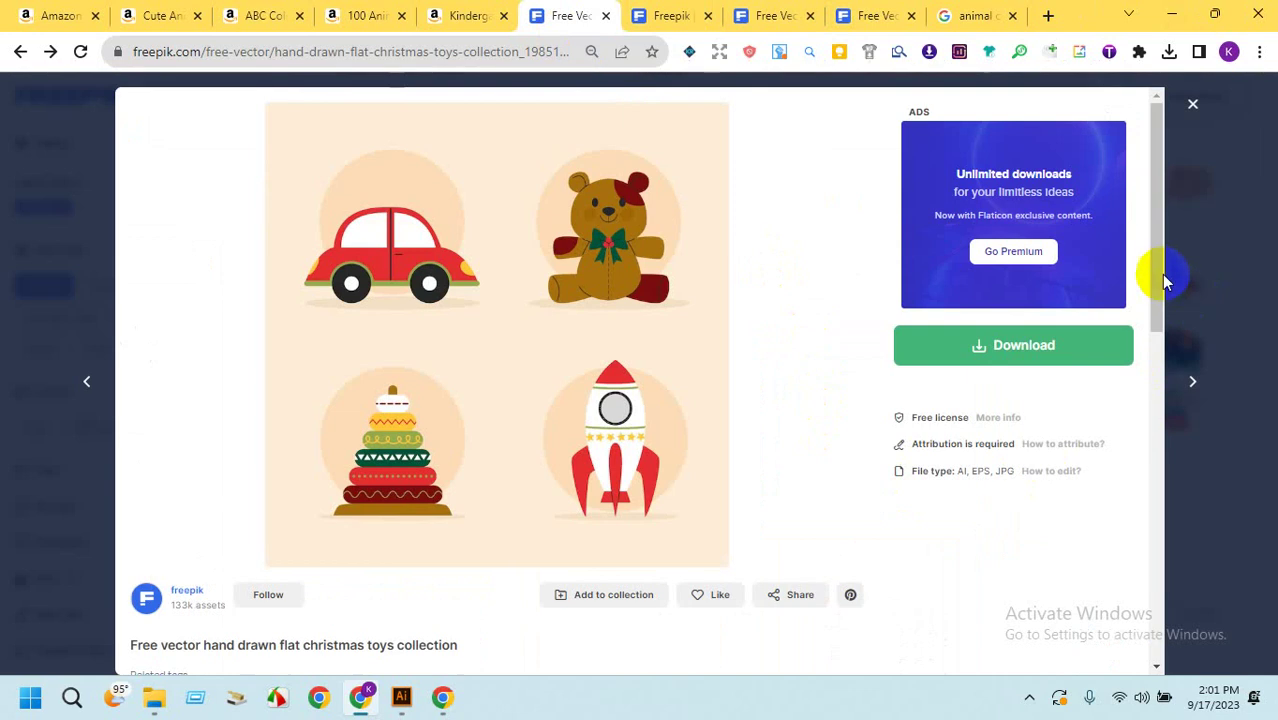
left_click_drag(1163, 280, 1147, 444)
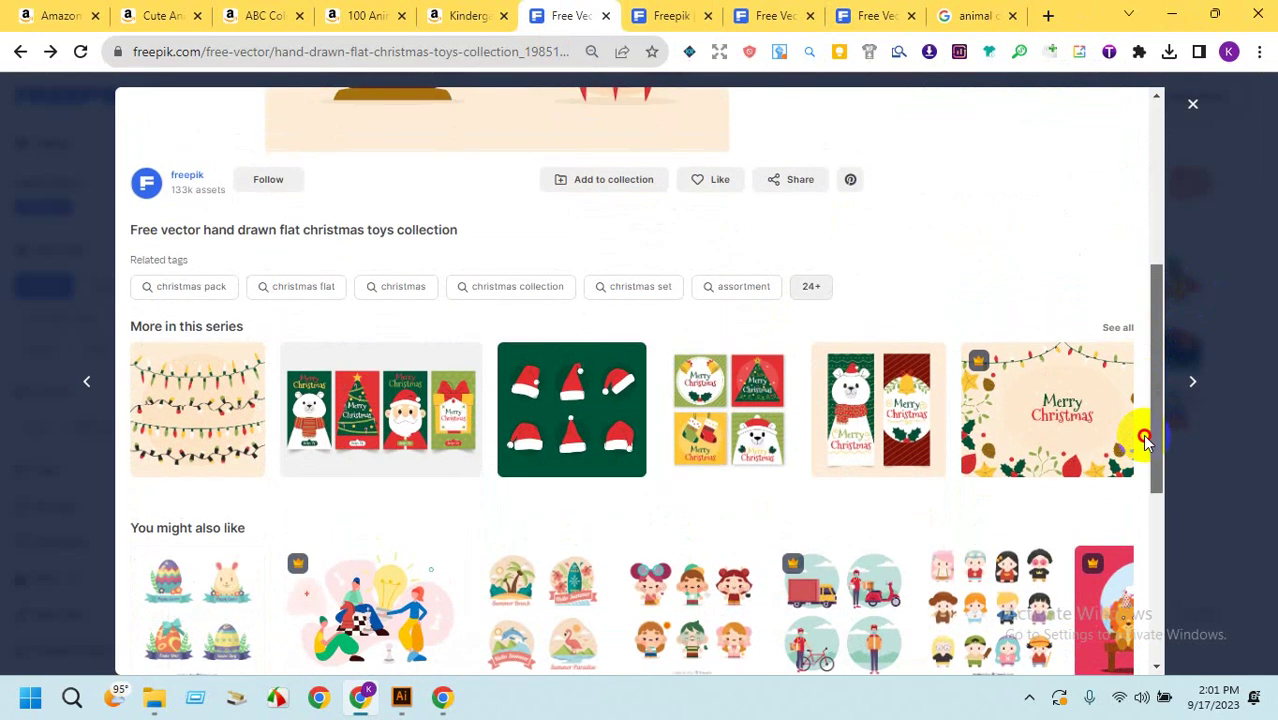
left_click_drag(1145, 440, 1135, 394)
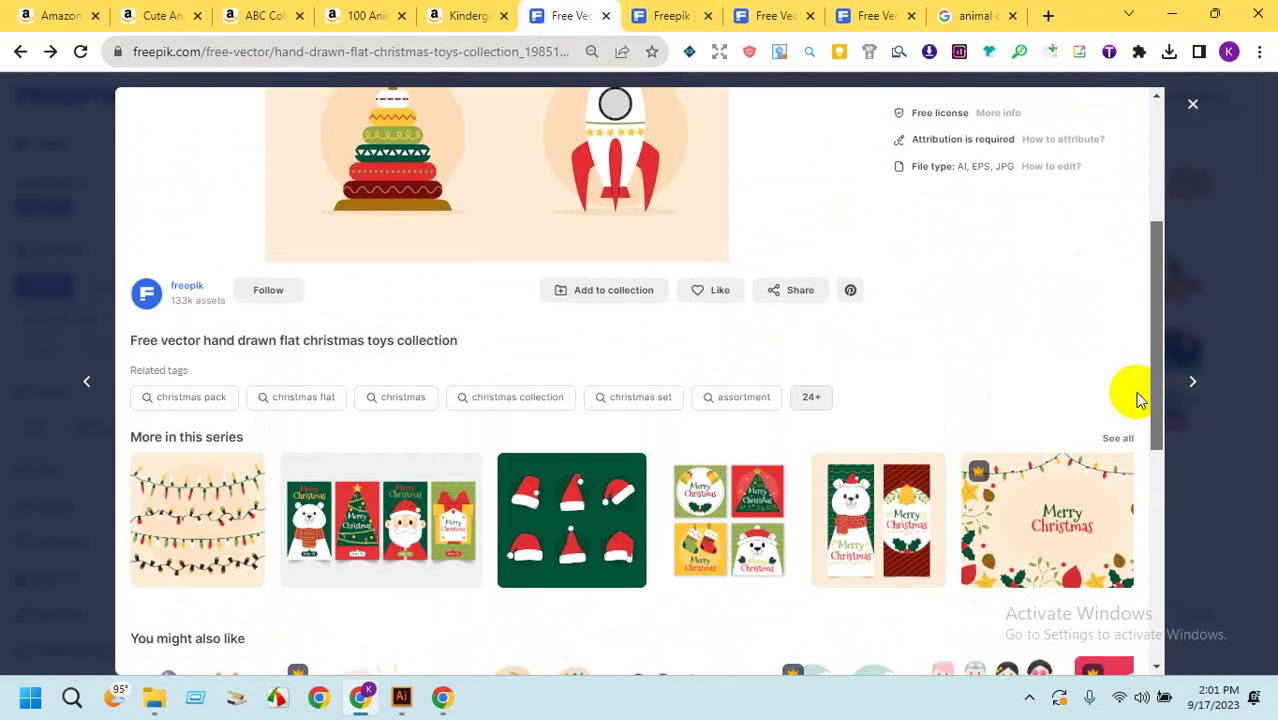
View the different types of cute toys illustration and open its author brgfx's asset page.
left_click(780, 8)
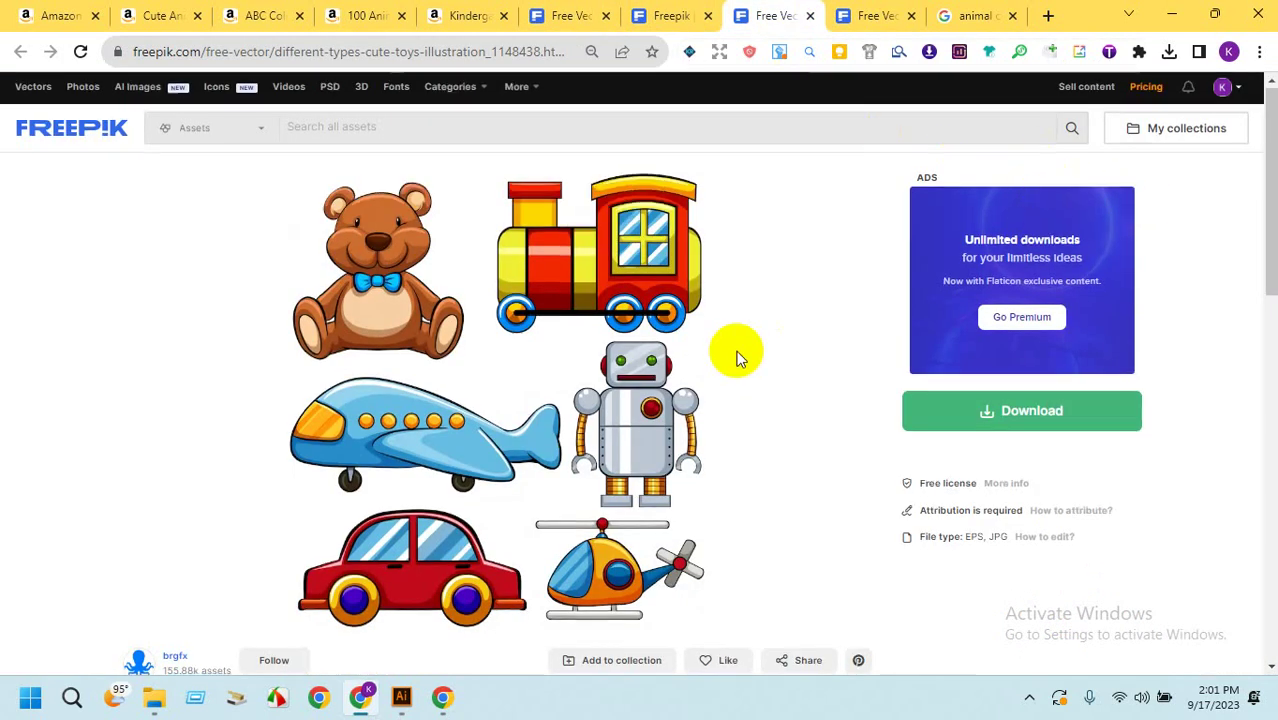
scroll(737, 358, "down", 3)
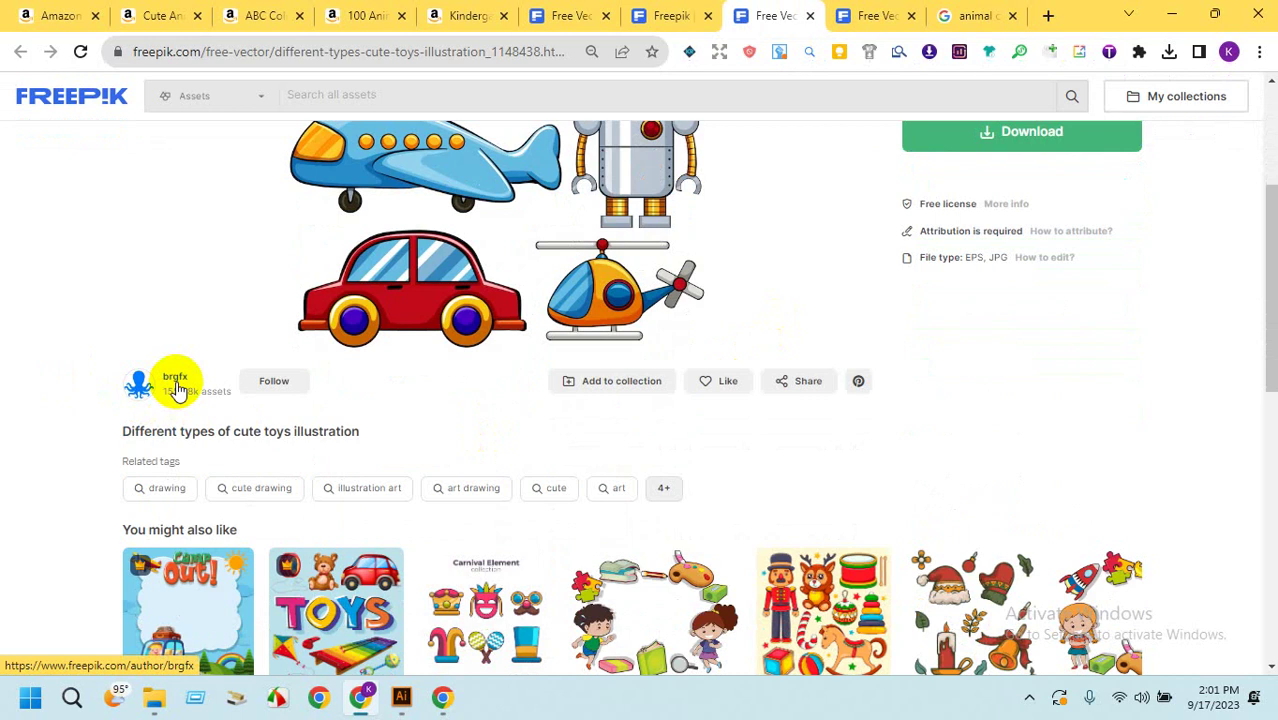
left_click(176, 386)
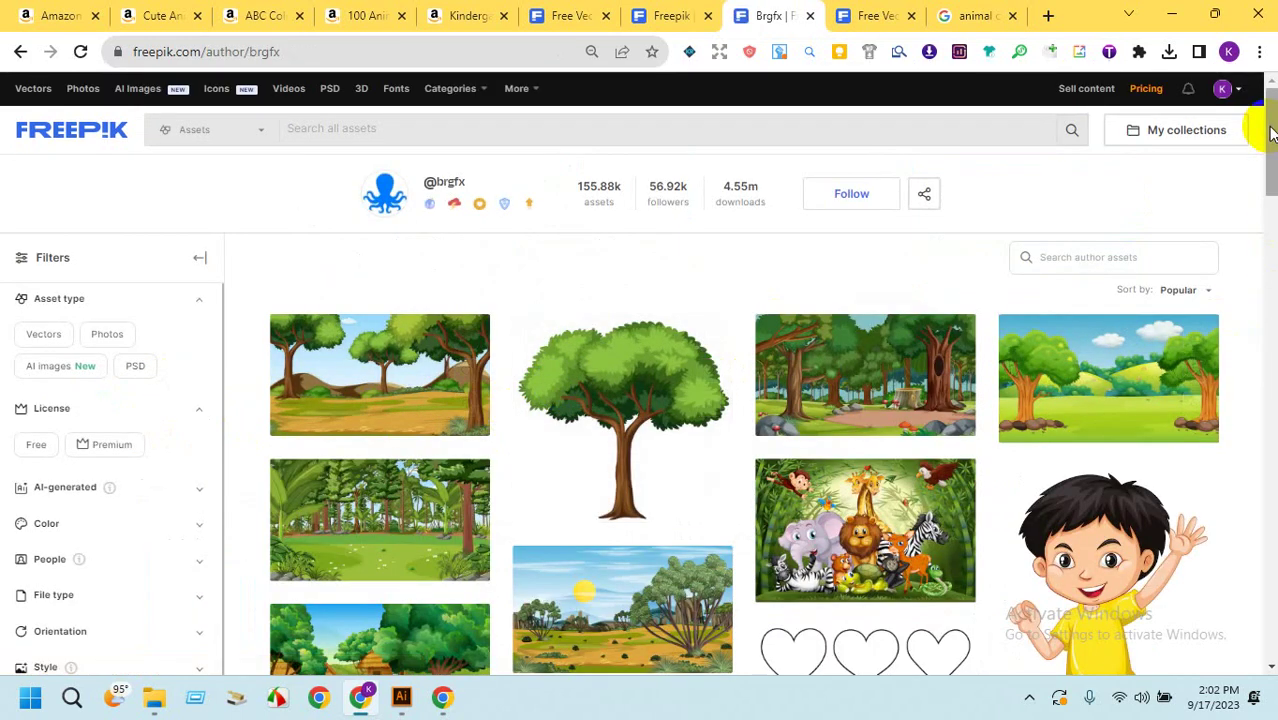
Open the macrovector_official author page from the toys seamless pattern, search the author's assets for "toy" and browse the matching vectors.
left_click(845, 10)
scroll(889, 400, "down", 2)
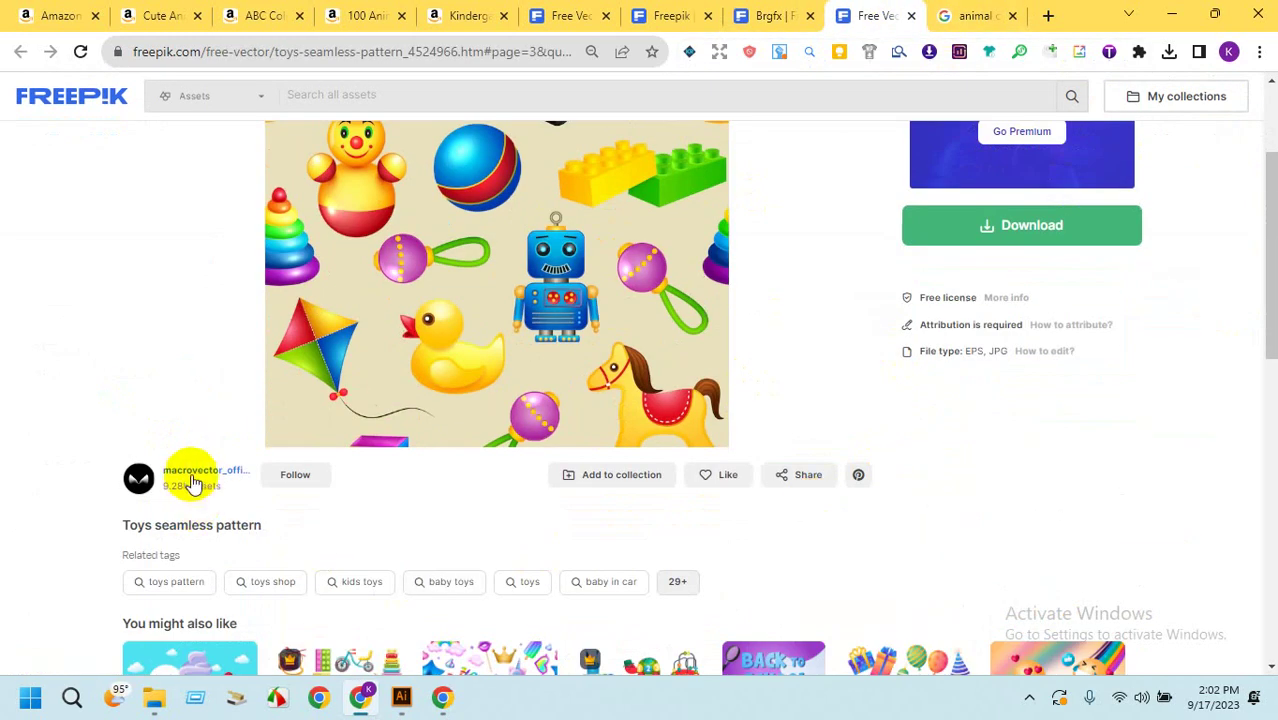
left_click(194, 483)
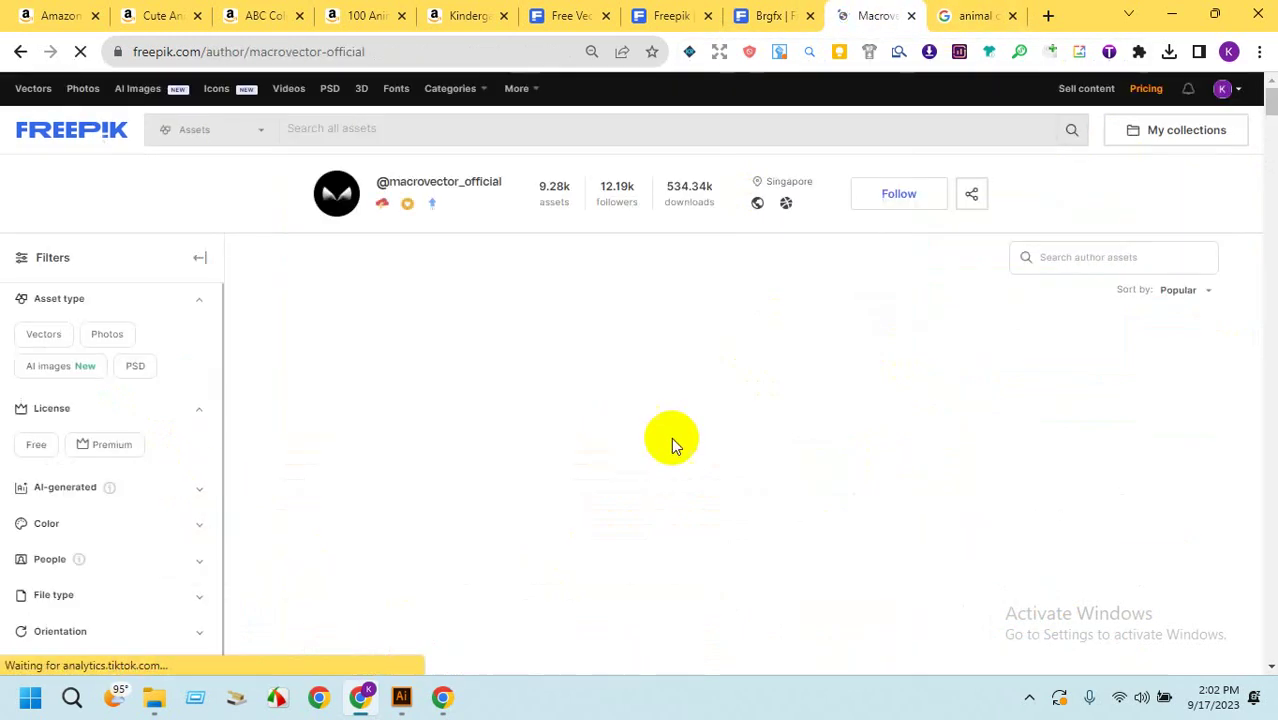
left_click(1113, 255)
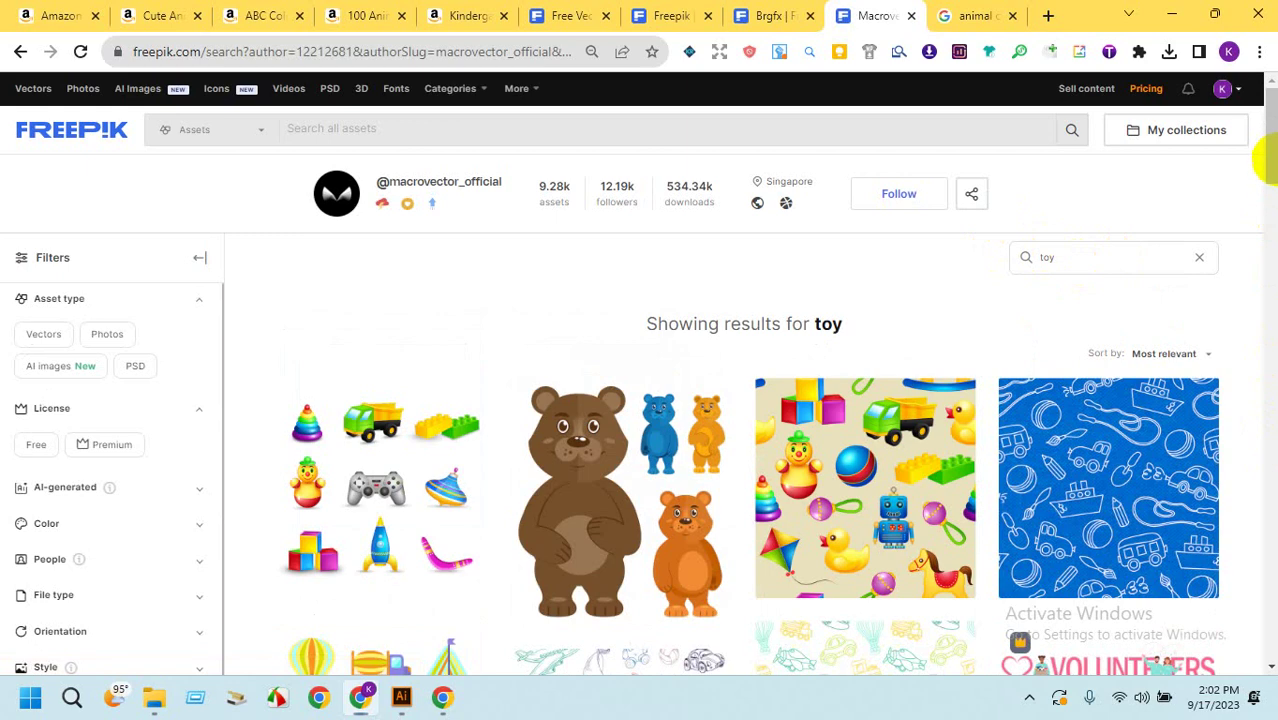
left_click_drag(1270, 160, 920, 8)
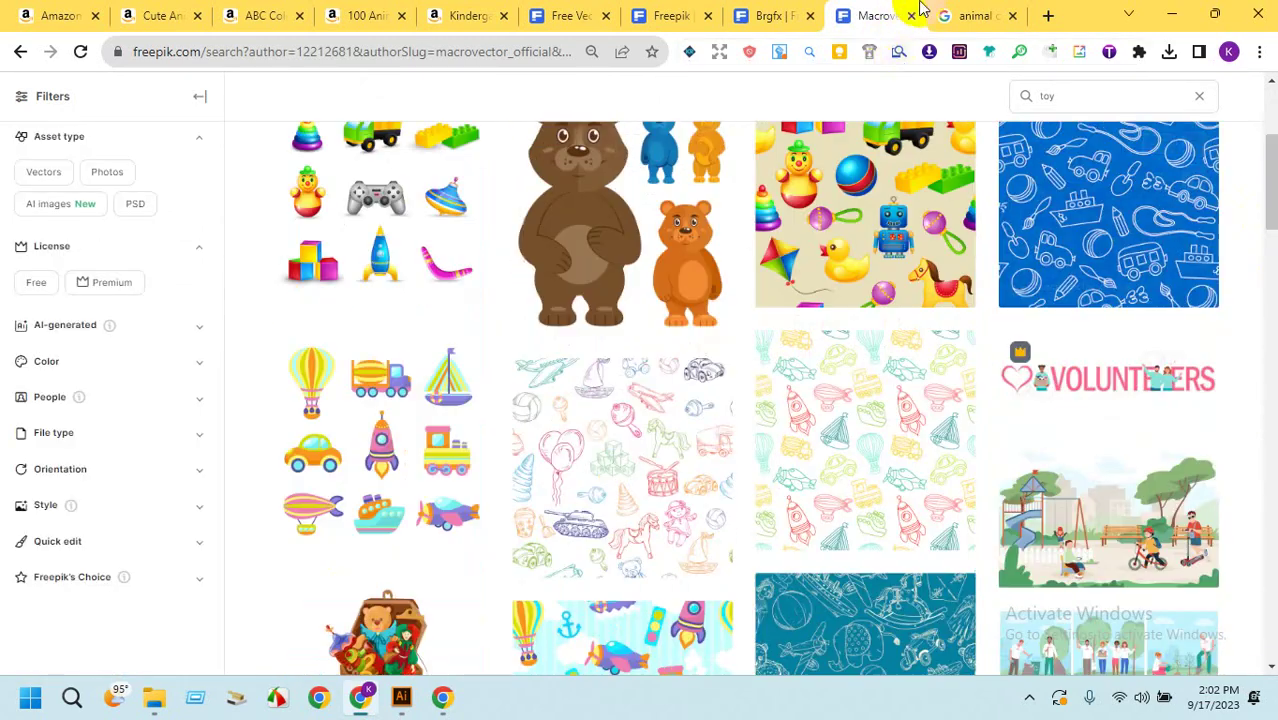
Return to the flat toy vector search results and download the free christmas toys collection with the teddy, block, duck, rocking horse, car and ball.
left_click(780, 12)
mouse_move(667, 8)
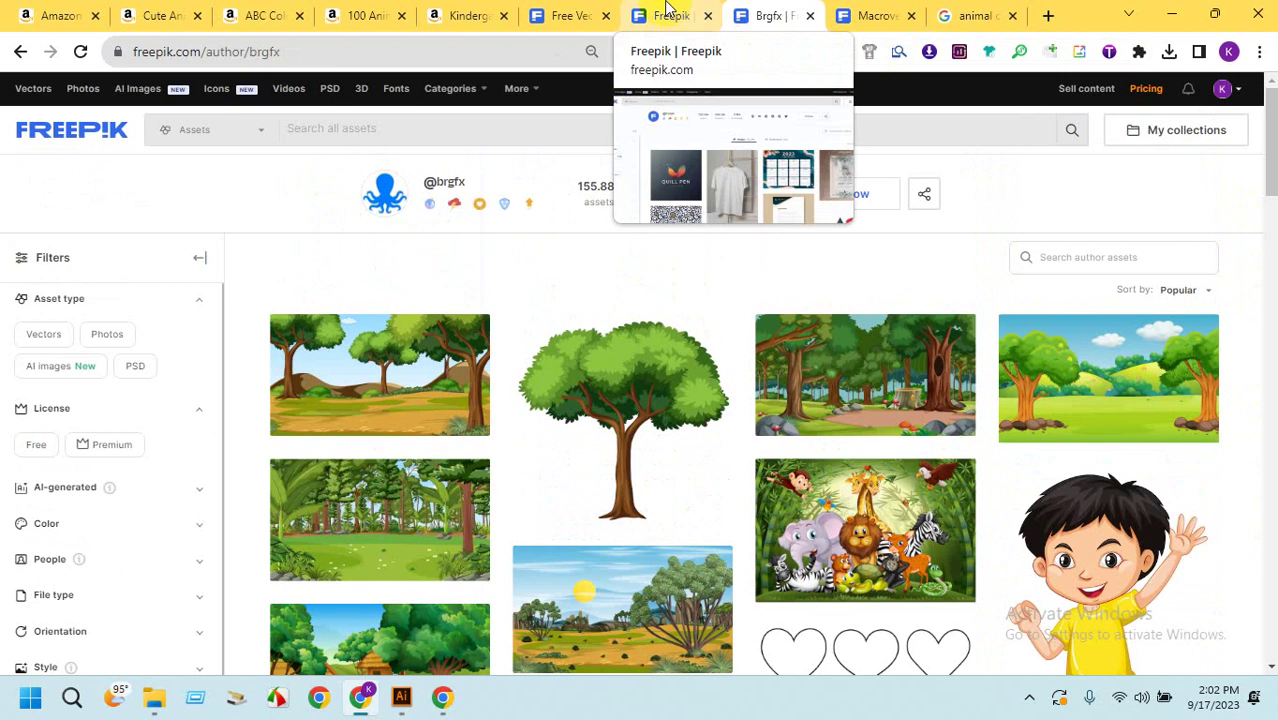
left_click(664, 10)
left_click(597, 8)
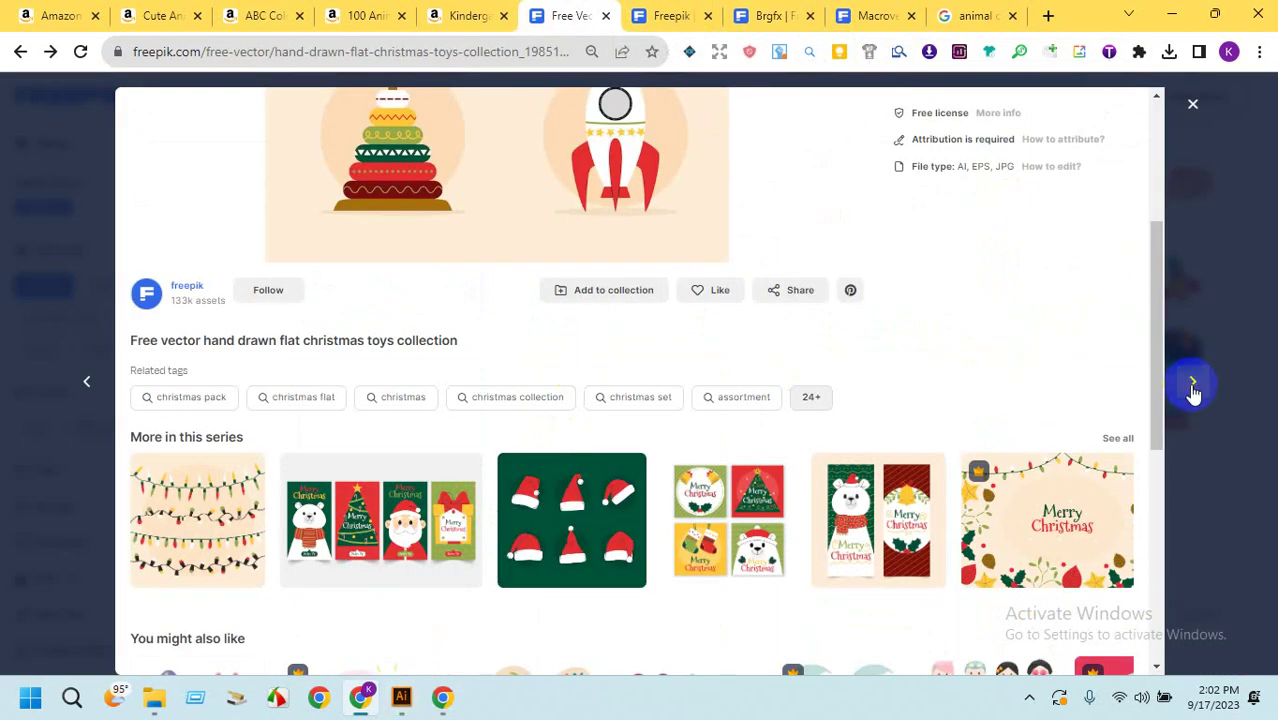
left_click(1193, 108)
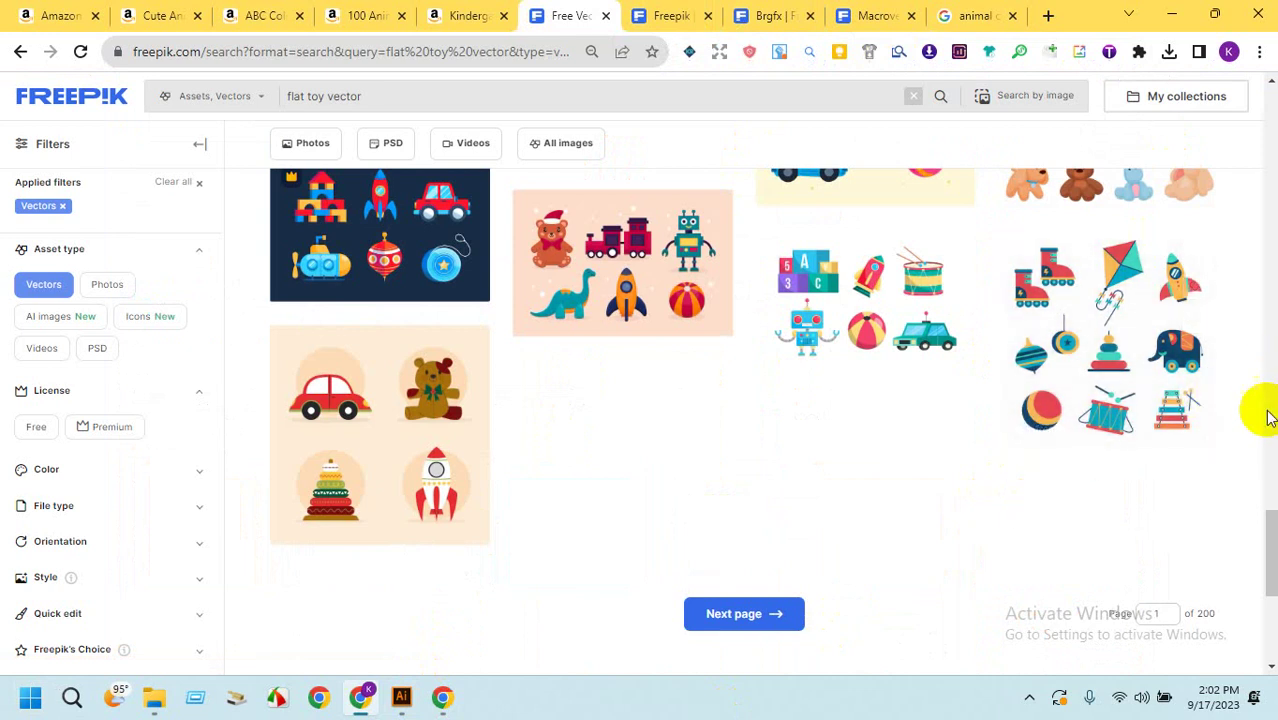
left_click_drag(1270, 534, 1270, 474)
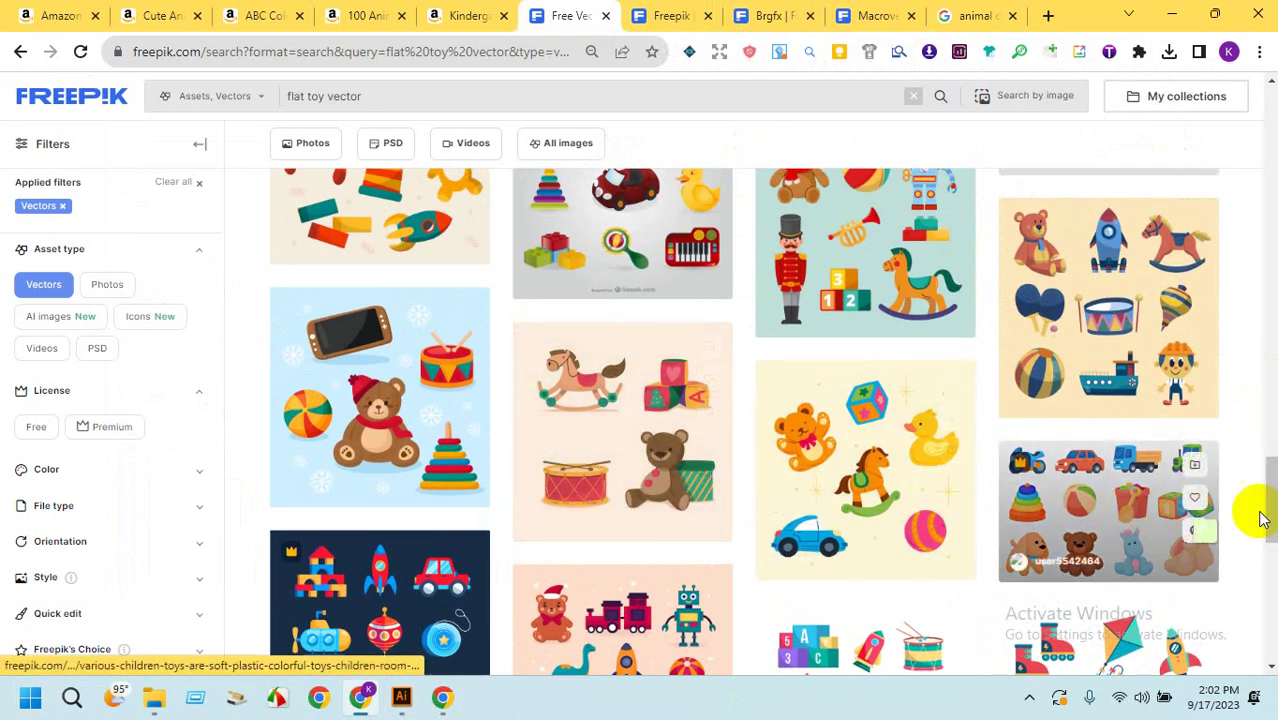
left_click(945, 470)
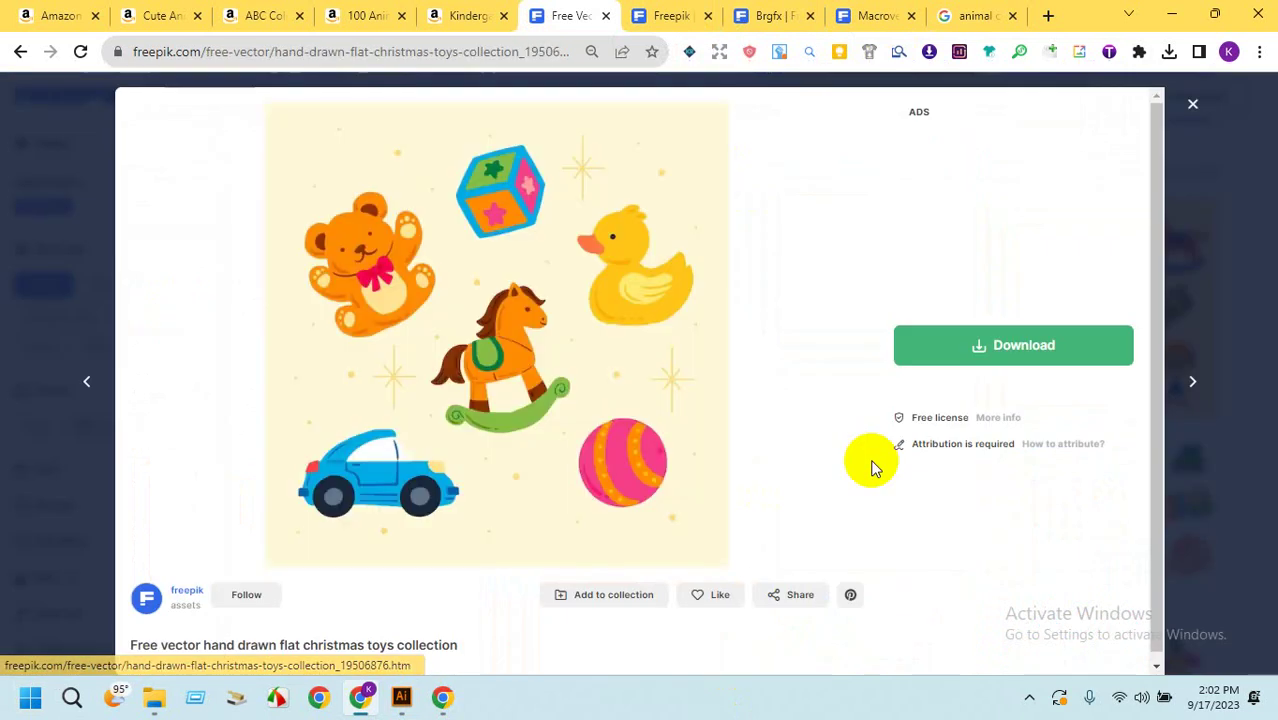
left_click(962, 350)
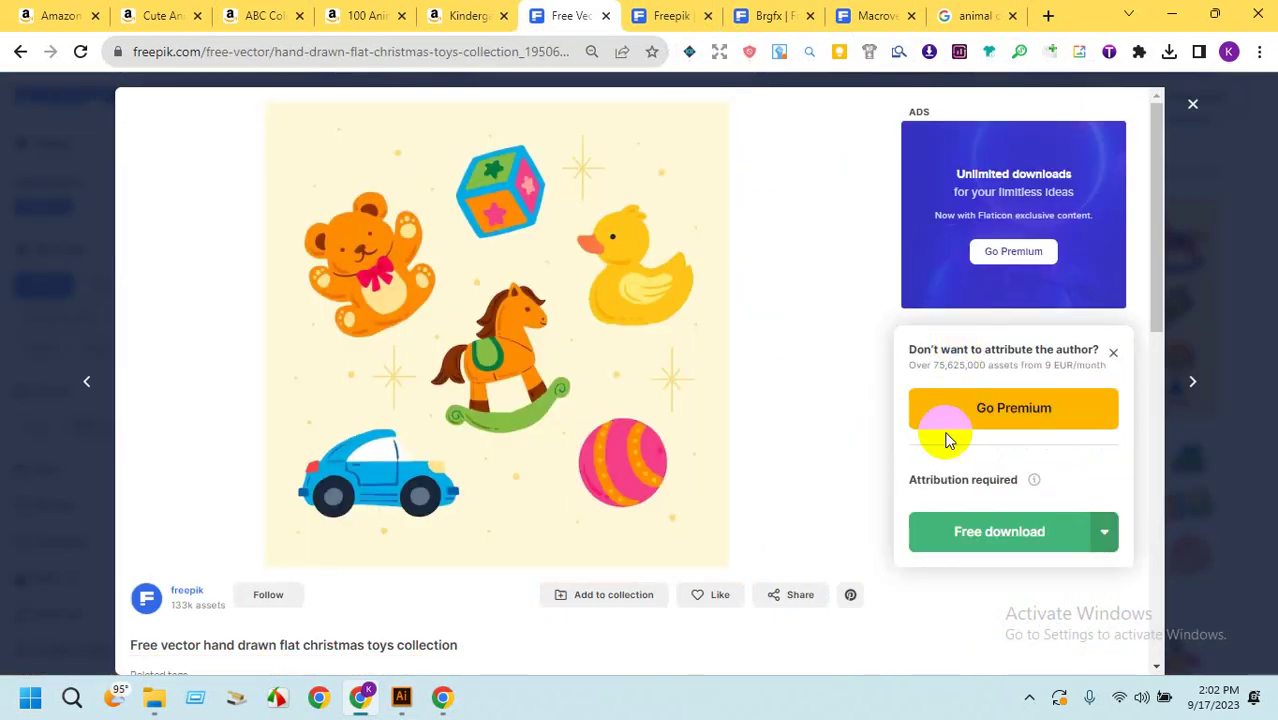
left_click(945, 540)
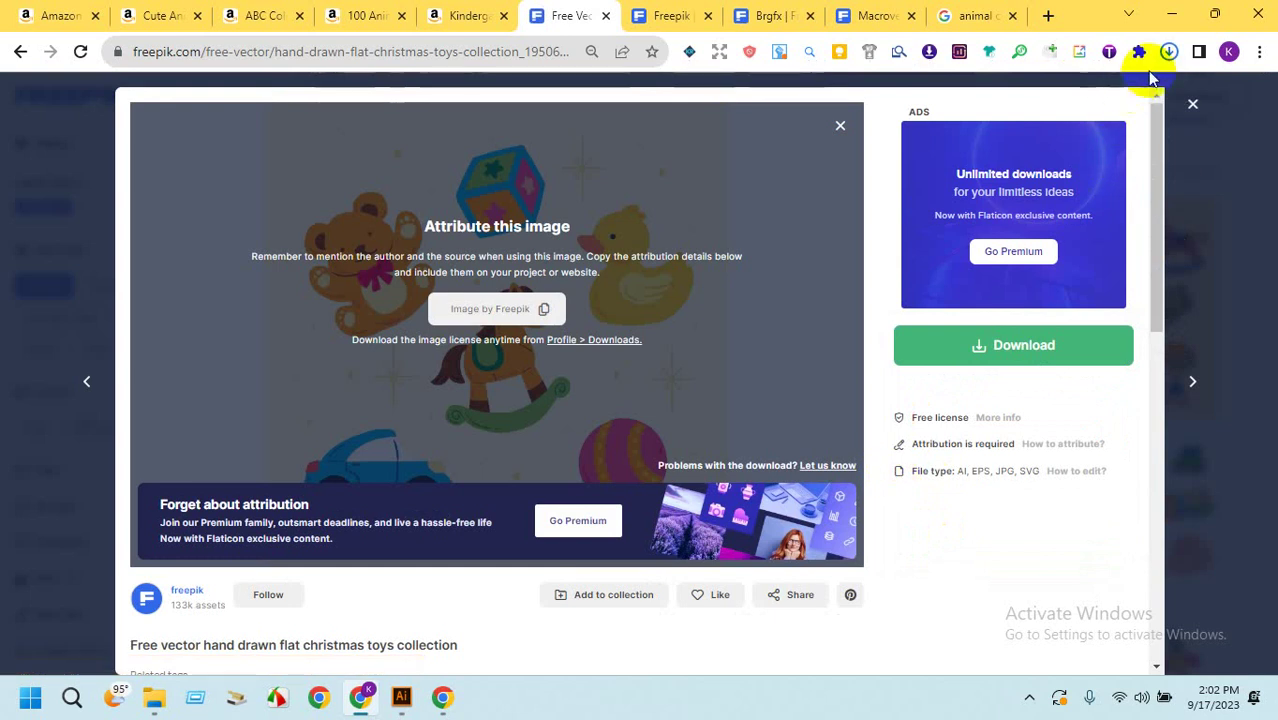
Open the Illustrator artwork file 6126911 from the downloaded hand-drawn-flat-christmas-toys-collection (1) archive in Illustrator.
left_click(1165, 57)
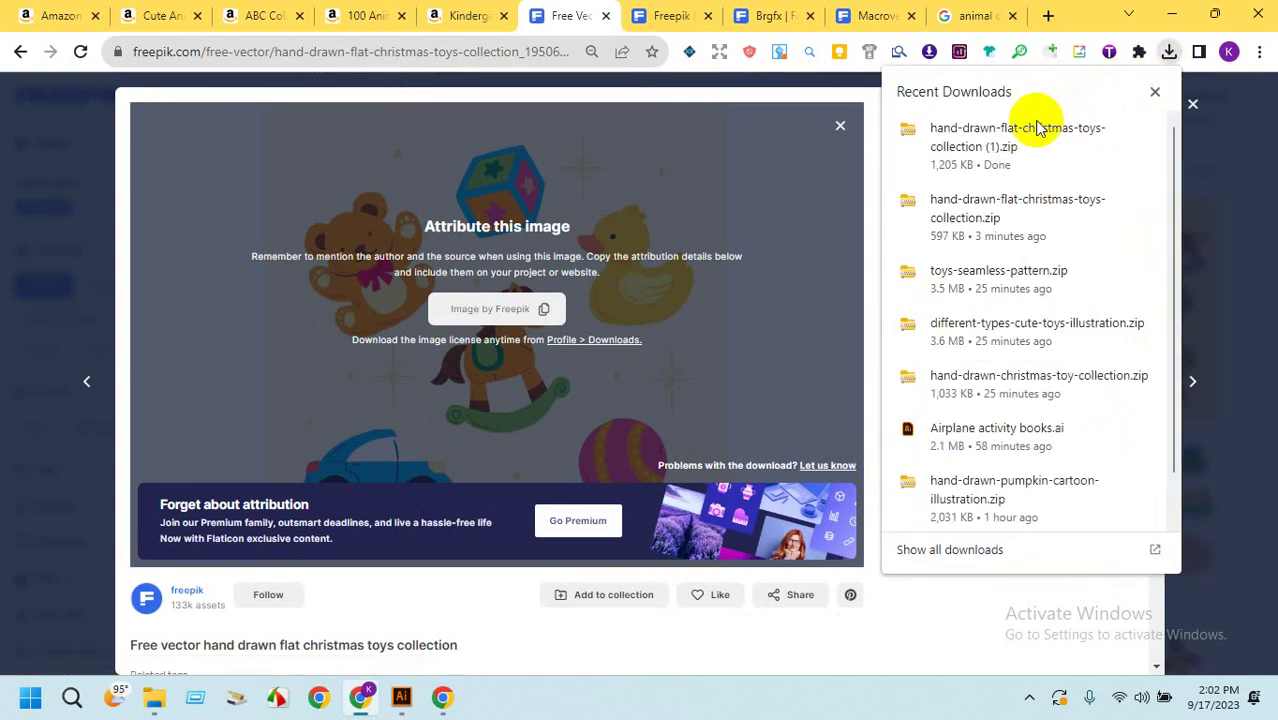
left_click(1035, 205)
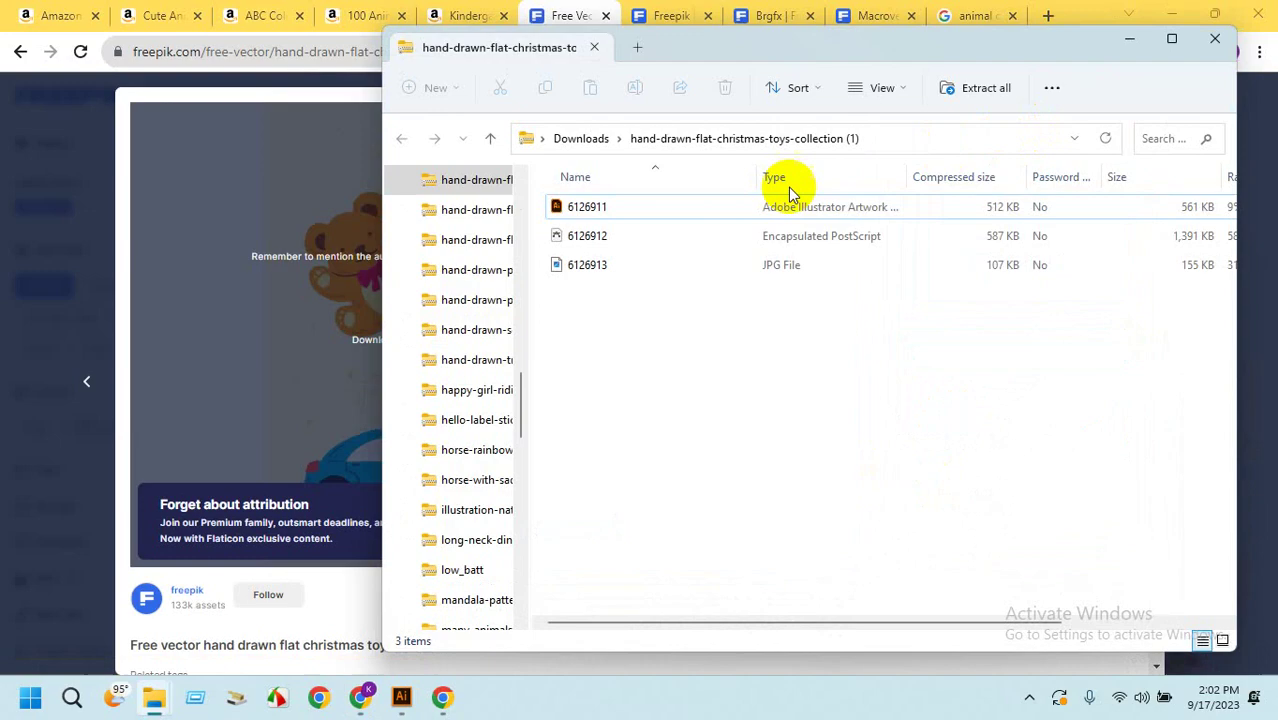
double_click(690, 208)
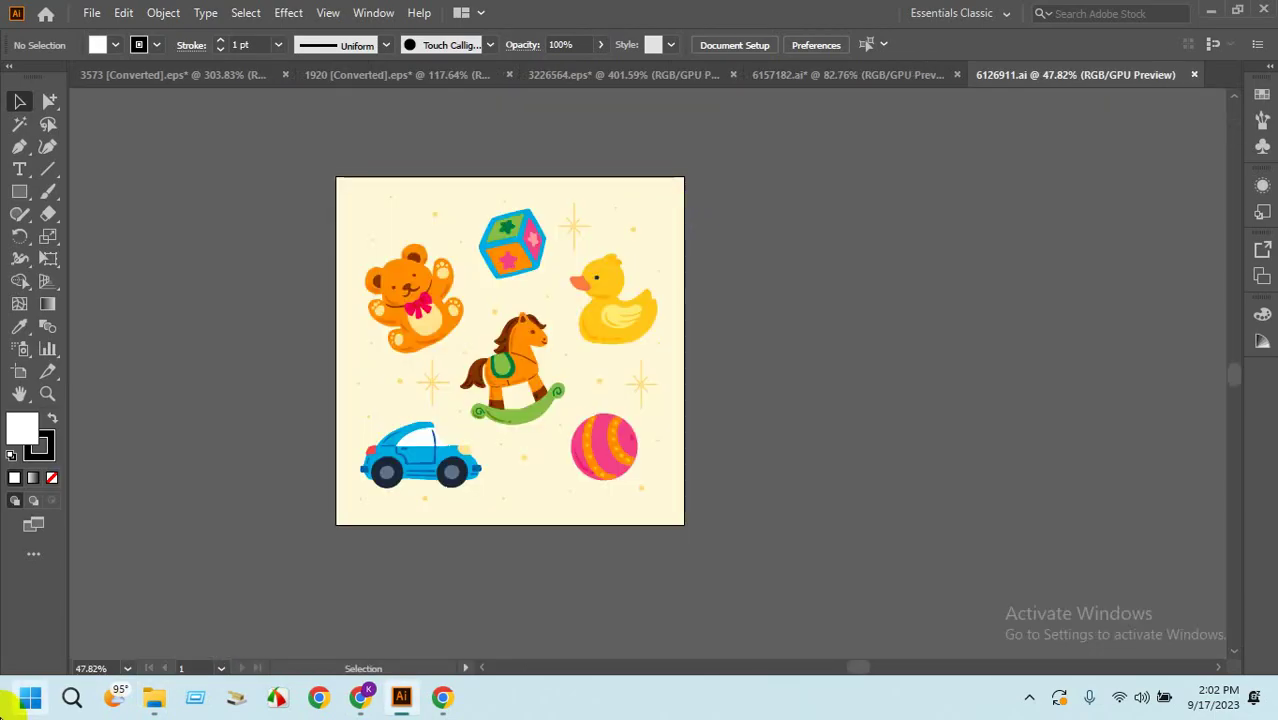
Delete the cream background rectangle and the group of yellow stars and dots around the toys.
left_click_drag(320, 243, 348, 274)
left_click_drag(419, 297, 316, 218)
left_click(316, 220)
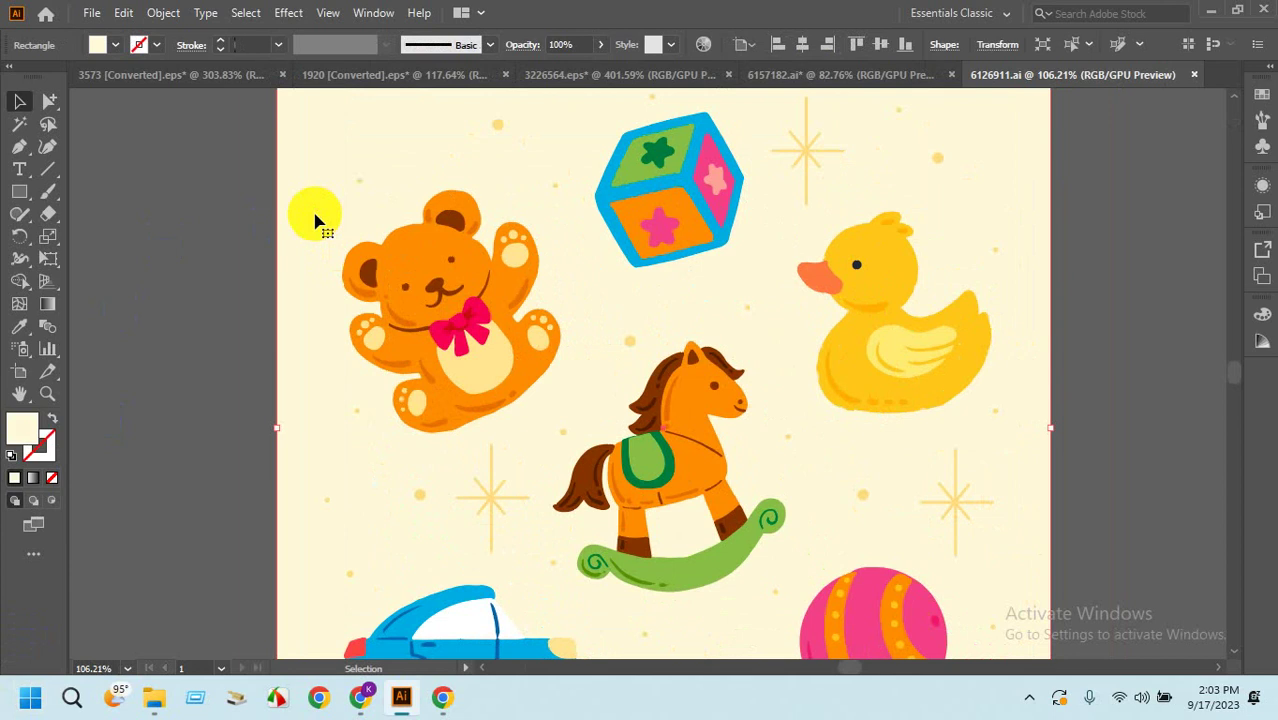
key("Delete")
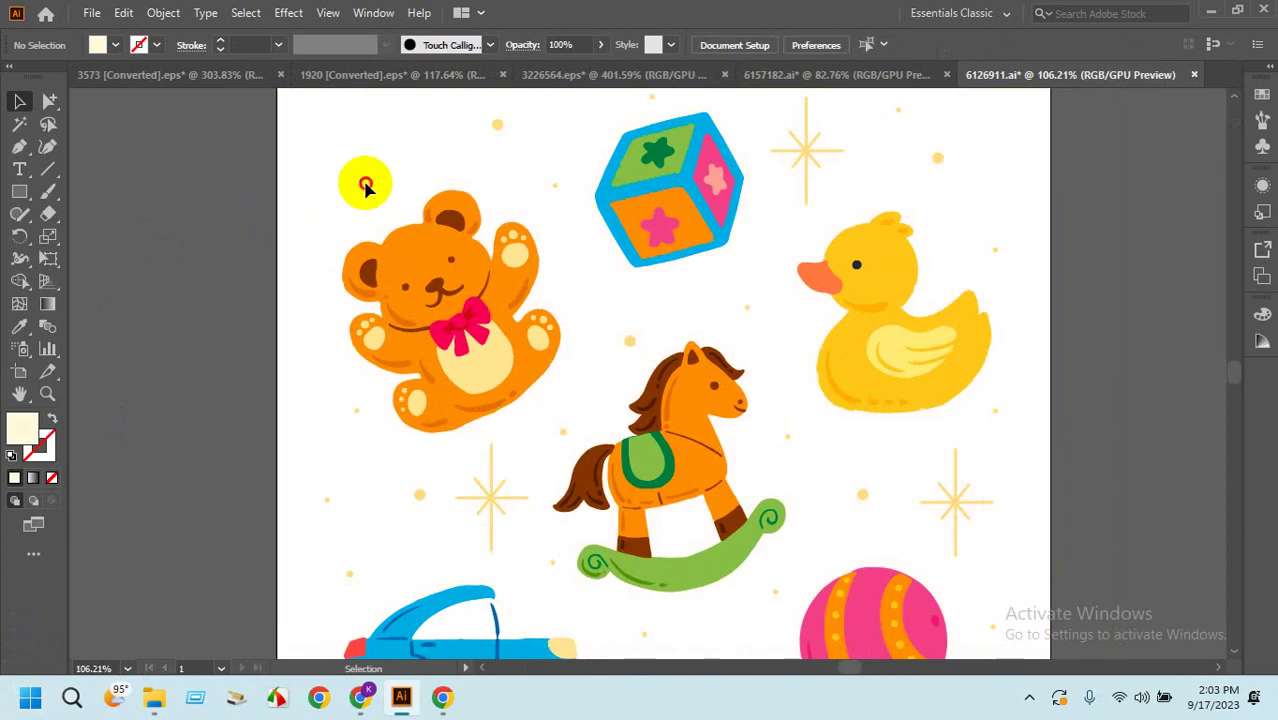
left_click(366, 190)
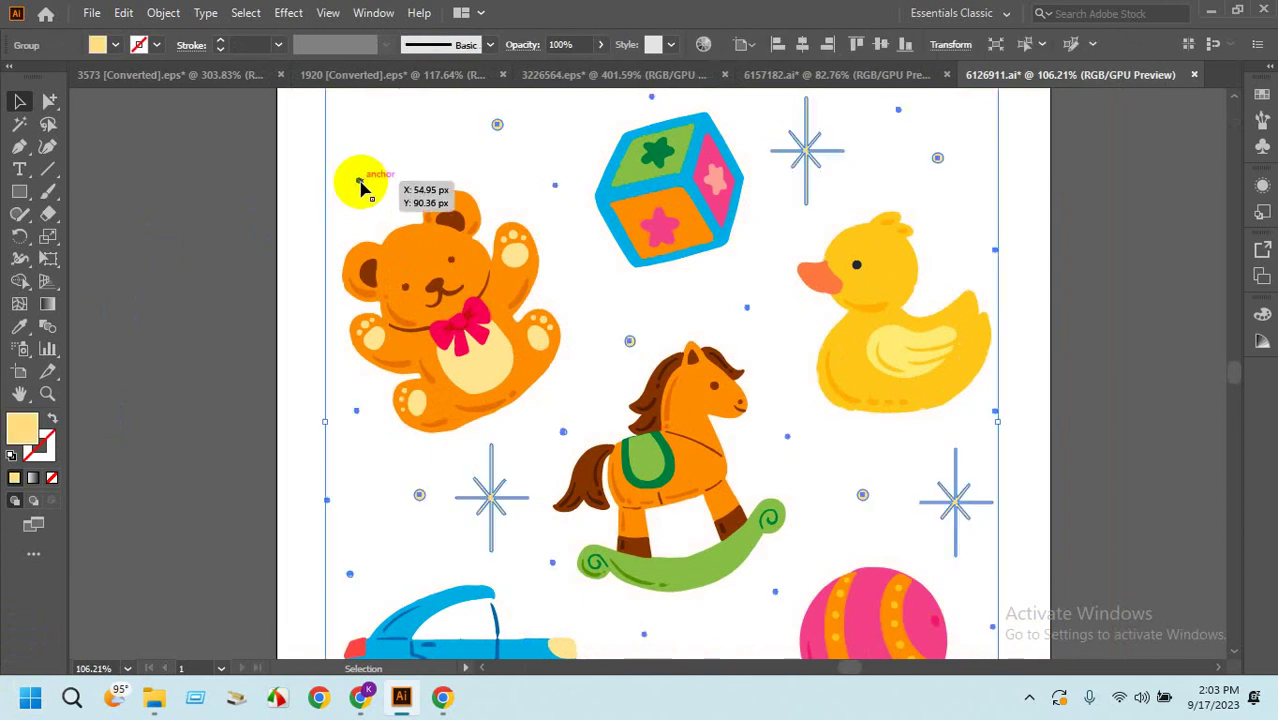
key("Delete")
Apply the default white fill and black stroke to the teddy bear and the star block.
left_click(447, 262)
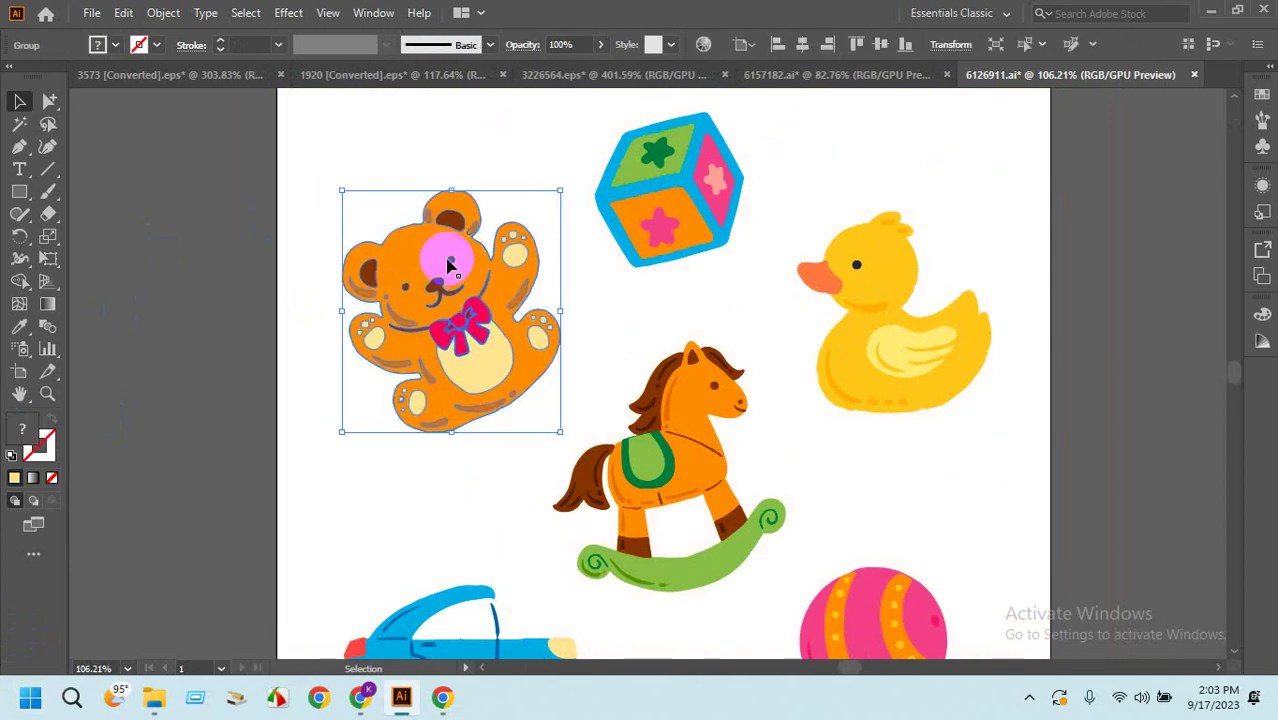
left_click(9, 456)
left_click(155, 447)
left_click(738, 226)
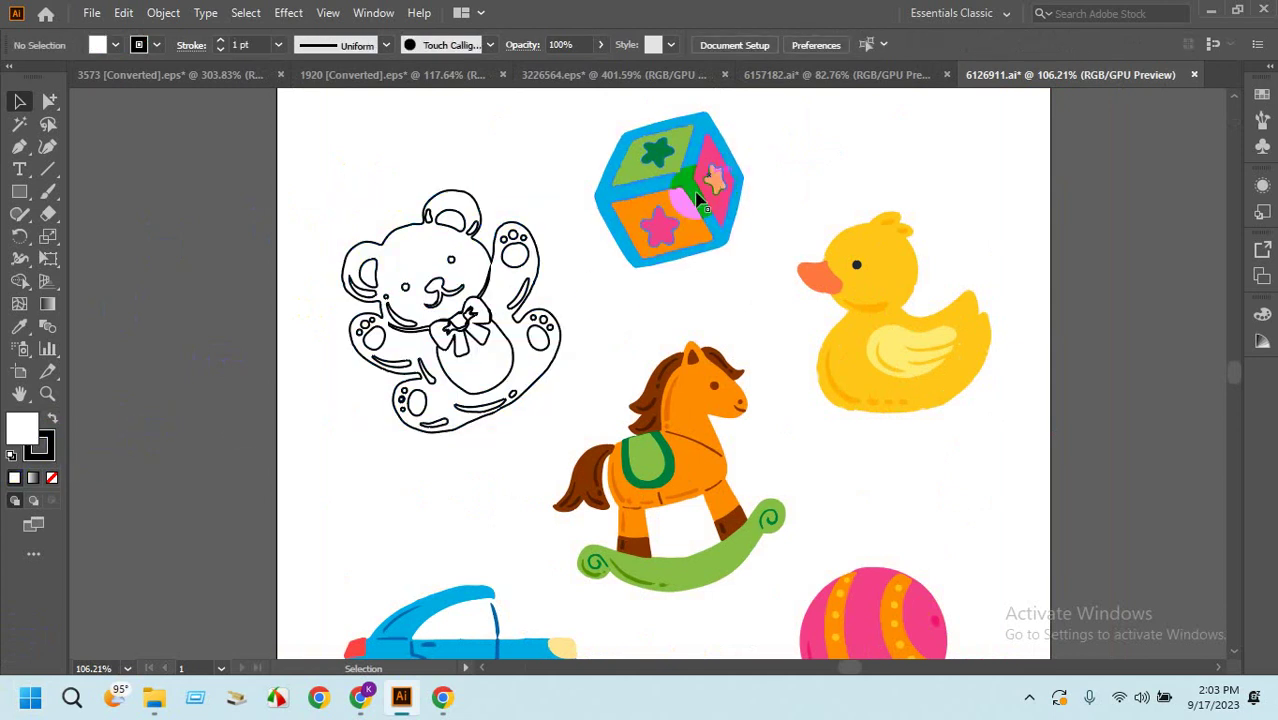
left_click(10, 456)
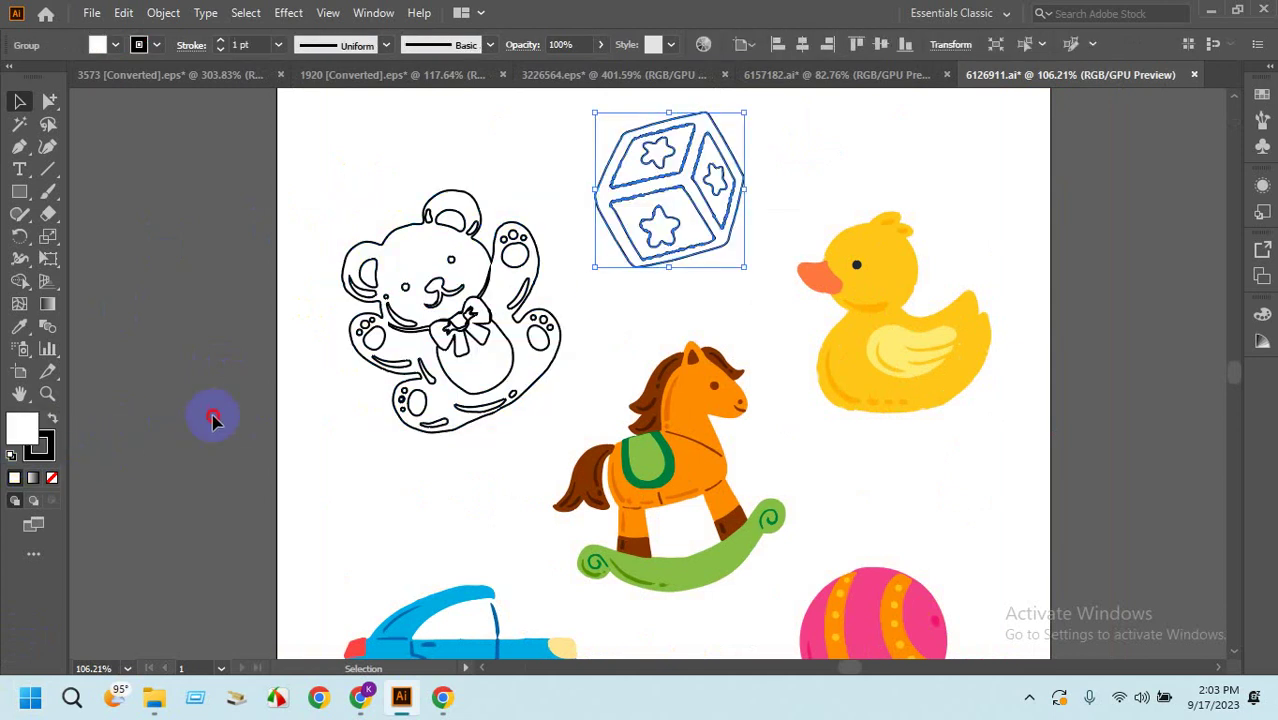
left_click(213, 420)
Apply the default white fill and black stroke to the duck and the rocking horse.
left_click(817, 374)
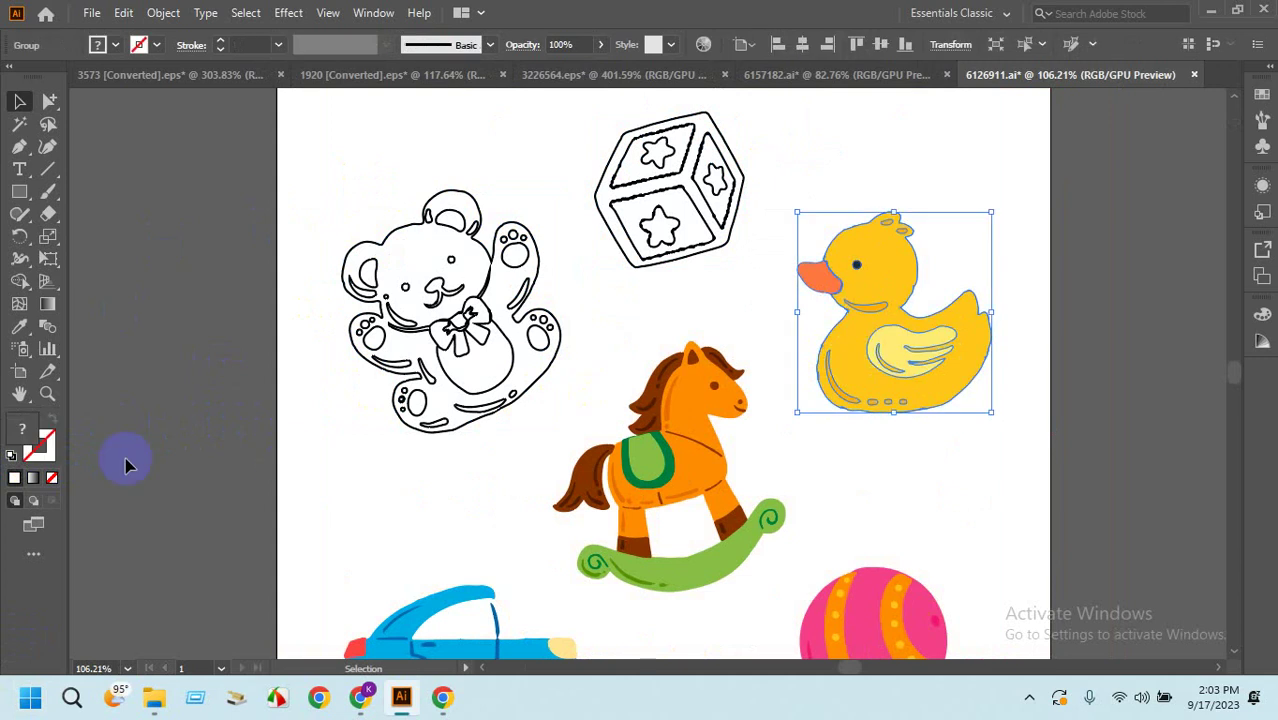
left_click(10, 456)
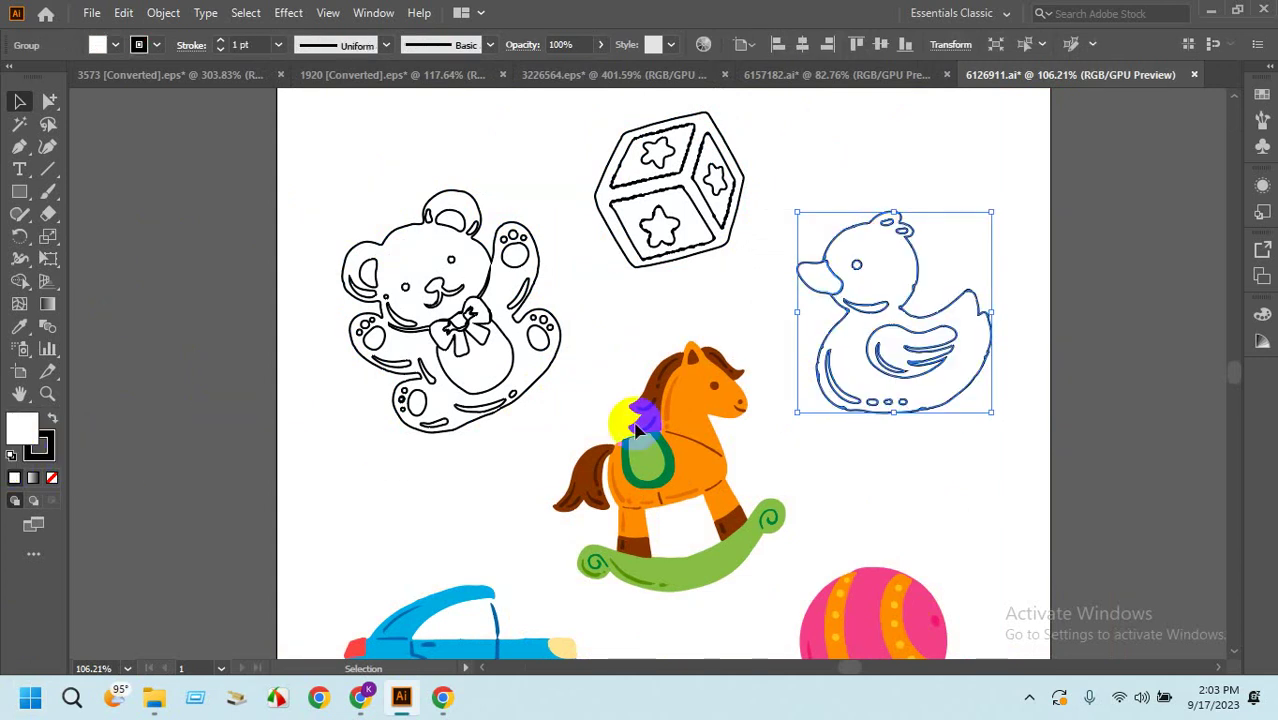
left_click(713, 428)
key("d")
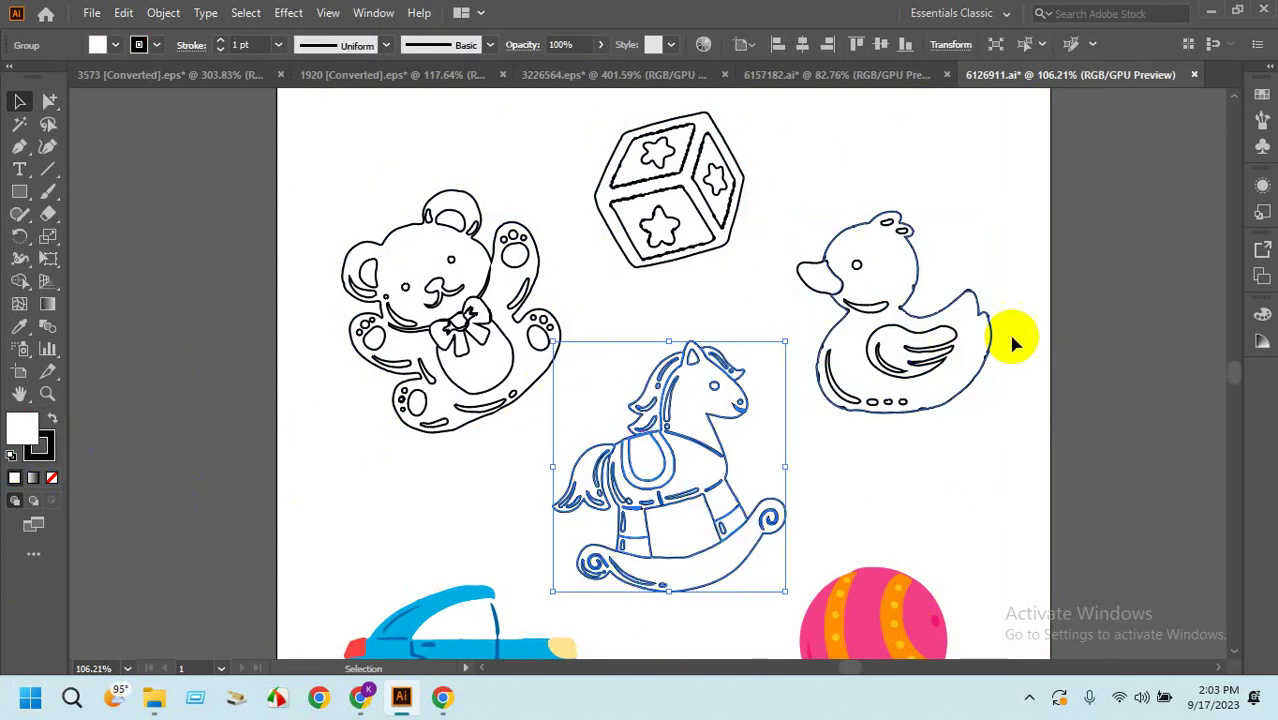
Apply the default white fill and black stroke to the striped ball beside the blue car.
scroll(1025, 365, "down", 1)
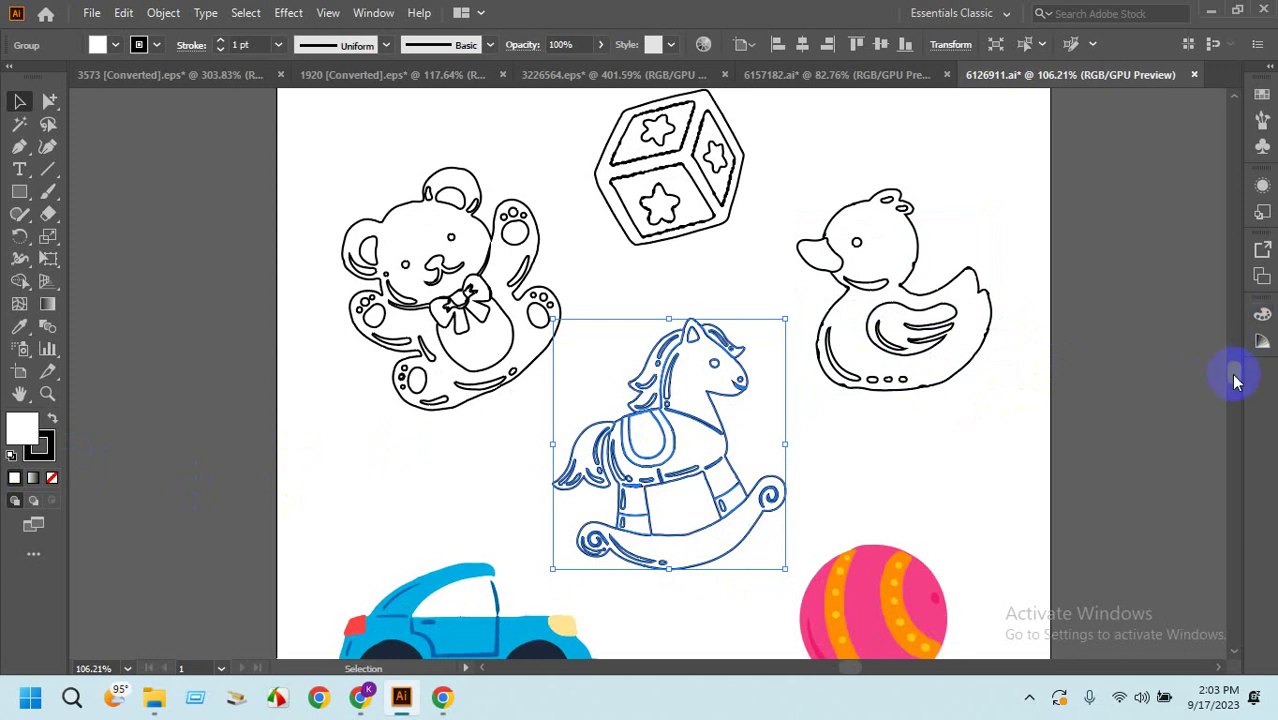
mouse_move(1236, 380)
left_mouse_down()
mouse_move(1232, 391)
mouse_move(1228, 376)
left_mouse_up()
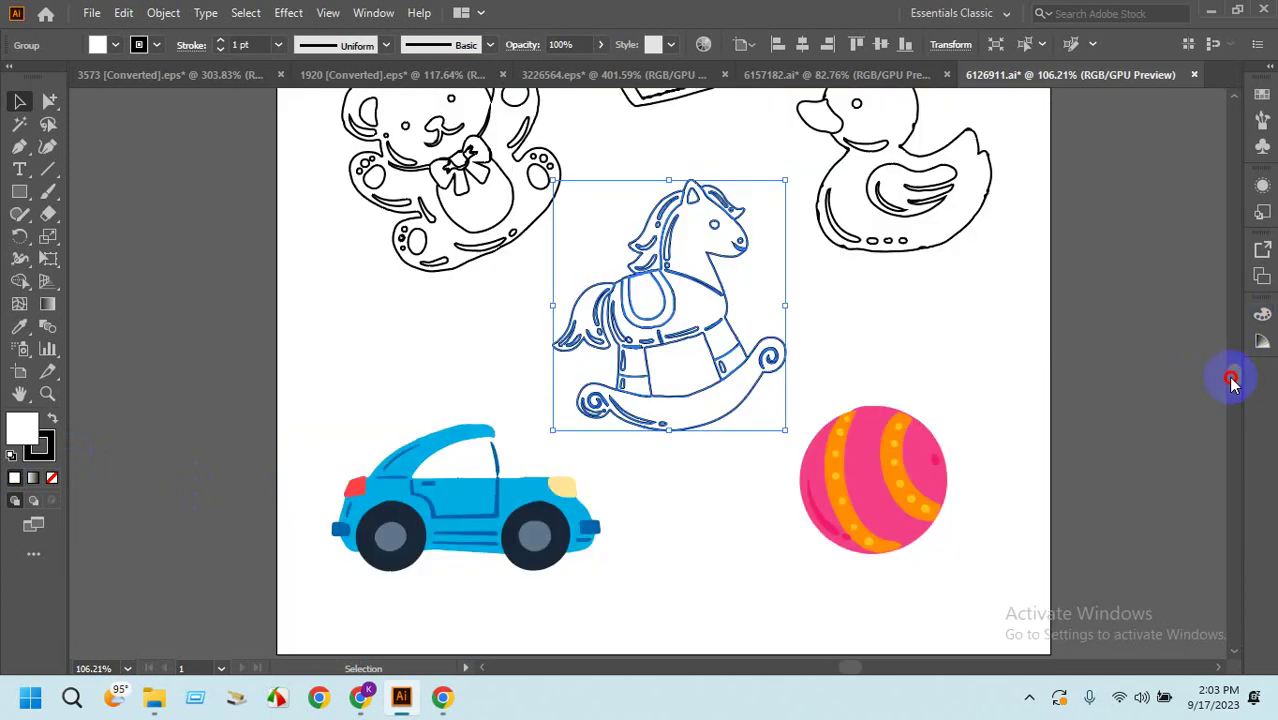
left_click(843, 500)
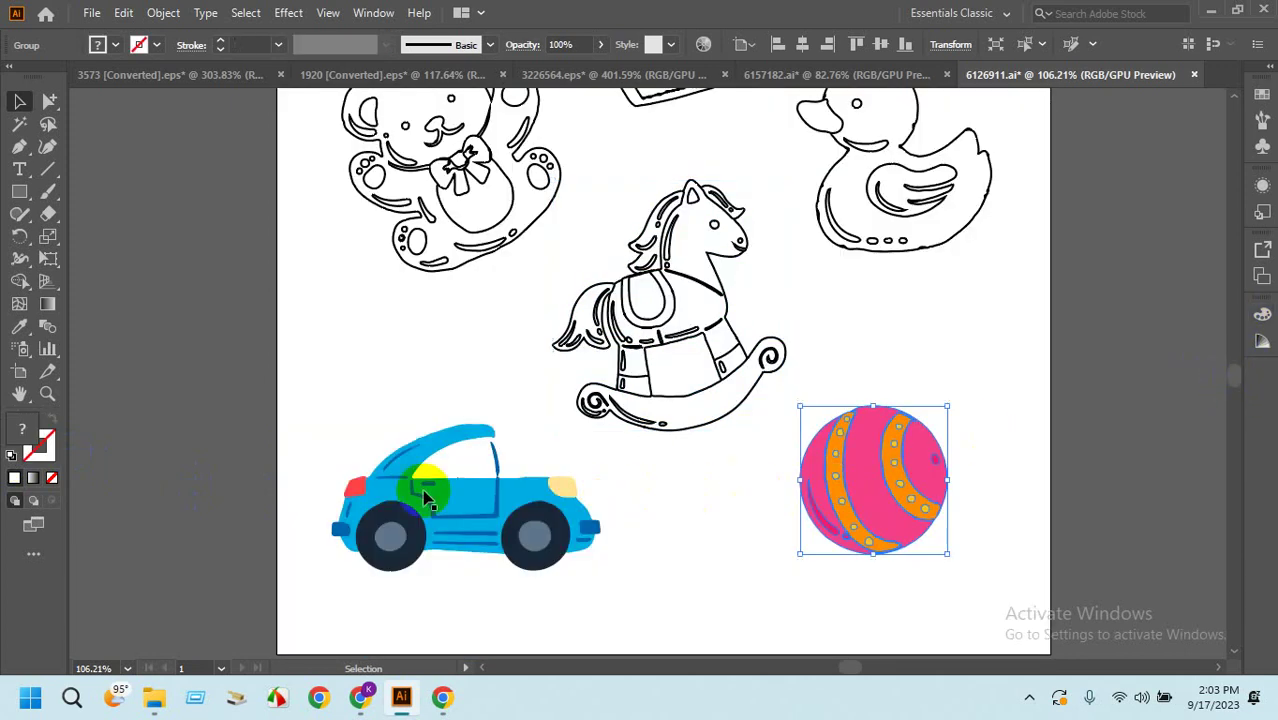
left_click(11, 457)
left_click(280, 388)
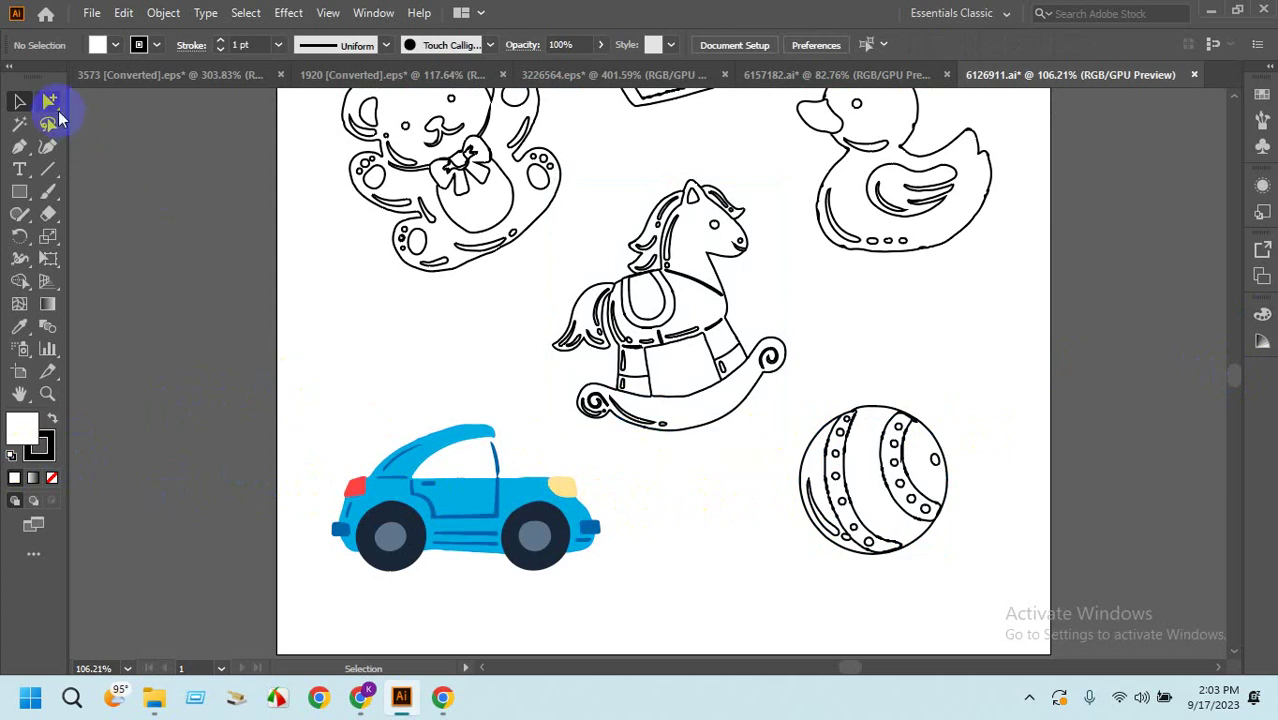
Delete the curved shading mark along the ball's lower left edge and try to remove the small spot beside it.
left_click(58, 117)
left_click(818, 510)
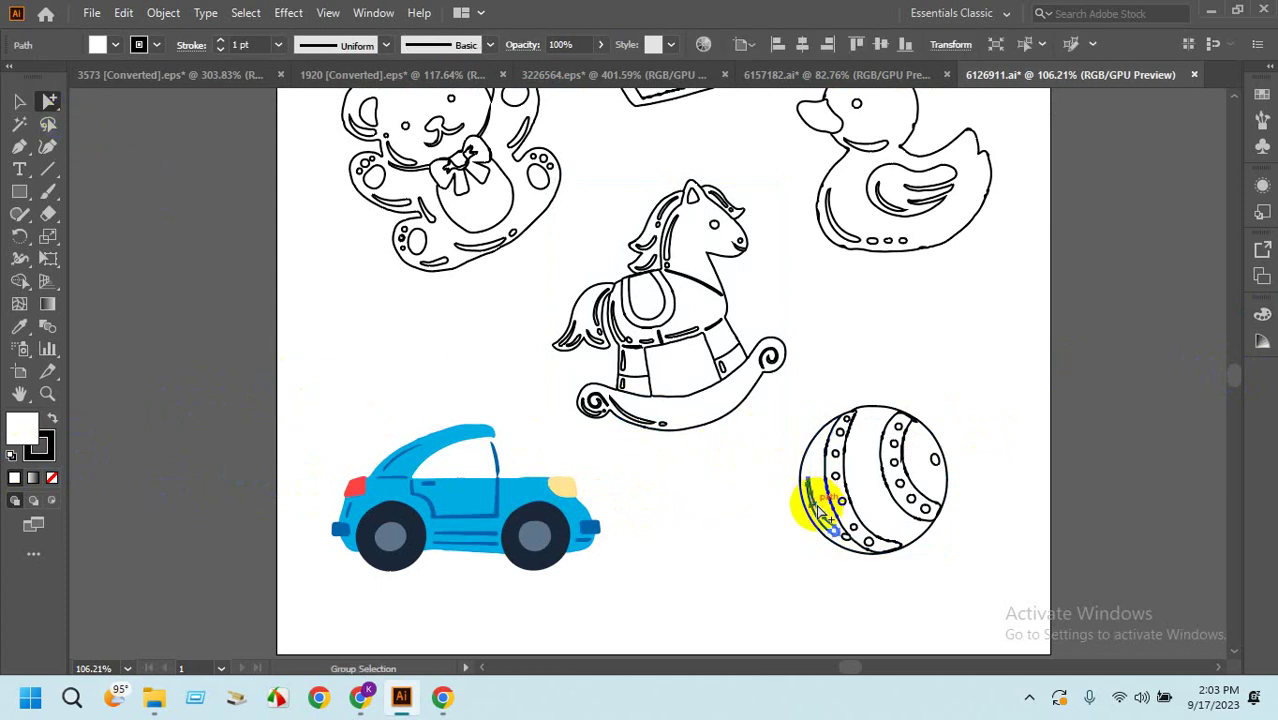
left_click(844, 536)
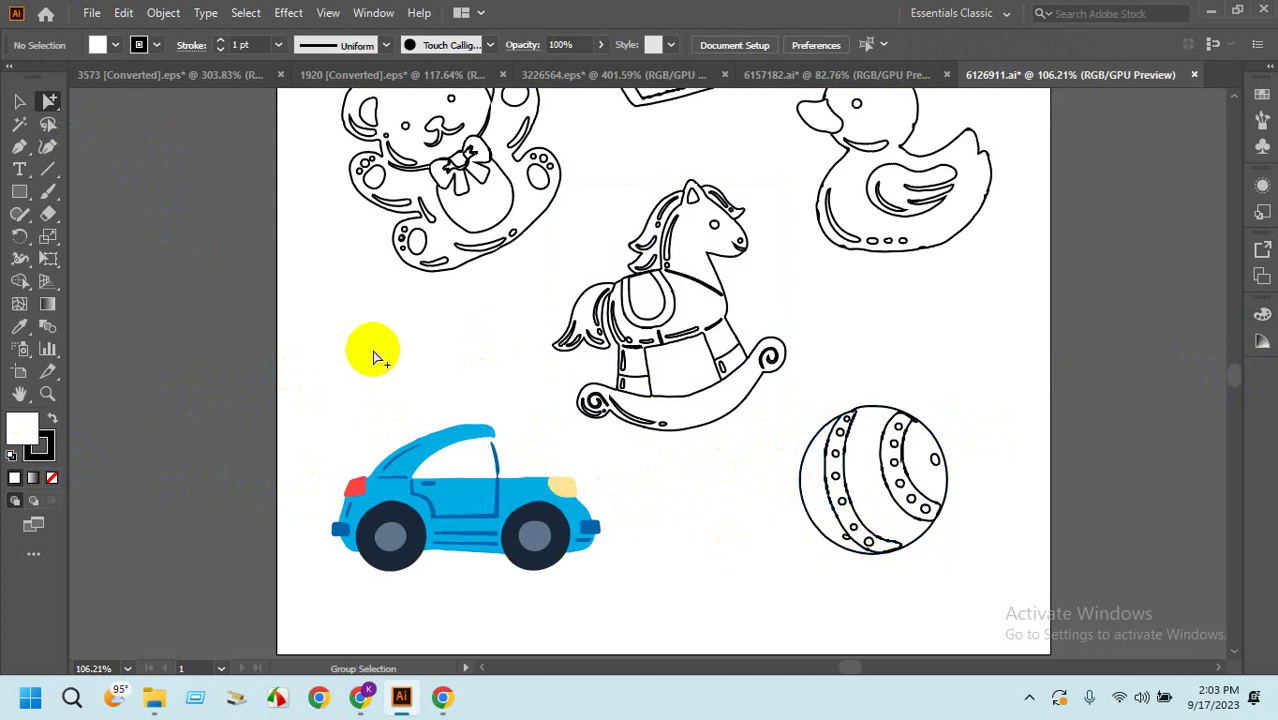
left_click(843, 541)
key("Delete")
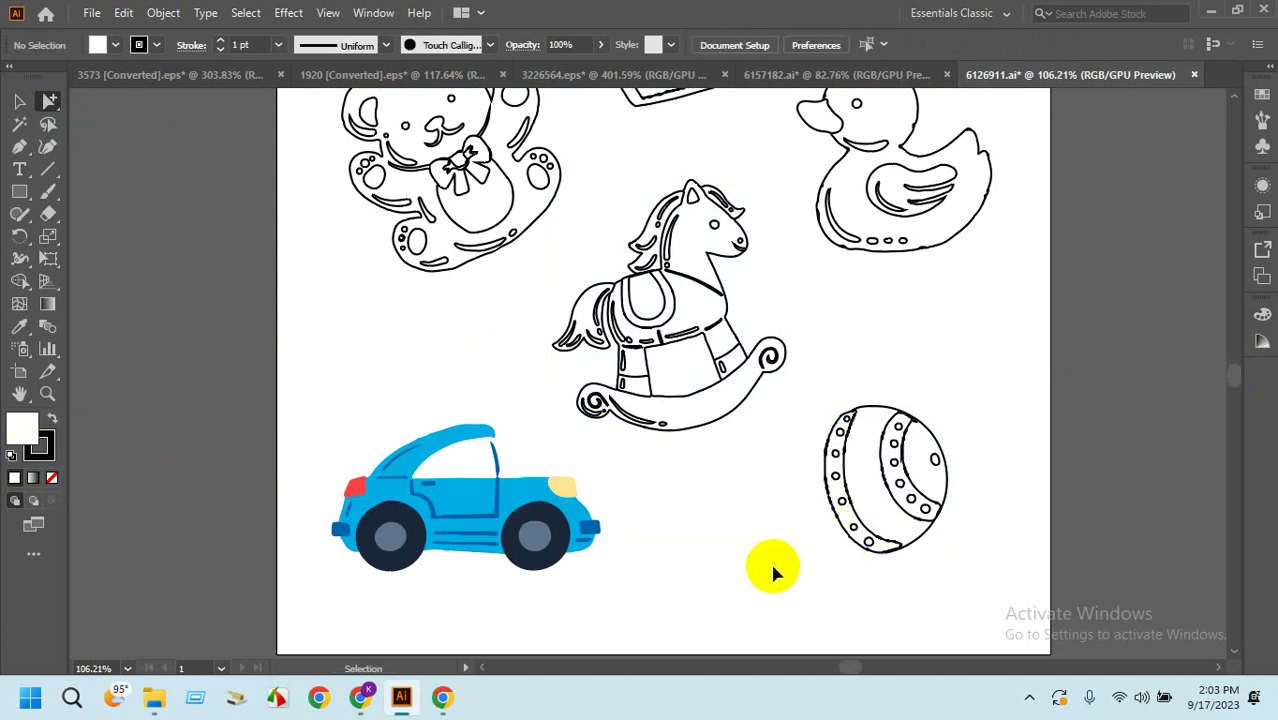
Delete the leftover shading strokes and small marks from the duck's neck and lower body.
left_click(856, 528)
scroll(862, 532, "up", 4)
scroll(866, 535, "up", 4)
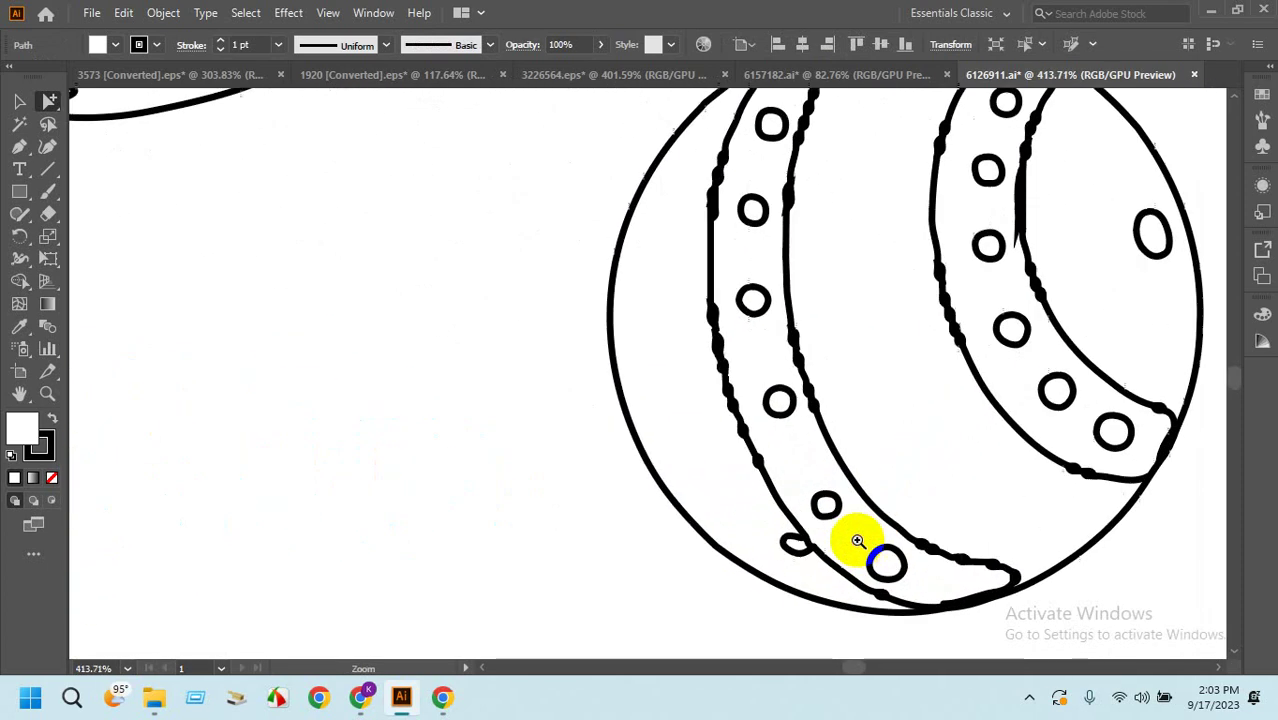
scroll(926, 508, "down", 7)
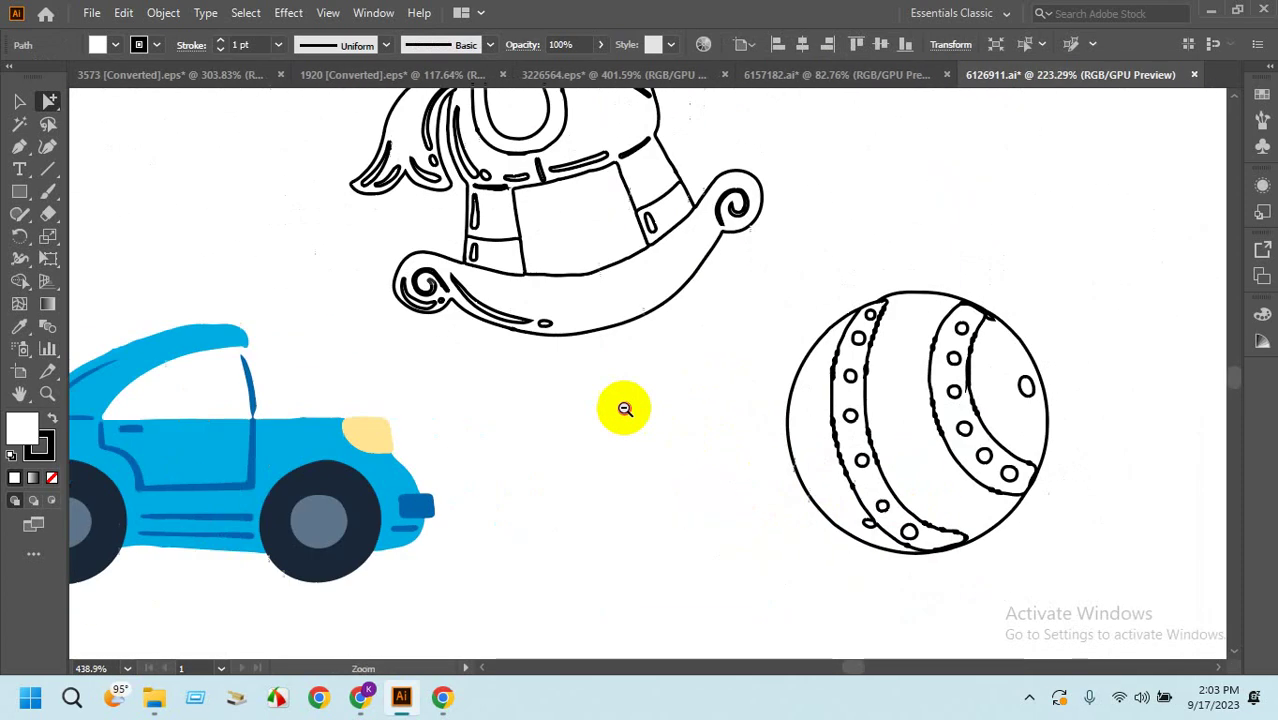
scroll(693, 337, "up", 3)
left_click(900, 375)
left_click(903, 375)
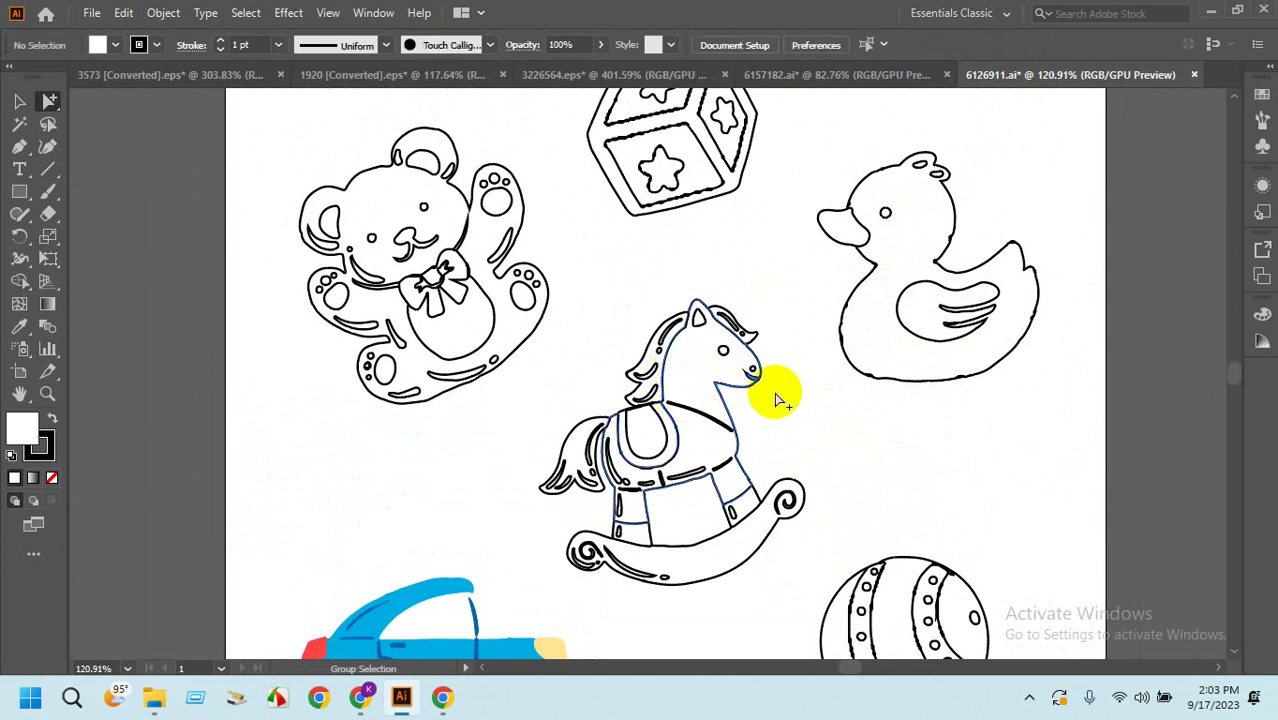
left_click(19, 101)
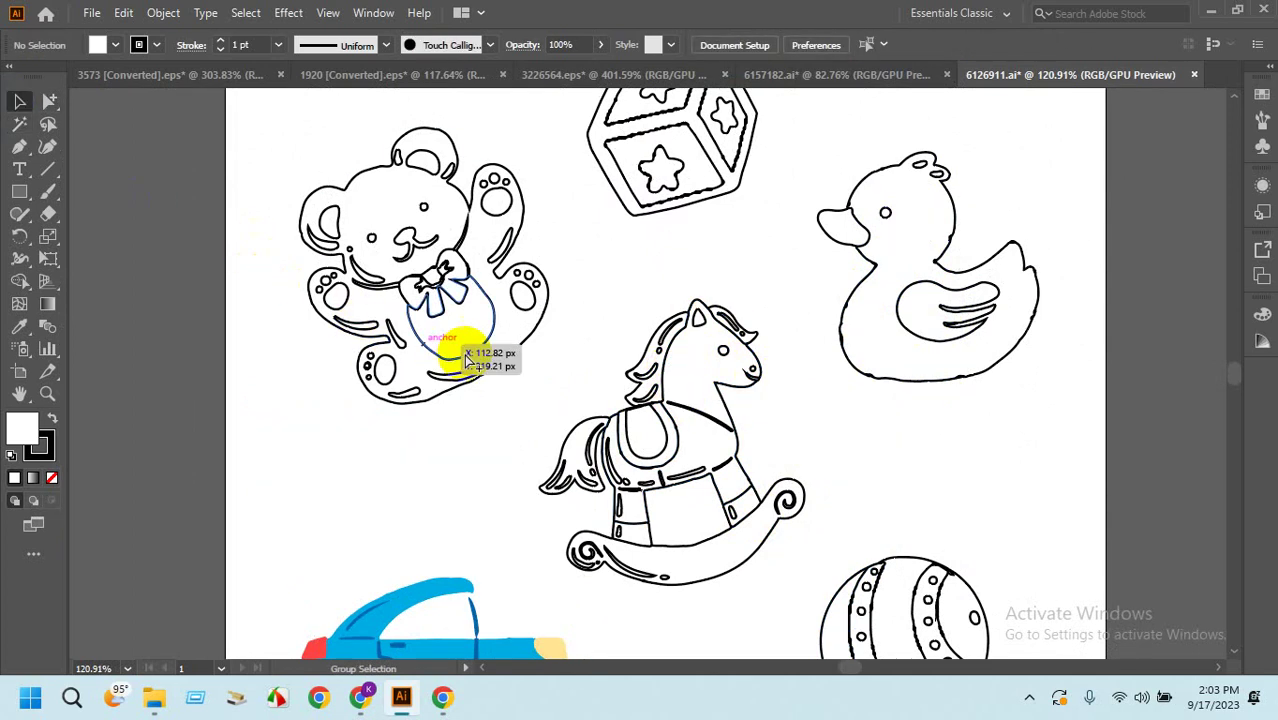
Review the line-art toys in the 6126911, 6157182 and 3226564 documents, including the car, teddy bears, rocket and robot.
scroll(405, 335, "down", 4)
scroll(410, 330, "up", 1)
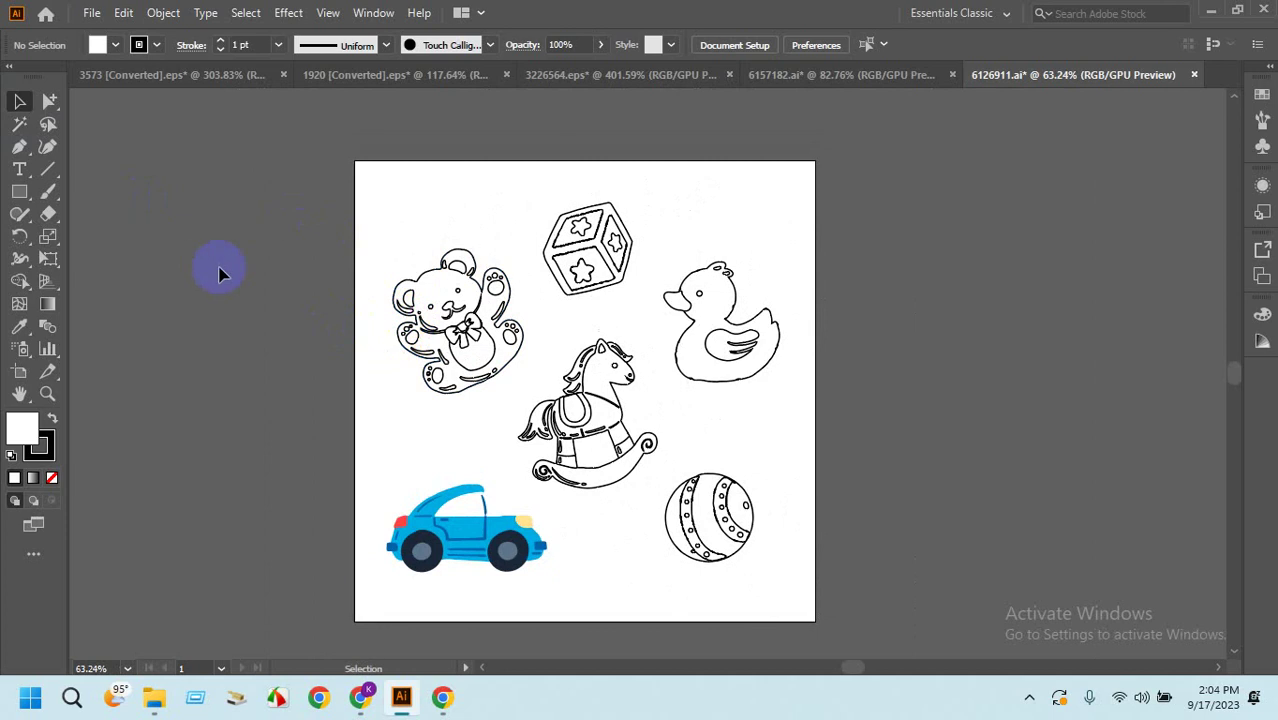
left_click(804, 79)
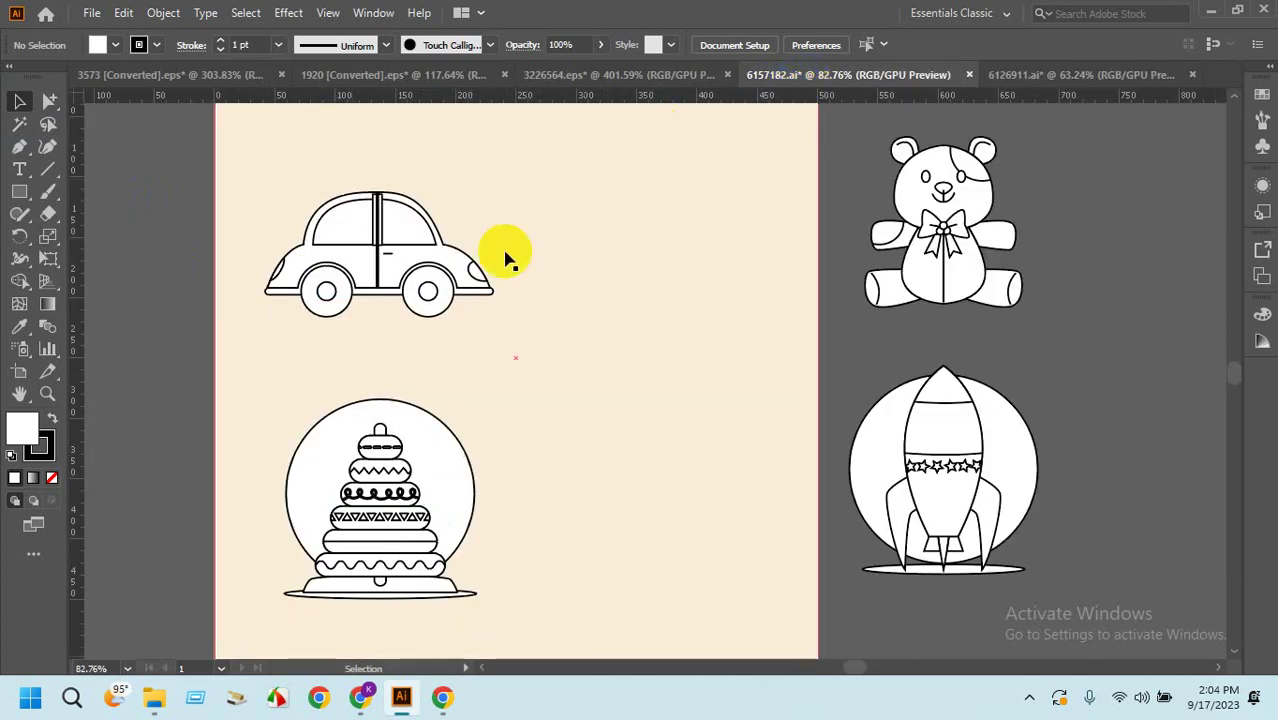
left_click(406, 302)
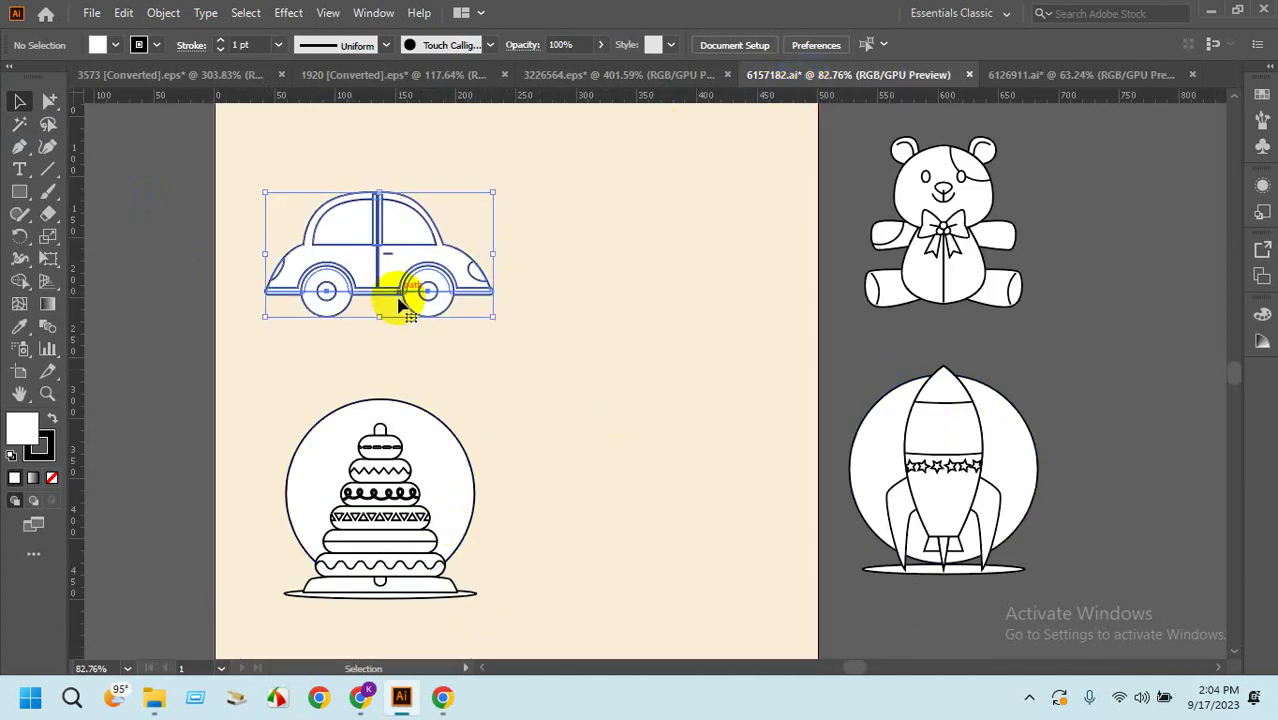
left_click(978, 465)
left_click(948, 258)
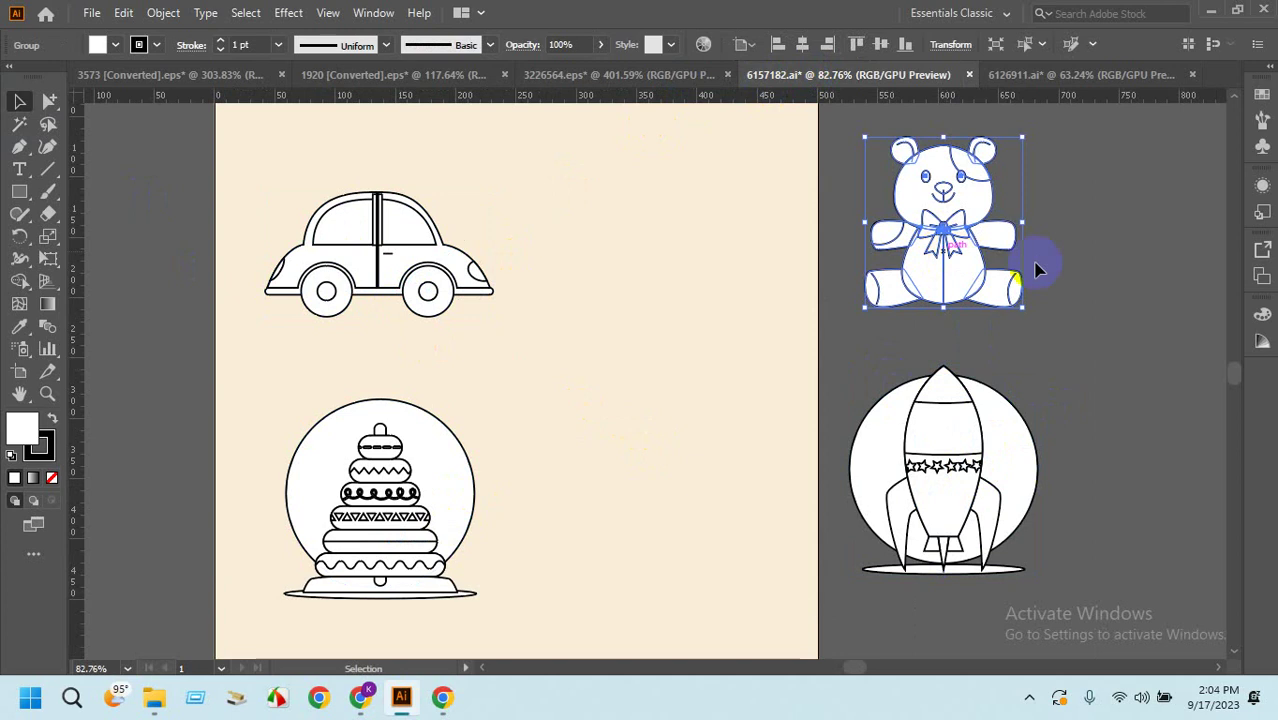
left_click(1034, 262)
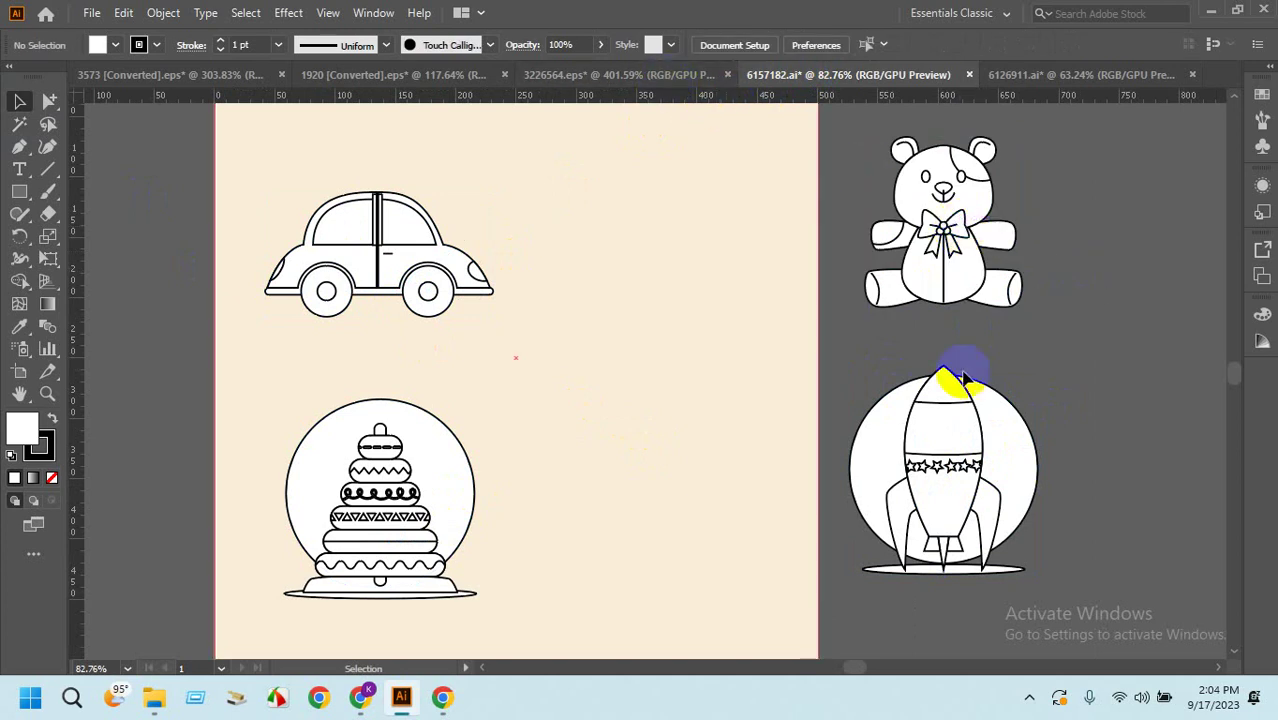
left_click(616, 76)
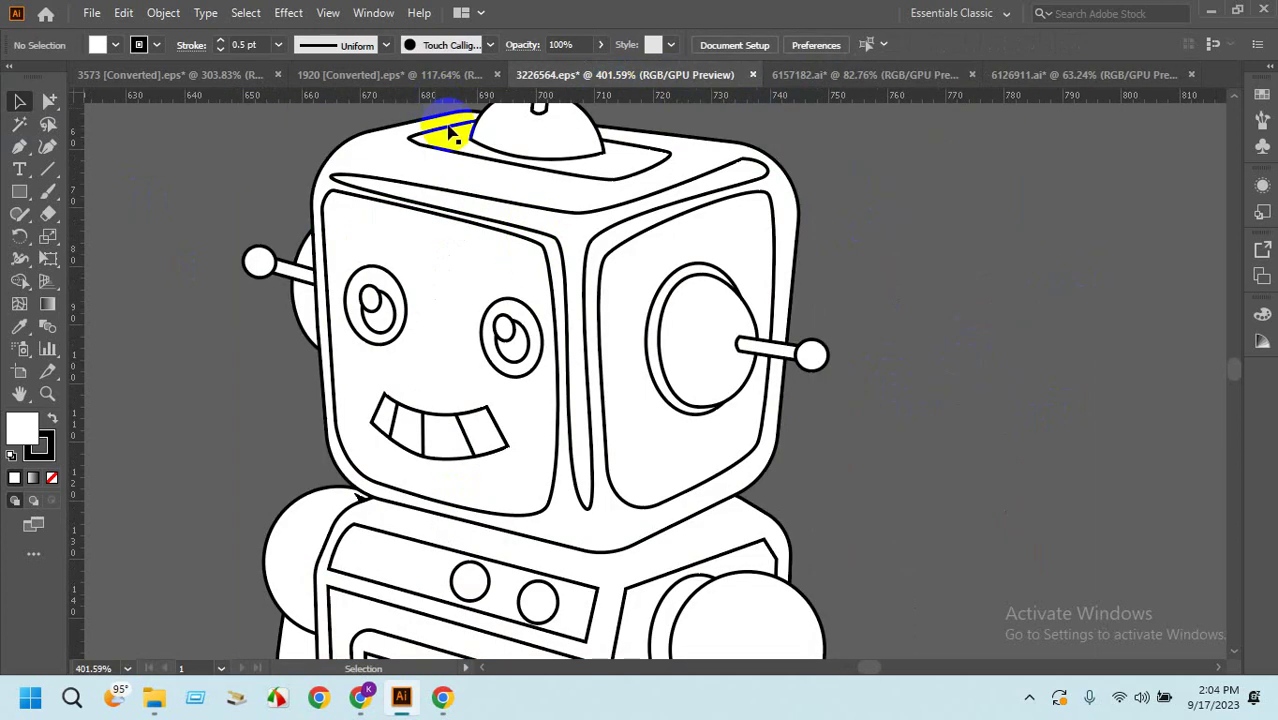
key("ctrl+alt+space")
left_click(549, 293)
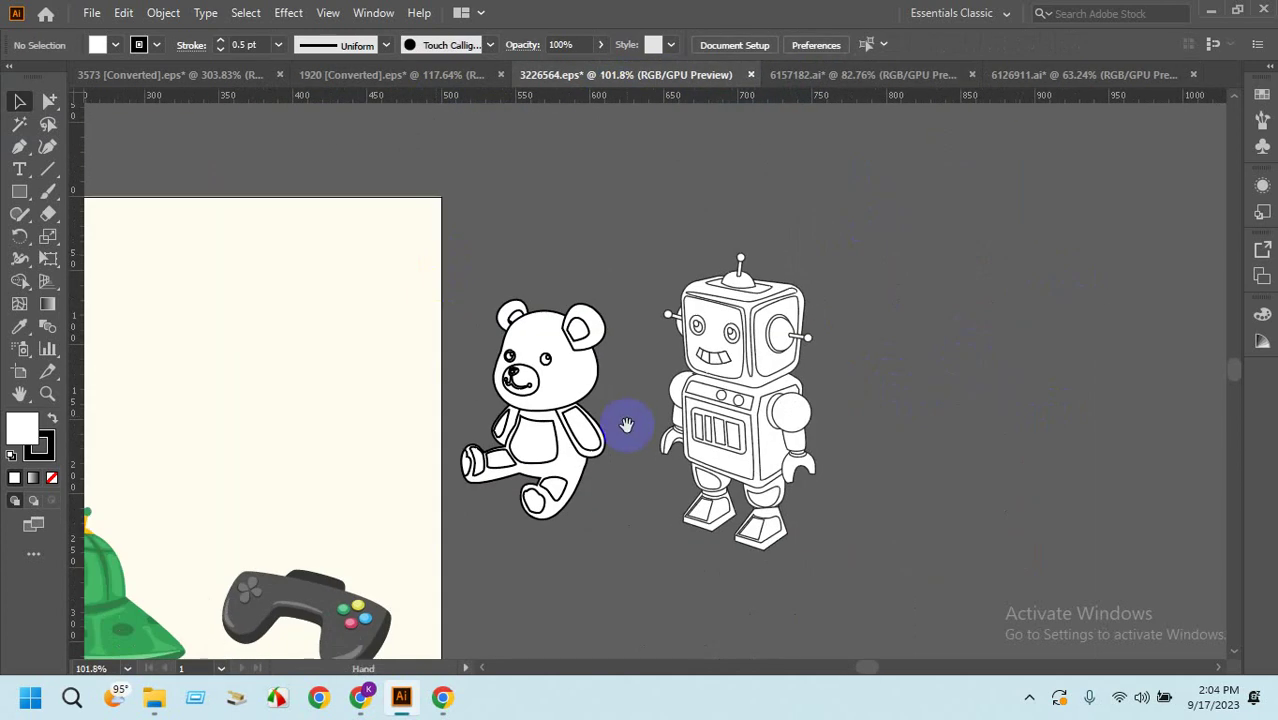
left_click(820, 76)
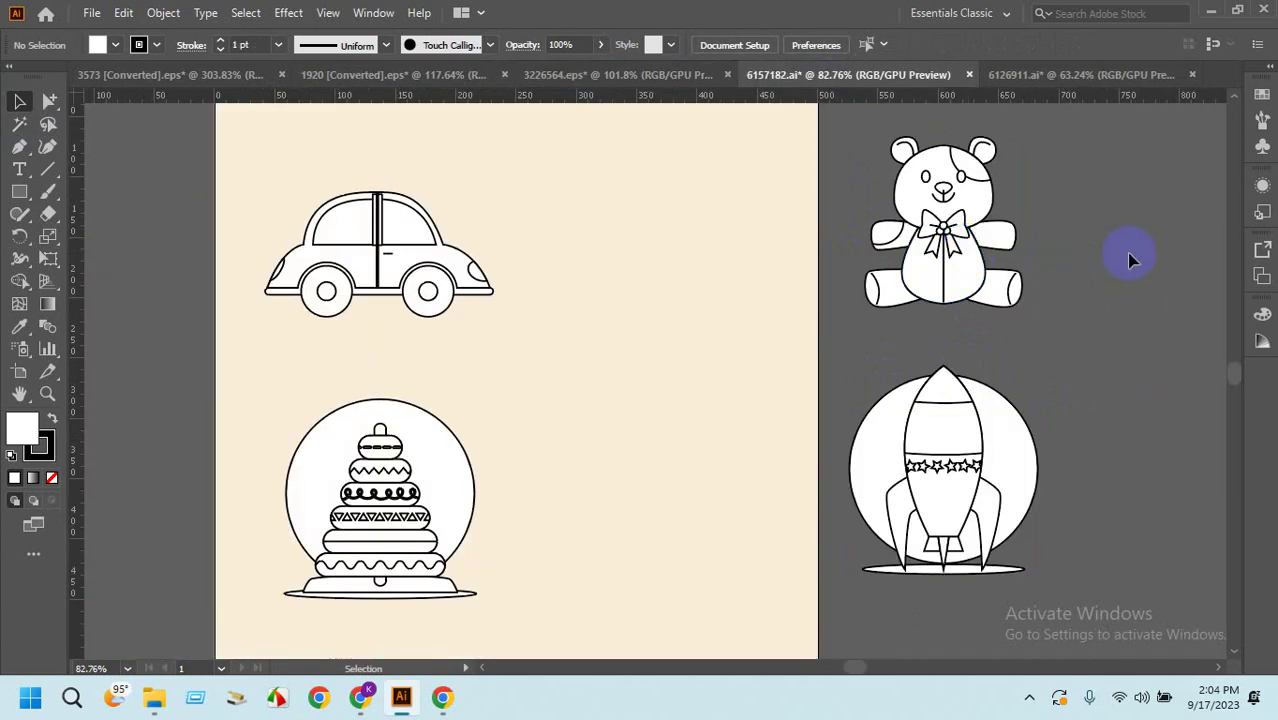
left_click(913, 194)
left_click(984, 228)
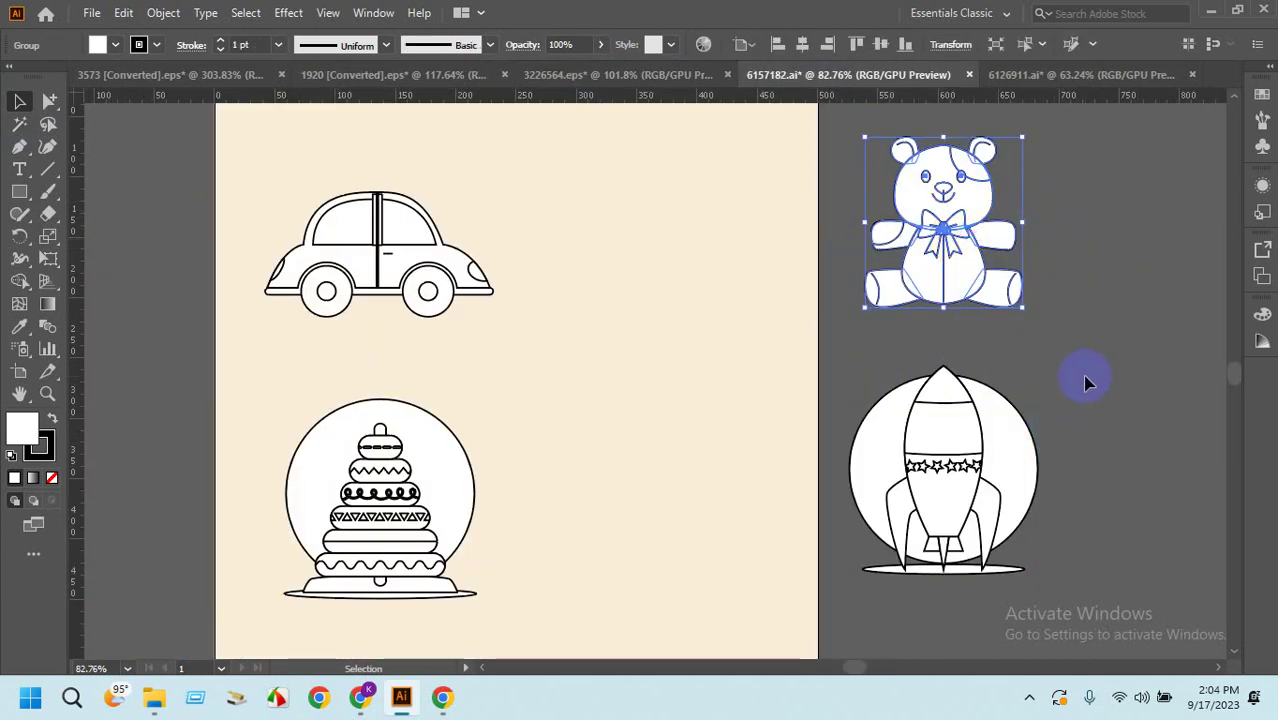
left_click(874, 367)
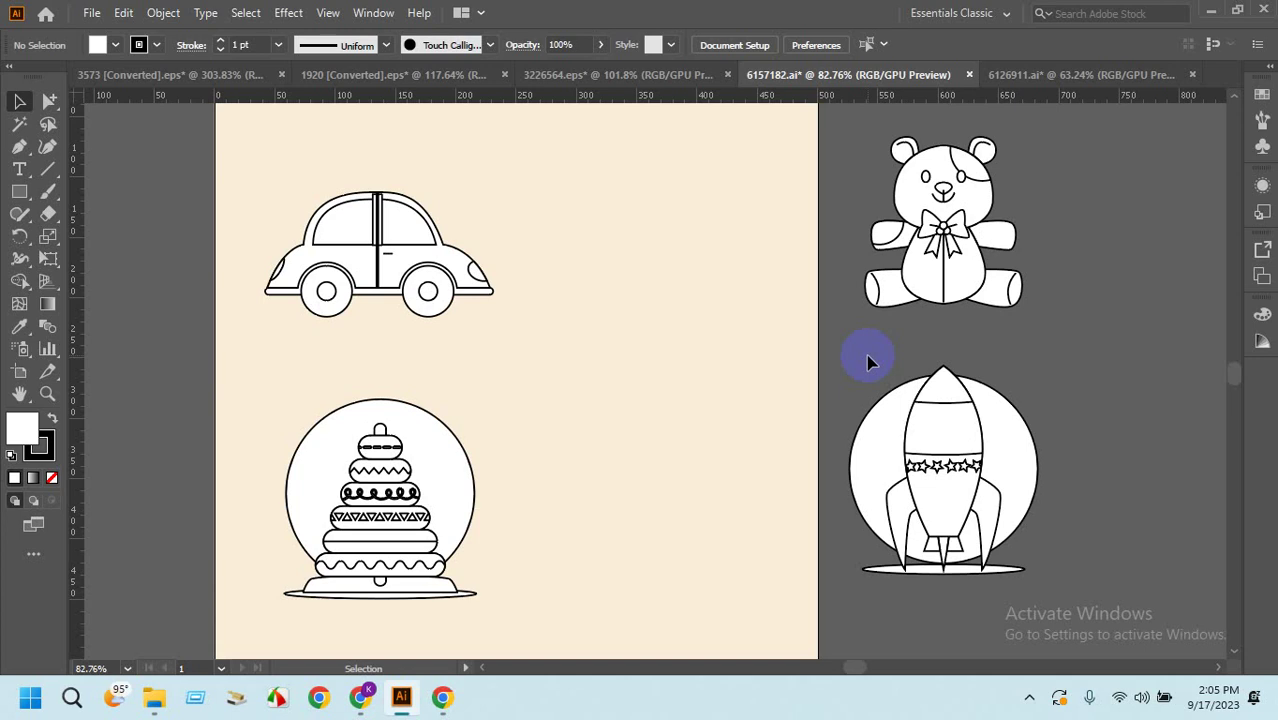
Clear the desktop by minimising Illustrator and the browser and closing all open toy archive folder windows.
left_click(1210, 14)
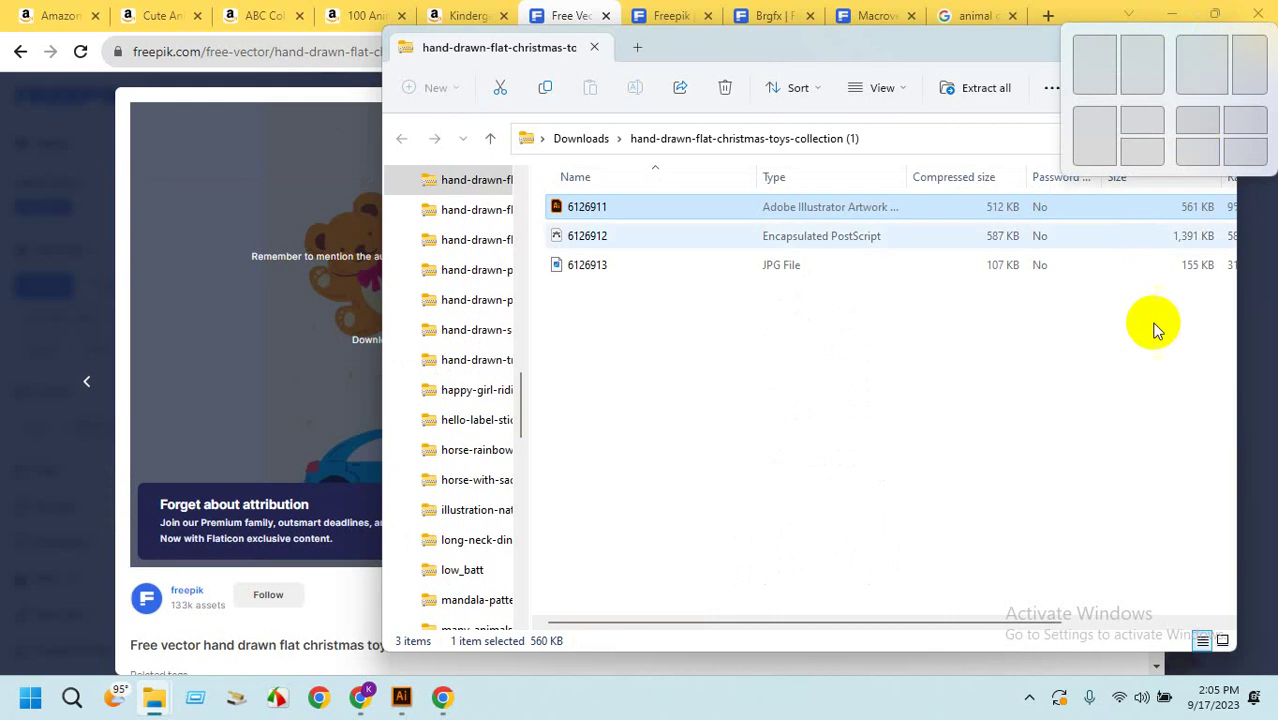
left_click(1218, 48)
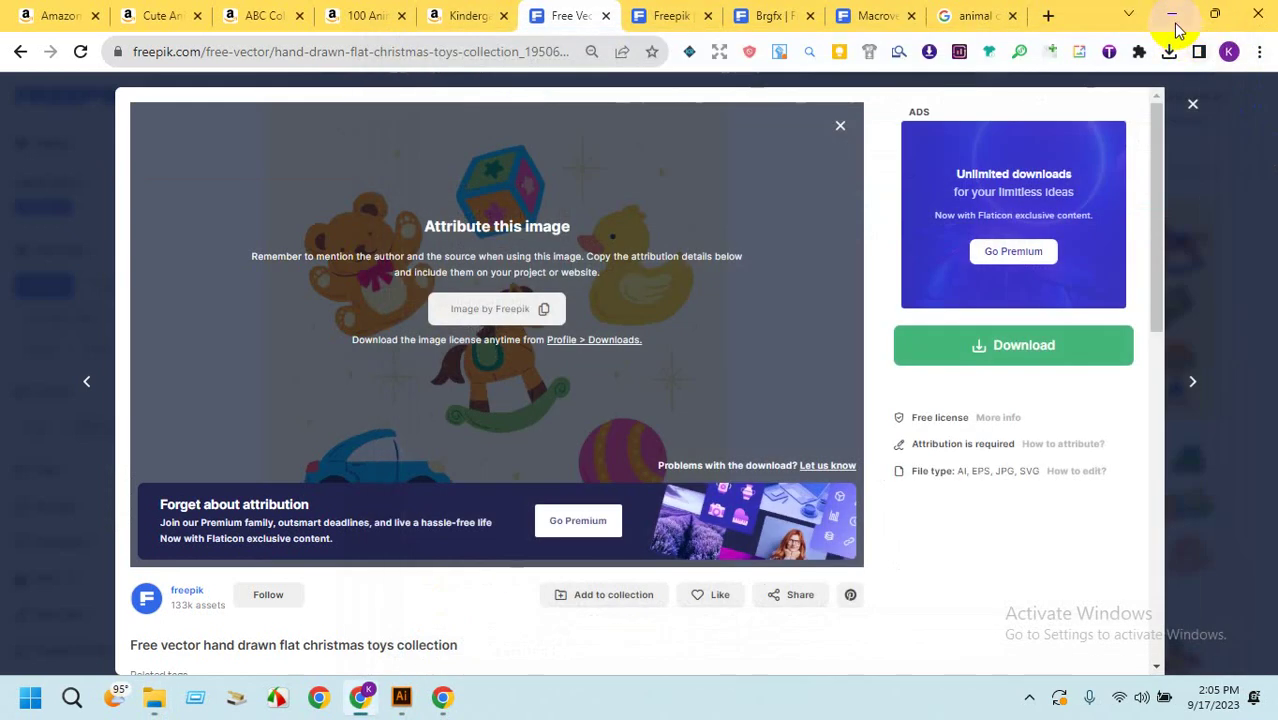
left_click(1172, 16)
left_click(1188, 16)
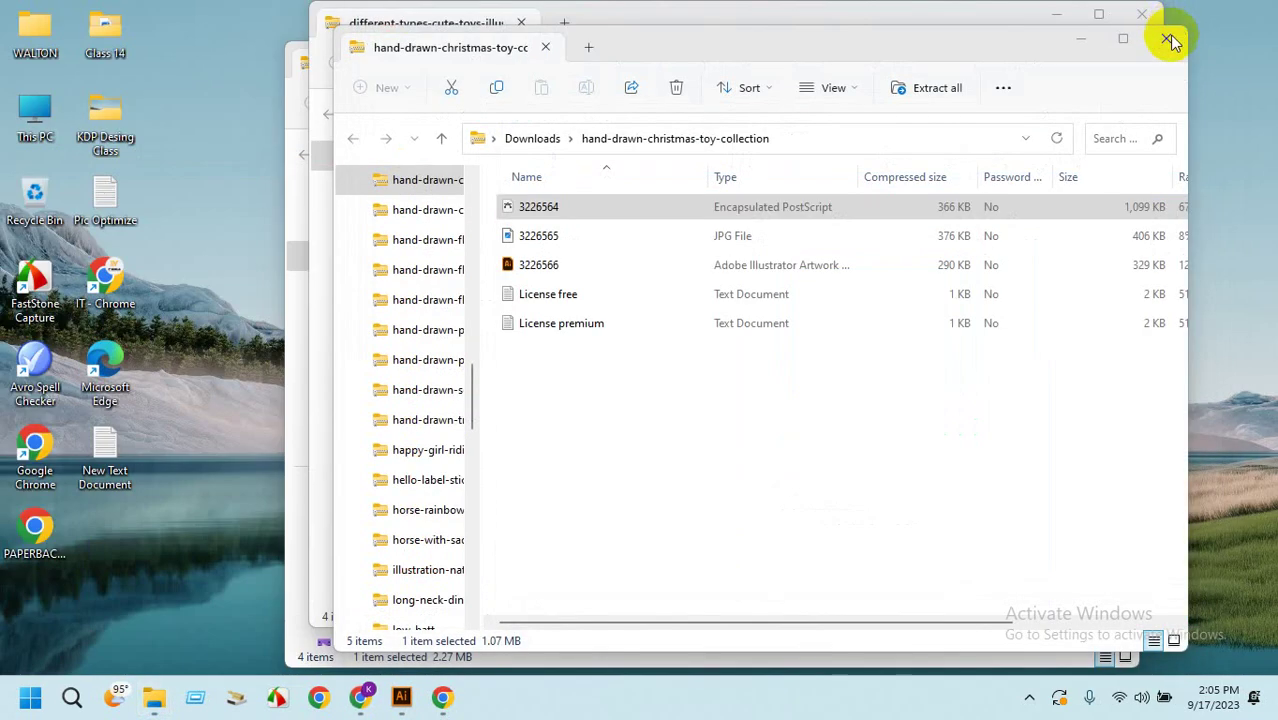
left_click(1169, 38)
left_click(1141, 14)
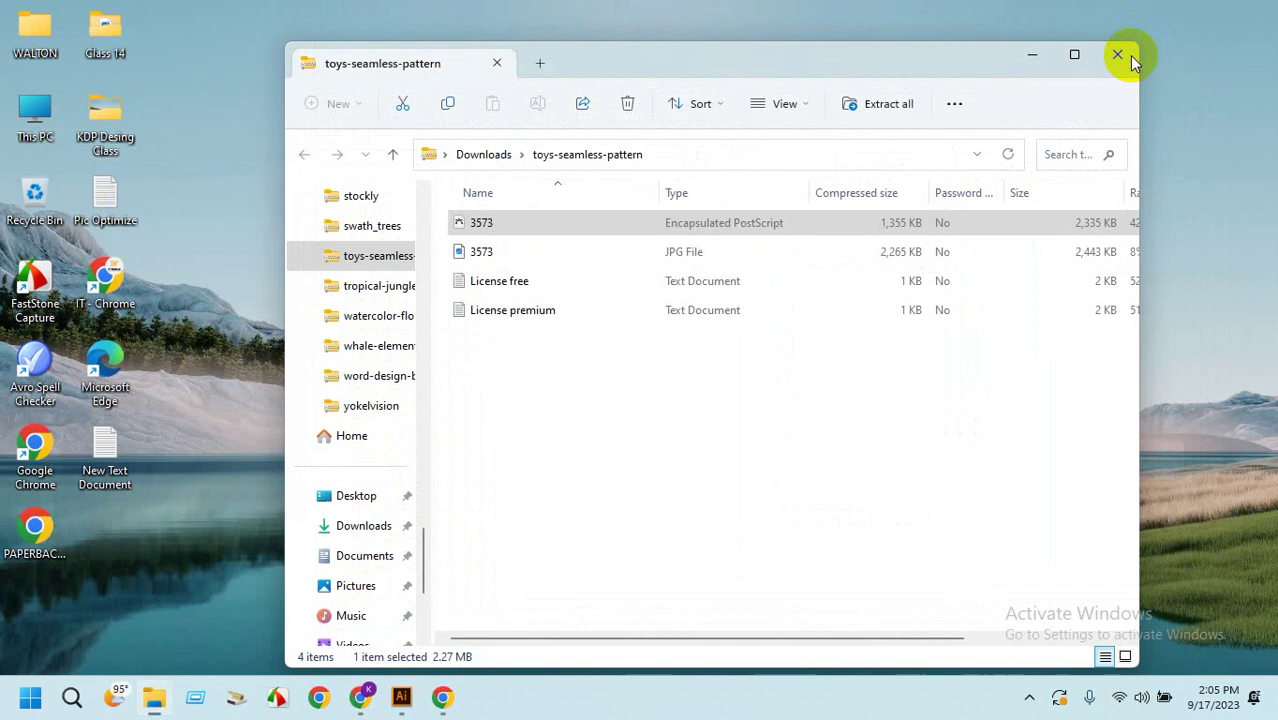
left_click(1118, 55)
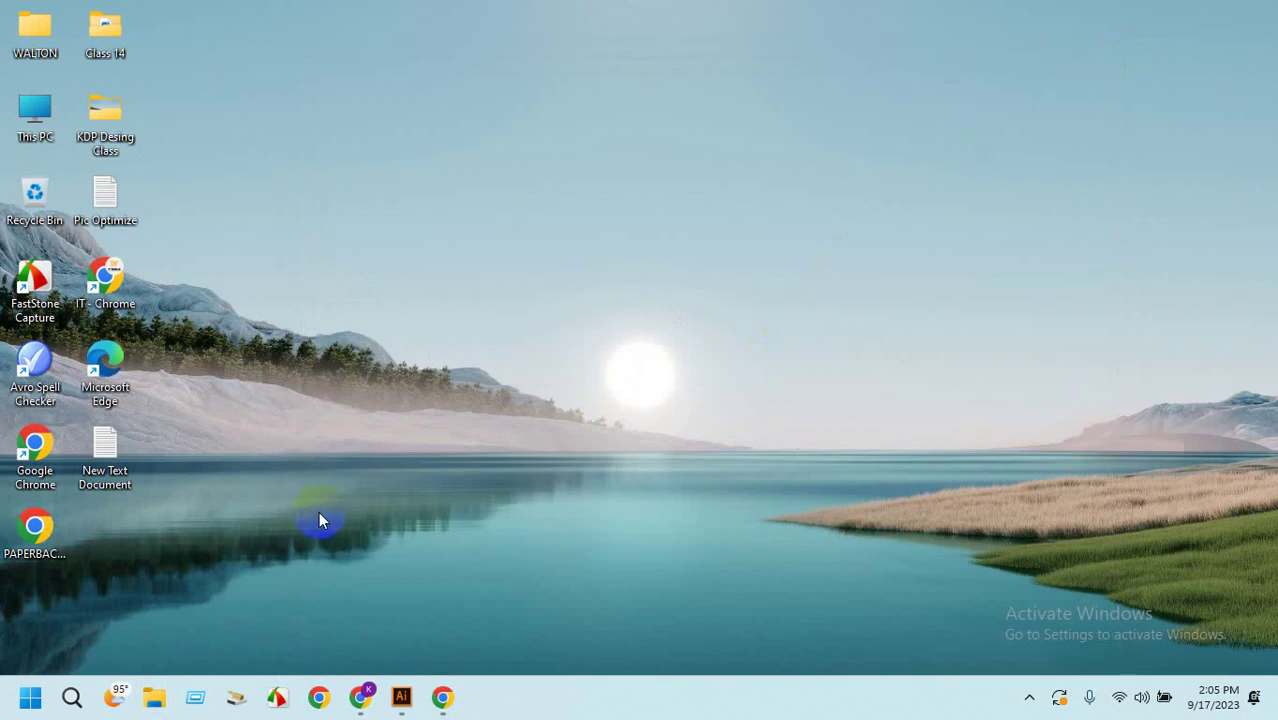